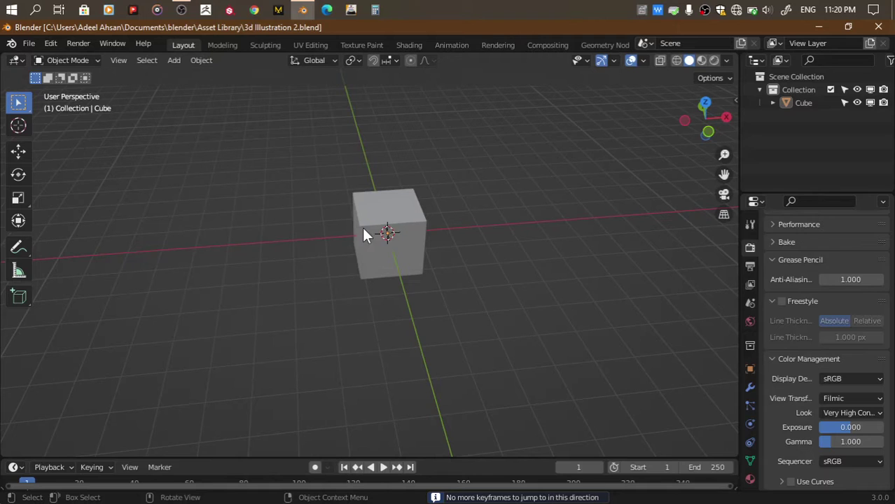
Select the default cube and switch it into Edit Mode
left_click(362, 227)
key("ctrl+Tab")
In Front view, raise the cube's bottom vertices 1 m along Z
left_click(592, 230)
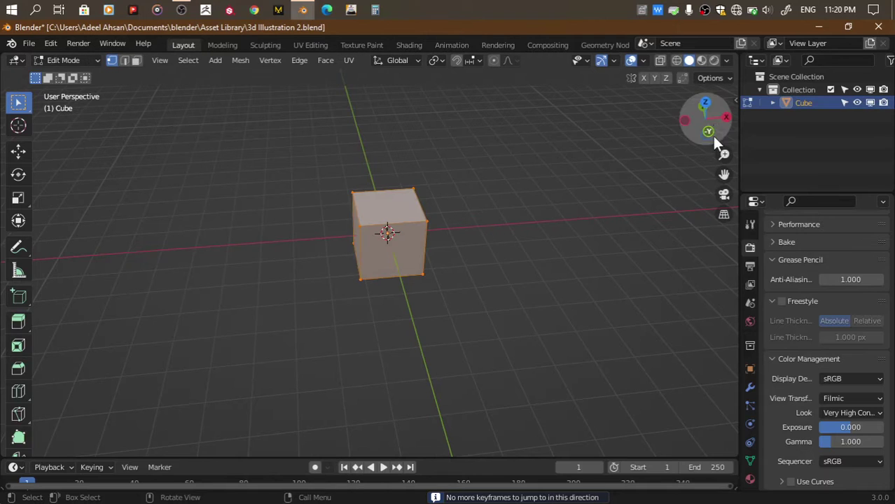
left_click(709, 132)
scroll(420, 281, "up", 1)
left_click_drag(280, 308, 473, 389)
key("g")
key("z")
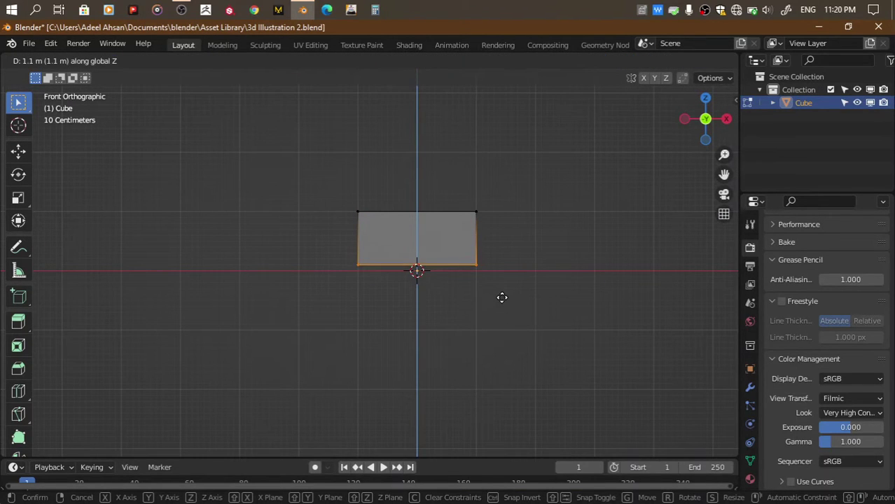
type("1")
key("Return")
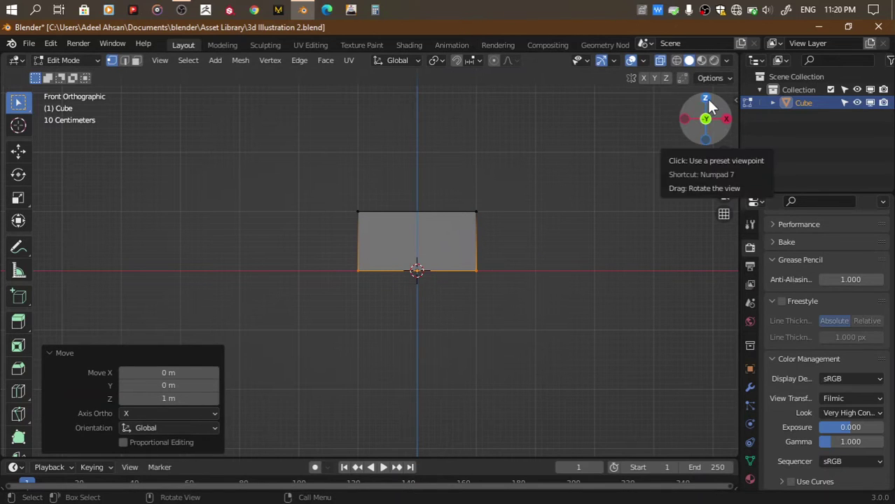
Lower the top vertices 0.4 m along Z to flatten the slab
left_click_drag(299, 194, 515, 236)
type("gz-0.4")
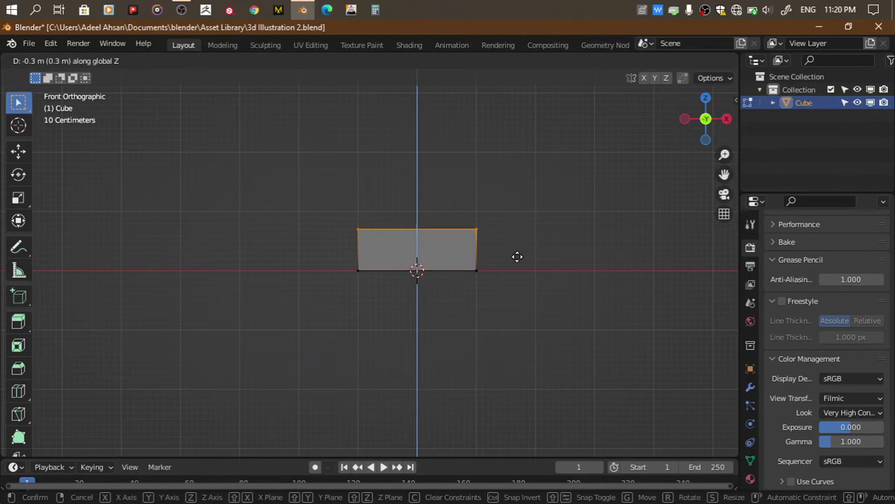
key("Return")
From Top view, stretch the slab to 1.4 times its length along Y
left_click(706, 98)
left_click_drag(724, 175, 679, 355)
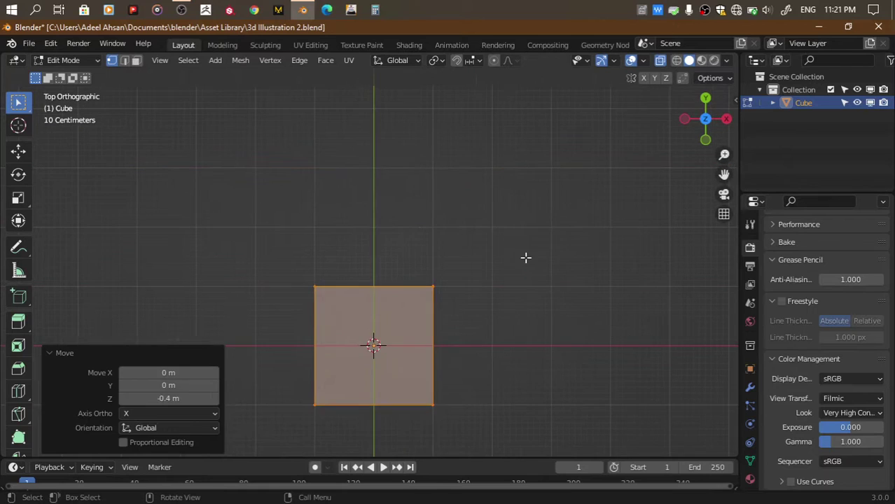
scroll(525, 257, "down", 1)
key("s")
key("z")
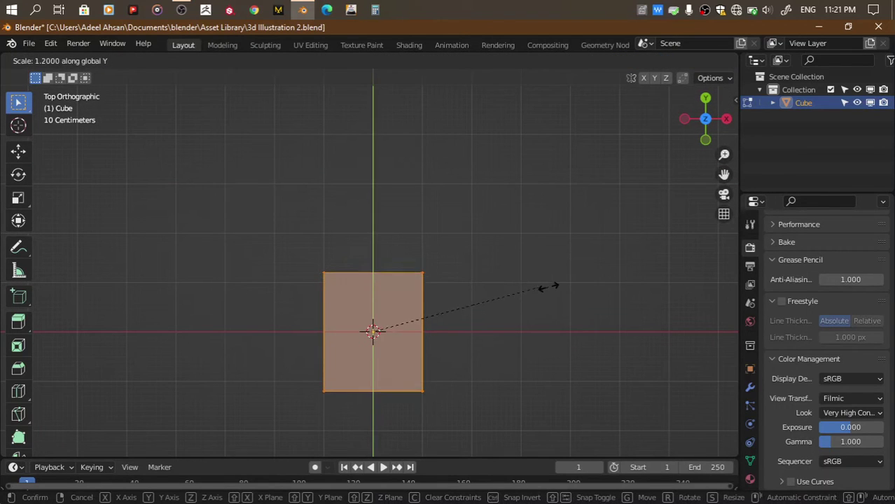
left_click(573, 287)
scroll(519, 277, "up", 1)
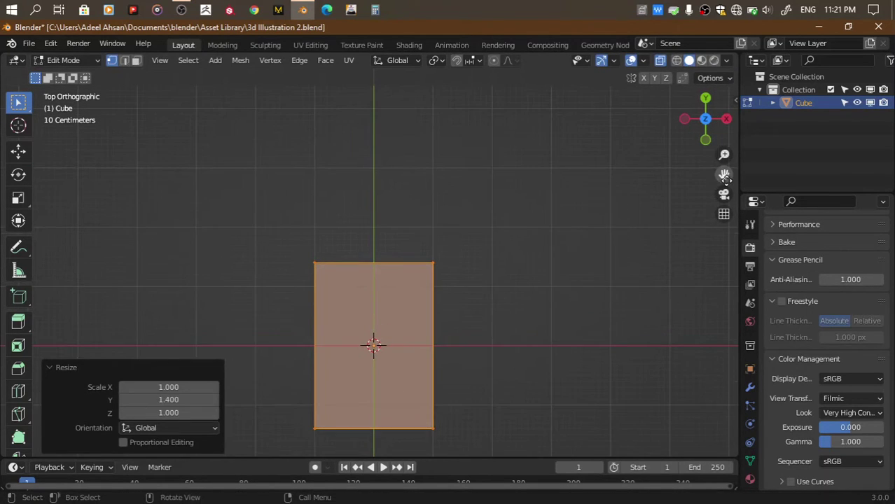
middle_click_drag(491, 279, 491, 228, "shift")
key("2")
left_click_drag(704, 121, 703, 120)
Bevel the slab's four vertical corner edges 0.264 m wide with 5 segments
left_click(455, 264)
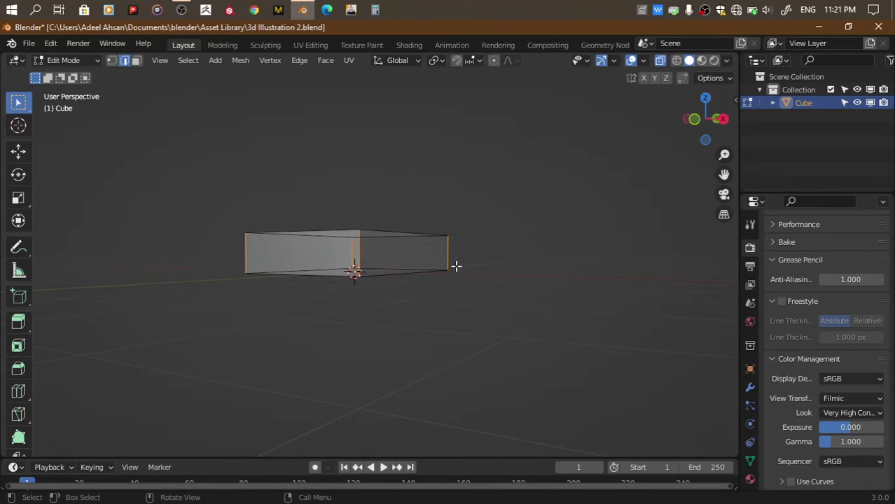
left_click(705, 99)
key("ctrl+b")
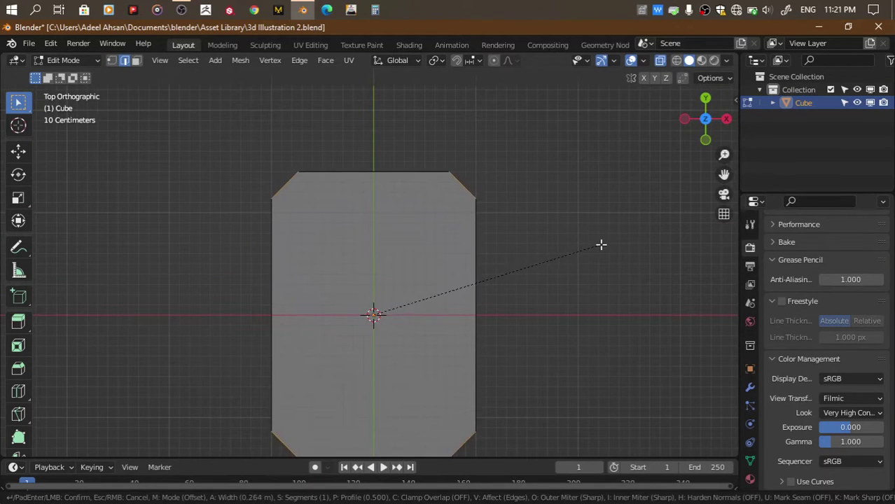
left_click(600, 244)
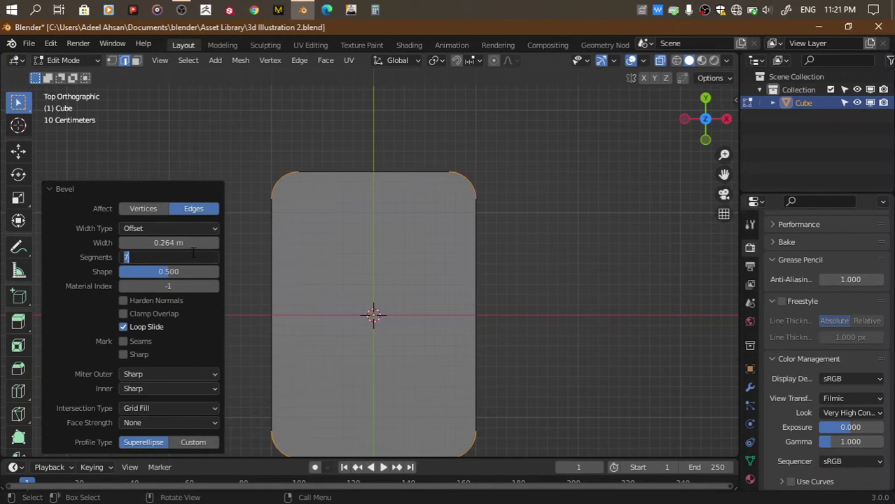
type("5")
key("Return")
key("a")
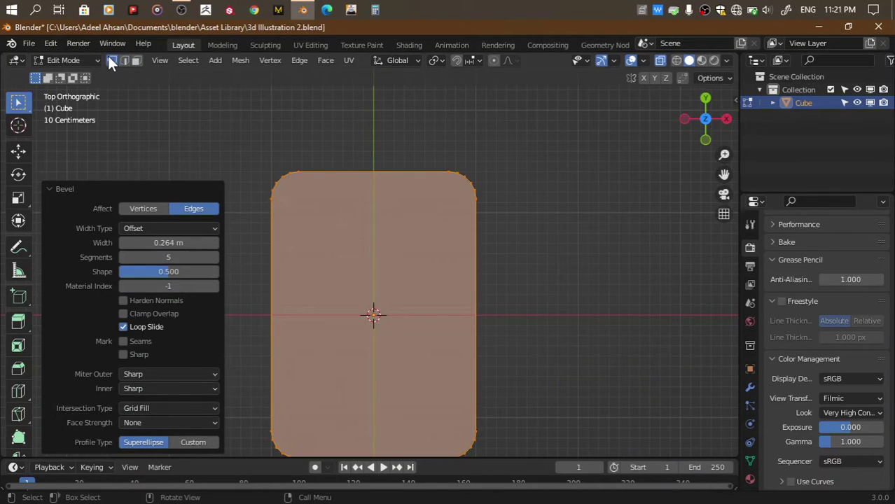
left_click_drag(729, 173, 640, 175)
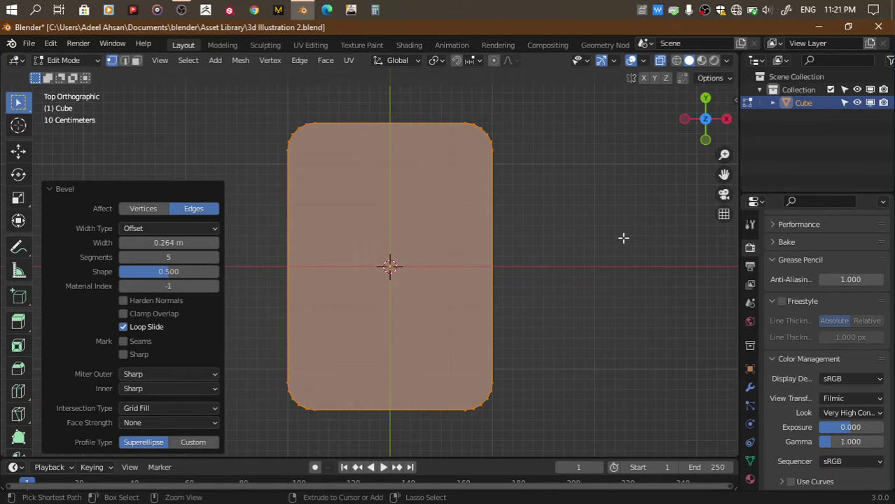
left_click_drag(705, 120, 550, 207)
key("Tab")
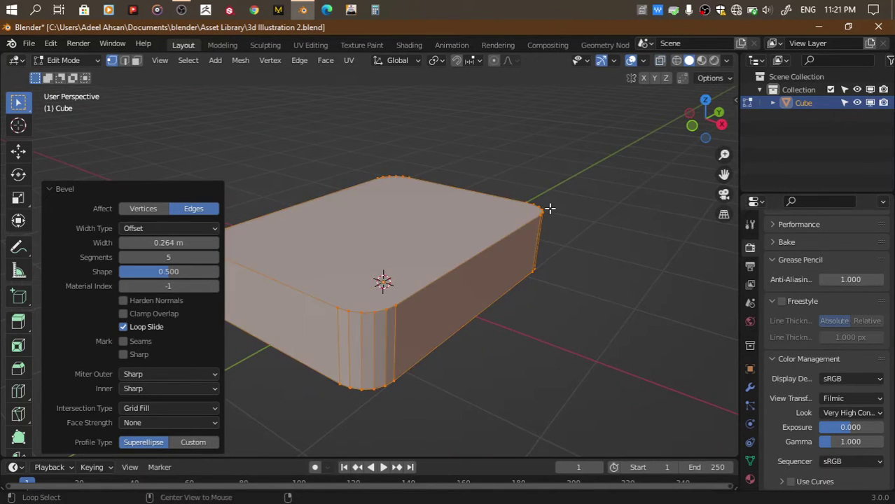
Shade the body smooth and enable Auto Smooth in the mesh Normals settings
right_click(429, 222)
left_click(429, 222)
left_click(750, 460)
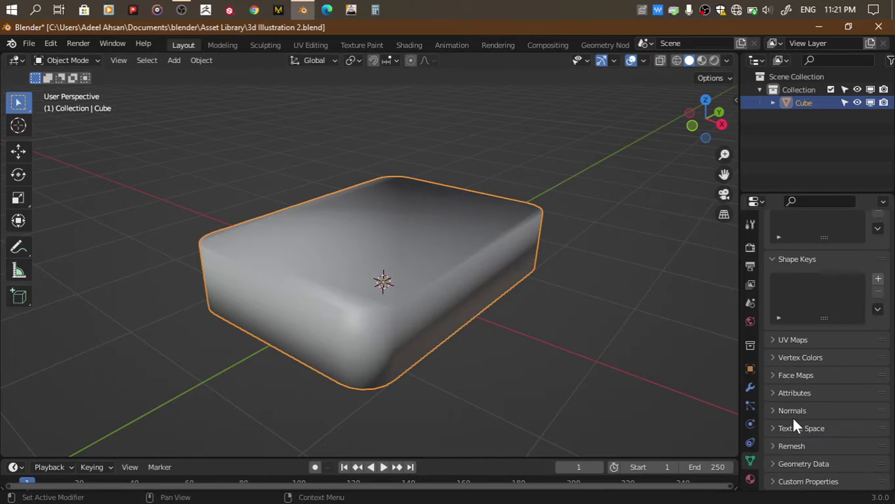
left_click(792, 411)
left_click(817, 430)
scroll(445, 287, "up", 3)
right_click(446, 286)
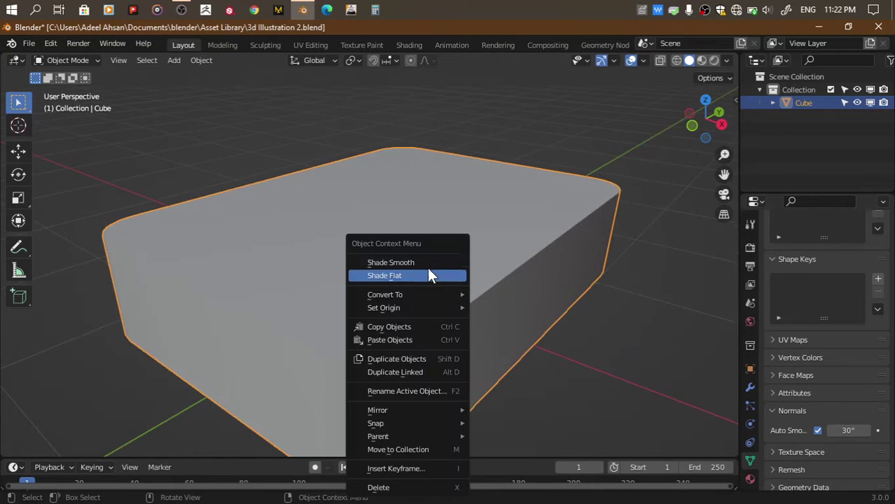
left_click(705, 136)
Delete only the top face and grid-fill the open rim loop
key("Tab")
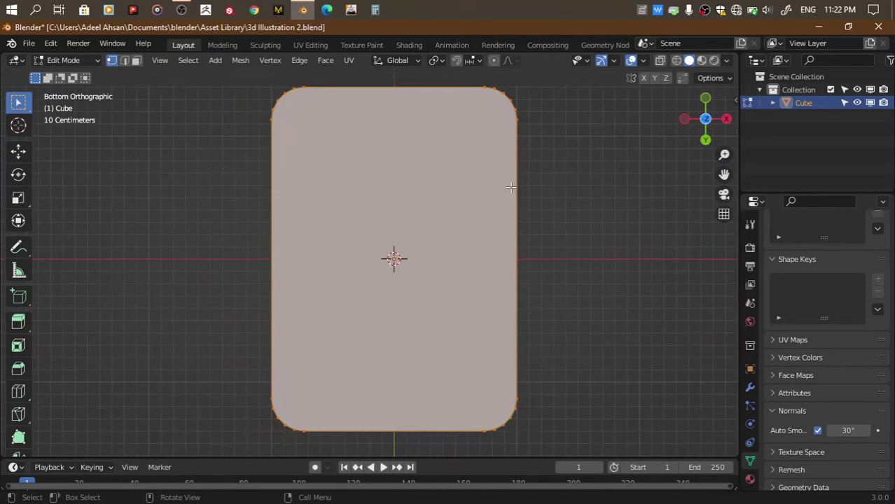
left_click_drag(707, 119, 684, 121)
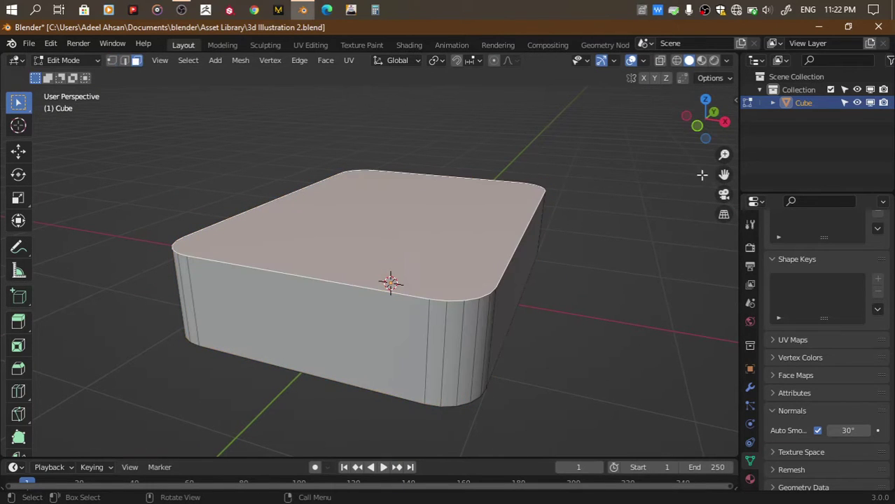
key("x")
left_click(470, 276)
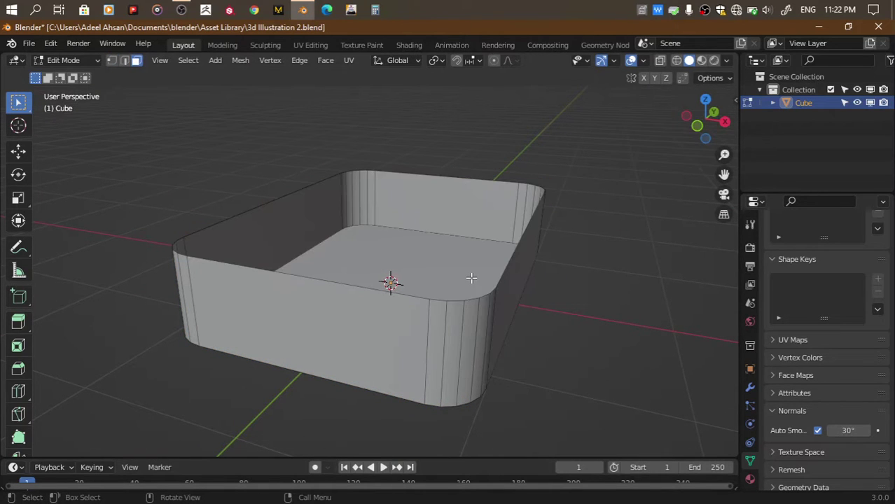
key("2")
left_click(410, 300, "alt")
key("ctrl+f")
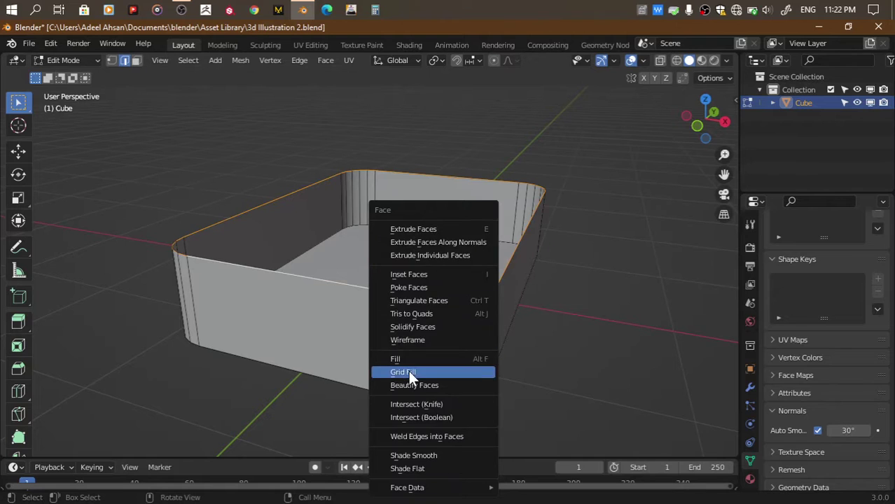
left_click(410, 374)
Delete the top face again and re-close the outer rim with a span-7 Grid Fill
left_click_drag(703, 139, 714, 150)
key("3")
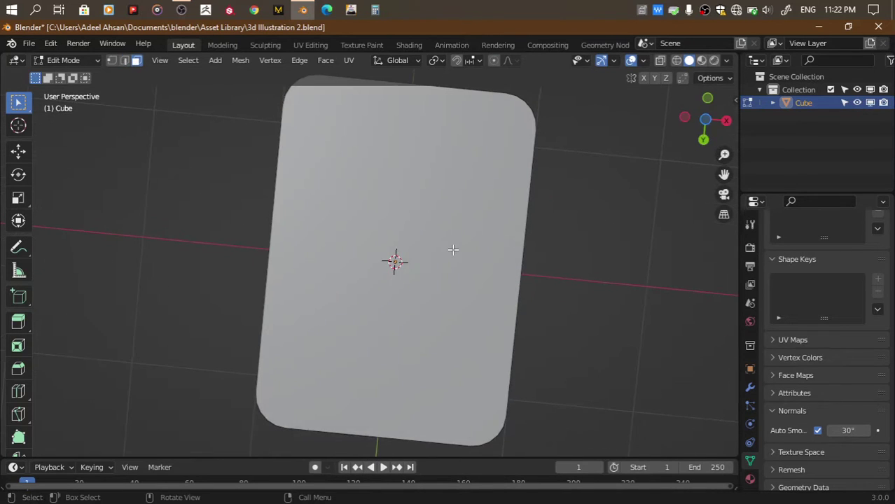
key("x")
left_click(391, 280)
key("2")
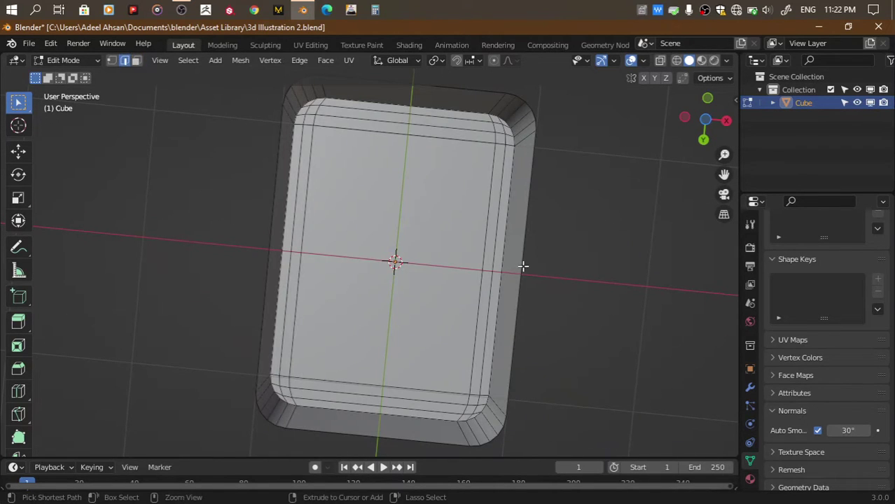
left_click(517, 265, "ctrl")
key("ctrl+f")
left_click(563, 271)
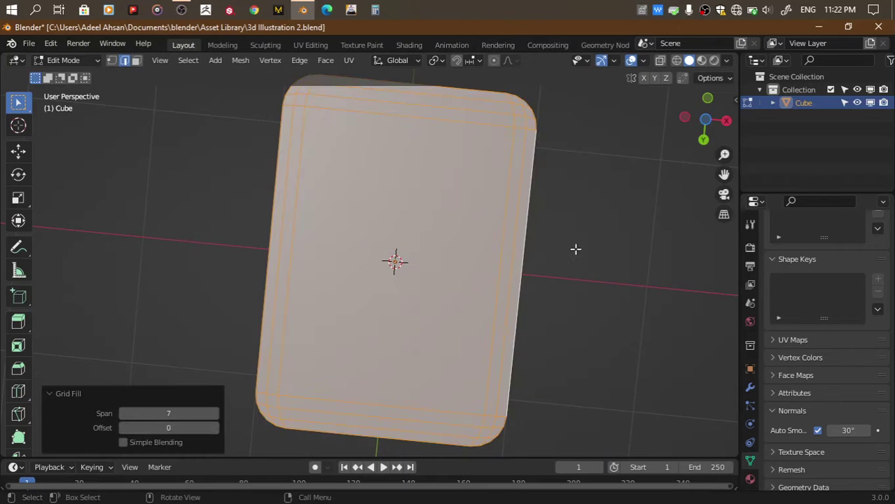
mouse_move(704, 123)
left_mouse_down()
mouse_move(715, 137)
mouse_move(708, 116)
left_mouse_up()
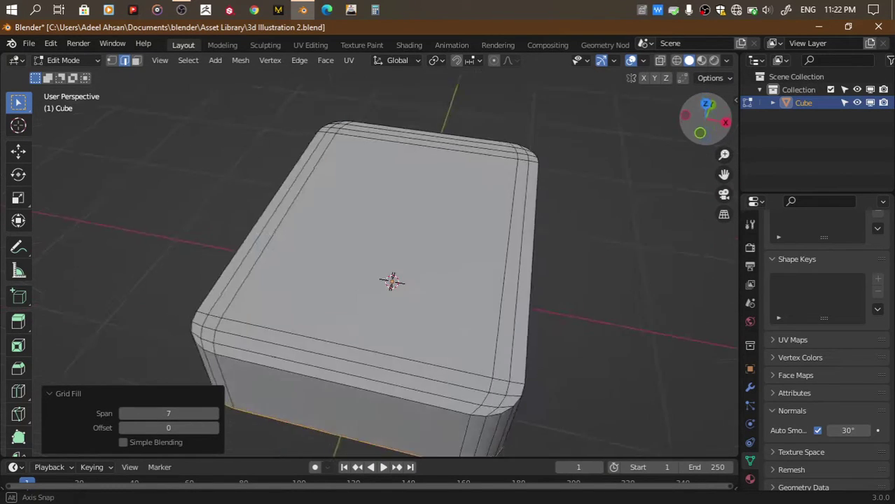
Inset the grid-filled face by 0.01417 m and scale it down to 0.983
key("i")
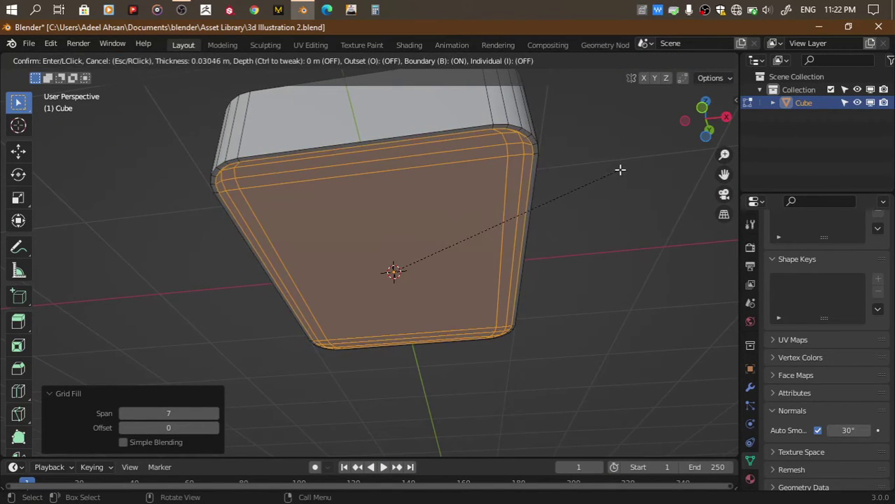
left_click(621, 169)
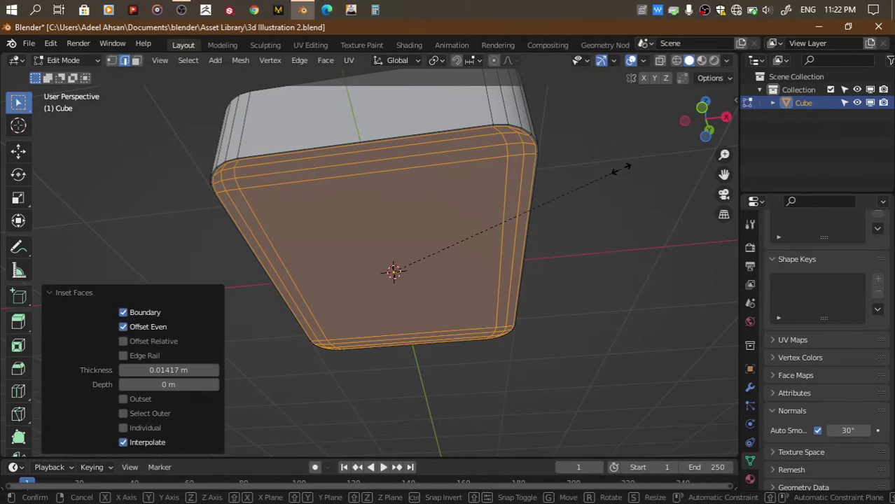
key("s")
left_click(620, 171)
Extrude the inset face 0.1 m outward, then view the body straight from above
left_click(705, 118)
scroll(532, 217, "up", 2)
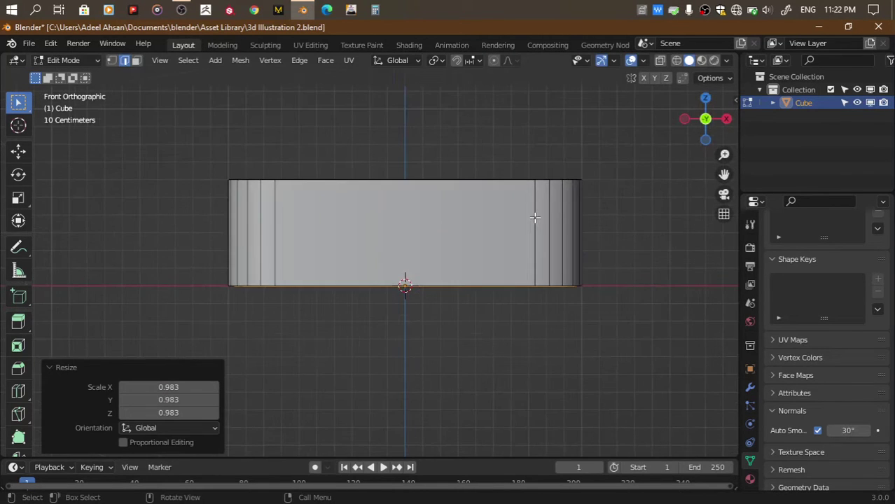
key("e")
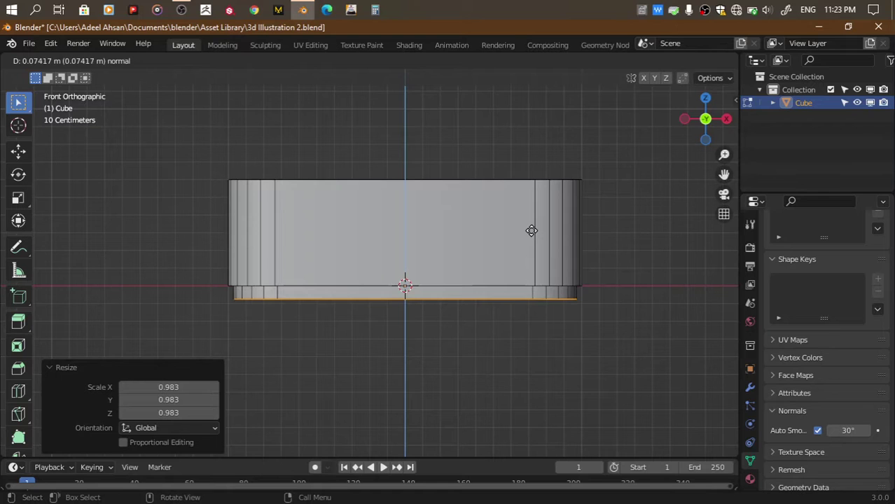
left_click(529, 234)
scroll(614, 228, "down", 1)
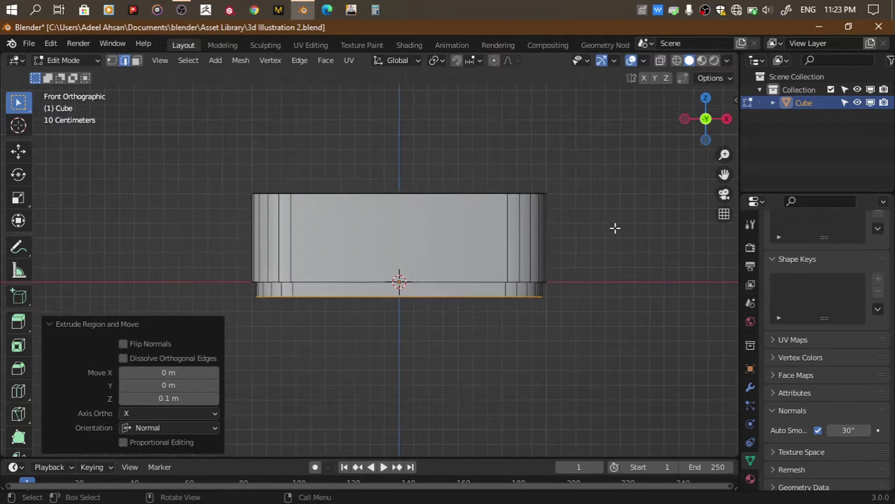
mouse_move(697, 117)
left_mouse_down()
mouse_move(694, 109)
mouse_move(566, 180)
left_mouse_up()
scroll(565, 181, "down", 1)
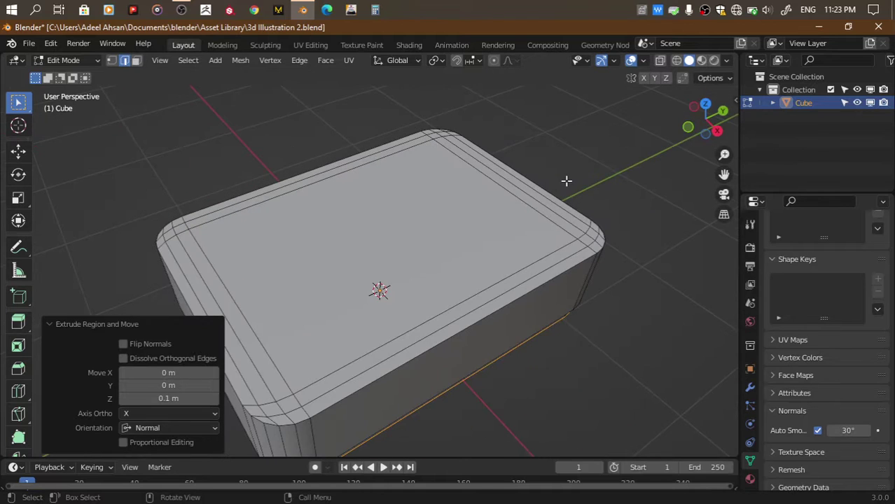
left_click(704, 112)
scroll(393, 287, "up", 1)
Add a horizontal loop cut across the top near the front
scroll(393, 287, "up", 2)
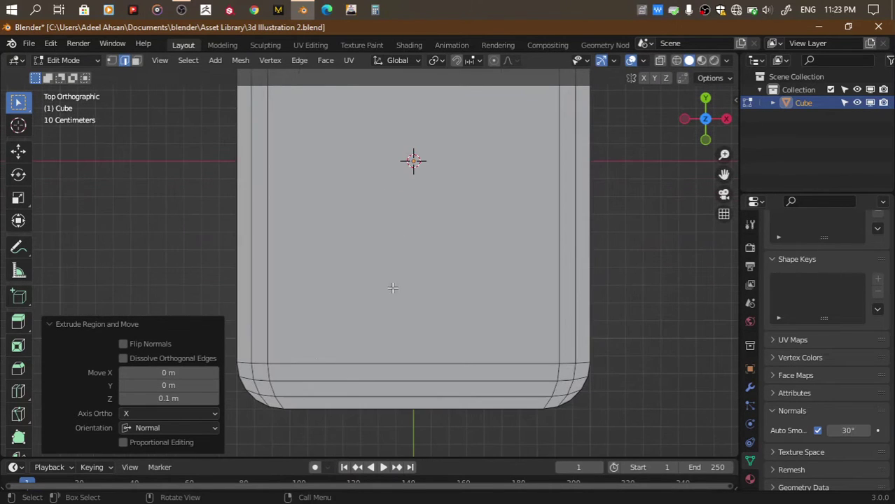
key("ctrl+r")
left_click(259, 313)
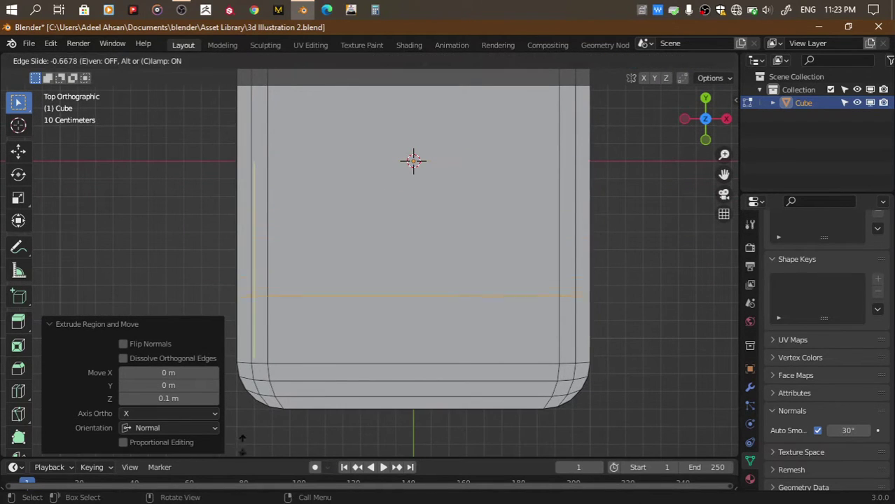
left_click(241, 449)
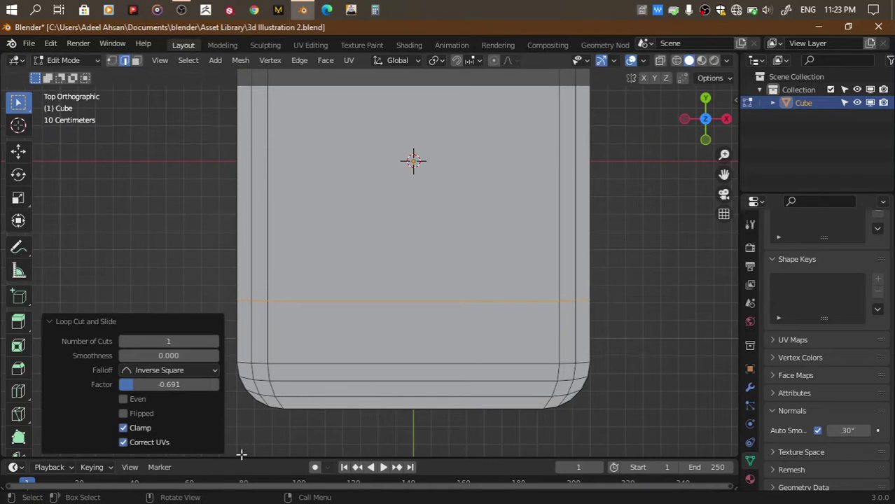
Add a centred vertical loop, split it into two loops, and bevel them 0.1 m
key("ctrl+r")
left_click(456, 316)
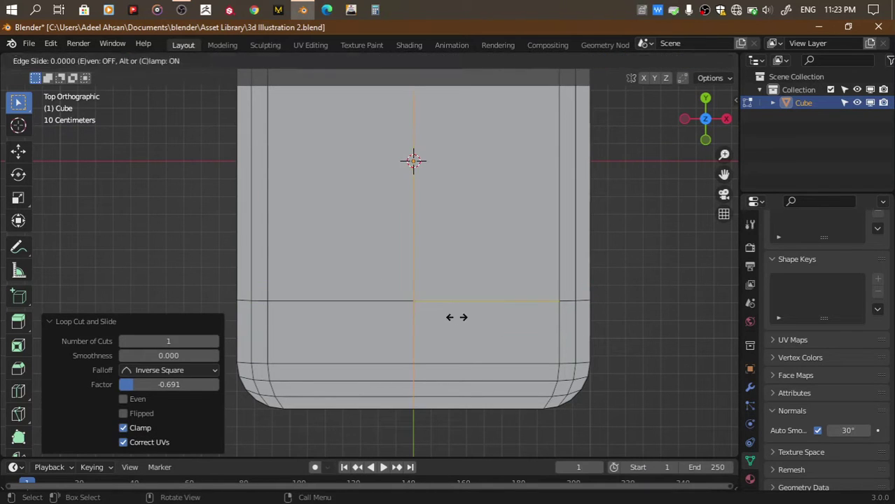
right_click(455, 316)
key("ctrl+b")
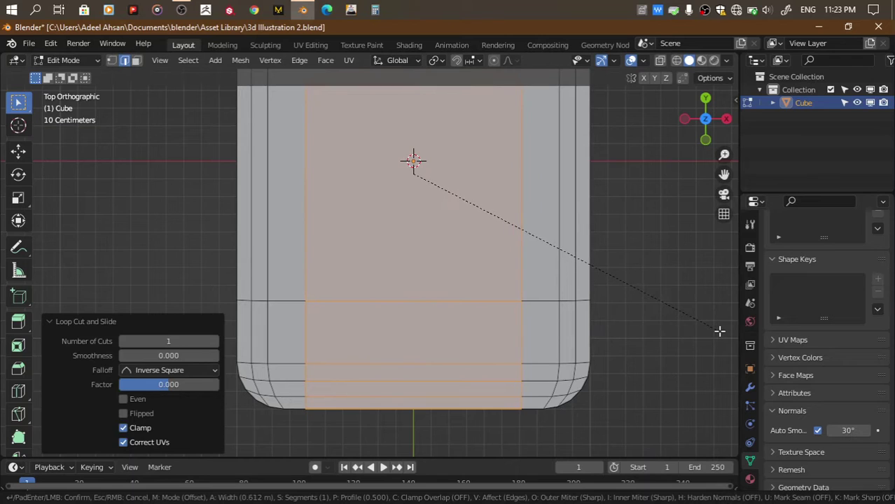
left_click(719, 331)
key("alt+a")
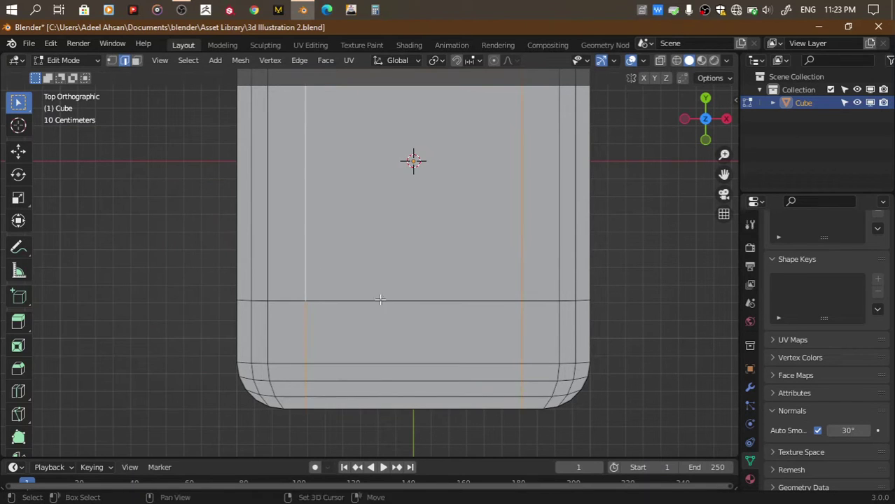
key("ctrl+b")
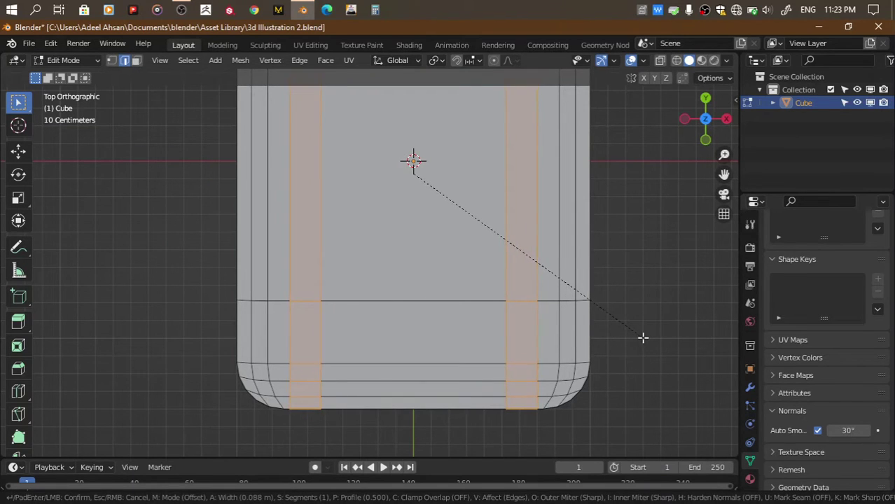
type("0.1")
key("Return")
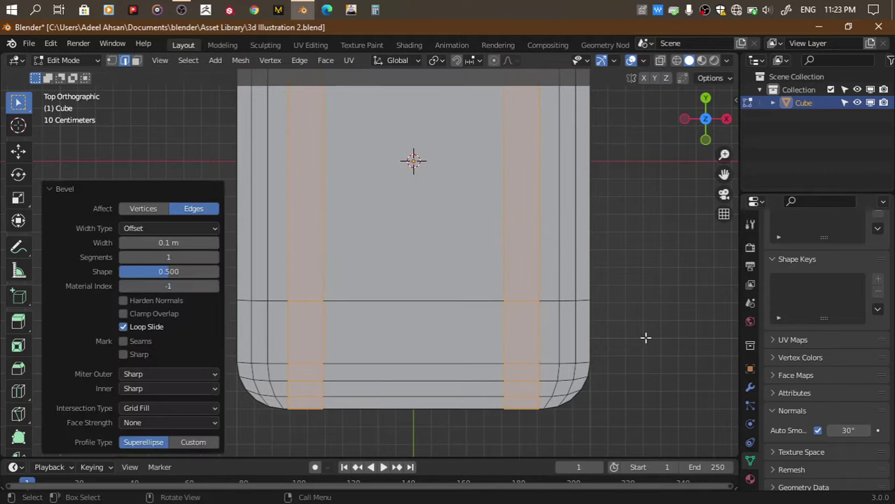
Pull the two vertical loops inward to 0.87 on X and bevel the front horizontal loop
left_click(326, 275, "alt")
left_click(503, 273, "alt+shift")
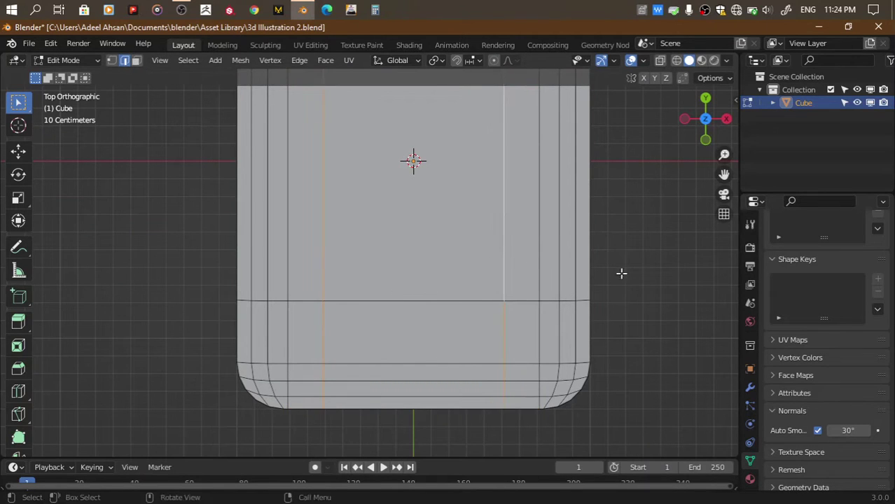
key("s")
key("x")
left_click(600, 264)
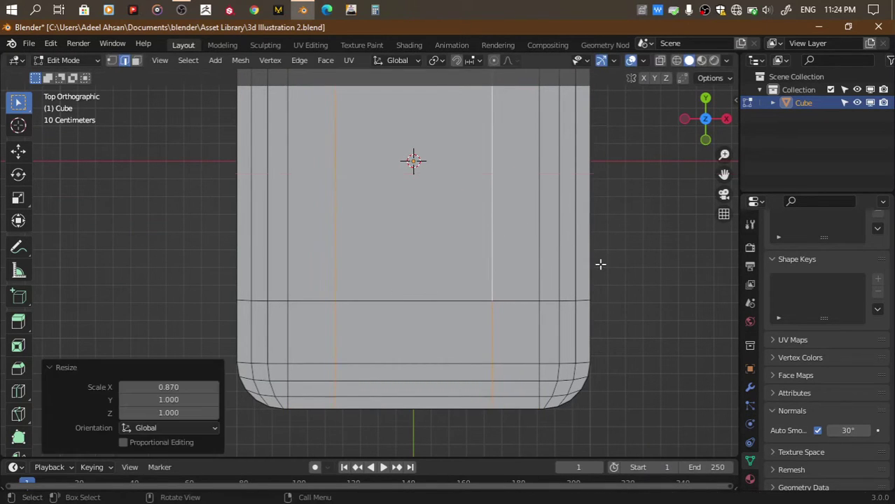
left_click(514, 300, "alt")
key("ctrl+b")
Set the horizontal band to 0.137 m, then vertex-bevel the corners of both crossing faces
left_click(643, 301)
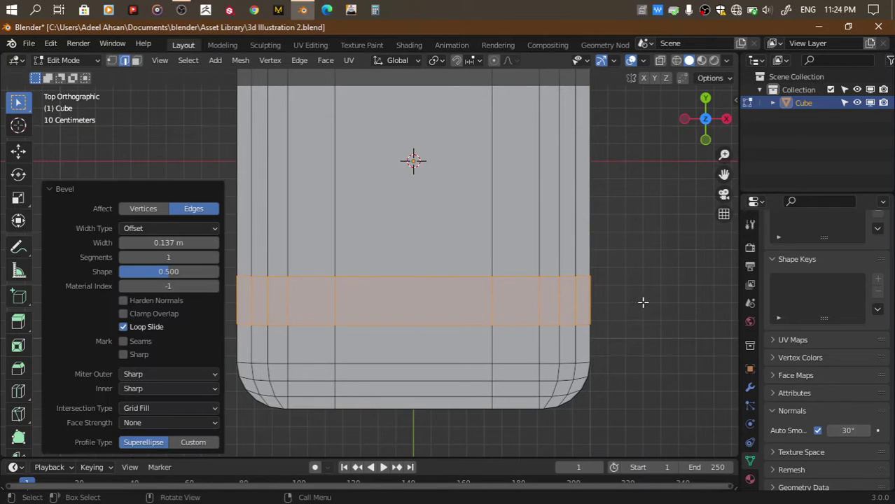
key("3")
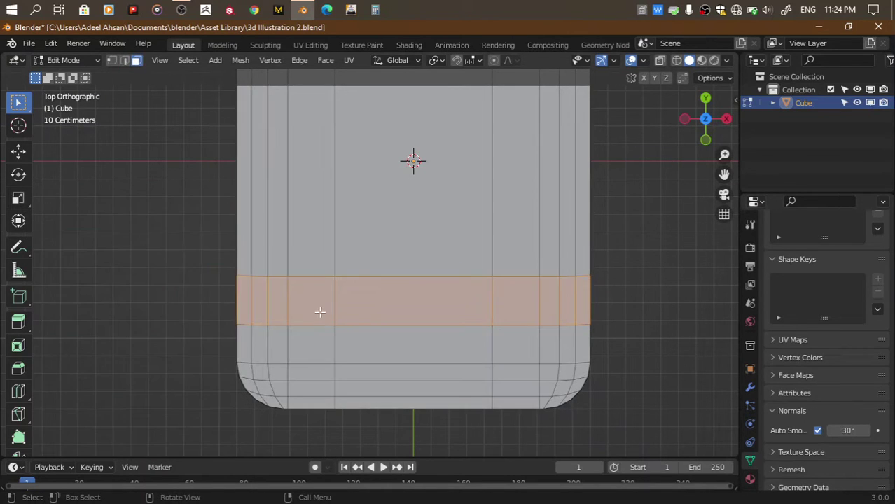
left_click(315, 306)
left_click(516, 302, "shift")
key("ctrl+b")
left_click(621, 306)
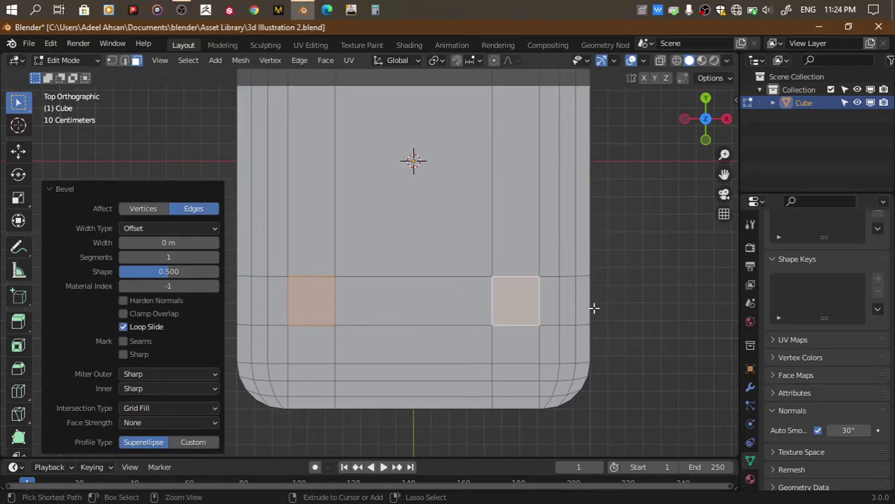
key("ctrl+b")
key("v")
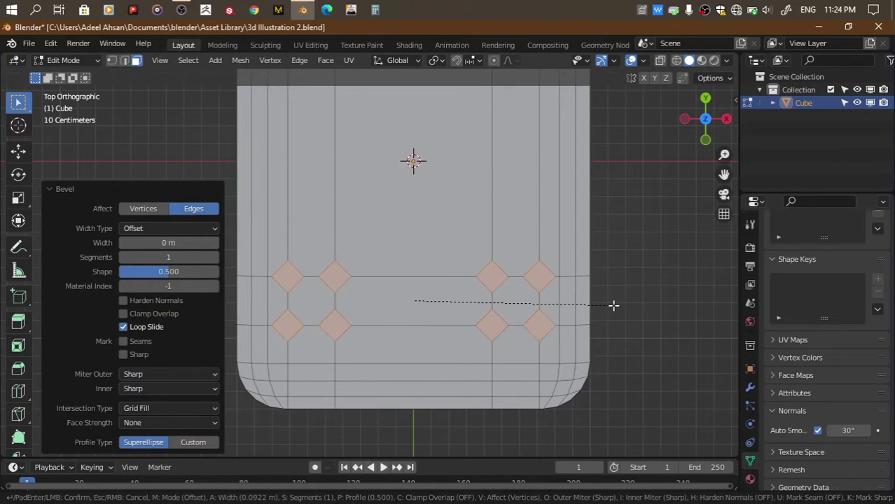
scroll(614, 305, "up", 2)
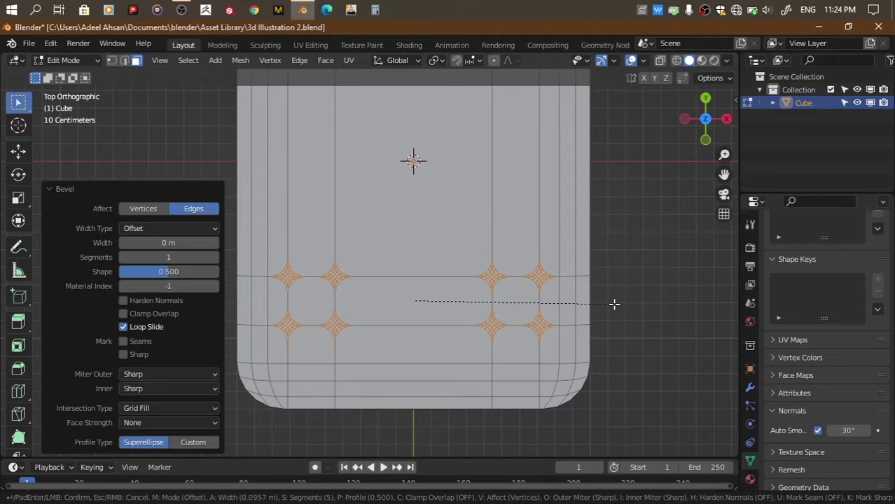
left_click(594, 301)
Make both crossing faces perfectly round with LoopTools Circle
left_click(514, 300)
left_click(311, 300, "shift")
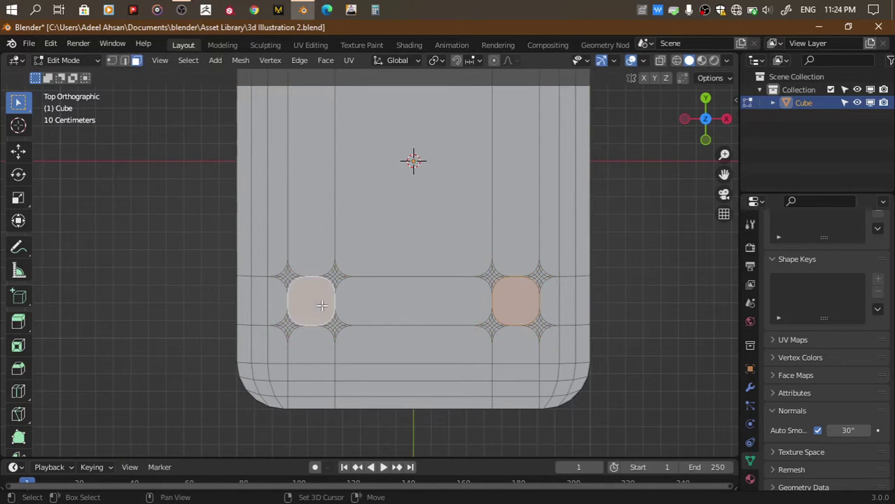
right_click(413, 223)
left_click(500, 223)
scroll(492, 252, "up", 1)
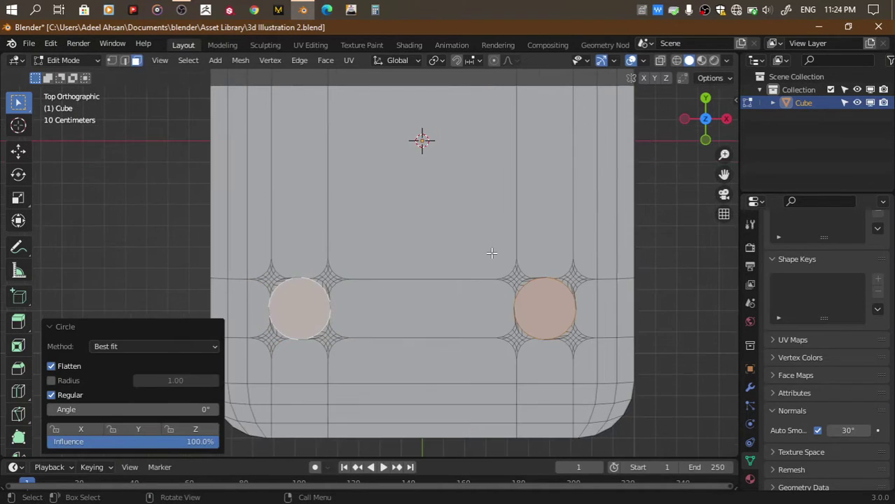
Shrink both circles to 0.876 about their individual origins and inset them
key("s")
right_click(646, 329)
key("period")
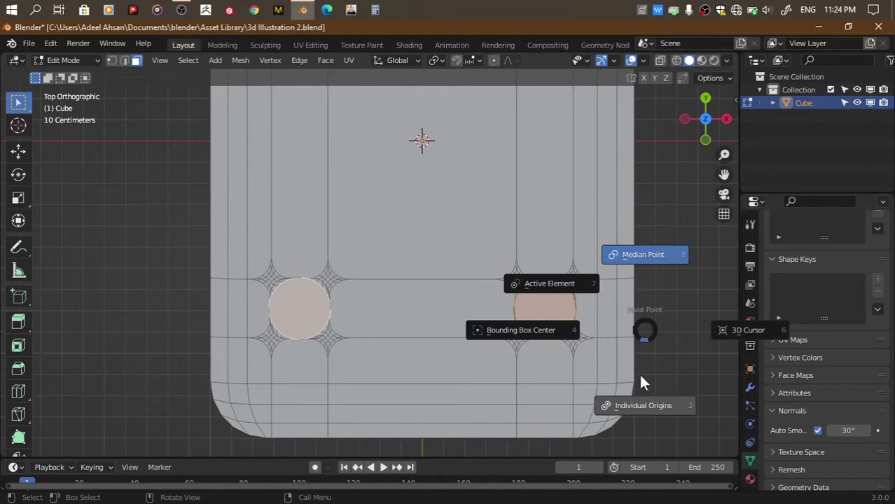
left_click(643, 382)
key("s")
left_click(598, 372)
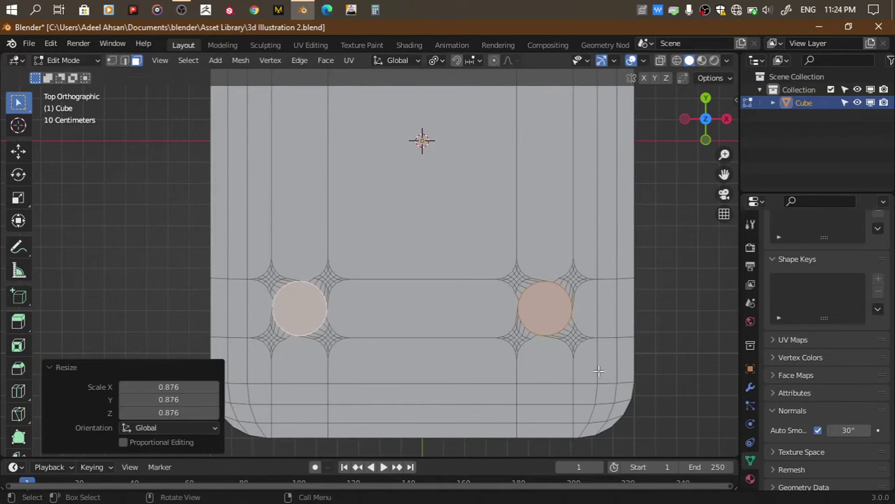
key("i")
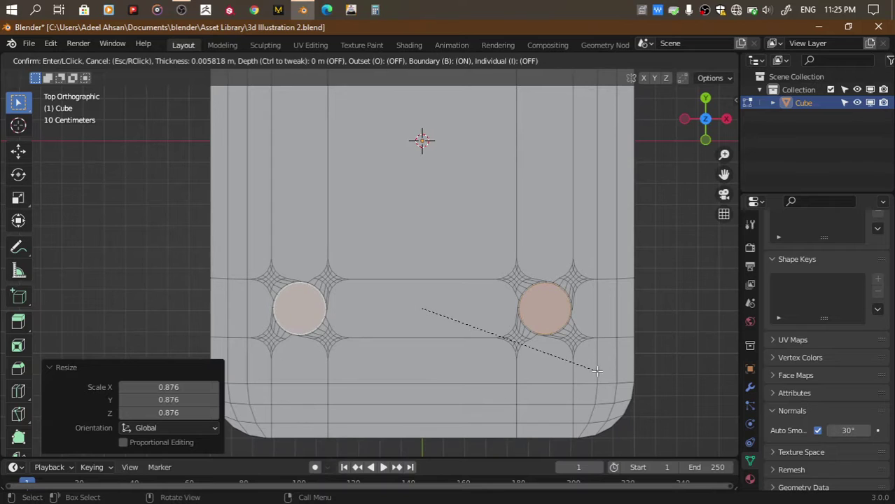
left_click(589, 370)
left_click_drag(702, 129, 702, 129)
key("Tab")
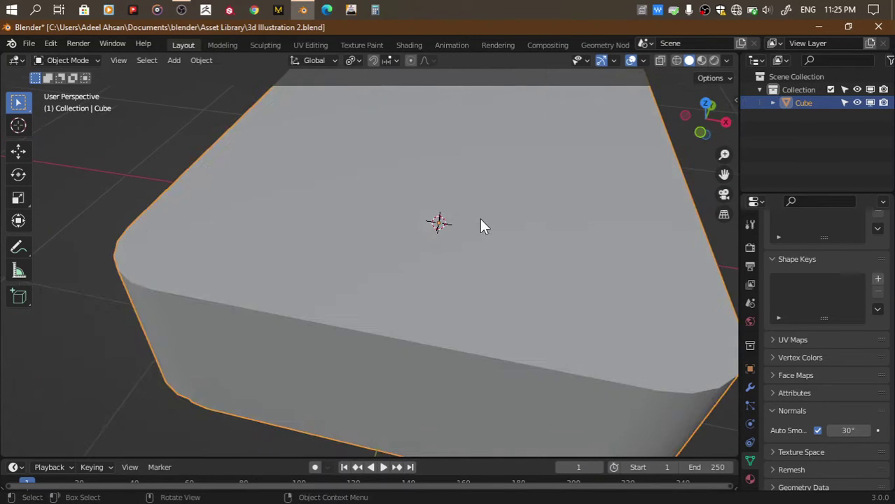
key("Tab")
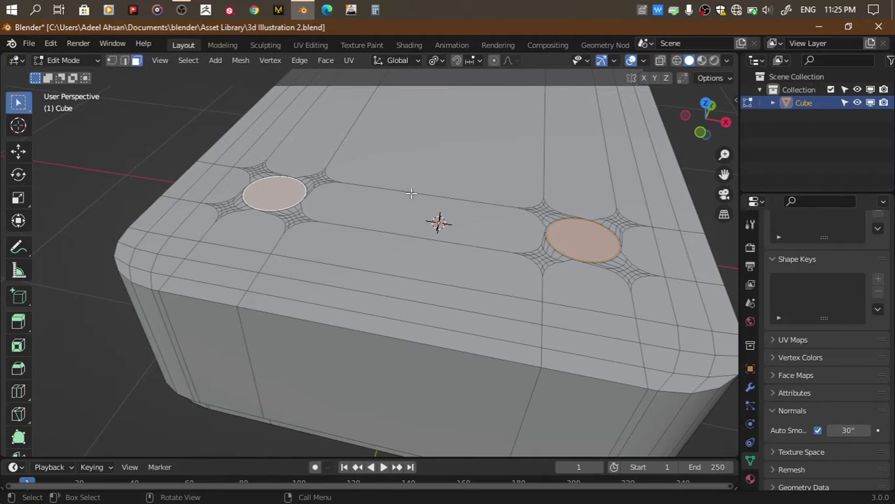
Extrude the left circle face in place to sink it into the top
scroll(379, 198, "down", 3)
left_click_drag(705, 119, 700, 120)
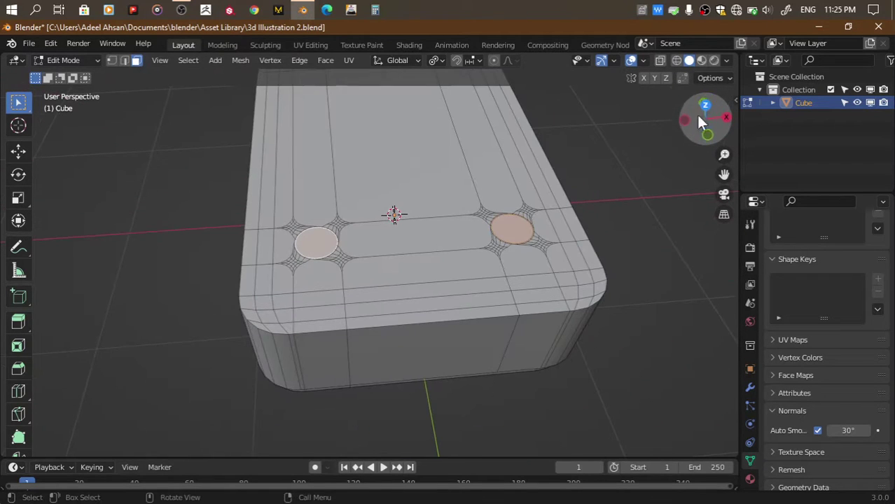
key("e")
right_click(469, 181)
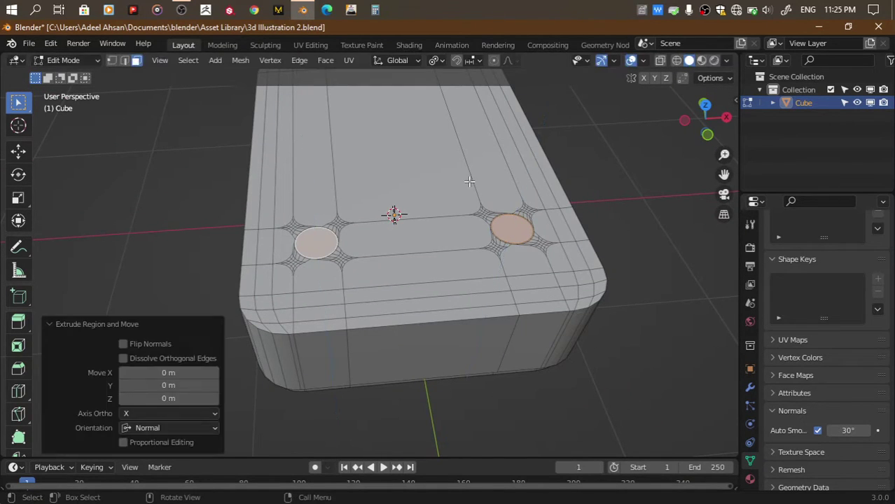
key("ctrl+z")
key("e")
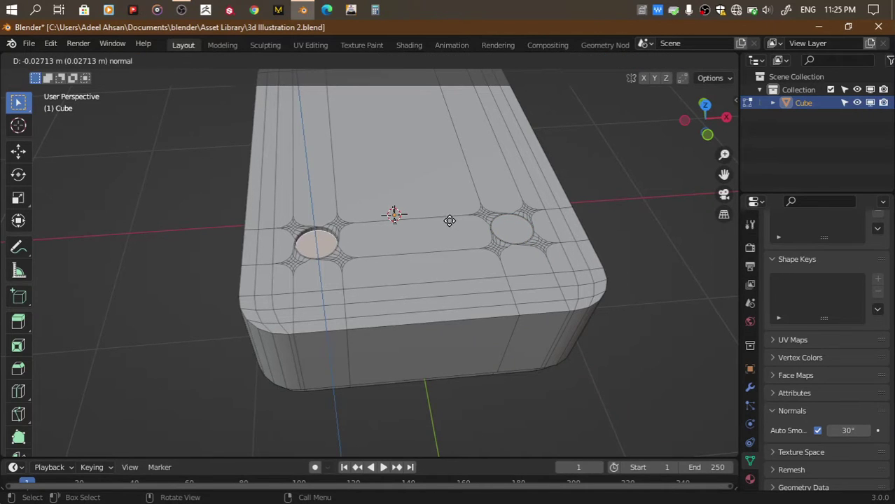
left_click(449, 220)
Inset the left circle 0.03749 m and extrude the inner circle up into a cylinder
key("i")
left_click(444, 220)
key("e")
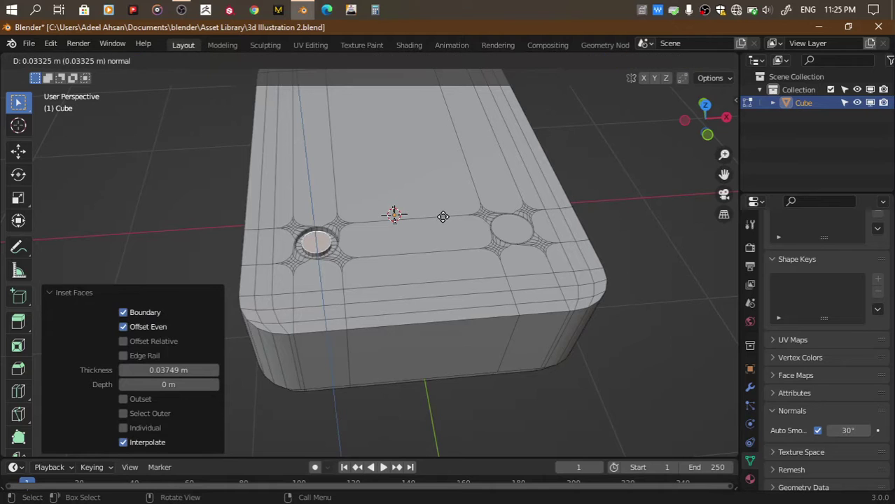
left_click(442, 217)
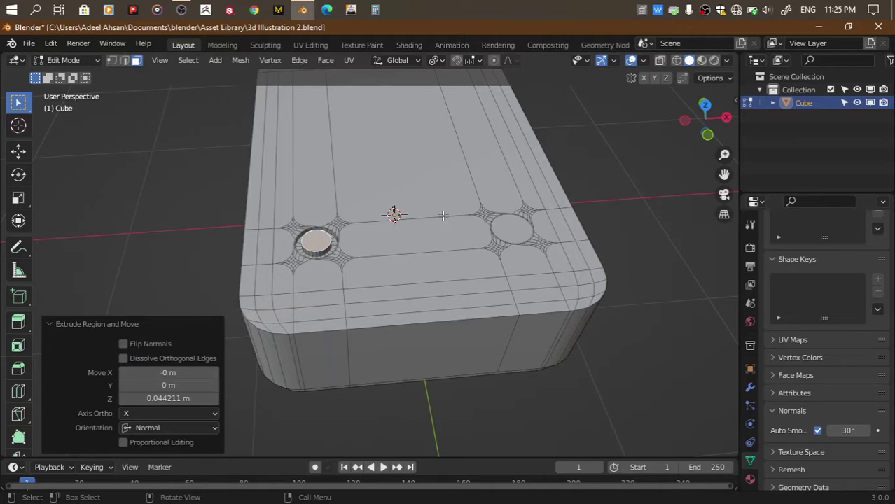
left_click(713, 140)
left_click_drag(713, 140, 700, 168)
Widen the knob top to 1.25, extrude it upward, then lower it 0.16467 m along Z
key("s")
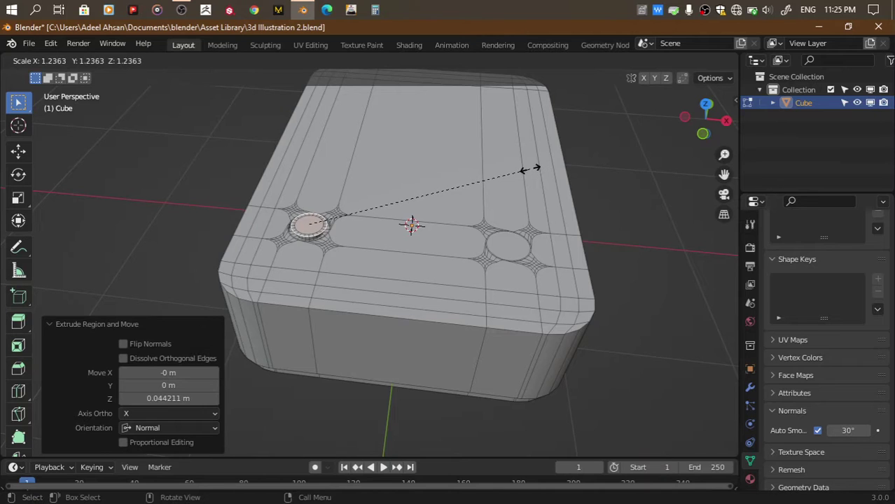
type("1.25")
key("Return")
key("e")
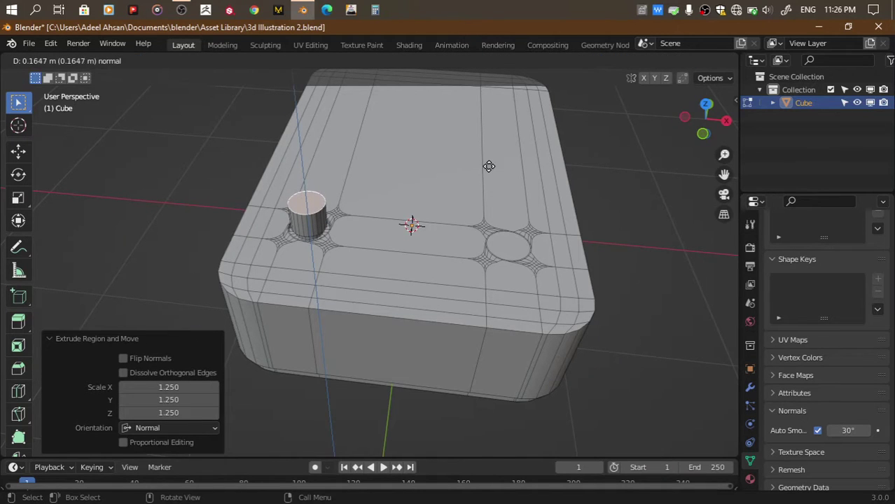
left_click(489, 166)
left_click(703, 134)
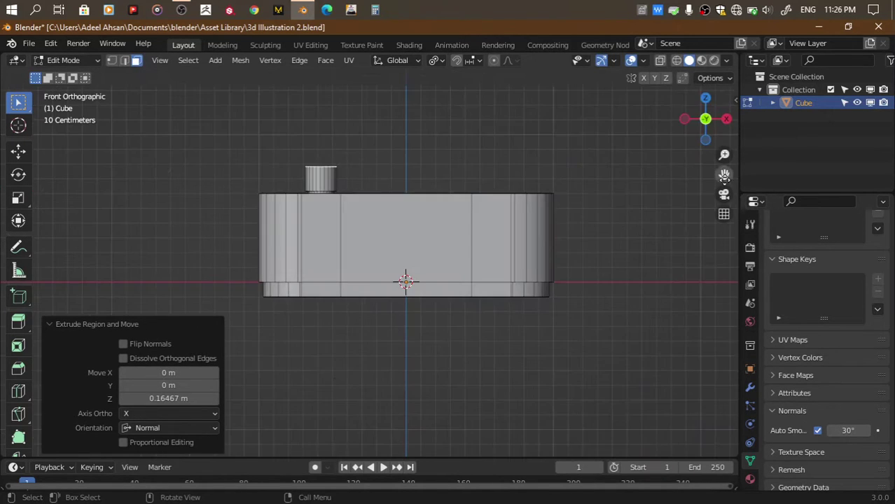
scroll(370, 201, "up", 1)
type("gz-0.16467")
key("Return")
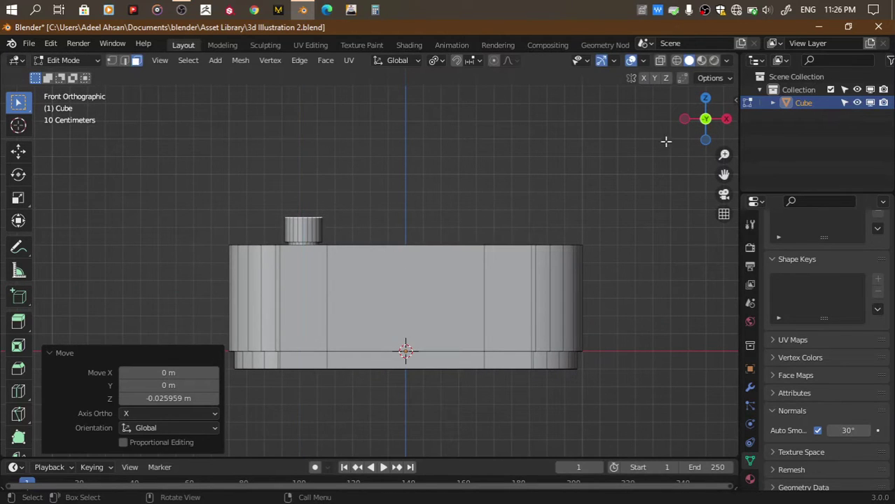
left_click_drag(700, 130, 601, 298)
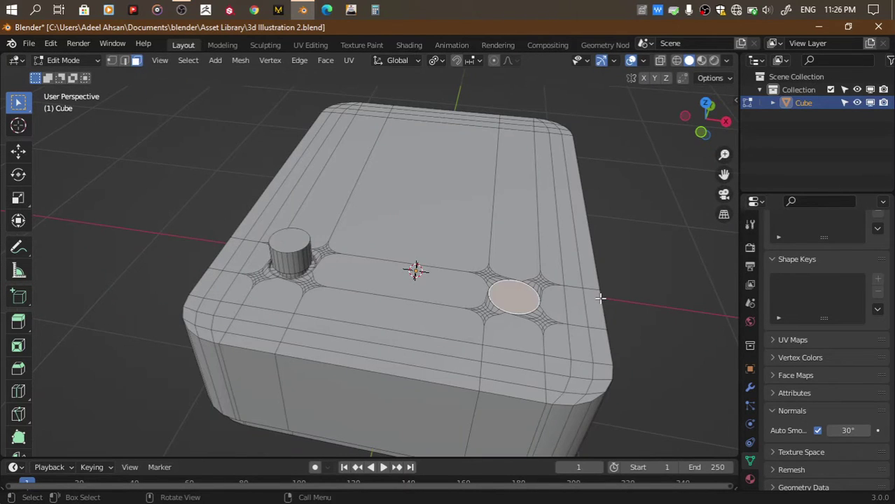
Inset the right circle on the body's top and extrude it upward
key("i")
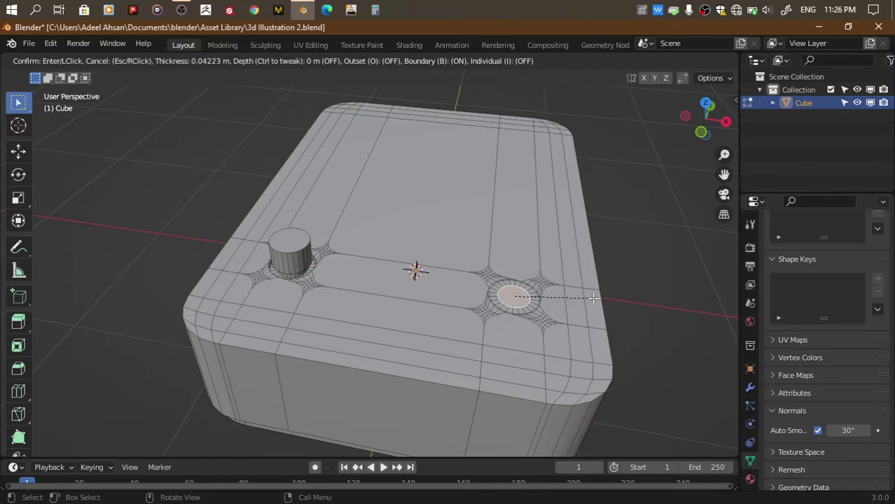
left_click(596, 297)
key("e")
left_click(596, 297)
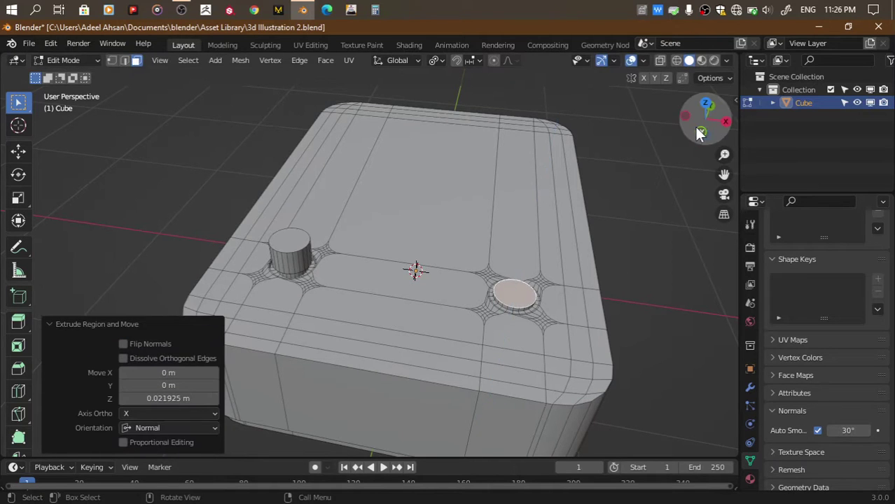
In front view with vertex snapping on, lower the extruded face slightly along Z
left_click(703, 116)
scroll(406, 210, "up", 1)
left_click(469, 60)
left_click(490, 112)
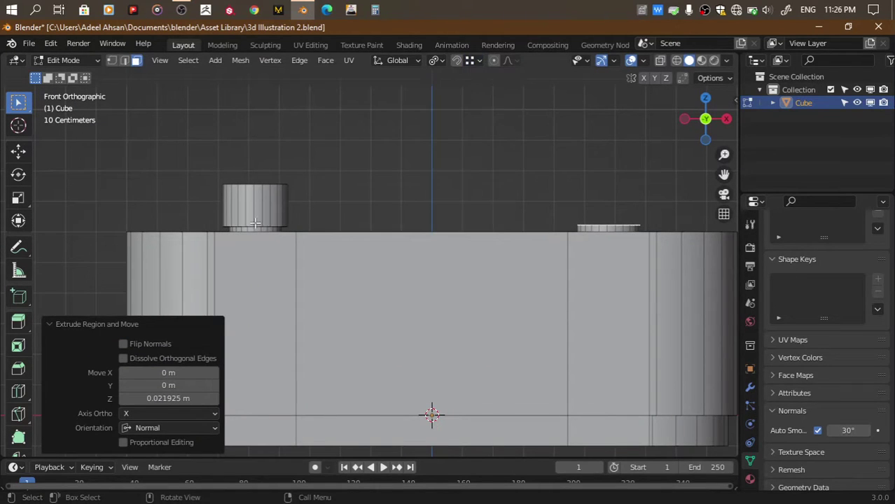
key("g")
key("z")
left_click(601, 210)
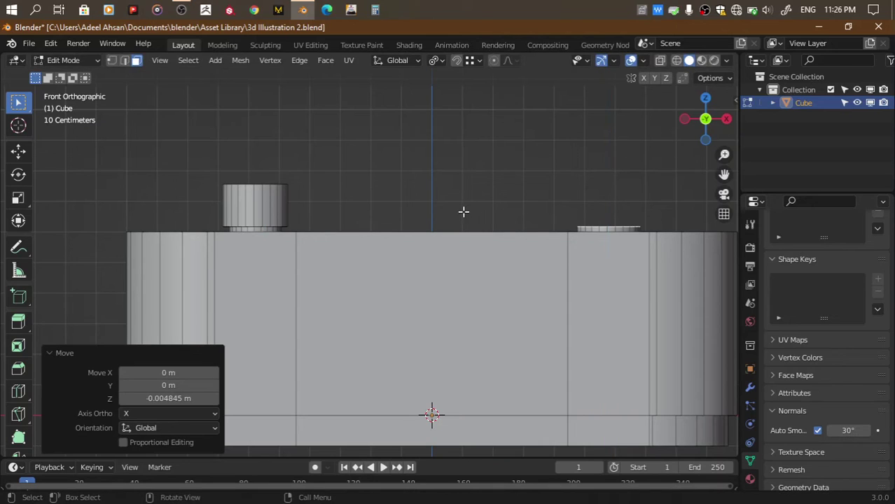
Widen the knob's top face to scale 1.291 and extrude it up 0.038629 m
key("s")
left_click(560, 261)
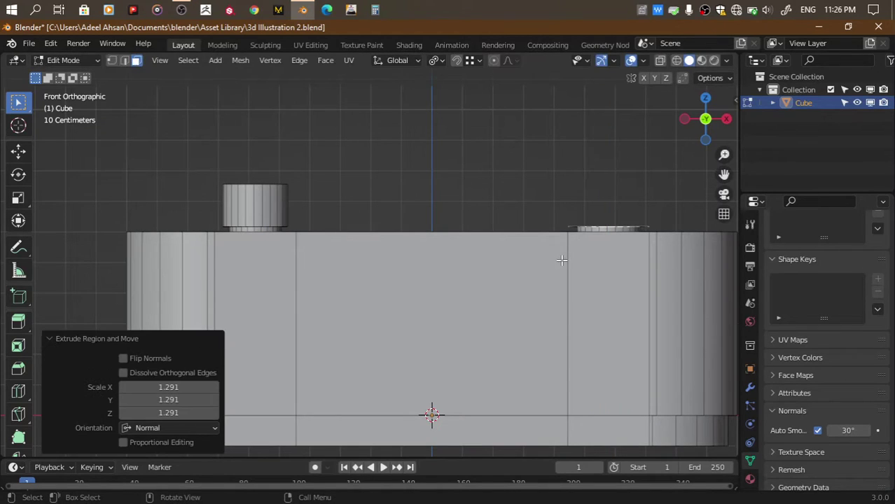
key("e")
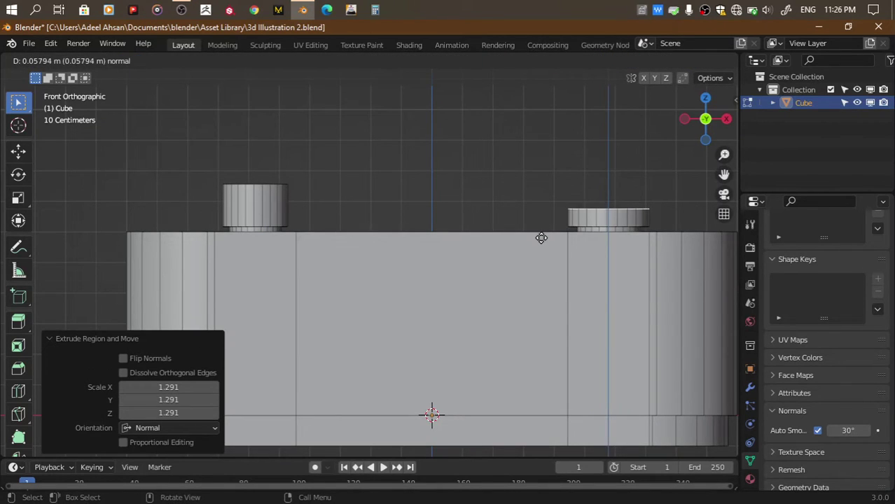
left_click(539, 244)
Inspect the stepped knob from the side and top views and save 3d Illustration 2.blend
left_click_drag(698, 111, 249, 198)
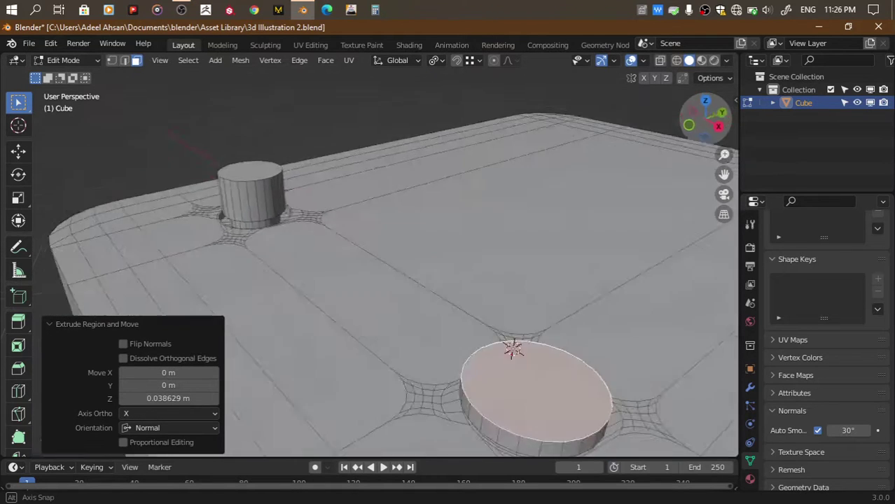
left_click(715, 126)
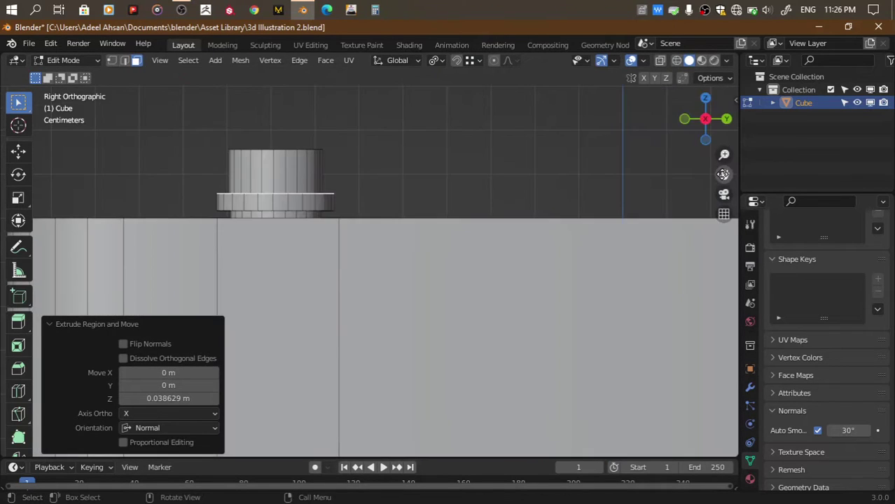
left_click(704, 98)
key("ctrl+s")
Loop cut the body's top panel, sliding the new edge loop to factor -0.234
scroll(523, 176, "down", 5)
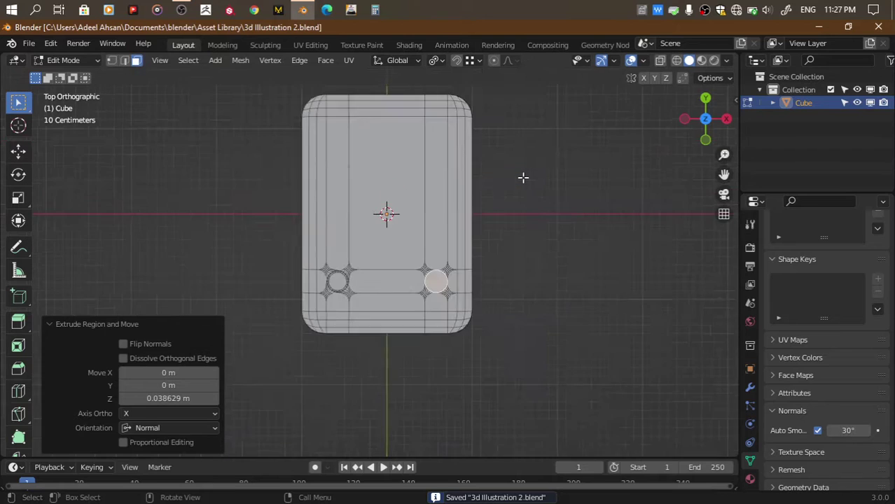
scroll(523, 176, "up", 2)
left_click(434, 135)
left_click_drag(724, 175, 710, 296)
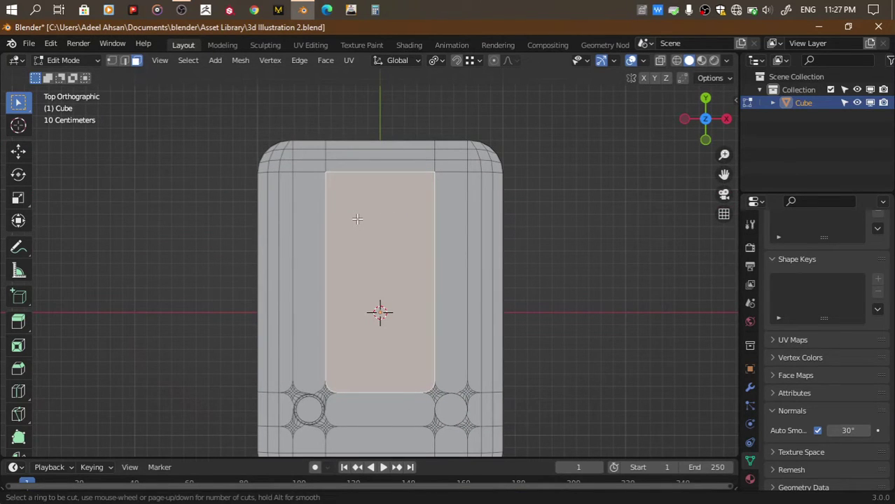
key("ctrl+r")
left_click(263, 231)
left_click(260, 210)
Abandon a second loop cut on the inner top face and save the file in Object Mode
scroll(386, 333, "up", 2)
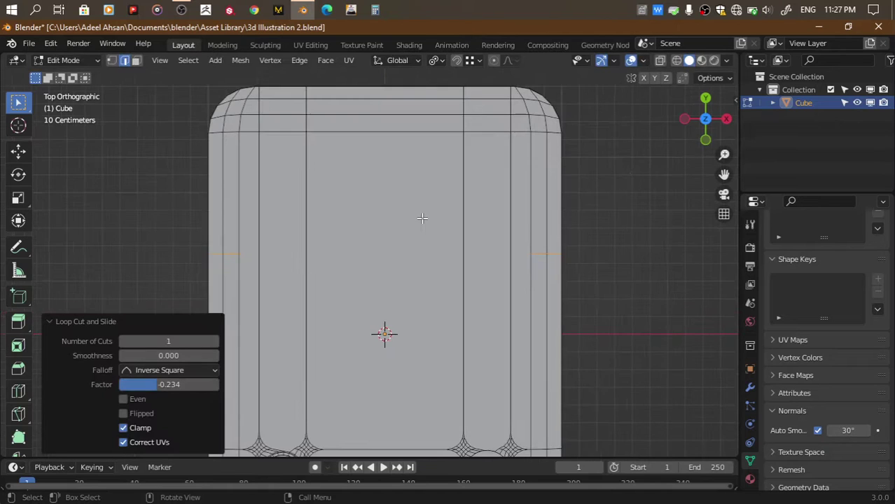
mouse_move(386, 334)
middle_mouse_down()
mouse_move(354, 330)
mouse_move(319, 364)
middle_mouse_up()
left_click(401, 273)
key("ctrl+r")
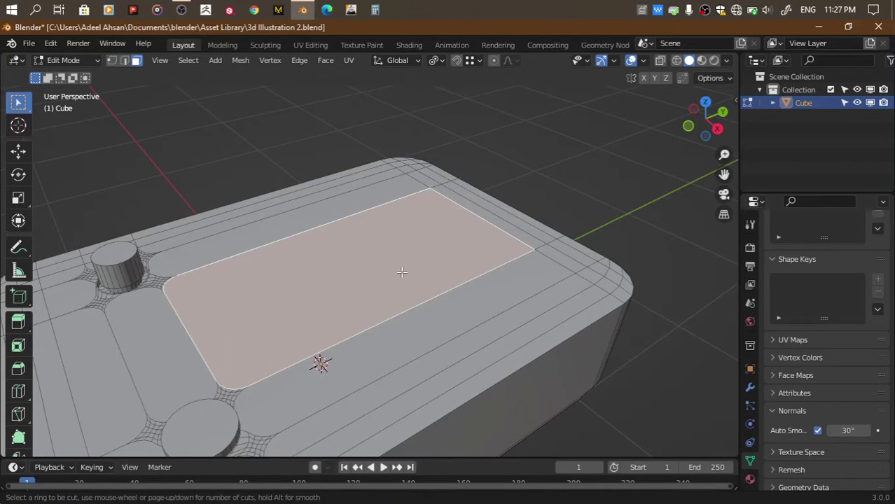
key("Escape")
key("Tab")
scroll(553, 165, "down", 1)
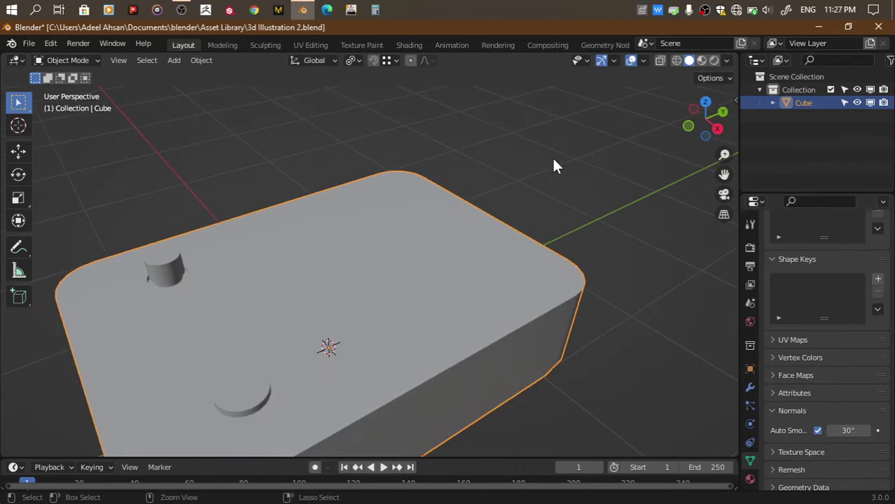
key("ctrl+s")
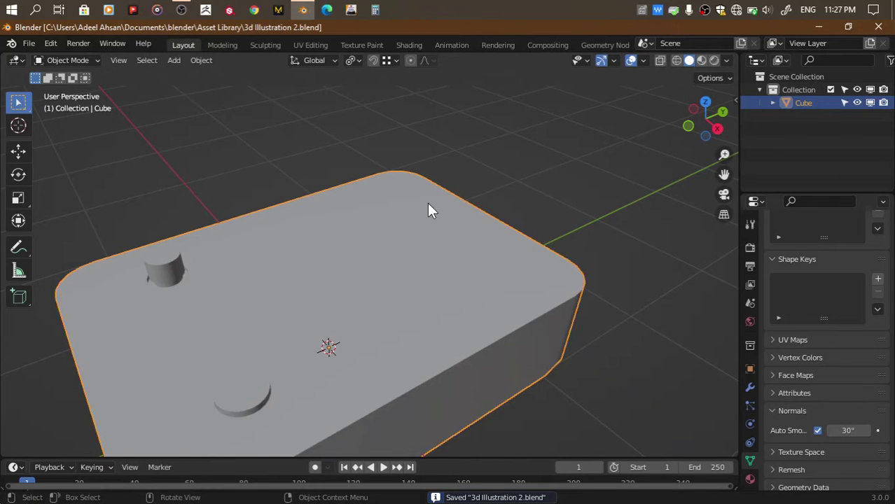
Back in Edit Mode, select the thin top strip and undo the knob extrusions
key("Tab")
left_click_drag(704, 119, 701, 123)
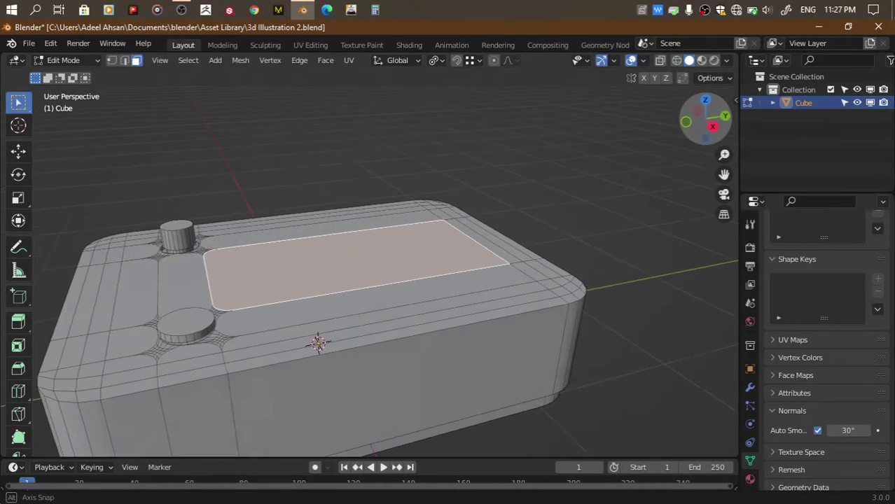
left_click(312, 327)
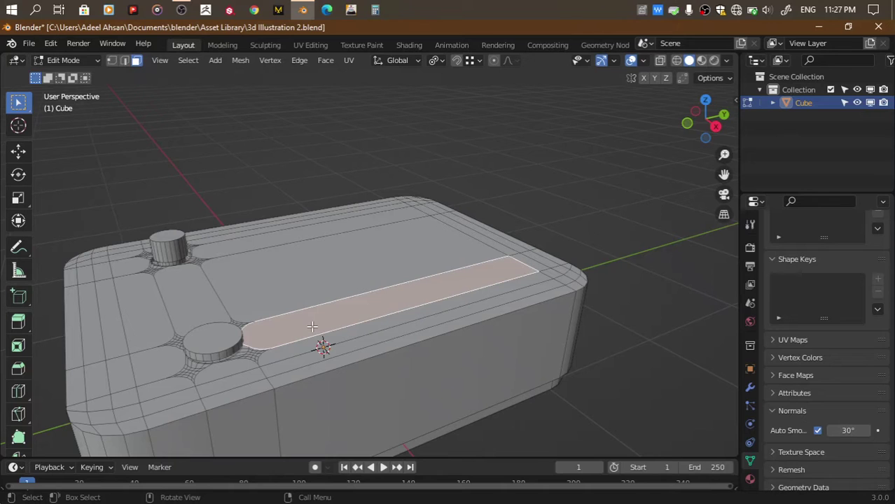
scroll(311, 327, "down", 2)
scroll(322, 327, "down", 2)
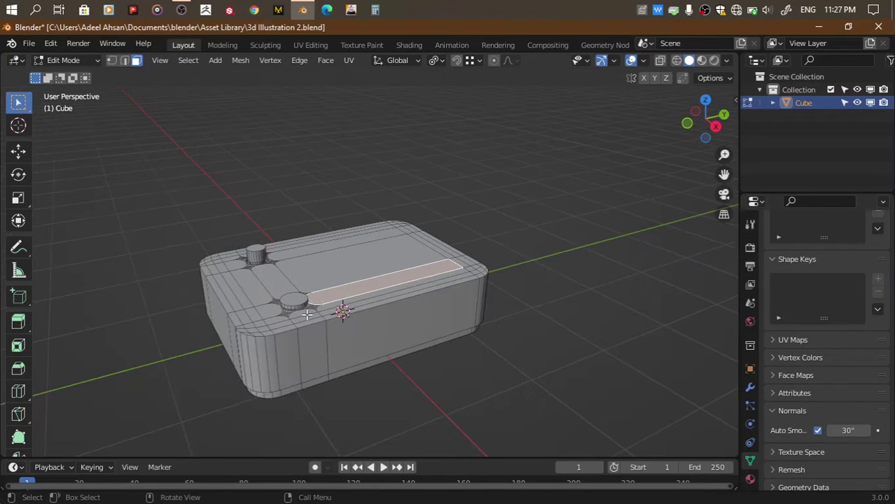
key("Tab")
key("Tab")
key("ctrl+z")
key("ctrl+z")
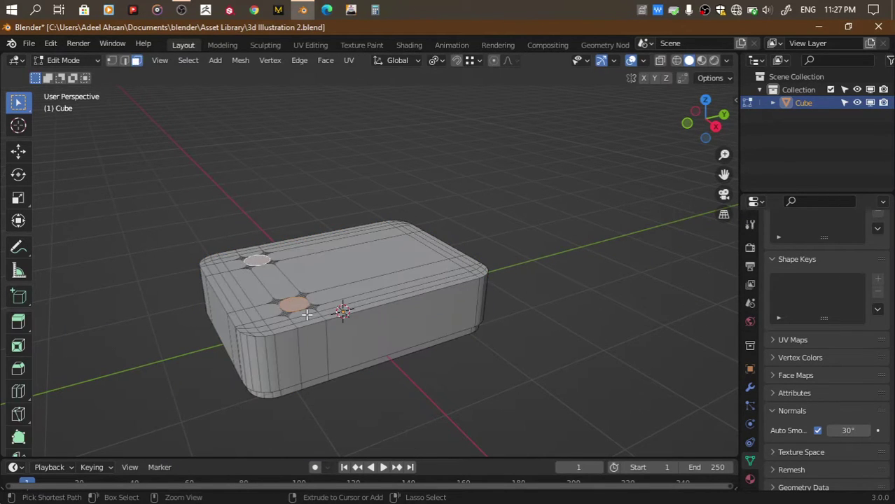
Select the edge loop across the body's top and dissolve it
left_click(306, 315, "alt")
key("2")
left_click(306, 315, "alt")
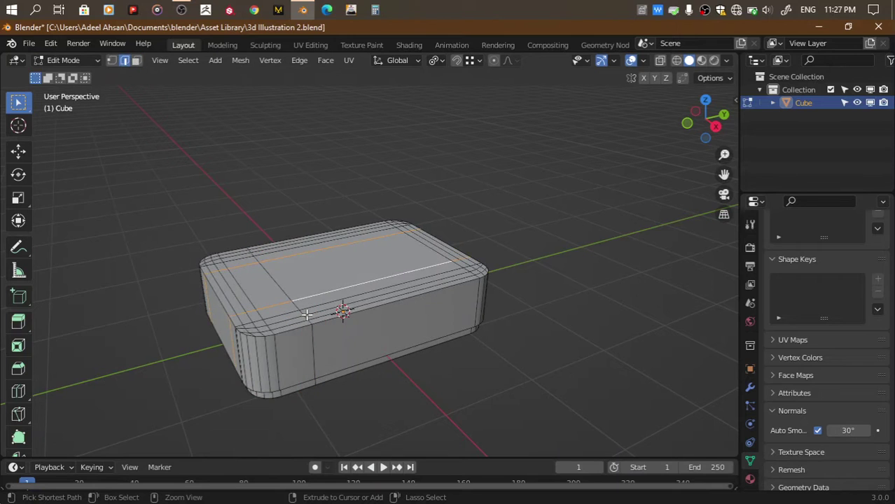
left_click_drag(691, 114, 568, 161)
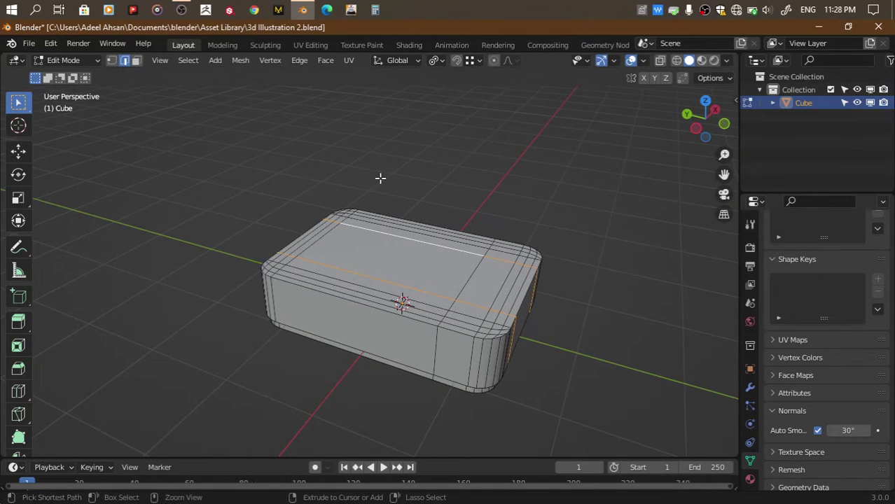
key("ctrl+x")
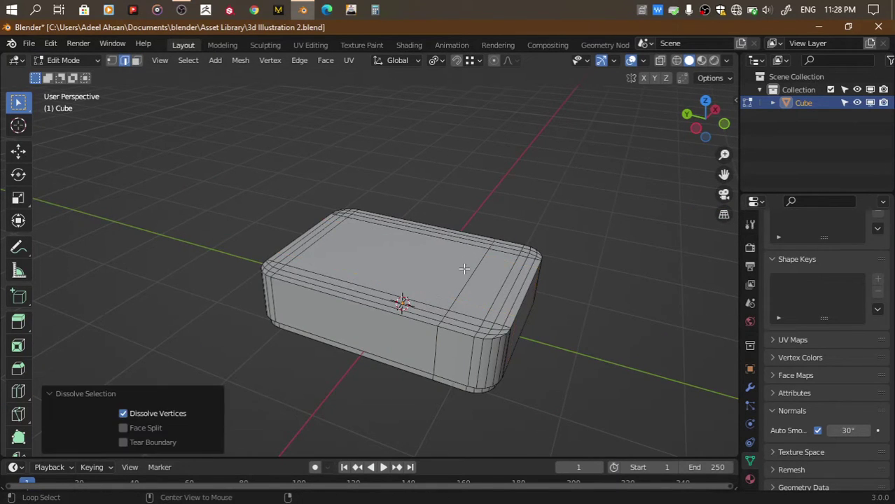
Save the file, return to Object Mode, and bring up the Shift+A add-mesh list
left_click(705, 102)
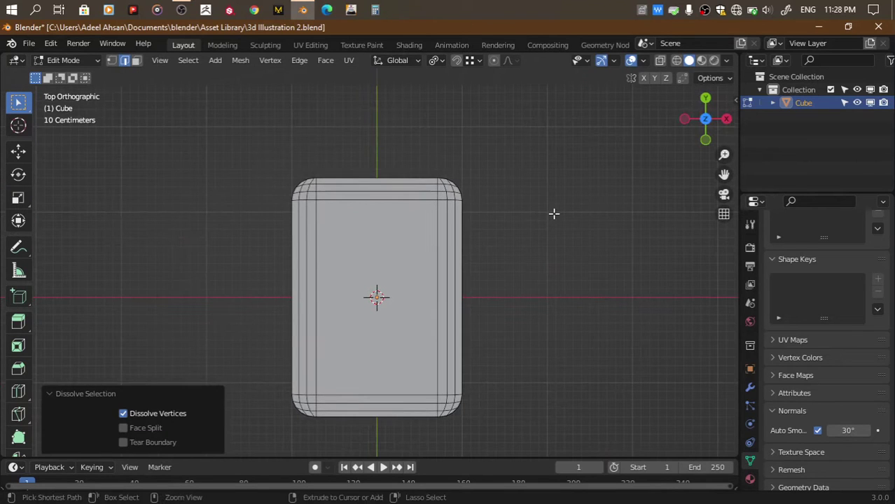
key("ctrl+s")
key("Tab")
left_click(706, 138)
key("shift+a")
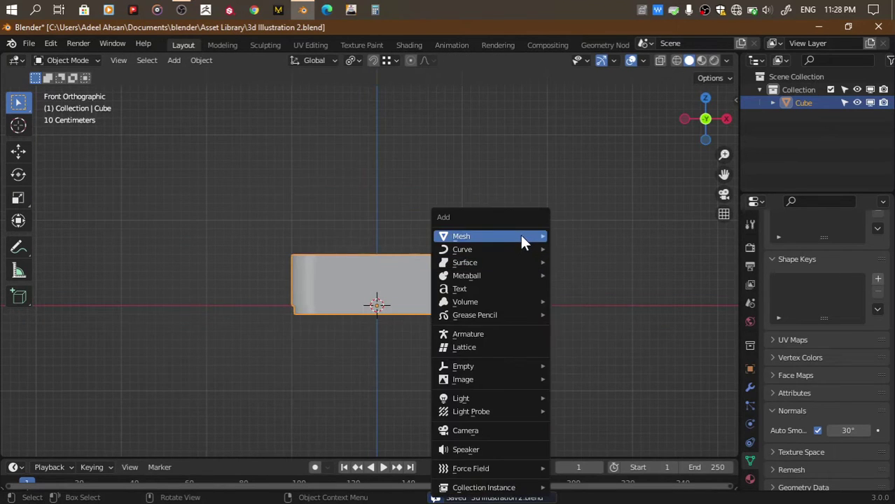
mouse_move(488, 236)
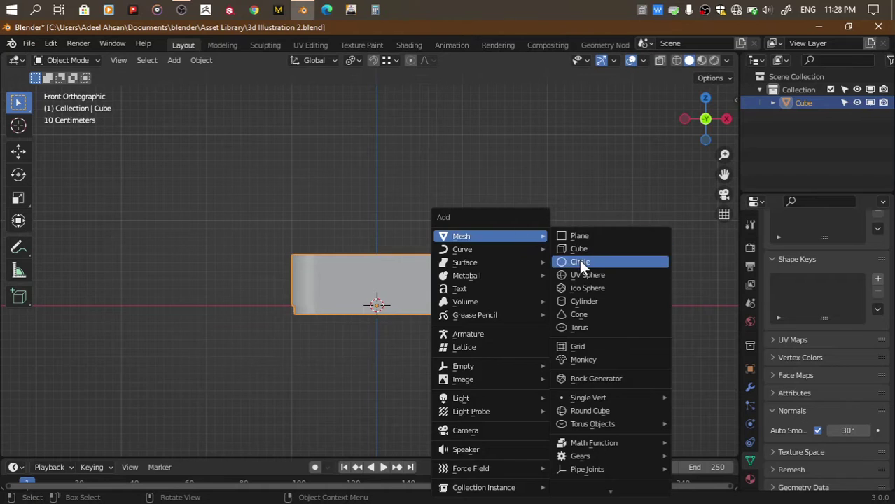
Add a mesh circle and raise it above the body along Z
left_click(580, 261)
key("g")
key("z")
left_click(460, 186)
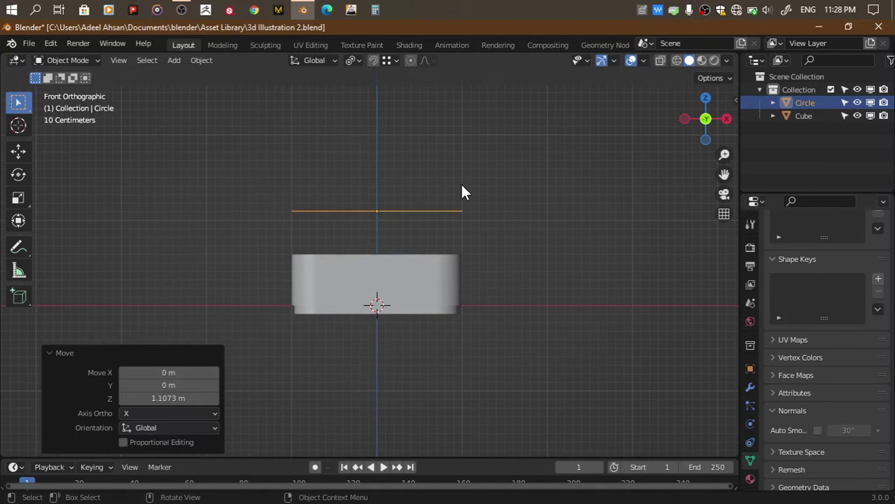
left_click_drag(706, 117, 700, 125)
Grid Fill the circle with span 8 from the top view
key("Tab")
left_click(706, 101)
key("1")
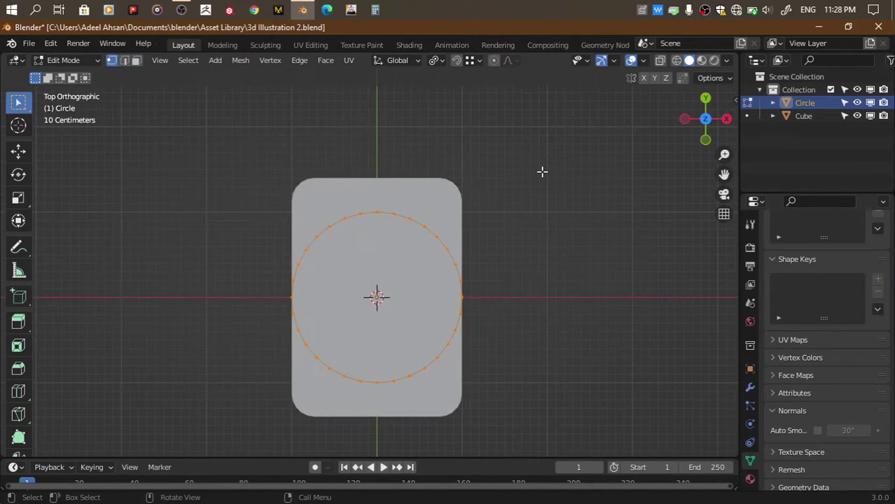
key("ctrl+f")
left_click(465, 250)
Resize the filled circle, shift it back along Y, and enlarge it to platter size
key("s")
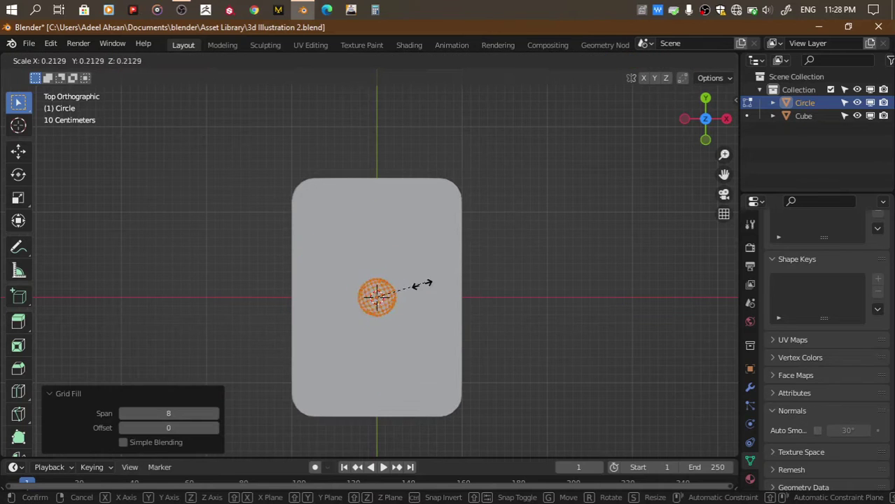
left_click(416, 284)
scroll(410, 286, "up", 3)
scroll(614, 186, "down", 3)
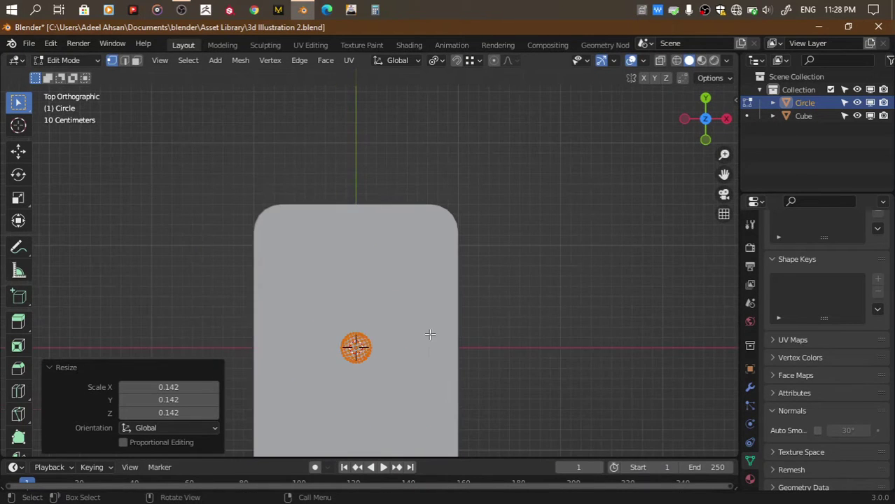
key("g")
key("y")
left_click(424, 280)
key("s")
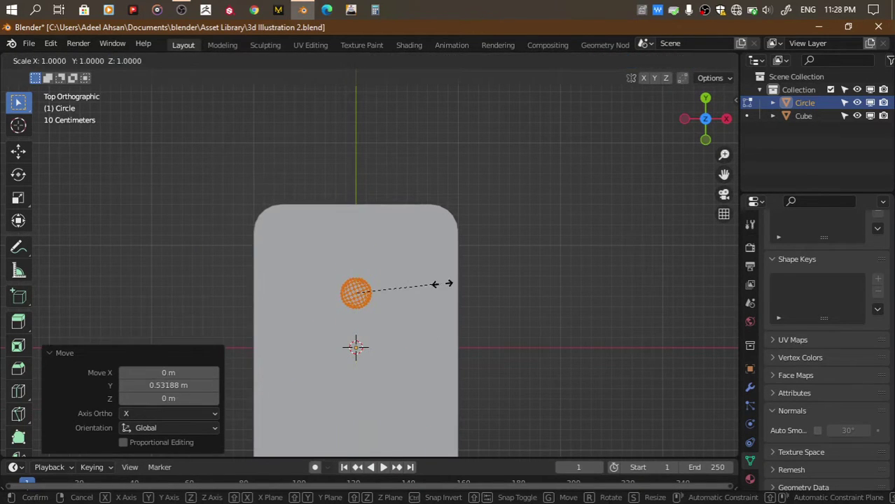
left_click(572, 301)
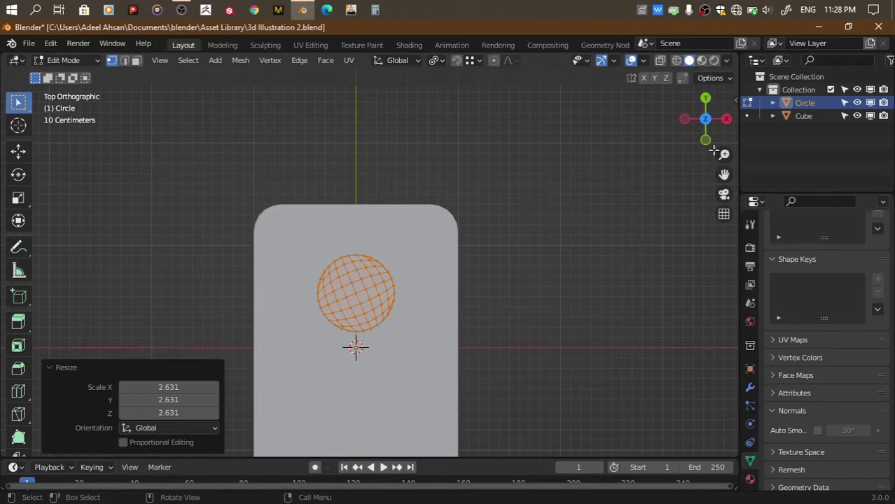
In front view, lower the circle along Z onto the body's top surface
left_click(706, 140)
key("g")
key("z")
left_click(493, 243)
key("Tab")
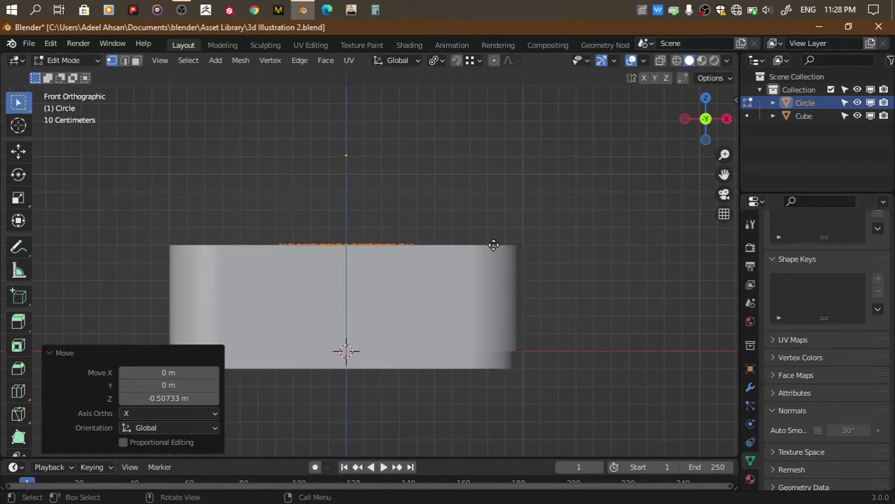
Extrude the disc, widen its rim, and extrude a thin top layer 0.025959 m up
key("e")
left_click(494, 238)
key("s")
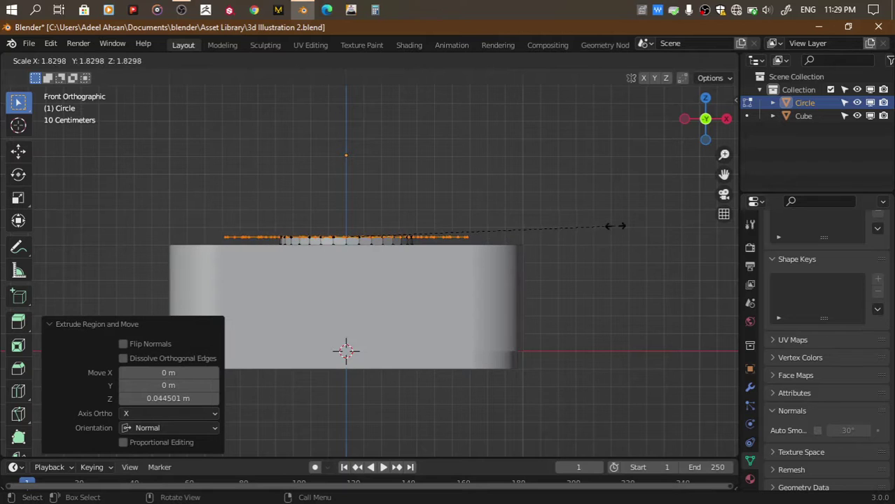
left_click(653, 224)
key("e")
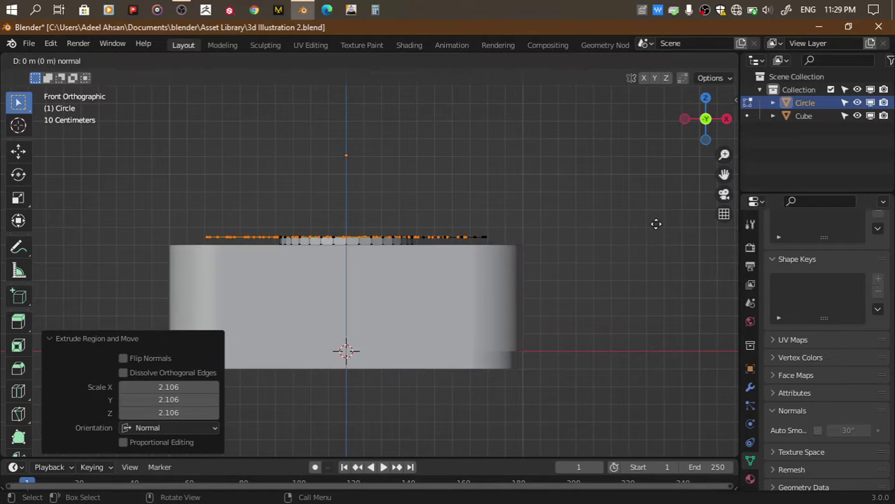
left_click(655, 217)
left_click_drag(722, 133, 701, 122)
Duplicate the platter to the body's front-right and shrink it to 0.156
left_click(705, 119)
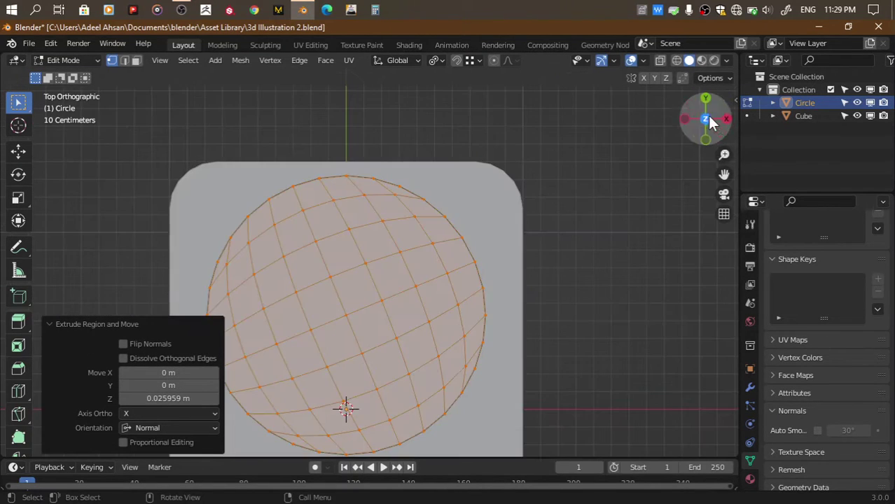
left_click_drag(724, 173, 757, 42)
scroll(614, 184, "down", 2)
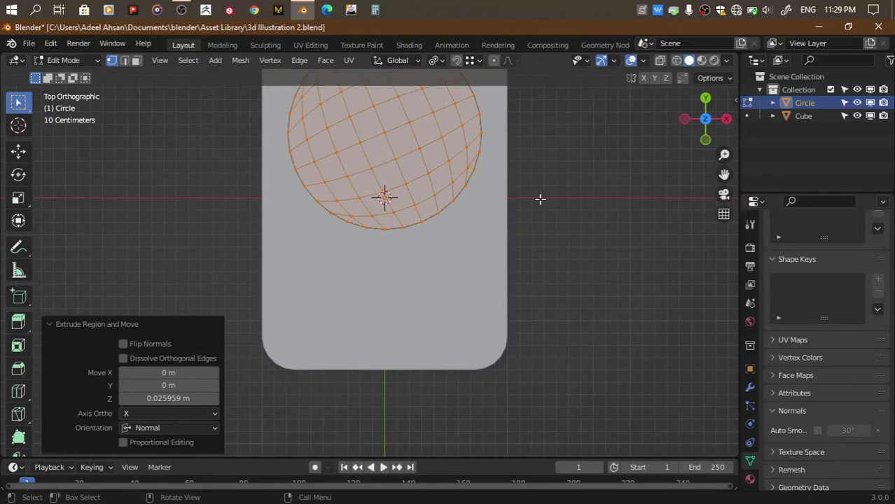
key("shift+d")
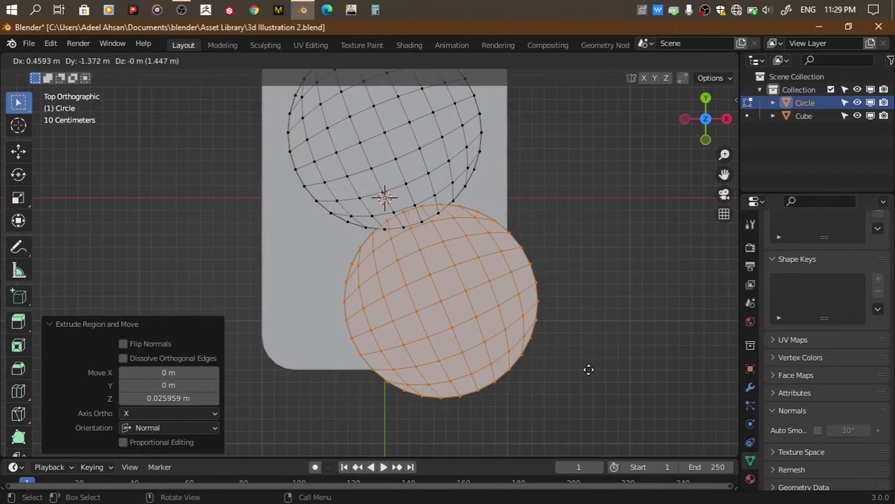
left_click(588, 370)
key("s")
left_click(462, 325)
Adjust the small disc's position, undoing an accidental vertex slide
scroll(459, 321, "up", 1)
key("g")
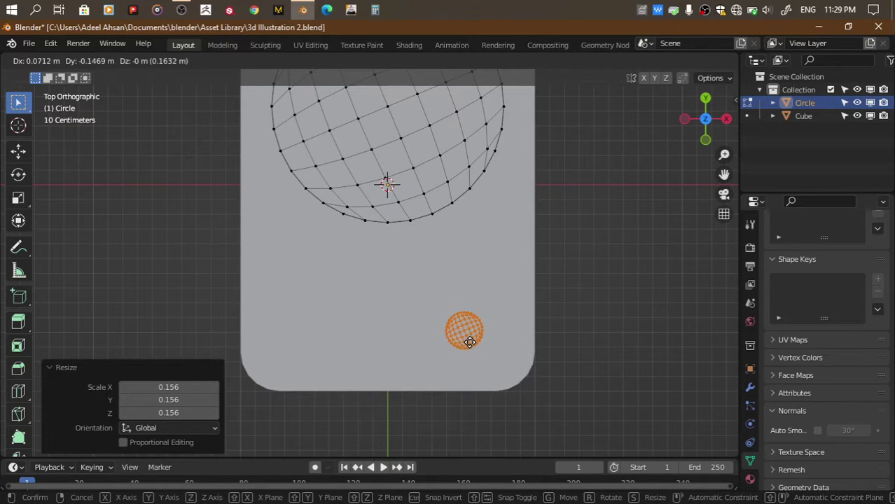
left_click(469, 342)
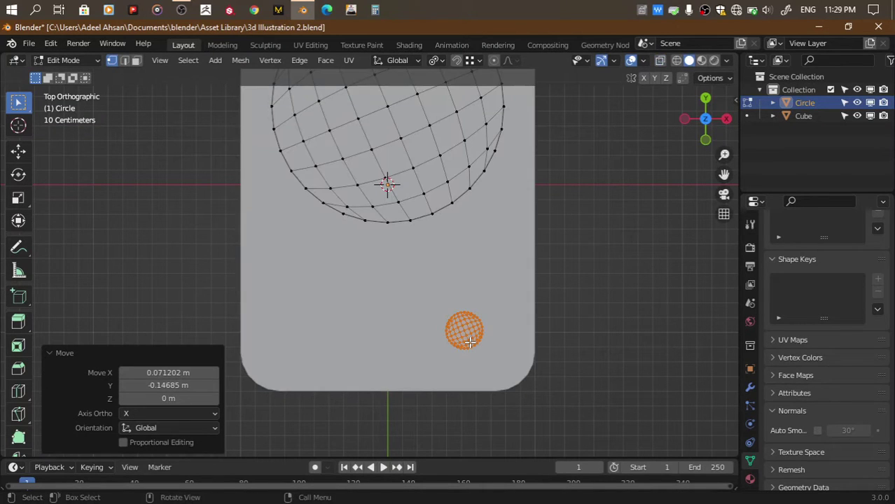
key("g")
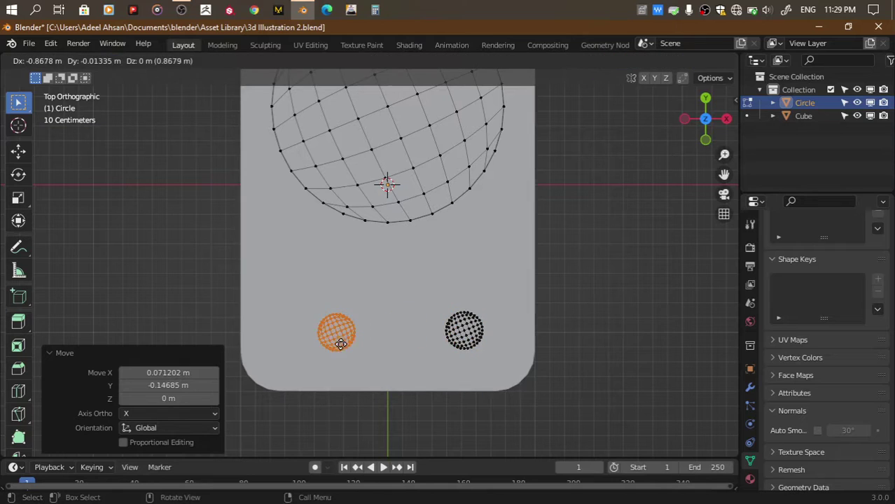
key("g")
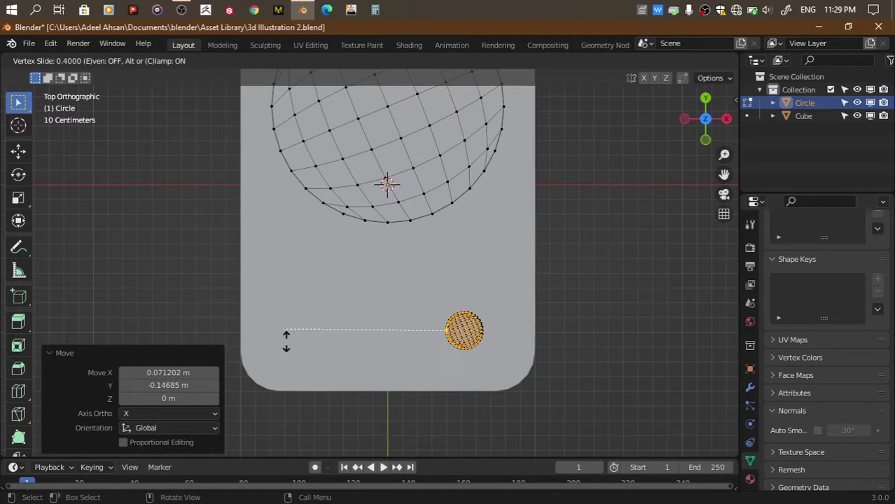
left_click(285, 341)
key("ctrl+z")
key("g")
key("Escape")
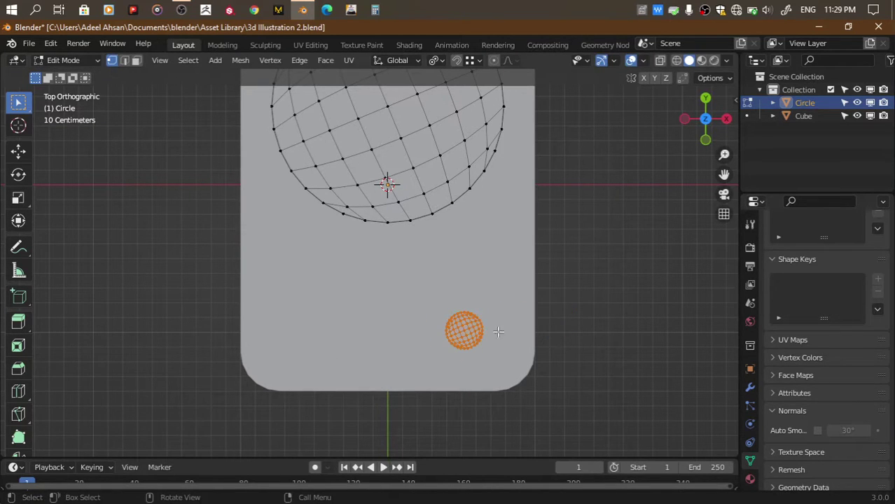
Duplicate the small disc -1.0591 m along X to the left side
key("shift+d")
key("x")
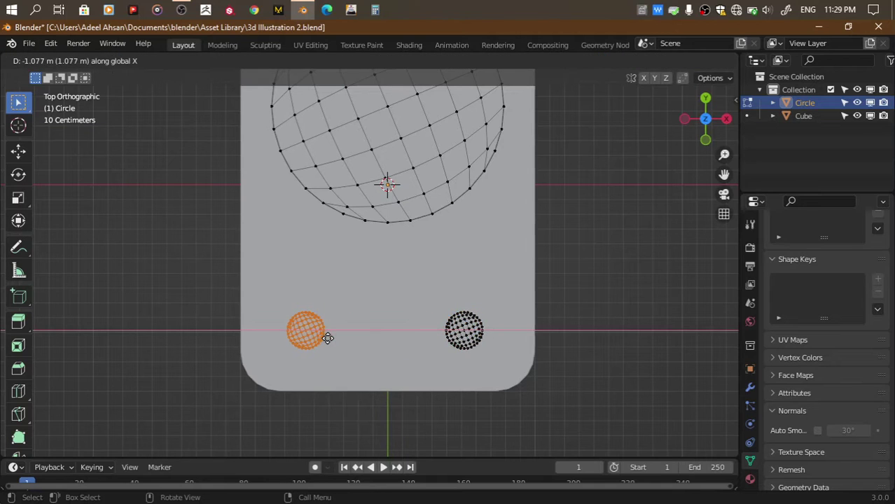
left_click(330, 335)
In front view, raise the left disc above the platter and extrude it down 0.18456 m
left_click(706, 139)
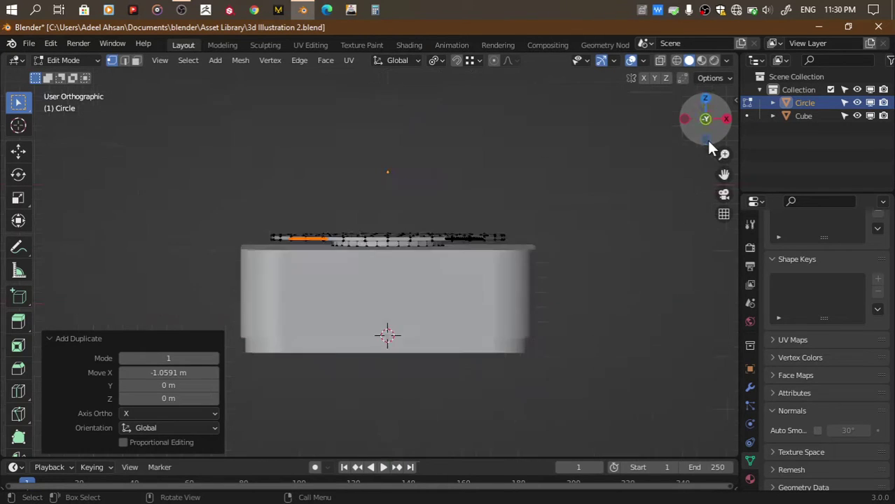
left_click_drag(704, 121, 672, 112)
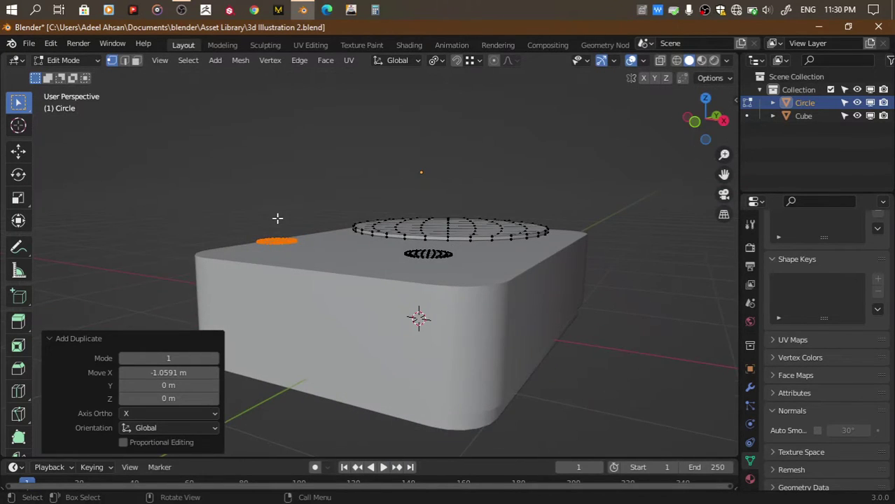
scroll(392, 210, "up", 2)
scroll(420, 238, "up", 2)
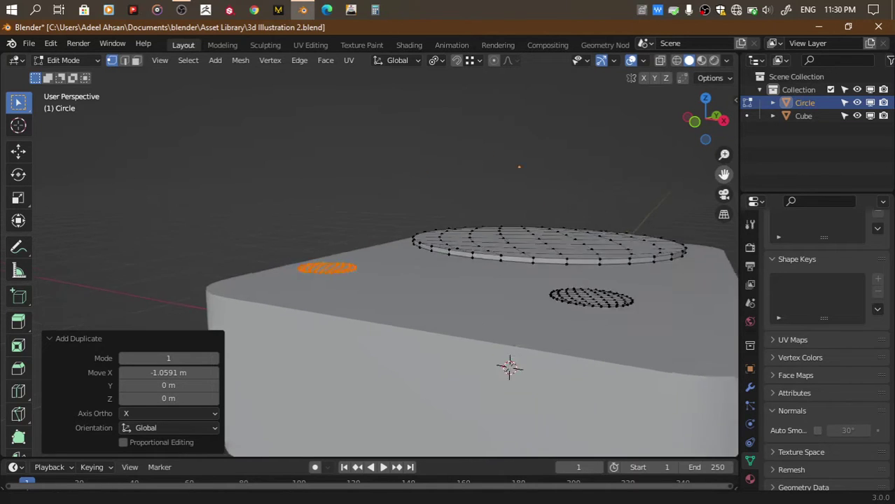
scroll(460, 269, "up", 2)
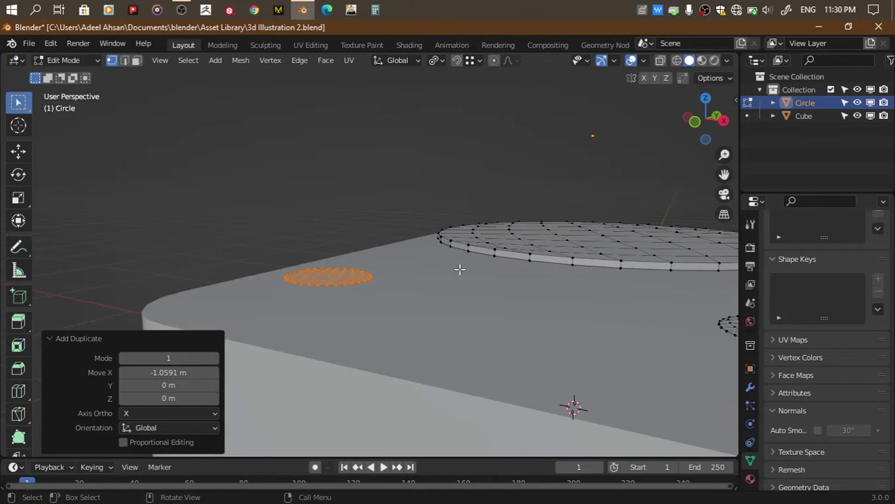
left_click(701, 125)
key("g")
key("z")
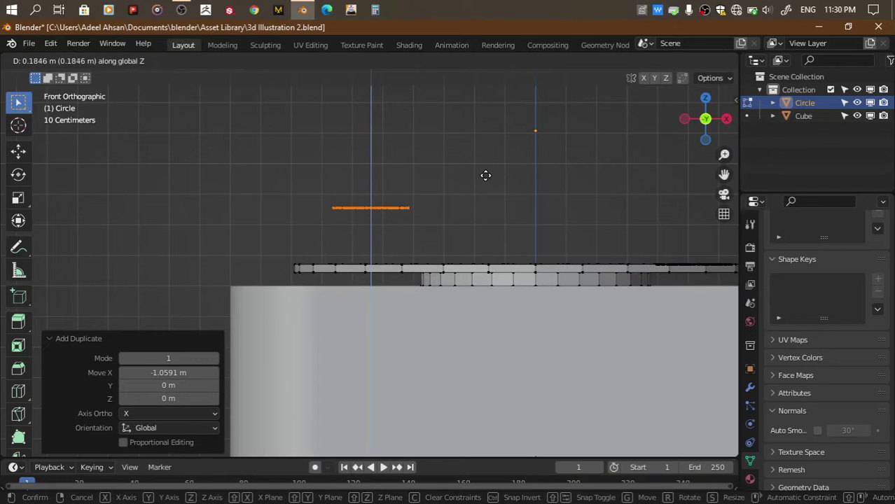
left_click(485, 175)
left_click(475, 232)
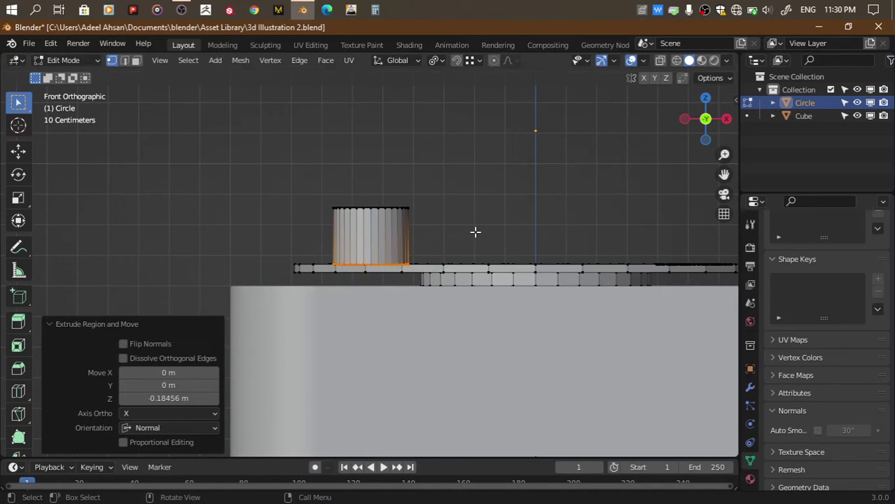
Inset the knob's bottom face and scale it to 0.758
key("alt+z")
scroll(489, 257, "up", 1)
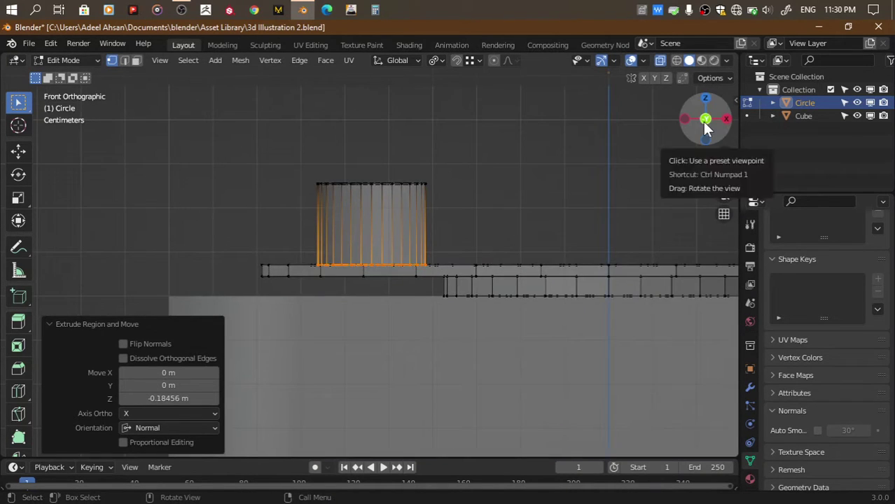
left_click_drag(702, 122, 643, 151)
key("alt+z")
scroll(643, 151, "up", 2)
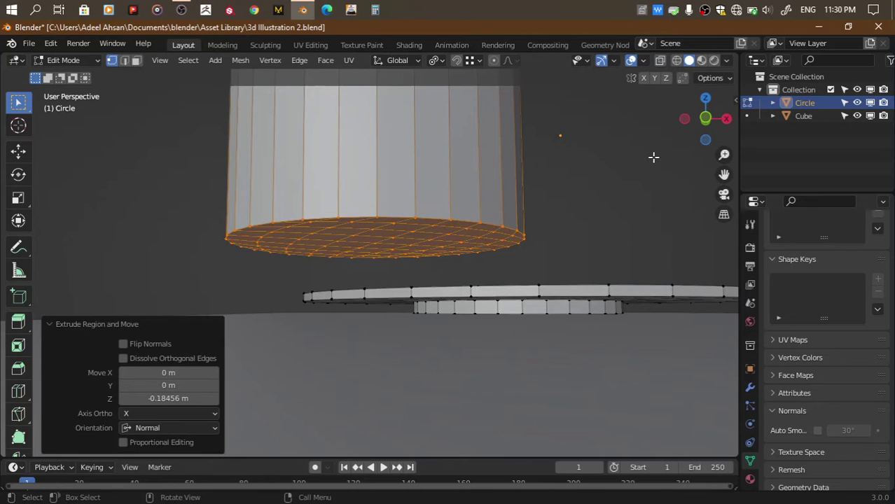
key("i")
left_click(647, 156)
key("s")
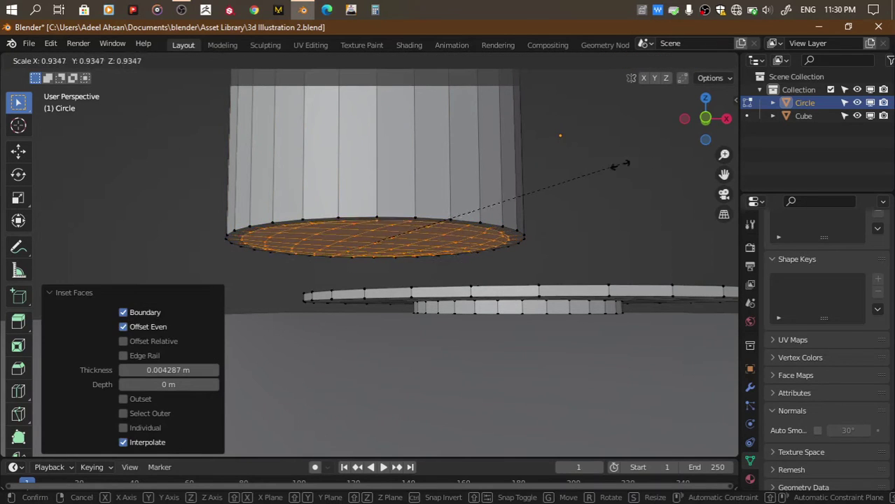
left_click(581, 168)
Extrude the narrower bottom face down 0.085901 m to form the knob's lower step
left_click(705, 118)
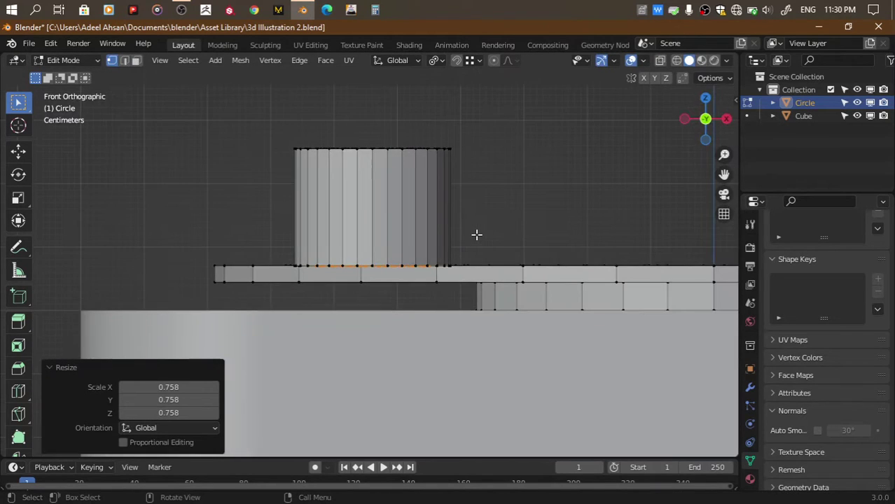
key("e")
left_click(467, 291)
key("alt+z")
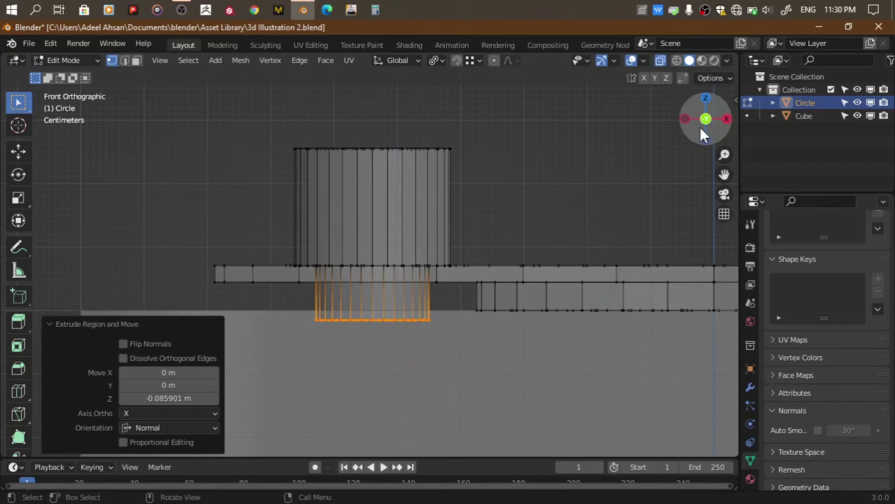
left_click_drag(703, 135, 553, 210)
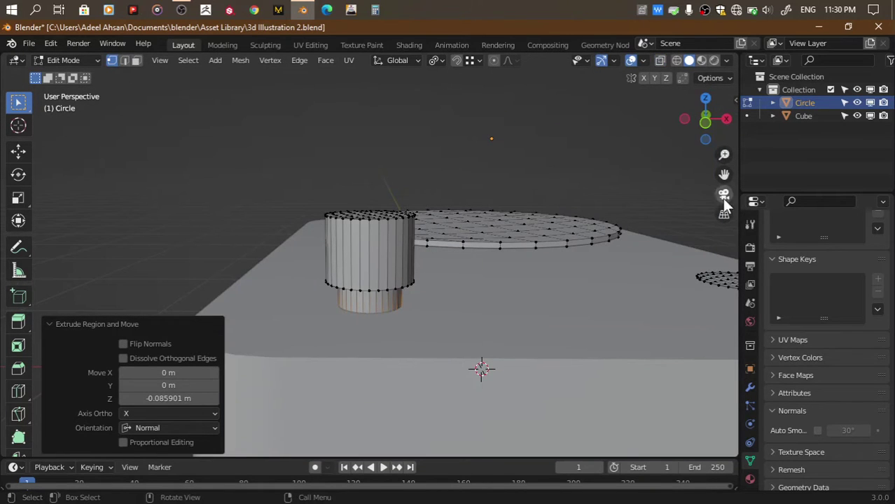
middle_click_drag(722, 198, 541, 338)
key("alt+z")
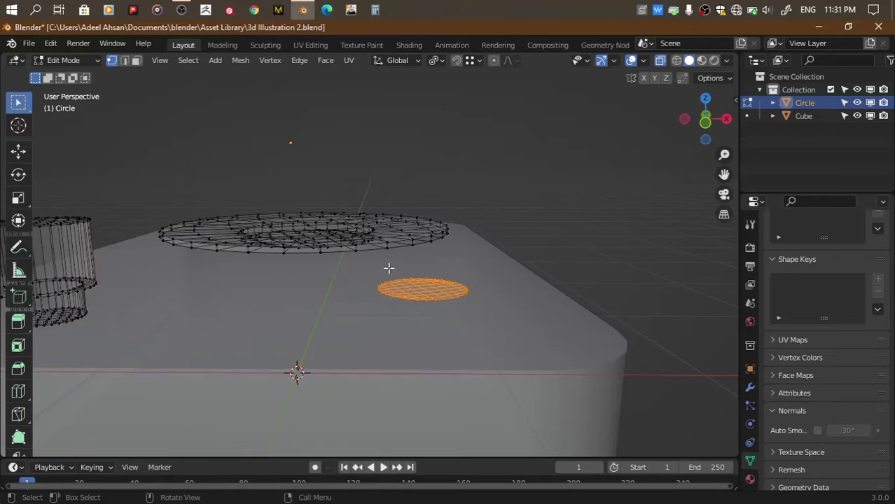
Extrude the right knob's faces upward, then inset its underside and scale the inset faces down
left_click(704, 120)
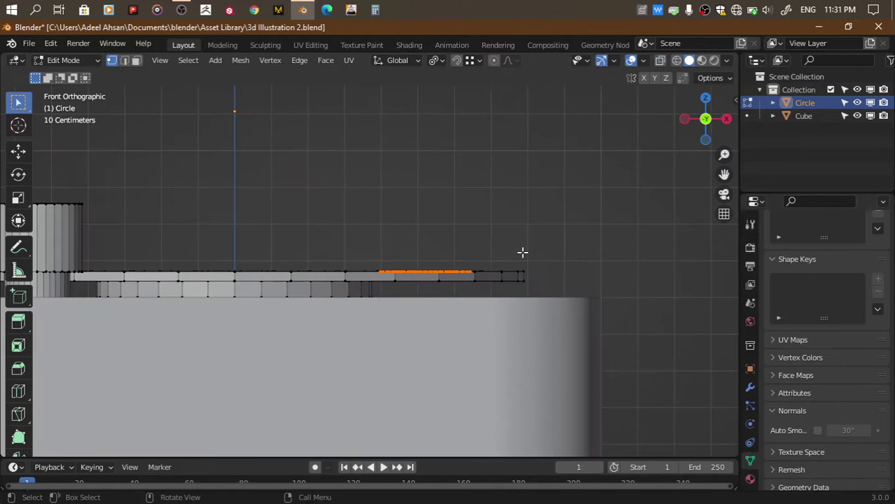
key("e")
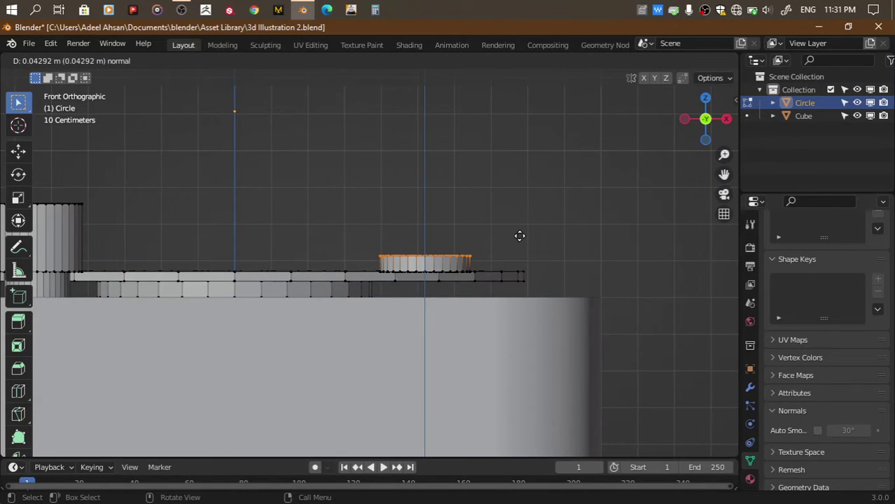
left_click(519, 236)
mouse_move(692, 128)
left_mouse_down()
mouse_move(372, 261)
mouse_move(504, 268)
mouse_move(703, 123)
left_mouse_up()
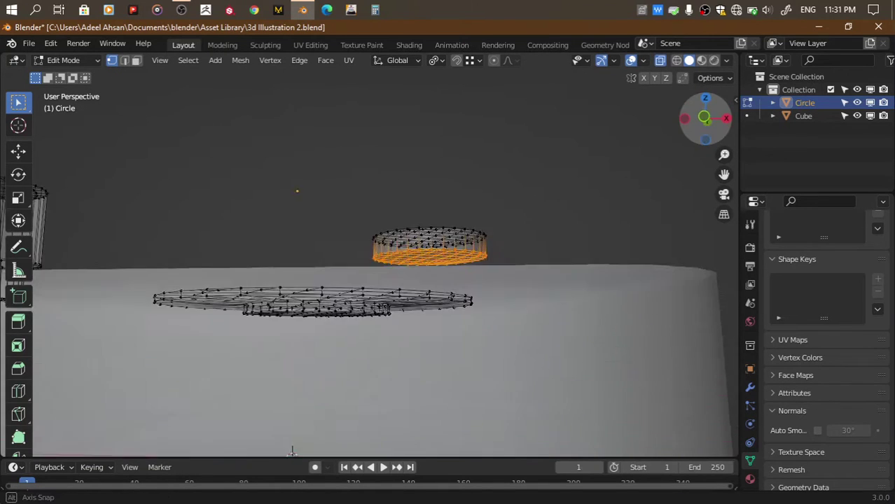
left_click(703, 123)
scroll(691, 187, "up", 2)
middle_click_drag(691, 187, 513, 319)
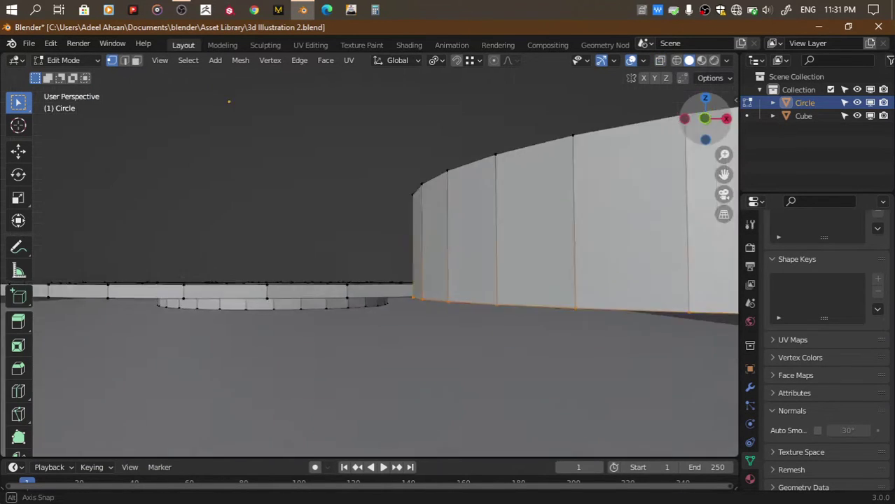
key("i")
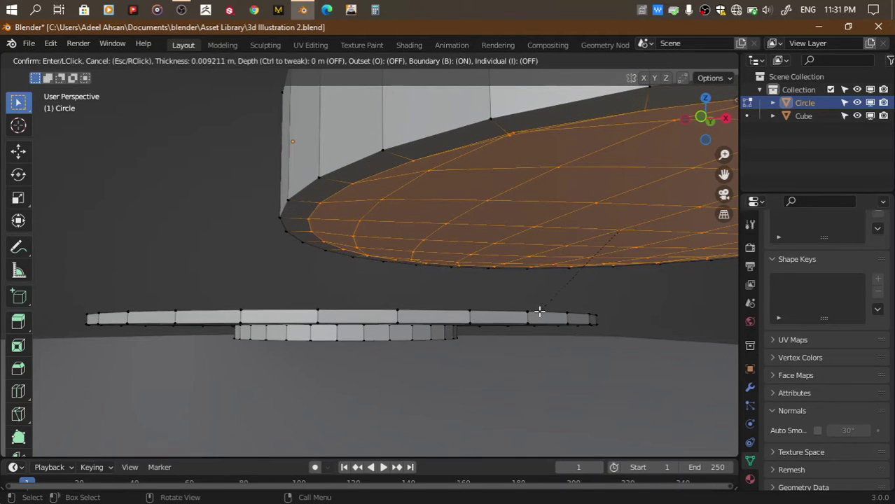
left_click(537, 314)
key("s")
left_click(558, 298)
Shrink the stem faces to 0.852 and extrude the stem 0.081934 m down to the body
left_click(703, 125)
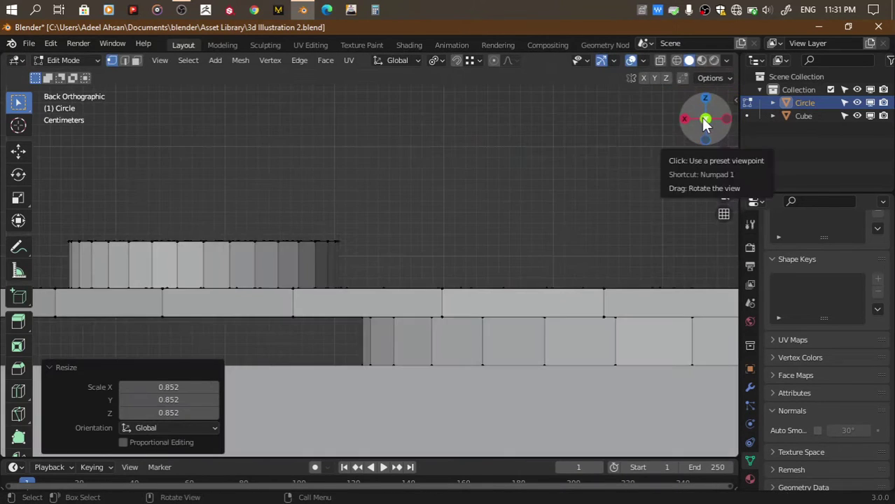
left_click(703, 126)
scroll(510, 241, "up", 2)
scroll(509, 241, "up", 1)
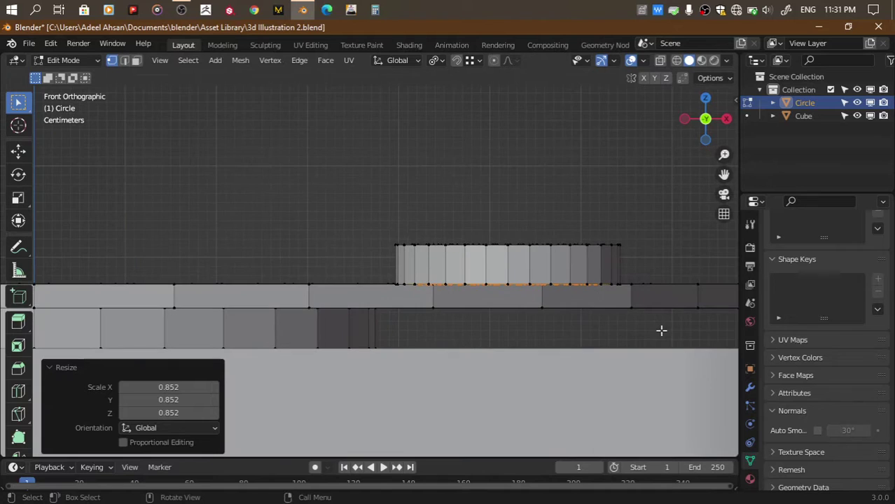
key("s")
left_click(657, 331)
key("e")
left_click(657, 403)
scroll(657, 405, "down", 2)
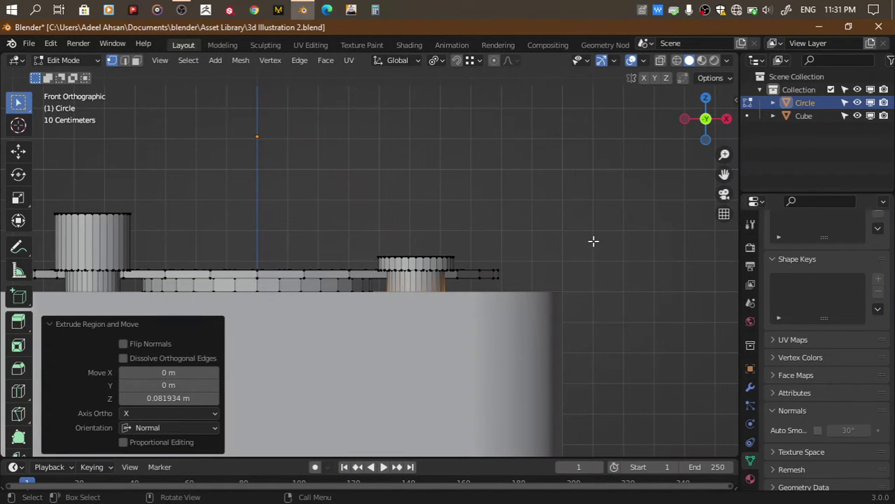
left_click_drag(704, 124, 690, 165)
key("Tab")
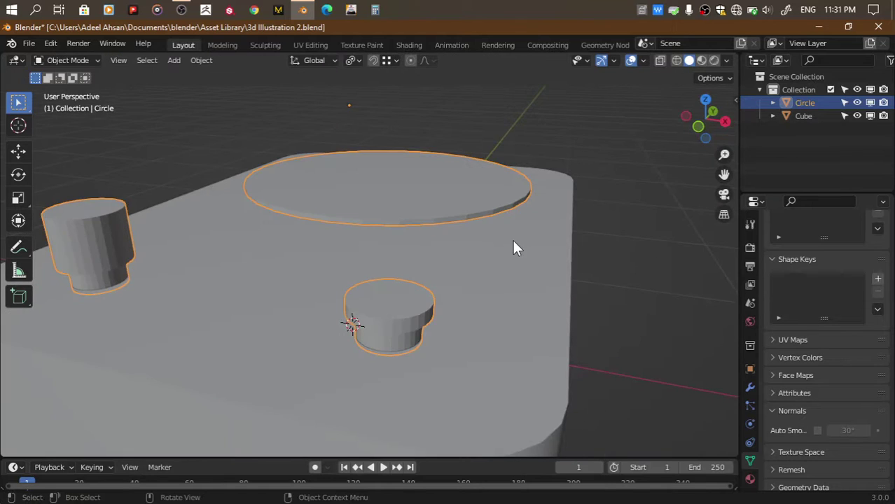
Shade the record player parts smooth with Auto Smooth enabled
right_click(513, 240)
left_click(512, 238)
left_click(817, 430)
In the body's mesh, dissolve the extra vertical edge from the top view
left_click(530, 297)
key("Tab")
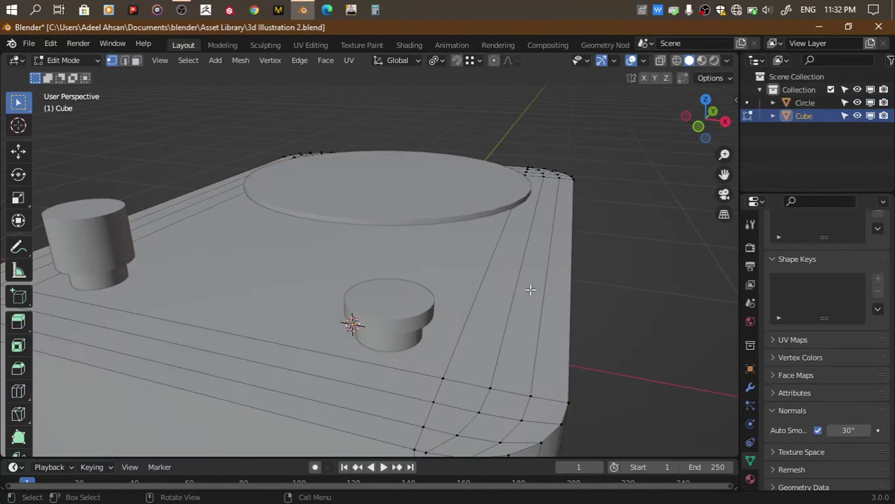
scroll(387, 286, "down", 2)
left_click(704, 103)
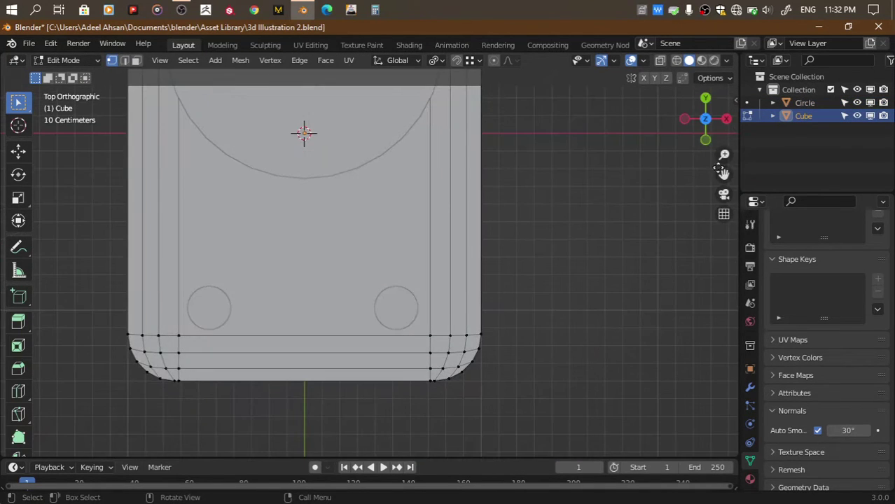
middle_click_drag(452, 230, 467, 260, "shift")
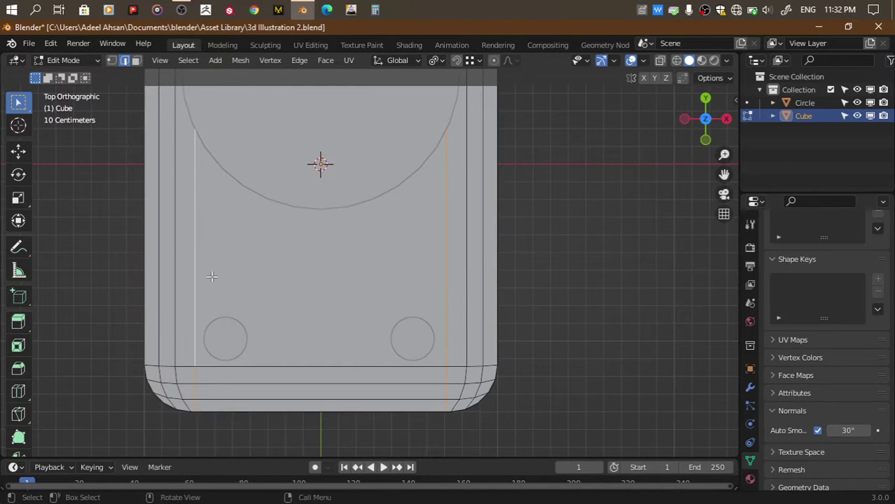
key("ctrl+x")
scroll(321, 176, "down", 3)
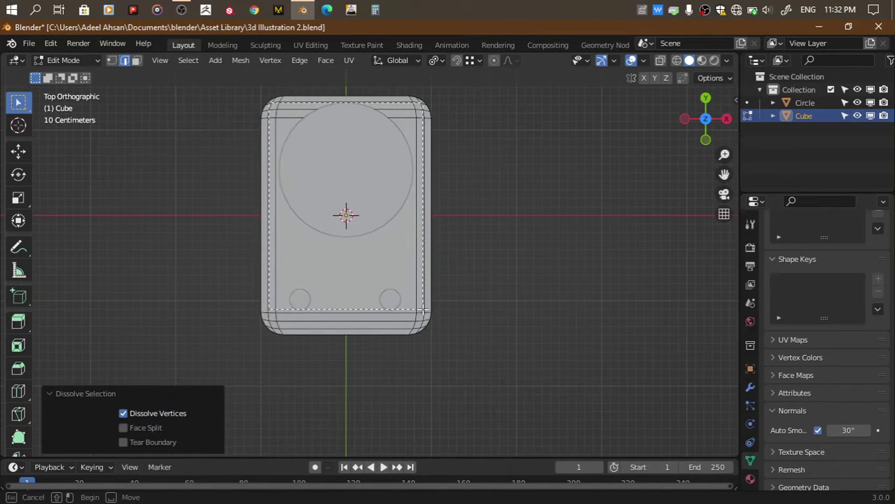
Select the body's top faces and duplicate them in place, offset -0.008515 m on Z
left_click_drag(268, 103, 423, 329)
key("3")
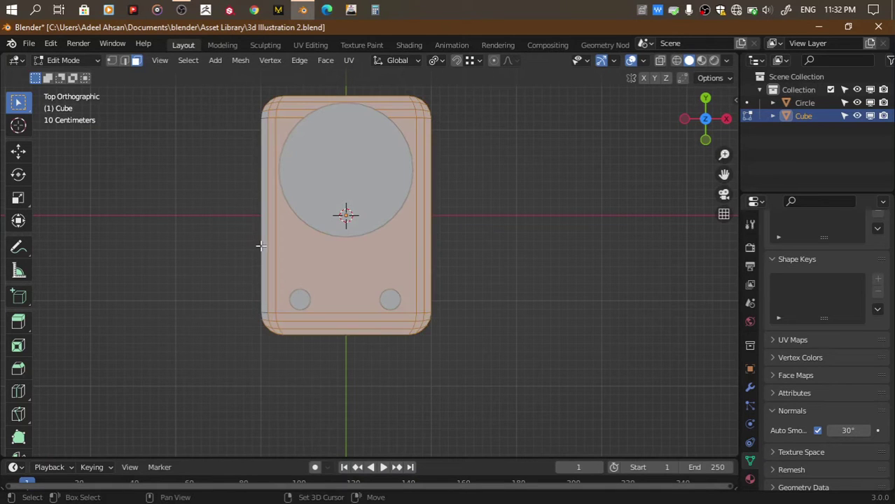
left_click_drag(704, 120, 694, 105)
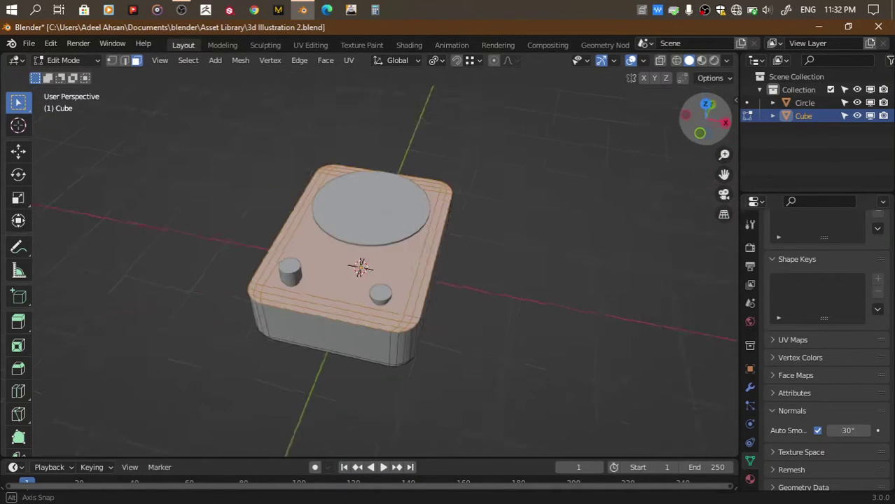
left_click(705, 119)
key("g")
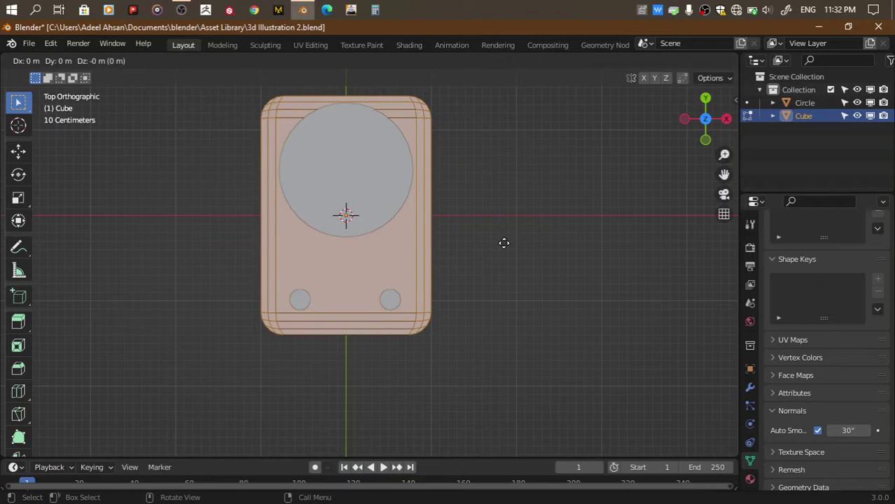
left_click(504, 239)
Raise the duplicate, shrink it to a small rectangle beside the platter, then scale it 1.208
key("KP_1")
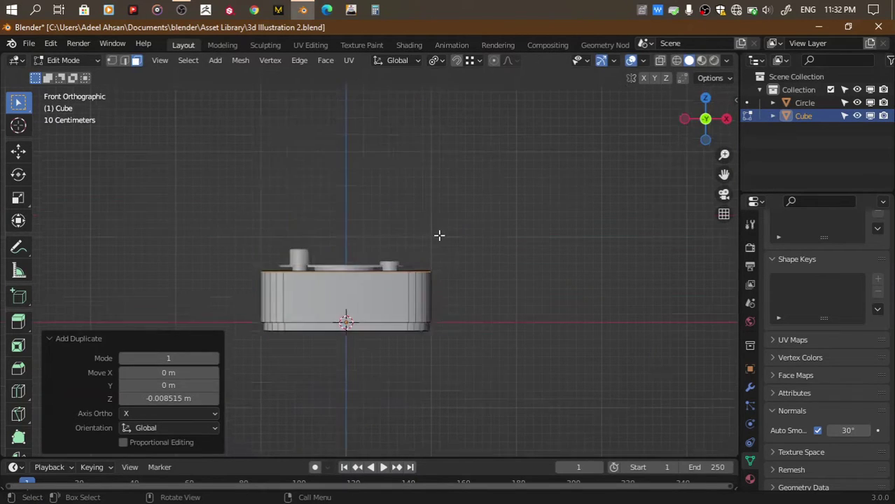
key("g")
key("z")
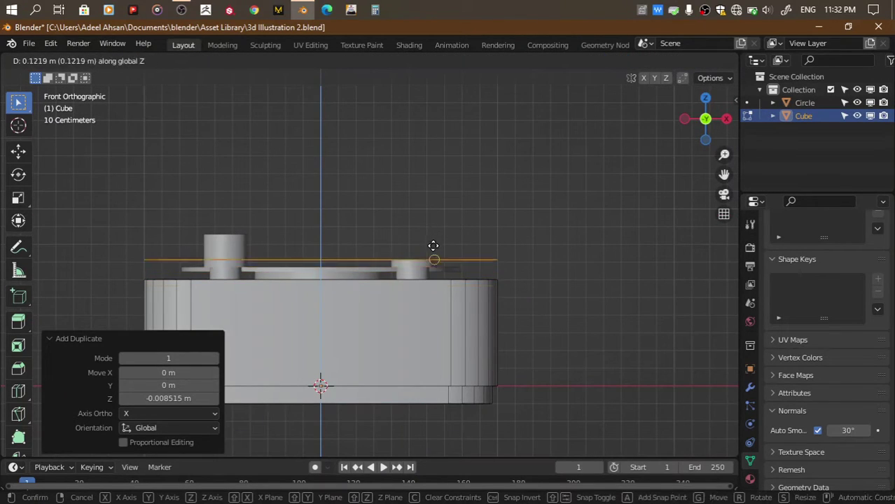
left_click(434, 250)
left_click(705, 98)
key("s")
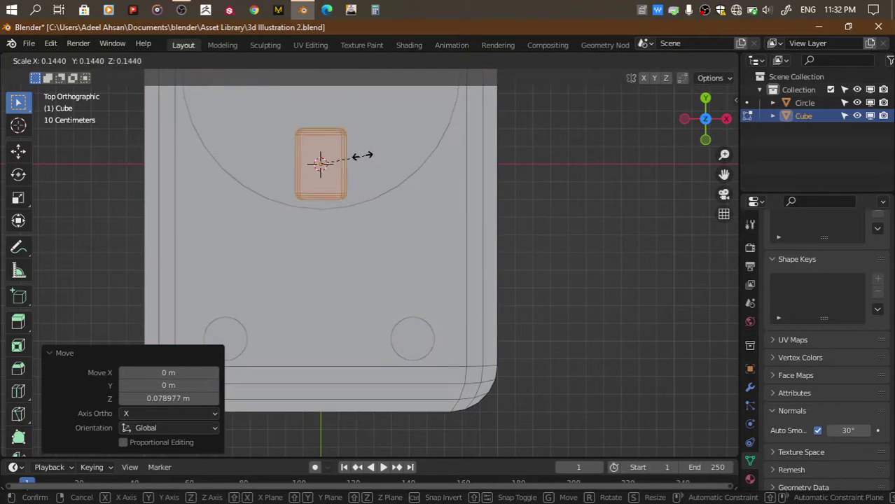
left_click(364, 154)
key("g")
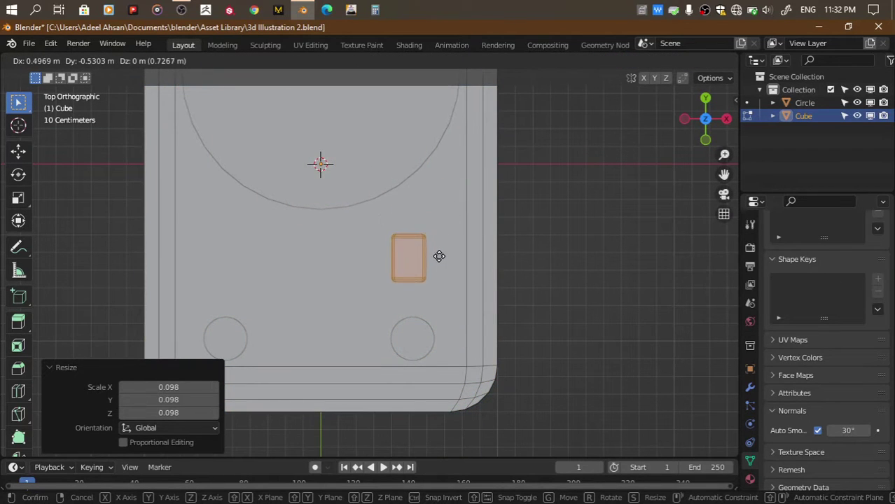
left_click(448, 245)
key("s")
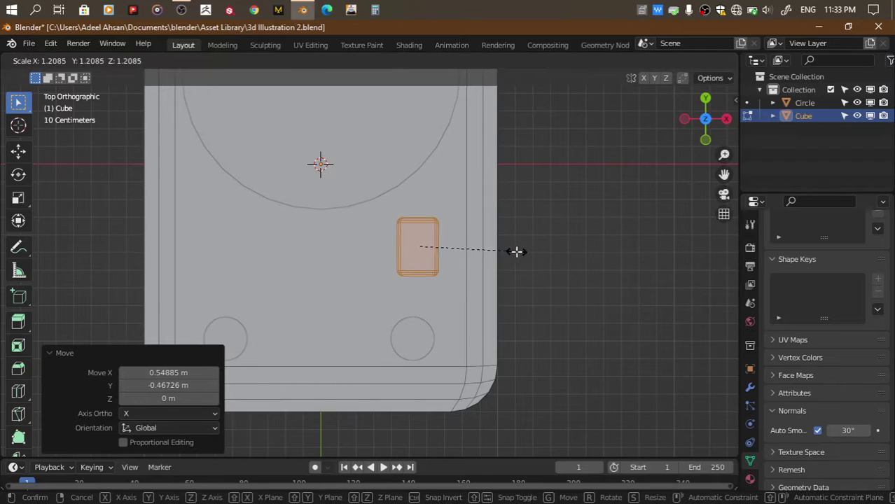
left_click(516, 250)
Shift the rectangle along X and extrude it 0.18456 m upward into a block
left_click(726, 119)
scroll(494, 210, "up", 4)
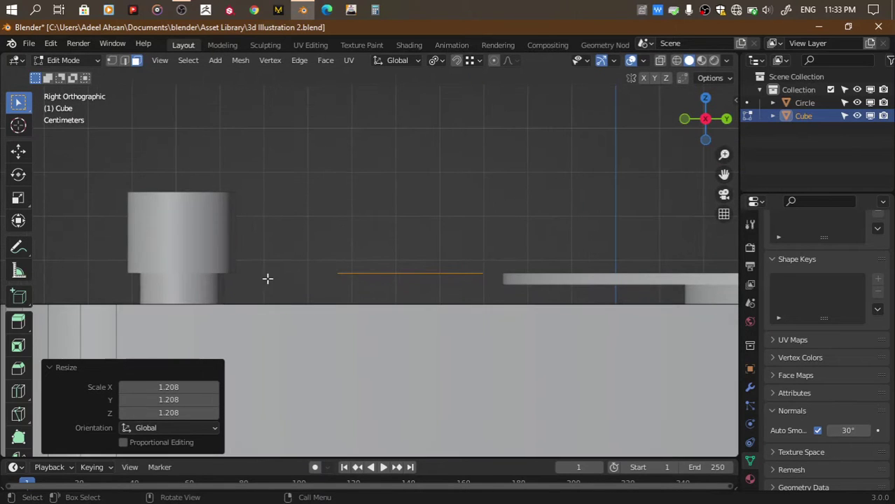
key("g")
key("x")
left_click(221, 277)
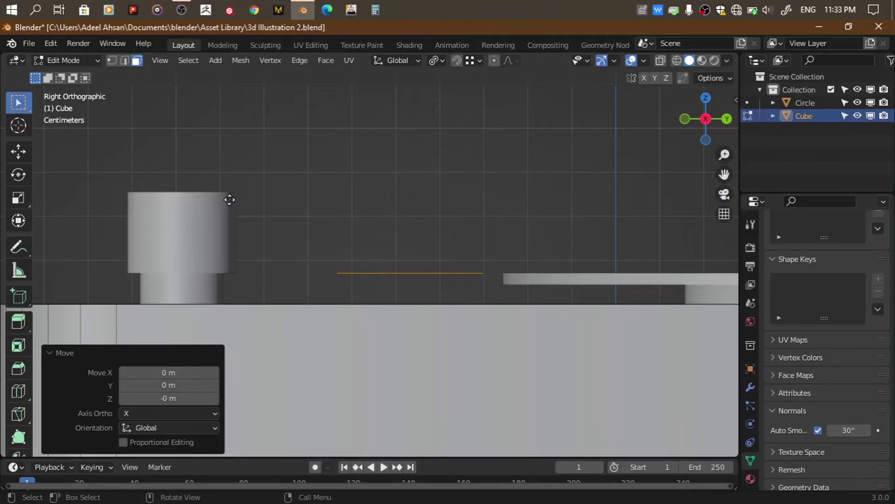
key("e")
left_click(226, 196)
Inspect the new block in local view and set up X-ray with vertex selection
middle_click_drag(675, 142, 616, 161)
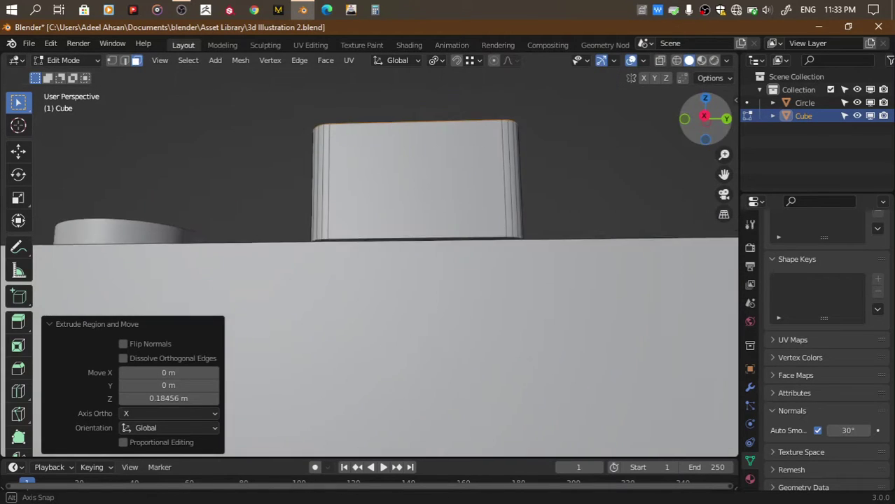
left_click_drag(704, 123, 698, 136)
middle_click_drag(548, 195, 574, 169)
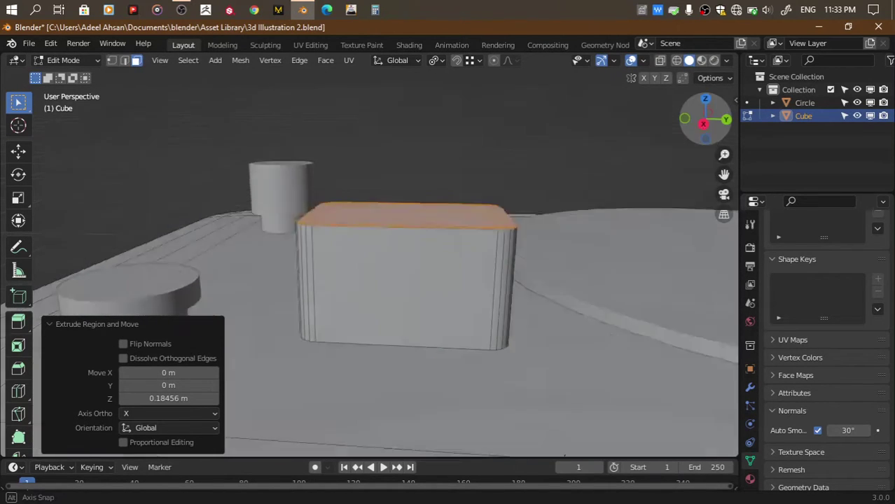
key("KP_Divide")
key("KP_Divide")
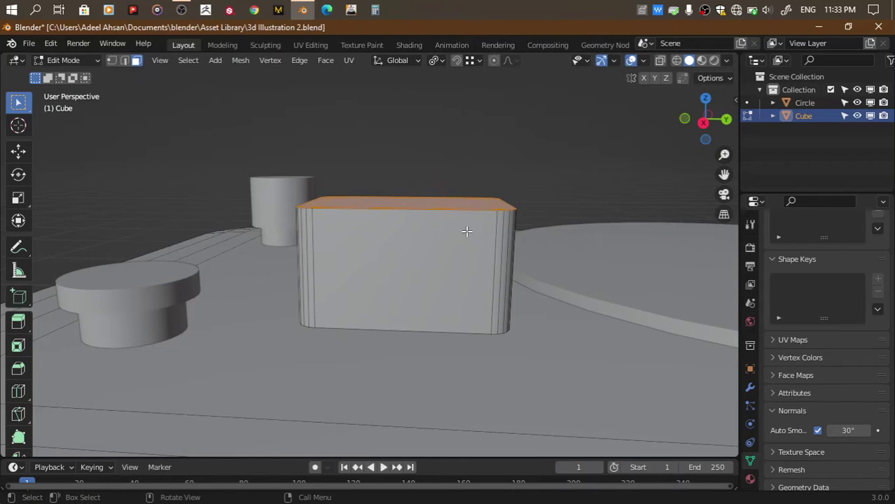
left_click(703, 123)
key("1")
key("alt+z")
Hide the body to isolate the block and select its bottom face
key("a")
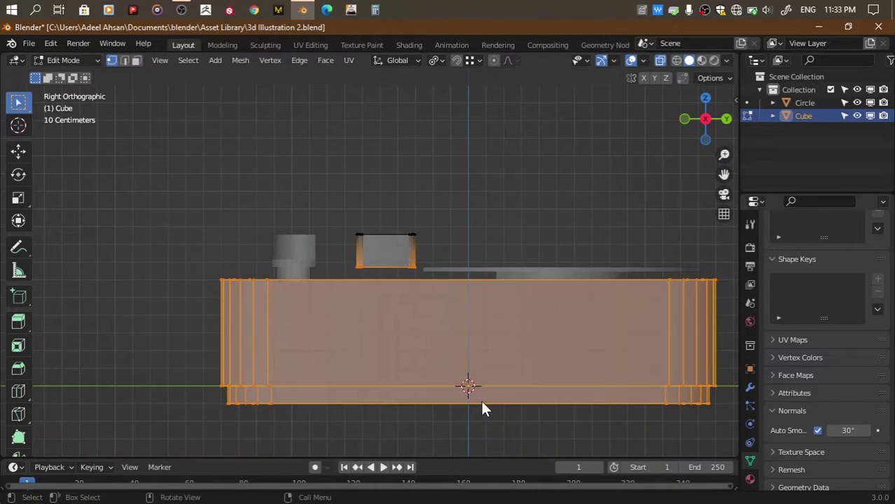
left_click_drag(160, 278, 723, 458)
key("h")
scroll(714, 294, "up", 4)
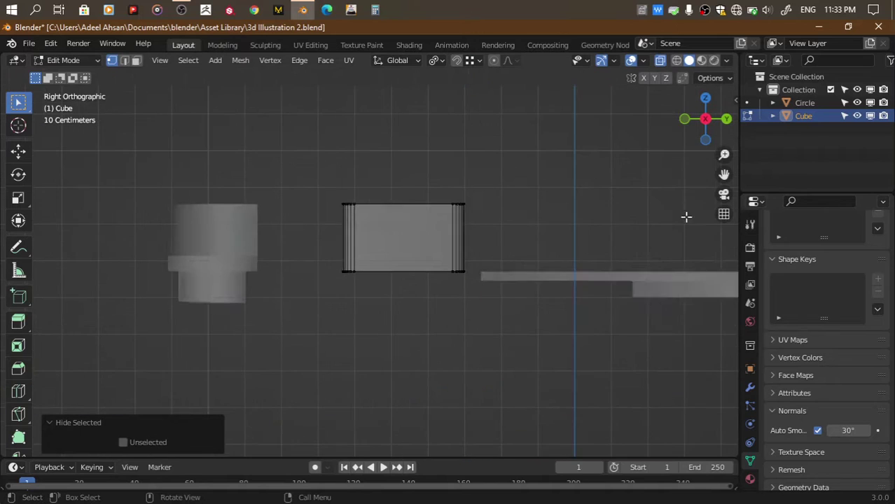
left_click(705, 140)
key("a")
left_click_drag(710, 125, 721, 118)
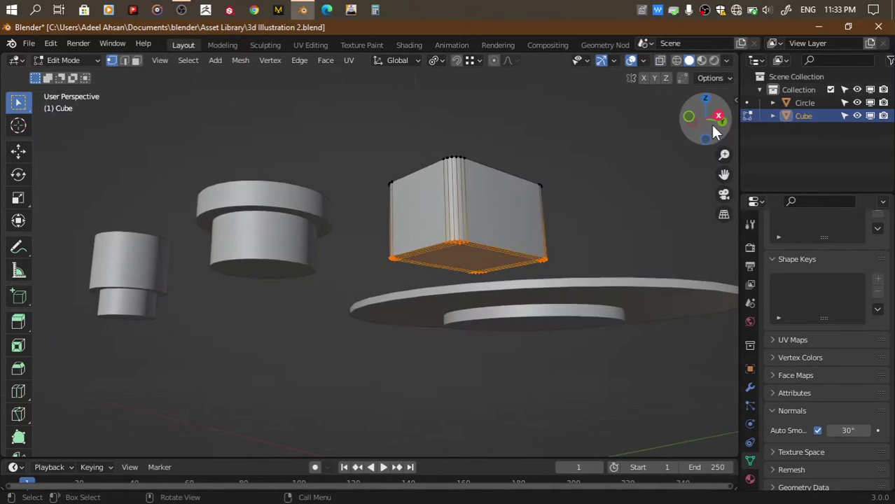
key("3")
left_click(719, 117)
scroll(602, 217, "up", 4)
middle_click_drag(618, 246, 638, 242)
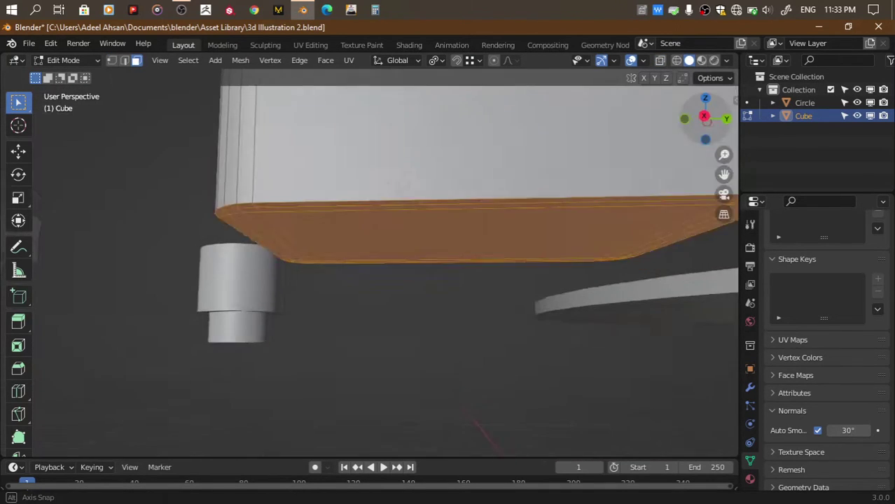
Inset and extrude the block's bottom face, then reveal the body and keep the bottom vertices
key("i")
left_click(635, 241)
key("e")
left_click(629, 272)
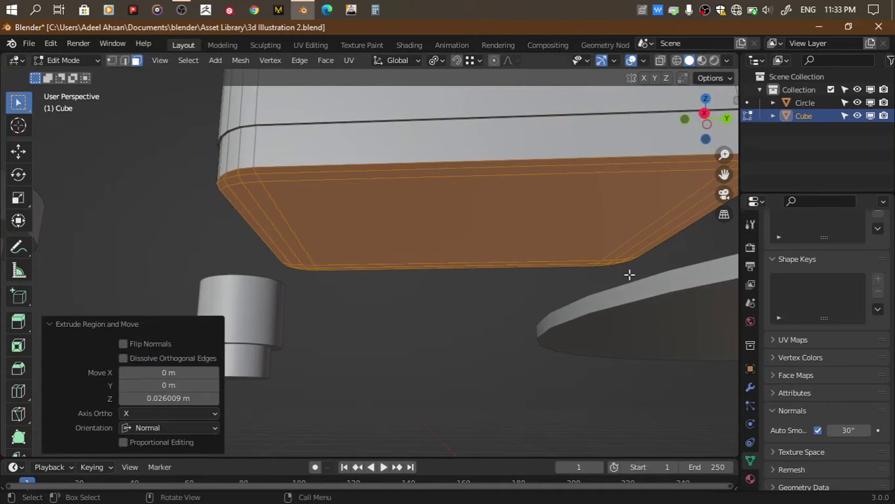
key("KP_3")
key("alt+h")
scroll(613, 210, "down", 2)
key("alt+z")
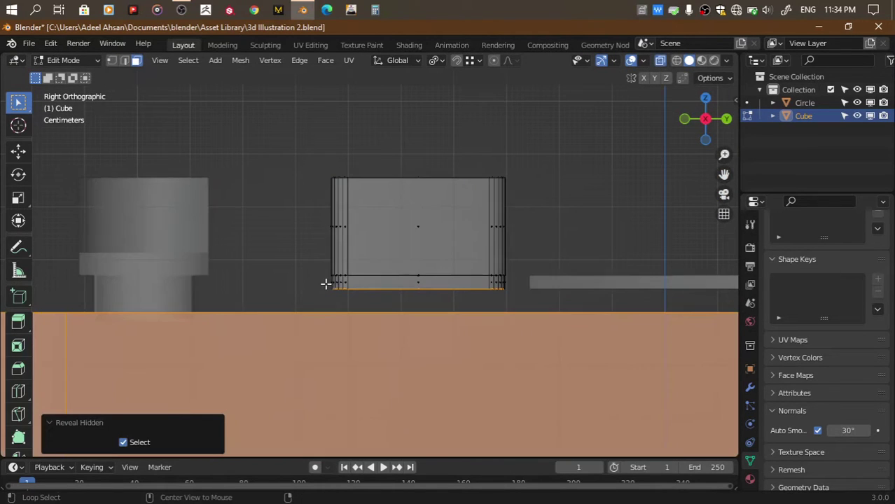
key("1")
key("shift+l")
Lower the block's bottom ring about 6 cm and scale it to 0.85
key("g")
key("z")
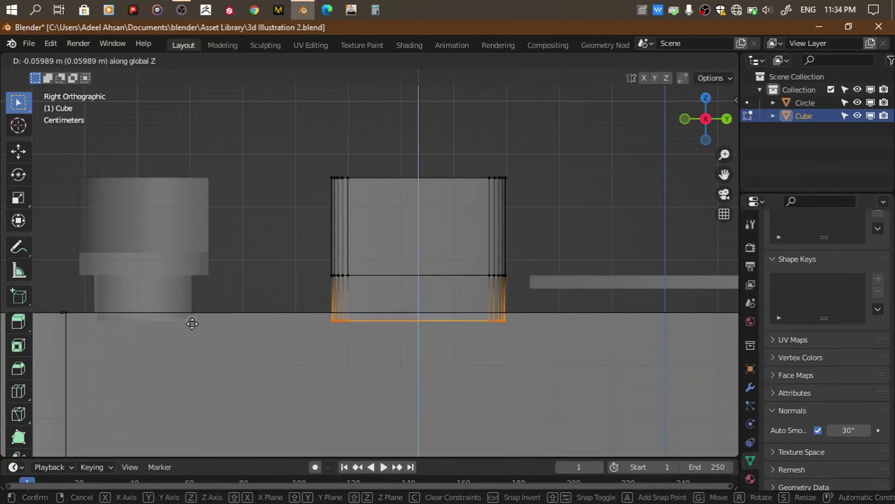
left_click(192, 320)
left_click_drag(709, 129, 612, 178)
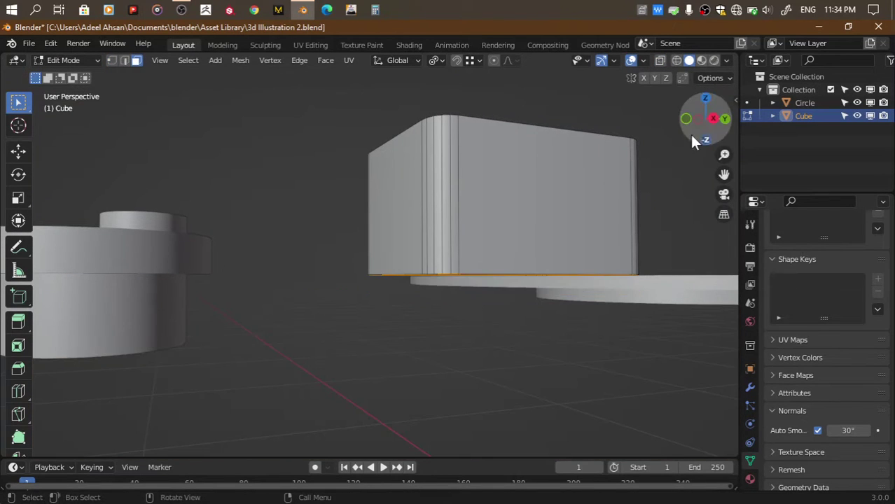
left_click(708, 119)
key("s")
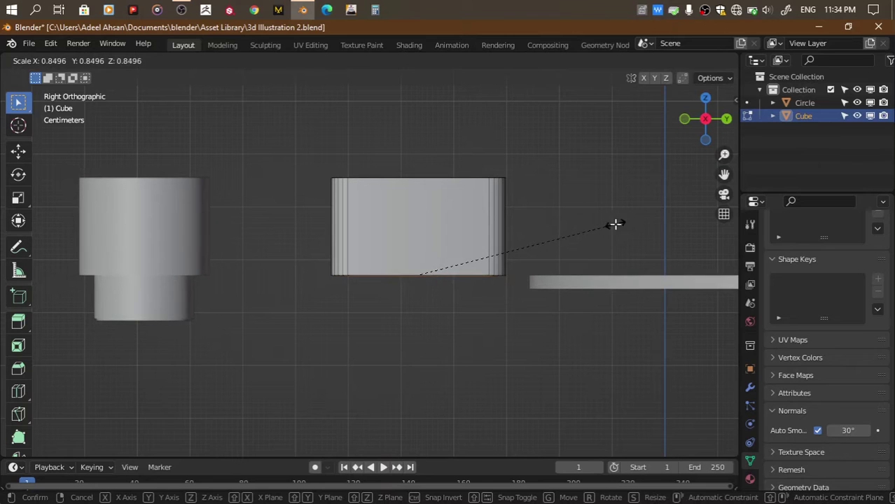
left_click(615, 224)
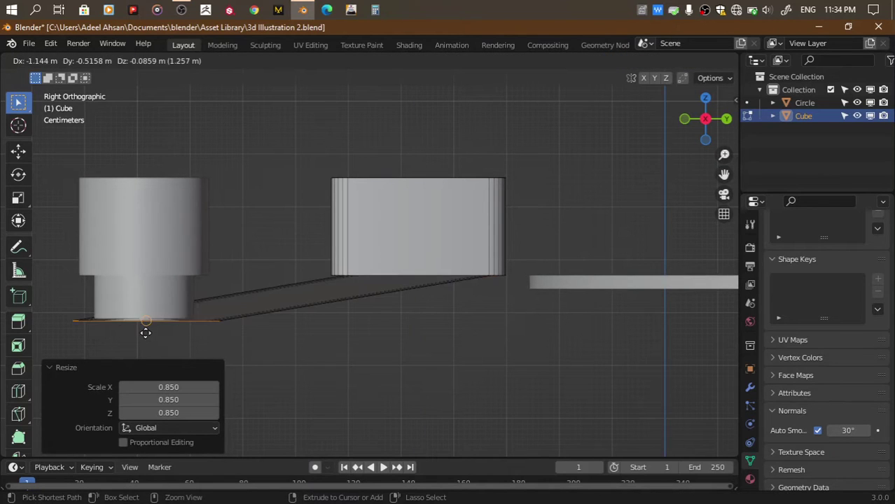
Extrude the narrower base down to the body, reveal the body mesh and save
key("z")
left_click(145, 331)
key("alt+h")
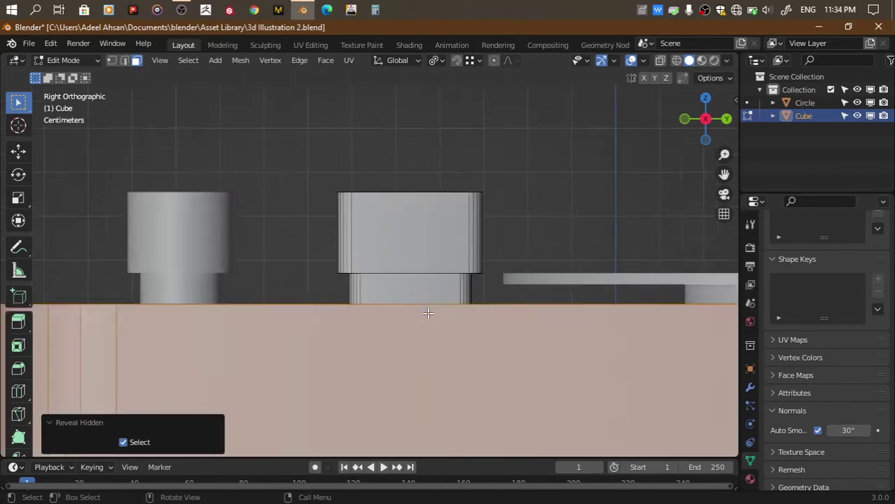
scroll(428, 313, "down", 3)
left_click_drag(706, 136, 551, 184)
key("ctrl+s")
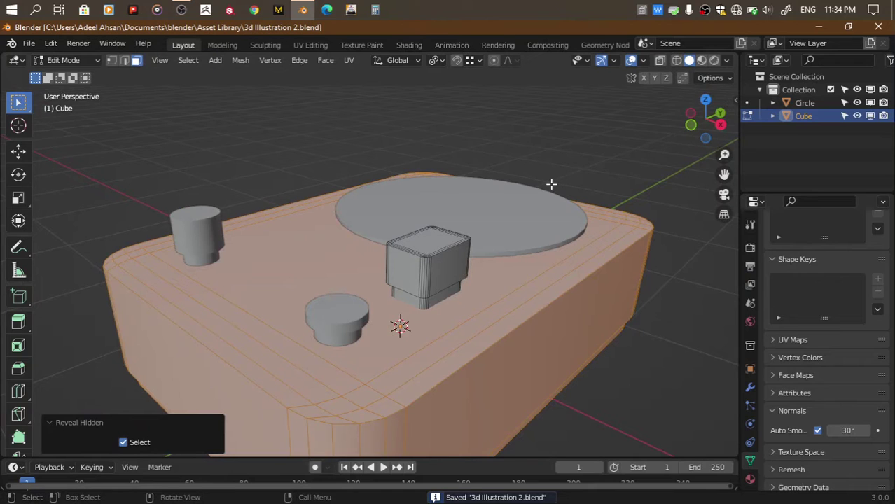
Hide the body and box-select the square block's top from the top view
left_click(705, 102)
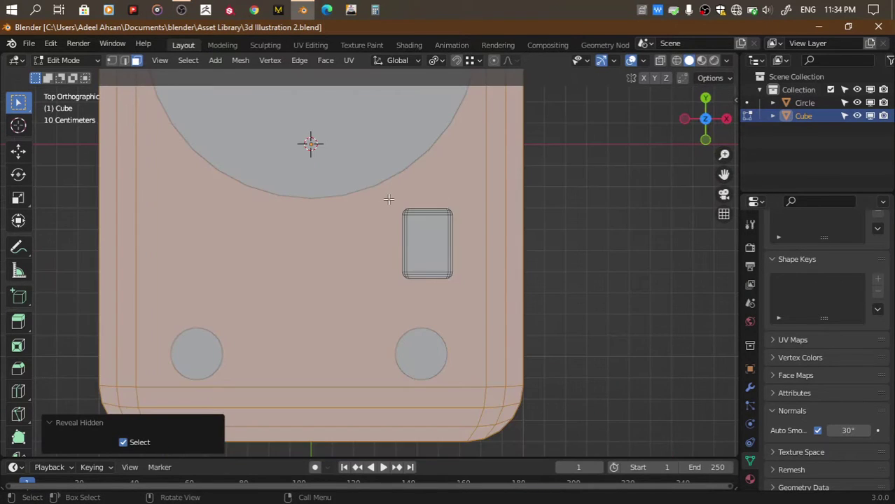
left_click(465, 296, "shift")
key("h")
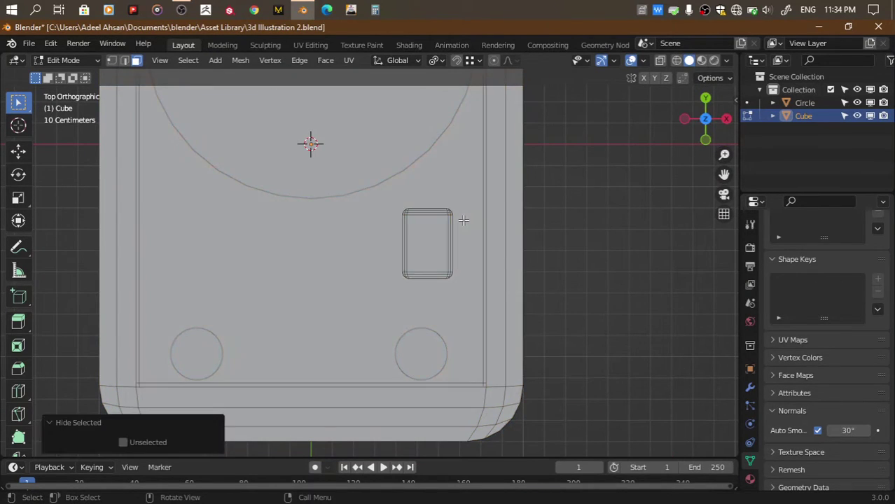
left_click_drag(371, 204, 462, 280)
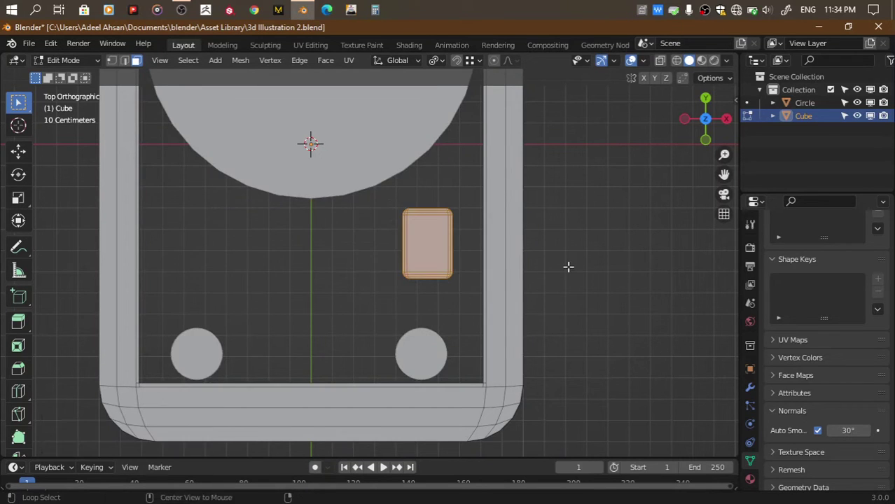
key("alt+h")
key("ctrl+z")
left_click_drag(704, 117, 689, 135)
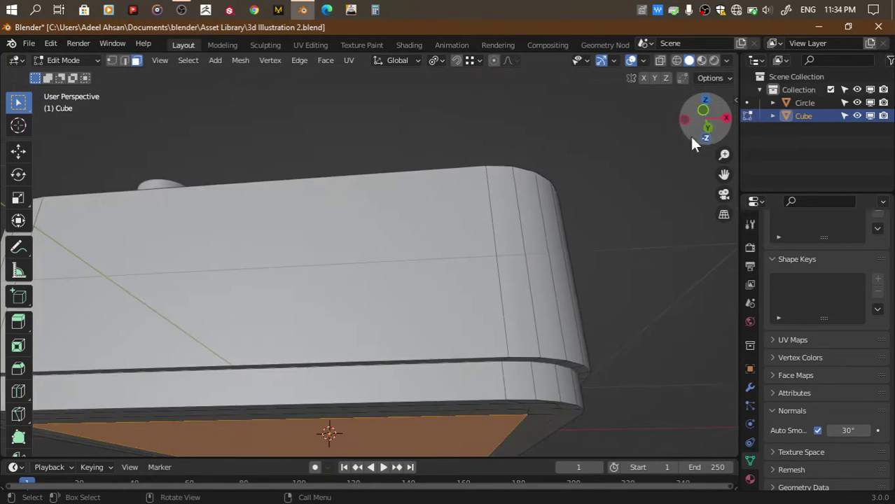
left_click(726, 118)
Lower the block's top 0.040175 m along Z and return to Object Mode
key("g")
key("z")
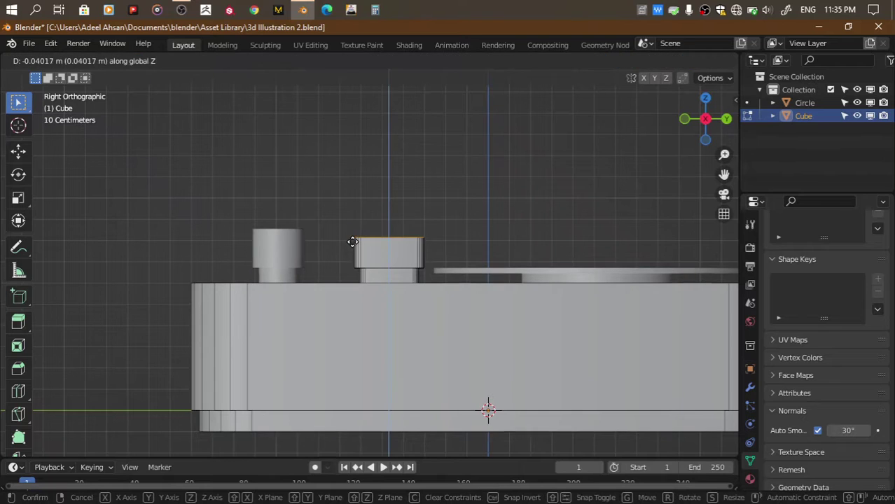
left_click(352, 241)
middle_click_drag(352, 242, 378, 252)
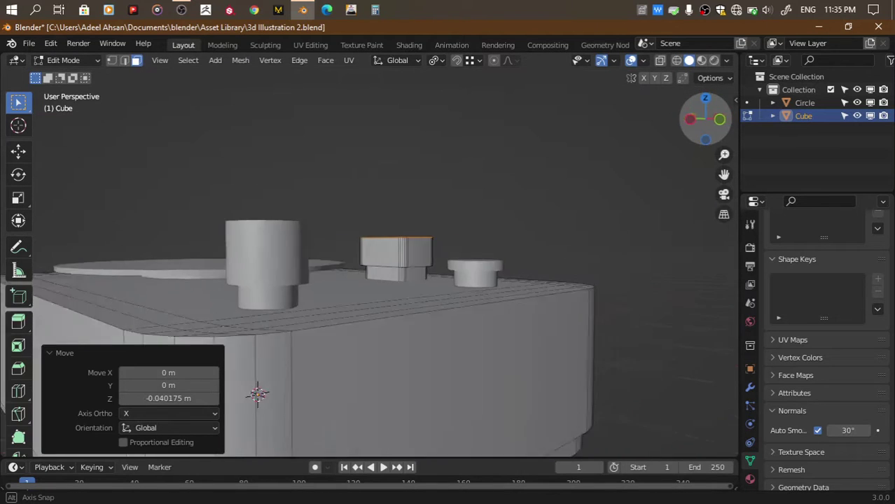
left_click(704, 99)
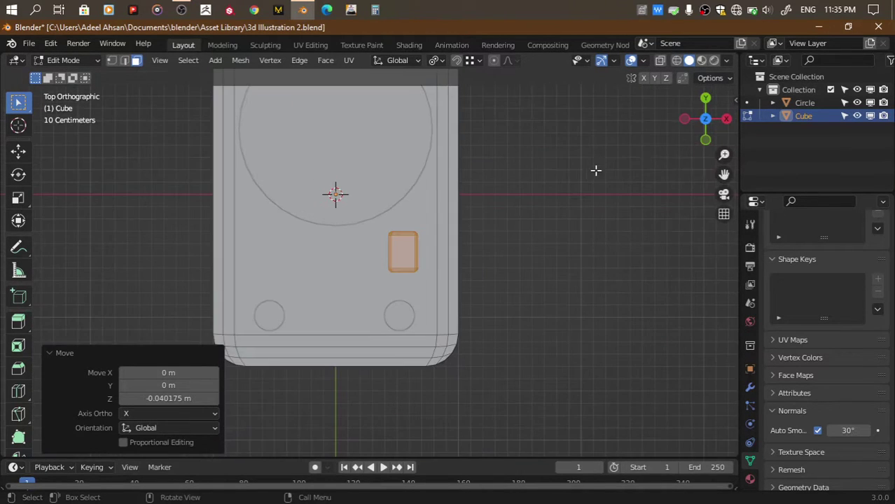
scroll(606, 236, "up", 2)
key("Tab")
Save the file, then add a Bezier curve and raise it above the body
left_click(606, 236)
key("ctrl+s")
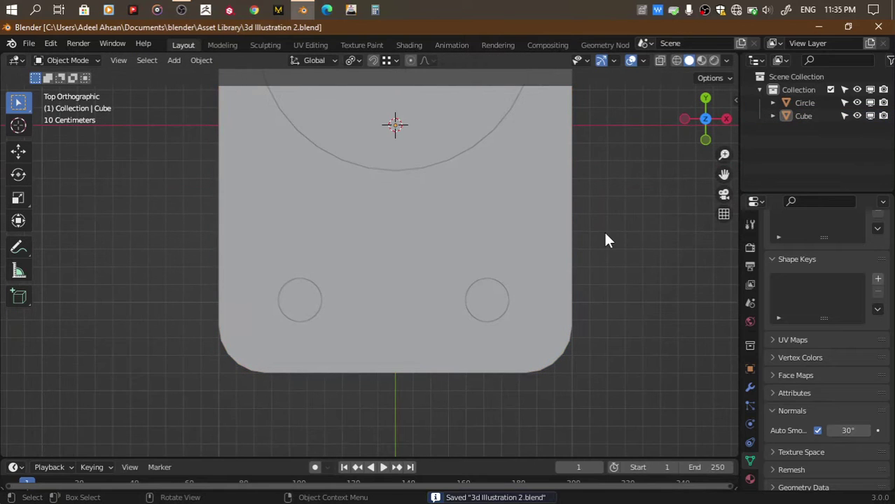
key("shift+a")
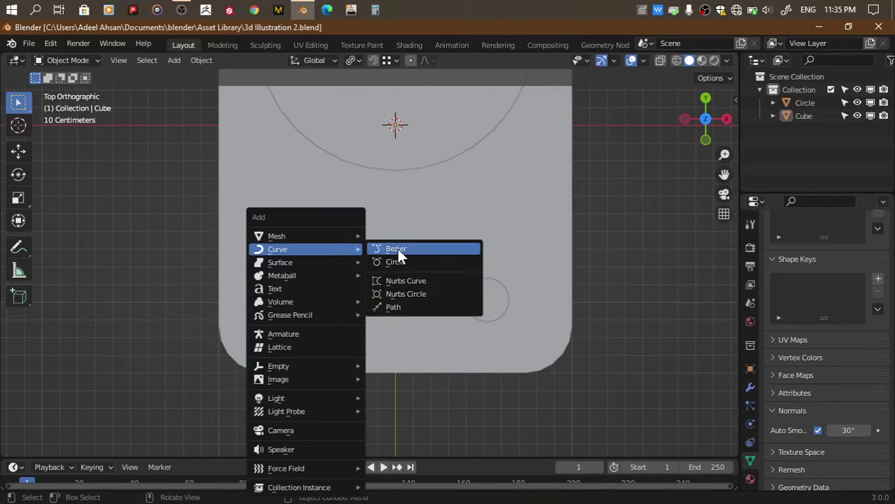
left_click(397, 249)
left_click(725, 119)
key("g")
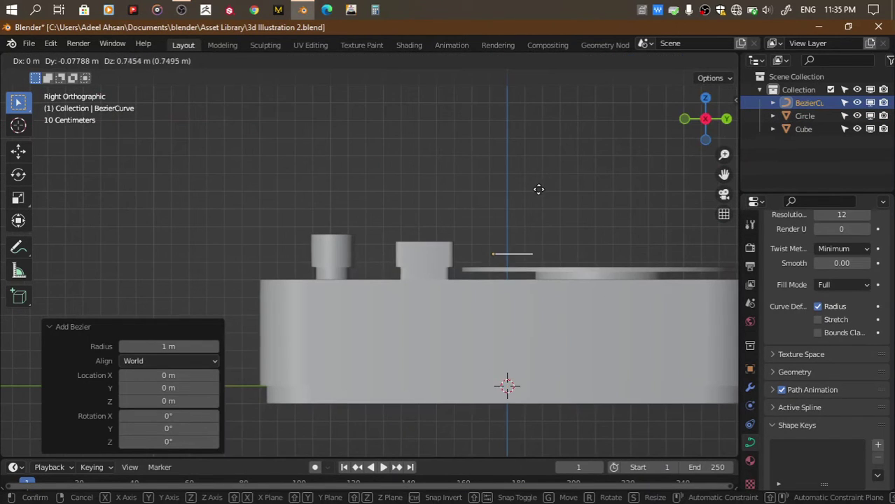
left_click(538, 189)
In top view, move the curve's handle and other point down to the knobs' row
left_click(705, 97)
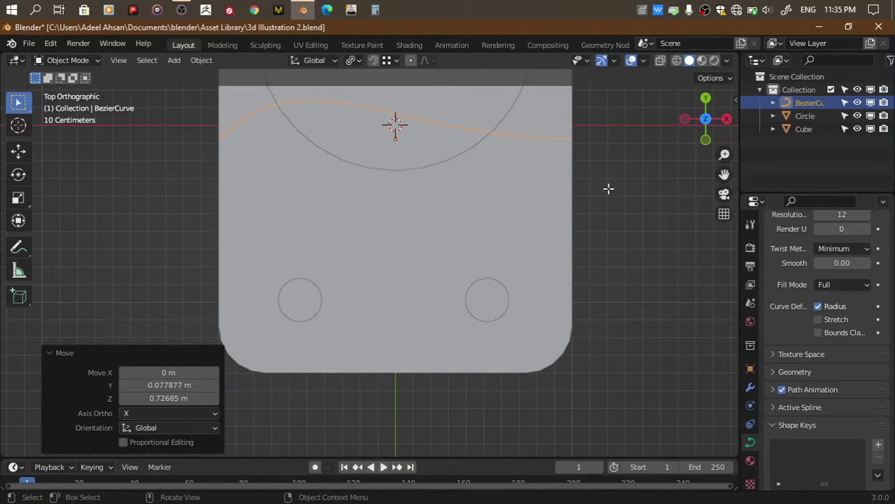
key("Tab")
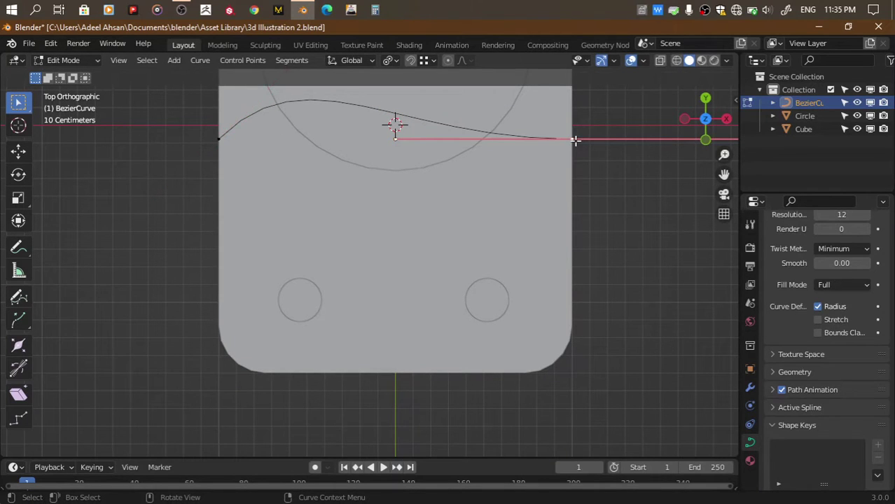
key("g")
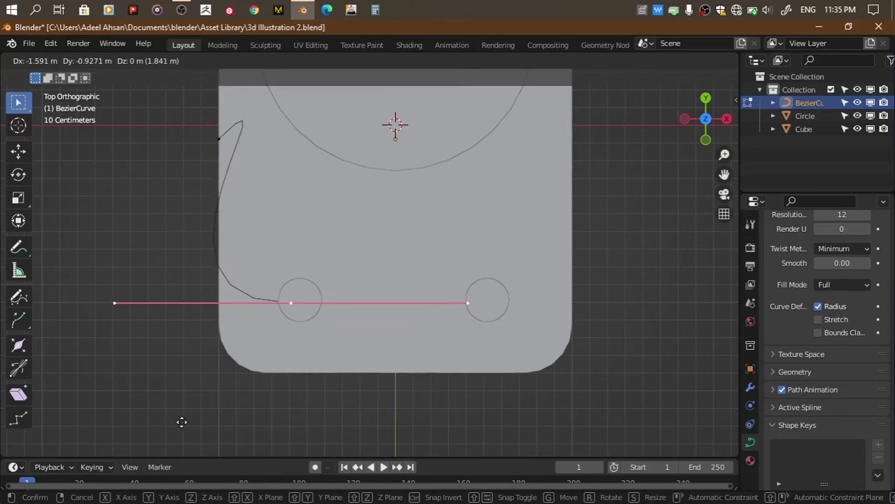
left_click(147, 423)
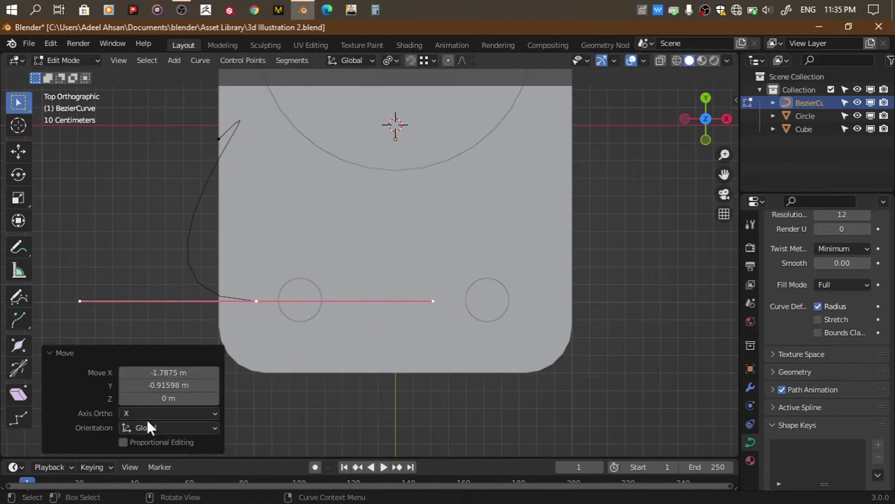
left_click(208, 143)
key("g")
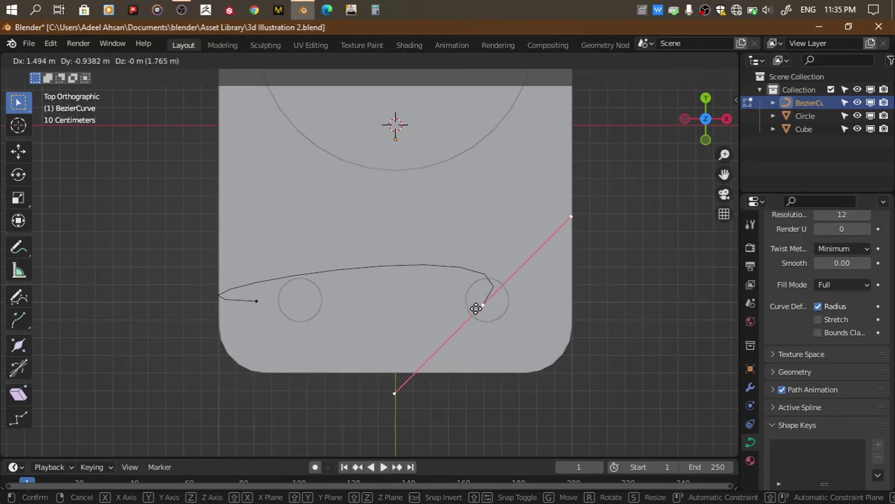
left_click(498, 305)
Rotate the point's handle until level, then select the curve's right end point
key("r")
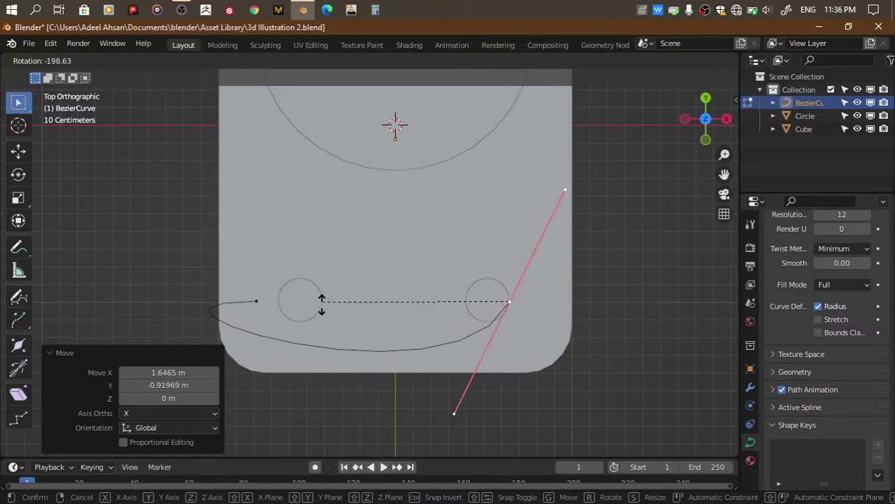
left_click(459, 189)
key("r")
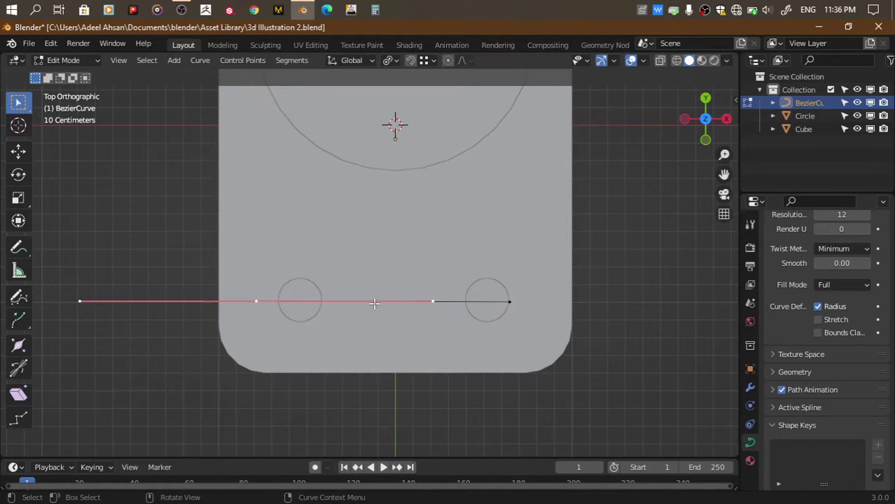
left_click(55, 296)
left_click(495, 299)
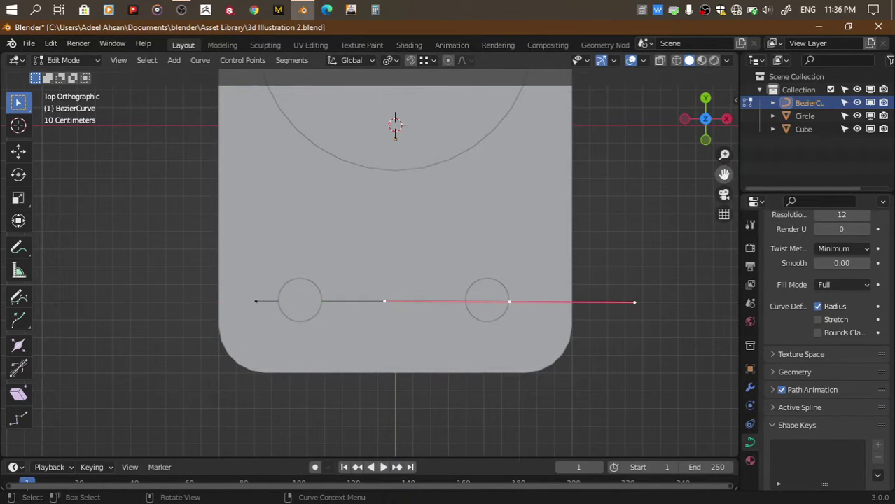
middle_click_drag(700, 234, 646, 315, "shift")
Shorten the handle to 0.157, slide it along X, and extrude and angle a new curve point
key("s")
left_click(478, 353)
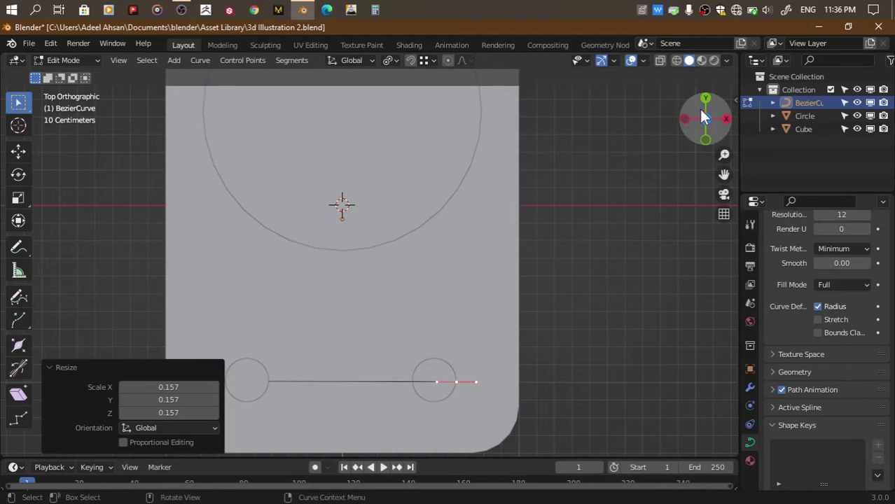
left_click_drag(704, 117, 518, 346)
key("g")
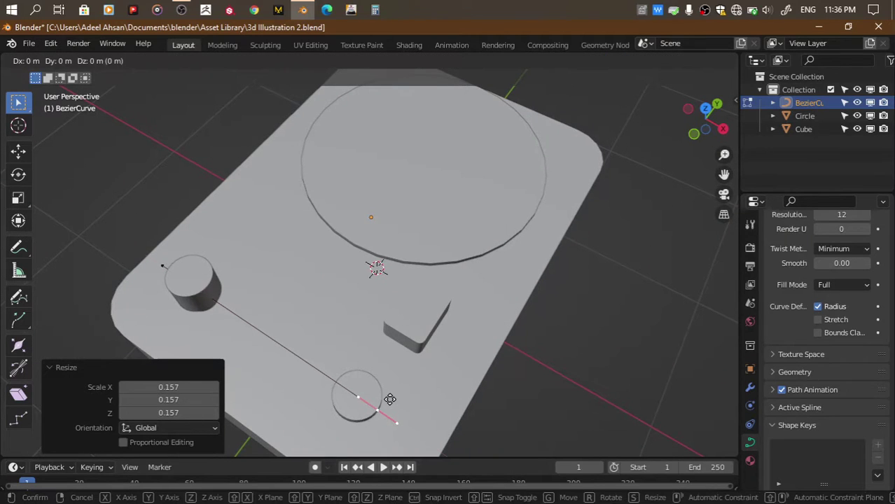
key("x")
left_click(368, 386)
key("e")
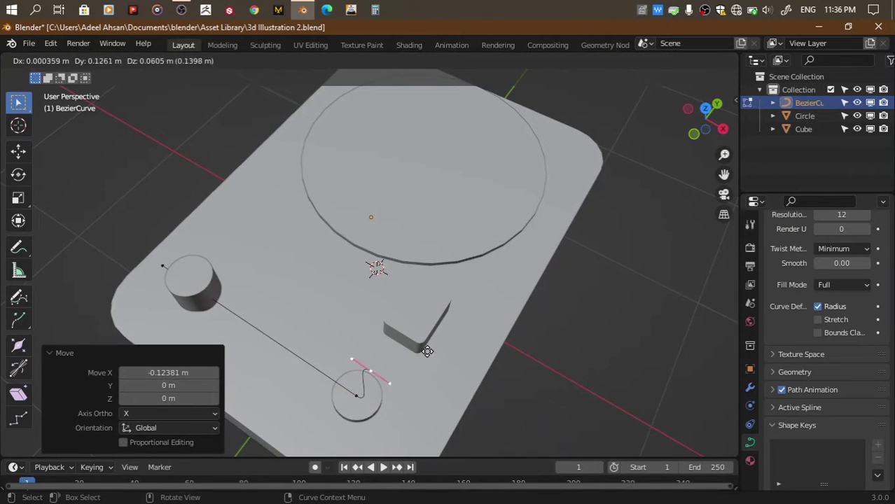
left_click(375, 321)
key("r")
left_click(365, 200)
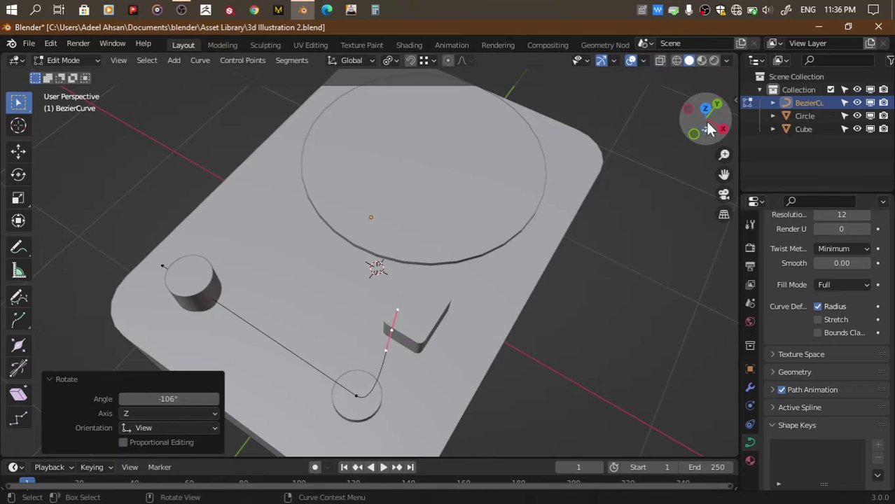
In top view, reposition and rotate the selected Bezier handle
left_click(705, 108)
key("g")
left_click(524, 285)
key("r")
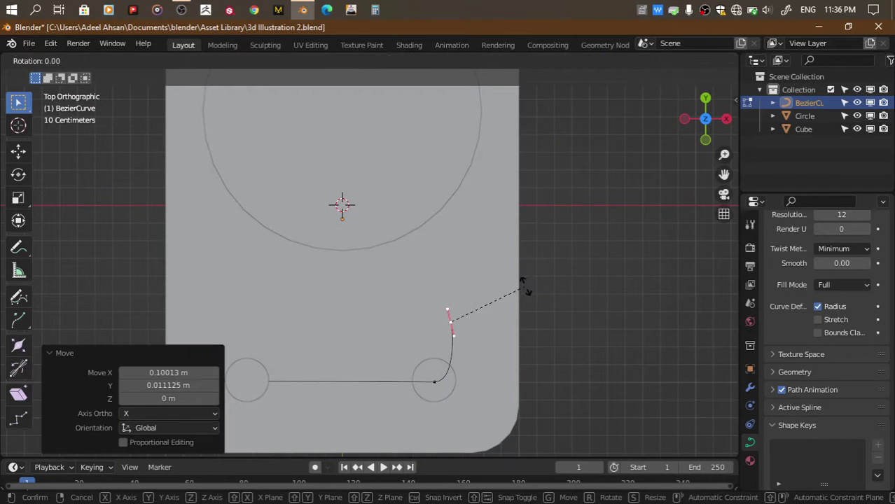
left_click(516, 302)
Move the curve point at the right knob along Y and lengthen its handle along X
left_click(431, 382)
key("g")
key("y")
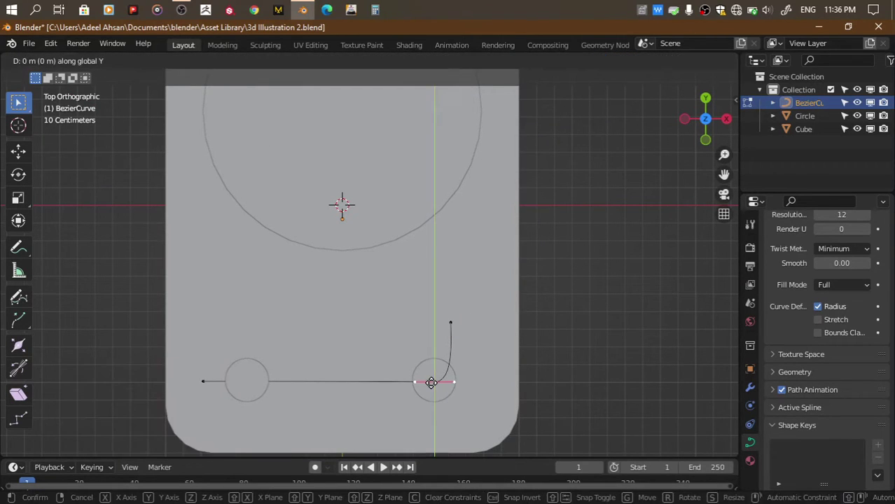
left_click(422, 384)
key("s")
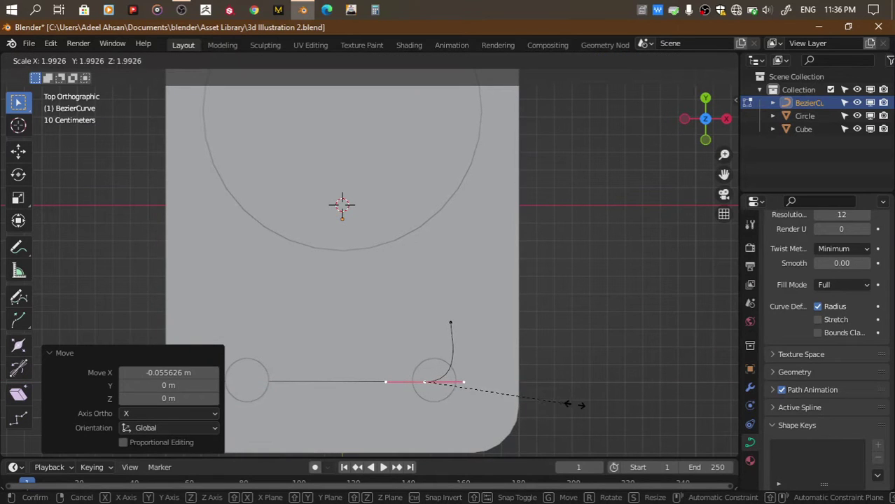
left_click(575, 406)
key("g")
key("x")
left_click(573, 406)
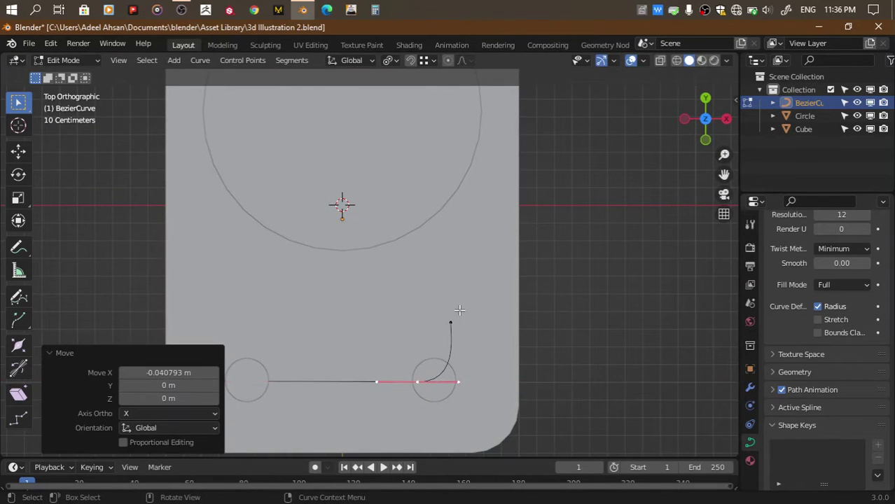
Shift the handle along X, move the upper end point along Y and stretch its handle
key("g")
key("x")
left_click(492, 406)
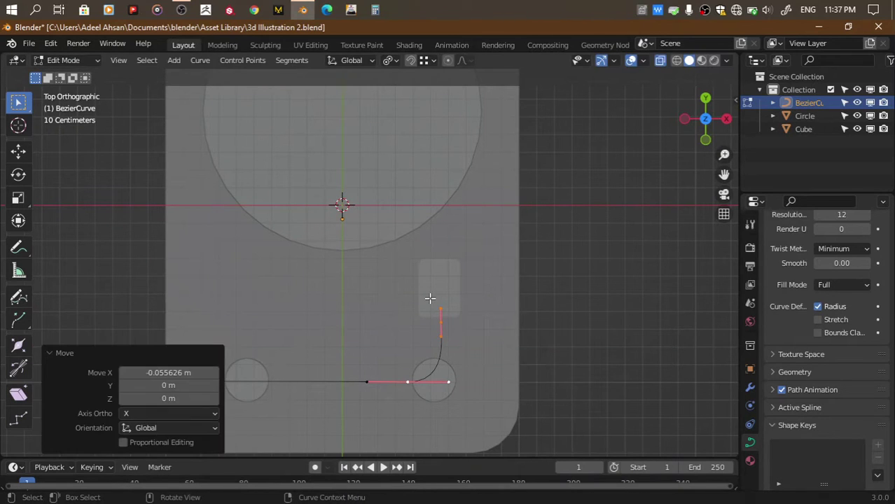
left_click(432, 301)
key("g")
key("y")
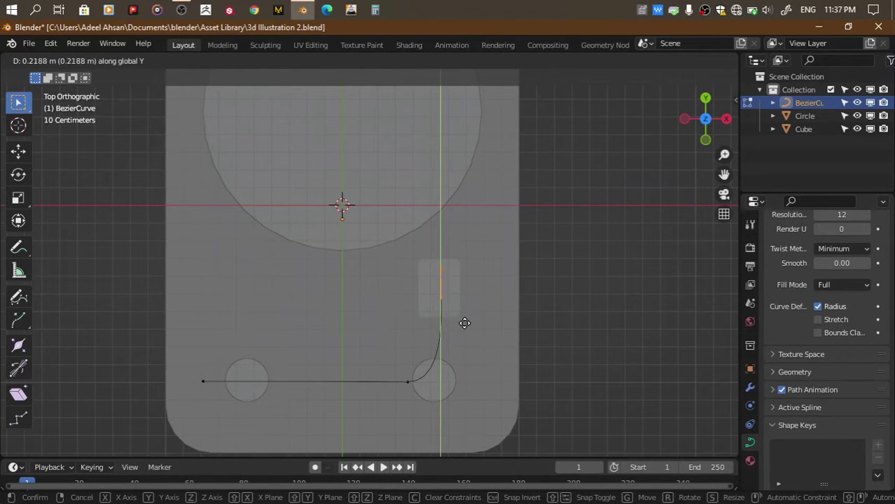
left_click(464, 326)
key("s")
left_click(735, 374)
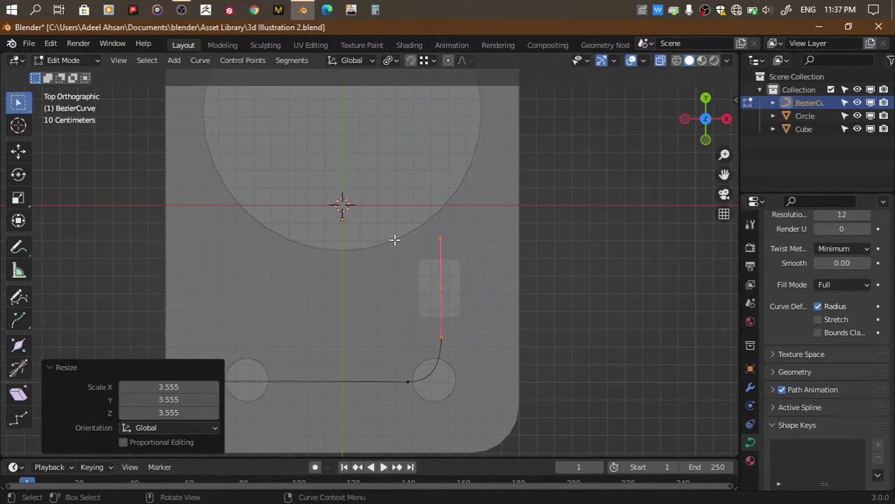
Level the end handle in side view, lower the curve 0.15575 m to knob height, and save
scroll(393, 236, "up", 2)
mouse_move(394, 236)
middle_mouse_down()
mouse_move(369, 329)
mouse_move(490, 266)
middle_mouse_up()
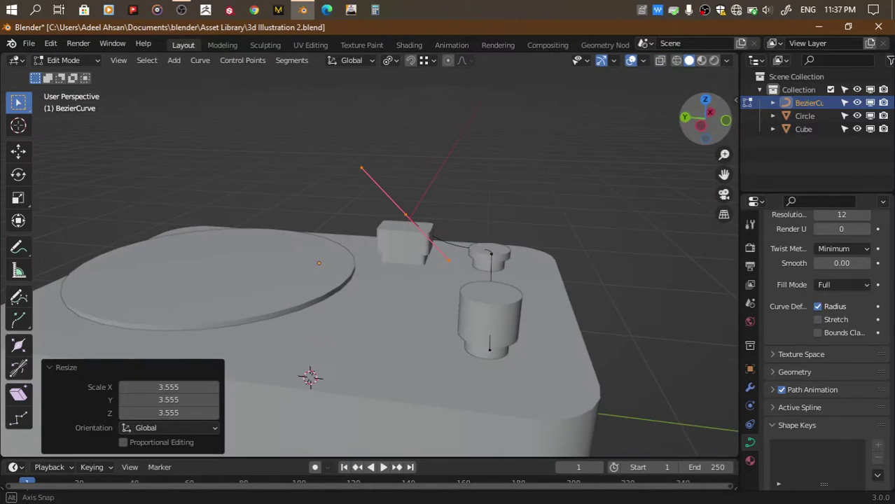
left_click(709, 114)
key("r")
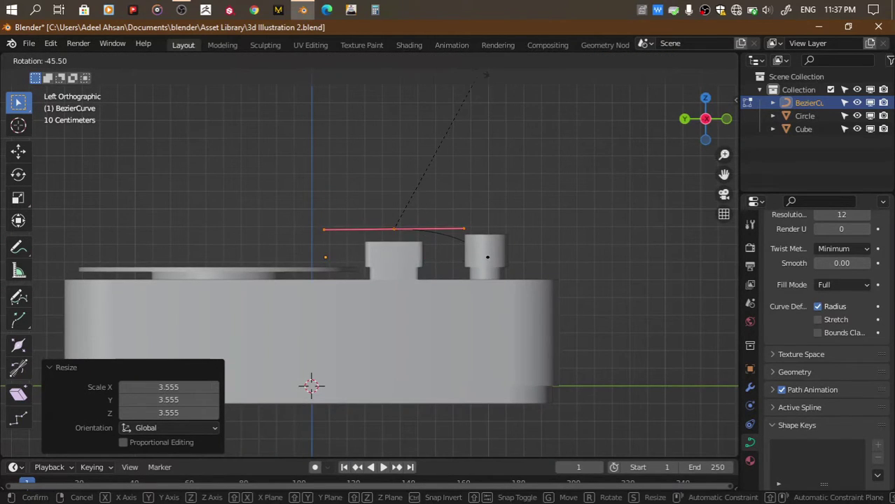
left_click(483, 73)
key("g")
key("z")
key("Return")
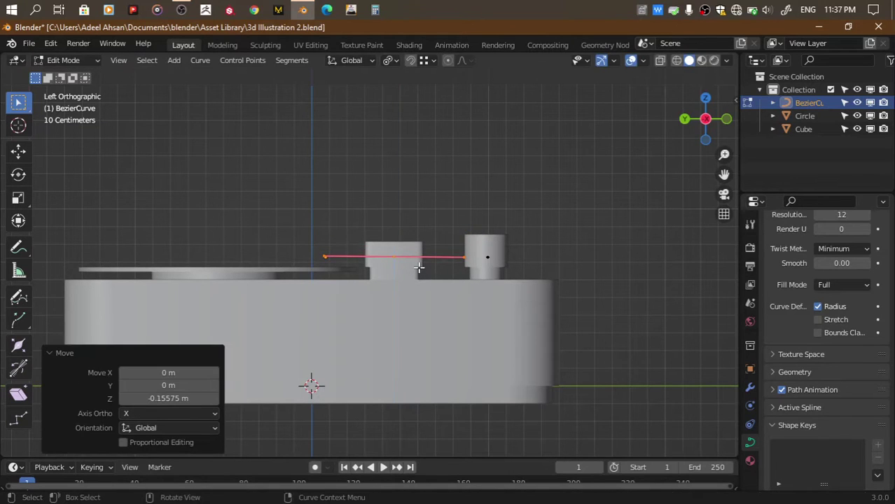
left_click_drag(706, 121, 620, 159)
key("ctrl+s")
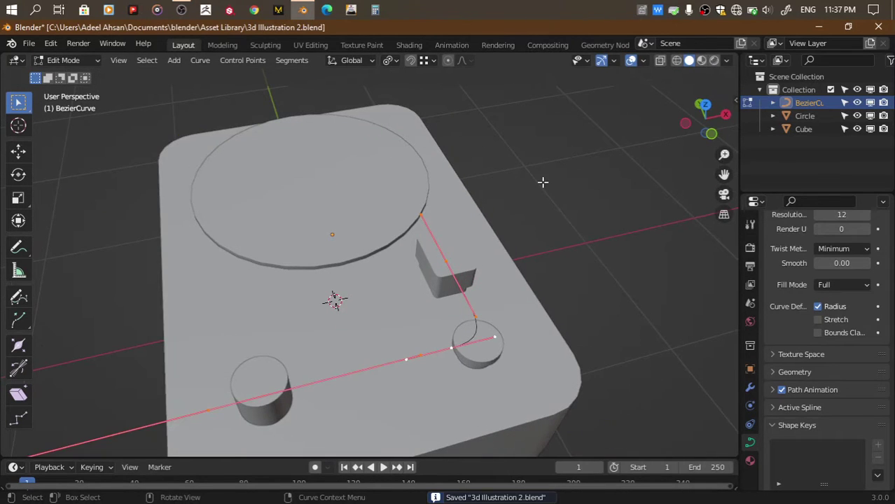
Set the curve's Geometry offset to 0 m and bevel depth to 0.02 m with filled caps
scroll(779, 376, "up", 2)
scroll(811, 372, "down", 3)
left_click(775, 348)
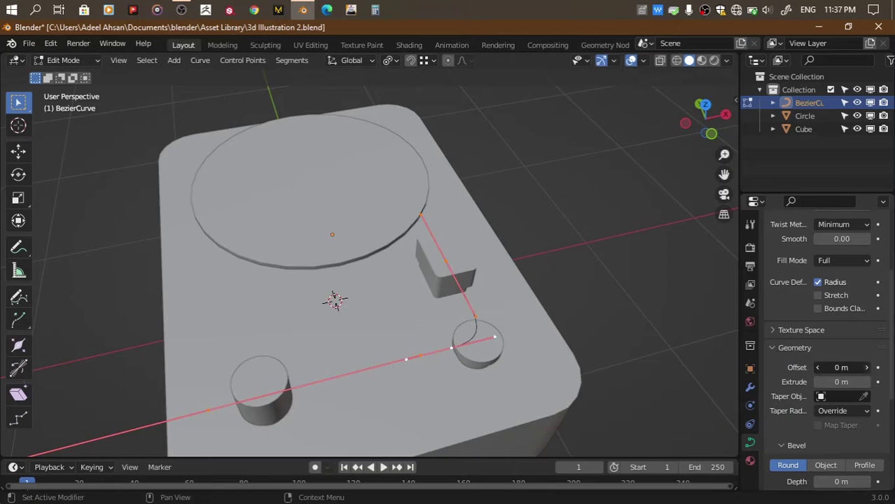
left_click(818, 367)
scroll(795, 374, "down", 1)
scroll(796, 374, "down", 2)
left_click_drag(837, 402, 861, 402)
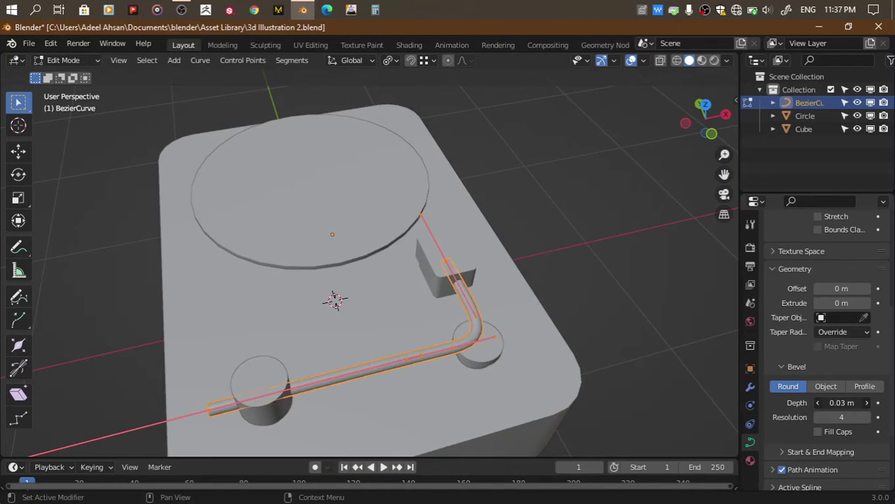
left_click(713, 133)
scroll(666, 352, "up", 4)
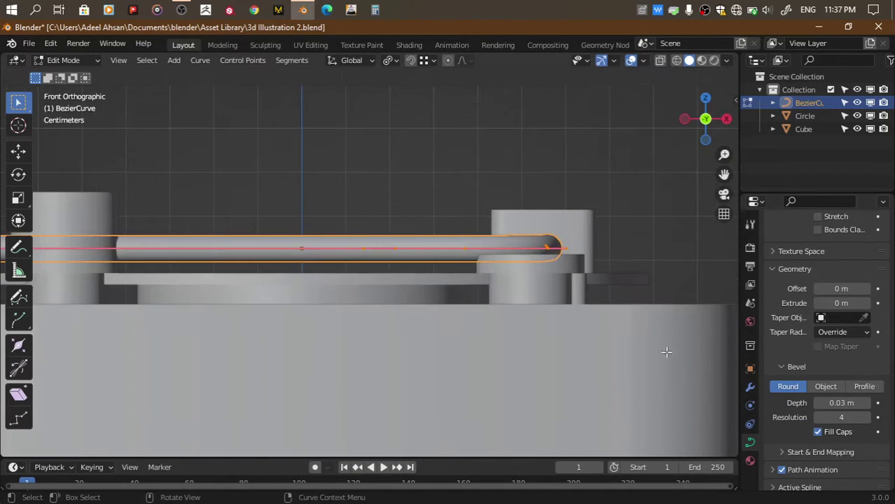
left_click(868, 404)
Raise the tube 0.011923 m along Z, leave Edit Mode and select the body
key("g")
key("z")
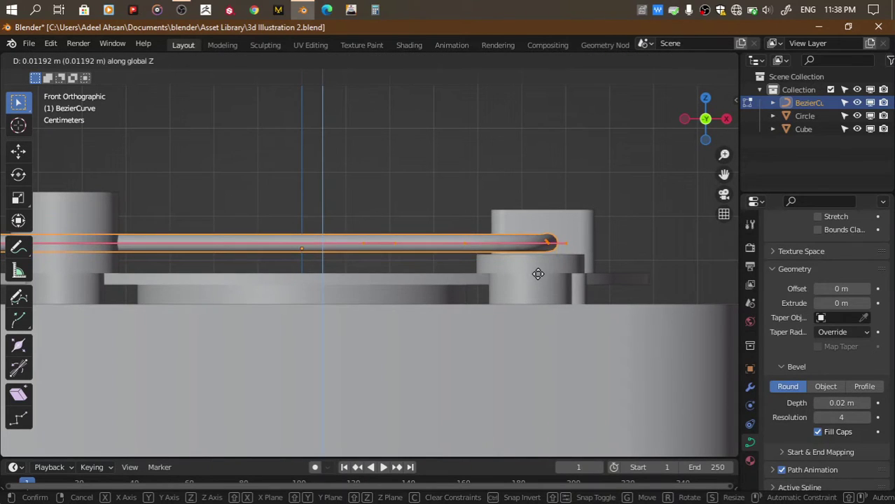
left_click(546, 242)
middle_click_drag(547, 242, 556, 207)
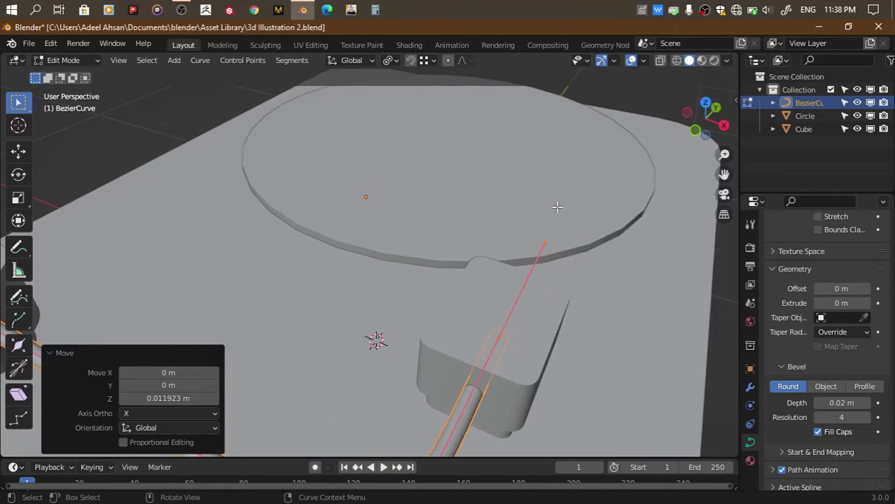
scroll(523, 222, "down", 2)
key("Tab")
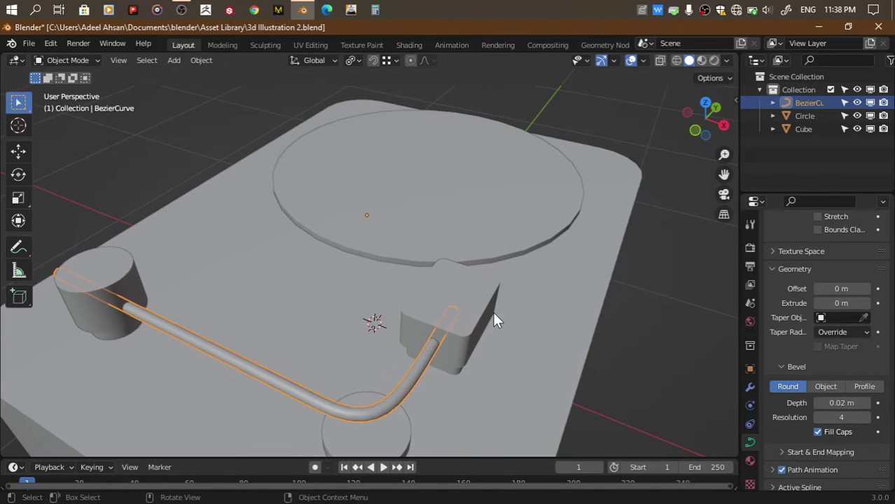
left_click(495, 306)
In see-through side view, box-select the left and right parts of the body mesh
key("Tab")
left_click(721, 124)
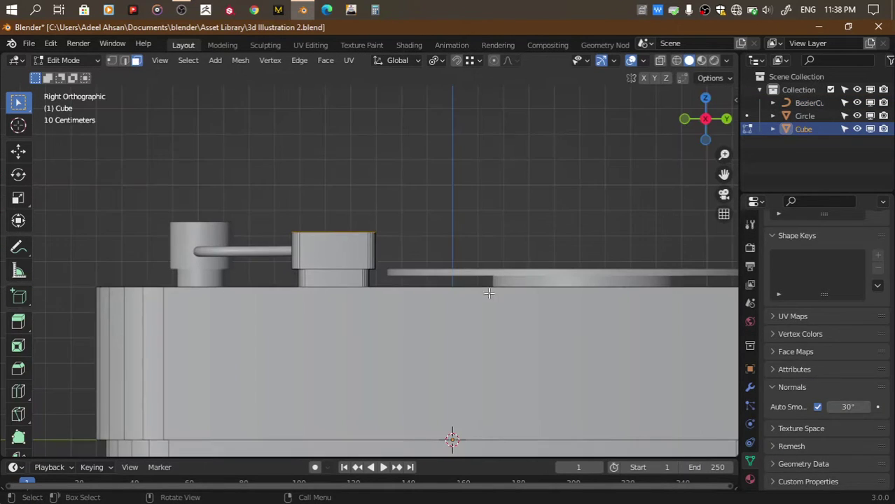
key("grave")
key("1")
scroll(457, 306, "down", 1)
key("alt+z")
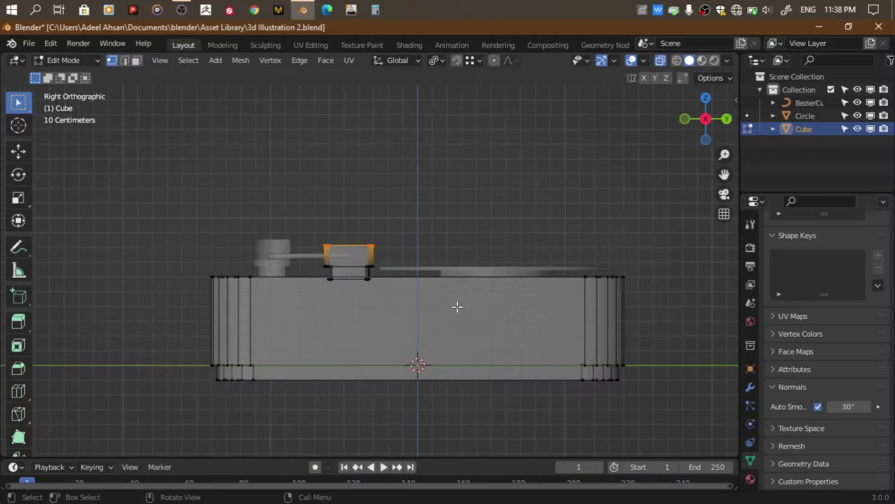
left_click_drag(173, 240, 319, 448)
left_click_drag(529, 214, 673, 433, "shift")
key("3")
key("alt+z")
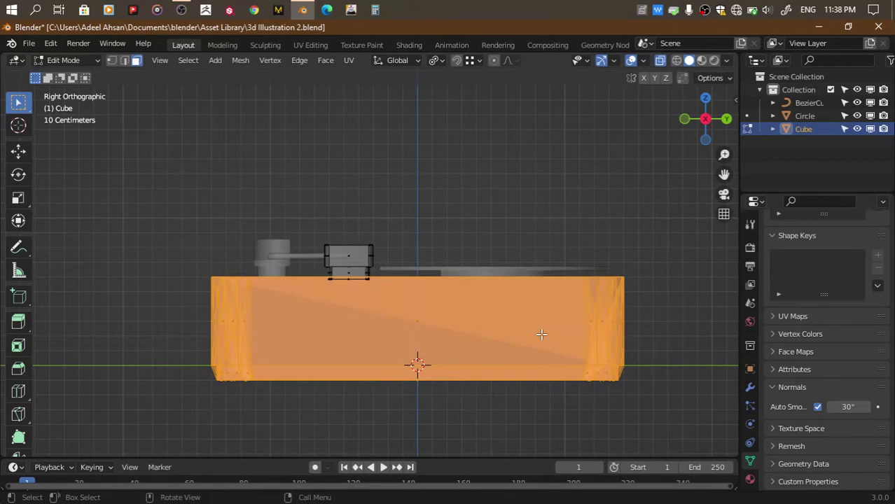
Hide the body, delete the leftover small block's vertices, and reveal everything again
key("h")
scroll(313, 308, "up", 6)
key("1")
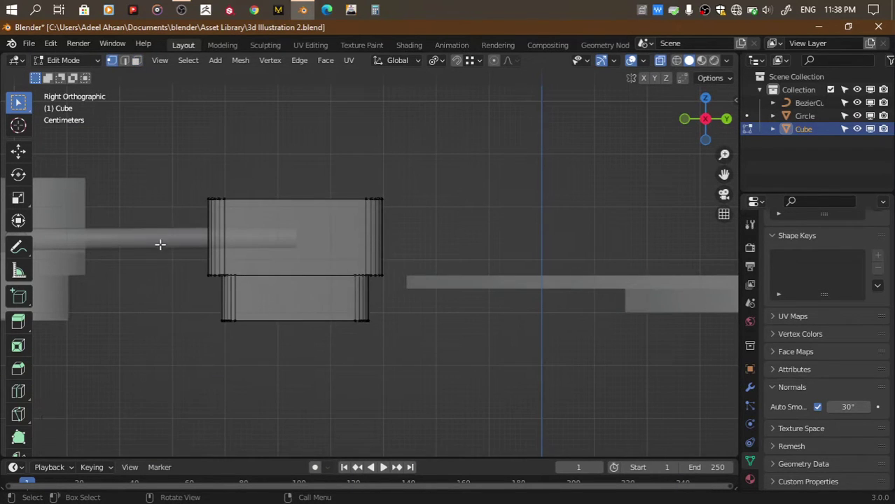
key("a")
key("x")
left_click(441, 321)
key("alt+h")
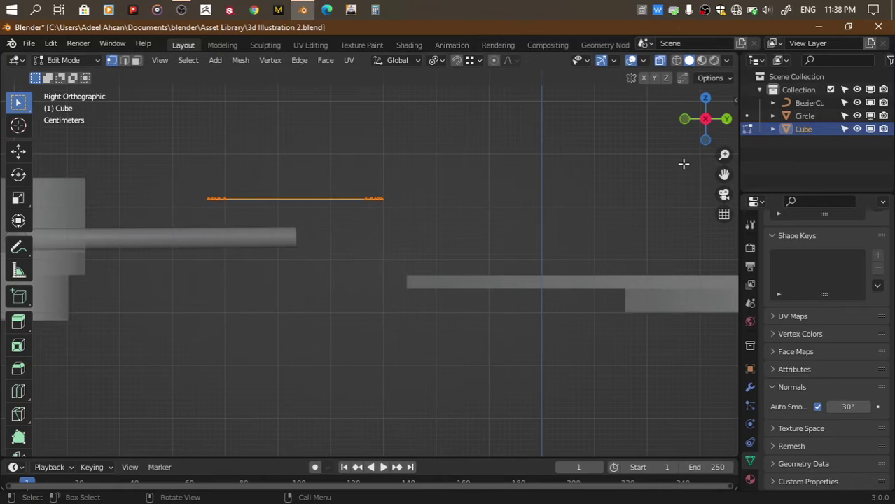
Scale the plate to 0.742, lower it to the tonearm end, and extrude it into a headshell
left_click_drag(689, 133, 704, 95)
left_click(706, 102)
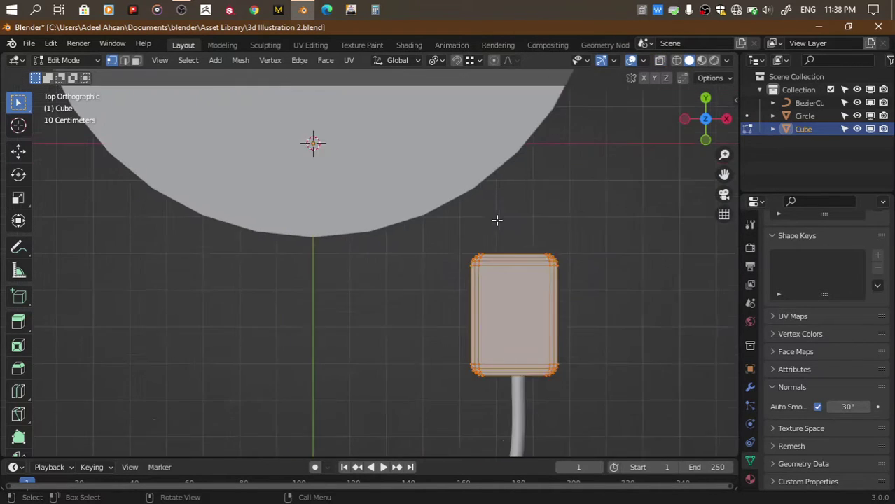
key("s")
left_click(578, 280)
left_click(727, 119)
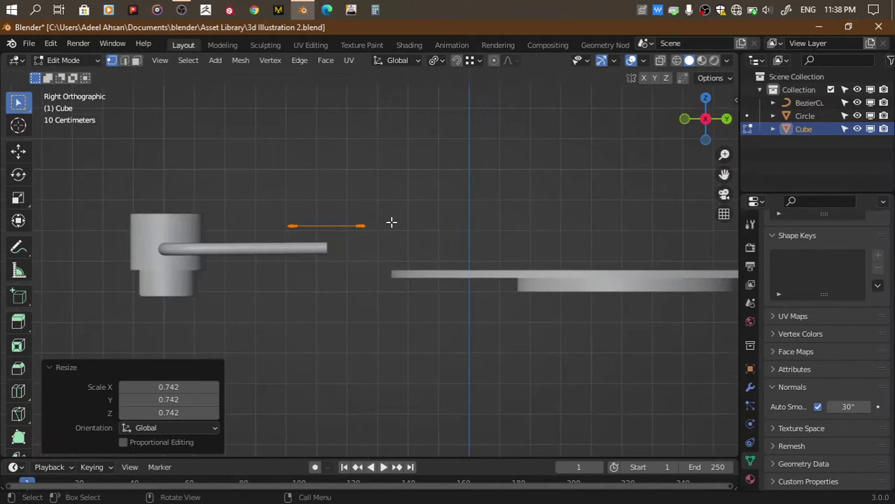
key("g")
key("z")
left_click(386, 241)
key("e")
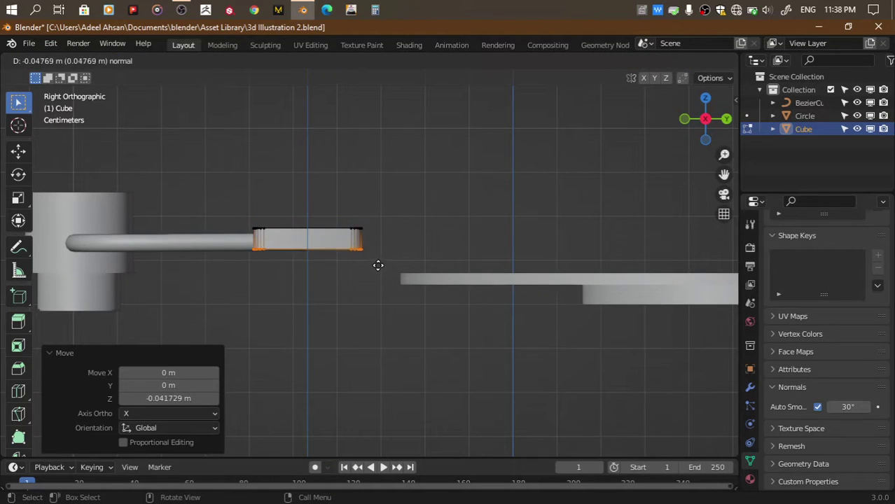
left_click(377, 264)
Select the headshell's bottom face and shrink it to a third of its size
middle_click_drag(377, 264, 312, 142)
left_click(300, 132)
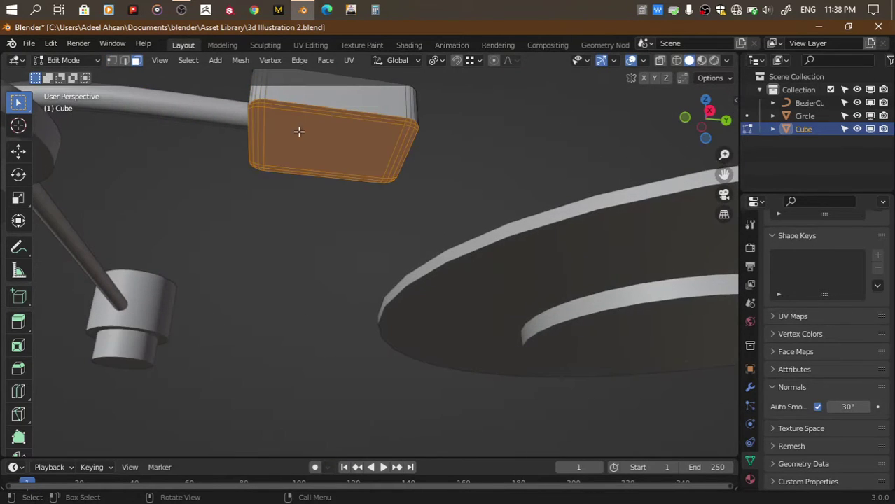
key("s")
left_click(382, 153)
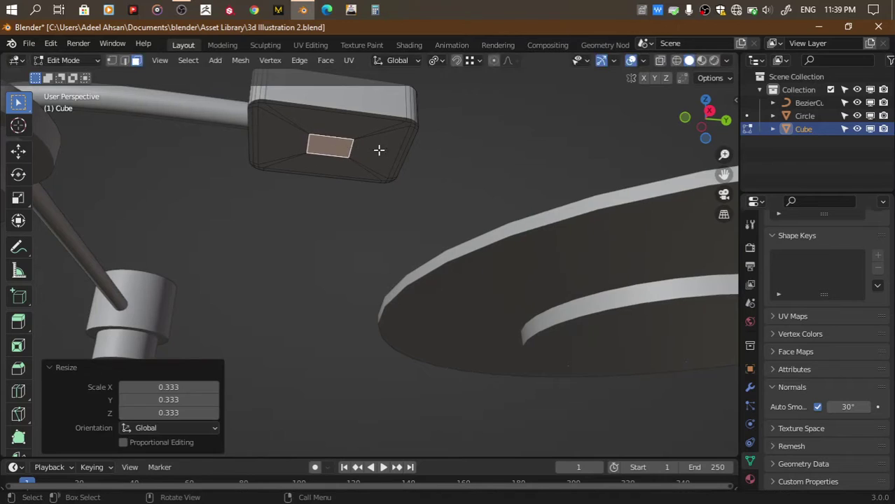
key("e")
left_click(374, 173)
key("ctrl+z")
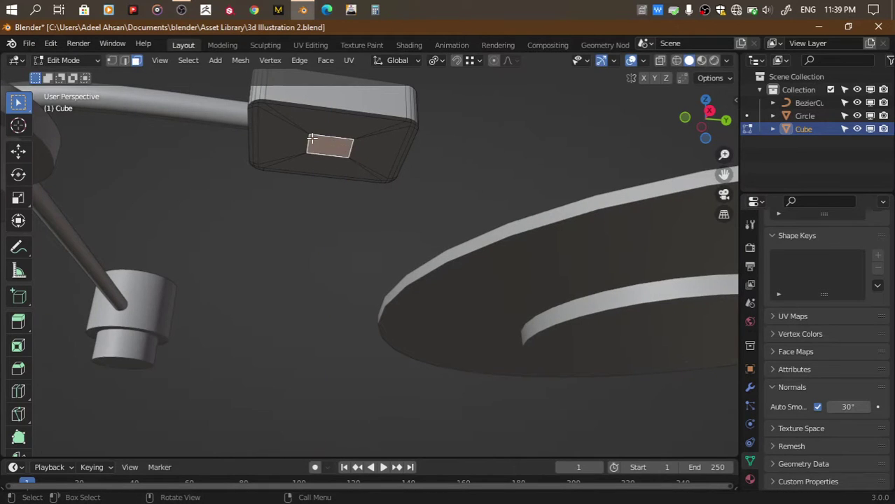
Bevel the underside face's vertices, make it round with LoopTools Circle, and scale it down
key("ctrl+b")
left_click(422, 142)
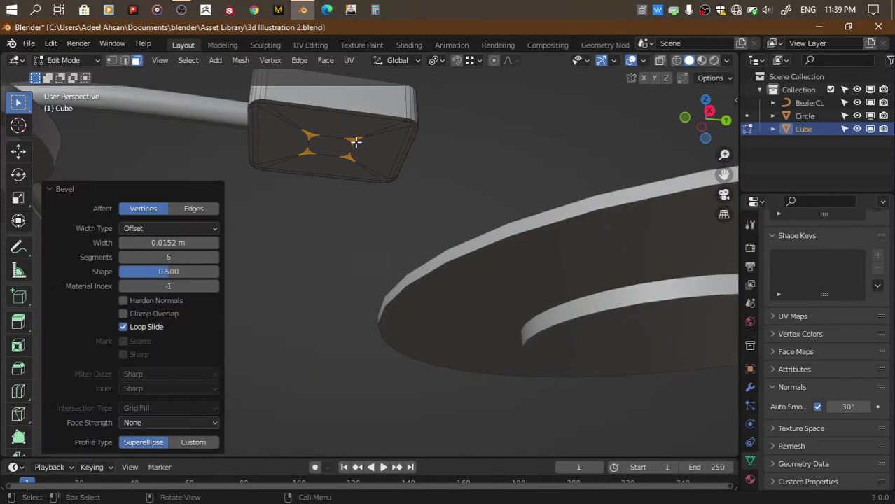
left_click(362, 146)
right_click(363, 162)
left_click(498, 179)
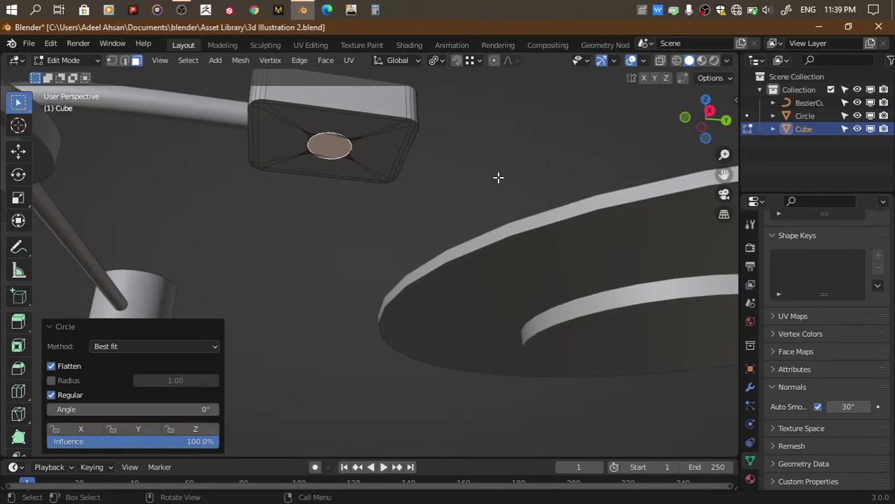
key("s")
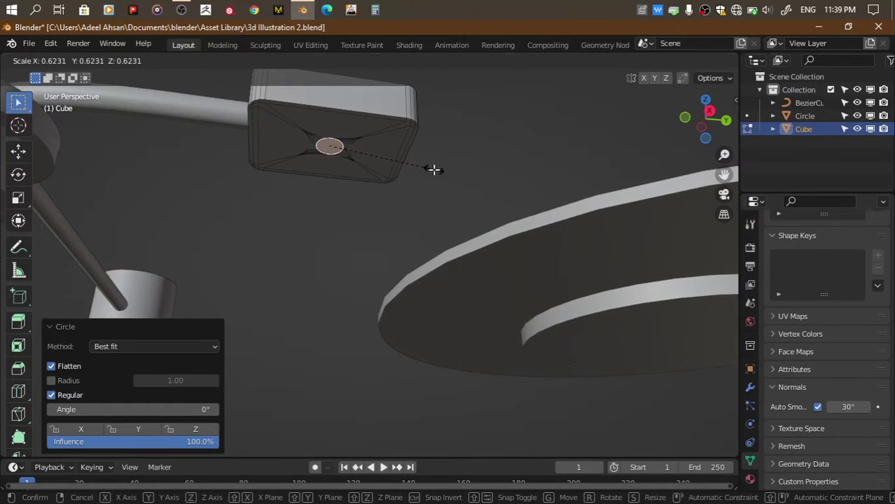
left_click(434, 169)
Extrude the round face 0.019374 m downward, taper the tip to a point, and save
left_click(710, 112)
key("e")
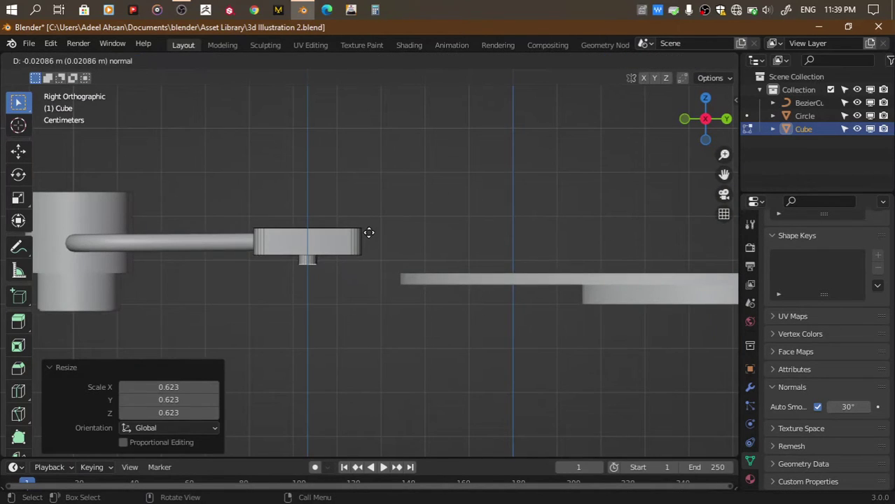
left_click(369, 232)
scroll(369, 232, "up", 4)
key("s")
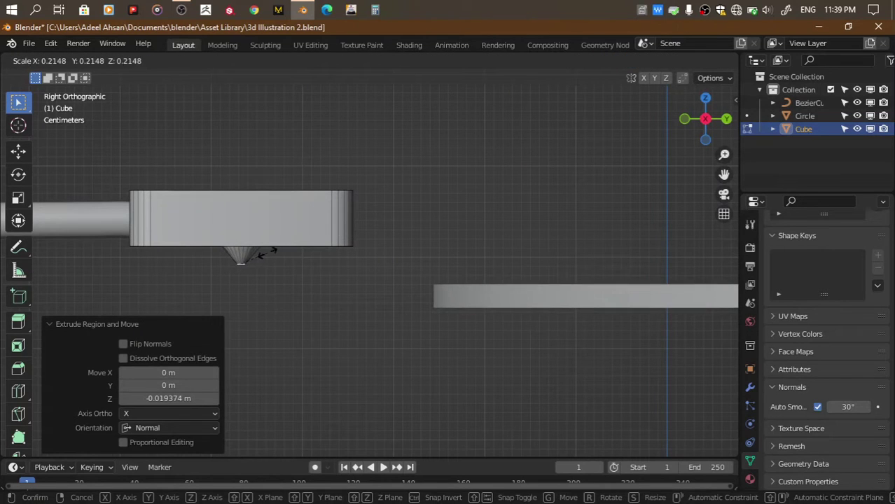
left_click(257, 254)
scroll(256, 252, "down", 3)
scroll(256, 252, "down", 3)
key("ctrl+s")
left_click_drag(705, 119, 720, 119)
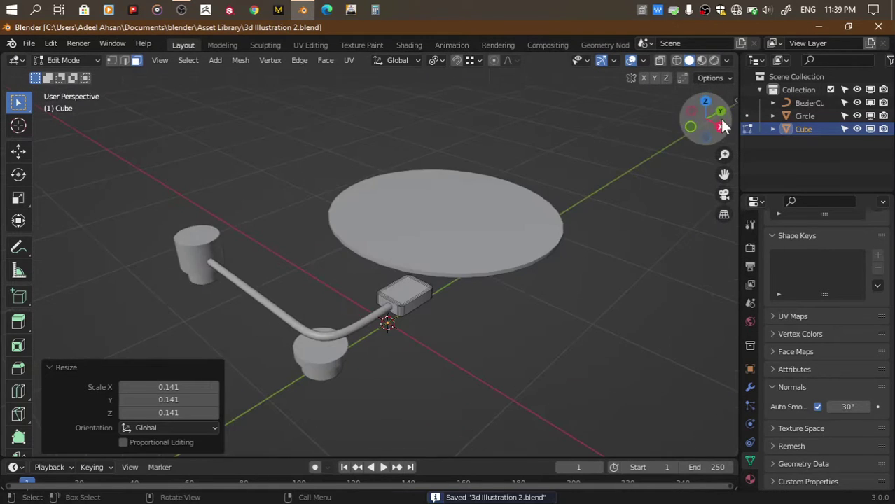
key("alt+z")
key("alt+z")
Reveal the hidden body geometry, save, and select the platter and knobs object
key("Tab")
key("Tab")
key("alt+h")
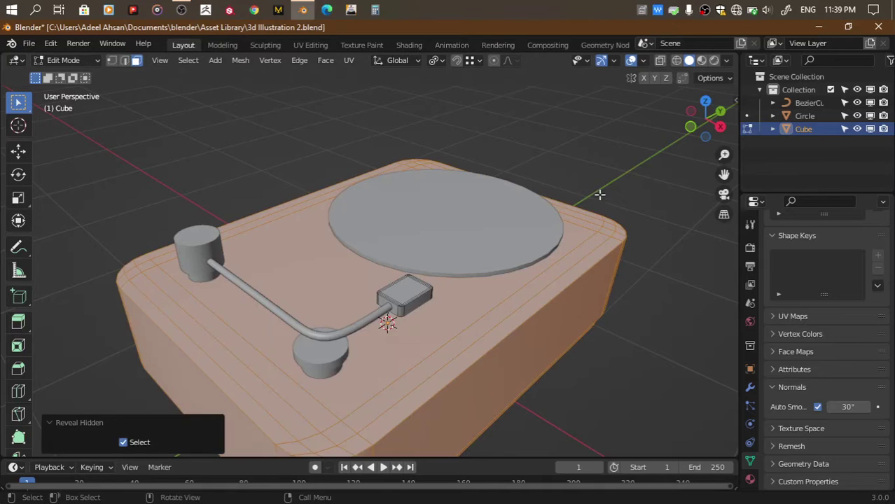
key("ctrl+s")
key("Tab")
left_click(513, 240)
Try Subdivision Surface, then a 4-segment Bevel modifier on Circle, removing both
left_click(750, 388)
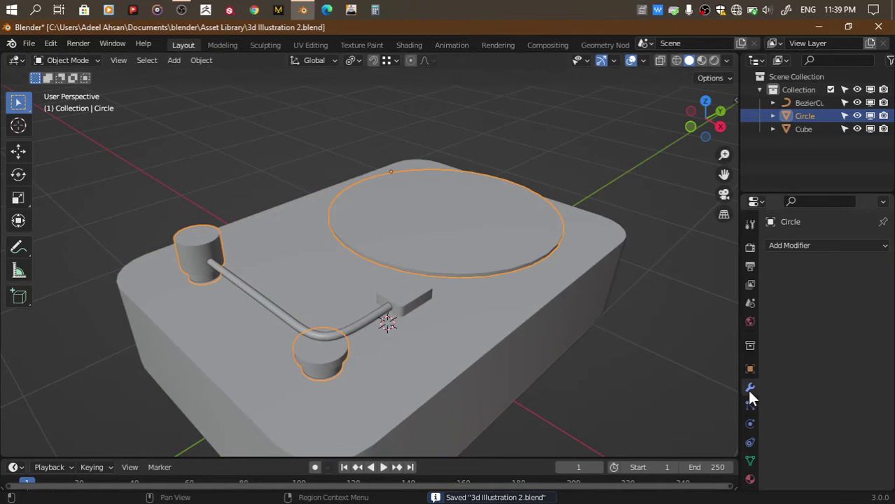
left_click(811, 246)
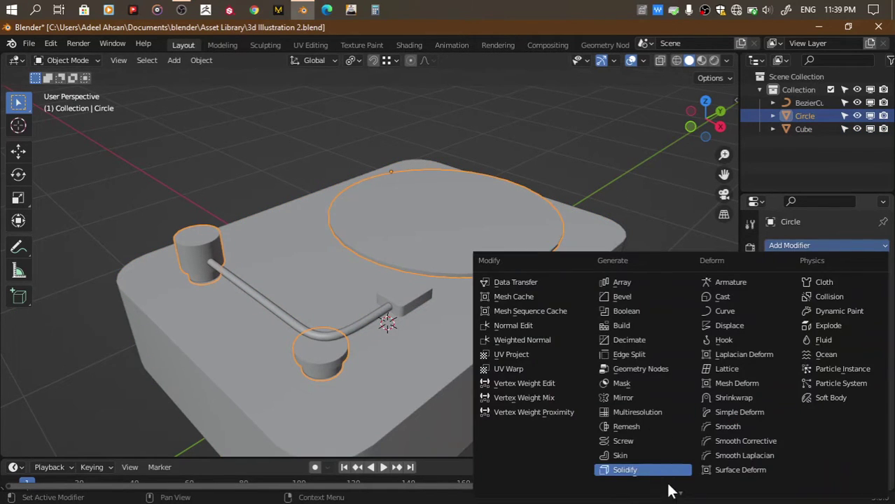
left_click(650, 425)
scroll(467, 349, "up", 2)
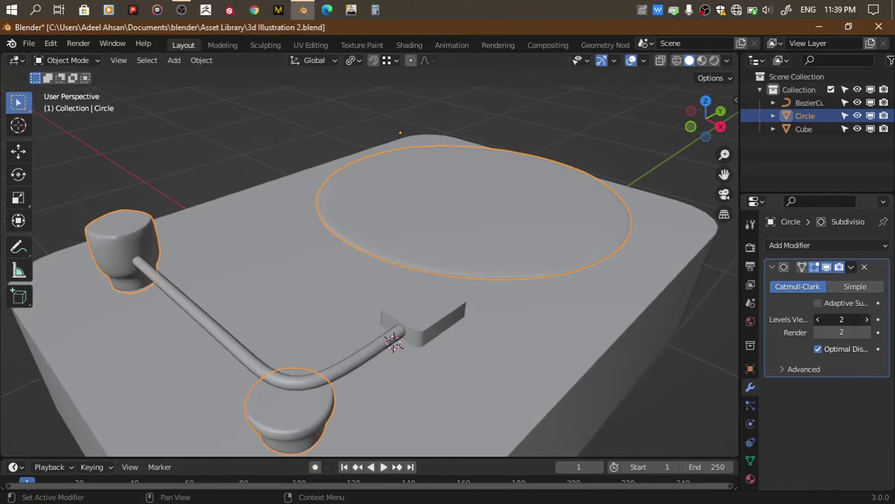
left_click_drag(703, 119, 574, 210)
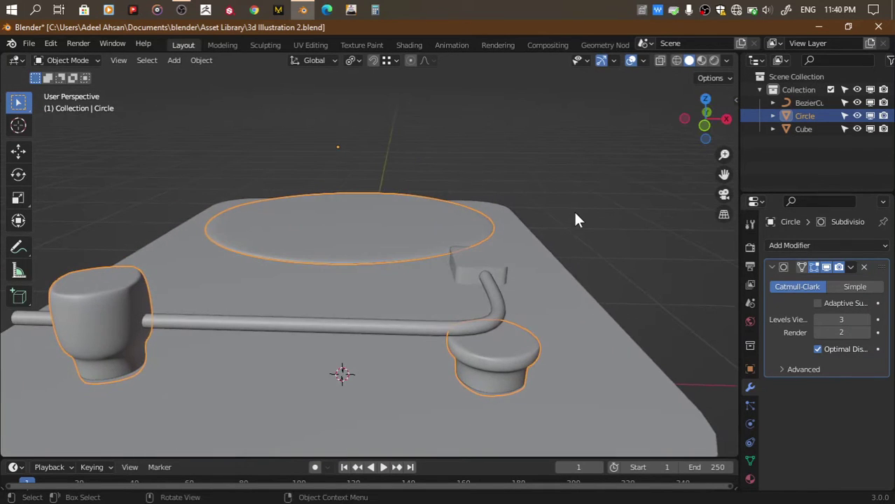
key("Tab")
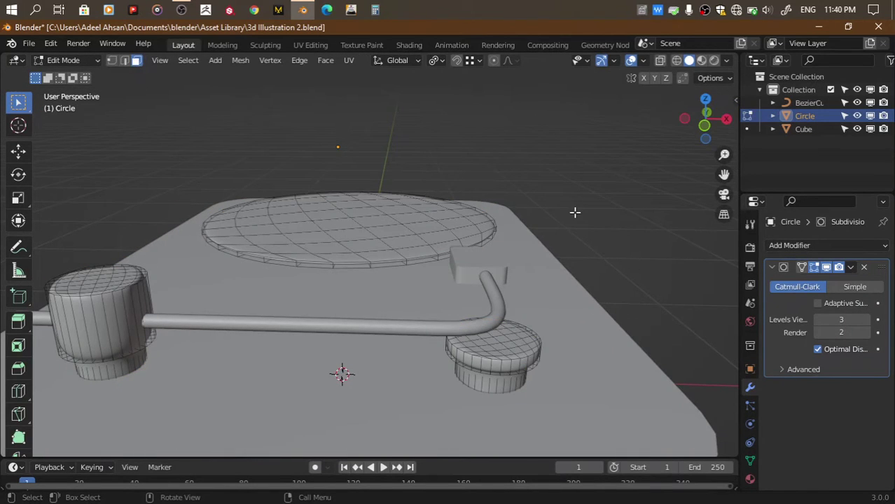
key("Tab")
left_click(862, 266)
left_click(837, 245)
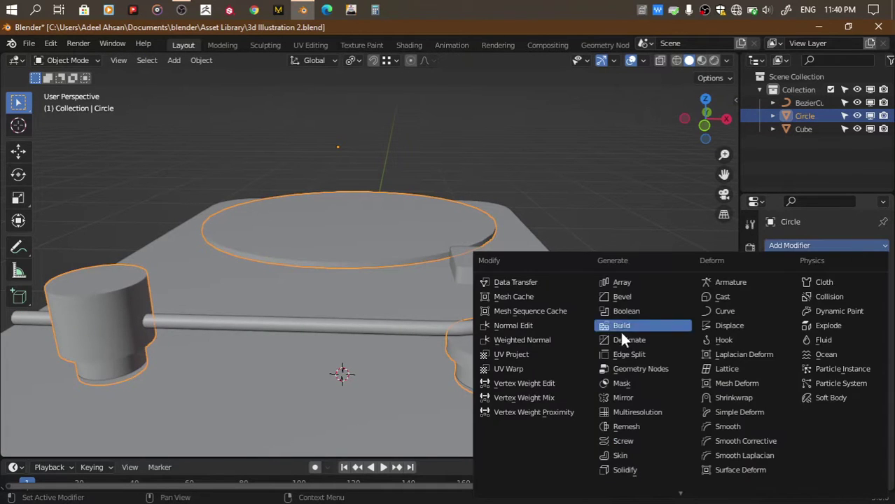
left_click(628, 297)
left_click_drag(841, 334, 870, 340)
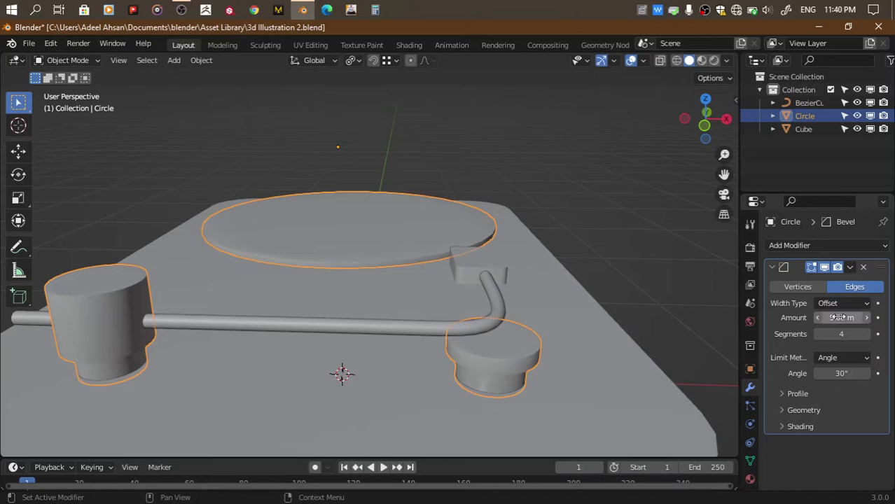
left_click(863, 267)
Recalculate Circle's normals outward in Edit Mode and save 3d Illustration 2.blend
key("Tab")
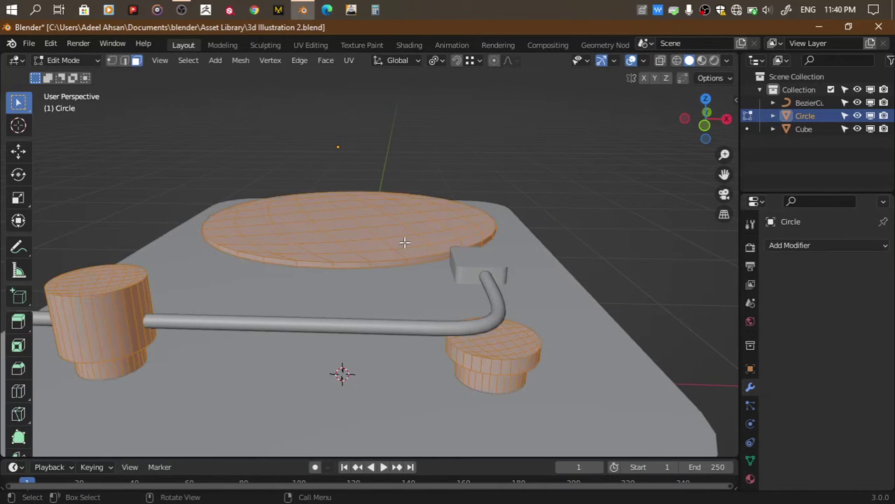
key("shift+n")
key("Tab")
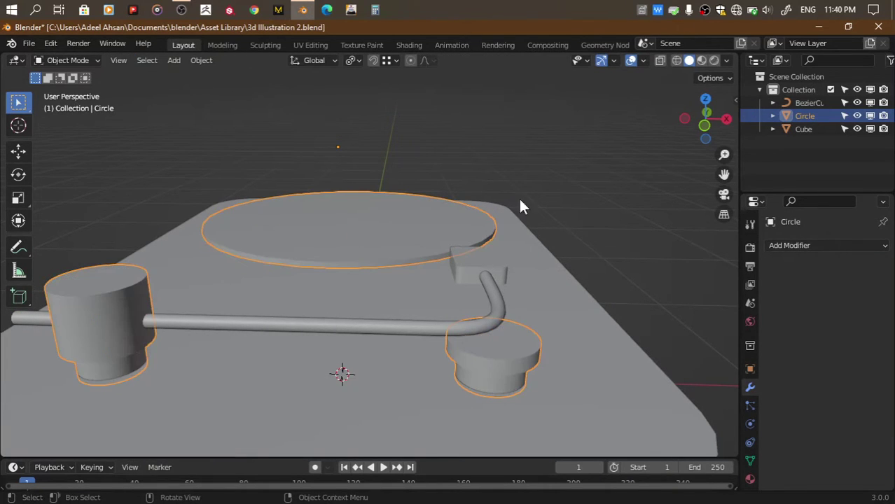
left_click(643, 60)
key("ctrl+s")
scroll(704, 118, "up", 3)
left_click_drag(704, 118, 687, 129)
scroll(691, 194, "down", 3)
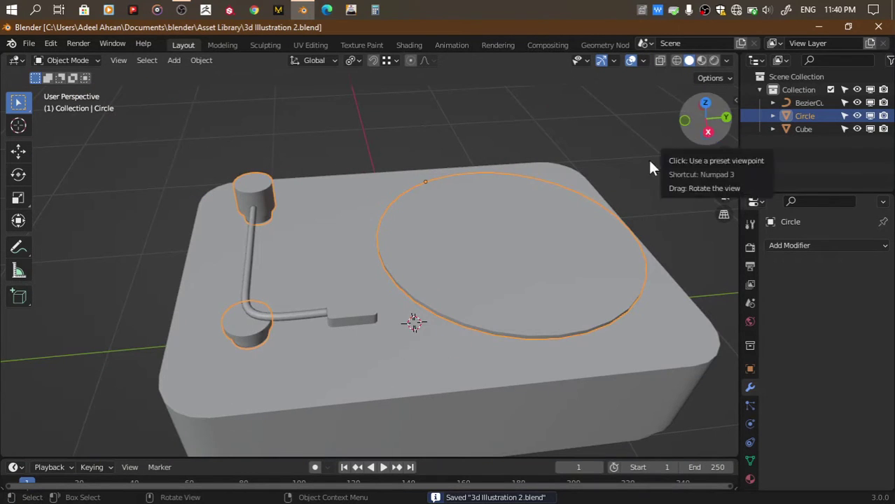
Set the Circle object's origin to its geometry and save the file
left_click(210, 60)
left_click(364, 102)
key("ctrl+s")
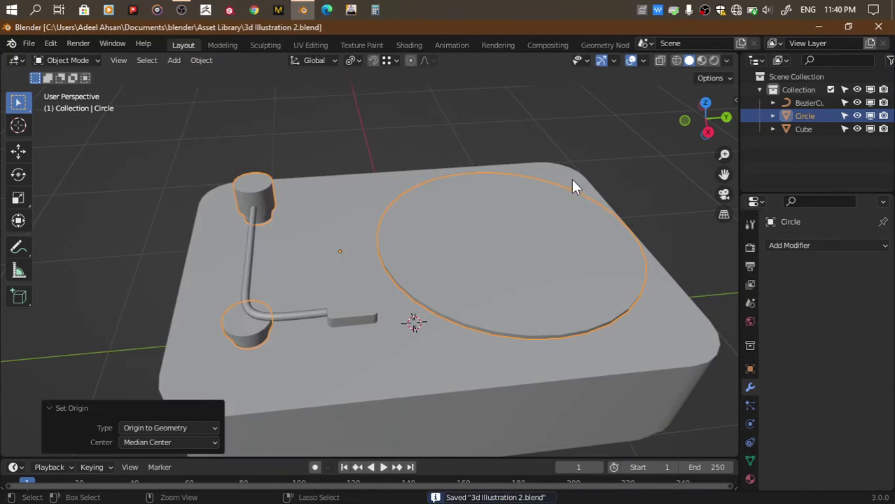
Select the top layer of faces on the platter mesh in Edit Mode
left_click(669, 154)
left_click(709, 134)
left_click(489, 270)
key("Tab")
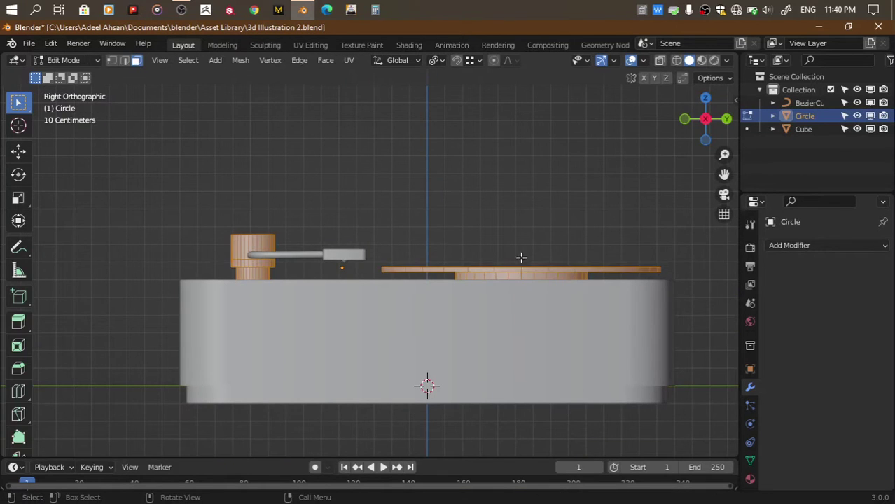
left_click_drag(706, 119, 726, 107)
left_click(706, 112)
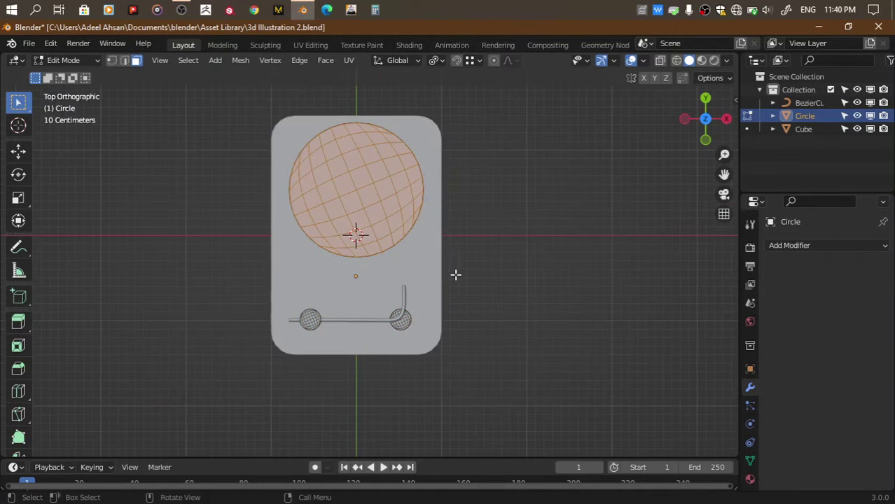
left_click(727, 119)
Duplicate the platter top in place and separate it into its own object, Circle.001
key("shift+d")
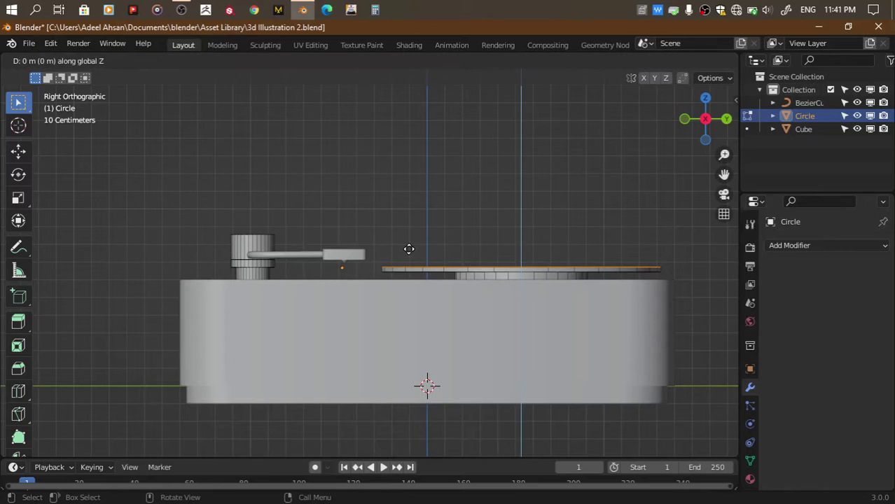
right_click(408, 248)
key("p")
left_click(406, 248)
key("Tab")
left_click(405, 259)
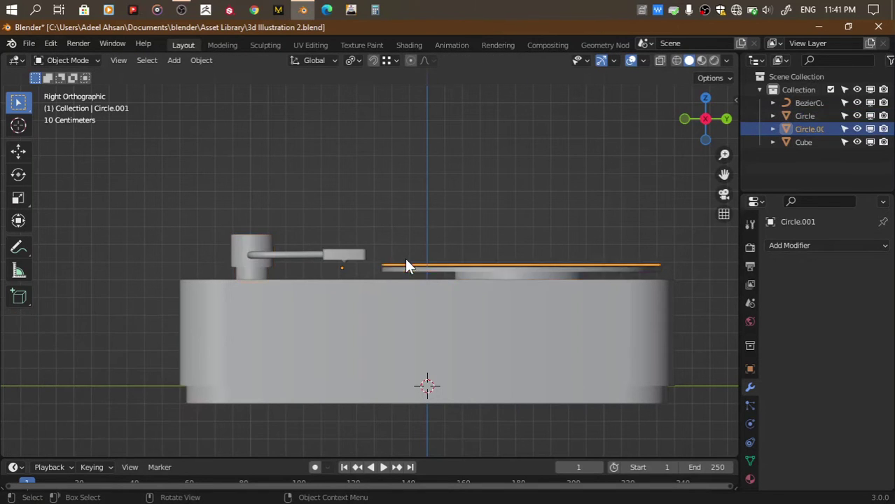
Extrude the Circle.001 disc -0.008942 m along its normal, then check it from the top view
key("Tab")
scroll(405, 259, "up", 5)
key("e")
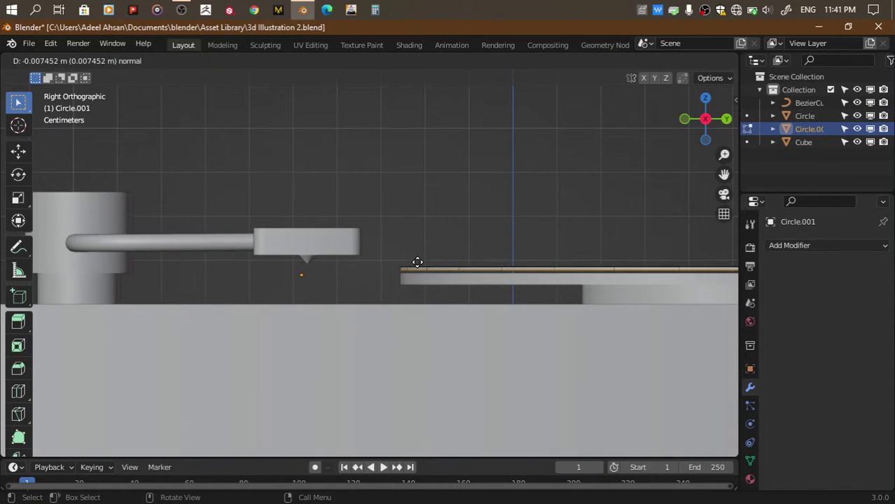
left_click(417, 262)
left_click(705, 98)
scroll(315, 189, "up", 2)
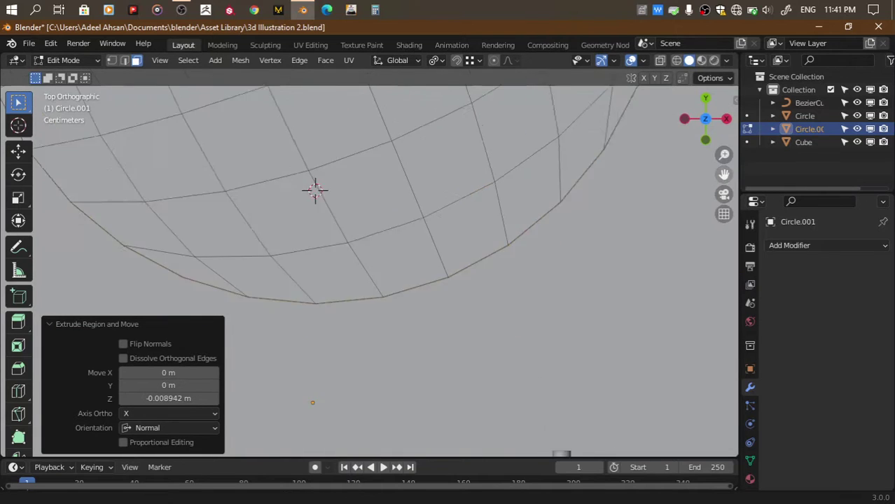
scroll(549, 175, "down", 3)
scroll(549, 175, "down", 2)
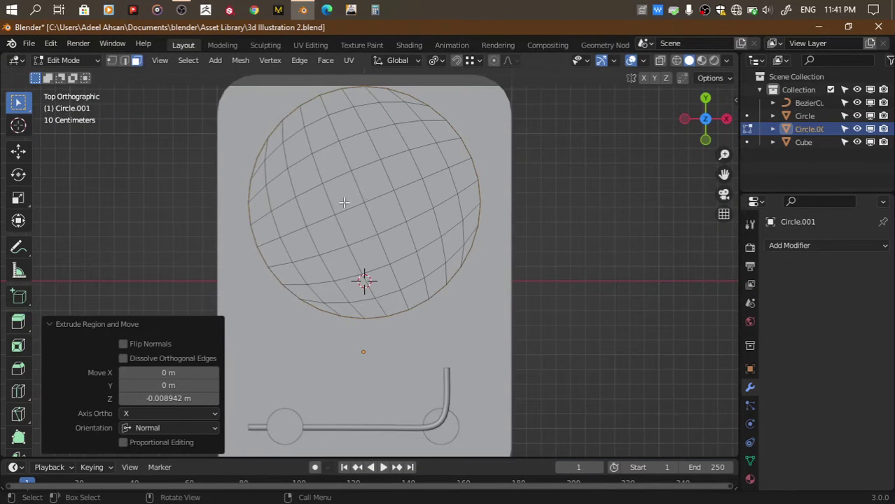
key("c")
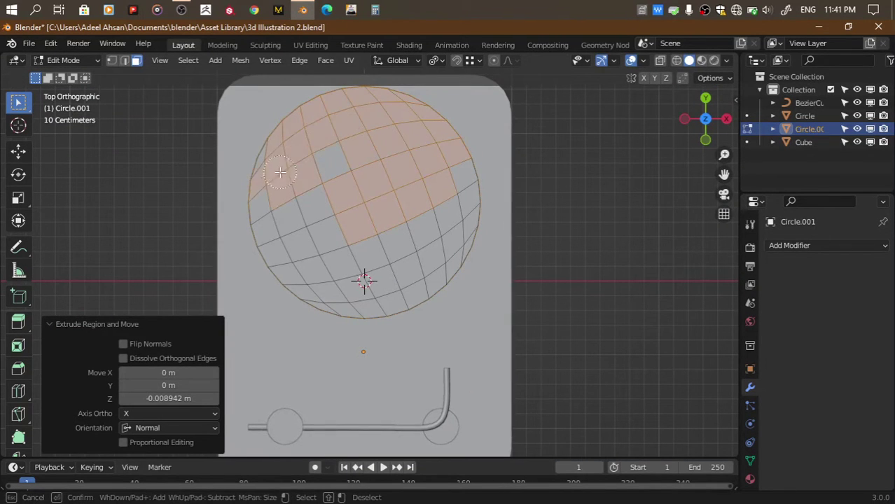
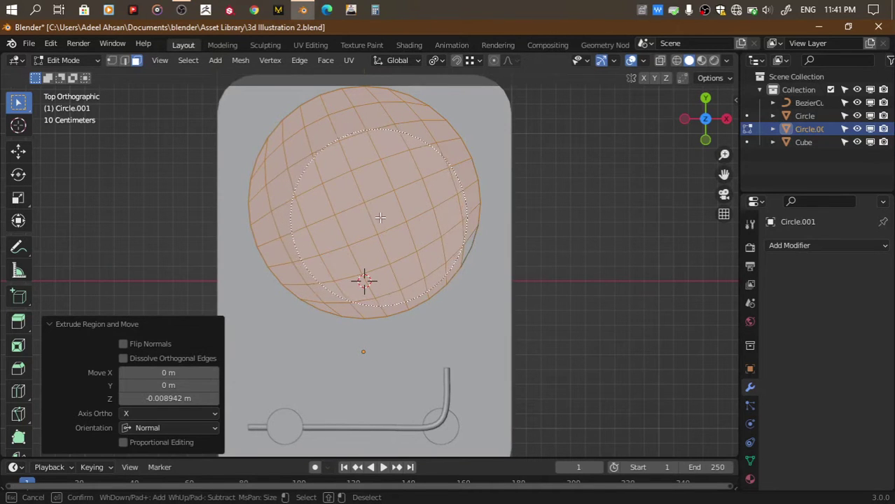
Finish selecting the grid faces and isolate the disc in local view
left_click(420, 210)
key("Escape")
mouse_move(706, 117)
left_mouse_down()
mouse_move(697, 124)
mouse_move(711, 128)
left_mouse_up()
key("KP_Divide")
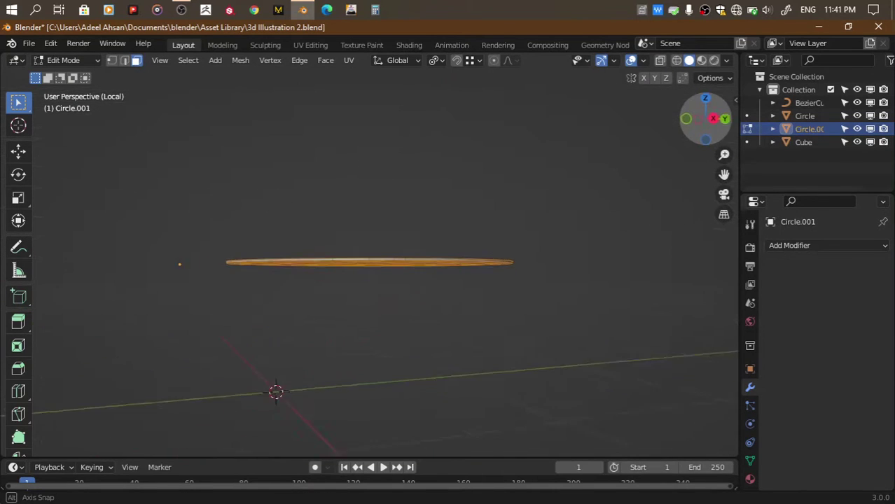
Redo the inset as a thinner 0.02348 m inset on the disc's top faces
key("i")
left_click(589, 211)
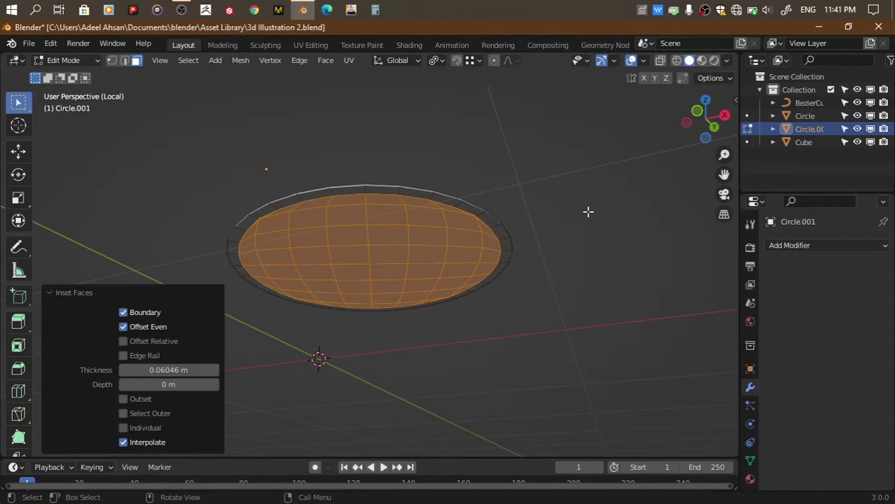
key("ctrl+z")
key("i")
left_click(585, 212)
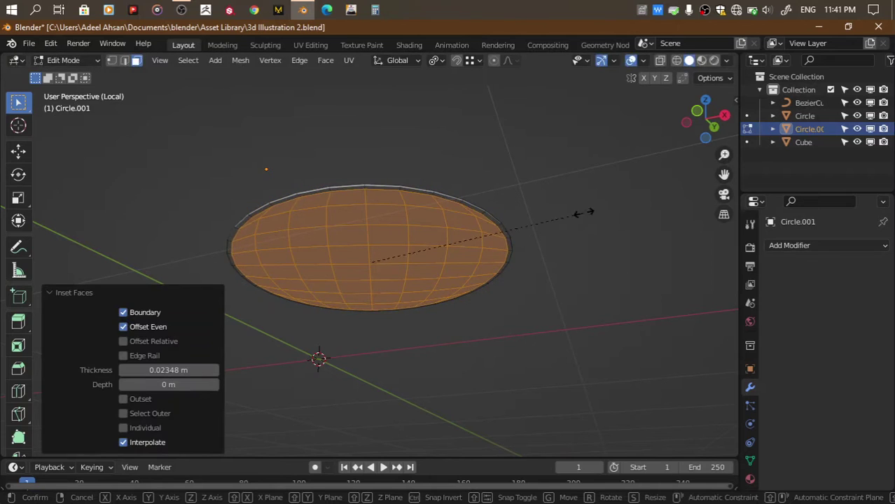
Scale the inner faces down to 0.557 and view the disc as wireframe from above
key("s")
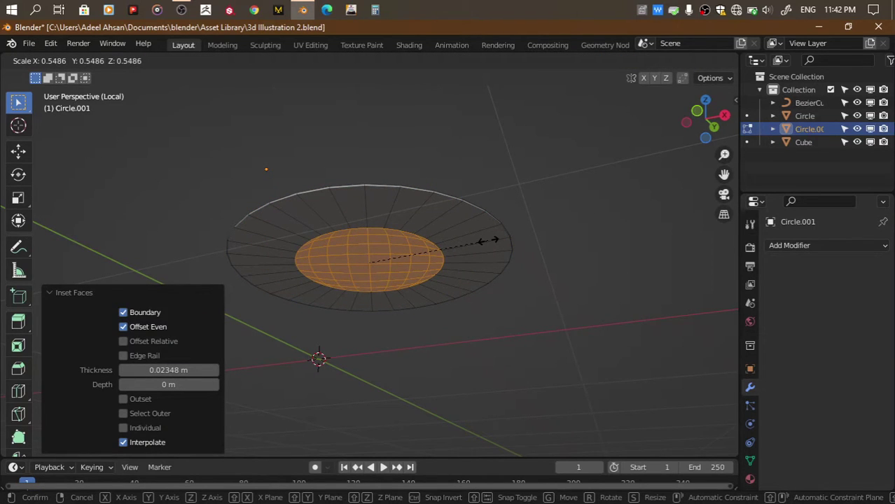
left_click(488, 240)
mouse_move(659, 160)
middle_mouse_down()
mouse_move(694, 116)
mouse_move(479, 241)
middle_mouse_up()
key("shift+z")
Add a loop inside the outer ring and enlarge it to 1.099
key("g")
key("g")
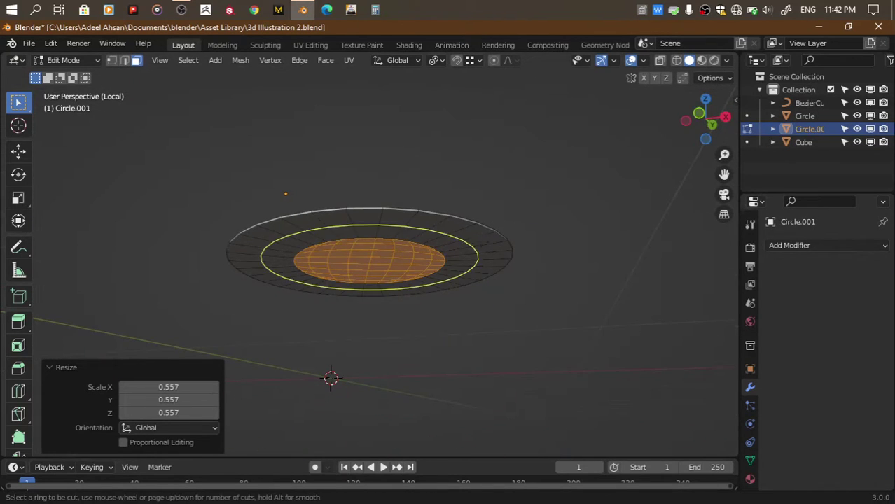
left_click(455, 246)
key("shift+z")
middle_click_drag(644, 170, 540, 248)
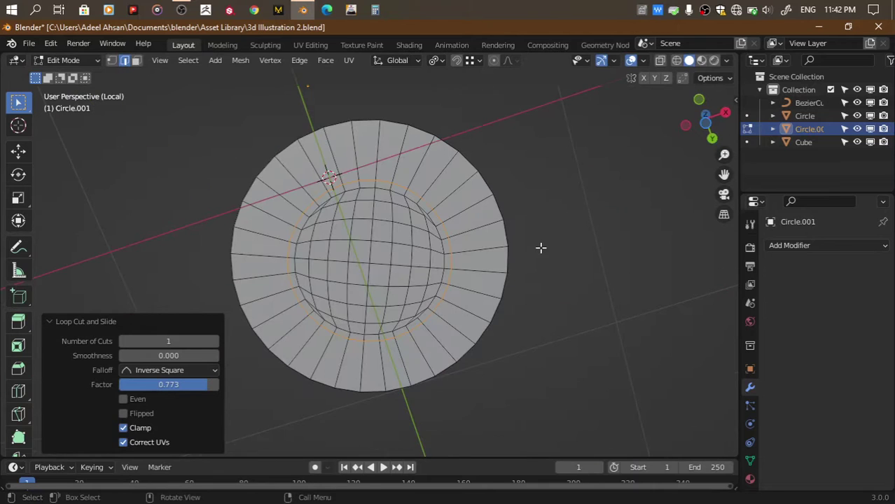
key("s")
left_click(561, 245)
middle_click_drag(639, 161, 686, 121)
Add a second loop cut in the ring and scale it to 1.011 from top view
key("ctrl+r")
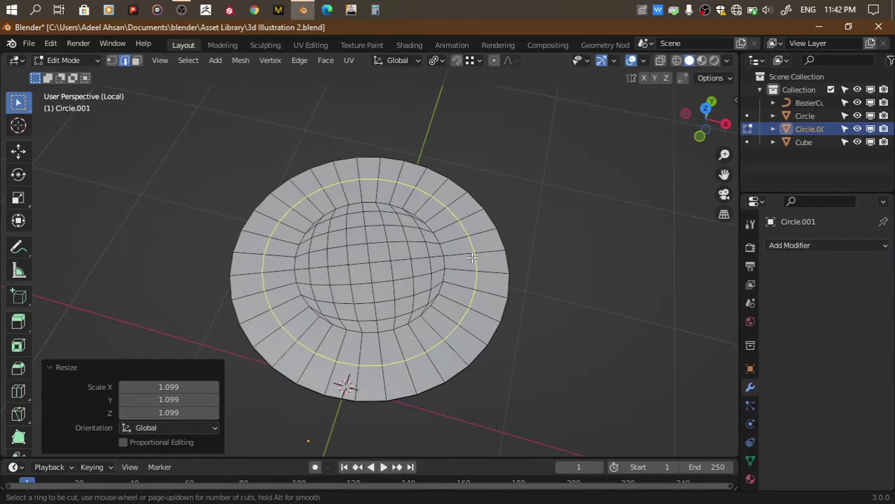
left_click(471, 257)
left_click(470, 257)
left_click(704, 107)
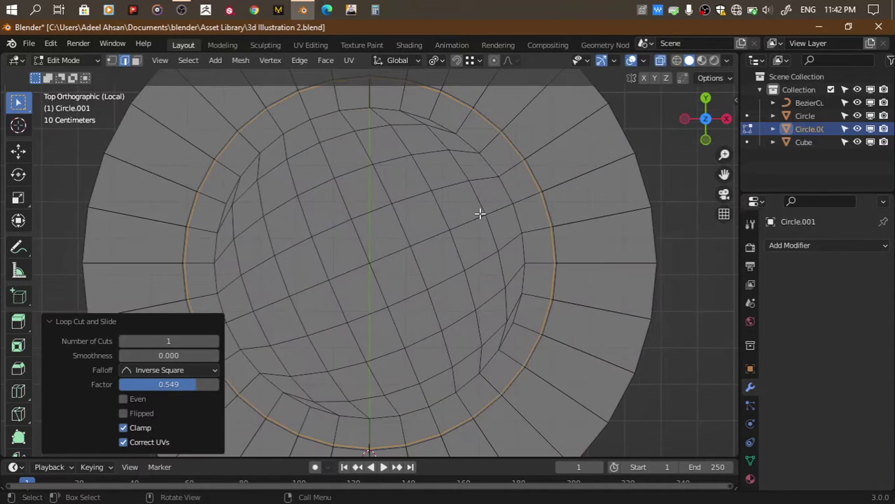
key("s")
left_click(601, 264)
scroll(602, 263, "down", 4)
scroll(415, 247, "down", 1)
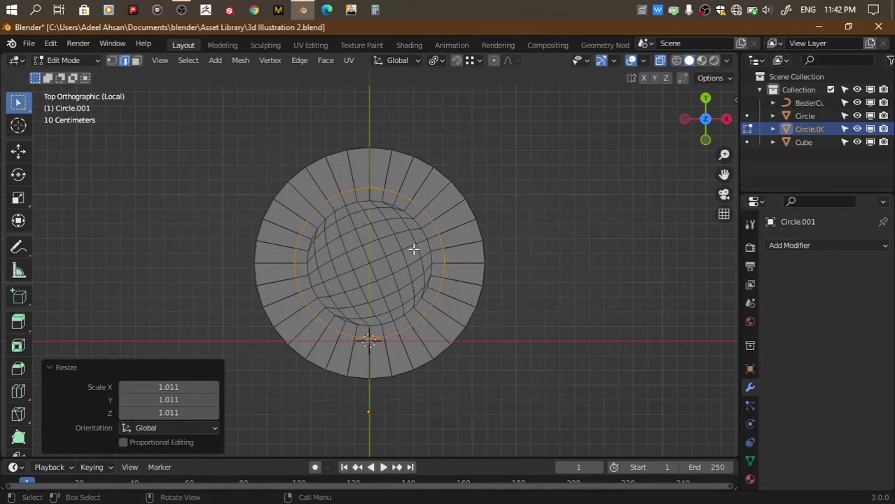
scroll(360, 291, "up", 2)
Circle-select all the central grid faces in face select mode
left_click(630, 276)
key("c")
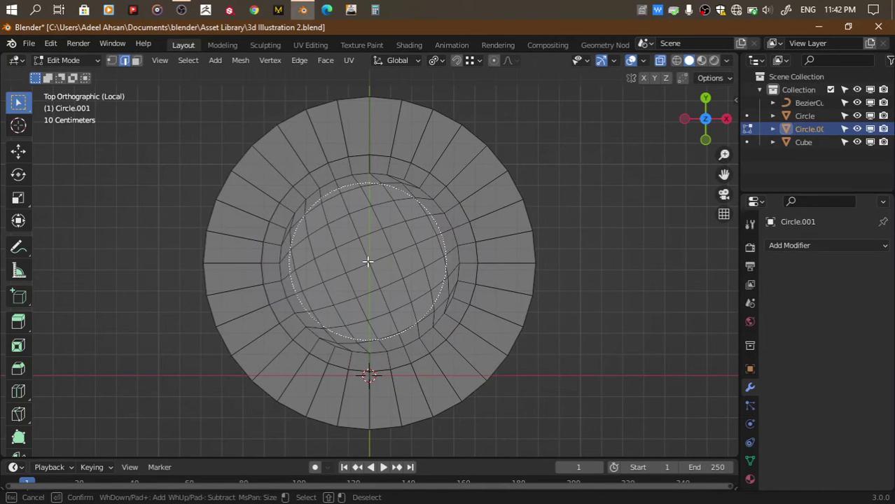
left_click(370, 264)
left_click_drag(370, 265, 374, 266)
right_click(377, 269)
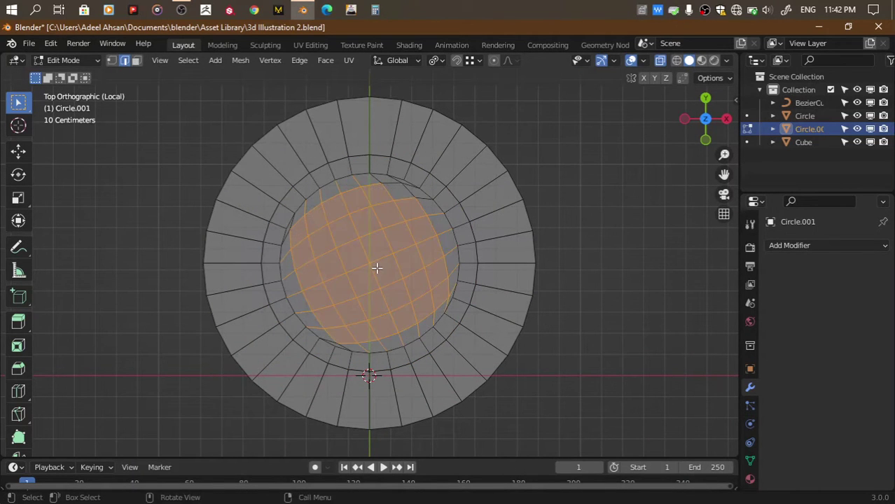
key("3")
left_click(637, 259)
key("c")
left_click_drag(369, 260, 370, 253)
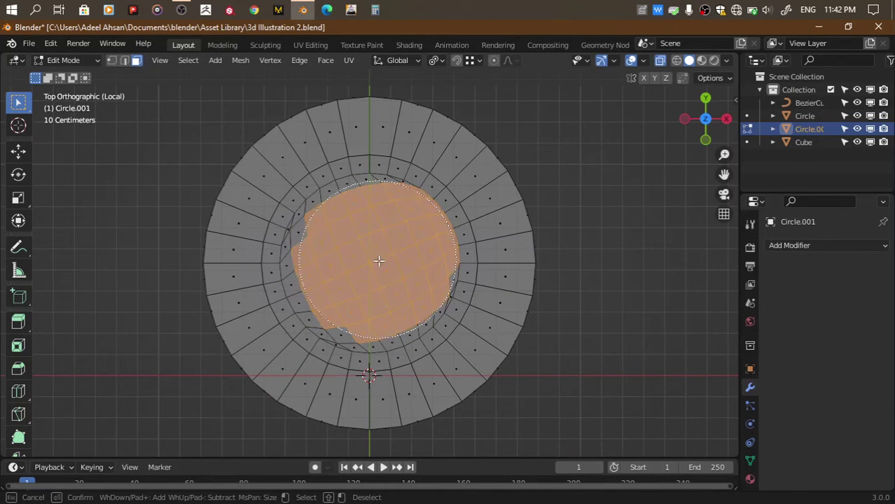
right_click(371, 252)
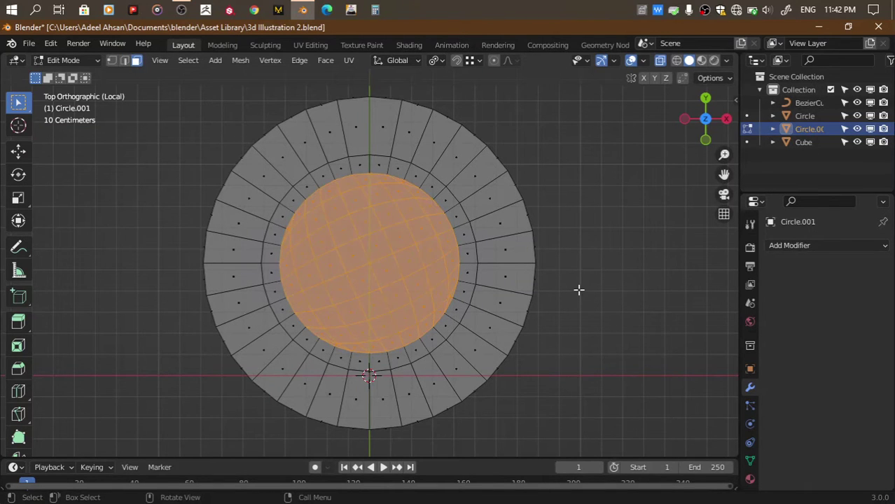
Shrink the central faces to about 0.77, leaving their height unchanged
key("s")
key("shift+z")
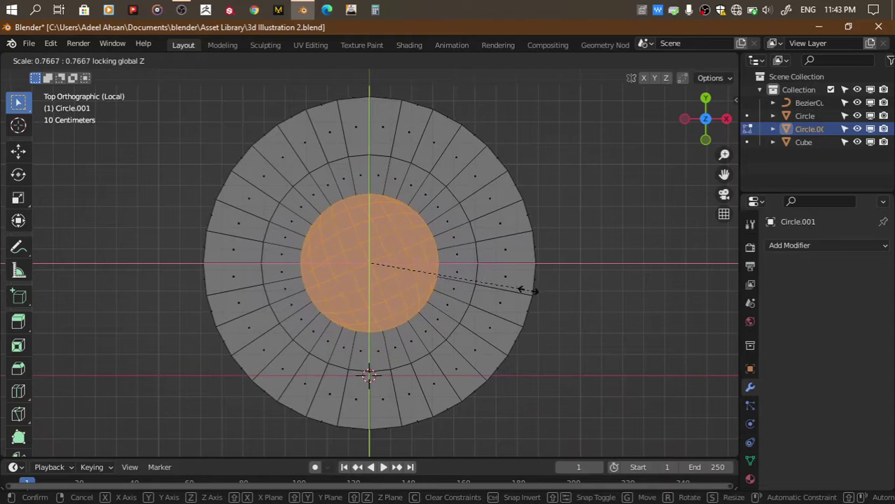
left_click(488, 306)
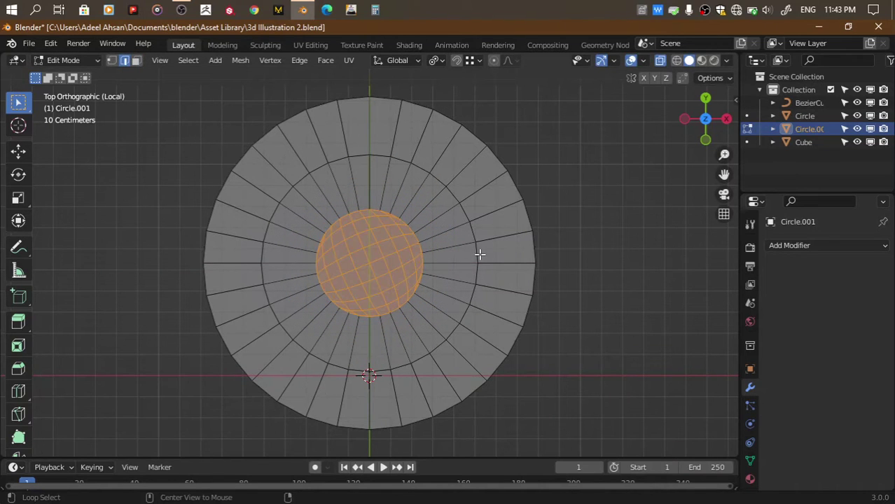
Select the circular edge loop and shrink it to 0.731
left_click(479, 255, "alt")
left_click(489, 263, "alt")
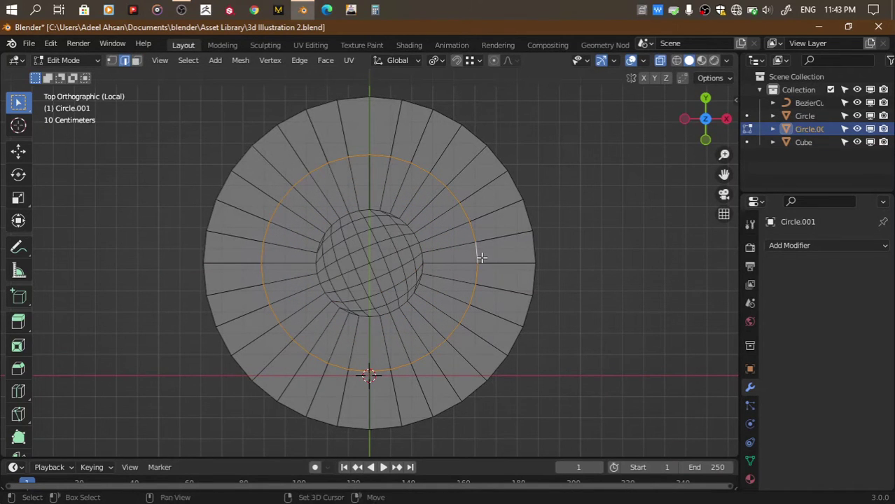
left_click_drag(703, 136, 703, 124)
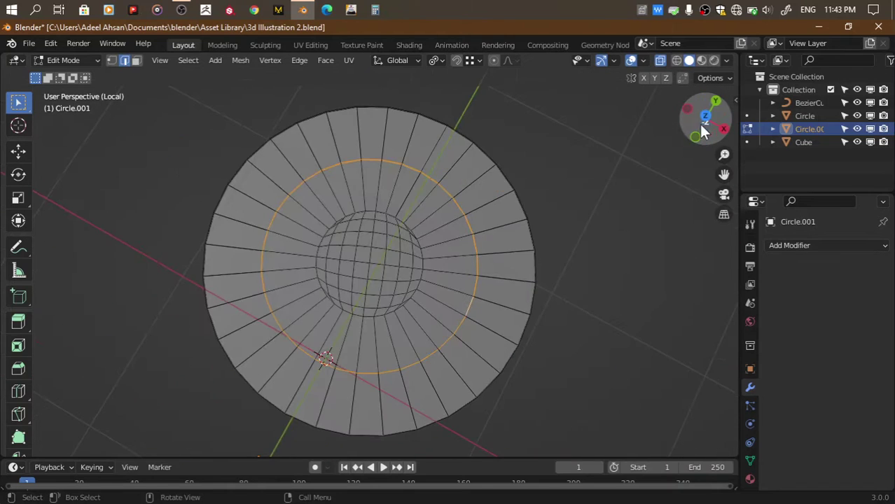
left_click(704, 120)
key("s")
left_click(560, 225)
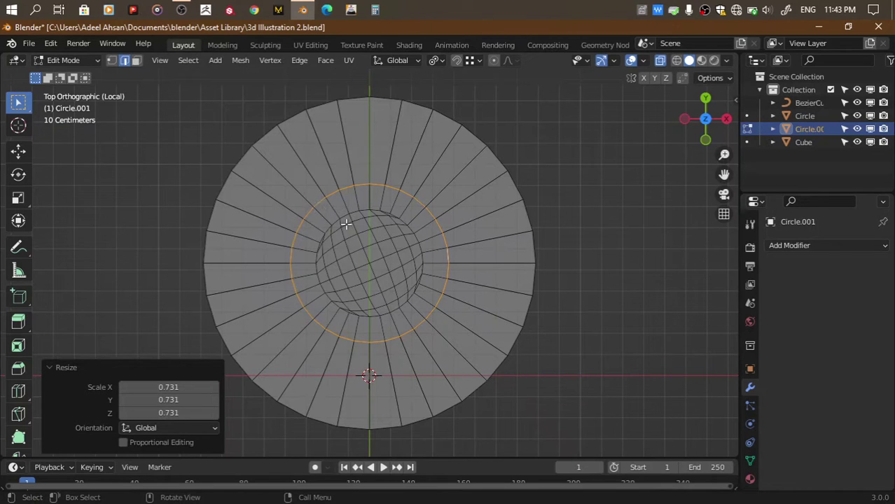
Circle-select the inner grid faces and scale them down to 0.414
key("c")
middle_click_drag(453, 230, 378, 263)
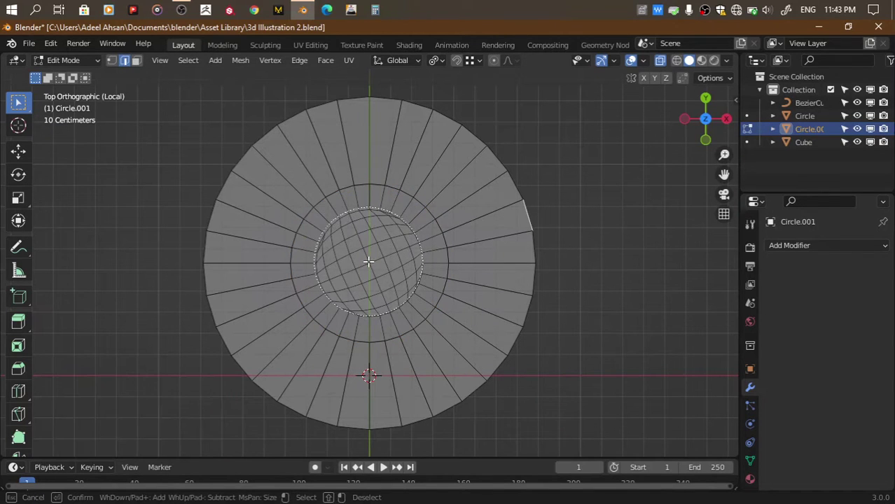
left_click(369, 262)
key("Escape")
key("3")
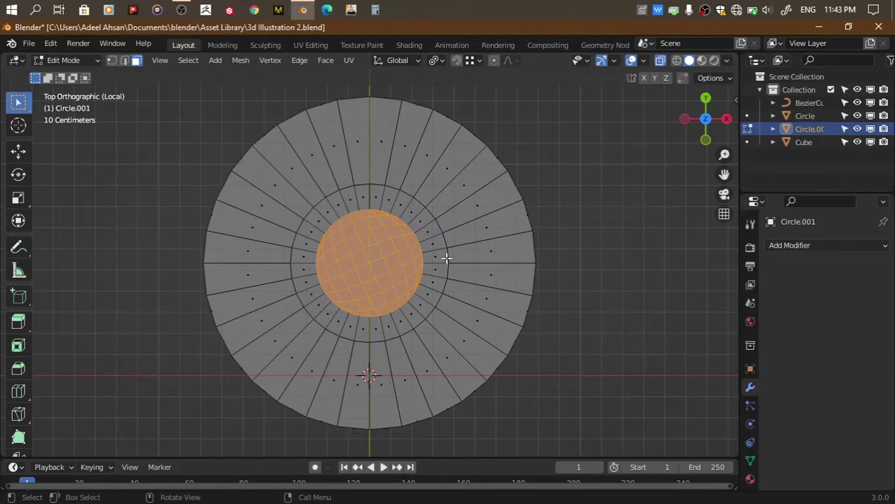
key("s")
left_click(458, 250)
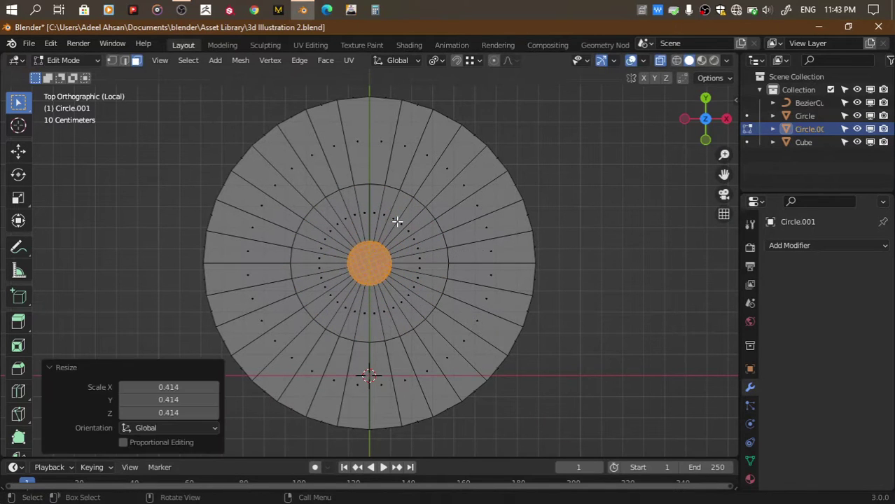
Select the inner ring edge loop and scale it to 0.74 in X and Y
key("2")
left_click(449, 256, "alt")
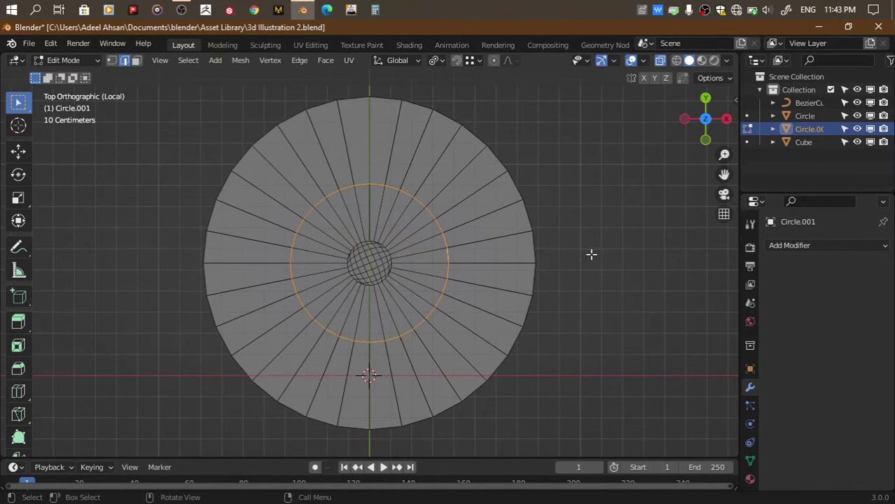
key("s")
key("shift+z")
left_click(534, 253)
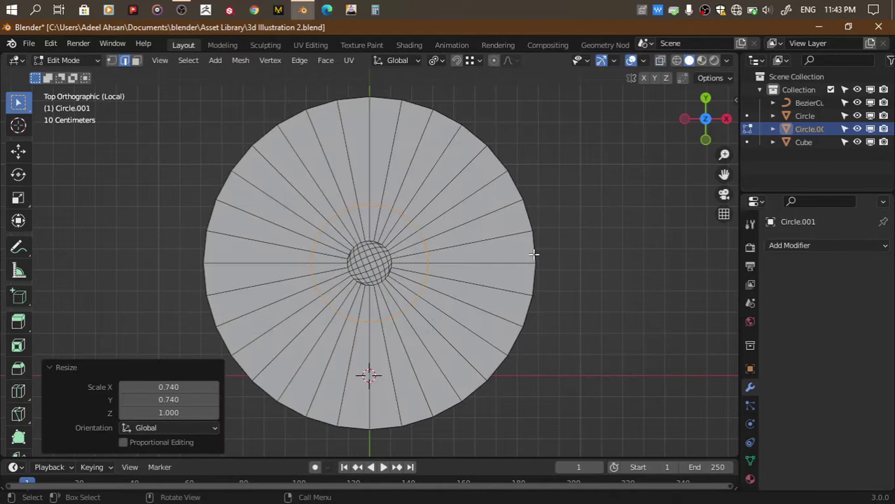
left_click_drag(705, 119, 702, 113)
Bevel the selected edge loop into a ring in top view
left_click(705, 118)
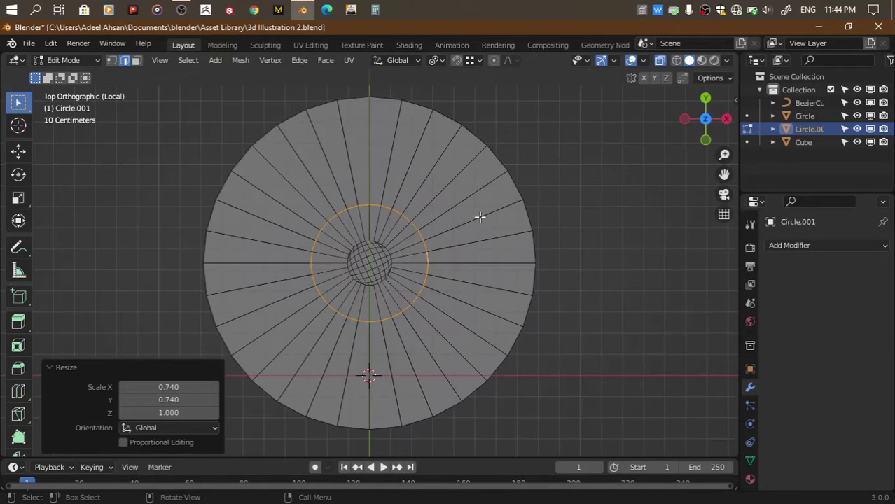
key("ctrl+b")
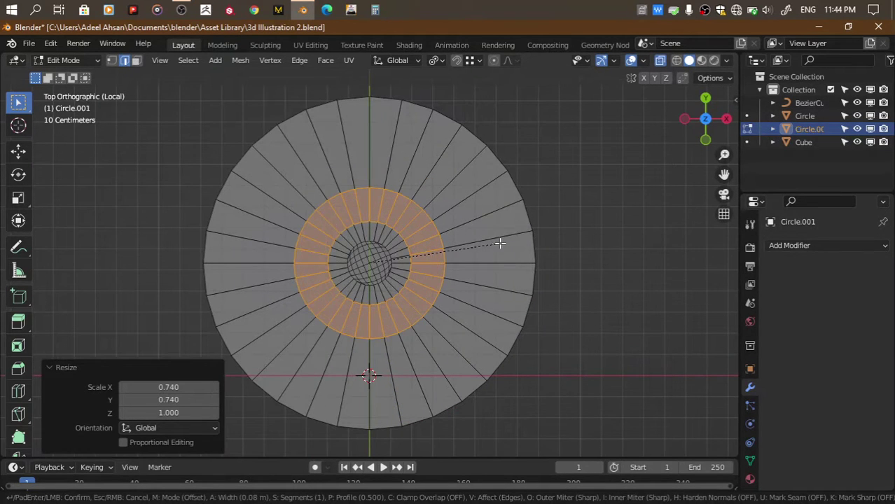
left_click(489, 243)
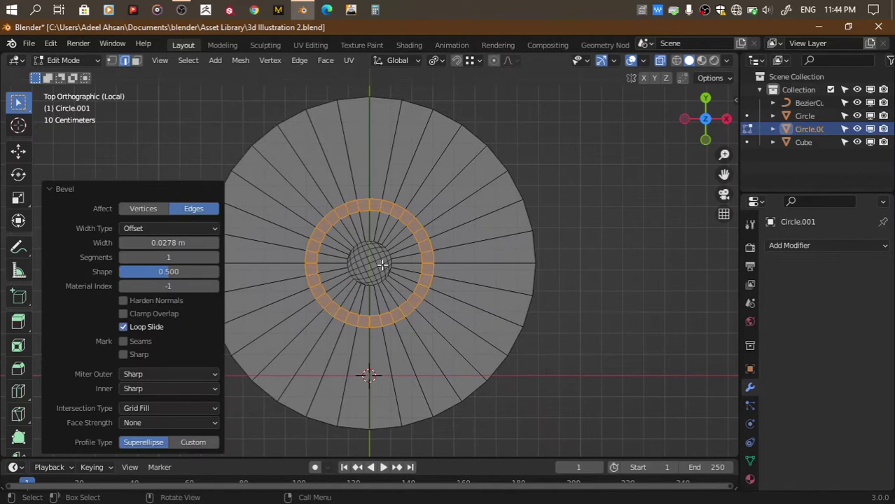
Collapse the bevelled ring into a single loop and enlarge it to 1.471
key("alt+a")
scroll(369, 288, "up", 1)
left_click(448, 280, "alt")
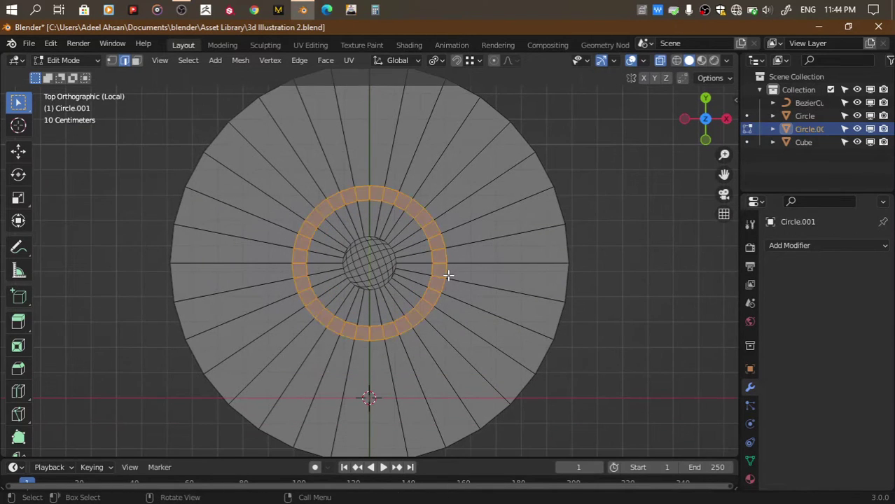
key("alt+m")
key("s")
left_click(487, 278)
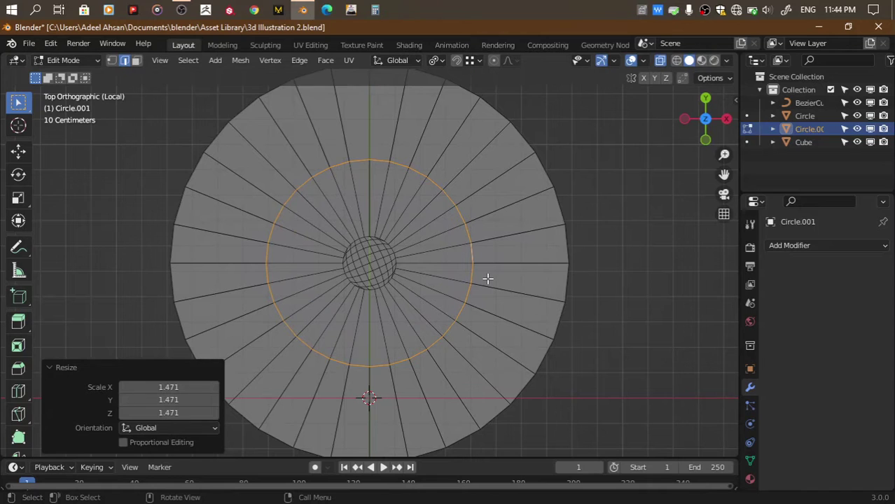
Bevel the loop into a wider ring, scale it to 0.880, and save
key("ctrl+b")
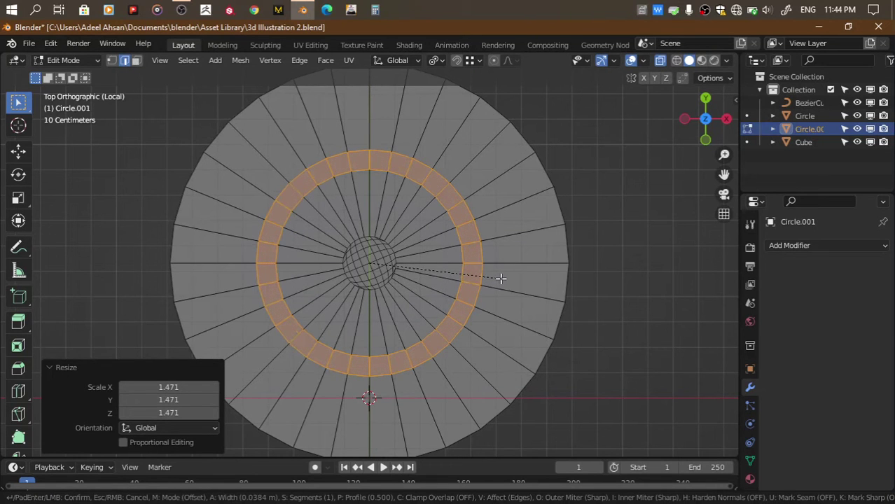
left_click(501, 279)
key("s")
left_click(536, 290)
scroll(534, 289, "down", 3)
key("ctrl+s")
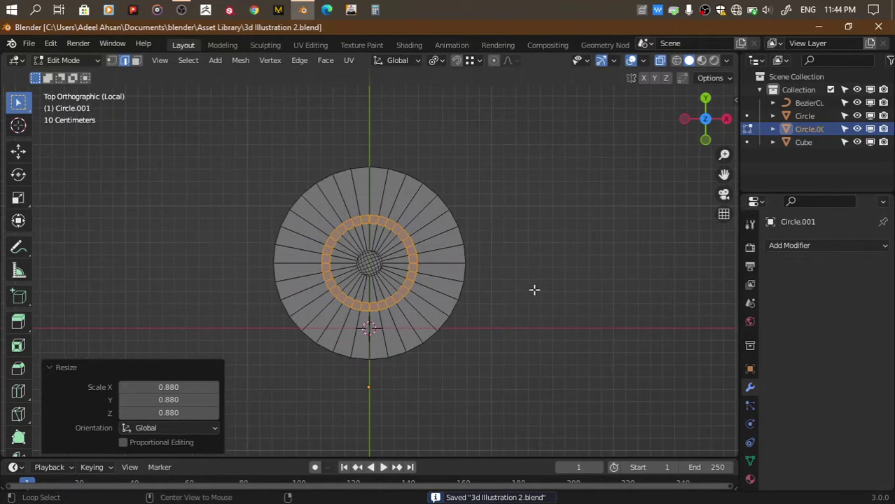
Exit local view, return to Object Mode in front view, and save the file
left_click_drag(709, 128, 708, 151)
key("KP_Divide")
key("Tab")
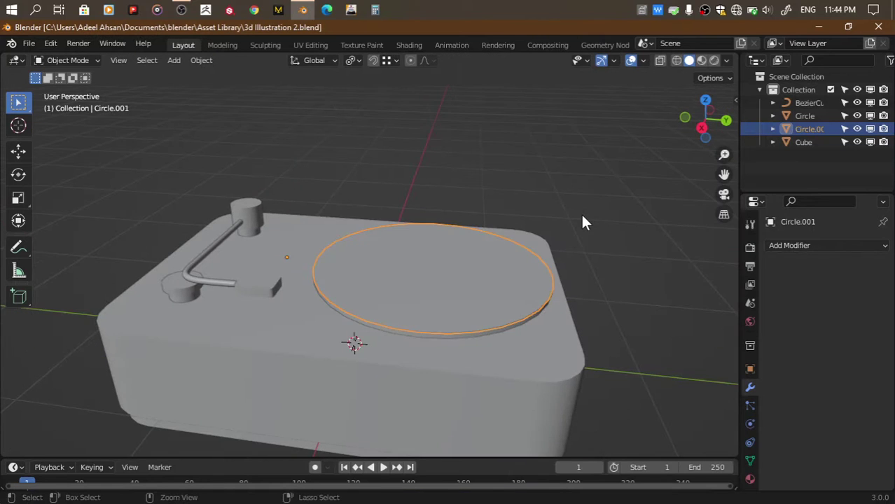
mouse_move(706, 119)
left_mouse_down()
mouse_move(700, 105)
mouse_move(710, 116)
left_mouse_up()
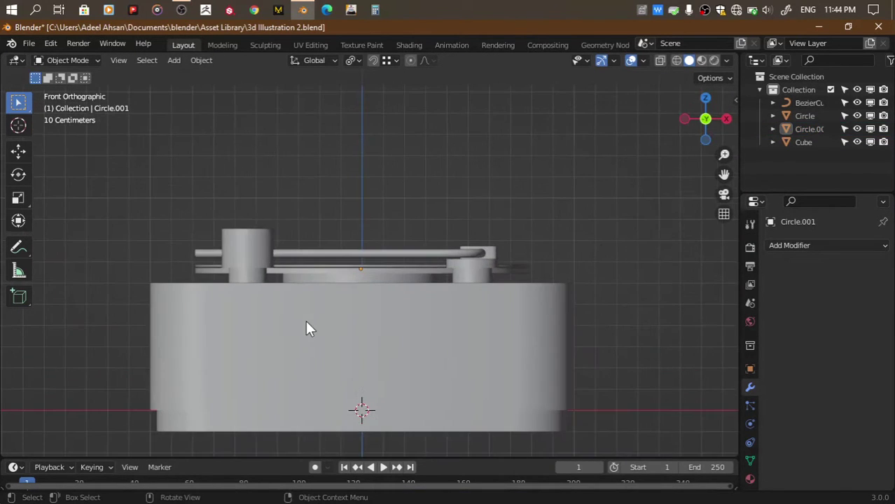
key("ctrl+s")
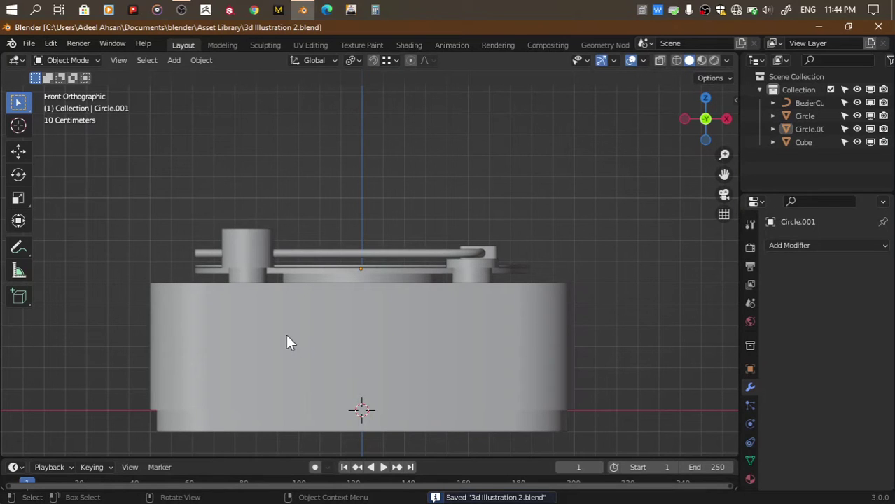
Select the Cube base, enter Edit Mode, and switch to Right view
left_click(405, 341)
key("Tab")
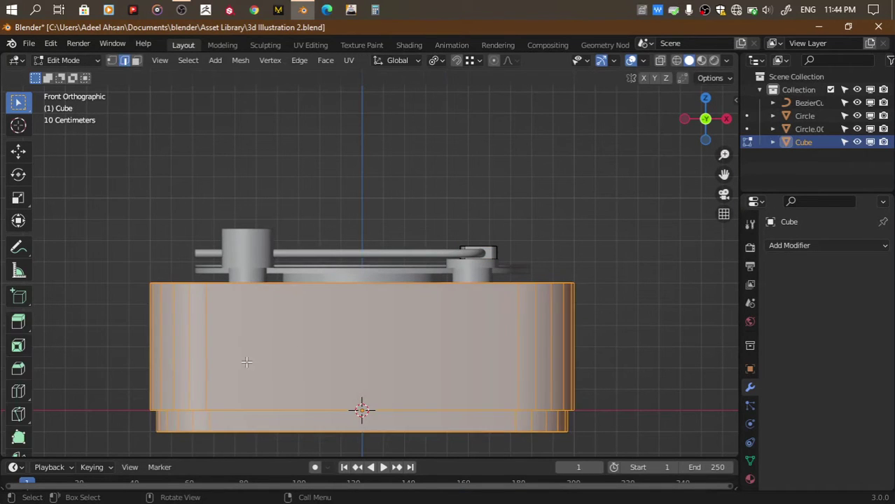
left_click_drag(726, 124, 705, 116)
left_click(705, 116)
left_click(728, 119)
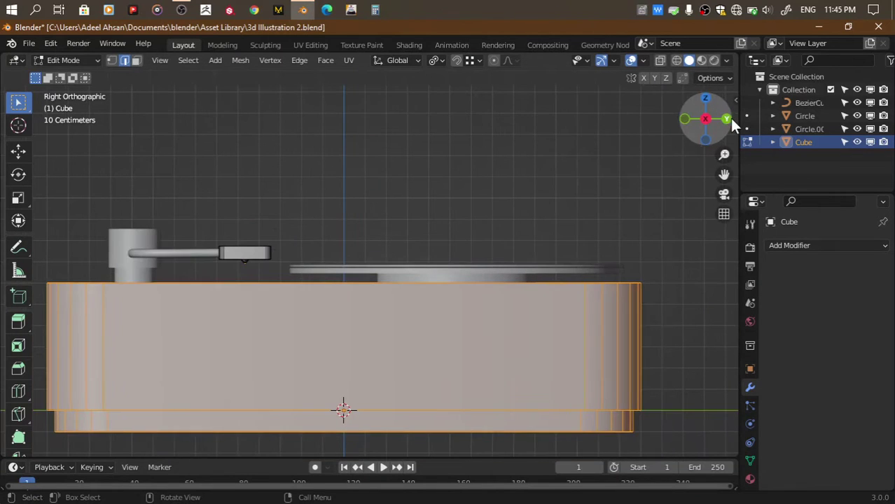
Cut a vertical loop through the base and bevel it into 0.263 m panels
key("ctrl+r")
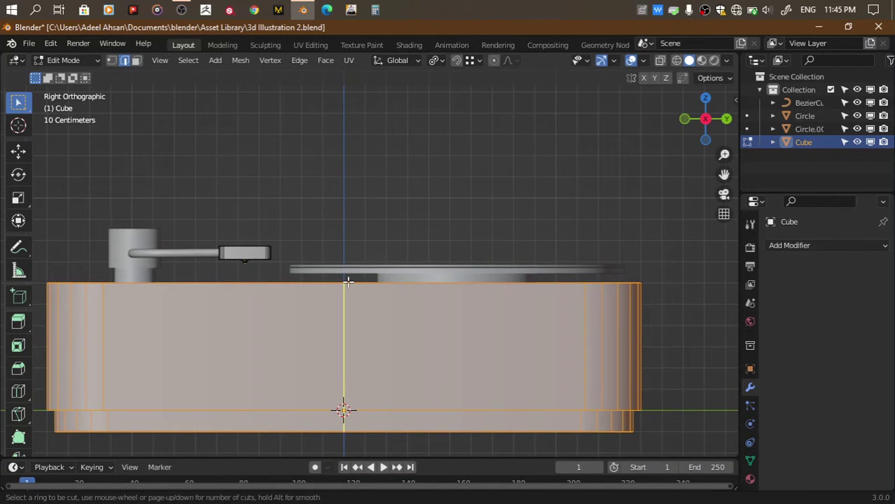
left_click(348, 281)
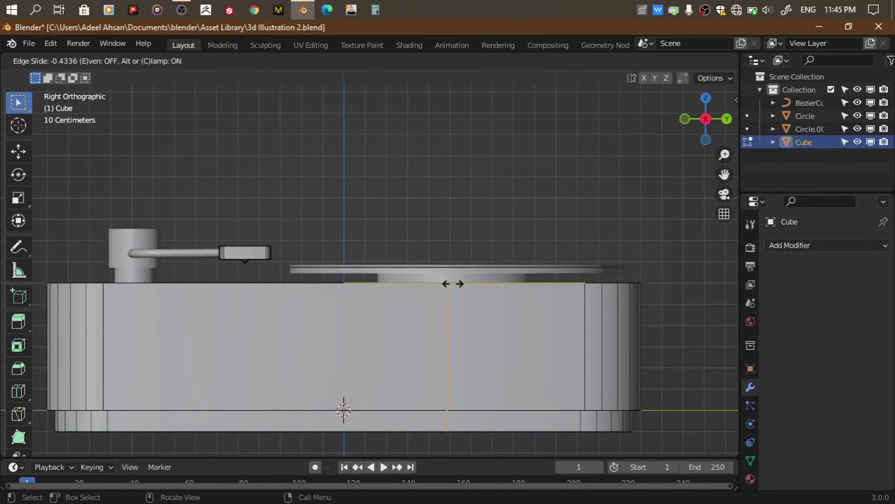
left_click(451, 283)
key("ctrl+b")
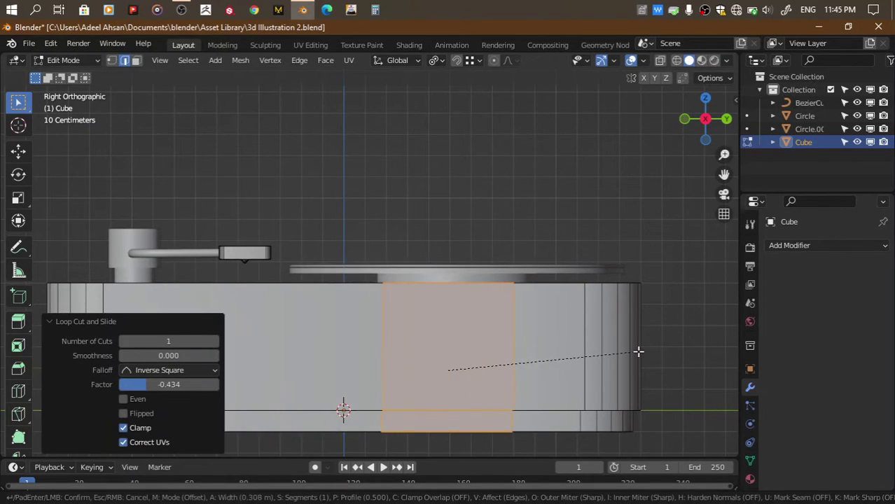
left_click(509, 351)
left_click(509, 351, "alt")
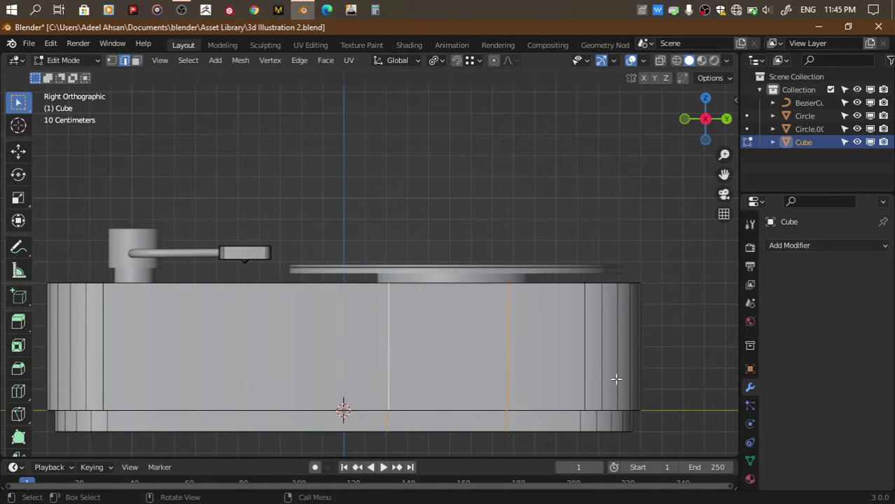
key("ctrl+b")
left_click(674, 382)
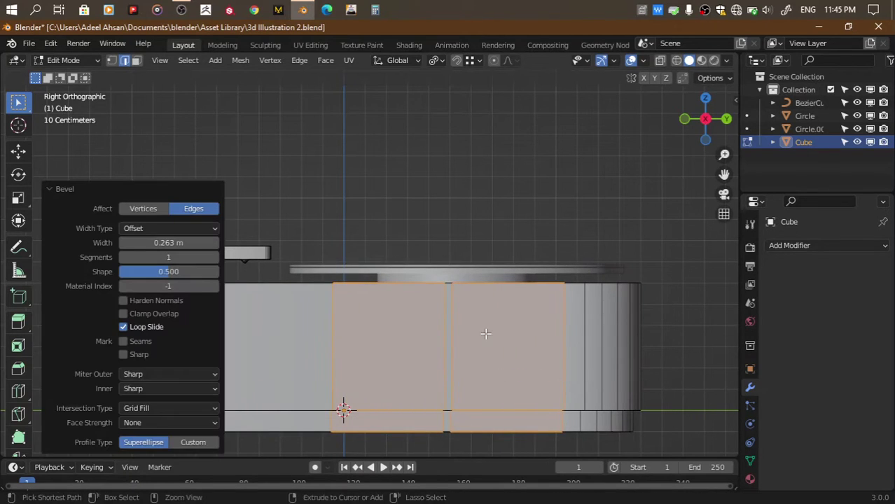
Add four horizontal loop cuts and bevel them thinly to 0.0309 m
key("ctrl+r")
scroll(447, 326, "up", 1)
scroll(447, 326, "up", 2)
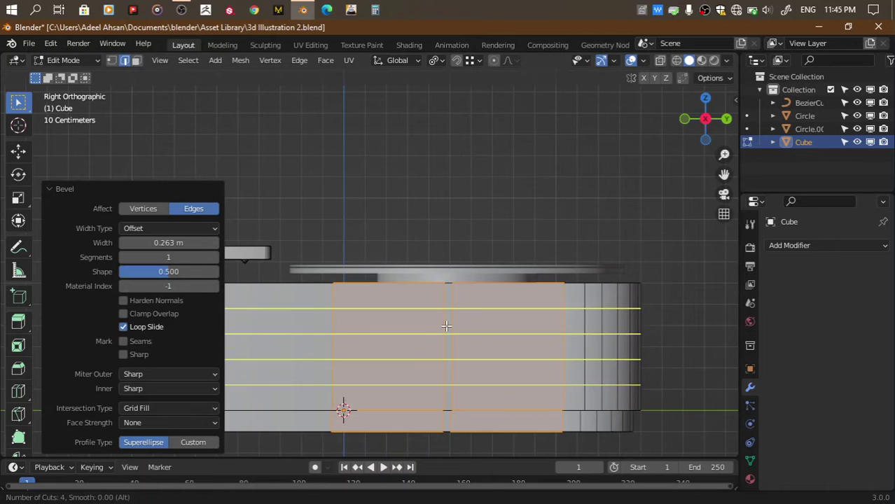
left_click(447, 325)
key("ctrl+b")
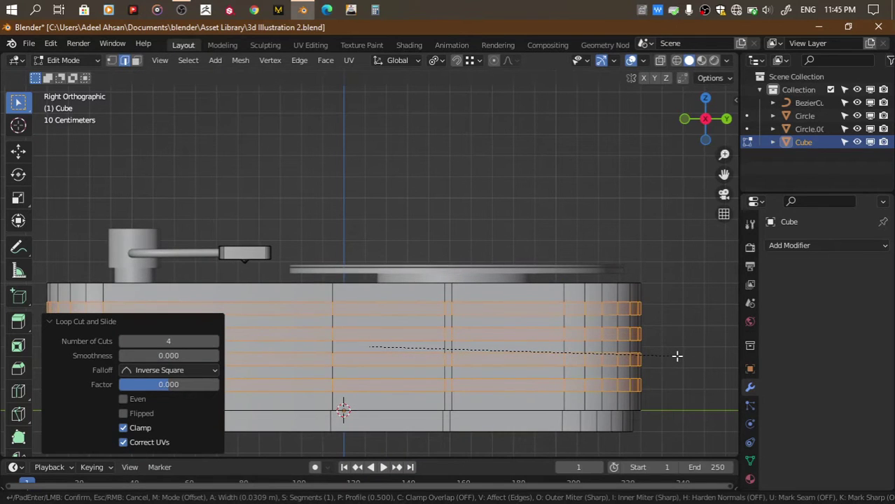
left_click(677, 355)
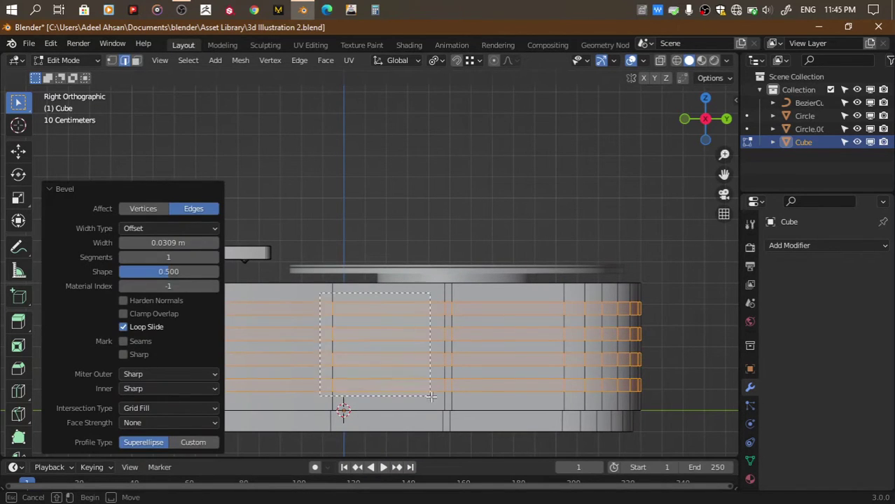
left_click_drag(431, 396, 449, 397)
Select the eight strip faces across both side panels
left_click_drag(565, 404, 564, 404, "shift")
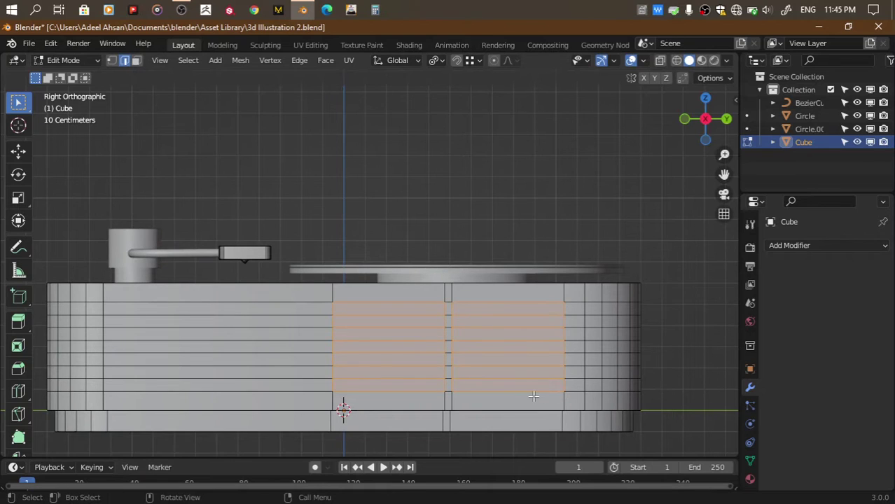
left_click_drag(429, 315, 429, 315)
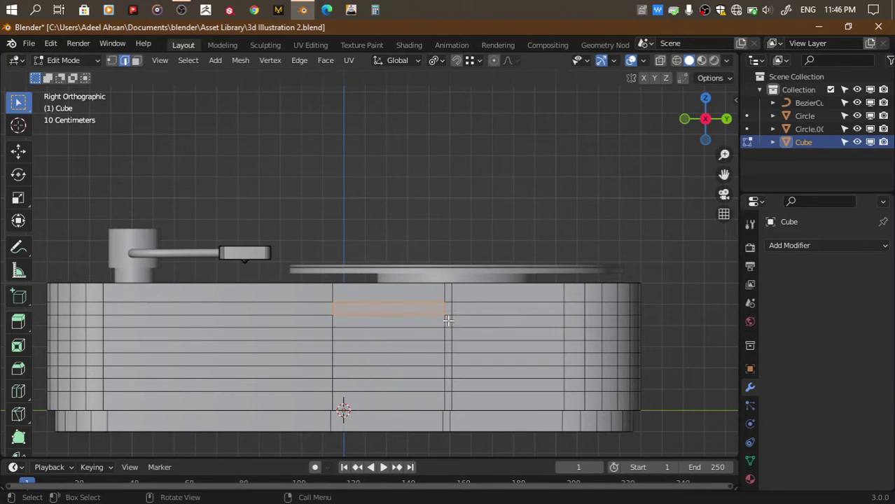
key("3")
left_click(479, 313, "shift")
left_click(483, 333, "shift")
left_click(429, 334, "shift")
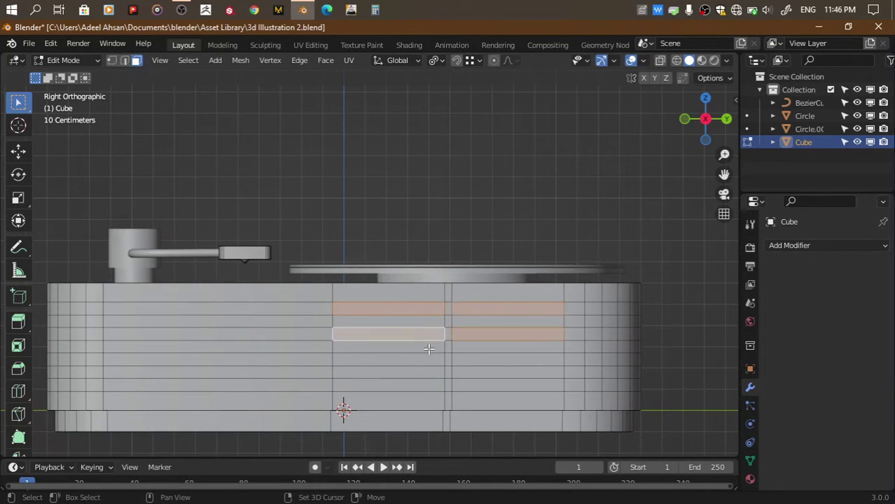
left_click(429, 360, "shift")
left_click(483, 359, "shift")
left_click(483, 383, "shift")
left_click(420, 384, "shift")
scroll(605, 391, "up", 3)
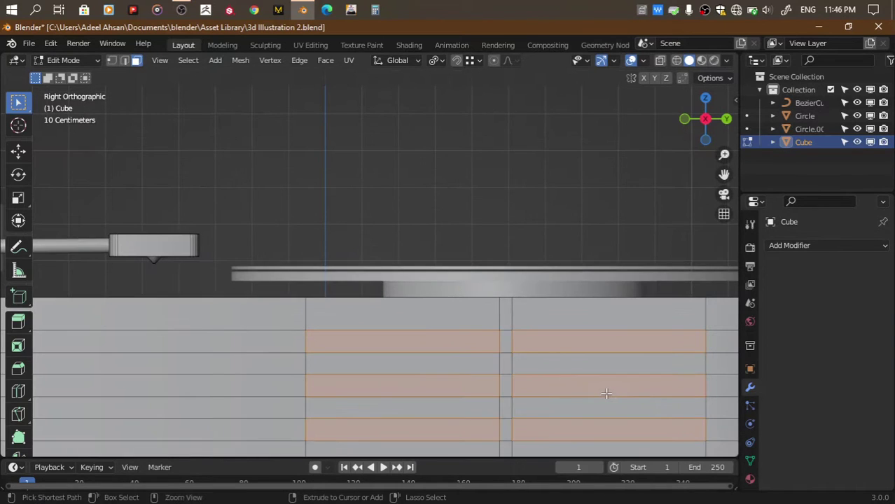
Round the strips' corners with a 0.0148 m, four-segment vertex bevel
key("ctrl+shift+b")
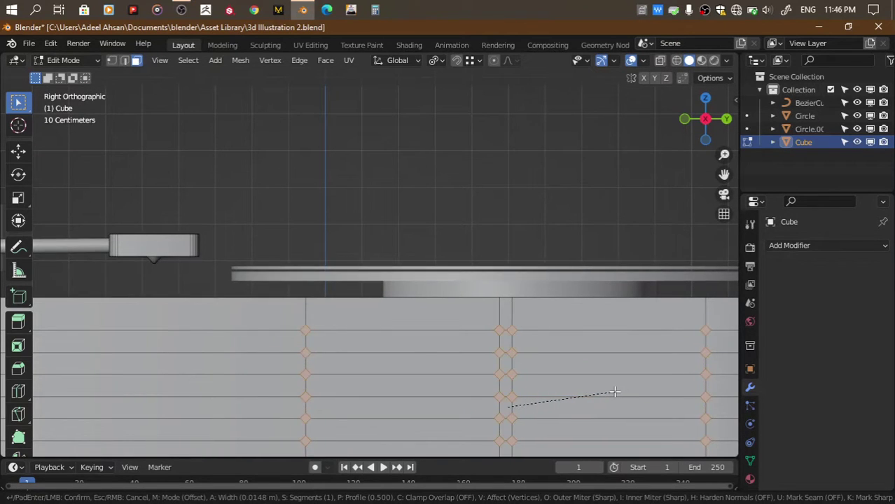
left_click(614, 392)
scroll(614, 391, "down", 1)
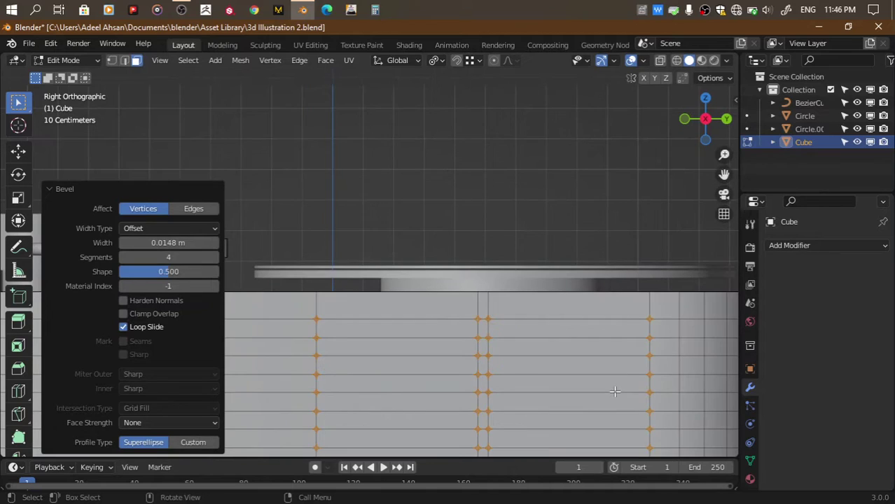
Reselect the eight rounded slot faces on the base's side
left_click(388, 329)
left_click(529, 331, "shift")
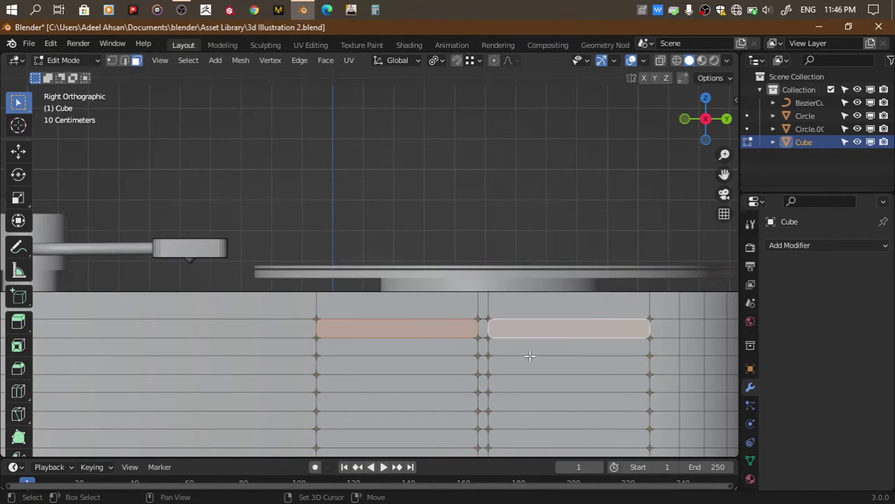
left_click(529, 364, "shift")
left_click(463, 364, "shift")
left_click(461, 404, "shift")
left_click(515, 403, "shift")
left_click(469, 439, "shift")
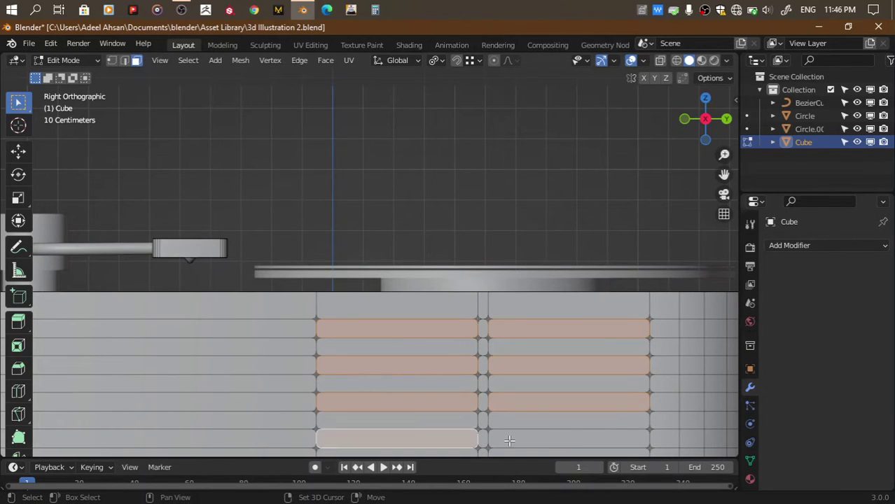
left_click(499, 437, "shift")
scroll(509, 438, "down", 2)
left_click_drag(697, 131, 644, 331)
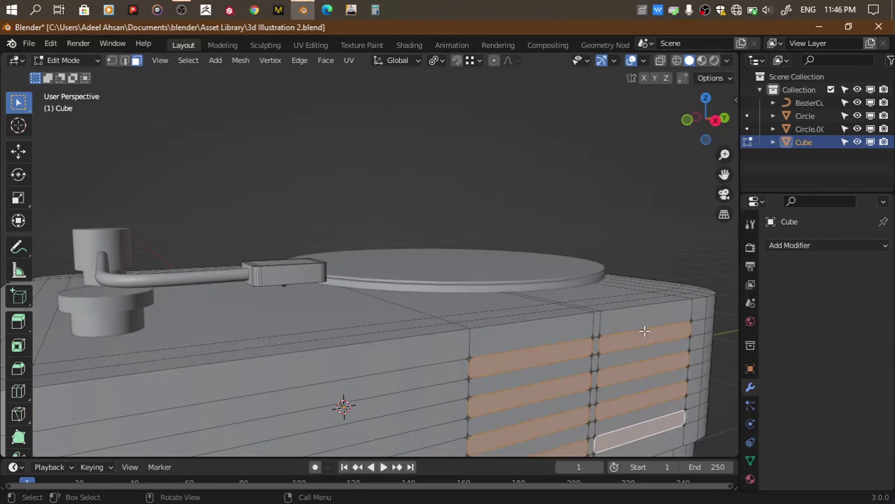
Extrude the slots inward by 0.014416 m along their normals
key("e")
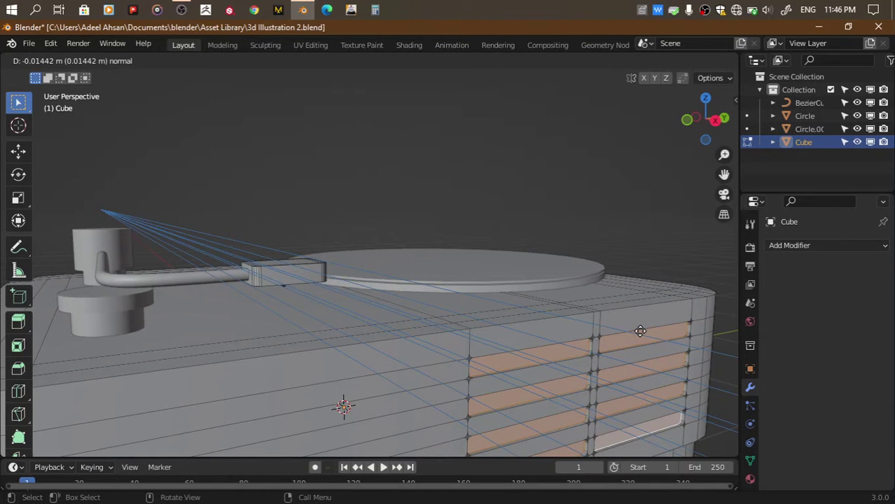
left_click(640, 331)
scroll(693, 260, "down", 3)
left_click_drag(704, 119, 718, 137)
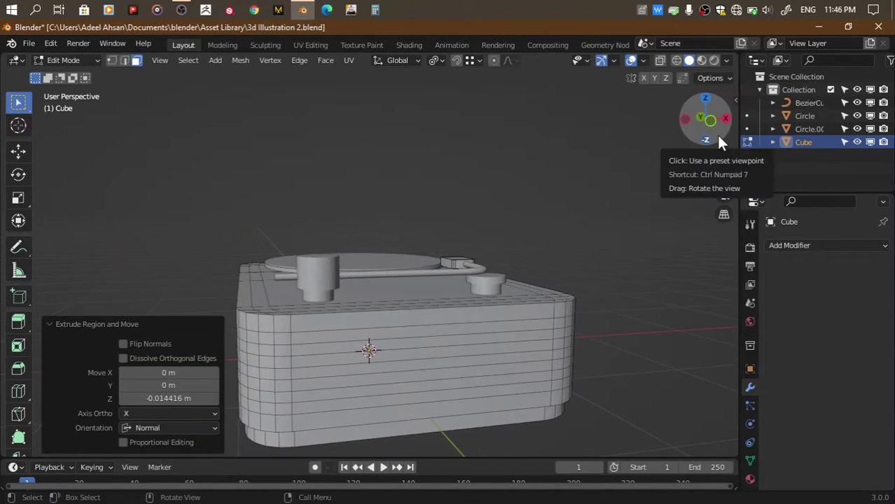
Add a vertical loop cut through the box base and bevel it into a narrow strip
left_click(710, 121)
middle_click_drag(281, 311, 333, 297, "shift")
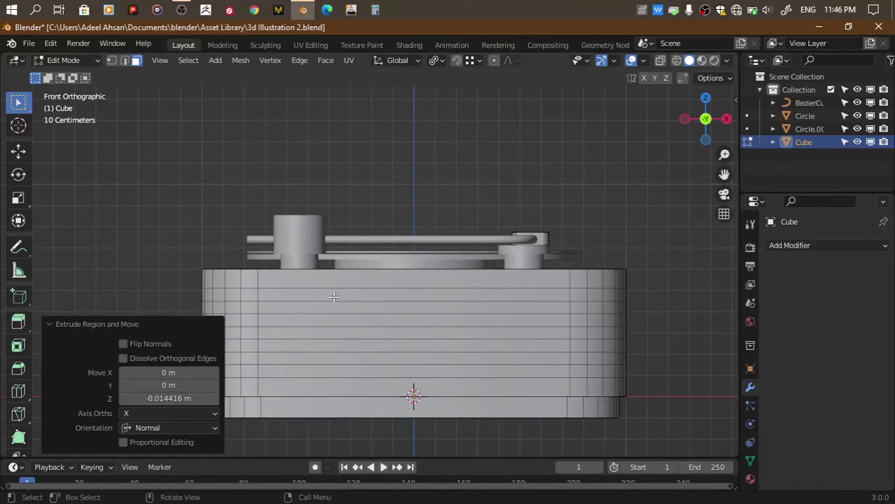
left_click_drag(707, 118, 556, 204)
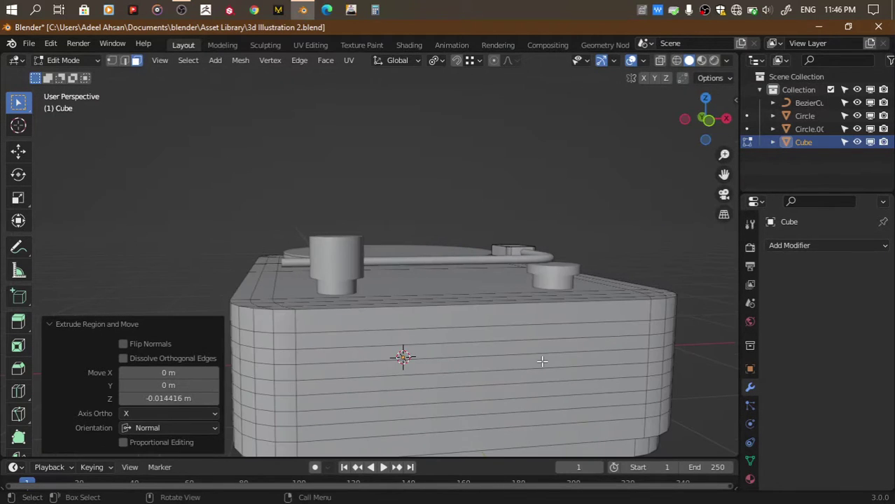
key("ctrl+r")
left_click(526, 361)
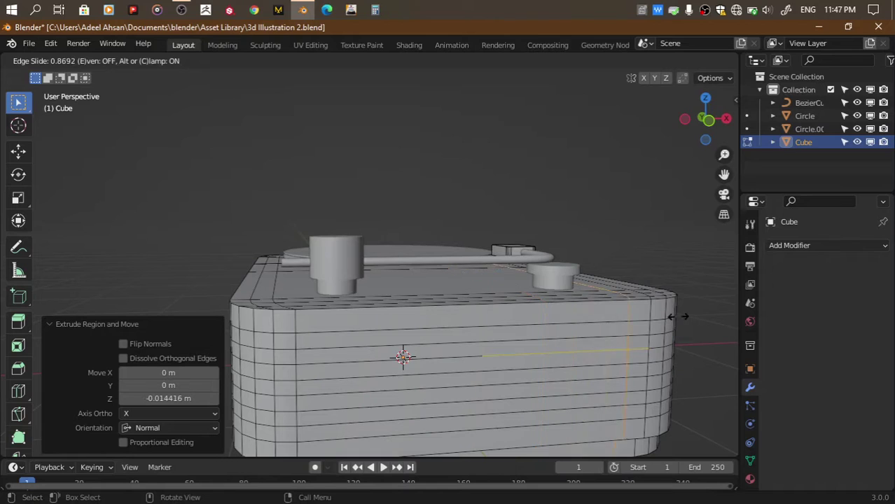
left_click(604, 342)
key("ctrl+b")
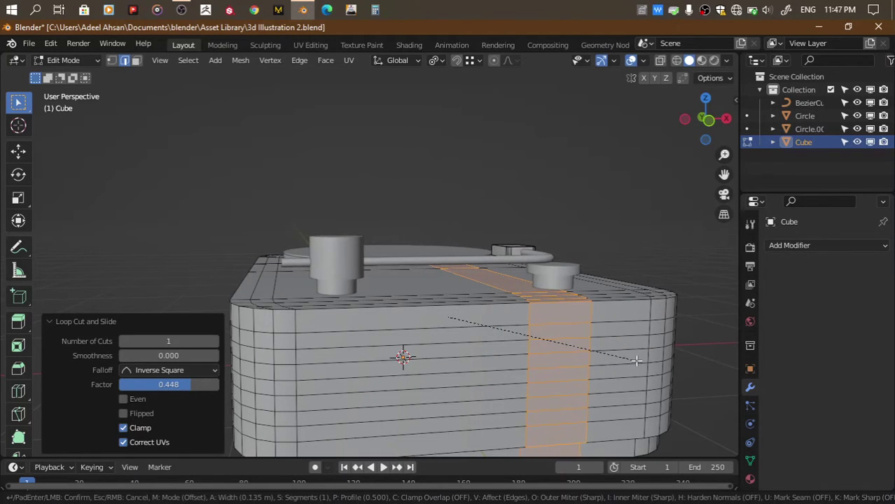
left_click(636, 361)
Select a small face on the base's side and inset it
key("3")
left_click(564, 367)
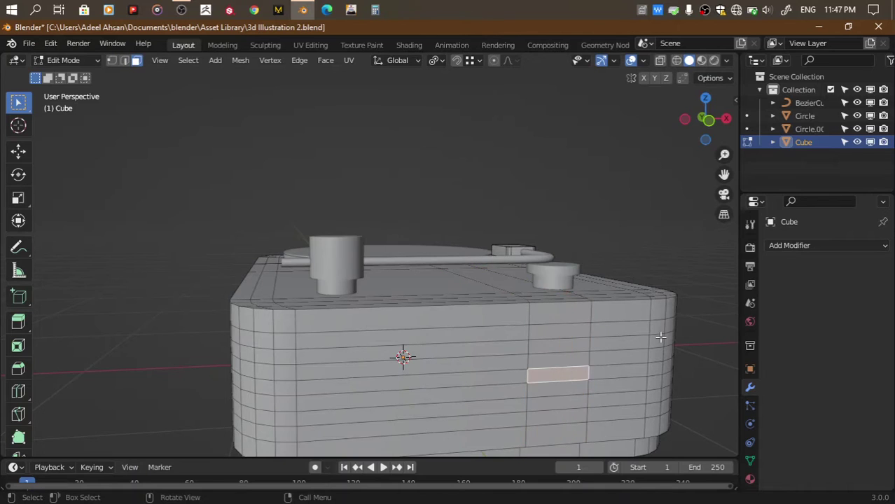
left_click_drag(724, 174, 658, 158)
scroll(607, 225, "up", 4)
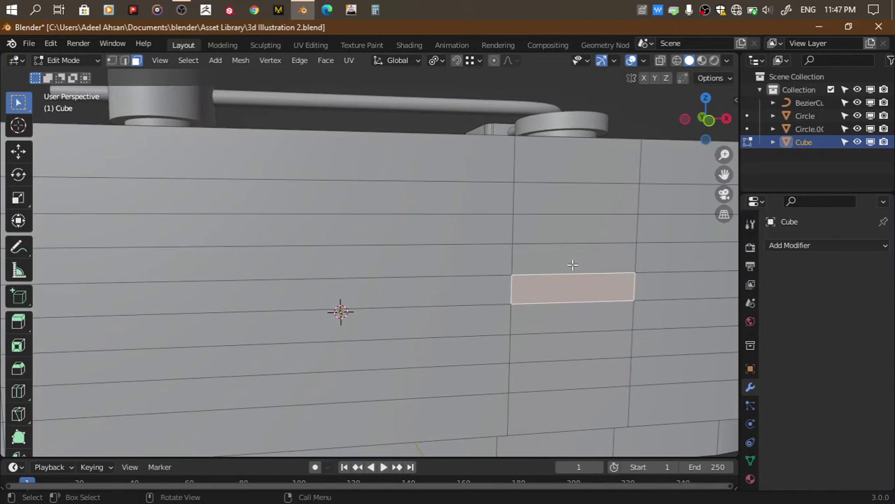
key("i")
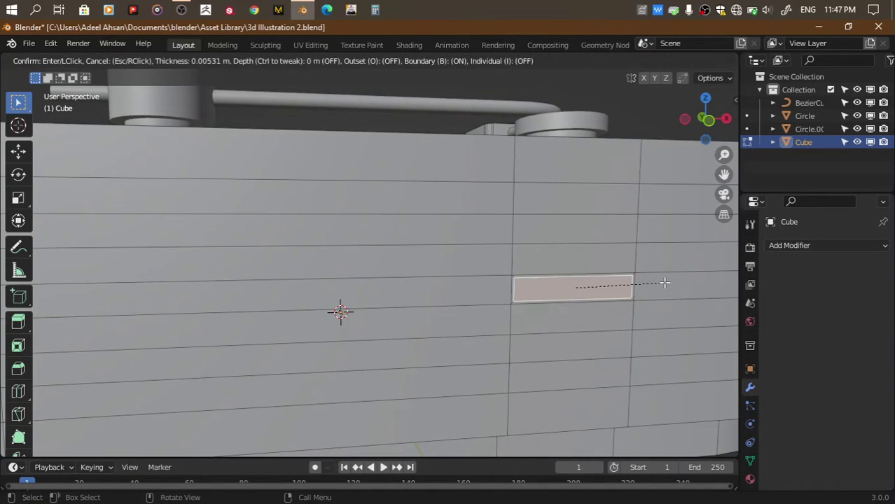
left_click(664, 282)
Move the inset face along Y and scale it slightly smaller
key("g")
key("y")
left_click(664, 282)
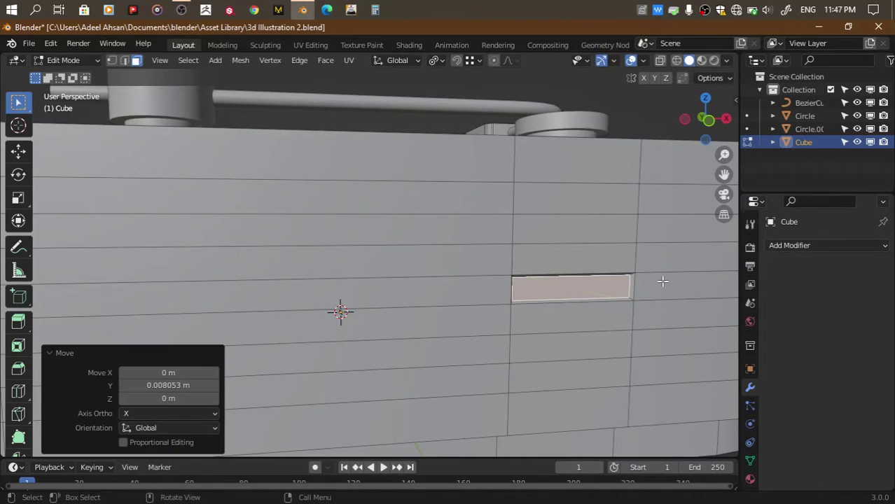
key("s")
left_click(661, 281)
Inset the face again and extrude it along Y into the box, then view from Front Orthographic
key("i")
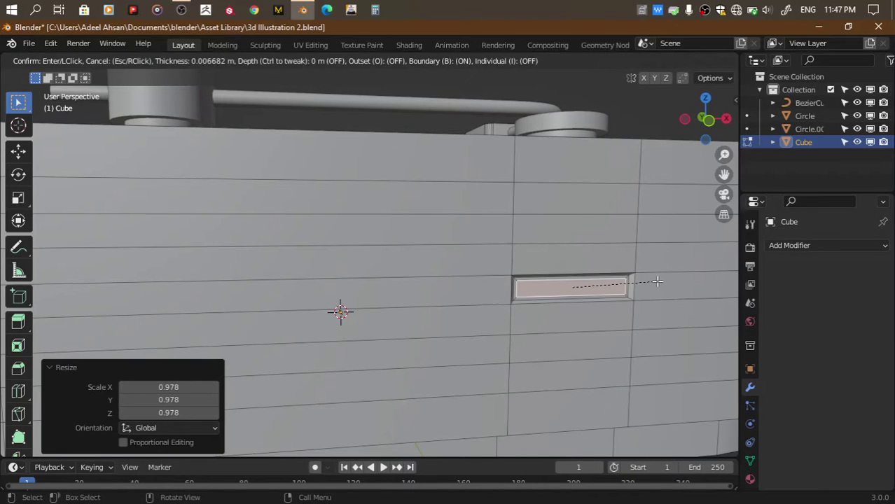
left_click(656, 281)
key("e")
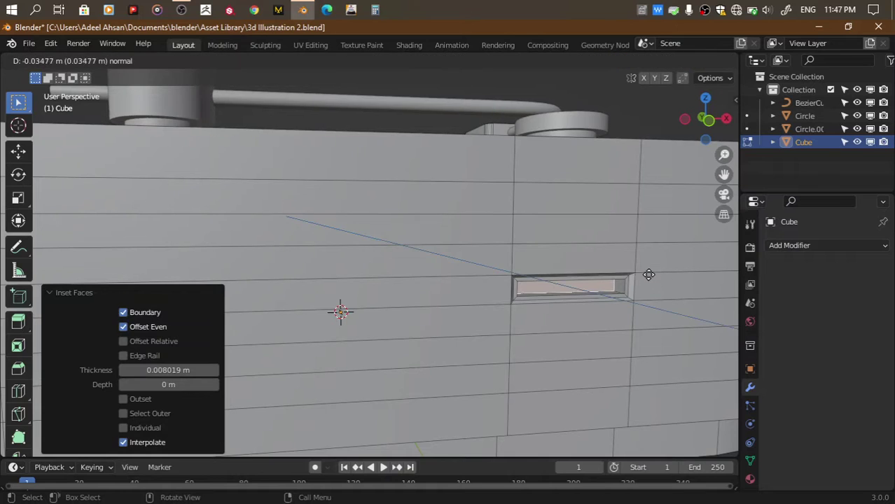
left_click(648, 274)
key("g")
key("y")
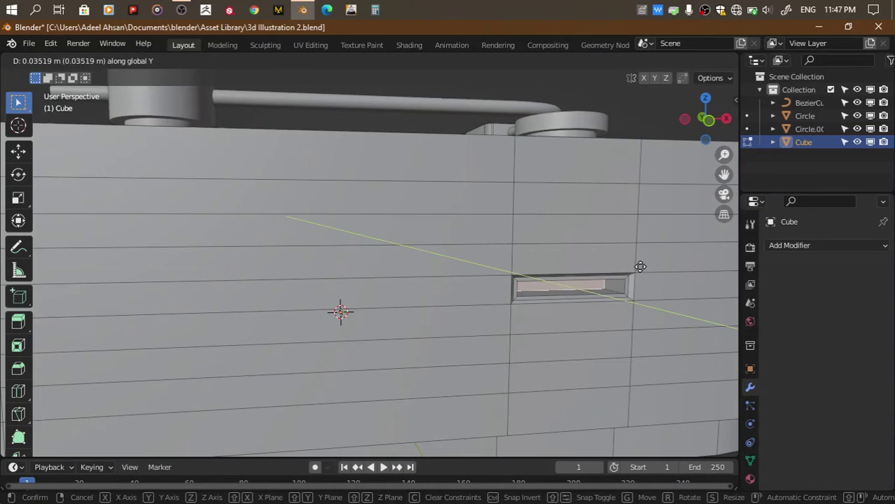
left_click(638, 266)
scroll(638, 267, "down", 5)
left_click(714, 120)
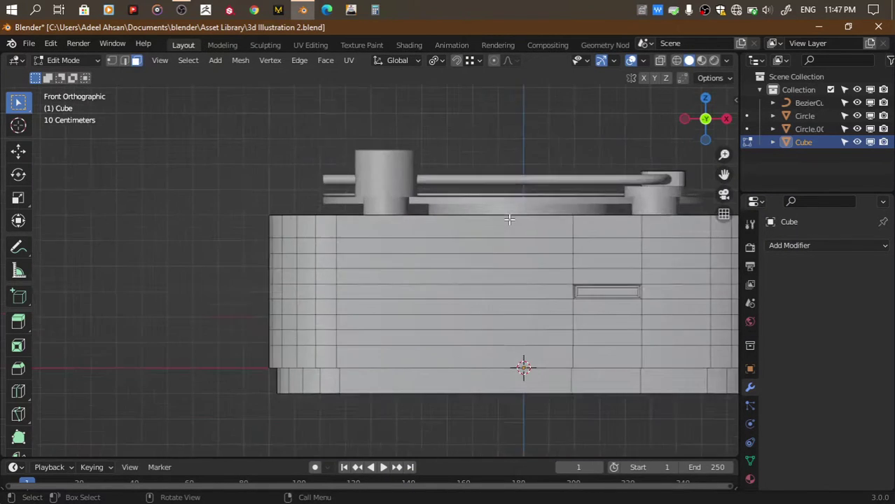
Slide the vertical edge loop to the left, then bevel it and undo the bevel
scroll(414, 278, "up", 4)
key("2")
key("g")
key("g")
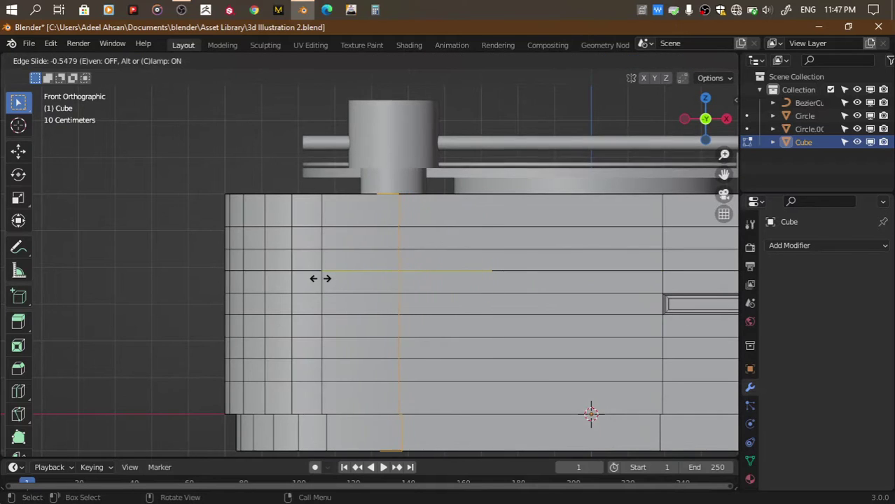
left_click(320, 278)
key("ctrl+b")
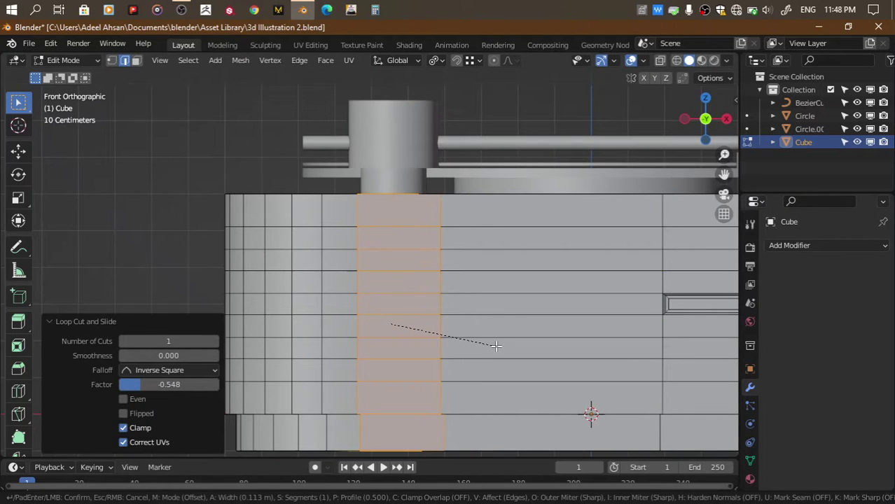
left_click(496, 346)
key("ctrl+z")
Bevel the two vertical edge loops into strips, cancelling an extra bevel
key("ctrl+b")
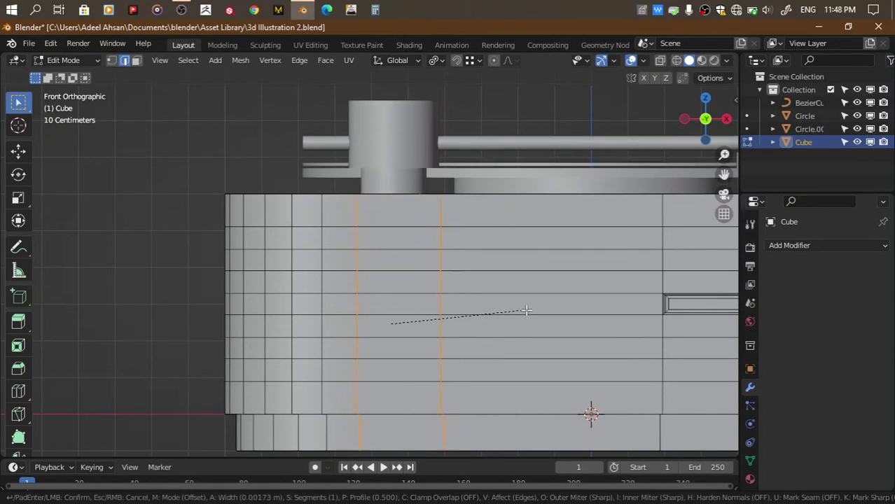
left_click(534, 310)
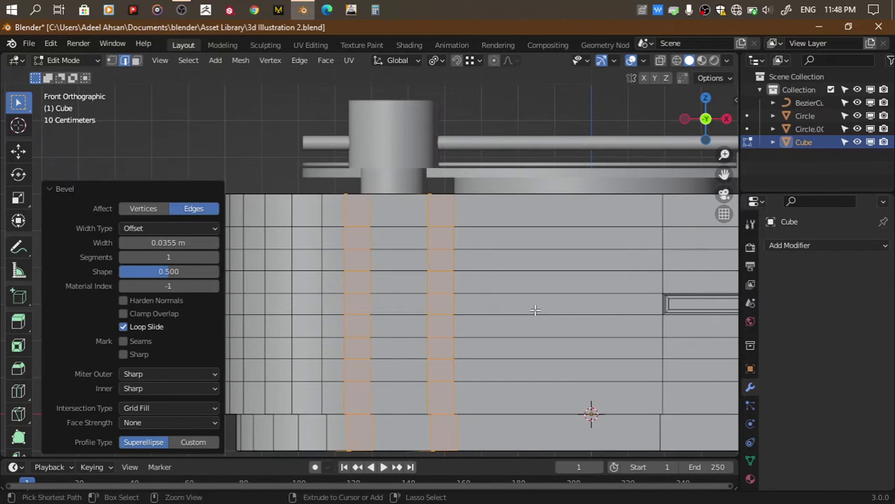
key("ctrl+b")
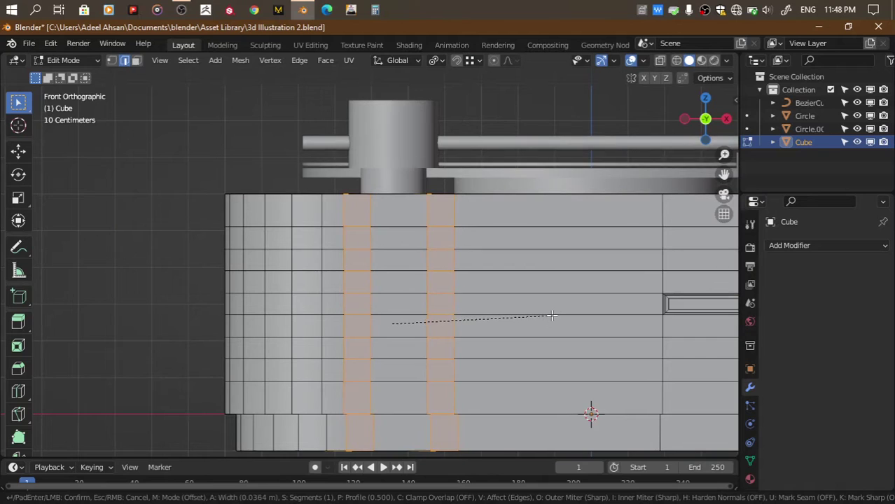
key("Escape")
Enlarge the two crossing faces to 1.301 and round their corners with a 4-segment vertex bevel
key("3")
left_click(446, 308)
left_click(357, 303, "shift")
scroll(484, 327, "up", 2)
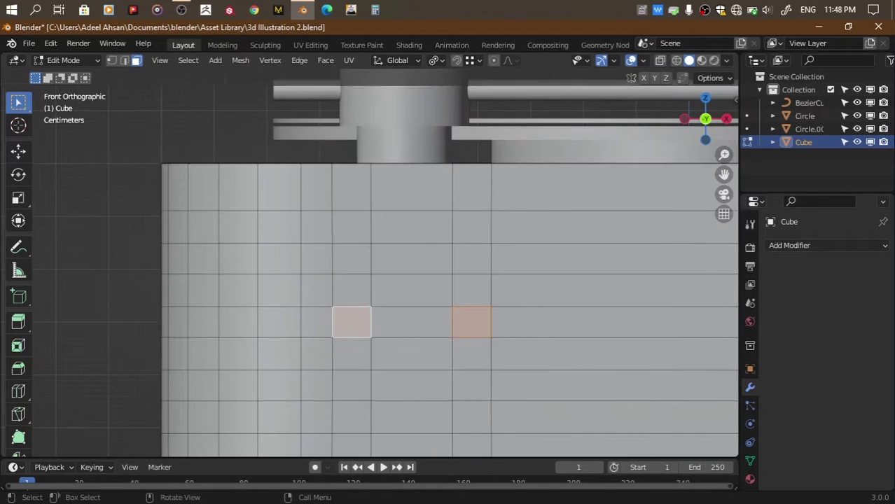
key("s")
left_click(548, 342)
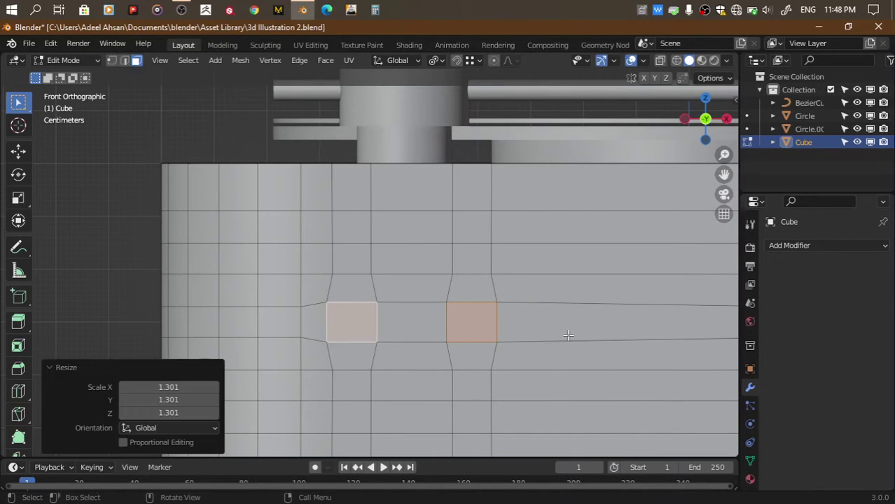
key("ctrl+shift+b")
scroll(581, 334, "up", 3)
left_click(590, 335)
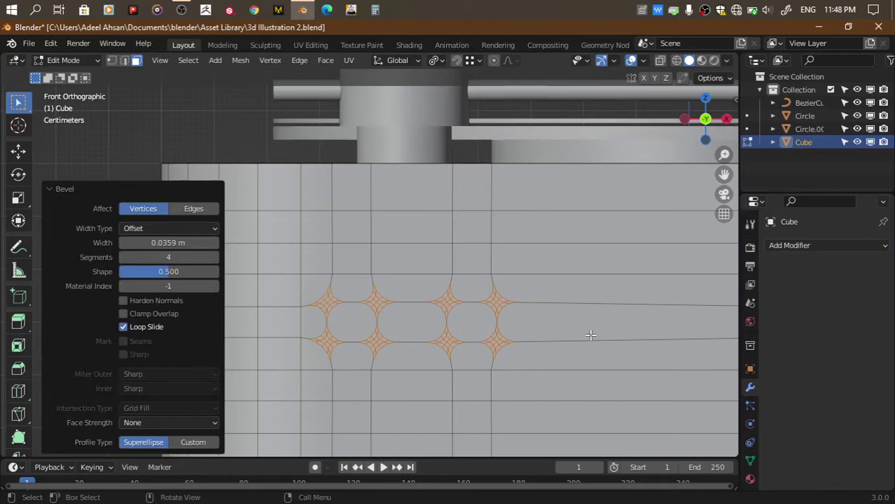
Make the two centre faces perfect circles with LoopTools Circle and shrink them to 0.904
left_click(479, 321)
left_click(352, 322, "shift")
right_click(455, 276)
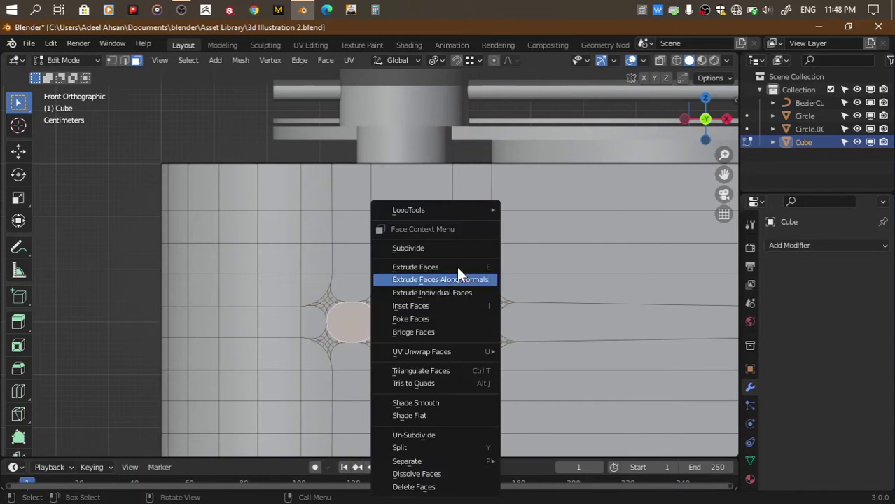
left_click(553, 219)
key("s")
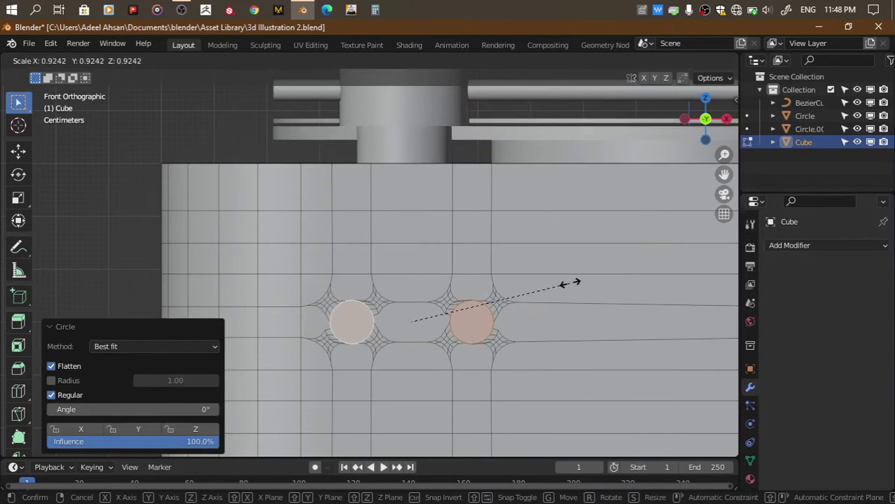
left_click(563, 284)
Extrude the round faces inward, inset them 0.002712 m, and extrude again to form recessed holes
left_click_drag(705, 121, 553, 340)
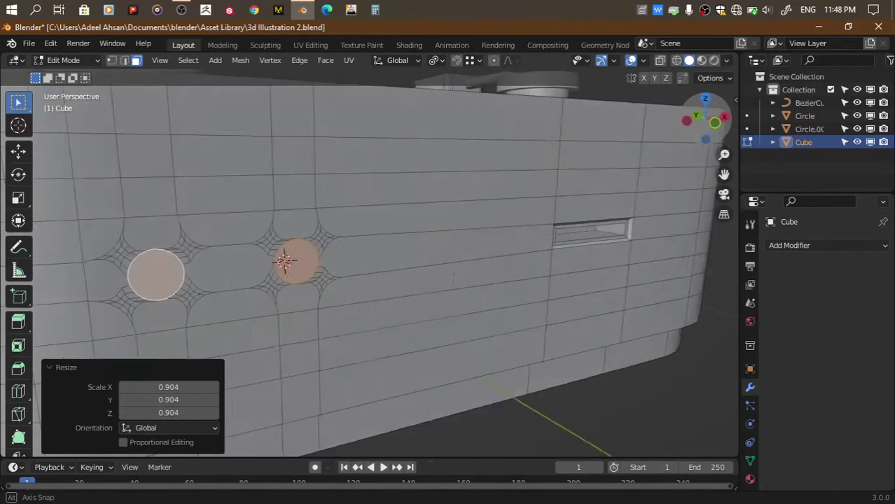
left_click_drag(705, 120, 705, 116)
key("e")
left_click(580, 234)
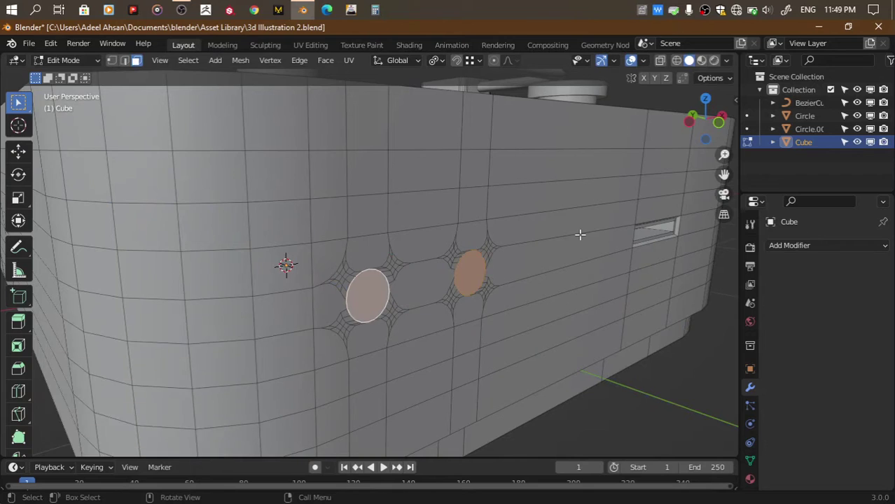
scroll(580, 266, "up", 3)
key("i")
left_click(658, 285)
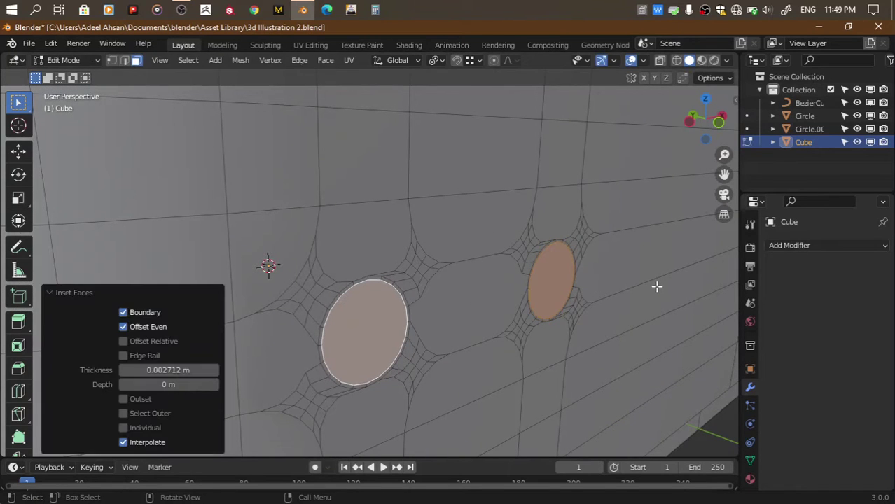
key("e")
left_click(643, 285)
Return to Object Mode, save the file, and enter Edit Mode on the Circle object in top view
key("Tab")
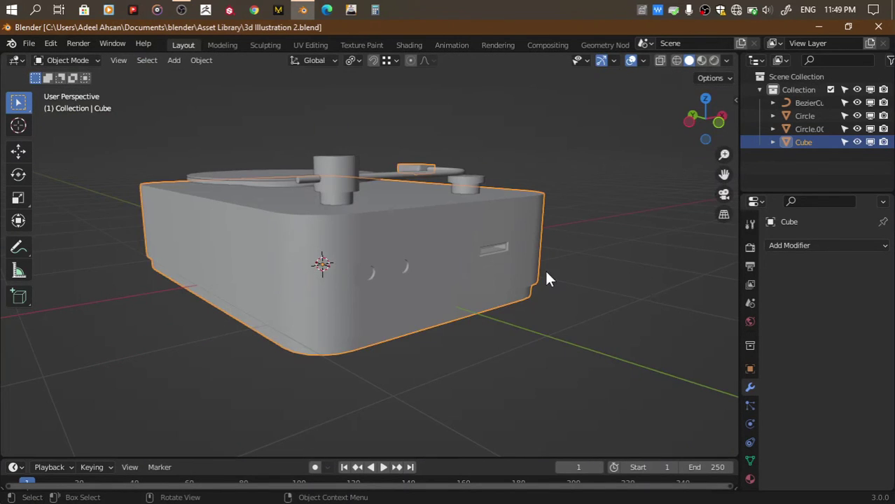
key("ctrl+s")
left_click_drag(703, 118, 689, 136)
left_click(446, 214)
key("Tab")
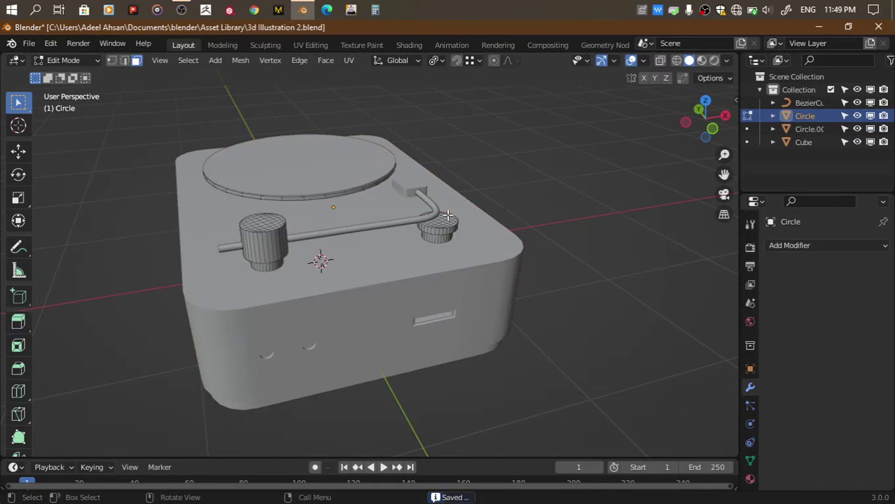
scroll(447, 214, "up", 3)
left_click(705, 101)
Circle-select the small circle geometry and duplicate it in place
key("c")
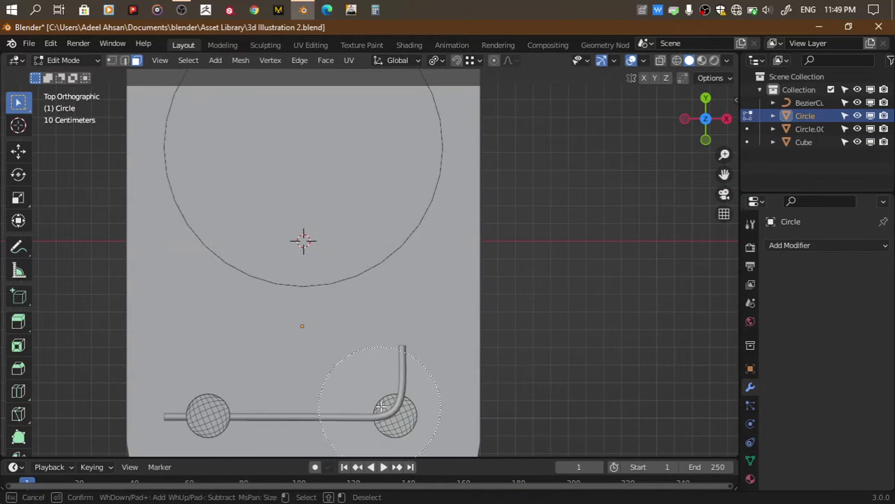
left_click(380, 406)
key("Escape")
key("shift+d")
key("z")
left_click(597, 292)
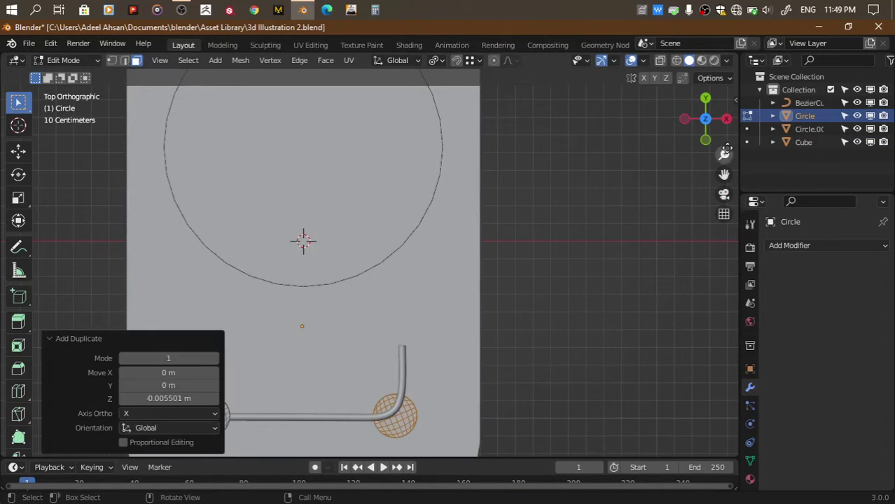
Separate the duplicate into its own object, Circle.002, and select it in Object Mode
left_click_drag(705, 136, 584, 196)
key("p")
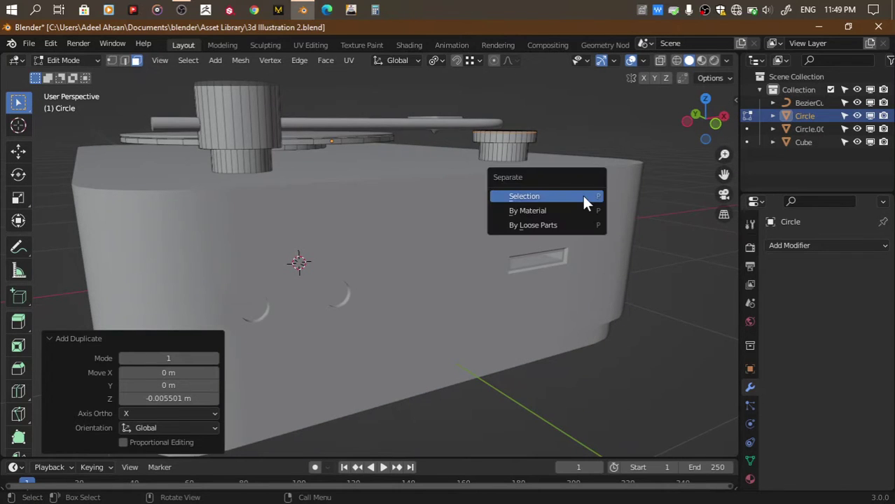
left_click(584, 198)
key("Tab")
left_click(521, 132)
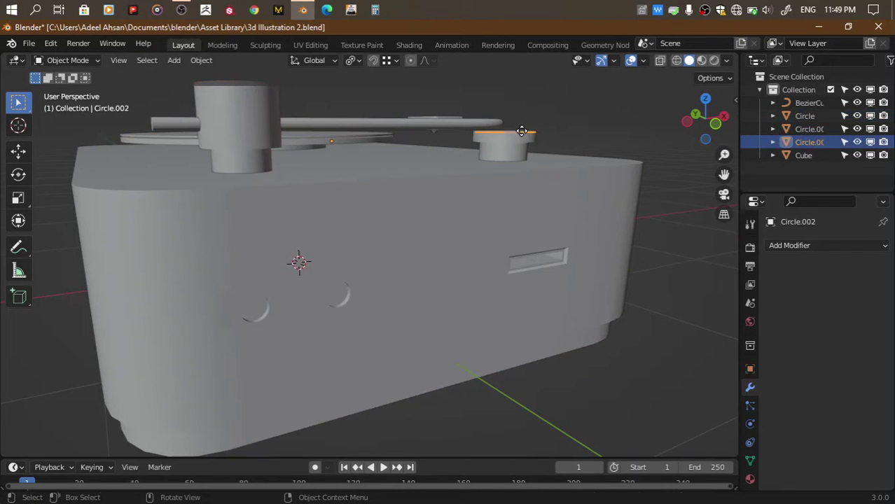
Move Circle.002 over the box and rotate it 90 degrees about X to stand upright
key("g")
key("shift+z")
left_click(607, 152)
key("z")
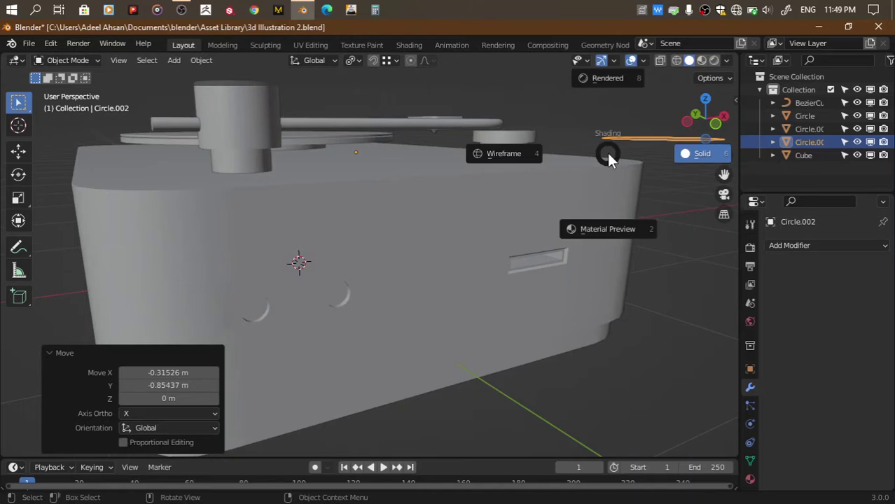
type("rx")
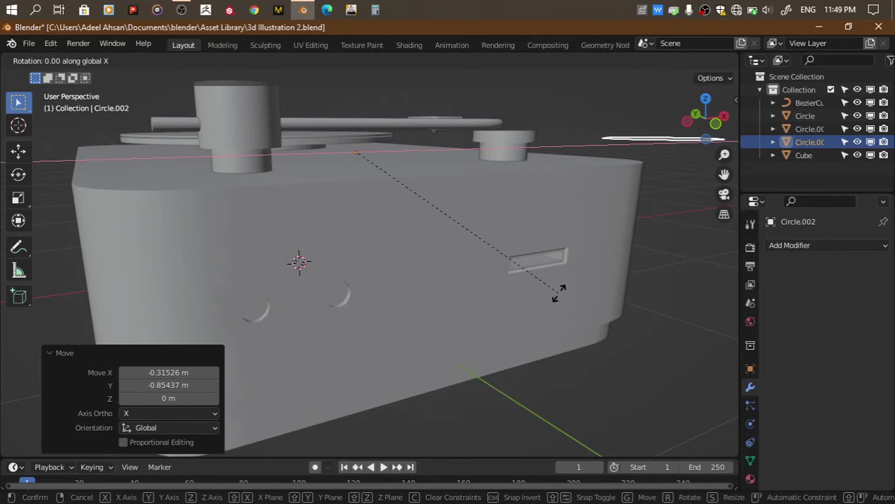
type("90")
key("Return")
left_click(715, 124)
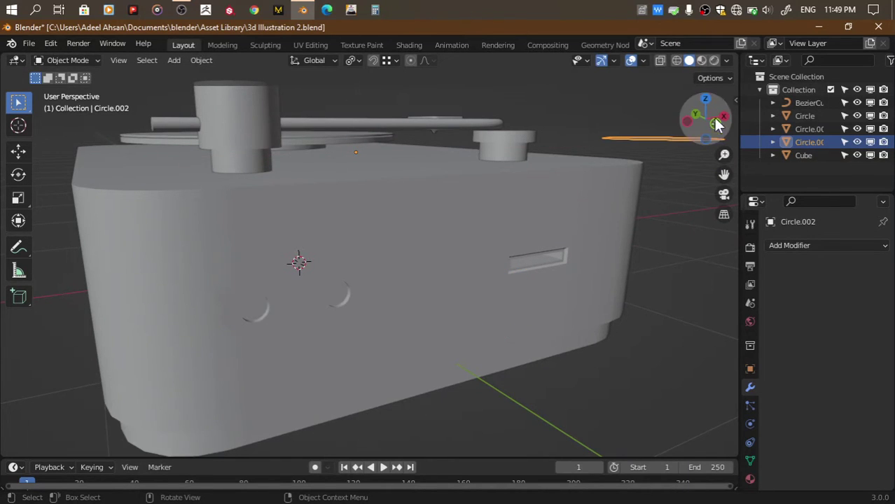
Lower the ring along Z, shrink it slightly, and position it inside the slot
key("g")
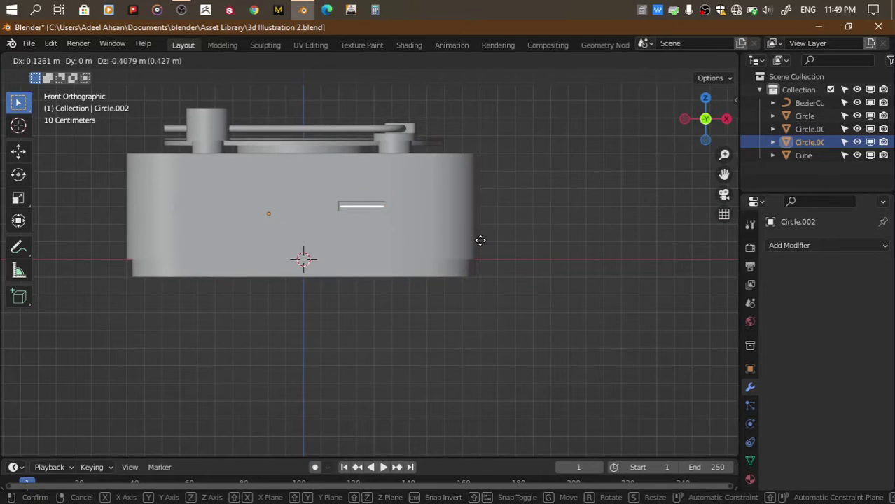
left_click(480, 240)
scroll(480, 240, "up", 4)
key("g")
key("z")
left_click(473, 172)
key("s")
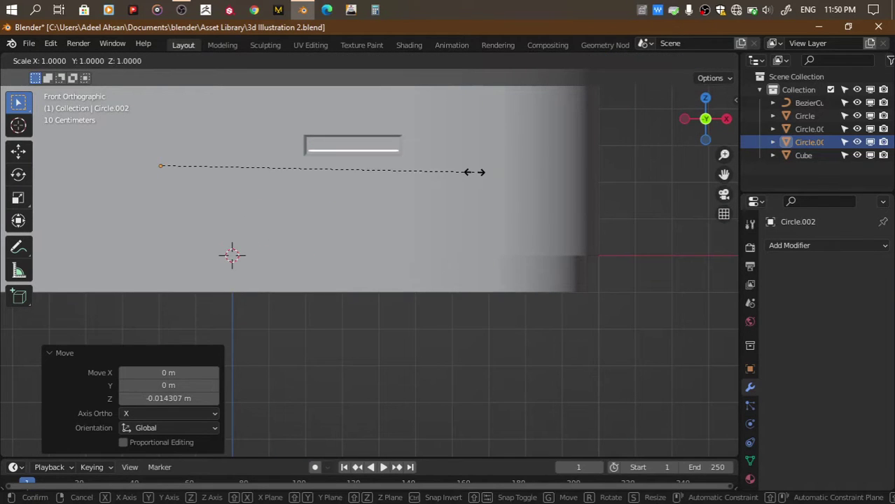
left_click(470, 169)
key("g")
left_click(473, 168)
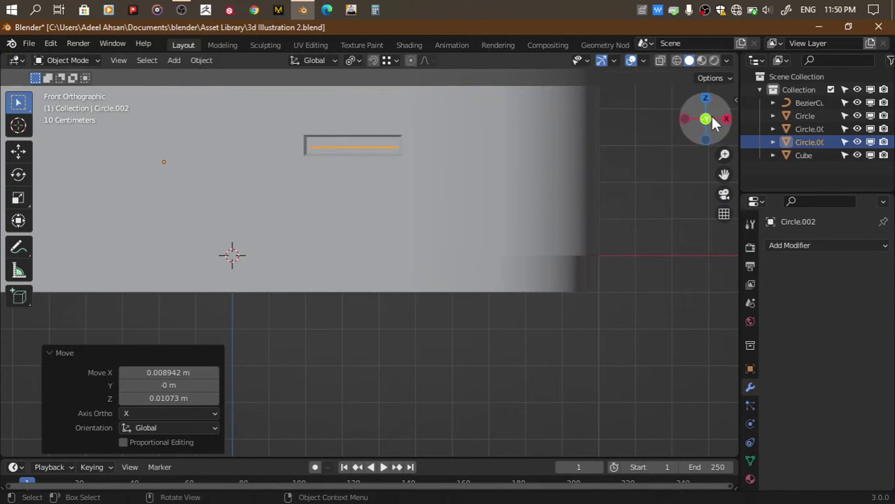
Set Circle.002's origin to its geometry
left_click(203, 61)
left_click(360, 104)
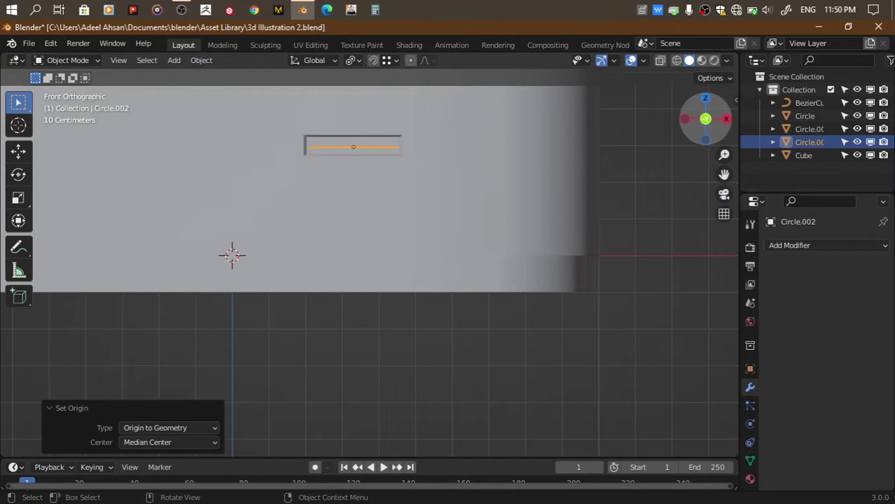
middle_click_drag(420, 210, 539, 156)
left_click(693, 126)
Move Circle.002 0.47839 m along Y using X-ray to sink it halfway into the base side
key("alt+z")
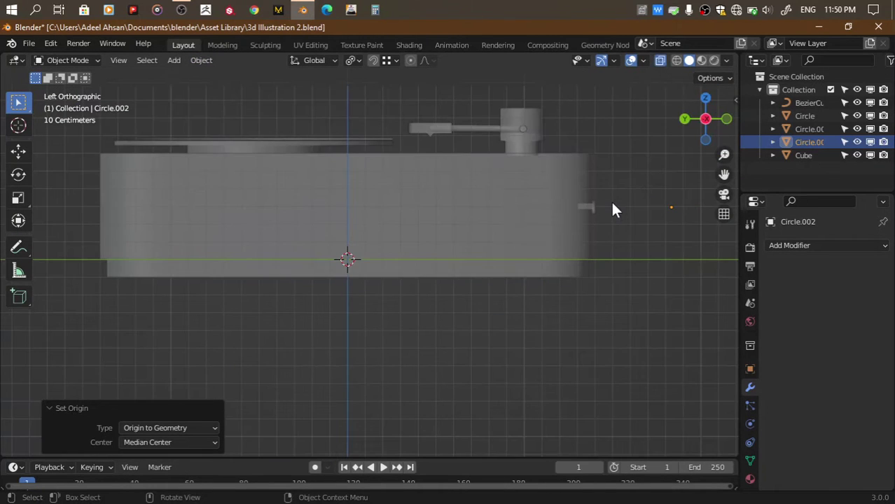
key("g")
key("y")
left_click(527, 212)
key("alt+z")
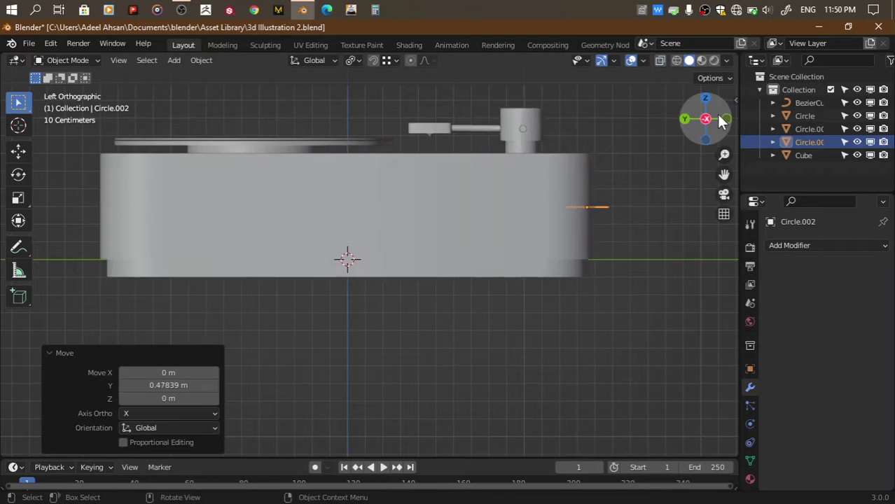
left_click_drag(716, 114, 693, 140)
scroll(462, 263, "up", 3)
Scale Circle.002 down to 0.963
key("s")
left_click(497, 327)
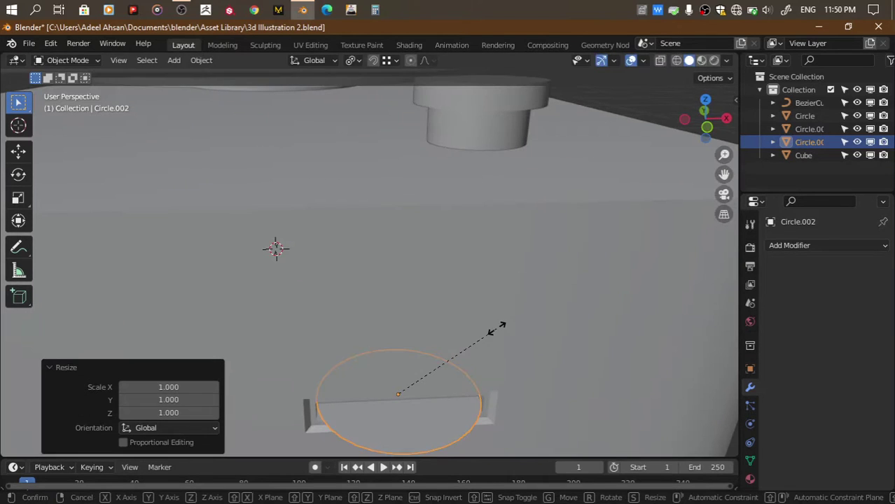
key("s")
left_click(491, 328)
left_click(707, 130)
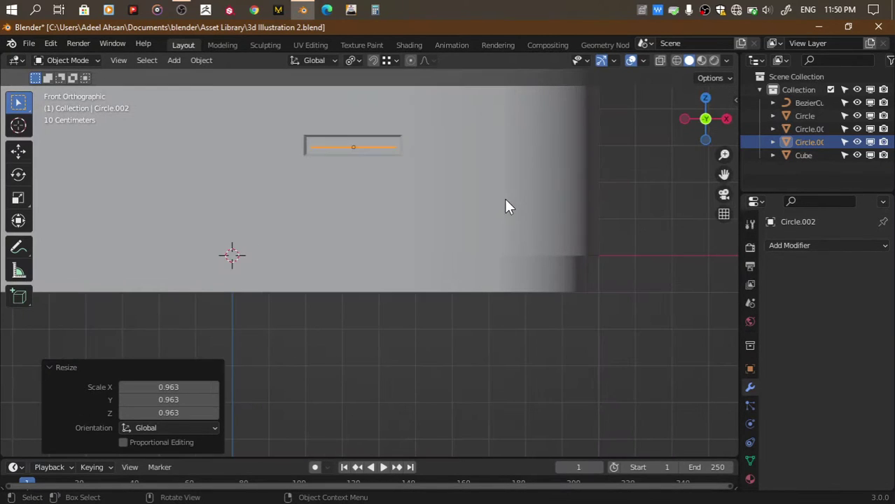
Give the circle face a shallow extrusion in Edit Mode, then save the file
key("Tab")
key("e")
left_click(505, 191)
key("Tab")
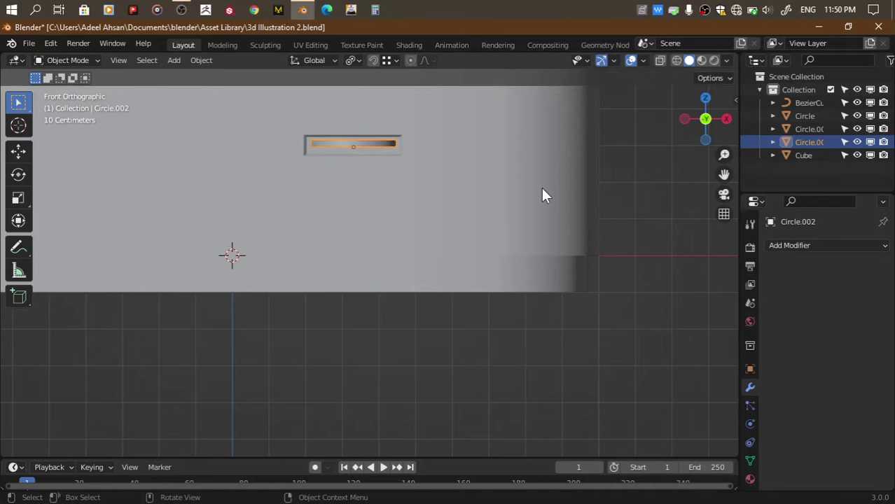
left_click_drag(680, 126, 704, 118)
scroll(538, 191, "down", 3)
key("ctrl+s")
Save the file again and select the round platter on top of the turntable
left_click(615, 213)
scroll(614, 212, "down", 4)
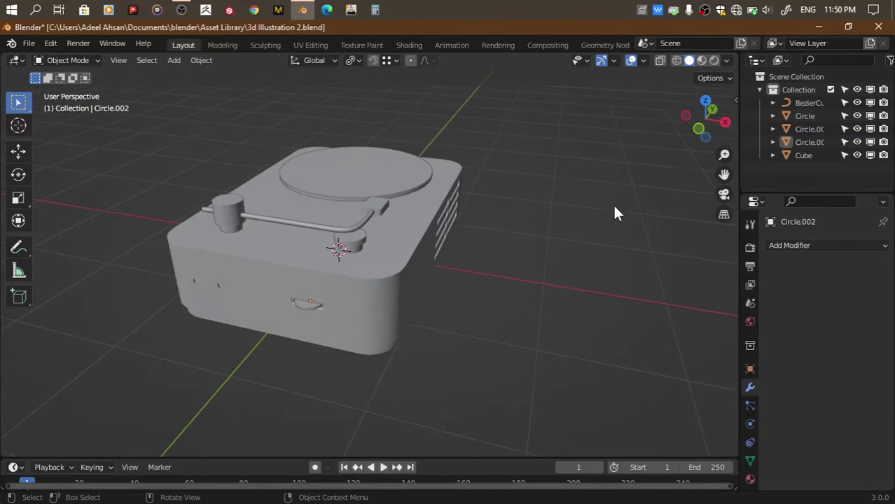
key("ctrl+s")
left_click_drag(691, 105, 384, 174)
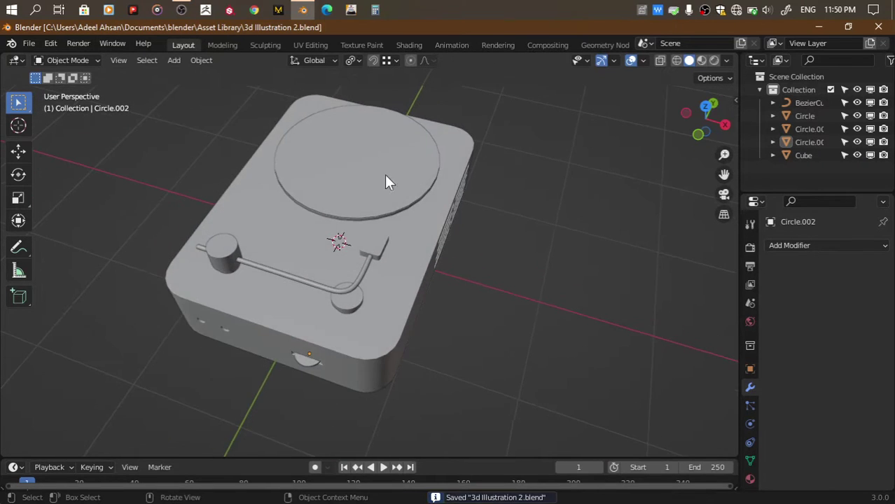
left_click(337, 187)
Save the file with the turntable body active, then clear the selection
left_click(362, 298)
key("a")
scroll(362, 298, "up", 3)
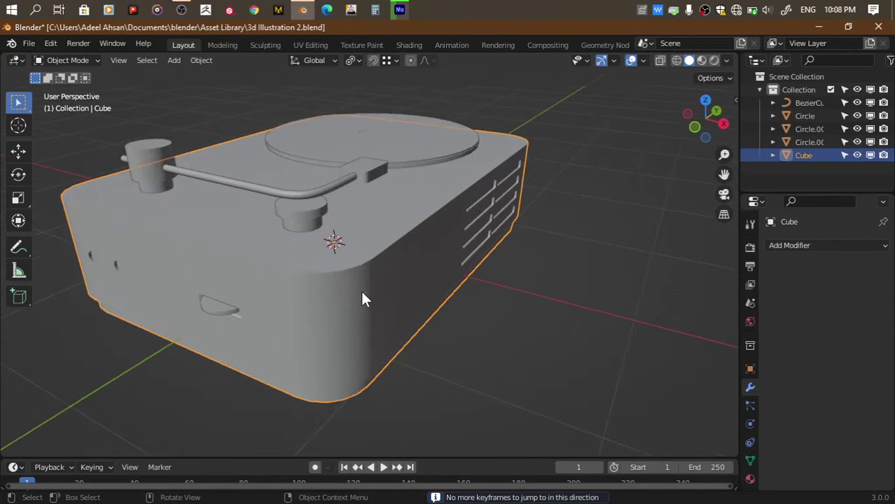
left_click(484, 309)
key("ctrl+s")
key("a")
key("alt+a")
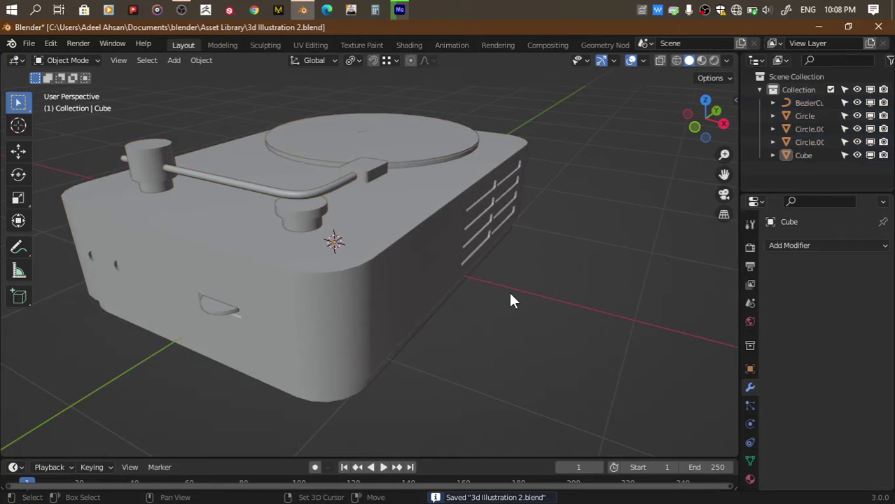
Add a text object and replace its placeholder with the word SOUND
key("shift+a")
left_click(477, 287)
key("Tab")
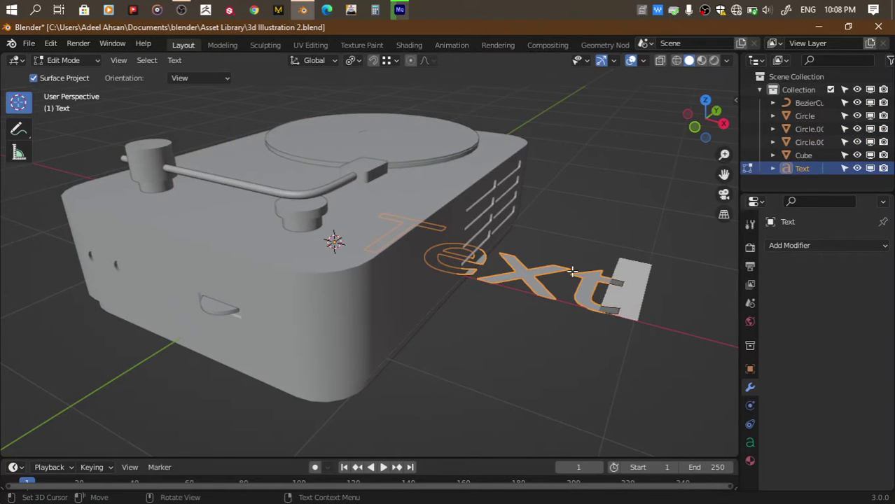
key("BackSpace")
key("BackSpace")
key("BackSpace")
type("SO")
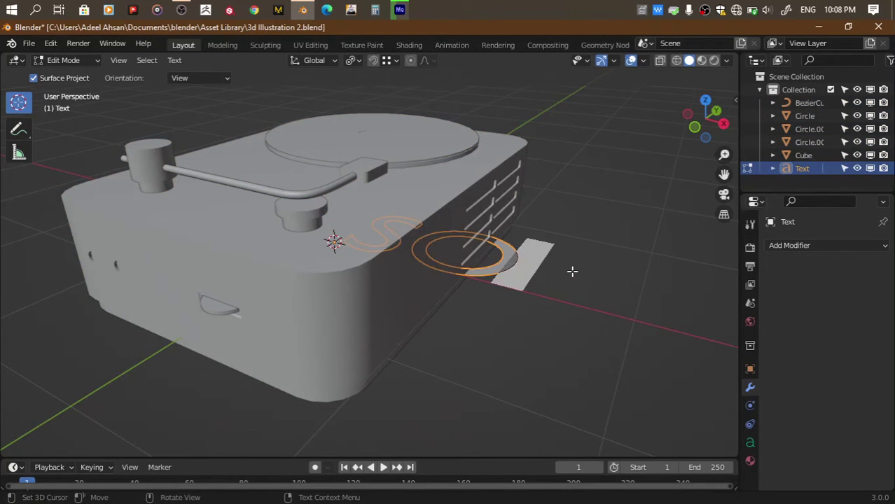
type("UND")
scroll(572, 271, "down", 2)
scroll(572, 271, "down", 3)
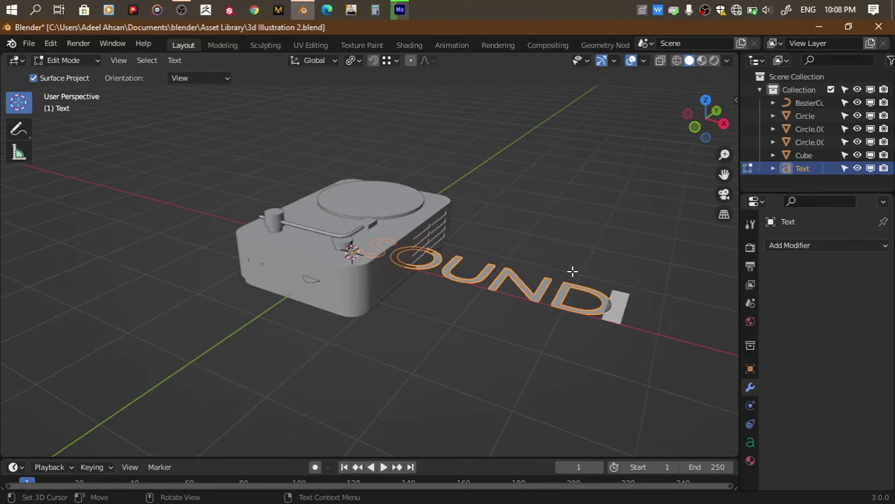
key("Tab")
Set the text's extrusion to 0.04 m in its object data settings
left_click(723, 123)
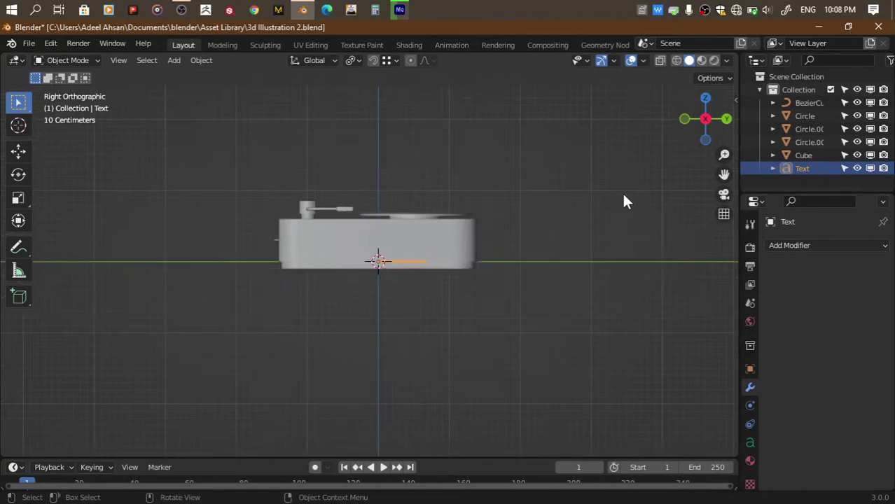
scroll(622, 192, "up", 5)
left_click(748, 443)
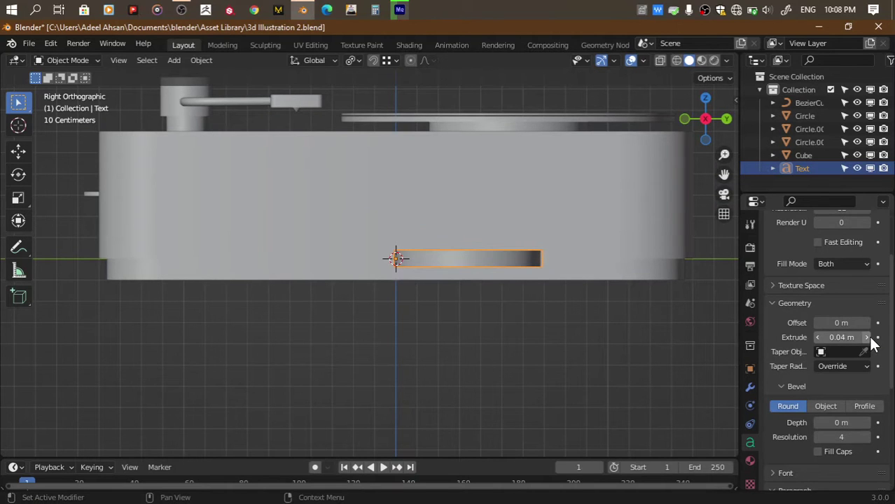
left_click_drag(705, 119, 696, 112)
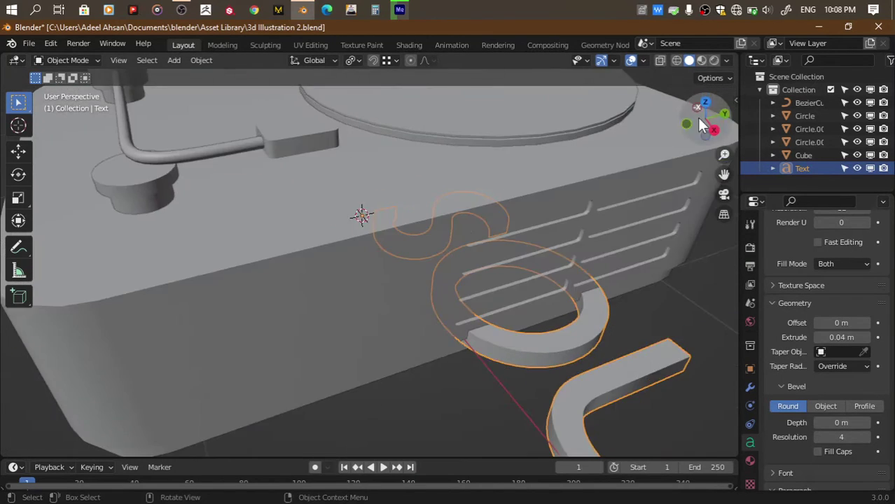
scroll(697, 112, "down", 3)
Scale the text to 0.125 and rotate it 90° about X and 90° about Z
key("s")
left_click(388, 218)
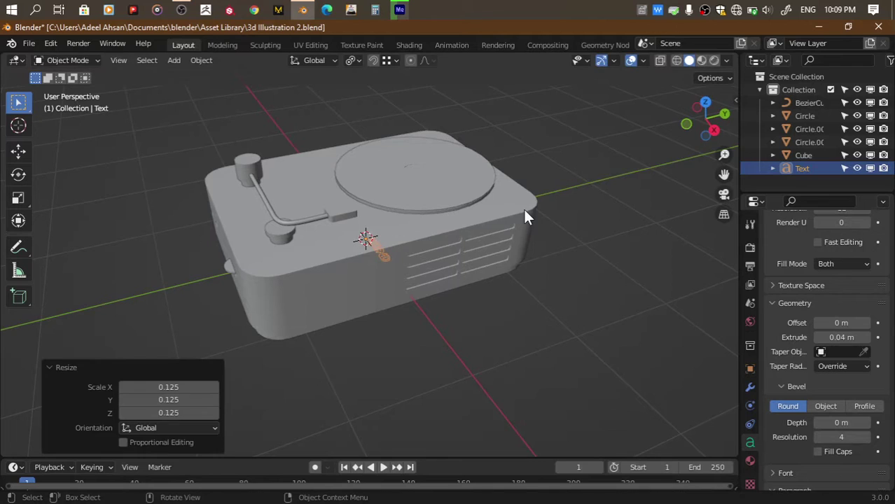
key("r")
key("x")
key("Return")
key("r")
key("z")
key("9")
key("0")
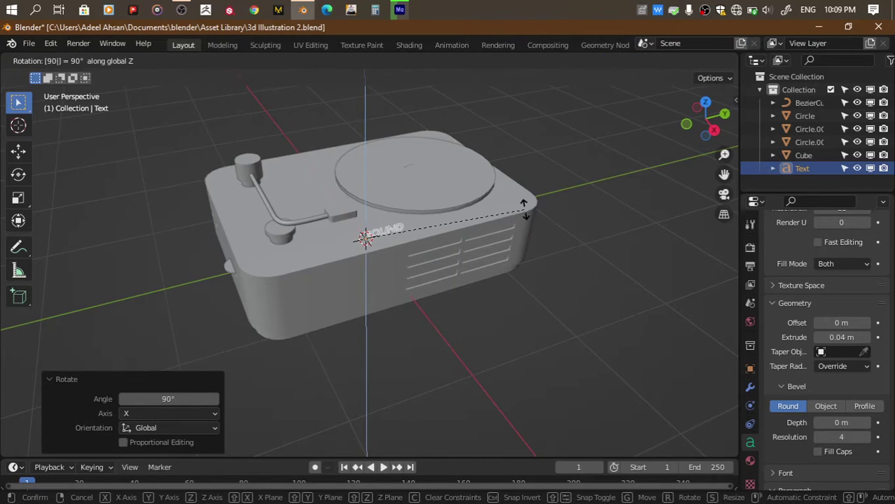
key("Return")
Enable face snapping and move the text onto the turntable body's side face
left_click(387, 61)
left_click(353, 139)
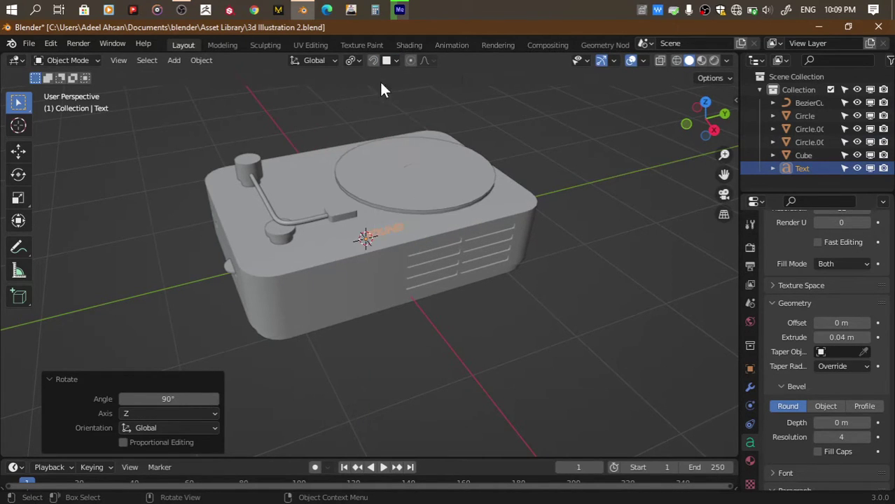
key("ctrl+Tab")
key("shift+Tab")
key("g")
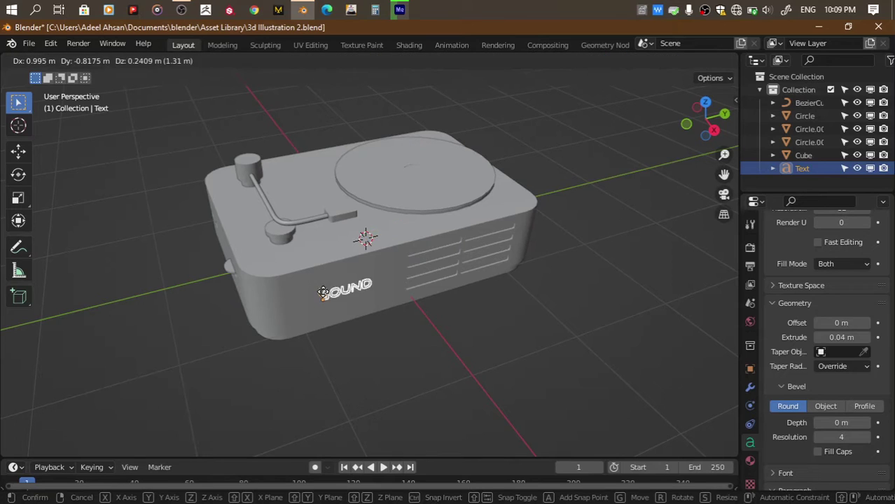
left_click(319, 287)
Reposition SOUND near the upper left of the turntable's side
left_click(713, 130)
scroll(399, 194, "up", 5)
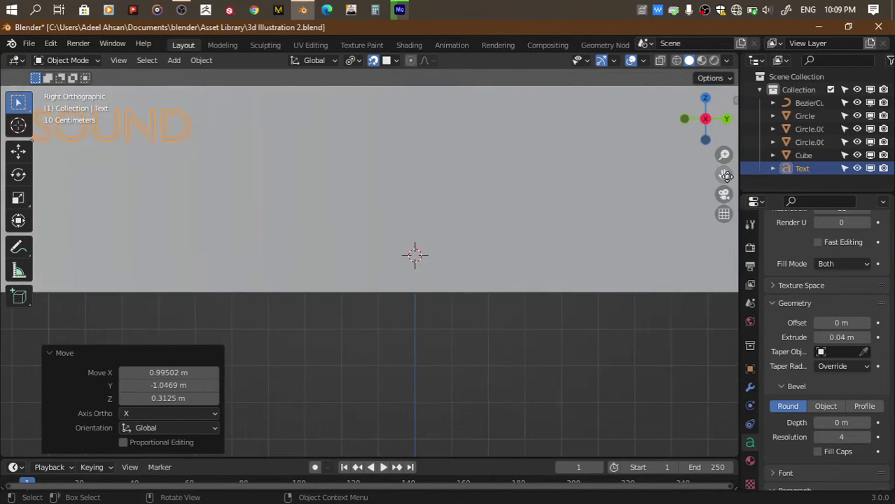
scroll(399, 194, "up", 1)
left_click_drag(724, 174, 726, 176)
key("g")
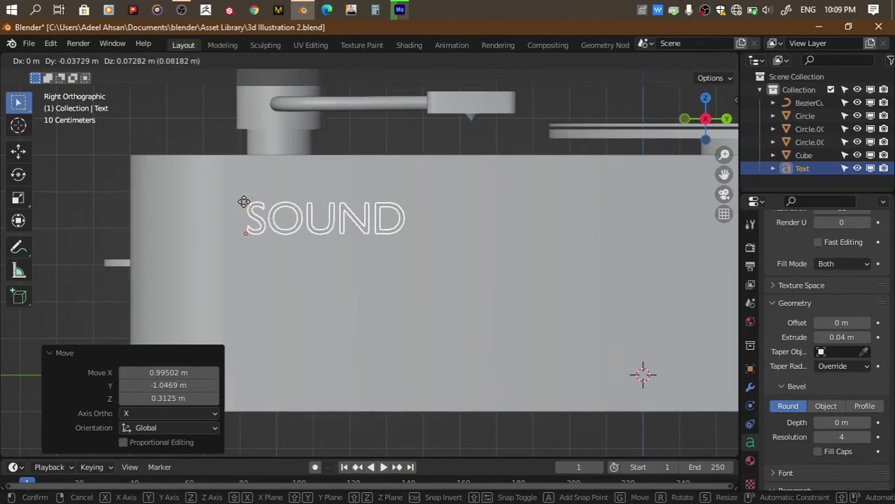
left_click(244, 203)
scroll(806, 438, "down", 3)
left_click(772, 368)
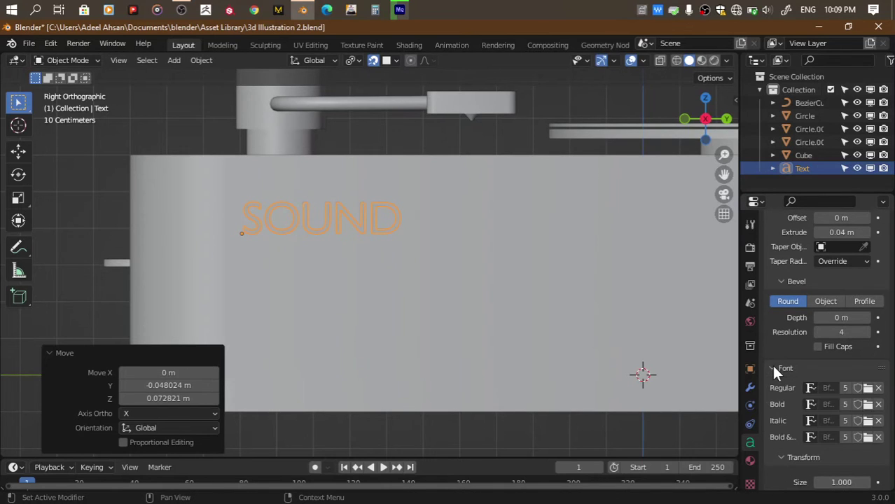
Change the SOUND text's font to Arial Rounded MT Bold
left_click(868, 387)
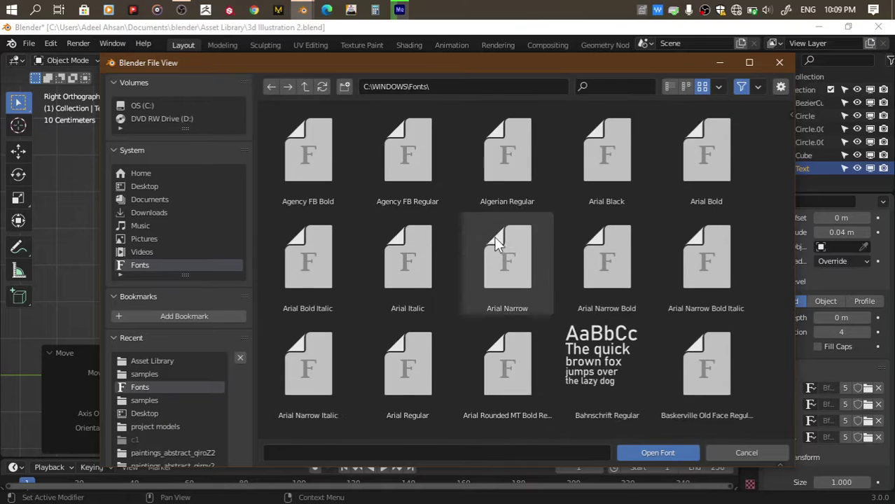
left_click(509, 352)
double_click(508, 347)
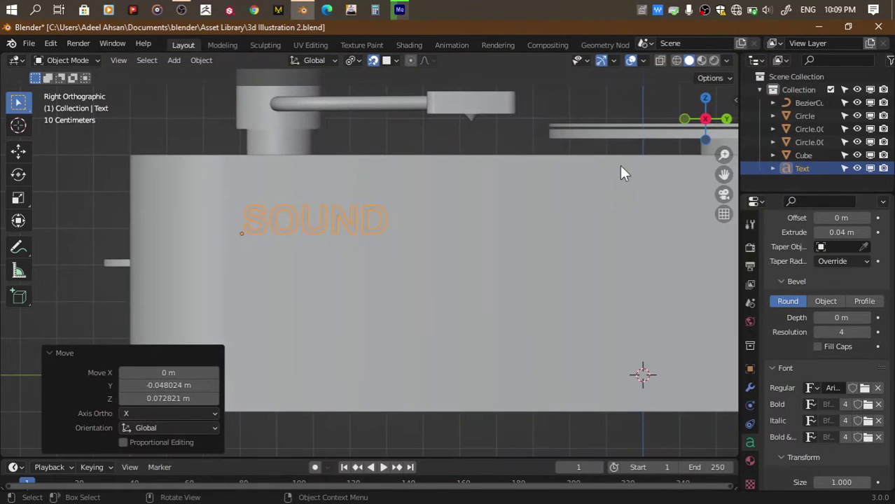
Increase the text's Geometry Extrude depth to 0.1 m
left_click(685, 119)
left_click_drag(724, 174, 542, 219)
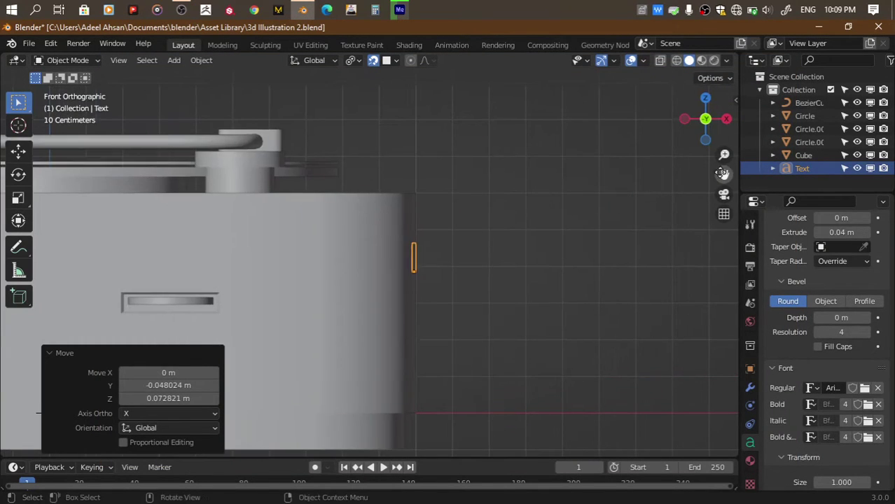
scroll(435, 276, "up", 3)
scroll(434, 276, "up", 5)
left_click_drag(725, 173, 584, 194)
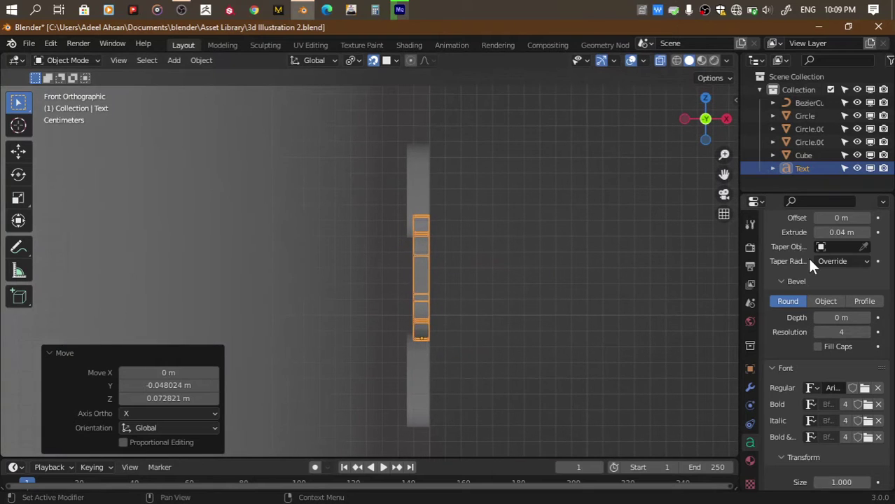
scroll(849, 238, "up", 3)
left_click(867, 311)
left_click(867, 311)
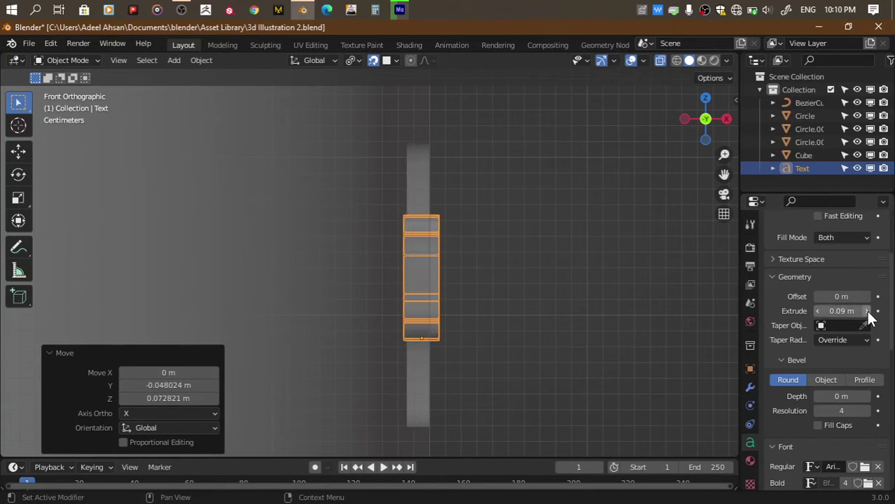
left_click(867, 311)
Nudge SOUND along X into the turntable side and save the file
left_click_drag(703, 116, 573, 192)
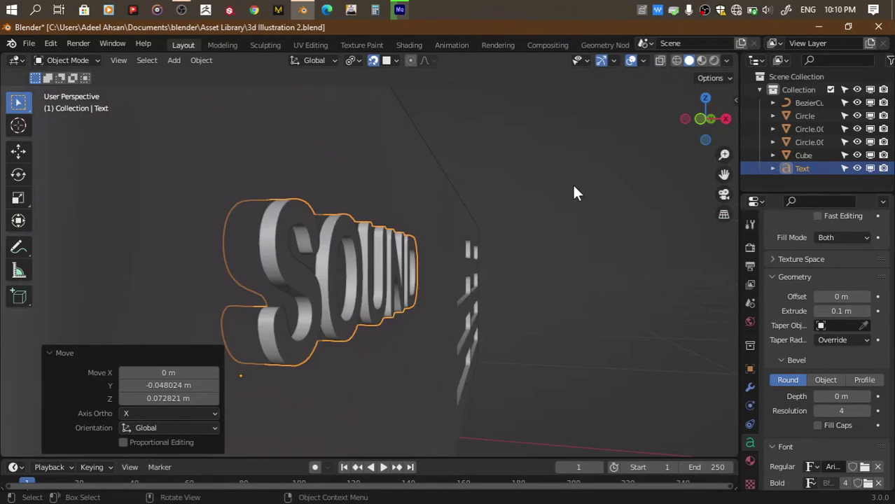
key("g")
key("y")
key("x")
left_click(566, 183)
scroll(566, 183, "down", 4)
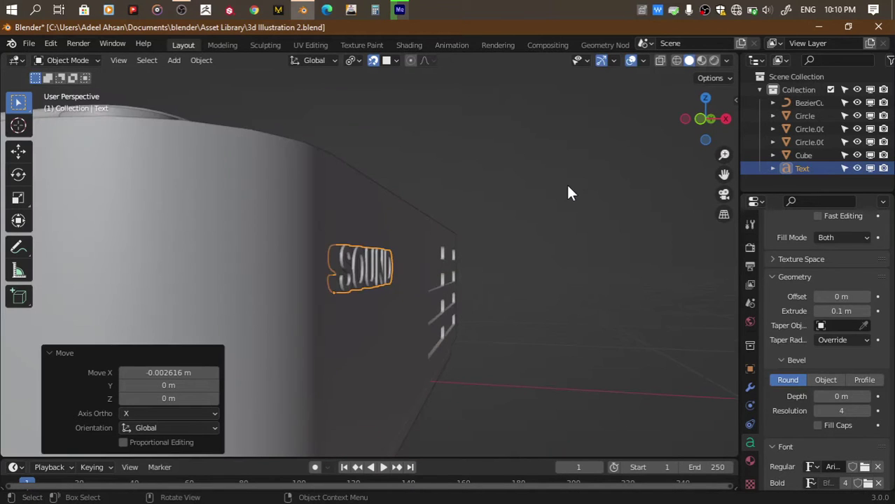
key("ctrl+s")
Select the turntable body and switch to the right side view
left_click_drag(714, 123, 711, 116)
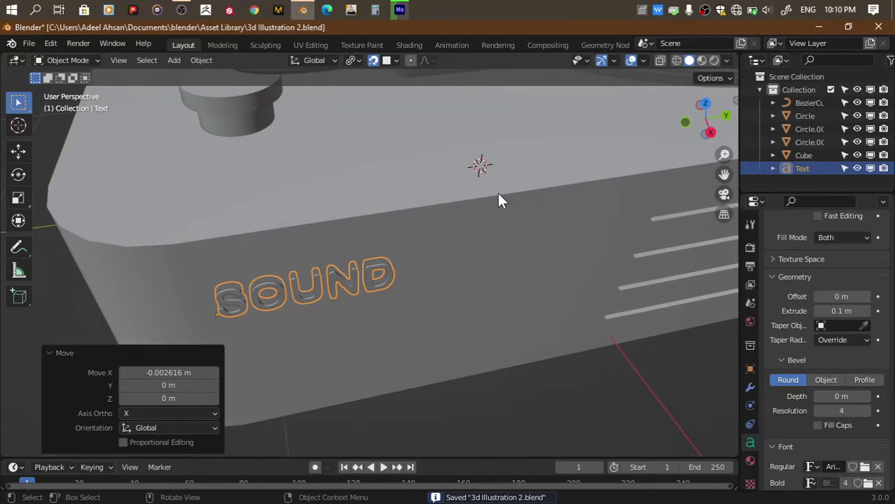
left_click(498, 201)
key("KP_3")
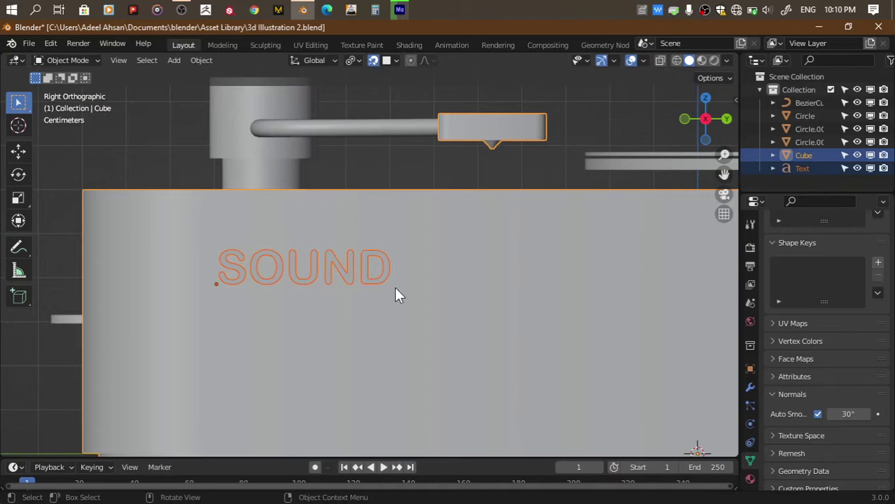
Move the SOUND text vertically along Z twice to refine its height
key("Tab")
scroll(395, 287, "up", 1)
key("Tab")
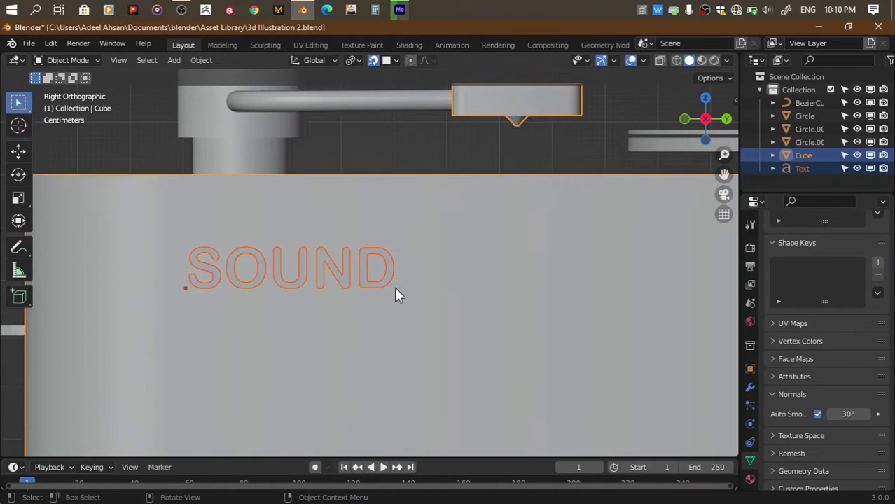
left_click(360, 278)
key("g")
key("z")
left_click(360, 259)
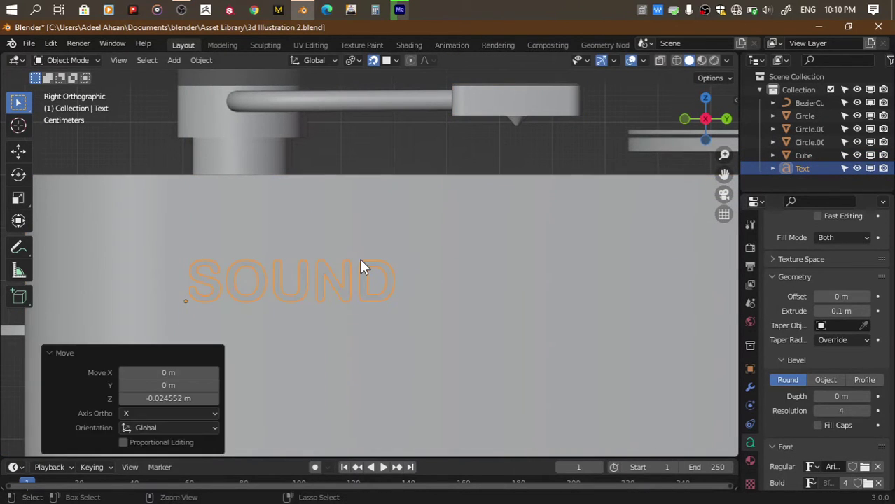
key("g")
key("z")
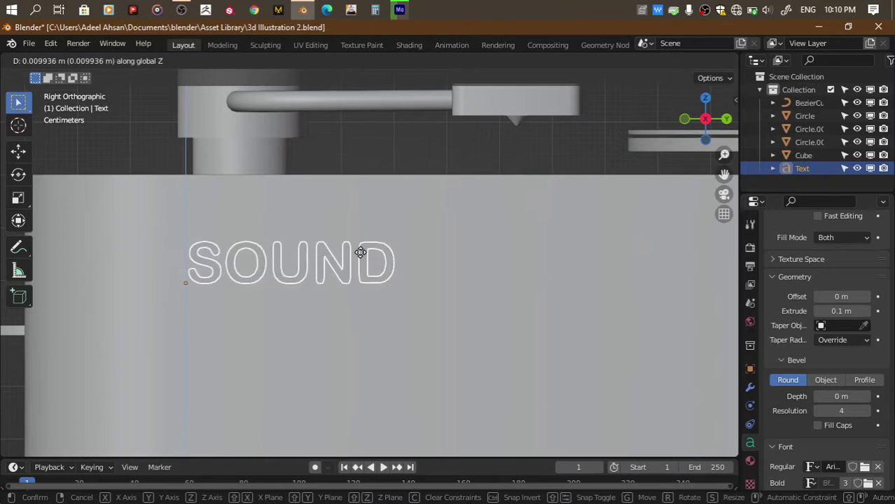
left_click(360, 248)
Select the box, enter its Edit Mode, and save the file
left_click(341, 219)
key("Tab")
key("Tab")
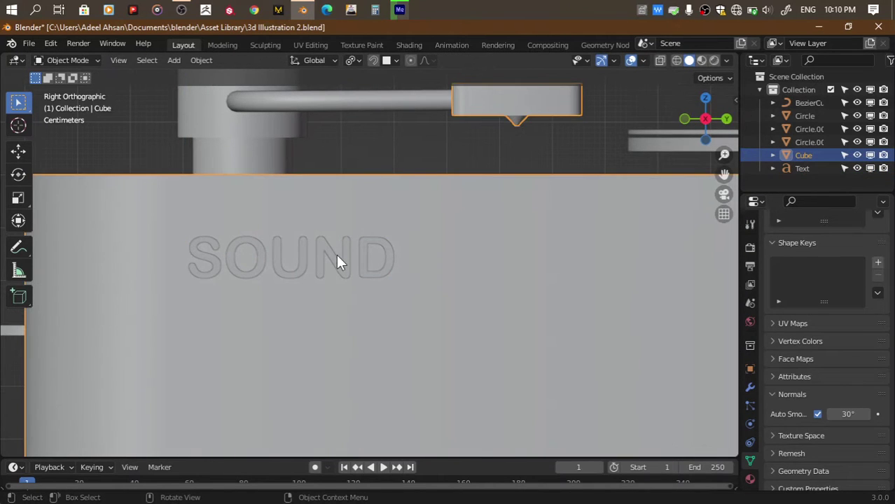
scroll(334, 256, "down", 2)
scroll(334, 255, "down", 2)
key("ctrl+s")
mouse_move(700, 122)
left_mouse_down()
mouse_move(672, 133)
mouse_move(629, 237)
left_mouse_up()
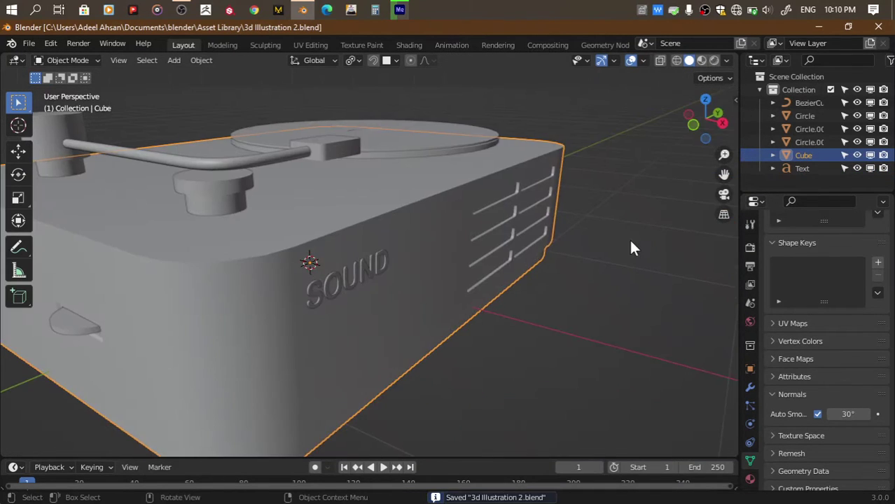
Convert the SOUND text object into a mesh via Object > Convert
left_click(378, 277)
left_click(371, 271)
left_click(365, 268)
left_click(194, 62)
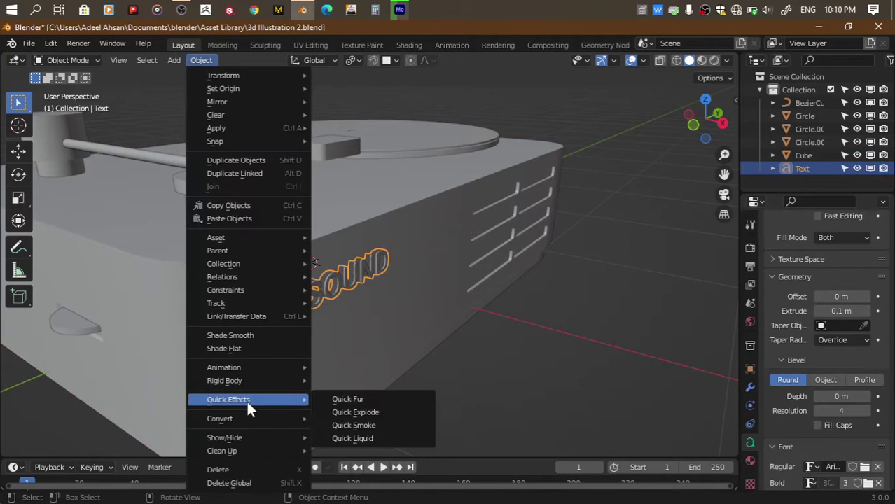
left_click(352, 433)
key("Tab")
scroll(388, 332, "up", 2)
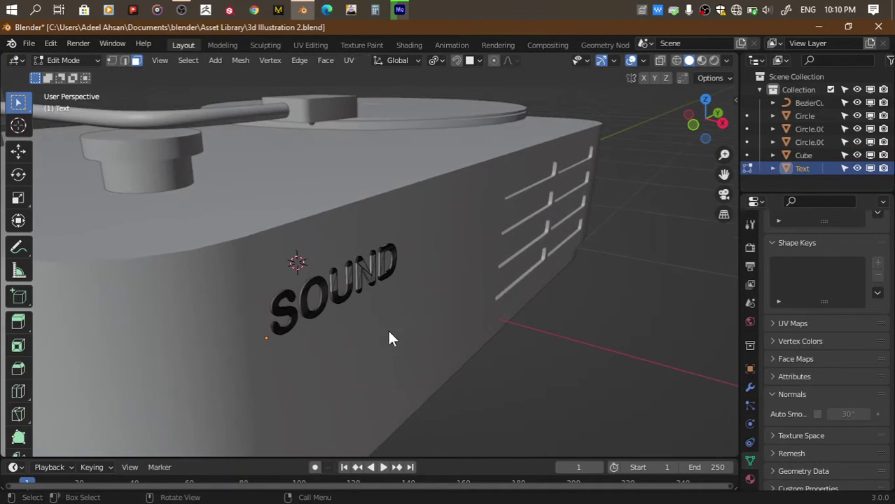
key("Tab")
In the Booleans panel, target the Cube and subtract SOUND with Difference
key("n")
left_click(528, 190)
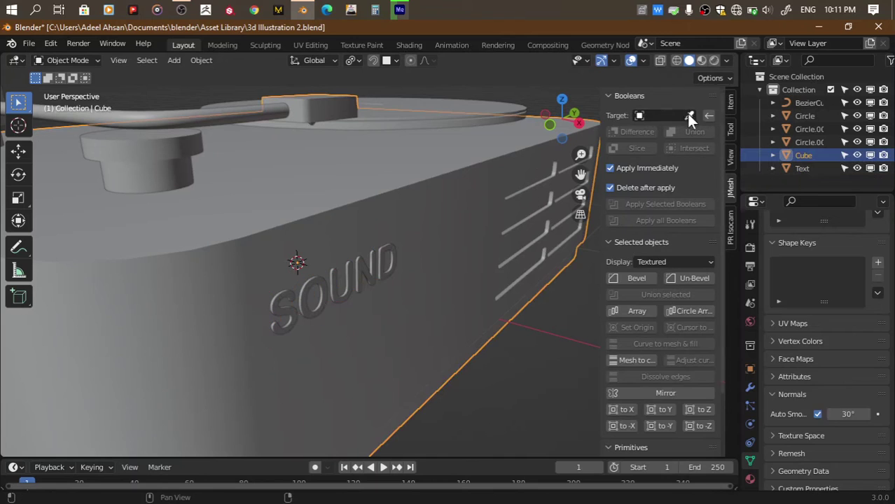
left_click(384, 258)
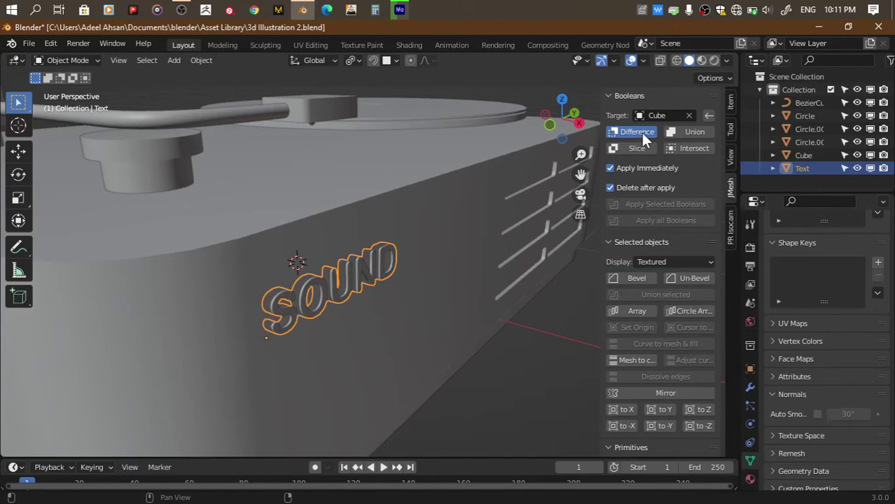
key("ctrl+KP_Subtract")
middle_click_drag(477, 265, 467, 344)
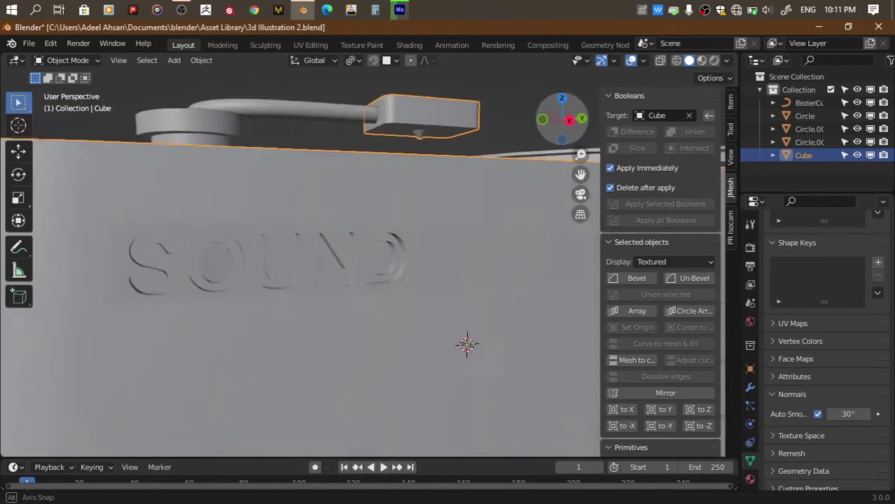
middle_click_drag(416, 212, 366, 253)
Undo the boolean cut and shift the SOUND mesh along Y and X
key("ctrl+z")
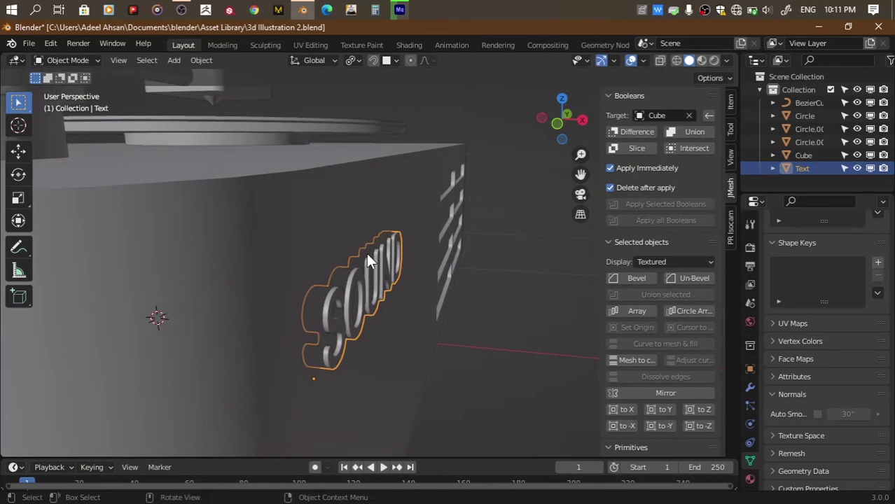
key("g")
key("y")
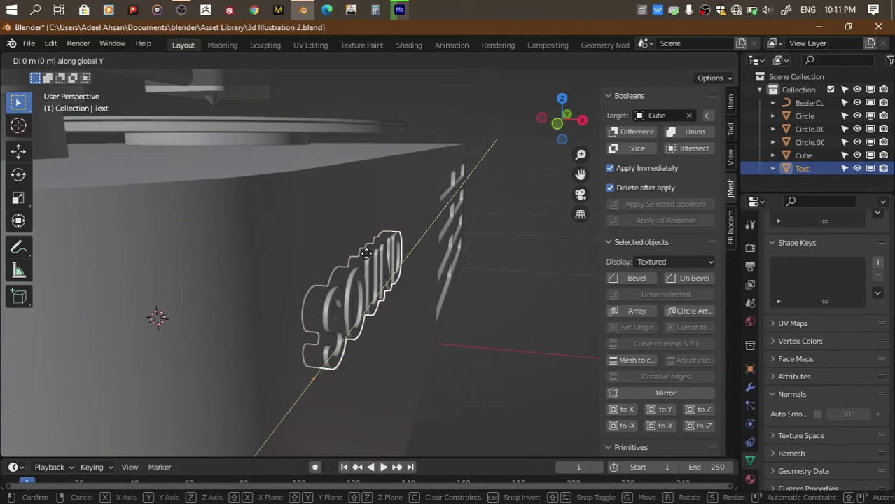
left_click(366, 254)
left_click_drag(562, 119, 505, 126)
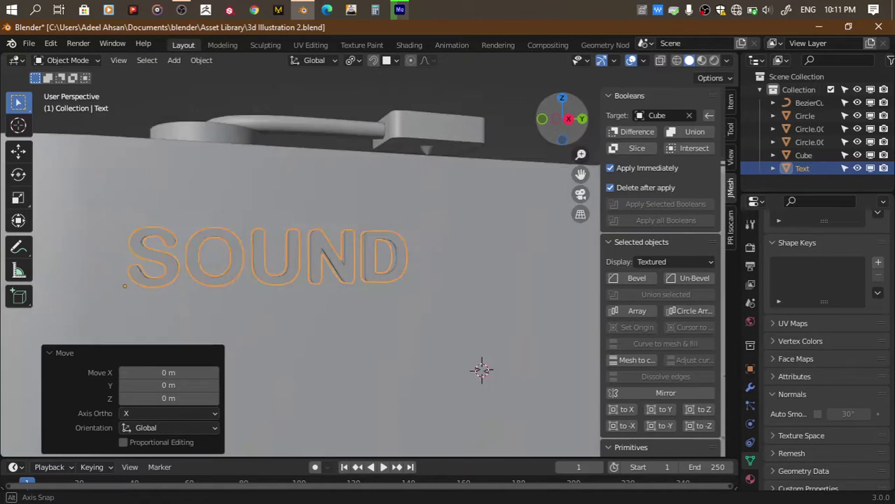
left_click_drag(562, 119, 532, 126)
key("g")
key("x")
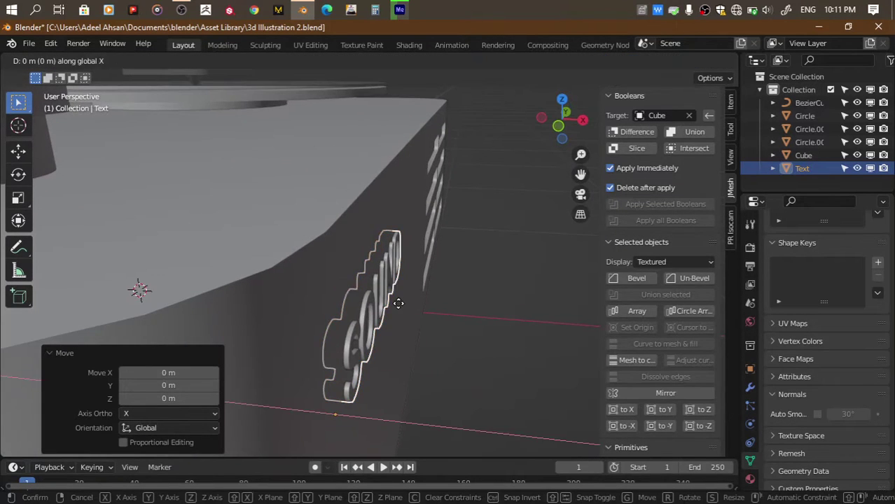
left_click(324, 296)
left_click(323, 296)
Try extruding the box's upper and lower wall faces, then undo it
key("Tab")
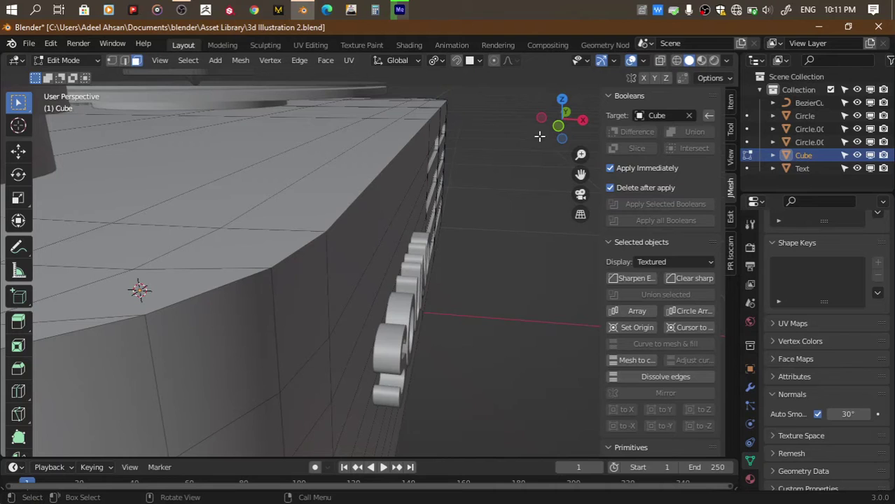
left_click_drag(539, 136, 519, 134)
left_click(369, 224)
left_click(455, 256, "shift")
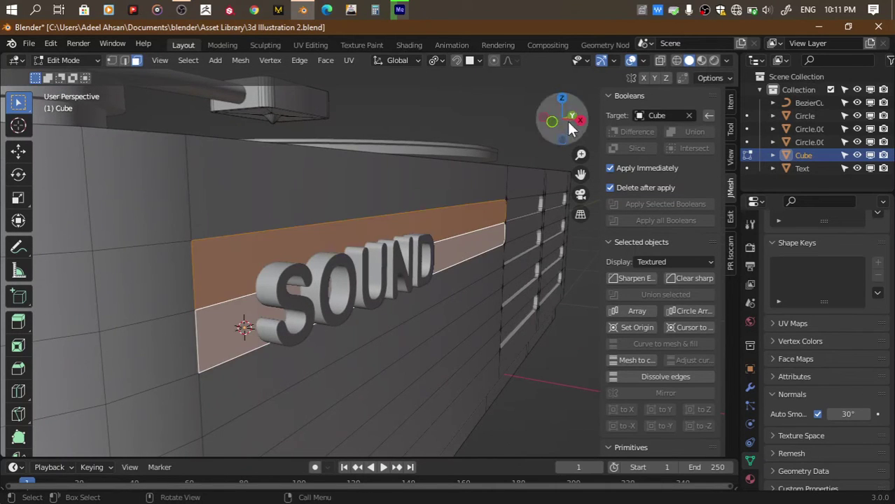
key("e")
left_click(483, 208)
key("ctrl+z")
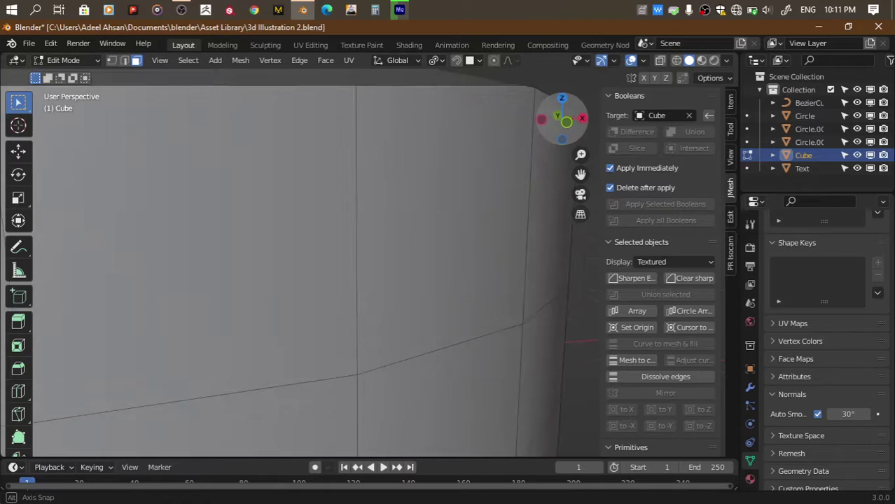
mouse_move(302, 281)
middle_mouse_down()
mouse_move(420, 294)
mouse_move(416, 232)
mouse_move(552, 133)
middle_mouse_up()
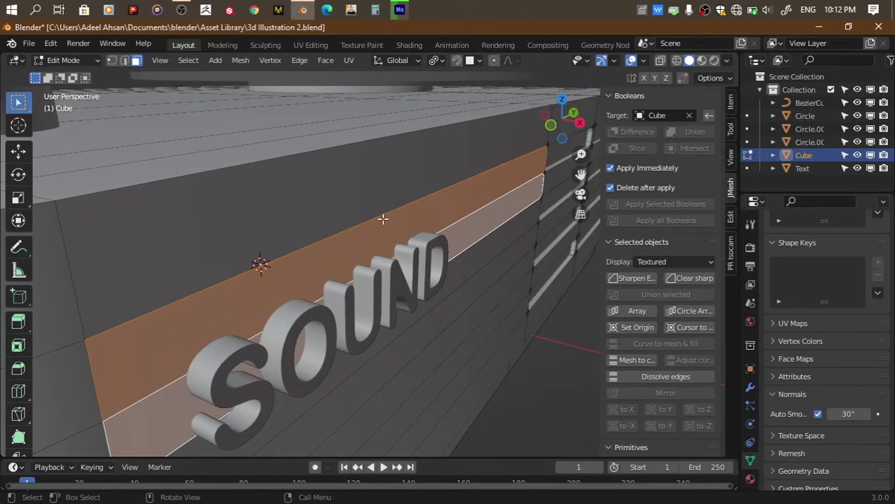
key("Tab")
Push SOUND about -0.0377 m deeper along X and cut it into the box with Difference
left_click(387, 272)
key("g")
key("y")
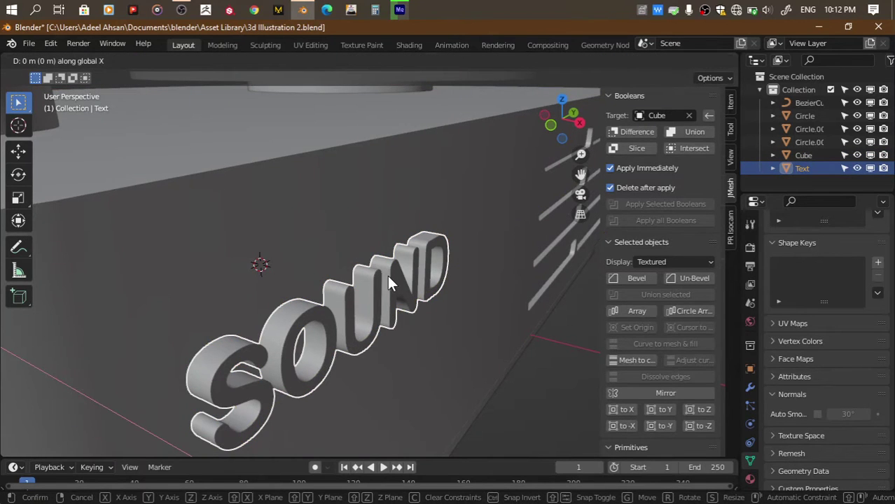
left_click(388, 275)
middle_click_drag(582, 104, 381, 228)
key("g")
key("x")
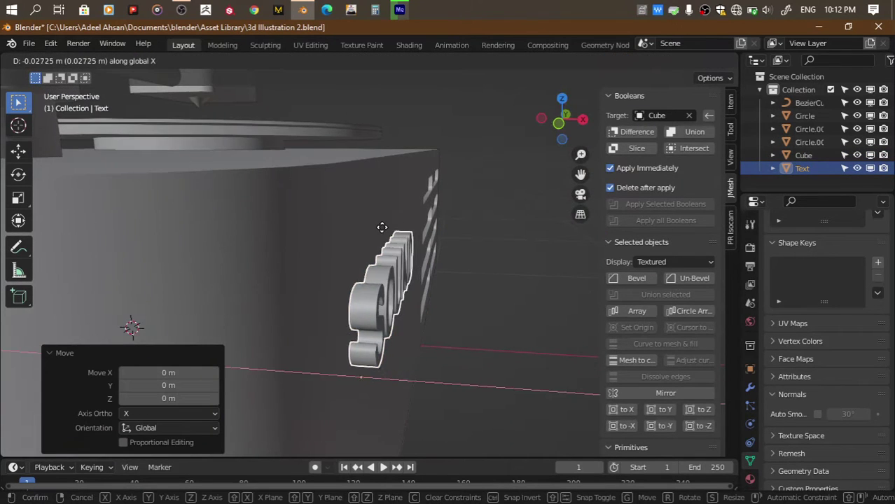
left_click(378, 228)
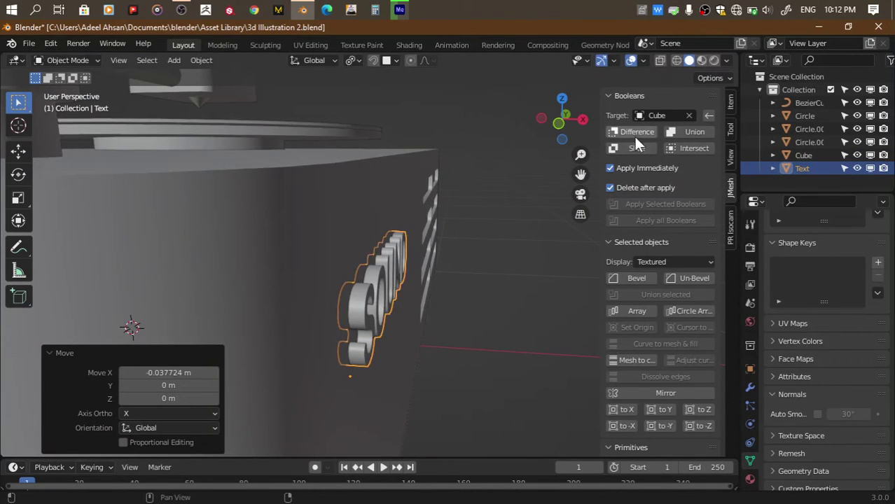
left_click(558, 132)
mouse_move(575, 116)
left_mouse_down()
mouse_move(595, 133)
mouse_move(567, 121)
mouse_move(470, 174)
left_mouse_up()
Enter Edit Mode in edge select with nothing selected, viewing the lettering from the right orthographic side
key("Tab")
scroll(358, 240, "up", 5)
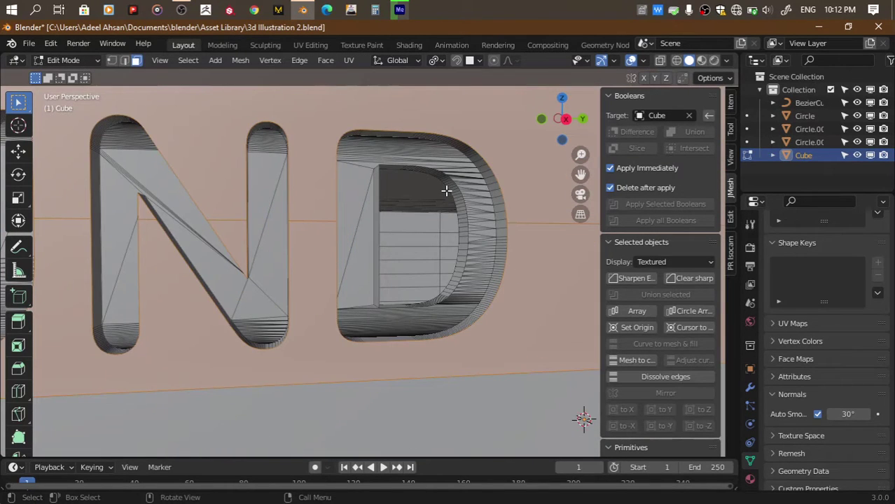
key("alt+a")
key("2")
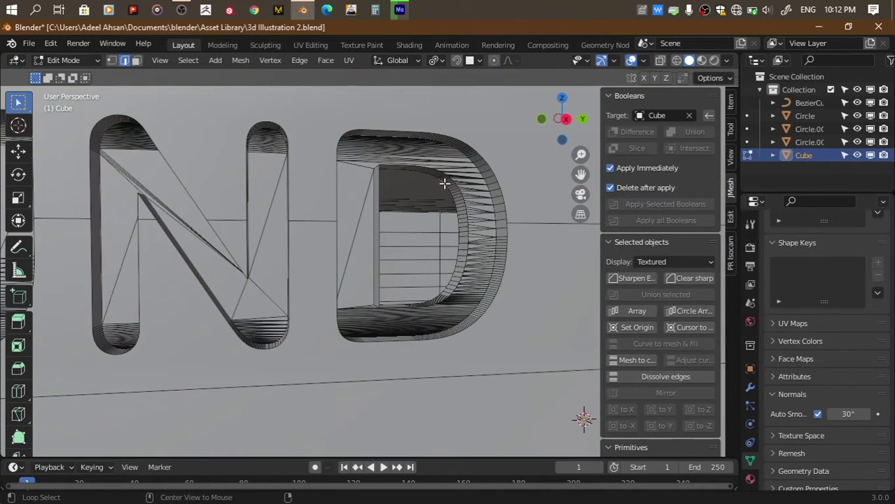
left_click_drag(566, 139, 313, 215)
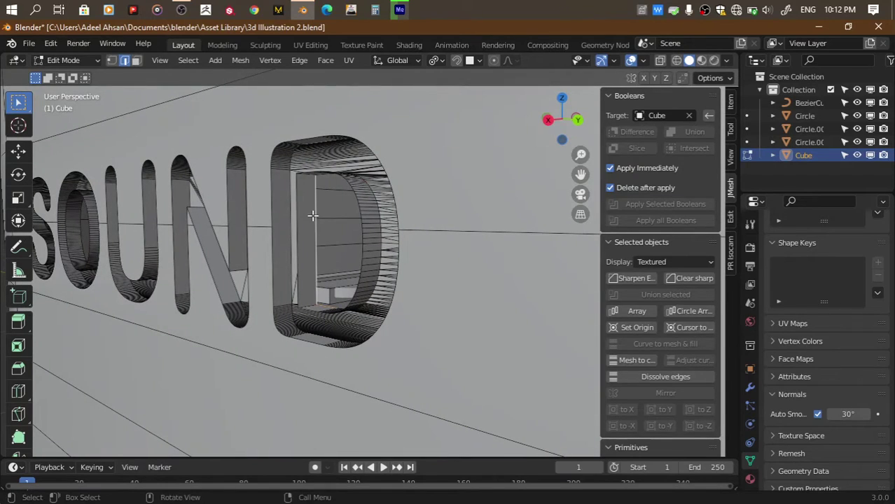
mouse_move(574, 119)
left_mouse_down()
mouse_move(546, 140)
mouse_move(572, 111)
mouse_move(539, 161)
mouse_move(544, 114)
left_mouse_up()
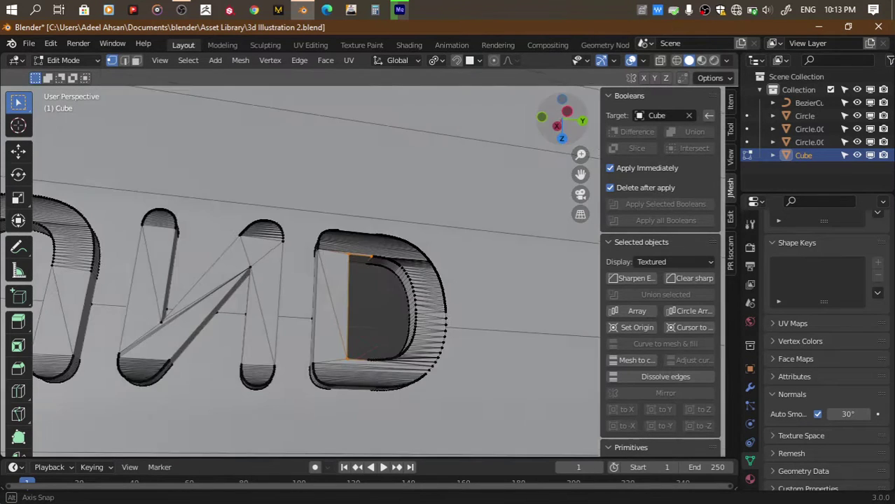
left_click(543, 113)
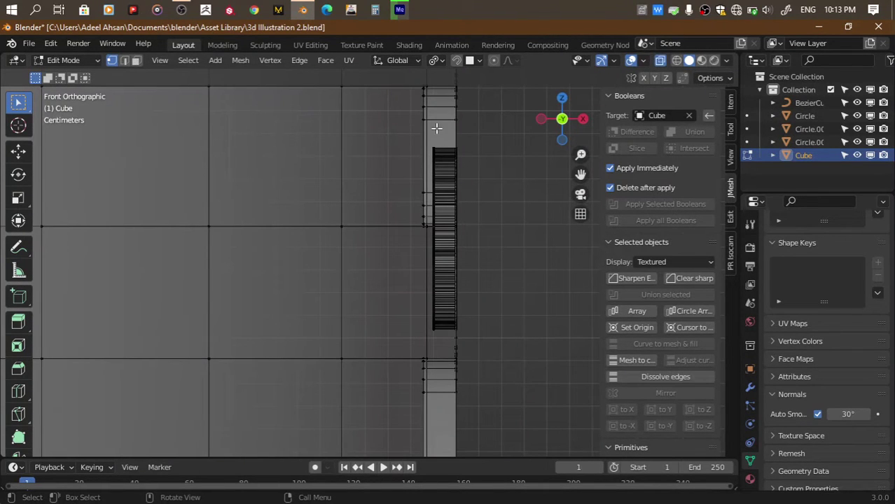
left_click(583, 119)
Box-select the D's inner face, then deselect it again
key("b")
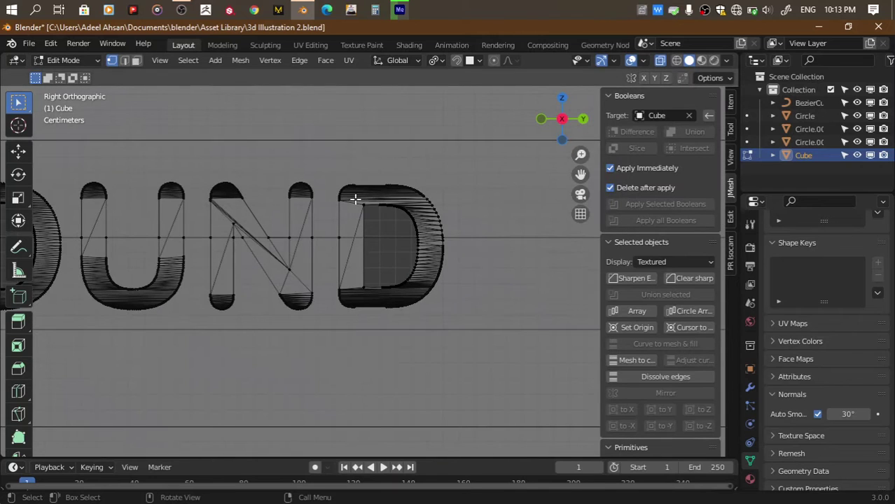
left_click_drag(353, 198, 425, 293)
scroll(305, 202, "down", 2)
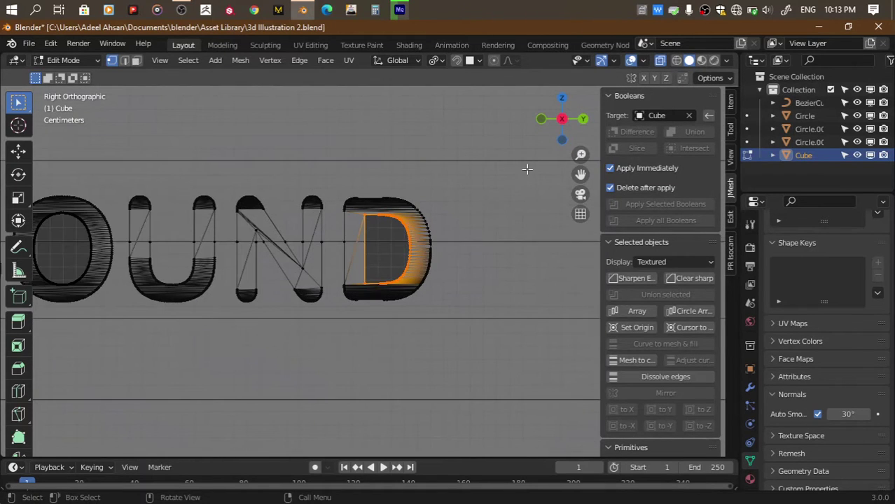
scroll(465, 208, "down", 3)
scroll(441, 209, "up", 4)
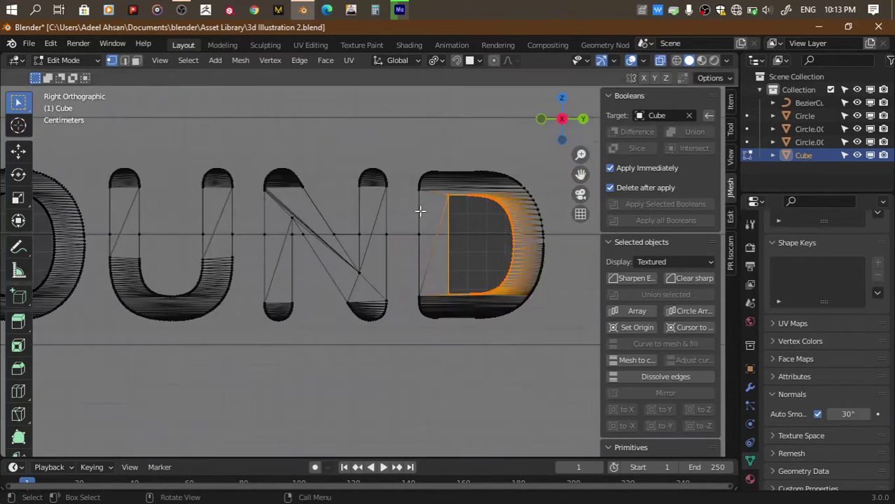
scroll(420, 210, "down", 2)
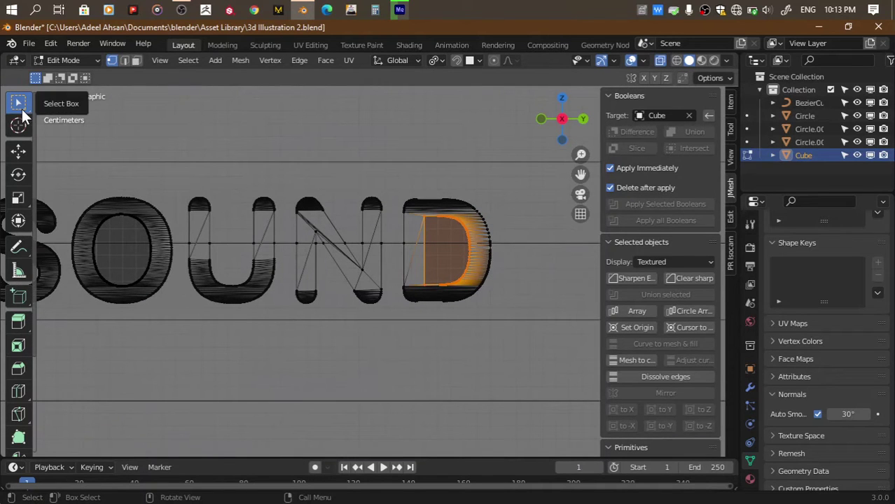
scroll(309, 180, "down", 1)
left_click(309, 180)
Box-select the inner loop of the letter O from the right-side view
mouse_move(420, 315)
middle_mouse_down()
mouse_move(484, 374)
mouse_move(568, 129)
middle_mouse_up()
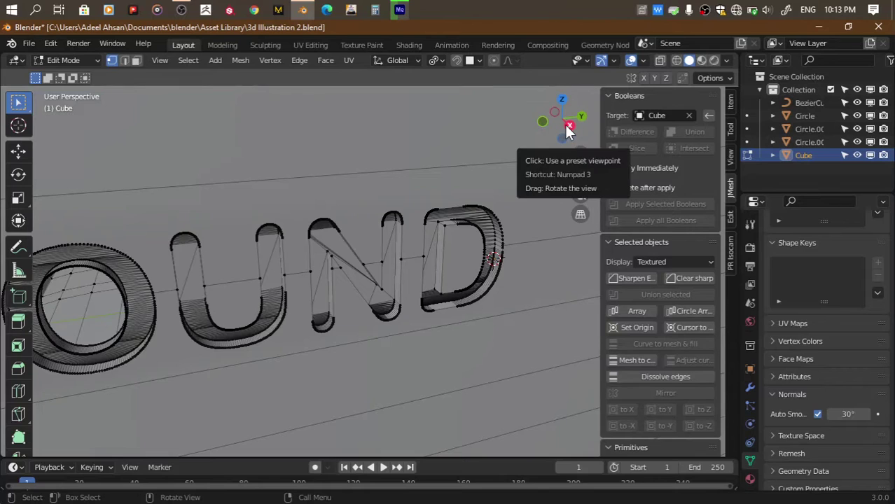
left_click(569, 128)
scroll(309, 246, "up", 1)
scroll(308, 246, "up", 2)
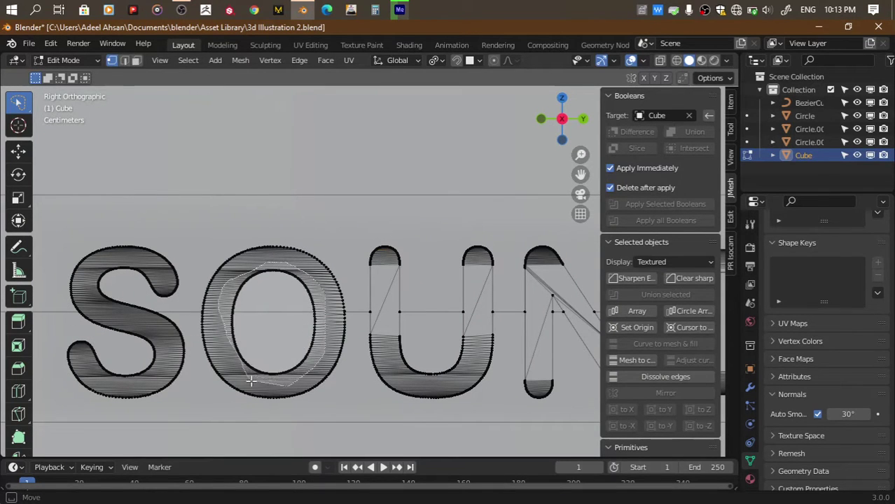
left_click(233, 337, "alt")
mouse_move(233, 336)
middle_mouse_down()
mouse_move(547, 404)
mouse_move(467, 158)
middle_mouse_up()
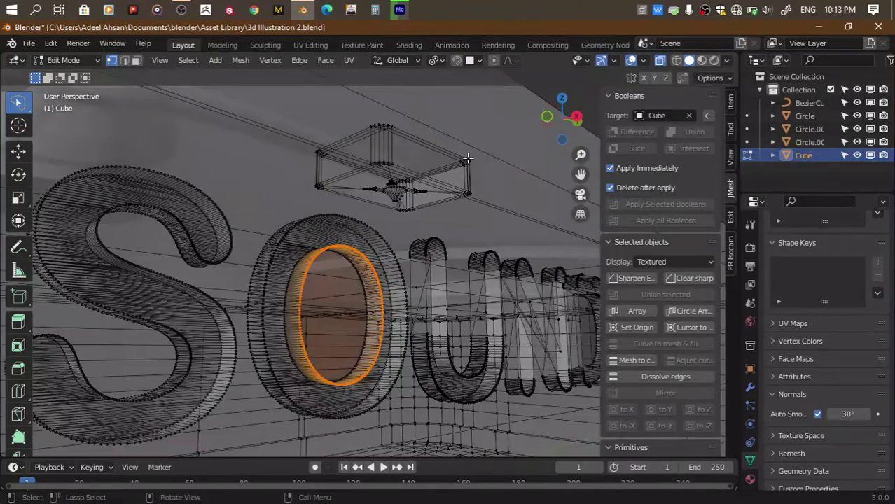
Return to Object Mode and save the file
key("Tab")
key("ctrl+s")
scroll(468, 164, "down", 5)
middle_click_drag(571, 119, 510, 160)
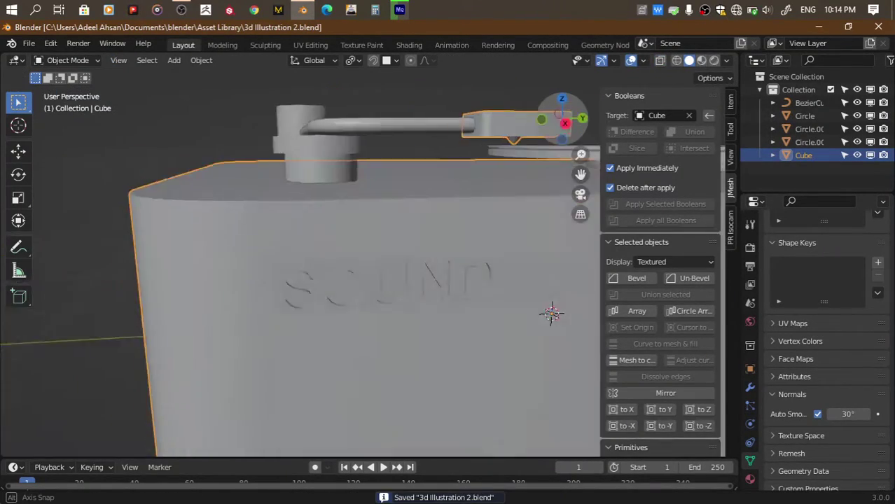
key("Tab")
key("2")
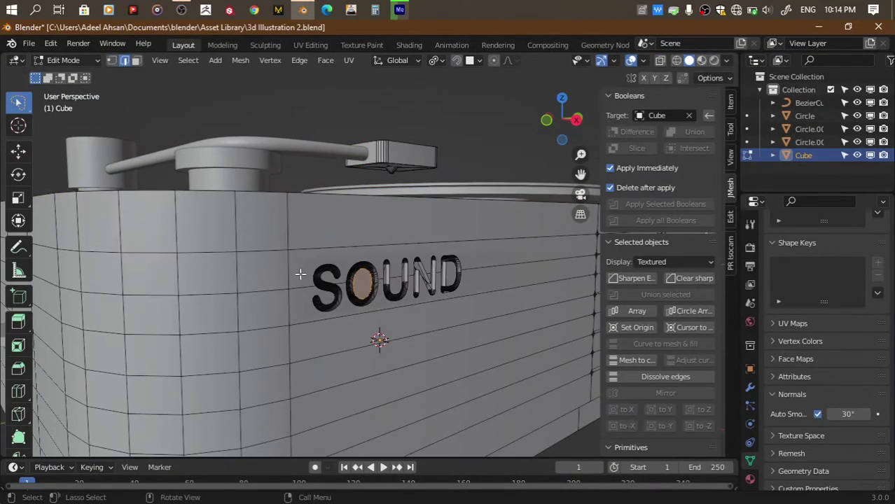
scroll(300, 274, "up", 2)
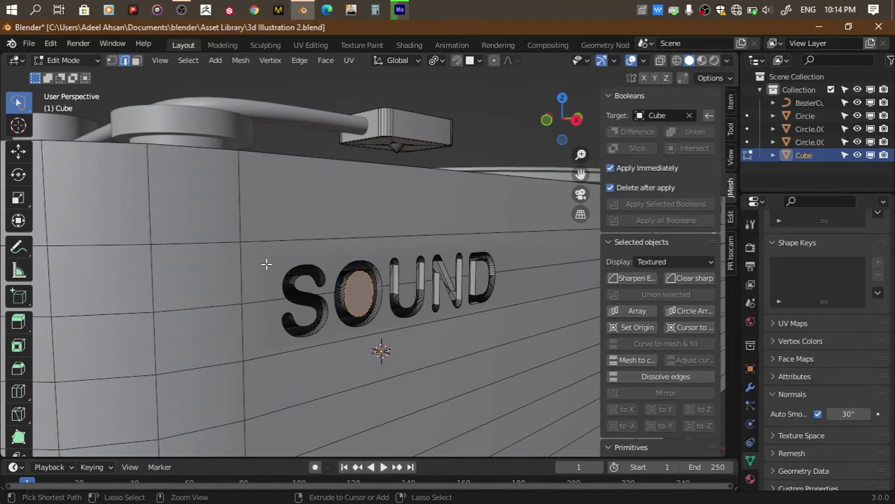
key("ctrl+r")
key("Escape")
key("3")
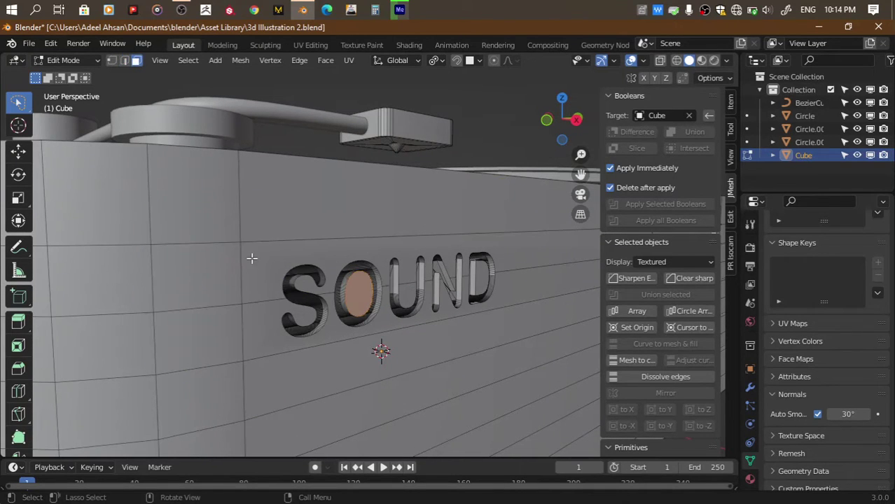
left_click(252, 258)
left_click(338, 315, "shift")
left_click(481, 97)
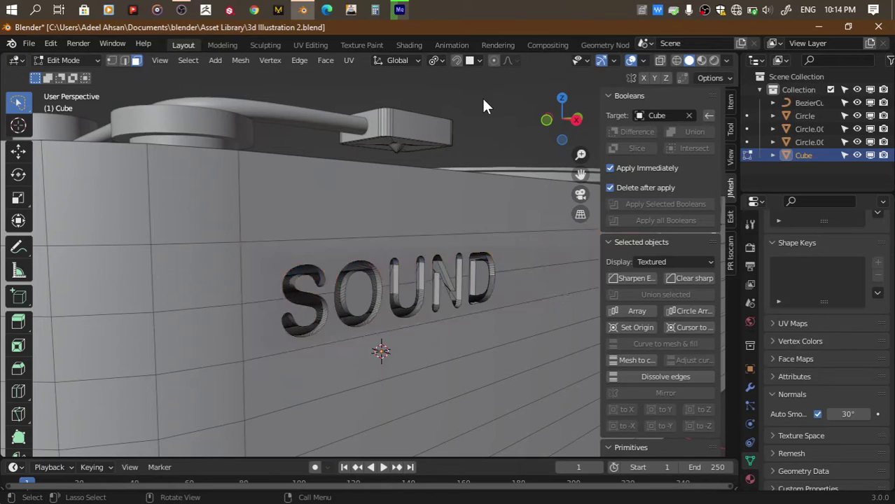
key("Tab")
mouse_move(482, 96)
middle_mouse_down()
mouse_move(392, 210)
mouse_move(283, 310)
mouse_move(450, 194)
middle_mouse_up()
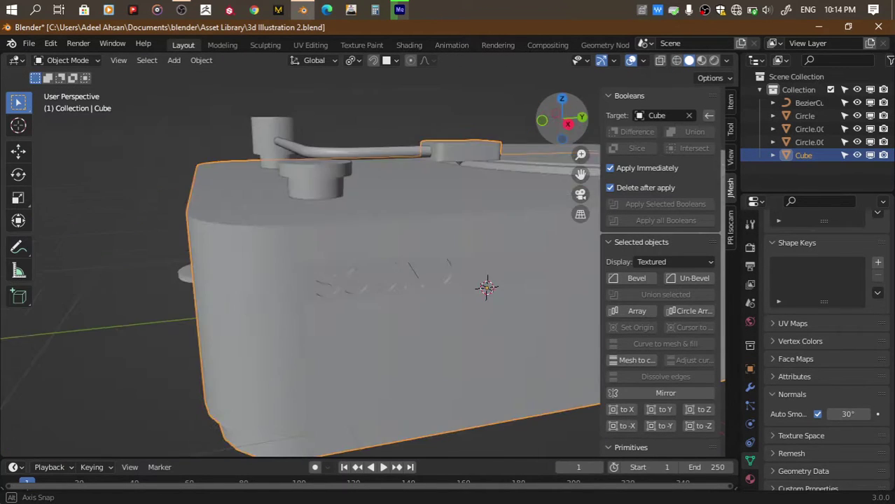
Preview the record player with the red MatCap viewport shading
left_click(727, 62)
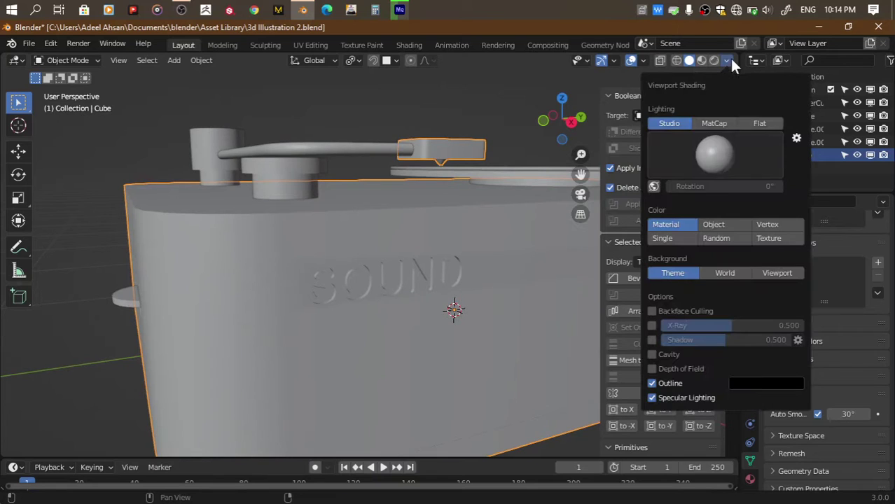
left_click(715, 123)
left_click(702, 143)
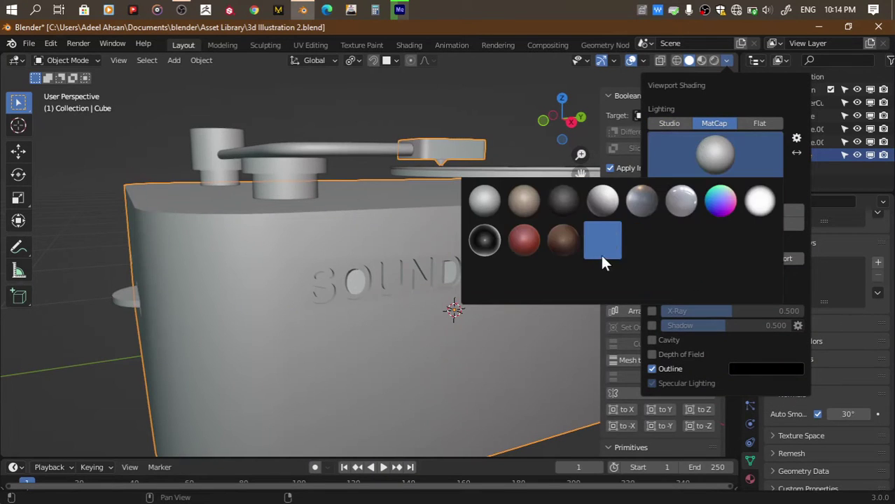
left_click(724, 242)
mouse_move(562, 128)
left_mouse_down()
mouse_move(546, 140)
mouse_move(559, 133)
left_mouse_up()
Switch the viewport lighting back to Studio, save, and select all objects
left_click(726, 60)
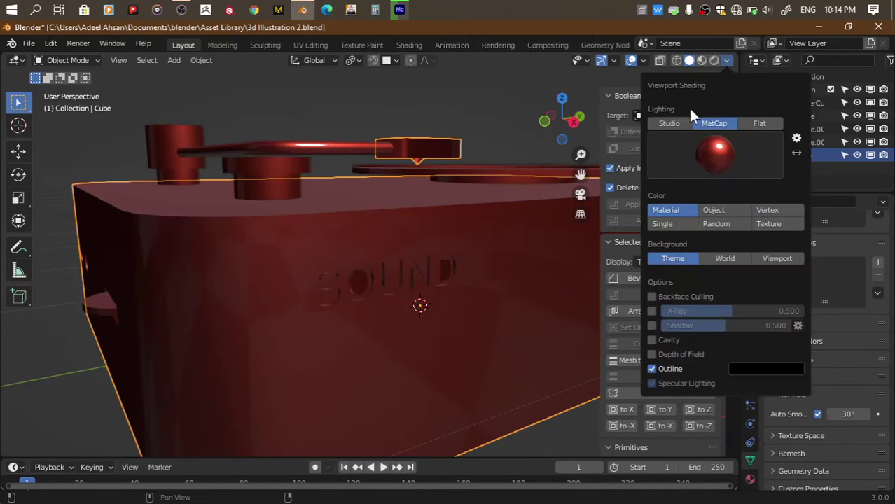
left_click(671, 121)
scroll(527, 197, "down", 3)
key("ctrl+s")
key("a")
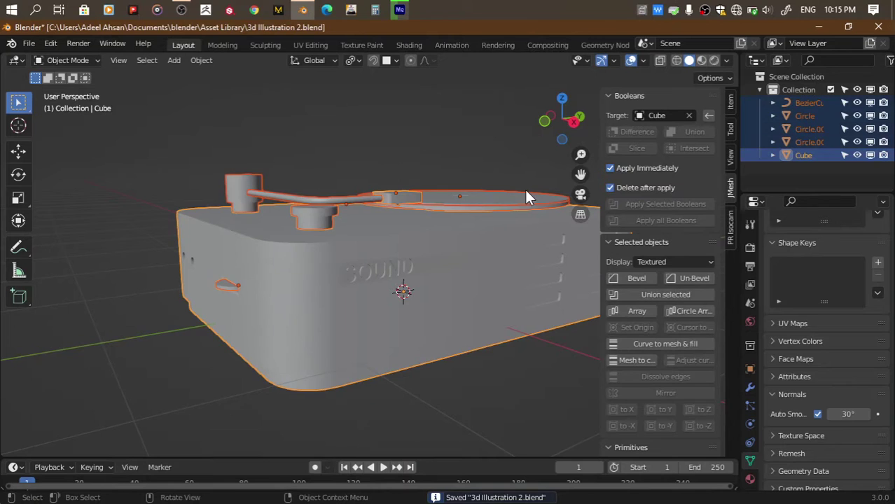
scroll(527, 197, "down", 2)
left_click_drag(560, 120, 666, 126)
Try converting the BezierCurve tone arm to a mesh, then undo the conversion
left_click(795, 104)
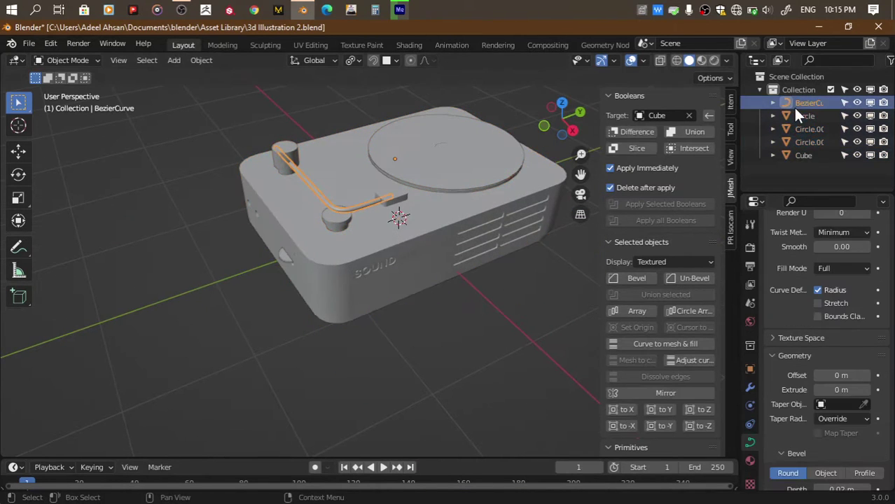
left_click(201, 60)
mouse_move(220, 419)
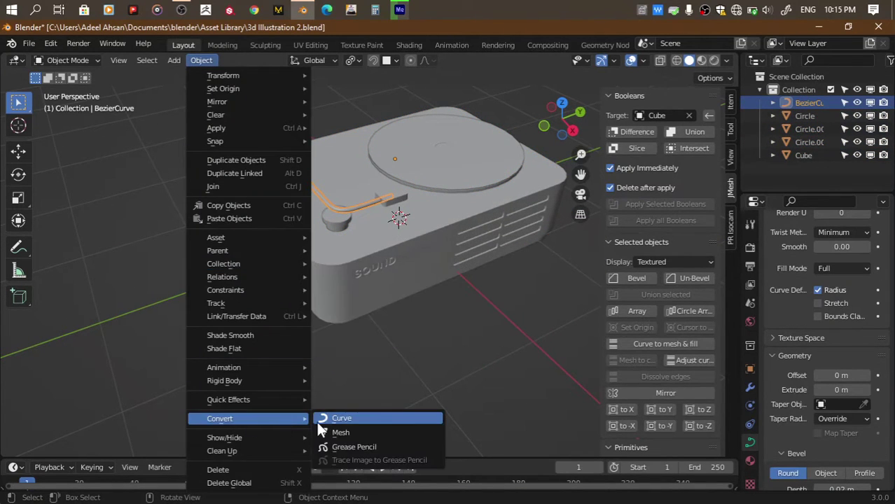
left_click(325, 434)
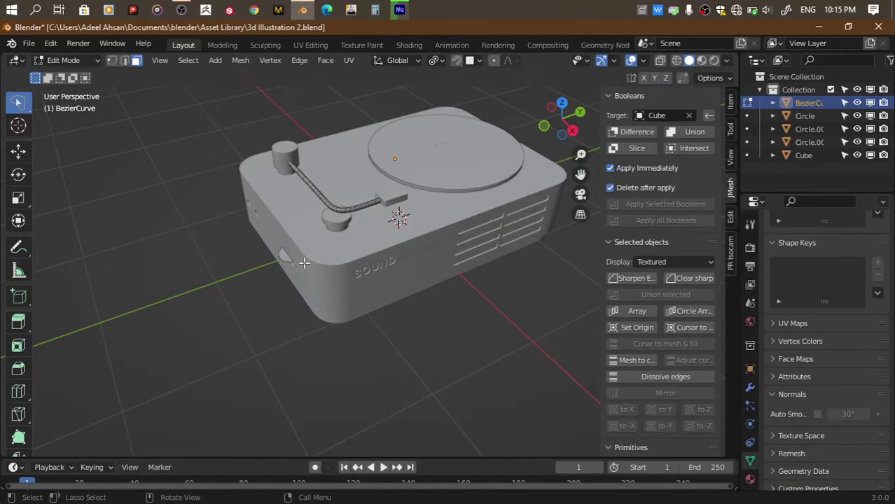
scroll(303, 261, "up", 3)
scroll(383, 376, "up", 2)
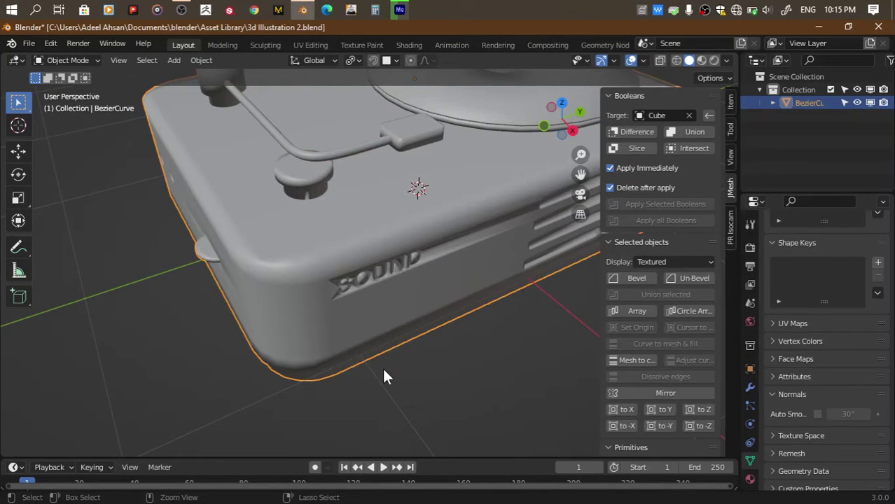
key("ctrl+z")
left_click(750, 388)
Join Circle, Circle.001, Circle.002 and the other parts into the active Cube, then save
left_click(799, 116)
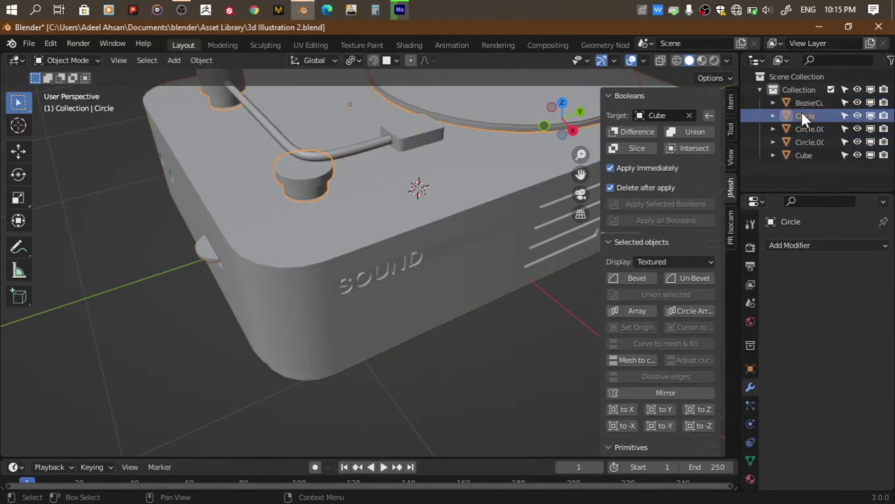
left_click(800, 128)
left_click(800, 142)
left_click(799, 154)
scroll(531, 267, "down", 3)
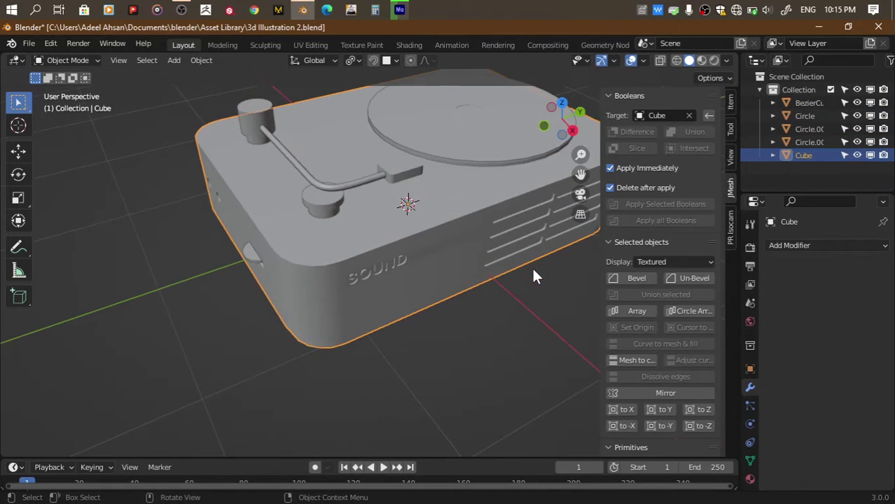
left_click_drag(551, 127, 406, 271)
key("a")
key("ctrl+j")
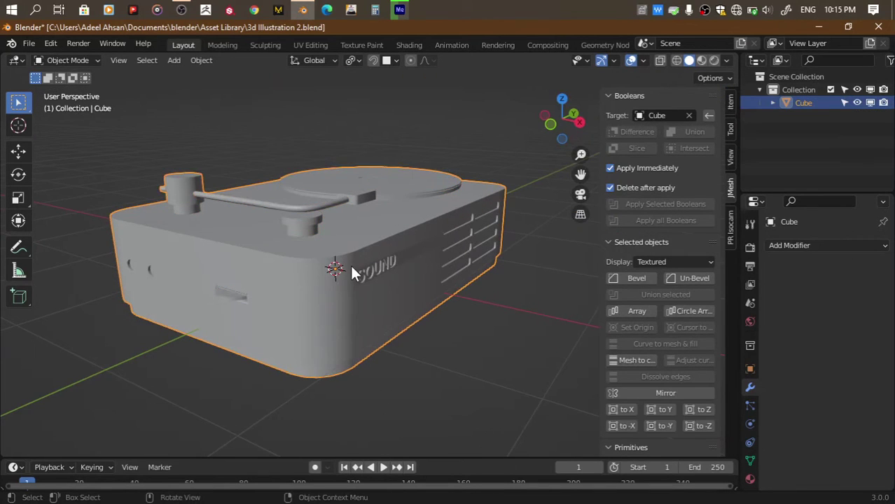
key("ctrl+s")
Inspect the joined mesh in Edit Mode, return to Object Mode, save, and select the model
key("Tab")
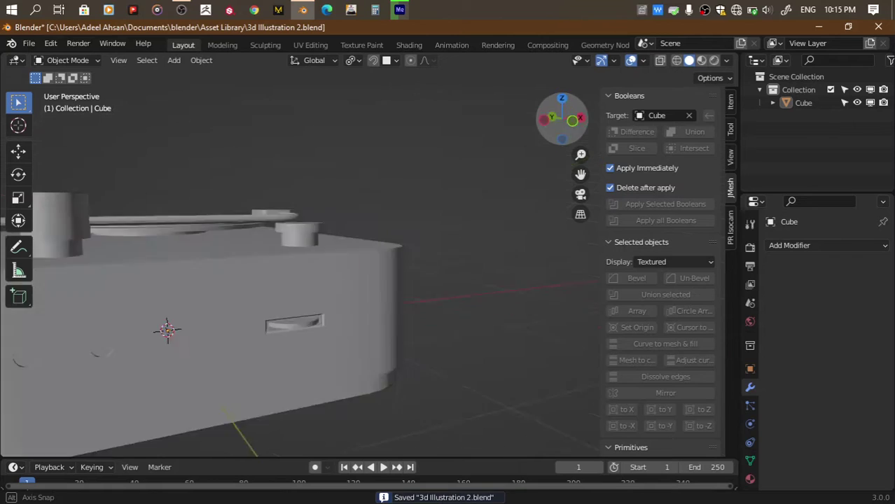
left_click_drag(553, 129, 475, 160)
key("Tab")
key("ctrl+s")
scroll(368, 383, "down", 3)
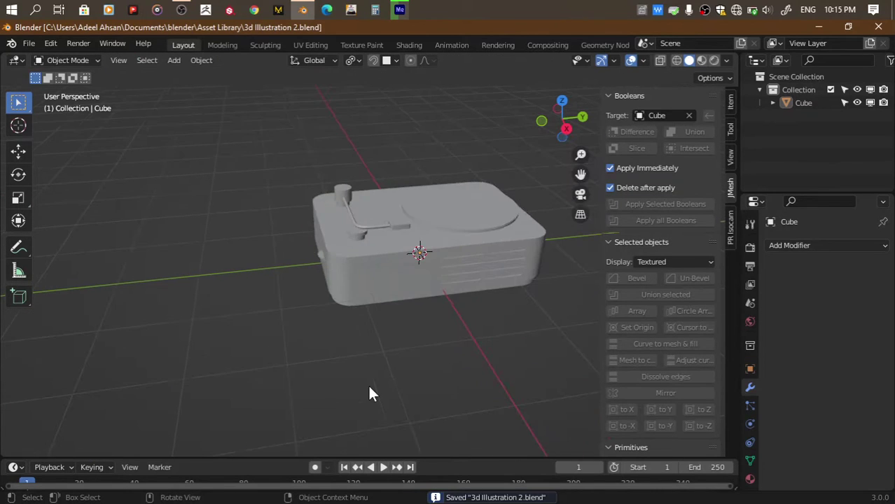
left_click(439, 260)
Hide the combined model, rename it 'Sound System', and save the file
key("h")
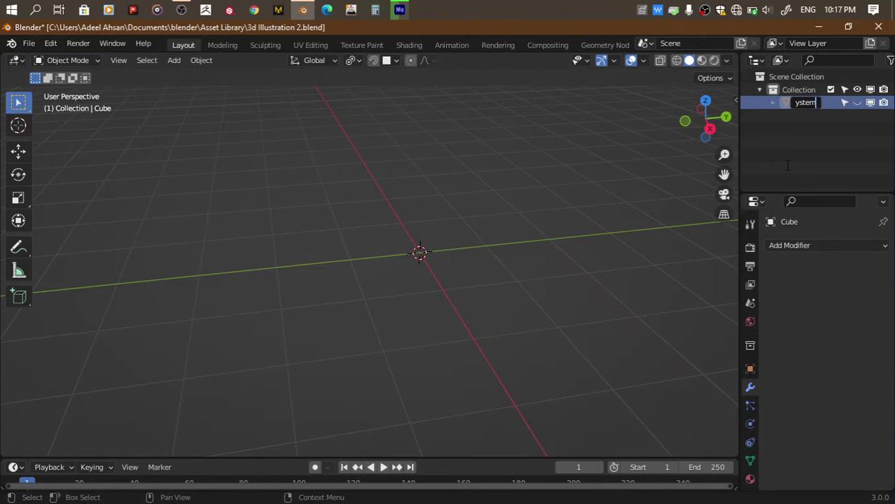
key("Return")
key("ctrl+s")
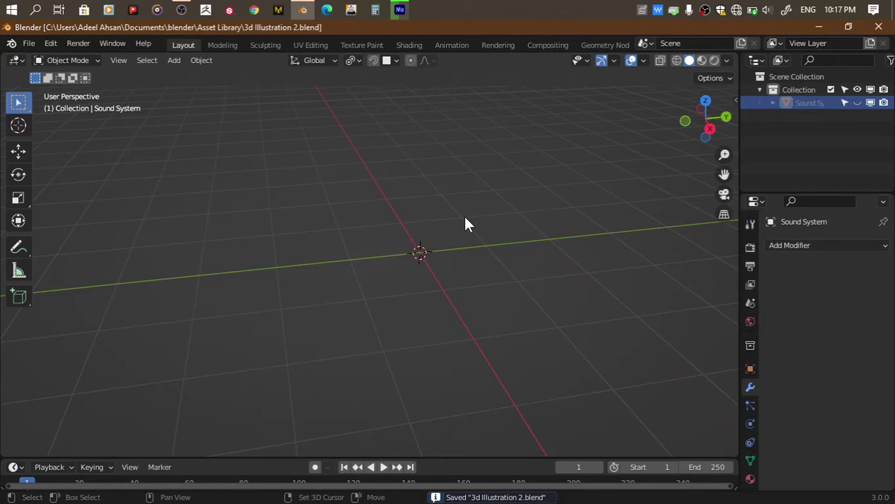
key("shift+a")
Add a new cube and flatten it to 0.2 along Z in Edit Mode
left_click(521, 177)
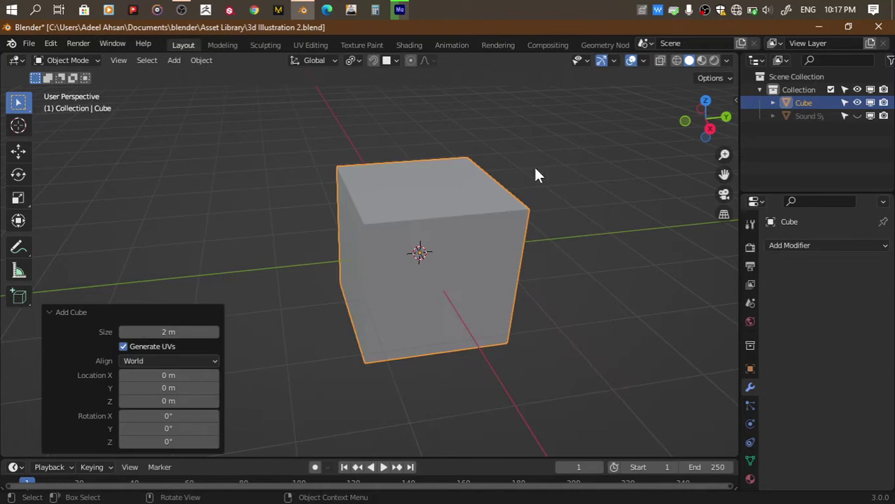
key("Tab")
key("KP_7")
scroll(533, 208, "down", 3)
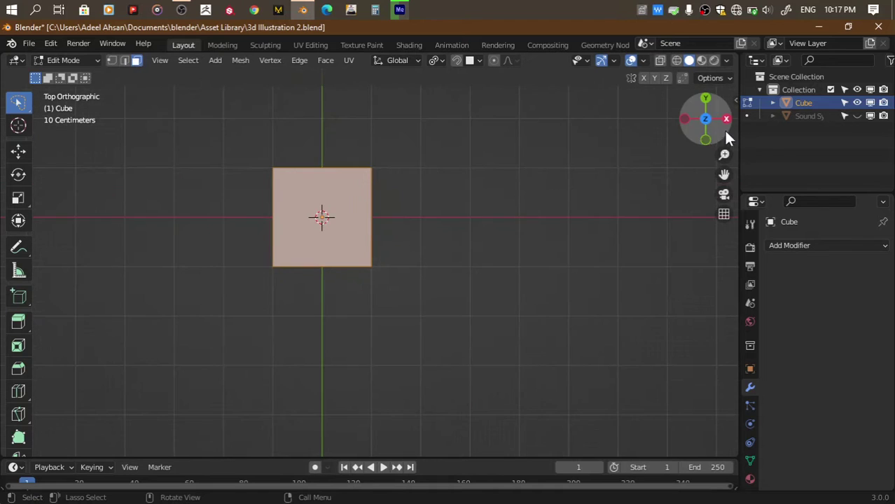
left_click(705, 139)
key("s")
key("z")
key("Return")
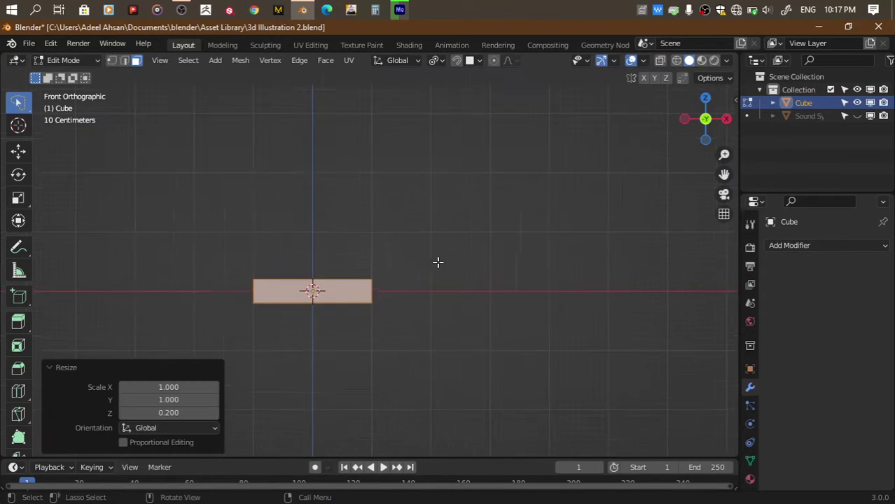
Stretch the flattened cube 1.7 times along X
left_click_drag(701, 120, 706, 107)
left_click(705, 107)
key("s")
key("x")
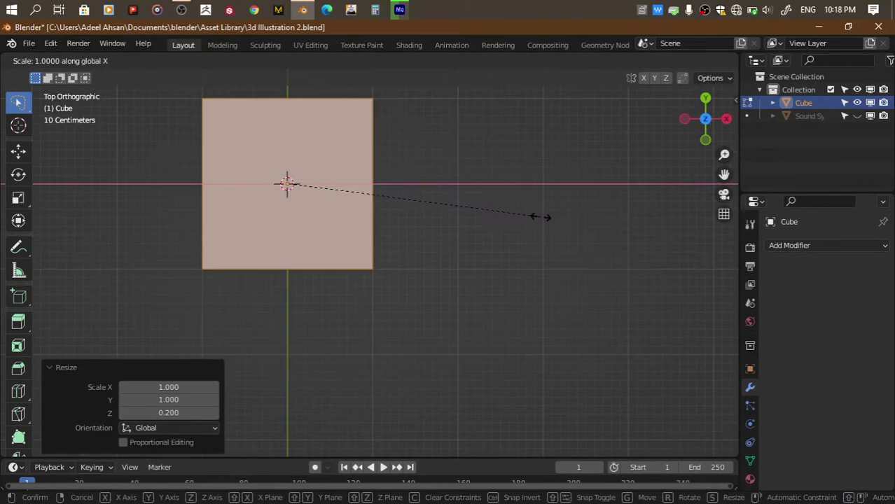
key("Return")
Orbit and pan around the flat slab, then deselect it
left_click_drag(716, 126, 711, 224)
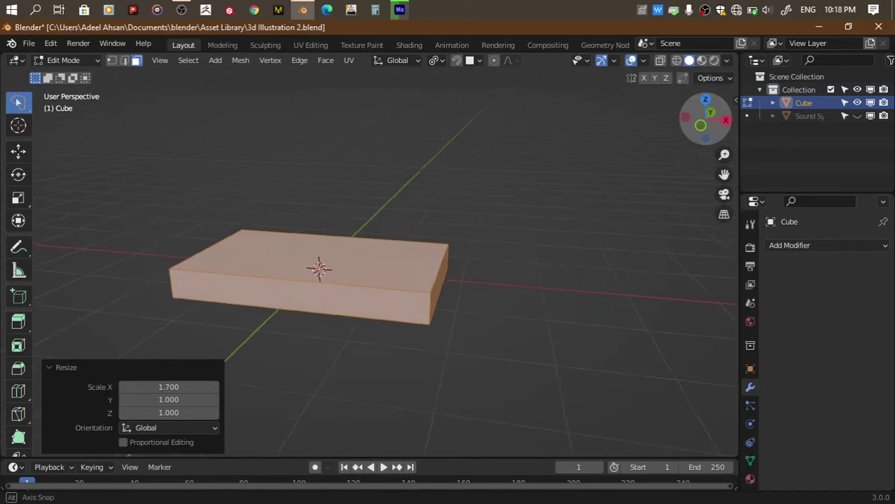
scroll(490, 246, "up", 2)
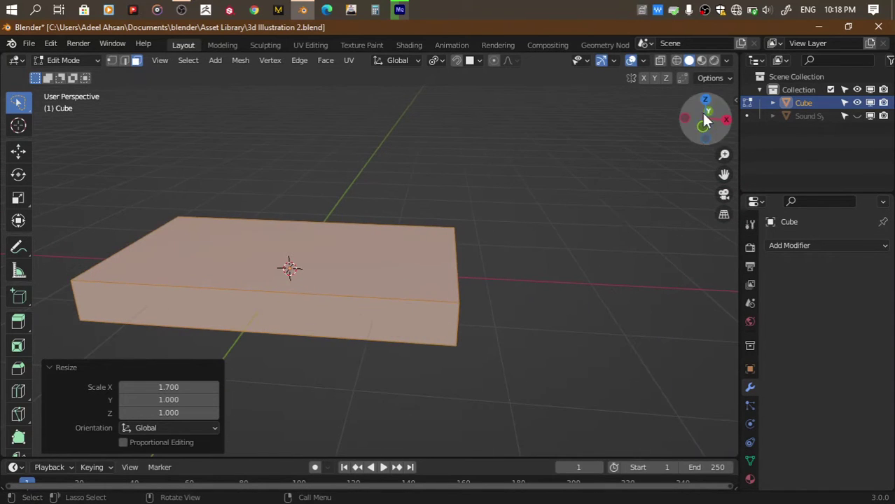
mouse_move(724, 174)
left_mouse_down()
mouse_move(645, 175)
mouse_move(574, 152)
left_mouse_up()
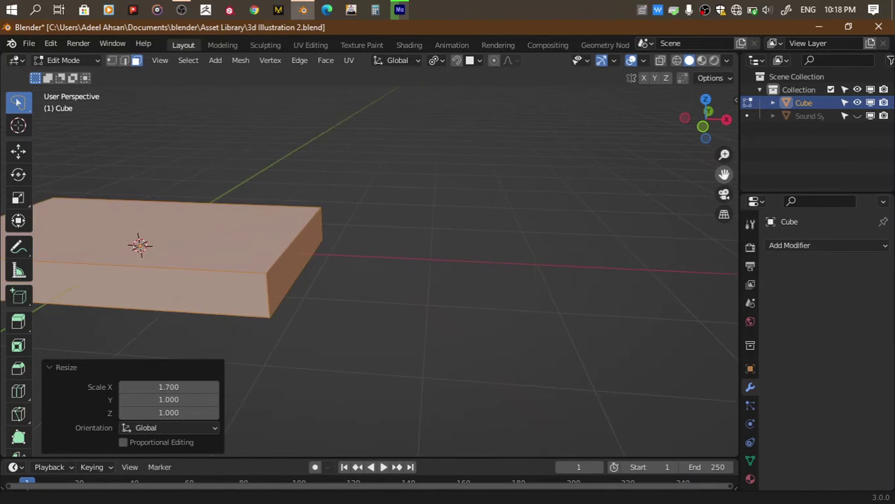
left_click_drag(704, 118, 721, 115)
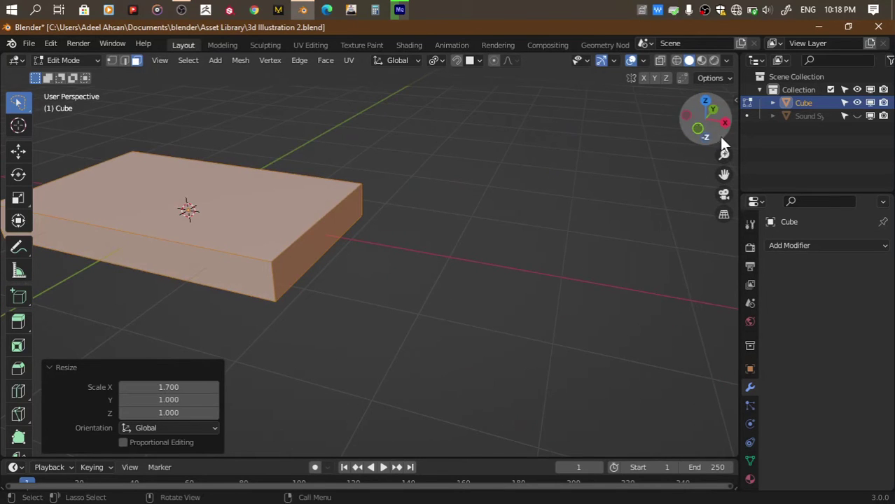
left_click_drag(724, 174, 861, 212)
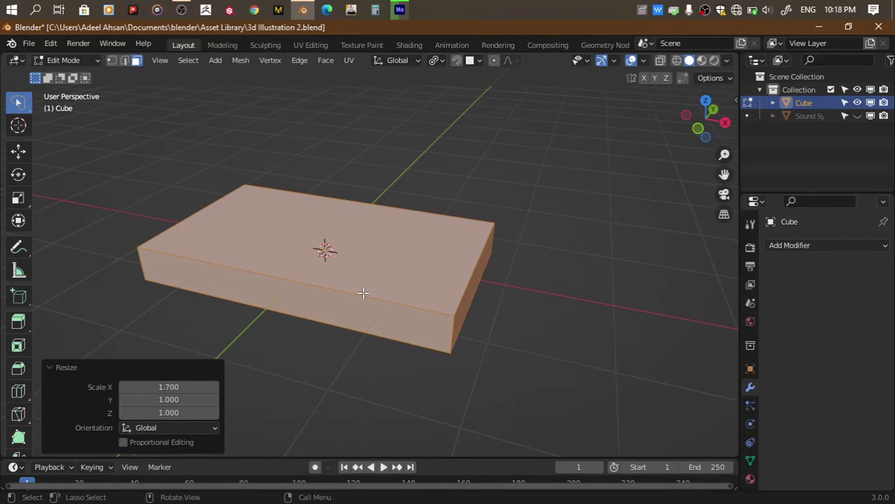
left_click(468, 297)
left_click(706, 103)
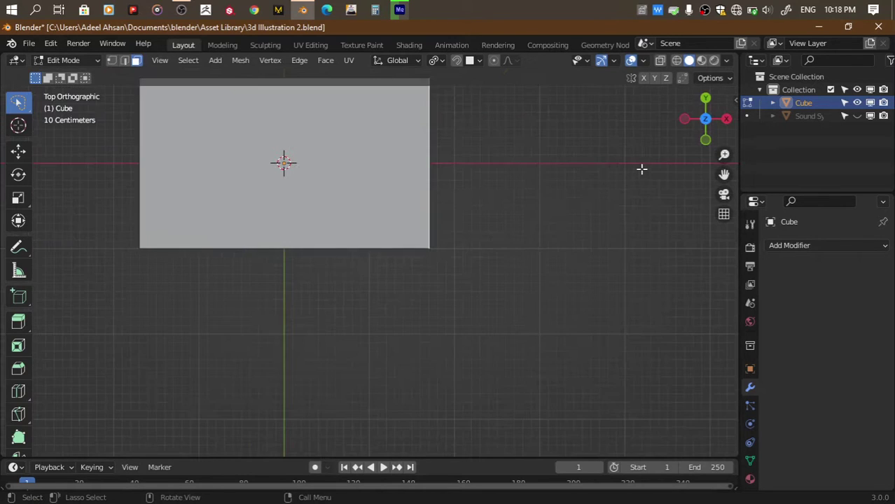
Shorten the box by moving its end face along X, then extrude that face
key("g")
key("x")
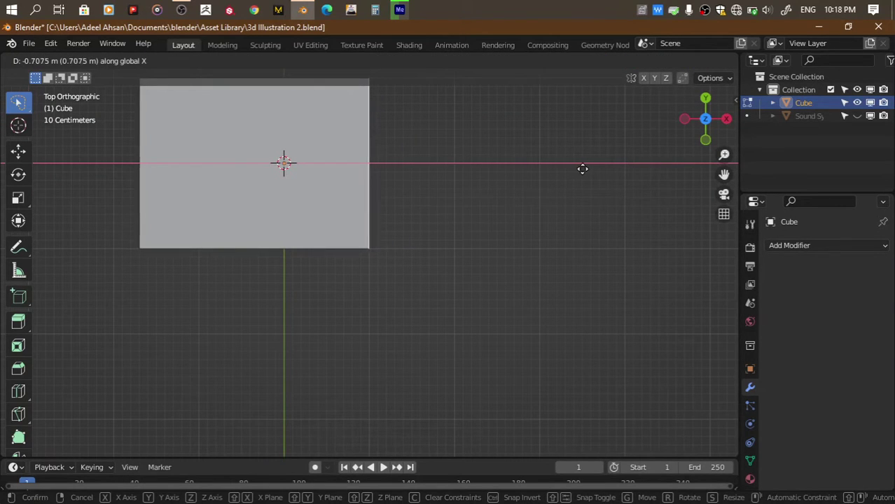
left_click(583, 169)
left_click_drag(705, 119, 549, 306)
key("e")
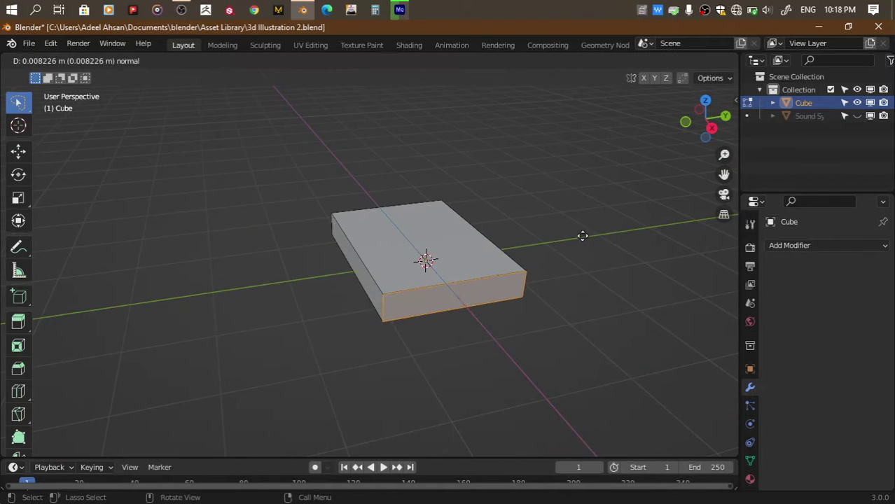
left_click(583, 236)
left_click(482, 275, "shift")
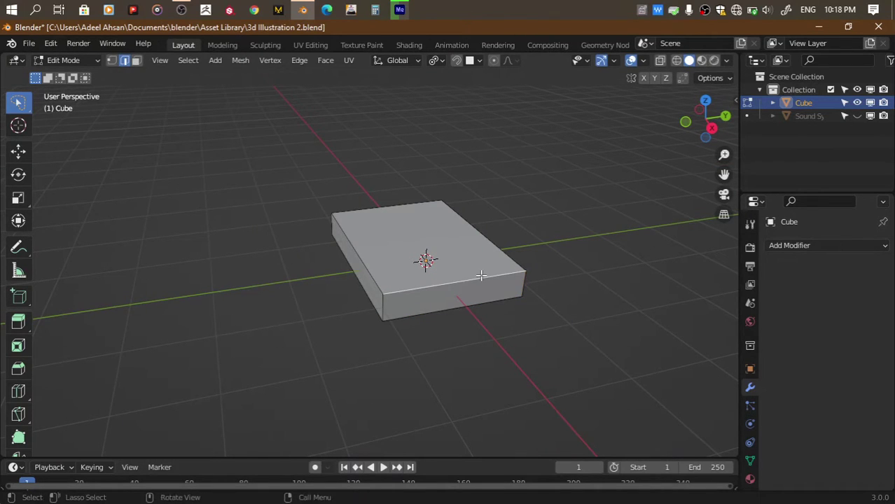
Delete only the box's front end face, leaving that end open
left_click(381, 308, "shift")
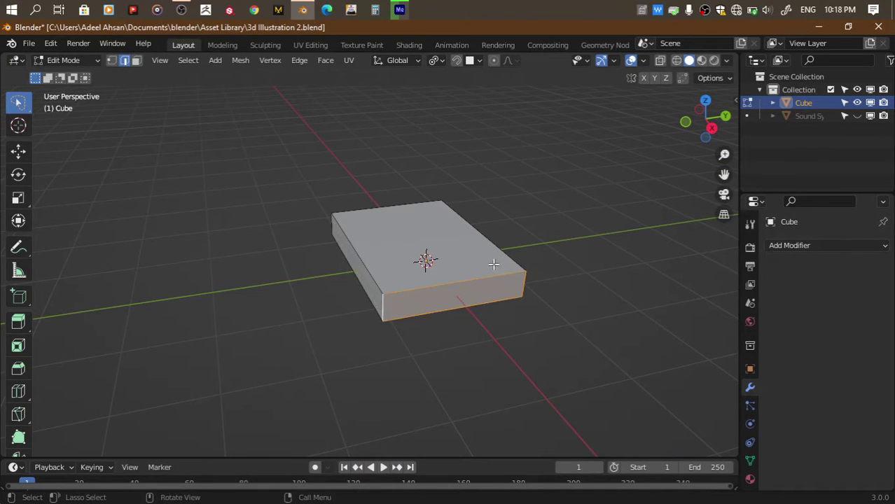
middle_click_drag(495, 260, 438, 255)
key("x")
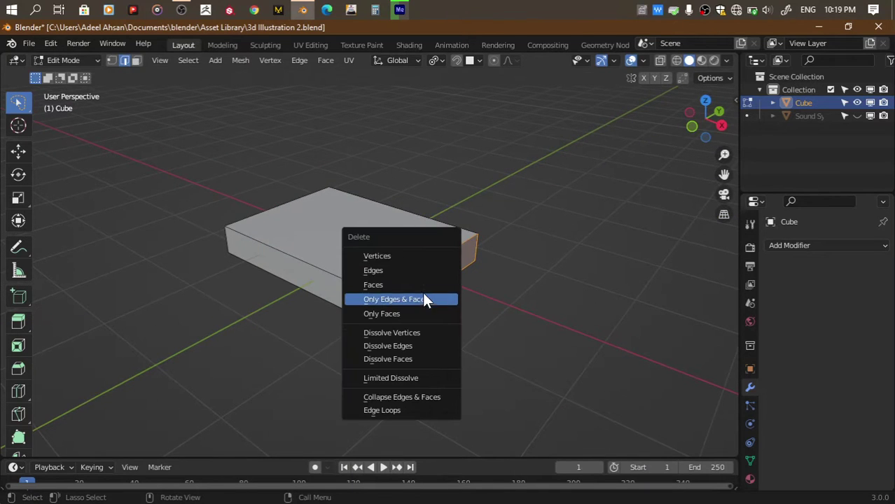
left_click(411, 315)
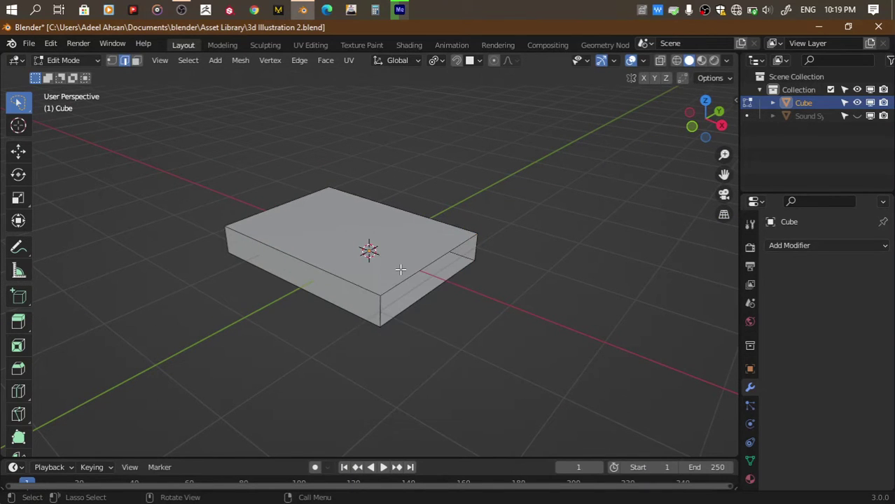
Extrude the open end's edges 0.9251 m along X to lengthen the box
key("e")
key("x")
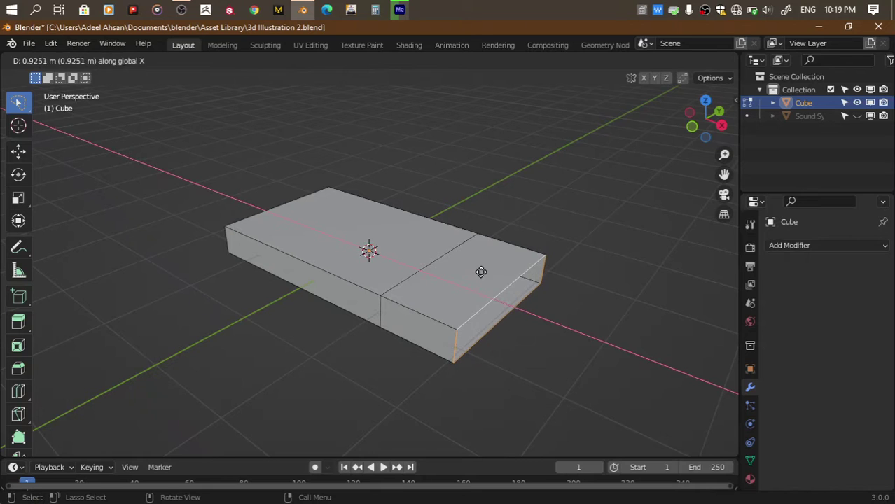
left_click(480, 270)
left_click(430, 265)
left_click_drag(696, 115, 693, 175)
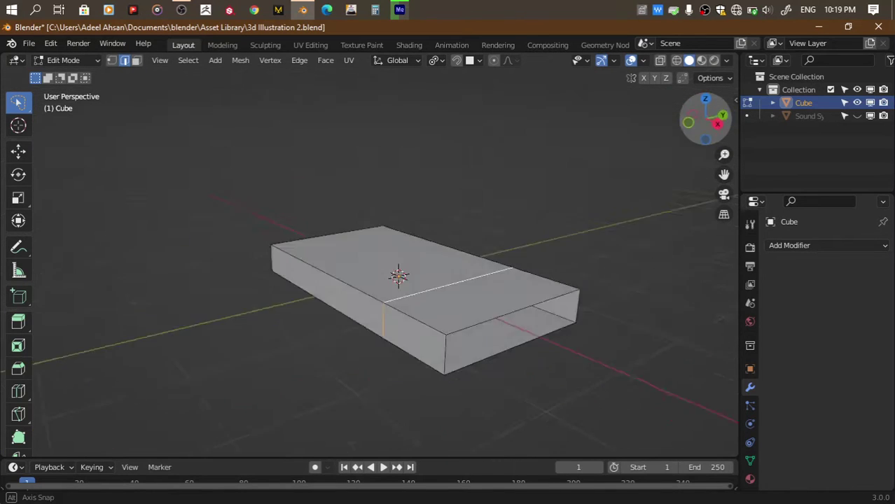
left_click_drag(705, 116, 534, 185)
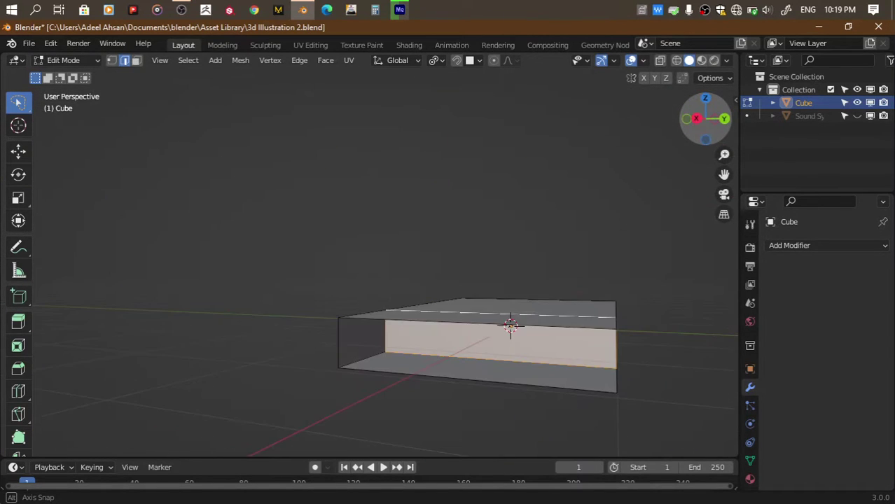
left_click_drag(724, 173, 851, 175)
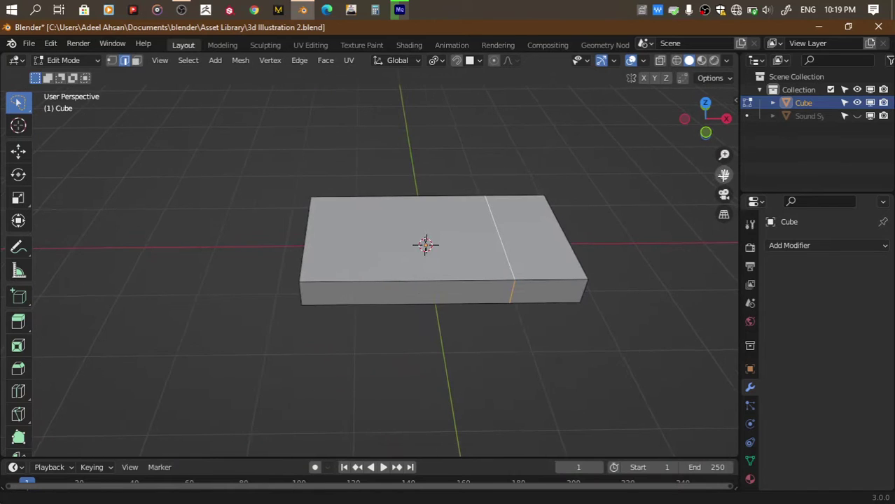
Add an edge loop across the box and save the file
left_click(367, 276)
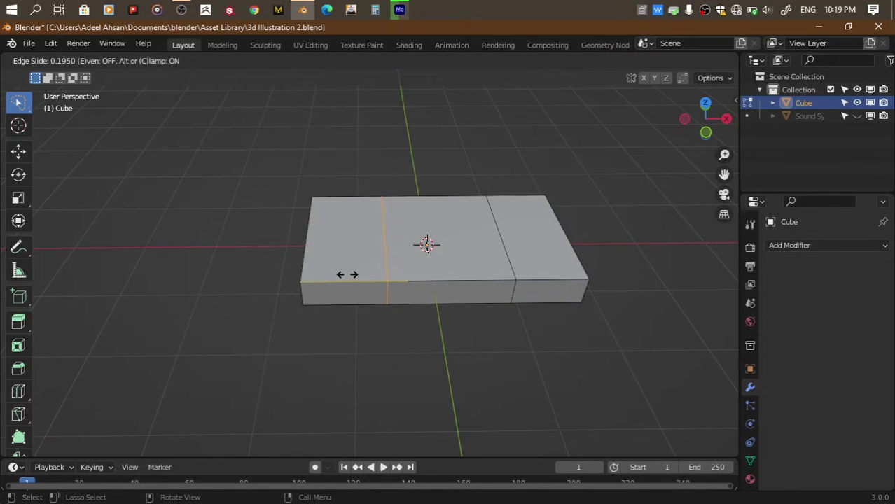
left_click(347, 275)
key("ctrl+s")
key("Tab")
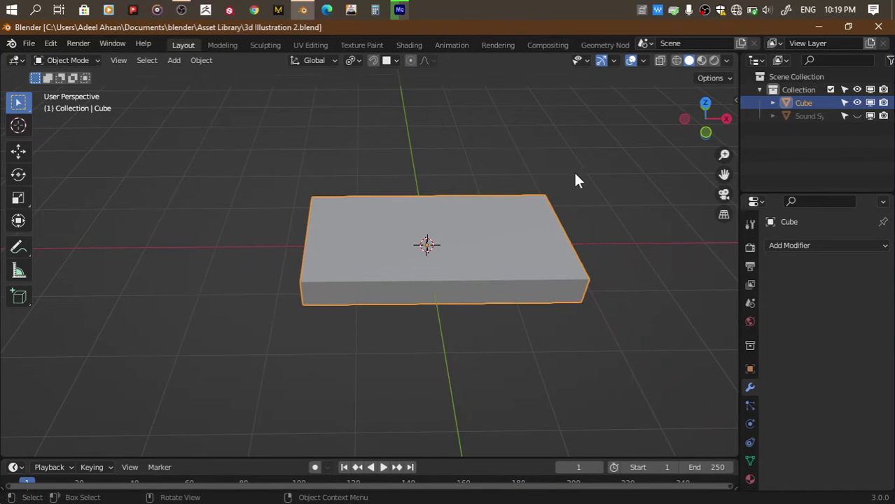
Back in edit mode, dissolve the edge loop running across the slab's top
left_click(706, 104)
key("Tab")
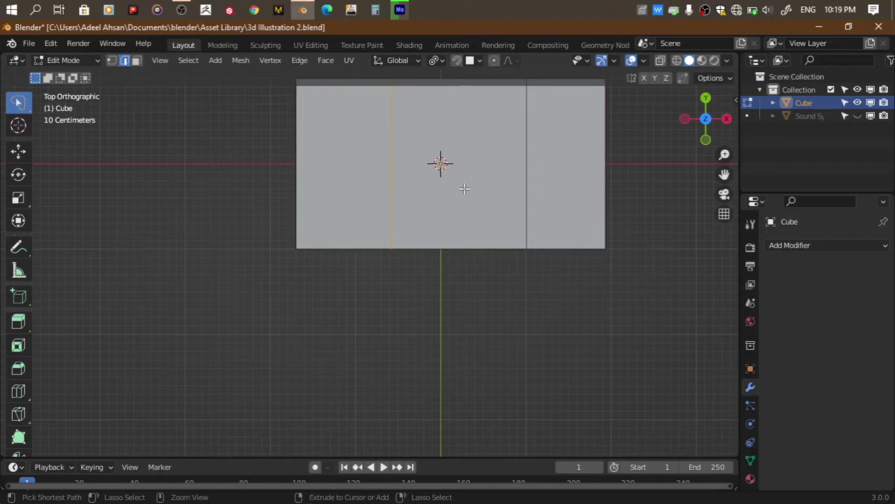
key("ctrl+r")
left_click_drag(677, 132, 556, 200)
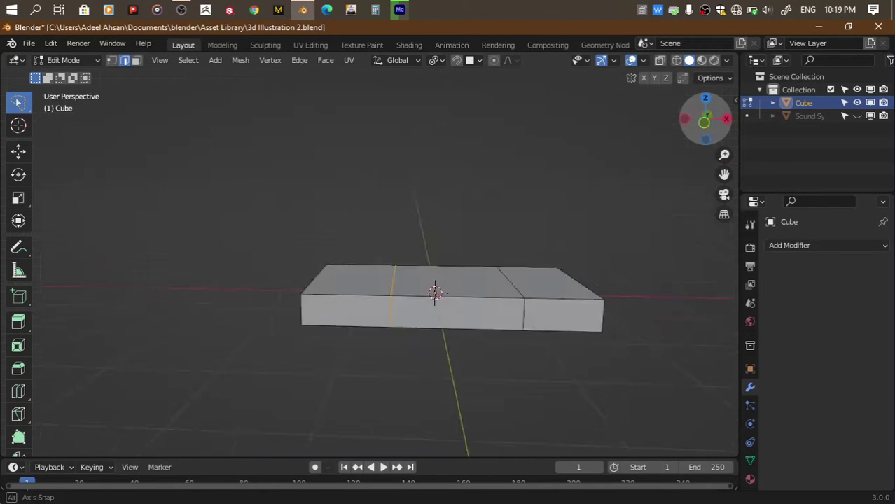
scroll(555, 199, "up", 3)
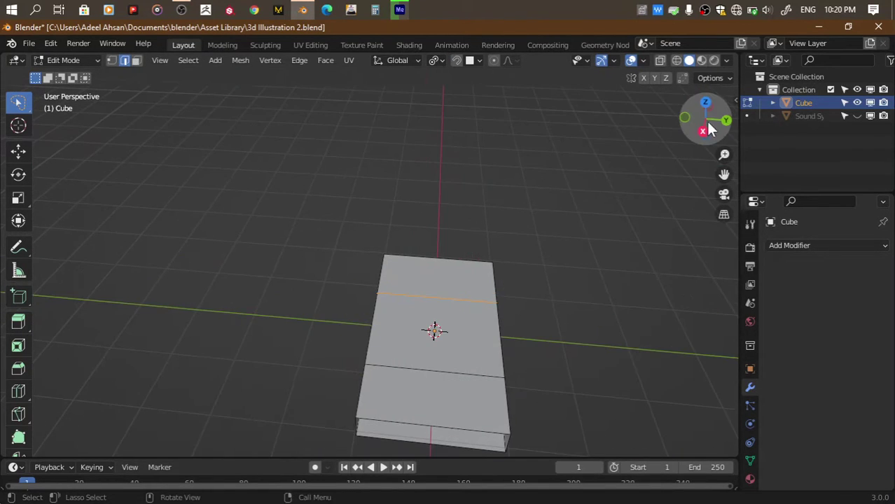
left_click_drag(706, 118, 531, 194)
left_click_drag(716, 140, 587, 322)
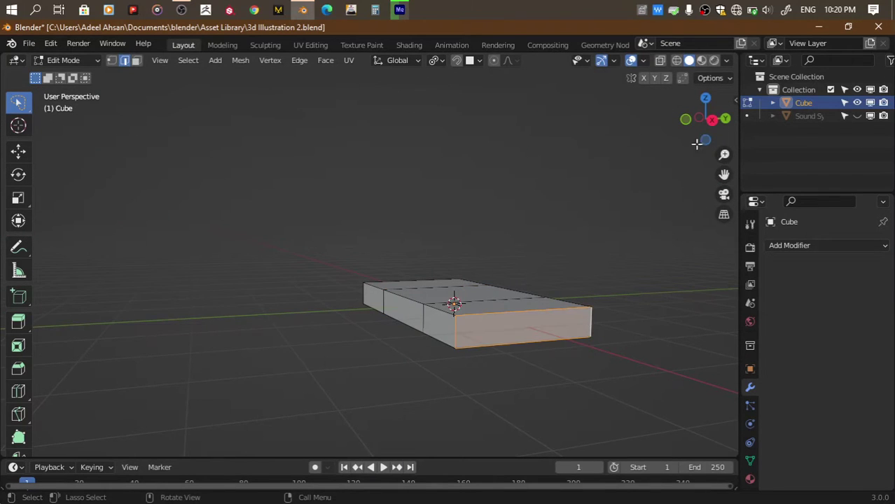
middle_click_drag(587, 322, 521, 289)
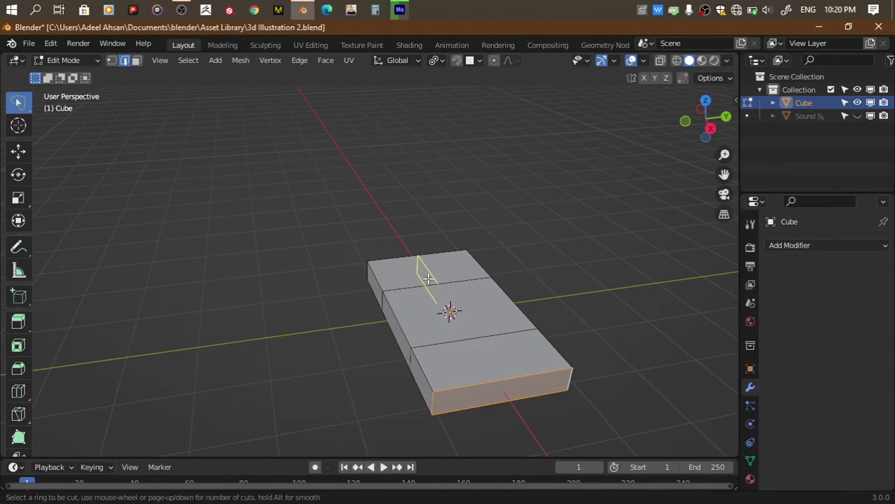
key("ctrl+x")
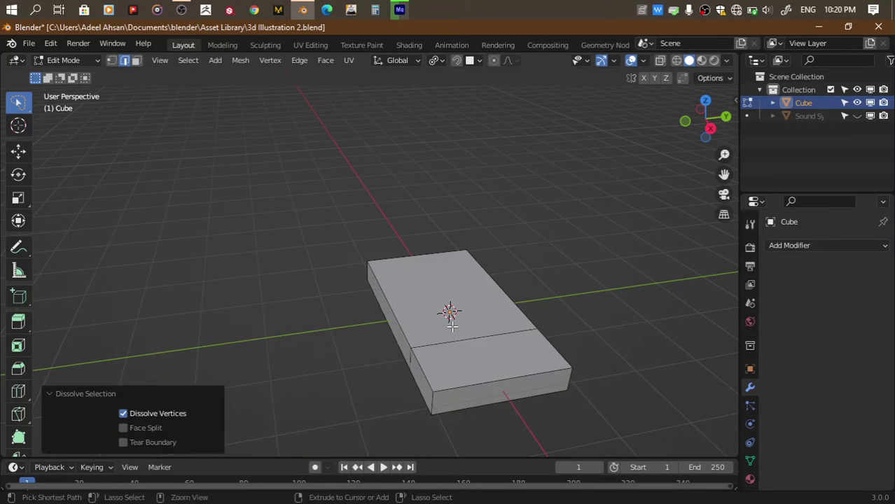
left_click(475, 339, "alt")
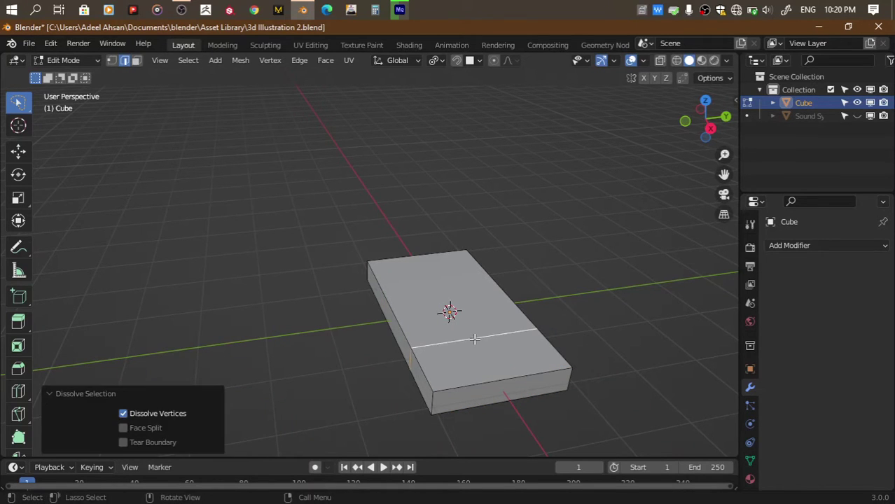
key("x")
left_click(466, 369)
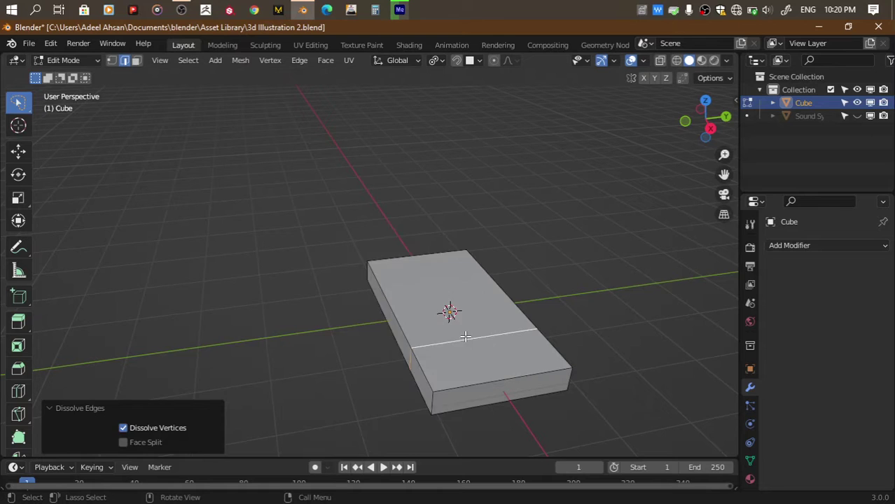
Dismiss the delete options and undo the last change
key("x")
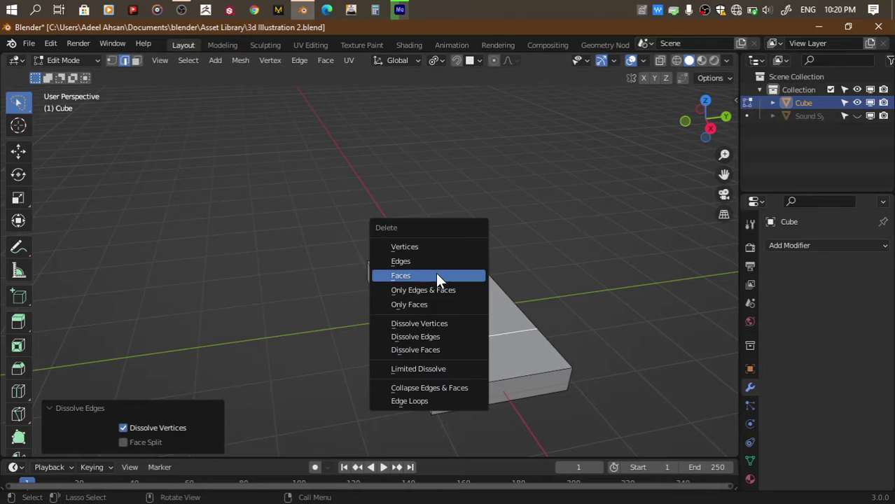
key("Escape")
key("x")
key("Escape")
key("ctrl+z")
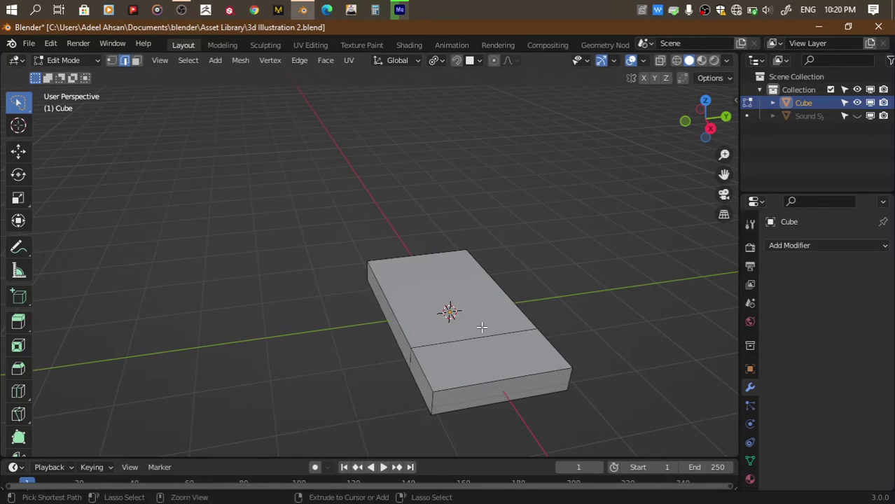
Add two lengthwise edge loops along the slab, plus one more slid into place
key("ctrl+r")
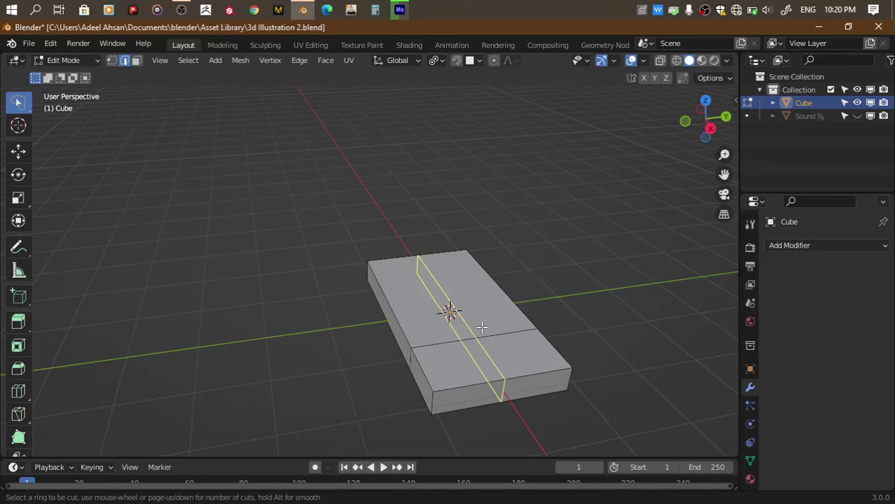
scroll(482, 327, "up", 1)
left_click(482, 327)
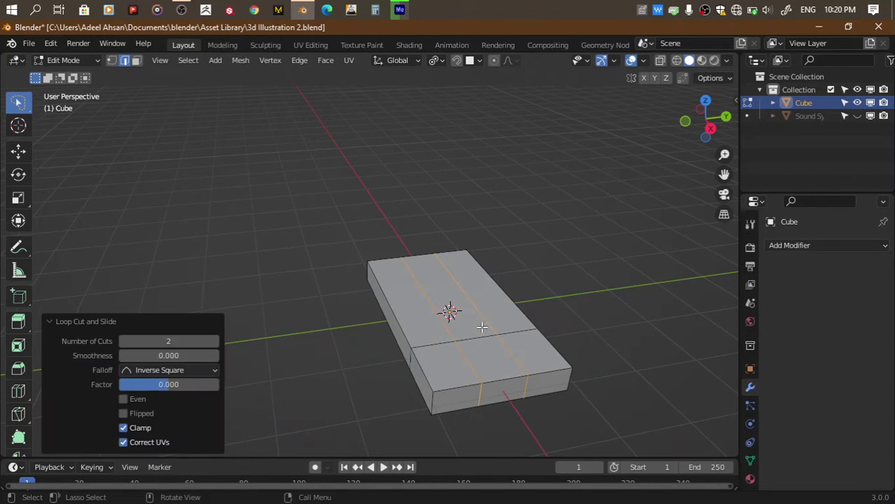
left_click_drag(704, 130, 725, 140)
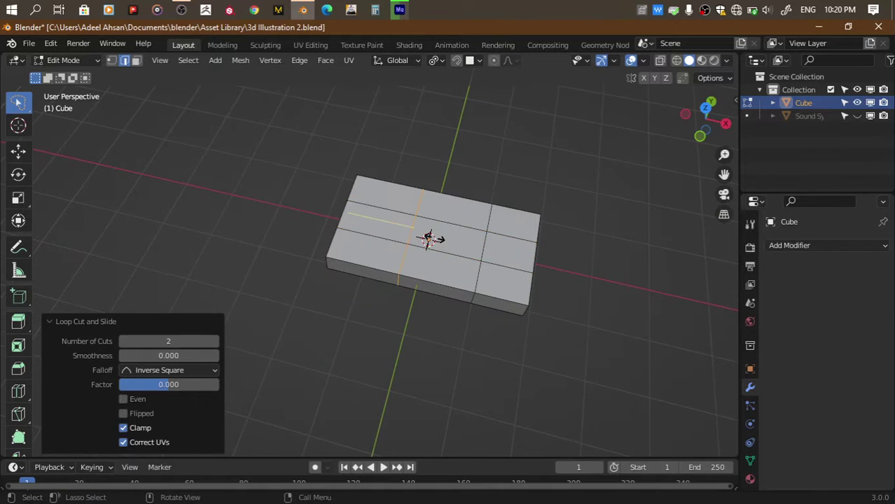
left_click(430, 239)
left_click_drag(721, 101, 704, 129)
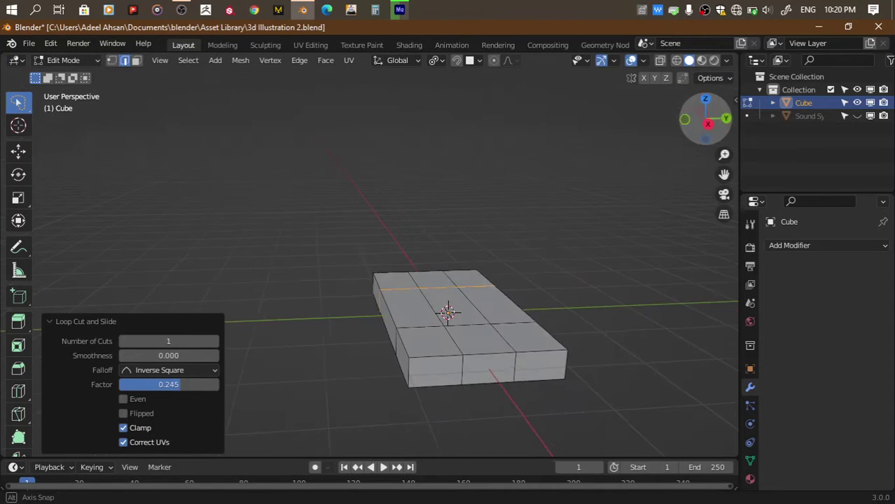
Delete the slab's front faces and save the file
key("3")
right_click_drag(526, 376, 525, 378, "ctrl")
key("x")
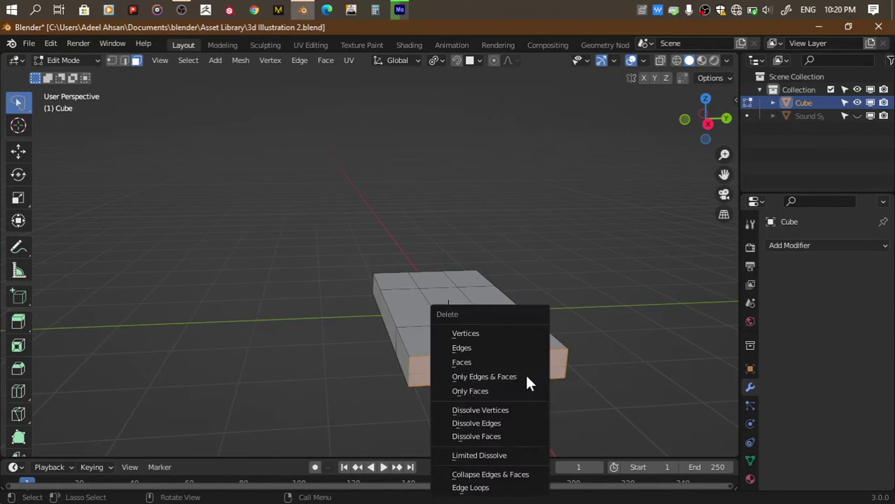
left_click(500, 362)
key("ctrl+s")
In see-through mode, add a crosswise edge loop, then return to object mode and save
middle_click_drag(598, 303, 574, 308)
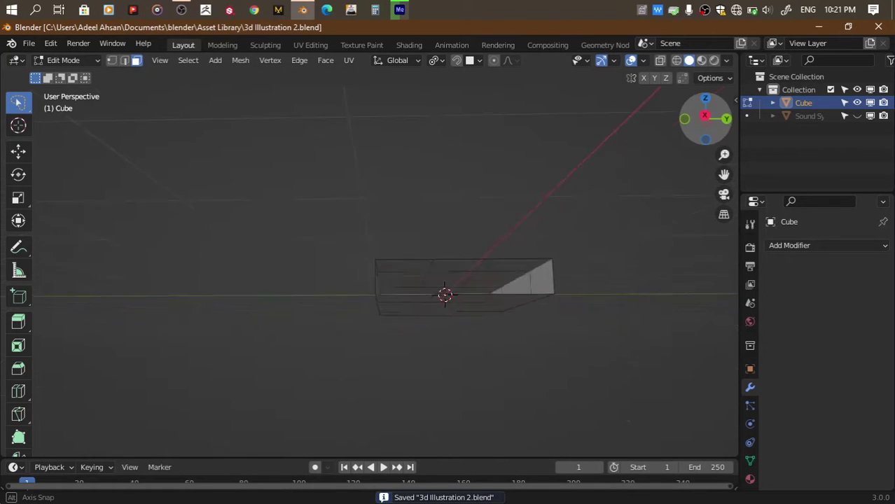
key("alt+z")
key("2")
left_click(476, 298, "alt")
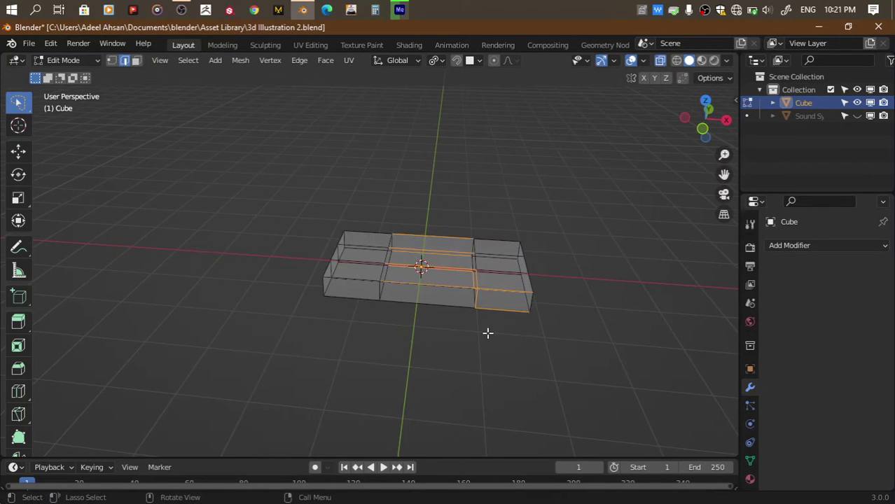
key("ctrl+r")
left_click(473, 249)
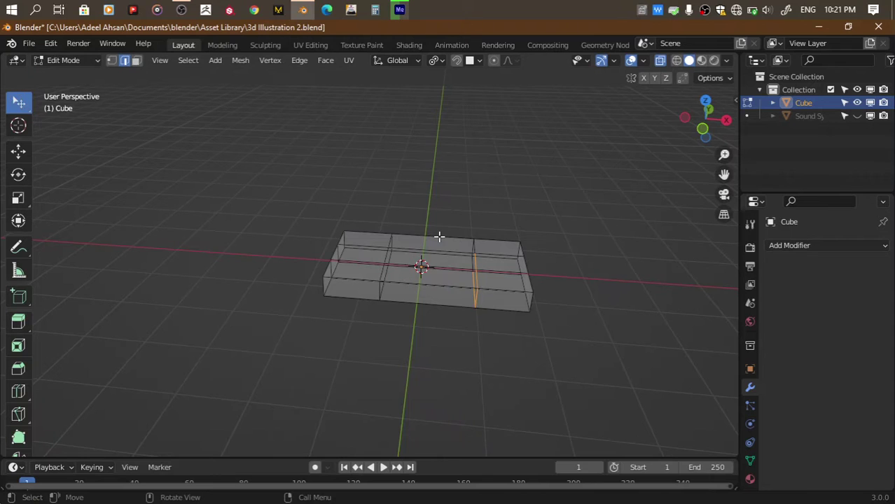
key("w")
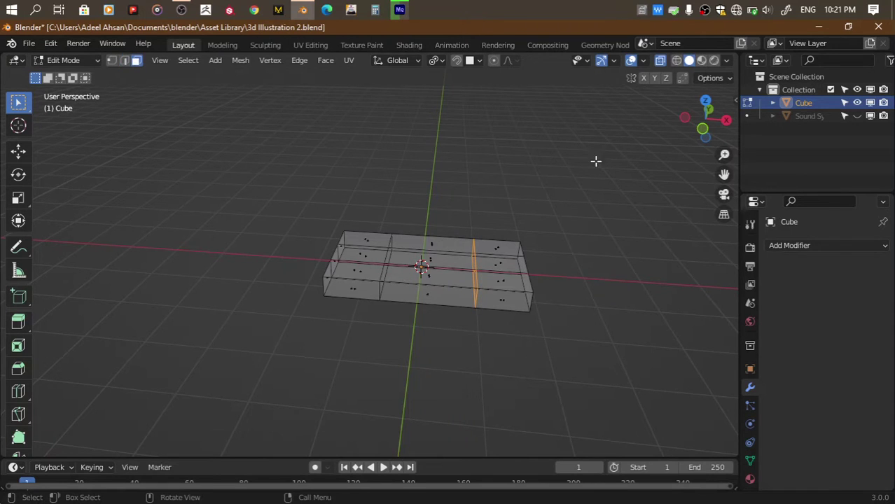
key("Tab")
key("ctrl+s")
key("alt+z")
type("Rubber")
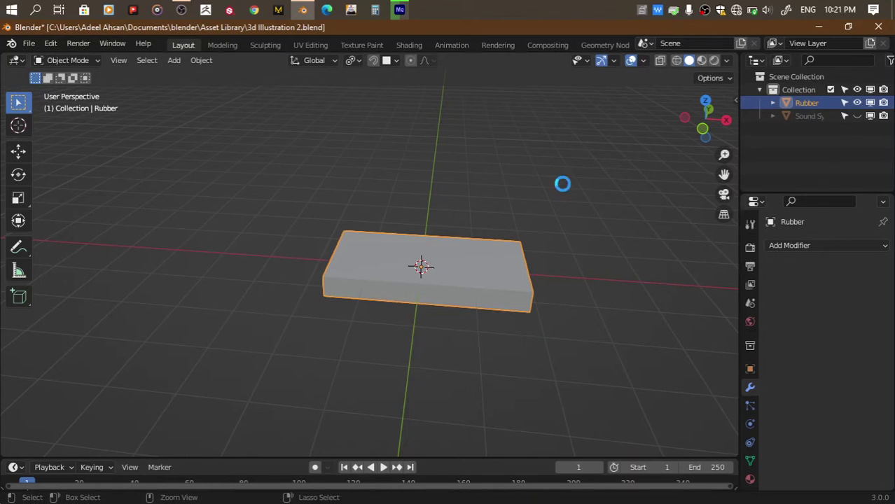
Add a circle mesh rotated 90° about Y
key("ctrl+s")
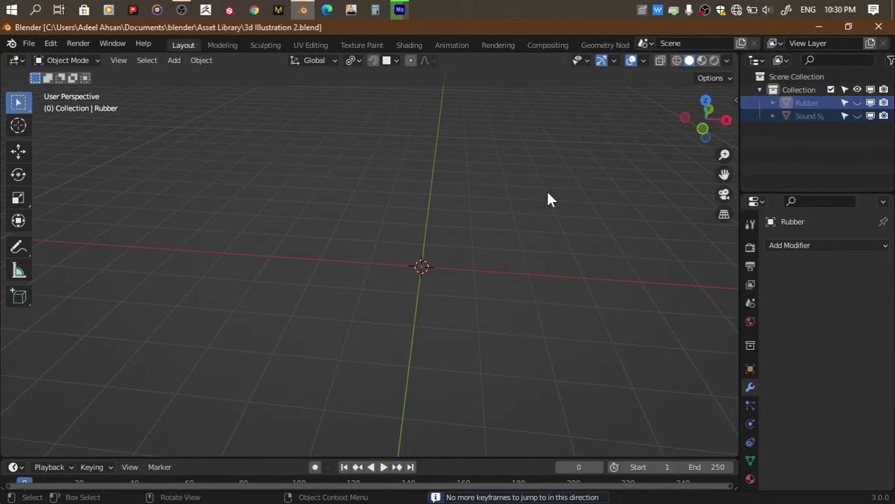
key("shift+a")
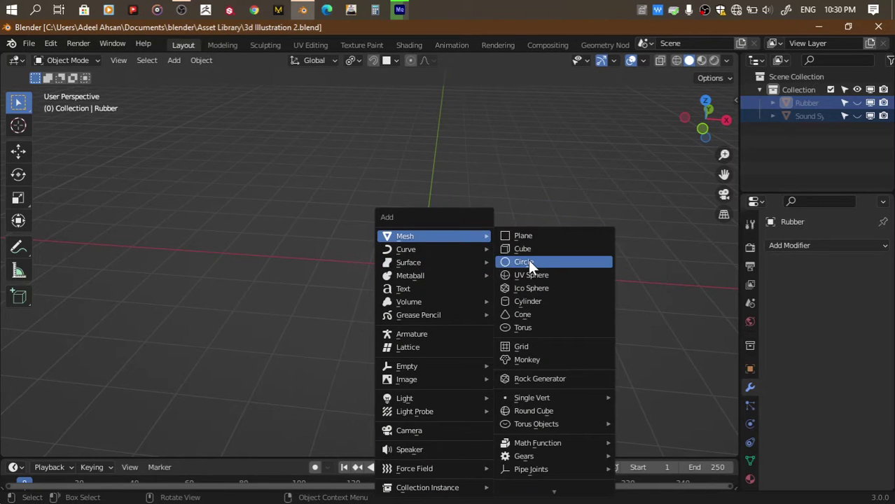
left_click(528, 261)
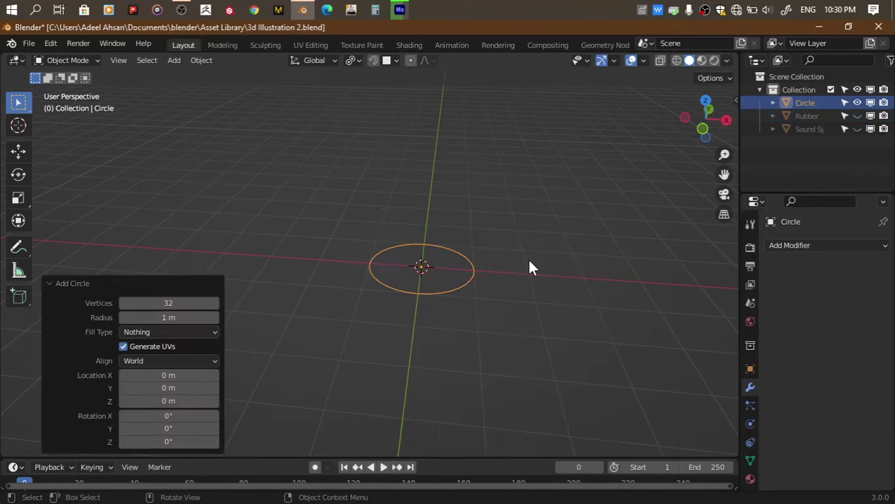
type("ry90")
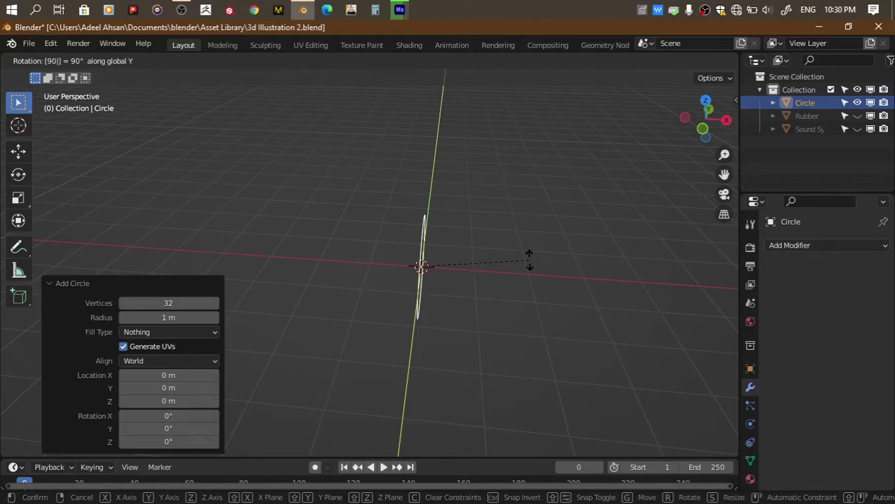
key("Return")
Scale the circle's vertices down to 0.289 in edit mode
key("Tab")
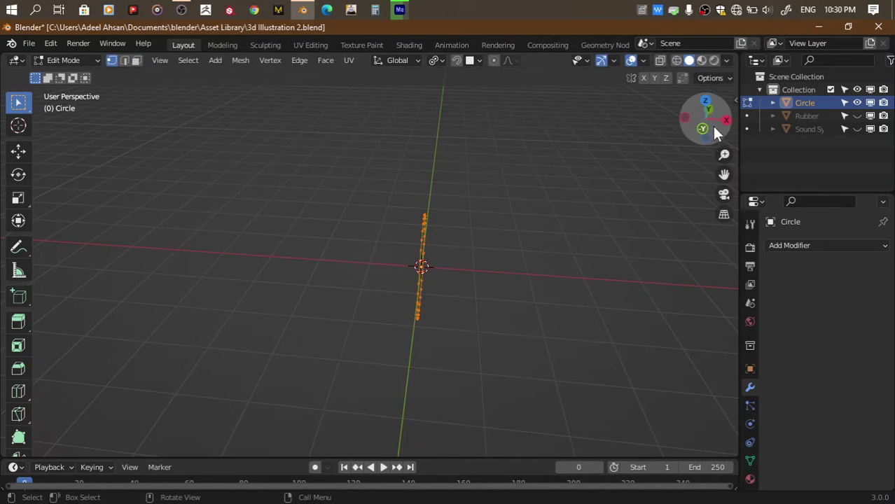
left_click(725, 120)
key("s")
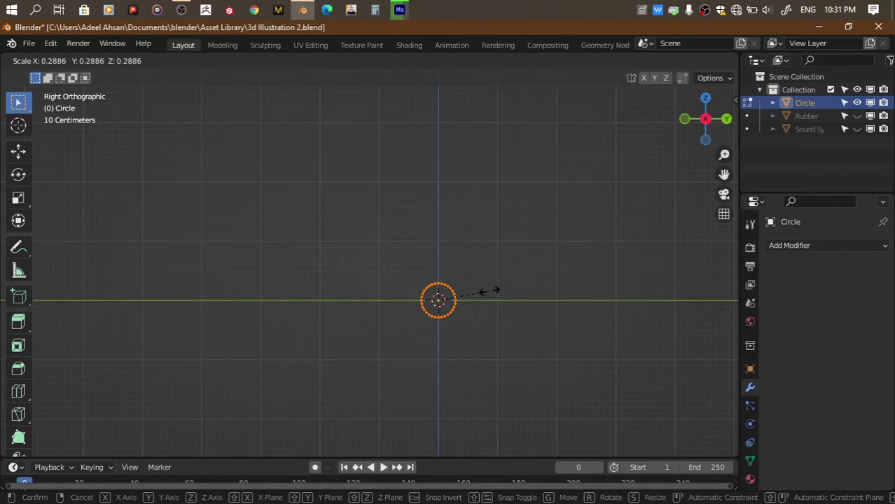
left_click(496, 290)
Set the viewport focal length to 150 mm and centre the circle in view
key("n")
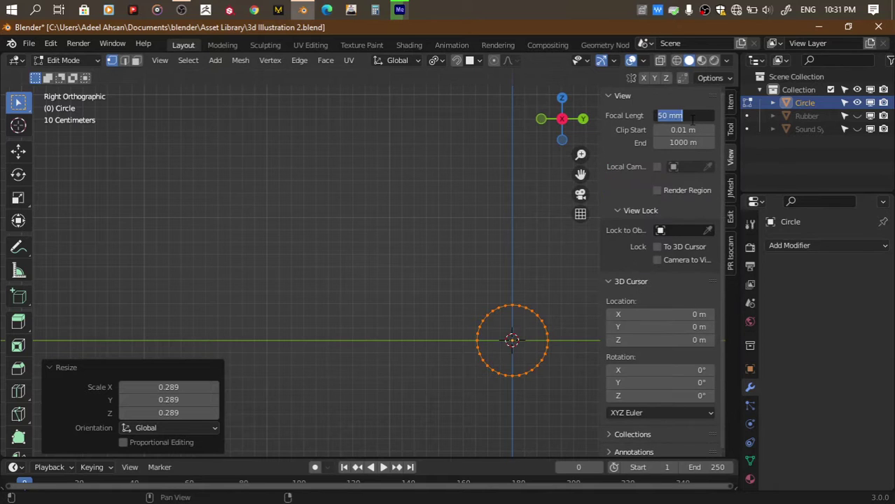
type("50")
key("Return")
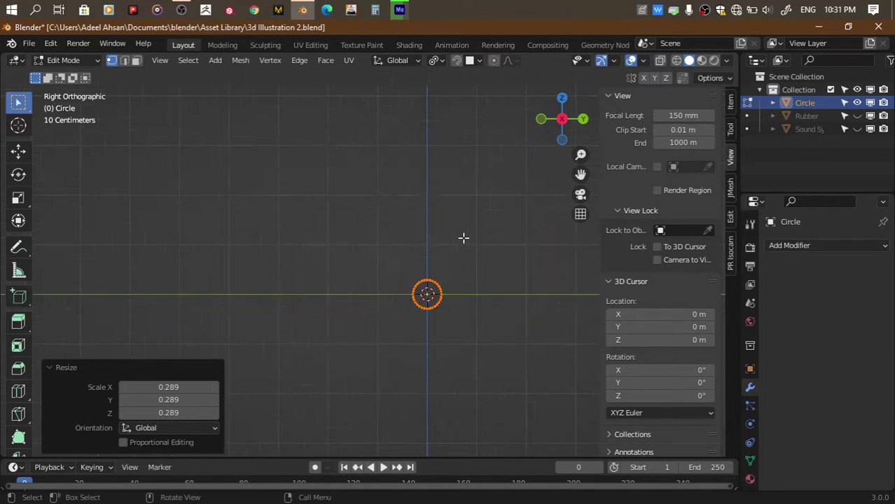
scroll(464, 236, "up", 5)
left_click_drag(581, 175, 581, 173)
key("n")
Grid-fill the circle with span 8
middle_click_drag(410, 243, 669, 354)
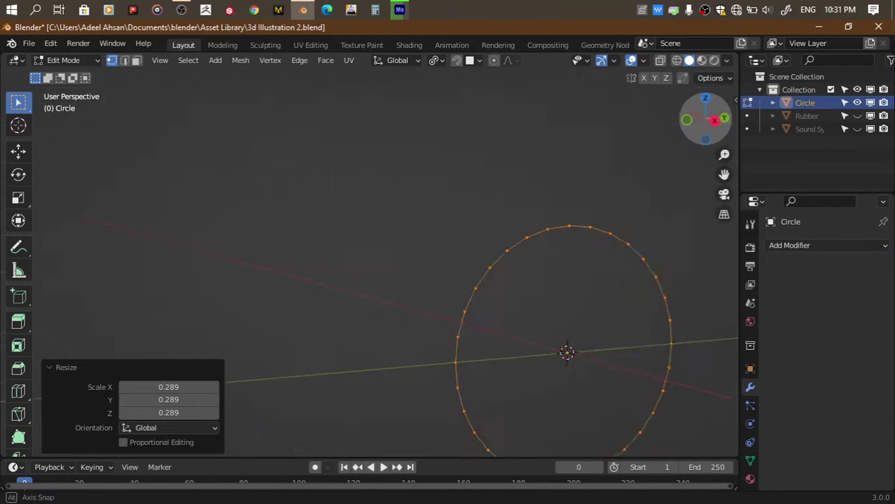
middle_click_drag(535, 225, 699, 122)
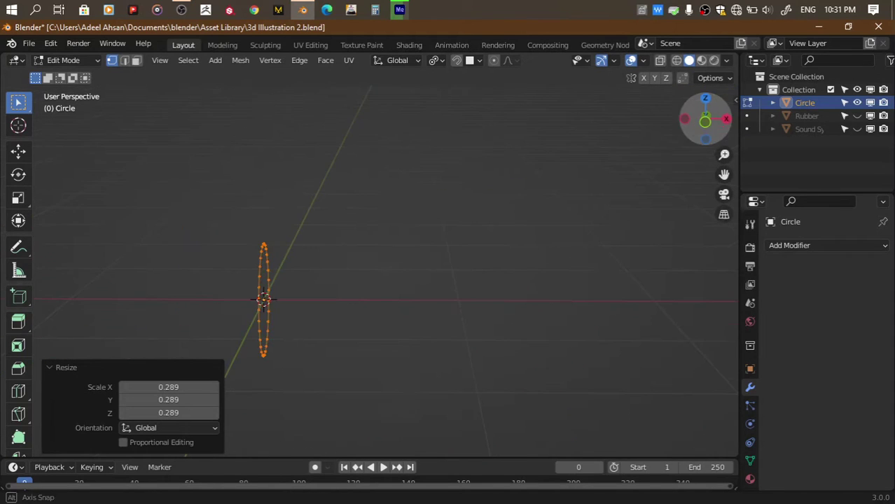
left_click(699, 123)
middle_click_drag(362, 244, 579, 187)
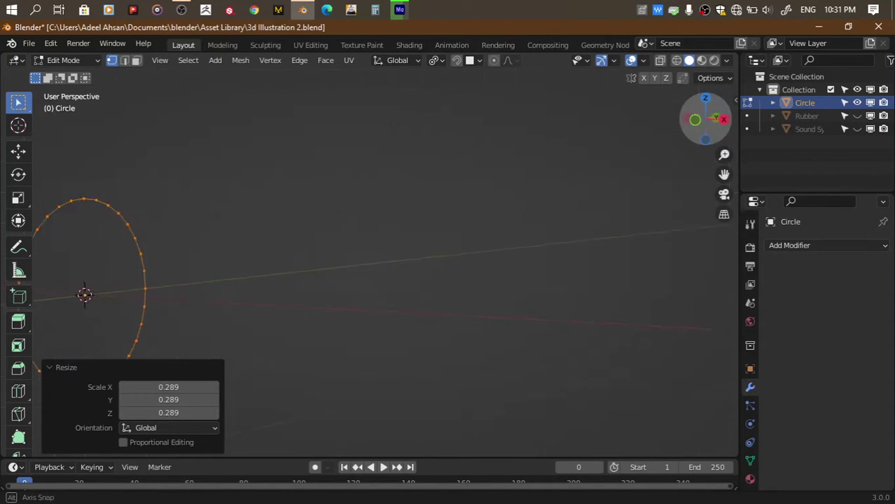
key("ctrl+f")
left_click(507, 287)
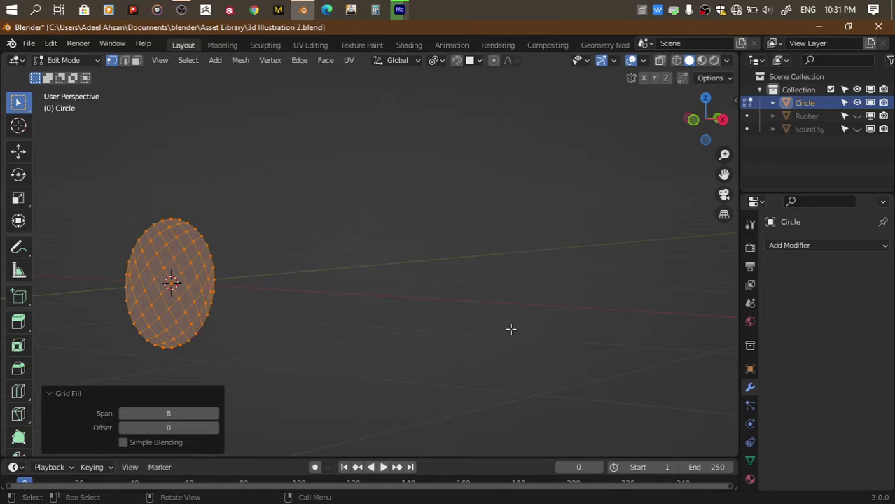
left_click(695, 120)
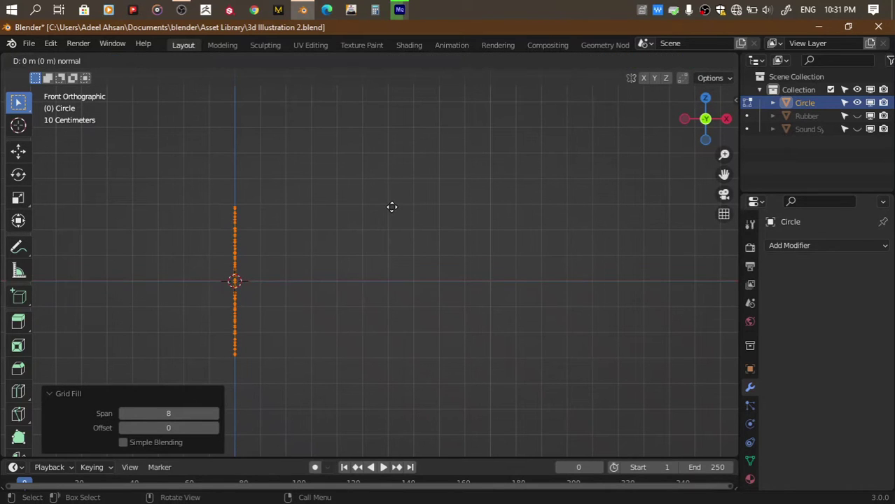
Extrude the circle along X in several stages into a full-length cylinder
key("e")
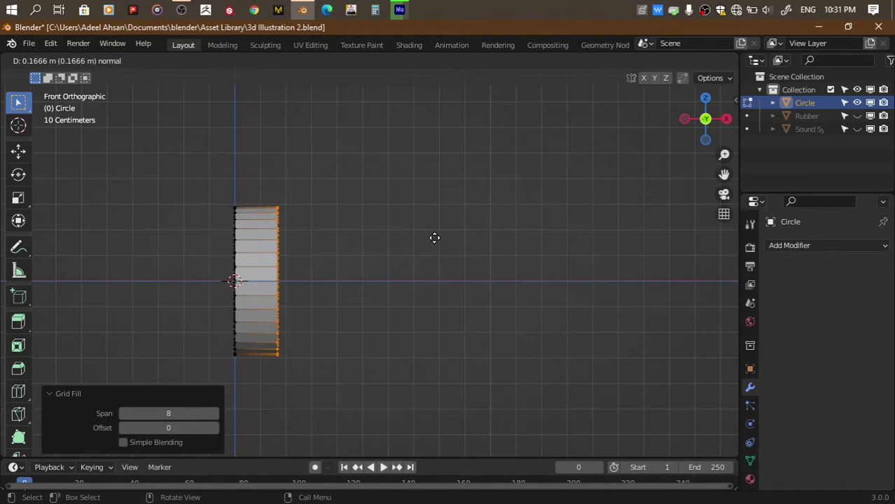
left_click(434, 238)
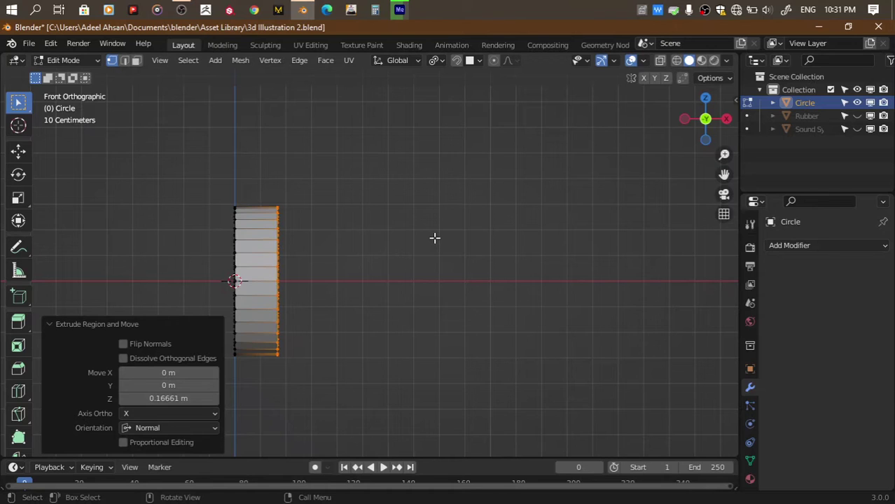
key("g")
key("x")
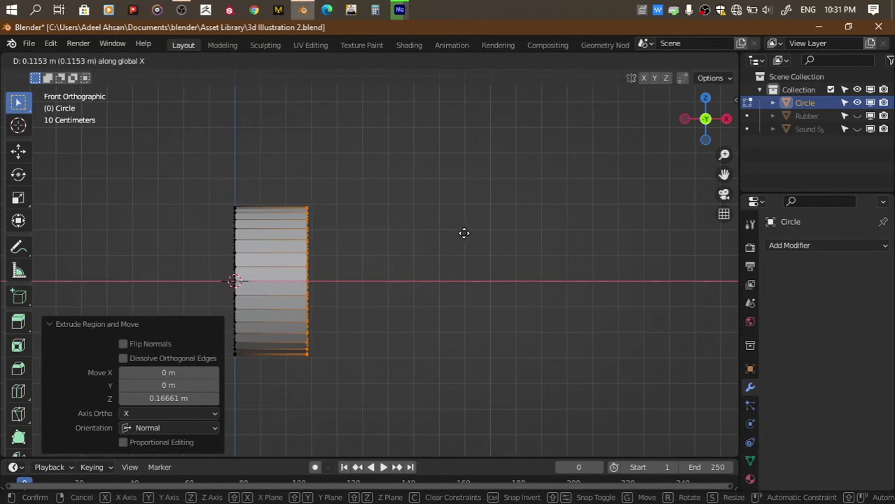
left_click(469, 235)
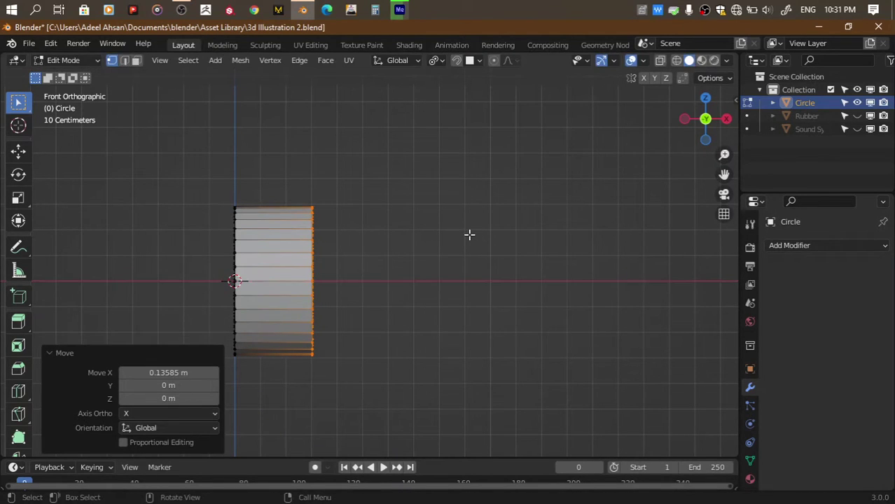
key("e")
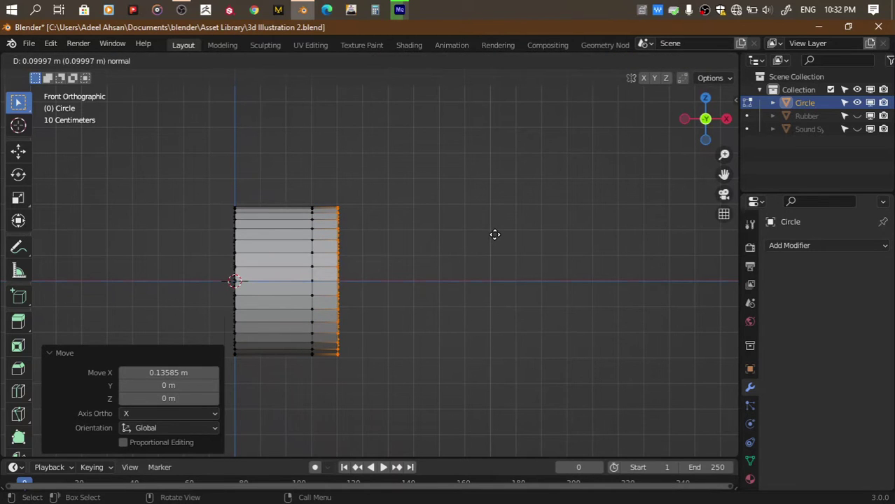
left_click(495, 235)
key("e")
left_click(647, 195)
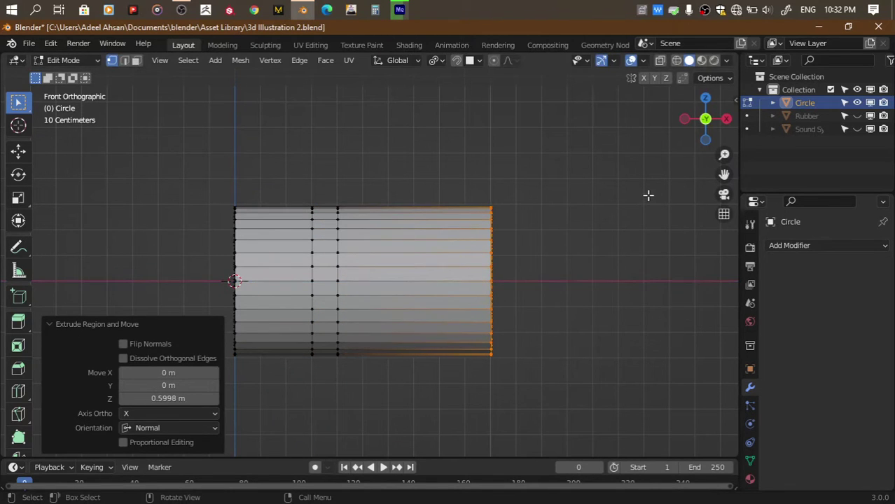
Loop-cut and bevel a narrow band, then push it 0.0513 m inward as a groove
key("ctrl+r")
left_click(417, 259)
right_click(439, 259)
key("ctrl+b")
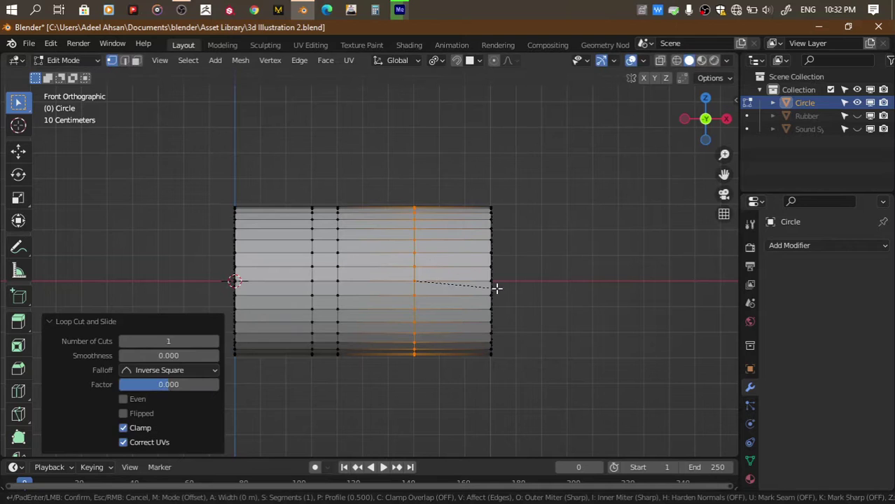
left_click(513, 293)
key("alt+e")
left_click(541, 323)
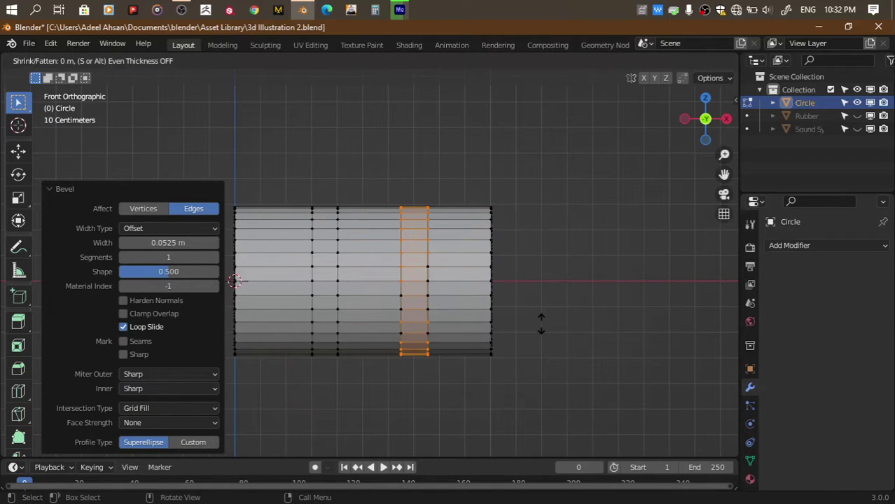
left_click(540, 330)
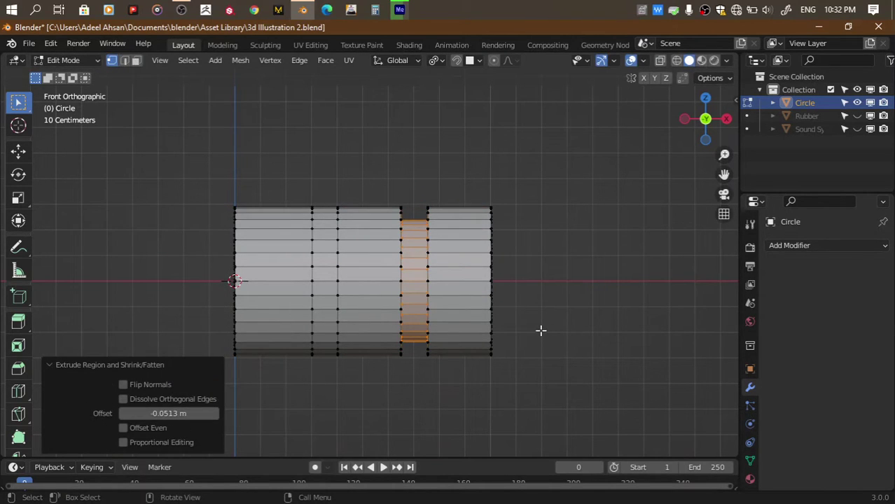
Shade the cylinder smooth in object mode
key("Tab")
right_click(539, 327)
left_click(498, 263)
Enable Auto Smooth at 30° in the mesh data properties and save
left_click(748, 462)
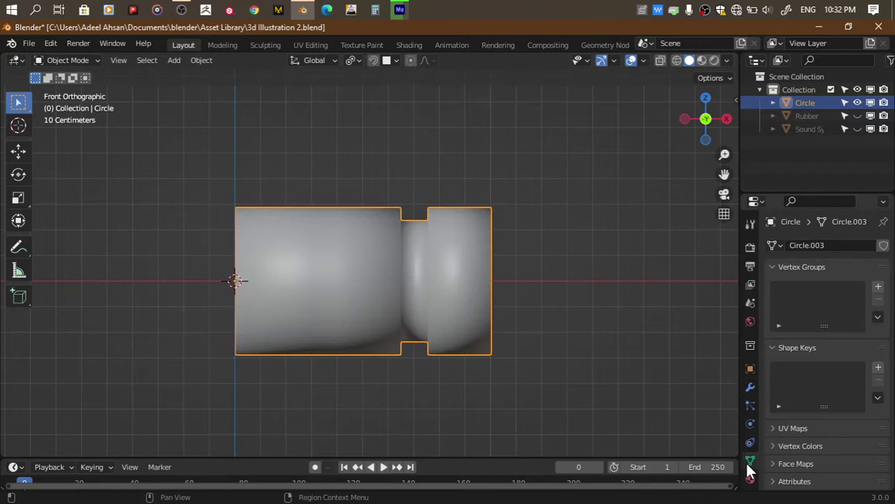
scroll(818, 446, "down", 3)
left_click(818, 441)
key("ctrl+s")
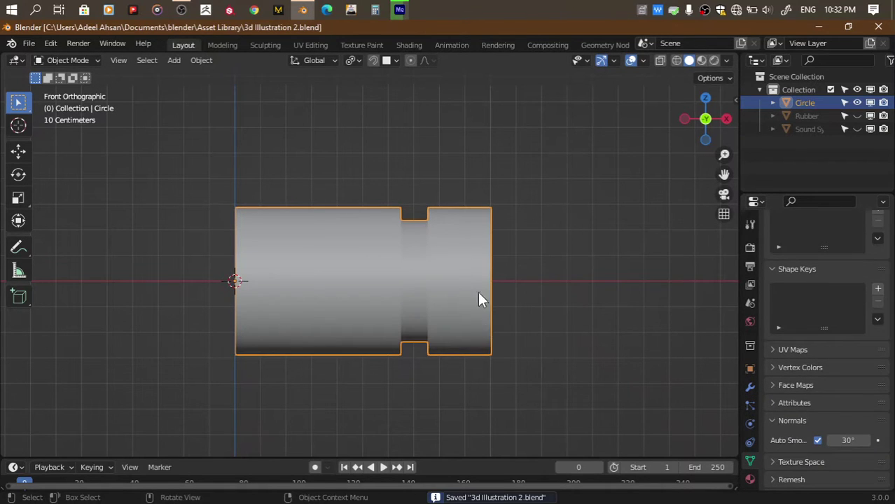
In edit mode, select the right-end vertex ring and the edge loop over the end face
key("Tab")
left_click_drag(730, 96, 444, 260)
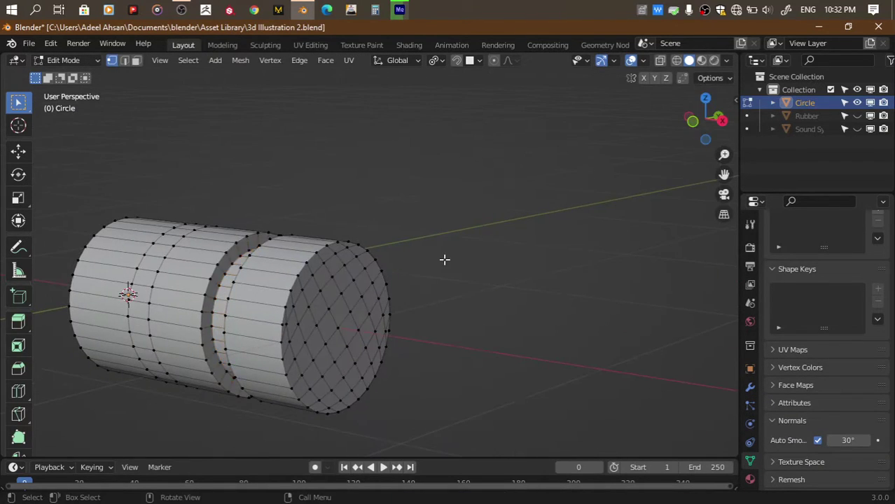
left_click(722, 121)
left_click_drag(467, 166, 581, 404)
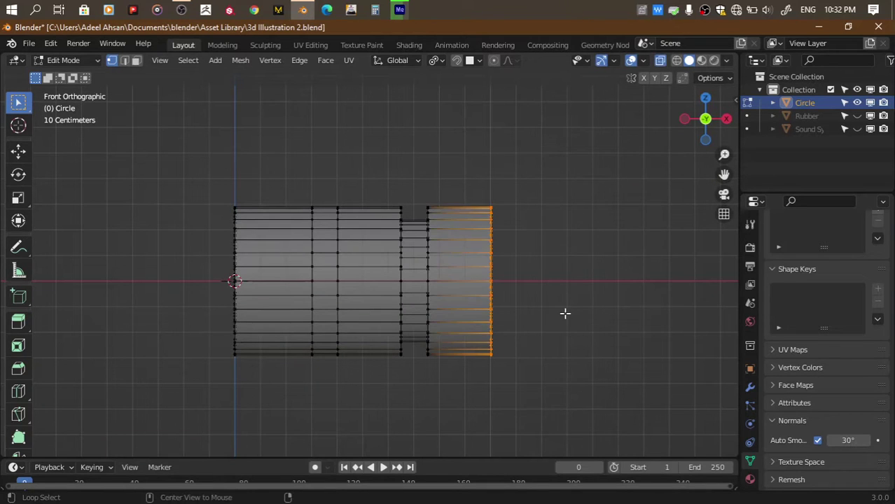
left_click_drag(705, 148, 630, 182)
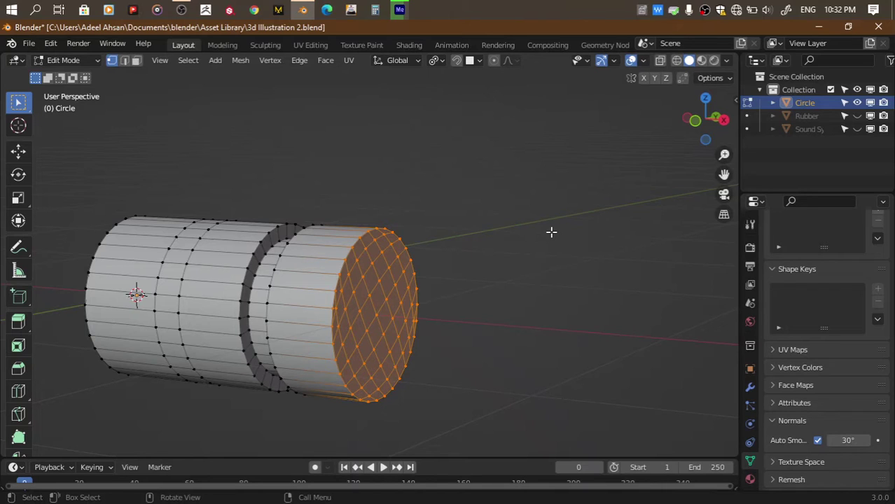
left_click(354, 249, "alt")
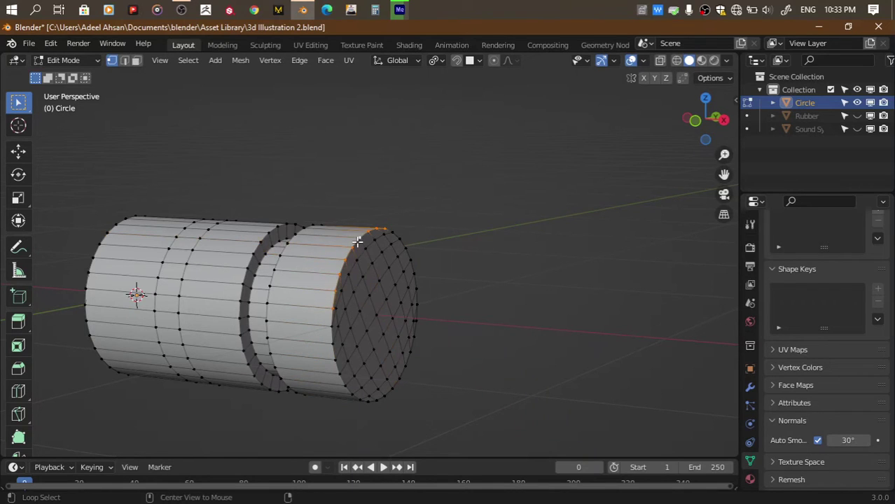
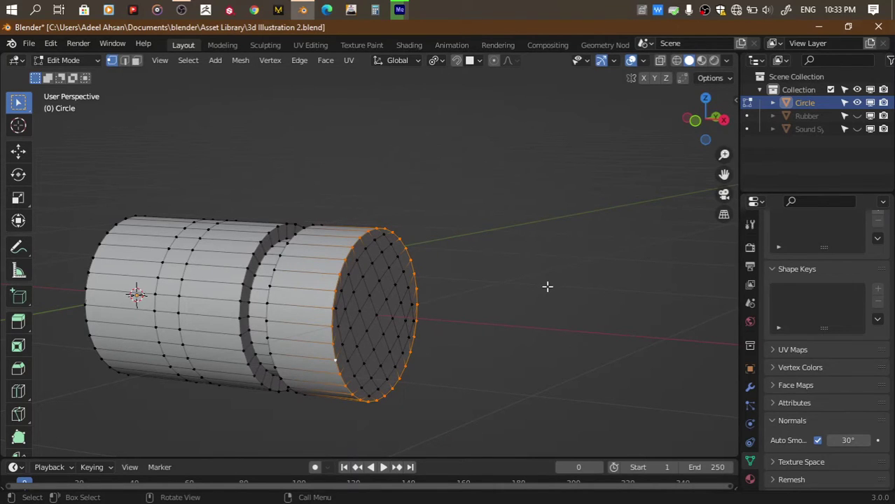
Taper the tube's selected end loop by scaling it to 0.727
left_click(703, 114)
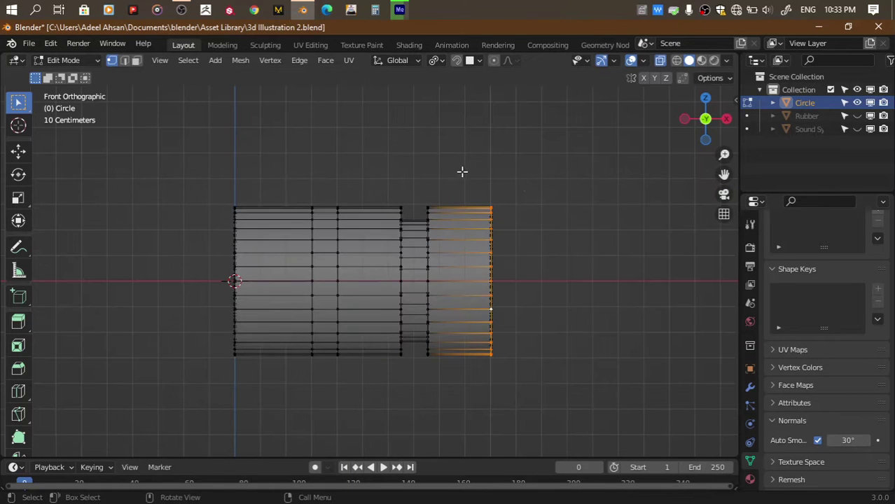
mouse_move(659, 246)
middle_mouse_down("alt")
mouse_move(630, 252)
mouse_move(570, 226)
middle_mouse_up("alt")
key("s")
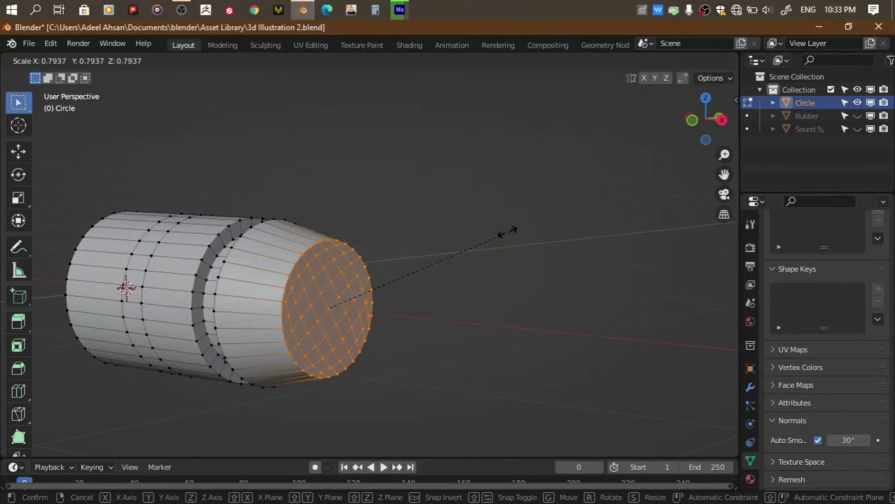
left_click(497, 236)
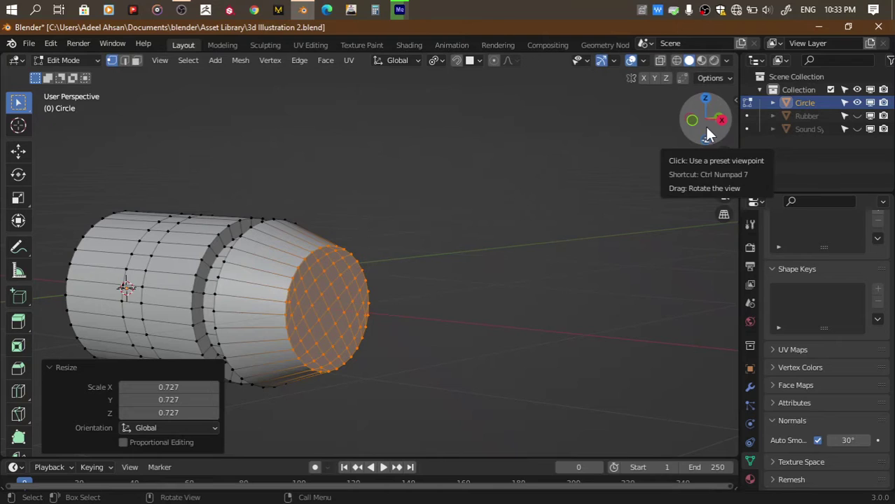
Select the tube's end edge loop and add a loop cut just before the end
left_click(393, 222)
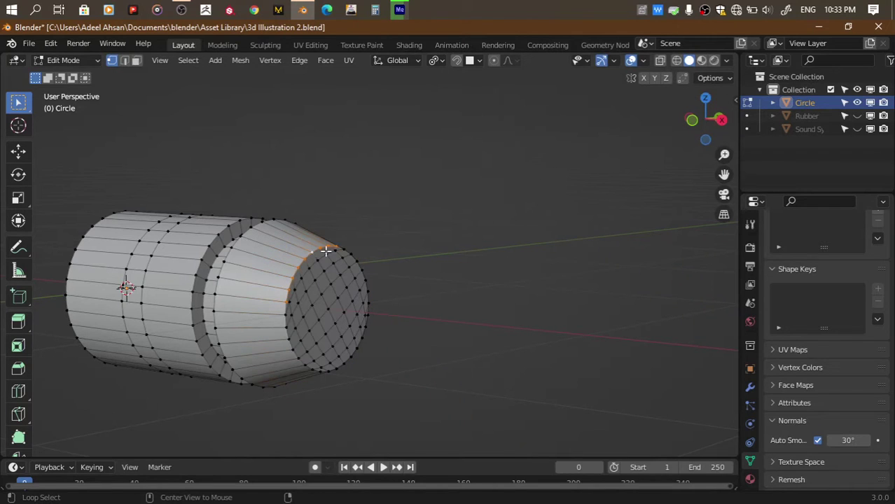
left_click(306, 372, "alt")
left_click(291, 345, "alt")
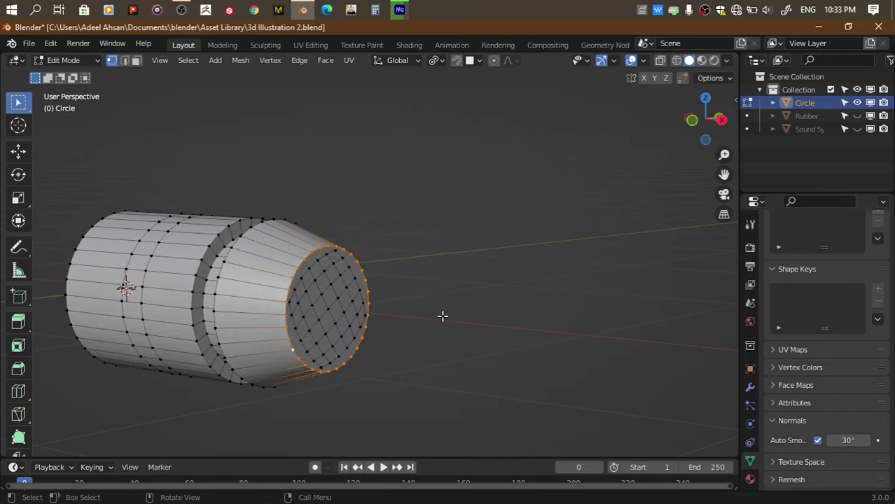
key("ctrl+r")
left_click(264, 300)
left_click(267, 301)
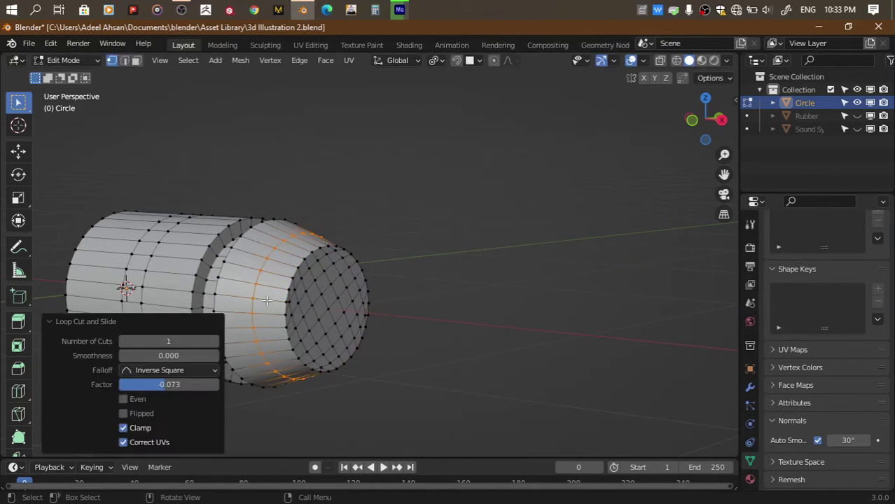
Box-select all end-section faces with X-ray in face mode and duplicate them
left_click(691, 120)
key("3")
key("alt+z")
left_click_drag(467, 207, 487, 364)
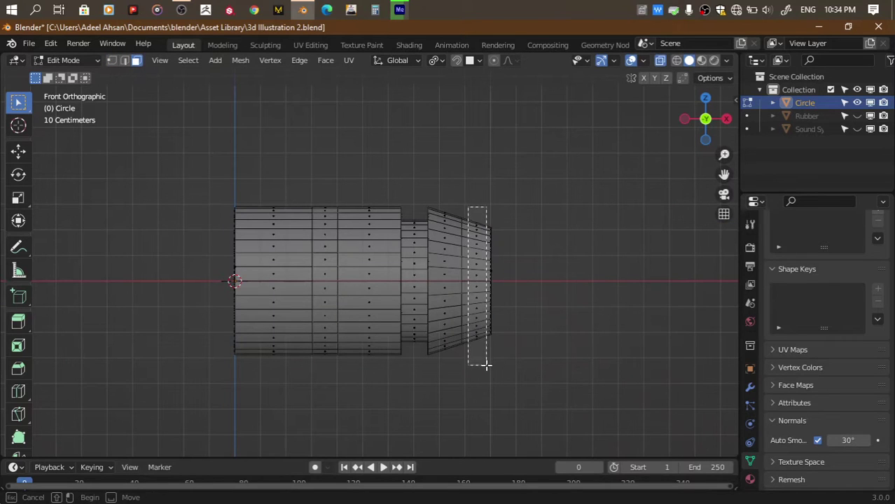
key("alt+z")
middle_click_drag(487, 365, 468, 265)
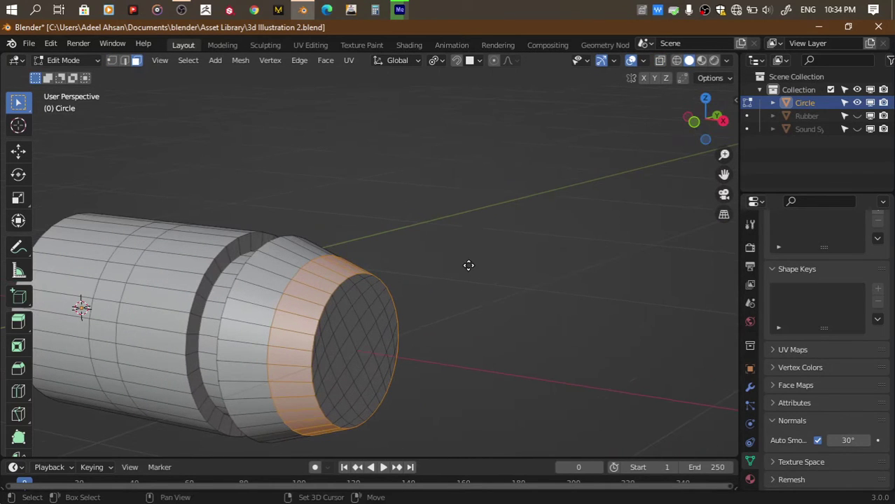
key("shift+d")
Keep the duplicate in place and separate it into a new object, Circle.001, for editing
right_click(483, 264)
key("p")
left_click(479, 265)
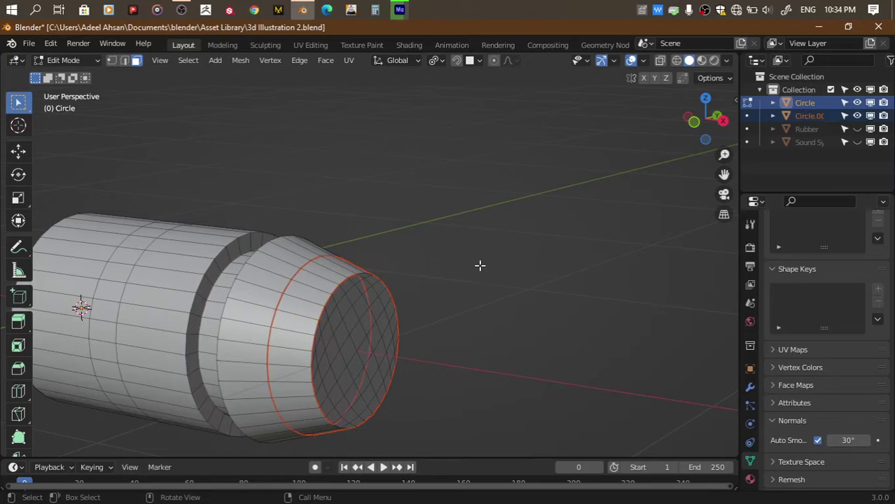
key("Tab")
left_click(373, 300)
key("Tab")
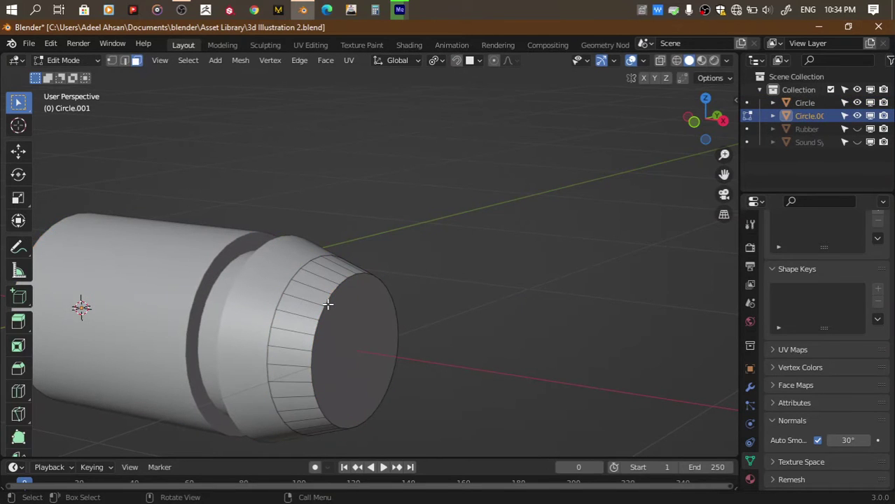
Widen the piece's end into a rim, then scale the rim to 0.889
left_click(724, 120)
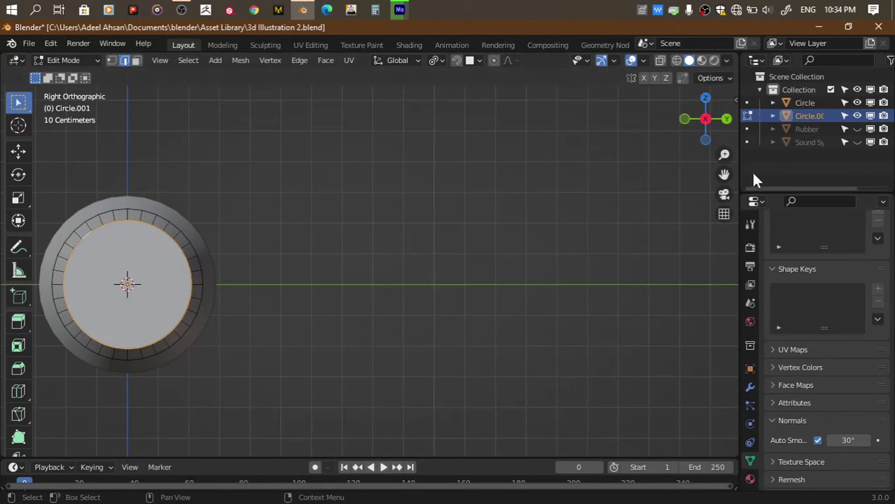
mouse_move(490, 280)
middle_mouse_down("shift")
mouse_move(626, 294)
mouse_move(602, 281)
middle_mouse_up("shift")
middle_click_drag(532, 301, 496, 312)
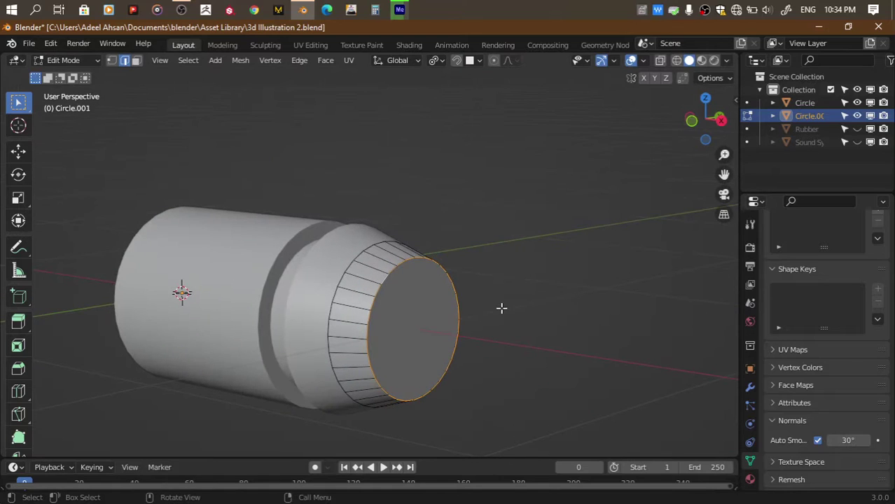
key("s")
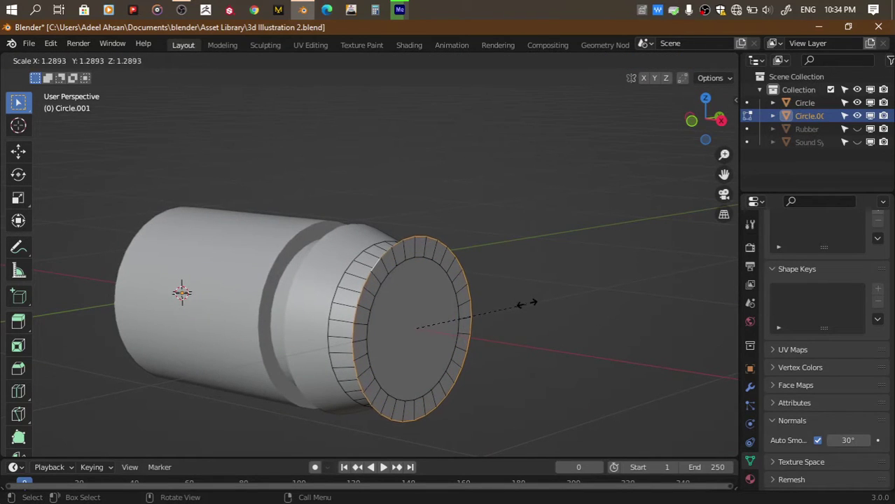
left_click(530, 301)
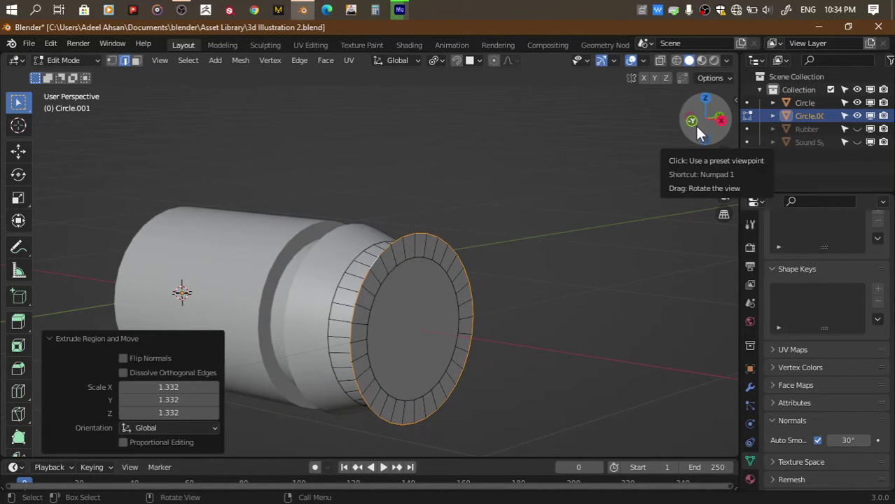
key("s")
left_click(602, 178)
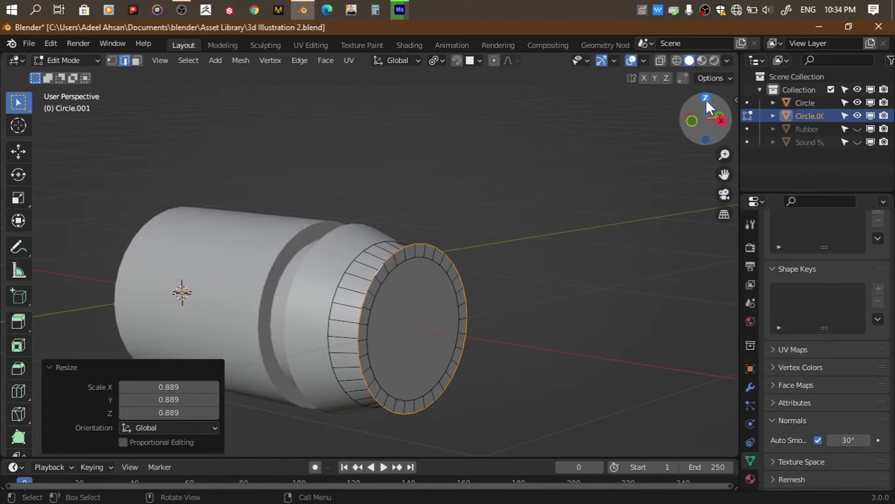
Extrude a new section 0.5998 m along X and flare it outward to 1.808
left_click(705, 98)
left_click_drag(698, 124, 707, 134)
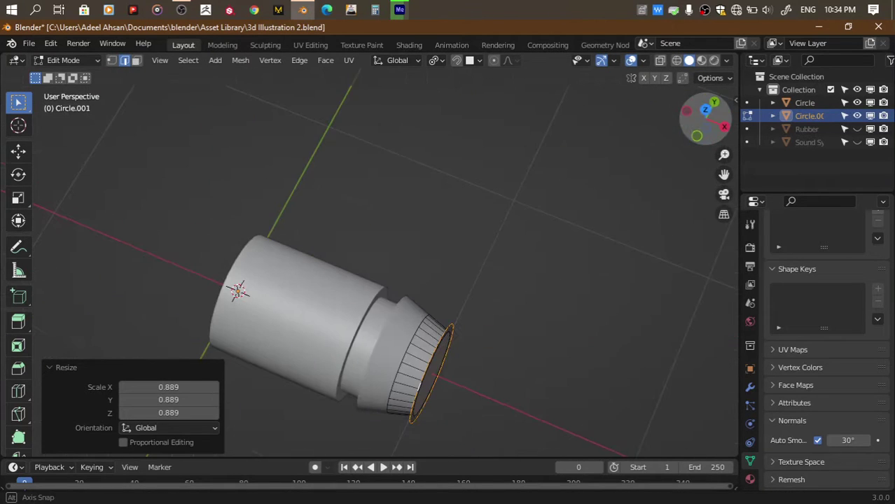
left_click(705, 98)
key("g")
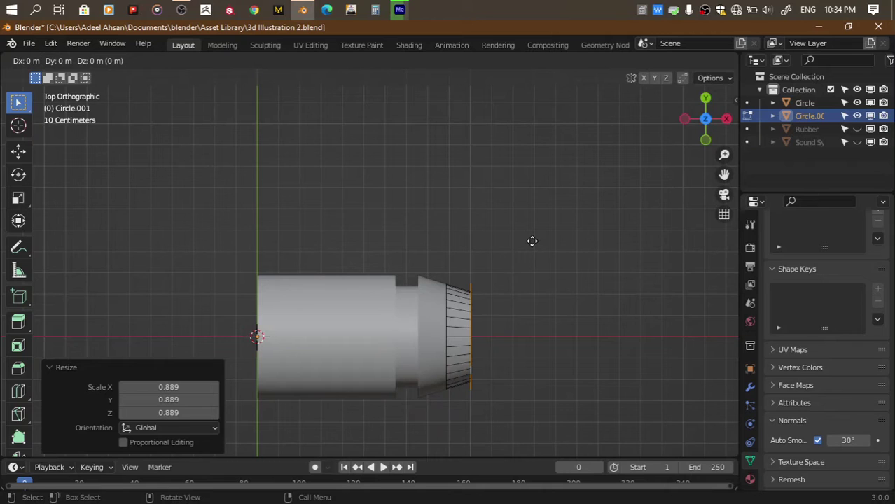
key("x")
left_click(405, 238)
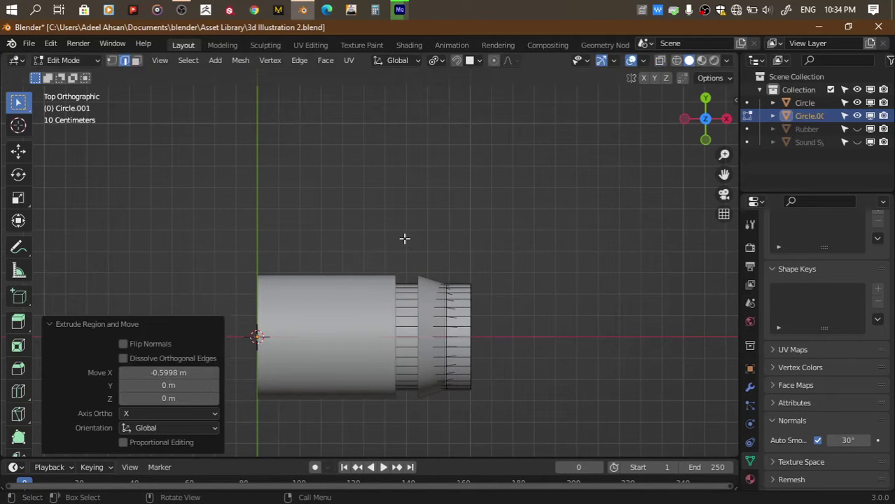
key("s")
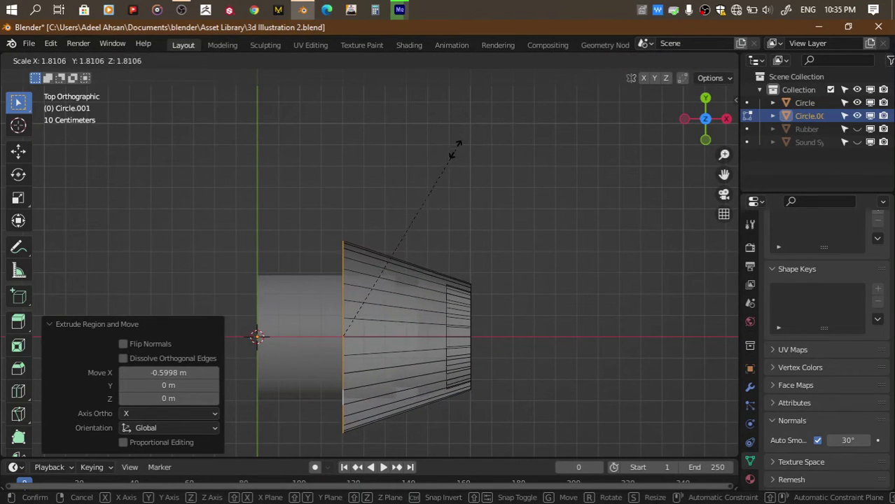
left_click(365, 282)
Move the flared ring 0.197 m along X and shrink the end ring to 0.741
key("g")
key("x")
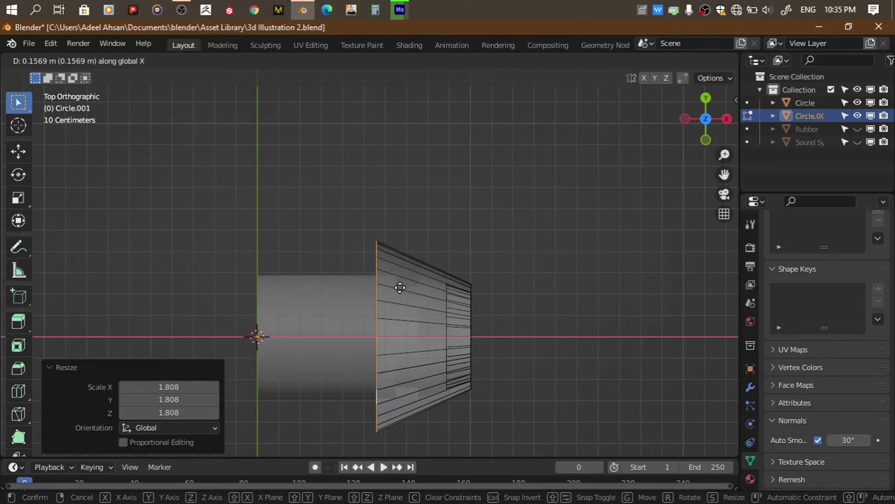
left_click(408, 288)
key("s")
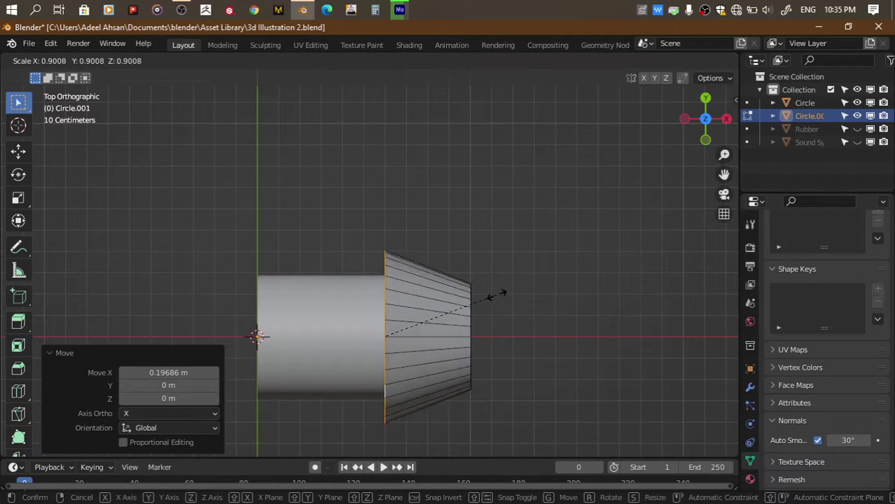
left_click(481, 303)
Bevel the cap's outer end edge loop with 4 segments for a rounded rim
left_click_drag(695, 122, 429, 269)
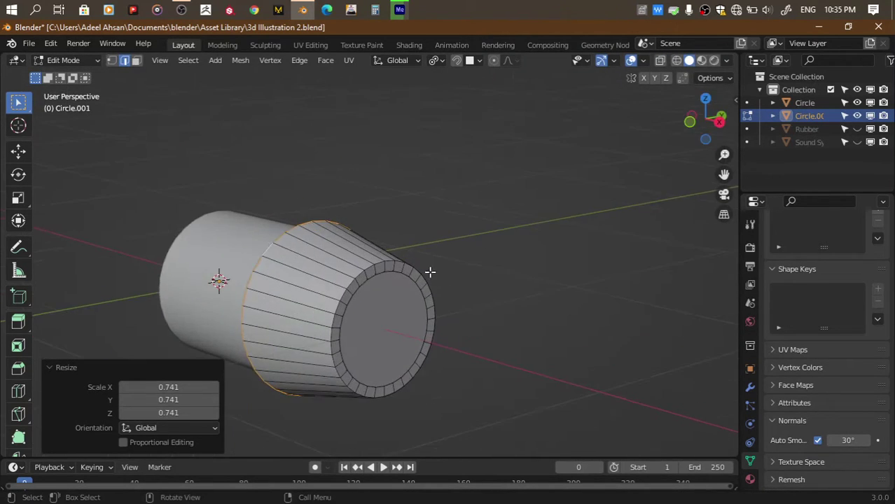
left_click(367, 269, "alt")
key("ctrl+b")
left_click(502, 281)
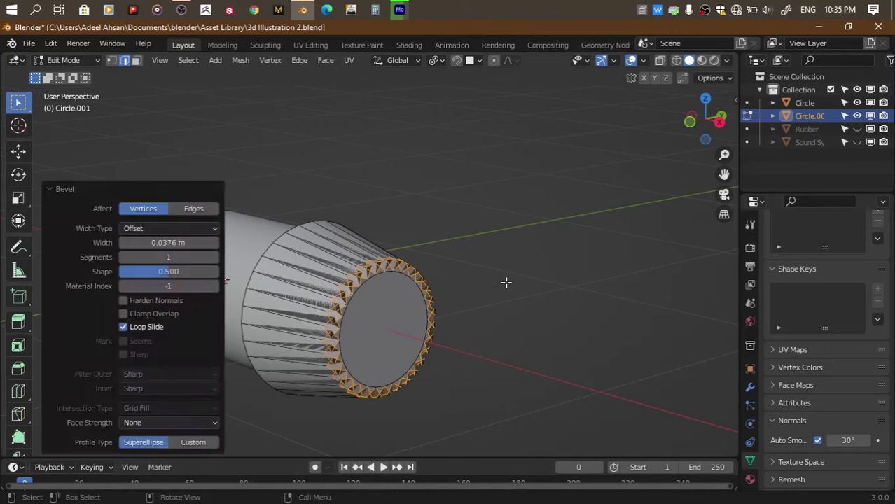
key("ctrl+z")
key("ctrl+b")
left_click(518, 282)
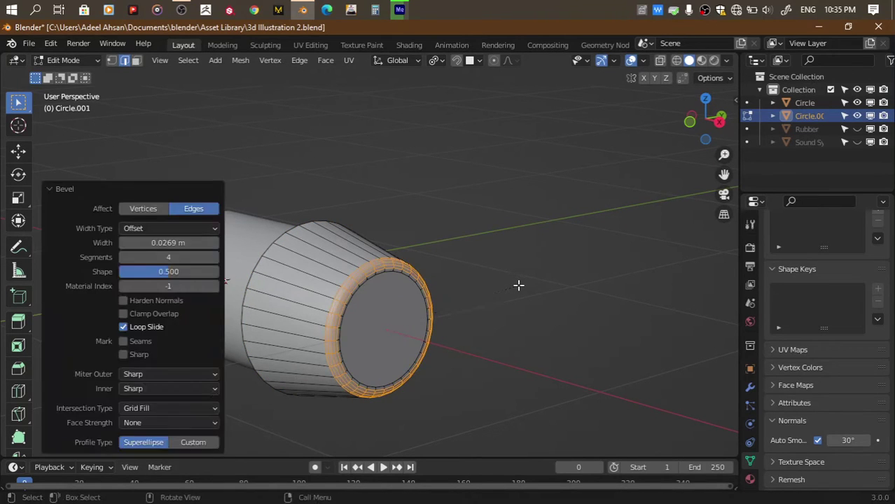
Switch back to editing the original Circle tube
key("Tab")
left_click(380, 312)
key("Tab")
Circle-select the inner faces at the tube's end from the side view
scroll(623, 190, "up", 1)
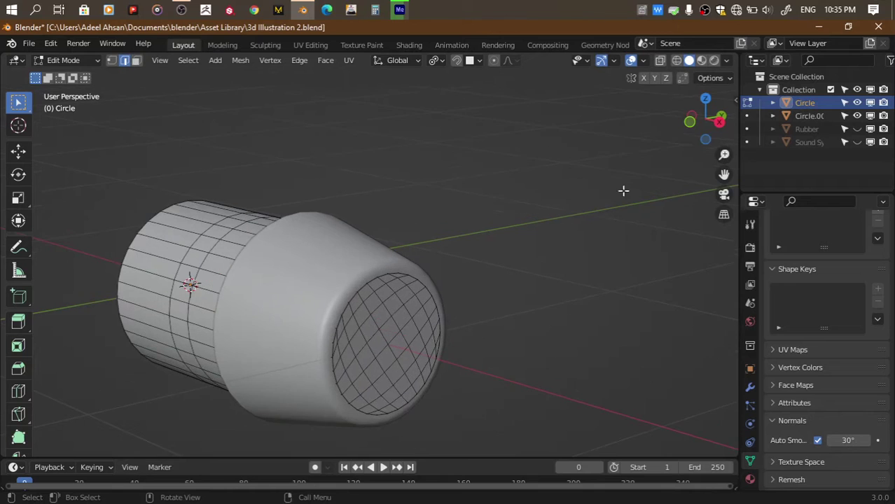
key("KP_3")
key("c")
left_click(520, 165)
key("Escape")
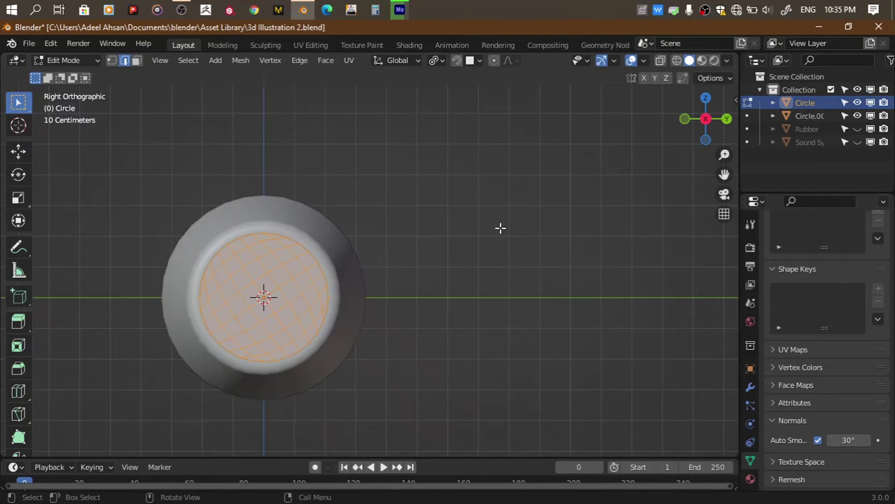
key("alt+z")
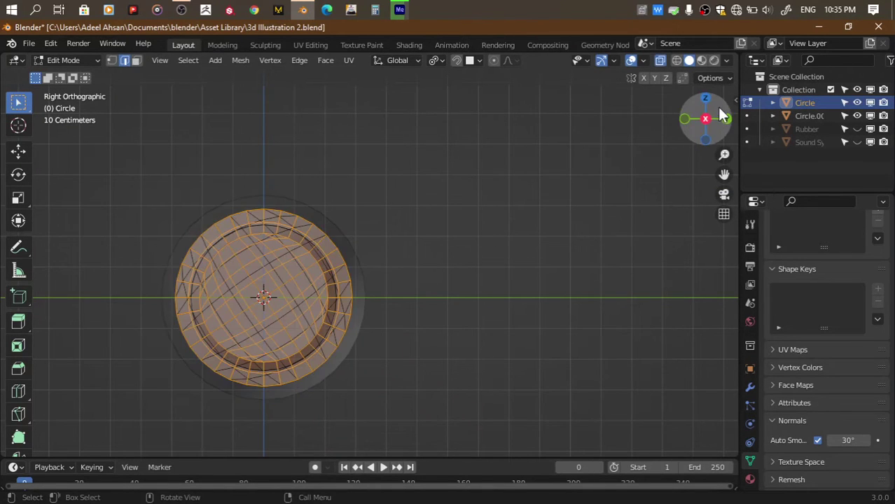
left_click_drag(717, 107, 718, 108)
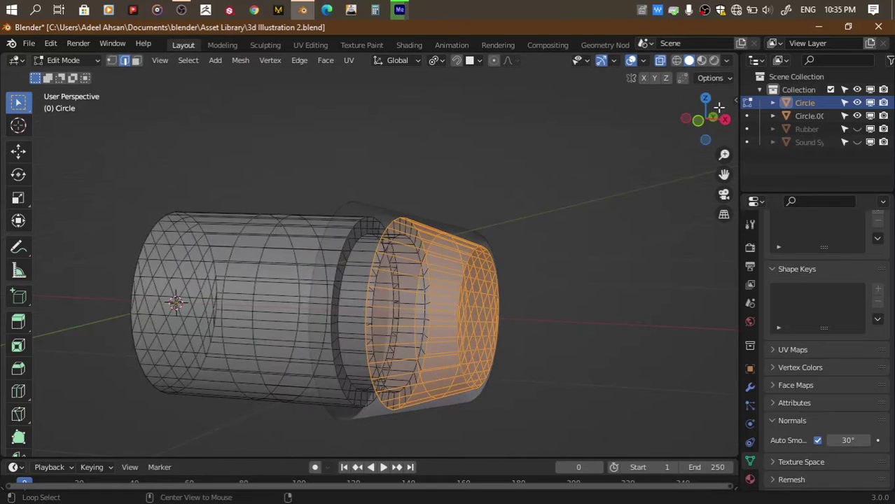
key("alt+z")
key("alt+z")
left_click(713, 116)
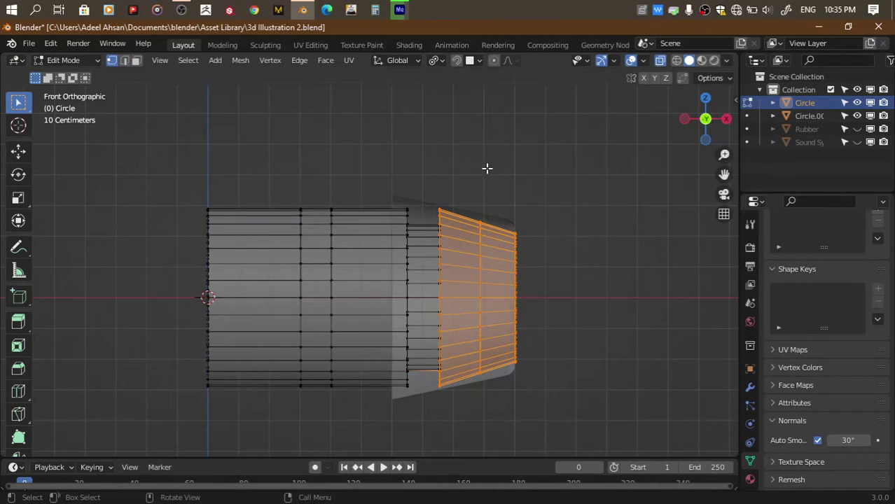
key("alt+z")
left_click_drag(707, 119, 580, 196)
Move the selected tube end along X, then save the file
key("g")
key("x")
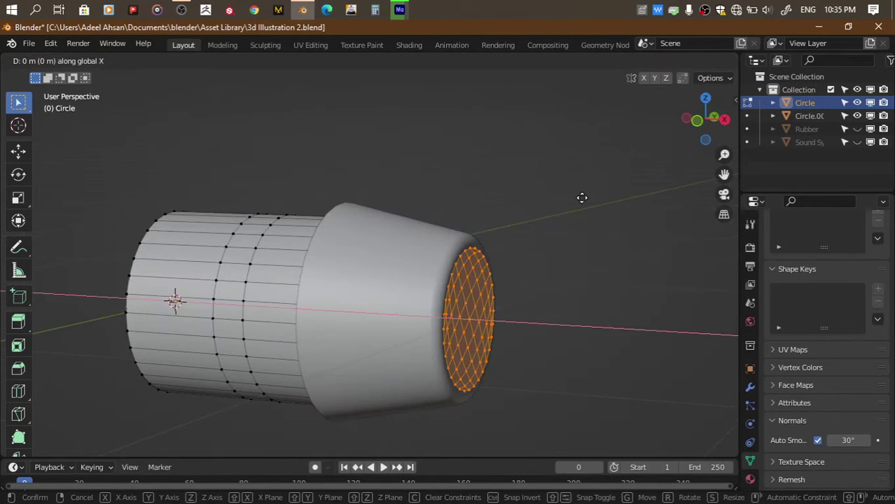
left_click(575, 200)
key("Tab")
key("ctrl+s")
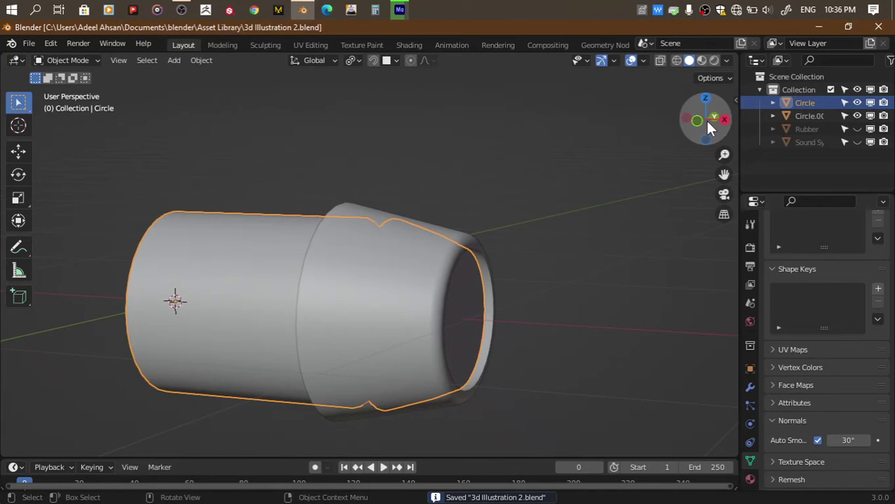
In side view, enter edit mode and paint-select the end disc's vertices
left_click_drag(710, 126, 704, 106)
left_click(704, 106)
left_click(603, 196)
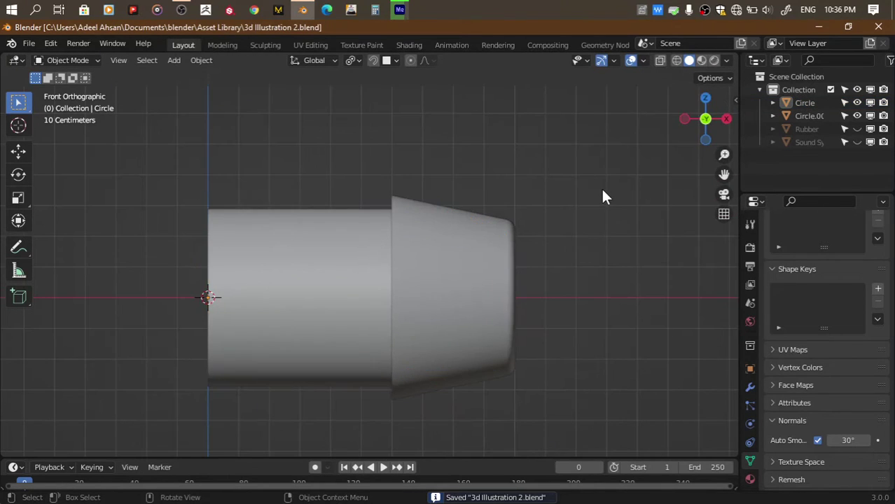
scroll(375, 287, "down", 2)
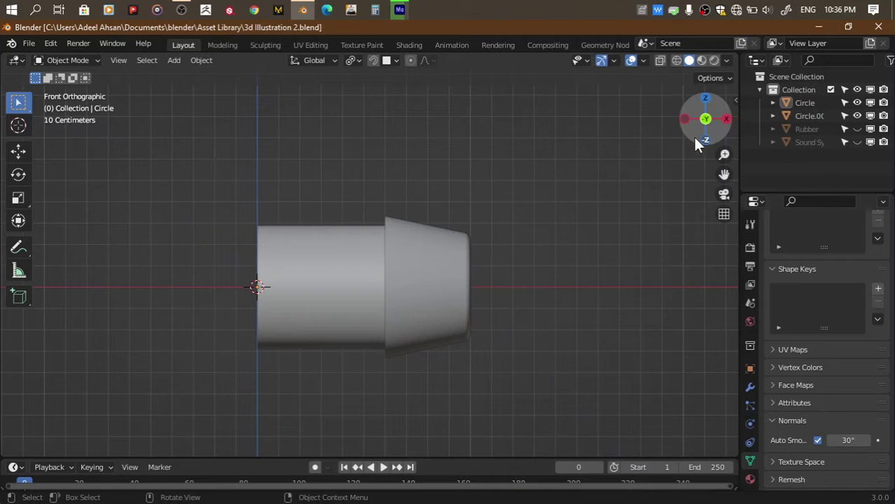
left_click(686, 120)
key("Tab")
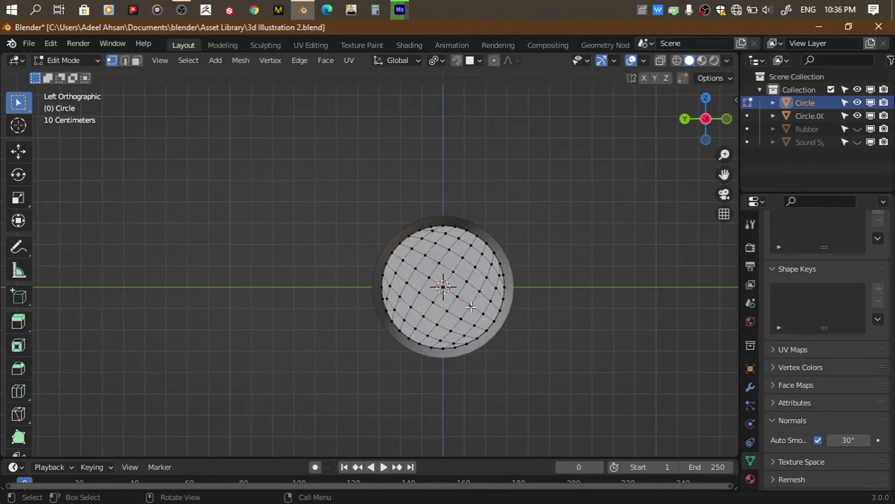
key("c")
mouse_move(470, 260)
left_mouse_down()
mouse_move(412, 249)
mouse_move(509, 300)
left_mouse_up()
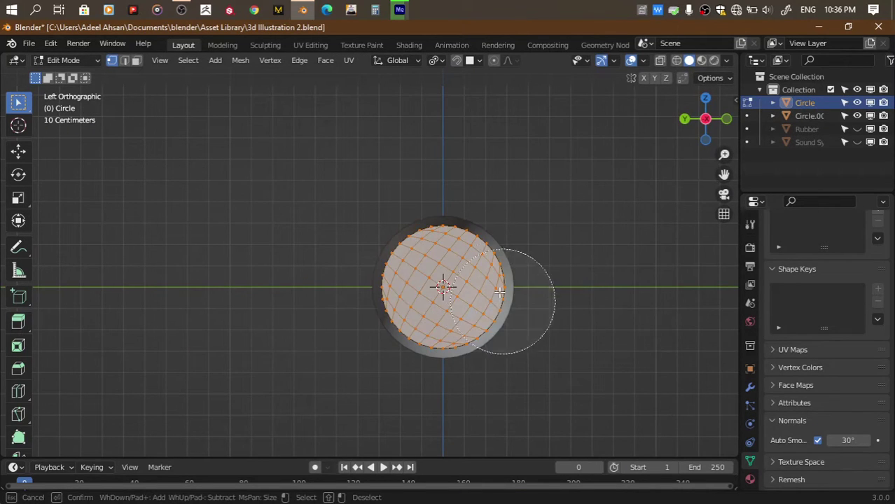
right_click(516, 270)
Return to solid shading and duplicate the end disc in place
left_click_drag(705, 119, 513, 241)
key("c")
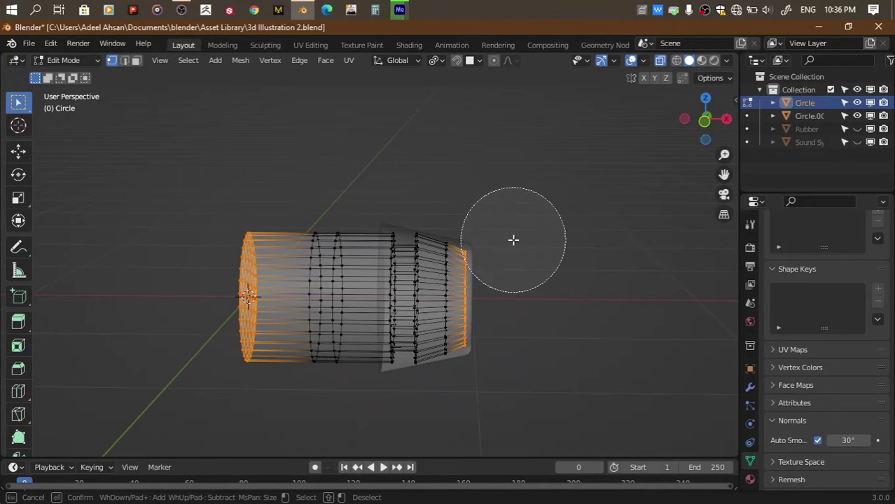
right_click(504, 315)
key("alt+z")
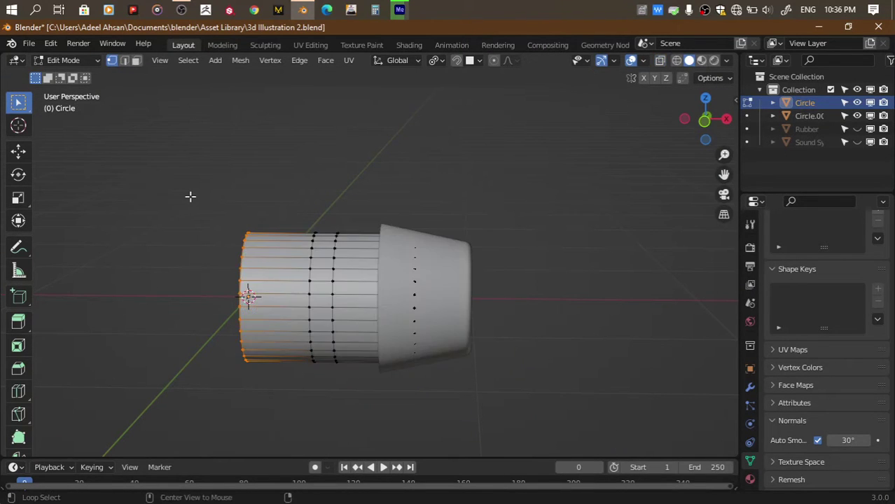
key("shift+z")
key("shift+z")
left_click_drag(698, 137, 652, 159)
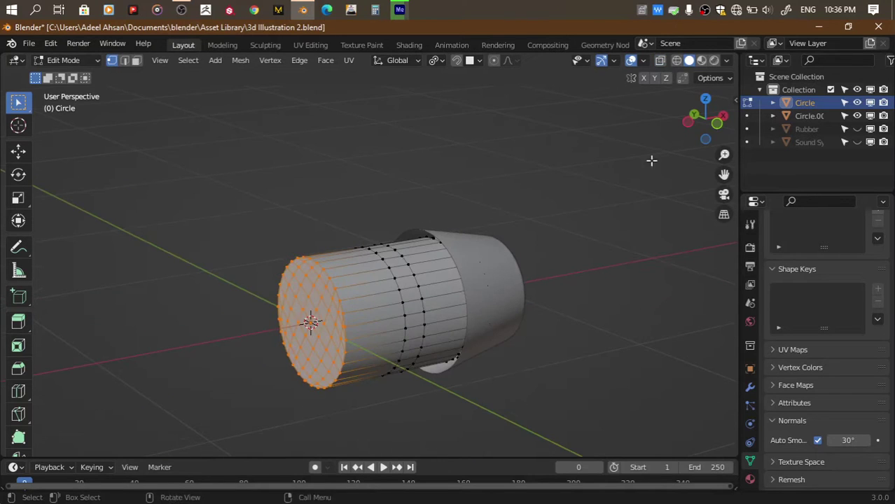
key("shift+d")
right_click(546, 250)
Separate the duplicated disc into Circle.002 and rotate it 90° about Y
key("p")
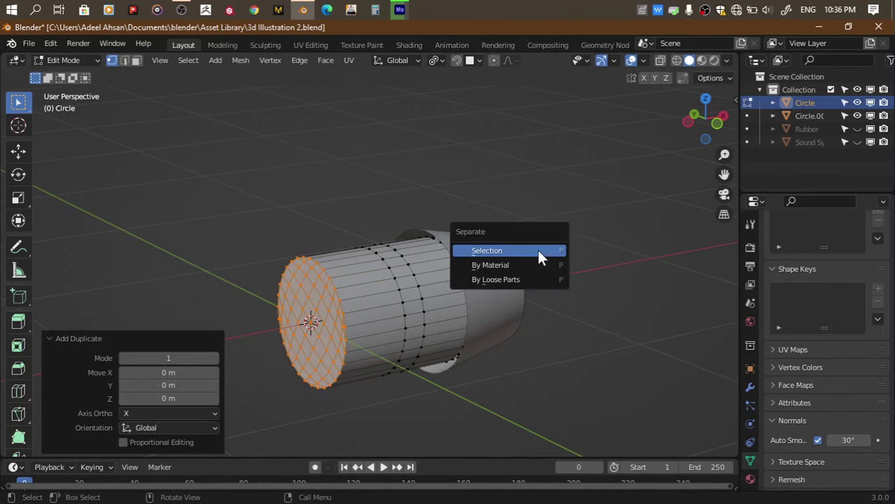
left_click(538, 250)
key("Tab")
left_click(308, 335)
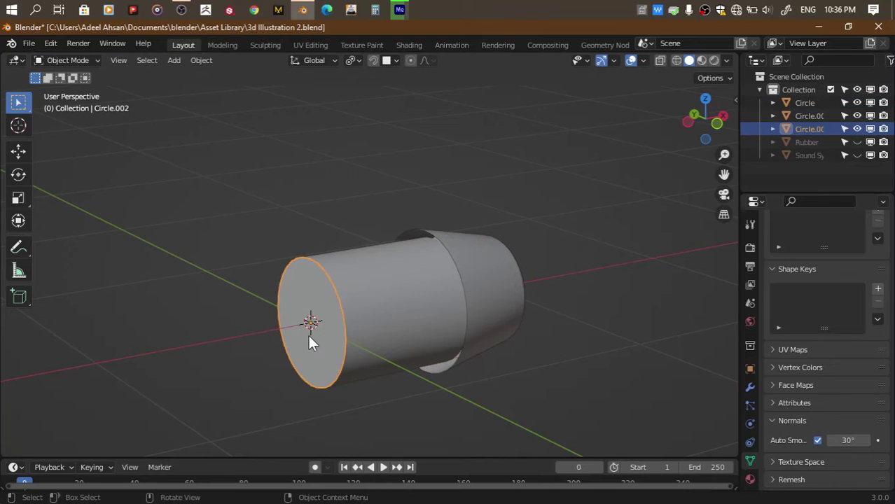
left_click(721, 126)
type("ry9")
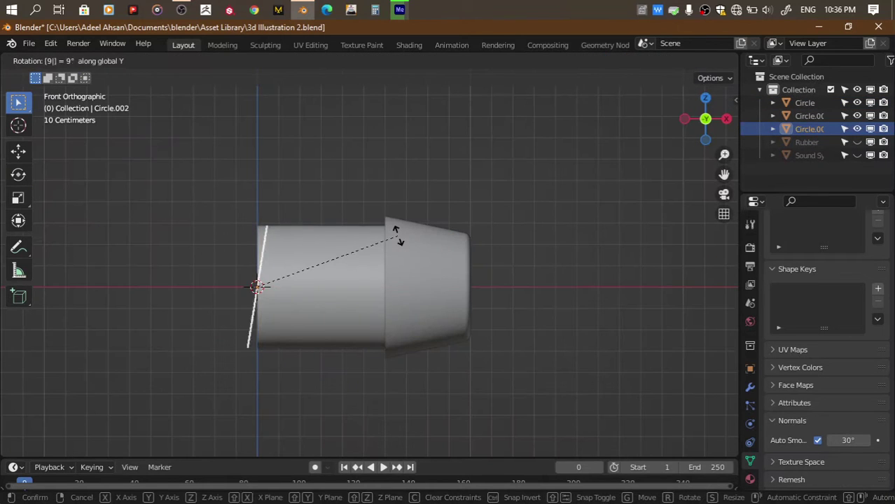
type("0")
key("Return")
Scale the whole disc to 0.238 and move it just below the tube
key("Tab")
key("a")
key("s")
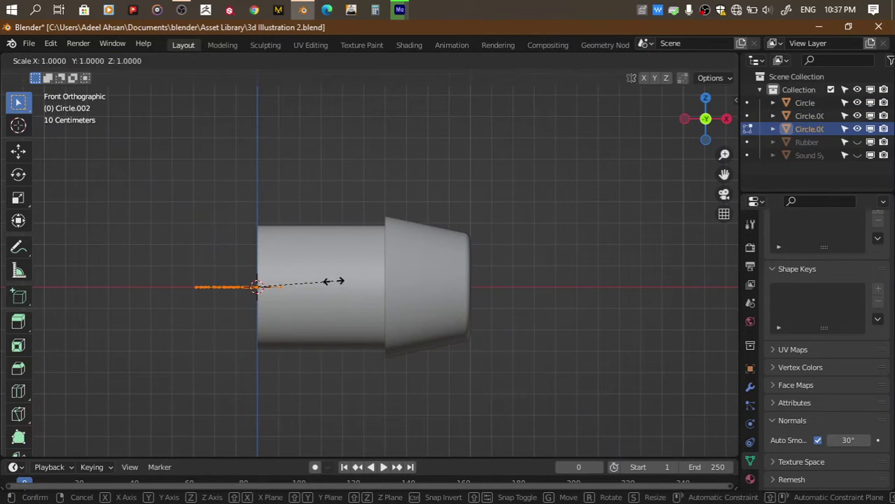
left_click(260, 288)
key("g")
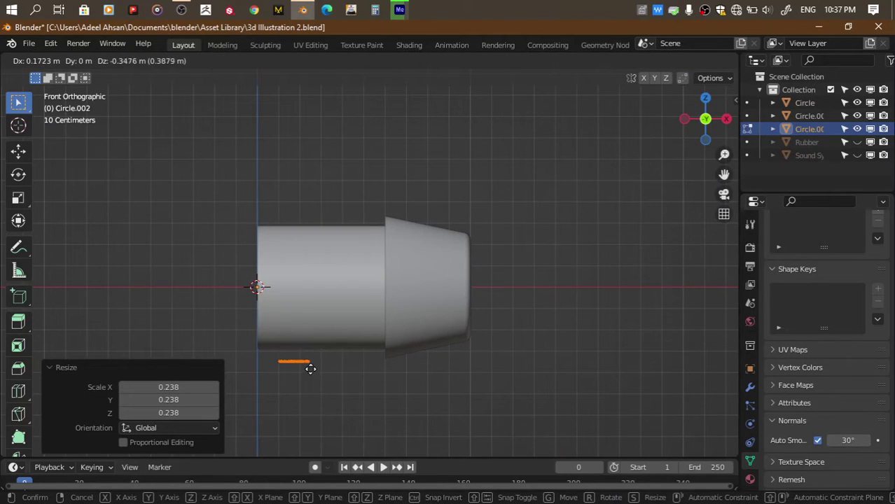
left_click(311, 369)
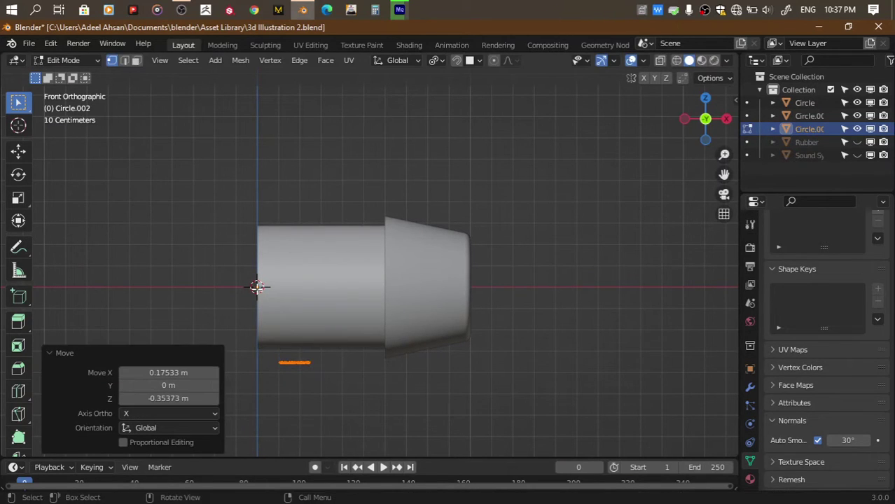
Back on the tube, select its end edge loop and start a bevel
key("Tab")
left_click(280, 264)
key("Tab")
left_click_drag(698, 114, 673, 140)
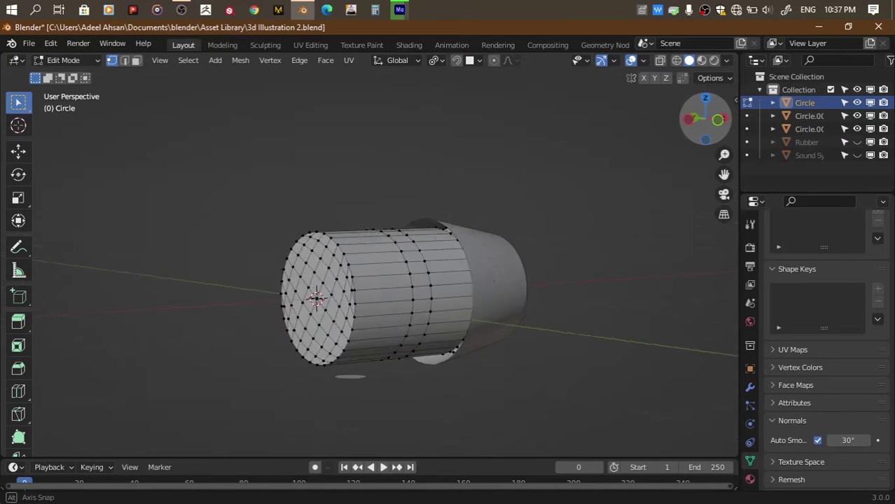
scroll(487, 216, "up", 2)
scroll(397, 273, "up", 2)
left_click(397, 274, "alt")
scroll(385, 276, "down", 3)
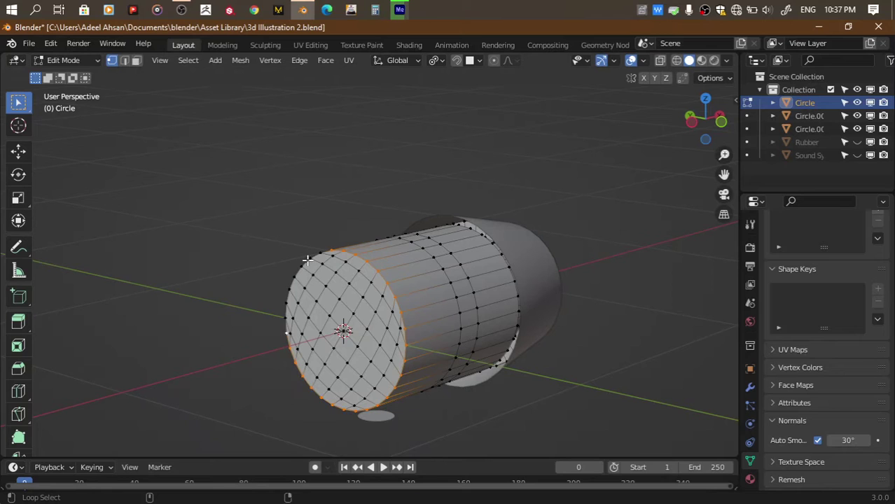
scroll(293, 271, "up", 2)
key("ctrl+b")
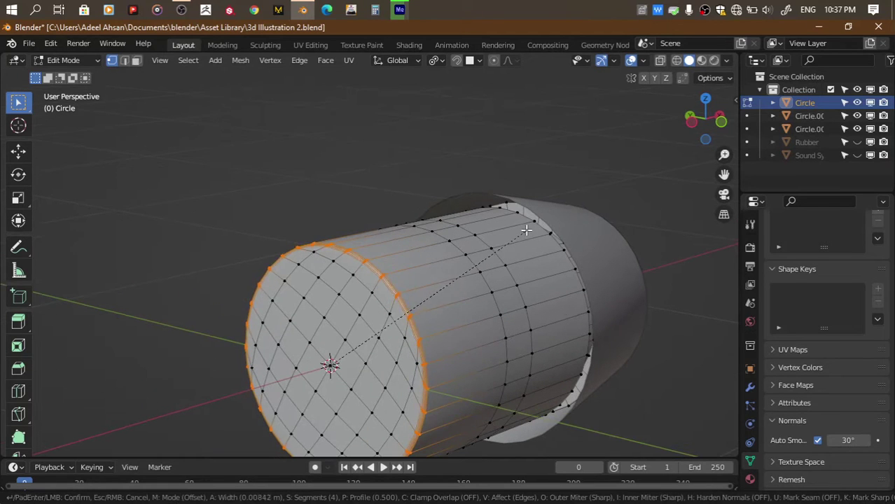
Apply the rim bevel, check it at object level, then undo it
left_click(528, 229)
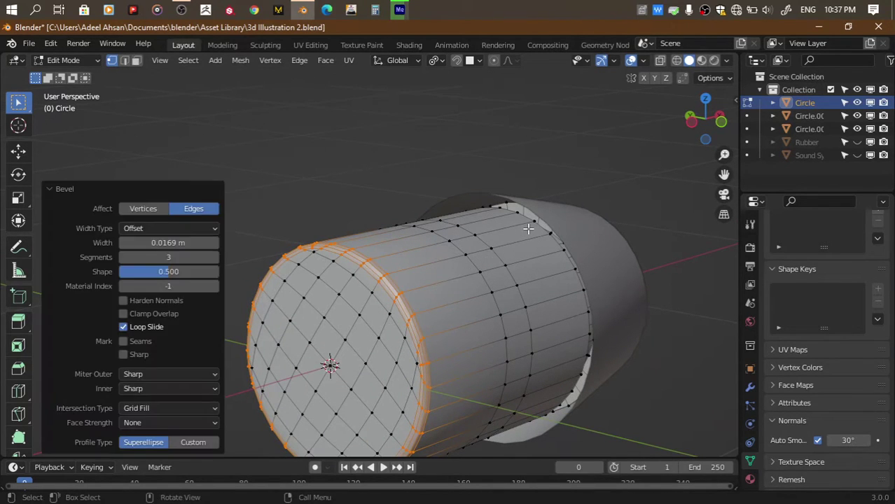
key("Tab")
right_click(475, 257)
left_click(475, 257)
key("Tab")
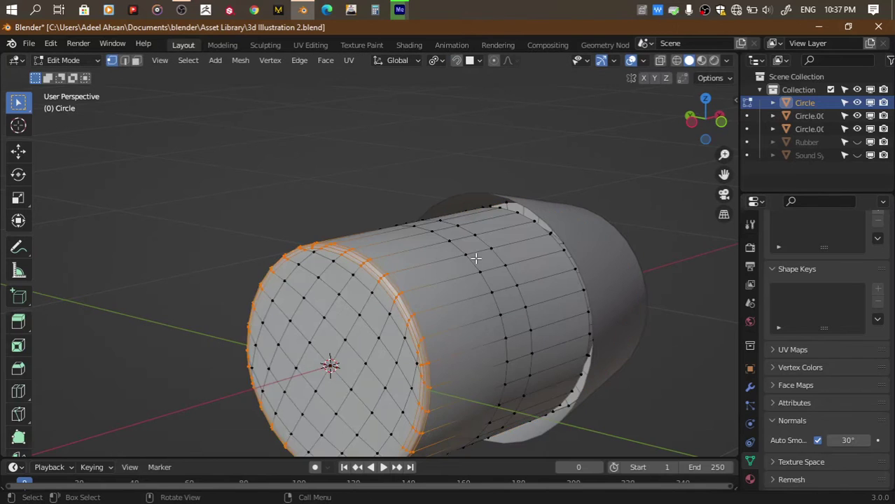
scroll(476, 259, "up", 2)
scroll(476, 259, "down", 3)
key("Tab")
key("Tab")
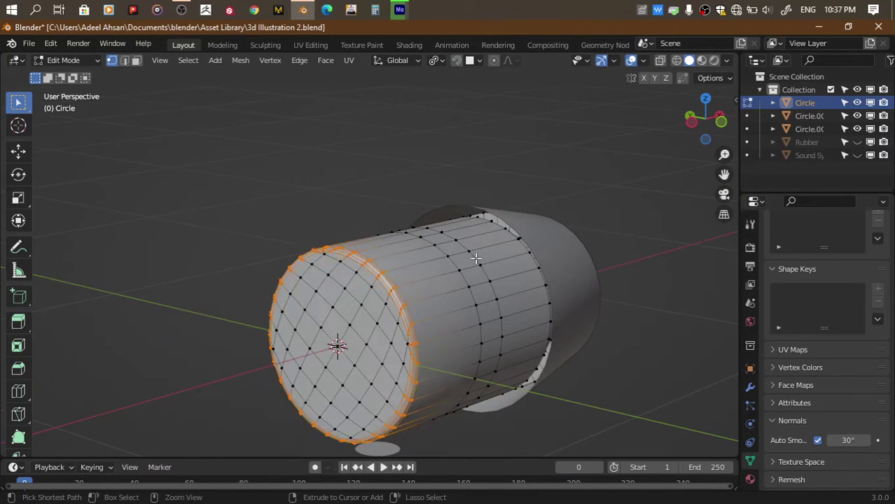
key("ctrl+z")
key("ctrl+z")
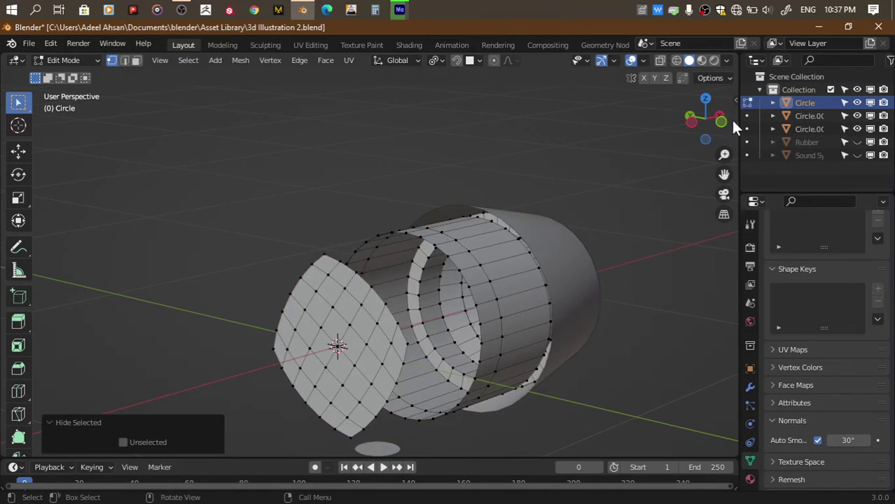
Box-select and delete the vertices of the tube's end face, leaving an open end
left_click(728, 119)
left_click_drag(116, 170, 218, 382)
key("x")
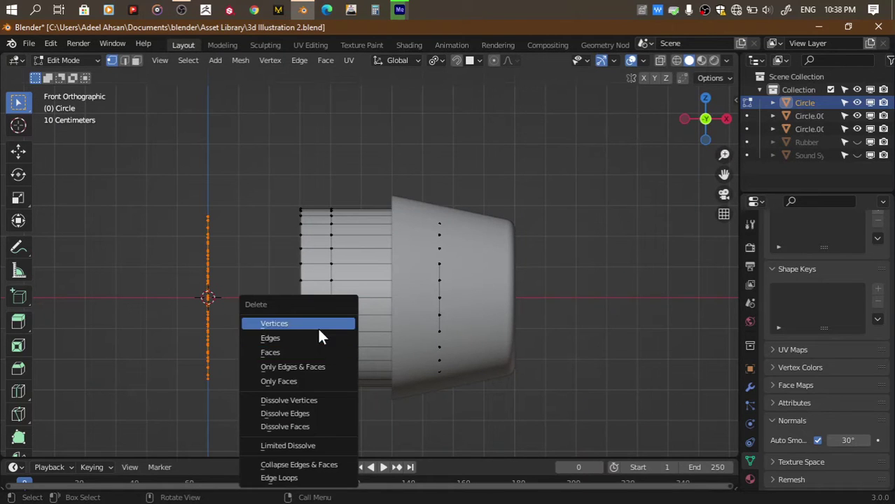
key("alt+h")
left_click_drag(697, 126, 711, 113)
key("alt+a")
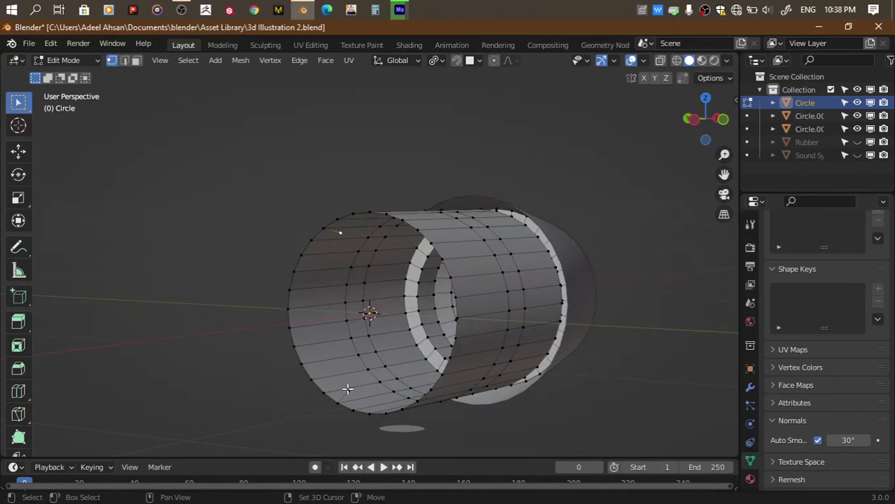
key("x")
left_click(319, 325)
Try a Grid Fill on the open end with varying spans, then undo it
key("ctrl+f")
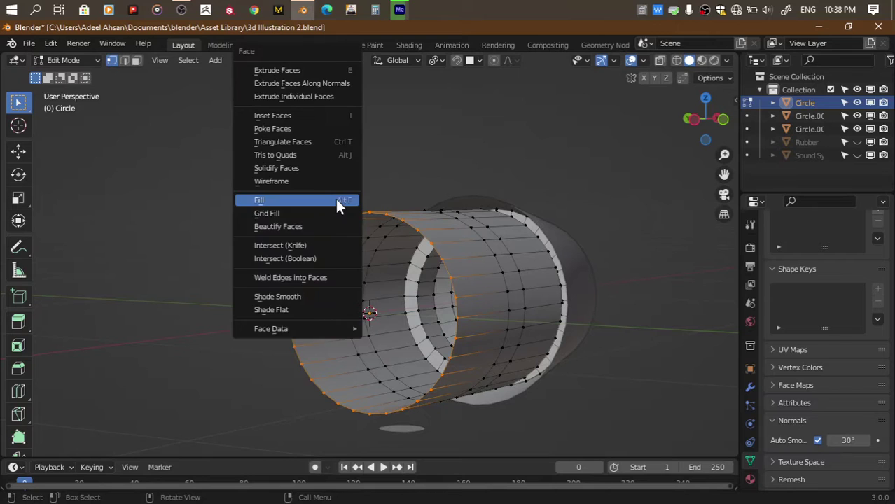
left_click(336, 203)
left_click_drag(168, 413, 203, 413)
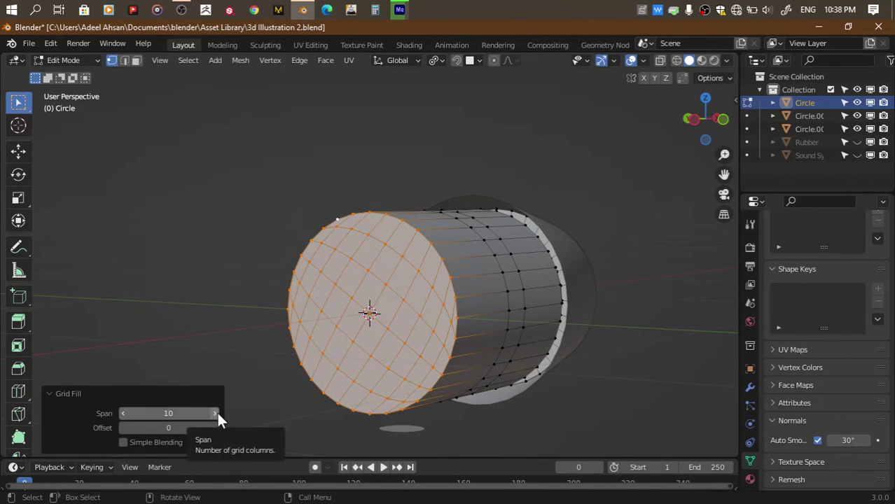
mouse_move(217, 411)
left_mouse_down()
mouse_move(151, 413)
mouse_move(181, 427)
left_mouse_up()
key("ctrl+z")
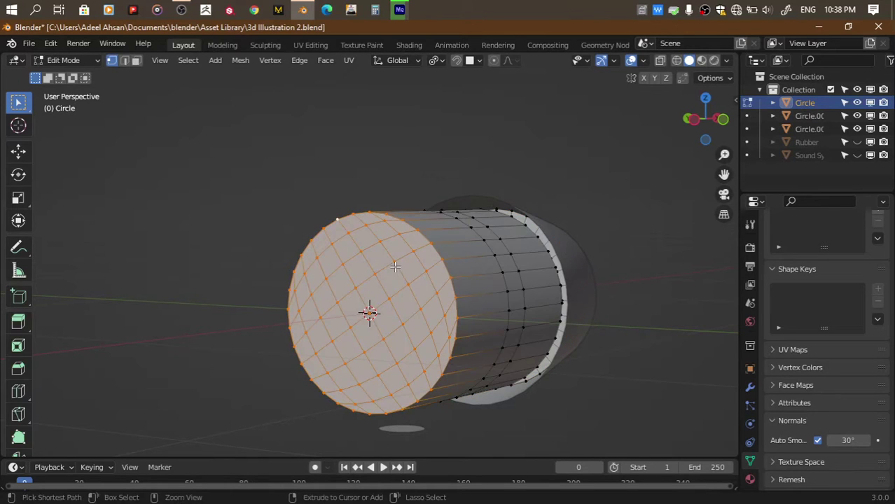
key("ctrl+z")
Cap the open end with a single face and bevel its rim smoothly
key("f")
key("ctrl+b")
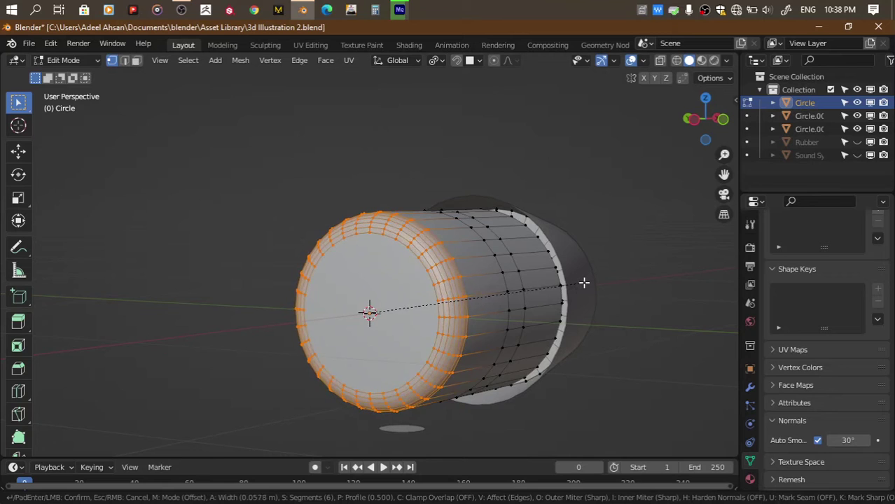
left_click(583, 281)
key("Tab")
mouse_move(583, 282)
middle_mouse_down()
mouse_move(631, 200)
mouse_move(610, 245)
middle_mouse_up()
Select the flat circle below the tube and enlarge it slightly in Edit Mode
left_click(707, 120)
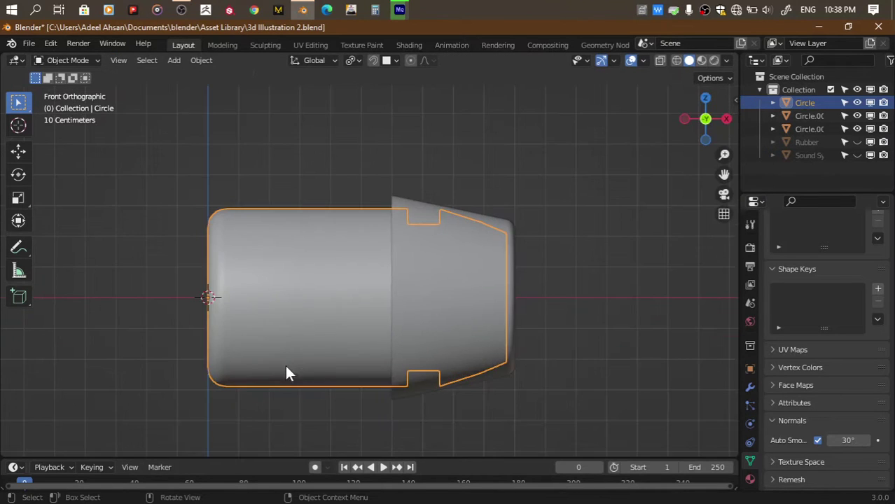
left_click(284, 363)
key("Tab")
key("Tab")
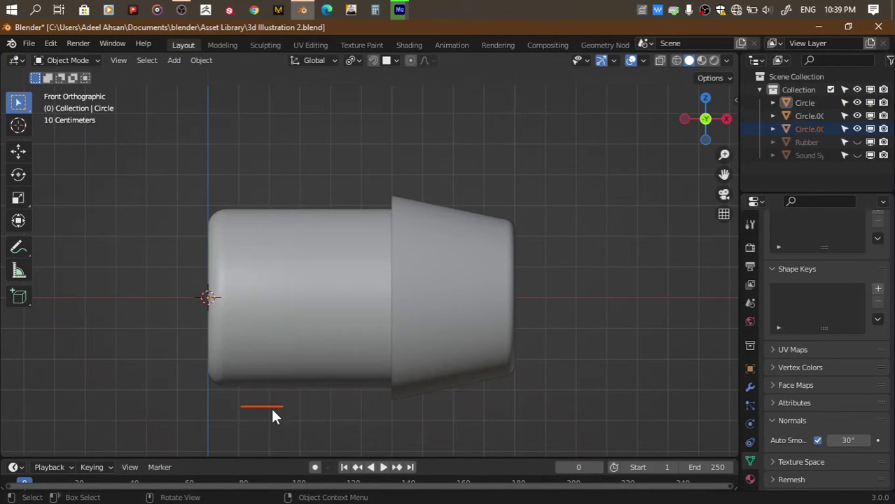
left_click(466, 360)
key("Tab")
mouse_move(466, 360)
middle_mouse_down("shift")
mouse_move(472, 336)
mouse_move(441, 272)
middle_mouse_up("shift")
key("Tab")
key("Tab")
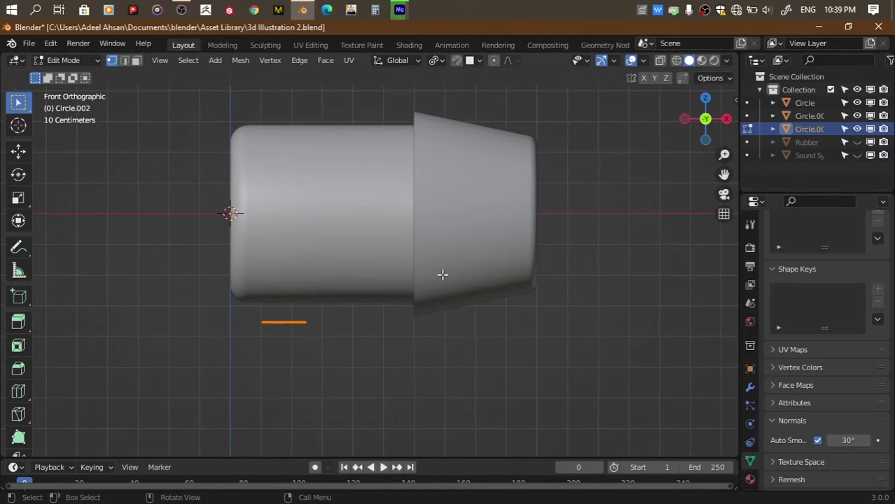
key("s")
left_click(454, 283)
Extrude the circle face upward to form a short spout
left_click(705, 140)
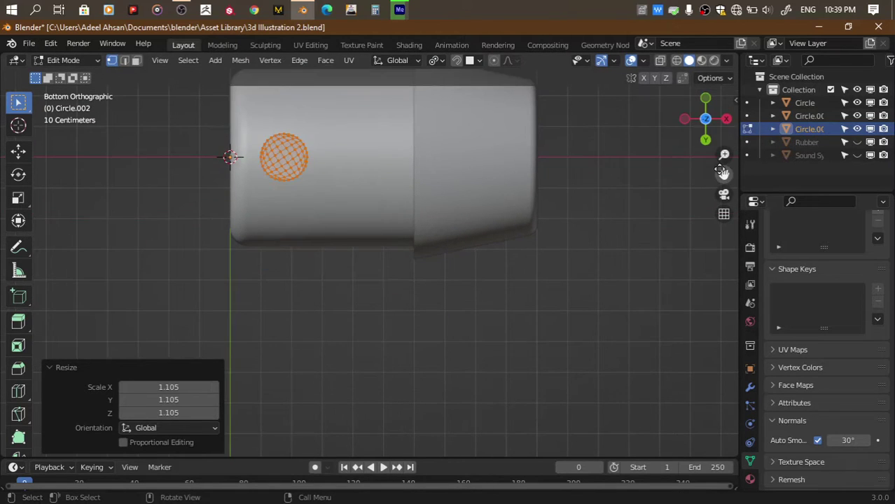
left_click_drag(724, 174, 754, 300)
left_click(705, 99)
scroll(330, 280, "up", 3)
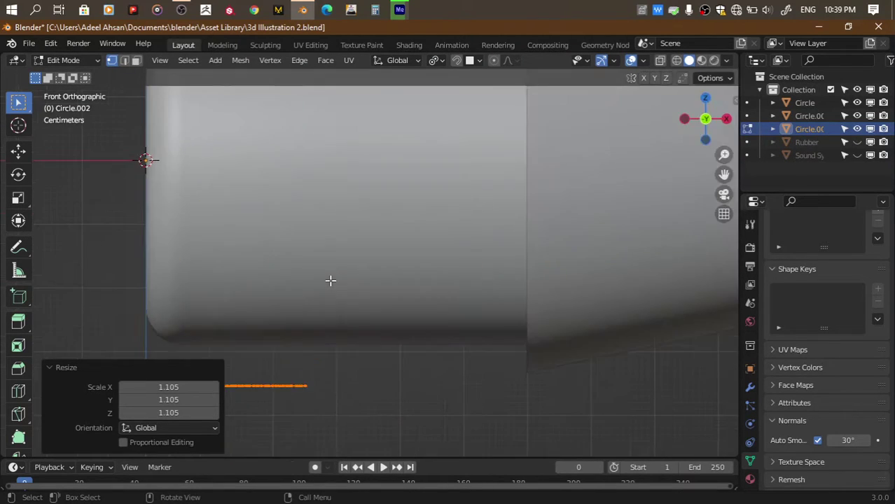
key("e")
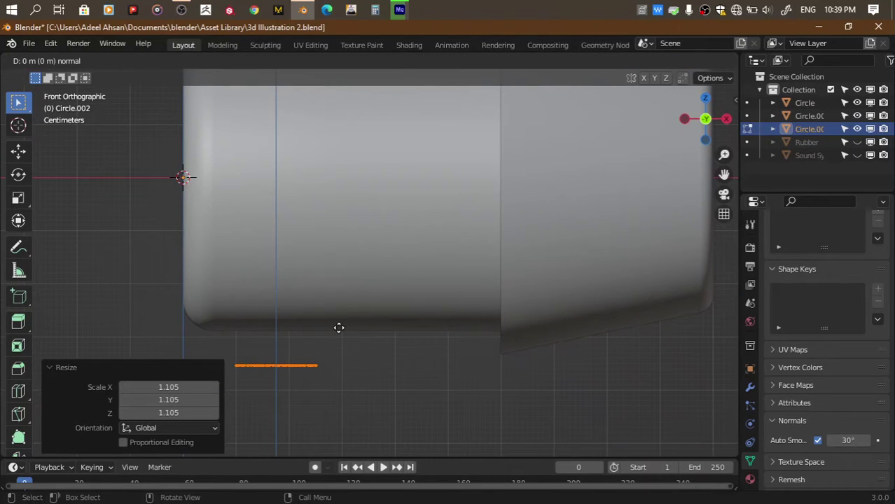
left_click(339, 281)
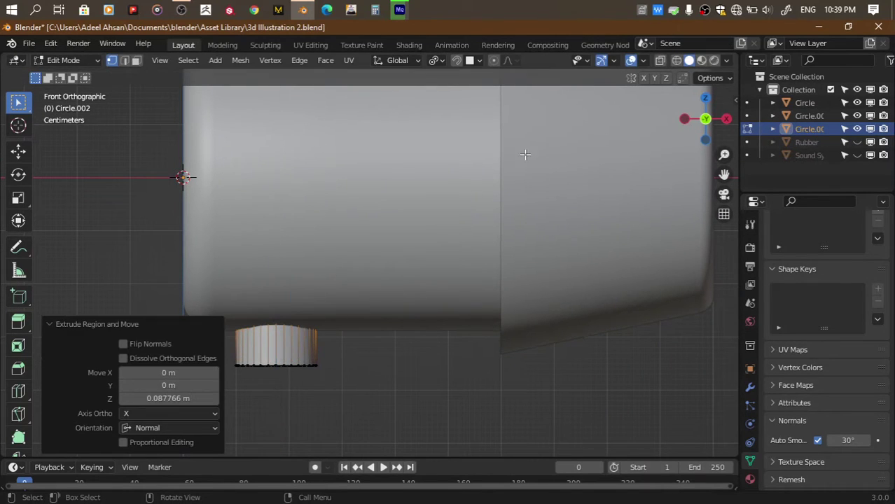
Inset the spout's end face and shrink the inner ring twice
left_click_drag(705, 119, 702, 126)
left_click(703, 126)
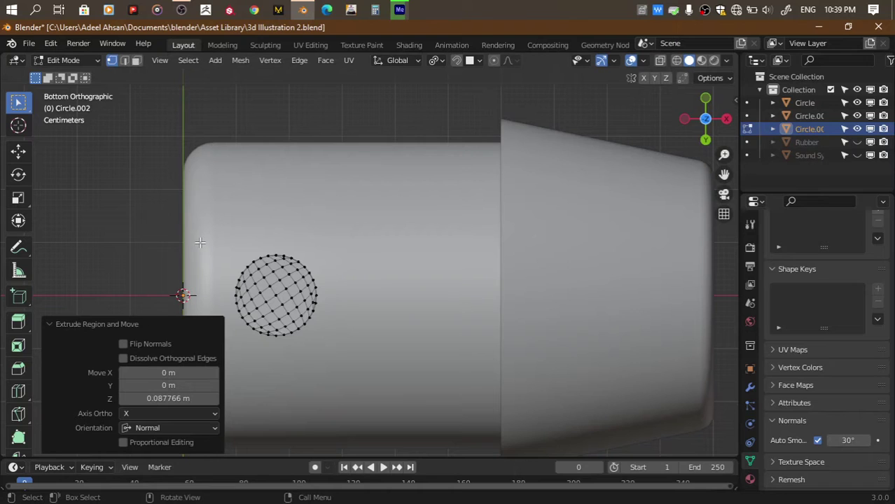
left_click_drag(200, 243, 354, 375)
scroll(356, 386, "up", 4)
key("i")
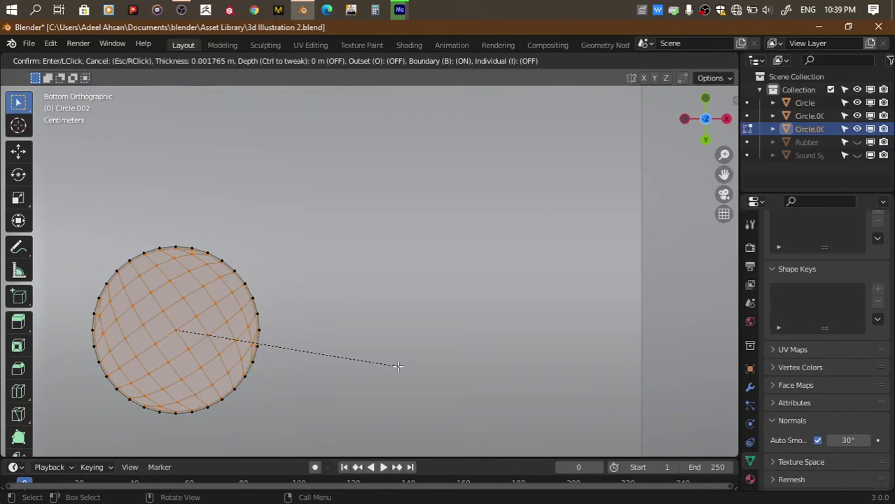
left_click(398, 367)
key("s")
left_click(357, 366)
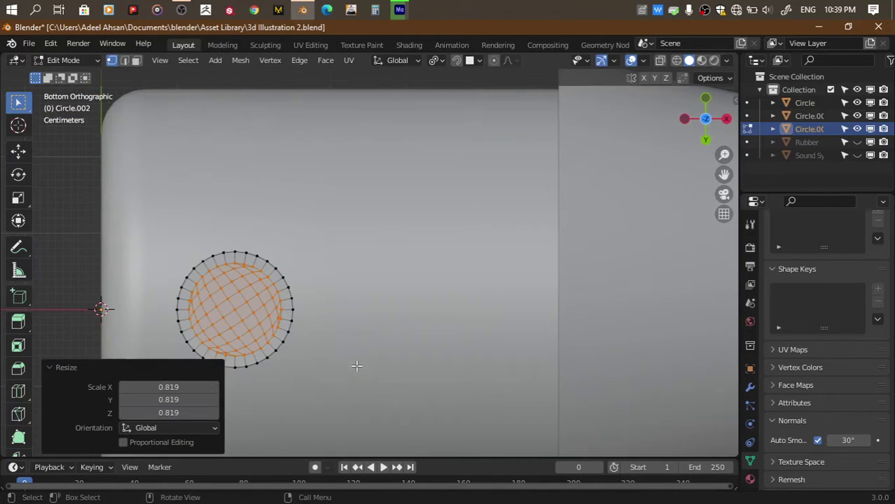
key("s")
left_click(344, 334)
In X-ray front view, extrude the inner faces into the spout to hollow its opening
key("KP_1")
key("alt+z")
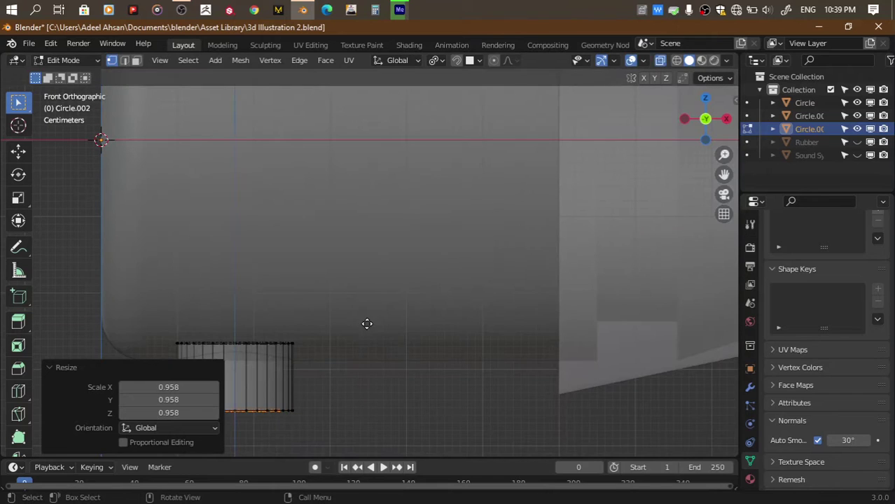
key("e")
left_click(366, 290)
Return to Object Mode, turn X-ray off, and save the file
key("Tab")
scroll(364, 297, "down", 1)
key("alt+z")
scroll(364, 293, "down", 2)
key("ctrl+s")
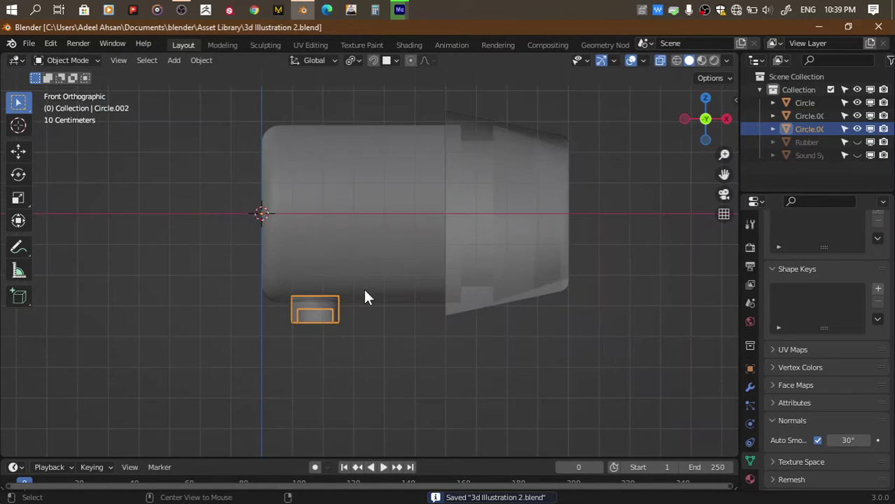
scroll(456, 232, "down", 2)
Join all the parts into a single object and save the file
key("a")
key("ctrl+j")
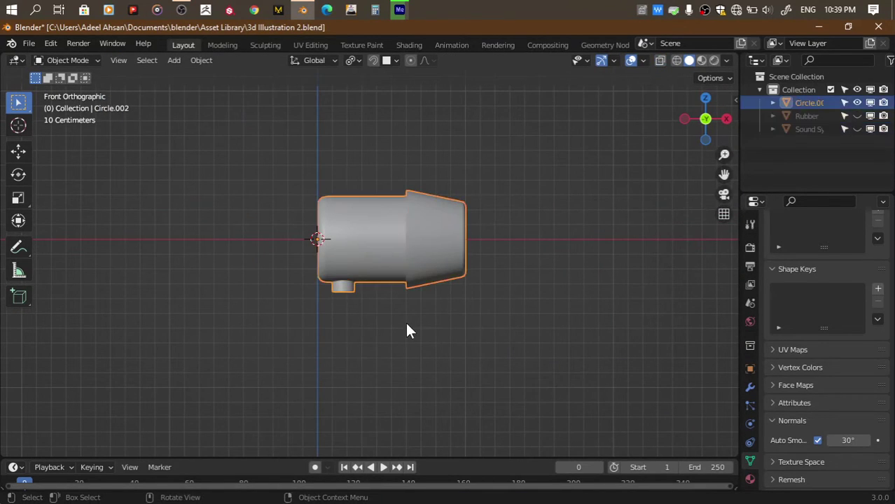
right_click(465, 290)
left_click(460, 265)
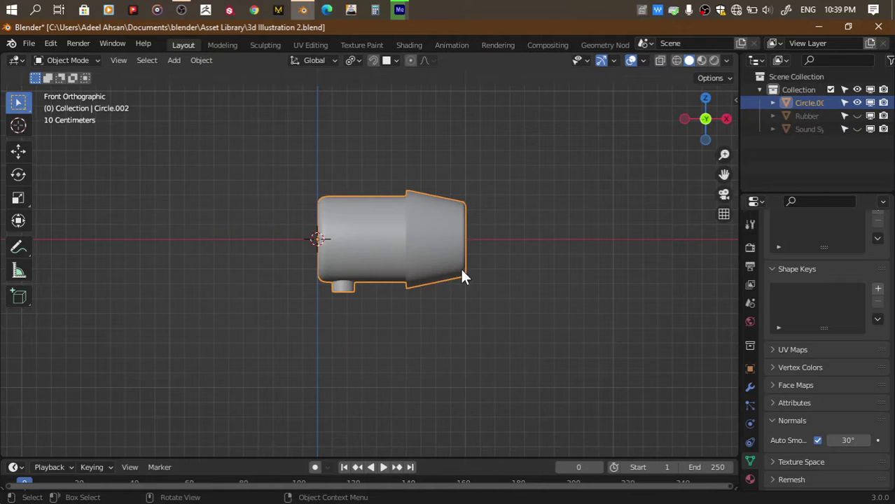
left_click(568, 290)
key("a")
scroll(568, 216, "down", 3)
scroll(569, 216, "up", 2)
key("ctrl+s")
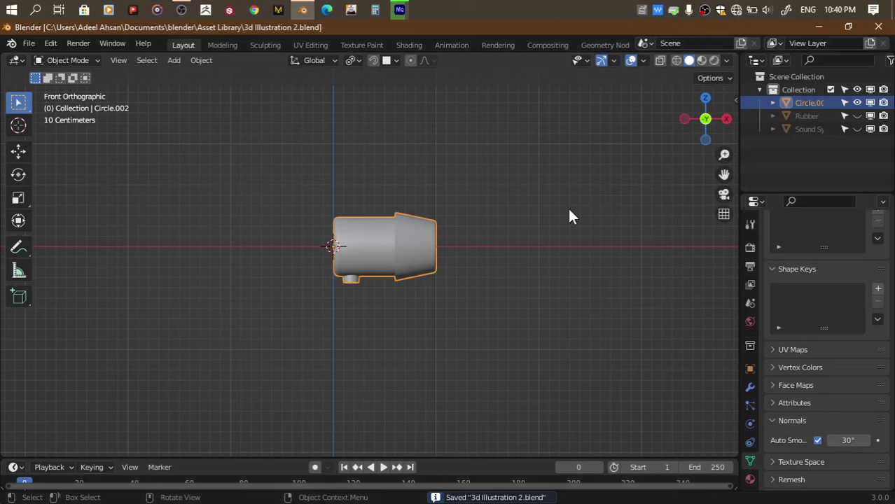
Rotate the joined bottle -90° about Y to stand it upright
type("rx")
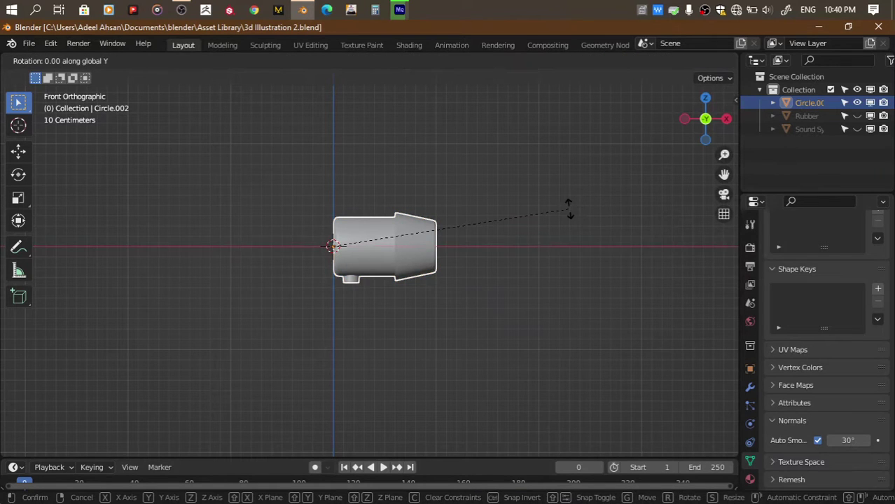
type("90")
key("Return")
key("ctrl+z")
type("r")
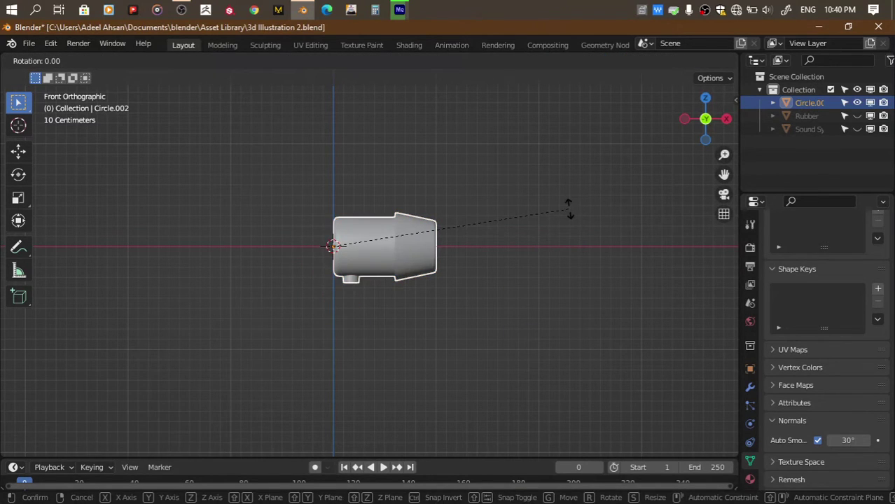
type("y-90")
key("Return")
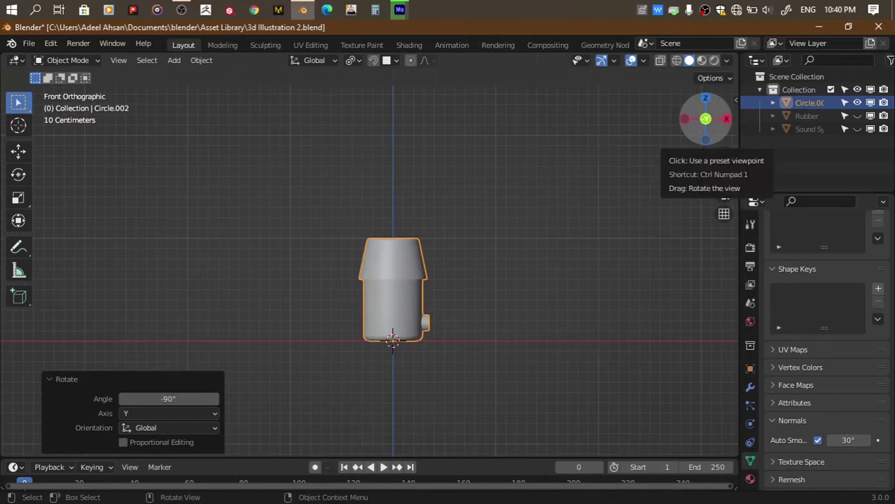
left_click_drag(705, 117, 601, 187)
Duplicate the bottle to the left and shift the copy vertically
key("shift+d")
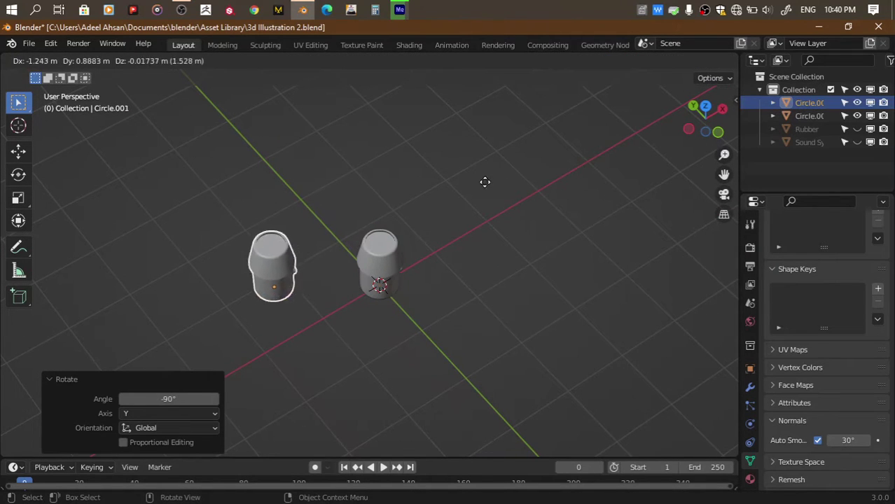
left_click(456, 152)
left_click(717, 132)
scroll(459, 206, "up", 1)
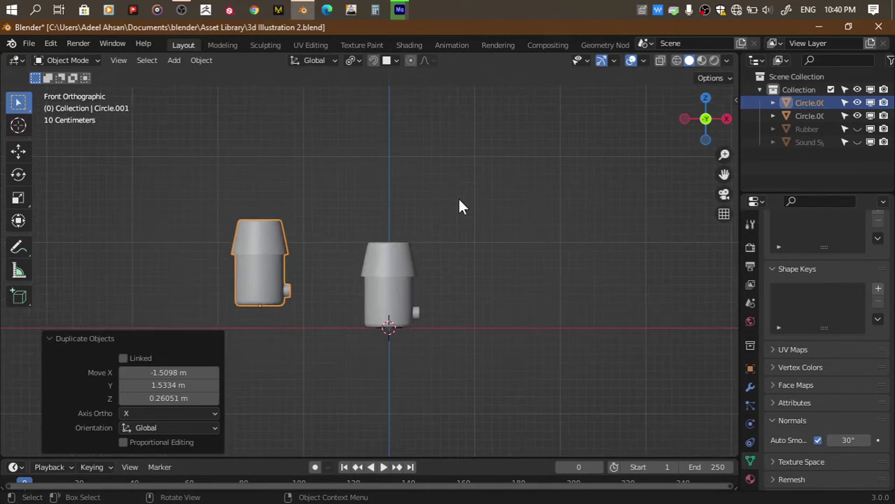
key("g")
key("z")
left_click(458, 198)
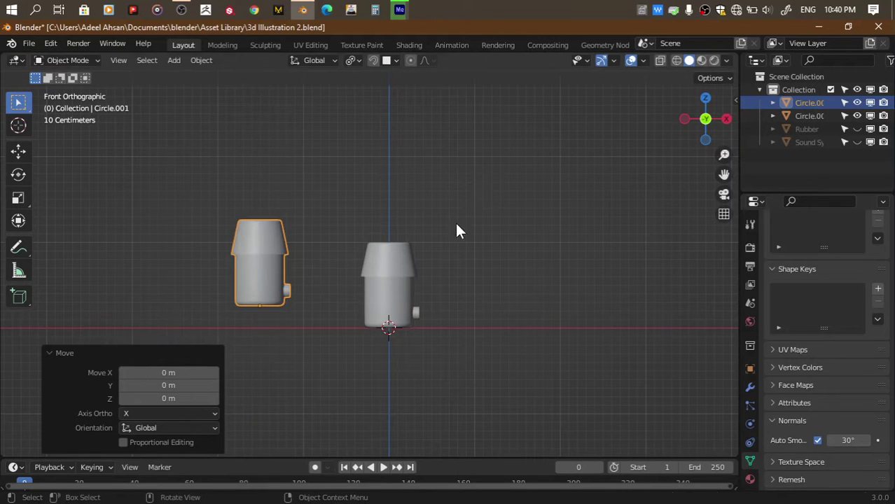
key("g")
key("z")
left_click(338, 299)
scroll(323, 309, "up", 2)
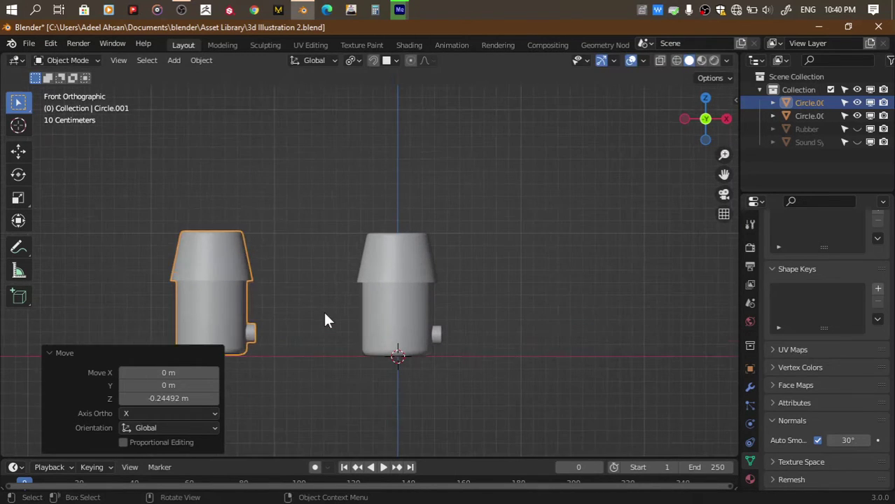
left_click(277, 310)
key("ctrl+z")
Enable vertex snapping, align the duplicate's base with the original, and save
left_click(396, 61)
left_click(365, 107)
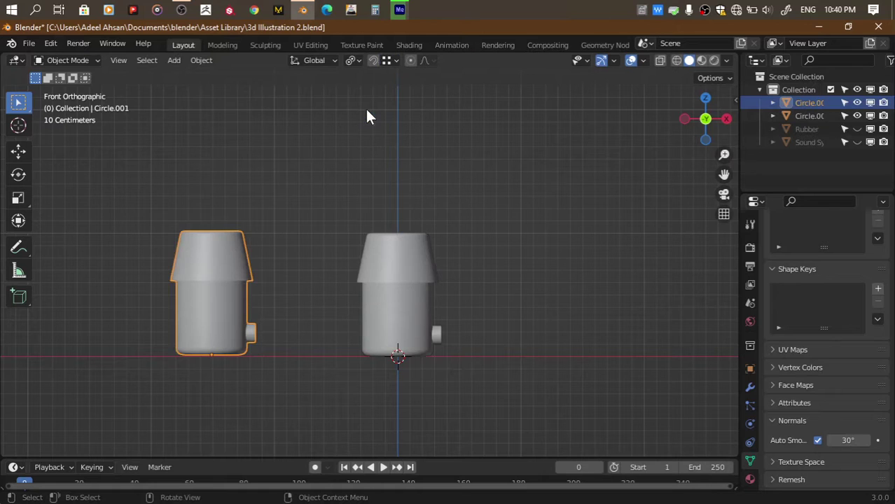
left_click(367, 115)
left_click(373, 61)
key("z")
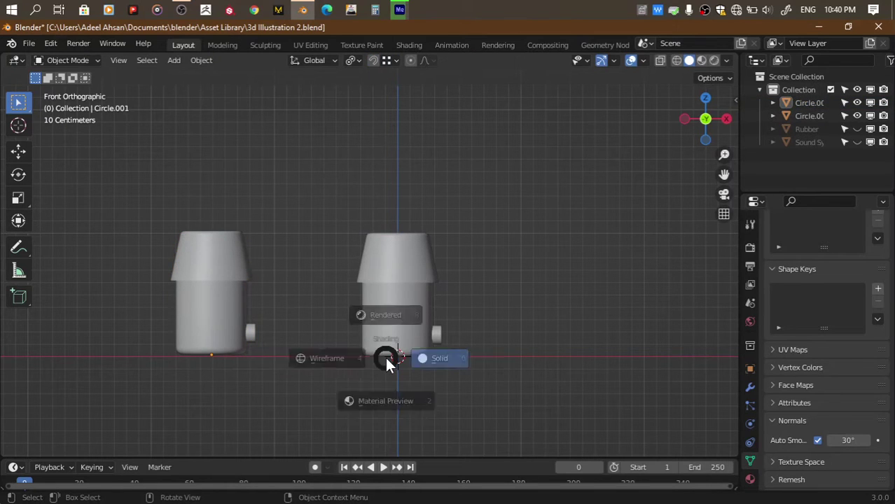
key("ctrl+z")
key("ctrl+z")
key("ctrl+shift+z")
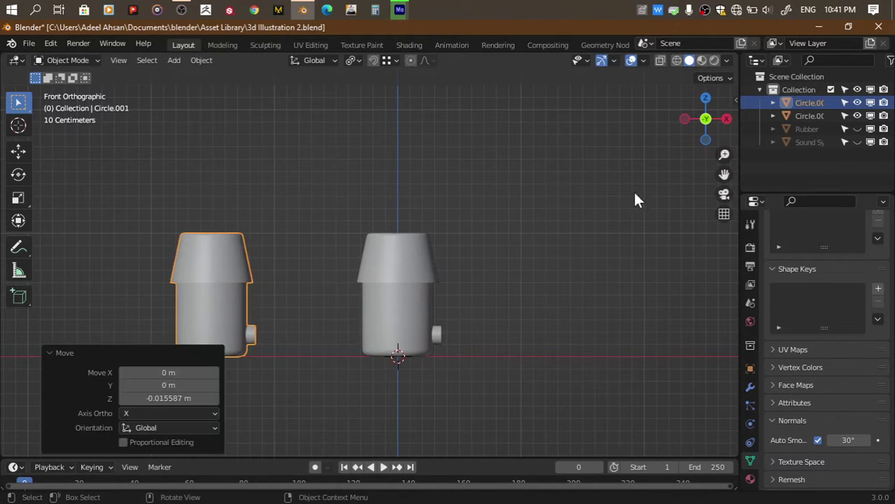
left_click(606, 205)
key("ctrl+s")
Rotate the back bottle 90° about its local Z axis to lay it down
left_click(727, 118)
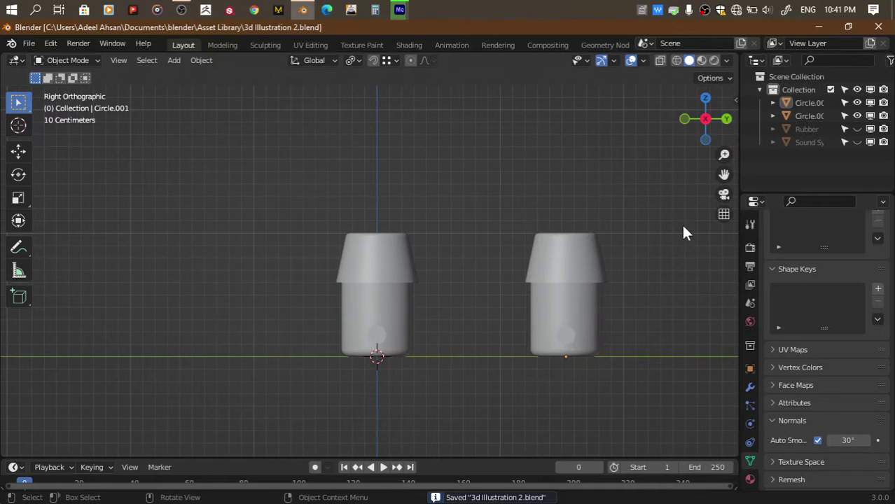
left_click_drag(706, 119, 560, 196)
left_click(403, 183)
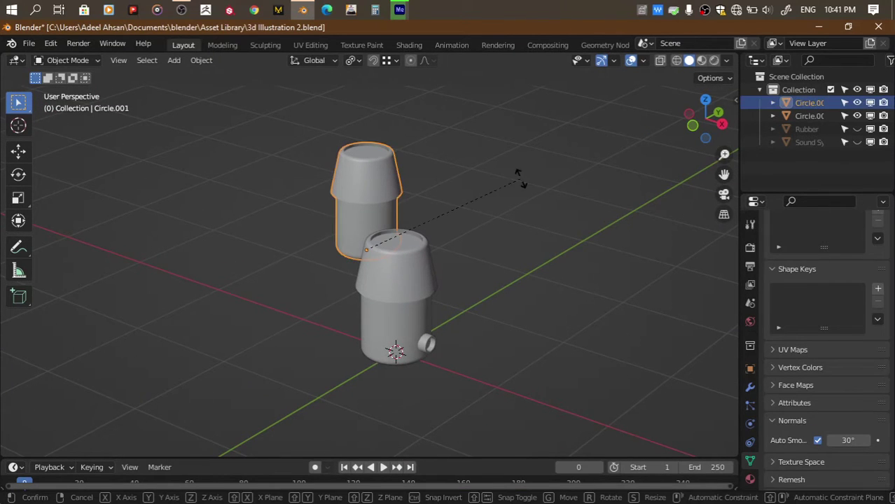
key("r")
key("x")
key("x")
key("Escape")
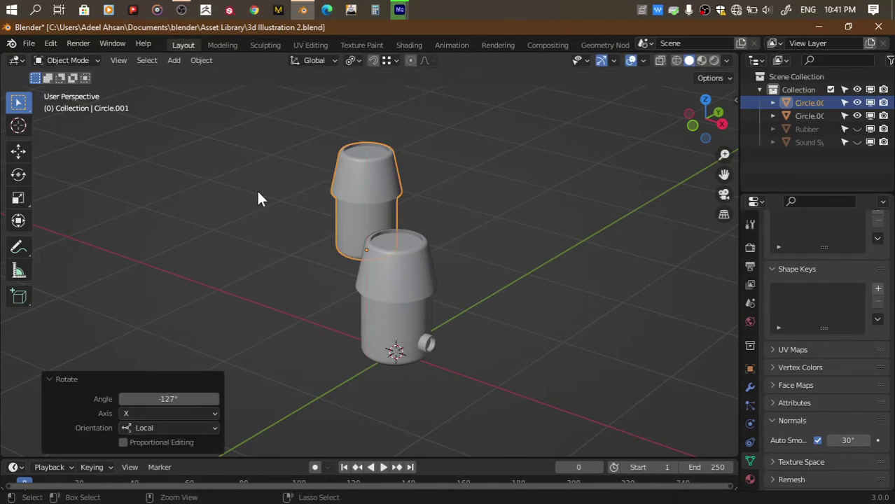
key("r")
key("z")
key("z")
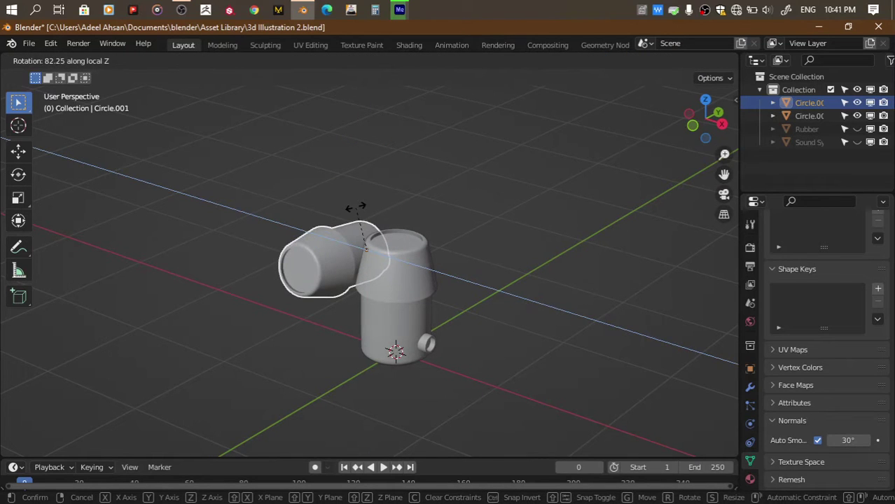
type("90")
key("Return")
In top view, move the lying copy up, tilt it about 30°, shift it right, and save
left_click_drag(729, 135, 728, 133)
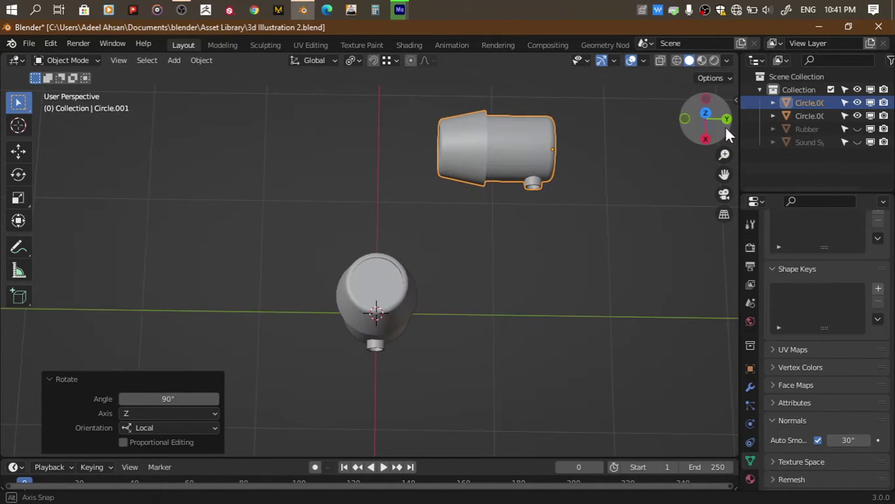
left_click(706, 112)
middle_click_drag(350, 99, 352, 236, "shift")
key("g")
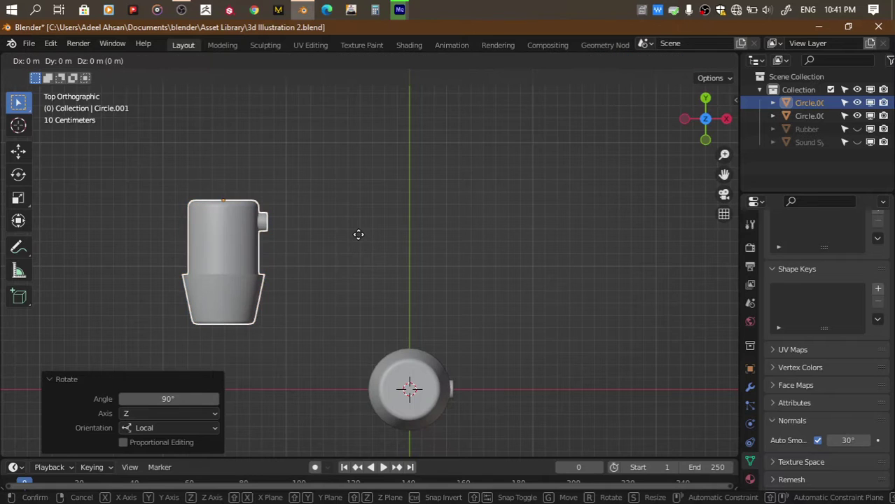
left_click(404, 173)
key("r")
left_click(417, 287)
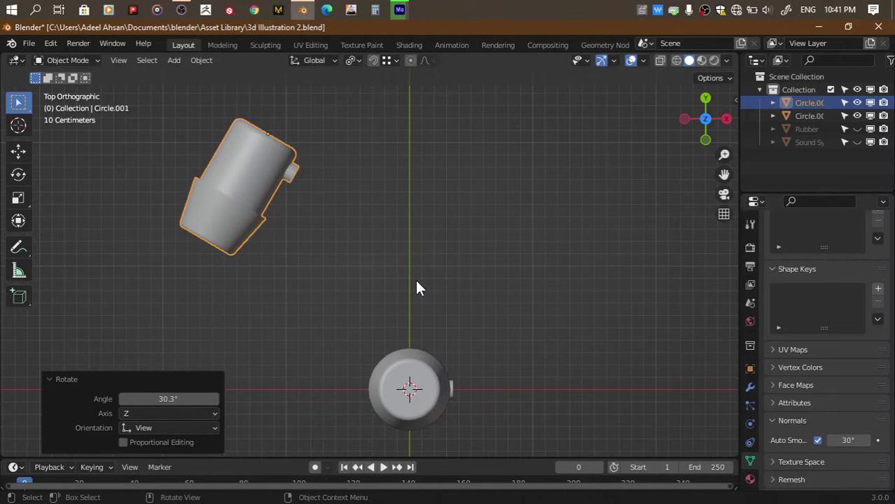
key("g")
left_click(489, 290)
key("ctrl+s")
In front view, raise the lying copy about 0.35 m along Z
scroll(569, 237, "down", 2)
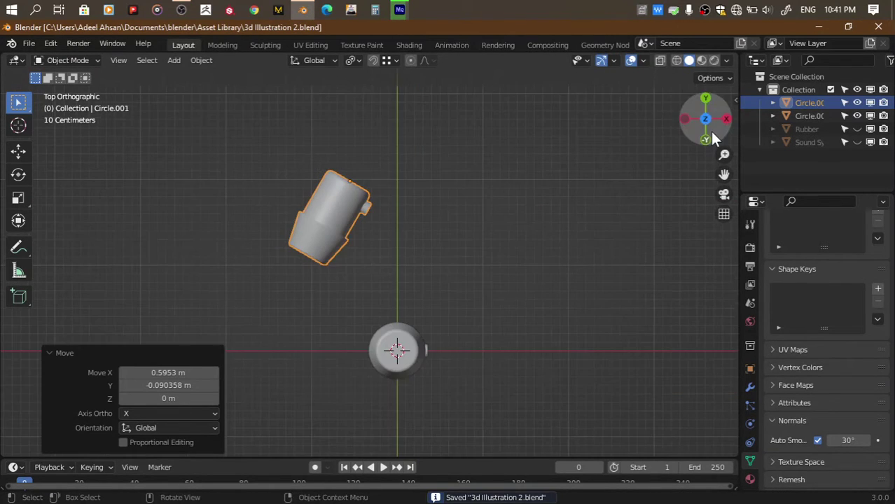
left_click_drag(714, 138, 700, 129)
left_click(705, 121)
key("g")
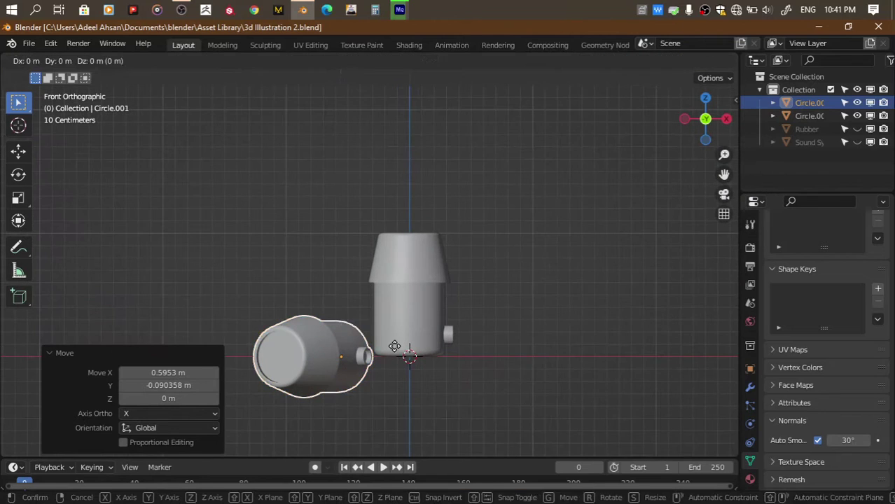
key("z")
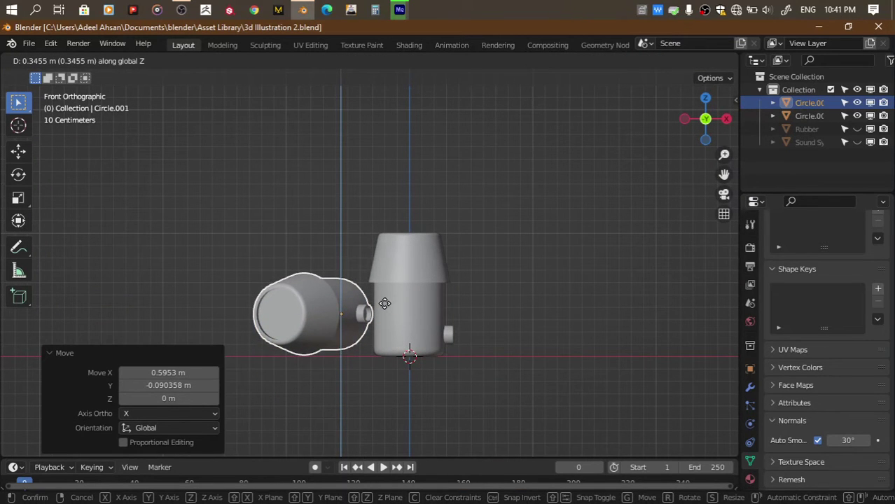
left_click(384, 303)
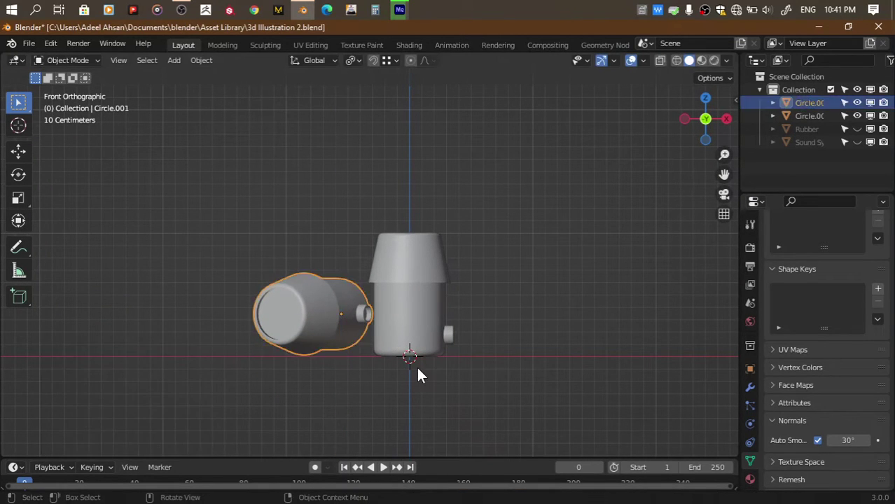
Re-hide the reappeared objects, nudge the copy vertically, and save the file
key("h")
key("alt+h")
left_click(857, 129)
left_click(857, 142)
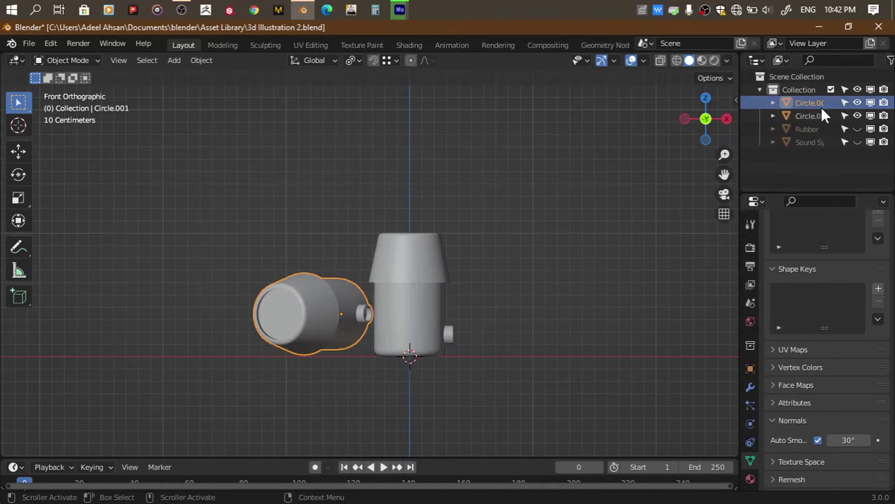
key("g")
key("z")
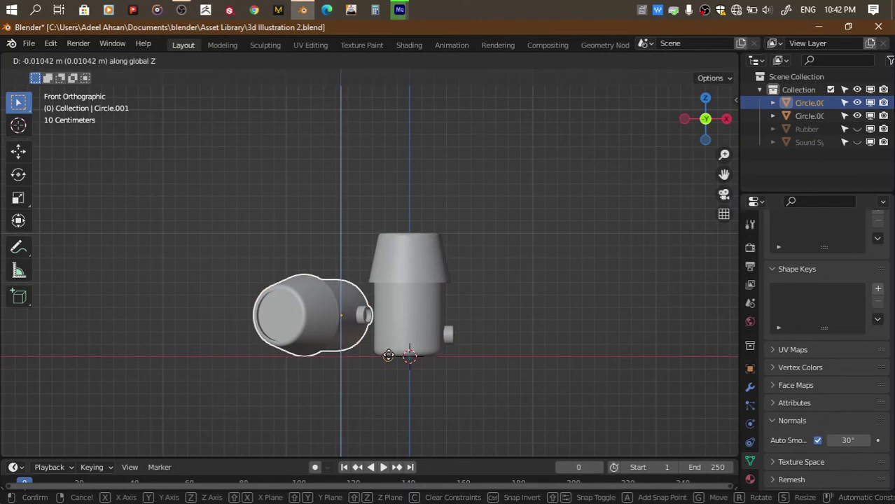
left_click(388, 355)
key("ctrl+s")
Box-select both tube pieces and hide them
left_click_drag(704, 120, 599, 196)
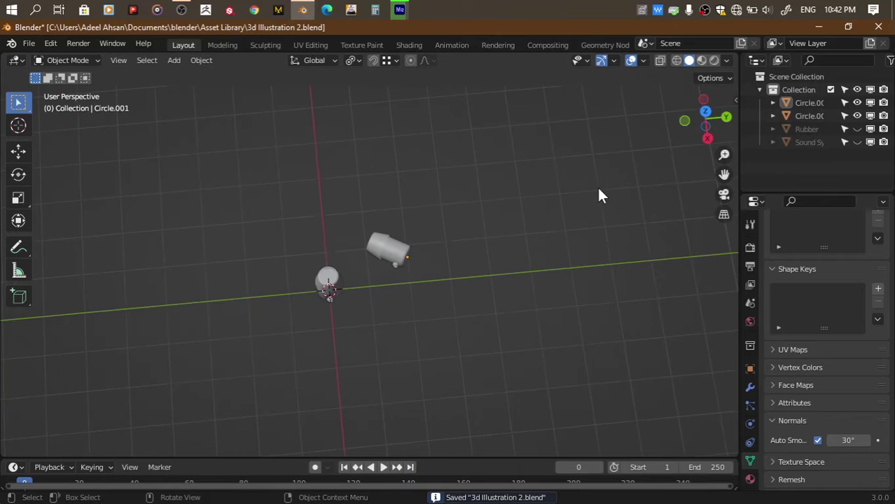
scroll(444, 256, "up", 4)
left_click_drag(211, 194, 412, 319)
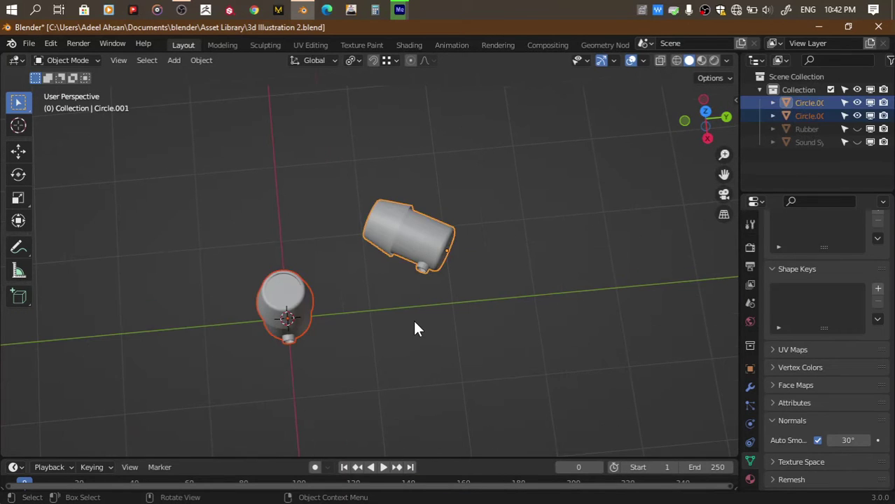
key("h")
left_click(805, 90)
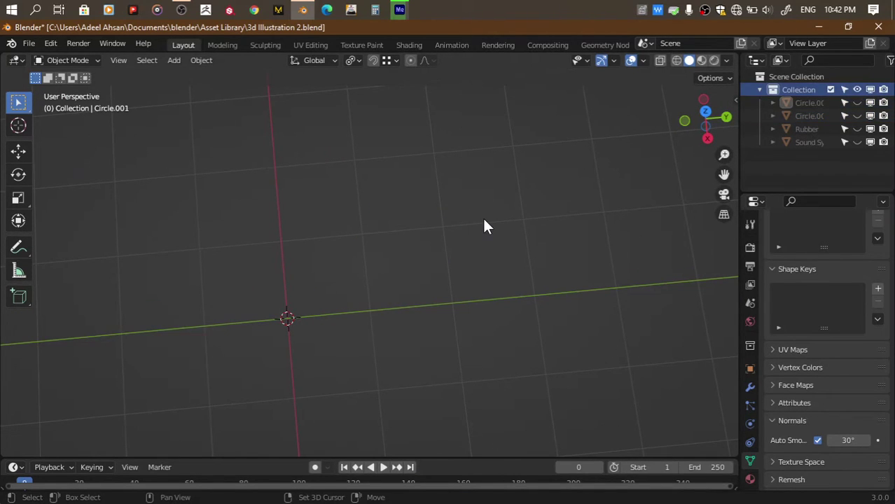
key("shift+a")
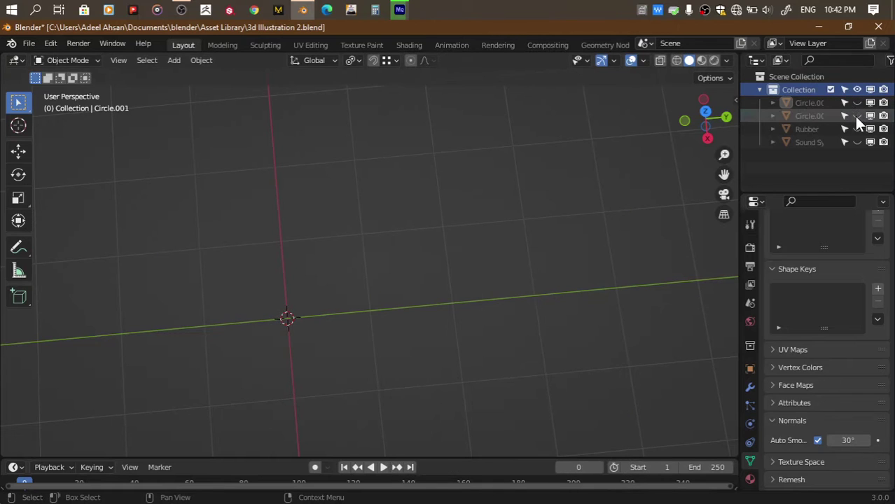
Unhide the upright tube and enter its Edit Mode
left_click(857, 116)
left_click_drag(703, 132, 708, 140)
scroll(443, 295, "up", 5)
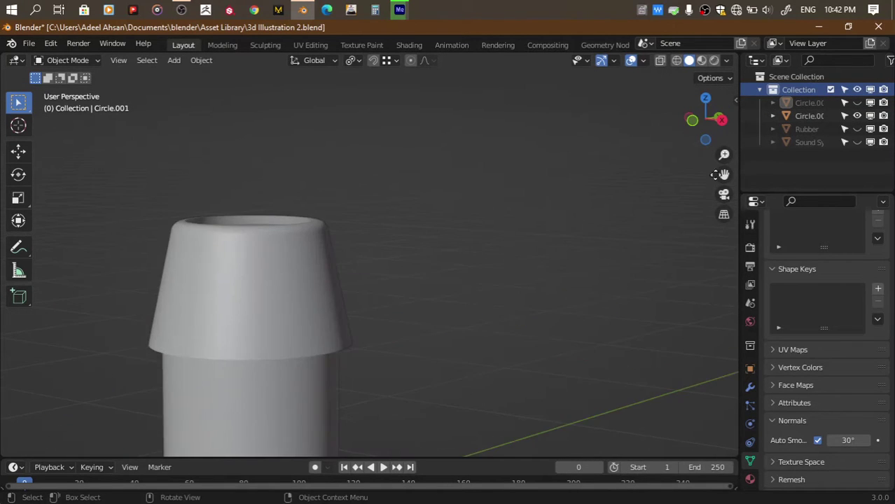
scroll(322, 315, "down", 2)
left_click(322, 315)
key("Tab")
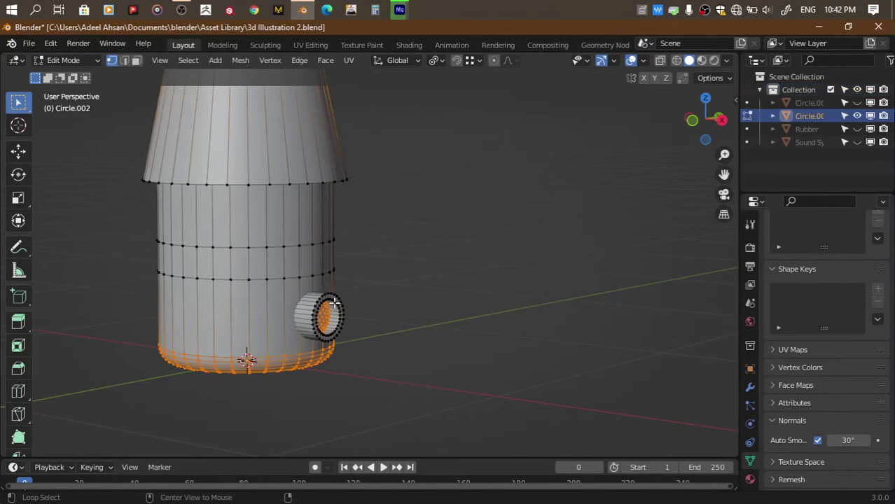
Select the side spout's outer rim edges and duplicate them in place
left_click(333, 295, "alt")
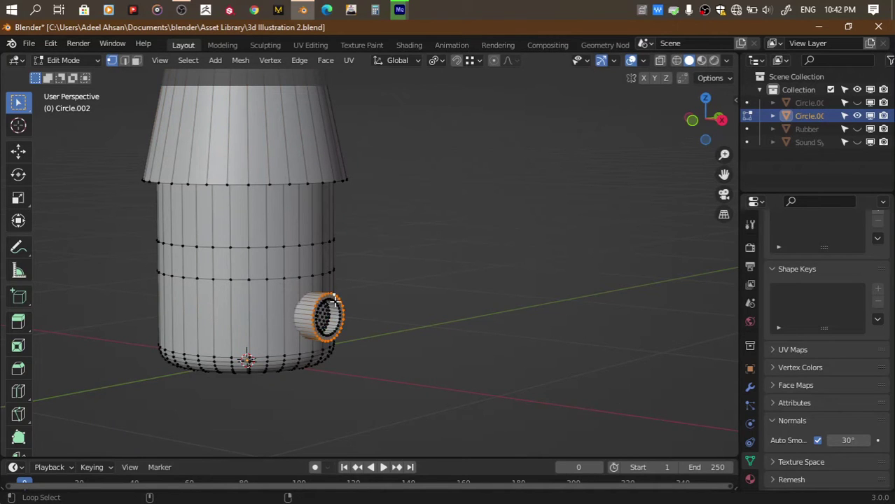
scroll(333, 302, "up", 4)
key("alt+a")
key("2")
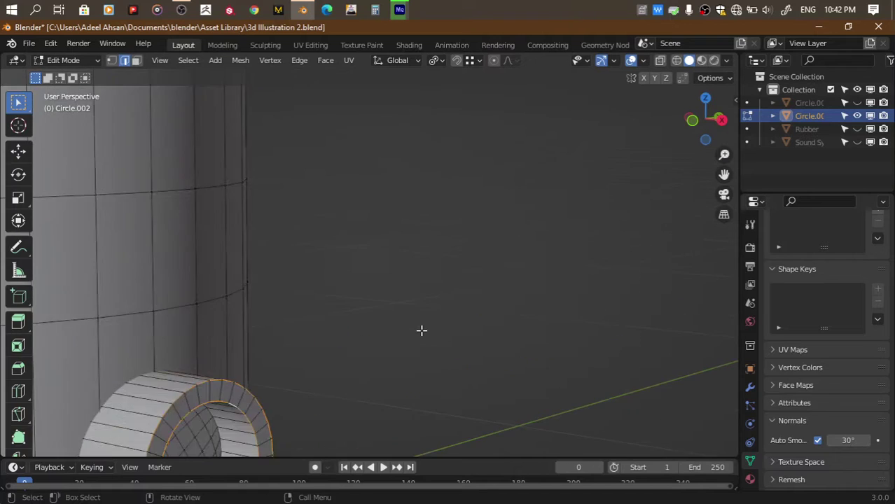
scroll(421, 329, "down", 5)
key("g")
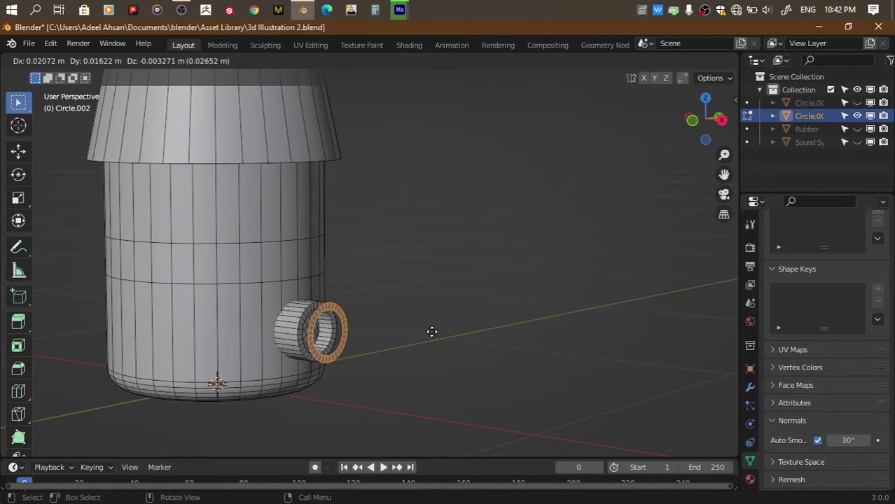
right_click(423, 330)
Separate the duplicated rim into its own object and hide the tube pieces
key("p")
left_click(427, 331)
key("Tab")
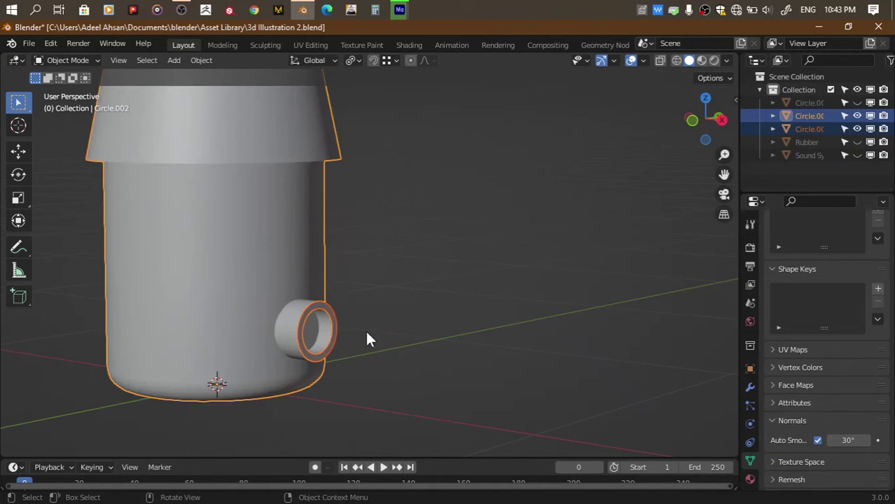
left_click(809, 129)
left_click_drag(857, 116, 857, 103)
In Edit Mode, extrude the ring twice along X into a short tube
left_click(705, 119)
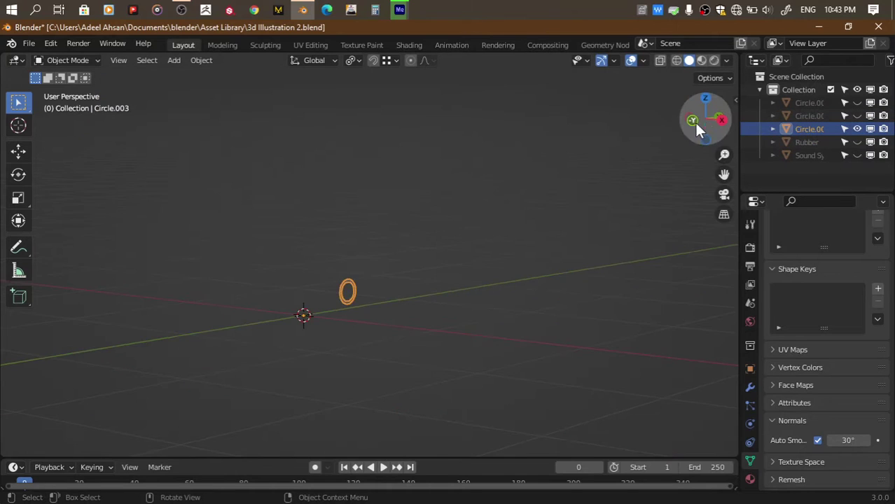
left_click_drag(704, 120, 404, 303)
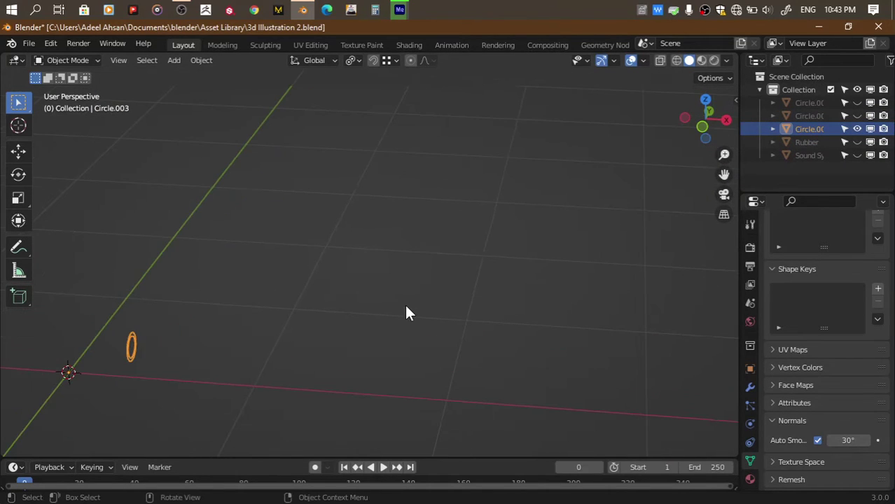
key("Tab")
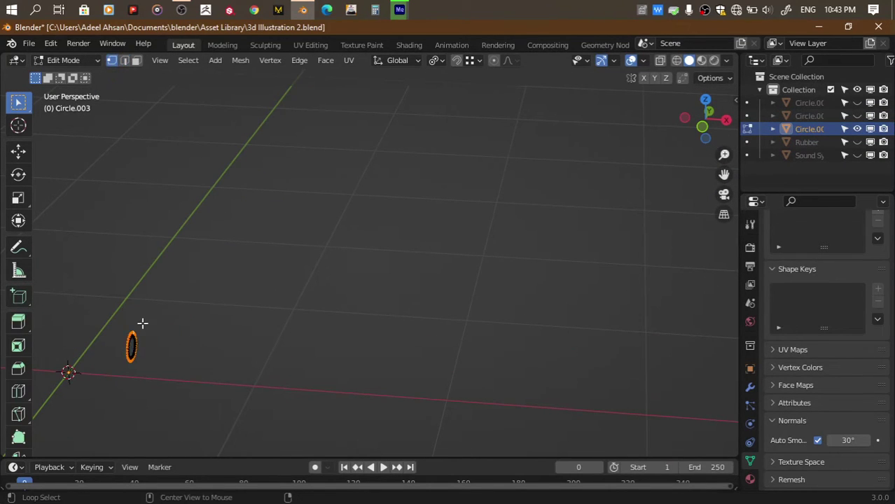
middle_click_drag(142, 323, 353, 275)
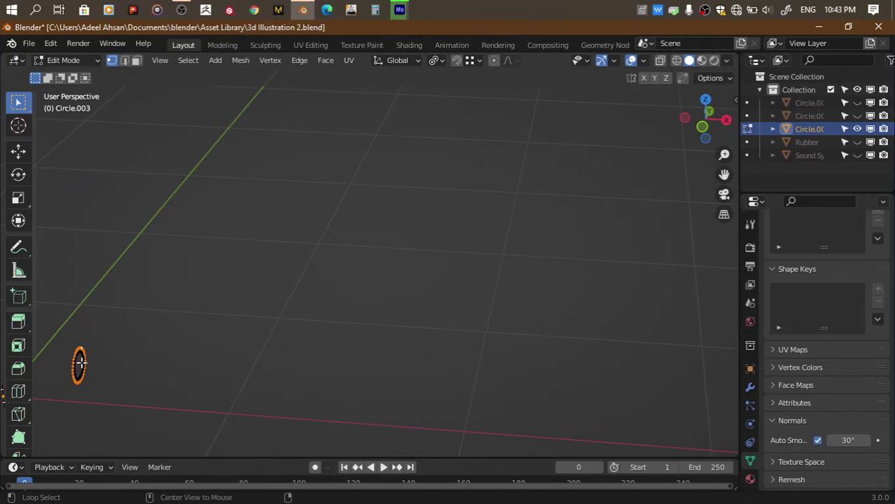
key("e")
key("x")
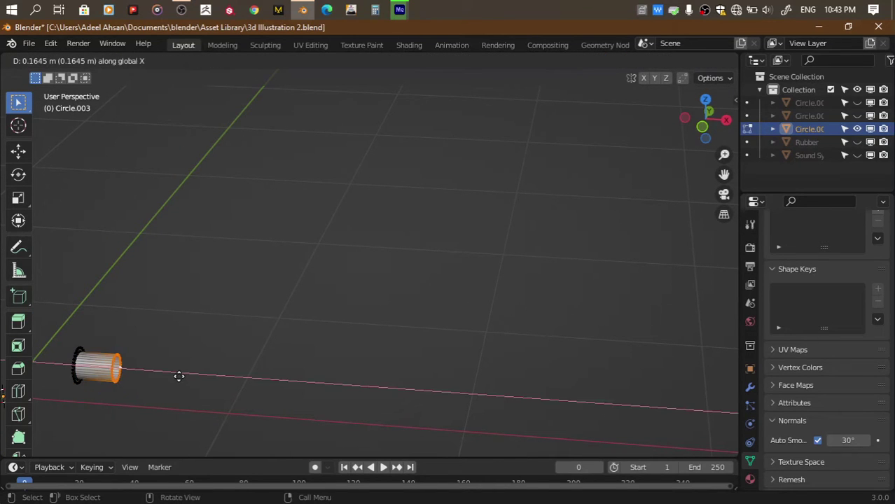
left_click(157, 375)
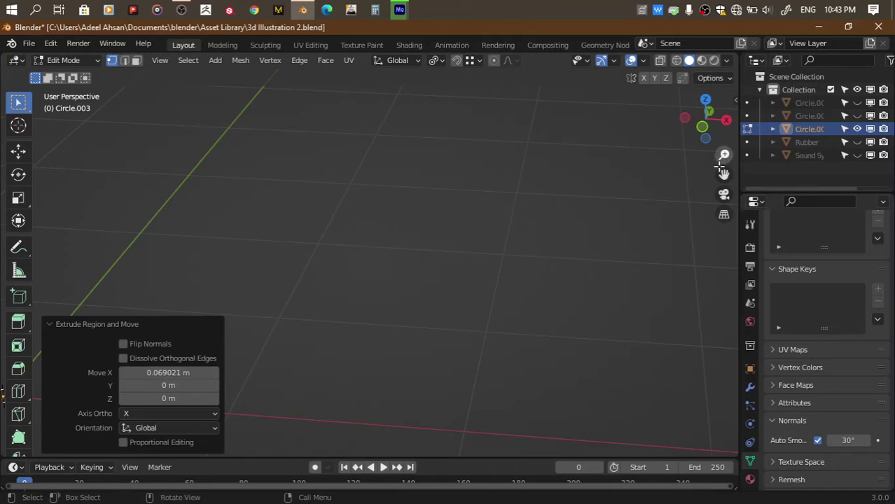
left_click_drag(721, 169, 721, 210)
middle_click_drag(161, 150, 236, 180, "shift")
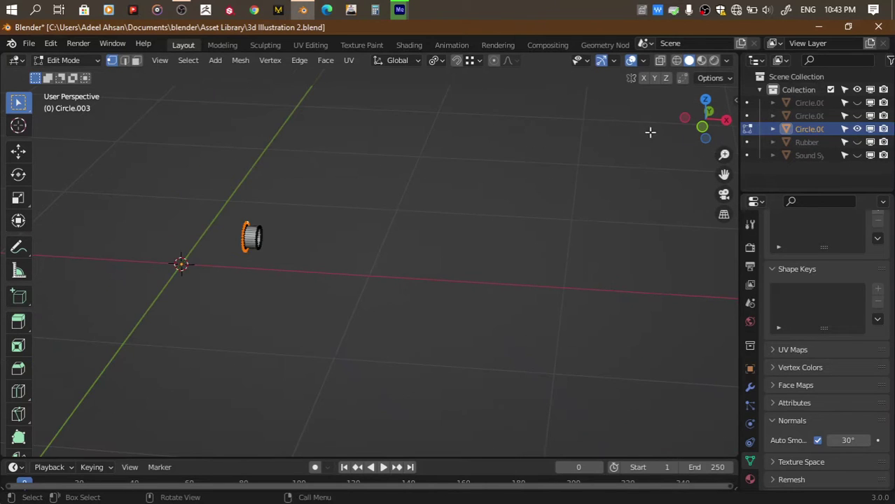
left_click(702, 128)
key("e")
key("x")
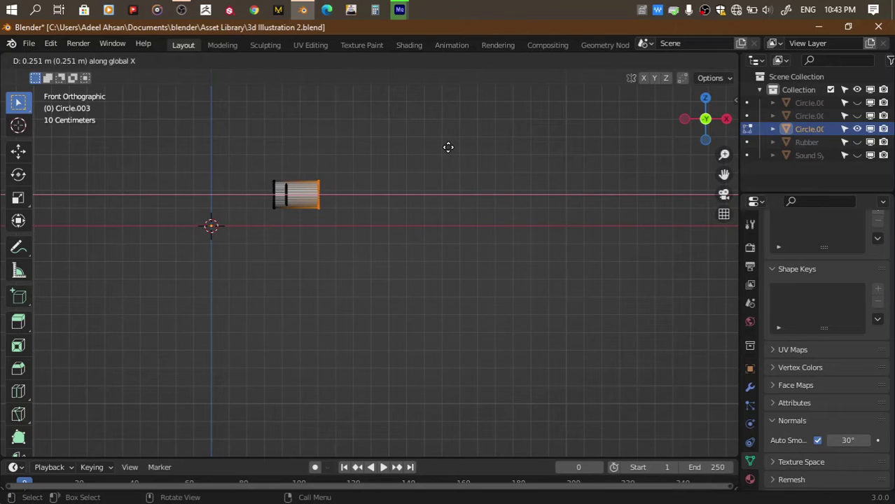
left_click(448, 147)
Enlarge and reposition the flared end ring, then extrude and slightly enlarge it into the long body
mouse_move(433, 225)
middle_mouse_down("shift")
mouse_move(364, 297)
mouse_move(336, 297)
middle_mouse_up("shift")
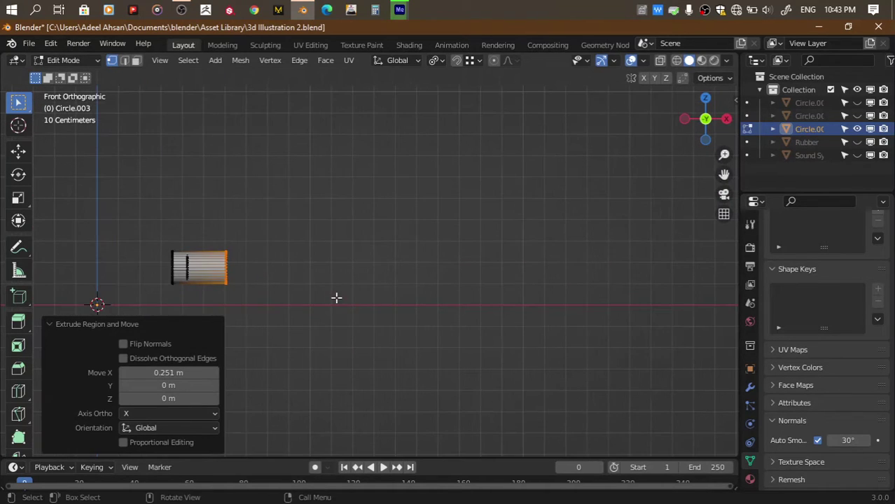
key("g")
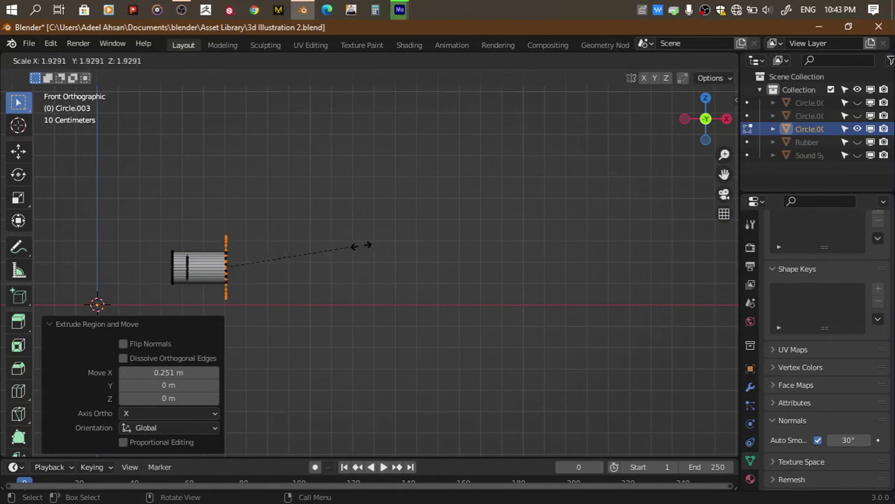
left_click(366, 245)
key("g")
key("y")
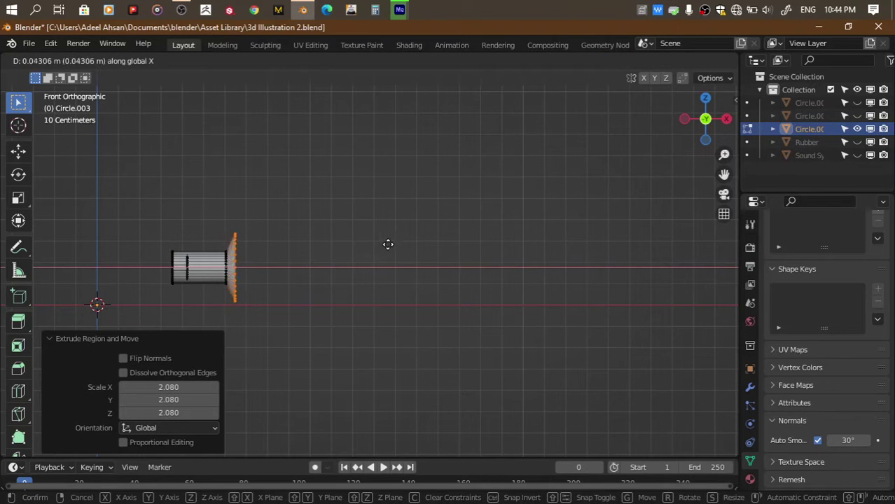
left_click(393, 242)
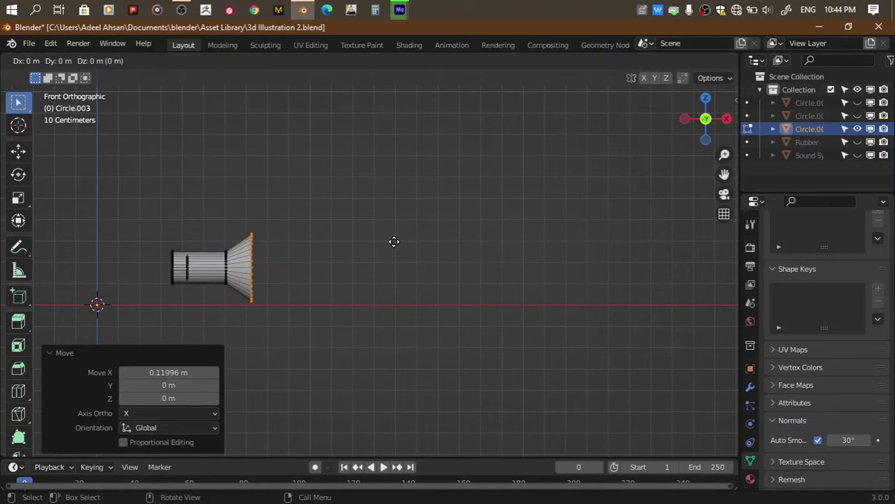
key("x")
left_click(501, 234)
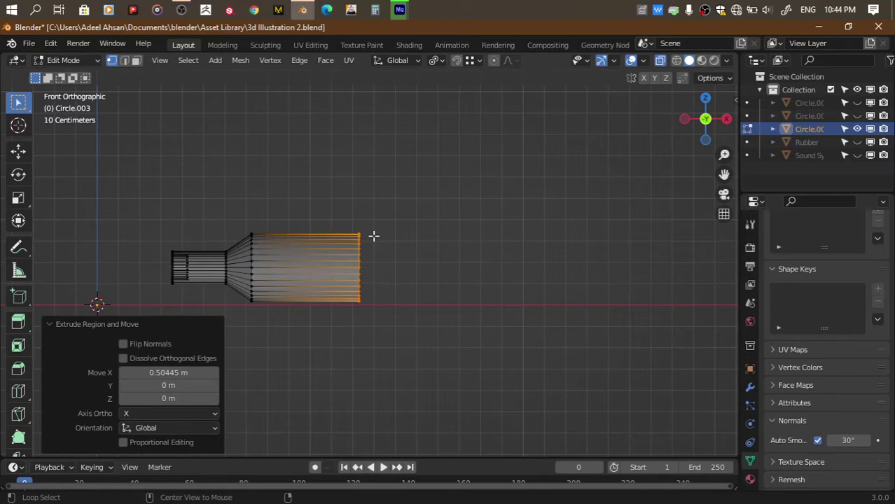
key("ctrl+z")
key("s")
left_click(426, 361)
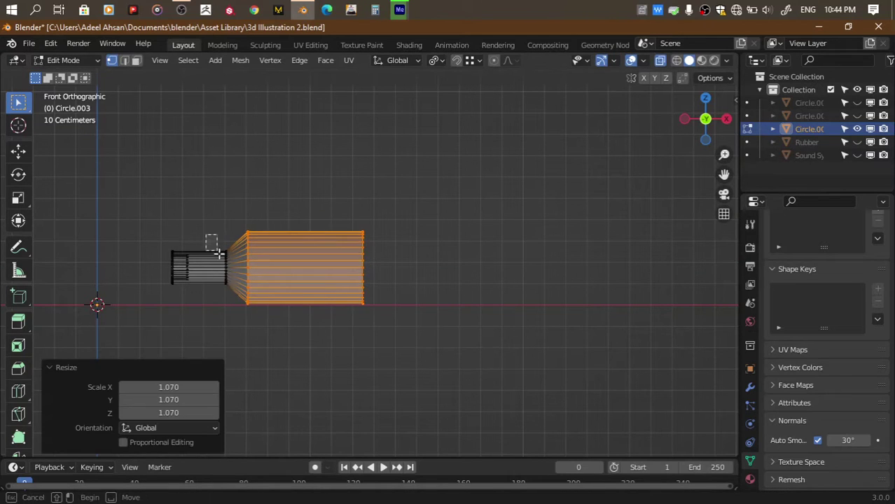
Bevel the taper section edges and shift them along X
key("ctrl+i")
key("ctrl+b")
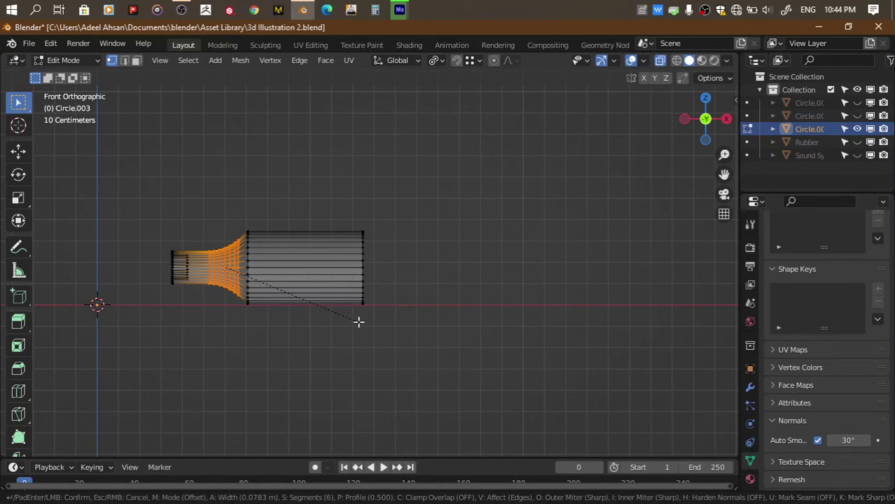
left_click(358, 321)
key("g")
key("x")
left_click(350, 321)
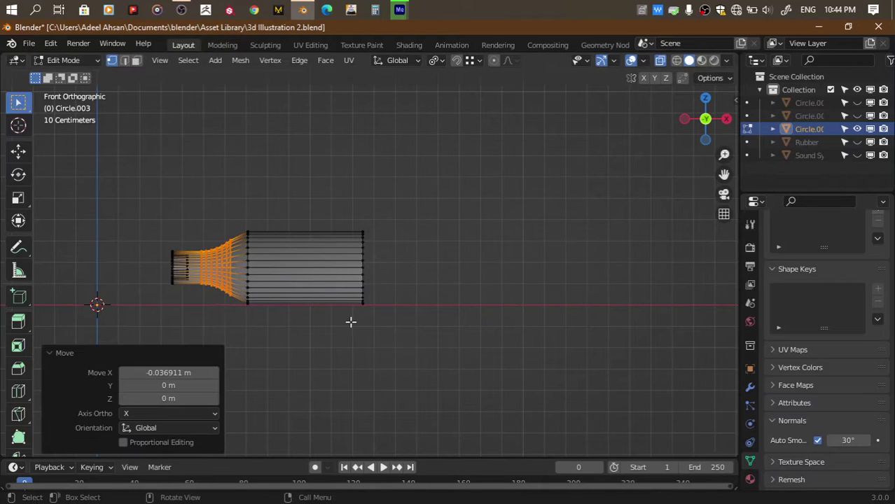
Bevel the body's shoulder edges and return to Object Mode to view the shaded bottle
key("ctrl+i")
key("ctrl+b")
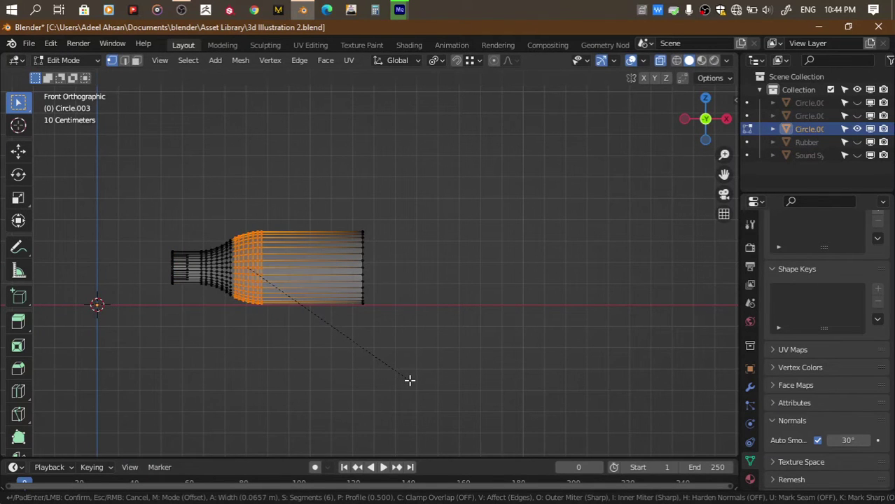
left_click(410, 380)
key("Tab")
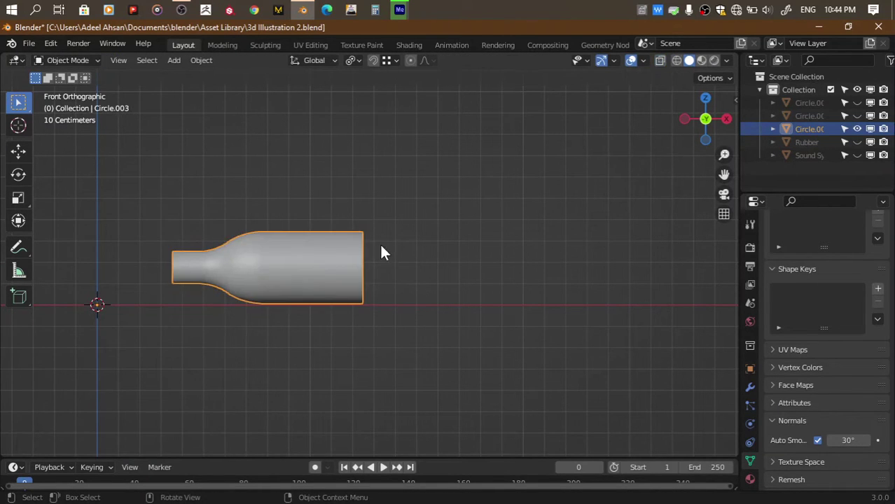
scroll(382, 252, "up", 3)
In Edit Mode, box-select the bottle's wide end ring and move it along X
right_click(261, 250)
mouse_move(704, 118)
left_mouse_down()
mouse_move(682, 133)
mouse_move(699, 124)
left_mouse_up()
left_click(699, 124)
key("Tab")
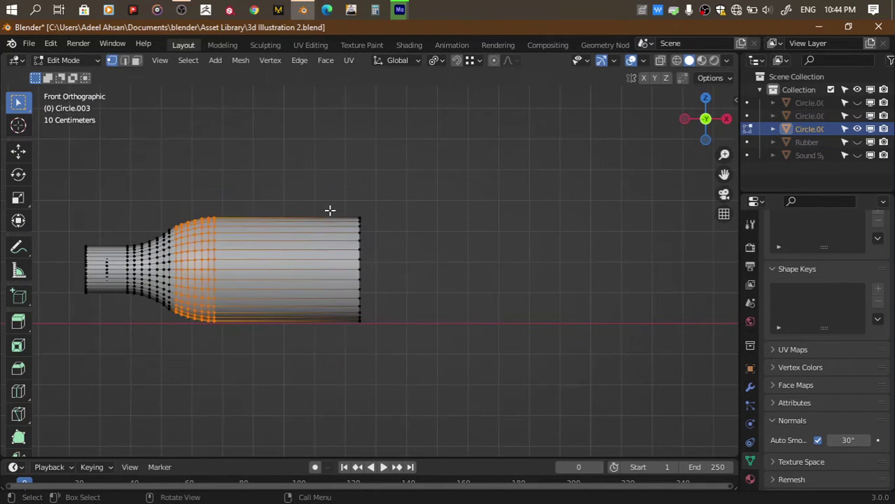
left_click_drag(330, 210, 441, 366)
left_click_drag(722, 174, 390, 236)
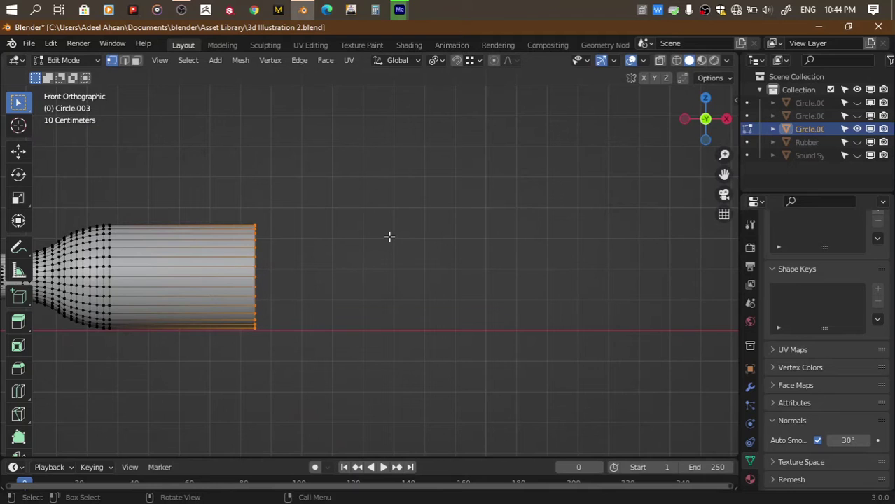
middle_click_drag(383, 260, 336, 294)
key("g")
key("x")
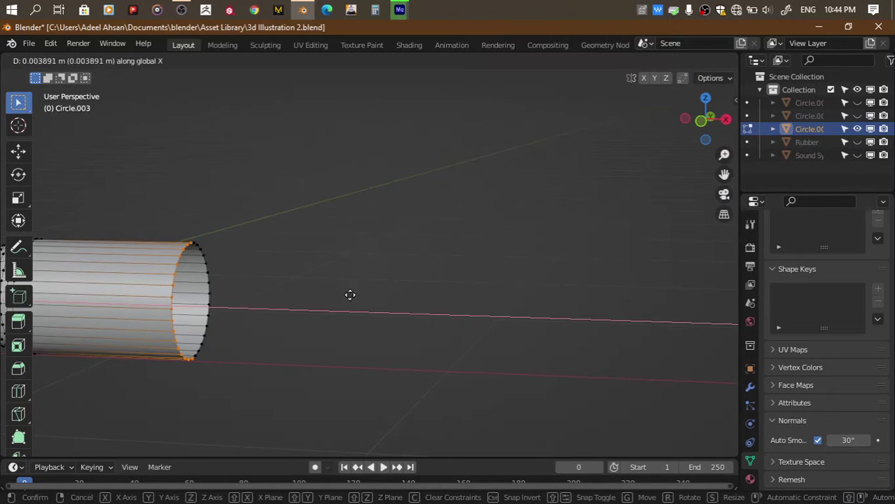
left_click(372, 295)
Extrude the end ring, shrink it to 0.825 then 0.890, and extrude a narrower section along X
key("alt+z")
key("alt+z")
key("e")
key("x")
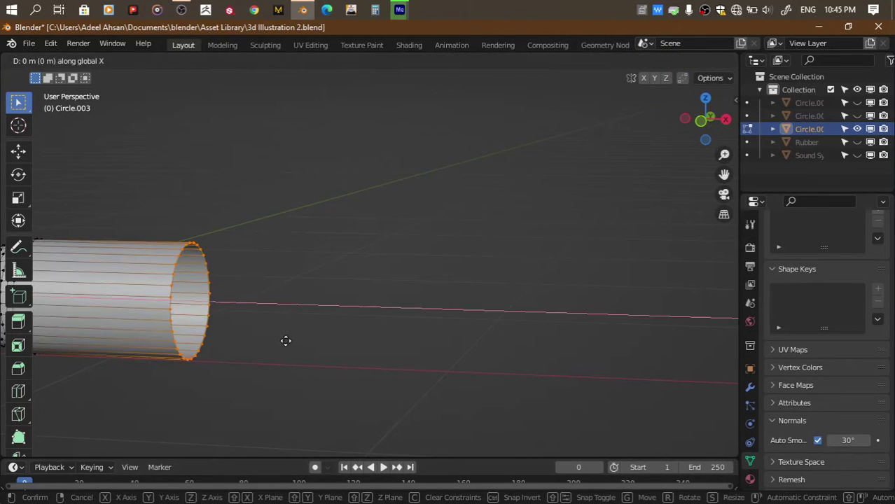
left_click(319, 348)
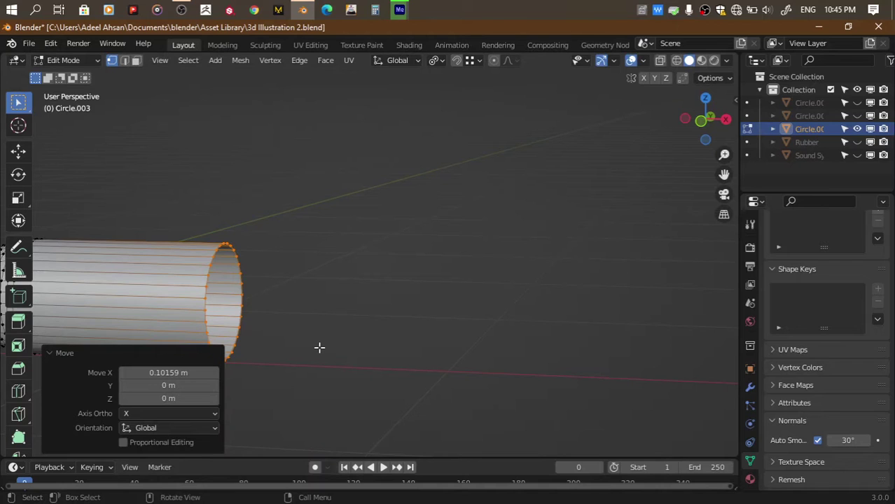
key("g")
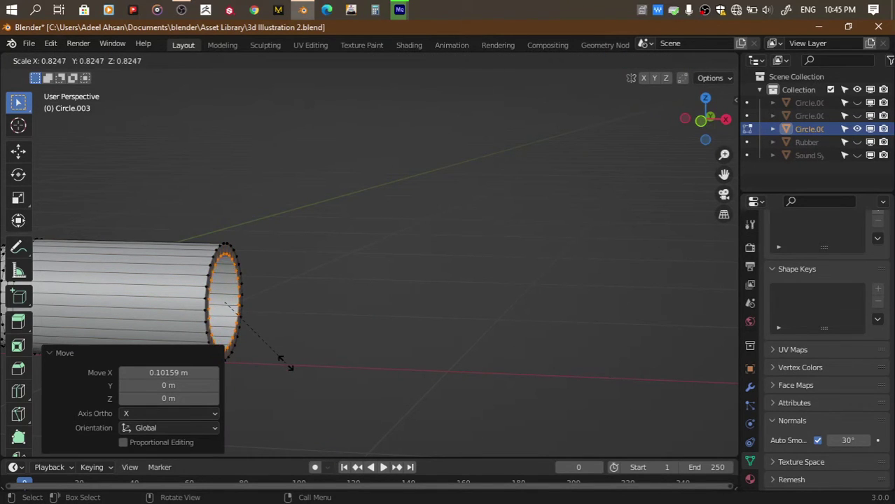
left_click(283, 362)
key("e")
left_click(274, 362)
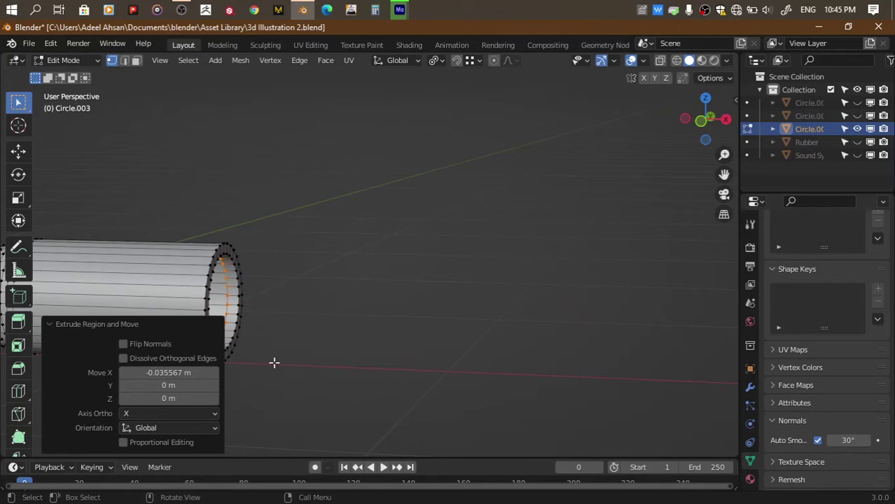
key("e")
left_click(306, 334)
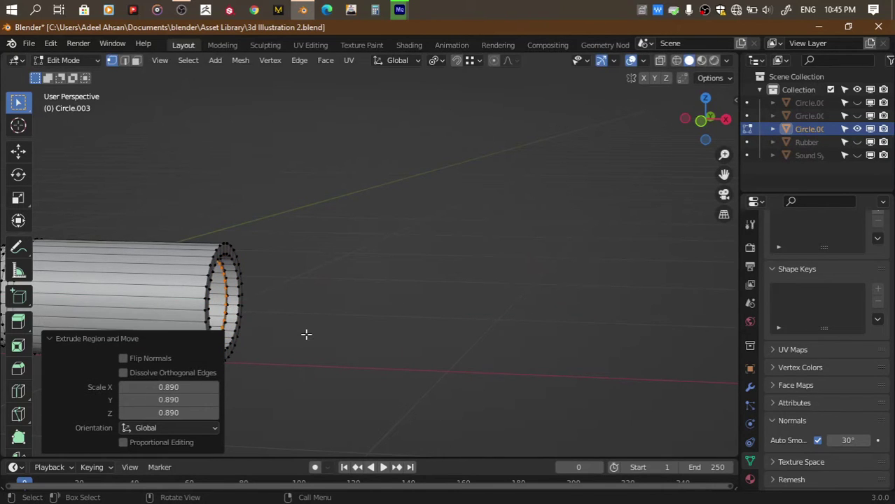
key("e")
key("x")
left_click(388, 336)
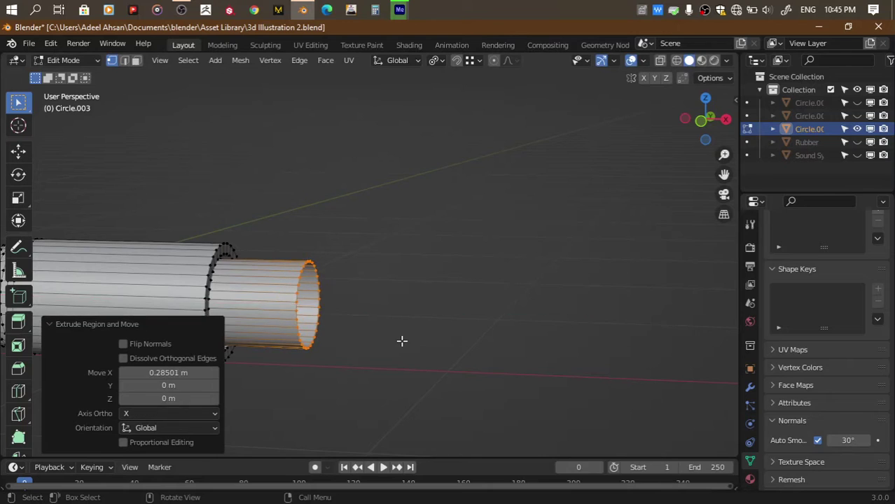
Shrink the end ring and extrude a short step along X
left_click_drag(706, 120, 596, 214)
key("KP_1")
key("e")
key("x")
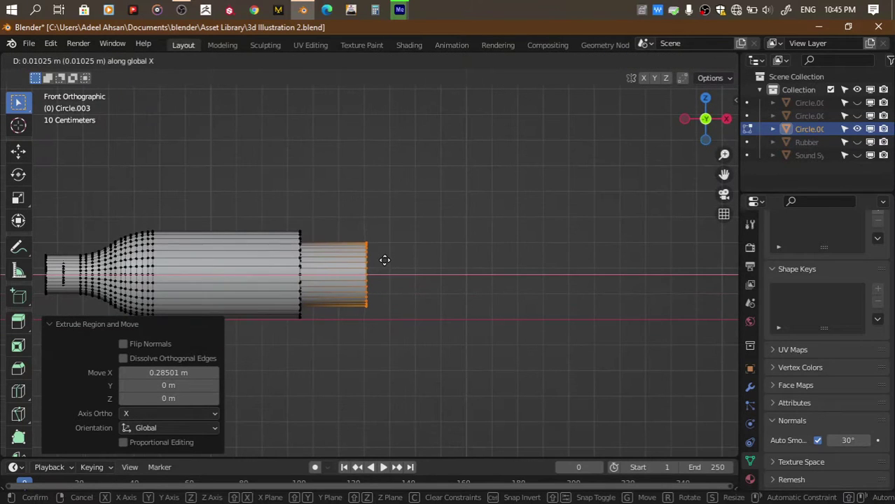
right_click(387, 259)
left_click_drag(704, 121, 435, 223)
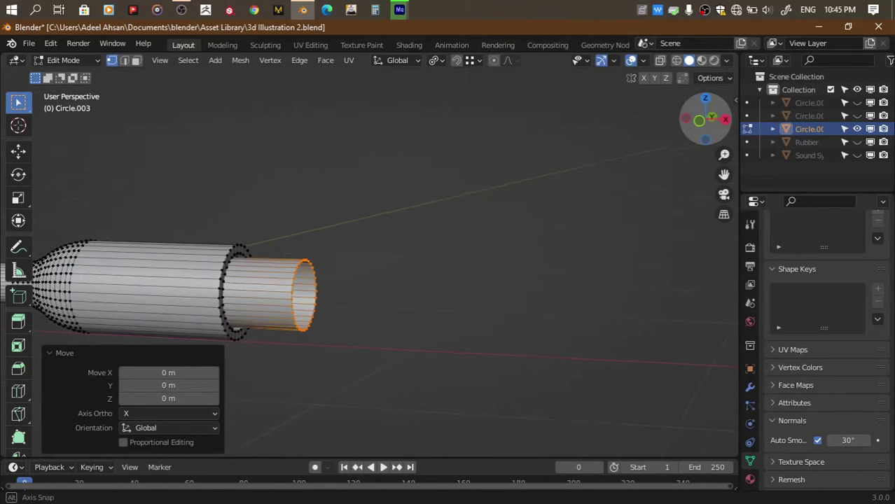
key("s")
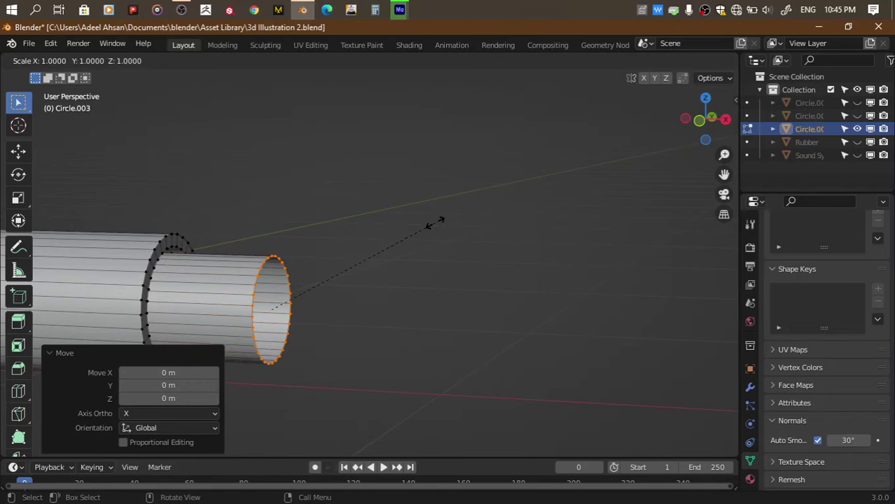
left_click(424, 238)
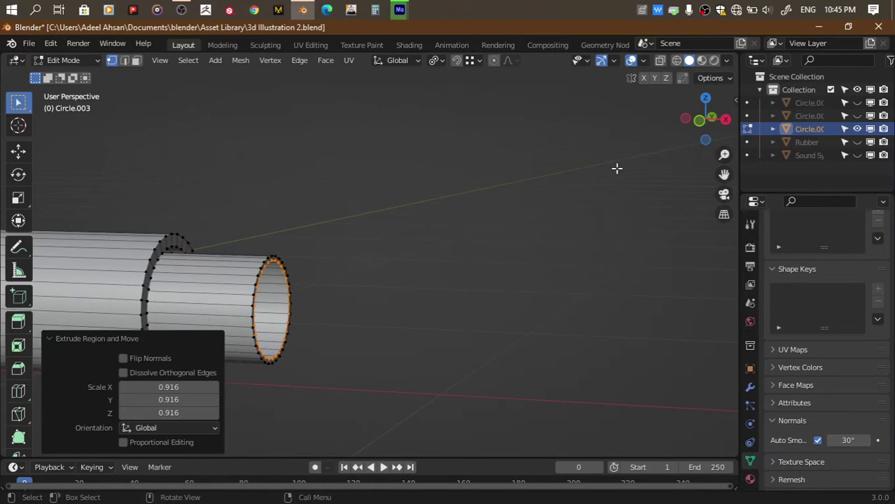
left_click(700, 121)
key("e")
key("x")
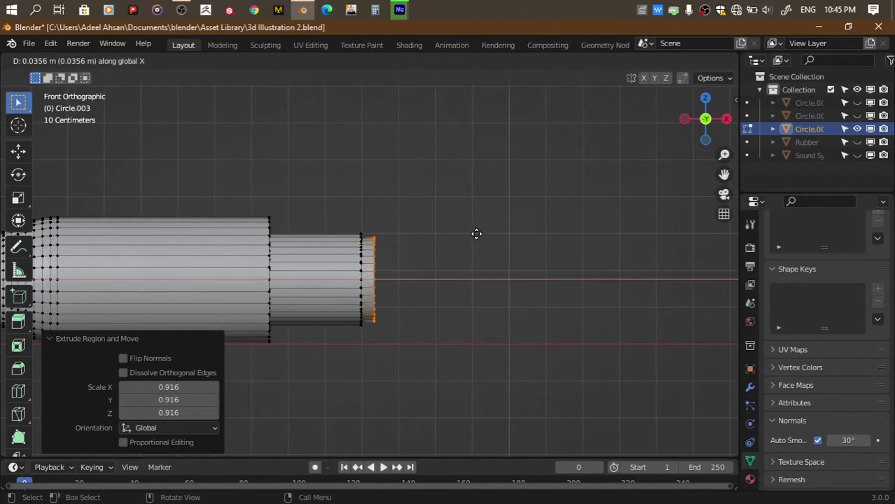
left_click(473, 234)
Extrude a longer section along X and shrink its end ring to 0.933
key("e")
key("x")
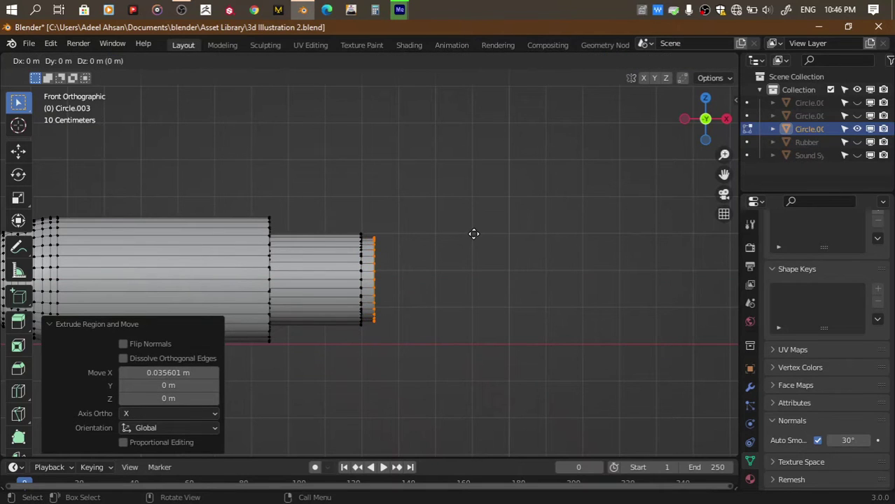
left_click(550, 232)
left_click_drag(692, 125, 436, 268)
key("s")
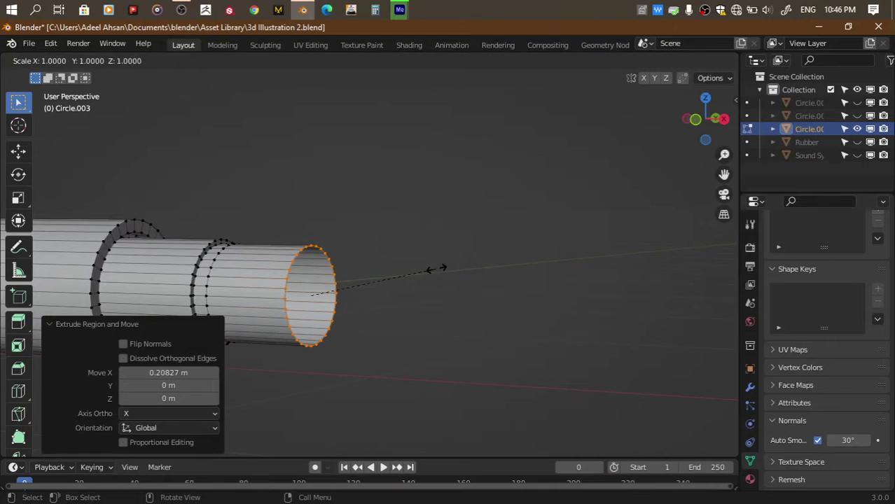
left_click(429, 273)
Add a short step and a final section along X to finish the cap
left_click(697, 119)
key("e")
key("x")
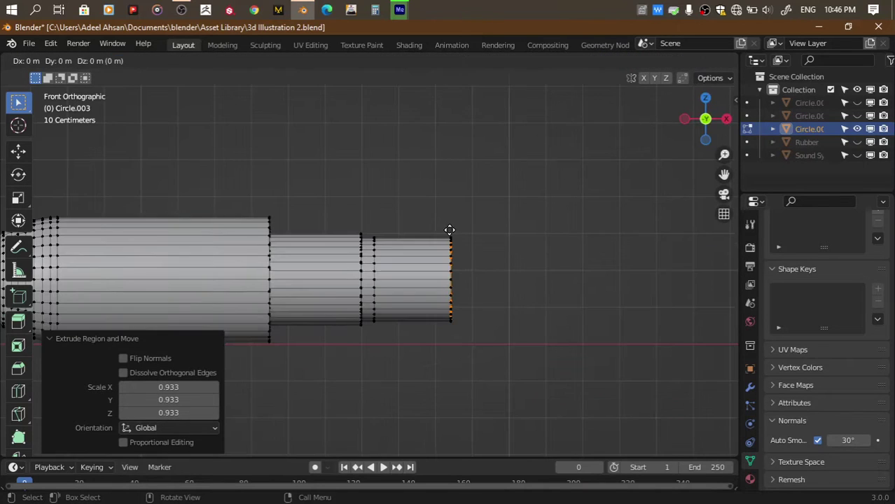
left_click(467, 237)
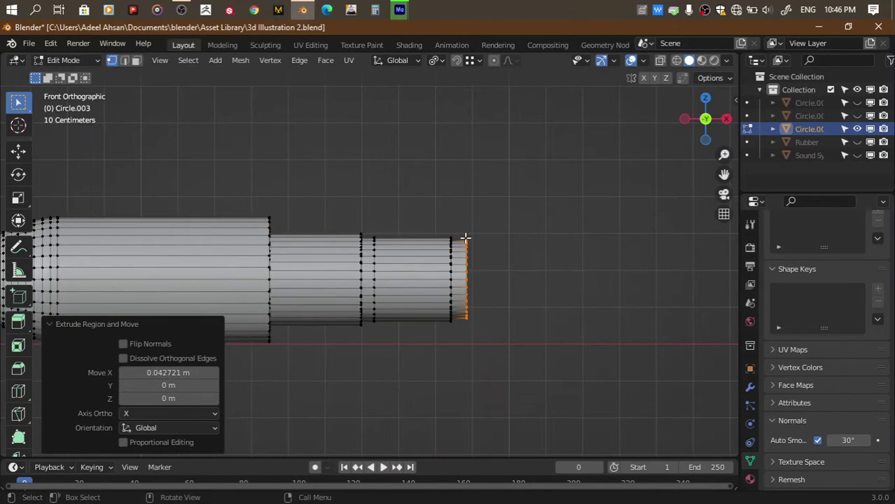
key("e")
key("x")
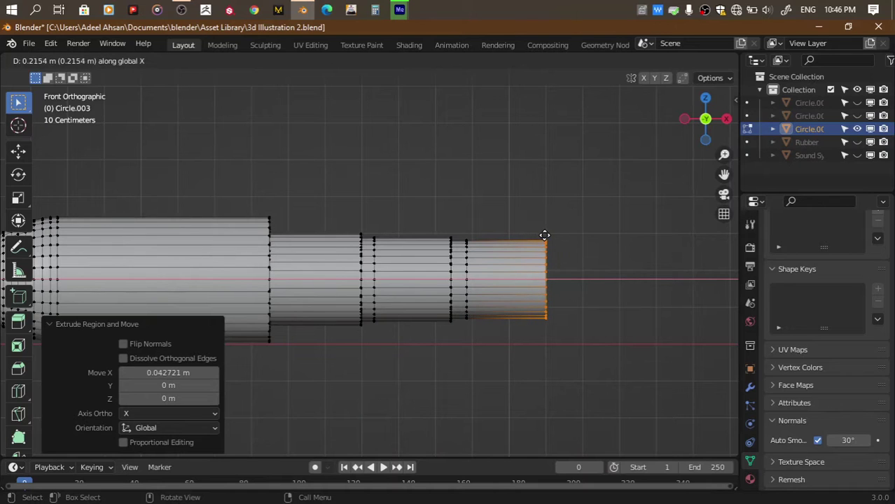
left_click(544, 236)
left_click_drag(703, 120, 721, 122)
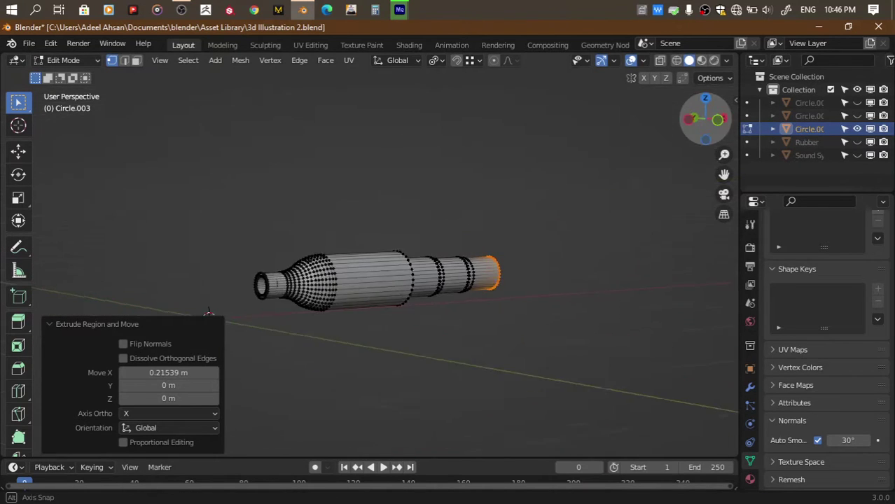
left_click_drag(707, 115, 456, 278)
scroll(456, 278, "up", 3)
Grid Fill the tube's open end and raise the fill Offset to 20
key("ctrl+f")
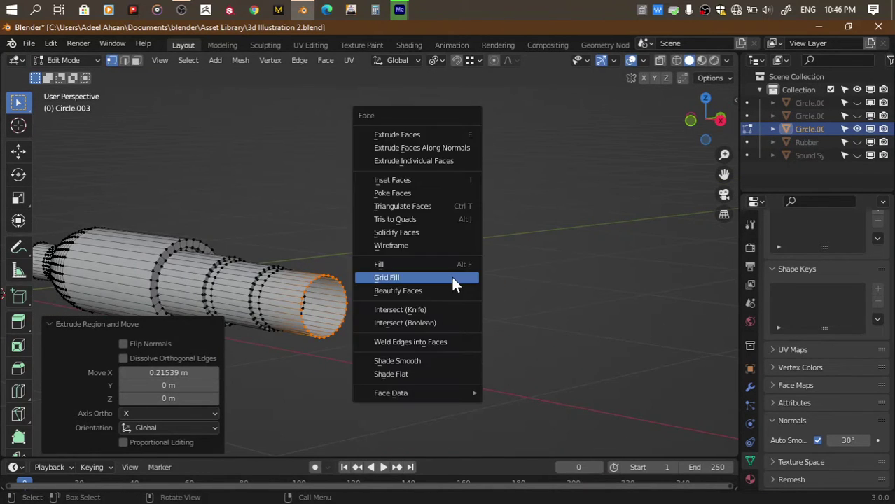
left_click(451, 275)
scroll(450, 277, "up", 2)
right_click(342, 162)
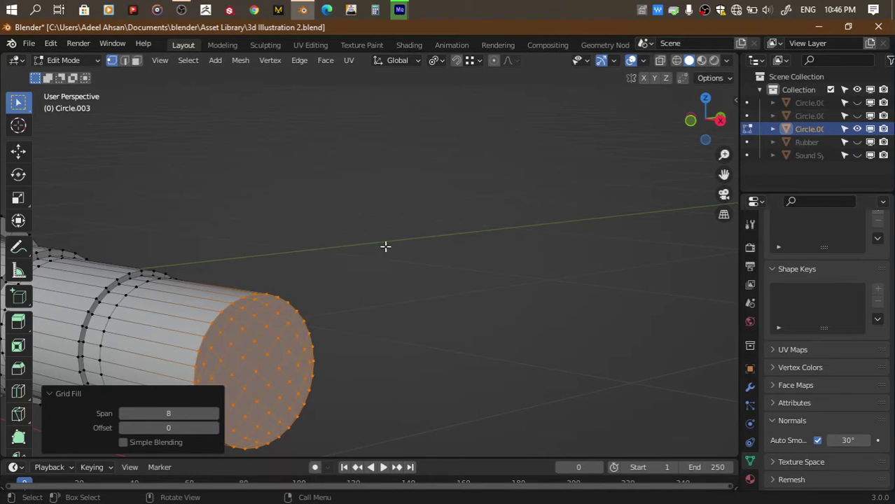
left_click_drag(190, 428, 224, 428)
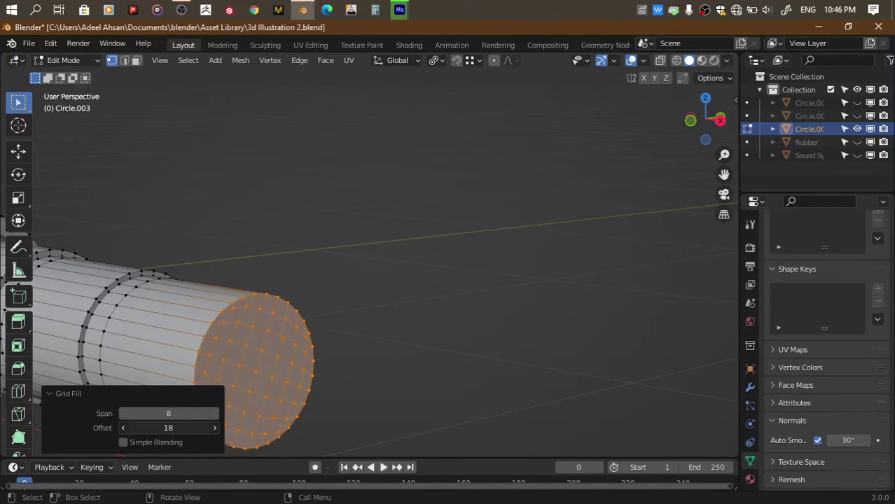
scroll(263, 376, "down", 1)
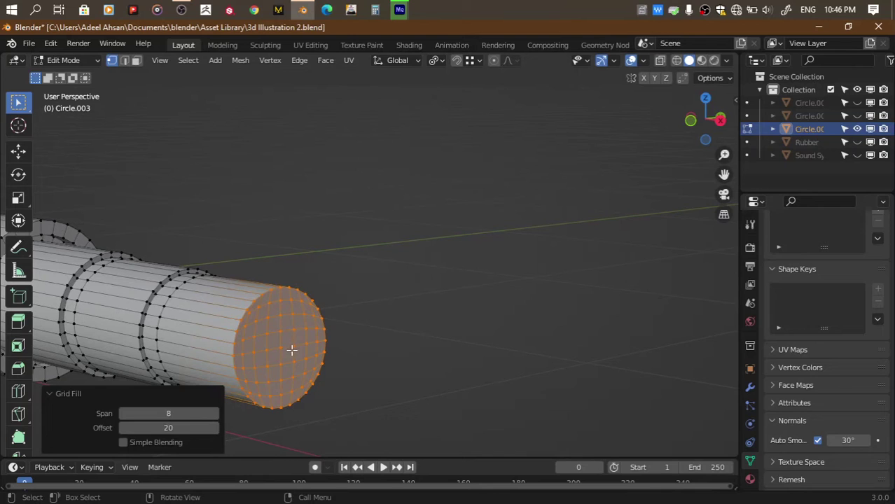
Select the cap's centre vertex in front view and test moving it along X
left_click(291, 350)
left_click(692, 121)
left_click_drag(724, 173, 666, 194)
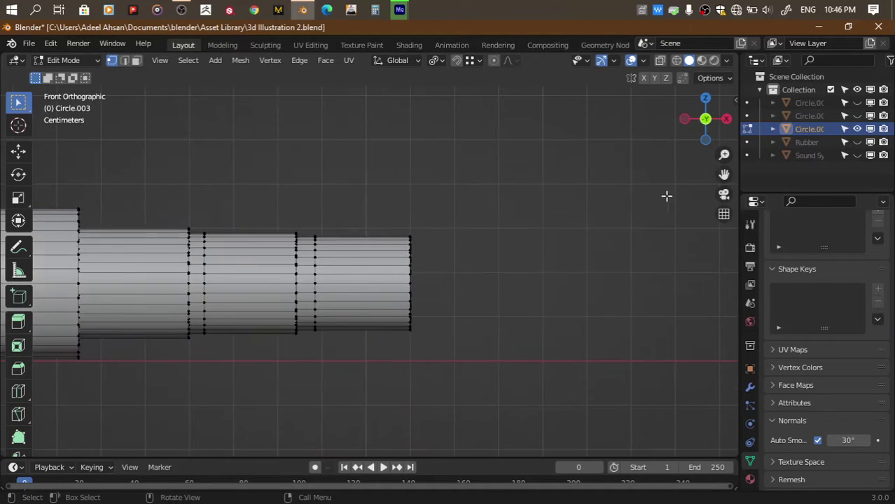
key("g")
key("x")
left_click(610, 233)
With proportional editing on, pull the centre vertex out along X into a dome
key("ctrl+z")
key("o")
key("g")
key("x")
scroll(633, 232, "up", 7)
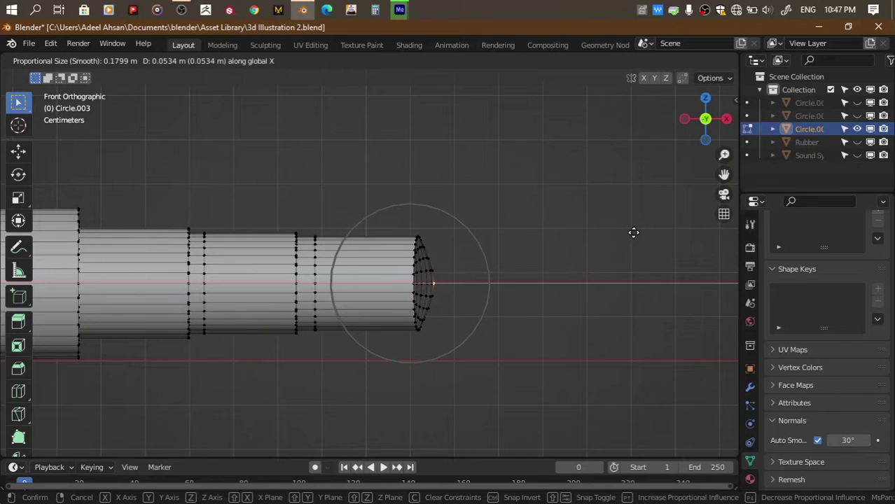
scroll(661, 232, "up", 1)
scroll(663, 232, "up", 2)
scroll(662, 231, "down", 2)
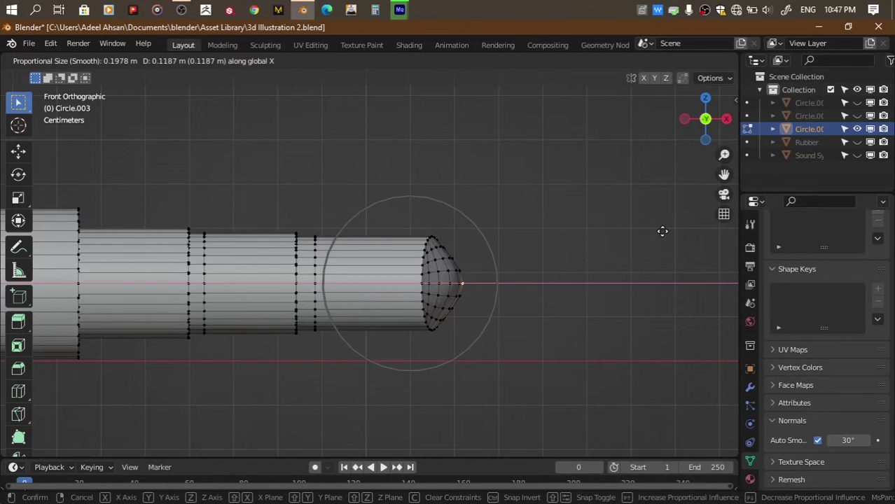
left_click(645, 230)
Check the domed tip in Object Mode and save the file
left_click_drag(703, 117, 277, 325)
mouse_move(277, 325)
middle_mouse_down()
mouse_move(589, 189)
mouse_move(545, 198)
middle_mouse_up()
key("Tab")
key("ctrl+s")
Back in Edit Mode, select the dome's tip vertex and start moving it along X
key("Tab")
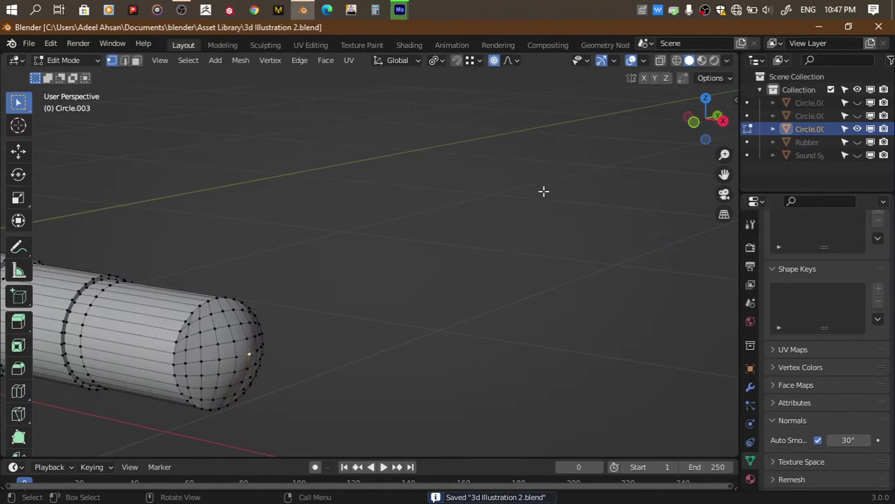
left_click(232, 355)
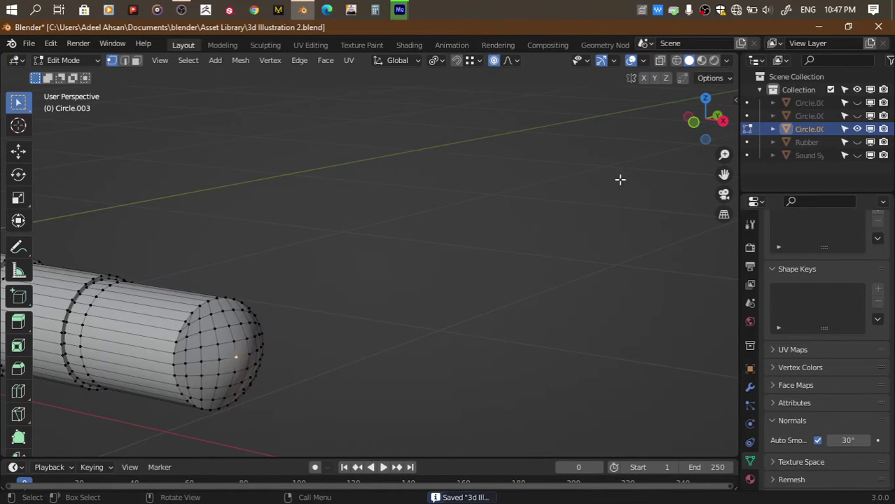
left_click(693, 123)
key("g")
key("x")
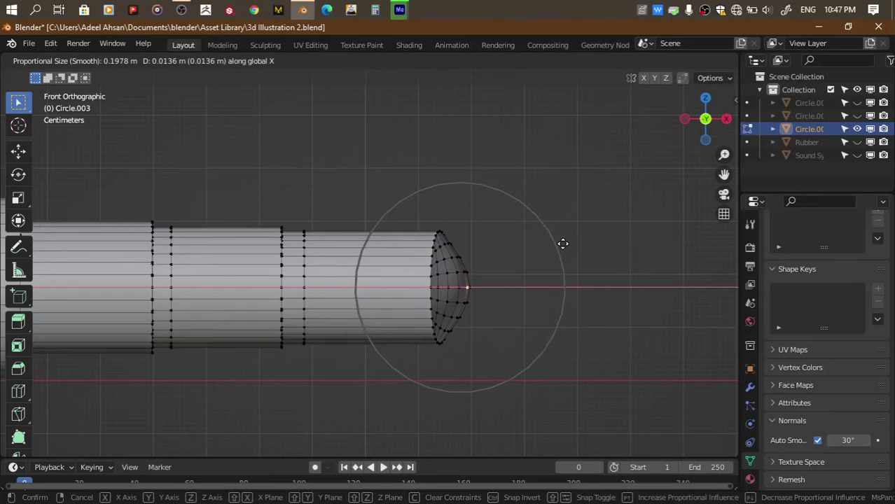
scroll(562, 243, "up", 3)
Finish extending the dome tip, smooth-shade the bottle and save the file
left_click(564, 242)
key("Tab")
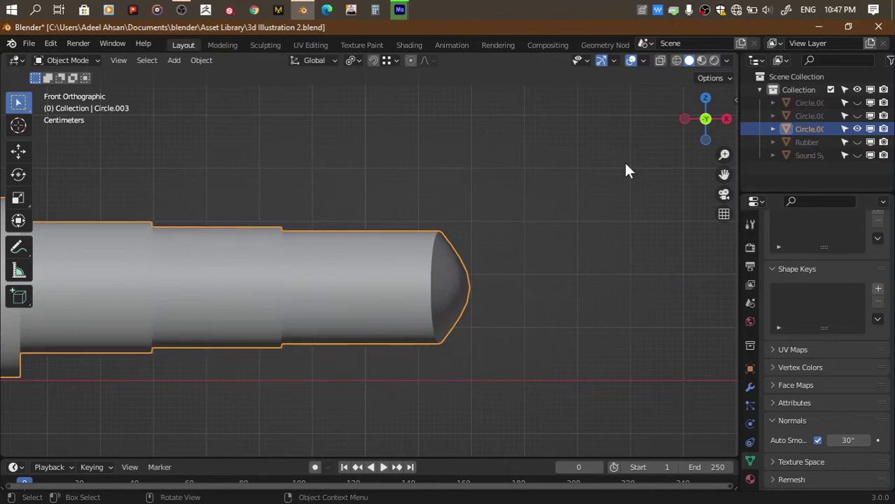
middle_click_drag(626, 171, 575, 205)
right_click(575, 205)
left_click(575, 205)
scroll(465, 336, "down", 3)
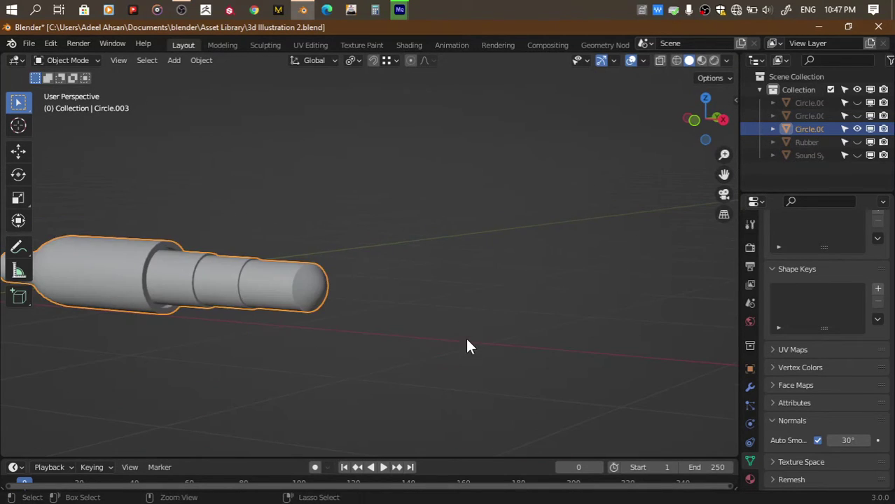
key("ctrl+s")
scroll(465, 336, "down", 2)
left_click_drag(700, 115, 708, 124)
In front view, box-select the ring of vertices at the bottle's mouth
left_click(598, 183)
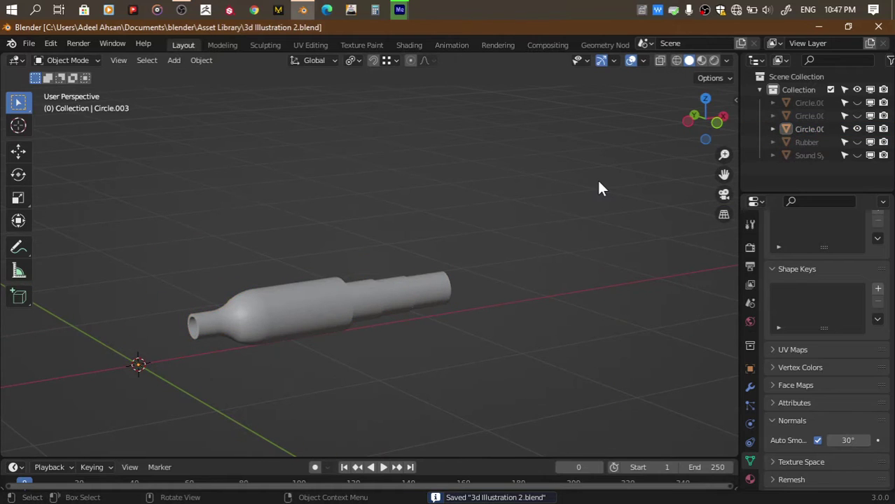
left_click(212, 324)
key("Tab")
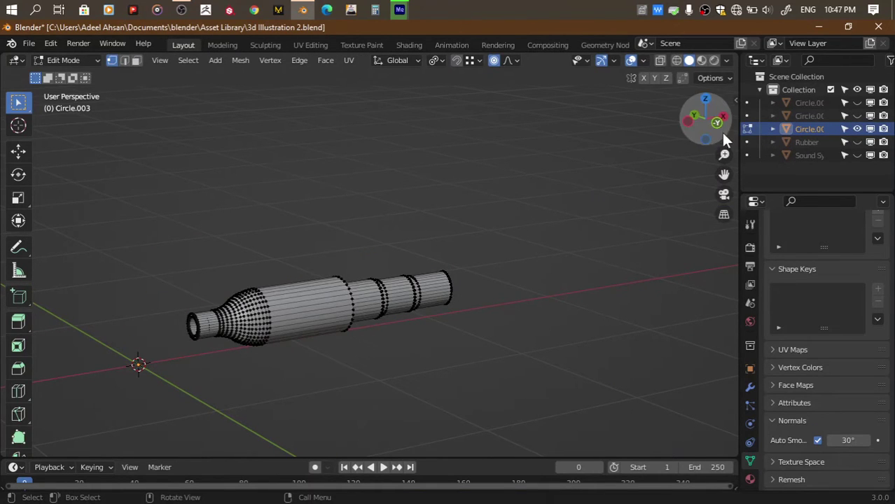
left_click(724, 135)
left_click_drag(103, 235, 132, 300)
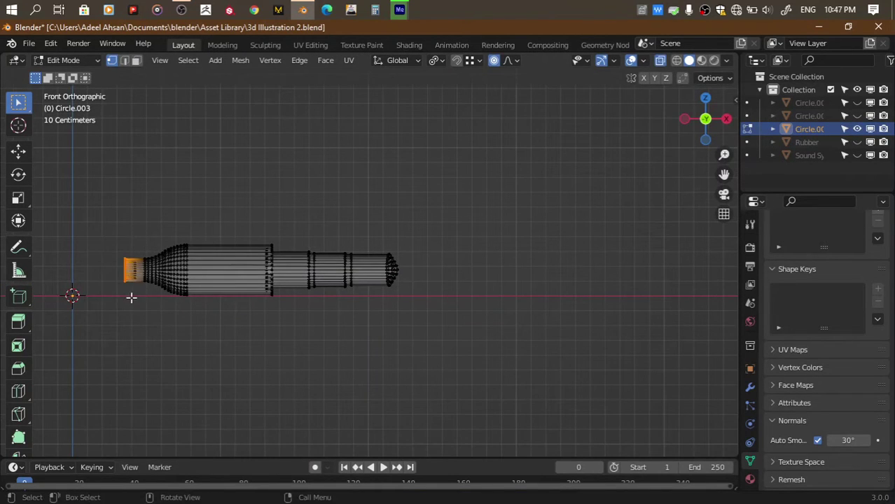
left_click_drag(706, 118, 524, 231)
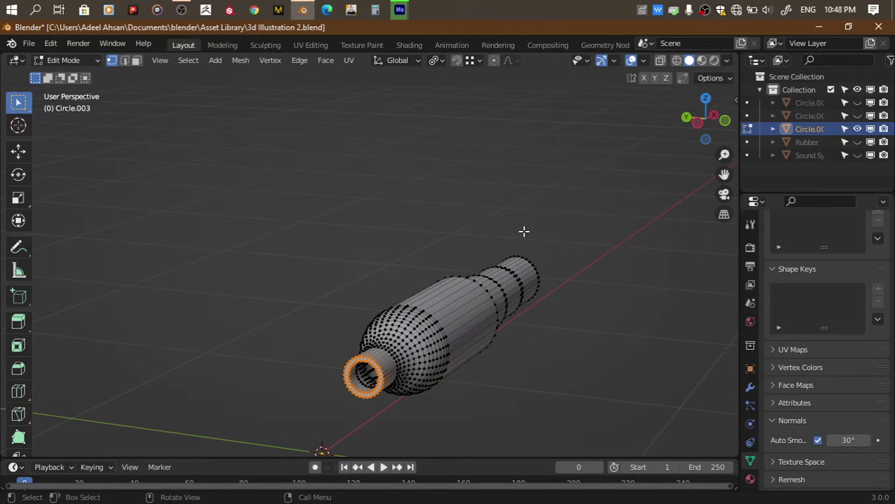
Duplicate the mouth ring in place and separate it into its own object, Circle.004
key("shift+d")
left_click(433, 243)
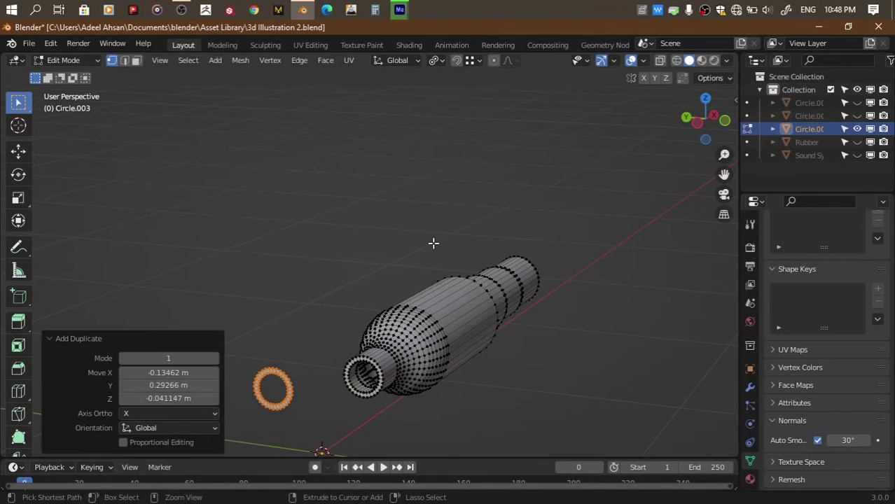
key("ctrl+z")
key("g")
left_click(372, 226)
key("ctrl+z")
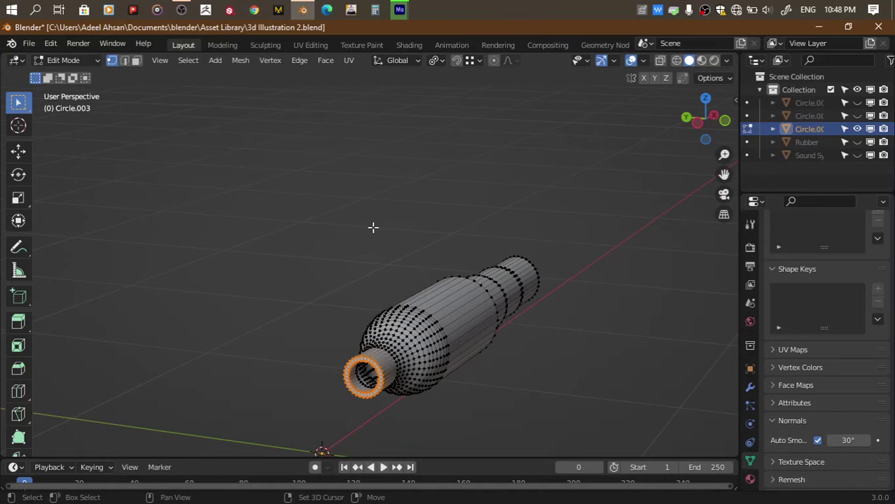
key("g")
left_click(372, 227)
key("p")
left_click(320, 231)
key("Tab")
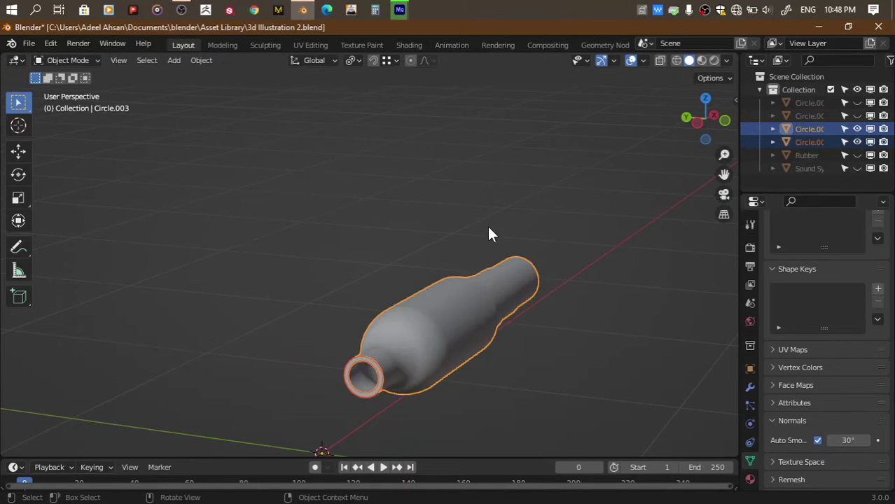
Hide the bottle so only the separated ring shows, and select the ring
left_click(489, 233)
left_click(453, 341)
key("g")
left_click(499, 306)
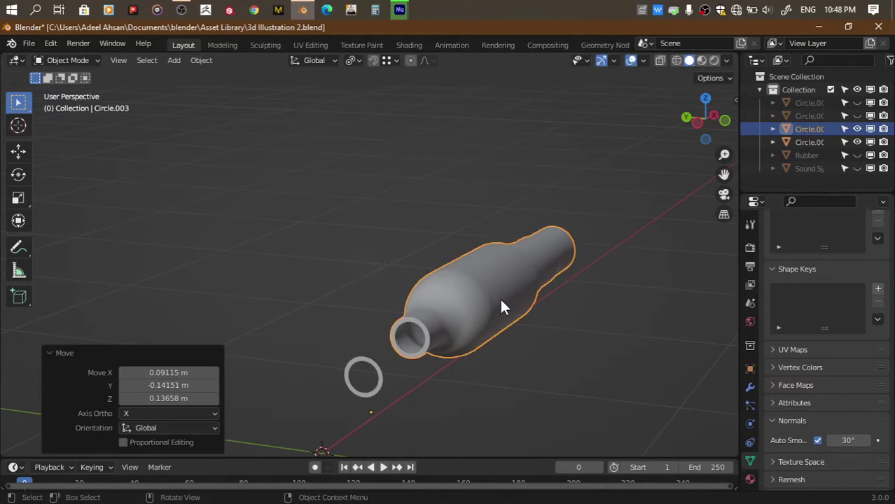
key("ctrl+z")
key("h")
left_click(376, 368)
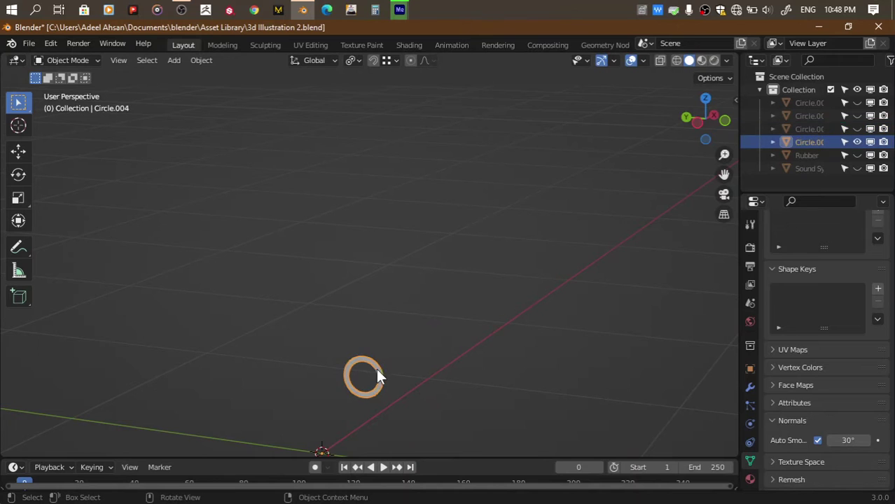
Extrude the ring along X into a short cylinder and grid-fill its open end with span 8
left_click(726, 119)
mouse_move(725, 120)
left_mouse_down()
mouse_move(706, 95)
mouse_move(722, 168)
left_mouse_up()
left_click(706, 98)
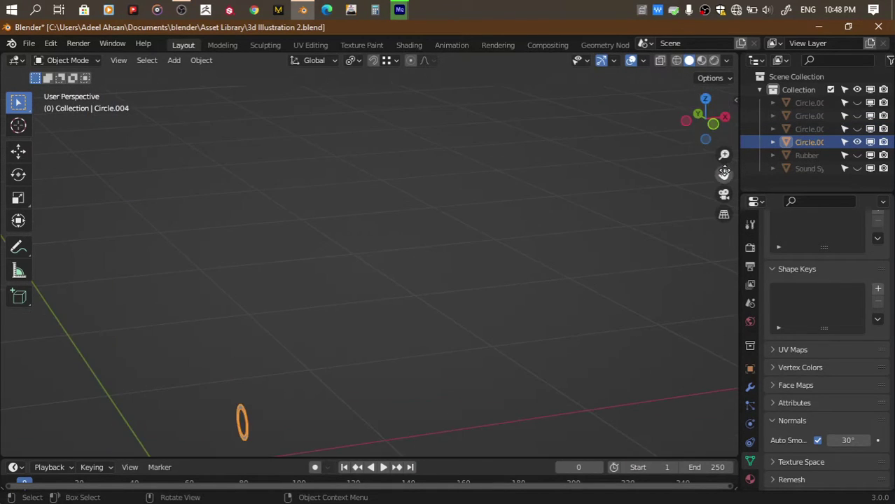
key("Tab")
scroll(573, 214, "up", 1)
scroll(534, 206, "up", 3)
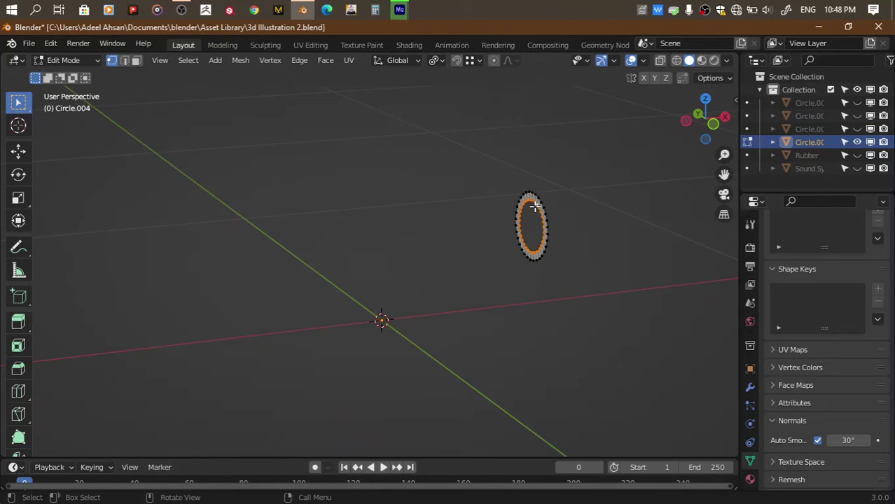
key("e")
key("x")
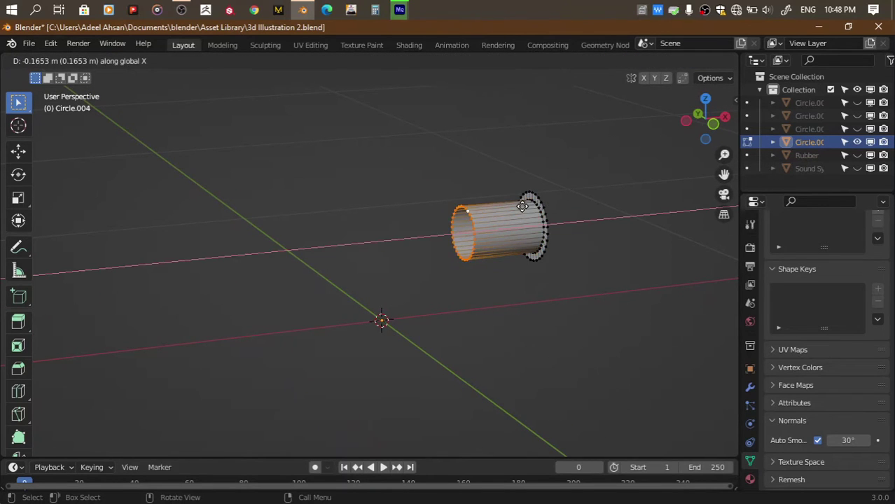
left_click(565, 196)
key("ctrl+f")
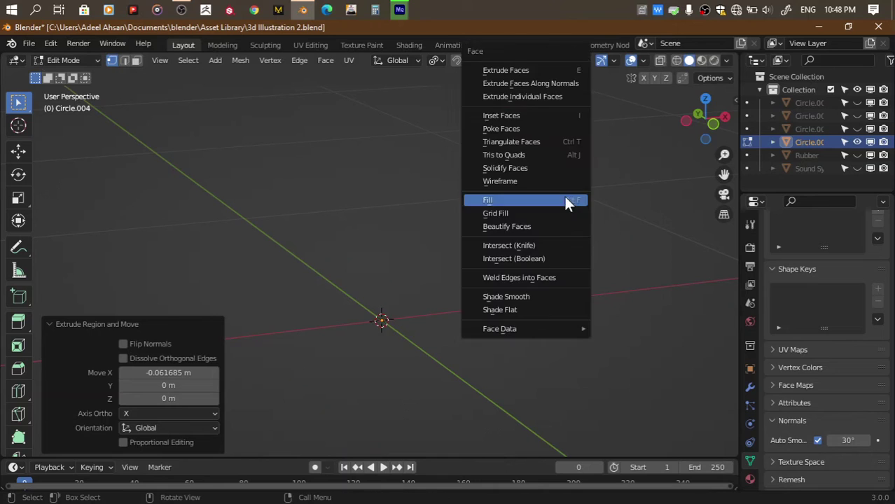
left_click(564, 200)
With the cap hidden, grid-fill the bottle's open mouth
left_click(857, 129)
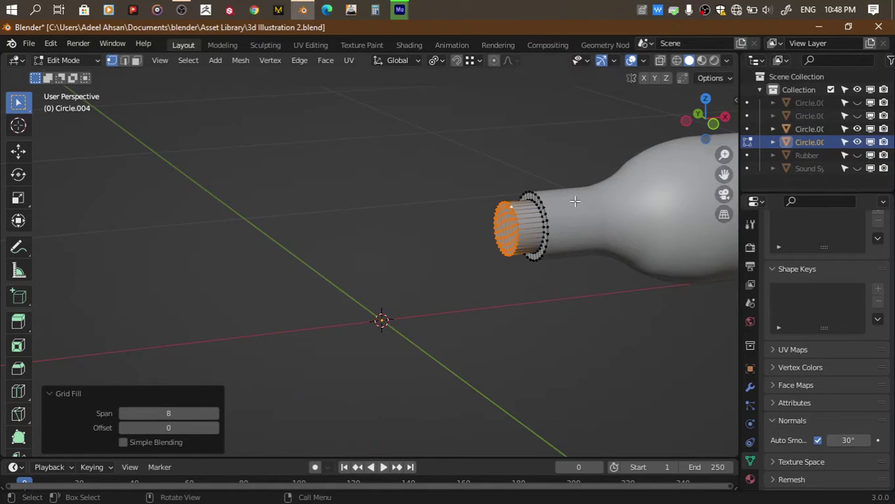
key("Tab")
key("h")
left_click(547, 209)
middle_click_drag(547, 209, 632, 170)
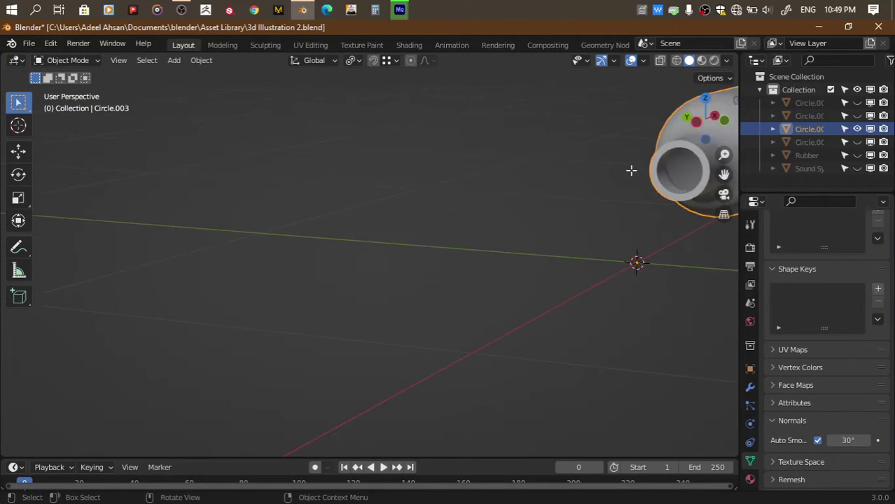
key("Tab")
key("ctrl+f")
left_click(613, 219)
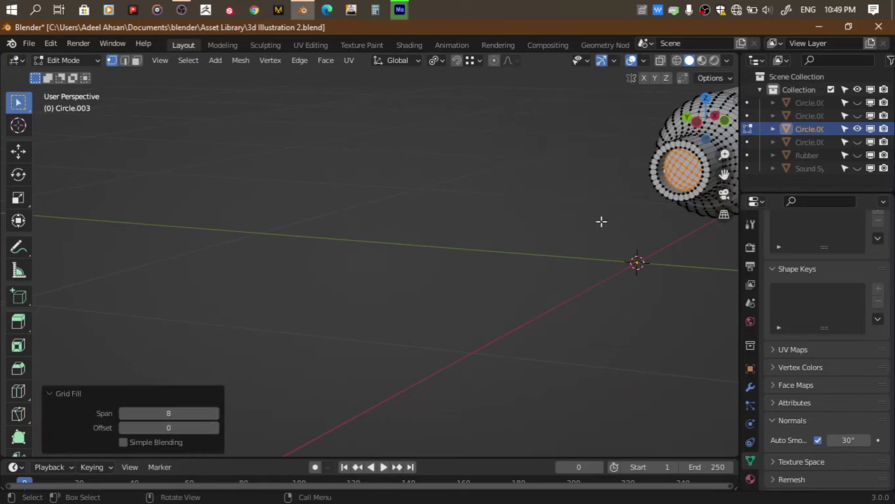
key("Tab")
Hide the bottle again and open the Circle.004 cap for vertex editing
left_click(857, 129)
left_click(857, 143)
left_click_drag(705, 123, 521, 247)
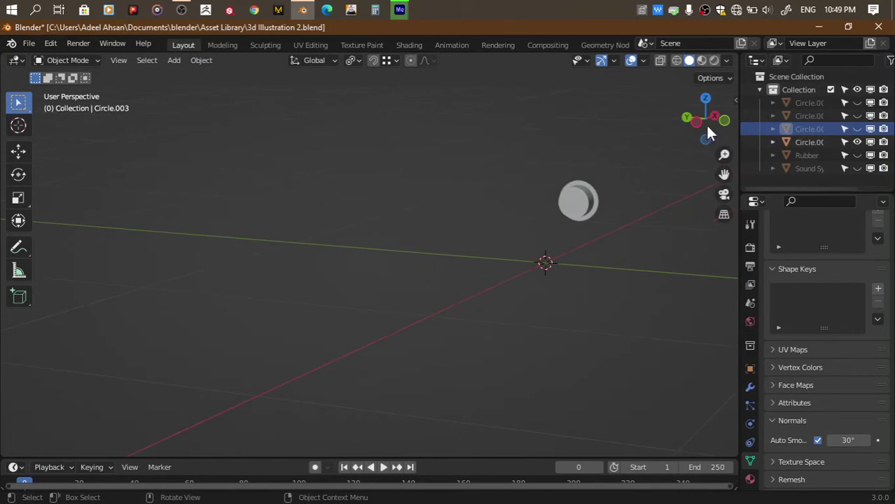
left_click(453, 253)
key("Tab")
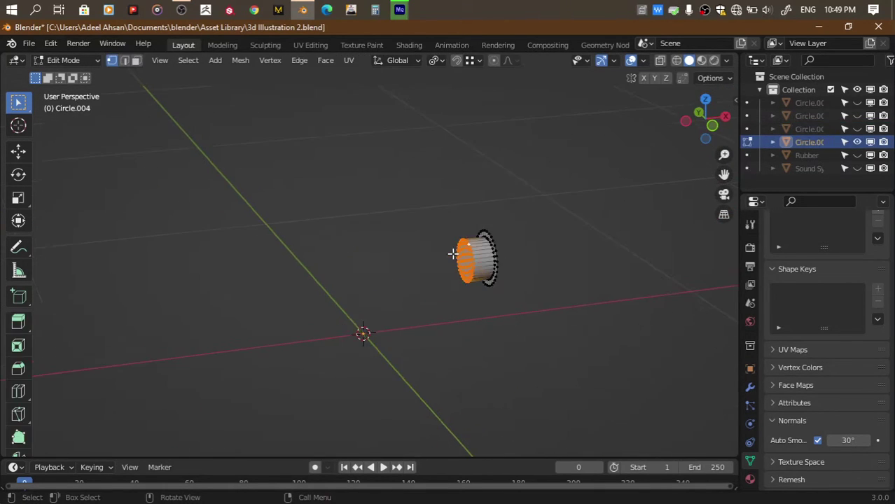
Extrude the cap's rim along X and enlarge it 2.344 times
left_click(707, 130)
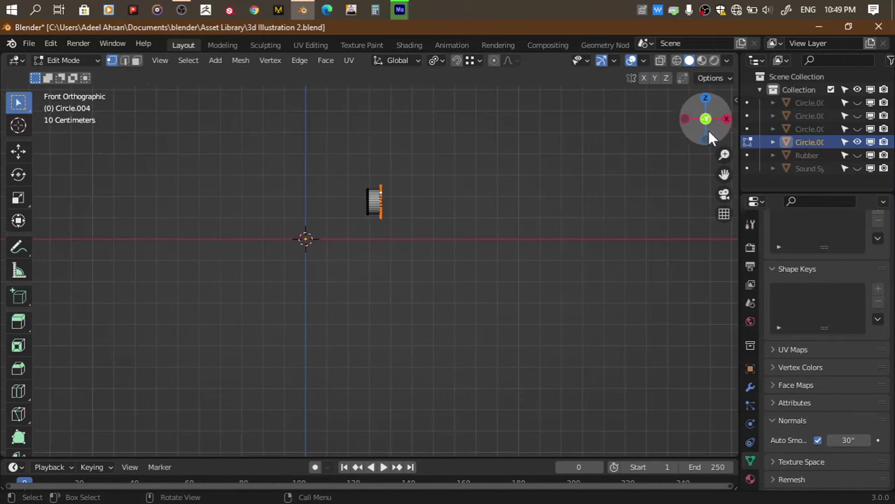
key("g")
key("x")
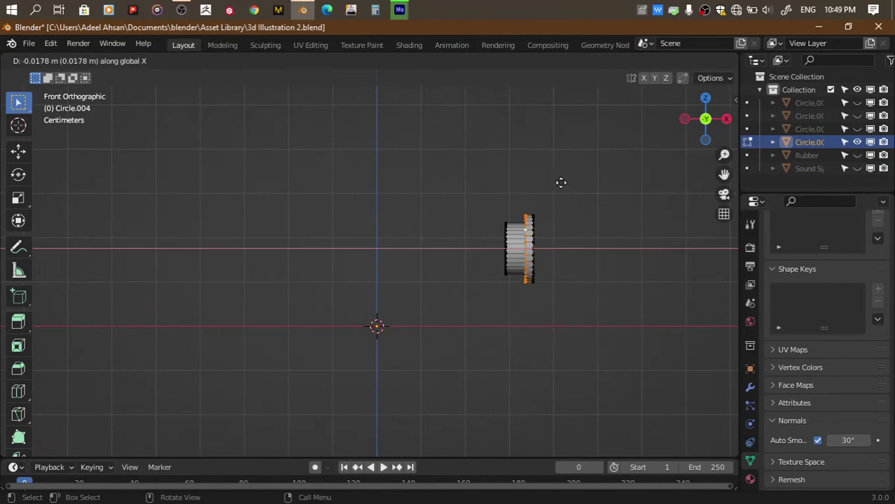
left_click(555, 180)
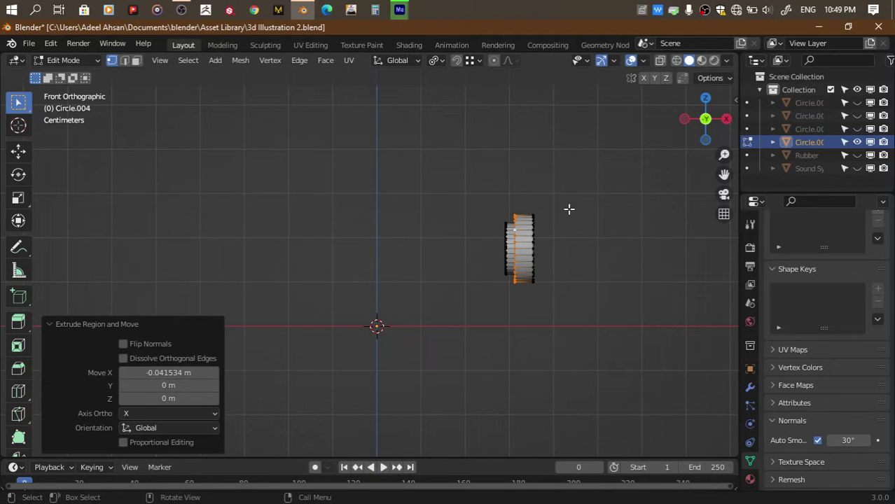
key("s")
left_click(659, 193)
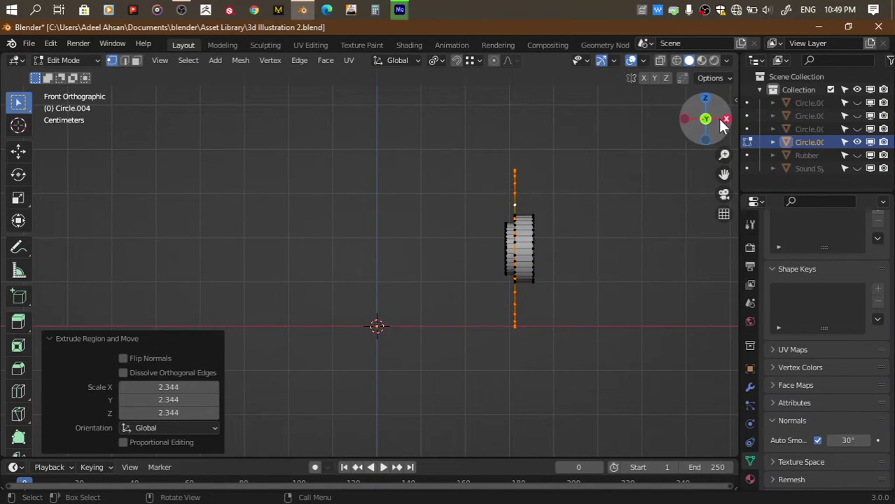
From the right view, squash the rim vertically to 0.767 and scale it to 1.117
left_click_drag(705, 118, 718, 124)
left_click(723, 120)
key("KP_Decimal")
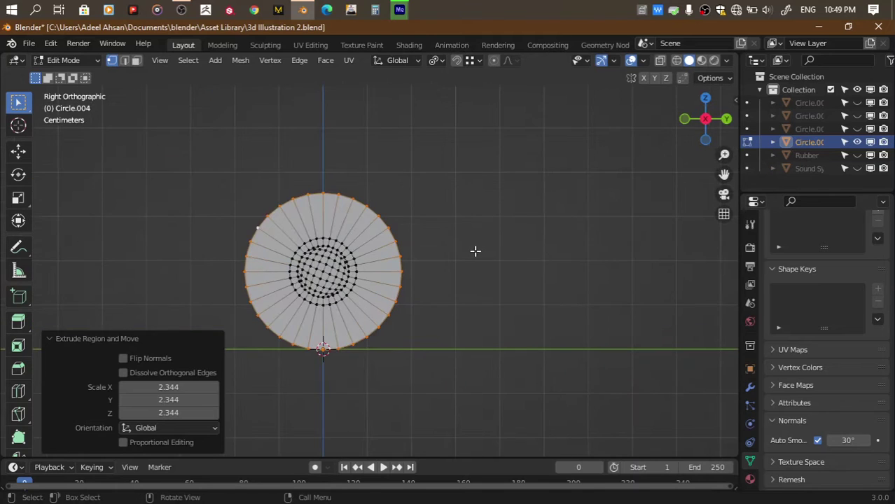
key("s")
key("z")
left_click(441, 262)
key("s")
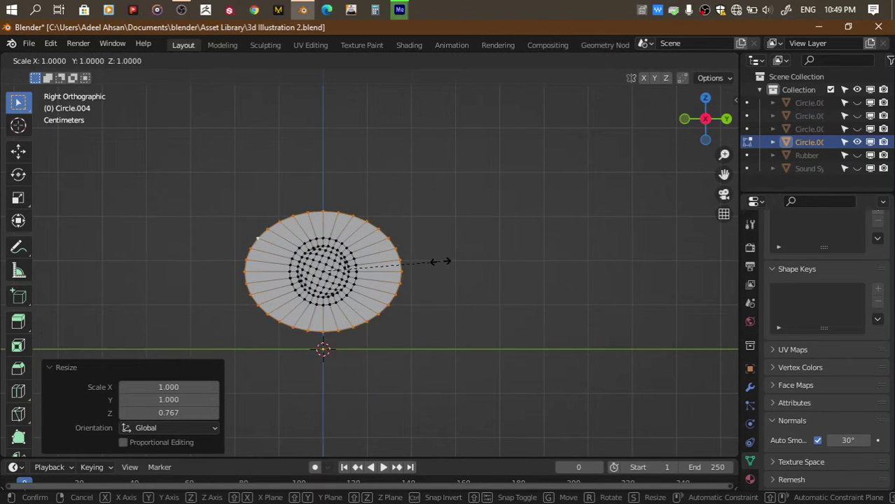
left_click(455, 260)
Try LoopTools Flatten and Gstretch on the rim, undoing both
right_click(459, 172)
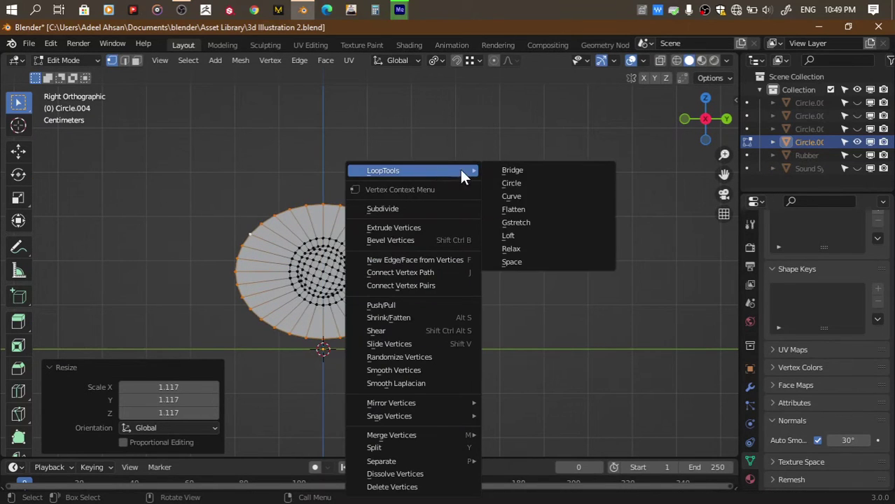
left_click(520, 207)
left_click_drag(184, 442, 49, 441)
key("Escape")
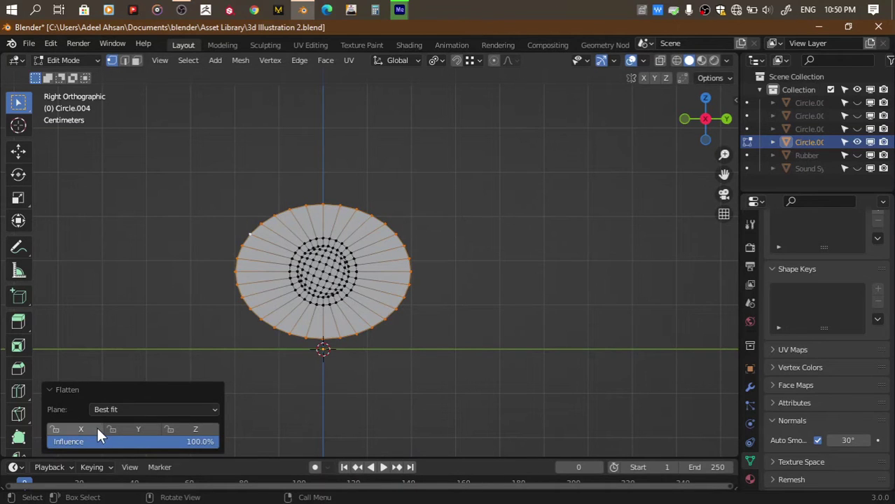
key("ctrl+z")
right_click(441, 175)
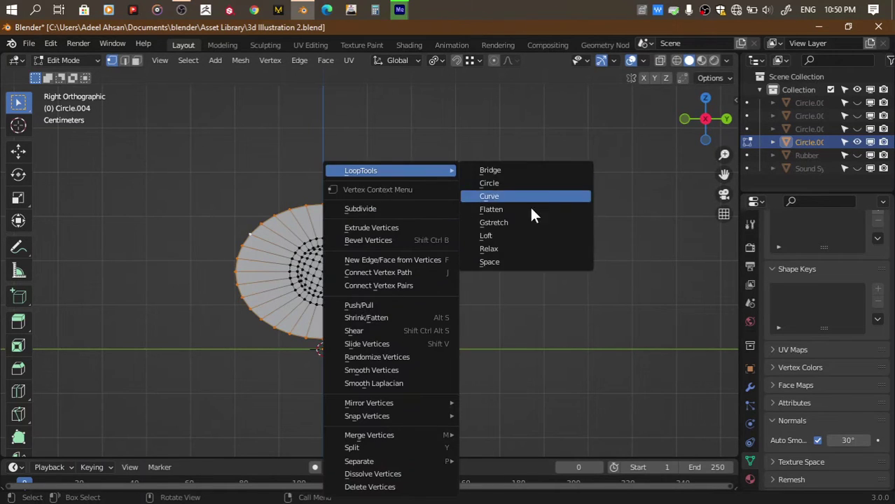
left_click(517, 221)
key("ctrl+z")
Try LoopTools Bridge, Curve and Loft on the rim, undoing each result
right_click(441, 172)
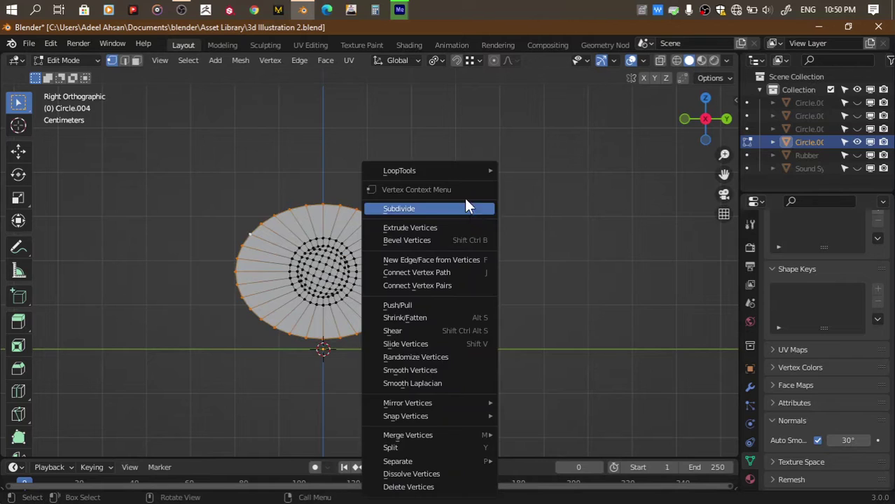
left_click(538, 175)
key("ctrl+z")
right_click(416, 169)
mouse_move(400, 171)
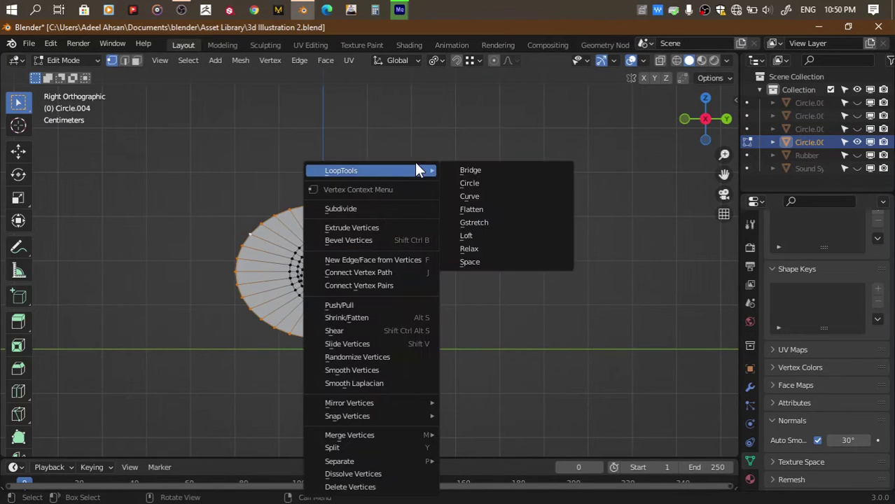
left_click(491, 195)
key("ctrl+z")
right_click(439, 208)
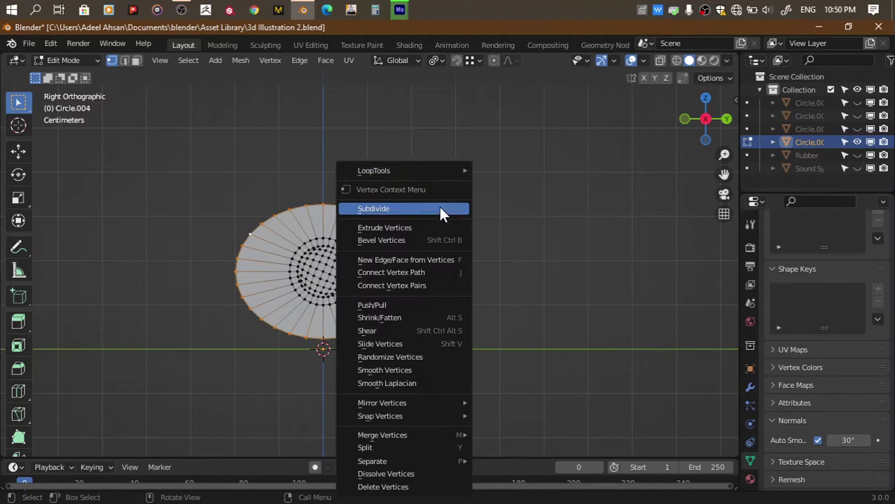
left_click(511, 235)
key("ctrl+z")
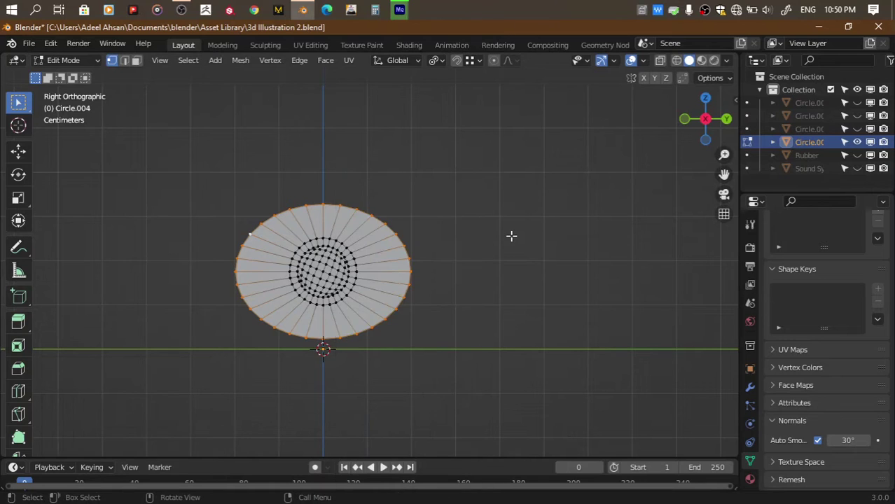
Space the rim vertices evenly with LoopTools Space
right_click(451, 210)
left_click(522, 261)
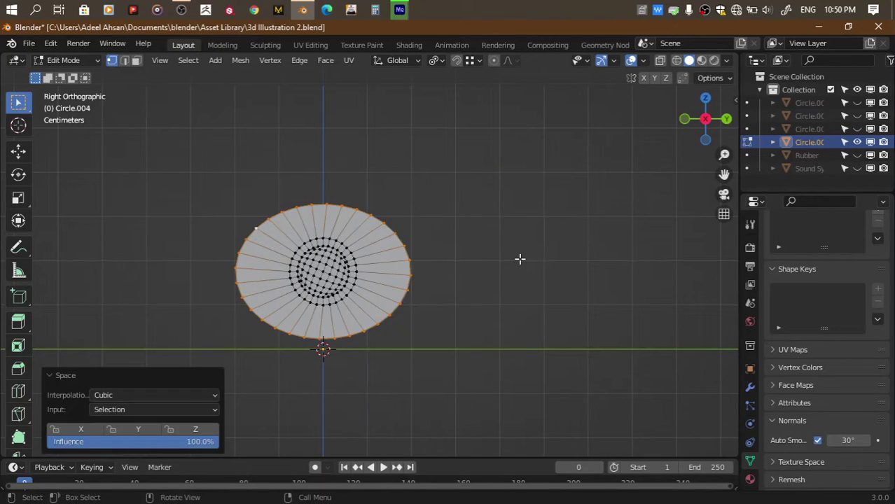
right_click(480, 226)
left_click(545, 264)
scroll(493, 262, "up", 2)
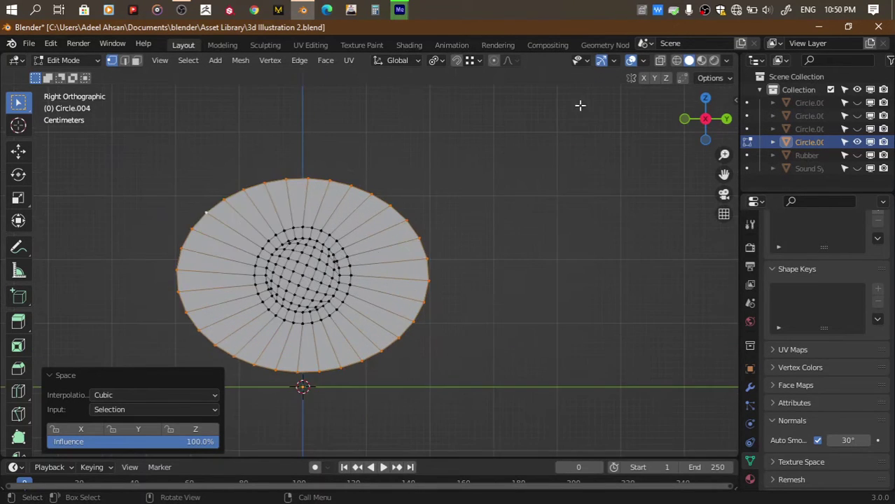
key("s")
left_click(516, 232)
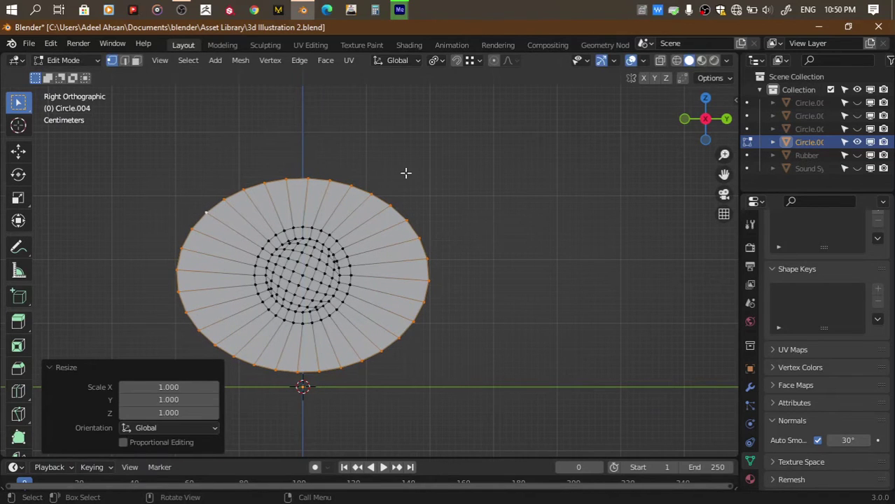
key("s")
right_click(541, 243)
Try LoopTools Relax with 5 iterations on parallel loops, then undo it
right_click(497, 171)
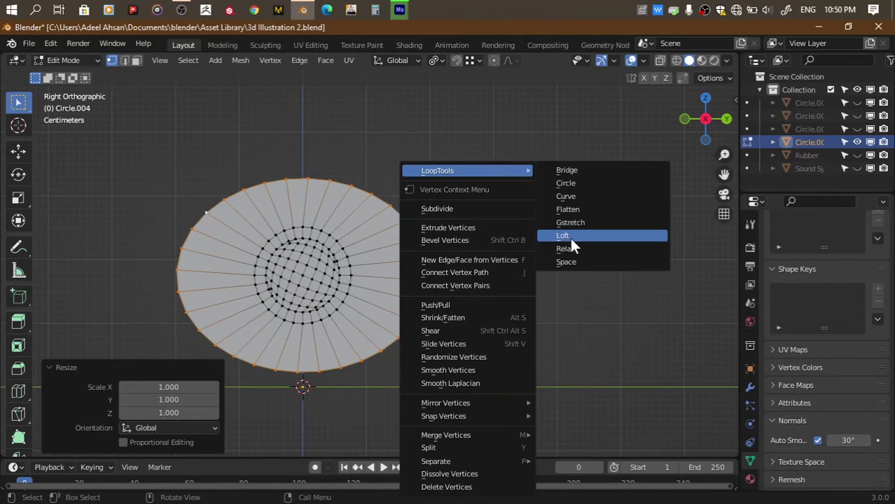
left_click(571, 247)
left_click(157, 427)
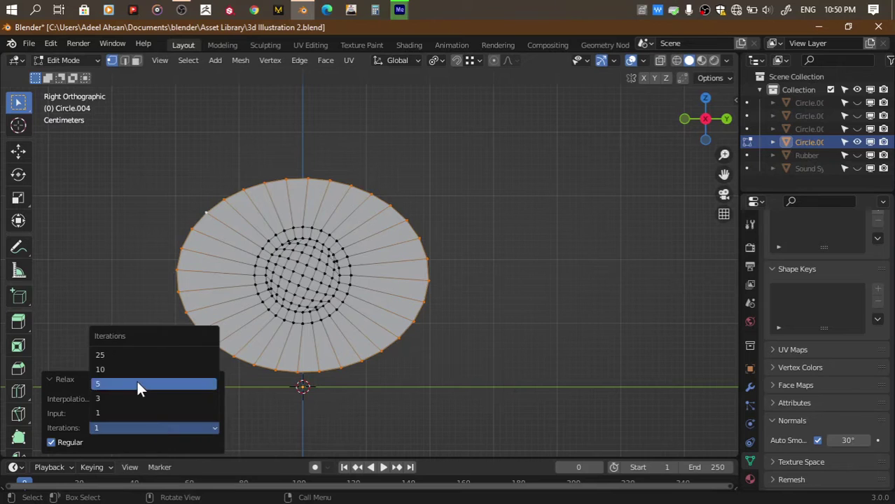
left_click(137, 379)
left_click(140, 414)
left_click(134, 425)
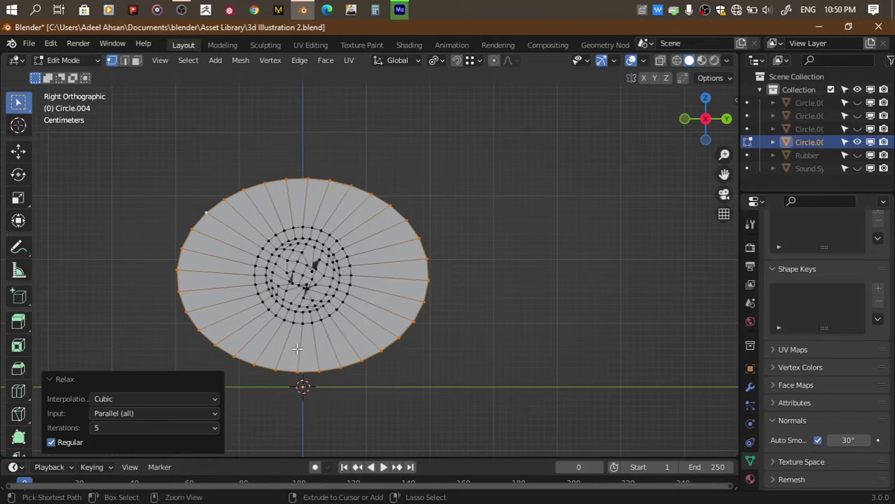
key("ctrl+z")
right_click(542, 206)
mouse_move(500, 170)
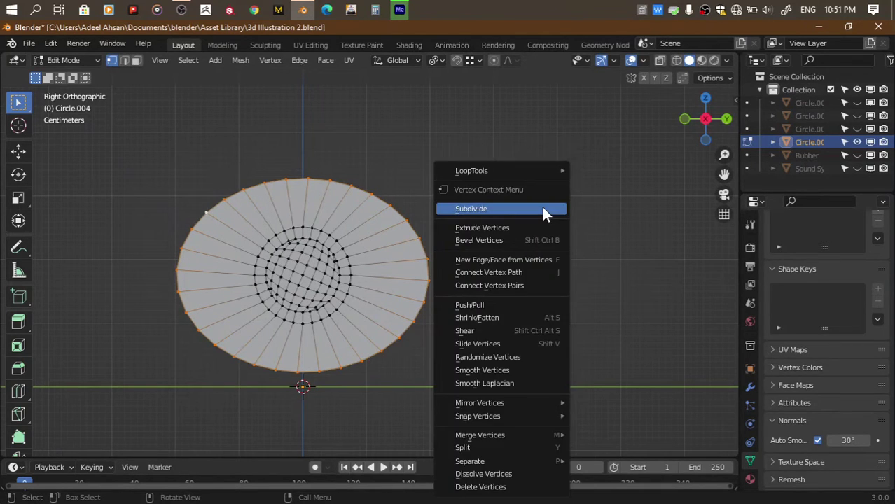
key("Escape")
Try LoopTools Circle with Inside and Best fit methods, then undo it
right_click(506, 205)
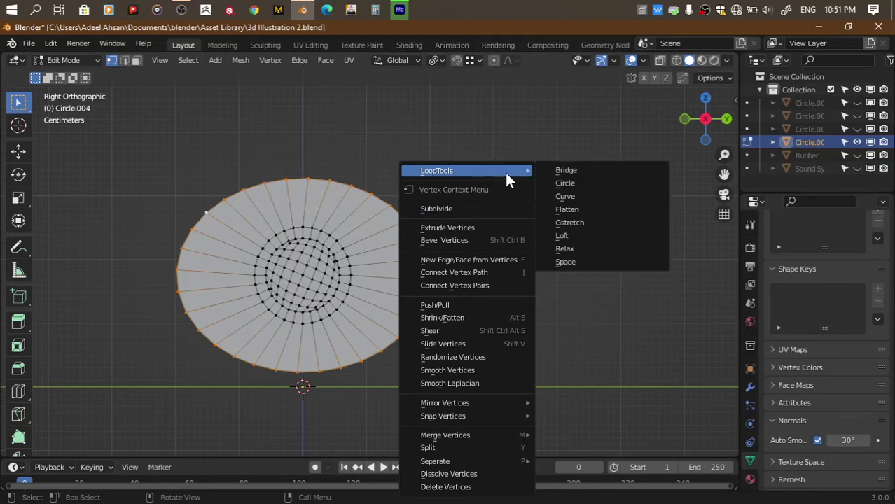
left_click(573, 181)
left_click(182, 347)
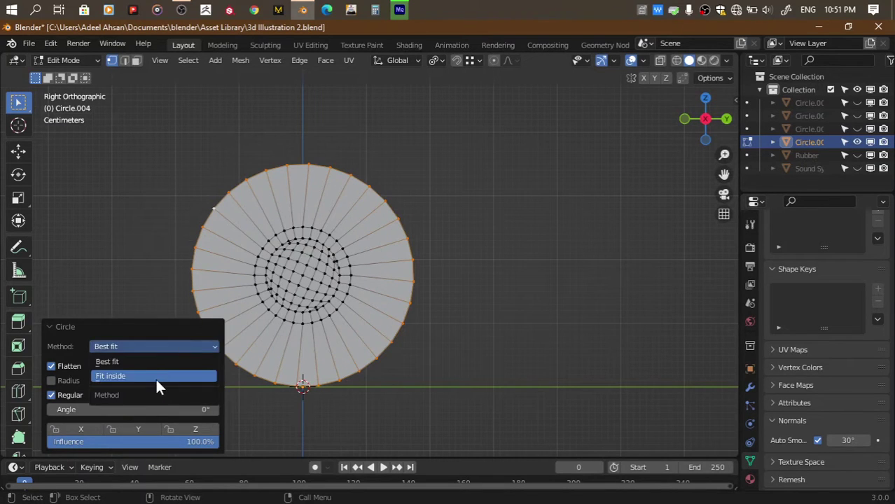
left_click(156, 377)
left_click(173, 344)
left_click(161, 359)
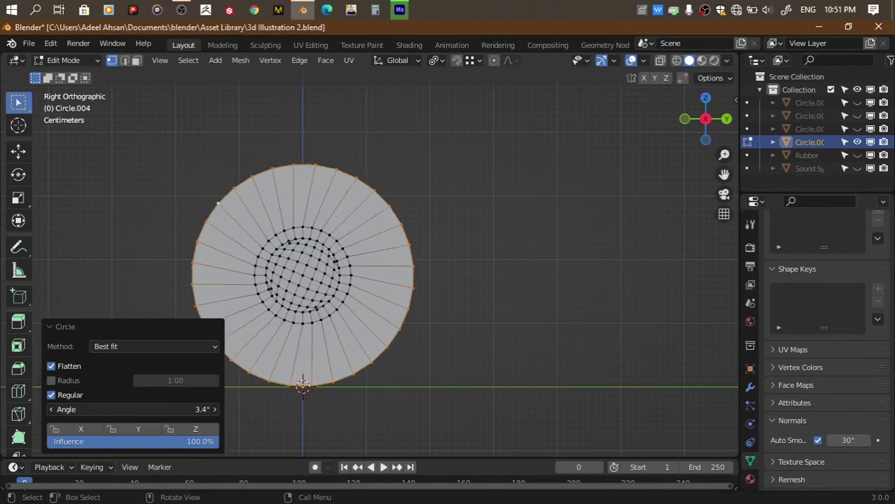
key("ctrl+z")
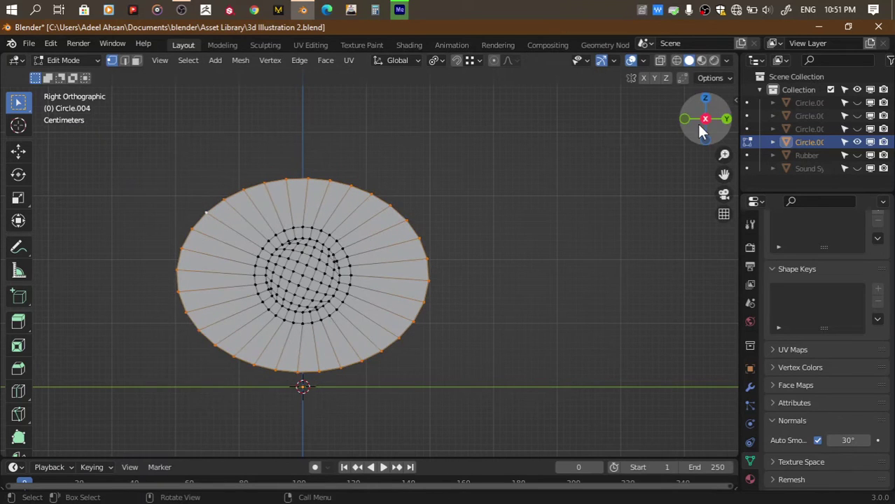
View the flange face in perspective, deselect all vertices and open the Add Mesh menu
left_click_drag(704, 124, 597, 181)
left_click_drag(701, 116, 725, 140)
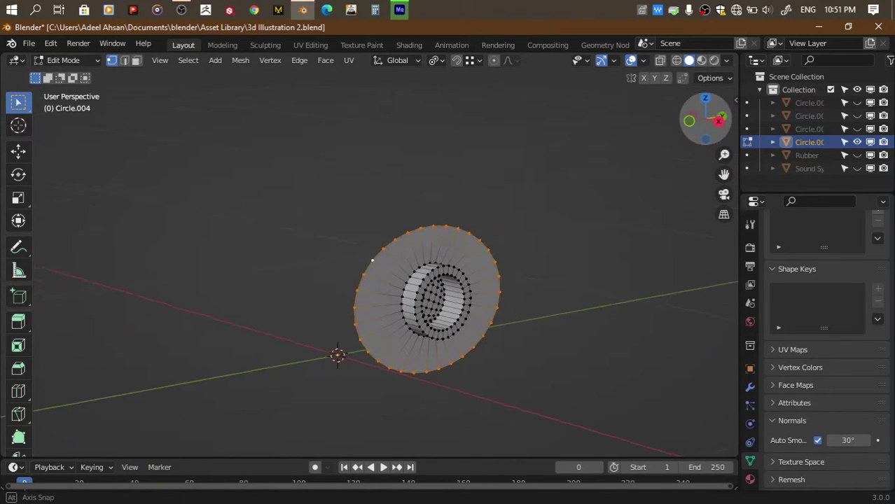
scroll(539, 243, "up", 2)
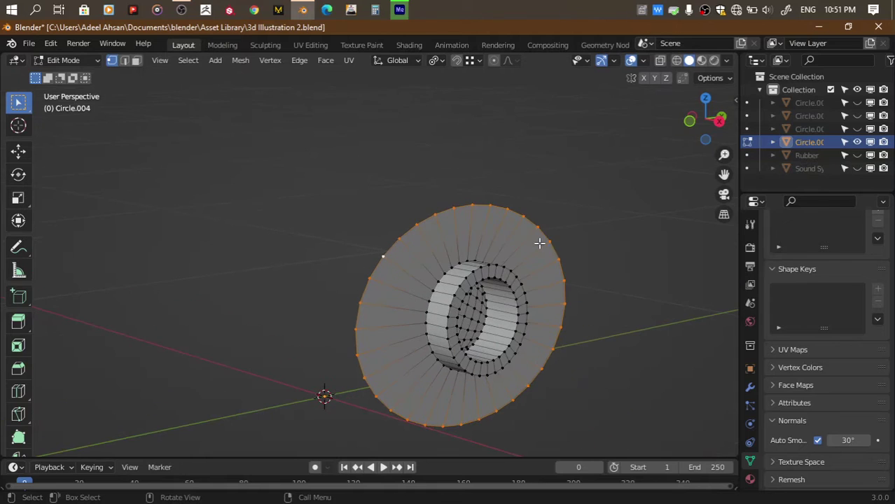
key("alt+a")
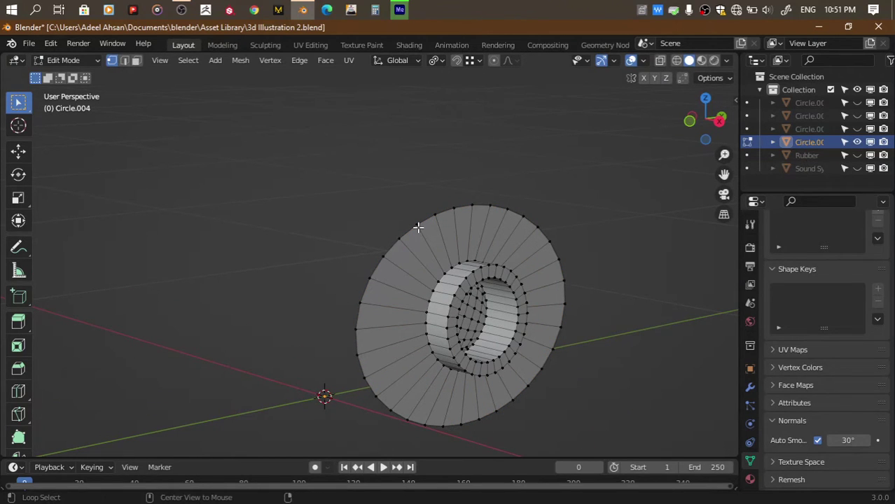
key("shift+a")
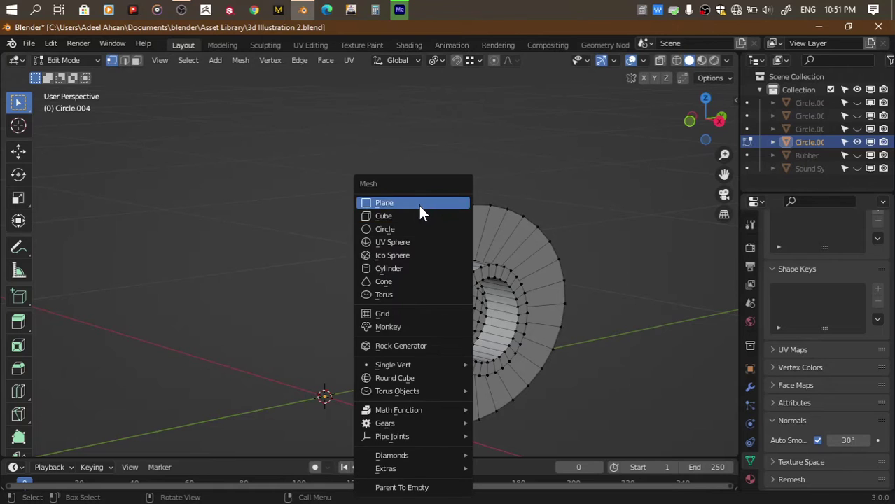
Add a plane to the mesh, show mesh statistics in the overlays, and shrink the plane
left_click(421, 206)
left_click(502, 203, "alt")
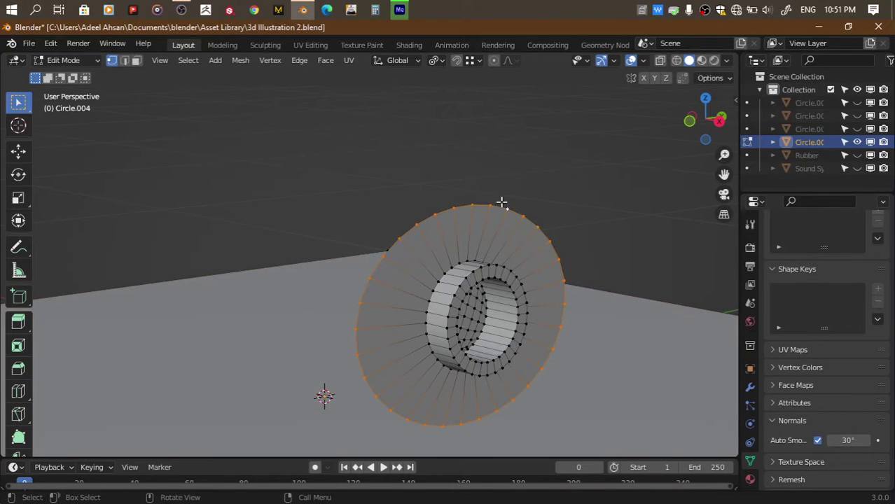
left_click(642, 61)
left_click(562, 167)
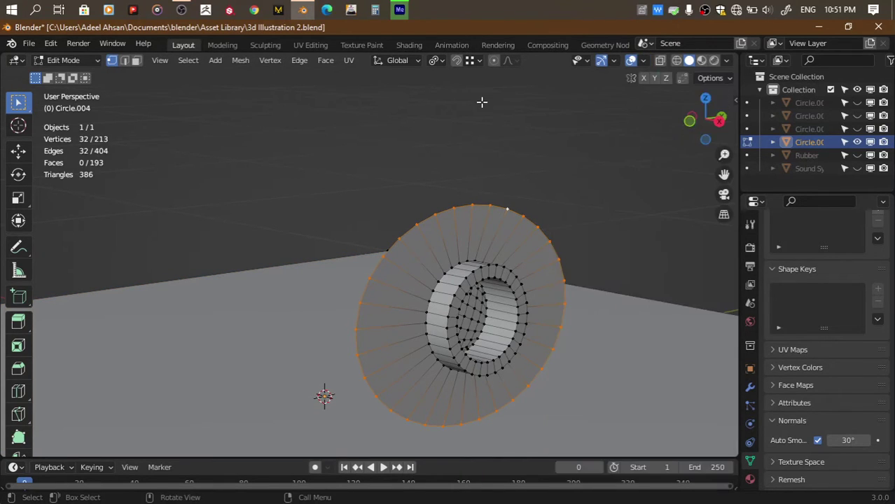
left_click(482, 100)
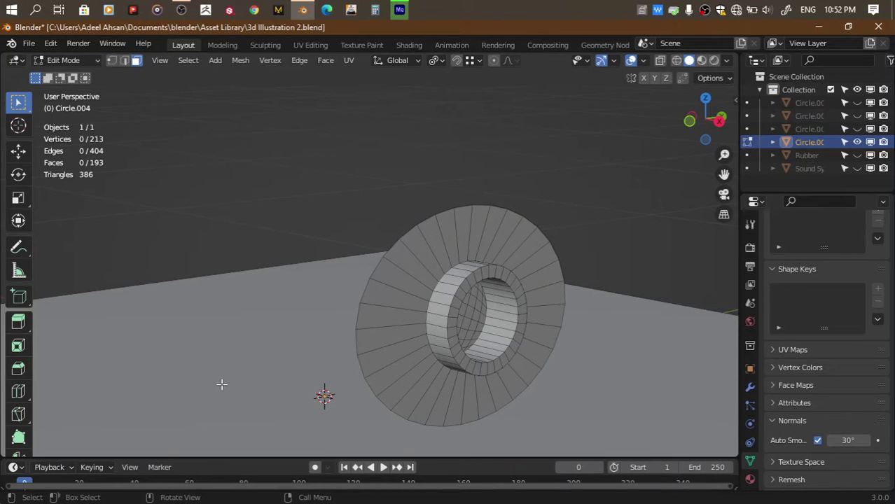
scroll(491, 287, "down", 4)
left_click(494, 341)
key("s")
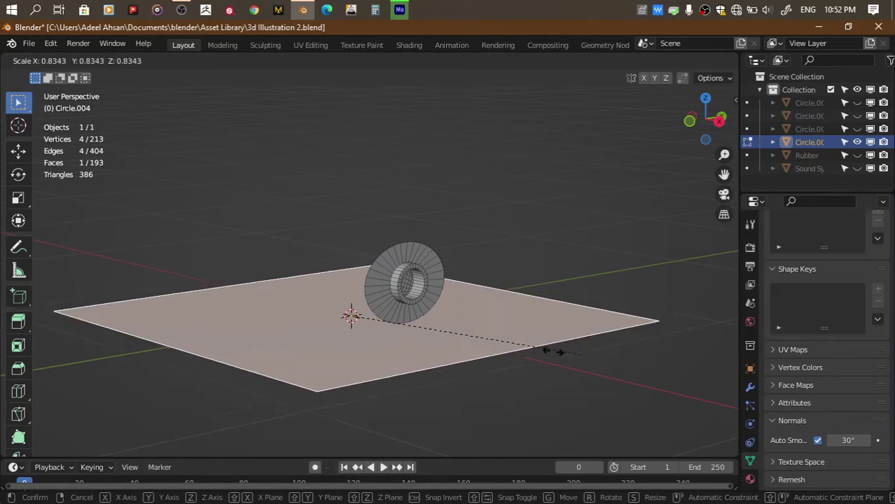
left_click(362, 340)
scroll(485, 294, "up", 2)
Stand the plane upright with a 90° Y rotation and raise it 0.175 m on Z
key("r")
key("y")
key("9")
key("0")
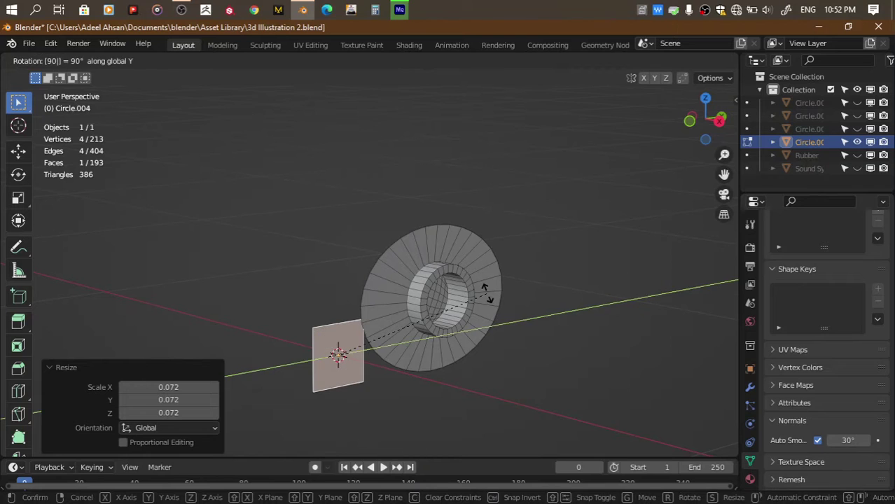
key("Return")
left_click(719, 121)
key("g")
key("z")
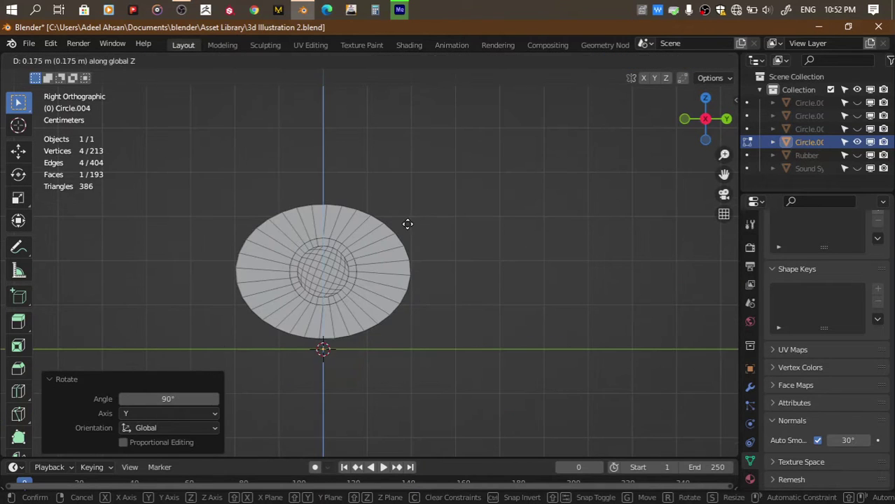
left_click(406, 224)
Scale the plane uniformly to 2.098, then stretch it to 1.299 along Y
scroll(408, 224, "up", 1)
scroll(414, 224, "up", 1)
key("s")
key("z")
left_click(418, 228)
key("s")
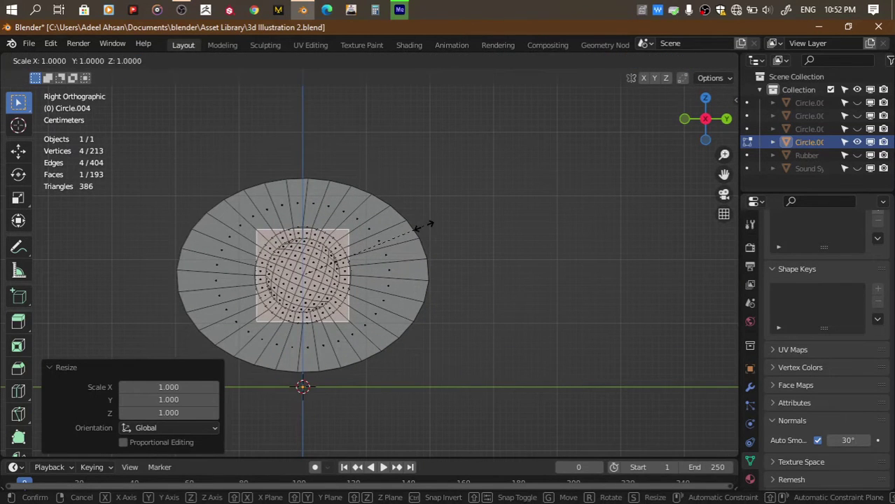
left_click(558, 203)
key("s")
key("y")
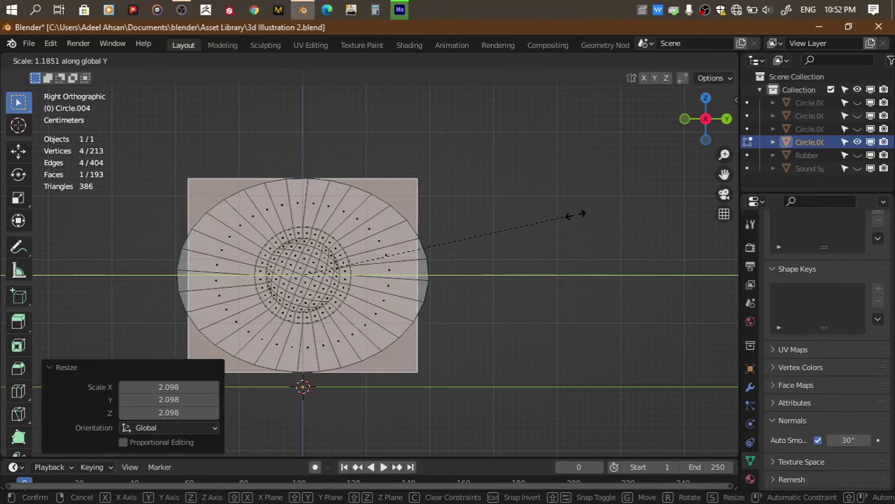
left_click(601, 217)
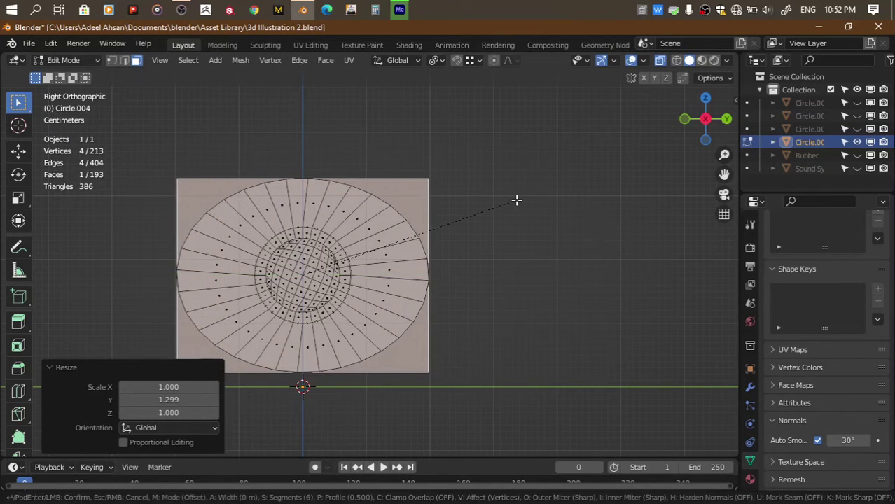
Round the plane's corners with a 9-segment vertex bevel and select its outer loop
key("ctrl+b")
scroll(609, 187, "up", 2)
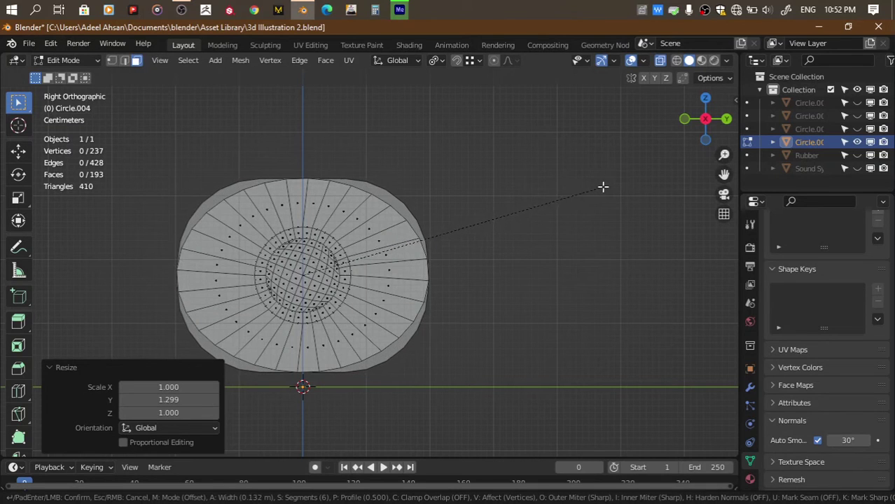
scroll(606, 186, "up", 1)
left_click(602, 187)
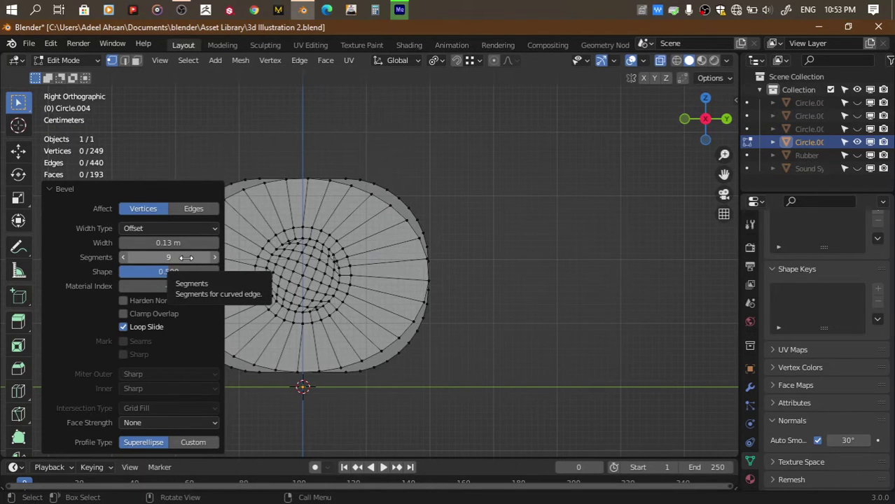
key("Tab")
key("Tab")
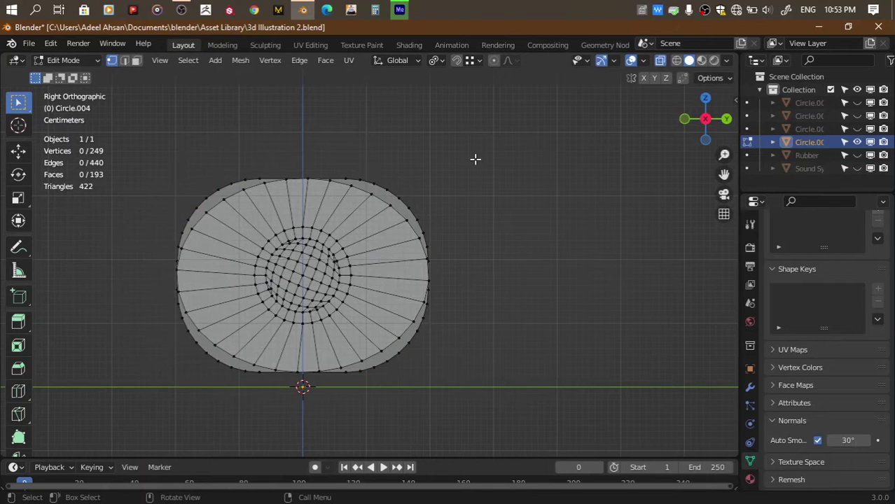
left_click(416, 197, "alt")
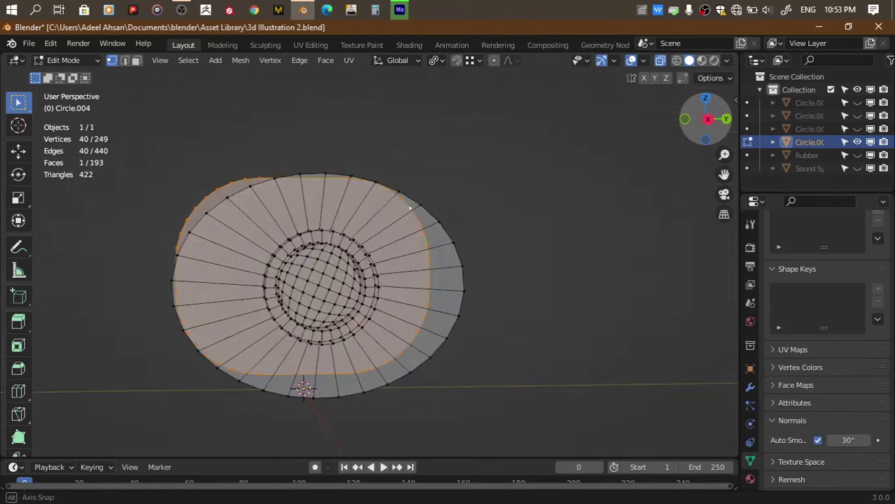
Dissolve the rectangle's extra top vertices and delete only its face, keeping the outline
left_click_drag(731, 133, 499, 193)
left_click(296, 193)
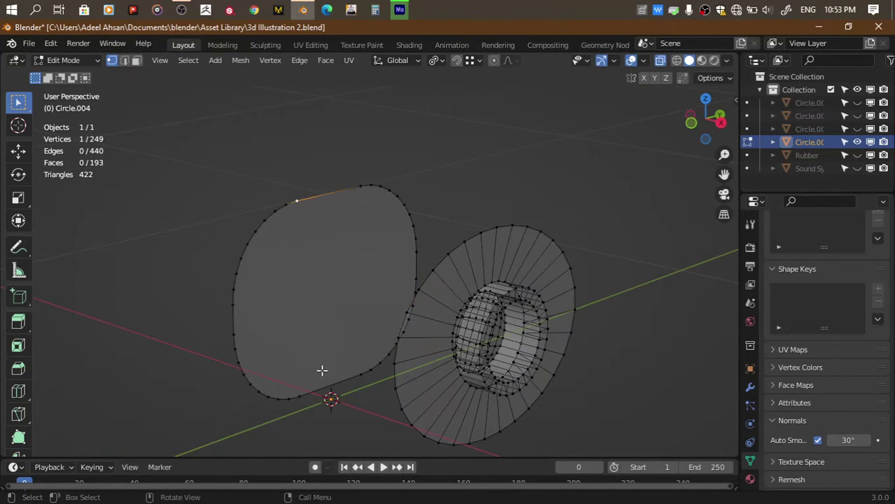
key("ctrl+x")
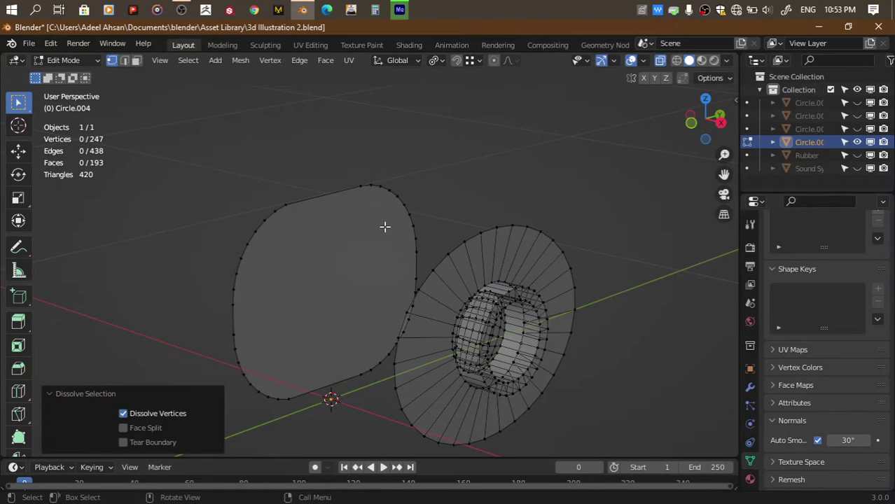
key("3")
left_click(309, 297)
key("x")
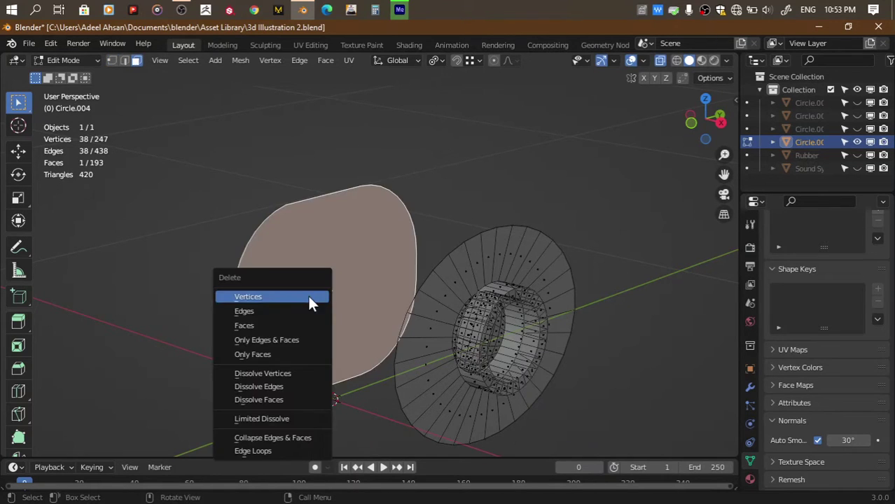
left_click(278, 352)
key("alt+z")
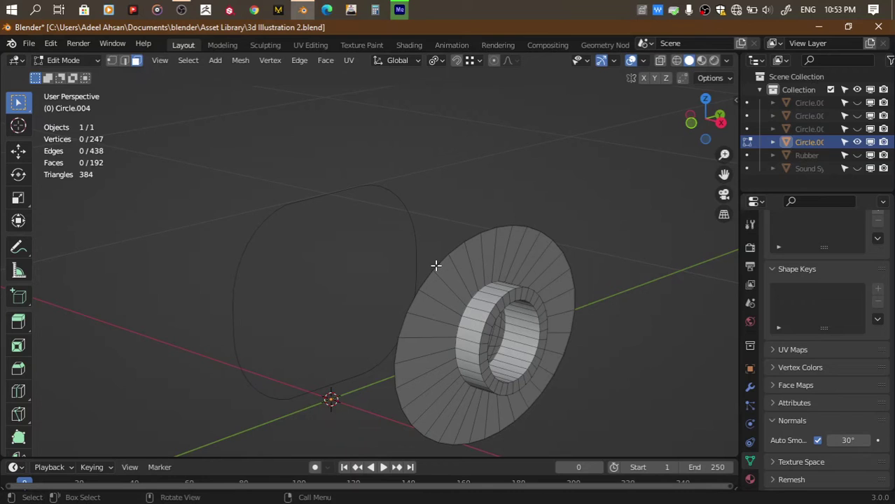
After undoing a trial bridge, delete the cap disc's outer rim loop and faces
key("2")
left_click(458, 252, "alt")
left_click(332, 196, "alt+shift")
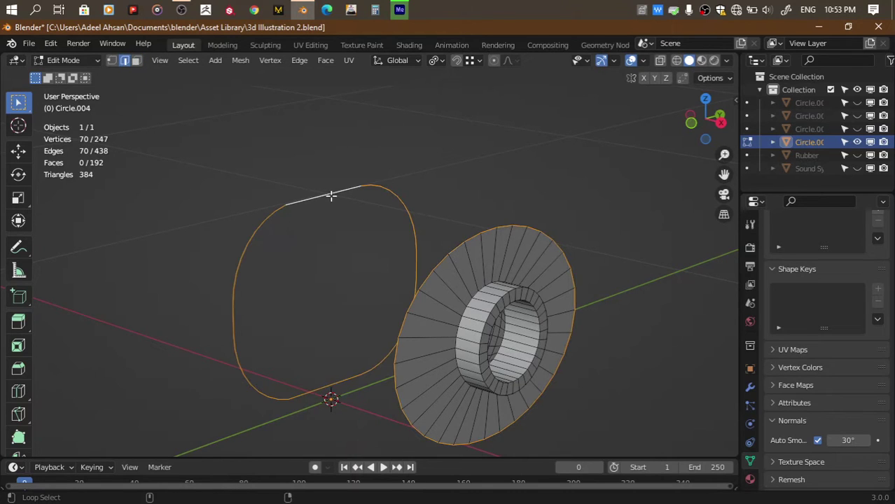
left_click(301, 63)
left_click(321, 102)
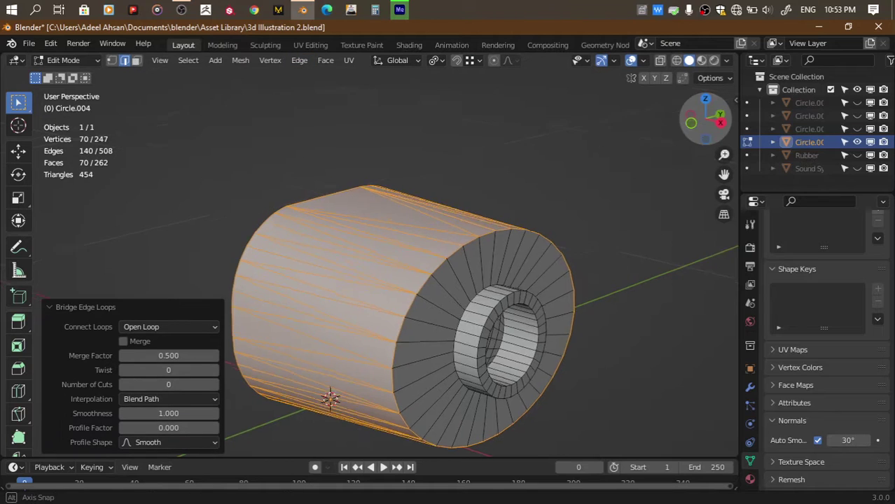
mouse_move(330, 398)
middle_mouse_down()
mouse_move(313, 388)
mouse_move(475, 233)
middle_mouse_up()
key("ctrl+z")
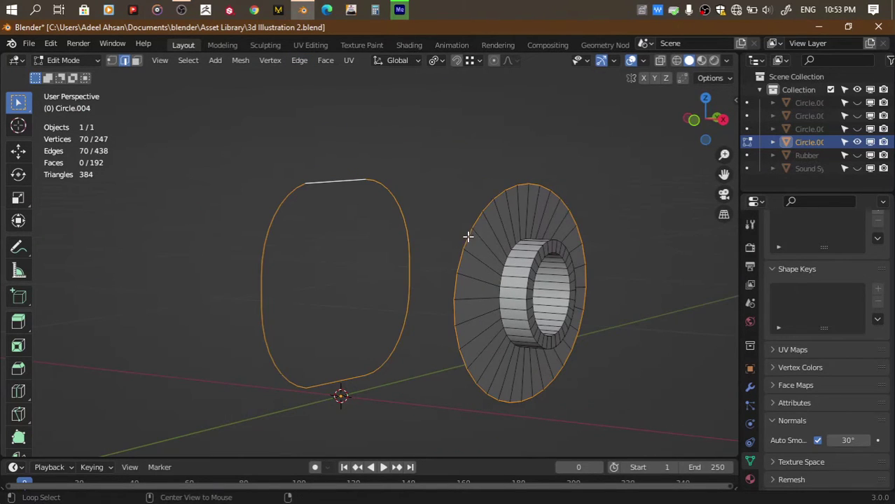
left_click(467, 236, "alt")
key("x")
left_click(378, 181)
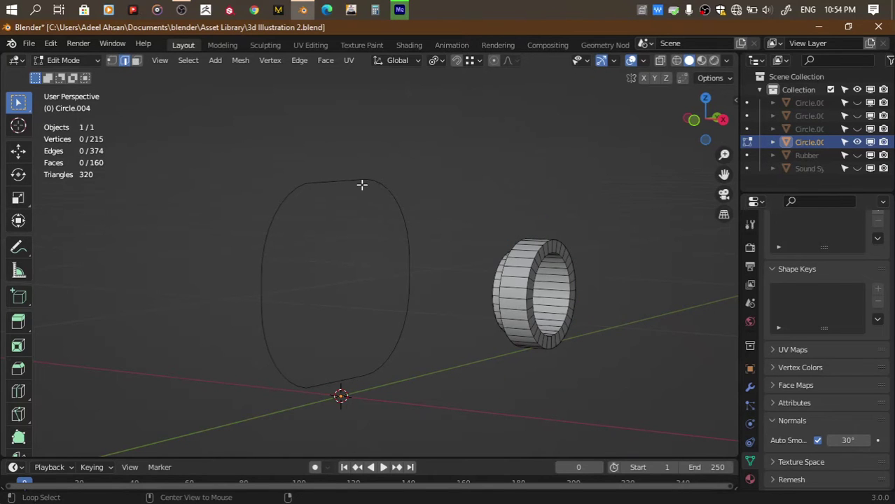
Move the rounded outline along X toward the cap in front view
left_click(361, 184, "alt")
left_click(695, 118)
key("g")
key("x")
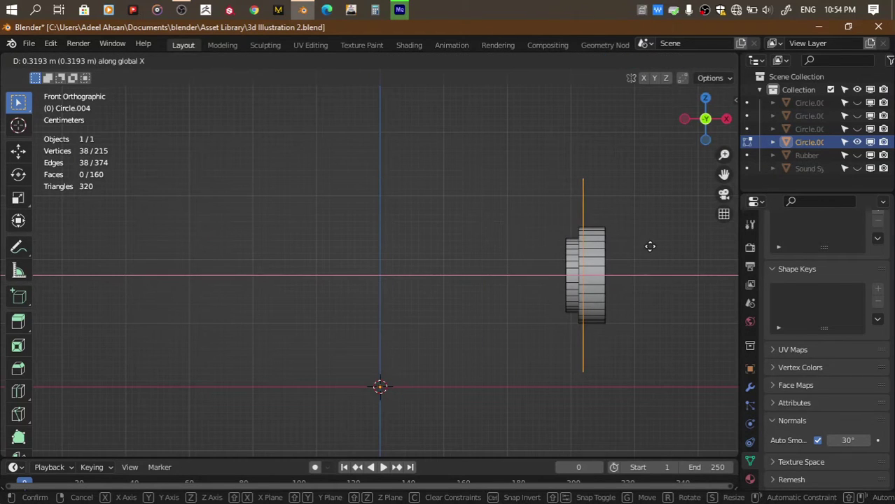
left_click(626, 245)
Try bridging the outline to the cap ring's outer loop, then undo it
mouse_move(705, 119)
left_mouse_down()
mouse_move(704, 137)
mouse_move(659, 166)
left_mouse_up()
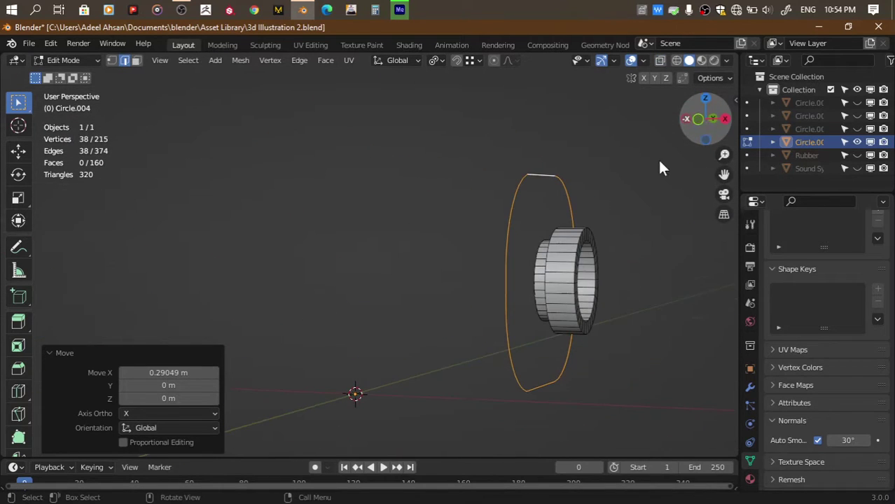
left_click(546, 258, "alt+shift")
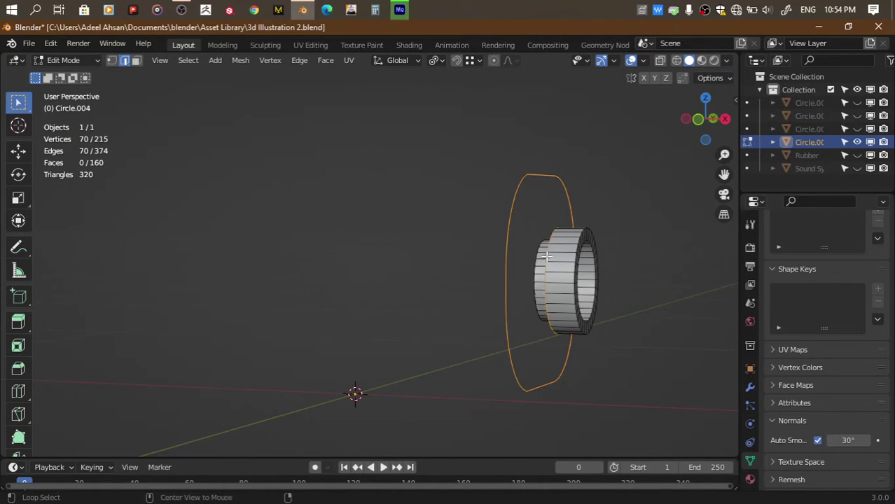
left_click(297, 61)
left_click(309, 102)
left_click_drag(705, 119, 687, 124)
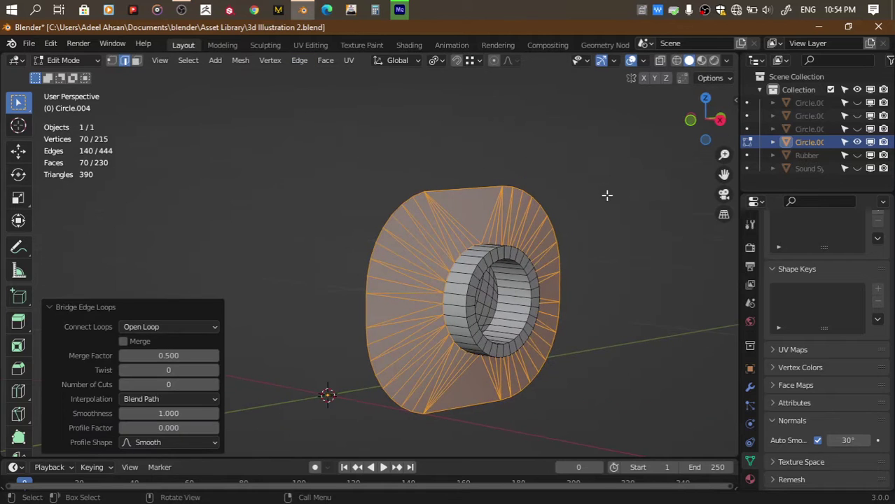
scroll(606, 195, "up", 3)
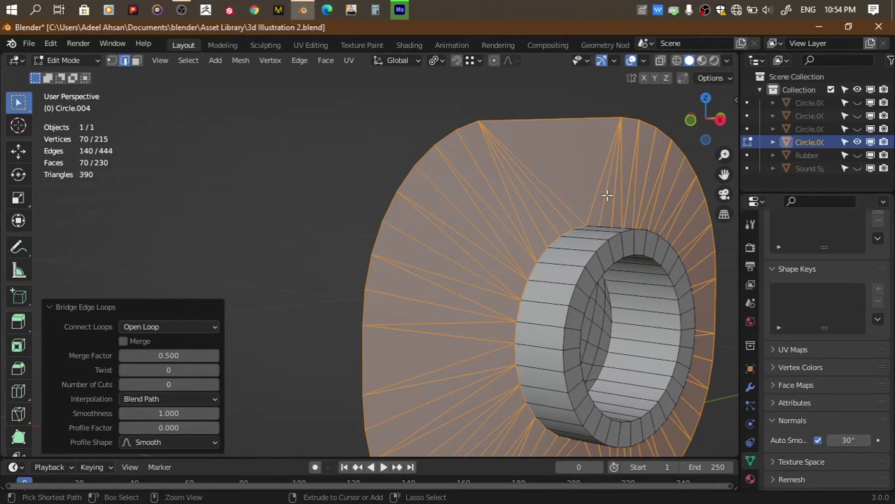
key("ctrl+z")
Fill a single face between one cap-ring edge and a matching outline edge
mouse_move(705, 119)
left_mouse_down()
mouse_move(674, 122)
mouse_move(689, 136)
mouse_move(687, 129)
mouse_move(705, 123)
left_mouse_up()
key("alt+a")
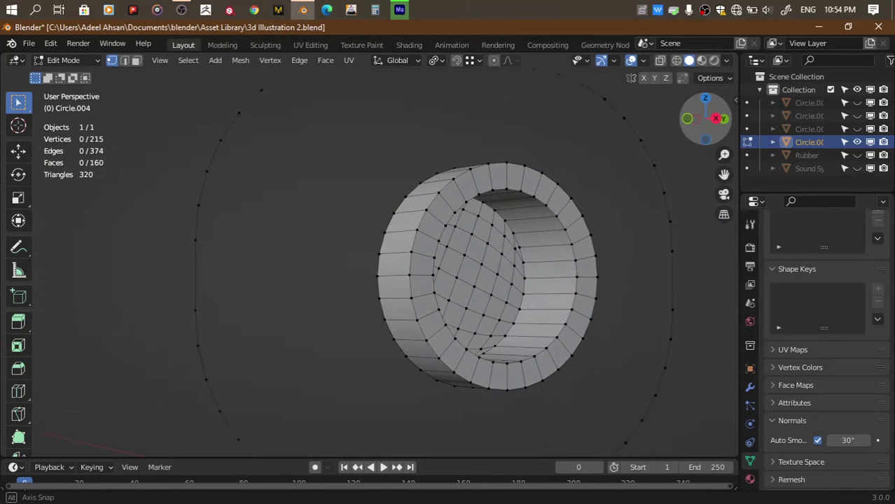
left_click(378, 264)
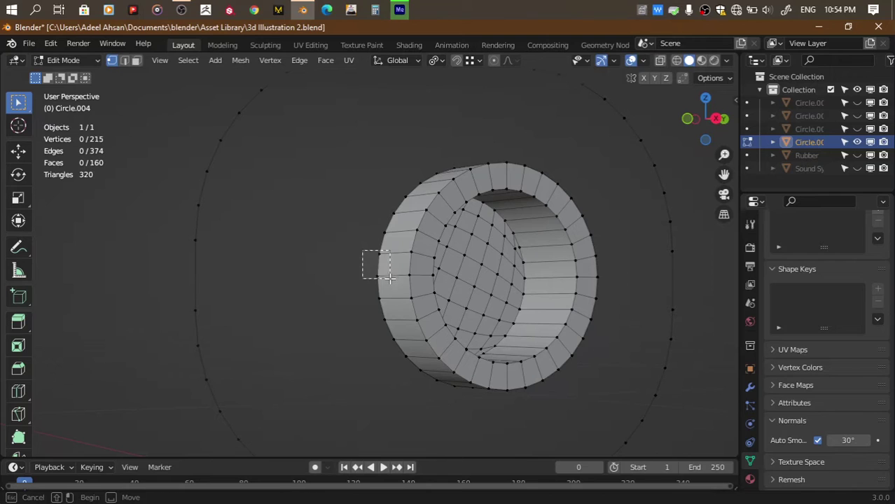
left_click(197, 222, "shift")
key("f")
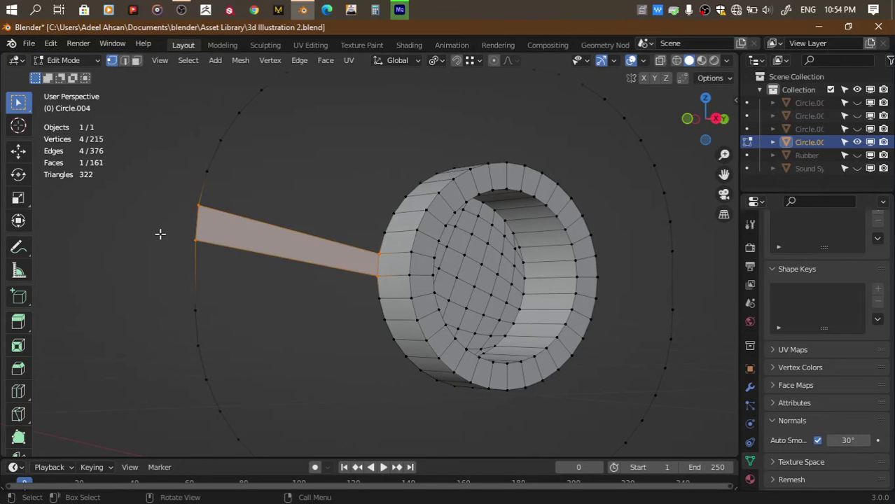
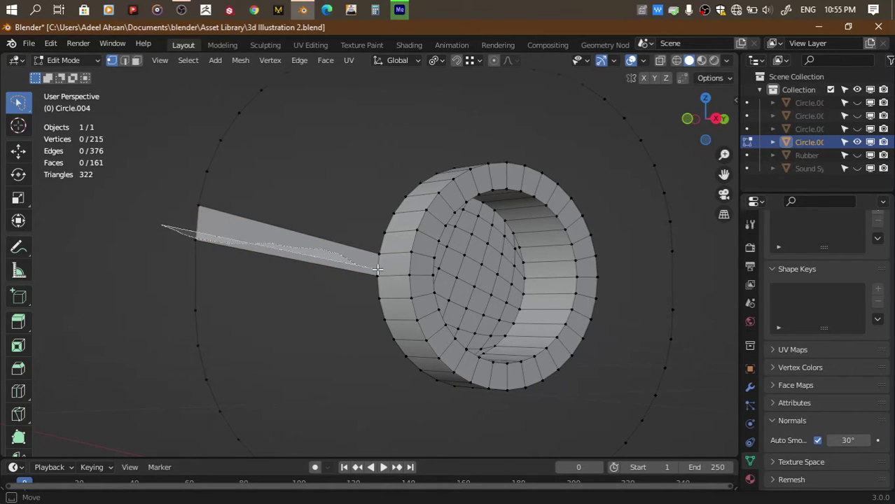
Fill extra quad faces at the lower part of the fan between ring and outline
key("Escape")
key("f")
key("ctrl+z")
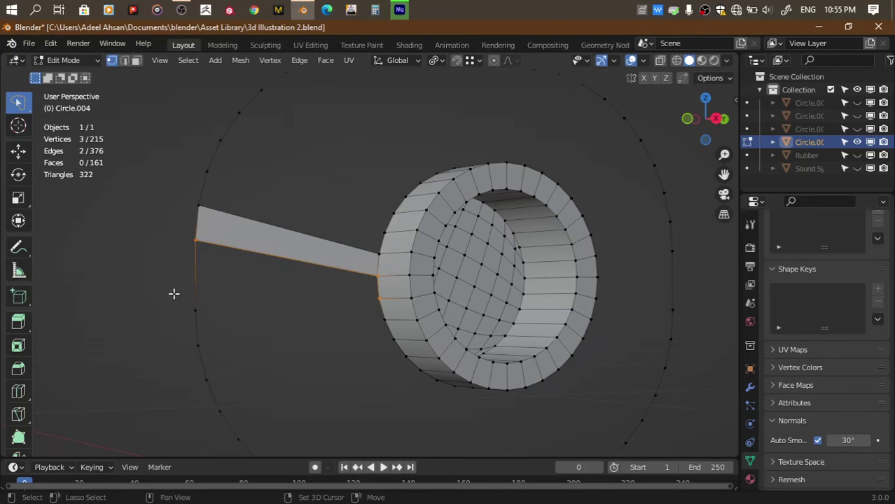
left_click(214, 326, "shift")
key("f")
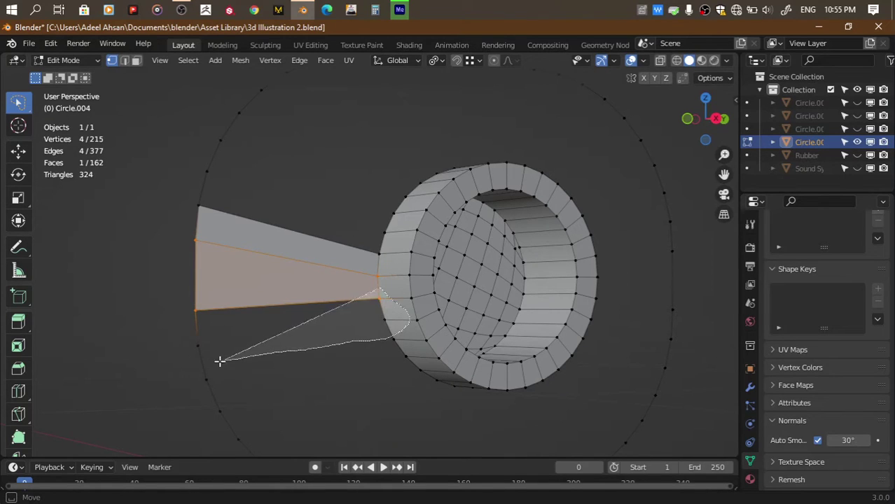
left_click(200, 322)
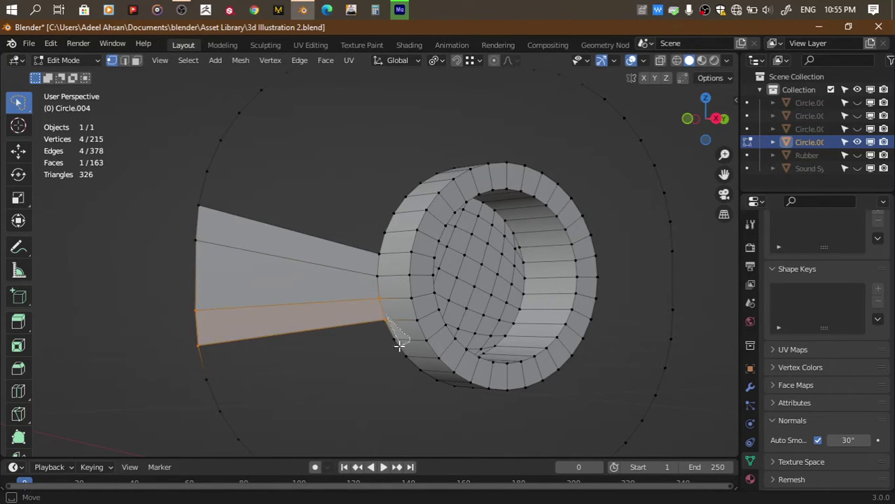
left_click_drag(399, 345, 180, 343)
key("f")
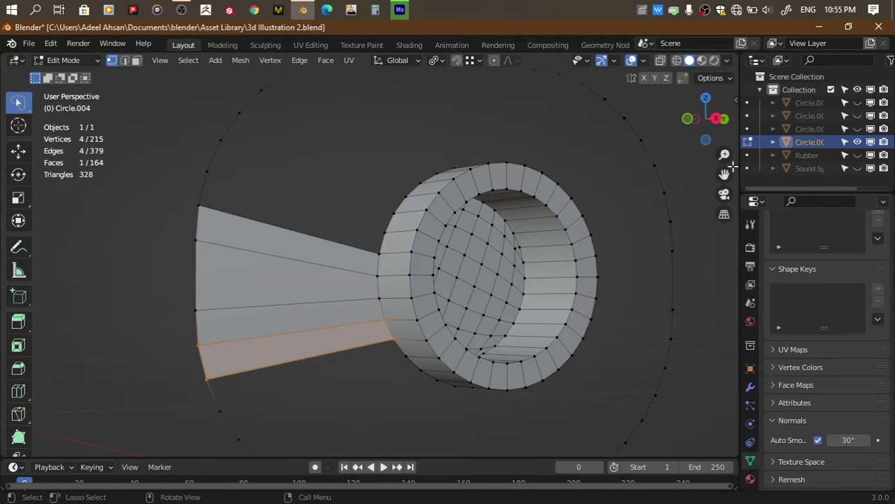
Select the outer edge loop in edge mode, then undo the added fan faces
scroll(731, 165, "down", 3)
scroll(731, 165, "down", 3)
key("2")
left_click(381, 380, "alt")
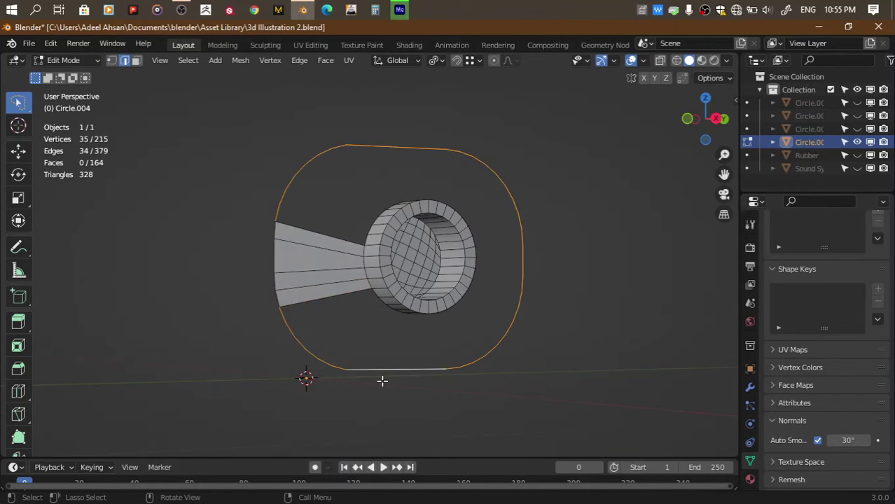
key("ctrl+z")
key("ctrl+z")
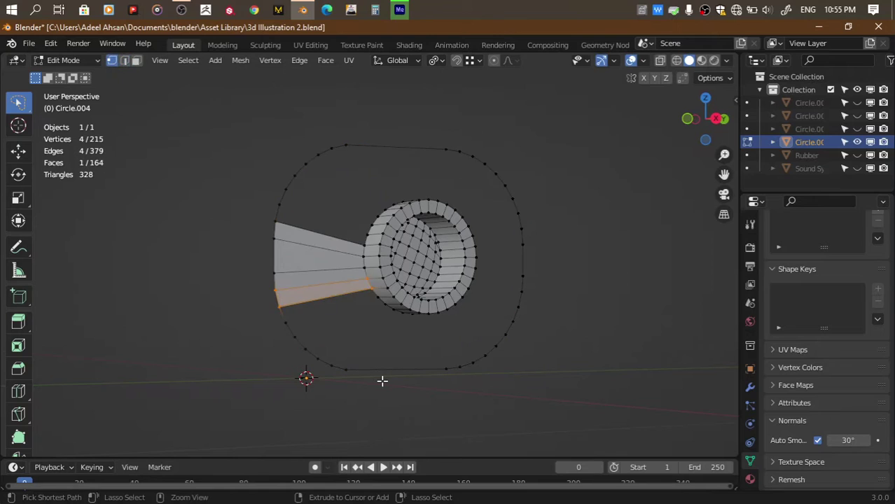
key("ctrl+z")
key("ctrl+z")
key("ctrl+z")
key("ctrl+z")
key("ctrl+z")
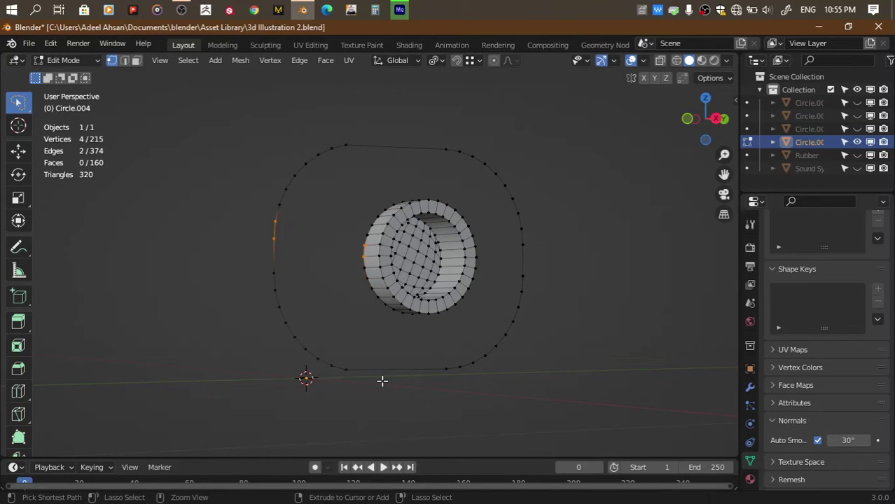
key("ctrl+z")
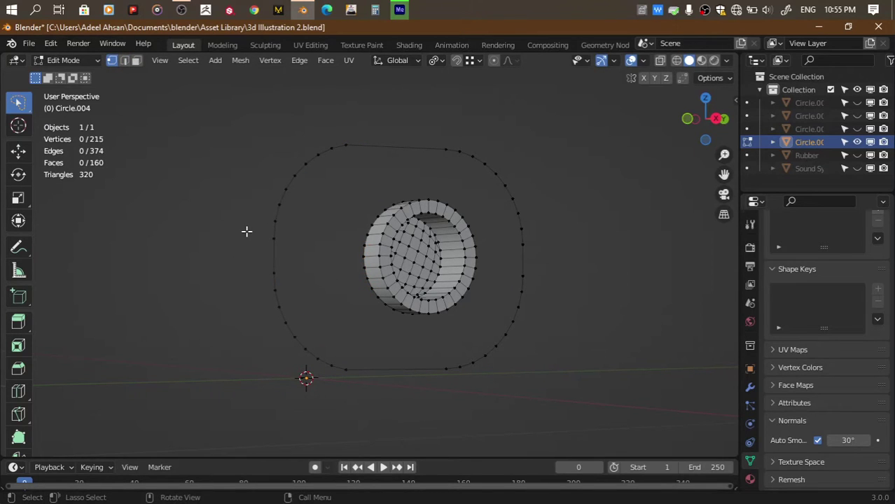
Dissolve the short left and right edges of the rounded outline
left_click(258, 233, "alt")
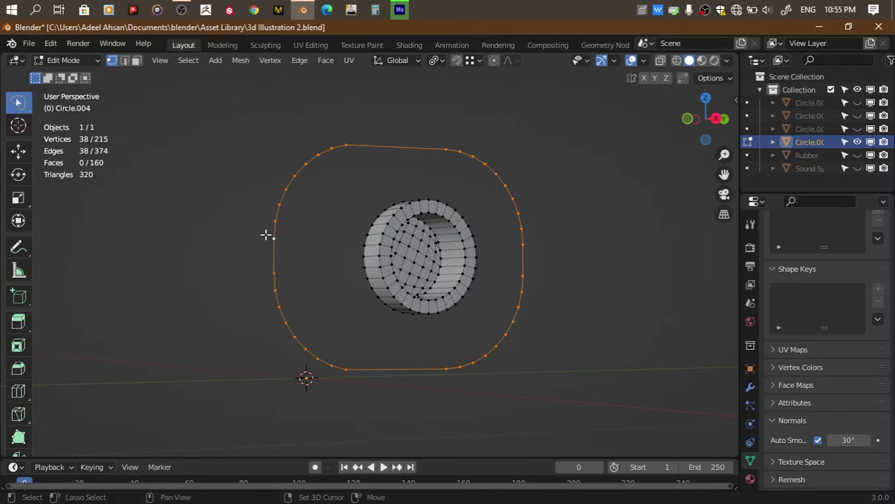
right_click_drag(266, 235, 280, 287, "ctrl")
right_click_drag(248, 242, 311, 288, "ctrl")
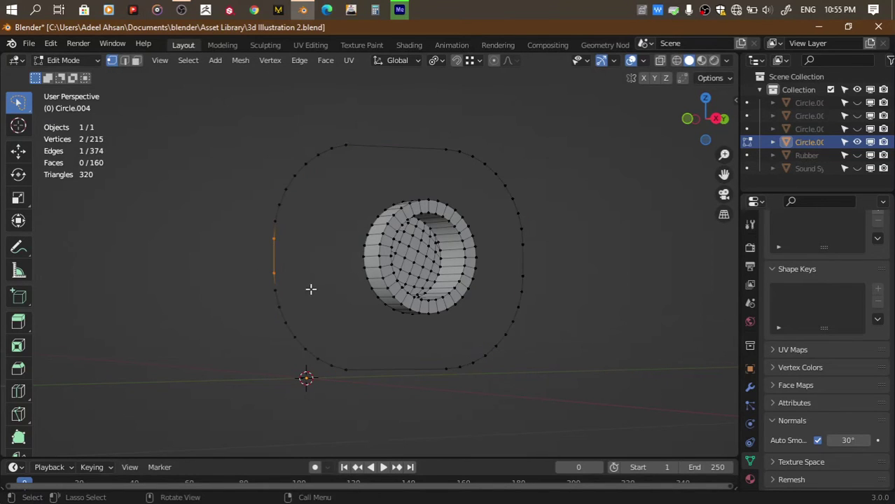
key("ctrl+x")
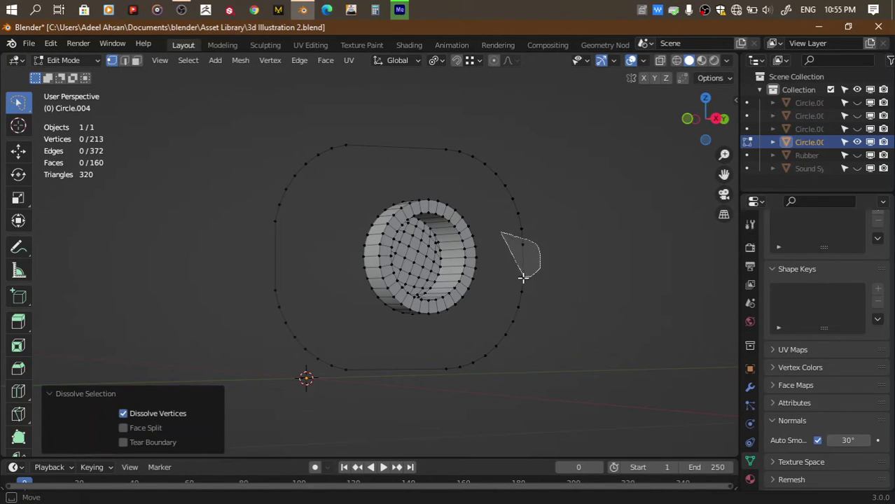
right_click_drag(523, 278, 525, 277, "ctrl")
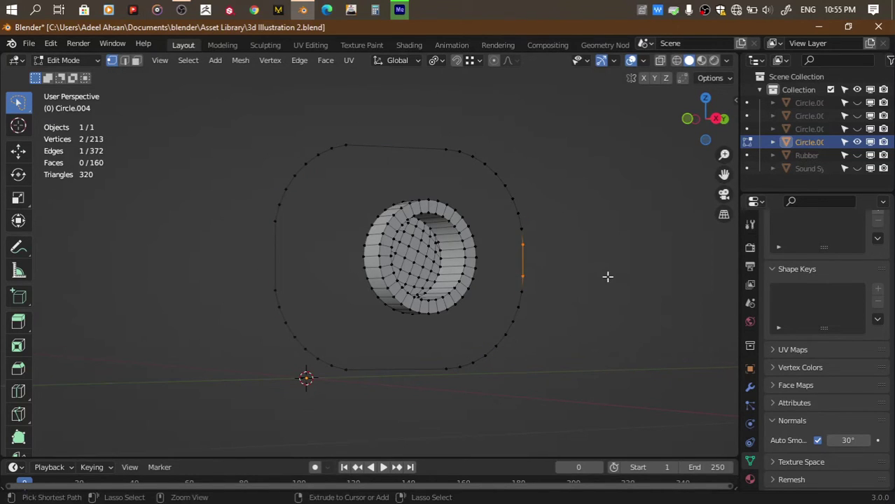
key("ctrl+x")
left_click(527, 274, "alt")
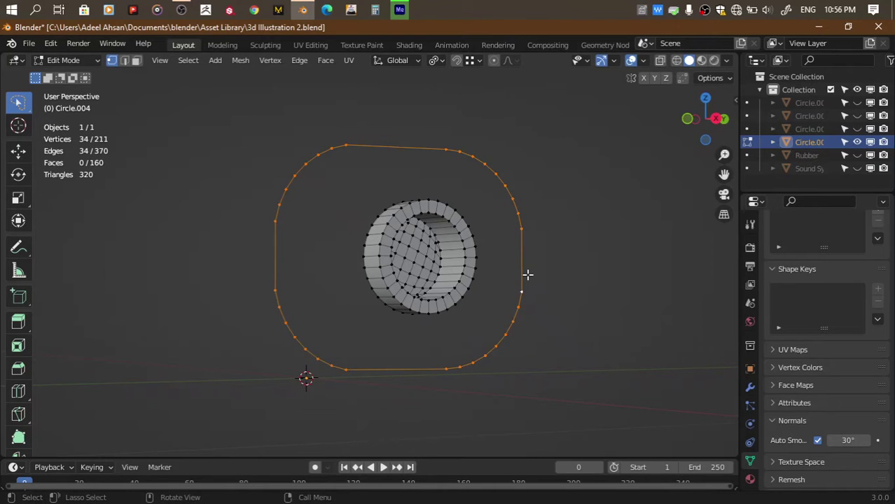
Try dissolving two right-side outline vertices, then undo the result
left_click_drag(683, 140, 456, 232)
right_click_drag(470, 249, 466, 252, "ctrl")
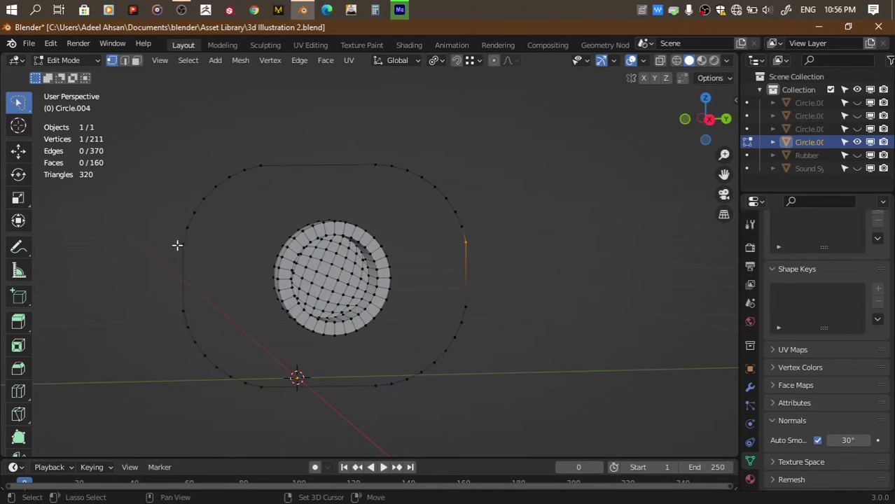
right_click_drag(176, 246, 169, 266, "ctrl")
key("x")
left_click(220, 261)
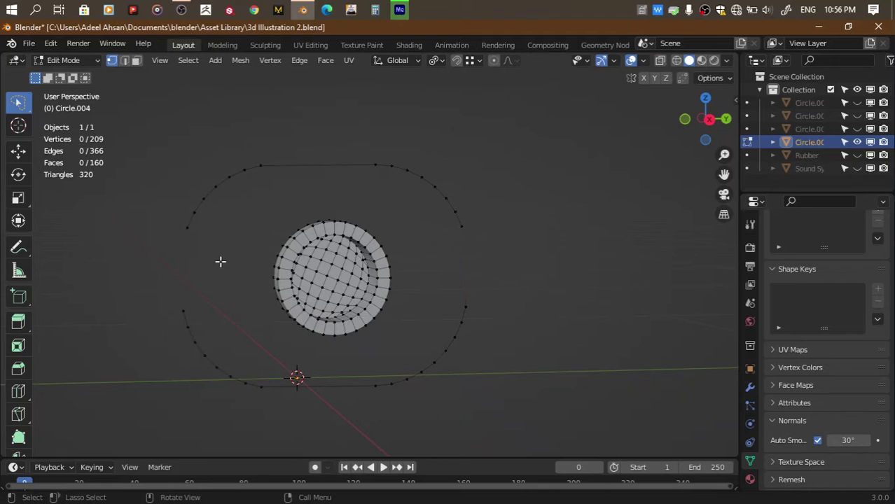
key("ctrl+z")
key("x")
left_click(184, 339)
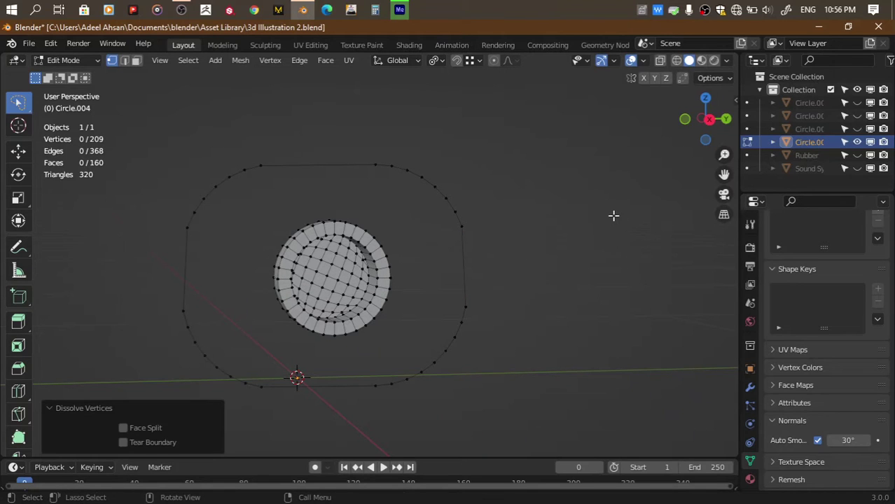
key("ctrl+z")
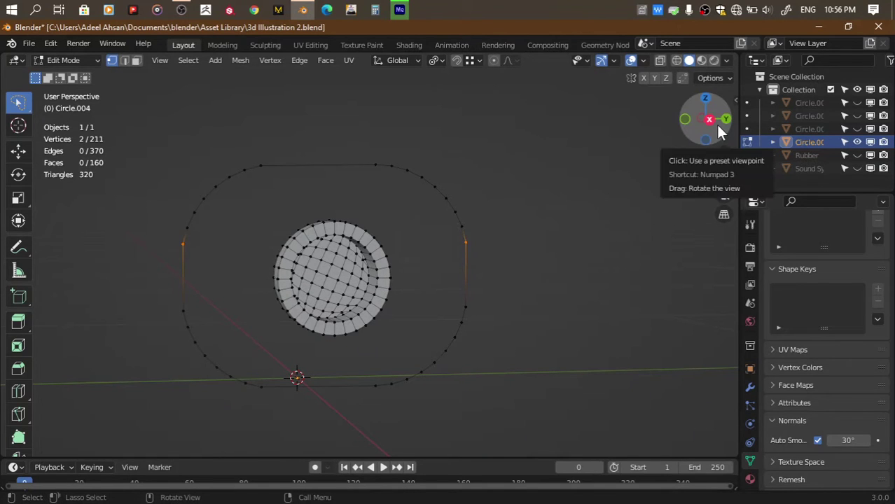
In a side orthographic view, dissolve the extra top and bottom outline vertices
left_click(709, 119)
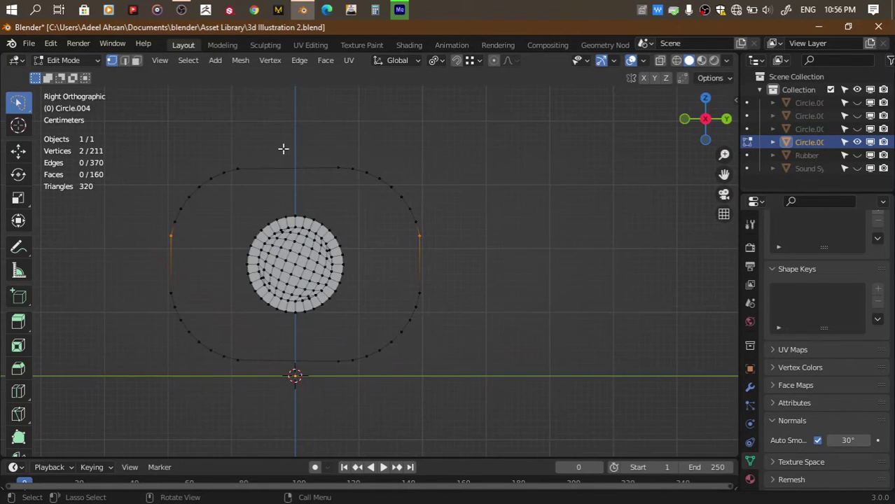
right_click_drag(334, 202, 309, 127, "ctrl")
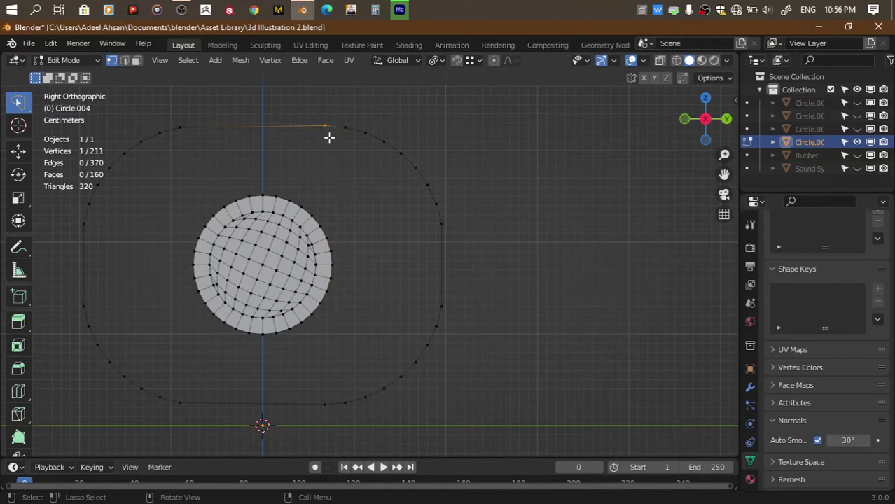
right_click_drag(336, 400, 323, 410, "ctrl")
key("x")
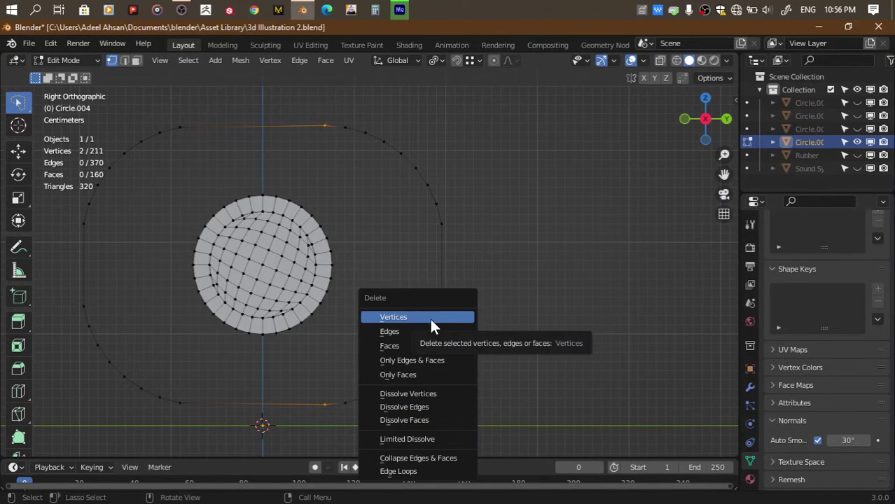
key("Escape")
key("x")
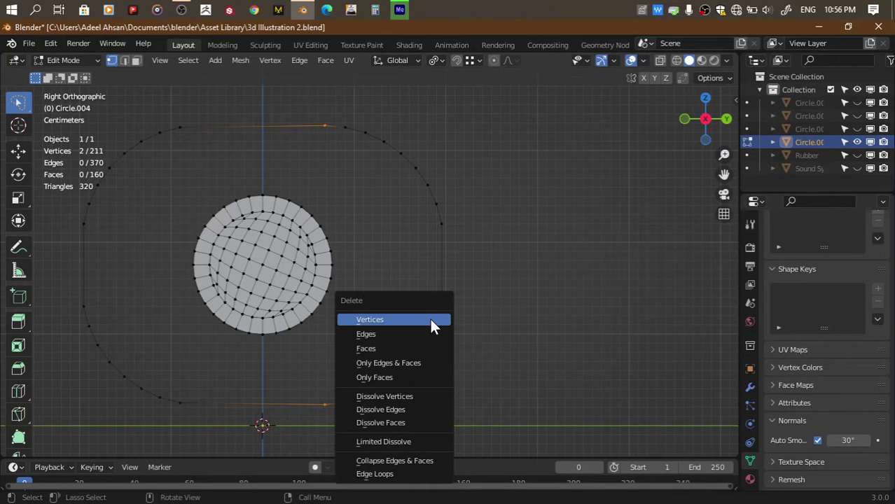
left_click(397, 398)
Relax the outer outline loop with LoopTools, then apply Smooth Vertices at 0.500
key("Tab")
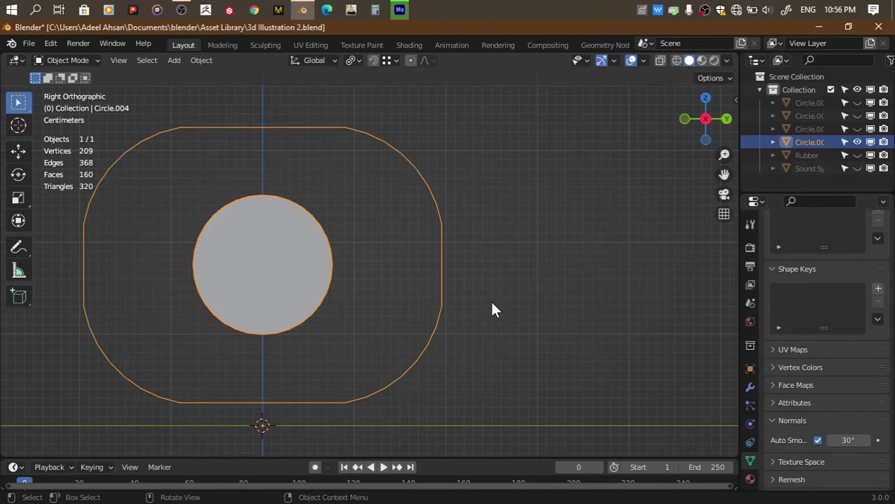
scroll(492, 307, "down", 2)
left_click_drag(703, 119, 491, 234)
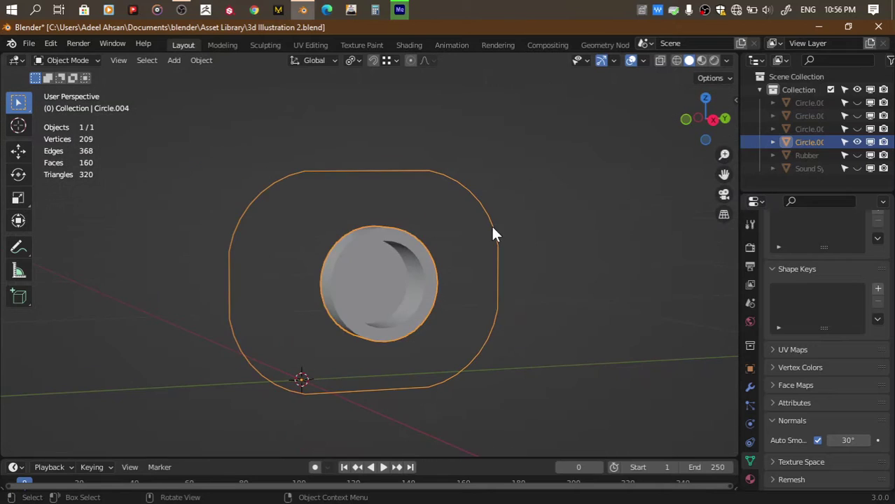
key("Tab")
key("a")
left_click(498, 225, "alt")
right_click(504, 223)
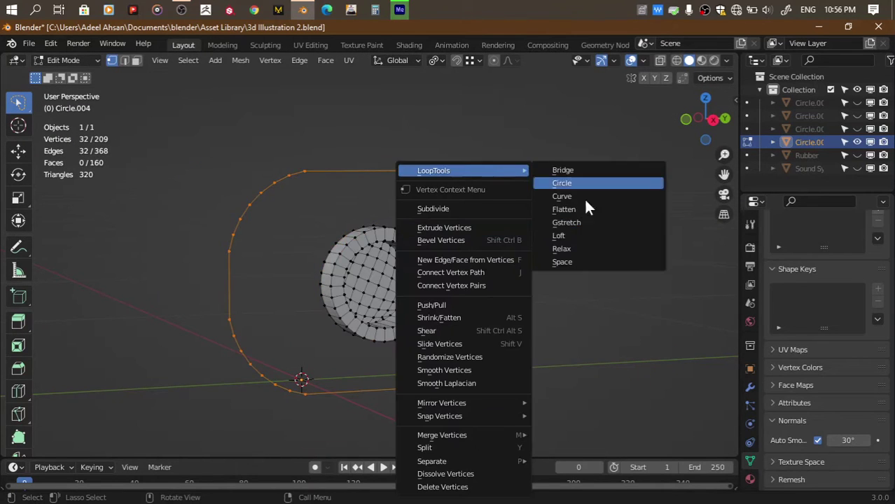
left_click(574, 249)
left_click(301, 60)
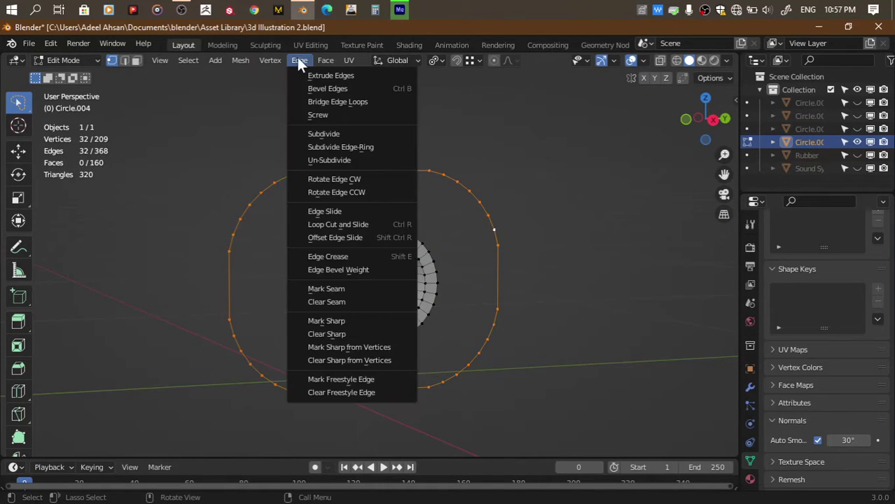
left_click(304, 225)
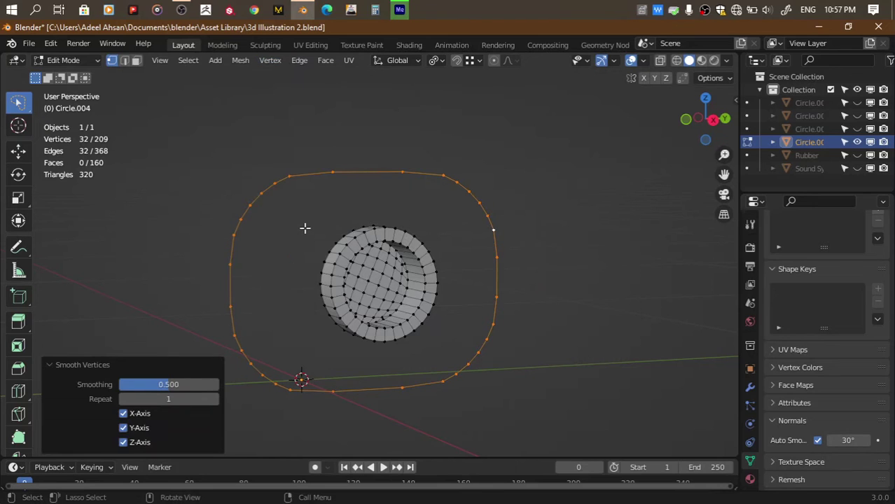
left_click_drag(705, 119, 568, 186)
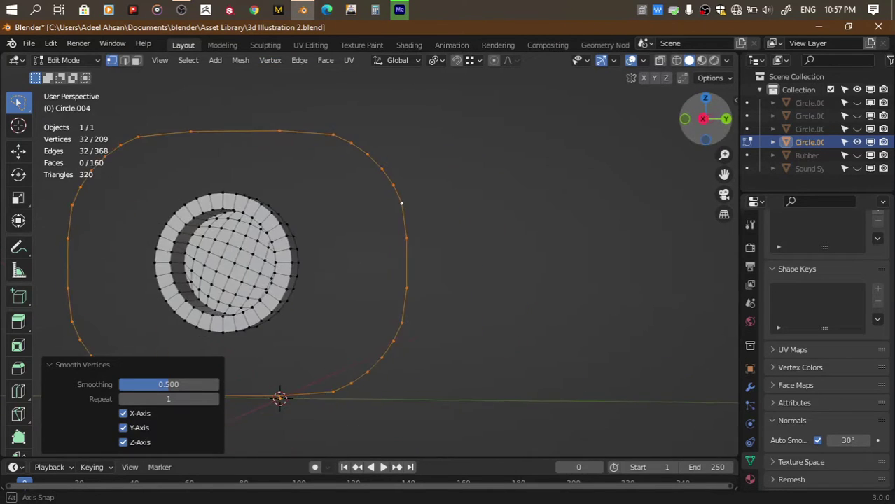
Extrude new faces from the ring edges out to the rounded outline
key("alt+a")
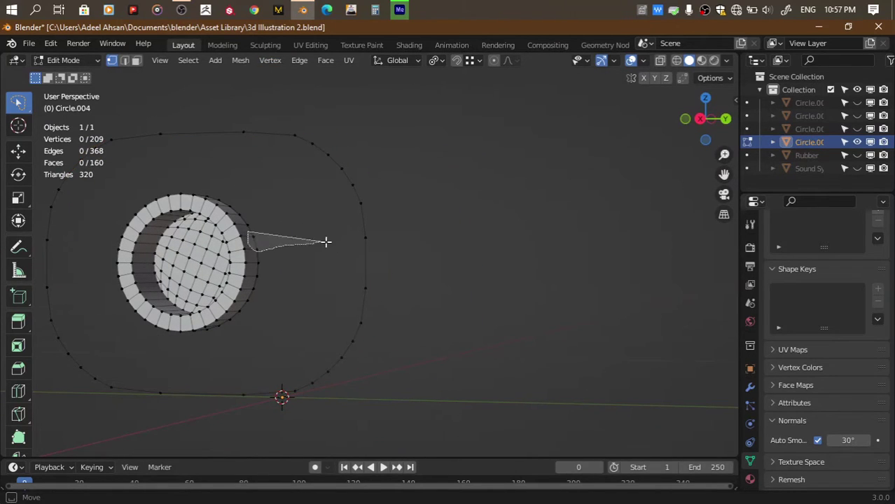
left_click_drag(325, 241, 368, 179)
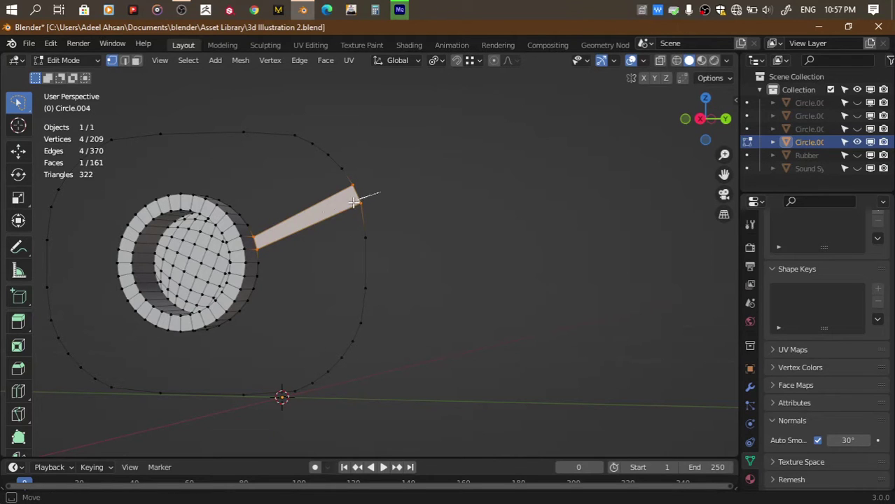
left_click(395, 232)
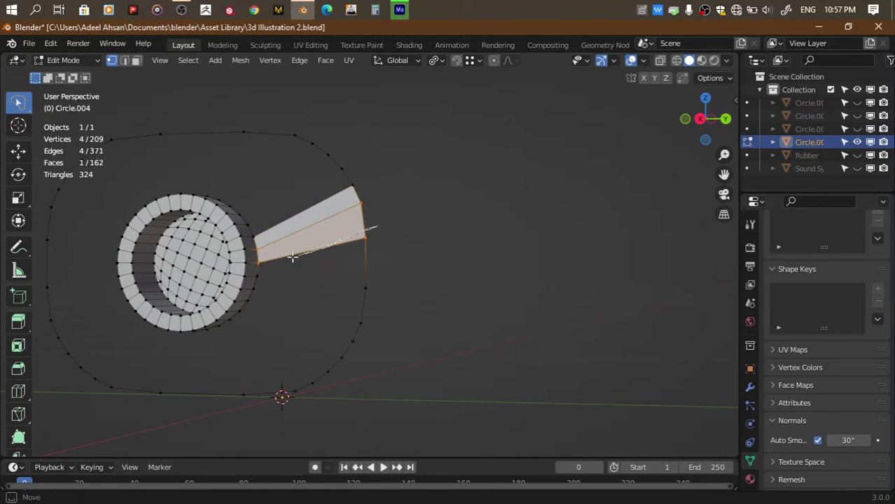
left_click(405, 276)
key("e")
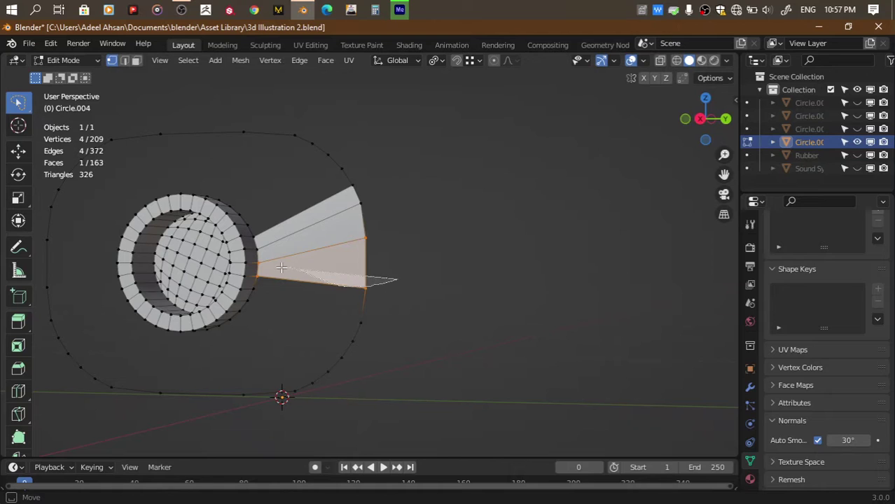
right_click(388, 332)
key("e")
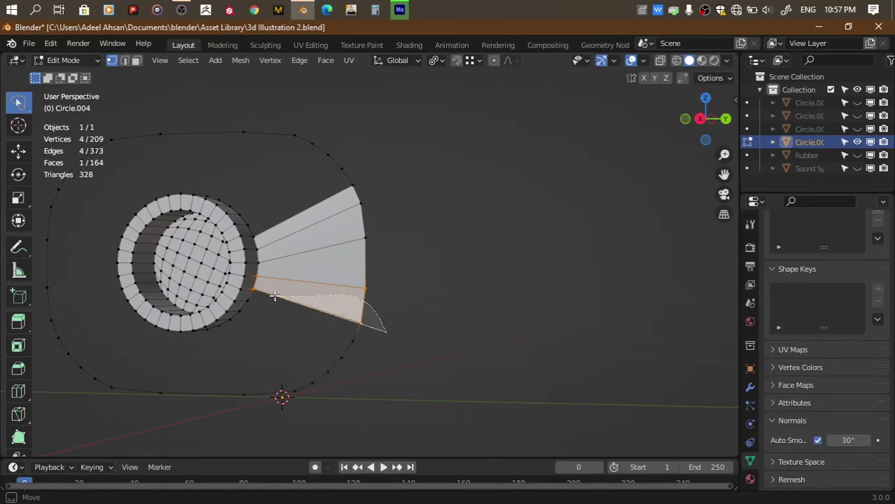
left_click(377, 352)
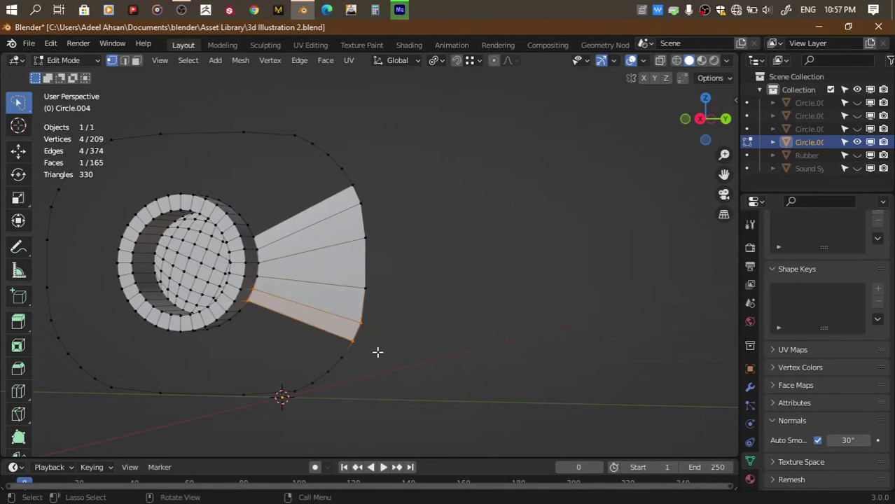
Add a face at the top of the fan, clear the selection, and save
left_click(363, 375)
key("e")
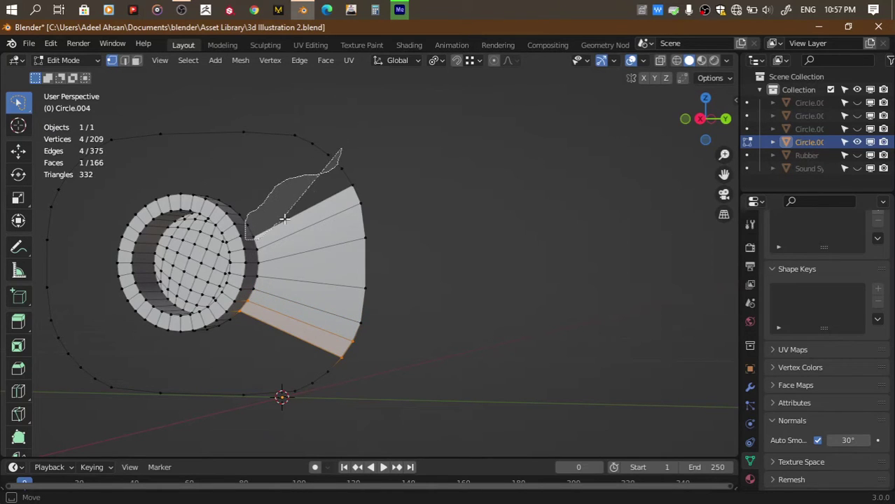
left_click(391, 172)
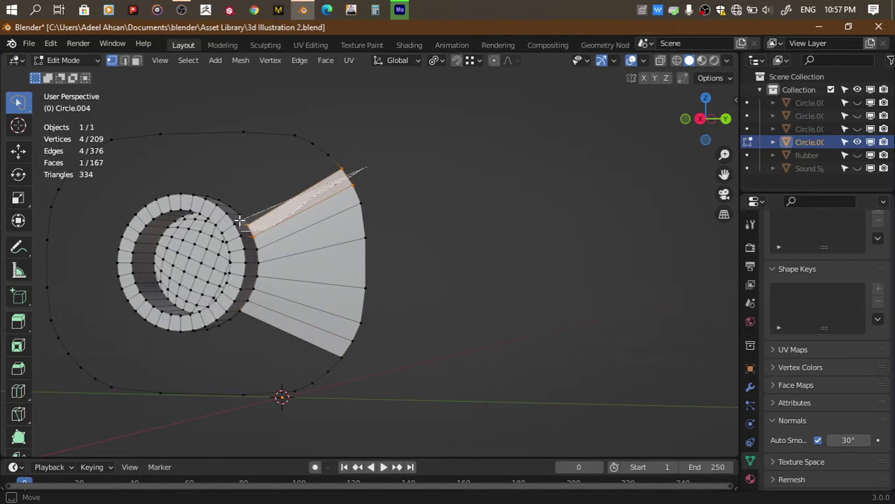
right_click(338, 134)
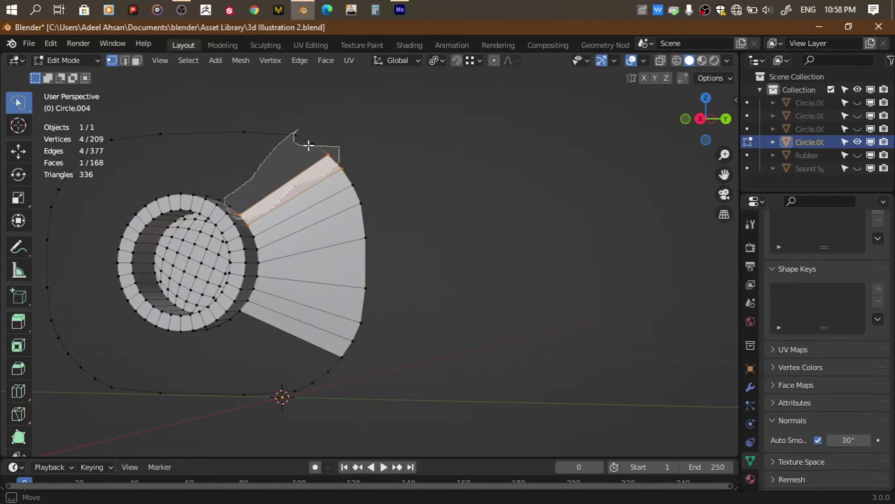
right_click(308, 145)
left_click(405, 140)
key("ctrl+s")
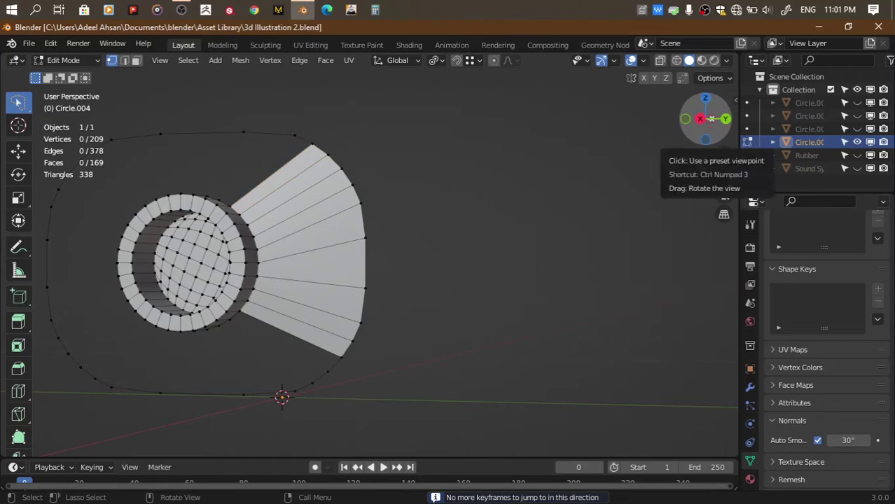
Fill the gaps along the lower edge of the fan with faces
left_click_drag(706, 119, 709, 113)
scroll(280, 210, "up", 2)
mouse_move(231, 223)
left_mouse_down()
mouse_move(319, 290)
mouse_move(375, 285)
mouse_move(260, 270)
left_mouse_up()
key("f")
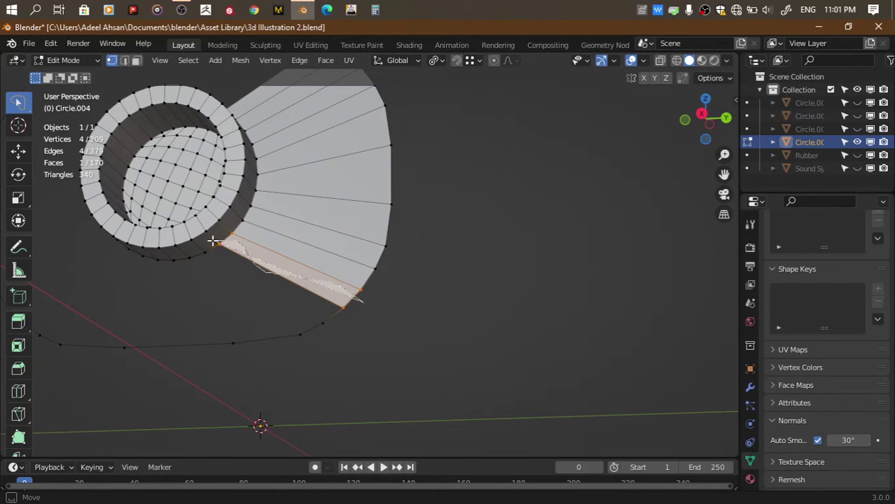
left_click_drag(213, 241, 361, 319)
left_click_drag(362, 314, 315, 281)
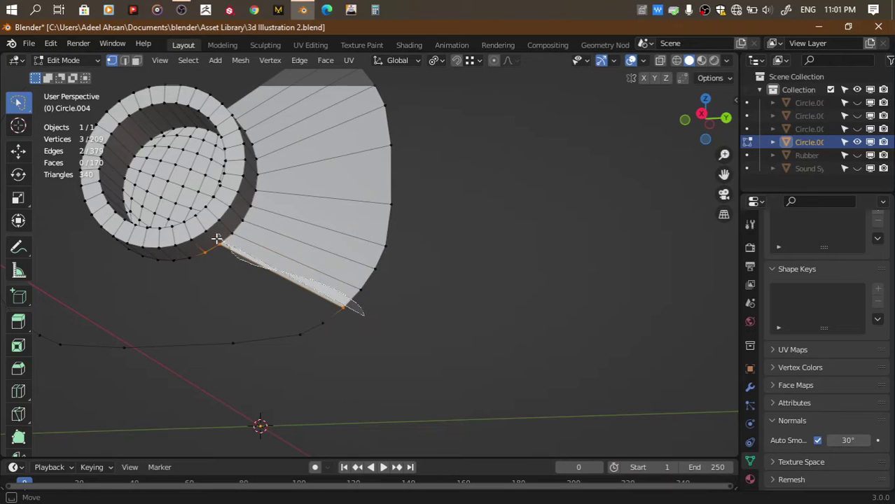
left_click_drag(217, 240, 231, 276)
key("f")
left_click_drag(356, 334, 250, 286)
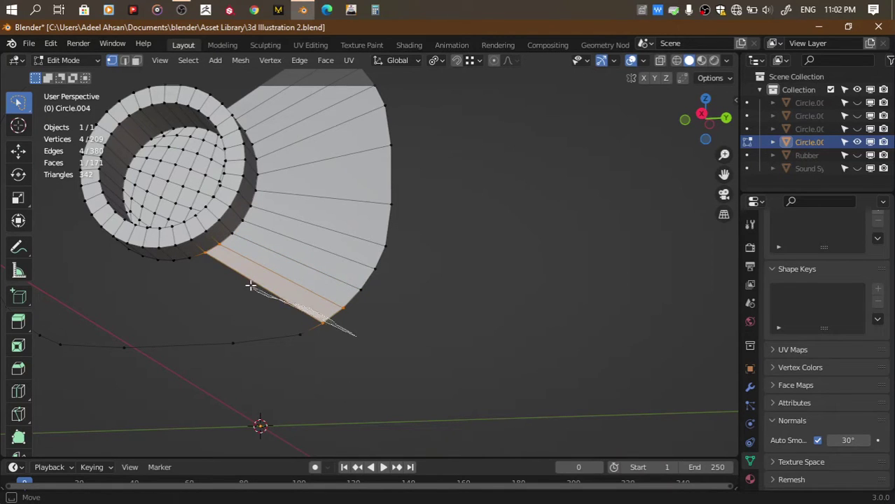
left_click_drag(198, 248, 273, 325)
key("f")
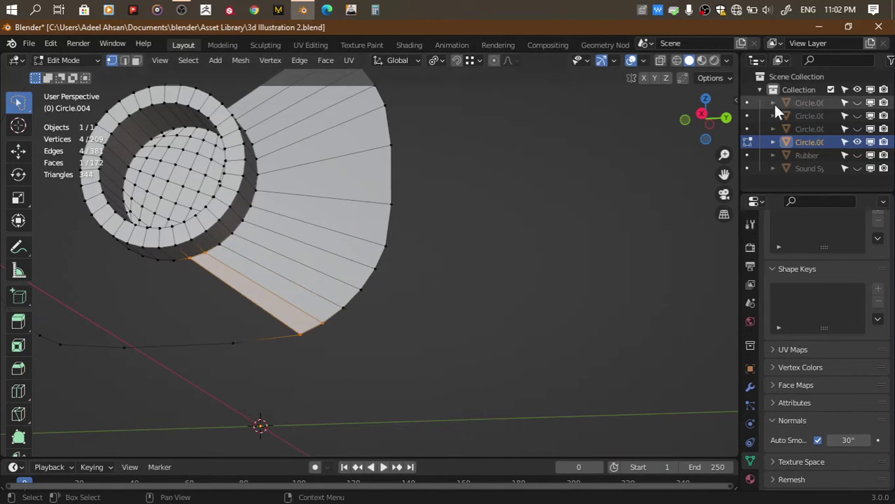
Fill the next three gaps in the fan from a rotated view
left_click_drag(708, 113, 725, 120)
left_click_drag(348, 227, 252, 326)
key("f")
key("f")
mouse_move(289, 202)
left_mouse_down()
mouse_move(186, 292)
mouse_move(168, 294)
left_mouse_up()
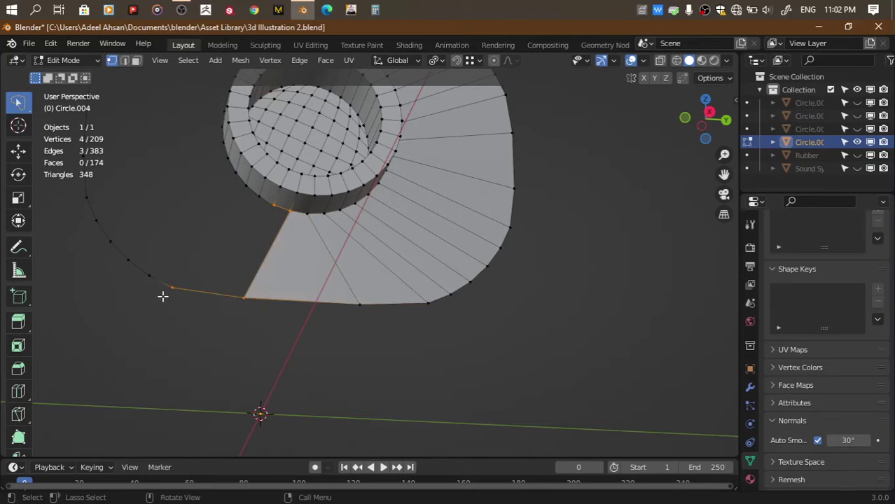
key("f")
left_click_drag(279, 202, 257, 190)
key("f")
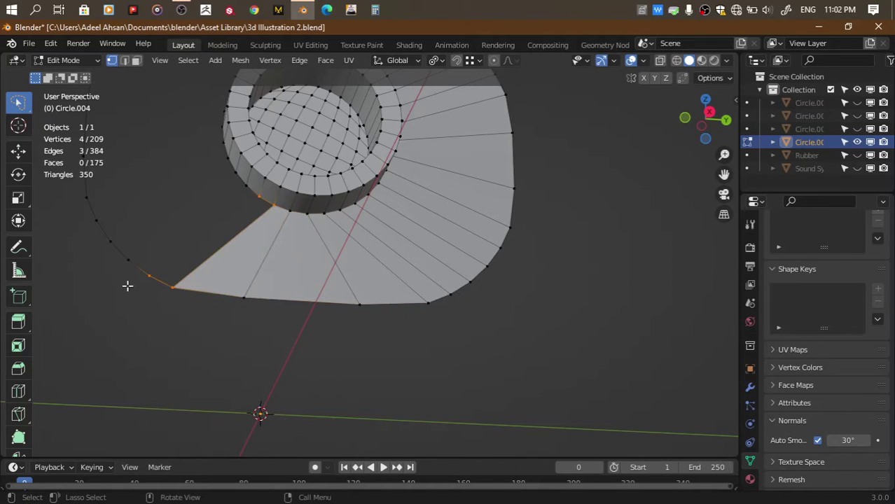
Fill the gaps on the speaker's other side, one face per gap
left_click_drag(722, 128, 697, 119)
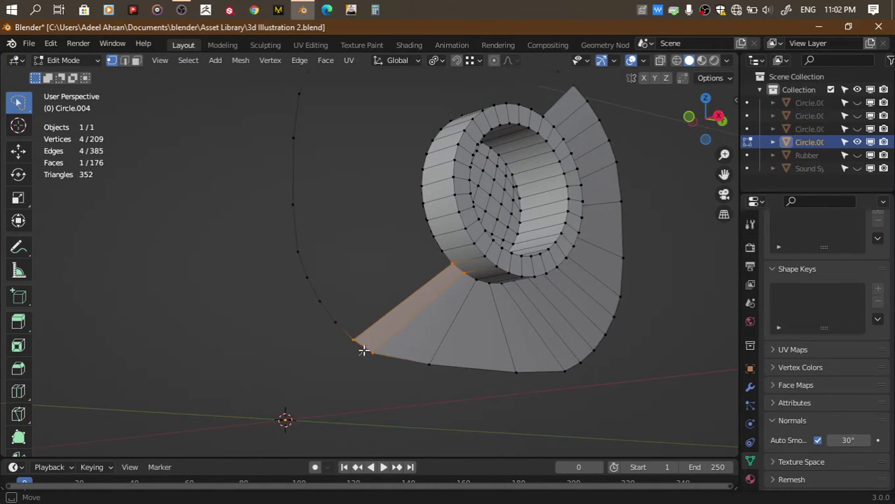
left_click_drag(458, 257, 344, 304)
key("f")
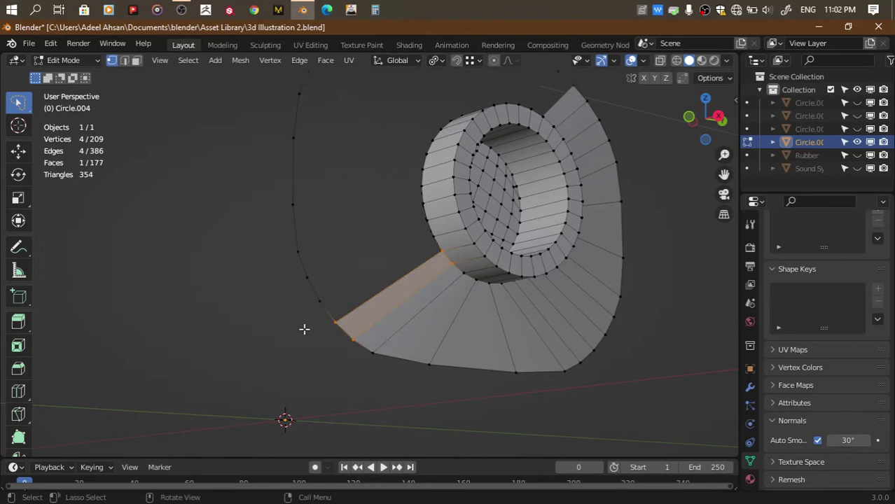
left_click_drag(446, 246, 324, 296)
mouse_move(323, 295)
middle_mouse_down()
mouse_move(475, 421)
mouse_move(235, 289)
middle_mouse_up()
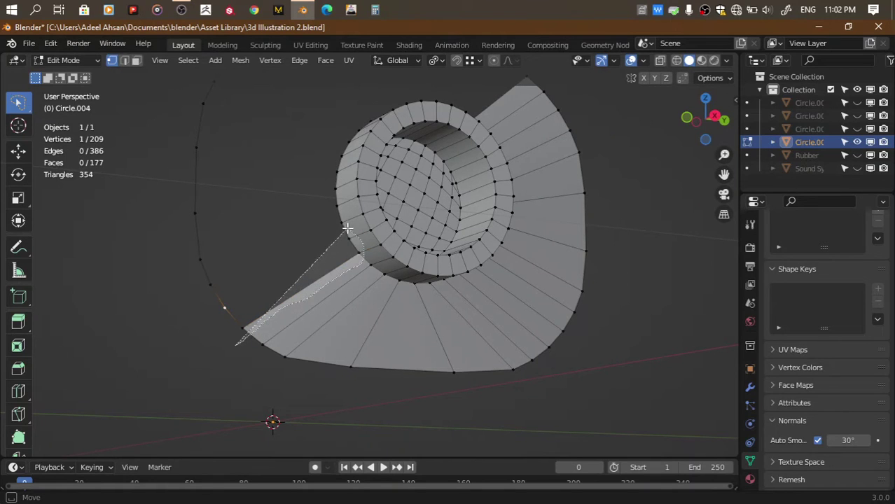
left_click(203, 309)
key("f")
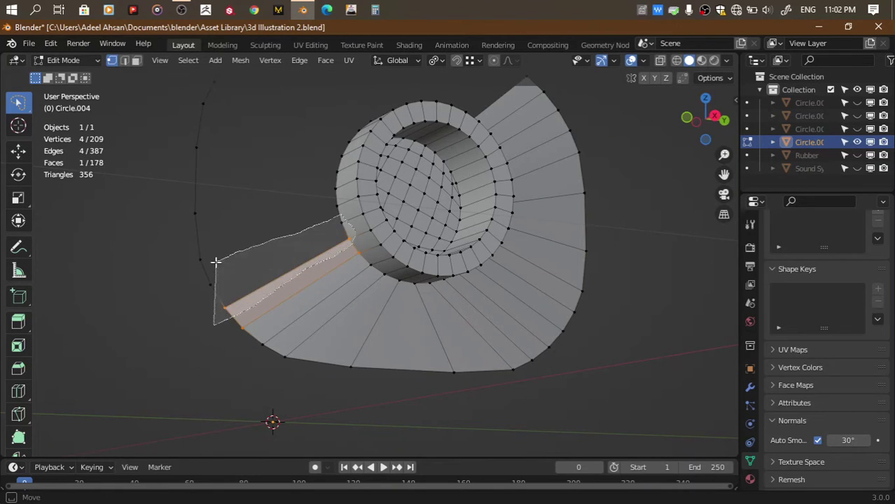
left_click(210, 284)
key("f")
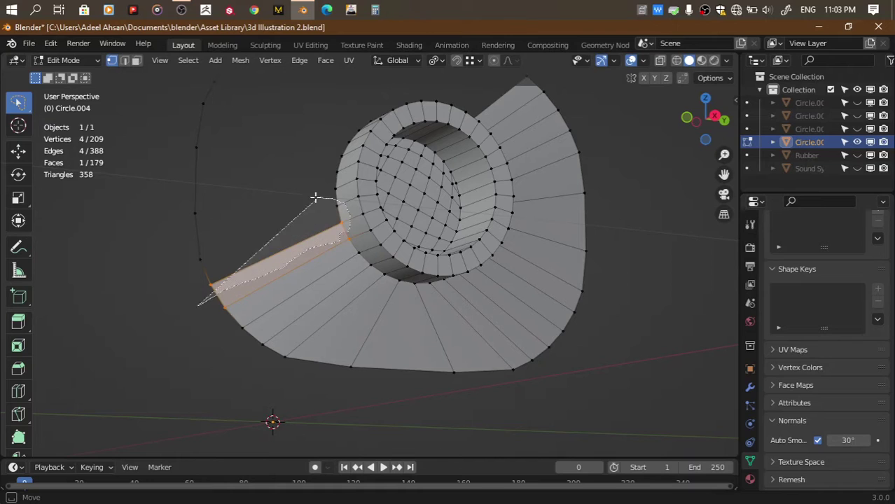
left_click(176, 254)
key("f")
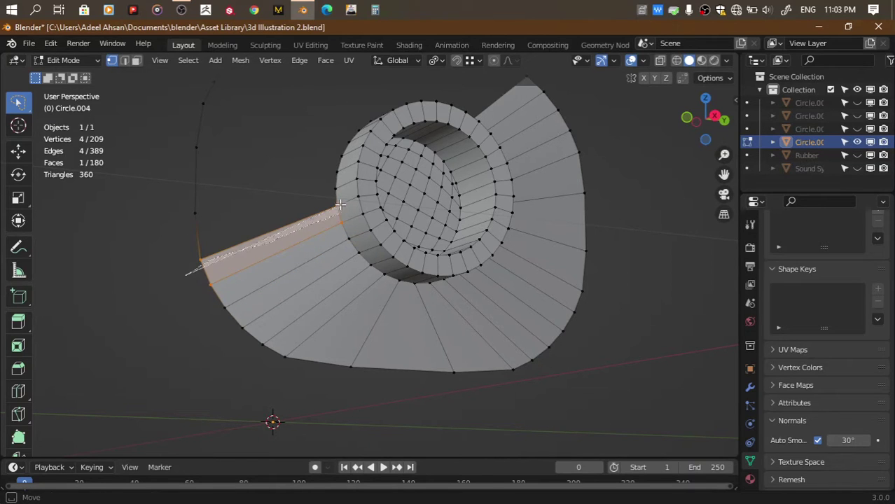
left_click(340, 204)
left_click_drag(343, 179, 194, 280)
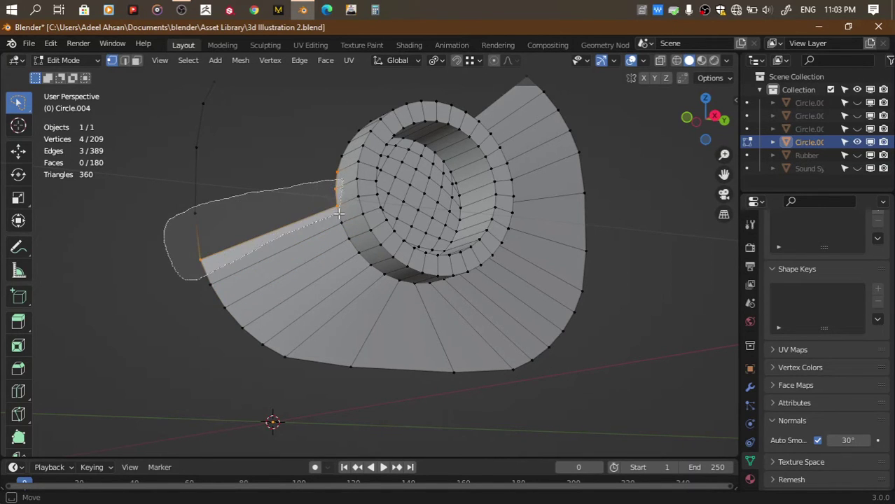
left_click_drag(339, 214, 339, 214)
key("f")
Close the gaps at the top of the fan with new faces
left_click_drag(706, 117, 540, 176)
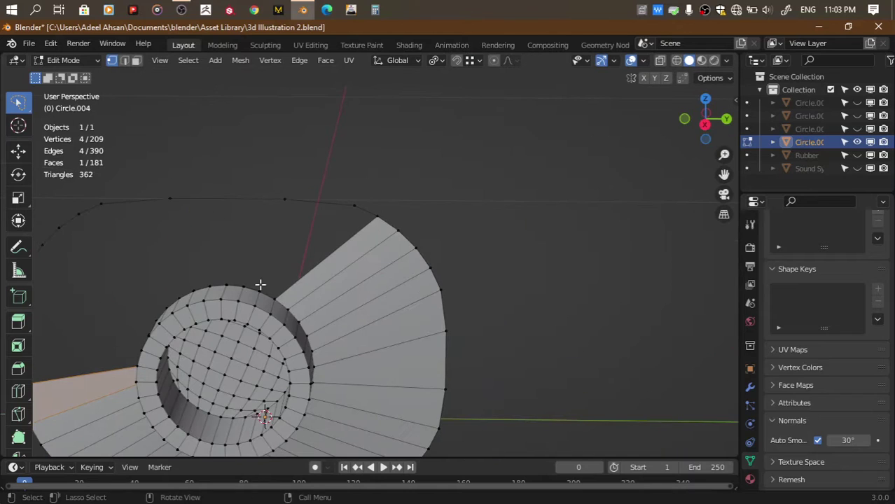
left_click(360, 192)
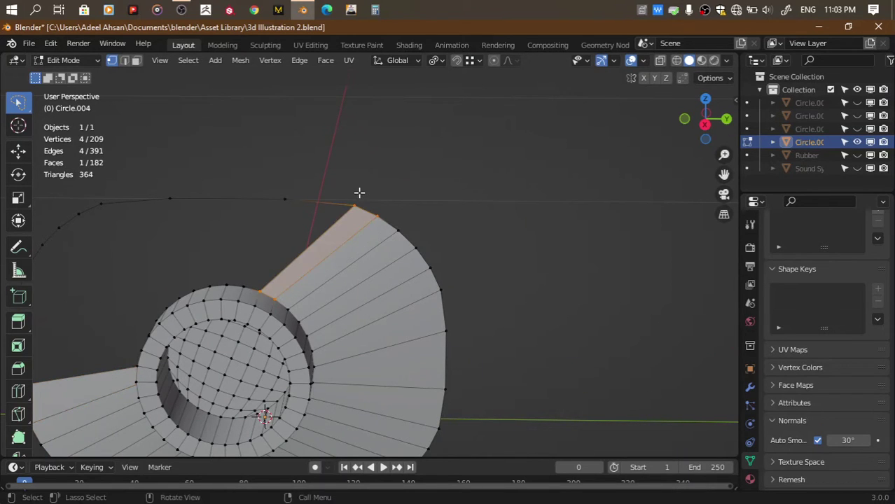
left_click_drag(248, 296, 251, 295)
key("f")
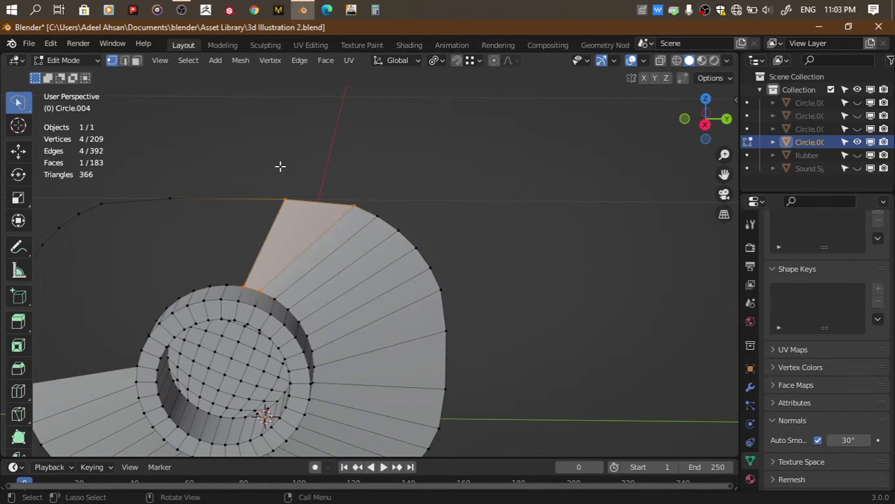
left_click_drag(279, 168, 214, 281)
key("f")
left_click_drag(166, 183, 236, 263)
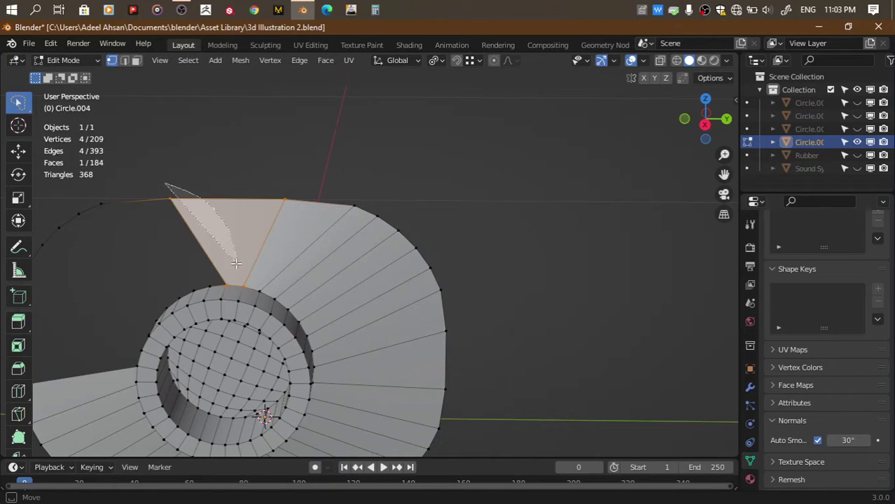
left_click_drag(189, 280, 98, 186)
key("f")
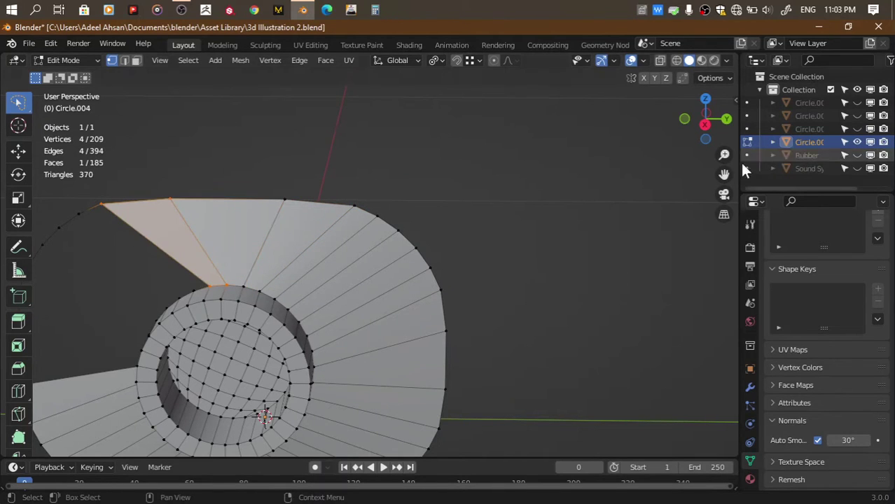
Fill the last strips by the left arc, save, and return to Object Mode
left_click_drag(724, 174, 696, 180)
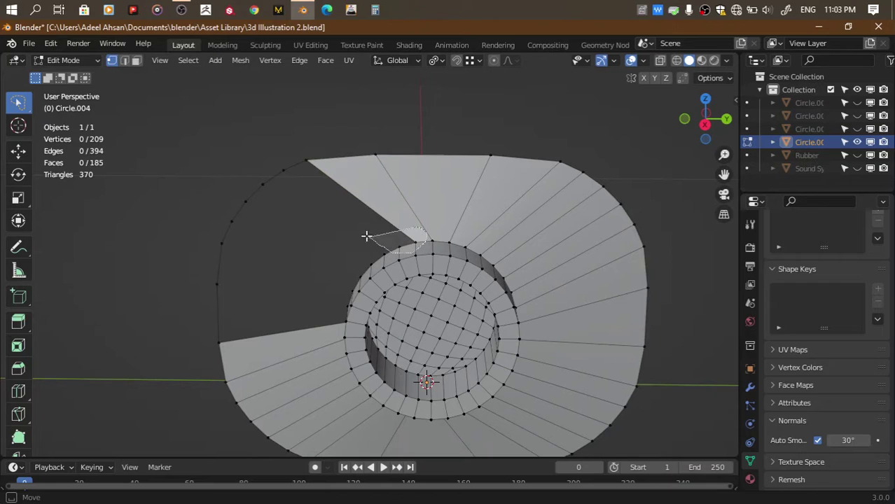
left_click_drag(367, 236, 283, 106)
key("f")
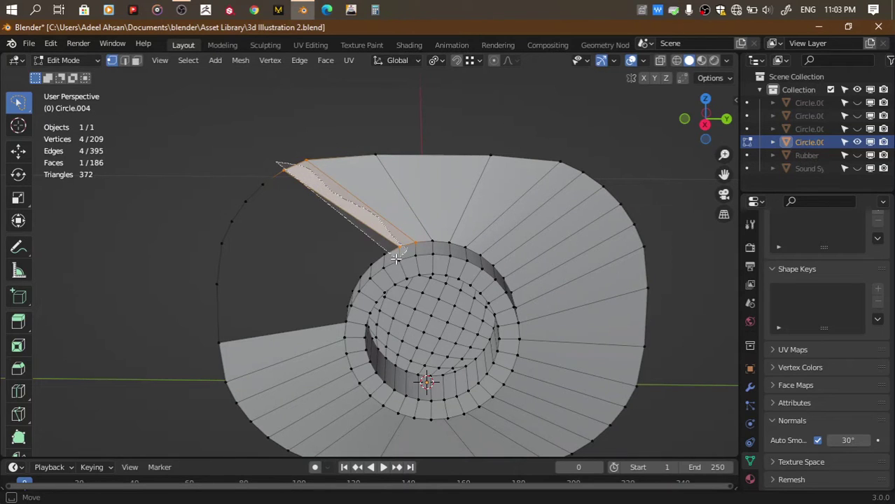
left_click_drag(353, 243, 232, 175)
key("f")
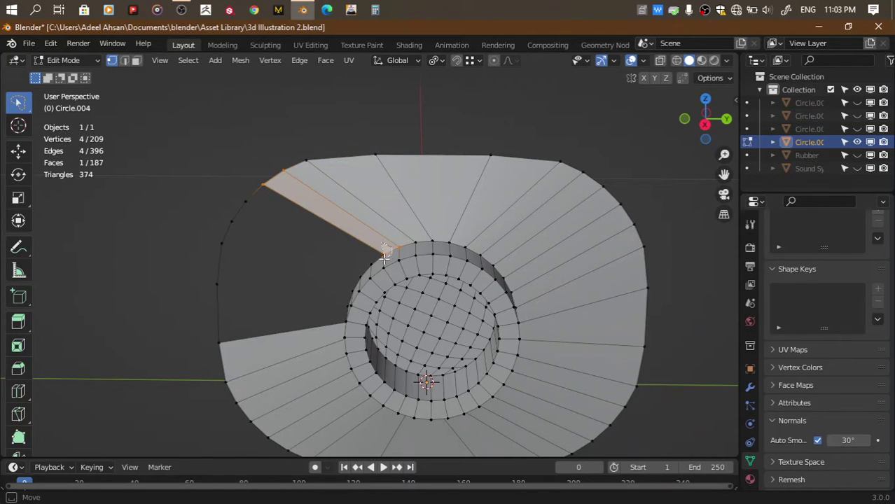
left_click_drag(385, 257, 236, 168)
key("f")
left_click_drag(701, 115, 711, 128)
key("f")
mouse_move(425, 287)
left_mouse_down()
mouse_move(256, 270)
mouse_move(269, 233)
mouse_move(431, 280)
mouse_move(273, 201)
left_mouse_up()
key("f")
key("f")
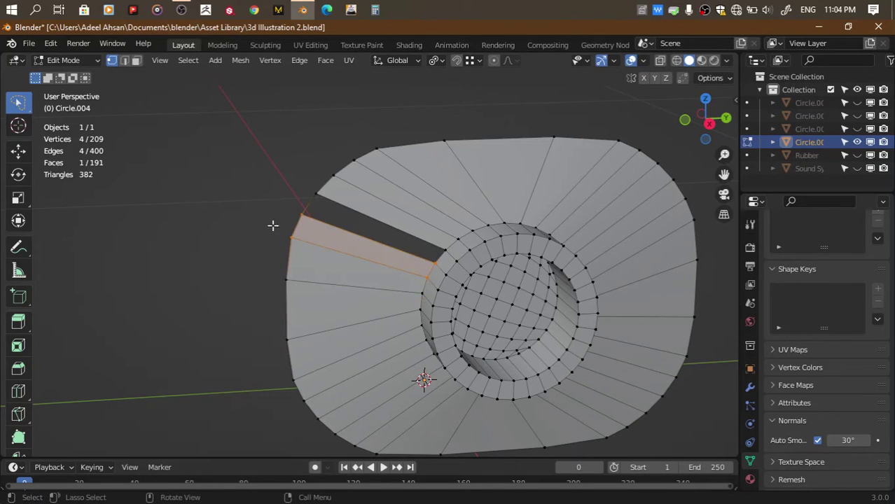
left_click_drag(451, 261, 280, 184)
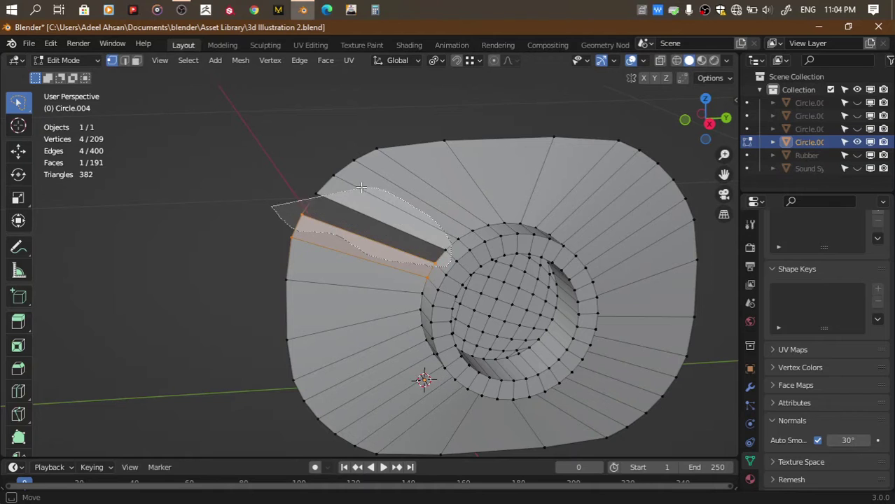
key("f")
key("ctrl+s")
key("Tab")
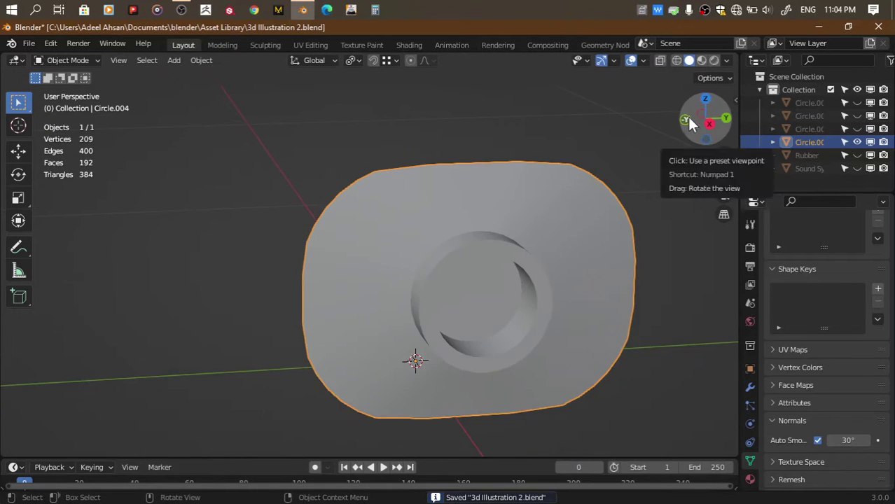
Bevel the loop where the ring meets the speaker cone
left_click_drag(701, 134, 705, 145)
key("Tab")
left_click(626, 339, "alt")
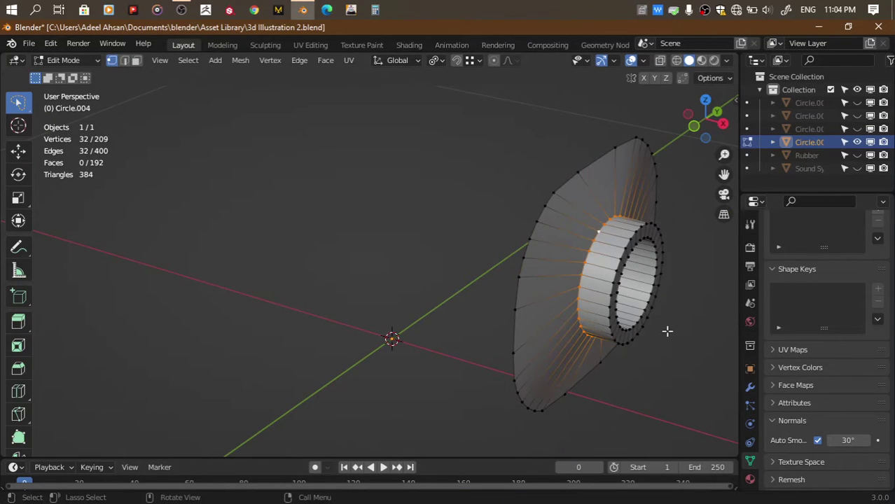
key("ctrl+b")
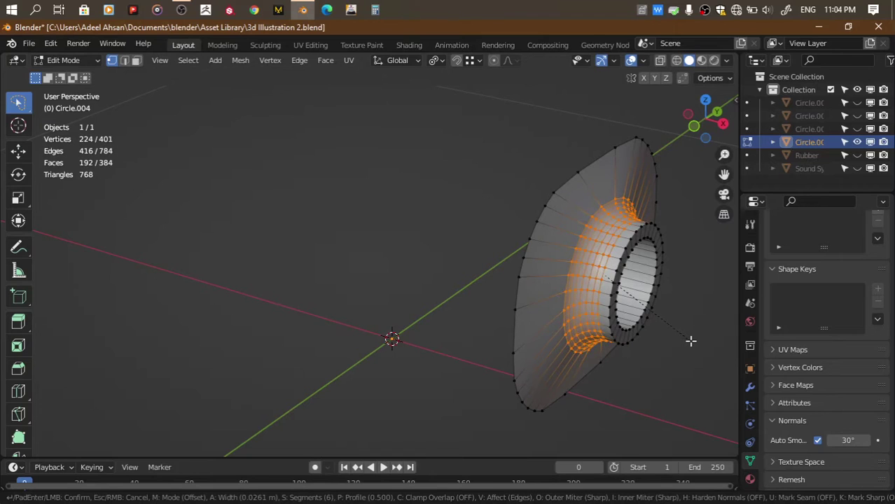
left_click(690, 340)
key("Tab")
Smooth the speaker's outer rim loop with Smooth Vertices instead of Laplacian smoothing
left_click_drag(707, 121, 593, 193)
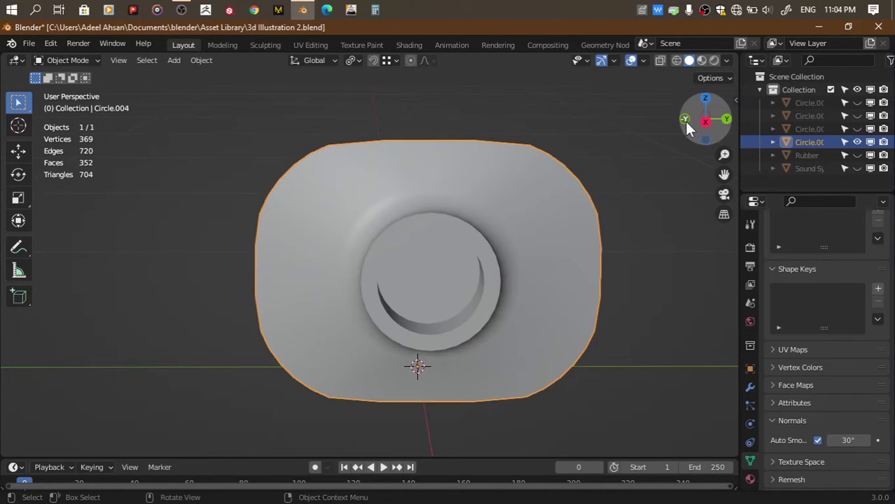
key("Tab")
left_click(565, 161, "alt")
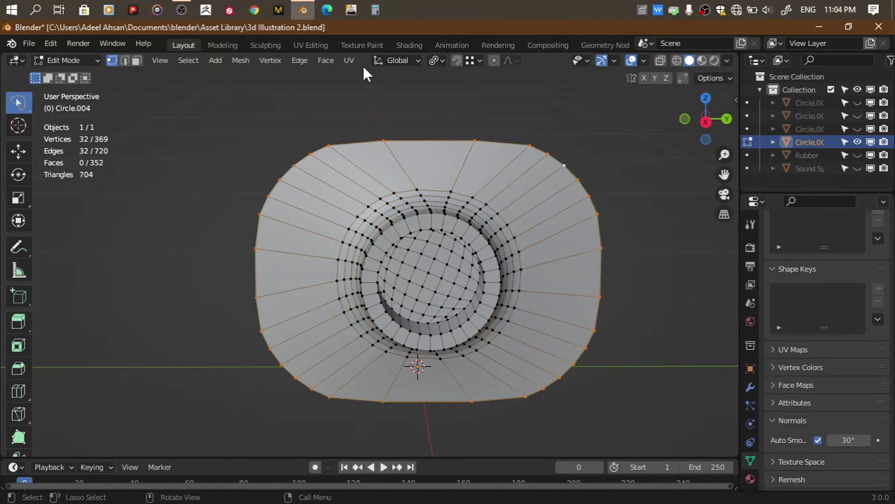
left_click(275, 61)
left_click(306, 235)
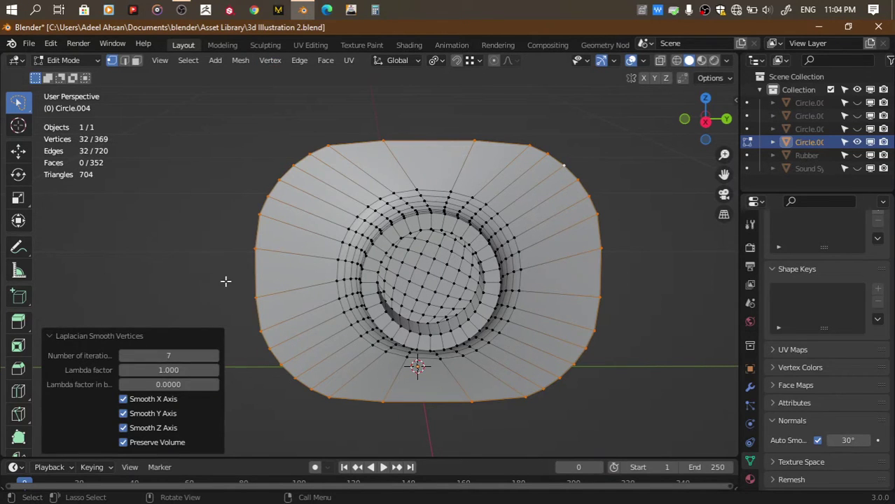
key("ctrl+z")
left_click(299, 61)
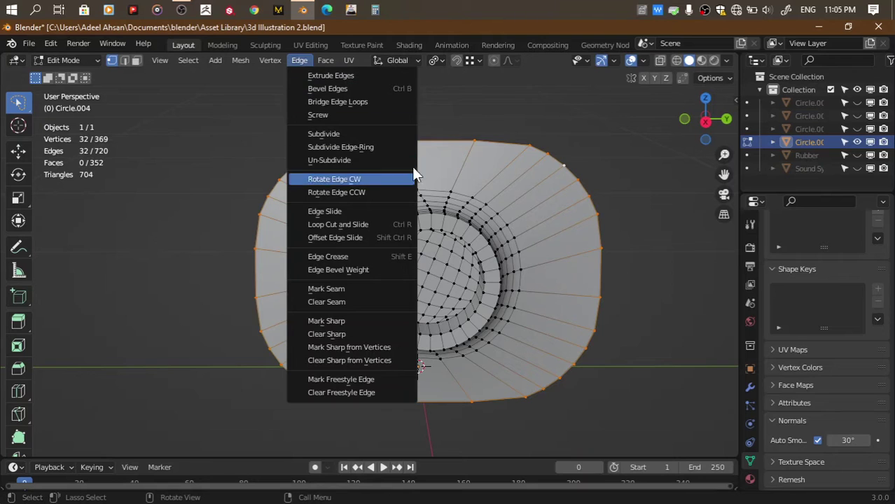
left_click(306, 224)
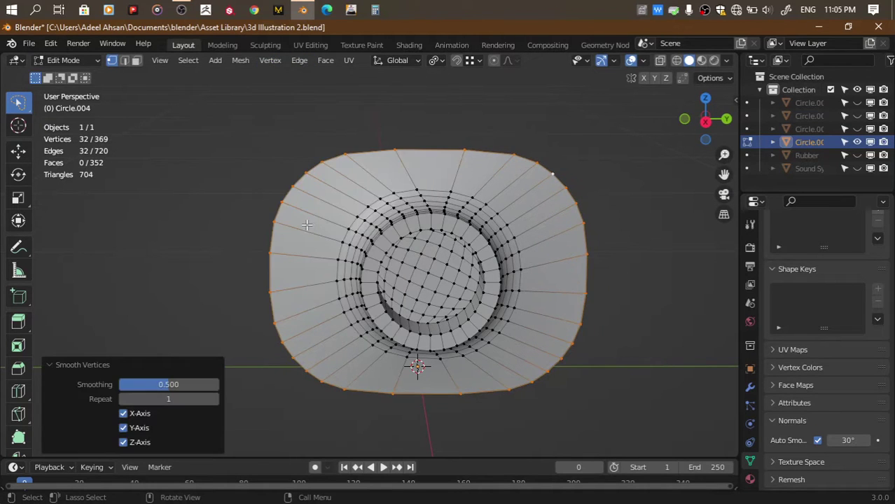
left_click_drag(684, 123, 698, 104)
Extrude the rim loop along X into a long tube and slide its end further along X
left_click(698, 104)
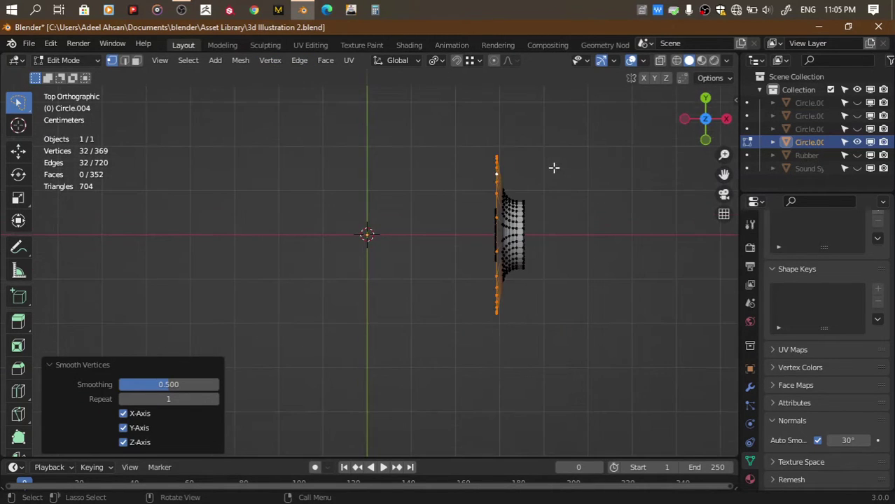
key("e")
key("x")
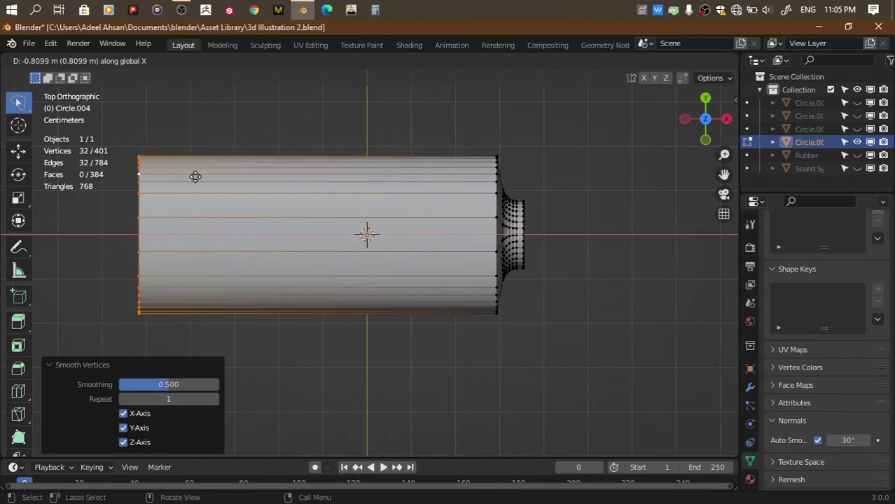
left_click(188, 177)
scroll(189, 178, "down", 4)
scroll(210, 180, "down", 2)
key("g")
key("x")
left_click(220, 185)
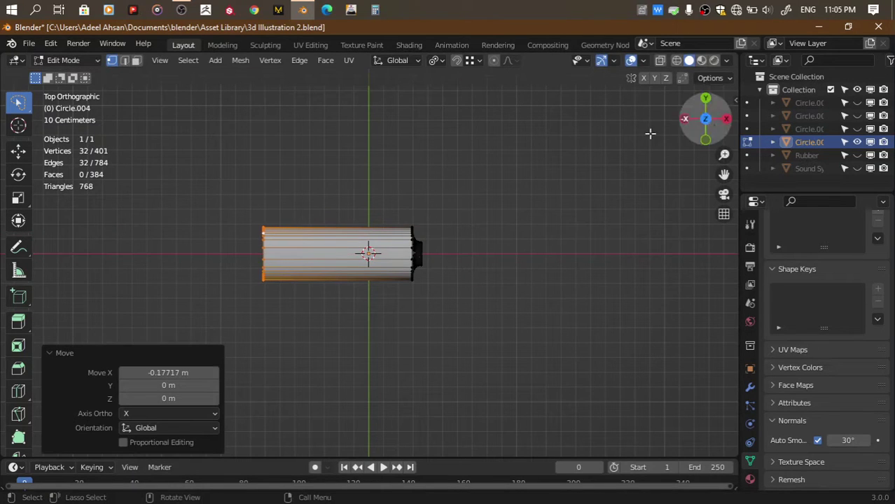
Extrude the tube's end loop, shrink it to 0.544, and stretch it to 1.298 on Y into an oval
mouse_move(692, 123)
left_mouse_down()
mouse_move(693, 113)
mouse_move(688, 117)
left_mouse_up()
scroll(507, 222, "up", 3)
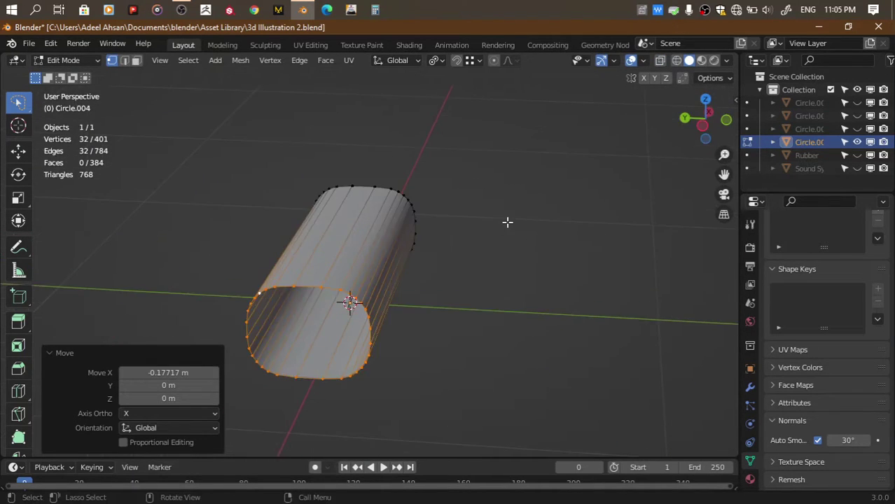
scroll(507, 223, "up", 2)
left_click(701, 126)
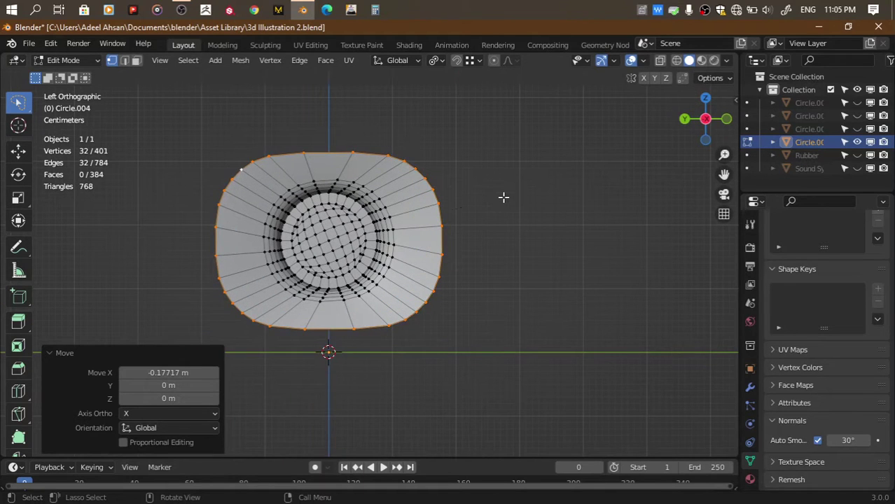
key("e")
key("s")
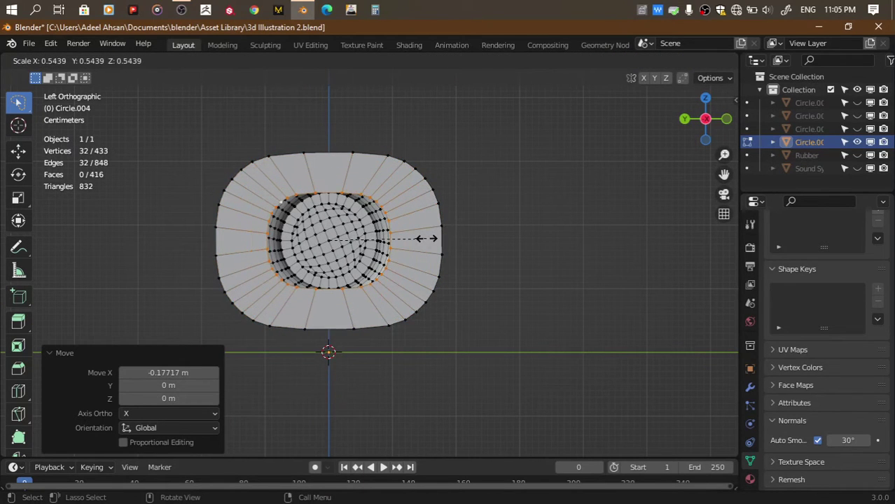
left_click(426, 238)
key("s")
key("x")
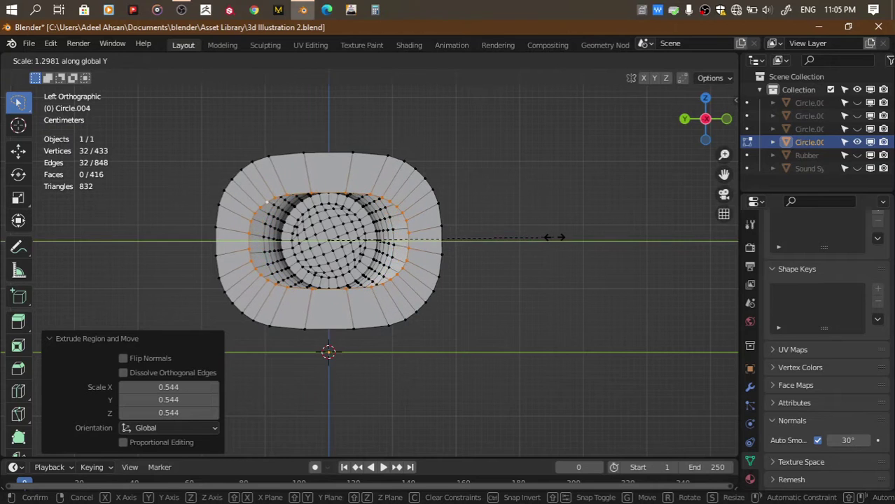
left_click(554, 236)
Extrude the oval ring along X into a short collar
left_click_drag(707, 120, 711, 112)
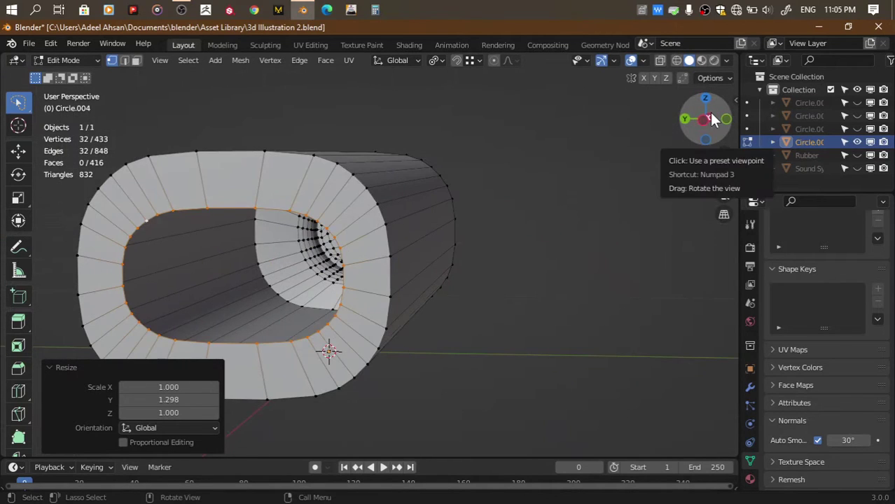
left_click(726, 119)
key("e")
key("x")
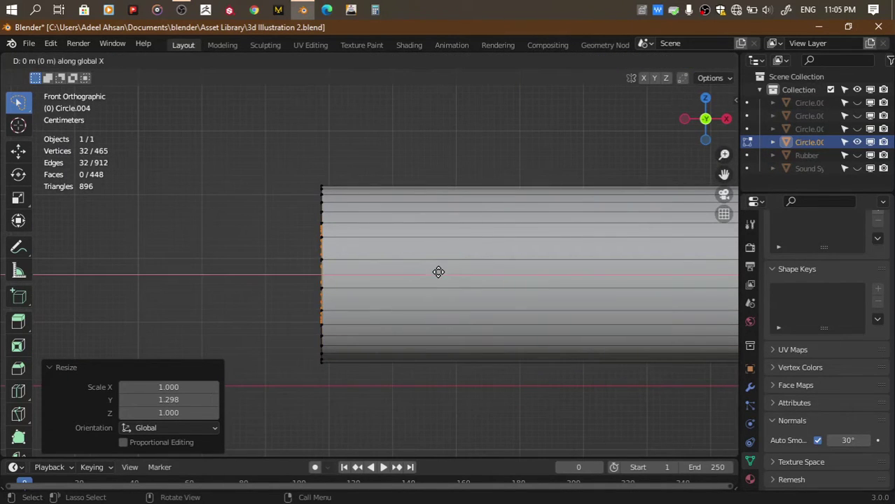
left_click(394, 276)
scroll(393, 275, "up", 2)
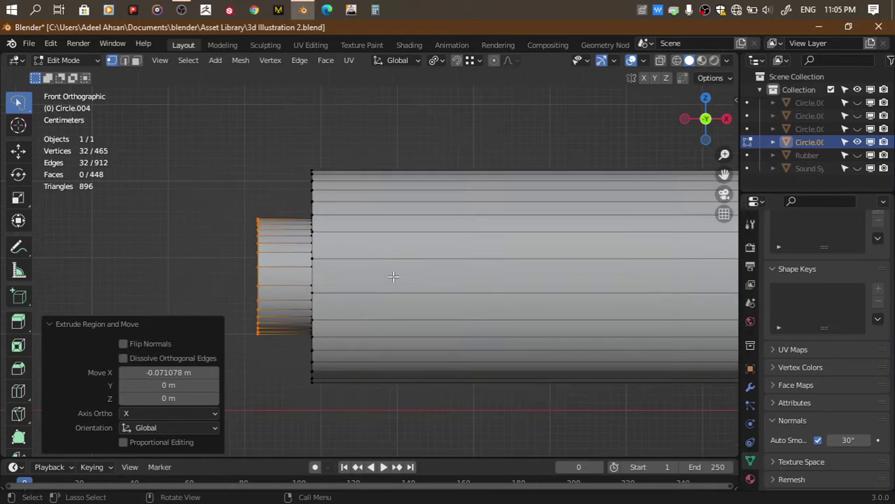
left_click_drag(699, 120, 672, 140)
middle_click_drag(266, 339, 312, 231)
Bevel the loop where the collar meets the tube to round the junction
left_click(312, 231, "alt")
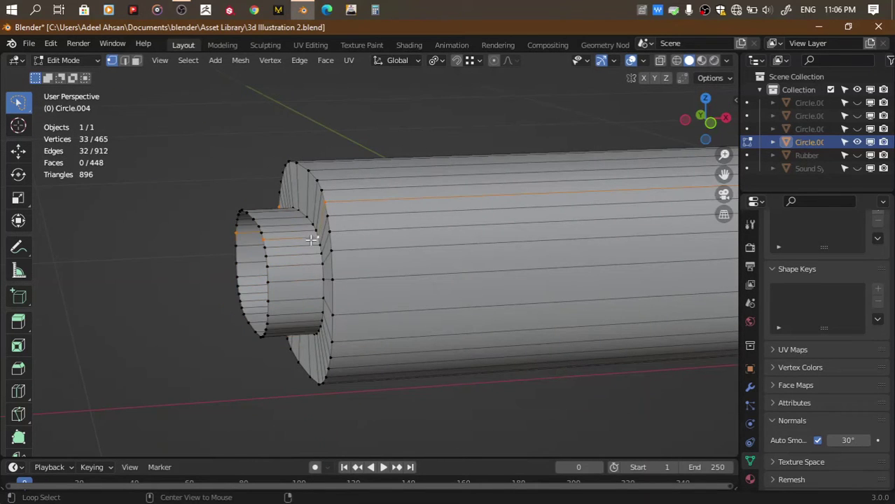
left_click(314, 226, "alt")
key("ctrl+b")
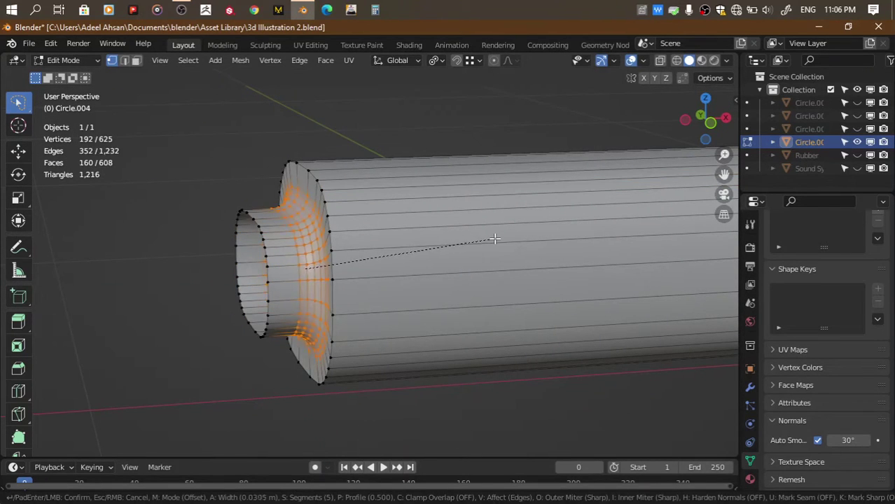
scroll(490, 238, "up", 4)
left_click(500, 240)
Inset the collar's mouth loop and push it inward along X into a recessed lip
left_click(238, 240, "alt")
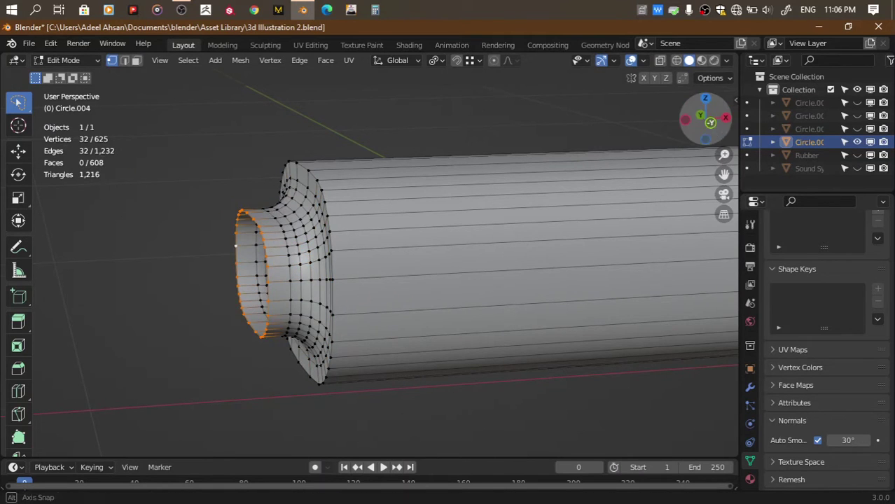
left_click_drag(705, 119, 543, 208)
key("s")
left_click(514, 214)
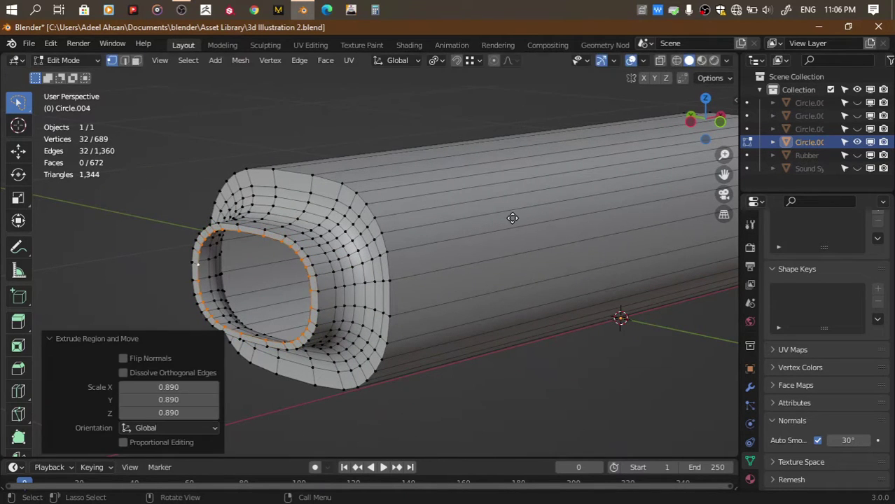
key("g")
key("x")
left_click(547, 203)
middle_click_drag(550, 205, 588, 176)
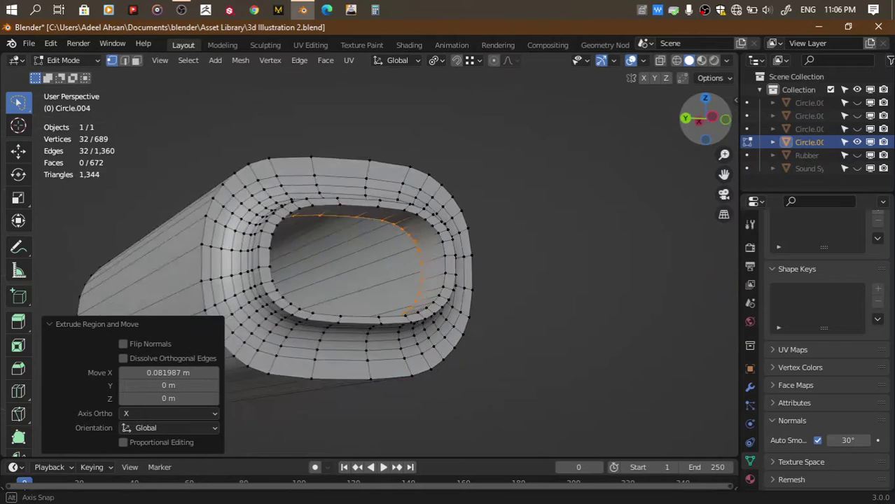
Close the collar opening with Grid Fill and save the file
key("ctrl+f")
left_click(564, 213)
mouse_move(565, 213)
middle_mouse_down()
mouse_move(605, 175)
mouse_move(558, 190)
mouse_move(588, 210)
middle_mouse_up()
key("ctrl+s")
key("Tab")
scroll(606, 175, "up", 4)
Add a centred loop cut around the tube and bevel it into two loops 0.172 m apart
left_click(702, 107)
key("Tab")
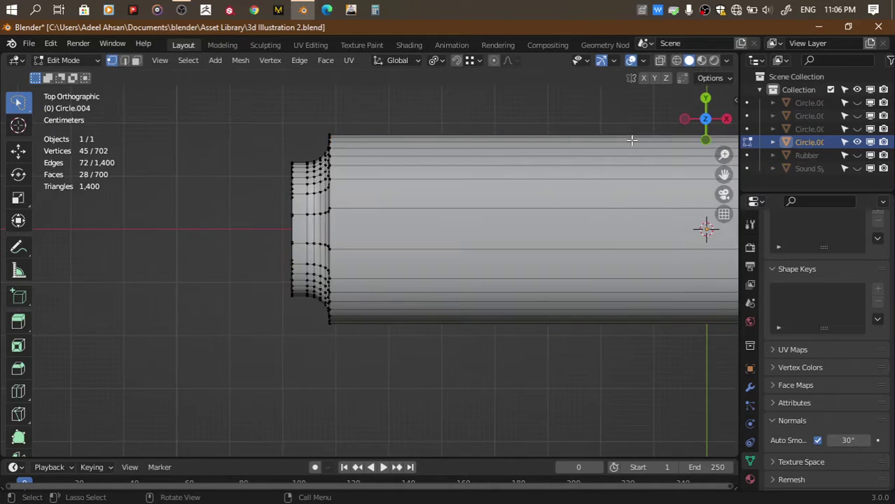
scroll(630, 136, "down", 2)
scroll(516, 196, "up", 1)
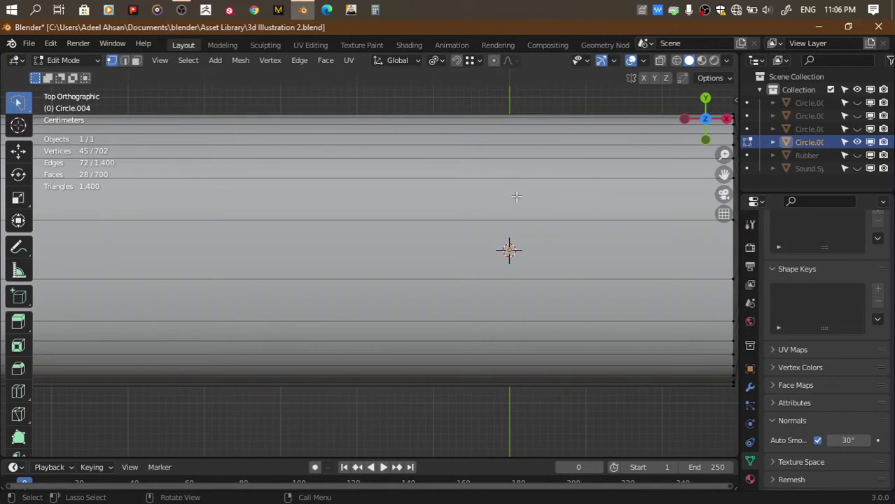
scroll(516, 197, "down", 1)
left_click(305, 243)
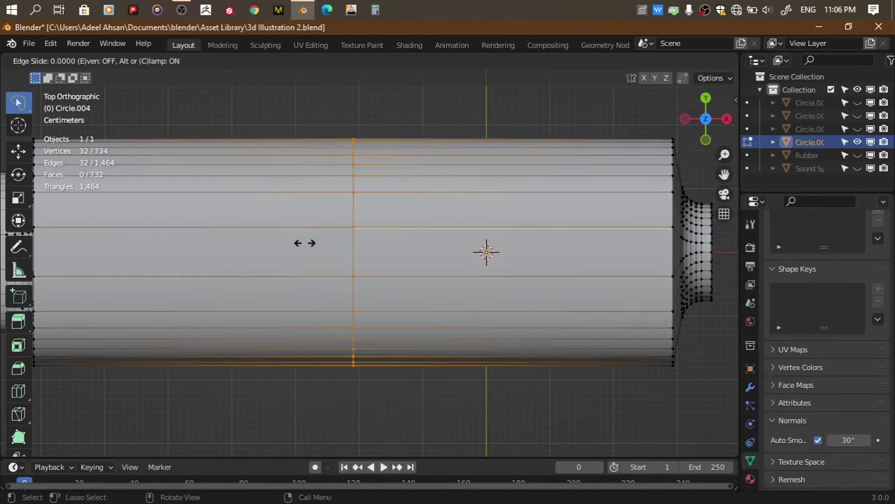
right_click(304, 243)
key("ctrl+b")
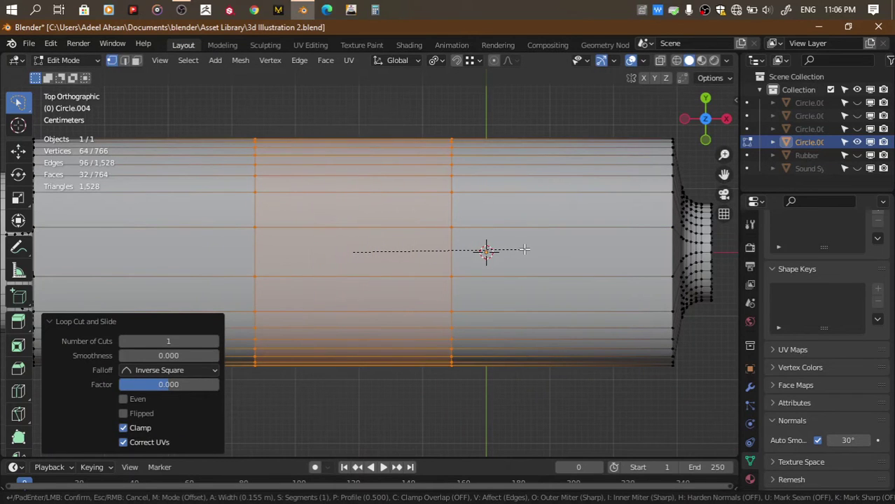
left_click(535, 246)
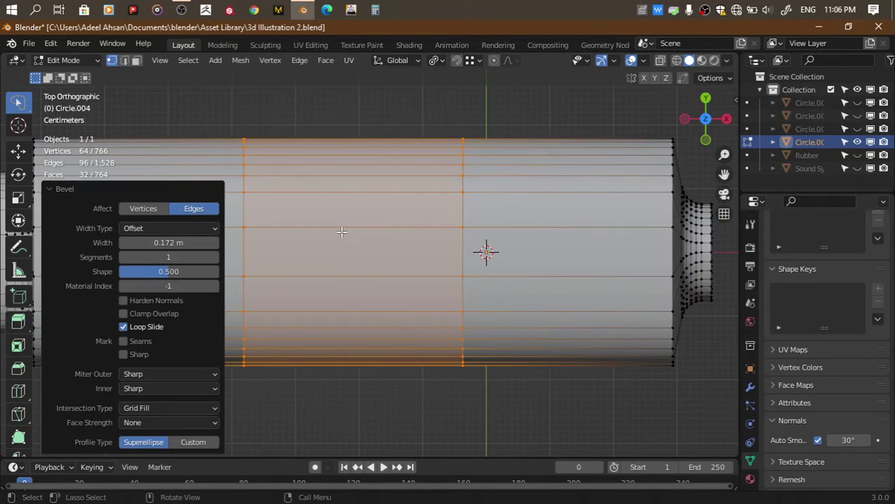
Deselect all, then select the faces of the band between the two loops
left_click_drag(705, 119, 697, 115)
left_click(704, 112)
left_click_drag(723, 173, 791, 214)
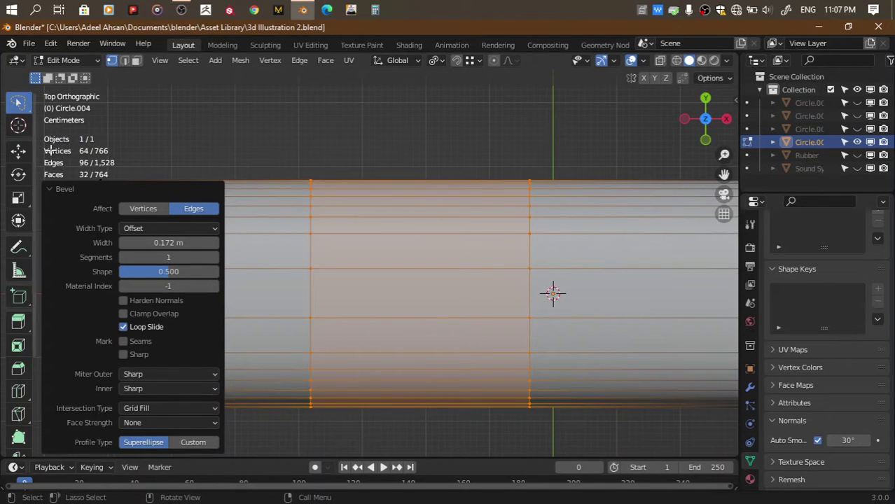
key("alt+a")
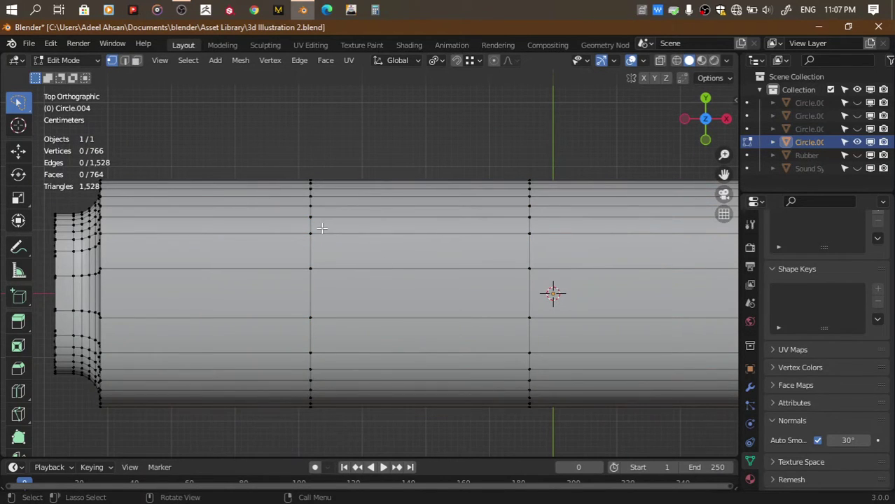
left_click_drag(322, 227, 435, 334)
left_click(466, 230)
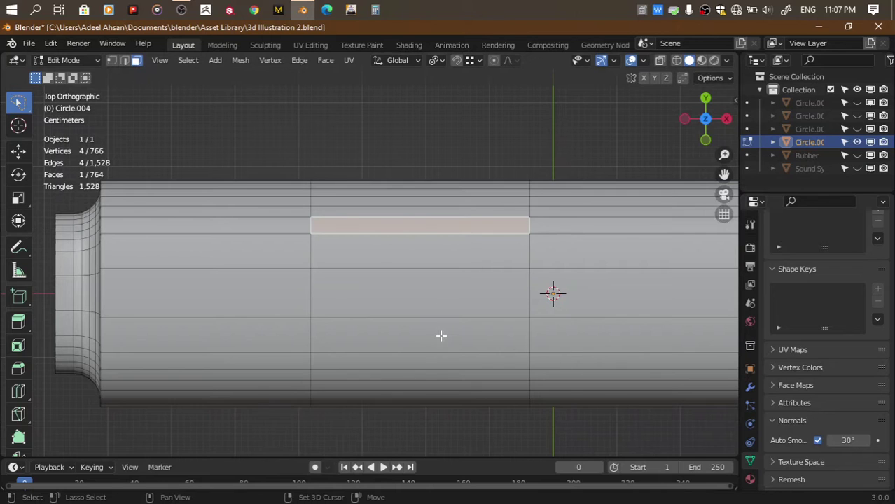
left_click(441, 336, "shift")
right_click_drag(433, 336, 372, 325, "ctrl+shift")
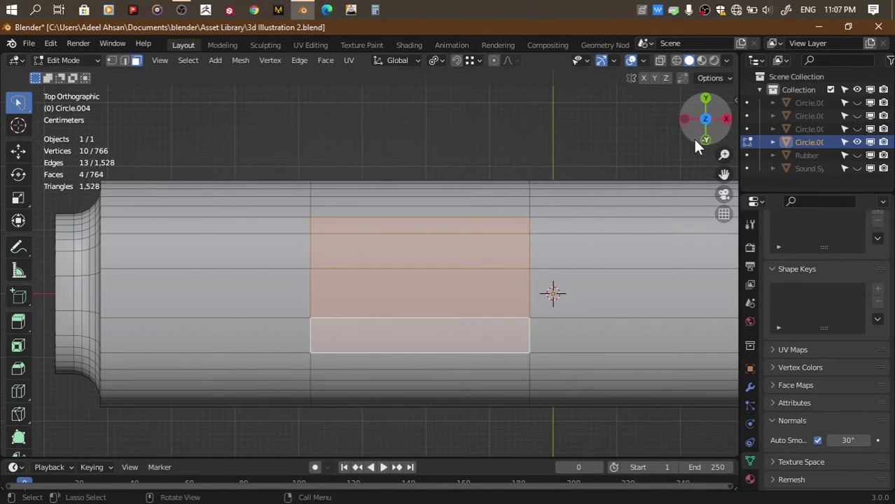
Push the band faces inward, inset and shrink them, then extrude them outward into a raised pad
left_click_drag(695, 146, 619, 174)
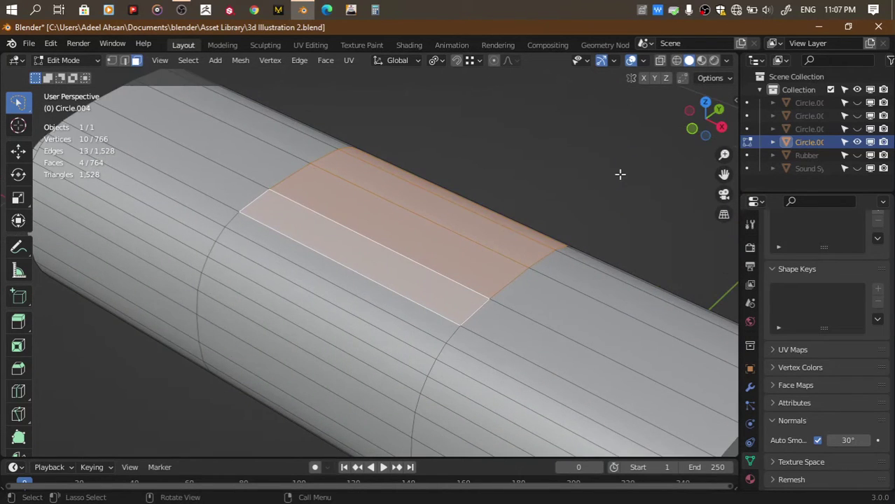
key("e")
left_click(619, 180)
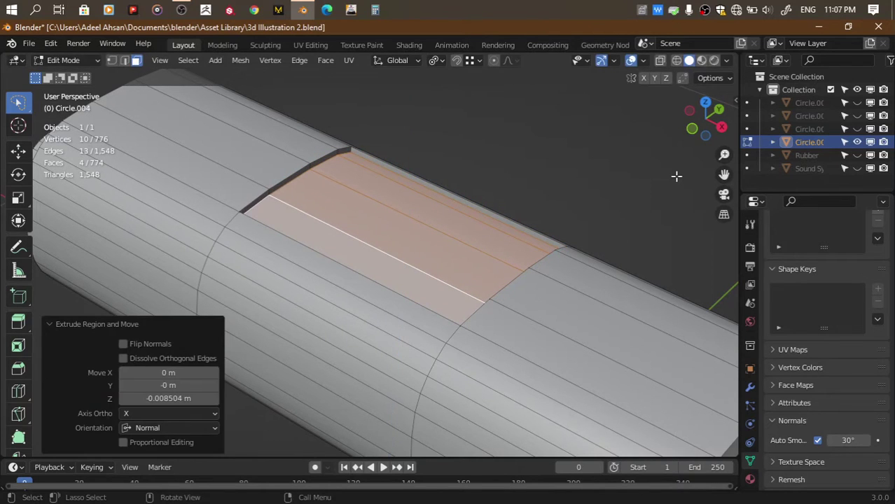
key("i")
left_click(673, 176)
key("s")
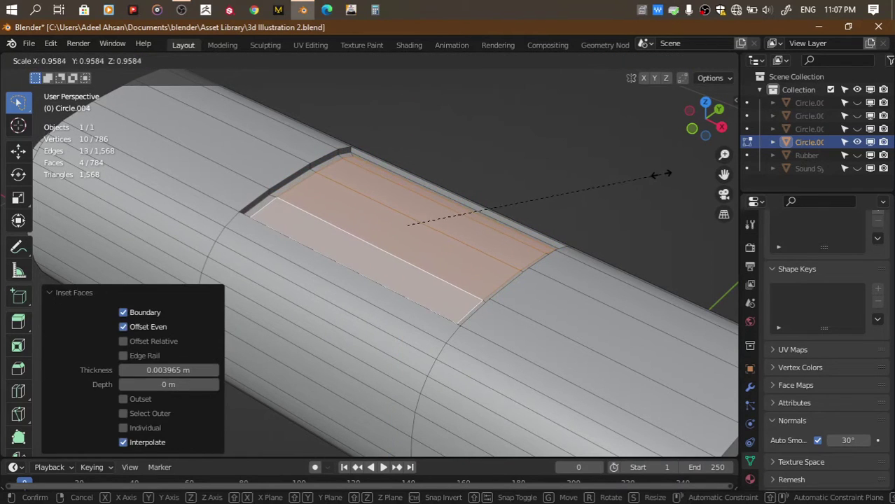
left_click(661, 175)
key("e")
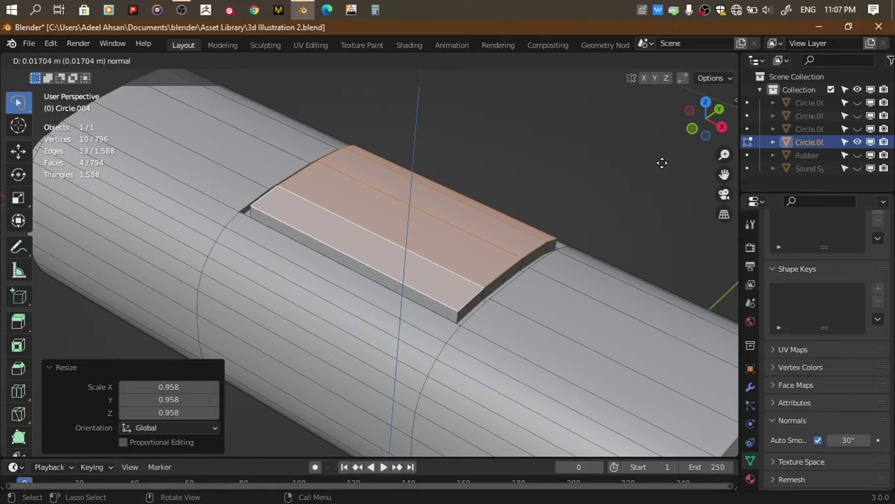
left_click(661, 162)
Bevel the raised pad's edge loop and return to Object Mode
key("2")
left_click(609, 314)
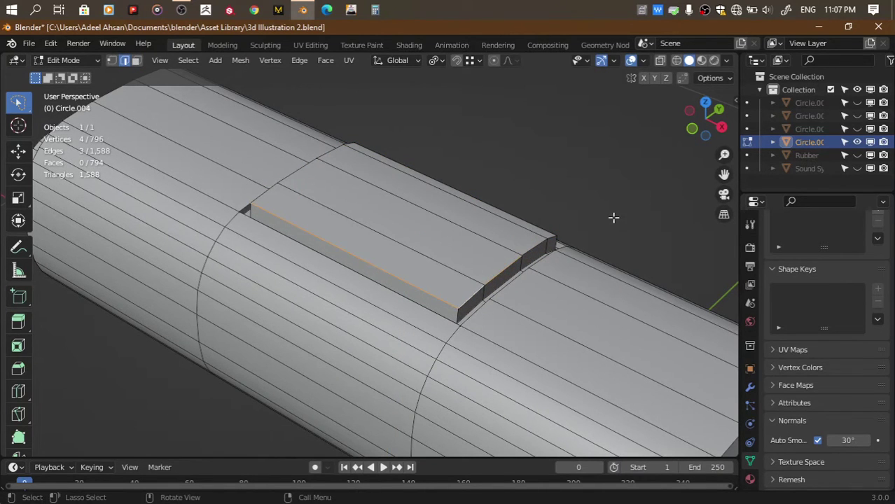
middle_click_drag(613, 218, 336, 240)
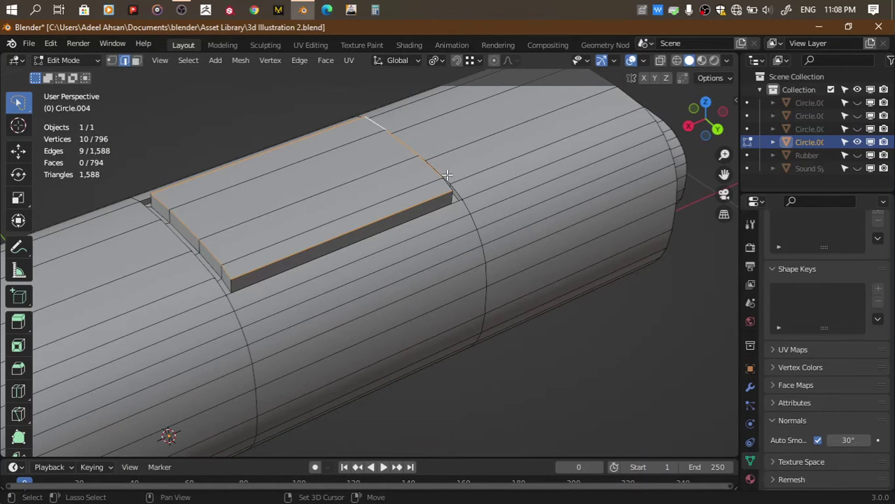
key("ctrl+b")
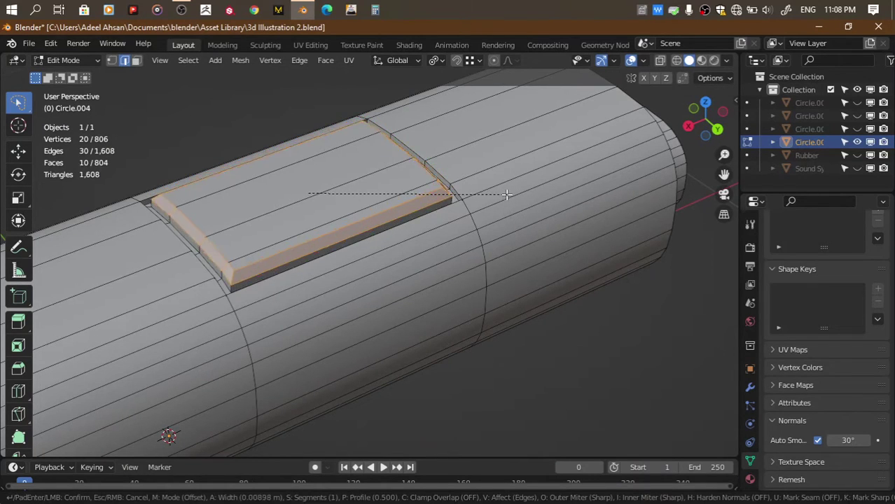
left_click(508, 194)
key("Tab")
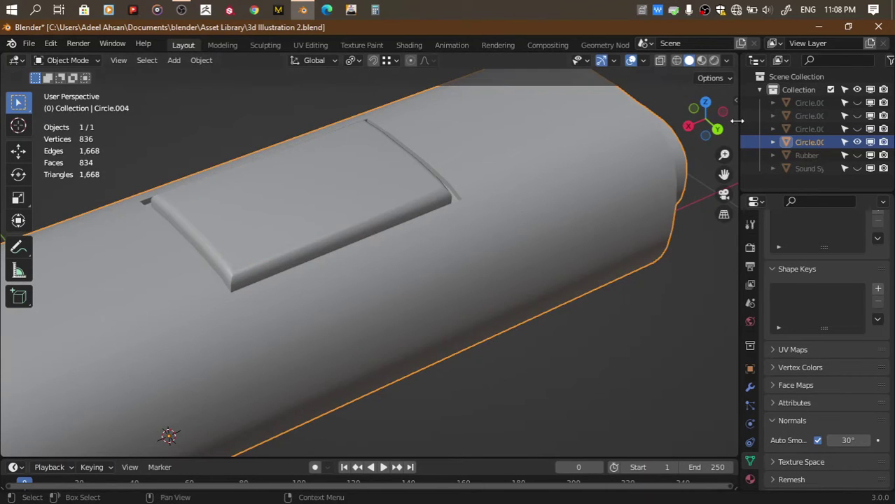
middle_click_drag(706, 125, 631, 182)
Inspect the raised pad from several angles in Edit Mode, then save the file
key("Tab")
middle_click_drag(665, 152, 488, 238)
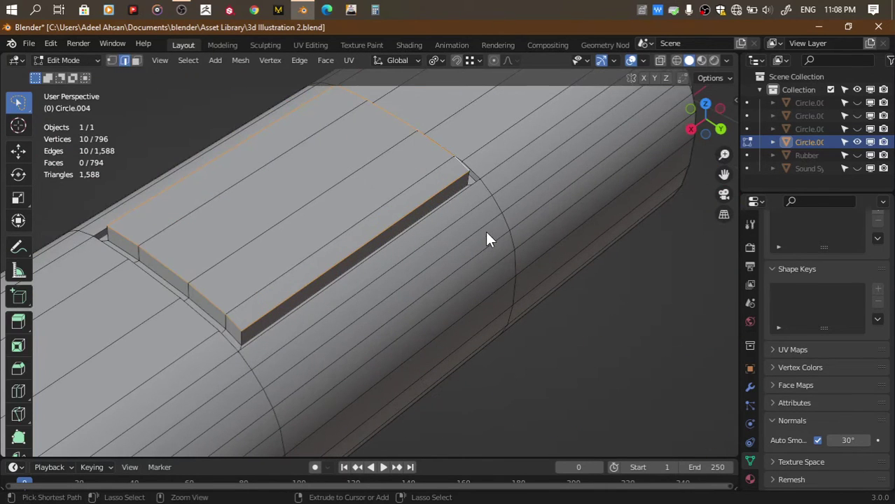
left_click_drag(707, 115, 721, 161)
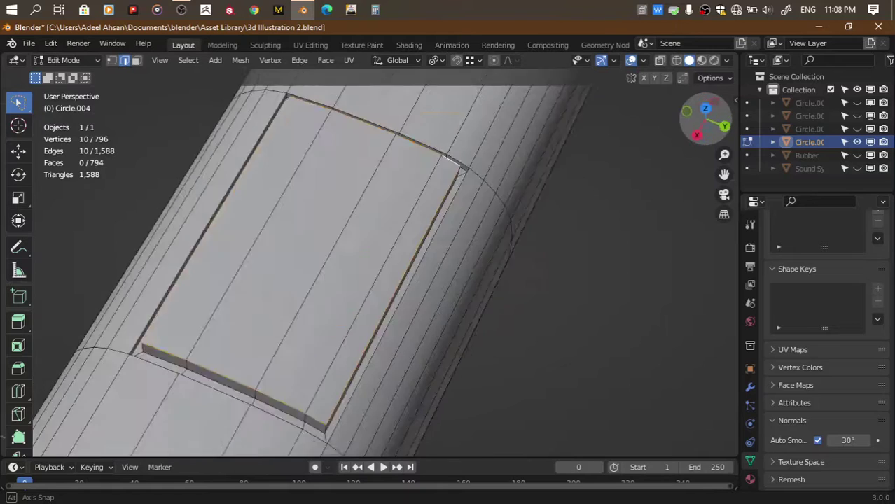
left_click_drag(699, 112, 526, 205)
scroll(525, 205, "down", 4)
key("Tab")
scroll(527, 212, "up", 4)
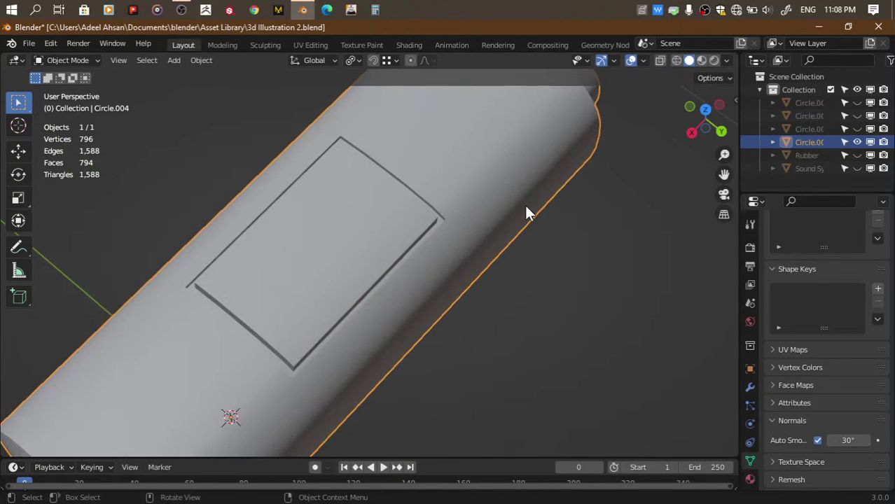
key("ctrl+s")
Enlarge the rectangle's edges to about 1.04, inset them, and save the file
key("Tab")
key("s")
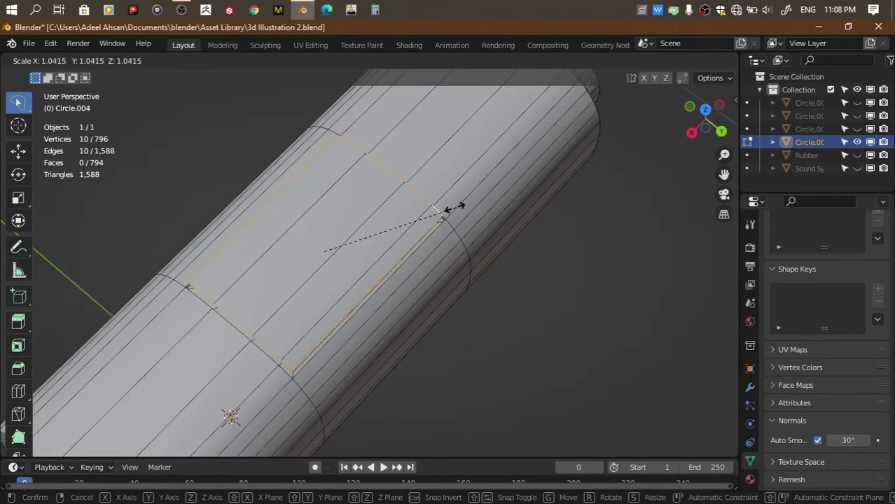
left_click(445, 210)
scroll(491, 209, "up", 2)
scroll(536, 208, "up", 2)
key("i")
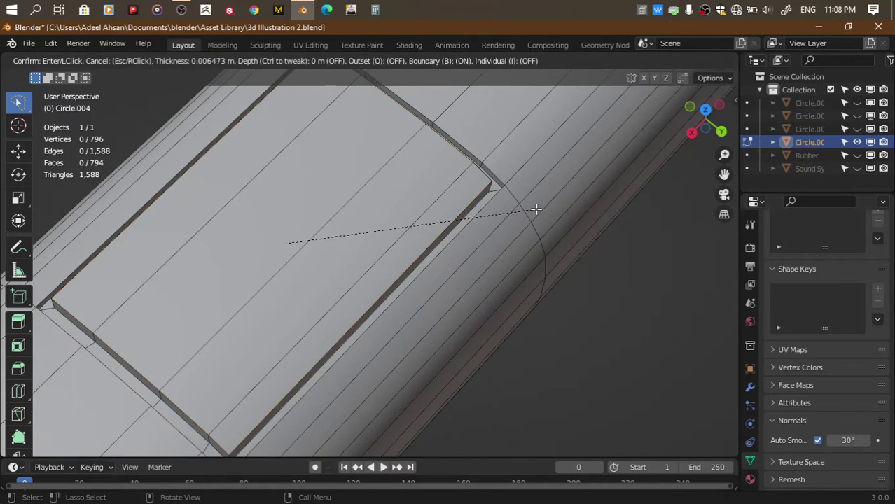
left_click(535, 209)
scroll(355, 223, "down", 2)
scroll(355, 223, "down", 3)
key("Tab")
key("ctrl+s")
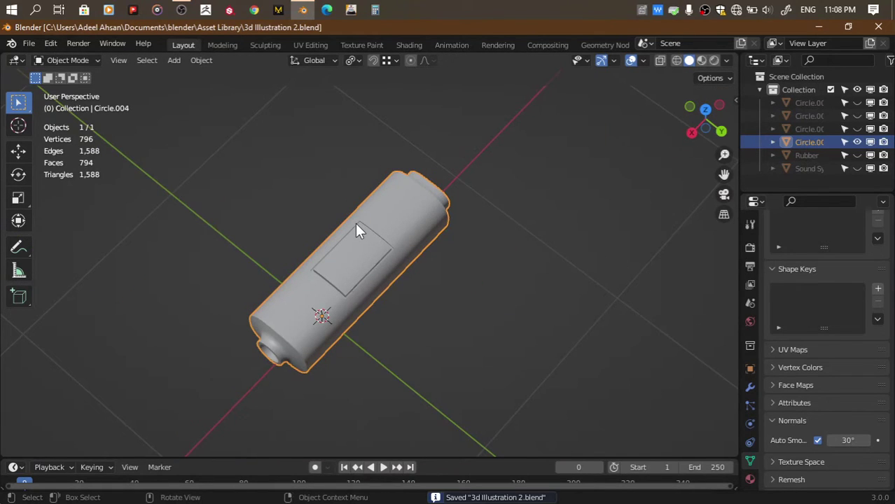
Toggle local view on the speaker body and back, switch to top view, and save
key("KP_Divide")
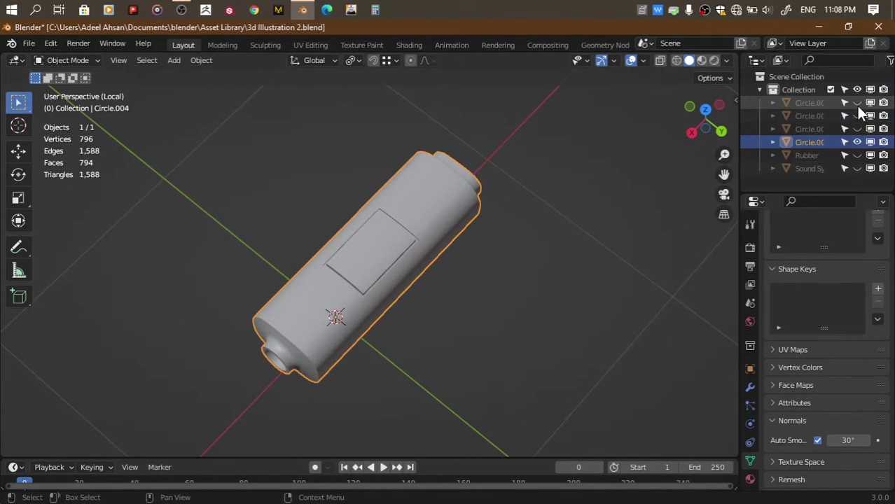
key("KP_Divide")
scroll(607, 235, "up", 5)
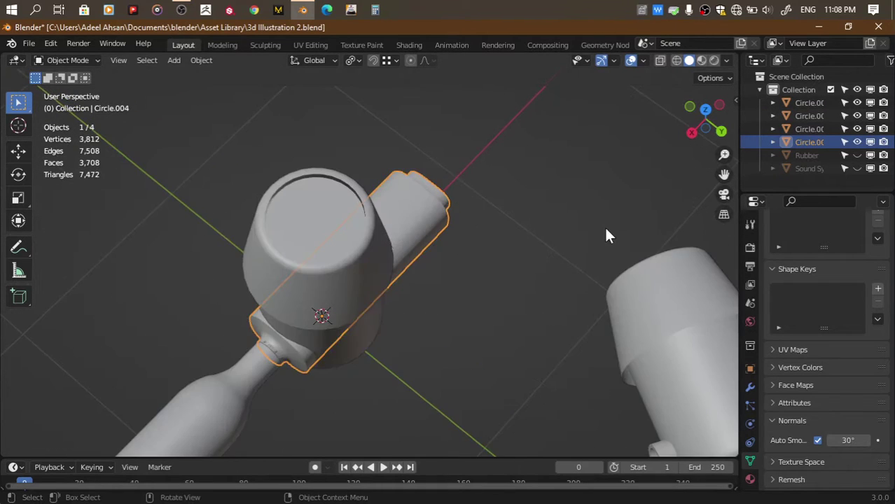
scroll(606, 235, "down", 4)
key("alt+a")
key("ctrl+s")
scroll(606, 236, "down", 3)
left_click(705, 109)
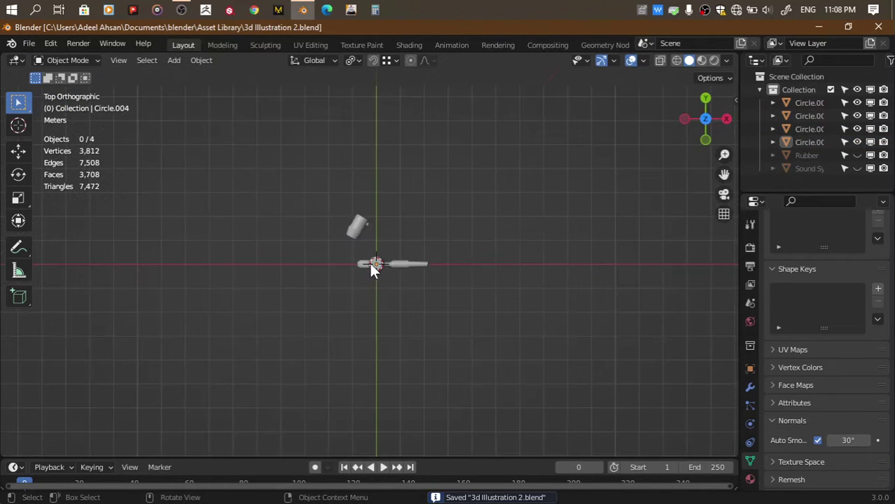
scroll(370, 263, "up", 5)
Move the cylinder and centre object about 11 m to the left along X
left_click(340, 158)
left_click(382, 253, "shift")
scroll(434, 245, "down", 5)
key("g")
key("x")
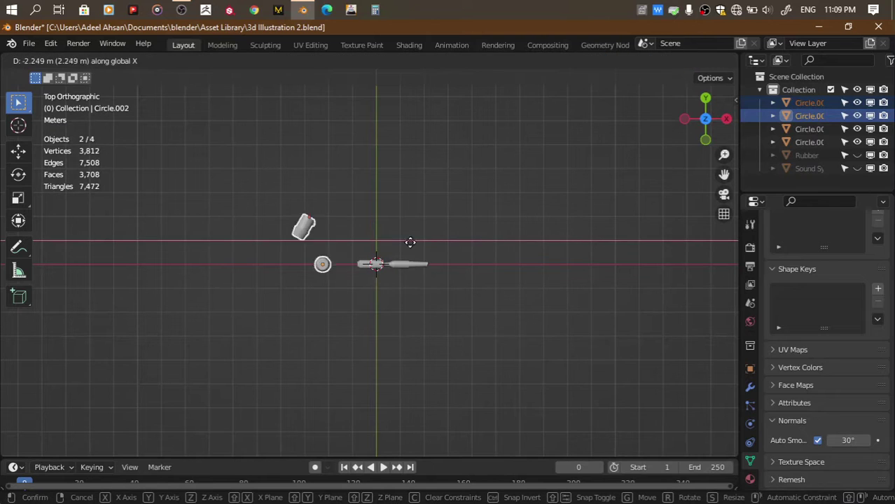
left_click(227, 287)
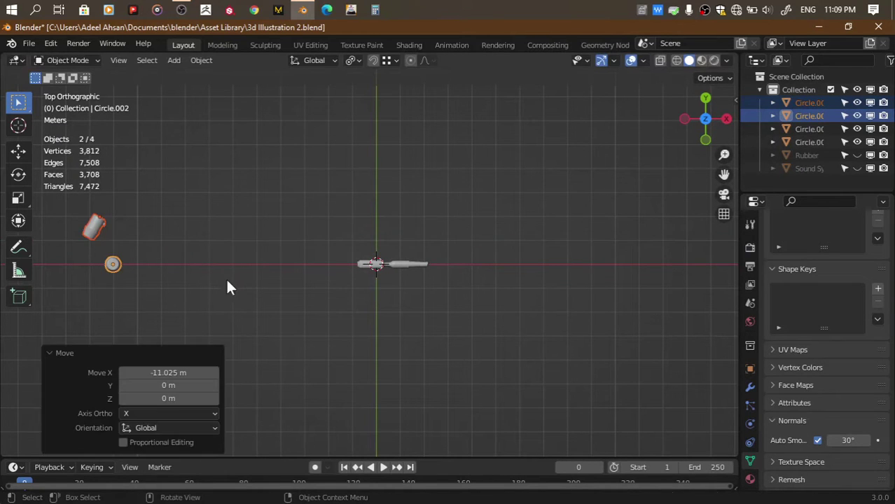
Move Circle.003 about 17.4 m to the right along X
left_click(397, 266)
scroll(397, 266, "down", 3)
key("g")
key("x")
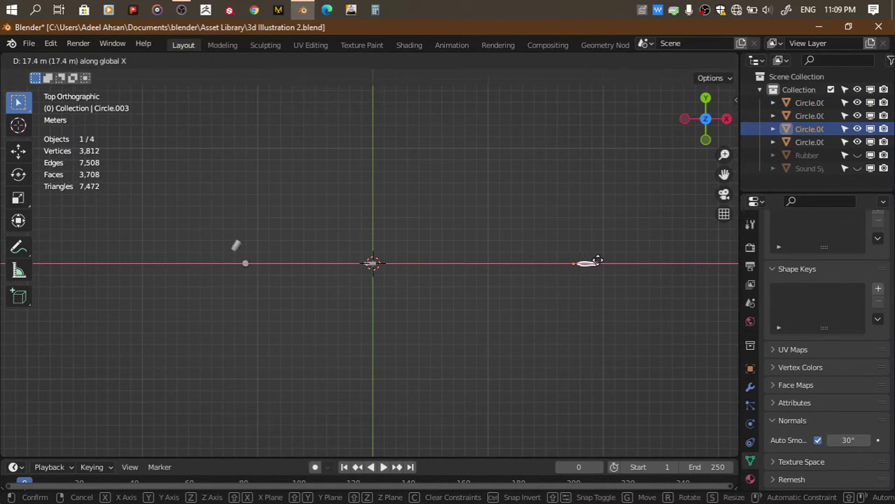
left_click(603, 267)
scroll(402, 248, "up", 2)
Move the small circle and cylinder pair to about −10 m along X, save, and deselect all
left_click(192, 264)
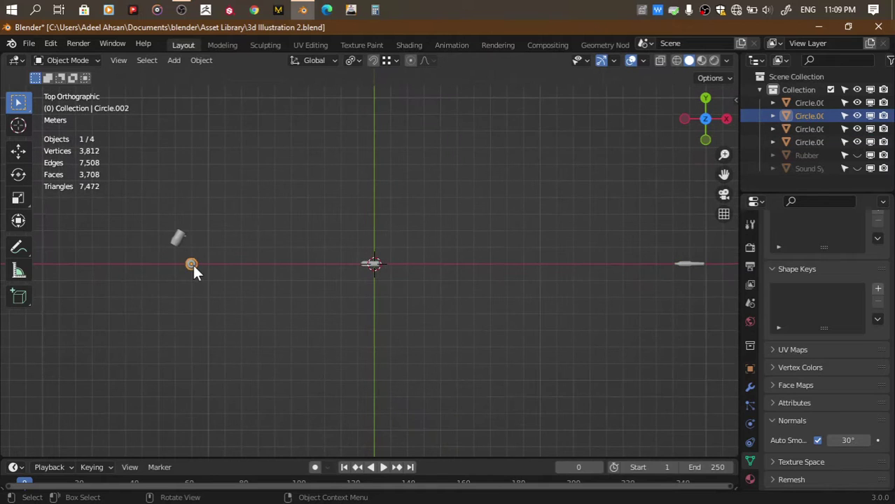
left_click(177, 238, "shift")
key("g")
key("x")
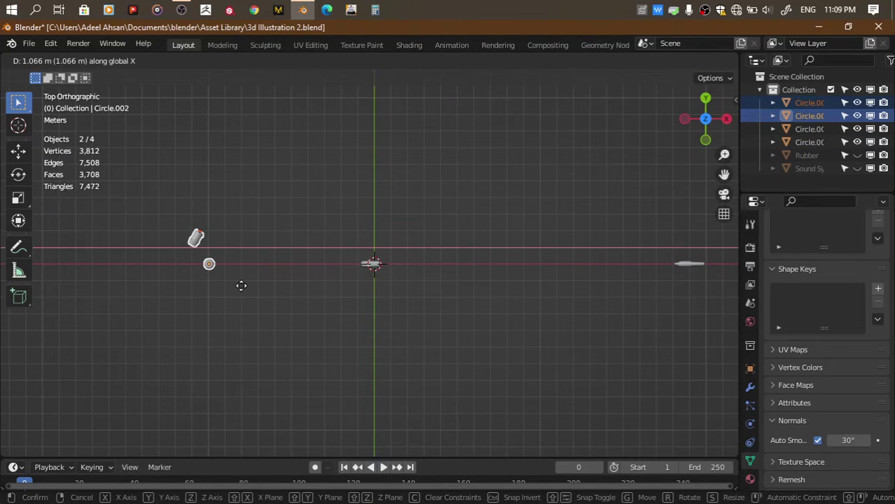
left_click(241, 286)
key("ctrl+s")
left_click(294, 282)
key("shift+a")
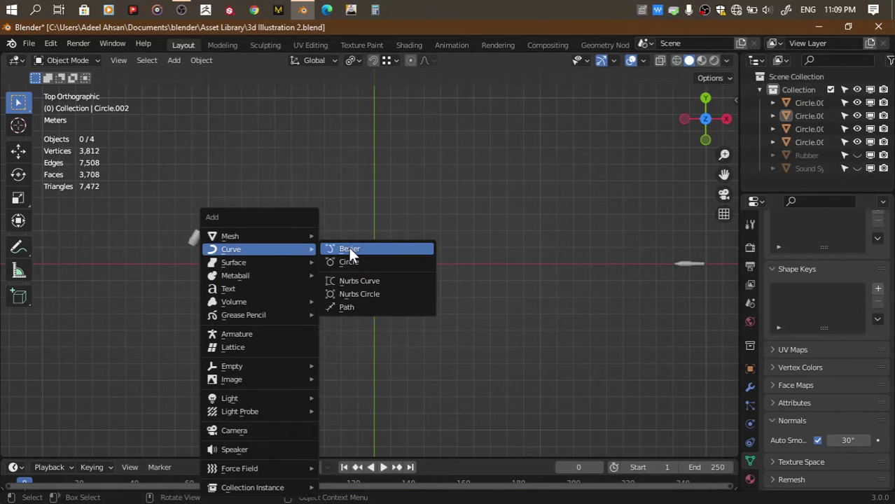
Add a Bezier curve at the origin and stretch its end point to Circle.003
left_click(349, 247)
left_click_drag(725, 175, 325, 285)
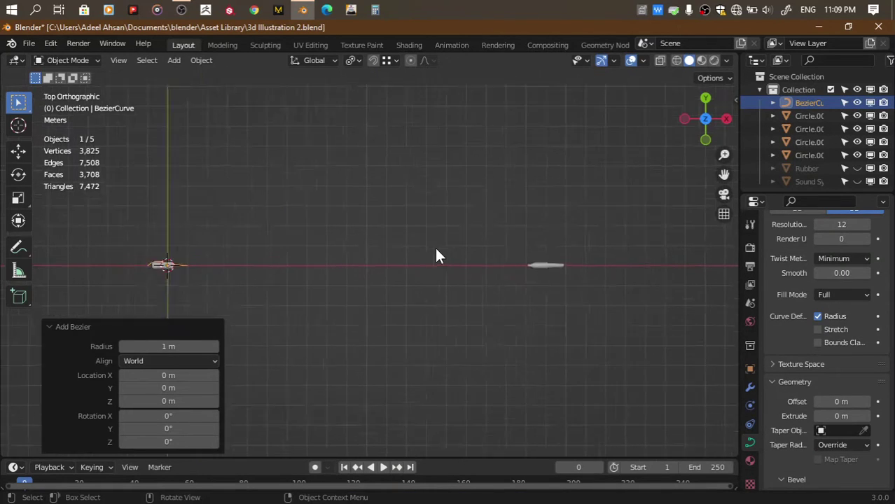
key("Tab")
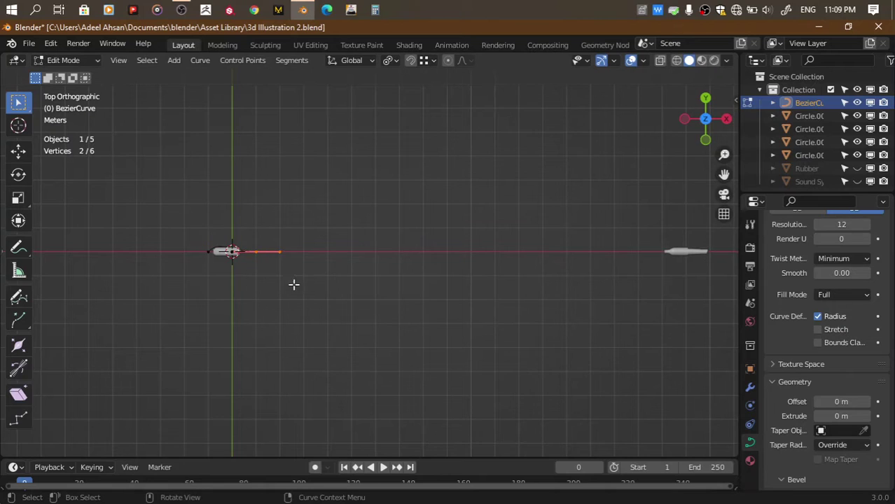
key("g")
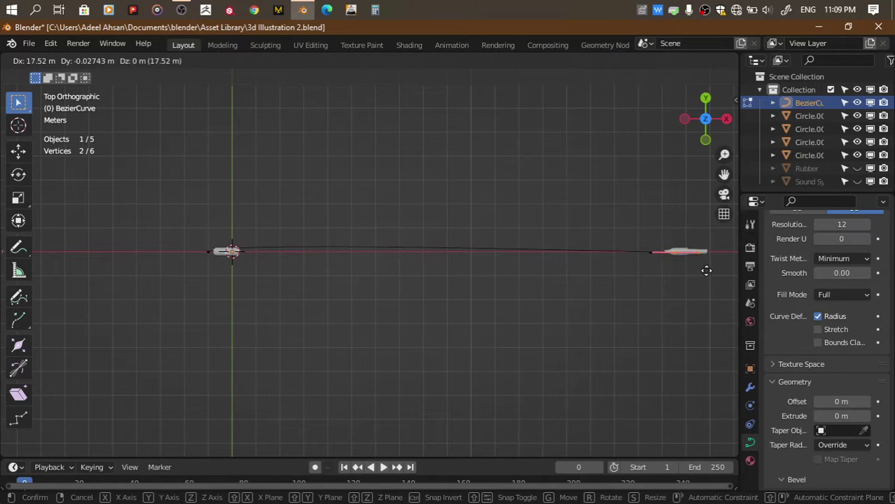
left_click(711, 270)
Rotate the curve's left point 44.8° and shift it 0.85 m along X
left_click(203, 238)
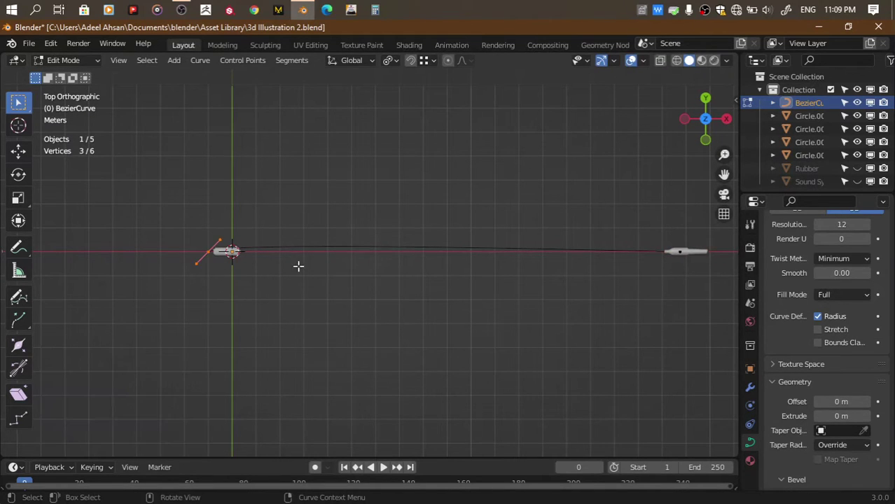
key("r")
left_click(253, 314)
key("g")
key("x")
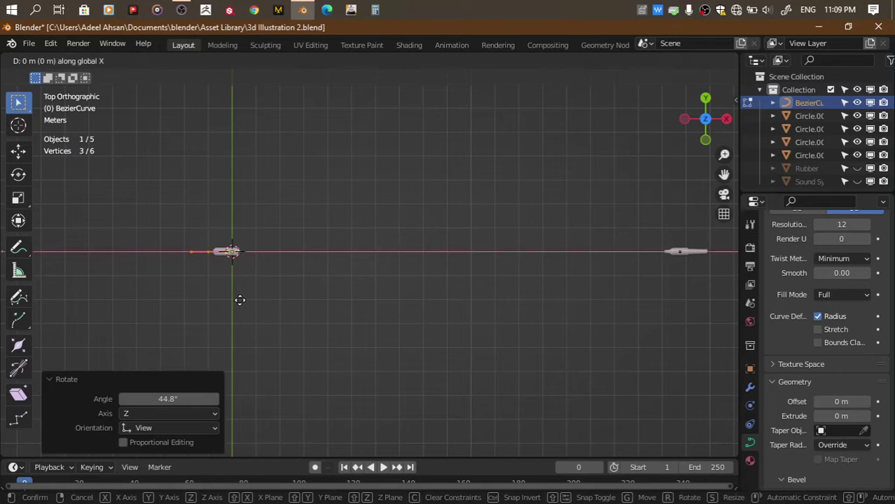
left_click(260, 299)
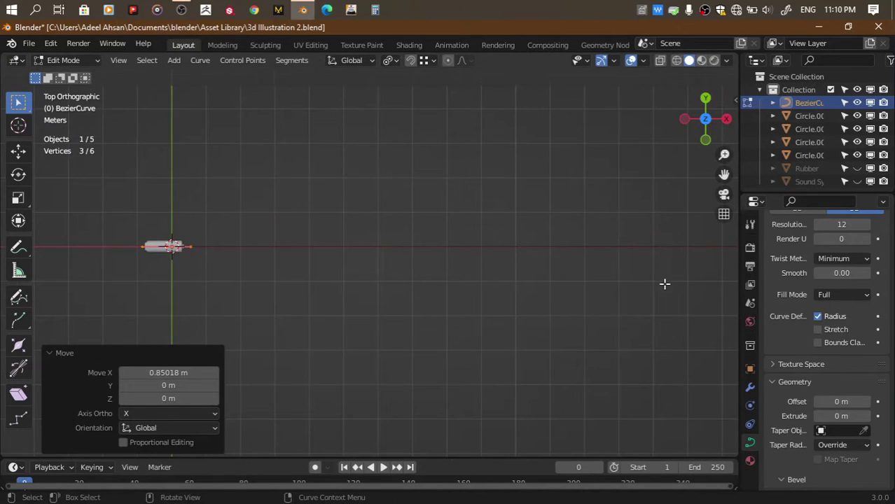
key("Tab")
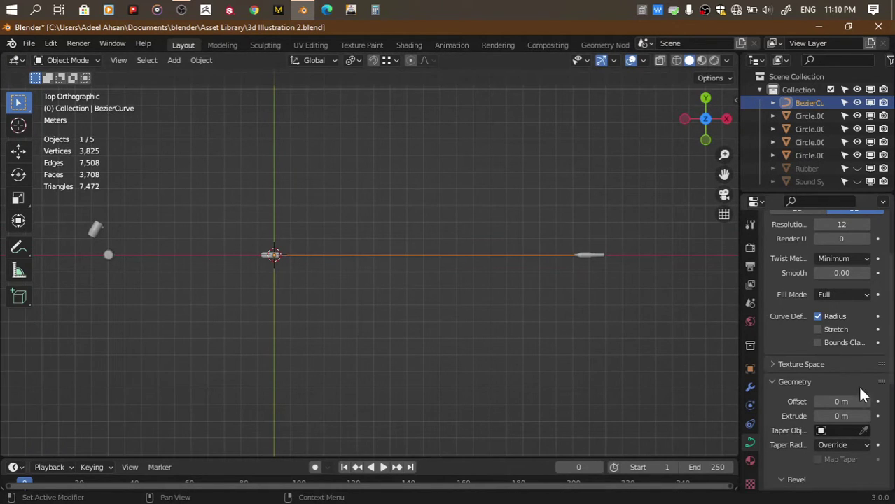
Raise the cable curve's geometry offset and give it a first bevel depth
left_click(866, 401)
left_click(866, 401)
left_click(866, 401)
scroll(434, 273, "up", 3)
scroll(433, 272, "up", 2)
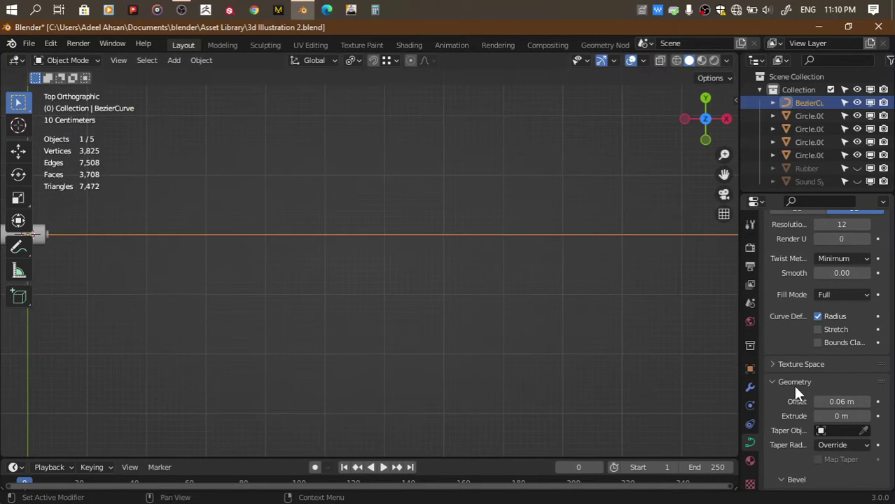
scroll(805, 383, "down", 3)
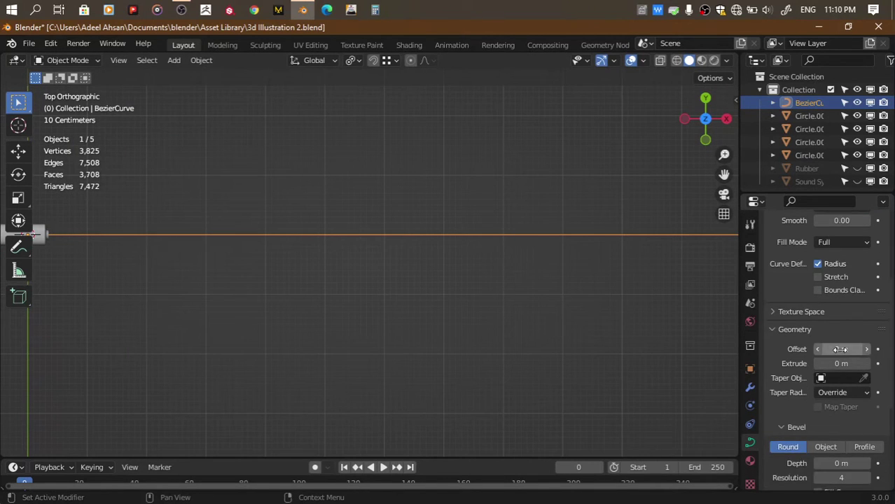
left_click(867, 462)
left_click(867, 463)
left_click(867, 463)
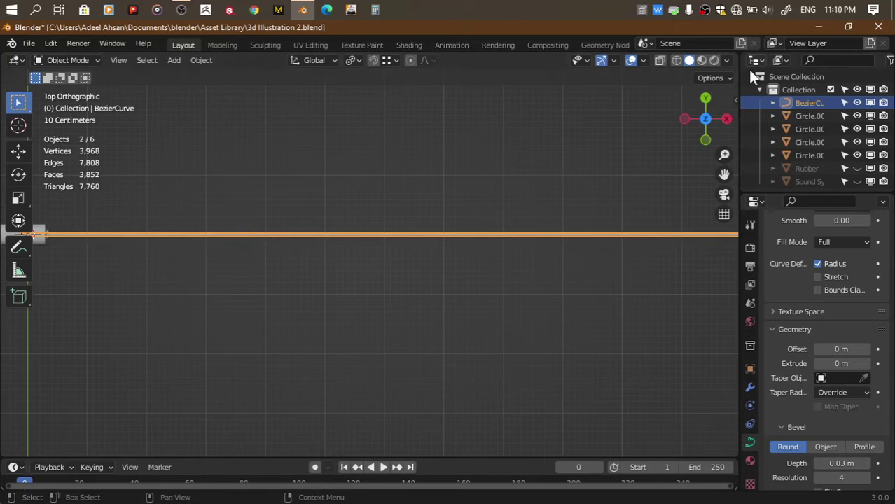
mouse_move(706, 119)
left_mouse_down()
mouse_move(694, 140)
mouse_move(713, 133)
left_mouse_up()
left_click_drag(725, 173, 724, 245)
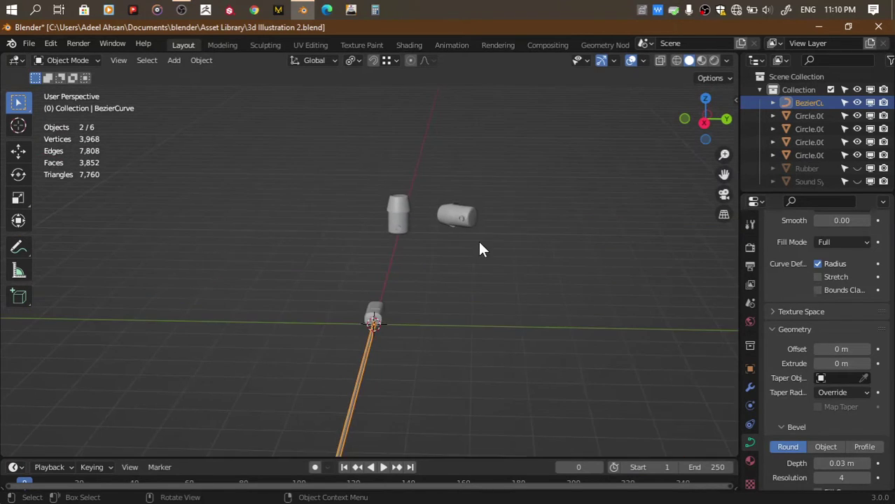
scroll(478, 241, "up", 4)
left_click_drag(724, 173, 724, 143)
left_click(702, 117)
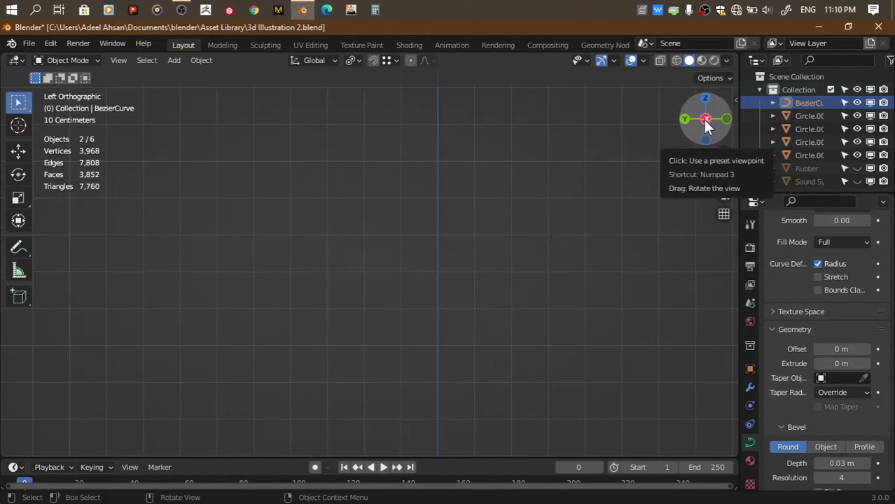
mouse_move(553, 226)
middle_mouse_down()
mouse_move(491, 280)
mouse_move(516, 244)
middle_mouse_up()
scroll(517, 244, "up", 3)
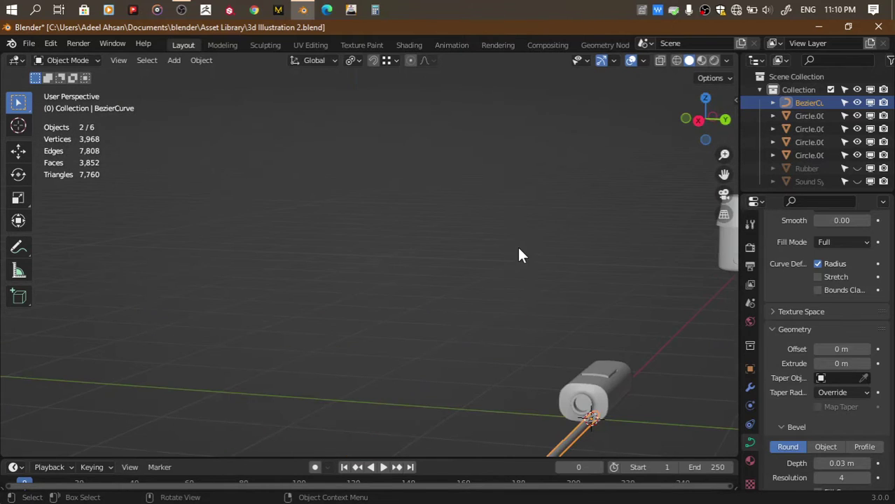
Move the cable vertically along Z, twice, to bring it up into the plug
key("g")
key("z")
left_click(516, 225)
left_click(722, 119)
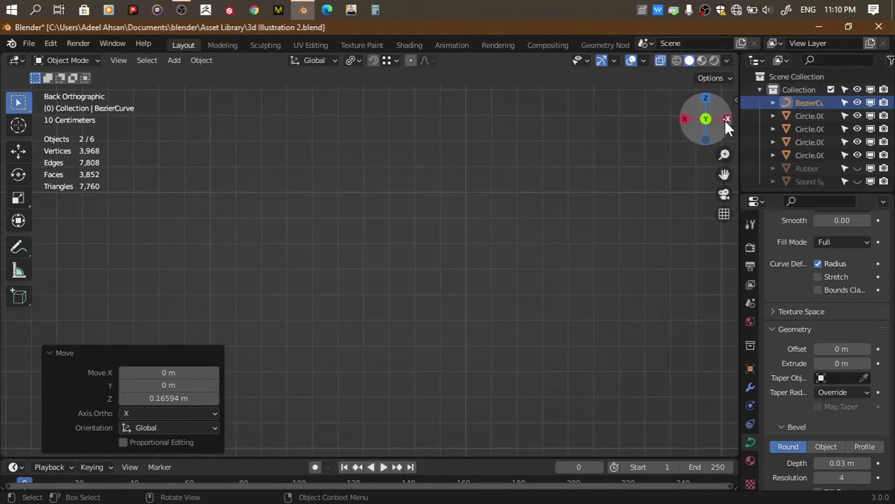
mouse_move(724, 174)
left_mouse_down()
mouse_move(724, 300)
mouse_move(724, 70)
left_mouse_up()
left_click_drag(724, 154, 724, 84)
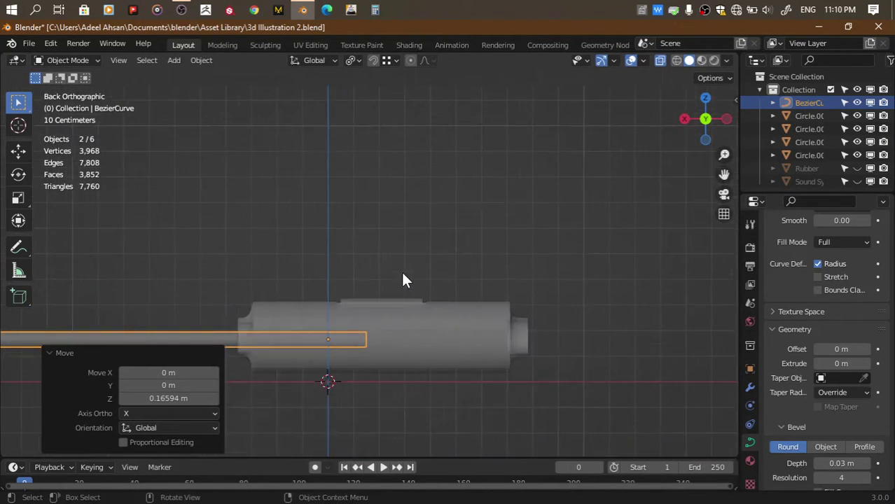
left_click_drag(724, 173, 724, 84)
scroll(562, 238, "up", 2)
key("g")
key("z")
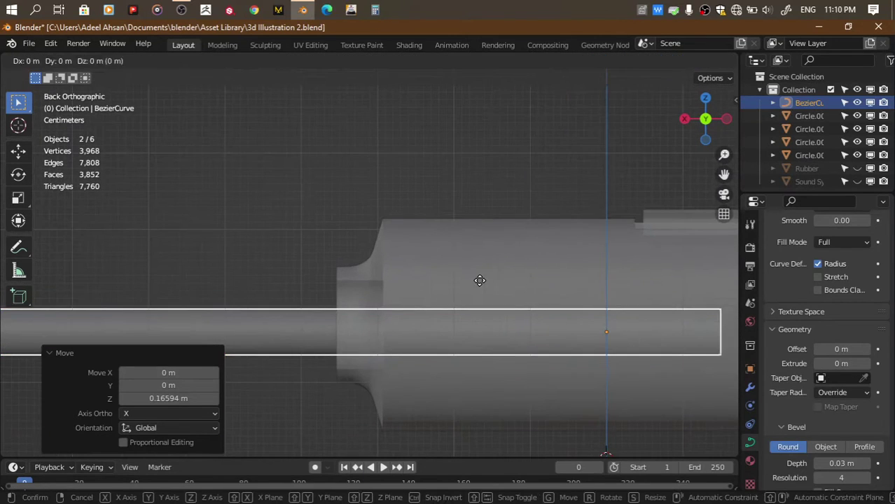
left_click(479, 270)
Increase the bevel depth to 0.04 then 0.05 m, re-centring the cable in the plug along Z
left_click(867, 463)
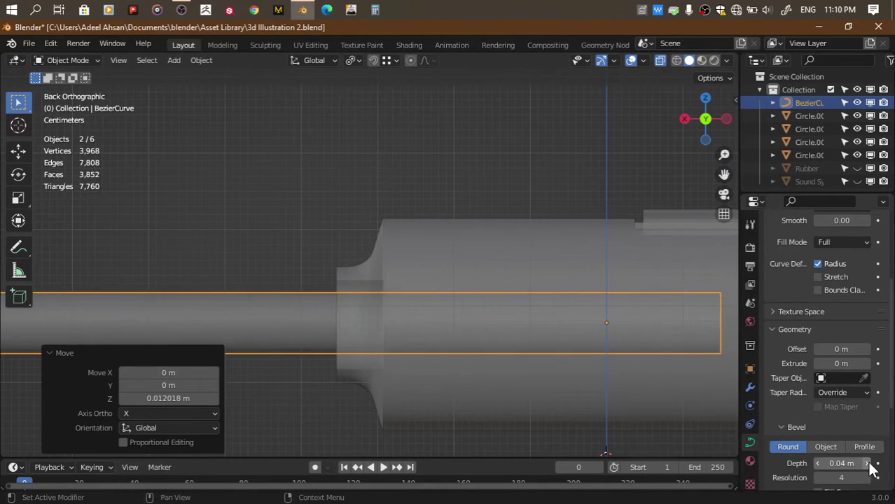
key("g")
key("z")
left_click(534, 341)
scroll(534, 341, "down", 2)
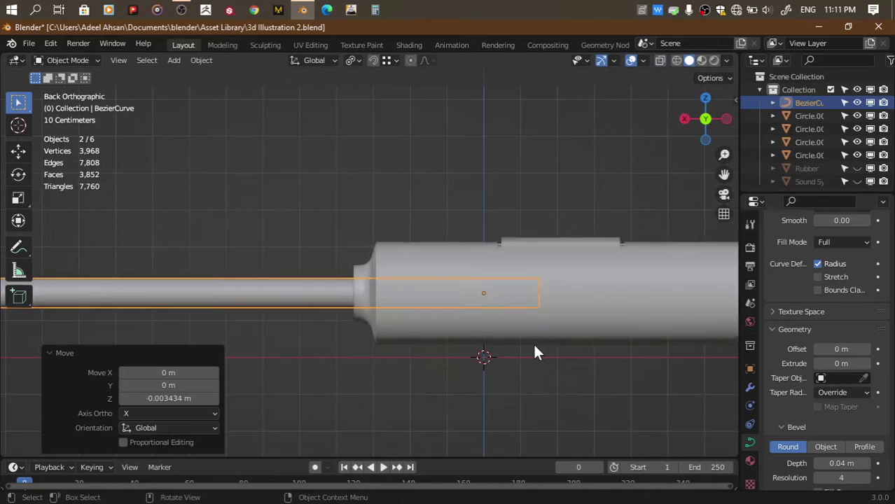
scroll(534, 353, "down", 7)
scroll(535, 352, "up", 4)
left_click(868, 463)
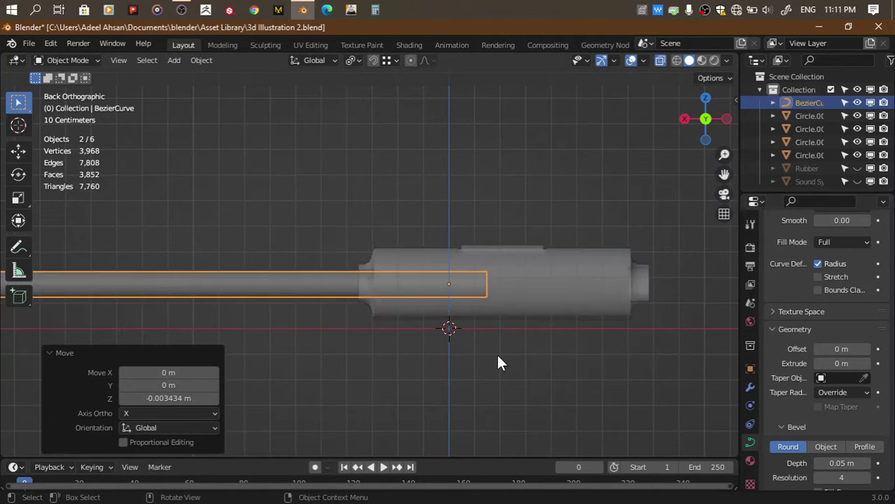
scroll(496, 354, "up", 4)
scroll(497, 354, "up", 4)
key("g")
key("z")
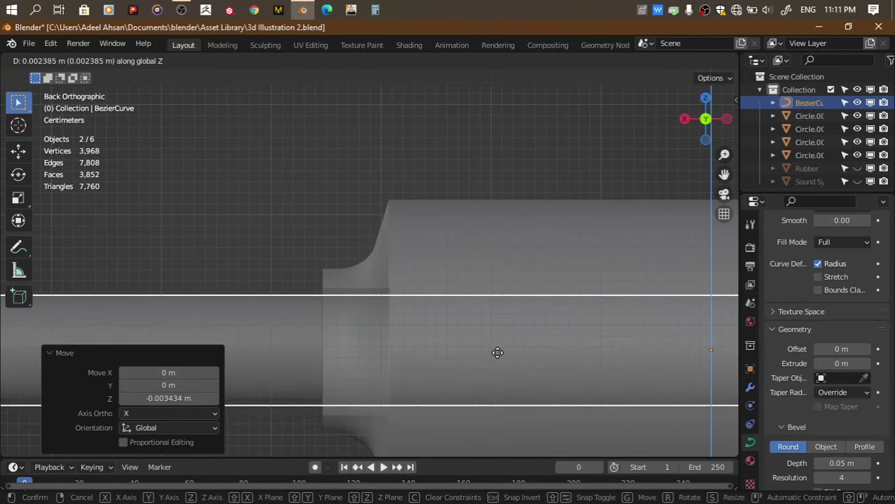
left_click(496, 353)
Save the file and deselect everything to inspect the plug and cylinders
scroll(497, 354, "down", 6)
key("ctrl+s")
left_click_drag(704, 122, 709, 126)
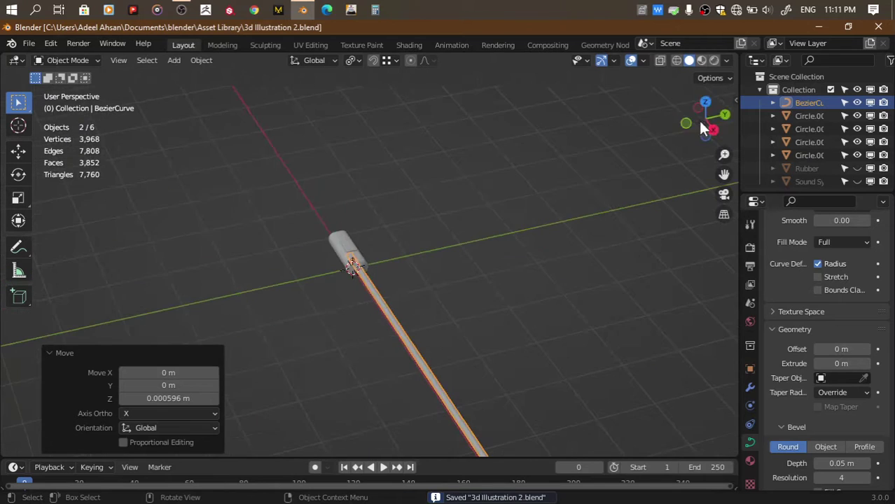
left_click(589, 174)
mouse_move(589, 174)
middle_mouse_down()
mouse_move(682, 144)
mouse_move(695, 118)
middle_mouse_up()
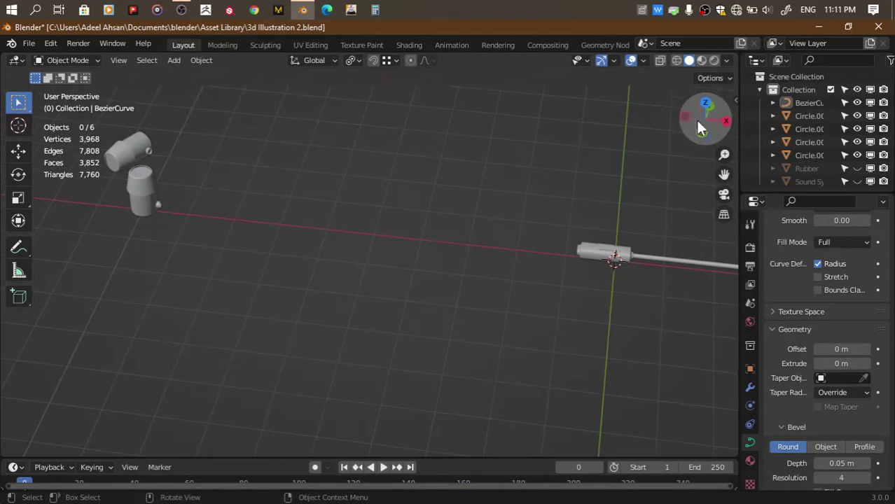
Enter Edit Mode on the cable curve and extrude a new point from the control point near the plug
left_click(681, 257)
key("Tab")
left_click(615, 255)
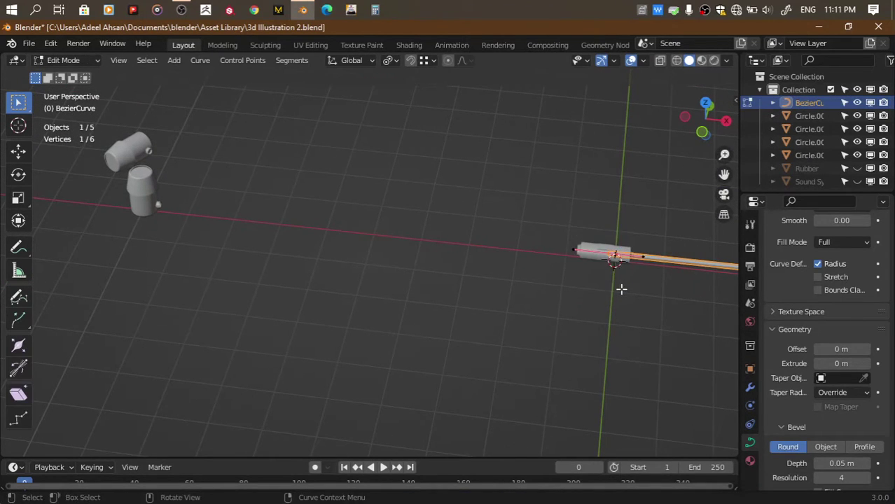
key("e")
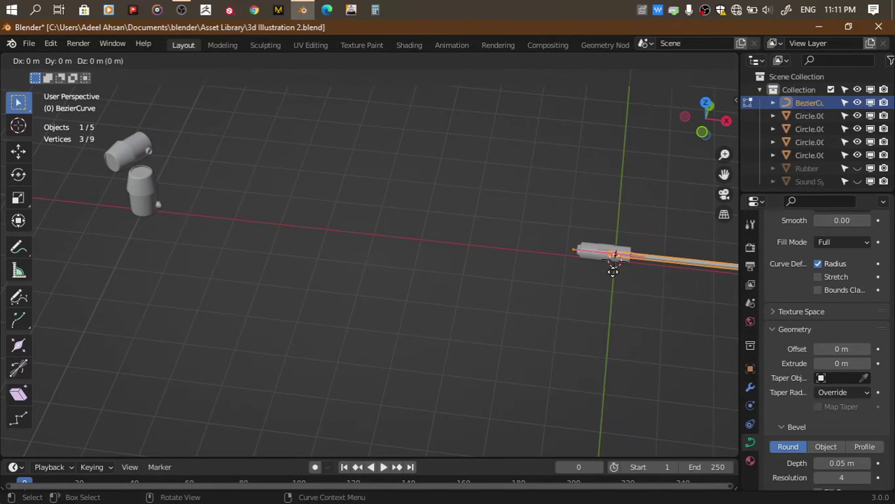
left_click(606, 269)
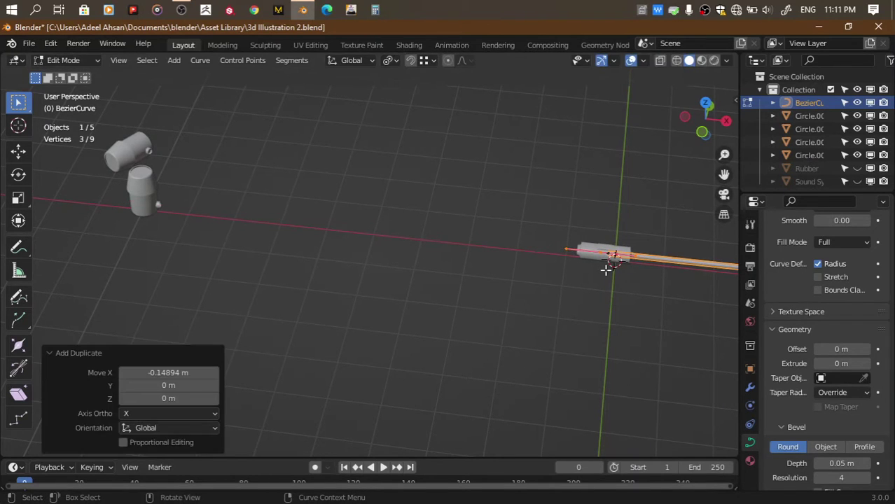
In top view, extend the curve along X from its end to the round cylinder
left_click(706, 102)
middle_click_drag(420, 91, 490, 243, "shift")
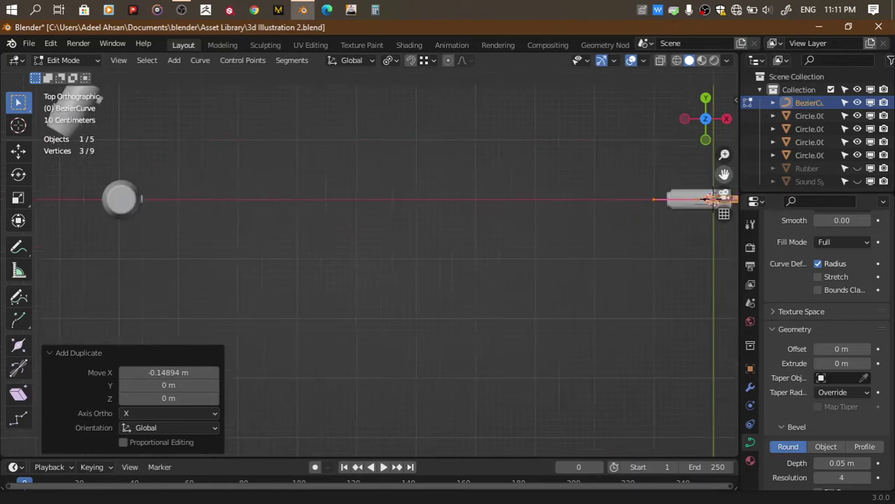
key("e")
key("x")
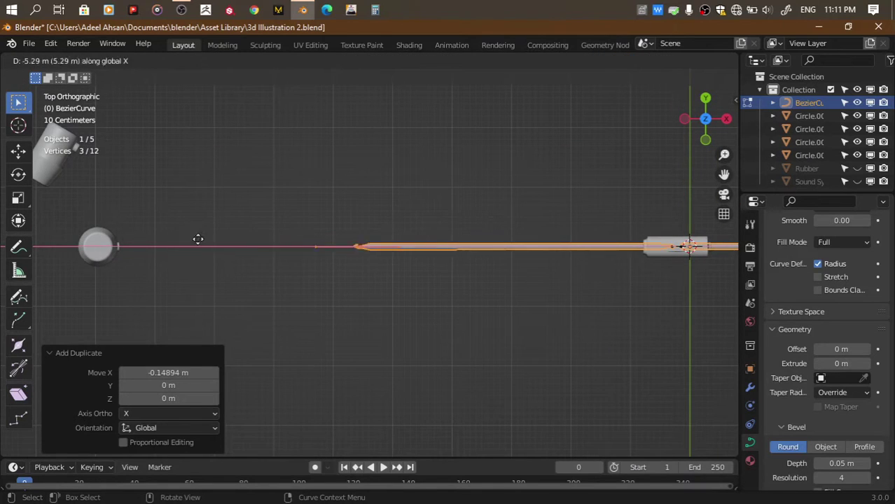
left_click(664, 236)
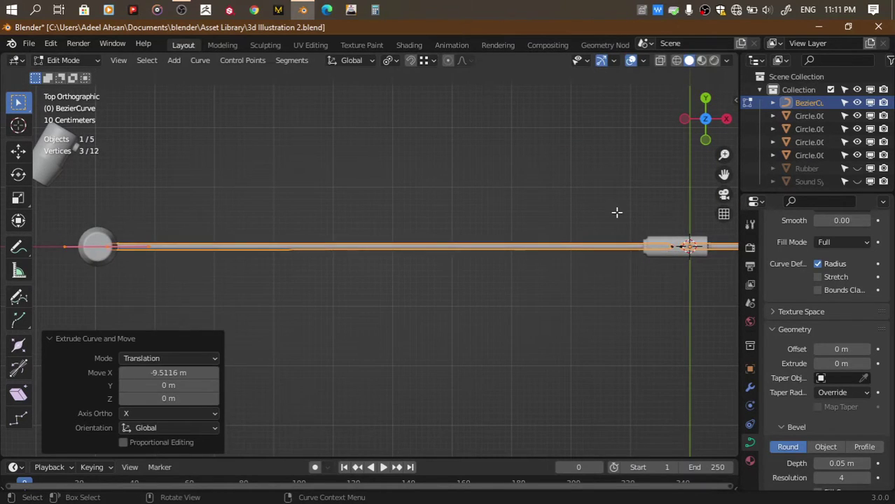
Rotate the handles at the cable break and at the end point by 180°
scroll(615, 209, "up", 2)
left_click_drag(724, 175, 332, 175)
scroll(432, 243, "up", 4)
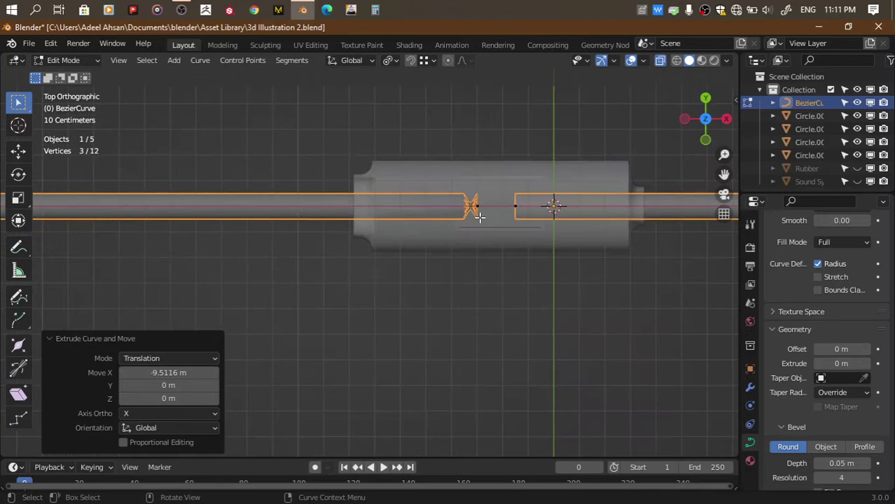
left_click(476, 208)
key("r")
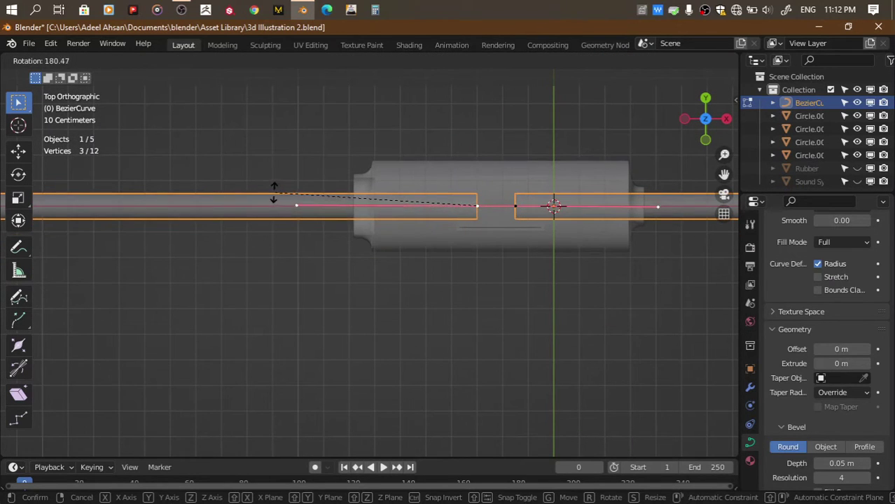
left_click(277, 201)
scroll(276, 202, "down", 3)
scroll(255, 245, "up", 5)
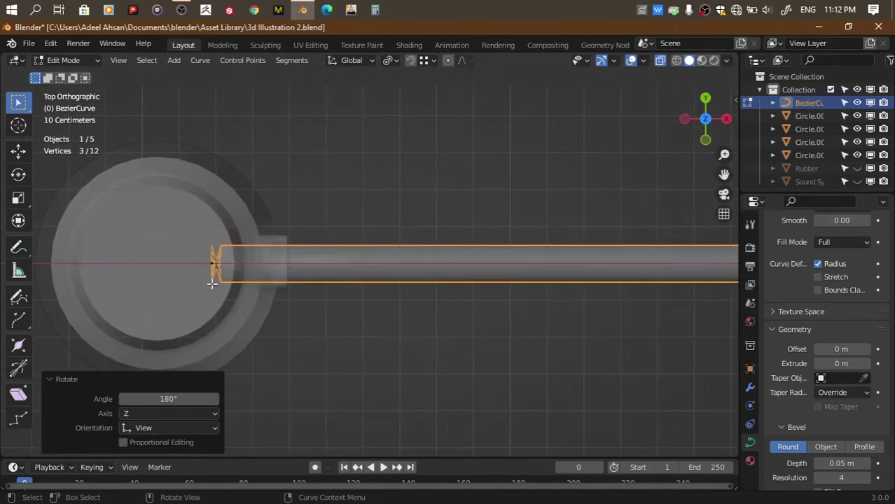
type("r180")
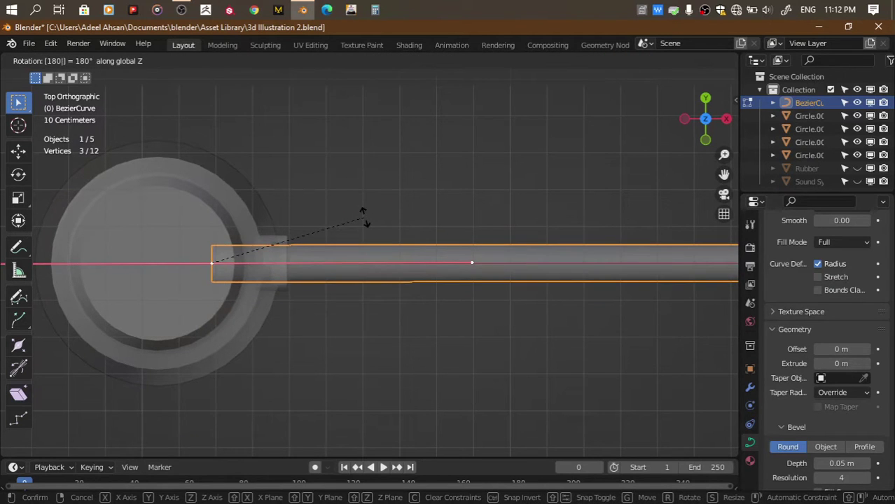
key("Return")
Save the file and view the cable running into the cylinder in perspective
scroll(364, 216, "down", 5)
key("ctrl+s")
scroll(565, 180, "up", 4)
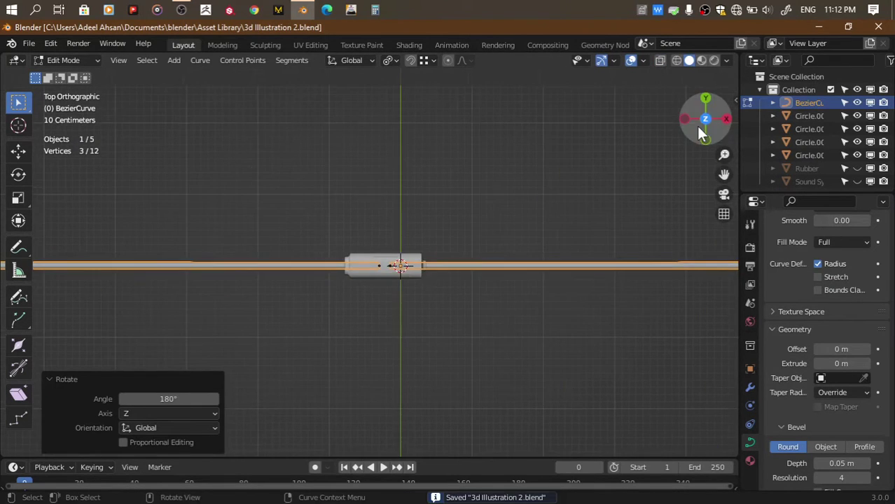
left_click_drag(695, 124, 700, 133)
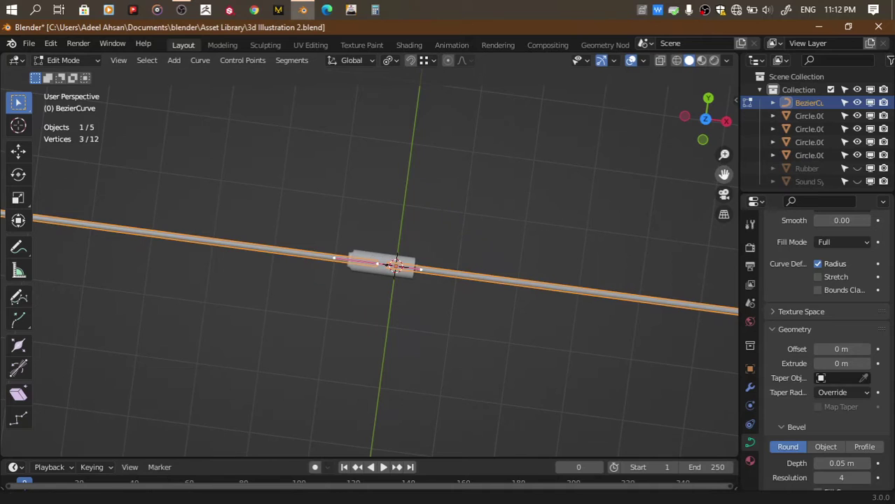
scroll(516, 232, "down", 2)
middle_click_drag(516, 232, 571, 262, "shift")
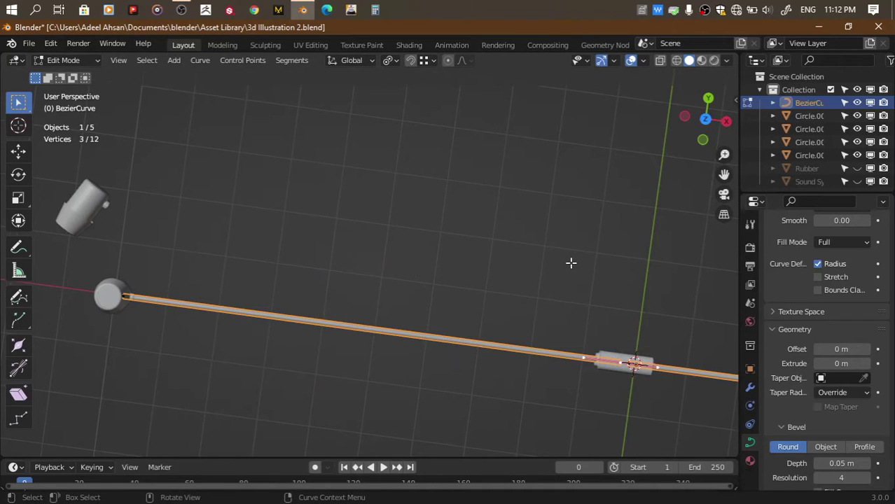
Try extruding another curve point, then undo it and cancel the accidental duplicate
key("e")
left_click(570, 230)
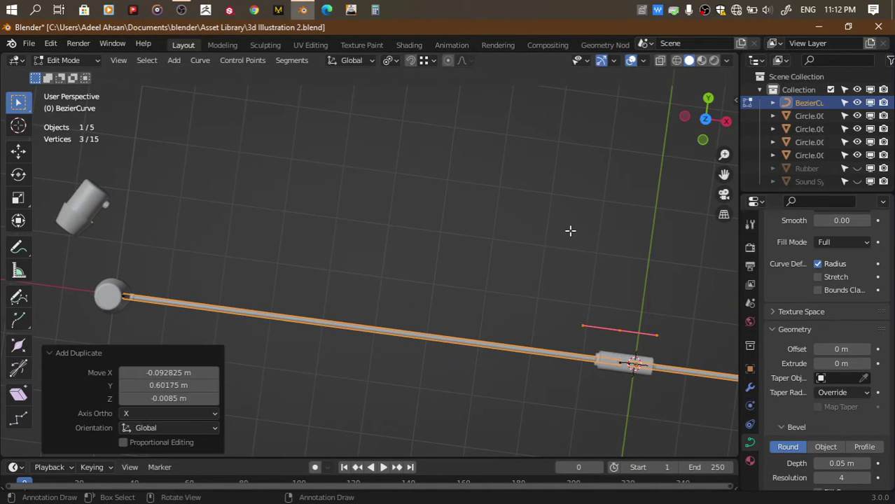
key("ctrl+z")
key("shift+d")
key("Escape")
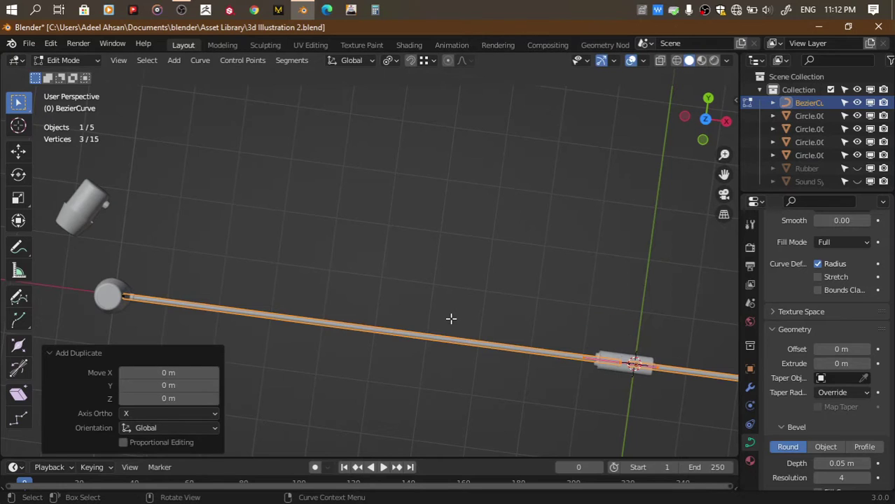
Duplicate a new cable segment, then move and rotate it so it ends at the upper earpiece
key("shift+d")
left_click(320, 255)
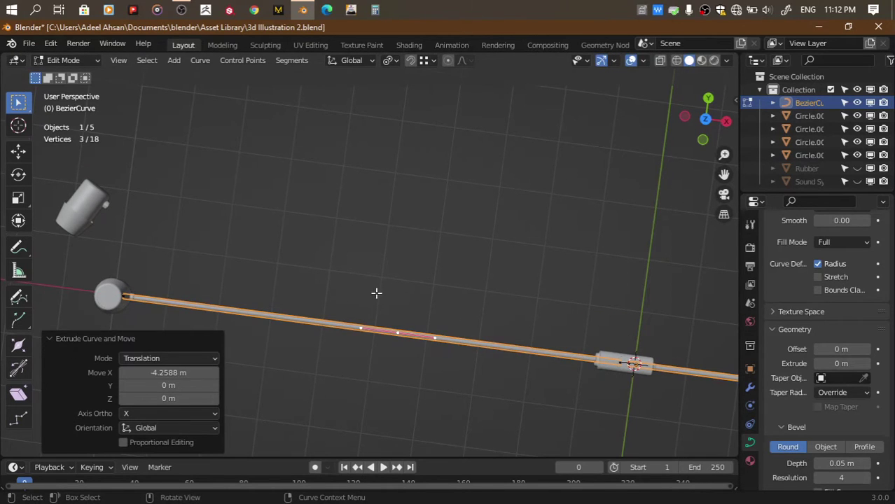
key("g")
left_click(378, 260)
key("r")
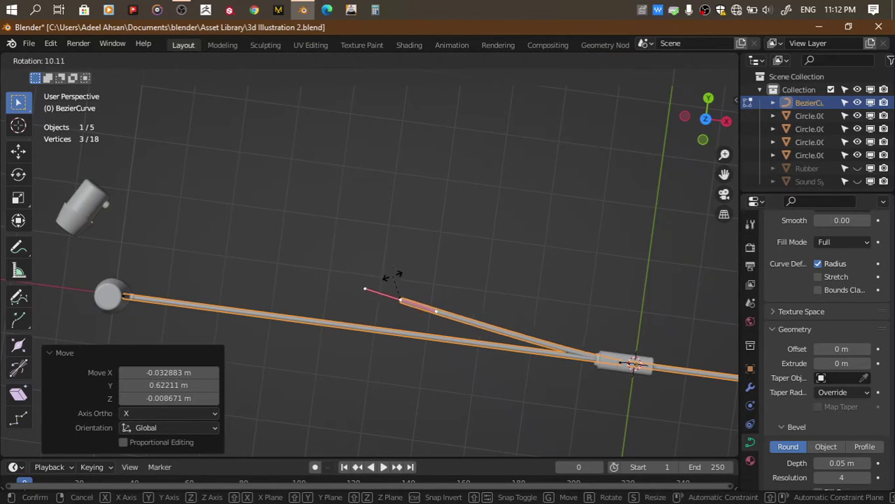
left_click(384, 280)
key("g")
left_click(115, 179)
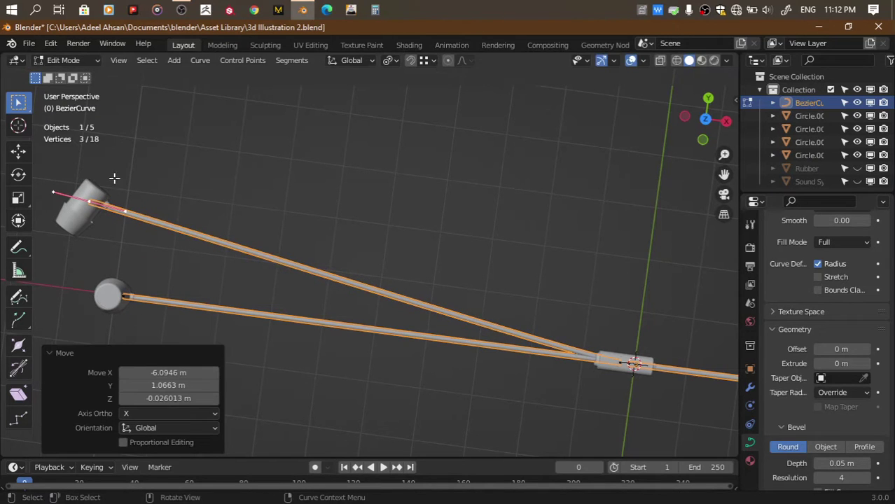
left_click(706, 119)
middle_click_drag(63, 249, 382, 260, "shift")
Rotate the branch's end handle so it turns toward the angled earpiece
scroll(383, 255, "up", 6)
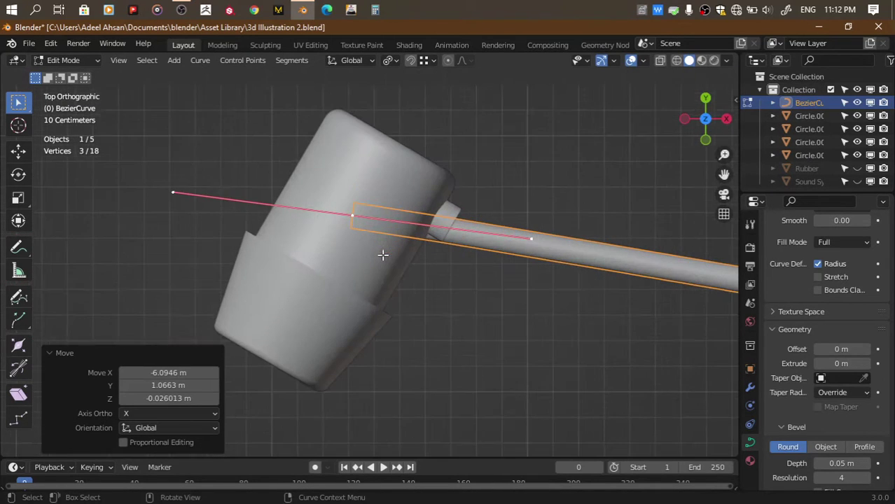
key("r")
left_click(599, 208)
key("r")
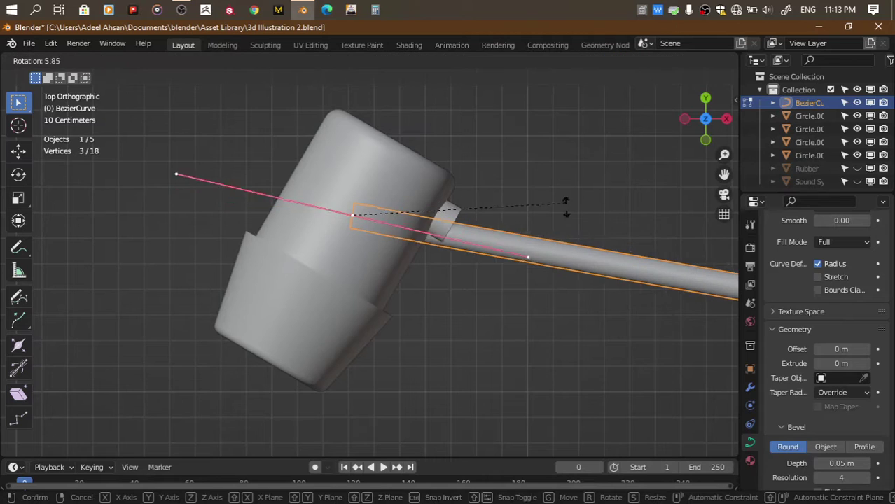
left_click(501, 310)
scroll(824, 439, "up", 1)
scroll(852, 304, "up", 4)
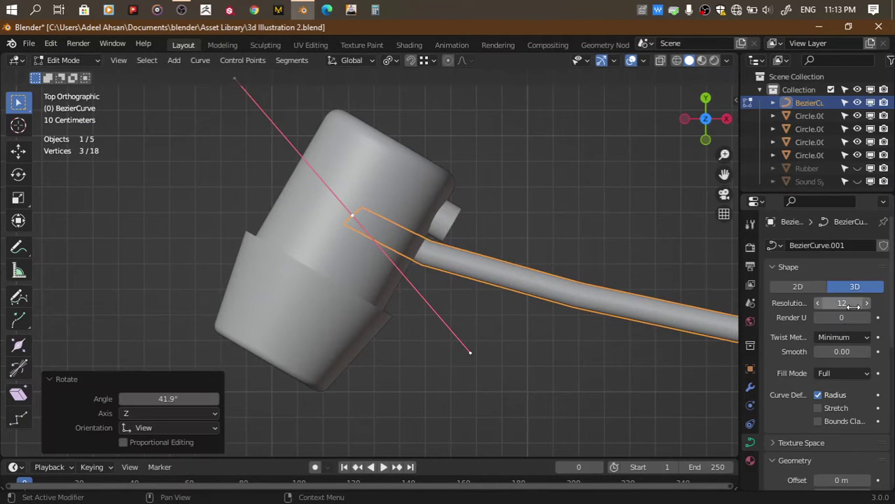
Set the cable curve's Resolution U to 24
left_click(866, 303)
left_click(866, 303)
left_click(866, 303)
left_click(849, 302)
type("2")
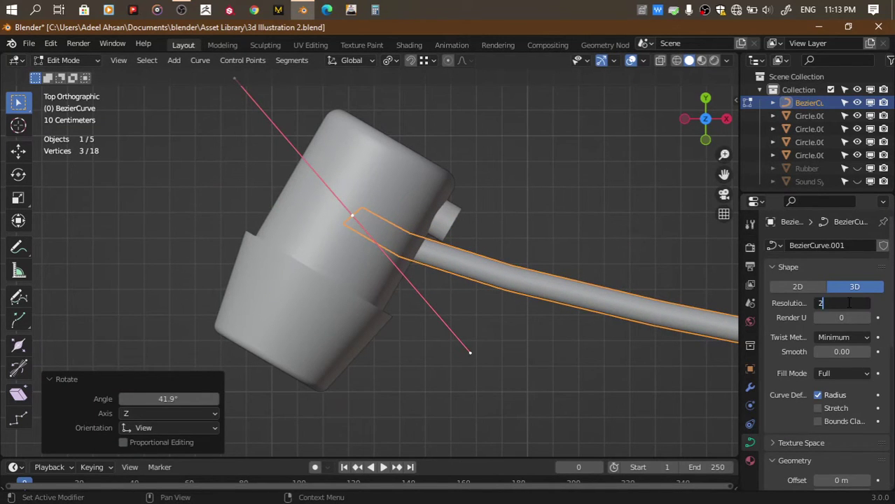
key("Return")
Move and enlarge the end handle so the branch curves smoothly into the earpiece
key("g")
left_click(520, 250)
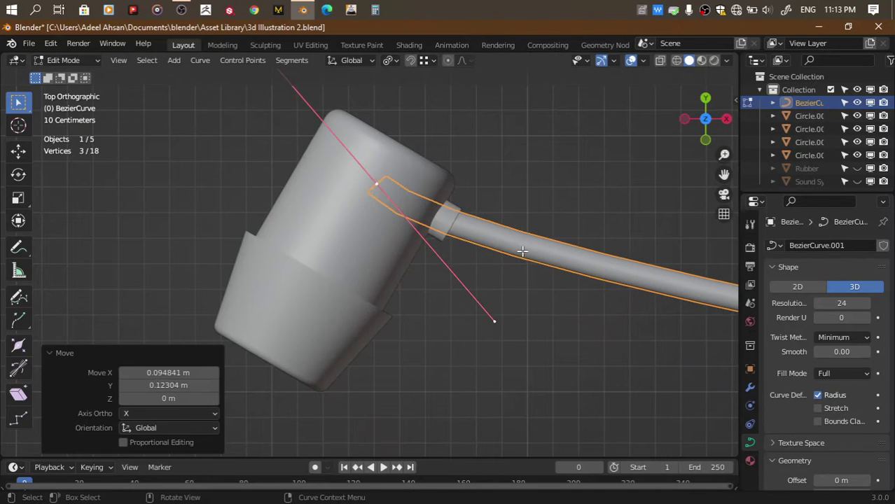
key("s")
left_click(78, 285)
key("g")
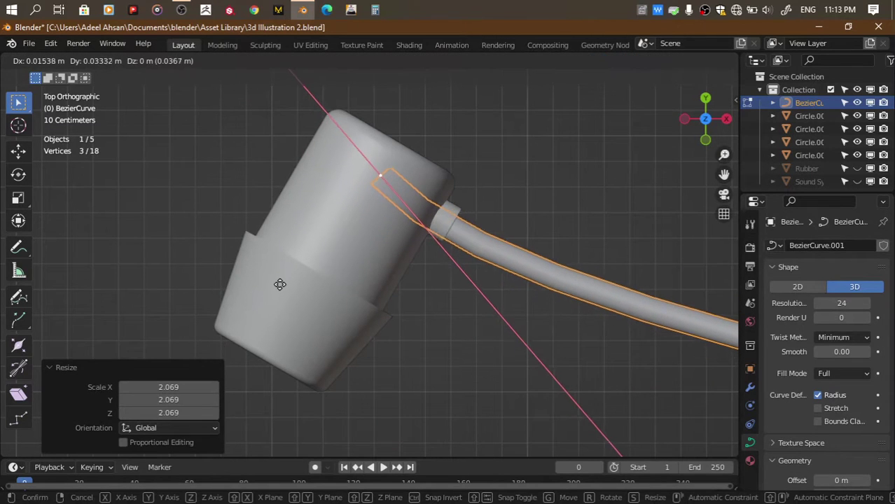
left_click(280, 281)
scroll(388, 238, "up", 3)
scroll(388, 238, "up", 4)
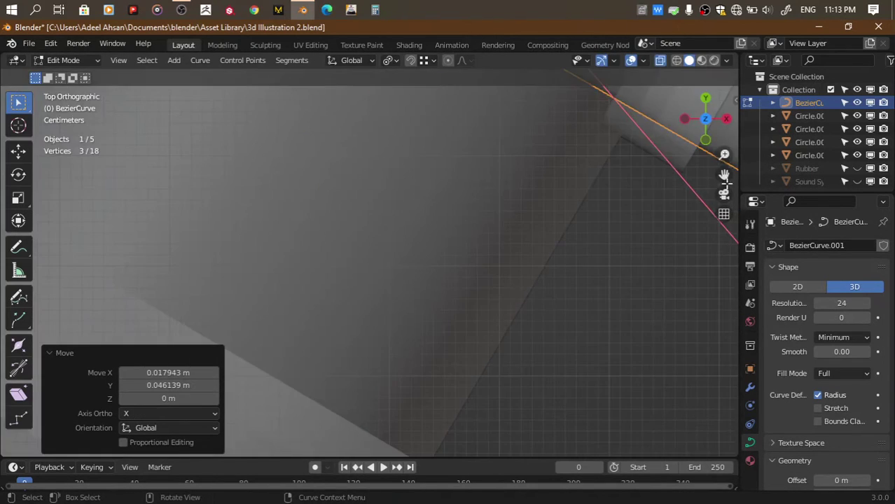
scroll(576, 224, "down", 4)
scroll(576, 224, "down", 2)
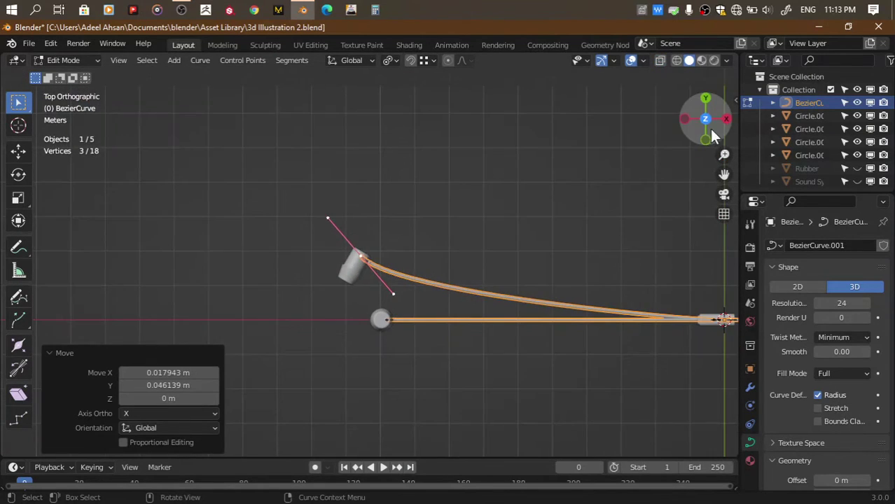
left_click_drag(710, 129, 700, 161)
scroll(503, 232, "up", 5)
Change the viewport focal length in the view sidebar, then close the sidebar
scroll(645, 207, "up", 2)
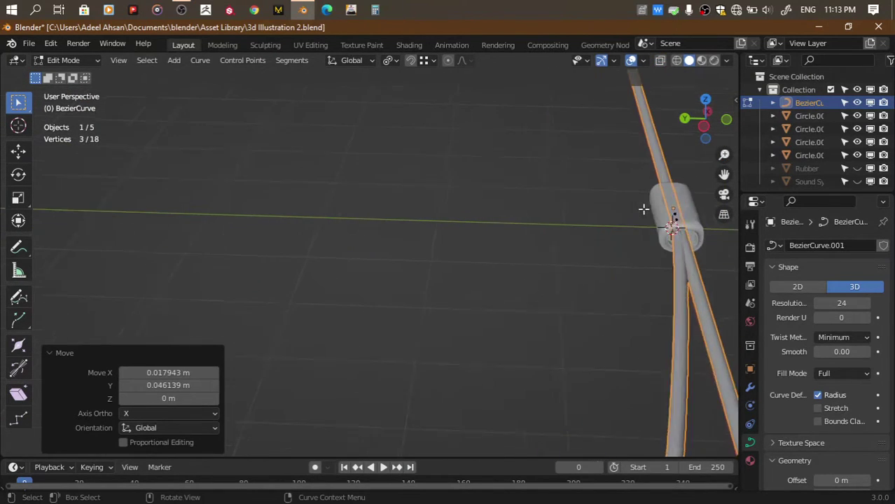
type("n")
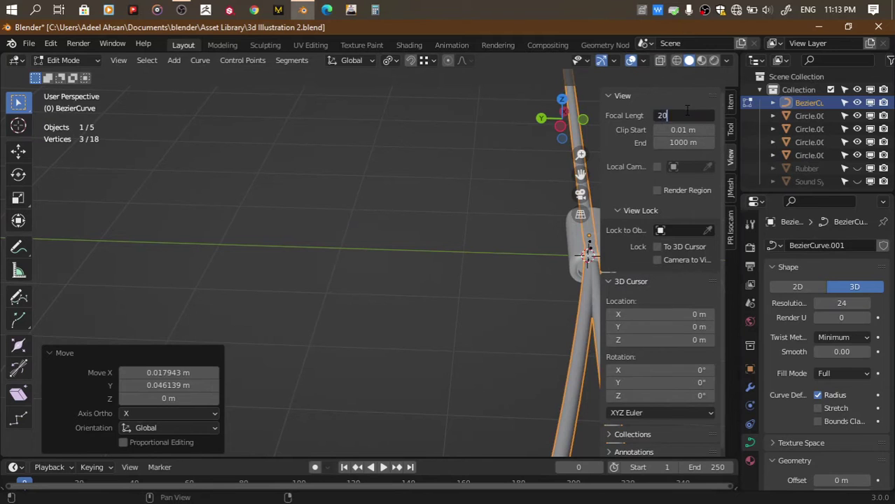
type("0")
key("Return")
key("n")
scroll(514, 272, "down", 3)
scroll(526, 202, "down", 3)
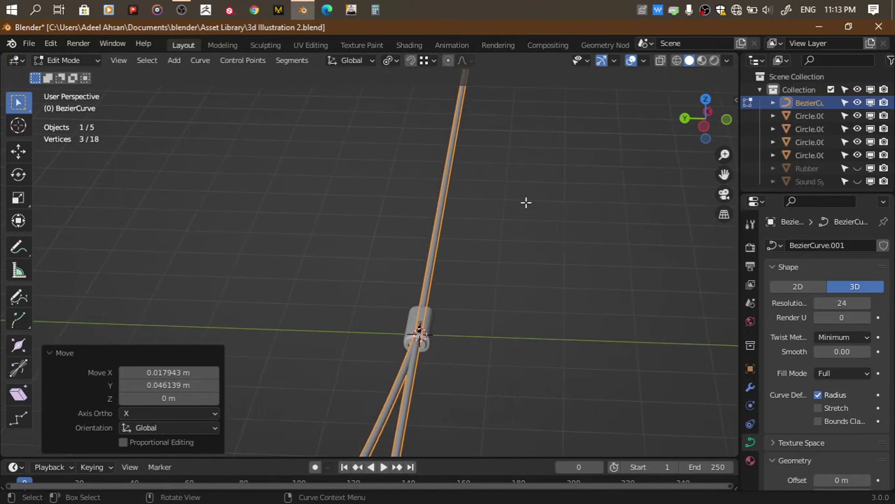
scroll(526, 202, "up", 3)
scroll(536, 278, "down", 4)
Save the file and isolate the cable curve in Local View
key("ctrl+s")
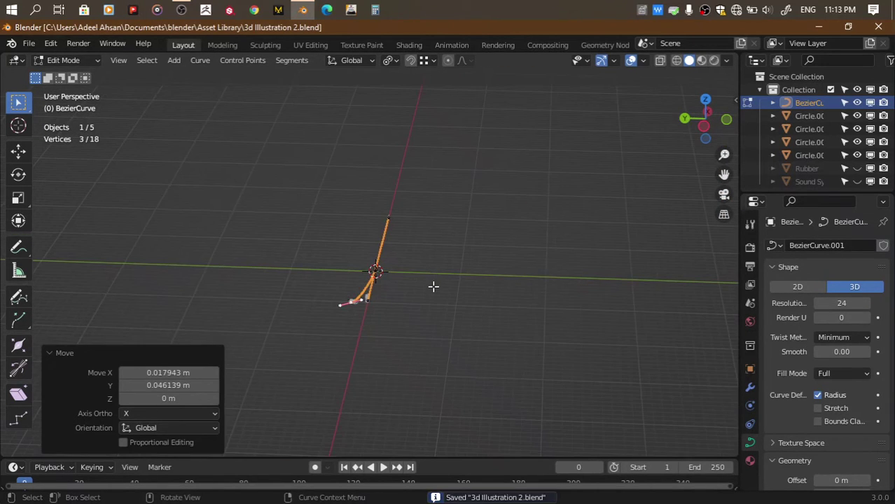
key("a")
key("KP_Divide")
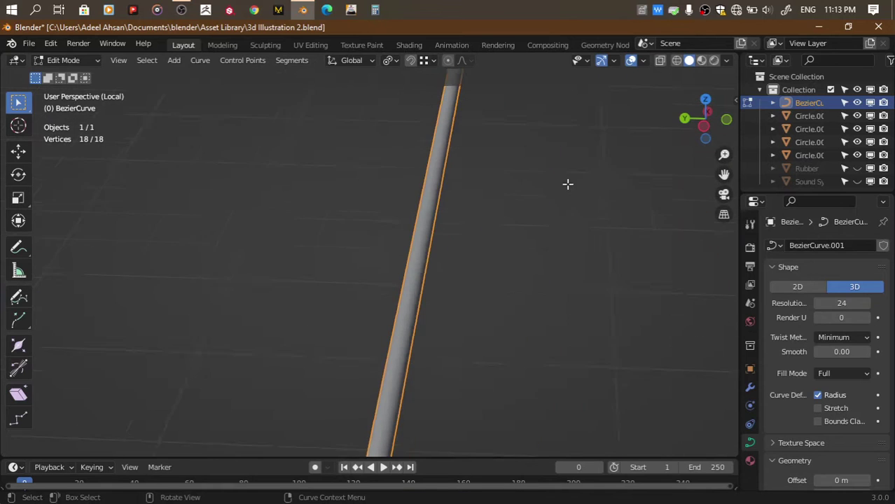
scroll(568, 184, "down", 4)
scroll(567, 183, "up", 2)
scroll(568, 183, "down", 2)
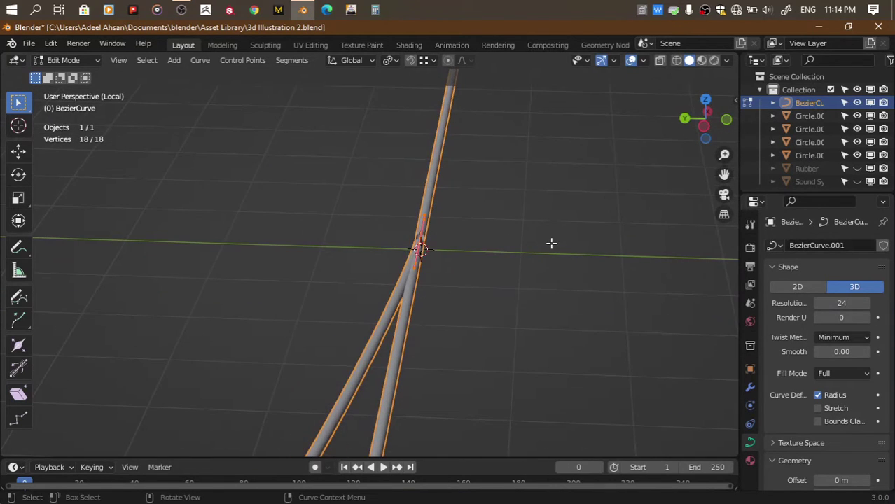
scroll(552, 243, "down", 3)
Frame all objects in the local view, then return to Edit Mode on the cable curve
key("Tab")
key("a")
scroll(440, 272, "down", 2)
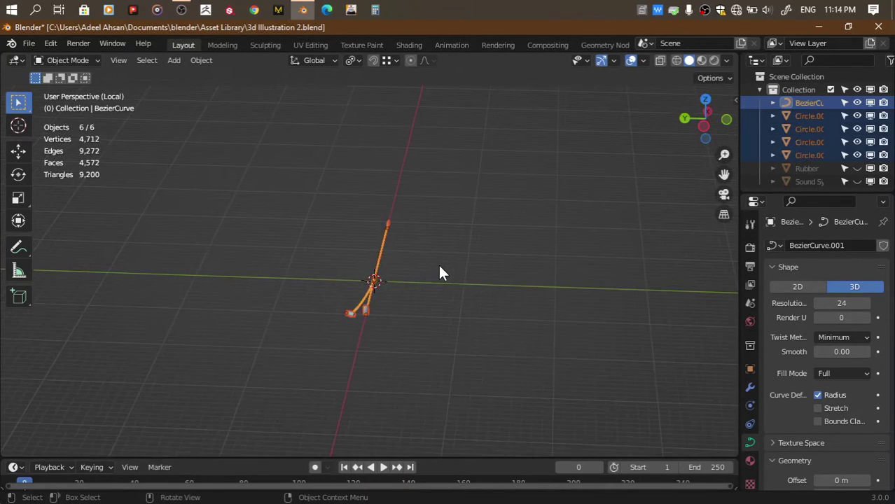
scroll(440, 272, "down", 5)
key("KP_Decimal")
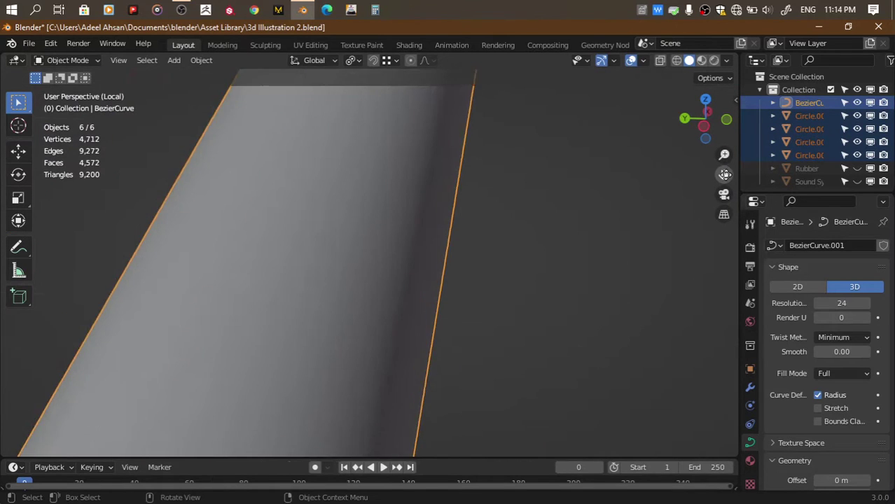
left_click(308, 306)
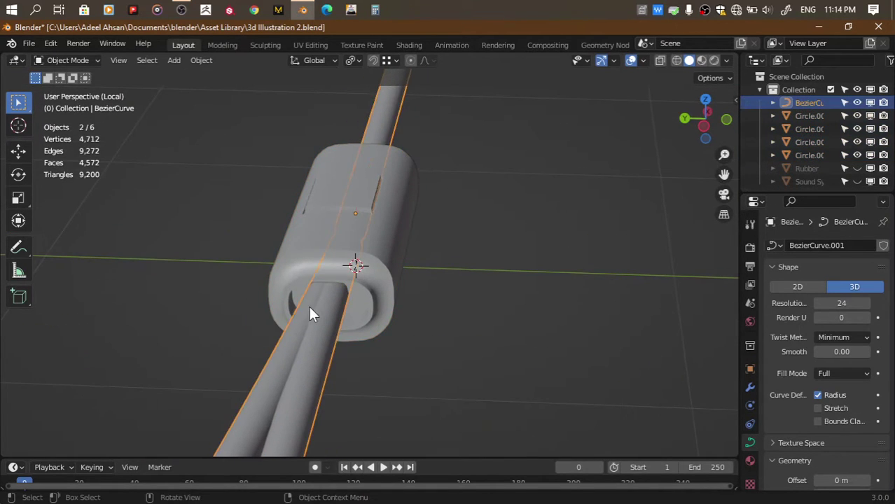
key("Tab")
mouse_move(592, 198)
middle_mouse_down()
mouse_move(394, 102)
mouse_move(706, 136)
middle_mouse_up()
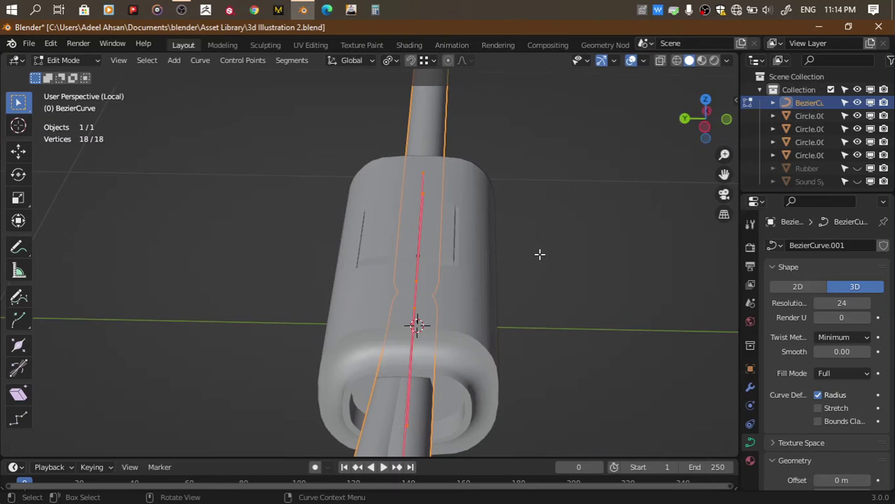
In Top view, enter curve Edit Mode and rotate the splitter junction handle
left_click(706, 100)
key("alt+a")
scroll(170, 230, "up", 3)
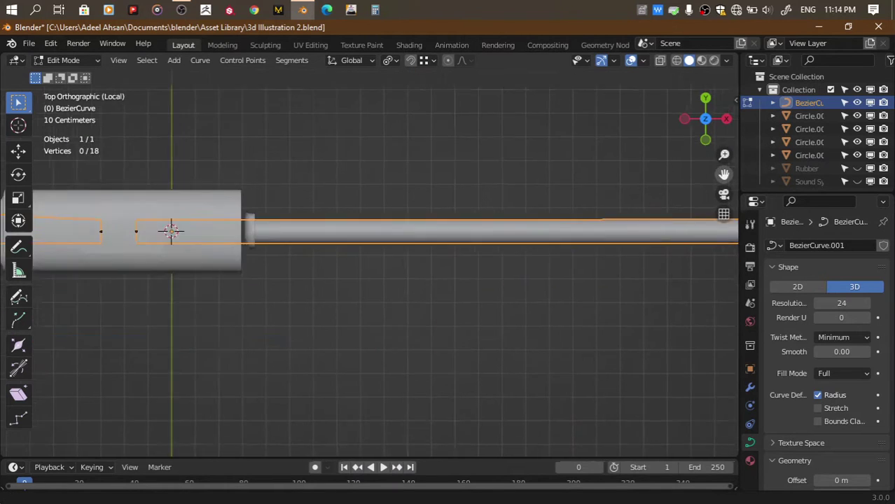
scroll(536, 287, "up", 3)
key("Tab")
key("Tab")
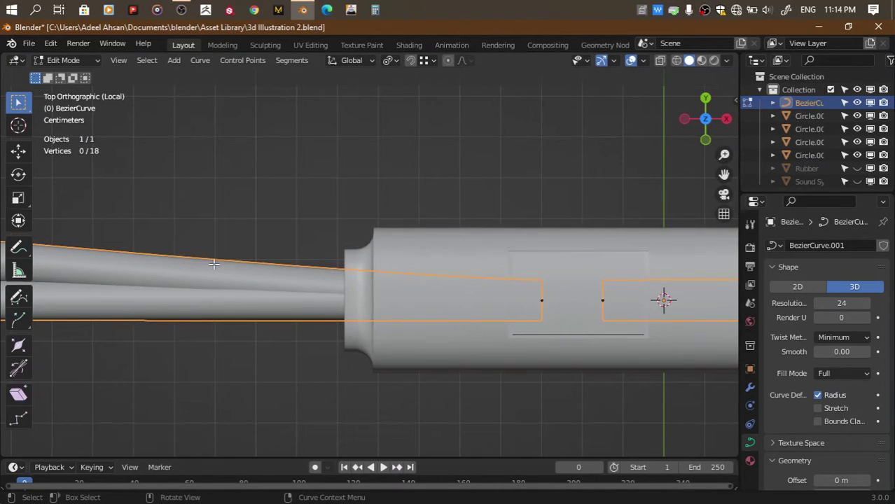
key("r")
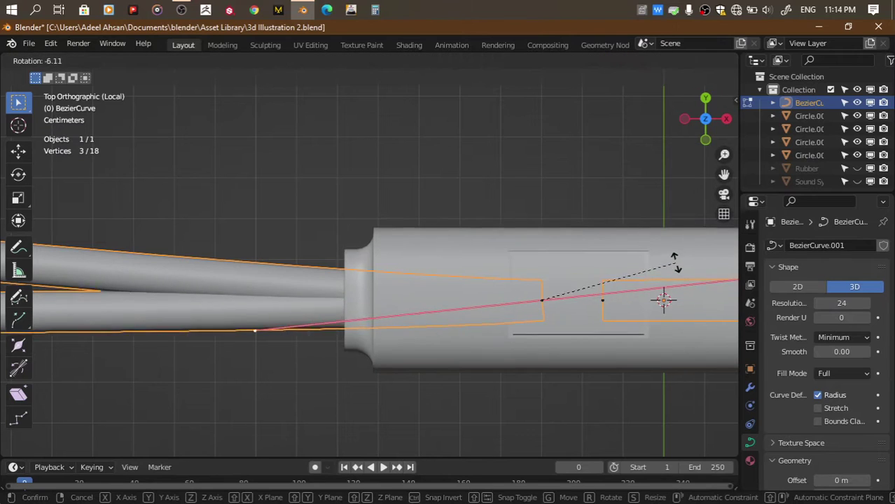
left_click(645, 241)
With X-ray on, re-rotate the junction handle to a final −1.32° and return to Object Mode
key("alt+z")
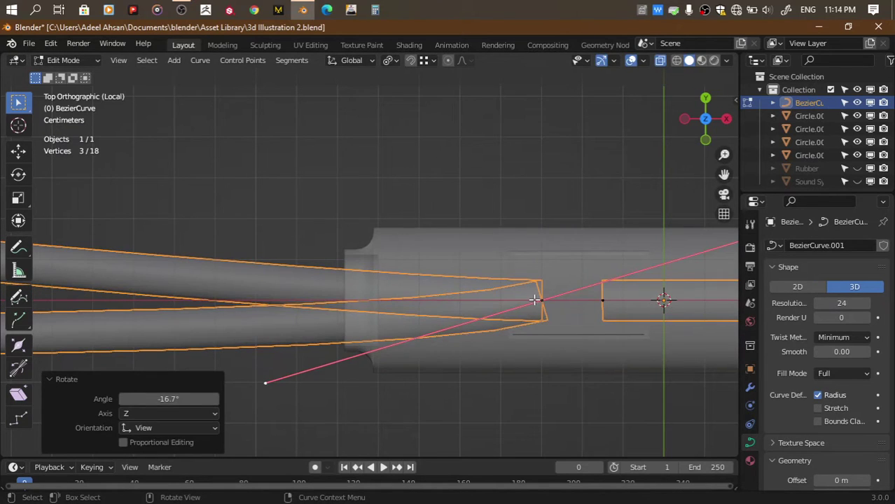
key("r")
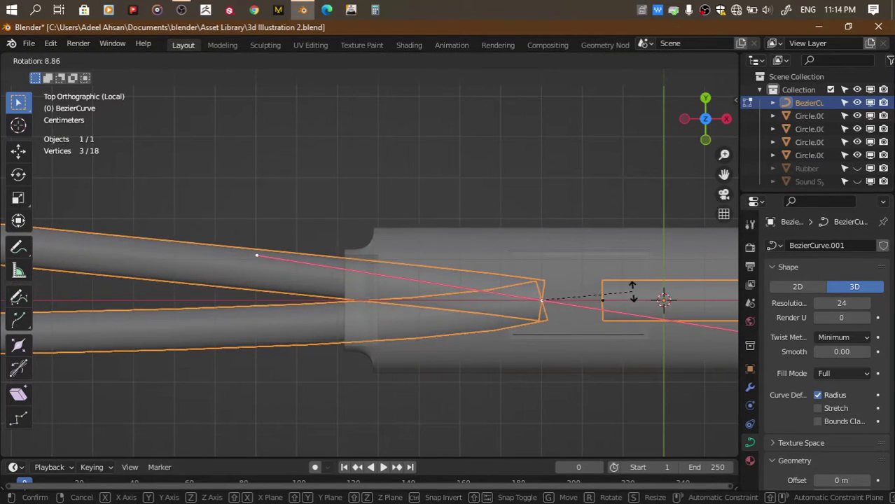
left_click(632, 294)
scroll(354, 375, "up", 3)
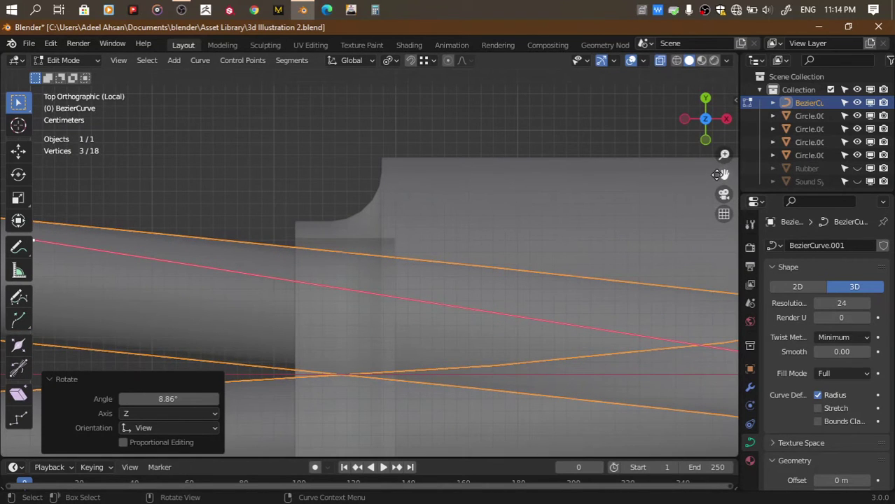
scroll(571, 274, "down", 3)
scroll(567, 279, "down", 2, "ctrl")
key("ctrl+z")
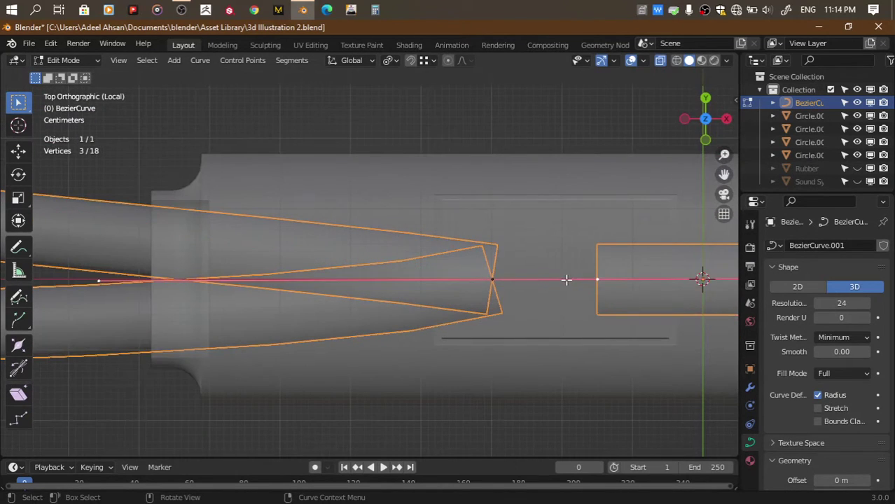
key("r")
left_click(511, 213)
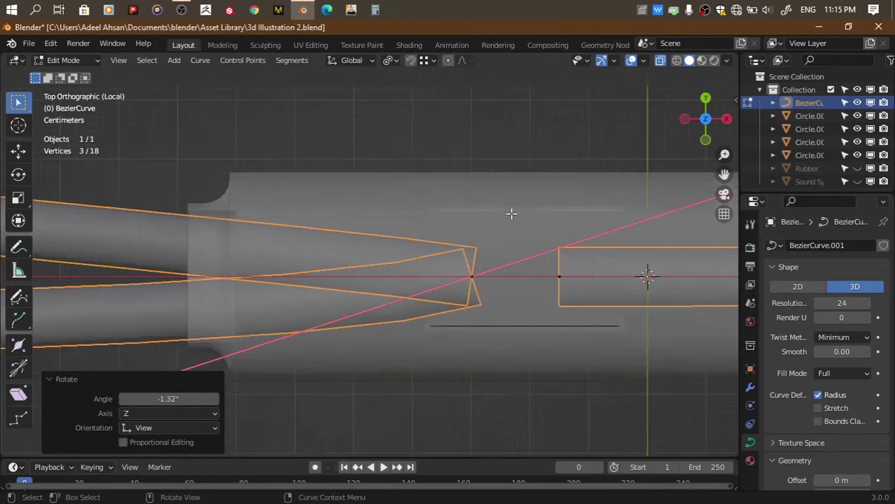
scroll(511, 211, "down", 4)
key("Tab")
scroll(511, 211, "down", 3)
Save the file and select the cable curve, centring it in the view
key("ctrl+s")
scroll(512, 214, "down", 4)
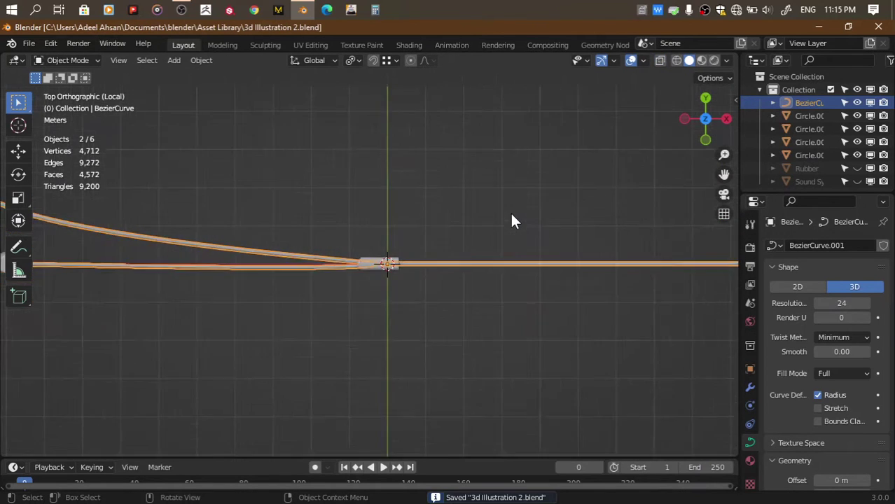
left_click(451, 203)
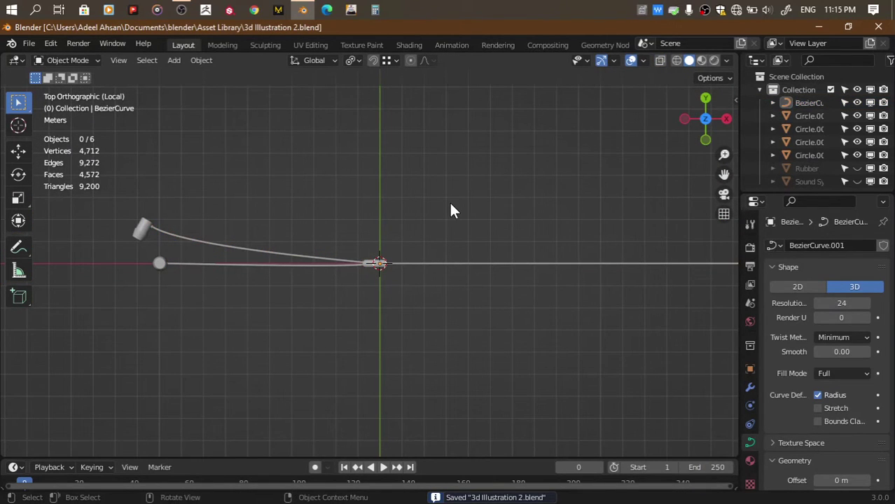
left_click(426, 263)
scroll(426, 264, "up", 3)
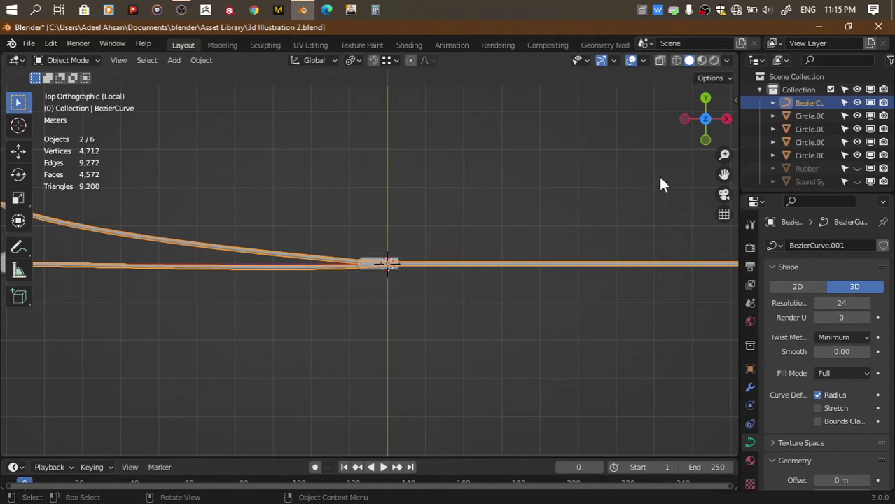
left_click_drag(724, 174, 889, 217)
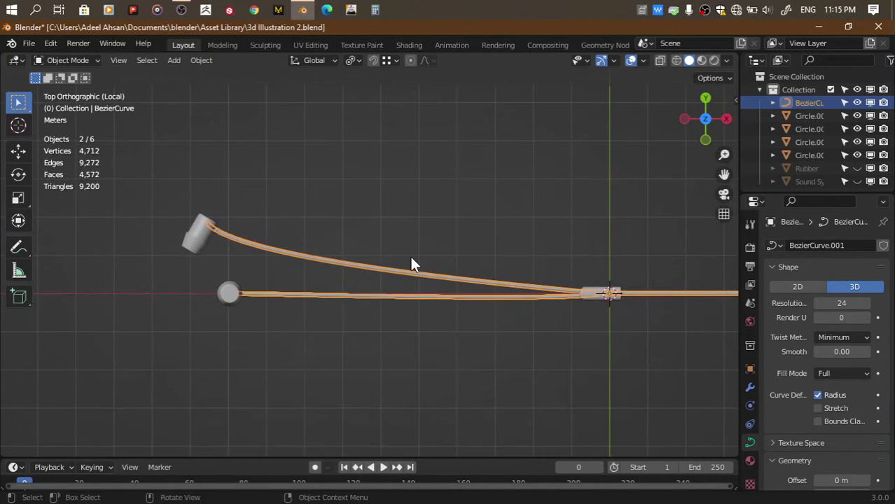
scroll(409, 254, "up", 2)
In Edit Mode, box-select the points along both strands and subdivide them
right_click(367, 245)
key("Escape")
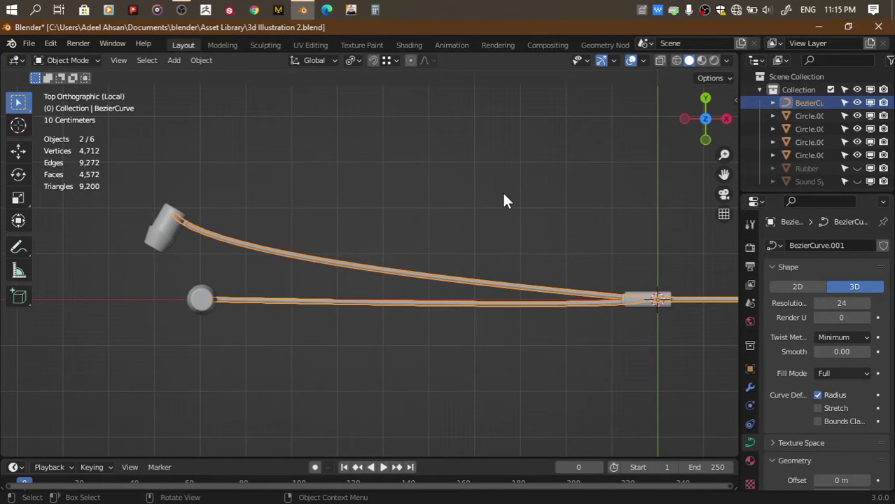
key("Tab")
left_click_drag(120, 167, 646, 427)
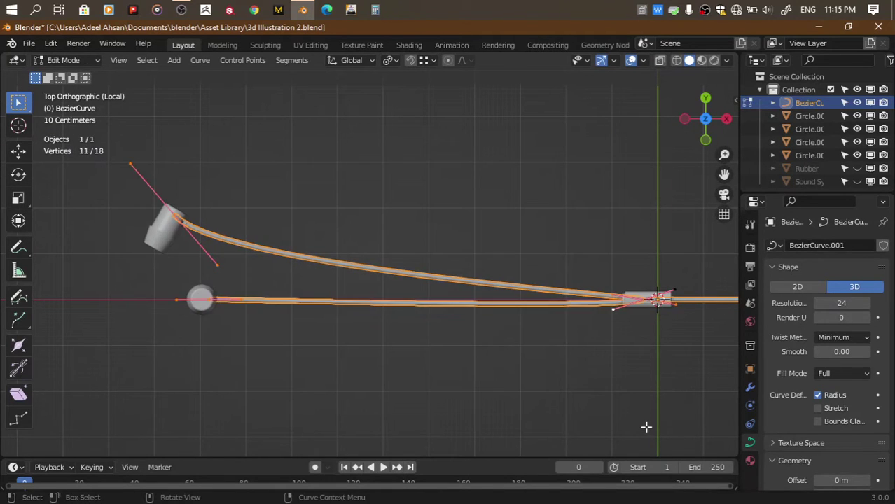
left_click_drag(112, 163, 656, 392)
right_click(435, 210)
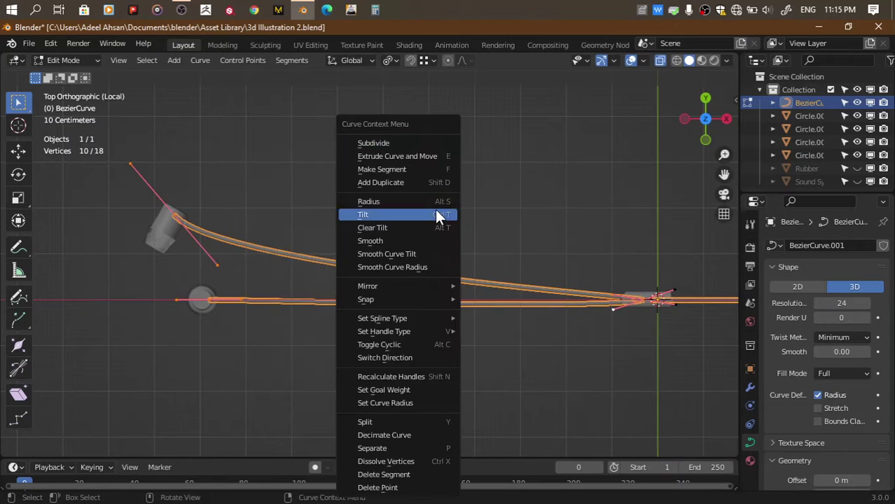
left_click(399, 143)
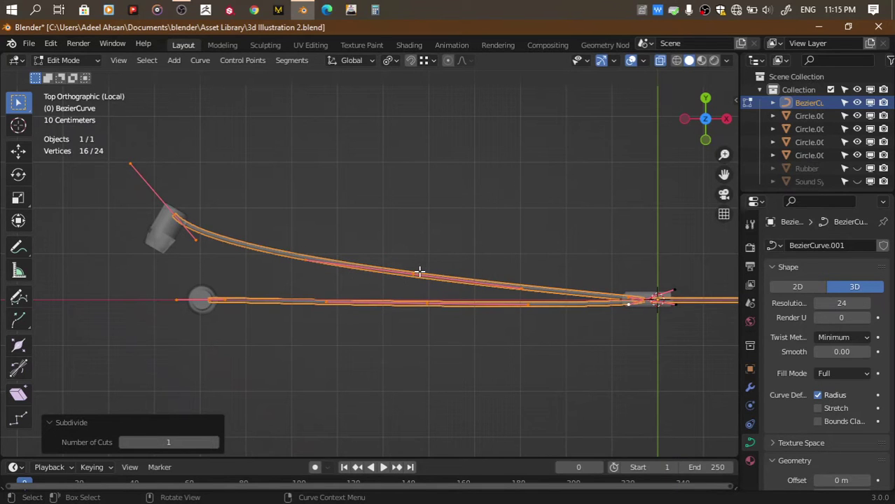
Subdivide the points along both strands a second time
scroll(422, 272, "up", 2)
scroll(607, 276, "down", 3)
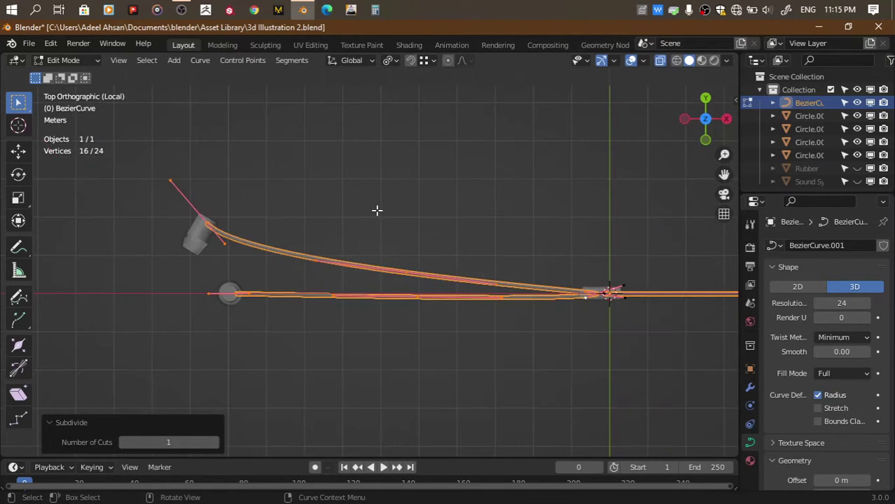
left_click_drag(378, 210, 608, 367)
scroll(252, 172, "up", 2)
left_click_drag(251, 171, 703, 389)
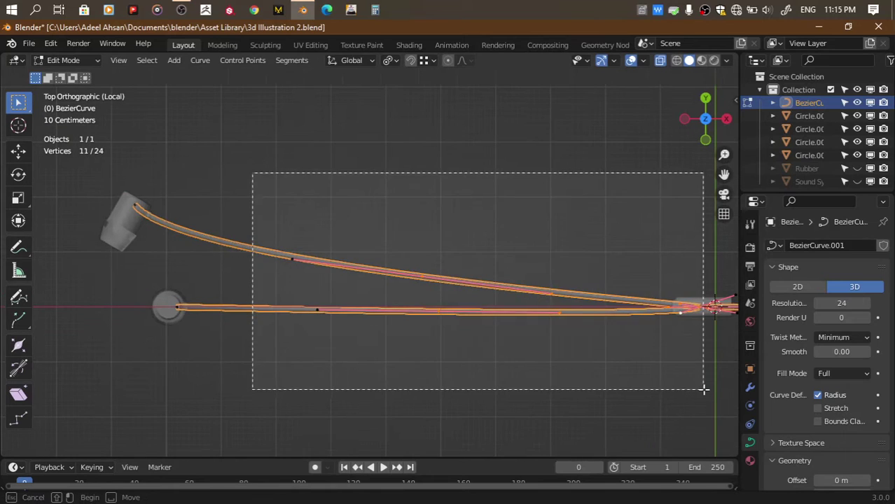
right_click(575, 147)
left_click(579, 143)
Subdivide the left ends of both strands, undoing an accidental extrude
left_click(393, 257)
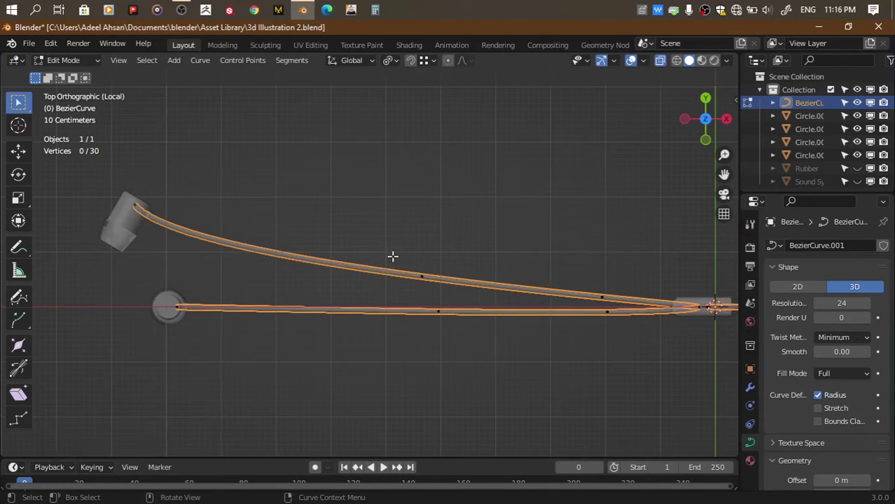
left_click_drag(96, 184, 470, 410)
right_click(332, 140)
left_click(330, 154)
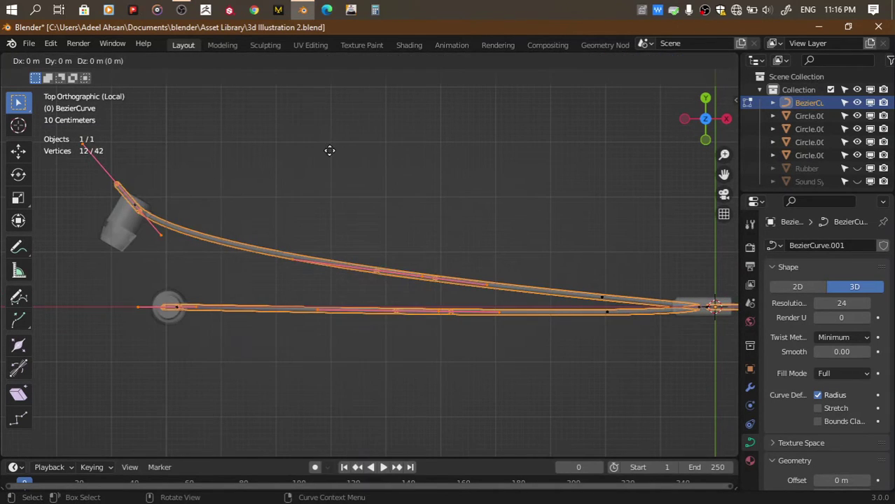
left_click(399, 86)
key("ctrl+z")
right_click(273, 154)
left_click(264, 144)
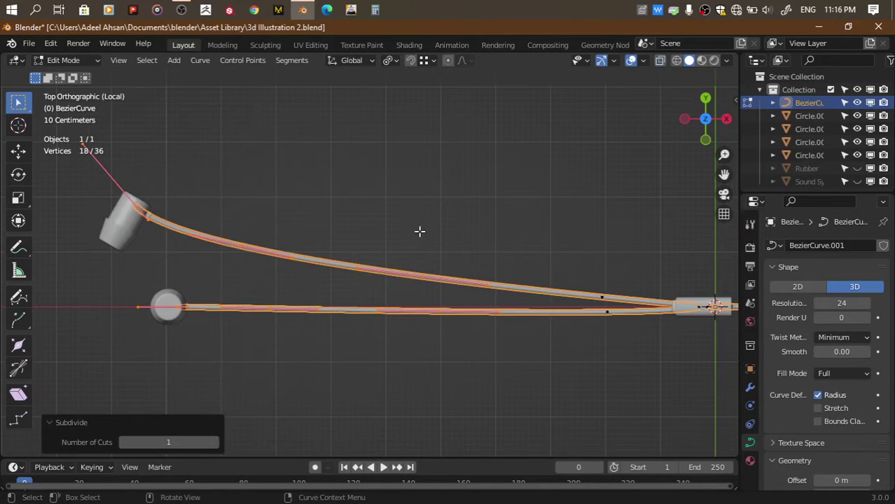
Pull the upper strand's midpoint down along Y and lift the lower strand's midpoint so they cross
left_click_drag(410, 242, 432, 284)
key("g")
key("y")
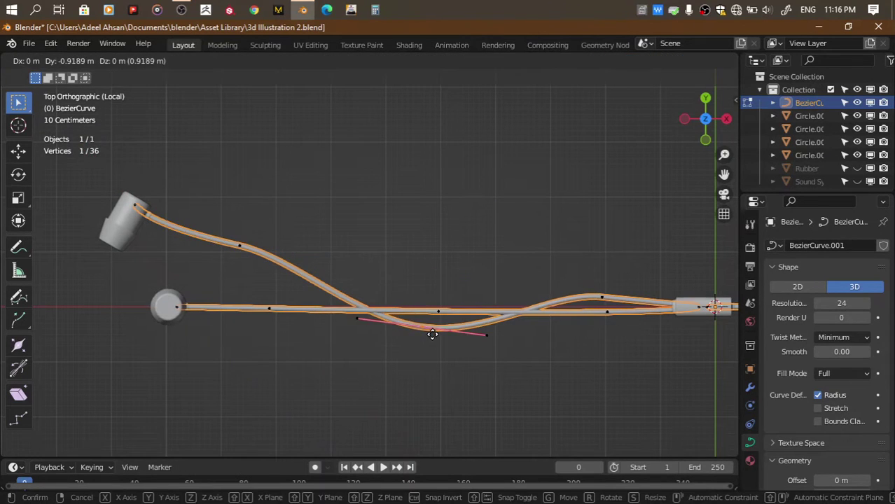
left_click(434, 316)
left_click(435, 311)
key("g")
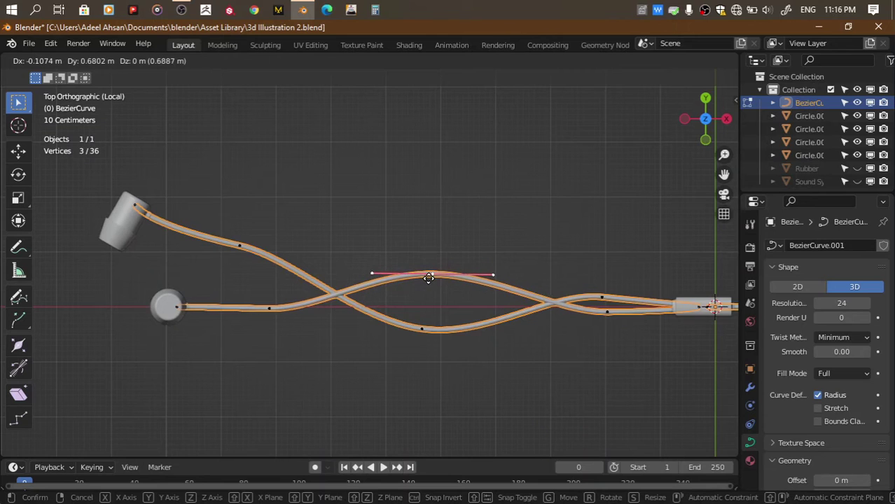
left_click(428, 276)
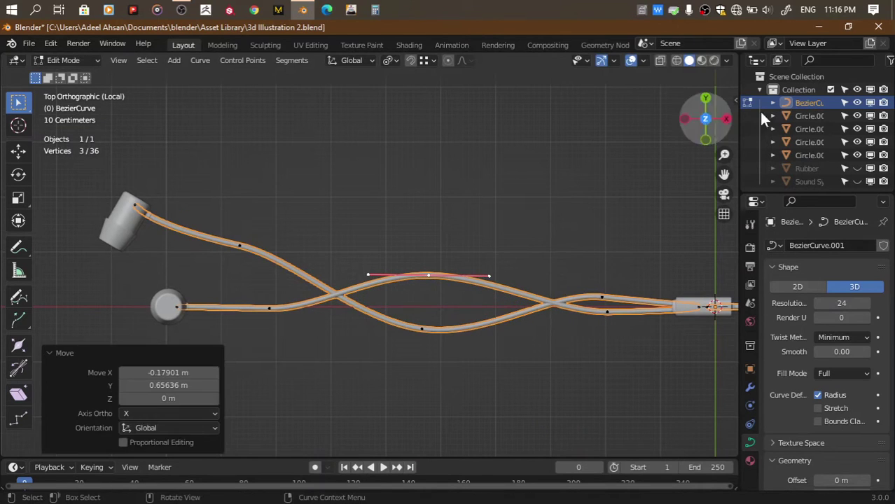
left_click_drag(703, 133, 704, 140)
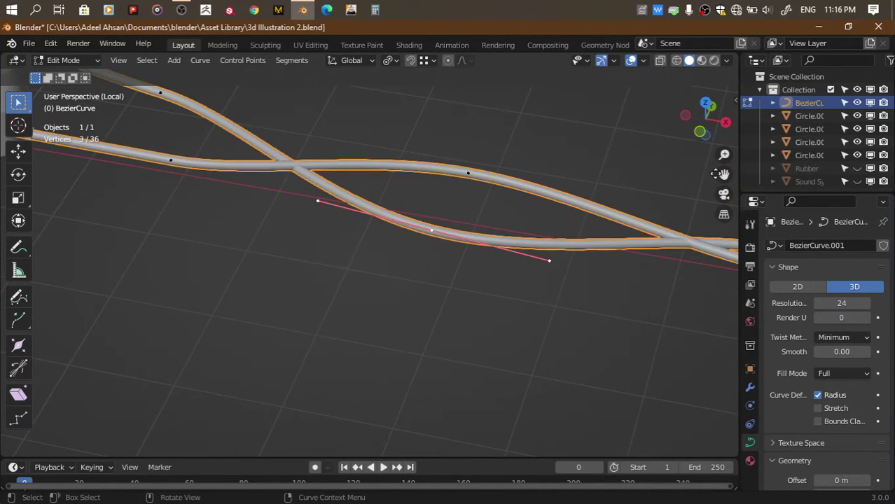
Tilt the crossing point's handle, lower one handle end and shorten the handle
middle_click_drag(590, 80, 624, 176, "shift")
key("r")
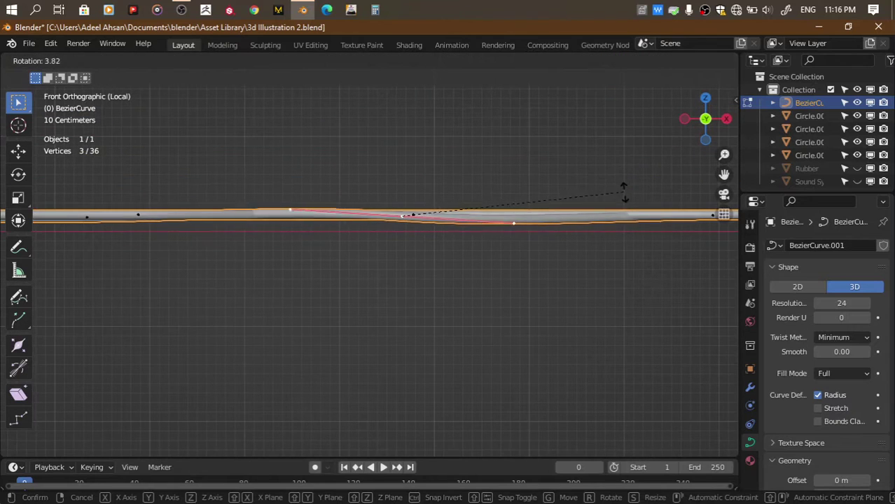
left_click(612, 234)
left_click(514, 246)
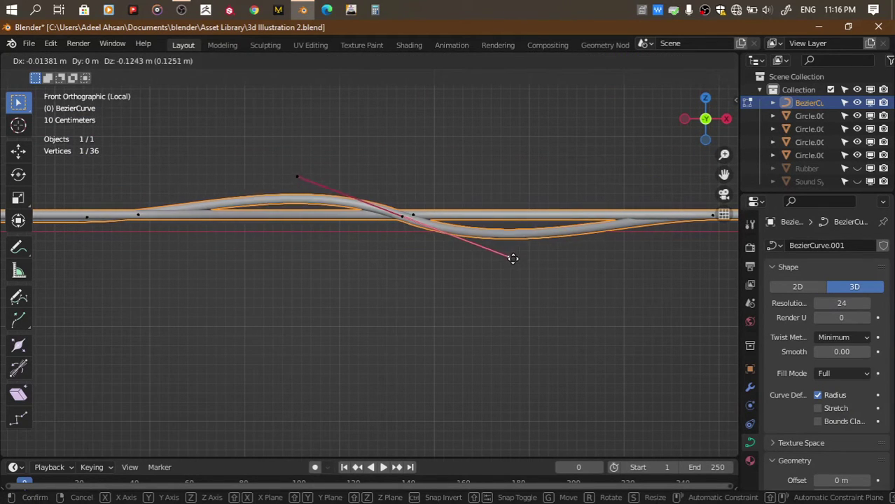
left_click(509, 262)
key("s")
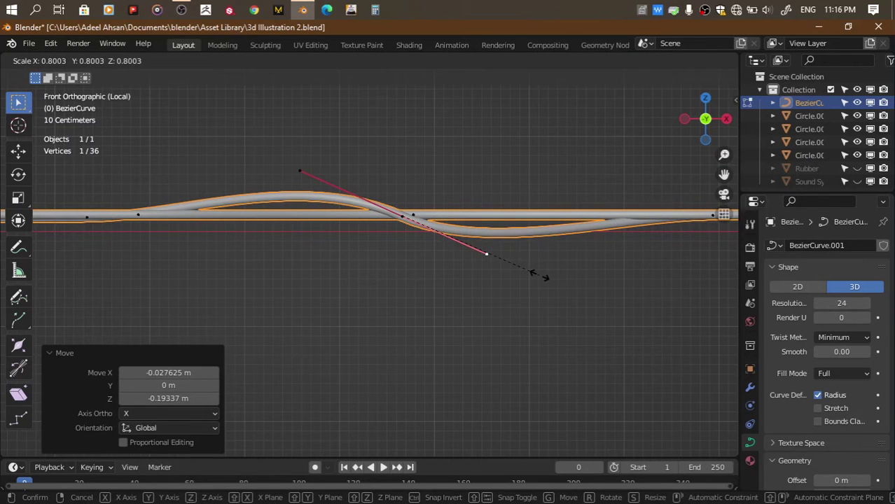
key("Escape")
key("s")
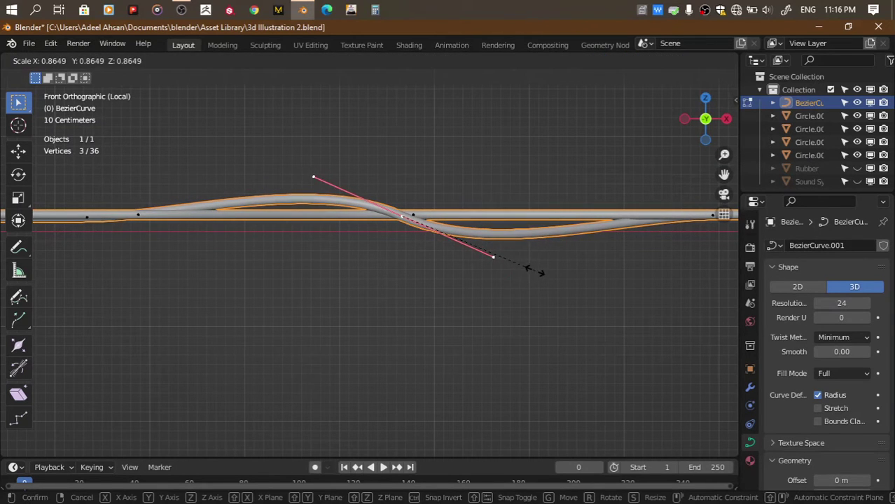
left_click(530, 266)
Rescale the crossing handle to 1.039, save the file and return to Object Mode
left_click_drag(705, 118, 673, 105)
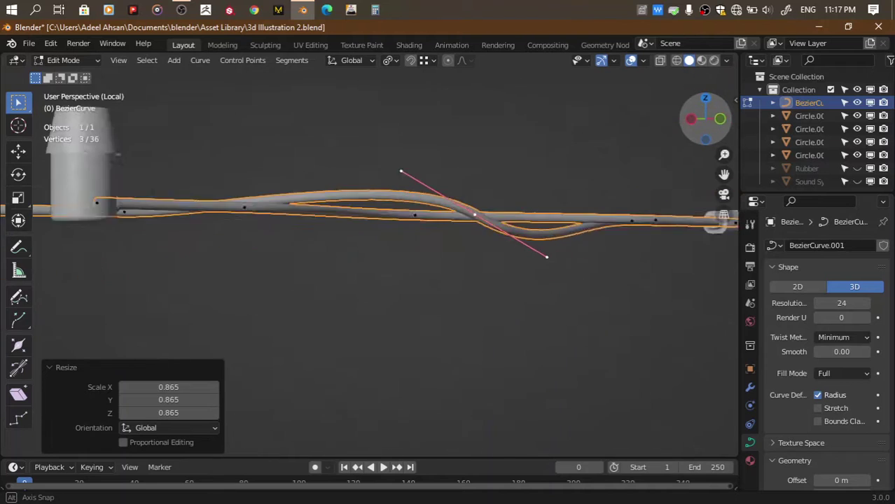
middle_click_drag(596, 172, 595, 173)
key("s")
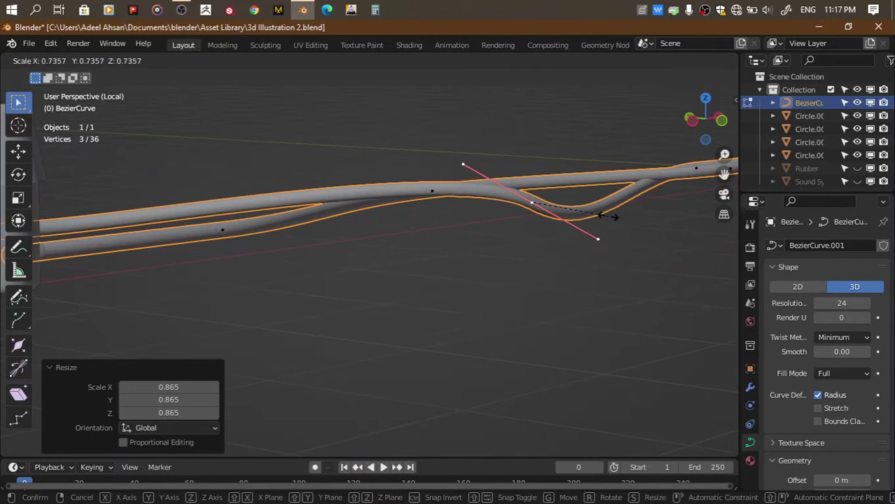
left_click(629, 219)
key("s")
left_click(634, 216)
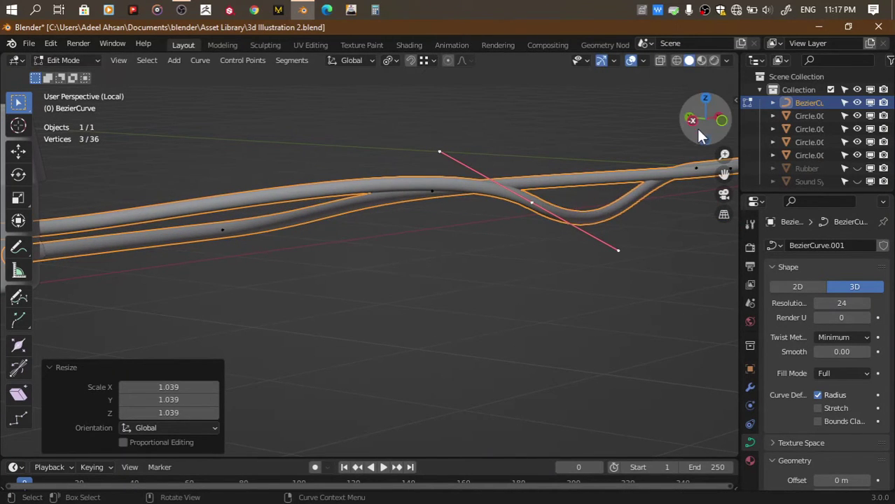
left_click(694, 121)
left_click_drag(697, 123, 707, 115, "alt")
middle_click_drag(616, 189, 636, 183)
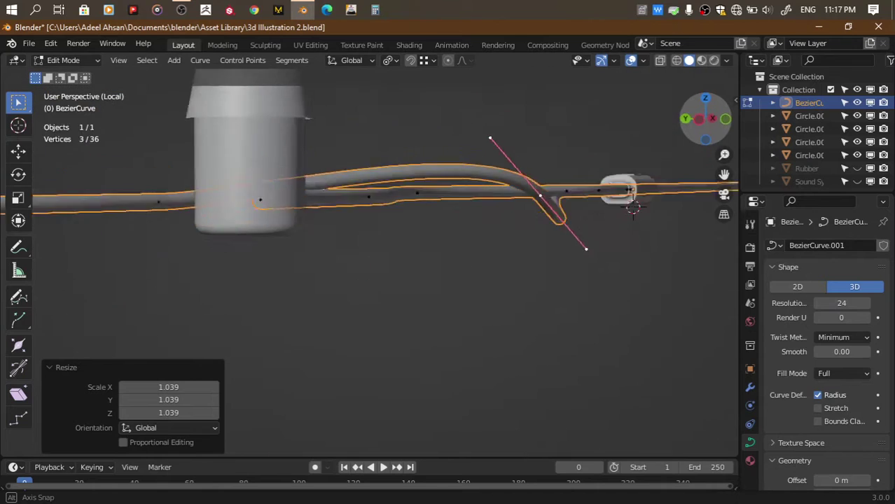
key("ctrl+s")
key("Tab")
Select the cable curve and enter its Edit Mode in Top view, focused on the long cable
scroll(587, 240, "down", 3)
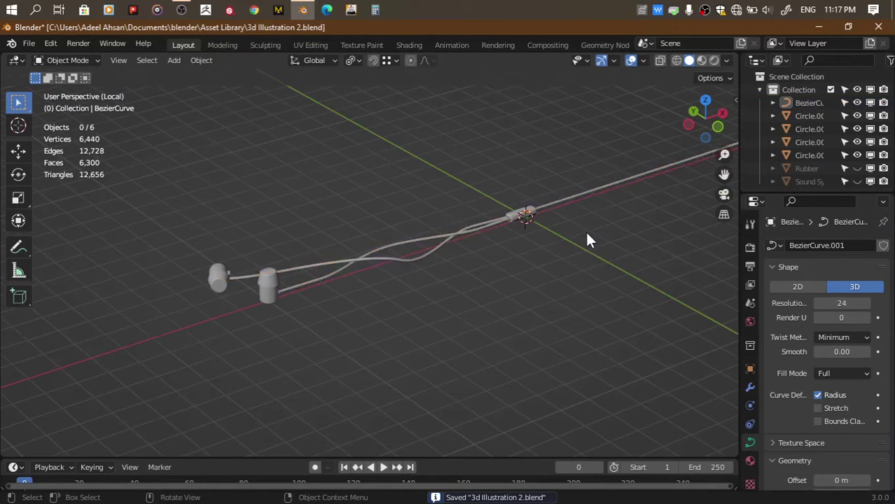
scroll(587, 240, "down", 2)
key("a")
key("alt+a")
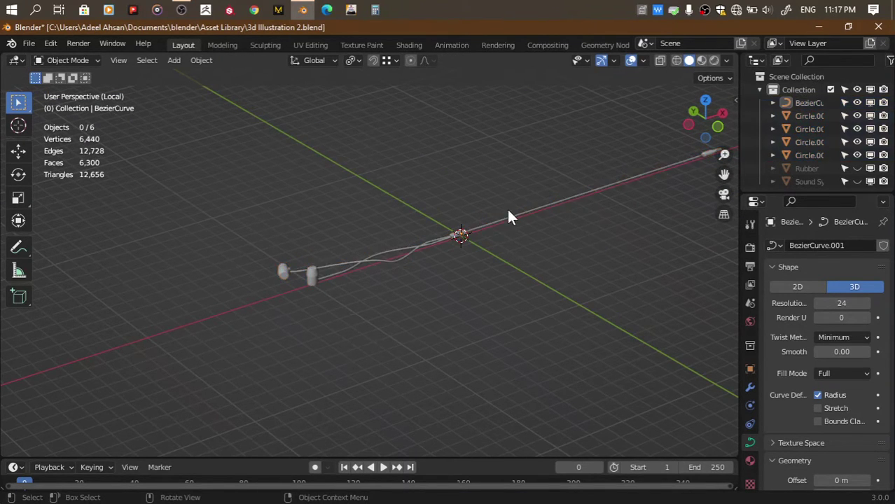
left_click(507, 210)
middle_click_drag(508, 210, 557, 228)
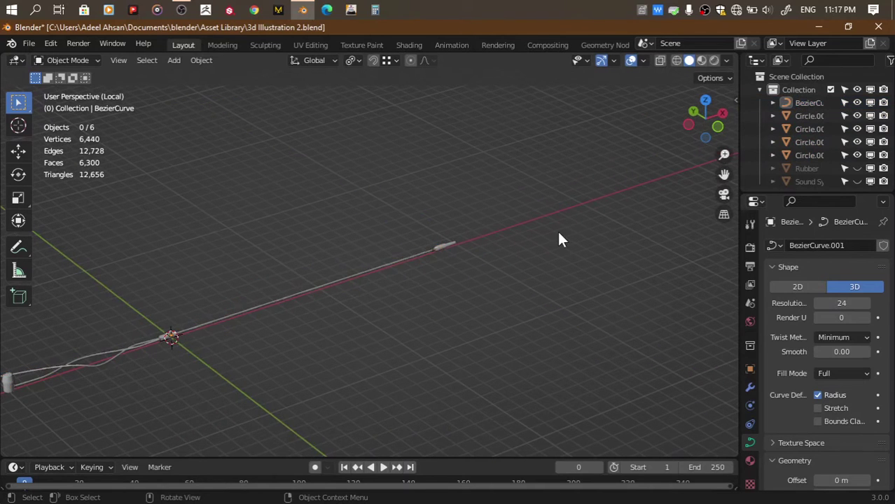
left_click(705, 101)
key("Tab")
scroll(469, 144, "up", 2)
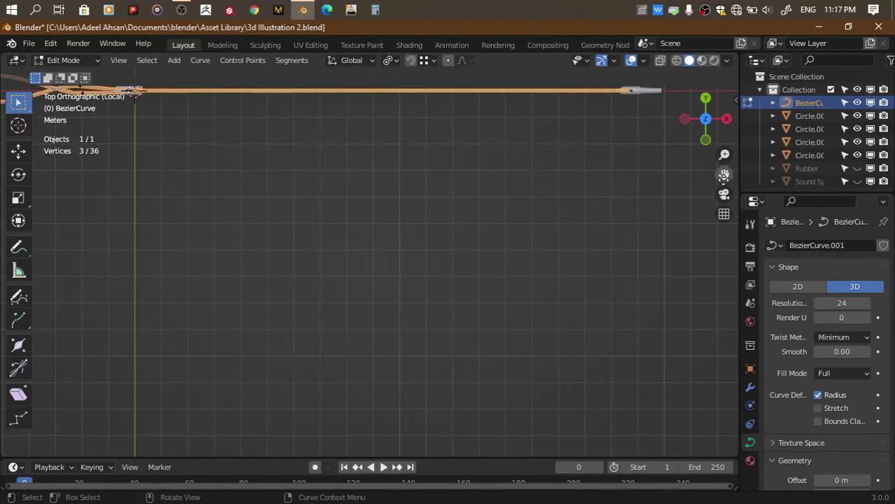
middle_click_drag(469, 144, 340, 232, "shift")
Subdivide the long straight stretch of cable three times
right_click(322, 147)
left_click_drag(152, 177, 690, 299)
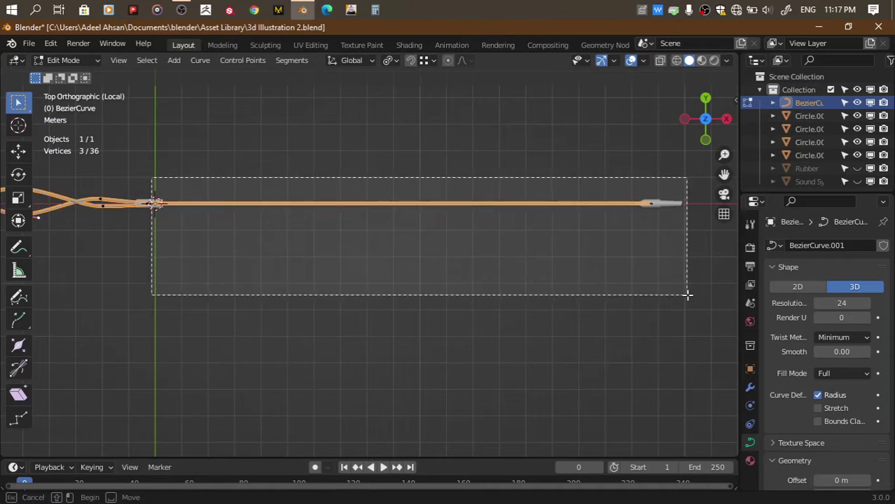
right_click(443, 229)
left_click(405, 144)
left_click_drag(148, 191, 680, 277)
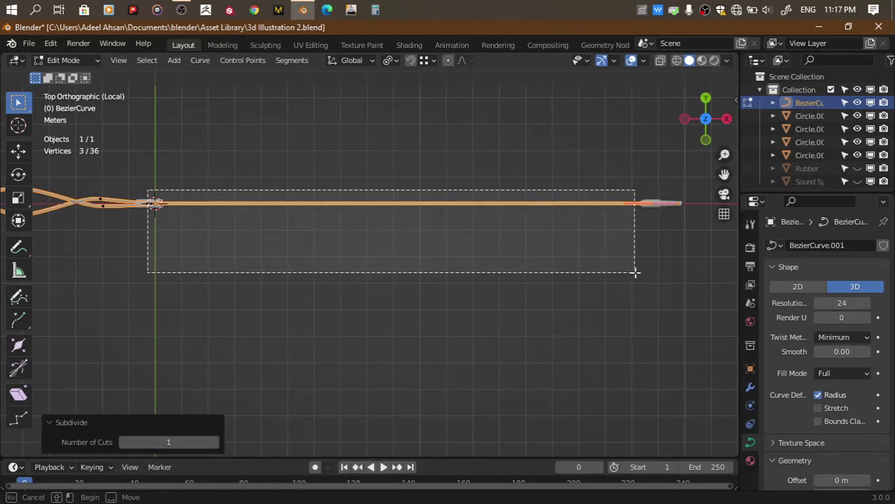
right_click(353, 161)
left_click(348, 144)
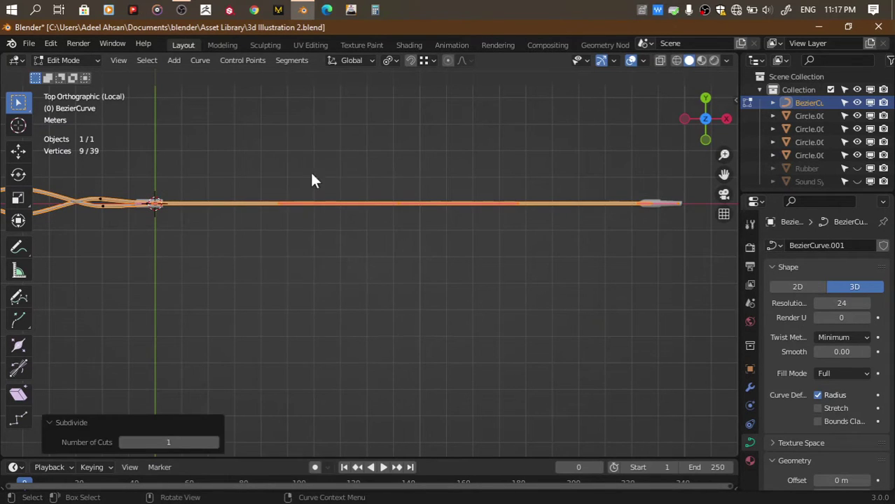
right_click(287, 138)
left_click(287, 138)
Drop a middle point lower to bend the cable down and adjust a neighbouring point
left_click_drag(322, 175, 479, 275)
key("g")
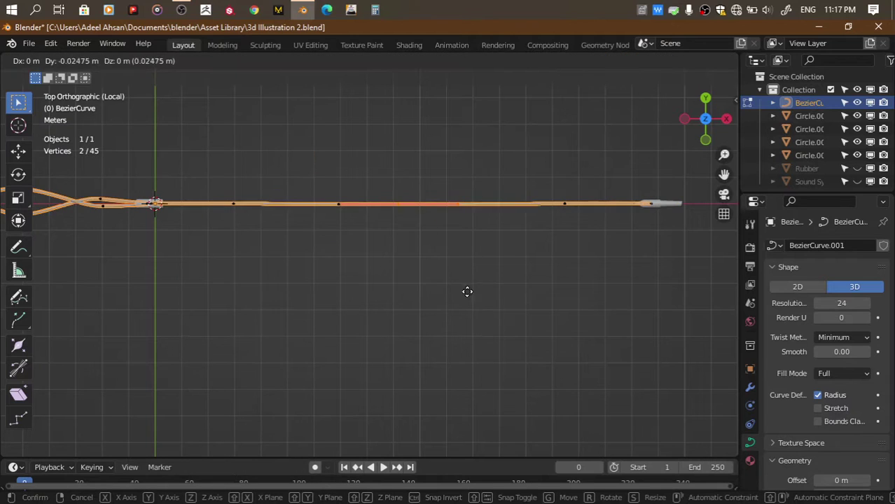
left_click(399, 334)
left_click(233, 203)
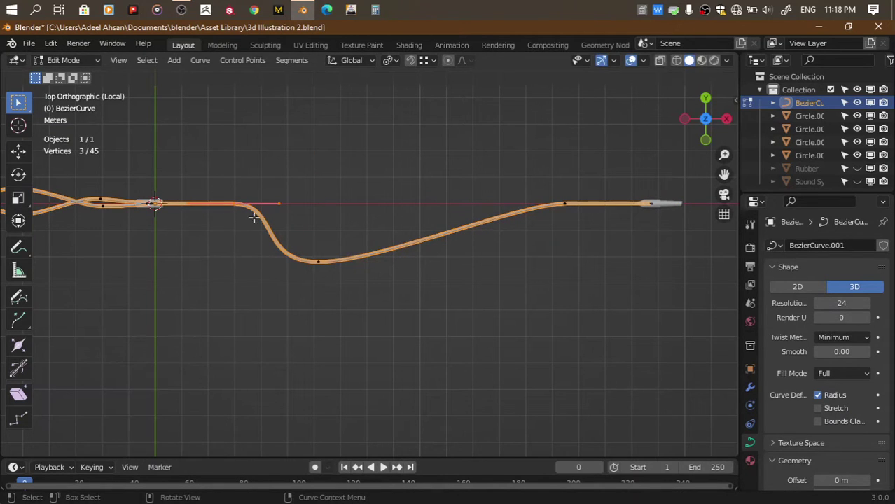
key("g")
left_click(230, 218)
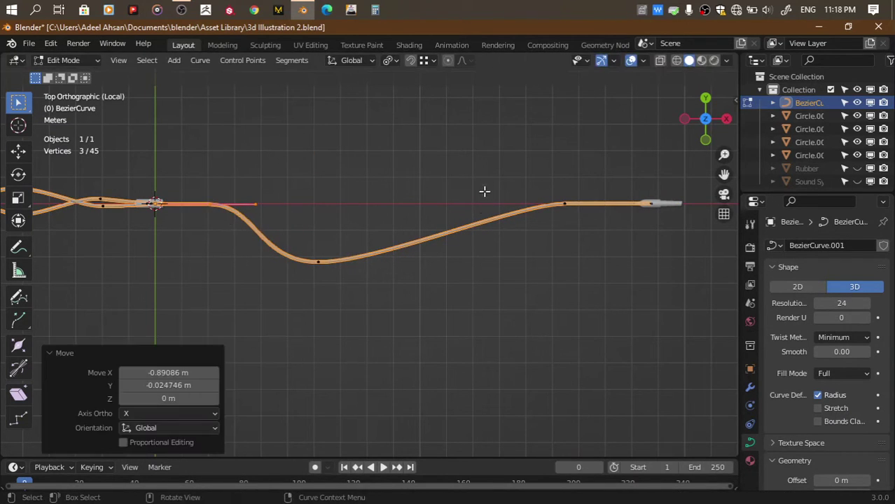
Subdivide the right-hand stretch and lift a new point above the cable into an S-bend
left_click_drag(284, 156, 535, 307)
right_click(483, 144)
left_click(469, 141)
left_click(427, 182)
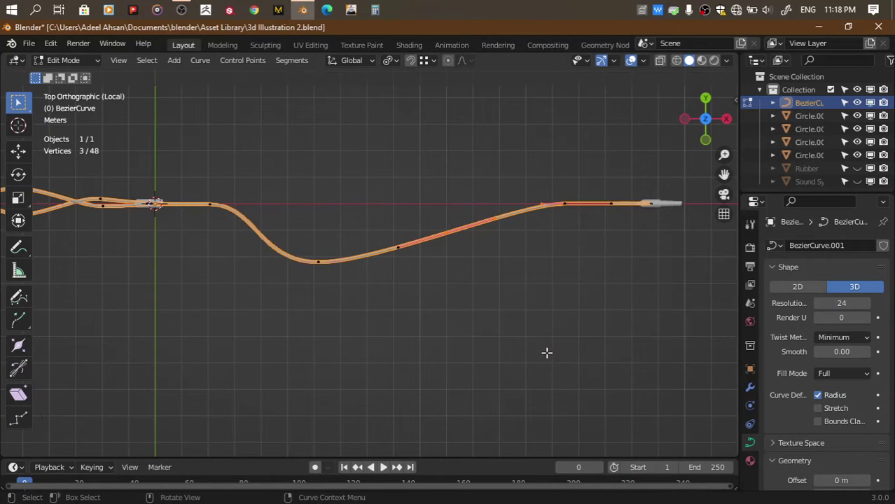
key("g")
left_click(387, 294)
key("ctrl+z")
key("g")
left_click(403, 185)
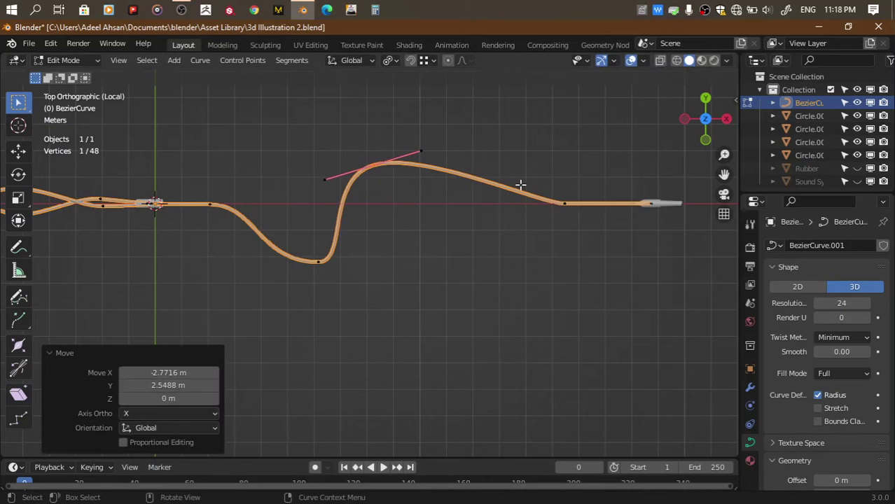
Scale the bend points' handles to widen the curves, especially the bottom of the wave
key("s")
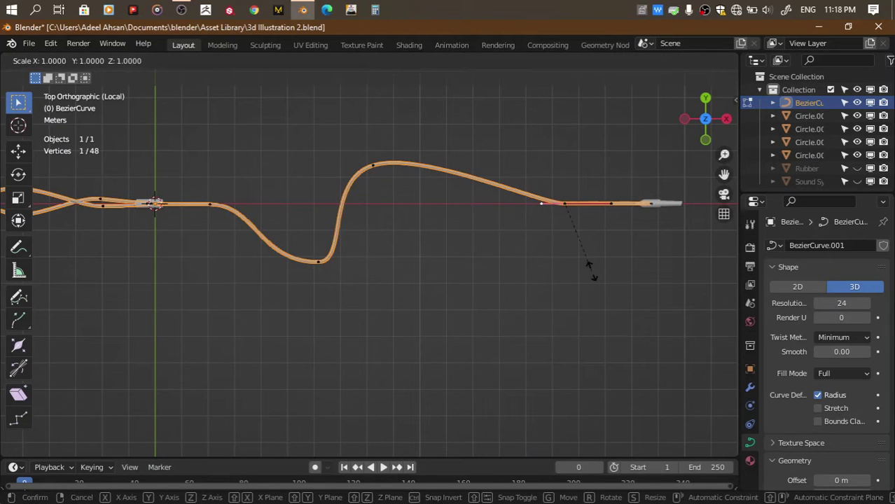
left_click(316, 240)
left_click(313, 252)
key("s")
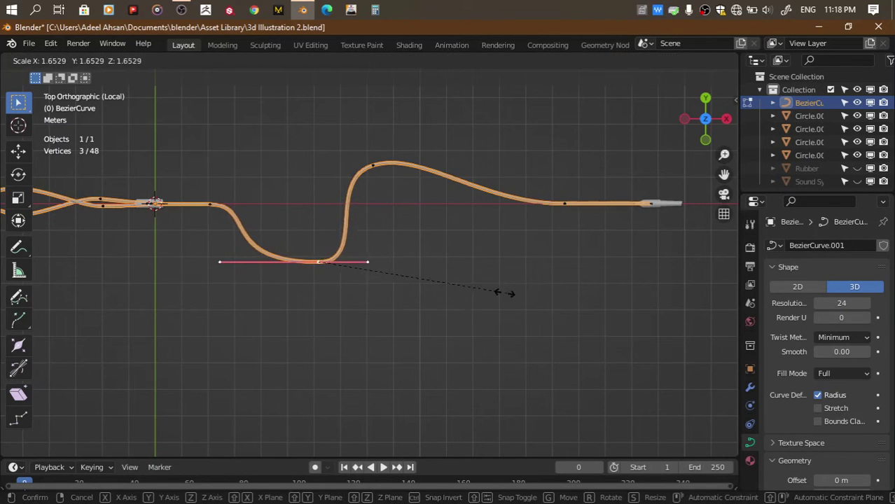
left_click(497, 292)
key("s")
left_click(477, 255)
scroll(477, 254, "down", 2)
Return to Object Mode, save, and select all six earphone objects
key("Tab")
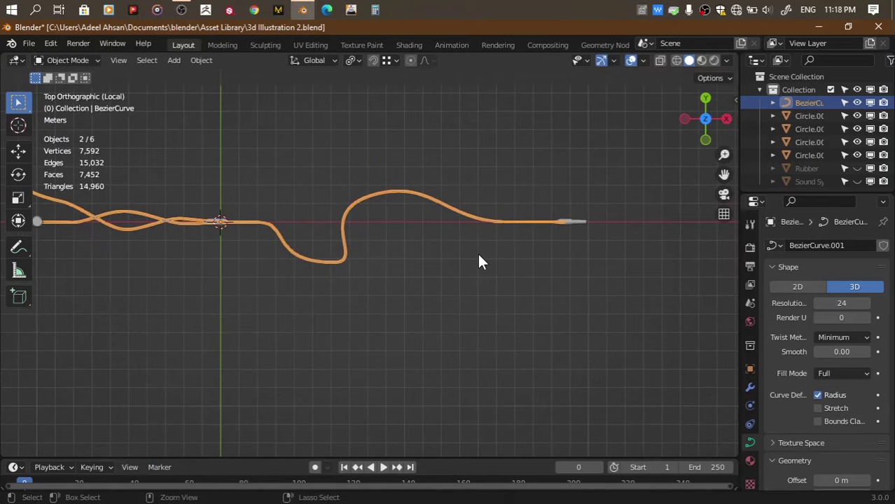
key("ctrl+s")
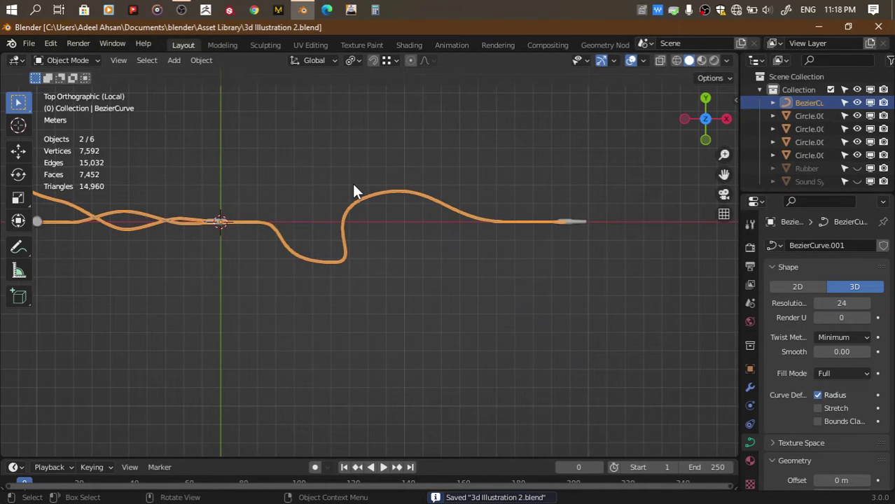
key("a")
left_click_drag(705, 119, 707, 101)
key("g")
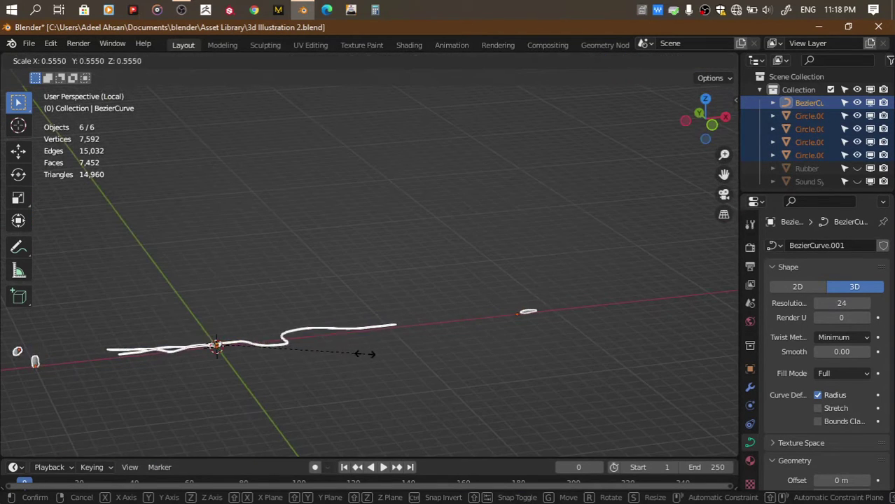
right_click(365, 353)
With Active Element pivot, scale everything to 0.295, then deselect and save
key("period")
left_click(299, 324)
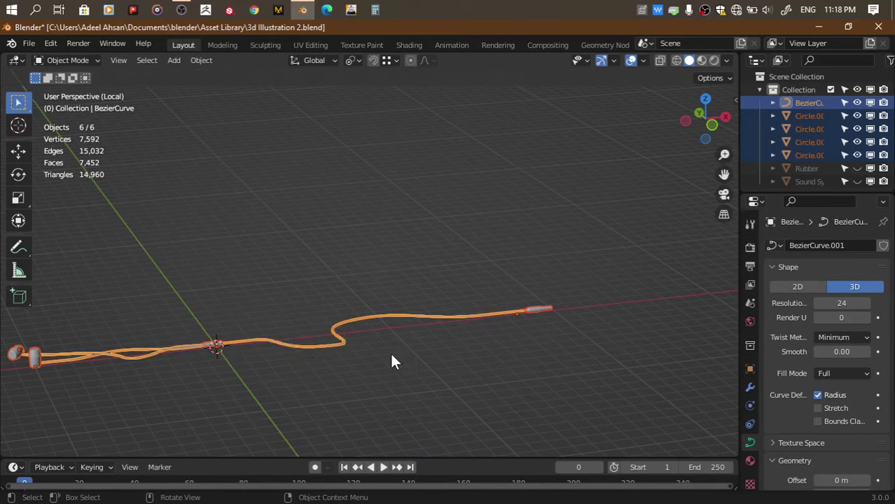
key("s")
left_click(236, 399)
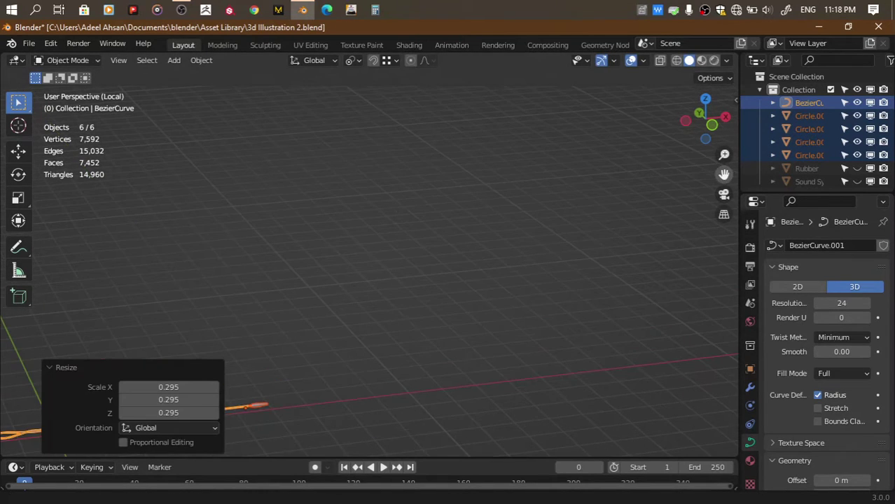
key("KP_Decimal")
left_click_drag(725, 174, 726, 176)
scroll(608, 253, "down", 3)
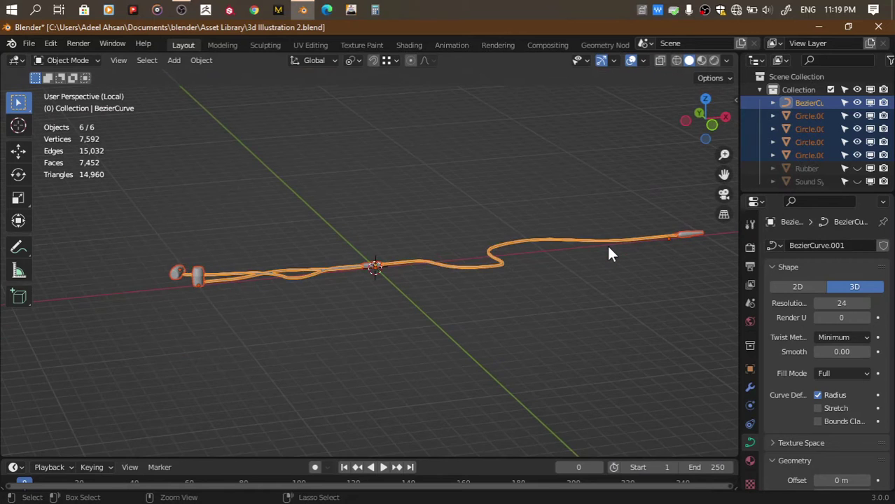
left_click(582, 282)
key("ctrl+s")
Set the cable's bevel depth to 0.06 m and save the file
scroll(449, 289, "up", 4)
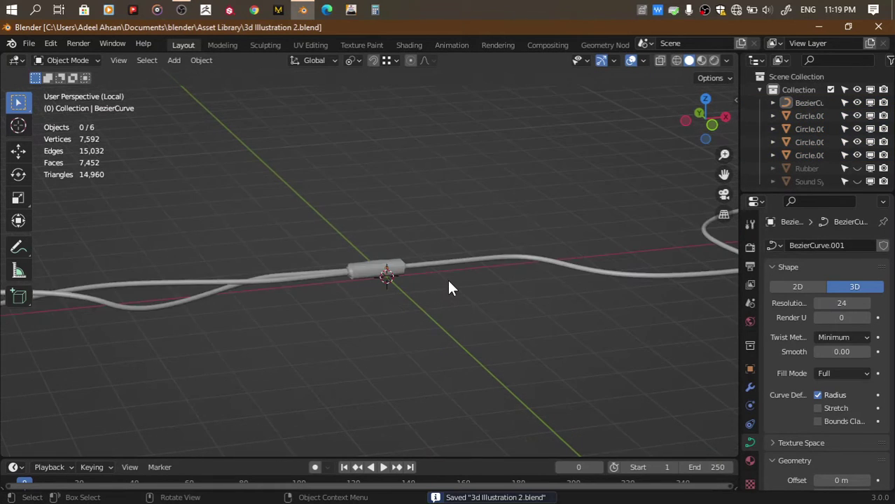
scroll(448, 289, "up", 3)
scroll(448, 289, "up", 3)
left_click(694, 114)
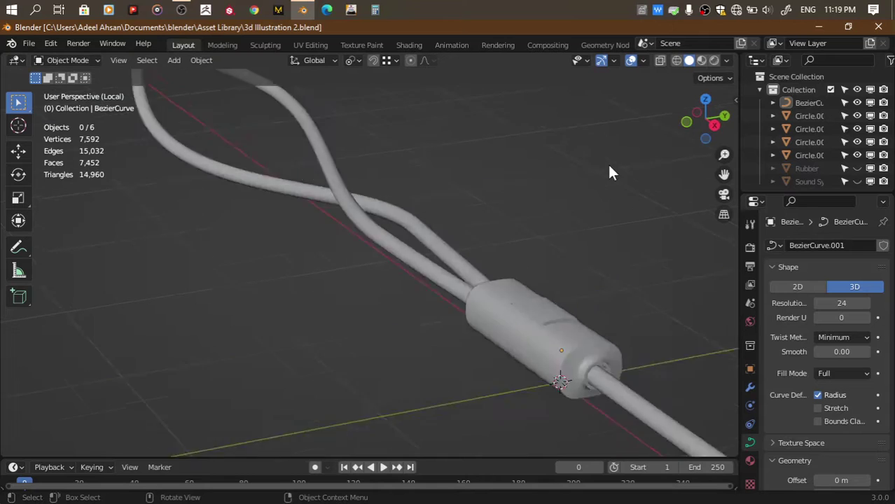
left_click_drag(698, 119, 443, 231)
left_click(442, 232)
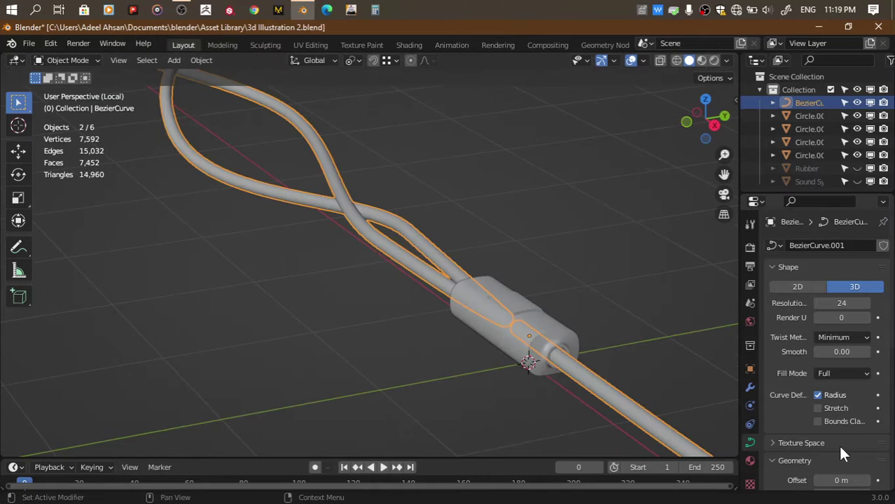
scroll(837, 420, "down", 3)
scroll(861, 413, "down", 5)
double_click(853, 331)
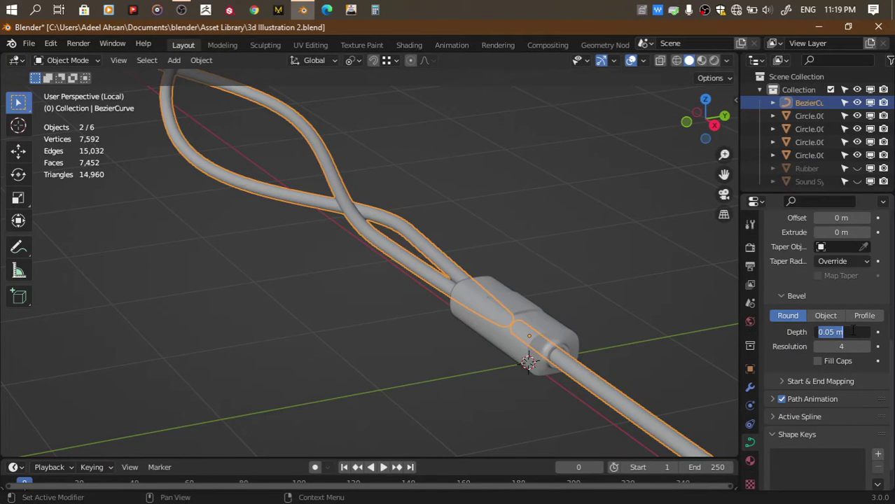
key("Return")
left_click(611, 280)
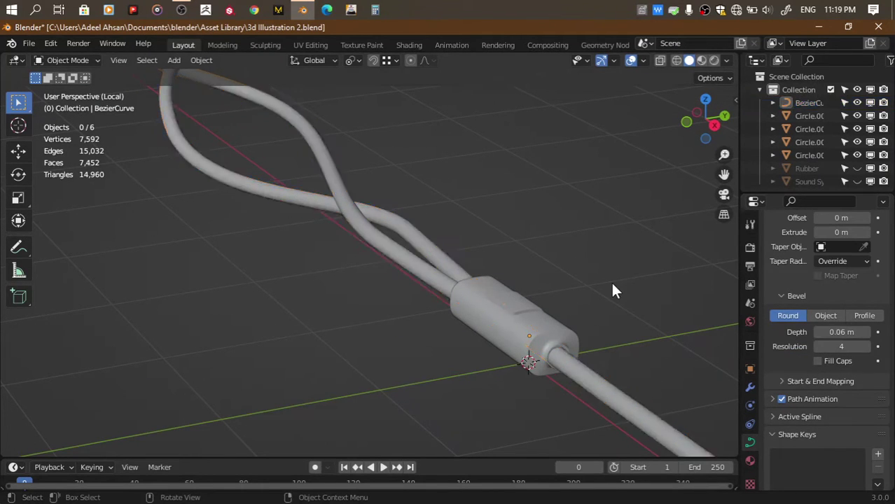
scroll(611, 280, "down", 5)
key("ctrl+s")
Convert the cable into a mesh, inspect its geometry in Edit Mode, and save
key("a")
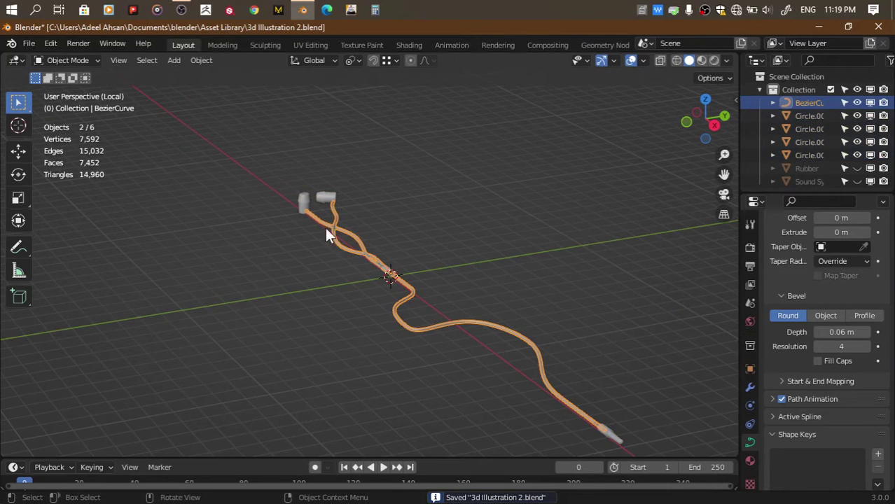
left_click(202, 61)
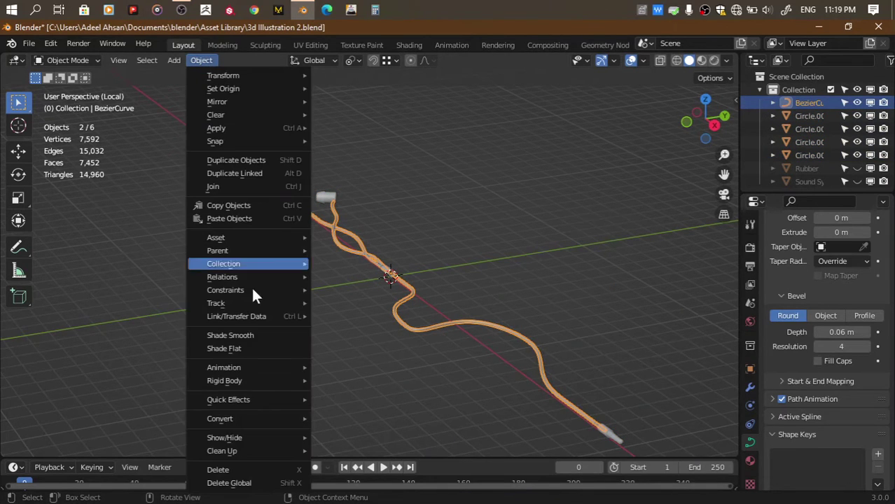
left_click(338, 427)
key("Tab")
scroll(488, 260, "up", 2)
scroll(488, 261, "up", 2)
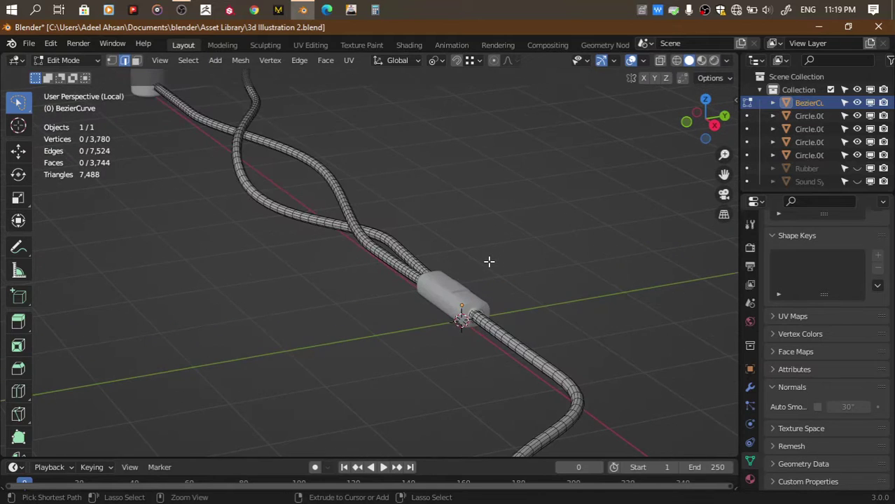
key("ctrl+s")
scroll(489, 262, "up", 2)
scroll(553, 238, "up", 3)
key("Tab")
Join the earbud pieces into the cable, enable Auto Smooth, shade smooth, and save
scroll(565, 239, "down", 5)
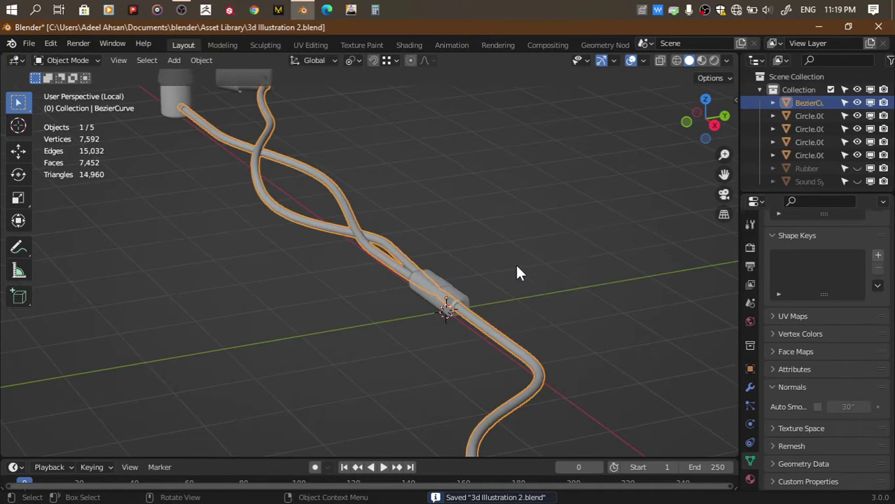
key("a")
key("ctrl+j")
scroll(515, 275, "up", 3)
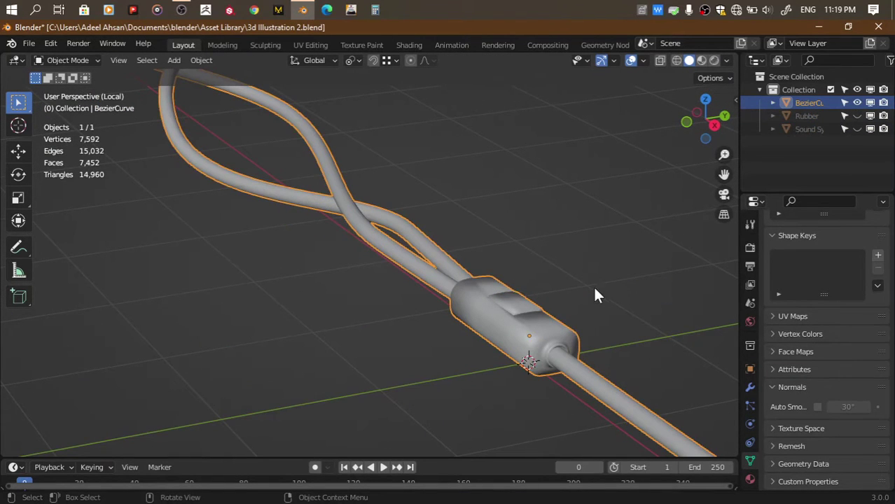
left_click(818, 407)
scroll(559, 262, "down", 4)
right_click(540, 255)
left_click(538, 252)
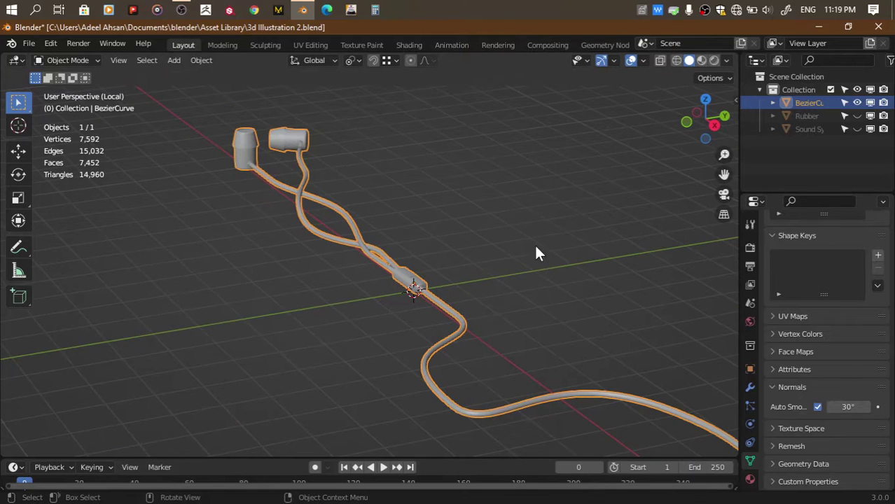
key("ctrl+s")
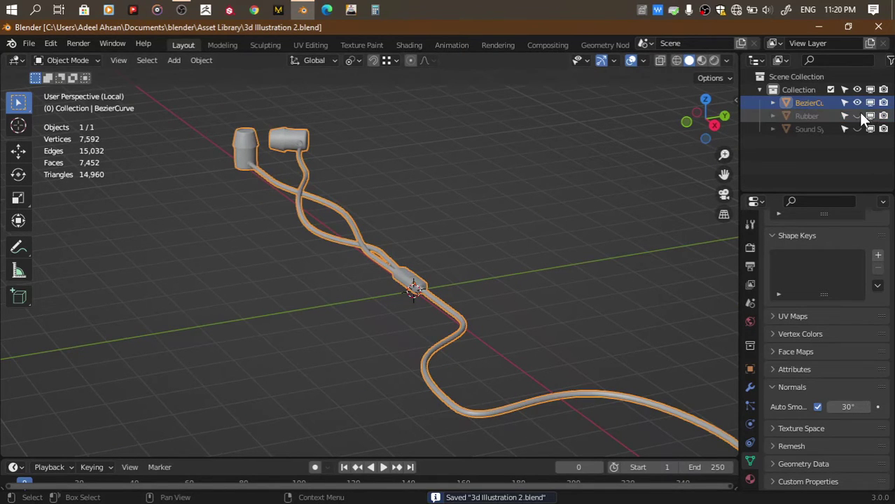
Rename the cable object to 'Handsfree', save, and leave isolated view
double_click(809, 103)
type("Handsfree")
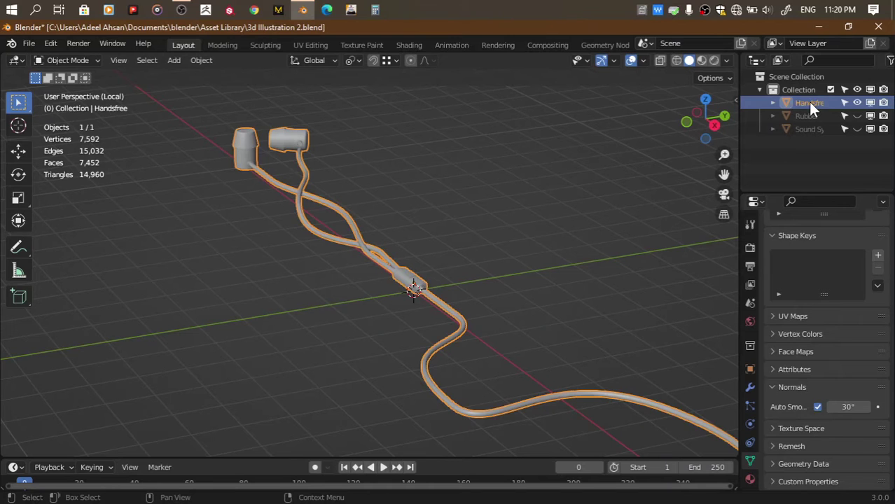
key("ctrl+s")
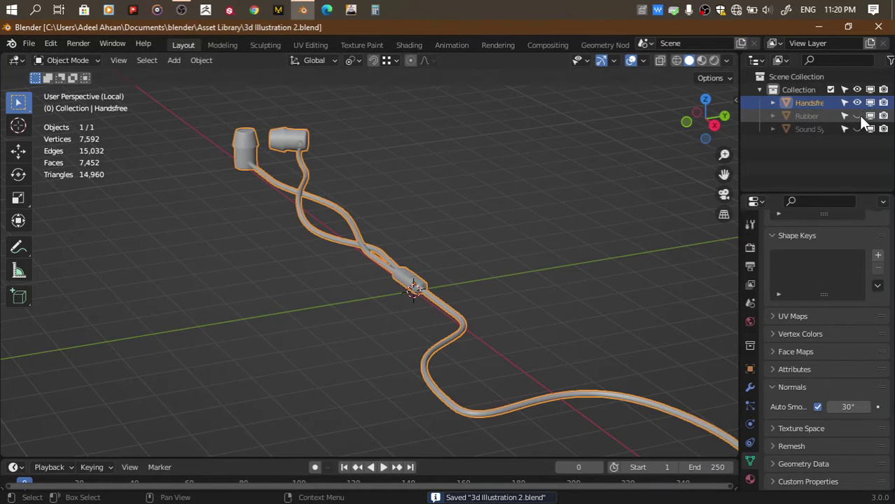
left_click_drag(857, 115, 857, 129)
scroll(671, 166, "down", 4)
key("KP_Divide")
left_click(573, 201)
Hide the Handsfree, Rubber and Sound System objects in the Outliner and save
scroll(457, 253, "up", 3)
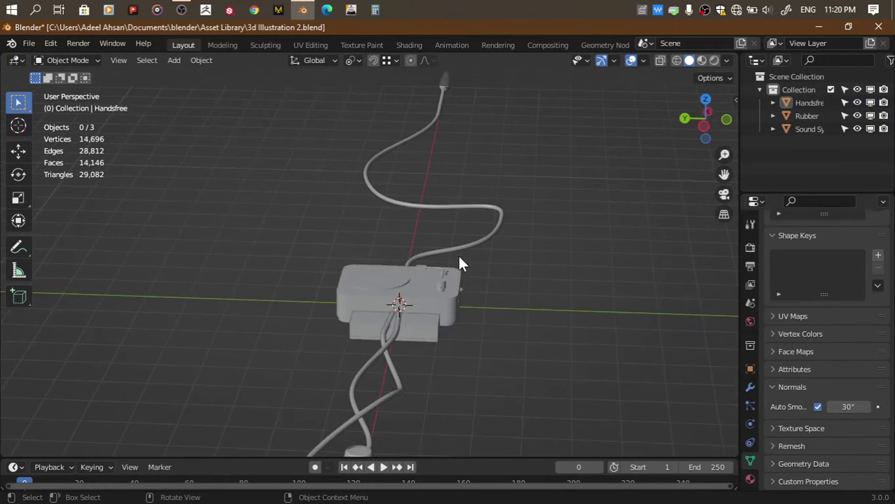
scroll(457, 254, "up", 3)
left_click_drag(703, 118, 671, 150)
scroll(672, 154, "down", 5)
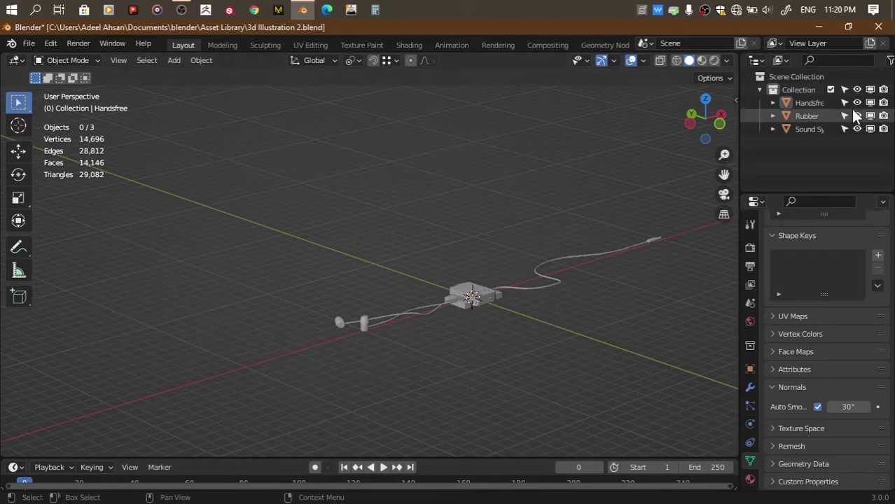
left_click_drag(857, 103, 857, 129)
key("ctrl+s")
Keep the Handsfree cable hidden, save, and switch to the top orthographic view
key("Right")
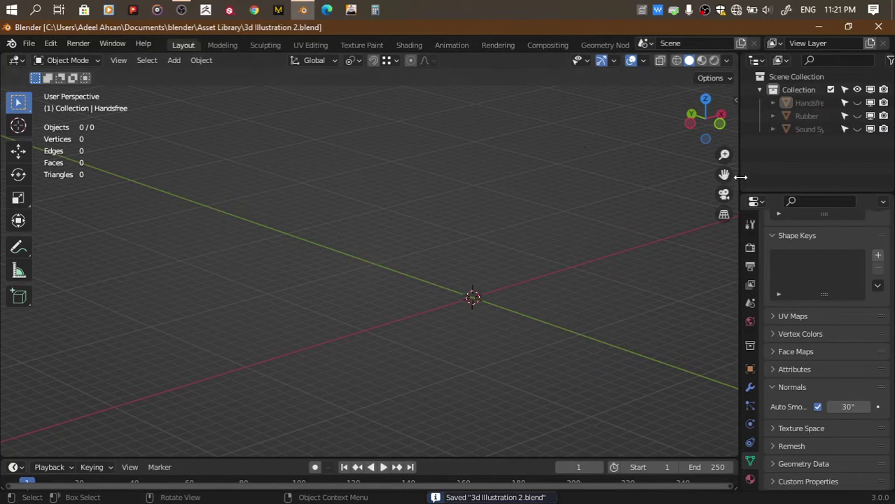
mouse_move(597, 257)
middle_mouse_down("shift")
mouse_move(445, 288)
mouse_move(436, 299)
middle_mouse_up("shift")
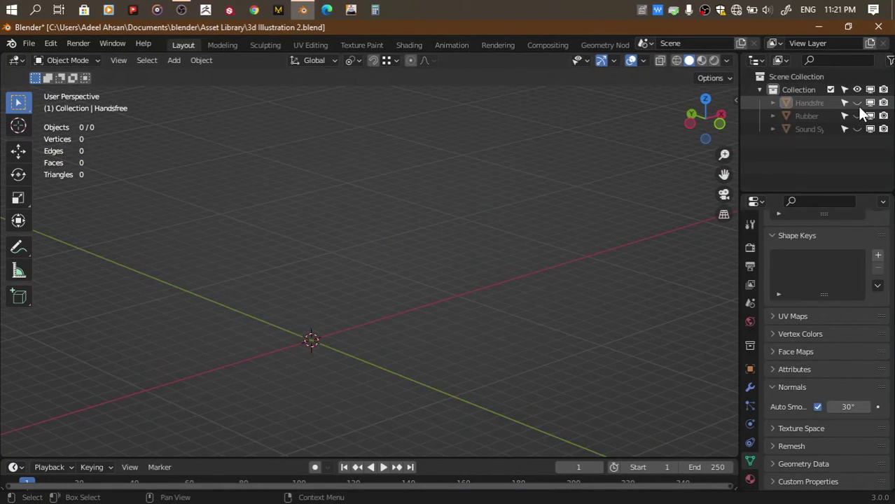
left_click(857, 103)
key("ctrl+z")
key("ctrl+s")
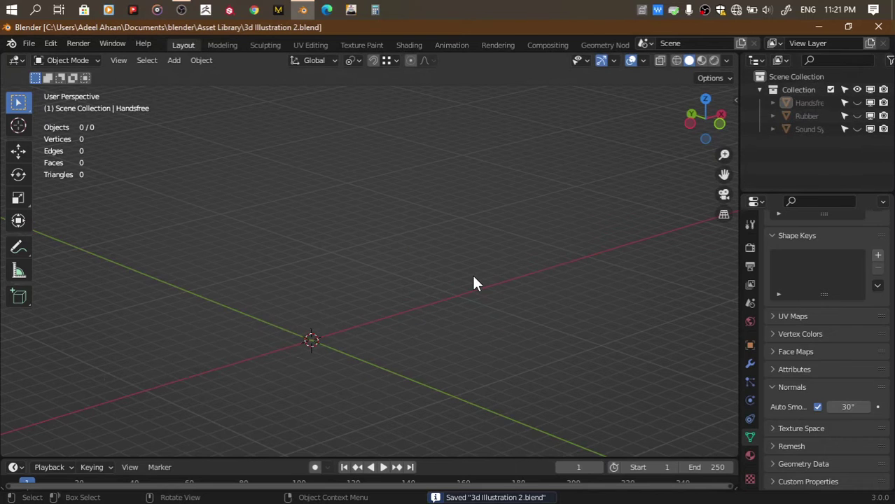
left_click(703, 100)
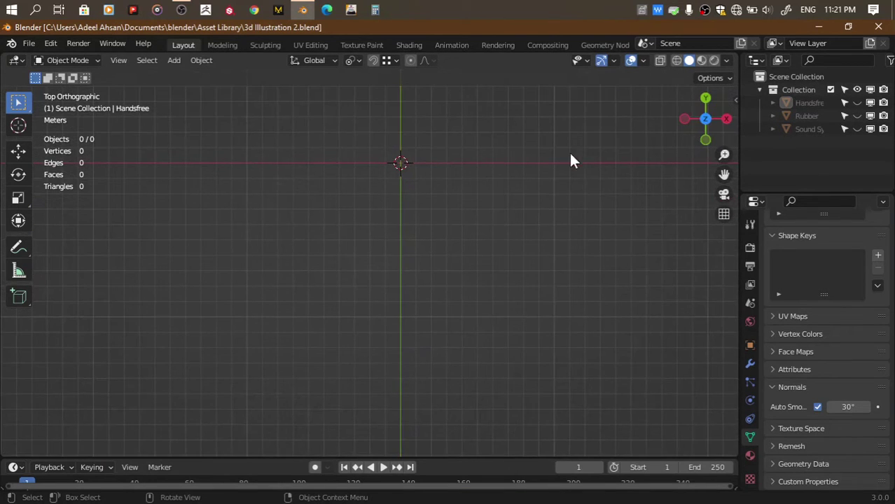
middle_click_drag(572, 159, 529, 248, "shift")
Add a new plane mesh at the origin
key("shift+a")
mouse_move(418, 236)
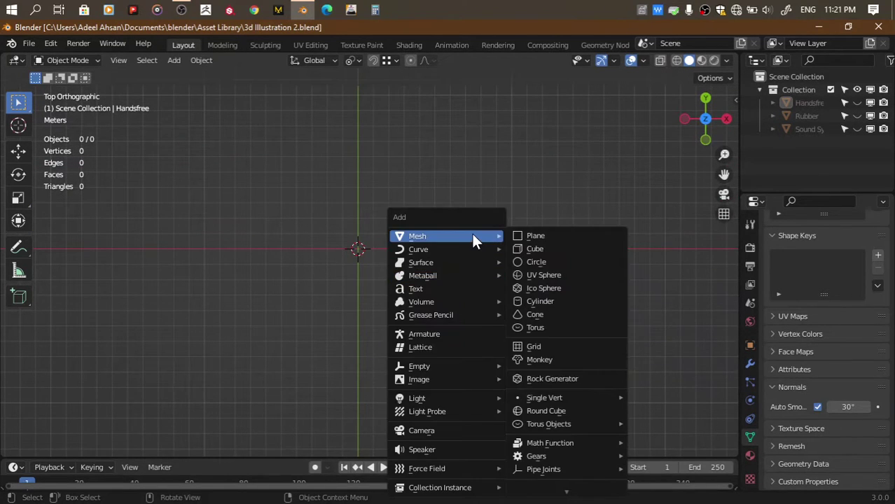
left_click(545, 237)
left_click(705, 137)
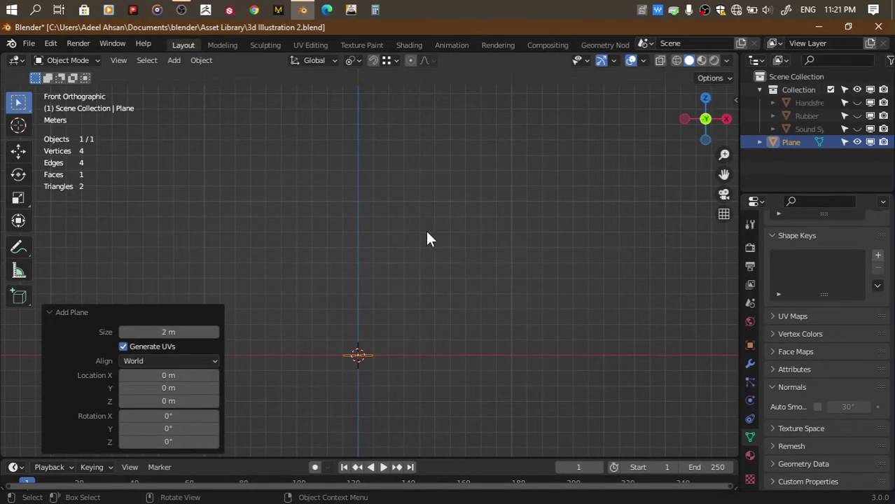
left_click(706, 99)
scroll(558, 192, "up", 2)
Scale the plane's geometry to 1.3 along Y, then view it from the front
key("Tab")
scroll(558, 192, "down", 3)
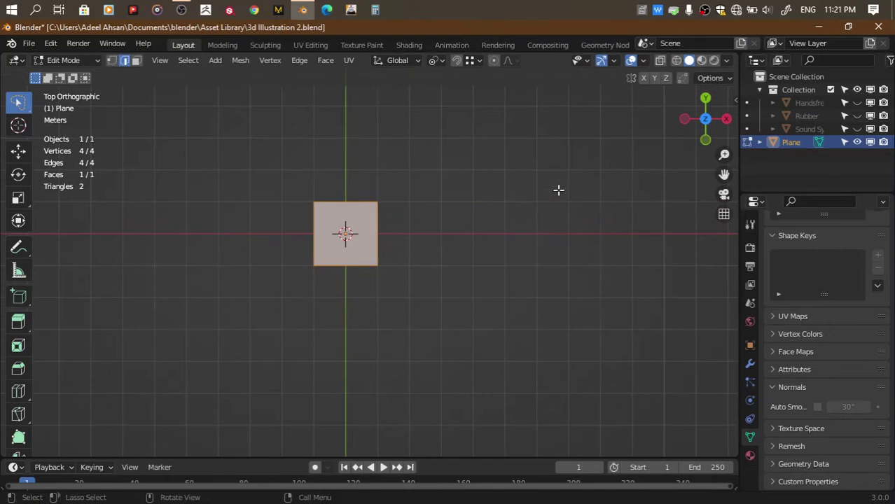
key("s")
key("z")
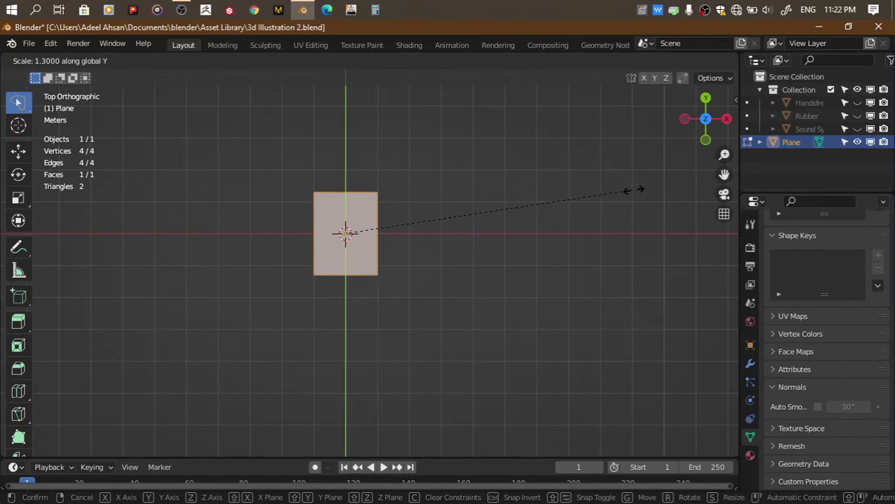
left_click(482, 222)
scroll(458, 227, "up", 5)
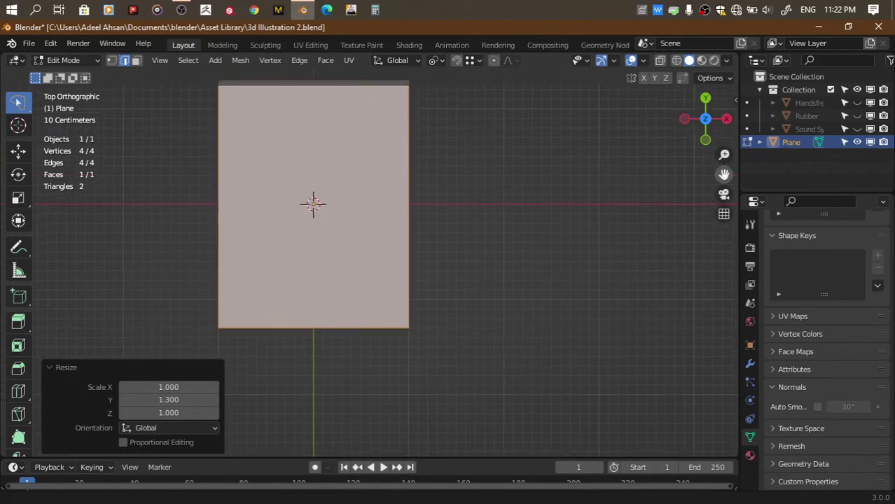
key("Tab")
left_click(704, 138)
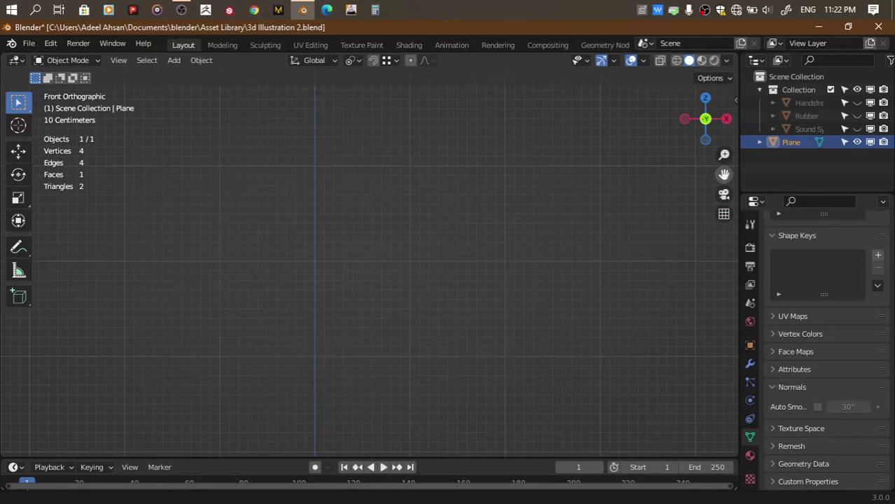
mouse_move(489, 136)
middle_mouse_down("shift")
mouse_move(511, 234)
mouse_move(529, 252)
middle_mouse_up("shift")
Add a Mirror modifier on the Z axis to the plane
key("Tab")
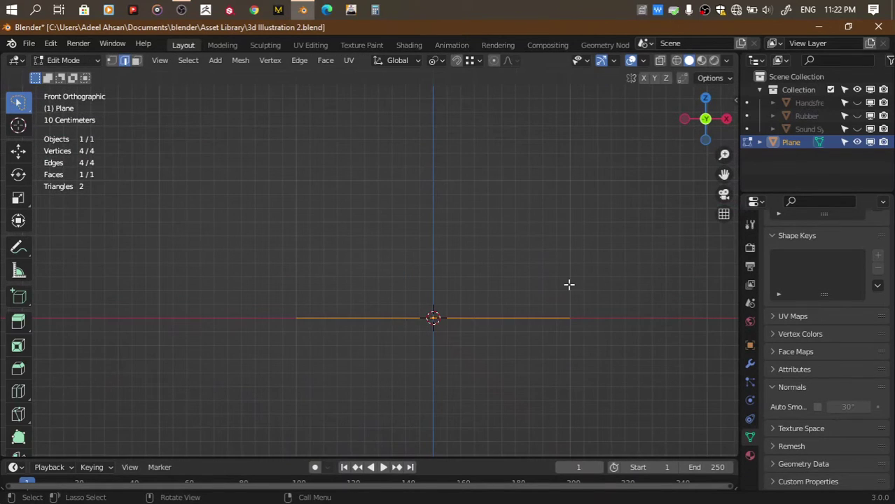
left_click(749, 365)
left_click(808, 245)
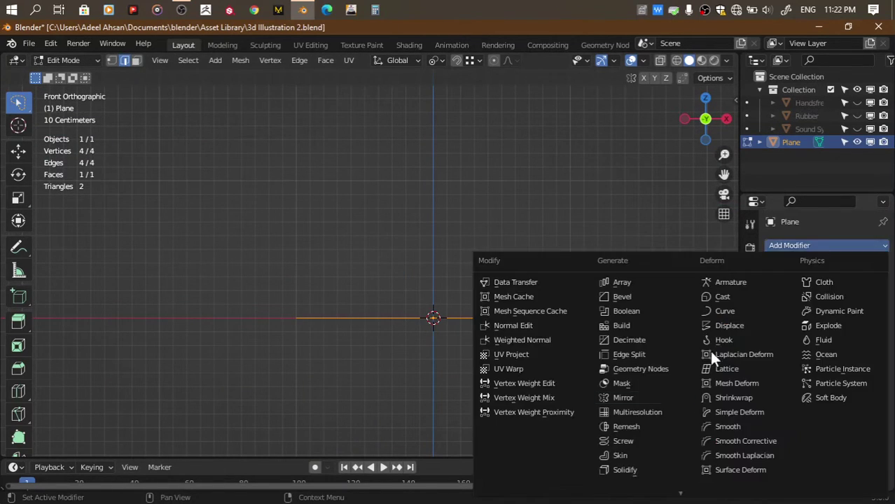
left_click(639, 398)
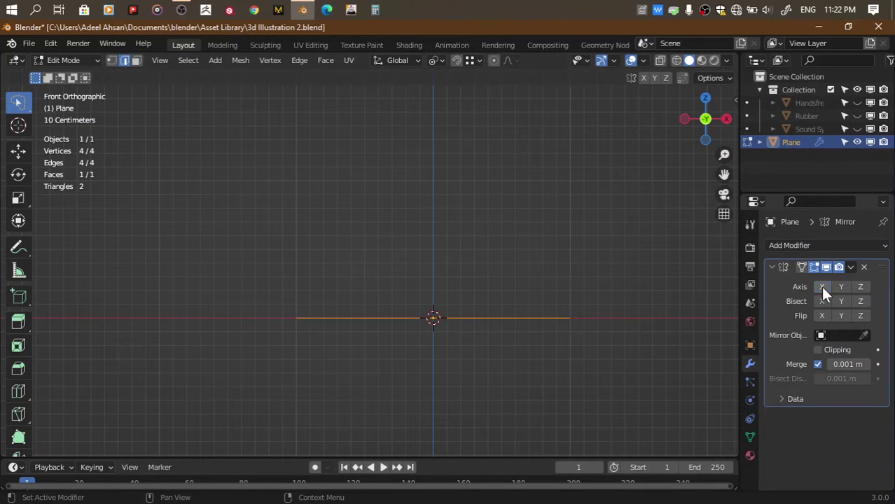
Lower the plane 0.1626 m along Z and turn off Bisect Z so the mirror shows
key("g")
key("z")
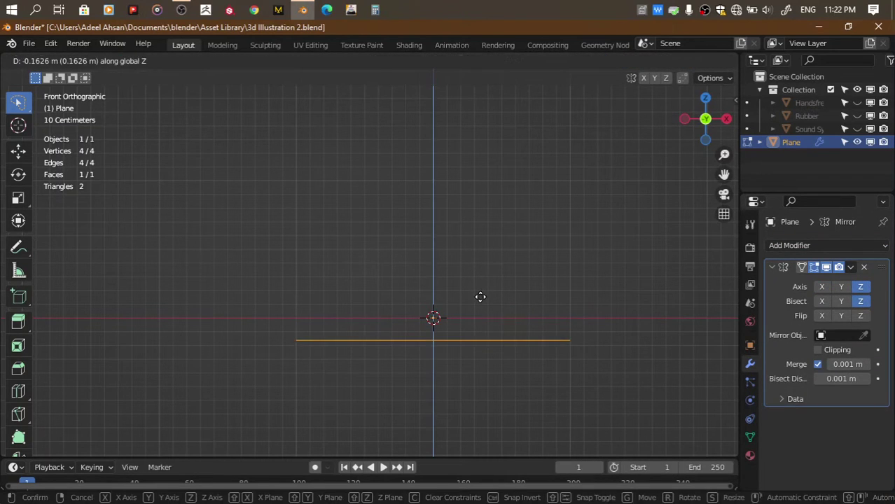
left_click(480, 296)
middle_click_drag(480, 296, 628, 162)
key("Tab")
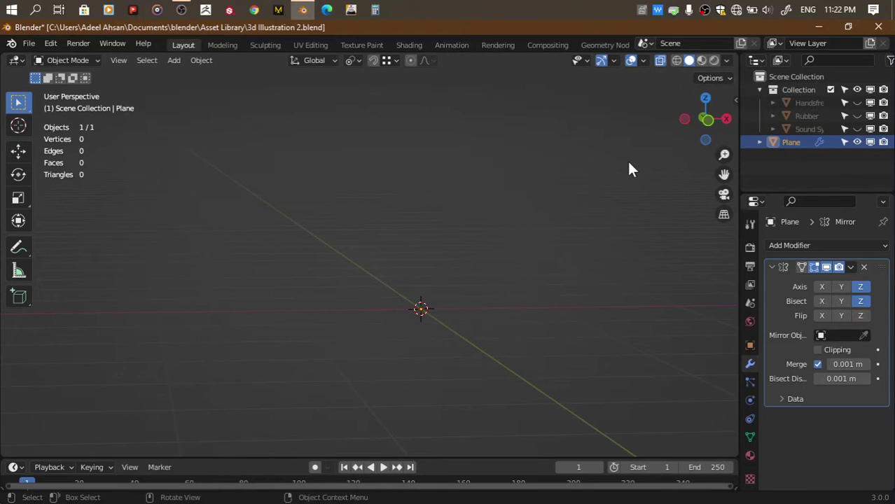
mouse_move(685, 122)
left_mouse_down()
mouse_move(566, 190)
mouse_move(580, 194)
left_mouse_up()
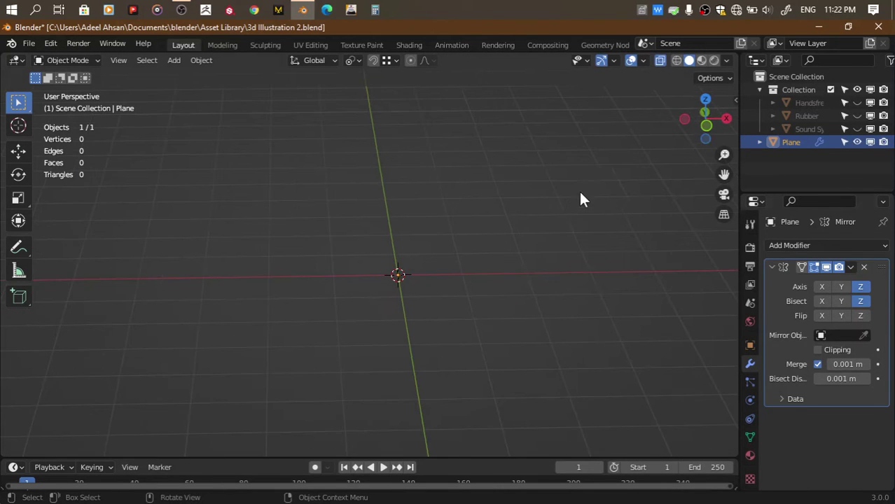
left_click(861, 298)
left_click(705, 123)
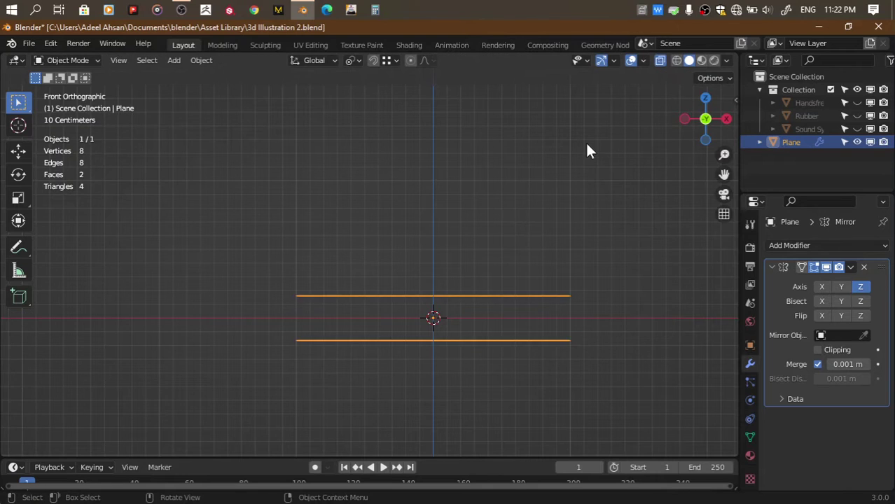
key("Tab")
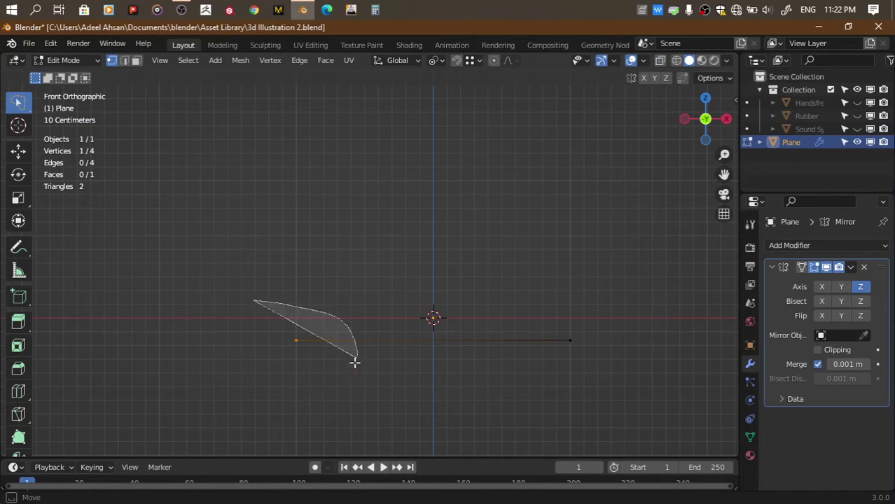
Extrude and raise the plane's left vertex along Z, try a corner bevel, then undo it
right_click_drag(330, 377, 303, 384, "ctrl")
key("z")
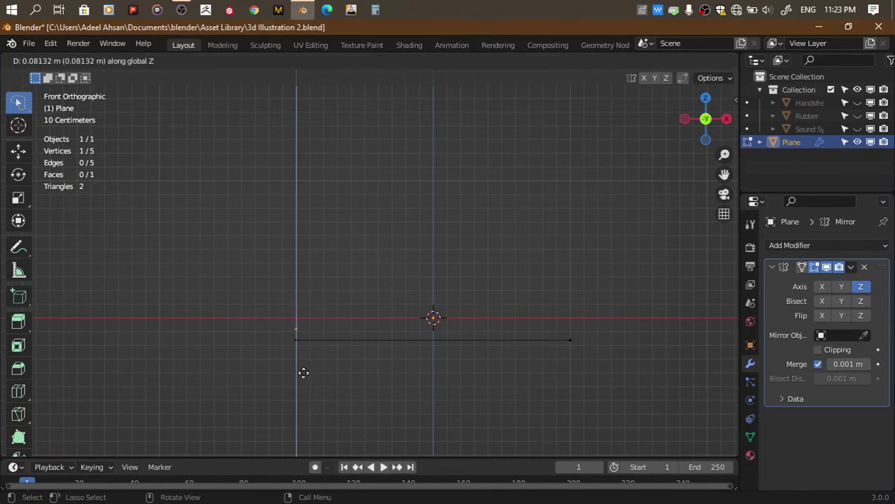
left_click(304, 373)
key("g")
key("z")
left_click(379, 273)
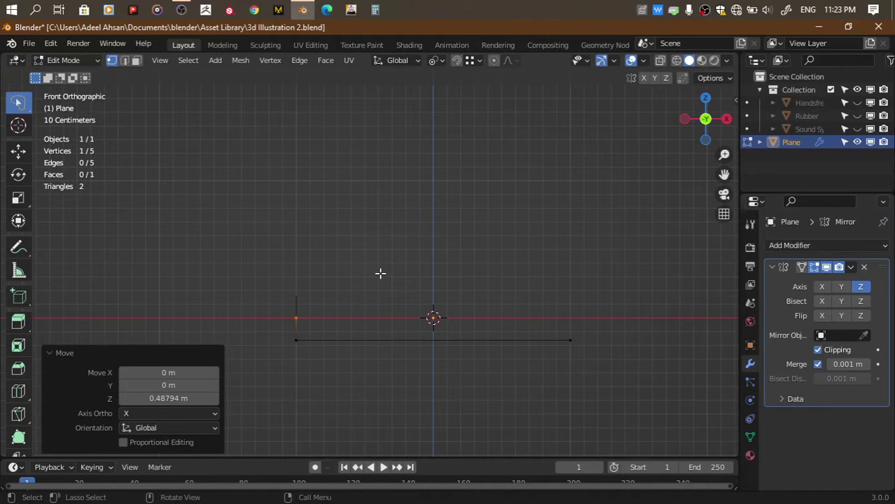
scroll(380, 273, "up", 2)
key("ctrl+shift+b")
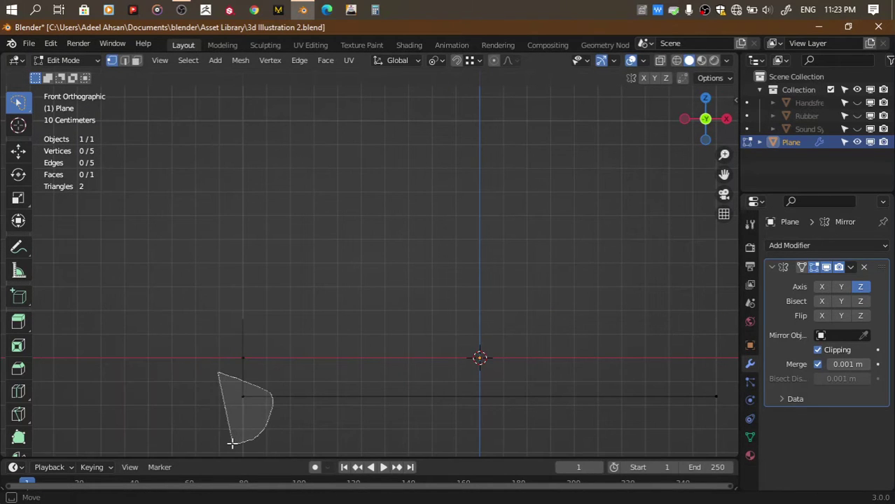
key("Escape")
key("ctrl+shift+b")
left_click(258, 399)
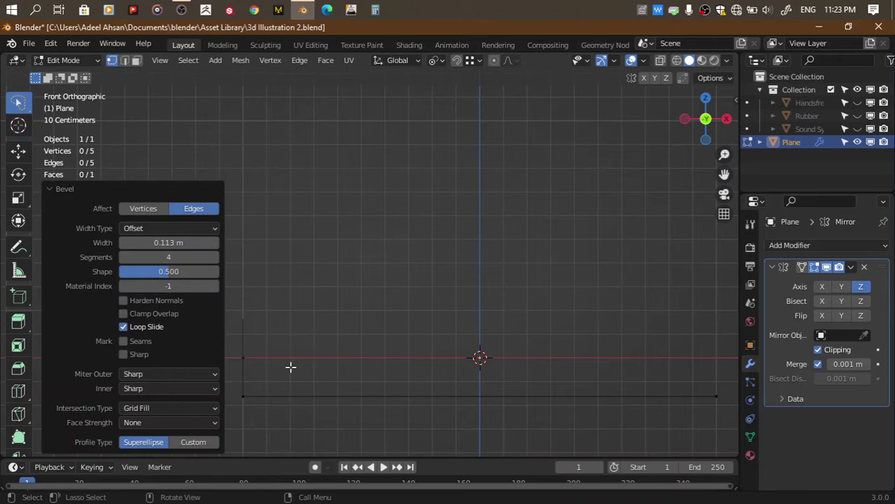
middle_click_drag(291, 367, 292, 345)
key("ctrl+z")
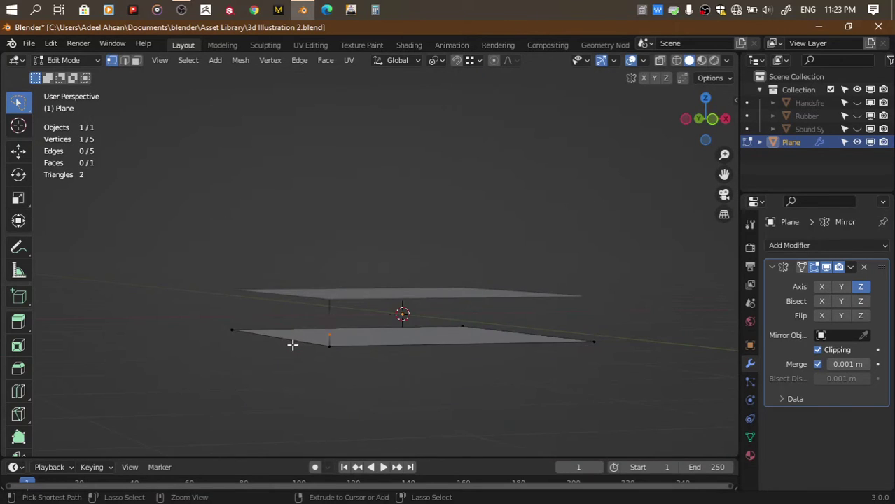
In front view, extrude the left end vertex up to the mirror line and start a corner bevel
left_click(715, 124)
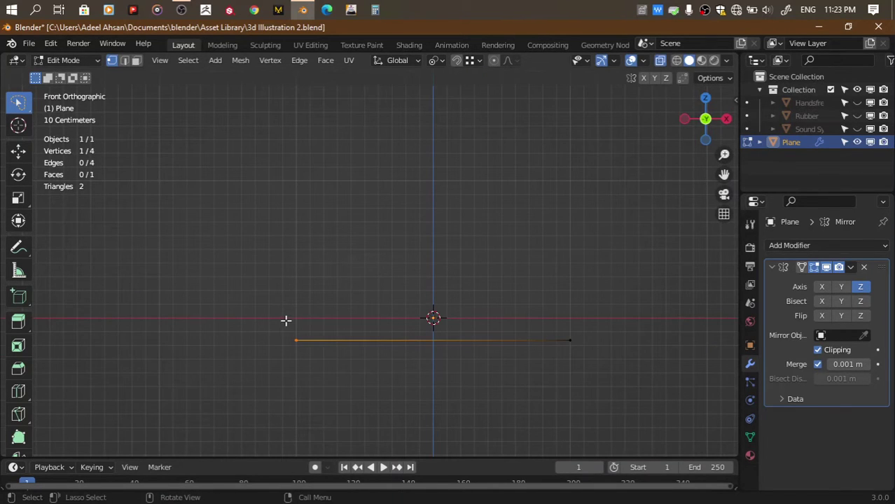
right_click_drag(286, 320, 280, 392, "ctrl")
key("e")
left_click(383, 220)
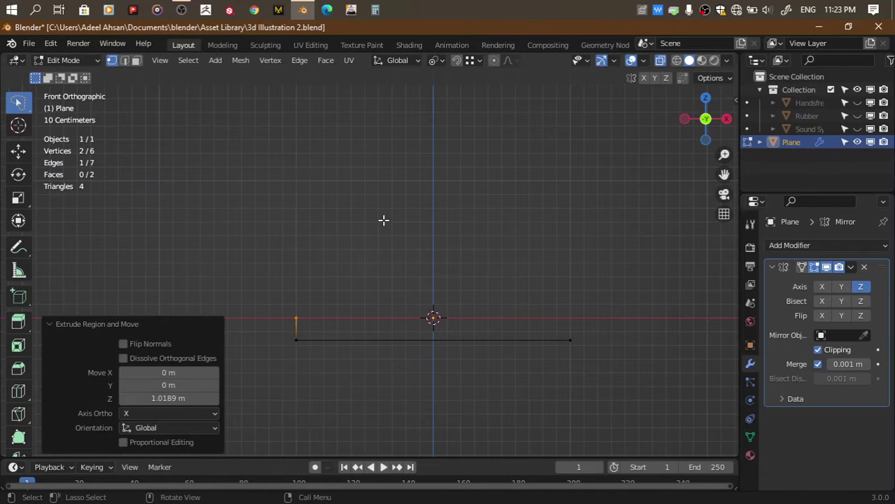
key("ctrl+b")
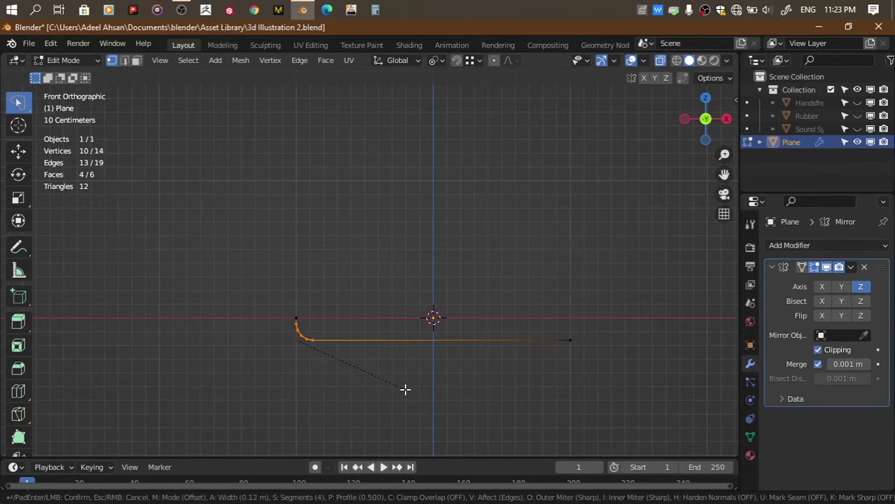
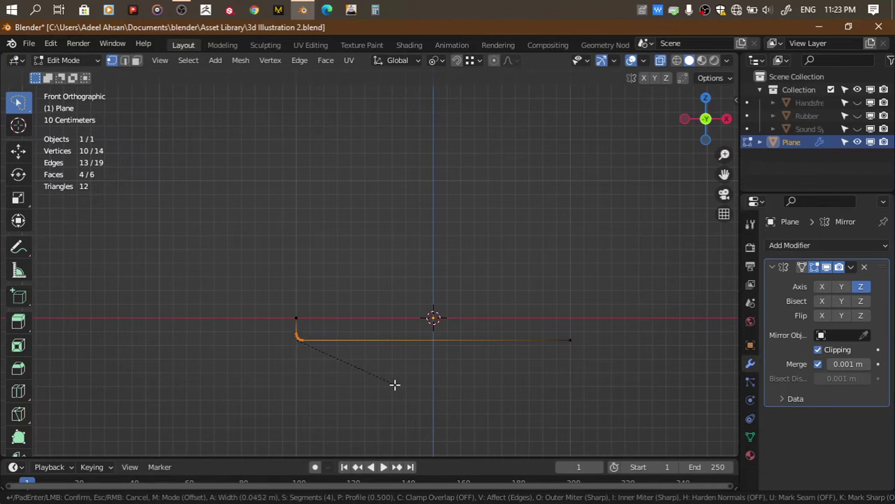
Confirm the rounded front corner bevel and inspect the slab's front profile
left_click(395, 385)
scroll(396, 384, "up", 3)
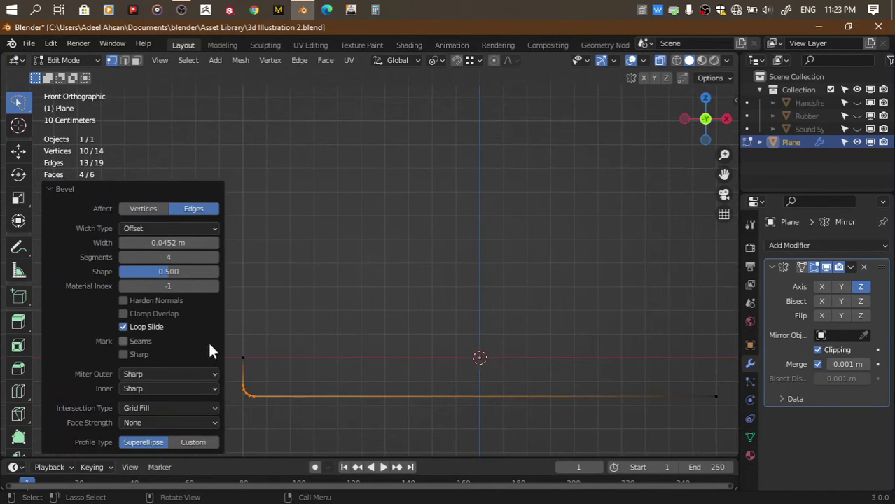
left_click_drag(680, 123, 684, 119)
key("Tab")
key("Tab")
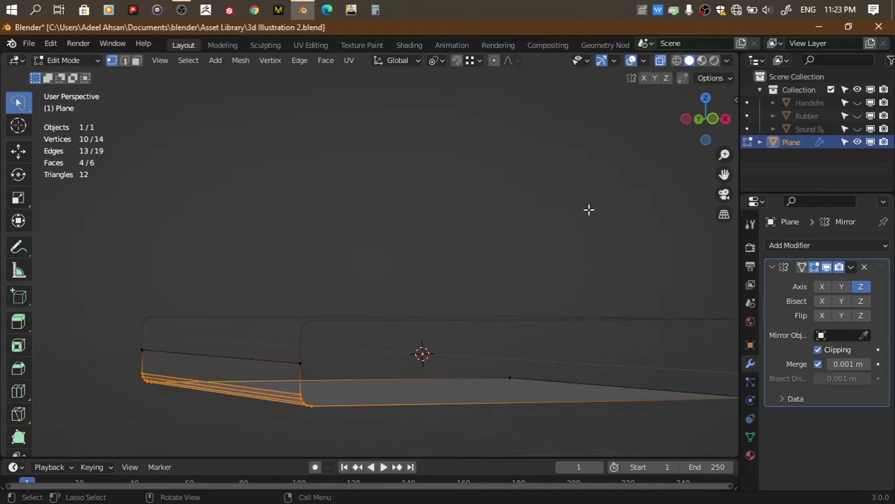
left_click(710, 123)
scroll(455, 301, "up", 2)
middle_click_drag(424, 323, 485, 287, "shift")
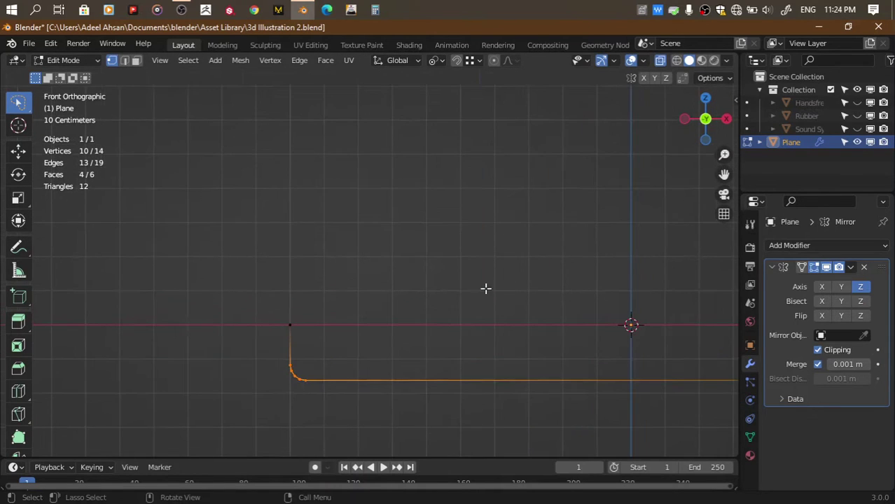
key("g")
key("z")
left_click(294, 399)
key("ctrl+z")
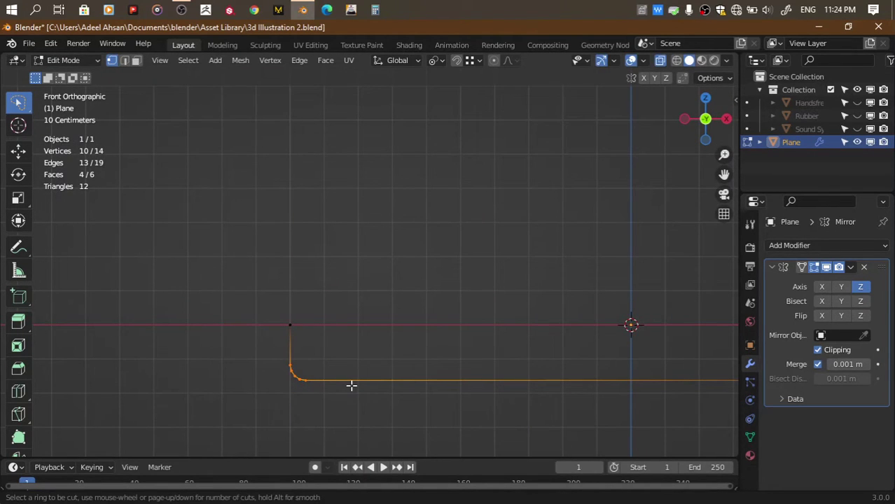
scroll(371, 262, "down", 5)
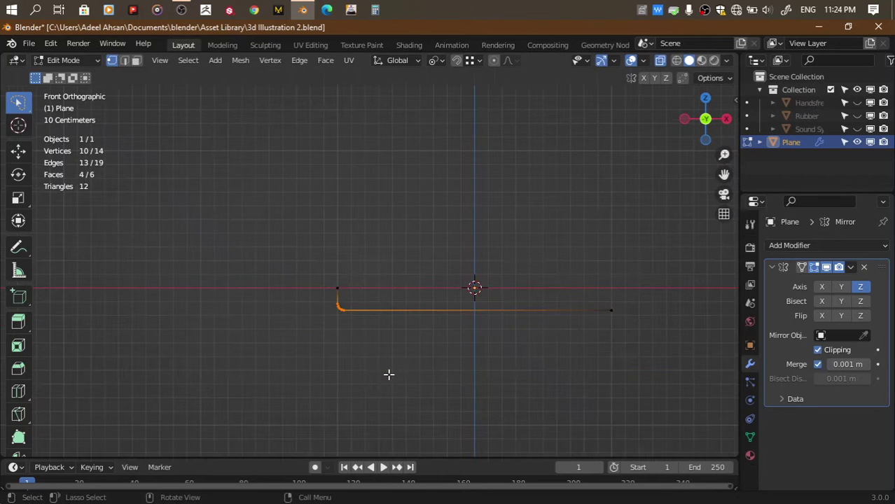
Cut a new edge loop close to the front and bevel it into a narrow strip
key("ctrl+r")
scroll(352, 341, "up", 5)
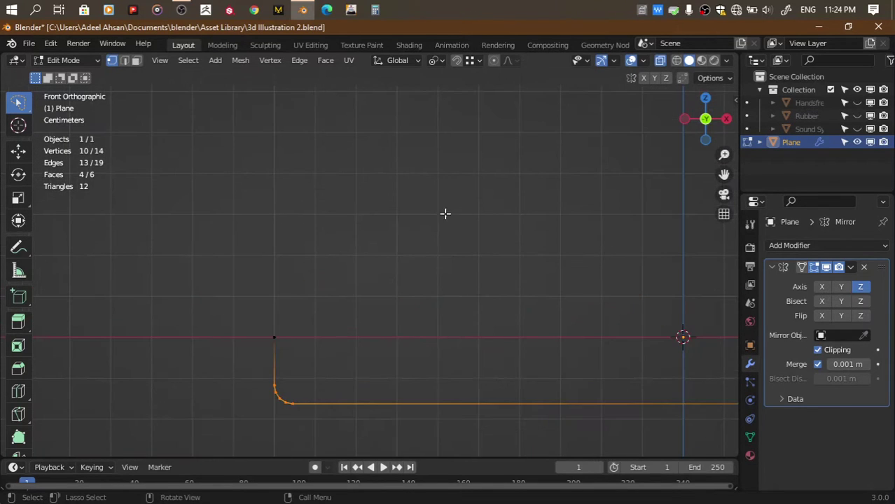
mouse_move(445, 214)
middle_mouse_down()
mouse_move(561, 369)
mouse_move(615, 401)
mouse_move(475, 373)
middle_mouse_up()
key("ctrl+r")
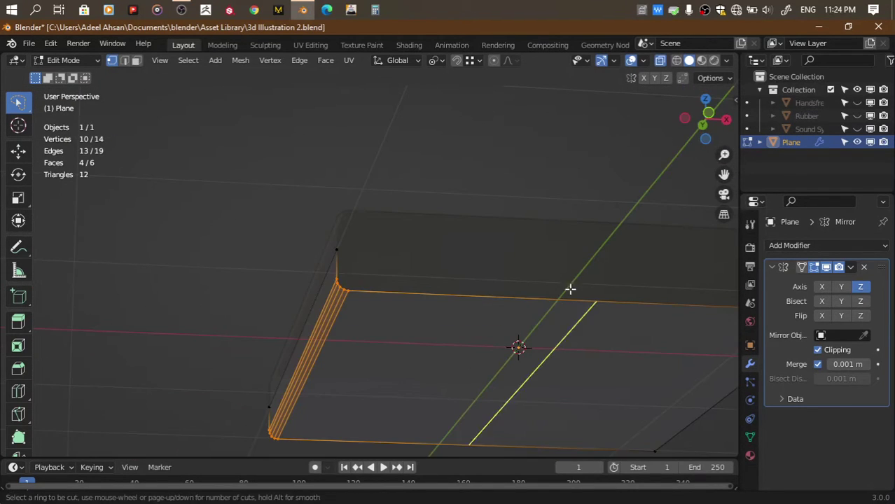
left_click(573, 287)
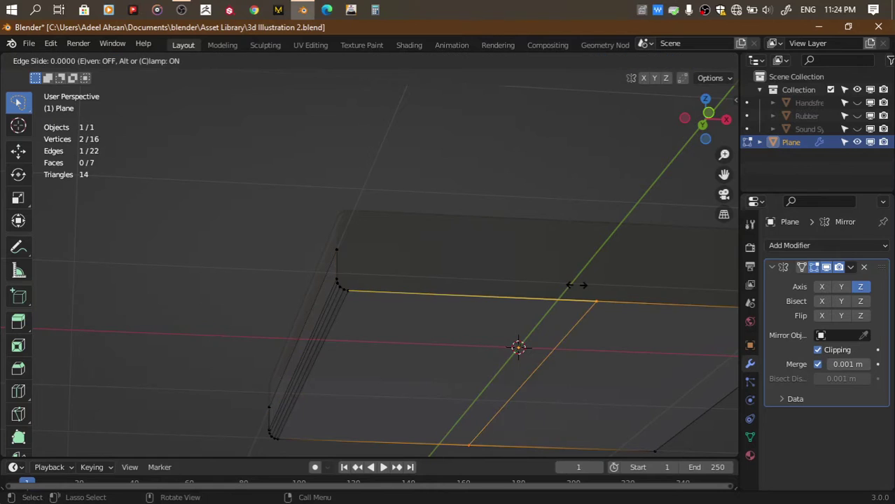
left_click(353, 300)
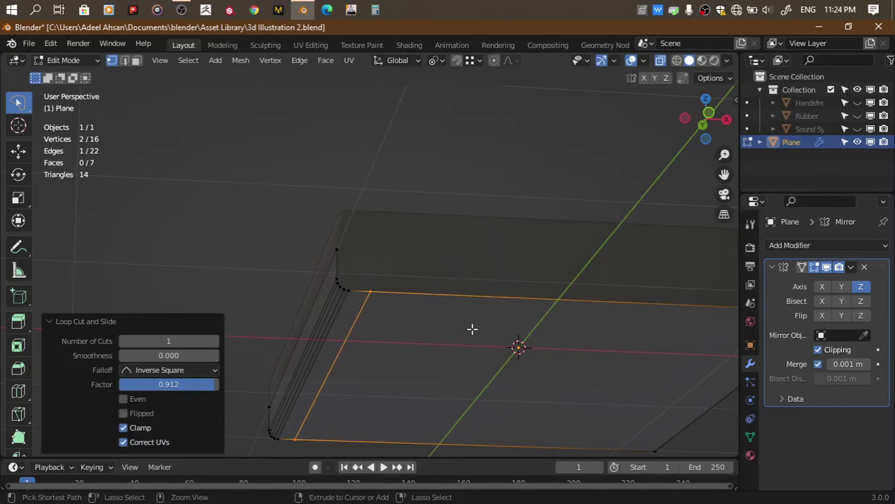
key("ctrl+b")
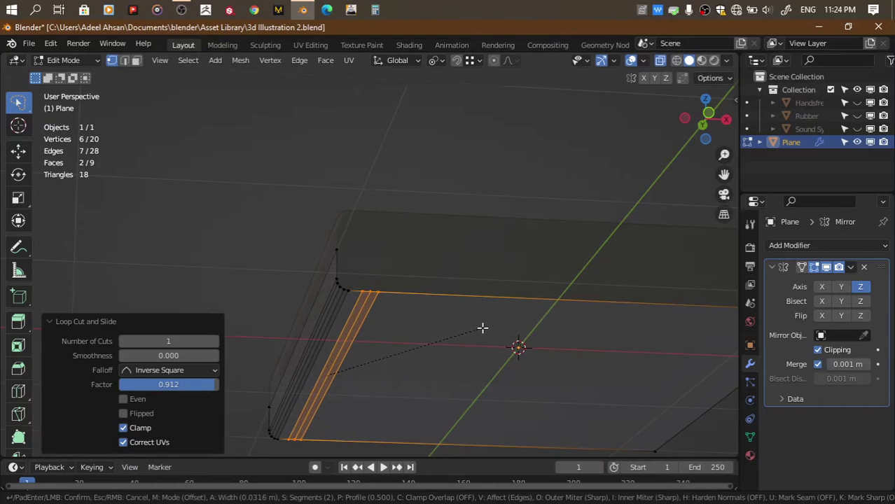
left_click(482, 327)
Push the strip's middle edge down along Z into a V-shaped groove
left_click(721, 117)
scroll(350, 301, "up", 2)
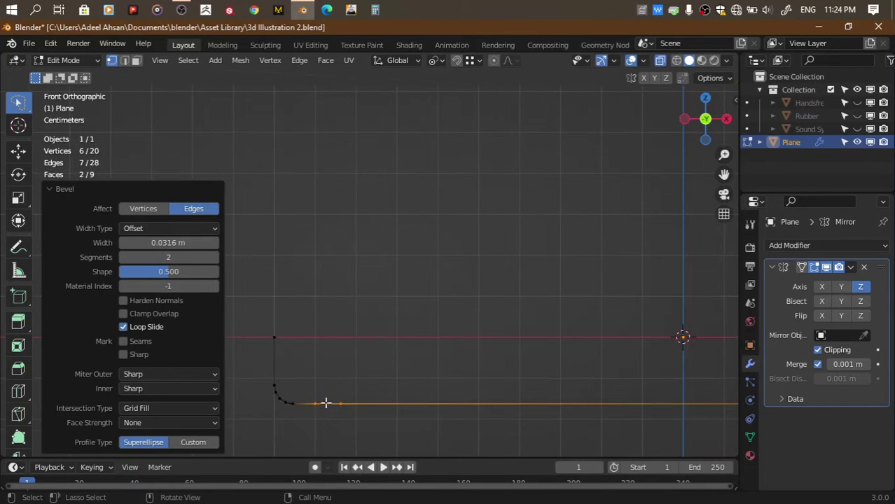
left_click(327, 405)
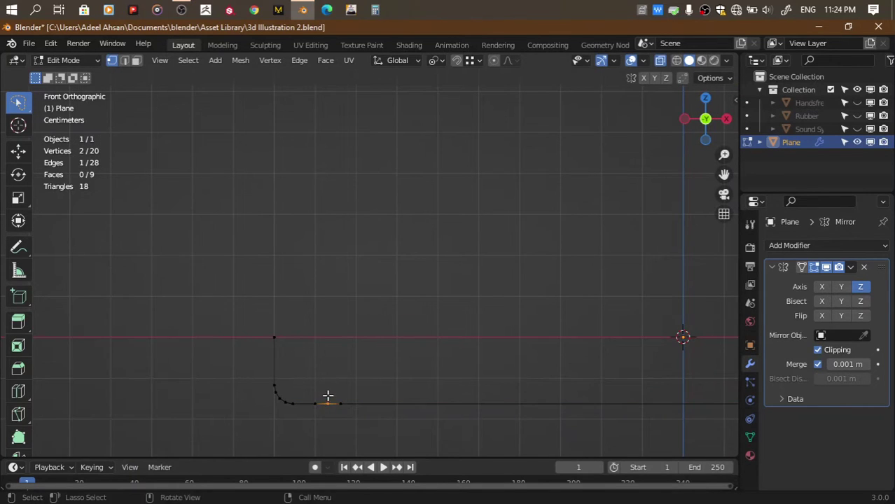
key("g")
key("z")
left_click(406, 409)
Lower the rounded front curve vertices along Z to follow the groove
left_click_drag(260, 365, 308, 413)
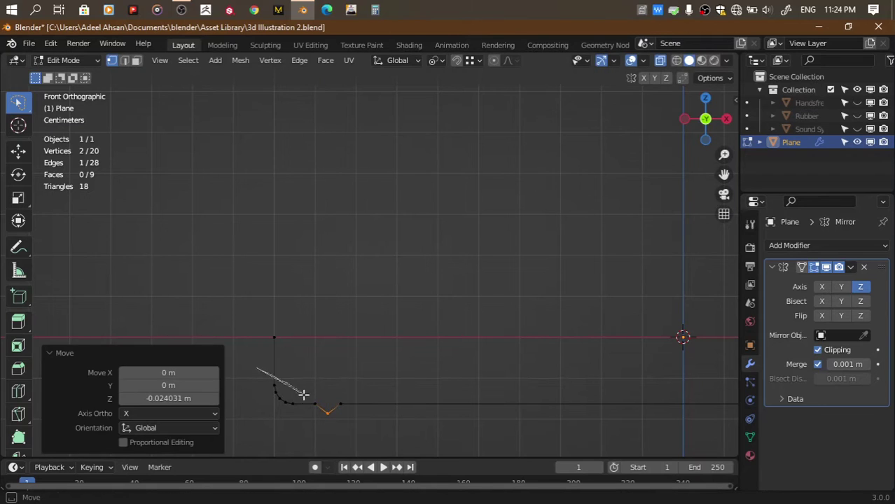
key("g")
key("z")
left_click(373, 386)
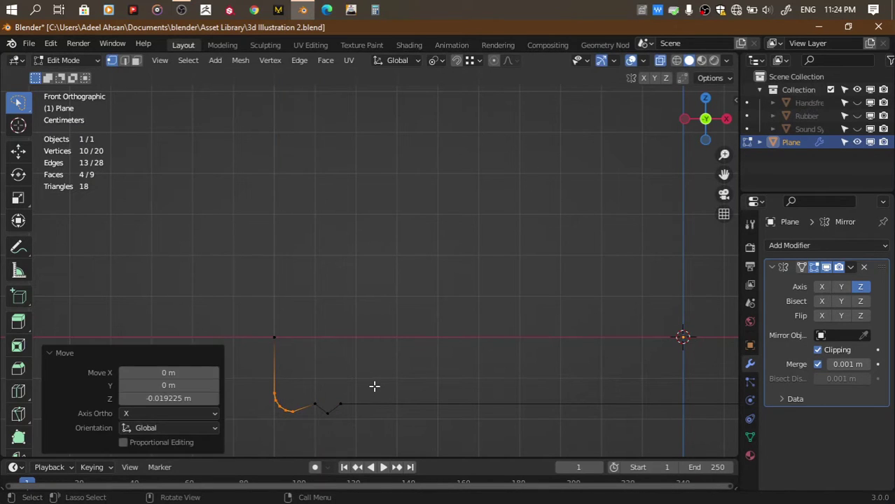
key("Tab")
scroll(374, 386, "down", 2)
Shade the slab smooth and enable Auto Smooth in the mesh Normals settings
left_click_drag(695, 135, 549, 224)
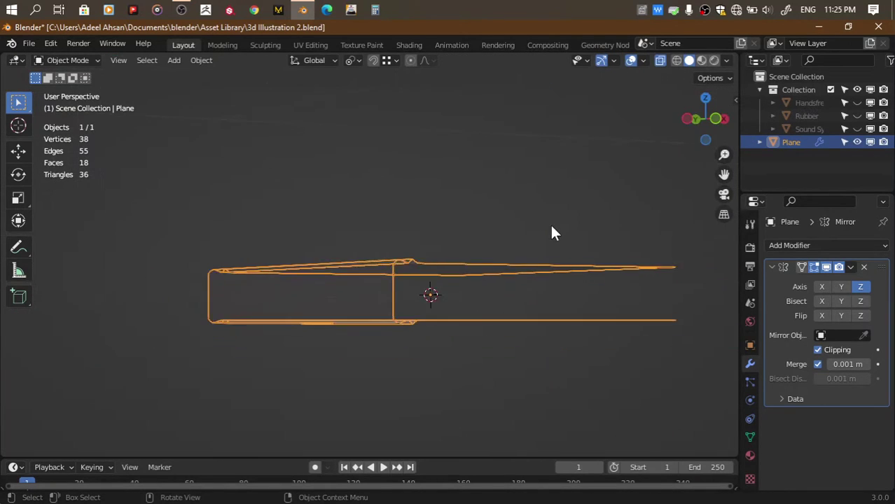
left_click_drag(705, 120, 715, 102)
right_click(611, 157)
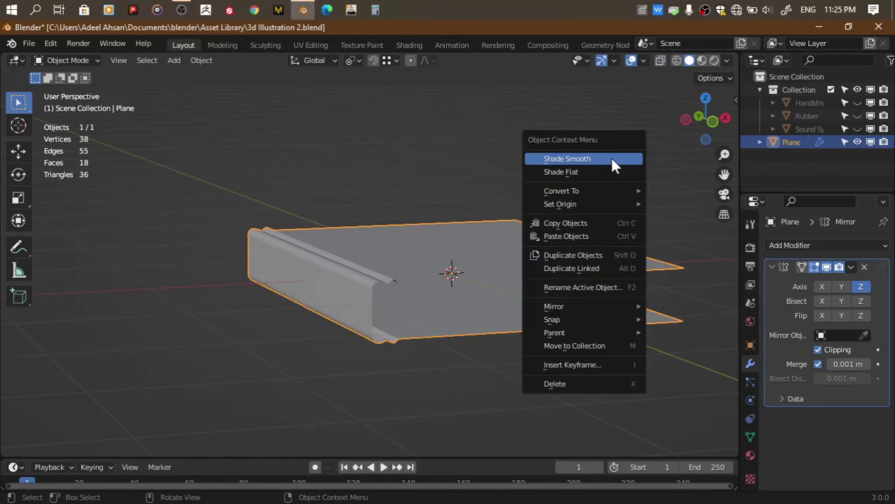
left_click(610, 158)
scroll(437, 255, "up", 2)
left_click(750, 437)
scroll(821, 414, "down", 4)
left_click(817, 414)
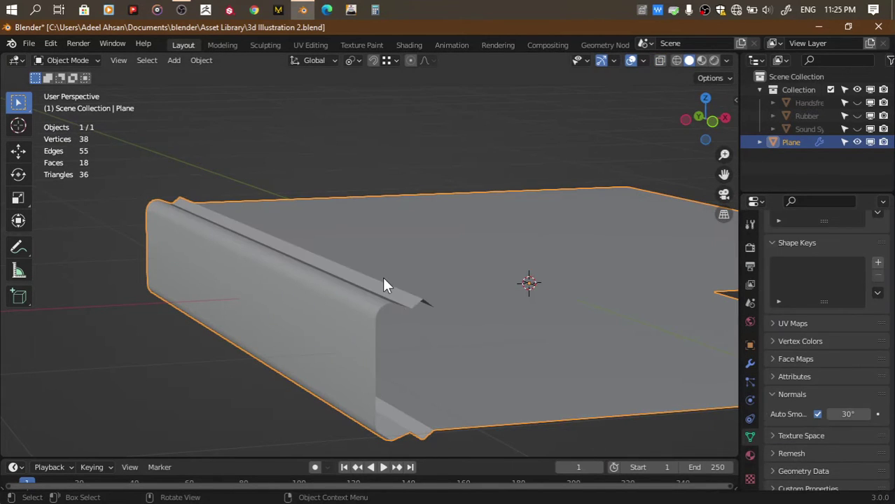
Bevel the groove edges into fine three-segment page lines
left_click_drag(693, 125, 512, 228)
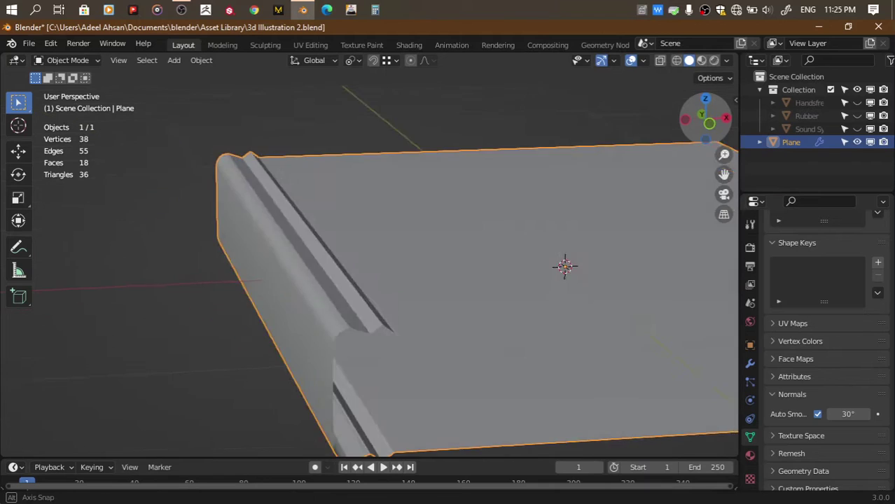
key("Tab")
key("ctrl+b")
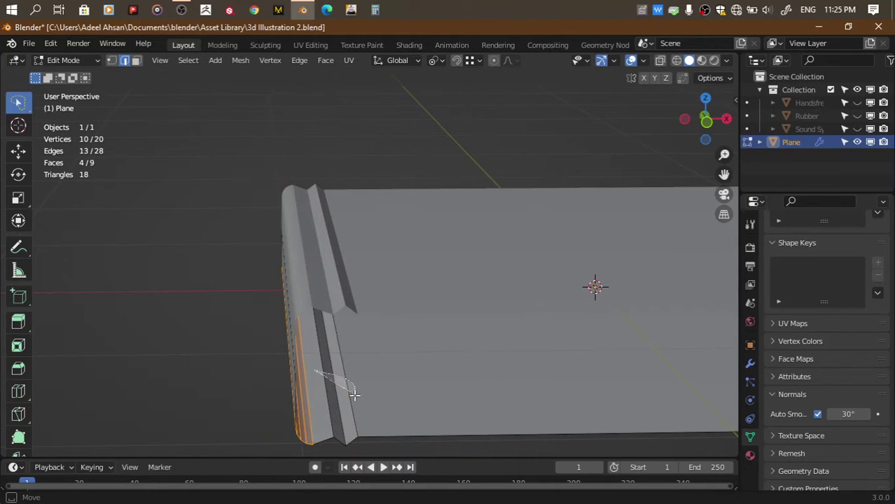
scroll(480, 388, "up", 1)
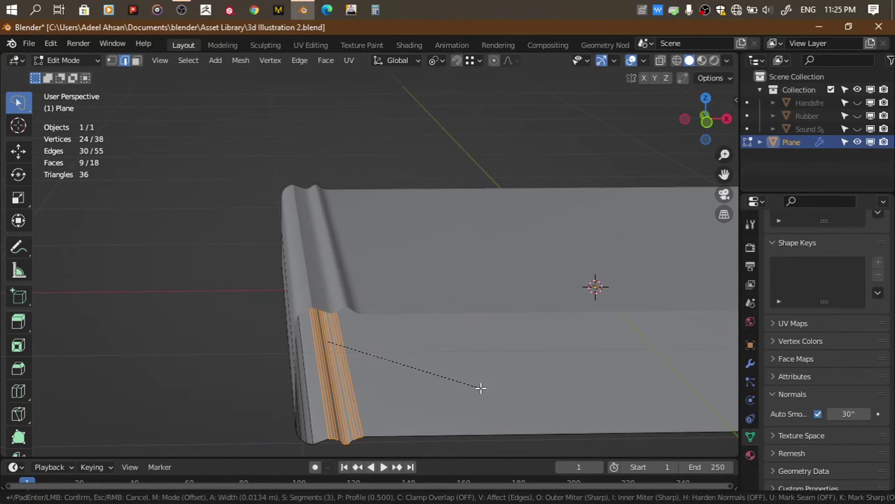
left_click(480, 390)
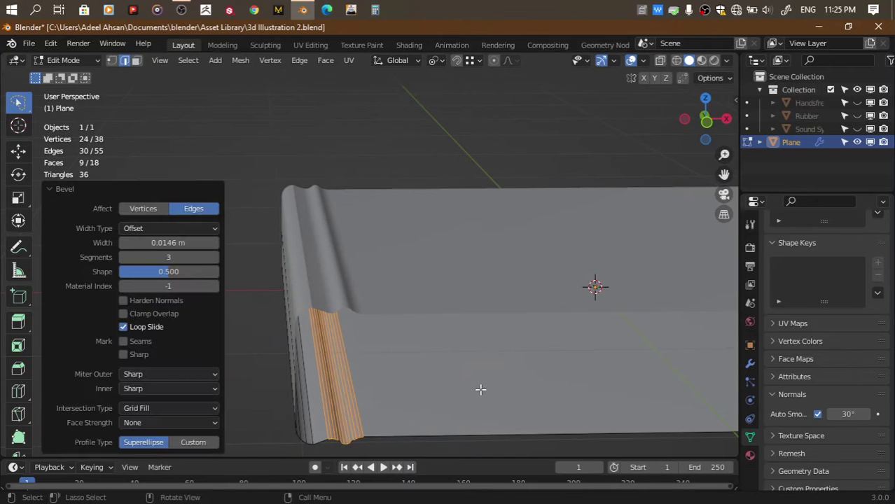
left_click_drag(706, 130, 697, 128)
key("ctrl+z")
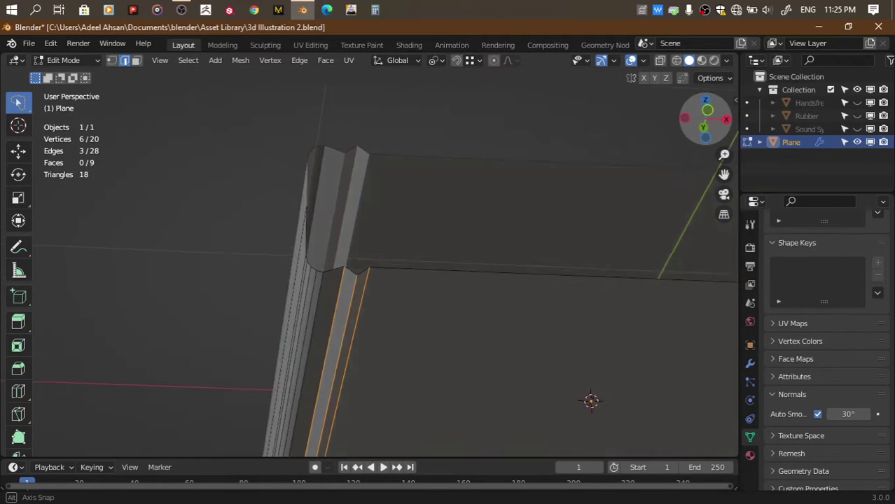
key("ctrl+b")
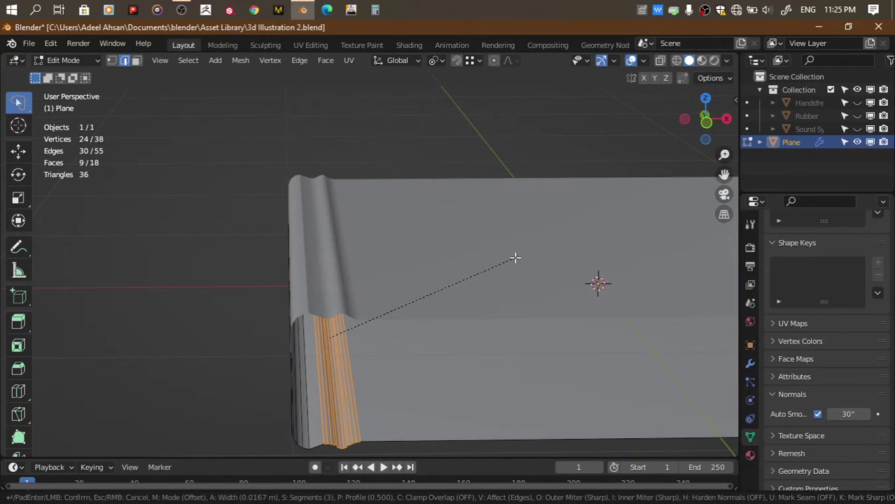
left_click(515, 259)
key("ctrl+z")
key("ctrl+b")
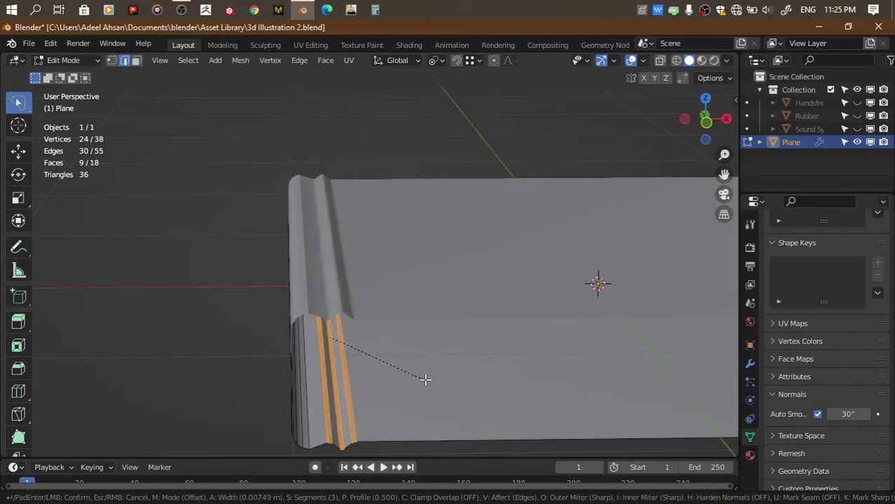
scroll(426, 377, "up", 2)
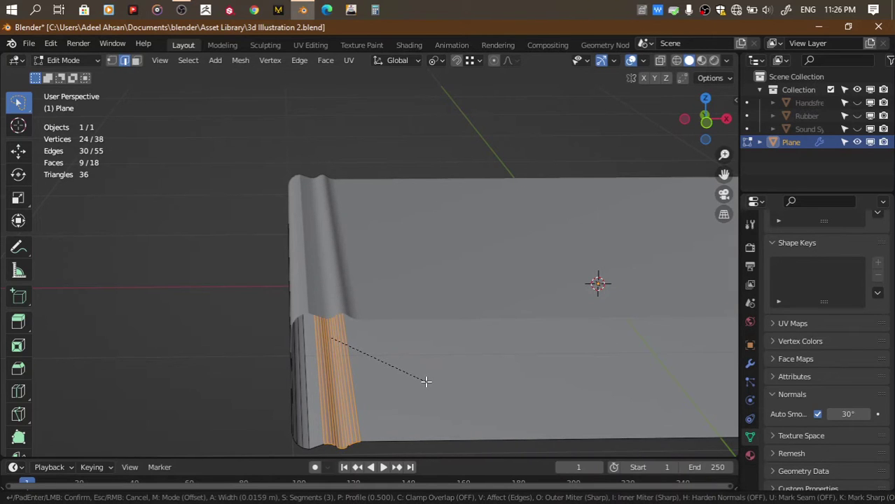
left_click(426, 381)
Return to Object Mode and save the file as 3d Illustration 2.blend
key("Tab")
scroll(425, 379, "down", 3)
key("ctrl+s")
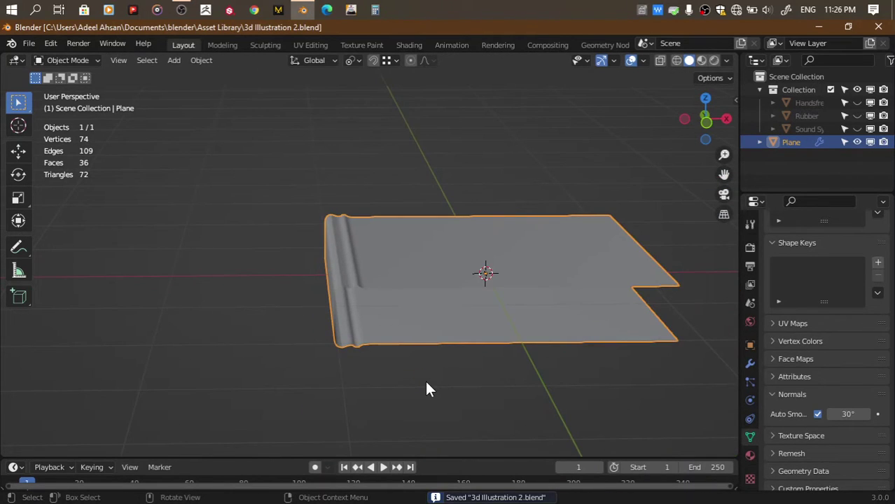
Shift one edge of the front strip along the X axis
left_click(698, 127)
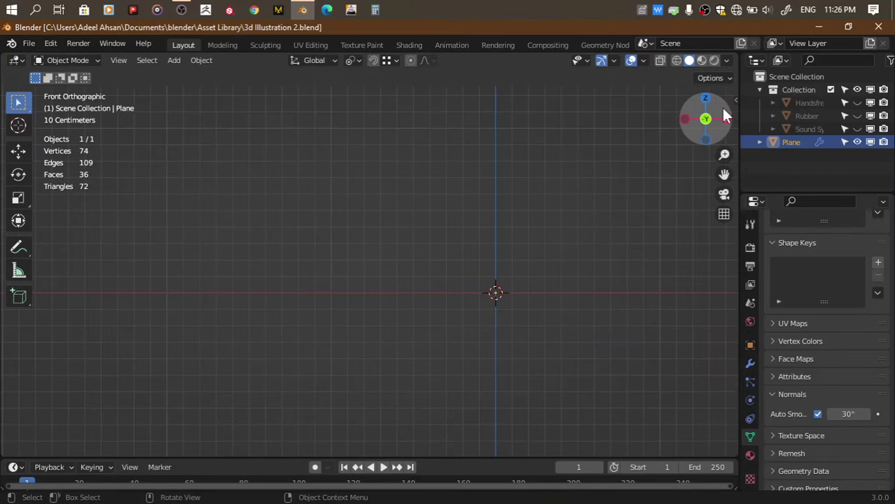
left_click_drag(721, 105, 570, 189)
key("Tab")
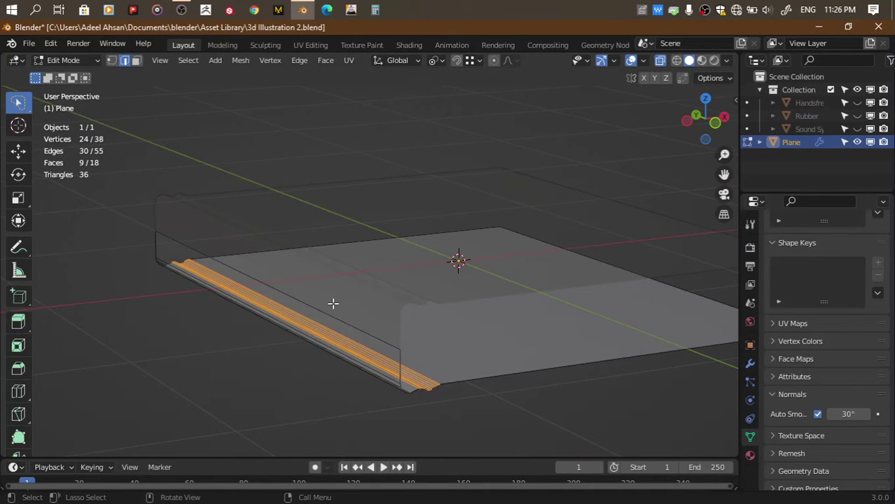
left_click(333, 303)
key("g")
key("x")
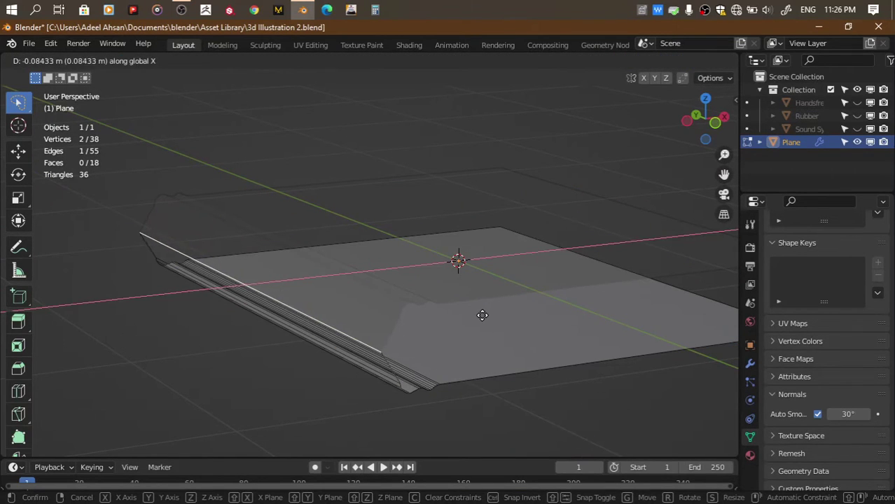
left_click(481, 315)
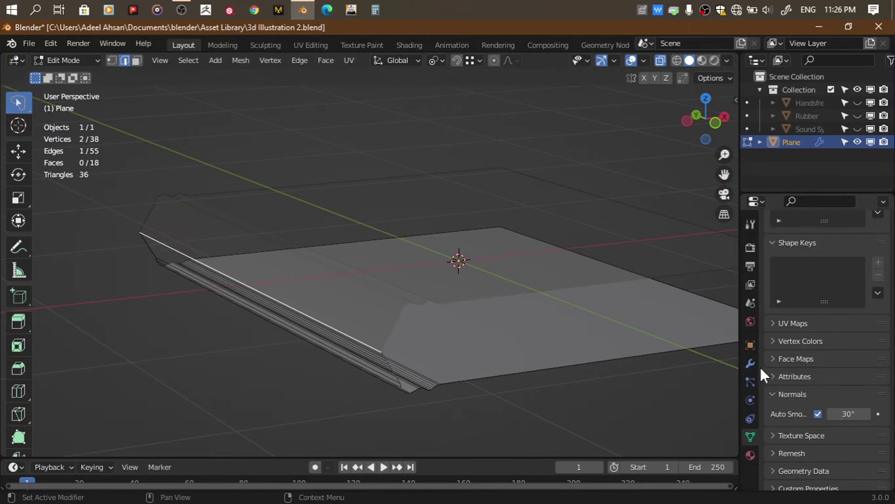
Apply the Mirror modifier so the cover becomes one solid mesh
left_click(750, 364)
key("Tab")
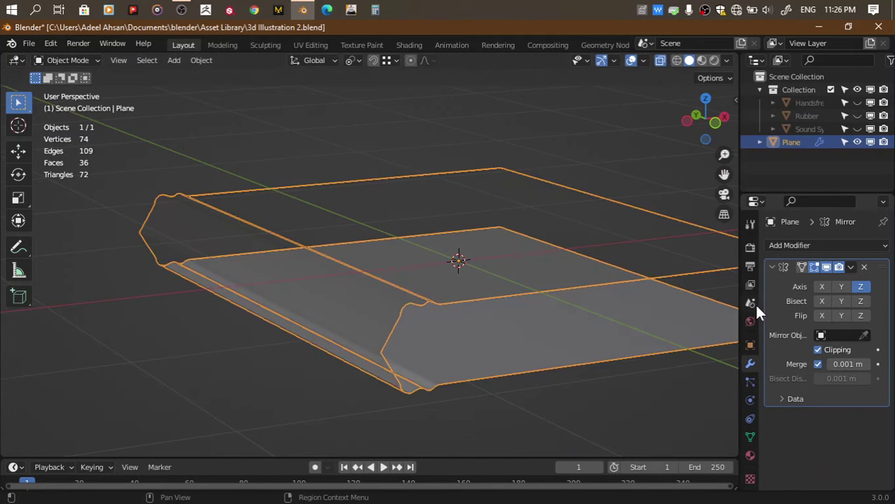
key("ctrl+a")
Round the cover's front edges with a 6-segment, 0.142 m bevel and save
key("Tab")
key("ctrl+b")
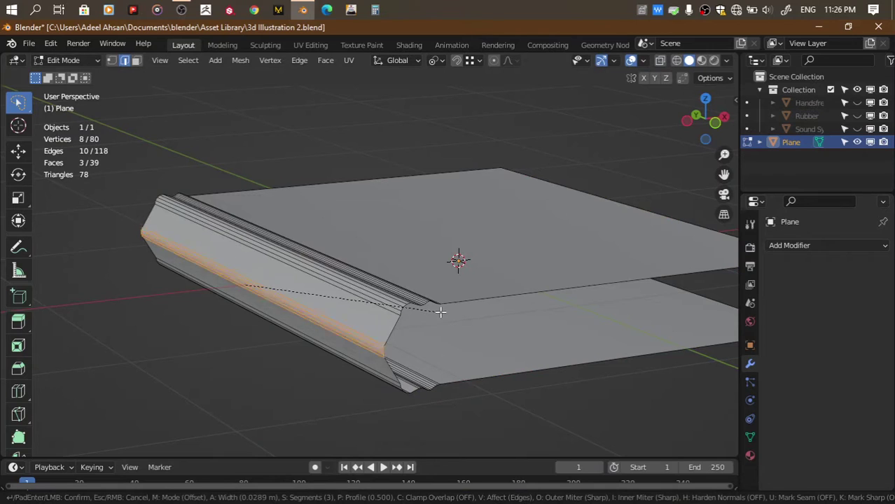
scroll(439, 312, "up", 2)
left_click(465, 309)
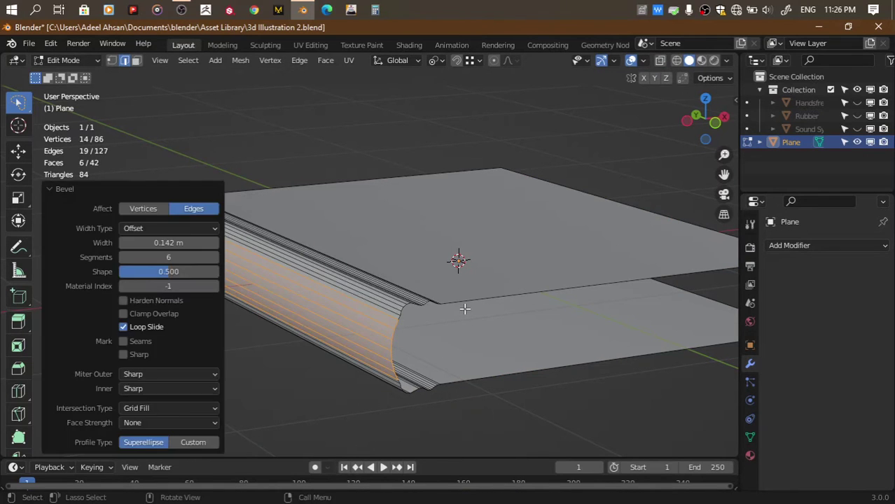
key("Tab")
key("ctrl+s")
mouse_move(699, 101)
left_mouse_down()
mouse_move(714, 116)
mouse_move(699, 116)
left_mouse_up()
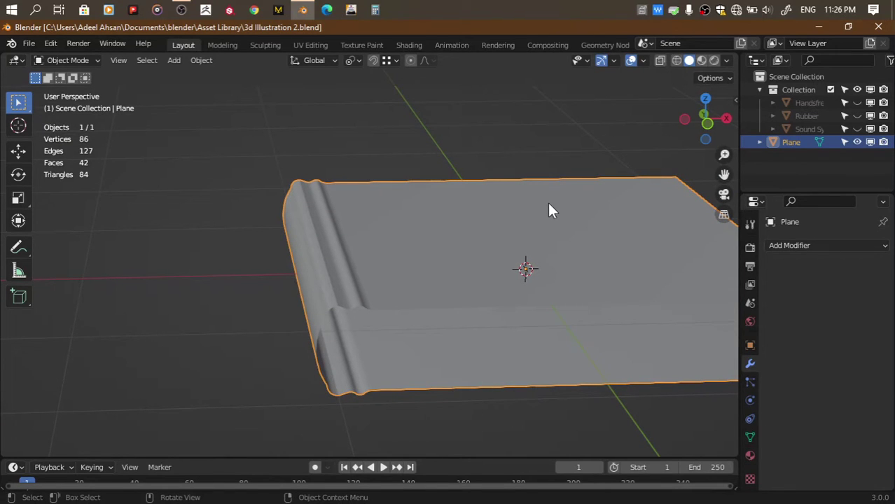
left_click(706, 119)
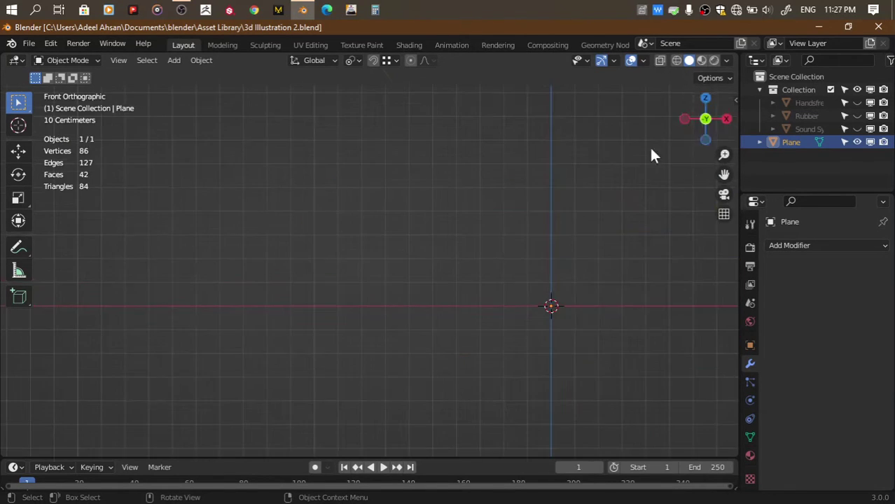
left_click_drag(705, 117, 700, 119)
Add a cube and flatten it along Z
left_click(633, 181)
key("shift+a")
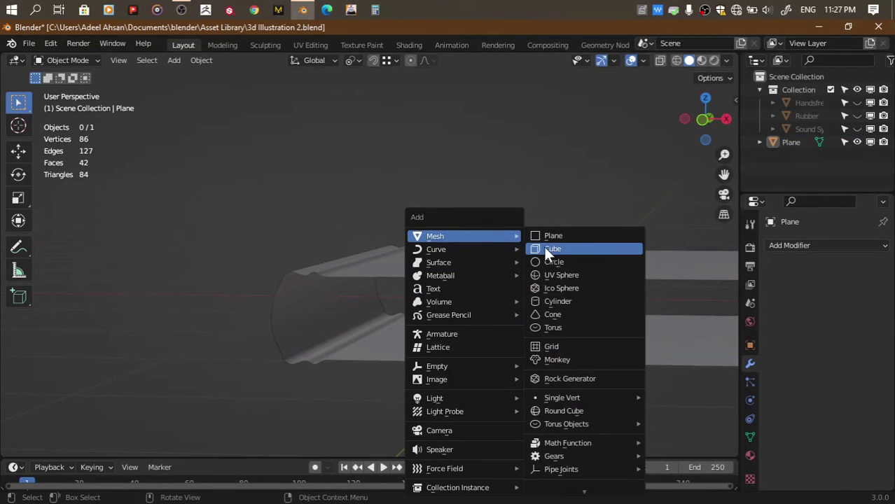
left_click(543, 245)
key("Tab")
key("s")
key("z")
left_click(565, 311)
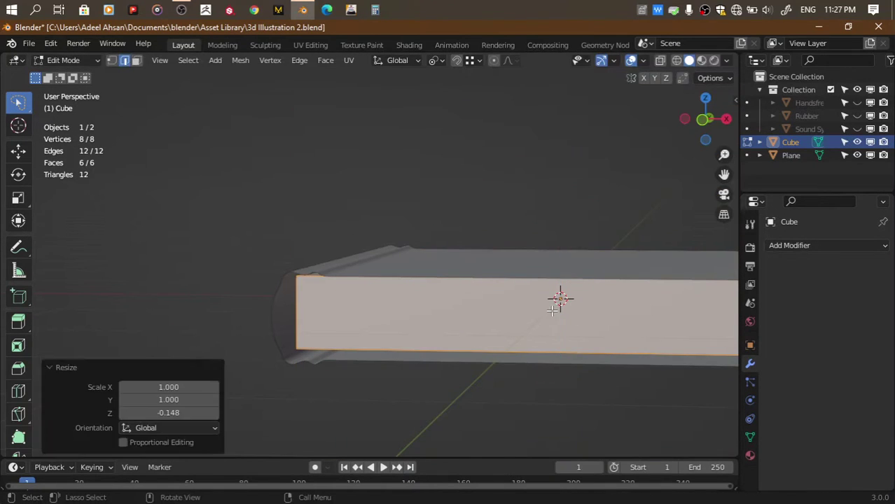
key("Tab")
Add a Solidify modifier to the cover and adjust its thickness
left_click(440, 280)
key("KP_1")
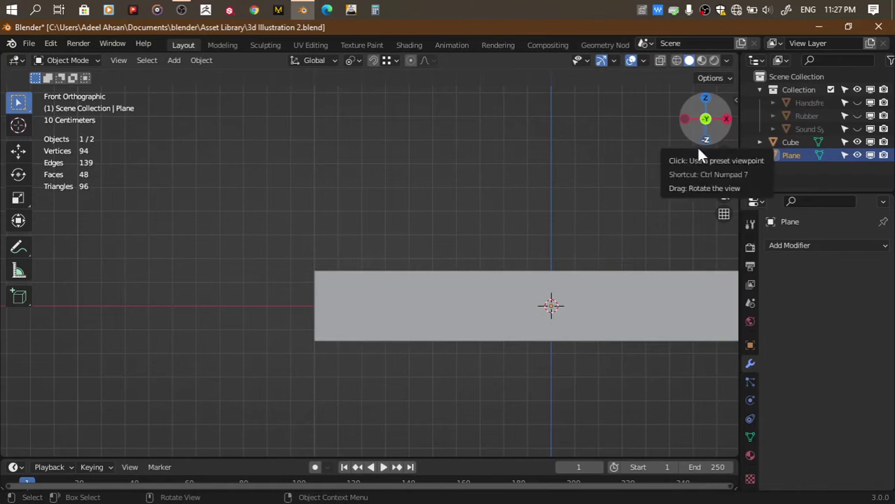
left_click(789, 246)
left_click(628, 472)
scroll(479, 403, "up", 4)
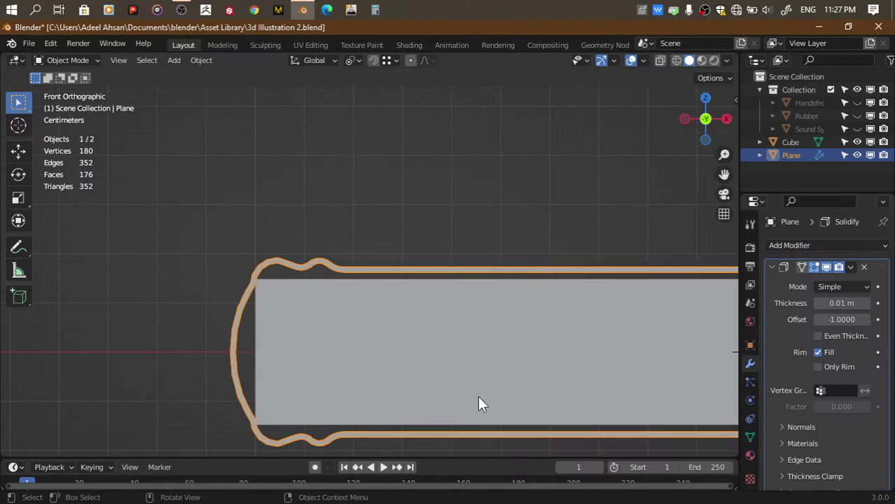
left_click(867, 304)
Rescale the cube's height along Z to fit inside the cover
left_click(582, 339)
scroll(582, 339, "down", 2)
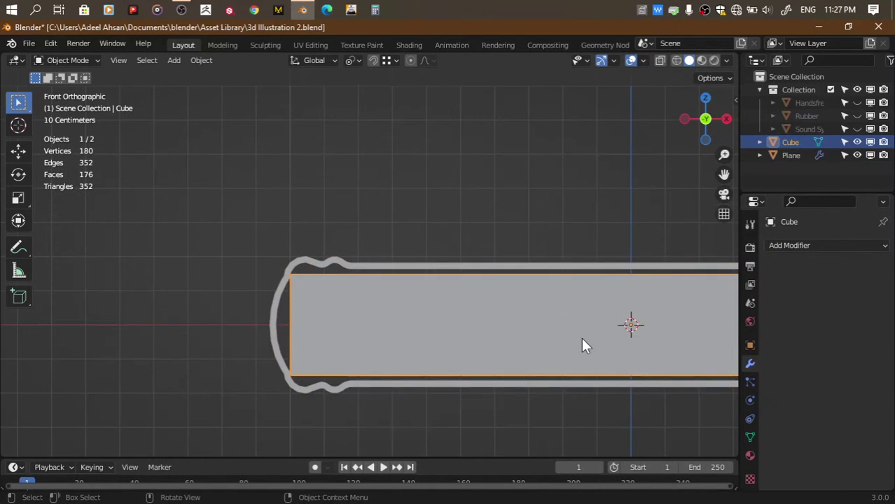
key("Tab")
key("s")
key("z")
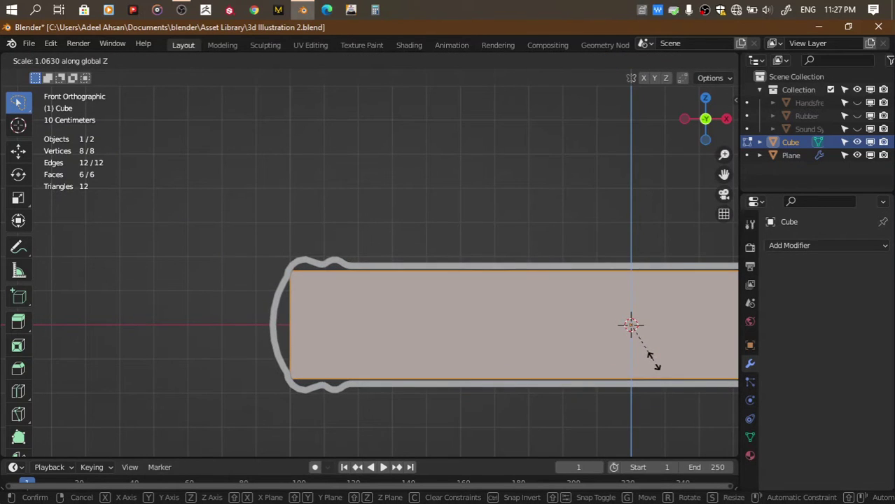
left_click(651, 357)
left_click_drag(706, 119, 356, 240)
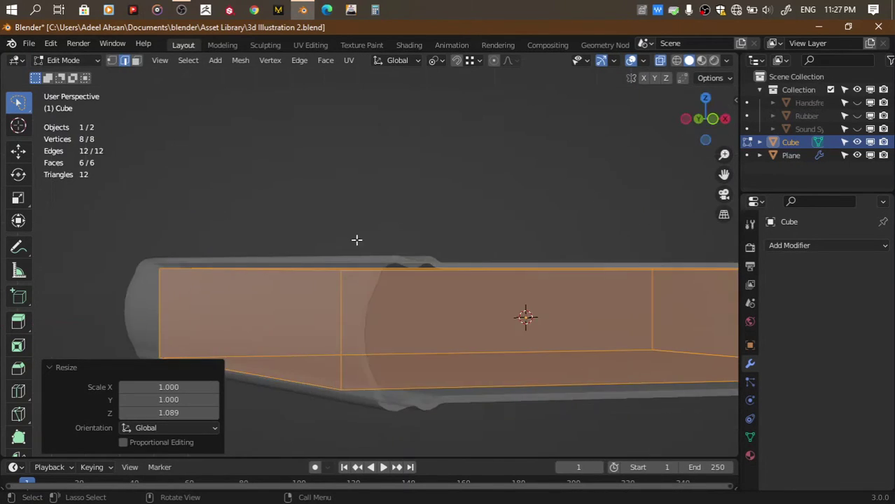
left_click_drag(700, 126, 324, 254)
Bevel the cube's front edges with 6 segments at 0.135 m width
right_click_drag(328, 279, 375, 399, "ctrl")
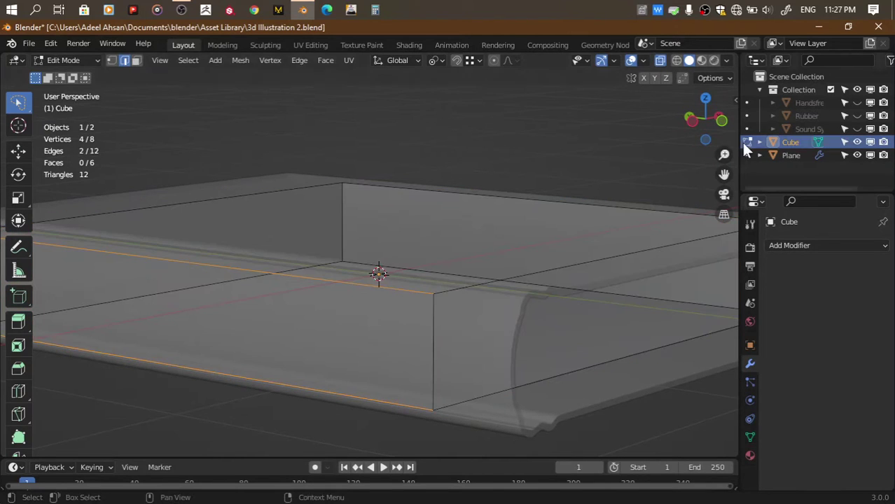
left_click(702, 128)
key("ctrl+b")
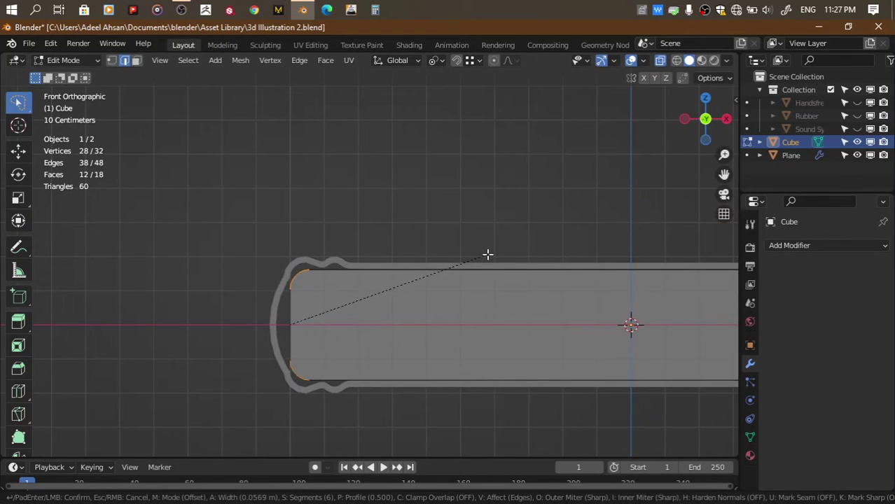
left_click(515, 251)
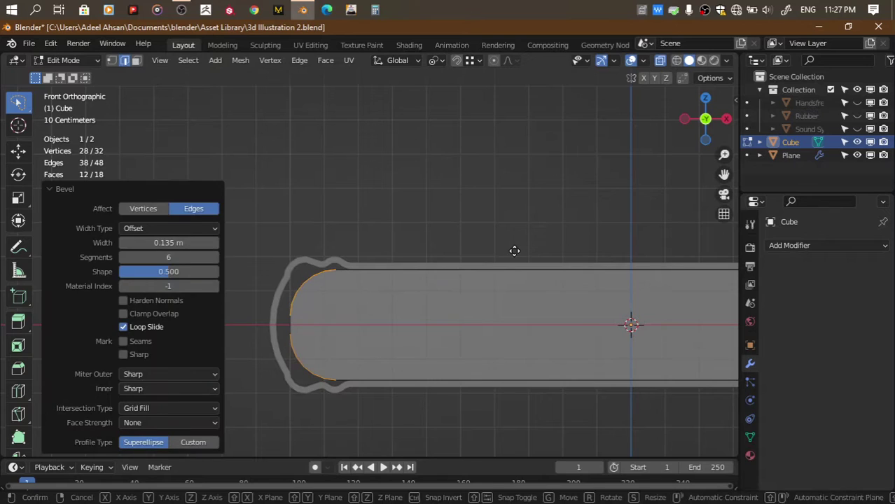
Slide the rounded page block along X into position inside the cover
key("g")
key("x")
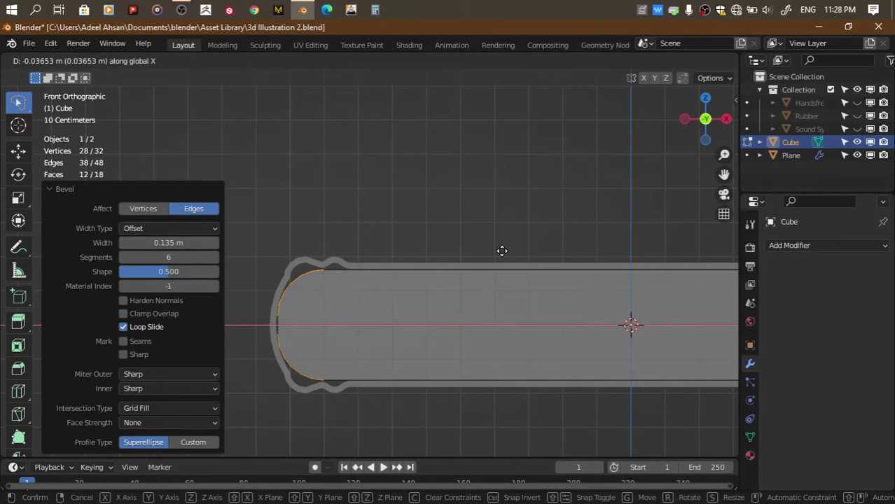
left_click(502, 251)
key("g")
key("x")
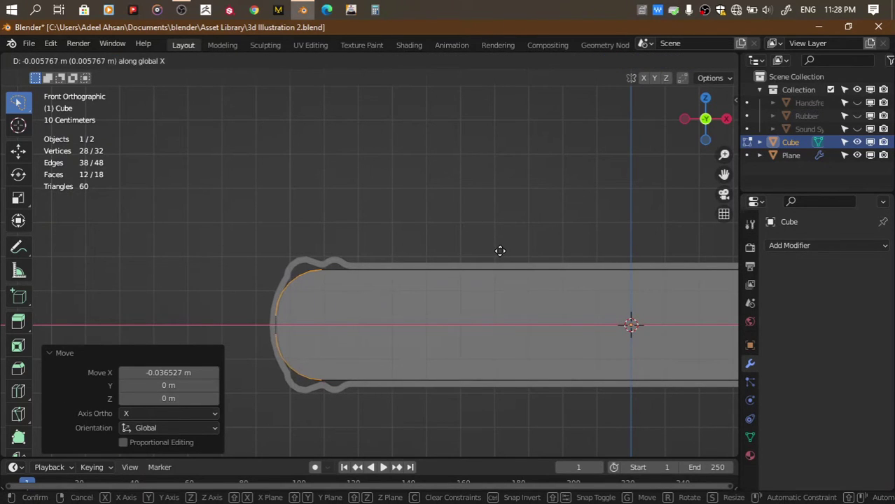
left_click(500, 250)
key("s")
key("z")
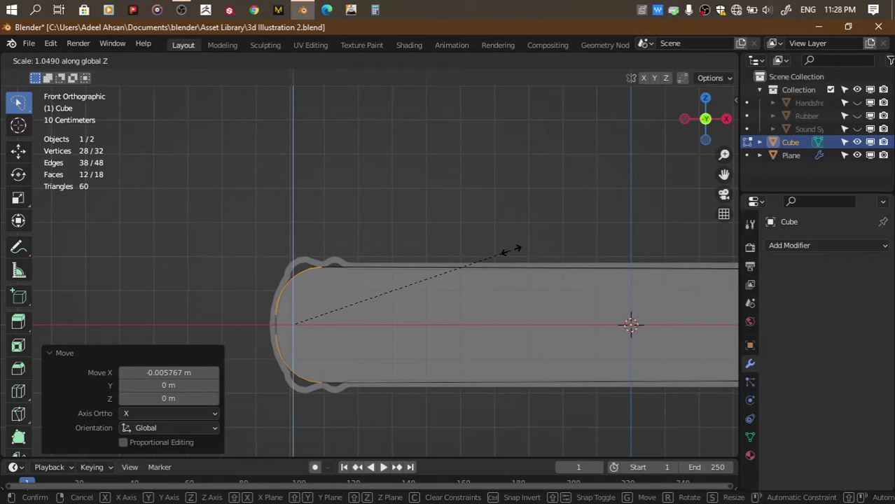
right_click(505, 251)
key("Tab")
left_click(684, 119)
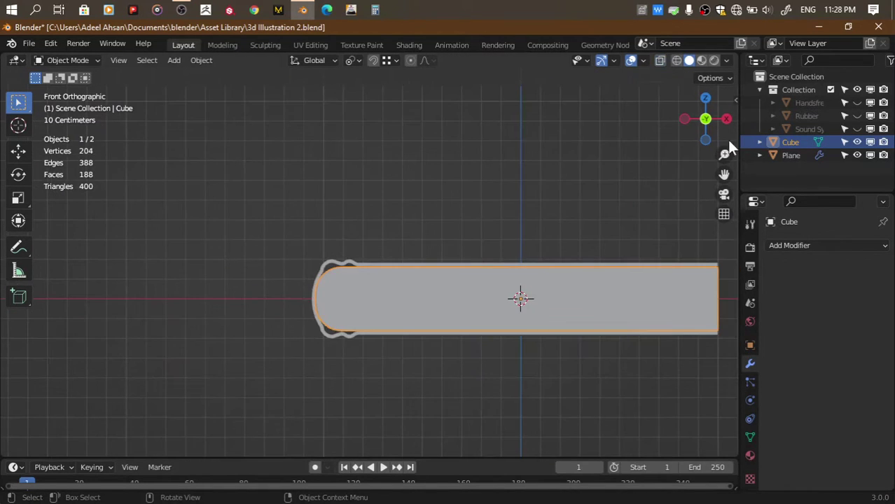
Widen the page block along X in Edit Mode, then select its bottom and top front edges
key("Tab")
key("s")
key("x")
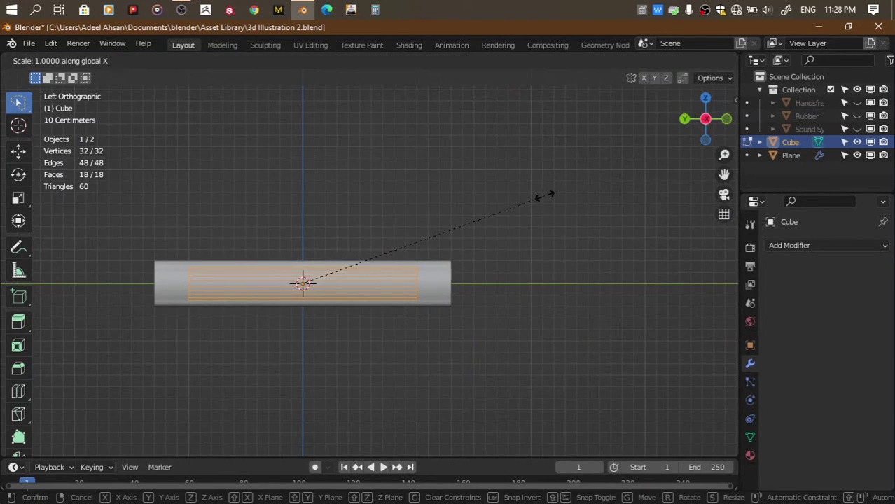
left_click(618, 208)
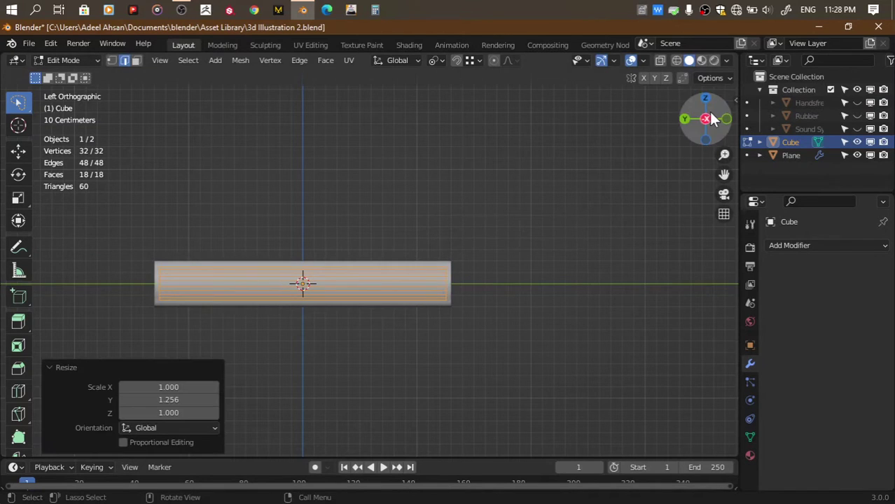
mouse_move(703, 118)
left_mouse_down()
mouse_move(714, 119)
mouse_move(590, 204)
left_mouse_up()
left_click(540, 322)
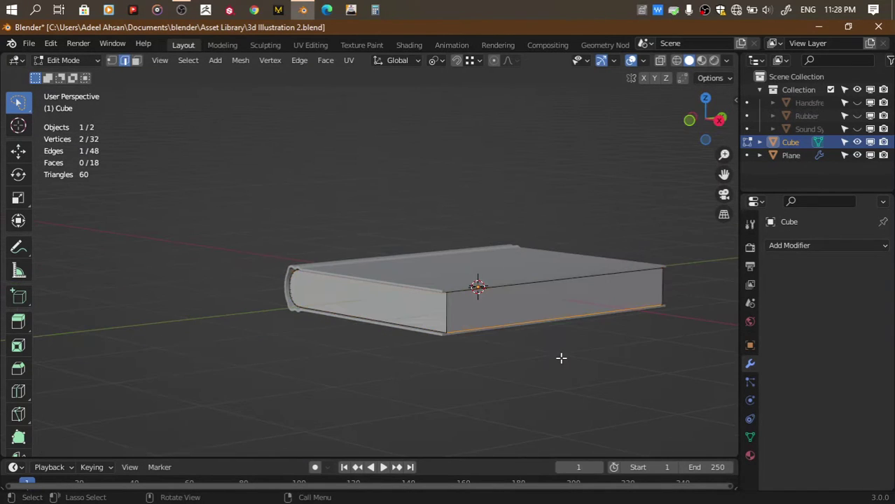
left_click(524, 274, "shift")
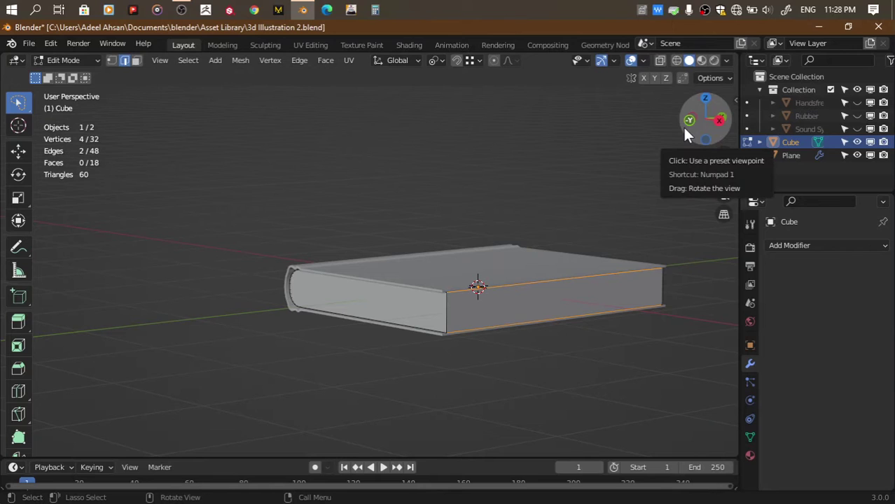
Try a centred loop cut on the pages, toggle see-through, then undo and cancel it
key("ctrl+r")
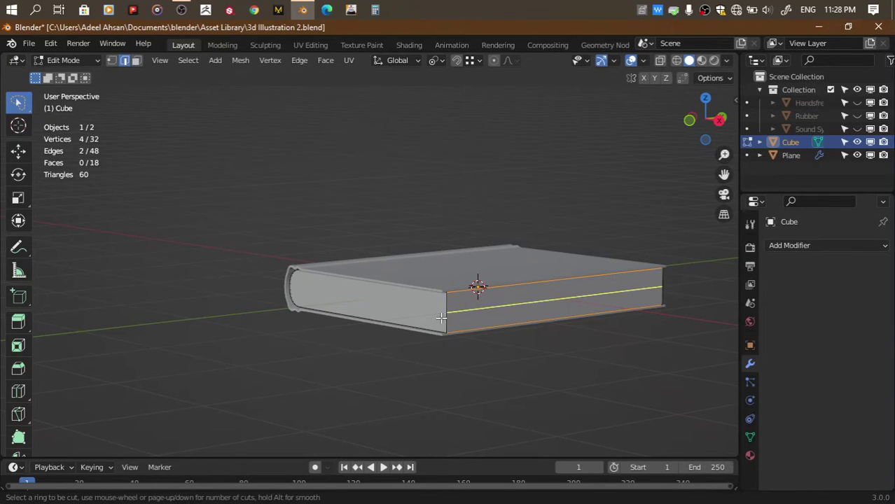
scroll(441, 317, "up", 1)
left_click(442, 318)
right_click(441, 317)
key("Tab")
scroll(485, 339, "up", 2)
key("Tab")
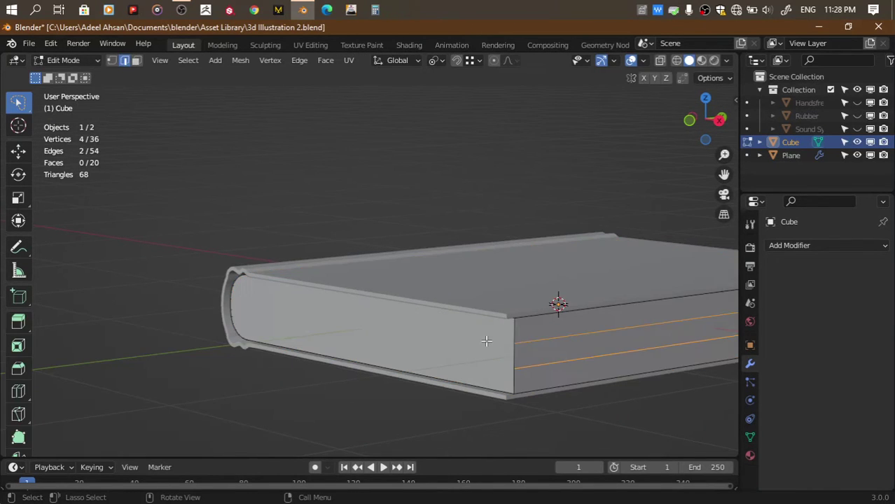
key("1")
key("alt+z")
key("alt+z")
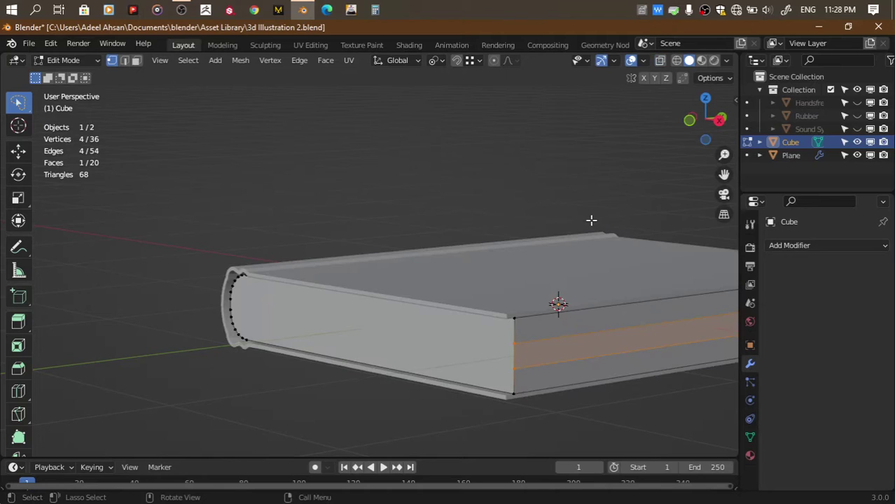
key("ctrl+z")
key("ctrl+z")
key("ctrl+z")
key("ctrl+z")
key("ctrl+r")
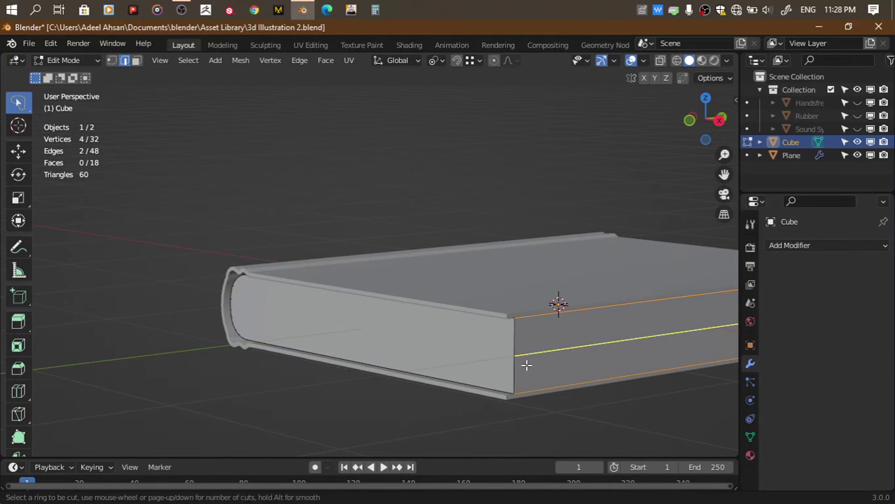
key("Escape")
From the front view, add a centred loop cut across the book's flat end
left_click(691, 119)
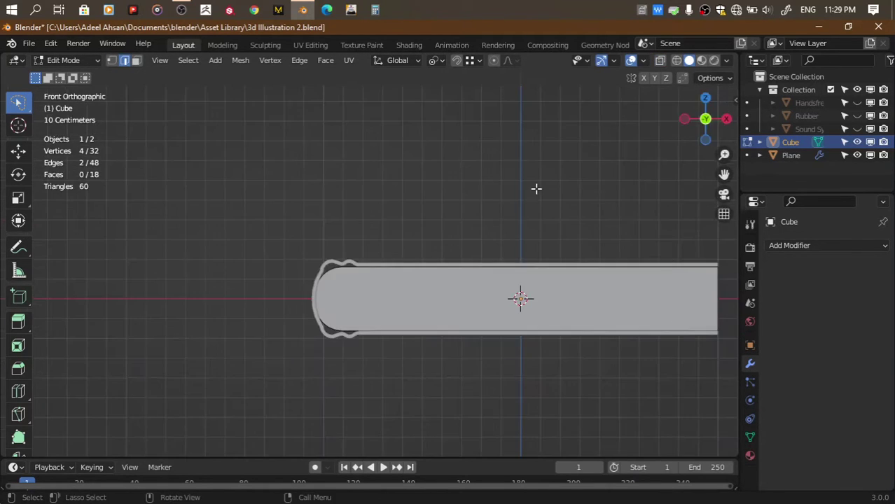
mouse_move(723, 173)
left_mouse_down()
mouse_move(852, 199)
mouse_move(637, 212)
left_mouse_up()
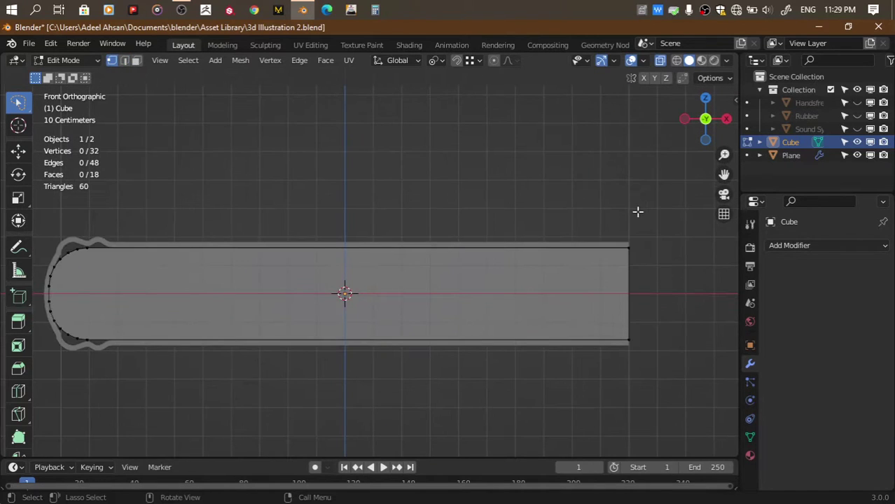
key("ctrl+r")
scroll(628, 290, "up", 3)
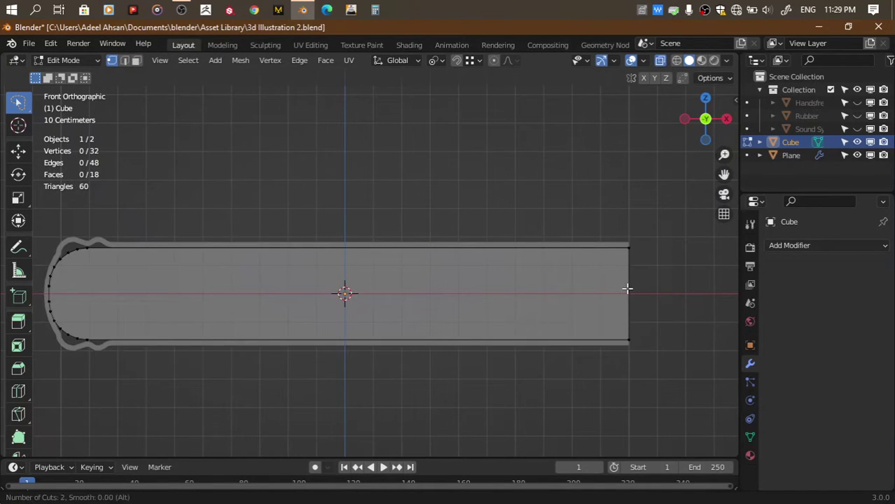
left_click(628, 290)
right_click(628, 290)
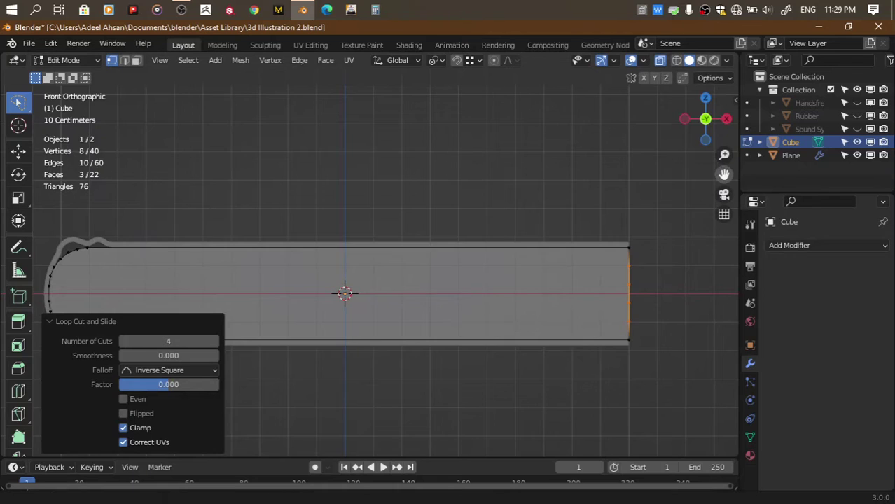
Raise the loop cut's Number of Cuts to 9 and return to Object Mode
left_click_drag(723, 173, 757, 124)
left_click(215, 342)
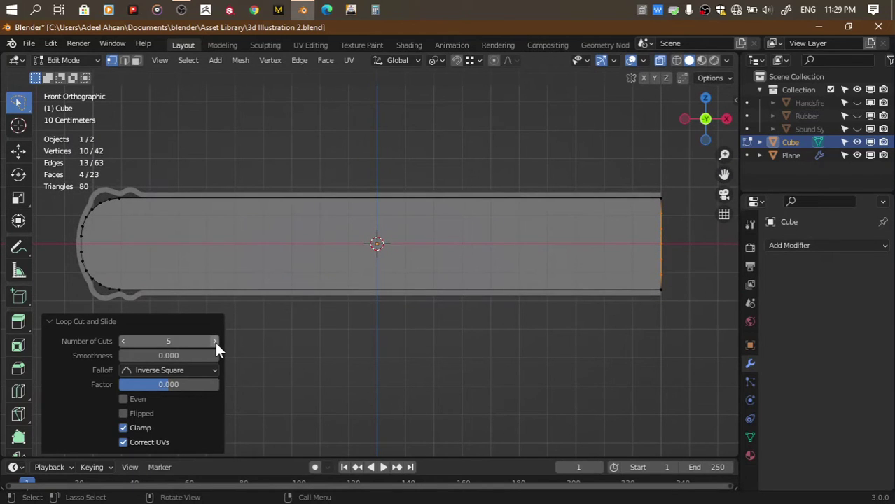
left_click(215, 341)
left_click(215, 341)
left_click(215, 341)
left_click(215, 341)
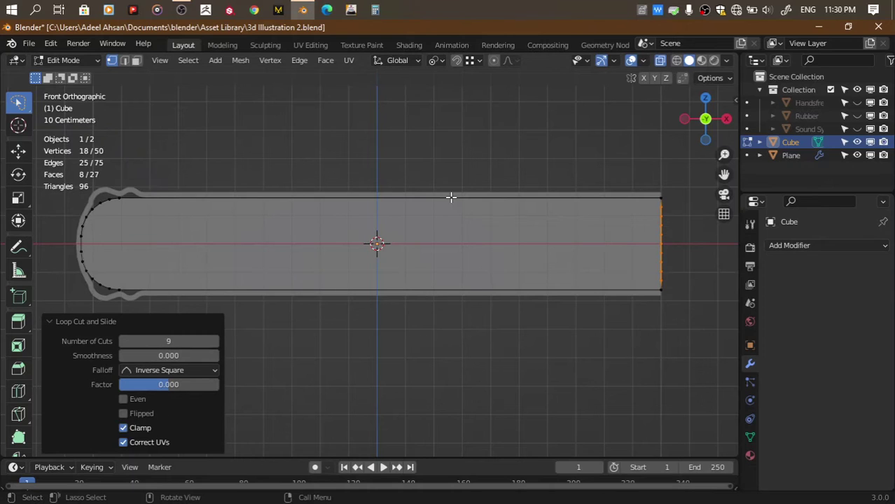
key("Tab")
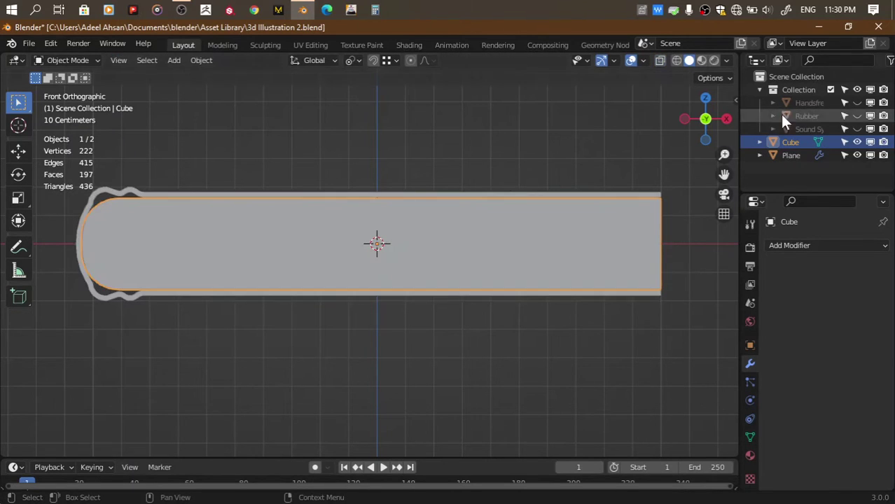
Enter Edit Mode, isolate the book in local view, and select its bottom front edge
middle_click_drag(693, 169, 609, 190)
key("Tab")
left_click_drag(699, 133, 385, 289)
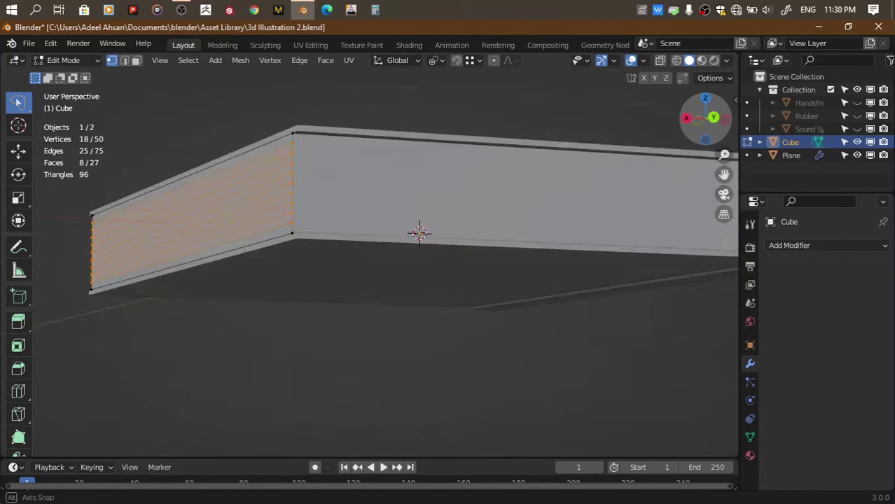
key("KP_Divide")
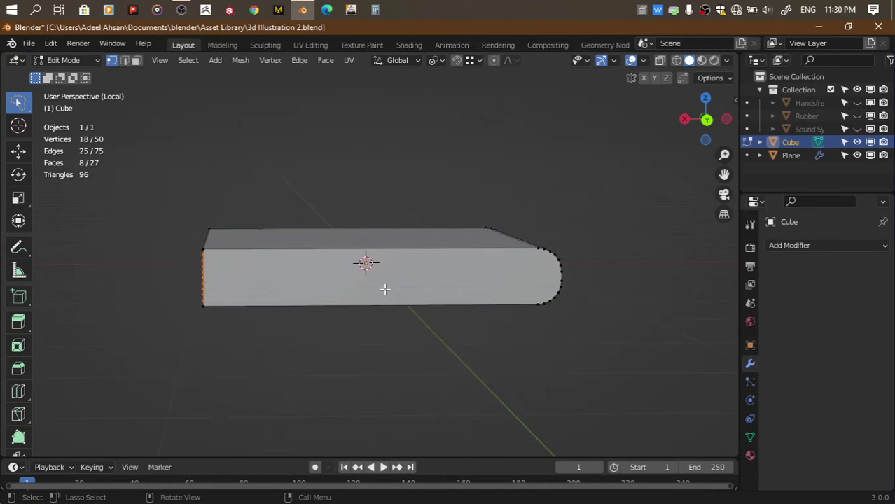
key("2")
left_click(315, 296)
key("3")
key("x")
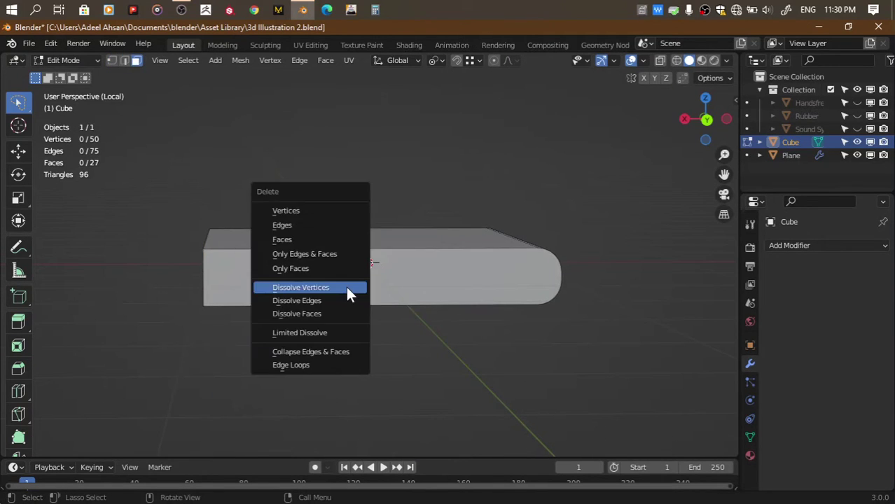
key("Escape")
Delete only the book's large side face, then try grid-filling the hole and undo it
left_click(406, 277)
key("x")
left_click(393, 247)
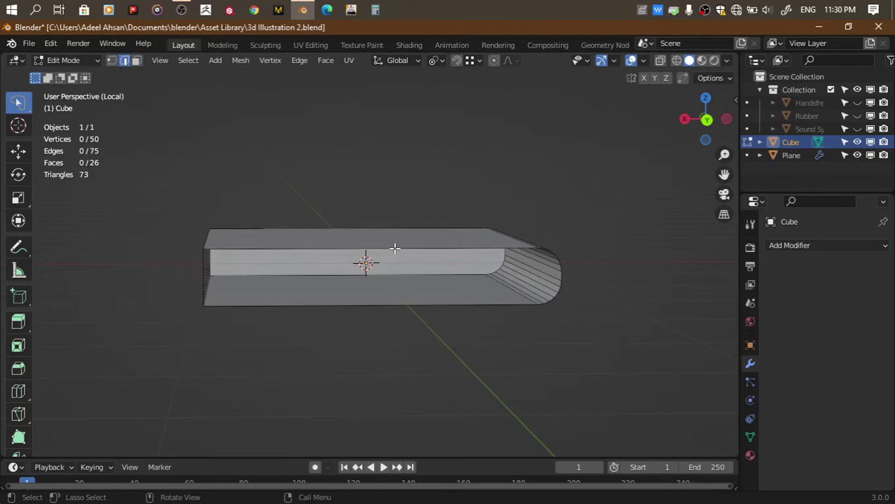
left_click(395, 248, "alt")
key("ctrl+f")
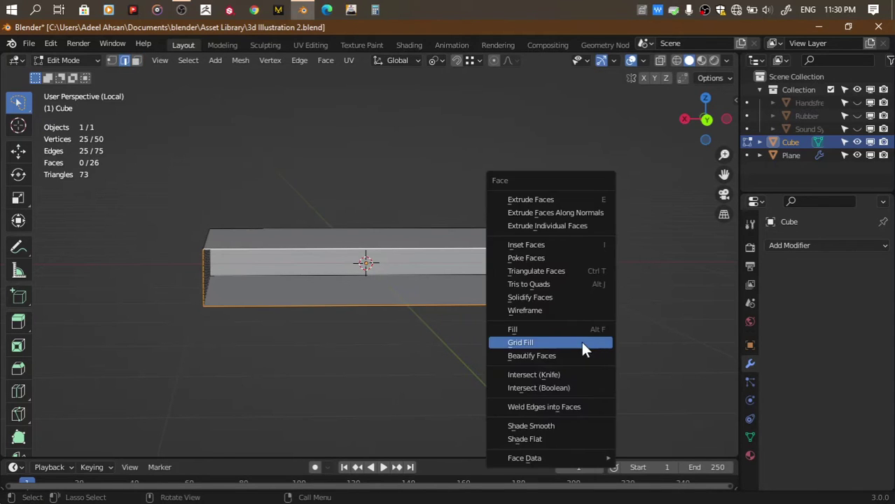
left_click(582, 348)
scroll(373, 354, "up", 2)
middle_click_drag(484, 290, 586, 177)
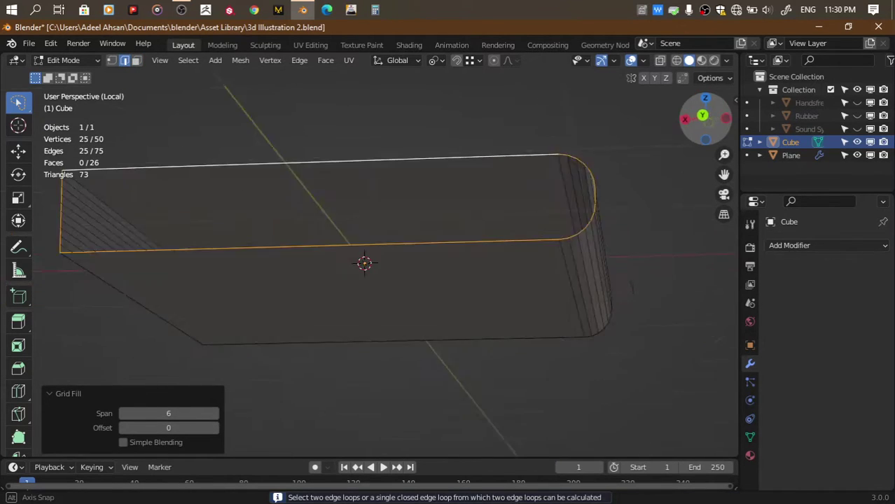
key("ctrl+z")
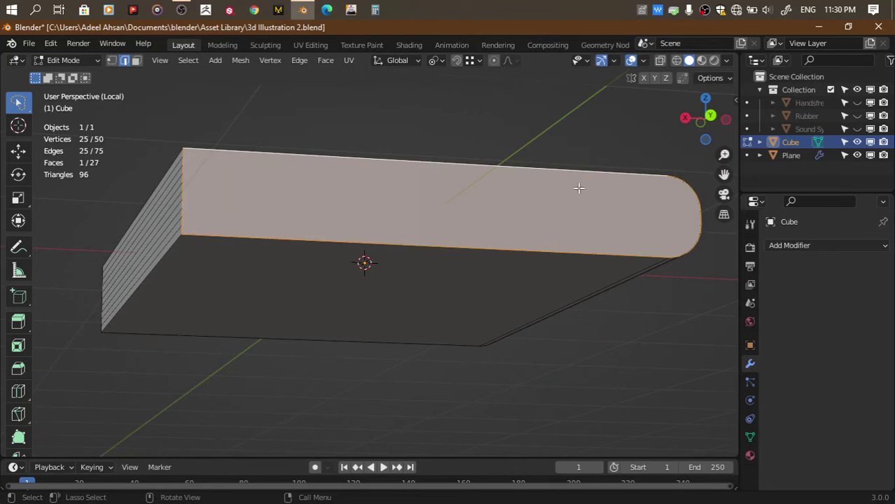
key("f")
key("ctrl+z")
Dissolve two page-line edge loops and grid-fill the side opening
left_click(710, 114)
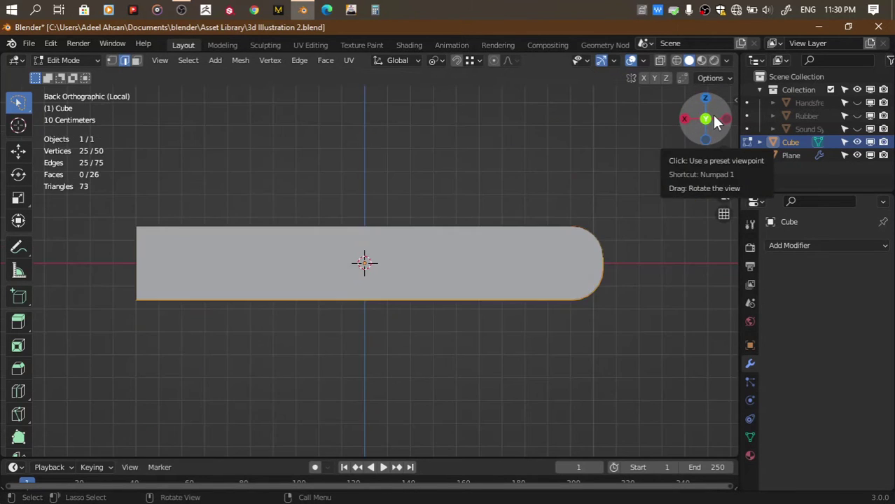
left_click_drag(708, 116, 392, 253)
scroll(393, 253, "up", 3)
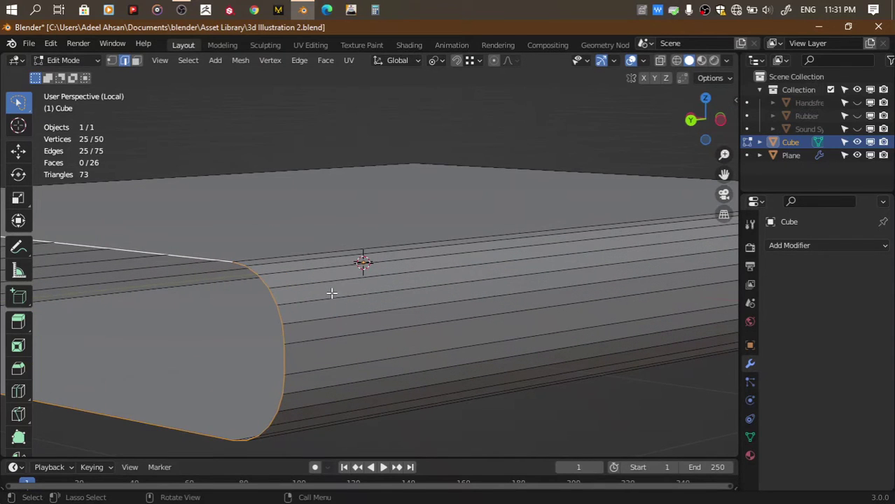
left_click(343, 334, "alt")
left_click(344, 362, "alt+shift")
key("ctrl+x")
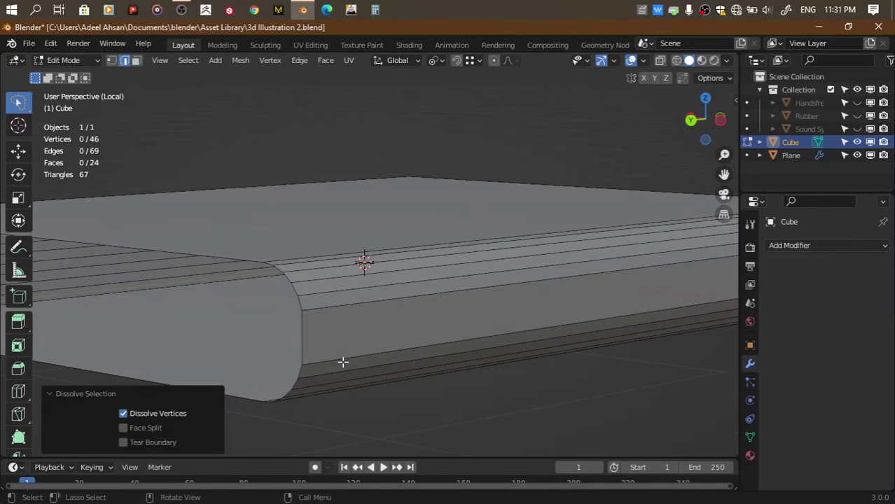
scroll(343, 361, "down", 2)
left_click(269, 248, "alt")
key("ctrl+f")
left_click(358, 262)
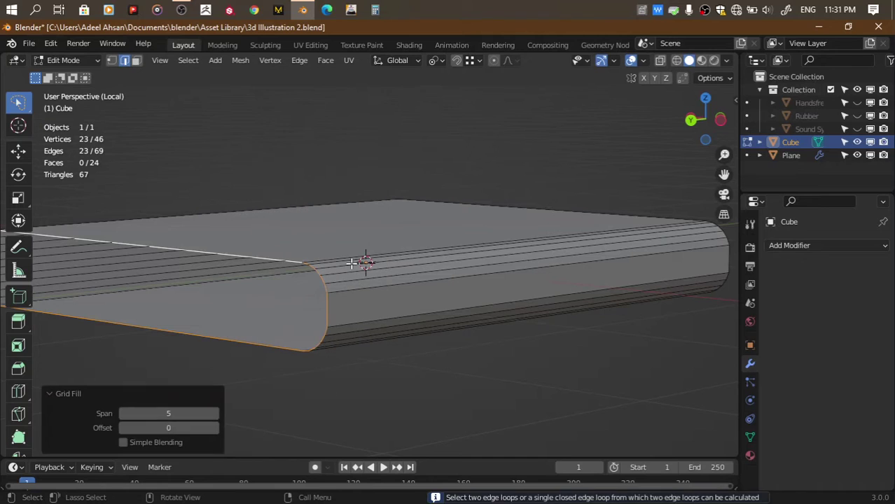
Dissolve two long side edges and grid-fill the opening again
left_click_drag(705, 119, 721, 120)
left_click(450, 288, "alt")
left_click(451, 315, "alt+shift")
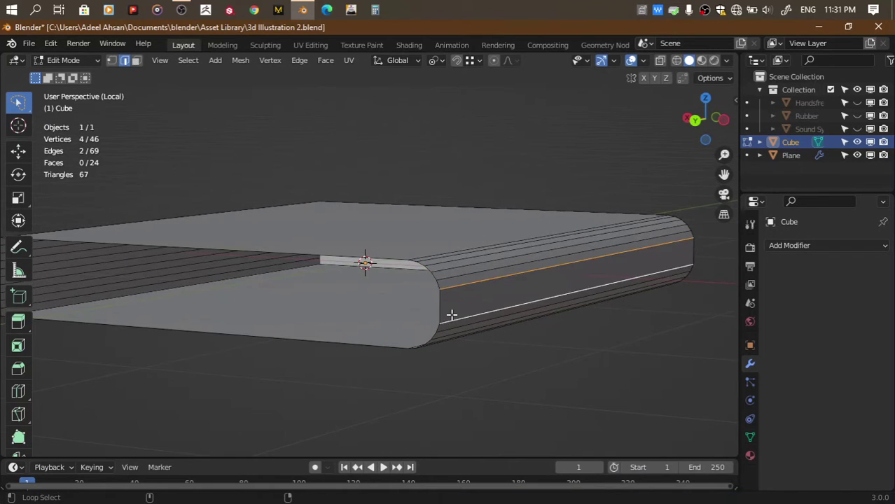
key("ctrl+x")
left_click(434, 293, "alt")
key("ctrl+f")
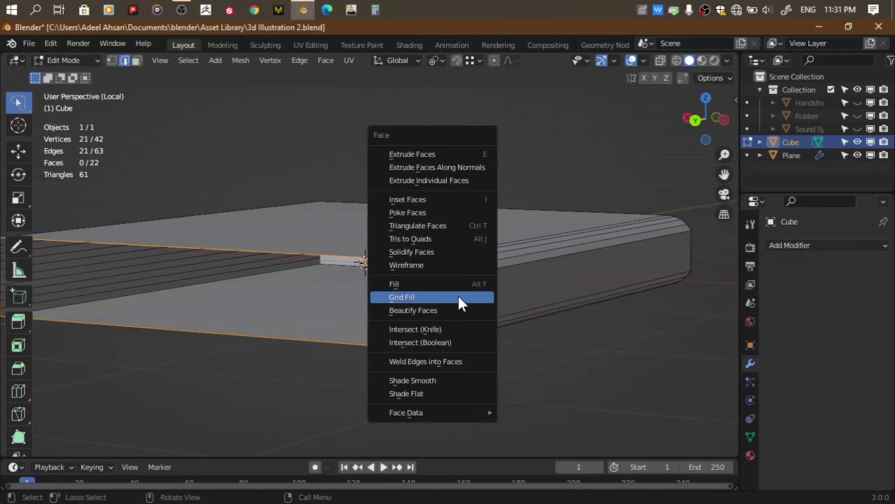
left_click(459, 301)
Dissolve two more side edges, retry the fill and triangulation cleanup, then revert the dissolves
left_click(471, 277, "alt")
left_click(483, 323, "alt+shift")
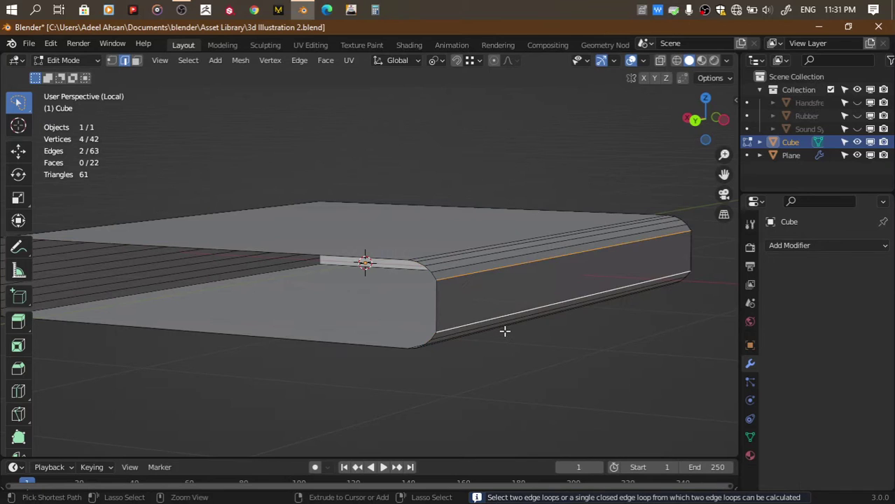
key("ctrl+x")
left_click(434, 301, "alt")
key("ctrl+f")
left_click(436, 301)
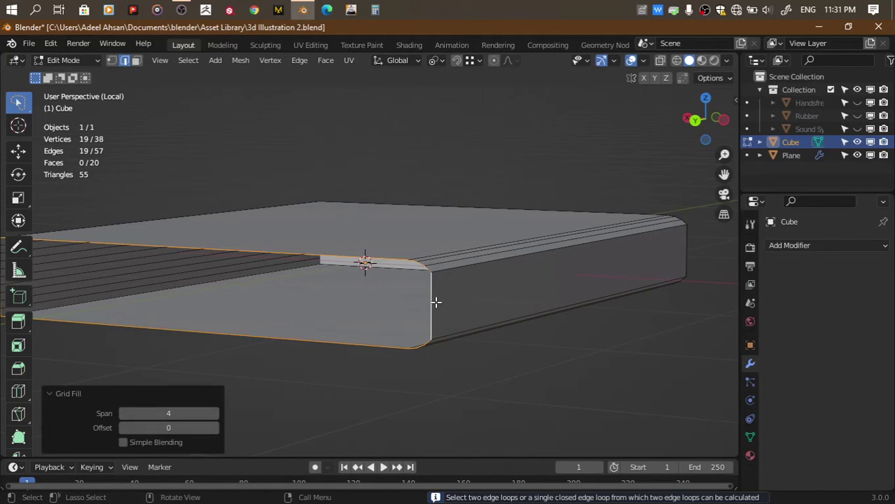
key("f")
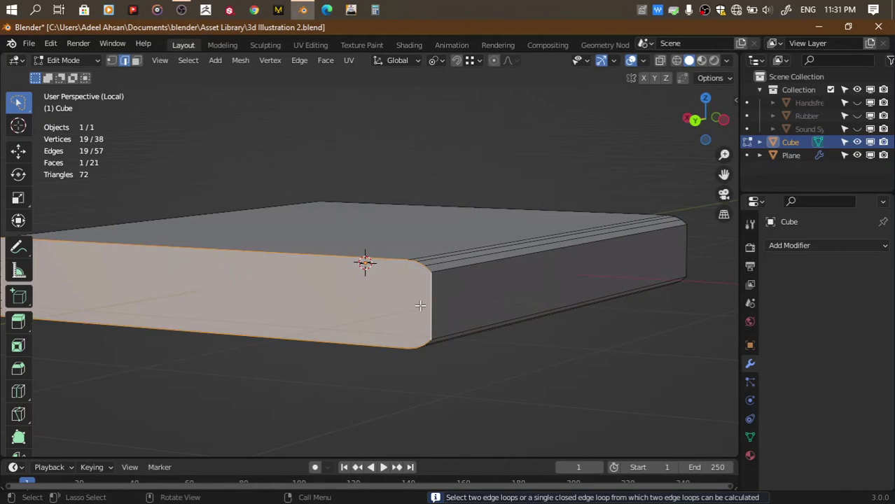
key("ctrl+z")
key("ctrl+f")
left_click(418, 319)
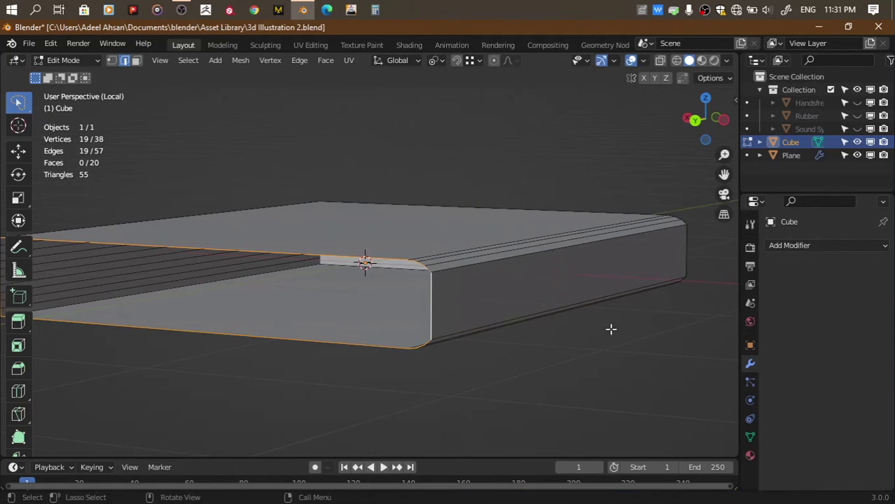
left_click_drag(723, 143, 672, 144)
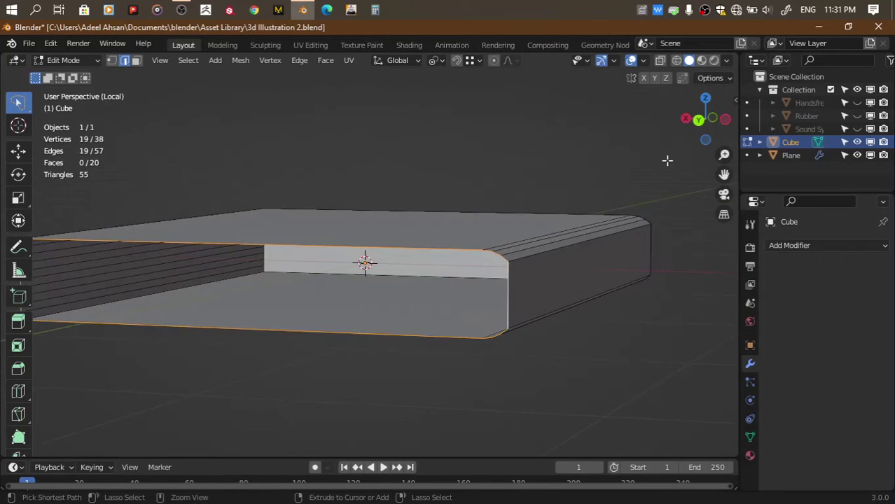
key("ctrl+z")
key("ctrl+z")
key("ctrl+z")
key("ctrl+z")
key("ctrl+z")
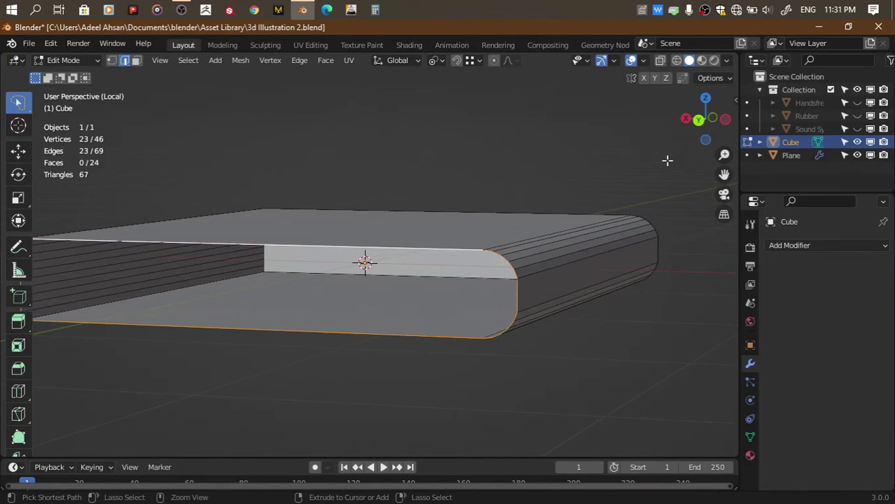
Add two loop cuts around the book's rounded end
key("alt+a")
mouse_move(705, 119)
left_mouse_down()
mouse_move(689, 123)
mouse_move(519, 285)
left_mouse_up()
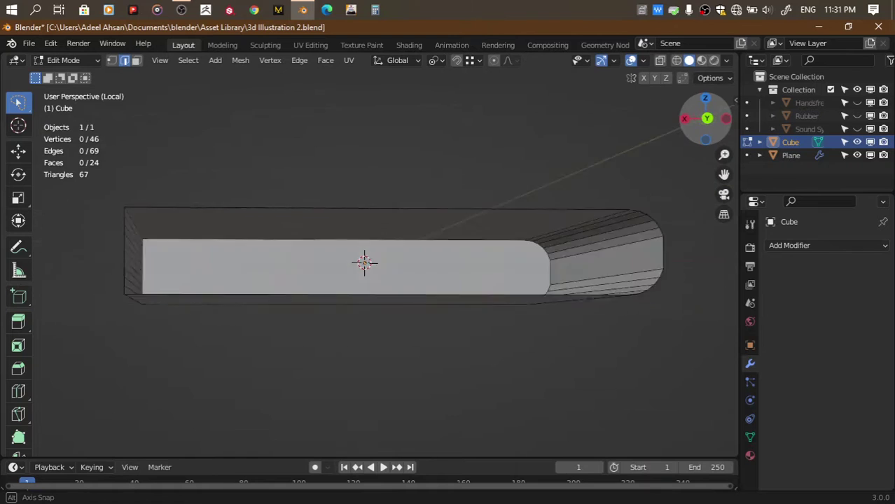
key("ctrl+r")
left_click(495, 294)
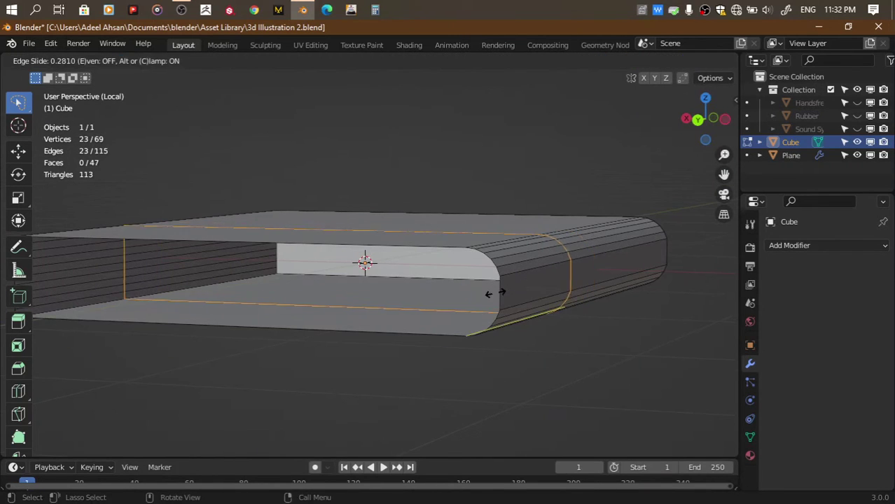
left_click(495, 295)
key("ctrl+z")
key("ctrl+r")
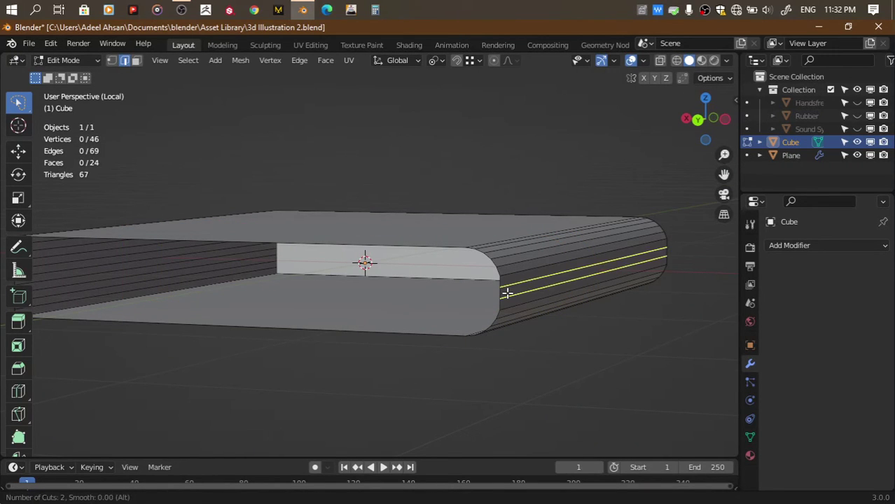
left_click(507, 293)
left_click(507, 293)
Move the new loops along X to the right end and delete the flat end face
left_click(698, 120)
key("g")
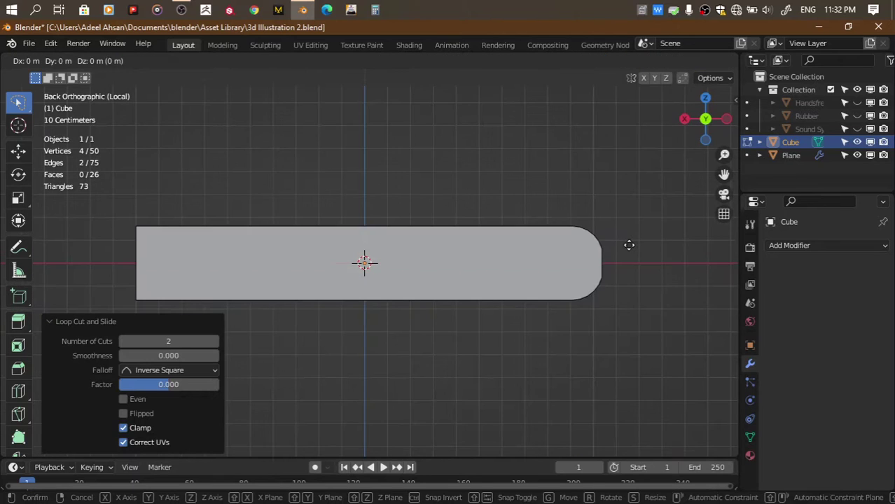
key("x")
left_click(660, 200)
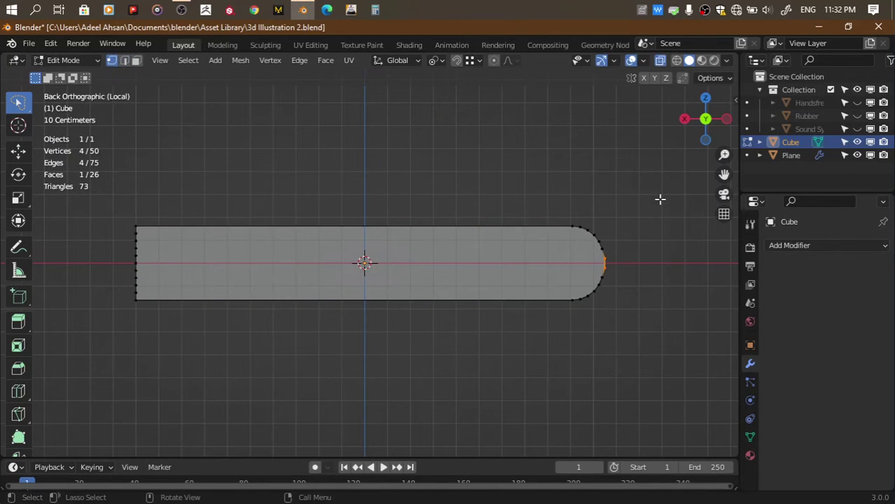
left_click_drag(696, 136, 567, 261)
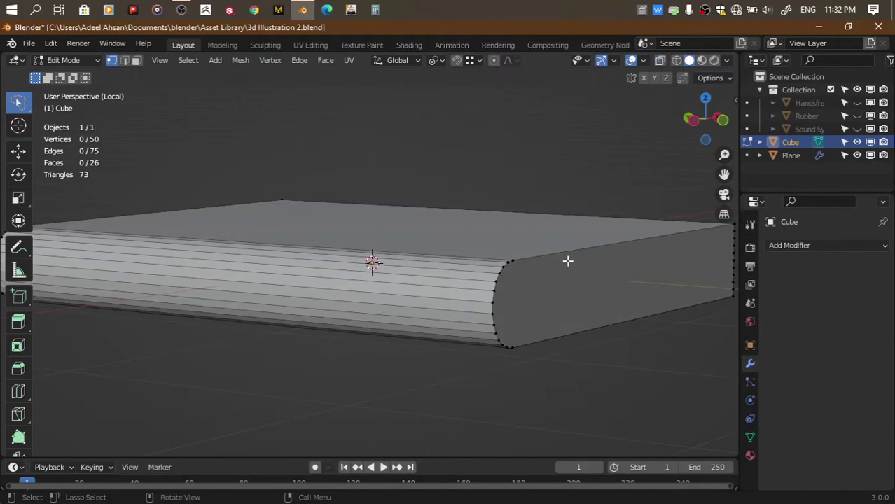
left_click(553, 281)
key("x")
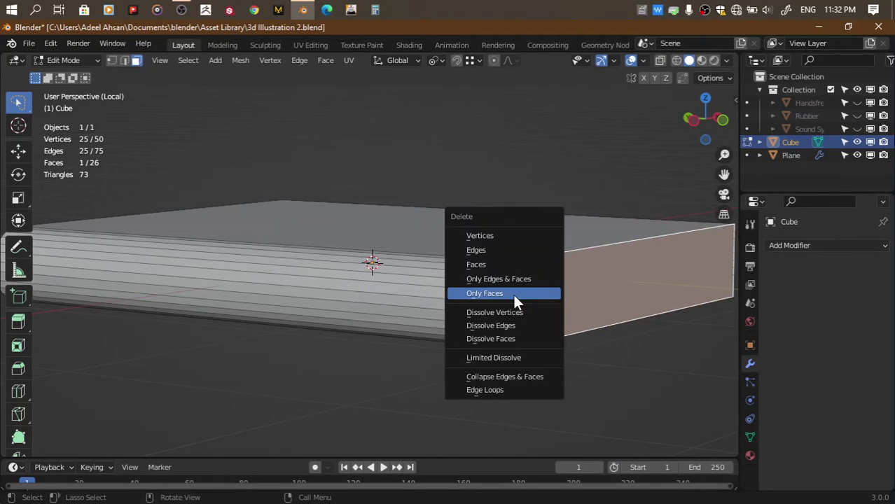
left_click(513, 292)
In see-through front view, box-select the vertices across the middle and the right end column
left_click_drag(703, 116, 725, 121)
left_click(721, 120)
key("alt+z")
key("1")
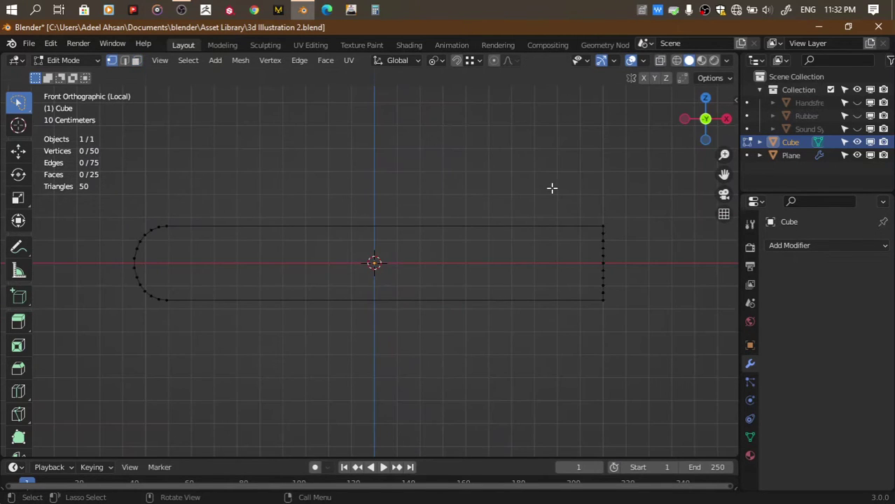
left_click_drag(117, 255, 430, 276)
key("w")
key("w")
left_click_drag(123, 260, 615, 268)
scroll(614, 268, "up", 1)
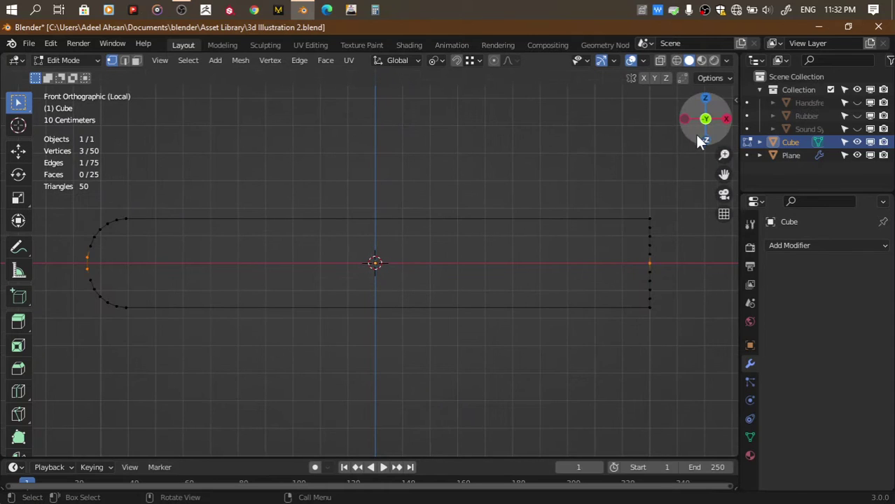
left_click_drag(697, 140, 649, 147)
left_click_drag(635, 222, 678, 302)
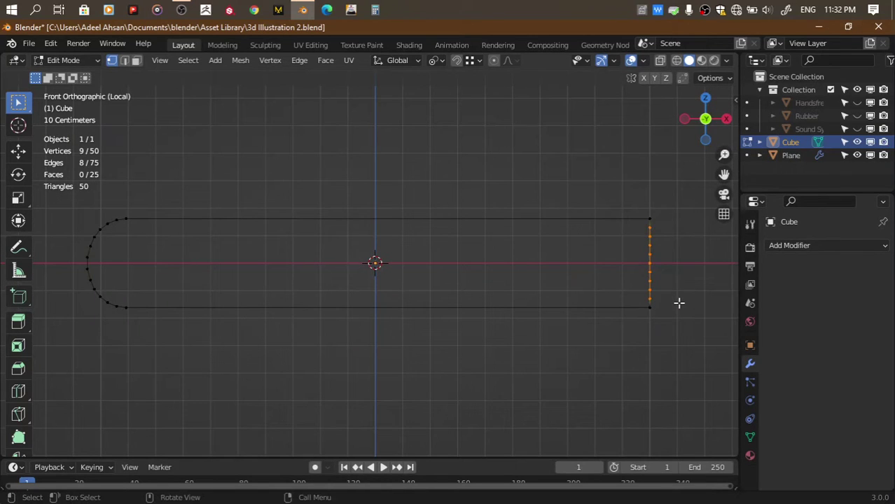
Dissolve the page-line edges on the end face and return to Front Orthographic view
key("x")
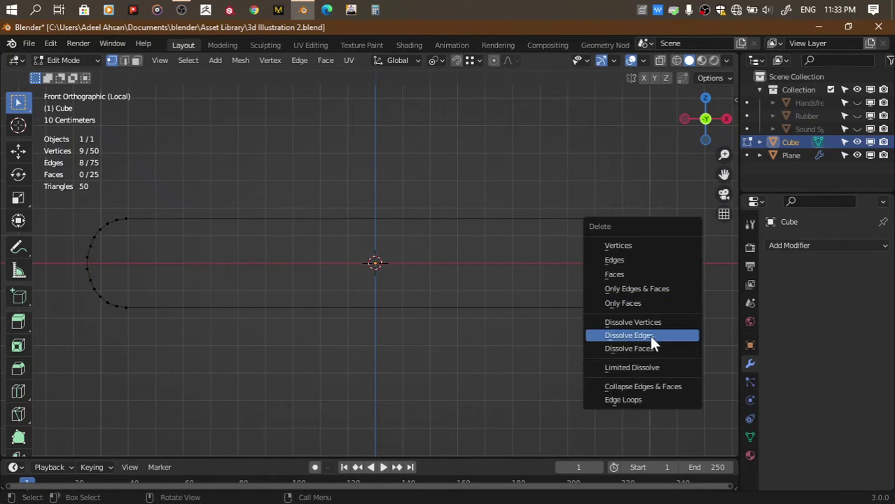
left_click(649, 336)
middle_click_drag(649, 335, 639, 202)
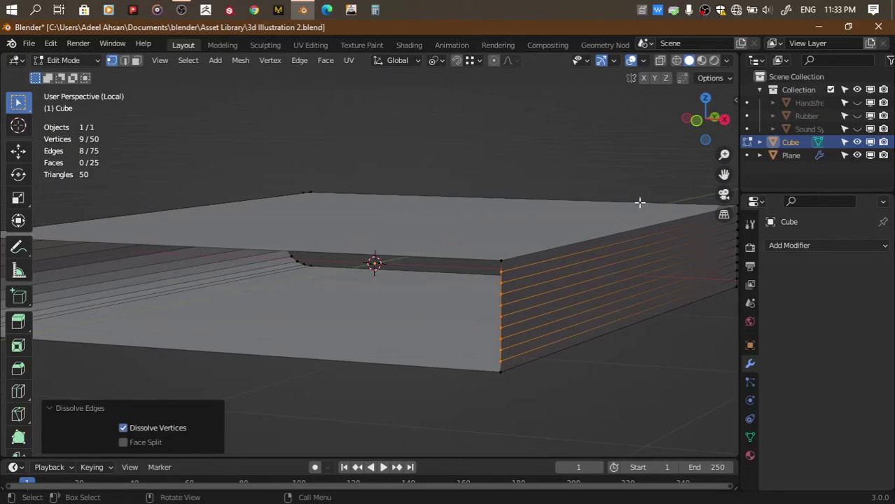
left_click(714, 113)
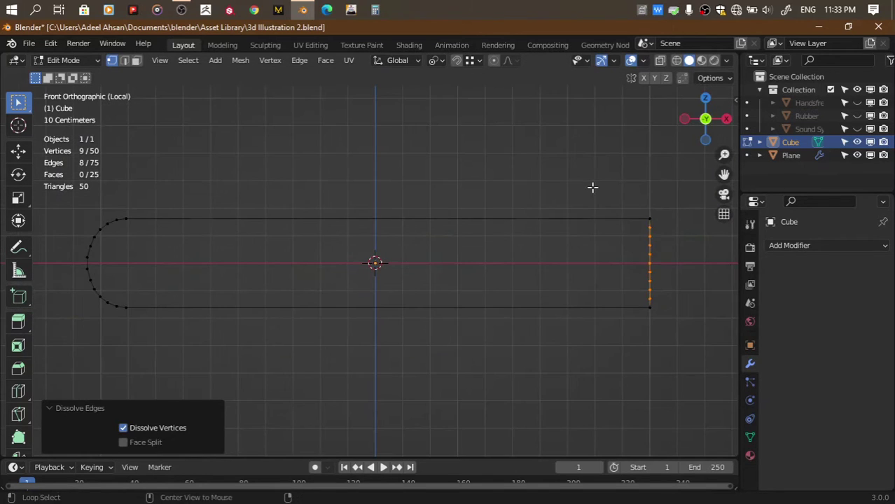
left_click_drag(637, 220, 669, 303)
left_click_drag(704, 117, 583, 197)
key("x")
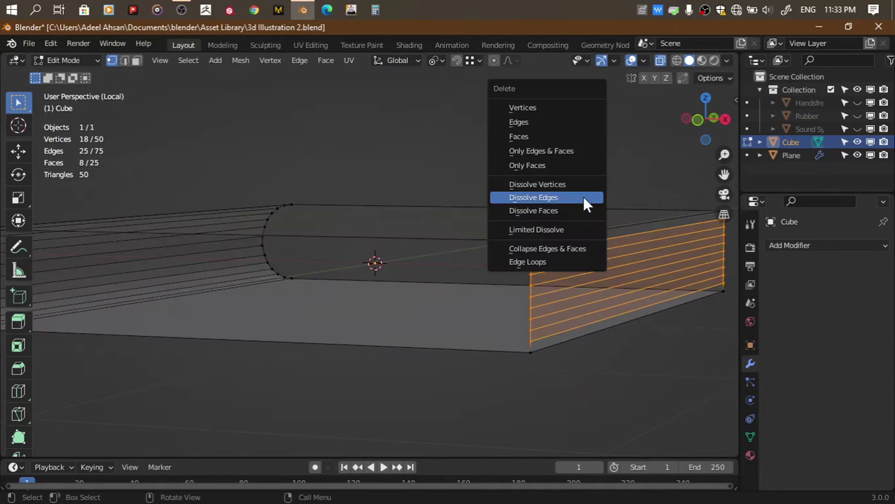
left_click(582, 197)
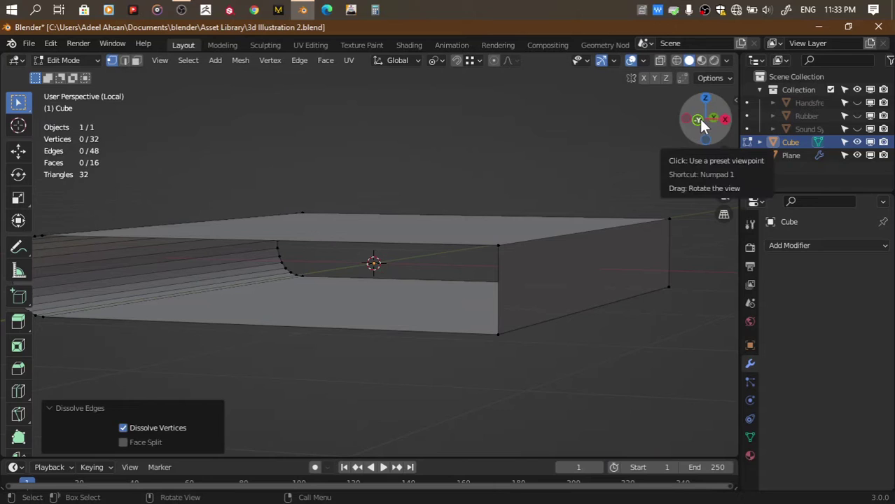
left_click(699, 119)
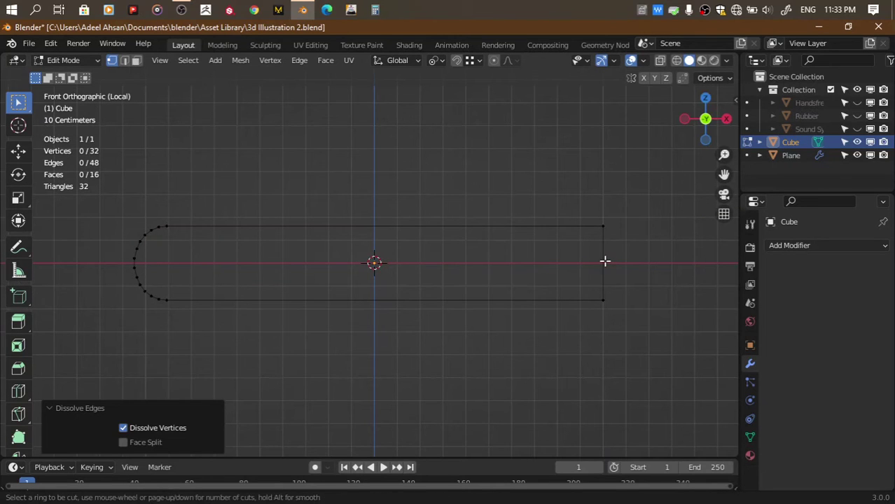
Loop cut the book's end face with 9 centred page-line cuts
left_click_drag(721, 119, 588, 259)
key("ctrl+r")
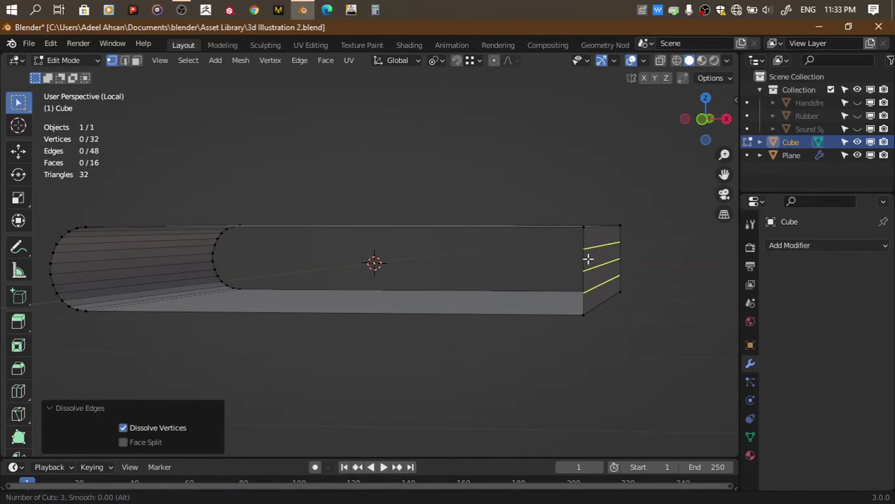
scroll(587, 259, "up", 6)
left_click(588, 259)
right_click(588, 260)
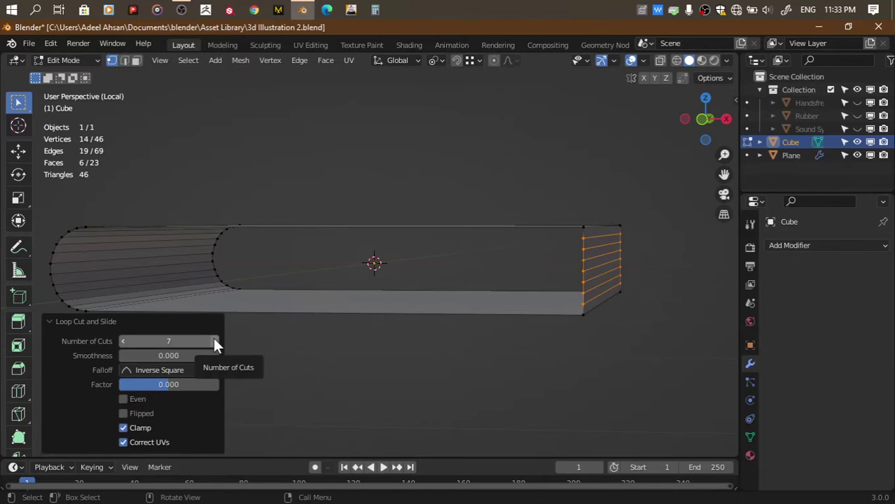
left_click(214, 339)
left_click(213, 339)
left_click(213, 339)
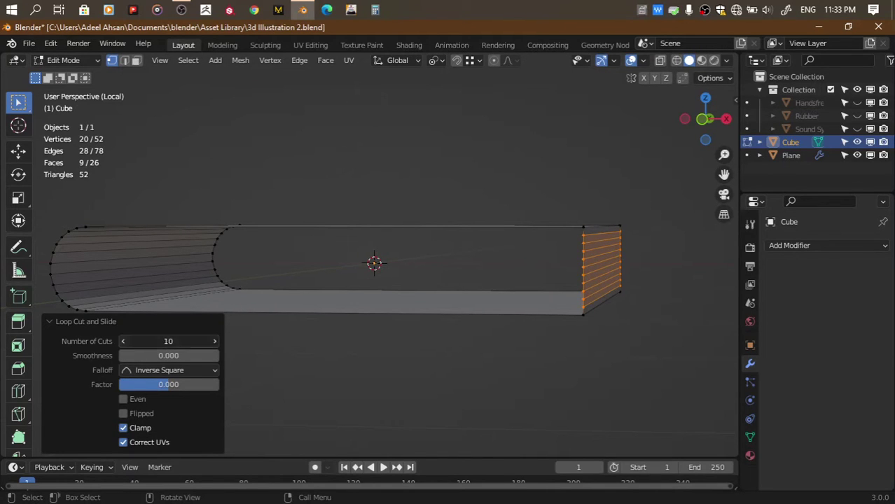
left_click(126, 341)
Fill the first page strips with faces between matching front and back vertices
left_click(703, 121)
mouse_move(127, 255)
left_mouse_down()
mouse_move(568, 299)
mouse_move(628, 271)
left_mouse_up()
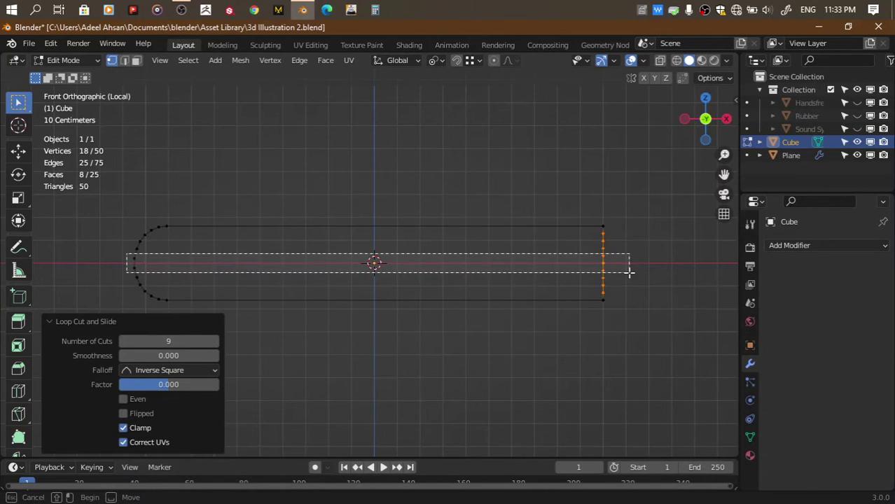
left_click_drag(123, 259, 611, 267)
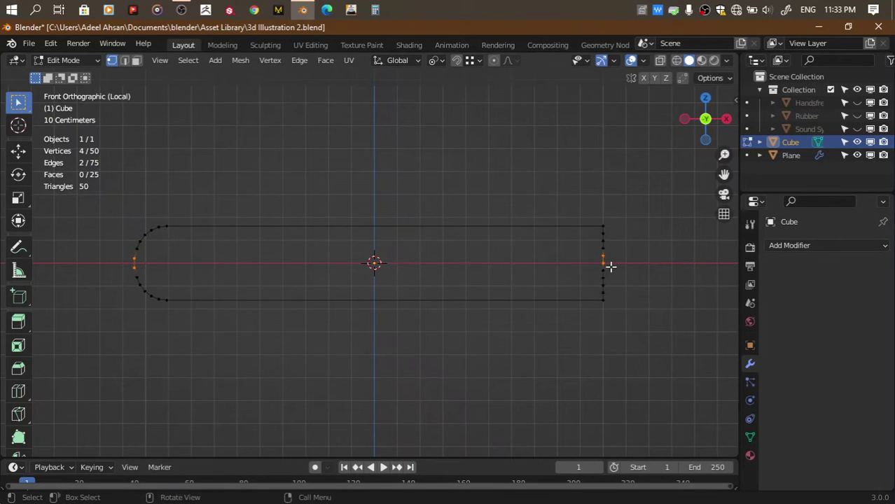
left_click_drag(703, 121, 710, 119)
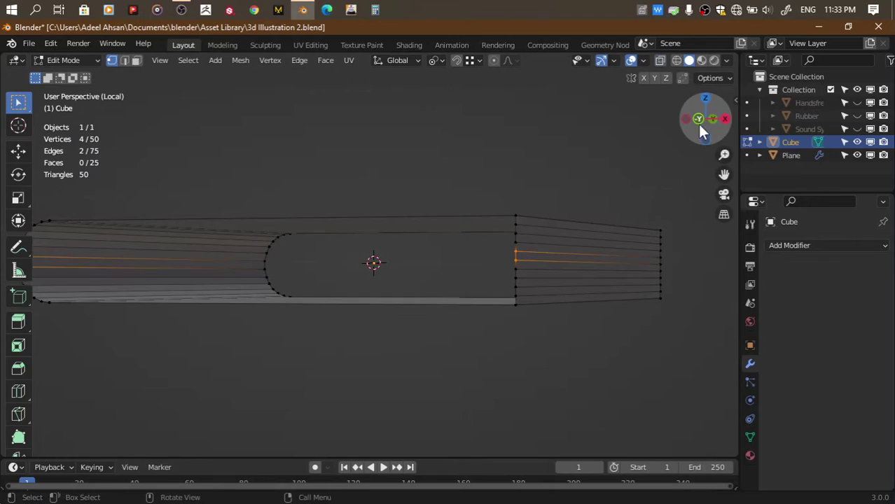
key("KP_1")
key("f")
left_click_drag(126, 264, 626, 275)
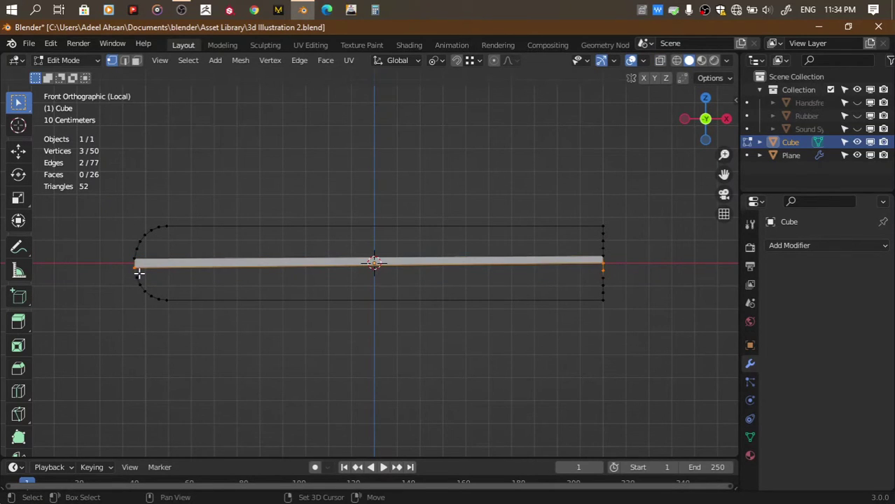
key("f")
Fill the next lower page strips with faces
scroll(447, 316, "up", 1)
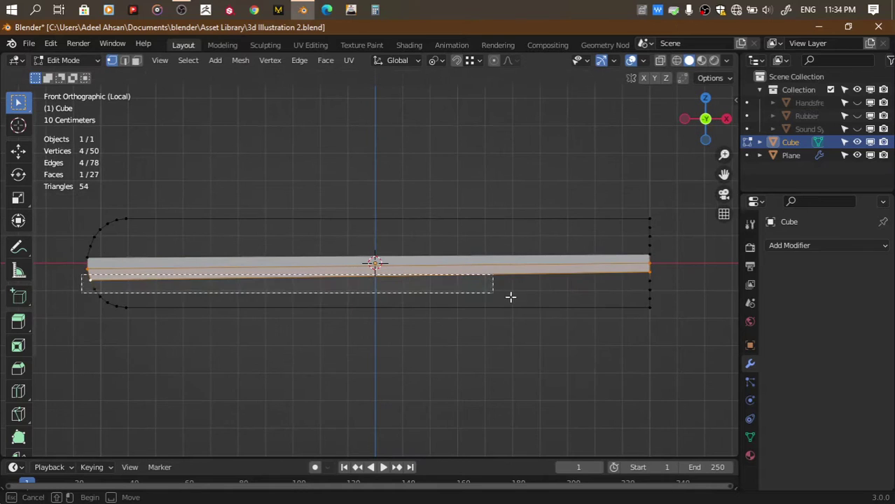
left_click_drag(81, 275, 654, 284)
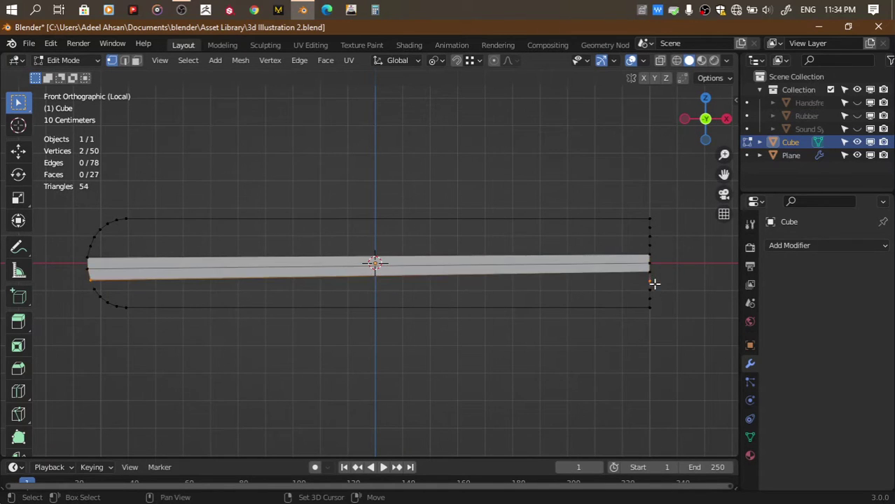
key("f")
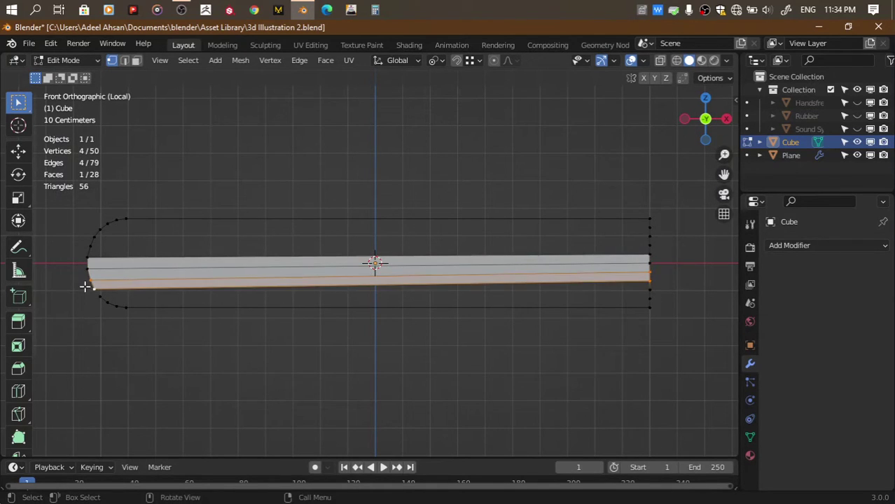
left_click(100, 296)
left_click(633, 281, "shift")
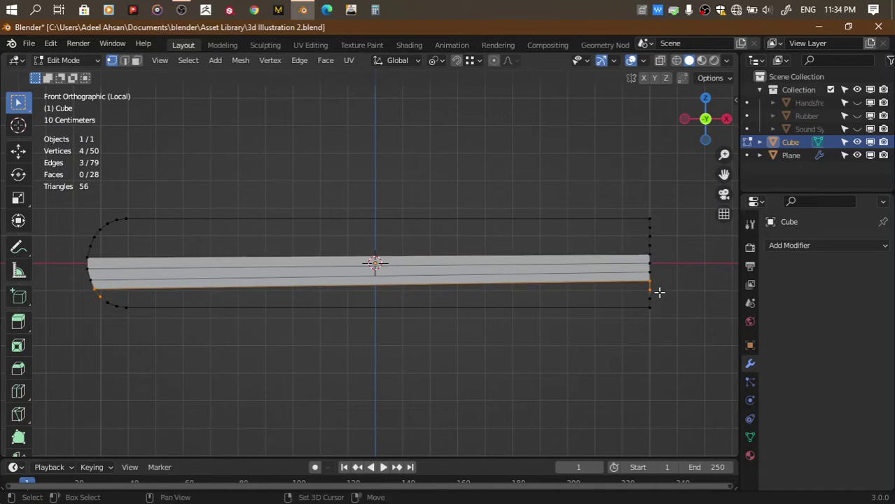
key("f")
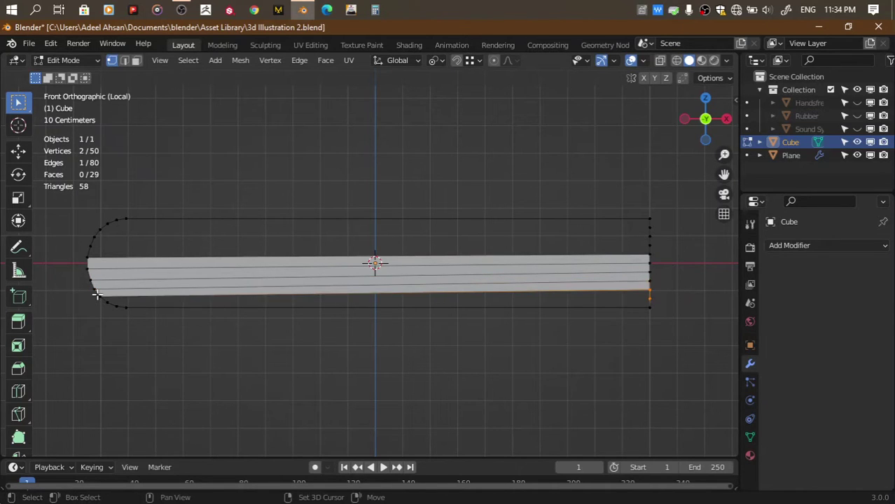
key("f")
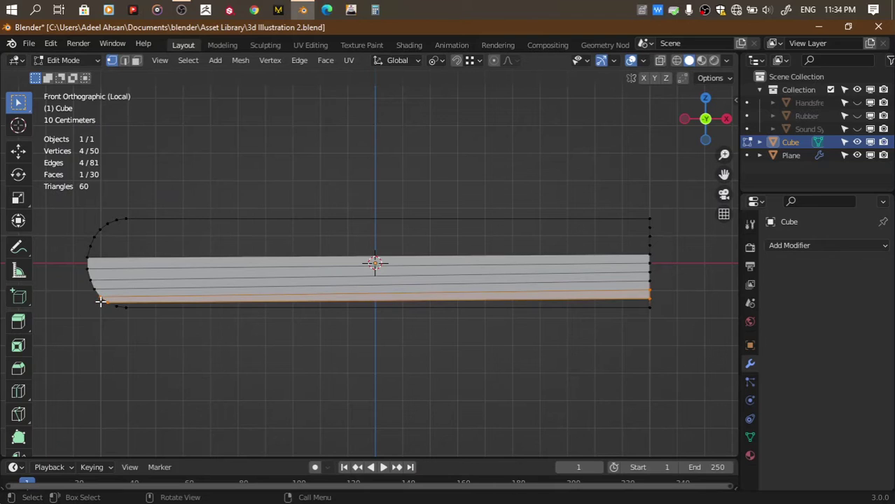
Fill the bottom page strip, clear the selection and check the filled strips
left_click_drag(96, 301, 672, 369)
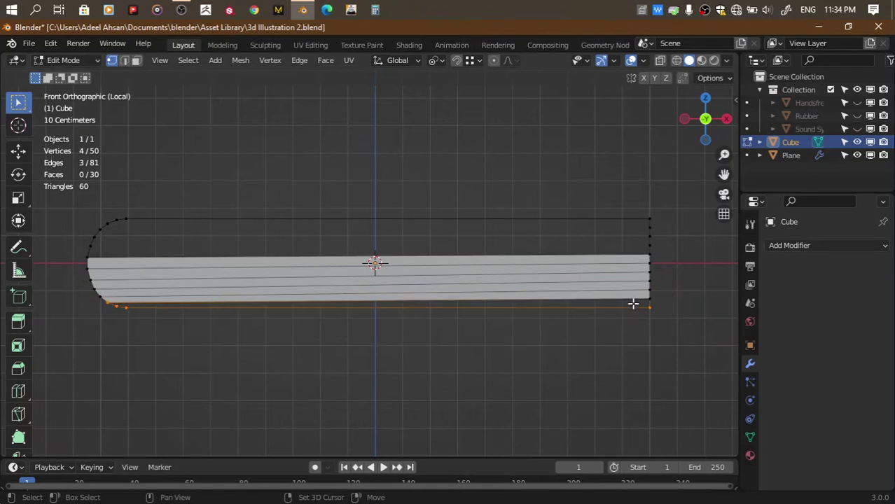
left_click_drag(658, 294, 105, 359)
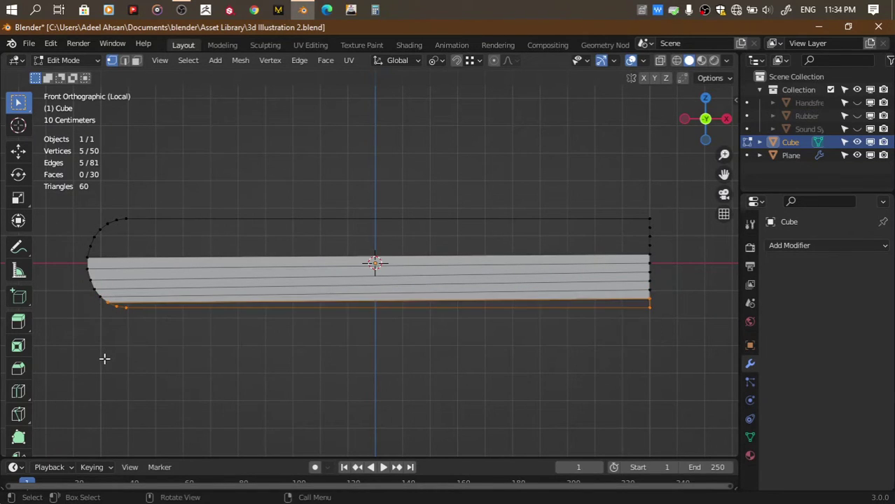
key("f")
key("alt+a")
left_click_drag(703, 138, 703, 130)
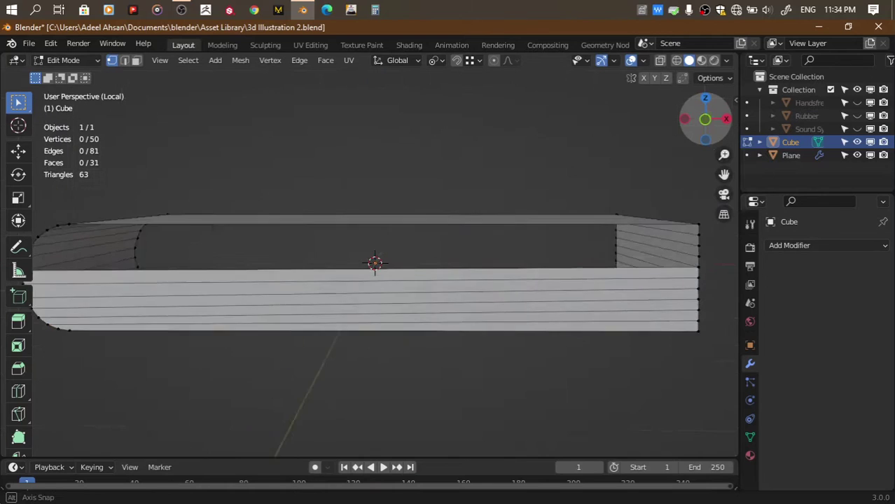
left_click(703, 129)
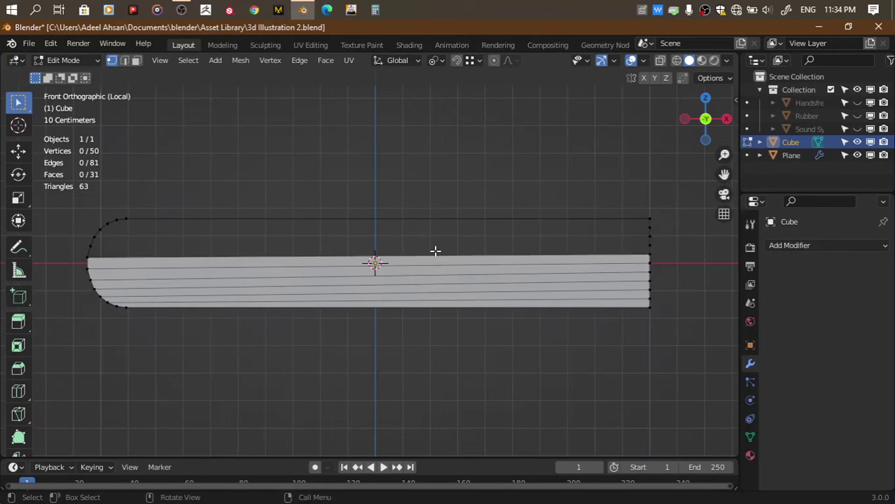
Add a Mirror modifier on Z only, with bisect and flip enabled
left_click(802, 244)
left_click(629, 395)
left_click(860, 286)
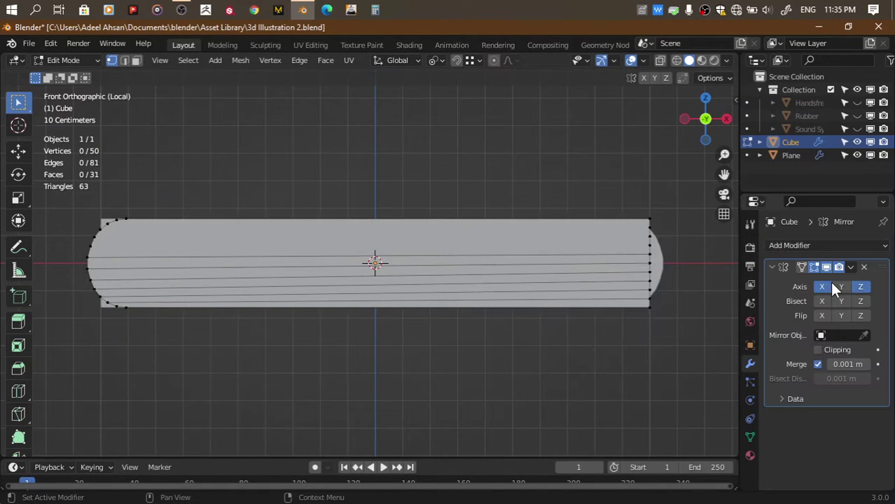
left_click(822, 286)
left_click(860, 301)
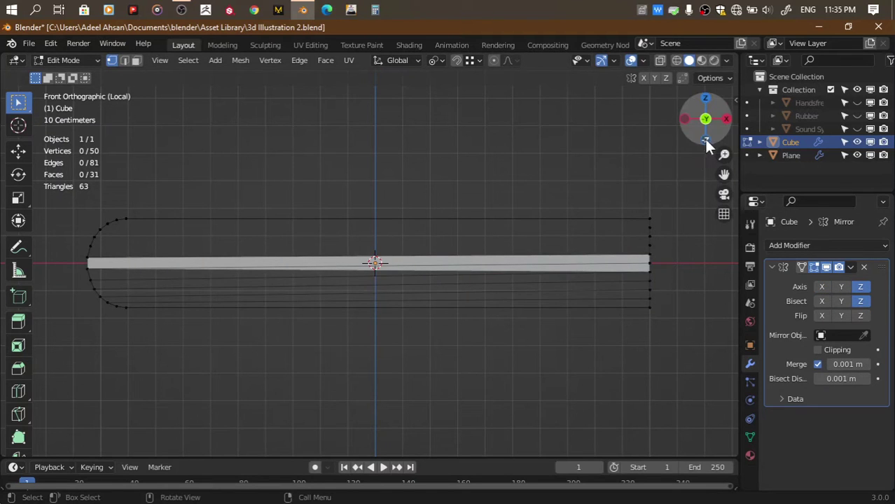
left_click_drag(703, 137, 633, 188)
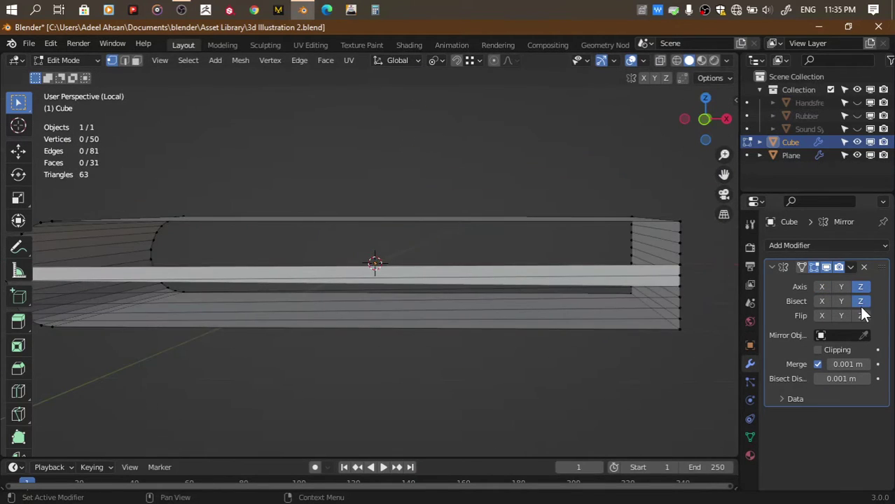
left_click(861, 315)
mouse_move(704, 120)
left_mouse_down()
mouse_move(712, 128)
mouse_move(589, 203)
left_mouse_up()
Compare the Z mirror on and off, then apply it permanently
key("Tab")
key("Tab")
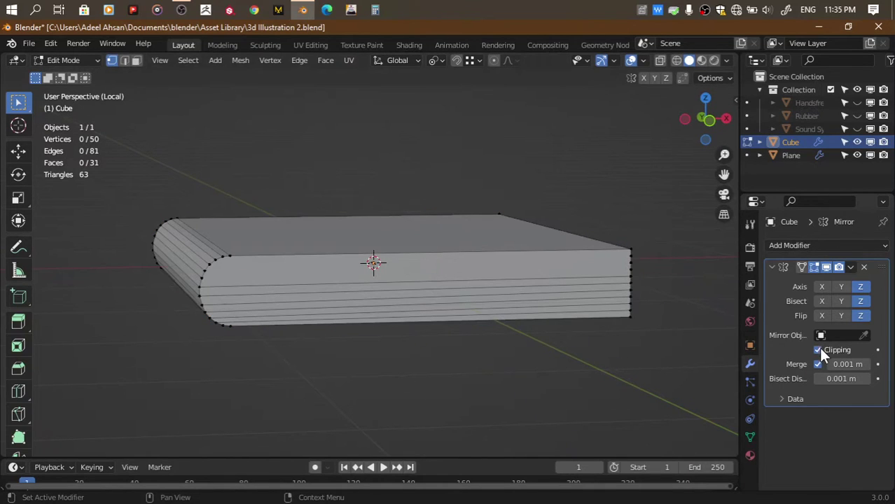
left_click(861, 302)
left_click(860, 301)
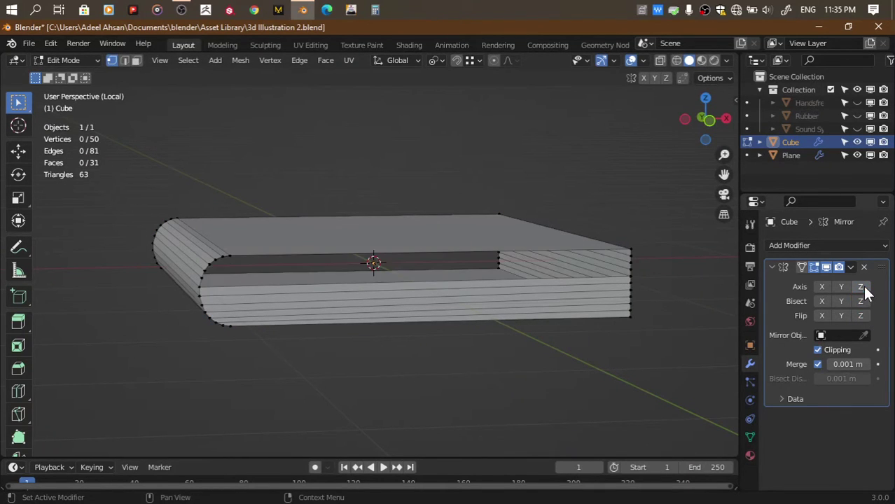
left_click(861, 315)
key("Tab")
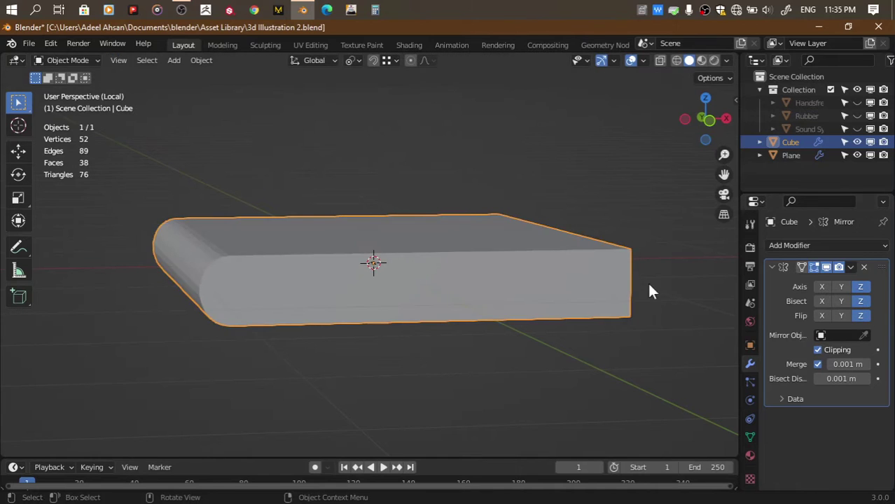
key("ctrl+a")
key("Tab")
scroll(581, 283, "up", 3)
left_click_drag(724, 174, 609, 161)
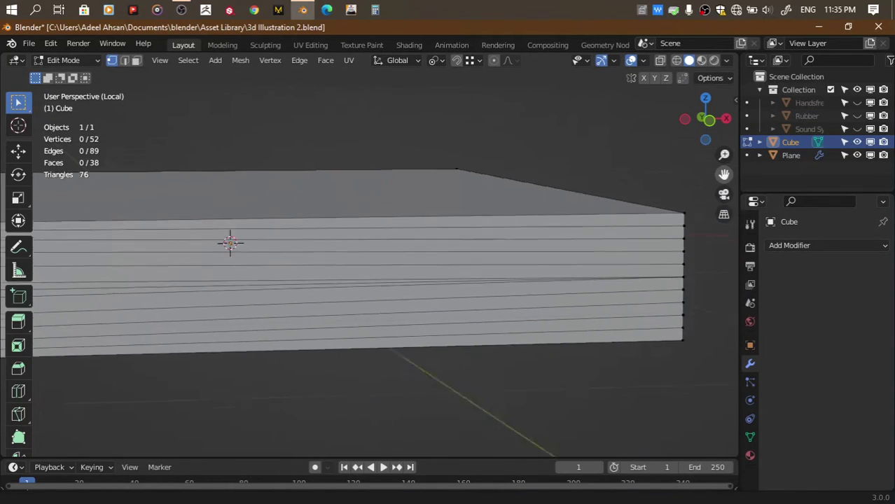
left_click_drag(713, 130, 693, 119)
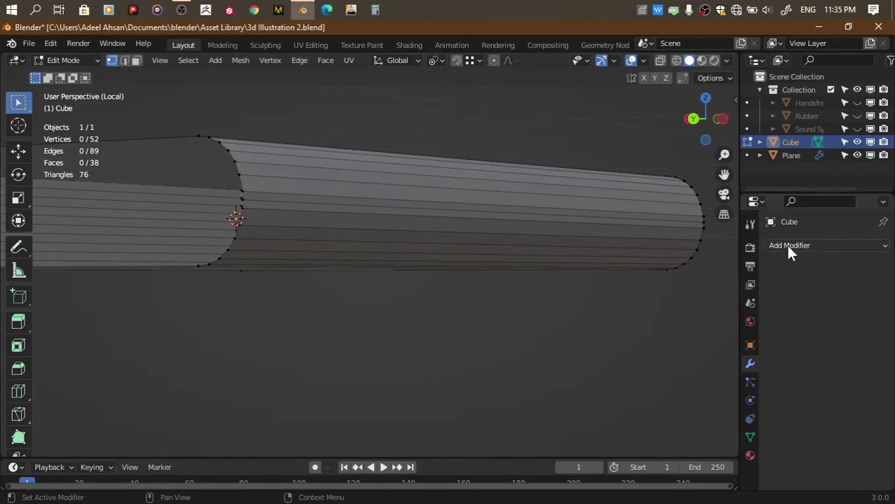
Add a second Mirror modifier on Y with bisect and flip, and apply it
left_click(787, 244)
left_click(630, 399)
left_click(840, 286)
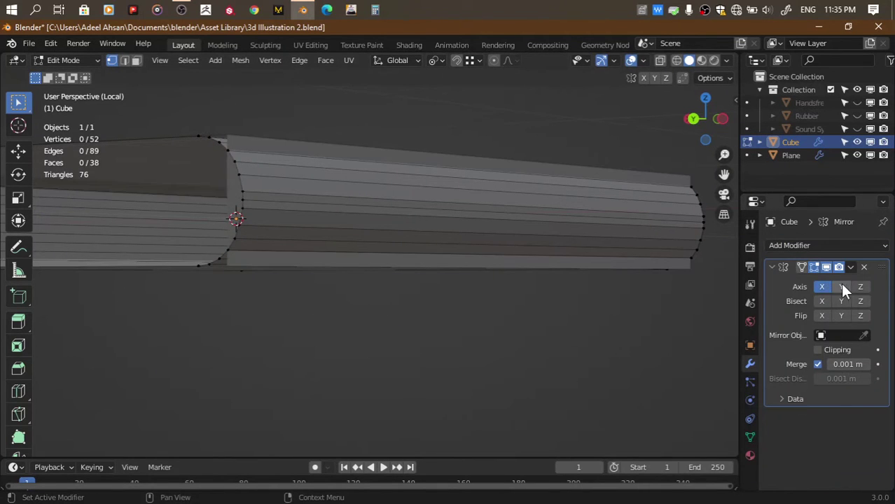
left_click(819, 286)
left_click(841, 301)
left_click(841, 316)
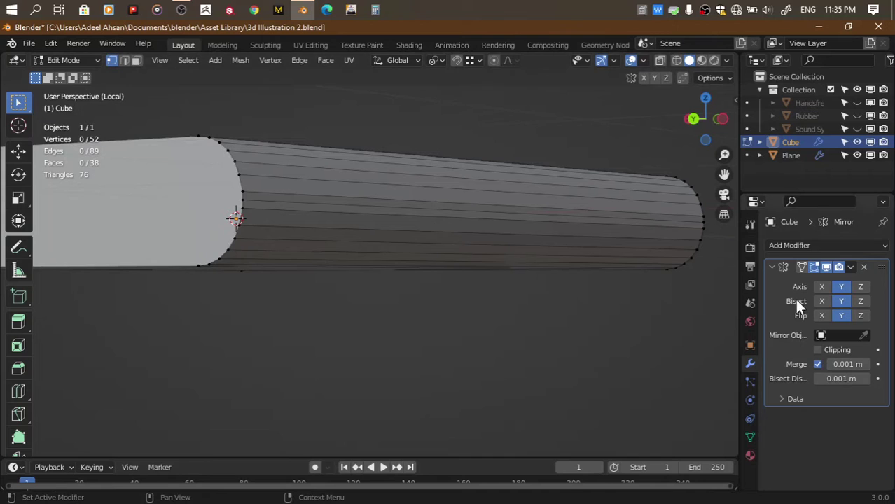
key("Tab")
key("ctrl+a")
key("Tab")
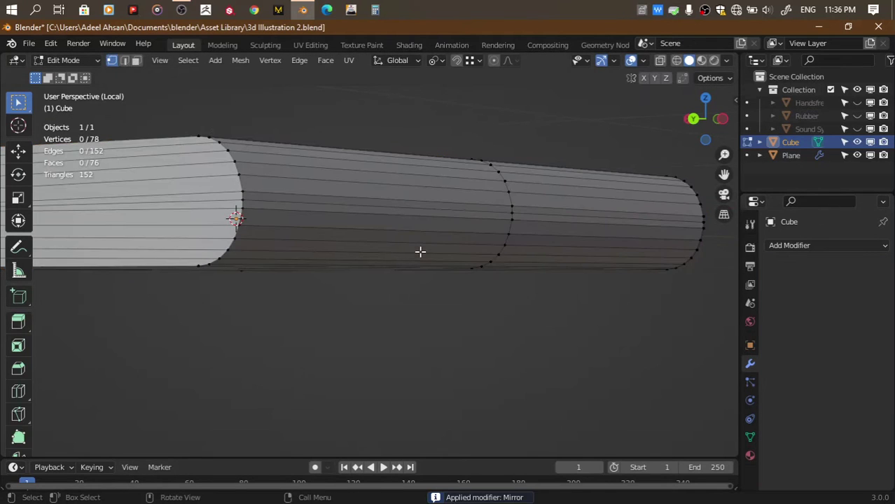
left_click_drag(706, 123, 427, 205)
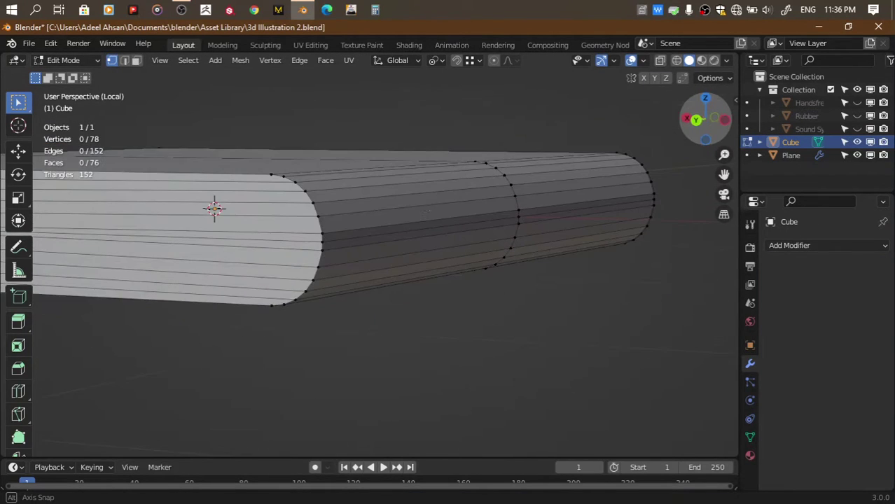
Dissolve the first stray lengthwise edge loop using see-through edge selection
key("2")
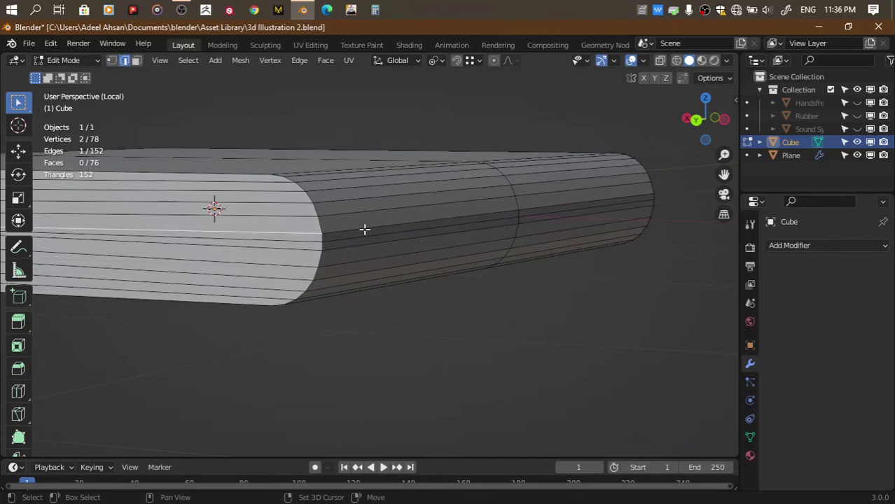
left_click(533, 201, "shift")
left_click(530, 206, "shift")
key("alt+z")
left_click(632, 191, "shift")
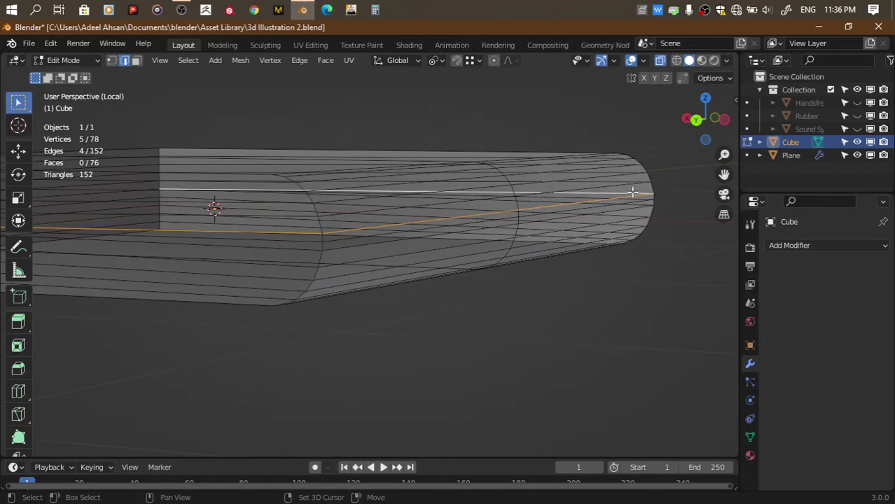
key("x")
left_click(679, 217)
key("alt+z")
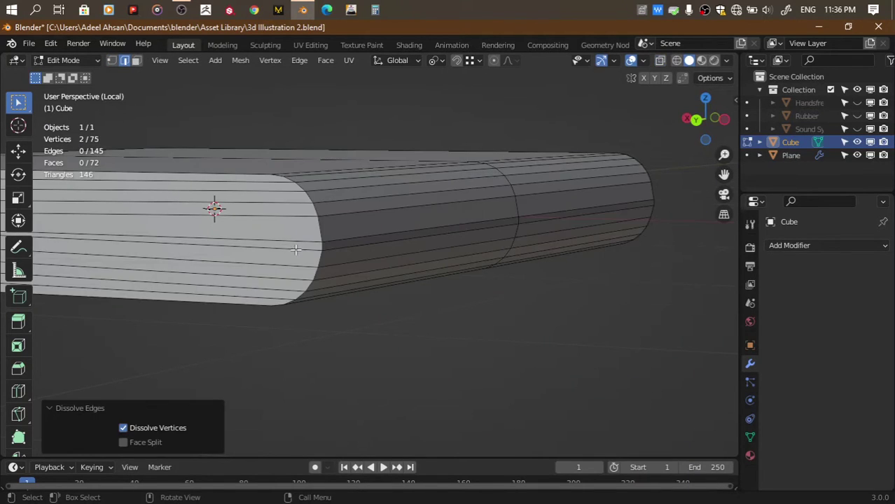
Dissolve the second stray lengthwise edge loop
left_click(296, 250)
left_click(418, 242, "shift")
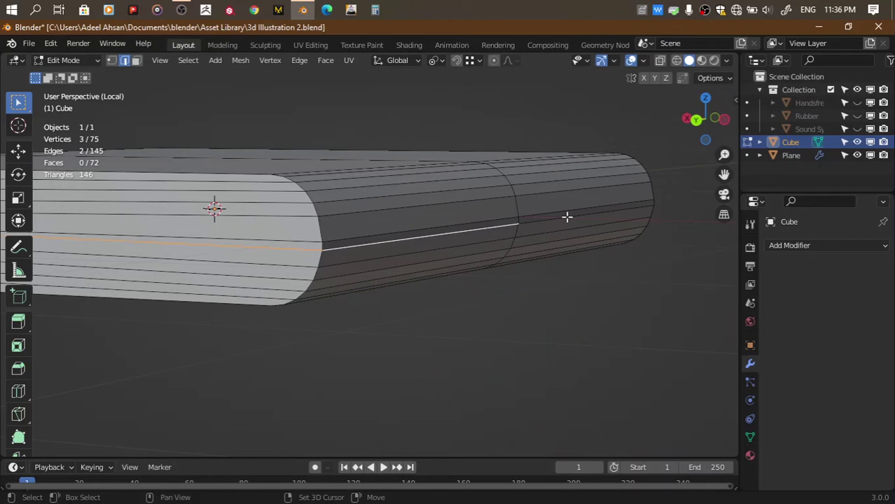
left_click(634, 205, "shift")
key("alt+z")
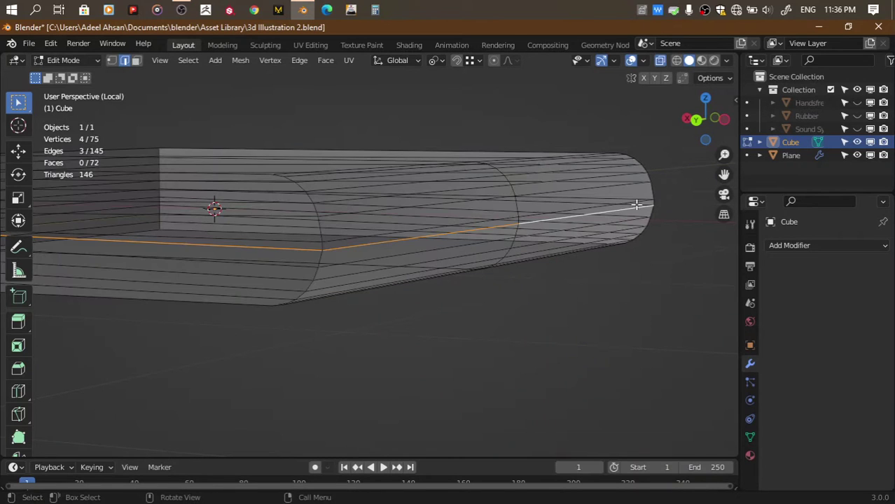
key("x")
left_click(664, 212)
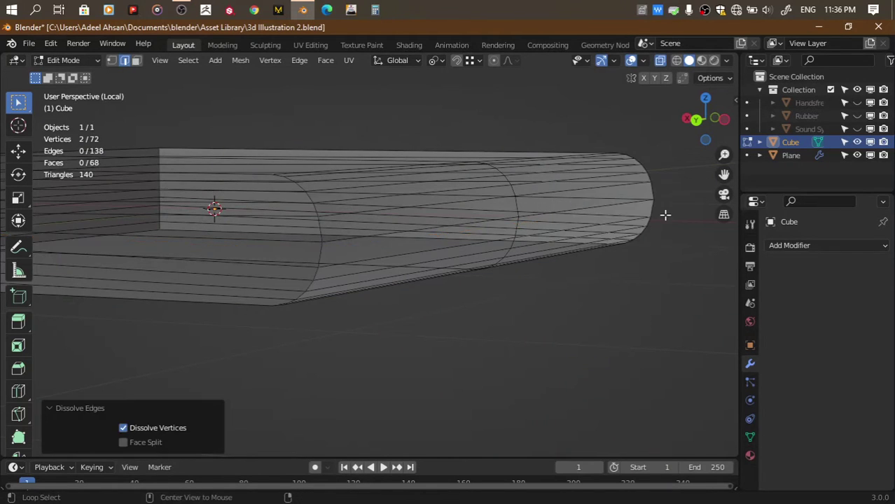
key("alt+z")
Select the middle page-line loop and start bevelling it from the back view
left_click(481, 219, "alt")
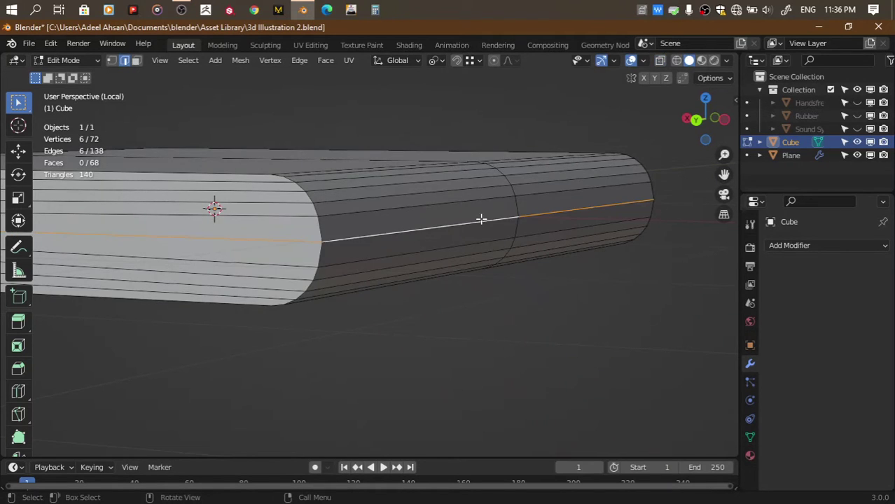
middle_click_drag(481, 219, 691, 133)
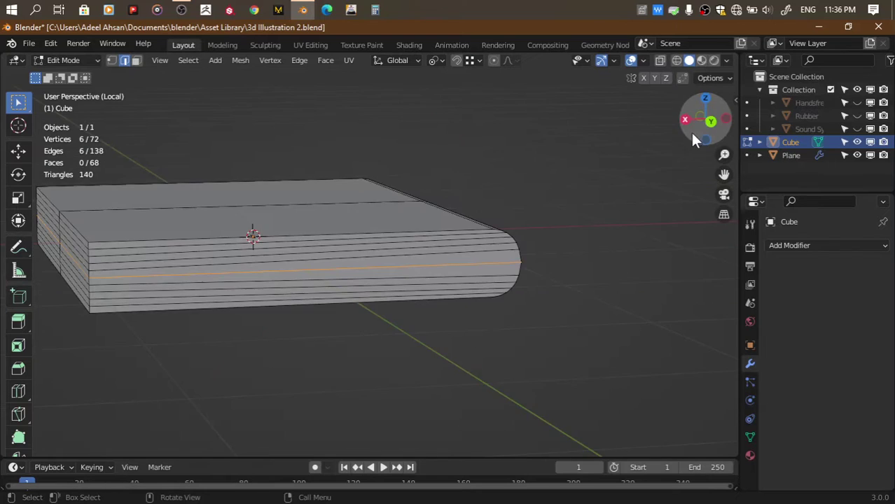
left_click(691, 132)
key("ctrl+b")
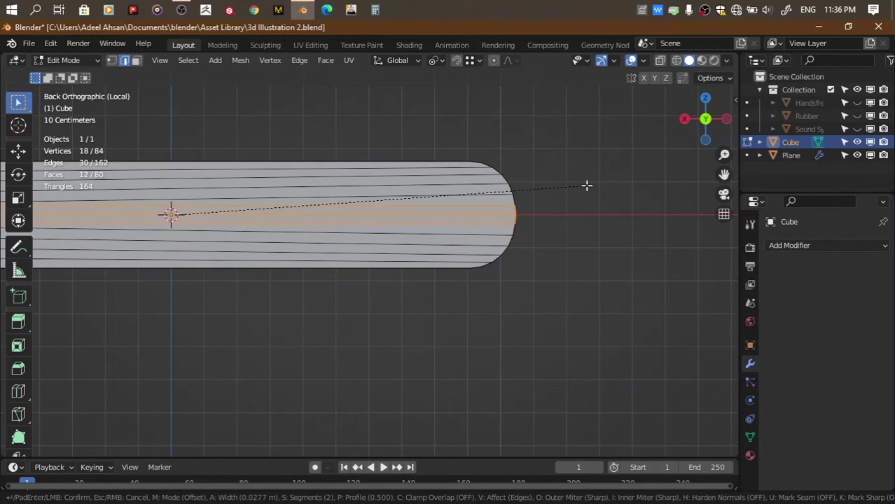
Confirm the 2-segment bevel and scale the band down along Z
left_click(587, 185)
scroll(567, 175, "up", 3)
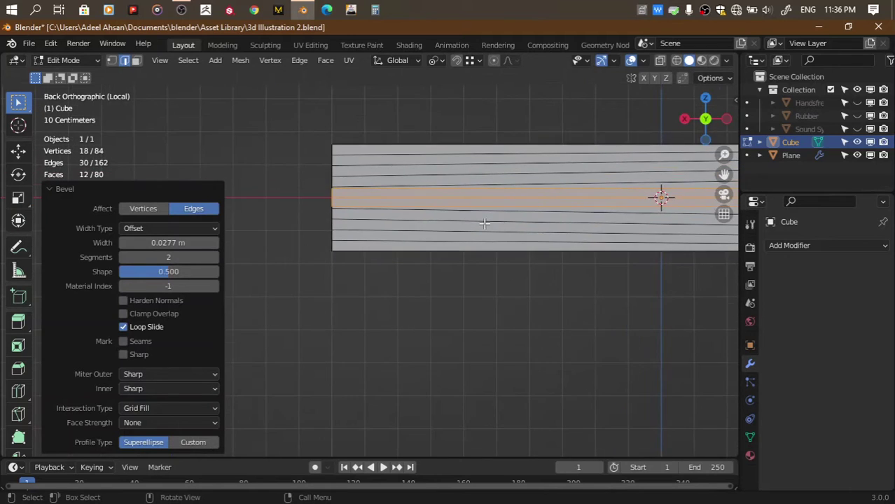
scroll(662, 149, "up", 2)
key("s")
key("z")
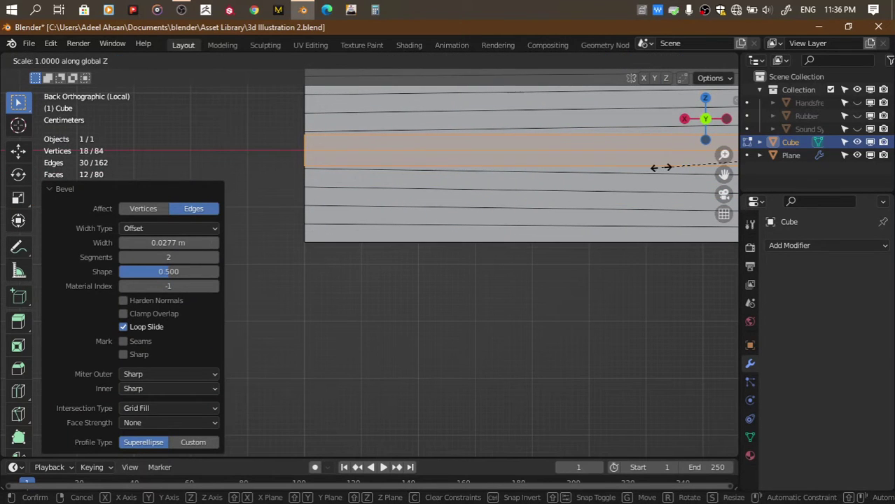
left_click(692, 160)
scroll(556, 242, "down", 3)
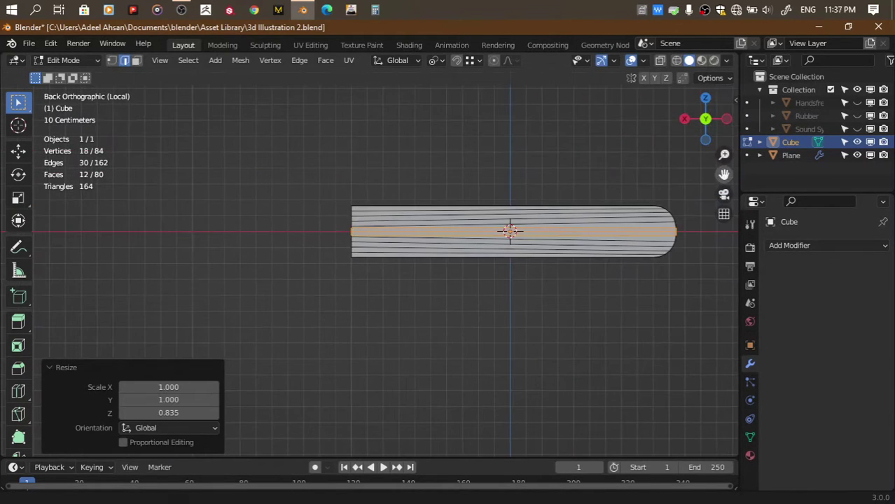
scroll(556, 242, "up", 4)
Scale the bevel's centre loop along Z, then return to Object Mode
left_click(607, 171, "alt")
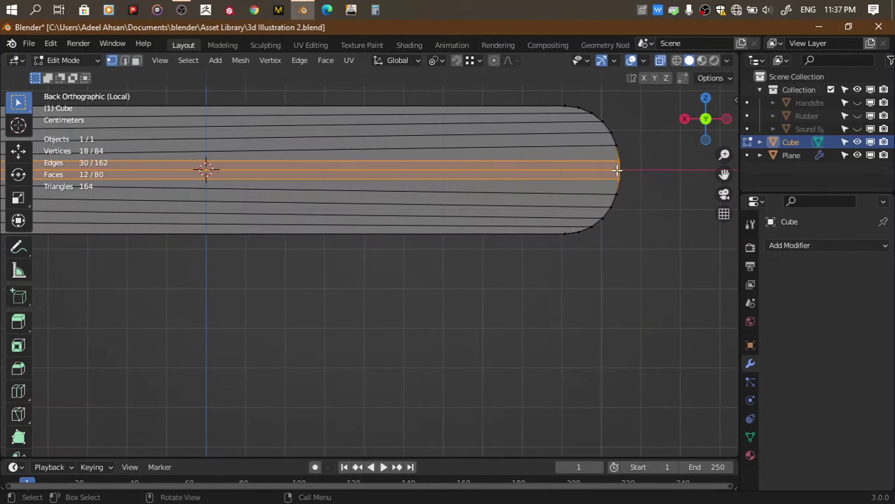
key("s")
key("z")
left_click(655, 186)
middle_click_drag(655, 186, 572, 172)
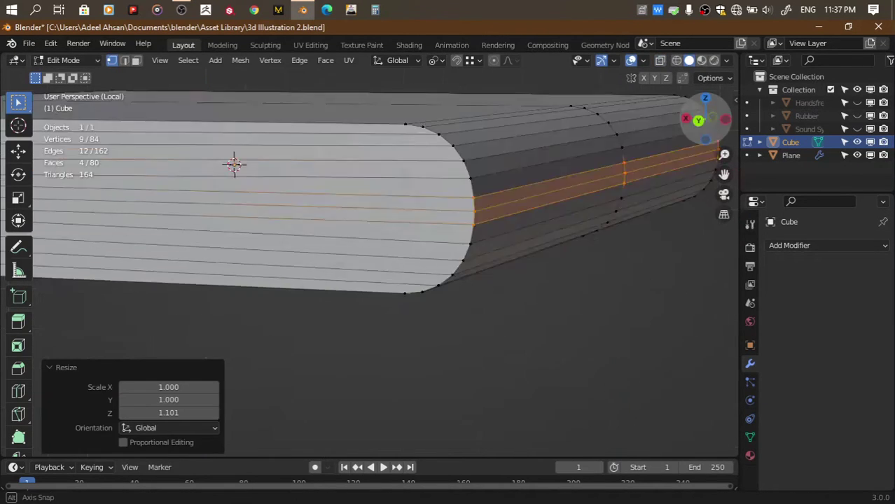
key("Tab")
scroll(570, 168, "down", 2)
right_click(570, 164)
Shade the book smooth and enable 30° Auto Smooth in Object Data properties
left_click(551, 164)
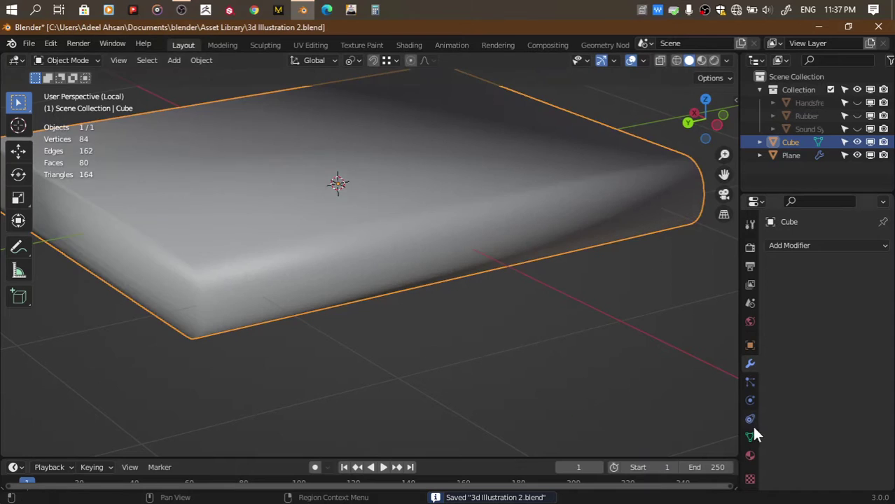
left_click(750, 436)
left_click(818, 407)
In Edit Mode, view the book from the front and box-select the bottom page strip
key("Tab")
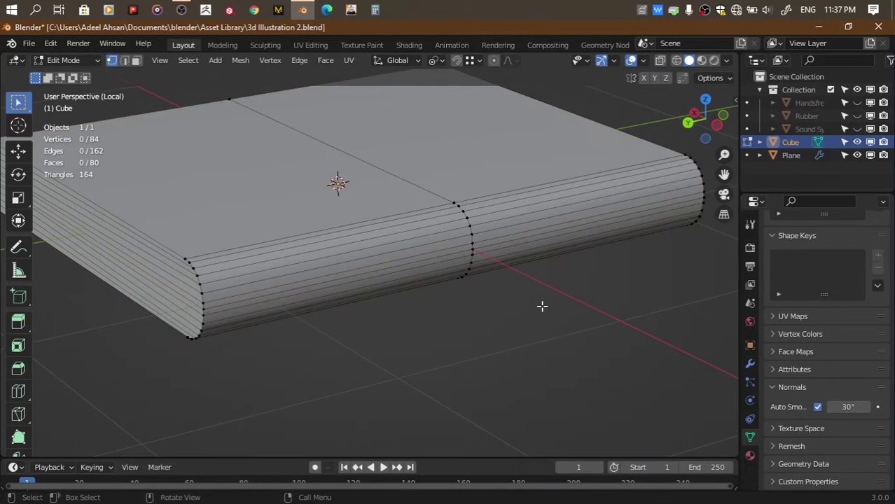
left_click(688, 123)
middle_click_drag(410, 182, 529, 195, "shift")
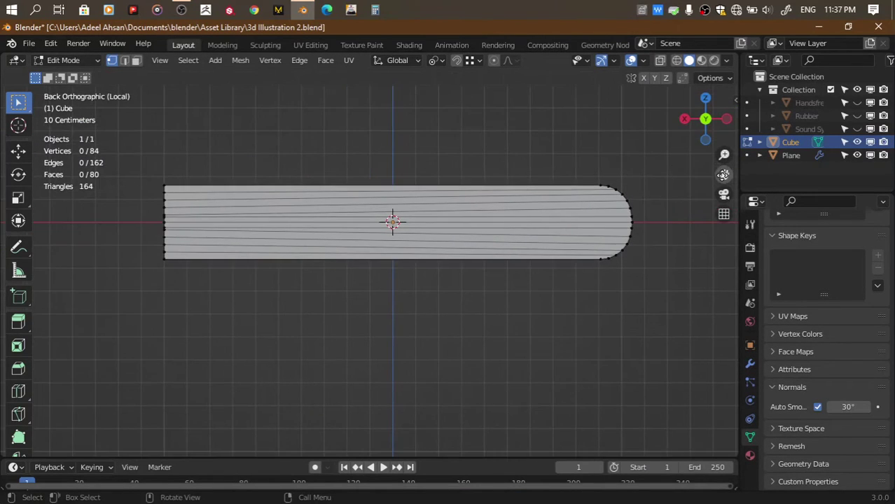
scroll(530, 195, "up", 4)
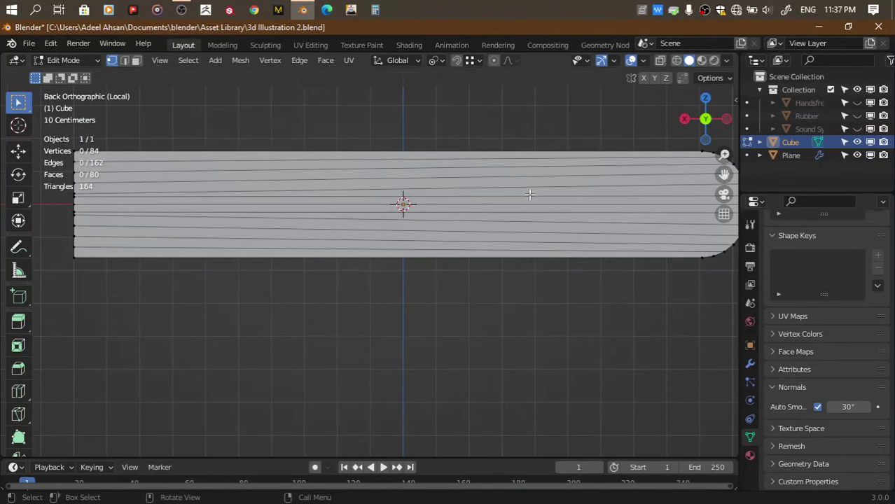
left_click(702, 119)
mouse_move(724, 174)
left_mouse_down()
mouse_move(830, 180)
mouse_move(675, 178)
left_mouse_up()
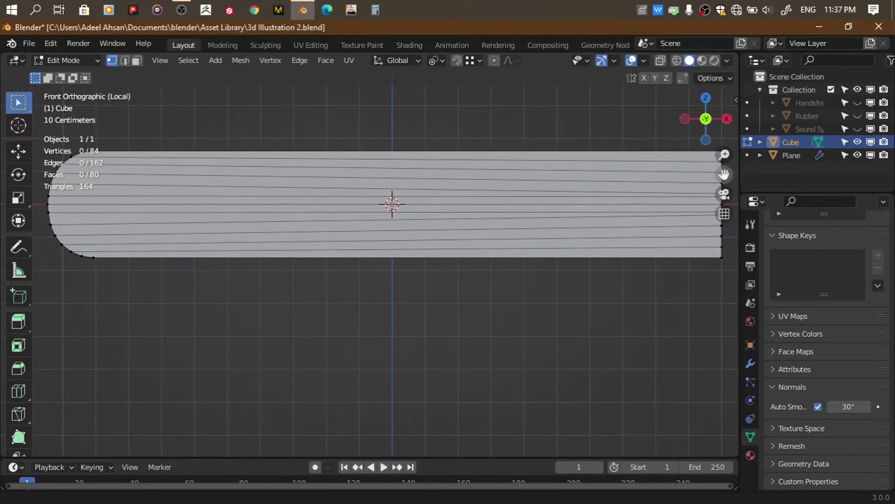
mouse_move(57, 247)
left_mouse_down()
mouse_move(726, 269)
mouse_move(668, 299)
left_mouse_up()
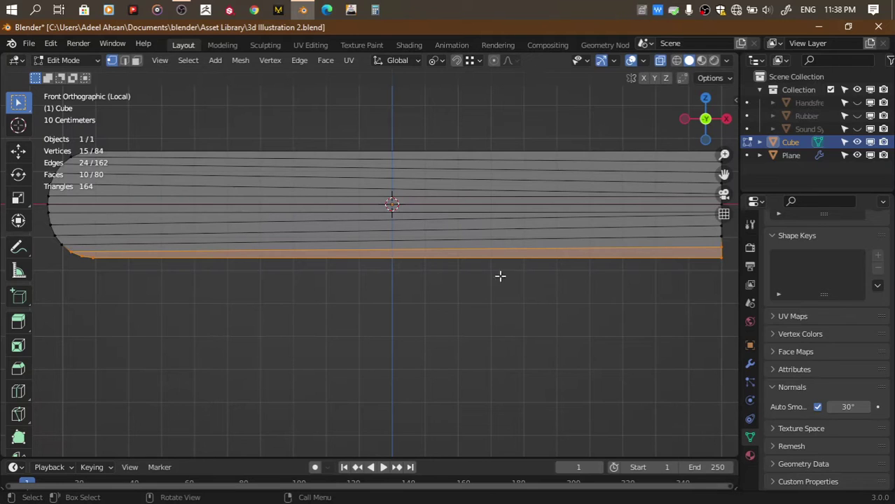
Rip the book's bottom edge line, fill the gap, and hide the lowest page strip
left_click_drag(727, 244, 66, 252)
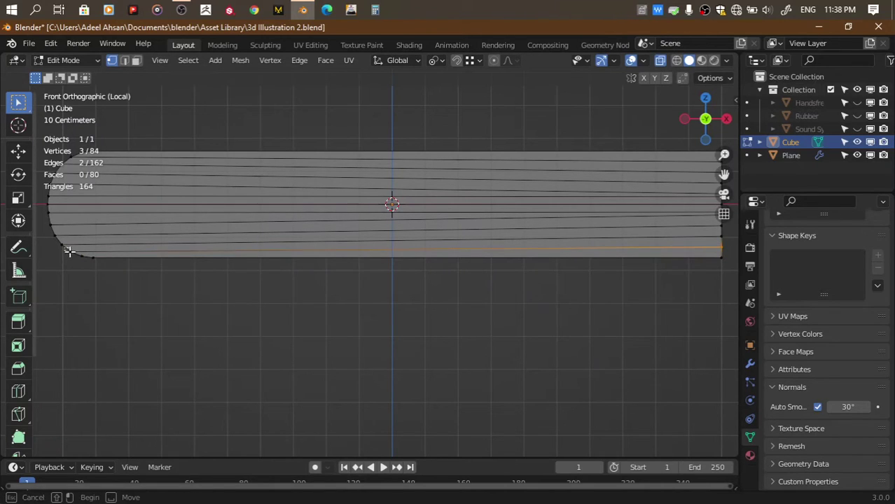
key("v")
left_click(245, 282)
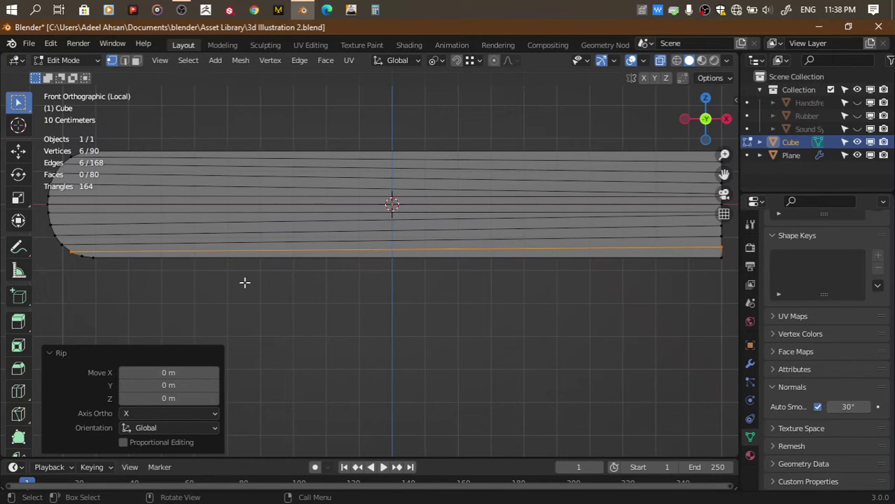
key("f")
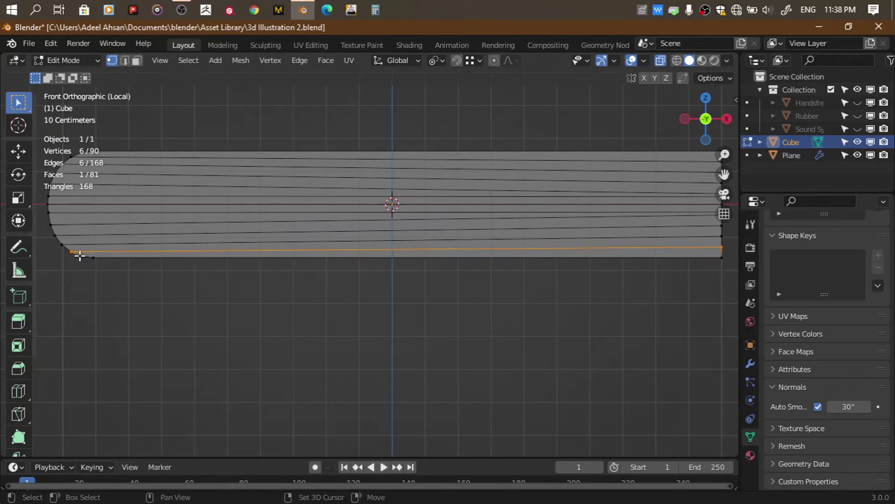
left_click_drag(81, 277, 731, 247)
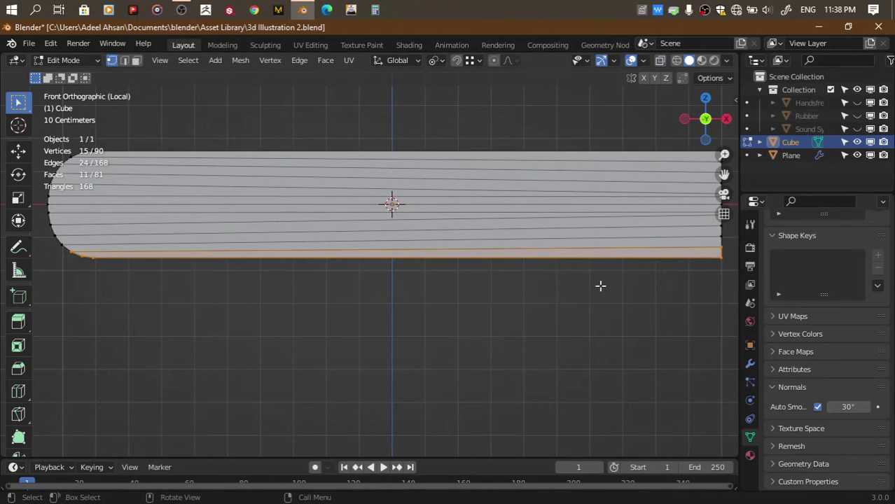
key("h")
Fill the newly exposed bottom edge opening with a face
left_click_drag(706, 121, 697, 133)
left_click(705, 119)
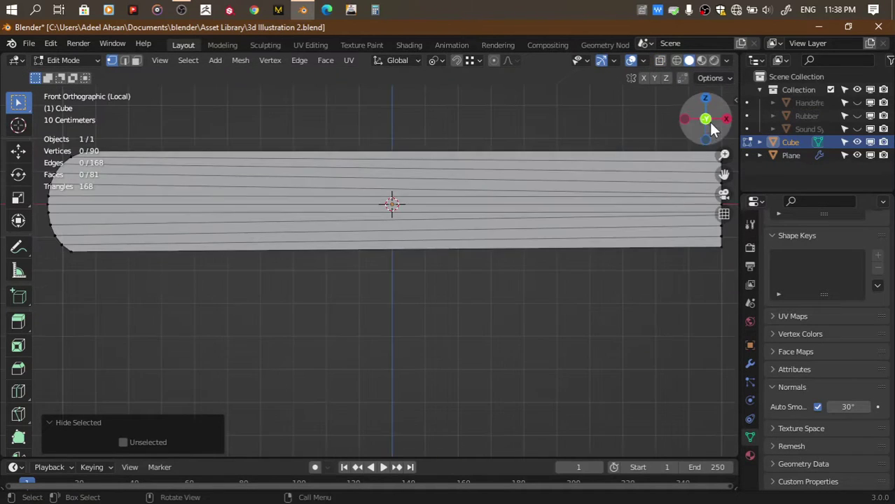
left_click_drag(59, 247, 721, 333)
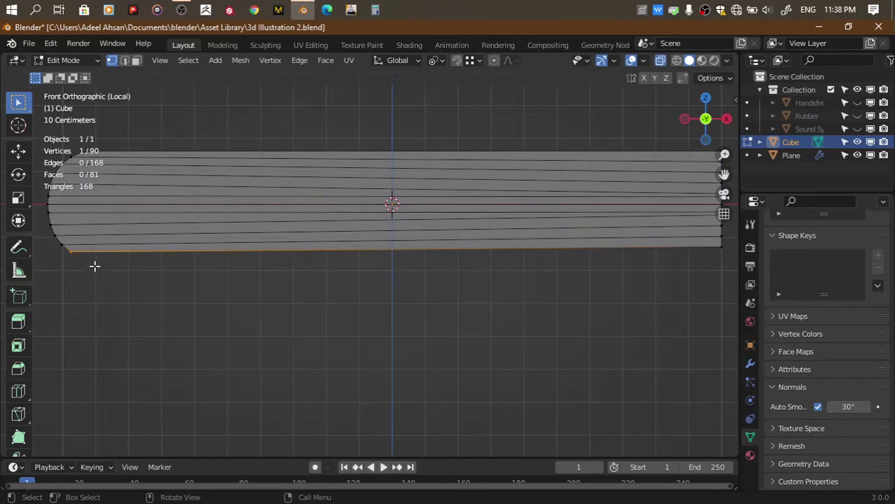
left_click(61, 246, "alt")
key("f")
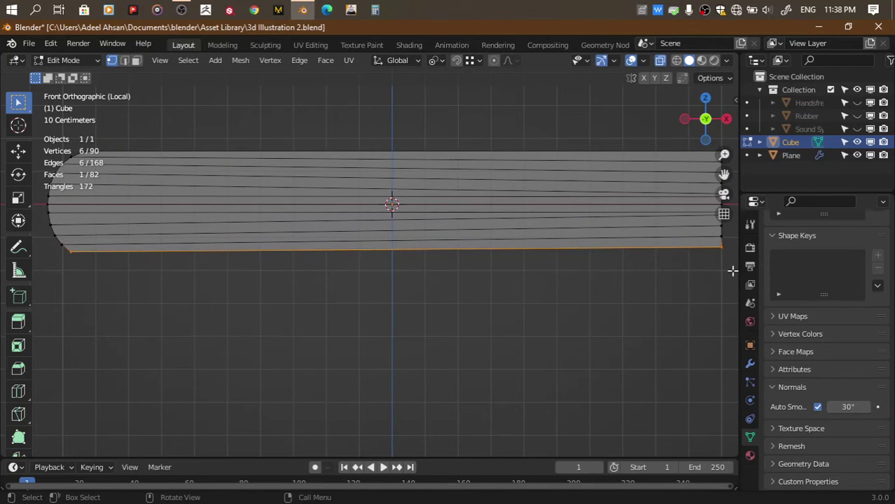
left_click_drag(708, 145, 710, 112)
left_click(706, 121)
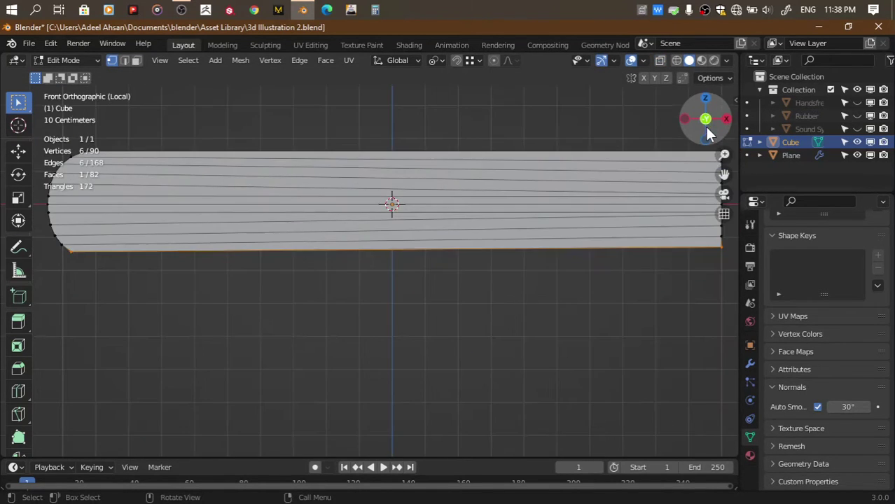
Separate the next page line up and hide the resulting bottom strip
left_click(62, 244)
left_click(66, 245, "shift")
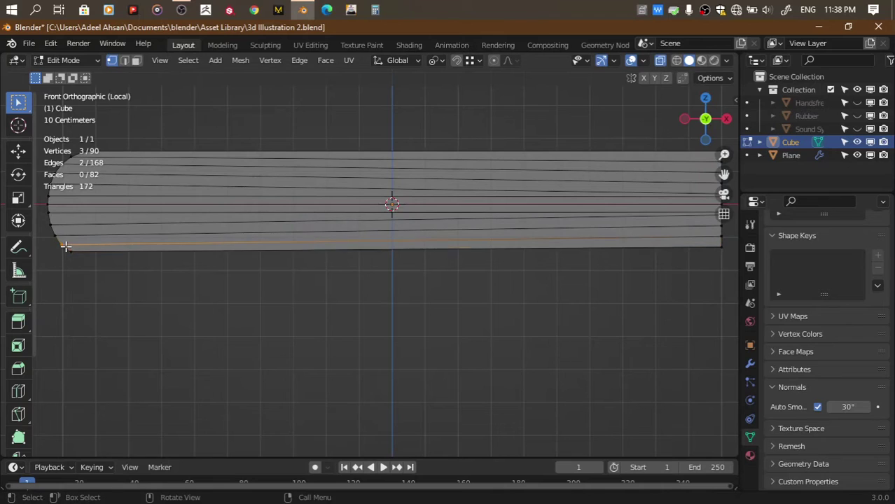
left_click(723, 243, "ctrl")
key("e")
left_click(602, 297)
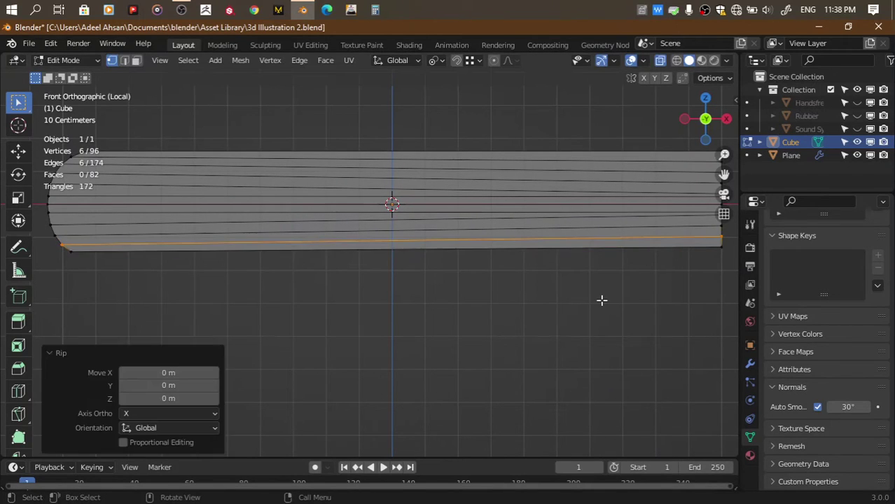
left_click(67, 251, "ctrl")
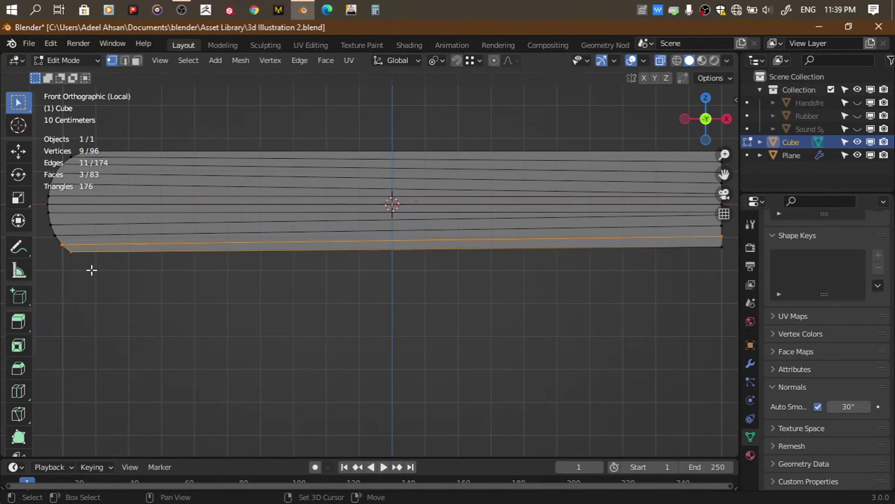
left_click(718, 241, "ctrl")
key("h")
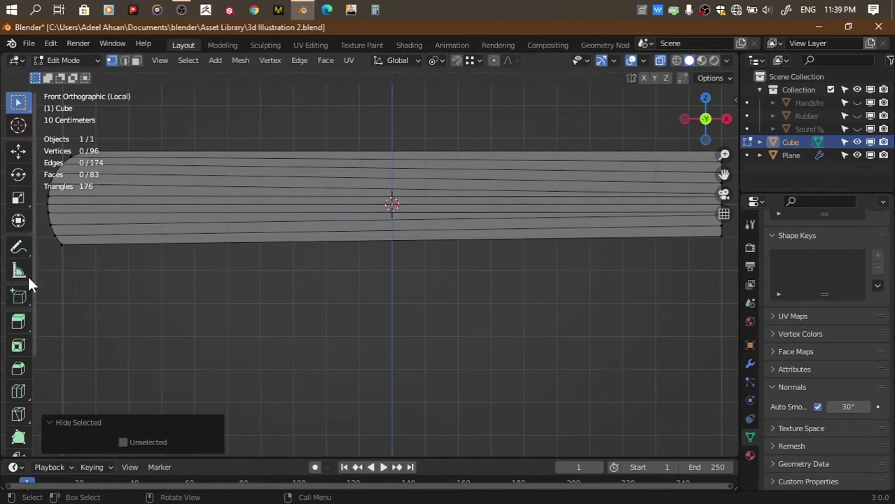
Cap the exposed bottom edge loop with a face
left_click(53, 239, "alt")
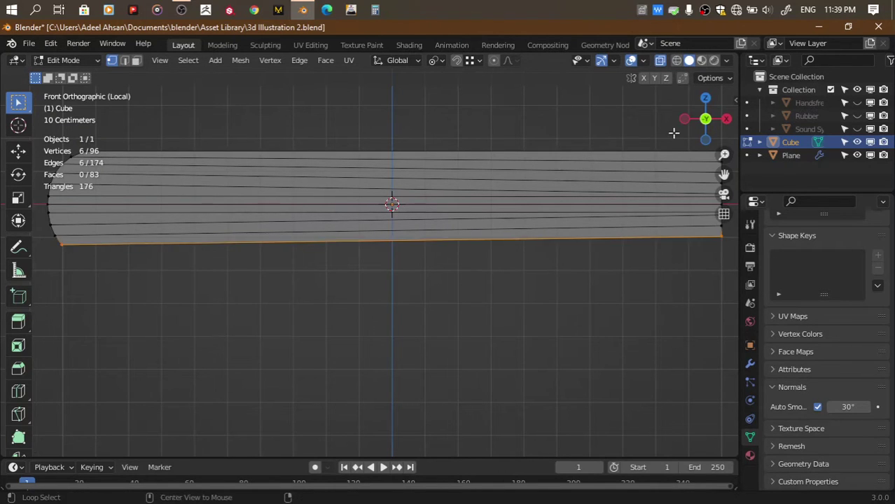
left_click_drag(689, 129, 703, 128)
key("f")
left_click(703, 112)
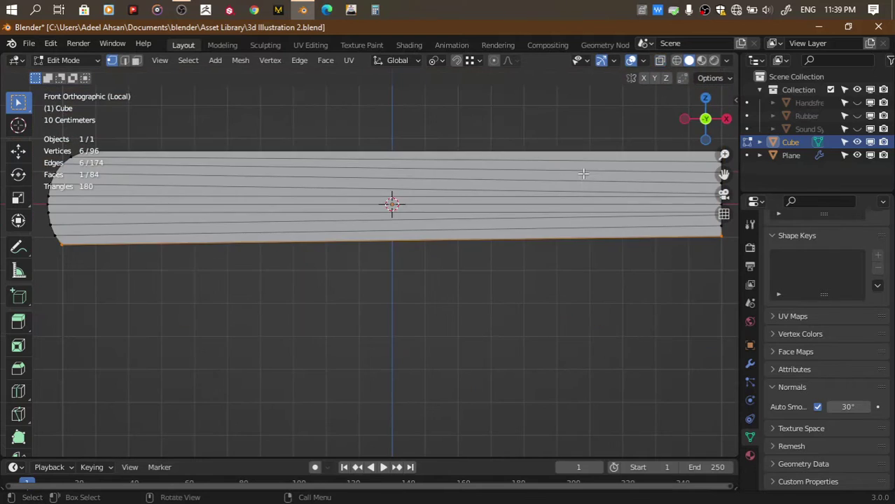
Split the edge loop above the bottom, fill it, and hide that strip
left_click(51, 231, "alt")
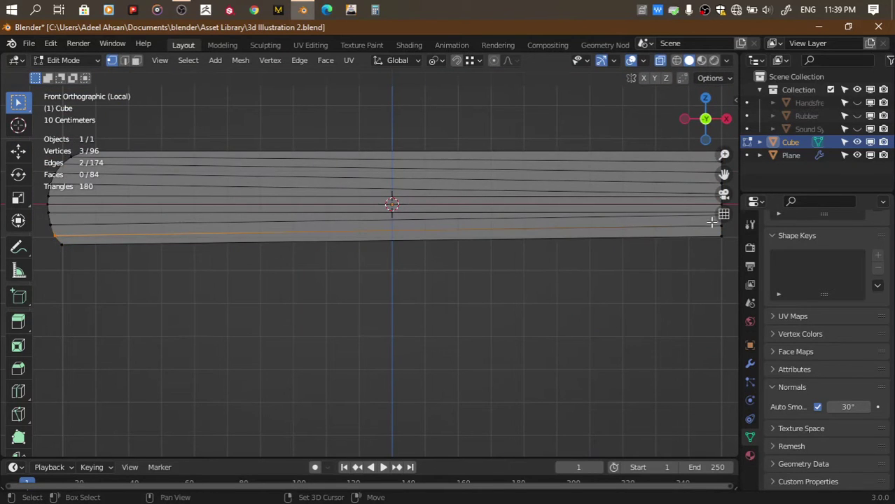
key("shift+d")
right_click(502, 315)
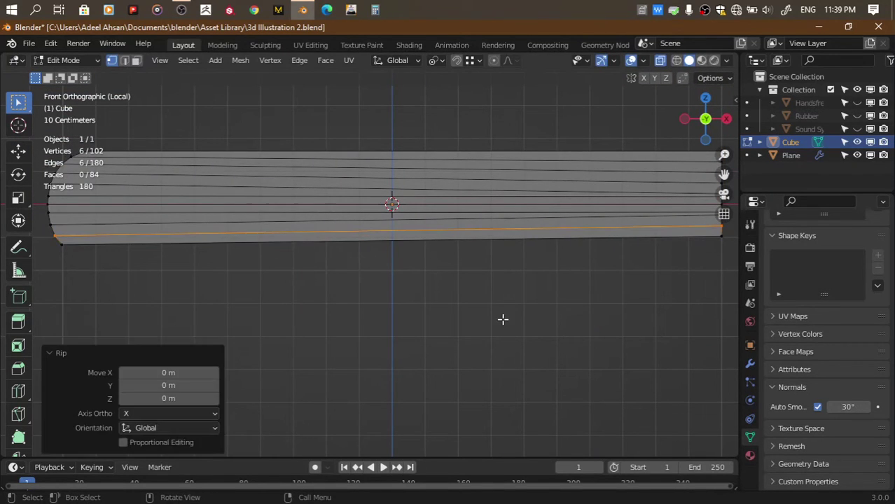
key("f")
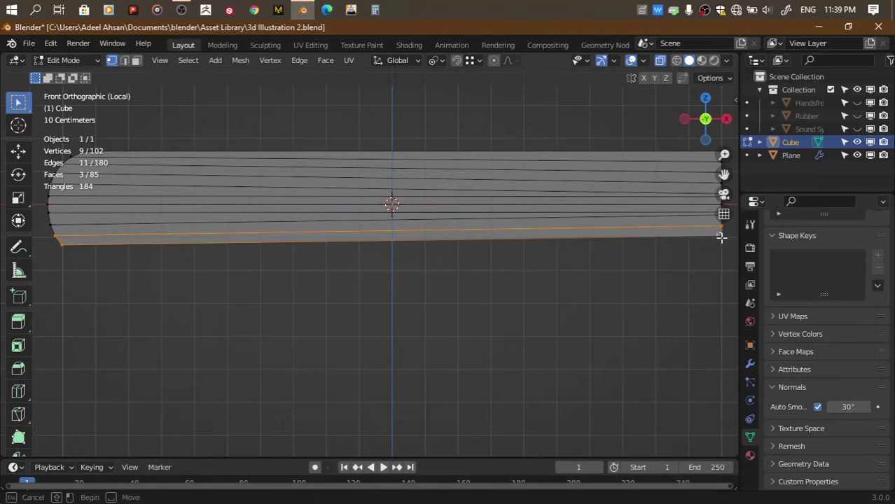
key("ctrl+l")
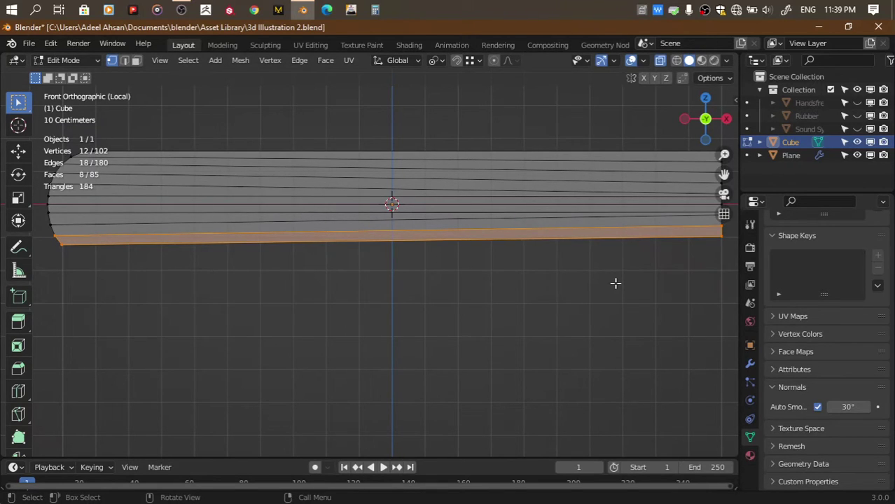
key("h")
Select the next exposed edge loop above the bottom, undoing a stray selection
left_click(50, 234, "alt")
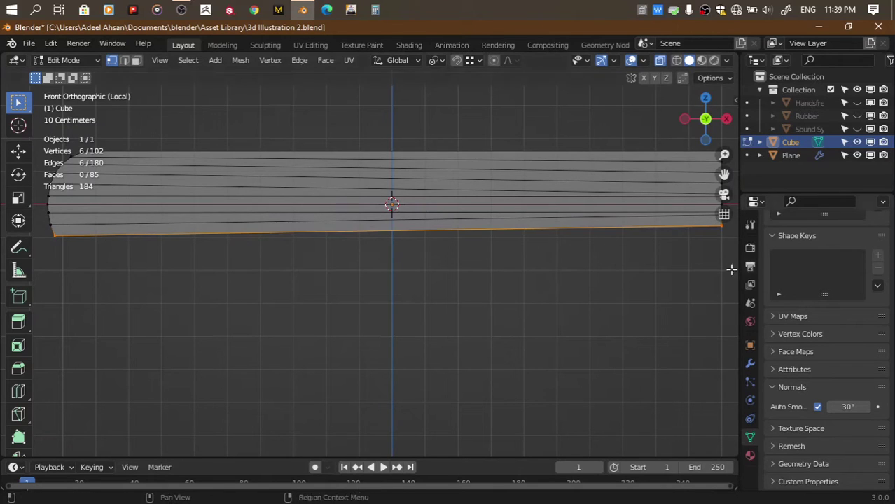
left_click(49, 219, "alt")
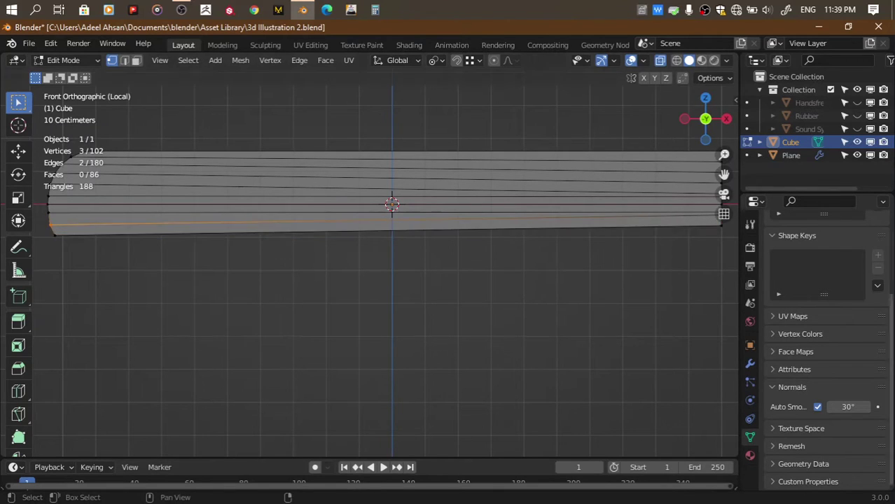
scroll(645, 215, "up", 1)
middle_click_drag(645, 216, 578, 223, "shift")
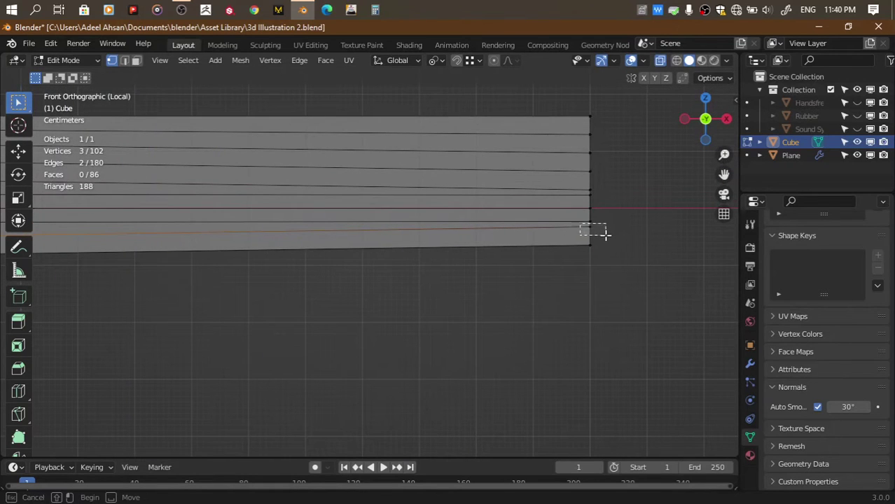
key("ctrl+z")
scroll(605, 236, "down", 4)
scroll(444, 252, "up", 1)
Rip and fill that edge loop, then hide the bottom strip
key("v")
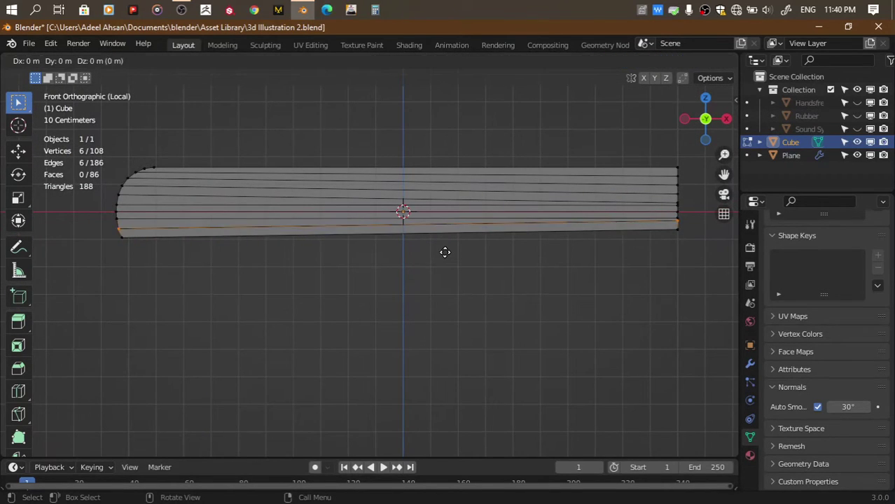
right_click(445, 256)
key("f")
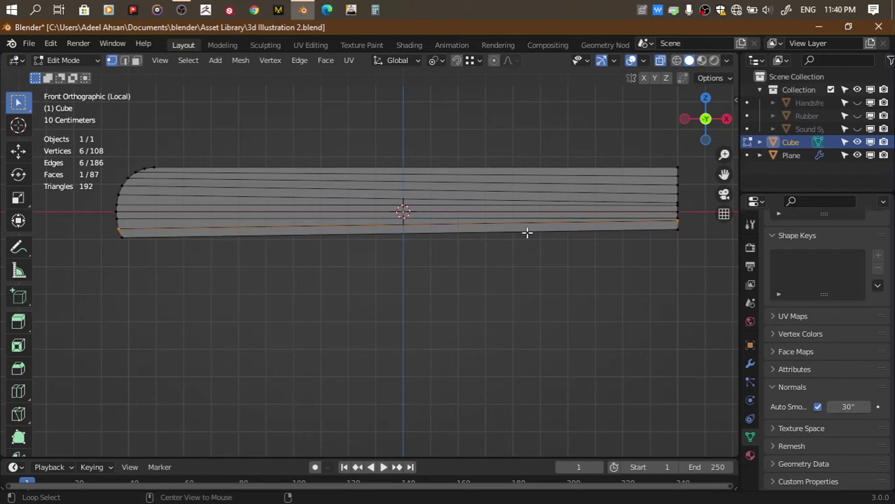
left_click(117, 234, "ctrl")
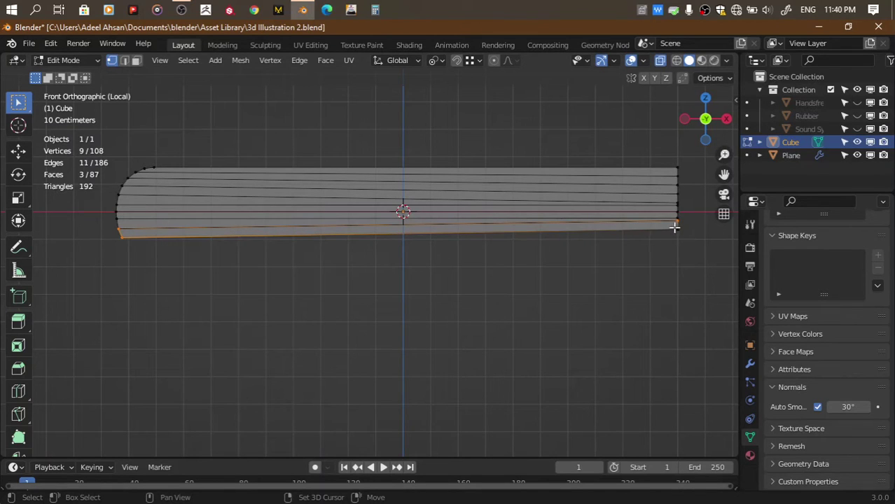
key("h")
Reveal all hidden strips with Alt+H to check the mesh
scroll(214, 239, "up", 2)
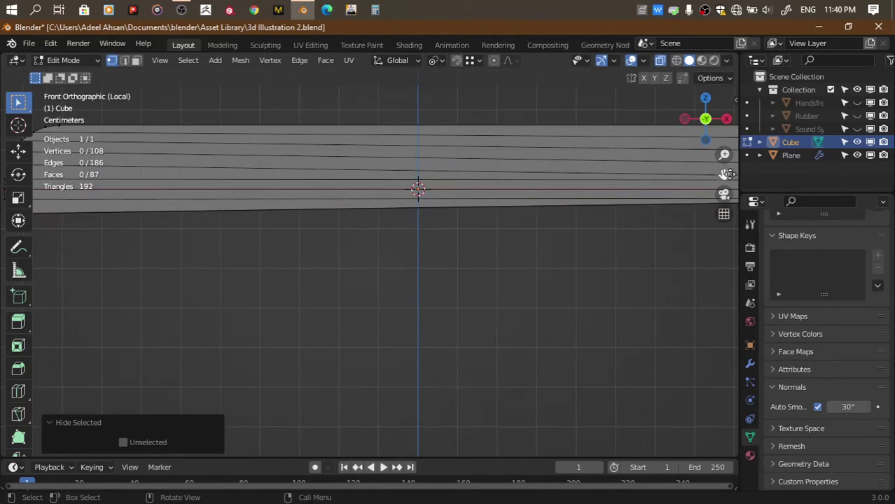
mouse_move(728, 174)
left_mouse_down()
mouse_move(511, 224)
mouse_move(580, 198)
left_mouse_up()
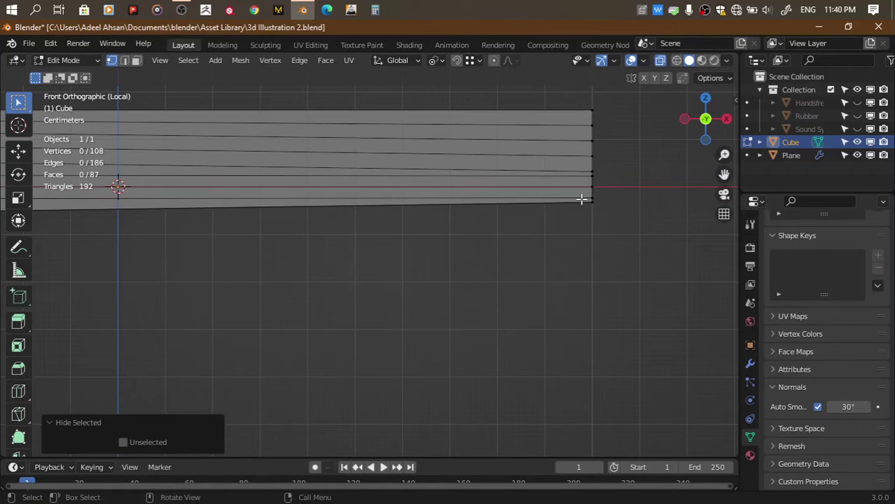
key("alt+h")
left_click_drag(724, 174, 724, 177)
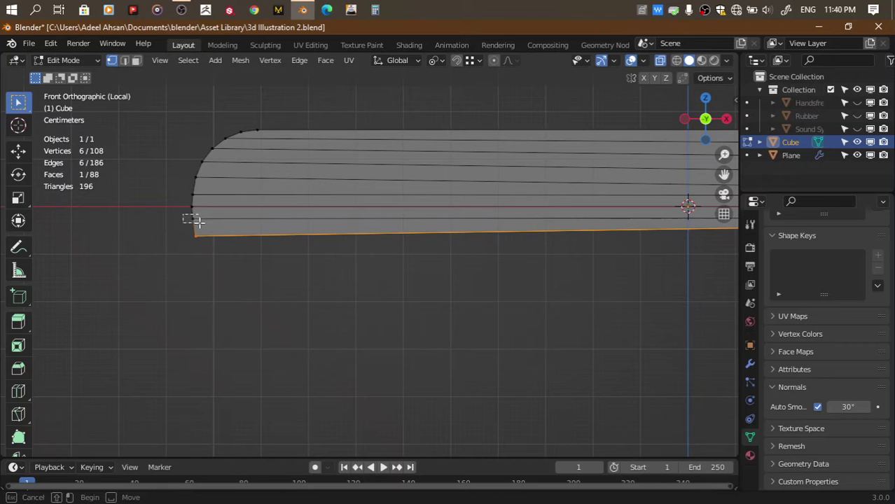
Split off the bottom edge loop as a filled copy and hide that strip
left_click_drag(176, 211, 204, 239)
left_click_drag(724, 174, 135, 200)
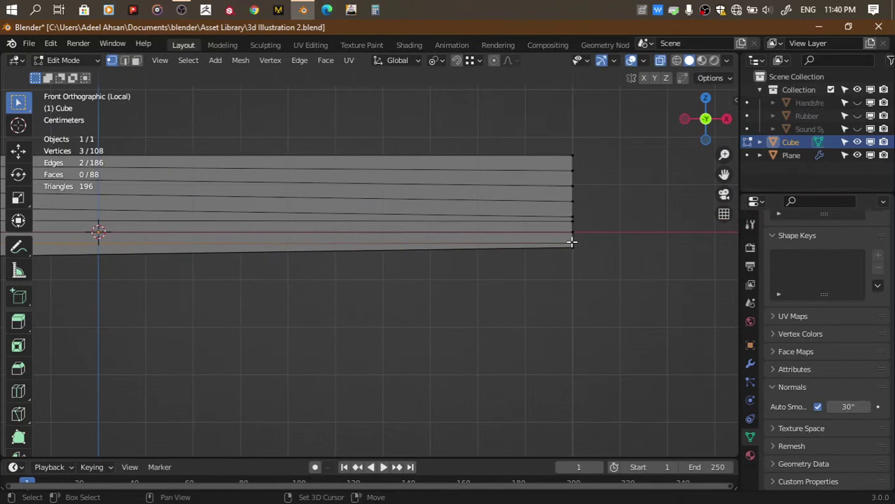
left_click_drag(571, 241, 576, 245, "shift")
key("shift+d")
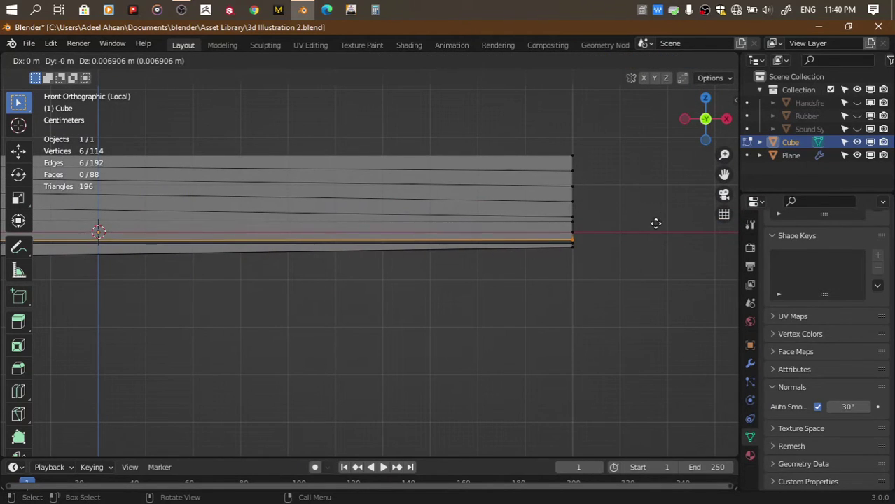
left_click(658, 225)
key("f")
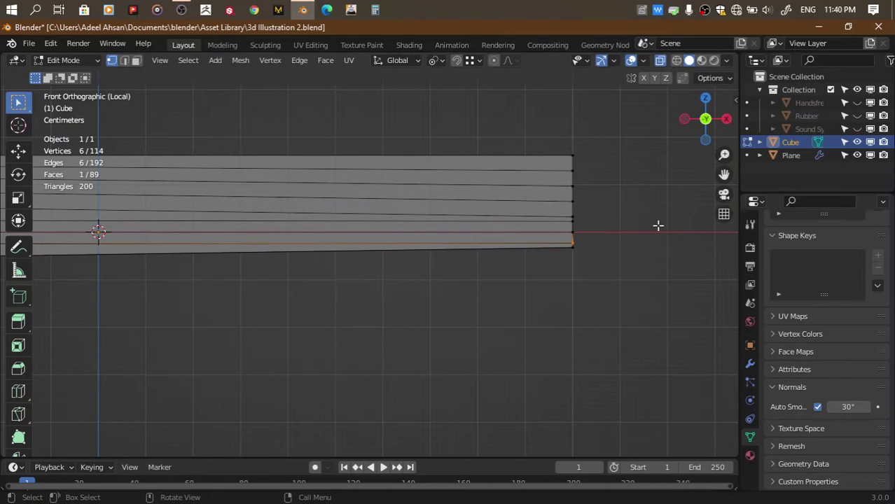
middle_click_drag(61, 239, 102, 275, "shift")
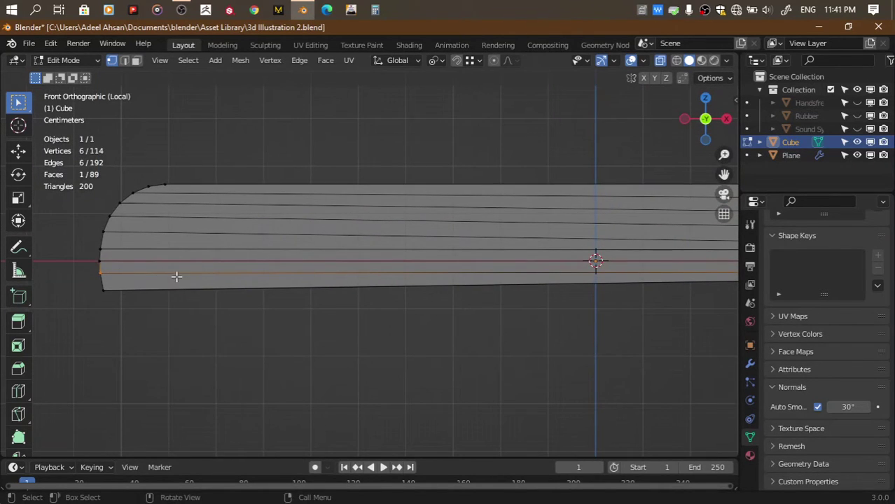
key("h")
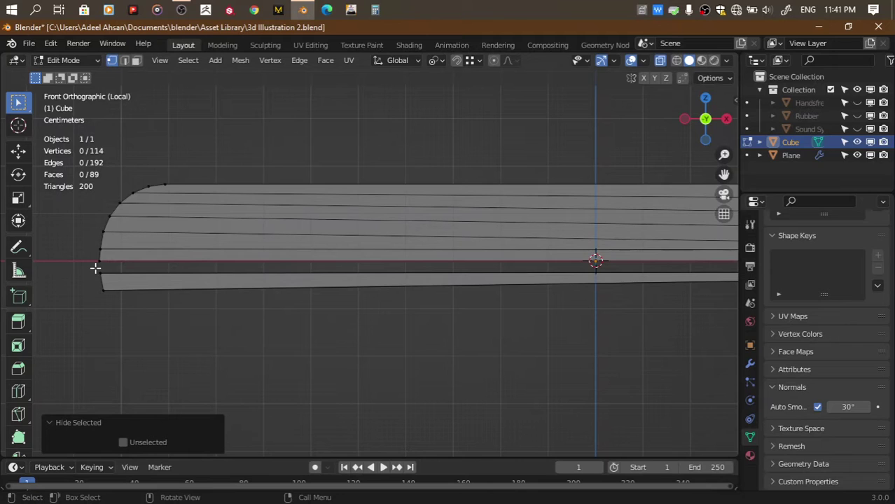
Fill the open bottom boundary loop with a new face
left_click_drag(95, 258, 103, 264)
scroll(597, 263, "down", 8, "ctrl")
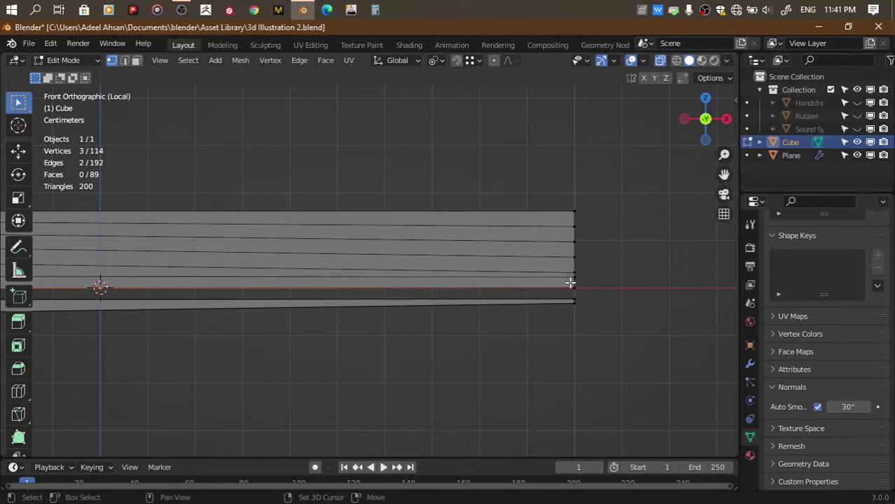
left_click(571, 282, "alt")
key("f")
left_click_drag(701, 139, 709, 117)
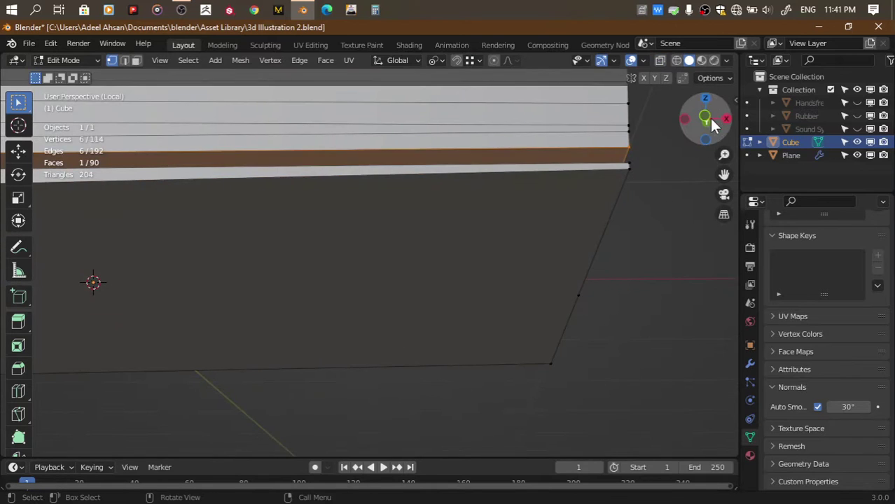
left_click(706, 117)
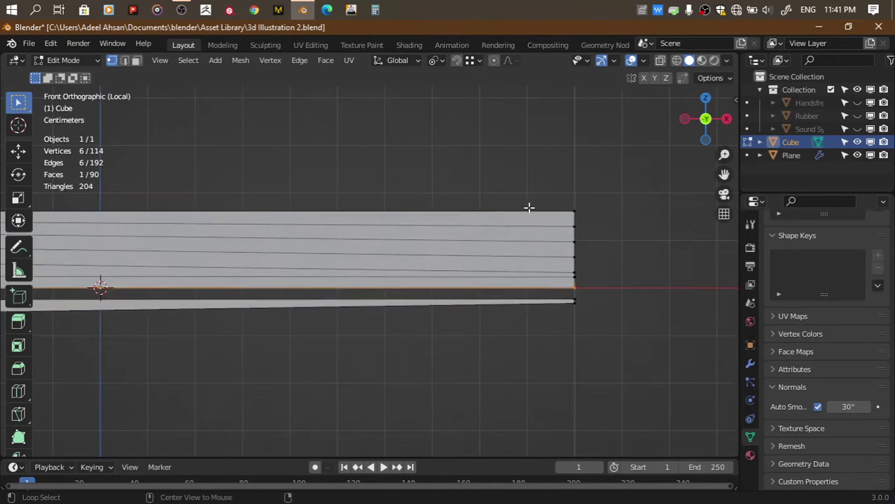
Fill the next loop above the bottom and hide that final lower strip
scroll(554, 252, "up", 1)
left_click(622, 306, "alt")
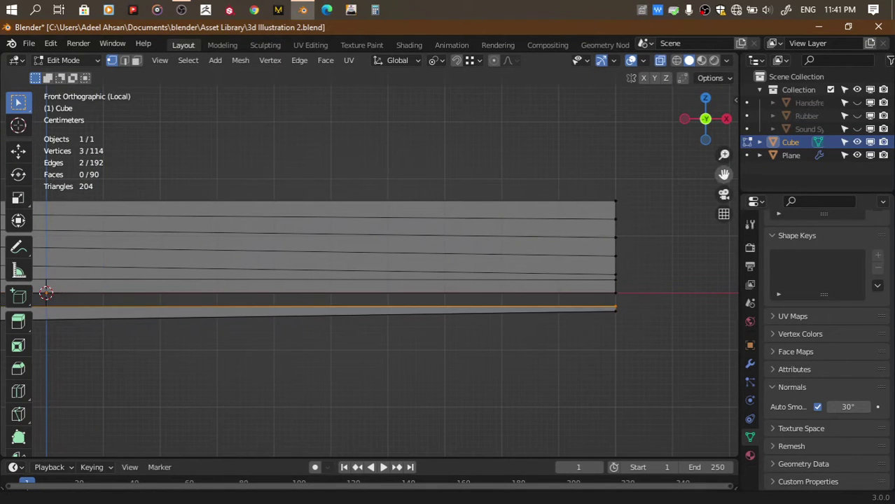
mouse_move(724, 174)
left_mouse_down()
mouse_move(229, 265)
mouse_move(261, 284)
left_mouse_up()
key("f")
scroll(405, 286, "down", 5)
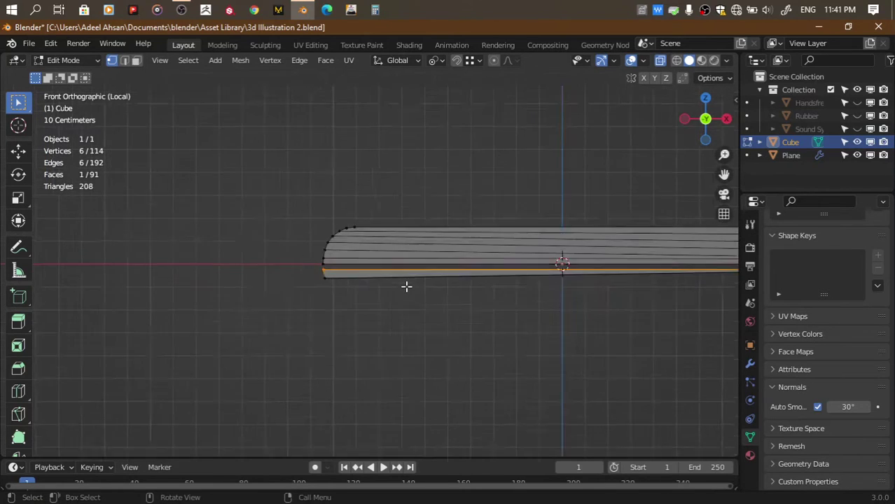
scroll(405, 285, "up", 4)
scroll(365, 277, "down", 5)
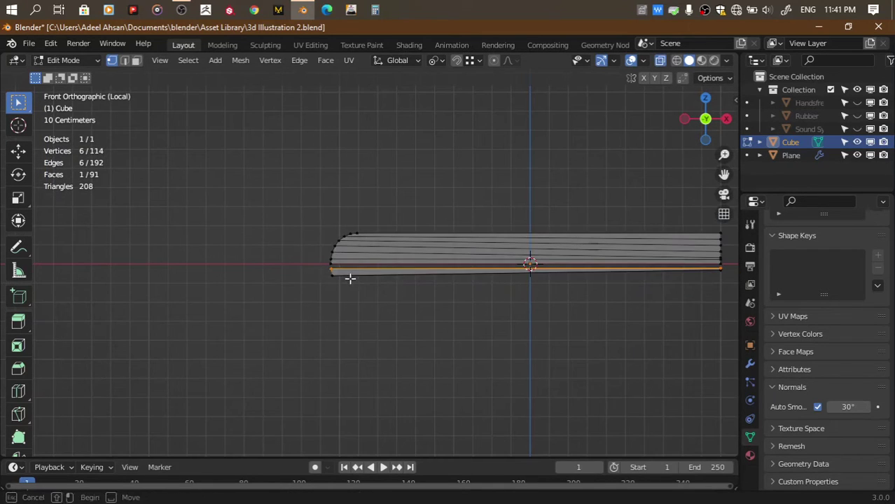
key("h")
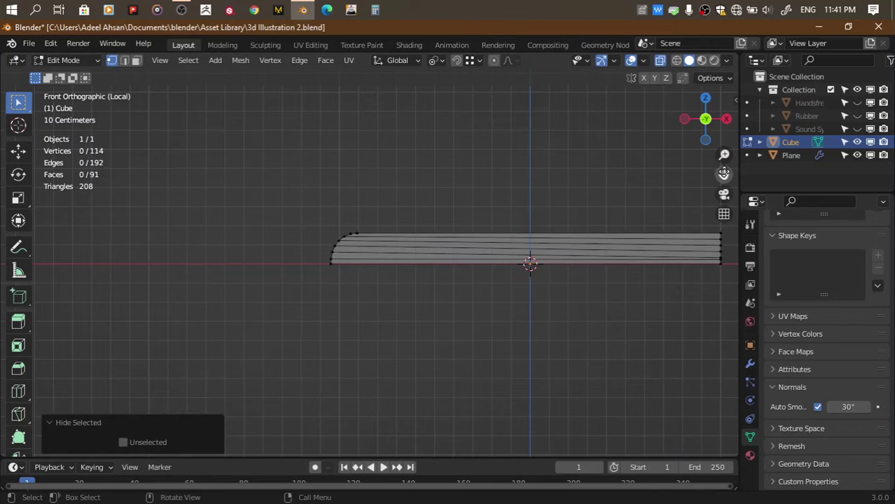
left_click_drag(724, 173, 477, 248)
scroll(477, 248, "up", 2)
Reveal all hidden page strips and return to the front view
key("alt+h")
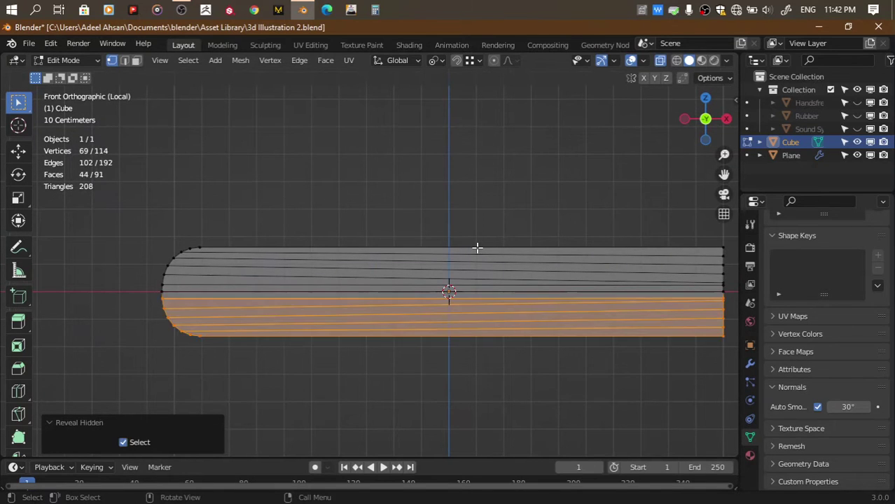
left_click_drag(724, 174, 612, 175)
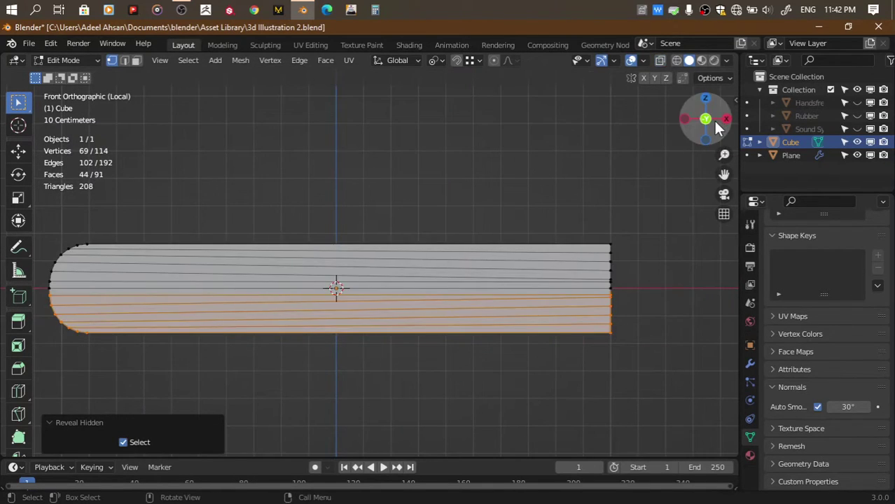
left_click_drag(713, 117, 718, 125)
left_click(717, 124)
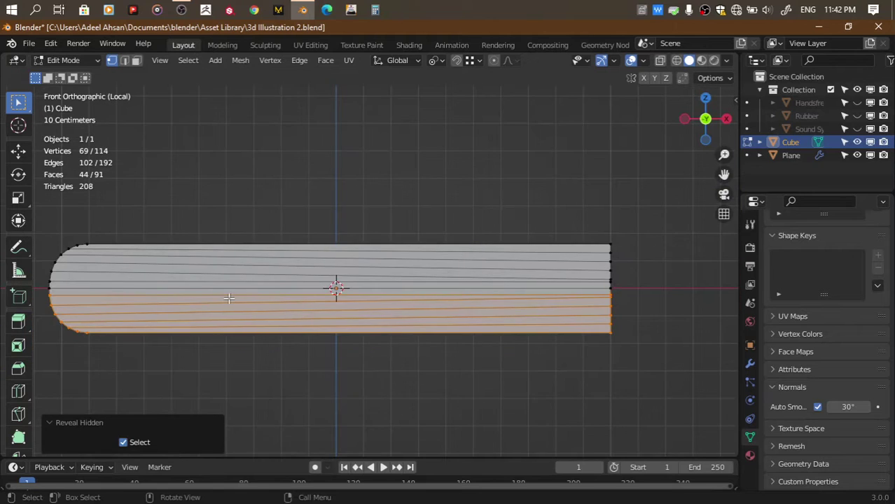
Try hiding a lower strip, bring it back, and clear the selection
left_click(55, 285, "alt")
key("h")
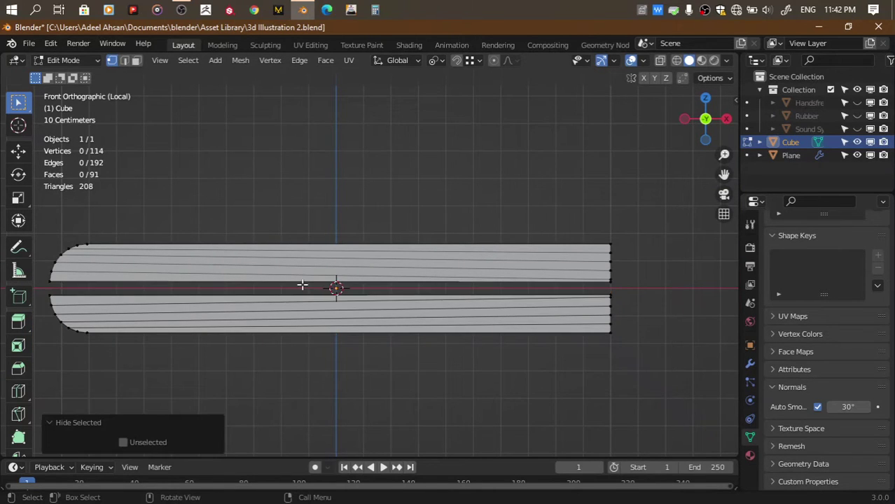
key("alt+h")
key("a")
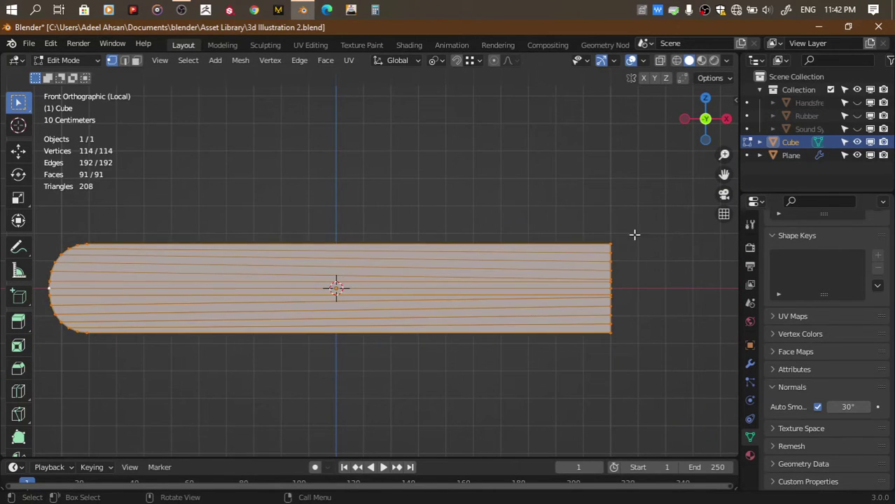
left_click(635, 235)
middle_click_drag(222, 246, 270, 246, "shift")
Try selecting the top page strip, then clear the selection
left_click(94, 230)
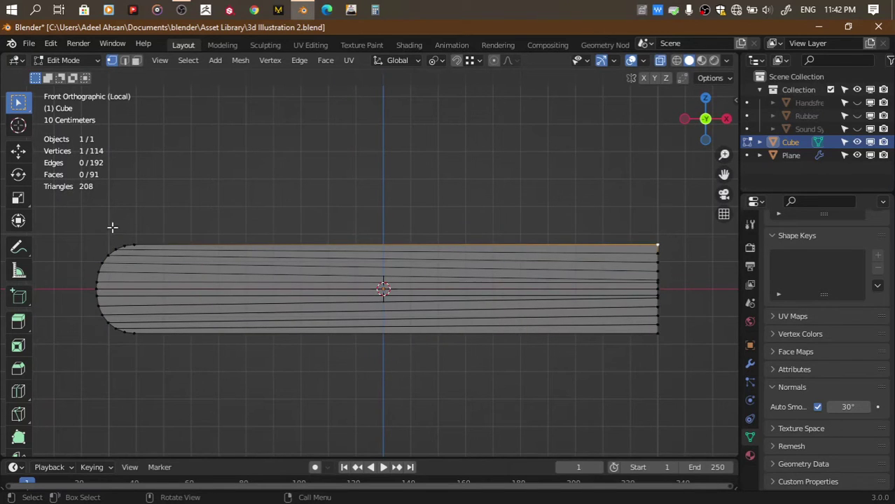
left_click(151, 256, "alt")
key("b")
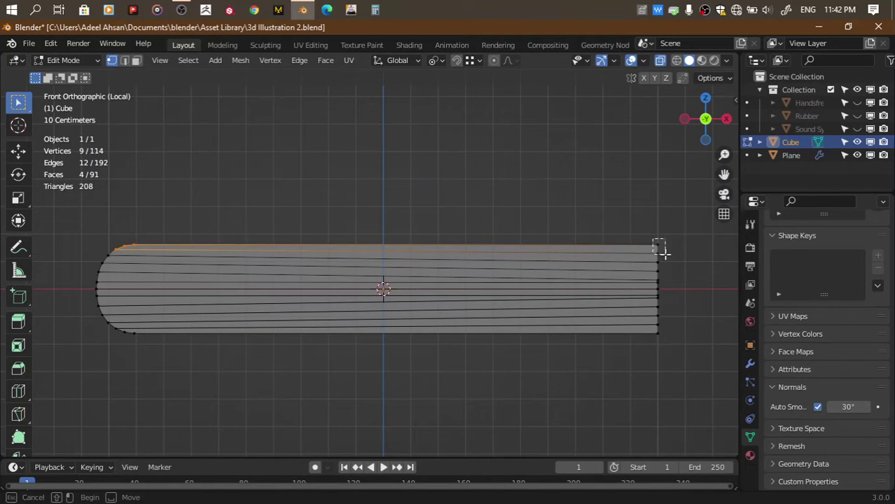
left_click_drag(653, 240, 665, 254)
key("b")
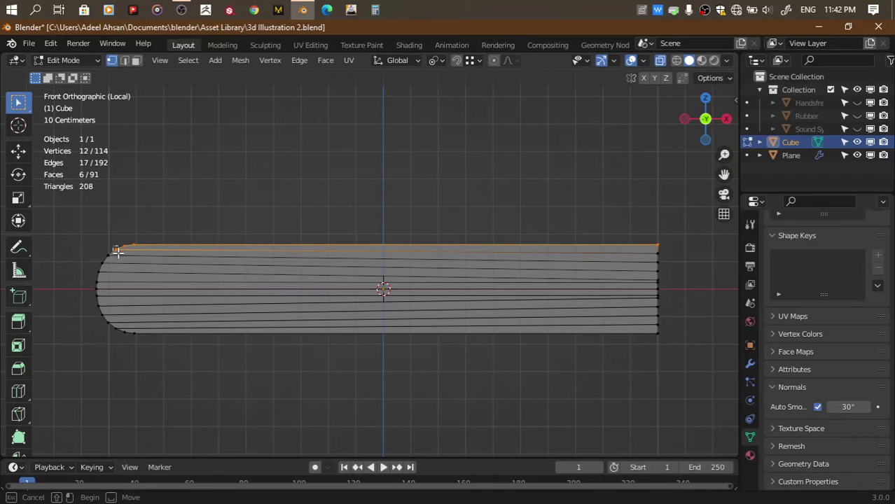
left_click(206, 364)
Box-select the lower half of the pages, hide them, and view in perspective
left_click_drag(82, 298, 701, 410)
key("h")
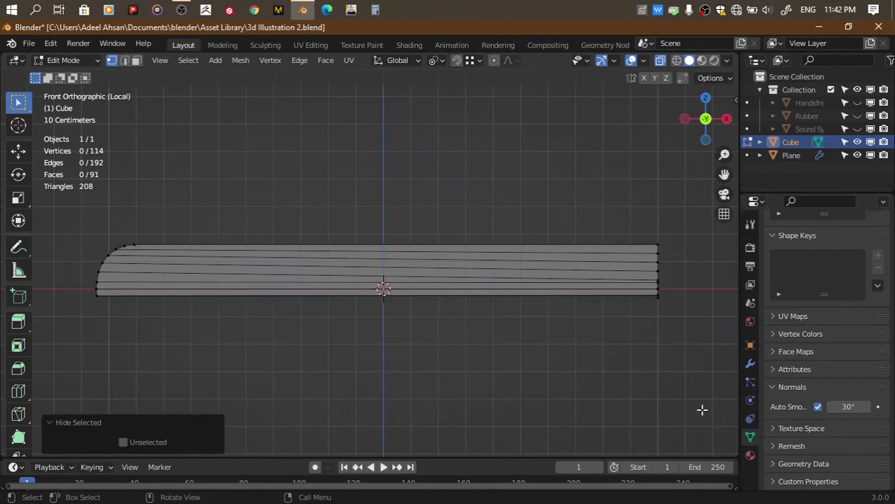
left_click_drag(684, 131, 707, 117)
key("alt+z")
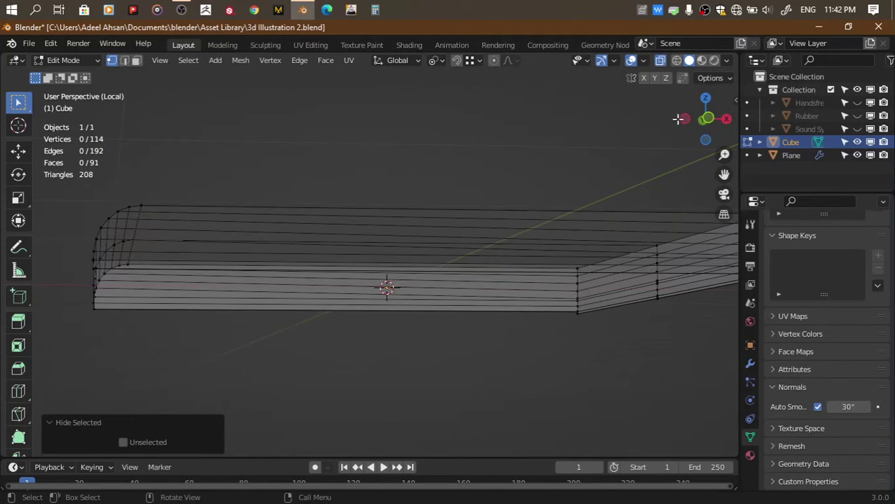
key("3")
mouse_move(639, 141)
middle_mouse_down()
mouse_move(490, 210)
mouse_move(476, 154)
mouse_move(518, 200)
middle_mouse_up()
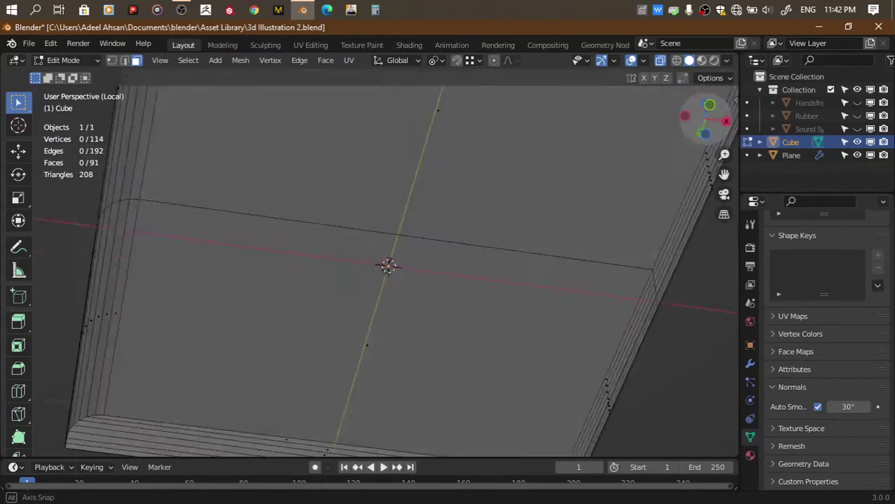
left_click(518, 199)
left_click_drag(700, 140, 689, 140)
left_click(599, 175)
left_click(475, 290)
key("h")
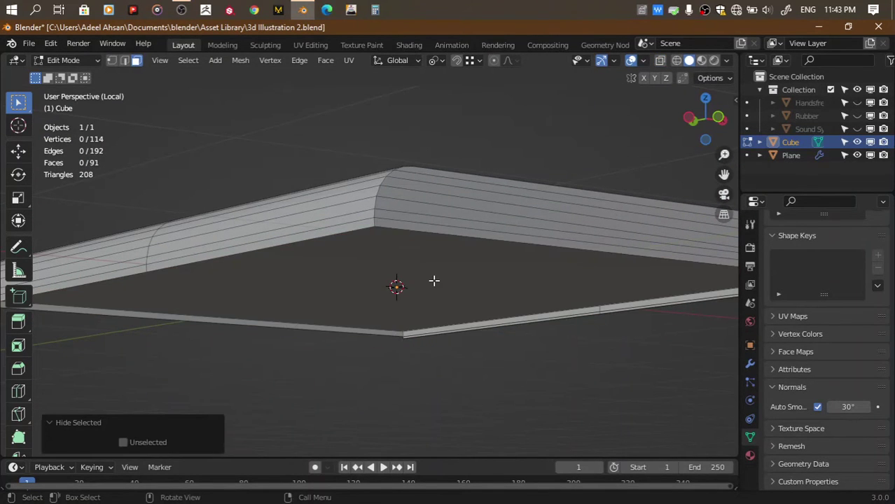
key("alt+h")
key("h")
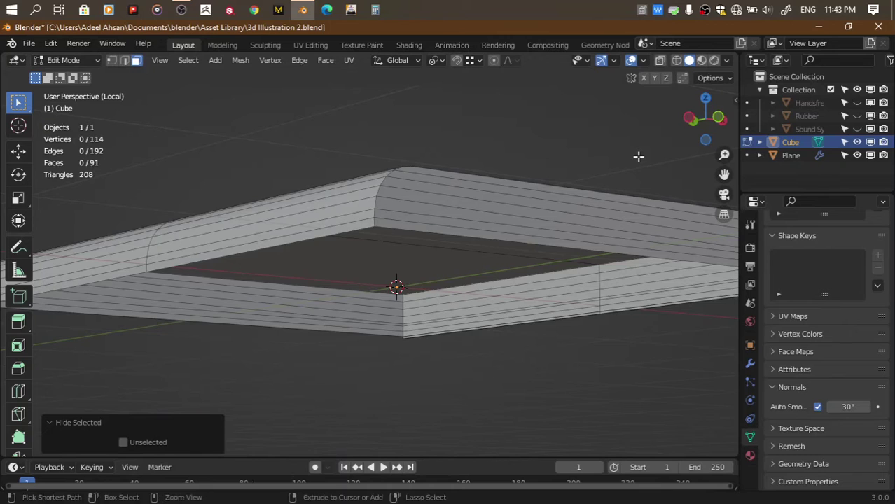
key("alt+h")
left_click(707, 121)
In vertex mode with X-ray on, hide the selected bottom strip of pages
scroll(612, 188, "down", 2)
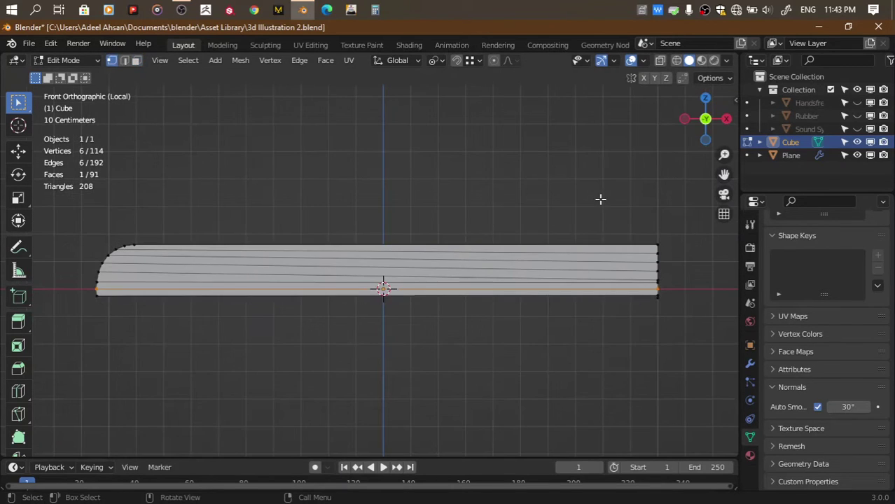
key("1")
key("alt+z")
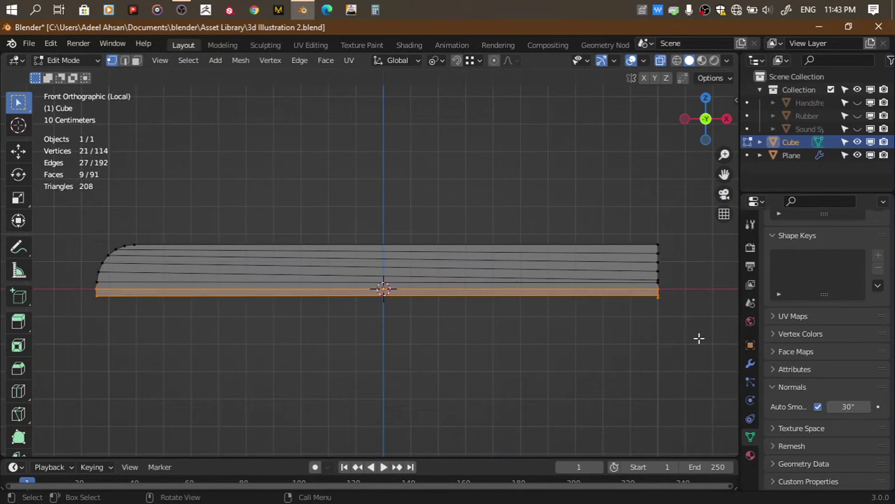
key("h")
left_click_drag(708, 120, 711, 124)
left_click(709, 120)
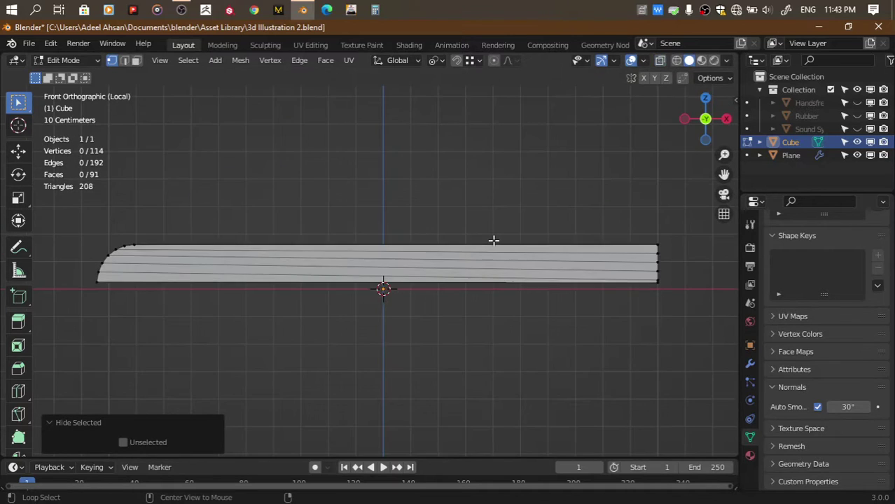
scroll(494, 239, "up", 1)
scroll(237, 300, "down", 1)
Select the lower page lines and rip the strip apart along them in place
left_click_drag(83, 284, 185, 319)
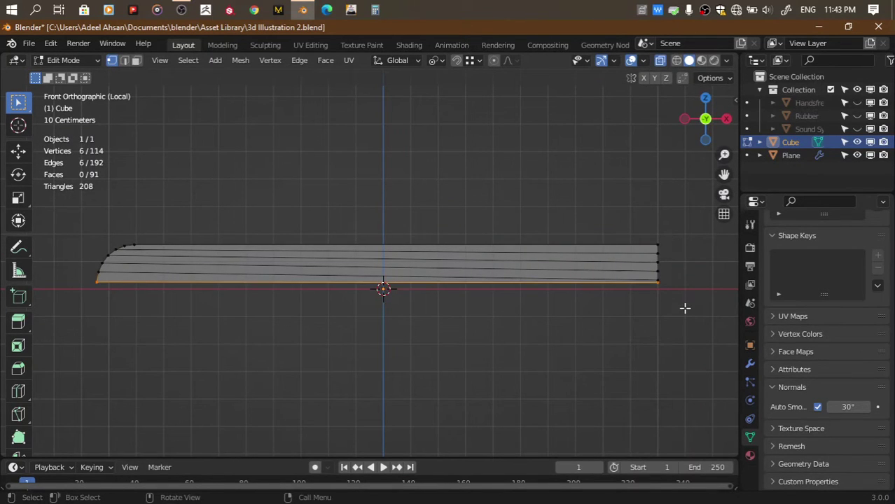
left_click(104, 270, "alt")
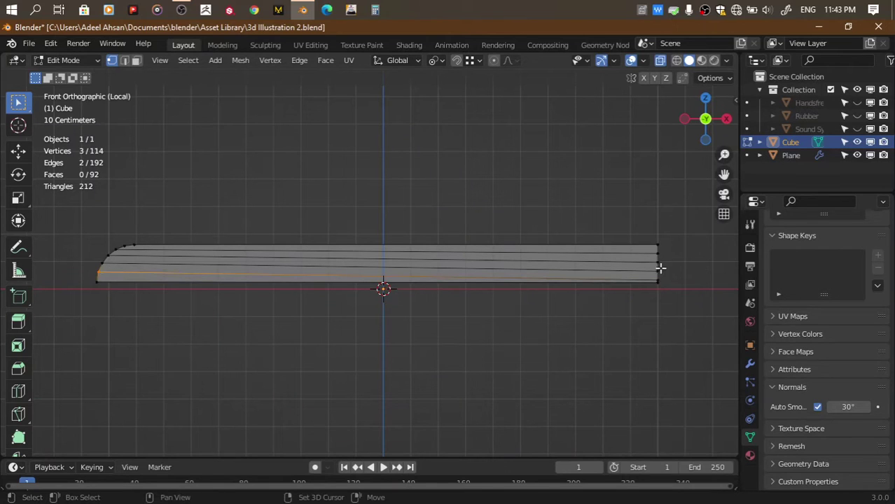
left_click(661, 280, "shift")
key("v")
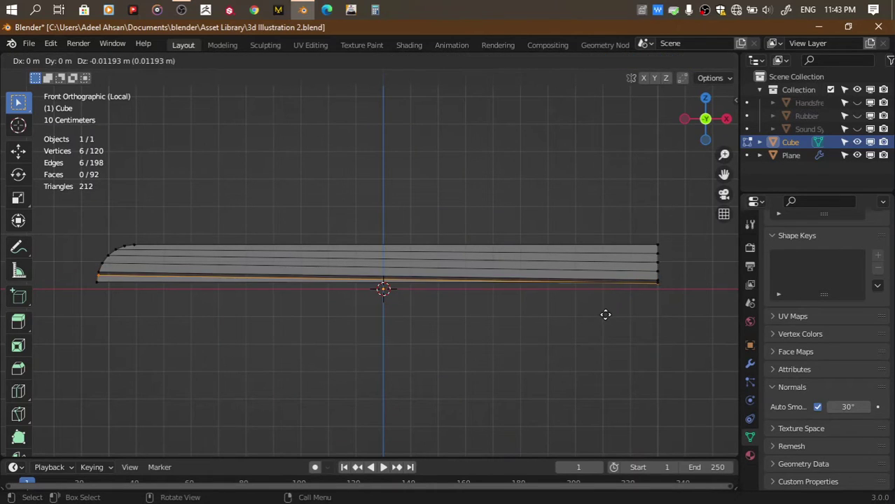
right_click(605, 315)
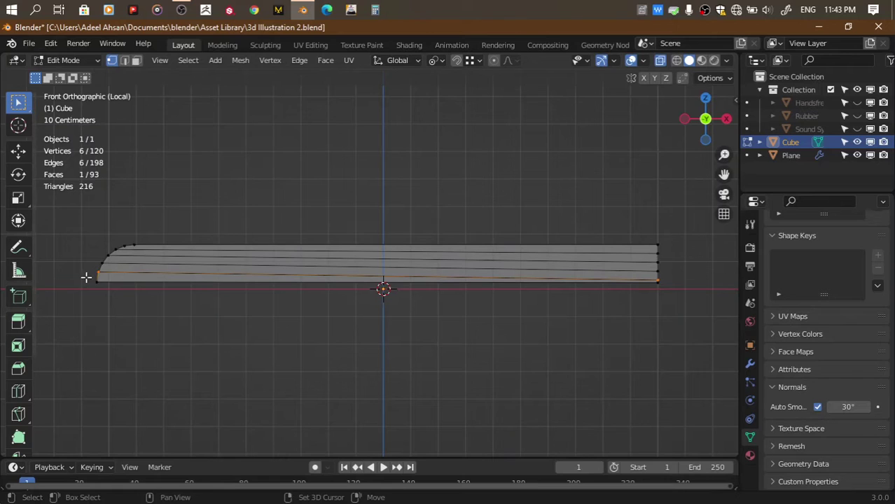
Select the bottom page strip's edge loop and hide that strip
left_click(648, 281, "alt+shift")
scroll(689, 315, "up", 1)
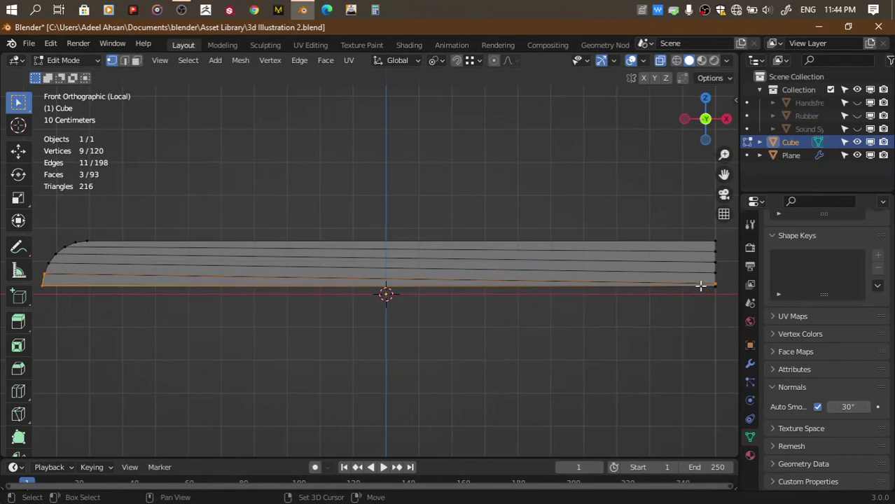
left_click(700, 285, "alt+shift")
key("h")
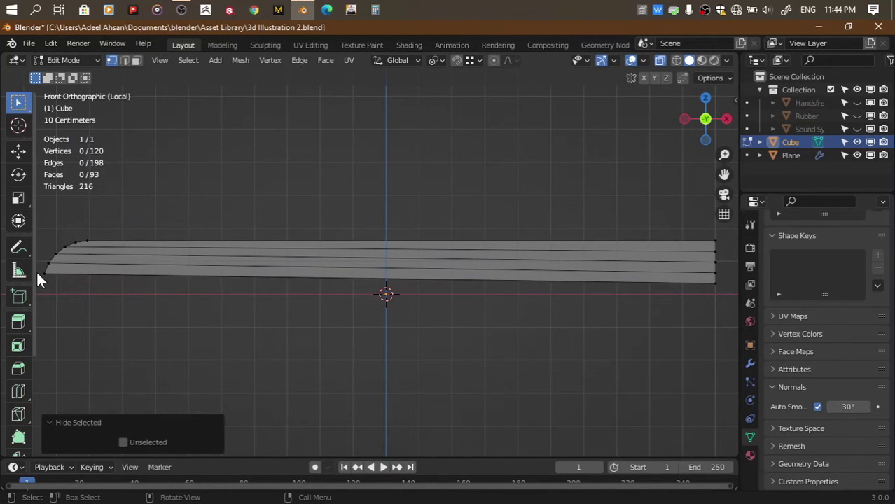
Bridge the new bottom edge to the inner page line, then hide the lower strip
left_click(48, 277, "alt")
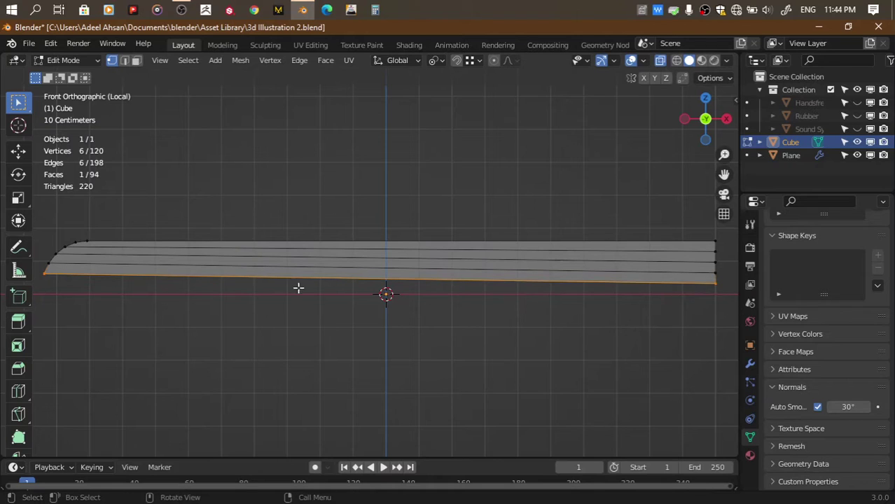
left_click(43, 264, "alt")
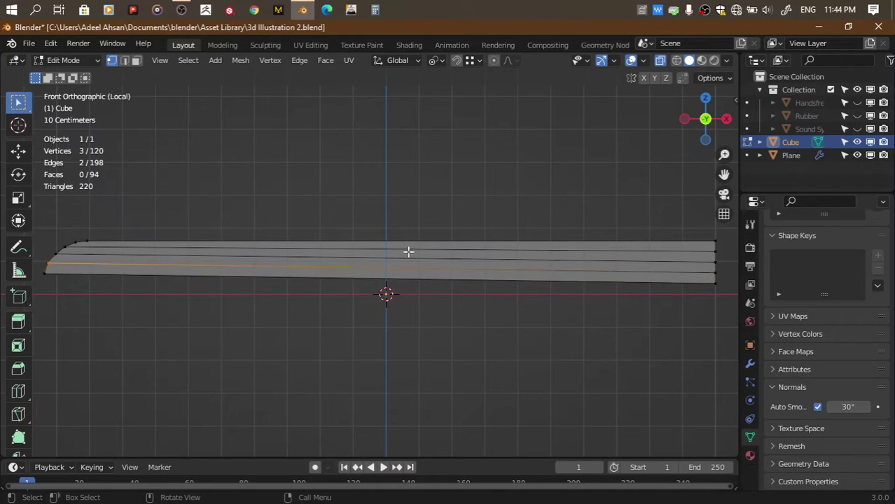
left_click(717, 275, "alt+shift")
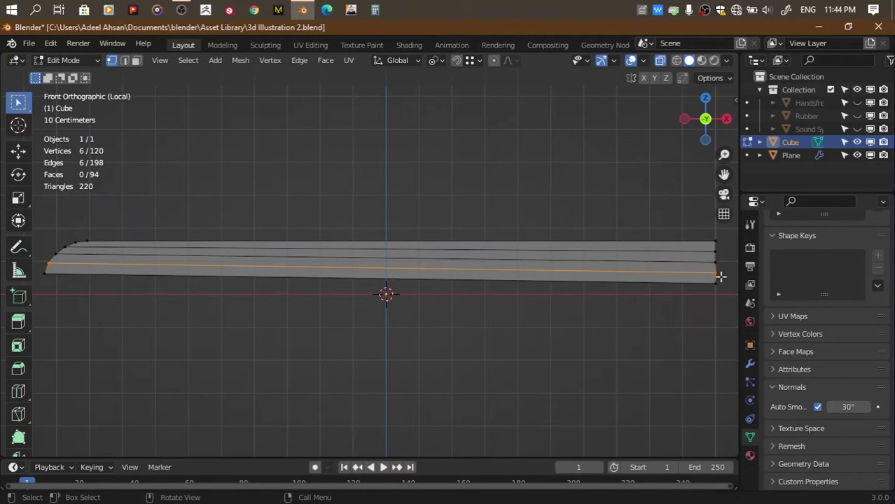
key("e")
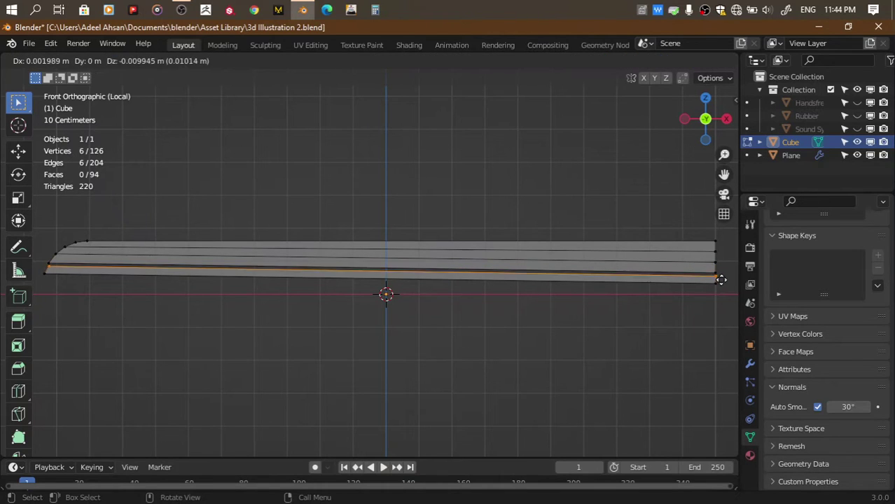
left_click(722, 278)
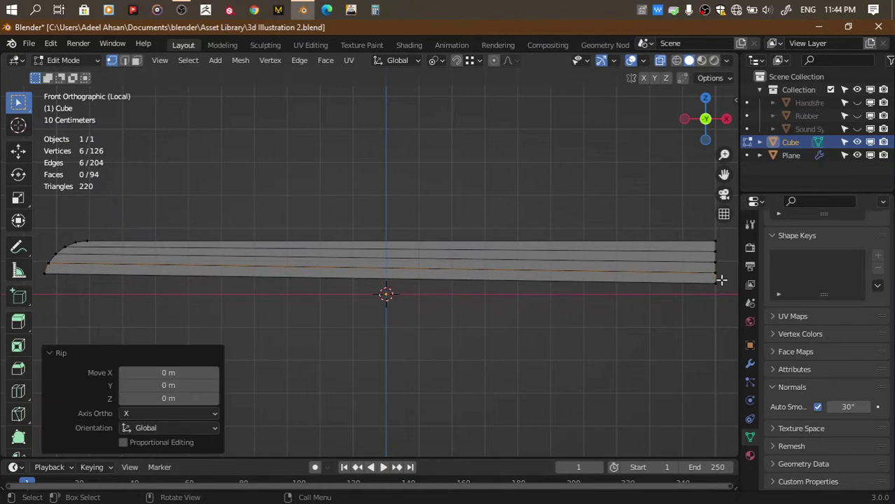
left_click(43, 271, "alt+shift")
key("h")
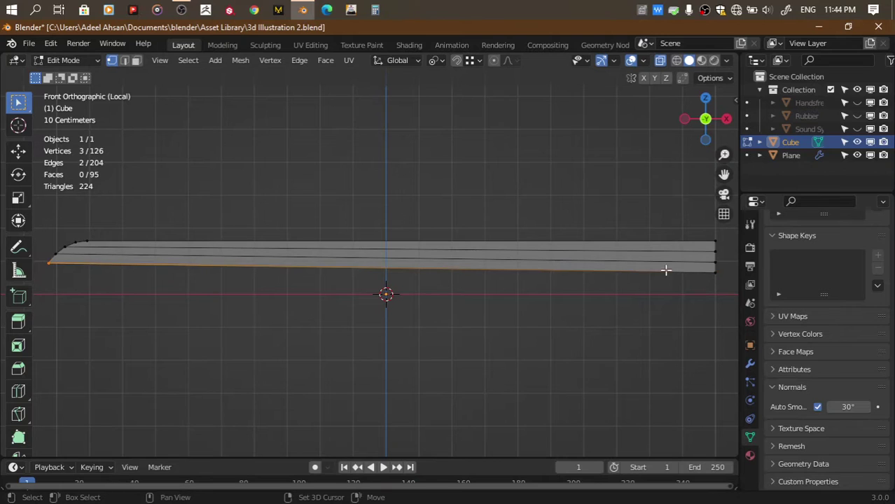
Fill a face on the next page line, rip it in place, and fill the opened gap
left_click(723, 285, "alt")
left_click_drag(705, 117, 709, 120)
left_click(706, 118)
key("f")
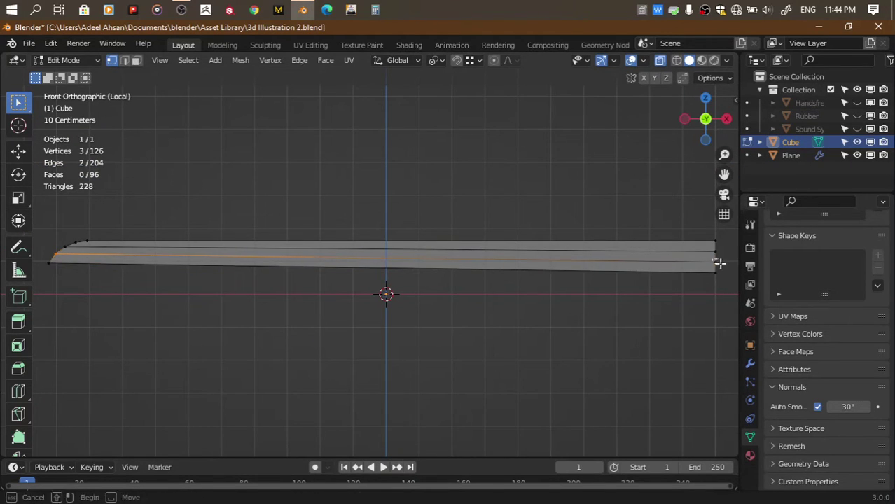
key("e")
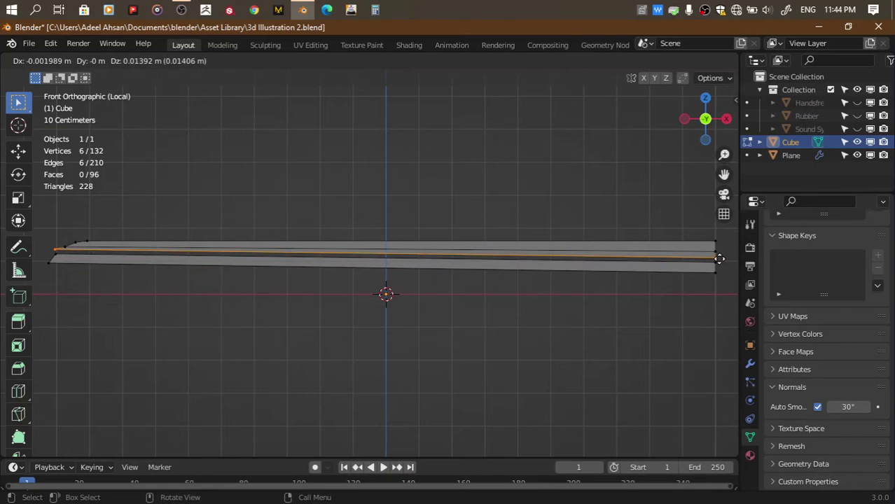
left_click(719, 259)
key("f")
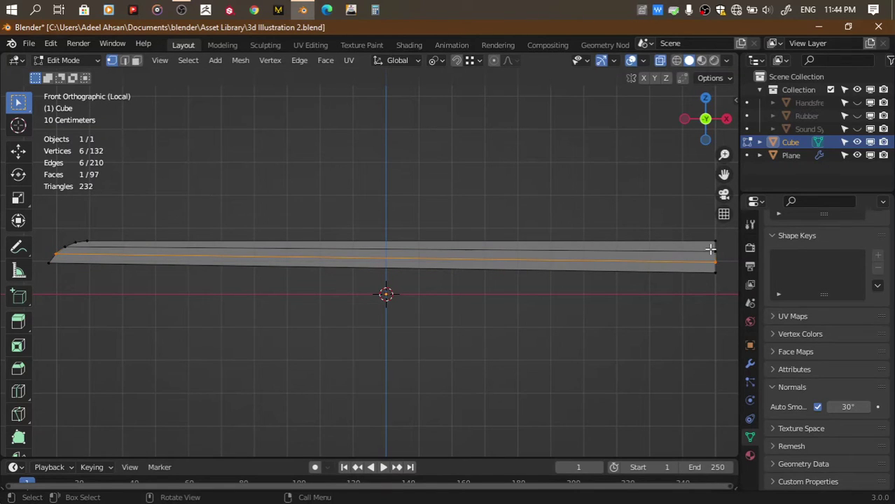
Rip the top page line in place, undoing a trial move of its edge
left_click(710, 249, "alt")
key("e")
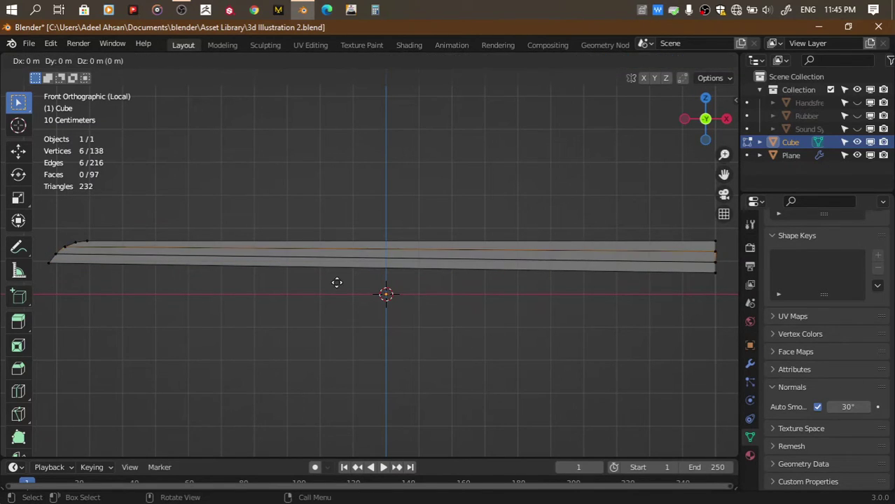
left_click(338, 289)
mouse_move(705, 119)
left_mouse_down()
mouse_move(713, 103)
mouse_move(685, 122)
left_mouse_up()
left_click(686, 121)
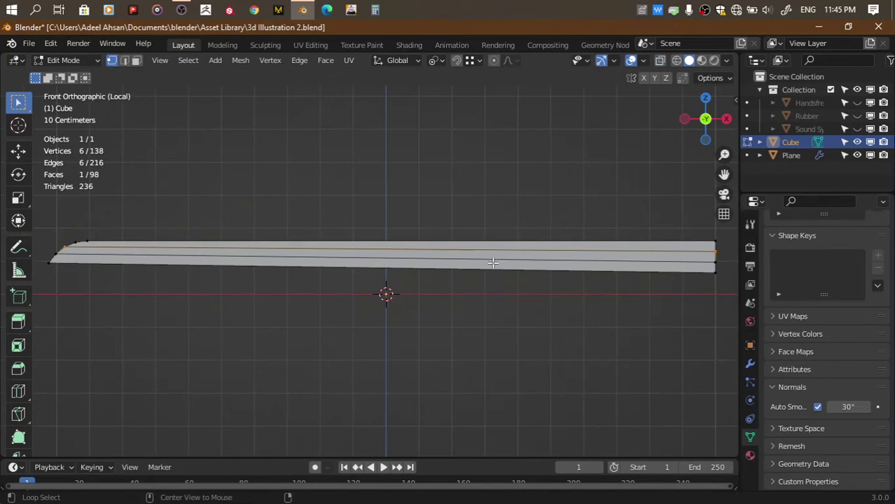
key("g")
left_click(496, 256)
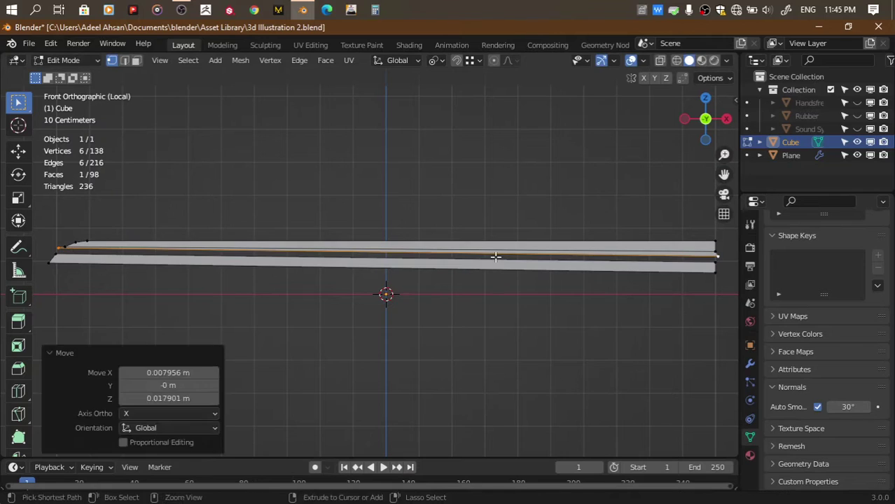
key("ctrl+z")
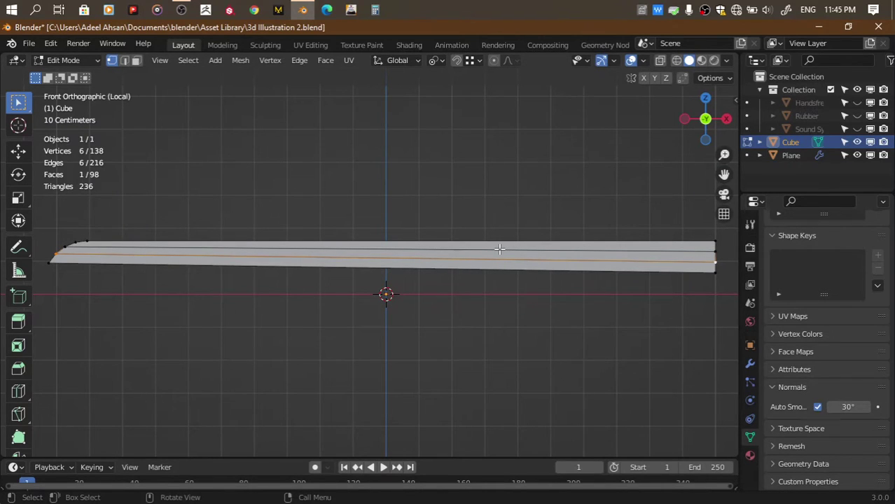
With X-ray on, pull the selected edge downward into a large face
key("alt+z")
left_click_drag(705, 119, 703, 120)
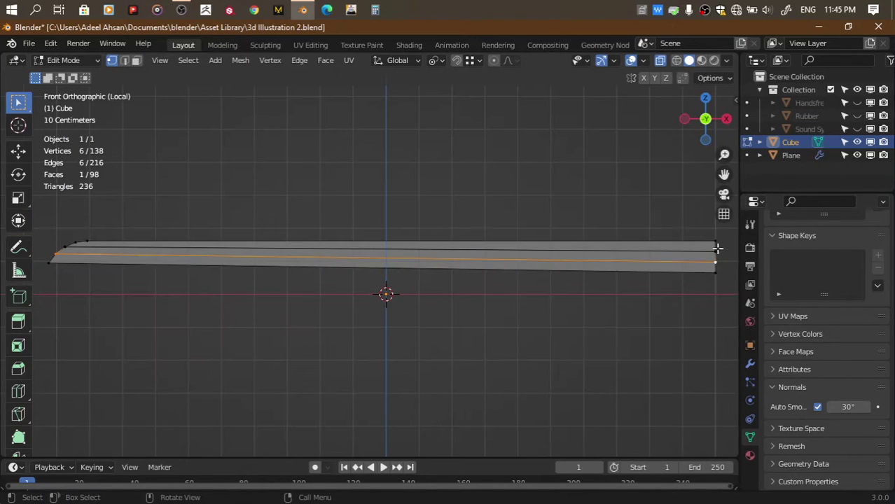
key("e")
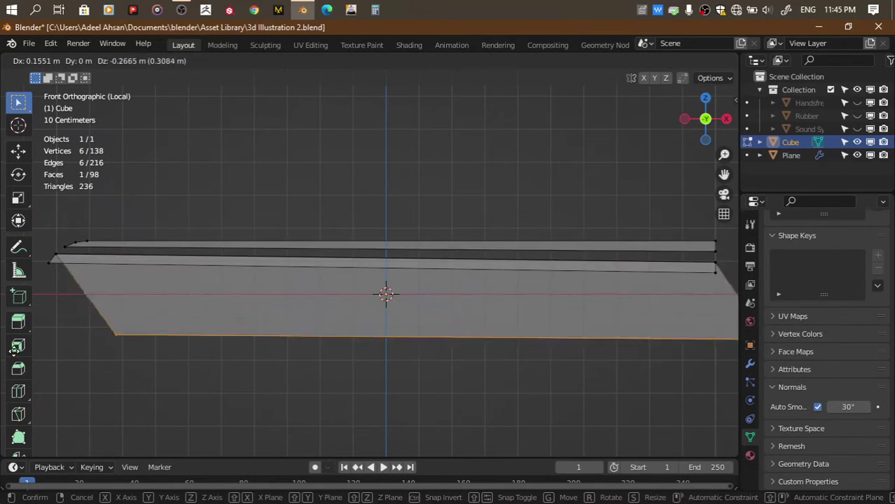
right_click(677, 360)
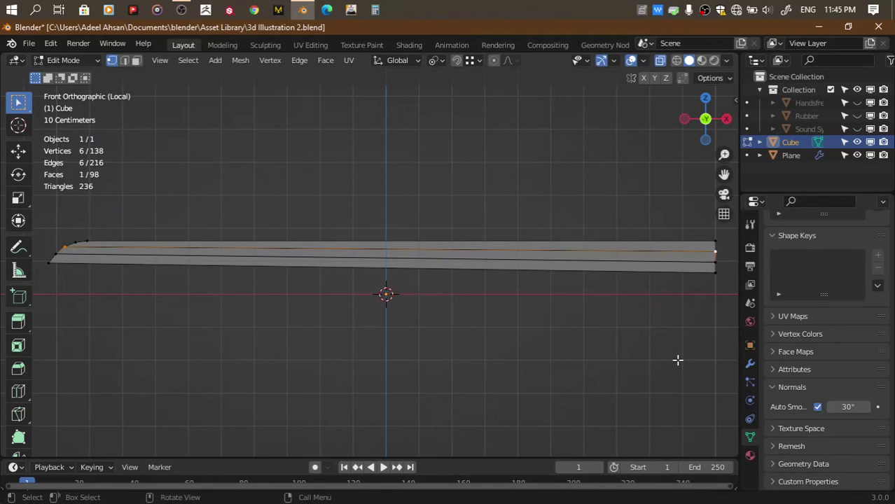
key("g")
left_click(620, 333)
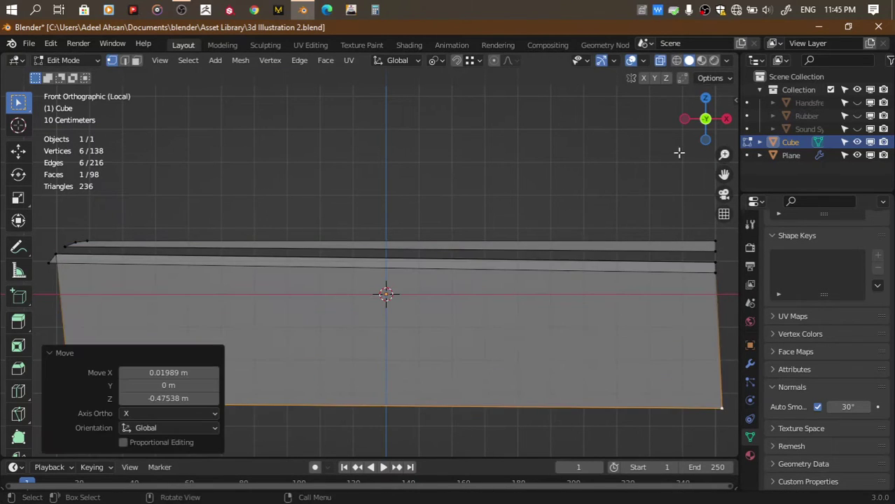
Check the new face from the front view and select the whole top page strip
middle_click_drag(679, 152, 659, 148)
key("space")
key("x")
key("Escape")
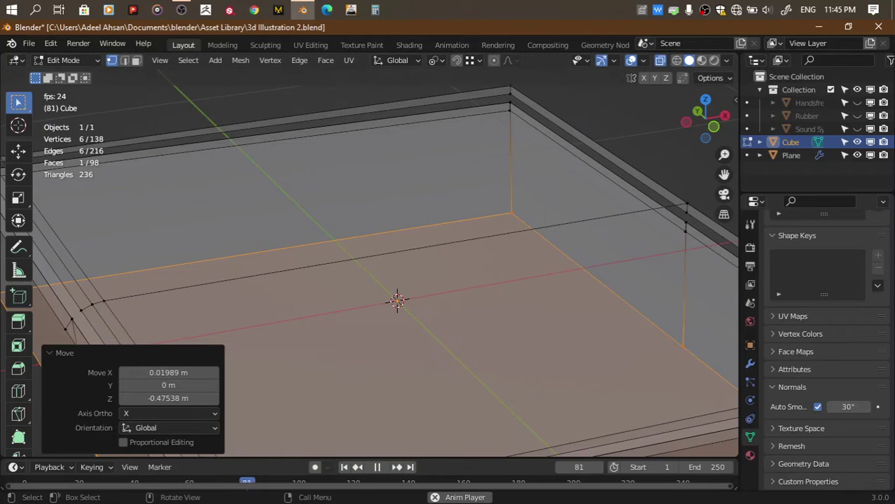
key("space")
left_click(714, 128)
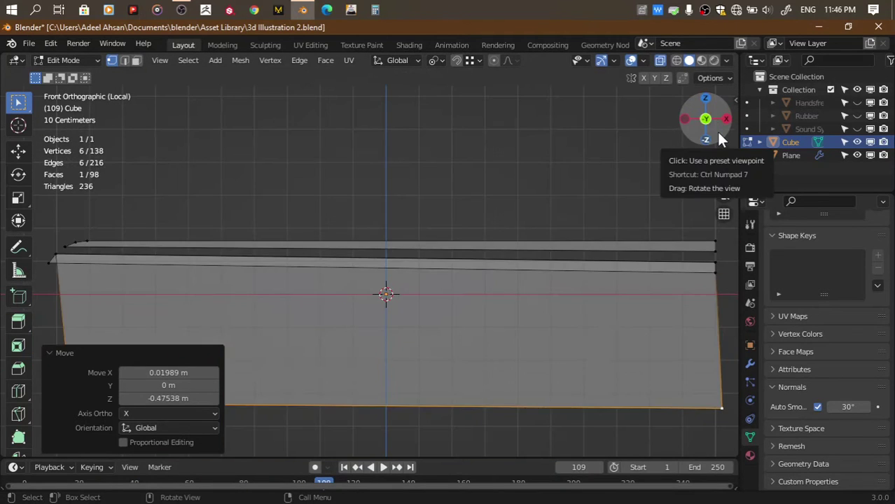
left_click(545, 249, "alt")
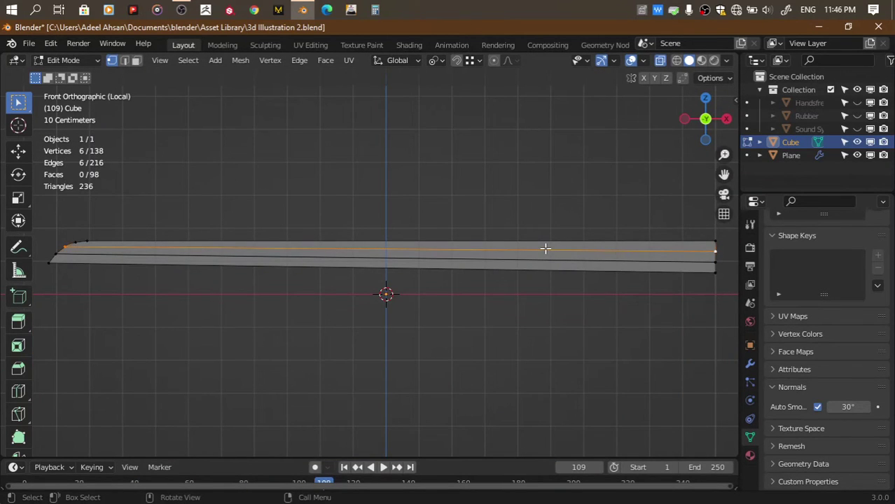
left_click(630, 243, "alt+shift")
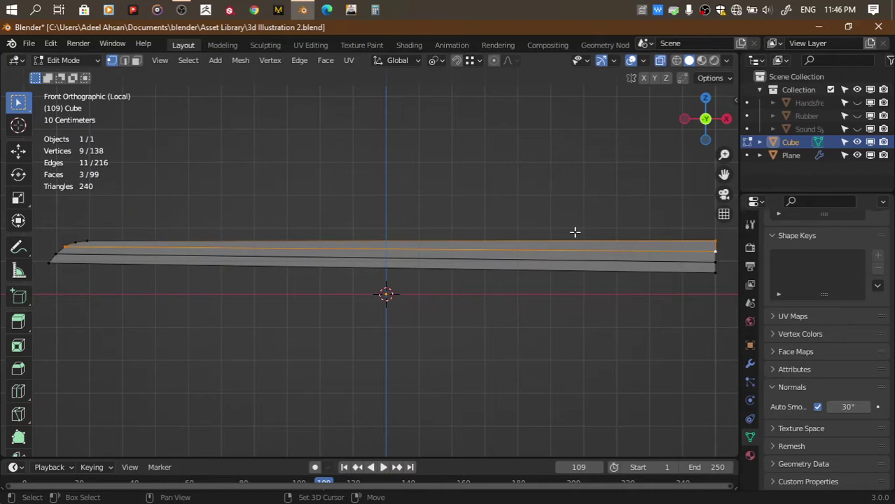
left_click(71, 240, "alt+shift")
Hide and reveal the top page strip, undoing a trial move of it
key("h")
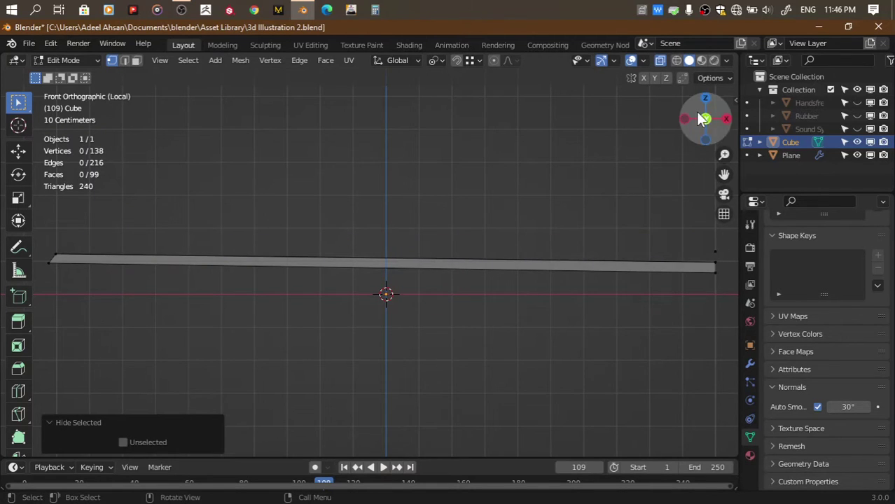
left_click_drag(706, 119, 595, 144)
key("alt+h")
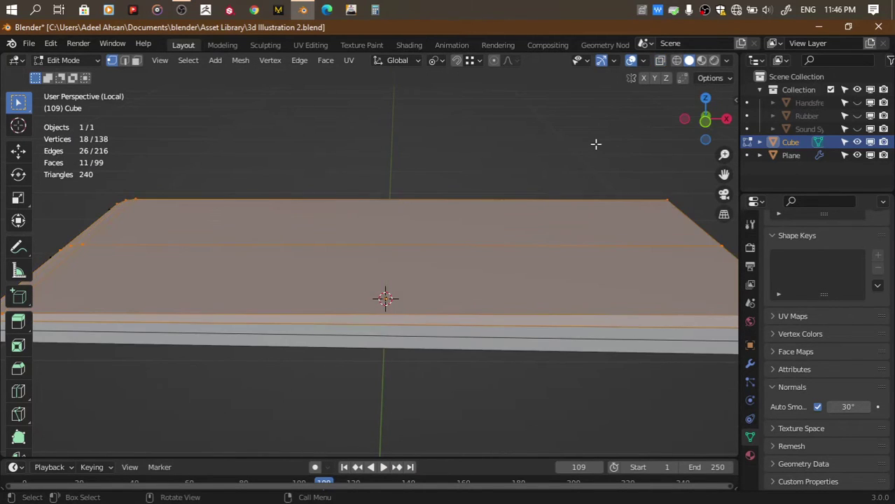
key("g")
left_click(595, 143)
key("ctrl+z")
Box-select the top strip's vertices, including its right end, and hide the strip
left_click(634, 324, "alt")
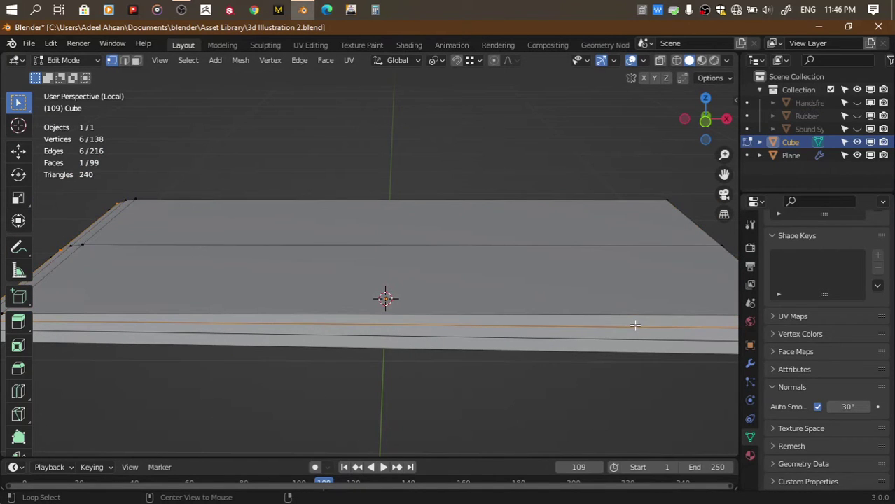
scroll(612, 219, "down", 3)
left_click(625, 207, "alt")
left_click(705, 119)
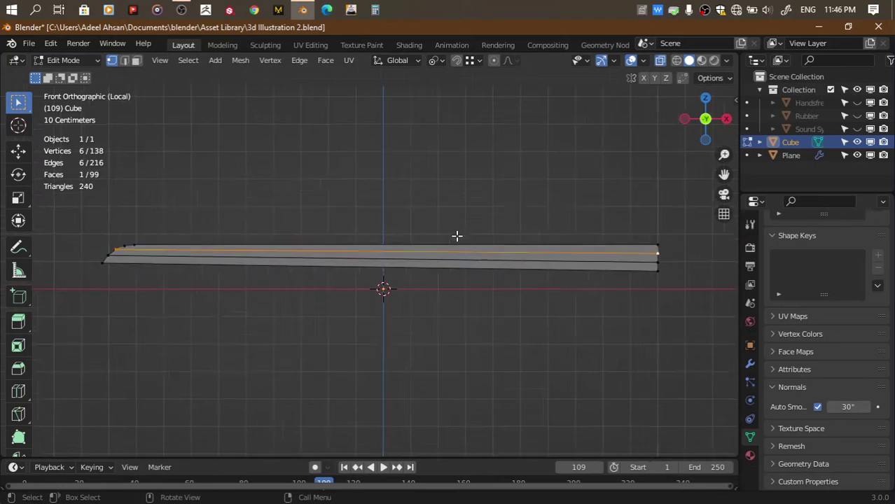
scroll(456, 236, "up", 2)
key("b")
left_click_drag(76, 243, 673, 186)
key("b")
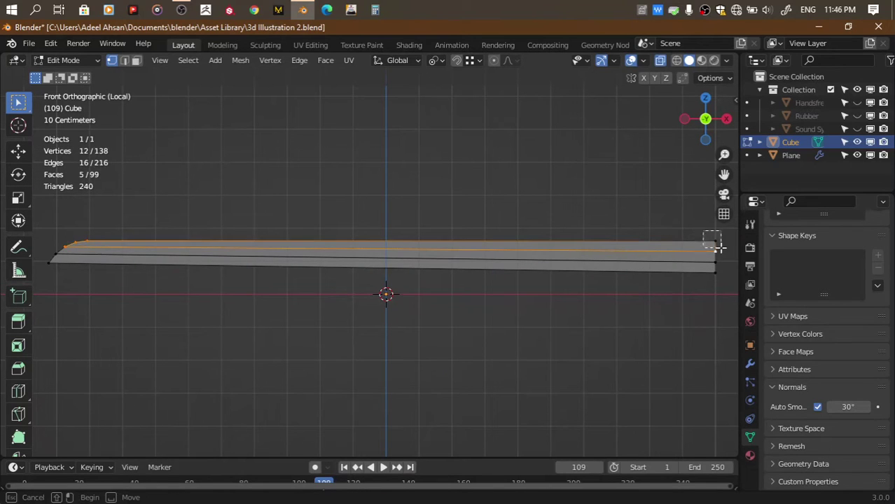
left_click_drag(716, 243, 599, 236)
key("h")
Reveal the top strip, move the selected strip upward, and hide it again
mouse_move(599, 236)
middle_mouse_down()
mouse_move(615, 150)
mouse_move(676, 247)
middle_mouse_up()
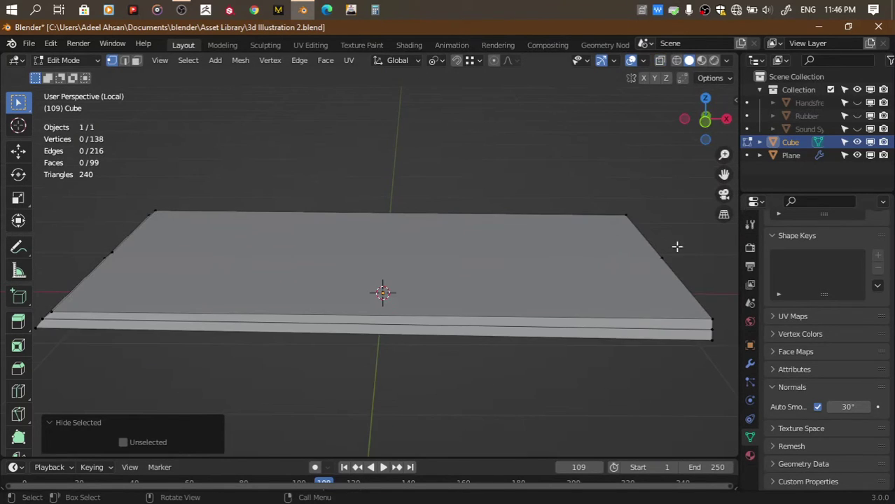
left_click(705, 120)
key("alt+h")
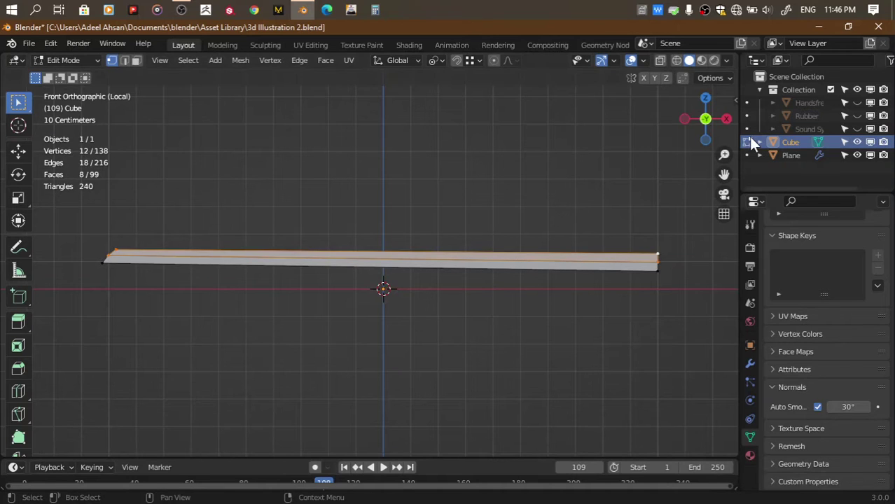
mouse_move(704, 119)
left_mouse_down()
mouse_move(699, 110)
mouse_move(703, 122)
mouse_move(593, 162)
left_mouse_up()
key("g")
left_click(696, 107)
key("h")
Box-select both ends of the plate's open top edge and fill it with a face
left_click_drag(686, 131, 703, 109)
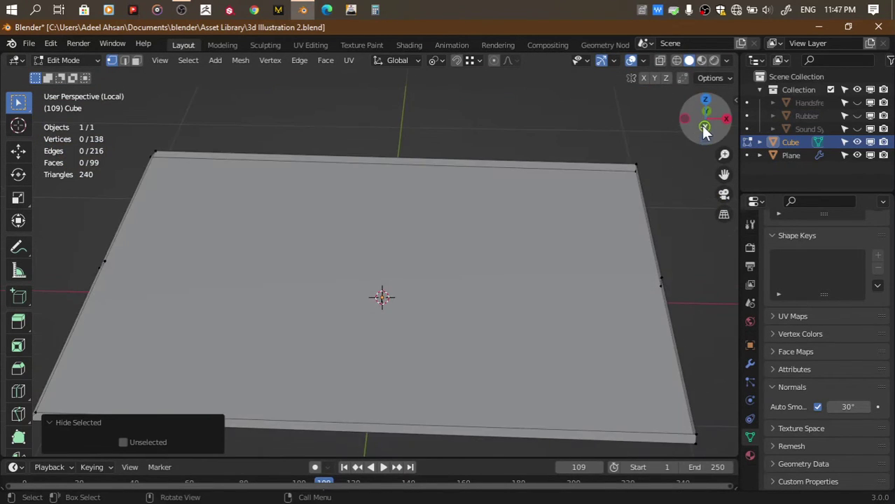
left_click(706, 126)
left_click_drag(100, 239, 118, 267)
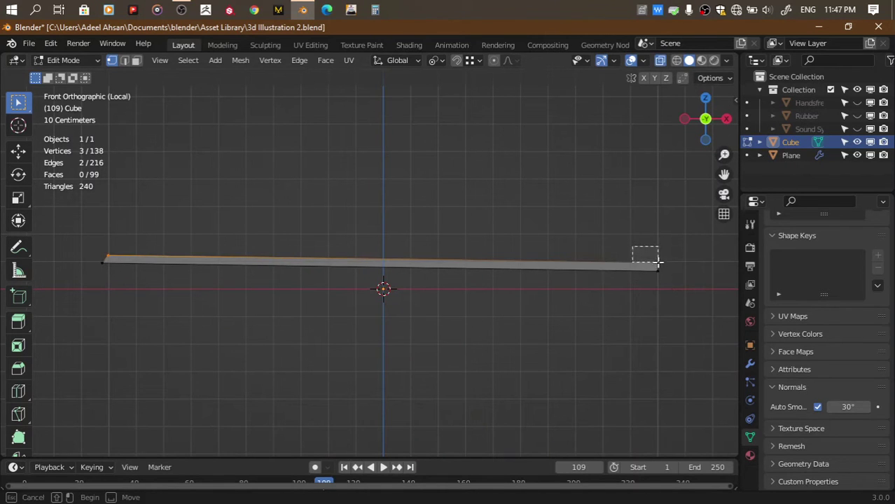
left_click_drag(630, 244, 661, 268, "shift")
key("f")
left_click_drag(704, 125, 581, 168)
Reveal all page strips and select the bottom strips' linked faces with L
key("alt+h")
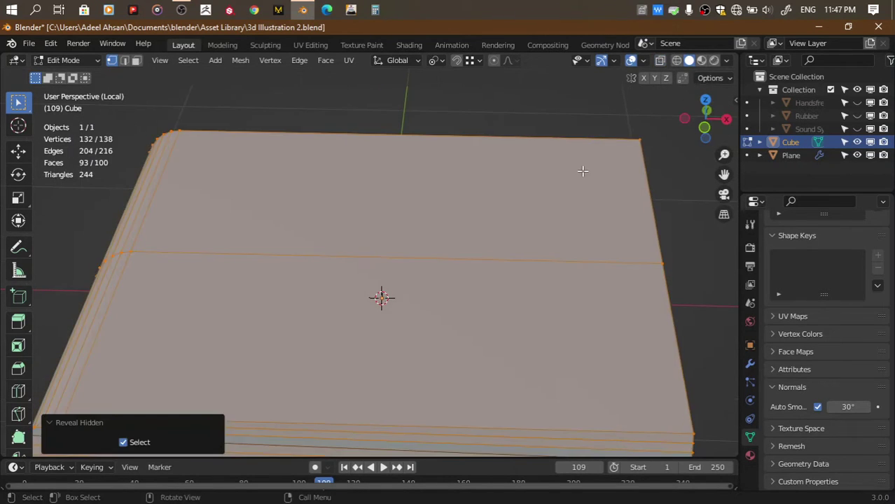
key("Tab")
key("Tab")
key("alt+a")
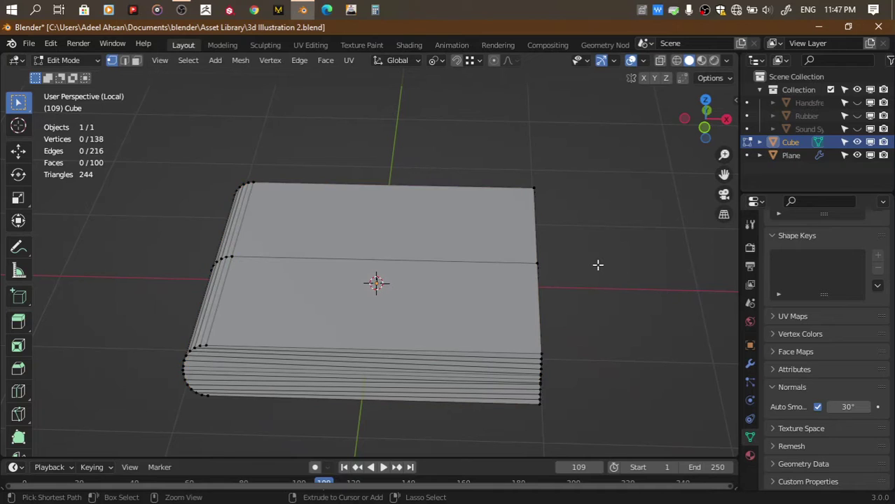
key("ctrl+x")
key("l")
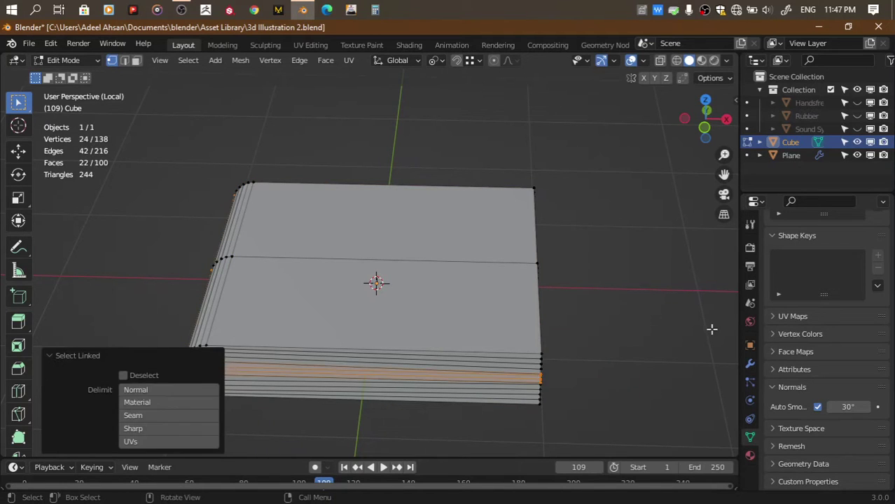
key("alt+a")
left_click(685, 124)
scroll(545, 246, "up", 4)
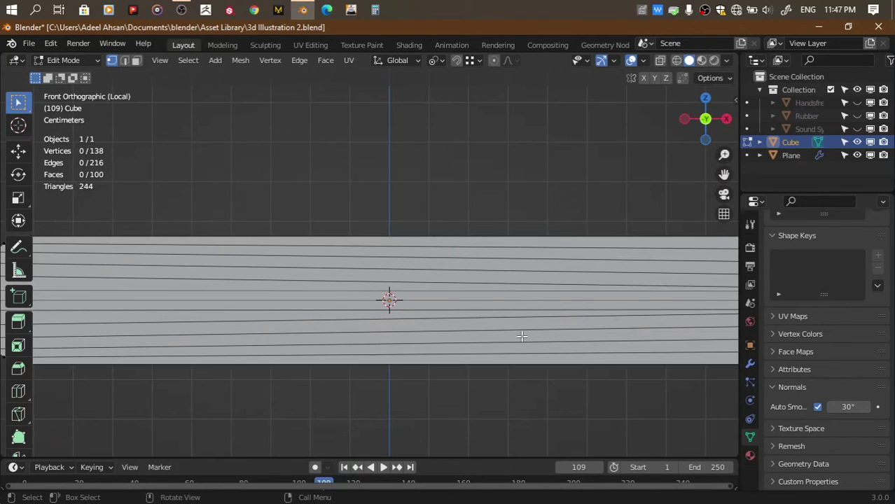
scroll(420, 371, "down", 3)
key("l")
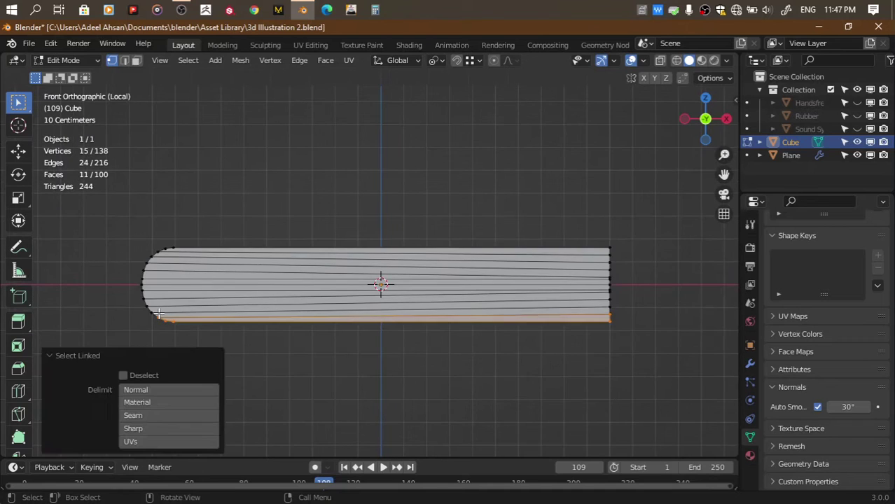
scroll(159, 313, "up", 1)
key("l")
Save 3d Illustration 2.blend, return to Object Mode, and exit Local view to show the whole book
key("ctrl+s")
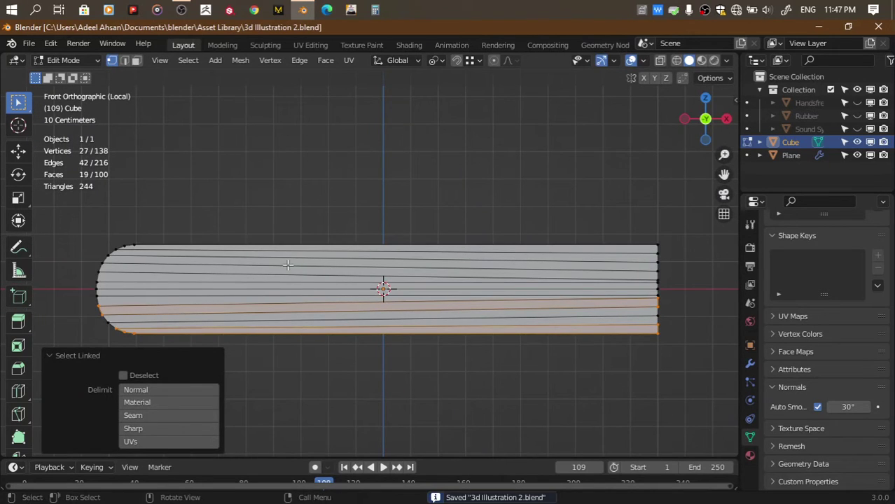
key("Tab")
key("KP_Divide")
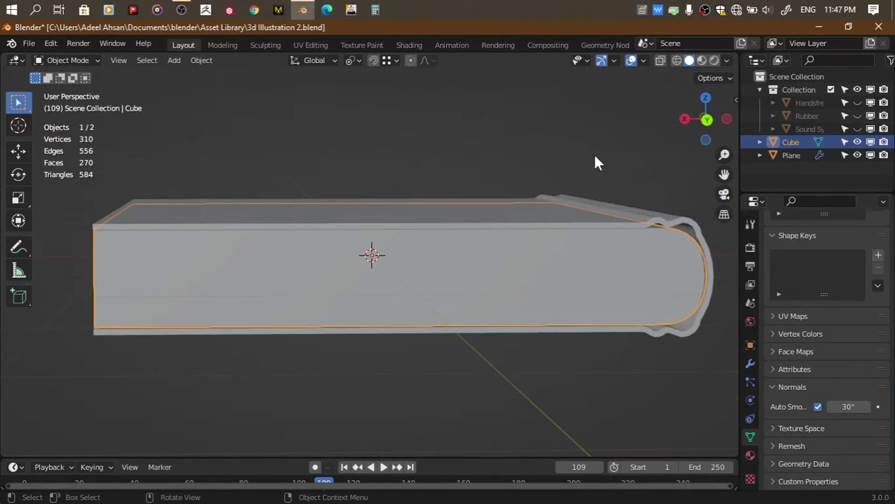
left_click_drag(704, 121, 706, 140)
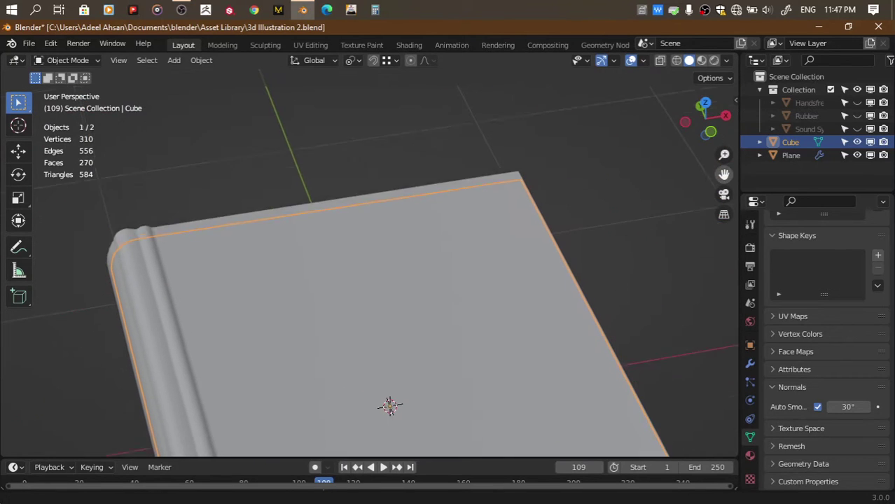
left_click_drag(725, 174, 724, 176)
key("ctrl+s")
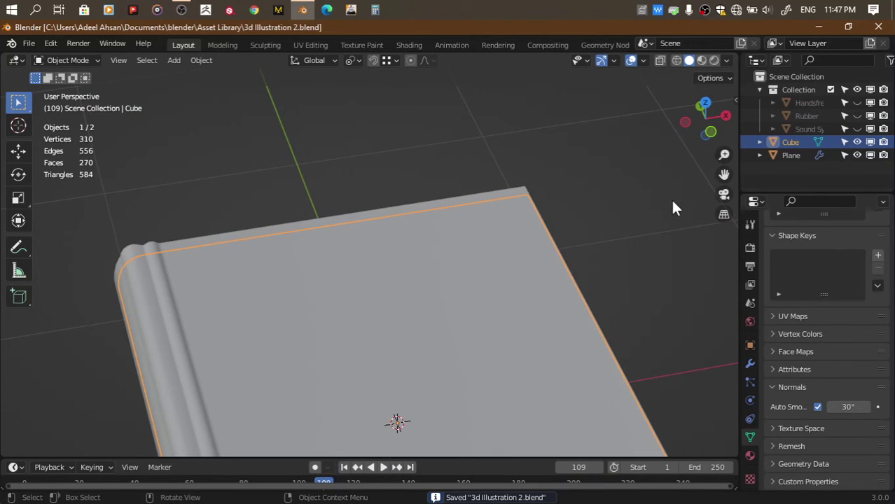
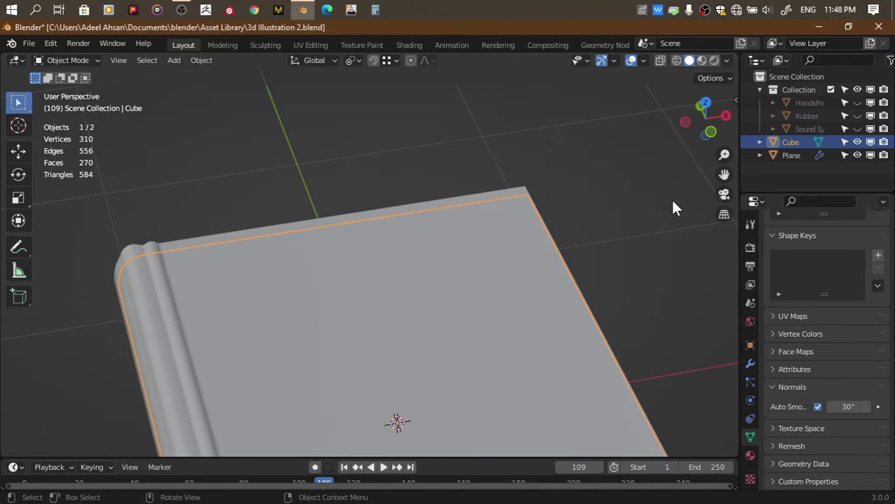
Add a new plane and place it flush on top of the book cover
left_click(637, 190)
scroll(637, 190, "down", 3)
key("shift+a")
left_click(671, 183)
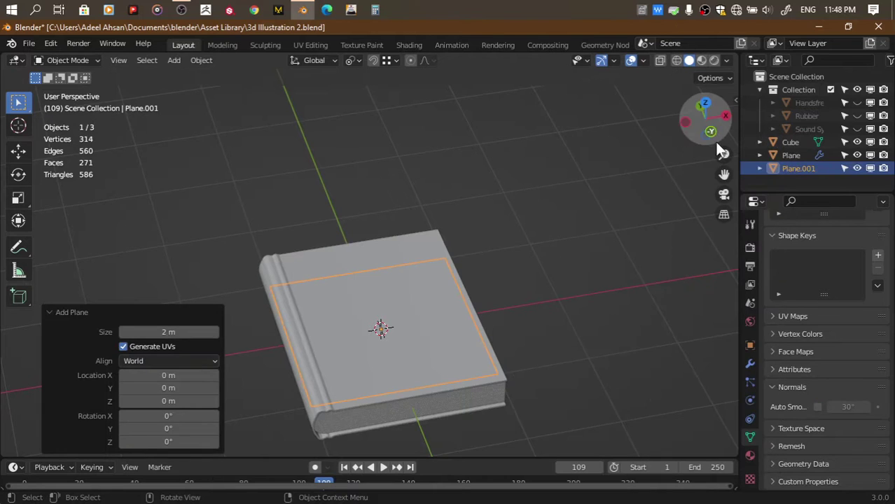
left_click(715, 141)
key("g")
left_click(587, 378)
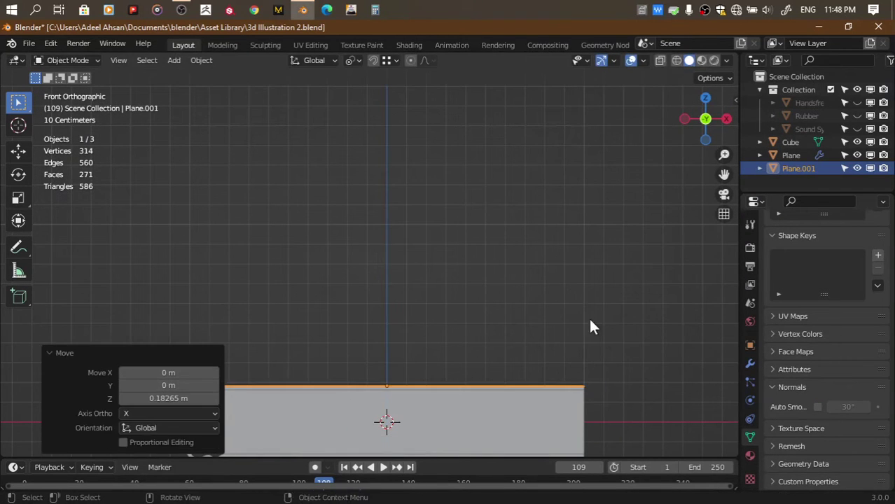
In top view, scale the plane along Y and X into a short, narrow panel
key("Tab")
left_click(707, 99)
key("s")
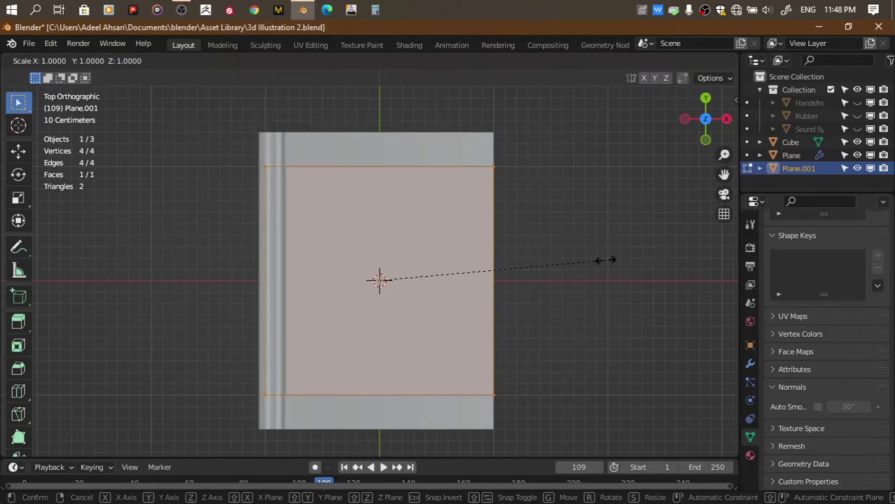
key("y")
left_click(542, 270)
key("s")
key("x")
left_click(523, 270)
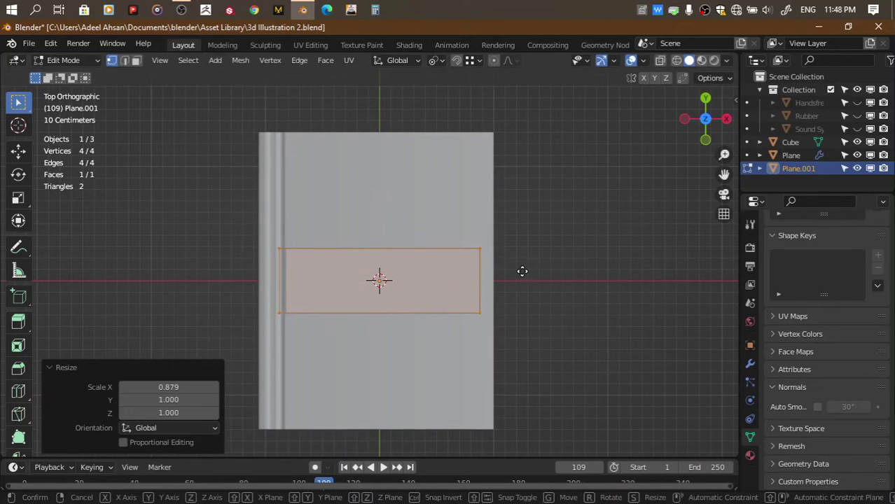
key("g")
key("x")
left_click(522, 272)
key("s")
key("x")
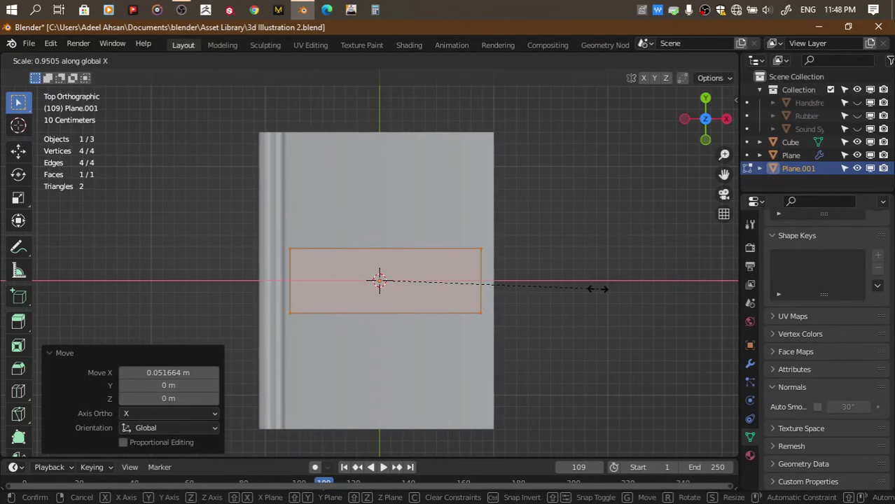
left_click(595, 287)
Move the panel near the cover's top and enlarge it slightly
key("g")
key("y")
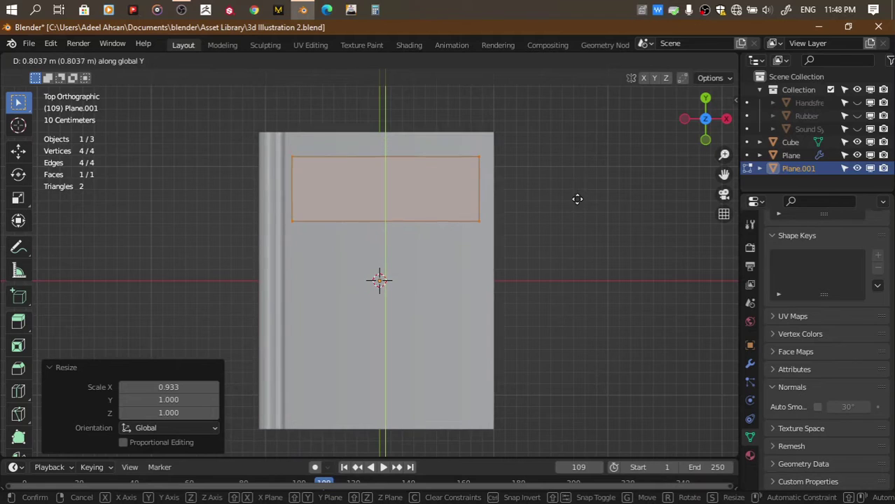
left_click(578, 200)
key("g")
key("x")
key("s")
left_click(527, 214)
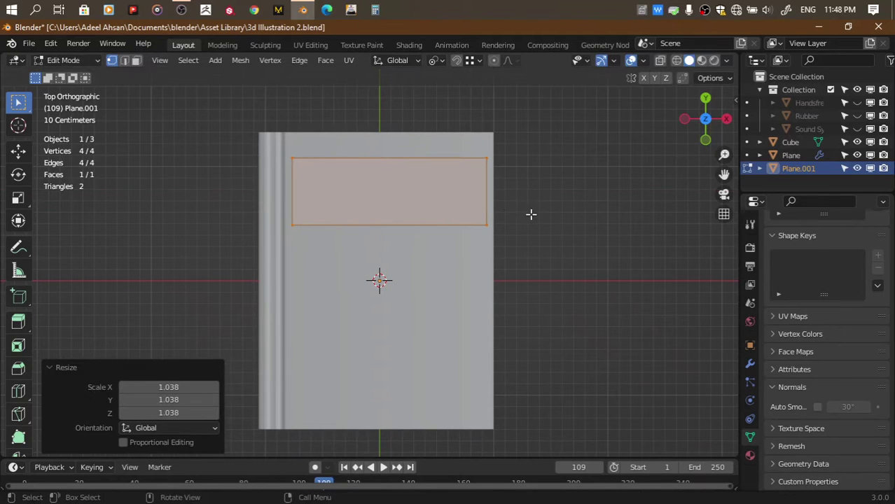
scroll(509, 181, "up", 3)
scroll(600, 192, "down", 1)
Bevel the panel's corners to round them
key("ctrl+b")
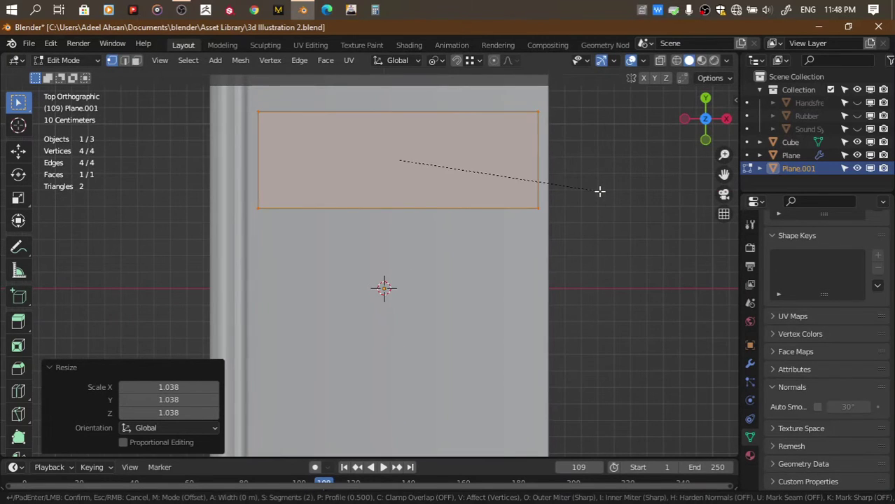
key("Escape")
key("Tab")
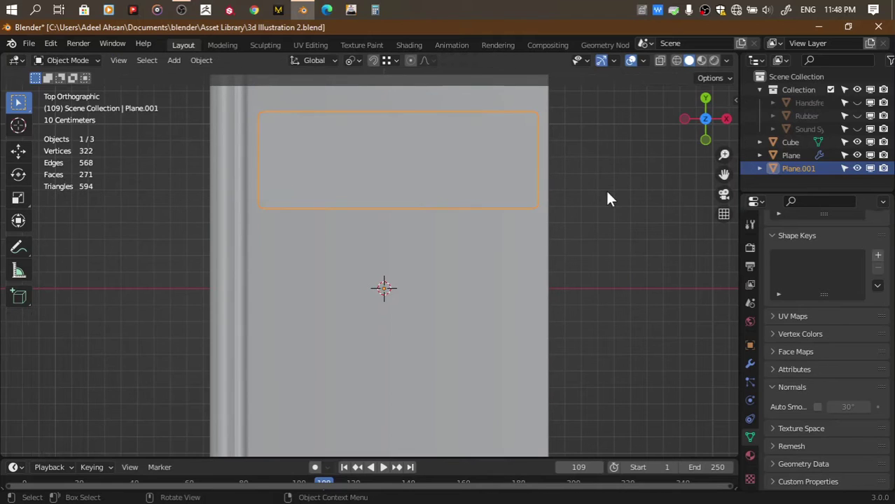
key("Tab")
Delete the panel's face with Only Faces, then Grid Fill the outline edges
left_click(413, 182)
key("x")
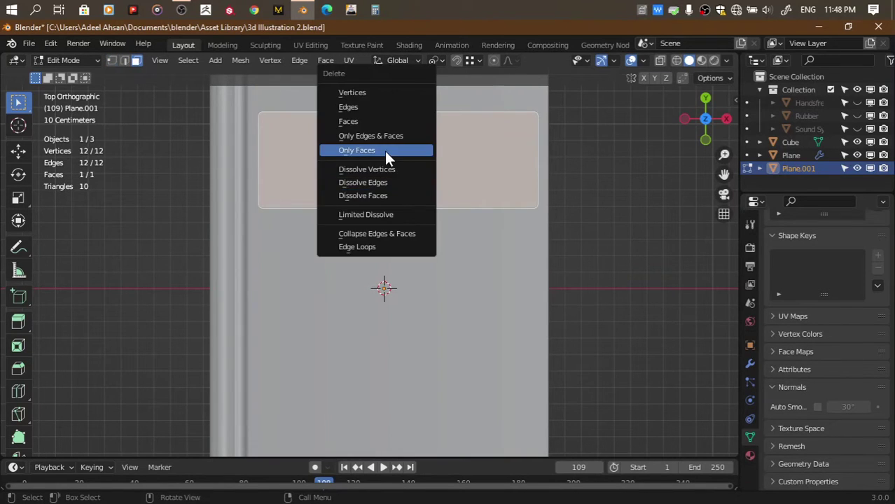
left_click(385, 151)
key("2")
left_click(361, 116, "alt")
key("ctrl+f")
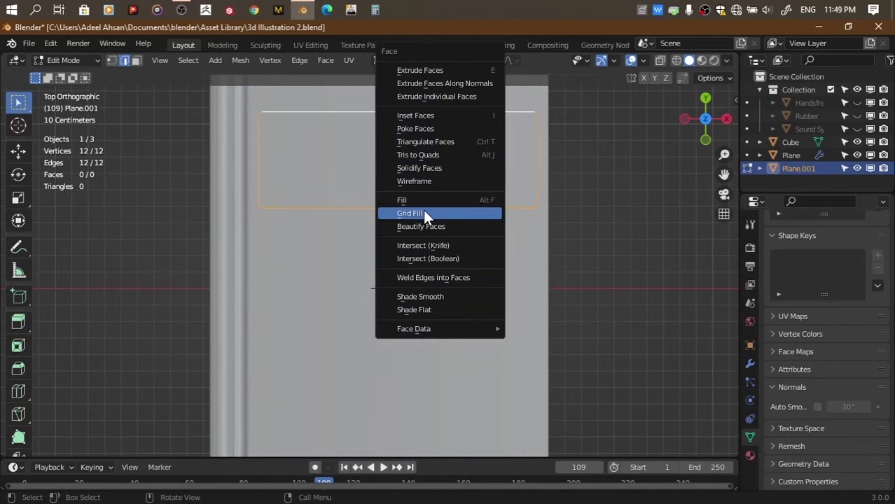
left_click(423, 212)
left_click(706, 142)
Extrude the panel upward to give it thickness, and save the file
key("Tab")
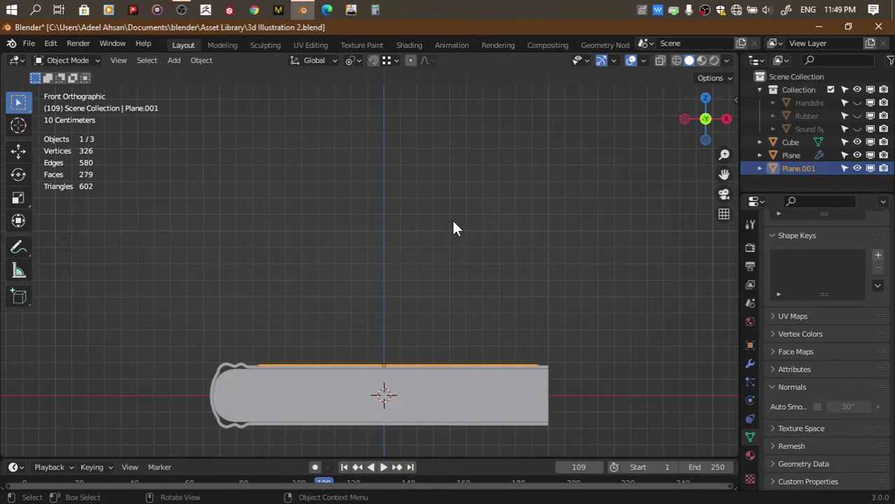
key("Tab")
key("e")
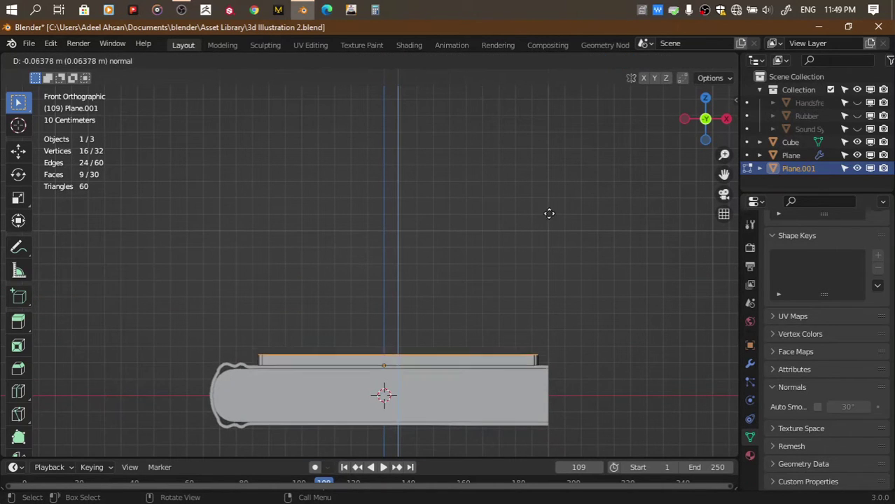
left_click(526, 216)
key("Tab")
key("ctrl+s")
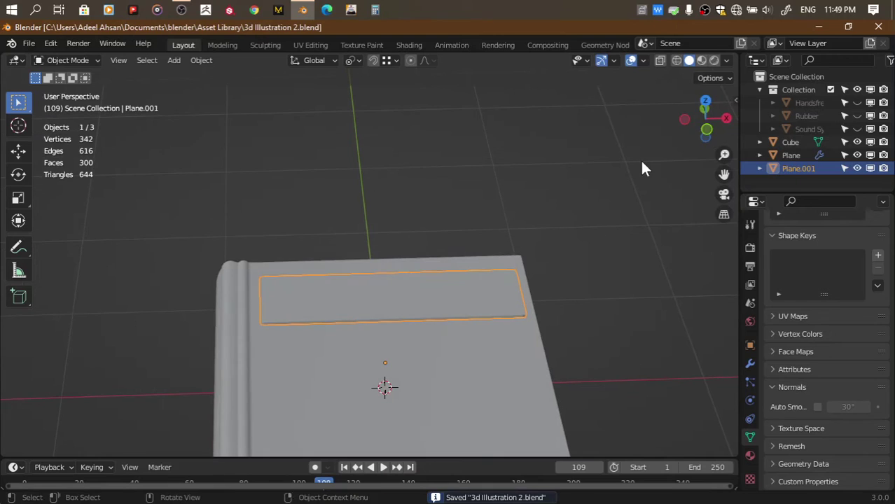
Add a second plane to the scene
left_click(600, 188)
scroll(600, 188, "down", 3)
scroll(600, 188, "down", 1)
scroll(601, 189, "down", 1)
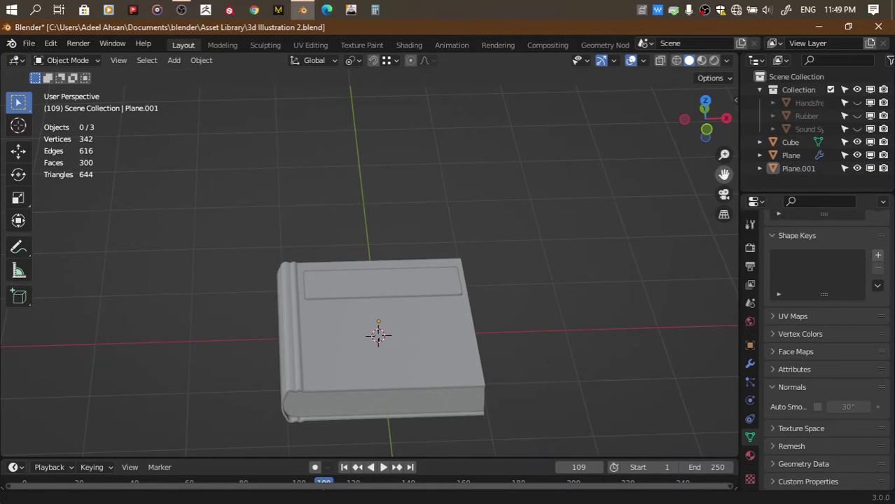
left_click_drag(722, 177, 724, 81)
key("shift+a")
left_click(637, 229)
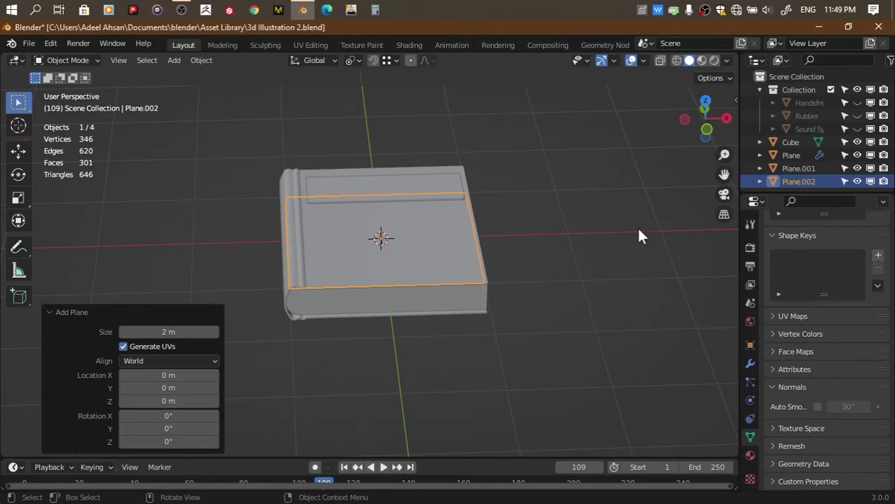
In top view with X-ray, shrink the new plane to about a quarter size and tilt it
left_click(706, 98)
key("Tab")
key("alt+z")
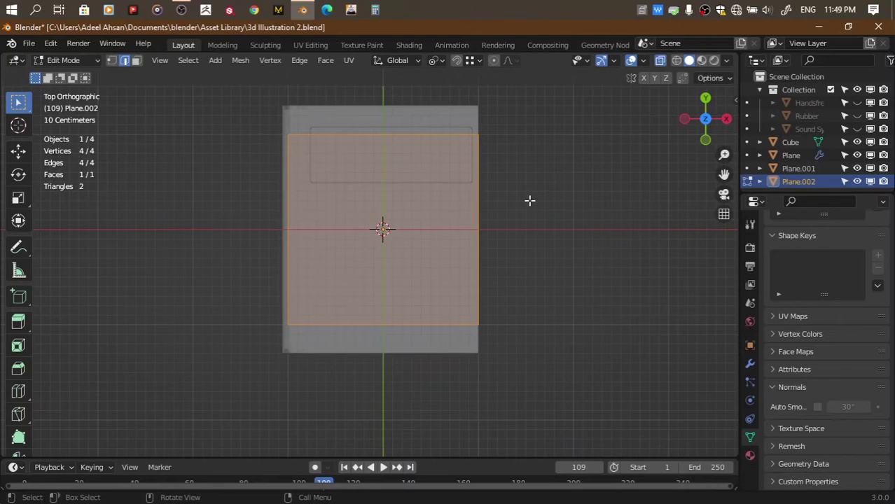
key("s")
left_click(428, 237)
key("r")
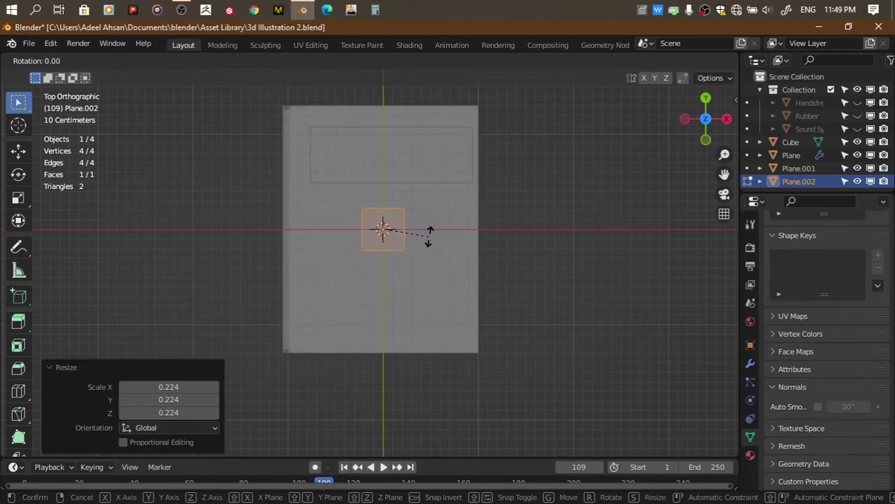
left_click(404, 268)
key("Tab")
Place the tilted plane over the cover's bottom edge, roughly double its size, and save
key("g")
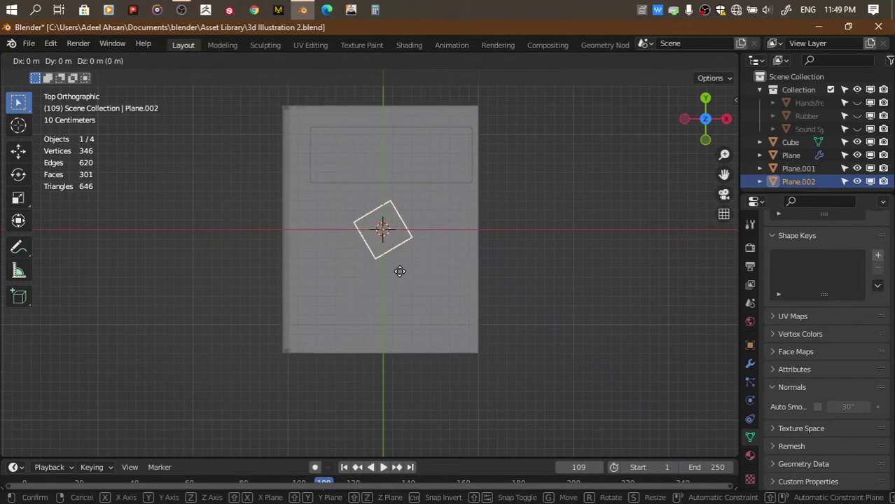
left_click(427, 387)
key("Tab")
key("s")
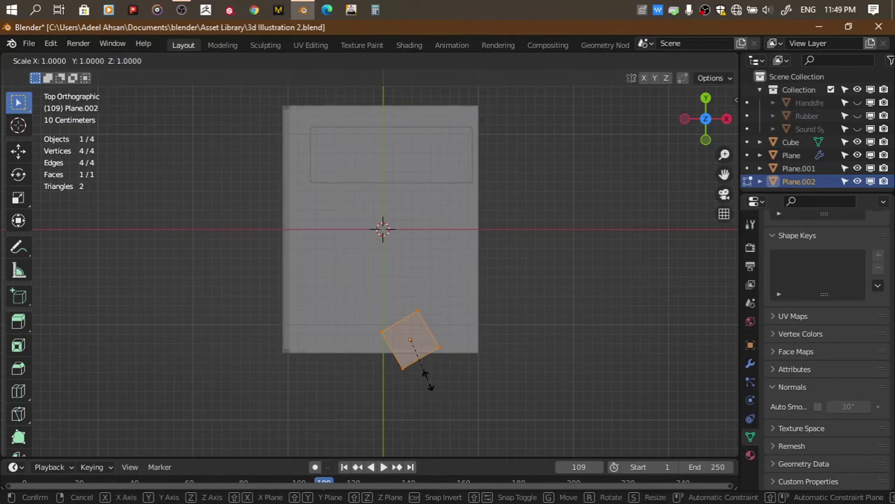
left_click(477, 397)
key("g")
left_click(463, 381)
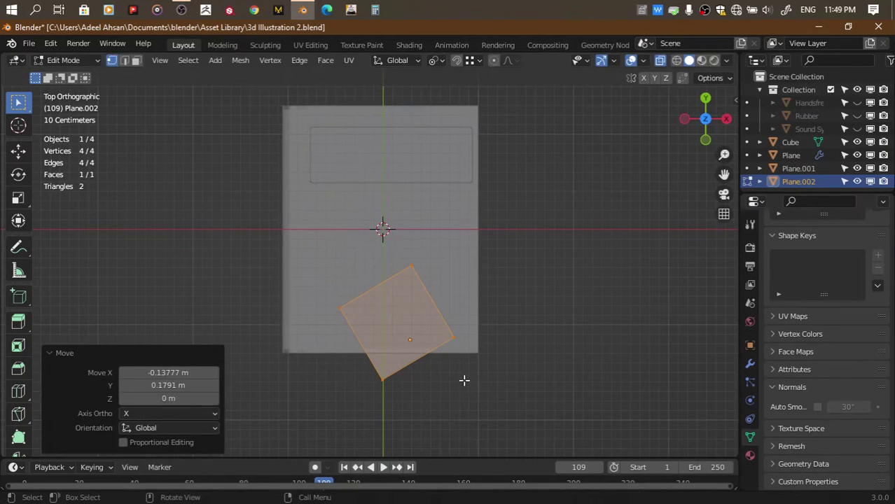
key("Tab")
key("ctrl+s")
Turn X-ray off and orbit to see the book in perspective
key("alt+z")
left_click(705, 138)
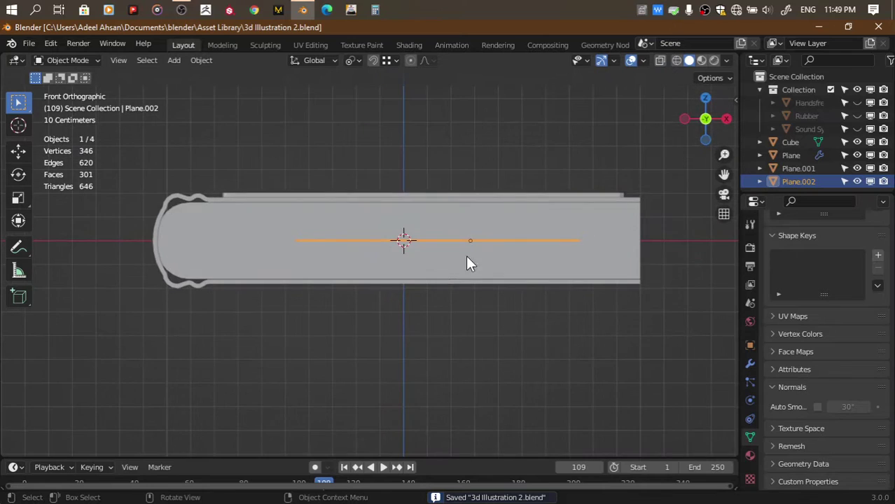
middle_click_drag(466, 255, 665, 237)
Add a Bevel modifier to the book body with more segments and 0.1 m width
left_click(664, 237)
left_click(749, 364)
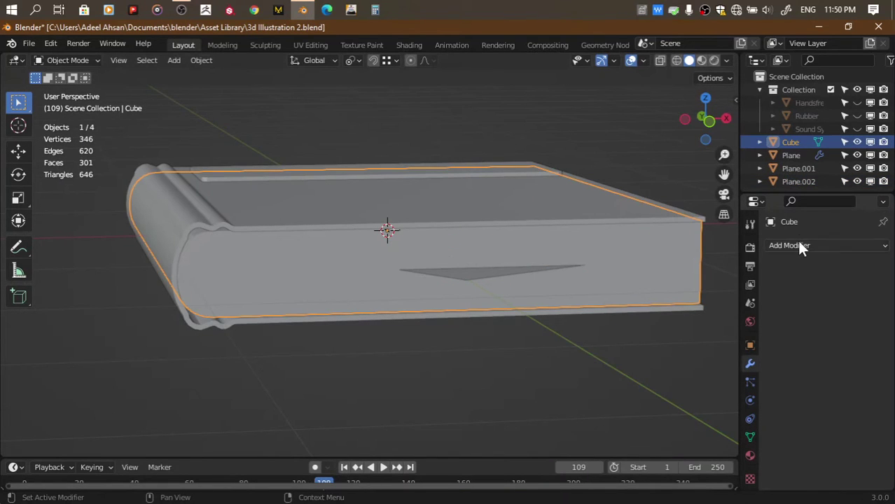
left_click(796, 243)
left_click(647, 295)
scroll(518, 308, "up", 2)
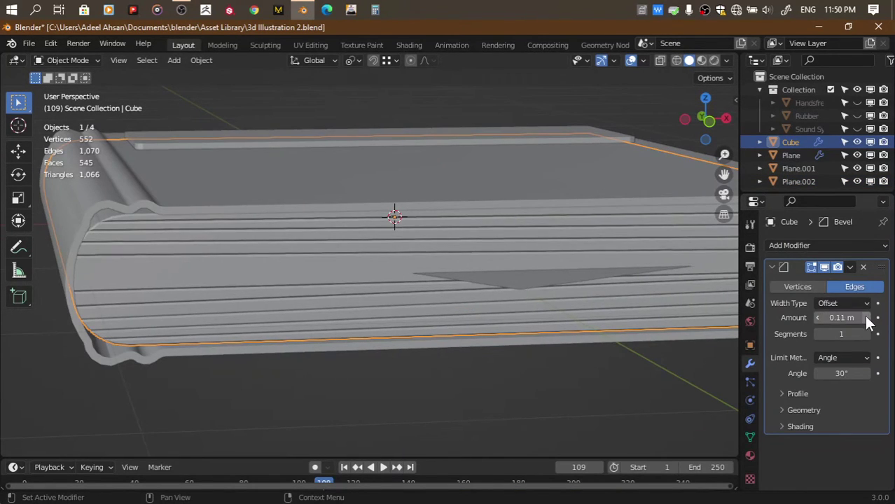
left_click_drag(841, 333, 854, 333)
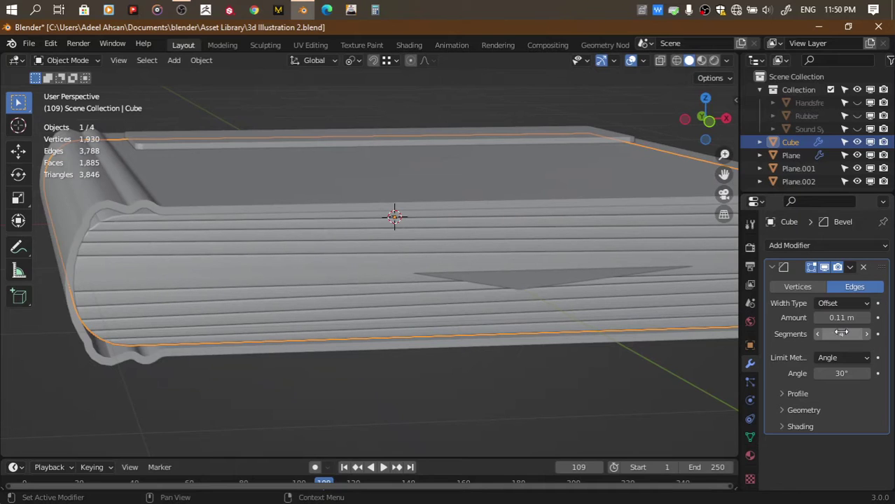
left_click(844, 319)
key("Return")
Try moving the cover's top edge loop, then undo the move
key("Tab")
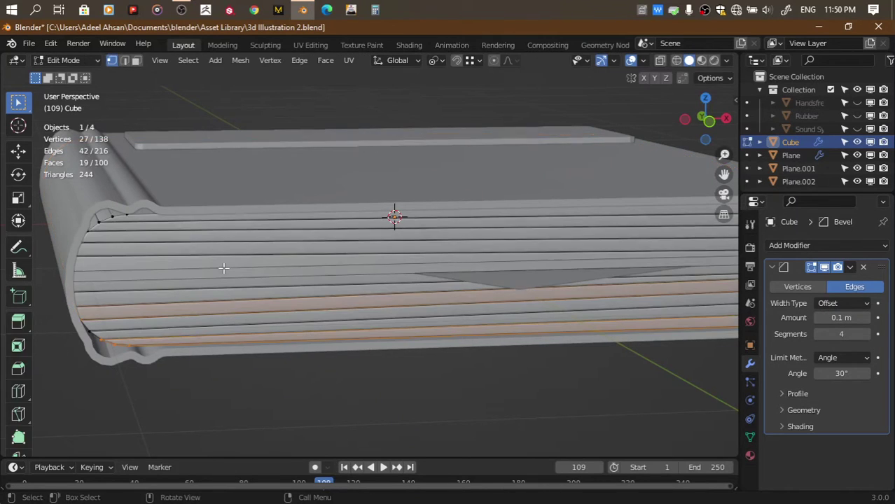
left_click_drag(724, 173, 573, 140)
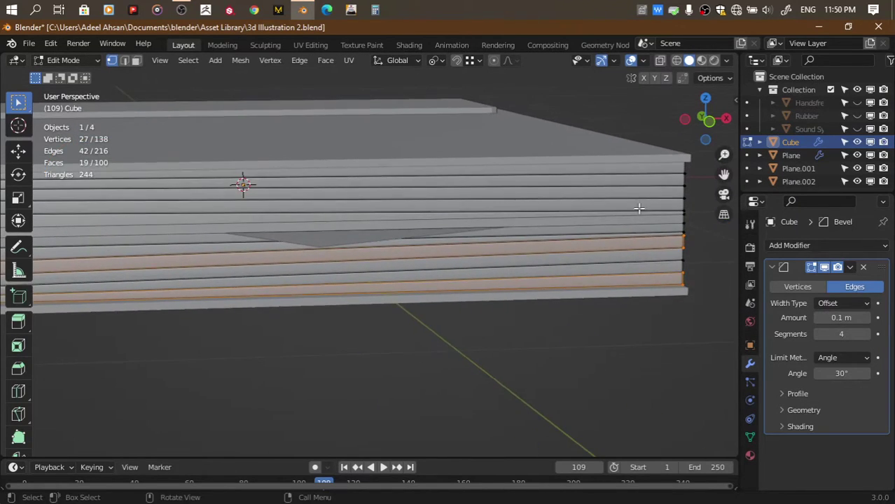
left_click(638, 218, "alt")
key("g")
left_click(597, 135)
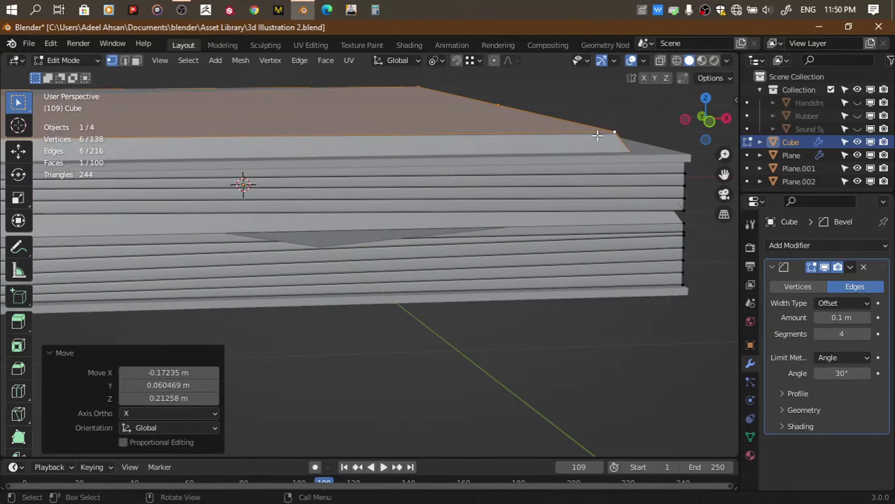
key("ctrl+z")
key("Tab")
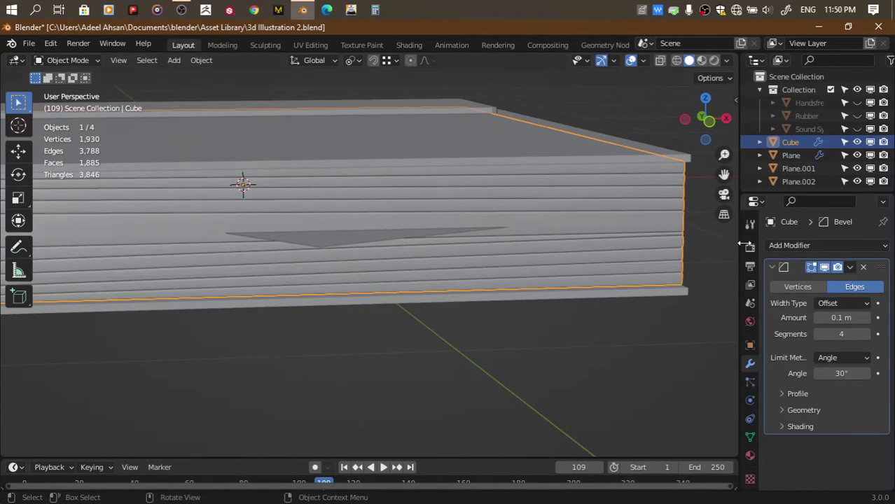
Add a Subdivision Surface modifier to the book at level 3
left_click(789, 245)
scroll(637, 413, "down", 3)
left_click(641, 446)
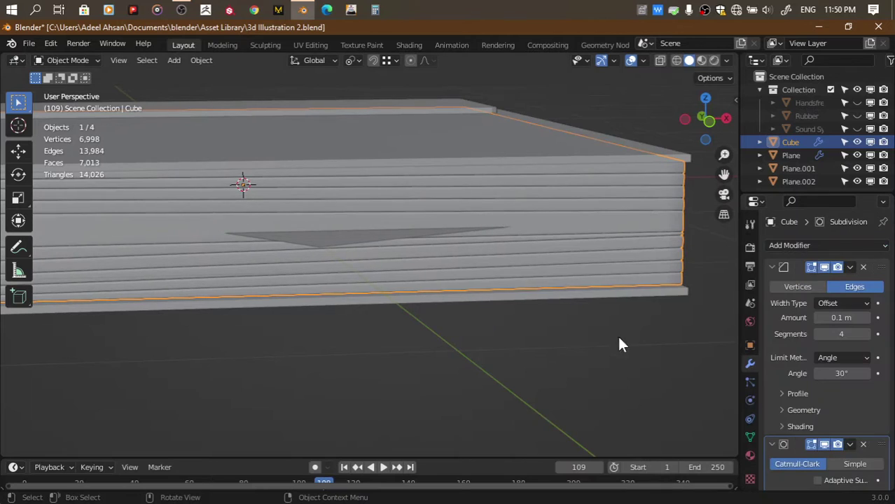
type("3")
key("Tab")
type("3")
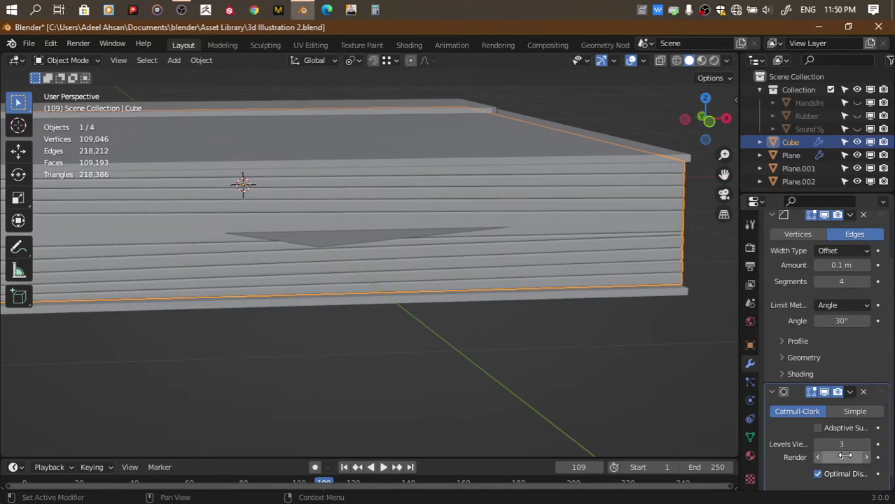
key("Return")
Cut the bevel to 3 segments and isolate the book in Local View
left_click(817, 281)
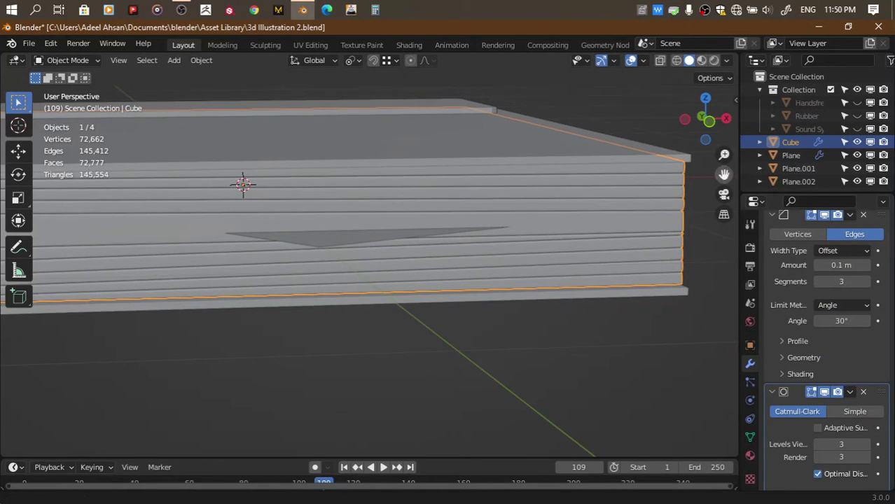
left_click_drag(724, 174, 763, 217)
key("KP_Divide")
Enter Edit Mode on the book and orbit around to view its side
scroll(604, 190, "up", 3)
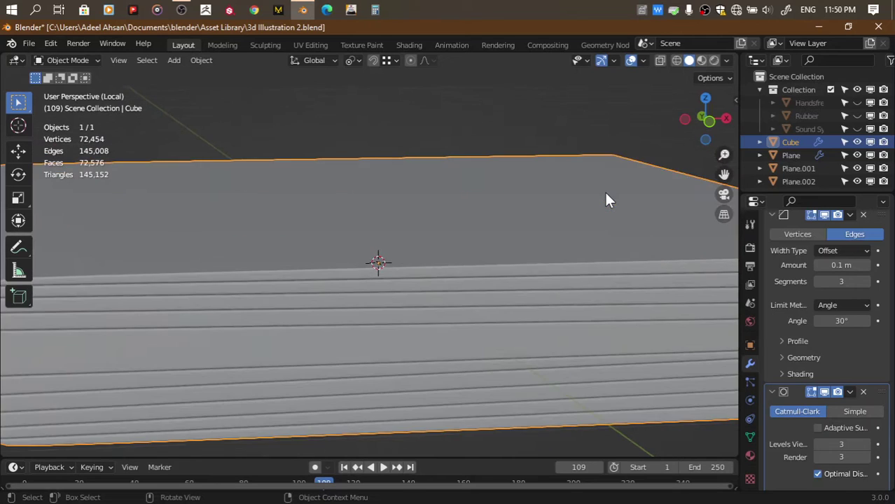
middle_click_drag(604, 190, 489, 213)
key("Tab")
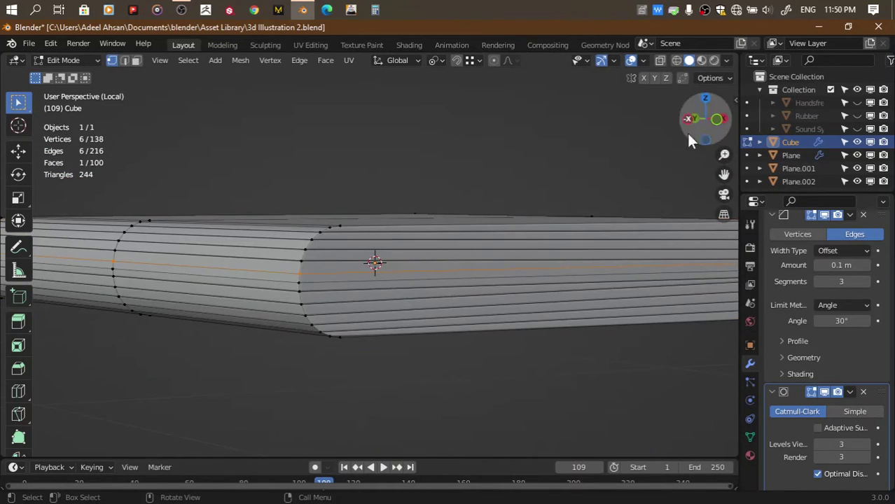
left_click_drag(691, 140, 607, 150)
left_click_drag(700, 120, 699, 116)
key("Tab")
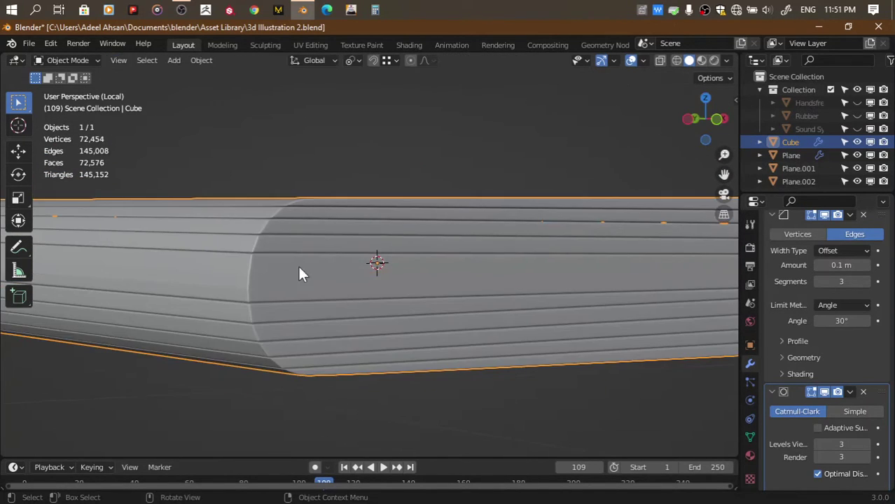
key("Tab")
Isolate the page slab by selecting its linked geometry, inverting, and hiding the rest
key("ctrl+l")
scroll(570, 225, "down", 2)
scroll(570, 225, "down", 4)
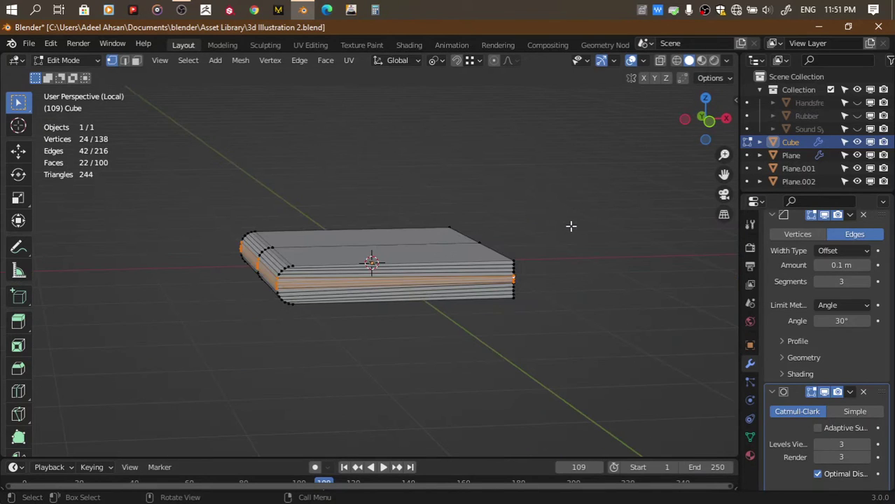
key("ctrl+i")
key("h")
scroll(570, 226, "up", 5)
scroll(481, 261, "down", 1)
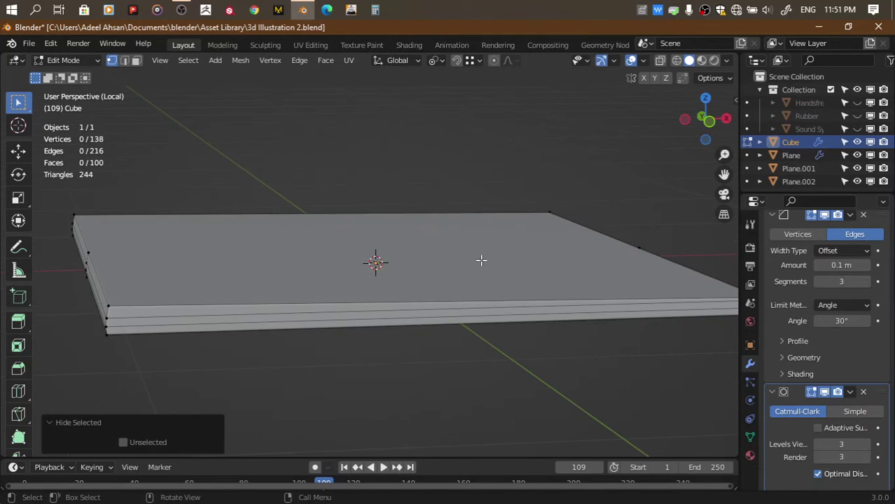
Select the slab's top face in face mode, testing it by hiding and revealing
key("3")
left_click(300, 280)
key("ctrl+z")
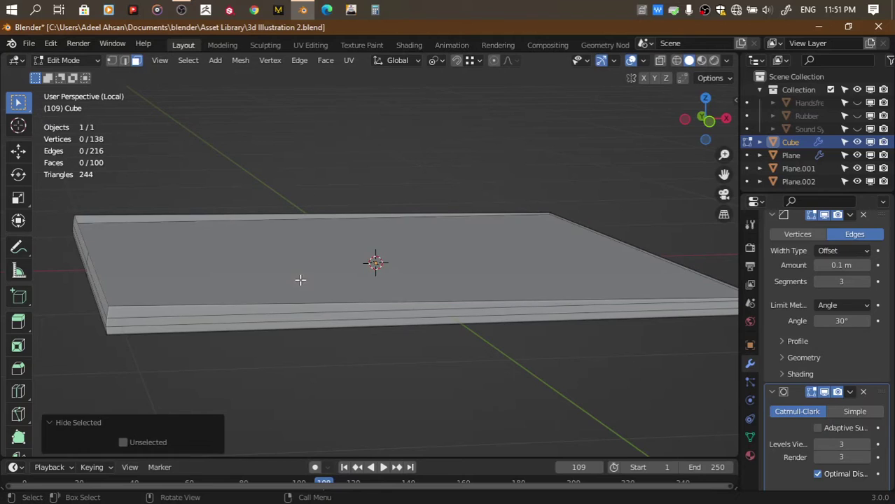
left_click(275, 282)
key("ctrl+z")
left_click(264, 289)
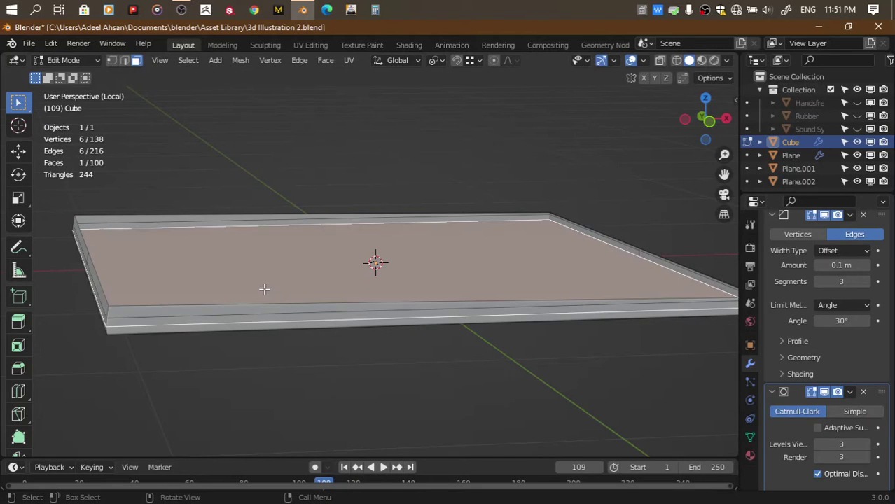
key("h")
left_click(333, 303)
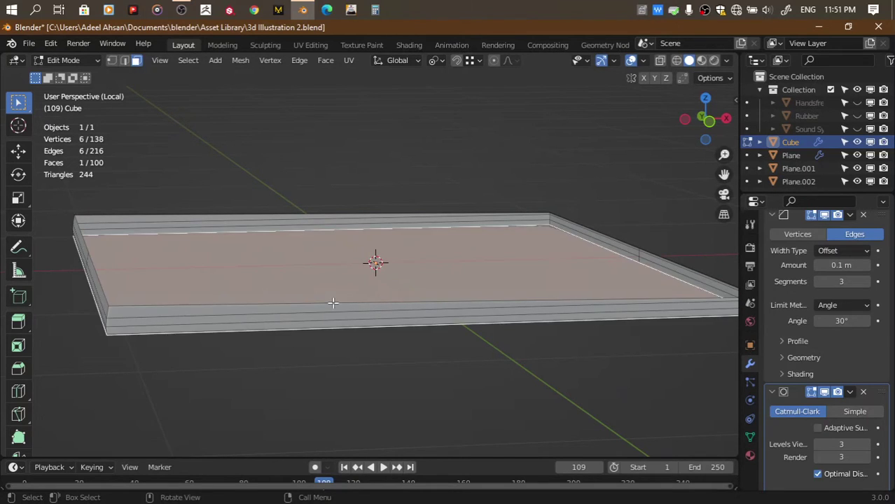
key("h")
key("alt+h")
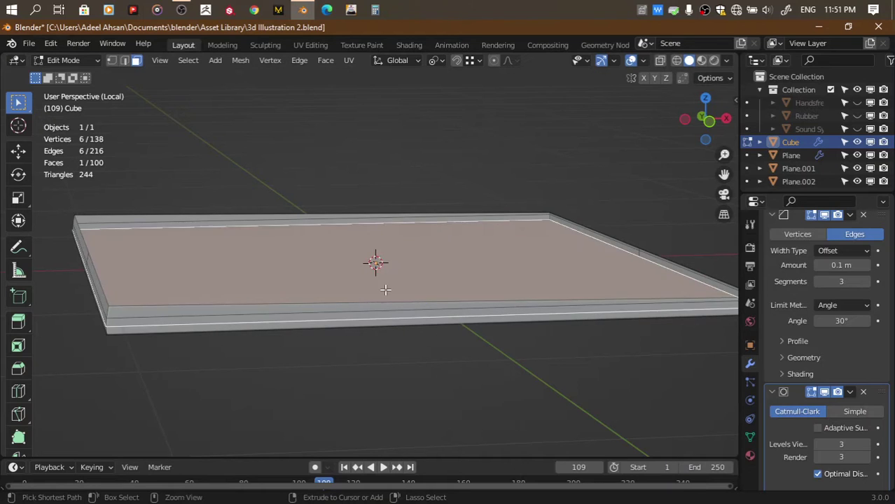
key("alt+a")
left_click(385, 289)
In front view, add the slab's left-end, top-strip and right-end faces to the selection
key("KP_1")
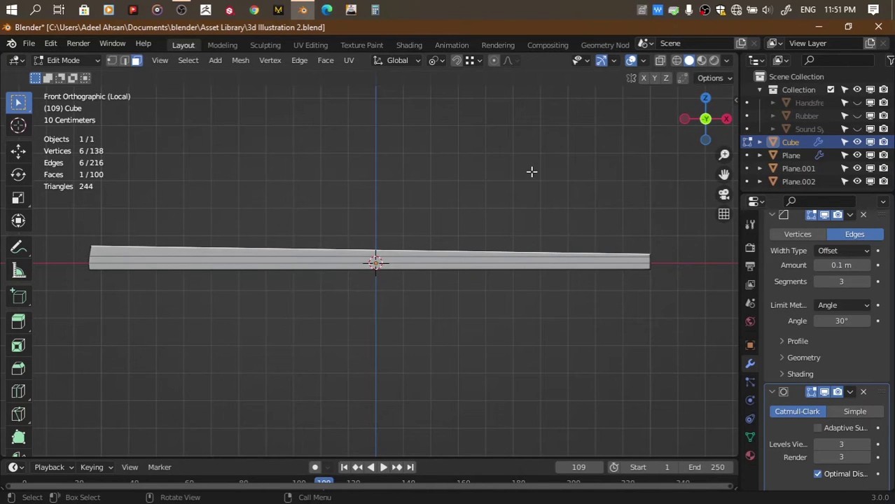
left_click(93, 252, "shift")
scroll(342, 215, "up", 4)
left_click(381, 243, "ctrl")
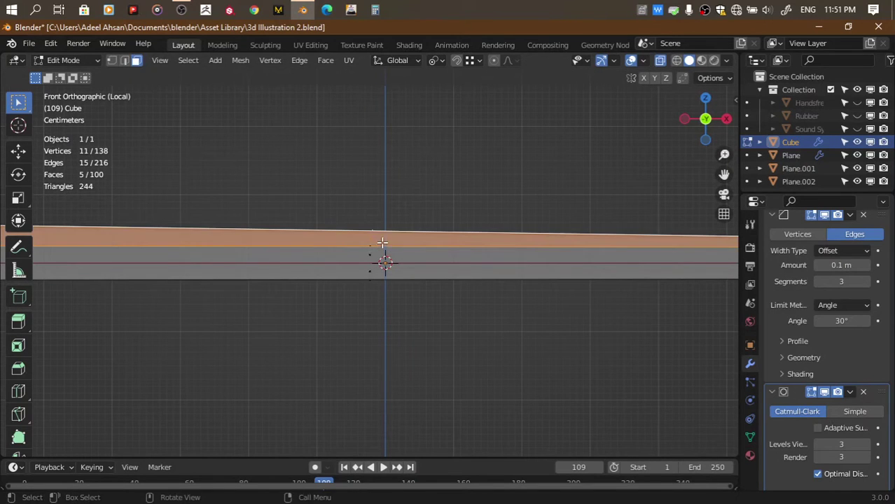
left_click_drag(724, 174, 705, 195)
left_click_drag(653, 247, 678, 273)
left_click_drag(725, 174, 567, 199)
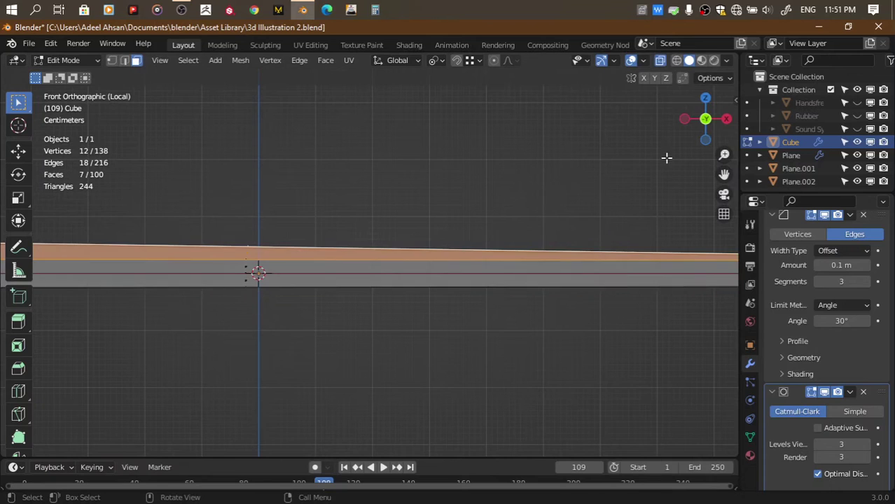
mouse_move(705, 119)
left_mouse_down()
mouse_move(690, 164)
mouse_move(710, 129)
left_mouse_up()
Select the slab's top edge loop in edge mode, undoing a trial upward move
key("2")
left_click(427, 370, "alt")
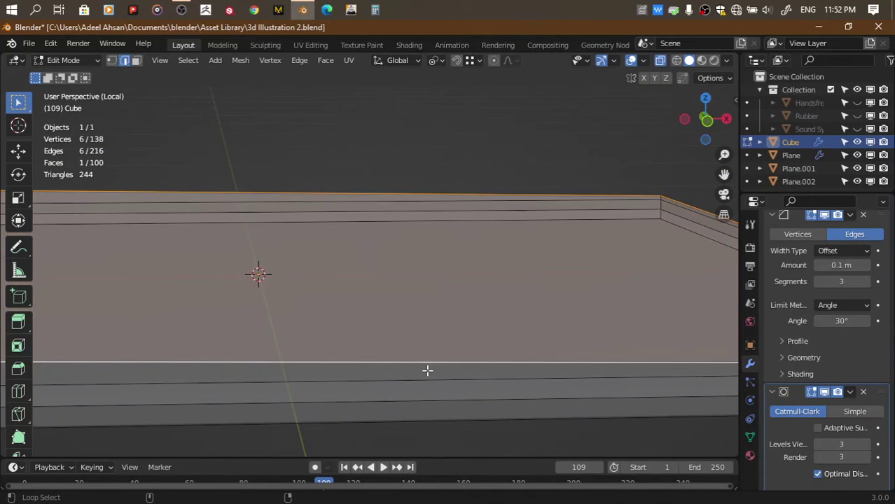
left_click(427, 370, "alt+shift")
left_click_drag(705, 119, 707, 122)
key("g")
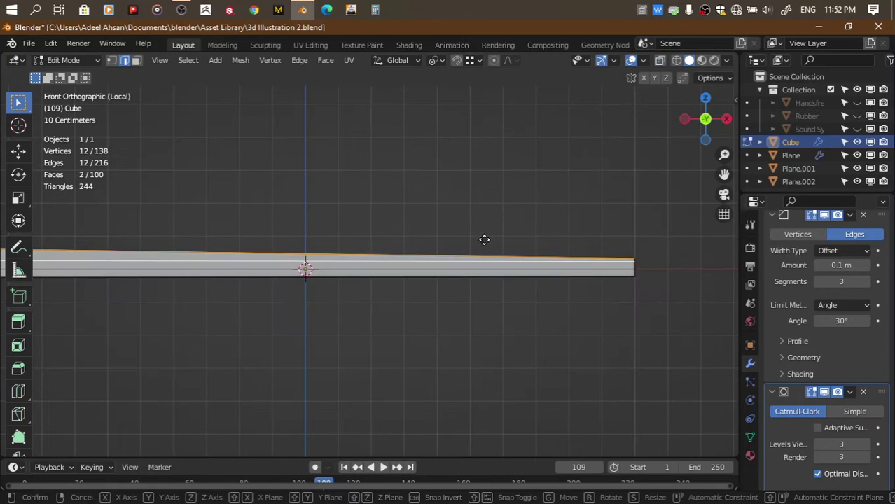
left_click(479, 168)
key("ctrl+z")
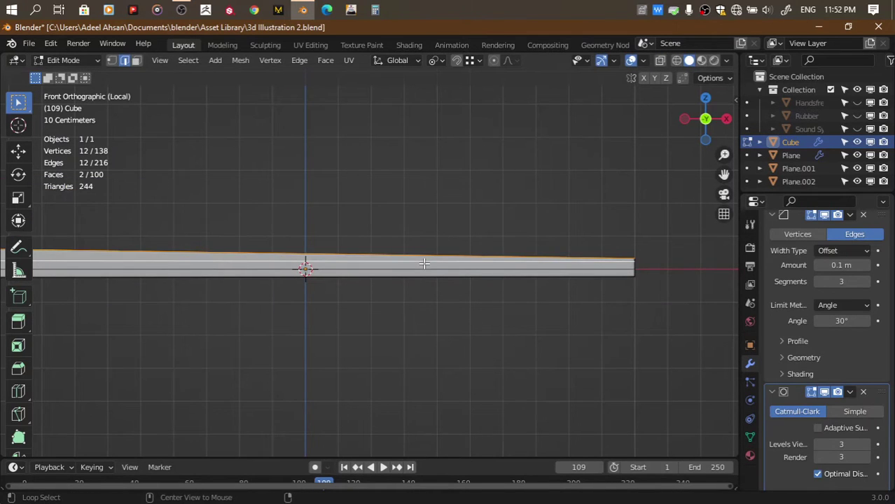
key("ctrl+z")
scroll(424, 263, "up", 4)
Try ripping the top edges free, then move the selected edges
key("v")
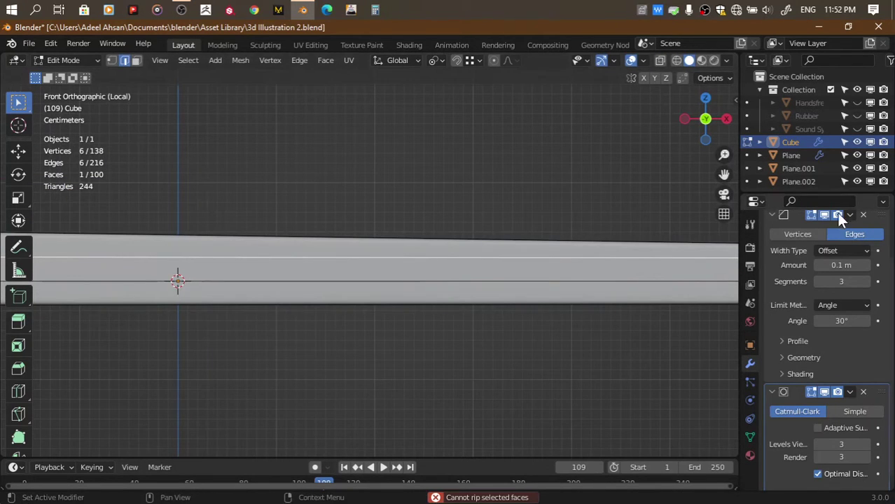
key("v")
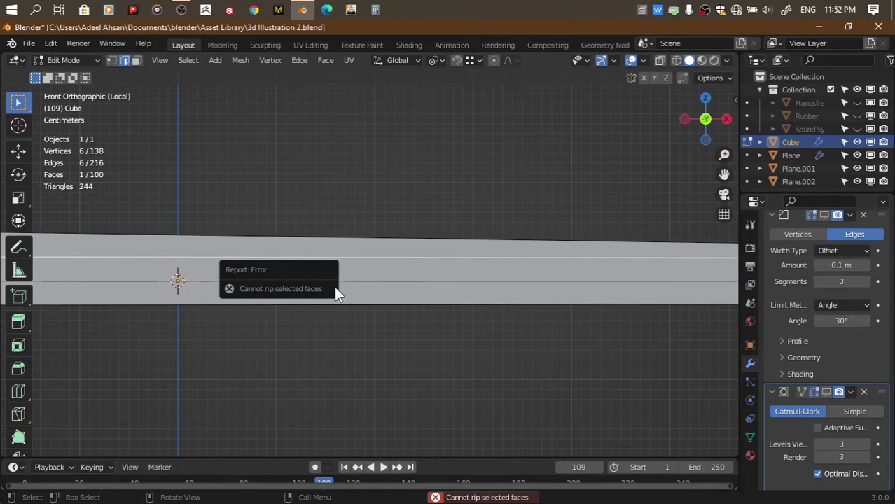
middle_click_drag(334, 286, 371, 266)
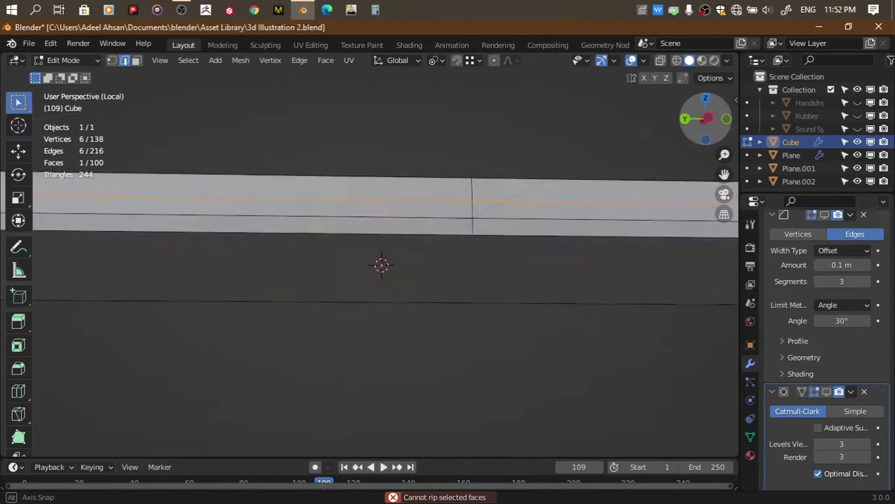
left_click_drag(704, 117, 712, 138)
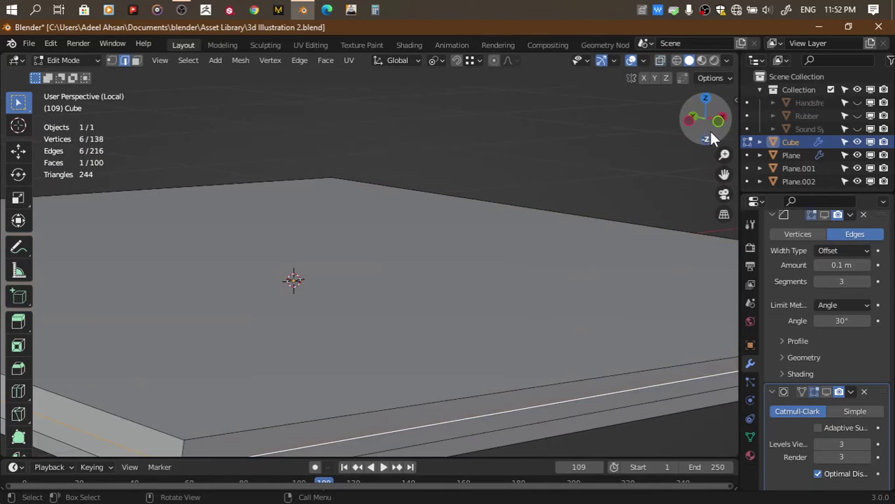
left_click(712, 138)
key("g")
left_click(562, 287)
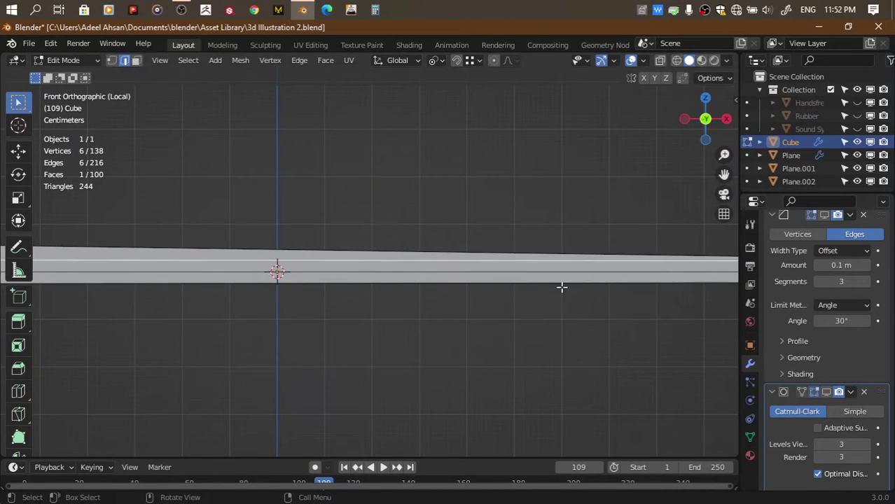
Delete only the top face, then duplicate the top edge loop and fill it with a face
key("x")
left_click(539, 195)
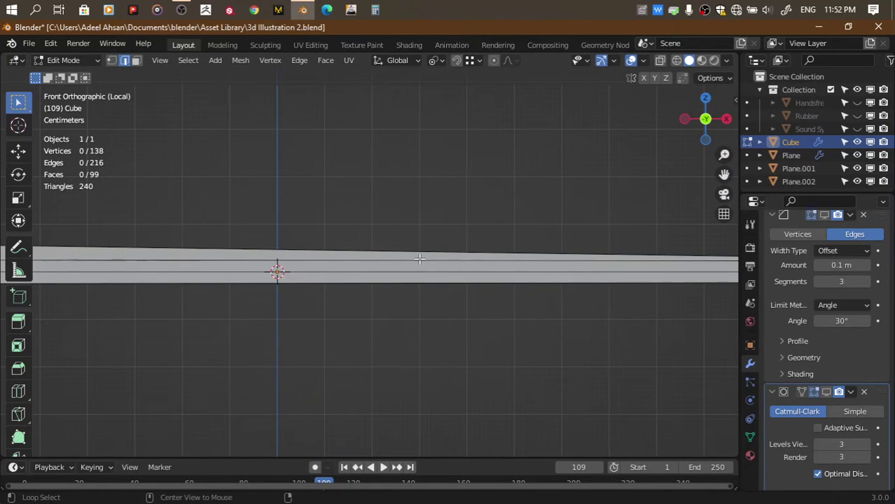
key("shift+d")
left_click(467, 252)
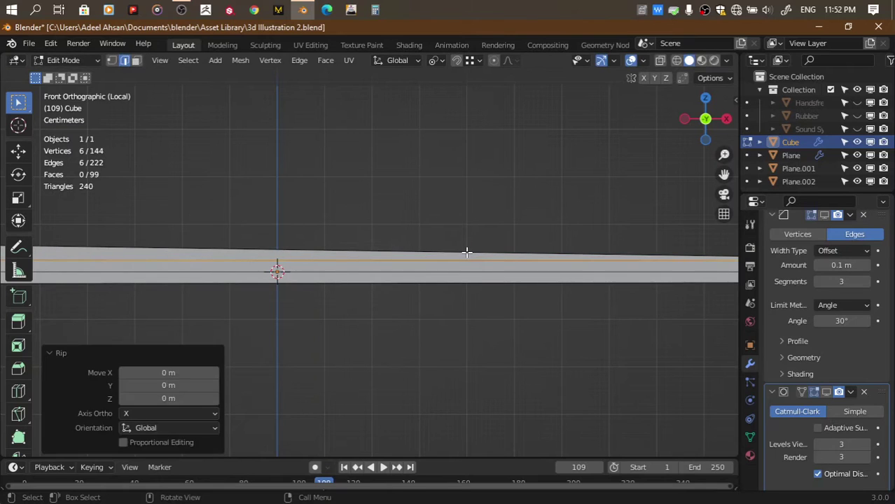
key("f")
Box-select the vertices at both ends of the slab in vertex mode
key("1")
scroll(467, 252, "down", 1)
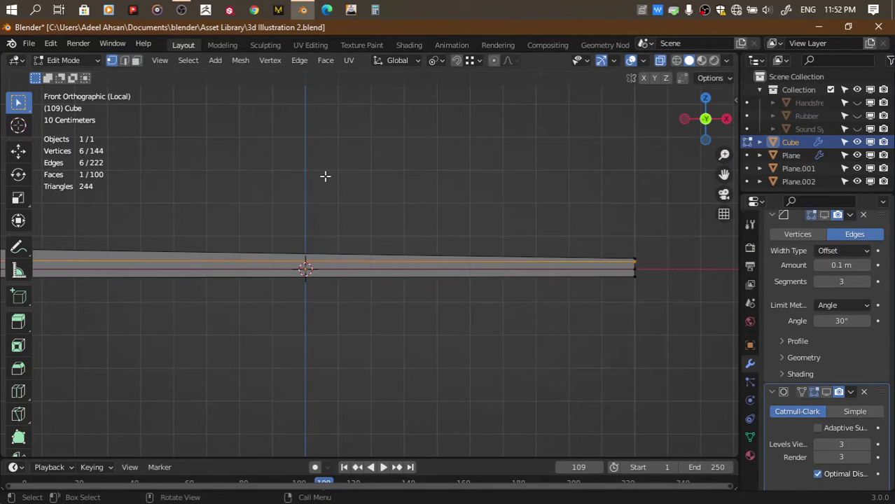
left_click_drag(617, 240, 639, 259, "shift")
left_click_drag(725, 173, 220, 145)
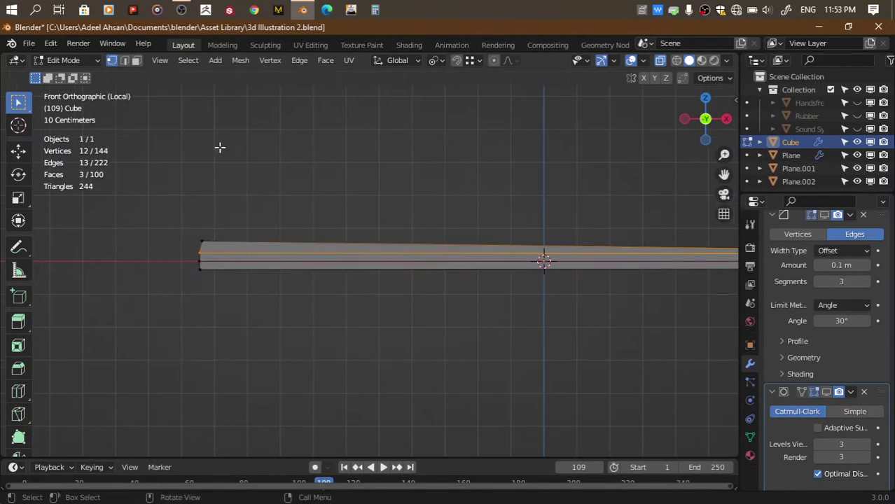
left_click_drag(174, 218, 220, 248, "shift")
mouse_move(220, 249)
middle_mouse_down()
mouse_move(266, 337)
mouse_move(609, 157)
middle_mouse_up()
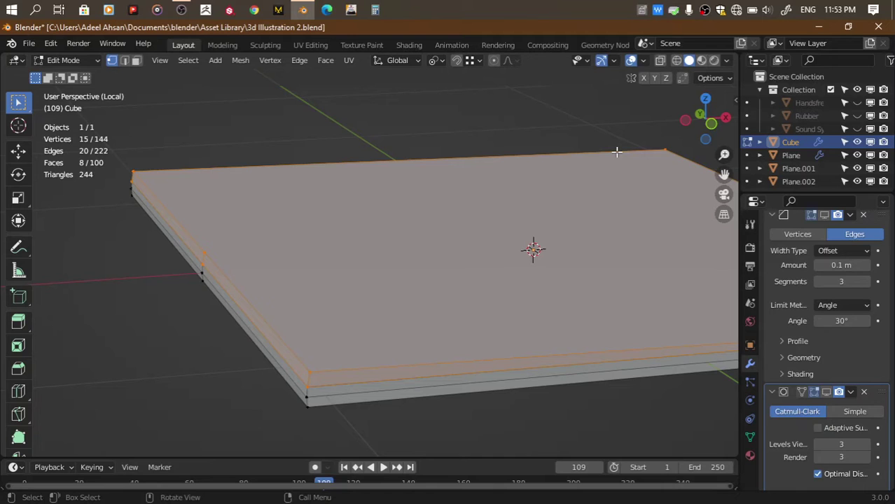
Select the slab's top edge loops in edge mode, nudging the first slightly
key("3")
left_click(463, 235)
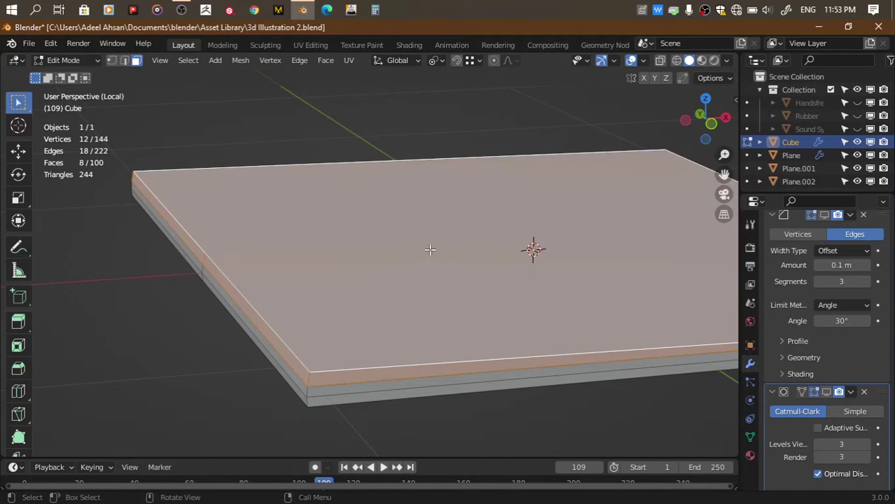
key("alt+a")
key("2")
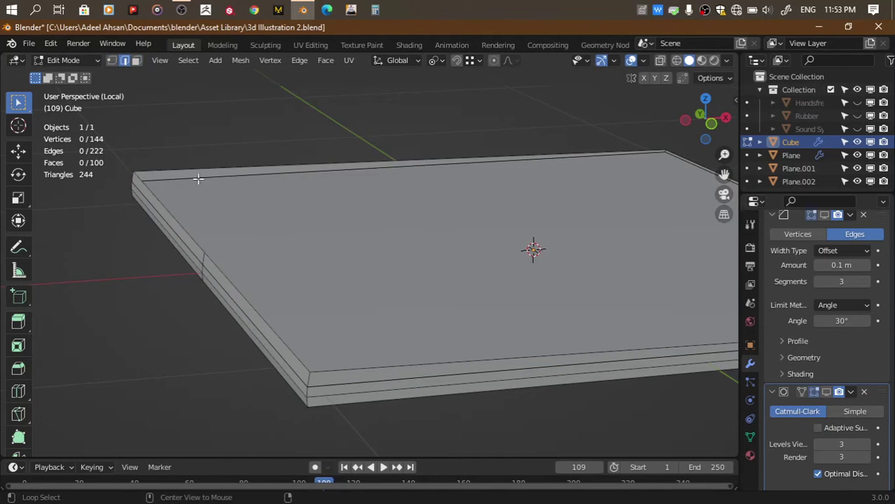
left_click(197, 174, "alt")
key("g")
left_click(198, 163)
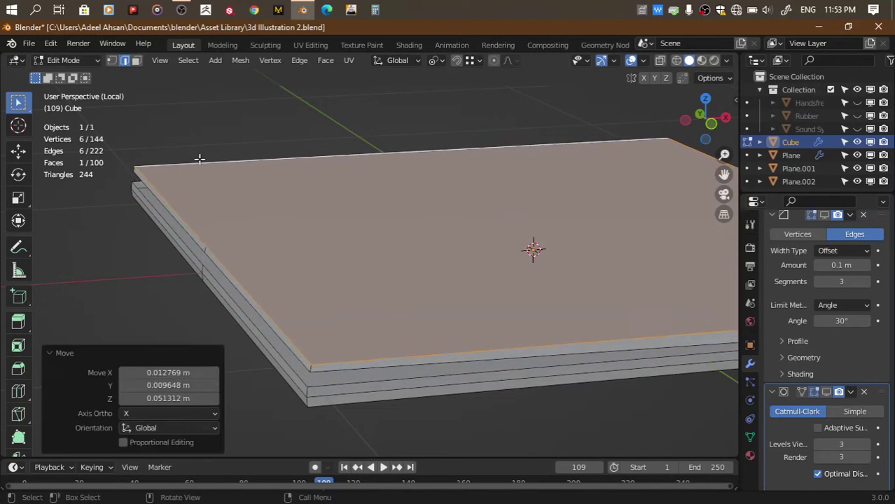
left_click(199, 160, "alt+shift")
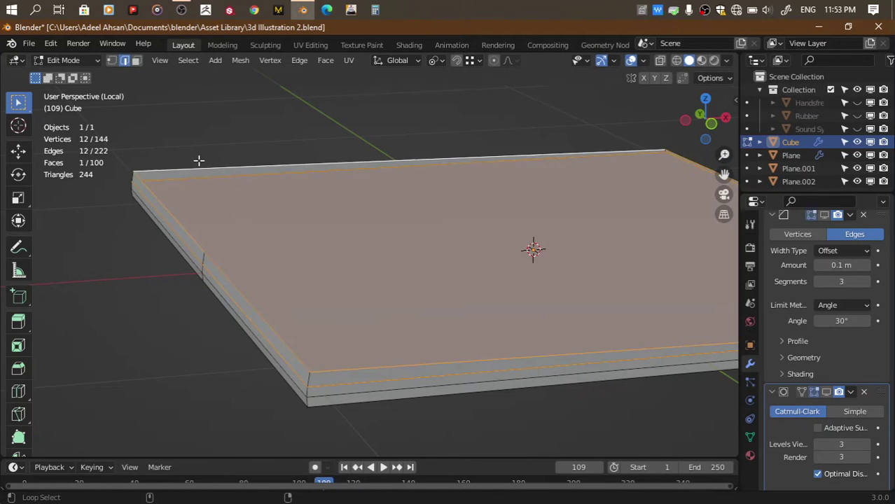
Check the top face selection by repeatedly hiding and revealing it, cancelling a stray move
key("1")
key("h")
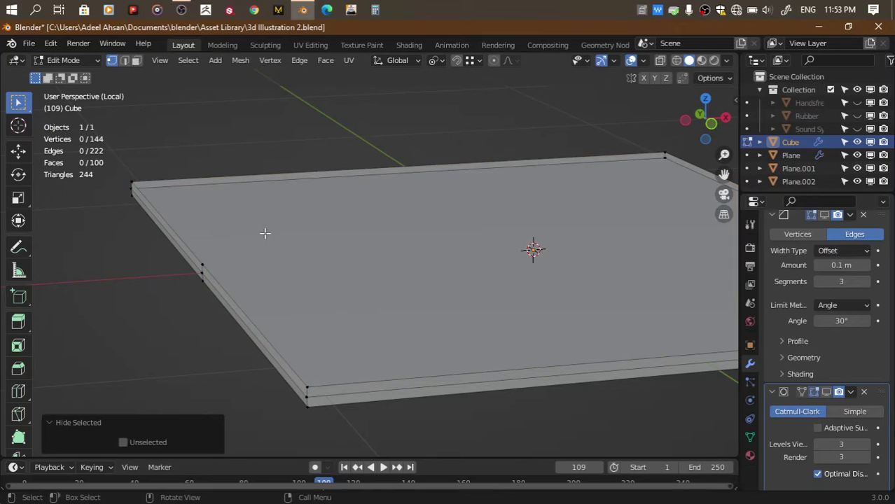
key("alt+h")
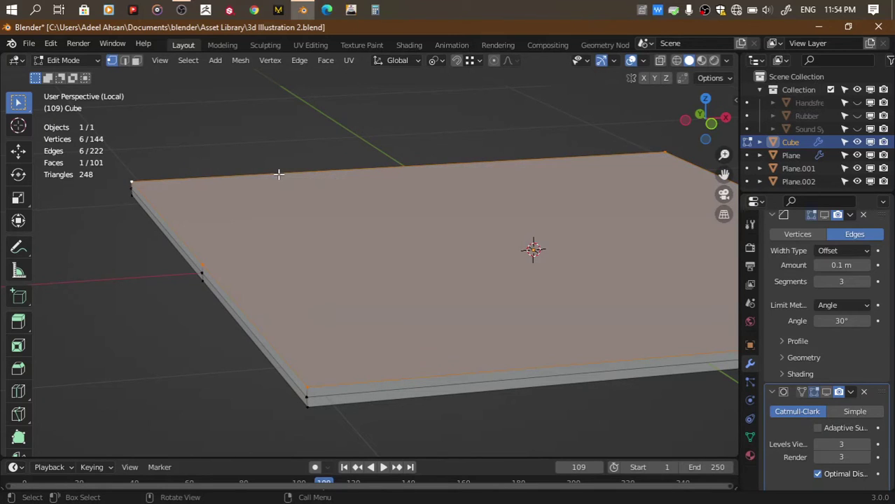
key("h")
key("alt+h")
left_click(218, 124)
left_click(246, 210)
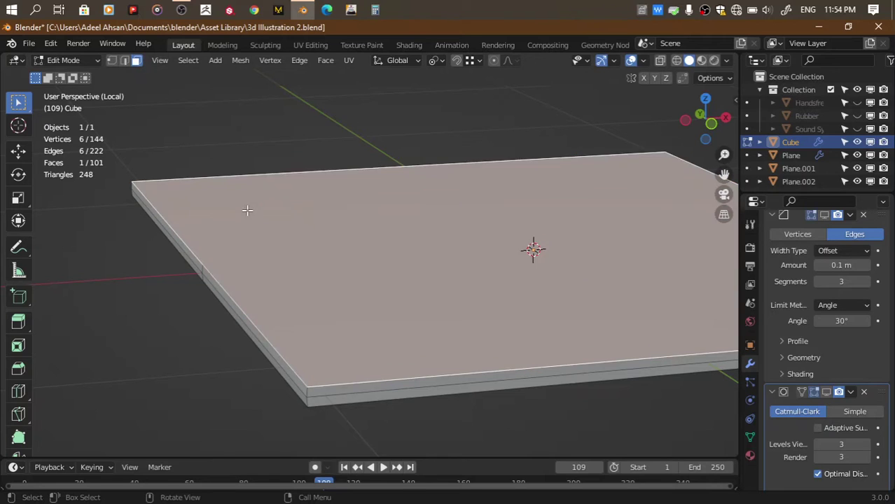
key("h")
key("2")
key("alt+h")
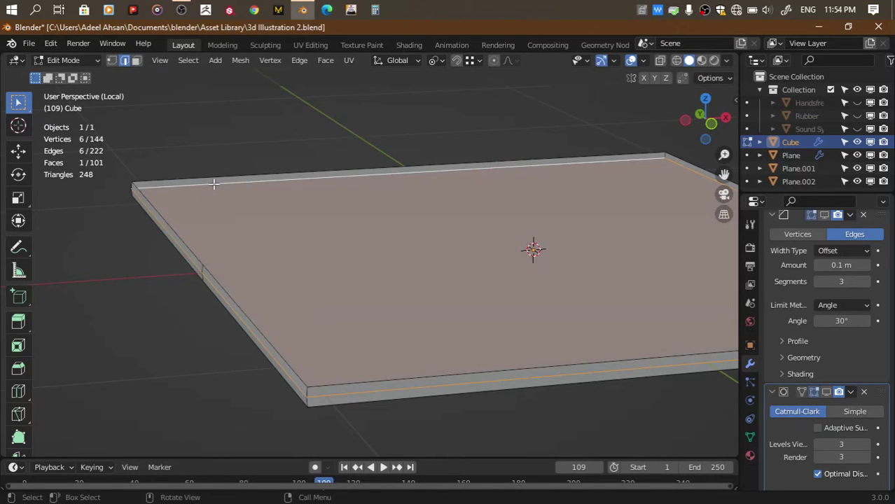
key("g")
key("Escape")
Delete the top face, duplicate the outer edge loop just below, and fill it
key("x")
left_click(296, 284)
left_click(375, 387, "alt")
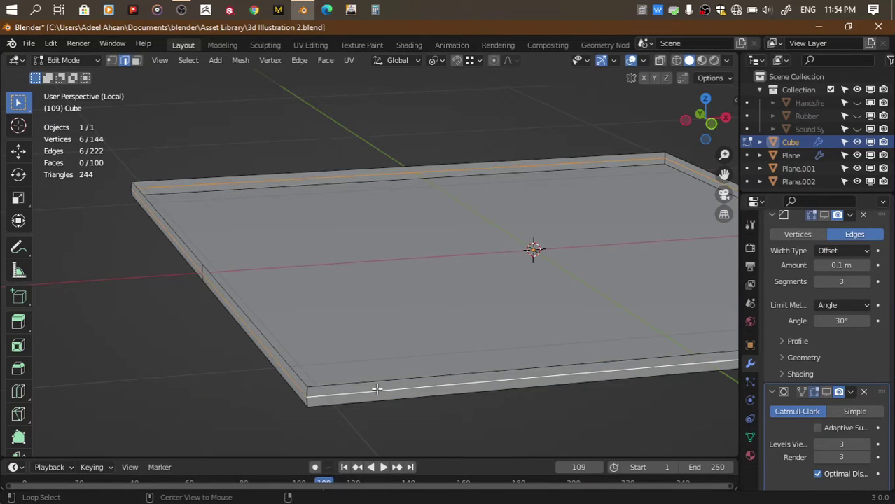
key("shift+d")
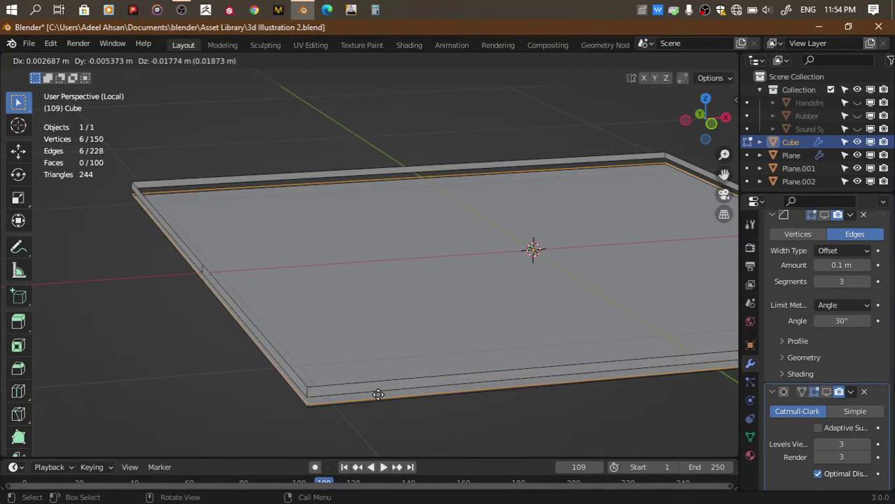
left_click(375, 395)
key("f")
Select the new slab piece and try moving it up, then undo the move
key("ctrl+l")
key("1")
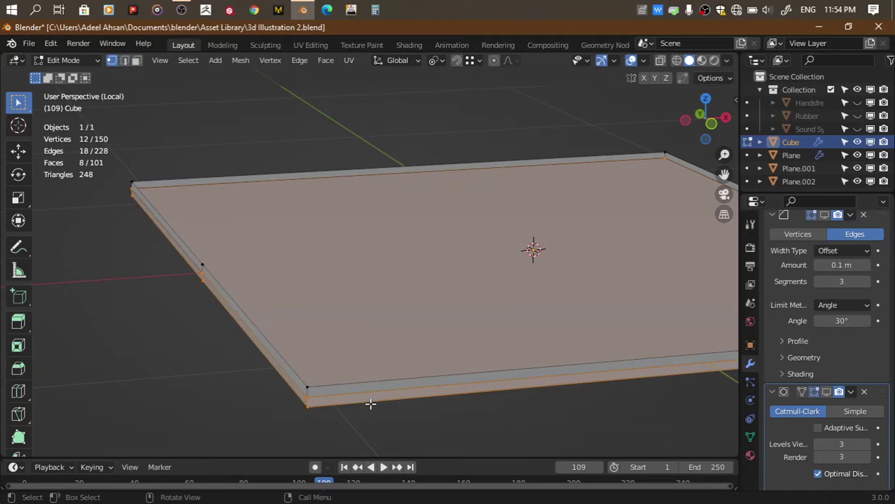
key("g")
left_click(361, 372)
key("ctrl+z")
Hide the new piece, fill the frame's edge loop with a face, and reveal everything
key("h")
left_click(358, 393, "alt")
key("f")
key("alt+h")
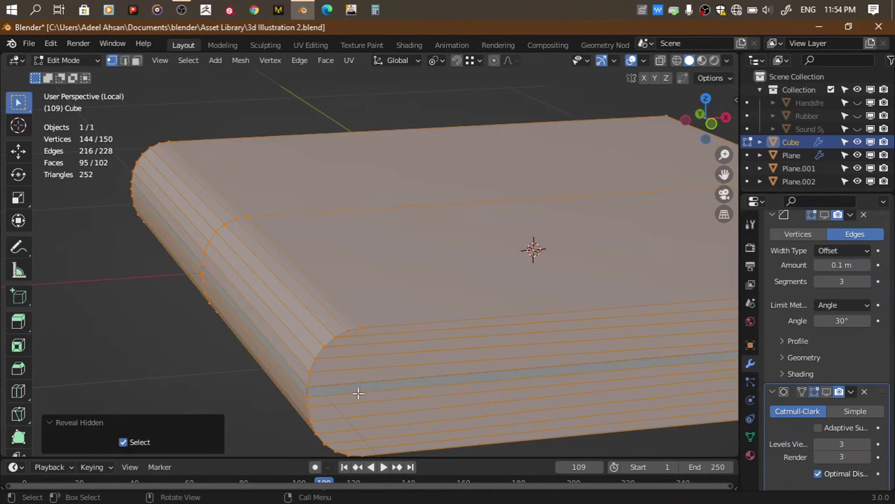
Save the file and show the Bevel modifier in the viewport in Object Mode
key("ctrl+s")
key("Tab")
left_click(824, 214)
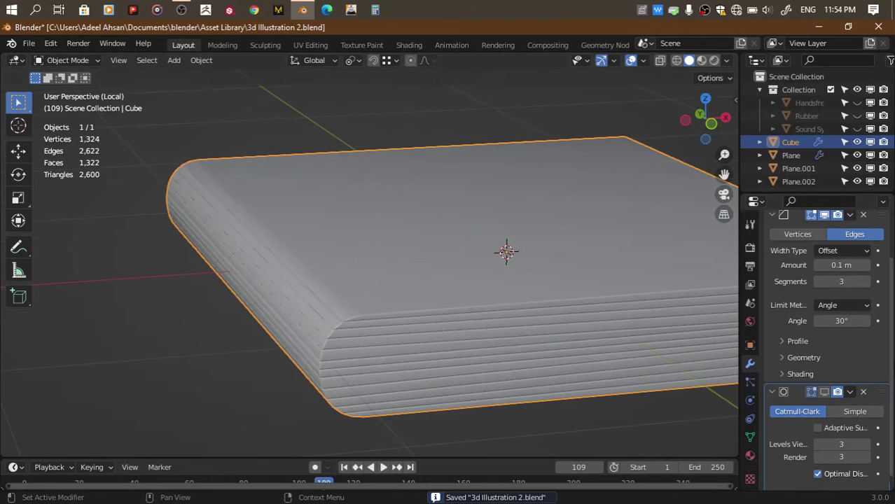
Show the Subdivision modifier in the viewport, save, and frame the book from the front
left_click(824, 392)
key("ctrl+s")
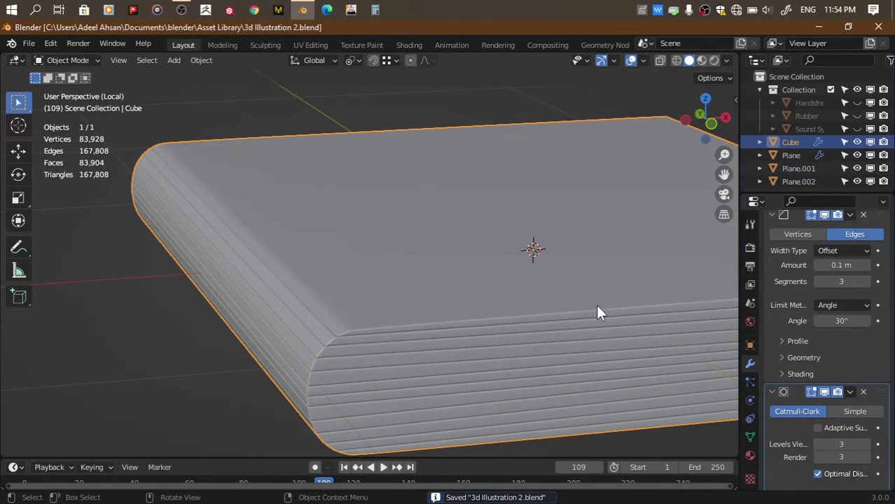
middle_click_drag(595, 302, 553, 294)
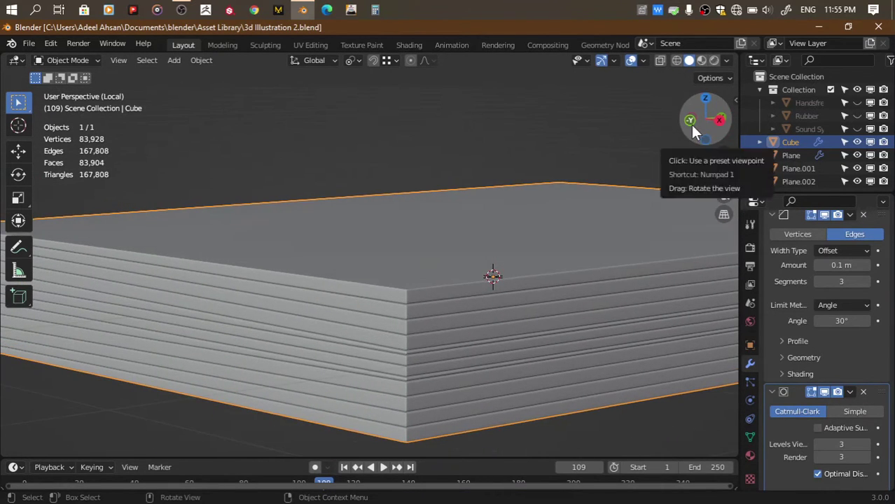
left_click(690, 135)
middle_click_drag(700, 210, 635, 248, "shift")
In Edit Mode, select two faces in the middle of the page fore-edge
key("Tab")
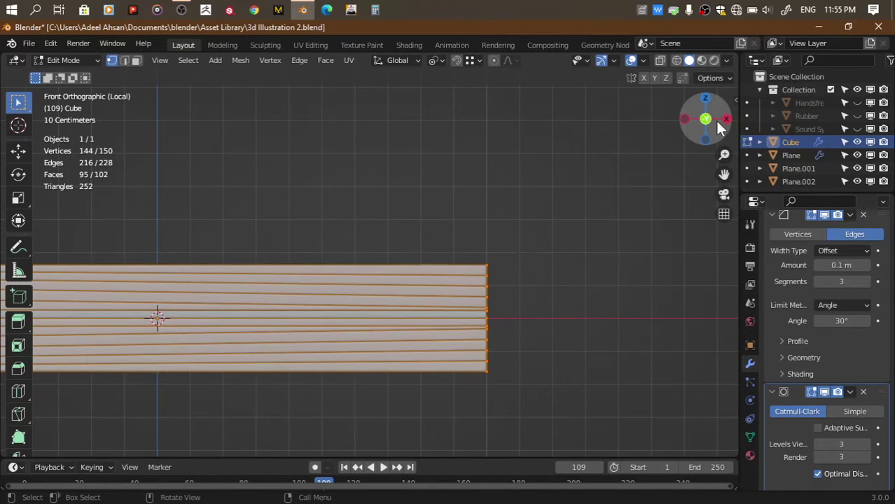
left_click(720, 120)
left_click_drag(724, 124, 592, 168)
key("3")
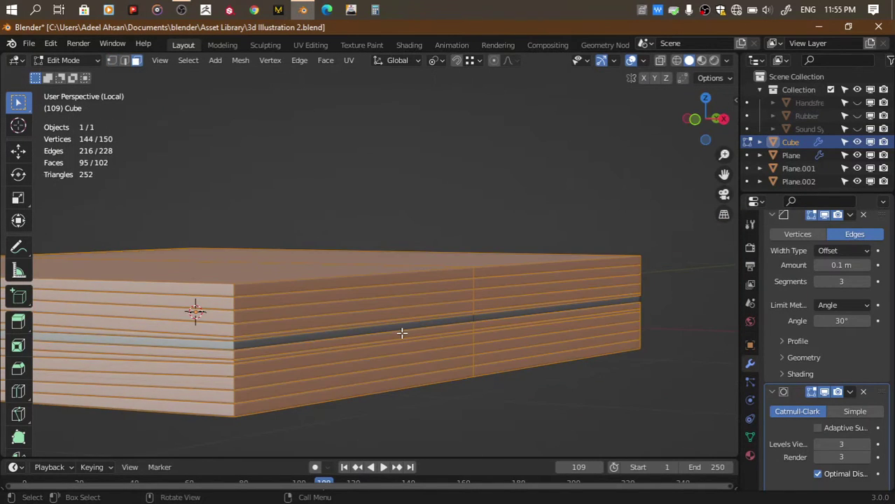
left_click(401, 326)
left_click(485, 314, "shift")
Push the fore-edge middle -0.0438 m along X with smooth proportional editing, then exit Edit Mode
left_click(715, 119)
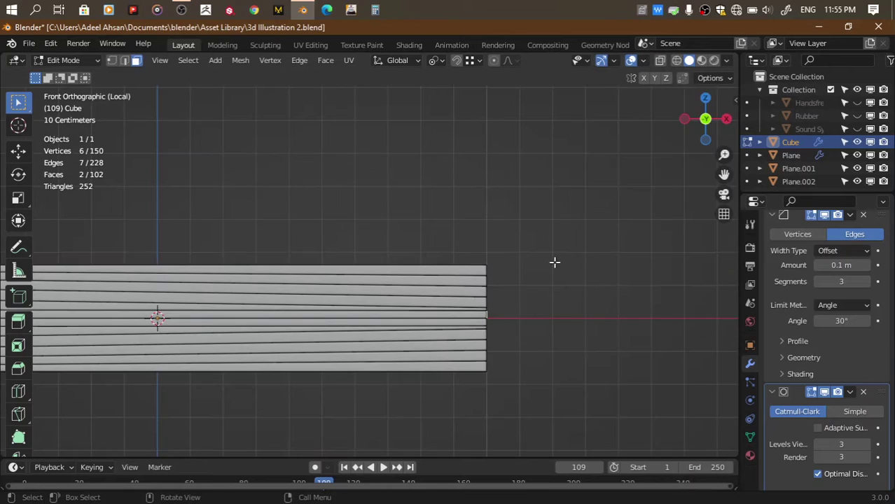
key("g")
key("x")
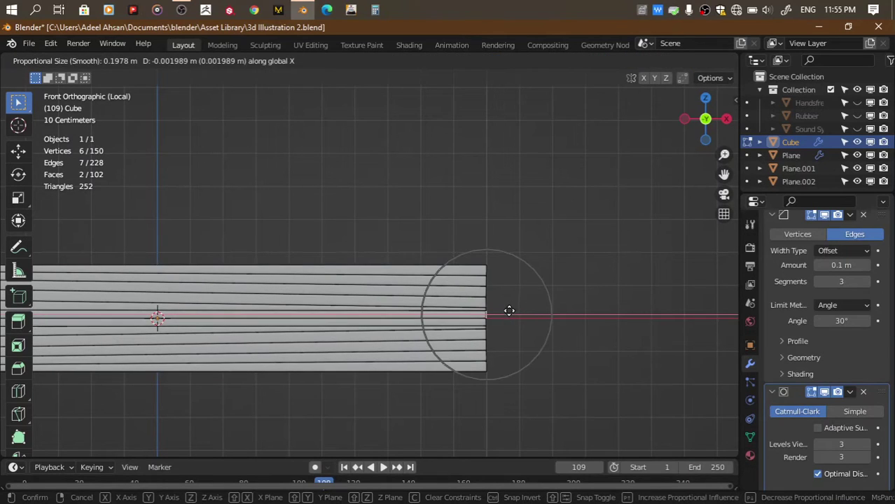
scroll(507, 313, "up", 1)
scroll(507, 312, "up", 1)
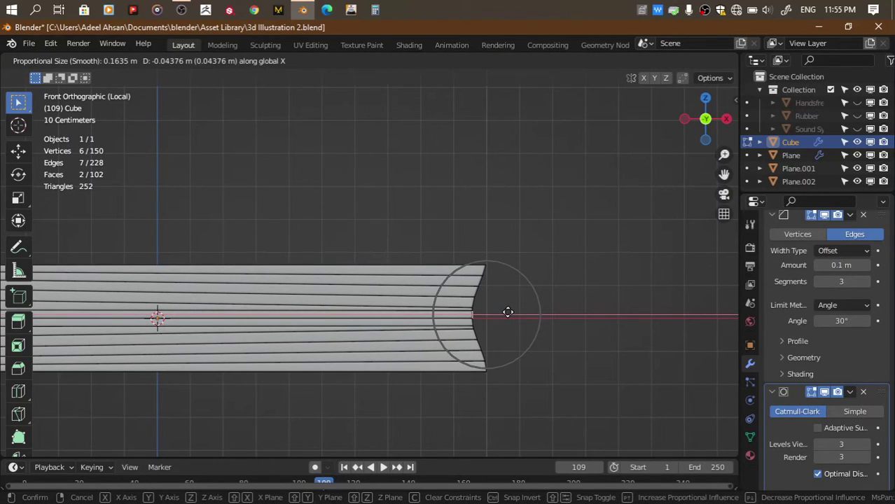
scroll(508, 313, "down", 3)
left_click(507, 312)
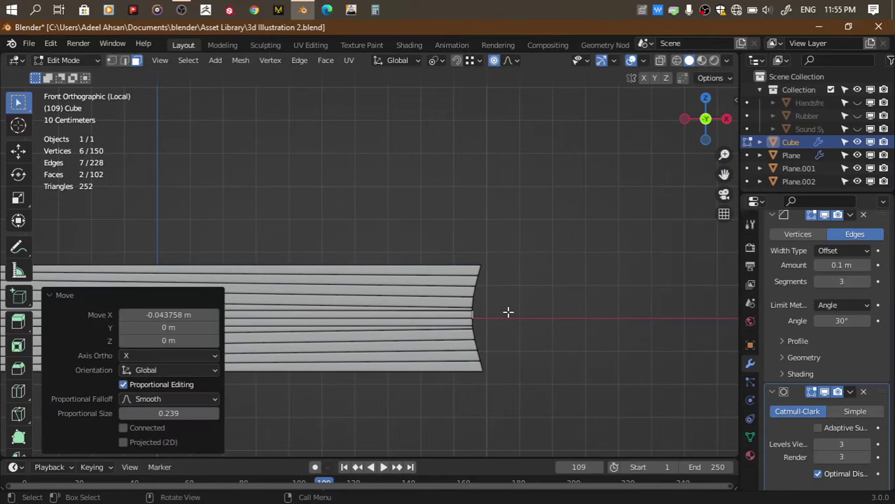
middle_click_drag(508, 309, 508, 309)
key("Tab")
Extrude the triangular Plane.002 along its normal to give it slight thickness
left_click(459, 297)
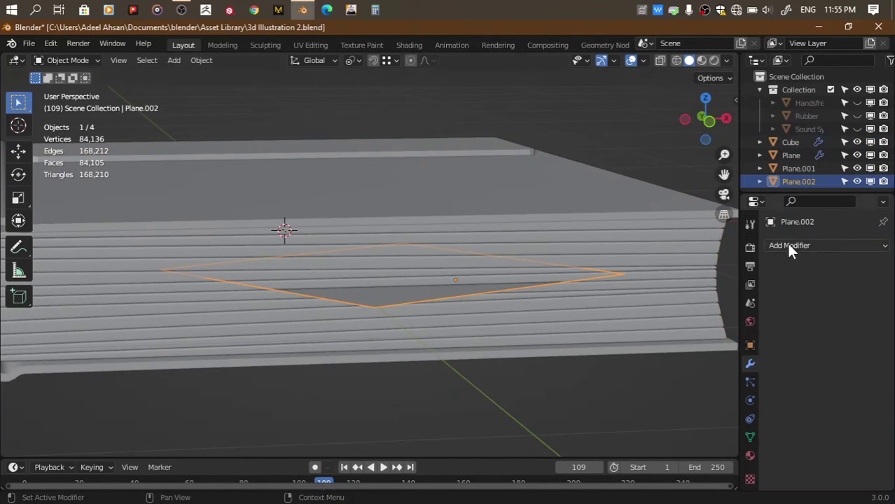
left_click(789, 245)
key("Tab")
key("e")
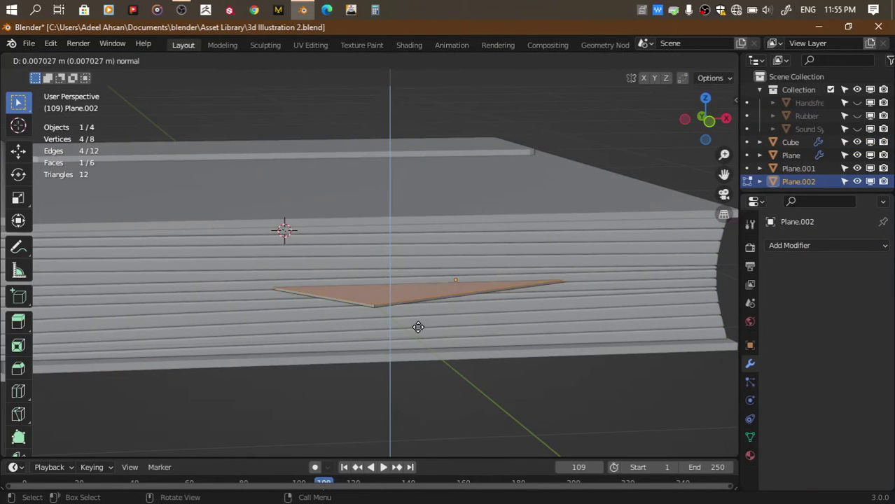
left_click(418, 327)
key("Tab")
Remove the page block's Subdivision modifier, then set its Bevel to 1 segment and apply it
left_click(440, 315)
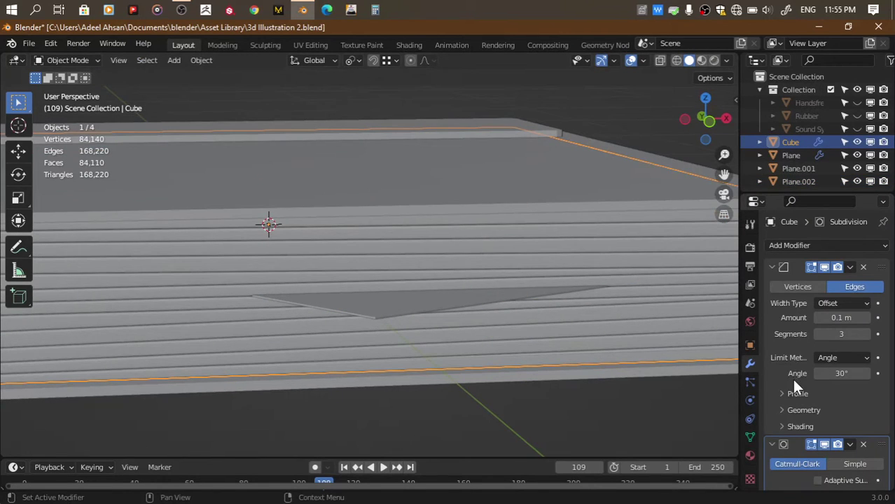
left_click(826, 266)
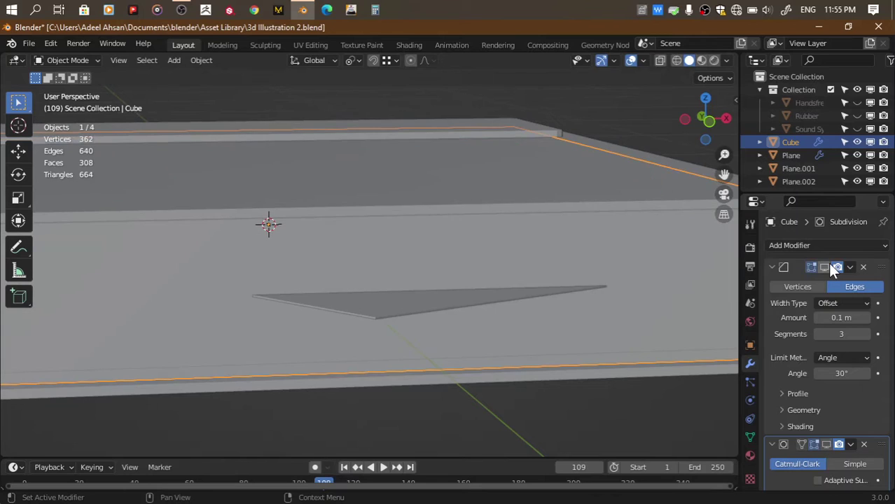
left_click(863, 444)
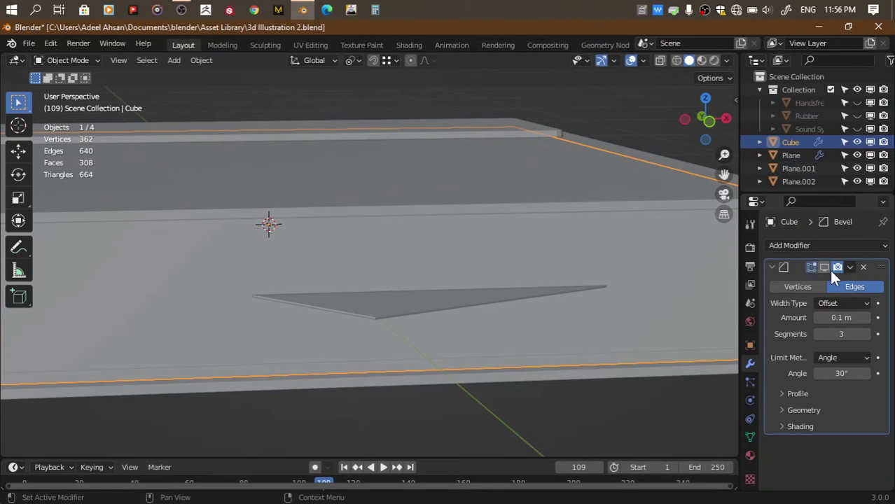
left_click(825, 267)
left_click(817, 335)
left_click(817, 335)
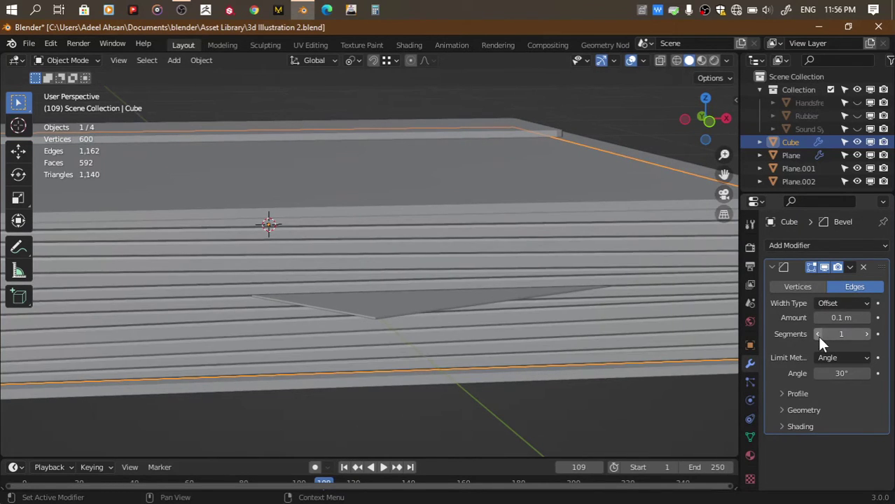
key("ctrl+a")
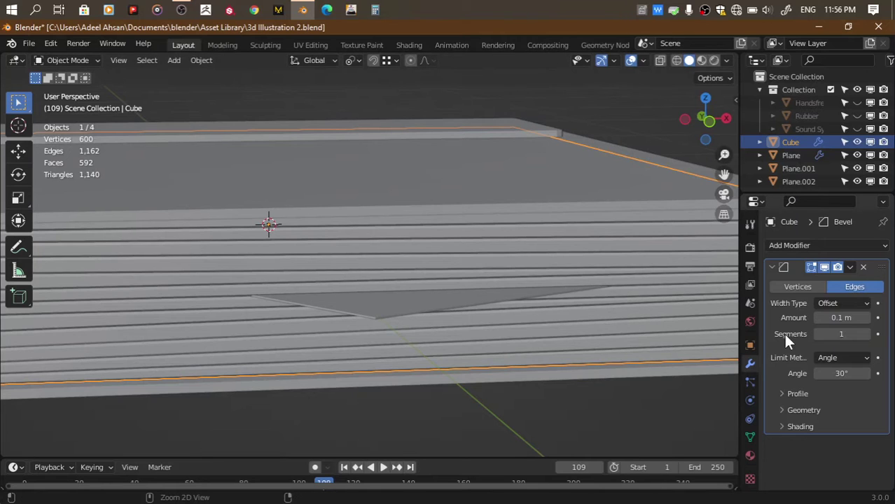
key("ctrl+a")
Check the applied page block mesh from the front and save '3d Illustration 2.blend'
key("Tab")
scroll(578, 340, "up", 2)
key("Tab")
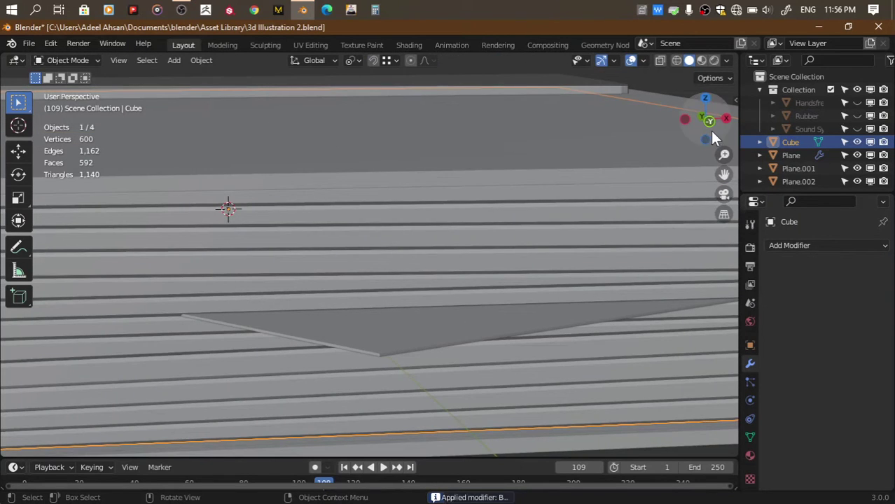
left_click(709, 133)
middle_click_drag(709, 133, 577, 232)
scroll(577, 232, "down", 3)
key("ctrl+s")
left_click(646, 266)
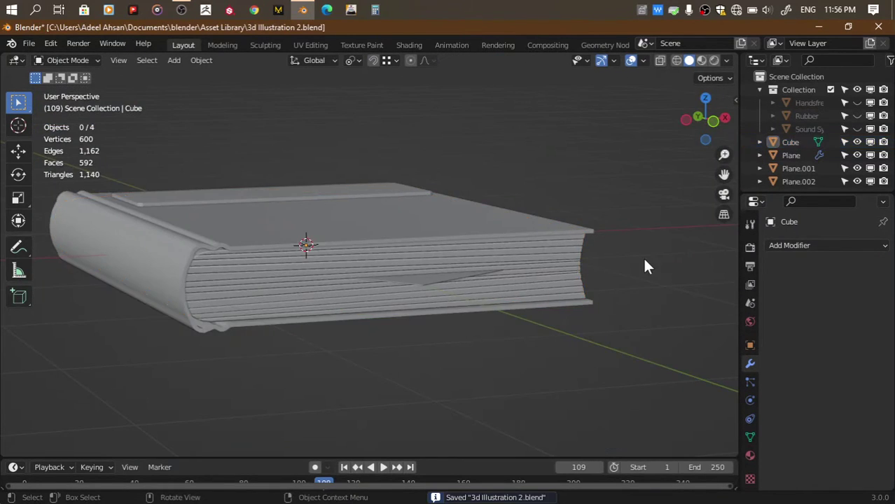
Add a new plane, Plane.003, and select it; also switch the power mode to battery saver
key("shift+a")
left_click(692, 235)
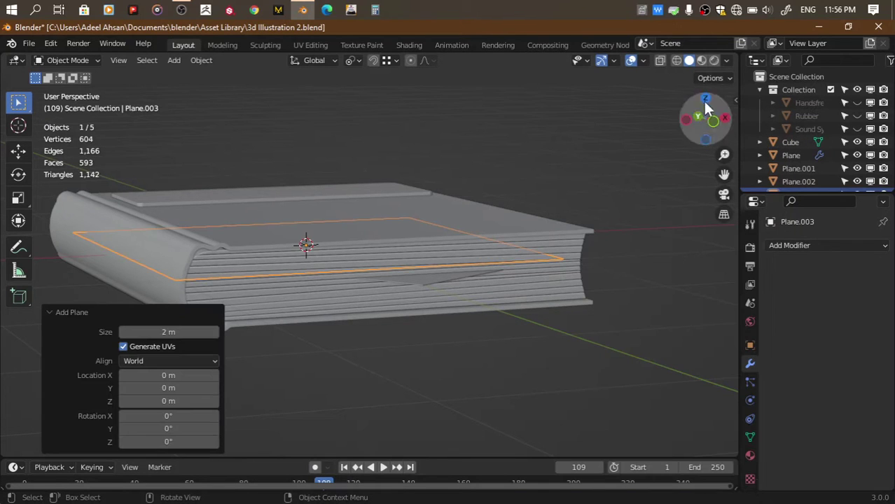
left_click(749, 16)
left_click_drag(715, 100, 643, 100)
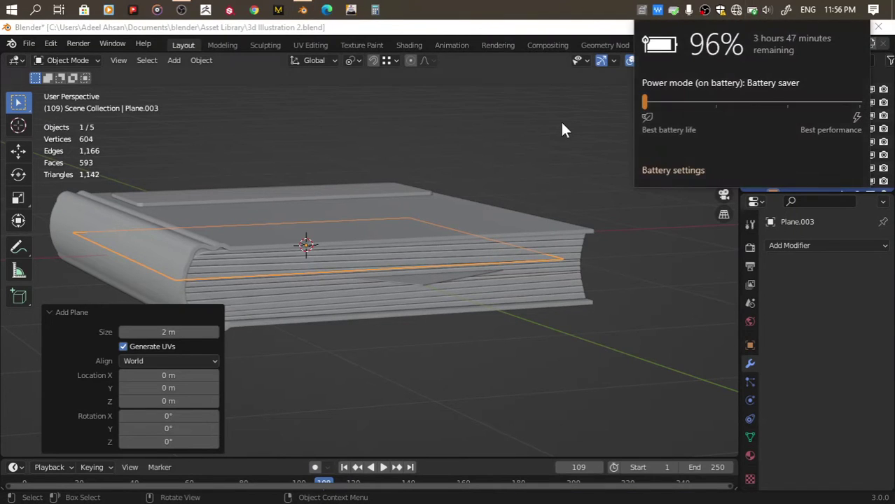
left_click(567, 121)
left_click(792, 155)
scroll(792, 168, "down", 1)
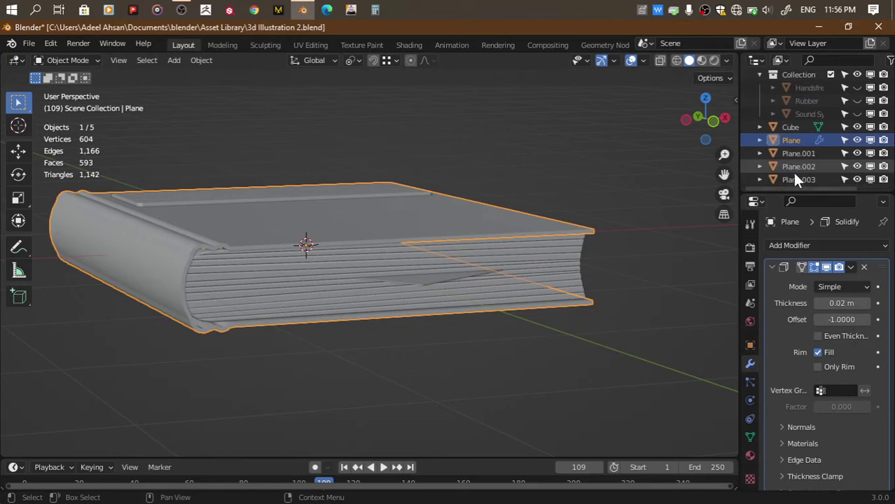
left_click(795, 179)
In top view, scale the plane along X and Y into a narrow, short strip
key("Tab")
left_click(705, 99)
scroll(631, 156, "down", 2)
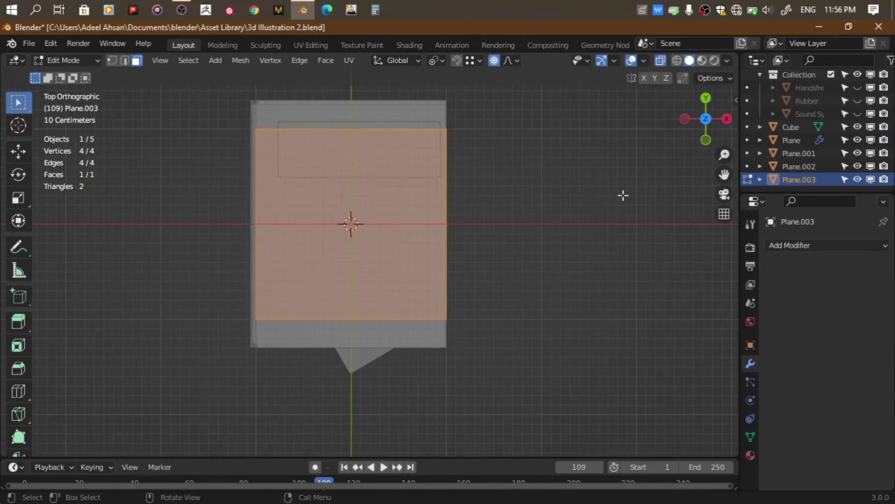
key("s")
key("x")
left_click(367, 225)
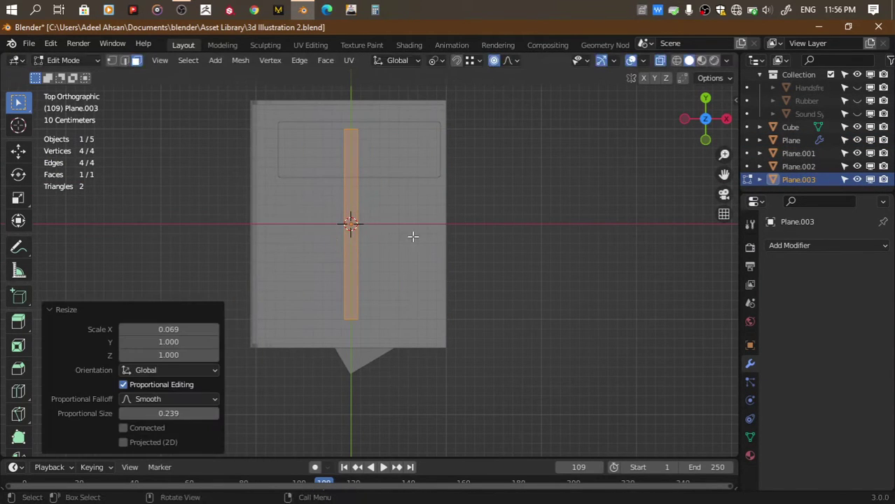
key("s")
key("y")
left_click(370, 222)
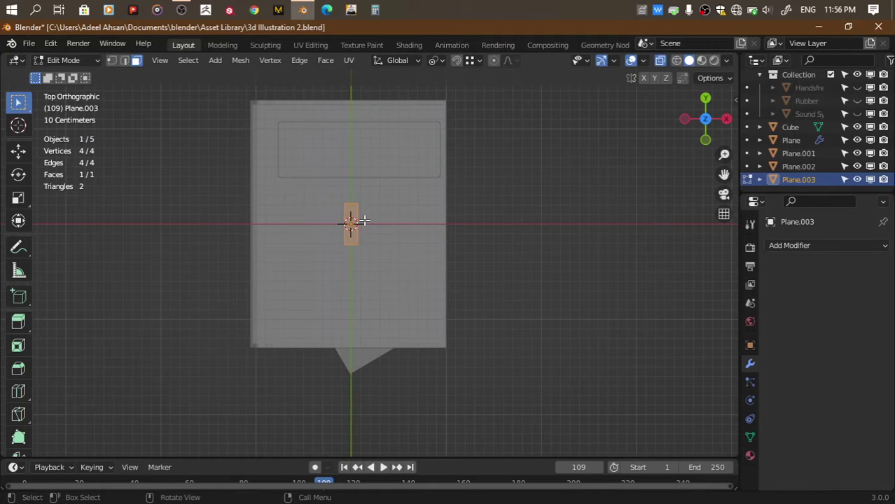
Move the strip below the page block's edge, enlarge it by 1.525, and raise it to overlap the edge
key("h")
key("alt+h")
left_click(438, 360)
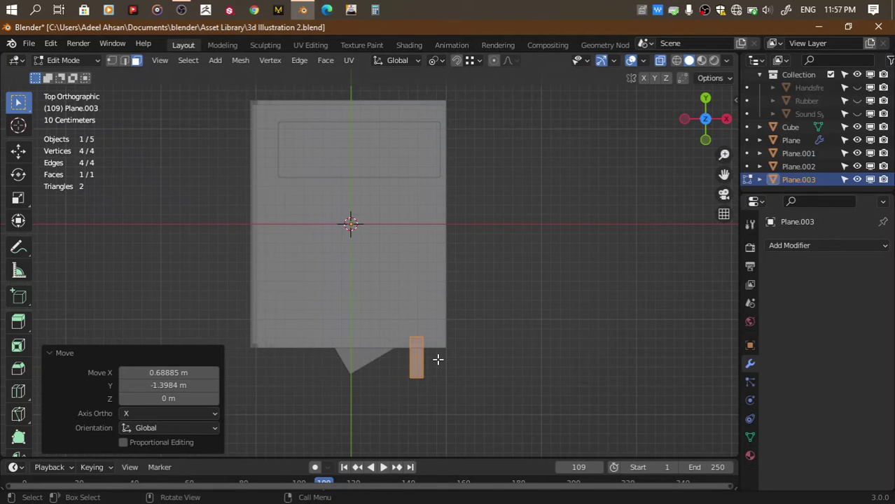
scroll(437, 359, "up", 5)
scroll(437, 359, "down", 2)
scroll(566, 290, "down", 2, "shift")
key("s")
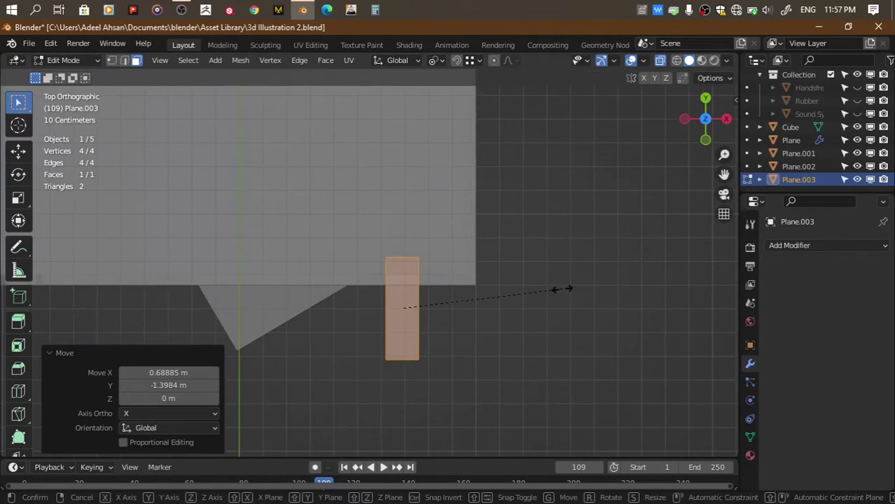
left_click(645, 284)
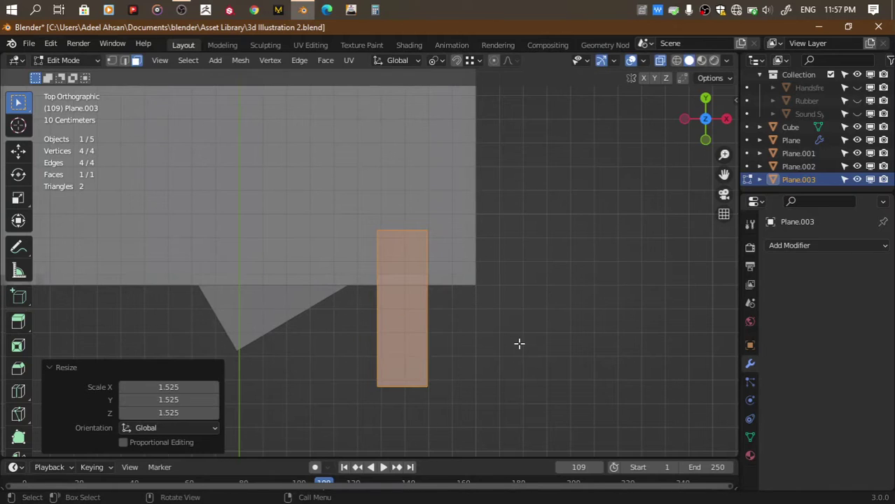
key("g")
left_click(518, 298)
key("ctrl+r")
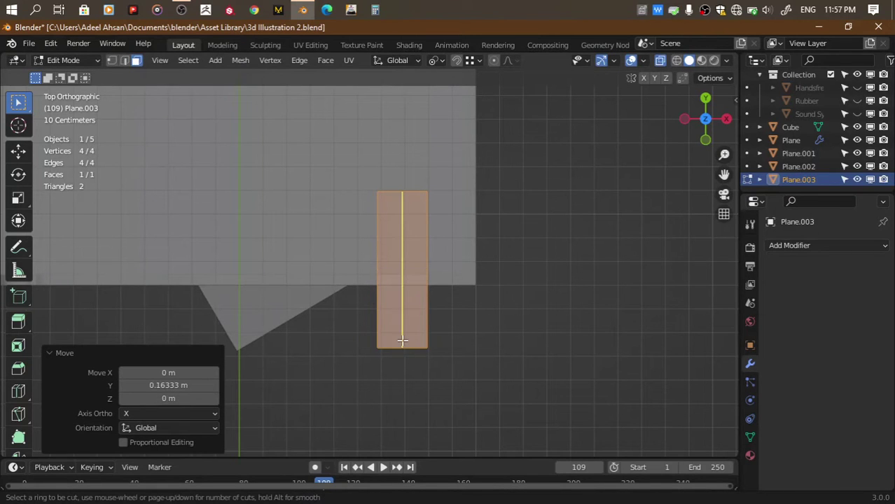
Add a centre loop cut, slide the bottom middle vertex up into a notch point, and bevel it
left_click(402, 341)
right_click(402, 348)
key("shift+v")
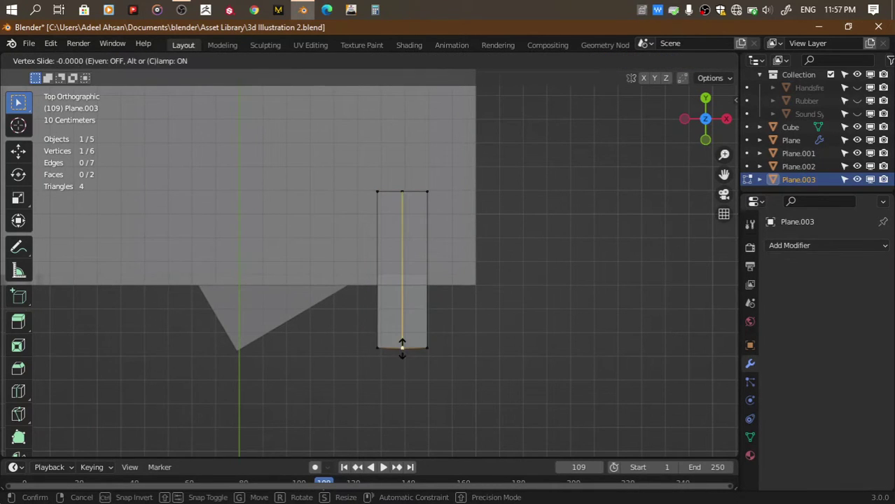
left_click(402, 316)
key("ctrl+shift+b")
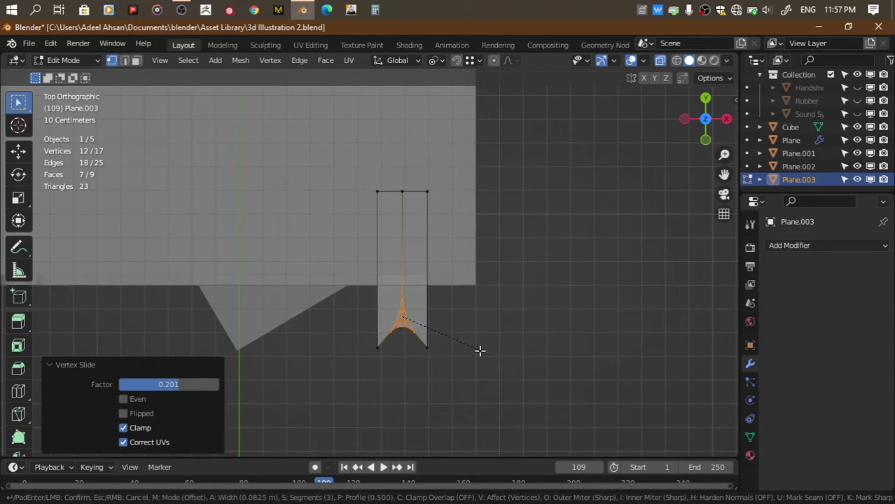
left_click(480, 349)
Round the strip's two bottom corners with a vertex bevel and save the book file
left_click(427, 348)
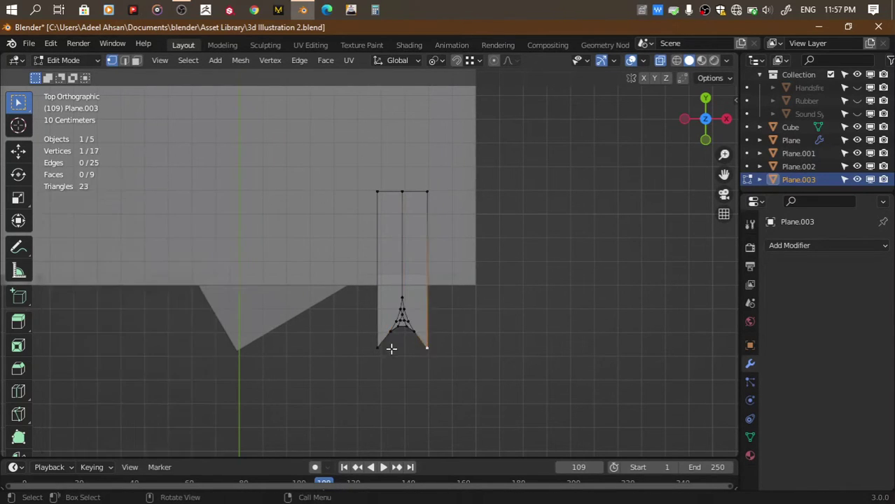
left_click(378, 347, "shift")
scroll(455, 343, "up", 3)
key("ctrl+shift+b")
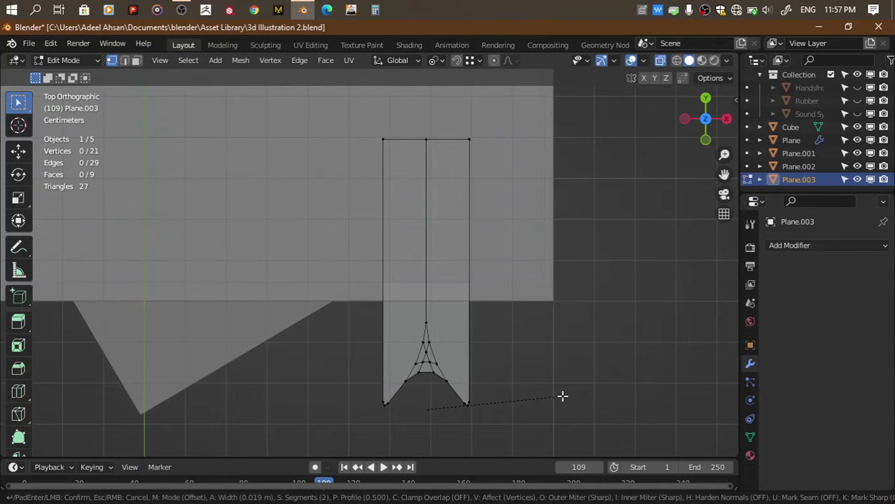
left_click(561, 398)
key("Tab")
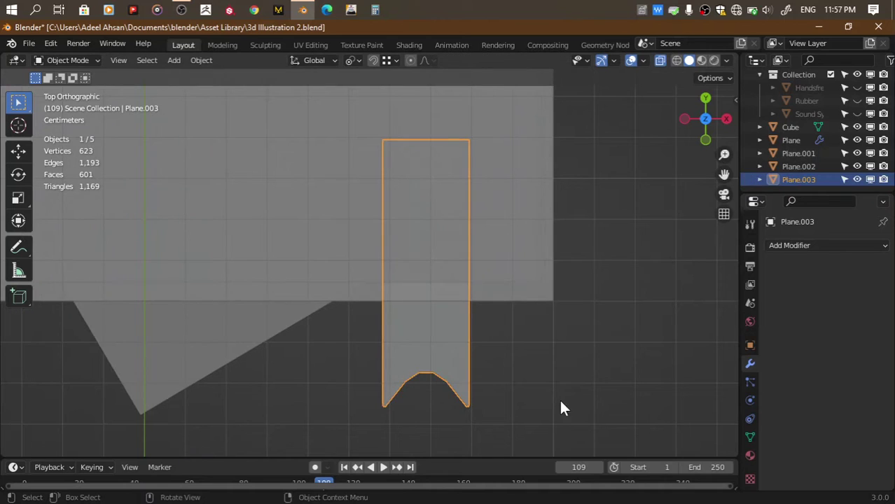
key("ctrl+s")
Try subdividing the whole strip, then undo back to the simpler notched strip
key("Tab")
scroll(495, 310, "up", 2)
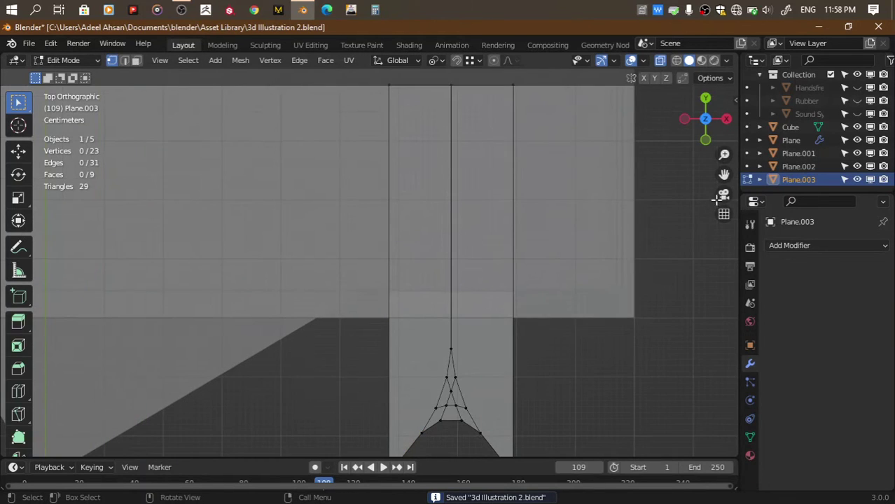
key("a")
right_click(399, 208)
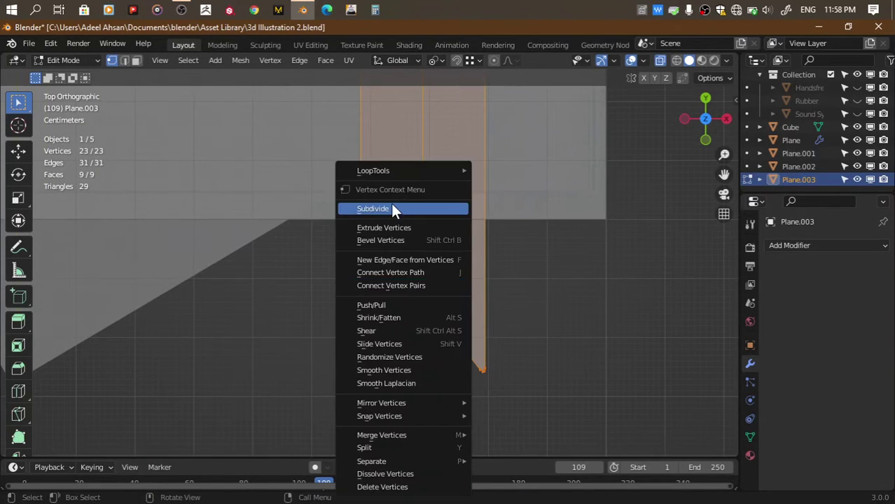
left_click(394, 208)
key("Tab")
key("Tab")
scroll(450, 324, "up", 2)
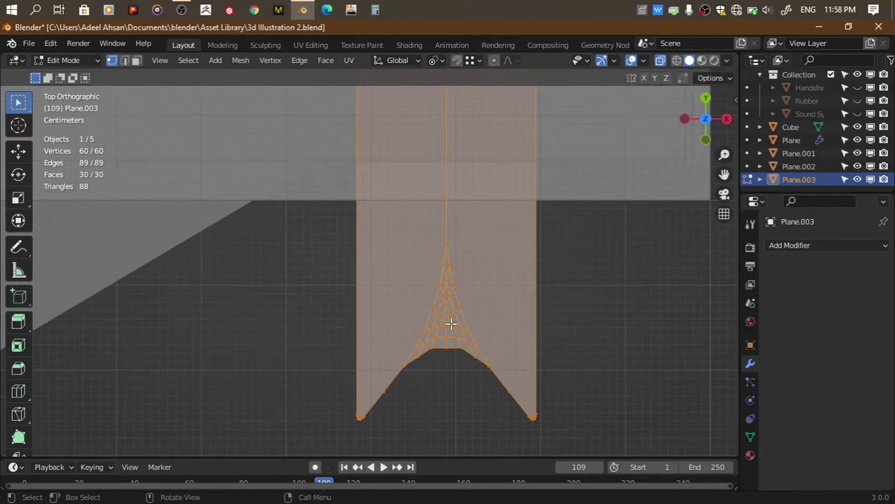
key("alt+a")
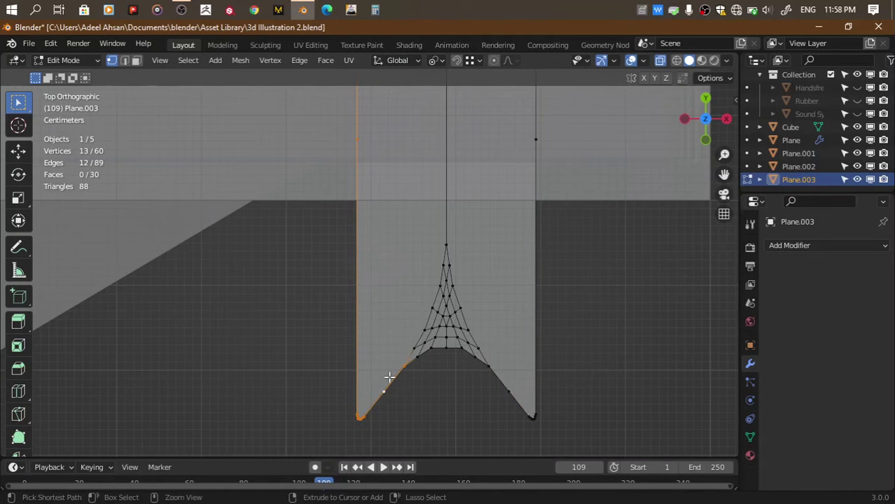
key("a")
key("Tab")
key("ctrl+z")
key("ctrl+z")
key("ctrl+z")
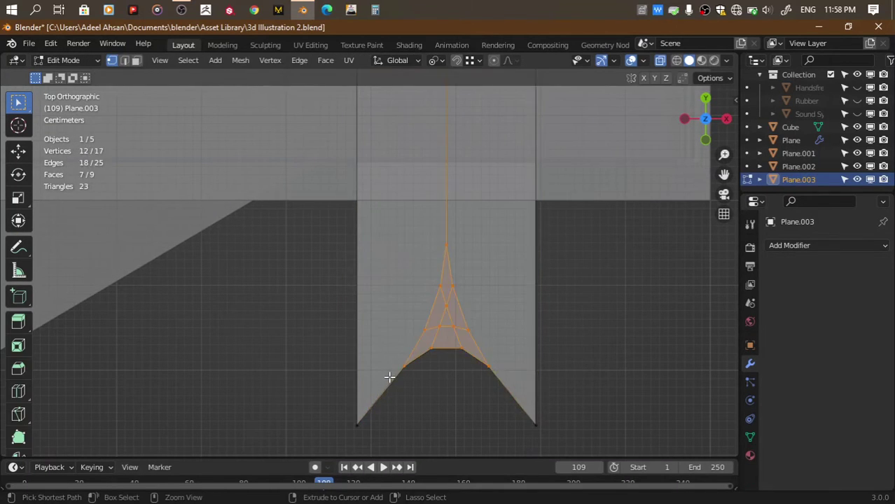
key("ctrl+z")
Bevel the notch peak vertex with 9 segments and check the notched strip over the pages
key("ctrl+b")
left_click(471, 343)
key("ctrl+shift+b")
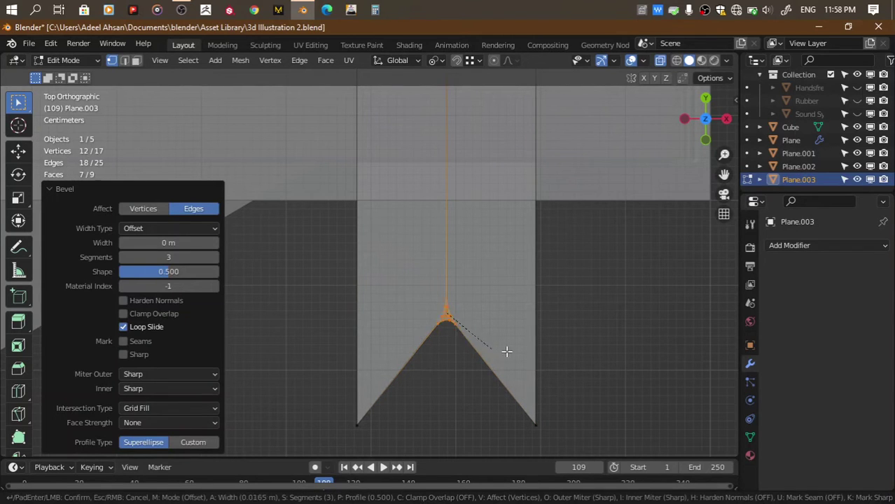
right_click(359, 416)
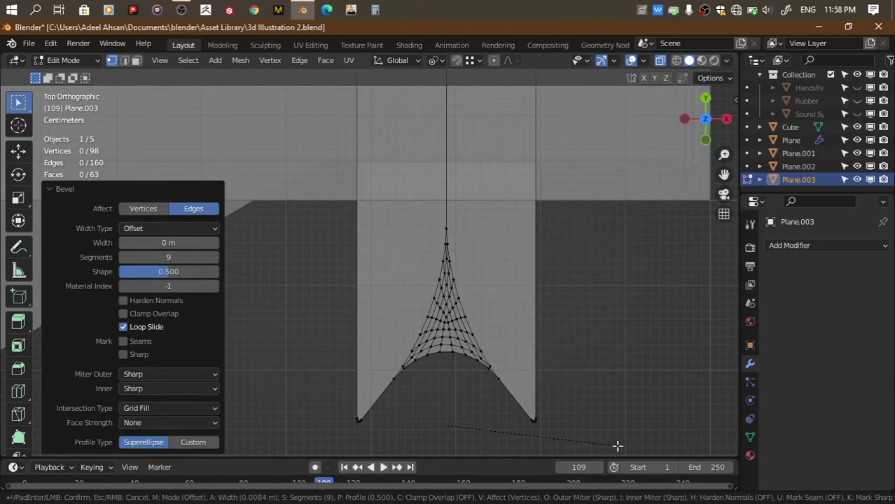
key("Tab")
scroll(598, 360, "down", 2)
left_click_drag(703, 130, 672, 175)
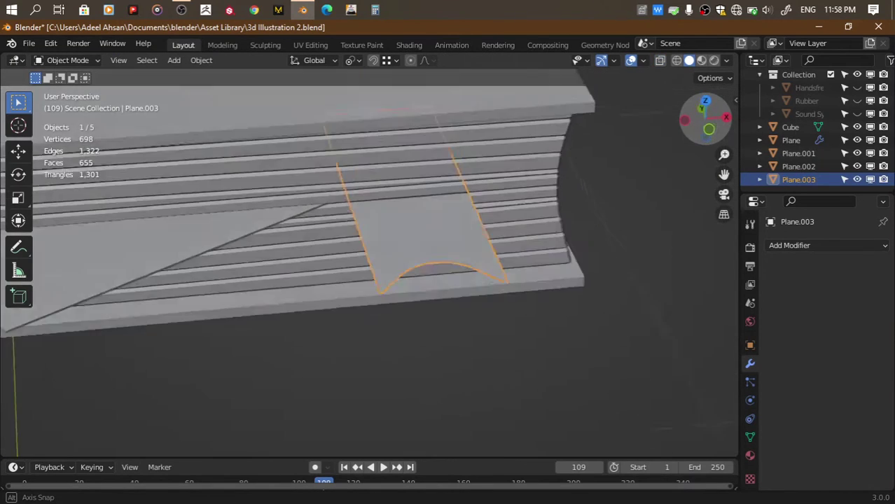
key("Tab")
Select the strip's tail vertices with proportional editing on and test a downward bend, then undo it
left_click(686, 120)
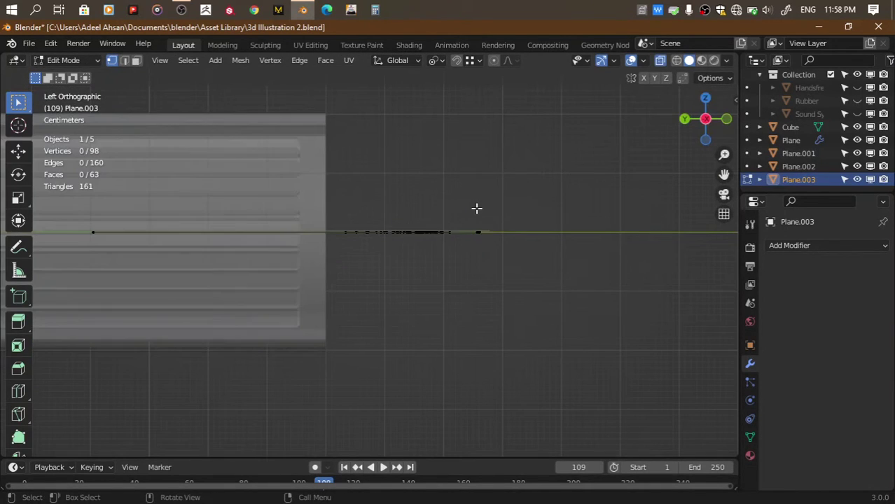
left_click_drag(478, 208, 503, 272)
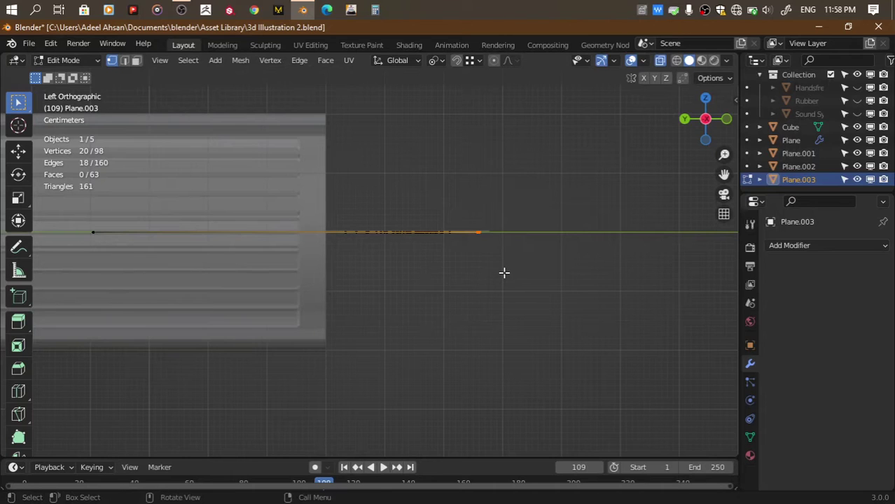
key("o")
scroll(503, 273, "down", 2)
key("g")
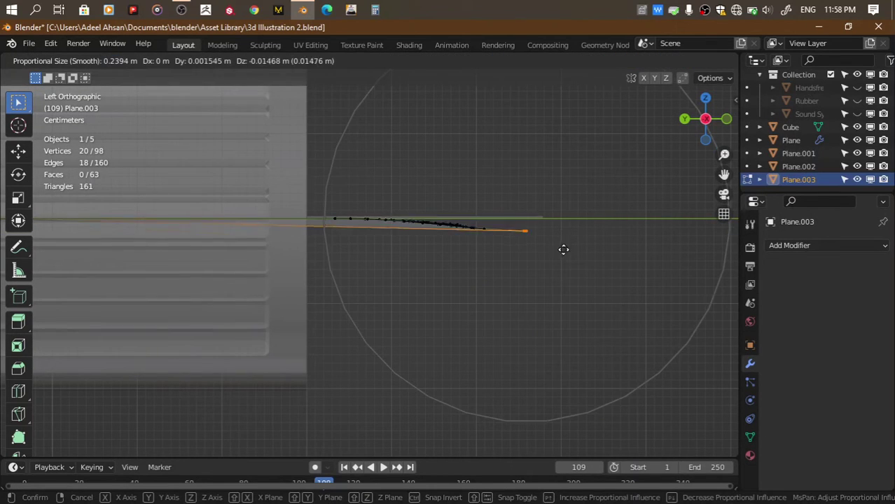
scroll(560, 276, "up", 4)
scroll(560, 276, "down", 4)
left_click(562, 277)
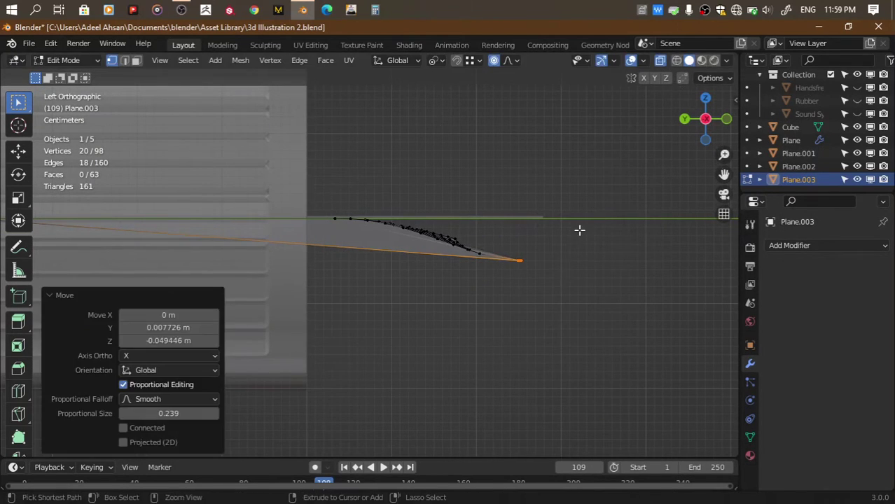
key("ctrl+z")
Select the curved bottom edge loop and lower it, undoing a trial tilt
left_click(704, 98)
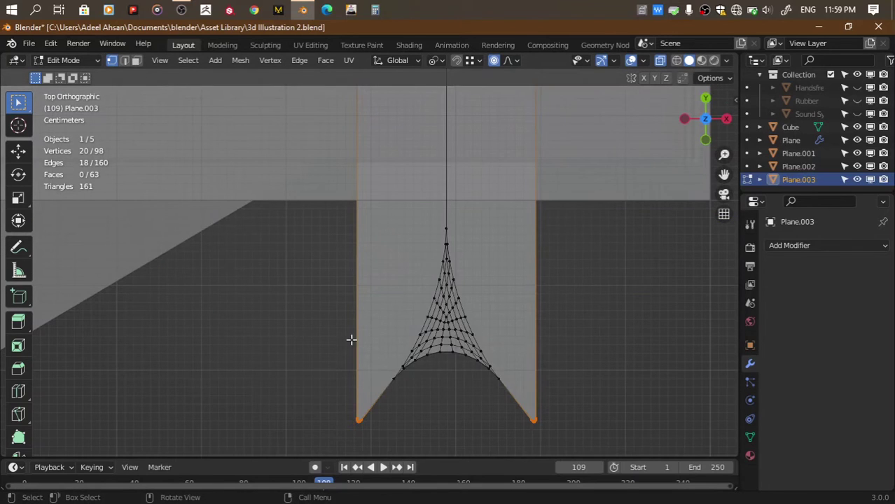
left_click(403, 374, "alt")
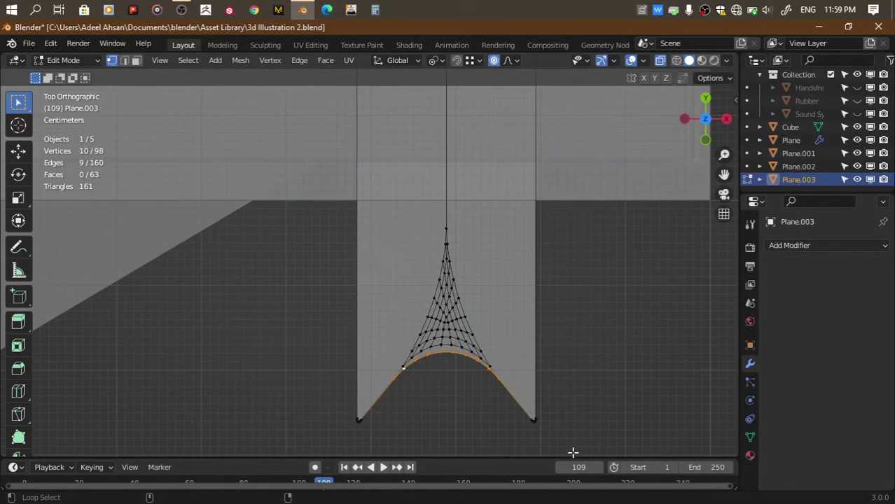
left_click(685, 120)
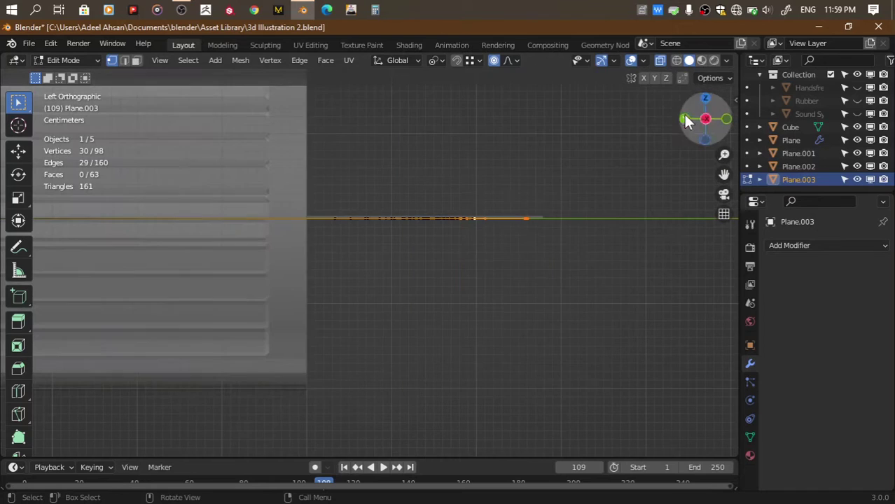
key("g")
left_click(528, 222)
key("r")
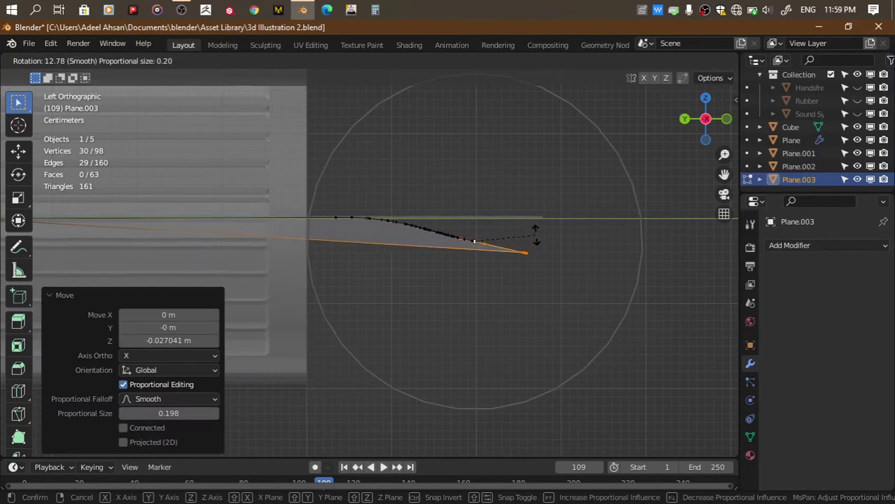
left_click(540, 245)
key("ctrl+z")
key("ctrl+z")
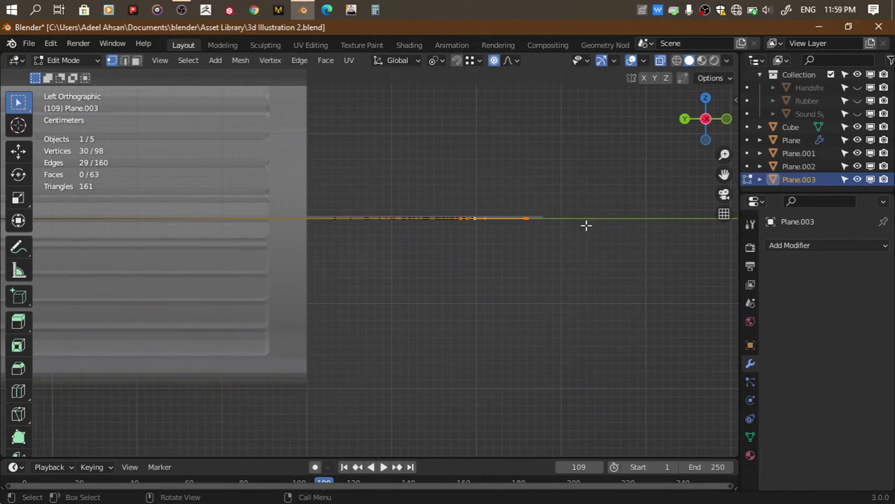
Lower the tail edge -0.029359 m in Z and rotate it 18.1° so it curls over the page edge
key("g")
left_click(586, 242)
key("r")
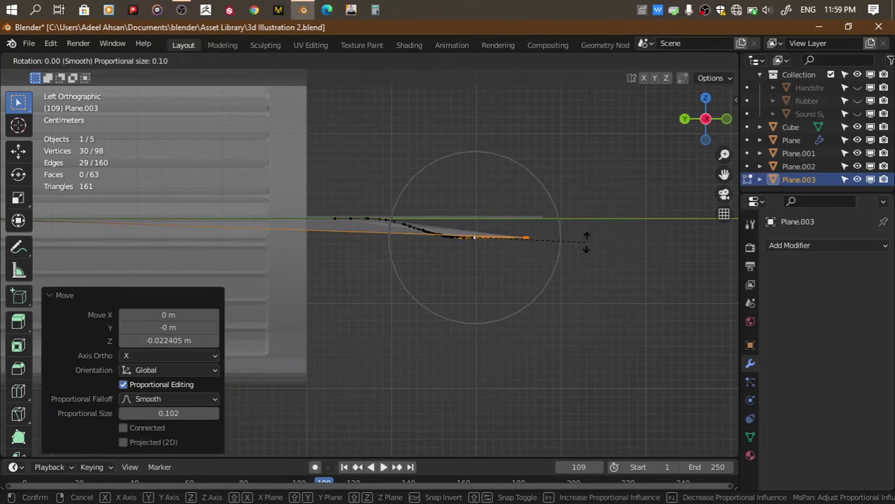
left_click(590, 276)
key("g")
scroll(591, 294, "down", 8)
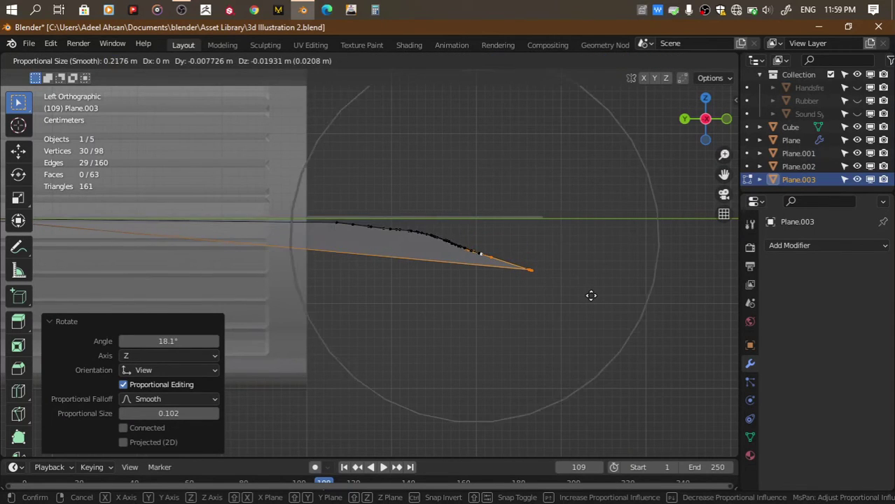
scroll(591, 294, "up", 9)
scroll(591, 294, "up", 2)
key("r")
key("g")
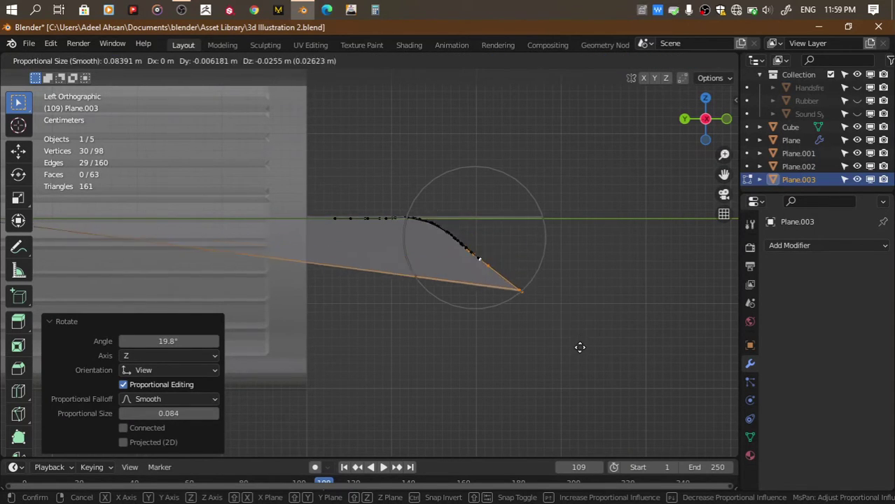
left_click(579, 346)
Orbit the view to inspect the curled bookmark ribbon
left_click_drag(705, 120, 703, 114)
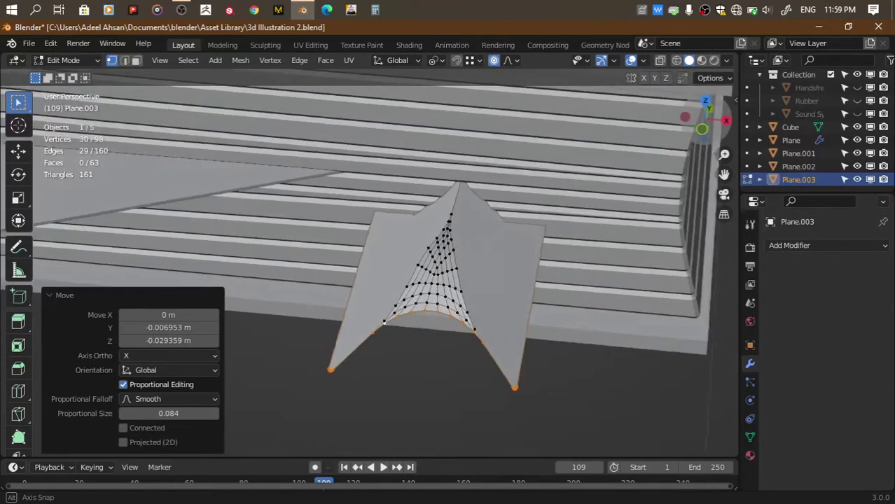
middle_click_drag(436, 306, 422, 286)
key("ctrl+r")
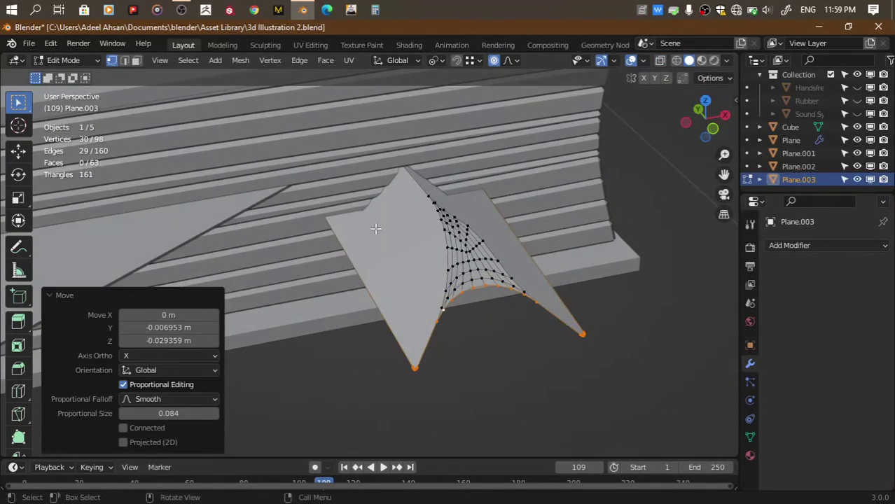
left_click_drag(708, 128, 691, 125)
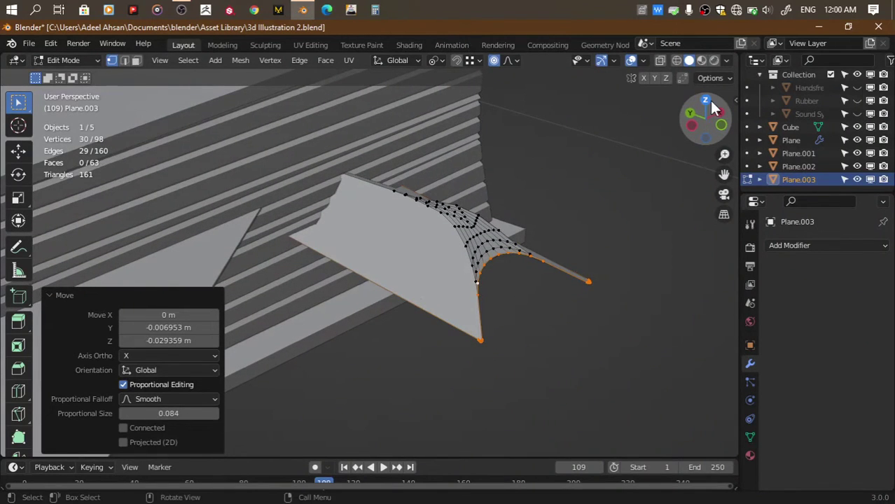
Undo back to the flat rectangular plane and bevel its edge with 18 segments
key("ctrl+z")
key("ctrl+z")
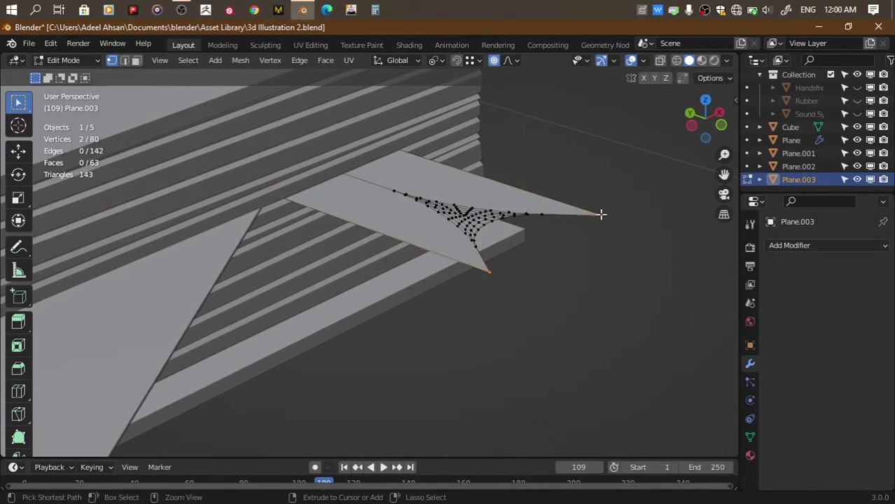
key("ctrl+z")
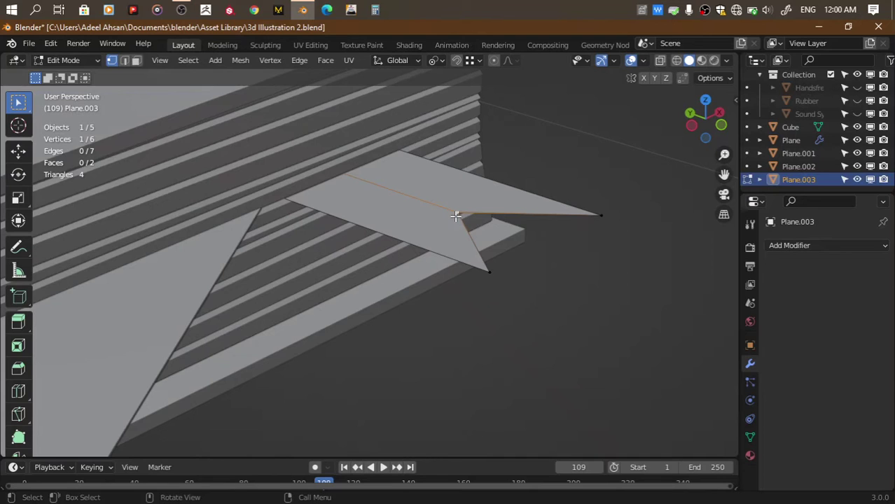
key("ctrl+z")
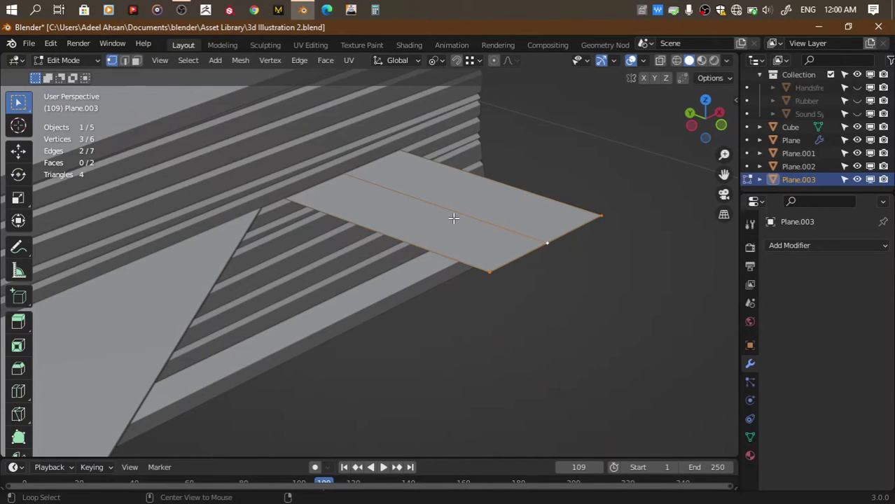
key("ctrl+b")
scroll(710, 287, "up", 2)
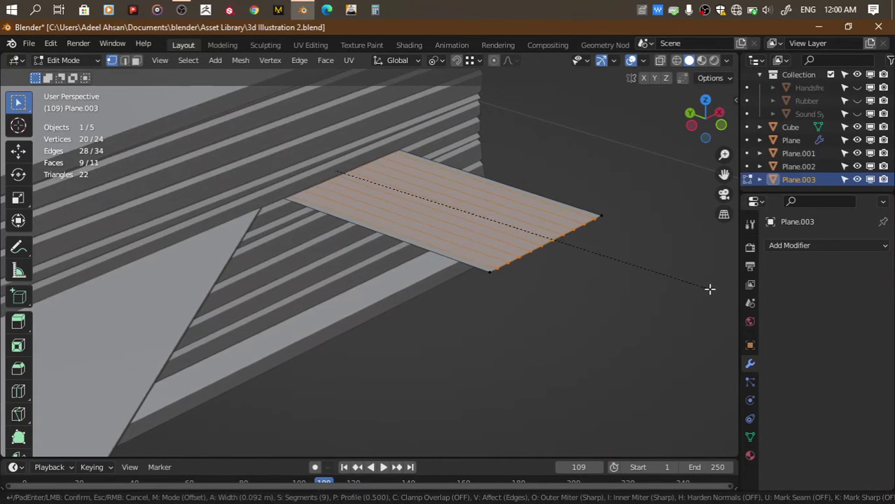
scroll(709, 288, "up", 1)
left_click(598, 257)
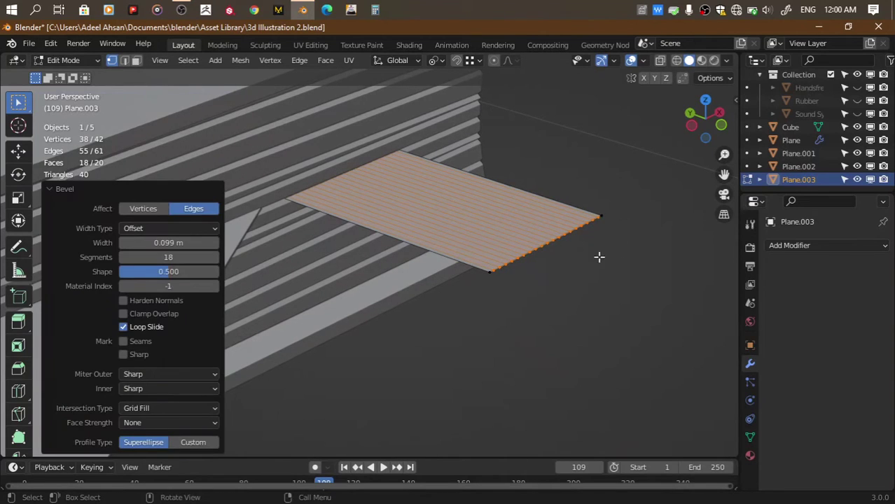
Add about a hundred loop cuts across the bookmark strip
left_click(552, 241)
left_click_drag(702, 97, 513, 165)
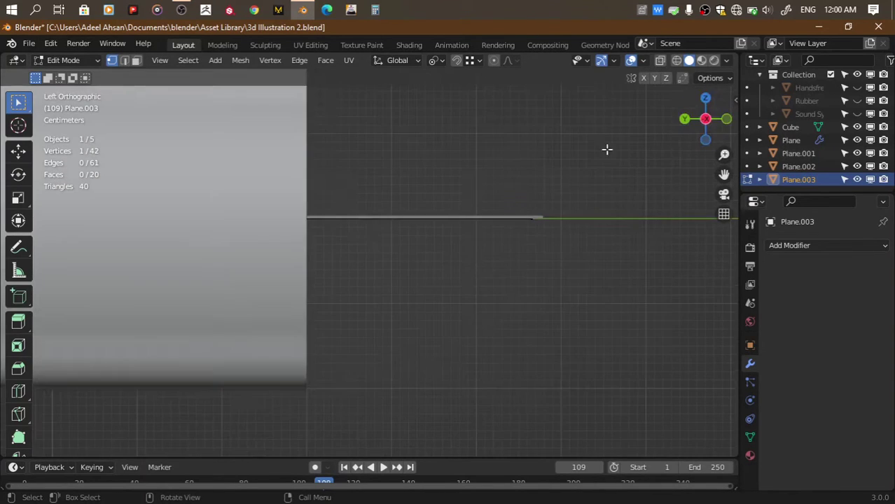
left_click_drag(704, 117, 697, 126)
key("ctrl+r")
scroll(466, 201, "up", 20)
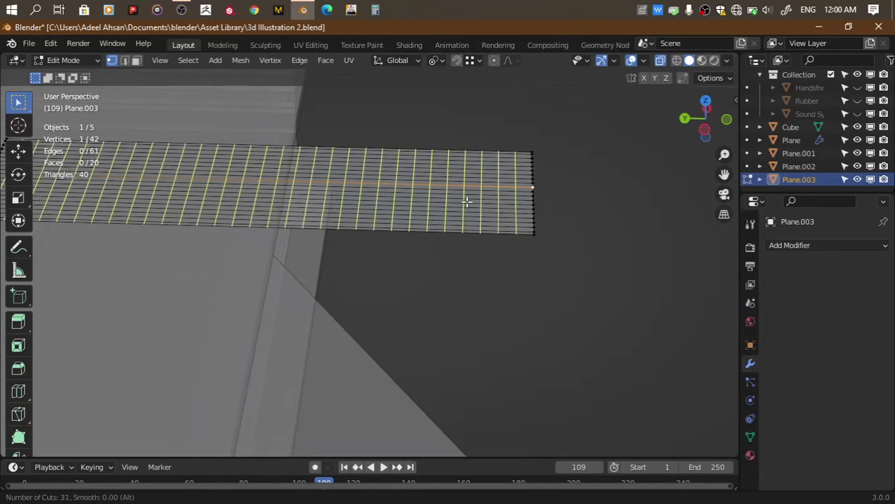
scroll(466, 201, "up", 20)
scroll(466, 201, "up", 20)
left_click(467, 201)
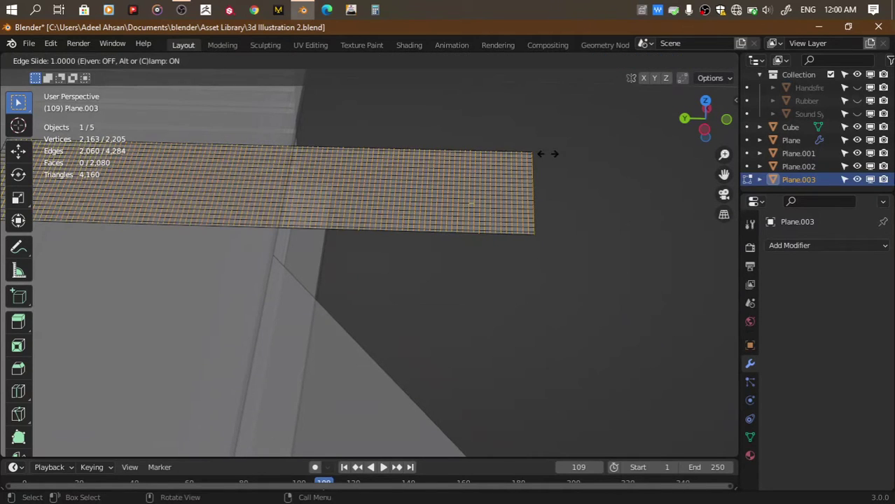
right_click(425, 184)
Lower the strip's end vertices with proportional editing so the end droops
left_click(705, 129)
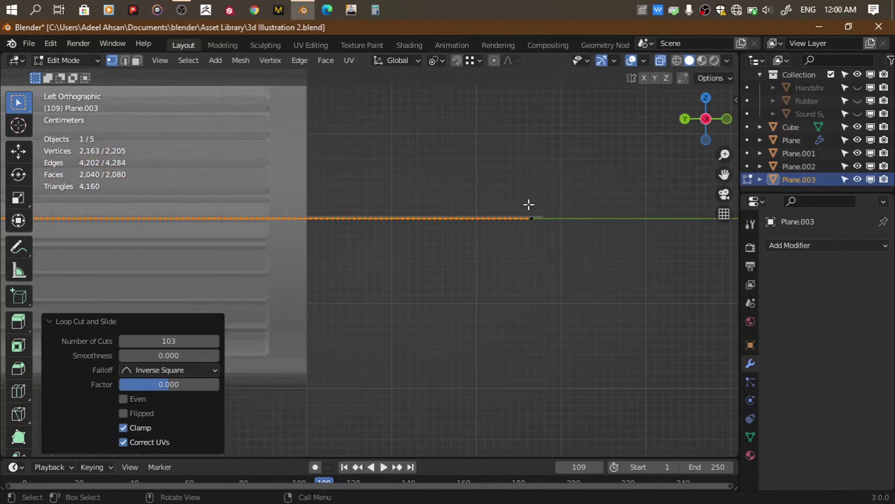
left_click_drag(528, 204, 579, 259)
key("g")
left_click(579, 259)
key("o")
key("g")
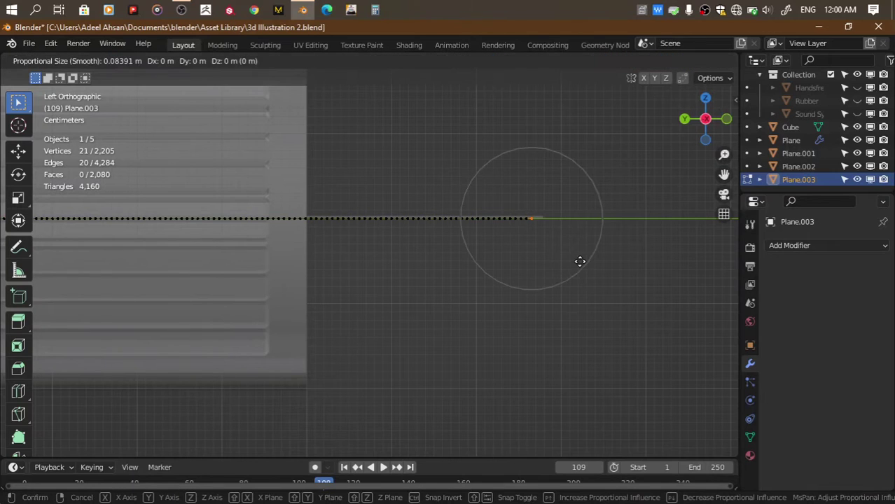
scroll(579, 287, "down", 6)
scroll(579, 286, "down", 4)
left_click(579, 286)
Rotate the strip's end 18.8° plus a small extra turn to curl it over the edge
key("r")
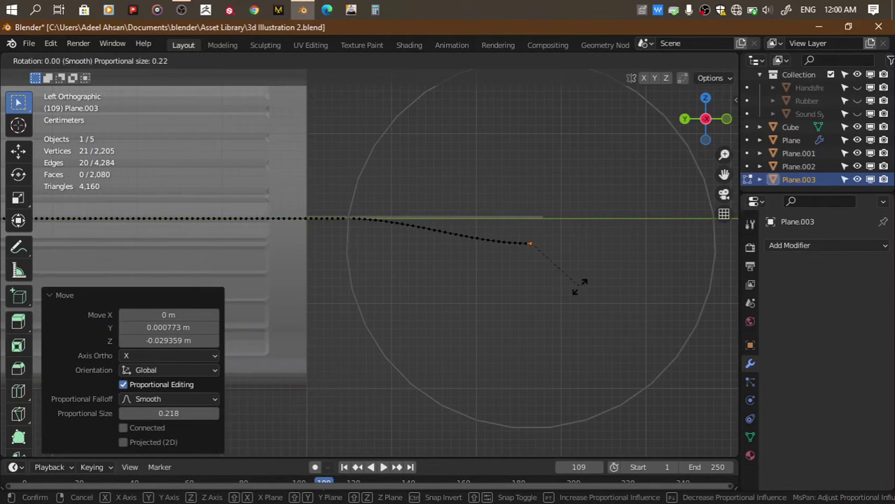
scroll(572, 310, "down", 1)
scroll(572, 312, "down", 1)
scroll(571, 313, "down", 1)
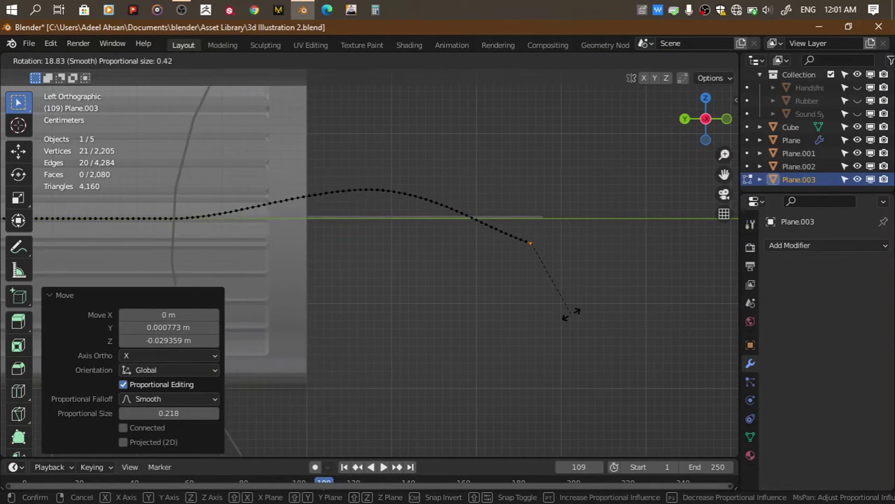
scroll(570, 313, "down", 1)
scroll(571, 313, "down", 3)
scroll(571, 313, "down", 3)
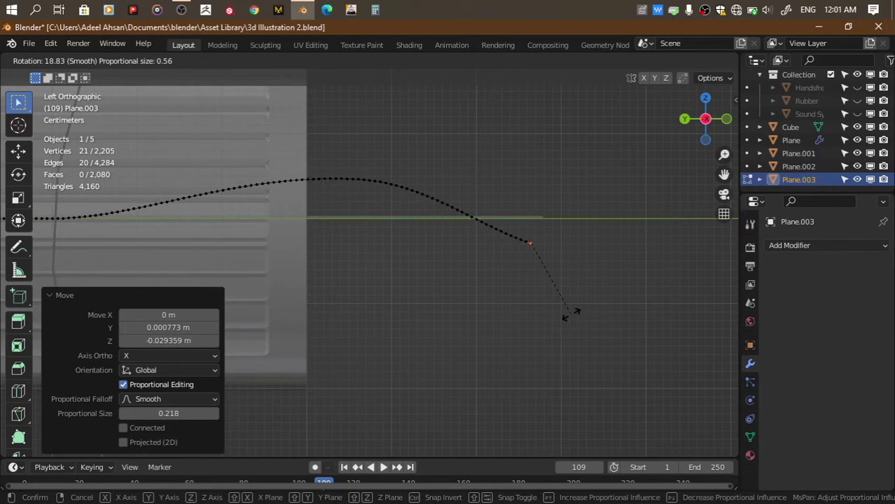
scroll(570, 313, "down", 2)
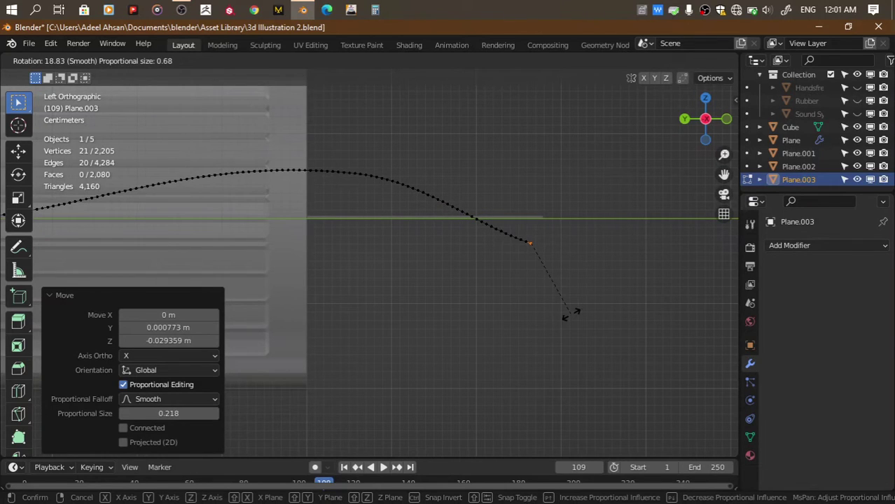
scroll(571, 313, "down", 1)
left_click(570, 313)
key("r")
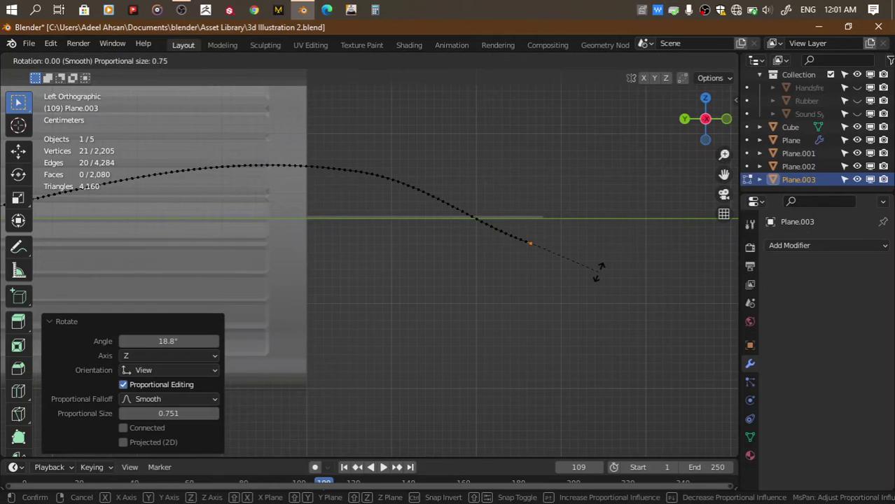
scroll(597, 273, "up", 10)
left_click(598, 282)
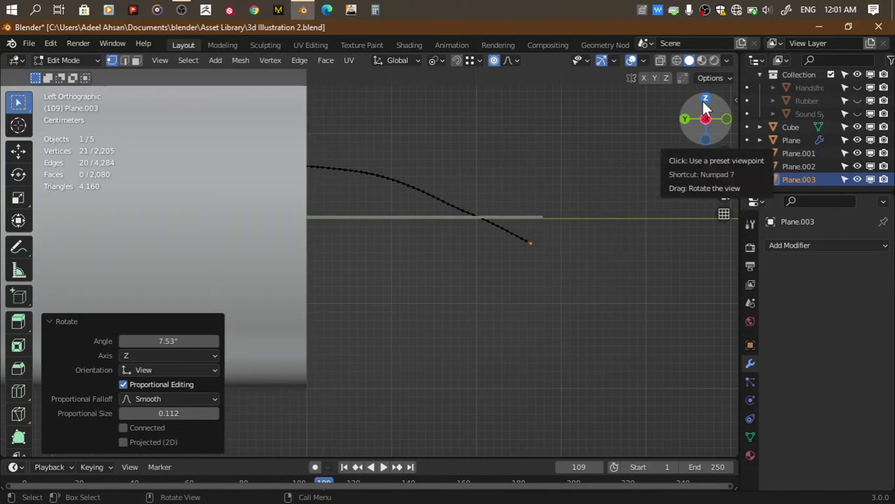
Try notching the end's middle vertex inward, then undo to keep a straight end
left_click(704, 100)
left_click(447, 425)
key("g")
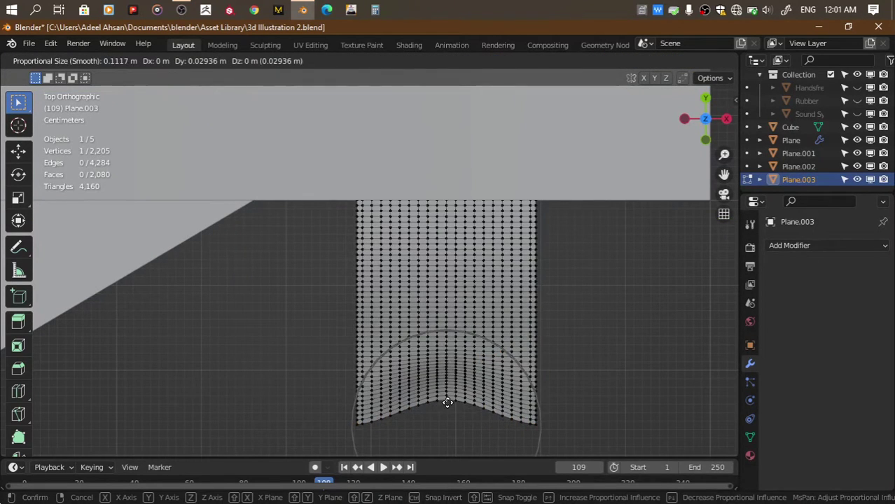
scroll(446, 393, "down", 3)
left_click(446, 379)
key("ctrl+z")
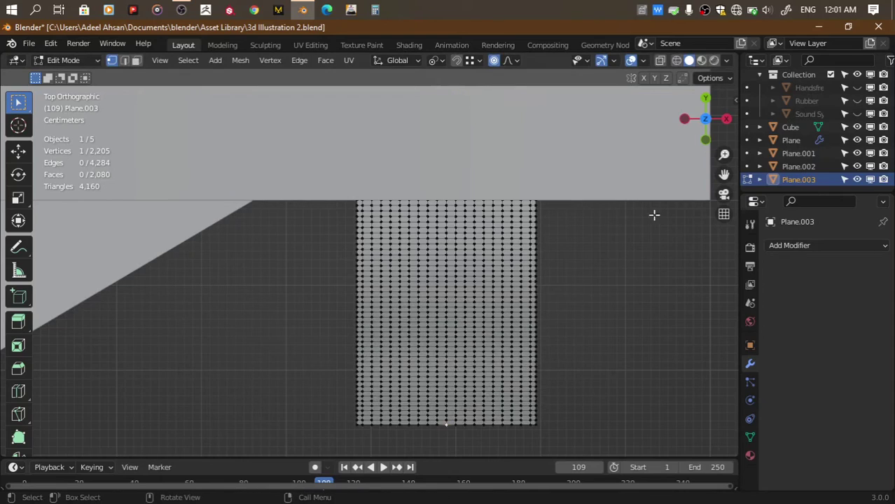
Nudge the strip's end with proportional falloff to smooth the curve
mouse_move(705, 119)
left_mouse_down()
mouse_move(516, 198)
mouse_move(699, 119)
left_mouse_up()
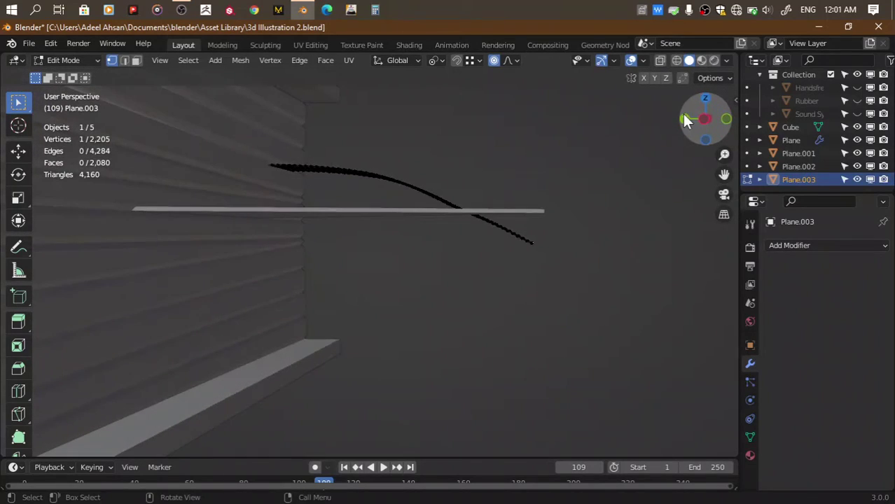
key("g")
left_click(581, 202)
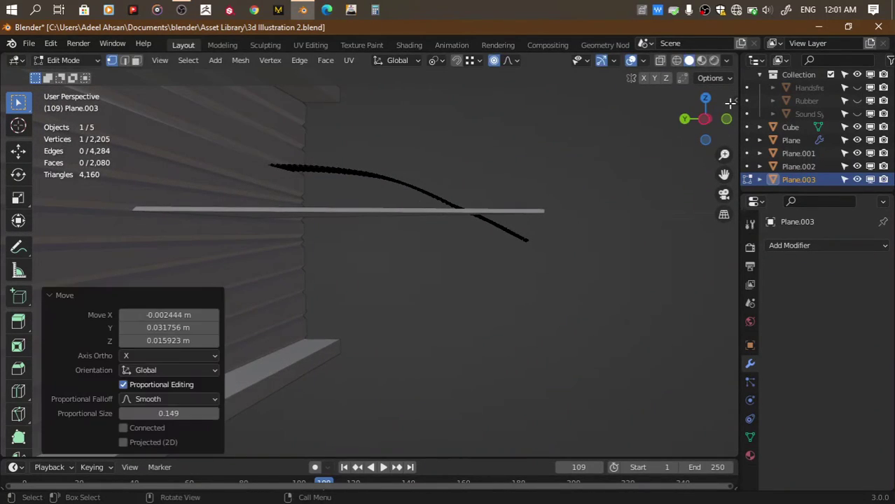
left_click_drag(705, 119, 630, 164)
scroll(629, 165, "down", 3)
Return to Object Mode, save, and move the bookmark strip vertically into place
key("Tab")
key("ctrl+s")
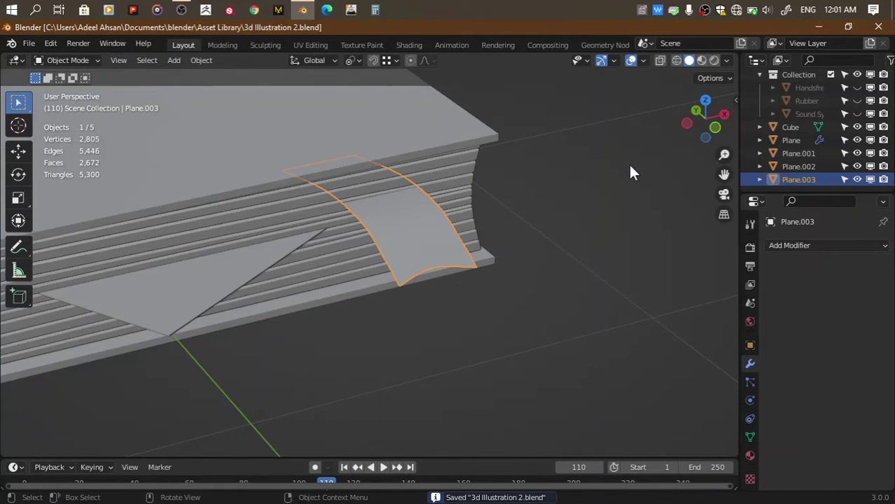
left_click(673, 120)
middle_click_drag(673, 119, 437, 243)
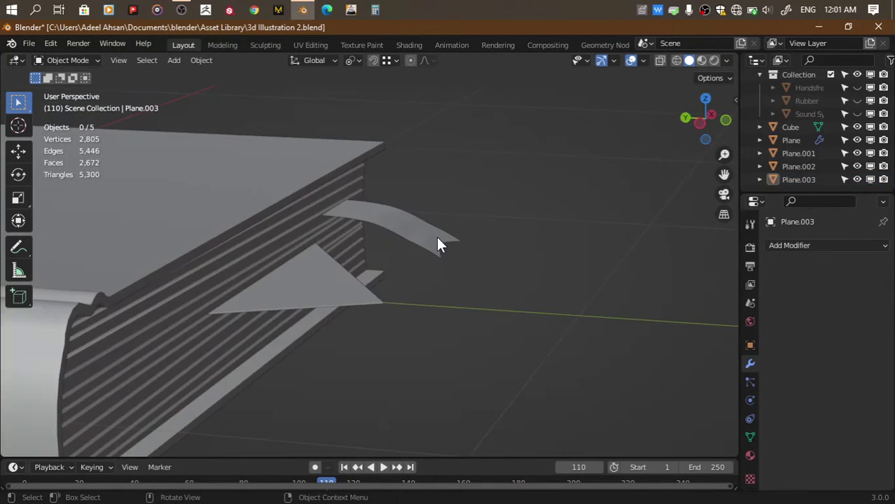
left_click(437, 238)
key("g")
key("z")
left_click(504, 217)
left_click(505, 216)
middle_click_drag(504, 217, 505, 218)
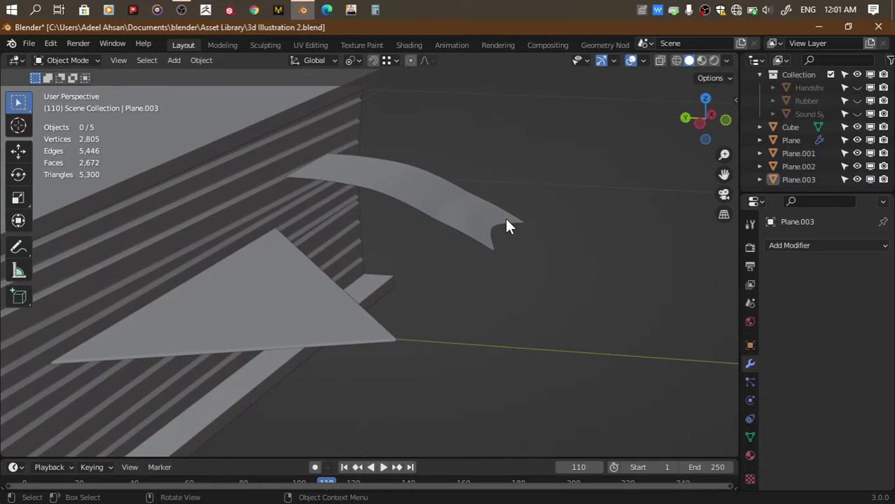
key("ctrl+s")
Tilt the bookmark strip 1.19°, adjust its height along Z, and save
left_click_drag(714, 116, 703, 120)
left_click(703, 119)
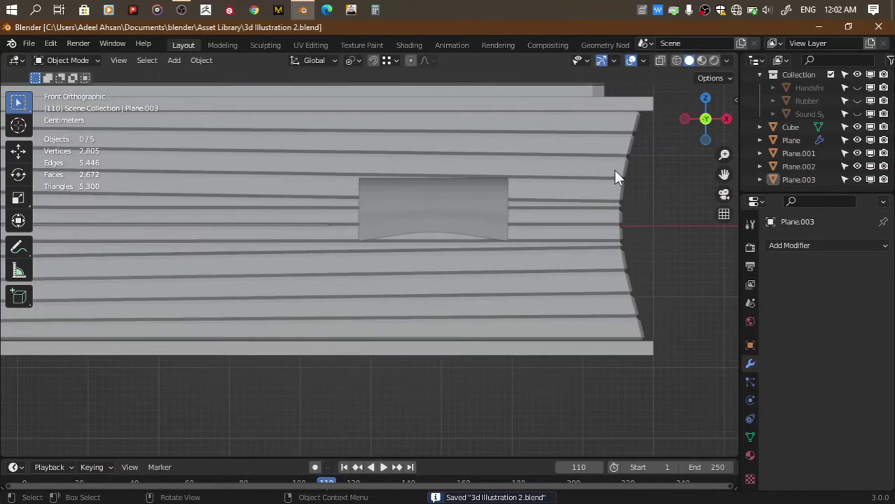
key("ctrl+z")
key("r")
left_click(550, 202)
key("g")
key("z")
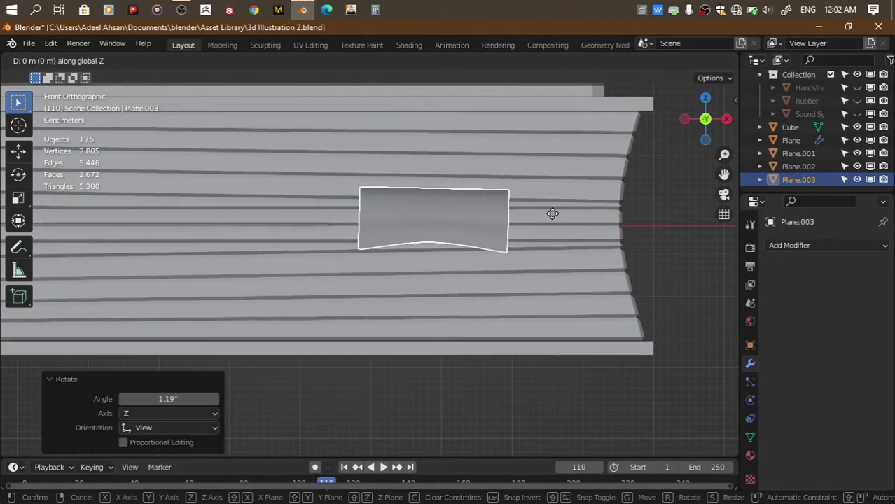
left_click(552, 201)
left_click_drag(707, 120, 695, 117)
left_click(622, 163)
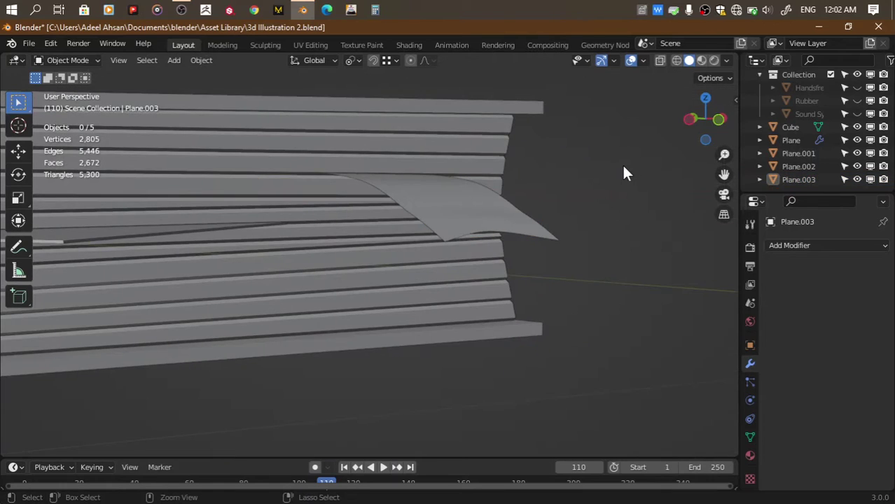
key("ctrl+s")
Add a Decimate modifier in Un-Subdivide mode to the bookmark strip
middle_click_drag(622, 163, 563, 159)
left_click(562, 157)
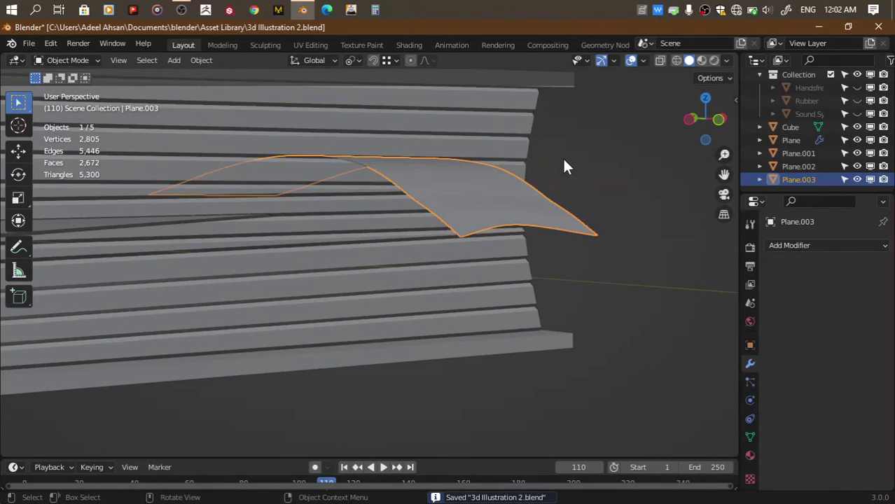
key("Tab")
key("a")
scroll(563, 159, "up", 1)
left_click(789, 245)
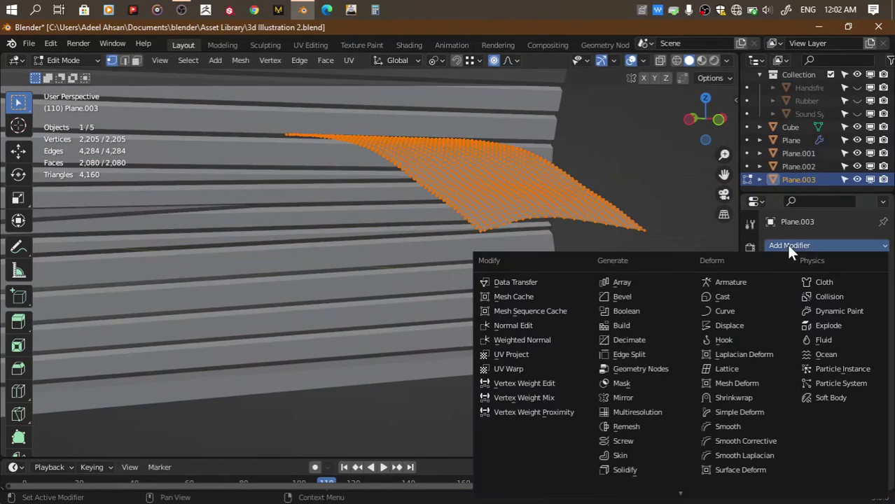
left_click(655, 339)
left_click(826, 287)
left_click(867, 302)
left_click(867, 303)
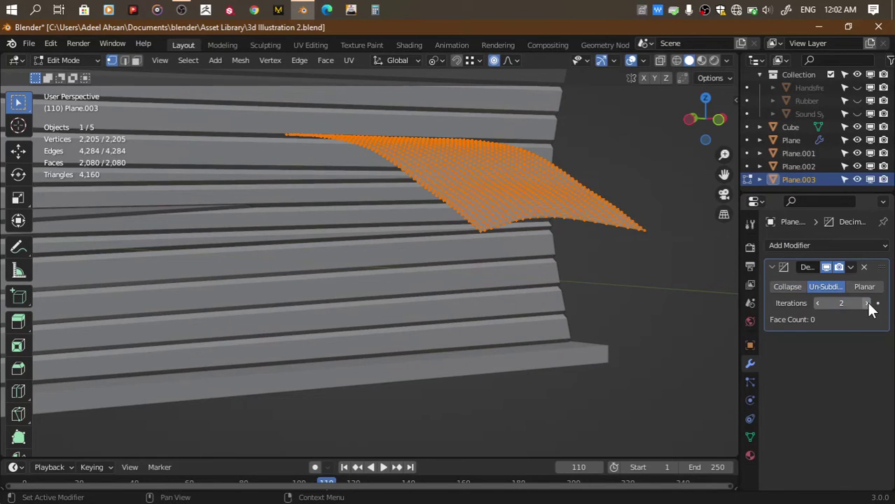
key("Tab")
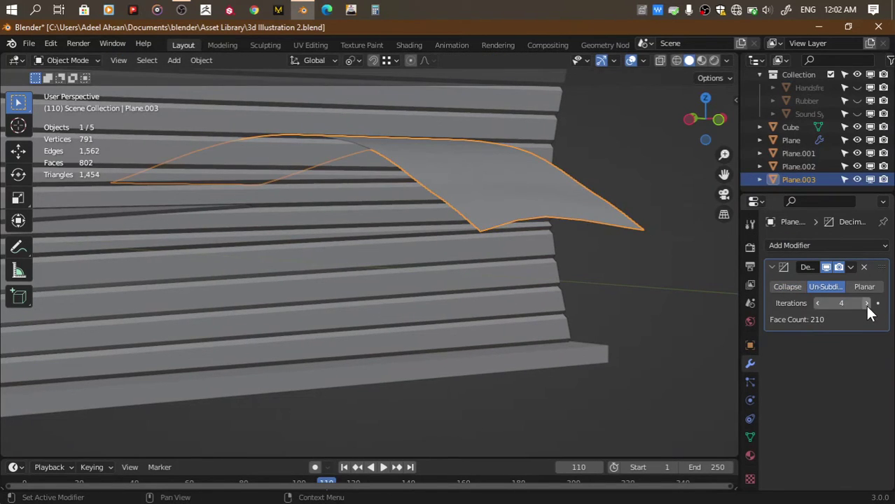
Reduce the Un-Subdivide iterations to 2 and apply the Decimate modifier
left_click(816, 302)
left_click(816, 303)
left_click(817, 304)
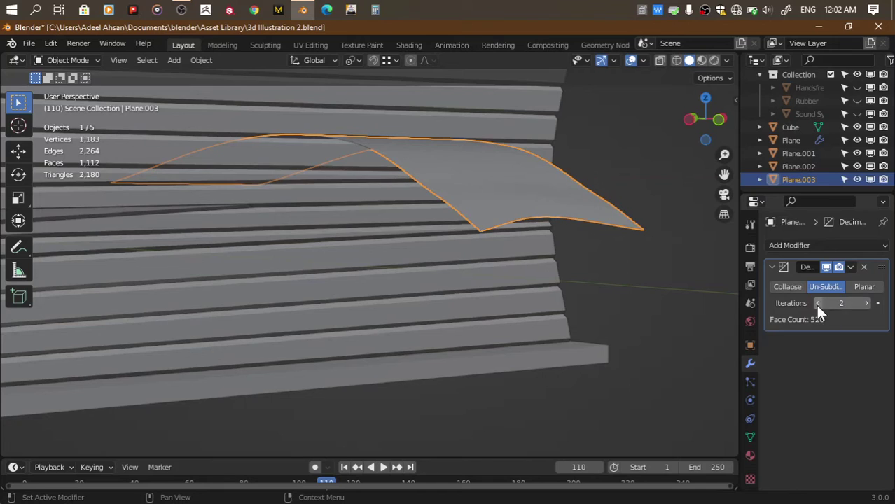
key("ctrl+a")
Nudge the decimated bookmark mesh vertically in Edit Mode and save the file
key("Tab")
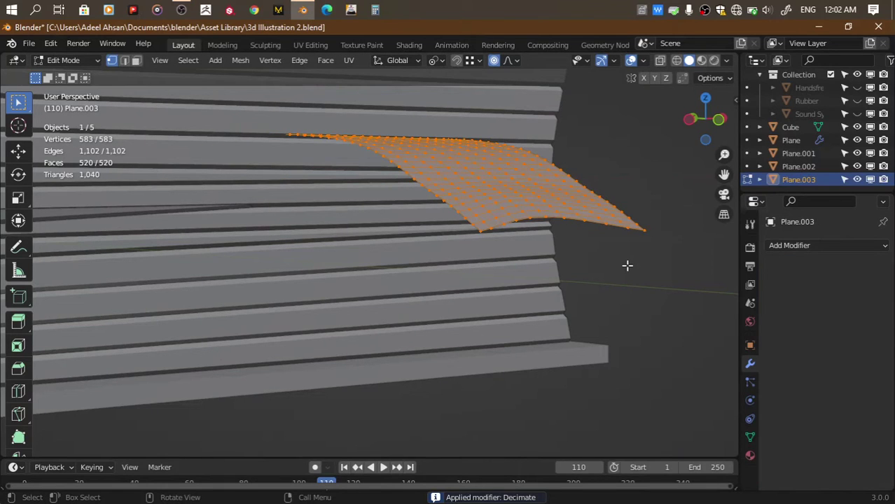
key("g")
key("z")
left_click(626, 265)
key("Tab")
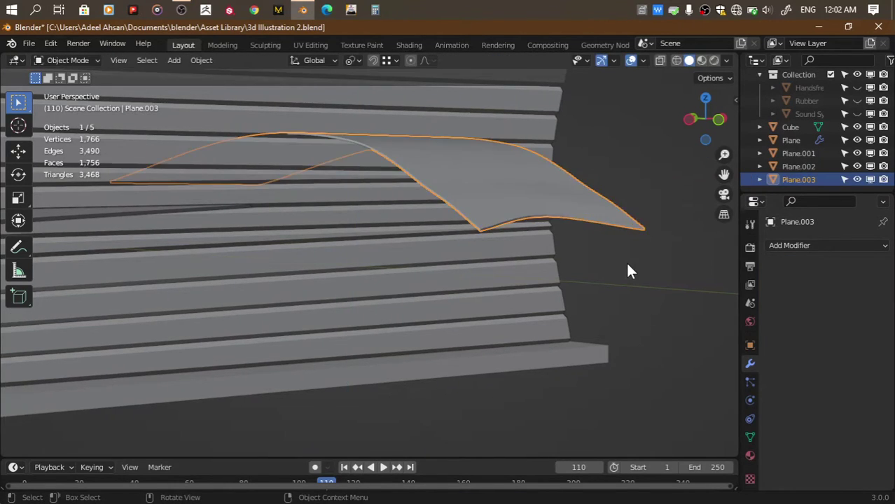
scroll(626, 265, "down", 2)
key("ctrl+s")
left_click(627, 271)
left_click_drag(699, 132, 601, 177)
scroll(602, 177, "down", 3)
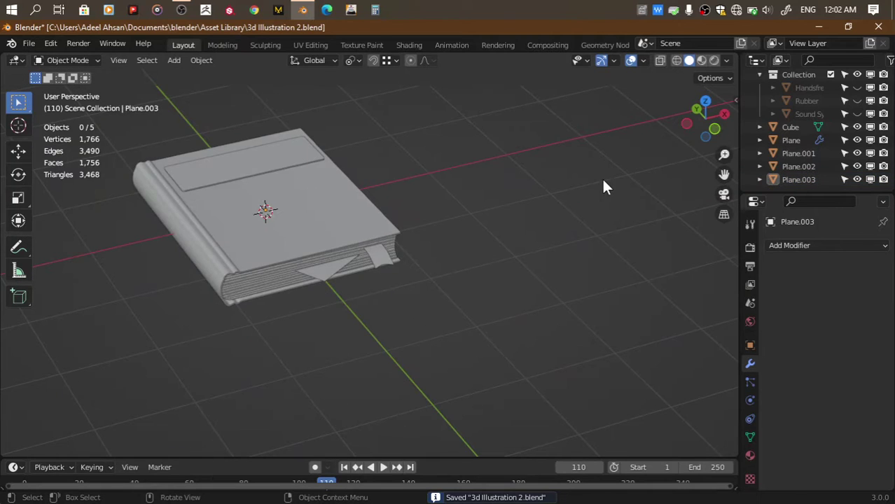
Scale the bookmark ribbon along X to about 0.629 width and save
left_click(373, 266)
key("Tab")
scroll(463, 254, "up", 7)
scroll(462, 254, "up", 2)
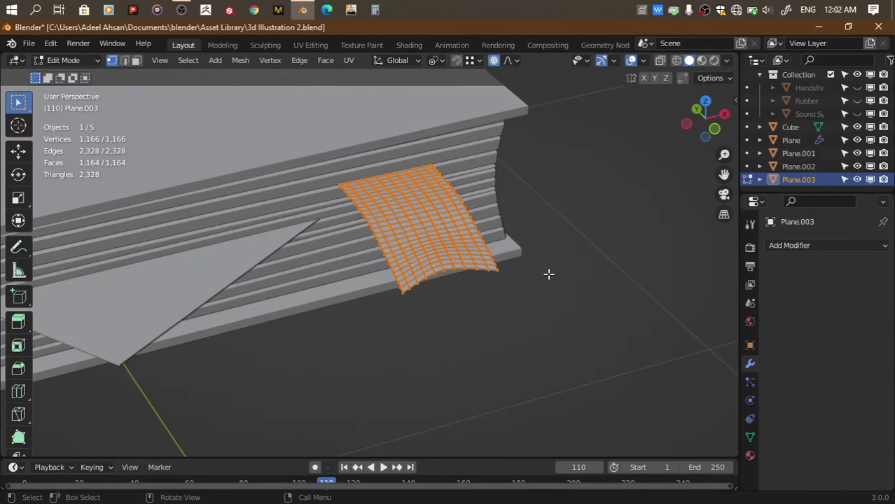
key("s")
key("x")
left_click(547, 273)
key("x")
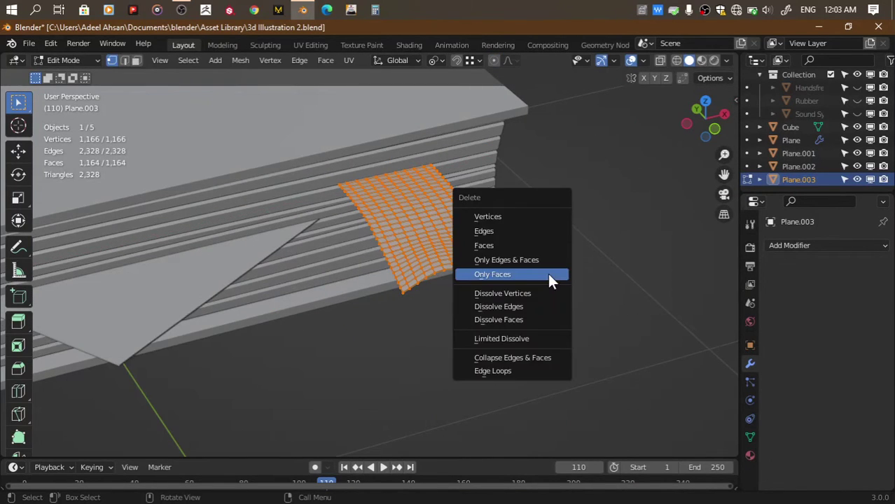
key("Escape")
key("s")
key("x")
left_click(503, 257)
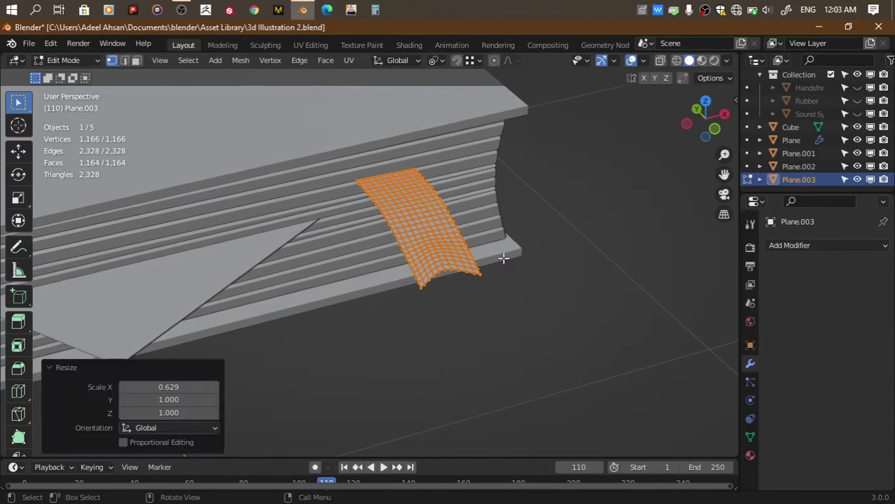
key("Tab")
key("ctrl+s")
Select all book parts, join them into one Plane.003 object, and save
scroll(504, 265, "down", 2)
scroll(504, 265, "down", 5)
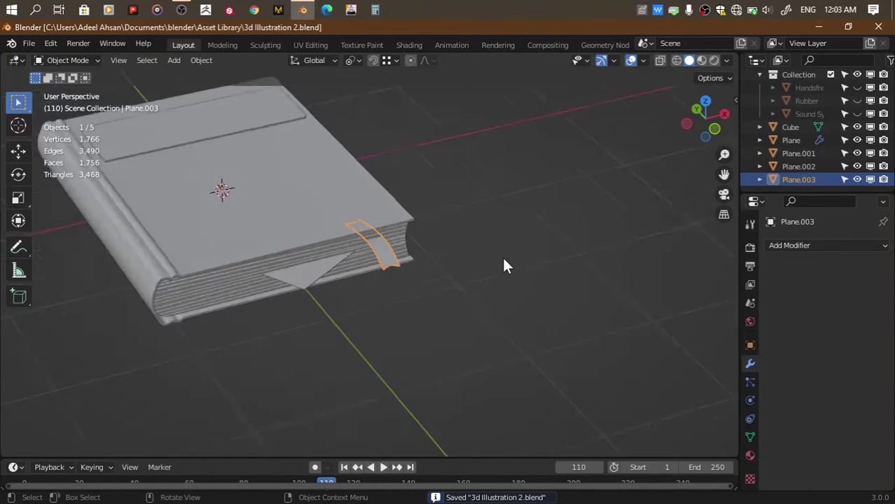
scroll(504, 265, "down", 2)
key("a")
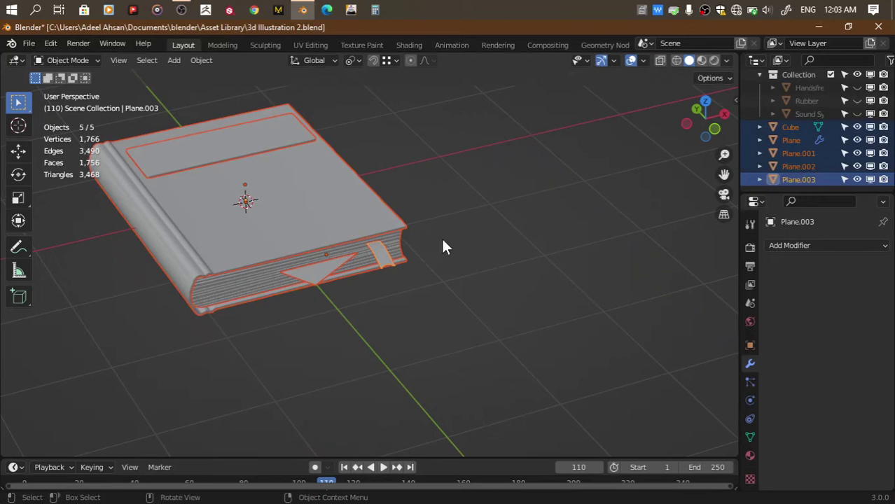
scroll(756, 143, "up", 1)
key("ctrl+j")
key("ctrl+s")
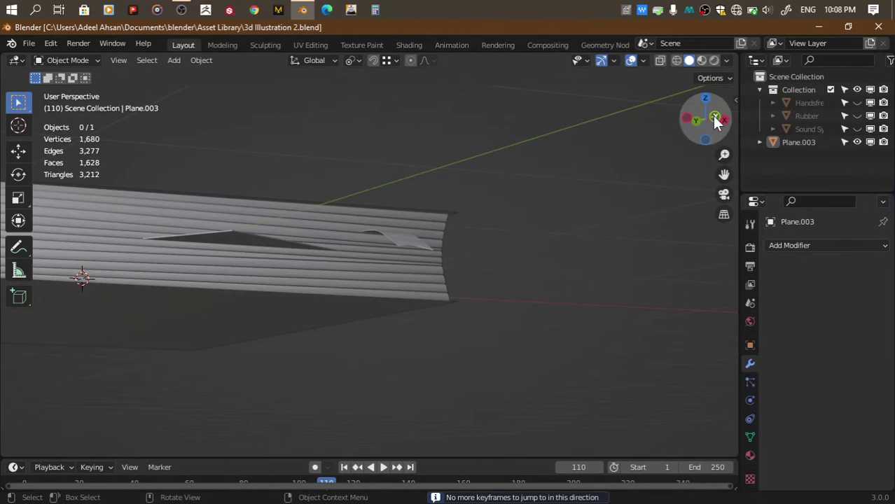
left_click(714, 120)
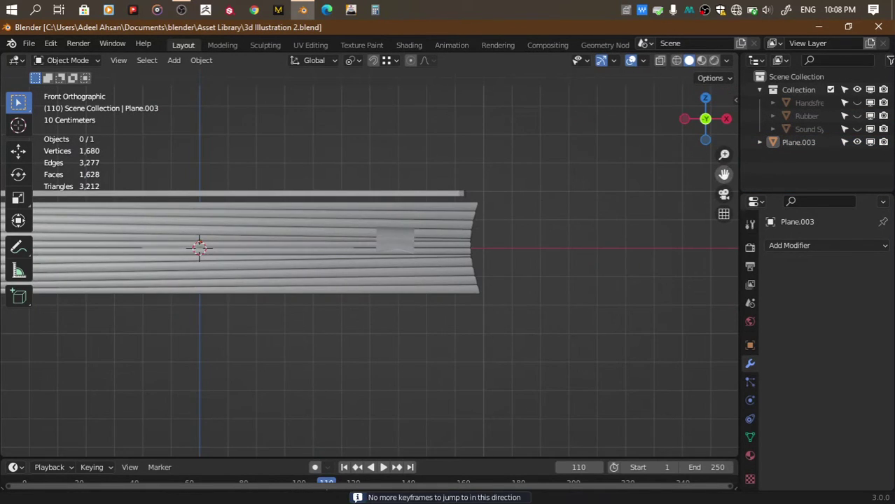
Frame and select the book, then add a trial Solidify modifier to it
key("Home")
left_click_drag(712, 117, 347, 200)
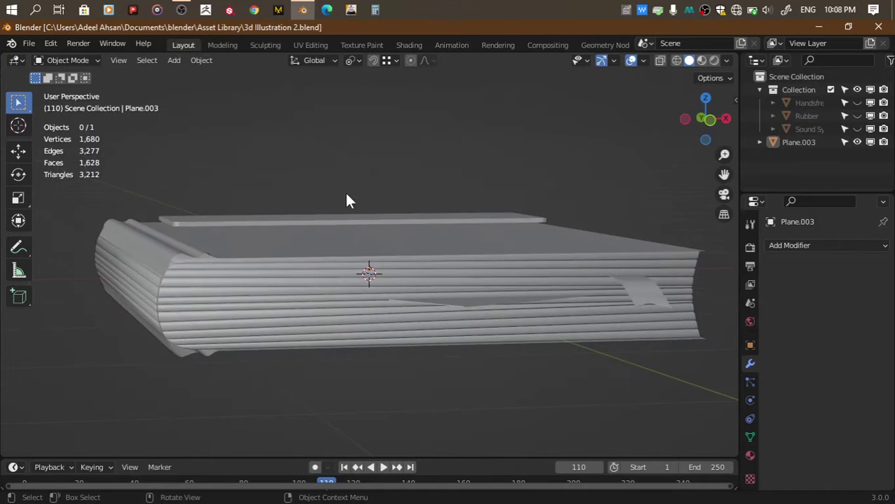
left_click(329, 233)
scroll(478, 228, "up", 3)
left_click_drag(721, 175, 826, 158)
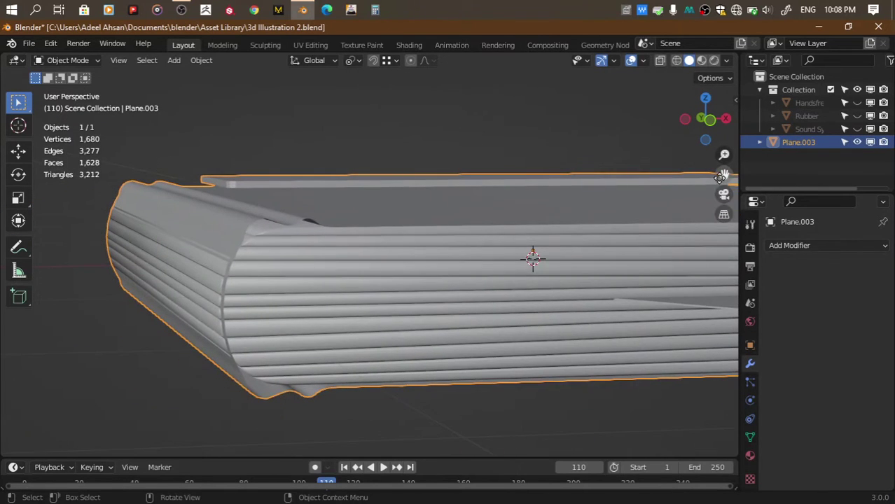
left_click(816, 245)
left_click(632, 463)
Turn on auto smooth for the book, try Solidify thickness values, then remove the modifier
left_click(750, 437)
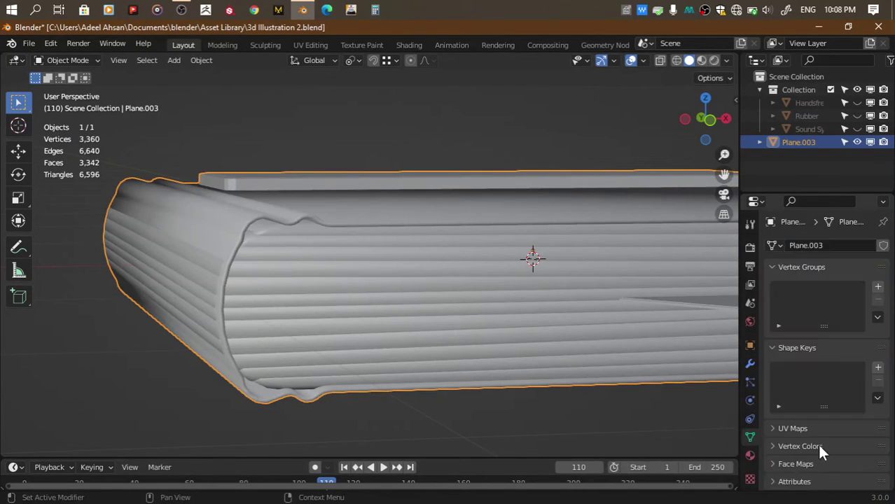
scroll(818, 443, "down", 3)
left_click(816, 439)
left_click(750, 363)
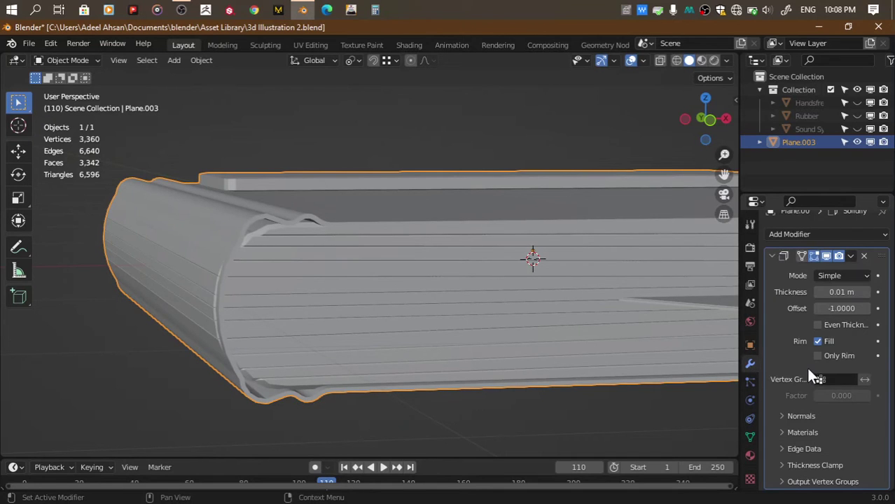
left_click(868, 295)
left_click(816, 292)
left_click(815, 291)
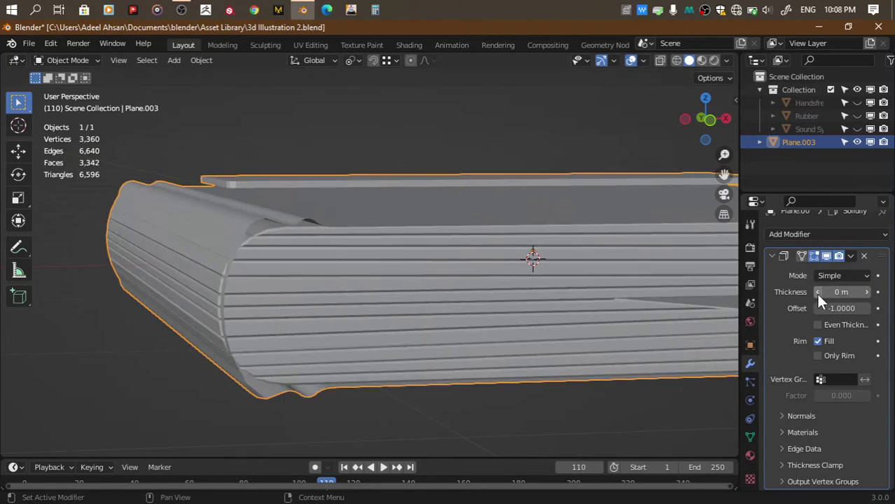
left_click(863, 256)
Separate the connected cover geometry into its own object and select it
key("Tab")
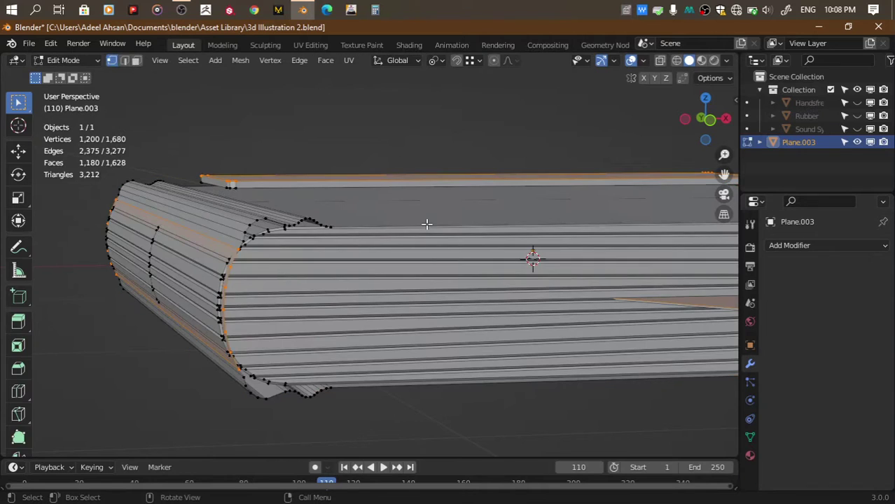
left_click(313, 220)
key("ctrl+l")
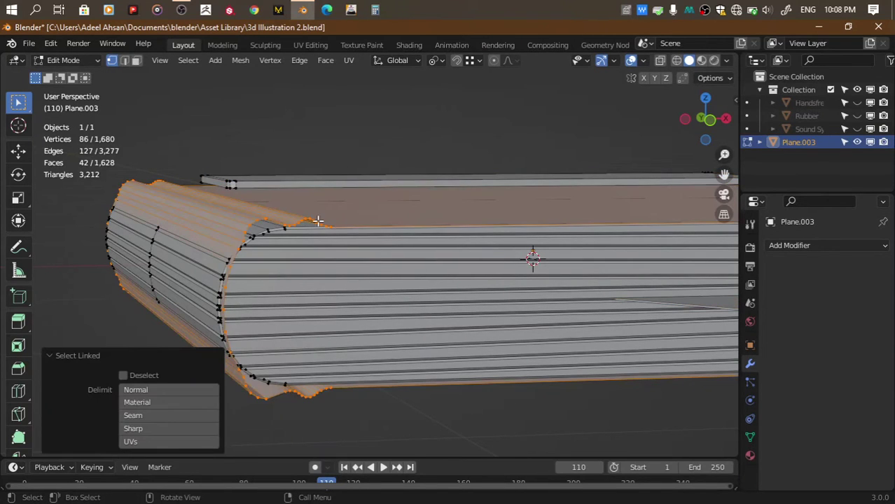
key("p")
left_click(304, 221)
key("Tab")
left_click(287, 209)
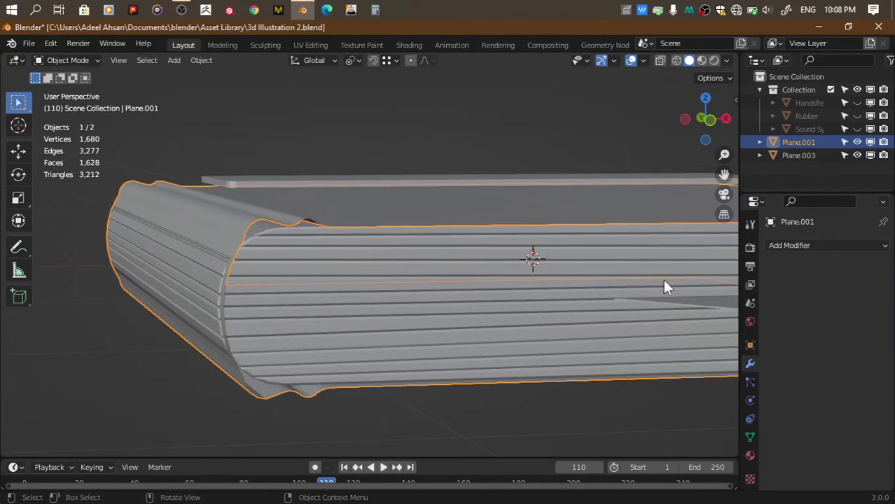
Give the cover a Solidify modifier with 0.01 m thickness and shade it smooth
left_click(815, 245)
left_click(625, 470)
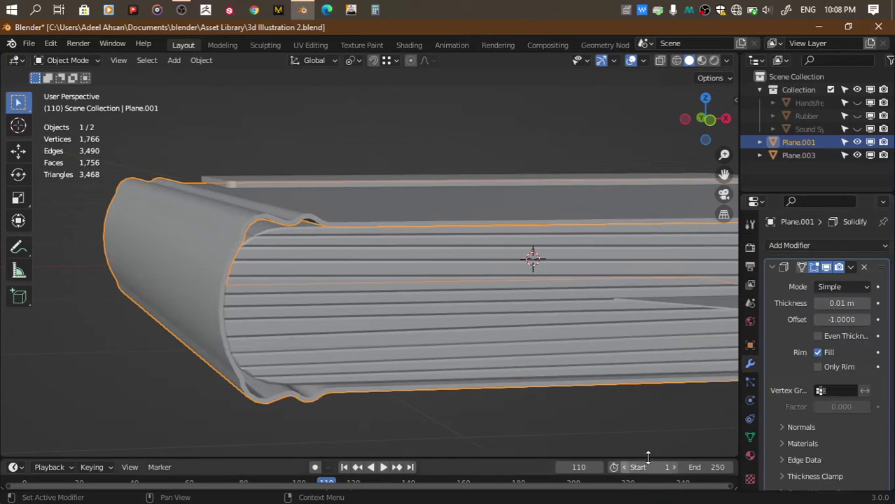
left_click(750, 437)
right_click(404, 240)
left_click(404, 264)
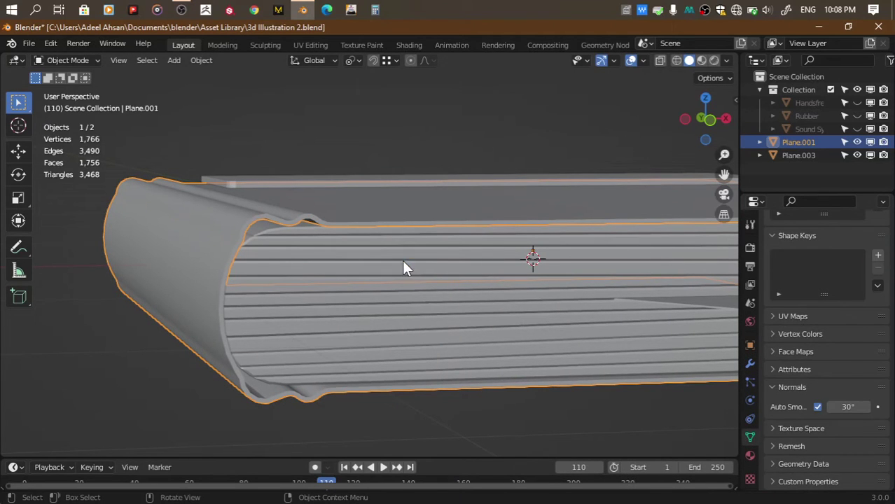
left_click(750, 365)
left_click(867, 292)
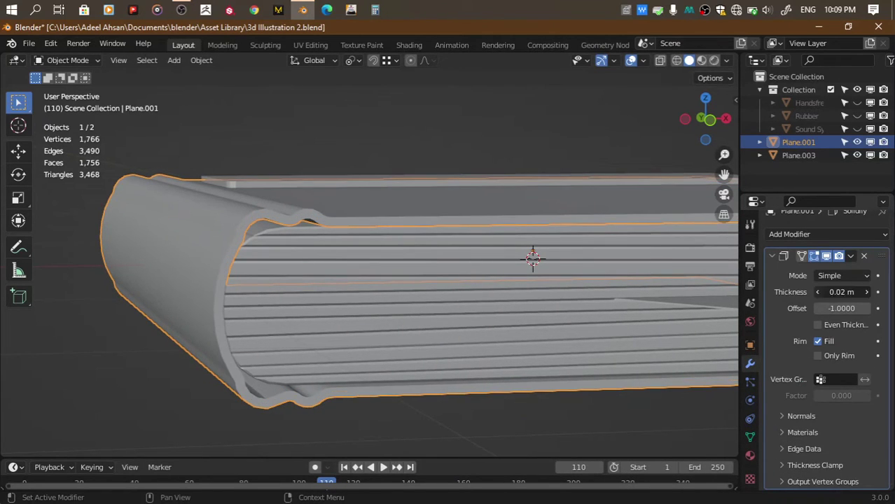
left_click(817, 292)
Add a Bevel modifier to the cover and increase its segment count
left_click(826, 234)
left_click(618, 284)
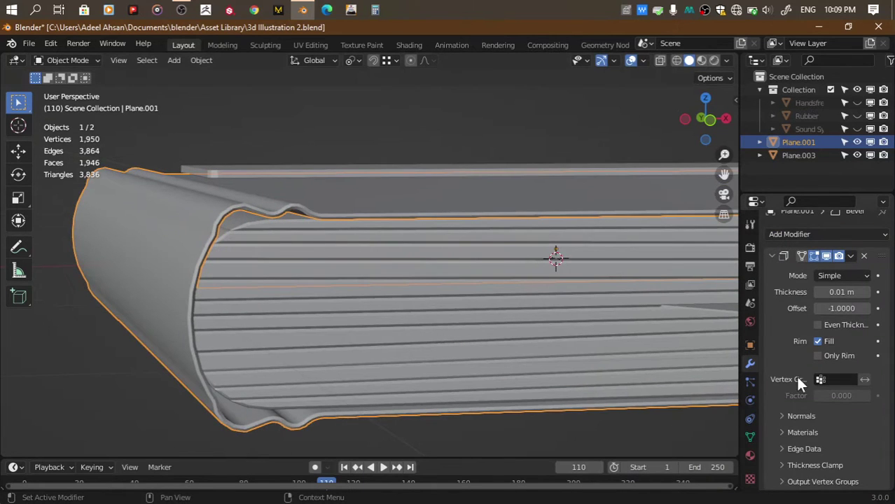
scroll(798, 379, "down", 6)
left_click(867, 390)
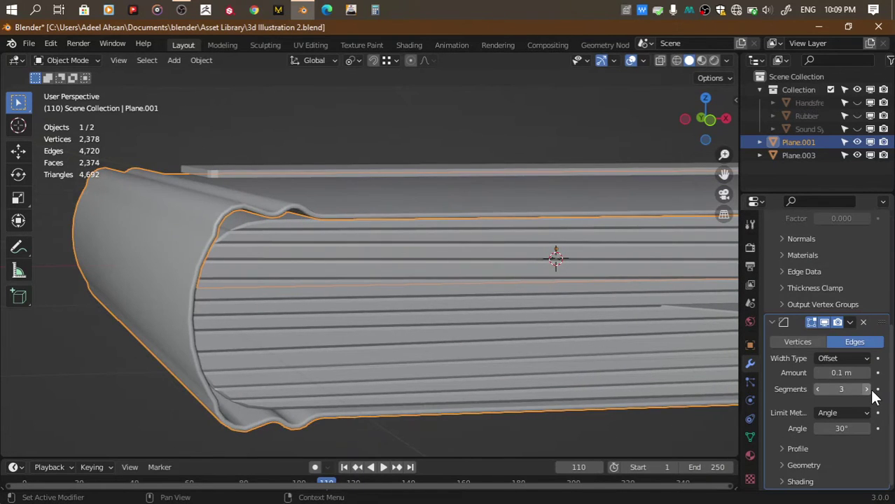
scroll(872, 397, "up", 8)
left_click(810, 246)
left_click(643, 478)
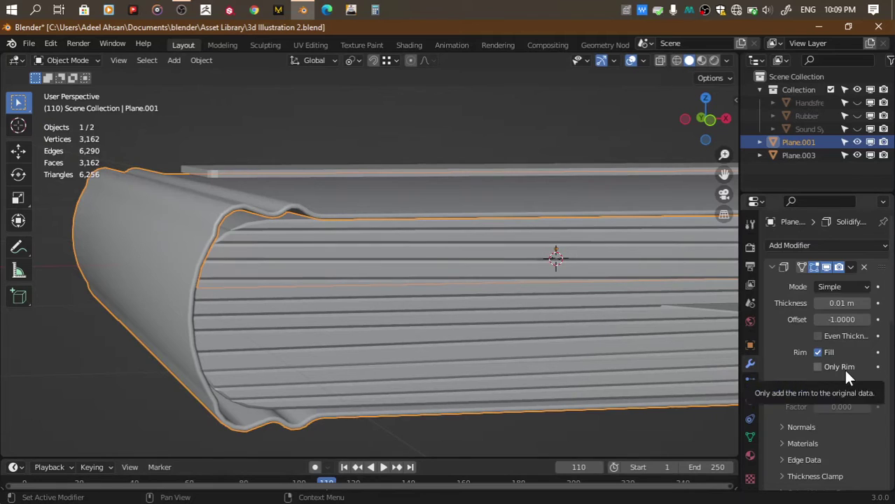
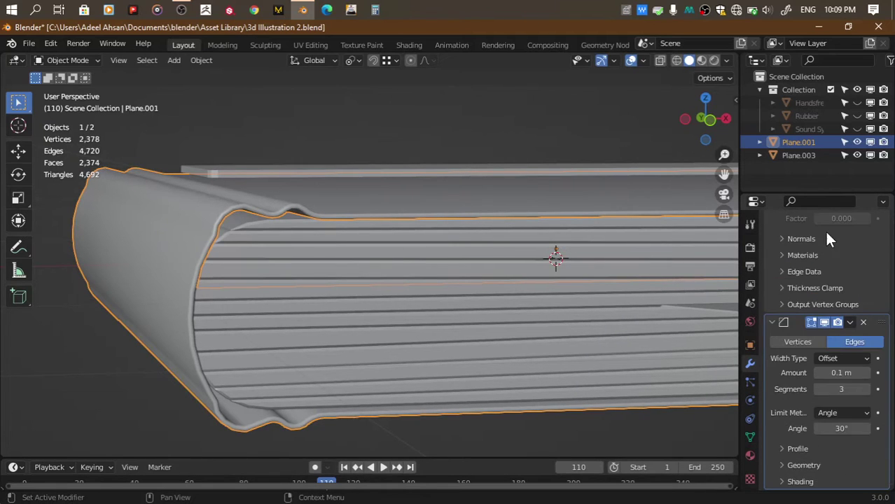
Apply the cover's Solidify and Bevel modifiers and add a Subdivision Surface modifier
scroll(806, 294, "up", 5)
key("ctrl+a")
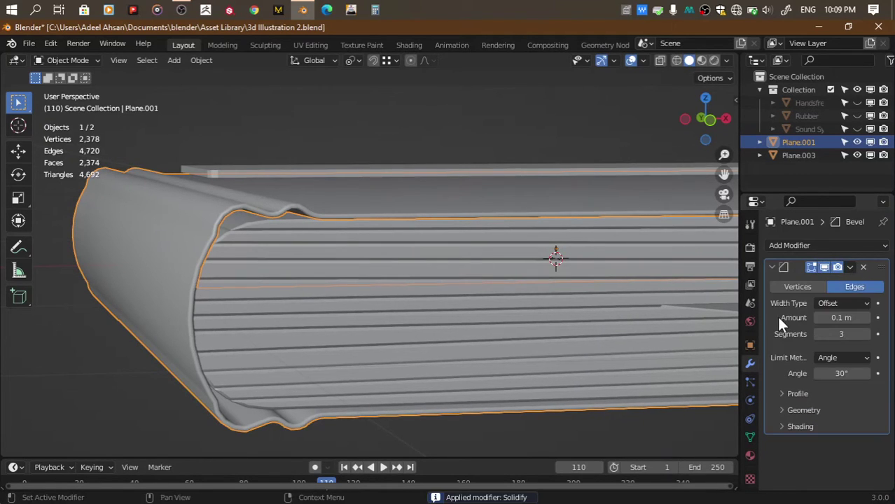
key("ctrl+a")
scroll(447, 250, "up", 2)
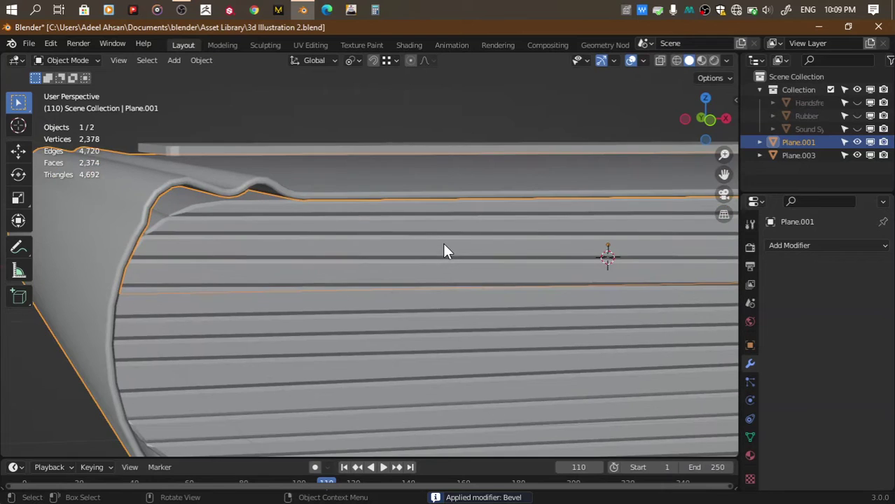
left_click(786, 247)
left_click(635, 441)
Apply the Subdivision modifier to the cover and save the file
scroll(672, 280, "down", 3)
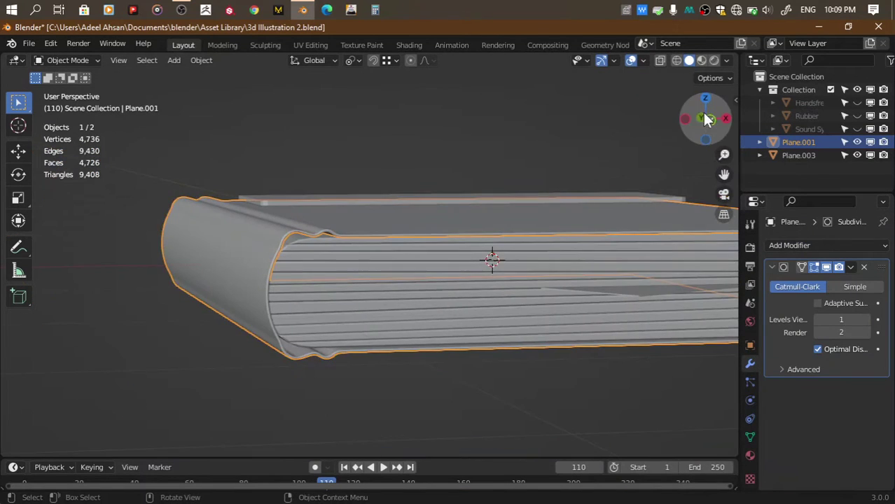
left_click_drag(708, 119, 781, 346)
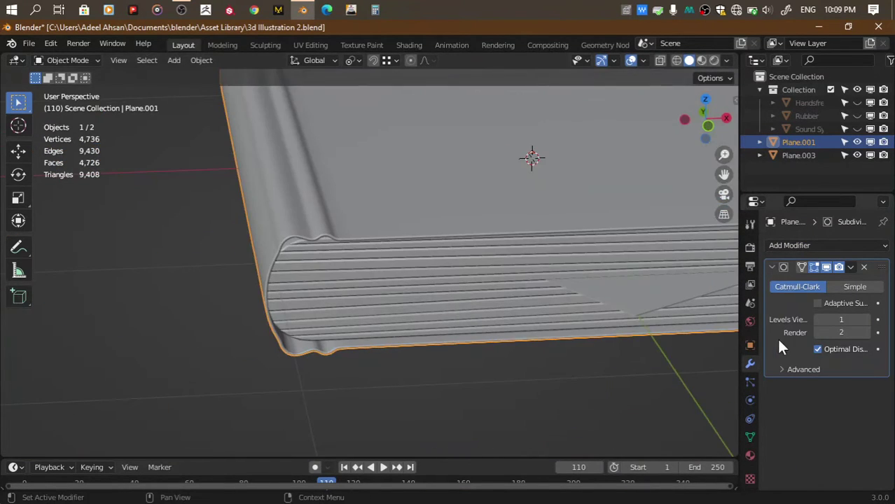
key("ctrl+a")
scroll(350, 350, "down", 1)
scroll(336, 365, "down", 4)
left_click(417, 361)
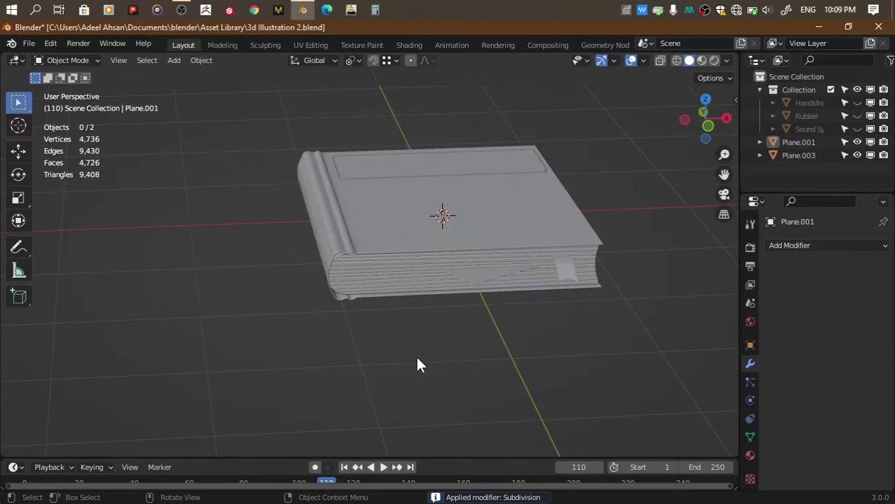
key("ctrl+s")
Set the cover's Solidify thickness to 0.03 m after trying 0.04 m
scroll(417, 364, "up", 4)
mouse_move(703, 136)
left_mouse_down()
mouse_move(630, 182)
mouse_move(604, 215)
left_mouse_up()
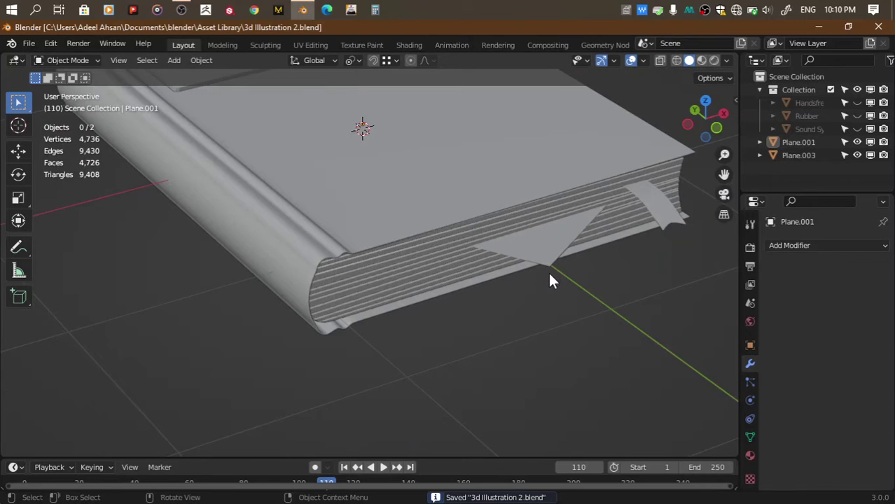
left_click(549, 275)
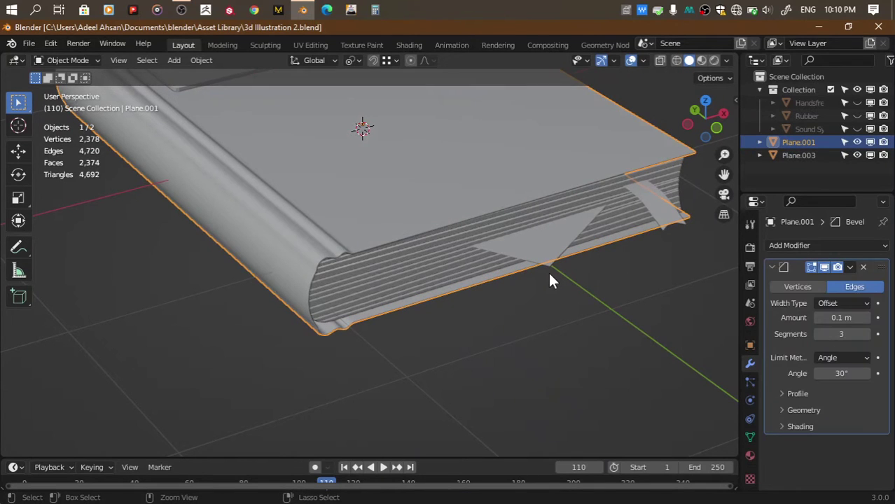
left_click(717, 129)
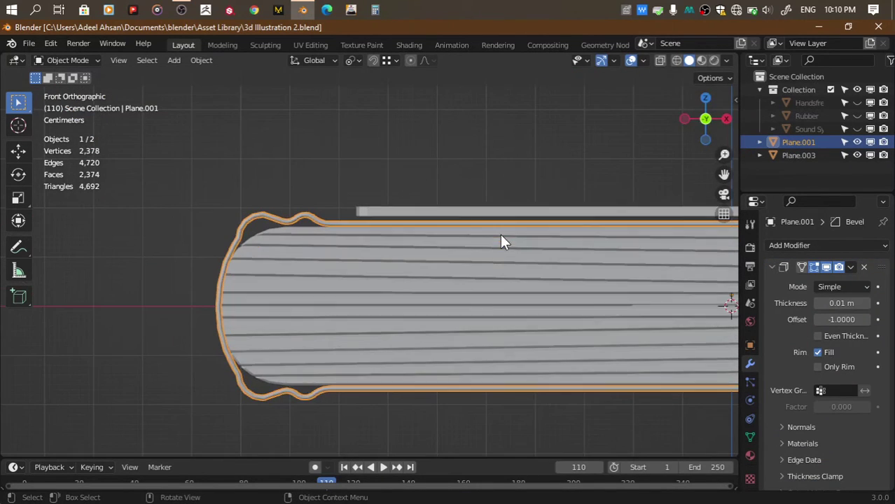
left_click(866, 303)
left_click(867, 304)
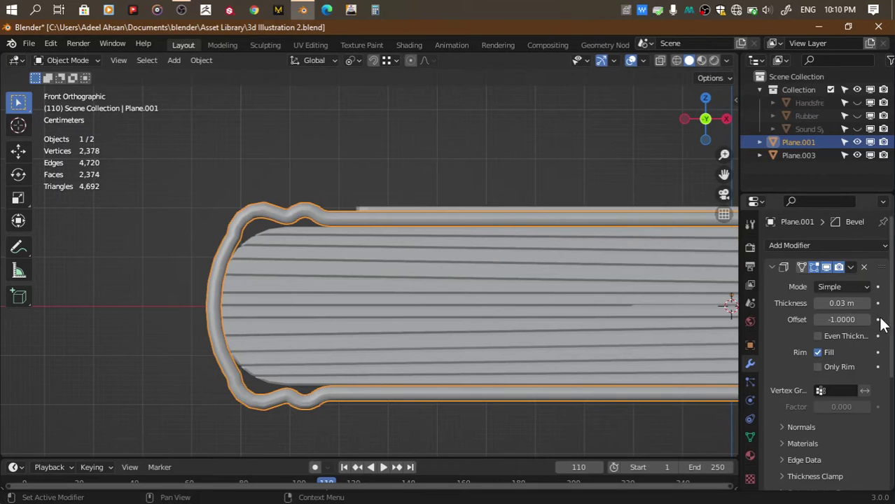
left_click(866, 303)
left_click(815, 304)
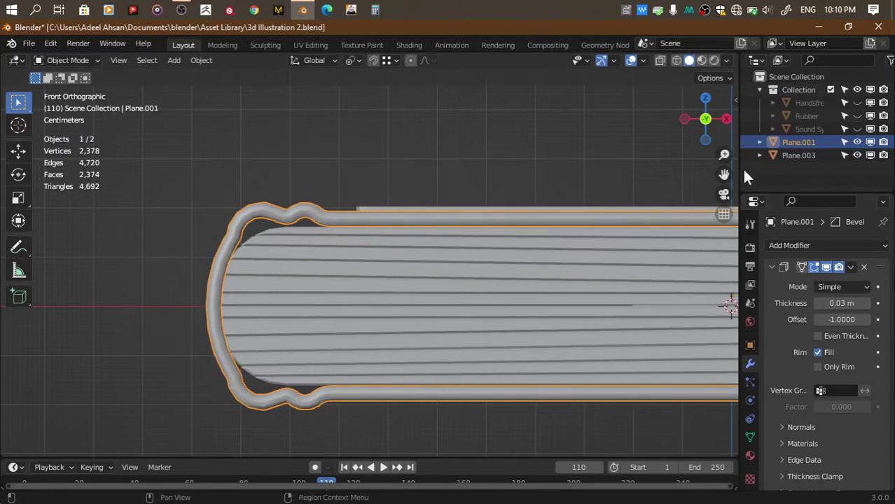
Apply the 0.03 m Solidify and the Bevel modifiers to the cover
left_click_drag(693, 109, 565, 261)
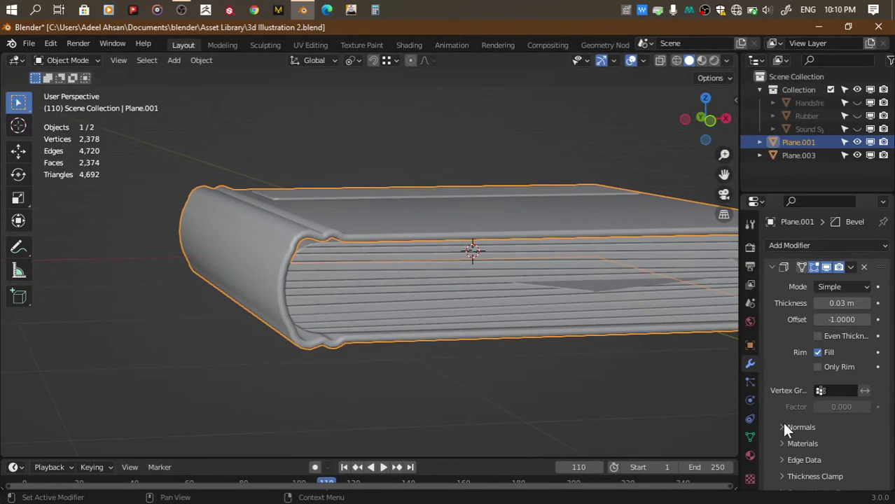
scroll(802, 307, "down", 3)
scroll(803, 308, "up", 3)
key("ctrl+s")
key("ctrl+a")
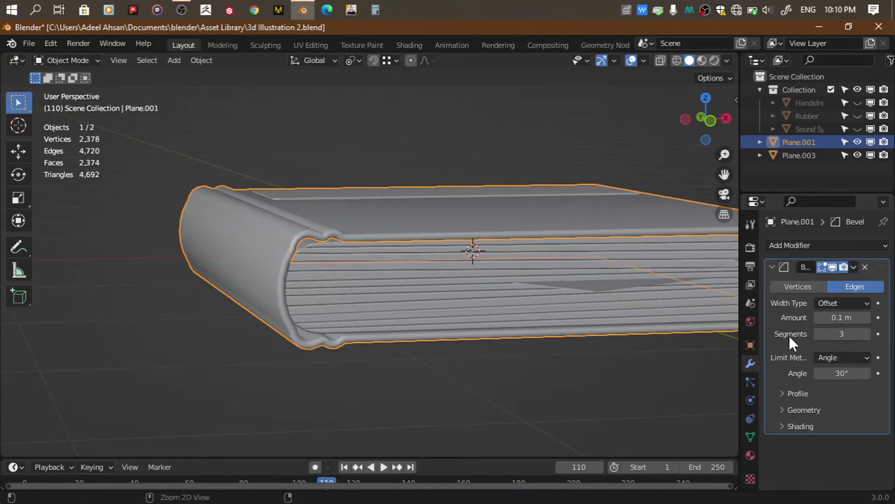
key("ctrl+a")
Add a level 2 Subdivision Surface to the cover, apply it, and save
left_click(793, 245)
scroll(658, 431, "down", 3)
left_click(654, 428)
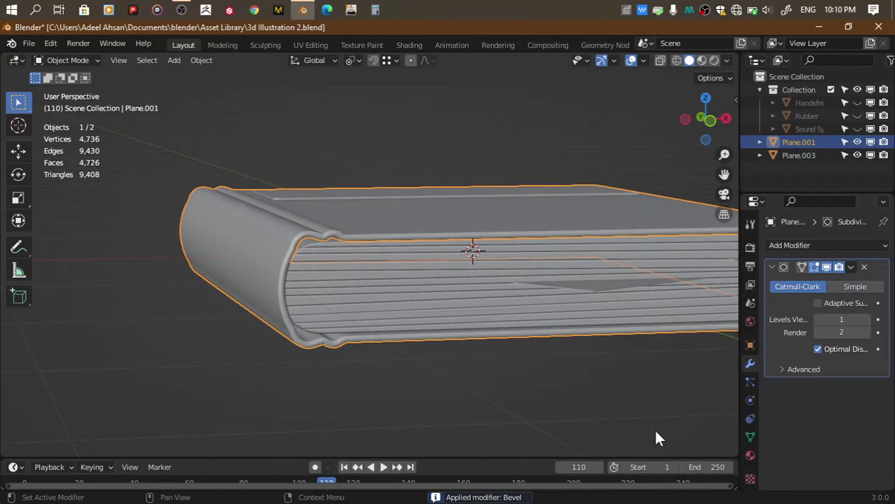
scroll(423, 385, "up", 2)
left_click(866, 320)
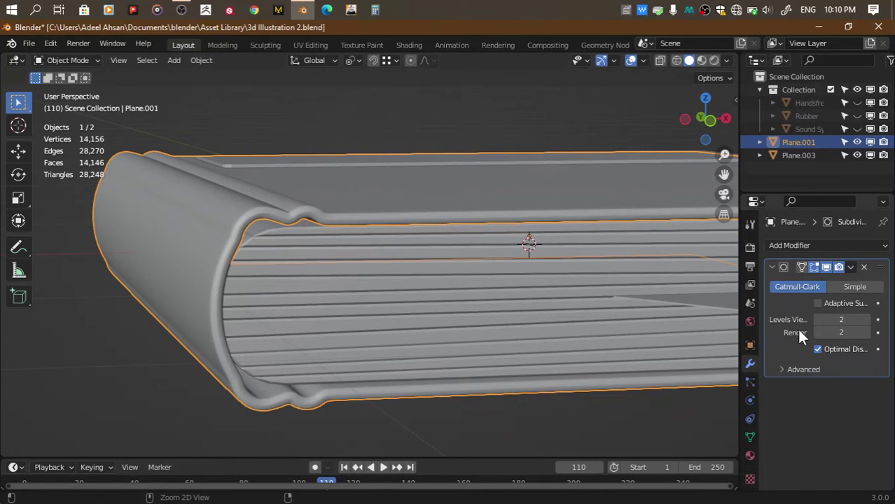
key("ctrl+a")
key("Tab")
key("Tab")
key("ctrl+s")
key("a")
scroll(479, 262, "down", 5)
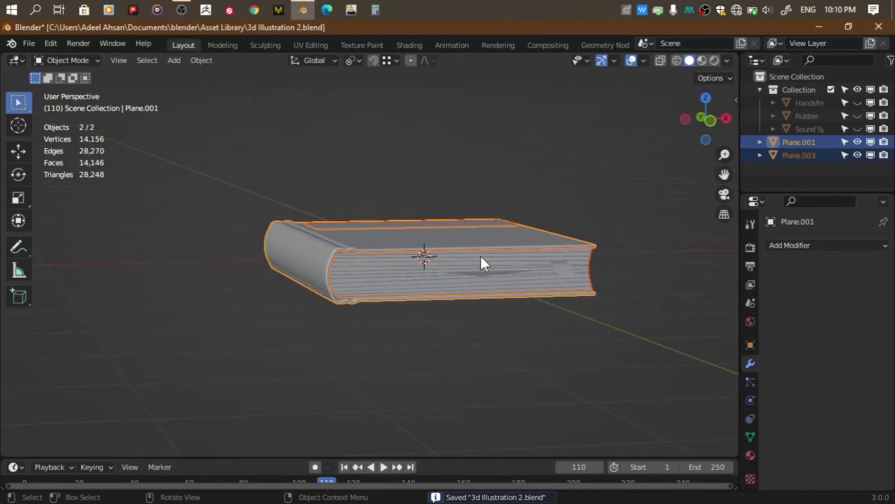
Select the linked top edge strip of the pages object Plane.003 in Edit Mode
left_click(451, 404)
scroll(450, 404, "up", 5)
left_click(693, 125)
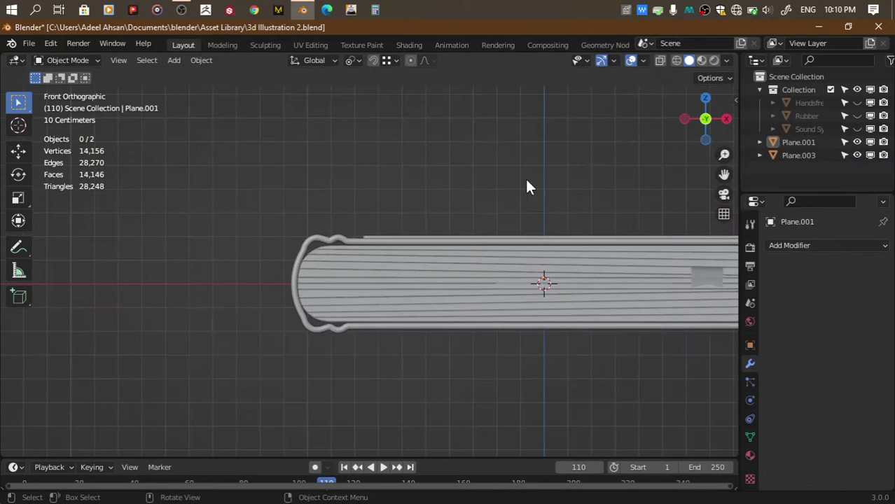
left_click(491, 234)
left_click(491, 234)
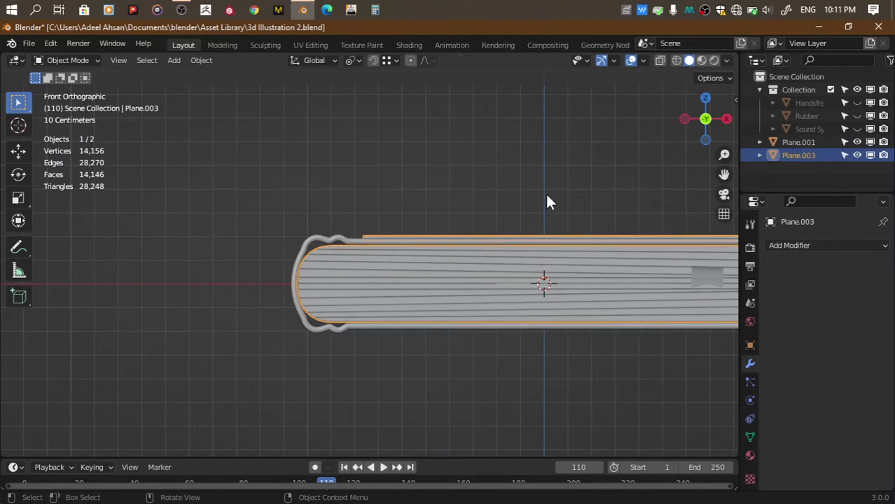
key("Tab")
key("l")
Raise the top edge strip slightly along local Z and save
scroll(291, 259, "up", 4)
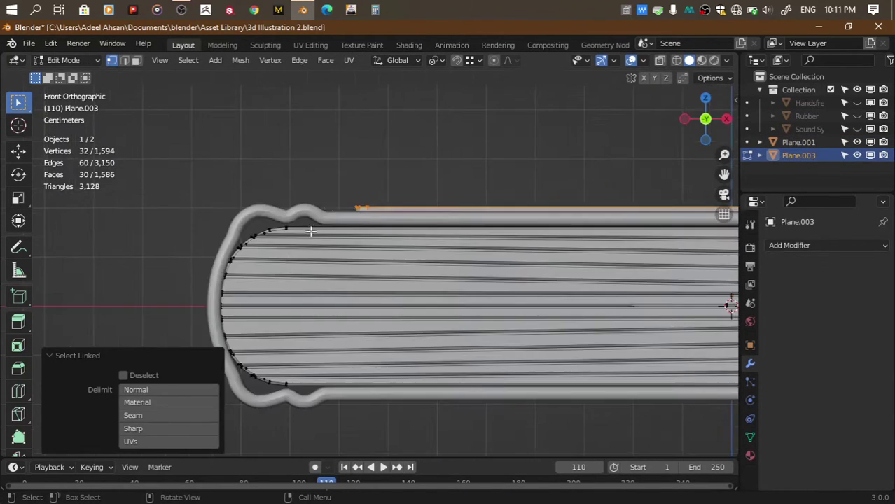
key("g")
key("z")
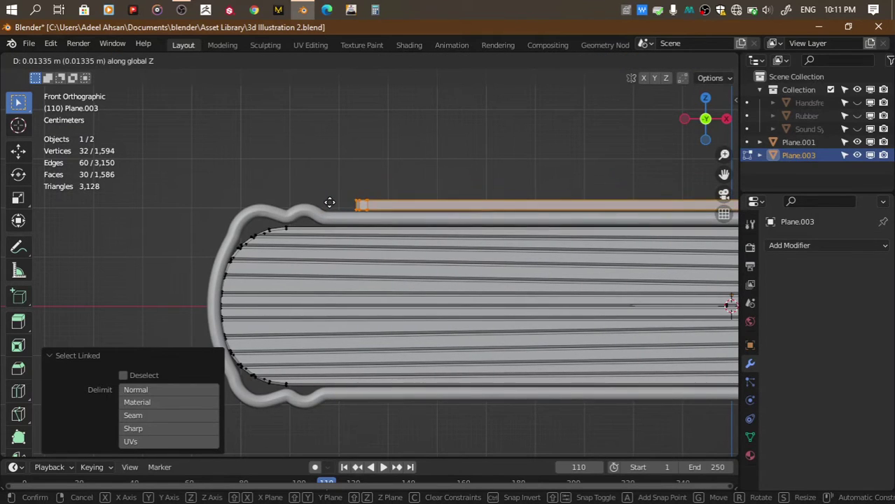
key("z")
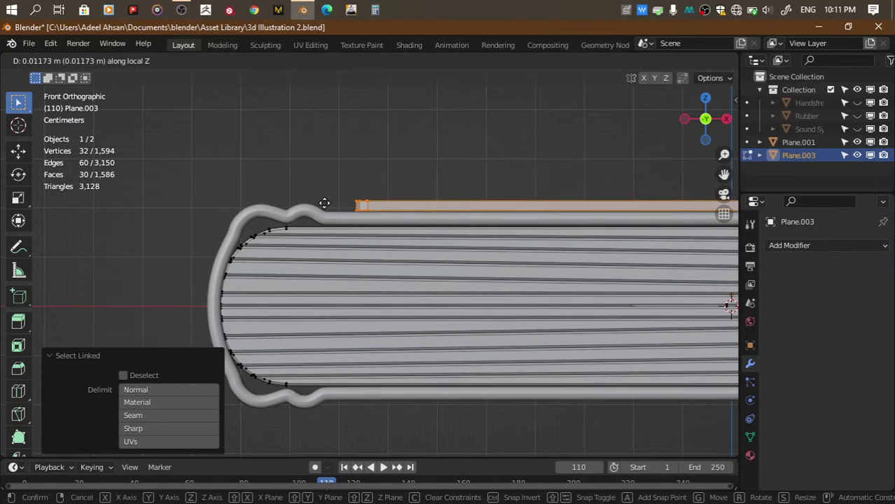
left_click(326, 204)
key("Tab")
scroll(491, 140, "down", 2)
key("ctrl+s")
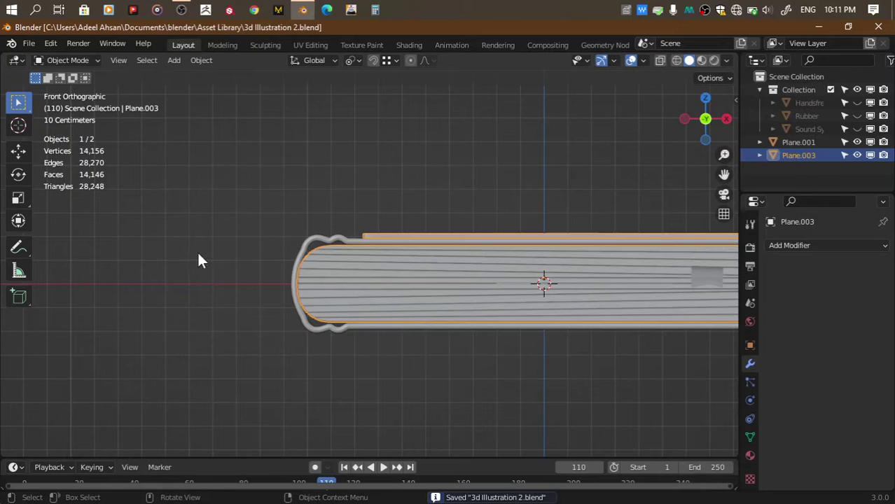
Join the cover and pages into one book object and save
key("a")
key("ctrl+j")
middle_click_drag(729, 231, 568, 297)
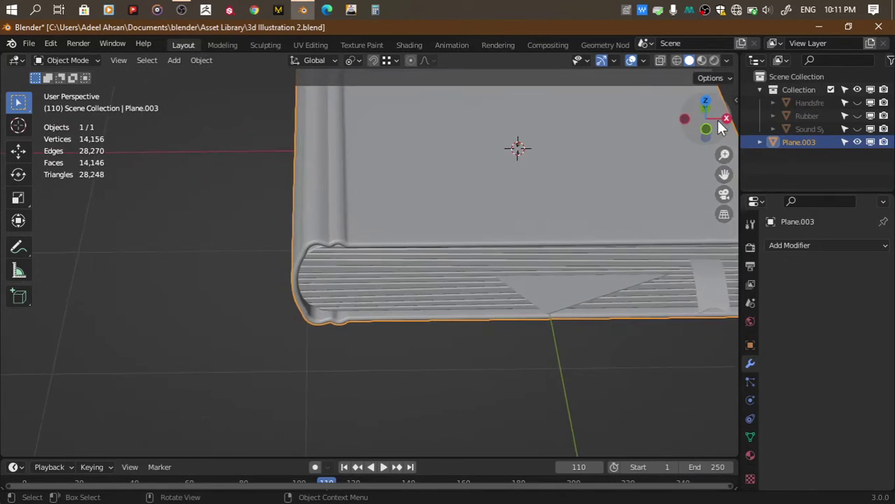
left_click(567, 297)
key("ctrl+s")
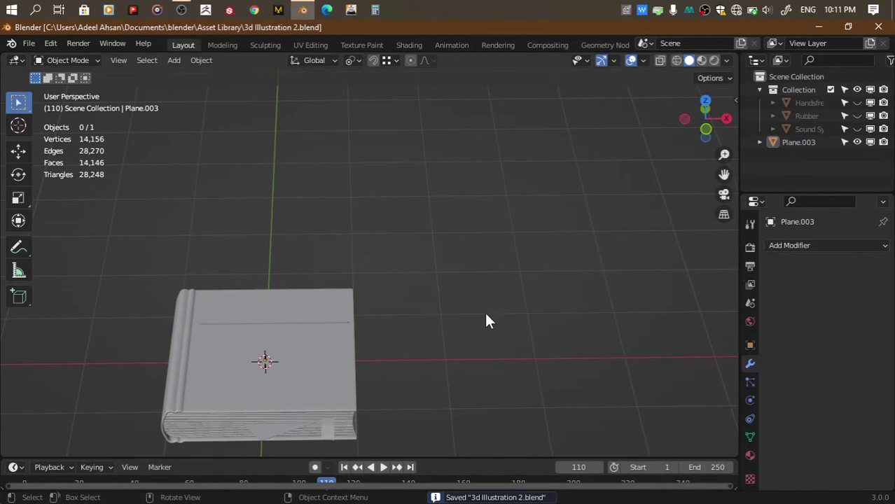
scroll(488, 229, "down", 2)
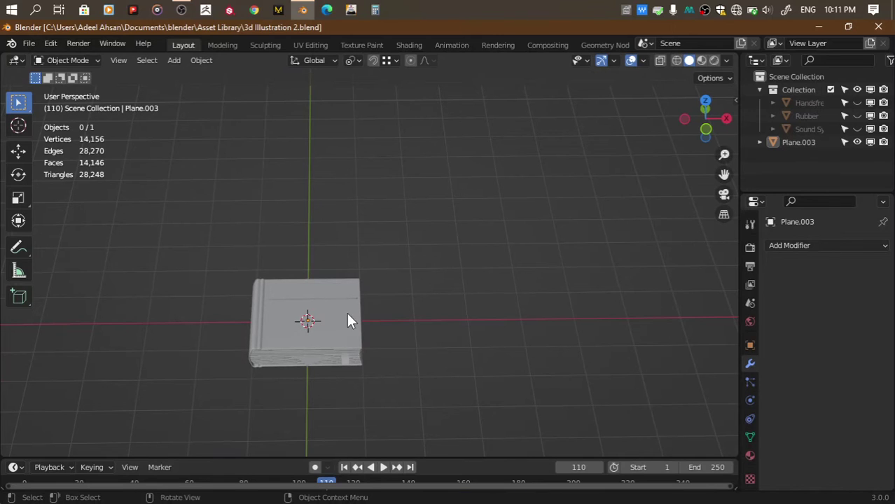
key("ctrl+s")
Check the Wi-Fi status panel and return to Blender
left_click(736, 10)
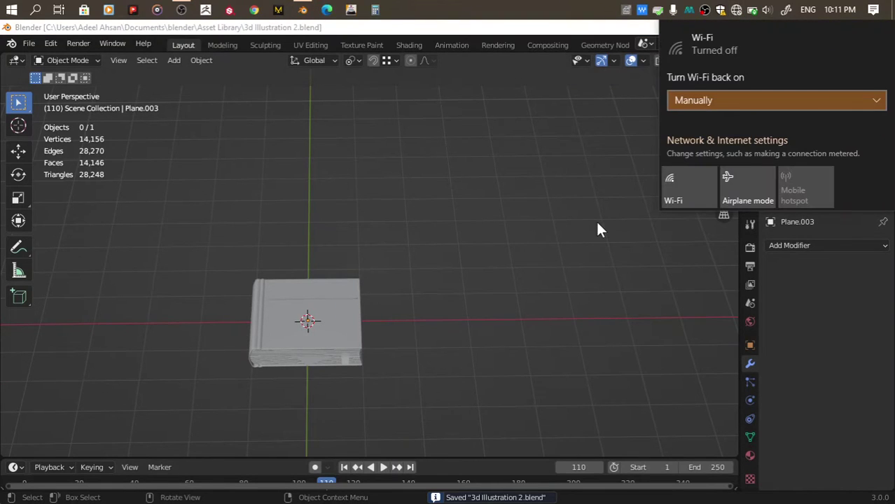
left_click(573, 33)
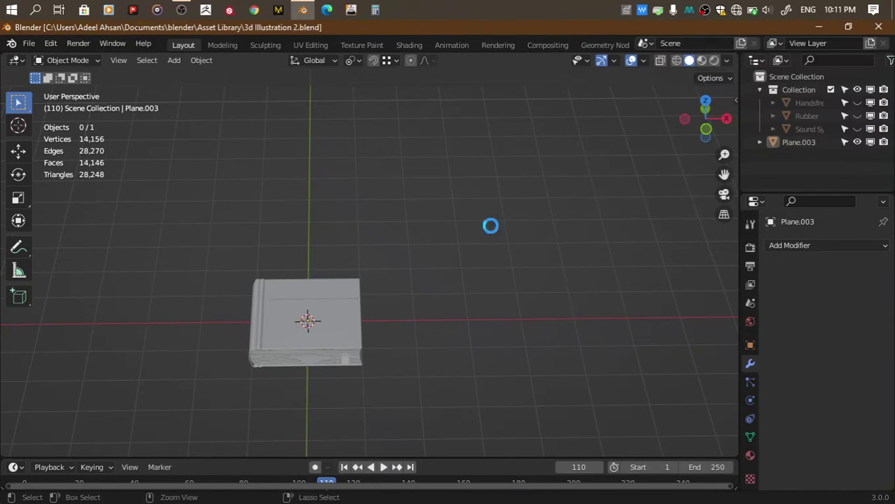
key("shift+a")
Add a text object reading '3d'
left_click(470, 277)
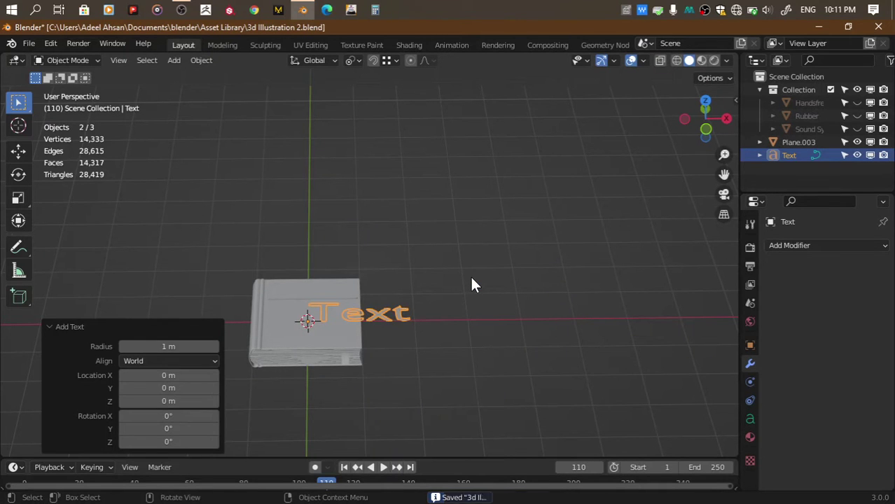
key("Tab")
key("BackSpace")
key("BackSpace")
key("BackSpace")
key("BackSpace")
type("3d")
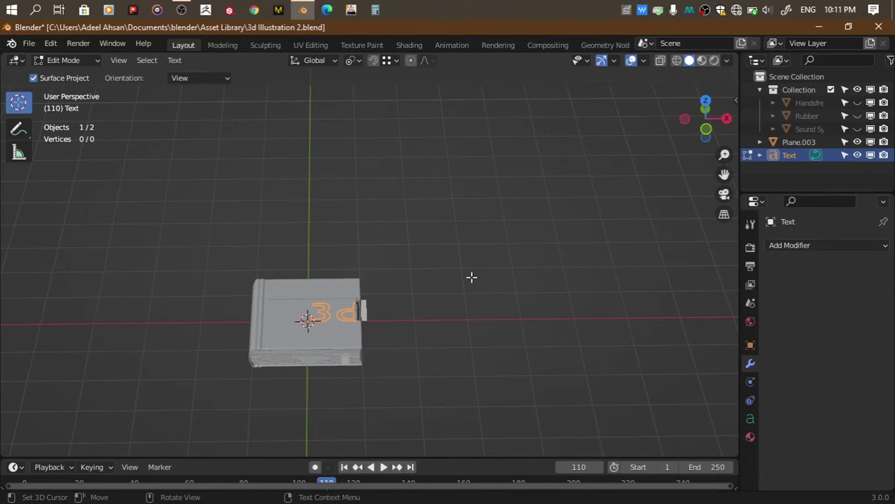
key("Tab")
Set the text's font to Arial Rounded MT Bold
scroll(491, 210, "up", 3)
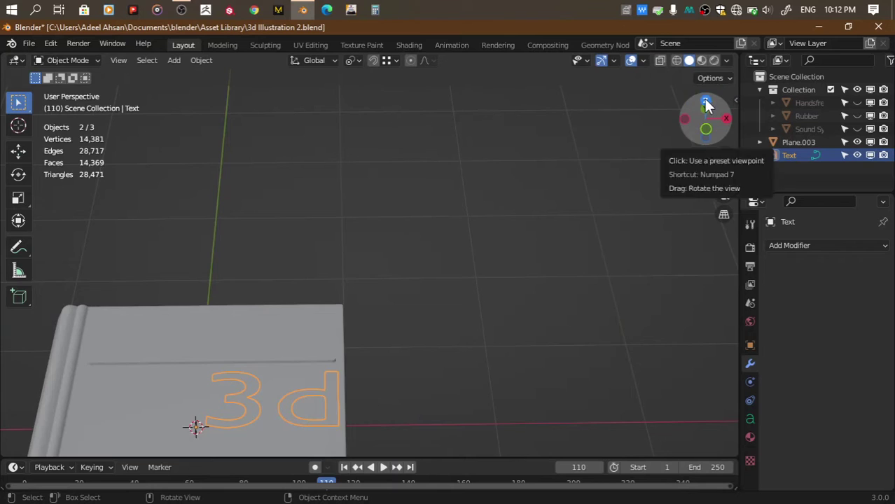
left_click(703, 98)
left_click(750, 420)
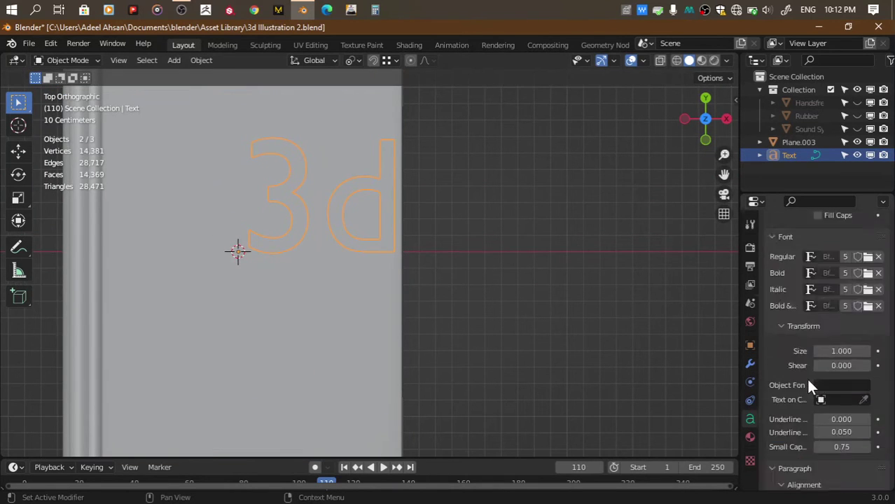
scroll(826, 329, "down", 3)
scroll(848, 273, "up", 1)
left_click(867, 231)
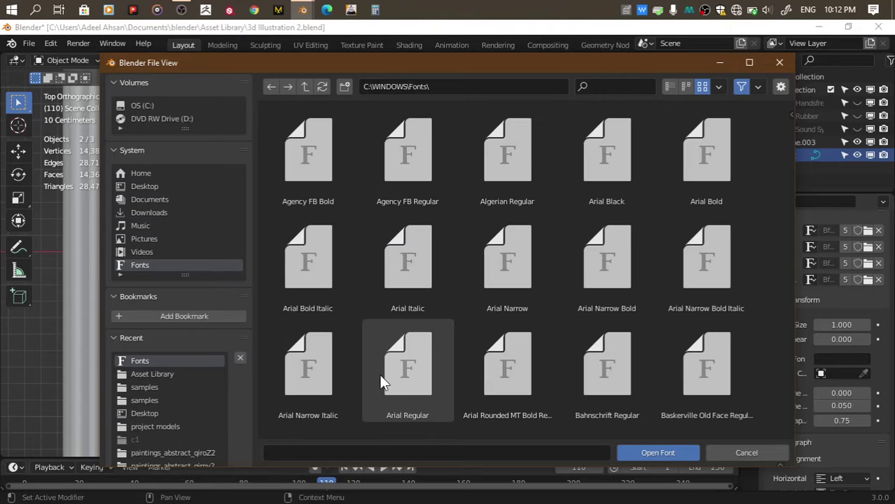
left_click(501, 346)
double_click(519, 366)
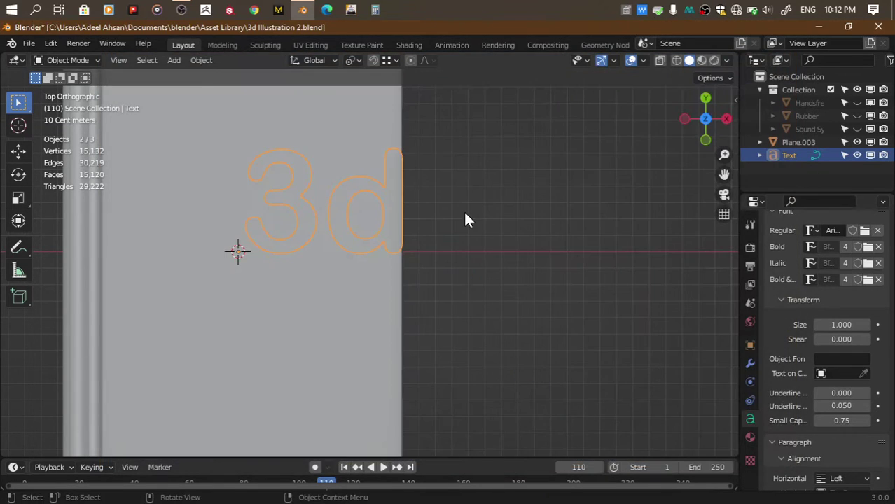
Duplicate the text to the right and change it to 'Isometric'
key("shift+d")
left_click(610, 210)
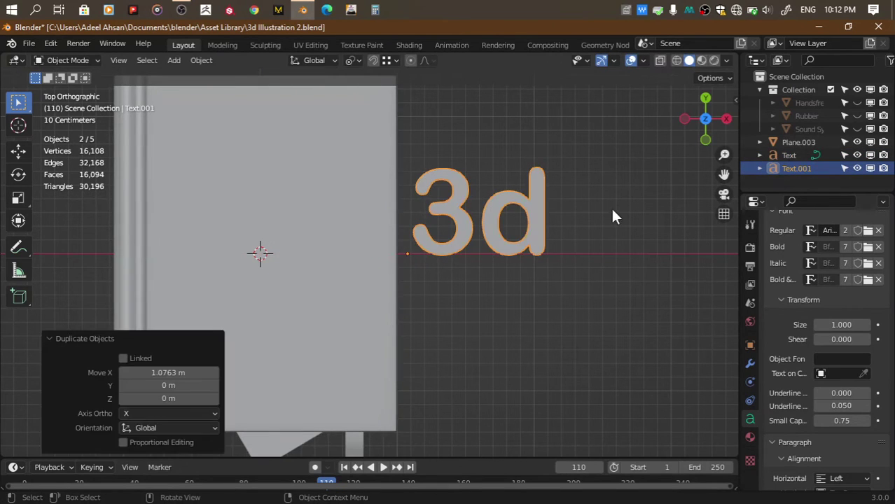
key("Tab")
key("BackSpace")
key("BackSpace")
type("is")
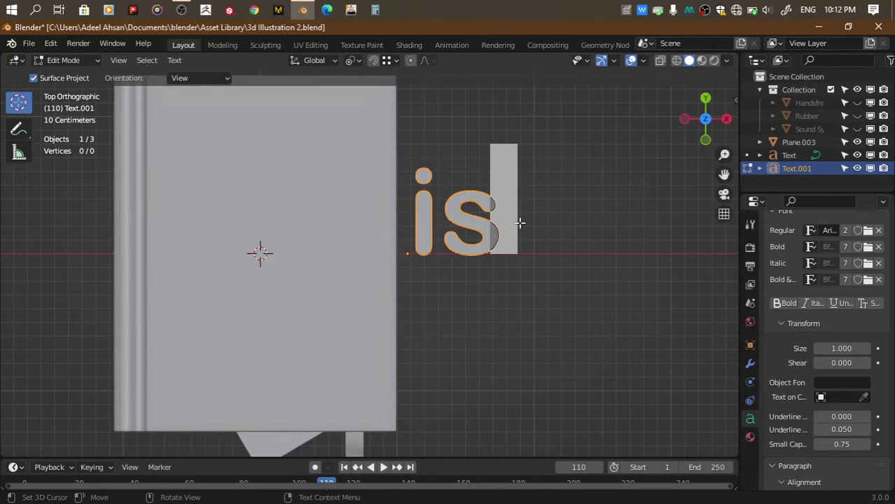
key("BackSpace")
key("BackSpace")
type("I")
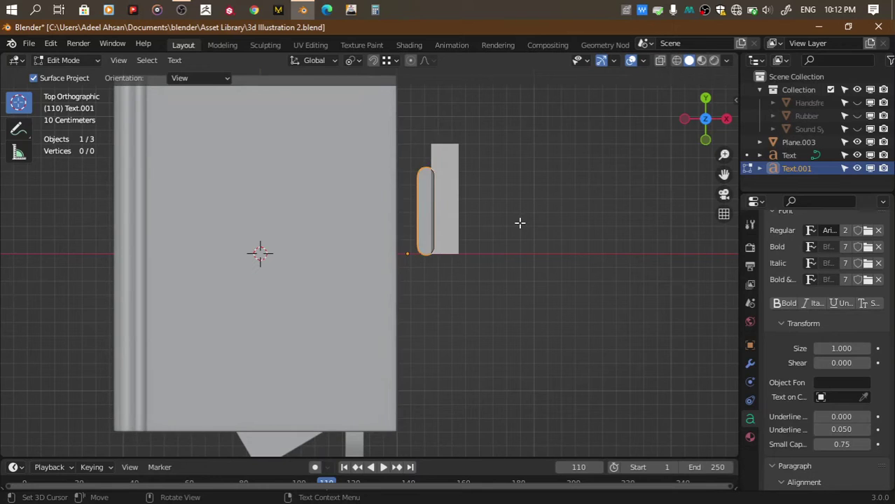
type("some")
scroll(618, 202, "down", 5)
type("tri")
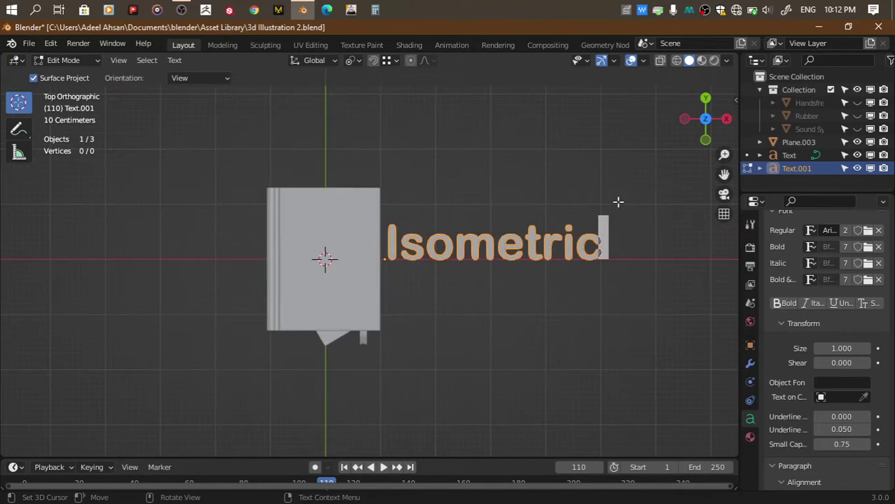
type("c")
key("Tab")
Add a copy below Isometric reading 'illustration'
key("shift+d")
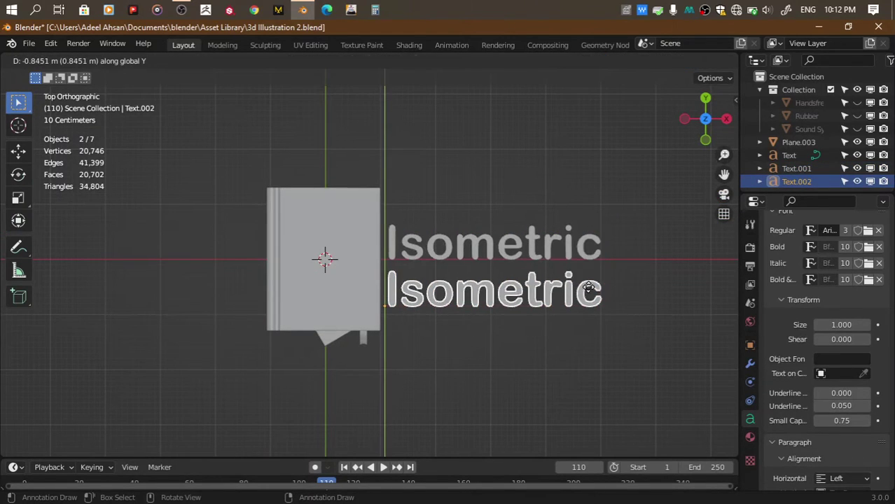
left_click(588, 287)
key("Tab")
key("BackSpace")
key("BackSpace")
key("BackSpace")
key("BackSpace")
type("ll")
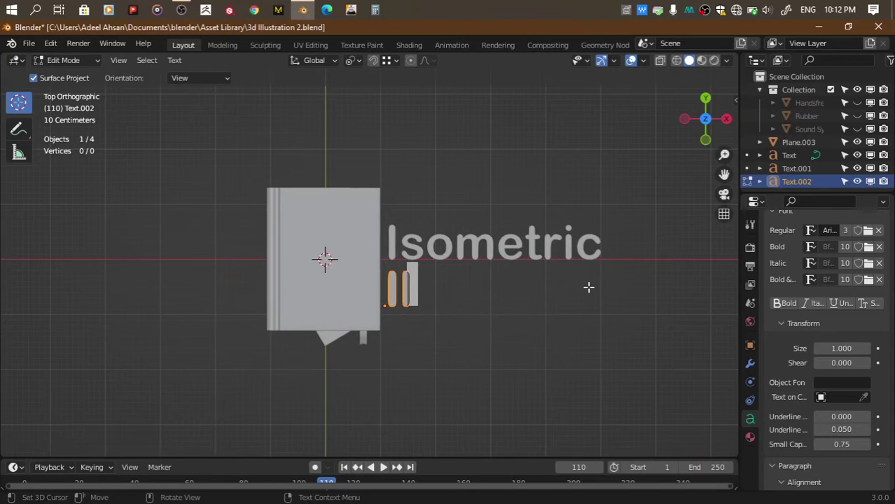
key("BackSpace")
key("BackSpace")
key("BackSpace")
type("I")
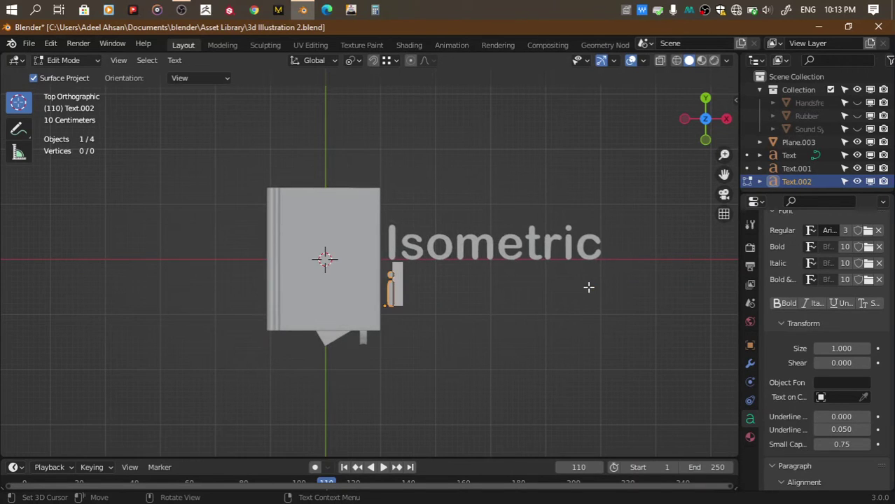
type("llustration")
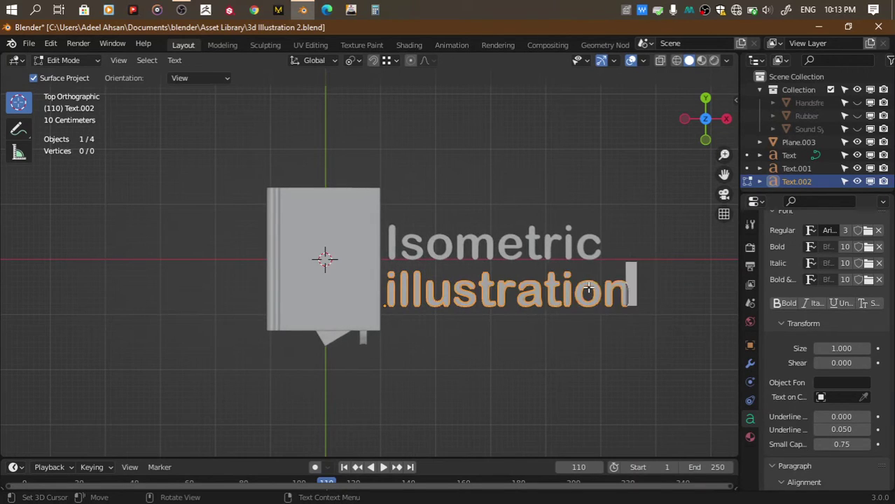
key("BackSpace")
Add a copy below illustration reading 'in Blender'
key("Tab")
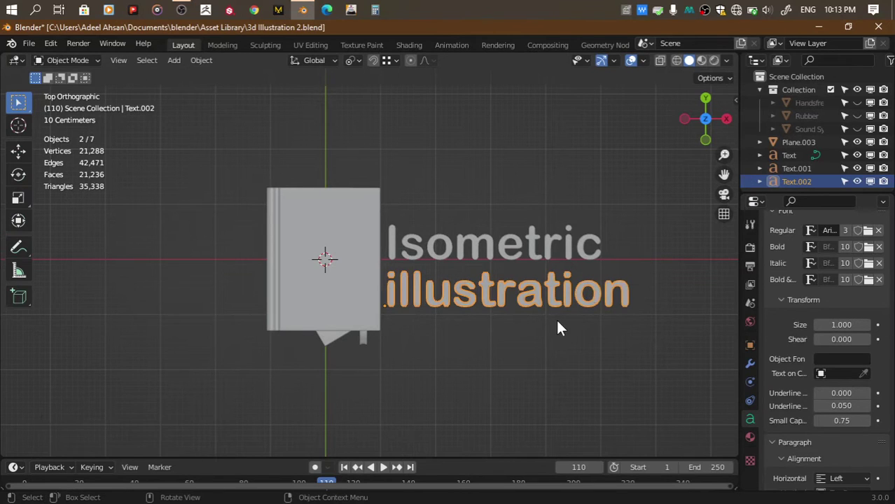
key("shift+d")
left_click(552, 372)
key("Tab")
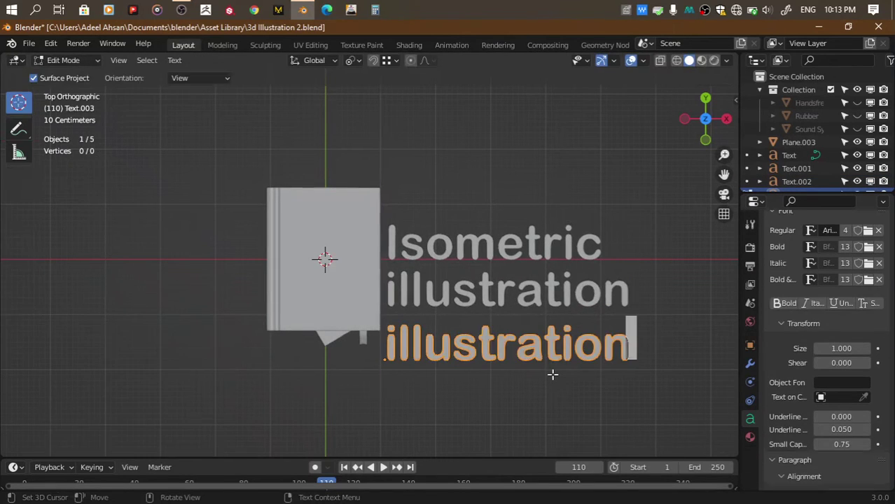
key("BackSpace")
key("BackSpace")
key("BackSpace")
key("BackSpace")
key("BackSpace")
key("BackSpace")
key("BackSpace")
key("BackSpace")
type("in")
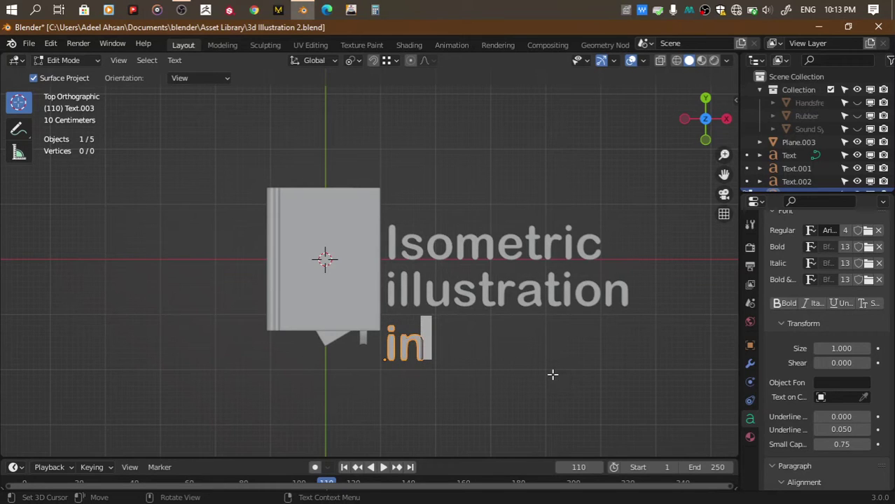
type(" Ble")
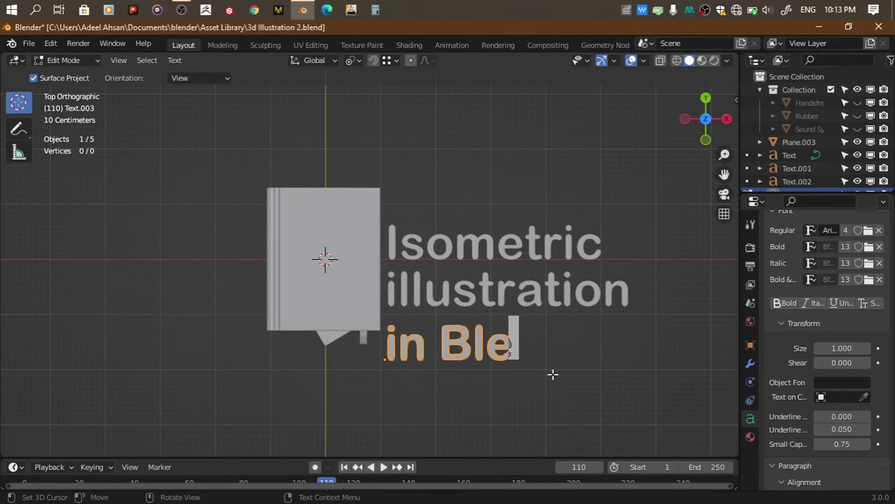
type("nber")
key("BackSpace")
key("BackSpace")
key("BackSpace")
type("der")
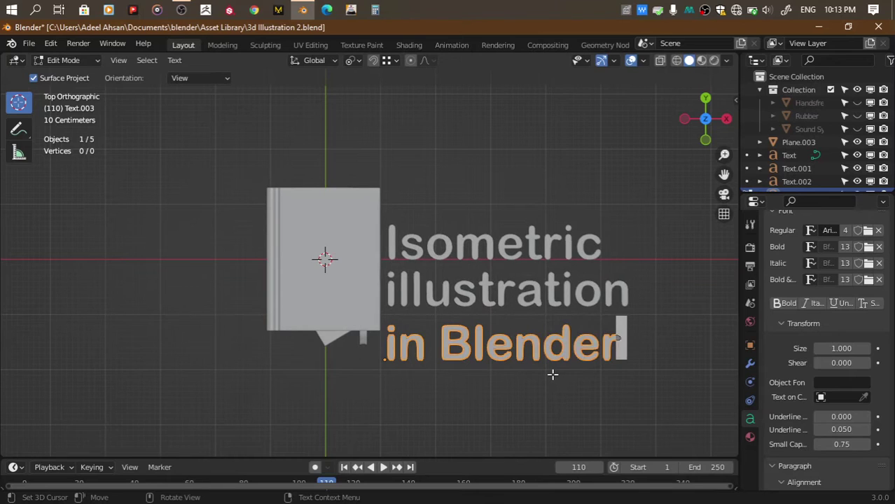
key("Tab")
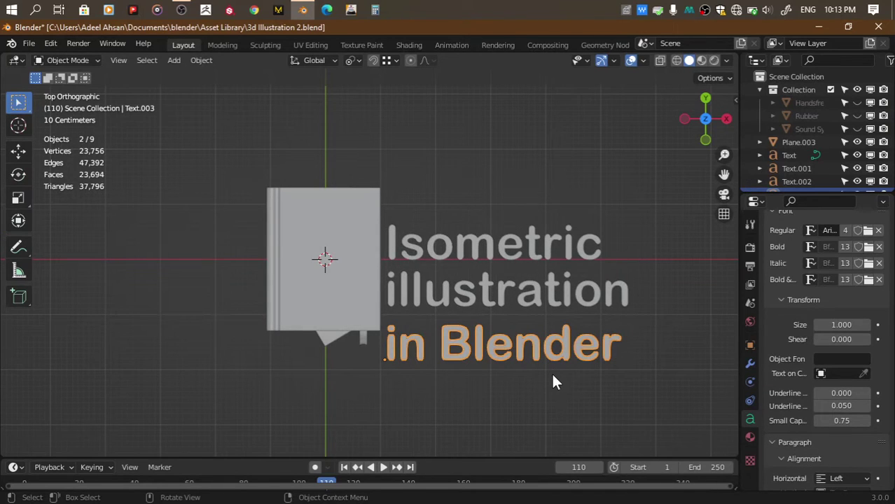
Add a '2 0 2 2' copy above Isometric and save the file
key("shift+d")
key("y")
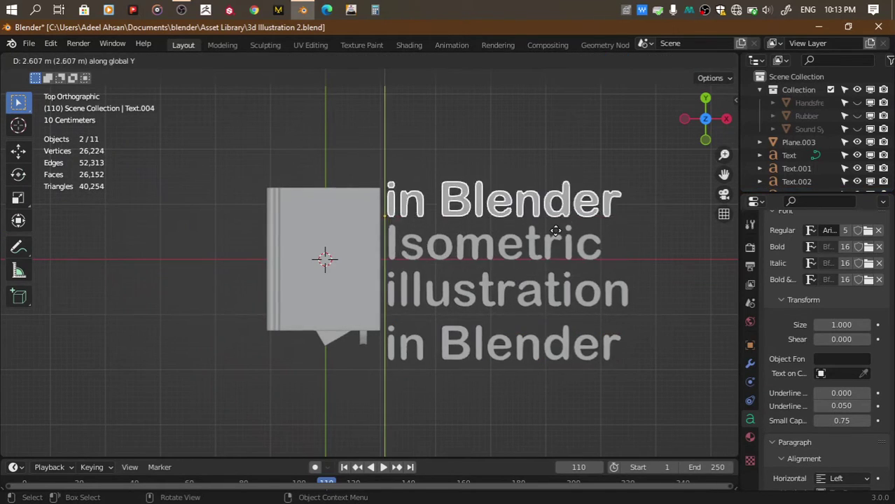
left_click(556, 231)
key("Tab")
key("BackSpace")
key("BackSpace")
key("BackSpace")
key("BackSpace")
key("BackSpace")
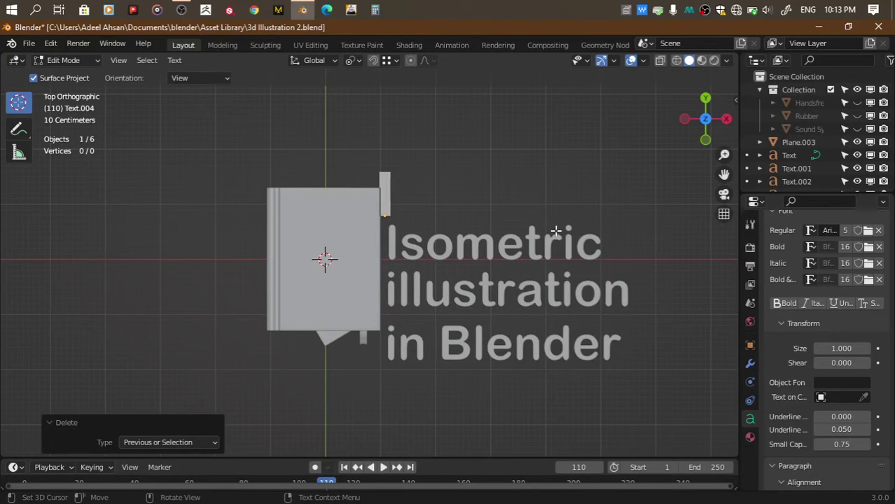
type("2 ")
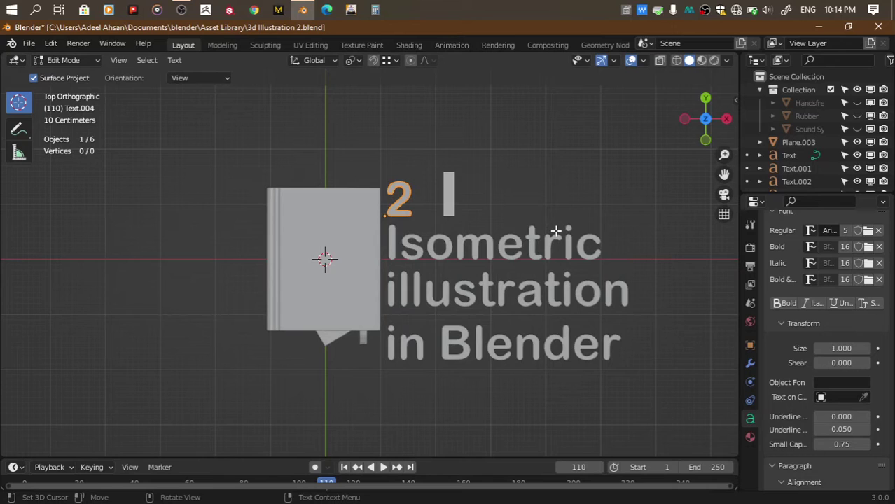
type("0 2 ")
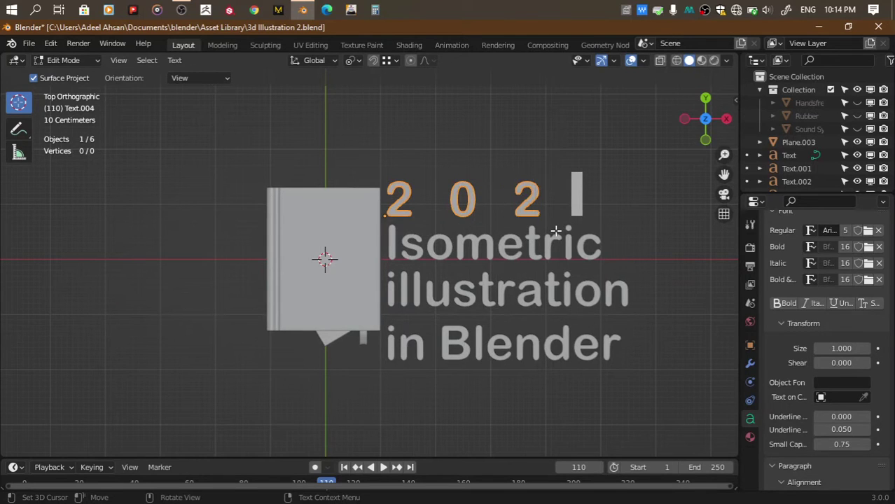
type("2")
key("Tab")
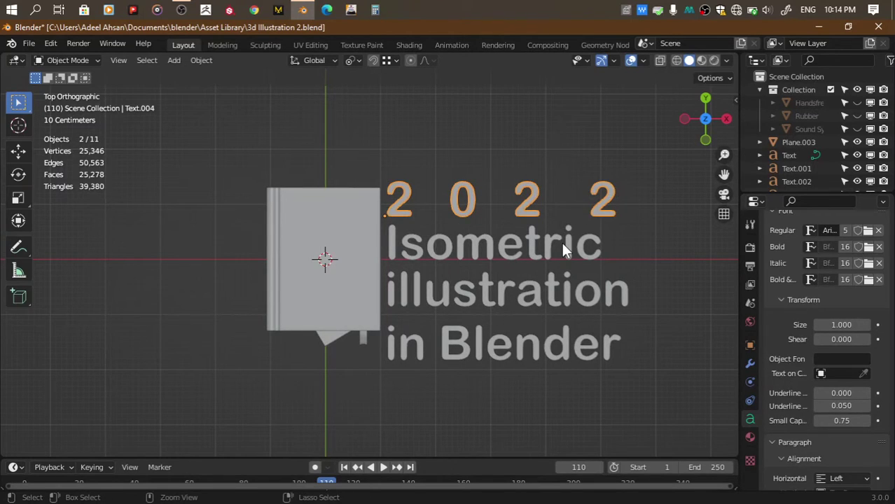
key("ctrl+s")
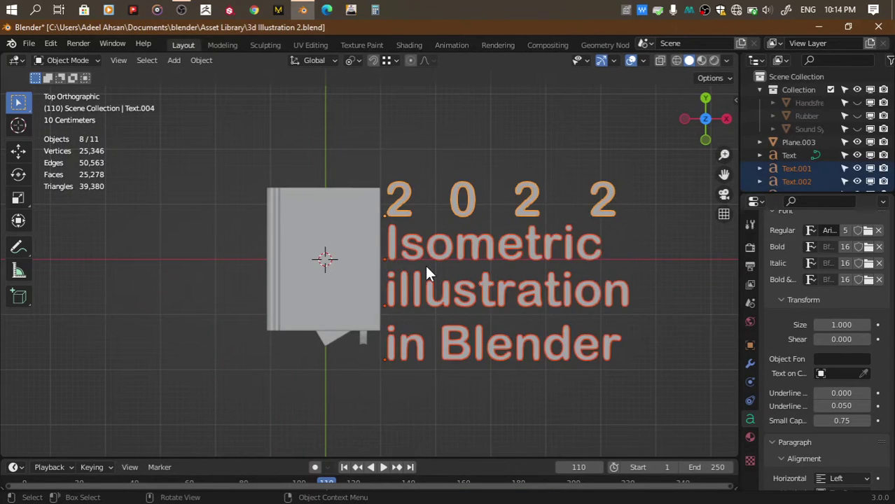
key("alt+z")
Move the stacked title text lines to the right of the book and select all the text objects
left_click(347, 223)
left_click(347, 223)
left_click_drag(464, 124, 552, 371, "shift")
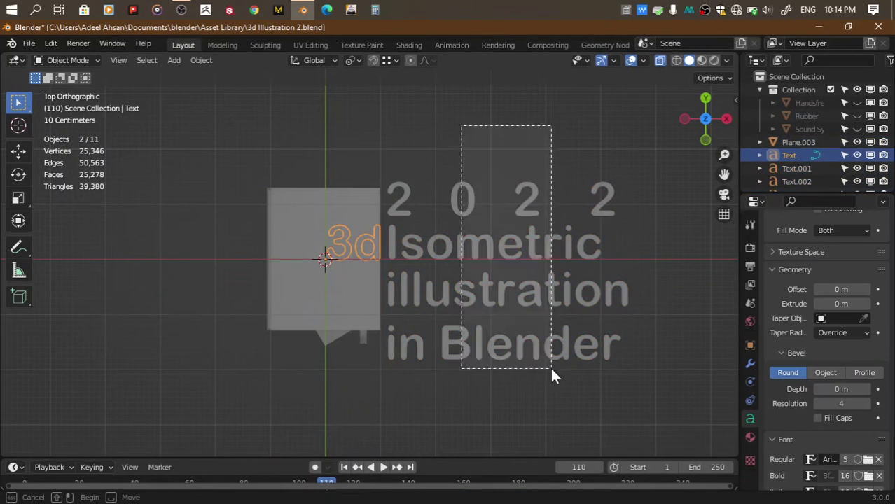
key("alt+z")
key("g")
left_click(625, 371)
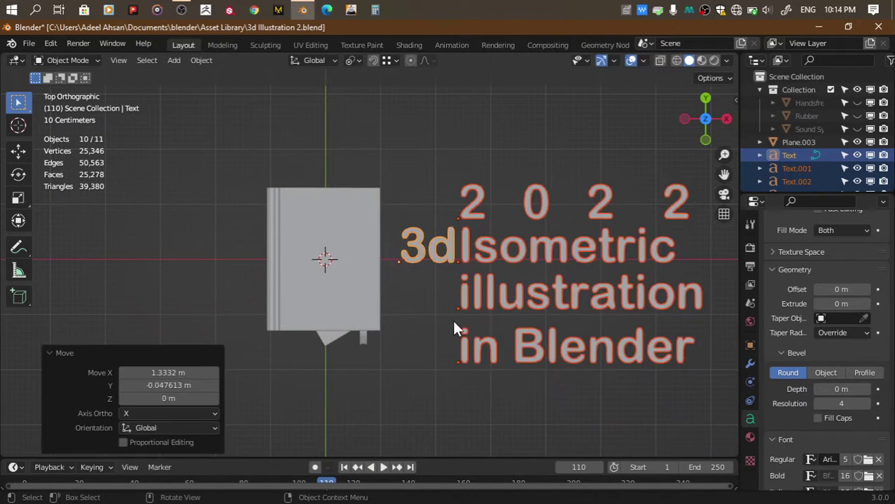
left_click(455, 325)
scroll(416, 327, "up", 2)
left_click_drag(437, 140, 653, 409)
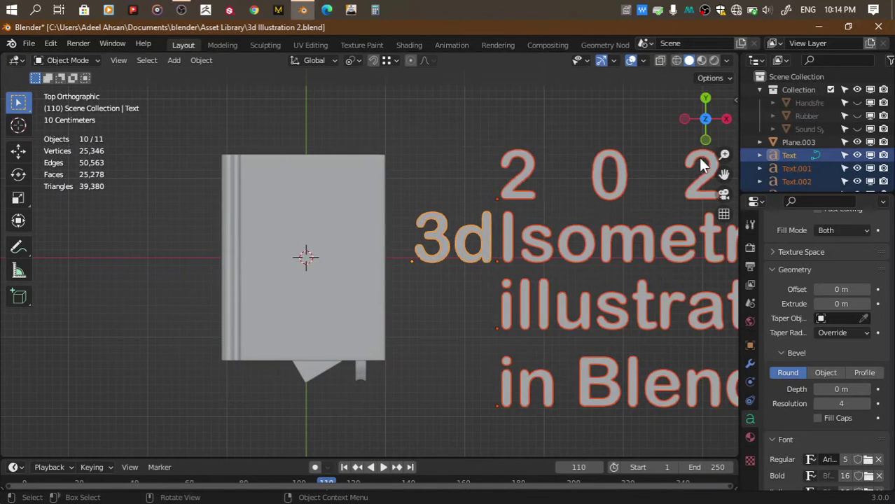
Undo the earlier thickness change and give the 3d text a small extrude in front view
left_click(704, 139)
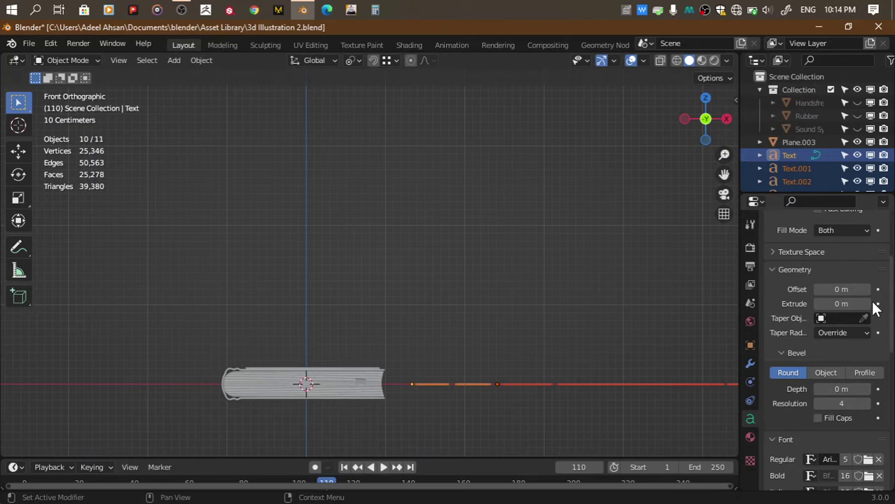
key("ctrl+z")
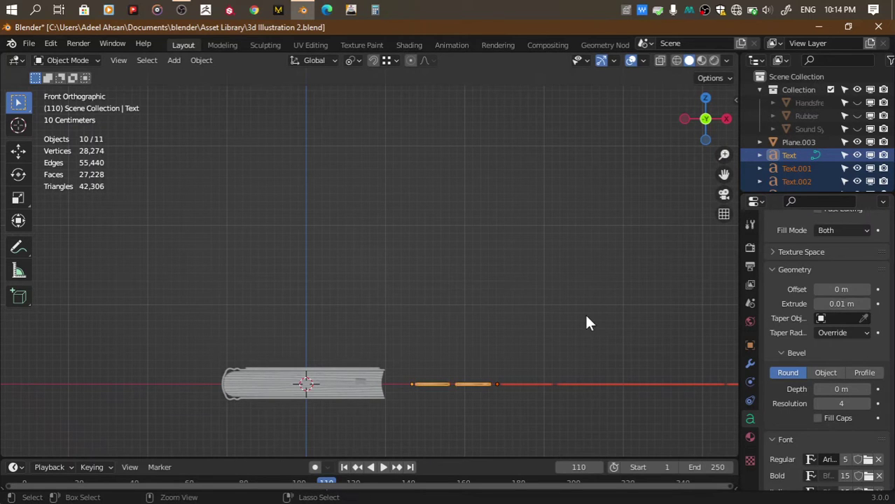
left_click_drag(725, 175, 579, 77)
left_click(402, 255)
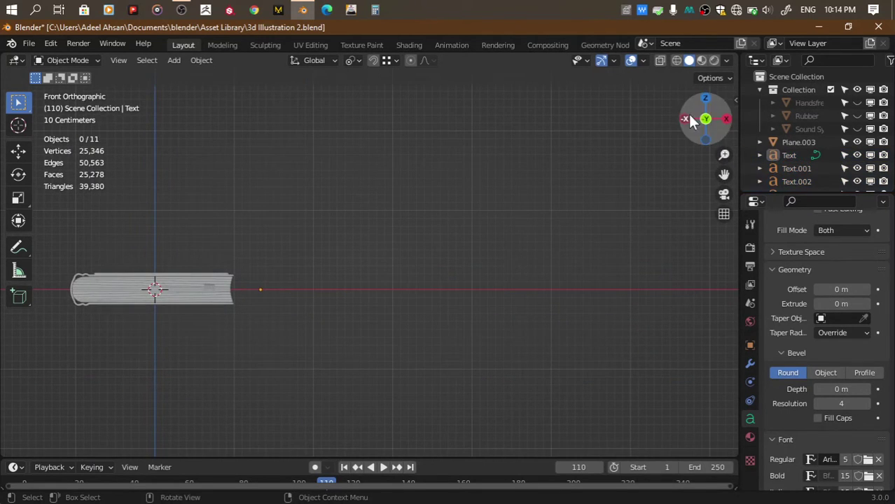
left_click_drag(689, 119, 325, 287)
left_click(324, 282)
left_click(703, 126)
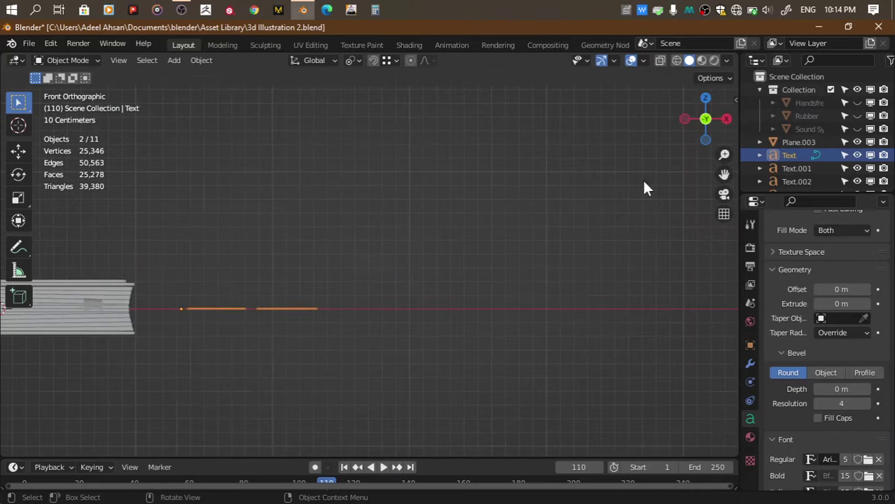
left_click(866, 304)
left_click(866, 303)
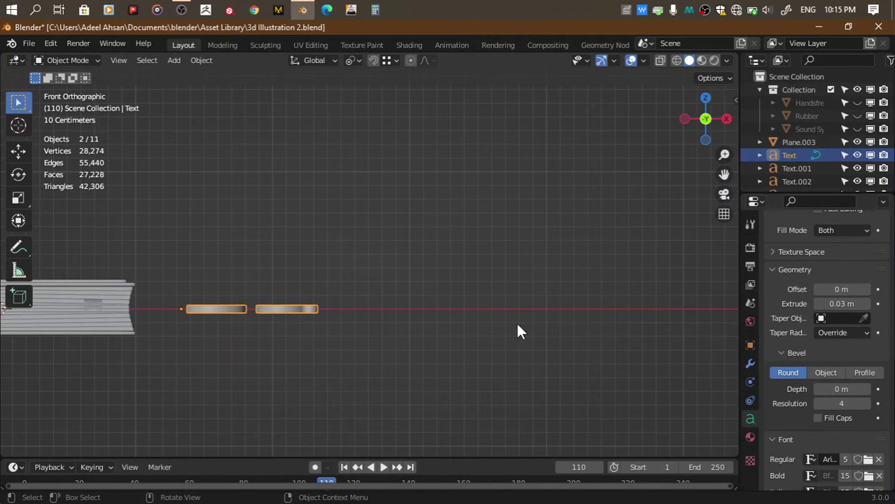
Extrude the number text and the Isometric, second and bottom title lines to 0.03 m
left_click_drag(704, 121, 517, 256)
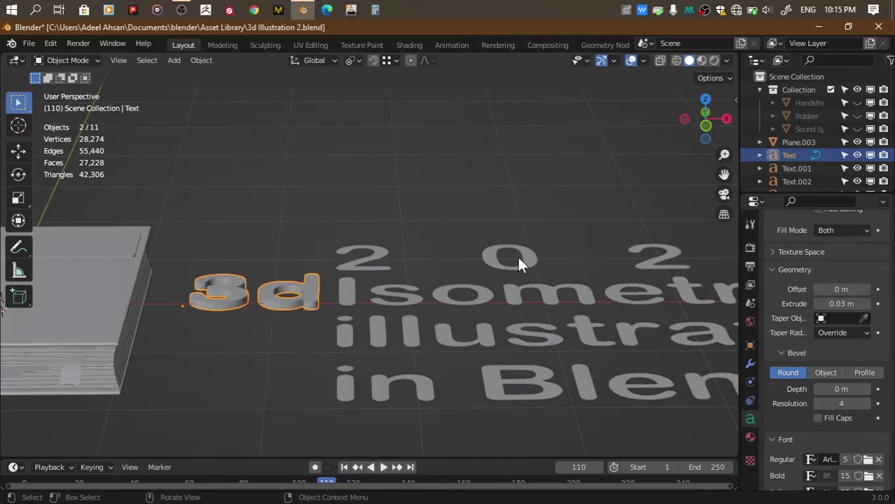
left_click(517, 256)
key("Return")
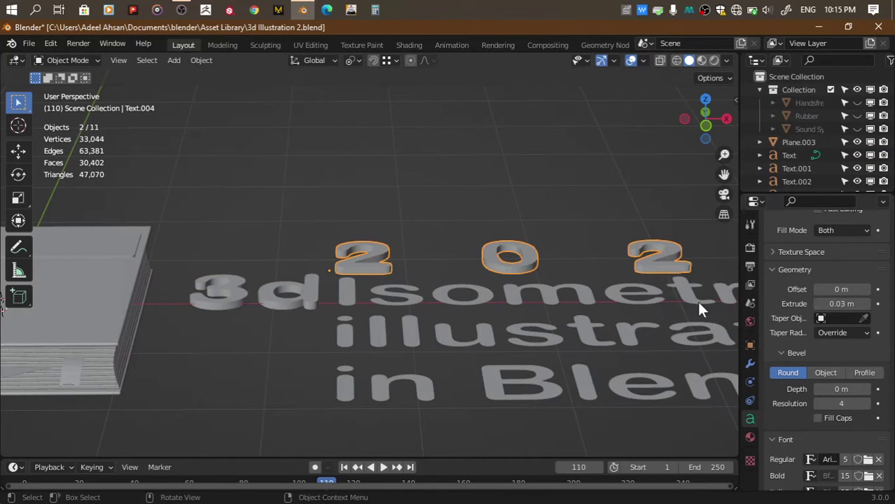
left_click(696, 299)
key("Return")
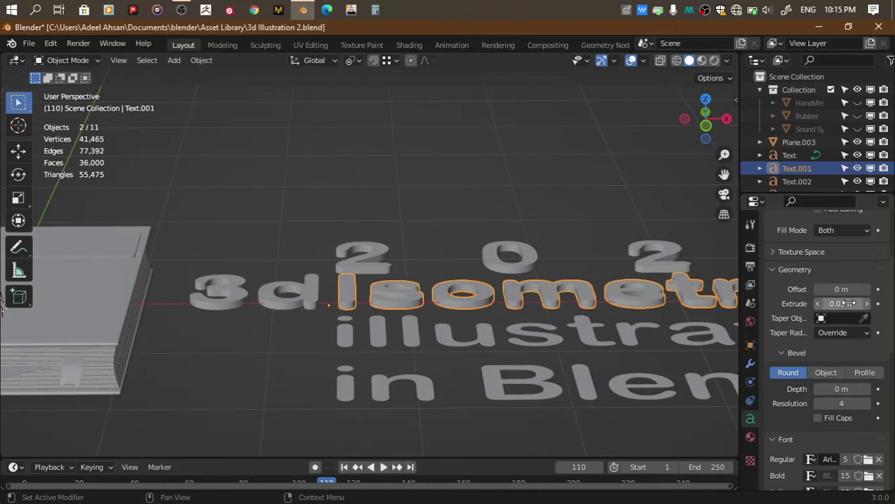
left_click(723, 337)
type(".03")
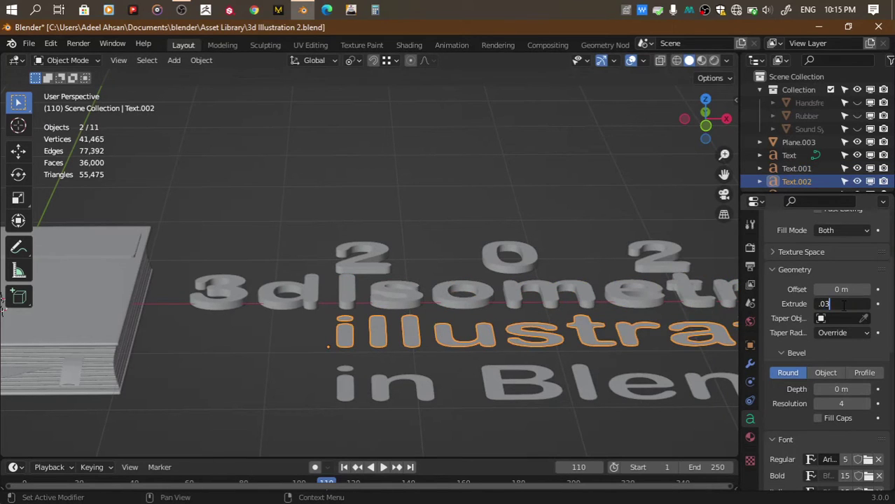
key("Return")
left_click(712, 375)
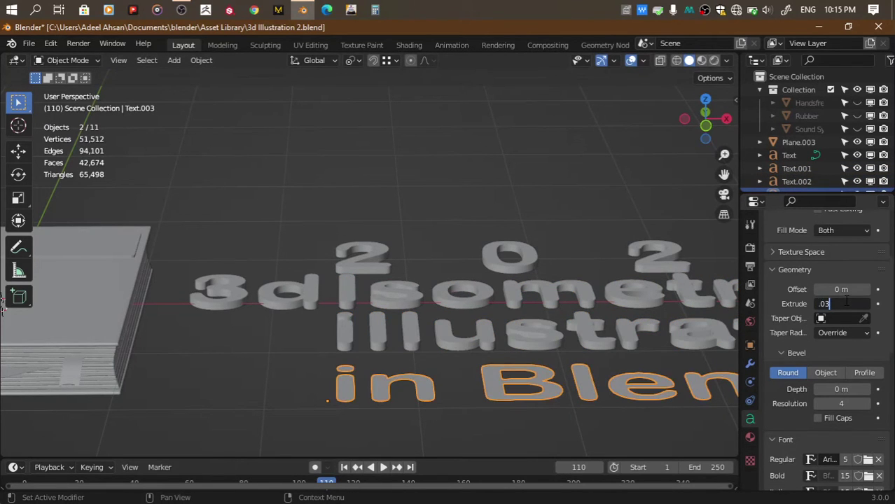
key("Return")
Save the file and view the book from directly above
scroll(616, 232, "down", 1)
key("ctrl+s")
left_click(558, 223)
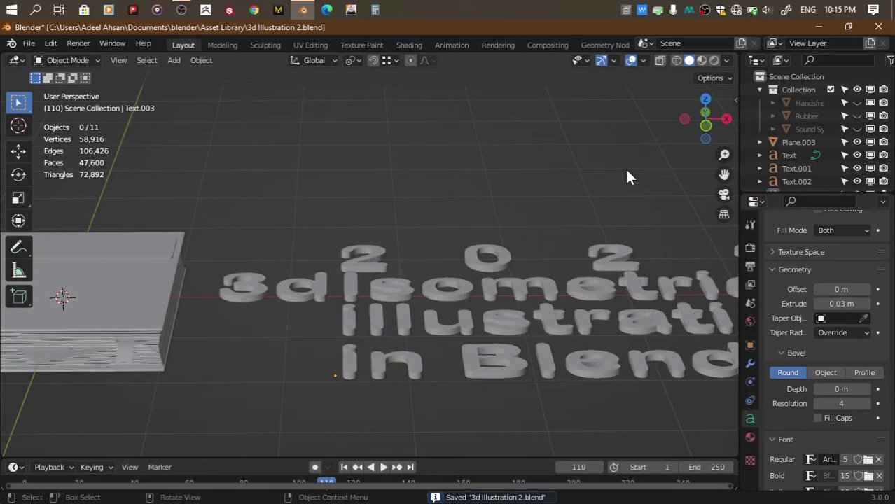
left_click(705, 101)
left_click_drag(724, 173, 642, 235)
Scale the 3d text down to about half size (~0.52)
left_click(644, 239)
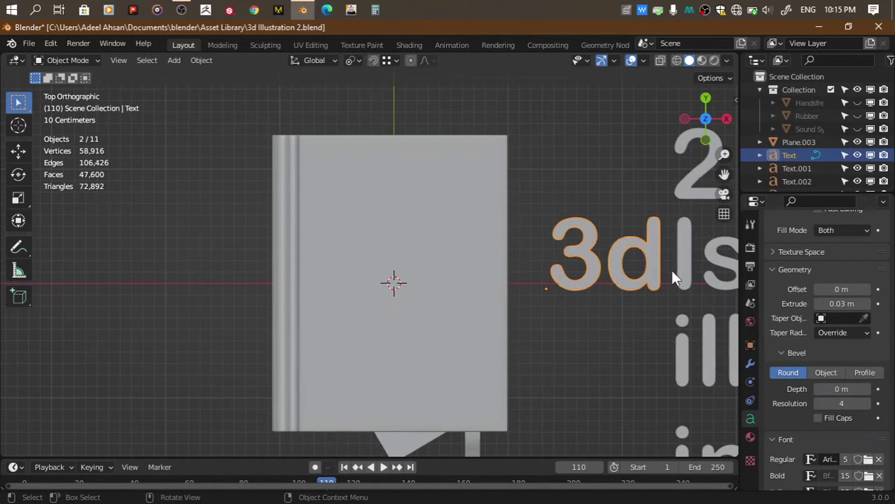
key("s")
left_click(612, 282)
mouse_move(705, 119)
left_mouse_down()
mouse_move(694, 88)
mouse_move(460, 233)
left_mouse_up()
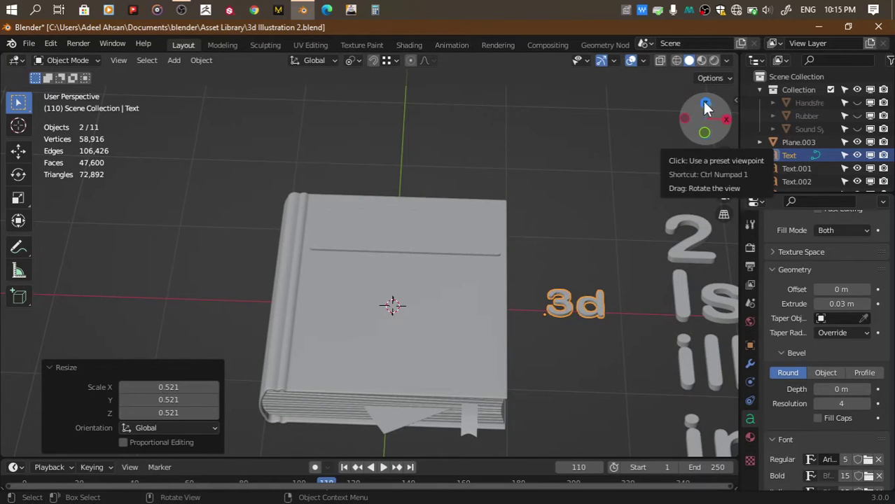
left_click(704, 133)
Place the 3d text flat onto the book's front cover surface using the front view
key("g")
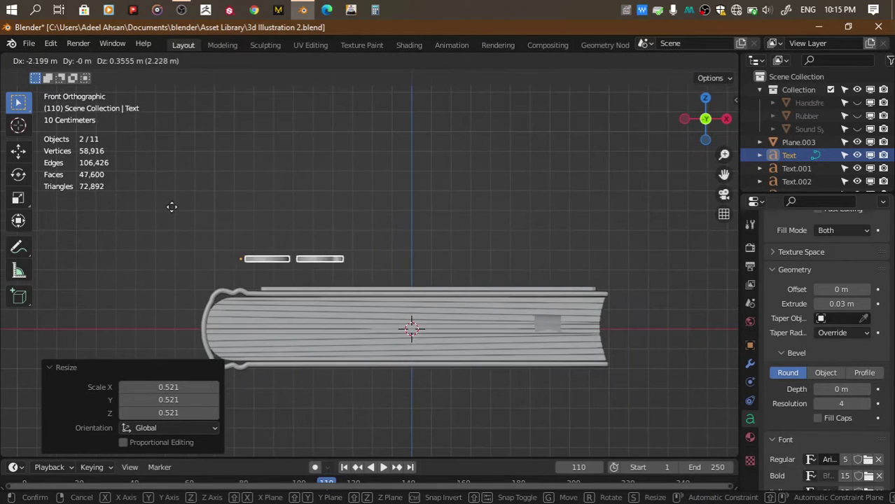
left_click(190, 224)
scroll(190, 224, "up", 6)
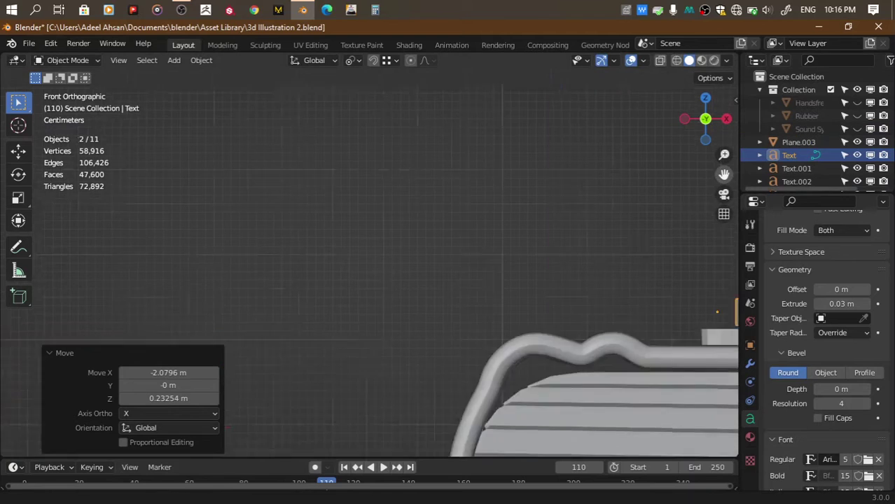
middle_click_drag(460, 372, 606, 264, "shift")
key("g")
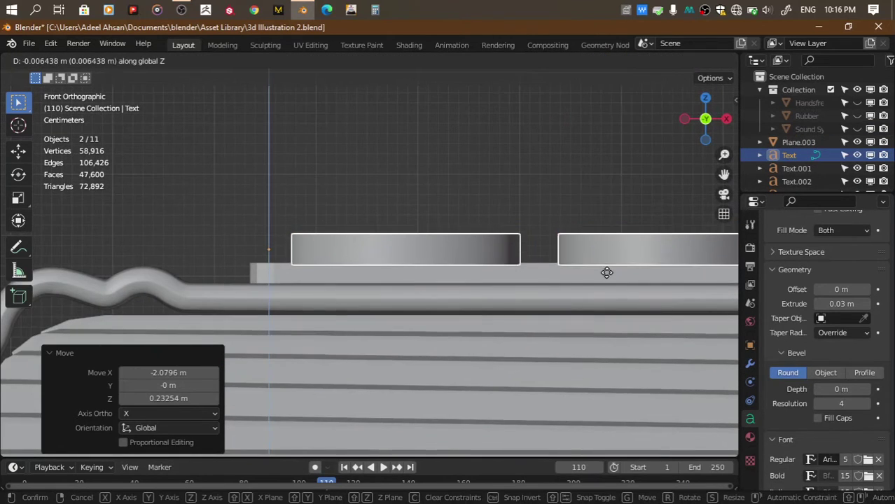
left_click(607, 266)
scroll(606, 269, "down", 4)
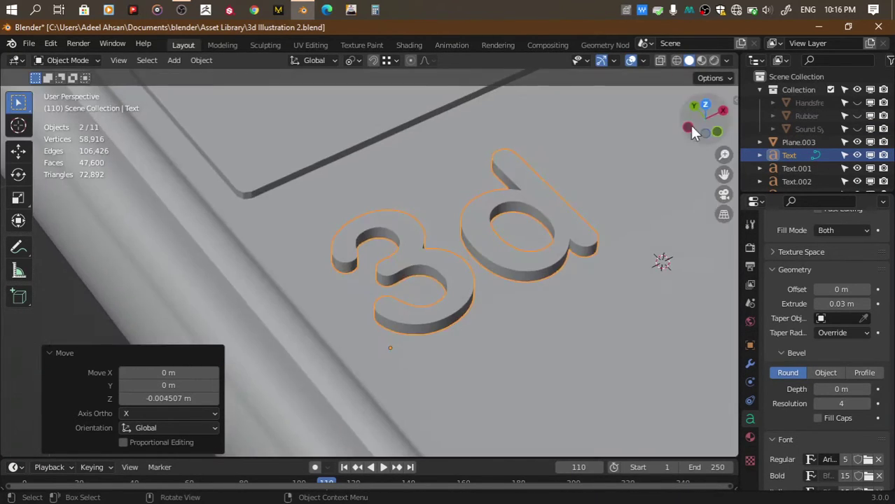
left_click_drag(715, 117, 629, 193)
scroll(628, 193, "up", 2)
left_click(637, 297)
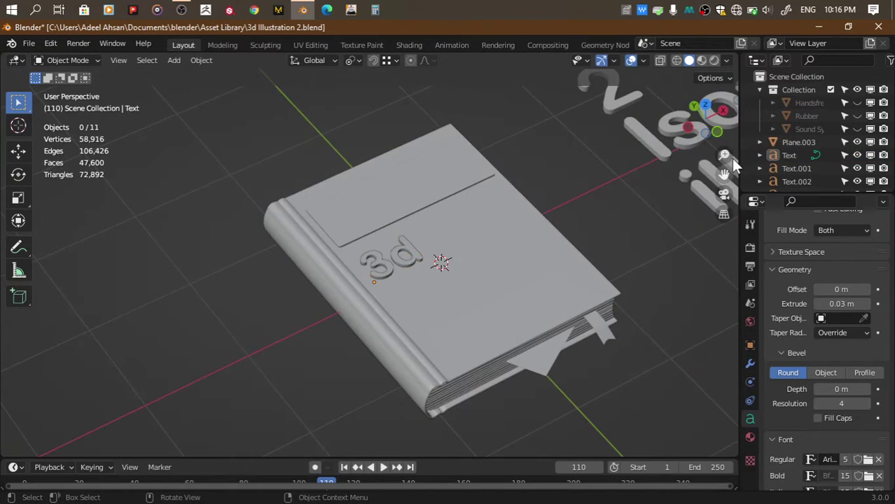
middle_click_drag(738, 151, 643, 215)
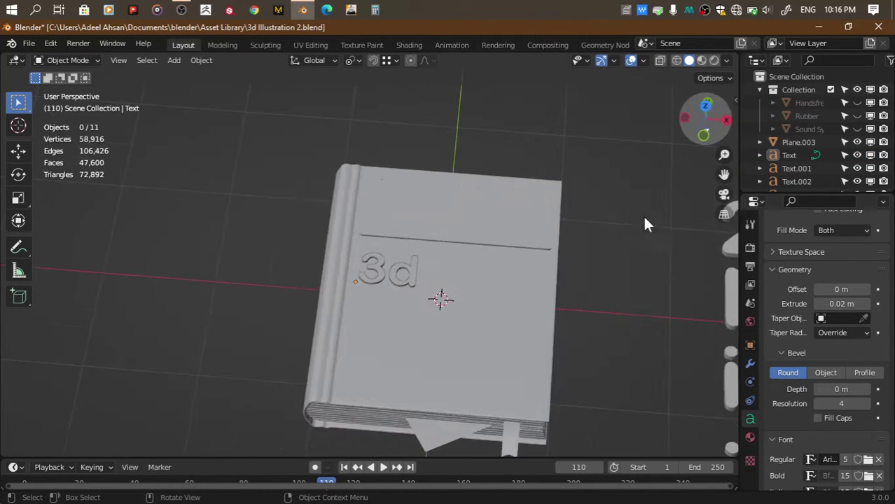
scroll(609, 231, "down", 3)
Reduce the text lines' extrude depth to 0.02 m and save the file
left_click(582, 250)
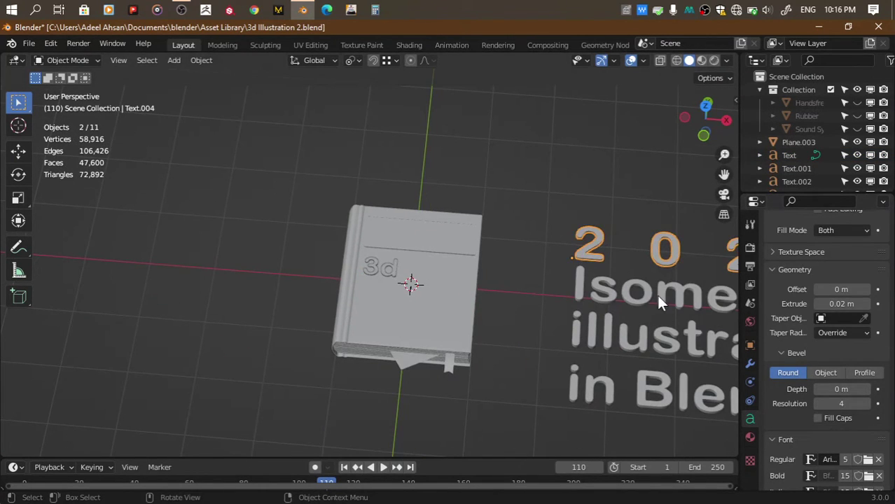
left_click(656, 293)
left_click(658, 336)
left_click(816, 304)
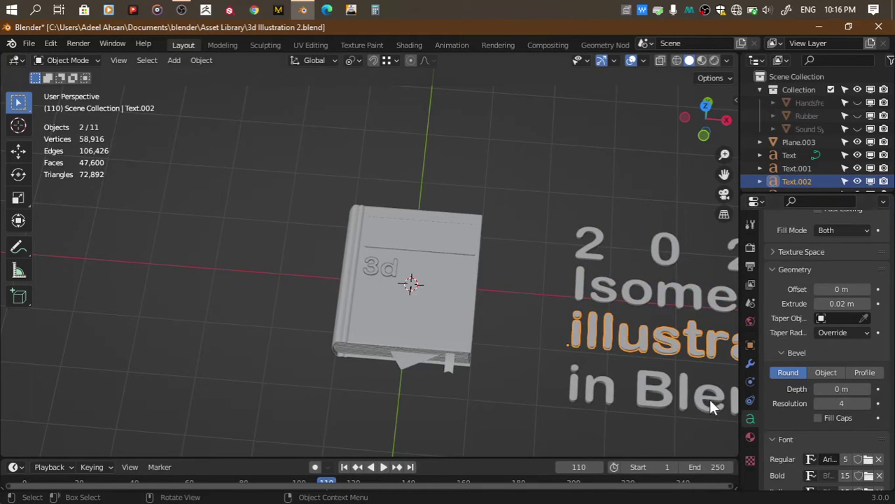
left_click(708, 400)
left_click(817, 302)
key("ctrl+s")
Lower the 3d text onto the cover in front view
scroll(628, 310, "up", 5)
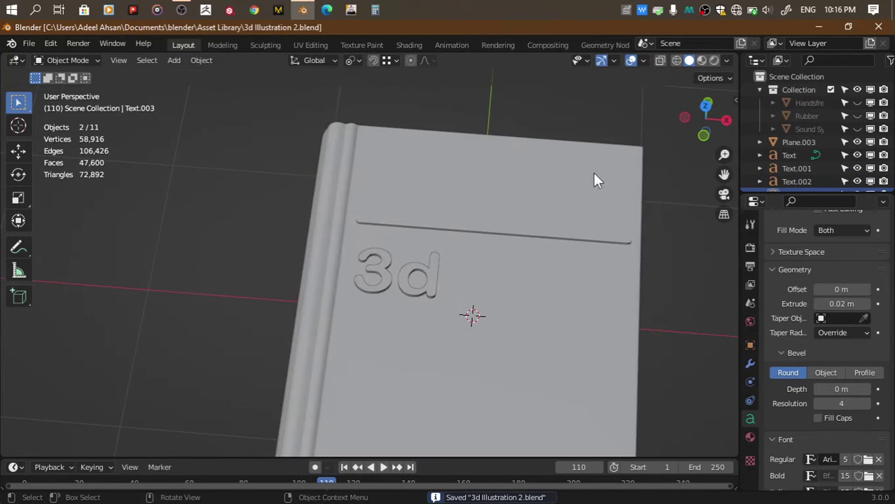
left_click(692, 133)
scroll(440, 244, "up", 3)
left_click(422, 238)
key("g")
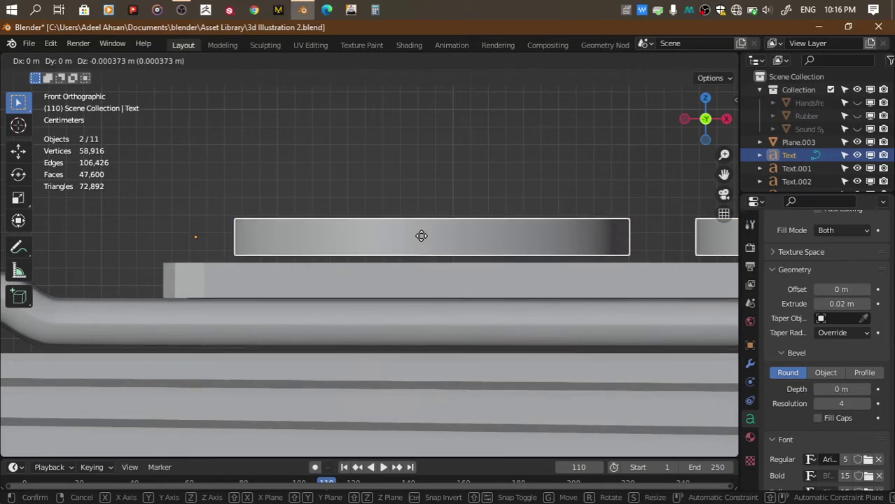
left_click(420, 243)
scroll(441, 210, "down", 3)
left_click(463, 155)
Shift the 3d text 0.64745 m along Y beside the cover's groove line
left_click_drag(704, 118, 704, 122)
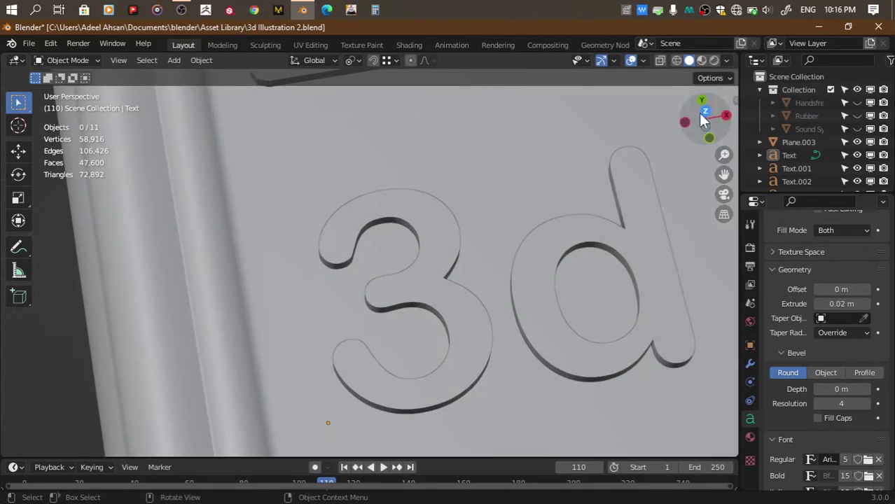
left_click(386, 251)
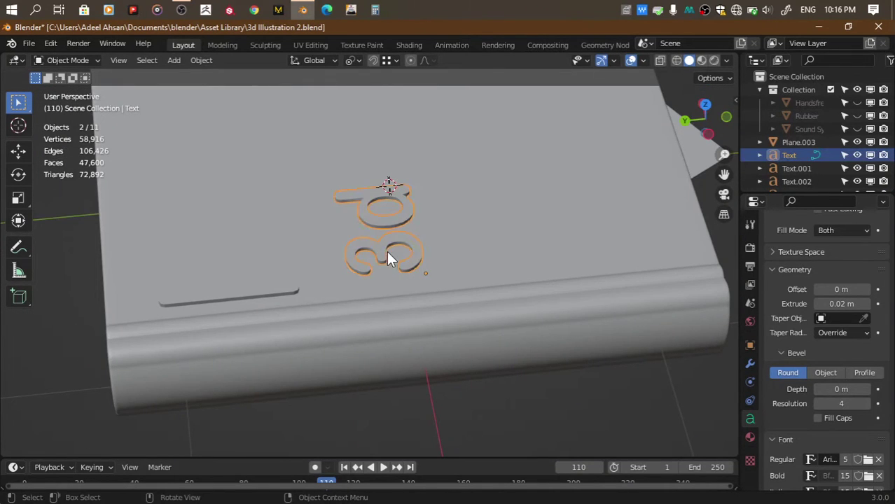
key("g")
key("y")
left_click(231, 275)
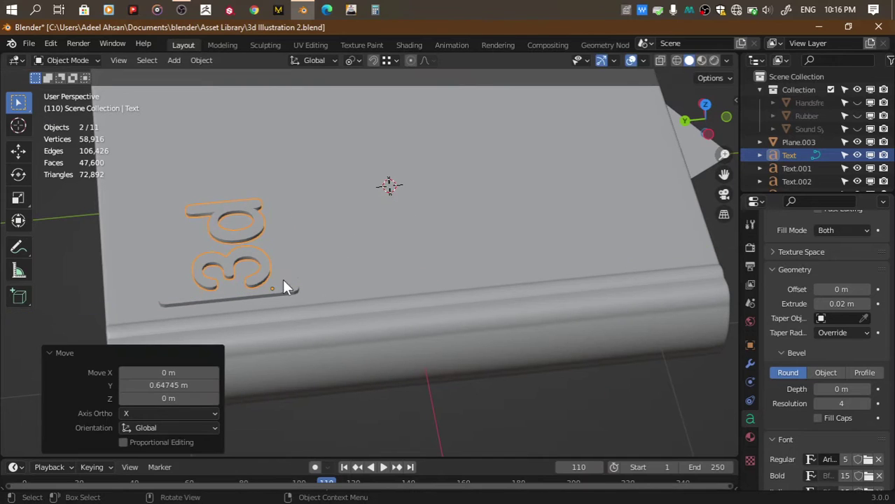
Switch the viewport lighting to matcap using the white-grey matcap material
left_click(705, 105)
left_click(728, 60)
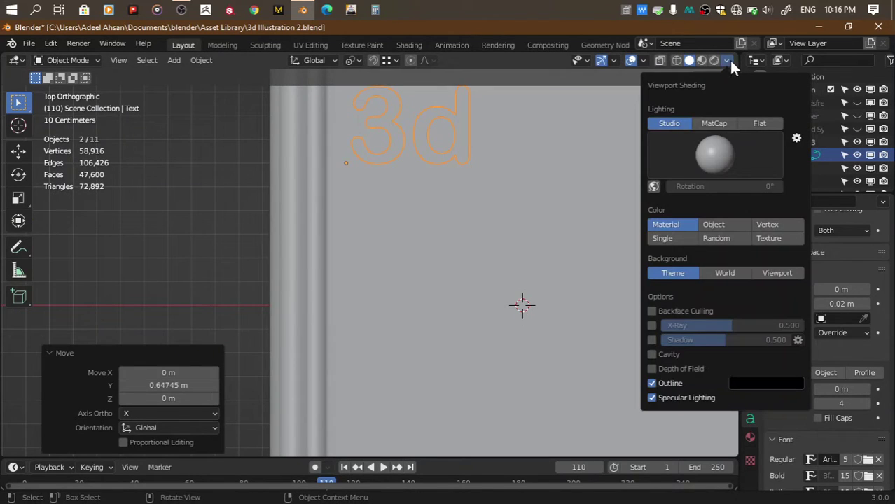
left_click(727, 121)
left_click(700, 143)
left_click(495, 208)
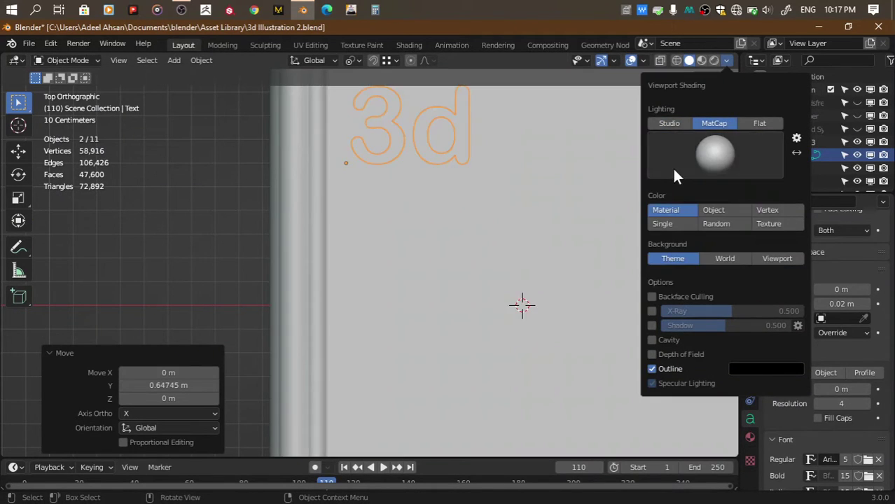
left_click(693, 157)
left_click(602, 201)
left_click(701, 147)
left_click(714, 201)
left_click(714, 155)
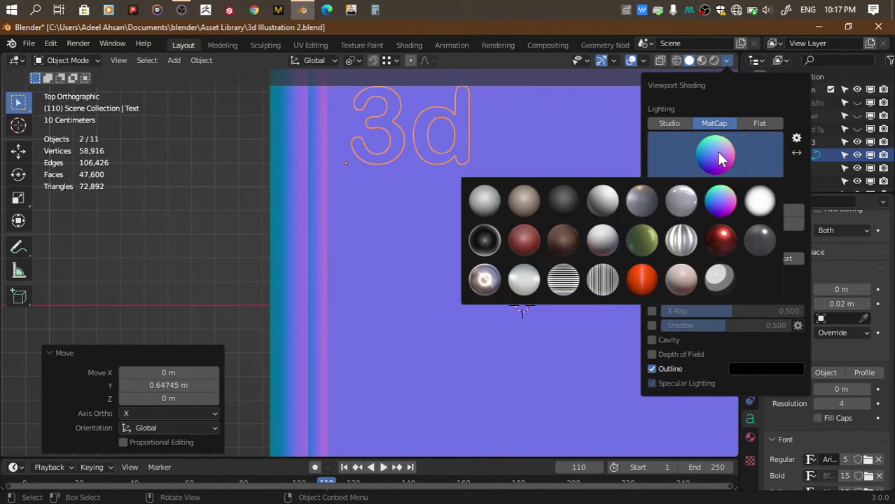
left_click(766, 201)
left_click(715, 156)
left_click(611, 250)
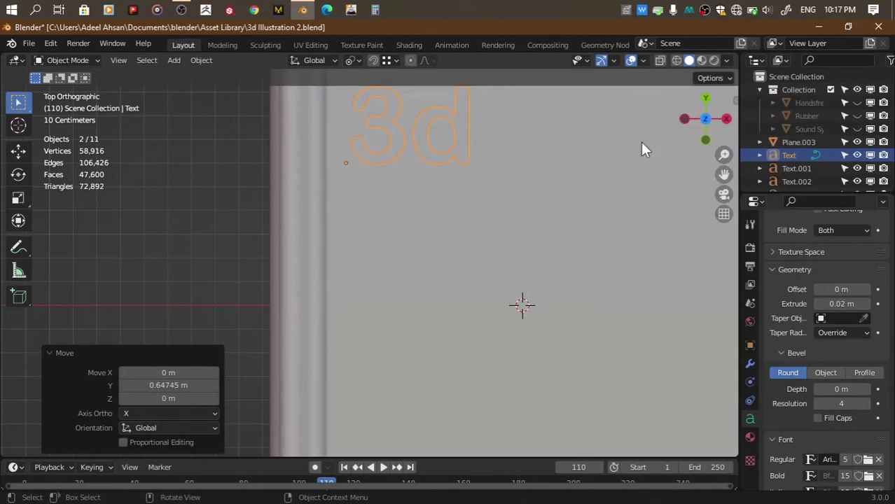
mouse_move(704, 118)
left_mouse_down()
mouse_move(714, 124)
mouse_move(703, 124)
mouse_move(706, 112)
left_mouse_up()
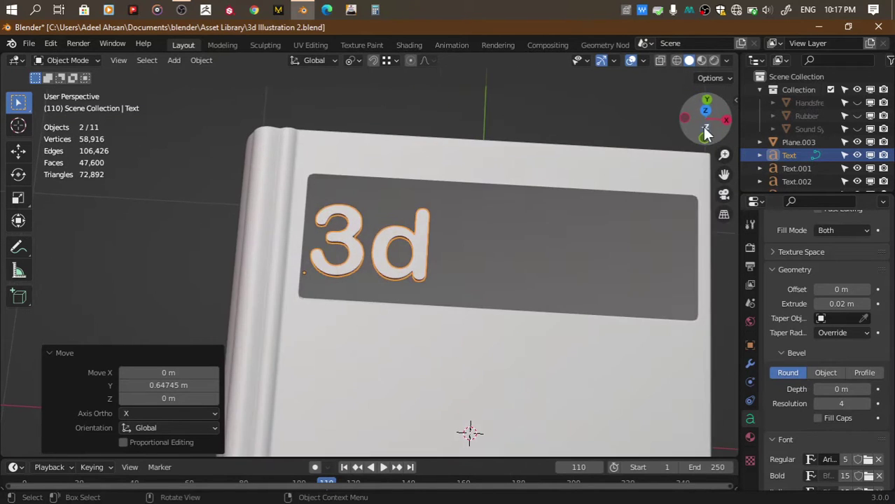
Nudge the 3d text slightly along Y and enlarge it about 1.2 times
left_click(419, 256)
key("ctrl+z")
key("g")
key("y")
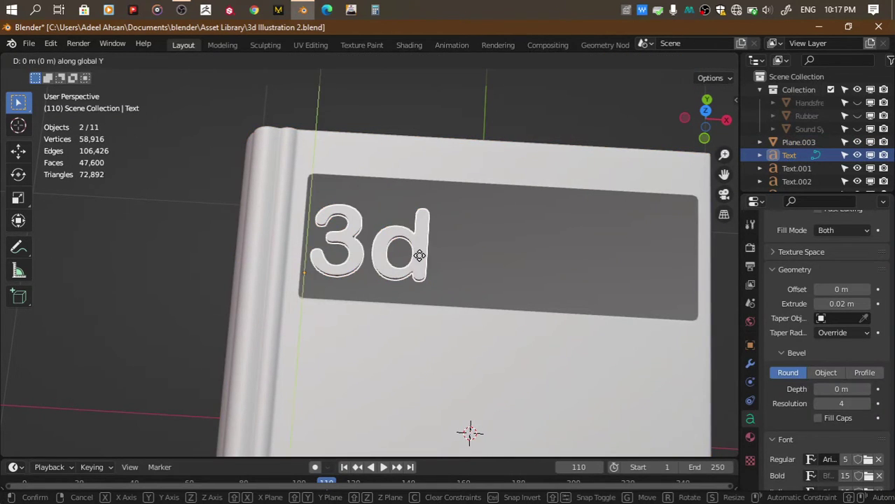
left_click(449, 237)
key("s")
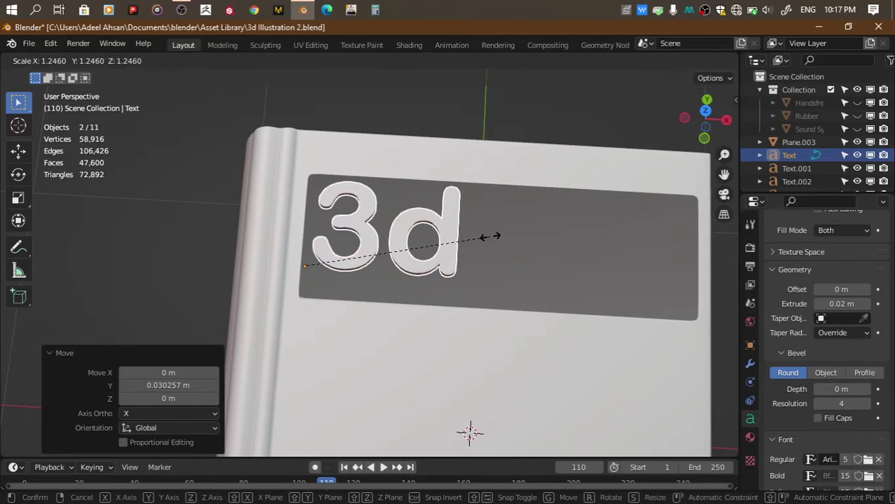
left_click(482, 236)
Turn on X-ray in top view so the text outlines show through the book
left_click(708, 118)
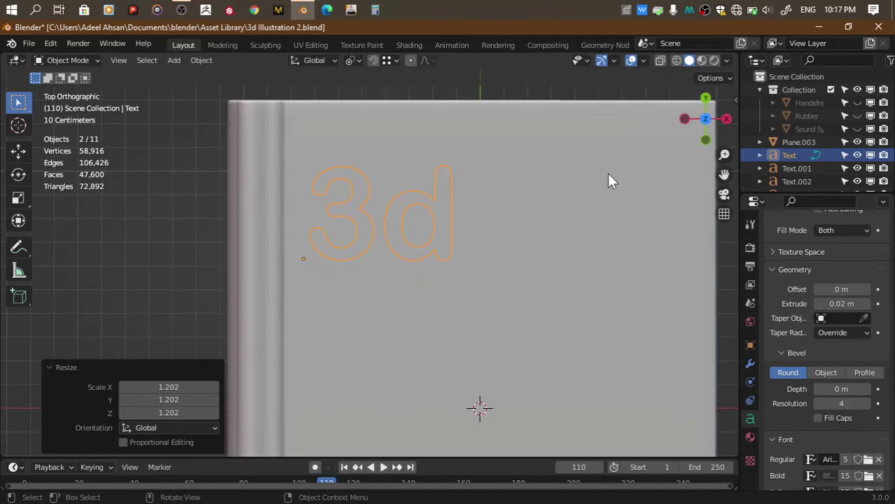
scroll(606, 171, "down", 3)
scroll(606, 171, "up", 3)
left_click(607, 173)
key("alt+z")
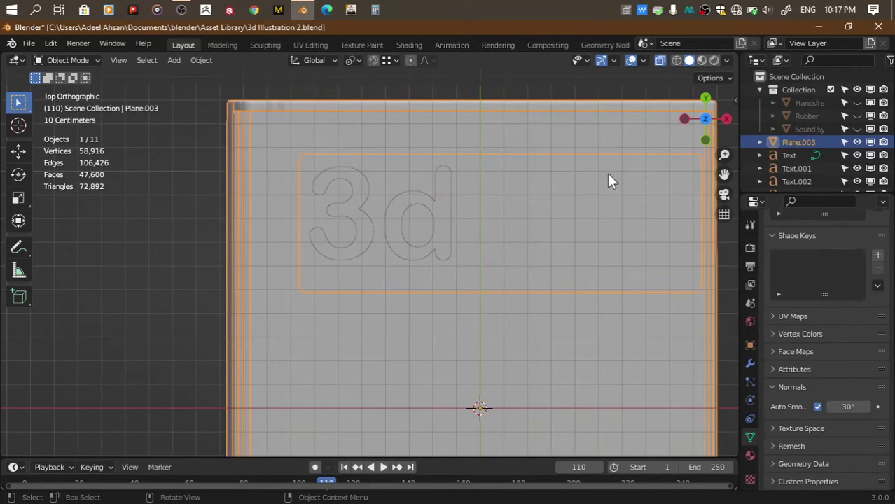
scroll(607, 181, "up", 3)
middle_click_drag(573, 151, 609, 221, "shift")
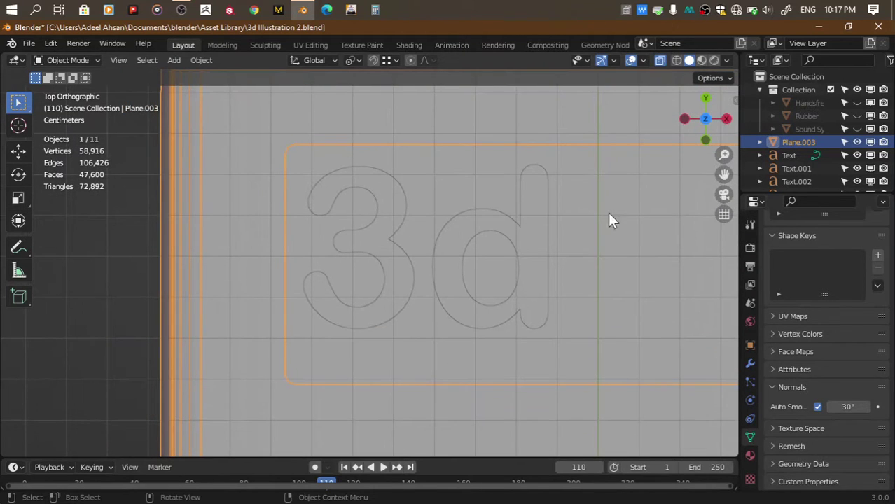
Enlarge the 3d text slightly and move it along the Y axis
left_click(395, 283)
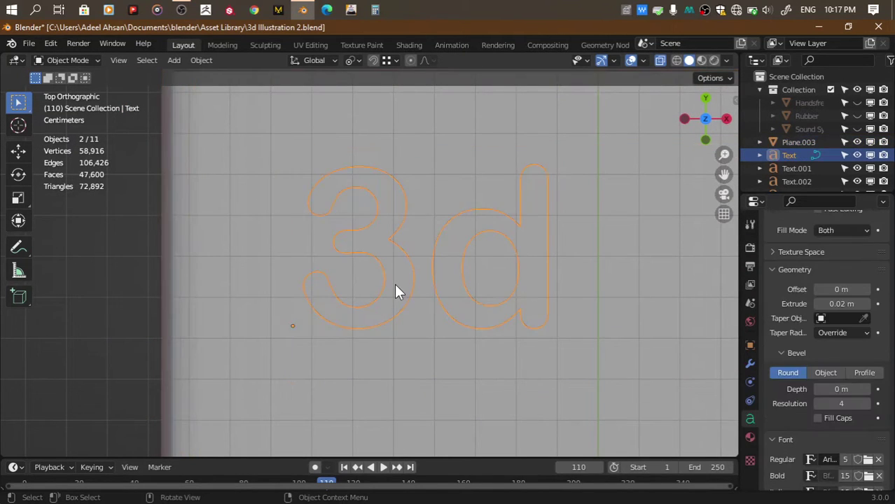
left_click(274, 273)
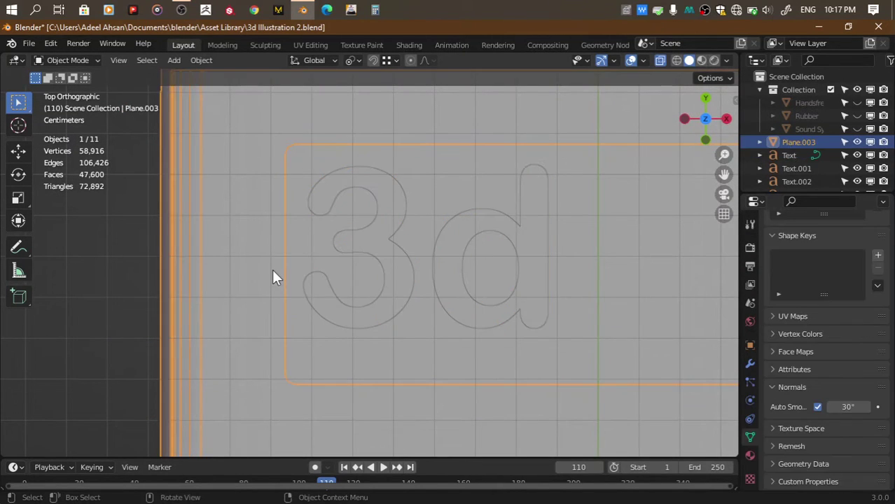
left_click(376, 243)
key("s")
left_click(586, 281)
key("g")
key("y")
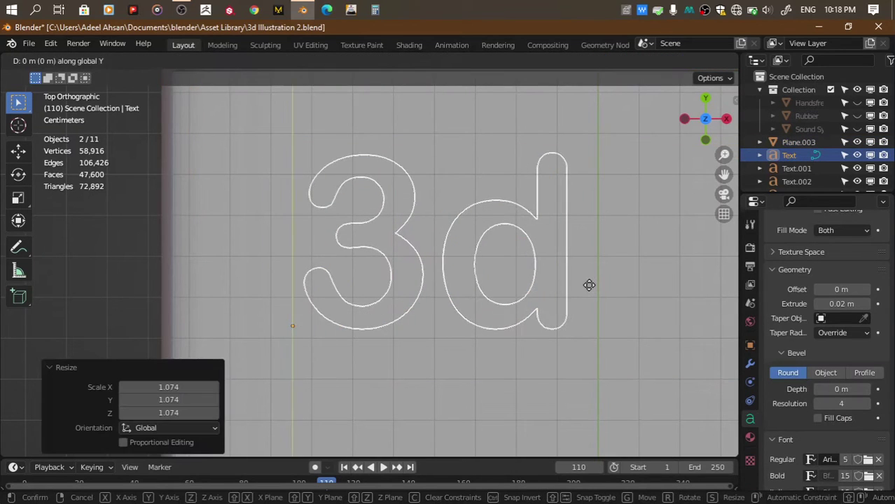
left_click(588, 302)
Scale the 3d text down in two passes to about 0.919
left_click(227, 249)
scroll(228, 249, "down", 3)
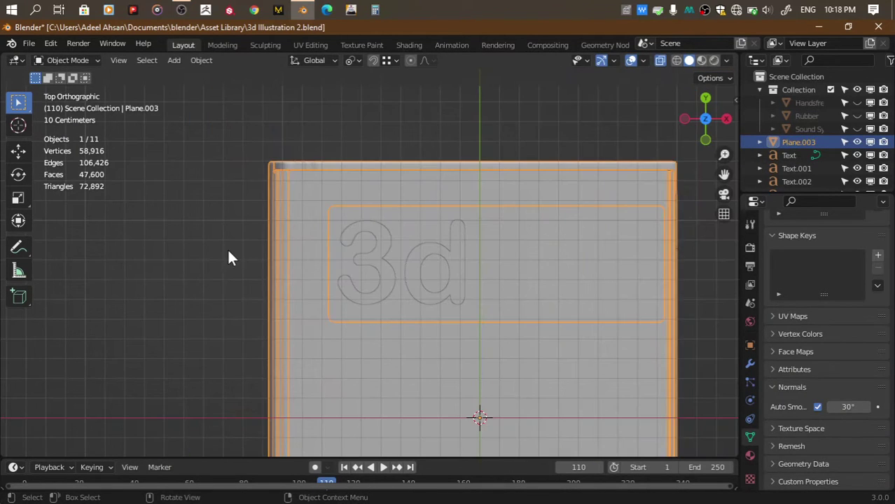
left_click(391, 277, "shift")
key("s")
left_click(558, 280)
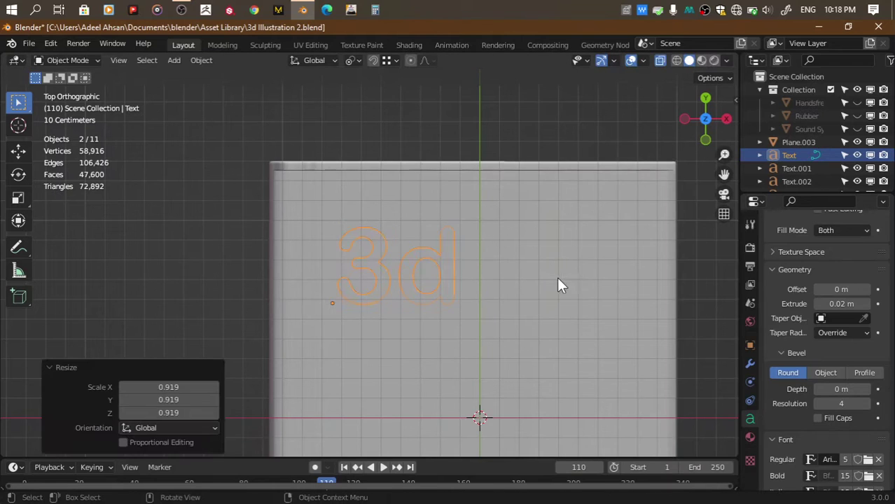
left_click(531, 197)
left_click(442, 268)
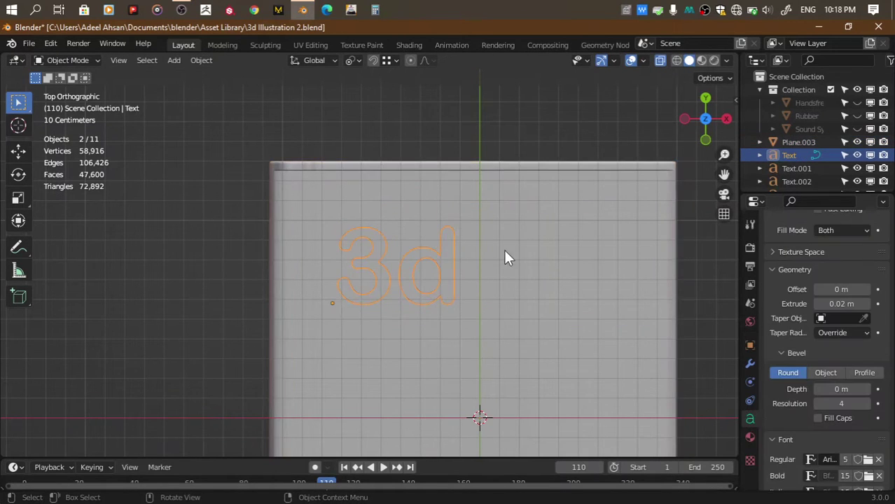
key("s")
left_click(487, 278)
Move the 3d text into the upper-left area inside the cover's top border
left_click(395, 286)
scroll(394, 286, "up", 3)
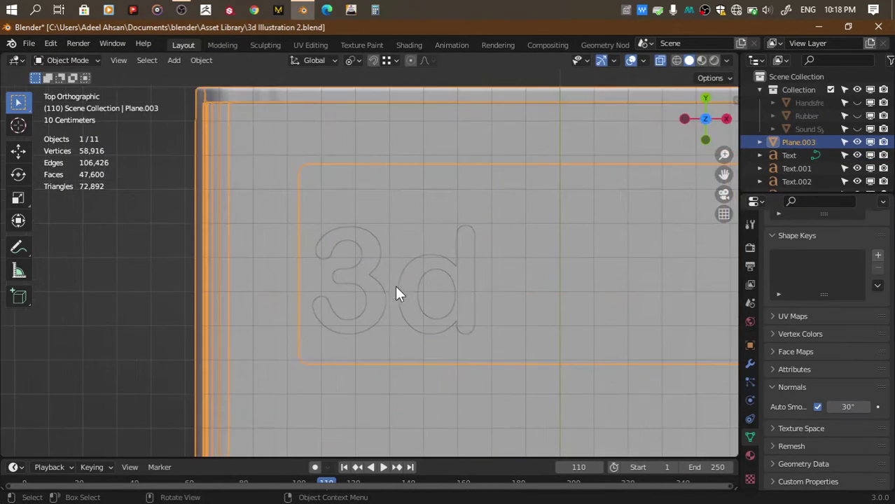
left_click(410, 279, "shift")
key("g")
key("z")
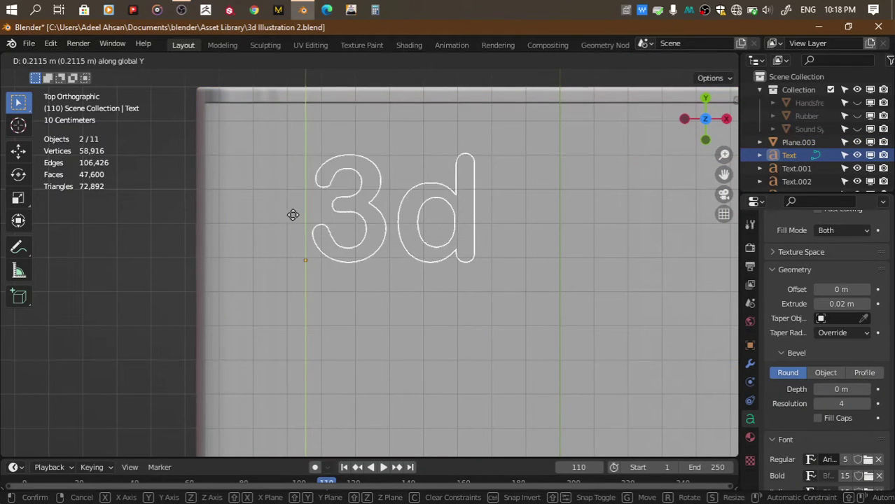
left_click(299, 251)
left_click(247, 200)
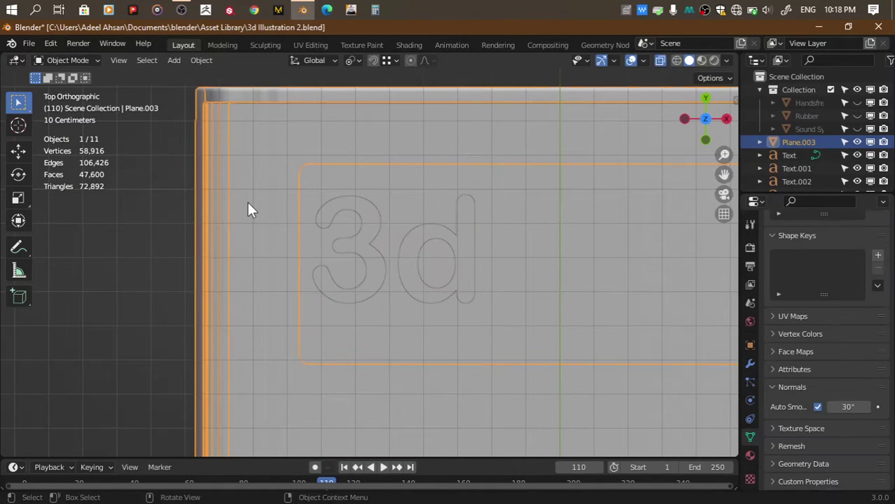
left_click(364, 219, "shift")
key("g")
key("z")
left_click(282, 240)
Deselect everything and pan the view toward the other title texts
left_click(283, 247)
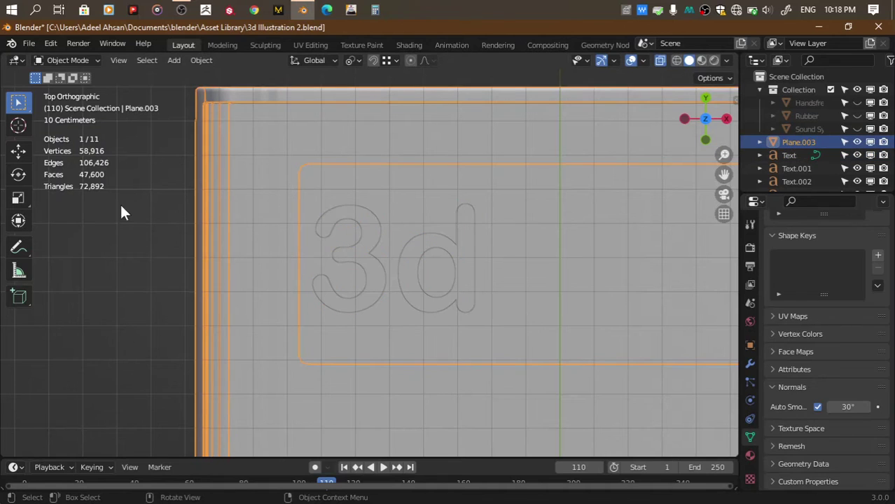
scroll(343, 294, "down", 2)
scroll(245, 315, "down", 2)
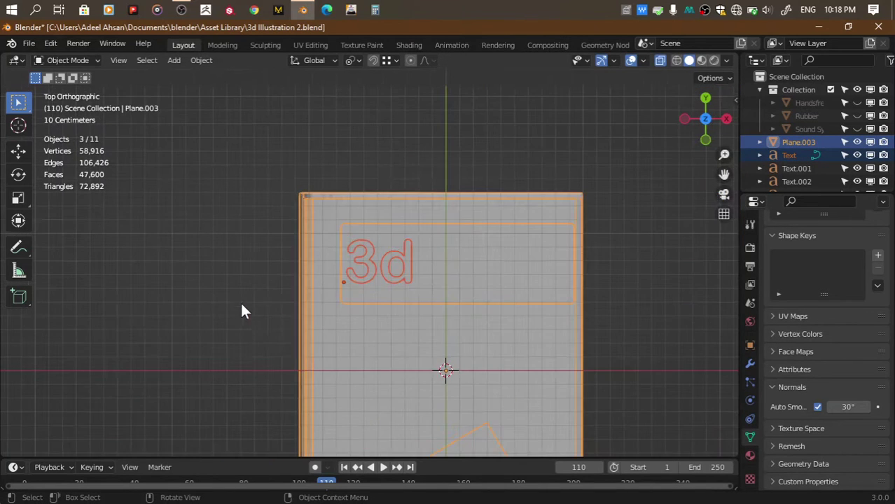
left_click(192, 316)
scroll(192, 316, "down", 2)
scroll(192, 316, "up", 2)
middle_click_drag(657, 142, 465, 77, "shift")
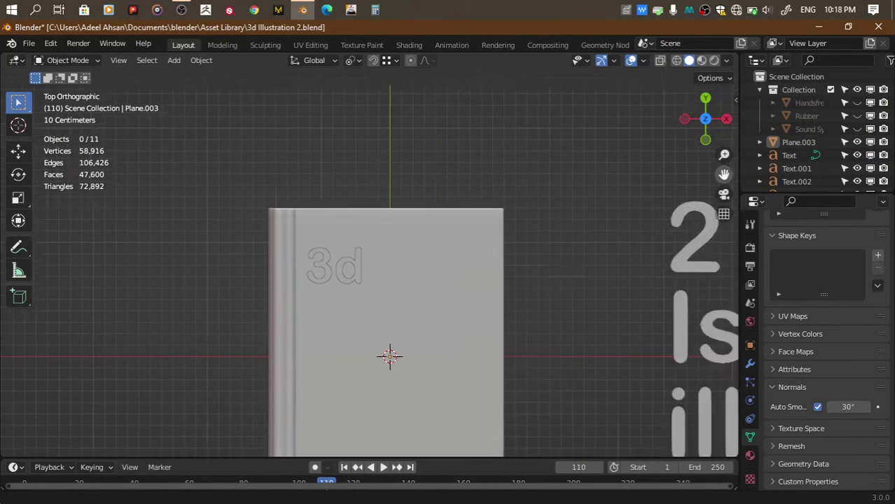
Move the Isometric text onto the book and shrink it
left_click(612, 285)
key("g")
left_click(308, 189)
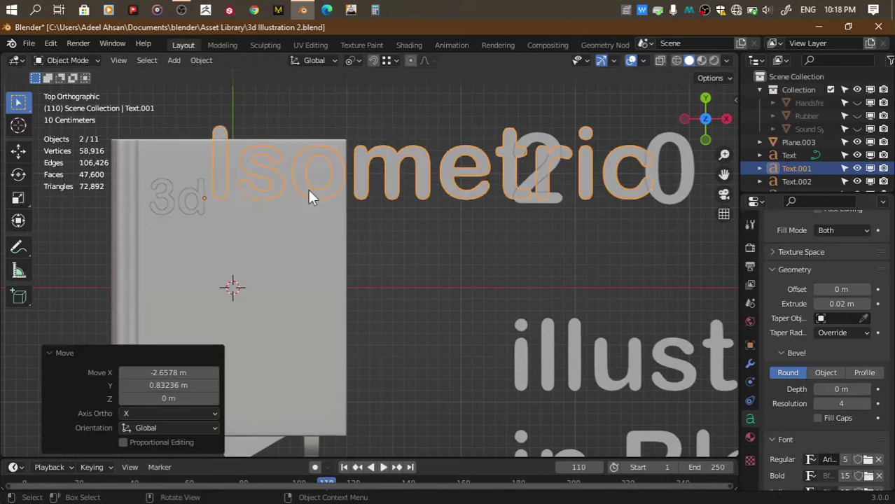
key("s")
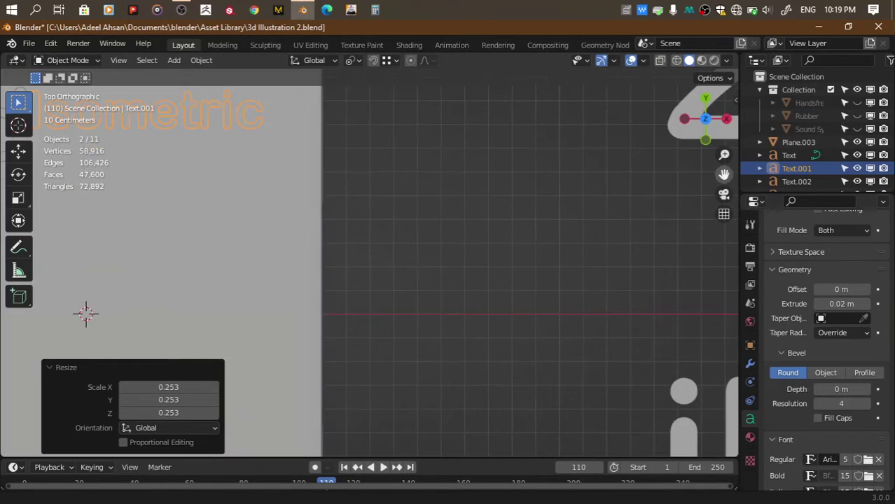
scroll(322, 247, "down", 3)
scroll(322, 248, "down", 4)
Move the illustration text over the book and scale it down
left_click(525, 319)
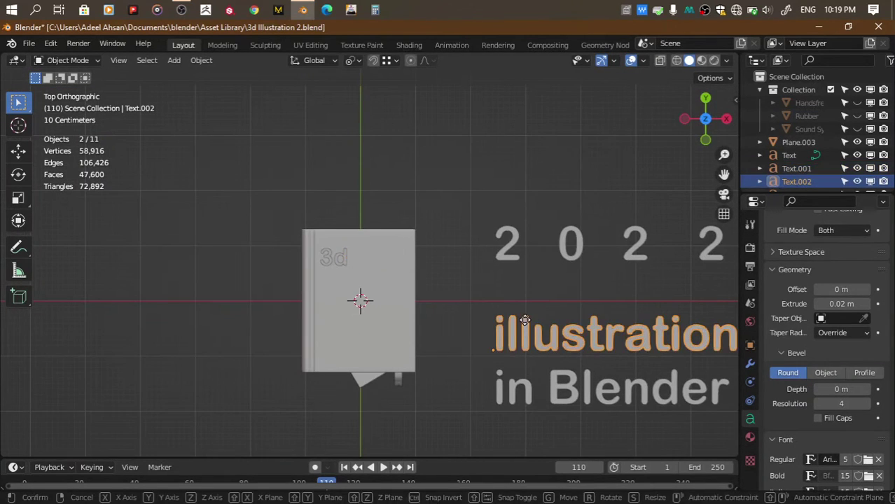
key("g")
left_click(380, 230)
scroll(381, 231, "up", 5)
key("s")
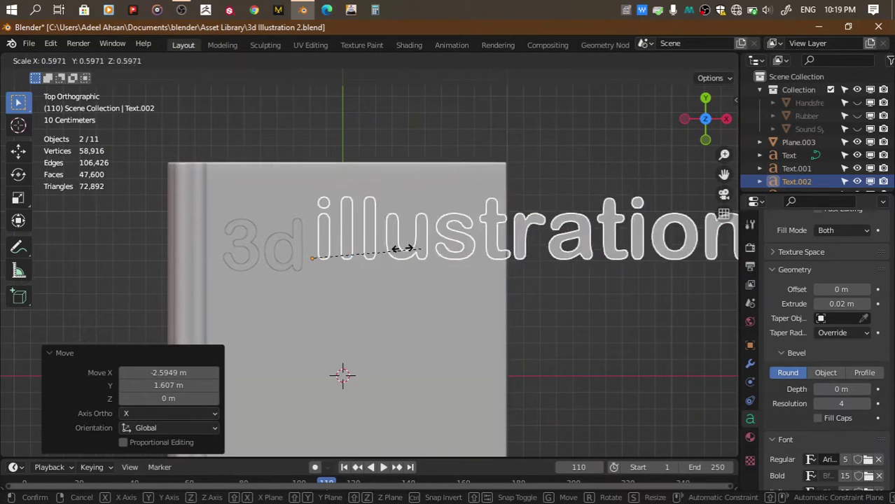
left_click(351, 250)
Select only the book plane and hide it with H
left_click_drag(250, 148, 549, 244)
key("alt+a")
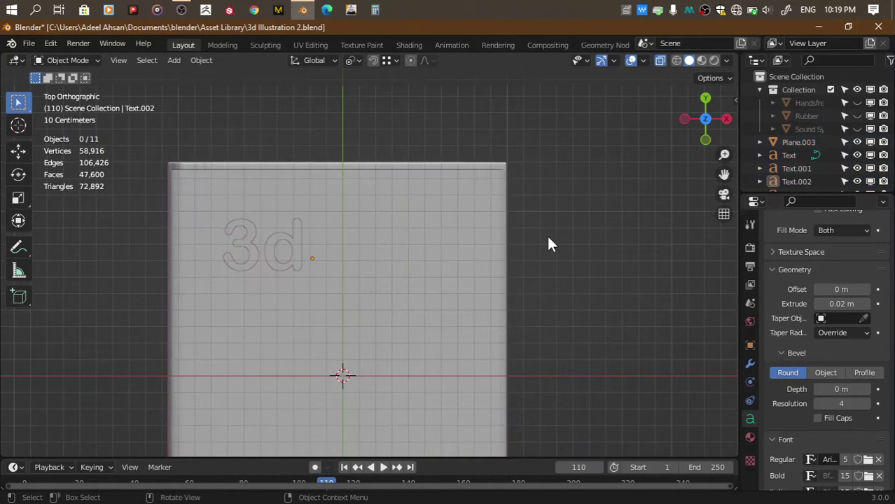
key("a")
scroll(341, 223, "up", 3)
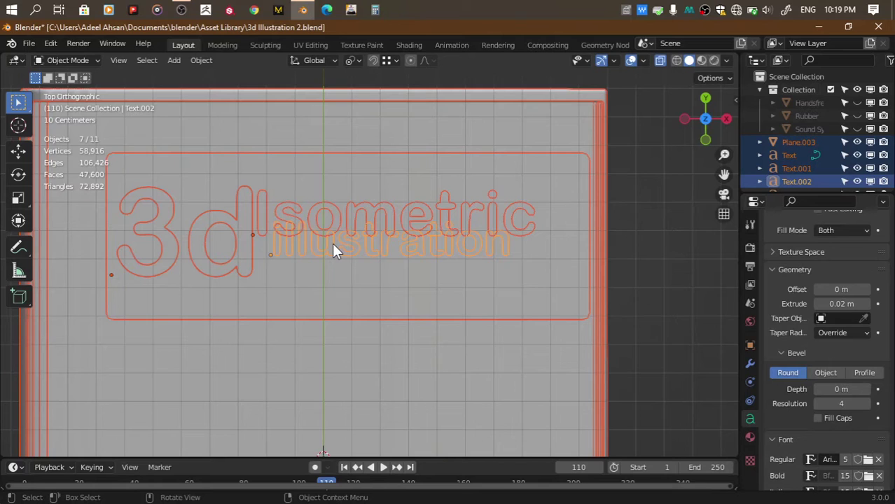
scroll(331, 243, "down", 3)
left_click(344, 351)
key("h")
Place the illustration text just below Isometric, resize it, and align it horizontally along X
scroll(346, 356, "up", 3)
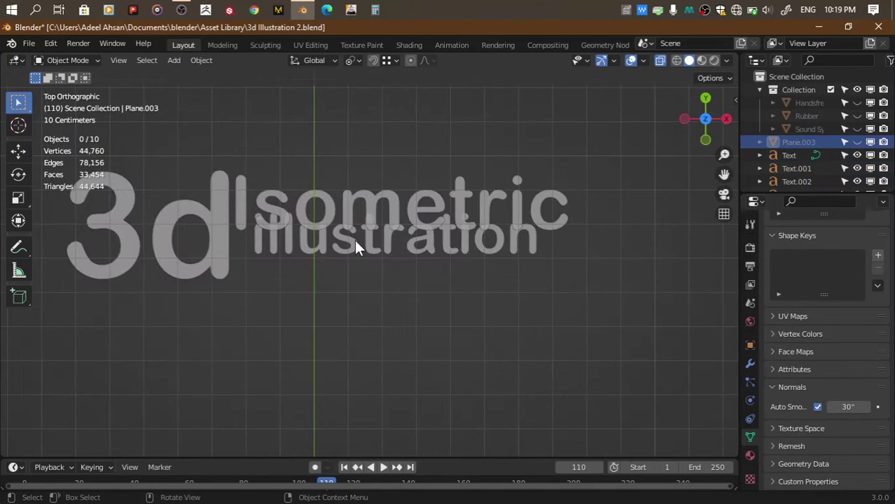
left_click(355, 239)
key("g")
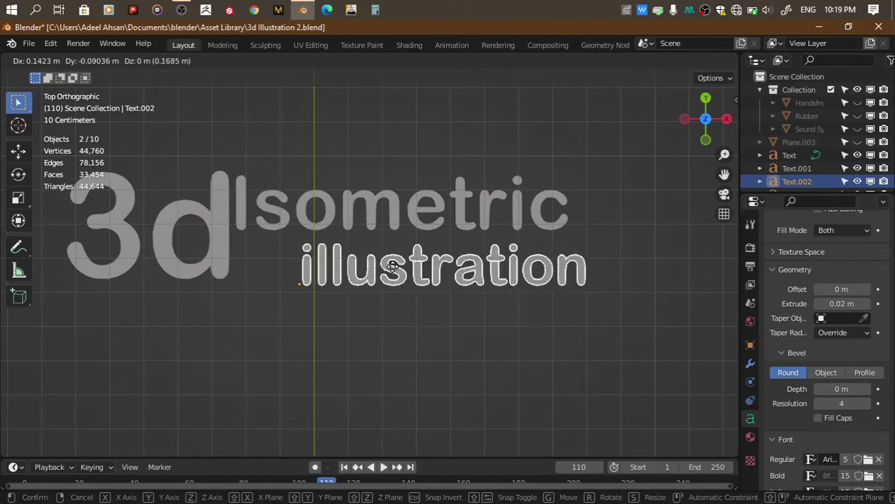
left_click(343, 268)
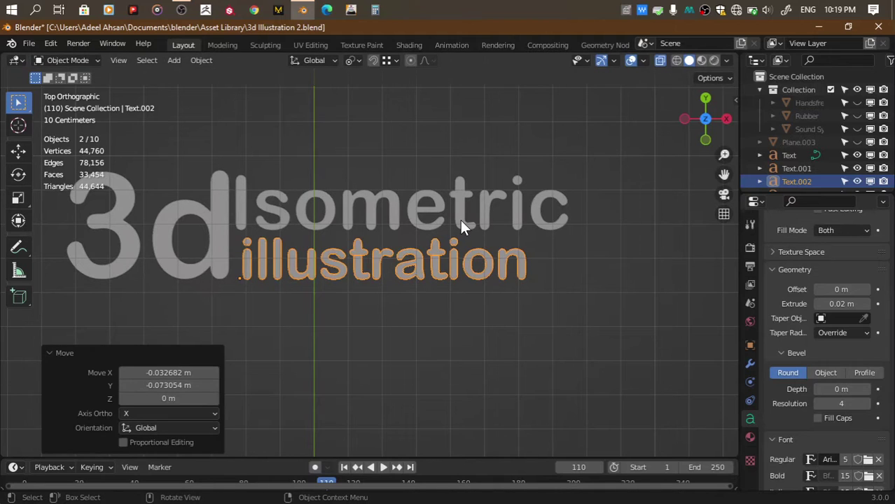
key("s")
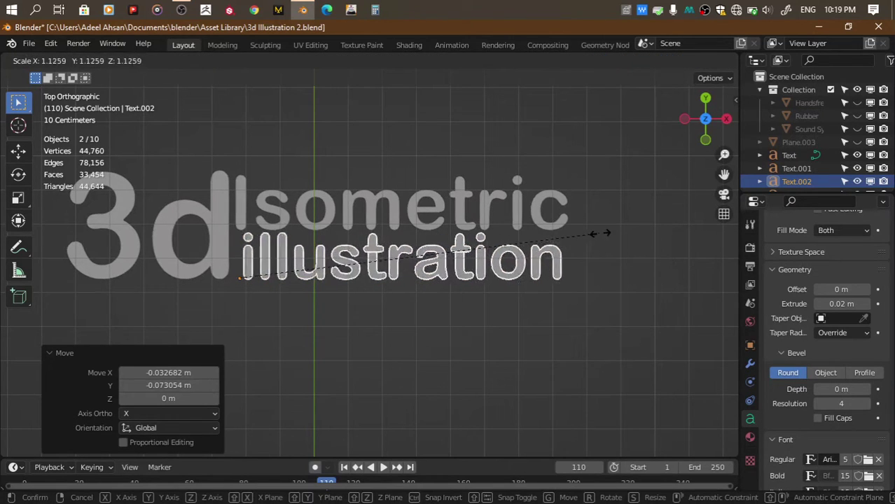
left_click(596, 233)
key("s")
left_click(516, 247)
key("g")
key("x")
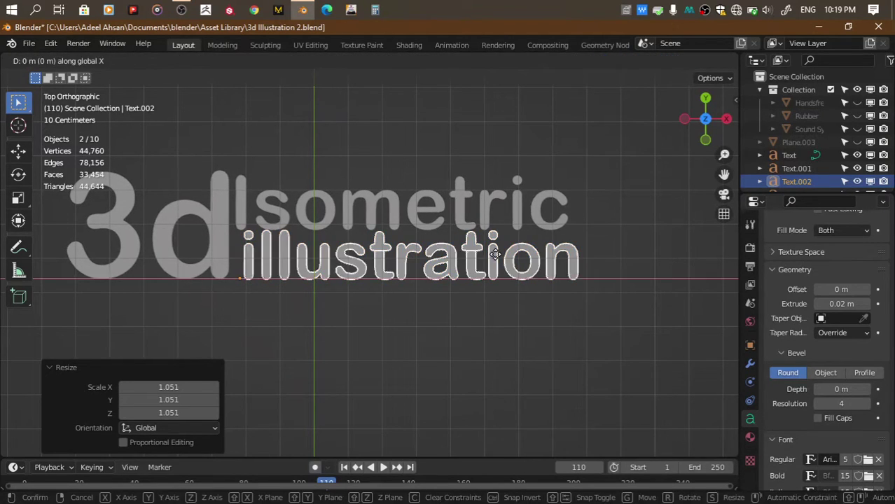
left_click(489, 253)
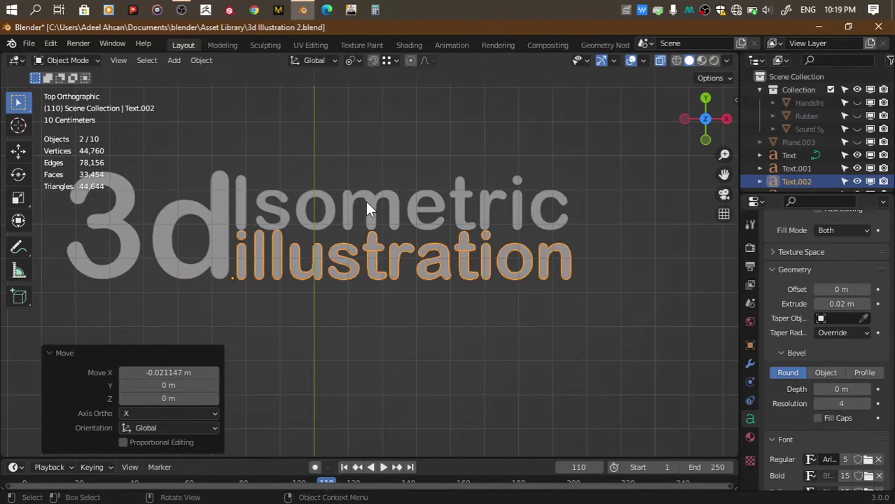
Nudge the Isometric text vertically along the Y axis
left_click(365, 202)
key("g")
key("y")
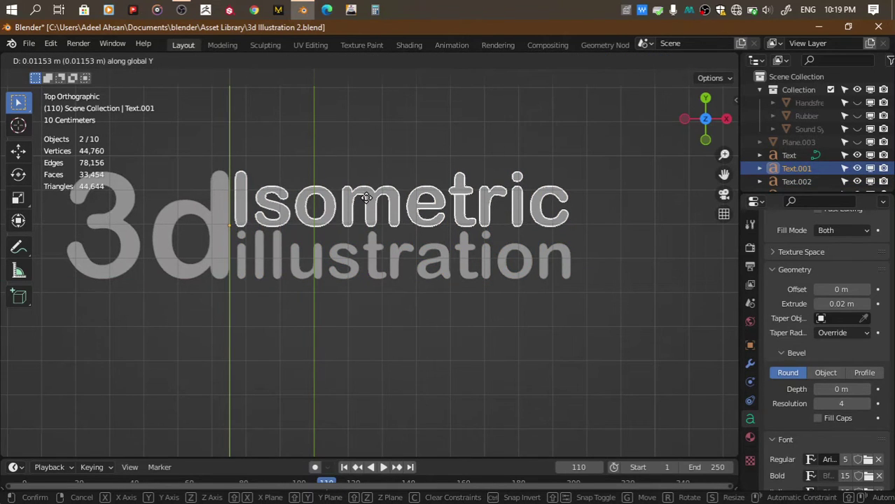
left_click(366, 198)
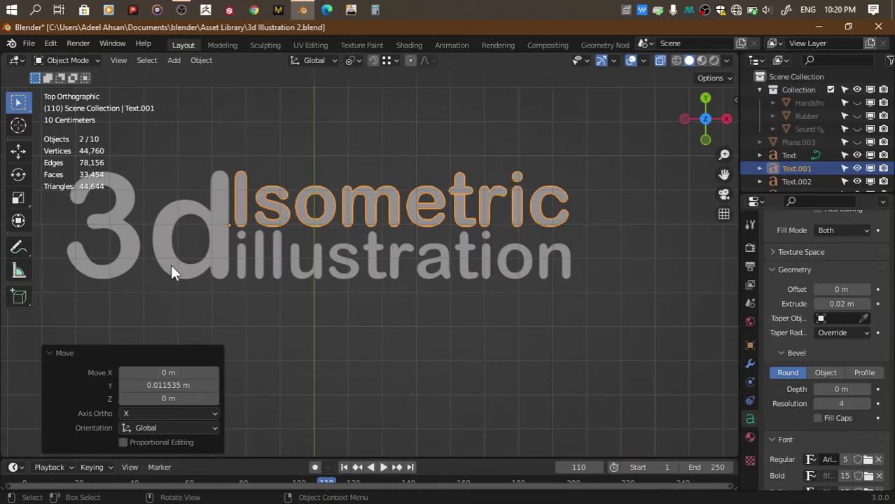
key("g")
key("y")
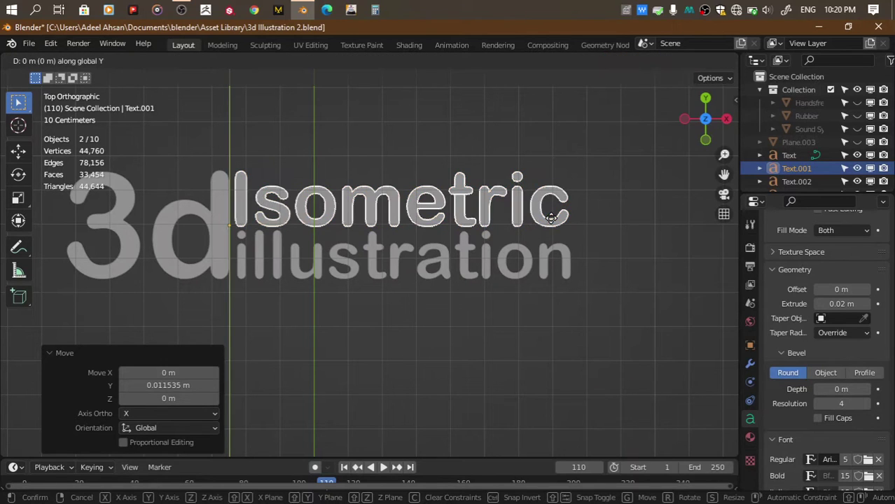
left_click(552, 222)
Shrink the illustration text slightly to 0.989 and reveal hidden objects with Alt+H
left_click(570, 260)
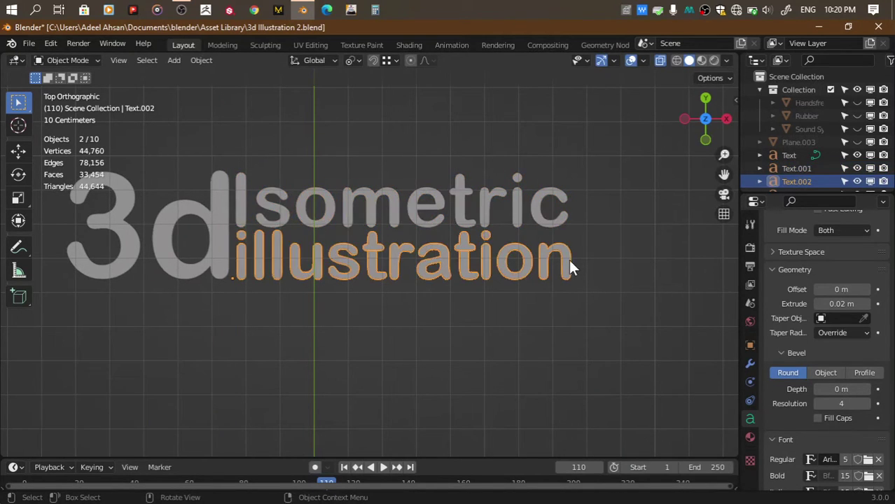
key("s")
left_click(639, 263)
scroll(640, 260, "down", 5)
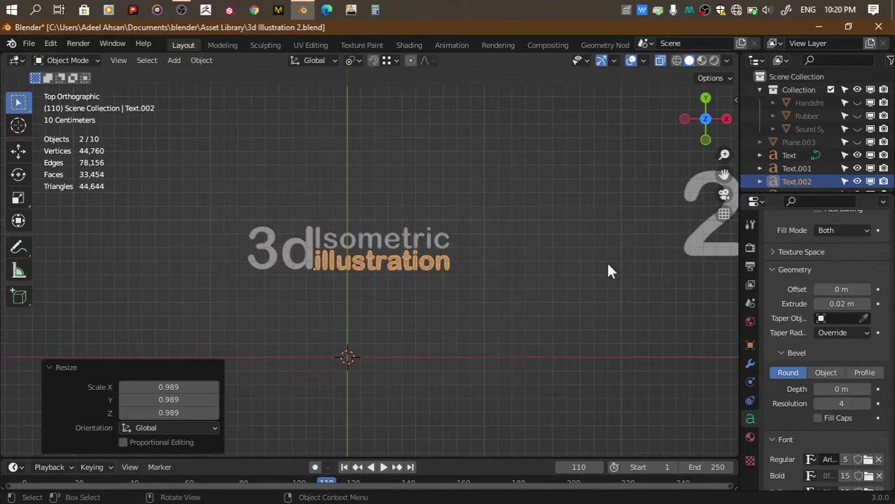
key("alt+h")
Unhide the illustration text and cover plane in the Outliner, viewing the book front-on in X-ray
key("h")
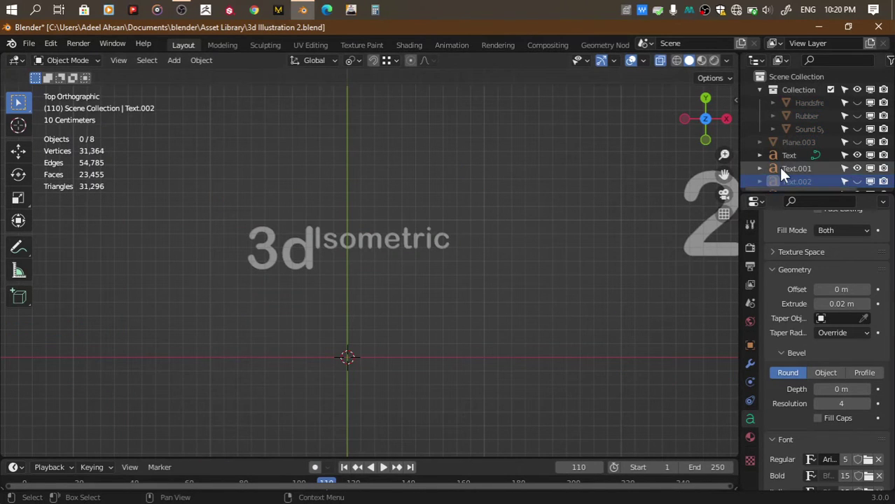
scroll(805, 140, "down", 2)
left_click(857, 153)
left_click(858, 115)
left_click_drag(725, 122, 703, 110)
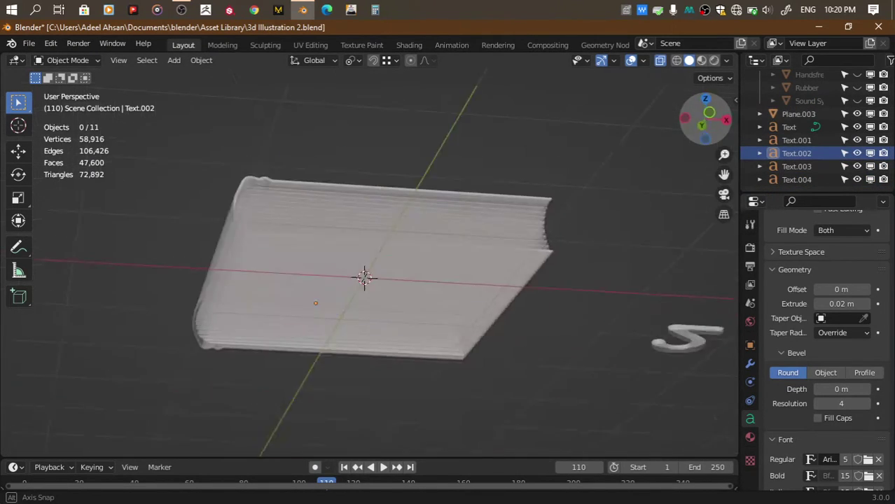
left_click(703, 112)
key("alt+z")
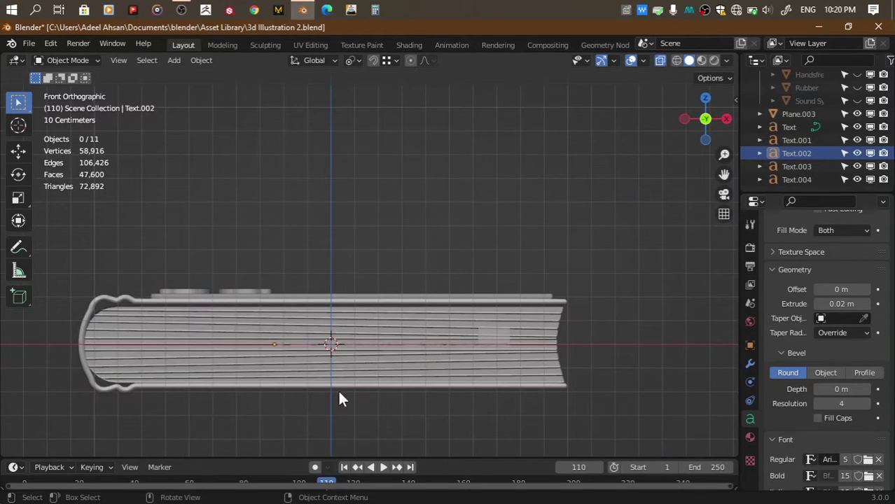
Select both title texts and raise them about 0.22 m along Z
left_click(336, 351)
left_click(630, 231)
left_click(806, 139)
left_click(806, 153, "shift")
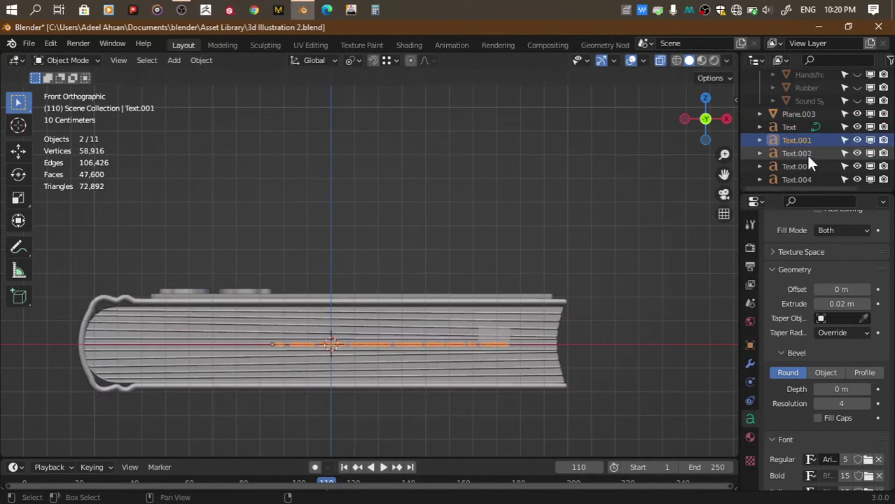
scroll(402, 344, "up", 2)
key("g")
key("x")
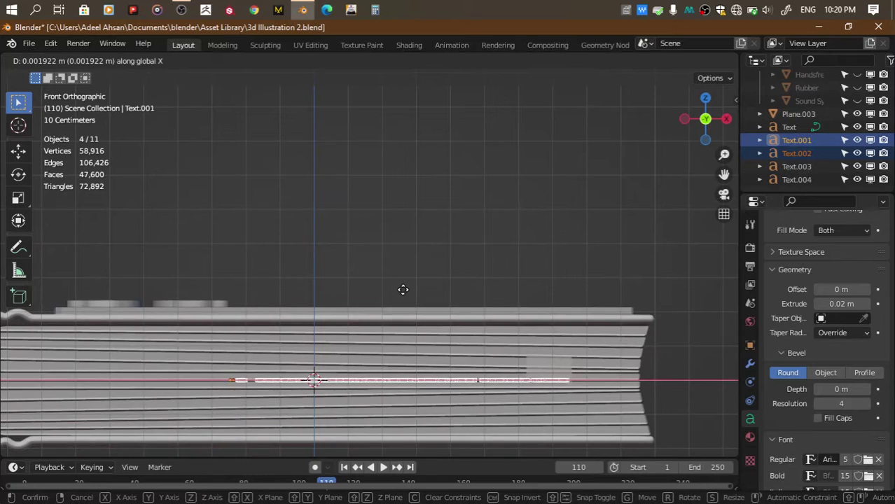
key("z")
left_click(404, 275)
Fine-tune the title texts' height so they sit on the cover surface
scroll(404, 275, "up", 3)
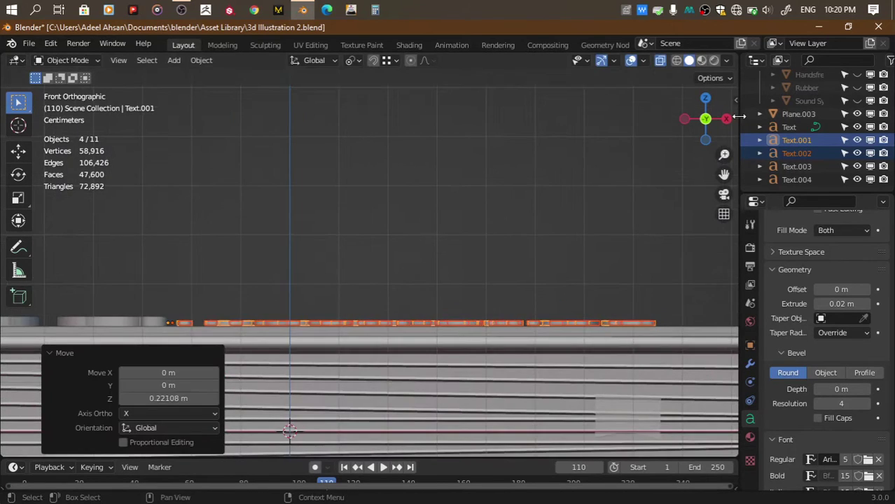
middle_click_drag(404, 275, 409, 209, "shift")
scroll(408, 210, "up", 2)
scroll(408, 217, "up", 2)
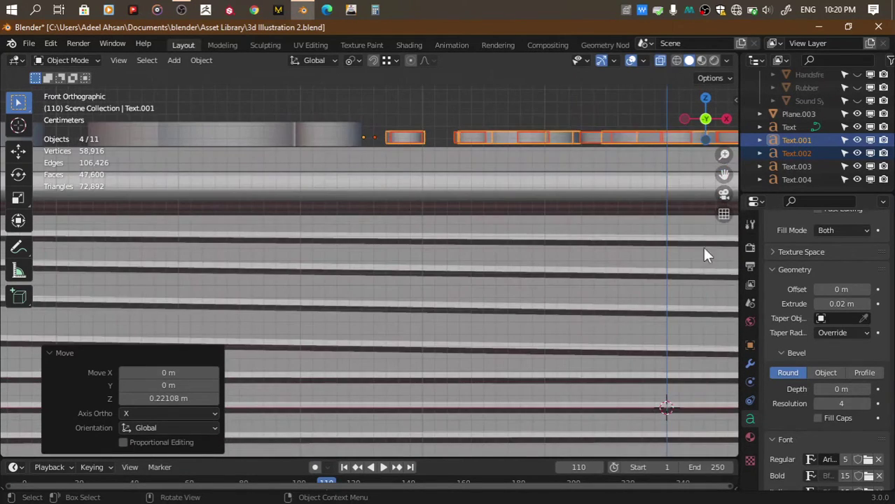
scroll(717, 177, "down", 2)
scroll(548, 159, "down", 2)
scroll(548, 160, "down", 2)
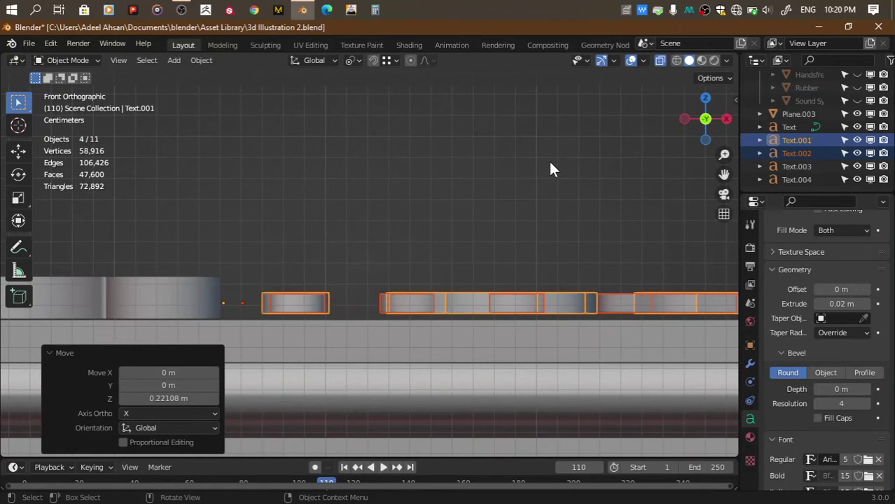
key("g")
key("z")
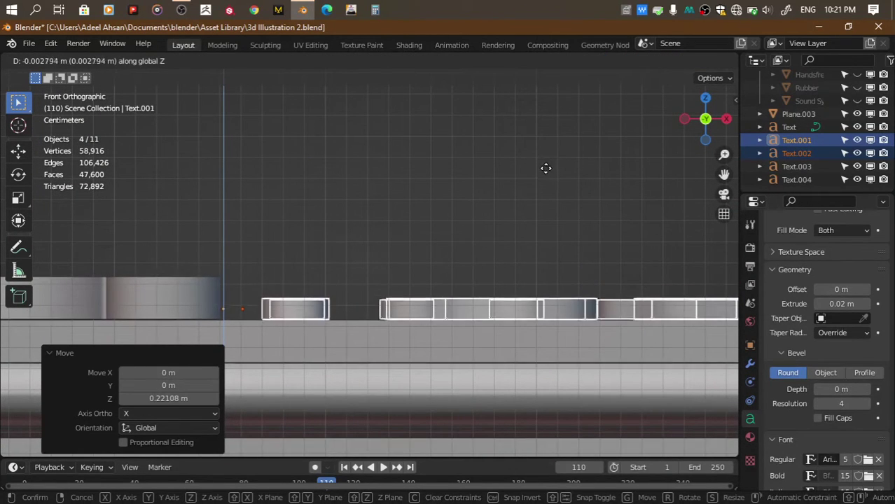
left_click(544, 166)
Reframe the book in perspective, deselect everything, and save the file
key("shift+c")
mouse_move(723, 115)
left_mouse_down()
mouse_move(718, 109)
mouse_move(661, 185)
left_mouse_up()
left_click(709, 203)
key("ctrl+s")
Rotate the 2022 text -90° around Z, undoing an accidental 9° turn
scroll(709, 203, "down", 5)
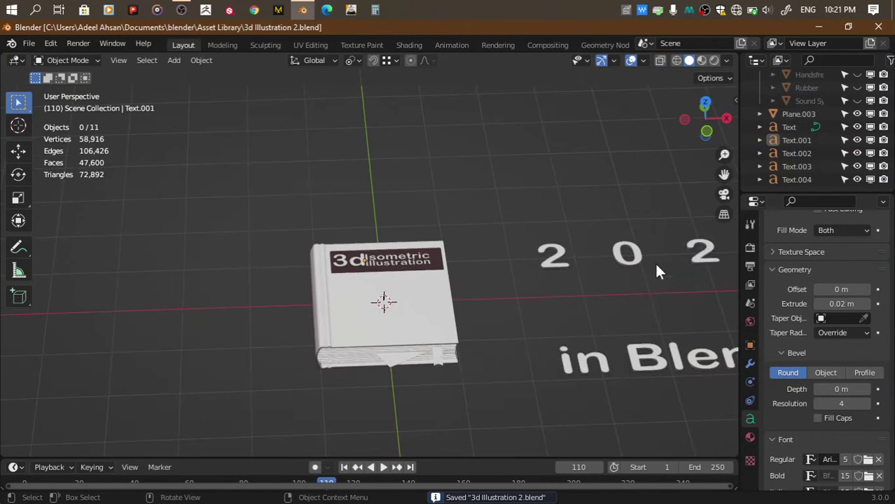
left_click(642, 257)
type("rz9")
key("Return")
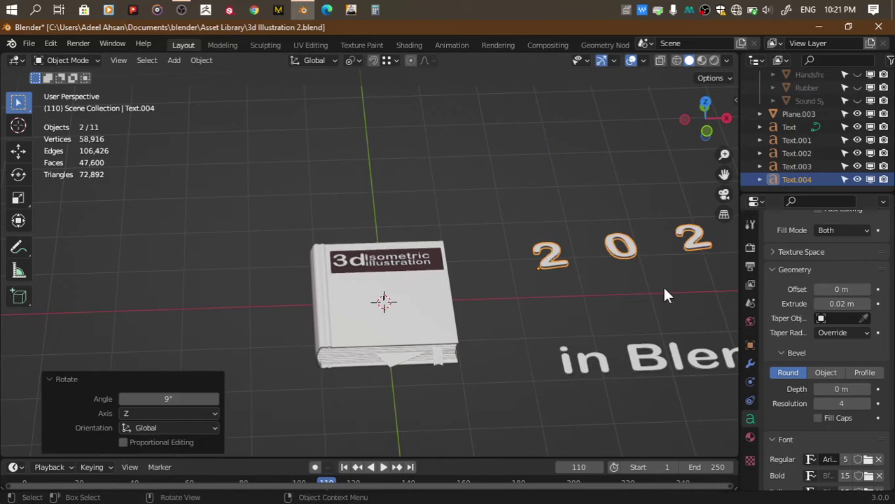
key("ctrl+z")
type("rz")
type("-90")
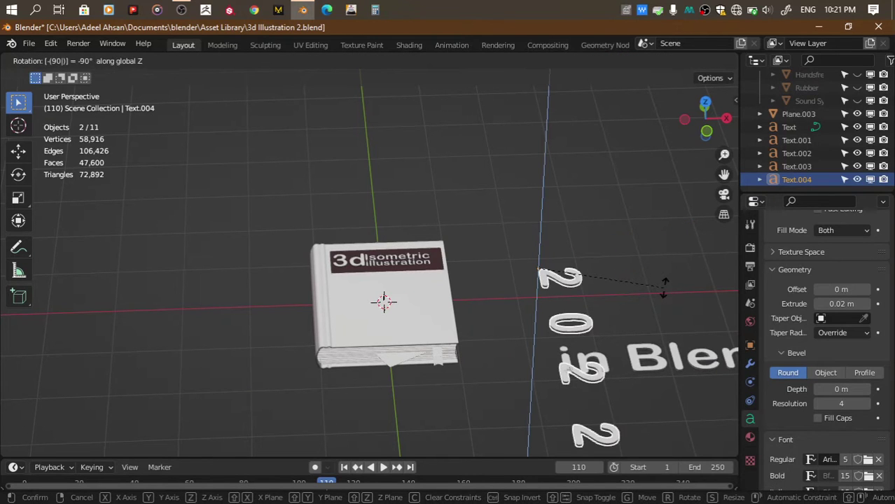
key("Return")
Shrink the 2022 text to 0.160 and move it 0.397 m sideways
left_click_drag(711, 117, 707, 117)
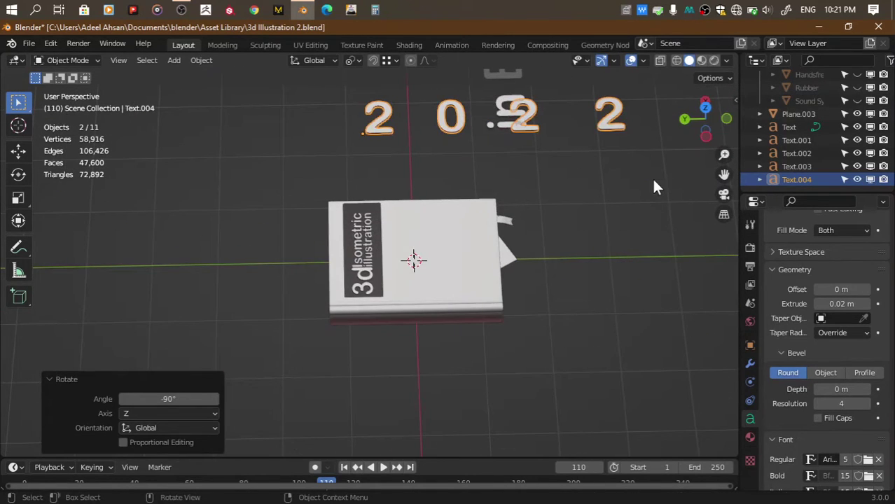
key("s")
left_click(409, 162)
key("g")
key("x")
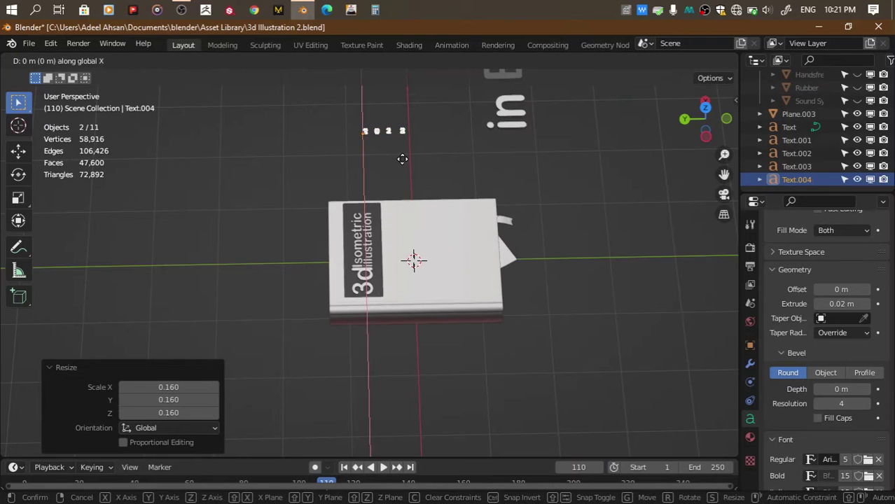
left_click(381, 162)
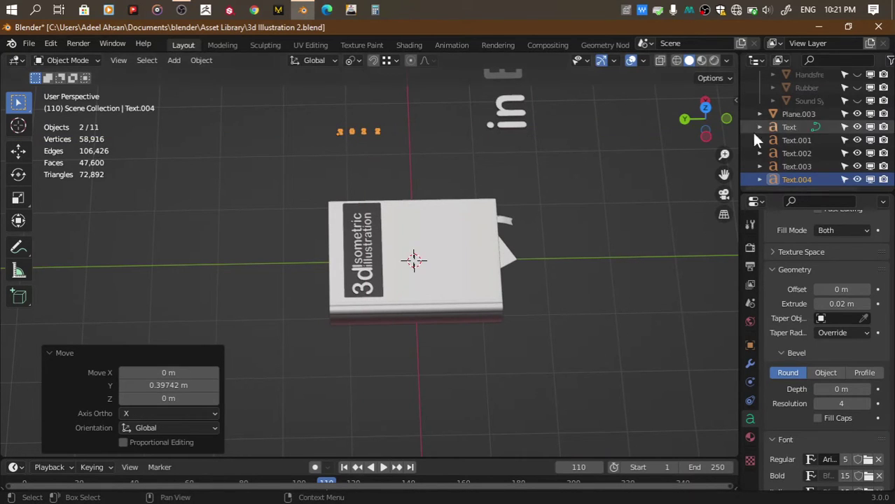
In top view, place the 2022 text beside the cover title, resize it and nudge it along Y
left_click(705, 107)
scroll(563, 241, "up", 2)
key("g")
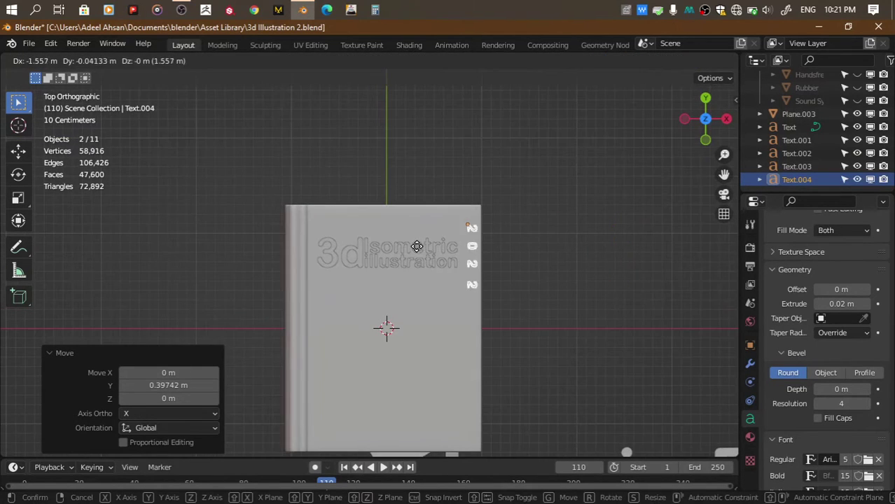
left_click(411, 245)
scroll(411, 245, "up", 2)
key("s")
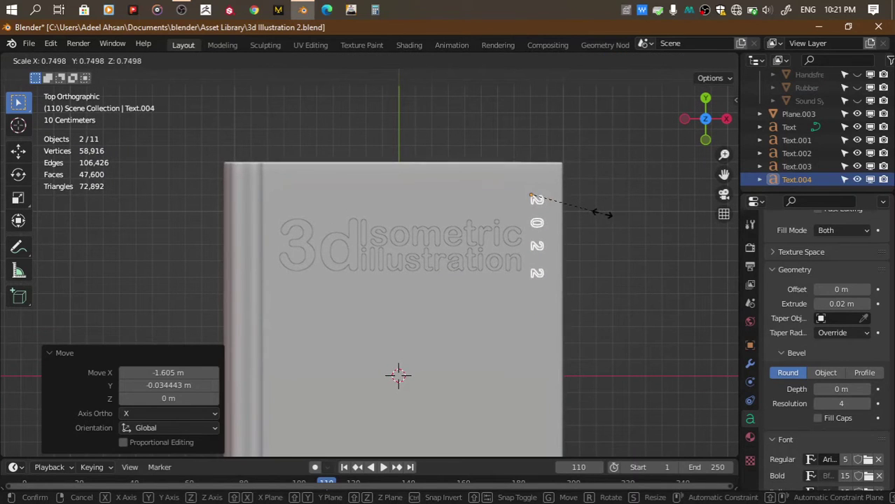
left_click(602, 213)
key("g")
key("y")
left_click(599, 217)
From the left side view, raise the 2022 text vertically onto the cover
key("a")
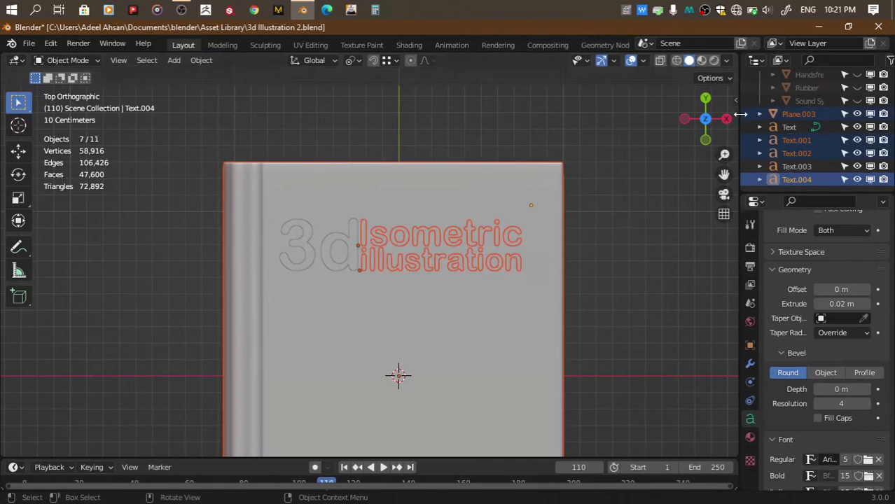
left_click_drag(728, 116, 725, 130)
key("ctrl+KP_3")
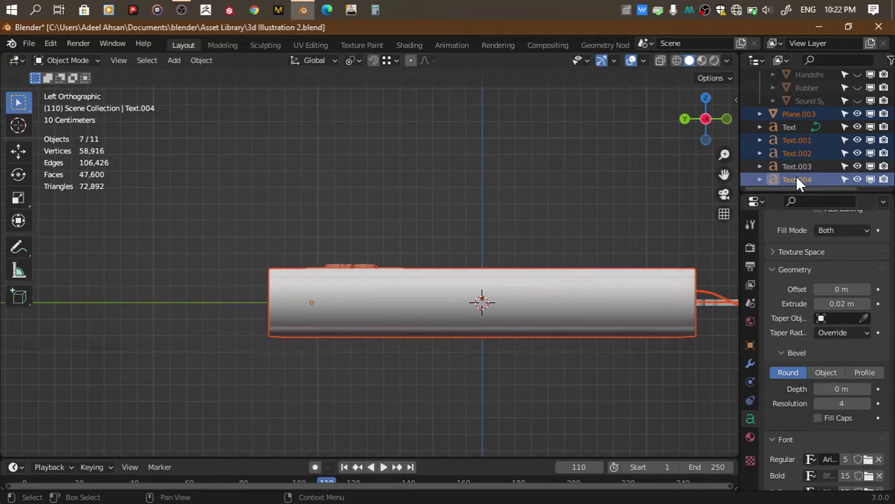
left_click(796, 181)
scroll(364, 266, "up", 5)
key("g")
key("z")
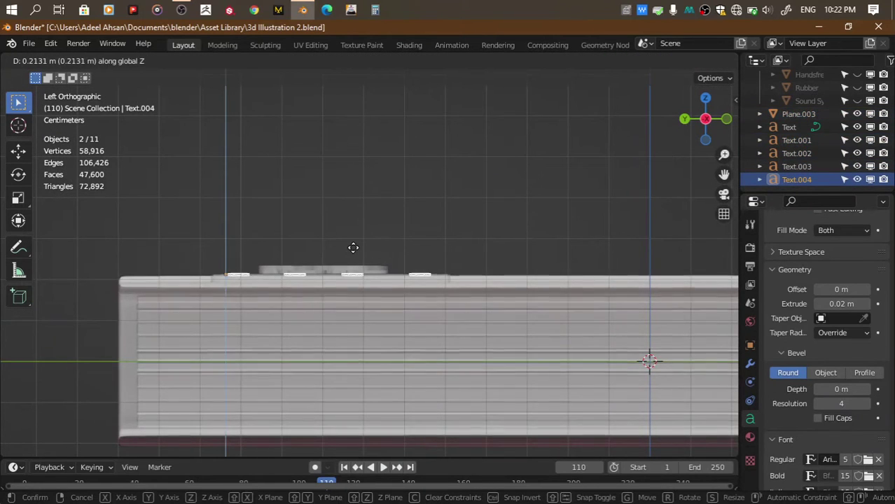
left_click(353, 246)
scroll(352, 243, "up", 5)
scroll(352, 243, "up", 3)
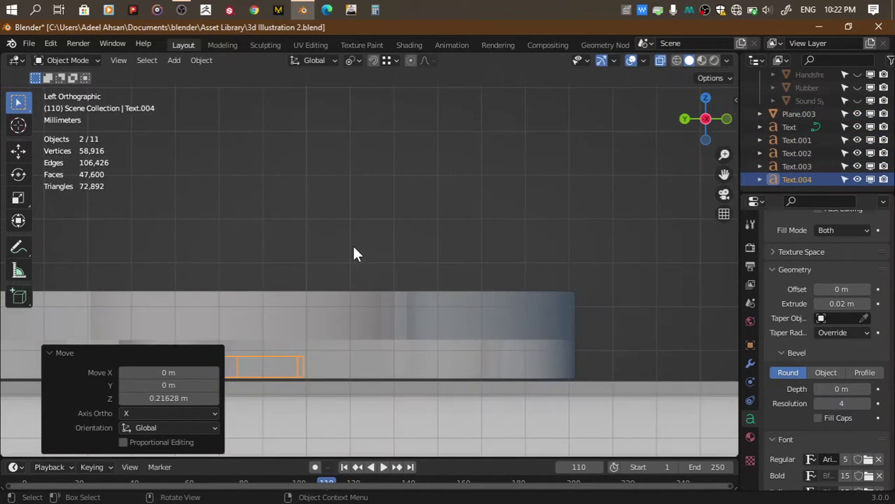
Fine-adjust the 2022 text's height, check it in perspective, and save the file
key("g")
key("x")
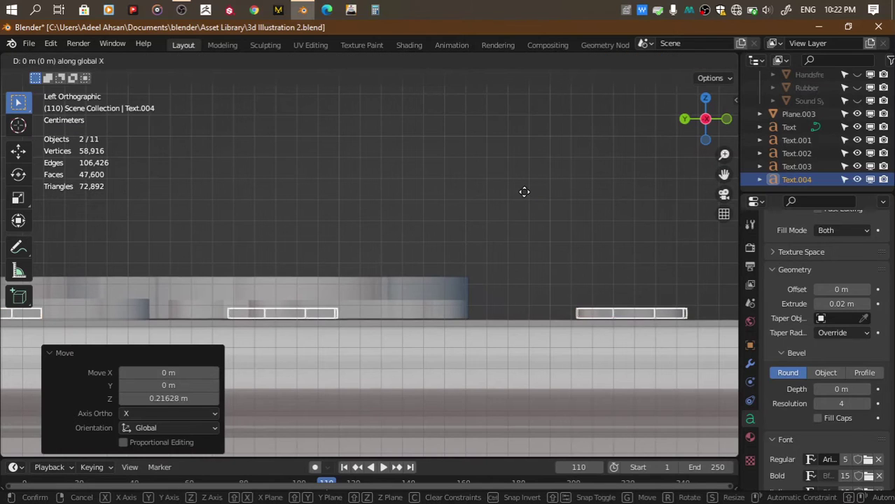
key("z")
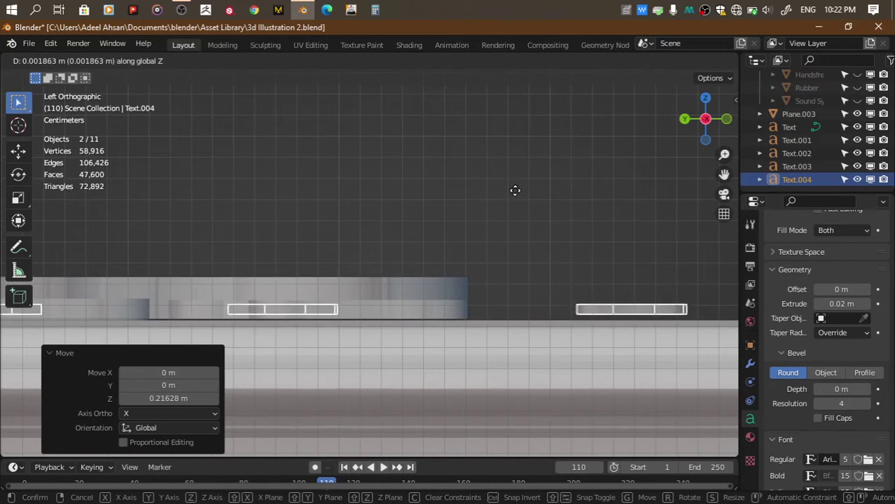
left_click(515, 193)
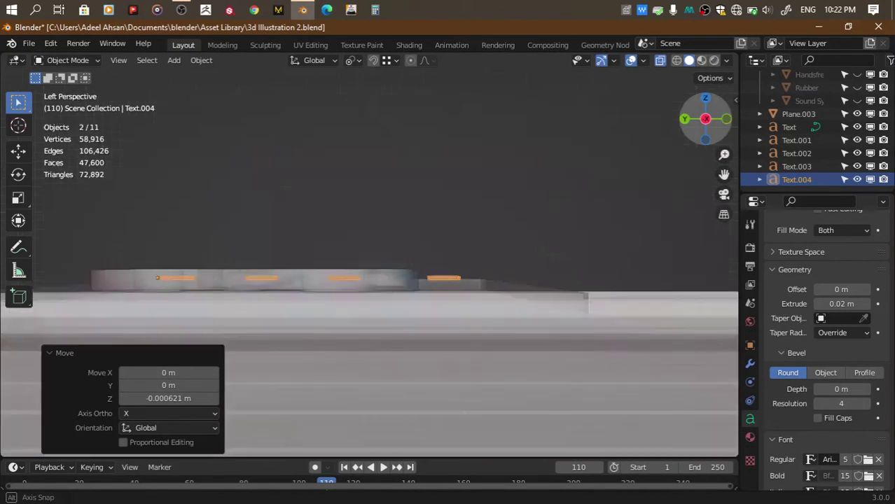
middle_click_drag(484, 201, 629, 208)
left_click(585, 145)
middle_click_drag(585, 145, 650, 176)
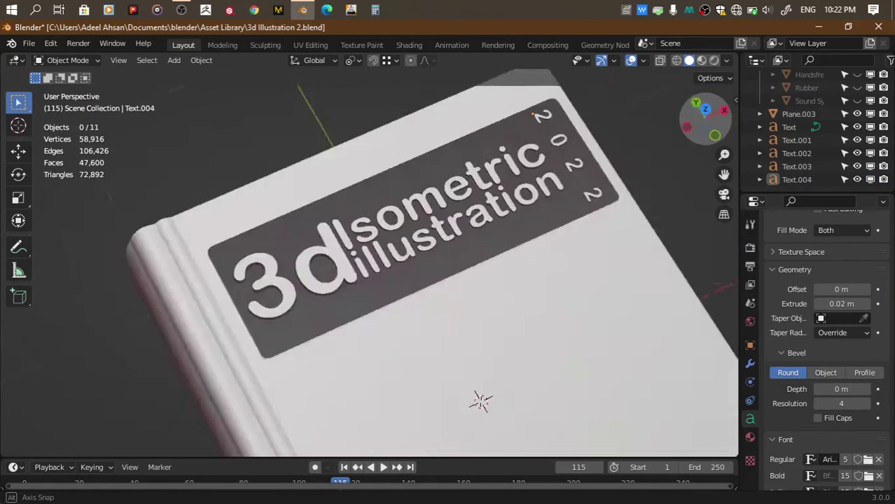
scroll(650, 177, "down", 5)
key("ctrl+s")
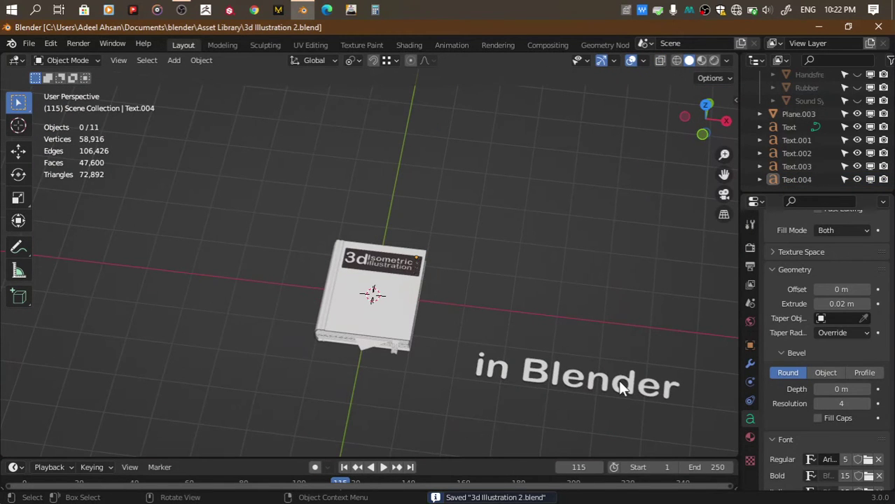
Shrink the 'in Blender' text and move it flat onto the book cover at a smaller scale
left_click(621, 385)
key("s")
left_click(521, 386)
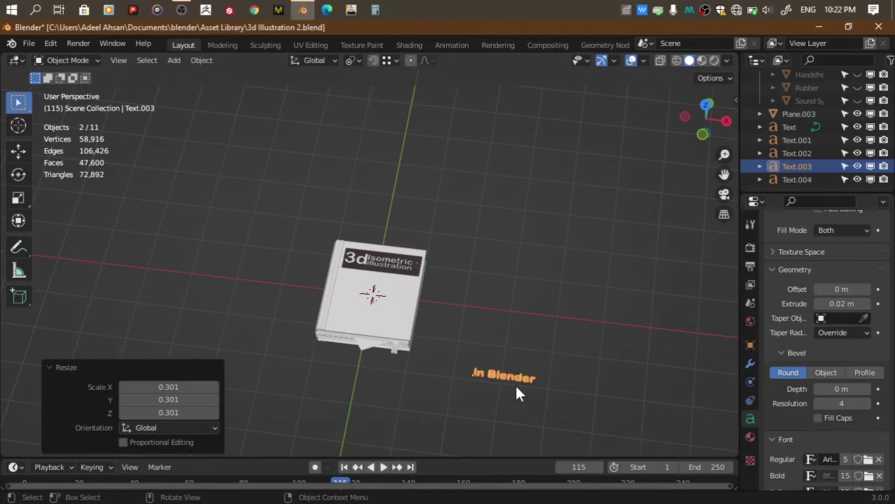
scroll(514, 383, "up", 4)
left_click_drag(724, 174, 657, 64)
key("g")
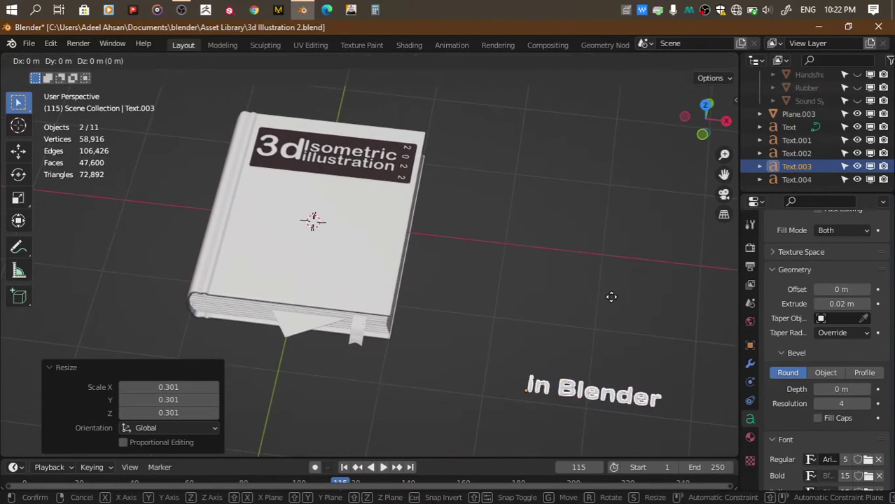
key("shift+z")
left_click(339, 203)
key("s")
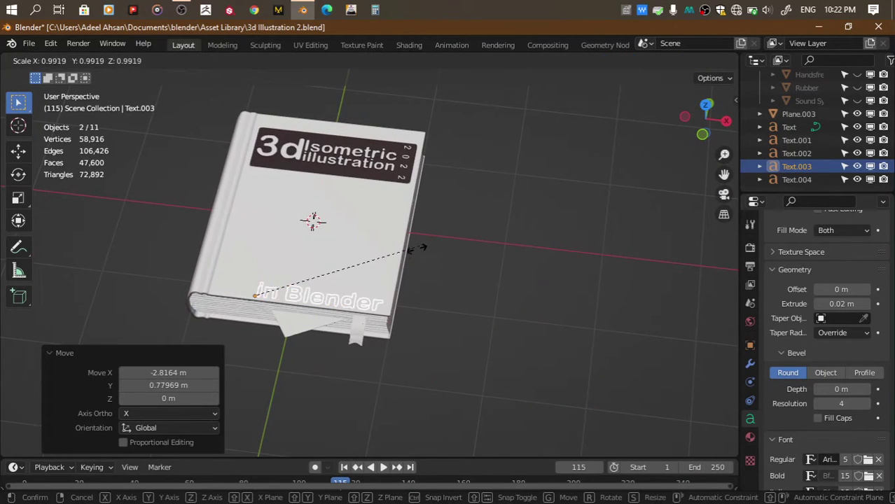
left_click(317, 279)
From top view, place the text at the cover's lower right and edit it to 'in Blender 3.0'
scroll(317, 279, "up", 2)
left_click(706, 105)
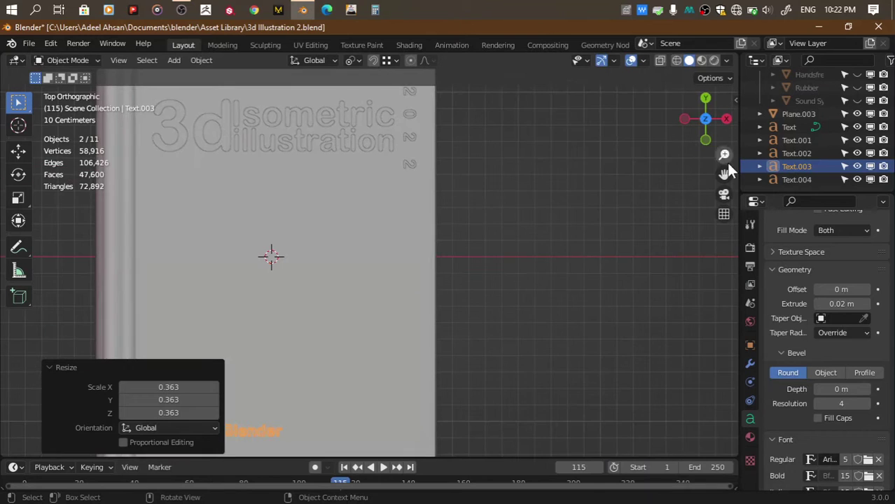
scroll(511, 242, "up", 2)
key("g")
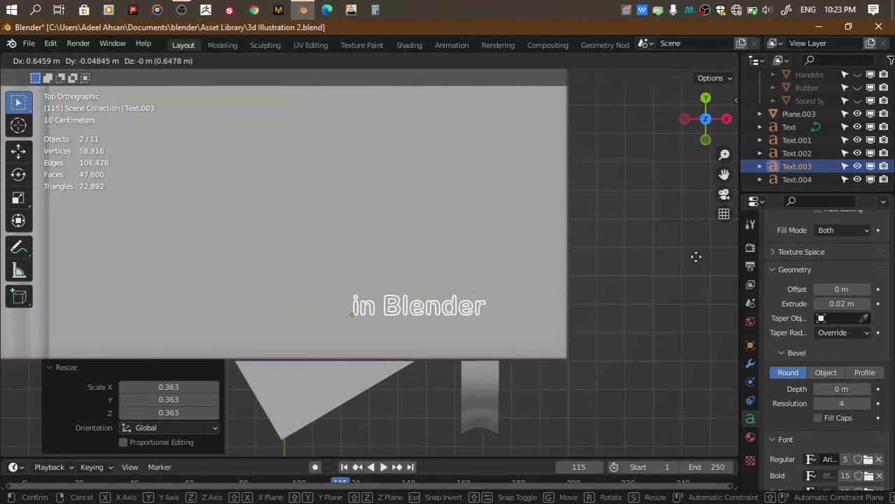
left_click(681, 255)
key("Tab")
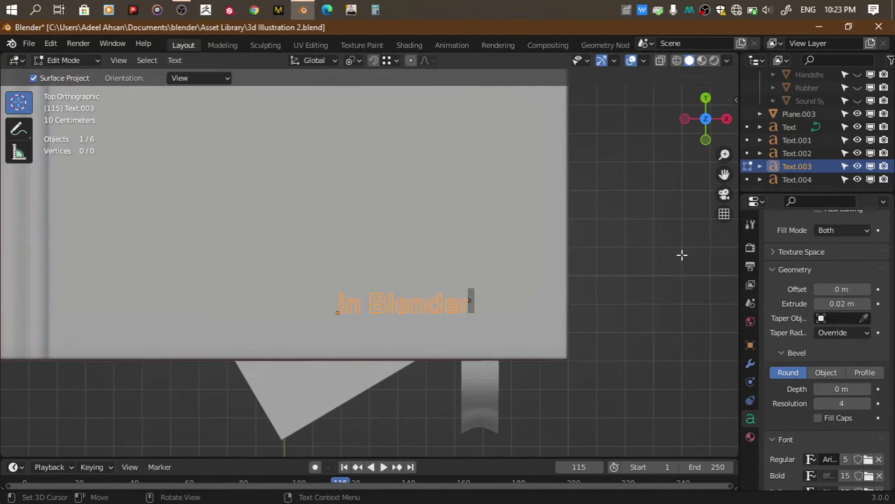
type("3.0")
key("Tab")
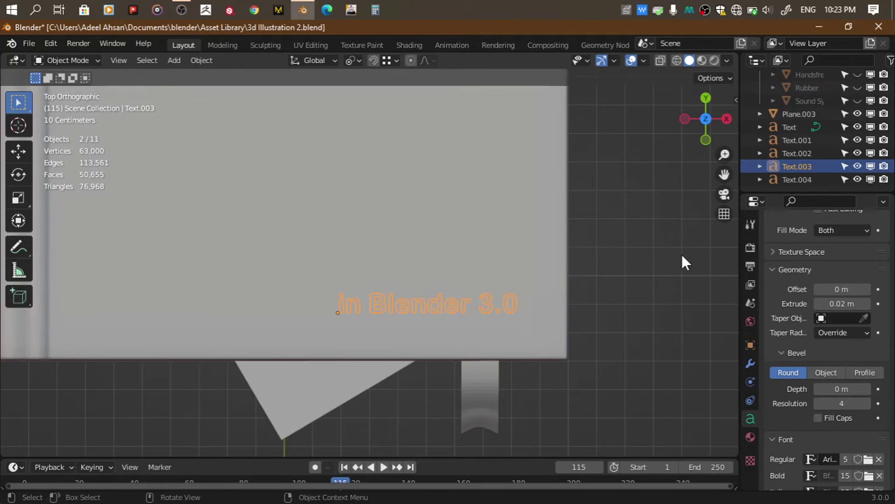
From the front view, raise the text along Z onto the cover surface and save
left_click(704, 138)
middle_click_drag(484, 79, 470, 244, "shift")
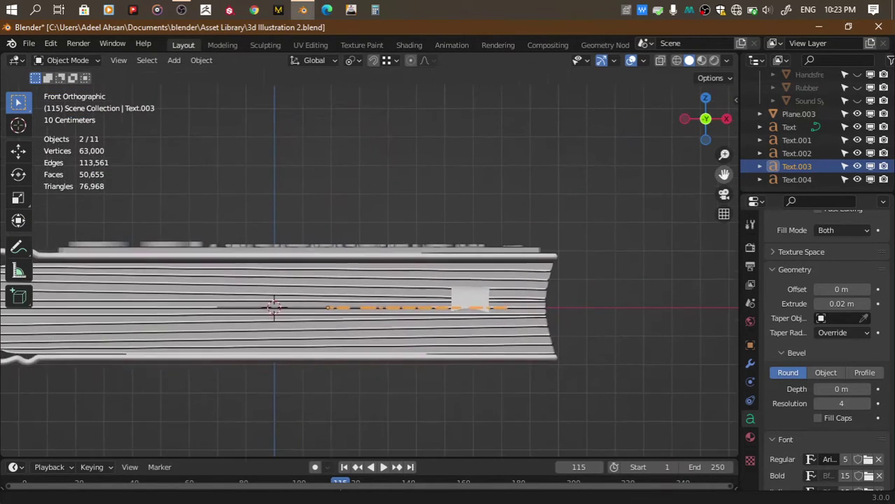
scroll(469, 243, "up", 2)
key("g")
key("z")
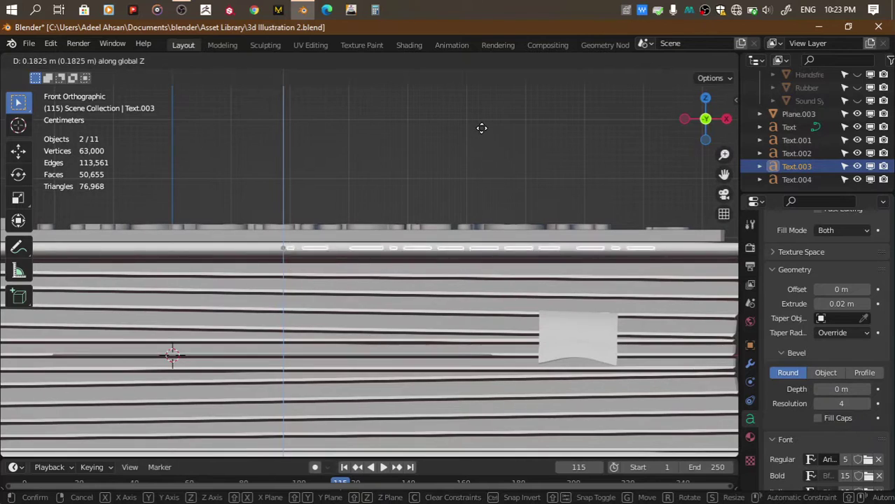
left_click(481, 128)
scroll(481, 125, "up", 2)
scroll(481, 125, "down", 1)
scroll(480, 130, "down", 3)
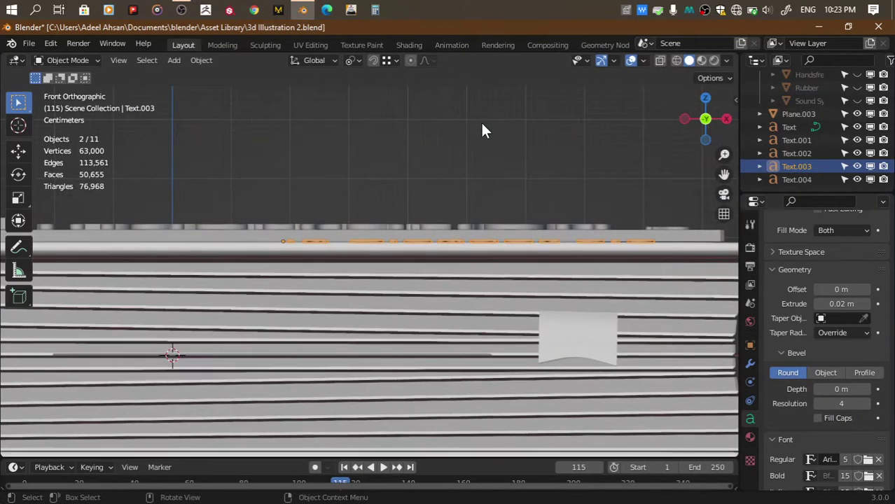
key("ctrl+s")
middle_click_drag(481, 128, 627, 210)
left_click(628, 210)
Switch viewport lighting to Studio, review the text objects' modifiers, and save
left_click(726, 60)
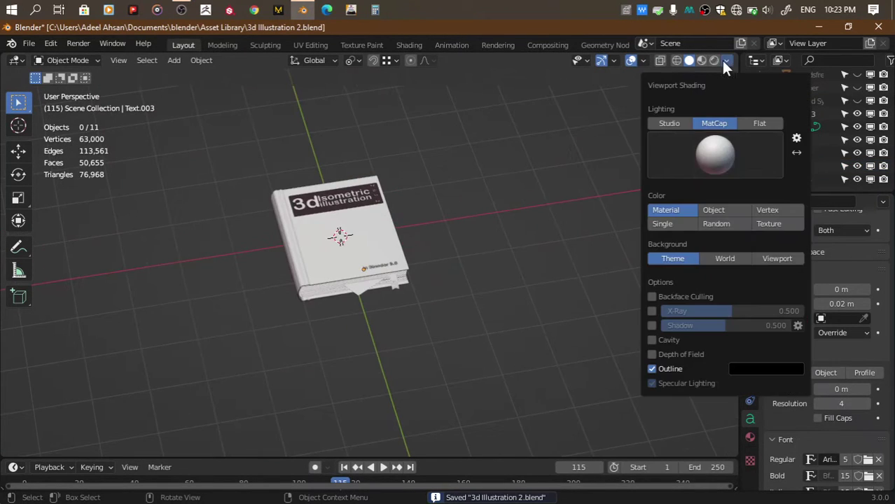
left_click(666, 120)
scroll(485, 200, "up", 2)
key("ctrl+s")
key("a")
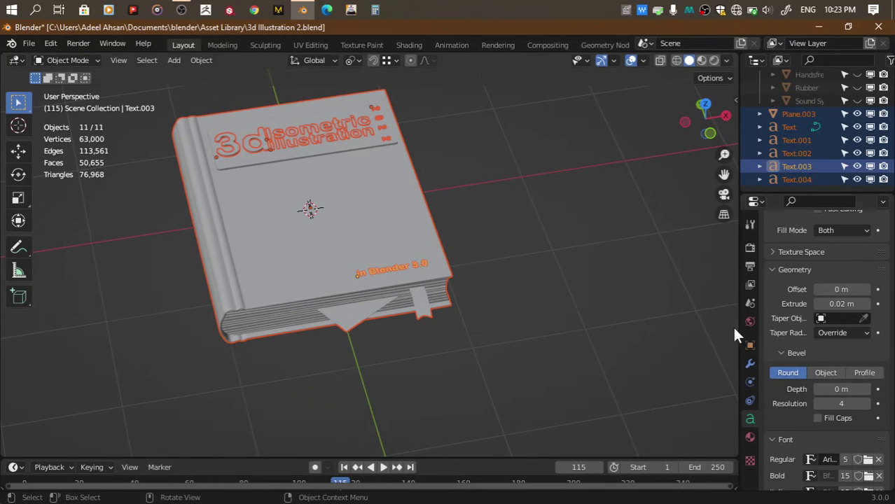
left_click(750, 362)
left_click(749, 417)
left_click(527, 341)
key("ctrl+s")
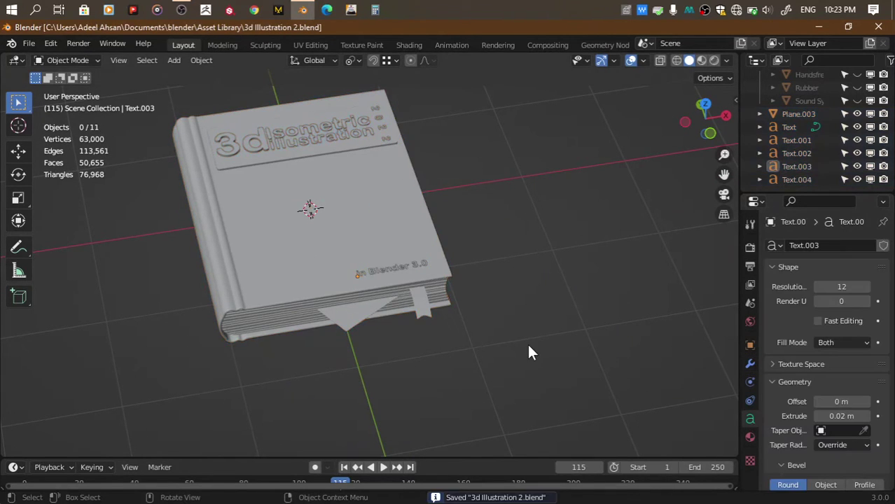
Convert Text.004, Isometric Illustration, Text.001, the 3d text and 'in Blender 3.0' to meshes
left_click(803, 180)
left_click(201, 60)
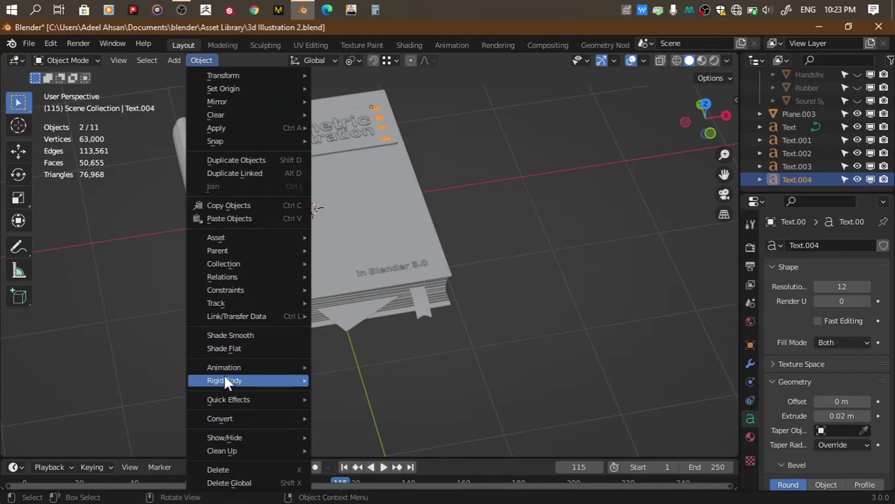
left_click(328, 432)
mouse_move(220, 418)
left_click(314, 133, "shift")
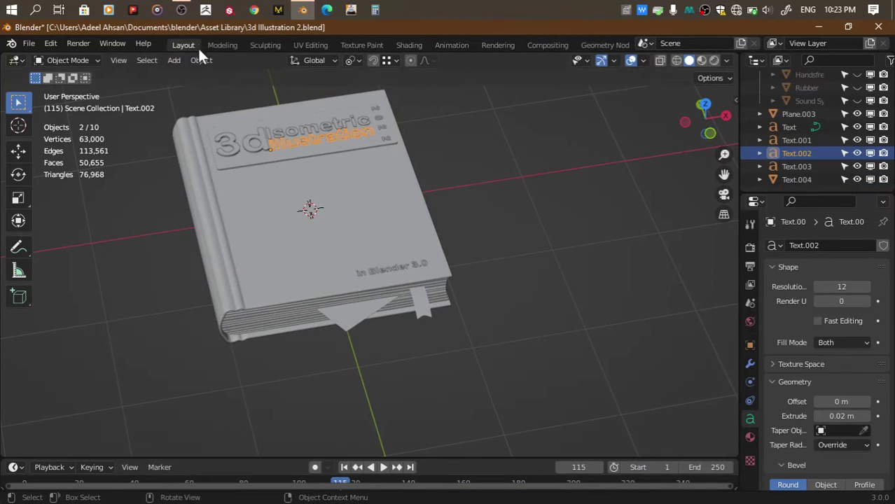
left_click(201, 60)
left_click(344, 433)
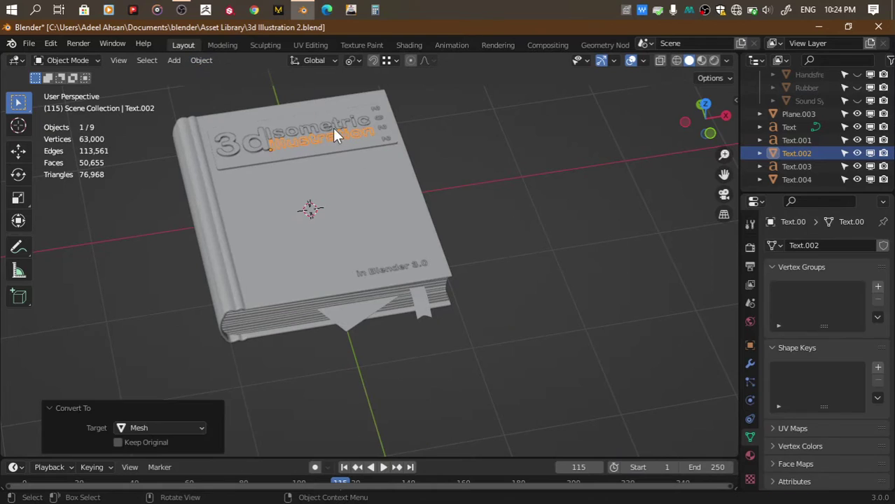
left_click(333, 128, "shift")
left_click(201, 60)
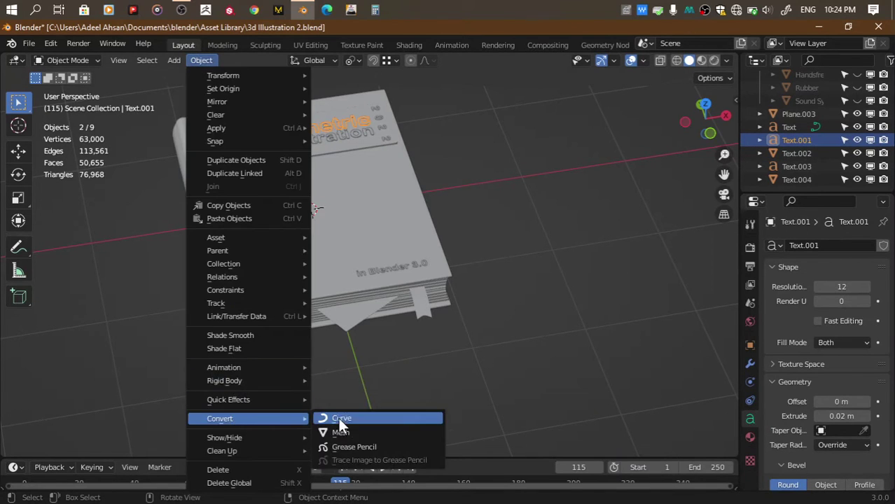
left_click(339, 418)
left_click(251, 138, "shift")
left_click(202, 60)
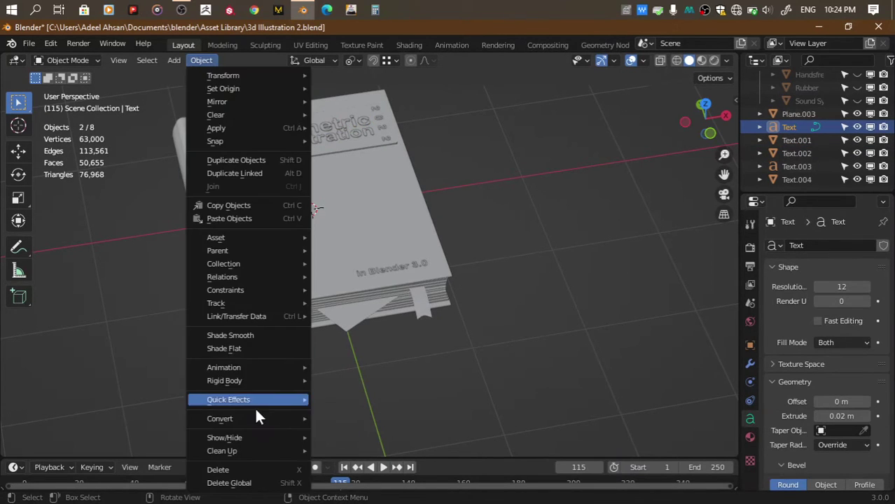
left_click(333, 431)
left_click(406, 268, "shift")
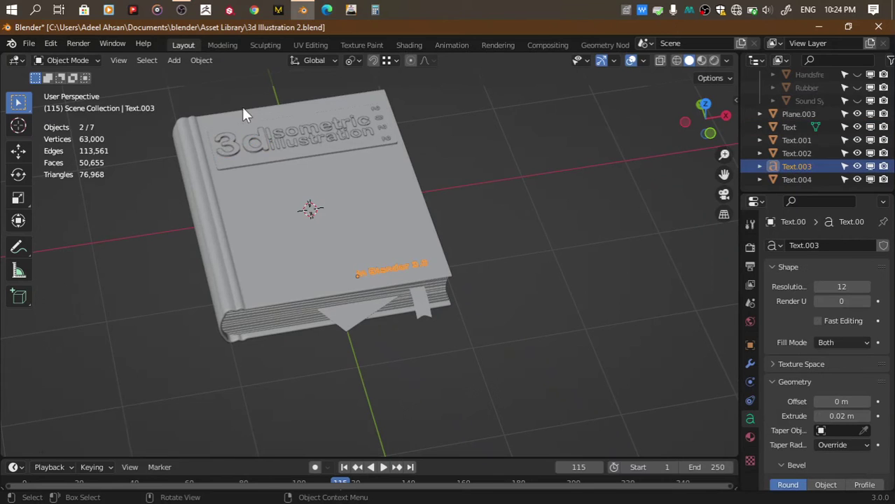
left_click(201, 60)
left_click(324, 430)
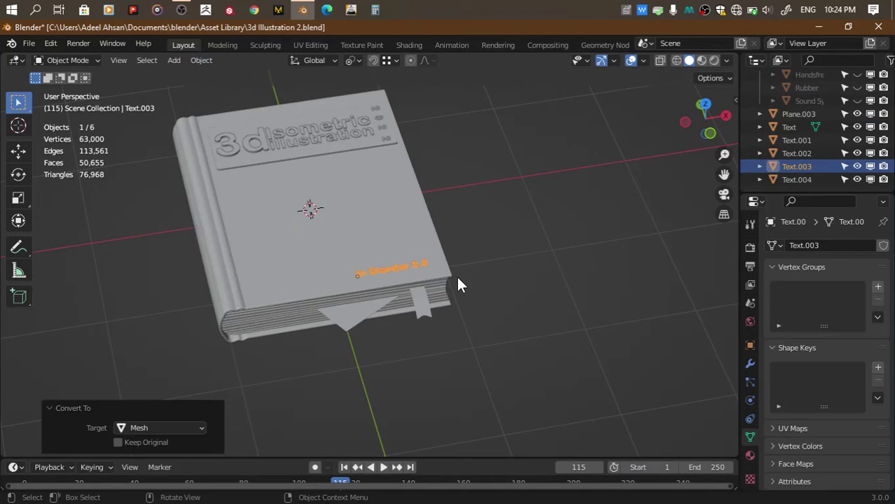
Join all book parts into one object named Book and save
key("a")
key("ctrl+j")
key("ctrl+s")
scroll(795, 148, "up", 2)
type("Book")
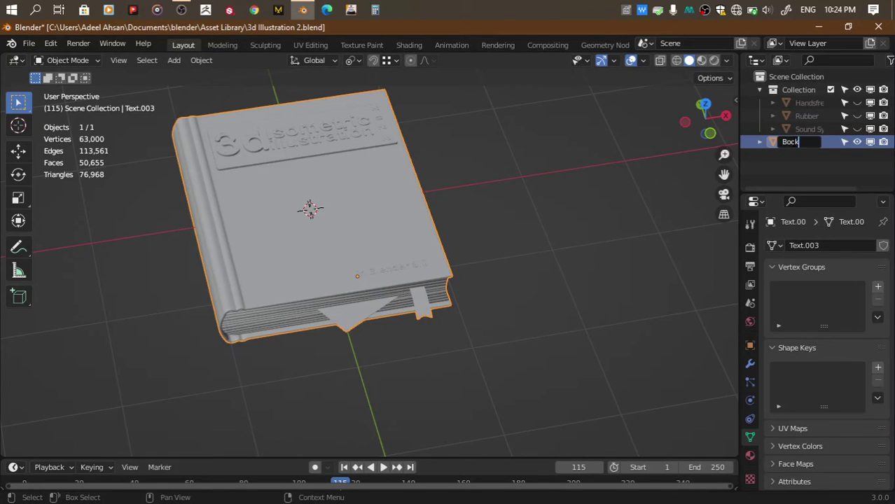
key("Return")
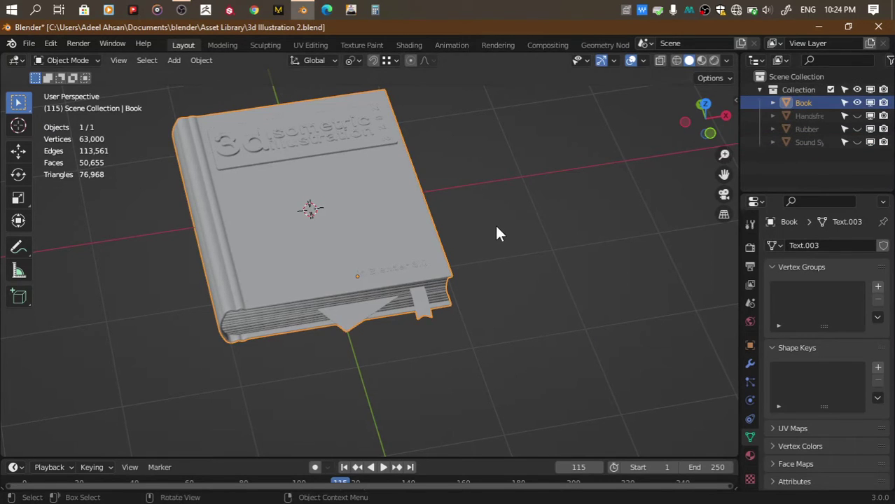
key("ctrl+s")
scroll(494, 231, "down", 2)
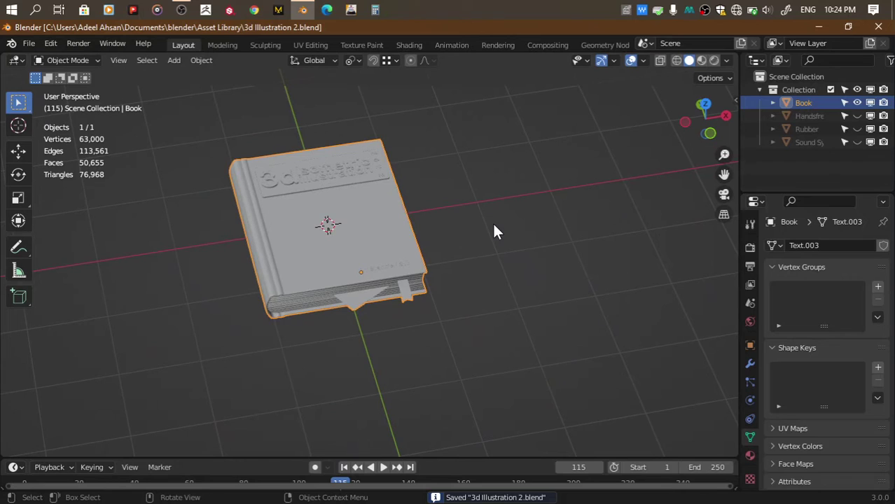
Hide the Book, save, and add a 36-vertex circle mesh at the origin
left_click(857, 103)
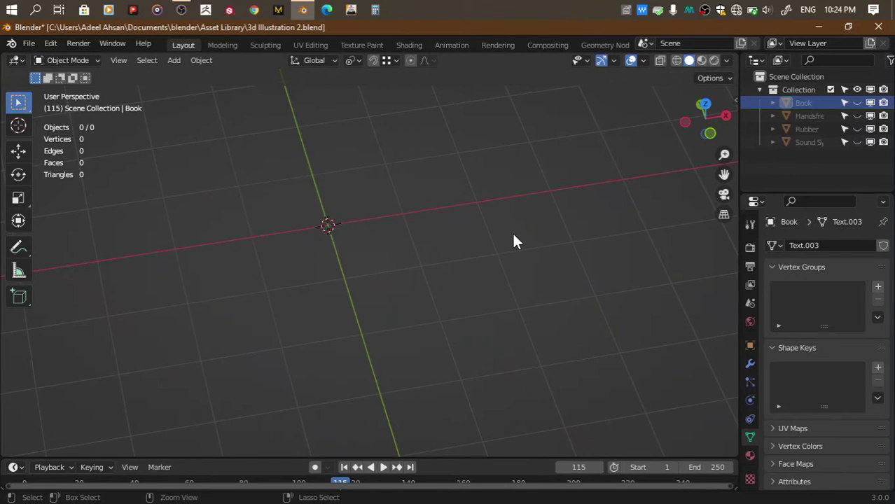
key("ctrl+s")
key("shift+a")
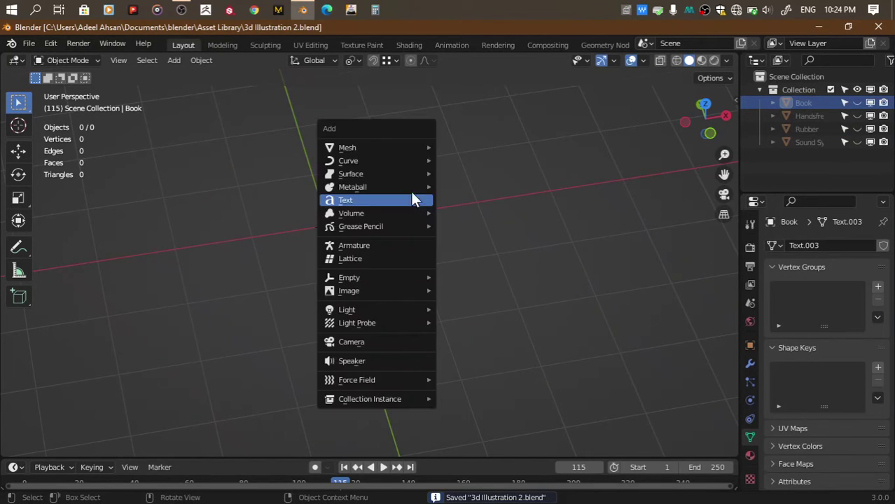
left_click(463, 175)
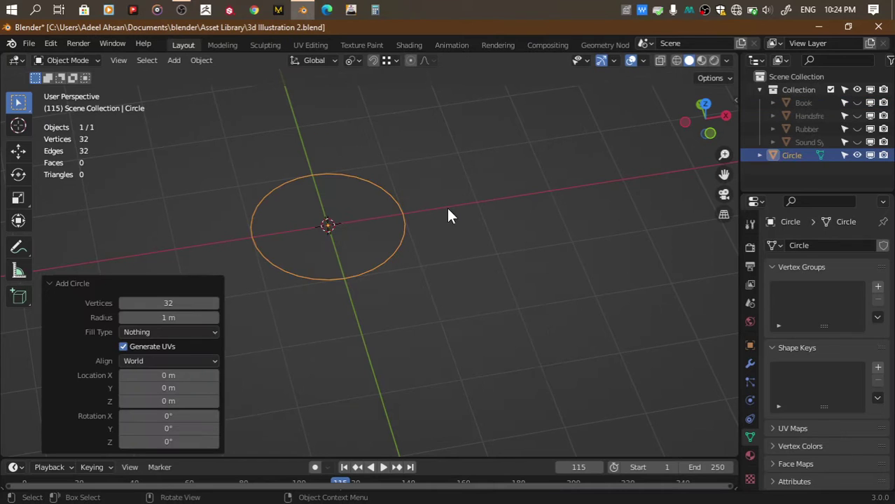
key("KP_7")
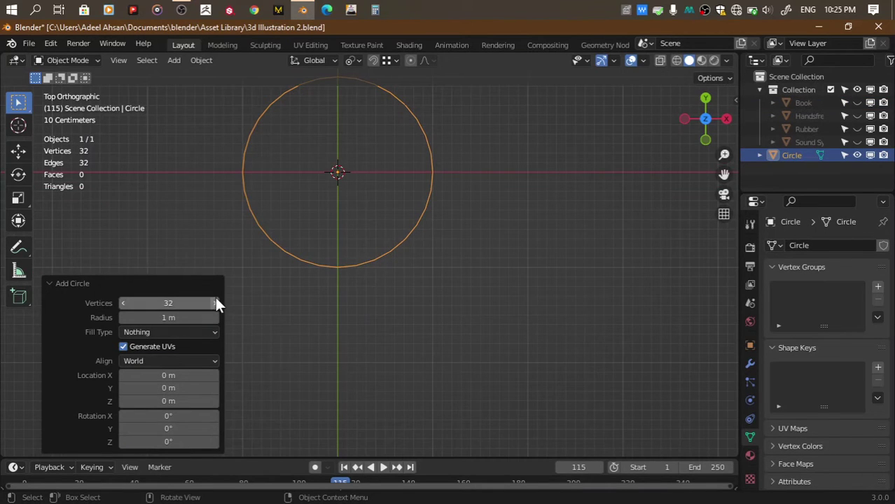
left_click(216, 303)
left_click(215, 303)
left_click(215, 302)
left_click(216, 302)
Grid-fill the circle and extrude it upward into a disc 0.094 m thick
key("Tab")
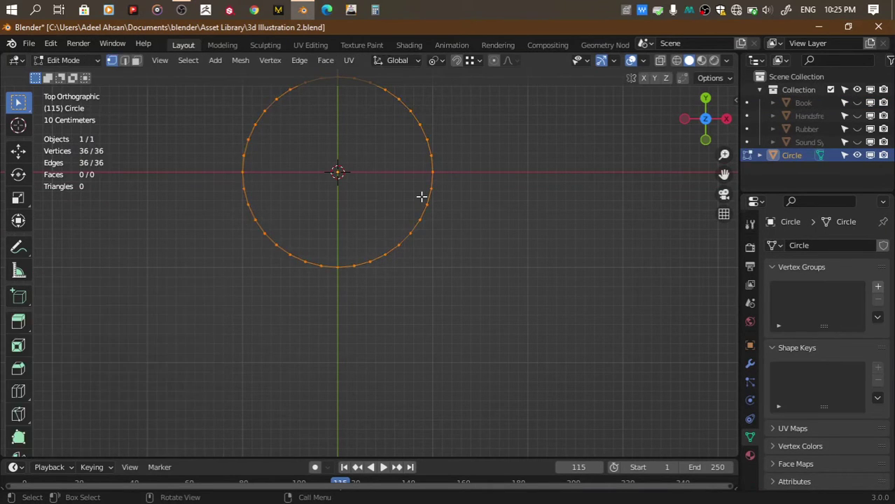
key("ctrl+f")
left_click(384, 296)
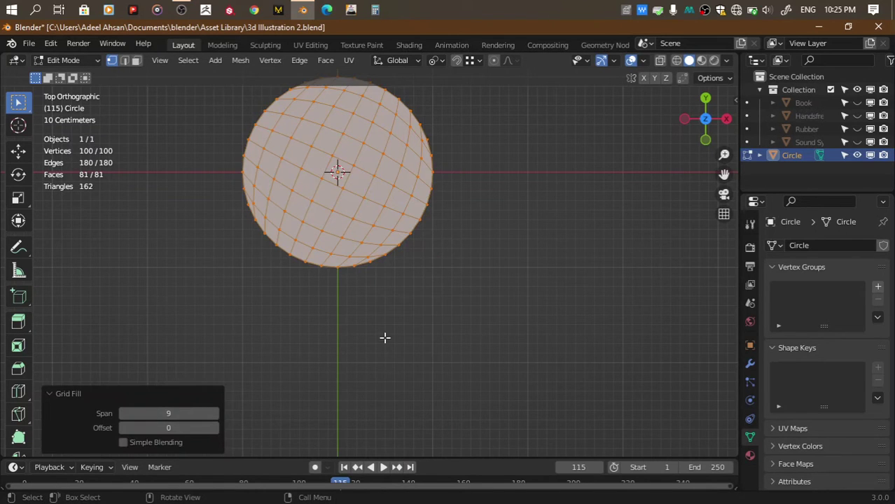
scroll(385, 338, "up", 1)
left_click_drag(689, 123, 714, 126)
key("Tab")
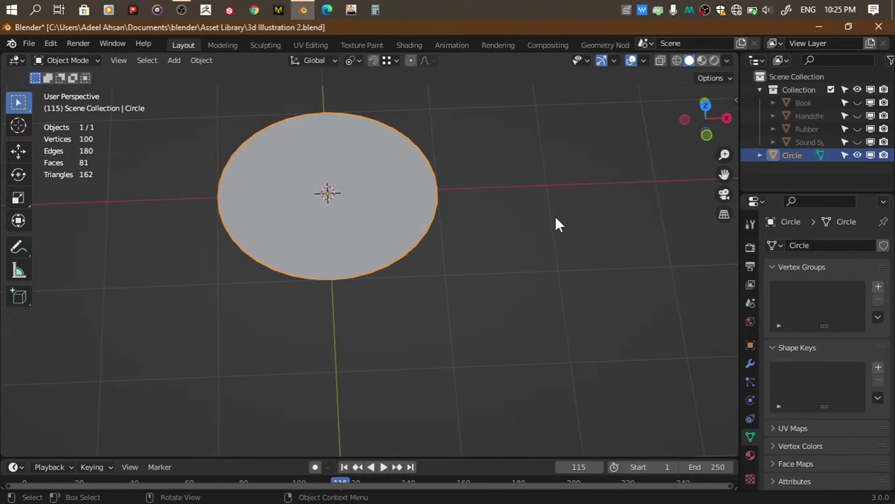
key("Tab")
key("Tab")
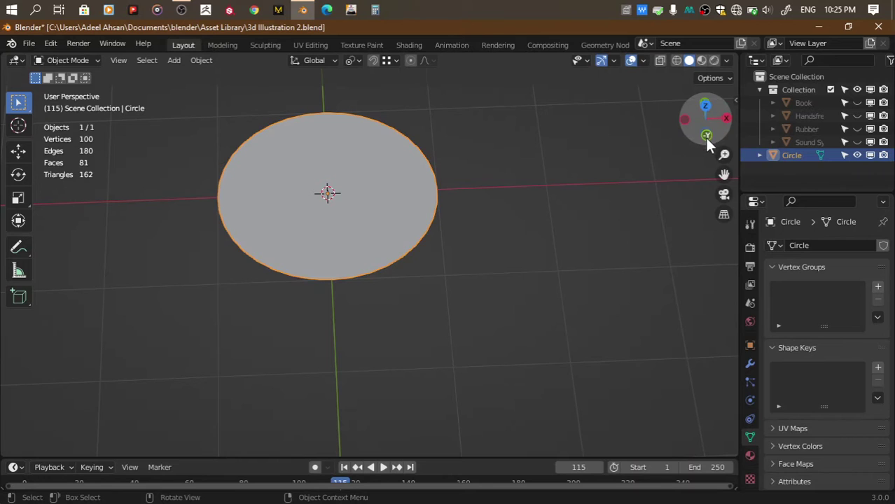
left_click(704, 136)
key("Tab")
key("e")
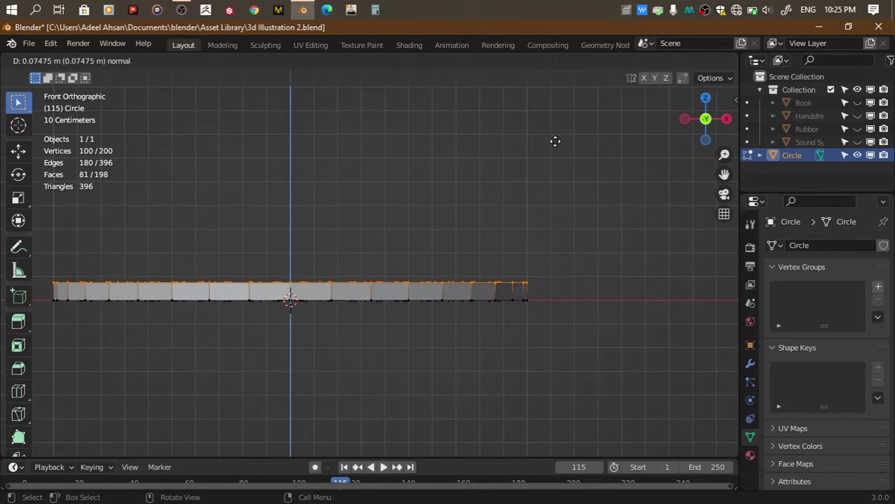
left_click(554, 140)
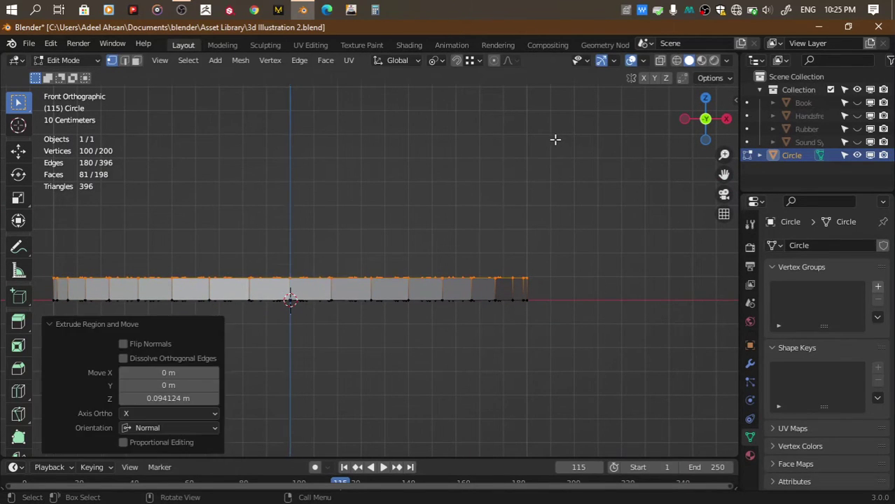
scroll(554, 140, "down", 4)
key("Tab")
Shade the disc smooth with auto smooth at 30°, save, and move Circle into Collection
left_click_drag(695, 110, 499, 154)
right_click(498, 155)
left_click(498, 155)
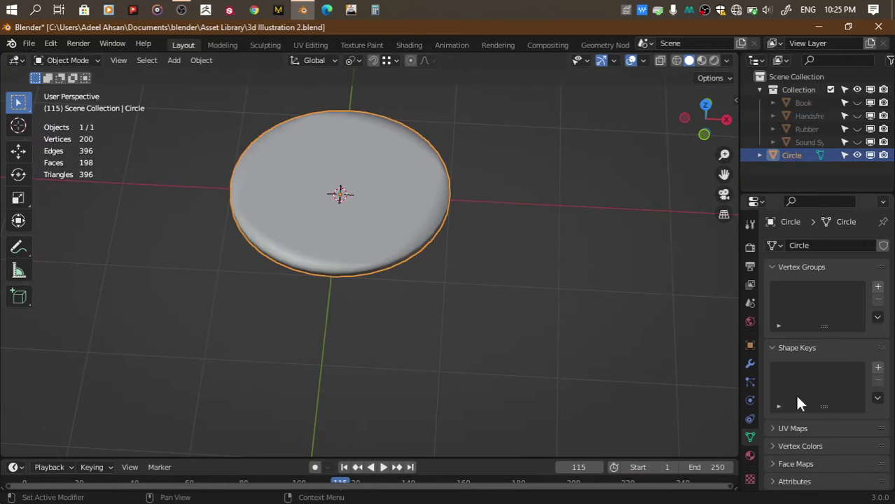
left_click(750, 365)
left_click(750, 437)
scroll(805, 420, "down", 3)
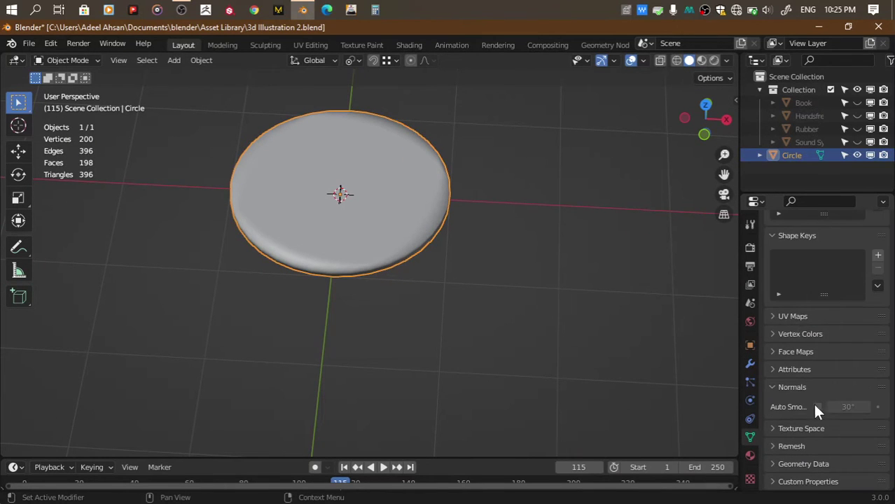
left_click(818, 407)
scroll(523, 310, "up", 2)
key("ctrl+s")
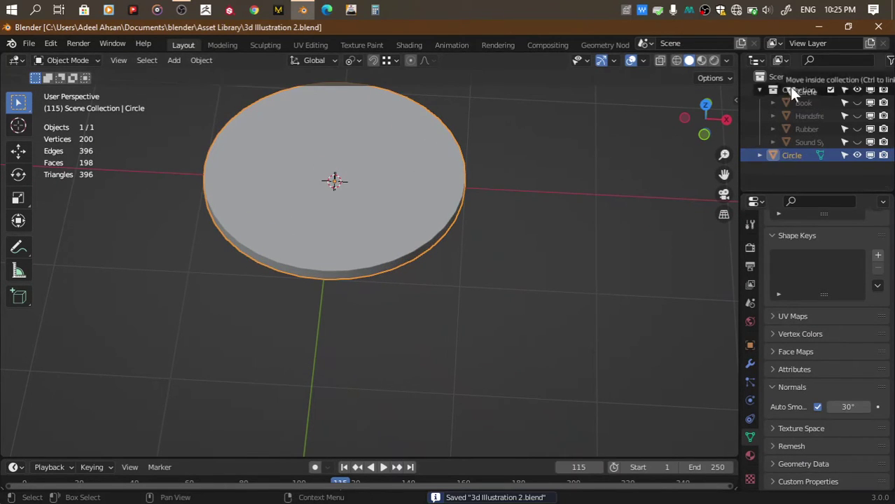
left_click_drag(791, 155, 790, 87)
left_click(573, 280)
Inset the disc's top faces and scale the inner faces down to 0.939
left_click(405, 241)
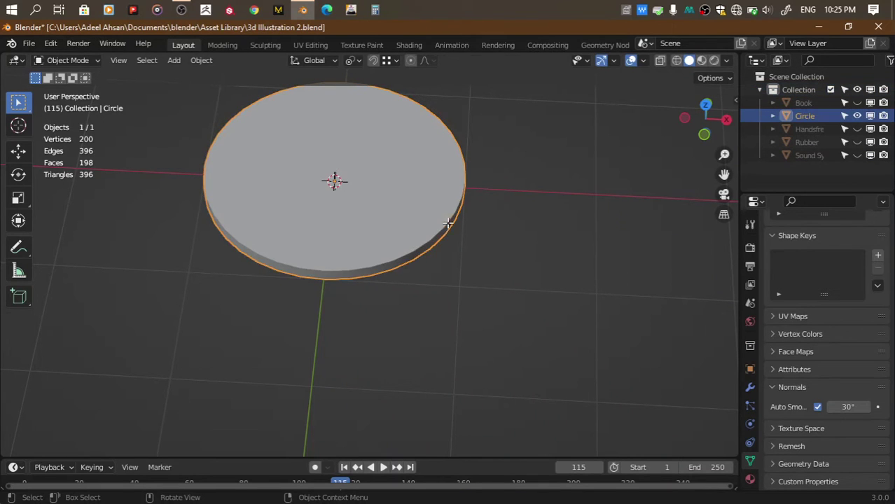
key("Tab")
key("i")
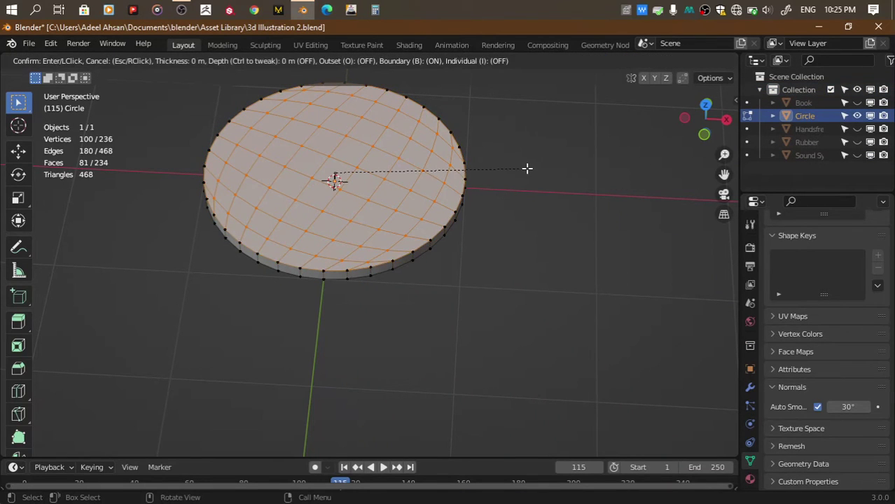
left_click(525, 168)
key("s")
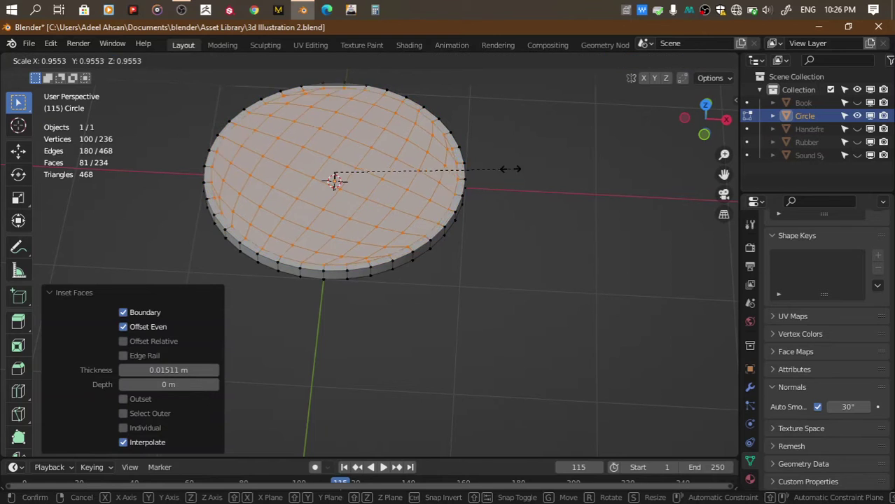
left_click(474, 168)
left_click(704, 135)
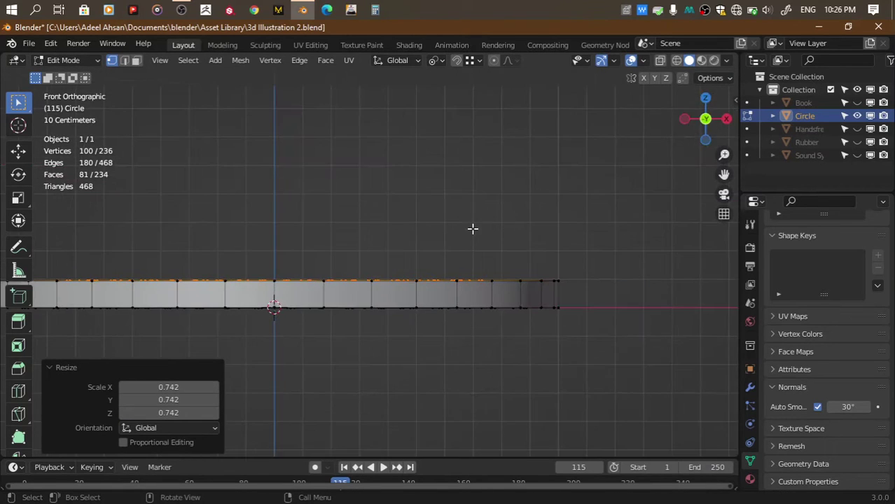
middle_click_drag(474, 228, 324, 122)
scroll(324, 121, "down", 3)
key("s")
left_click(608, 210)
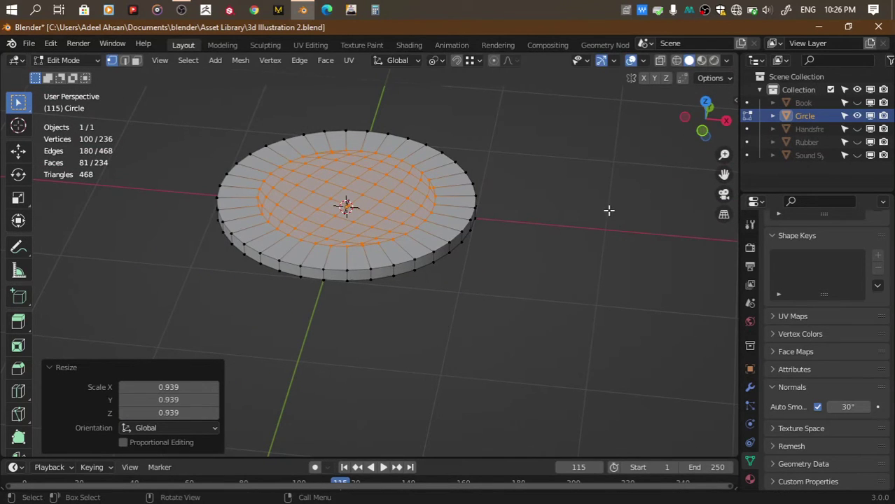
Extrude the inner faces down about 0.048 m to recess the centre, then save
left_click(699, 128)
key("e")
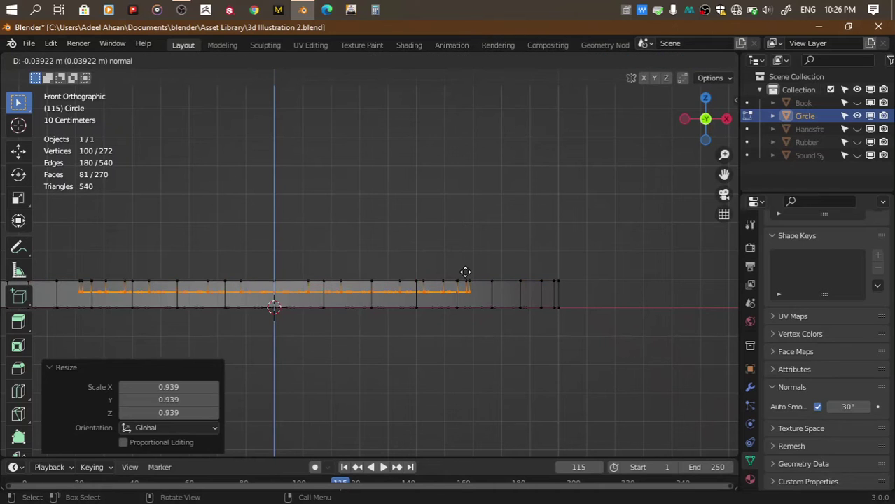
left_click(465, 275)
left_click_drag(704, 115, 697, 129)
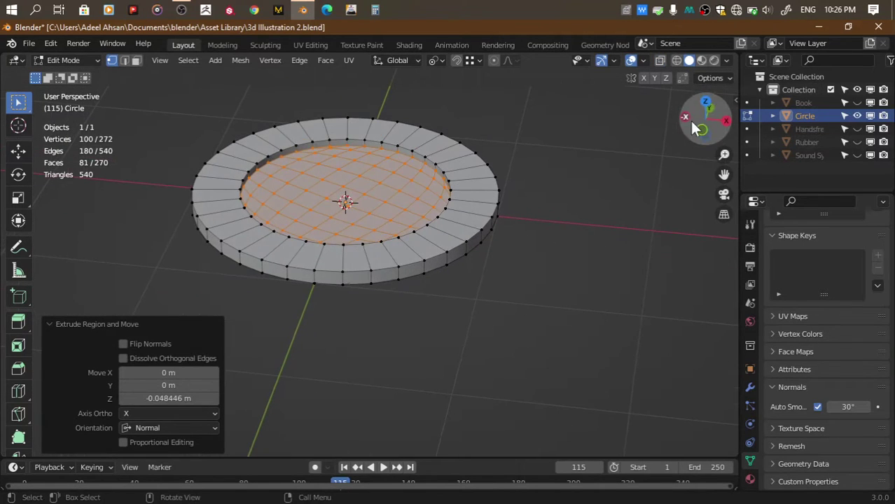
key("ctrl+s")
Rename the disc to Plate 4 and save the file
key("Tab")
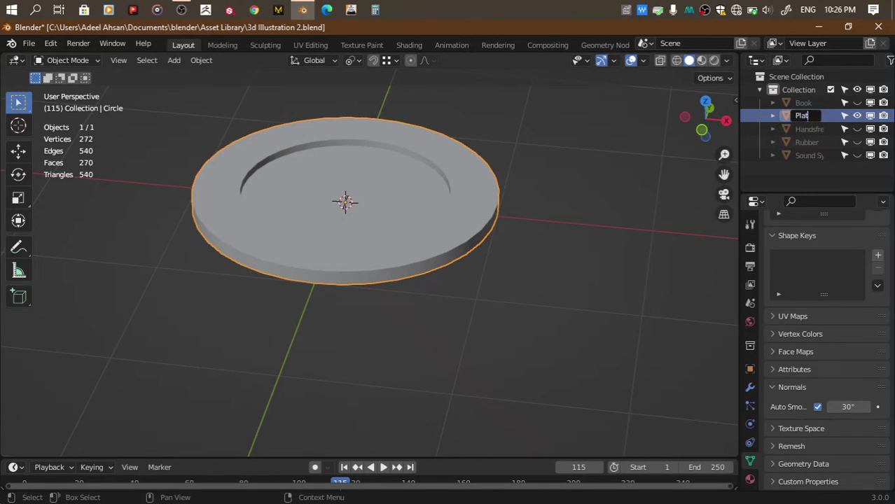
type("e 4")
key("Return")
key("ctrl+s")
left_click(566, 183)
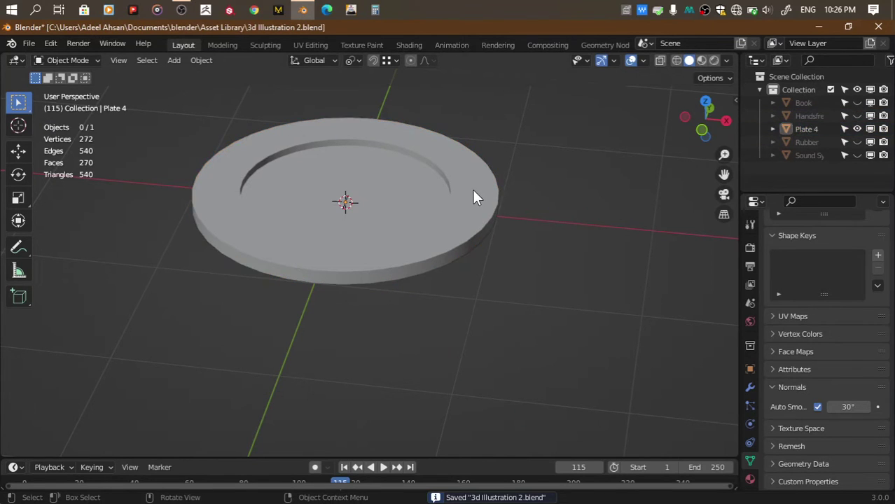
left_click(472, 190)
key("Tab")
Duplicate the plate's recessed inner faces and separate them into a new object, Plate 4.001
key("e")
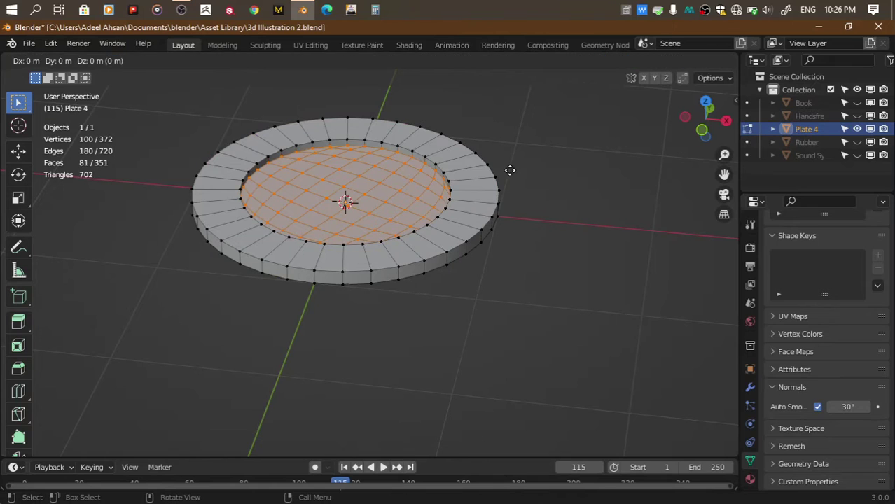
left_click(508, 155)
key("p")
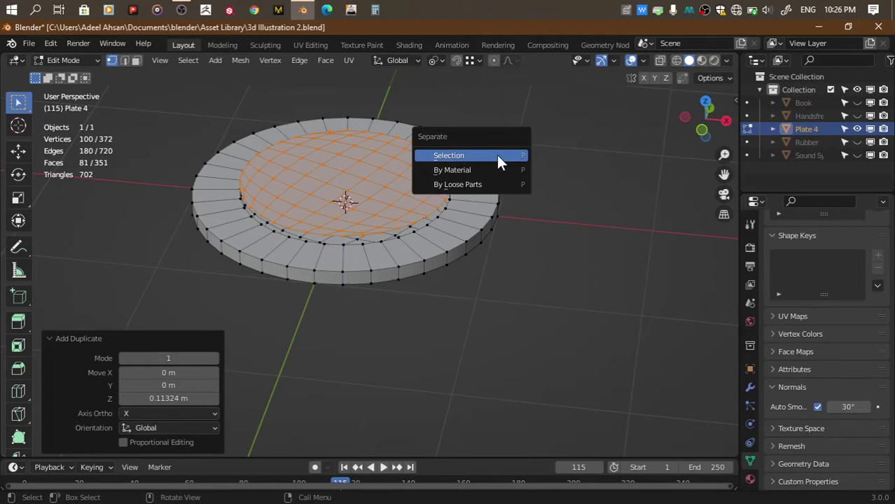
left_click(497, 154)
key("Tab")
left_click(412, 189)
key("h")
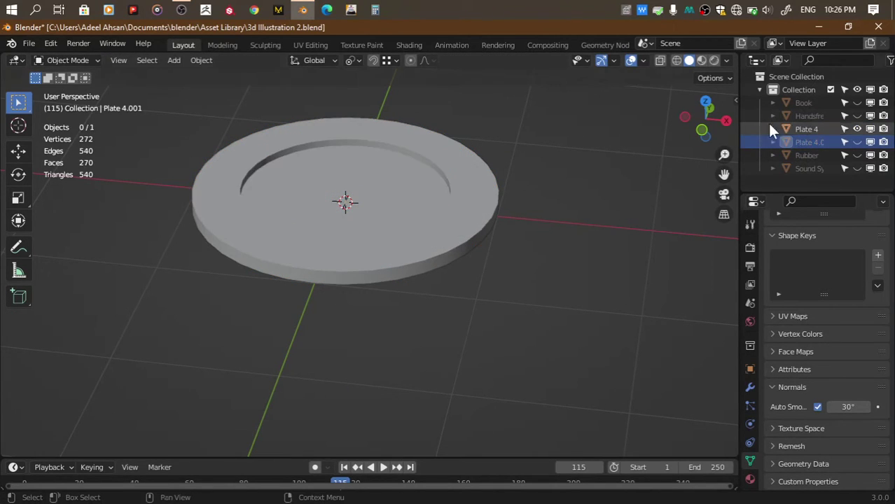
left_click(857, 141)
left_click(427, 186)
In Edit Mode, shrink the separated inner disc from the top view
key("Tab")
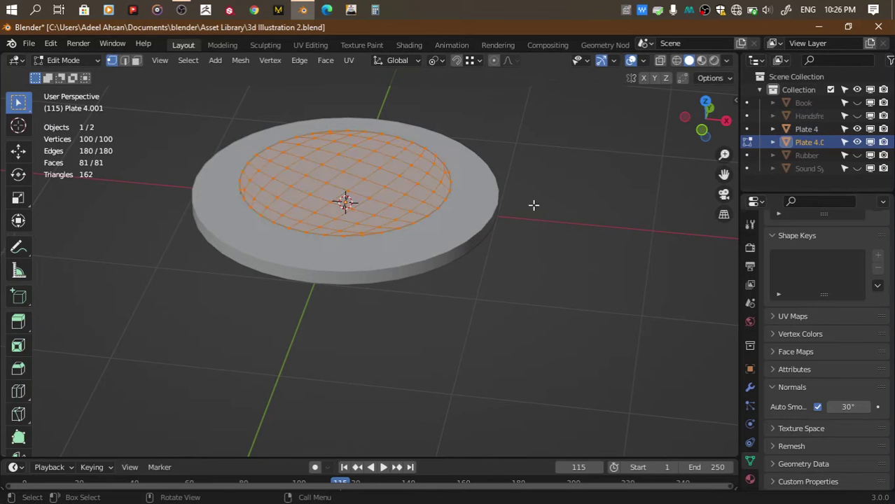
left_click(705, 103)
left_click_drag(723, 174, 773, 280)
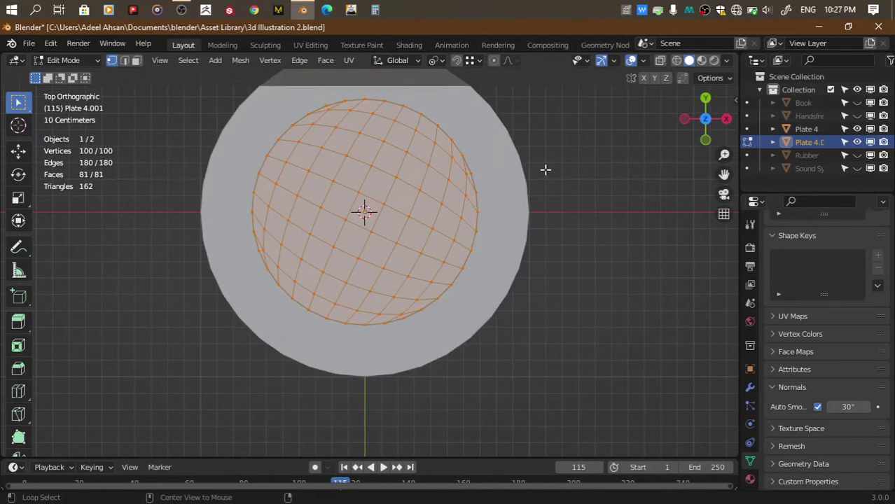
key("s")
left_click(527, 173)
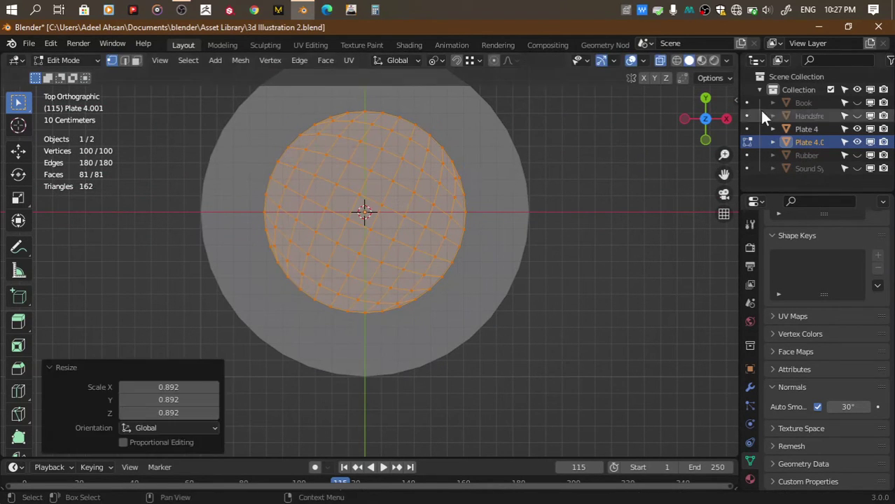
Lower the disc along Z into the plate, viewed from the front
left_click_drag(705, 112, 712, 115)
left_click(712, 115)
scroll(591, 193, "up", 5)
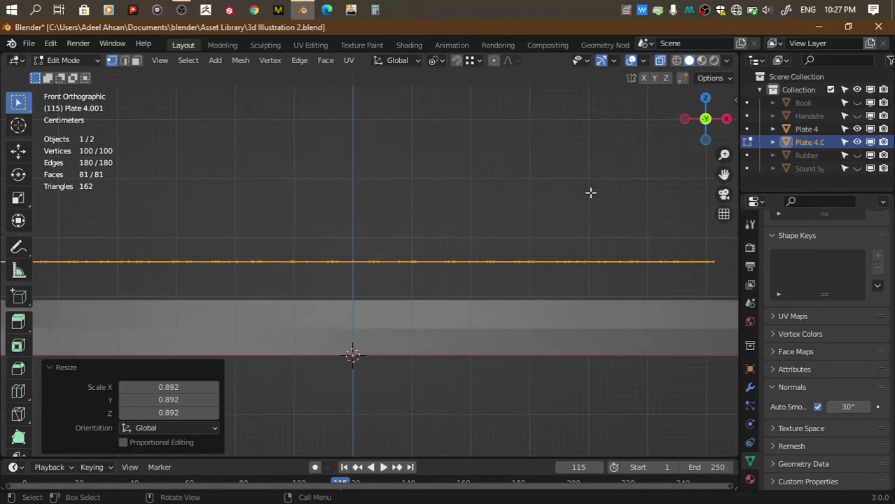
key("g")
key("z")
left_click(588, 256)
scroll(589, 256, "down", 2)
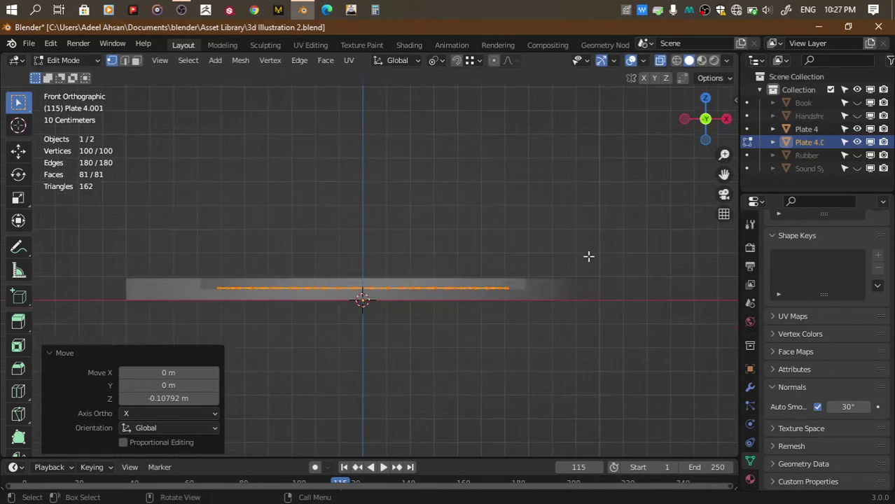
scroll(589, 256, "down", 2)
left_click_drag(723, 175, 738, 171)
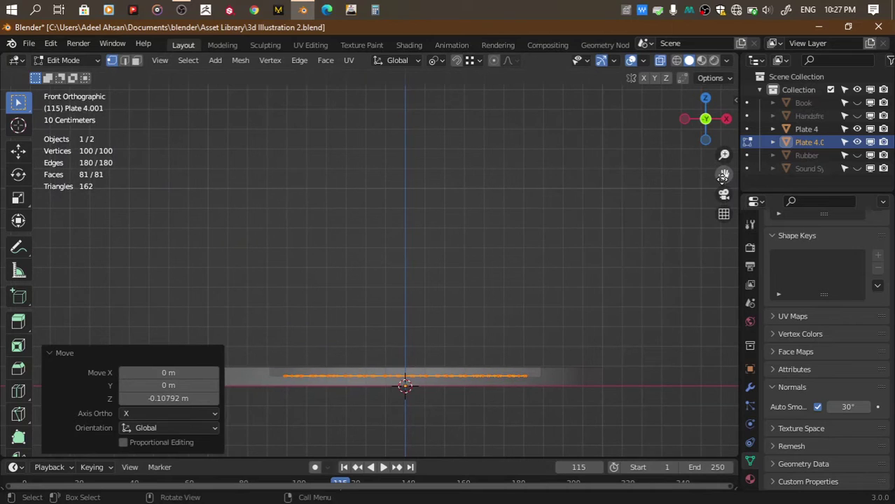
Extrude the disc up about 0.95 m into a cup wall and flare the rim to 1.289
key("e")
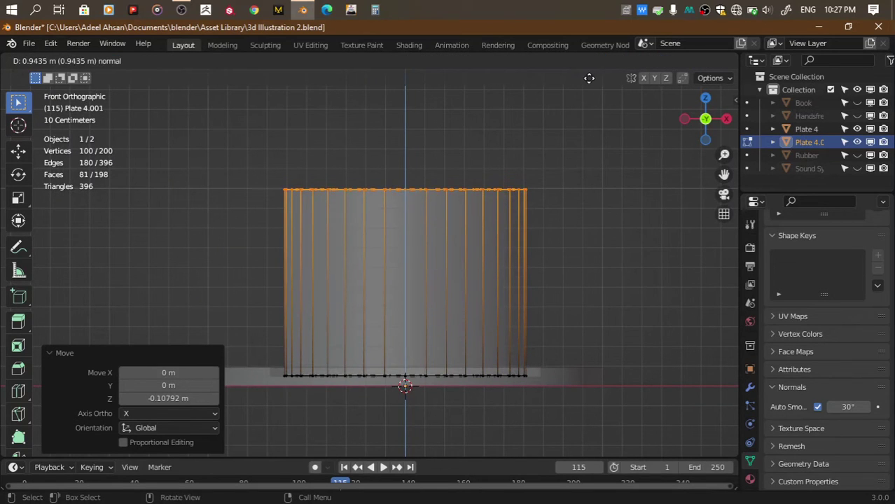
left_click(590, 79)
key("s")
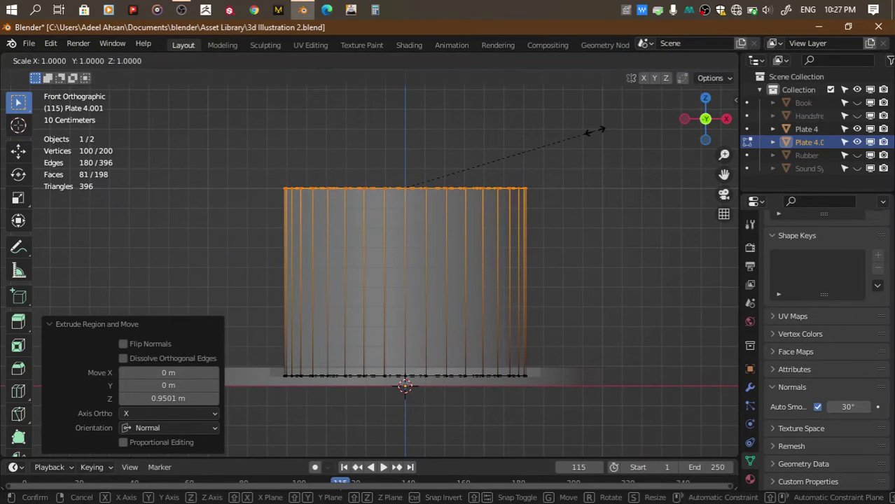
left_click(656, 146)
left_click_drag(701, 122, 679, 154)
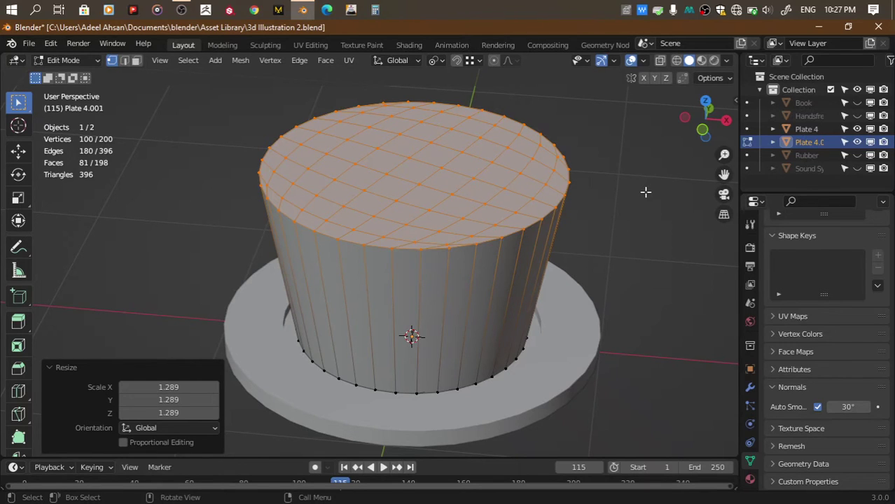
Inset the cup's top faces and scale the inner faces to 0.945
key("i")
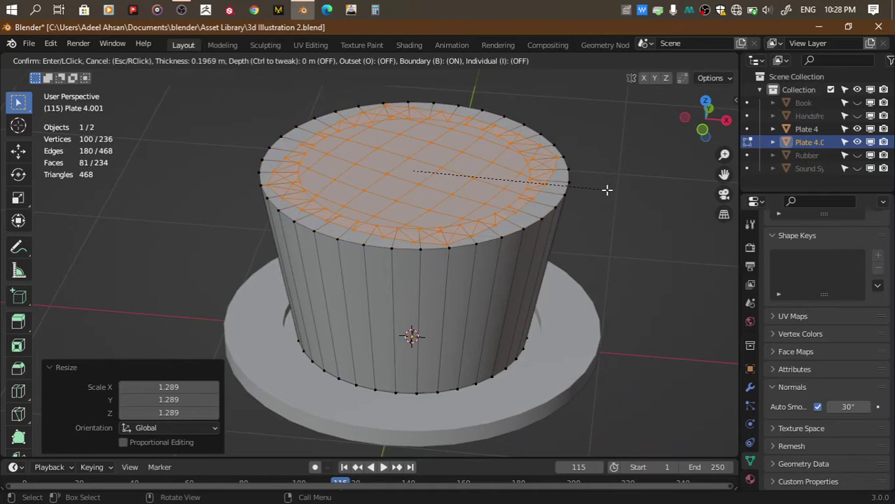
key("Escape")
key("i")
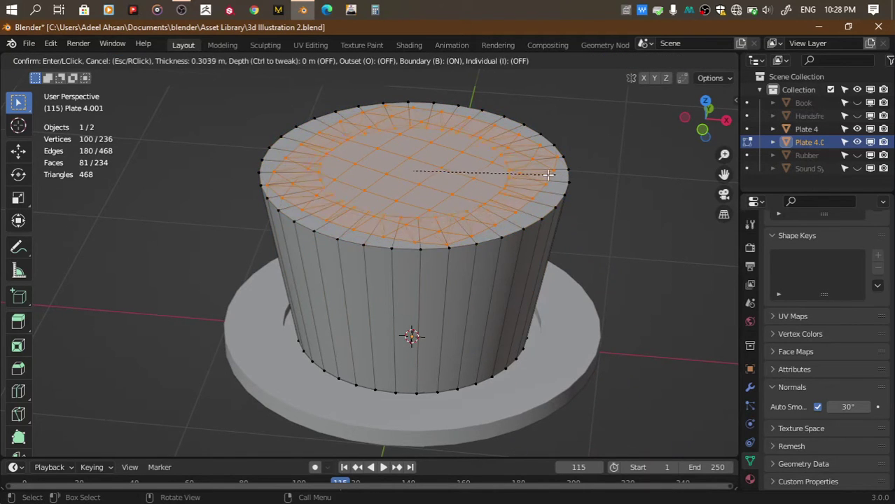
left_click(518, 175)
key("ctrl+z")
key("i")
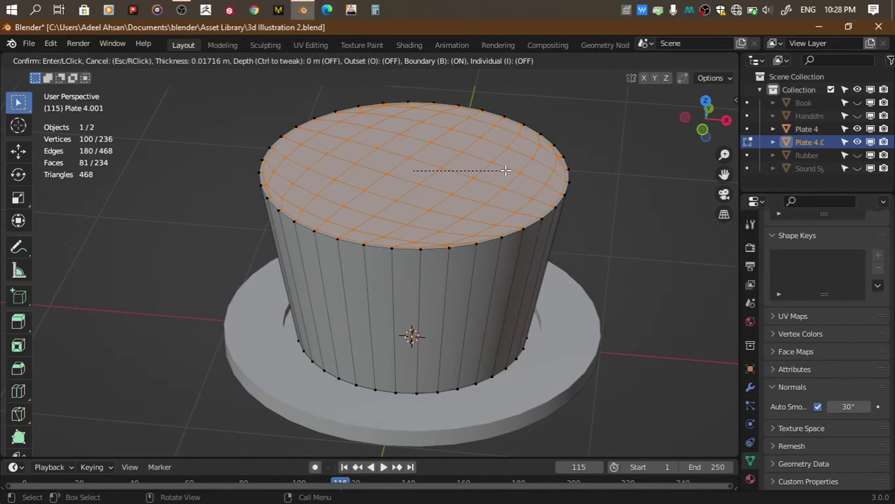
left_click(506, 170)
key("s")
left_click(629, 178)
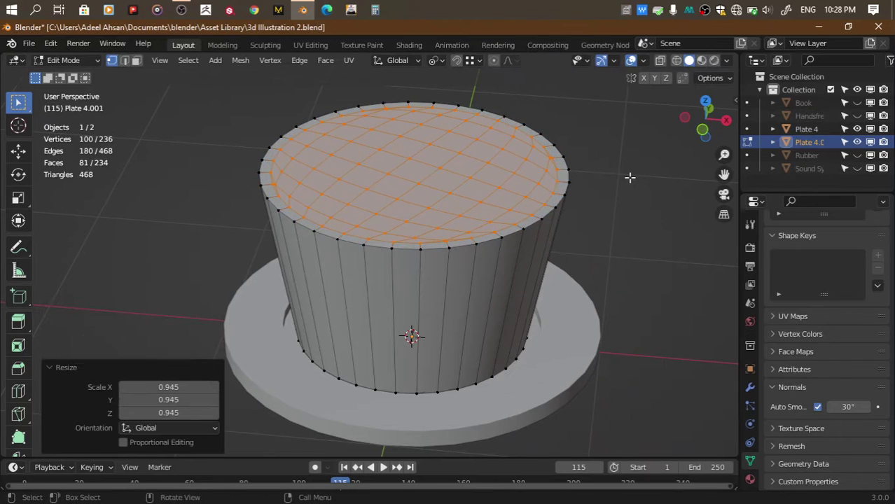
With X-ray on, extrude the inner top down and shrink the bottom ring inward to hollow the cup
left_click_drag(700, 126, 695, 132)
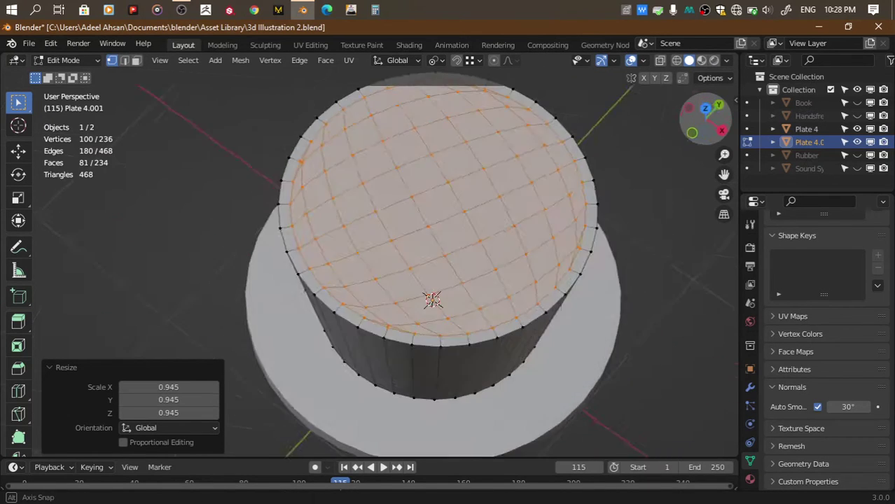
left_click(696, 133)
key("alt+z")
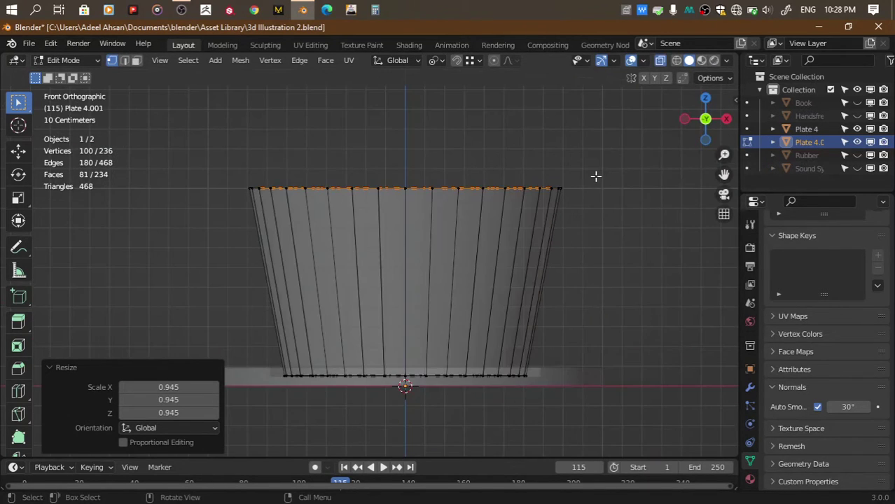
key("e")
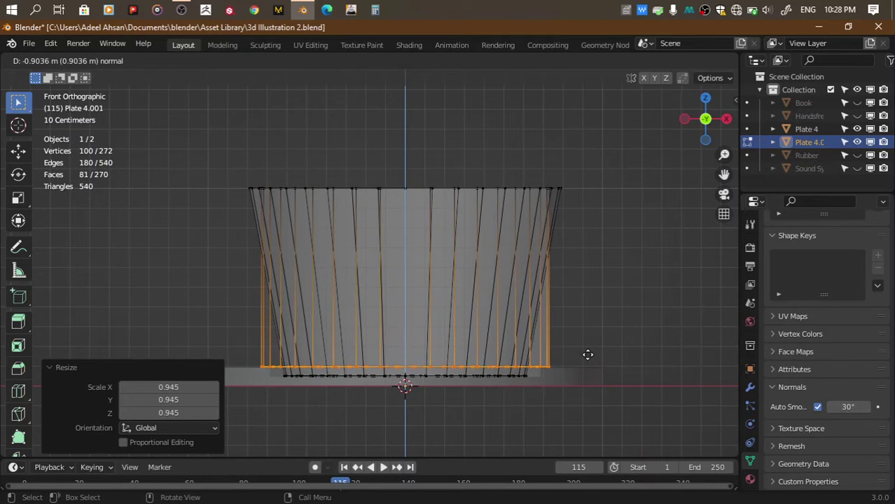
left_click(587, 355)
key("s")
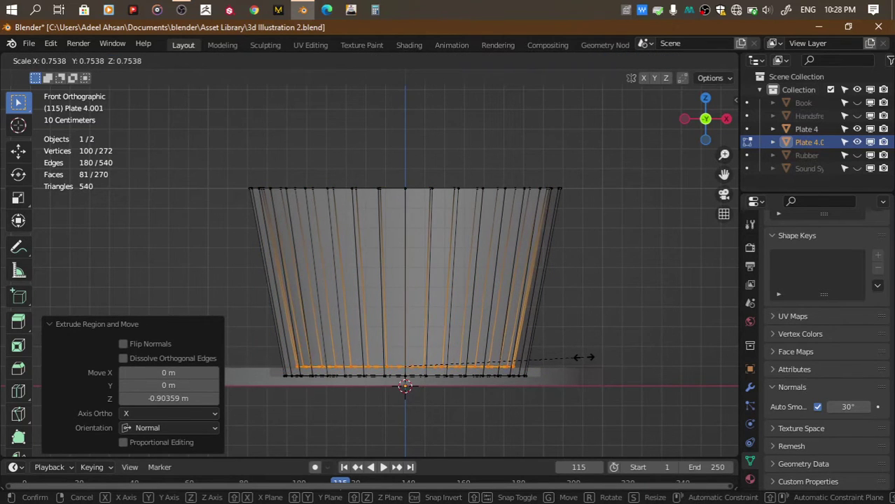
left_click(587, 355)
key("alt+z")
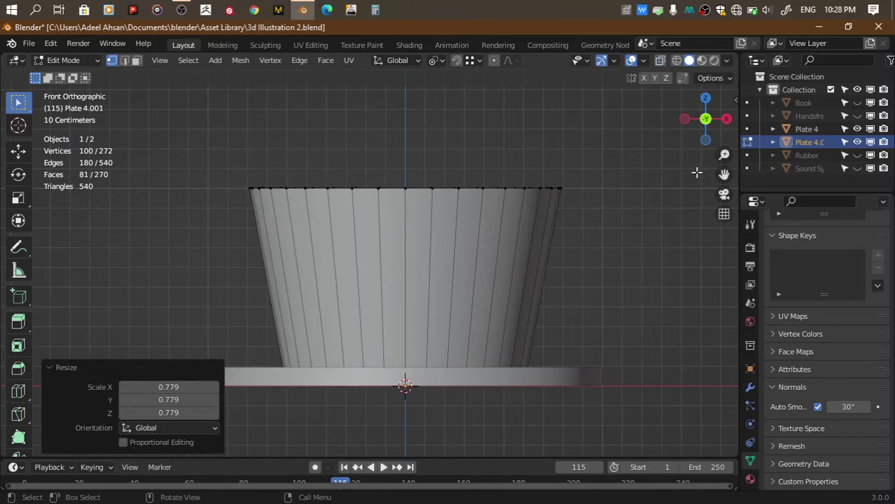
Leave Edit Mode on the cup and save the file
left_click_drag(701, 123, 708, 130)
key("Tab")
scroll(643, 178, "down", 4)
key("ctrl+s")
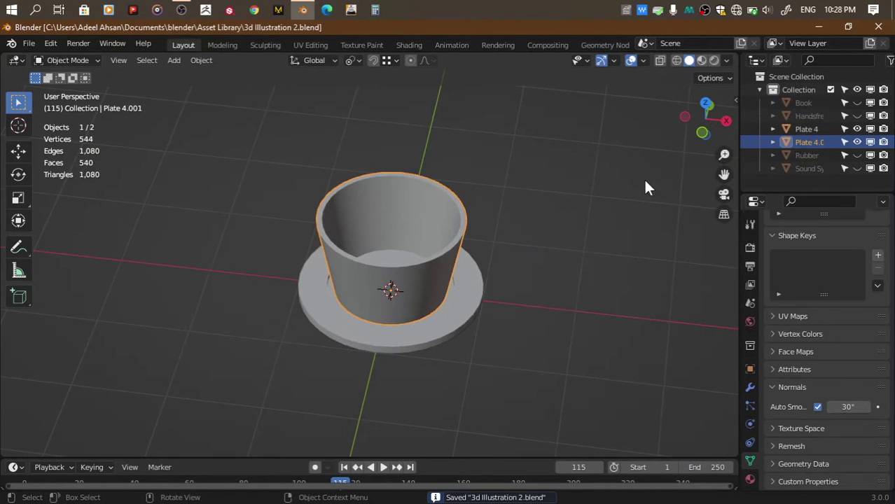
Reselect the cup and, in face select mode, pick two face strips on its side
left_click(675, 150)
mouse_move(675, 150)
middle_mouse_down()
mouse_move(700, 161)
mouse_move(700, 130)
middle_mouse_up()
left_click(348, 294)
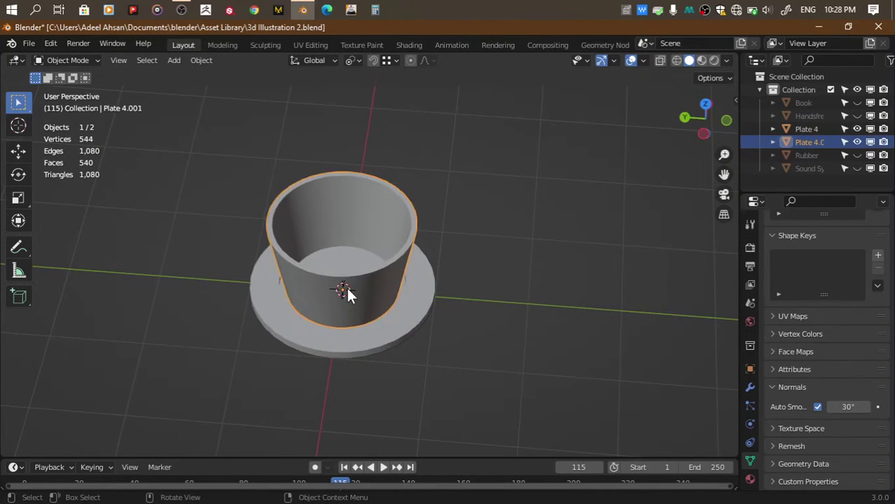
key("Tab")
left_click(701, 136)
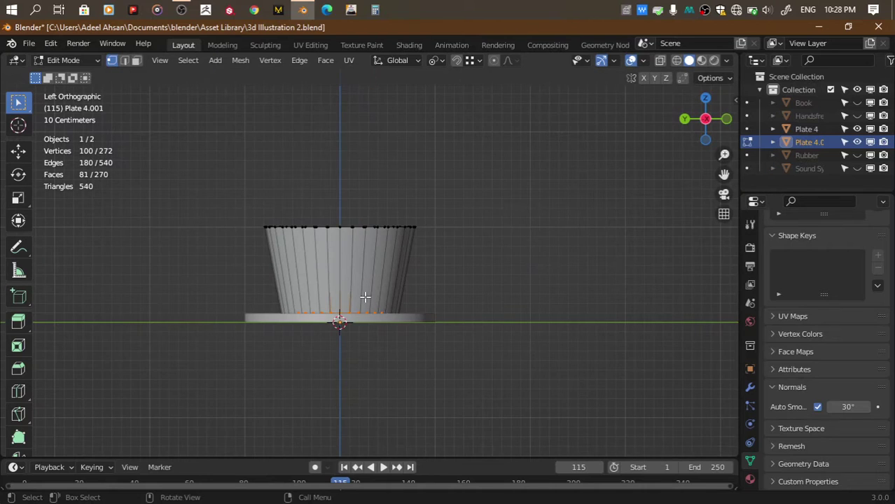
scroll(365, 297, "up", 4)
key("3")
left_click(296, 241)
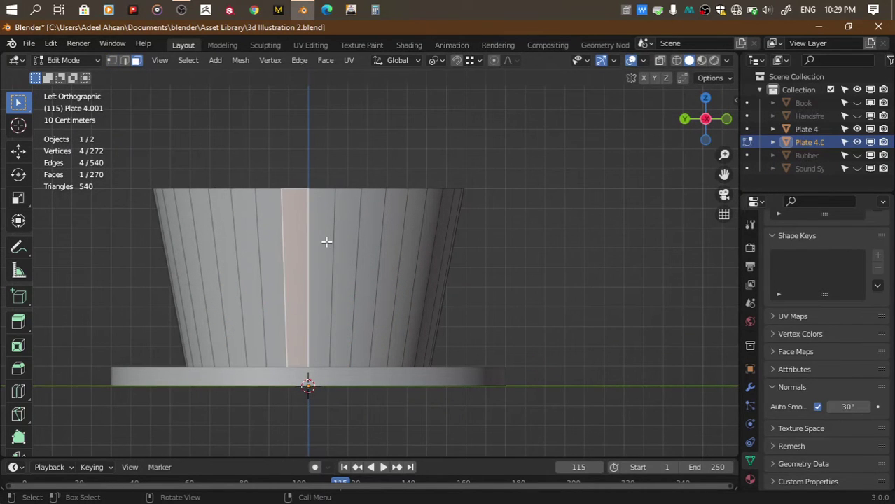
left_click(326, 242, "shift")
mouse_move(706, 118)
left_mouse_down()
mouse_move(700, 182)
mouse_move(640, 242)
left_mouse_up()
left_click(705, 125)
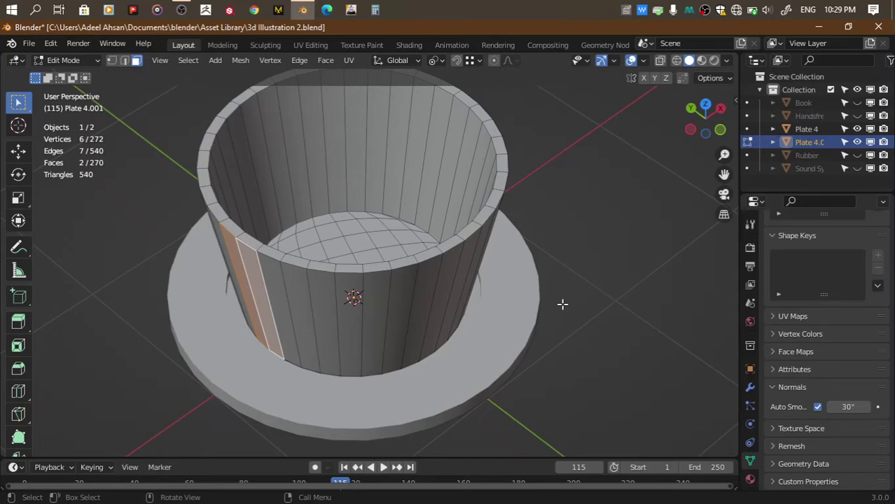
scroll(561, 303, "down", 5)
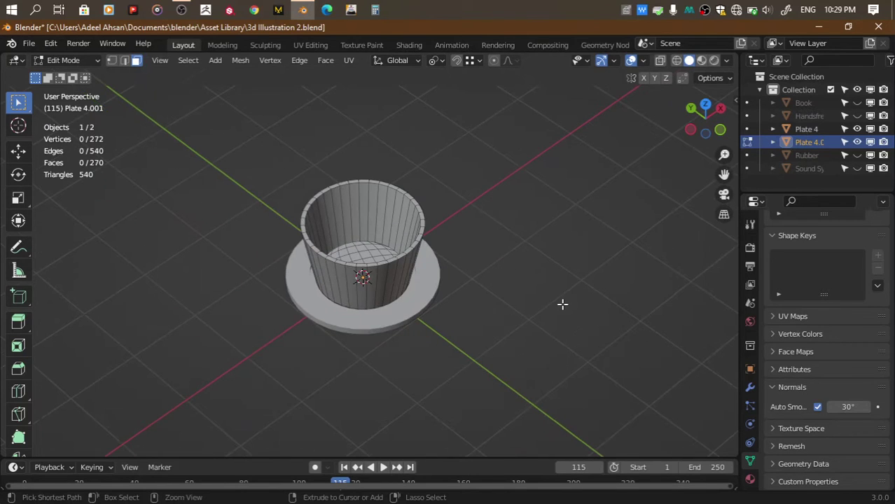
Leave Edit Mode, save again, and deselect everything
key("Tab")
key("ctrl+s")
left_click(538, 295)
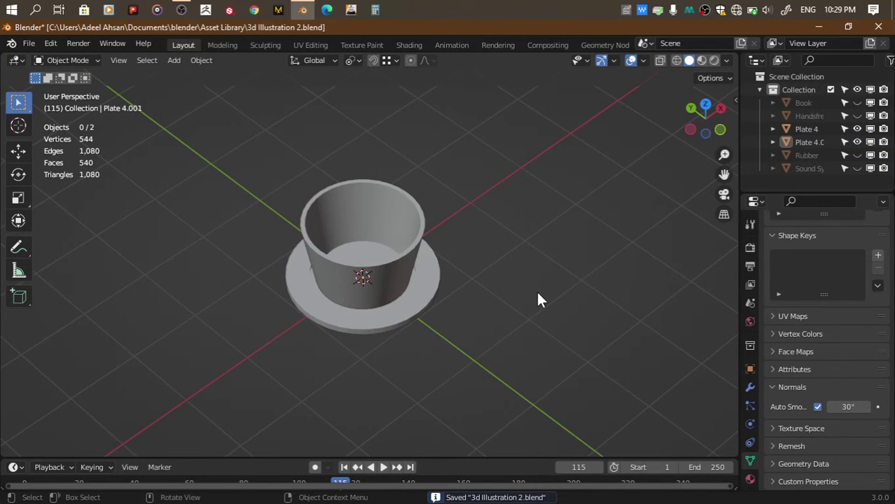
key("shift+a")
Add a Circle mesh and rotate it 90° on two axes to stand it upright
left_click(589, 263)
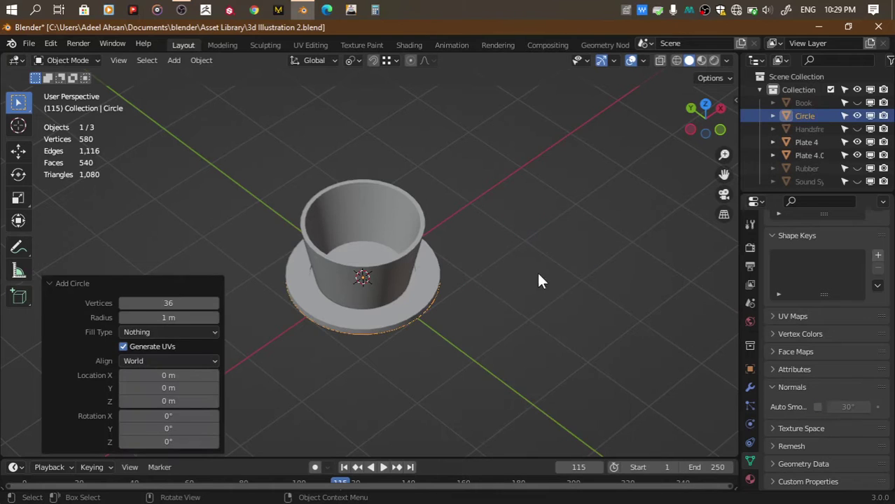
key("r")
type("x")
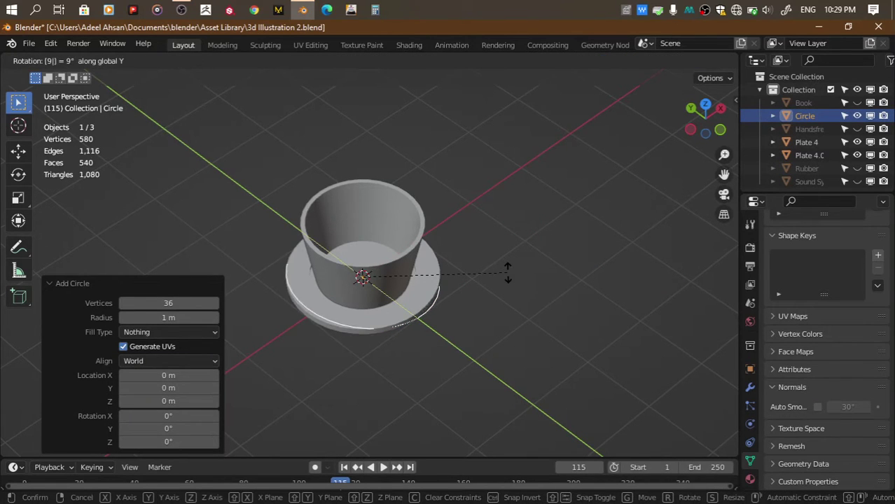
type("0")
key("Return")
type("rz90")
key("Return")
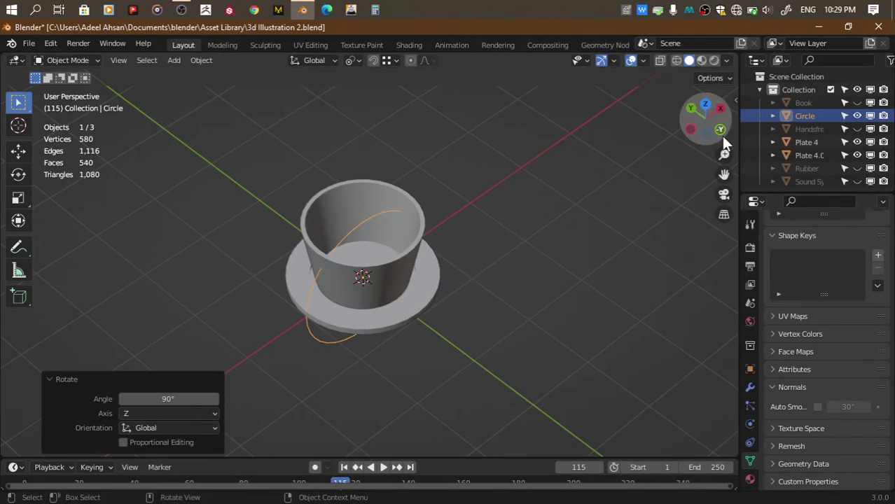
Raise, shrink and shift the circle sideways along X, scaling it to 0.823
left_click(719, 129)
scroll(537, 242, "down", 3)
key("Tab")
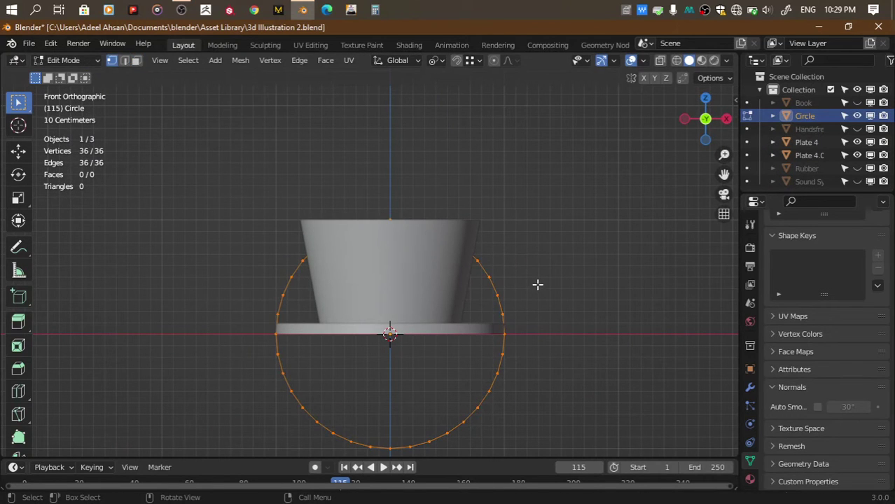
key("g")
left_click(569, 232)
key("s")
left_click(475, 248)
key("g")
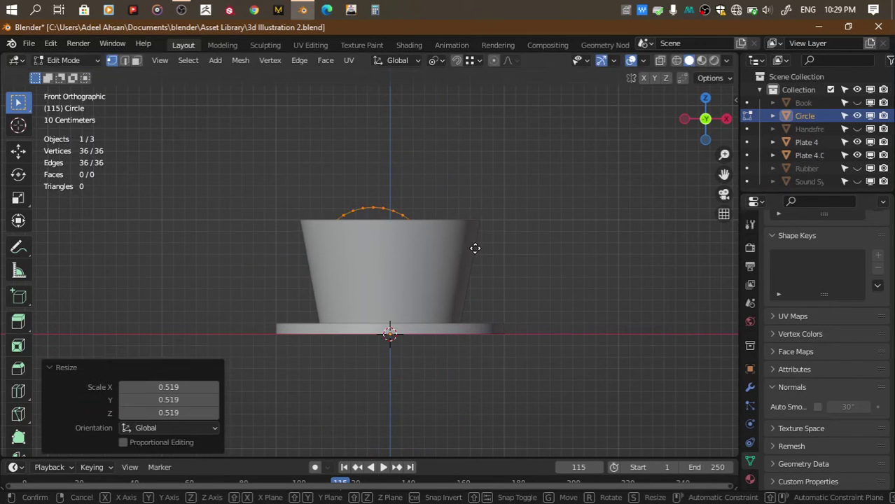
key("x")
left_click(425, 267)
scroll(424, 265, "up", 4)
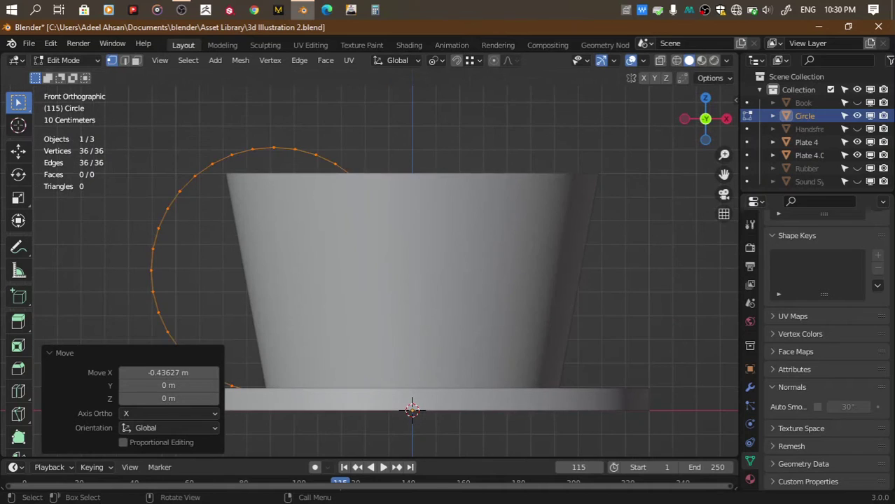
key("s")
left_click(398, 265)
Reposition the circle beside the cup, rescale it to 0.836, and nudge it along X
key("g")
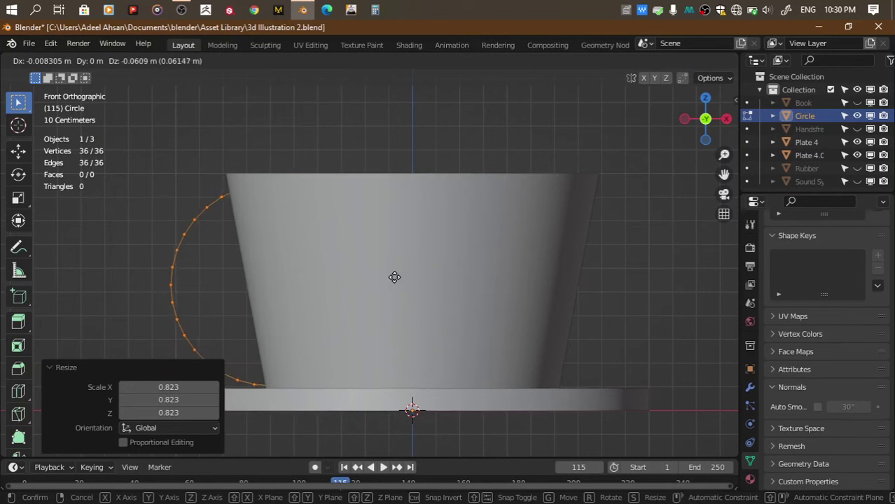
left_click(378, 274)
key("s")
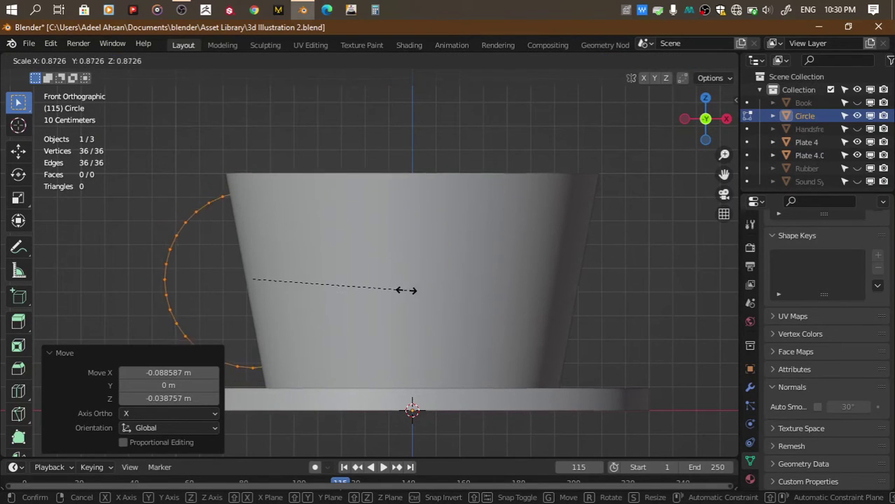
left_click(399, 290)
key("g")
key("x")
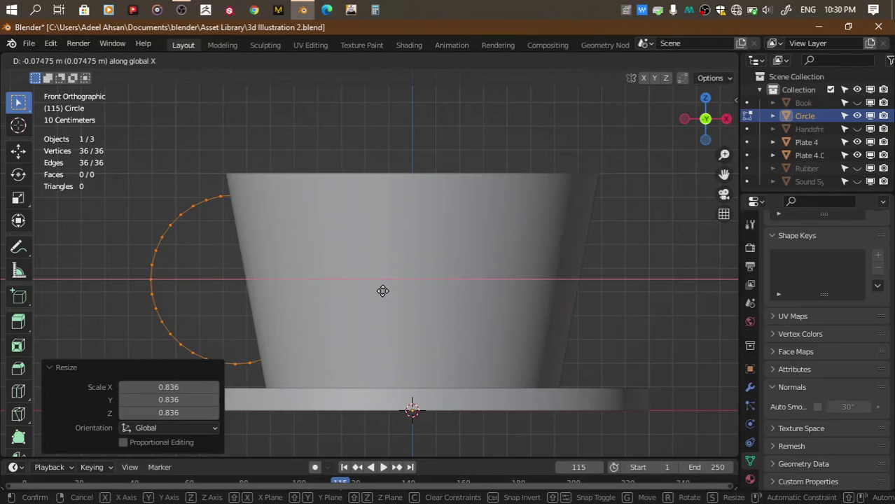
left_click(390, 290)
scroll(390, 291, "down", 3)
left_click_drag(714, 122, 718, 131)
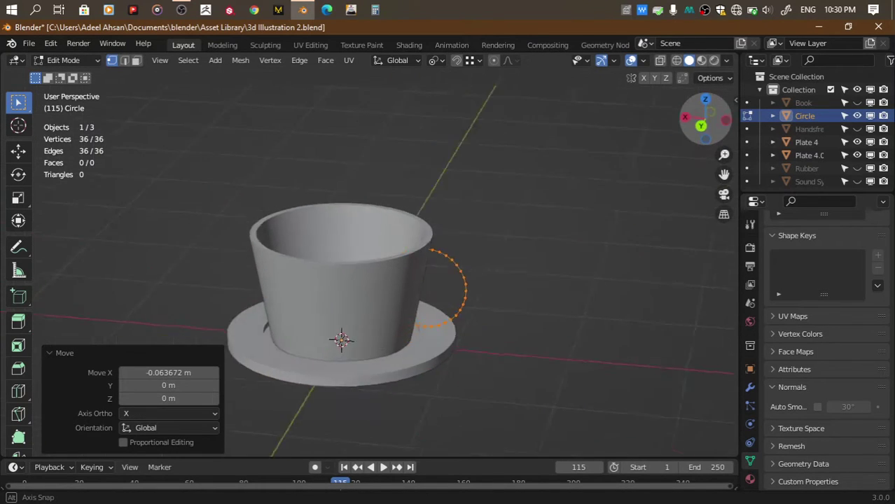
left_click(705, 124)
key("g")
key("x")
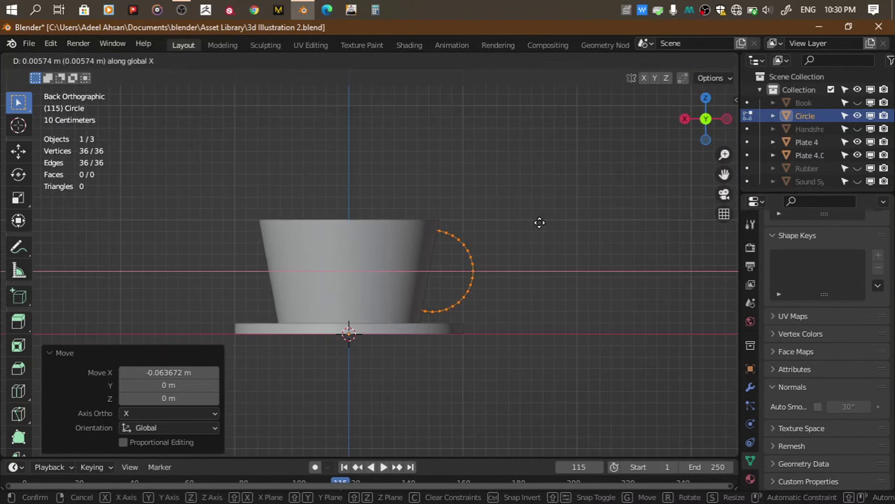
left_click(540, 223)
Extrude the circle along Y into a strip and centre the strip on the cup along Y
left_click_drag(685, 100, 693, 122)
scroll(564, 197, "up", 3)
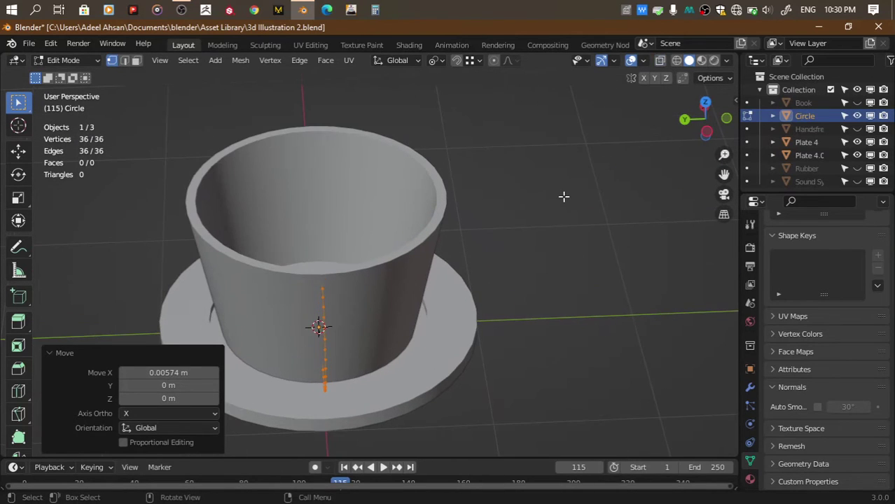
key("e")
key("y")
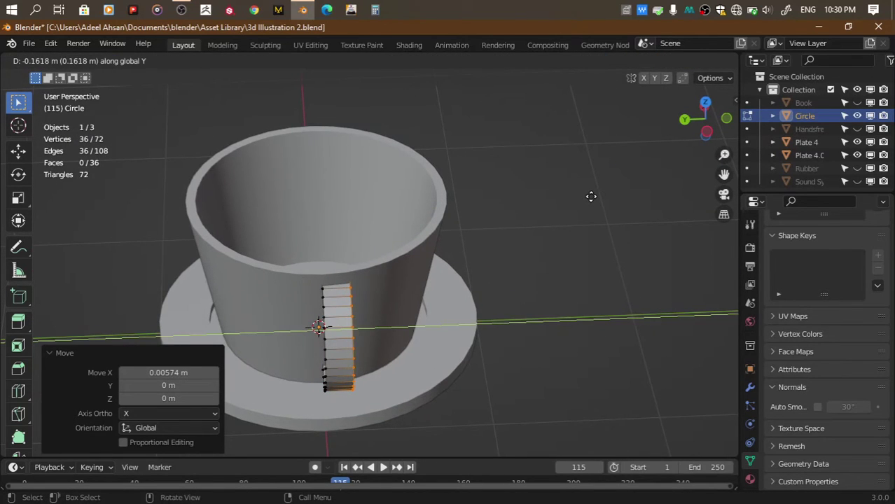
left_click(591, 196)
left_click(706, 99)
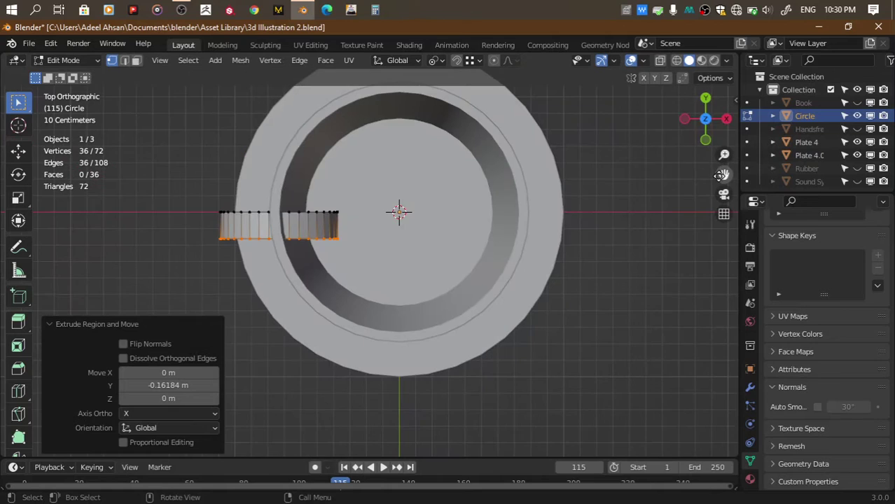
left_click_drag(722, 175, 856, 211)
key("a")
scroll(476, 259, "up", 3)
key("g")
key("y")
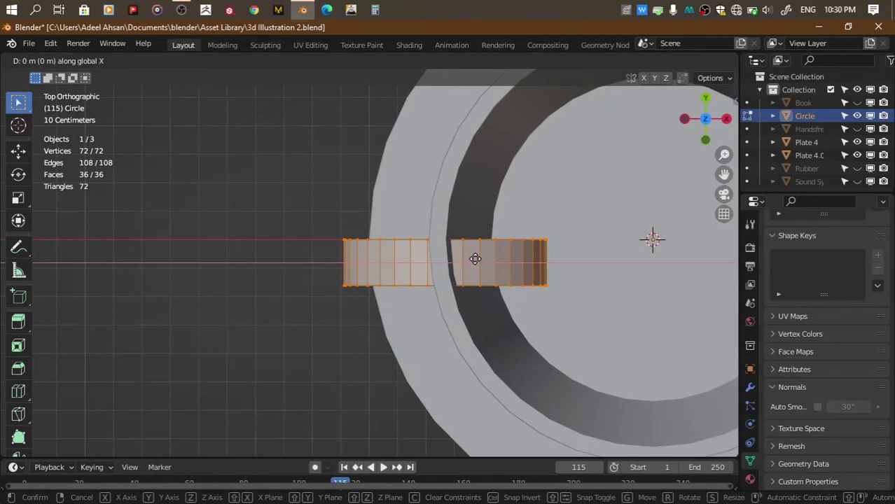
left_click(473, 236)
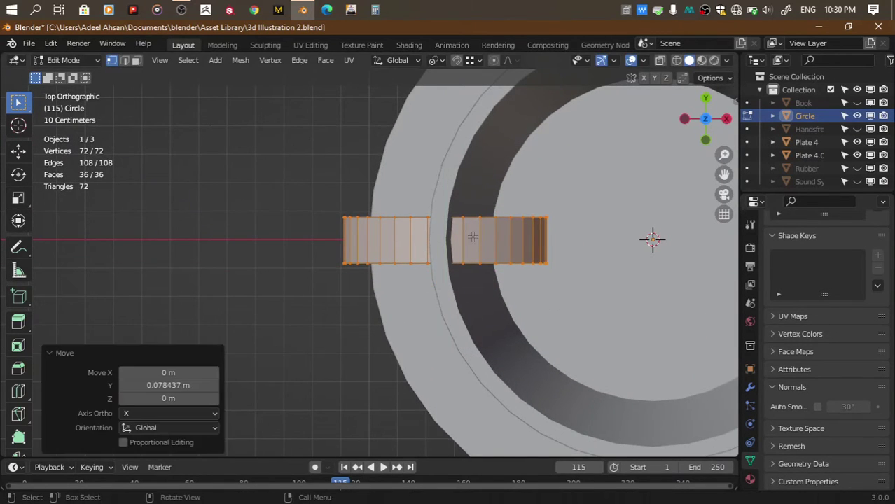
In front view, select the ring's right-half vertices and delete them, leaving a C-shaped arc
scroll(473, 237, "down", 3)
left_click(702, 140)
scroll(493, 218, "up", 2)
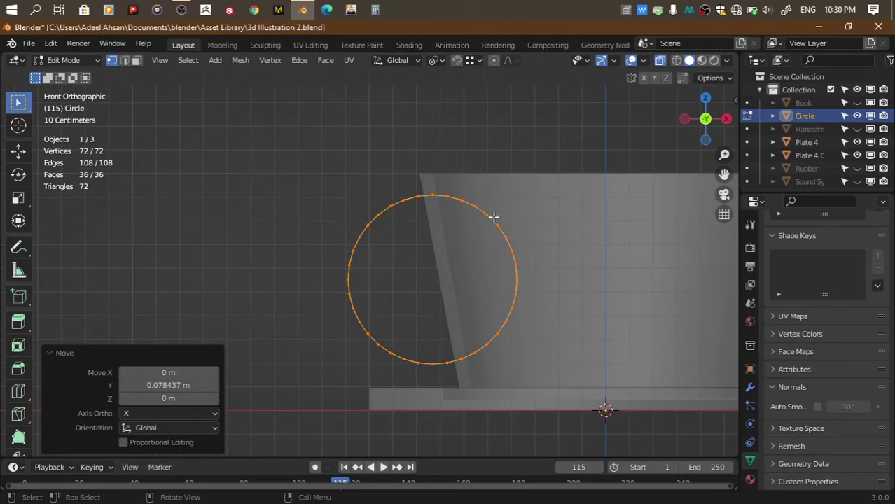
left_click_drag(436, 173, 556, 328)
mouse_move(461, 325)
left_mouse_down()
mouse_move(531, 382)
mouse_move(525, 356)
left_mouse_up()
key("x")
left_click(494, 334)
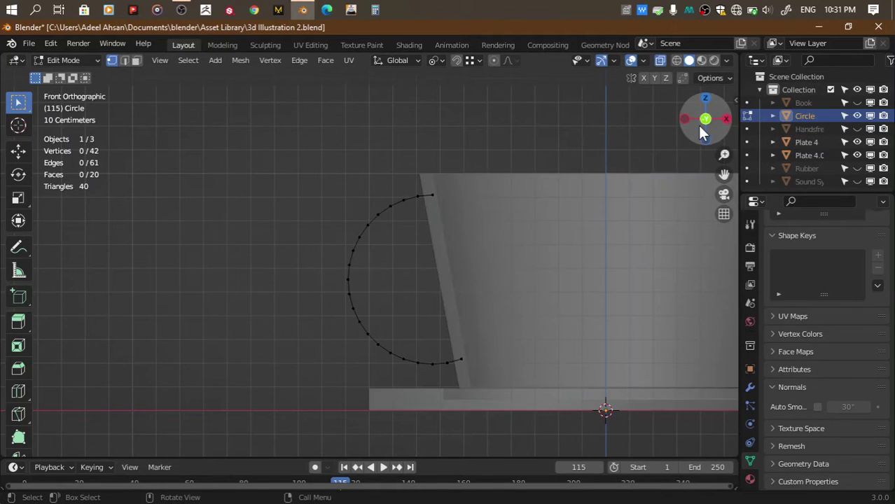
Select the whole arc and use Extrude Faces to start thickening the handle
left_click_drag(700, 114, 692, 156)
key("a")
left_click(726, 121)
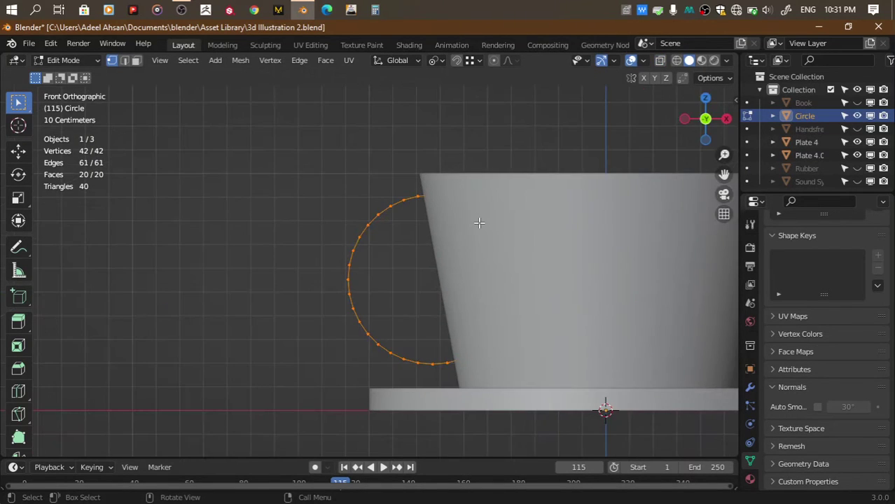
key("alt+e")
left_click(476, 226)
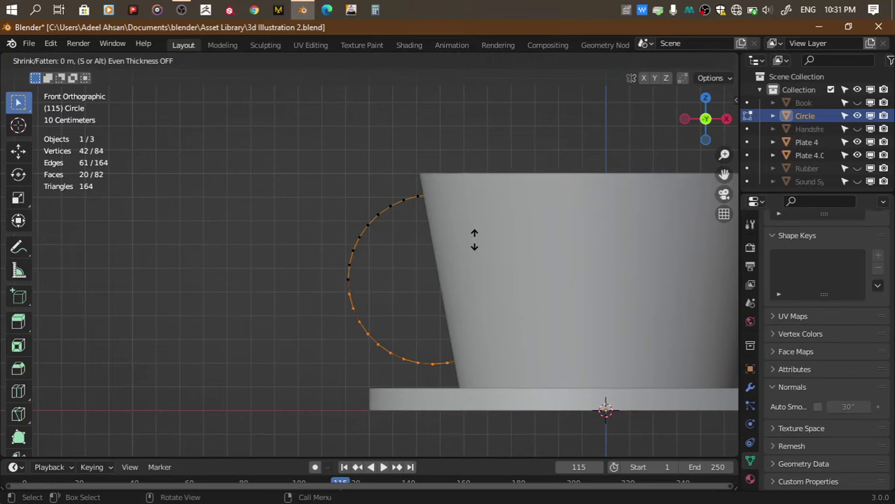
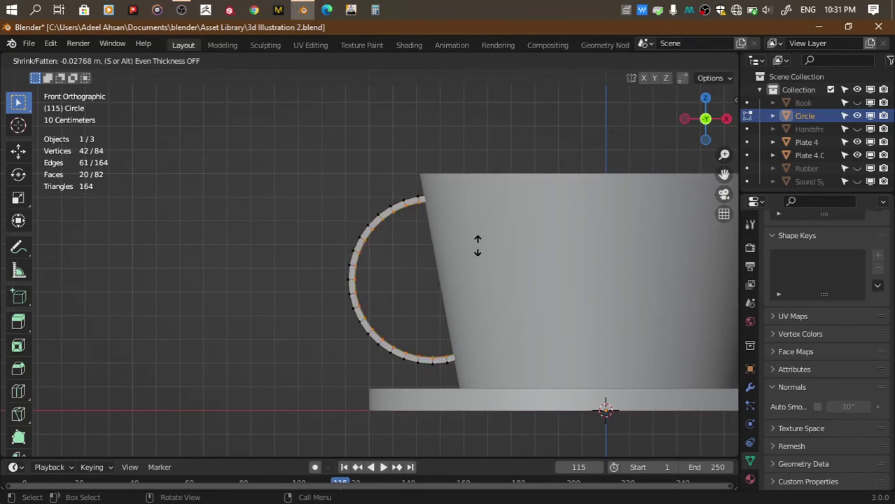
Confirm the handle thickening and save the file
left_click(479, 247)
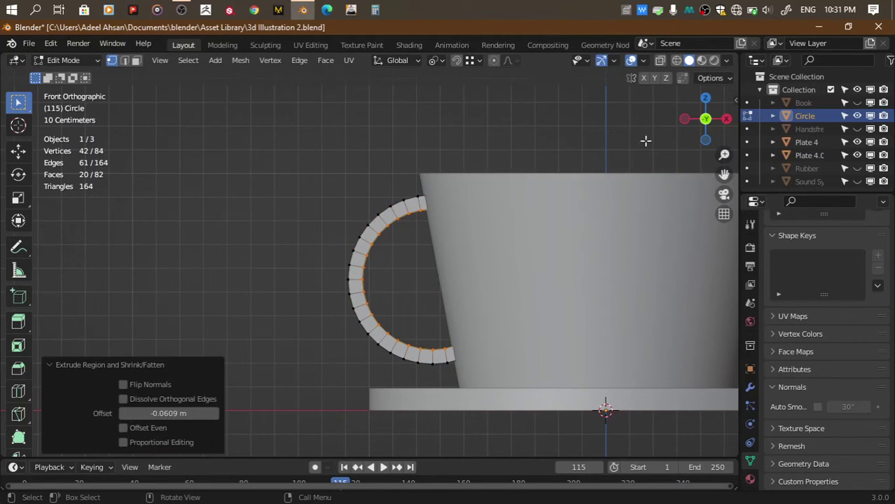
mouse_move(707, 129)
left_mouse_down()
mouse_move(525, 404)
mouse_move(544, 213)
left_mouse_up()
key("ctrl+s")
Return to Object Mode and shade the cup handle smooth
key("Tab")
scroll(544, 214, "down", 5)
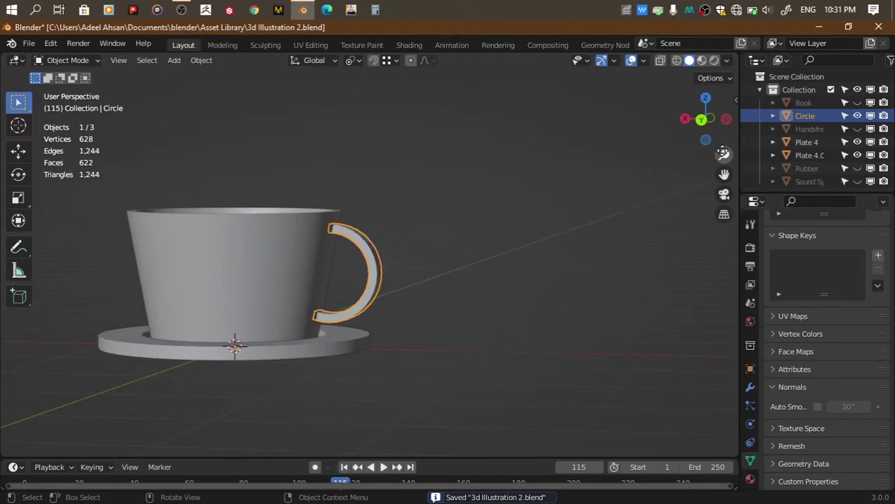
left_click_drag(704, 119, 630, 165)
right_click(584, 166)
left_click(583, 168)
Enable Auto Smooth at 30° in the handle's mesh data properties
left_click(750, 388)
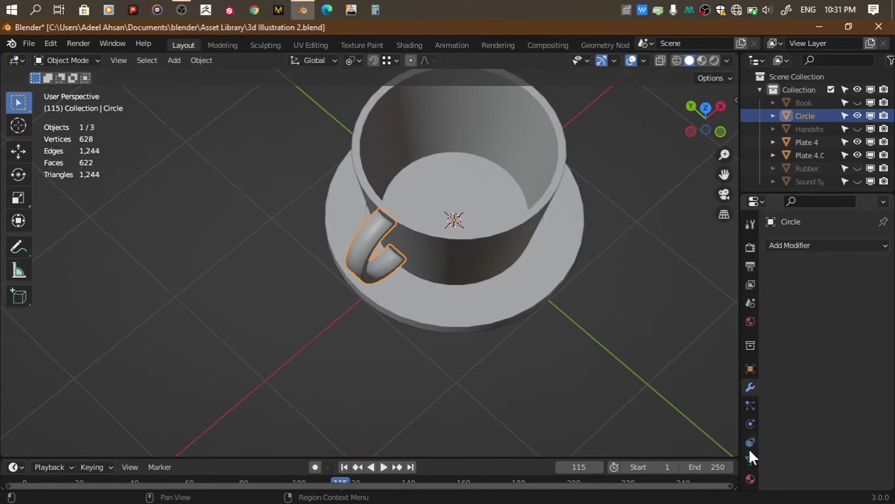
left_click(750, 460)
scroll(791, 434, "down", 4)
left_click(817, 407)
scroll(569, 374, "down", 3)
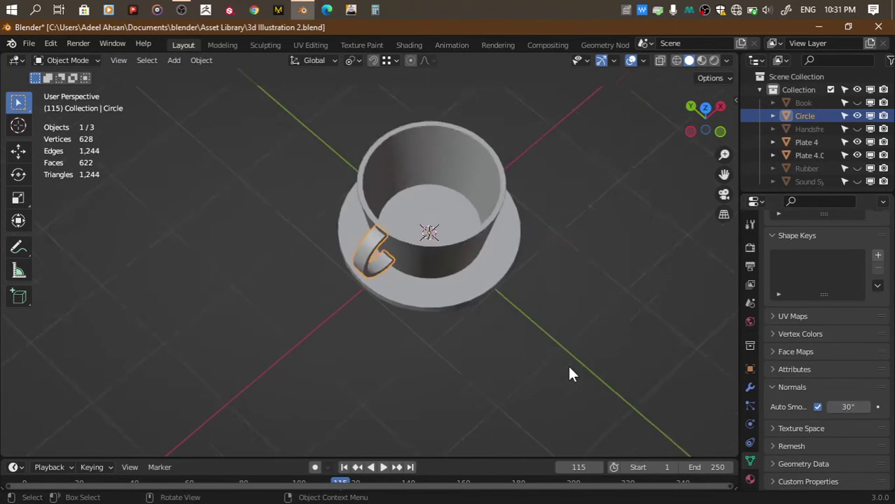
Deselect the handle, save again, and switch to the front view
middle_click_drag(569, 372, 535, 322)
left_click(536, 321)
key("ctrl+s")
left_click_drag(693, 119, 713, 129)
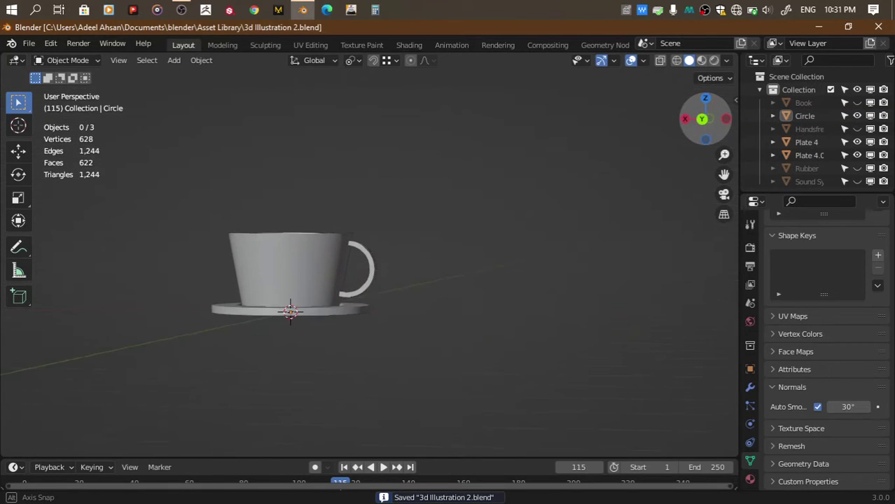
left_click(710, 128)
Add a UV sphere and rotate it 90° about the X axis
key("shift+a")
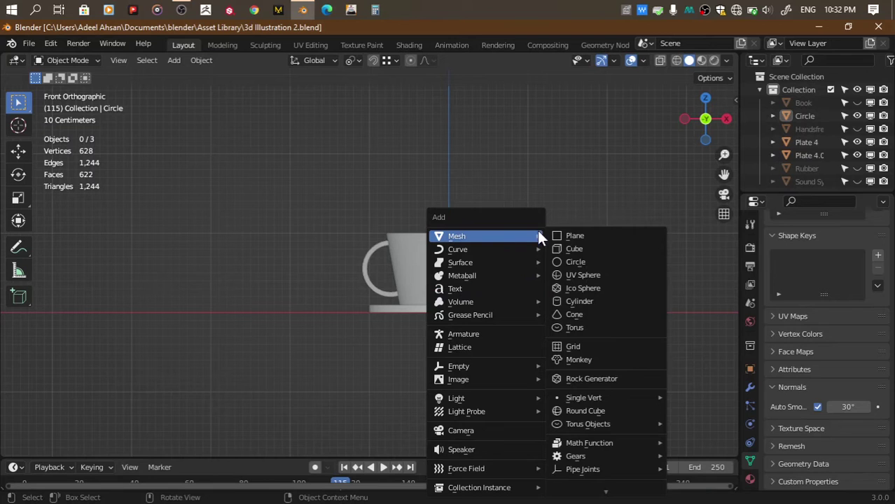
left_click(576, 273)
left_click_drag(706, 119, 593, 247)
key("r")
key("x")
key("Return")
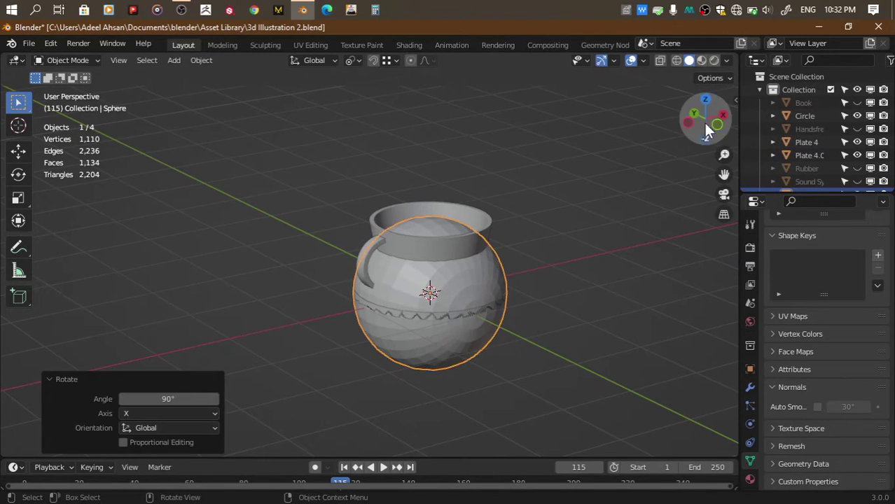
left_click(707, 119)
Shrink the sphere to eye size and place it on the cup's upper right front
key("Tab")
key("s")
left_click(451, 308)
scroll(456, 302, "up", 4)
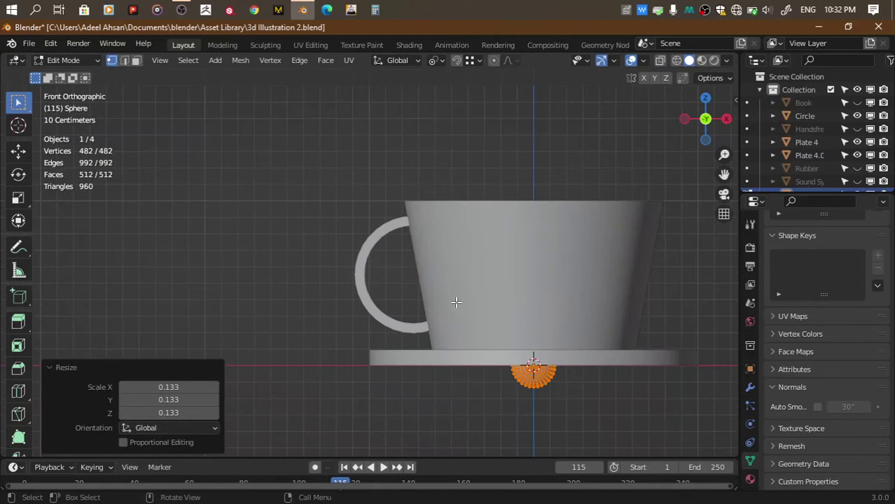
key("alt+z")
key("g")
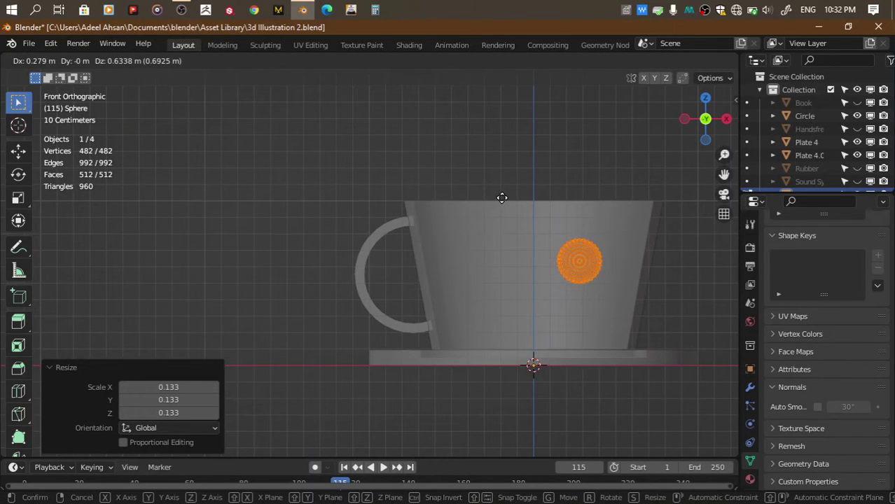
left_click(498, 194)
key("s")
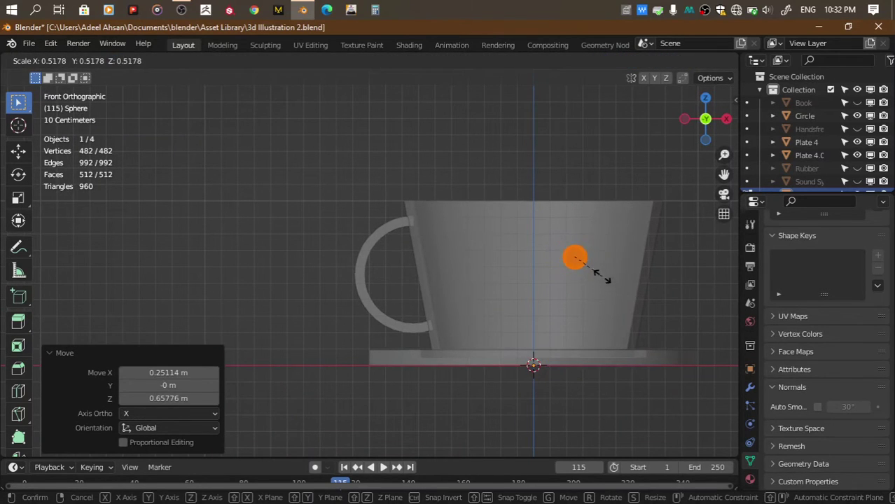
left_click(601, 276)
Add a Mirror modifier to the eye sphere
left_click(750, 387)
left_click(817, 245)
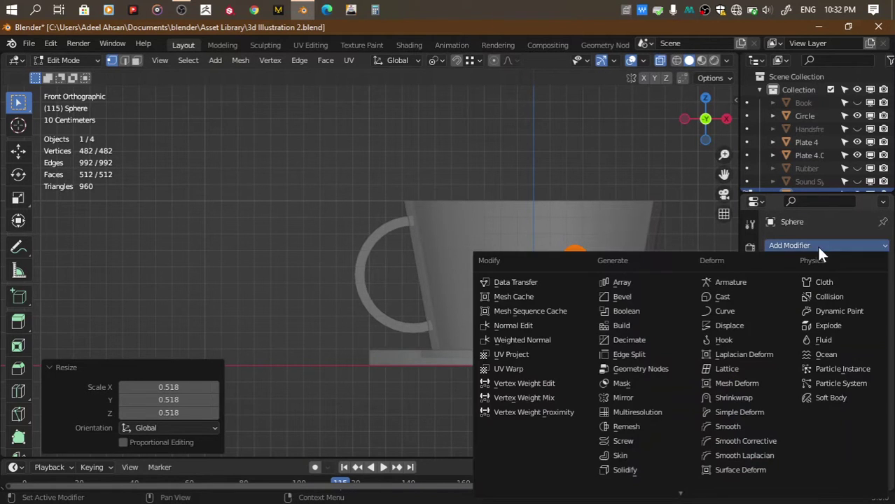
left_click(631, 397)
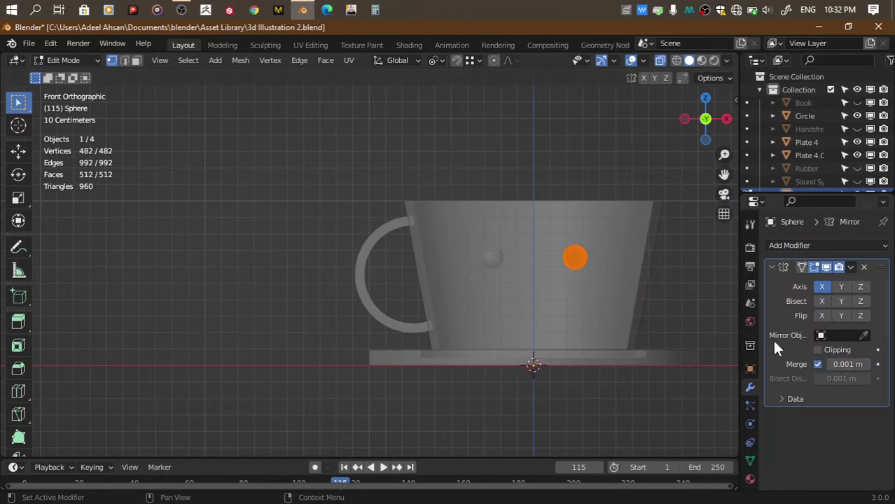
In side view, move the sphere along Y against the cup's front surface
left_click(726, 119)
key("g")
key("x")
key("y")
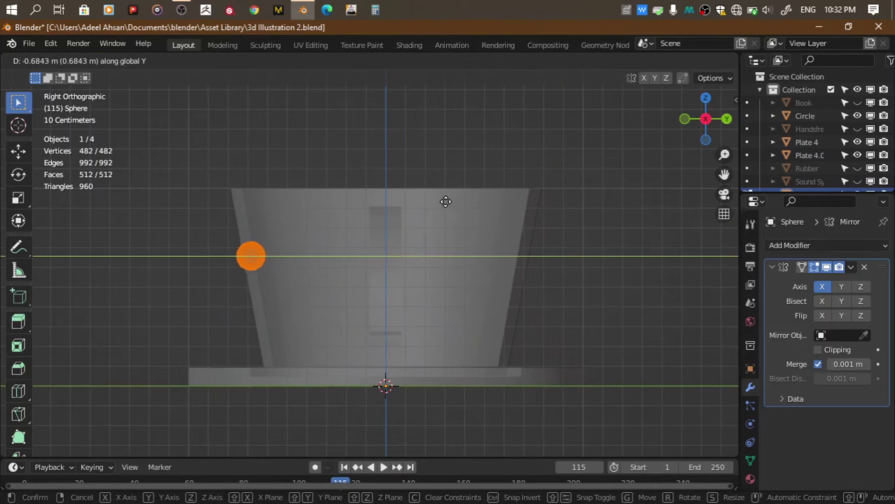
left_click(442, 201)
Try subdividing the sphere mesh, then undo the subdivision
mouse_move(711, 122)
left_mouse_down()
mouse_move(694, 109)
mouse_move(672, 112)
mouse_move(565, 200)
left_mouse_up()
right_click(554, 196)
left_click(554, 206)
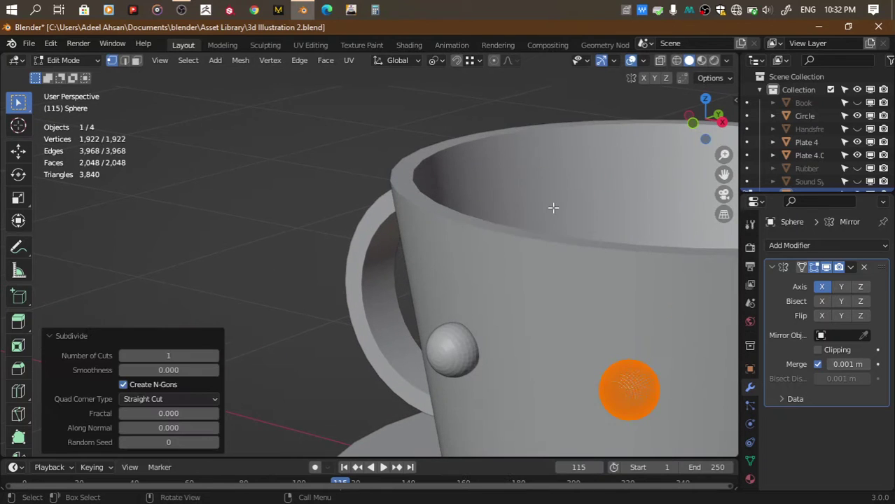
key("ctrl+z")
right_click(553, 207)
Shade the eye spheres smooth and nudge them slightly into the cup along Y
key("Tab")
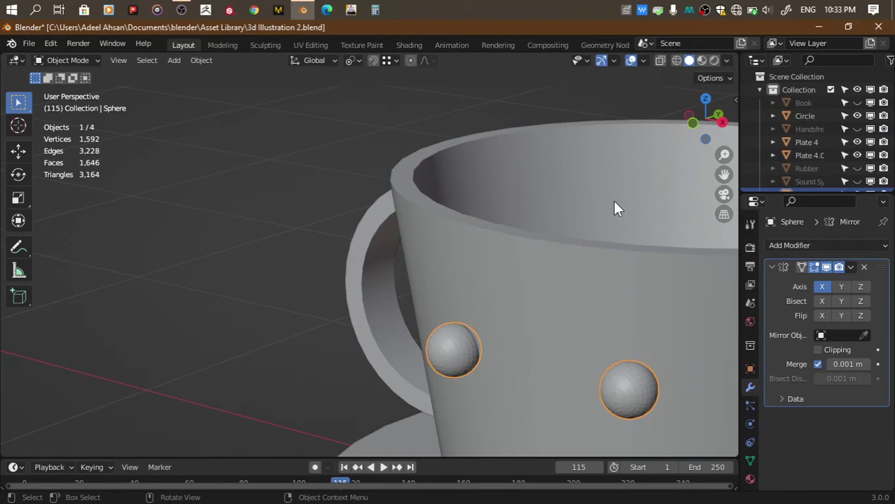
right_click(490, 262)
left_click(510, 260)
left_click_drag(724, 173, 605, 85)
key("g")
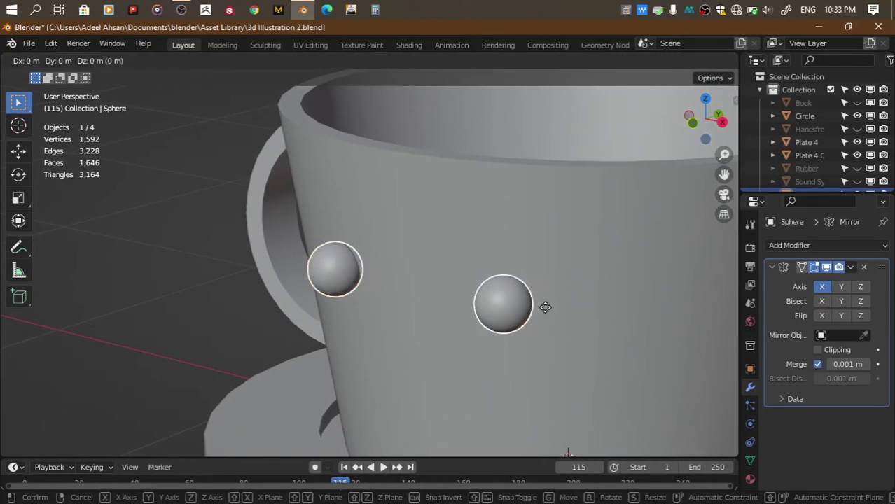
key("y")
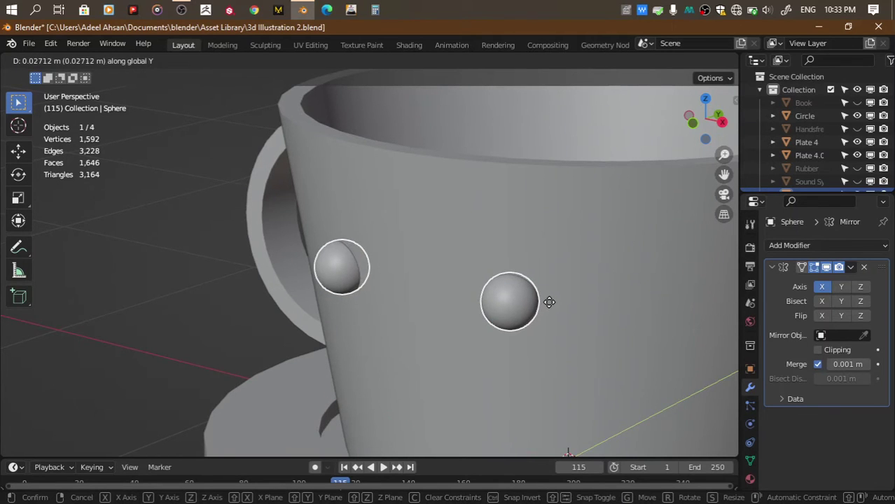
left_click(548, 302)
Save the file and re-enter Edit Mode on the eye sphere
scroll(548, 302, "down", 4)
key("ctrl+s")
left_click(692, 124)
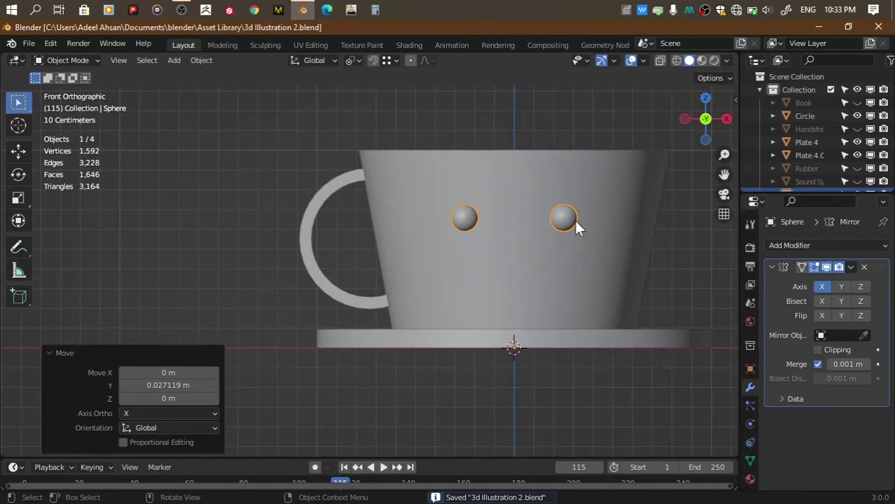
key("Tab")
left_click_drag(721, 100, 693, 123)
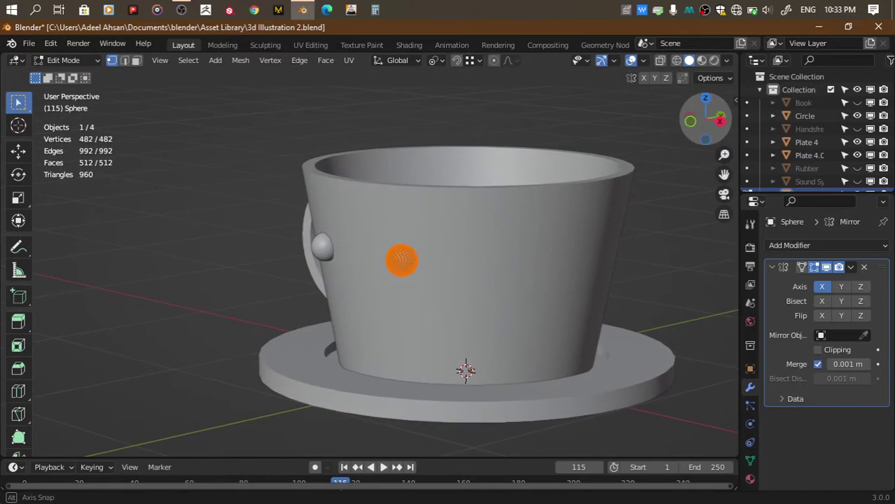
scroll(598, 231, "up", 2)
scroll(598, 231, "up", 1)
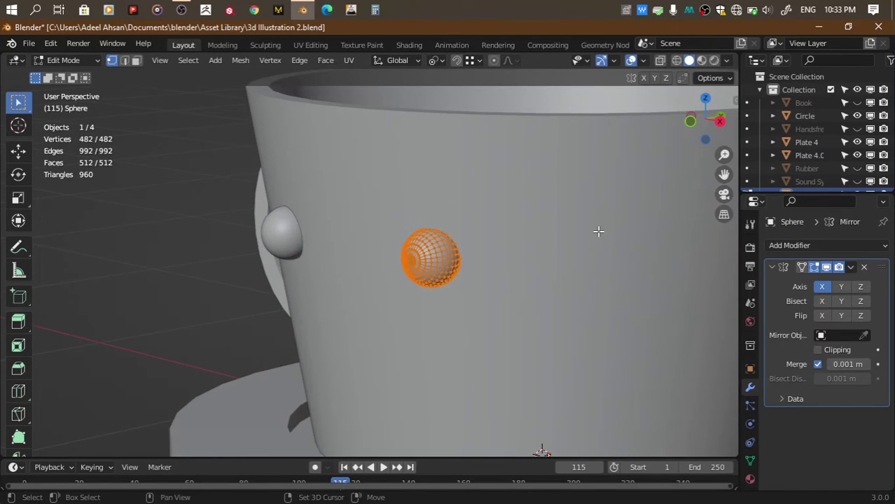
Duplicate the eye sphere and place the copy straight below it
key("Tab")
key("shift+d")
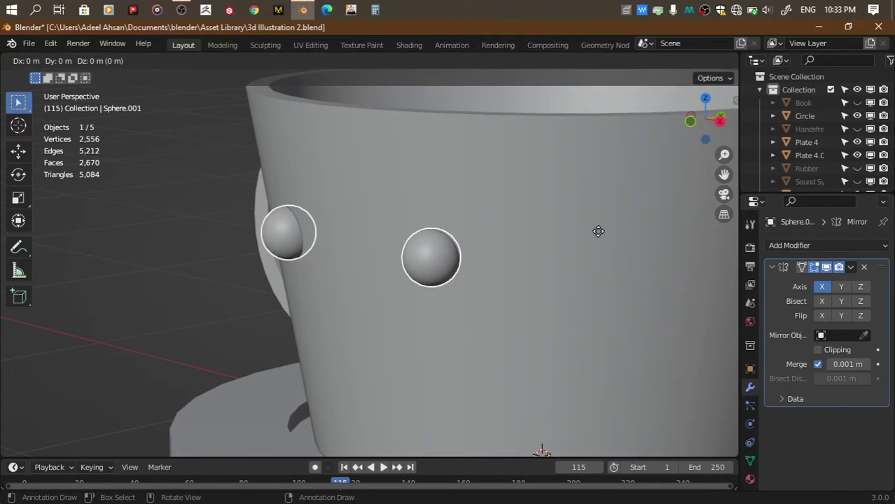
key("z")
left_click(599, 302)
key("Tab")
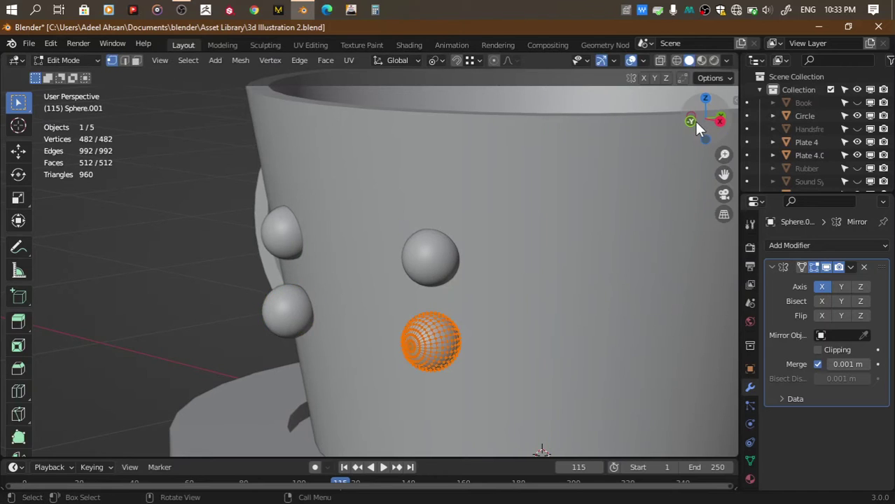
left_click(690, 121)
middle_click_drag(698, 133, 535, 280, "shift")
Stretch the copy to 1.729 on X and flatten it to 0.452 on Y
key("s")
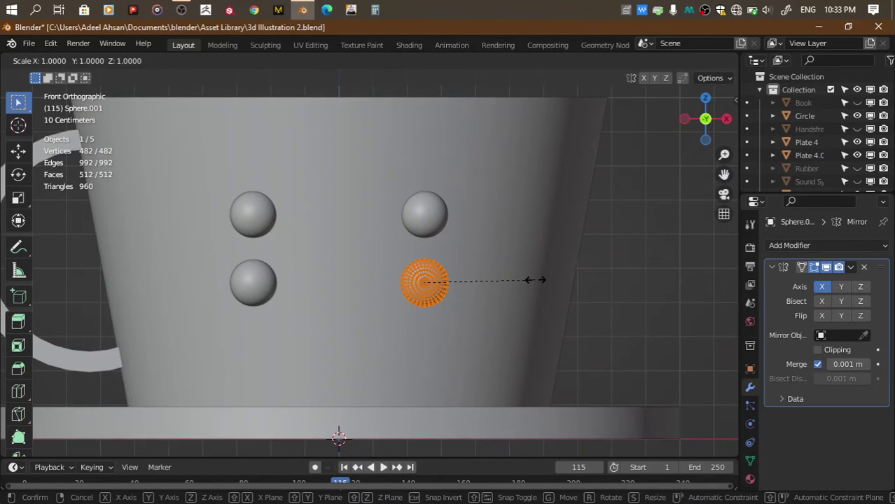
key("x")
left_click(616, 259)
left_click_drag(706, 120, 690, 140)
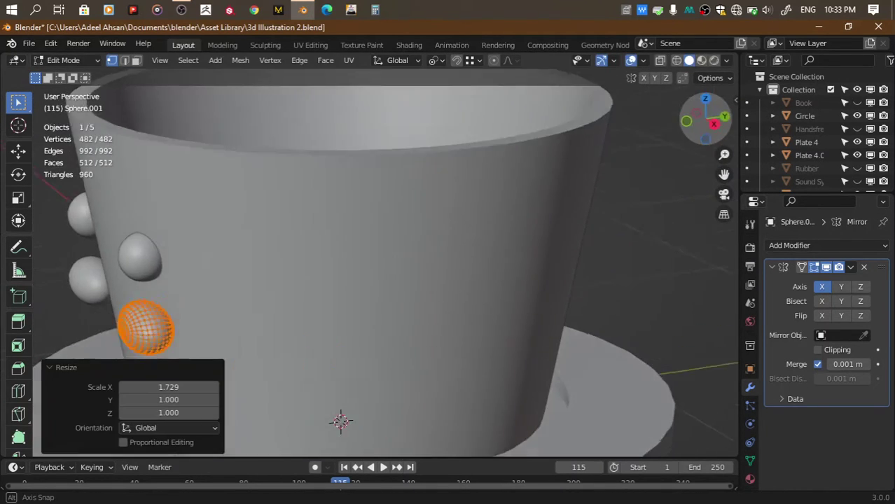
left_click(713, 123)
middle_click_drag(364, 274, 539, 274, "shift")
key("s")
key("y")
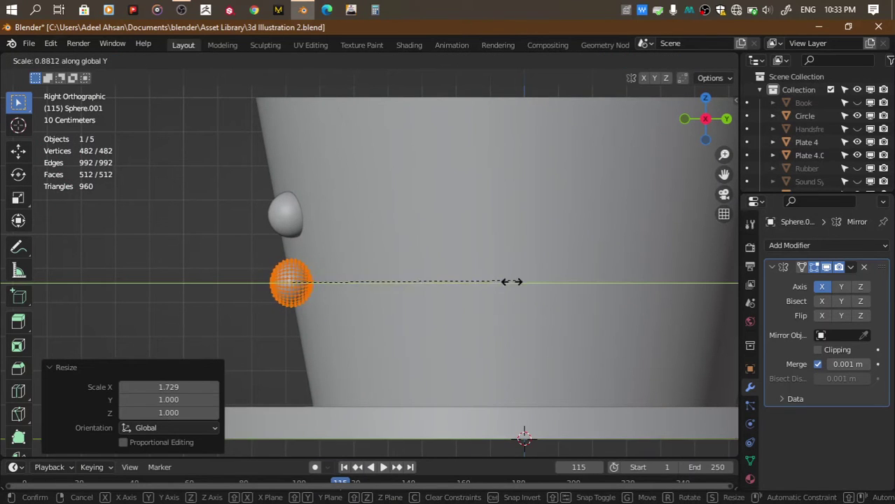
left_click(412, 299)
Rotate the flattened cheek piece -20.7° in top view to follow the cup's curve
left_click_drag(707, 117, 540, 374)
key("KP_7")
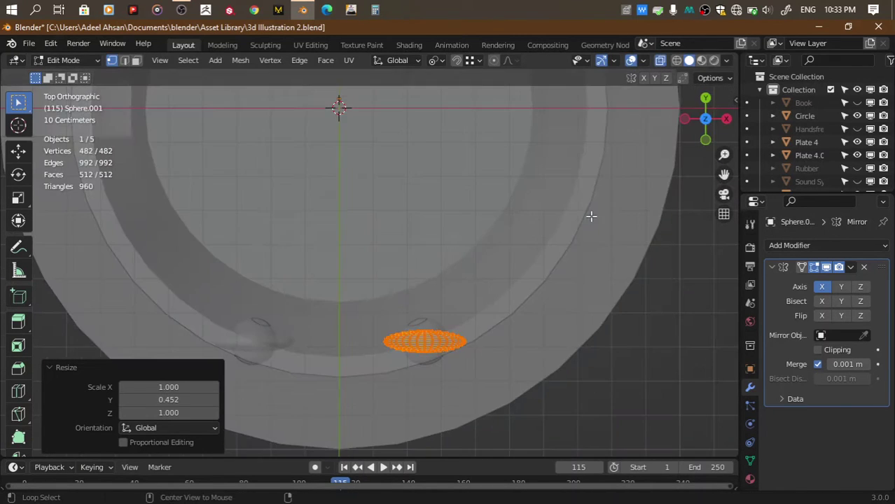
key("s")
key("r")
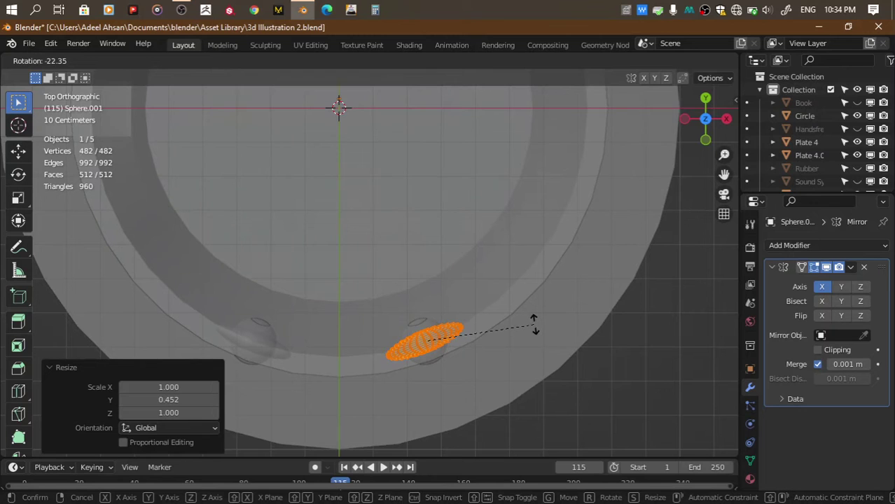
left_click(532, 327)
left_click_drag(706, 119, 706, 126)
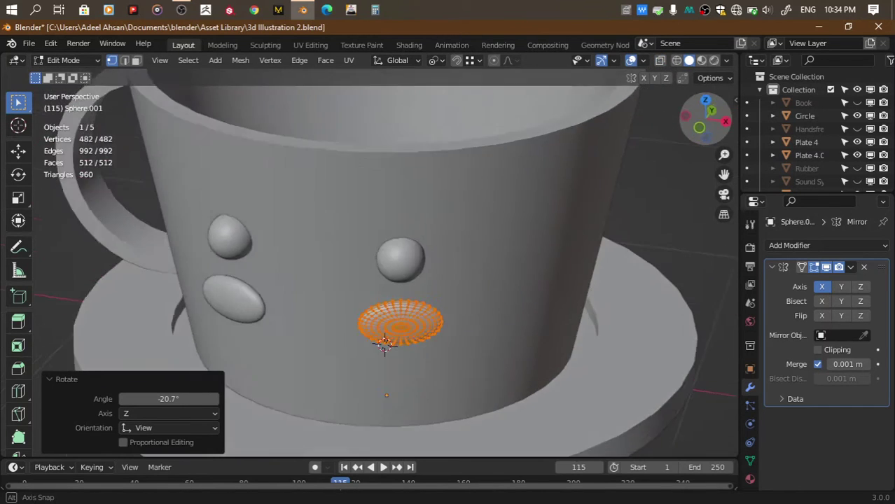
key("KP_7")
key("Tab")
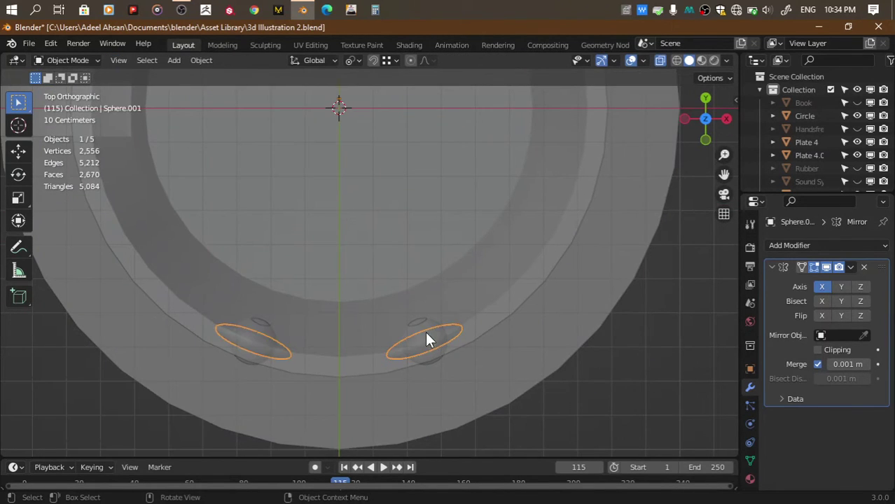
Move the eye sphere along Y in see-through side view
left_click(420, 329)
left_click_drag(699, 139, 700, 134)
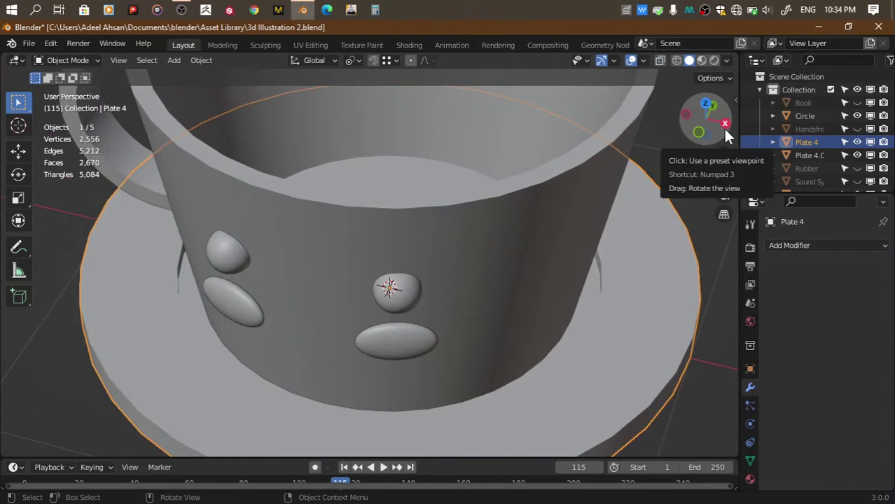
left_click(699, 137)
left_click(272, 222)
key("Tab")
key("alt+z")
key("g")
key("y")
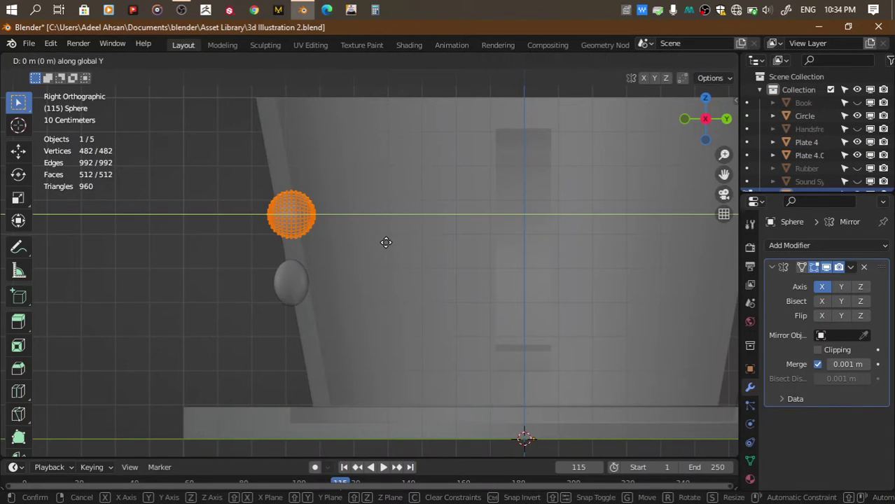
left_click(378, 242)
Rotate the eye sphere around the cup from the top view and save
left_click_drag(701, 105, 706, 98)
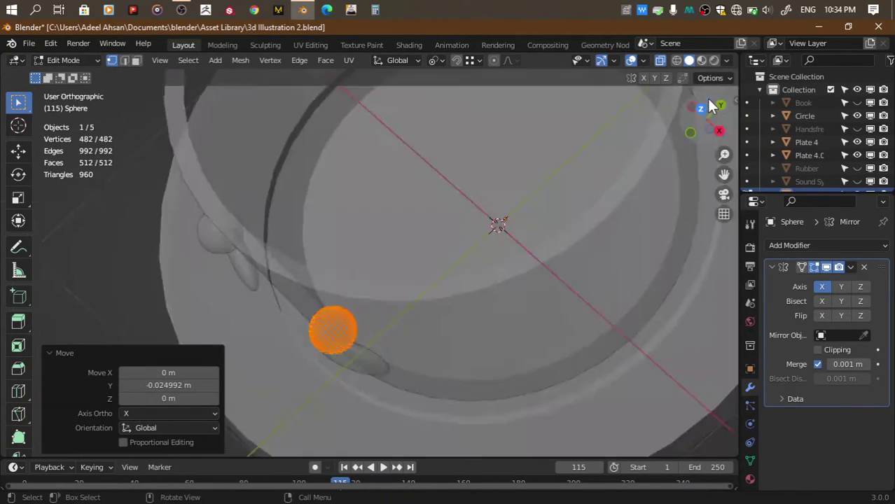
left_click(707, 98)
key("alt+z")
middle_click_drag(630, 213, 653, 196)
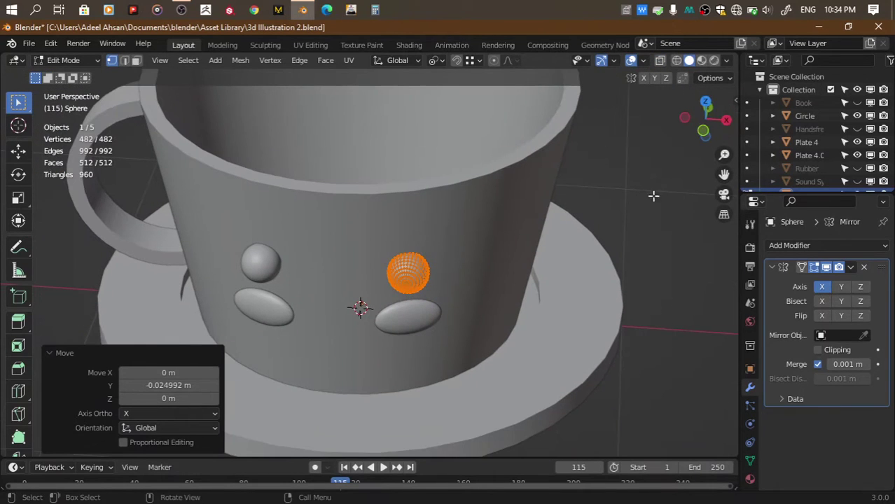
left_click(704, 101)
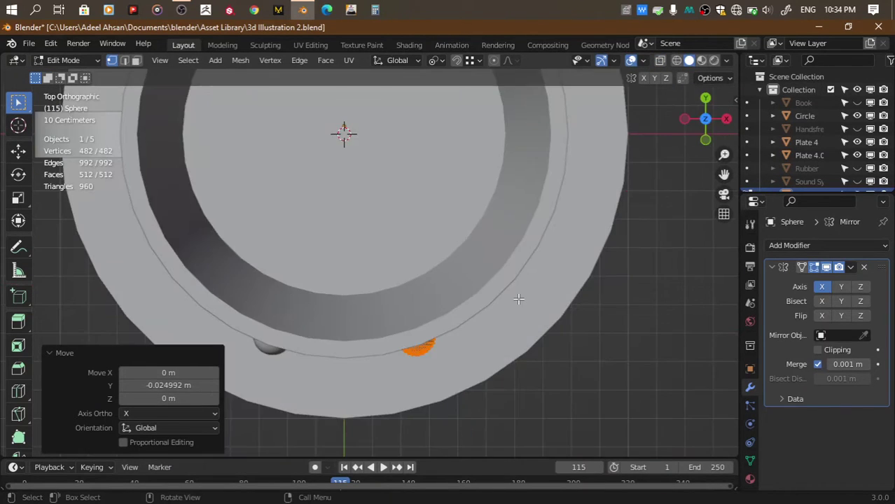
key("r")
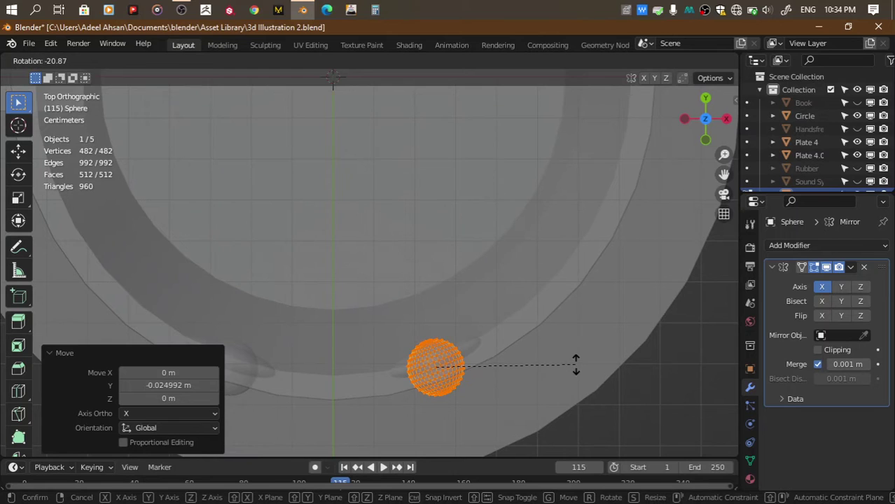
left_click(576, 364)
key("ctrl+s")
Back in Object Mode with a front view, begin adding a new mesh object
left_click_drag(705, 115, 620, 240)
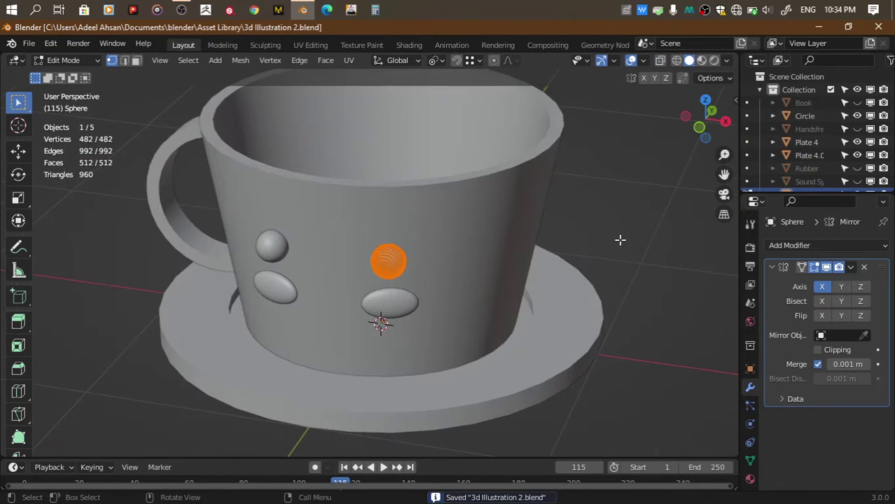
left_click(699, 127)
key("Tab")
left_click(628, 198)
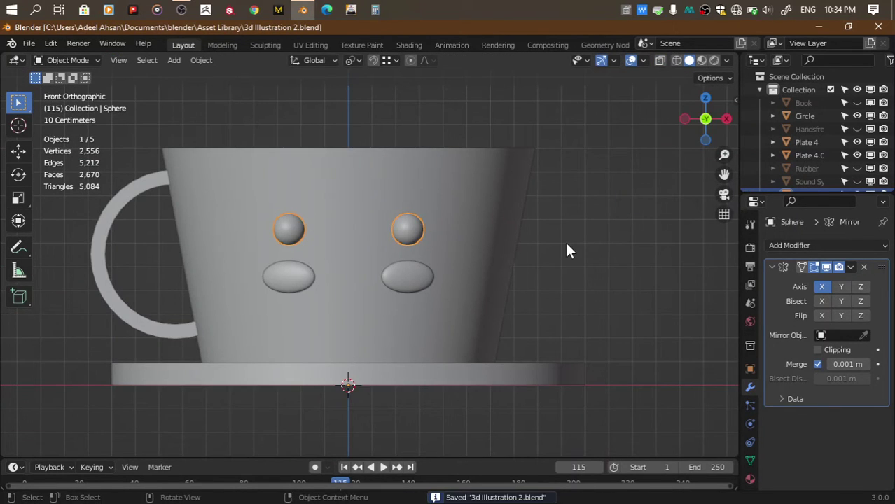
key("ctrl+z")
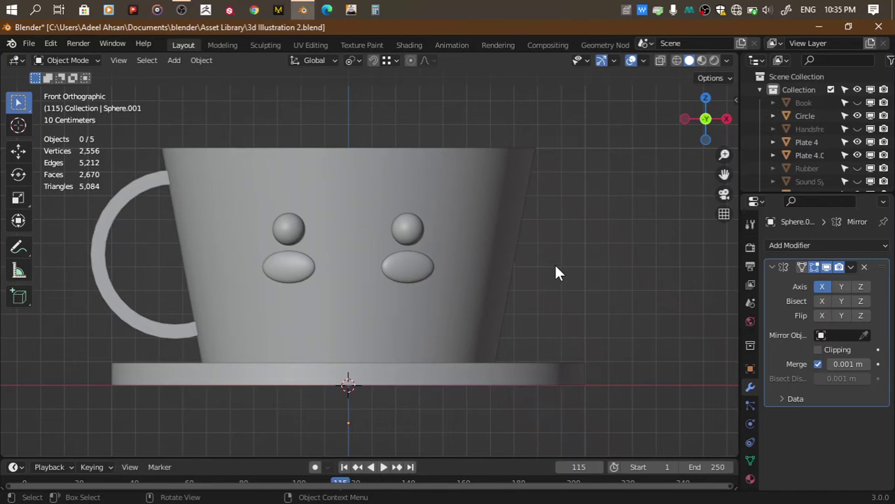
key("shift+a")
Add a circle mesh, rotate it 90° upright, and move it beside the cup
left_click(595, 261)
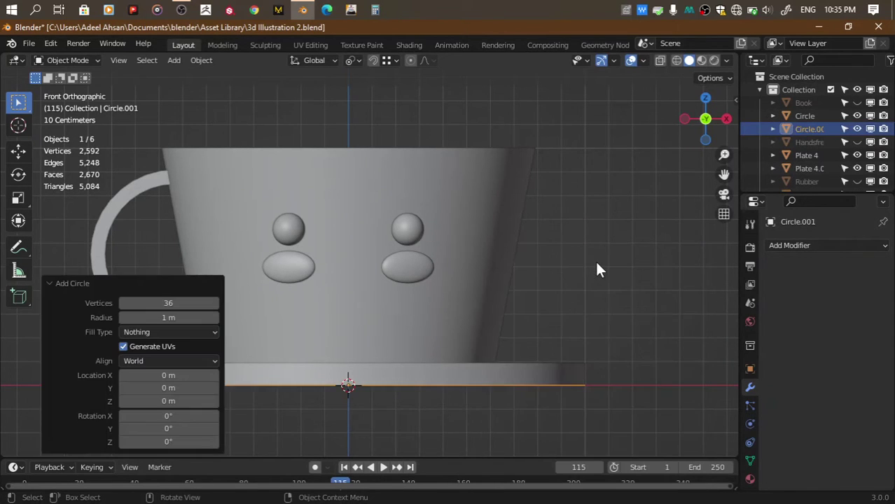
left_click(726, 119)
type("r90")
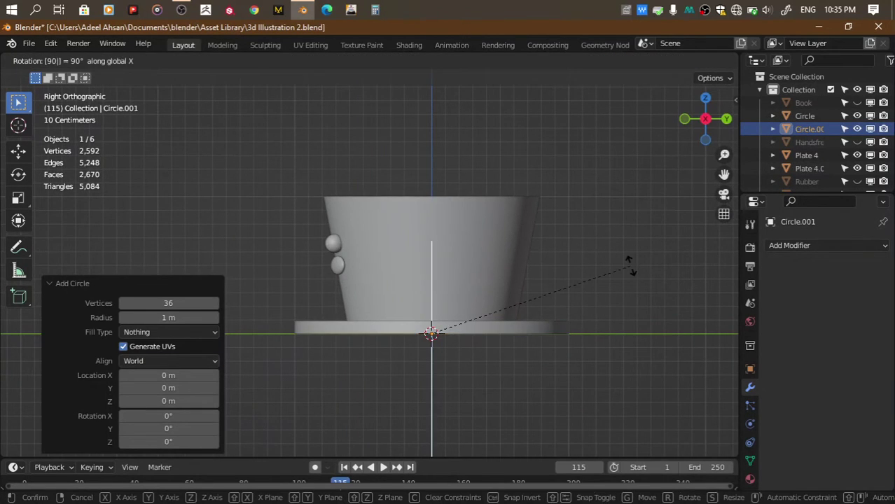
key("Return")
key("Tab")
key("g")
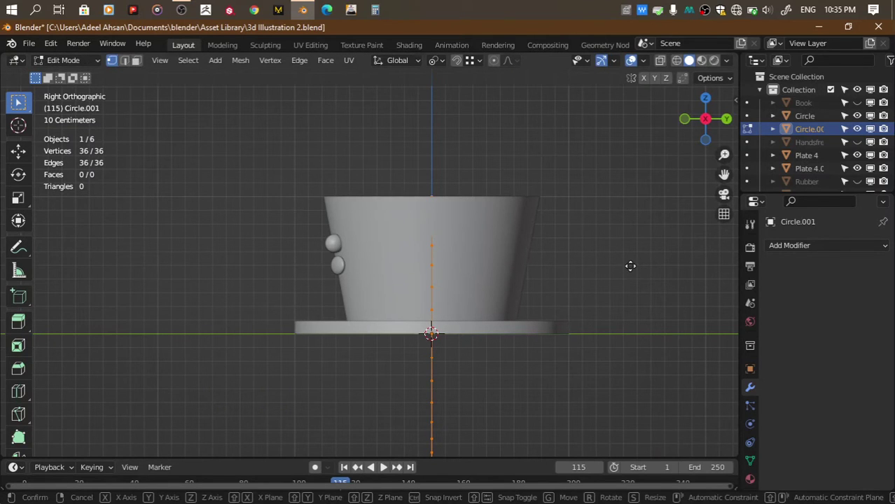
left_click(450, 210)
Delete the circle's upper half and join the arc's endpoints with an edge
left_click(685, 119)
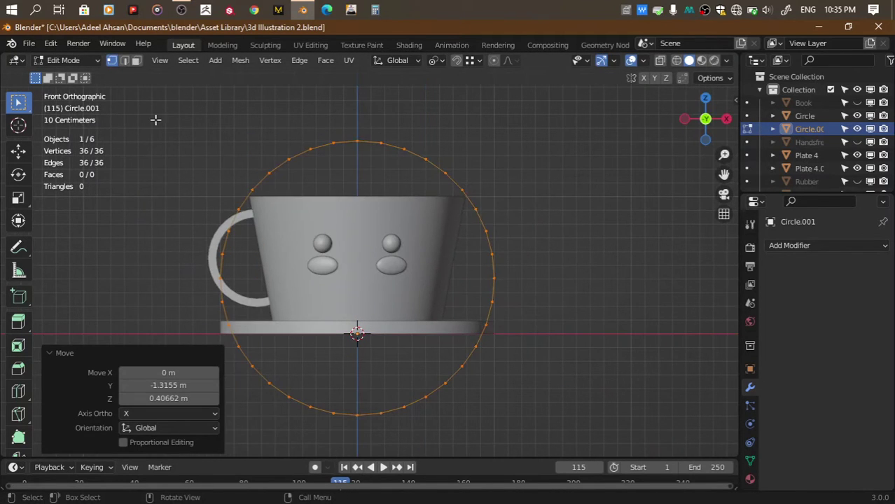
left_click_drag(155, 120, 550, 264)
key("x")
left_click(548, 264)
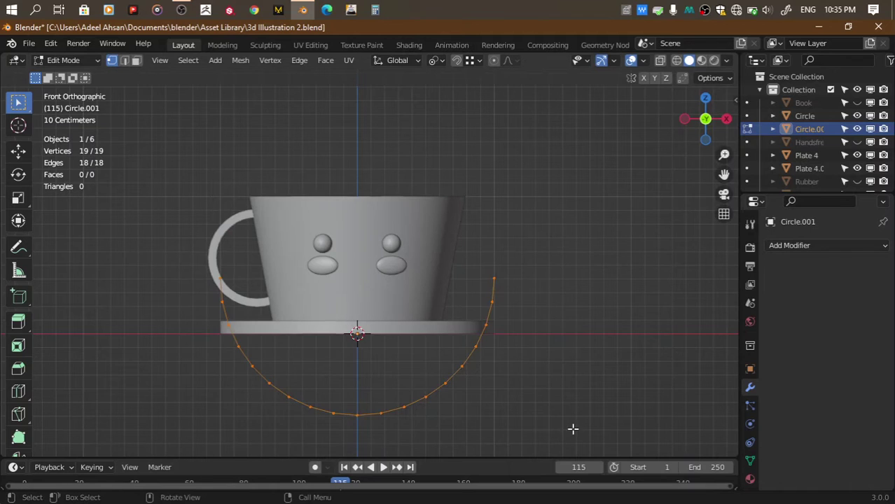
left_click_drag(198, 264, 615, 285)
key("f")
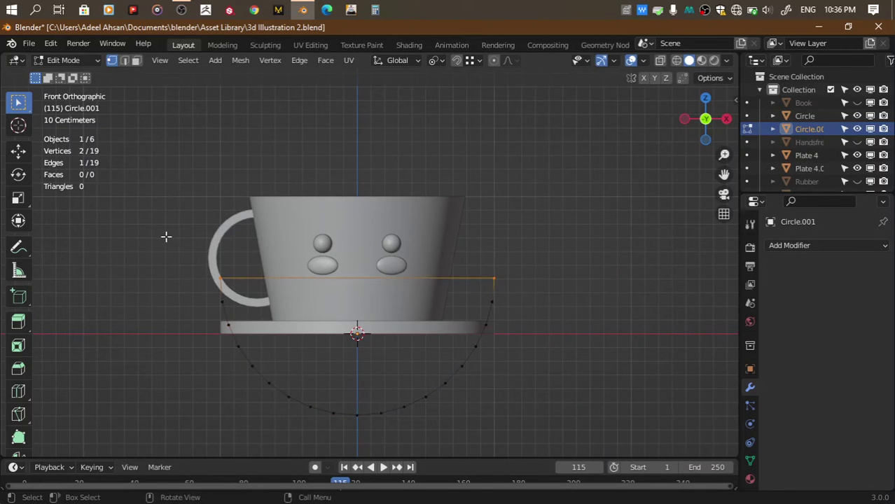
Fill the closed half-circle with a single face
left_click_drag(166, 237, 617, 413)
key("ctrl+f")
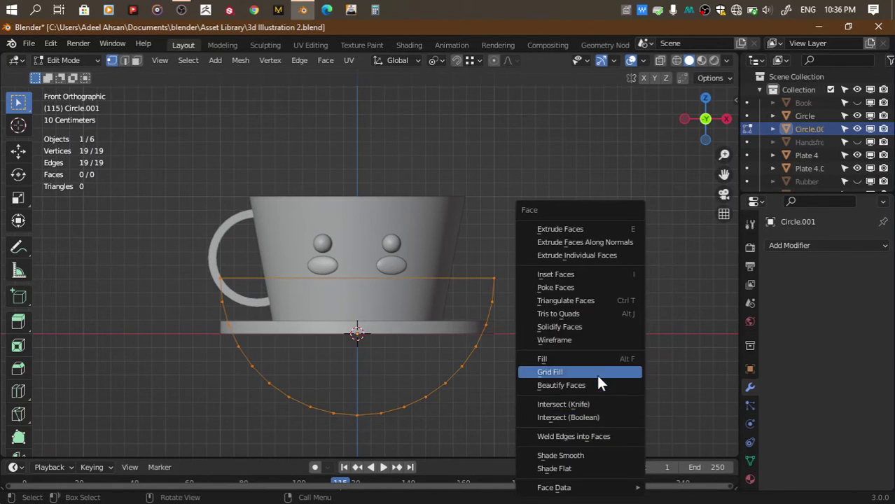
left_click(598, 375)
key("f")
mouse_move(519, 366)
middle_mouse_down()
mouse_move(403, 310)
mouse_move(308, 300)
middle_mouse_up()
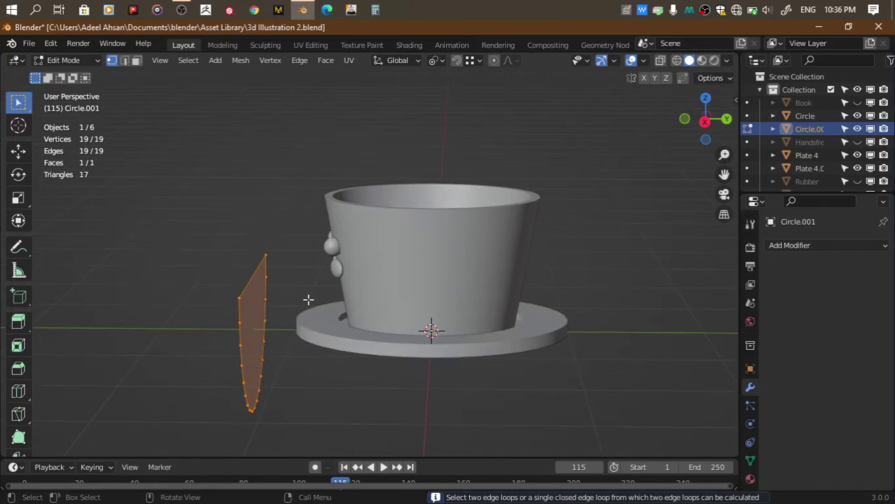
Extrude the half-disc for thickness and add a Subdivision Surface modifier at viewport and render level 3
key("e")
key("Tab")
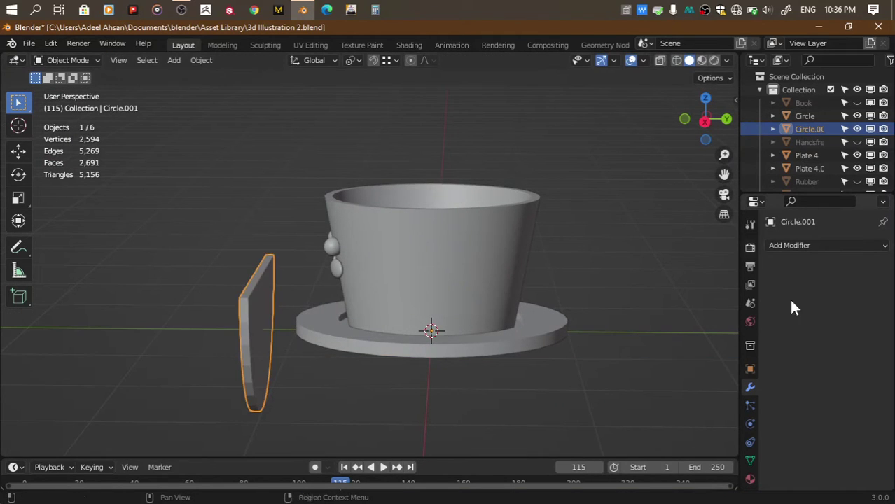
left_click(796, 245)
scroll(644, 430, "down", 2)
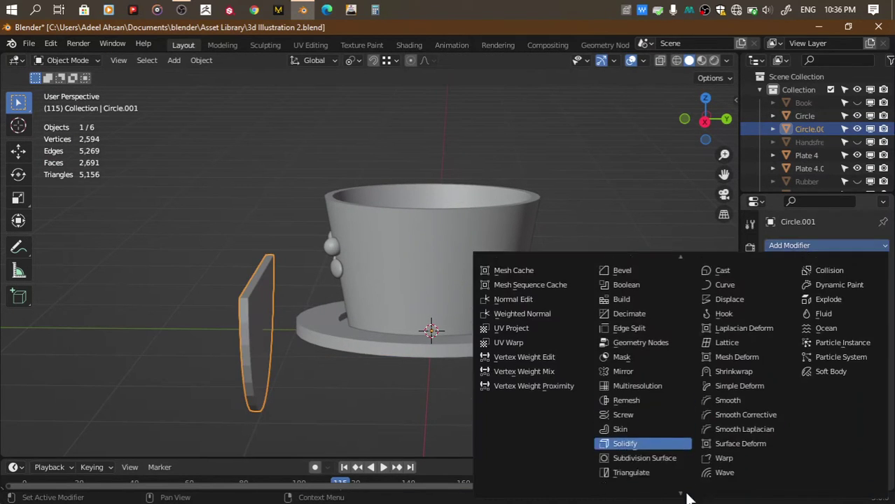
scroll(671, 430, "down", 2)
left_click(671, 428)
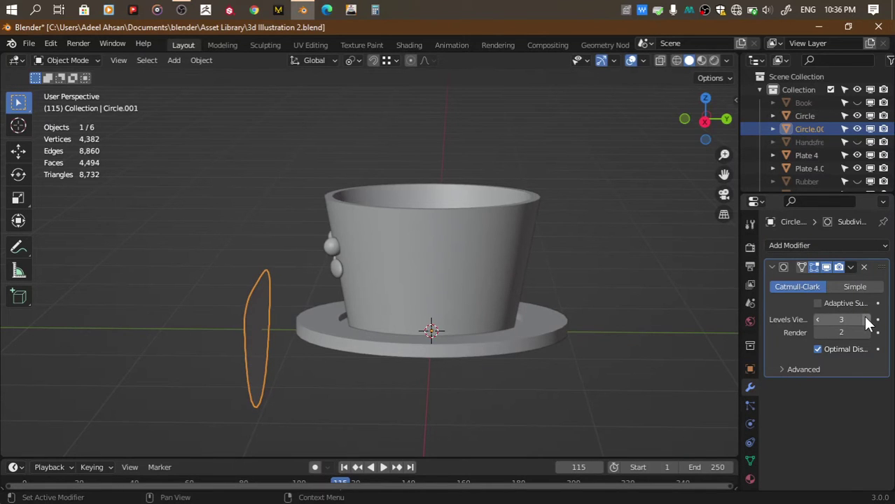
scroll(711, 140, "up", 2)
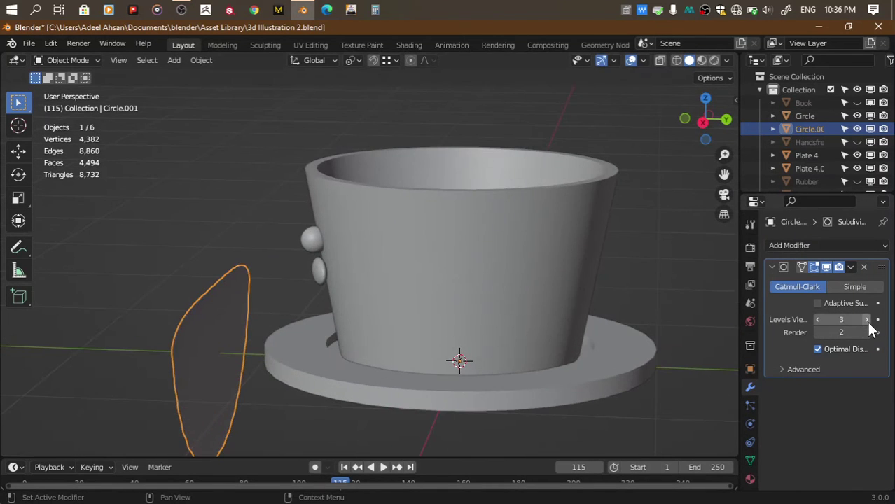
left_click(817, 321)
left_click(866, 335)
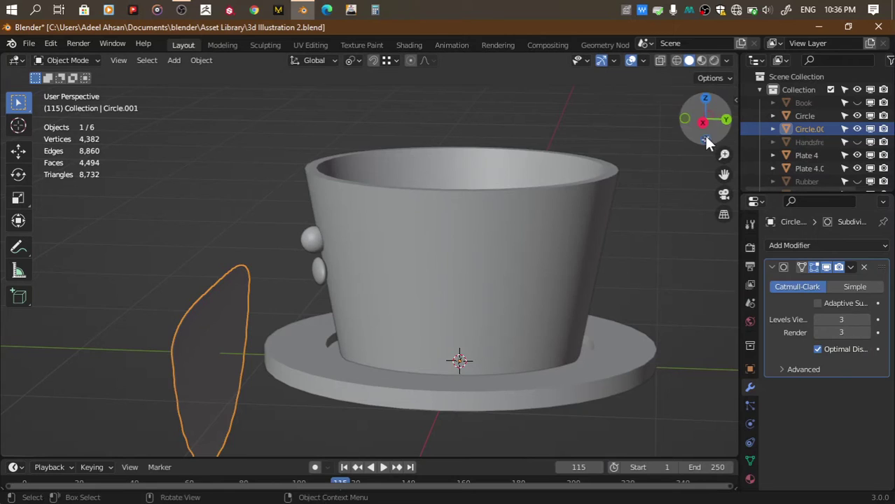
Add a loop cut near the half-disc's top edge and bevel it
left_click_drag(704, 134, 616, 154)
key("Tab")
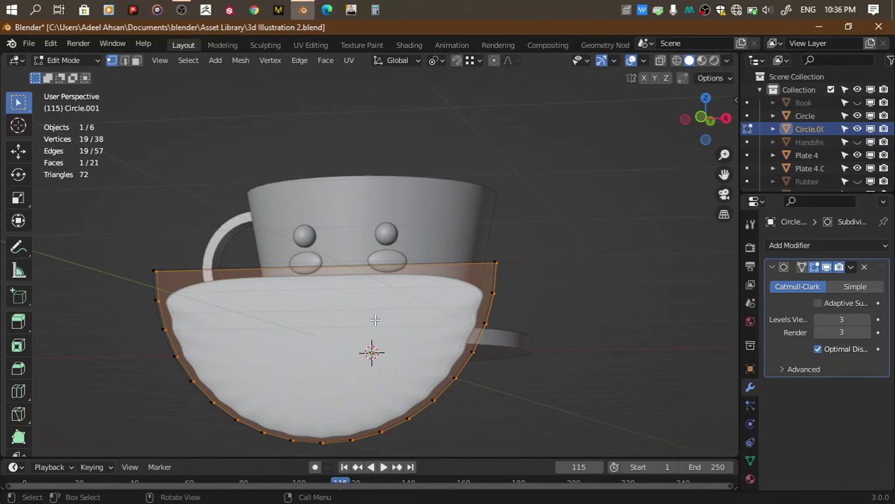
key("ctrl+r")
left_click(322, 259)
right_click(487, 271)
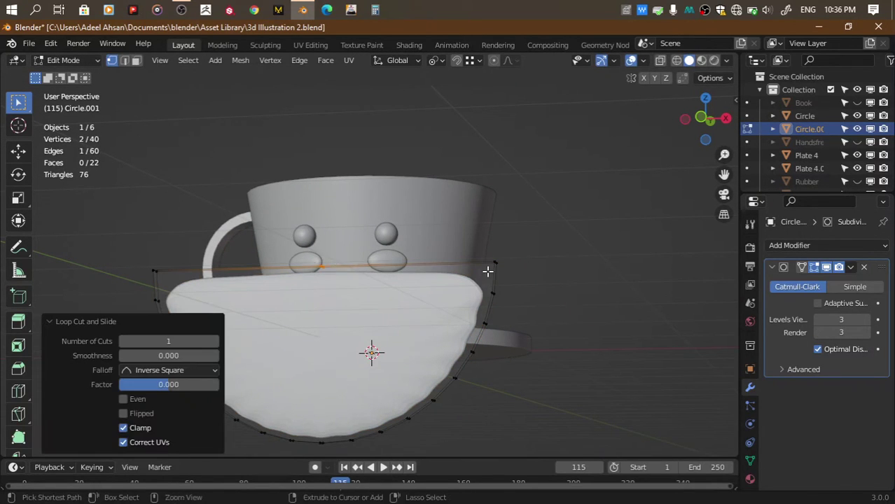
key("ctrl+b")
left_click(661, 241)
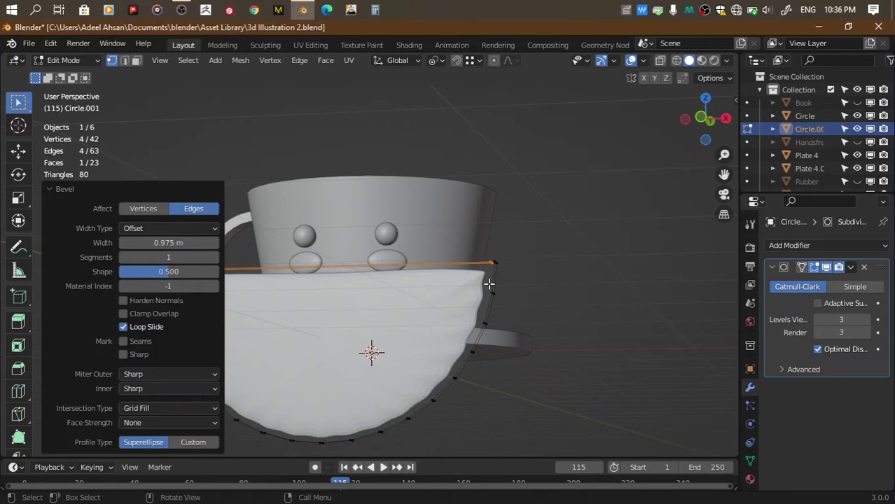
Inset the half-disc's front faces to form a rim, then save the file
key("3")
key("ctrl+l")
left_click_drag(704, 133, 679, 140)
left_click(215, 334, "shift")
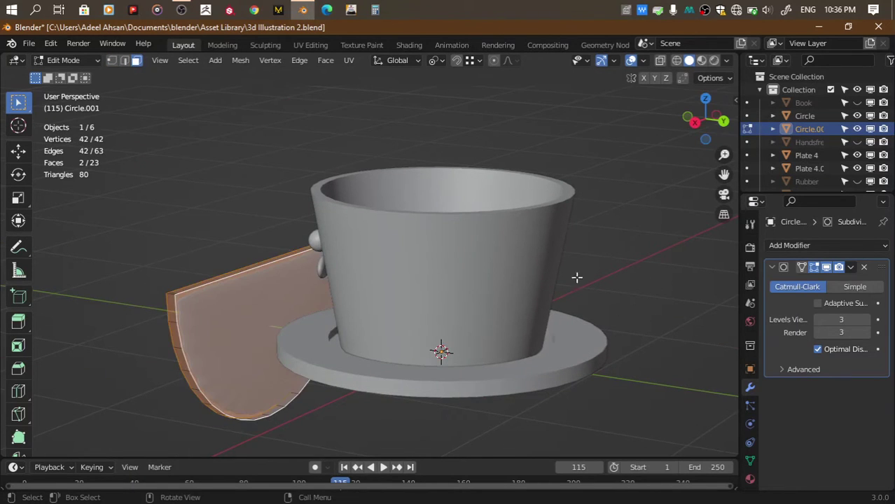
left_click(686, 117)
key("i")
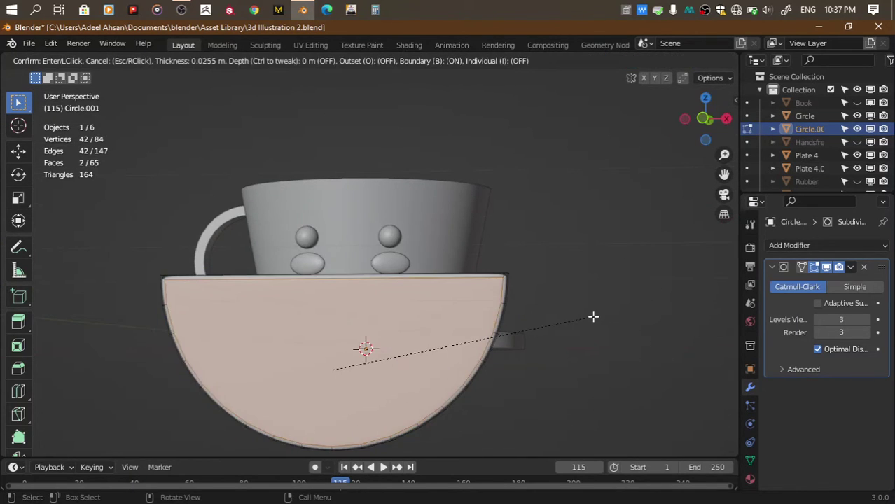
left_click(593, 314)
key("Tab")
key("ctrl+s")
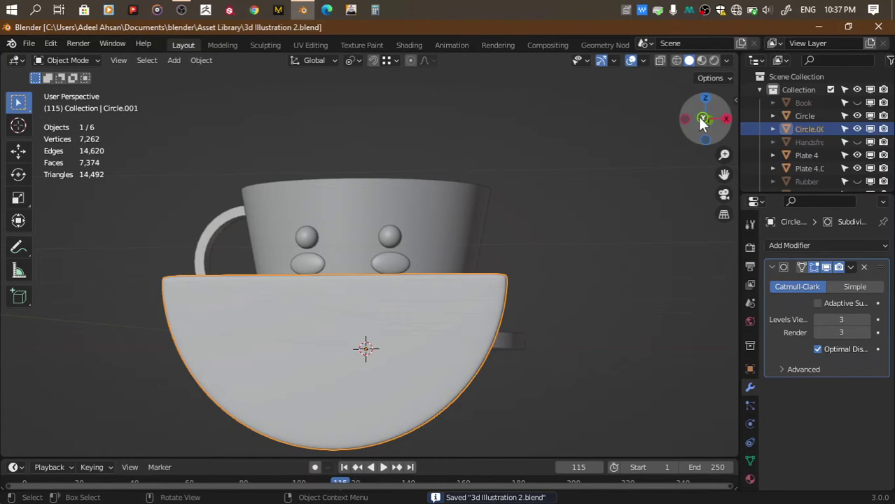
Shrink the half-disc to about 0.37 and place it just below the cheeks
left_click(702, 120)
key("Tab")
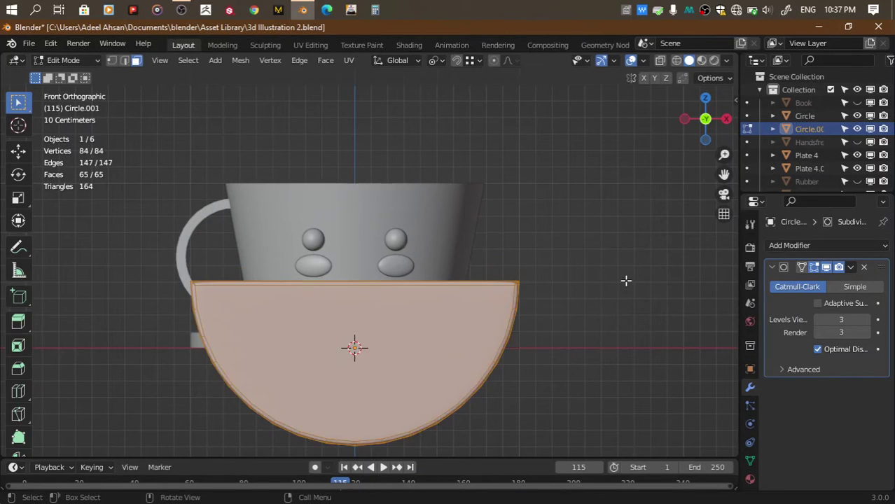
key("s")
left_click(449, 319)
scroll(448, 319, "up", 1)
key("g")
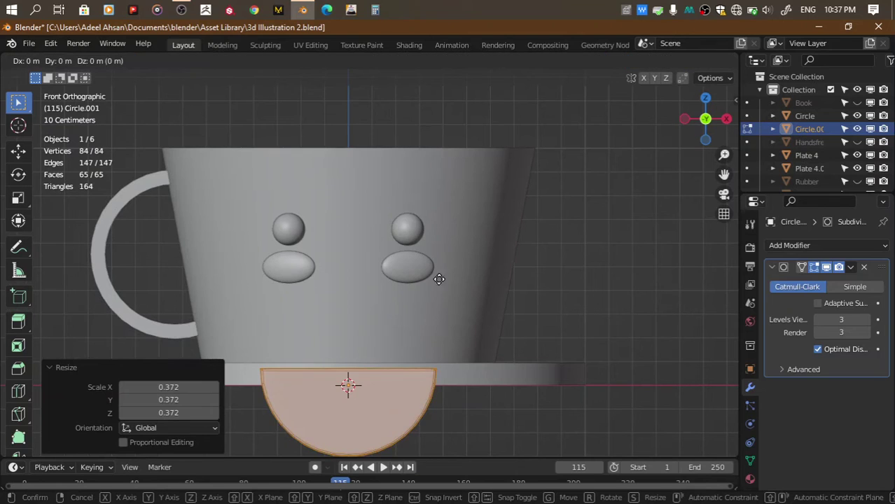
left_click(448, 226)
scroll(448, 226, "up", 2)
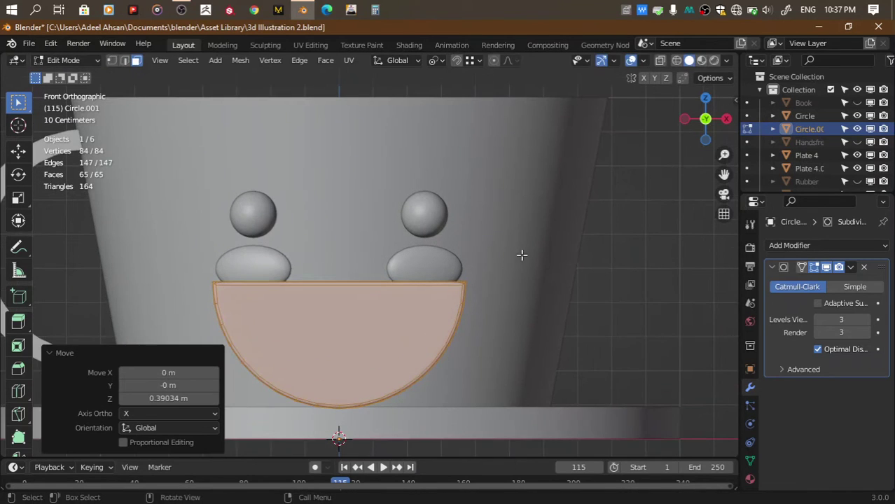
Scale the mouth piece to 0.511 and push it along Y onto the cup surface
key("s")
left_click(419, 284)
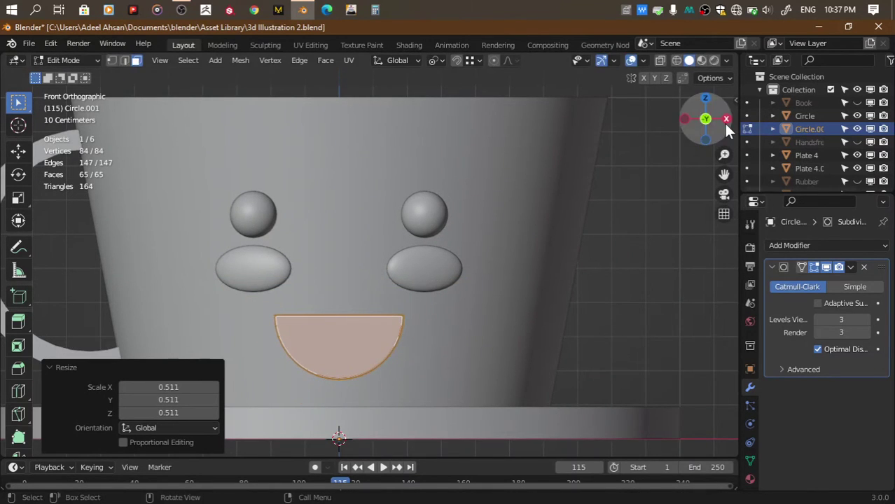
left_click(727, 118)
key("g")
key("y")
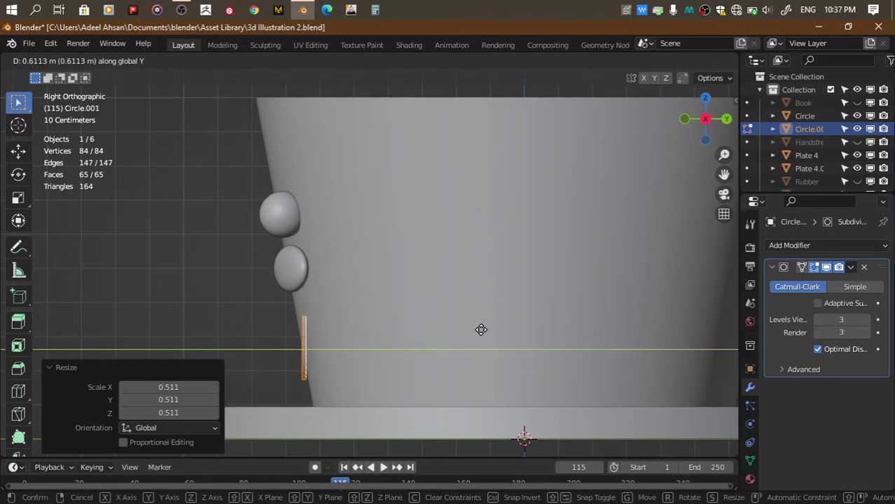
left_click(480, 330)
key("Tab")
Tilt the mouth to match the cup's slanted side and reposition it
key("r")
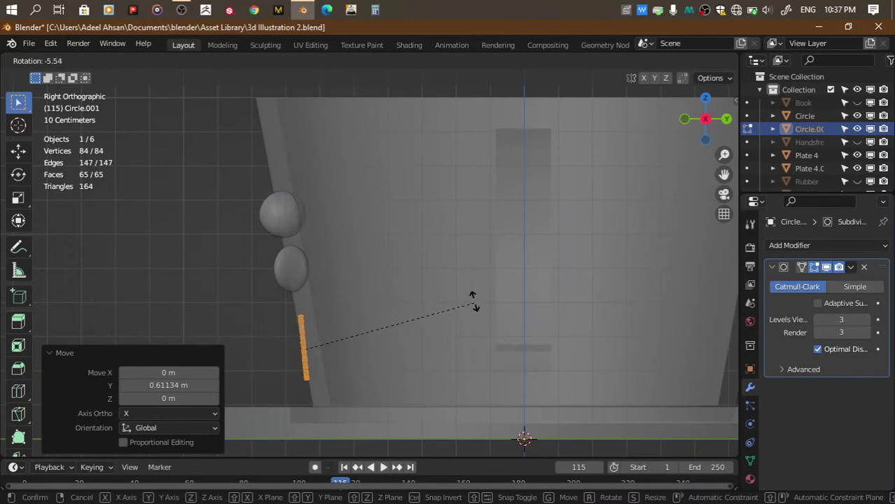
left_click(462, 291)
key("g")
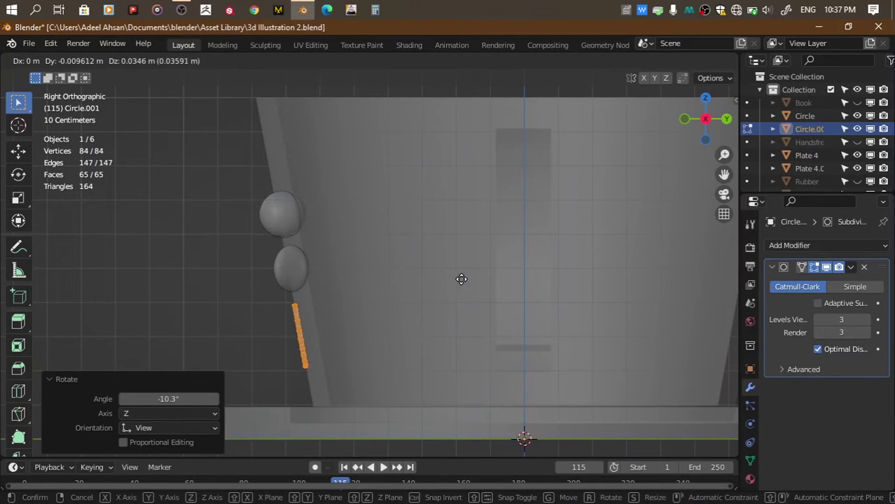
left_click(462, 279)
mouse_move(462, 279)
middle_mouse_down()
mouse_move(392, 301)
mouse_move(490, 294)
mouse_move(308, 294)
mouse_move(523, 292)
middle_mouse_up()
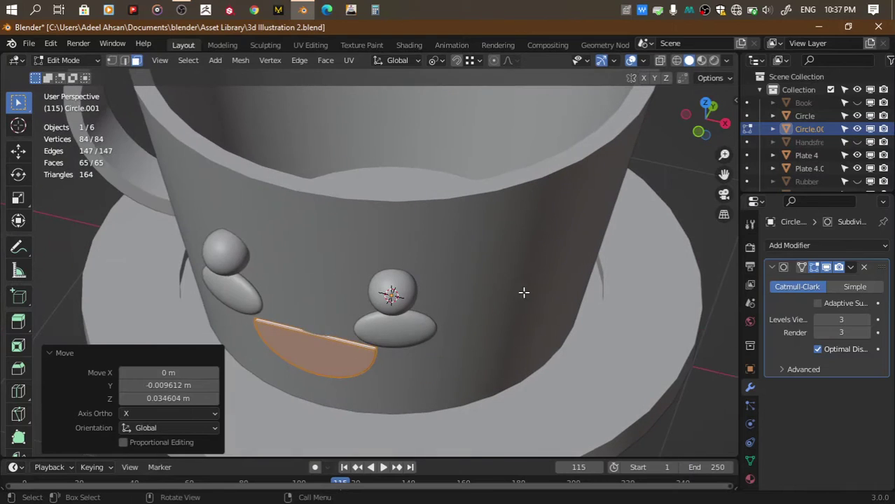
Shift the mouth along Y into its final spot and save the file
key("g")
key("y")
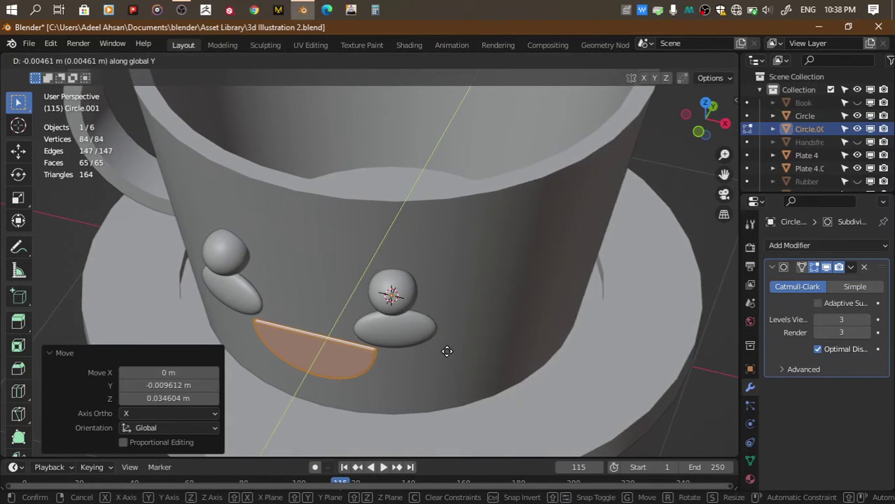
left_click(447, 351)
scroll(446, 351, "down", 10)
key("Tab")
key("ctrl+s")
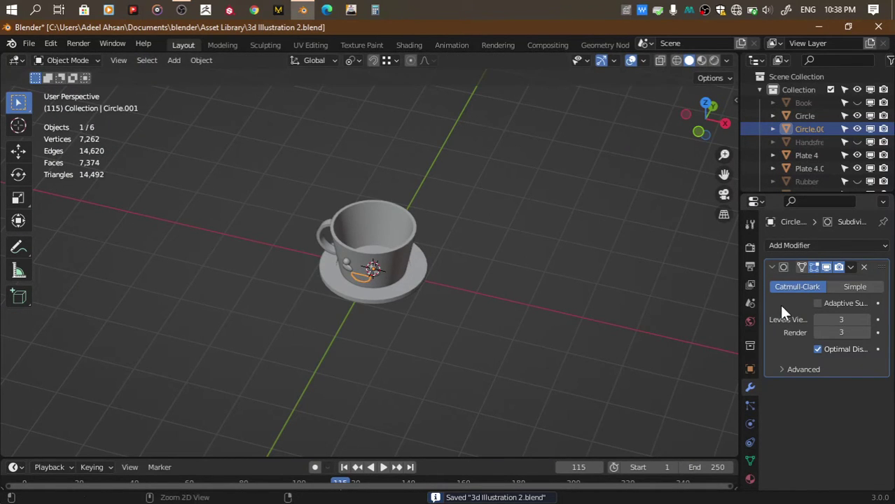
Apply the Subdivision and eye Mirror modifiers and join all teacup parts into one object
key("ctrl+a")
key("a")
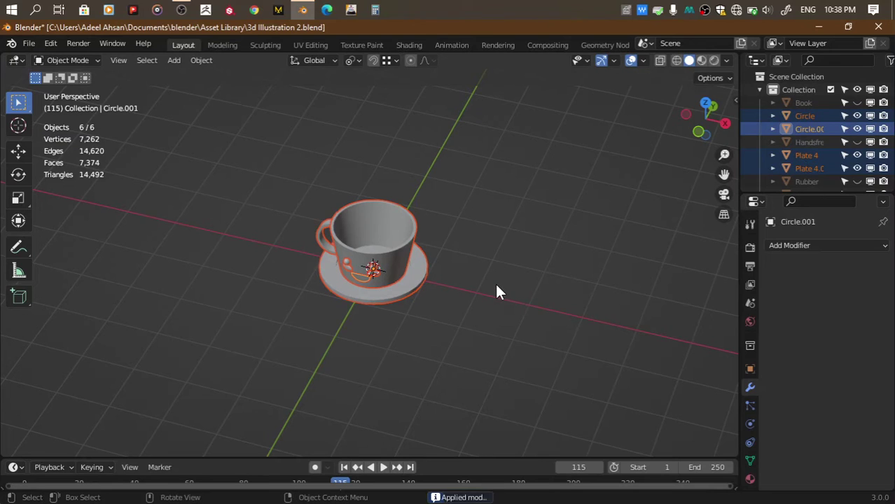
key("alt+a")
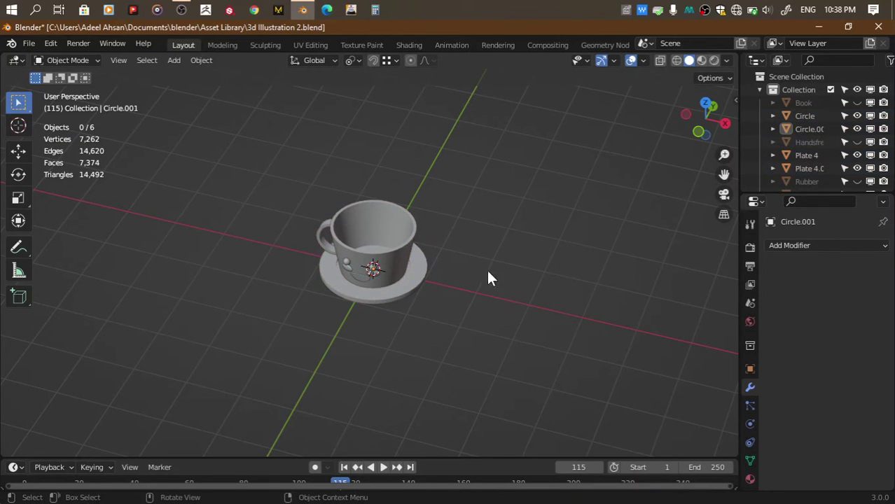
left_click_drag(203, 226, 489, 360)
key("ctrl+j")
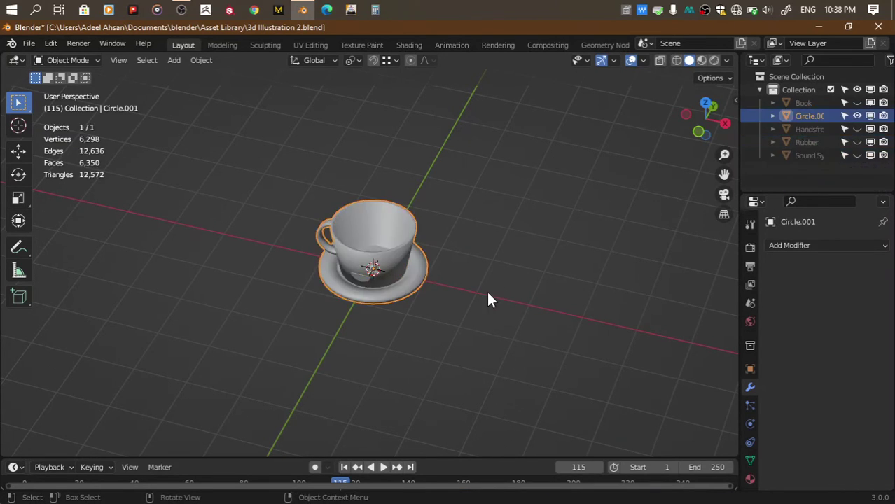
scroll(614, 343, "up", 4)
key("ctrl+z")
key("ctrl+z")
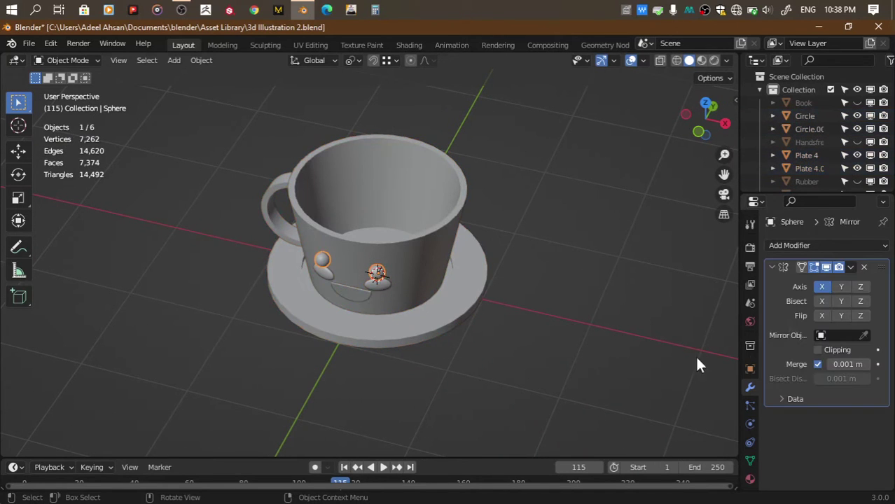
key("ctrl+a")
key("a")
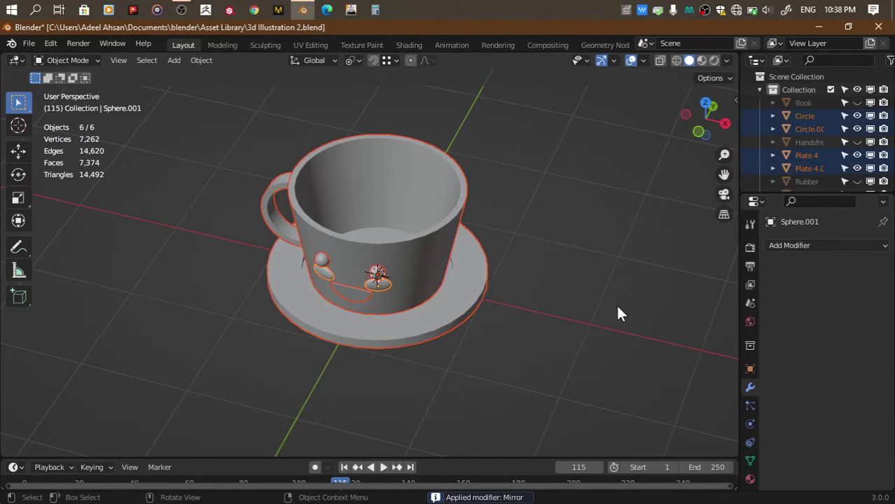
key("ctrl+j")
Enable Auto Smooth under the mesh's Normals settings and save the file
left_click(750, 461)
scroll(801, 439, "down", 5)
left_click(792, 387)
left_click(818, 407)
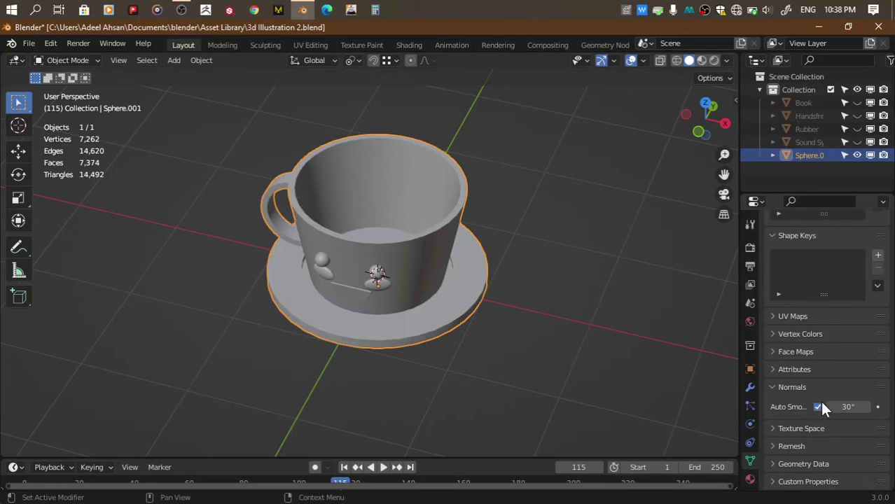
key("ctrl+s")
mouse_move(704, 117)
left_mouse_down()
mouse_move(658, 112)
mouse_move(614, 207)
left_mouse_up()
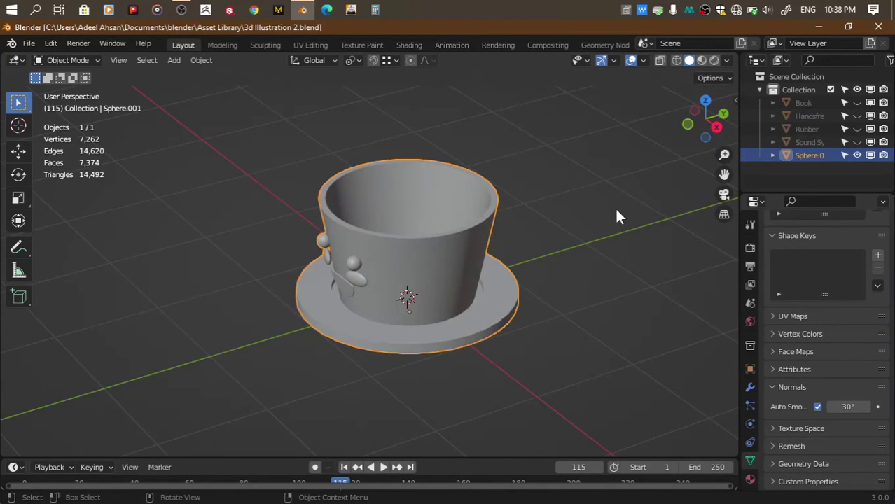
scroll(728, 140, "down", 5)
left_click_drag(704, 117, 700, 150)
scroll(527, 235, "up", 6)
scroll(528, 235, "up", 4)
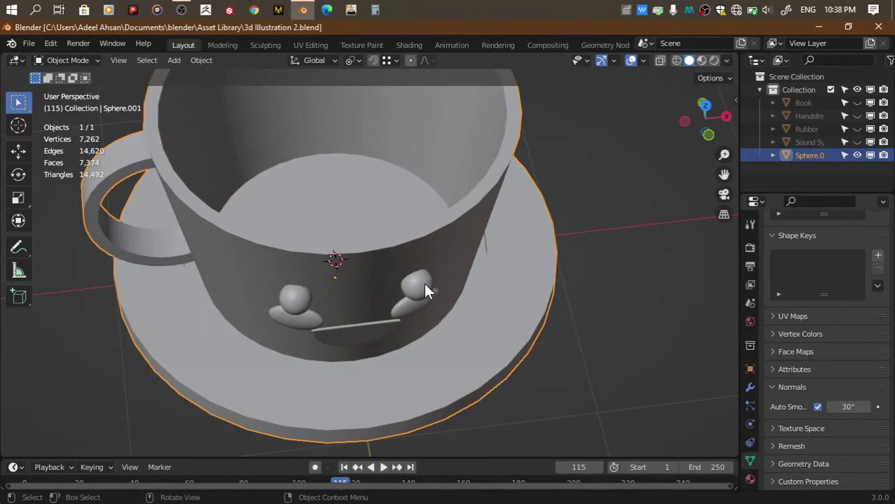
Select both cheek pieces and move them along Y in top view
key("Tab")
key("alt+a")
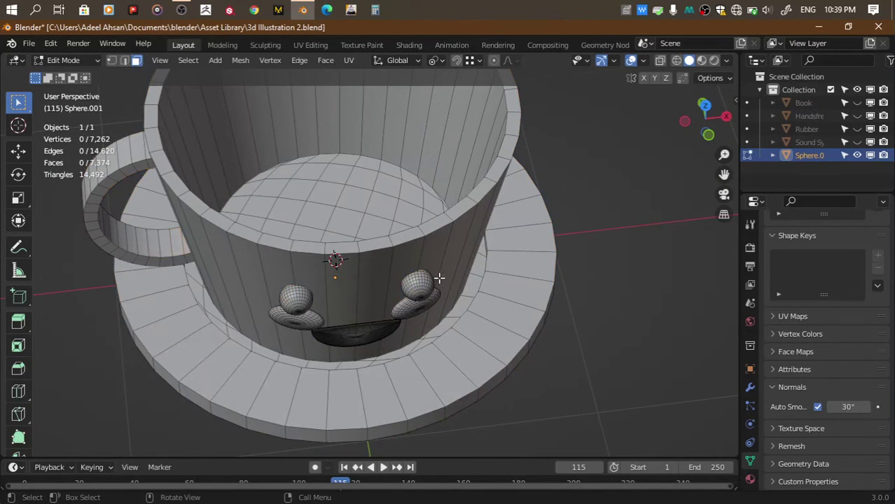
key("l")
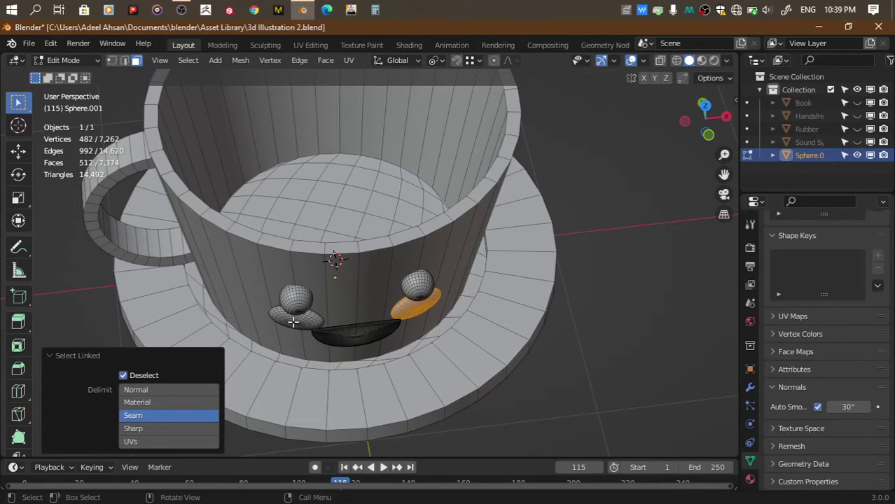
key("l")
key("KP_7")
key("alt+z")
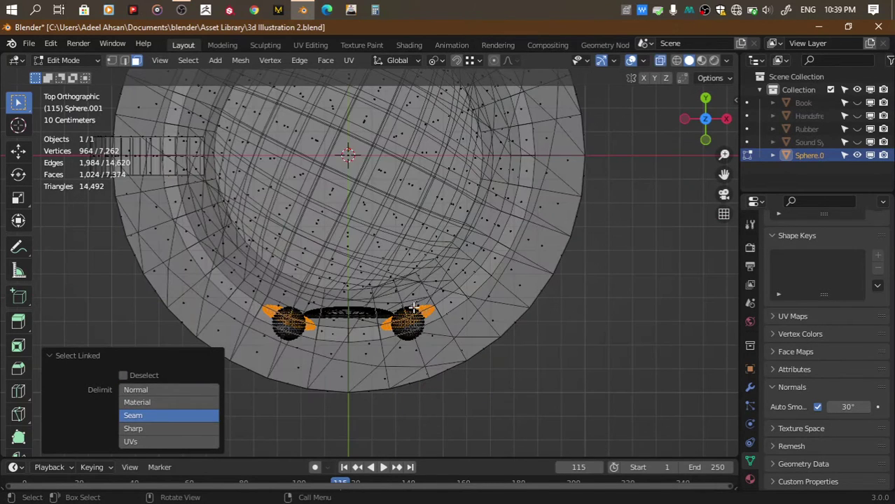
key("g")
key("z")
key("y")
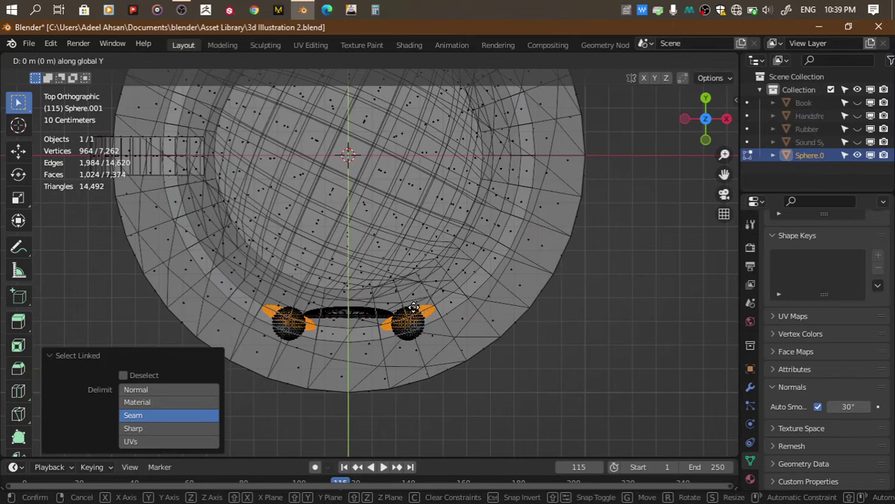
left_click(414, 291)
key("alt+z")
Nudge the cheeks sideways into their final position on the face
left_click_drag(691, 140, 500, 282)
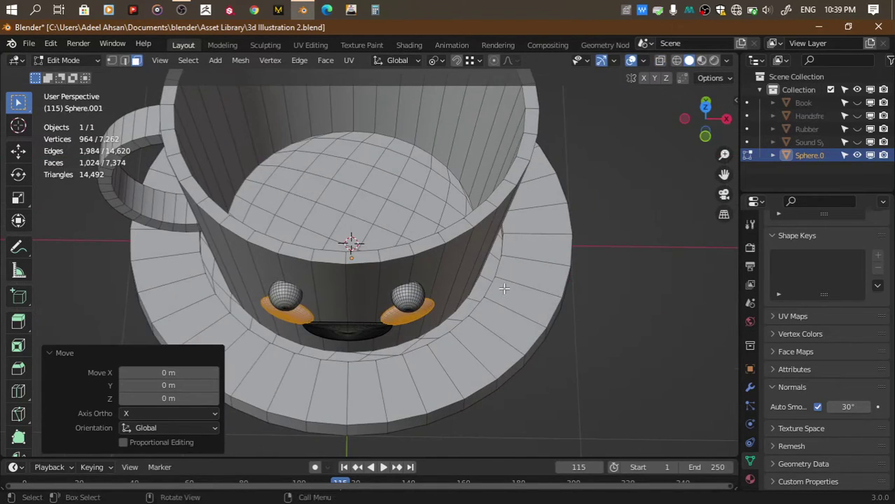
key("g")
key("x")
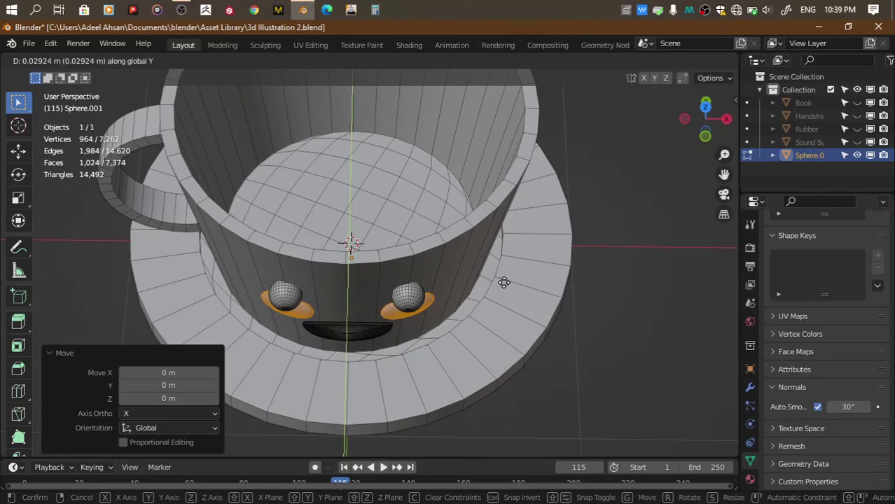
left_click(504, 283)
key("Tab")
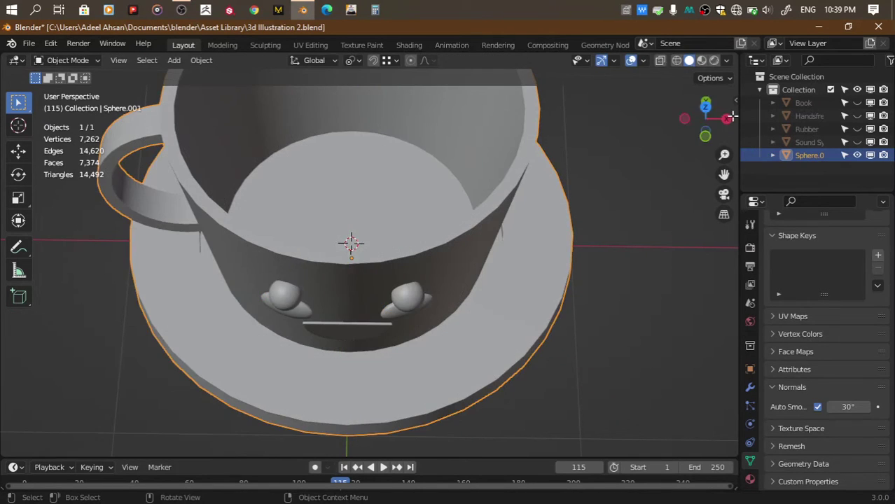
key("alt+a")
Tilt the cheek about -11° in right view to hug the cup's side, then save
mouse_move(688, 115)
left_mouse_down()
mouse_move(658, 161)
mouse_move(701, 113)
left_mouse_up()
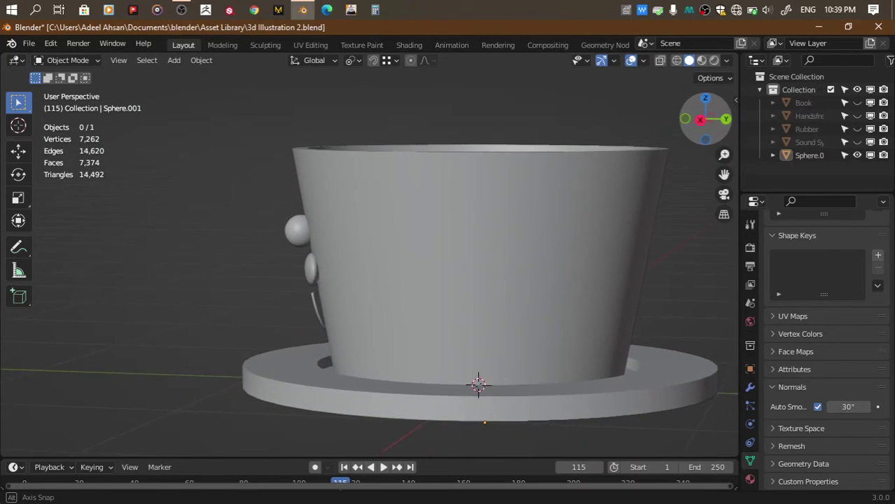
left_click(700, 112)
key("Tab")
key("r")
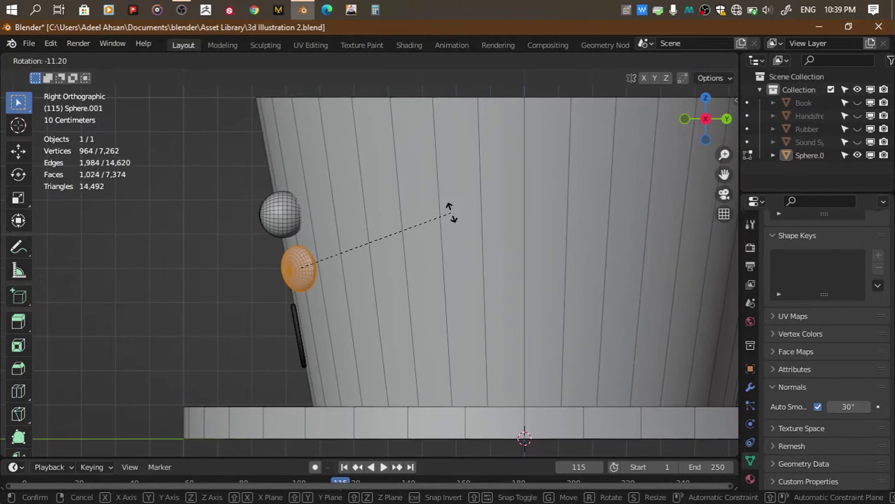
left_click(531, 196)
key("Tab")
mouse_move(531, 195)
middle_mouse_down()
mouse_move(490, 266)
mouse_move(628, 189)
middle_mouse_up()
key("ctrl+s")
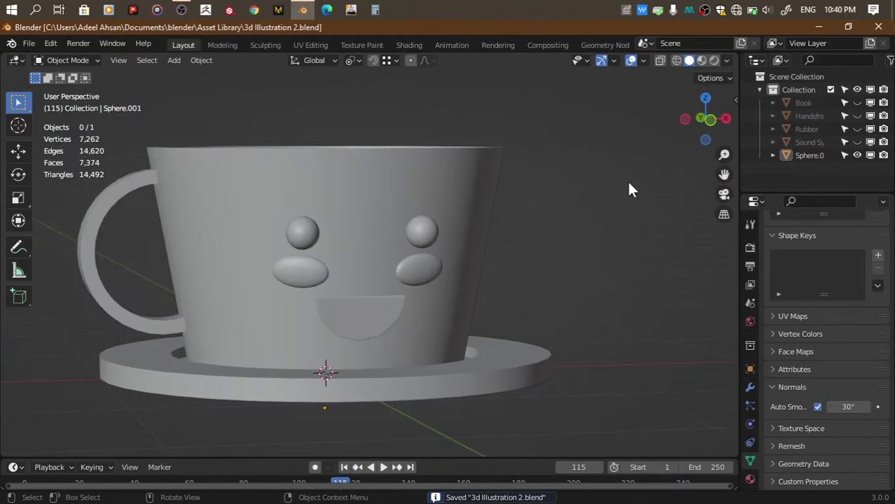
Rename the cup object to 'Cup 4', save, and hide it from the viewport
scroll(628, 189, "down", 4)
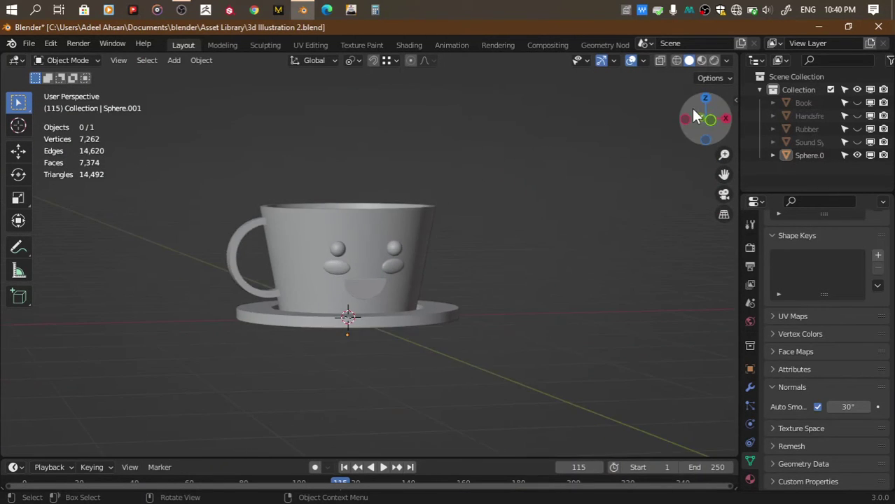
left_click_drag(696, 116, 643, 180)
left_click(362, 338)
double_click(808, 155)
type("Cup")
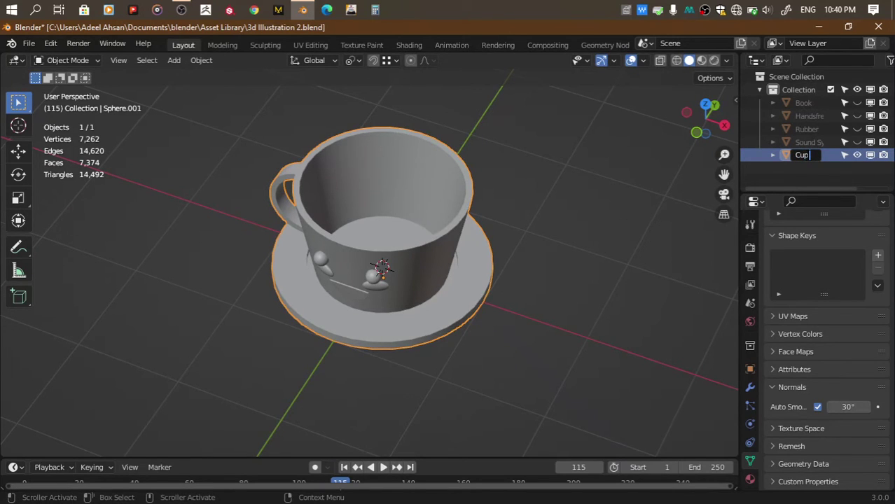
type("4")
key("Return")
key("ctrl+s")
left_click(855, 115)
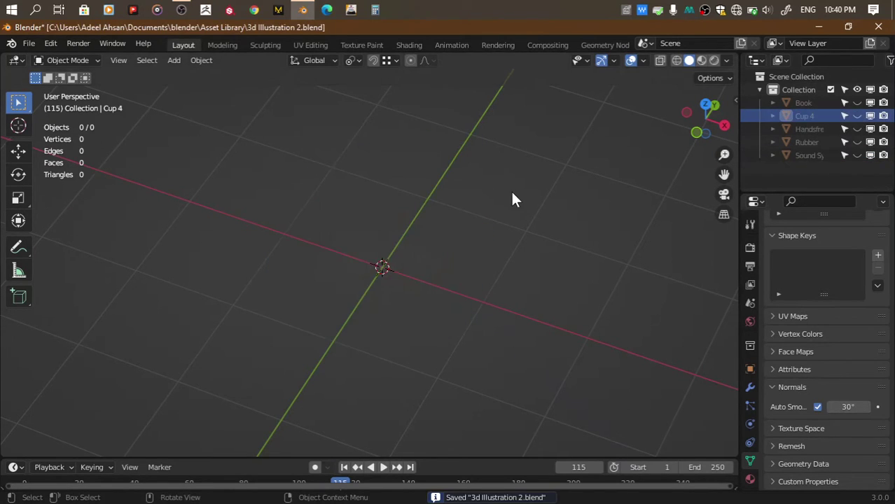
Add a Roundcube object and edit its mesh in front view
key("shift+a")
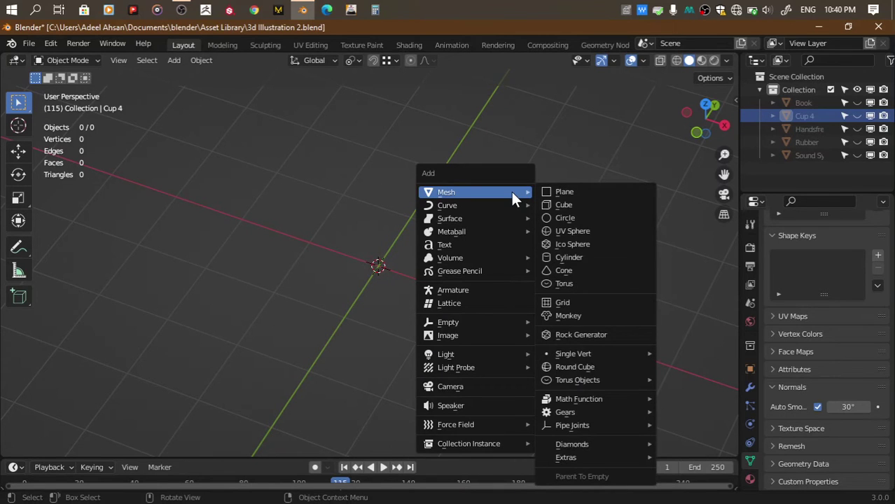
left_click(571, 367)
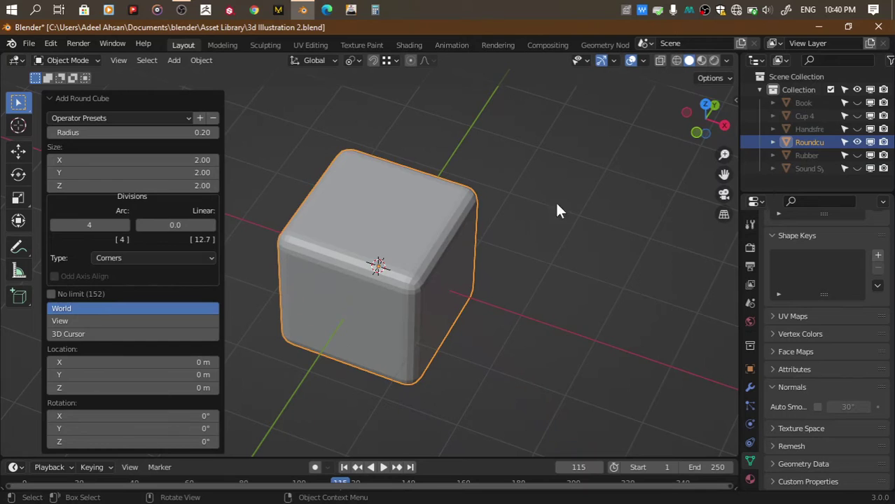
key("Tab")
left_click(696, 132)
Set the pivot point and flatten the round cube to 0.083 along X
key("1")
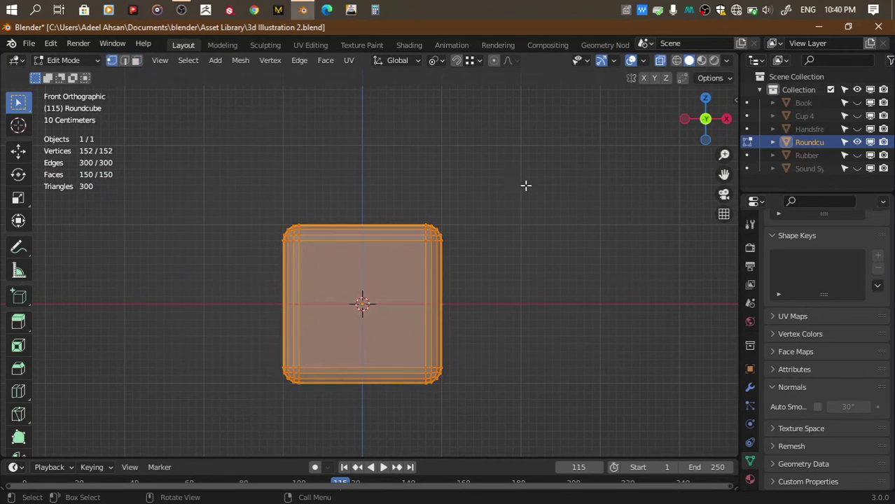
key("s")
key("y")
right_click(488, 261)
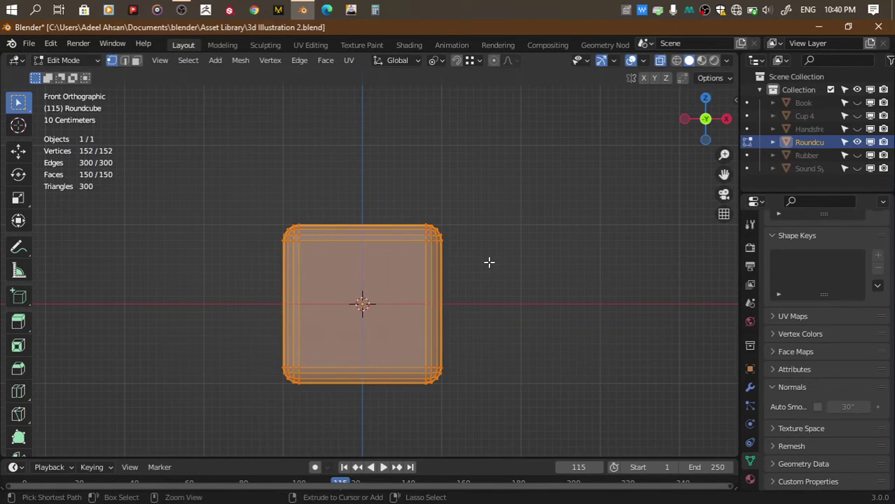
key("period")
left_click(434, 300)
key("s")
key("x")
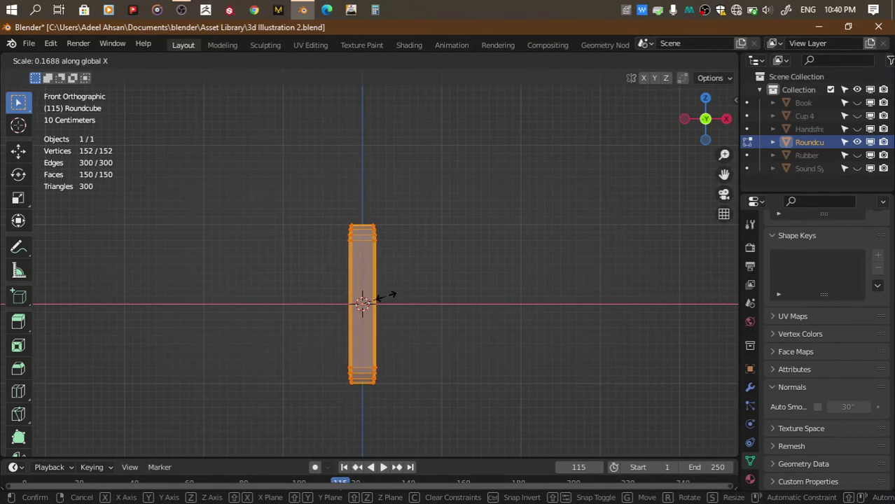
left_click(364, 301)
Stretch the slab along Y to 1.777 in right view
left_click_drag(707, 118, 688, 126)
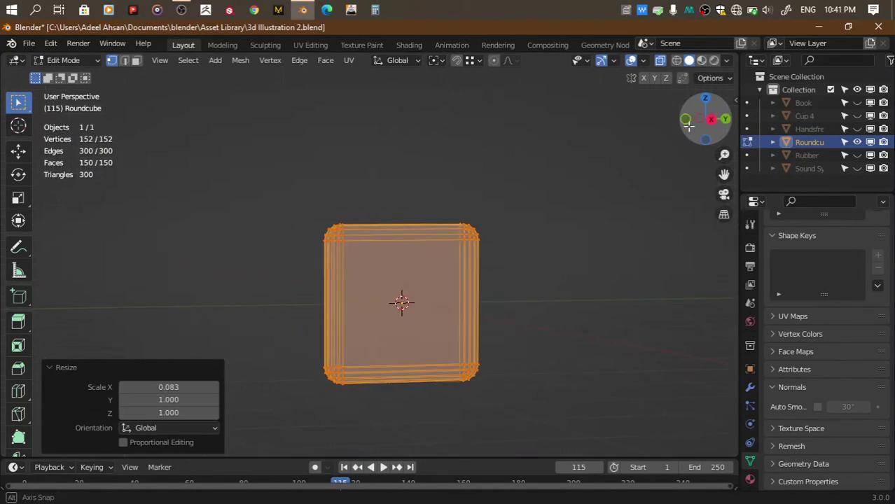
left_click(710, 122)
key("s")
key("y")
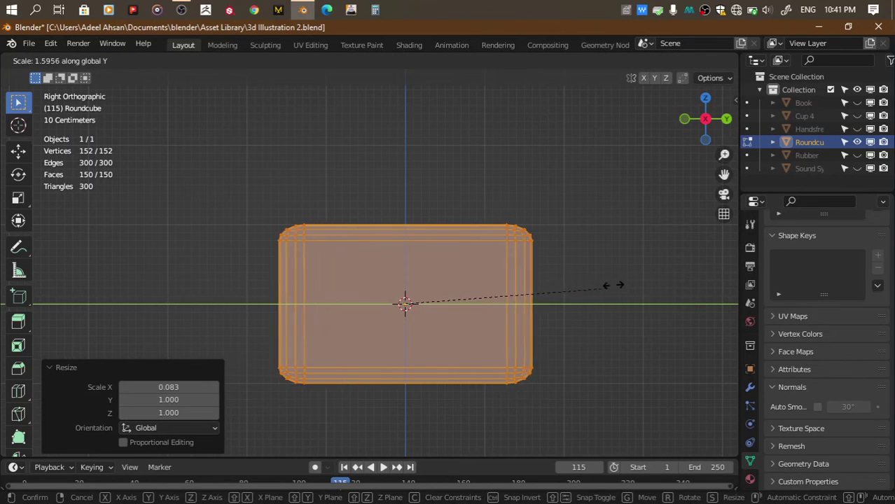
left_click(628, 280)
key("Tab")
left_click_drag(698, 130, 468, 214)
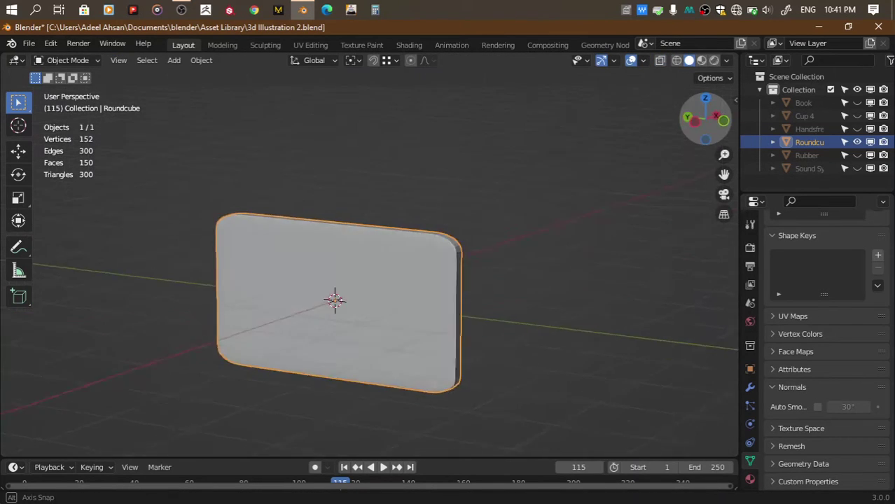
Shade the rounded slab smooth with Auto Smooth enabled
right_click(463, 206)
left_click(464, 206)
scroll(463, 204, "up", 2)
left_click(817, 407)
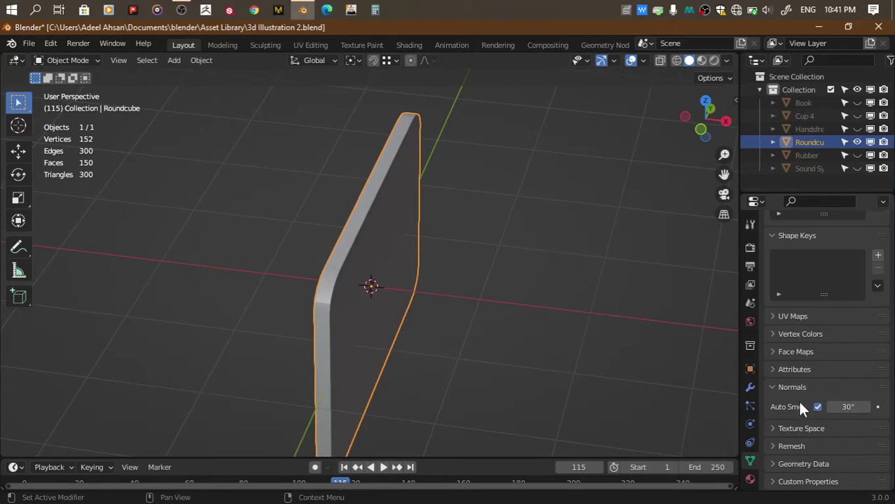
scroll(487, 366, "up", 2)
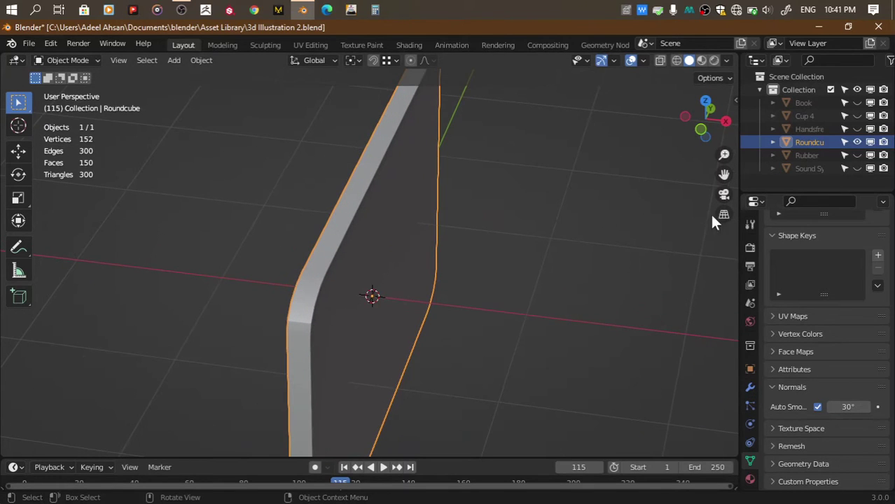
middle_click_drag(713, 221, 435, 342)
Try extruding the slab's full-width bottom face downward, then undo it
key("Tab")
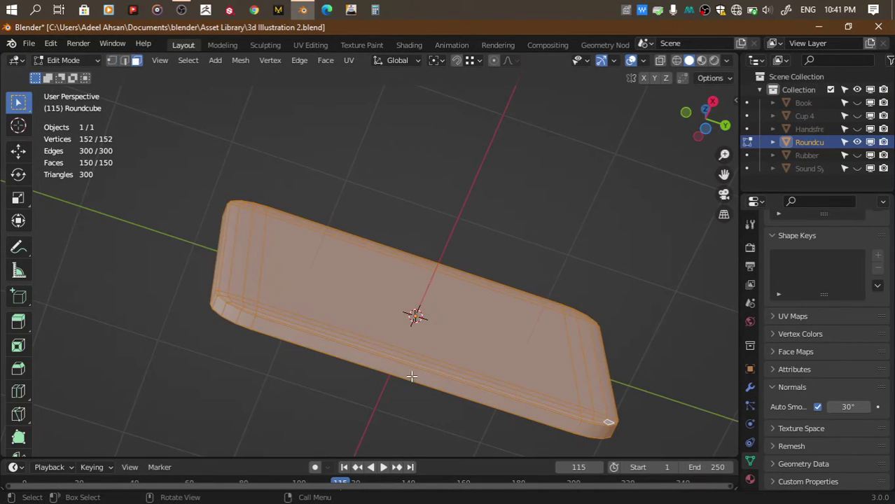
left_click(412, 377)
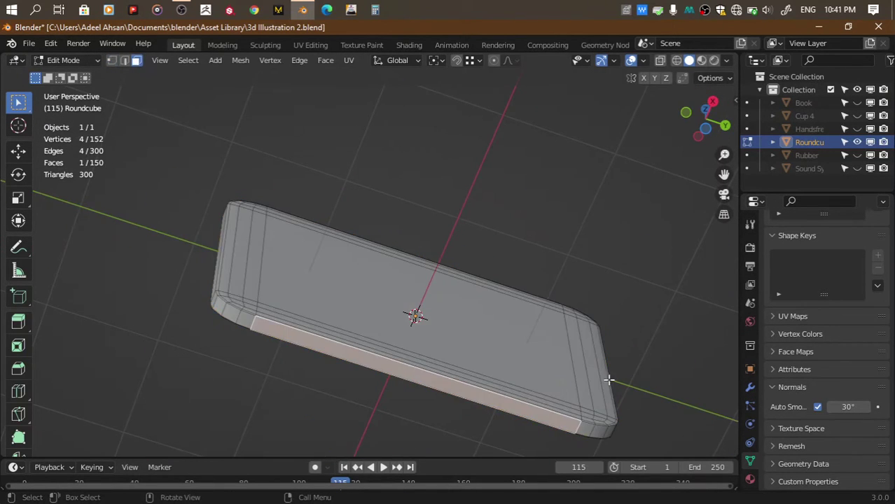
left_click(713, 103)
left_click_drag(713, 102, 706, 121)
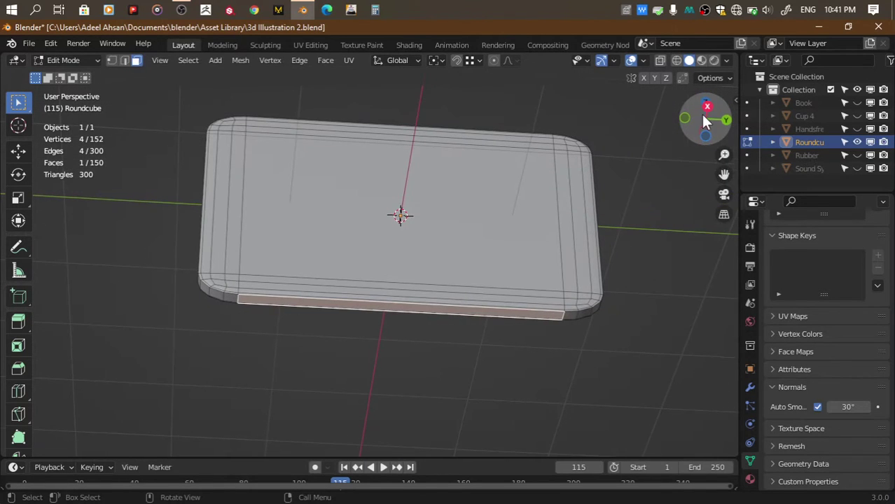
left_click(708, 107)
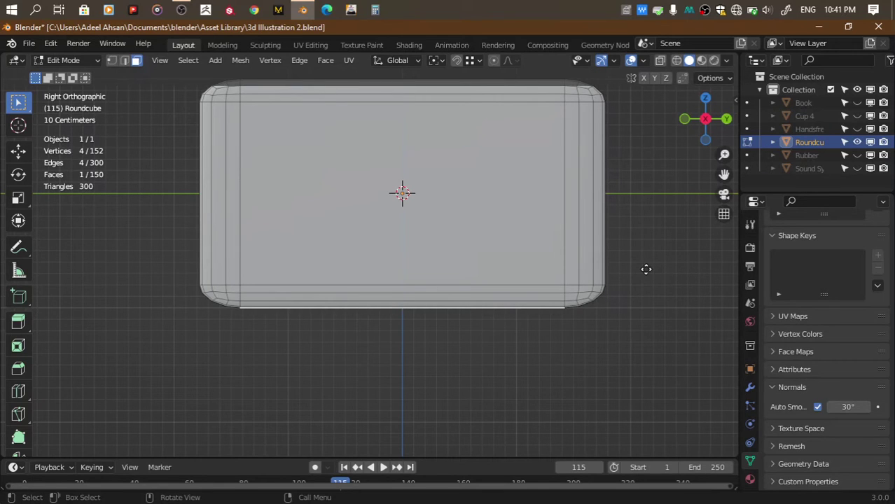
key("e")
left_click(633, 366)
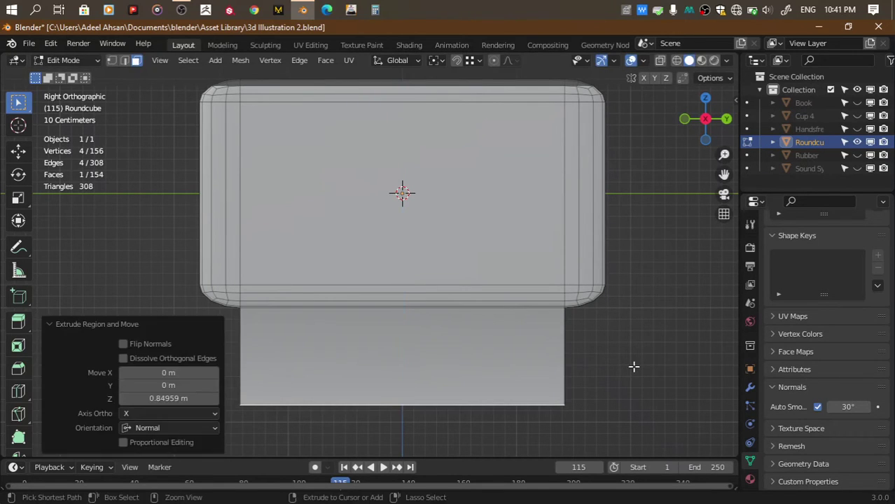
key("ctrl+z")
left_click_drag(700, 139, 641, 288)
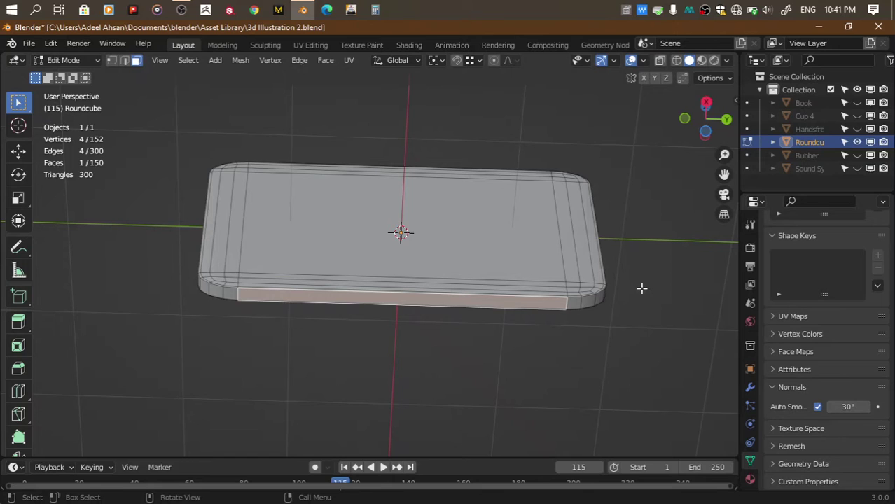
left_click(708, 104)
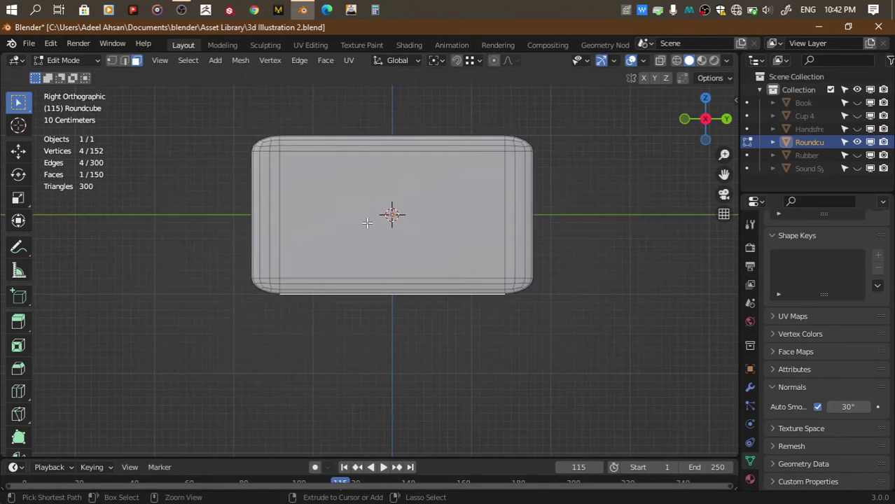
Add two centred vertical edge loops across the slab with Ctrl+R
key("ctrl+r")
scroll(385, 122, "up", 1)
left_click(385, 122)
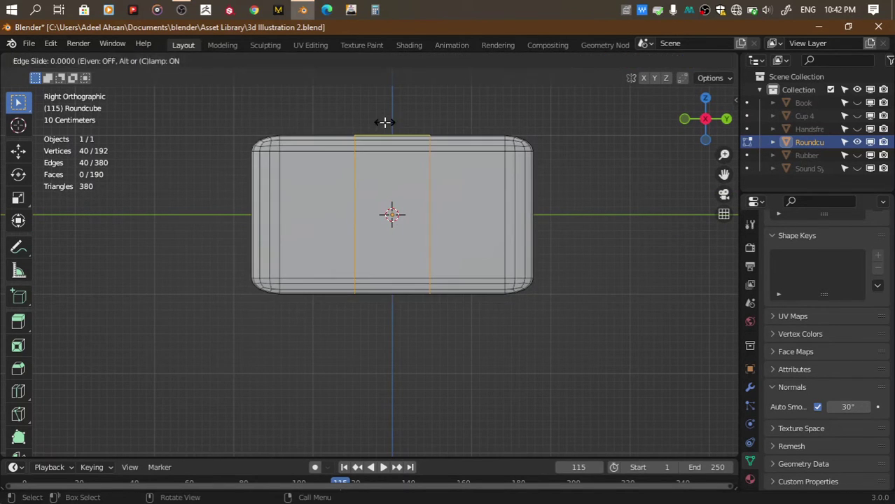
right_click(370, 208)
scroll(371, 208, "up", 5)
left_click_drag(305, 356, 579, 376)
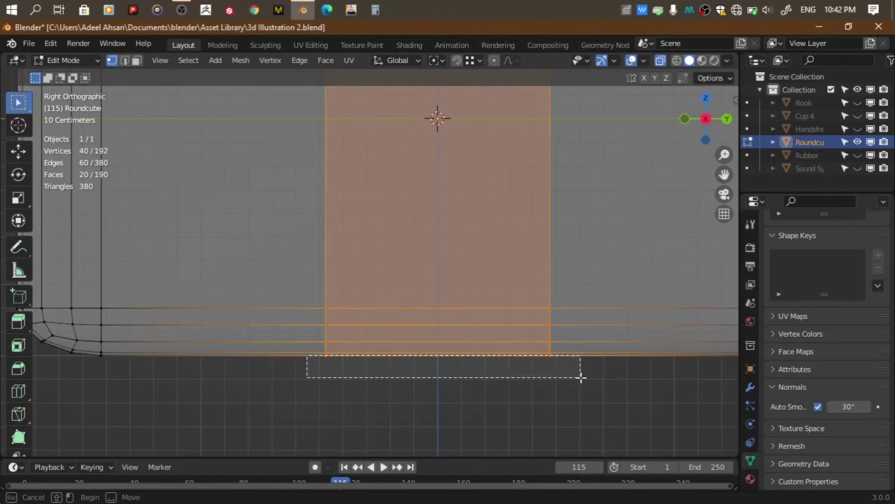
Extrude the centre bottom face downward and lengthen it along Z into a tail
middle_click_drag(679, 146, 494, 276)
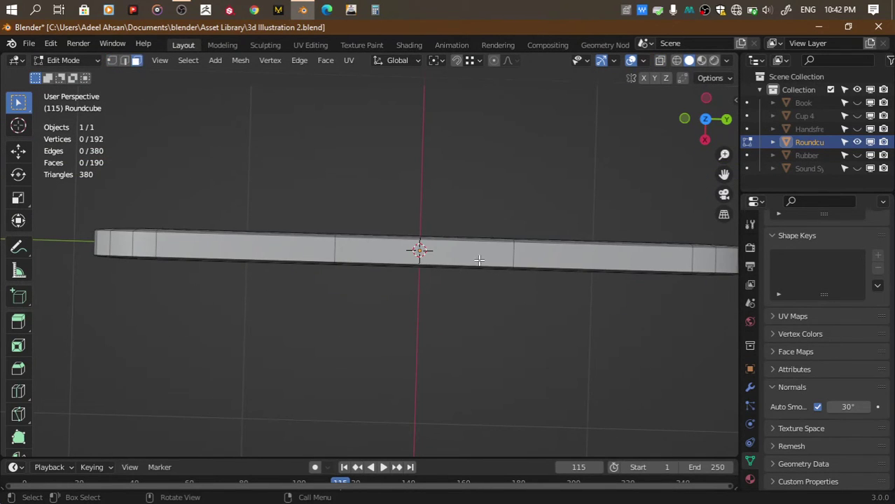
left_click(480, 252)
left_click(705, 96)
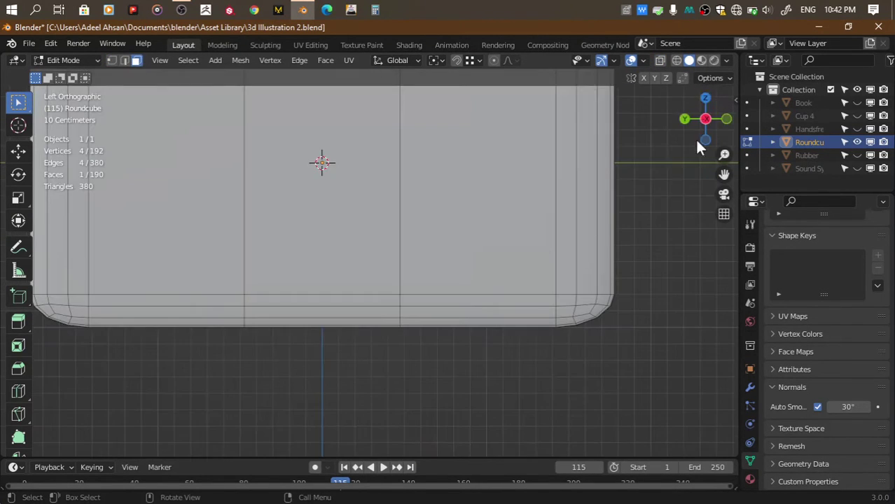
mouse_move(695, 138)
left_mouse_down()
mouse_move(673, 161)
mouse_move(704, 122)
mouse_move(594, 165)
left_mouse_up()
key("e")
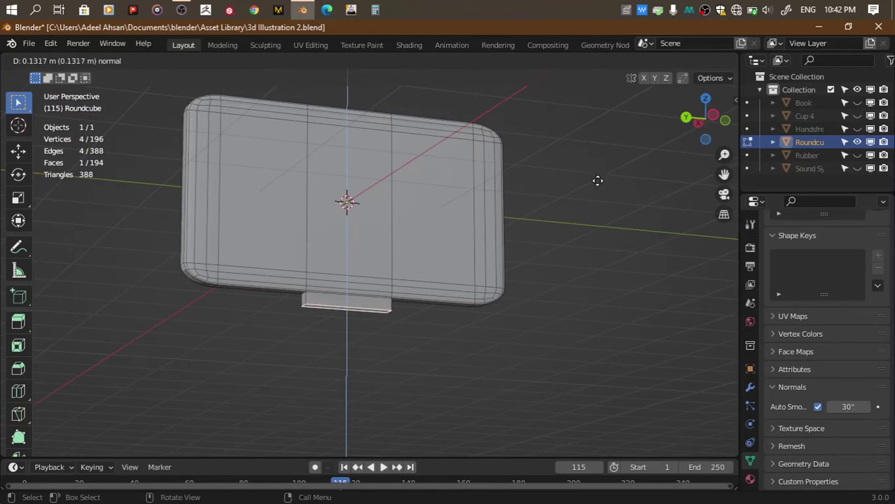
left_click(602, 229)
left_click(698, 123)
key("g")
key("z")
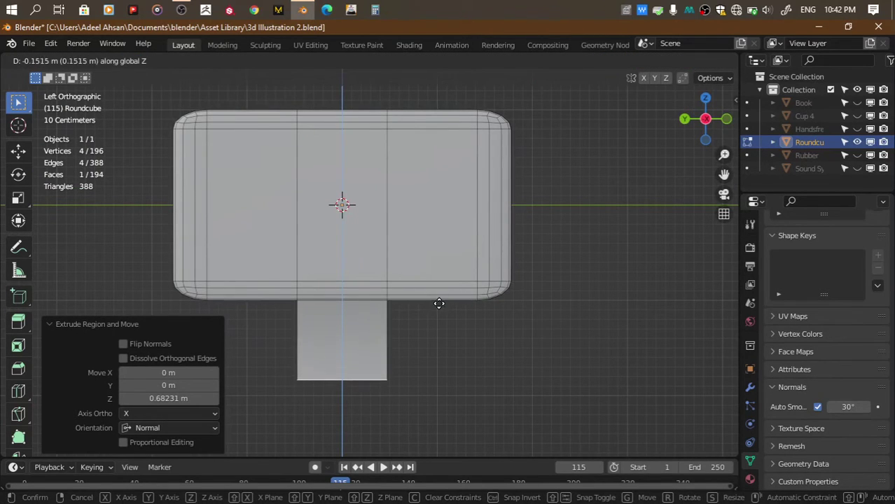
left_click(439, 301)
Try narrowing the tail end with a Y-axis scale, then undo it
key("s")
key("y")
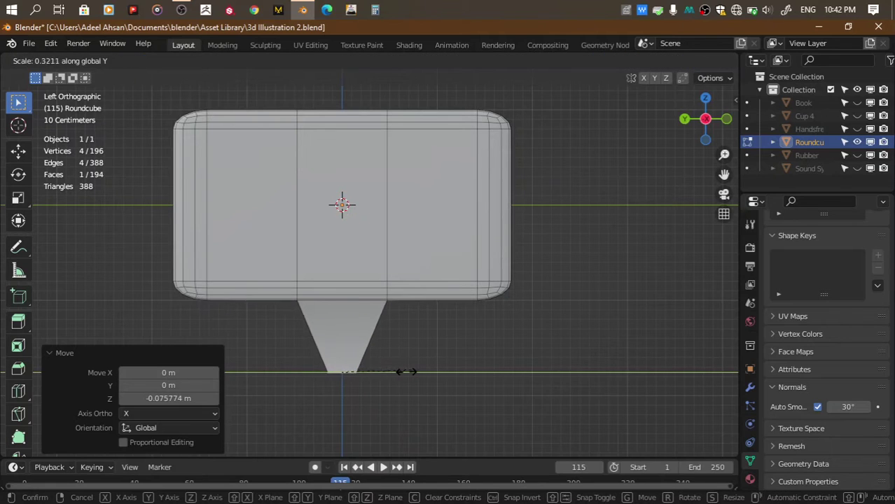
left_click(401, 371)
key("s")
key("y")
key("Escape")
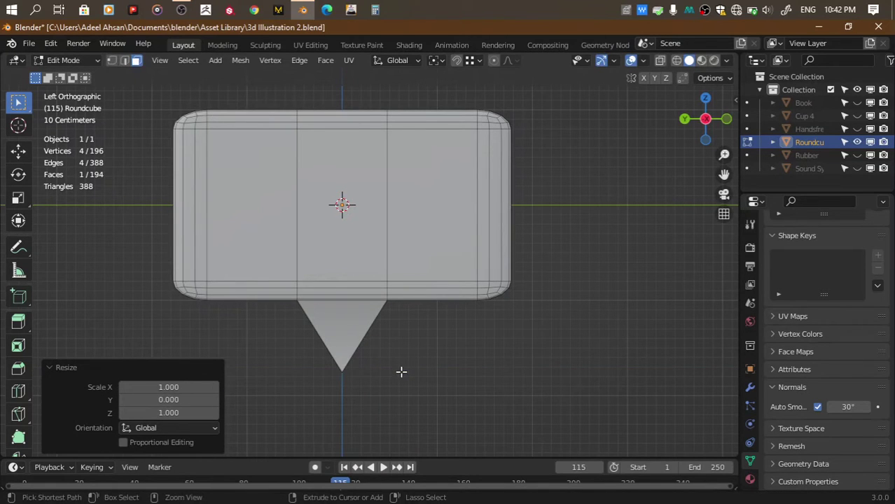
key("ctrl+z")
mouse_move(400, 370)
middle_mouse_down()
mouse_move(535, 219)
mouse_move(334, 290)
middle_mouse_up()
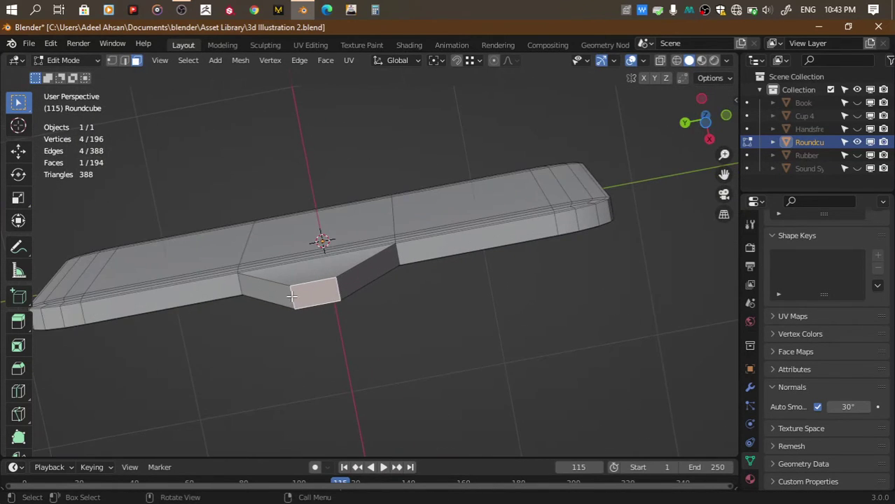
Try merging the tail-end edges at centre, then undo the merge
key("2")
key("m")
left_click(337, 290)
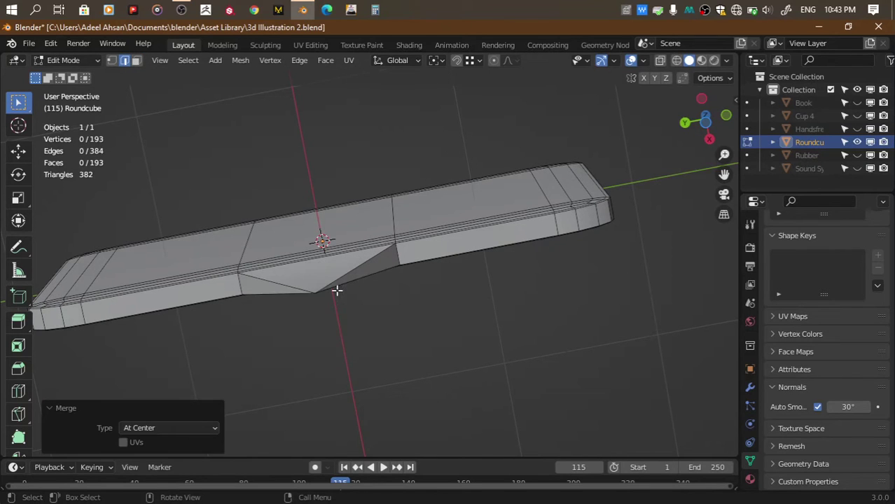
key("ctrl+z")
scroll(427, 278, "up", 8)
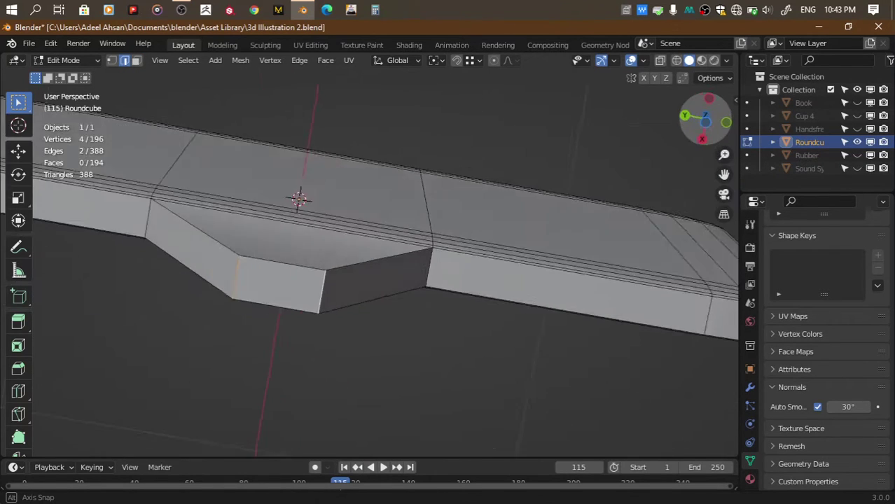
left_click_drag(710, 105, 672, 119)
Merge the tail's front and back end vertex pairs At Center into a point and save
key("1")
left_click_drag(206, 305, 258, 313)
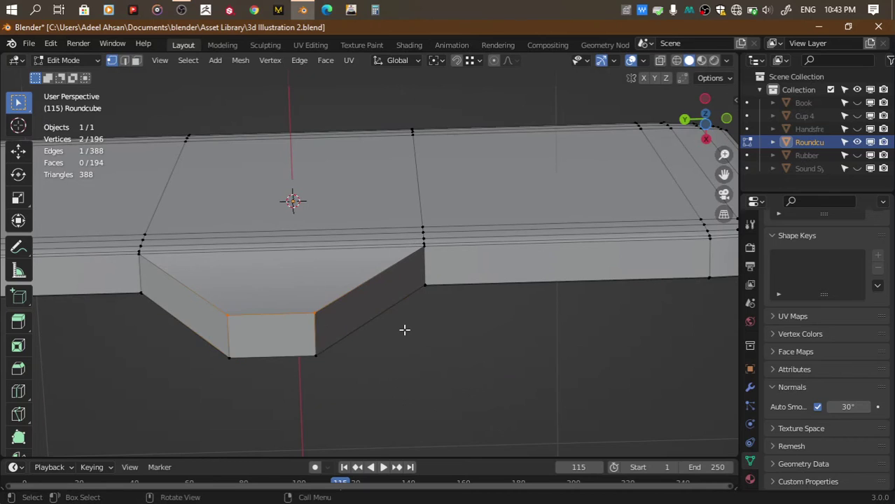
key("m")
left_click(406, 332)
key("m")
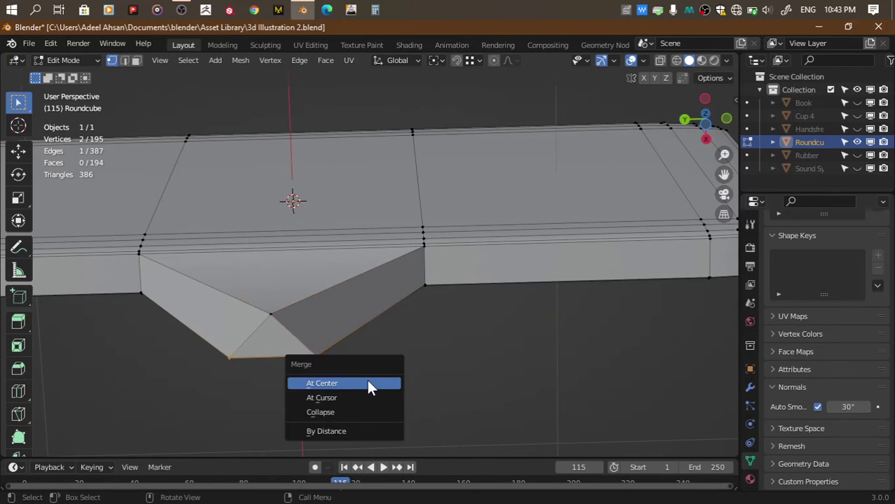
left_click(367, 381)
scroll(367, 378, "down", 5)
key("ctrl+s")
key("Tab")
Add a Subdivision Surface modifier with viewport levels set to 2
left_click(750, 387)
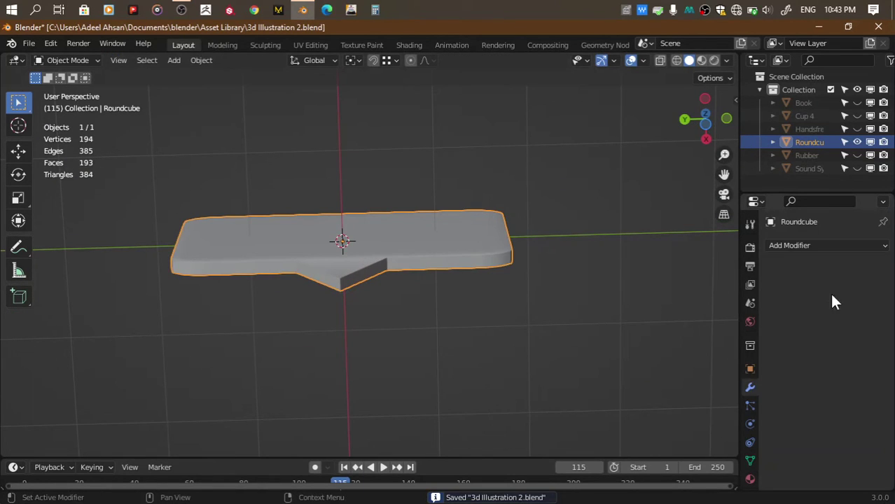
left_click(789, 245)
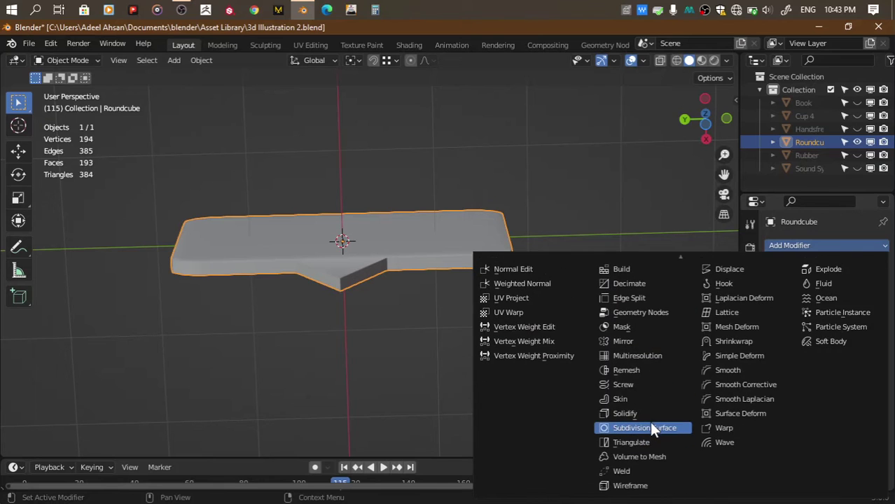
left_click(650, 483)
mouse_move(678, 352)
middle_mouse_down()
mouse_move(532, 336)
mouse_move(856, 268)
middle_mouse_up()
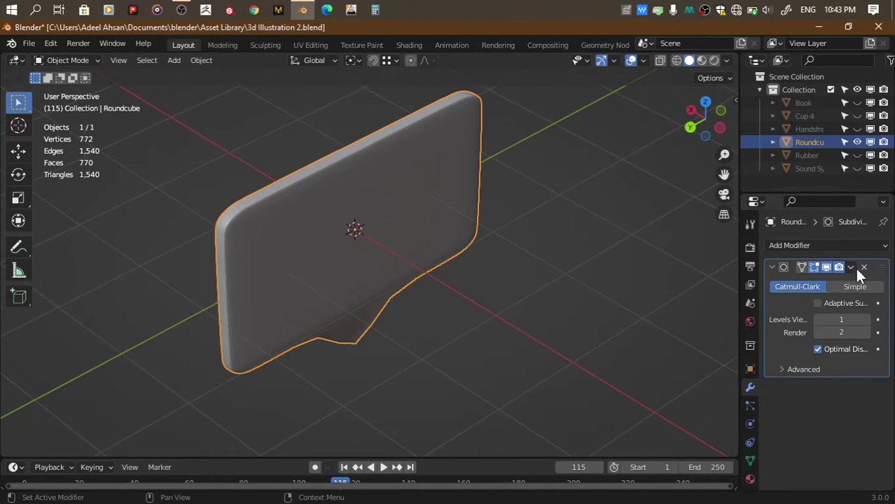
left_click(867, 320)
mouse_move(680, 107)
left_mouse_down()
mouse_move(658, 133)
mouse_move(694, 117)
left_mouse_up()
Inset the tail tip faces, add a loop cut, and bevel the tip edges
key("Tab")
scroll(377, 329, "up", 4)
left_click(352, 362)
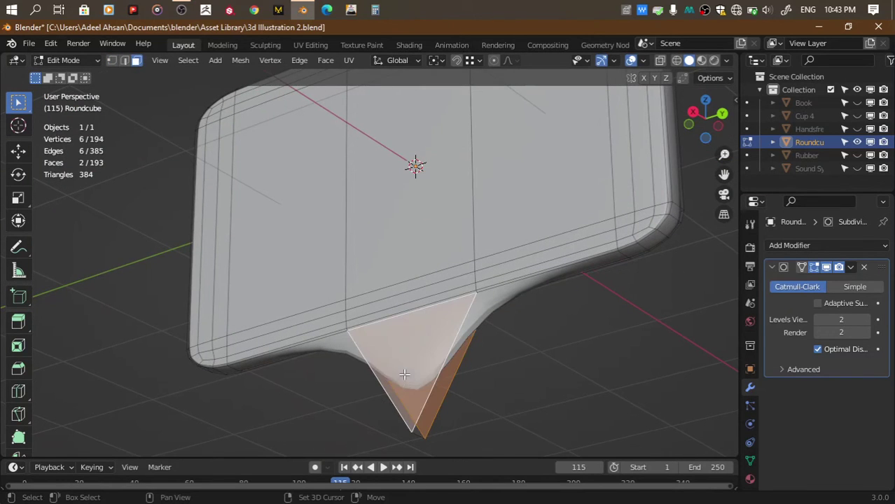
key("i")
left_click(575, 348)
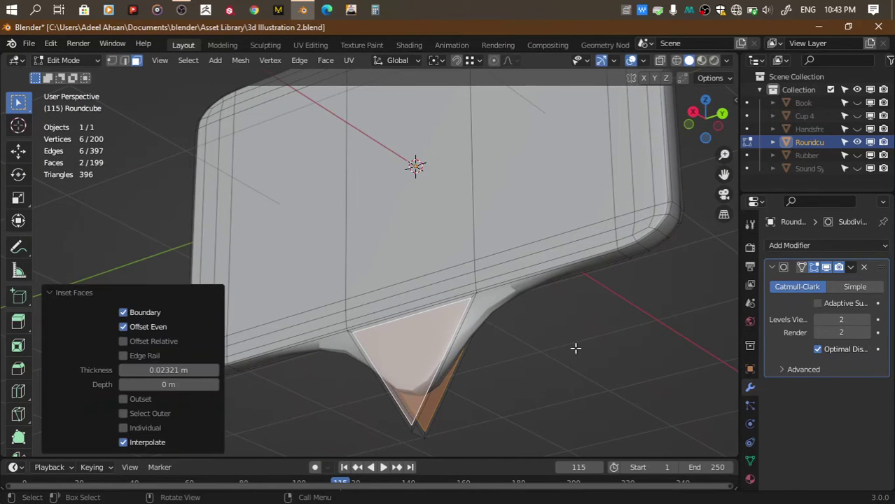
key("ctrl+r")
left_click(419, 430)
right_click(474, 430)
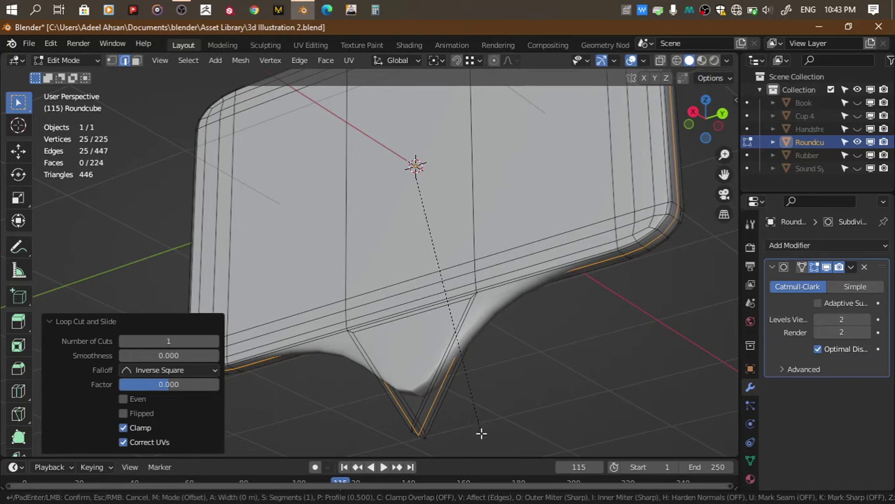
key("ctrl+b")
left_click(585, 226)
key("Tab")
key("Tab")
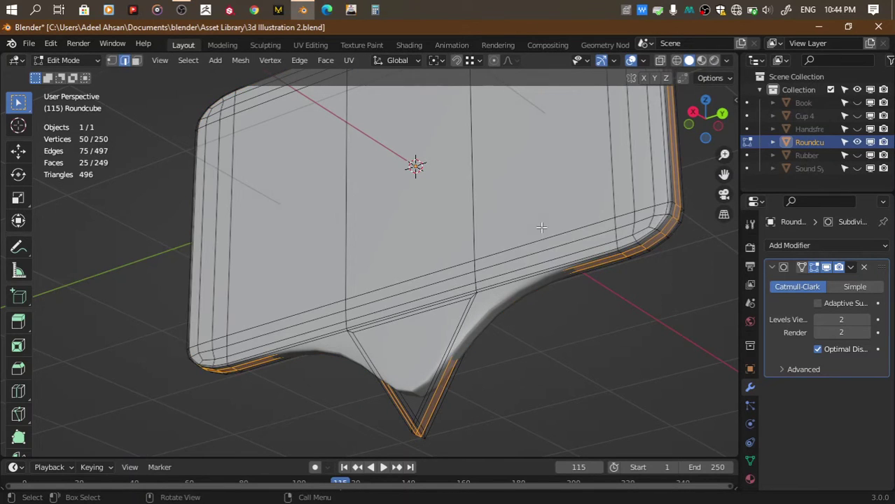
Add loop cuts near the tail tip, sliding them toward the point
key("ctrl+r")
left_click(437, 403)
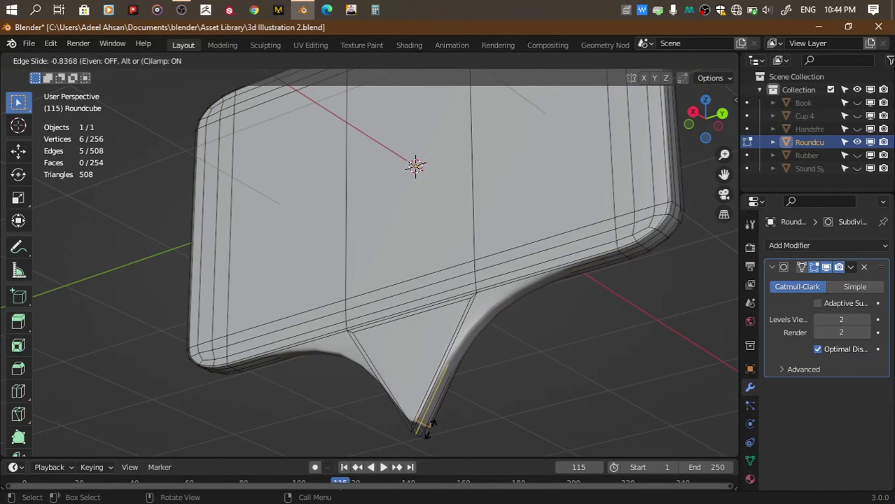
left_click(428, 434)
left_click_drag(709, 115, 728, 122)
key("ctrl+r")
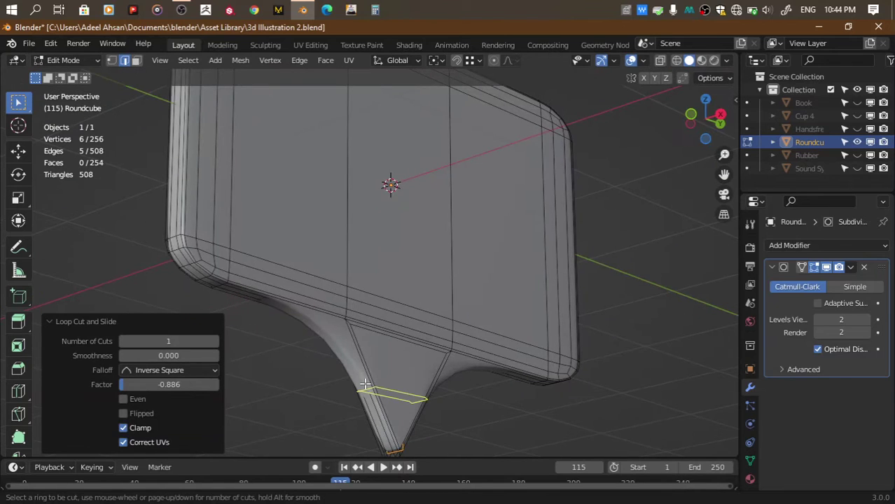
key("Escape")
key("ctrl+z")
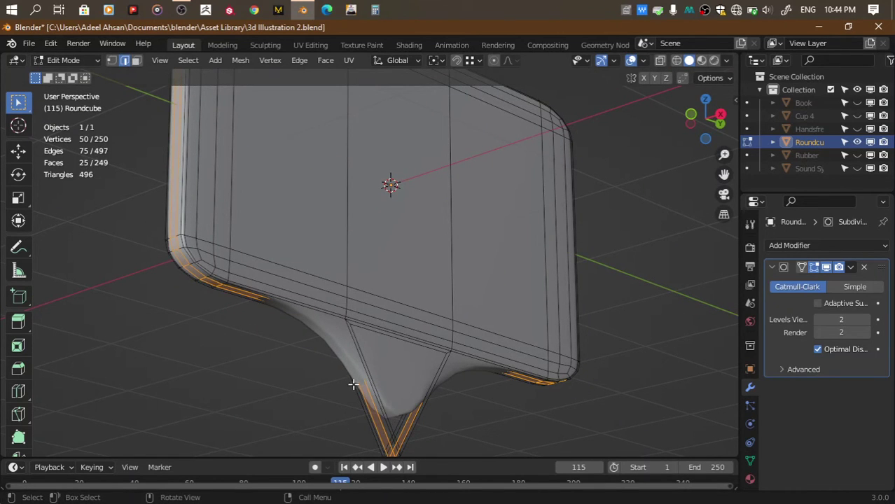
left_click(388, 410)
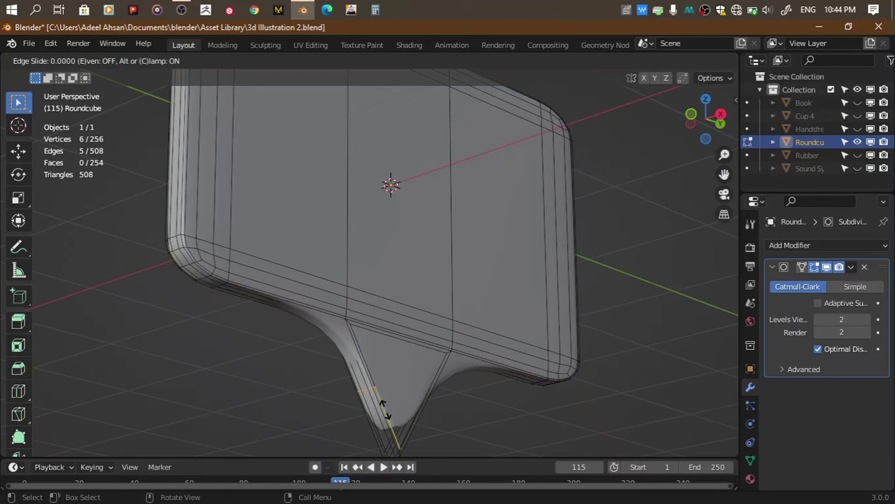
left_click(404, 82)
Insert another loop cut slid close to the tail tip
left_click_drag(709, 118, 724, 122)
key("ctrl+r")
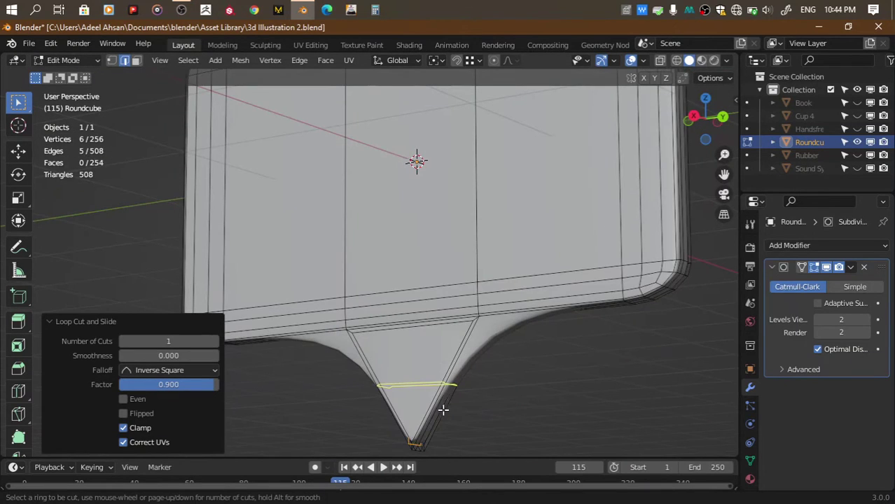
left_click(445, 399)
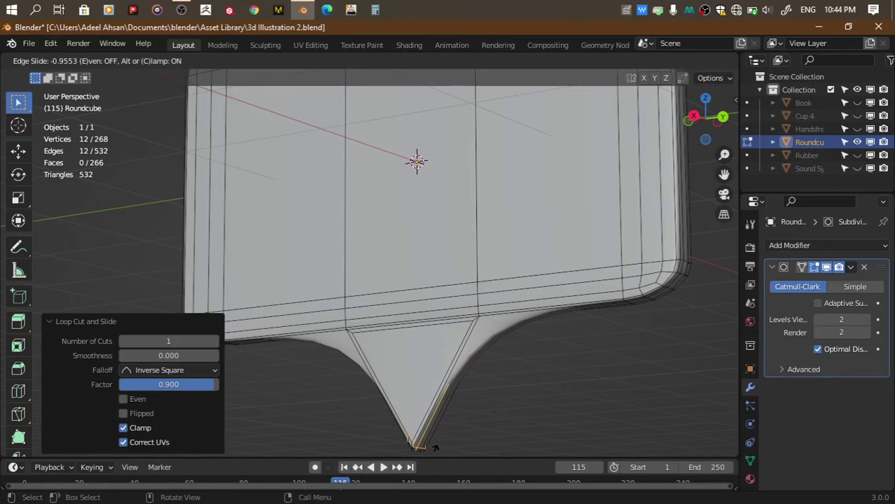
left_click(435, 449)
Select the stray edges at the tail tip and dissolve them
left_click_drag(710, 140, 550, 280)
scroll(681, 232, "up", 5)
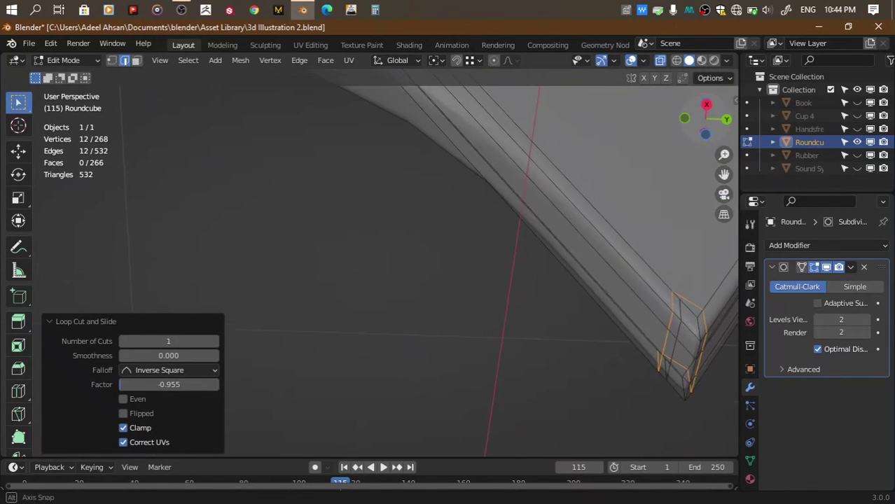
left_click(679, 296)
mouse_move(712, 132)
left_mouse_down()
mouse_move(712, 122)
mouse_move(726, 173)
left_mouse_up()
left_click(314, 388, "ctrl")
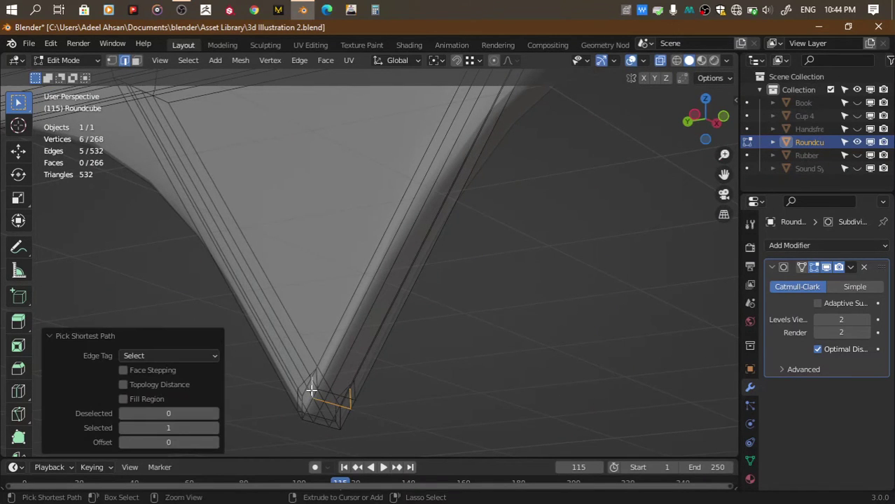
key("x")
left_click(391, 437)
Slide the six tip vertices' edge loop in side view, then save
left_click_drag(706, 118, 680, 104)
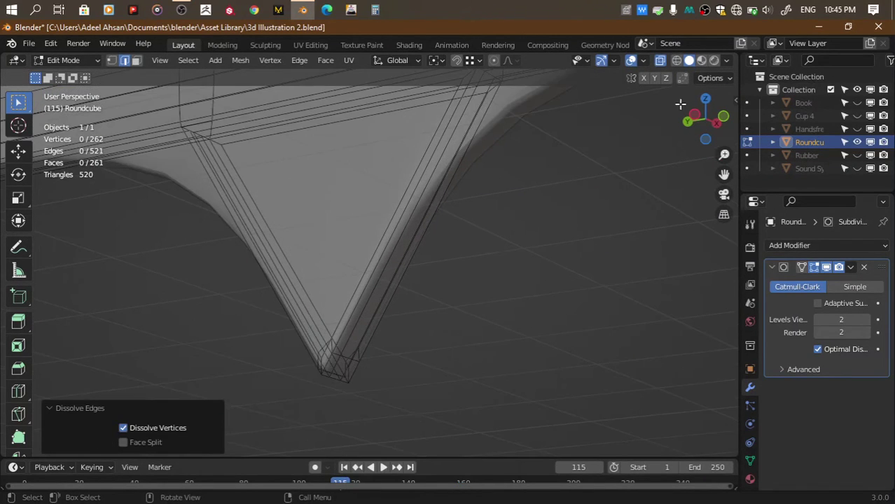
left_click(694, 114)
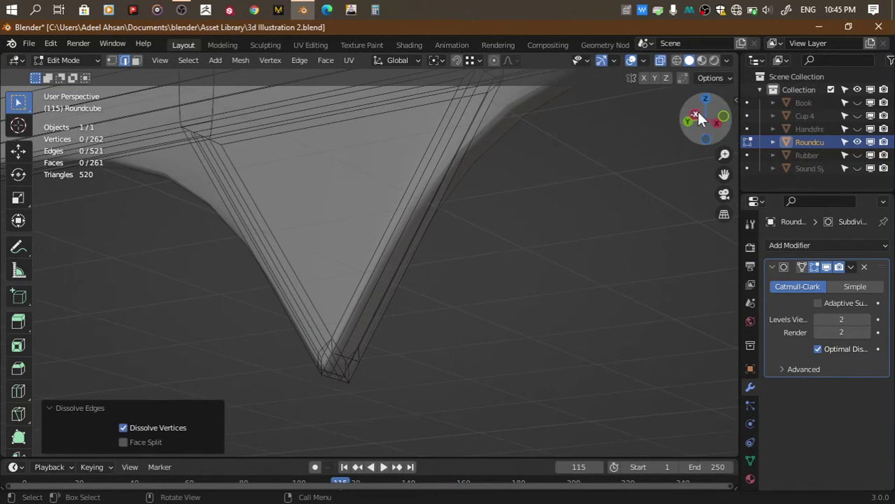
left_click_drag(723, 175, 723, 176)
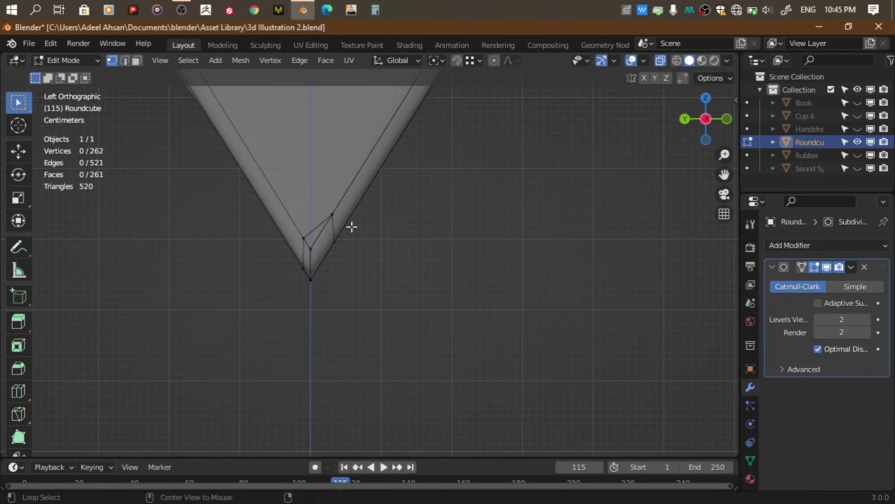
key("1")
left_click_drag(317, 196, 350, 265)
key("g")
key("g")
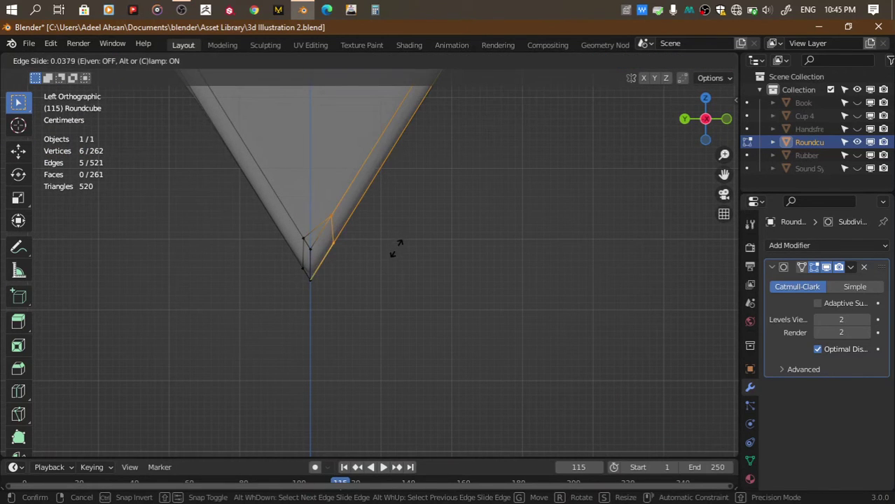
left_click(309, 433)
scroll(394, 241, "down", 6)
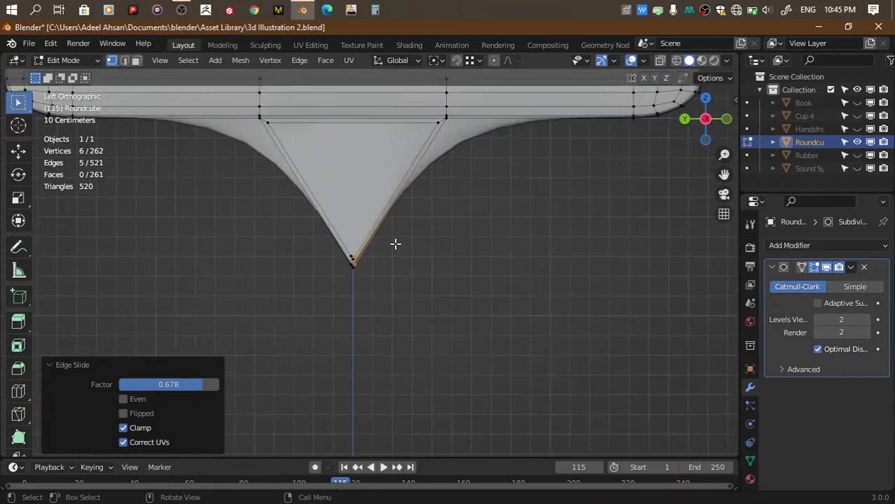
key("Tab")
key("ctrl+s")
Add an edge loop near the tail's base and save the file again
scroll(394, 241, "down", 6)
mouse_move(706, 107)
left_mouse_down()
mouse_move(693, 122)
mouse_move(702, 113)
left_mouse_up()
scroll(448, 259, "up", 5)
key("Tab")
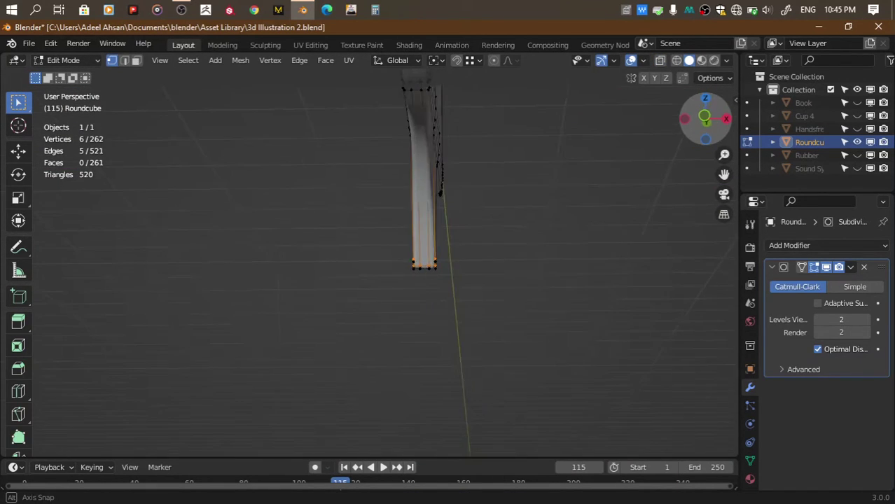
key("ctrl+r")
left_click(359, 215)
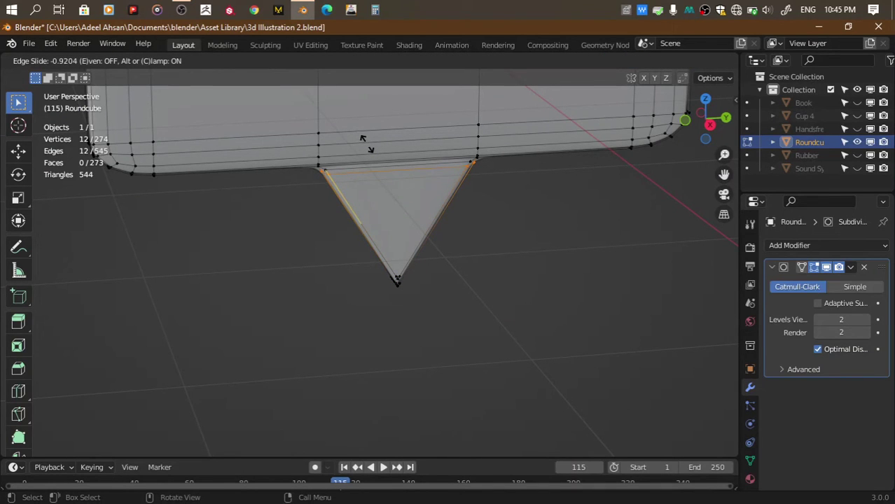
left_click(367, 144)
key("Tab")
key("Tab")
mouse_move(693, 137)
left_mouse_down()
mouse_move(704, 119)
mouse_move(588, 194)
left_mouse_up()
key("ctrl+s")
scroll(478, 252, "down", 5)
key("Tab")
scroll(477, 253, "up", 4)
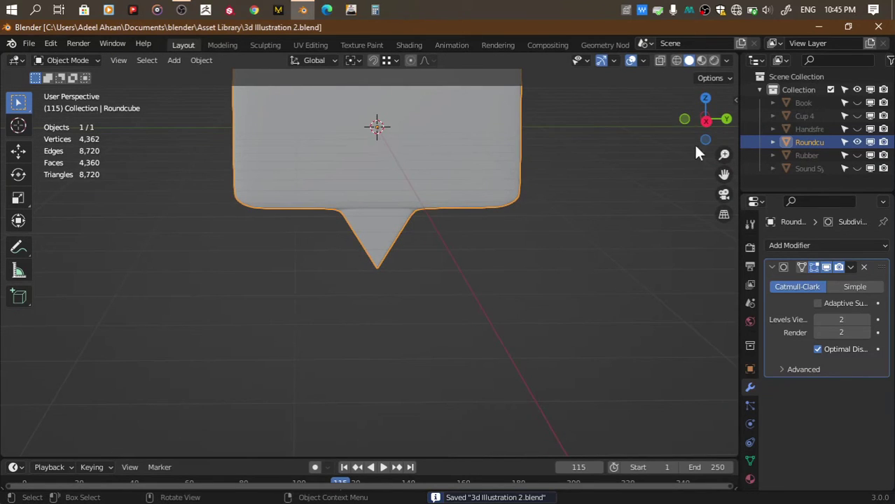
Frame and select the speech bubble, hide it, and save
left_click_drag(697, 153, 598, 203)
left_click(598, 203)
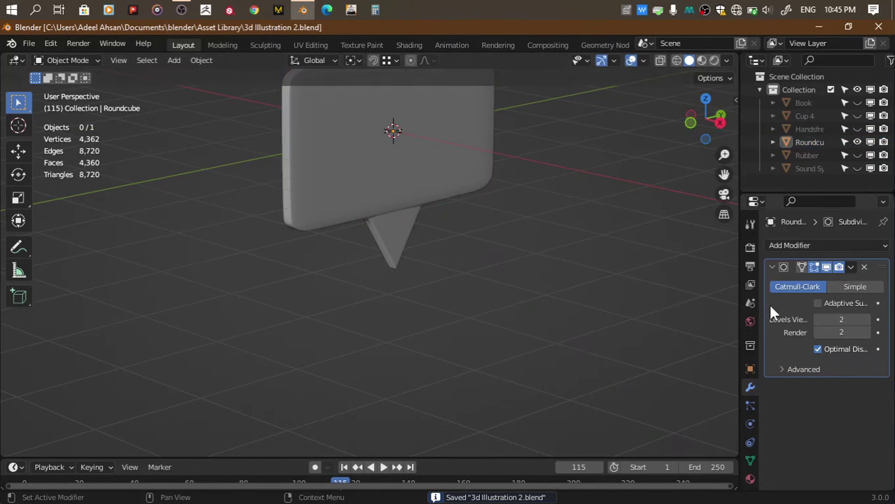
left_click(692, 123)
key("Home")
left_click(407, 239)
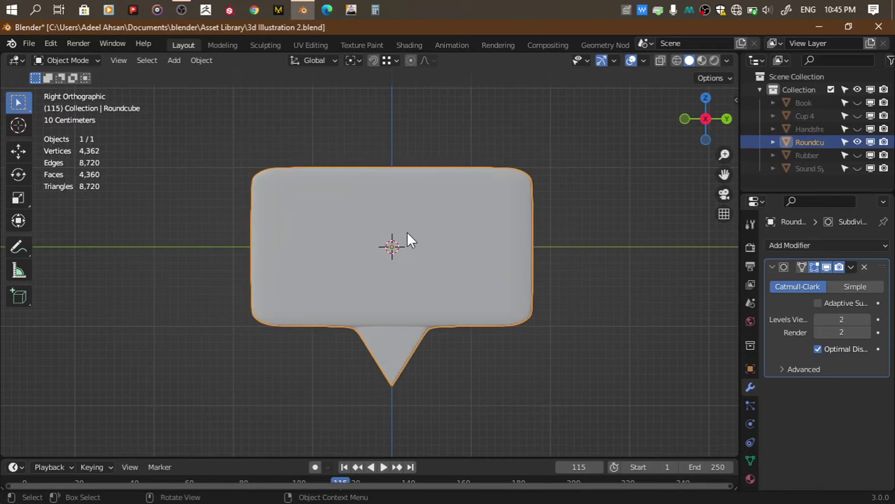
key("h")
key("ctrl+s")
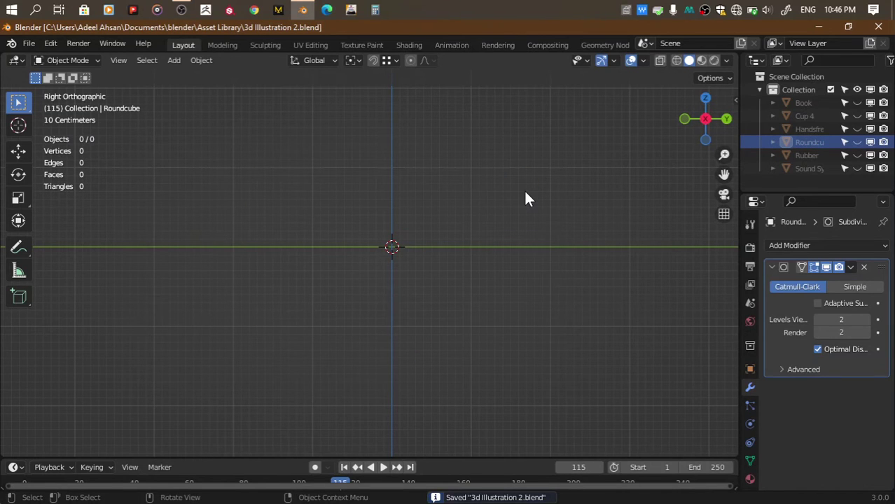
Rename the bubble 'Message', save, hide it, and bring up the Shift+A add menu
left_click(858, 142)
double_click(817, 142)
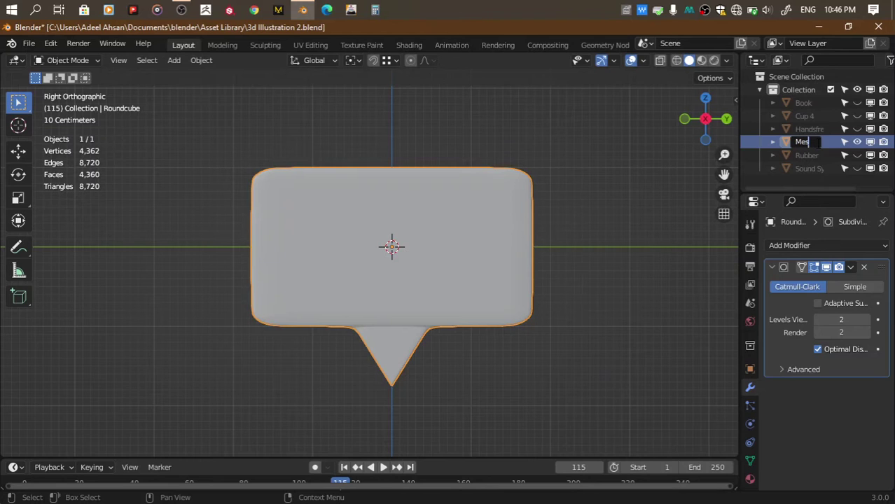
type("sage")
key("Return")
key("ctrl+s")
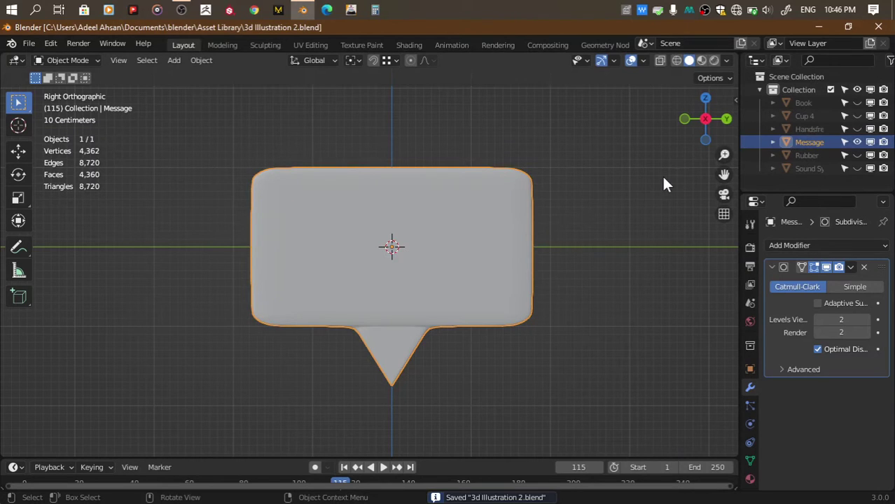
key("h")
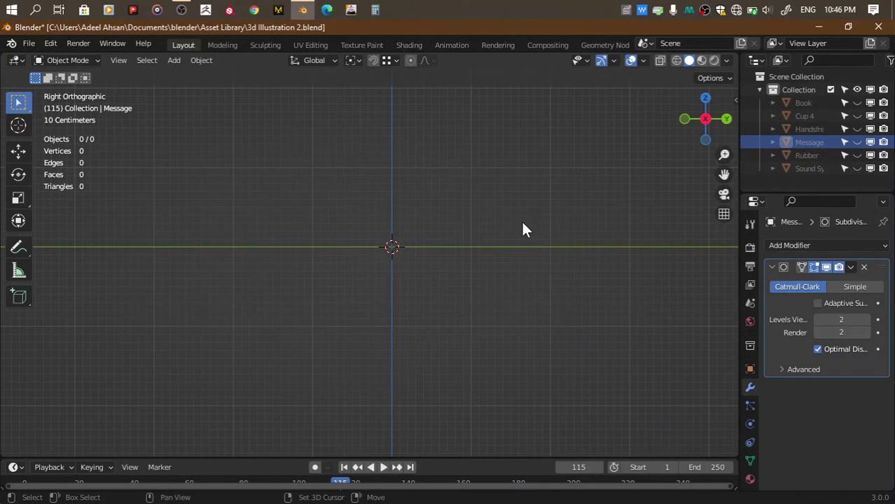
key("shift+a")
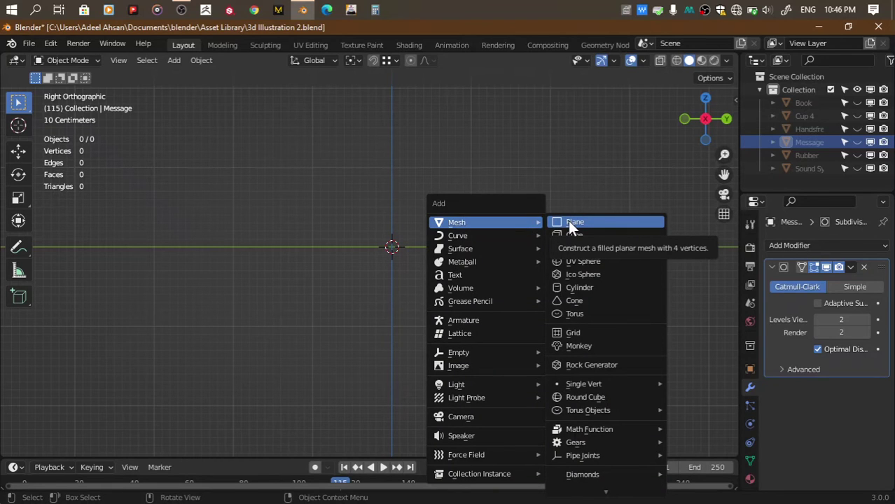
Add a plane and rotate it 90° about Y so it faces the side view
left_click(569, 223)
type("r")
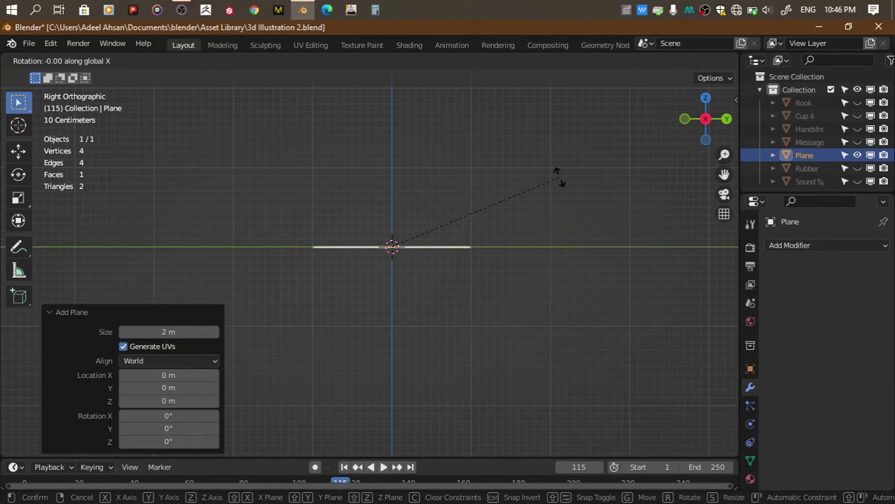
type("y90")
key("Return")
scroll(561, 184, "down", 2)
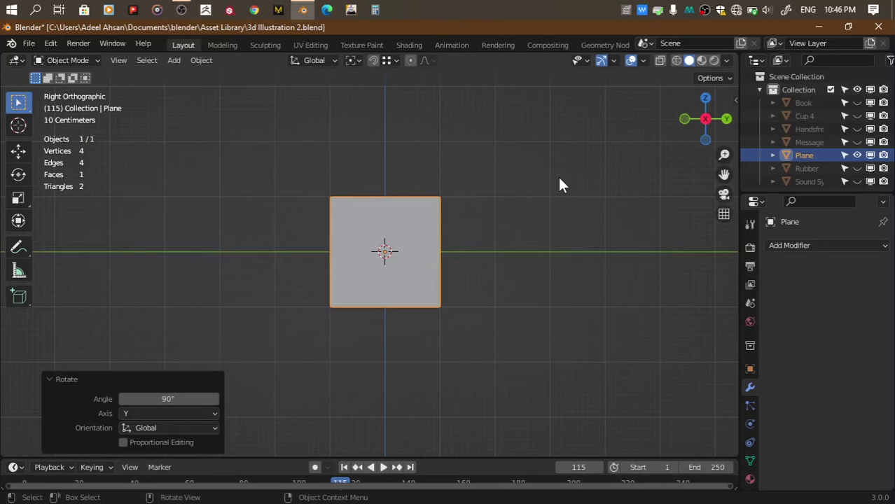
Bevel the plane's top vertices into a rounded arch with 10 segments
key("Tab")
scroll(559, 184, "up", 2)
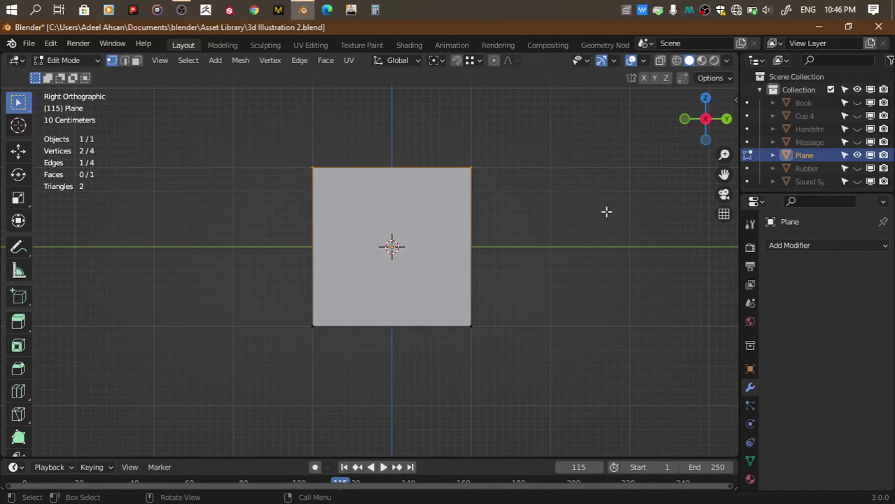
key("ctrl+b")
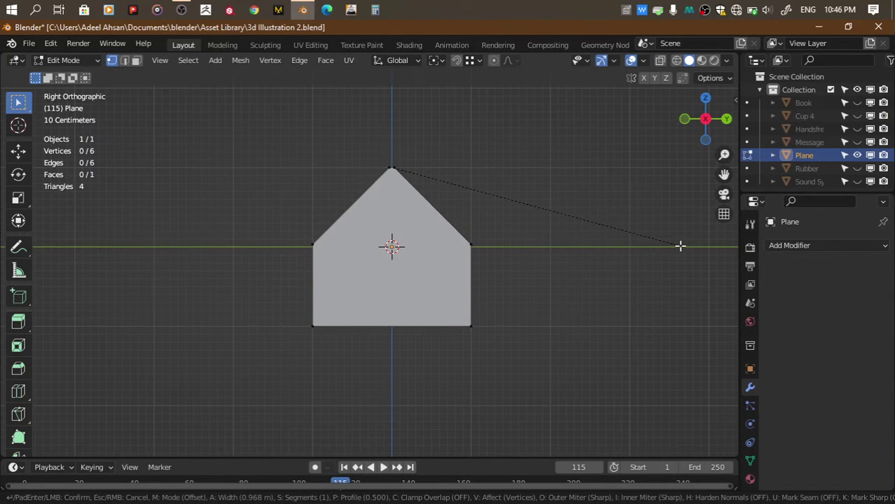
scroll(680, 246, "up", 10)
left_click(680, 246)
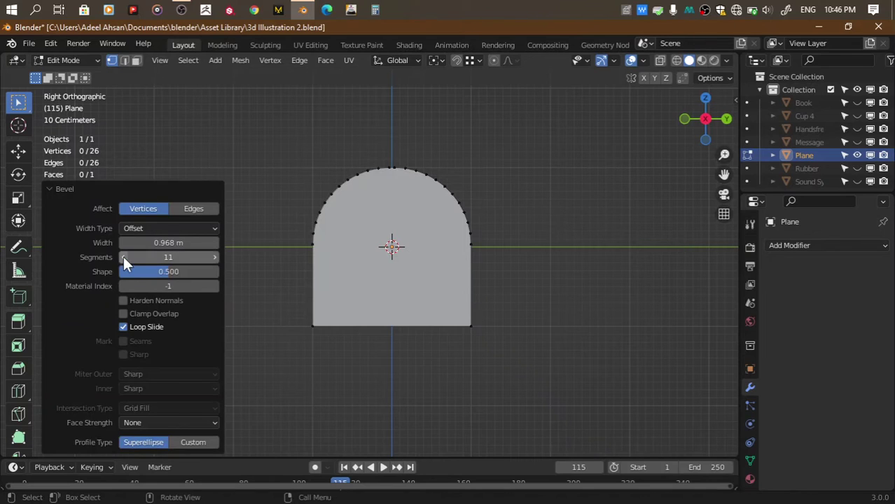
key("ctrl+z")
key("s")
left_click(489, 202)
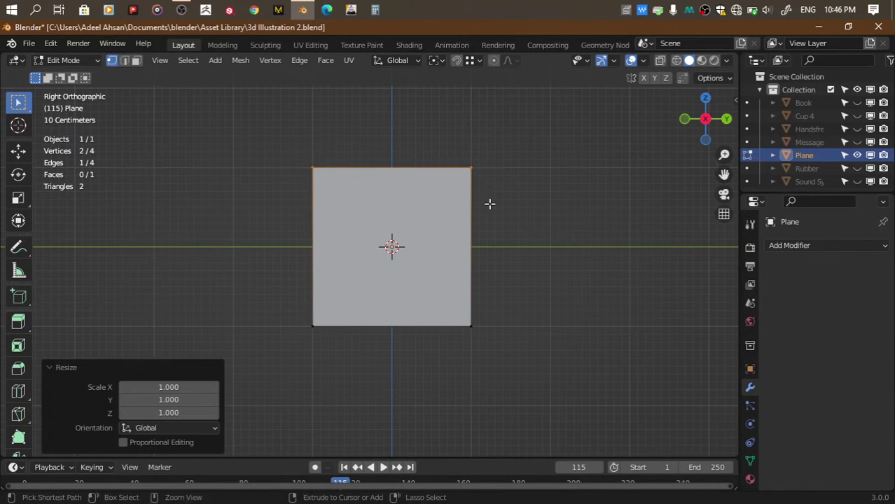
key("ctrl+b")
left_click(559, 244)
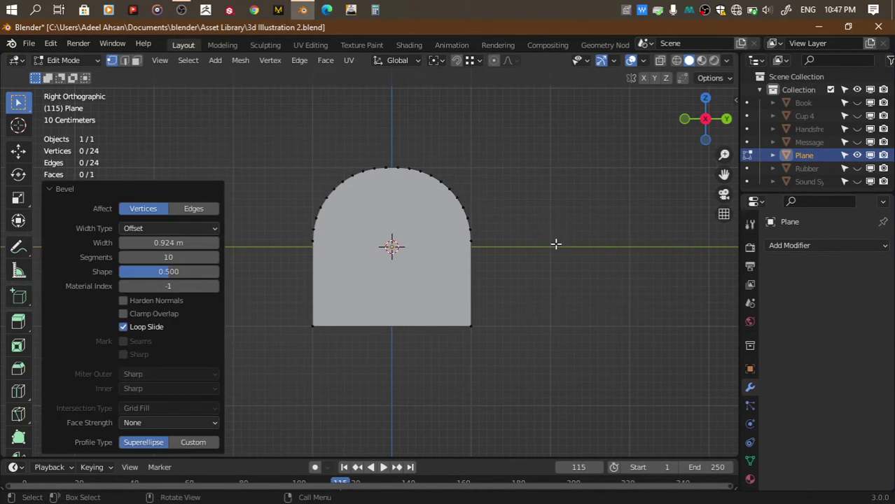
scroll(300, 287, "down", 3)
Move the plane's bottom edge down along Z and return to Object Mode
left_click(365, 300)
key("g")
key("z")
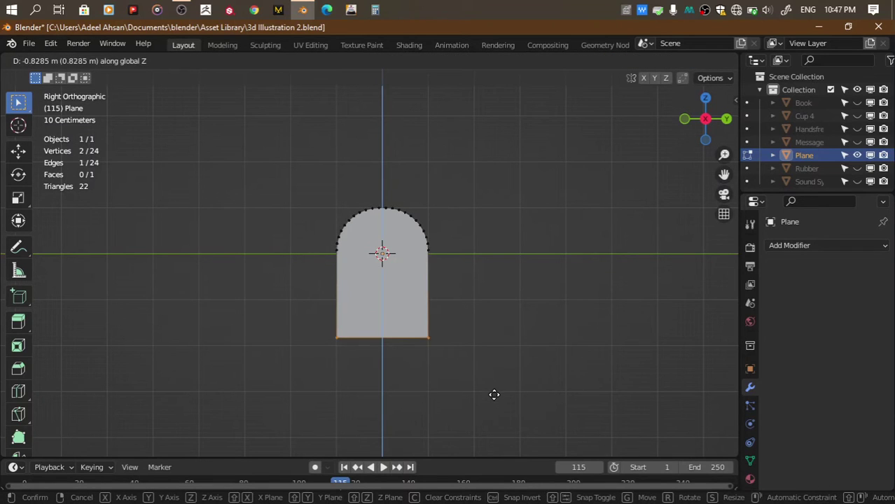
left_click(496, 387)
key("Tab")
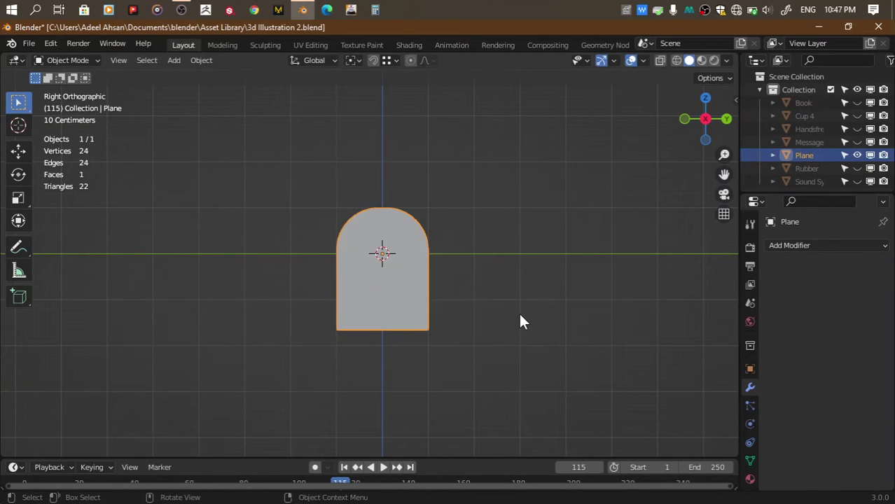
Duplicate the arch in Edit Mode, tilt the copy -51.7° and move it up-left
key("Tab")
key("Tab")
key("shift+d")
key("r")
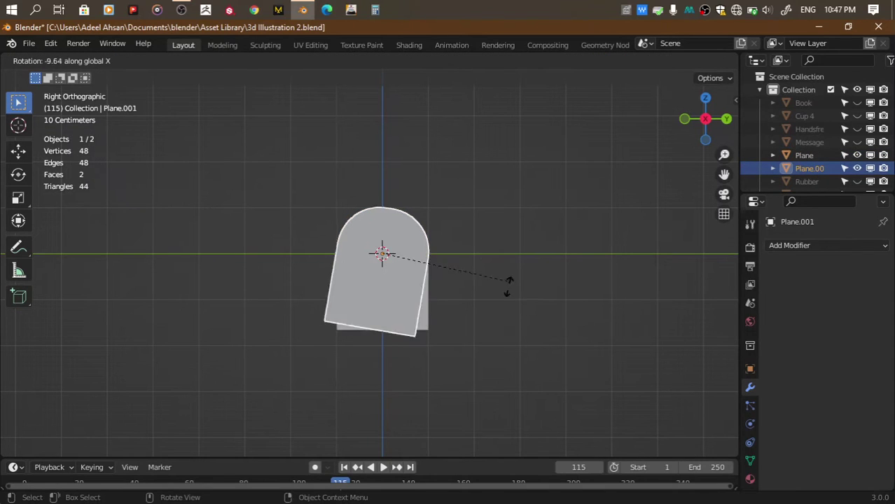
left_click(462, 367)
key("g")
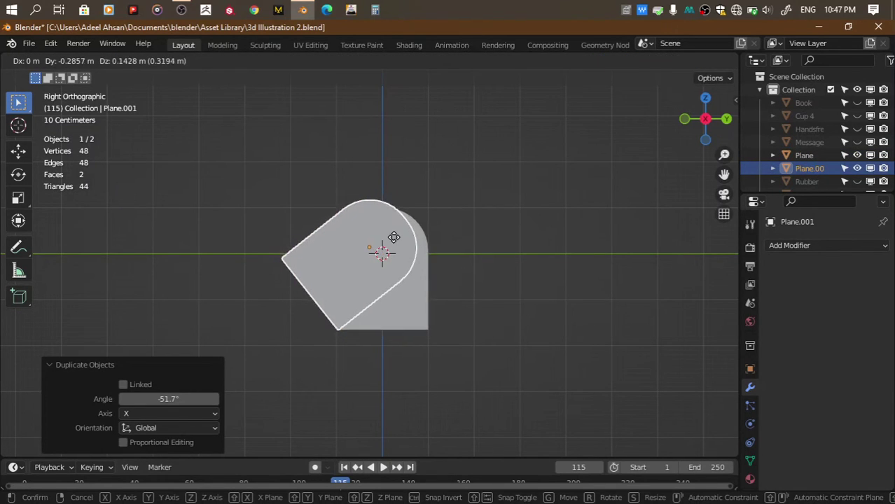
left_click(402, 227)
Set the original arch plane's origin to the 3D cursor
left_click(338, 321)
key("Tab")
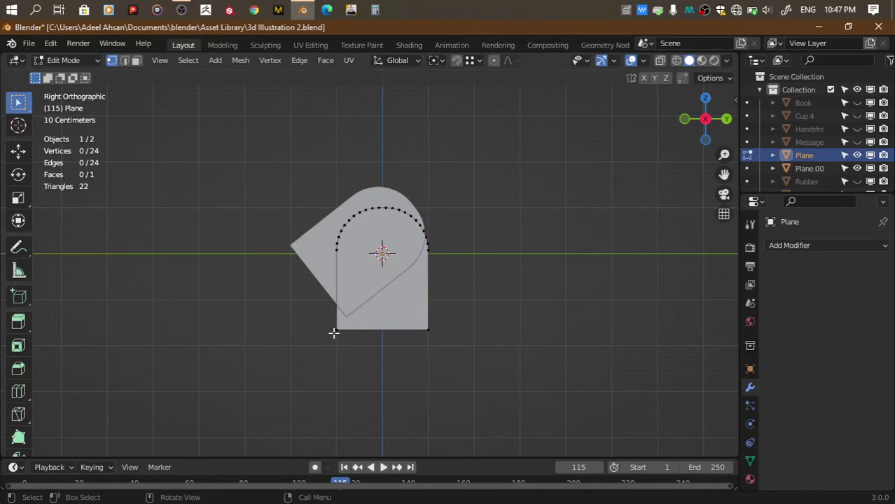
left_click(336, 329)
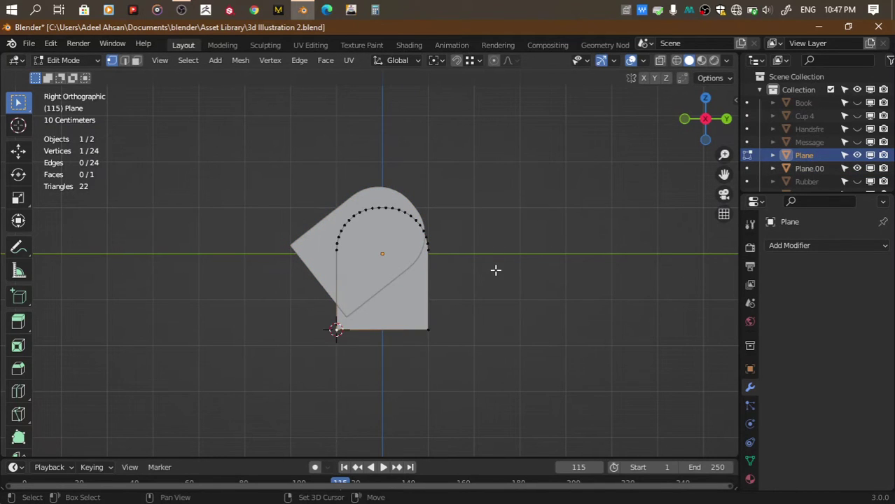
key("Tab")
left_click(202, 60)
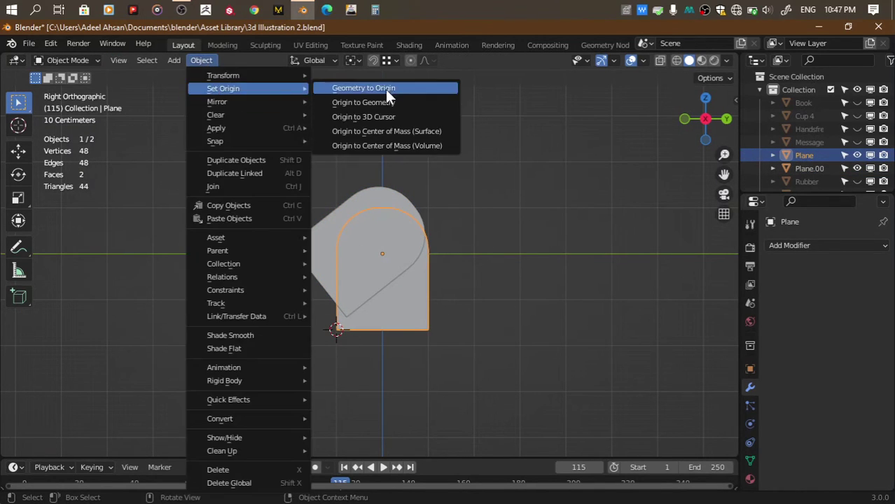
left_click(385, 102)
left_click(209, 61)
Snap the 3D cursor to a Plane.001 vertex and set Plane.001's origin there
left_click(365, 116)
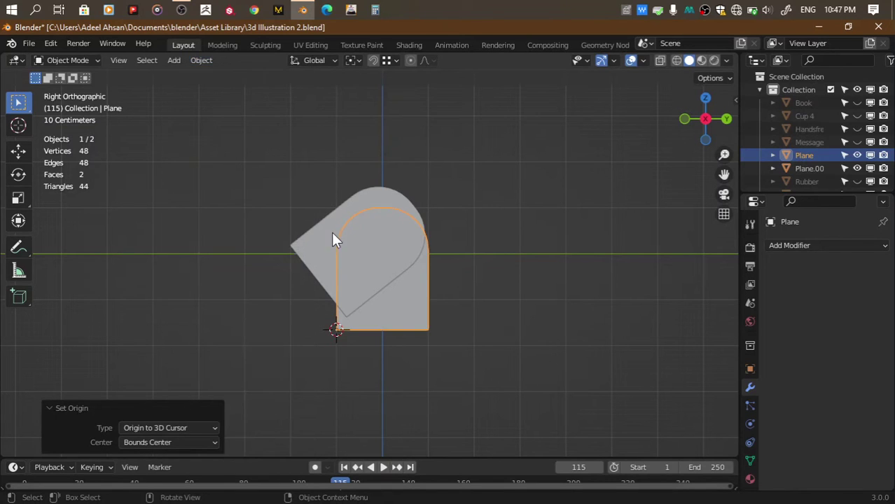
left_click(331, 232)
key("Tab")
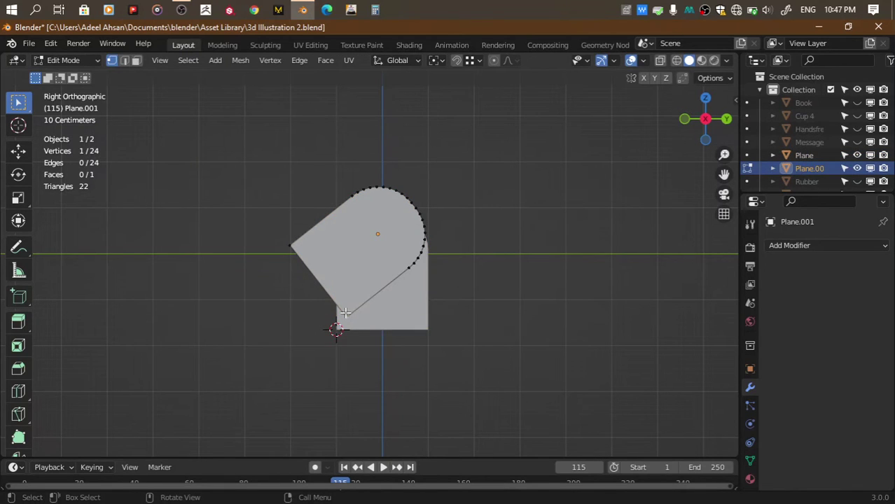
key("shift+s")
key("2")
key("Tab")
left_click(201, 60)
left_click(384, 116)
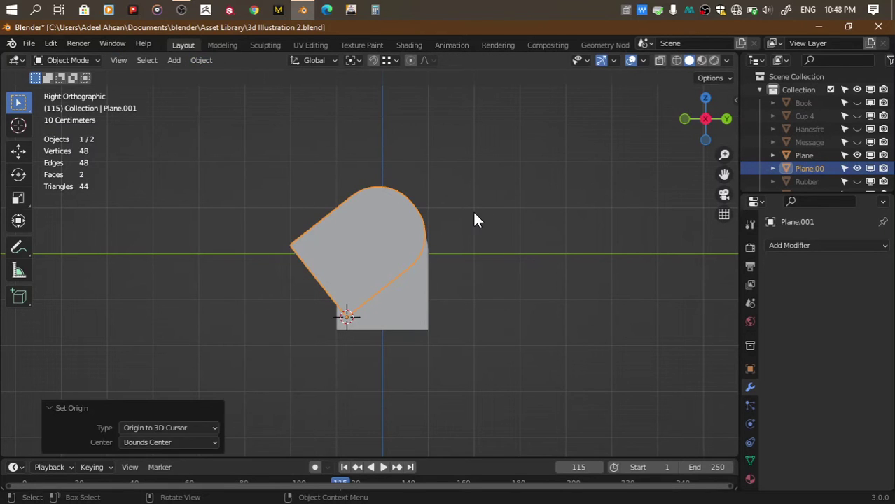
Snap the cursor to the upright plane's corner and rotate Plane.001 10° and further around it
left_click(473, 210)
left_click(405, 289)
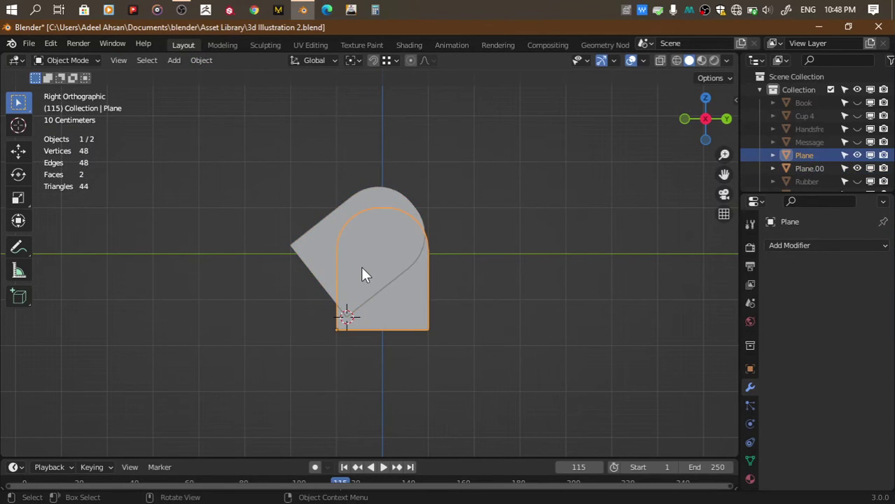
left_click(362, 273)
left_click(380, 308)
left_click(314, 61)
key("shift+s")
key("2")
left_click(395, 261)
type("r10")
key("Return")
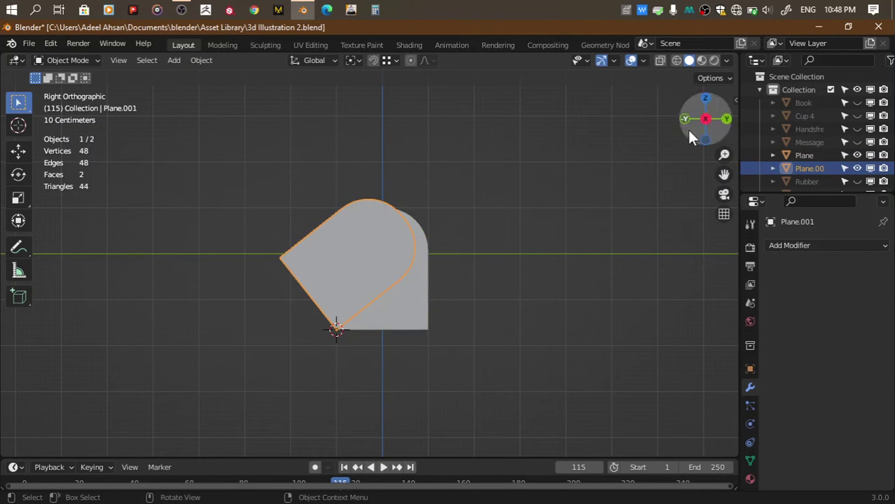
key("r")
left_click(504, 364)
Delete the tilted copy Plane.001
scroll(505, 368, "up", 2)
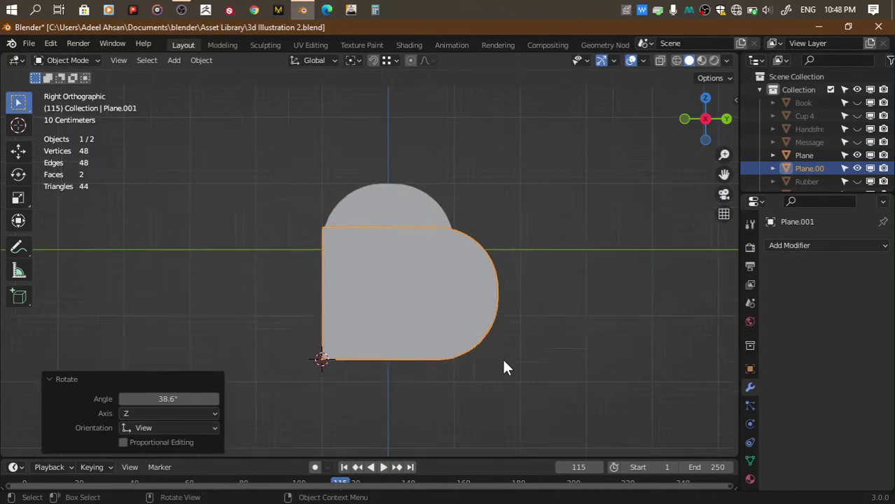
scroll(505, 368, "up", 1)
scroll(413, 229, "down", 1)
key("Delete")
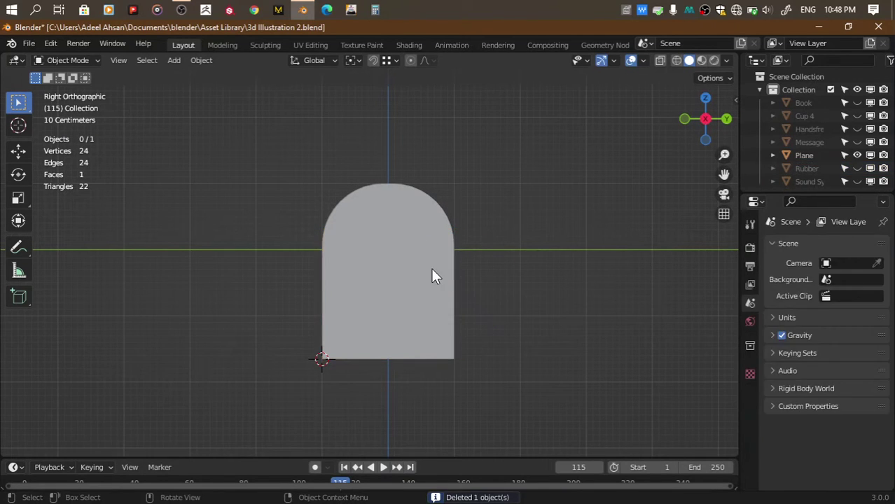
Raise the arch plane's rounded arc vertices along Z
left_click(430, 268)
key("Tab")
left_click(454, 245, "ctrl")
key("g")
key("z")
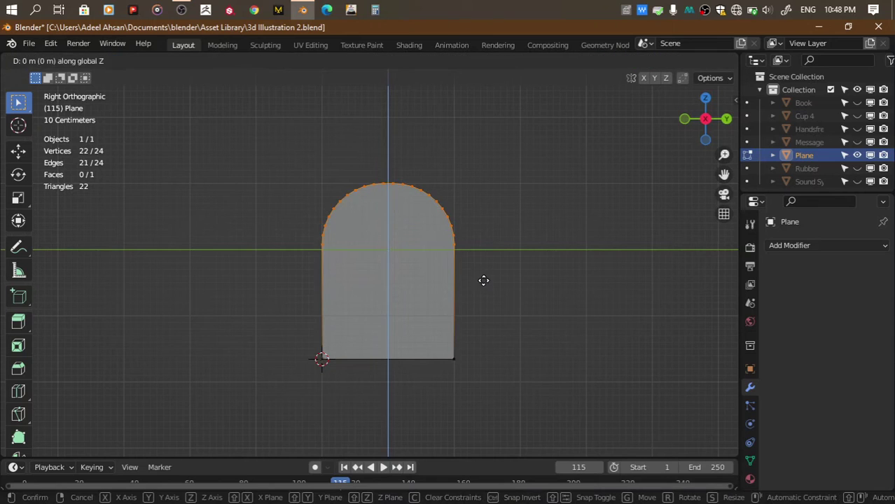
left_click(492, 233)
key("Tab")
scroll(491, 230, "down", 2)
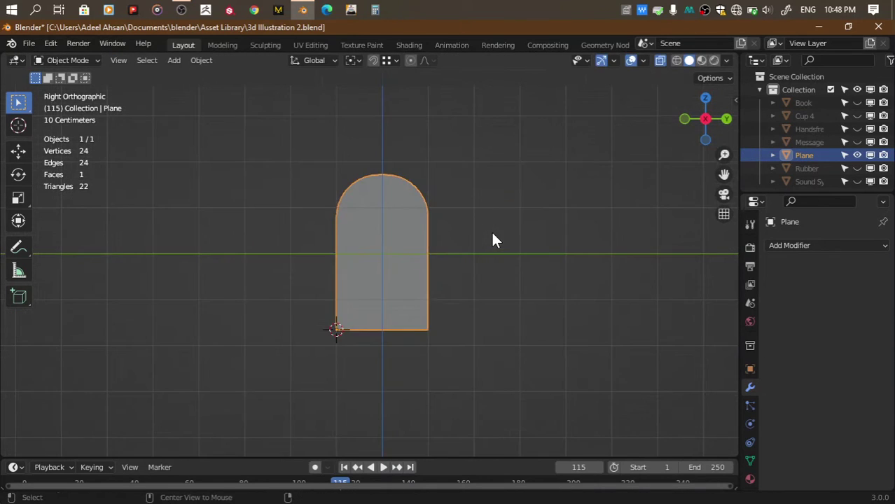
Duplicate the arch plane, rotate the copy 90° about X and shift it 2 m along Y
key("shift+d")
key("r")
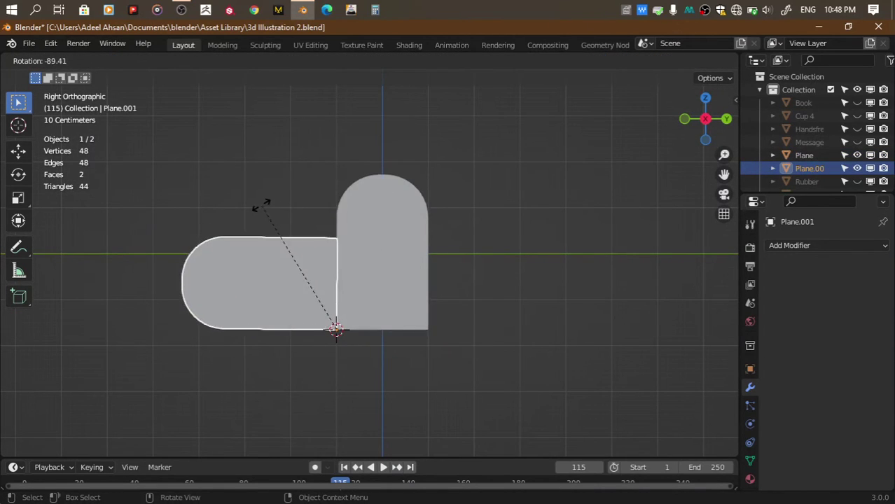
left_click(263, 212)
key("ctrl+z")
key("r")
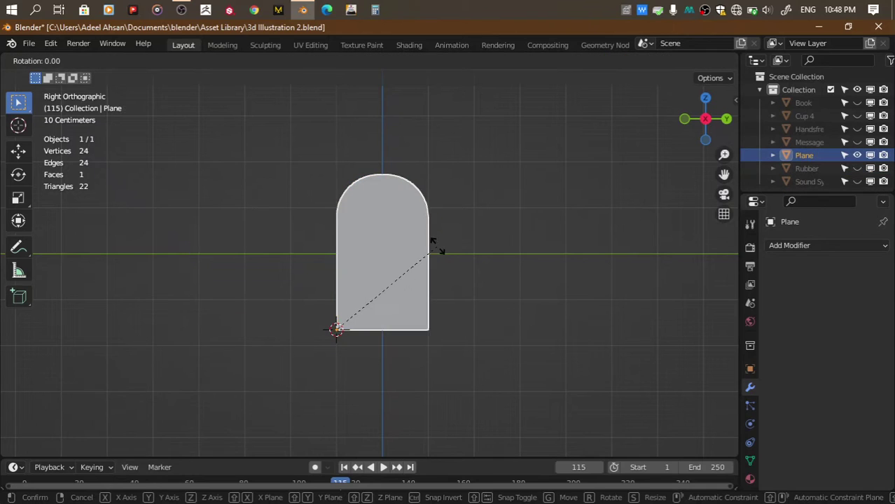
key("Escape")
key("shift+d")
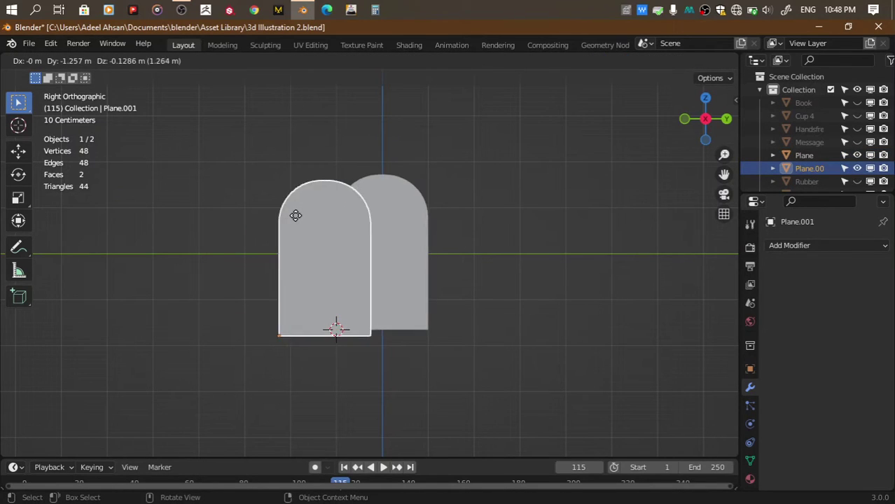
key("Escape")
type("rx9")
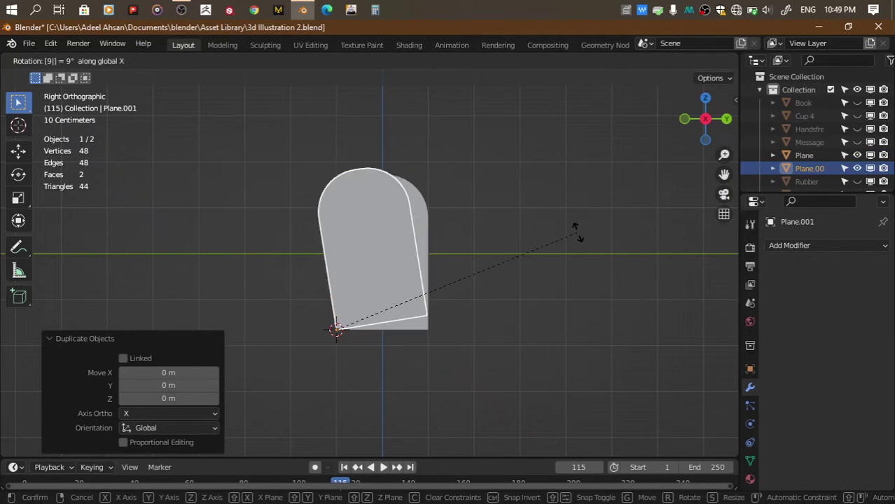
type("0")
key("Return")
type("gy")
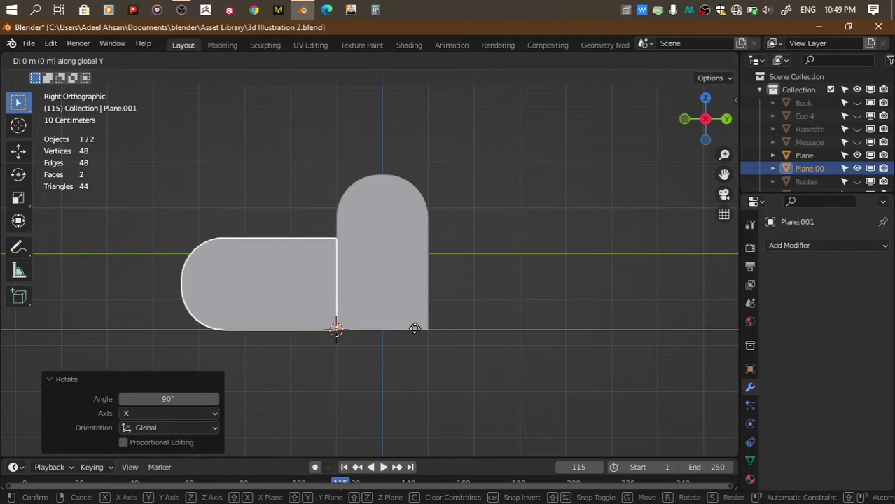
type("2")
key("Return")
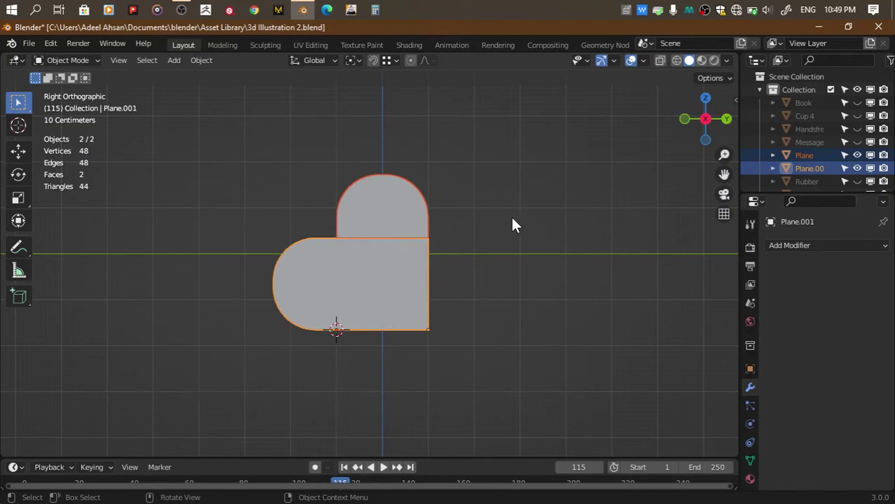
Rotate both arch shapes together about the X axis
type("arx90")
key("Return")
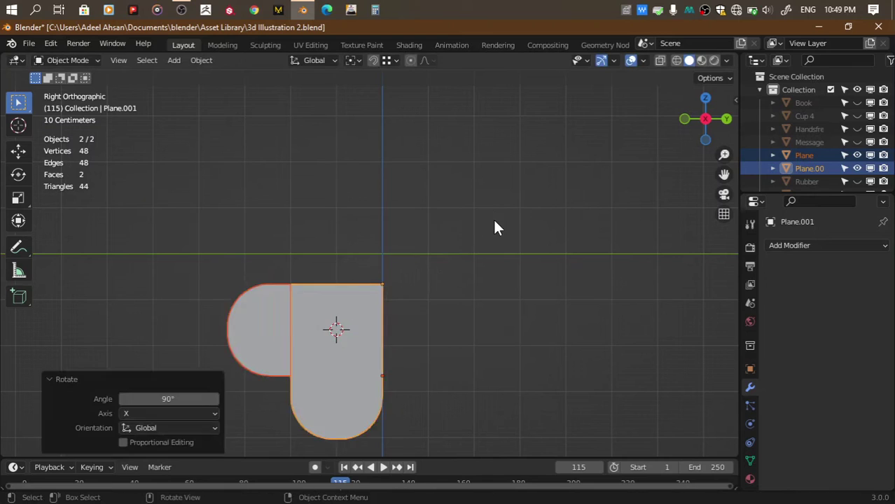
key("ctrl+z")
key("r")
key("x")
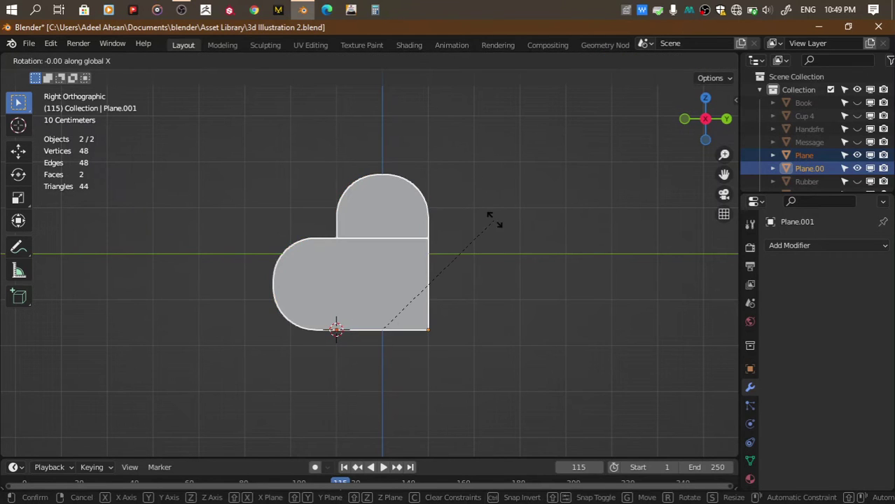
left_click(494, 220)
Snap the 3D cursor to Plane.001's origin and set the pivot point to 3D Cursor
key("shift+c")
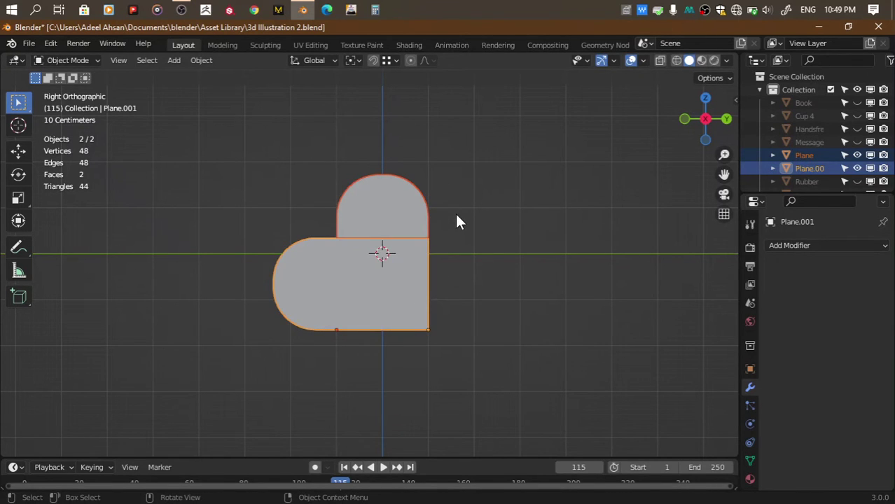
left_click(394, 245)
key("shift+s")
key("2")
left_click(403, 255)
key("shift+s")
key("2")
key("a")
key("period")
left_click(666, 223)
Rotate both halves -45° about X around the cursor to form the heart
left_click(432, 198)
key("a")
key("r")
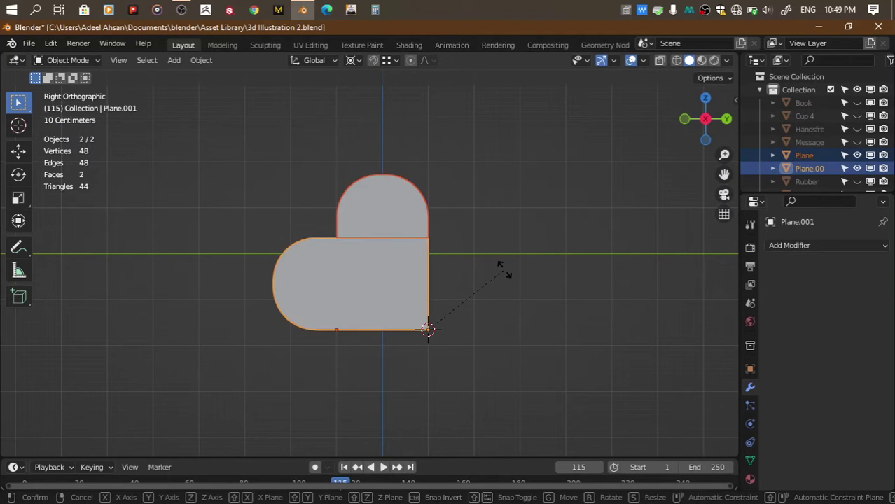
type("x-45")
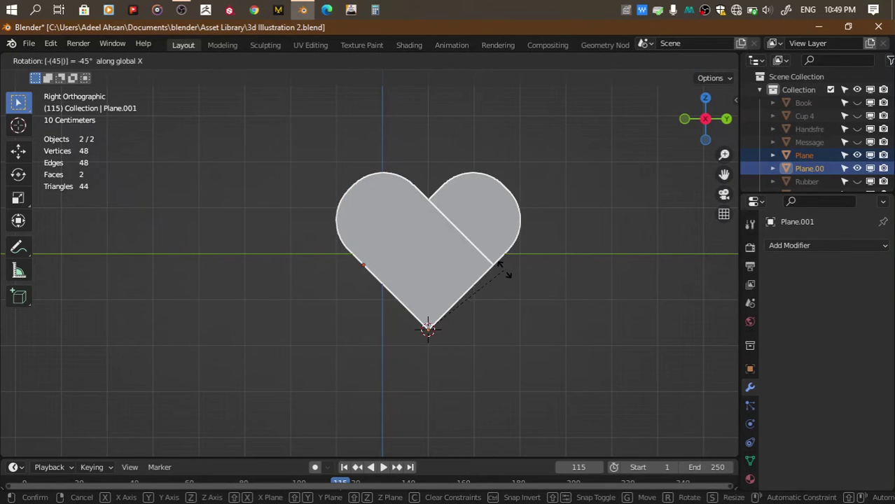
key("Return")
key("Tab")
Deselect all, recenter the view on the heart and save the file
key("alt+a")
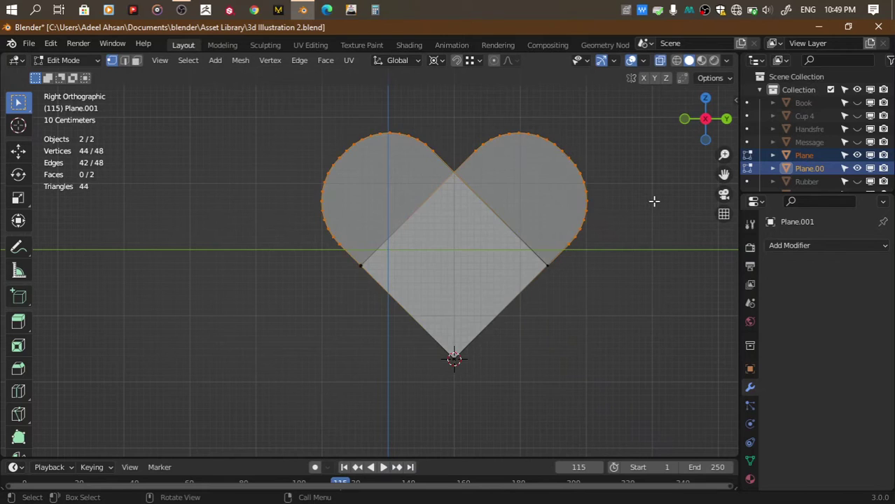
scroll(634, 239, "up", 2)
middle_click_drag(634, 238, 540, 276, "shift")
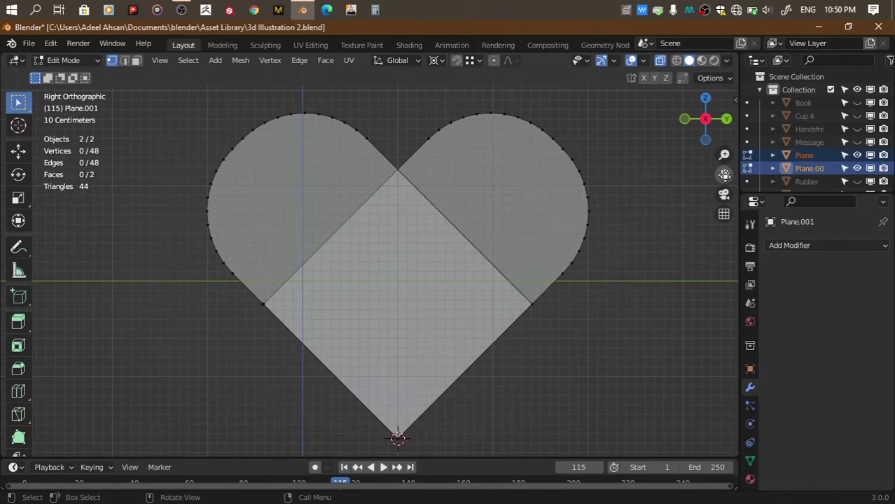
key("ctrl+r")
key("Escape")
scroll(607, 198, "down", 1)
key("Tab")
middle_click_drag(631, 176, 581, 204)
key("alt+a")
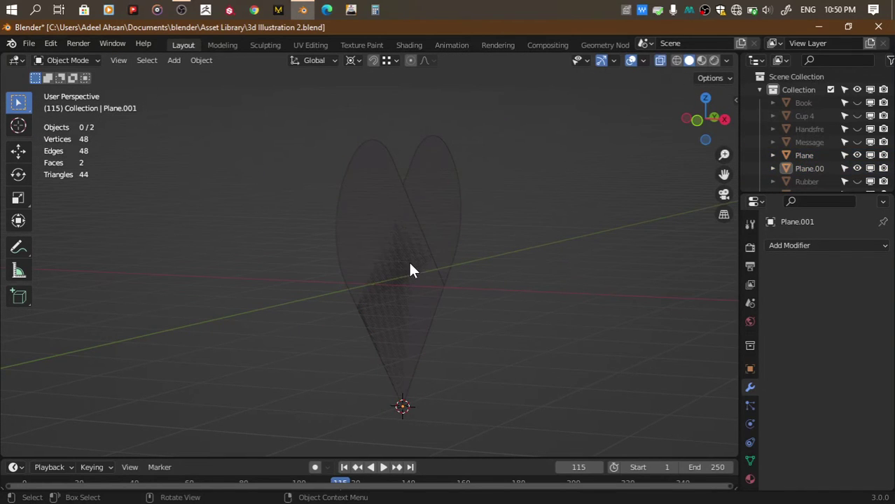
key("ctrl+s")
Join the heart's left and right halves into one object
left_click(400, 256)
left_click(441, 219, "shift")
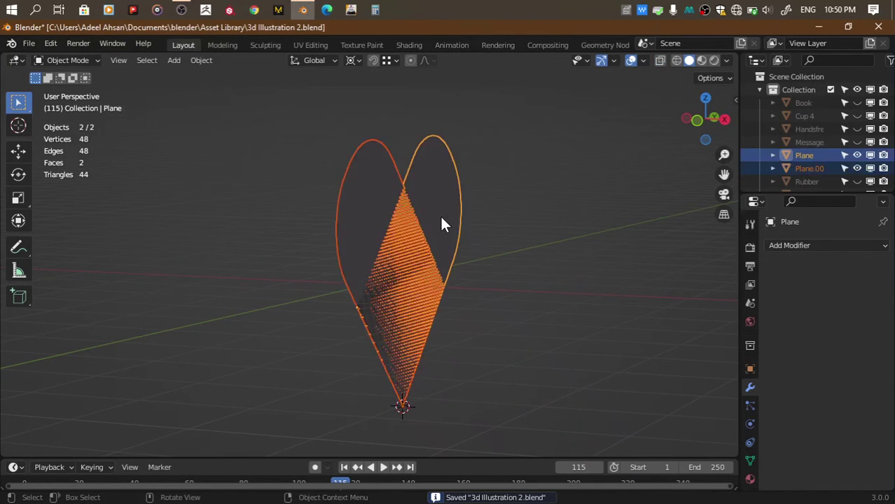
key("ctrl+j")
Select the heart's bottom tip vertices in a see-through side view and save the file
key("Tab")
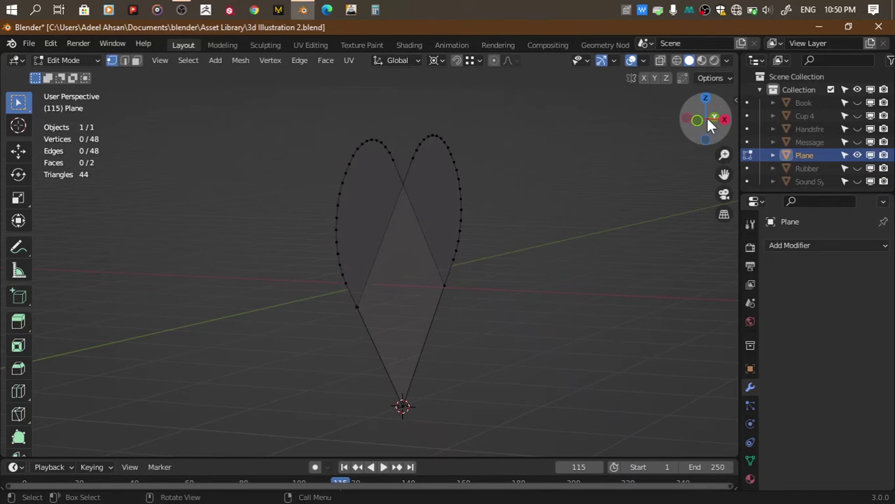
left_click(707, 116)
left_click(725, 118)
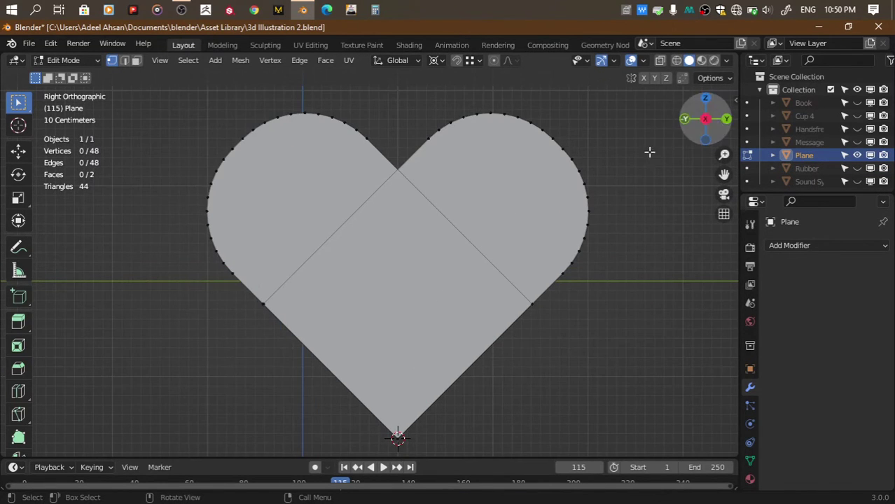
key("alt+z")
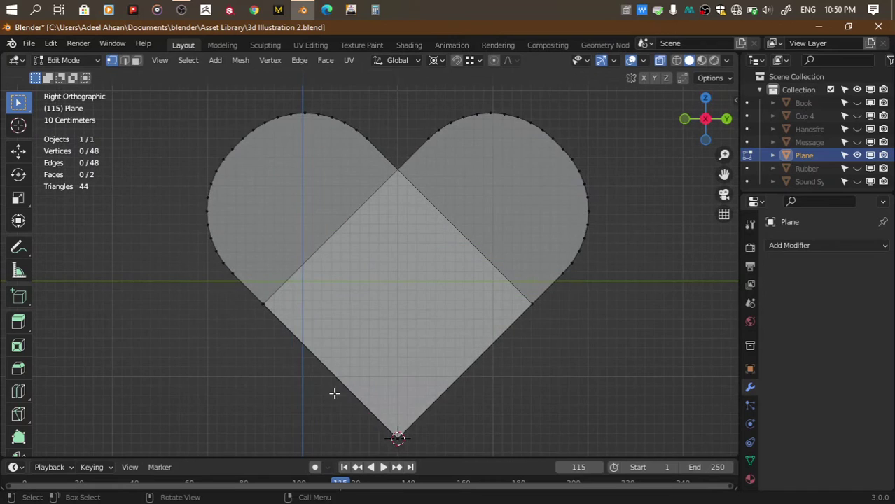
left_click_drag(333, 392, 455, 447)
key("ctrl+shift+b")
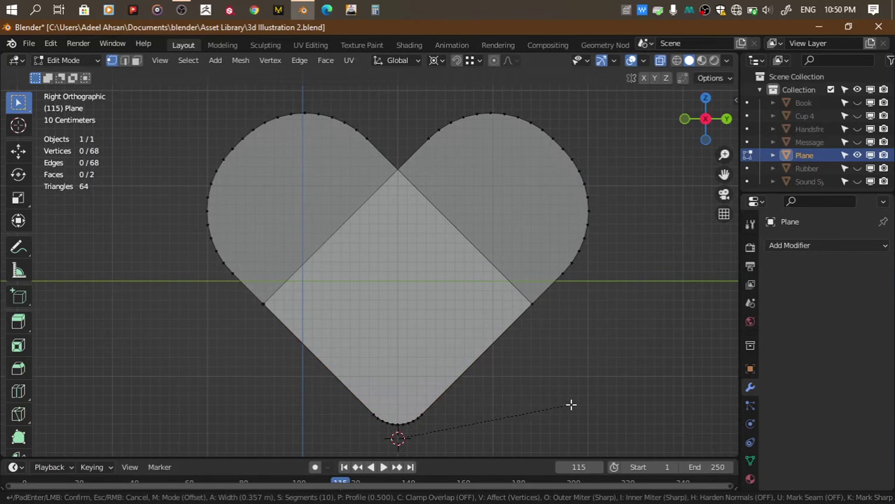
key("Escape")
key("ctrl+s")
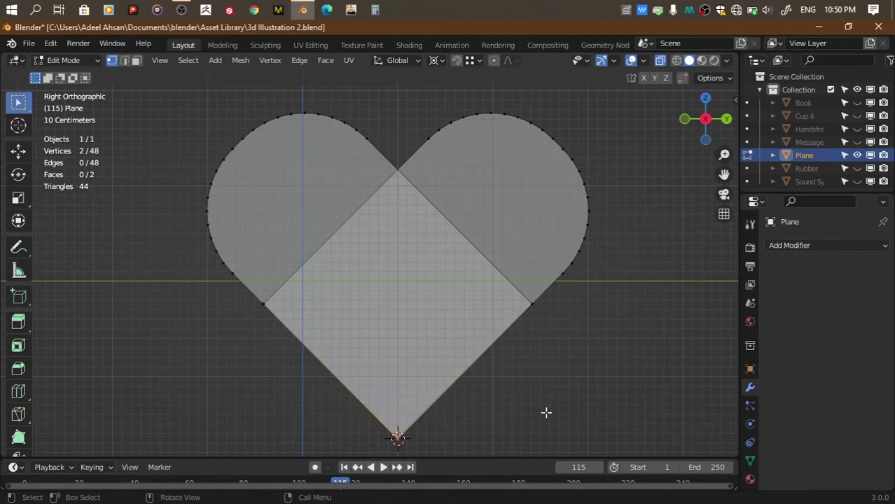
Check the JMesh sidebar tab, hide the sidebar and enter Edit Mode on the heart
key("Tab")
left_click_drag(707, 115, 606, 174)
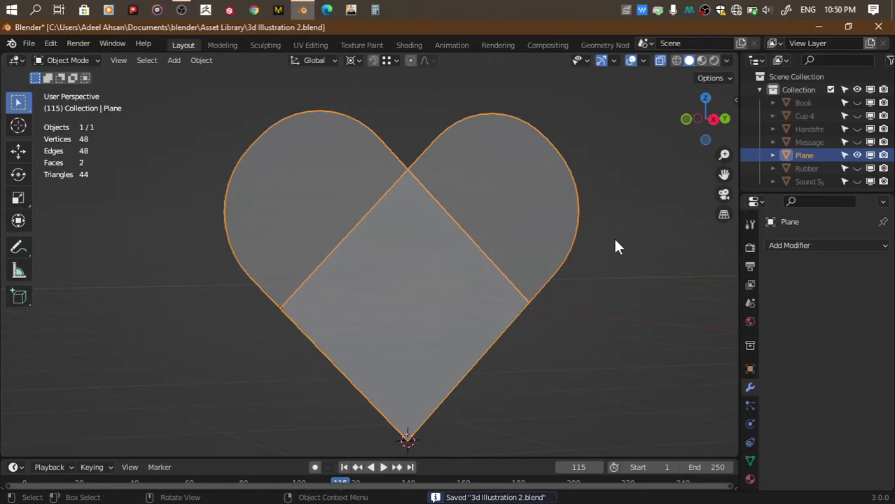
key("n")
left_click(731, 185)
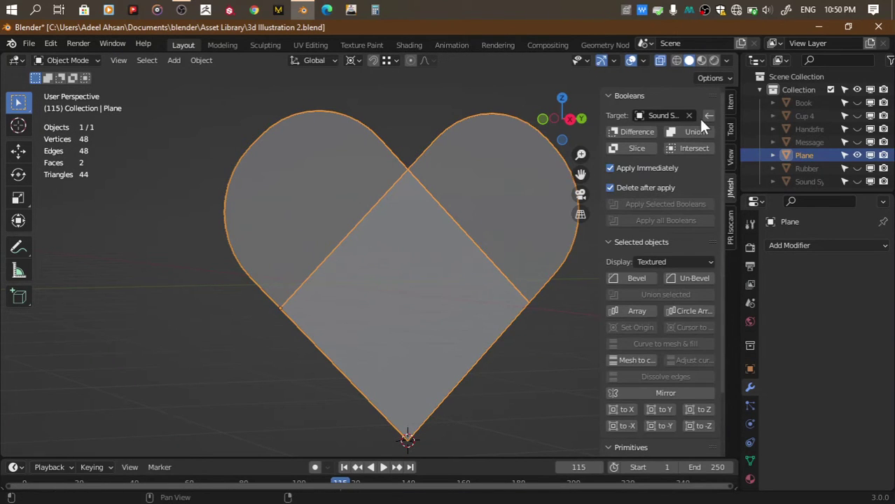
key("n")
key("Tab")
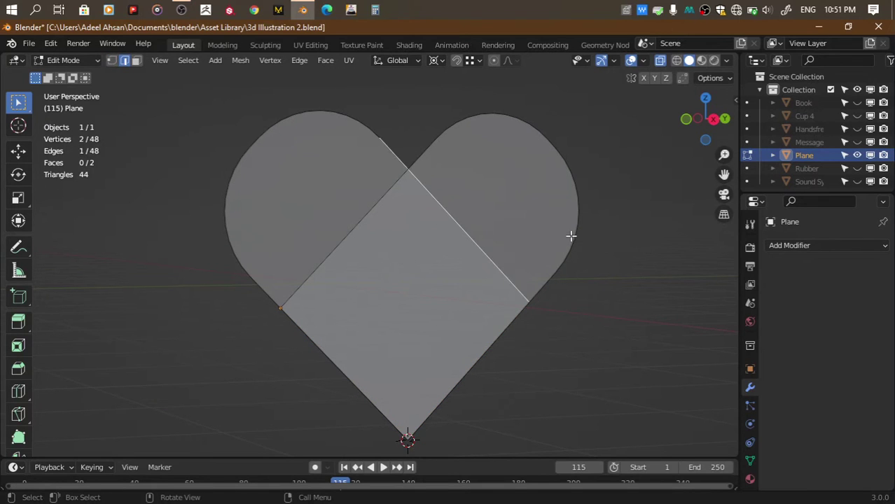
Loop-cut the heart's diagonal edge and slide the new vertex along it
scroll(414, 160, "up", 1)
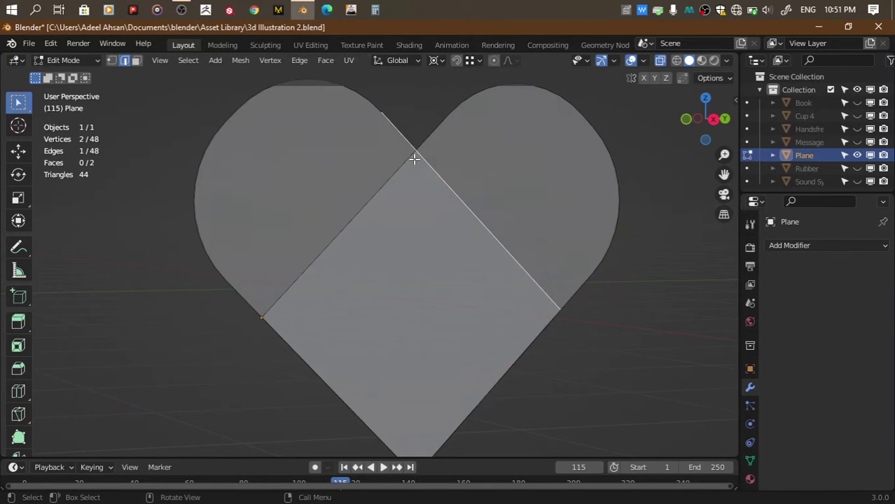
key("1")
scroll(414, 159, "down", 1)
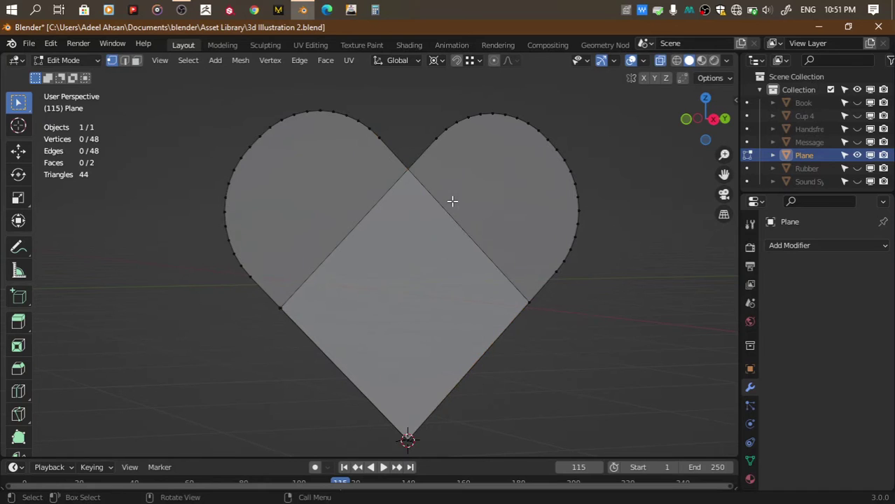
key("ctrl+r")
left_click(380, 193)
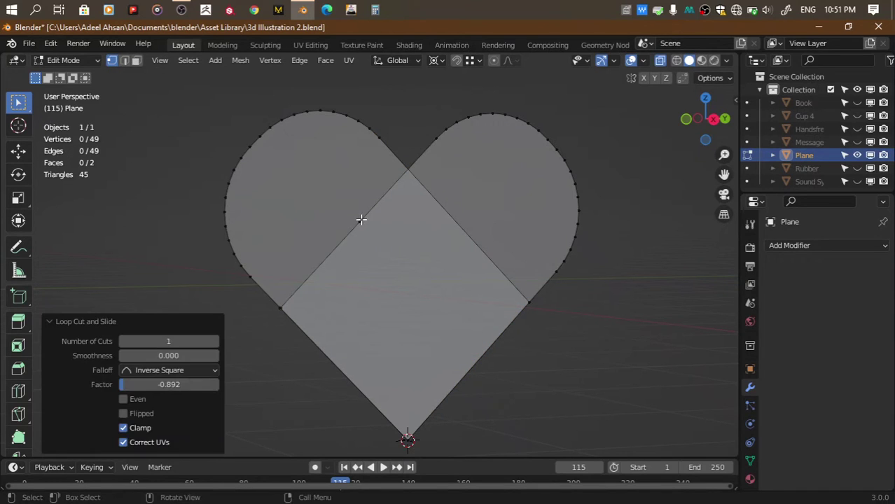
left_click(360, 219)
key("g")
right_click(419, 158)
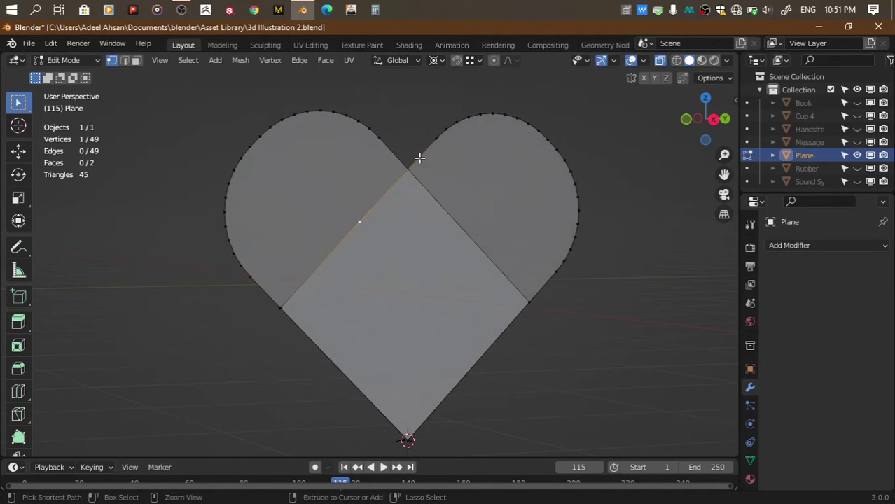
key("g")
key("g")
left_click(437, 144)
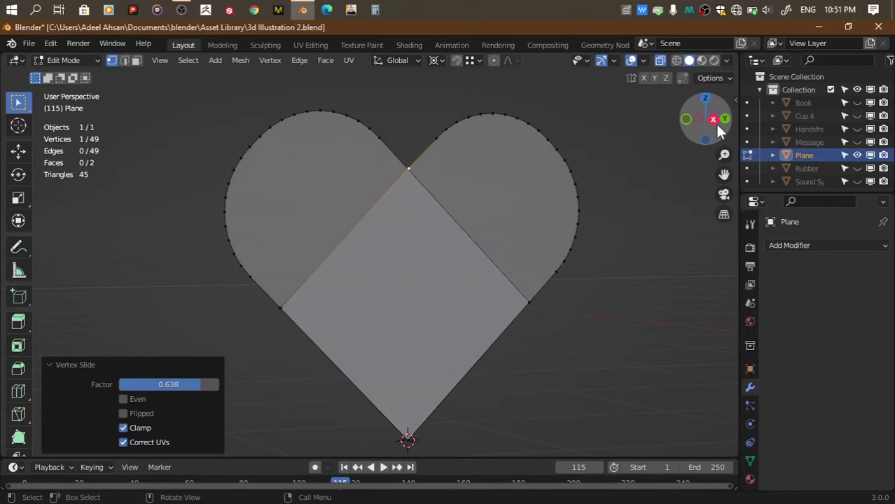
Check the slid vertex in side view, trying another slide and cancelling it
left_click(713, 119)
scroll(623, 194, "down", 3)
scroll(549, 278, "up", 4)
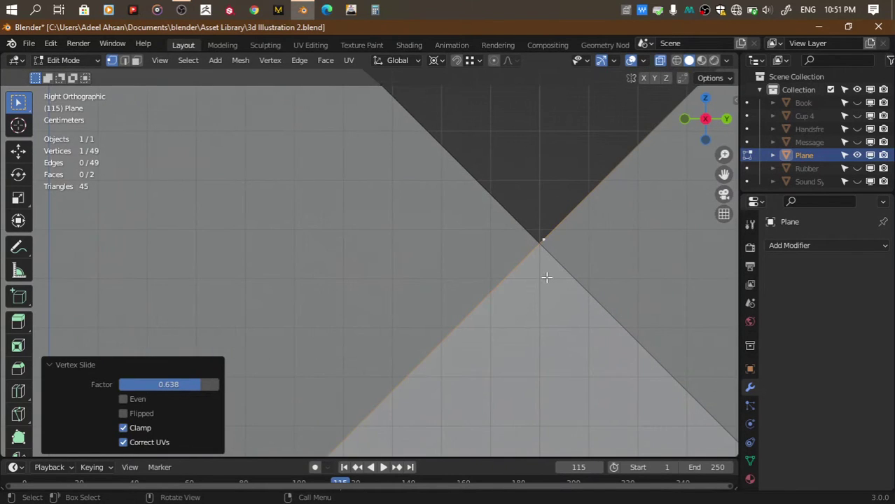
key("g")
key("g")
right_click(544, 283)
scroll(544, 284, "down", 3)
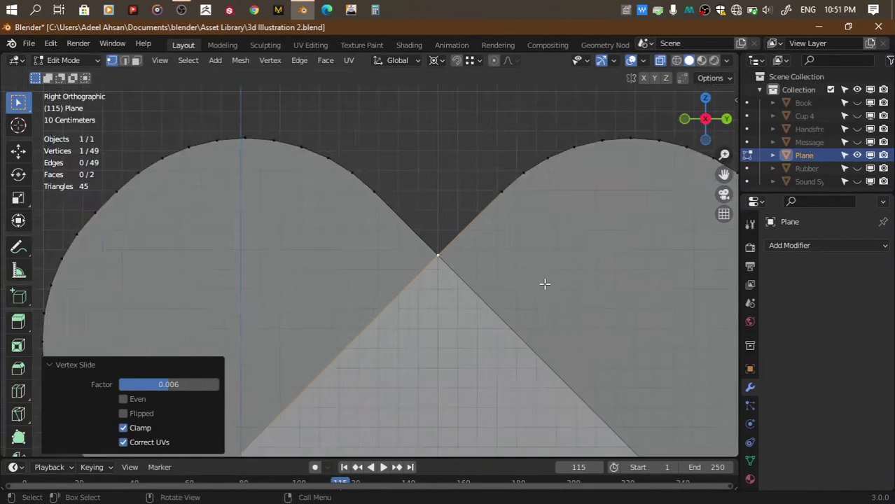
Add another cut point, move it onto the top notch, and merge the notch vertices at center
key("ctrl+r")
left_click_drag(471, 330, 436, 281)
left_click(518, 341)
key("g")
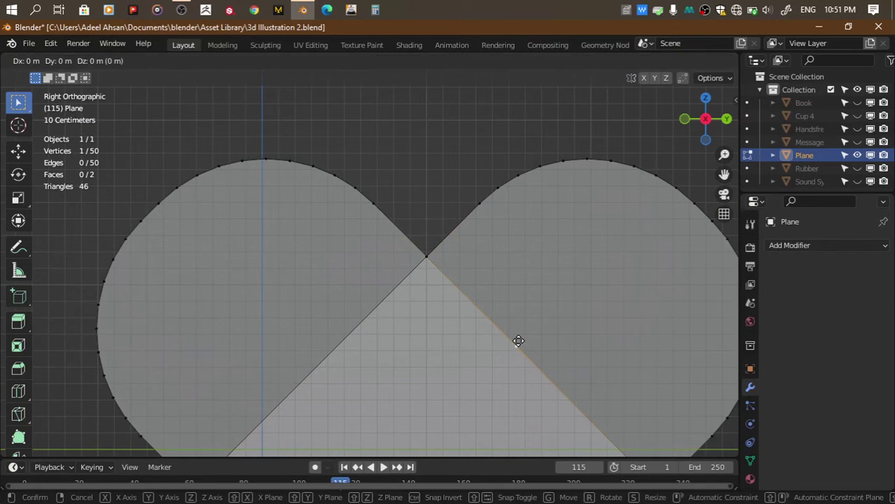
left_click(424, 257)
scroll(423, 258, "down", 2)
scroll(392, 245, "up", 1)
left_click_drag(367, 238, 448, 270)
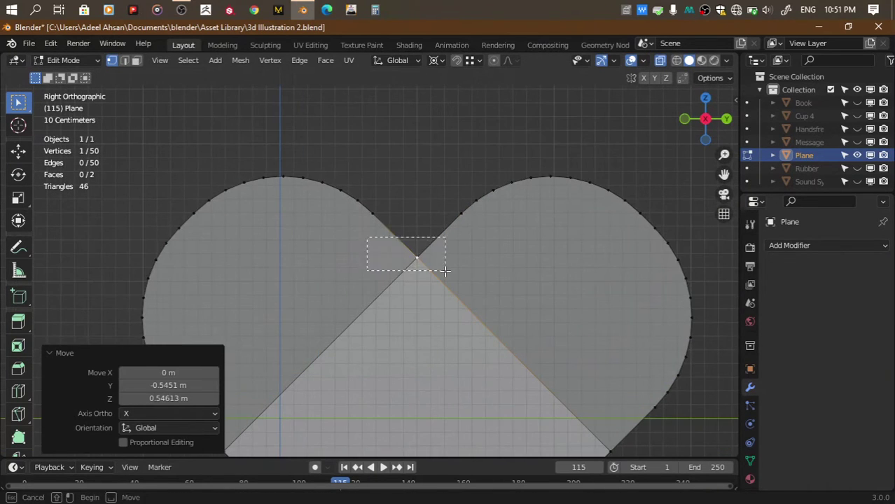
key("m")
left_click(444, 270)
Merge the overlapping vertices at the heart's bottom tip at their center
scroll(716, 171, "down", 1)
left_click_drag(715, 170, 708, 14)
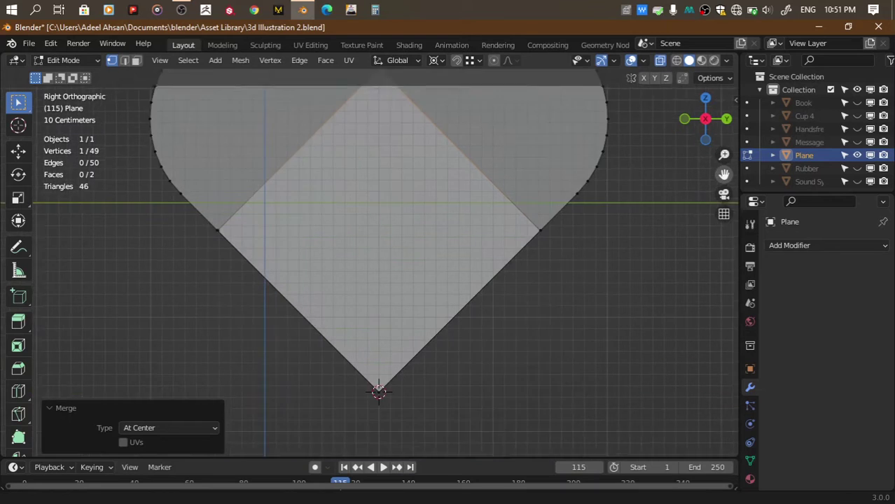
left_click(396, 382, "shift")
key("m")
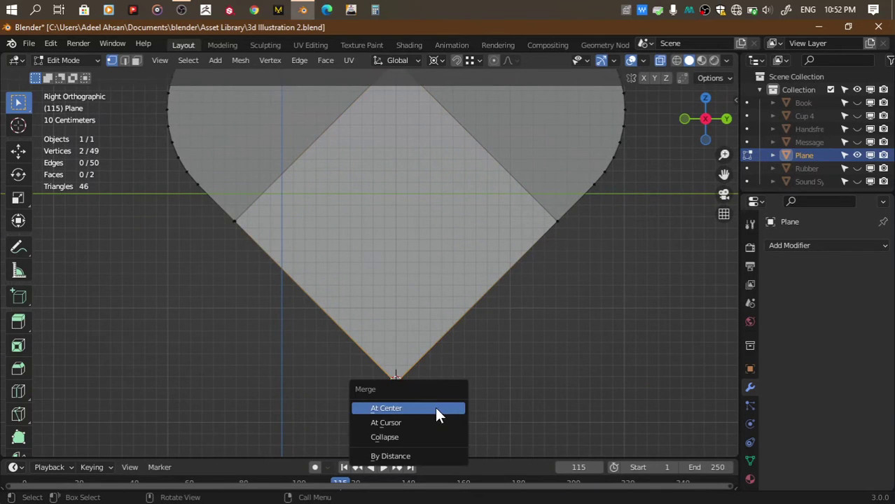
left_click(435, 407)
Dissolve the inner edge and delete only the faces, leaving a 48-vertex outline
left_click_drag(724, 174, 736, 243)
key("2")
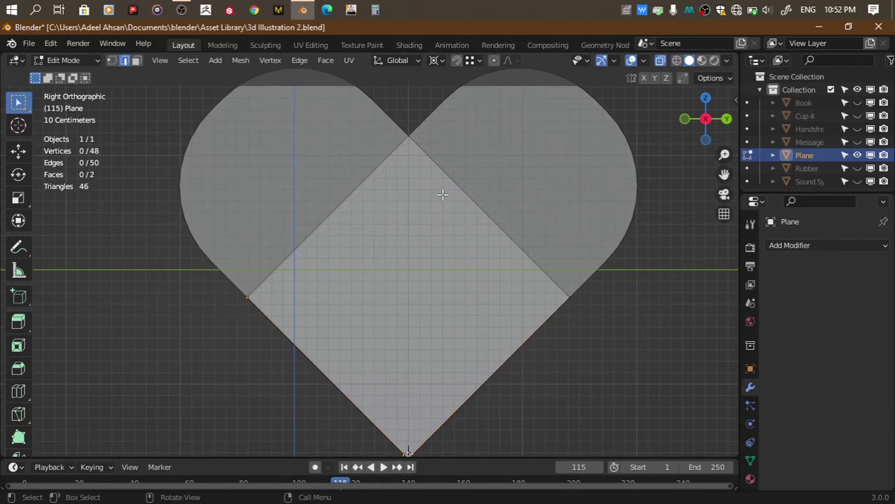
key("x")
left_click(434, 193)
key("x")
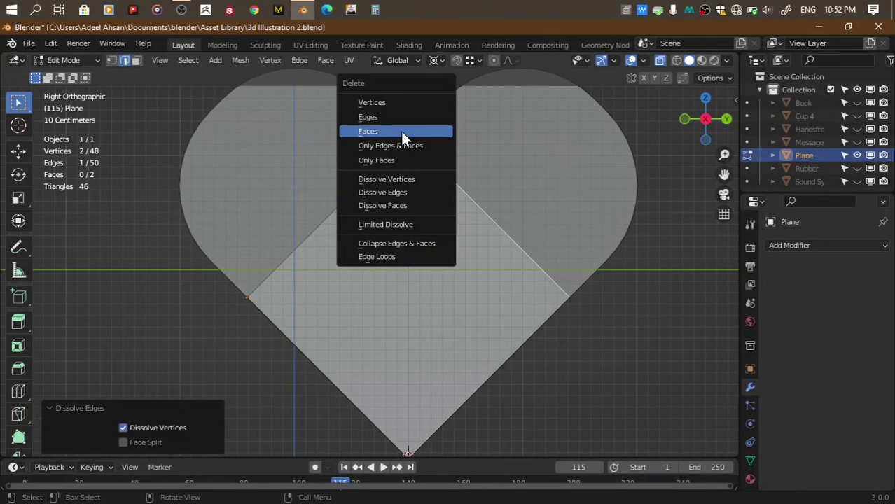
left_click(402, 133)
key("x")
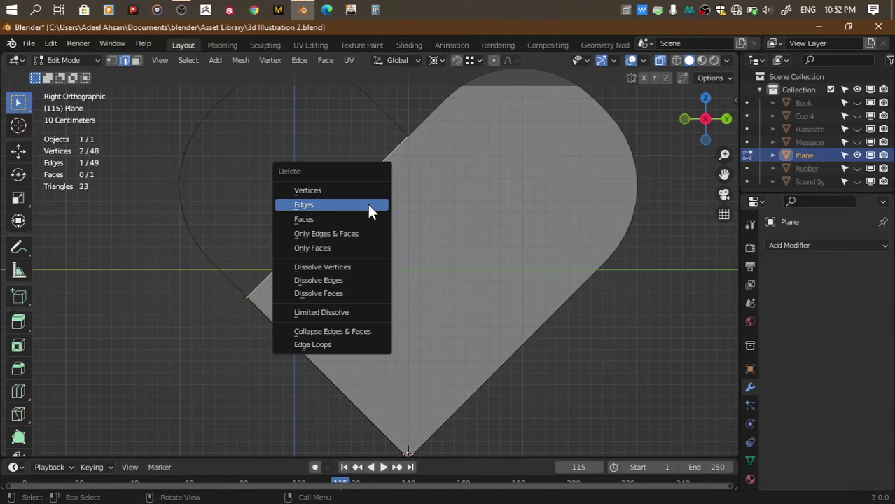
left_click(367, 204)
scroll(360, 204, "down", 2)
Try moving an outline edge near the notch, then undo it
key("a")
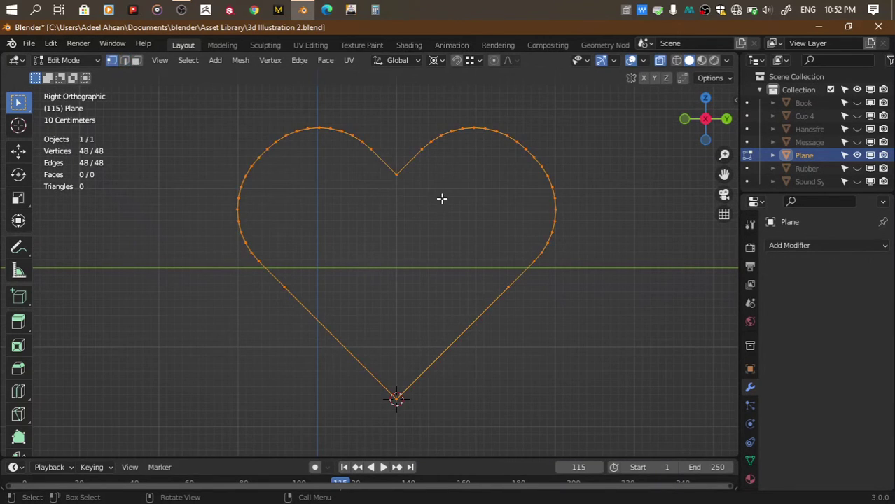
key("alt+a")
key("2")
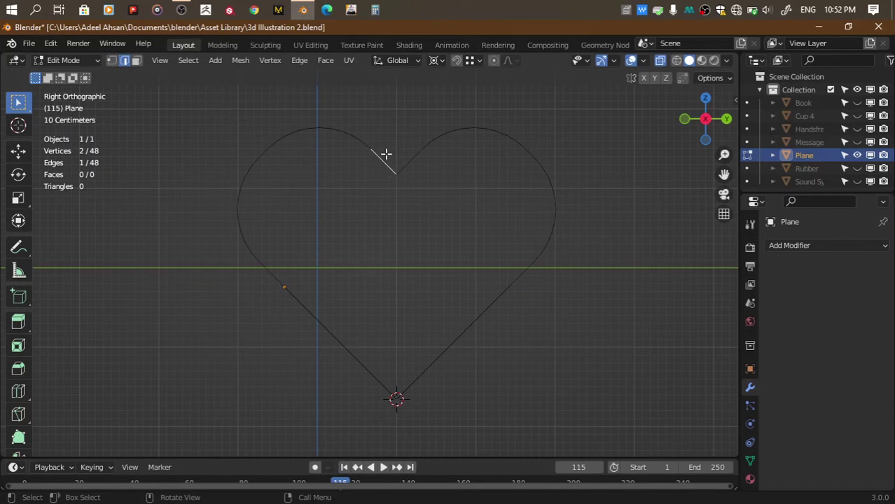
left_click_drag(386, 154, 295, 236)
key("ctrl+z")
scroll(296, 235, "down", 2)
key("Tab")
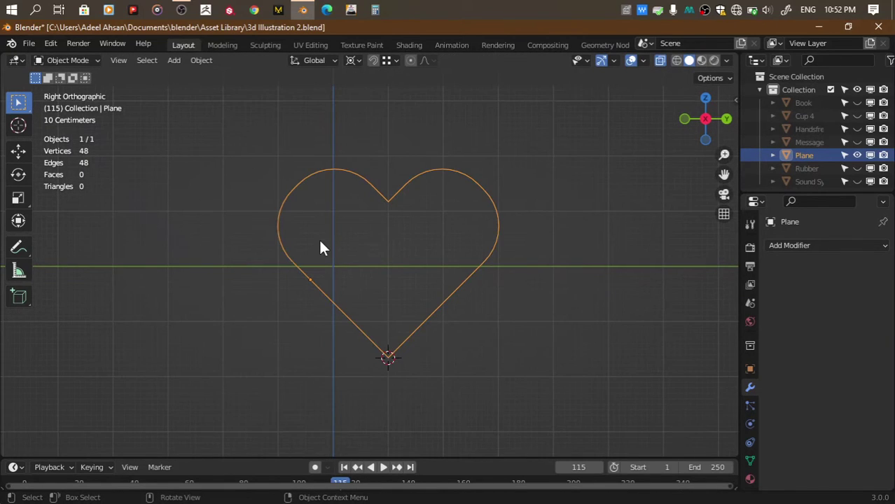
Fill the heart outline with a single face after trying Grid Fill
key("Tab")
key("a")
key("ctrl+g")
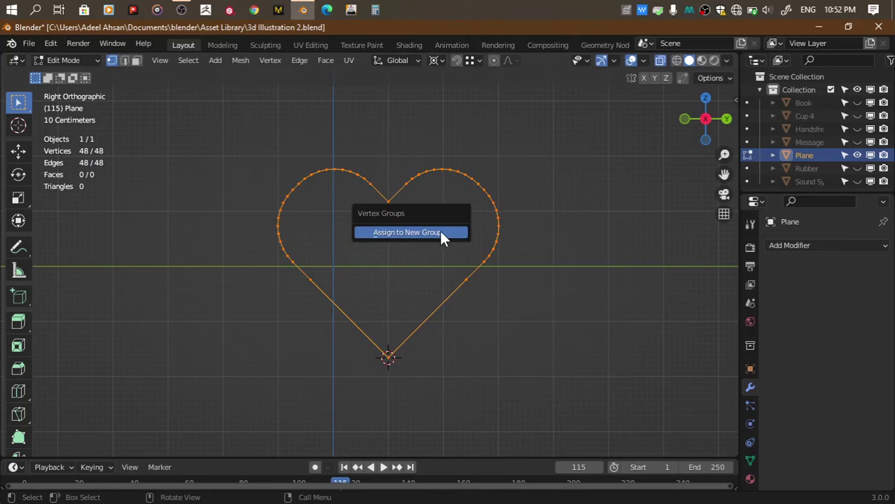
key("Escape")
key("ctrl+f")
left_click(420, 216)
key("f")
scroll(403, 214, "up", 2)
key("Tab")
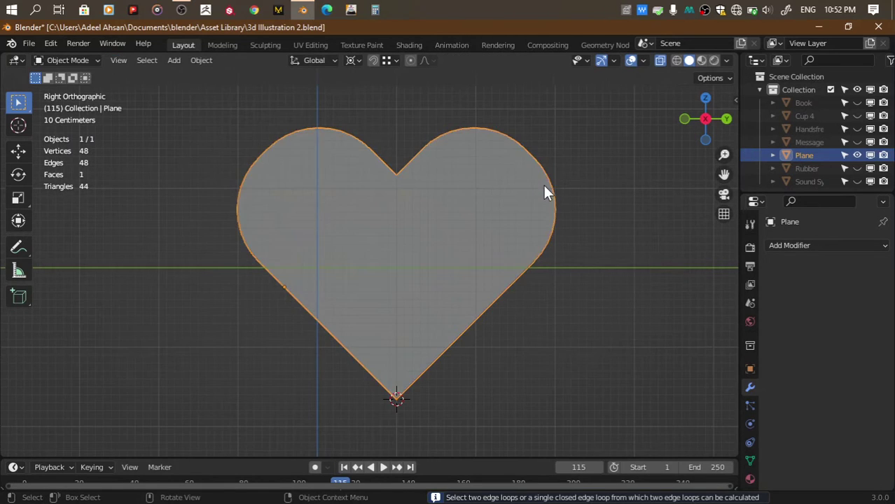
Shrink the heart and unhide the Message speech bubble
left_click_drag(701, 119, 693, 116)
key("Tab")
key("s")
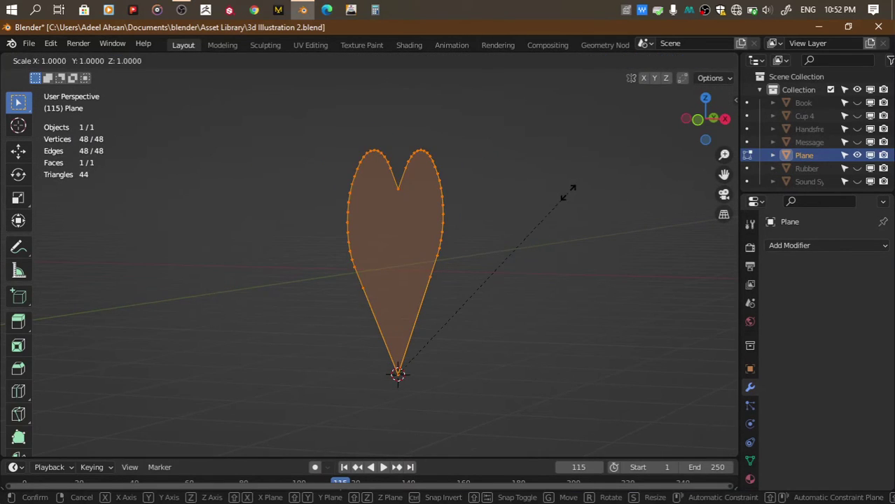
left_click(489, 253)
key("Tab")
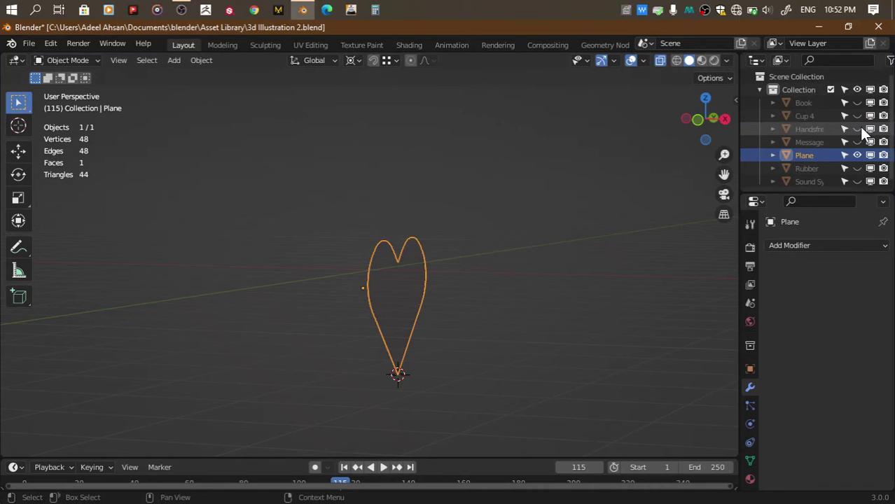
left_click(857, 142)
Scale the heart to about 0.686 in side view and save the file
key("Tab")
scroll(669, 218, "up", 2)
left_click(725, 119)
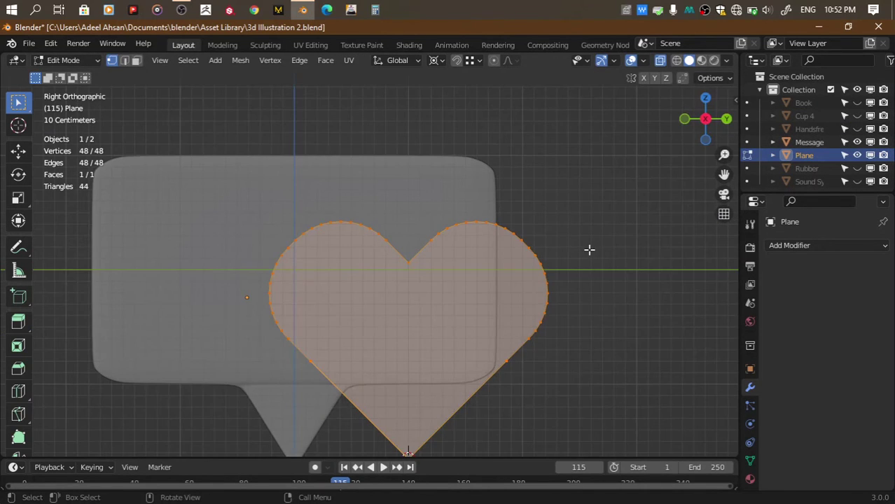
key("s")
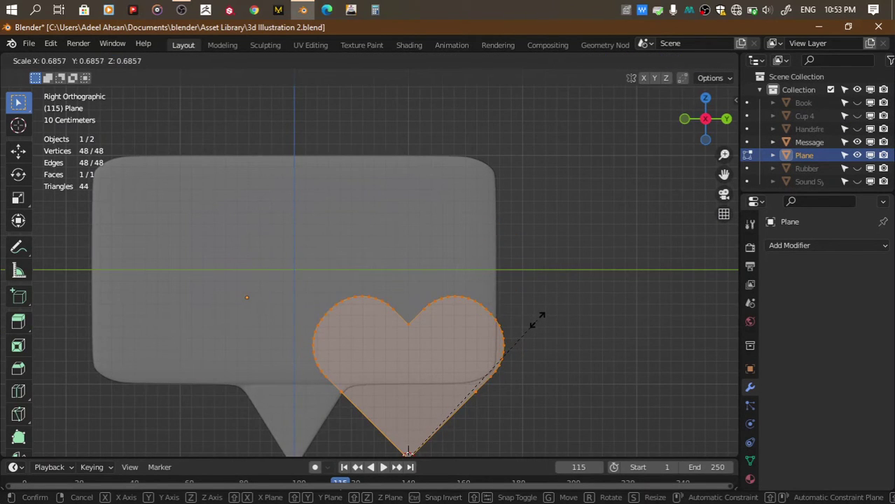
left_click(537, 320)
left_click(405, 323)
key("g")
key("z")
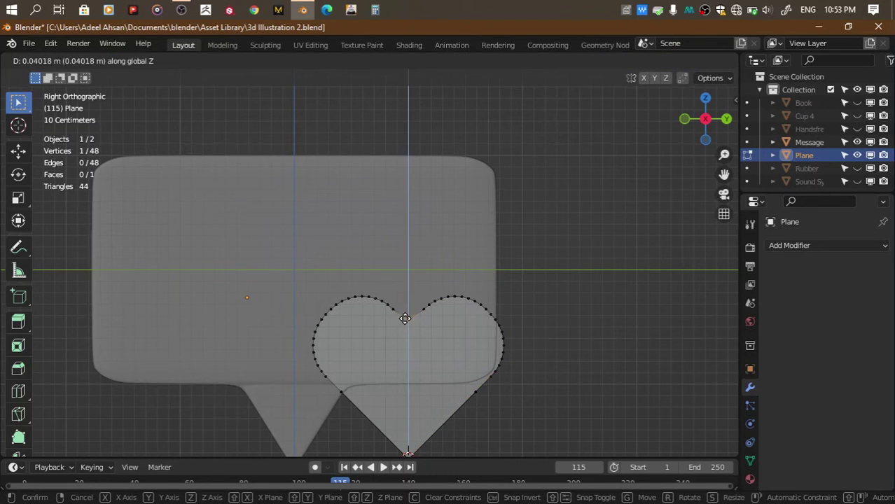
key("Escape")
key("Tab")
key("Tab")
key("Tab")
scroll(466, 286, "down", 3)
key("ctrl+s")
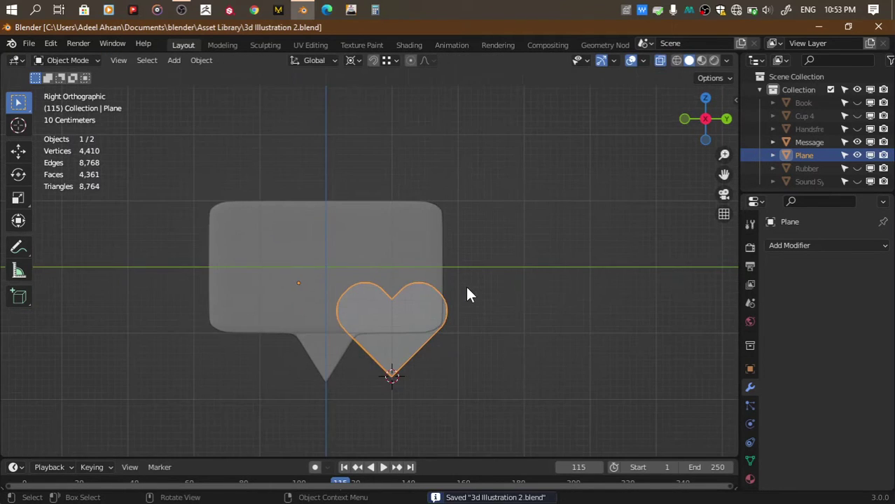
Place the heart at the bubble's centre and delete an edge on its left
key("g")
left_click(399, 235)
scroll(401, 242, "up", 4)
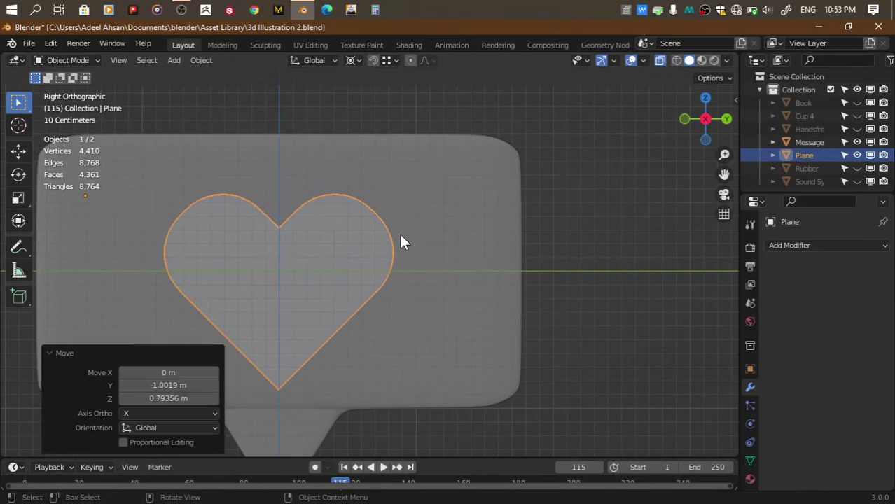
key("Tab")
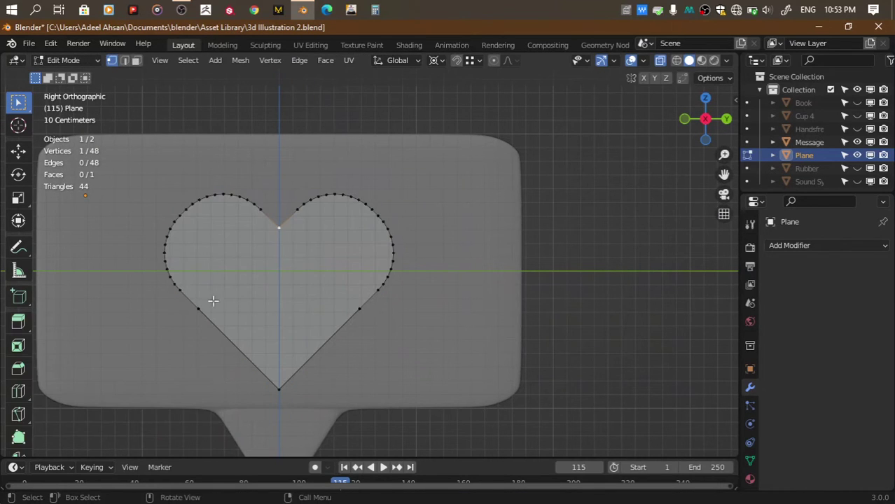
key("x")
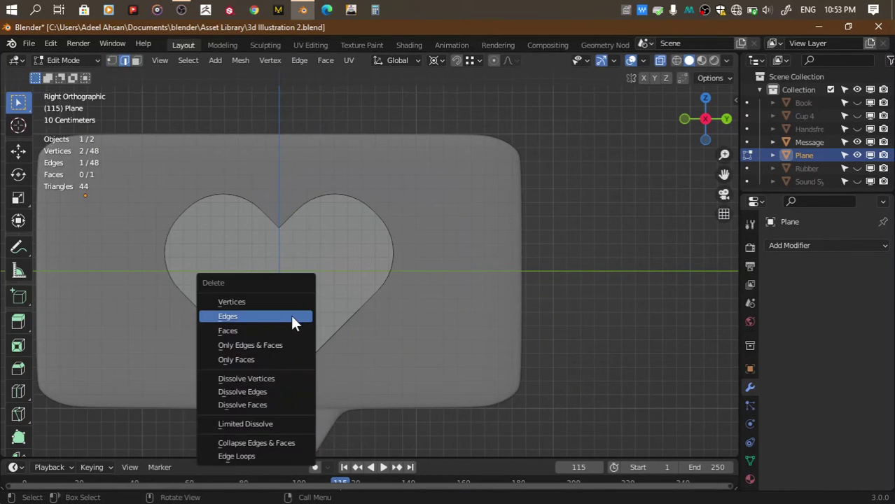
left_click(292, 316)
Delete an edge on the heart's right side and save the project
left_click(339, 328)
key("x")
key("Escape")
key("x")
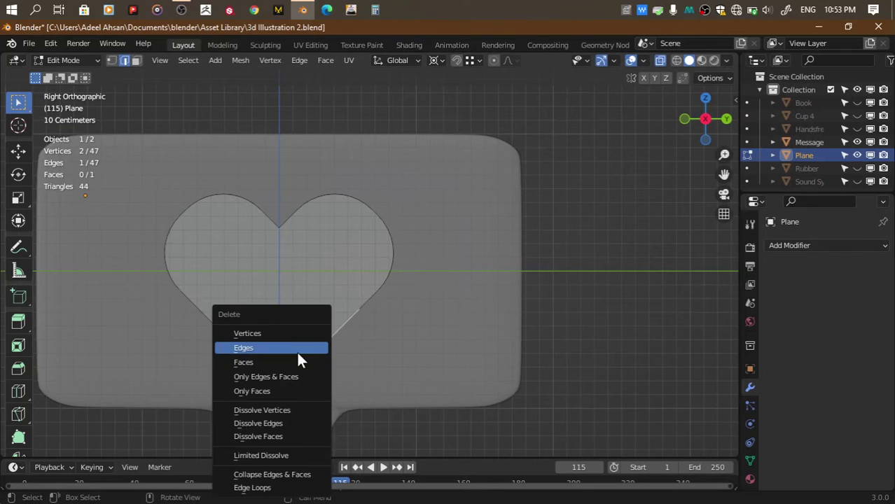
left_click(296, 350)
key("Tab")
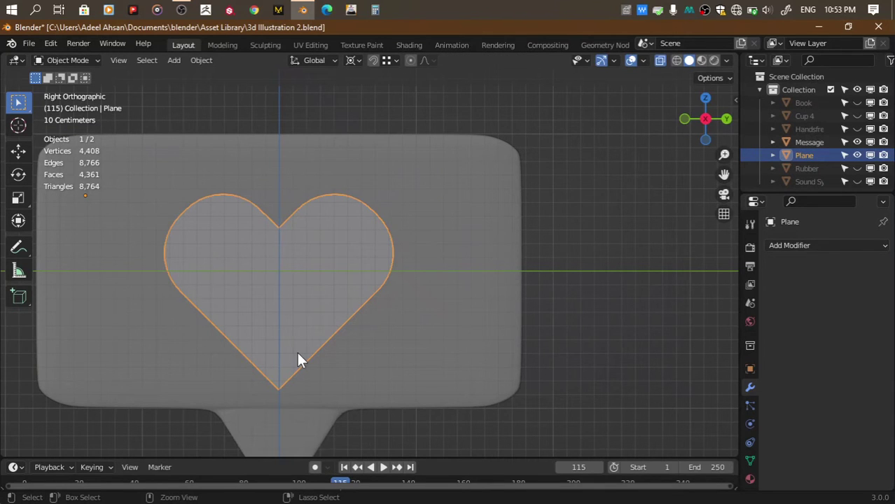
key("ctrl+s")
key("alt+z")
left_click(684, 121)
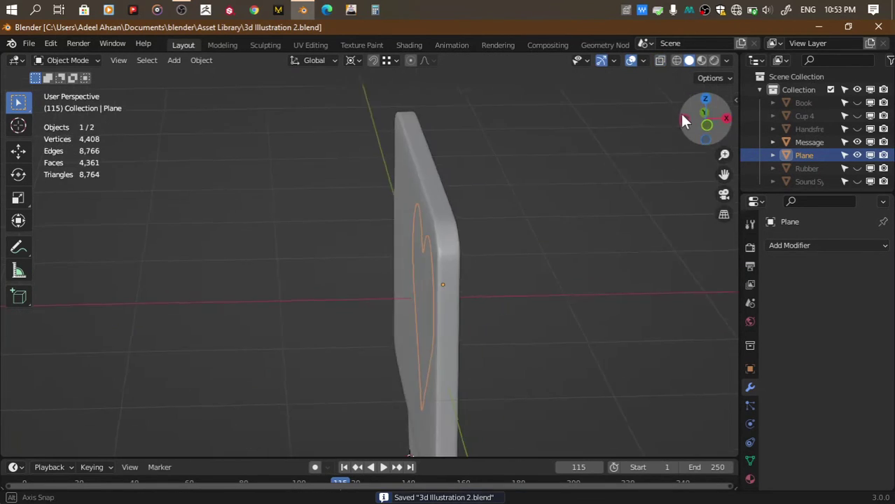
Extrude the heart outline into a raised rim and save
key("Tab")
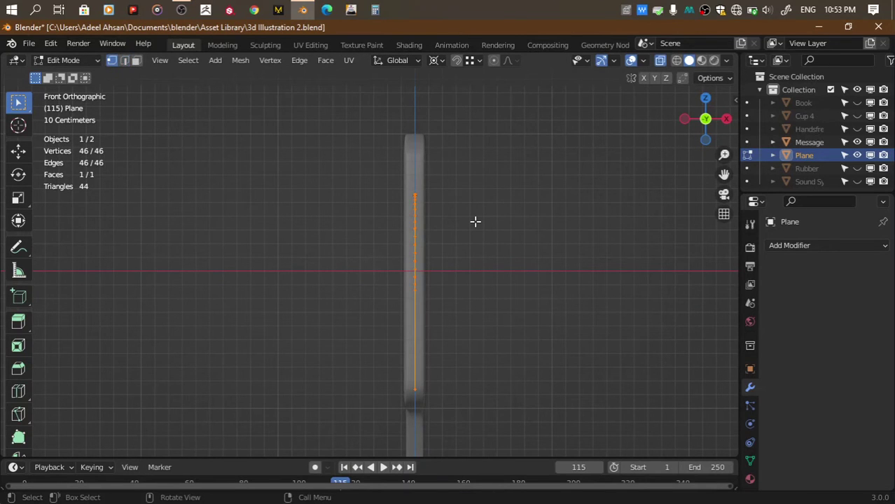
key("e")
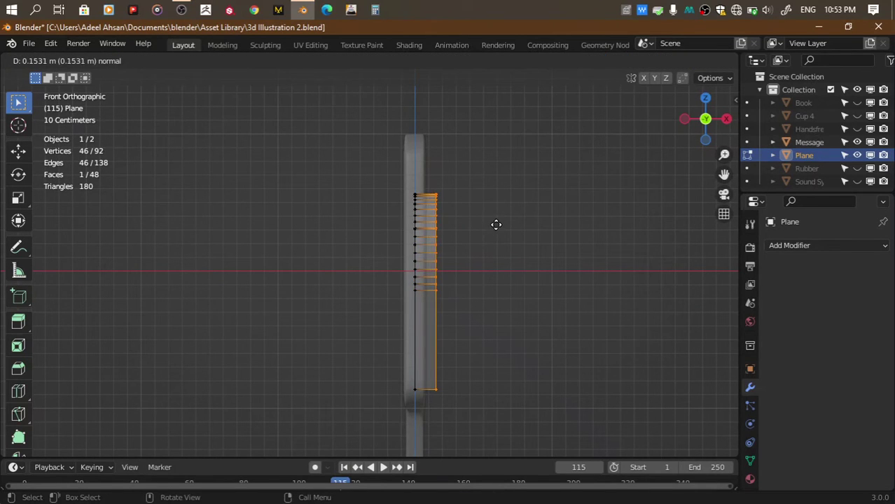
left_click(496, 224)
key("Tab")
left_click_drag(679, 121, 586, 191)
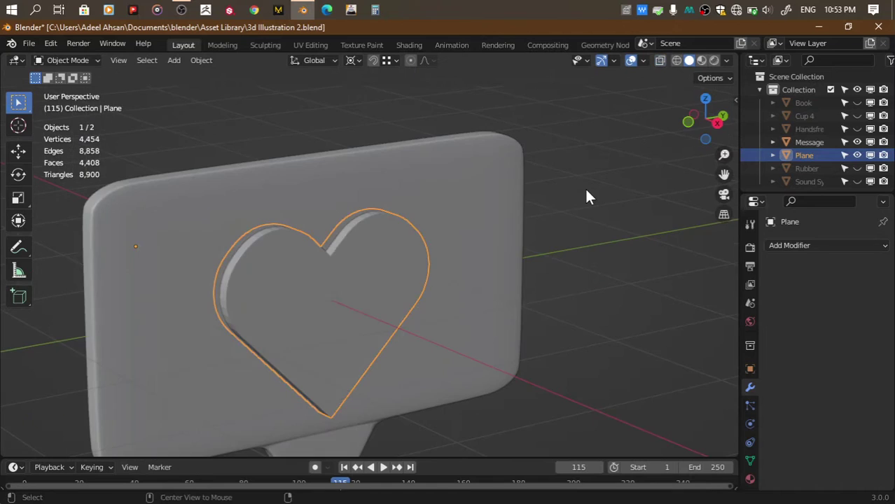
key("ctrl+s")
Try a Subdivision Surface modifier, remove it, and enable Auto Smooth on the heart
left_click(851, 246)
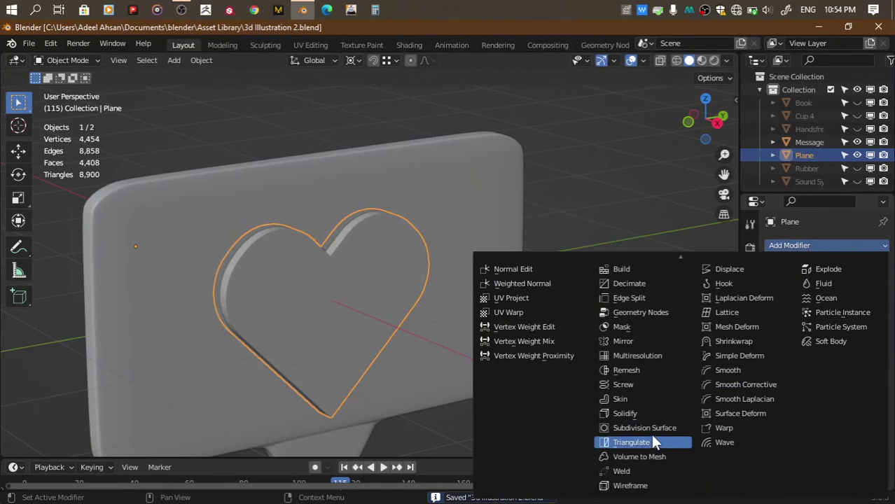
left_click(651, 428)
left_click(865, 320)
left_click(866, 319)
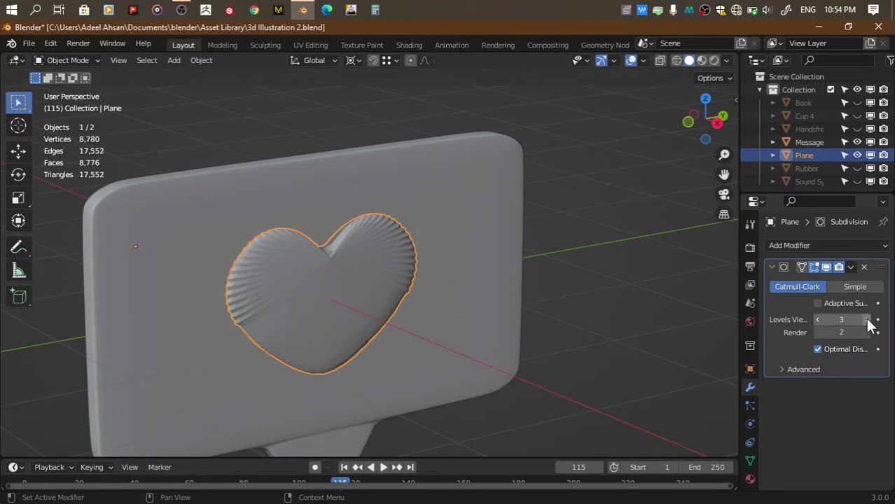
left_click(865, 319)
right_click(513, 269)
left_click(513, 263)
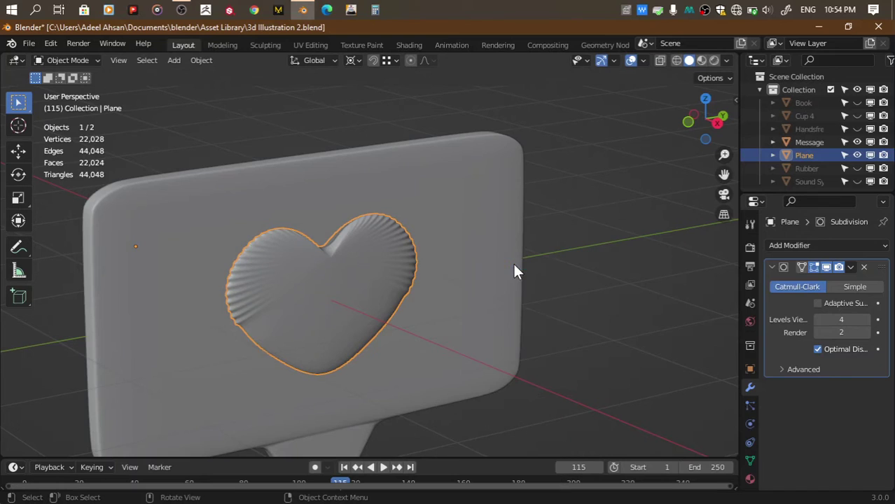
left_click(863, 267)
left_click(750, 459)
left_click(817, 414)
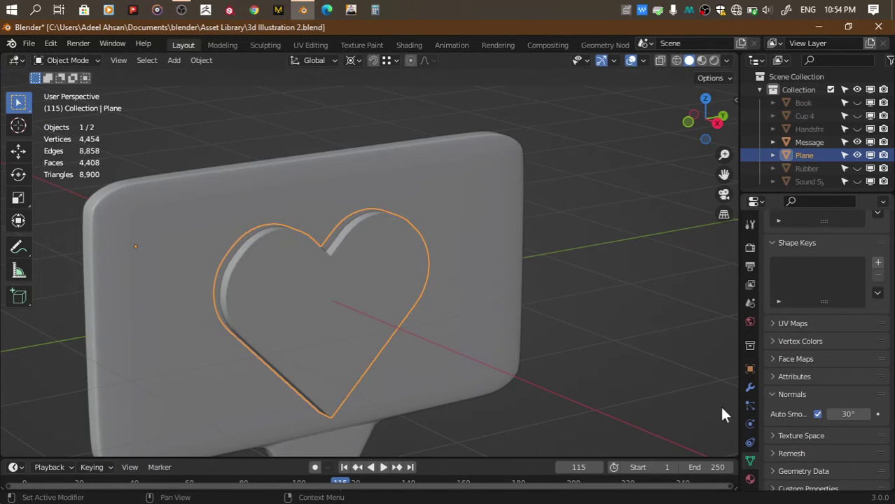
key("ctrl+s")
In X-ray front view, shift the heart's geometry along X onto the bubble and save
middle_click_drag(462, 355, 468, 363)
left_click(546, 292)
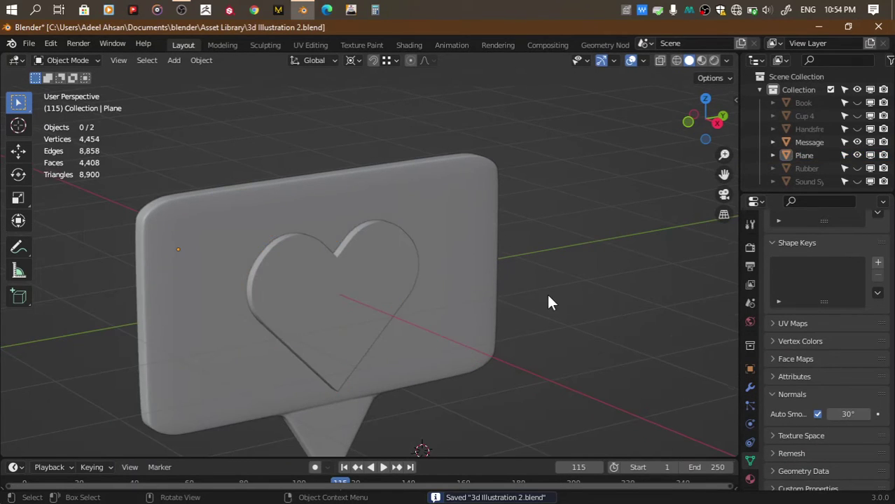
scroll(546, 292, "down", 3)
key("alt+z")
left_click(690, 123)
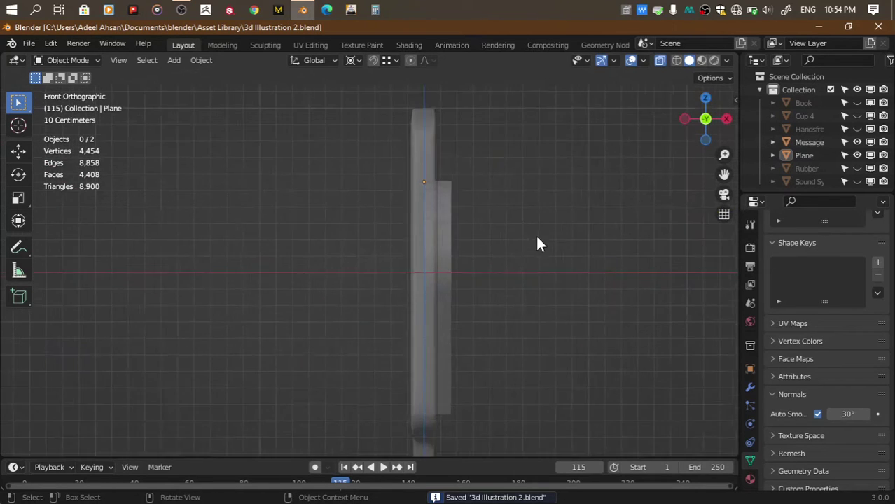
scroll(535, 233, "up", 2)
left_click(489, 233)
key("Tab")
key("g")
key("x")
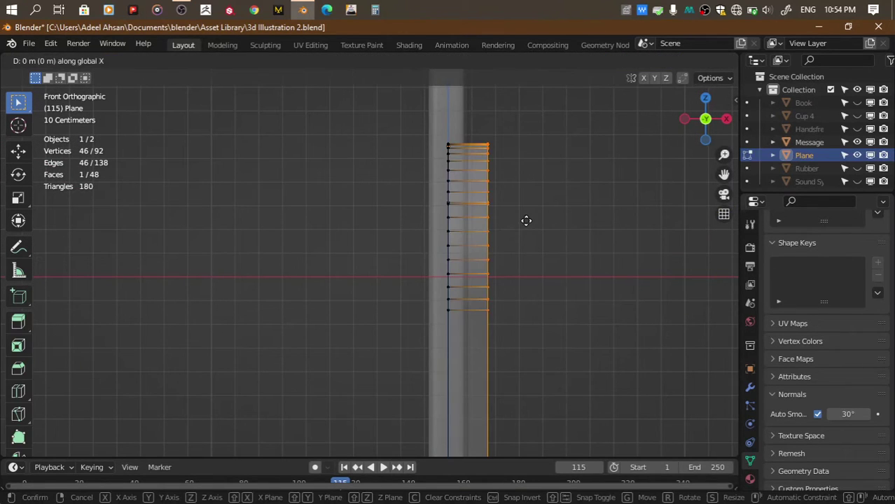
left_click(512, 218)
key("Tab")
scroll(510, 214, "down", 3)
key("ctrl+s")
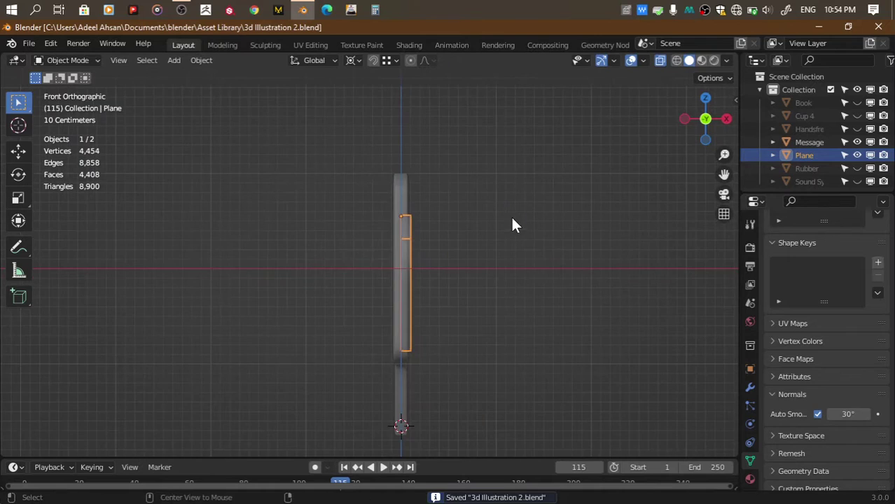
Rename the heart object to 'Heart' and save
key("alt+z")
left_click_drag(695, 102, 578, 192)
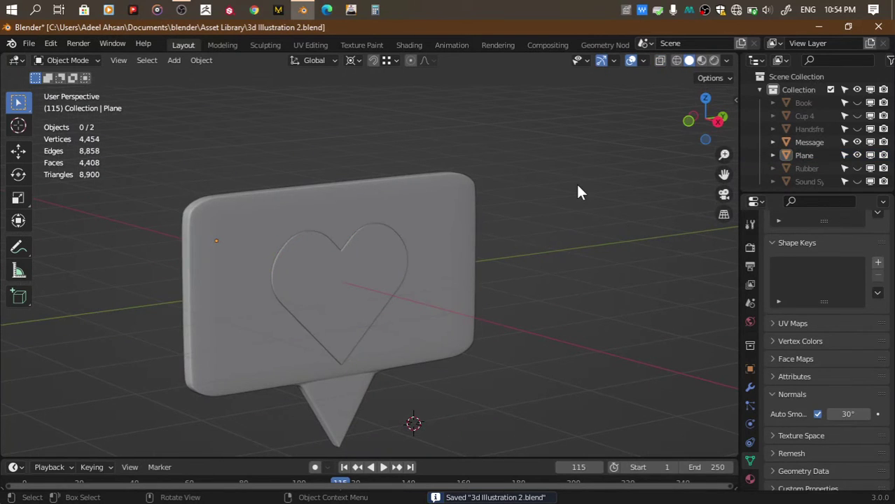
left_click(804, 155)
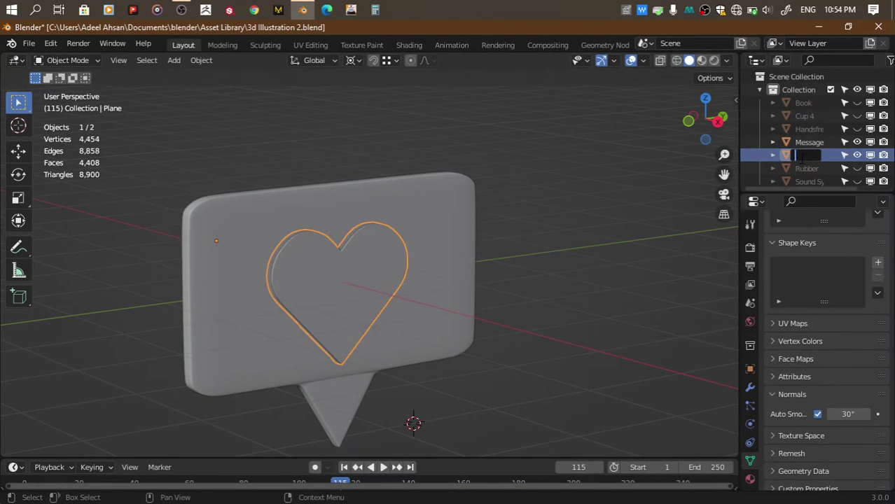
type("Heart")
key("Return")
key("ctrl+s")
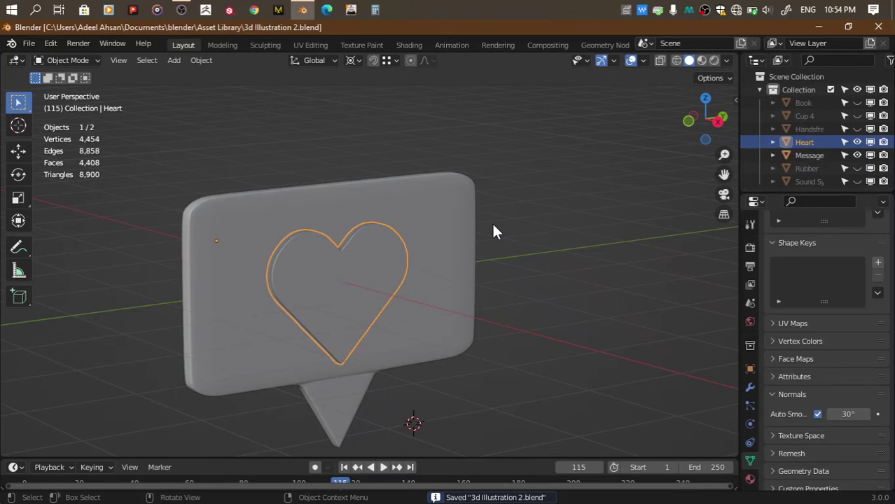
Hide the Heart and the speech bubble, then save
key("h")
left_click(455, 245)
key("h")
key("ctrl+s")
key("shift+a")
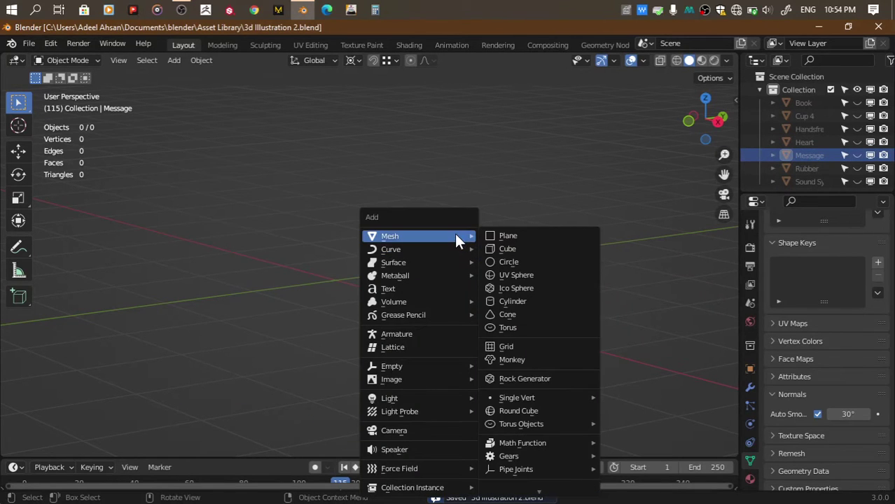
Add a Circle mesh with 3 vertices and view it from the top
left_click(501, 261)
left_click(706, 100)
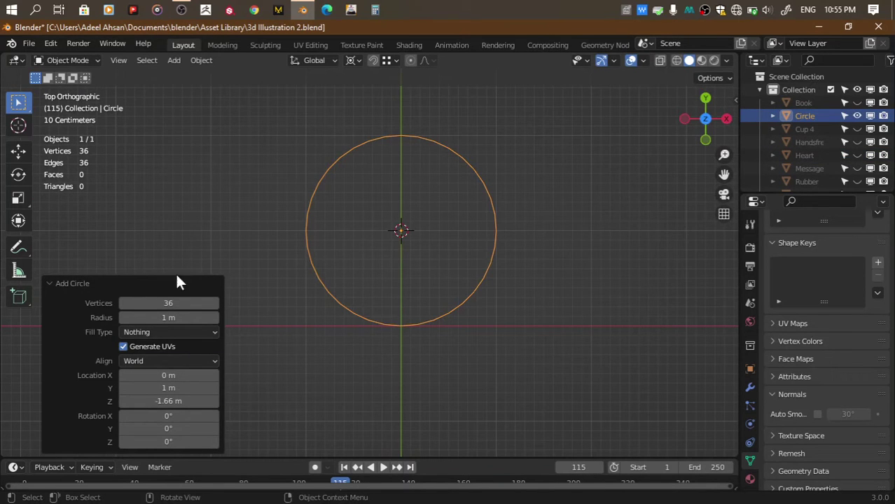
left_click(179, 302)
type("3")
key("Return")
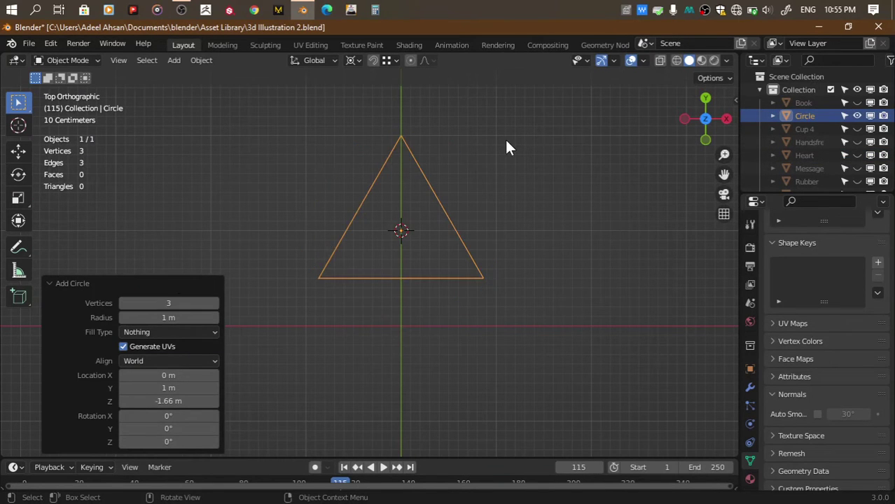
Rotate the triangle to point right and bevel its vertices into rounded corners
key("Tab")
key("s")
key("r")
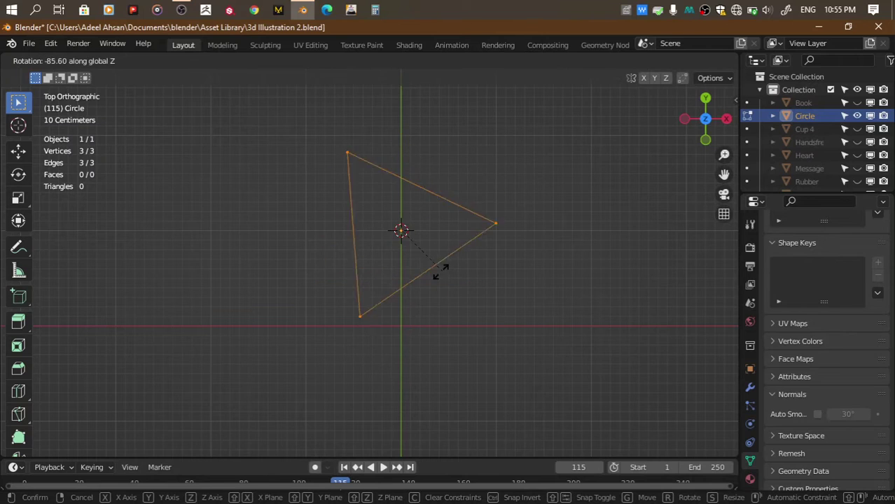
left_click(433, 268)
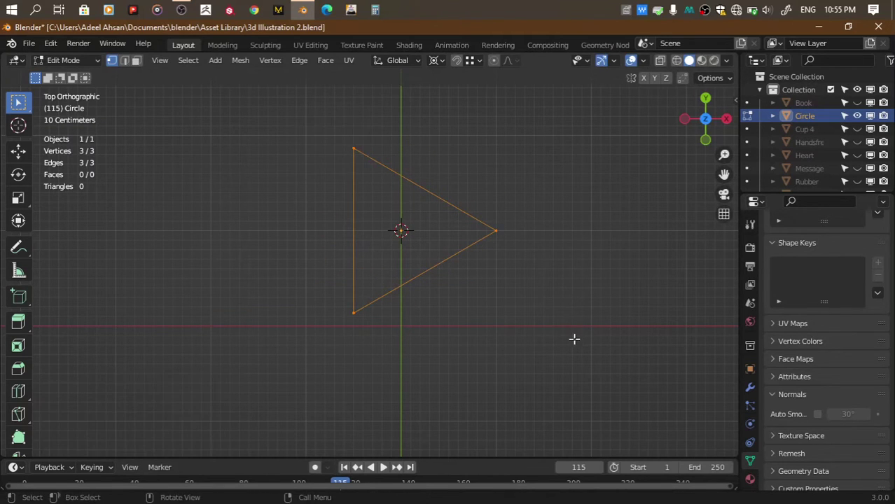
key("ctrl+shift+b")
scroll(574, 288, "down", 3)
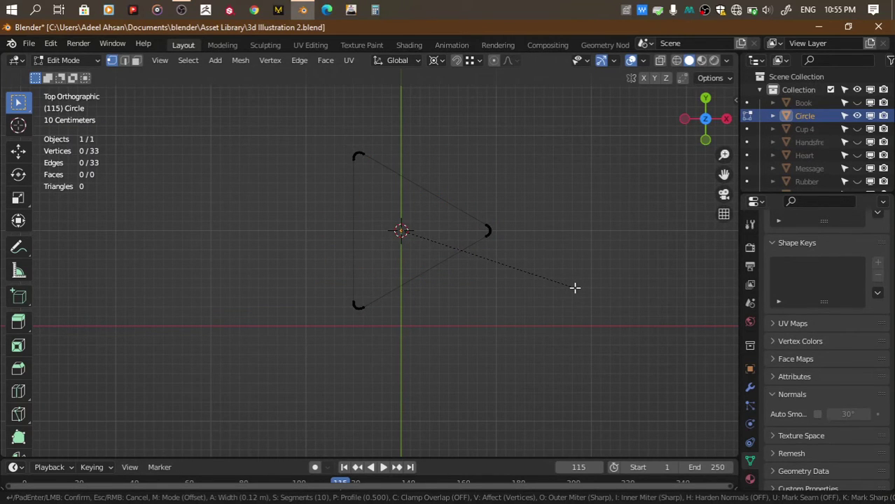
left_click(574, 288)
Grid Fill the rounded triangle with faces, tuning the span and offset values
key("a")
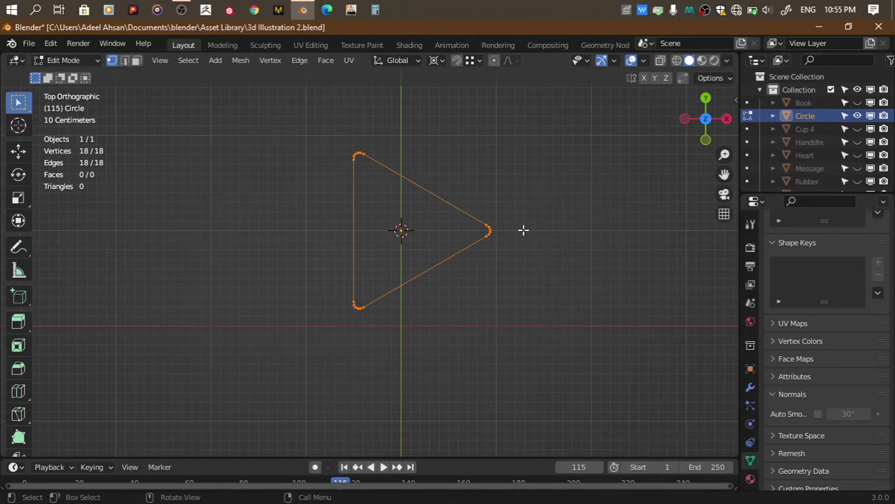
key("ctrl+f")
left_click(523, 231)
scroll(506, 230, "up", 3)
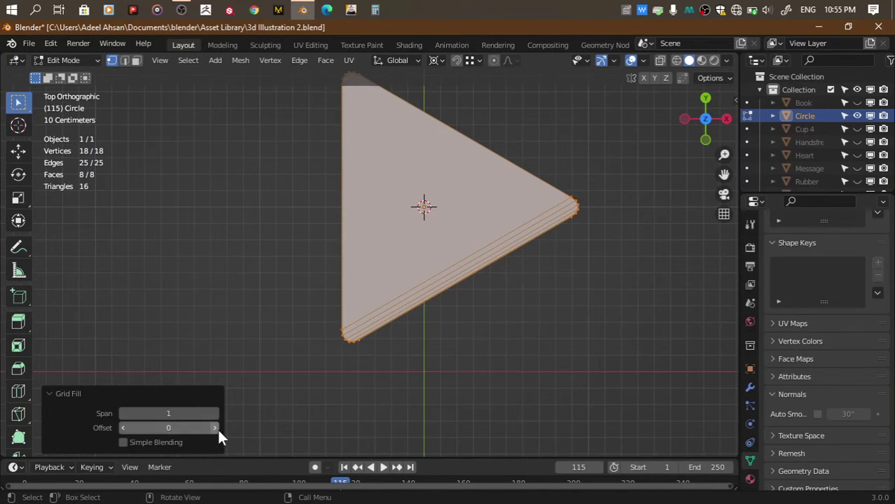
left_click(215, 427)
left_click(216, 427)
left_click(216, 427)
left_click(215, 426)
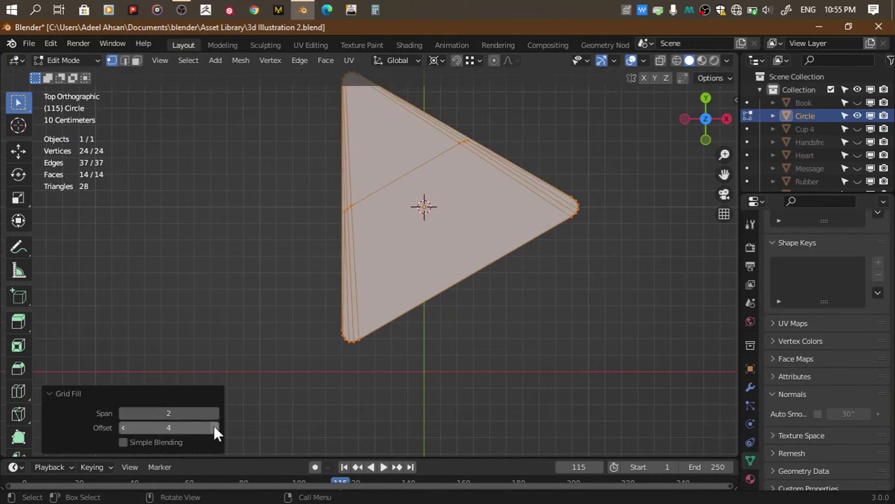
left_click(214, 425)
left_click(214, 410)
left_click(214, 423)
left_click(214, 423)
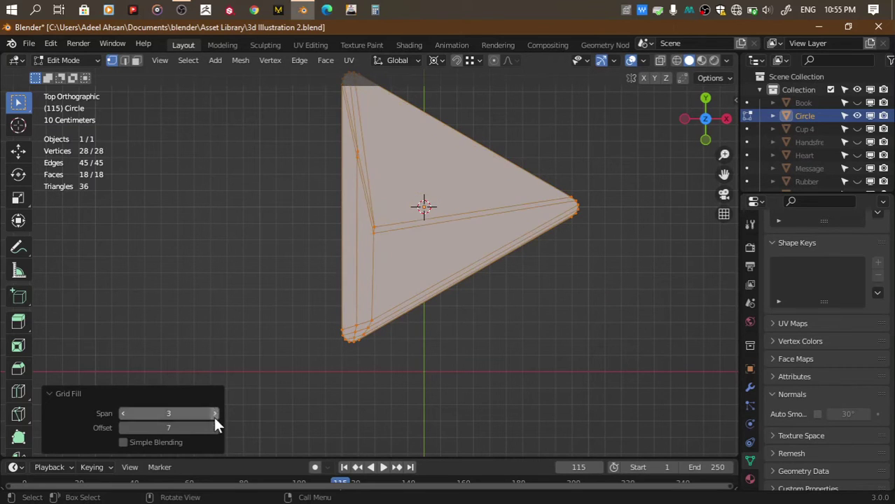
mouse_move(214, 414)
left_mouse_down()
mouse_move(231, 414)
mouse_move(196, 428)
left_mouse_up()
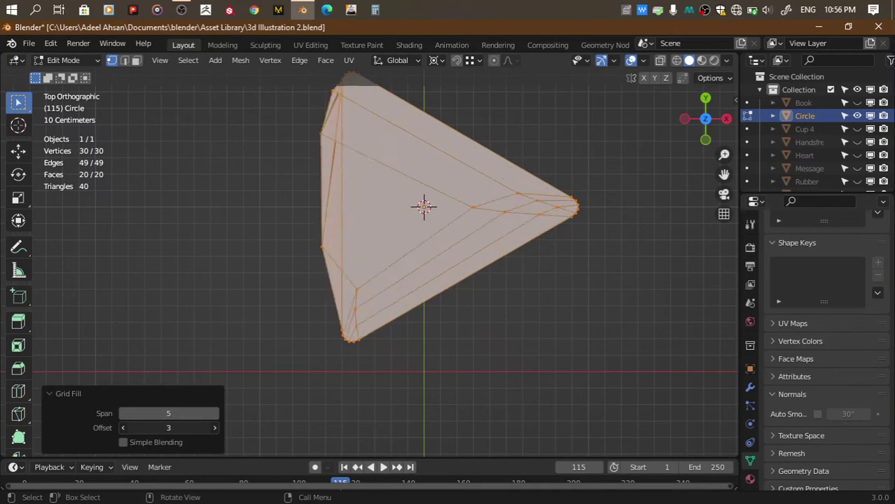
Leave edit mode, save the project, and centre a front view on the triangle
key("Tab")
key("ctrl+s")
left_click(704, 140)
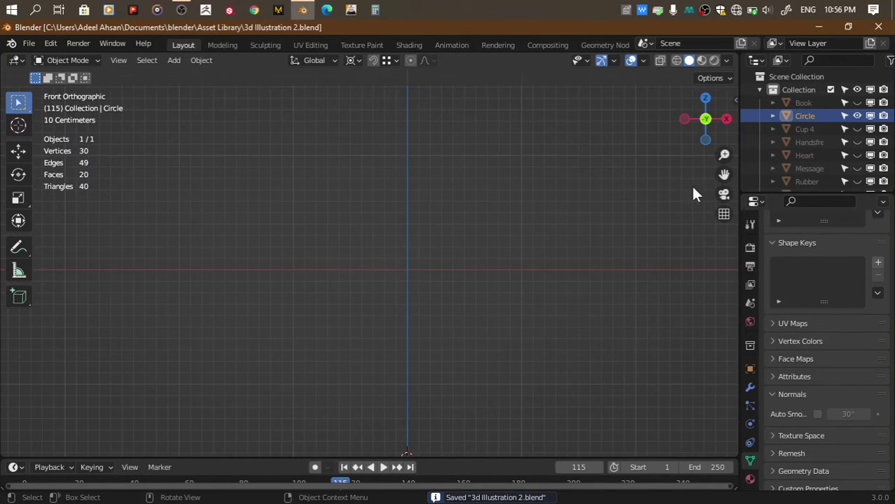
key("KP_Decimal")
Extrude the filled triangle about 0.057 m into a thin slab
key("Tab")
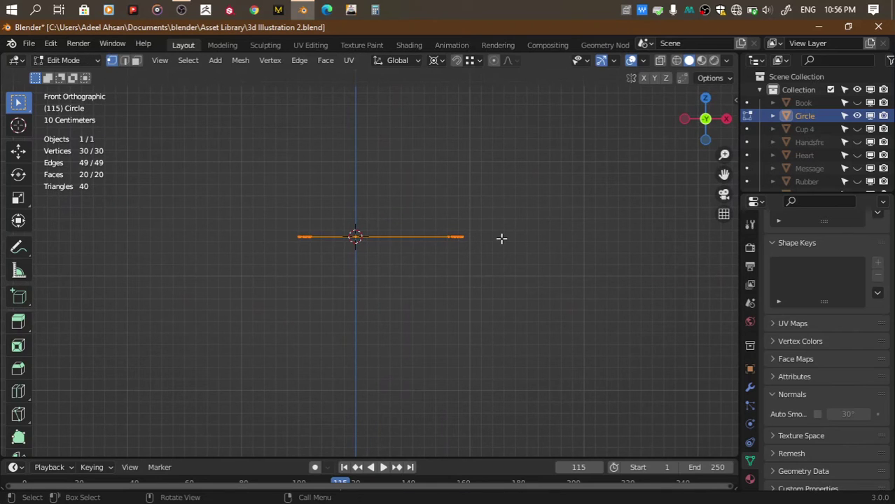
key("e")
left_click(502, 231)
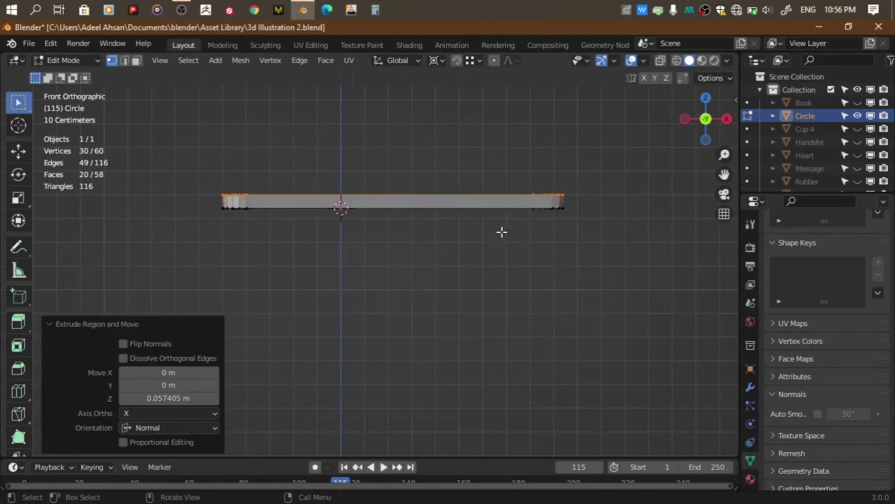
key("Tab")
Enable Auto Smooth on the slab, save, and start renaming the Circle object
left_click(817, 414)
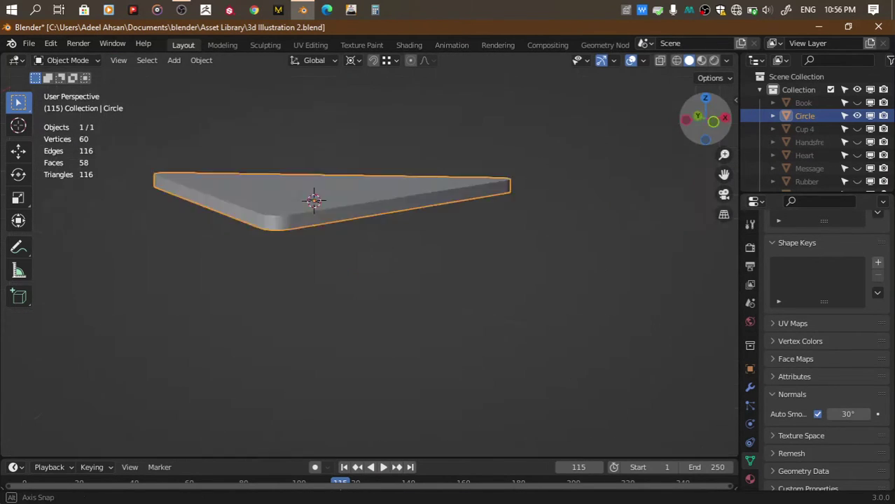
left_click_drag(705, 120, 583, 189)
key("ctrl+s")
double_click(812, 116)
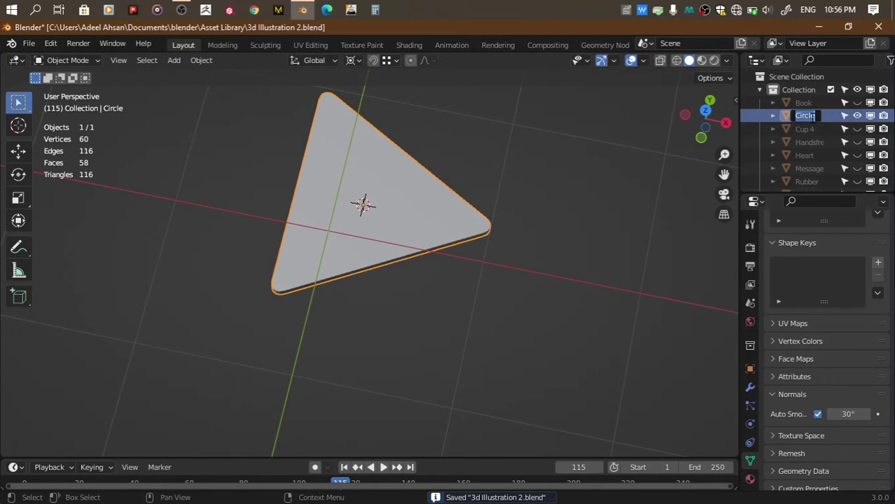
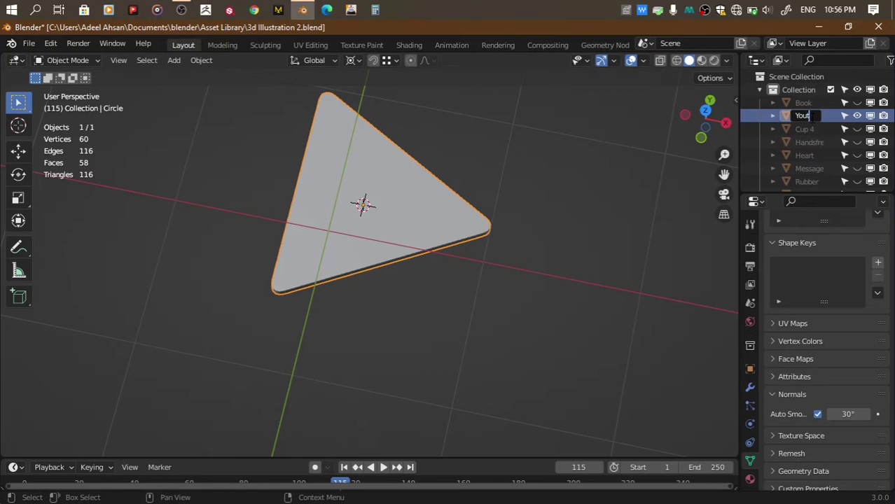
Rename the triangle to Youtube, save, and unhide the Message speech bubble
key("Return")
key("ctrl+s")
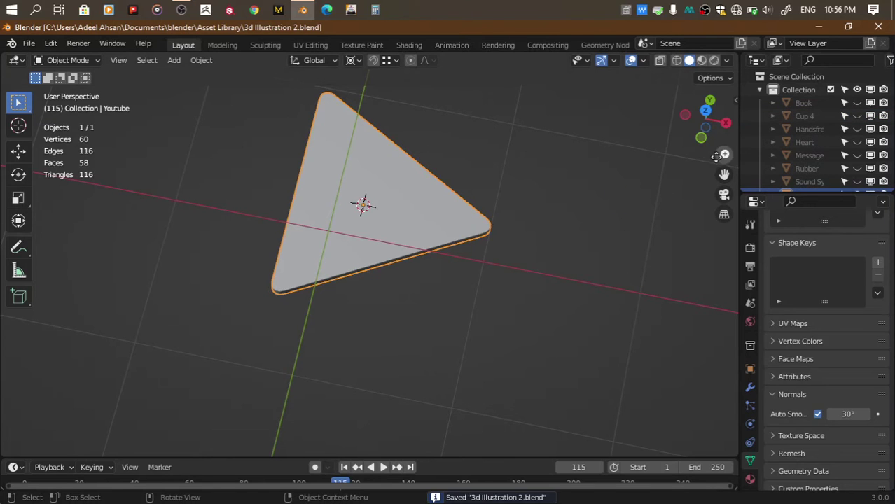
left_click(858, 155)
middle_click_drag(490, 210, 409, 224)
left_click_drag(699, 135, 702, 108)
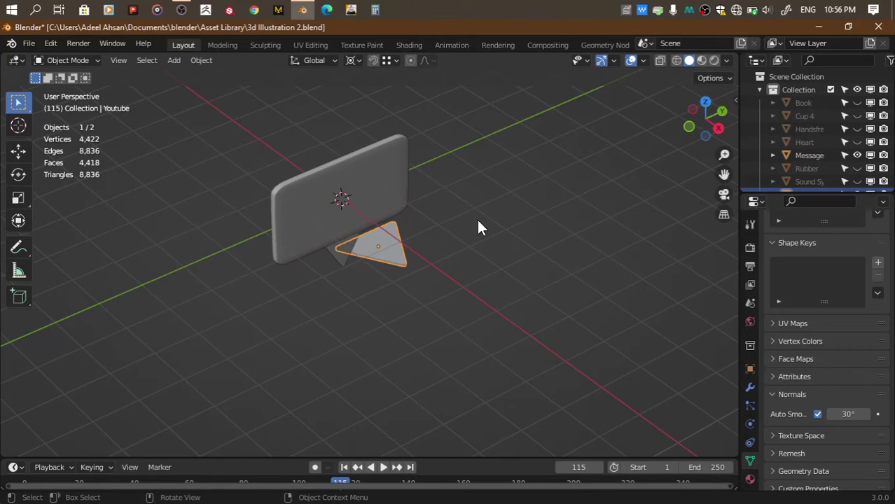
Rotate the Youtube triangle 90° about Z and then 90° about Y
key("ctrl+z")
key("ctrl+s")
type("r")
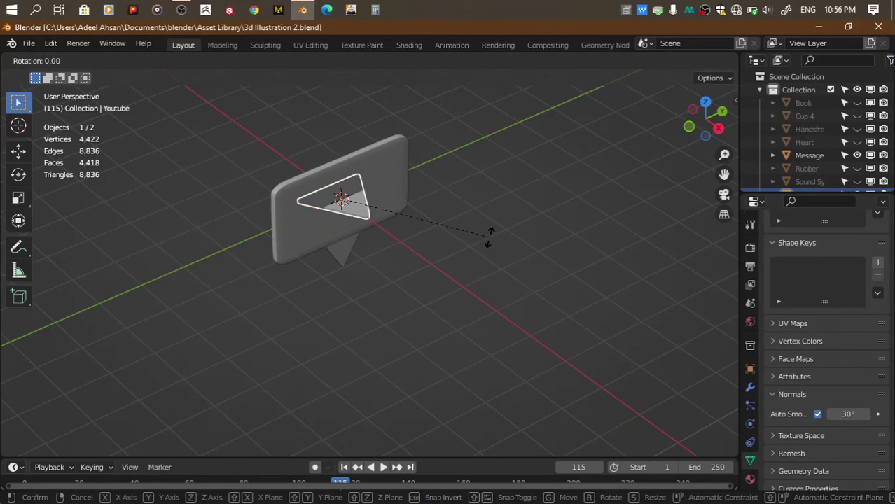
type("z90")
key("Return")
type("rx")
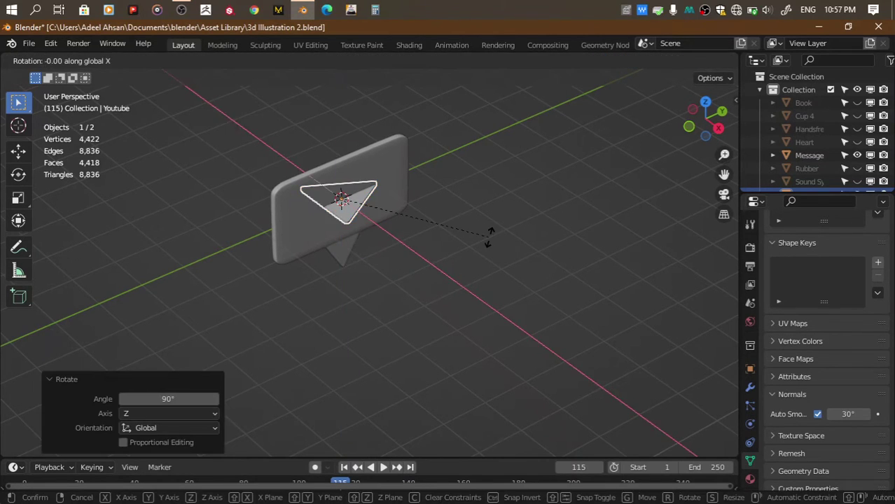
type("y90")
key("Return")
left_click(691, 150)
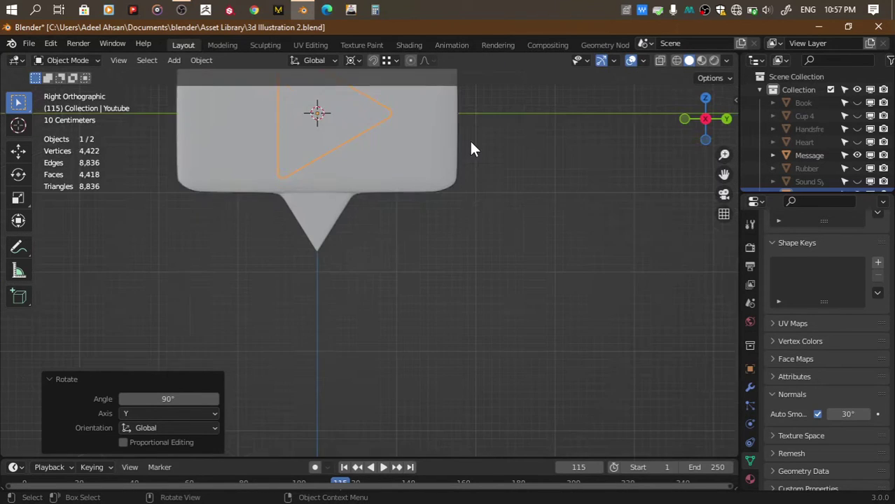
scroll(469, 143, "down", 1)
In Edit Mode, scale the triangle down while keeping its thickness unchanged
key("Tab")
scroll(469, 140, "down", 2)
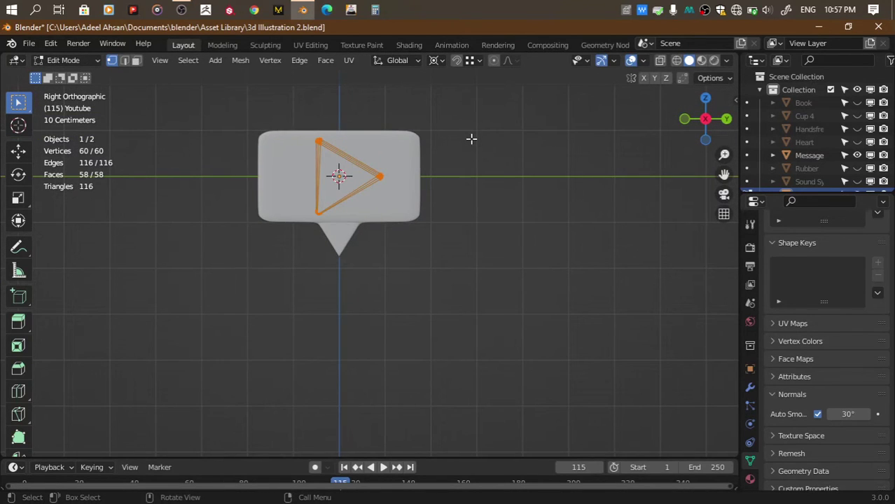
key("s")
key("shift+x")
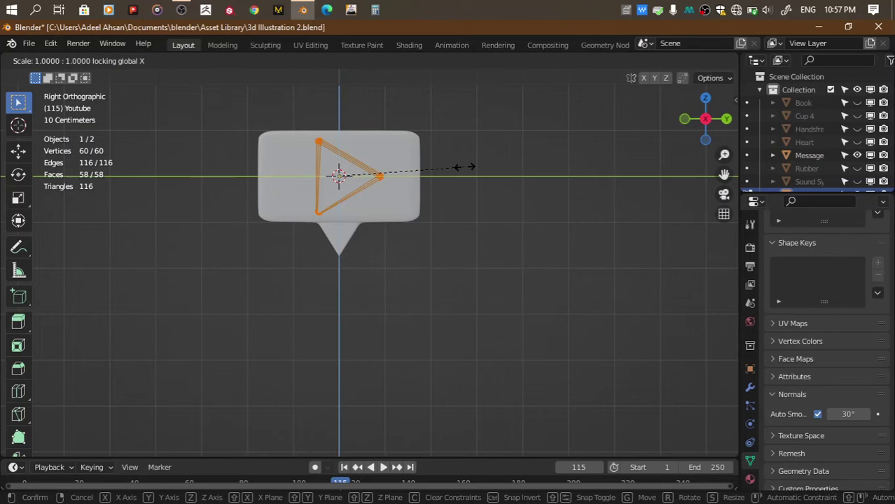
left_click(425, 177)
Move the triangle along X onto the bubble's front surface, using X-ray in front view
key("alt+z")
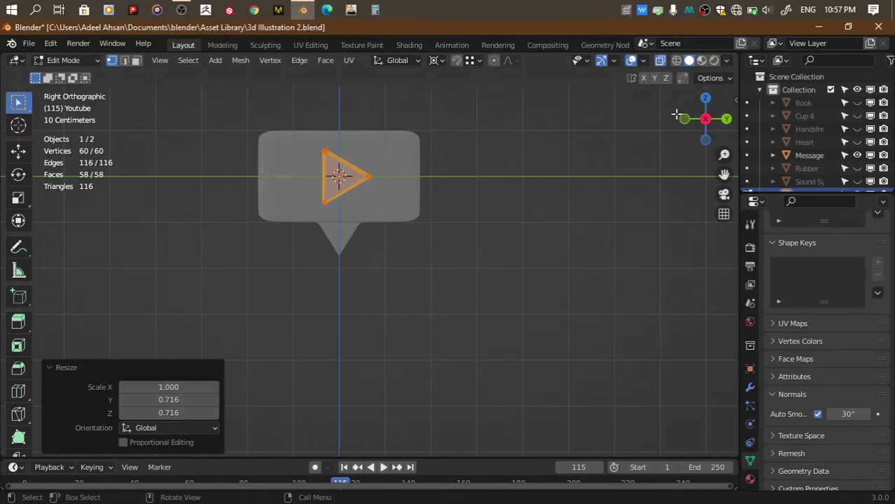
key("KP_1")
scroll(466, 143, "up", 2)
key("g")
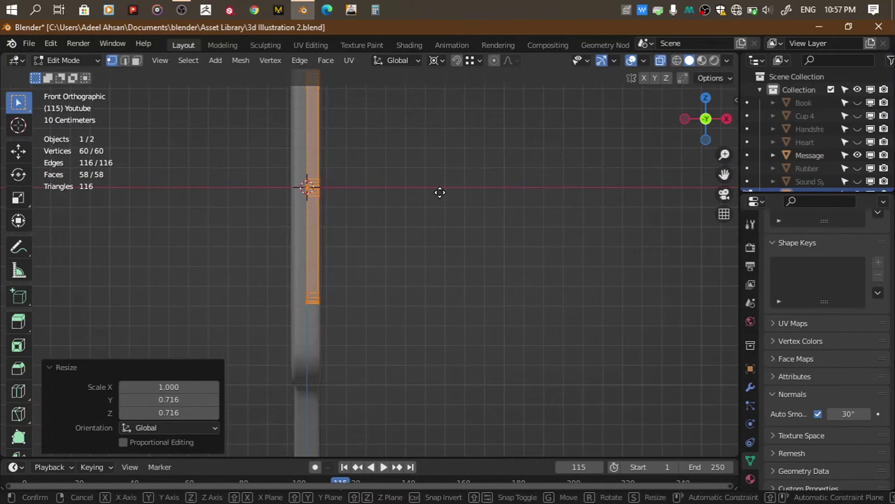
key("x")
left_click(446, 191)
key("alt+z")
scroll(446, 192, "down", 2)
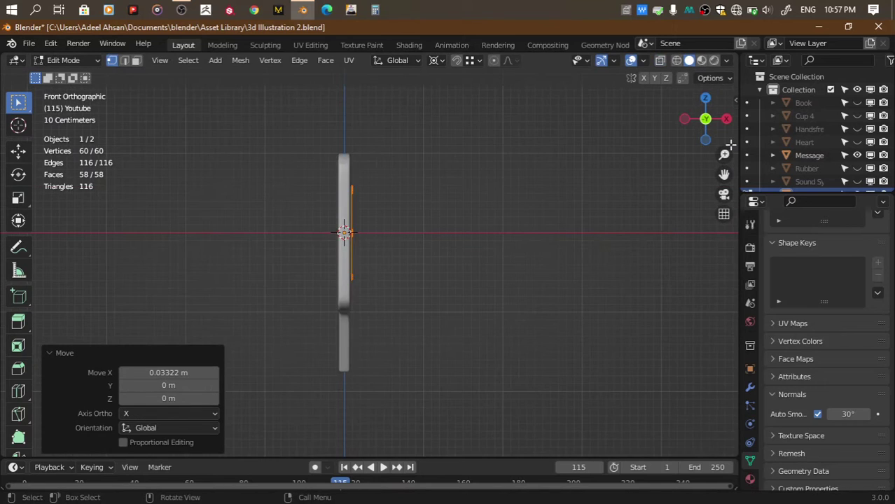
middle_click_drag(446, 192, 531, 209)
key("Tab")
Enlarge the play triangle on the bubble's face and save the file
left_click(531, 213)
scroll(417, 252, "up", 2)
key("ctrl+s")
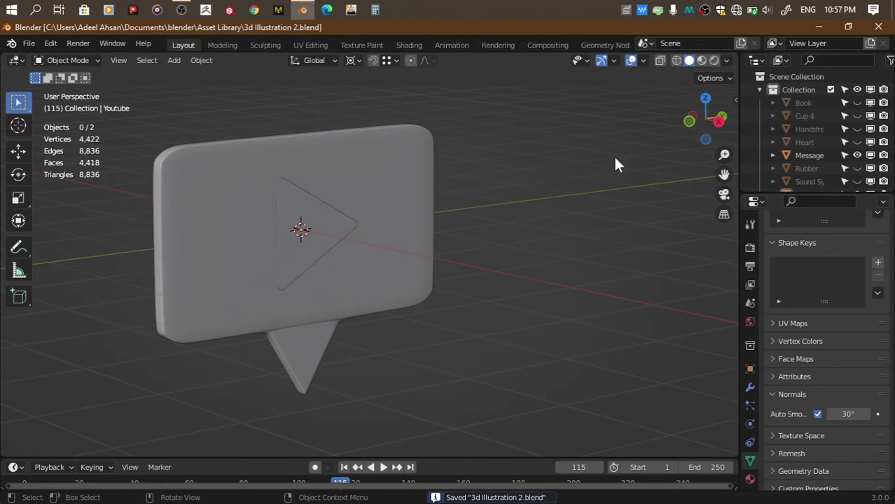
mouse_move(706, 117)
left_mouse_down()
mouse_move(721, 119)
mouse_move(683, 119)
left_mouse_up()
left_click(354, 239)
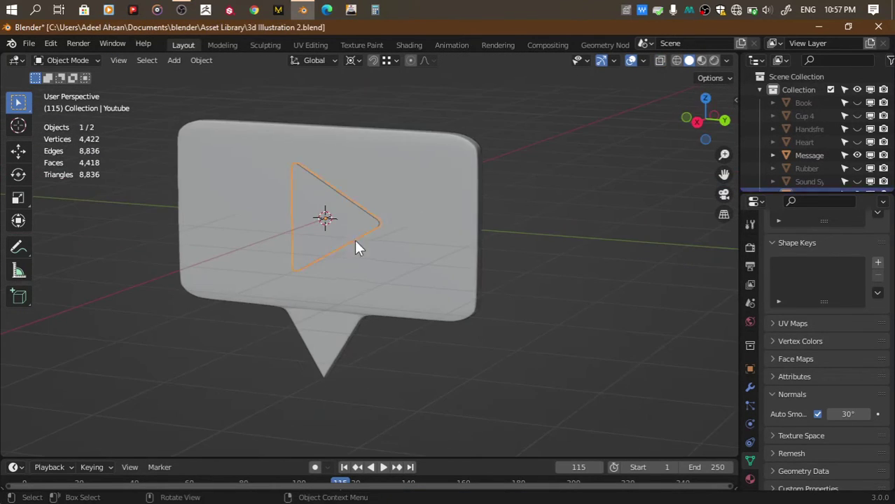
key("Tab")
key("s")
left_click(470, 252)
key("Tab")
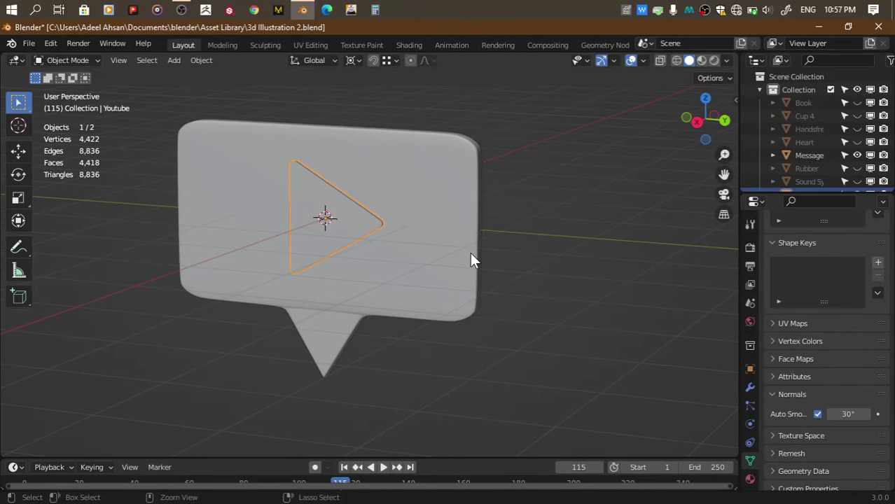
key("ctrl+s")
Hide the Message speech bubble in the outliner
scroll(469, 252, "down", 2)
scroll(841, 140, "down", 1)
left_click(857, 140)
Hide the Youtube icon and complete the second equation line as 'Y = ?'
left_click(855, 179)
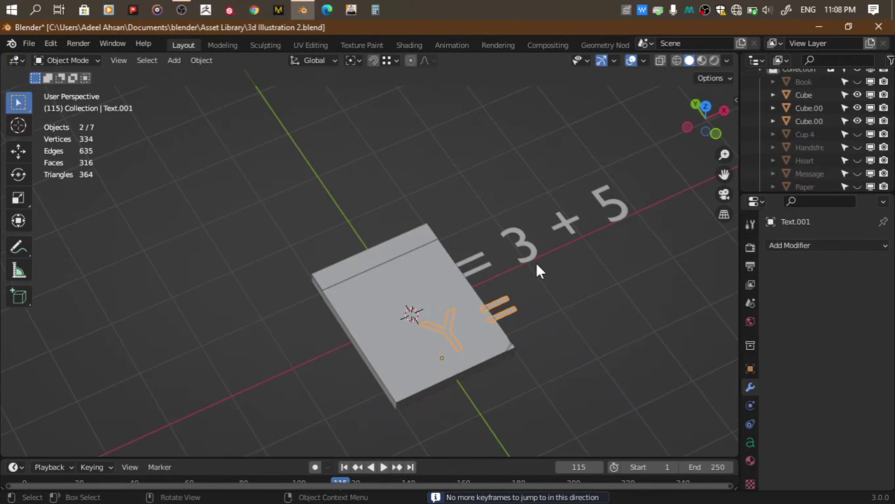
scroll(537, 269, "up", 1)
key("Tab")
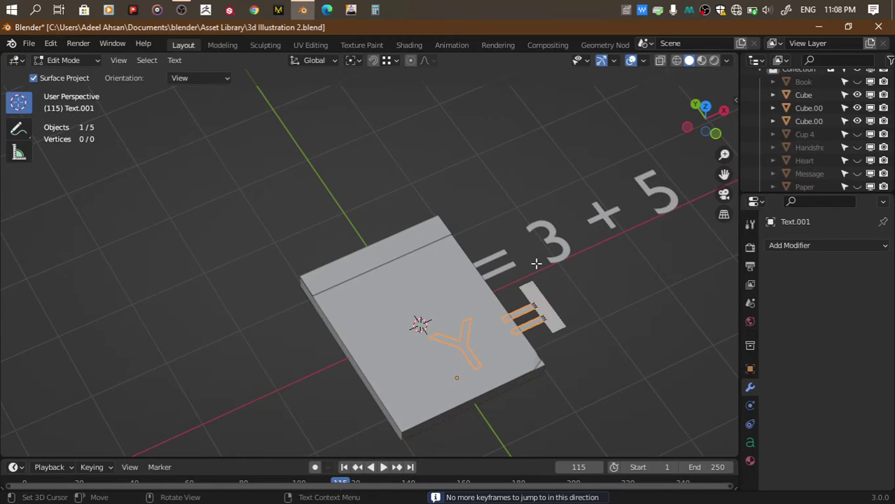
key("Left")
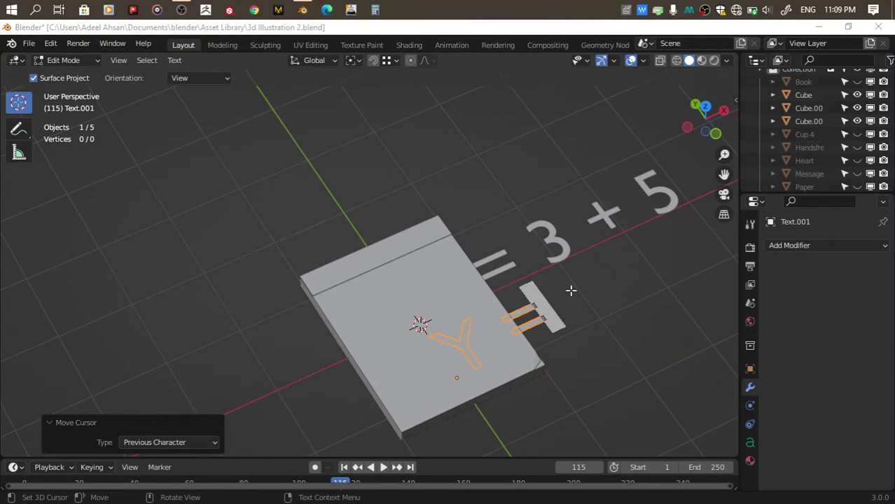
left_click(444, 185)
type("?")
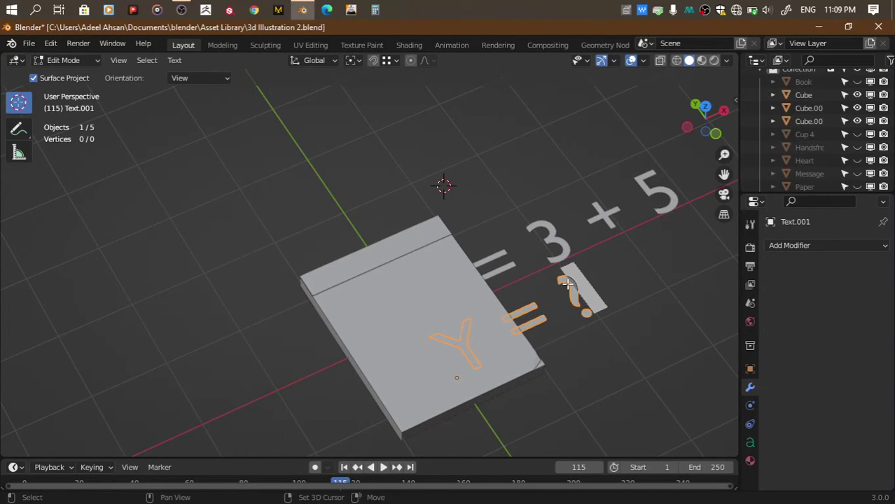
key("Tab")
Select both equation lines, shrink them, and shift them along X onto the paper
scroll(566, 281, "down", 1)
left_click(504, 230, "shift")
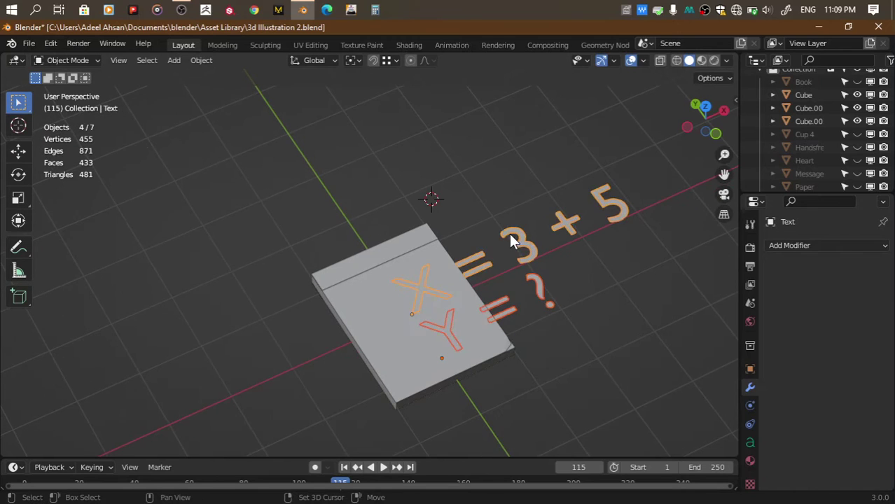
left_click(705, 106)
key("s")
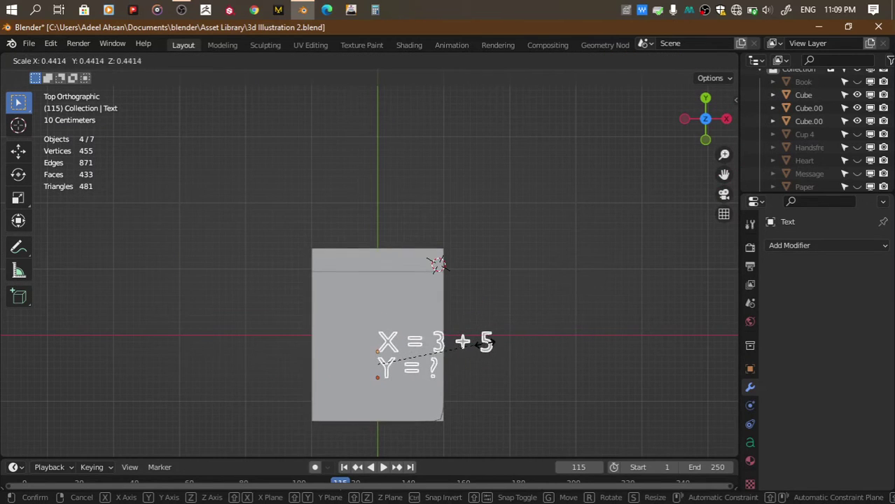
left_click(491, 343)
key("g")
key("x")
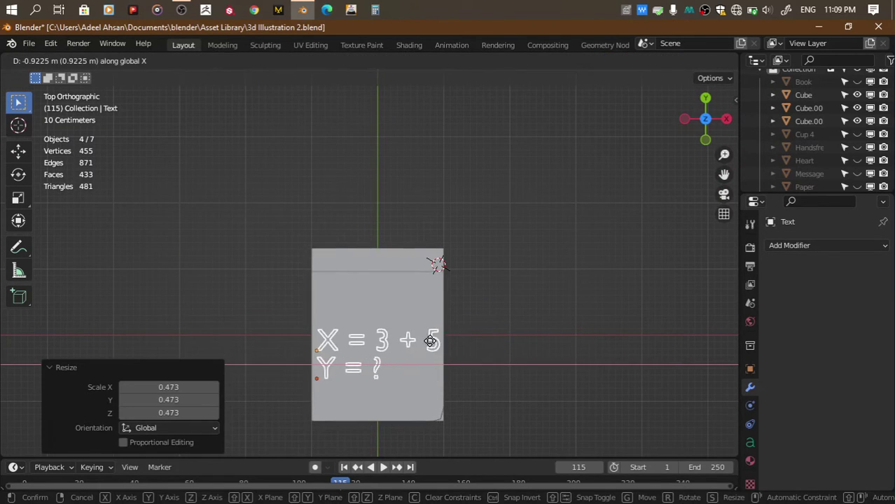
left_click(429, 340)
Fine-tune the text size and X position to sit inside the paper's left edge
key("s")
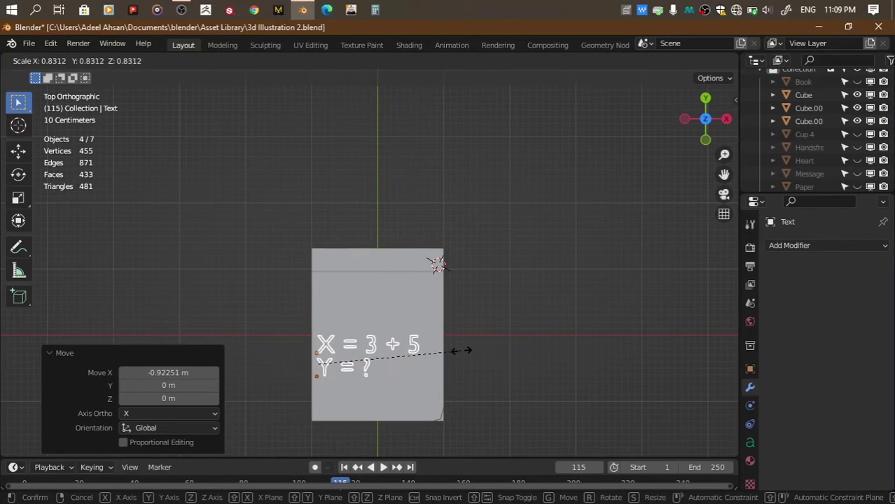
left_click(460, 350)
key("g")
key("x")
left_click(473, 350)
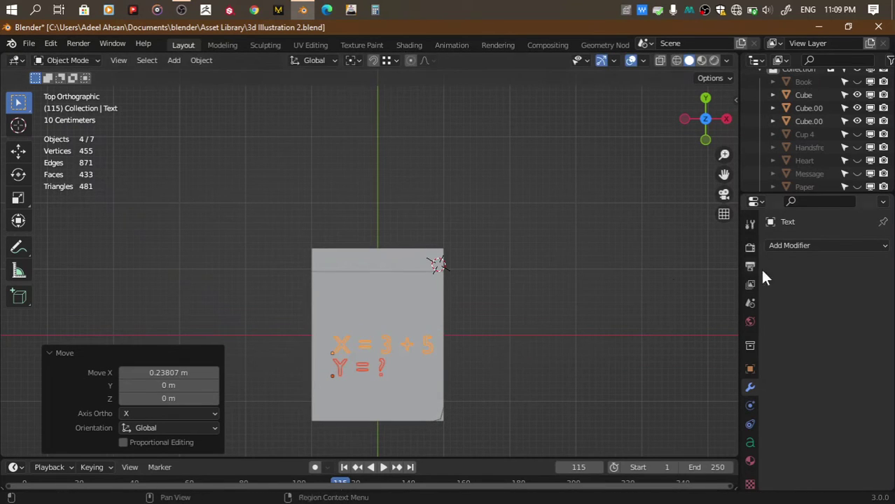
Set the font of both 'X = 3 + 5' and 'Y = ?' to Arial Rounded MT Bold
left_click(750, 443)
left_click(870, 413)
left_click(515, 336)
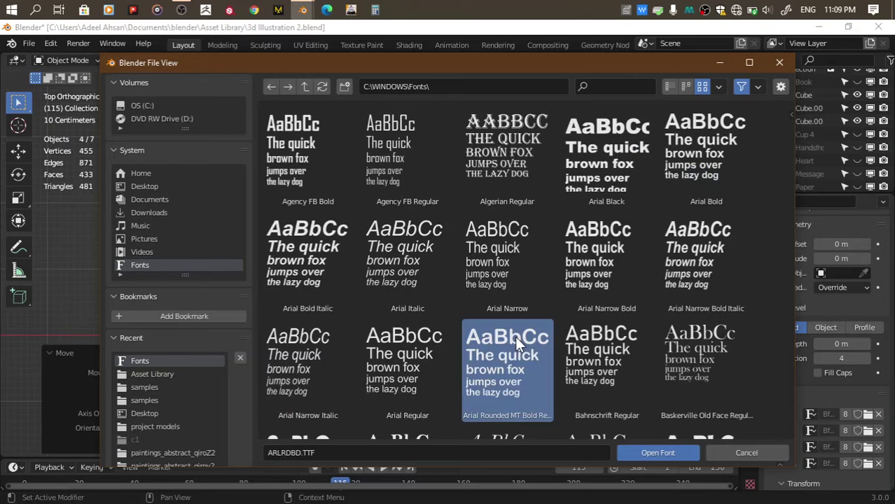
left_click(633, 450)
left_click_drag(725, 174, 724, 44)
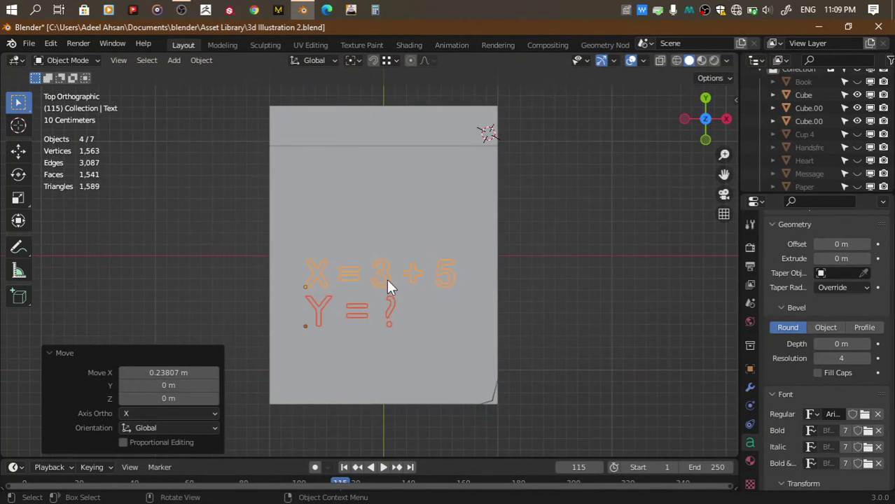
left_click(411, 282)
left_click(390, 306)
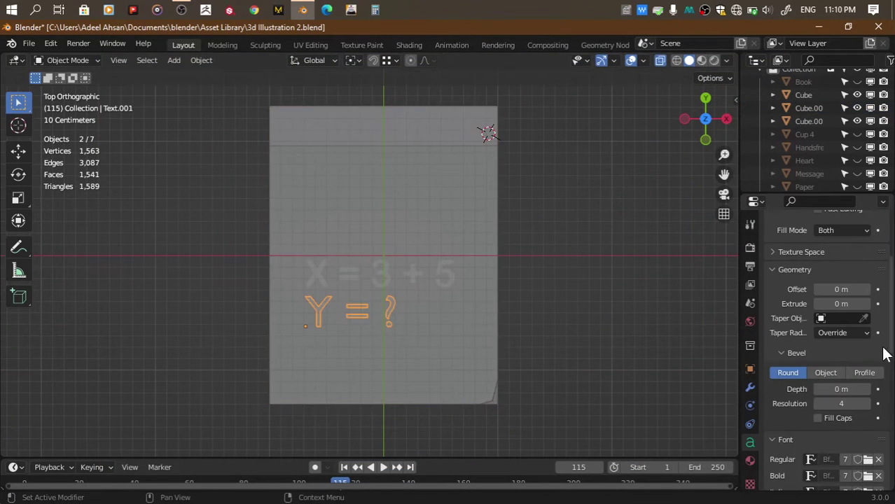
left_click(868, 460)
double_click(481, 353)
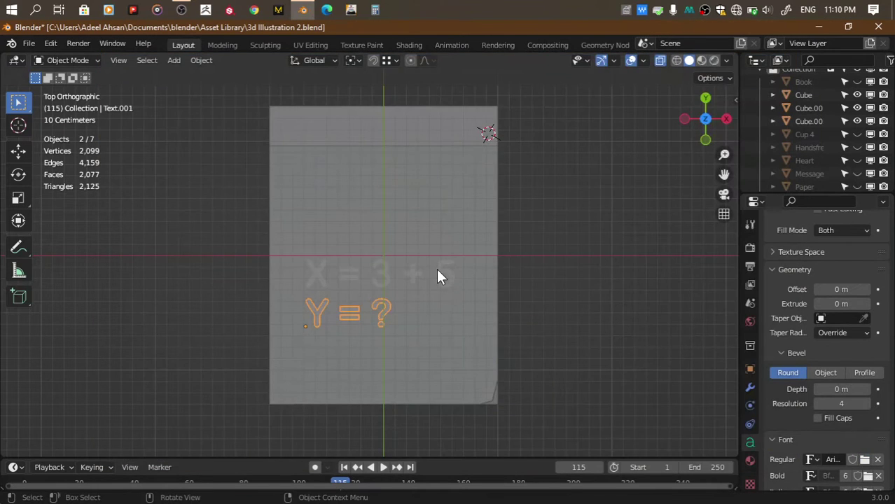
left_click_drag(689, 132, 689, 130)
left_click(689, 130)
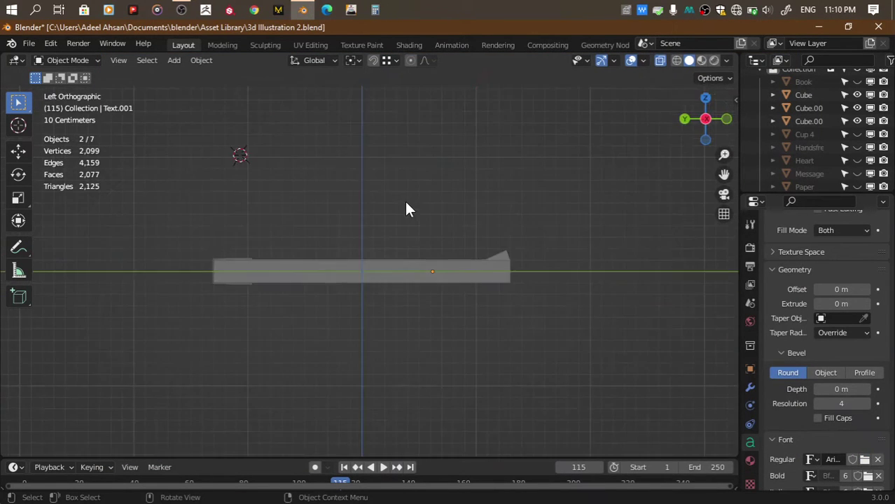
Select both equation texts and raise them along Z just above the board
scroll(799, 142, "down", 3)
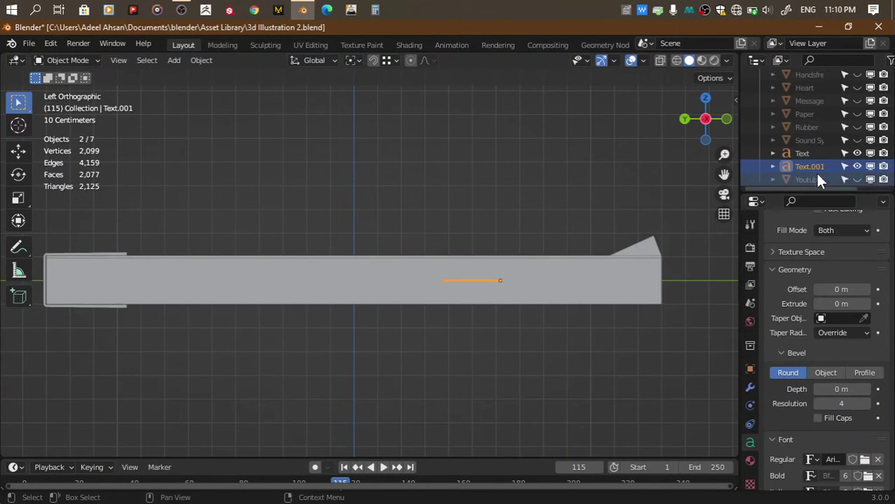
left_click(806, 153, "shift")
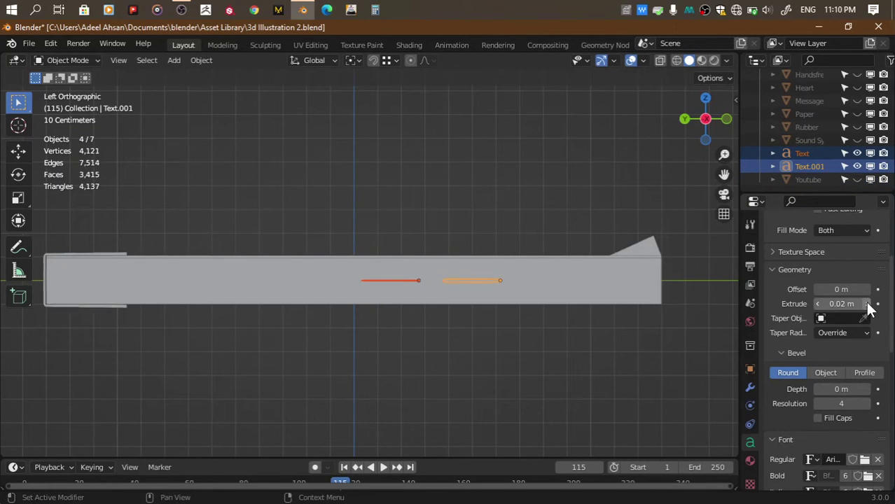
scroll(447, 295, "up", 3)
left_click(447, 295)
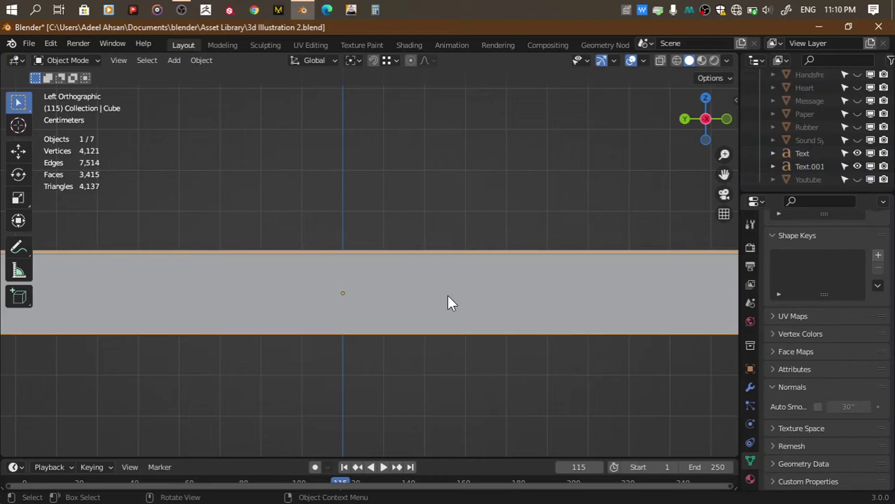
left_click(808, 166)
left_click(808, 156, "ctrl")
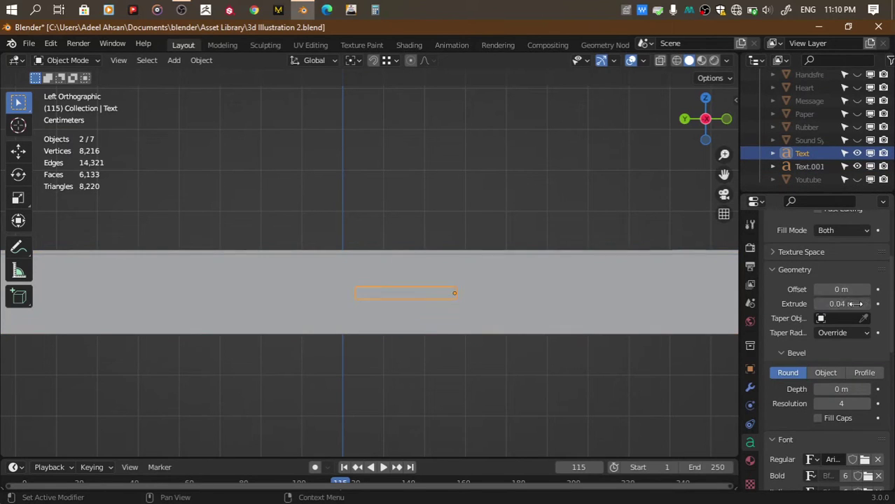
key("ctrl+s")
left_click(805, 166, "shift")
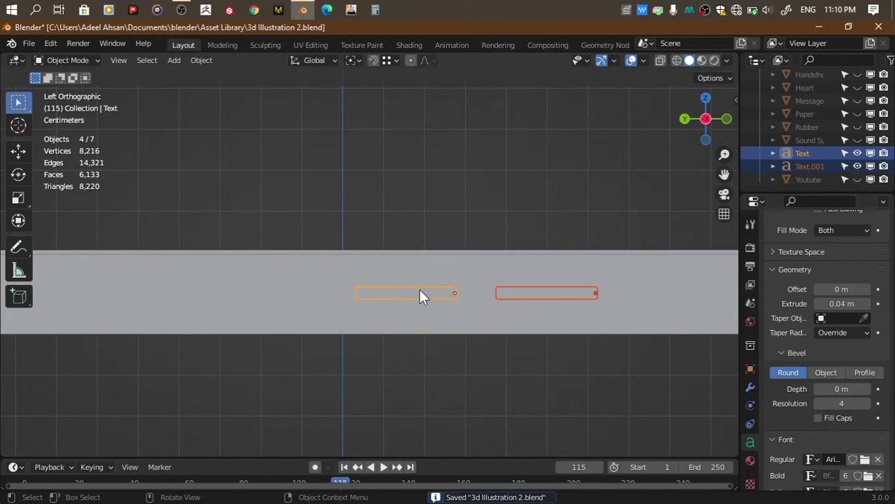
key("g")
key("z")
left_click(422, 248)
scroll(421, 248, "down", 3)
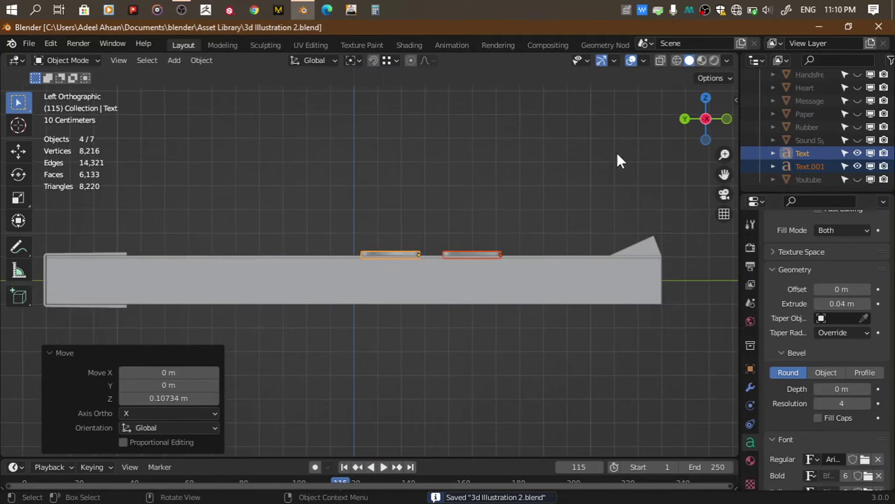
Convert the 'X = 3 + 5' and 'Y = ?' texts to meshes
key("alt+a")
middle_click_drag(618, 160, 572, 214)
key("a")
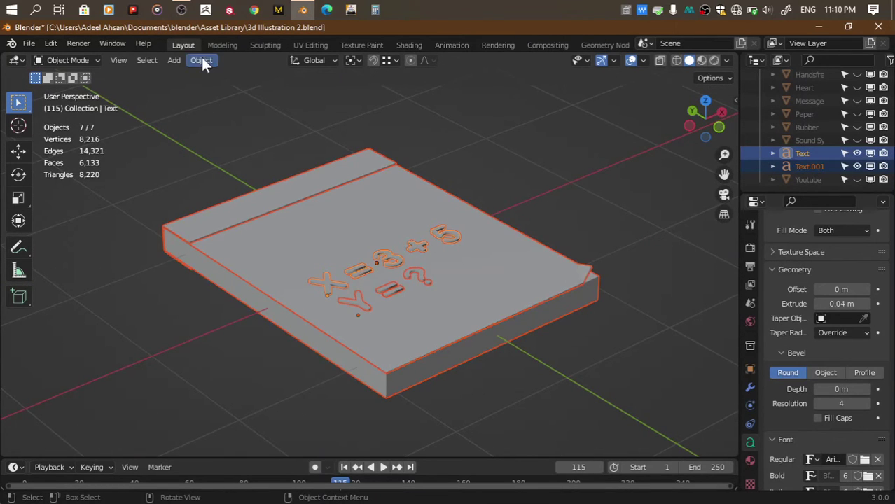
left_click(338, 279)
left_click(325, 267, "shift")
left_click(201, 60)
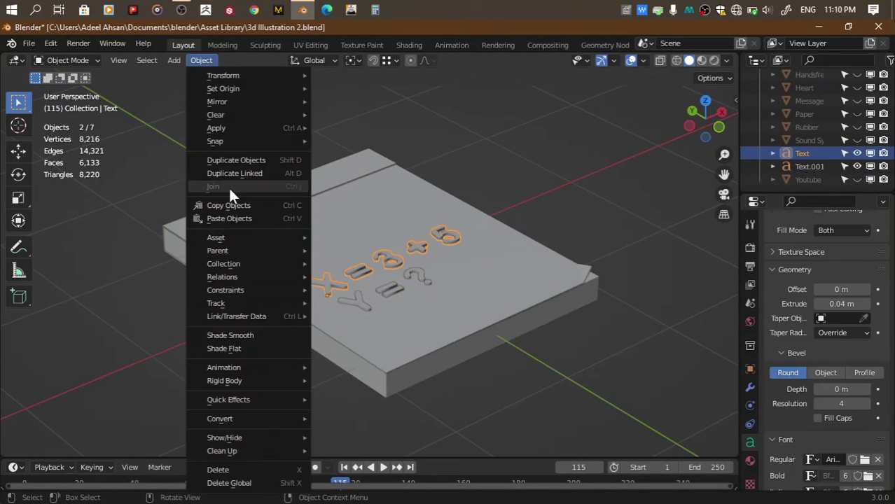
mouse_move(219, 418)
left_click(349, 429)
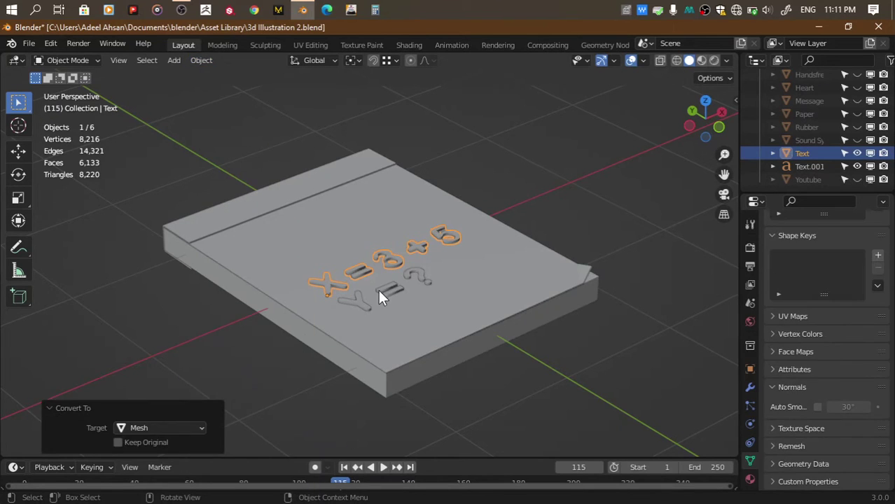
left_click(379, 291)
left_click(201, 61)
left_click(375, 432)
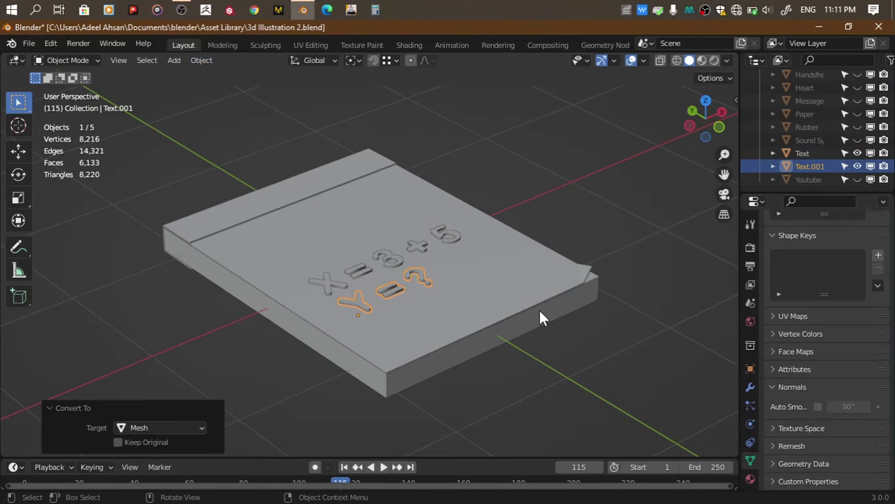
Join the text meshes with the board, name the result Notepad, and hide it
left_click(540, 317, "shift")
key("ctrl+j")
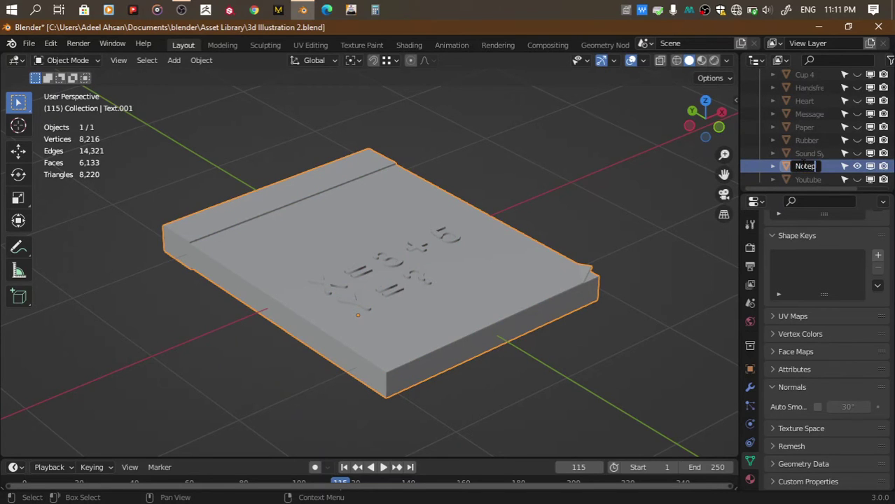
key("Return")
key("g")
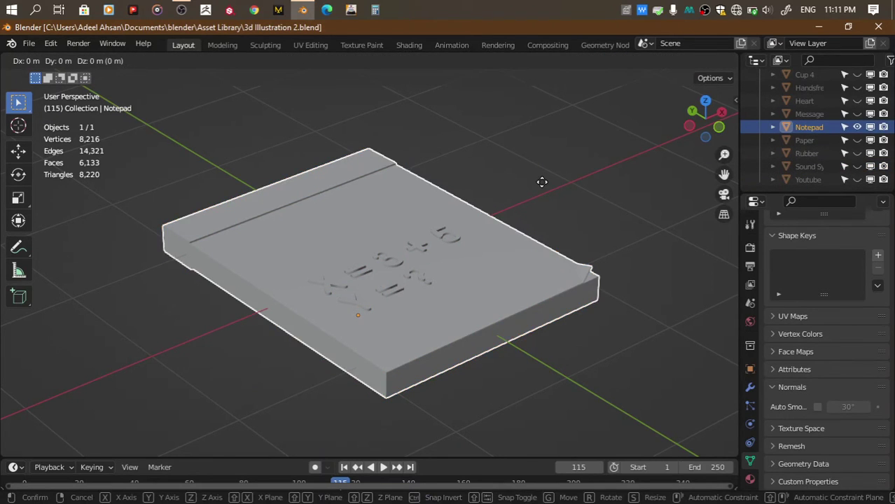
left_click(542, 182)
key("h")
Reset the 3D cursor to the world origin, switch to top view, and save
key("shift+c")
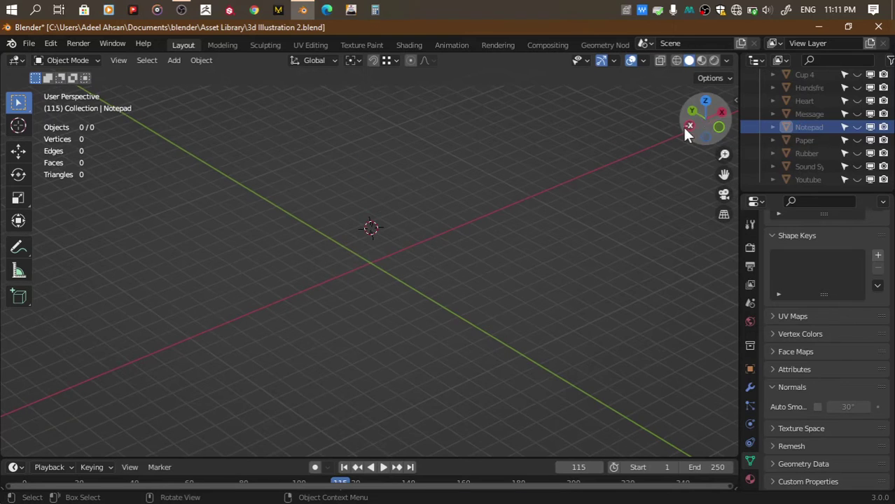
key("KP_7")
key("ctrl+s")
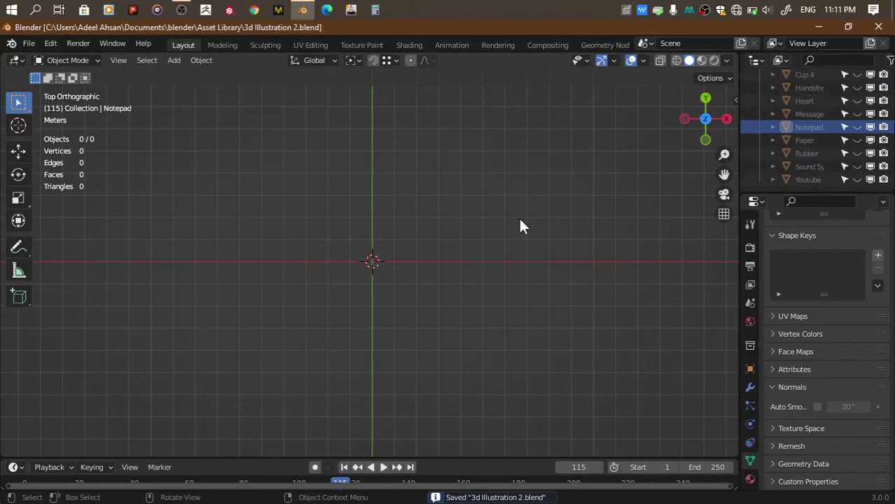
key("shift+a")
Add a plane and stretch it along X into a long strip
left_click(567, 162)
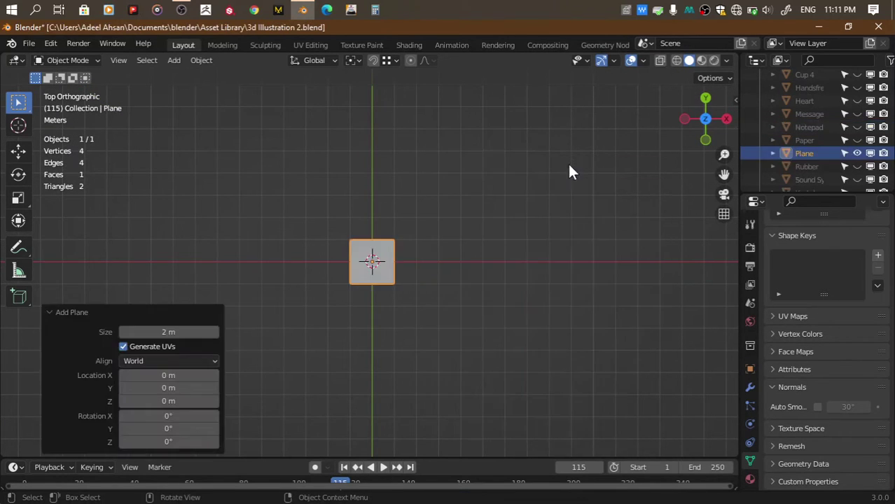
key("Tab")
key("s")
key("x")
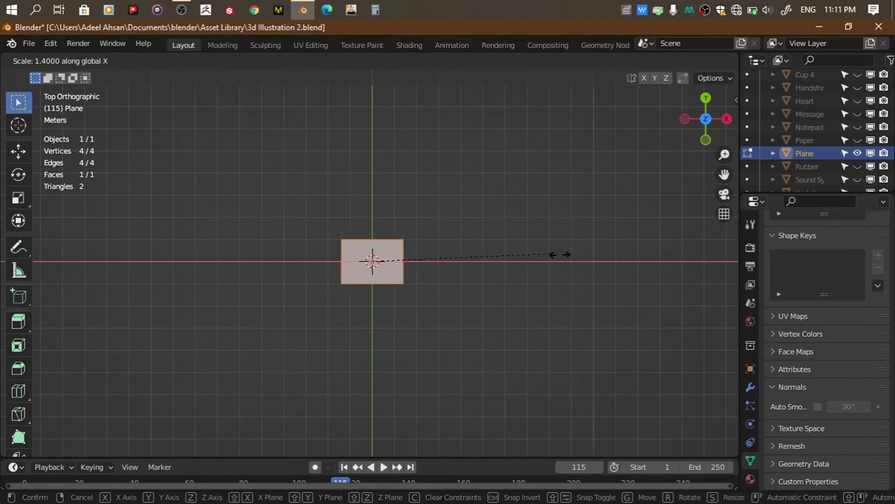
left_click(645, 248)
Extrude the strip upward into a thin slab and add a loop cut across it
scroll(645, 244, "up", 2)
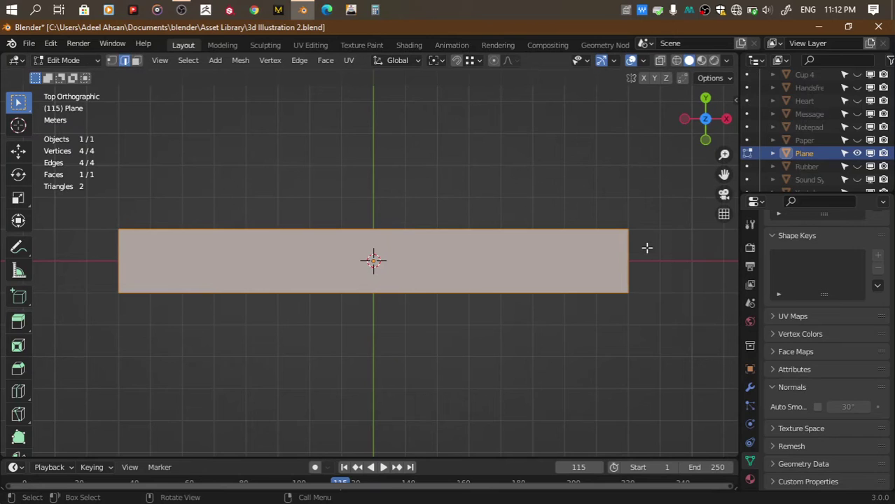
left_click(684, 120)
scroll(545, 231, "up", 2)
scroll(545, 231, "up", 1)
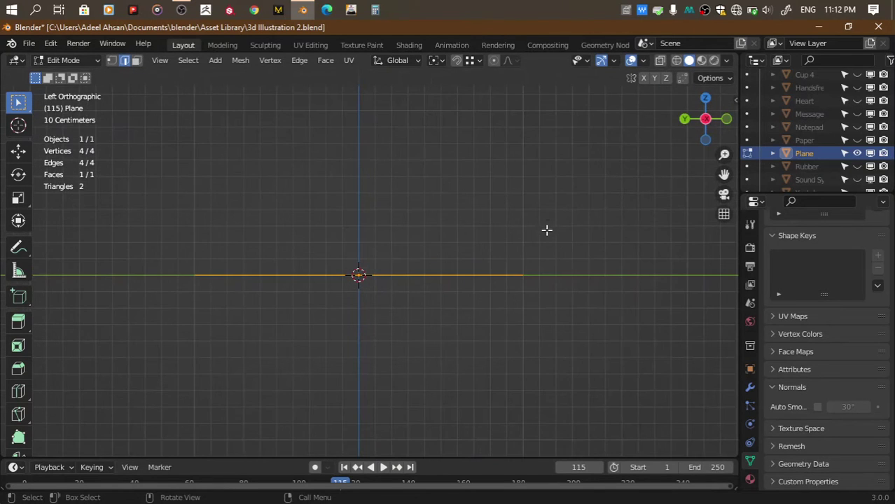
key("e")
left_click(545, 223)
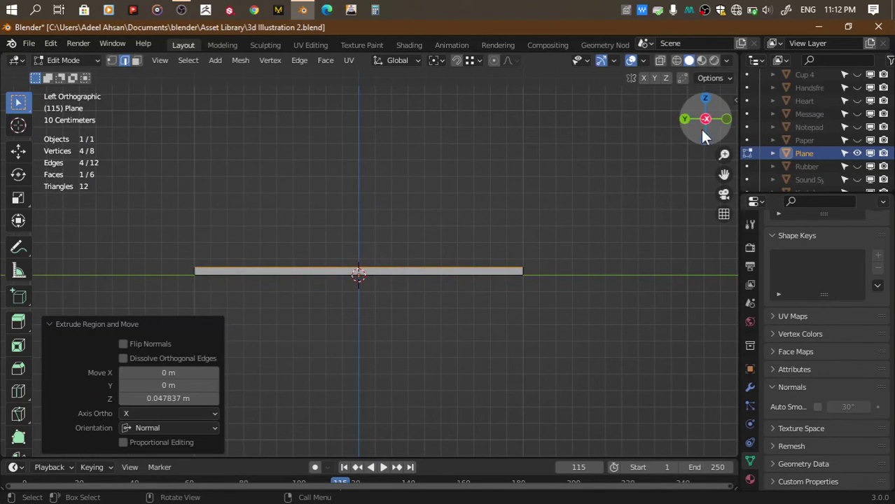
key("ctrl+r")
left_click(362, 259)
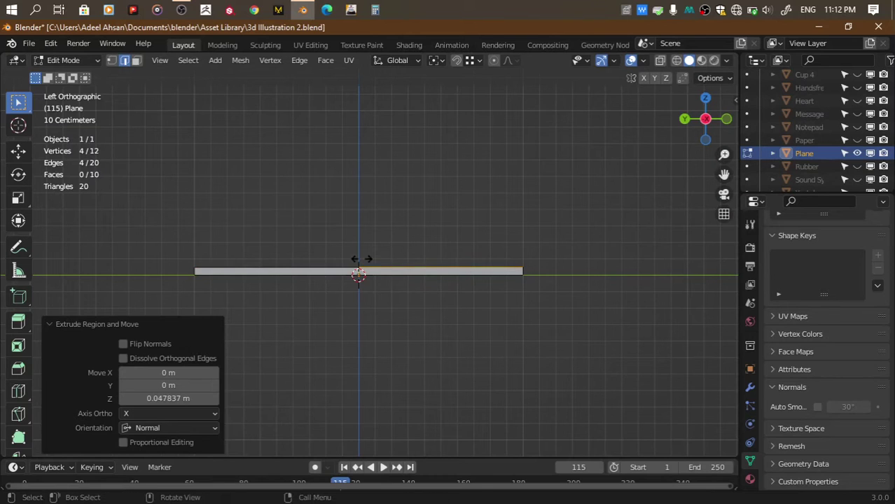
left_click(442, 246)
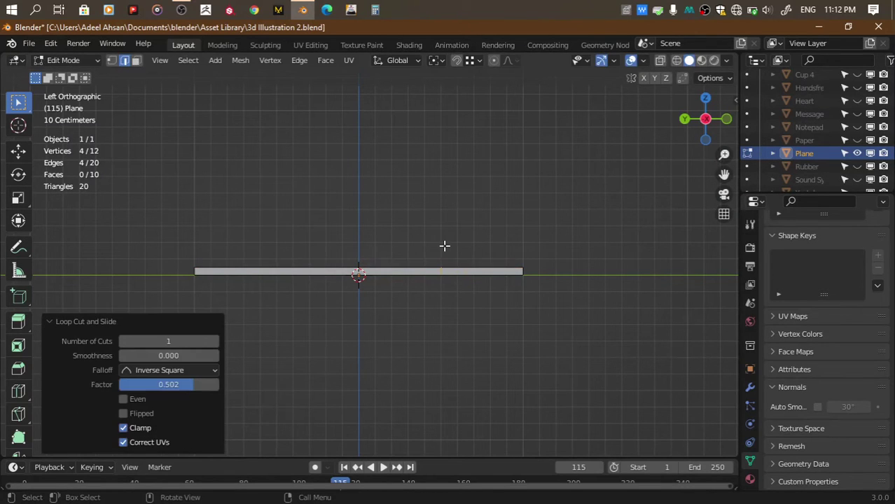
Tilt the top faces on each side of the cut into slopes forming a fold
left_click_drag(703, 116, 535, 202)
left_click(396, 216)
left_click(397, 216)
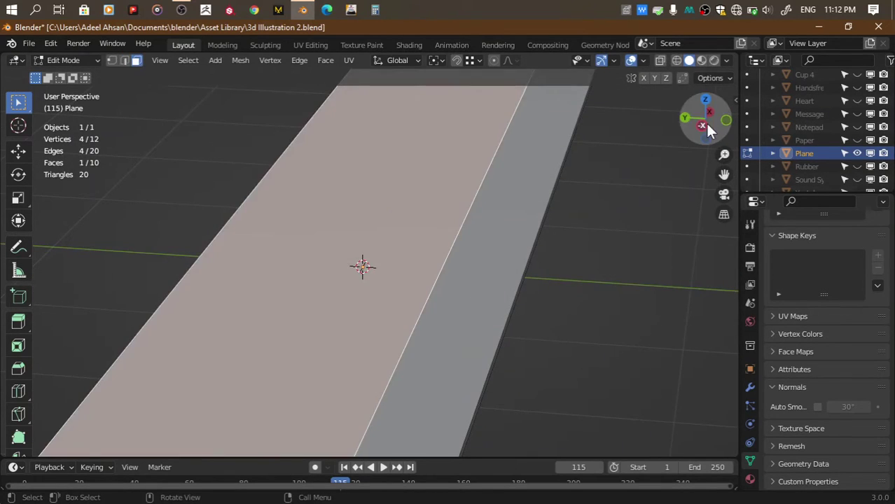
left_click(704, 121)
key("r")
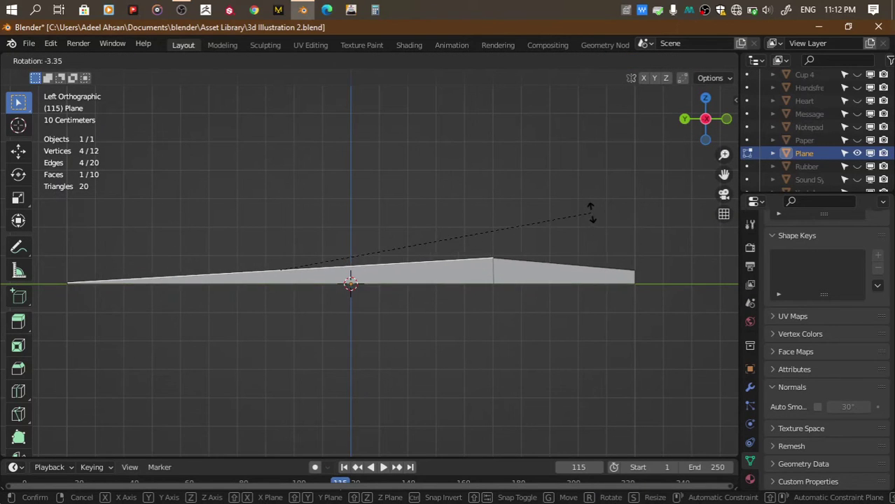
left_click(587, 245)
mouse_move(587, 246)
middle_mouse_down()
mouse_move(595, 263)
mouse_move(709, 120)
middle_mouse_up()
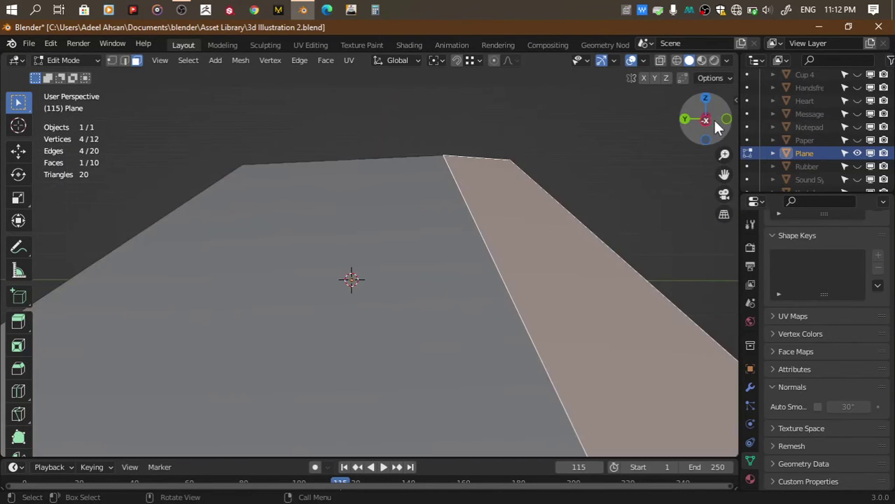
left_click(705, 119)
key("r")
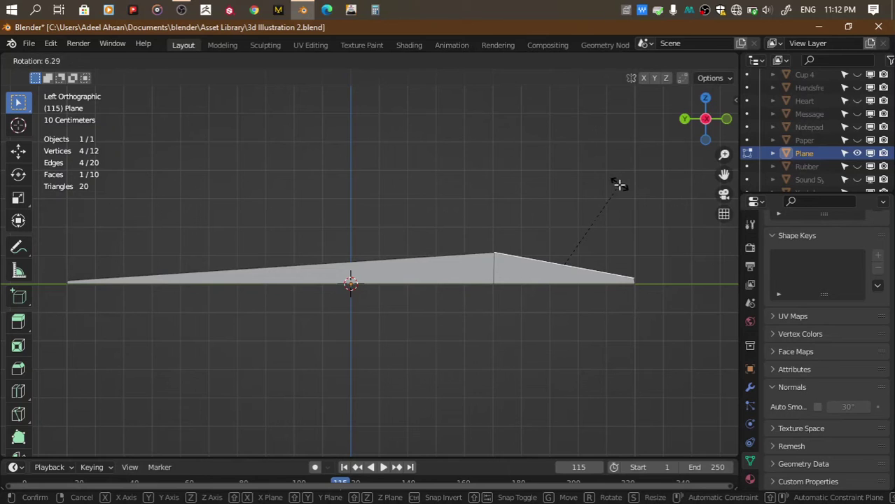
left_click(619, 184)
Lower the fold's peak along Z, return to Object Mode, and save
left_click(497, 258)
key("g")
key("z")
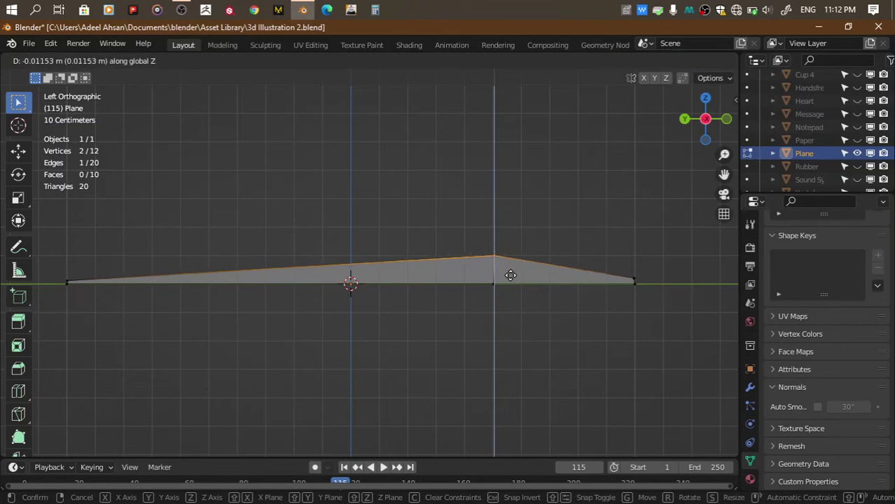
left_click(511, 276)
middle_click_drag(511, 275, 569, 222)
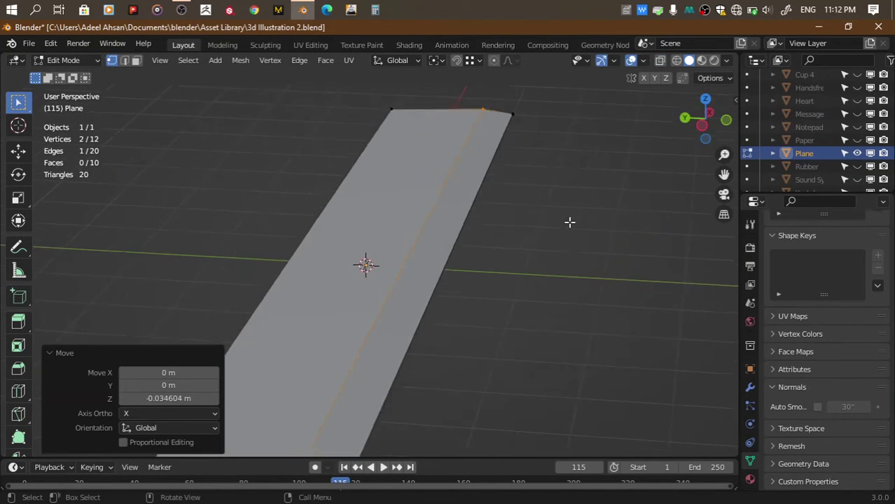
key("Tab")
key("ctrl+s")
left_click(705, 119)
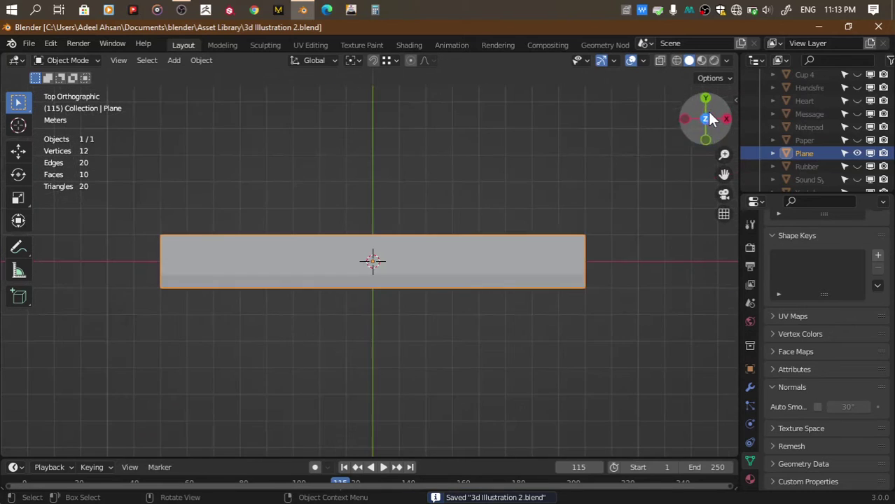
Reselect the slab and enter Edit Mode on its geometry
left_click(435, 153)
key("shift+a")
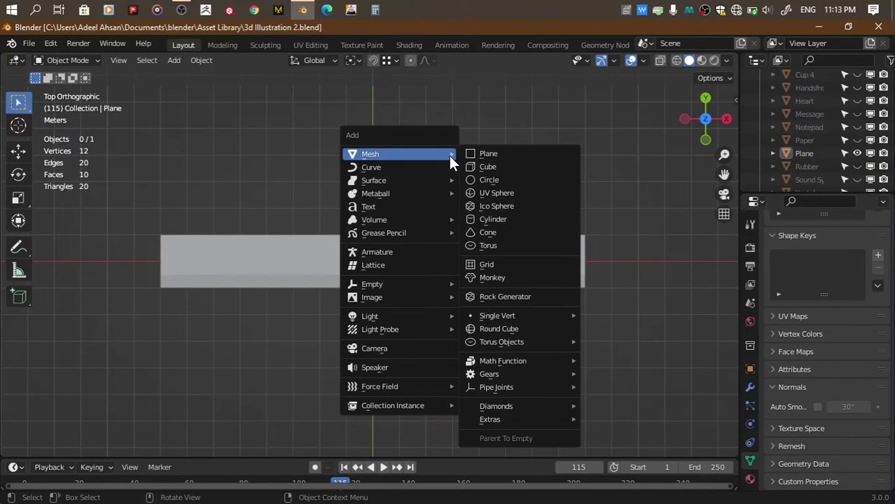
left_click(511, 246)
key("Tab")
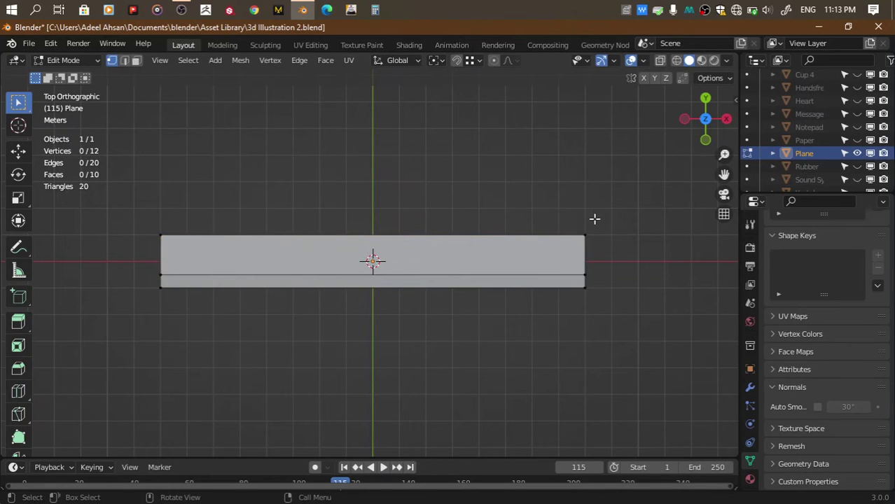
left_click_drag(699, 138, 699, 132)
scroll(485, 241, "up", 5)
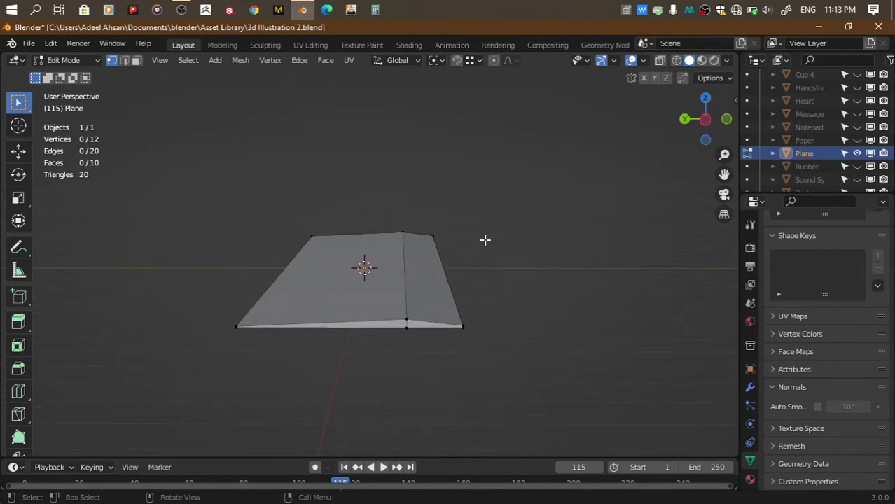
scroll(485, 240, "up", 3)
scroll(466, 380, "down", 2)
Duplicate the slab's front edge and separate it into its own object
left_click(202, 339, "alt")
key("shift+d")
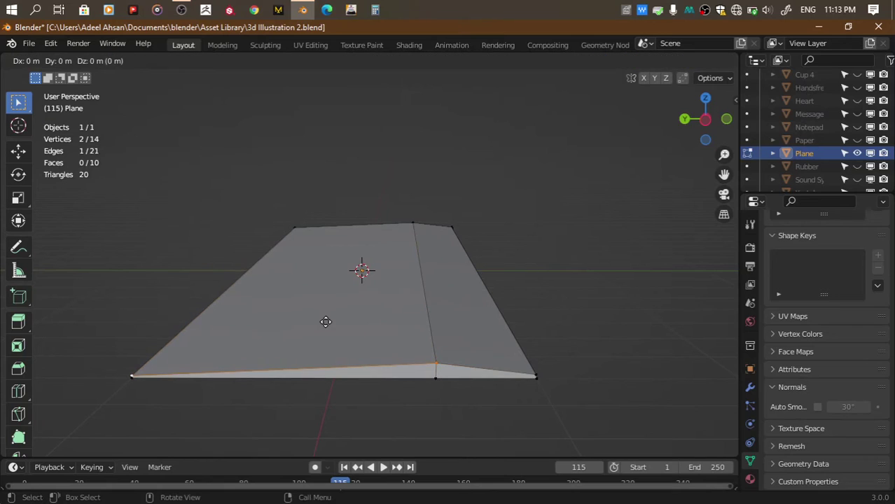
key("z")
right_click(311, 317)
key("p")
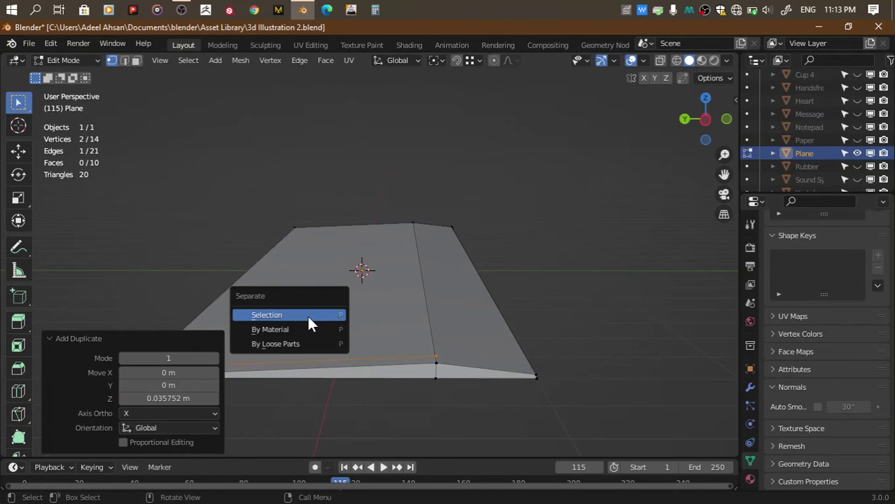
left_click(308, 314)
Flatten the separated edge object vertically with a Z scale of 0
key("Tab")
left_click(302, 362)
key("Tab")
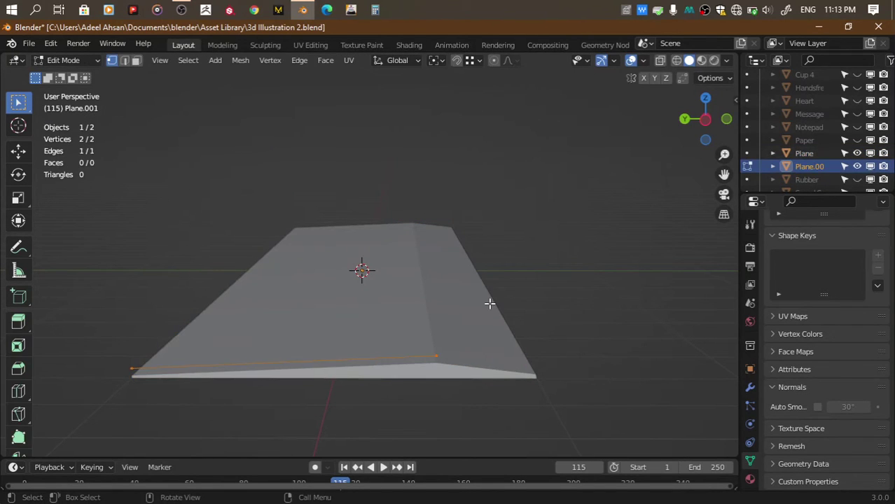
key("s")
type("z")
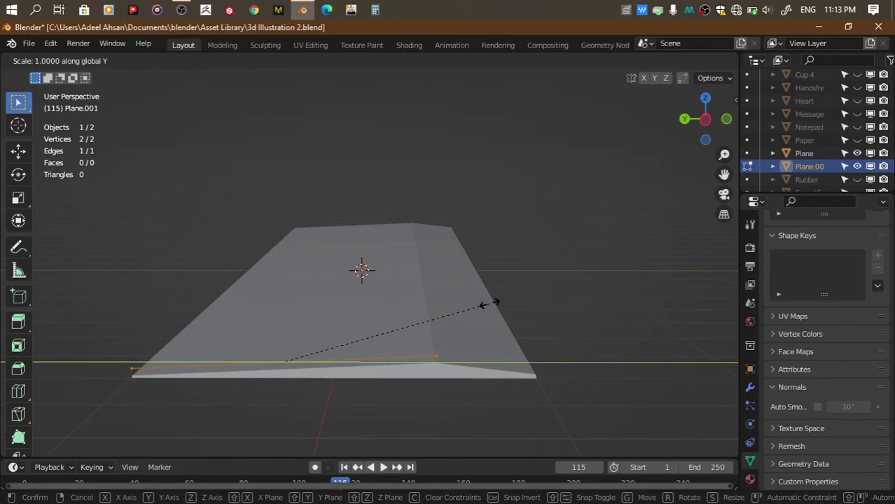
type("0")
key("Return")
Scale the edge to 0.315 around its active left vertex, then return to Object Mode
left_click(136, 364, "shift")
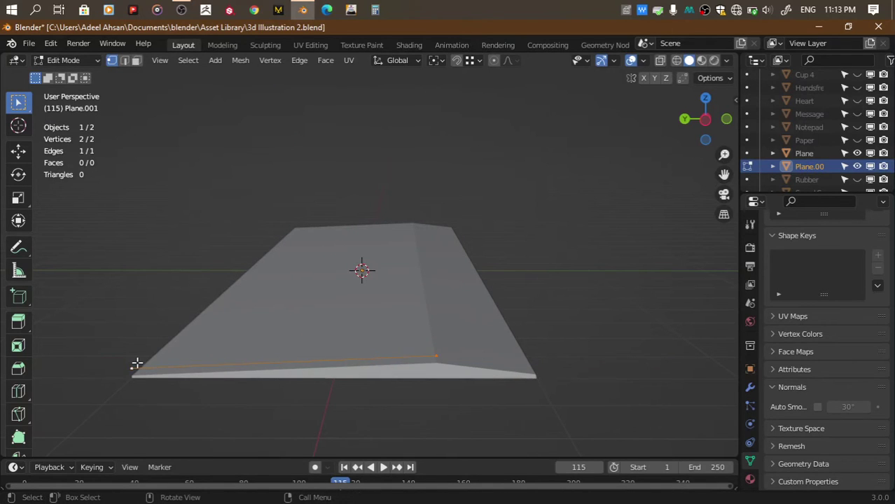
key("period")
left_click(130, 313)
key("s")
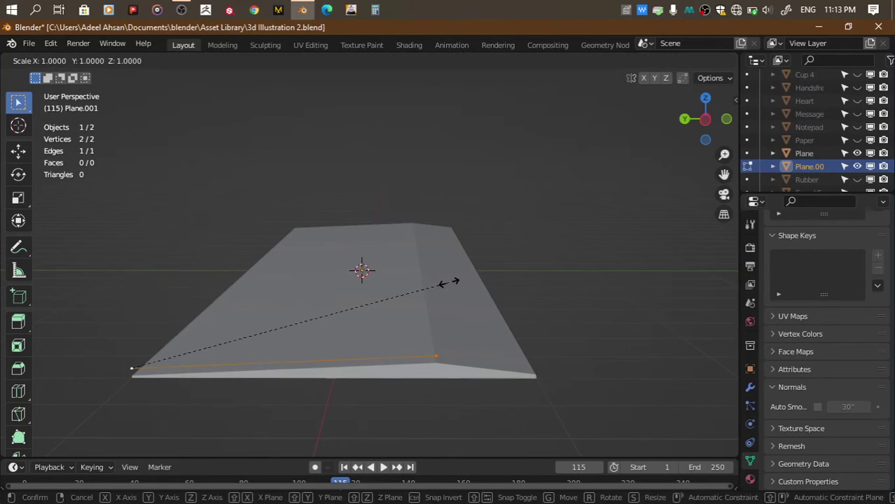
left_click(275, 315)
left_click(706, 121)
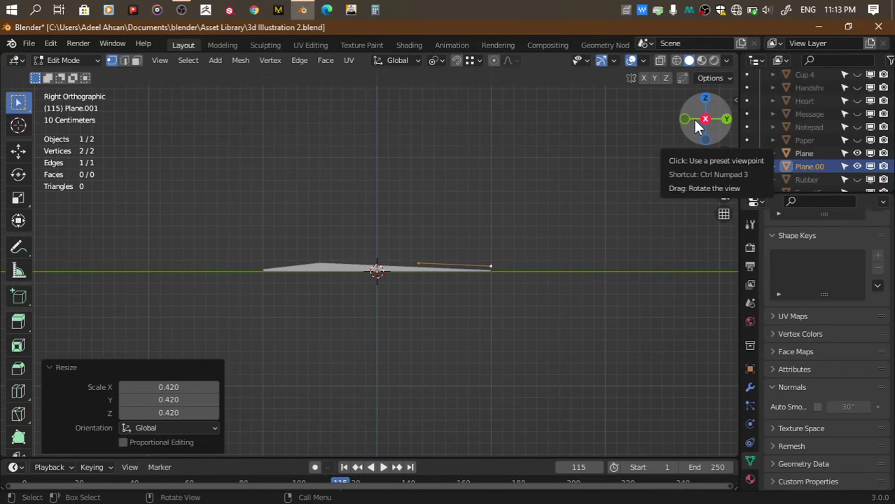
scroll(559, 215, "up", 4)
key("s")
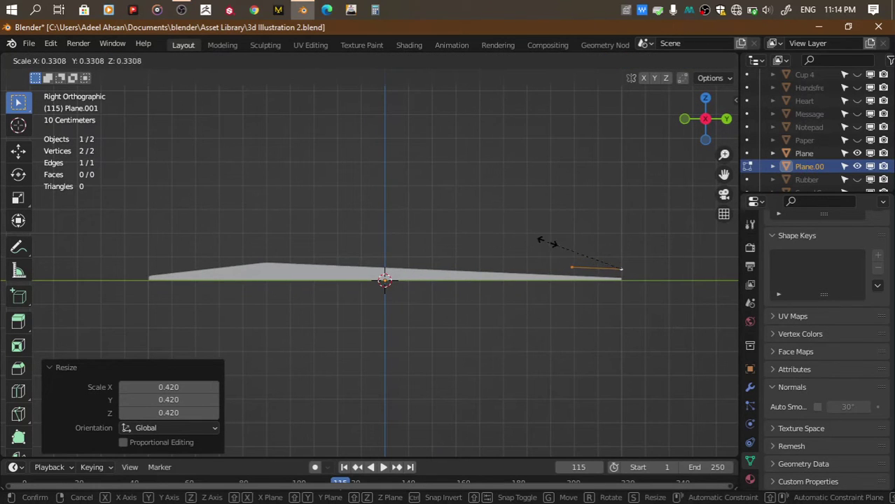
key("Escape")
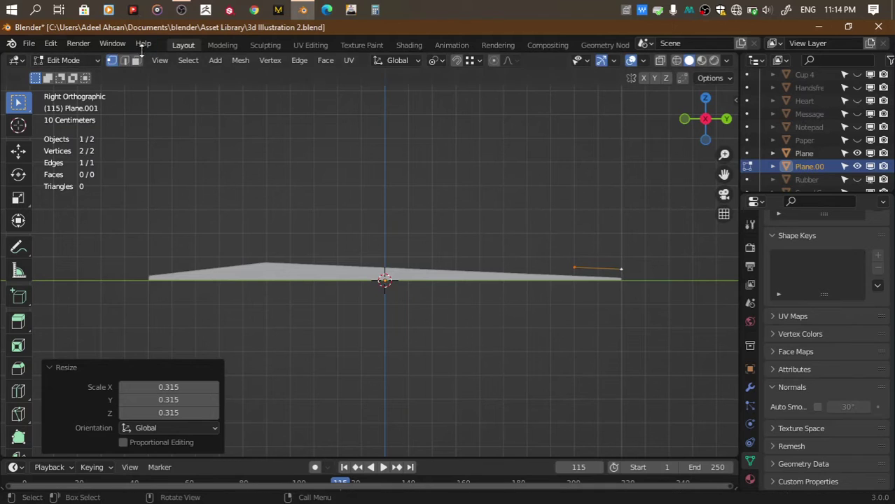
key("Tab")
left_click(201, 60)
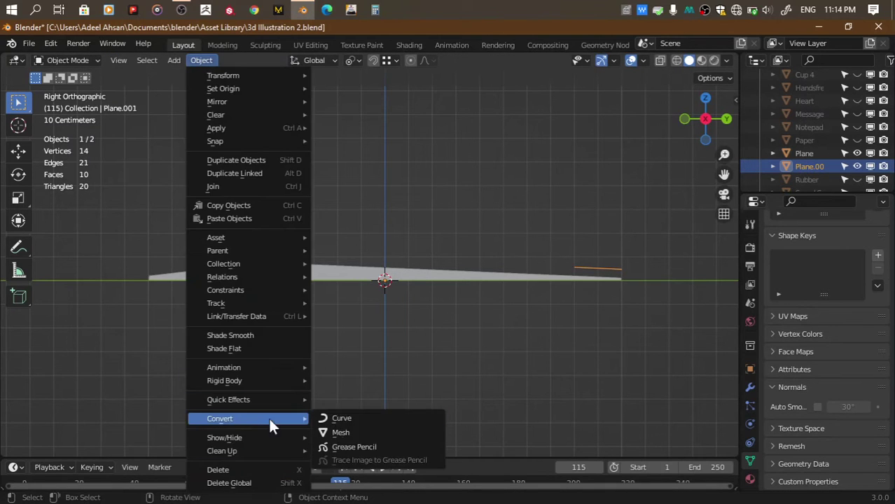
Convert the edge object to a curve, save, and try applying its 319-count Array
left_click(343, 418)
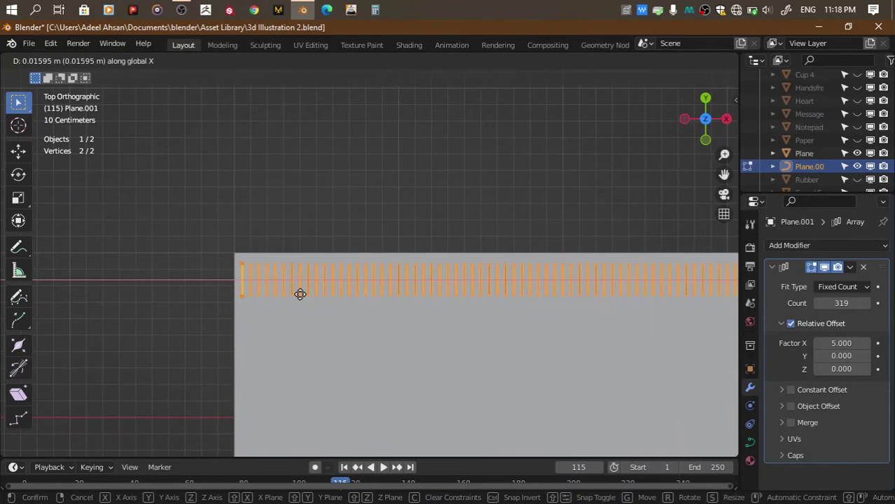
left_click(298, 294)
key("ctrl+s")
key("Tab")
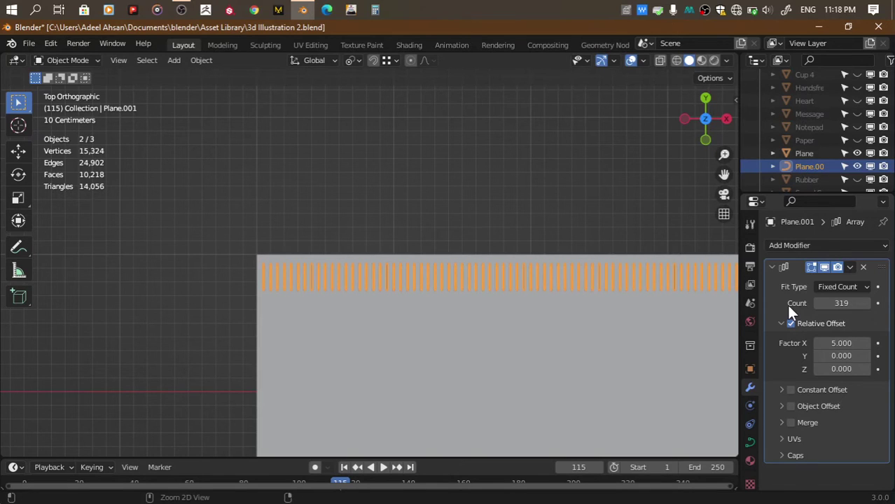
key("ctrl+a")
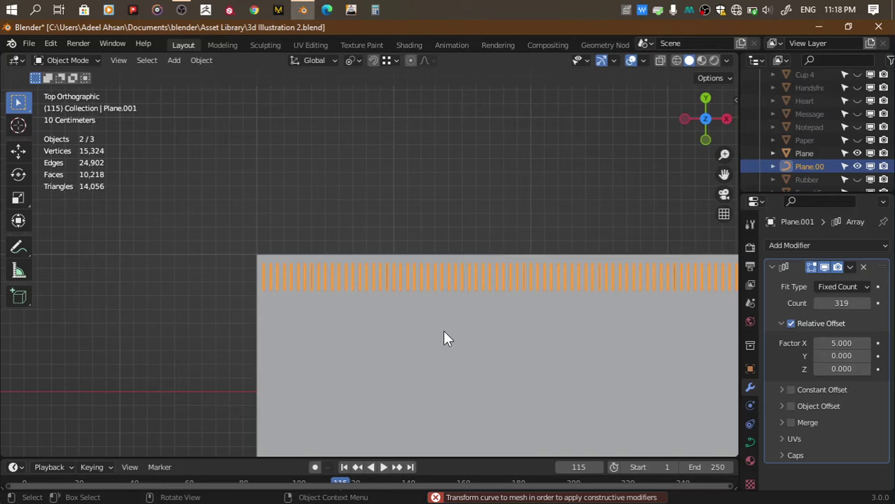
left_click(203, 59)
mouse_move(220, 419)
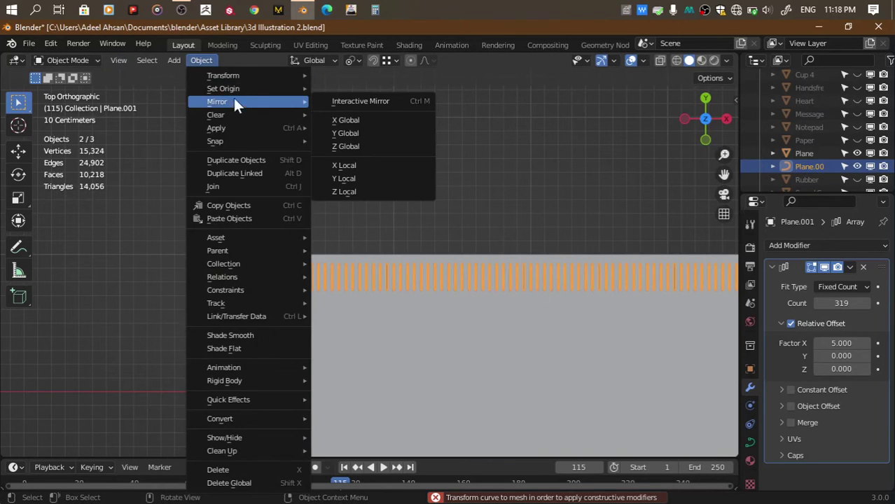
Convert the curve to a mesh and enter Edit Mode on it
left_click(333, 435)
key("Tab")
scroll(235, 315, "down", 2)
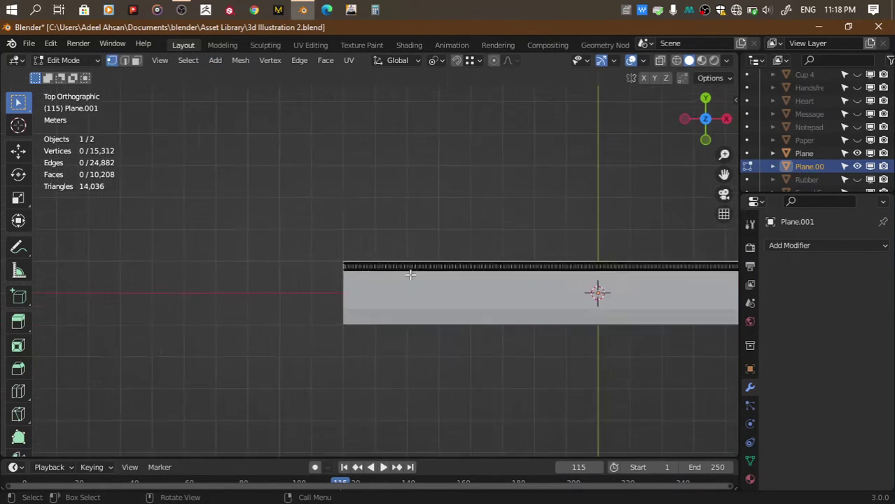
scroll(234, 314, "up", 2)
scroll(234, 314, "up", 1)
scroll(166, 291, "down", 6)
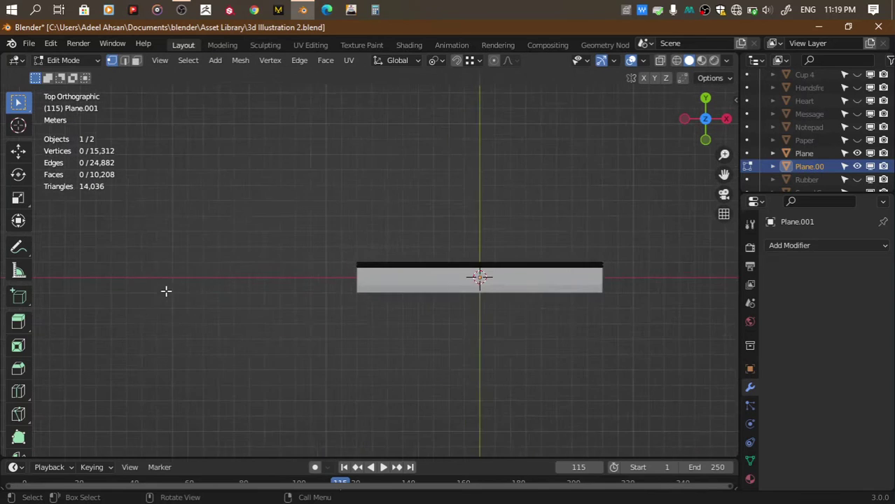
scroll(166, 290, "up", 4)
left_click_drag(725, 174, 568, 218)
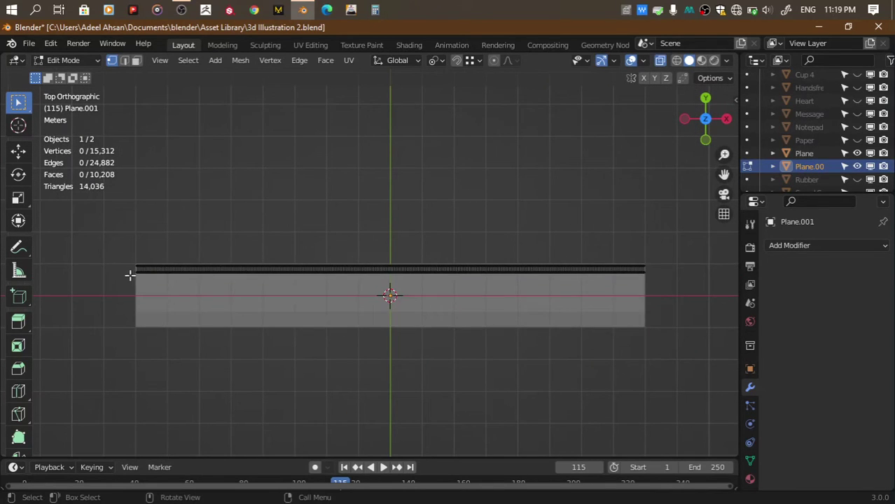
Box-select the top strip of bars, try checker deselect twice, then clear the selection in top view
left_click_drag(125, 268, 730, 378)
left_click(187, 60)
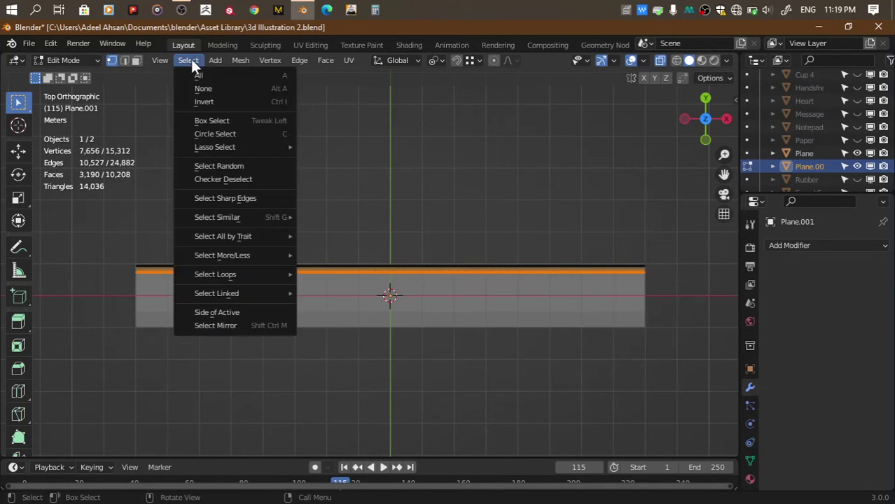
left_click(227, 173)
scroll(695, 122, "up", 5)
left_click_drag(700, 129, 452, 268)
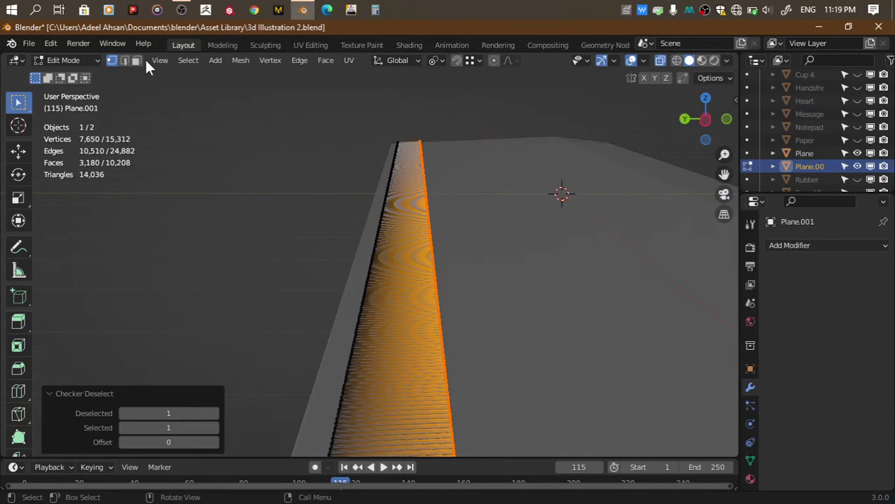
left_click(188, 61)
left_click(218, 176)
left_click_drag(693, 121, 693, 123)
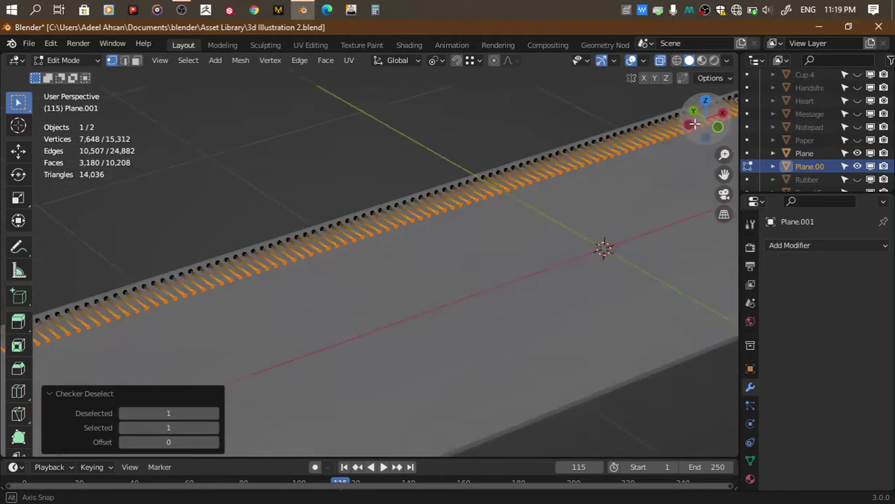
left_click(703, 103)
left_click(713, 184)
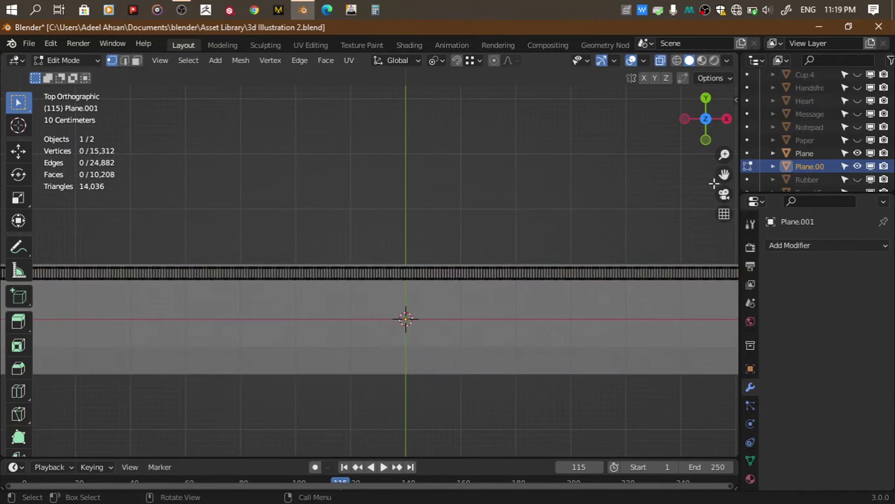
Select every fifth bar with L along the first stretch of the row
left_click_drag(724, 175, 700, 81)
scroll(466, 214, "up", 3)
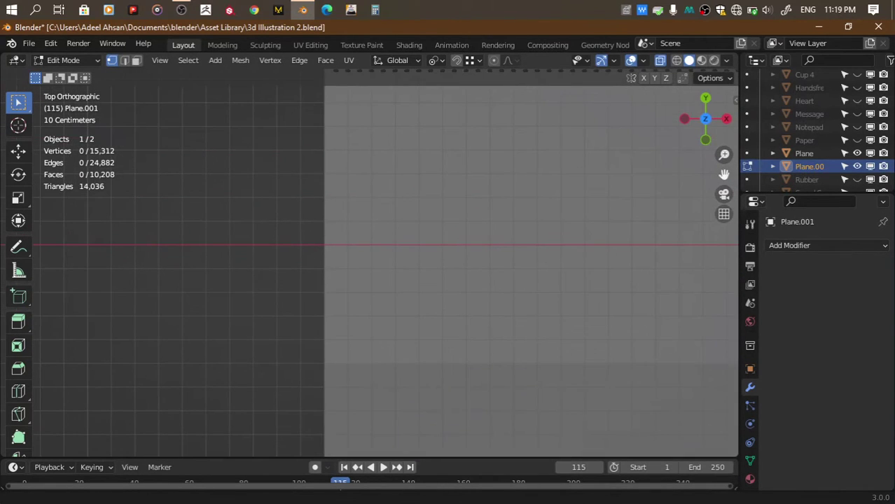
left_click_drag(724, 174, 721, 177)
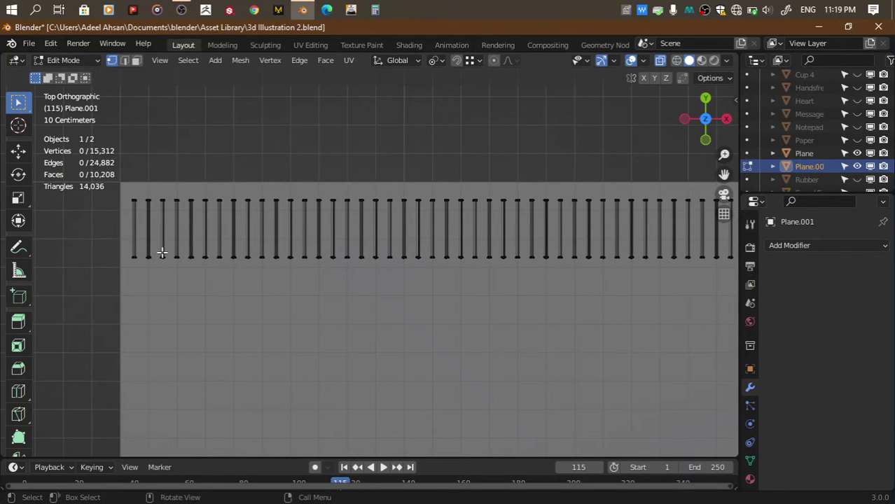
key("l")
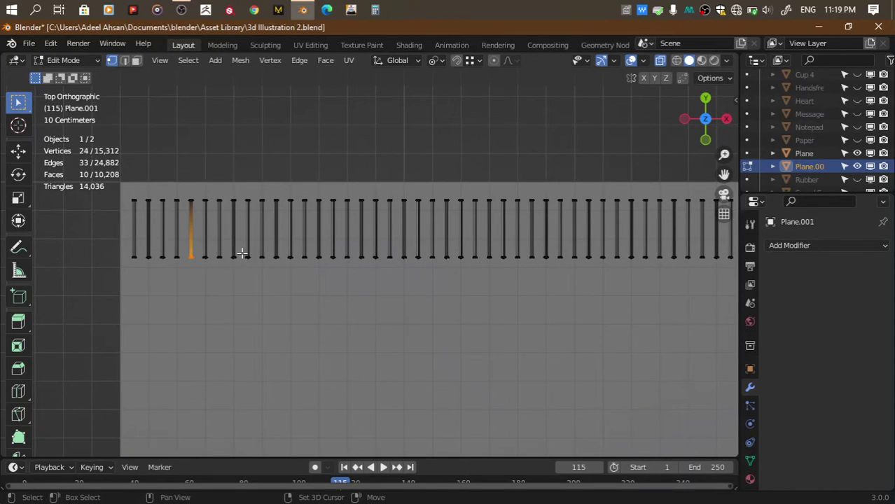
key("l")
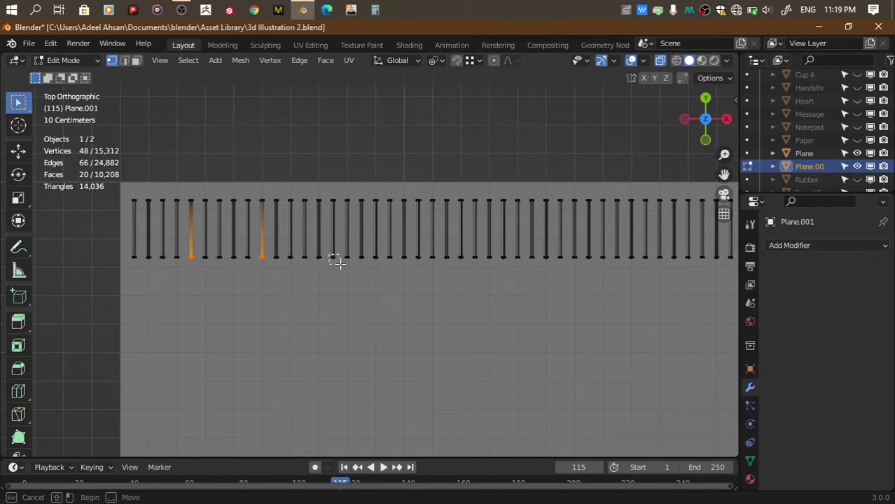
key("l")
key("l")
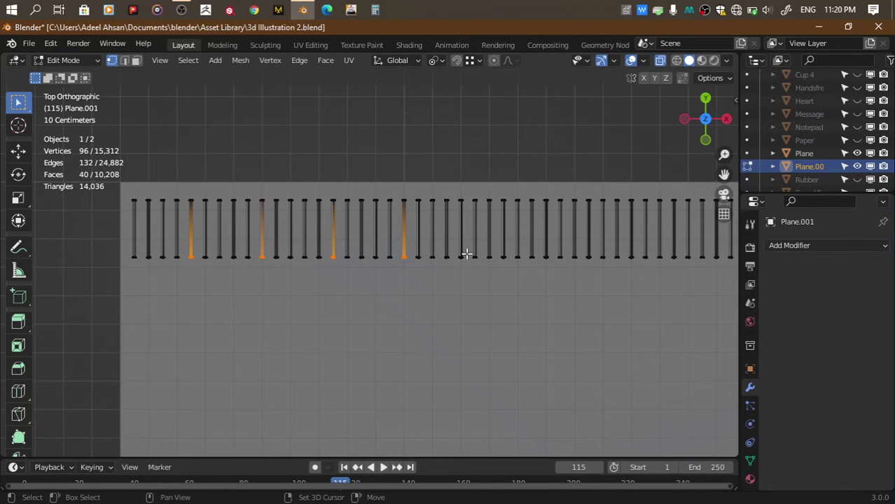
key("l")
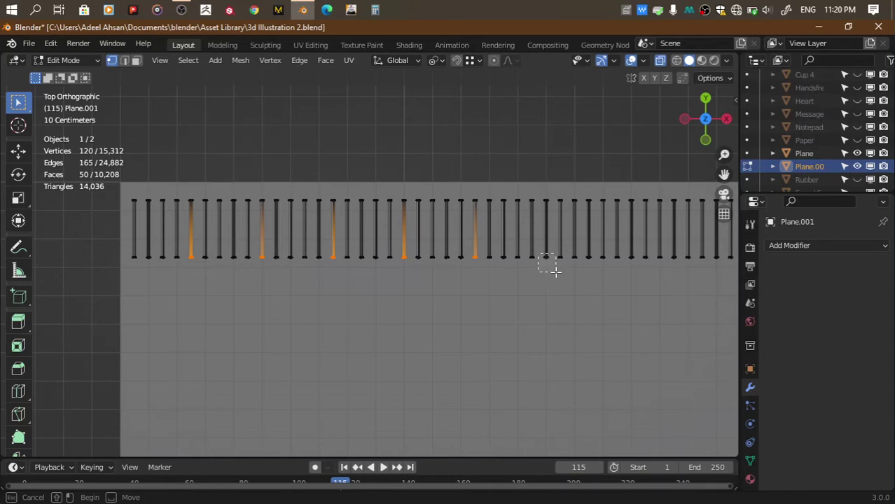
key("l")
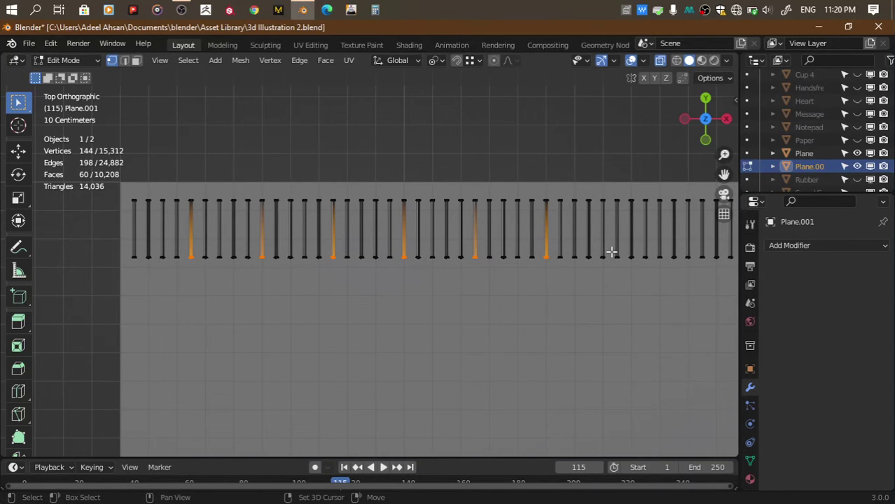
key("l")
left_click_drag(725, 174, 405, 167)
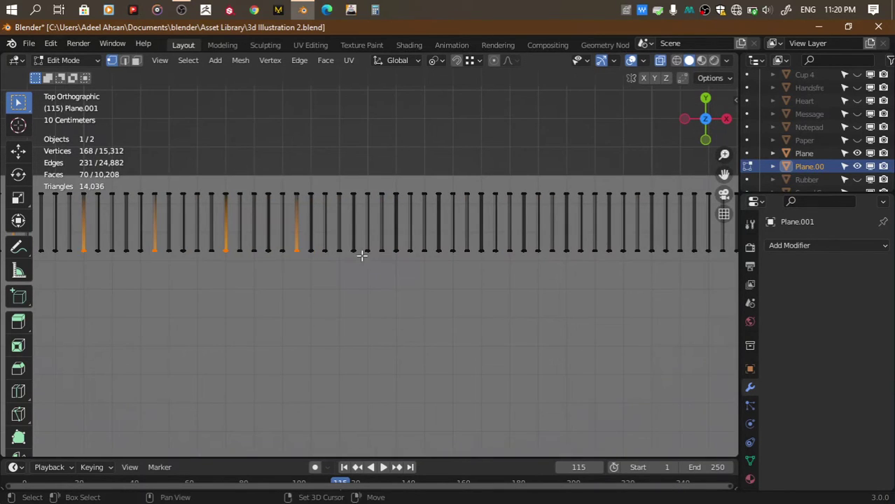
key("l")
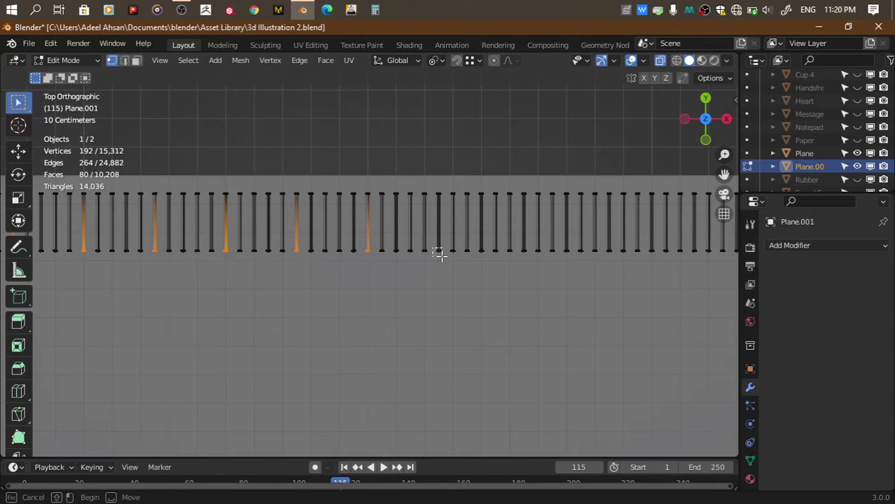
key("l")
key("l")
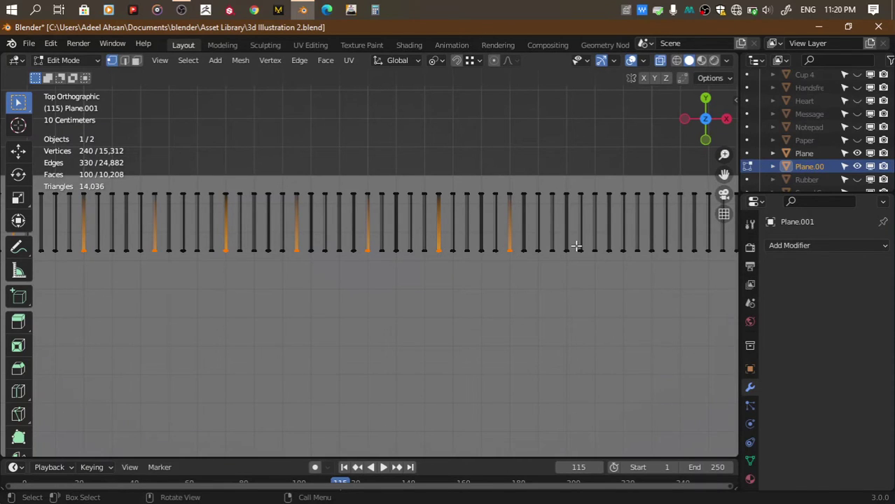
key("l")
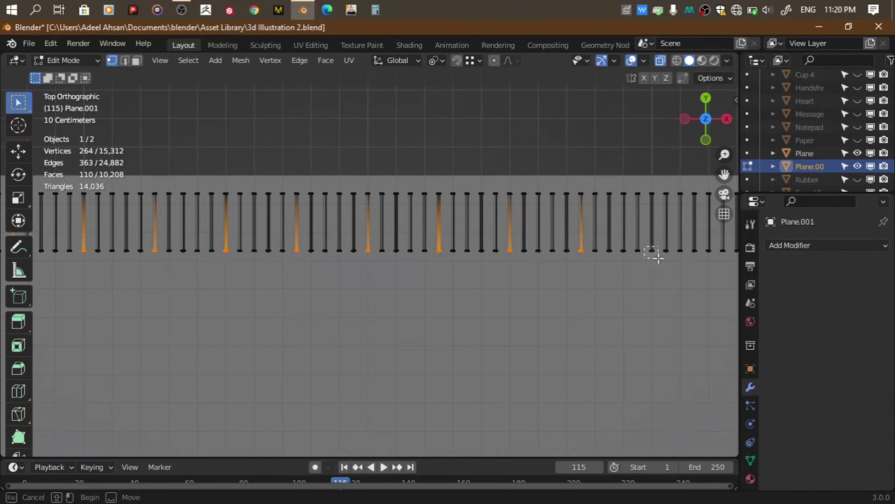
key("l")
key("l")
left_click_drag(726, 181, 676, 190)
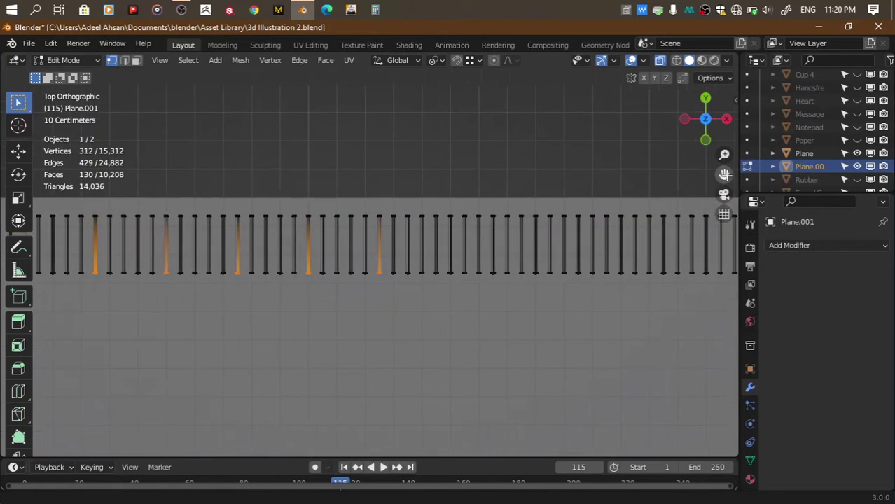
key("l")
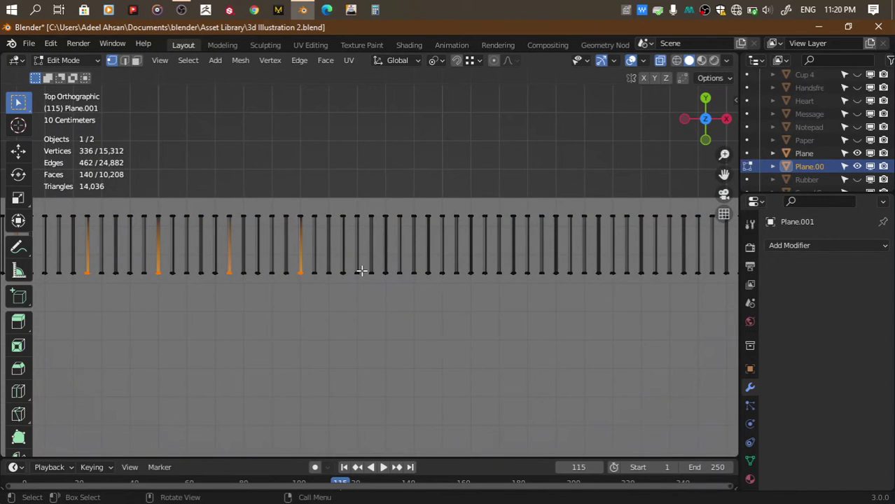
key("l")
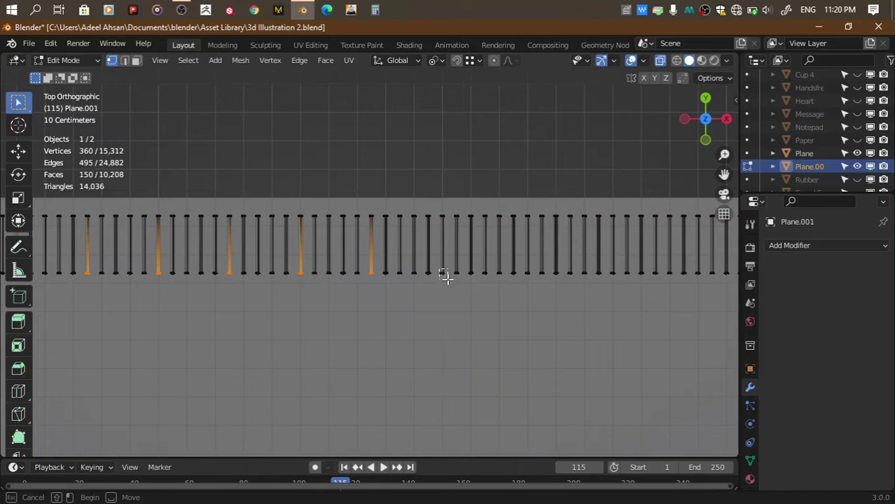
key("l")
key("l")
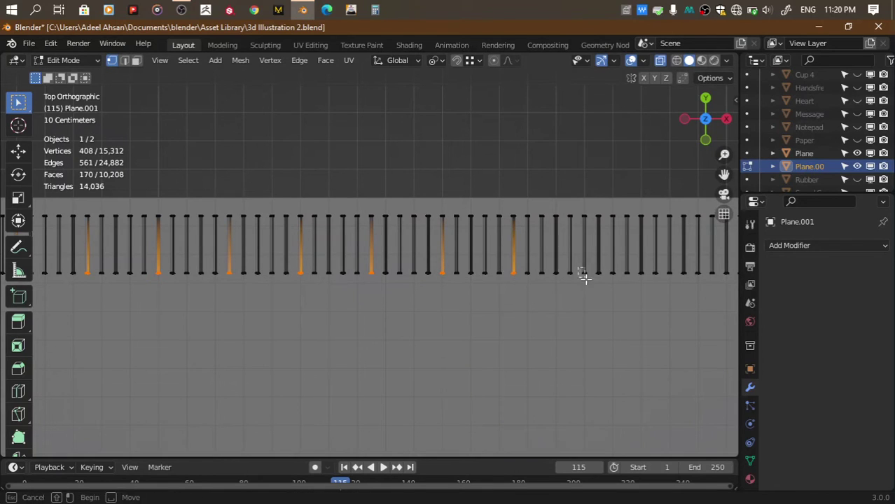
key("l")
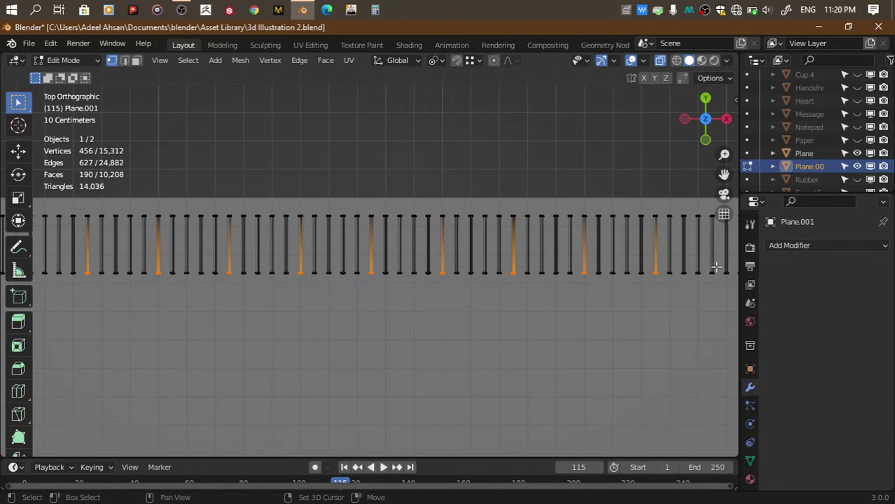
key("l")
Continue adding every fifth bar with L while panning along the row
left_click_drag(724, 174, 255, 175)
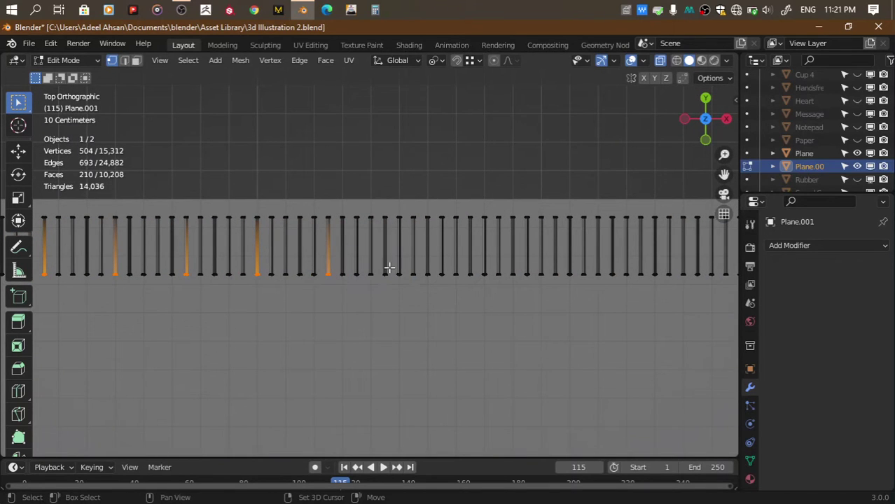
key("l")
key("l")
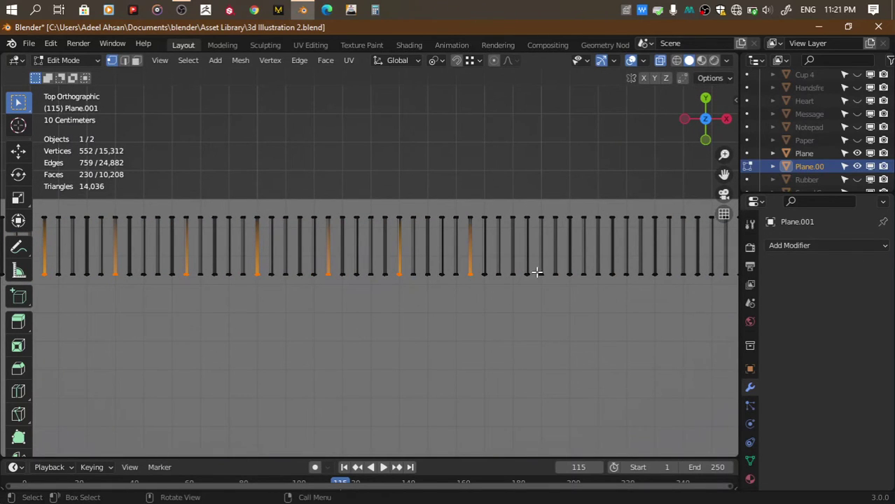
key("l")
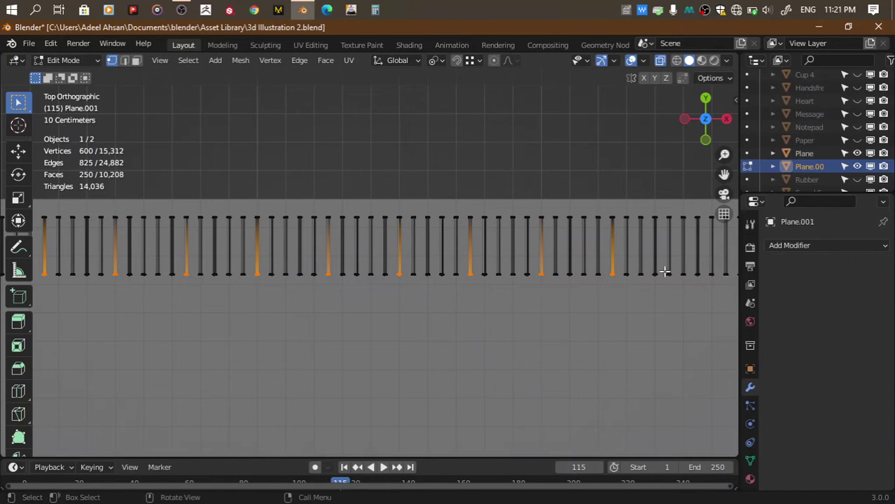
key("l")
left_click_drag(725, 175, 718, 163)
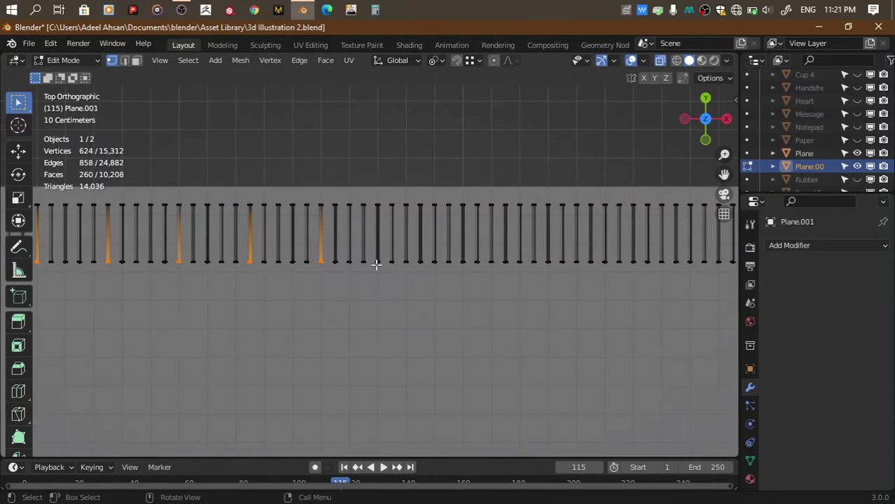
key("l")
key("l")
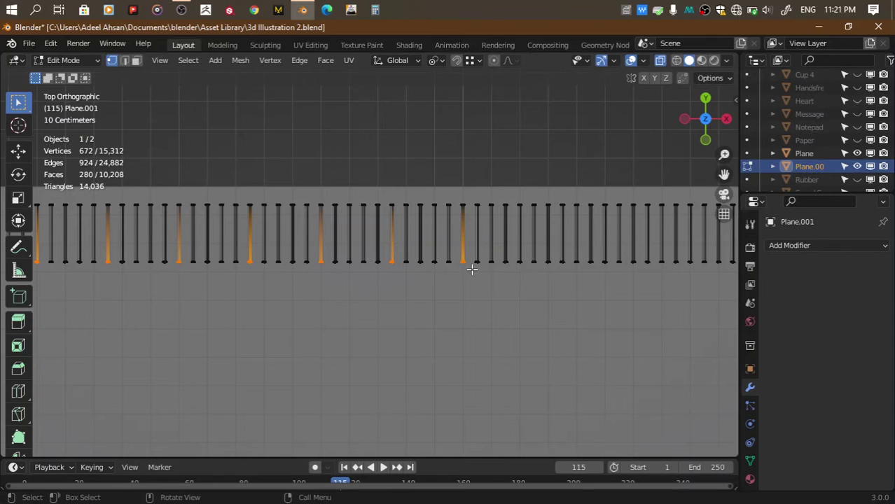
key("l")
key("l")
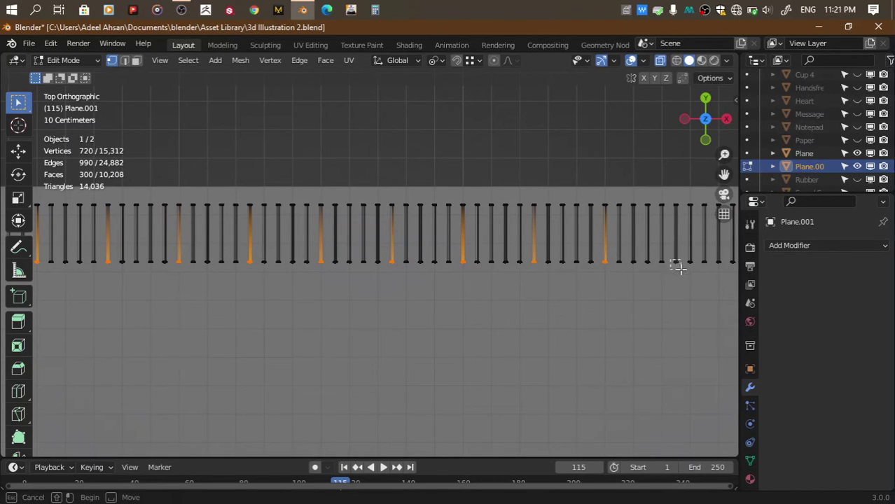
key("l")
left_click_drag(723, 174, 450, 182)
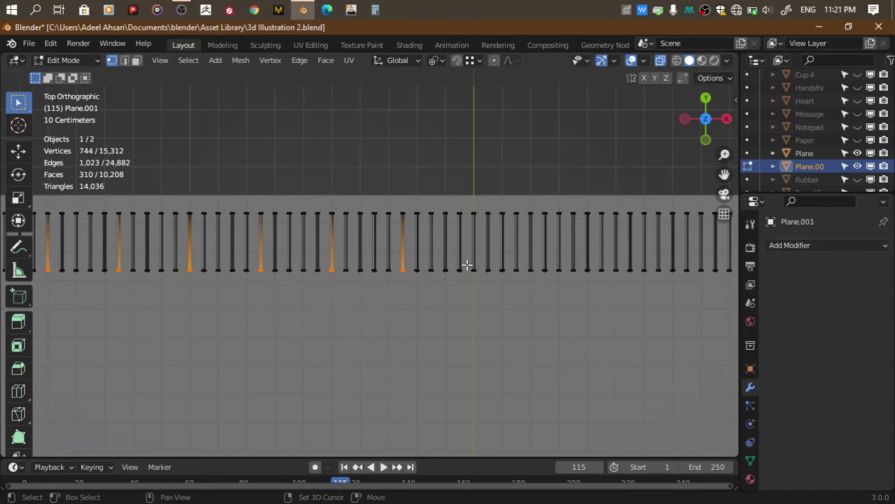
key("l")
key("l")
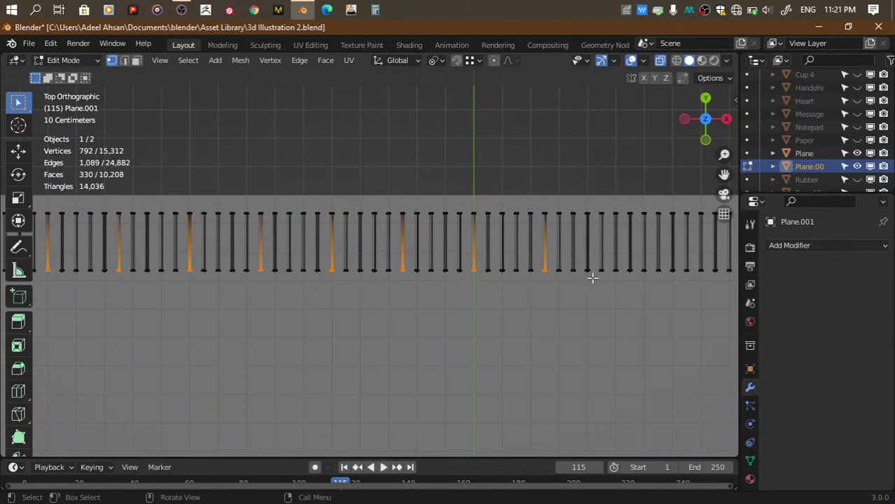
key("l")
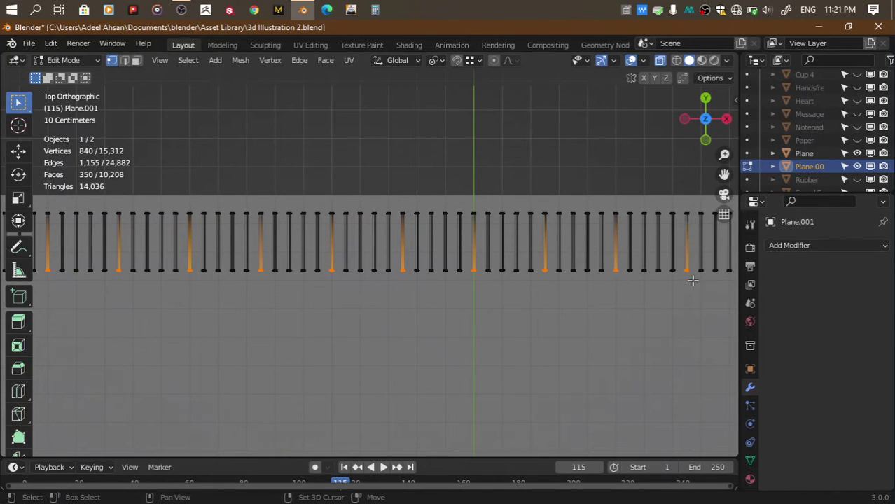
left_click_drag(724, 174, 431, 179)
key("l")
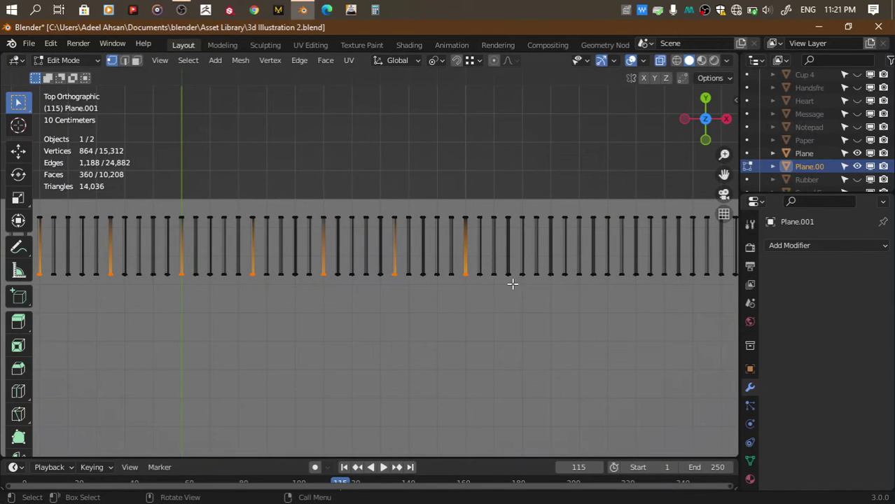
key("l")
key("l")
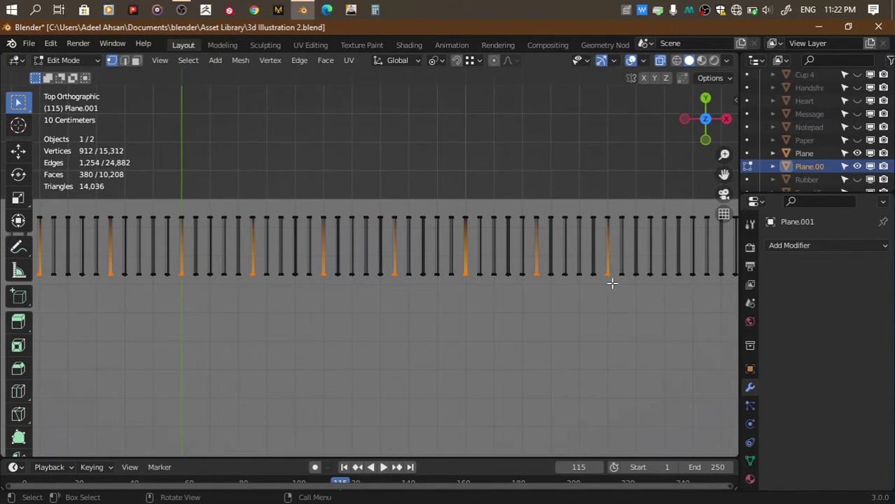
middle_click_drag(684, 287, 608, 253, "shift")
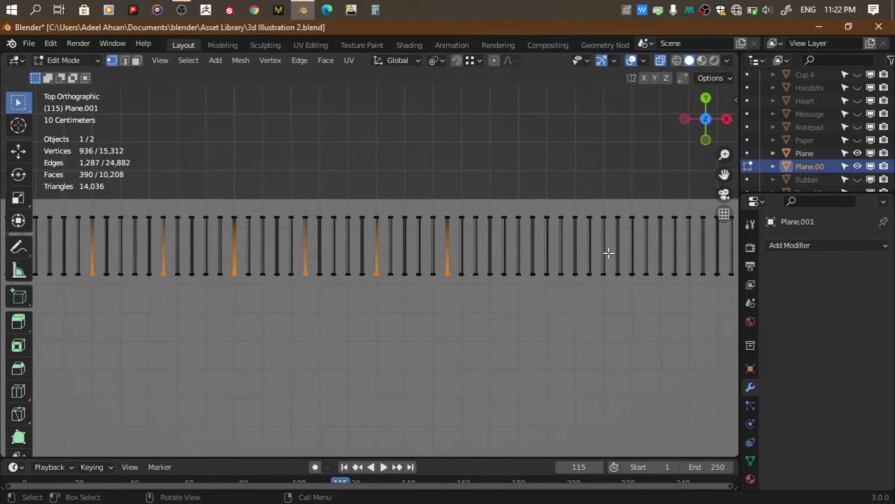
key("l")
key("l")
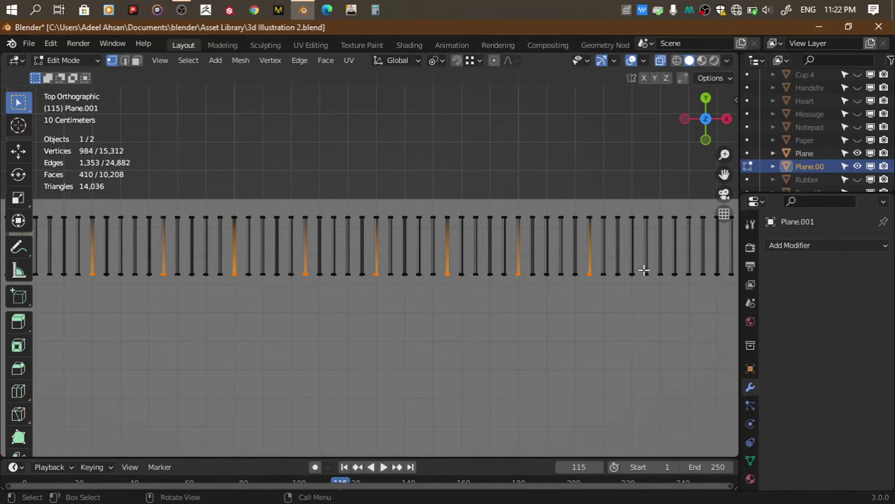
key("l")
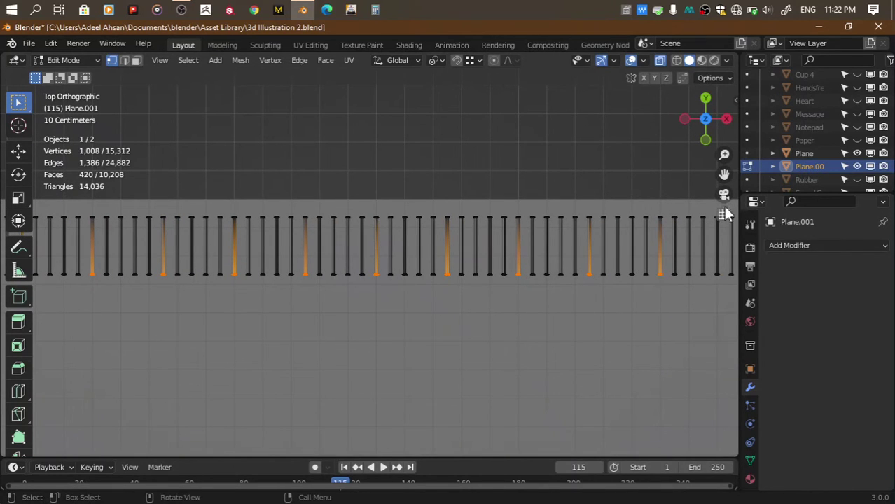
left_click_drag(724, 174, 728, 149)
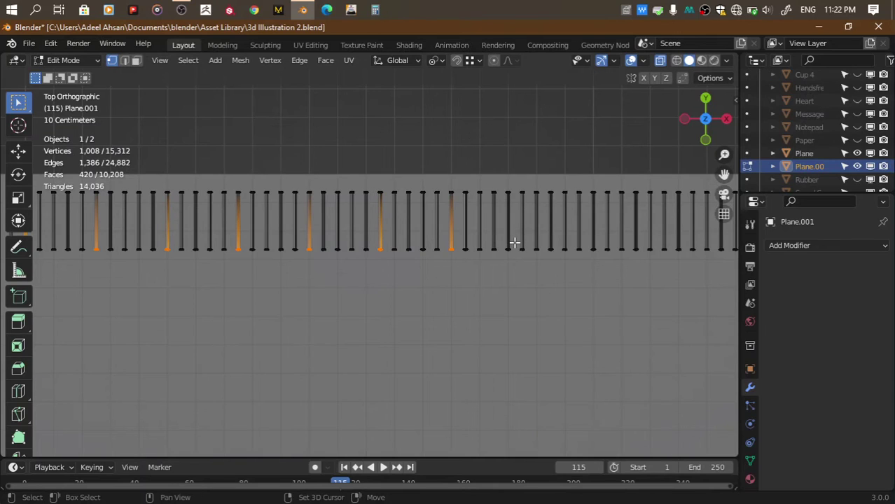
key("l")
key("l")
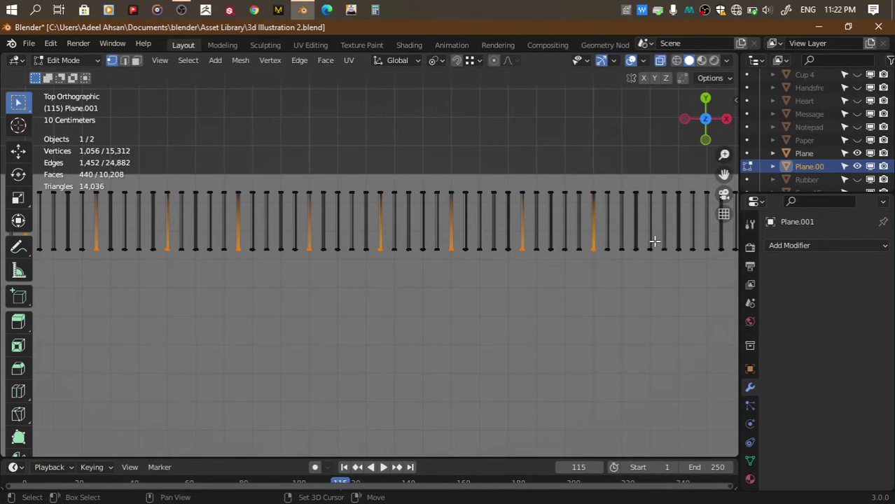
key("l")
mouse_move(724, 174)
left_mouse_down()
mouse_move(706, 182)
mouse_move(724, 261)
left_mouse_up()
Add the next several fifth bars to the selection with L
scroll(611, 290, "down", 1)
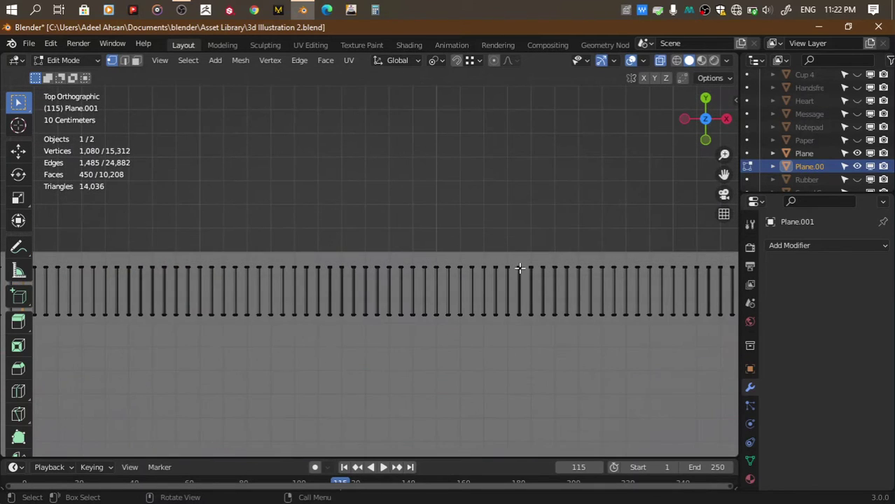
scroll(520, 269, "down", 1)
key("l")
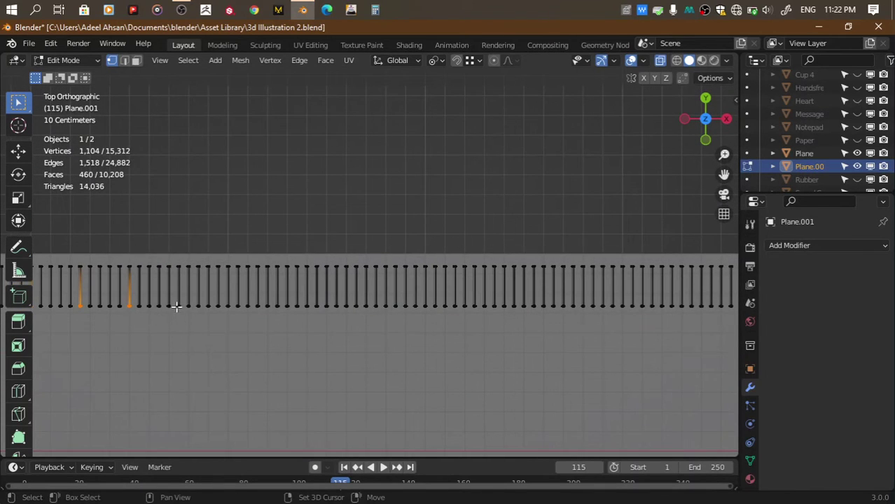
key("l")
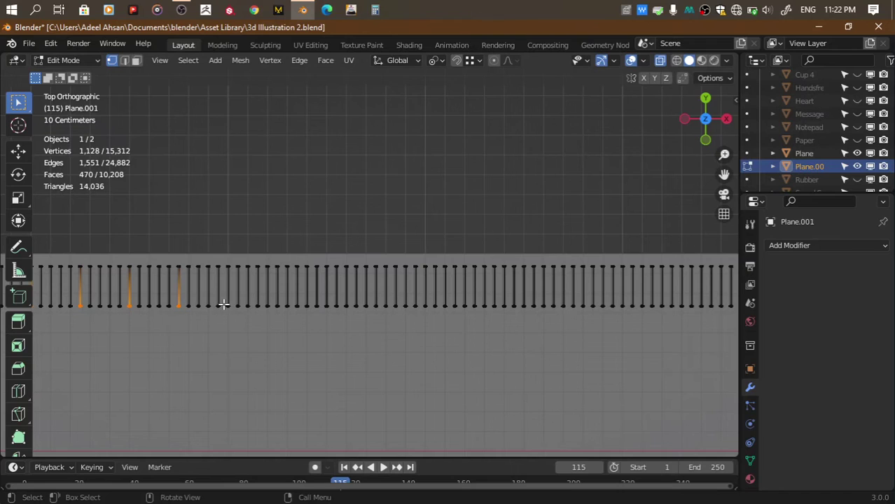
key("l")
key("l")
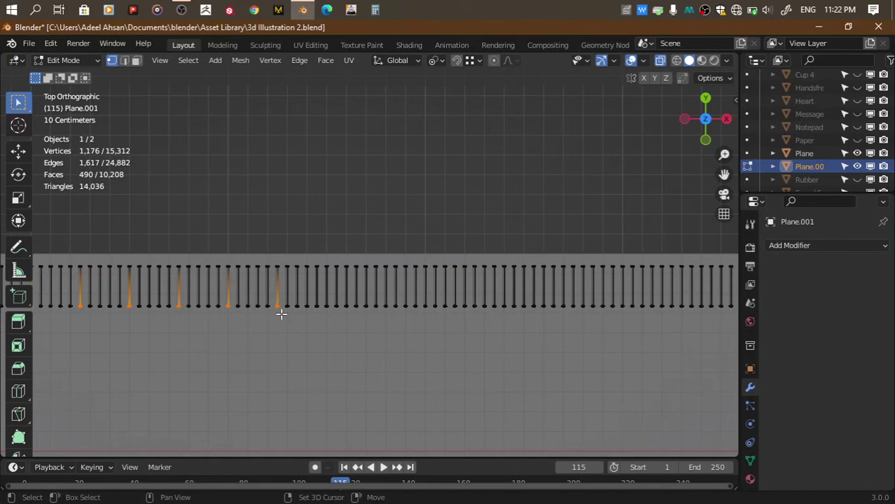
key("l")
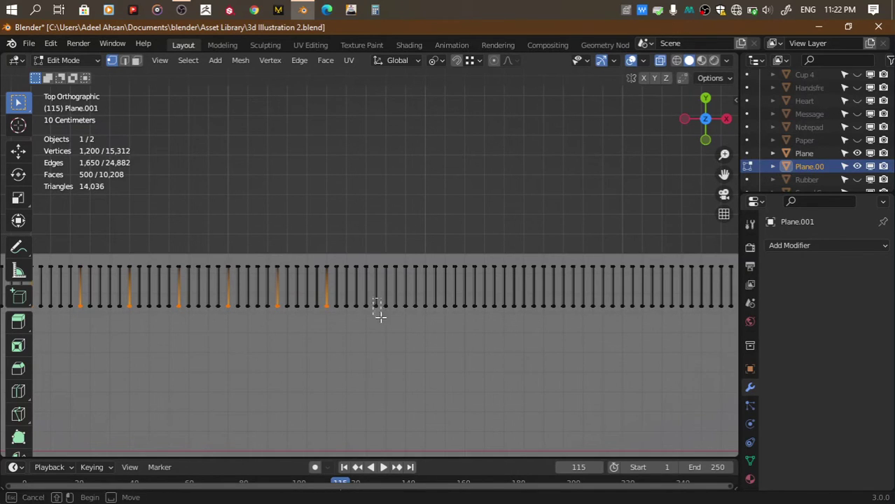
key("l")
key("l")
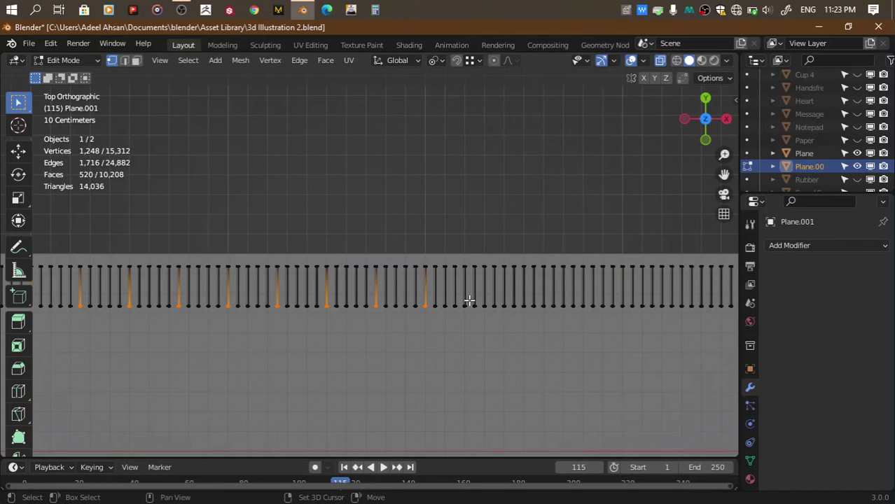
key("l")
key("l")
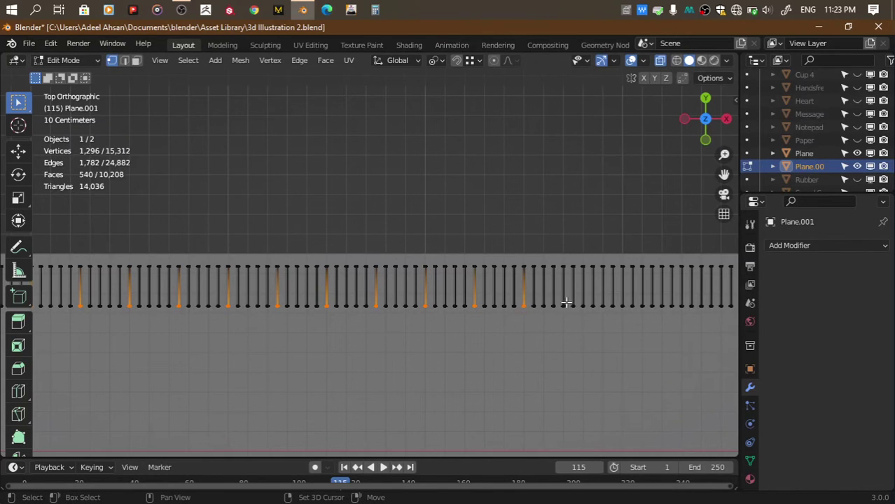
key("l")
key("l")
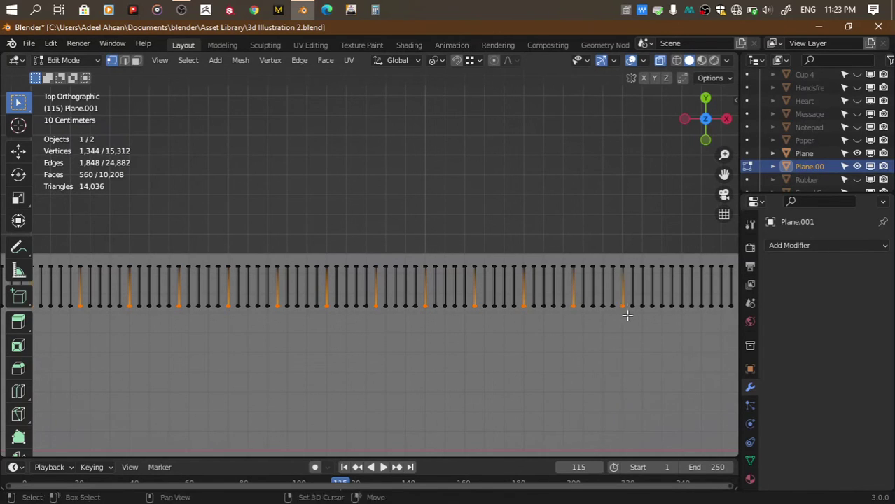
Box-select the remaining fifth bars up to the end of the row
left_click_drag(723, 173, 448, 296)
scroll(448, 296, "up", 2)
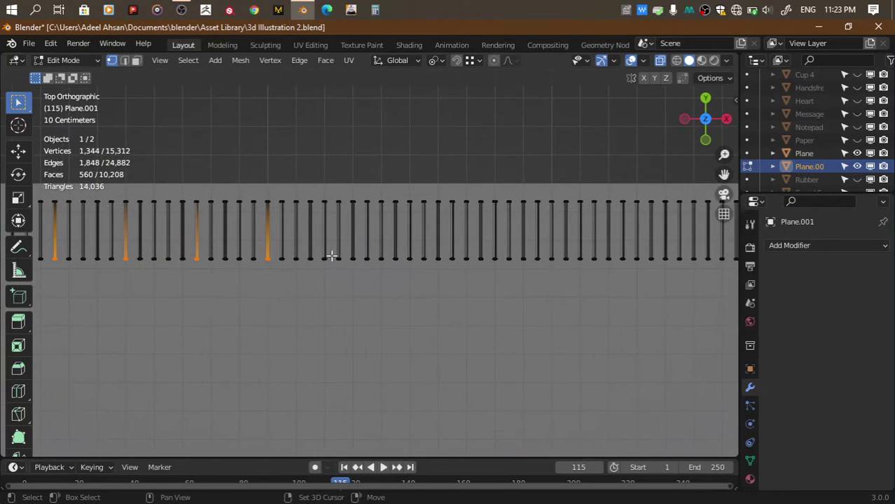
key("b")
left_click_drag(348, 264, 330, 252)
key("b")
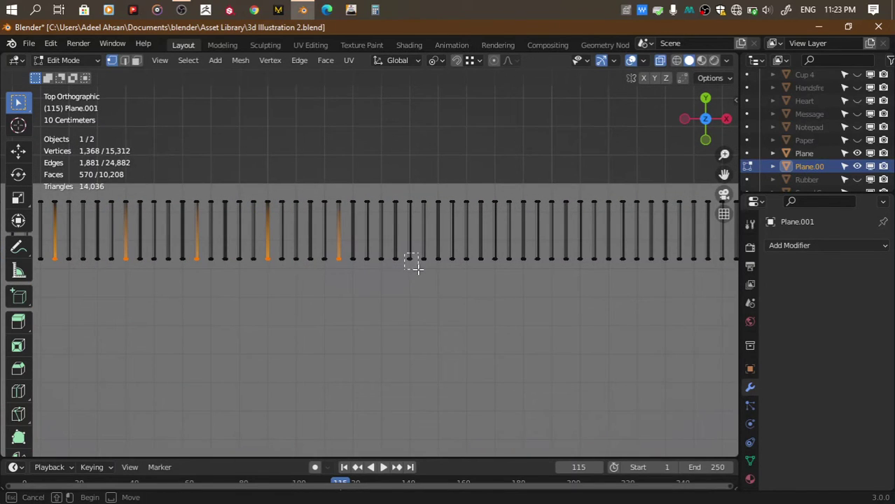
left_click_drag(416, 268, 405, 253)
left_click_drag(473, 246, 490, 263, "shift")
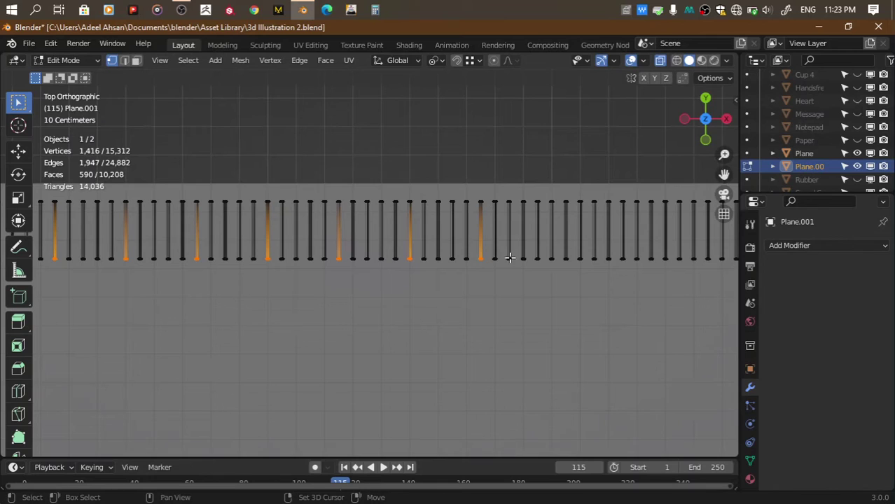
left_click_drag(543, 250, 561, 268, "shift")
left_click_drag(613, 249, 631, 269, "shift")
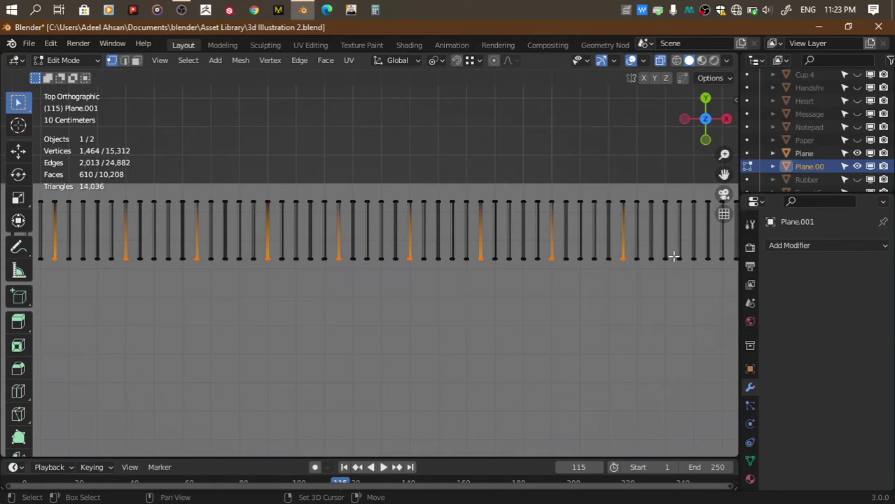
left_click_drag(683, 250, 700, 268, "shift")
left_click_drag(724, 174, 496, 193)
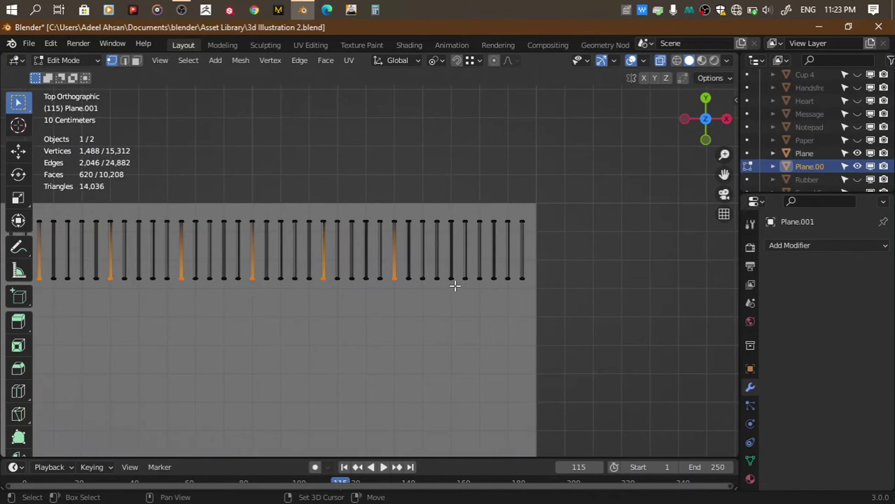
key("b")
left_click_drag(463, 276, 479, 294)
Move the selected bars out about 0.10 m as ruler tick marks, then save
left_click(726, 119)
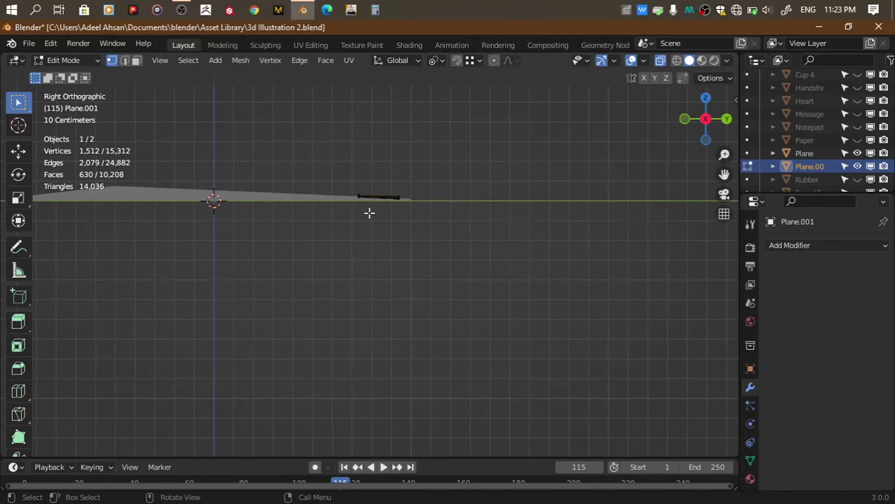
key("g")
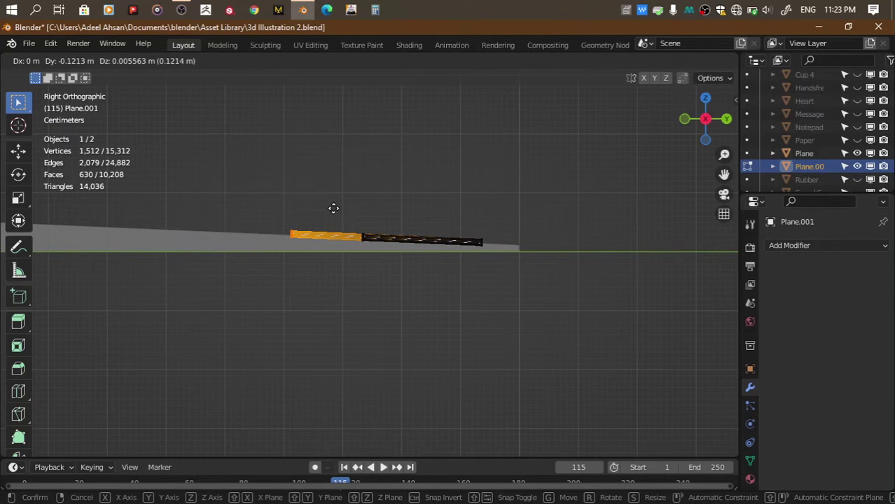
left_click(344, 208)
middle_click_drag(344, 208, 511, 208)
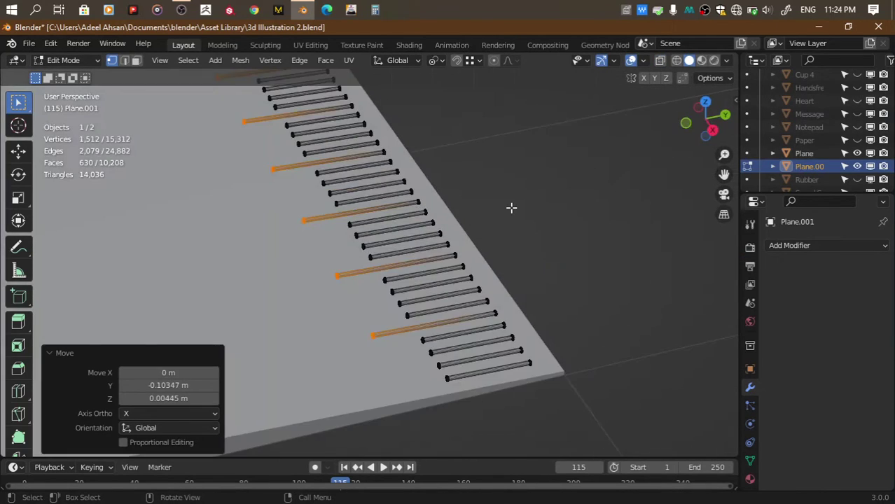
scroll(511, 208, "down", 3)
key("Tab")
scroll(511, 208, "down", 3)
key("ctrl+s")
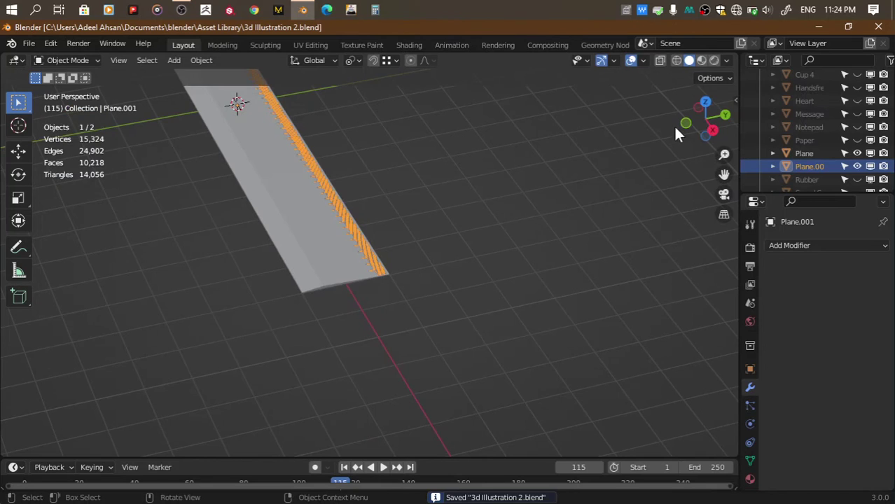
middle_click_drag(676, 133, 444, 214)
Switch to top orthographic view, select the ruler plane and enter Edit Mode
left_click(444, 215)
scroll(444, 214, "up", 2)
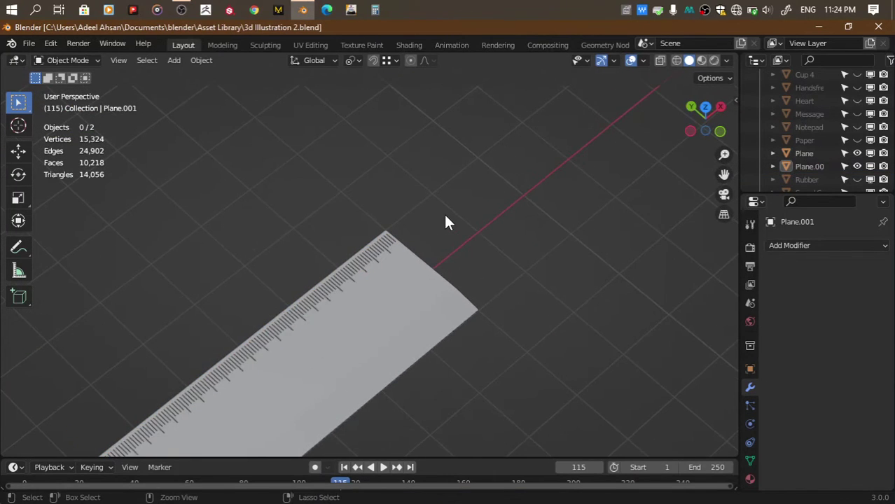
scroll(446, 222, "up", 5)
scroll(446, 221, "down", 5)
left_click(705, 107)
scroll(378, 335, "up", 3)
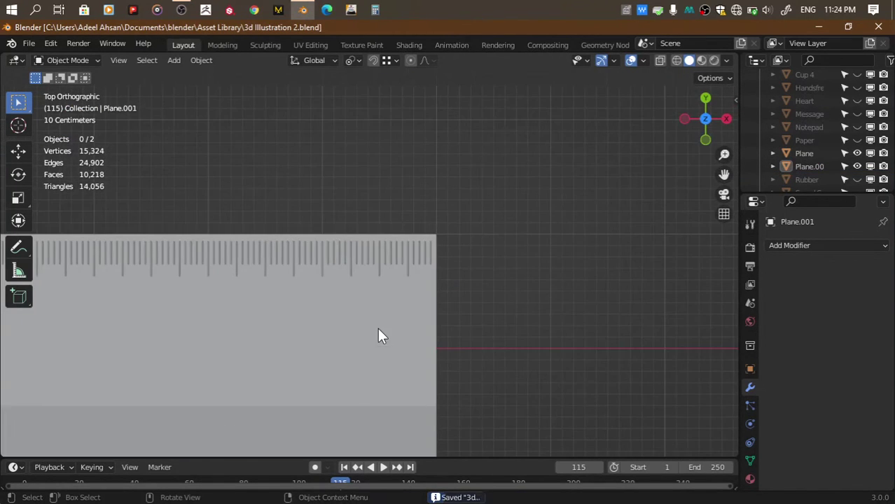
left_click(377, 336)
key("Tab")
Add two vertical loop cuts and one horizontal loop cut near the ruler's right end
scroll(350, 364, "down", 1)
key("ctrl+r")
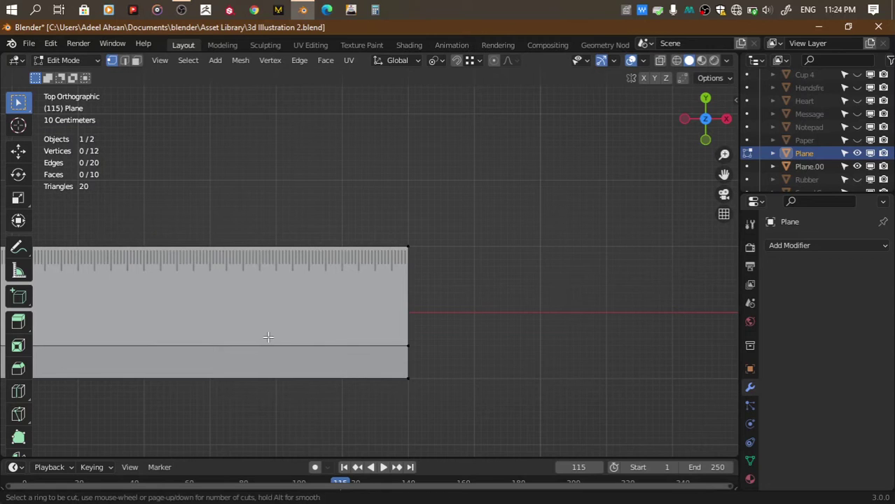
left_click(269, 337)
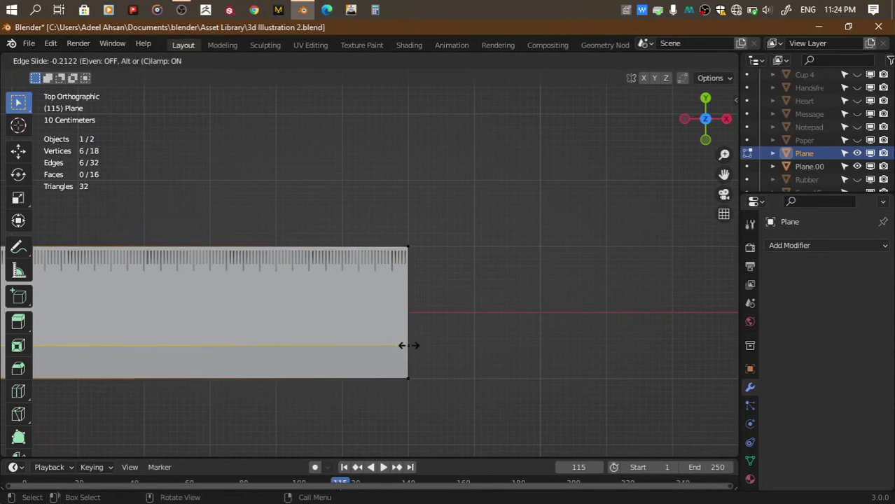
left_click(722, 333)
left_click(332, 352)
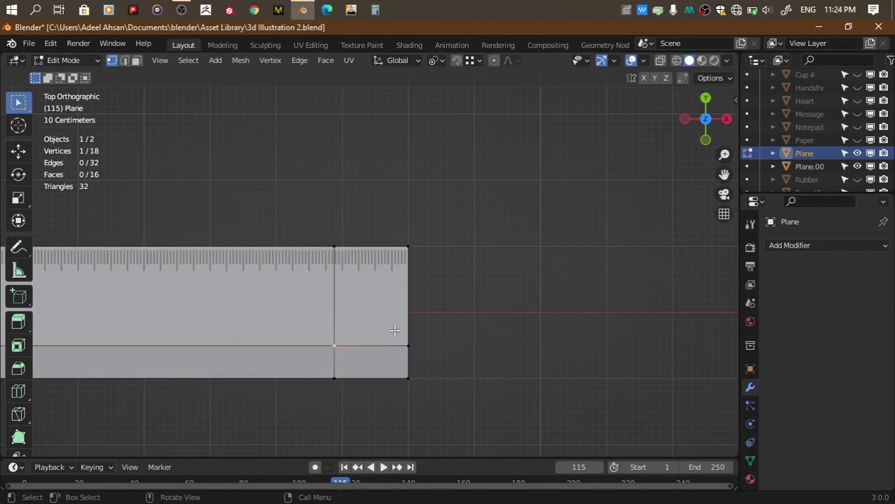
left_click(331, 308)
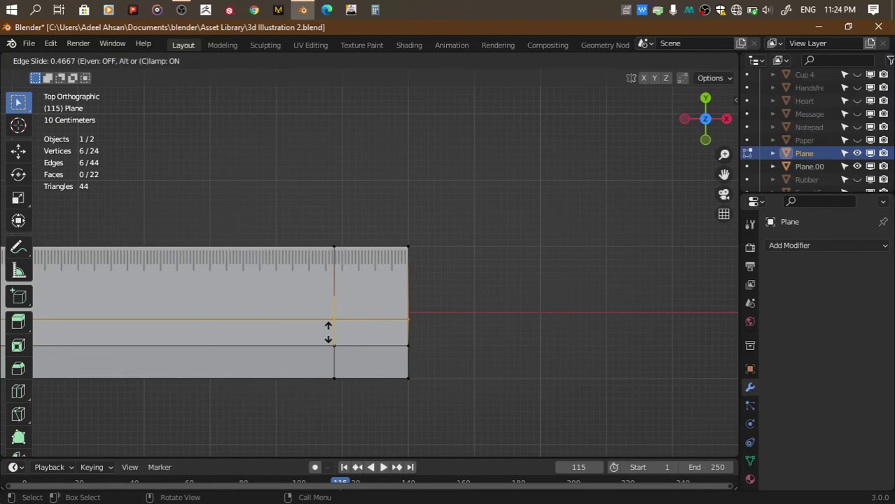
left_click(328, 331)
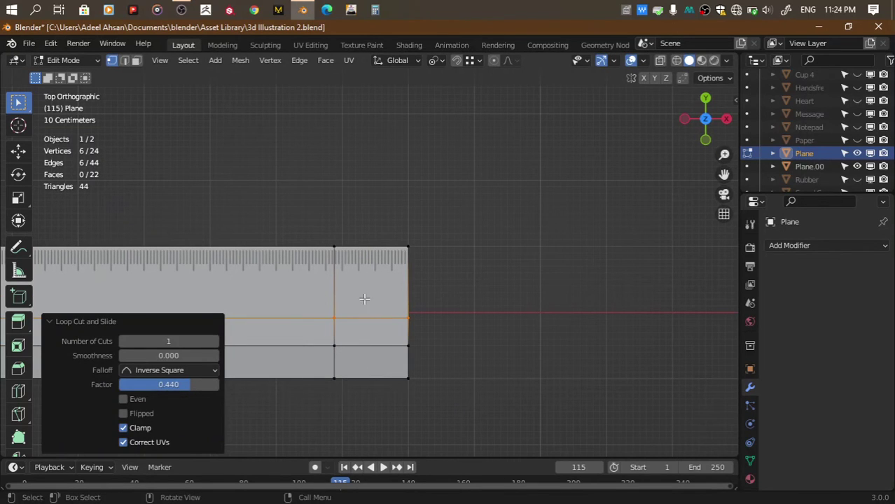
scroll(557, 290, "down", 4)
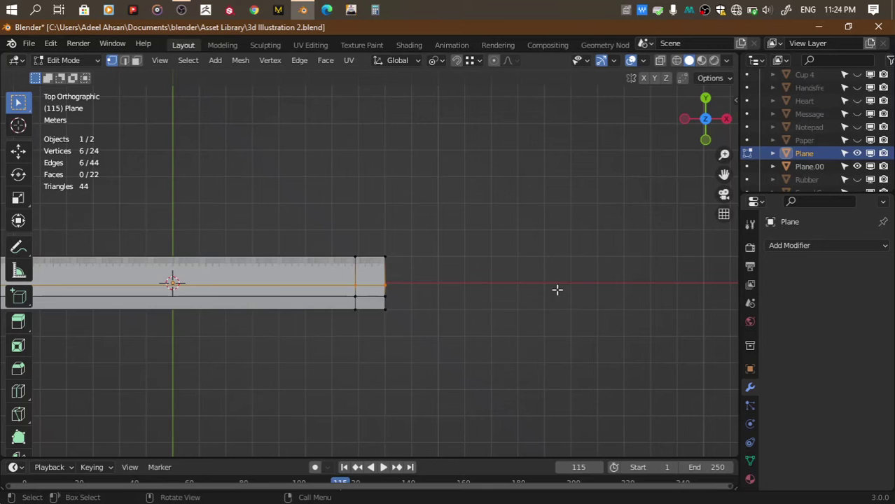
left_click(276, 294)
left_click(462, 298)
scroll(462, 298, "up", 5)
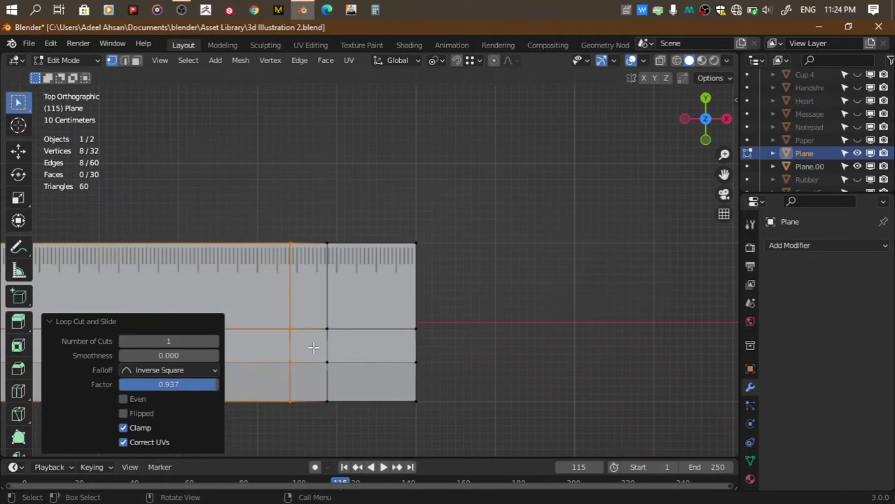
Add a second horizontal loop cut and slide the lower loop to square off the face
key("ctrl+r")
left_click(292, 352)
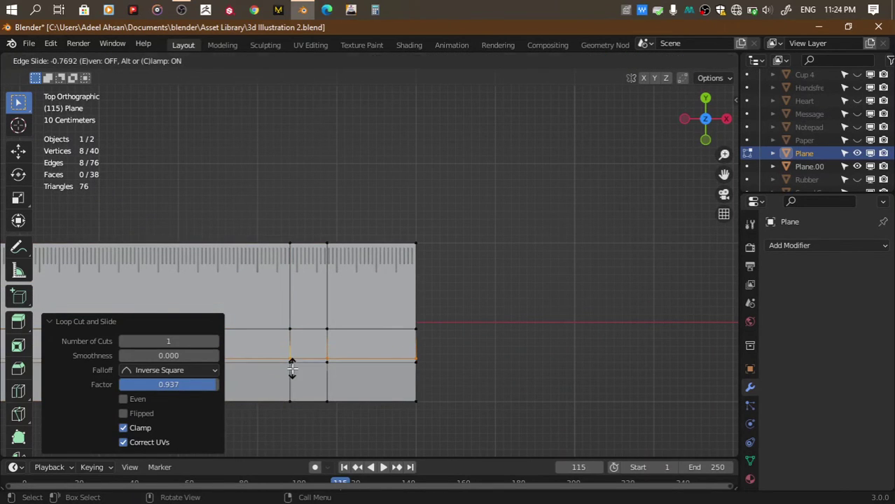
left_click(292, 364)
left_click(316, 331, "alt")
key("g")
key("g")
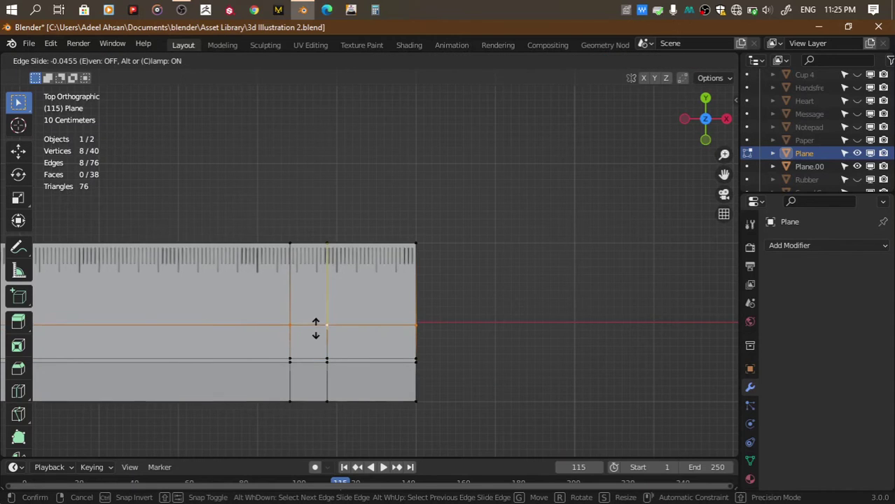
left_click(316, 326)
Vertex-bevel the top square face, inset it and make it circular, then undo the inset and circle
left_click(310, 335)
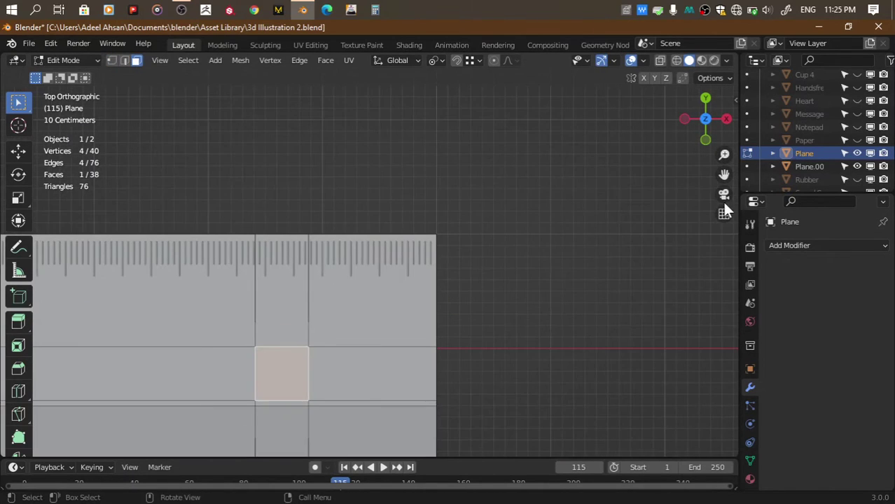
scroll(284, 346, "up", 5)
key("ctrl+b")
key("Escape")
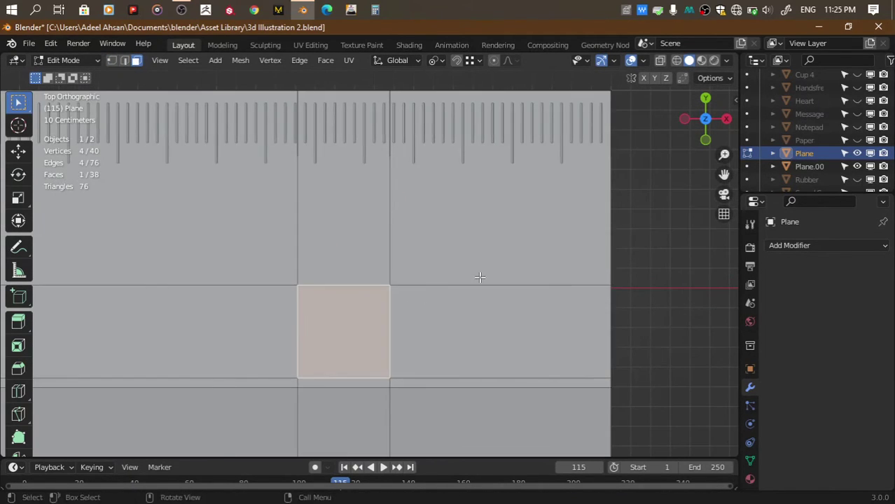
key("ctrl+shift+b")
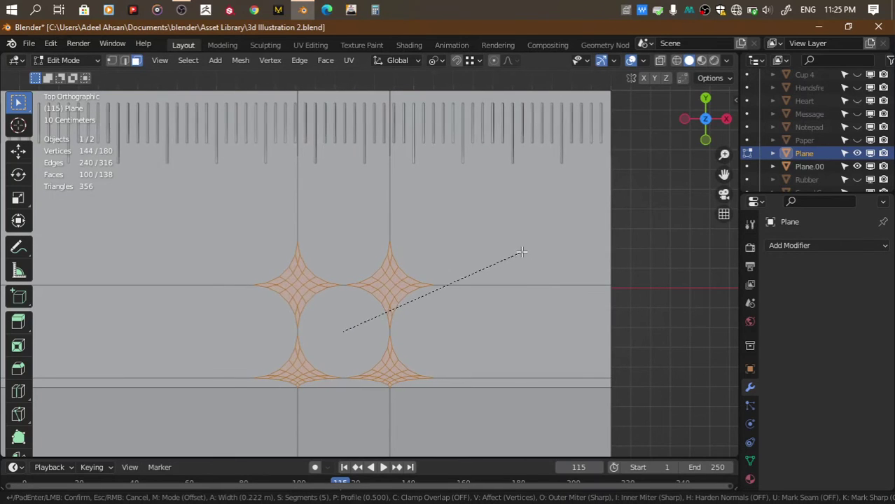
left_click(521, 257)
left_click(379, 322)
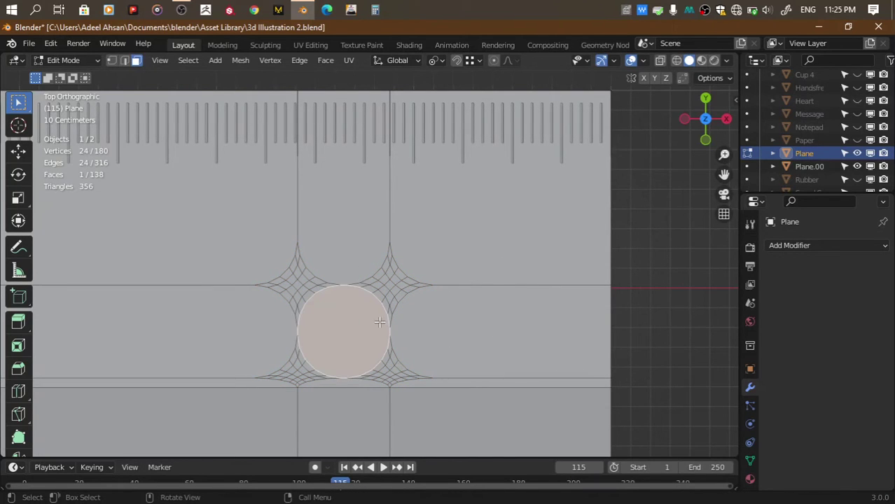
key("i")
left_click(490, 331)
right_click(441, 319)
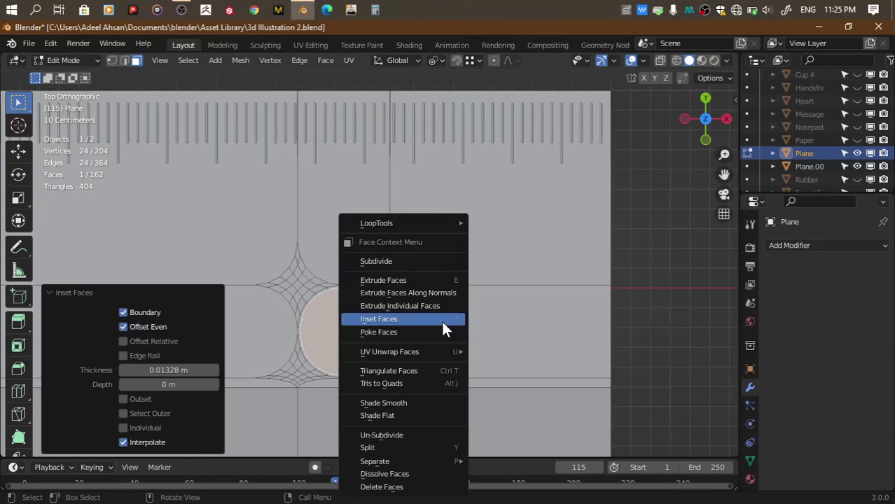
left_click(497, 236)
left_click_drag(706, 142, 706, 168)
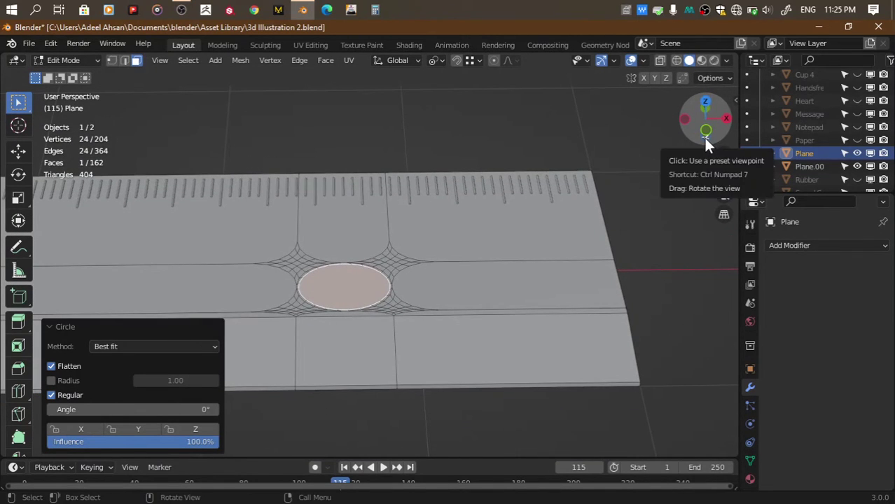
key("ctrl+z")
key("ctrl+z")
key("ctrl+z")
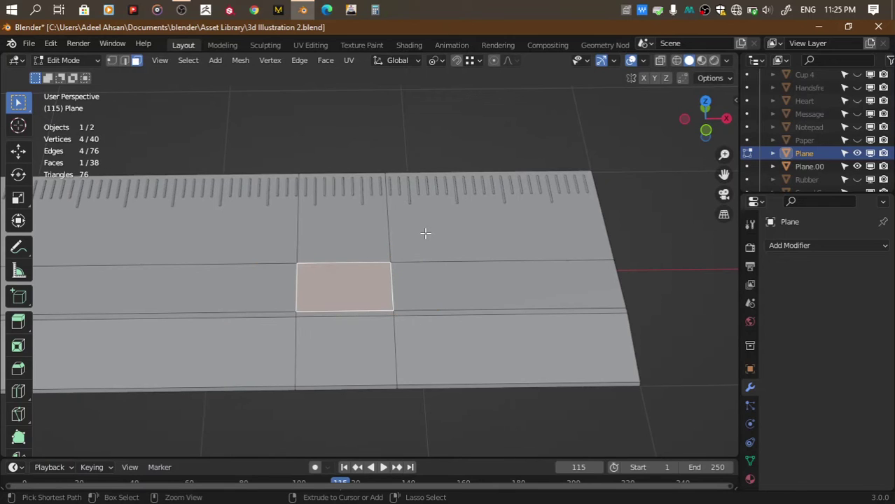
Vertex-bevel the matching square on the underside and select both round faces
left_click_drag(709, 132, 659, 144)
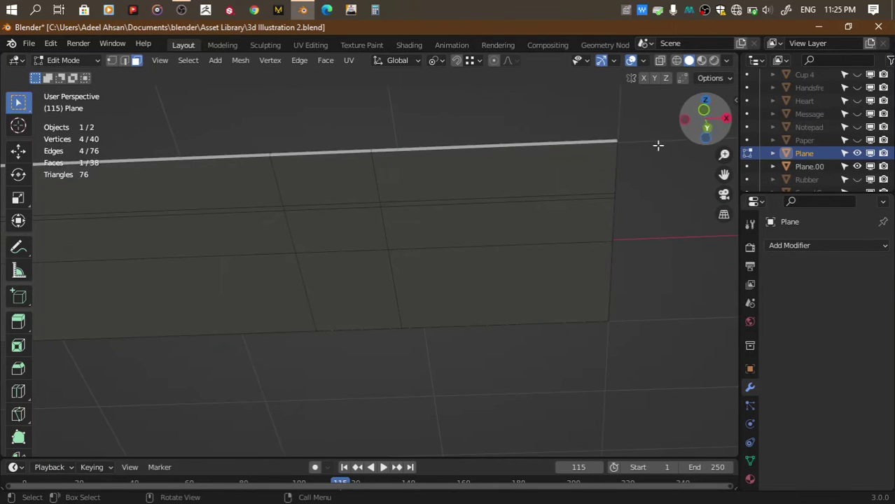
left_click(347, 232)
key("ctrl+shift+b")
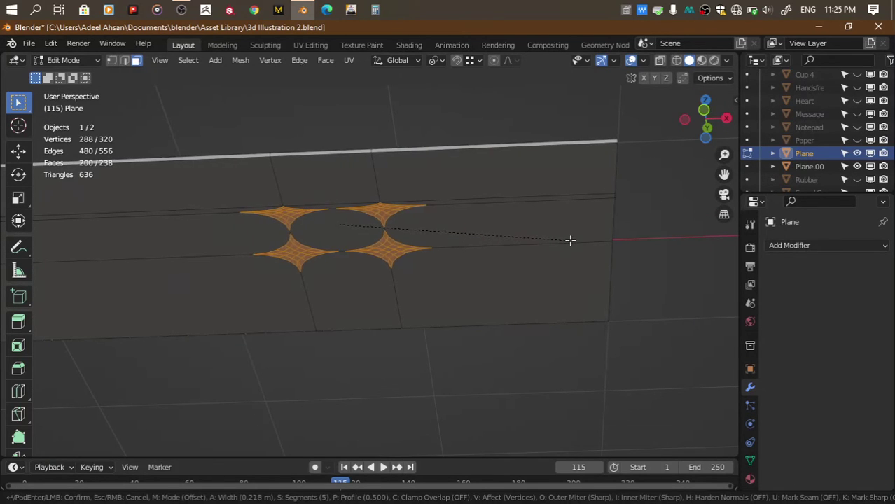
left_click(570, 240)
middle_click_drag(570, 240, 511, 164)
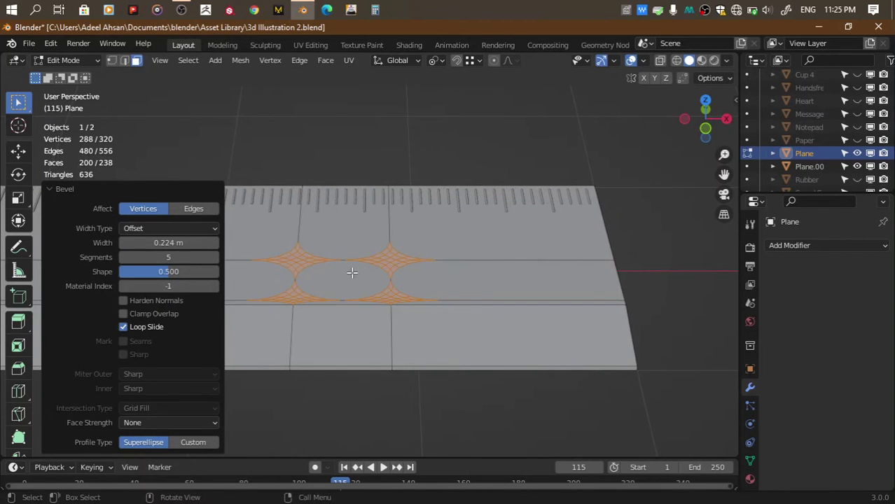
left_click(352, 272)
left_click_drag(705, 119, 690, 130)
left_click(354, 236, "shift")
middle_click_drag(353, 236, 515, 238)
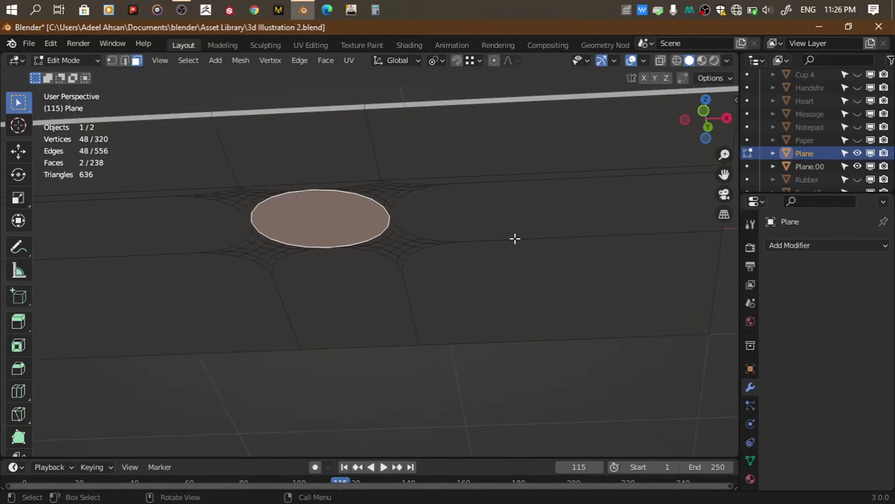
Inset both round faces, make them perfect circles, and delete them to leave open holes
key("i")
left_click(509, 238)
right_click(501, 227)
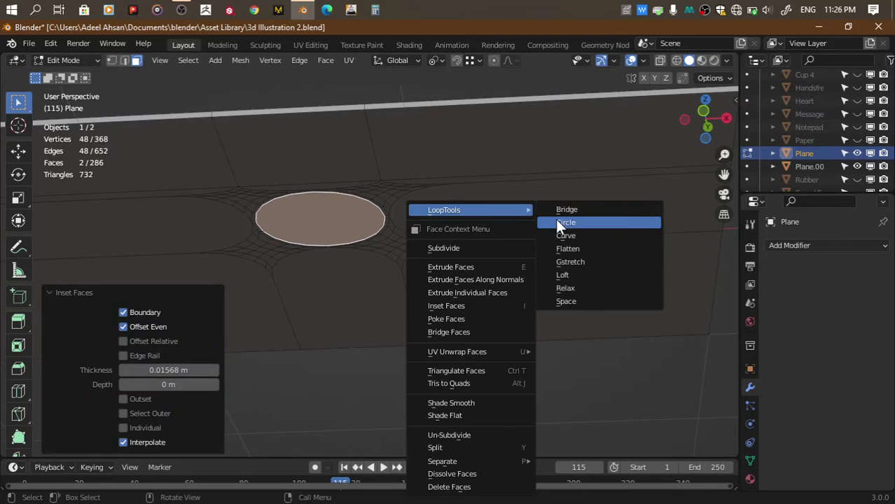
left_click(560, 222)
key("x")
left_click(400, 280)
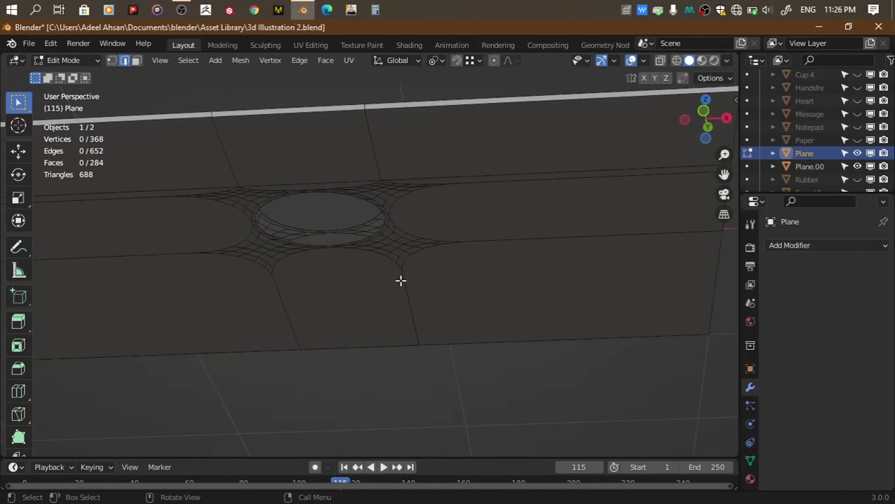
Bridge the top and bottom hole edge loops into an inner wall and check from below
scroll(400, 280, "up", 3)
left_click(281, 232, "alt+shift")
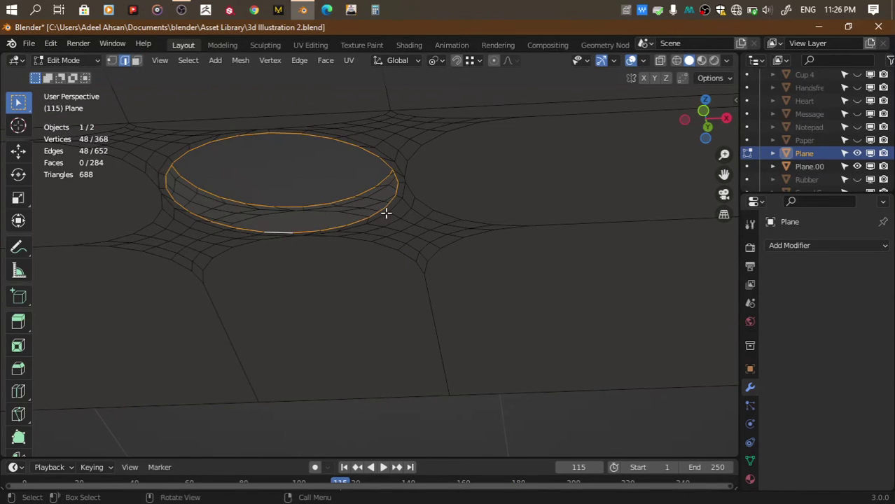
left_click(299, 60)
left_click(329, 102)
scroll(345, 159, "down", 3)
scroll(344, 160, "up", 3)
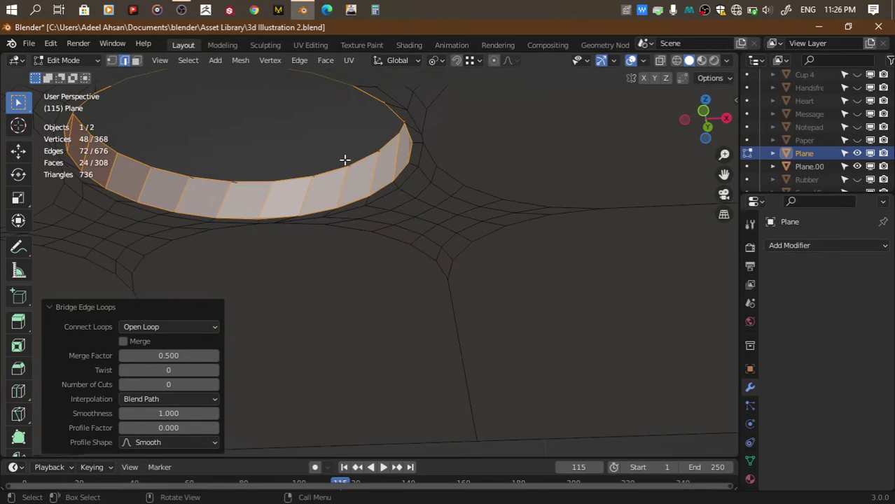
left_click_drag(703, 112, 505, 186)
Back in Object Mode, shade the ruler smooth with auto smooth enabled and save
key("Tab")
scroll(504, 185, "down", 5)
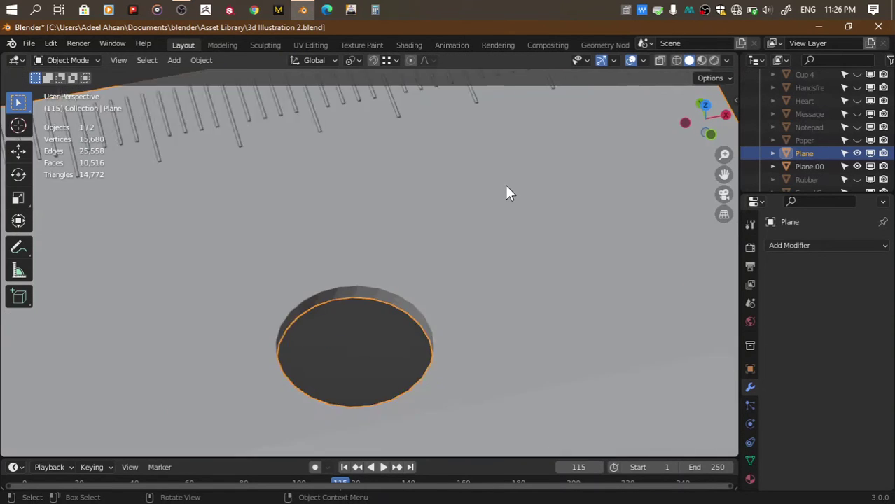
right_click(505, 185)
left_click(503, 183)
left_click(750, 460)
scroll(812, 434, "down", 5)
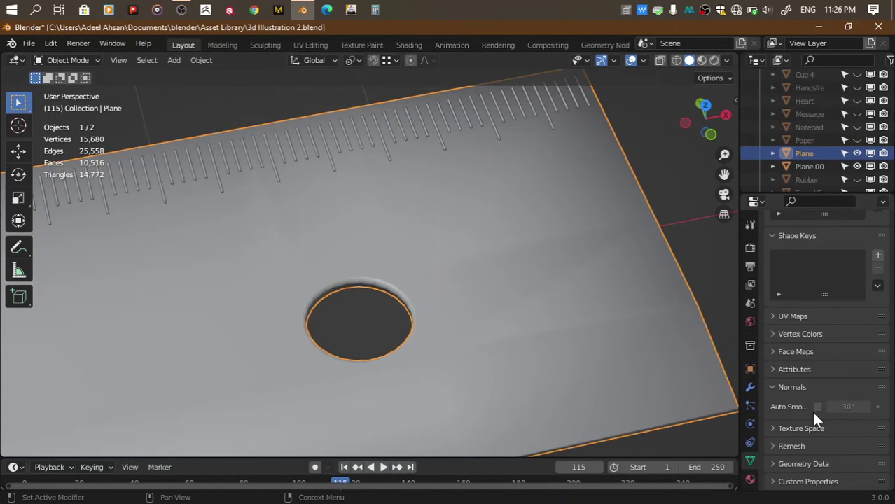
left_click(817, 407)
scroll(609, 336, "down", 6)
left_click(520, 298)
key("ctrl+s")
Join both ruler parts into one object, enable auto smooth on it, and save
left_click(412, 258)
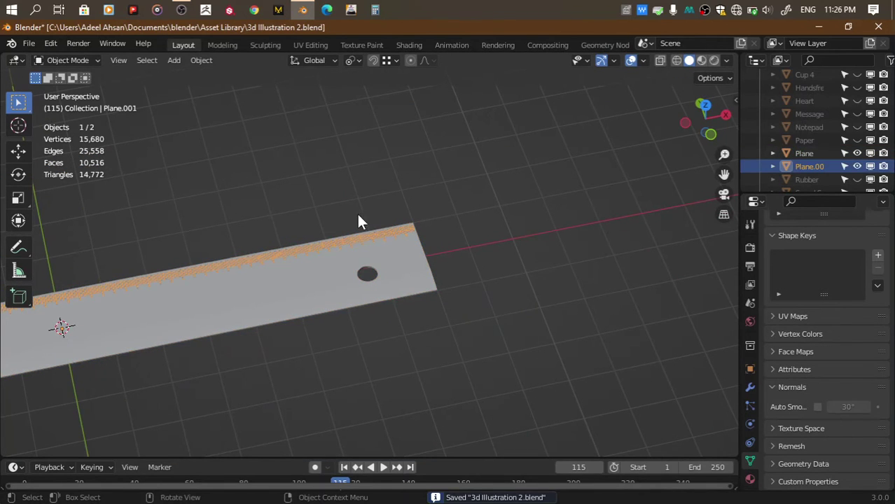
key("a")
key("ctrl+j")
left_click(818, 407)
scroll(455, 337, "up", 3)
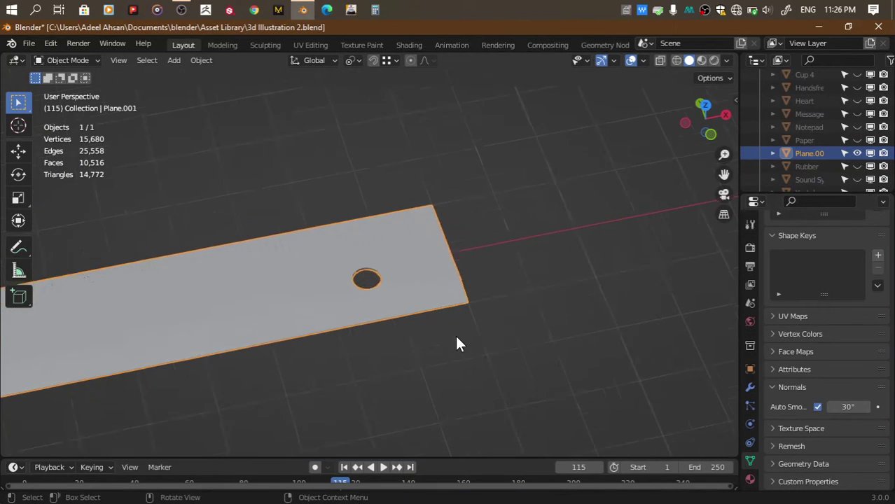
right_click(533, 227)
left_click(533, 230)
key("ctrl+s")
scroll(583, 181, "down", 3)
Rename the joined ruler Plane.001 to 'Scale'
double_click(805, 147)
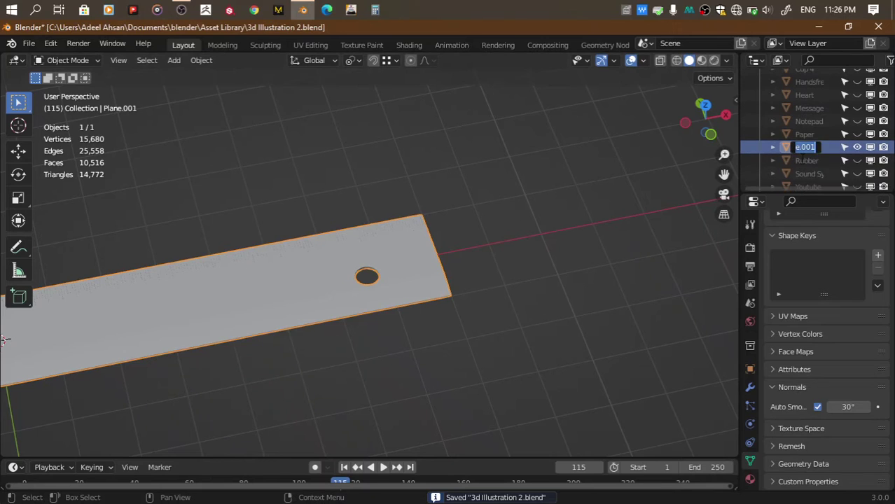
type("Scale")
key("Return")
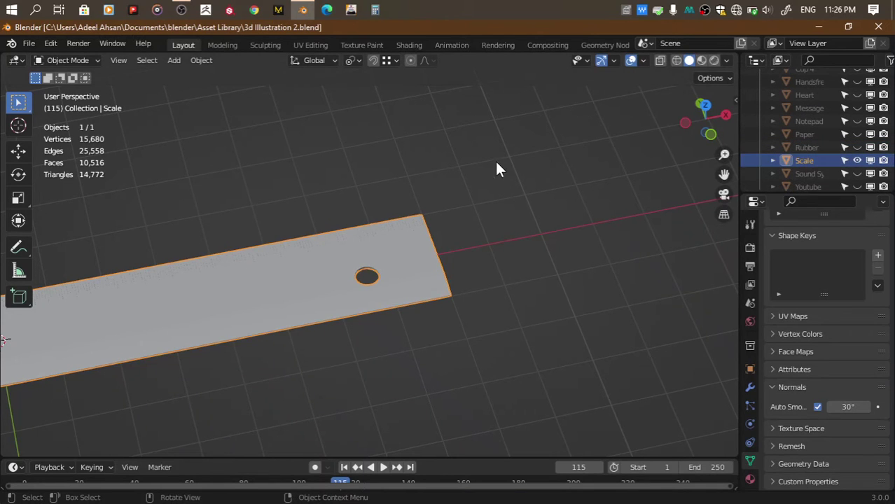
key("Up")
Hide Scale, enlarge the timeline and turn it into an Asset Browser showing the User Library
key("h")
left_click_drag(427, 459, 454, 341)
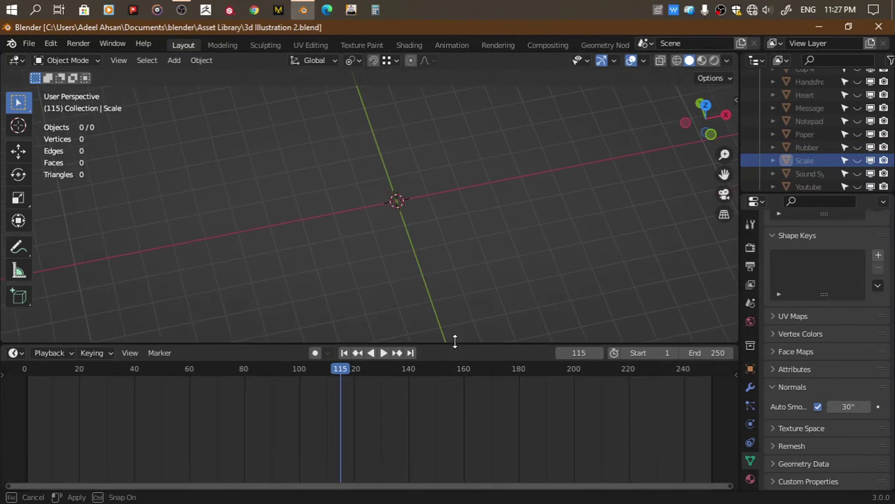
left_click(14, 354)
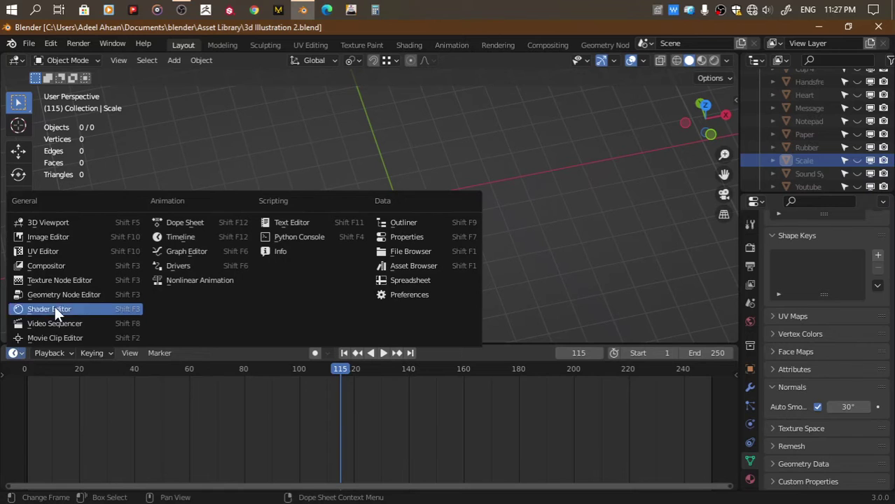
left_click(411, 264)
left_click(87, 373)
left_click(81, 407)
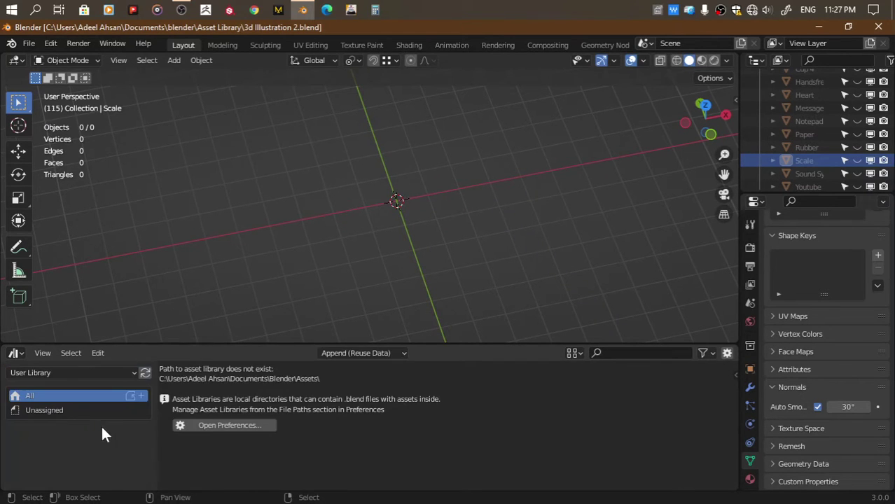
Set the User Library path to the Asset Library folder in Preferences and browse its assets
left_click(244, 427)
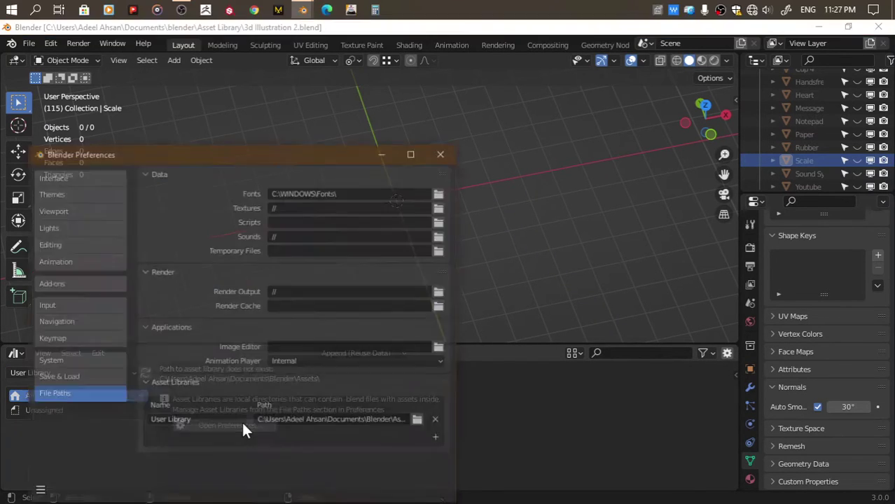
left_click(416, 421)
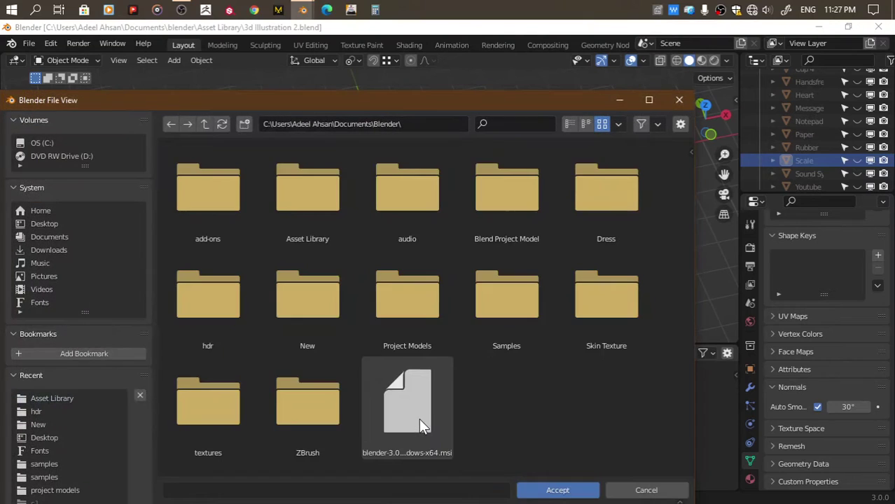
double_click(319, 216)
left_click(561, 492)
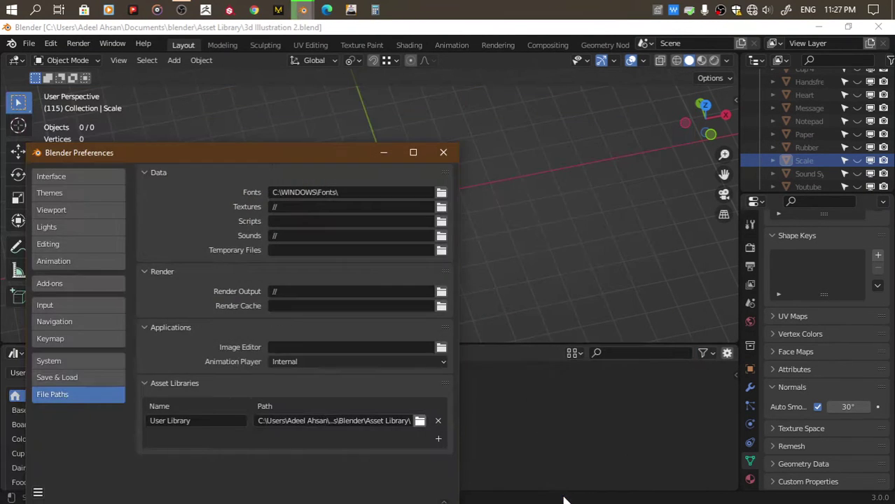
left_click(444, 153)
left_click(60, 452)
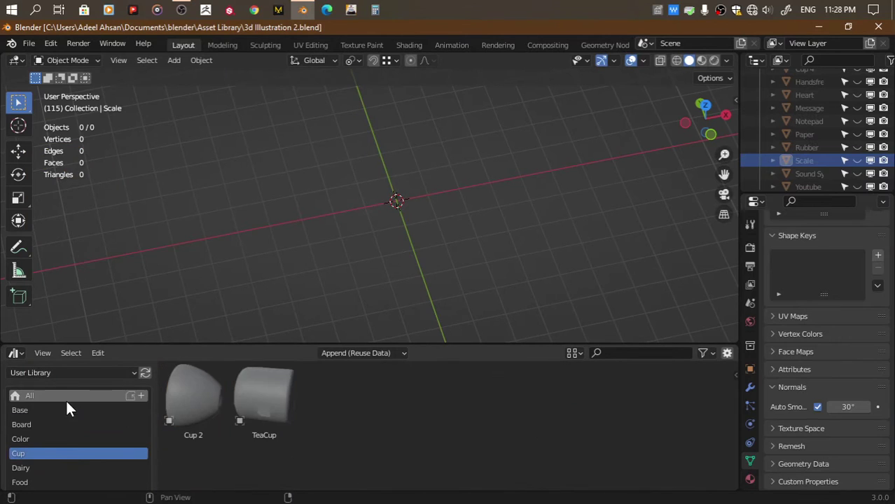
left_click(66, 397)
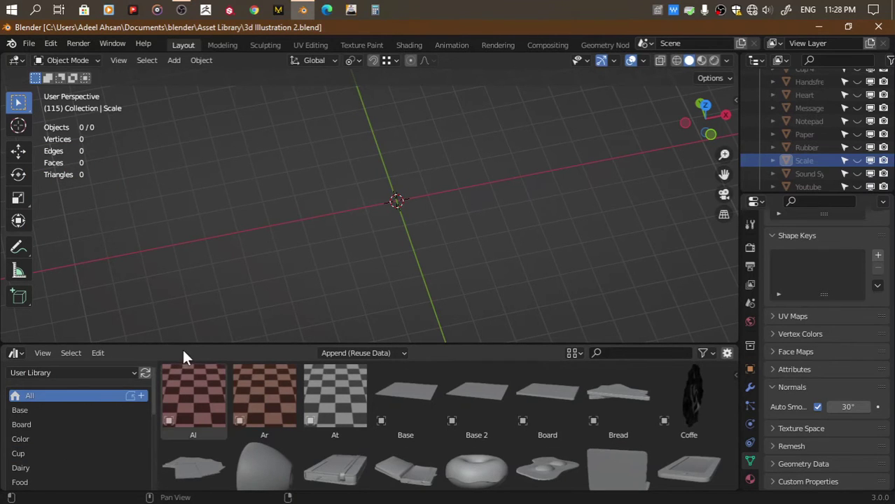
Filter the library to the Mobile category and drag the Mobile phone into the scene centre
left_click_drag(182, 346, 193, 275)
scroll(92, 397, "down", 3)
left_click(55, 420)
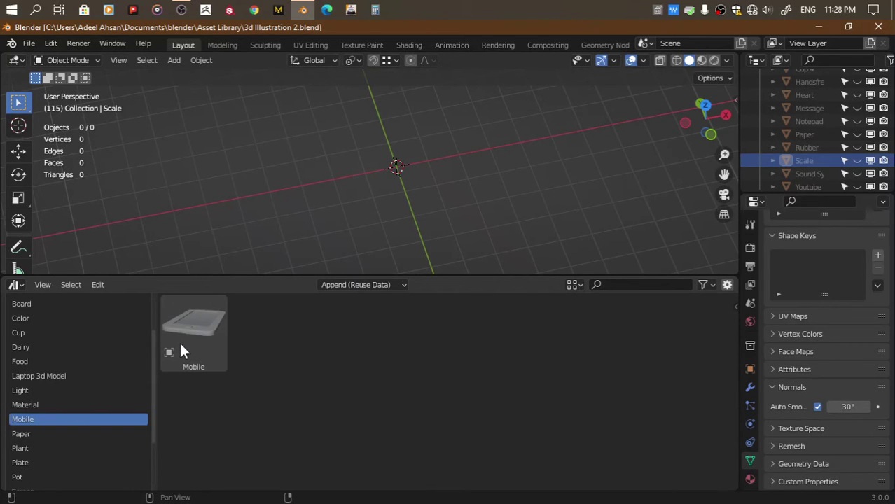
mouse_move(181, 346)
left_mouse_down()
mouse_move(389, 189)
mouse_move(396, 168)
left_mouse_up()
Inspect the phone with material preview, the front view, and its mesh in Edit Mode
scroll(396, 168, "up", 2)
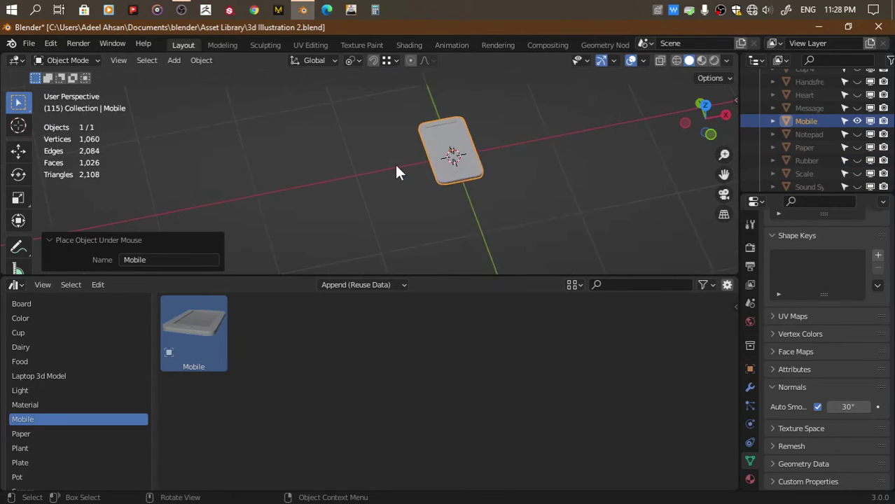
scroll(395, 168, "up", 2)
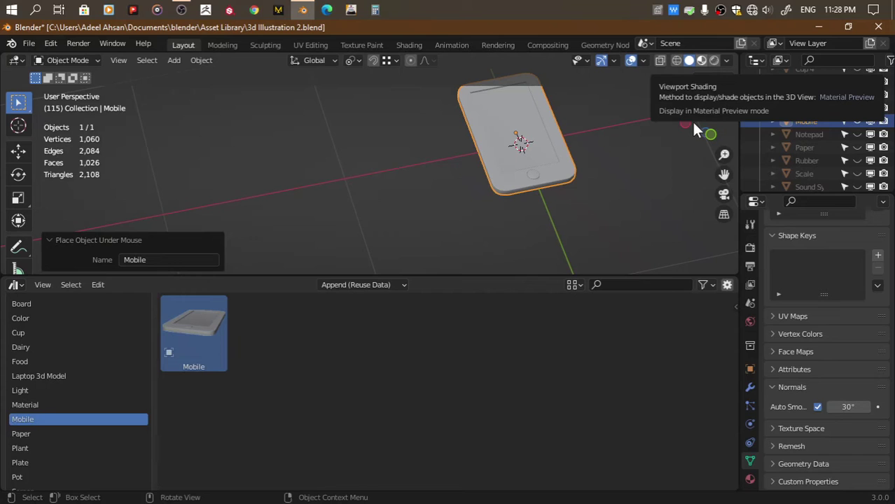
left_click(701, 61)
left_click(689, 61)
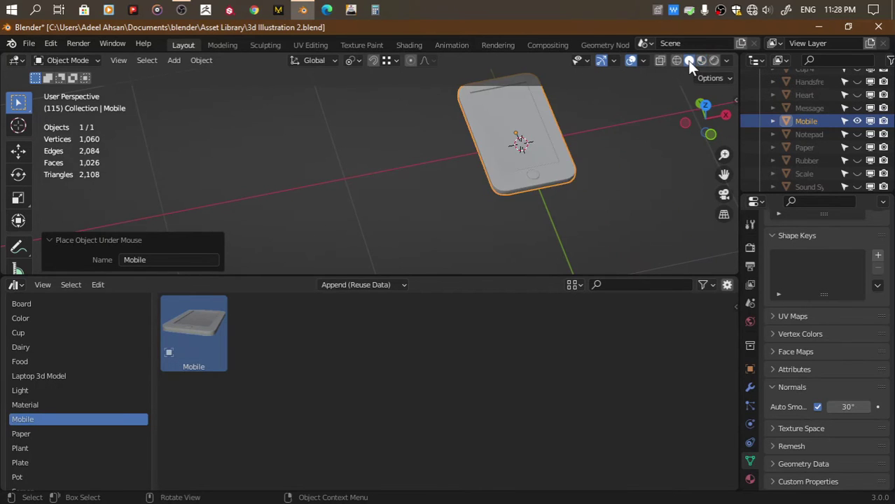
left_click(711, 135)
scroll(661, 108, "down", 2)
scroll(577, 113, "up", 3)
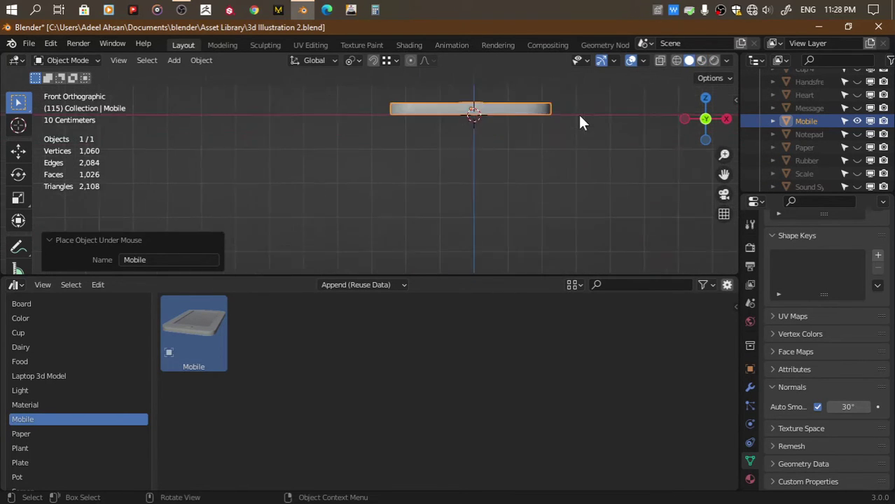
scroll(579, 115, "up", 1)
key("Tab")
mouse_move(715, 130)
left_mouse_down()
mouse_move(714, 111)
mouse_move(560, 190)
left_mouse_up()
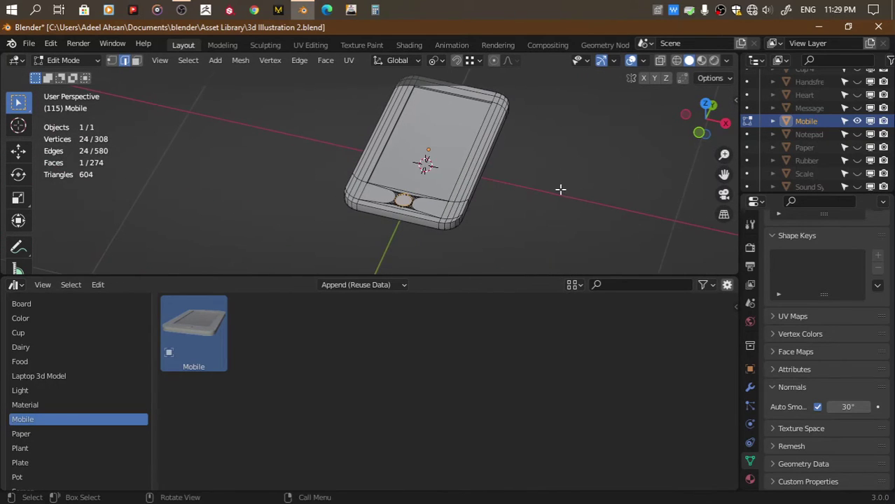
left_click_drag(690, 121, 693, 112)
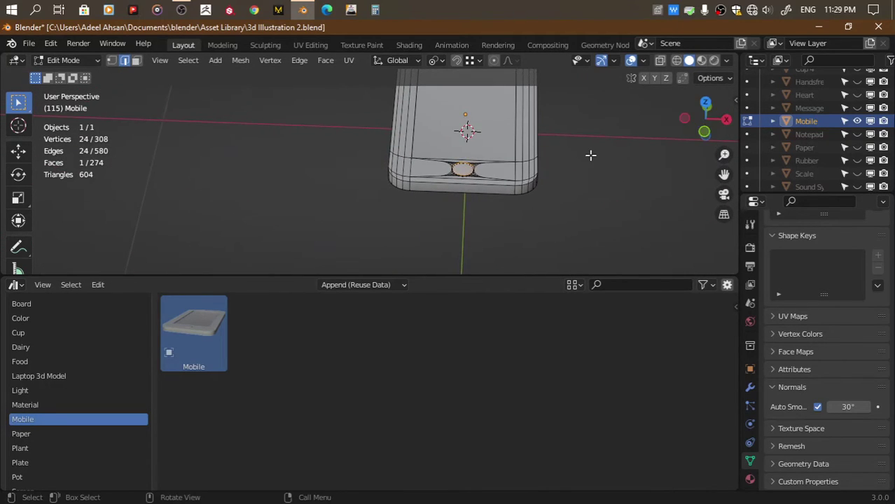
Save the file, leave Edit Mode and delete the Mobile phone
key("ctrl+s")
key("Tab")
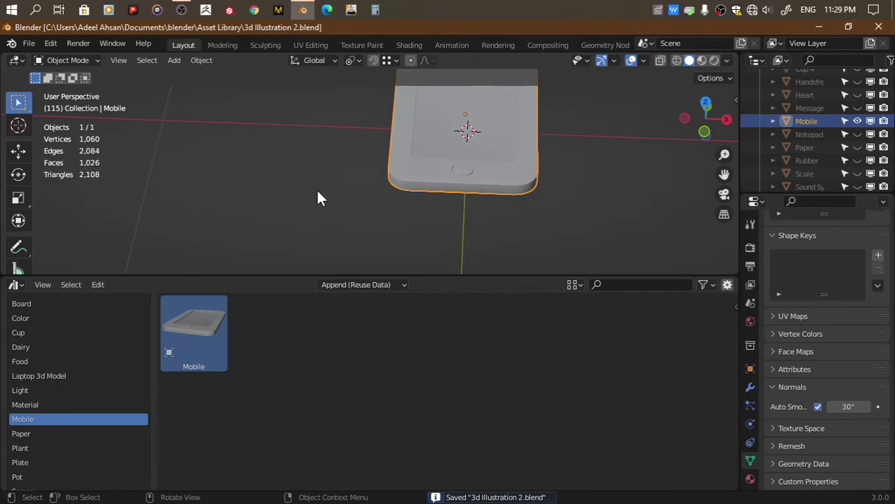
key("Delete")
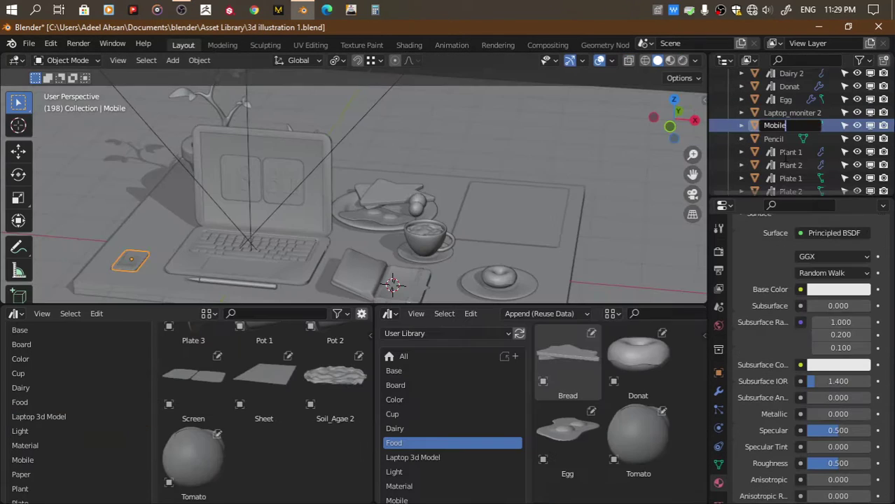
Name the phone 'Mobile 2', mark it as an asset, and save 3d illustration 1
key("Return")
right_click(786, 122)
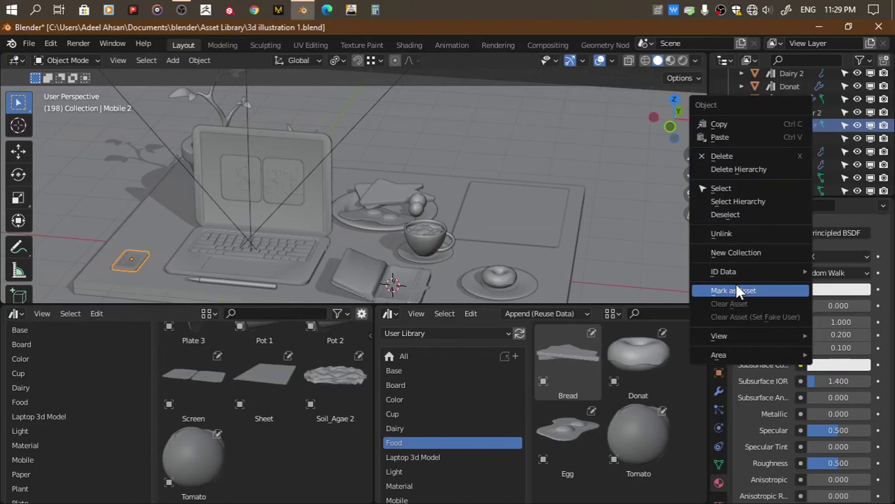
left_click(735, 284)
scroll(54, 362, "up", 3)
scroll(243, 375, "up", 5)
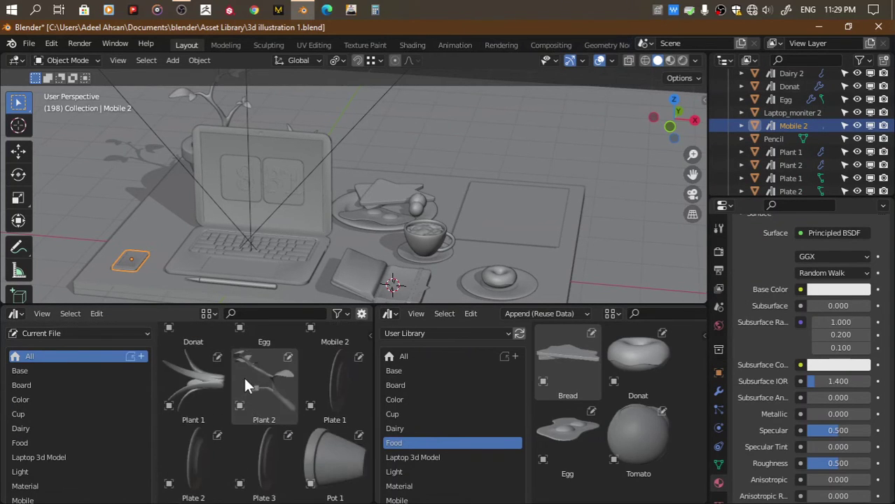
scroll(243, 375, "up", 5)
scroll(243, 376, "down", 3)
scroll(89, 430, "down", 3)
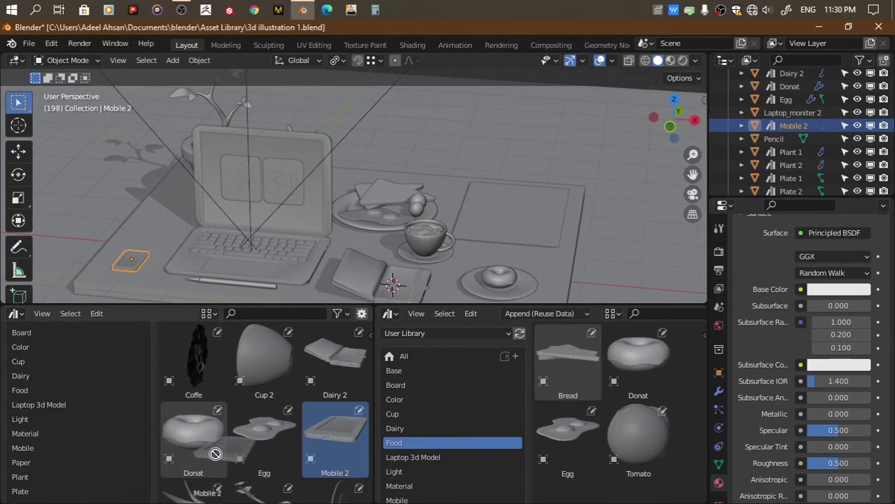
key("ctrl+s")
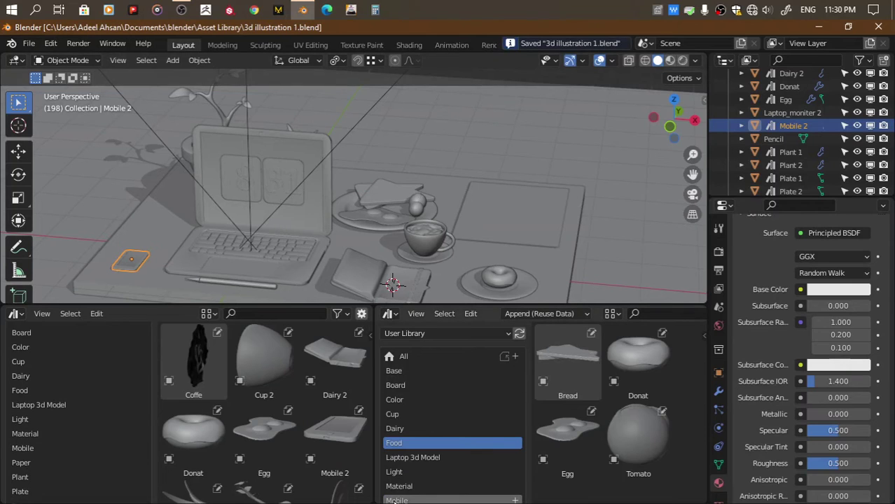
Show the library's Mobile category and reopen 3d Illustration 2.blend from recent files
left_click(413, 499)
left_click(33, 40)
mouse_move(60, 84)
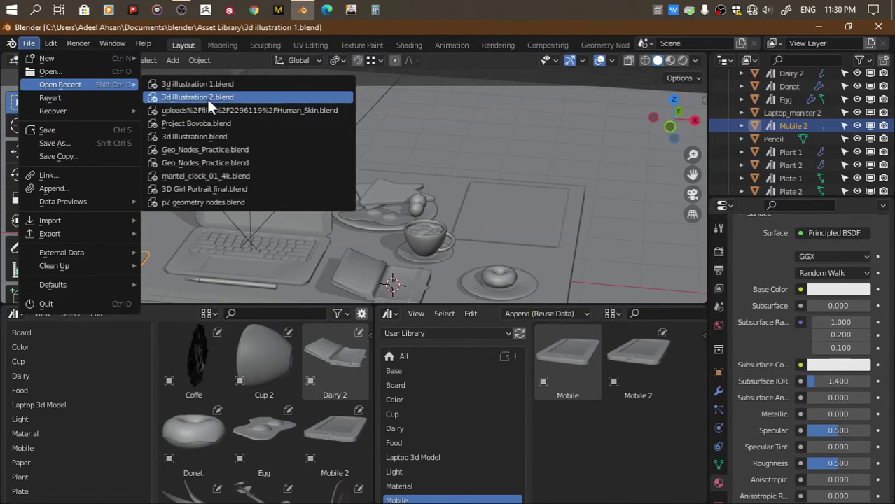
left_click(207, 97)
Place the Mobile 2 phone at the scene centre, save, and hide it
left_click_drag(294, 303, 467, 132)
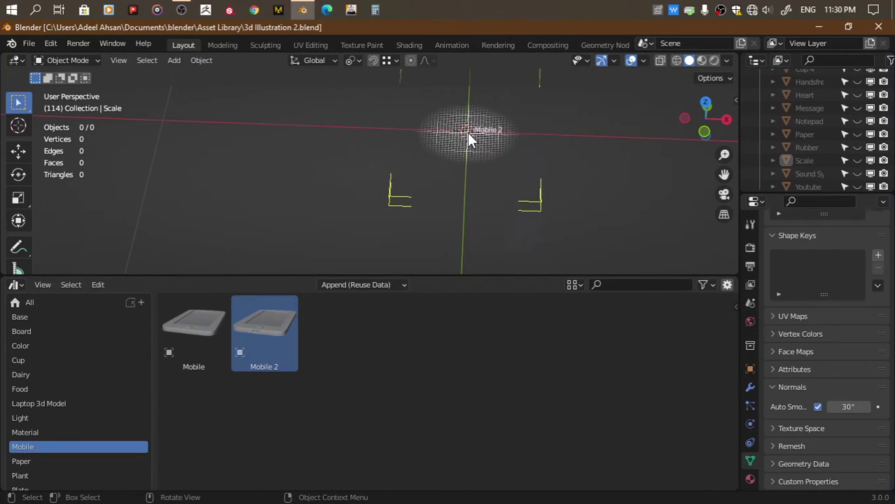
middle_click_drag(589, 129, 652, 166)
key("ctrl+s")
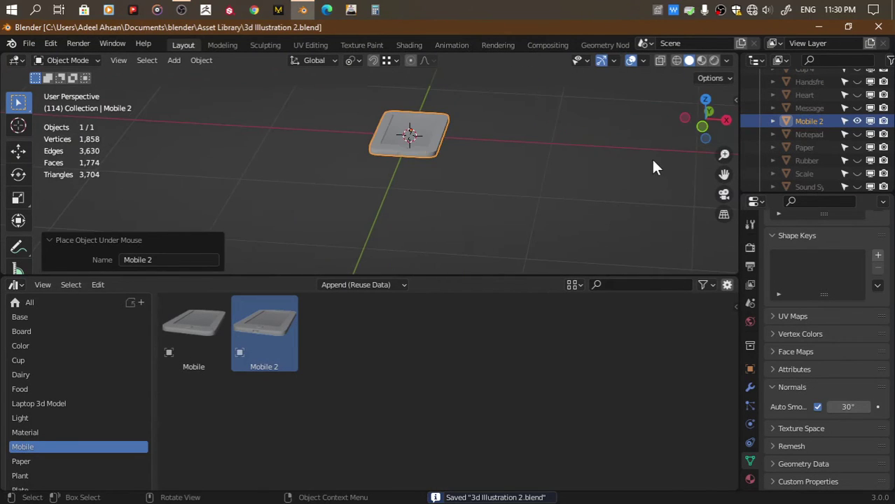
key("h")
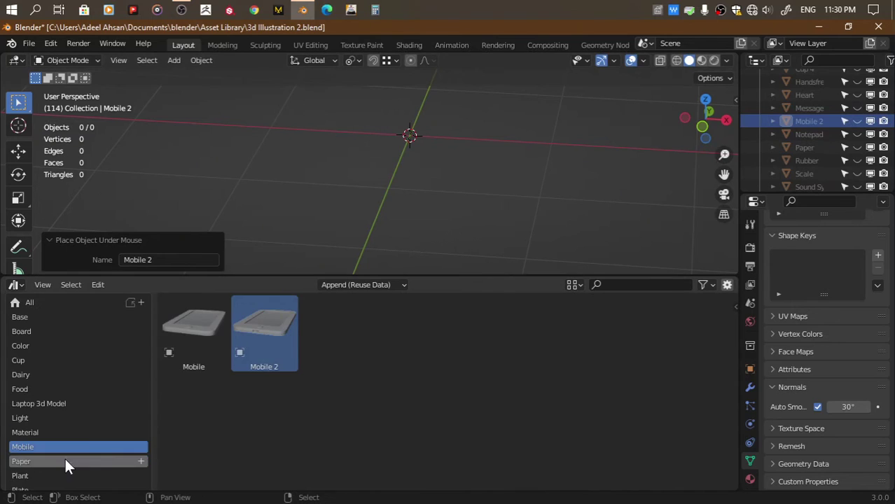
Drop the Pencil asset from the pencil catalog at the scene centre, check it, and save
scroll(44, 480, "down", 5)
left_click(44, 483)
left_click_drag(183, 343, 412, 140)
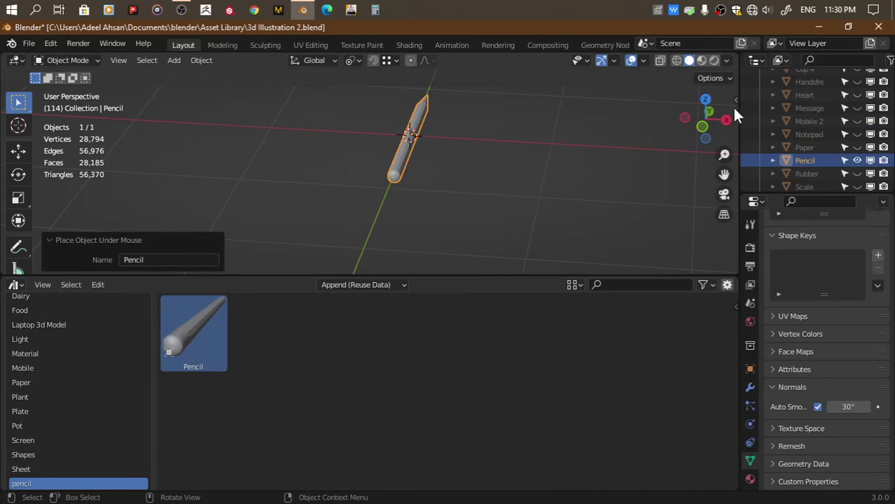
left_click(708, 127)
left_click_drag(711, 129, 604, 162)
key("ctrl+s")
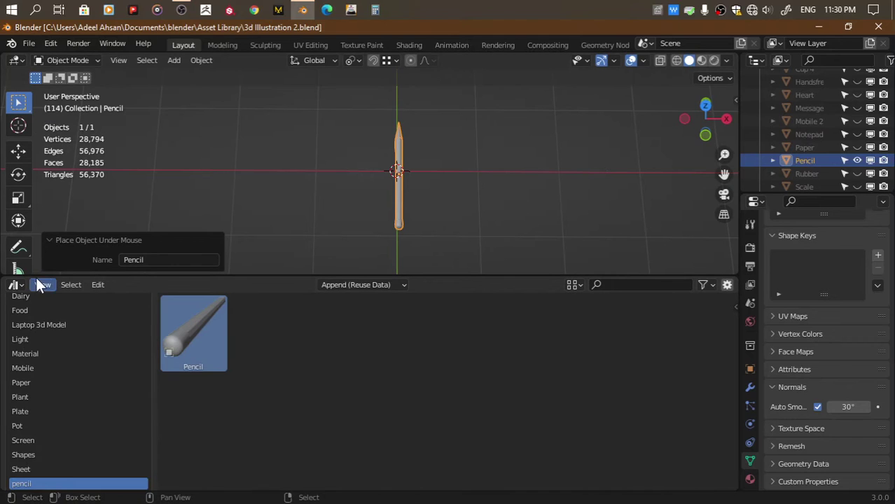
Show all library assets again and enlarge the 3D viewport area
scroll(34, 324, "up", 5)
left_click(42, 326)
scroll(273, 347, "down", 3)
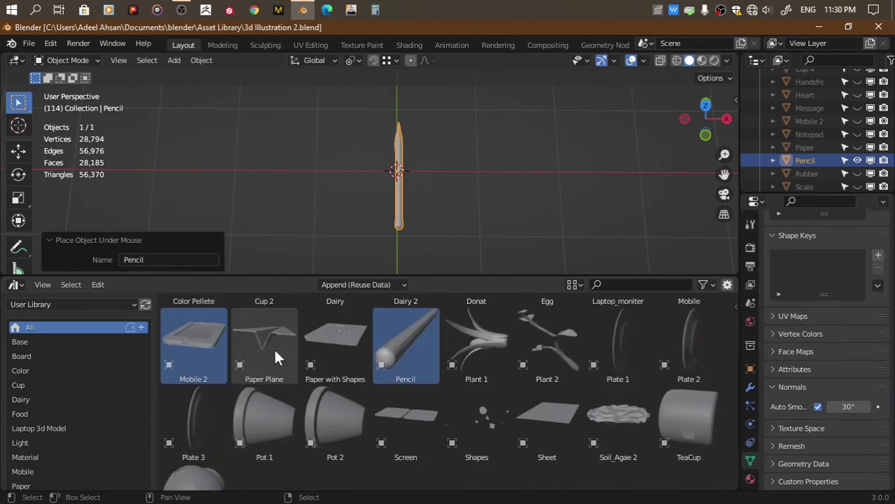
scroll(273, 347, "up", 3)
left_click_drag(469, 276, 450, 445)
Deselect the pencil, save, and reveal all the hidden objects
left_click(510, 278)
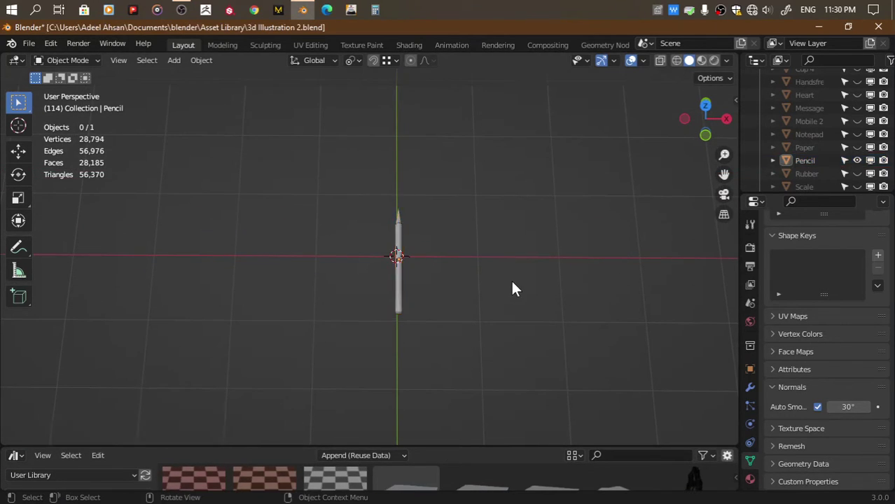
scroll(510, 278, "up", 2)
key("ctrl+s")
scroll(513, 283, "down", 2)
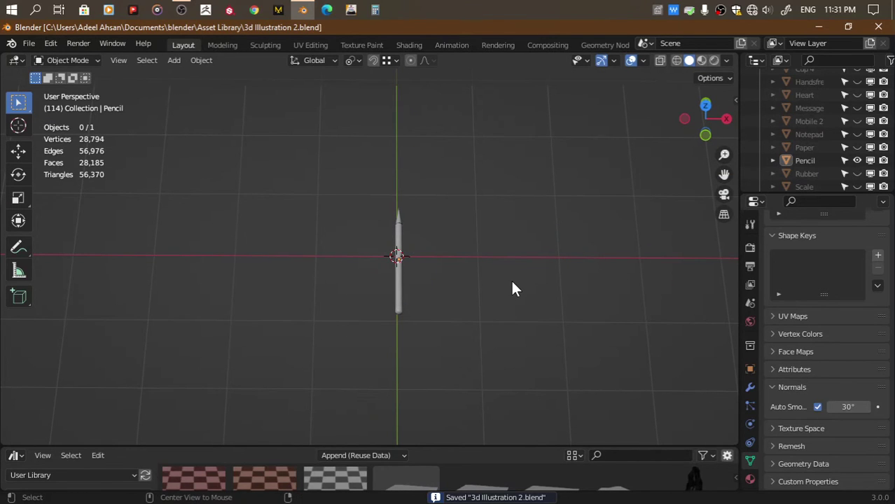
key("alt+h")
left_click(549, 346)
scroll(550, 350, "down", 5)
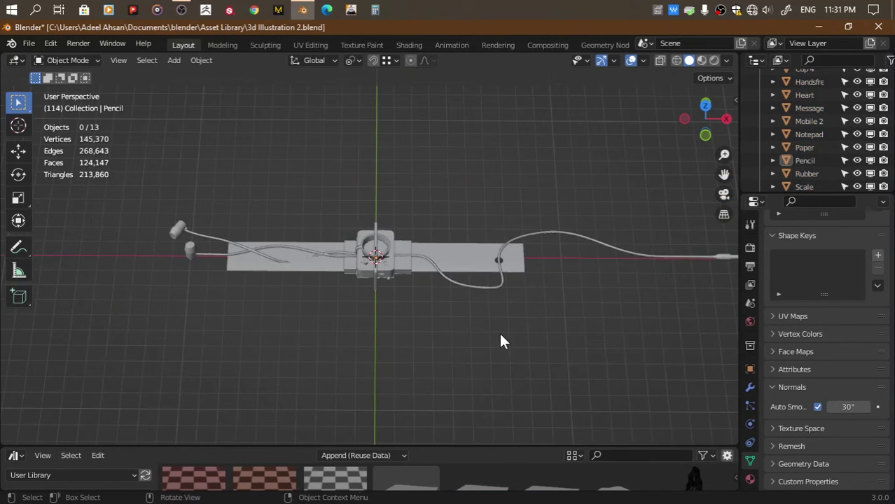
Add a plane scaled into a large floor beneath the props, then save
key("shift+a")
left_click(546, 236)
key("Tab")
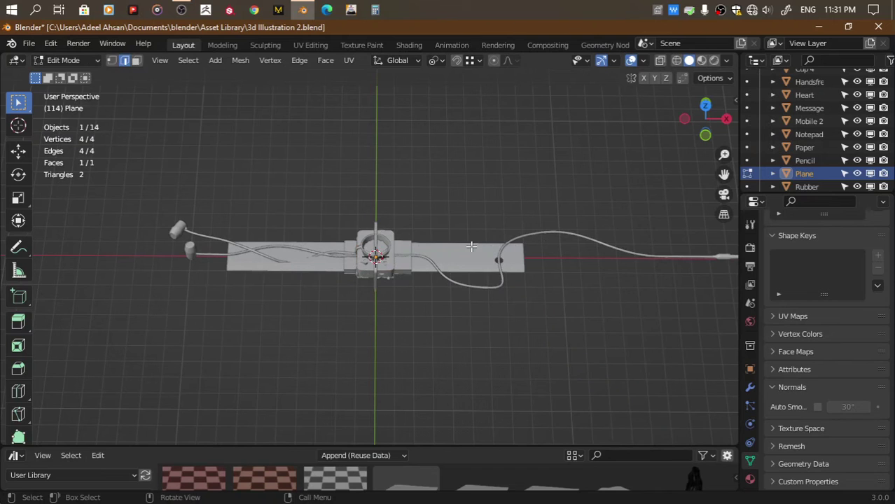
key("s")
left_click(640, 217)
key("Tab")
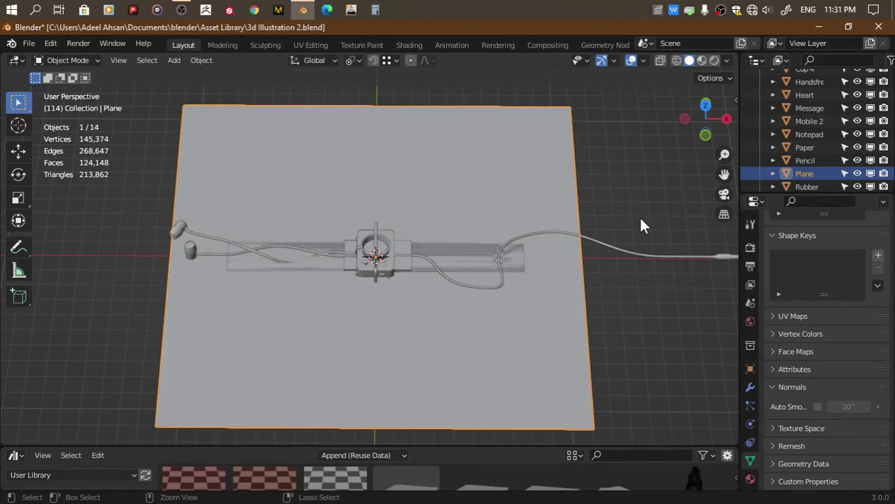
key("ctrl+s")
Enable the Create IsoCam add-on in Preferences by searching 'iso'
key("n")
key("n")
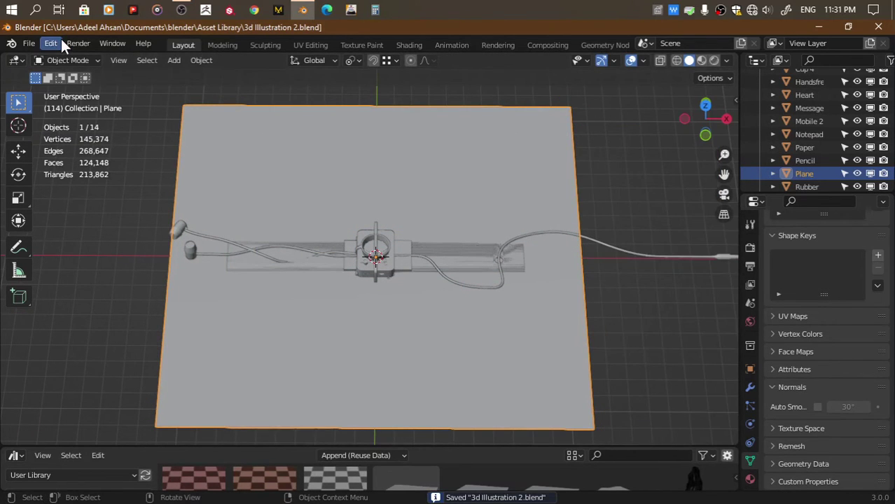
left_click(61, 40)
left_click(65, 230)
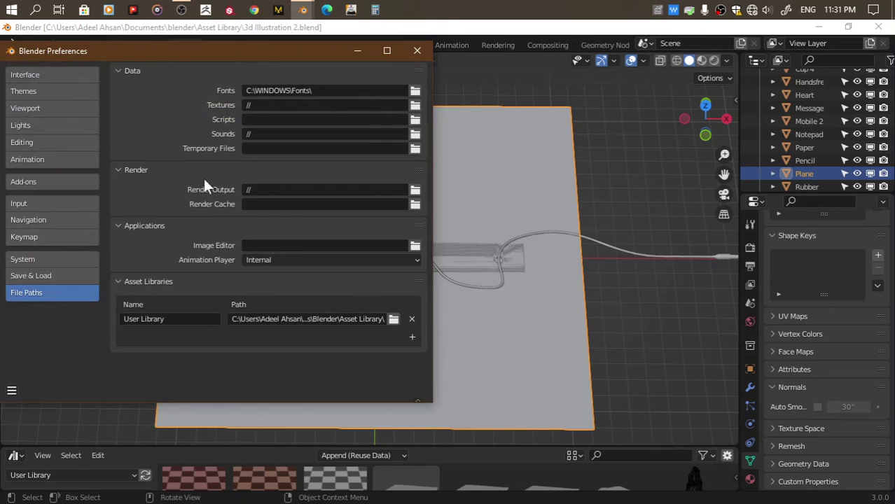
left_click(60, 182)
type("iso")
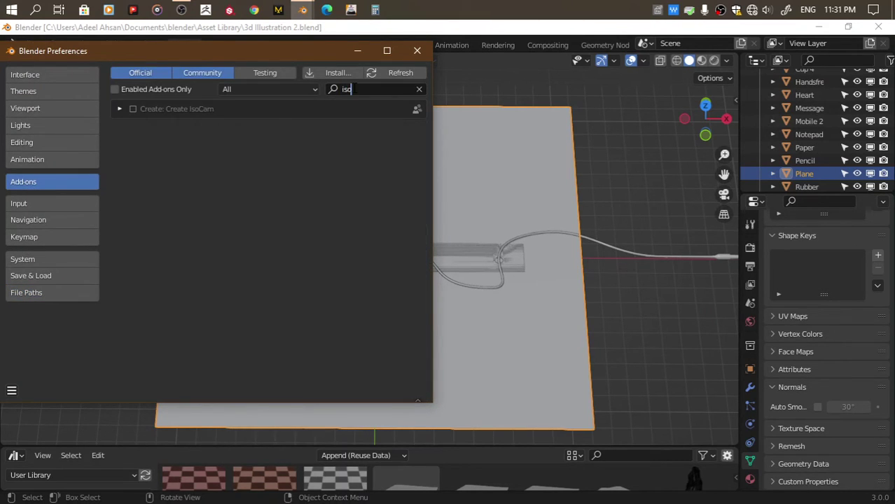
left_click(133, 109)
left_click(119, 109)
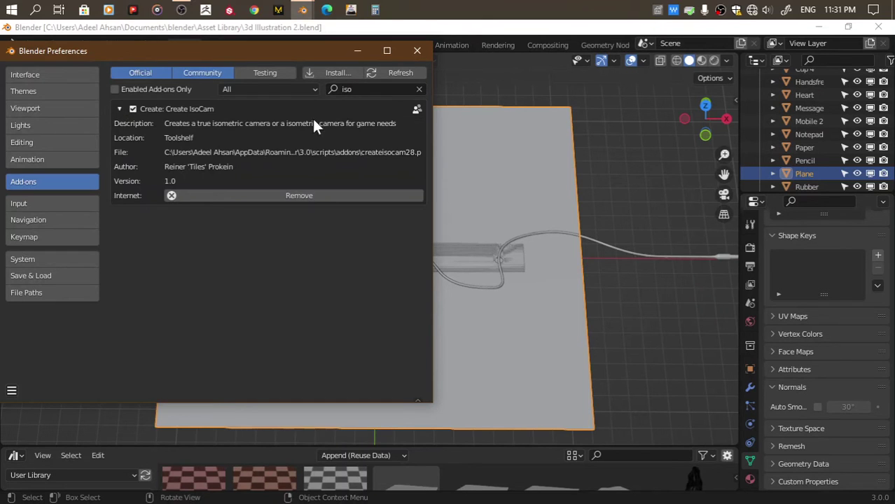
left_click(588, 175)
Create a TrueIsoCam isometric camera from the PR IsoCam sidebar panel
key("n")
left_click(730, 238)
left_click(676, 114)
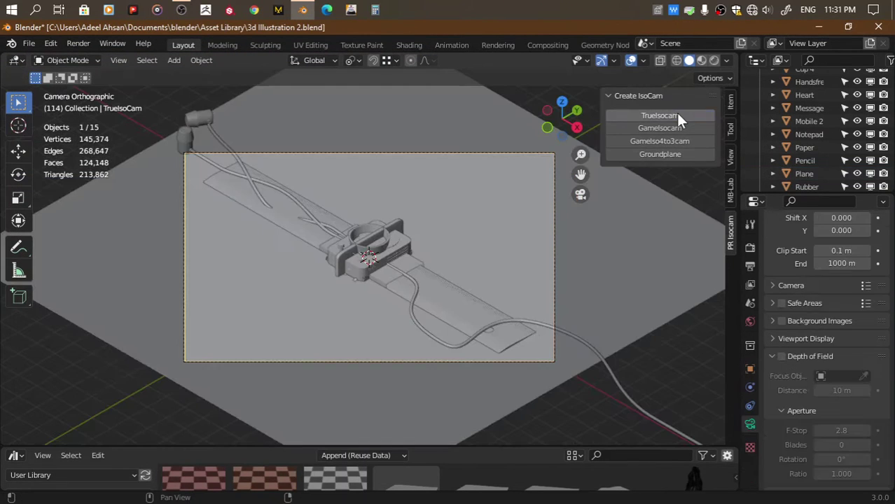
key("alt+a")
scroll(427, 297, "up", 2)
scroll(427, 296, "up", 3)
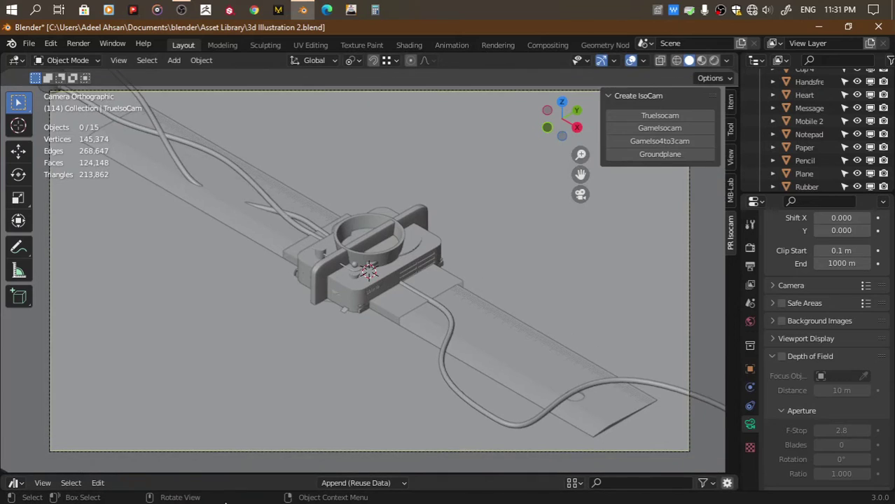
scroll(429, 344, "down", 6)
left_click(419, 310)
Shrink the paper strip and scale the Handsfree earphones to 0.373
key("s")
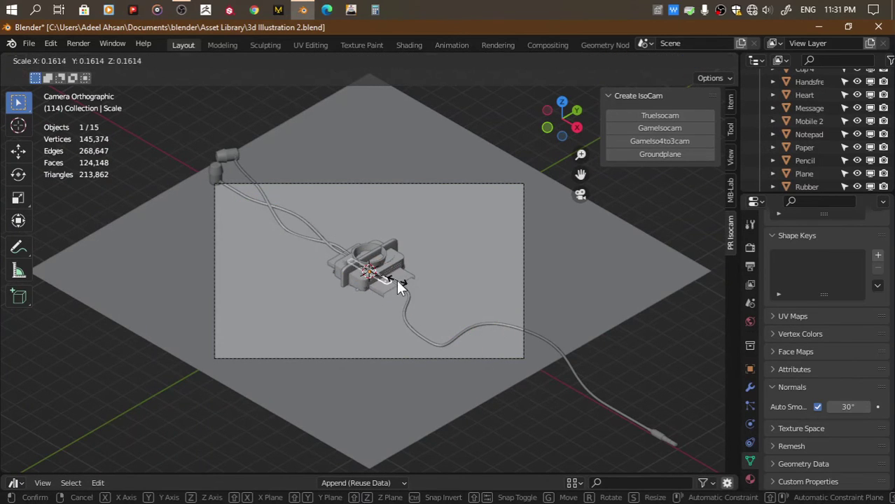
left_click(397, 279)
left_click(405, 292)
key("s")
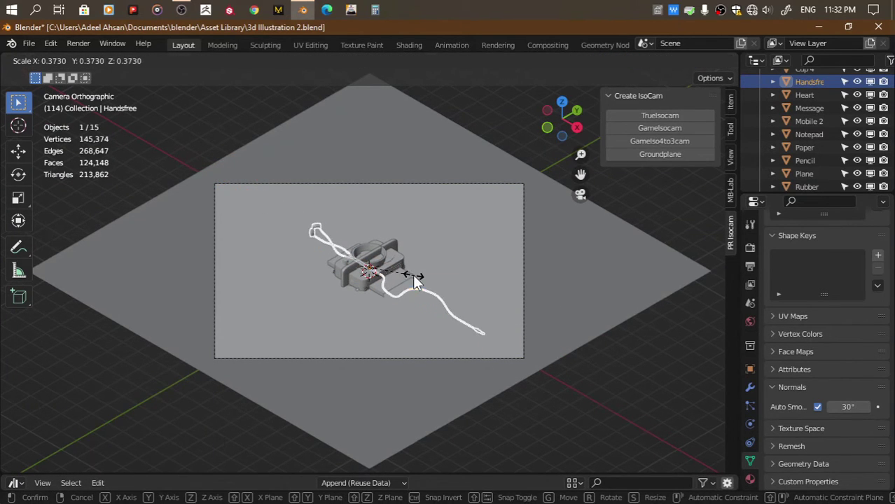
left_click(412, 274)
Reposition the book and slide the Rubber along the floor to its left
scroll(412, 274, "up", 3)
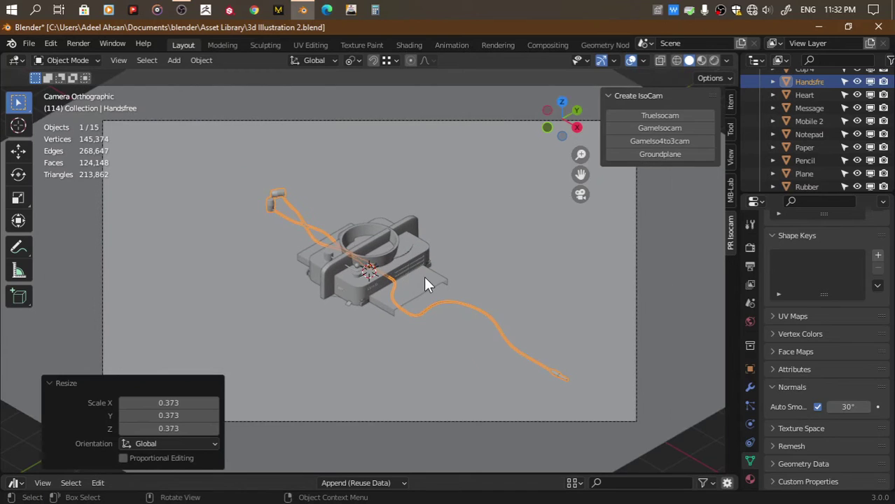
left_click(404, 290)
key("g")
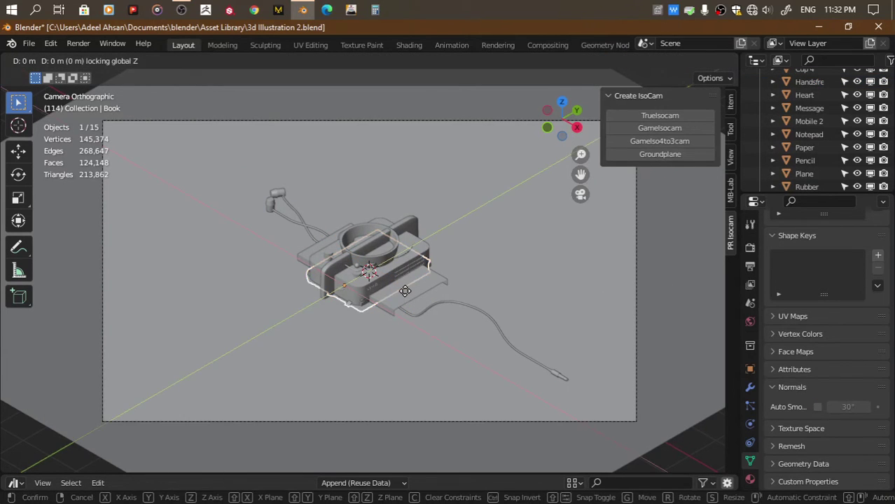
left_click(323, 373)
left_click(404, 298)
key("g")
key("shift+z")
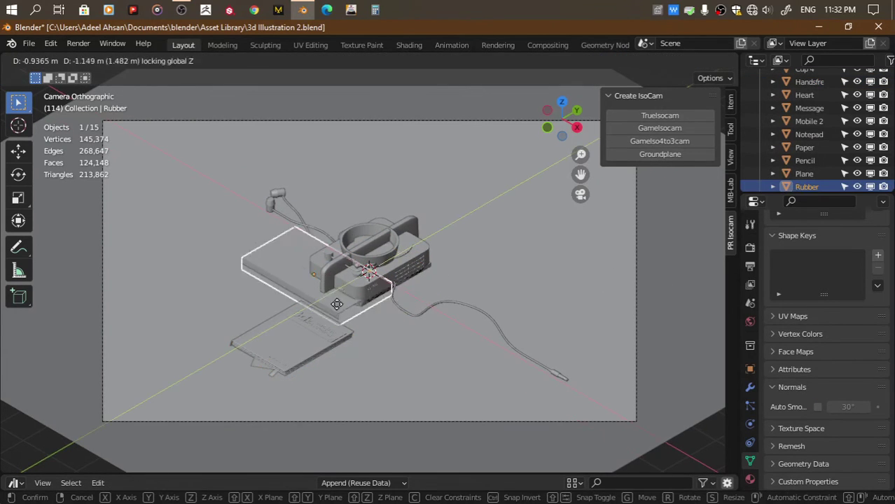
left_click(240, 326)
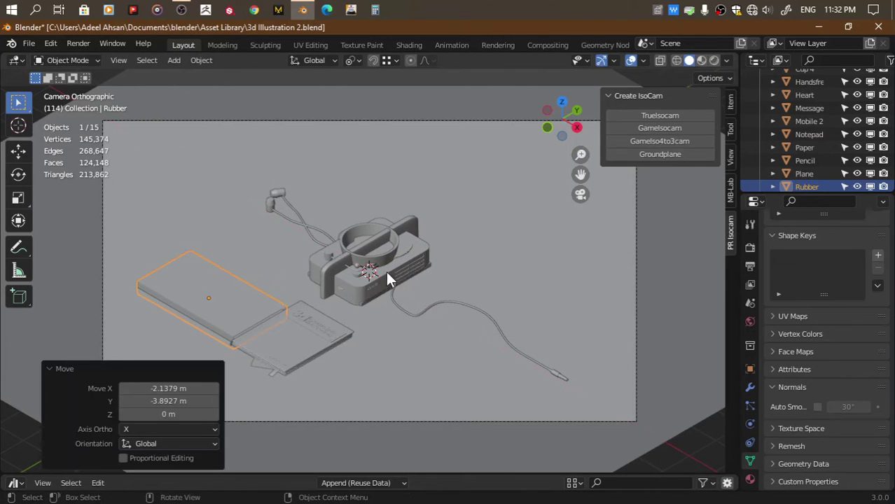
Scale the Rubber to 0.263 and place it beside the book
key("slash")
key("slash")
key("s")
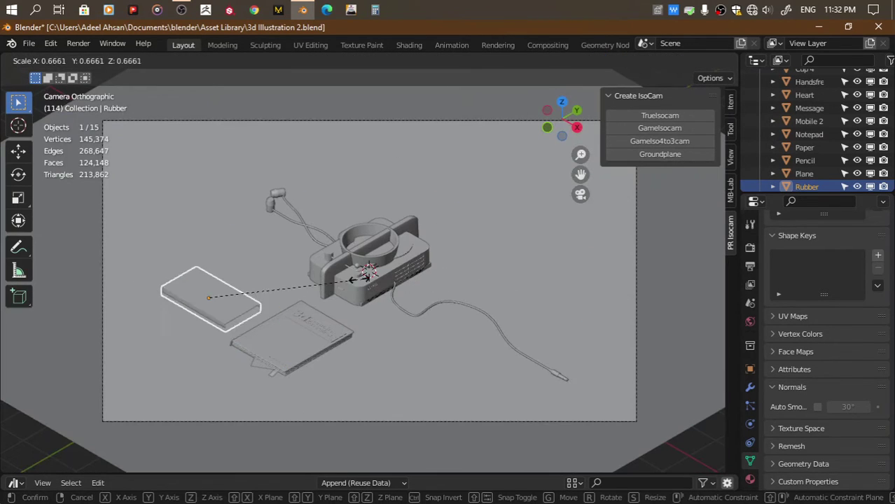
left_click(270, 290)
key("g")
key("shift+z")
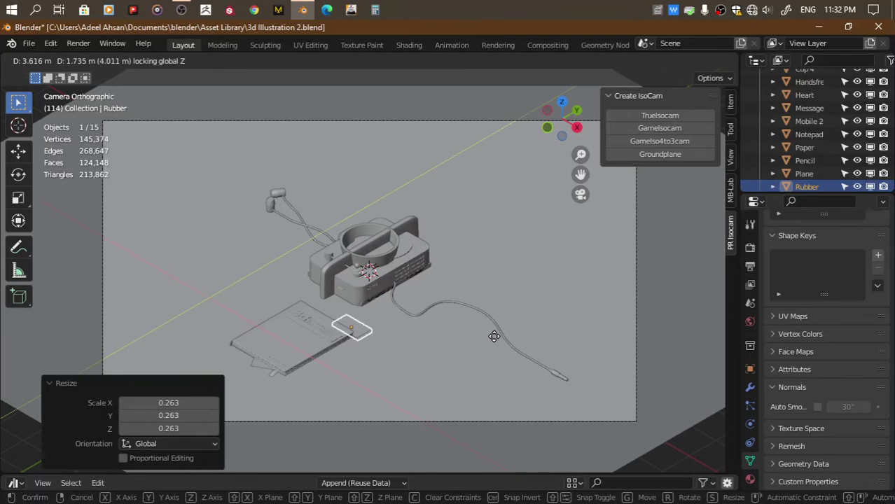
left_click(532, 338)
Rotate the book 90° about Z and move it below the speaker
left_click(305, 336)
type("rz")
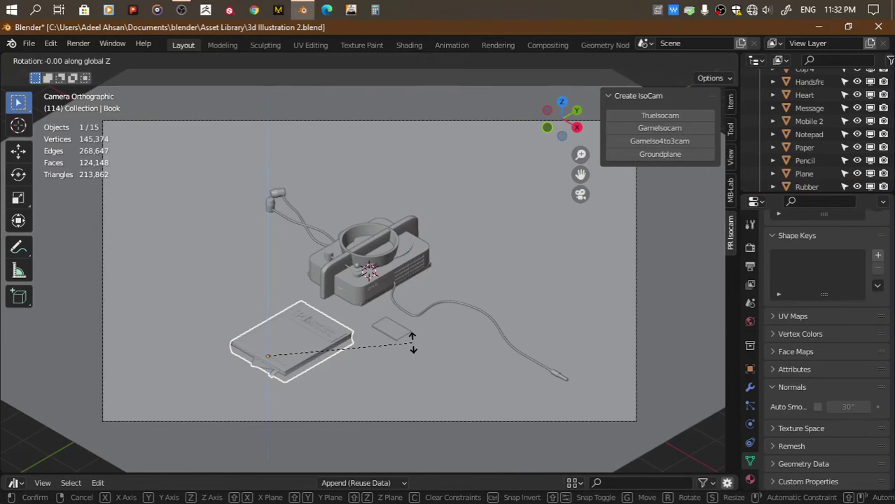
type("90")
key("Return")
key("g")
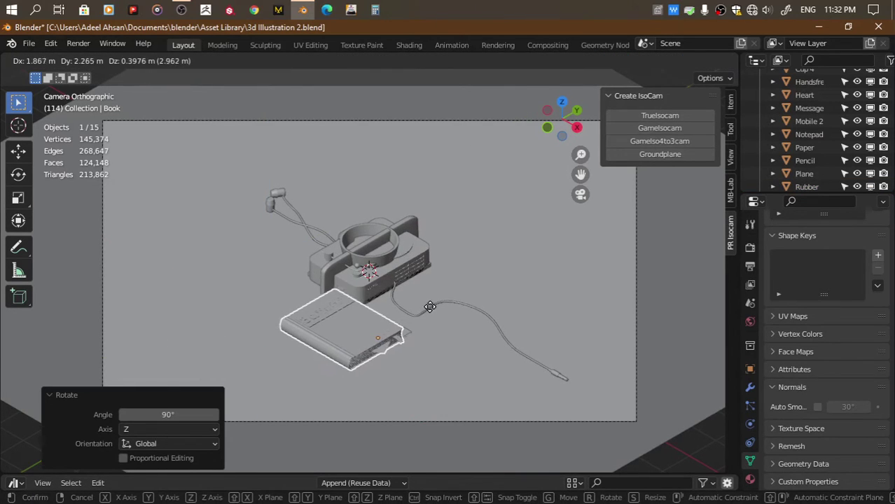
key("shift+z")
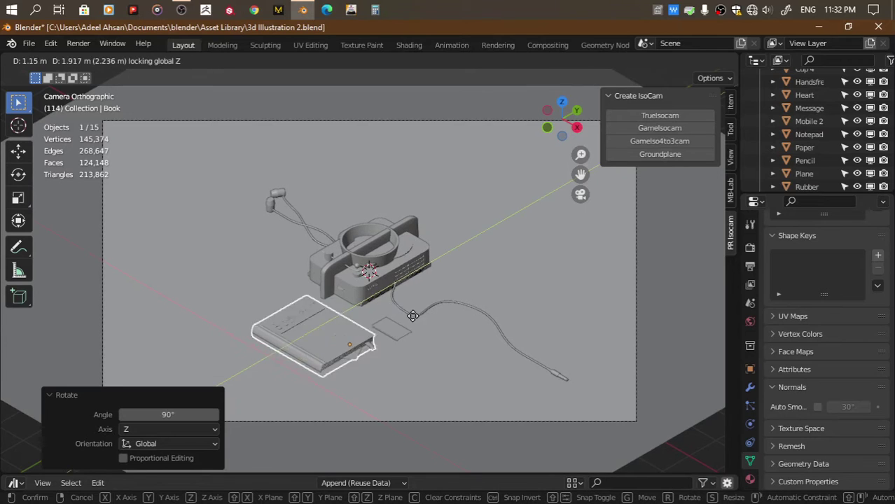
left_click(406, 324)
Enlarge the book to 1.483 and reposition it on the floor
key("s")
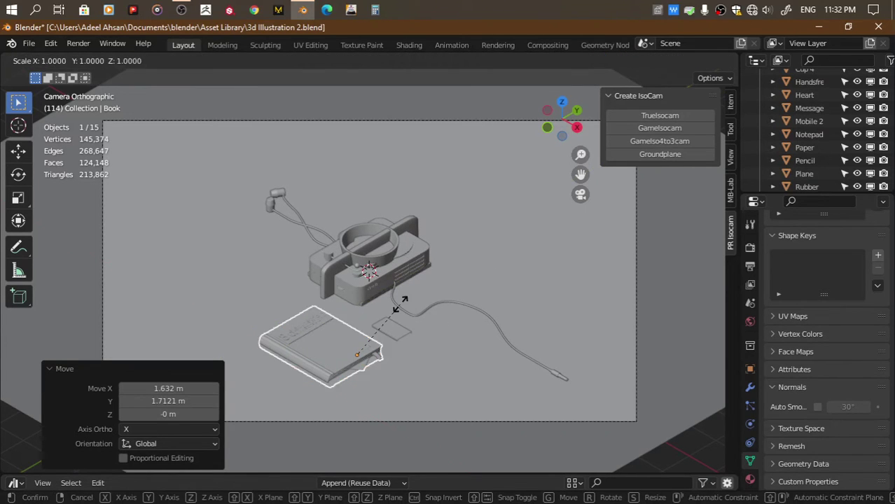
left_click(435, 295)
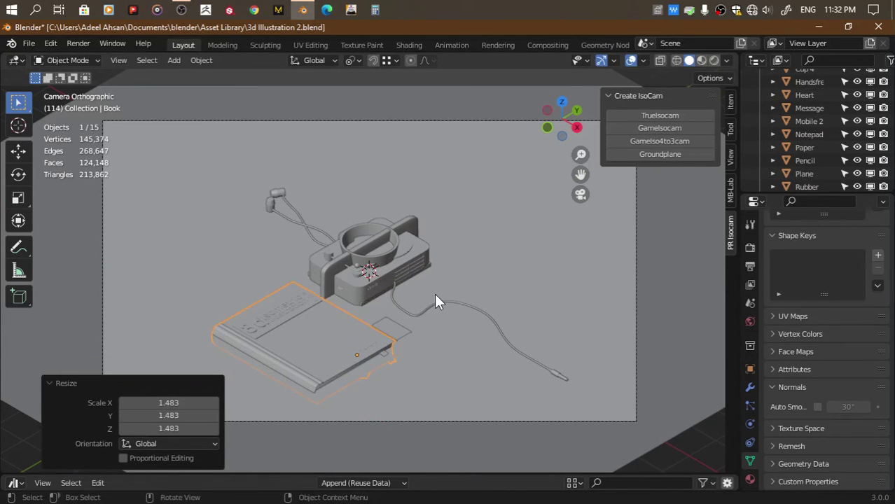
key("g")
key("shift+z")
left_click(452, 310)
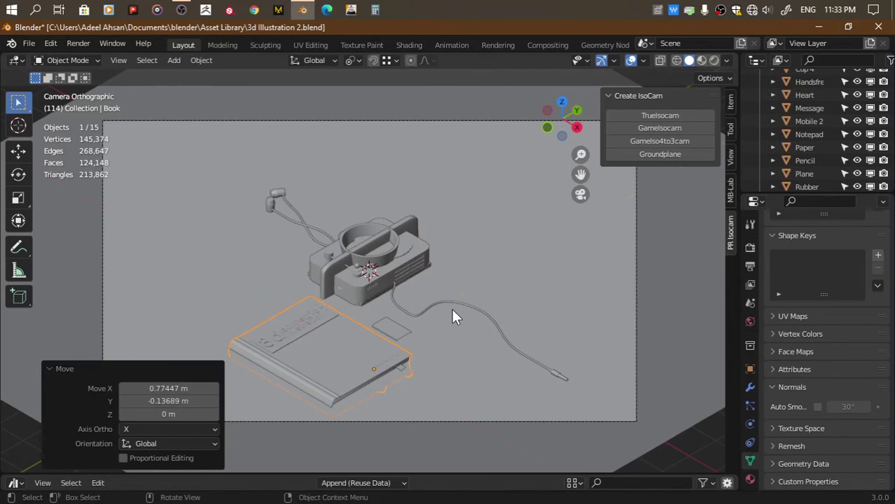
Move the cup to the lower left of the frame and turn it about Z
left_click(387, 258)
key("g")
key("shift+z")
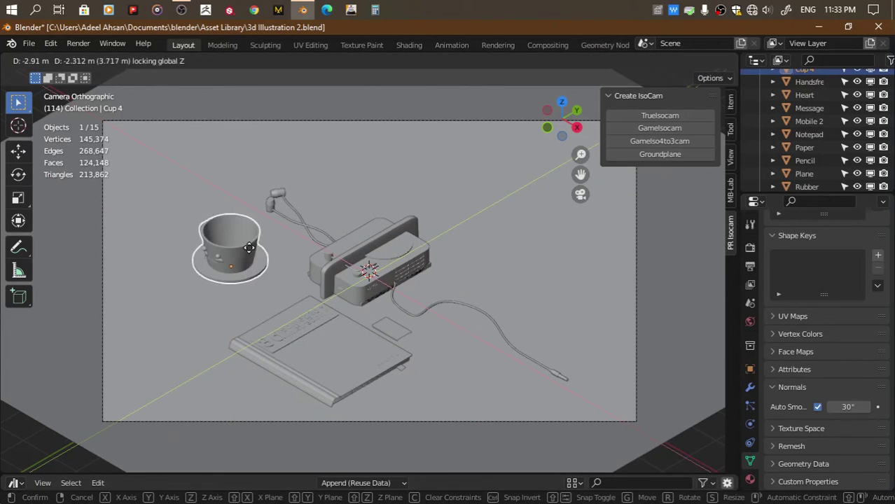
left_click(179, 354)
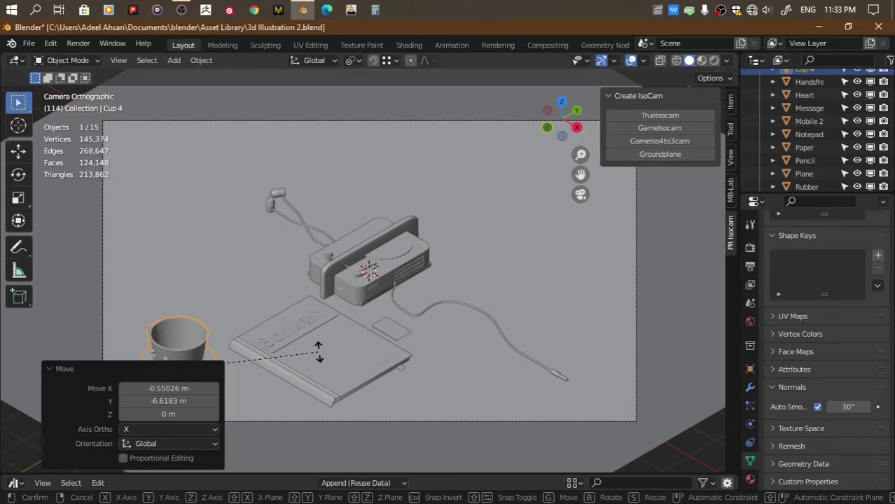
key("r")
key("z")
left_click(331, 214)
Fine-tune the book's position after checking the layout from the top view
left_click(300, 333)
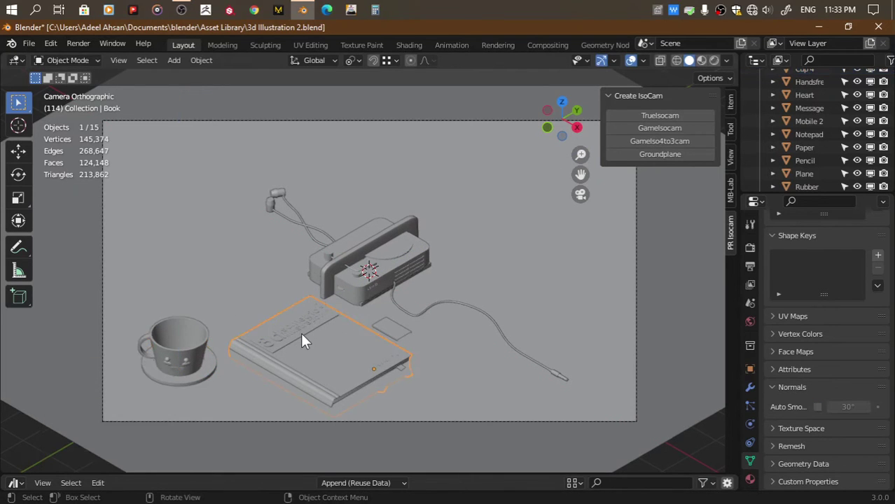
left_click(562, 103)
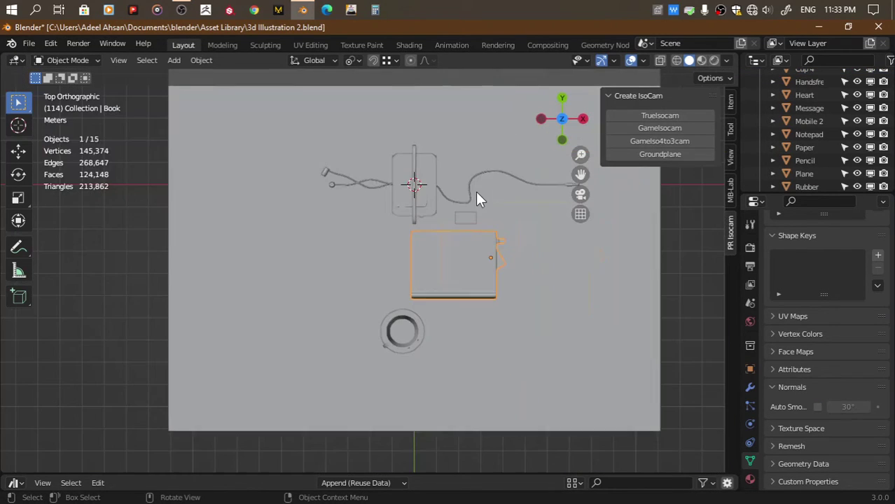
left_click(578, 194)
key("g")
key("z")
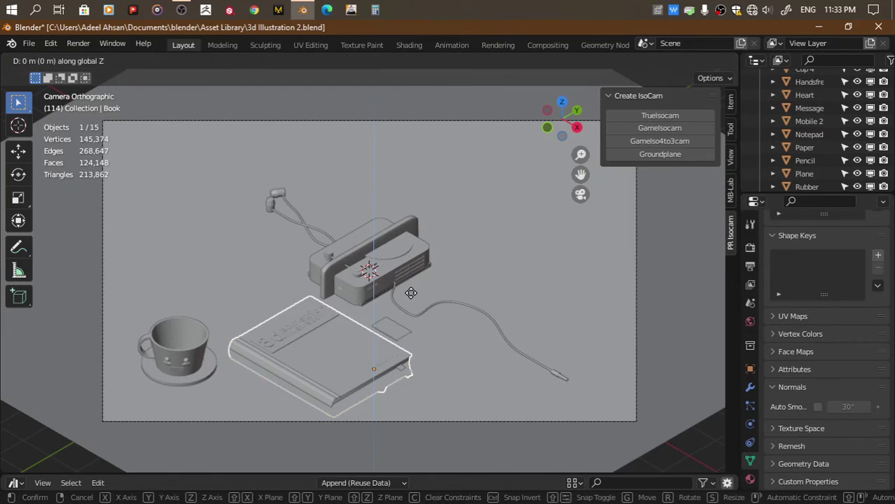
left_click(411, 292)
scroll(411, 280, "up", 1)
left_click(367, 274)
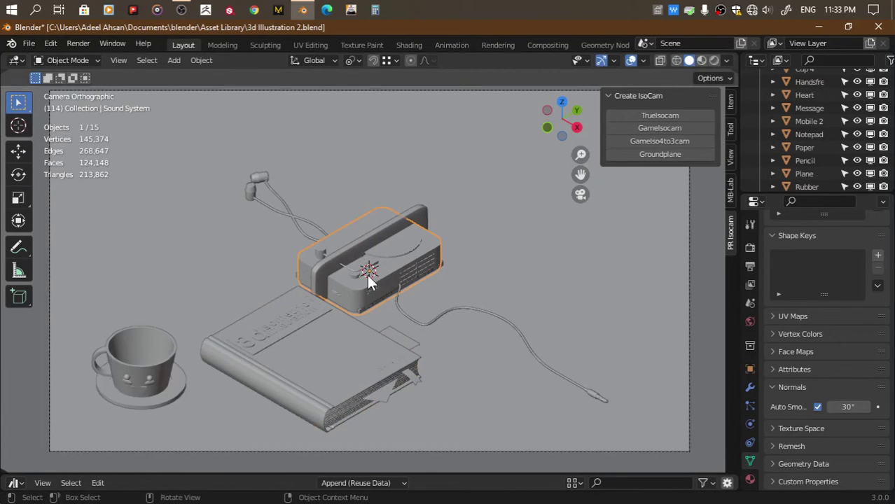
Raise the Sound System speaker above the desk in the camera view
left_click(547, 127)
scroll(519, 206, "up", 4)
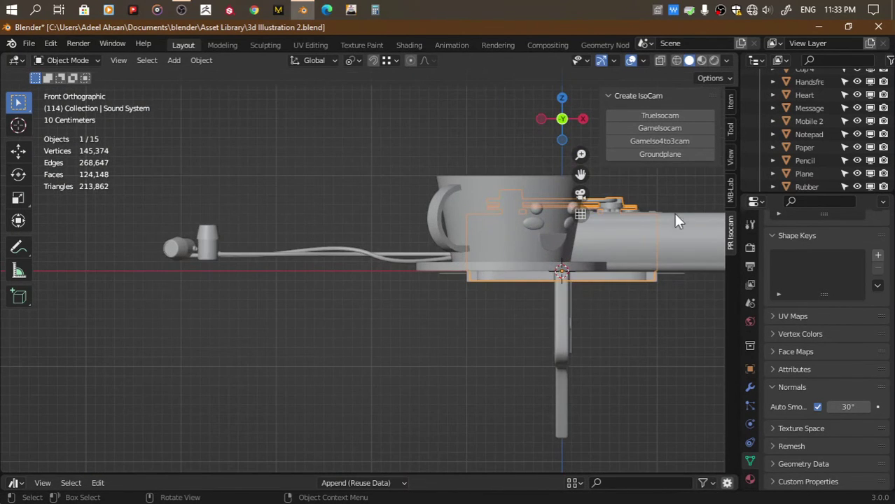
left_click(579, 195)
key("g")
key("z")
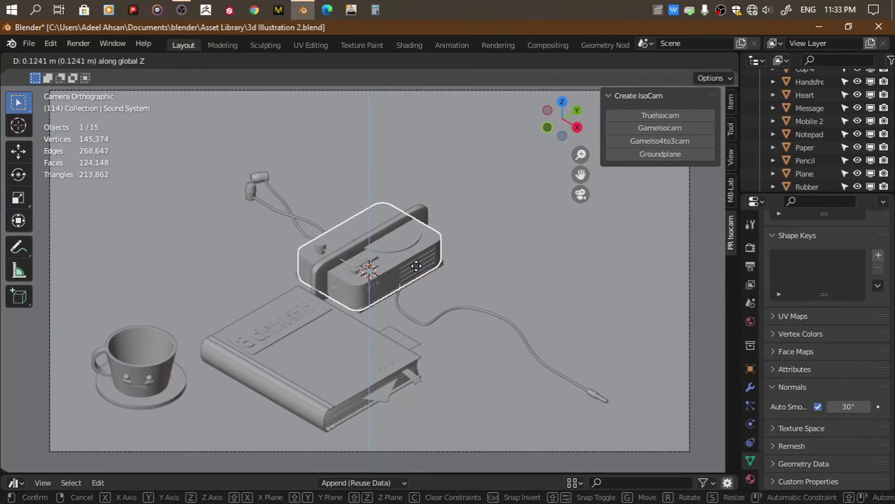
left_click(415, 267)
Move the speaker toward the back and enlarge it
key("g")
key("z")
key("shift+z")
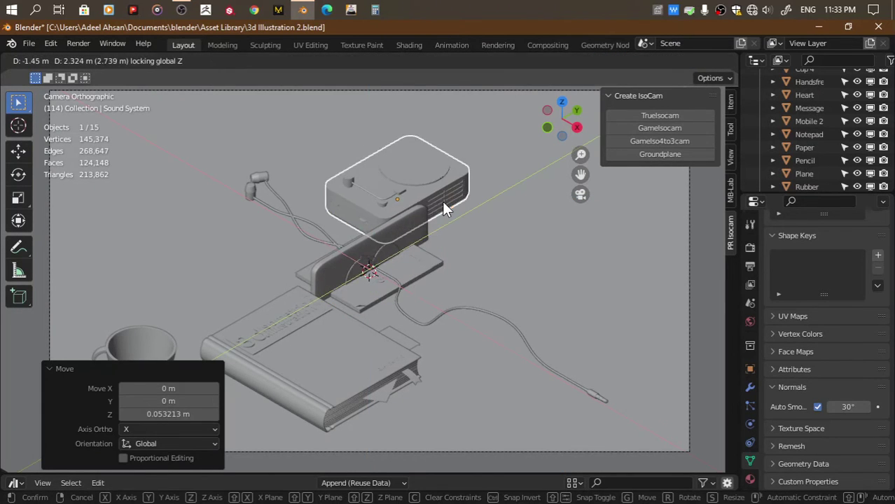
left_click(442, 201)
key("s")
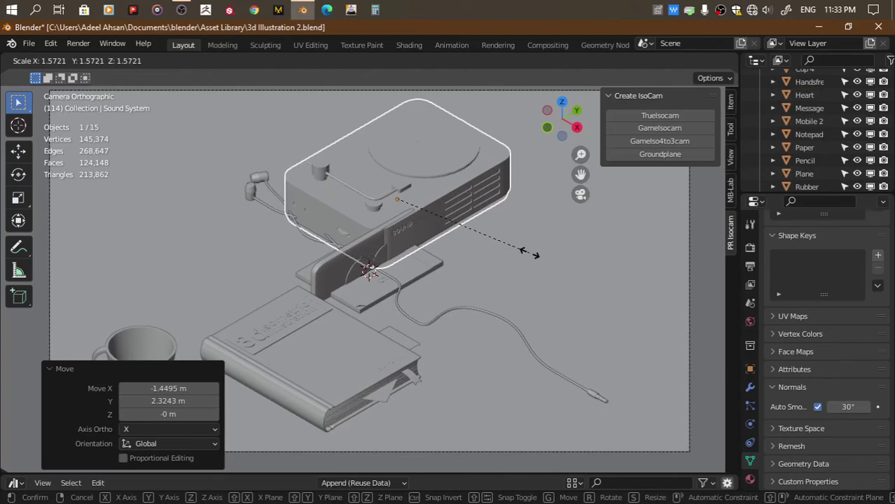
left_click(534, 259)
Rotate the earphone cable 66.3° about Z and move it toward the upper right
left_click(462, 315)
key("r")
key("z")
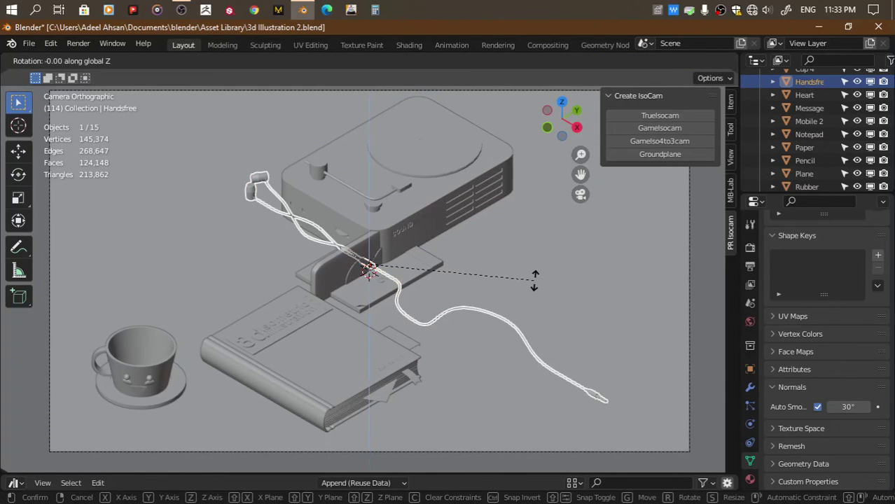
left_click(548, 356)
key("g")
key("shift+z")
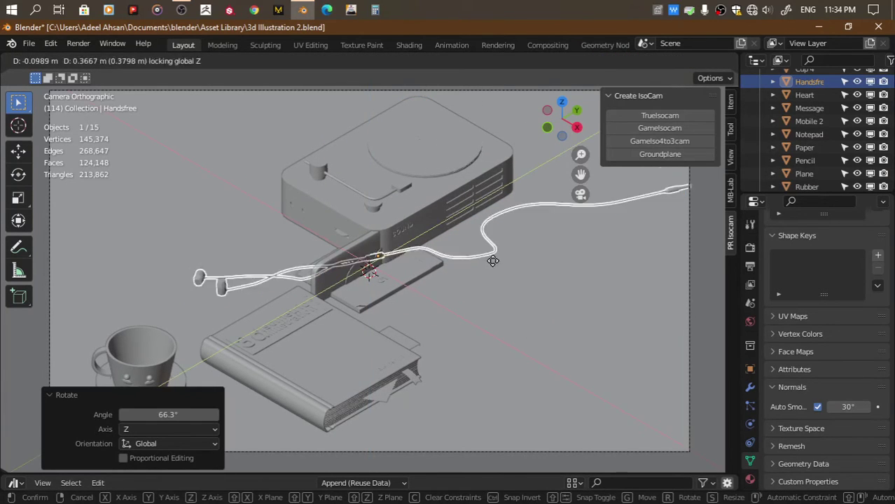
left_click(53, 161)
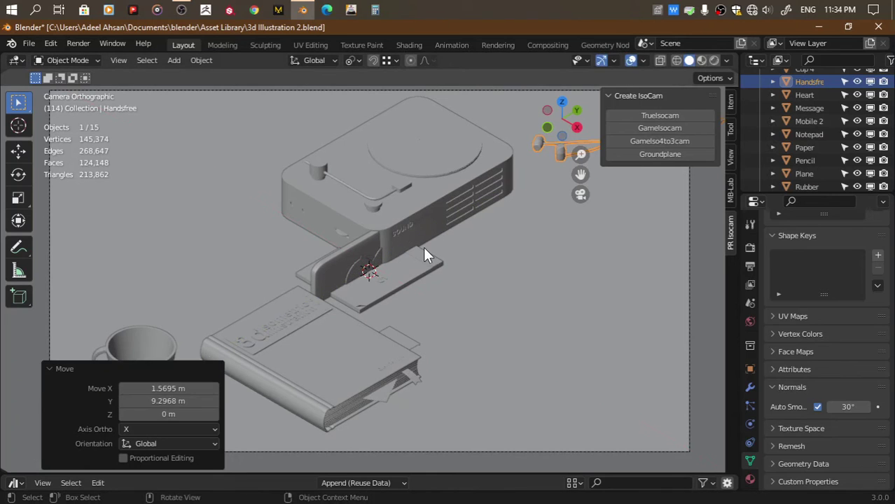
Raise the speech-bubble sign and position it over the cup from the top view
left_click(356, 270)
key("g")
key("z")
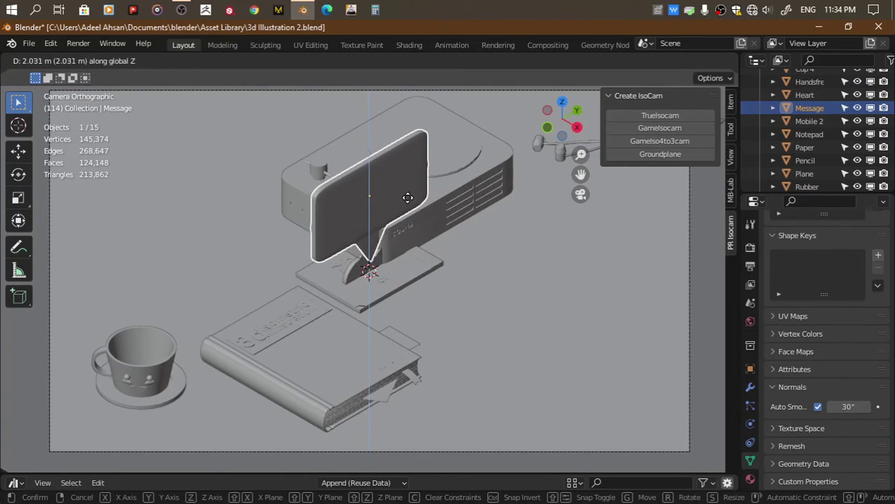
left_click(409, 188)
left_click(559, 104)
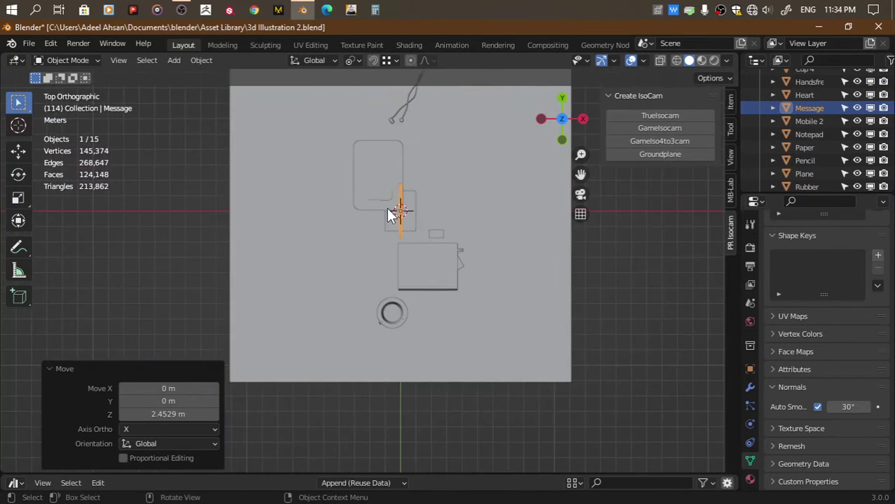
key("g")
key("shift+z")
left_click(377, 310)
Shrink the speech bubble to 0.671 and start sliding the notepad along the floor
left_click(580, 194)
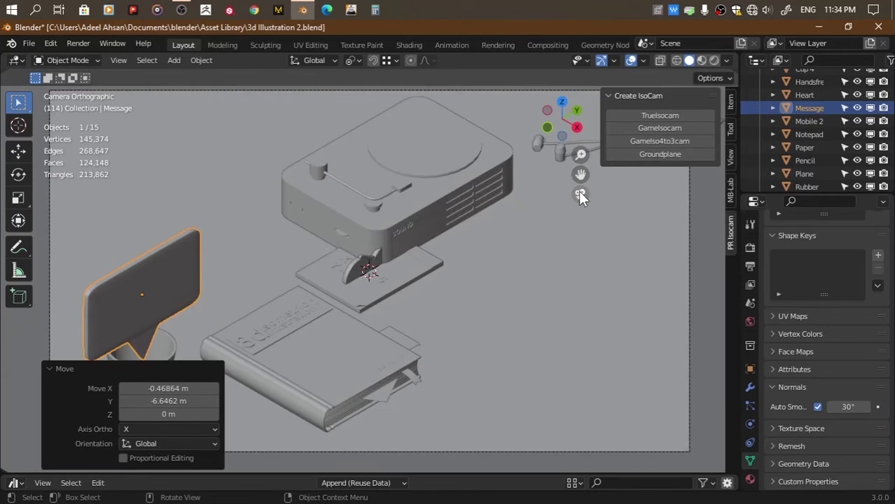
key("s")
left_click(282, 255)
scroll(282, 255, "up", 1)
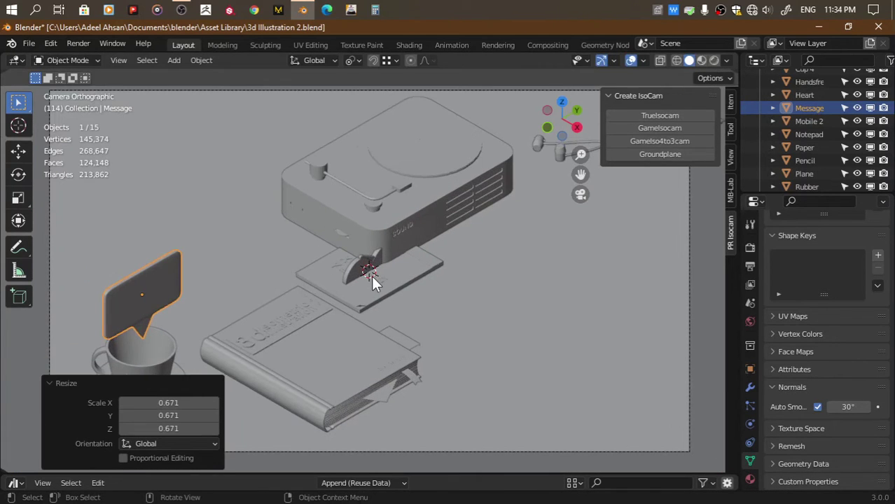
left_click(371, 275)
key("g")
key("shift+z")
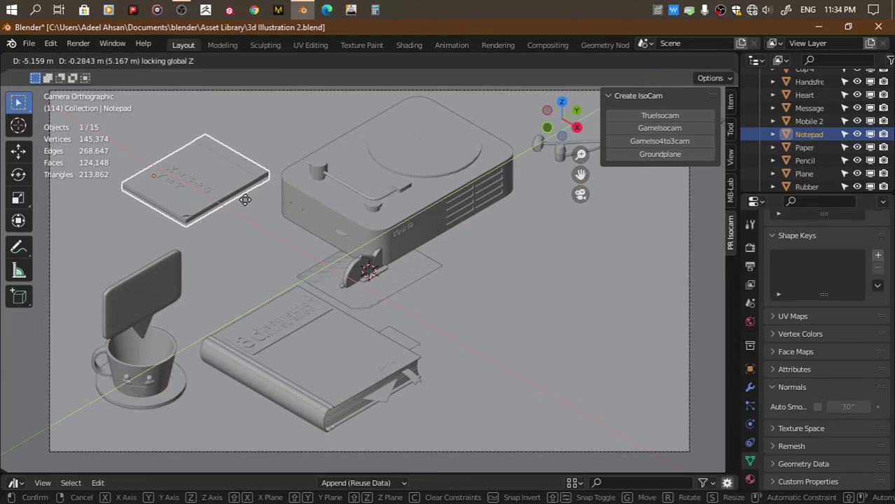
Place the notepad in the top-left corner, rotated 90° on Z
left_click(245, 200)
type("rz90")
key("Return")
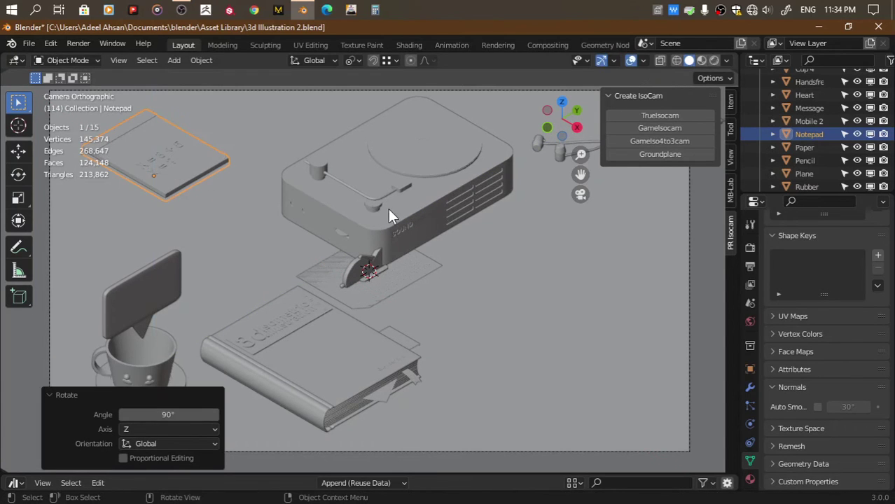
Lift the paper slightly and move it beside the speech bubble
left_click(344, 286)
key("g")
key("z")
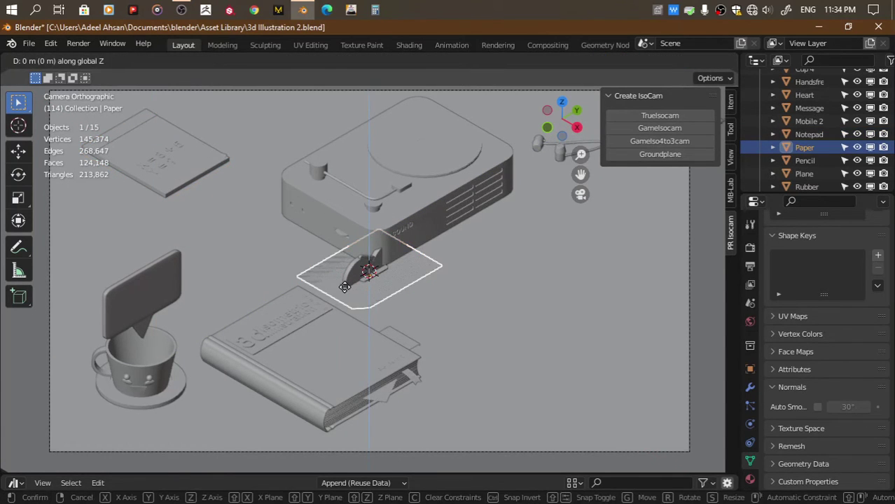
left_click(393, 282)
key("g")
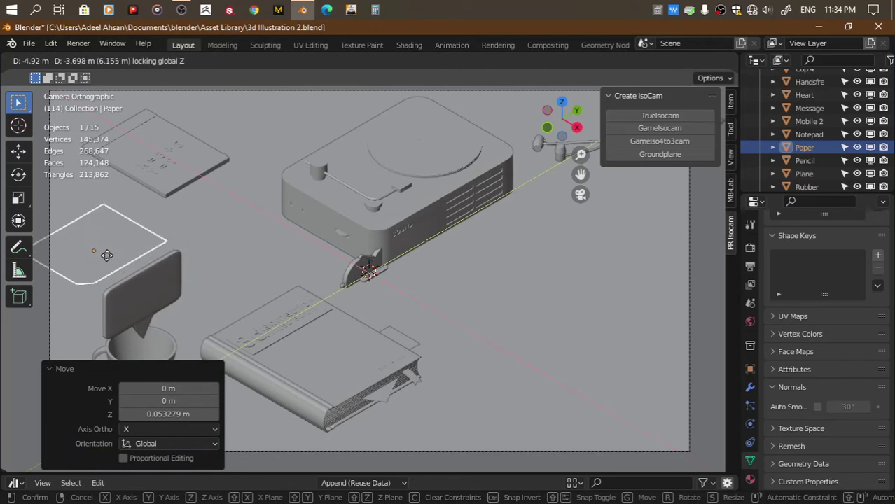
left_click(145, 264)
Rotate the paper 180° on Z, scale it to 1.254, and shift it up-left
type("rz180")
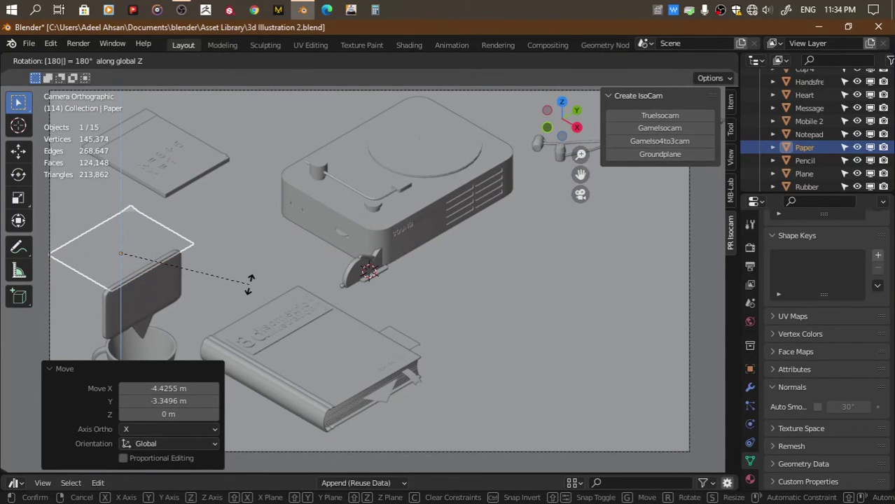
key("Return")
key("r")
key("Escape")
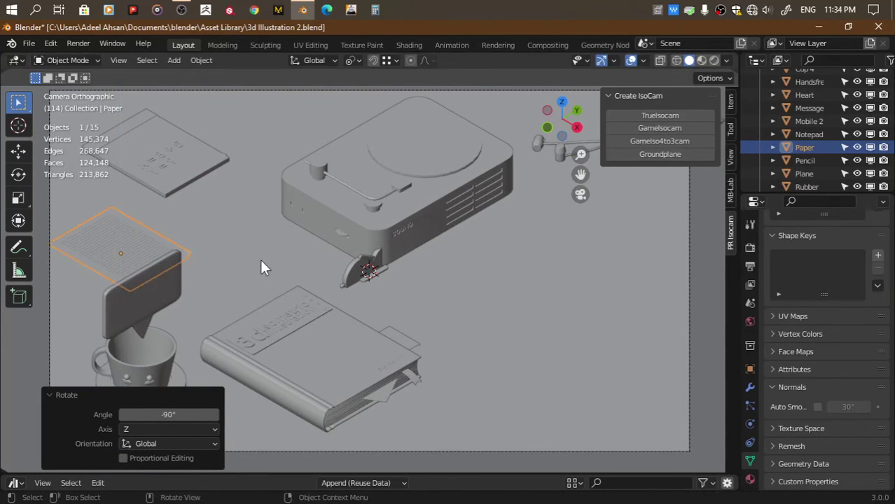
key("s")
left_click(296, 271)
key("g")
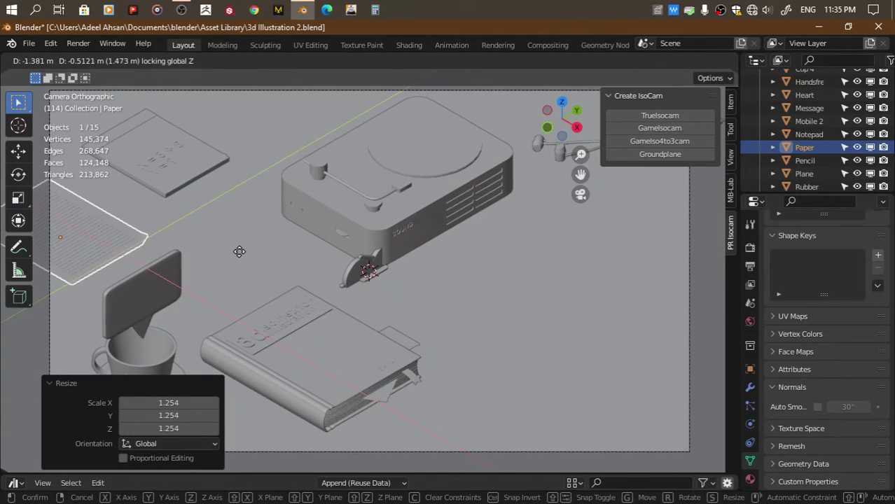
left_click(246, 257)
Move Mobile 2 to the right at fixed height, enlarge it, and isolate it in local view
left_click(372, 280)
key("g")
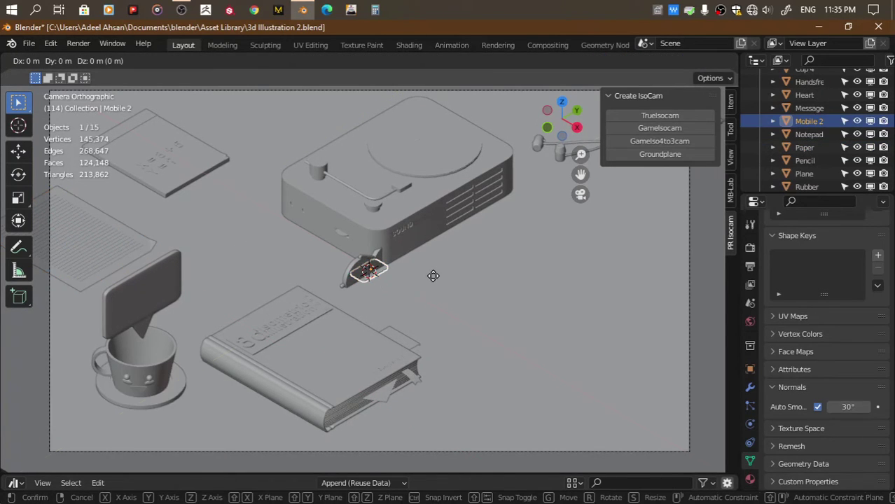
key("shift+z")
left_click(644, 265)
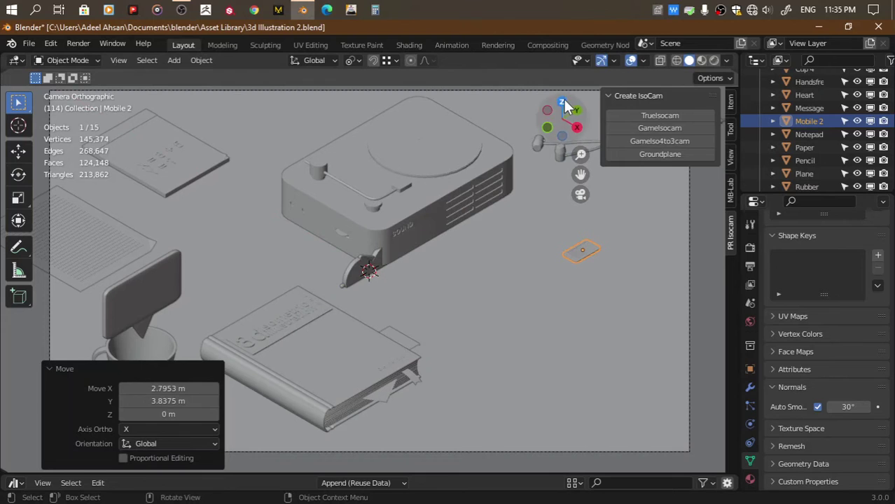
key("s")
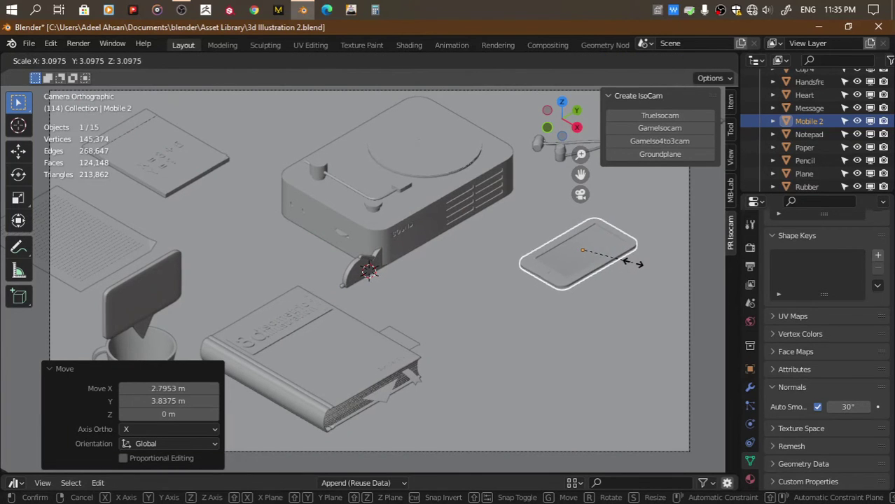
left_click(603, 262)
key("KP_Divide")
In Edit Mode, add a slid edge loop and a centred horizontal loop on the phone's bottom side
middle_click_drag(604, 138, 540, 212)
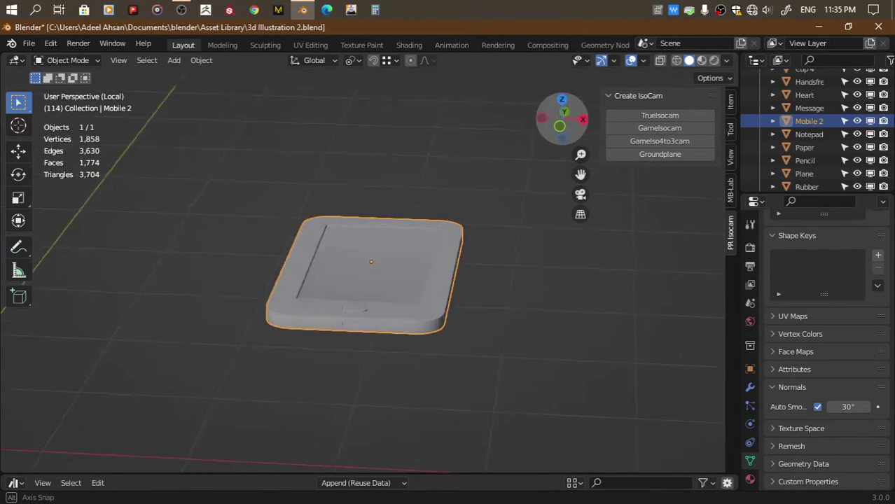
key("Tab")
scroll(539, 213, "up", 3)
left_click_drag(580, 175, 580, 112)
scroll(269, 391, "up", 3)
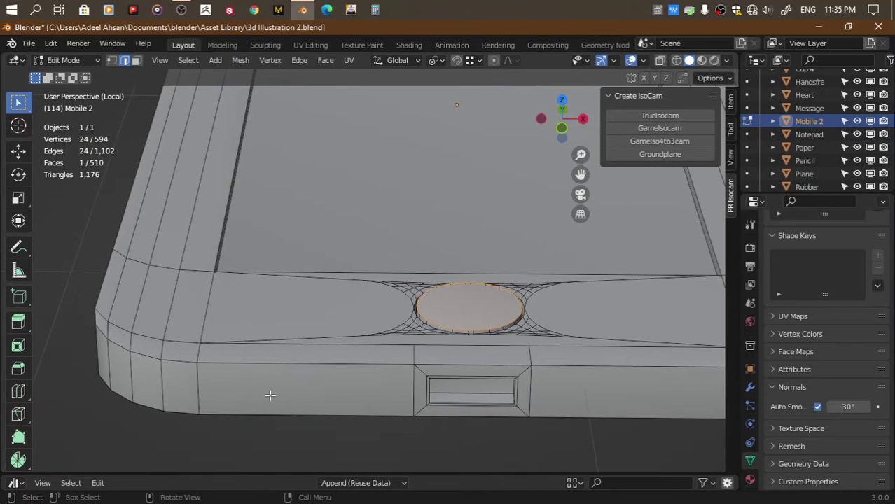
key("ctrl+r")
left_click(269, 396)
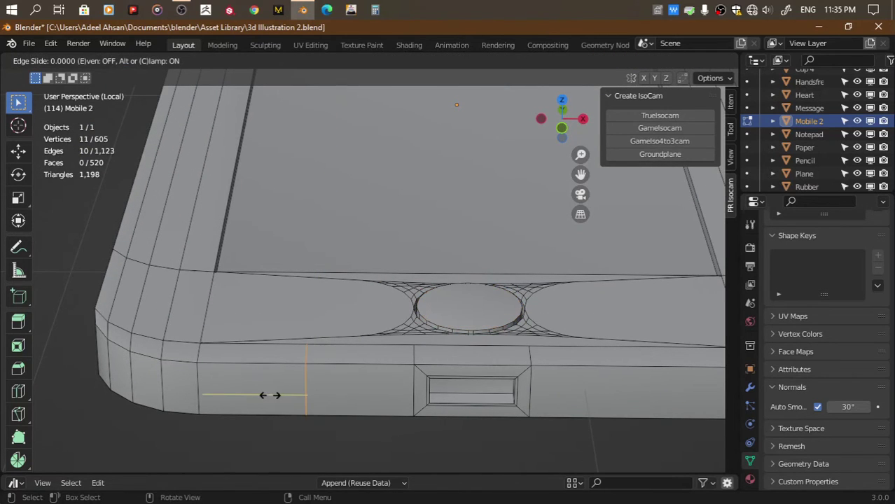
left_click(190, 399)
key("KP_1")
middle_click_drag(519, 147, 519, 119, "shift")
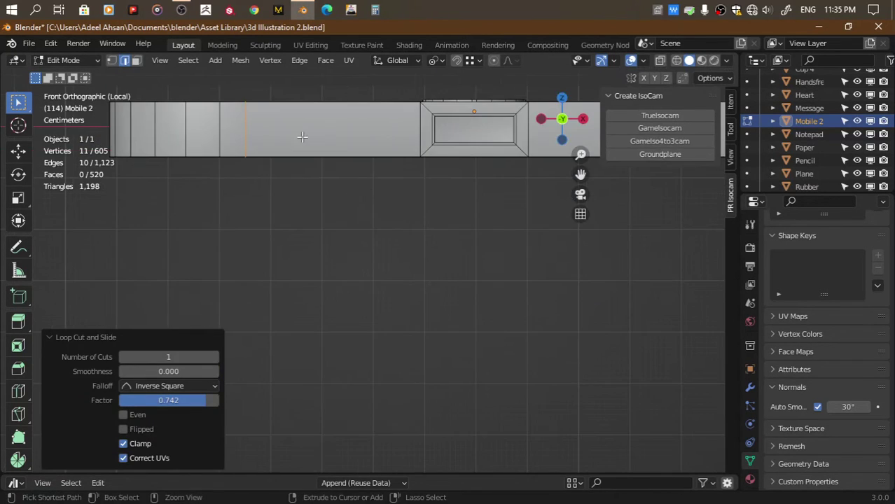
key("ctrl+r")
left_click(247, 139)
right_click(247, 140)
Bevel a vertex on the new loop into a 1-segment diamond and inset that diamond face
key("1")
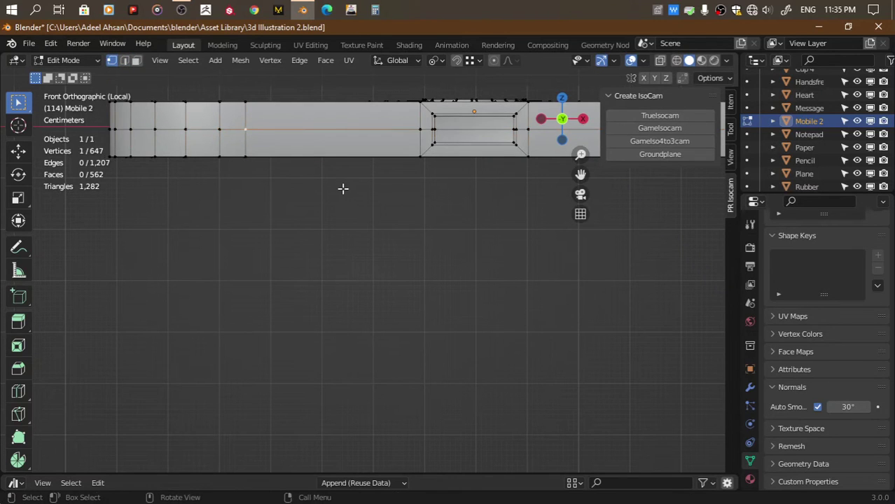
key("ctrl+shift+b")
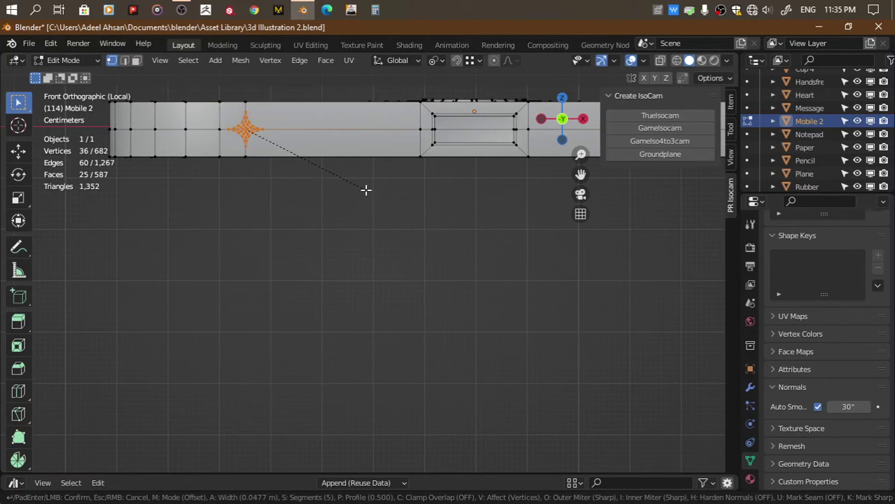
scroll(365, 189, "down", 4)
left_click(365, 189)
middle_click_drag(591, 161, 591, 207, "shift")
scroll(429, 171, "up", 1)
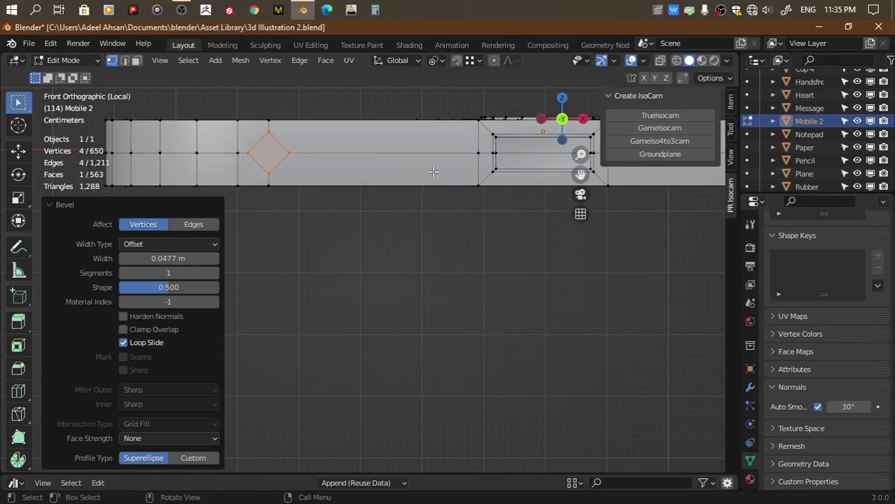
key("i")
left_click(430, 172)
right_click(429, 172)
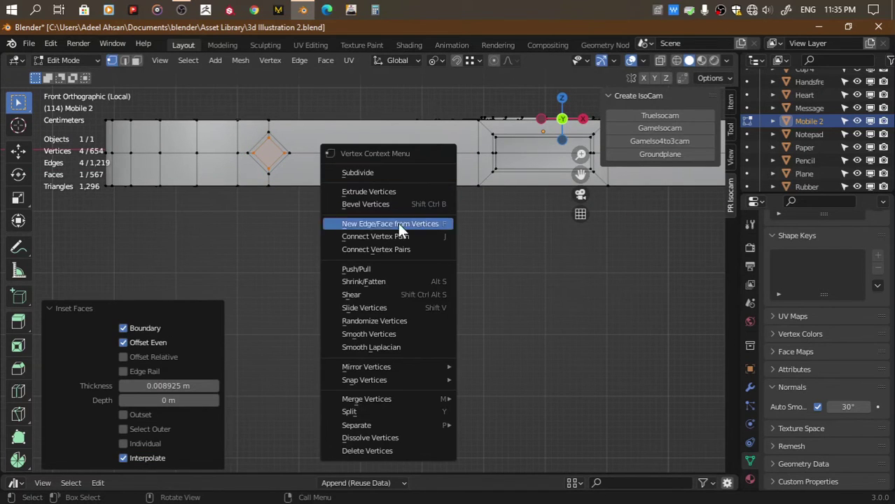
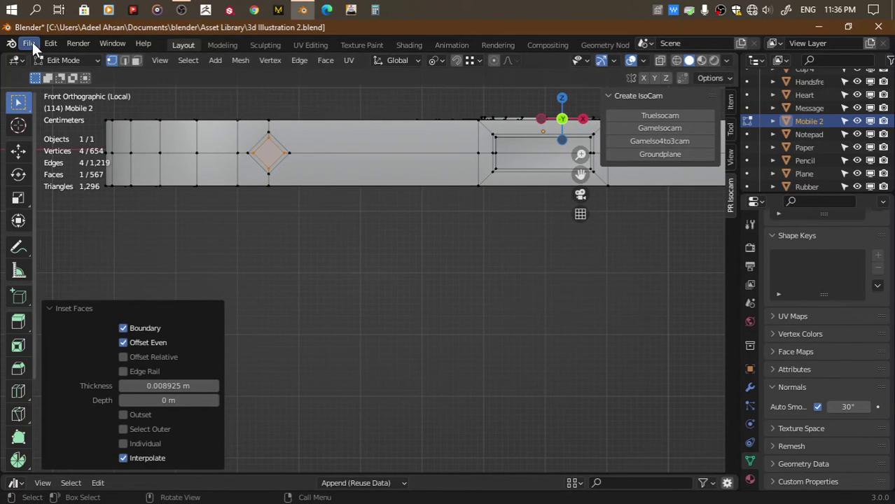
Enable the LoopTools add-on in the Add-ons preferences
left_click(50, 43)
left_click(64, 232)
left_click(419, 85)
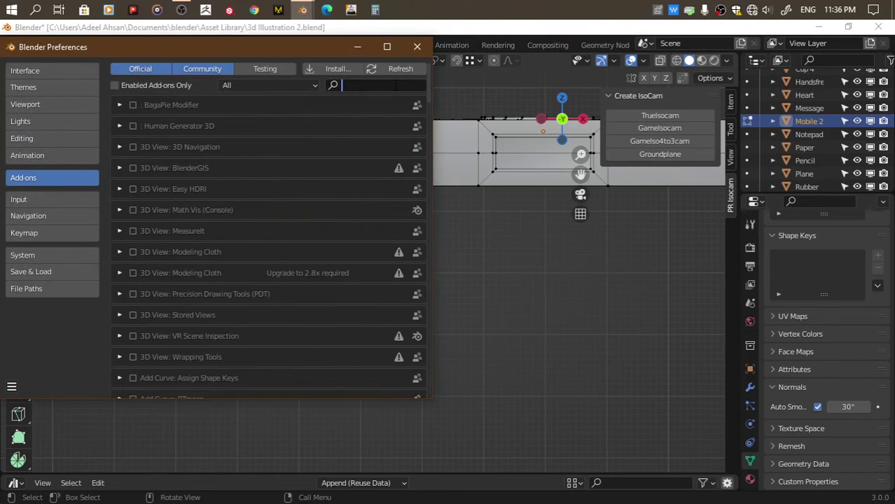
type("loop")
left_click(133, 105)
left_click(417, 46)
Try circularizing and subdividing the selected side vertices, then undo back to the original face
right_click(289, 95)
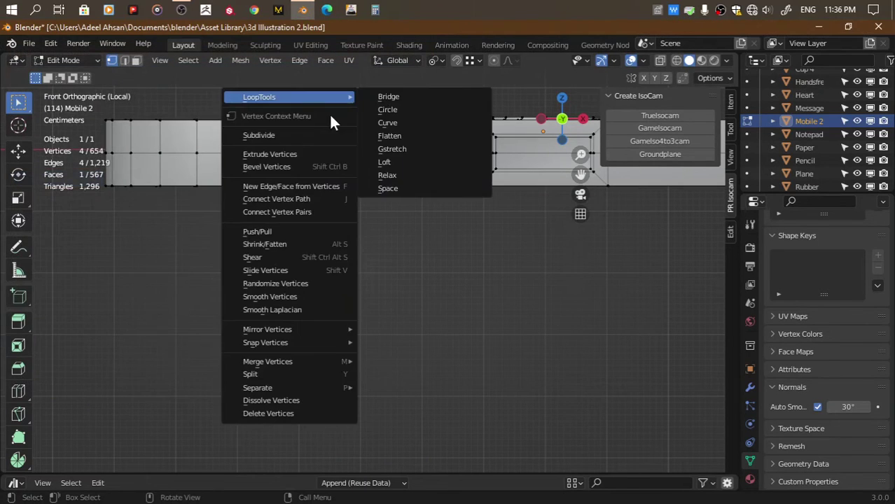
left_click(378, 110)
scroll(303, 185, "up", 1)
scroll(303, 185, "up", 1)
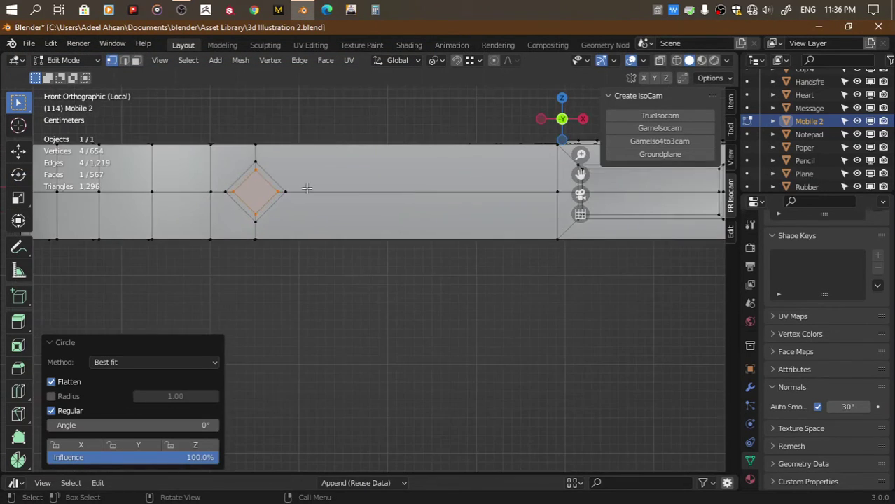
scroll(303, 185, "up", 1)
right_click(303, 185)
mouse_move(266, 171)
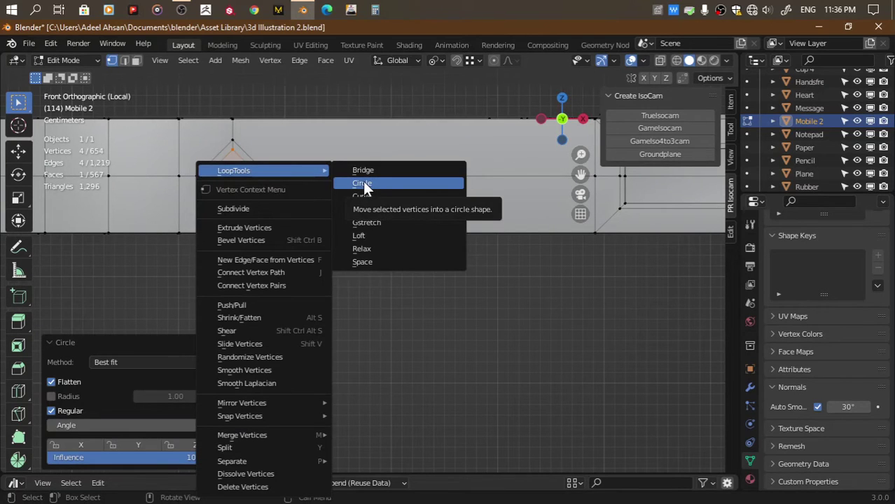
left_click(254, 208)
key("ctrl+z")
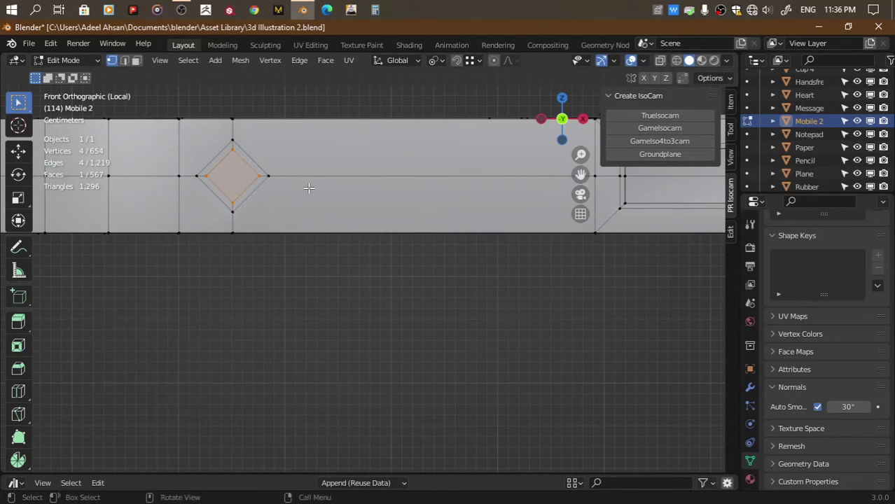
key("ctrl+z")
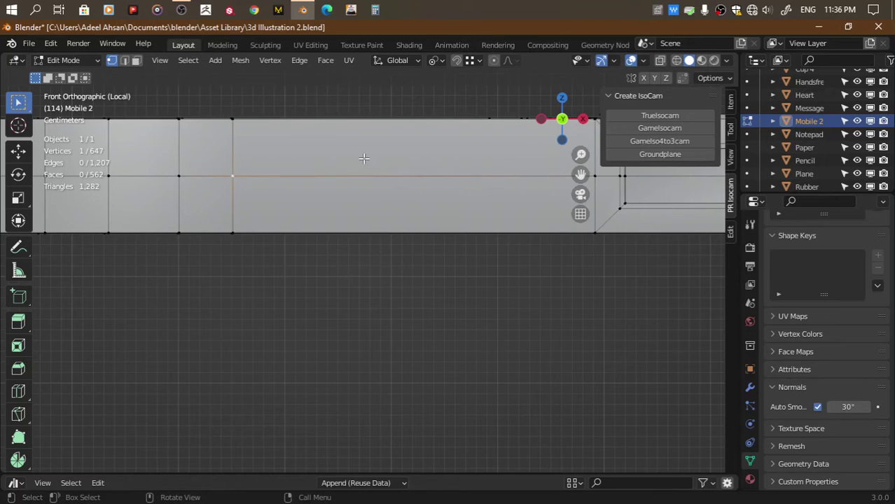
Try bevelling the horizontal edge loop on the phone side, then undo it
key("2")
left_click(300, 176, "alt")
key("ctrl+b")
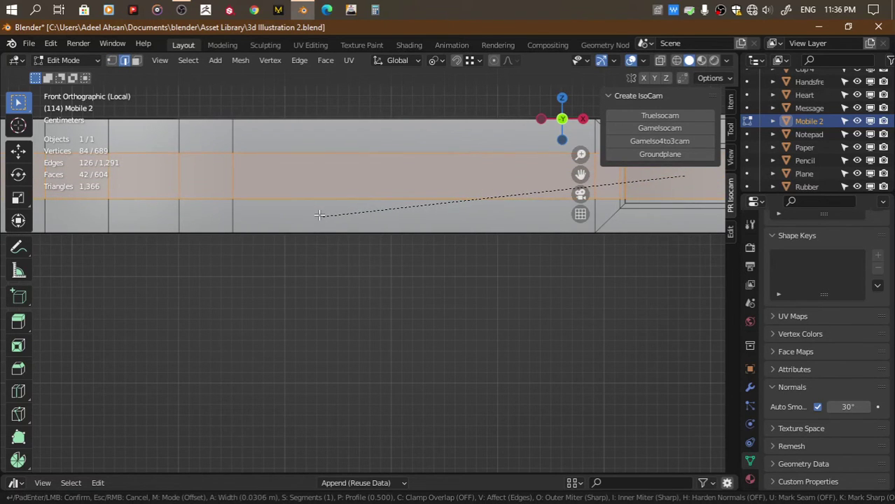
left_click(319, 215)
key("ctrl+z")
Inset the small square face on the phone's side and round its corners with a vertex bevel
key("3")
left_click(205, 168)
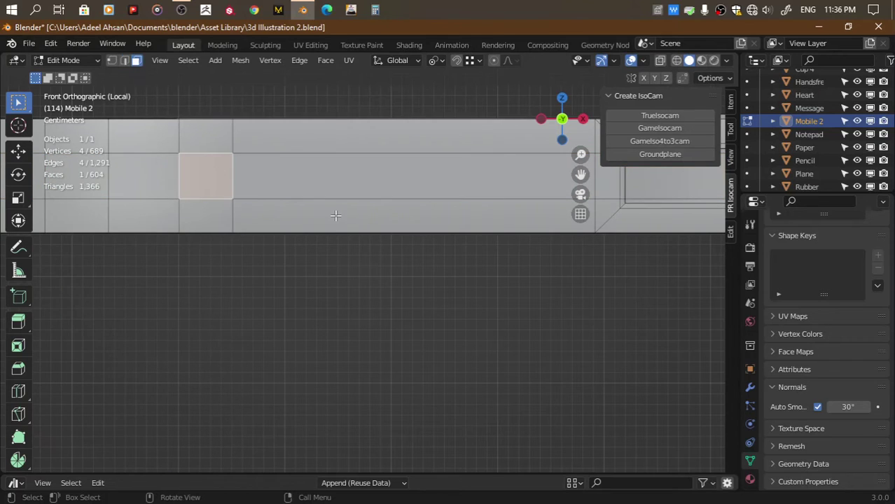
key("i")
left_click(340, 215)
key("ctrl+b")
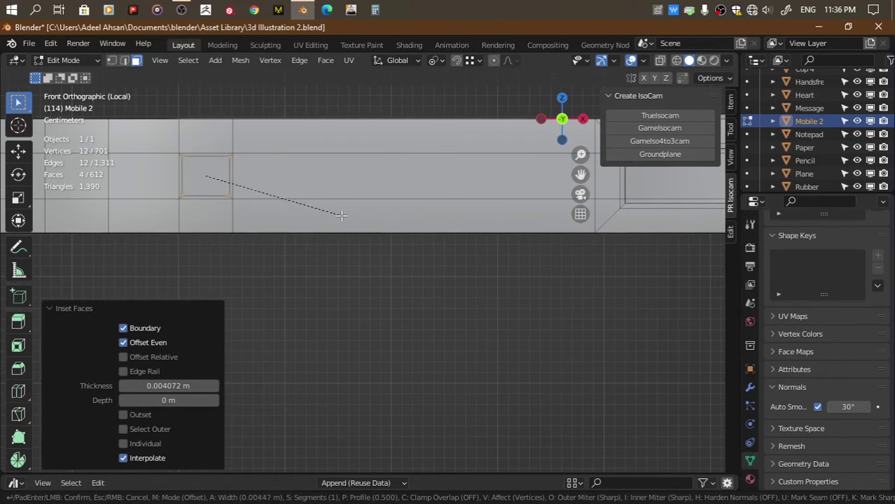
left_click(349, 234)
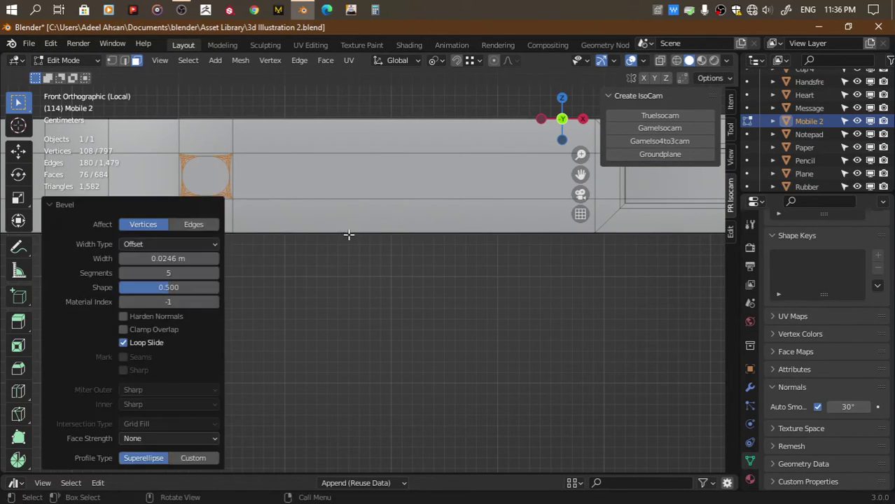
Make the rounded face a perfect circle with LoopTools Circle and shrink it
key("KP_Decimal")
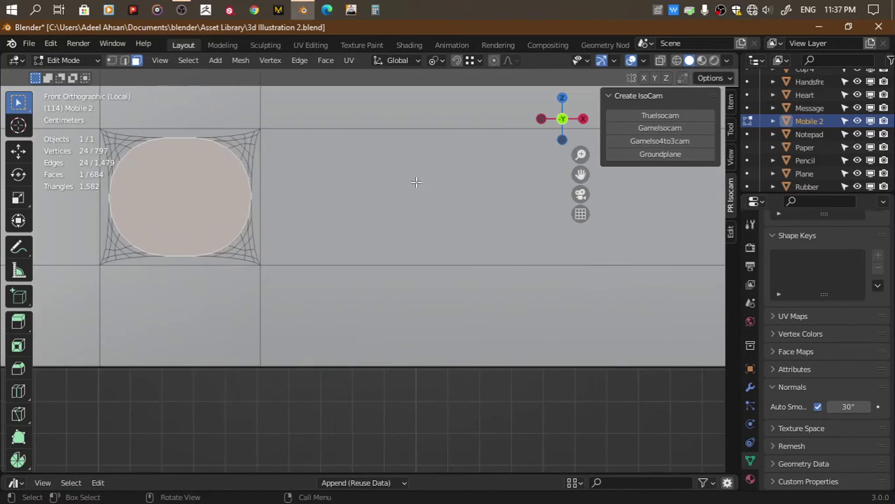
right_click(298, 188)
left_click(367, 164)
key("s")
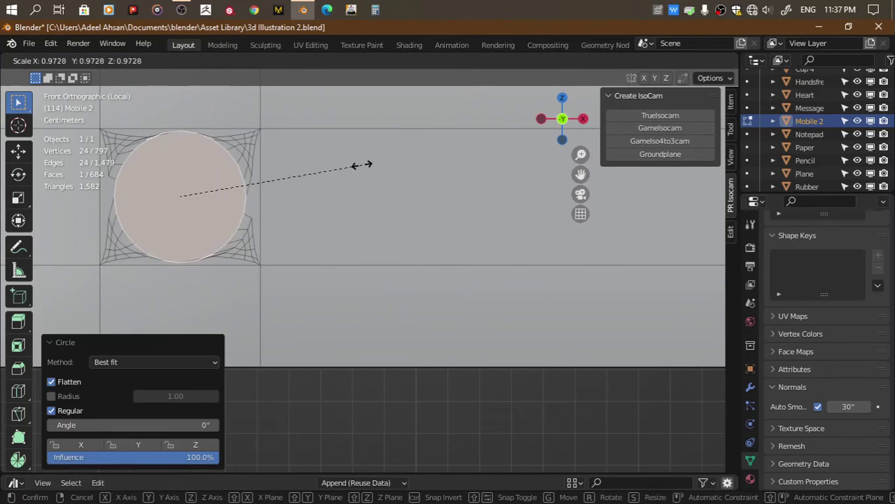
left_click(345, 169)
scroll(344, 169, "down", 2)
Inset the circular face into a ring and scale the inner circle
key("i")
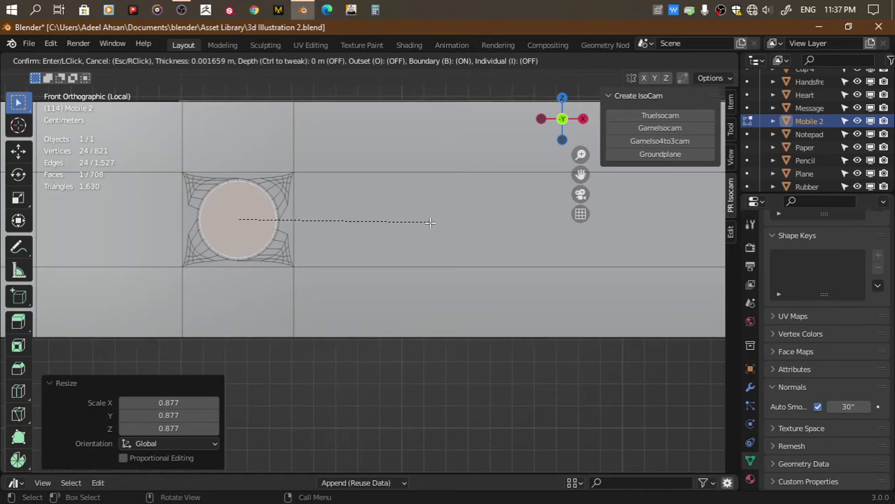
left_click(429, 219)
left_click_drag(567, 131, 449, 194)
scroll(448, 194, "down", 3)
key("s")
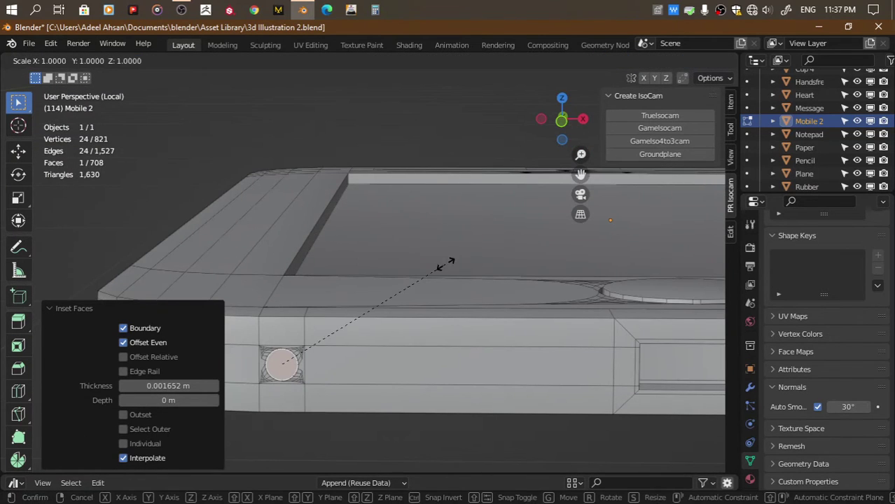
left_click(397, 294)
Extrude the inner circle and push it inward to form the recessed button
scroll(398, 293, "down", 2)
key("e")
left_click(378, 301)
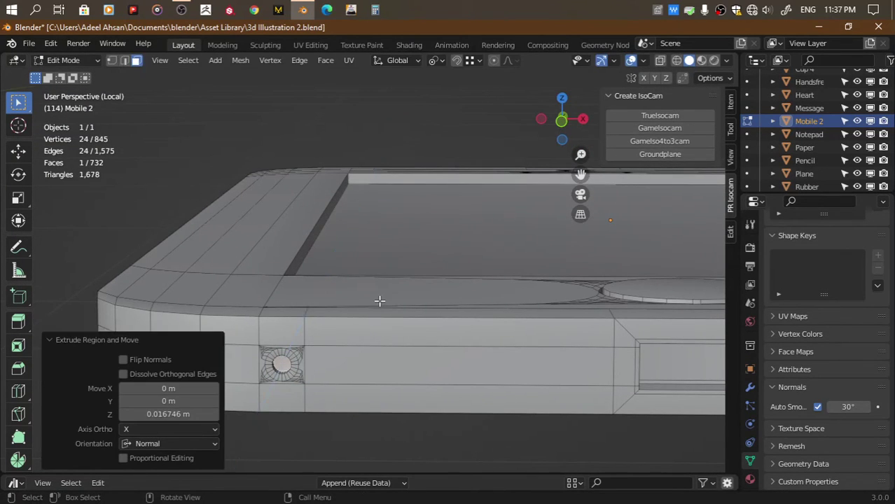
scroll(379, 301, "down", 2)
key("g")
left_click(378, 301)
Return to object mode, save, exit local view and hide the heart object
key("Tab")
key("ctrl+s")
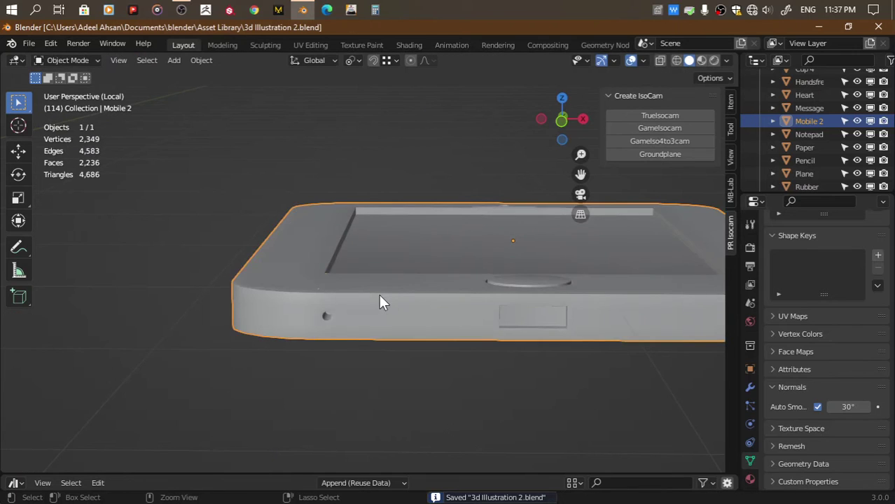
key("KP_Divide")
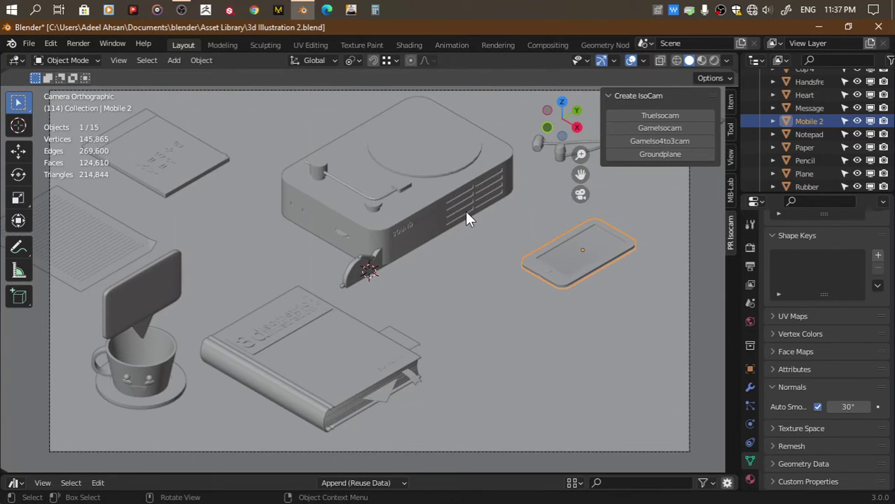
left_click(363, 266)
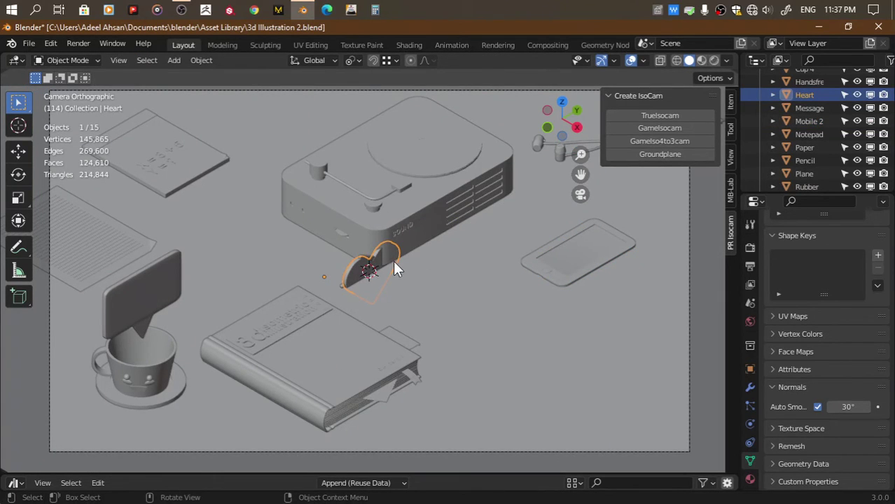
key("h")
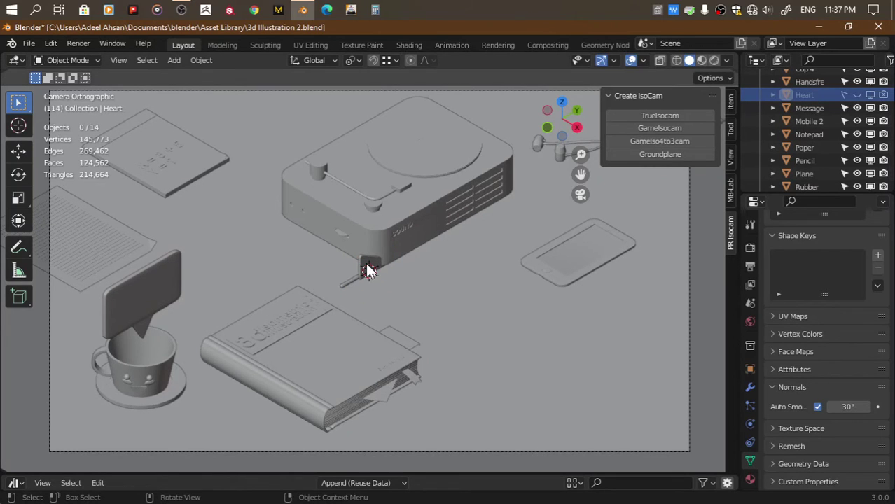
Move the play icon along X onto the speech bubble and shrink it
left_click(365, 267)
left_click(577, 128)
scroll(339, 231, "down", 5)
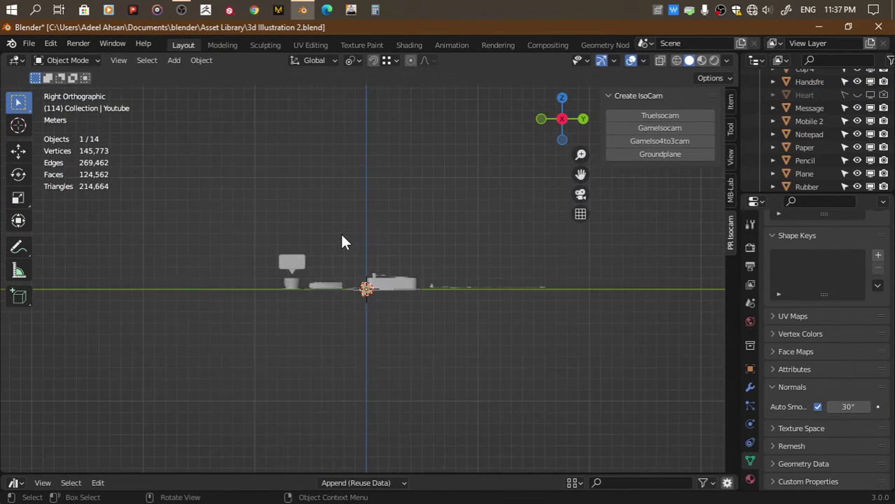
scroll(340, 231, "up", 3)
key("g")
key("x")
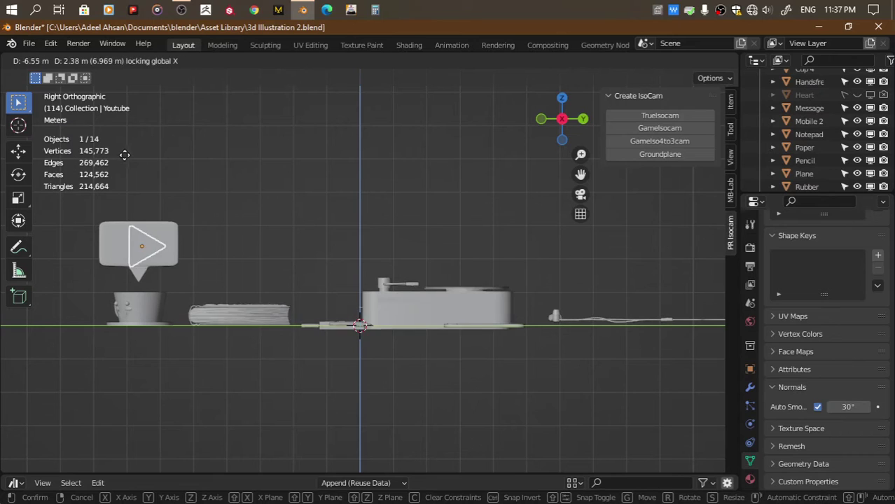
left_click(121, 149)
key("s")
left_click(214, 202)
key("g")
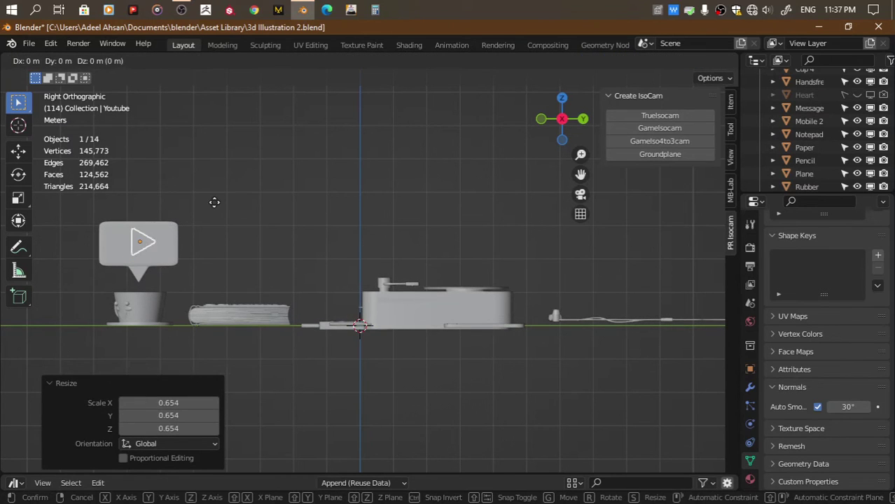
left_click(211, 204)
Back in camera view, rotate the pencil about Z and enlarge it
middle_click_drag(224, 201, 577, 199)
left_click(581, 194)
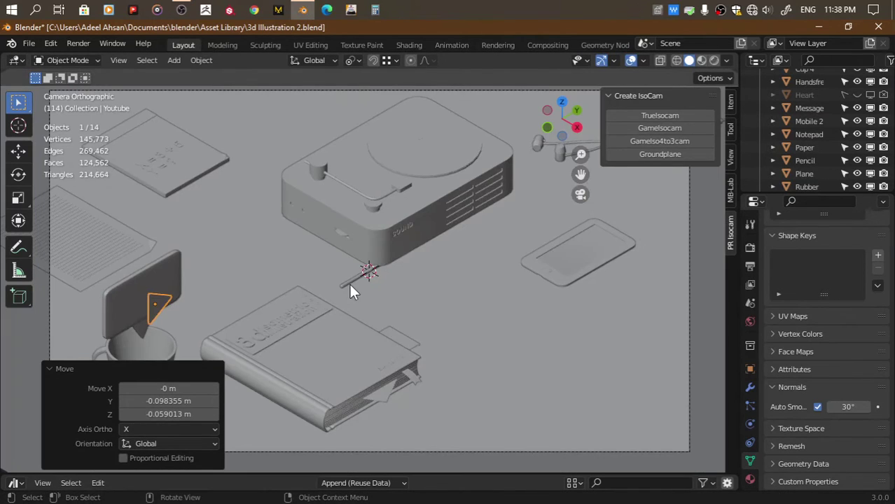
left_click(349, 284)
left_click(351, 278)
key("r")
key("z")
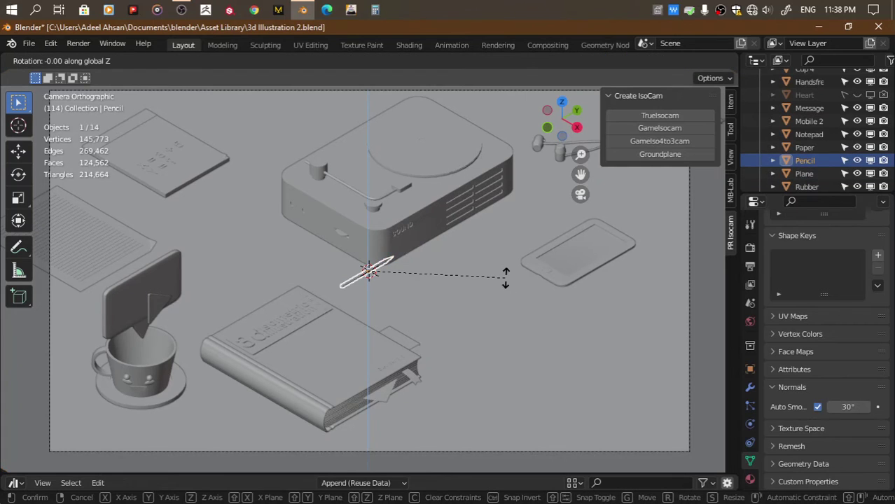
left_click(505, 276)
key("s")
left_click(535, 284)
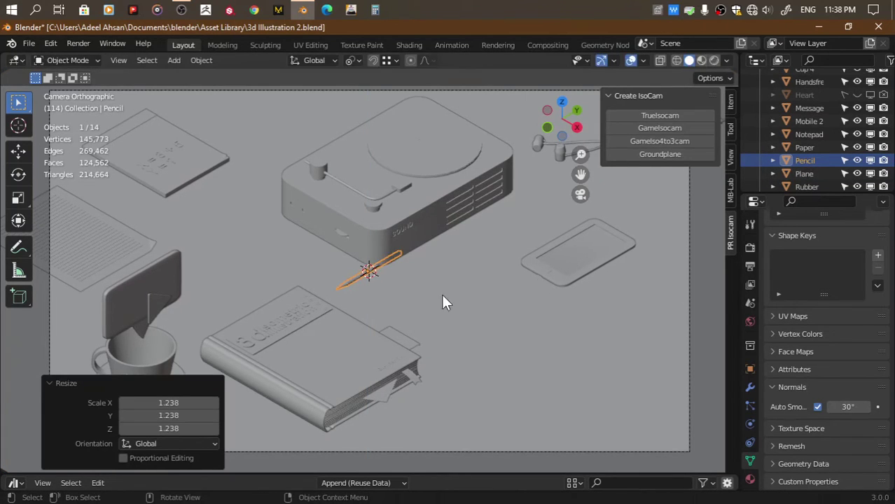
Slide the pencil along the desk plane beside the phone and adjust its size
key("g")
key("shift+z")
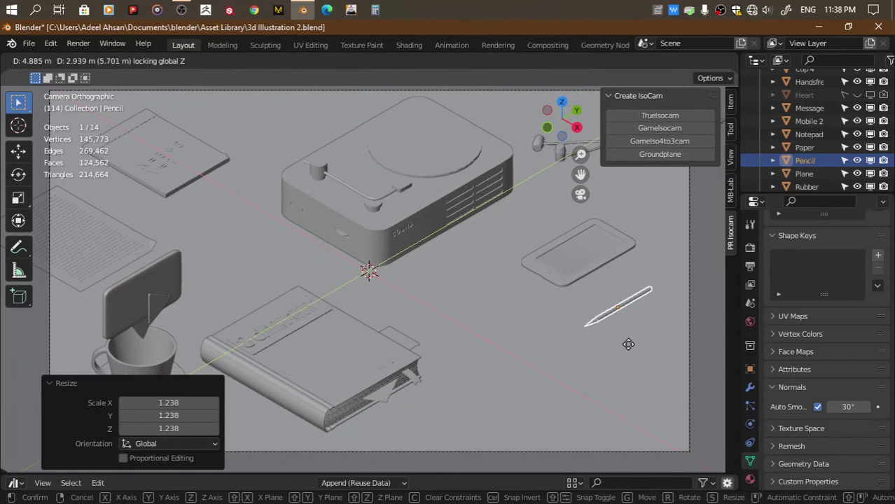
left_click(616, 350)
key("s")
left_click(466, 349)
Adjust the Rubber's height, enlarge it, and place it between the book and phone
left_click(395, 341)
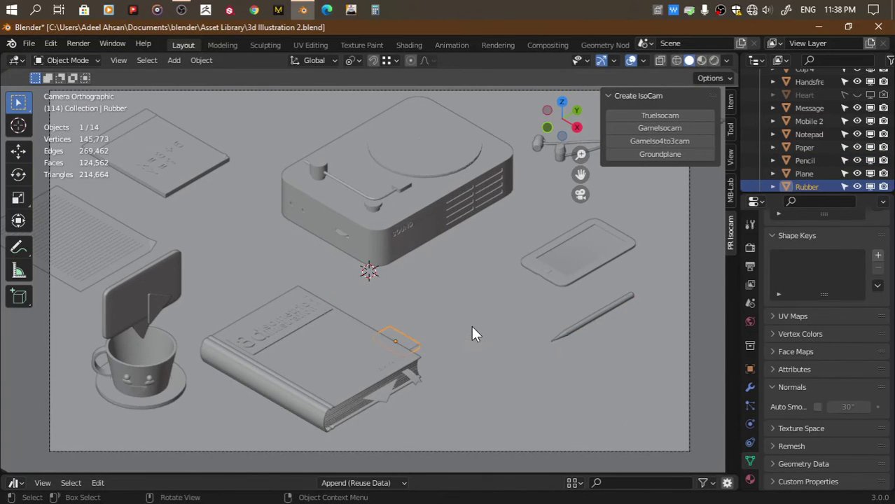
key("g")
key("z")
left_click(471, 320)
key("s")
left_click(491, 320)
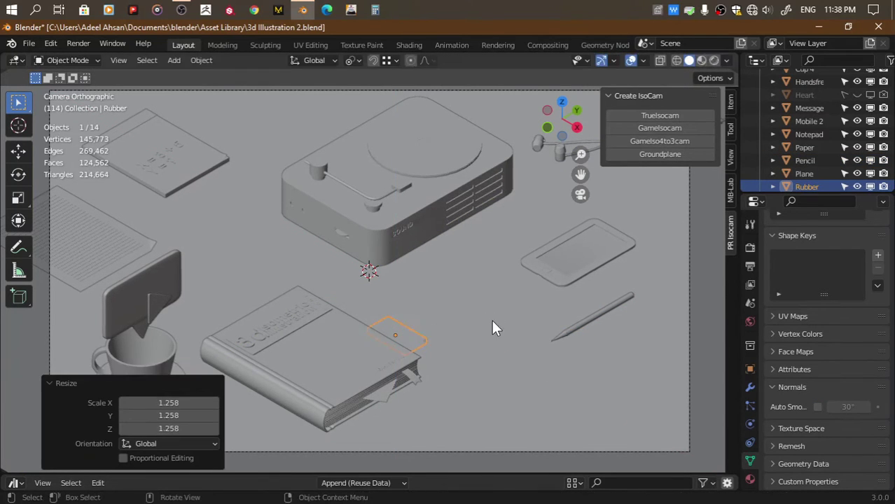
key("g")
key("shift+z")
left_click(564, 289)
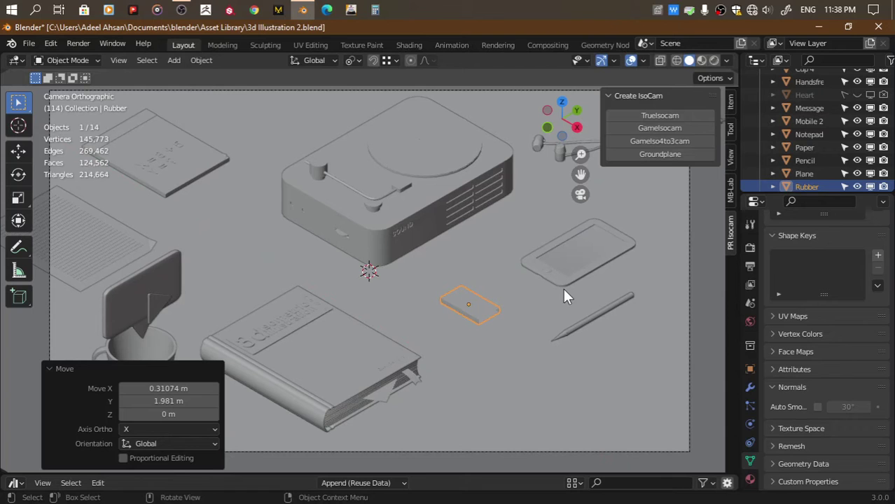
scroll(368, 338, "down", 3)
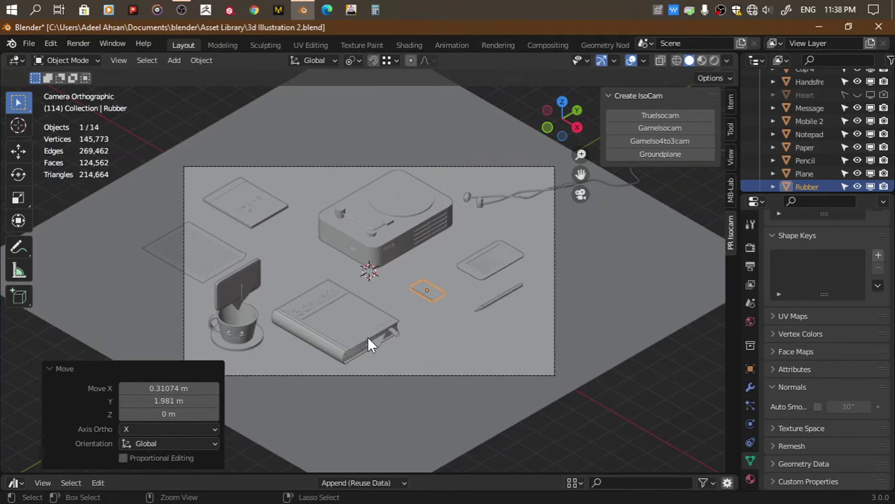
Resize the sound system, shift the earphone cable along the desk, and save
key("ctrl+s")
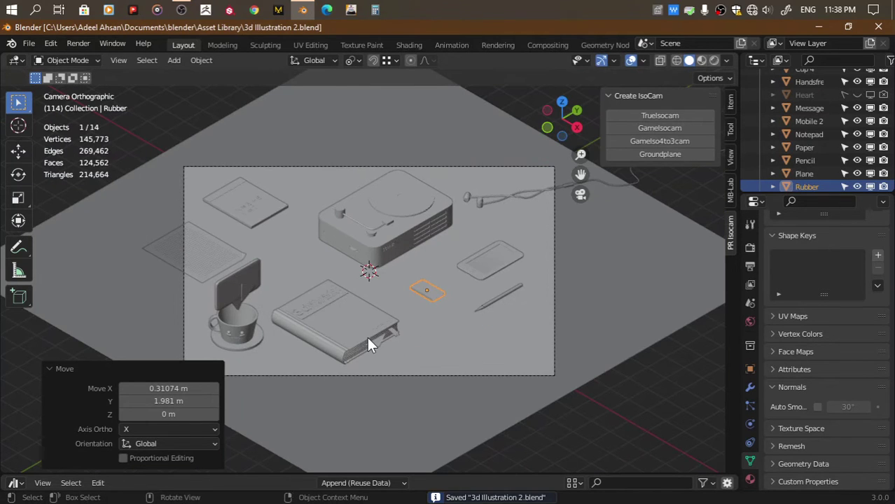
left_click(390, 243)
key("s")
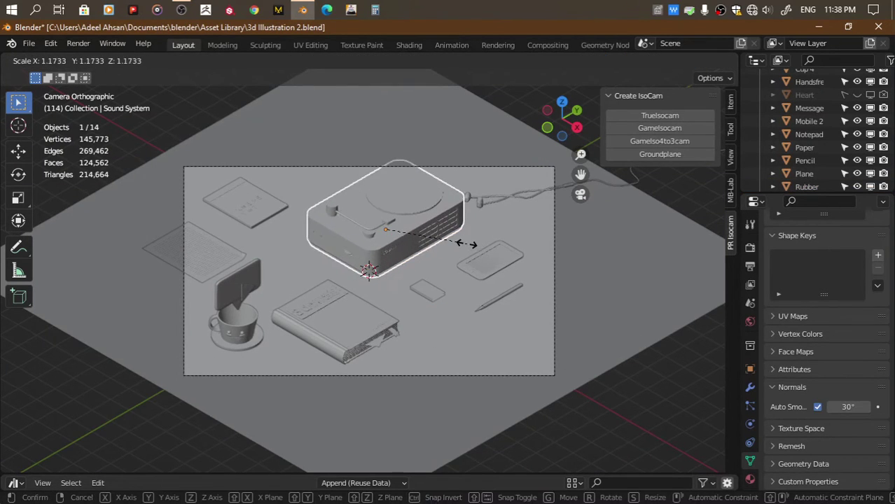
left_click(469, 243)
left_click(513, 208)
left_click(511, 200)
left_click_drag(510, 194, 514, 208)
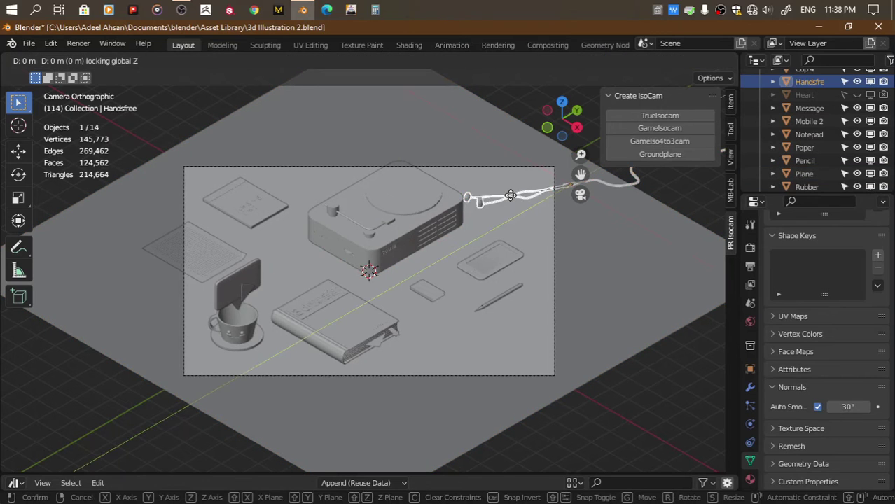
key("ctrl+s")
Resize the book and move it further right on the desk
left_click(359, 331)
key("s")
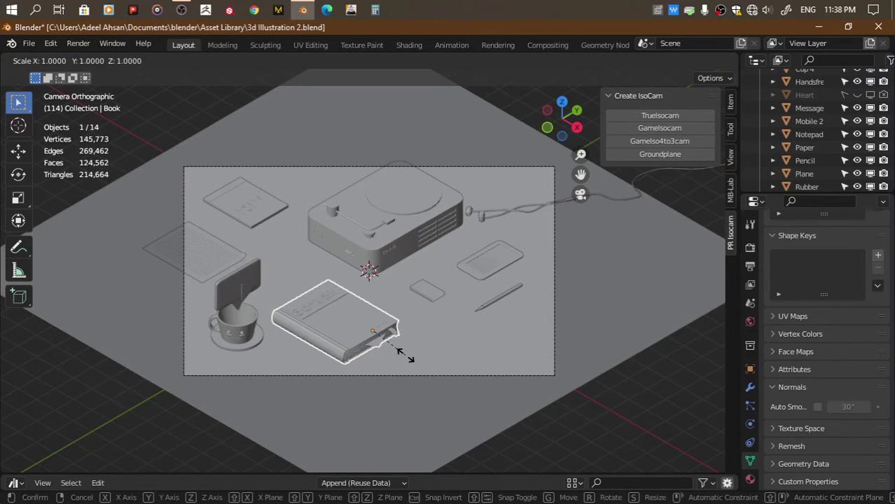
left_click(411, 359)
key("g")
left_click(435, 366)
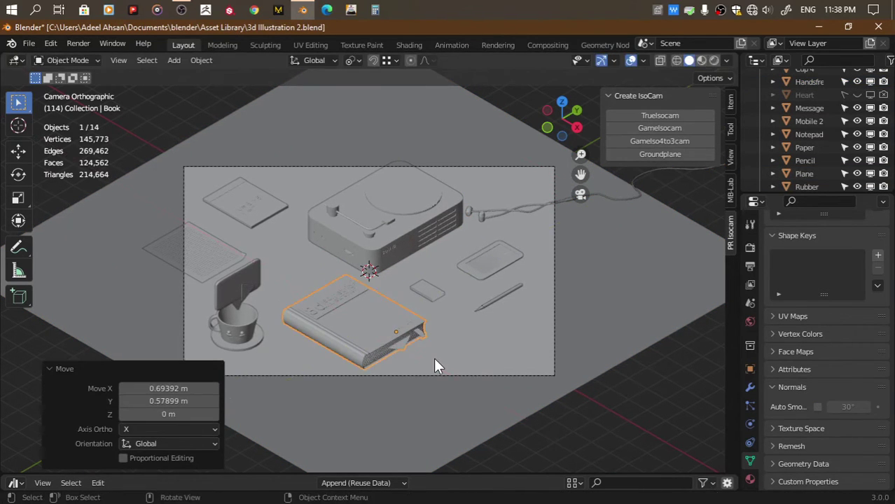
scroll(852, 107, "down", 3)
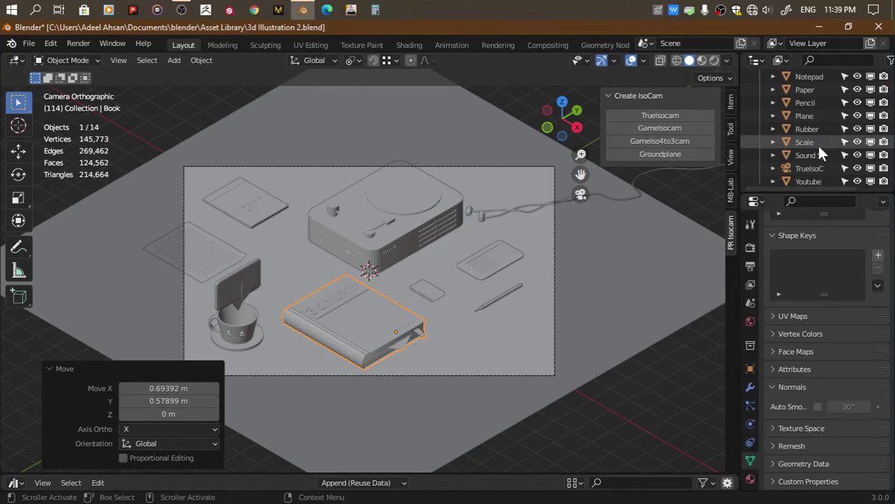
Raise the Scale ruler, rotate it about Z, and scale it to about double size
left_click(812, 142)
scroll(581, 225, "up", 3)
key("g")
key("z")
left_click(371, 317)
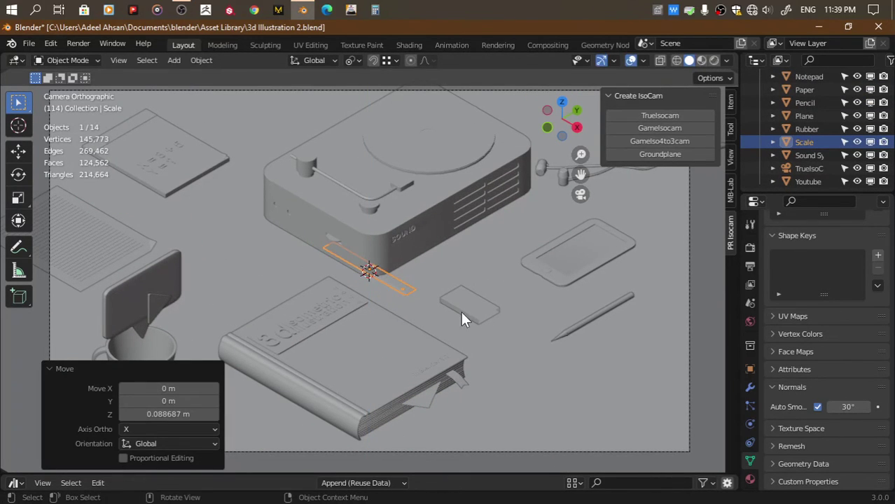
key("r")
key("z")
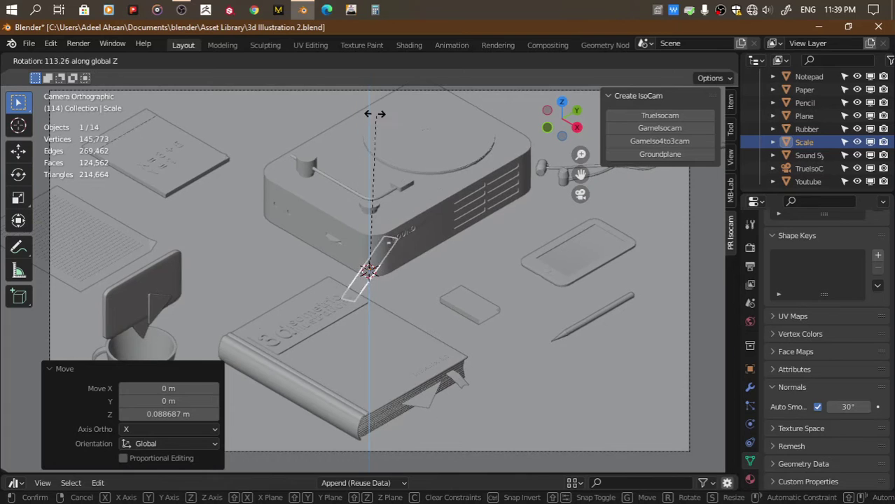
left_click(375, 113)
key("s")
left_click(571, 132)
In front view, lower the ruler onto the desk and move it beside the papers
key("KP_1")
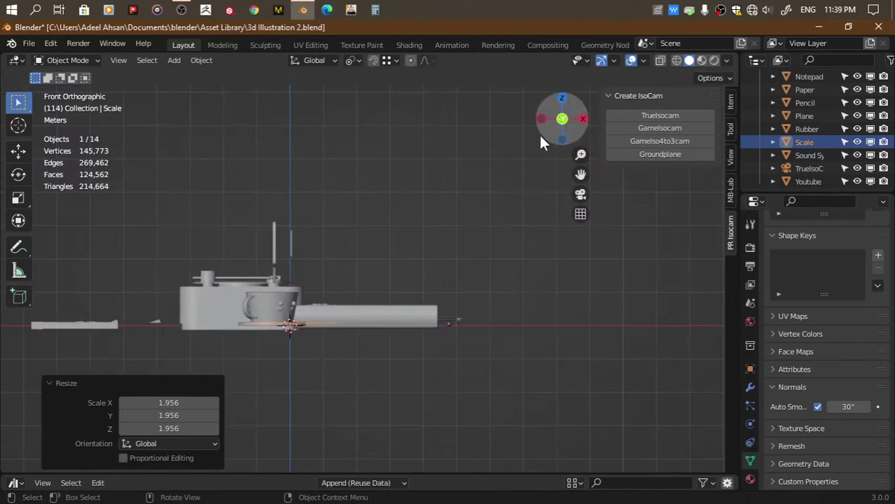
scroll(326, 278, "up", 3)
scroll(472, 233, "up", 3)
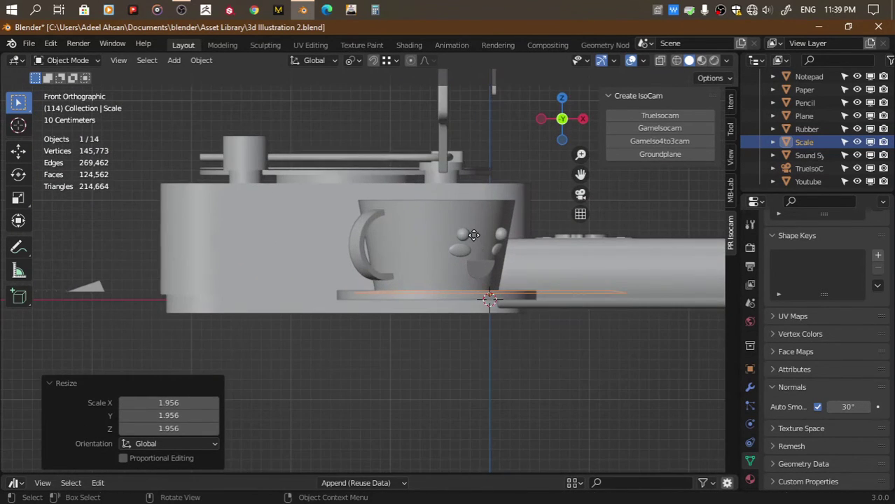
key("g")
key("z")
left_click(475, 210)
left_click_drag(572, 121, 458, 220)
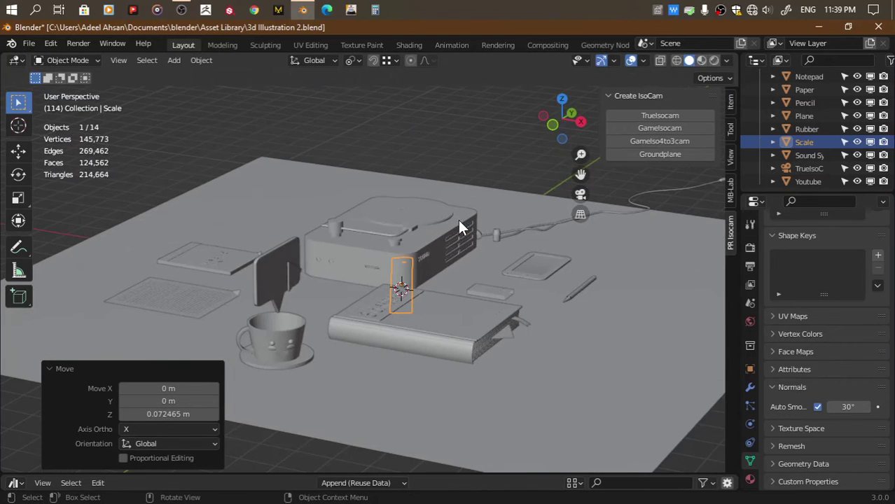
key("g")
left_click(233, 245)
Rotate the ruler to -33.3° about Z, nudge its position, and save
left_click(581, 194)
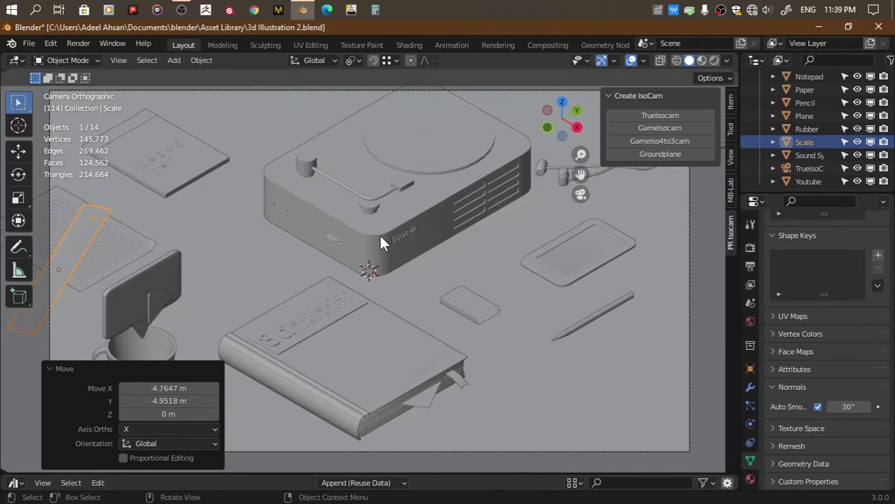
key("r")
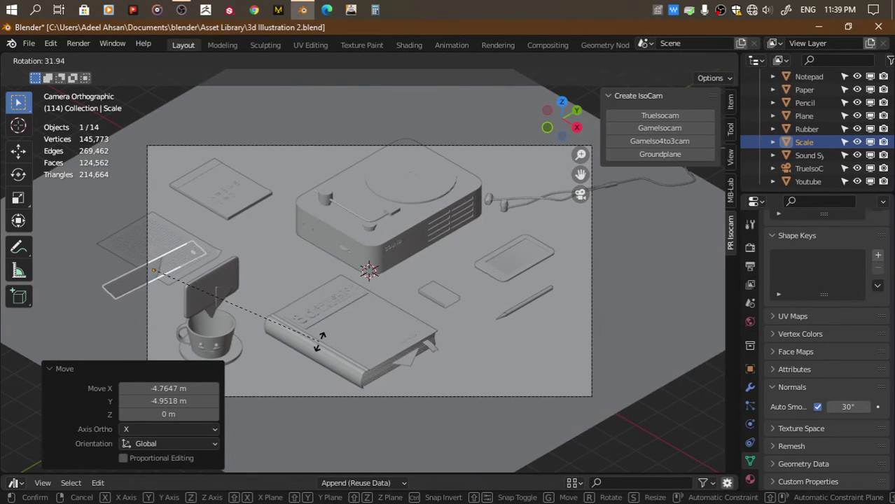
key("z")
left_click(326, 351)
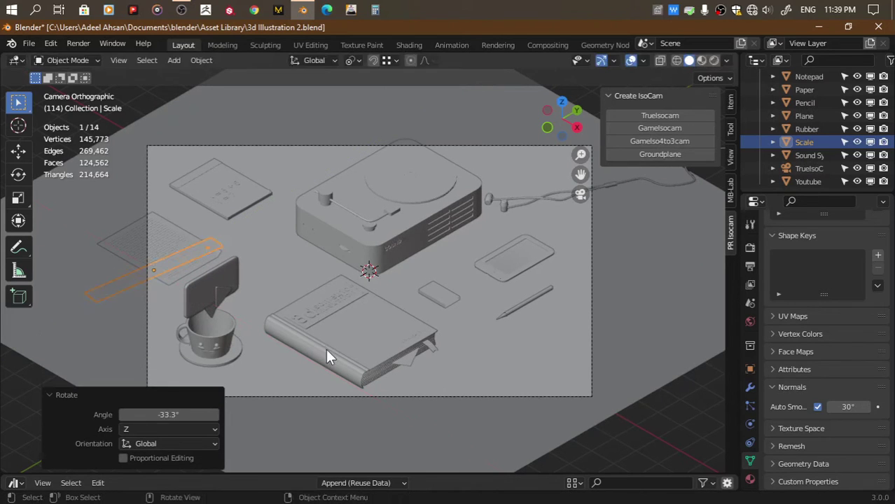
key("g")
left_click(323, 343)
key("ctrl+s")
Shift the Youtube icon sideways along X in front view and save
left_click(281, 278)
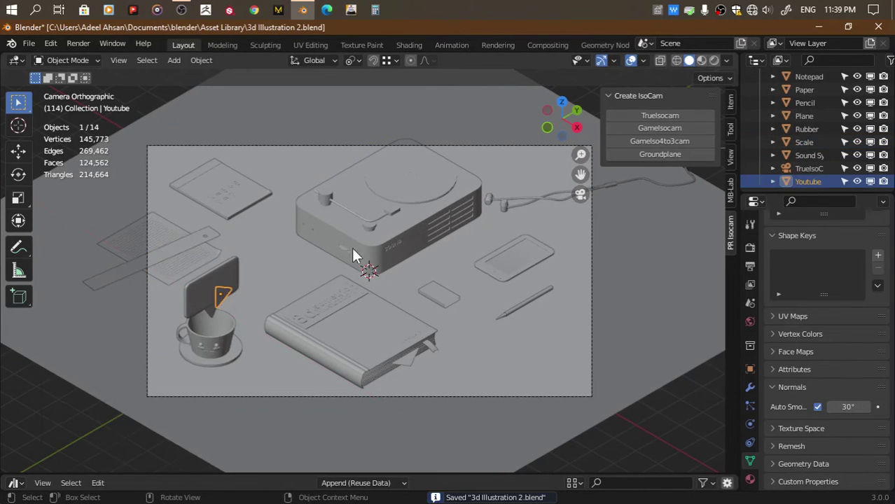
key("KP_1")
key("g")
key("x")
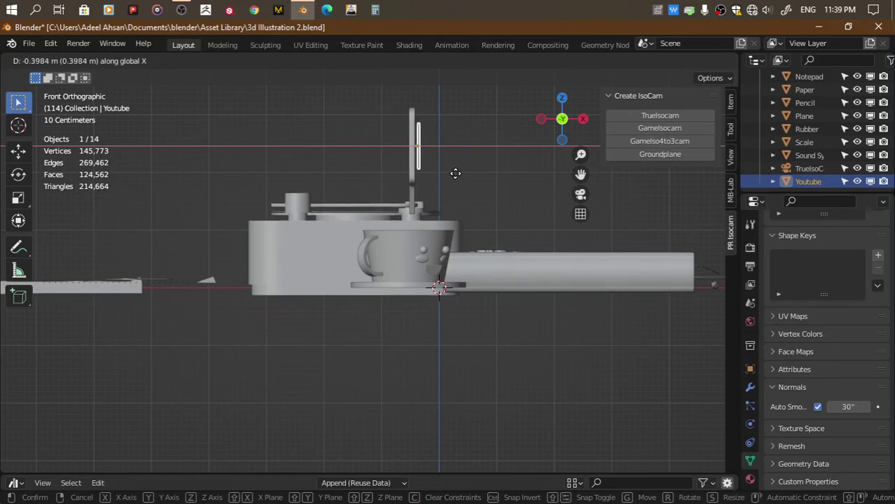
left_click(453, 173)
key("ctrl+s")
scroll(490, 176, "down", 3)
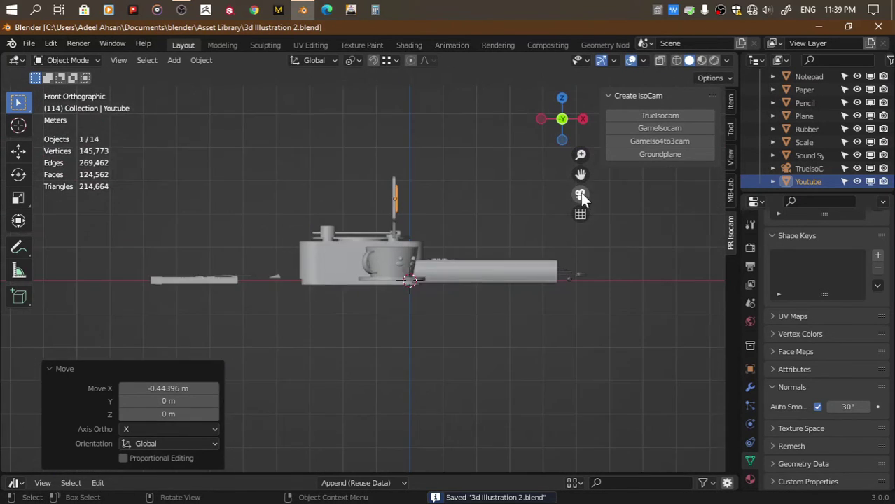
scroll(457, 231, "up", 5)
left_click_drag(556, 123, 571, 103)
left_click(484, 235)
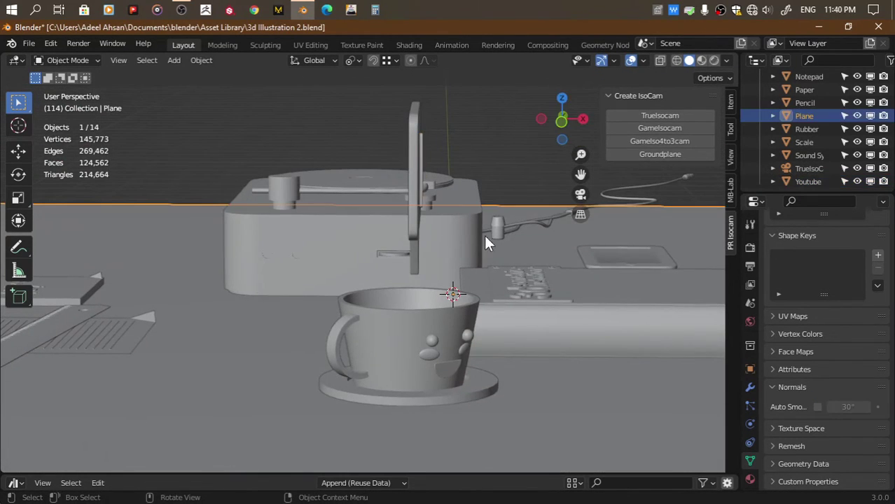
left_click(564, 129)
scroll(366, 274, "up", 2)
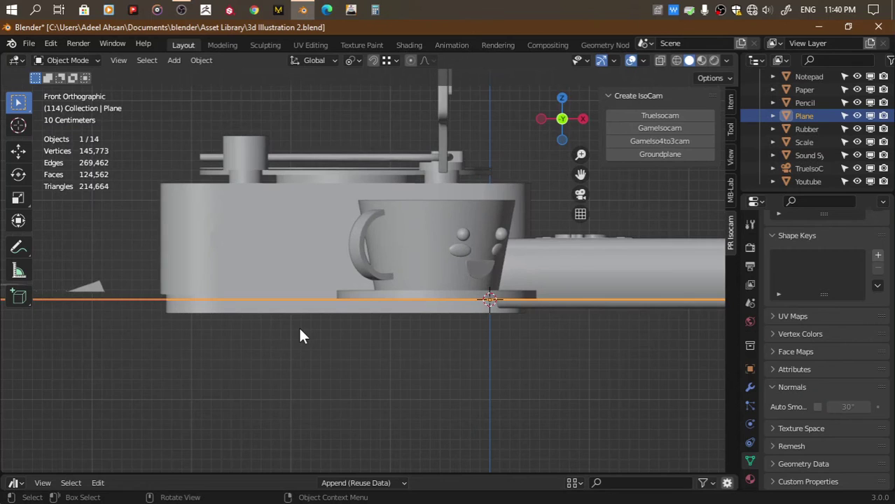
Frame all objects and switch to the front orthographic view
left_click(226, 278)
left_click_drag(138, 258, 160, 354)
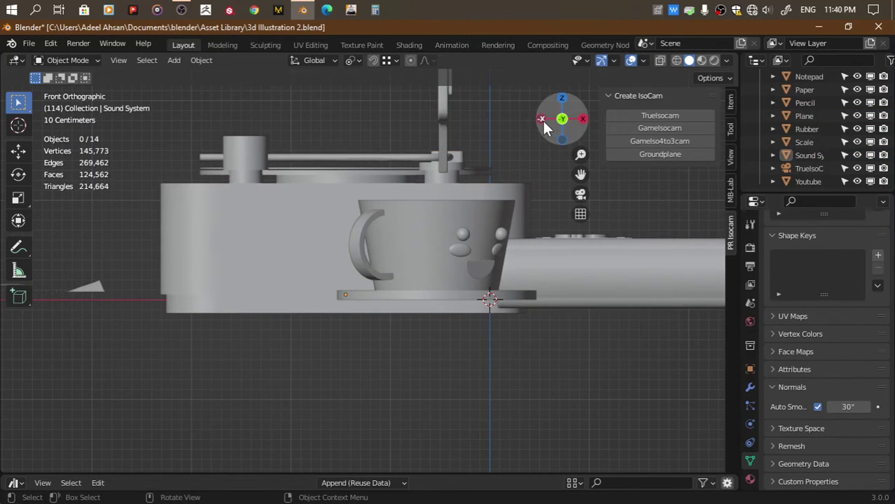
left_click_drag(542, 119, 180, 362)
left_click(808, 117)
scroll(808, 116, "up", 1)
double_click(806, 124)
type("Base")
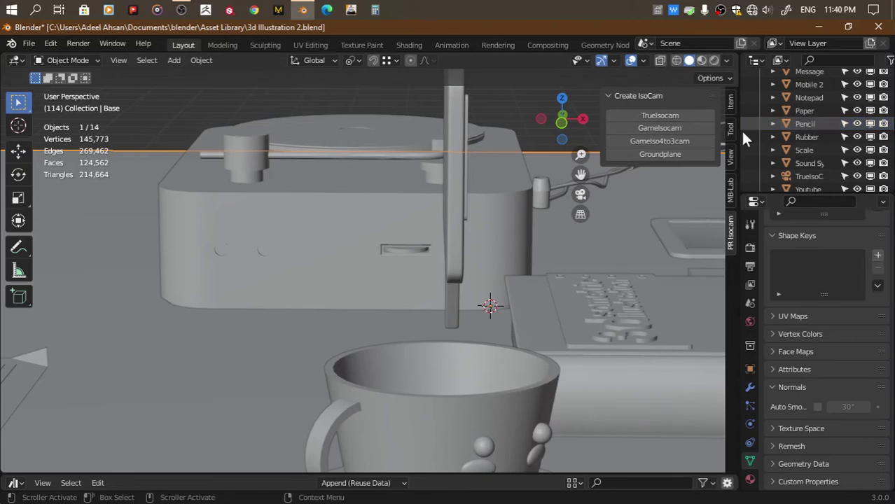
key("Home")
key("KP_1")
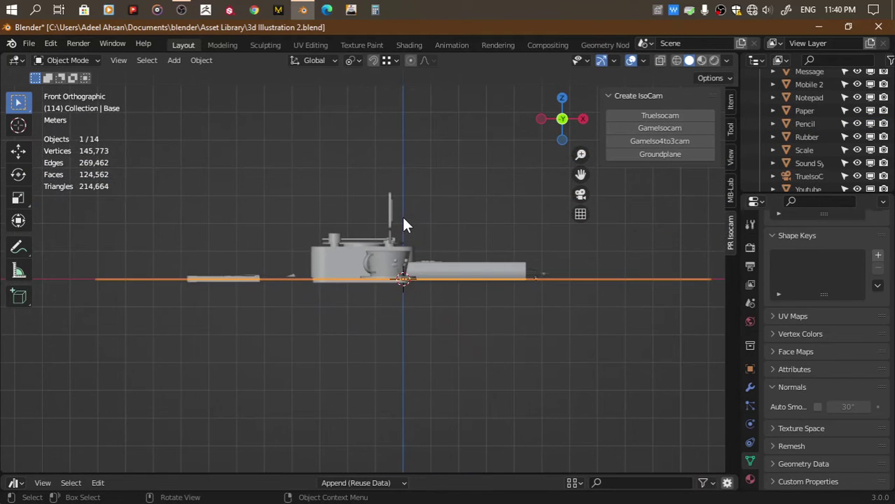
scroll(402, 217, "up", 4)
Raise the sound system and the book vertically onto the desk surface
left_click(266, 283)
key("g")
key("z")
left_click(266, 270)
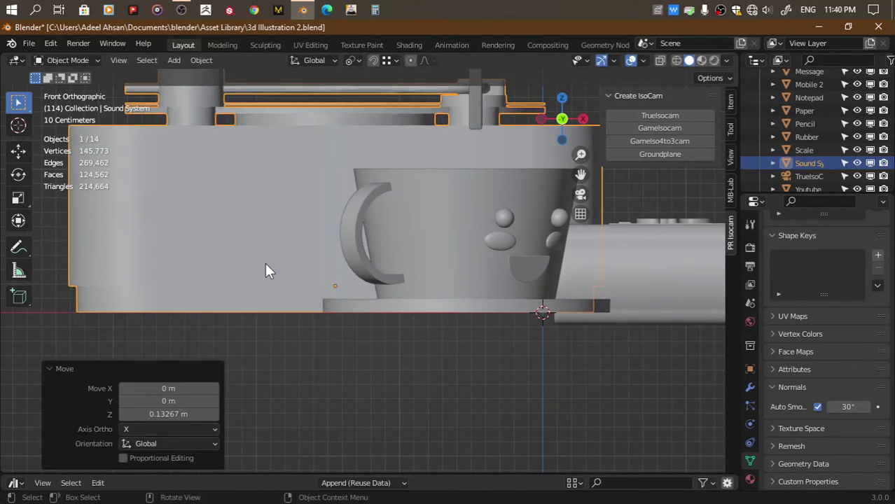
left_click(661, 297)
key("g")
key("z")
left_click(625, 296)
scroll(626, 295, "down", 2)
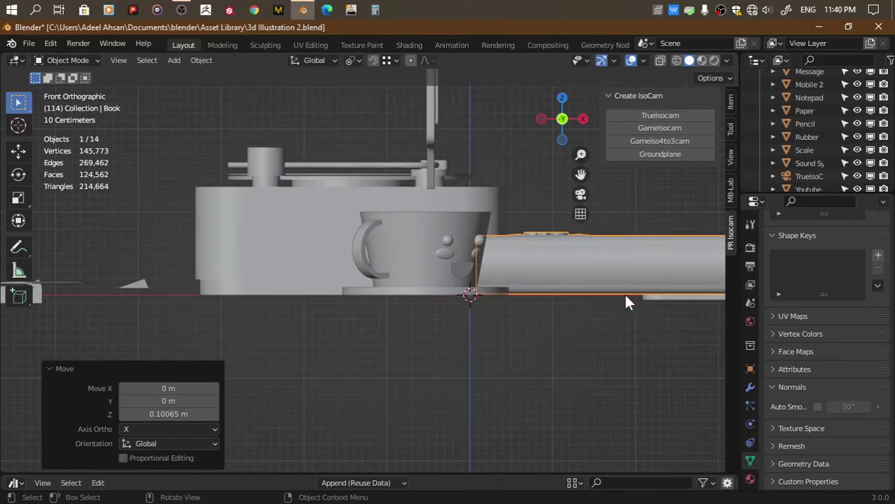
Raise the Mobile 2 phone and the pencil vertically onto the desk surface
left_click(692, 295)
key("g")
key("z")
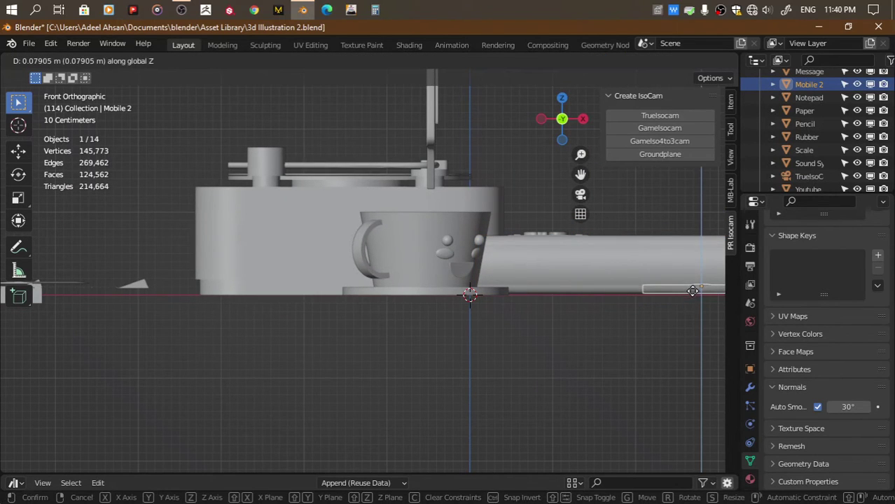
left_click(694, 286)
left_click_drag(581, 174, 363, 224)
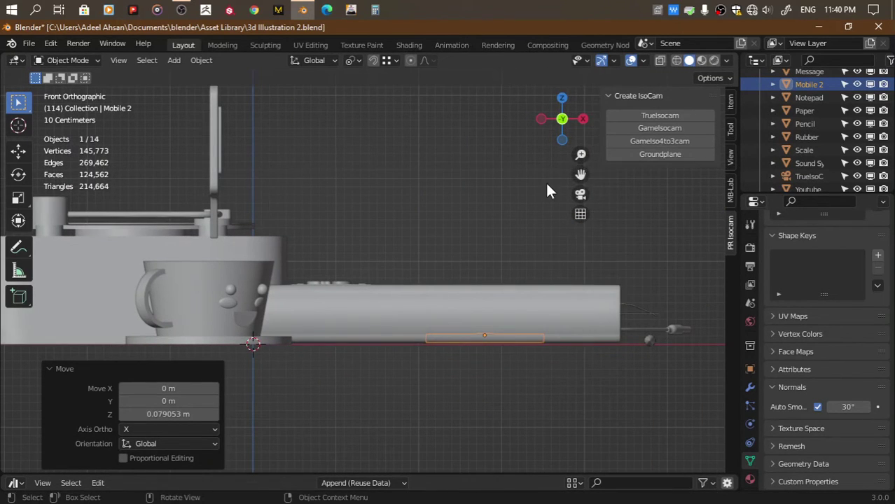
key("n")
left_click(648, 343)
key("g")
key("z")
left_click(647, 342)
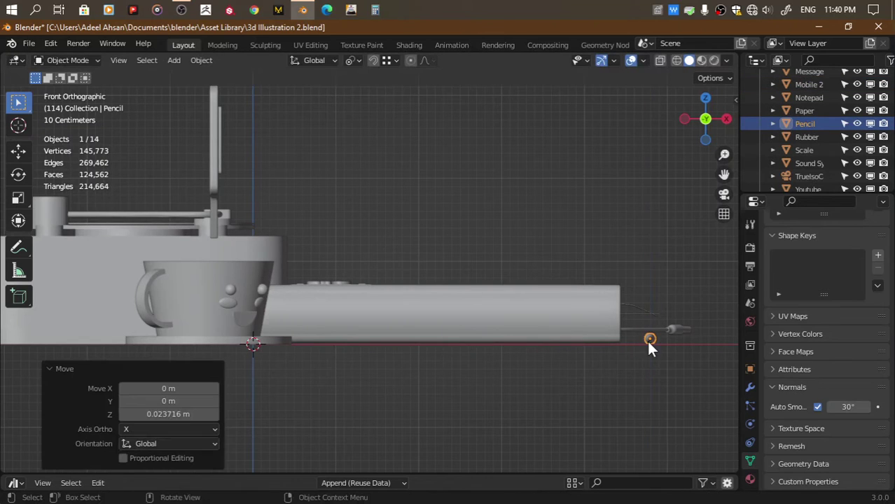
Raise the notepad vertically onto the desk surface
key("KP_Decimal")
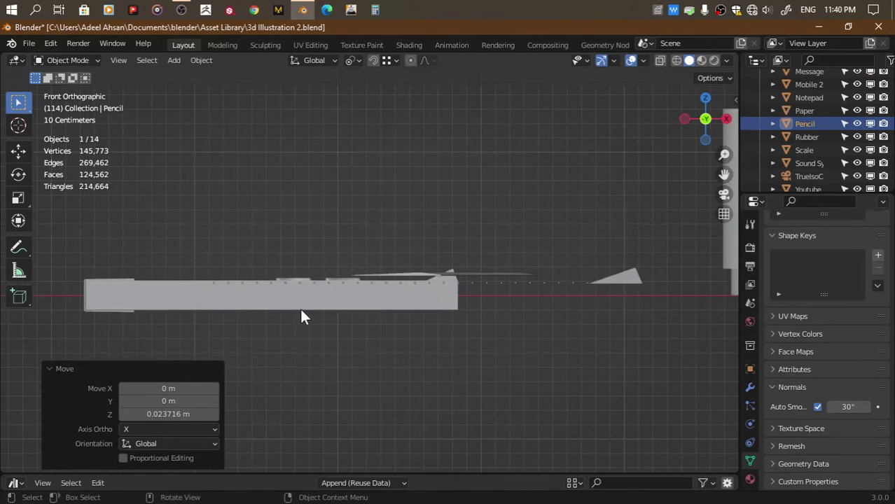
left_click(301, 308)
key("g")
key("z")
left_click(300, 293)
scroll(435, 258, "down", 2)
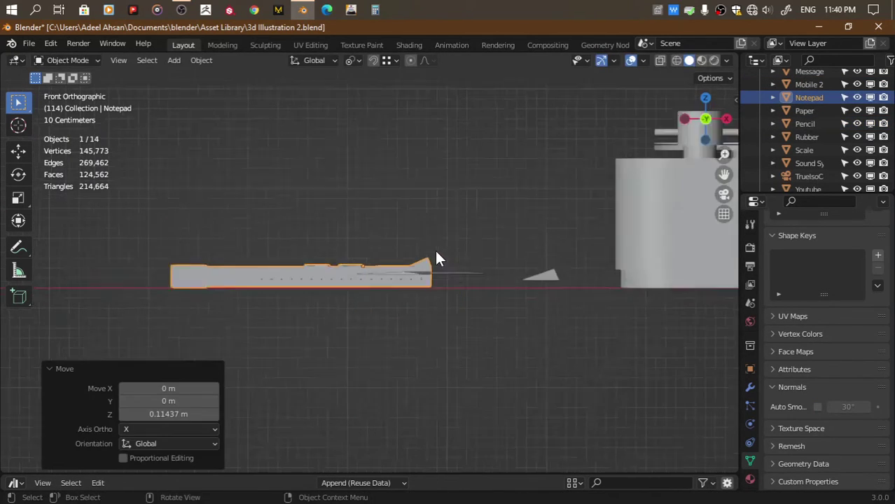
scroll(436, 257, "up", 2)
Move the paper and ruler together vertically onto the desk surface
left_click(585, 285)
left_click(585, 284, "shift")
key("g")
key("z")
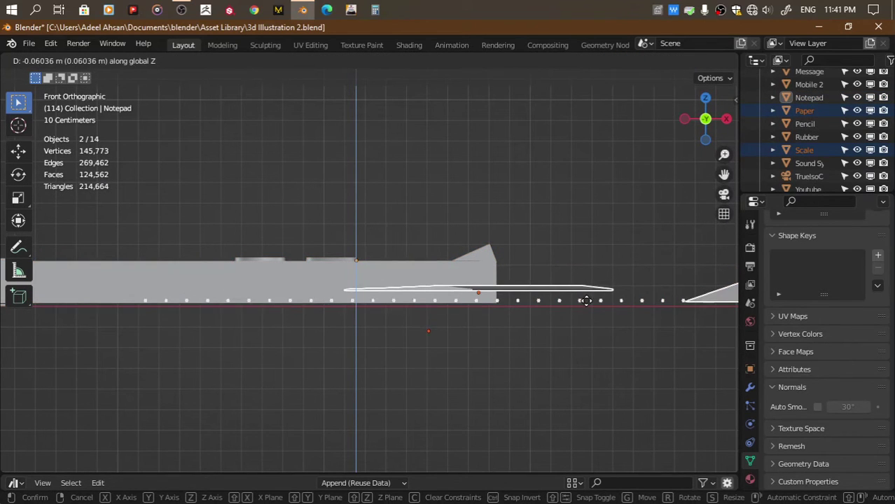
left_click(586, 300)
scroll(573, 334, "down", 2)
scroll(598, 308, "up", 3)
Lower the Scale object by 0.044 m and save the blend file
left_click(598, 308)
scroll(672, 307, "down", 1)
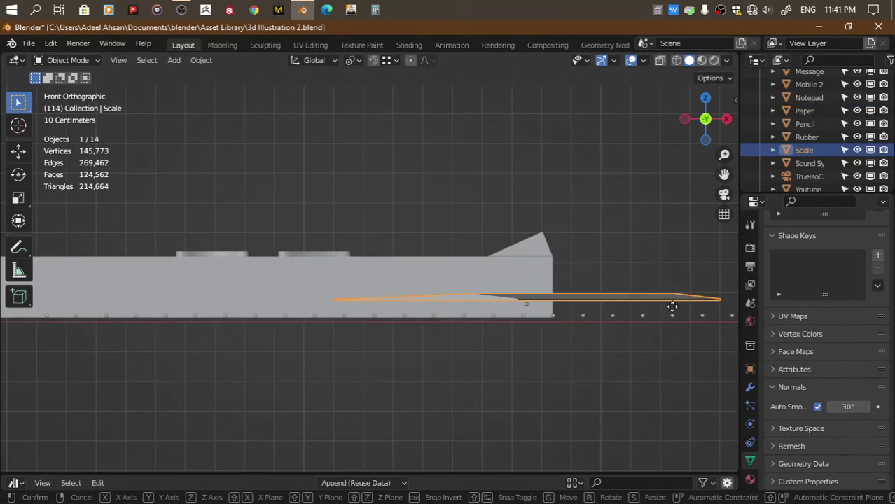
left_click(669, 317)
scroll(669, 318, "down", 2)
key("ctrl+s")
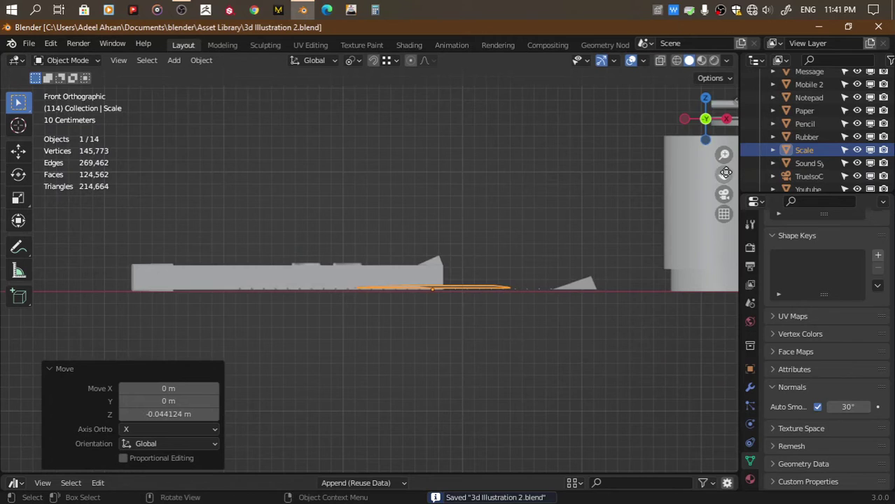
left_click_drag(706, 119, 707, 139)
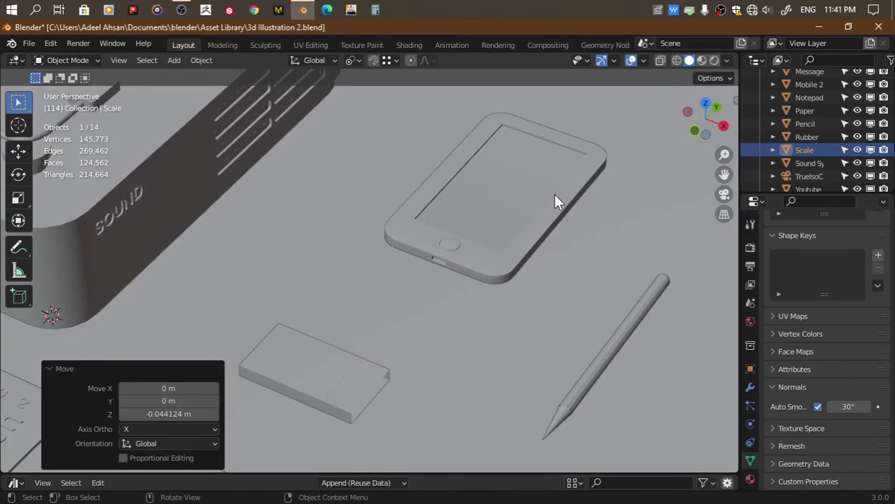
Snap the 3D cursor to Mobile 2, isolate it in local view, and add a plane there
left_click(554, 201)
key("shift+s")
left_click(544, 201)
scroll(544, 201, "down", 5)
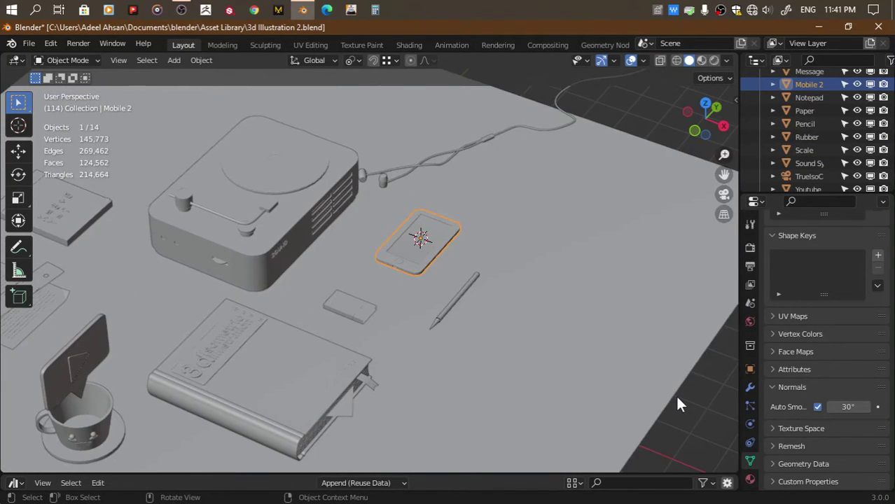
key("slash")
key("shift+a")
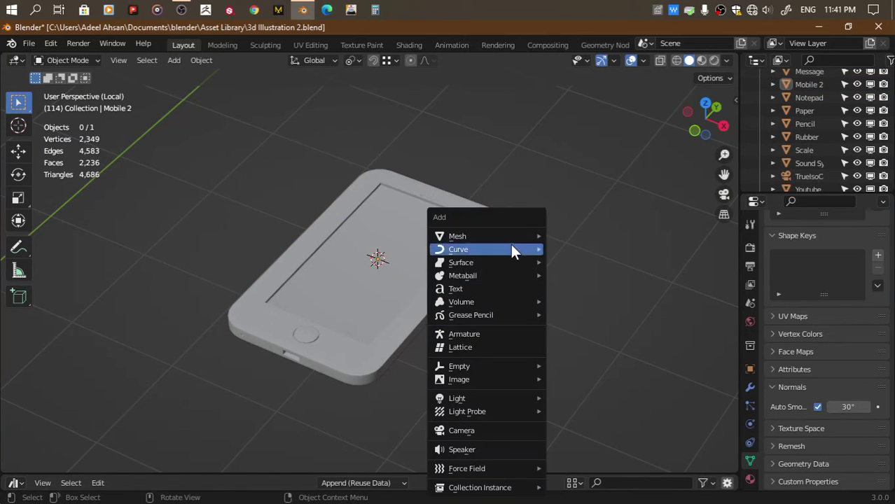
mouse_move(457, 236)
left_click(573, 231)
Resize the plane to fit the phone screen and raise it just above it
key("Tab")
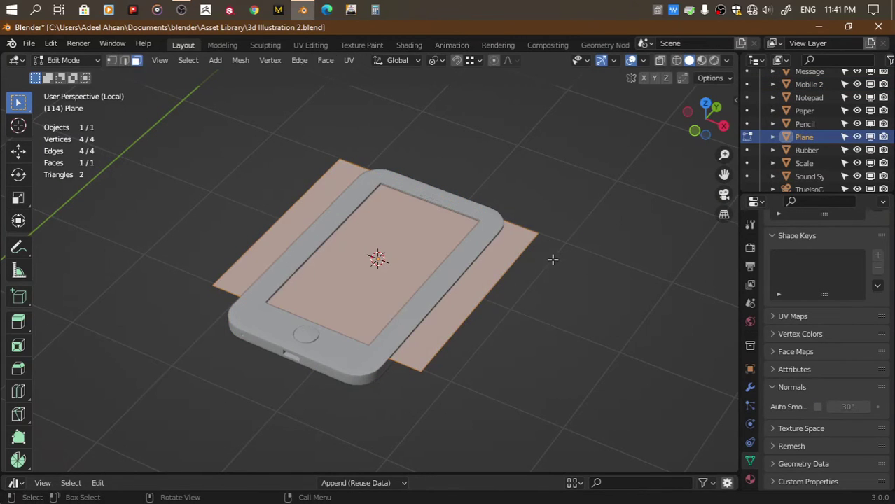
key("s")
key("z")
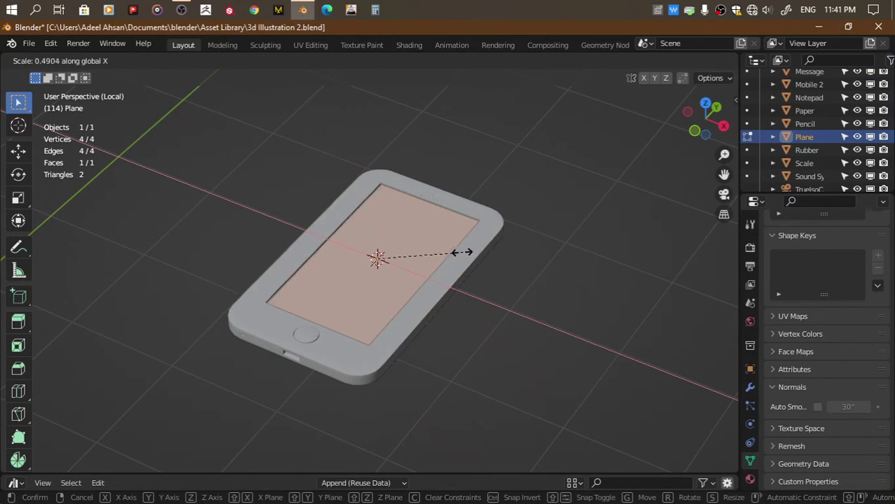
left_click(511, 274)
key("s")
key("y")
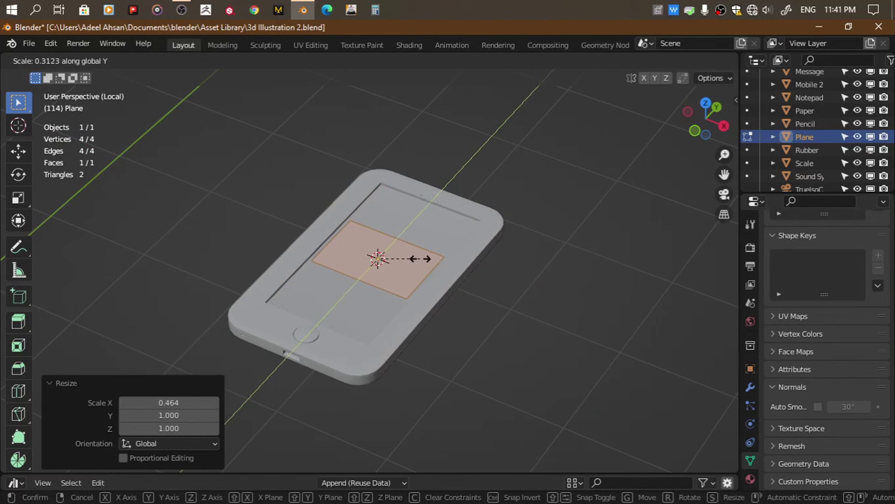
left_click(418, 259)
key("g")
key("z")
left_click(420, 245)
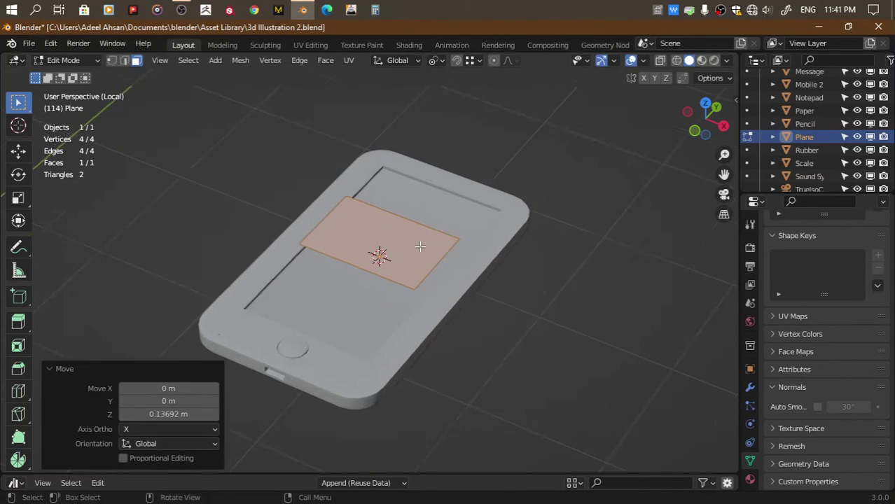
Extrude the plane into a thin slab, then extrude its top face 0.025 m higher
left_click(723, 126)
key("e")
left_click(537, 194)
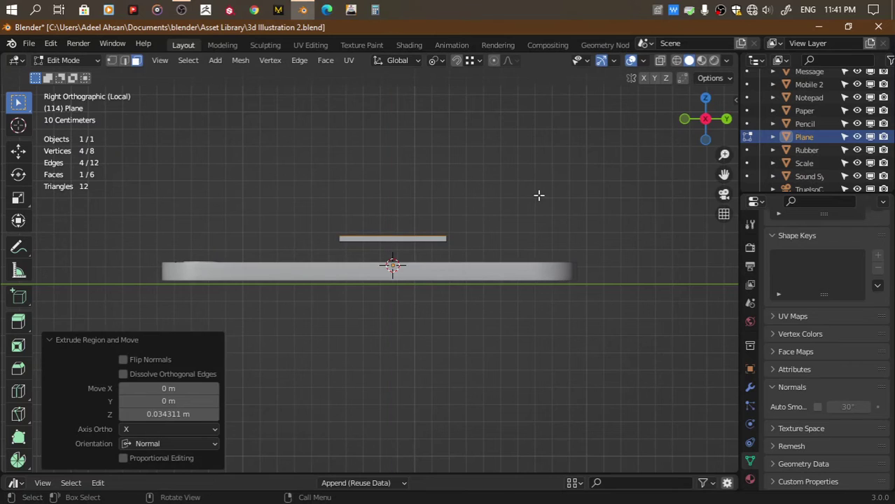
middle_click_drag(537, 194, 528, 182)
key("Tab")
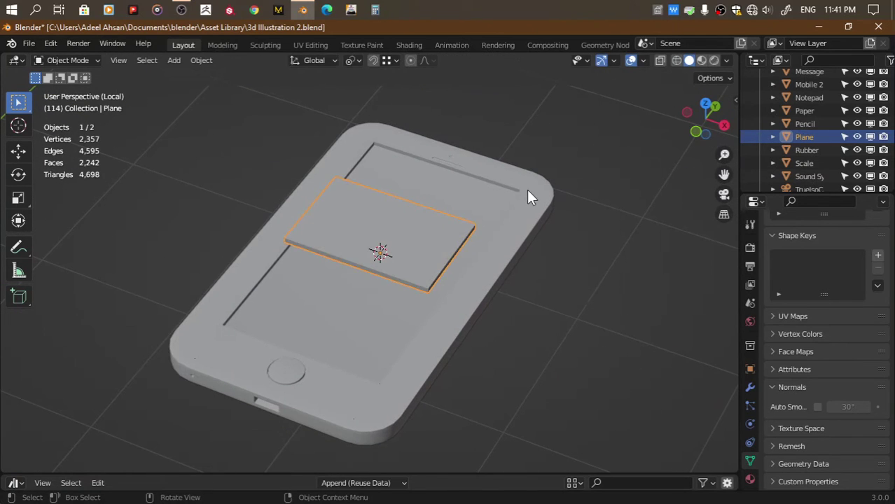
key("Tab")
key("e")
key("z")
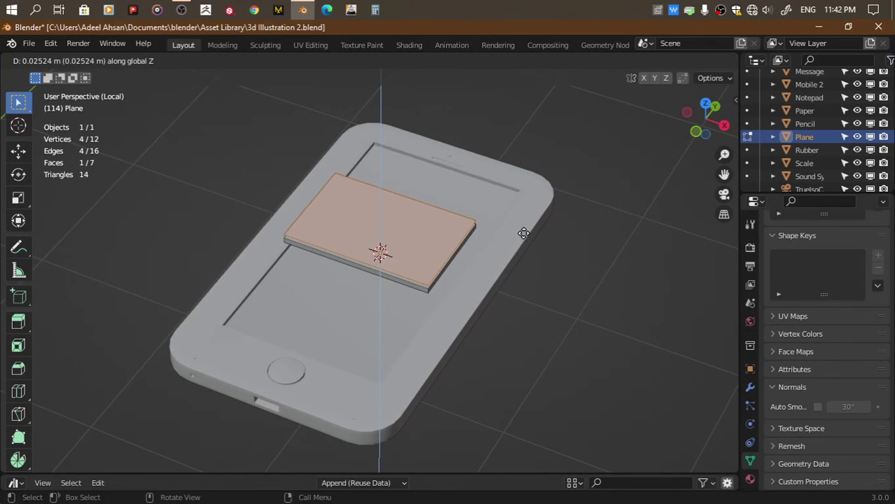
left_click(524, 233)
left_click(701, 107)
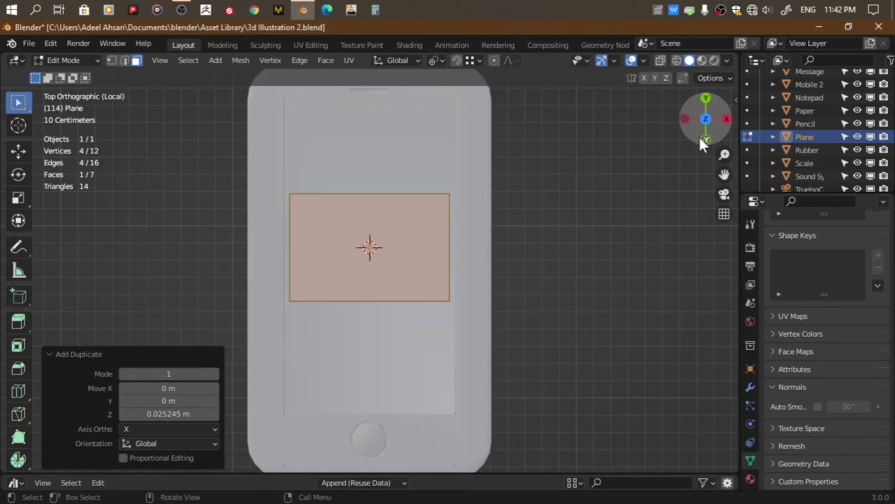
Divide the card's top face with vertical loop cuts at its middle, right and left parts
left_click_drag(702, 143, 697, 135)
key("ctrl+r")
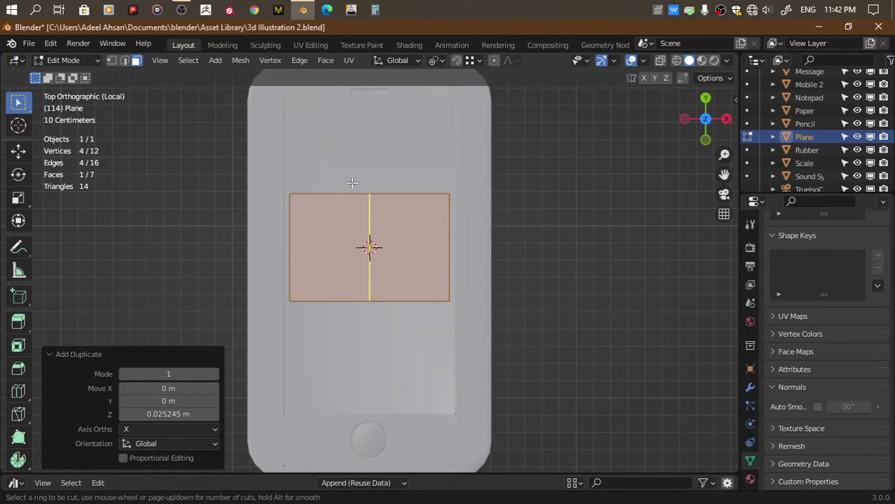
left_click(351, 183)
key("ctrl+b")
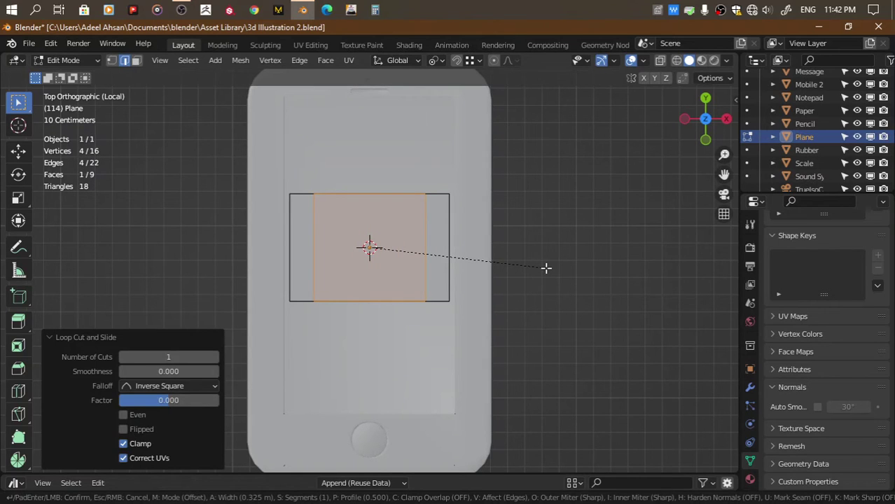
left_click(523, 266)
key("ctrl+z")
key("ctrl+z")
key("ctrl+r")
left_click(399, 259)
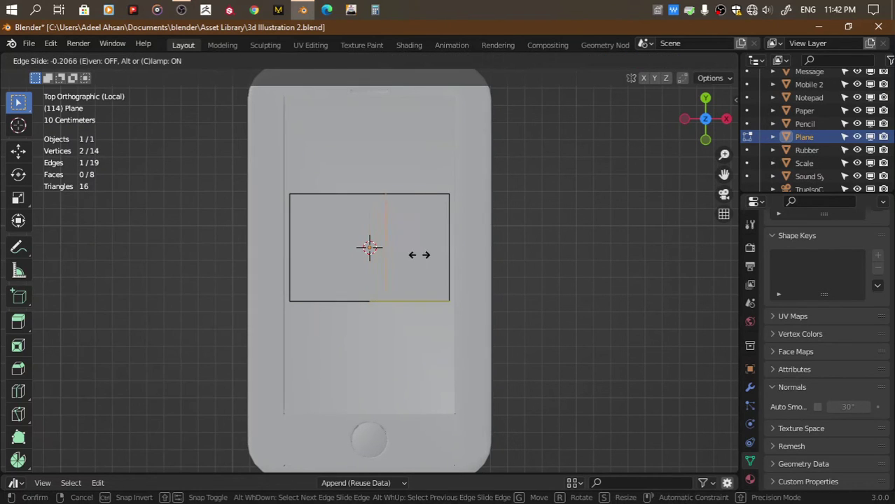
left_click(465, 255)
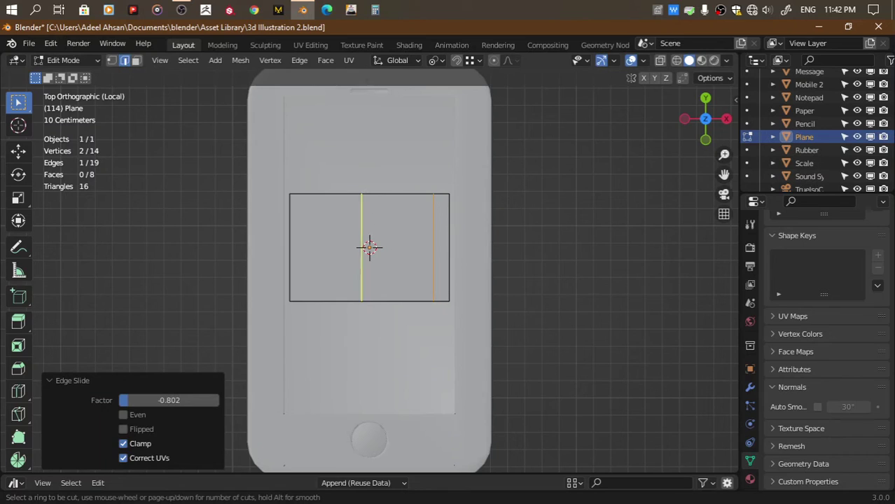
left_click(343, 194)
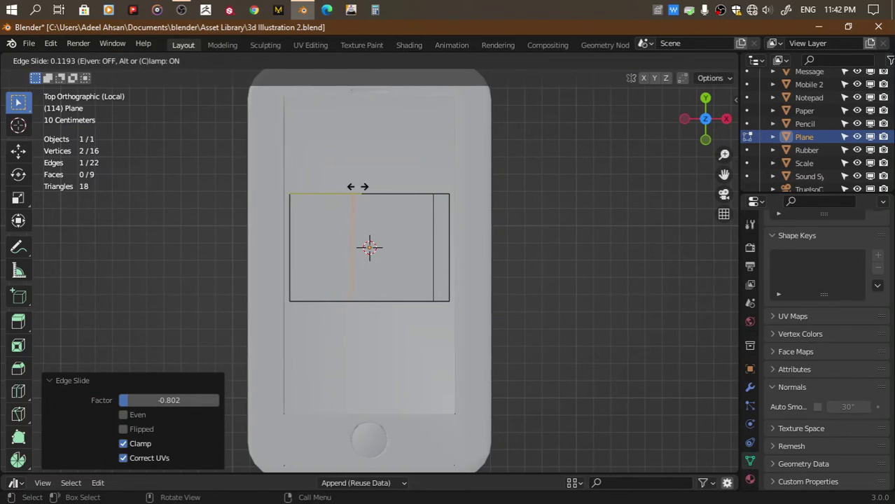
left_click(352, 186)
scroll(418, 260, "up", 1)
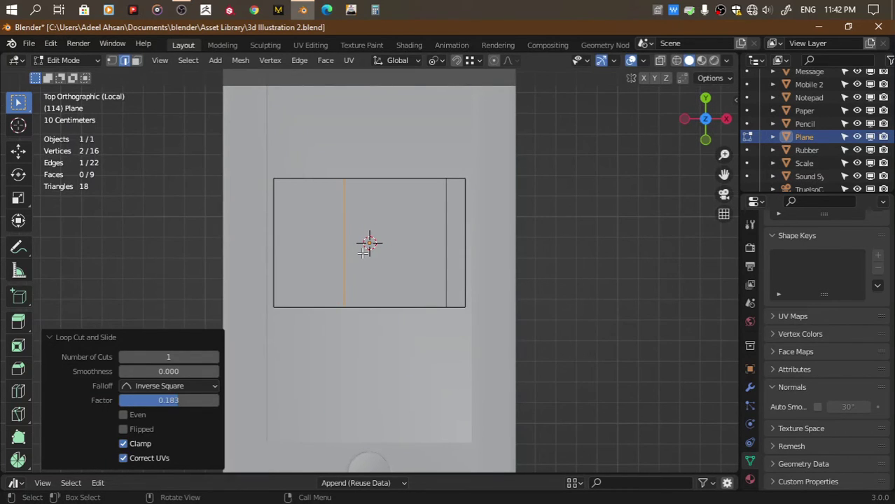
Add a centred horizontal loop cut and bevel it into a wide middle band
key("ctrl+r")
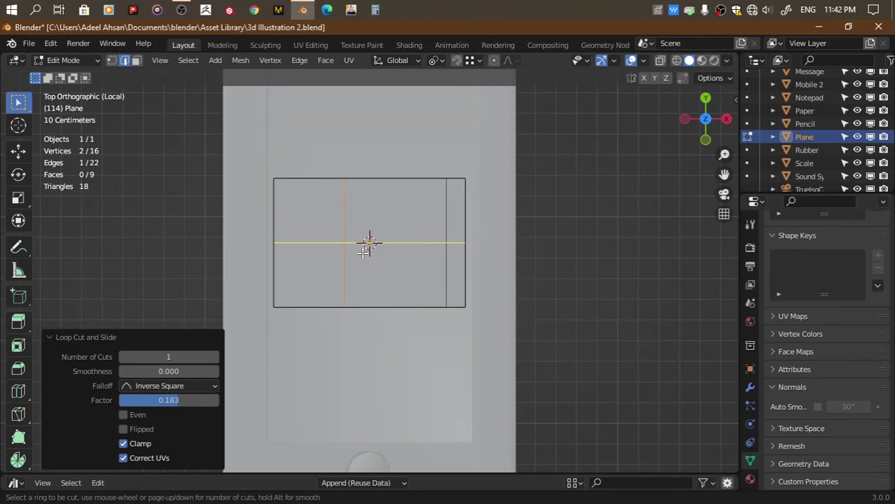
left_click(364, 252)
right_click(367, 241)
key("ctrl+b")
left_click(596, 274)
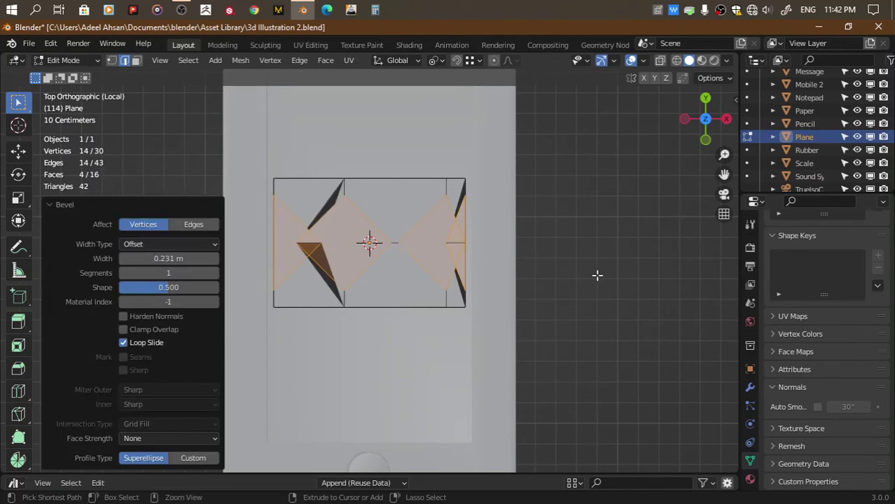
key("ctrl+z")
key("ctrl+b")
left_click(574, 275)
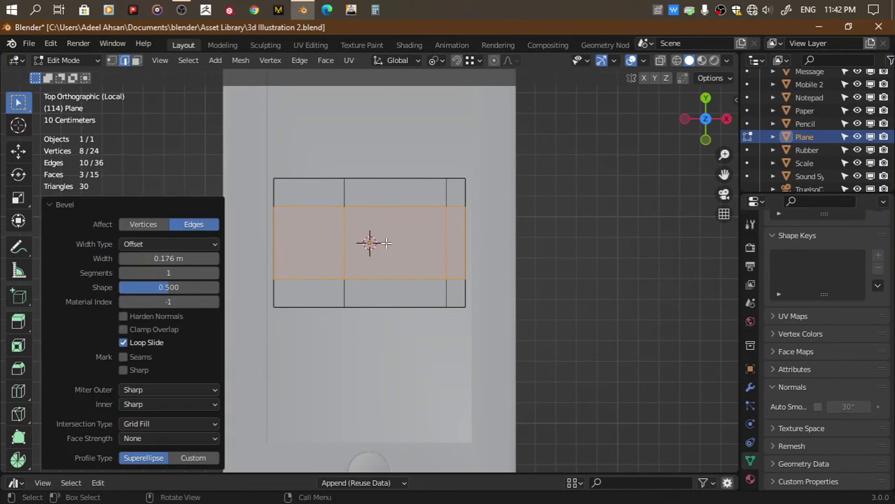
Switch to face selection and select the card's left middle square
left_click(344, 228)
key("e")
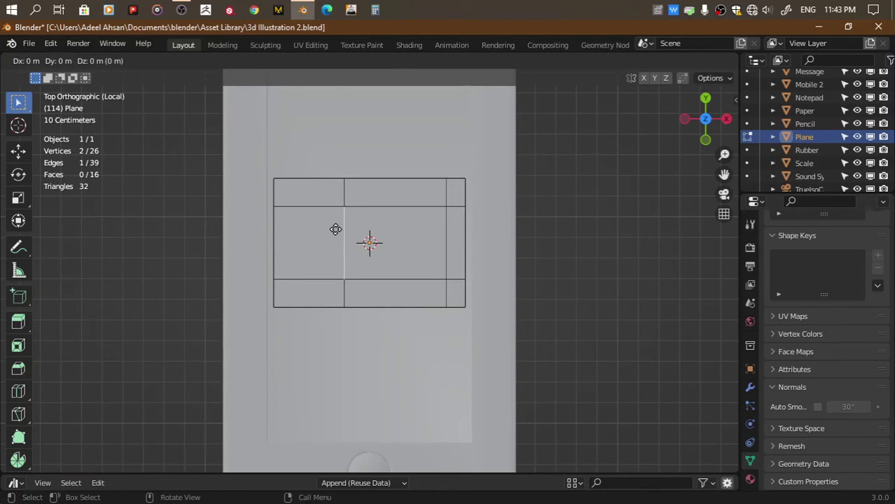
right_click(336, 228)
key("ctrl+z")
key("3")
left_click(309, 236)
scroll(404, 247, "up", 2)
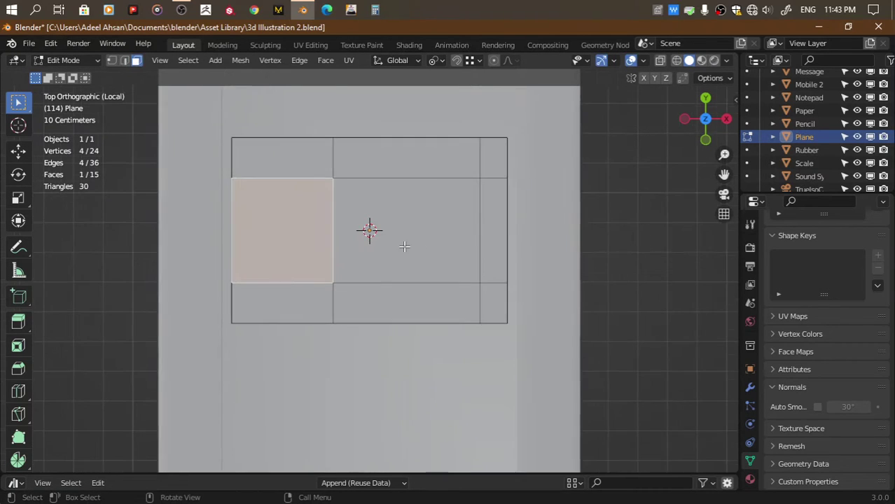
Inset the left square and round only its corners with a vertex bevel
key("i")
left_click(472, 232)
key("ctrl+b")
left_click(464, 233)
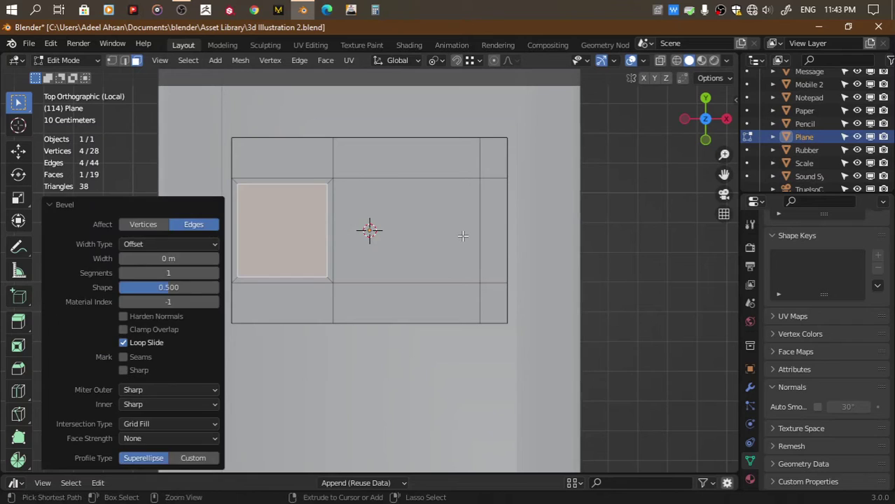
key("ctrl+z")
key("ctrl+shift+b")
Finish the 7-segment rounded corners and turn the inner face into a slightly shrunk circle
scroll(499, 231, "up", 4)
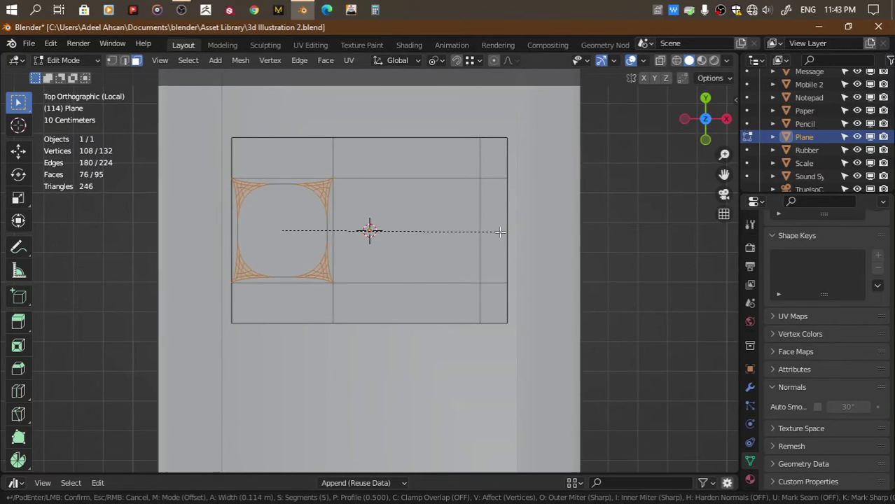
scroll(511, 229, "up", 2)
left_click(508, 231)
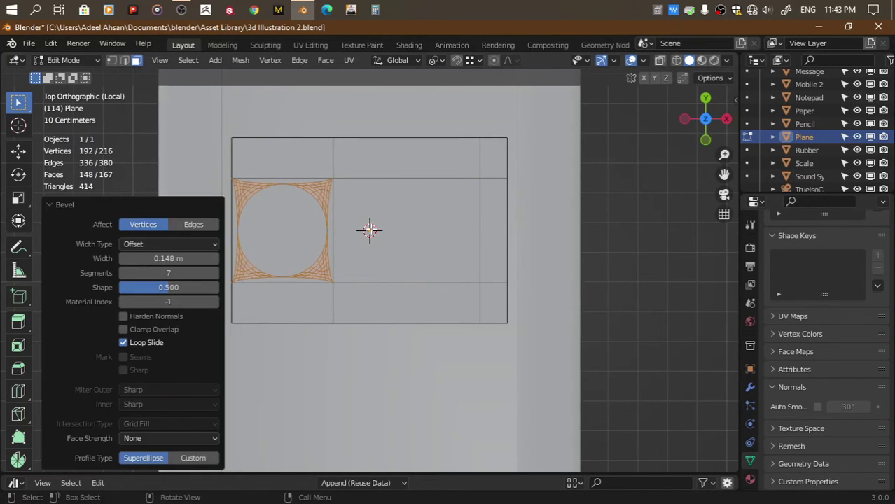
left_click(299, 221)
right_click(308, 210)
left_click(403, 222)
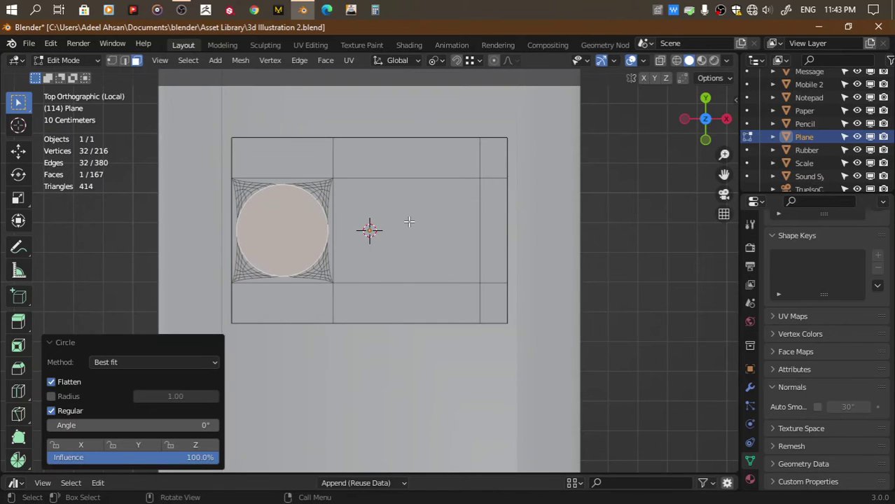
key("s")
left_click(404, 222)
Inset the circle twice to form a ring and select the ring faces
key("i")
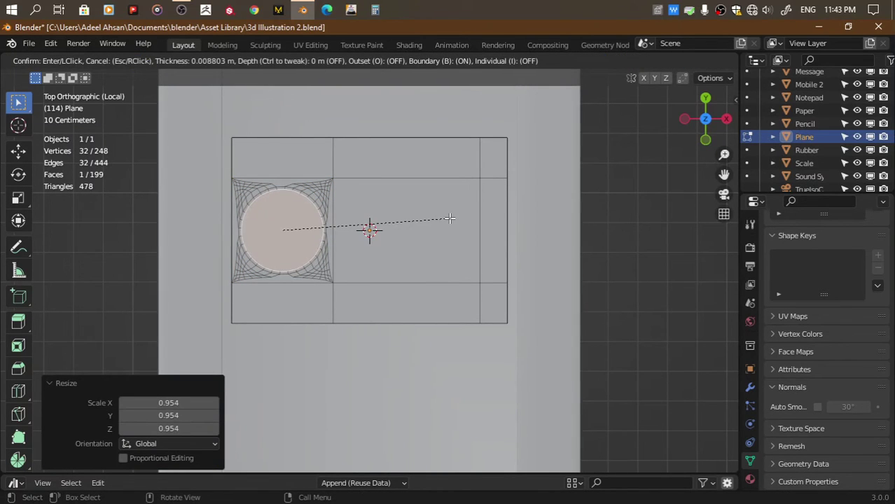
left_click(449, 219)
key("i")
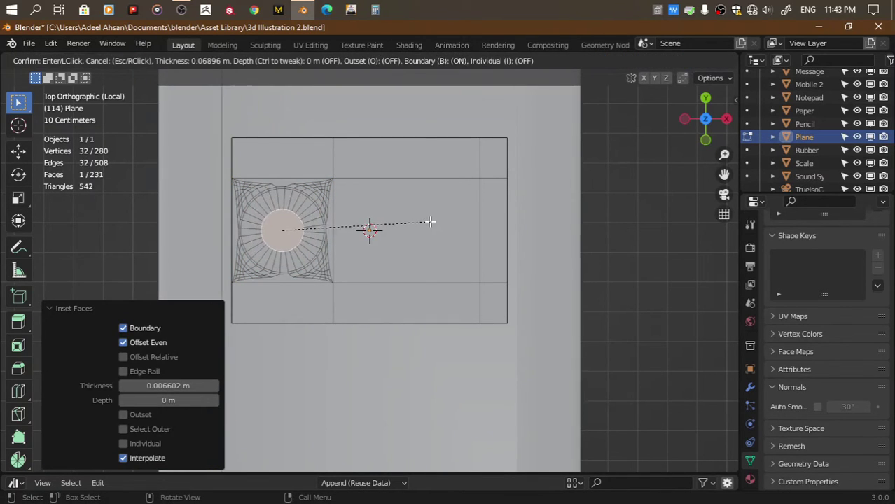
left_click(430, 222)
left_click(290, 247, "alt")
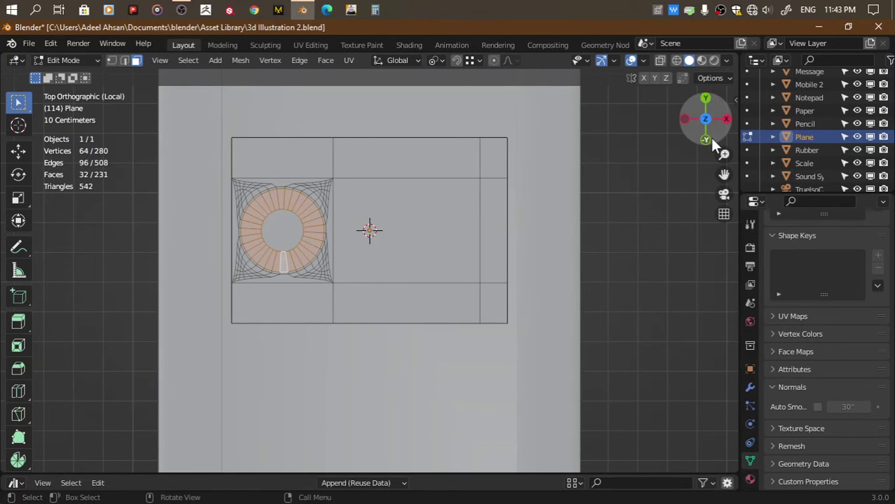
mouse_move(286, 256)
middle_mouse_down()
mouse_move(285, 203)
mouse_move(599, 211)
middle_mouse_up()
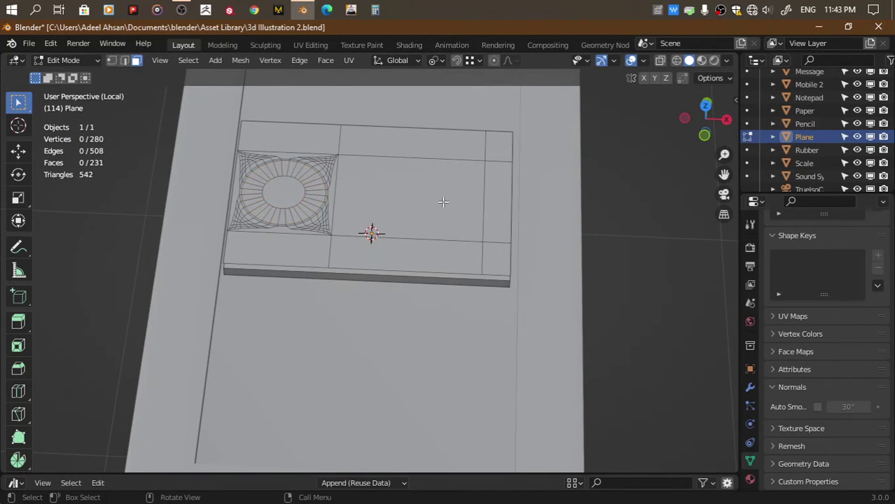
Loop-cut and bevel a strip across the card, then bevel its edges into 0.0238 m bar strips
key("ctrl+r")
left_click(482, 202)
right_click(482, 202)
key("ctrl+b")
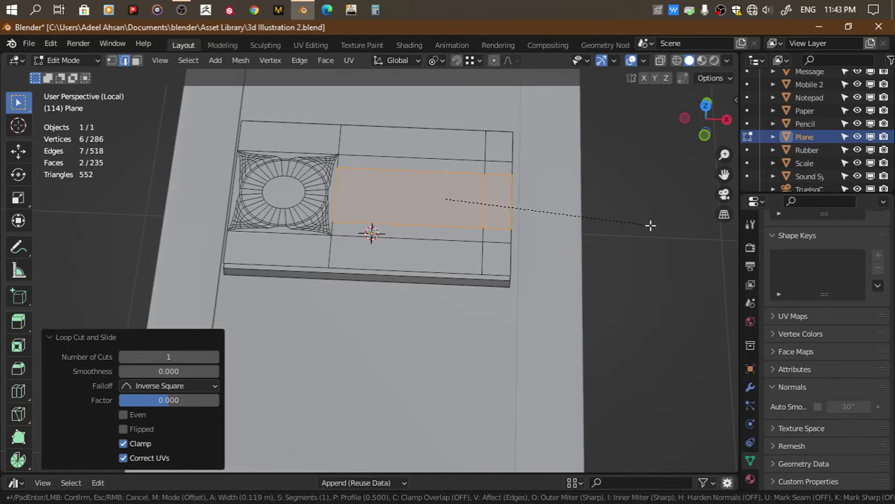
left_click(642, 231)
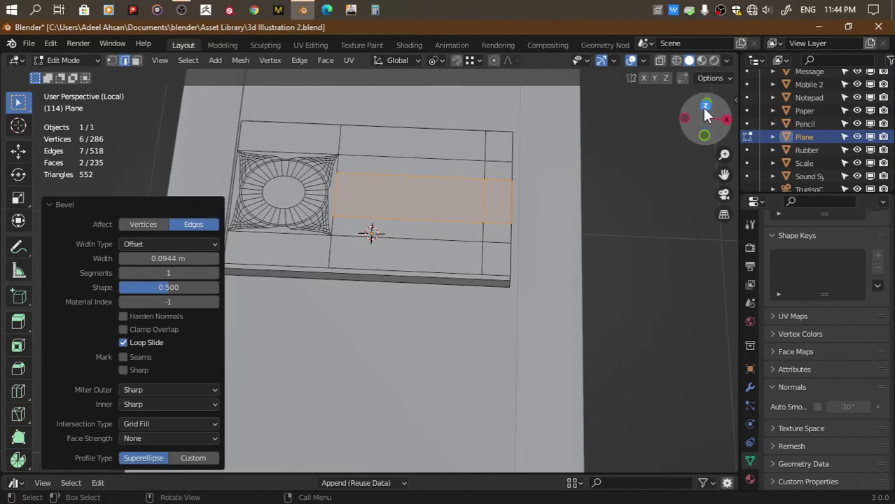
left_click(705, 105)
left_click(450, 188)
left_click(438, 255, "shift")
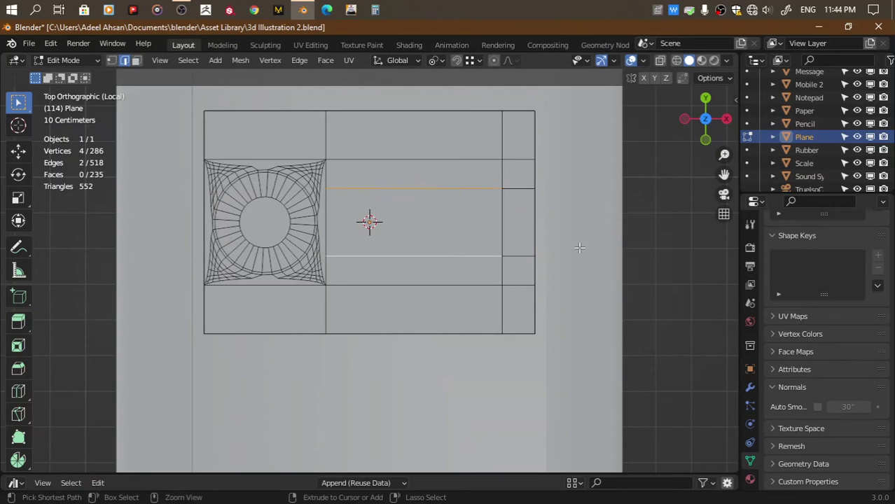
key("ctrl+b")
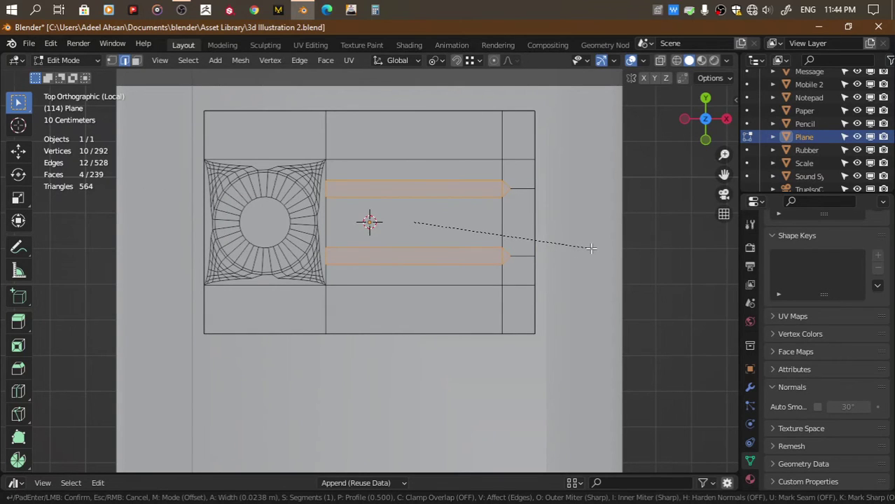
left_click(591, 248)
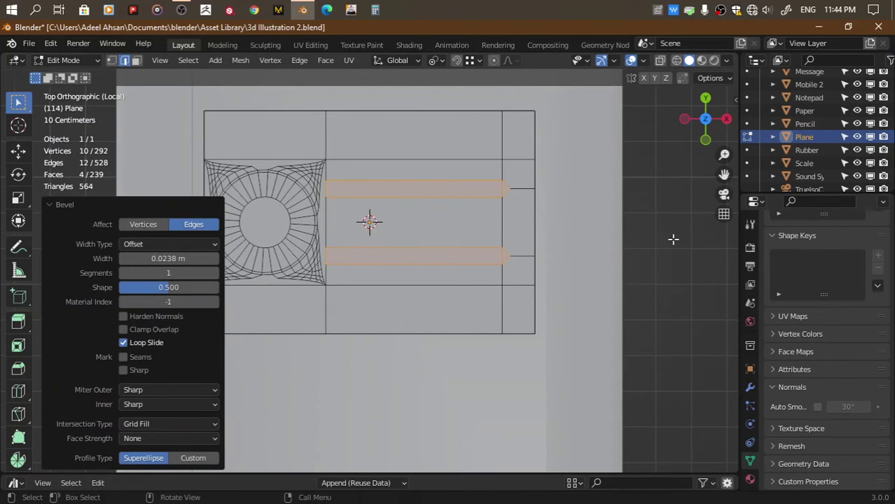
Round the ends of the upper bar strip into a long pill shape
left_click(637, 234)
key("3")
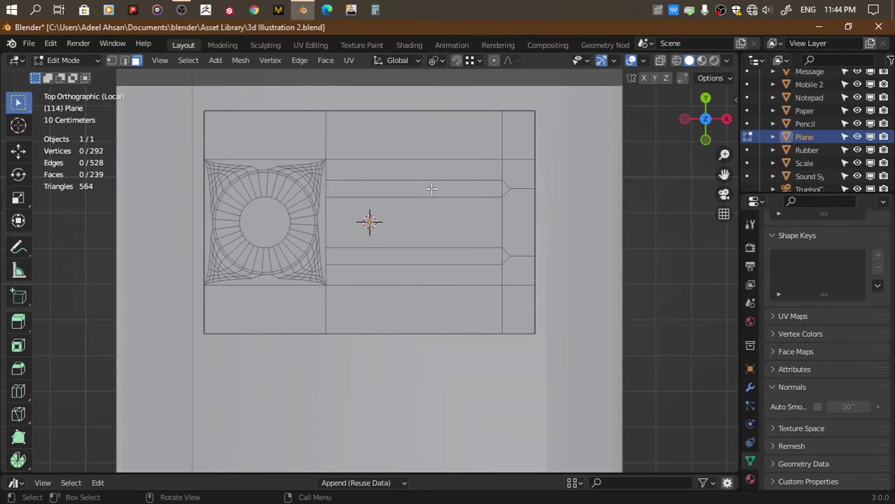
left_click(429, 189)
key("ctrl+b")
scroll(608, 222, "up", 1)
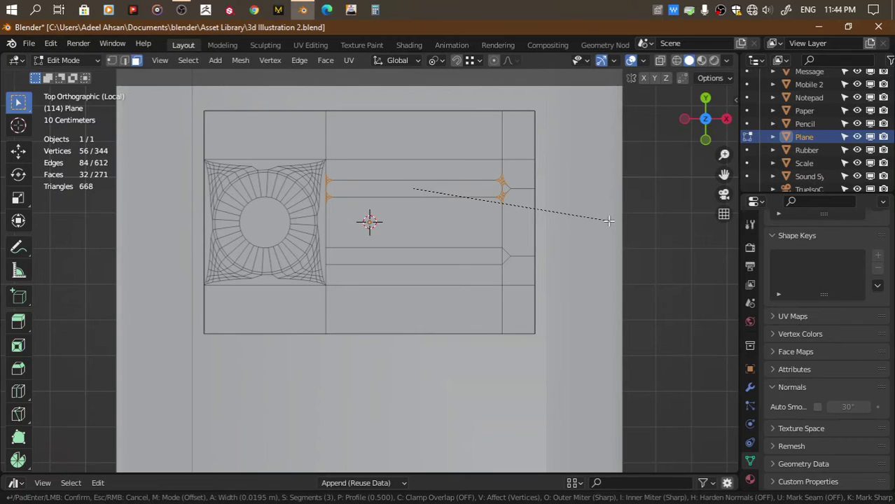
left_click(608, 221)
left_click(442, 188)
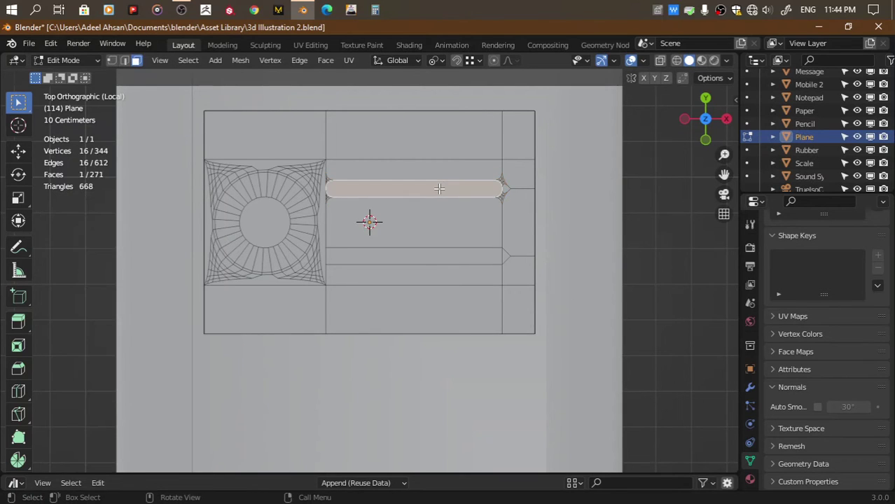
Split the lower strip with a loop cut and slide its edge to form a short bar
scroll(422, 265, "up", 1)
scroll(422, 265, "up", 1)
left_click(424, 254)
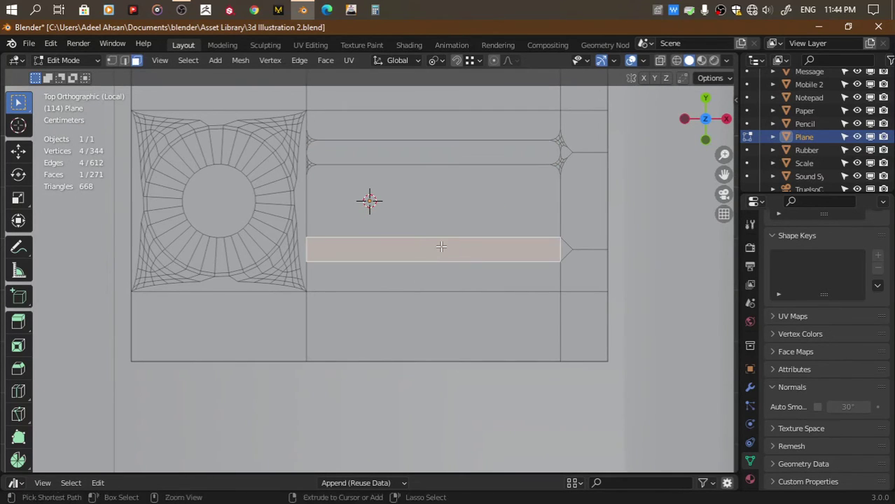
key("ctrl+r")
left_click(441, 247)
left_click(400, 260)
key("g")
key("g")
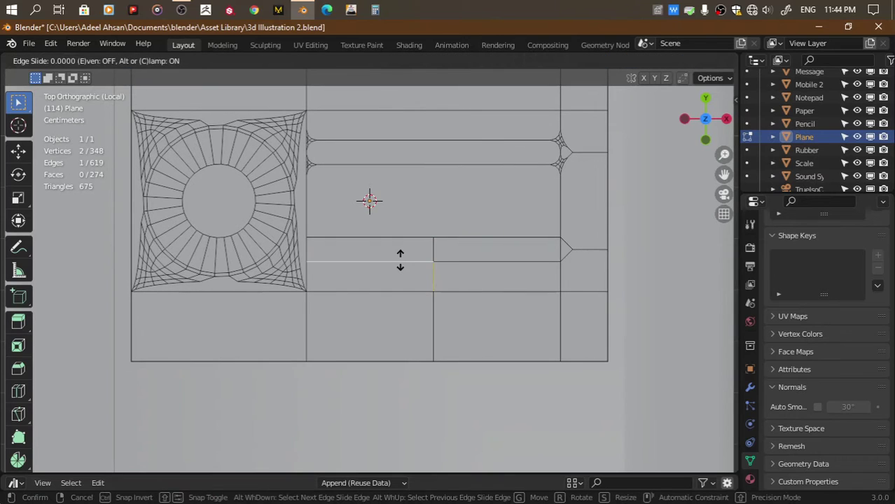
left_click(400, 252)
Round the short bar's ends, then select it together with the long bar and the ring
left_click(372, 249)
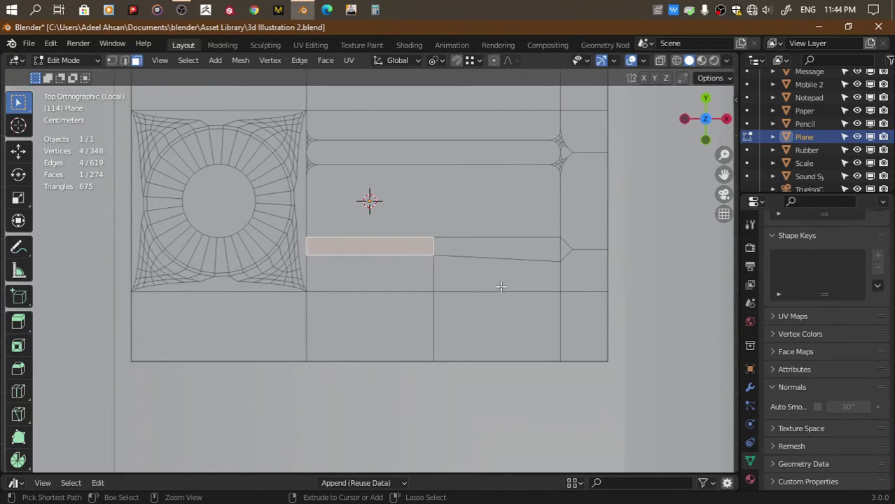
key("ctrl+b")
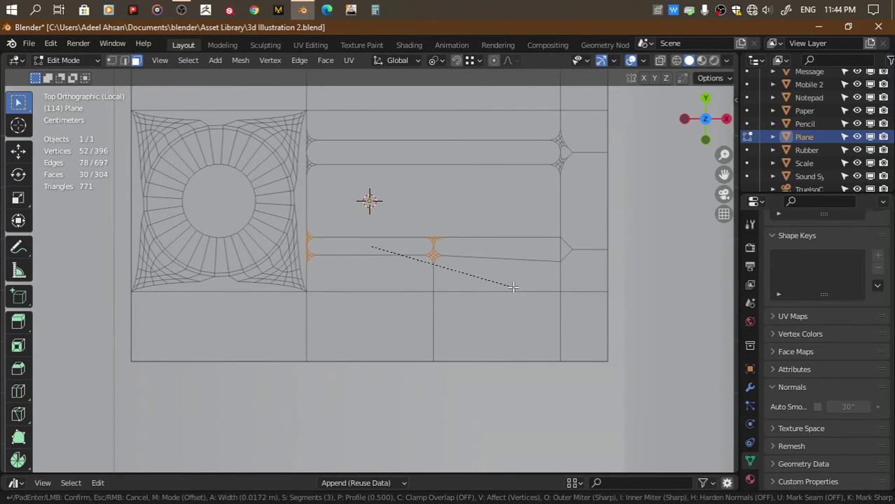
left_click(513, 288)
left_click(386, 249)
left_click(405, 147, "shift")
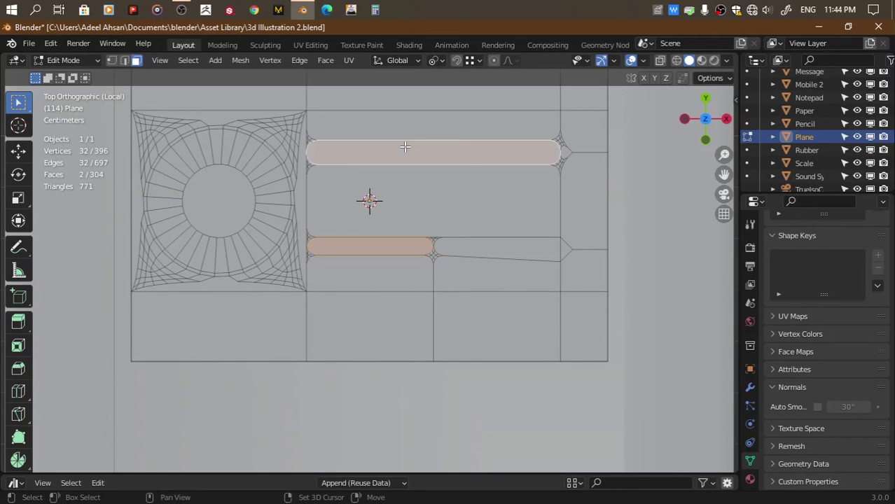
left_click(265, 187, "alt+shift")
left_click(705, 138)
Extrude the ring and both bars upward by 0.0166 m
key("e")
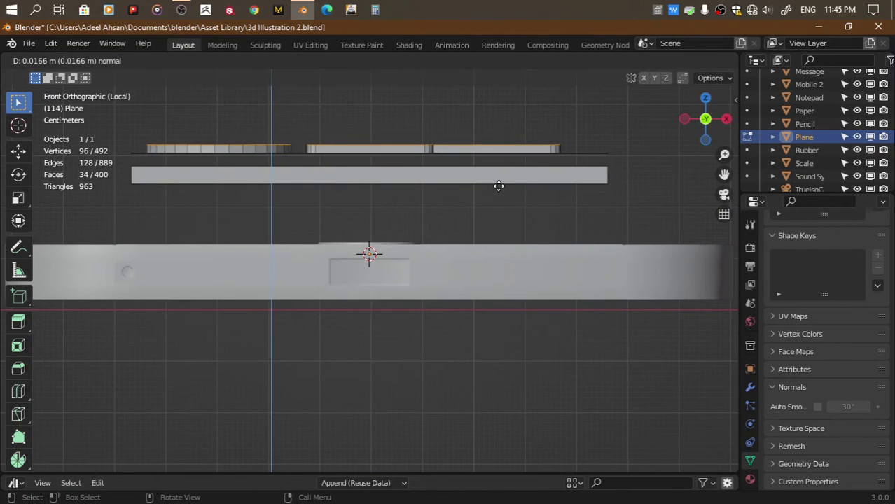
left_click(498, 186)
left_click_drag(703, 114, 619, 151)
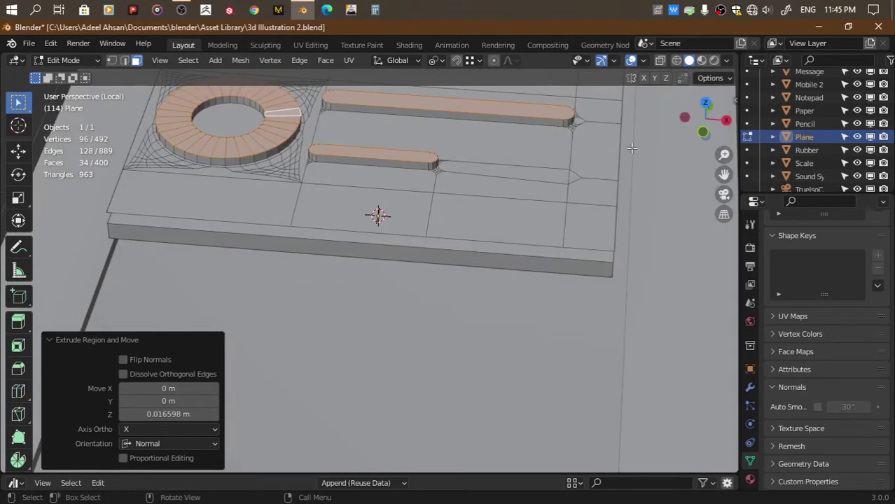
left_click(188, 60)
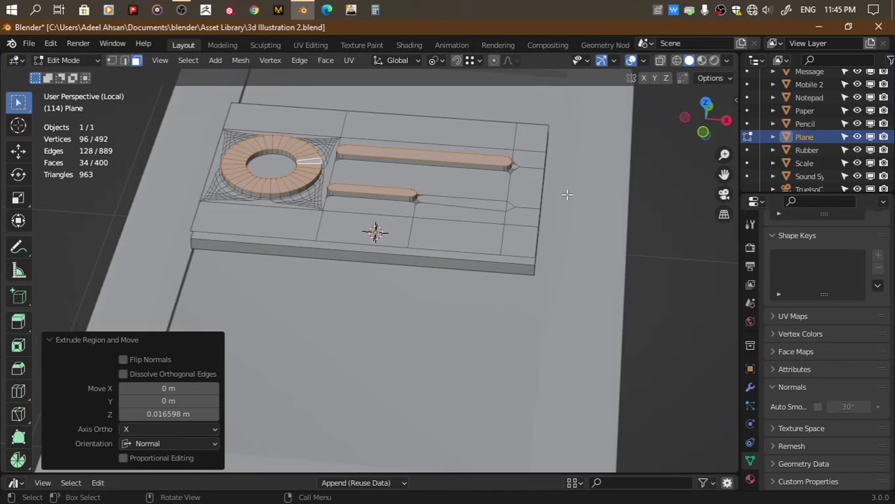
In front X-ray view, lower the card's top-layer vertices about 0.033 m along Z
left_click(702, 132)
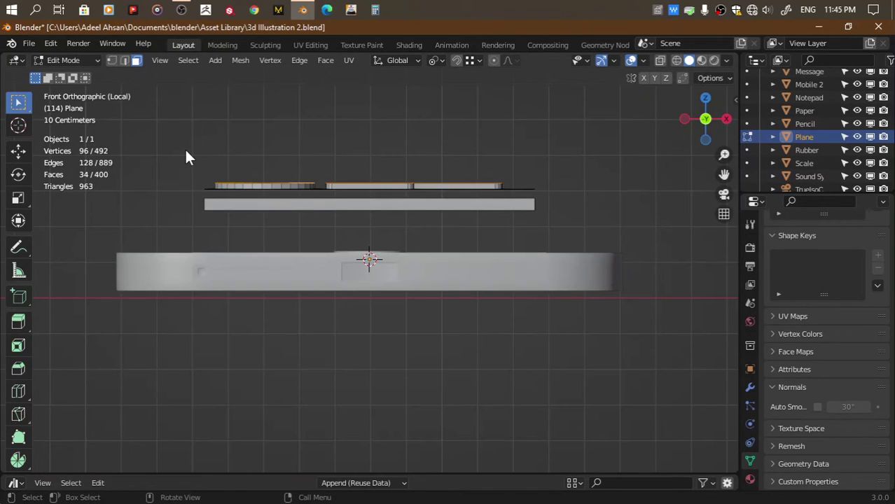
key("alt+z")
key("1")
left_click_drag(181, 148, 561, 194)
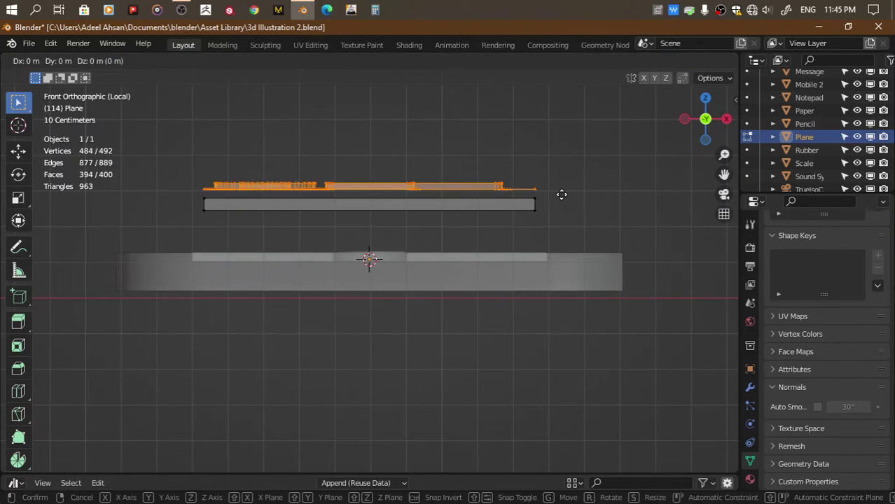
key("g")
key("z")
left_click(562, 206)
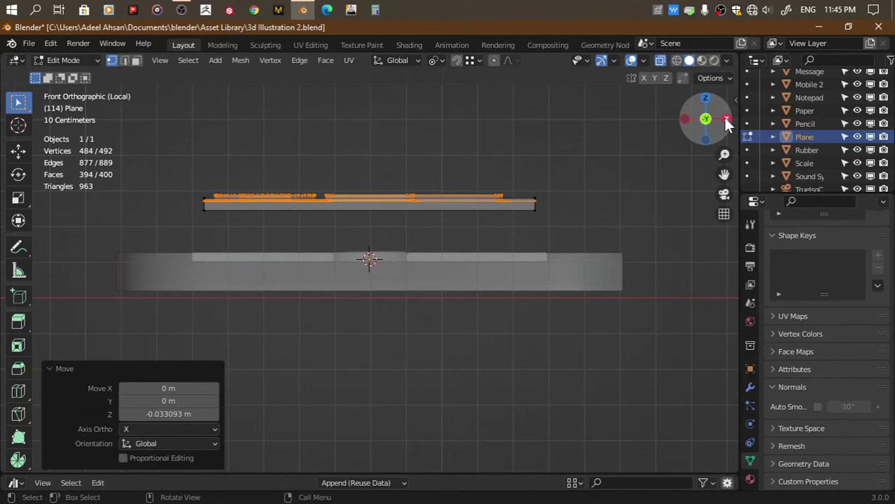
Scale the top layer down slightly to 0.978 and return to Object Mode
left_click(705, 99)
key("s")
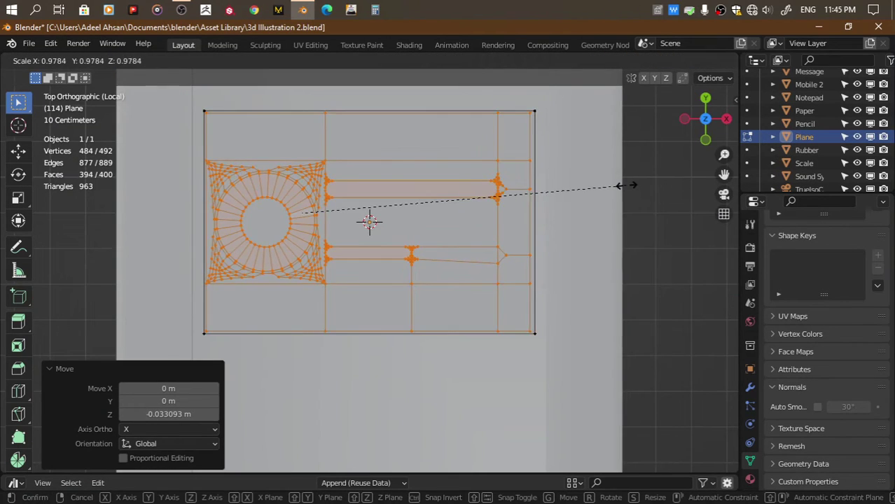
left_click(629, 184)
key("Tab")
middle_click_drag(625, 183, 550, 223)
Save, then shift the card −0.518 m along Y down the phone screen
key("ctrl+s")
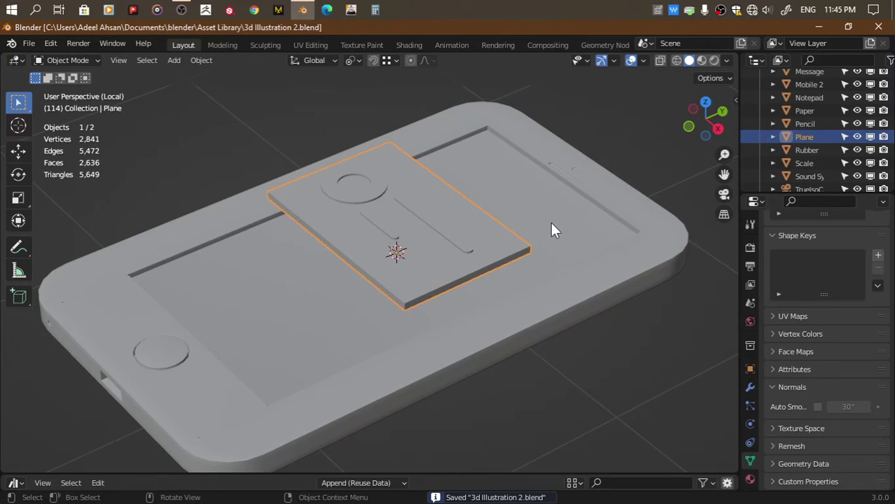
key("g")
key("y")
left_click(374, 306)
scroll(374, 306, "down", 5)
left_click(717, 127)
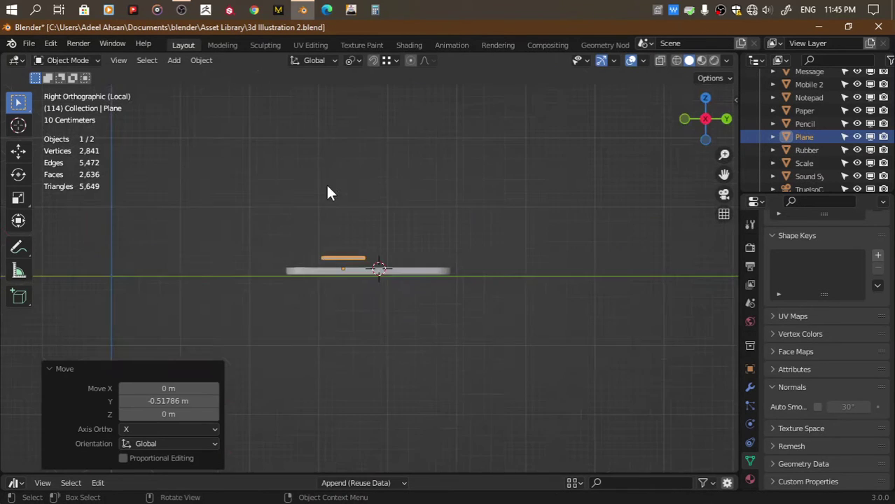
scroll(325, 183, "up", 3)
scroll(326, 183, "down", 2)
left_click_drag(714, 112, 570, 152)
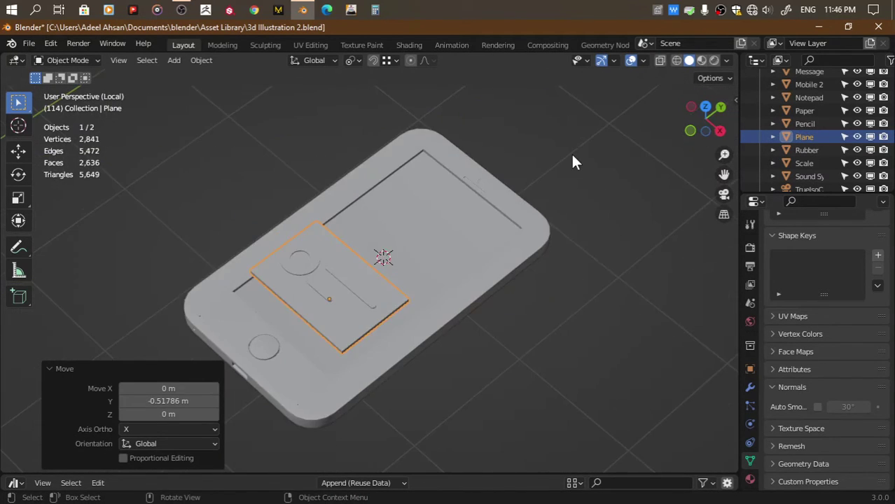
scroll(571, 152, "down", 3)
Exit local view, look through the scene camera, save, and preview with Rendered shading
key("ctrl+s")
key("KP_Divide")
left_click(640, 108)
left_click(724, 195)
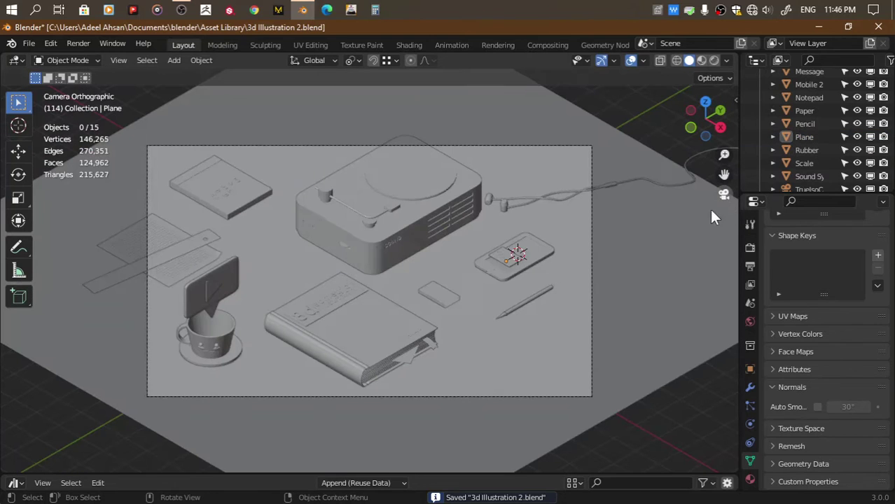
left_click(510, 260)
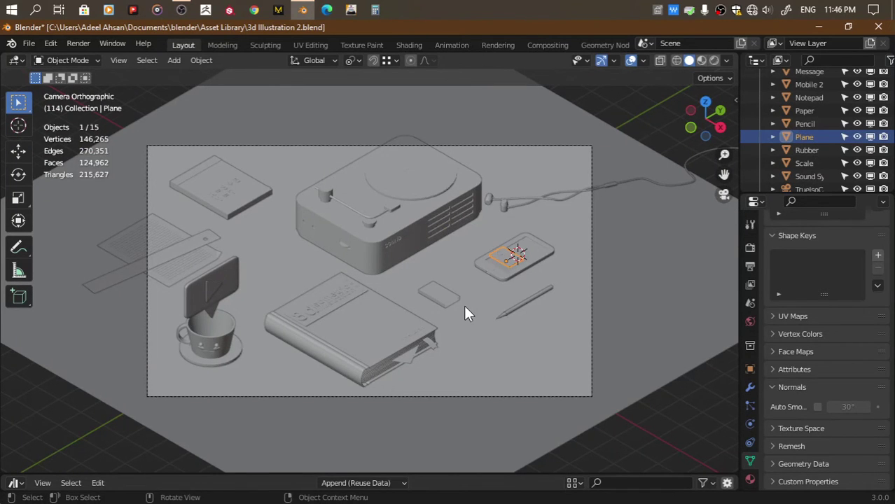
scroll(466, 308, "up", 1)
key("ctrl+s")
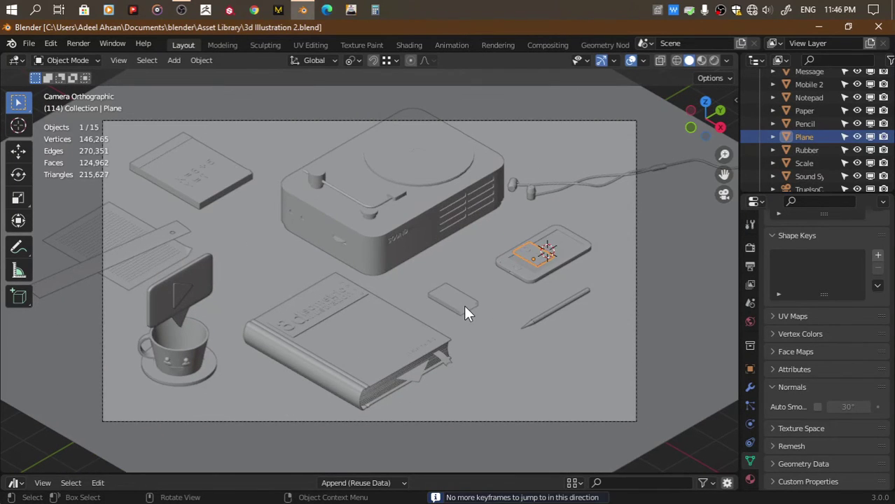
scroll(464, 307, "down", 2)
left_click(713, 60)
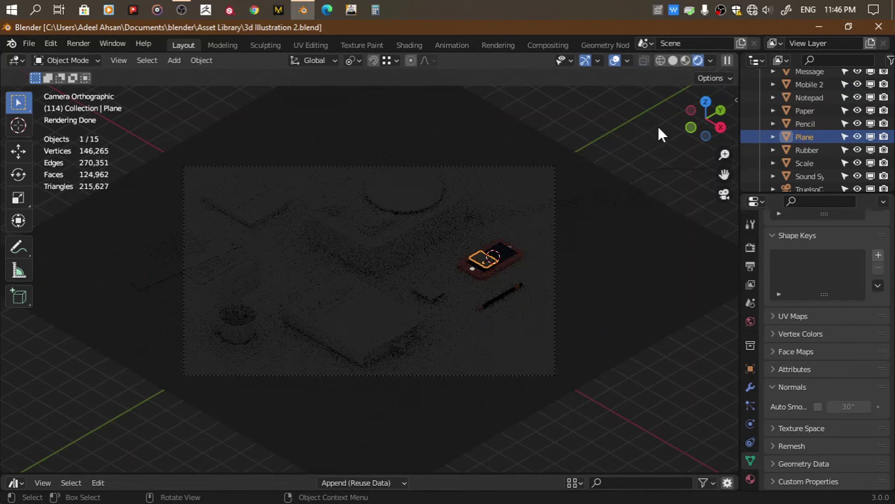
Drag the At light asset from the asset library into the scene
left_click(658, 133)
left_click_drag(313, 476, 313, 352)
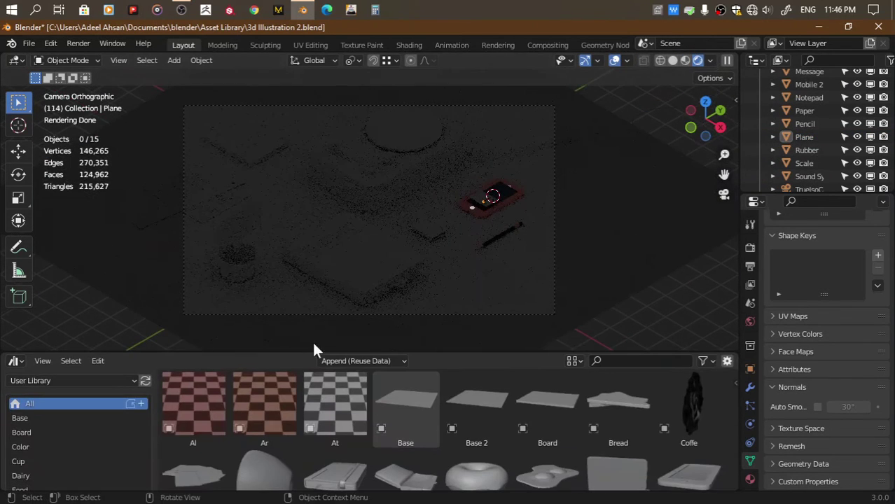
left_click(691, 128)
scroll(595, 224, "down", 2)
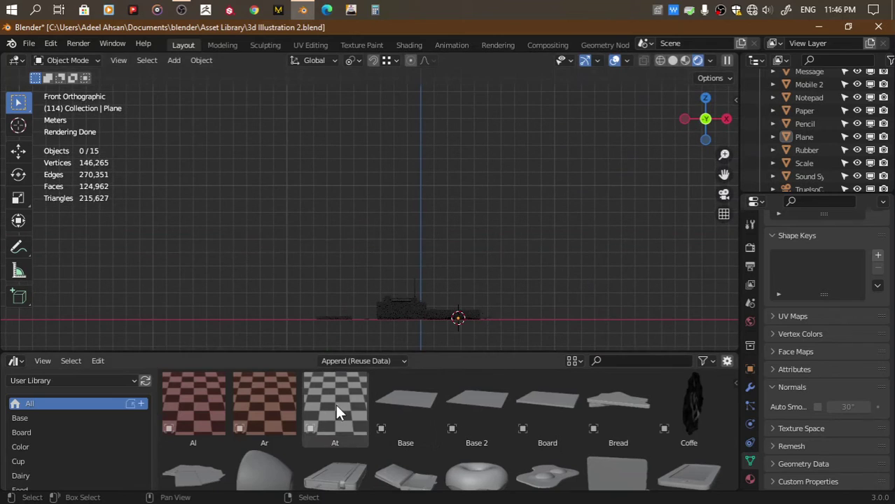
mouse_move(335, 404)
left_mouse_down()
mouse_move(418, 196)
mouse_move(412, 186)
left_mouse_up()
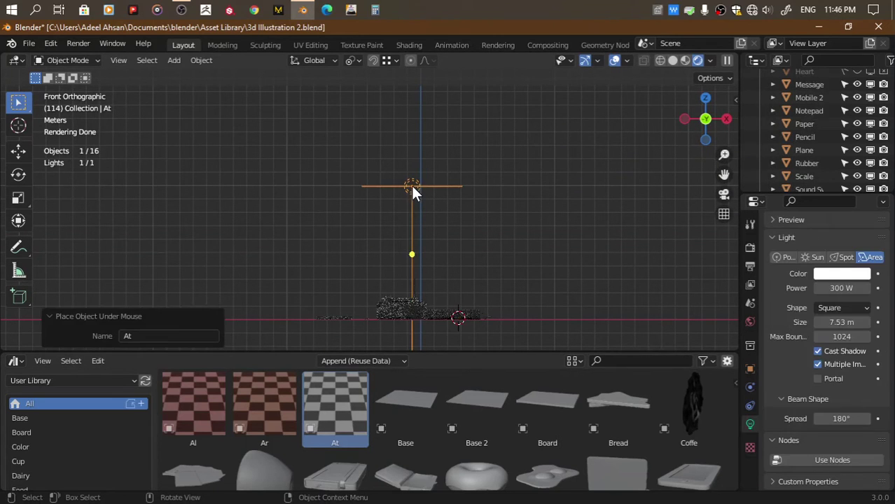
Delete the added light, set every object's origin to its geometry, and save
key("a")
left_click(375, 179)
left_click(386, 185)
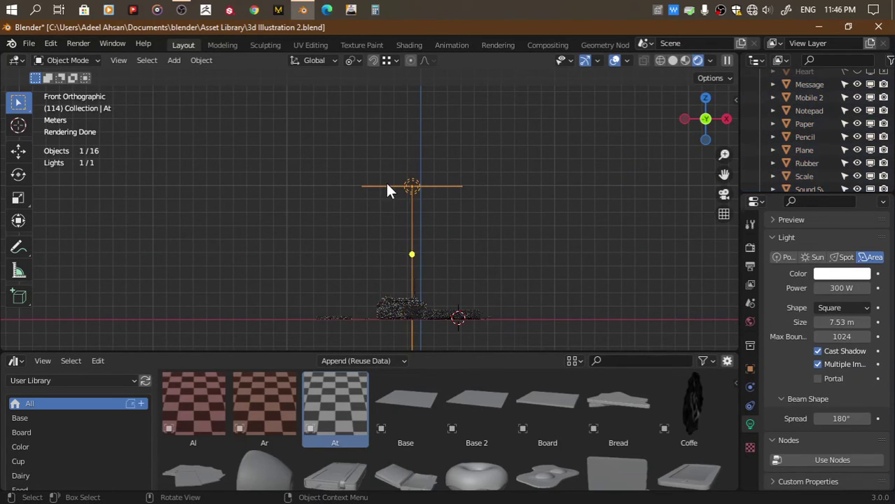
key("Delete")
key("a")
left_click(200, 63)
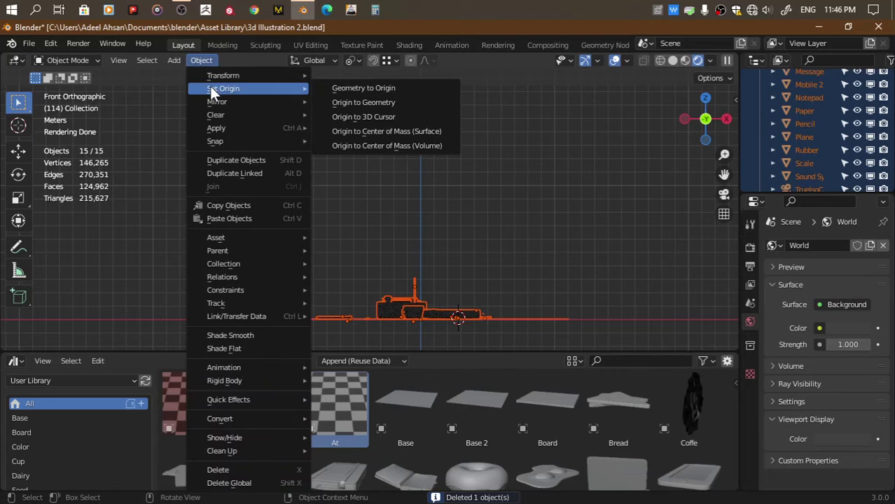
left_click(355, 102)
key("ctrl+s")
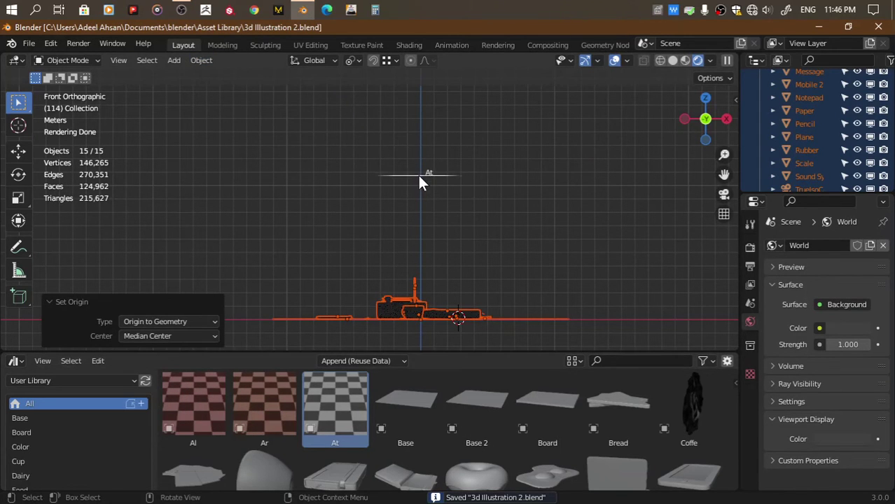
Place the At area light again and move it over the desk from top view
left_click_drag(419, 179, 420, 173)
left_click_drag(703, 118, 700, 140)
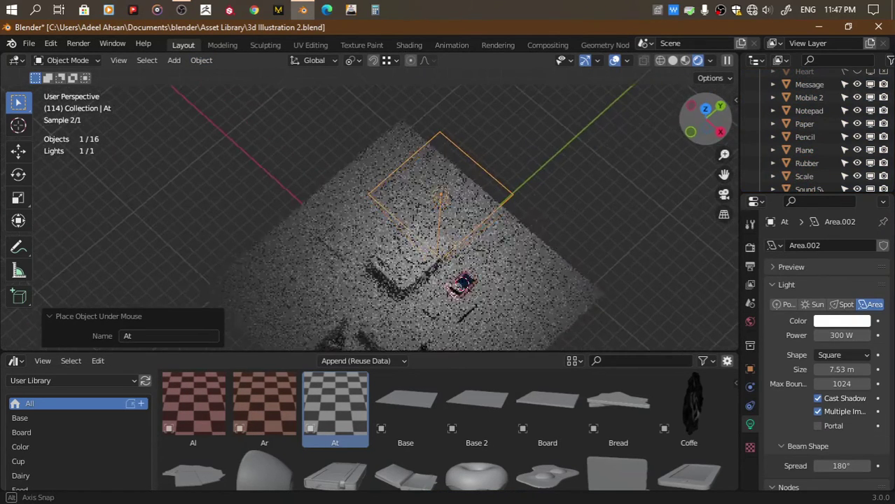
left_click(707, 117)
key("g")
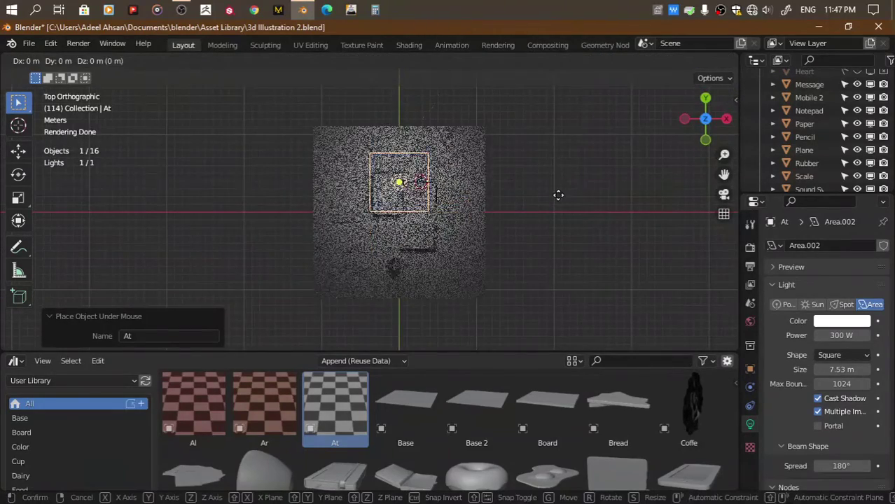
left_click(557, 228)
left_click_drag(692, 129, 708, 123)
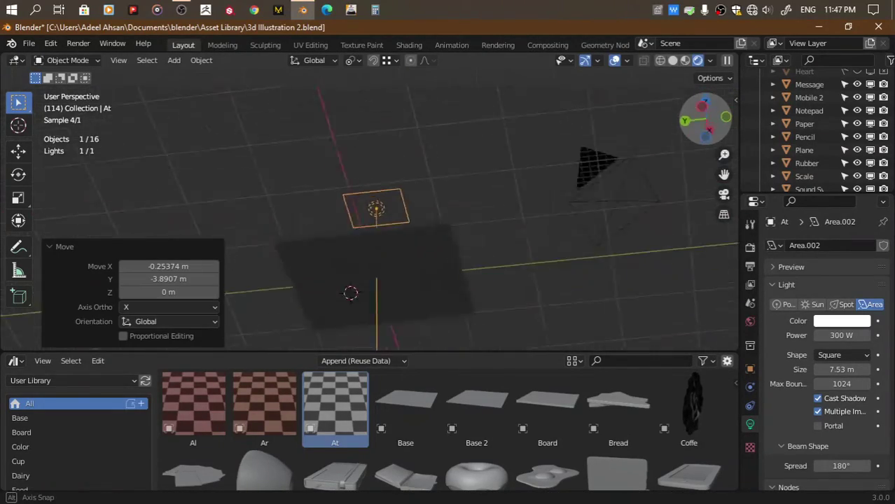
left_click(701, 121)
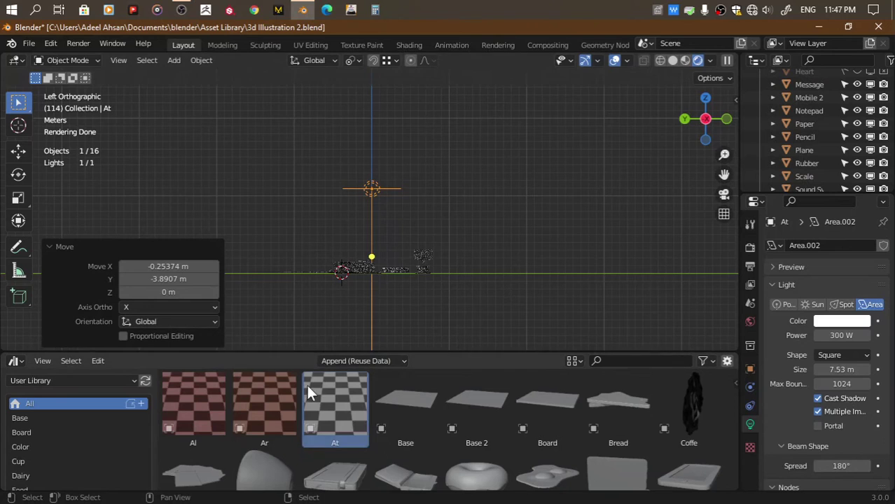
Add the Ar light asset, undo it, then drop it near the desk again
left_click_drag(264, 403, 431, 185)
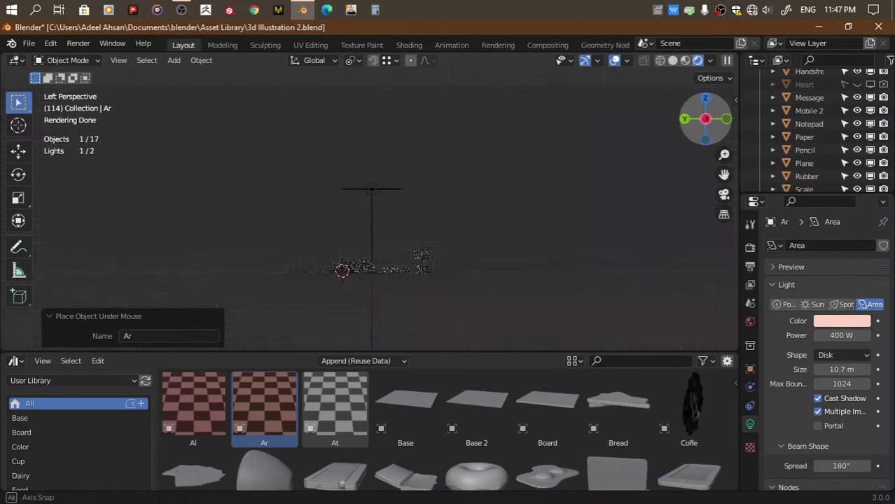
left_click_drag(705, 119, 703, 124)
key("ctrl+z")
left_click(705, 121)
left_click_drag(272, 369, 467, 213)
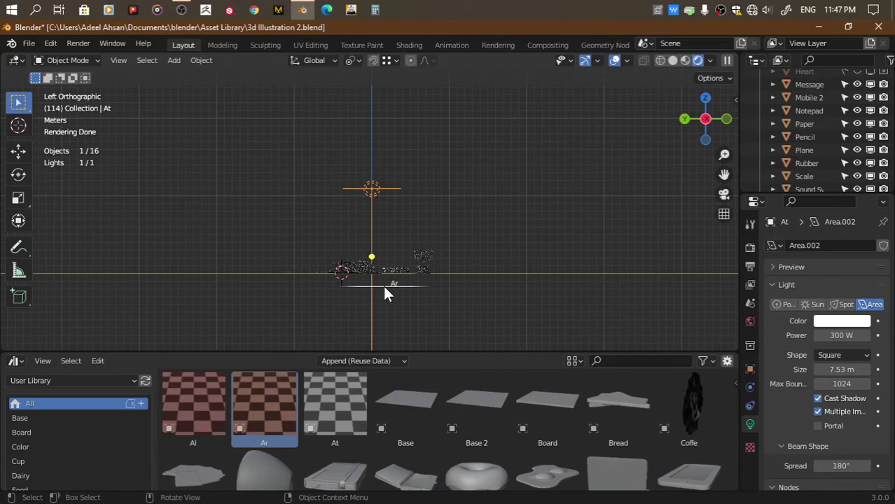
left_click_drag(415, 326, 415, 325)
Delete the Ar light, save, and return to the camera view
key("Delete")
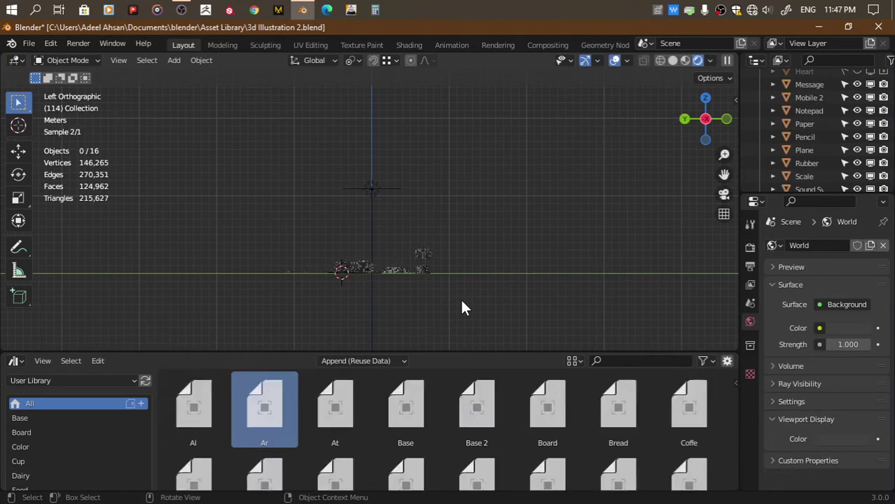
key("ctrl+s")
left_click(724, 194)
scroll(515, 272, "down", 3)
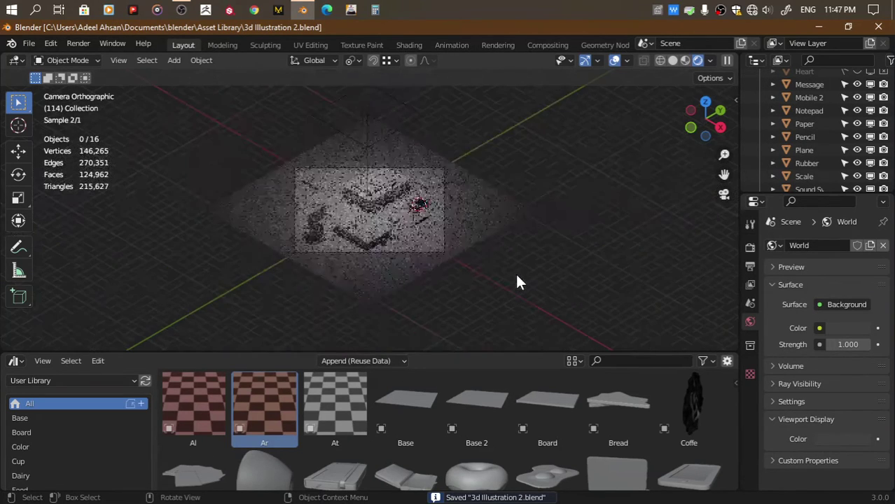
left_click_drag(707, 137, 700, 143)
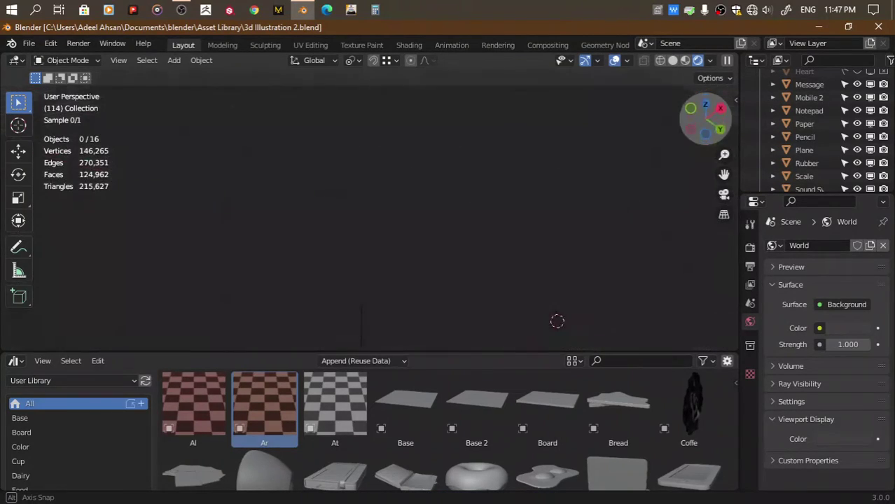
left_click(703, 124)
key("shift+a")
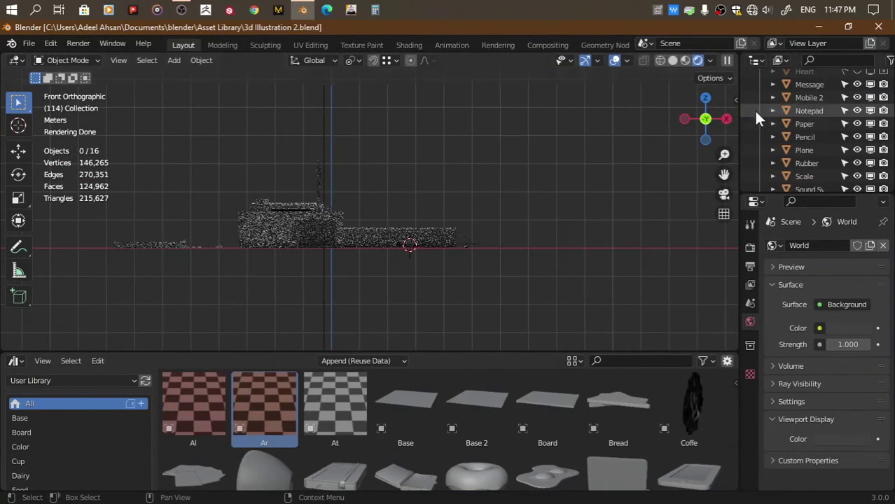
left_click(724, 194)
Set the world colour to dark navy (H 0.670, S 0.536, V 0.051) at strength 1.2 and save
left_click(710, 60)
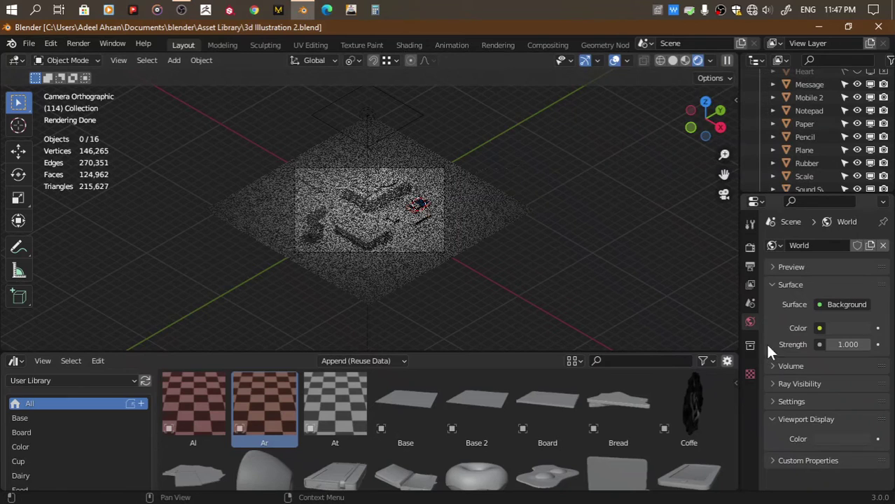
left_click(841, 329)
left_click(816, 179)
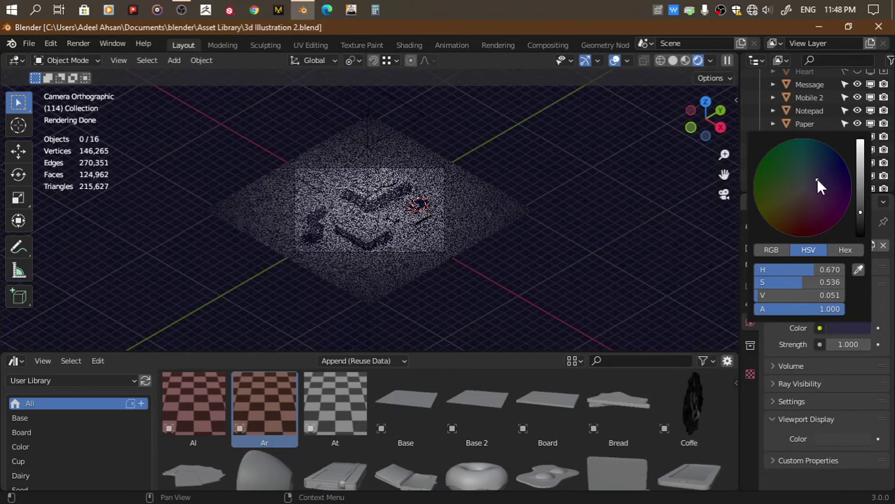
type("1.2")
key("Return")
key("ctrl+s")
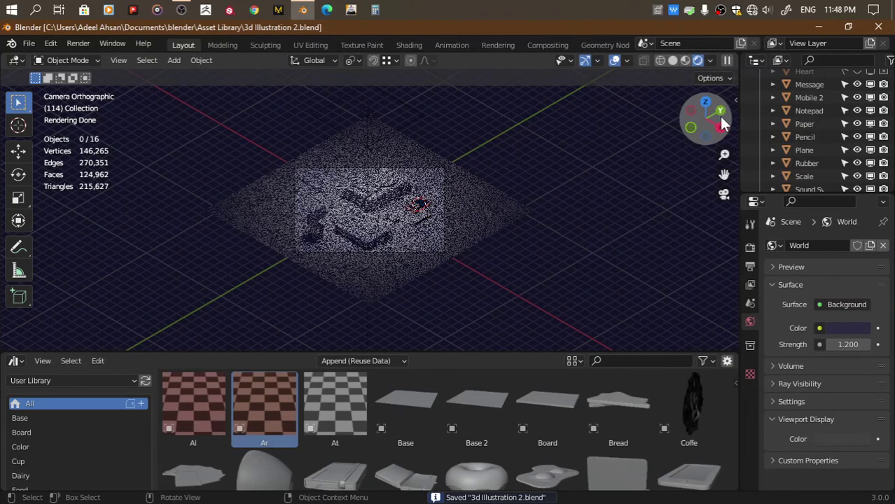
left_click(691, 127)
key("shift+a")
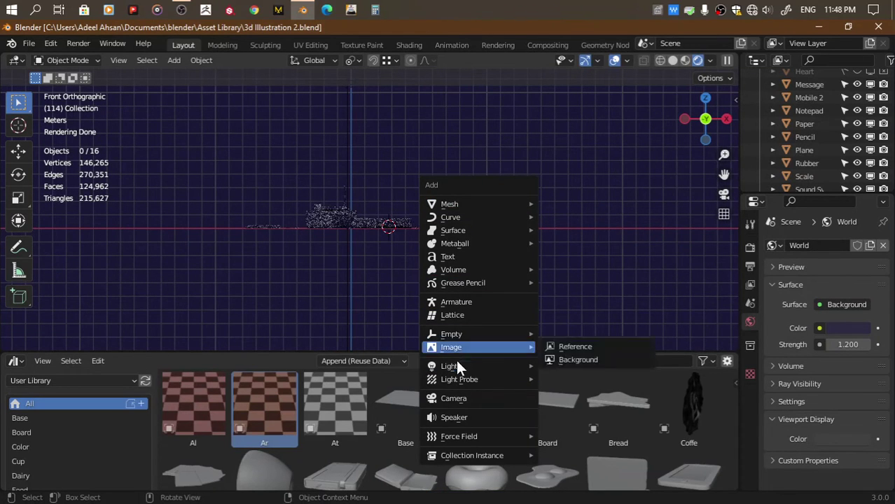
Add a trial area light, start lifting it, then cancel and delete it
mouse_move(451, 366)
left_click(565, 408)
left_click_drag(724, 175, 724, 241)
key("g")
key("z")
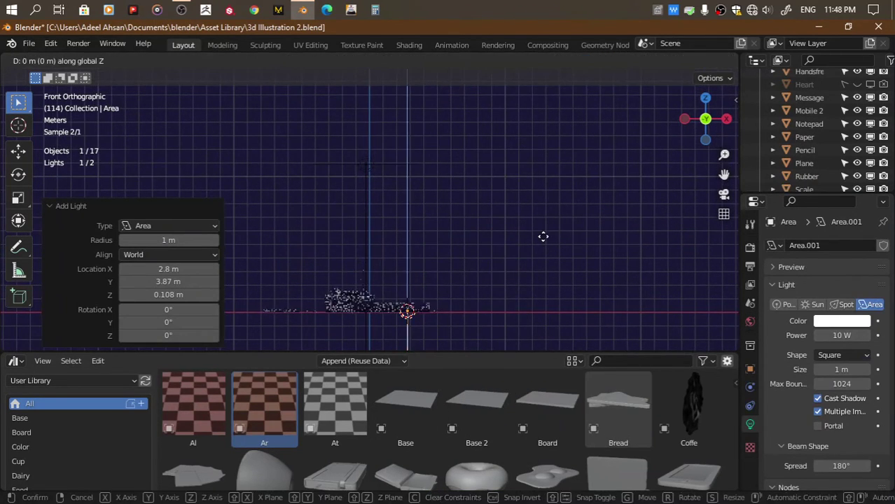
key("Escape")
key("Delete")
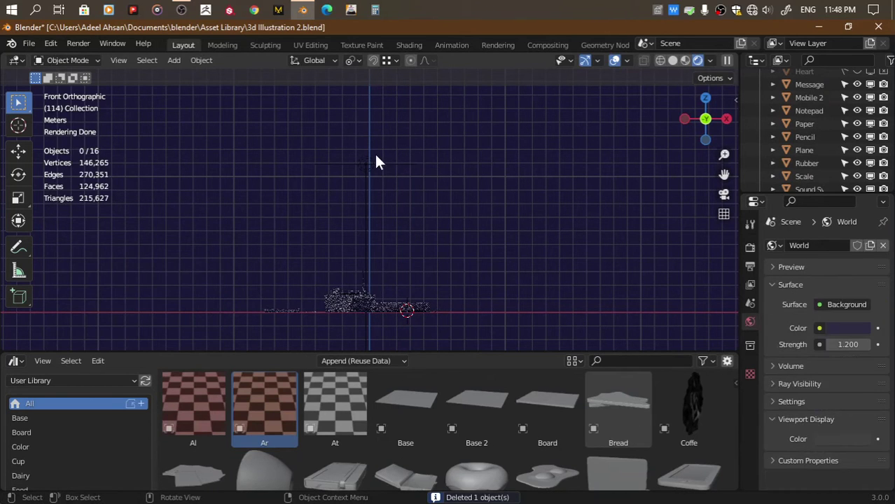
Copy the At light, placing it right of the scene and tilting it toward the desk
left_click_drag(335, 406, 374, 152)
key("g")
left_click(483, 154)
key("r")
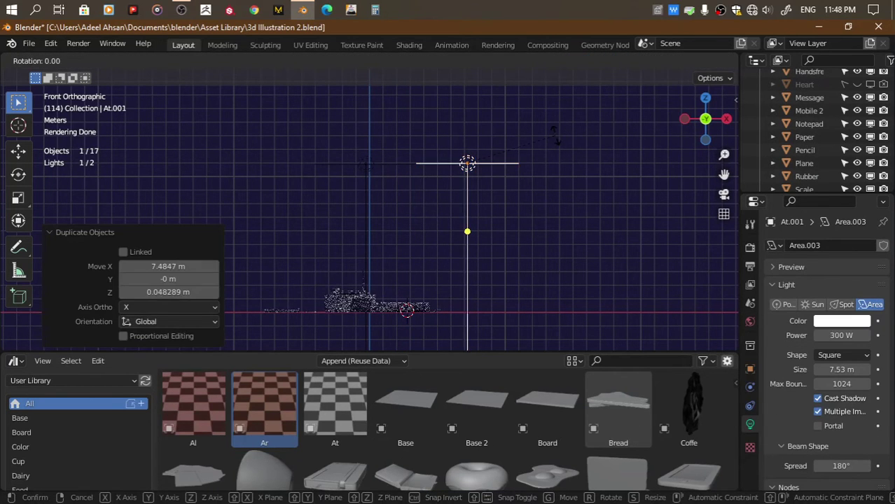
left_click(662, 172)
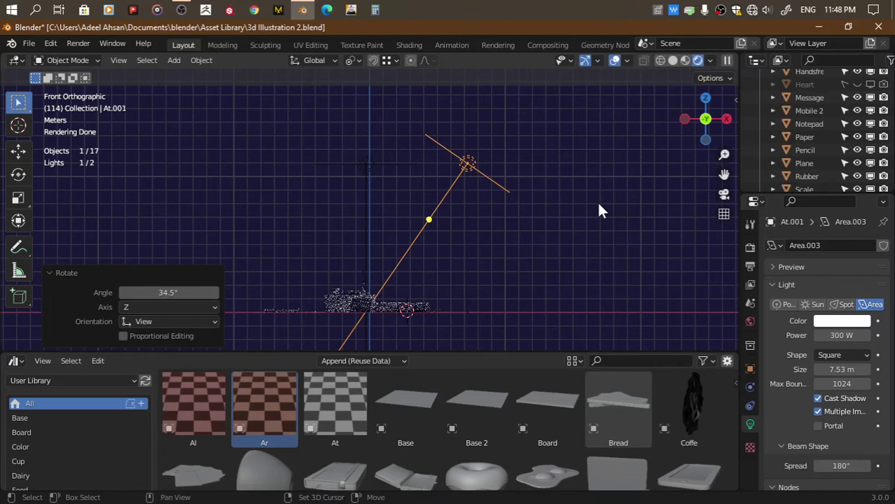
Add a second light copy left of the scene, tilted toward the desk
key("shift+d")
key("x")
left_click(439, 208)
key("ctrl+z")
key("ctrl+z")
key("ctrl+z")
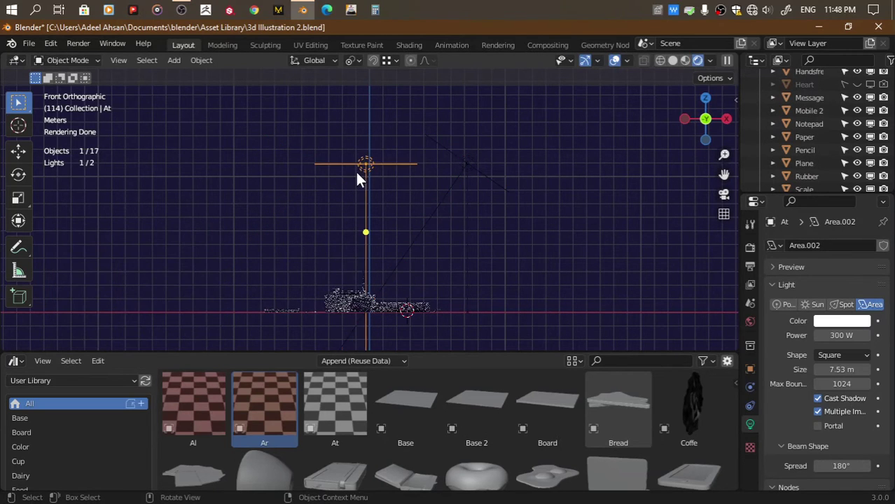
key("shift+d")
key("x")
left_click(254, 177)
key("r")
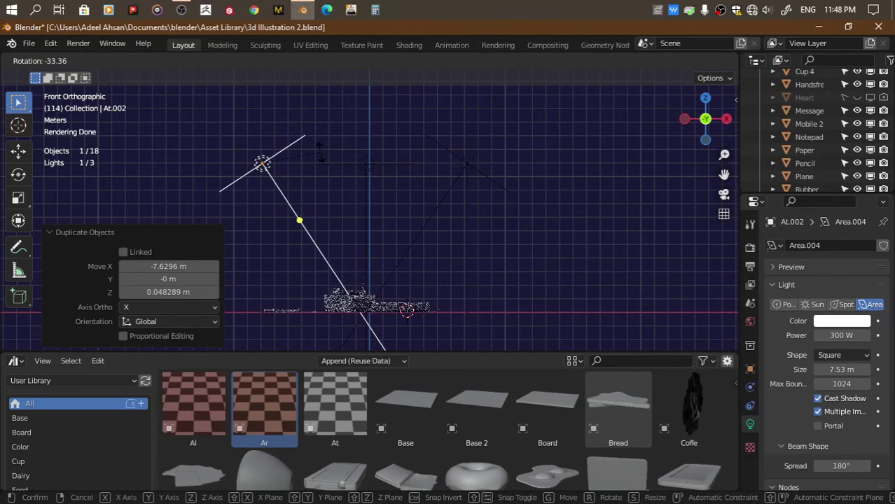
left_click(339, 156)
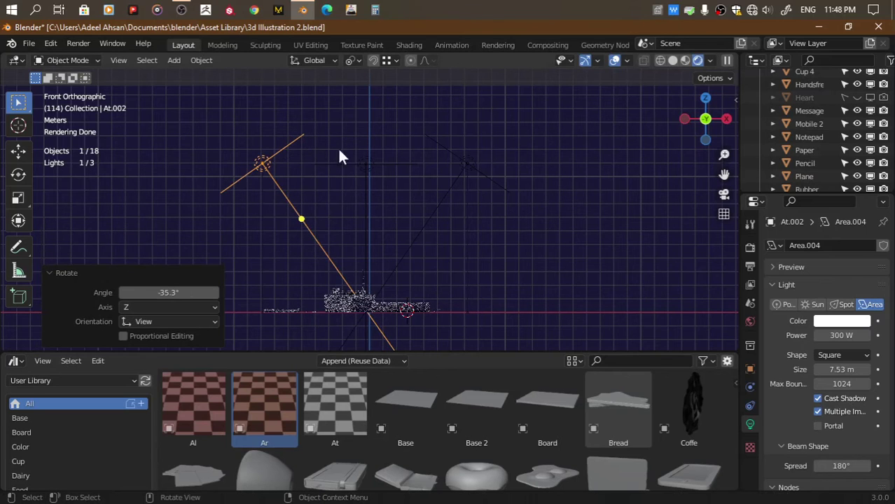
From the camera view, make the right-hand tilted light pale cyan
left_click(724, 194)
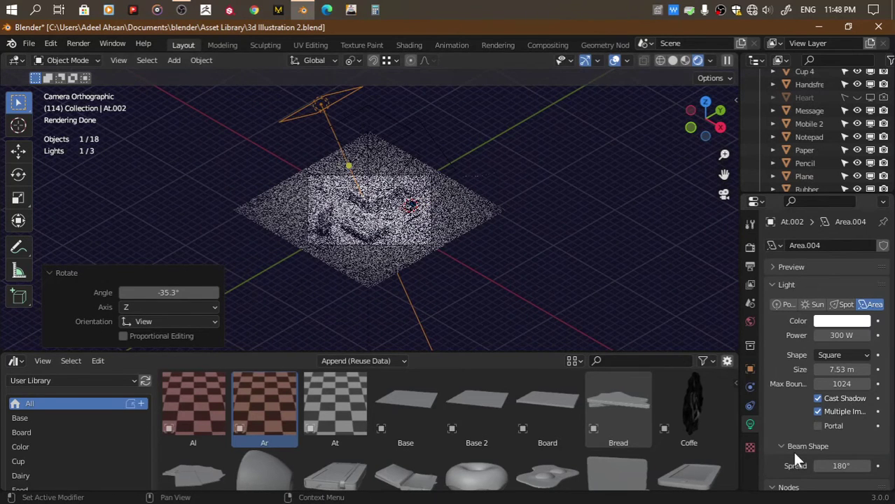
scroll(805, 427, "down", 2)
left_click(417, 151)
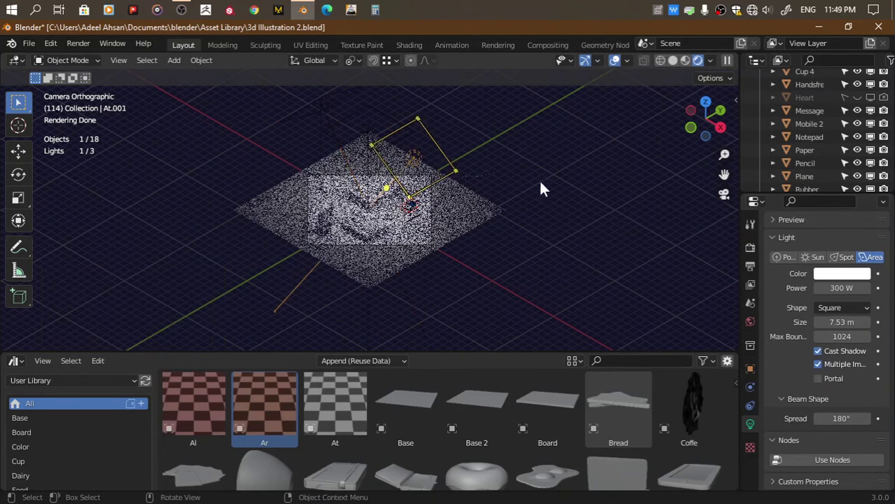
left_click(837, 274)
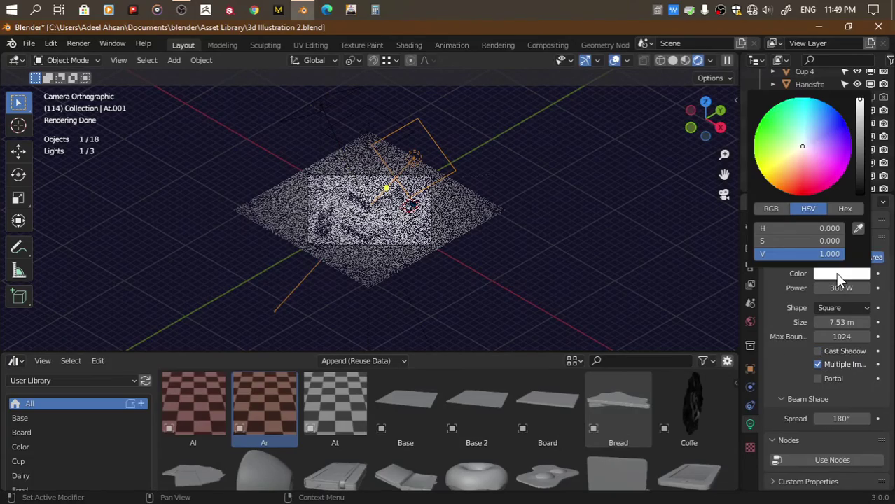
left_click(804, 135)
Enable Scene Lights in the viewport shading options
scroll(502, 210, "up", 3)
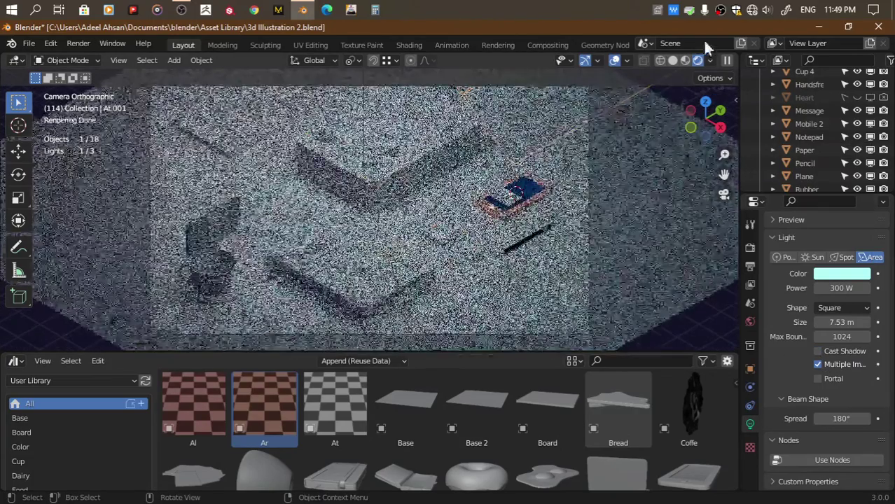
left_click(727, 60)
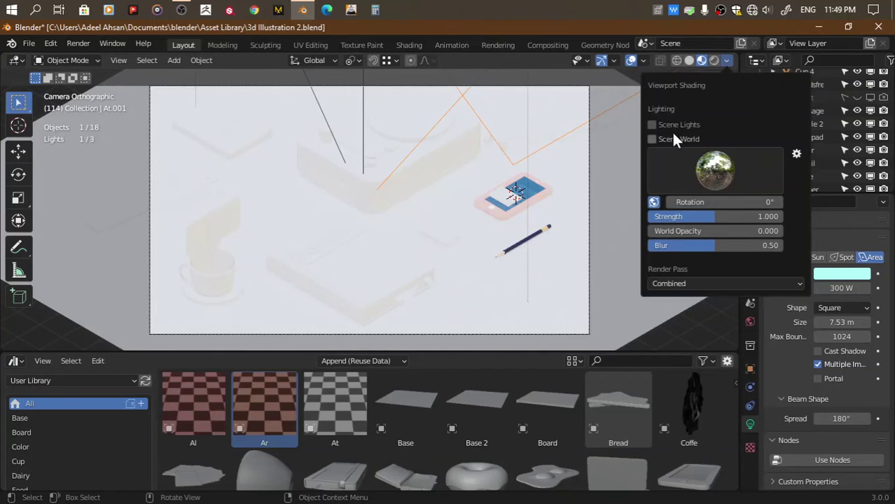
left_click(651, 126)
Tint area light At.002 pale cyan (H 0.466, S 0.282)
scroll(625, 248, "down", 1)
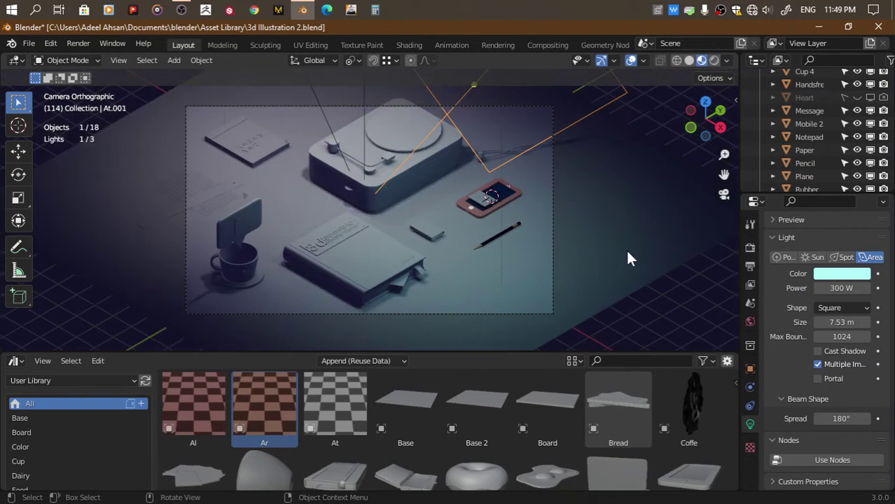
scroll(628, 240, "down", 2)
scroll(425, 175, "down", 3)
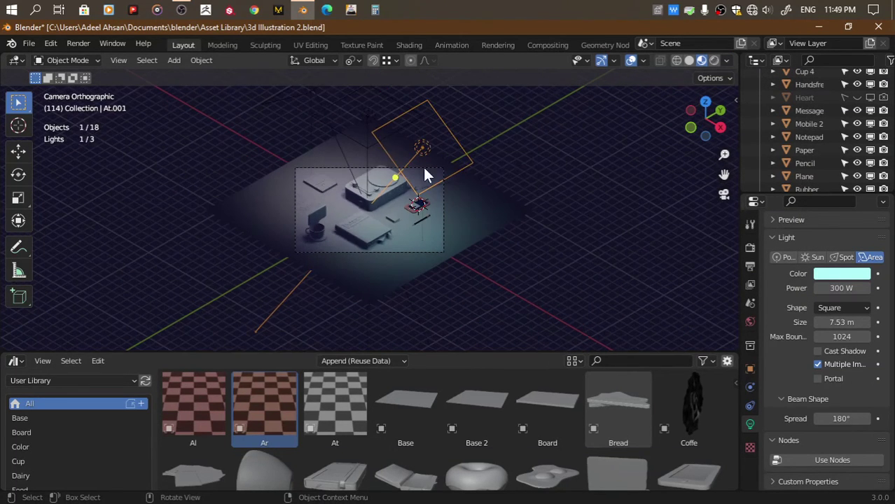
left_click(321, 107)
left_click(842, 274)
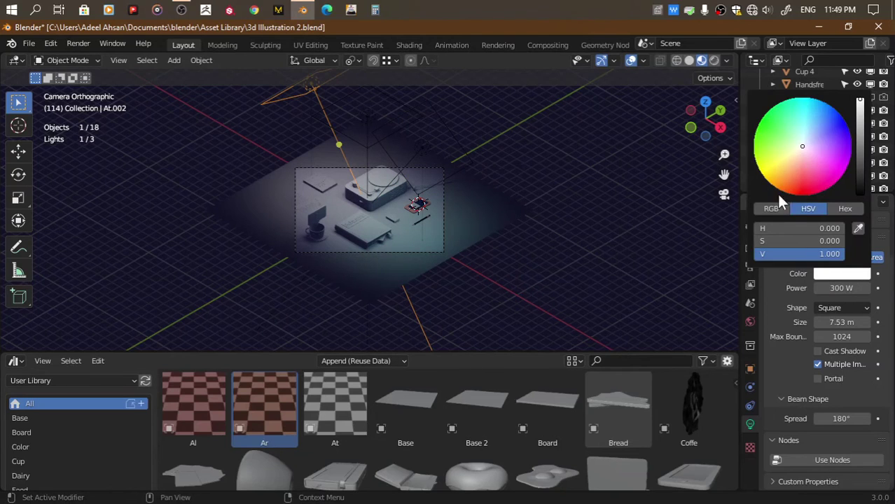
left_click(803, 141)
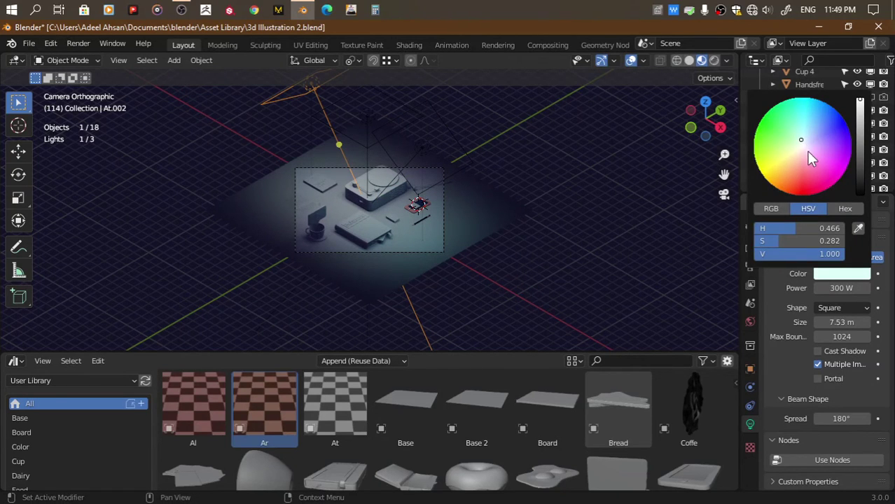
scroll(486, 246, "up", 4)
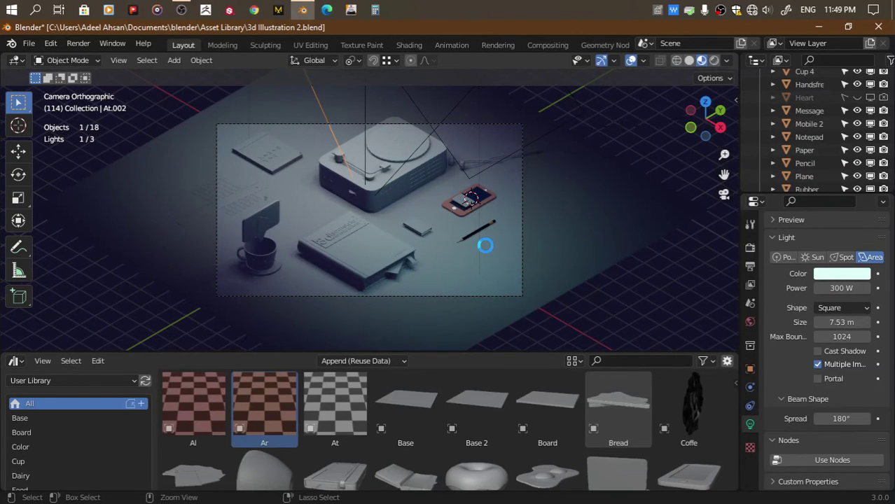
Give the world a 1.500 strength and dark blue colour, and save the file
left_click(750, 321)
type("1.5")
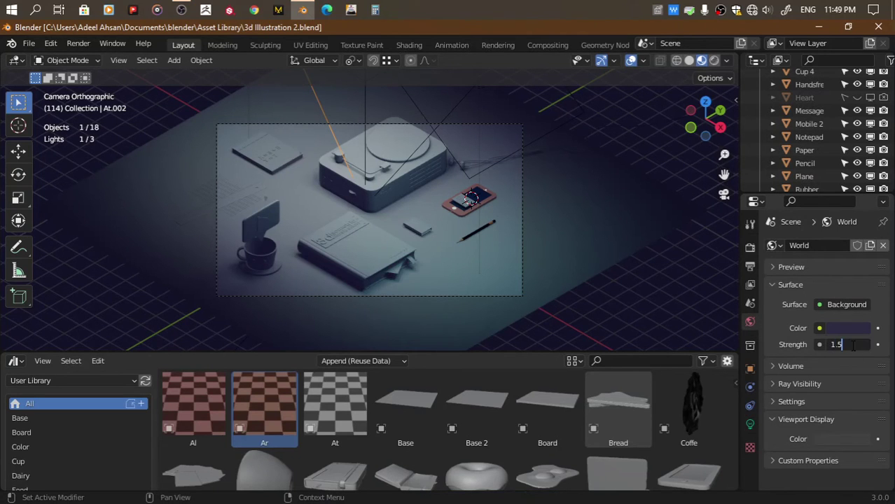
key("Return")
left_click(849, 329)
left_click(861, 198)
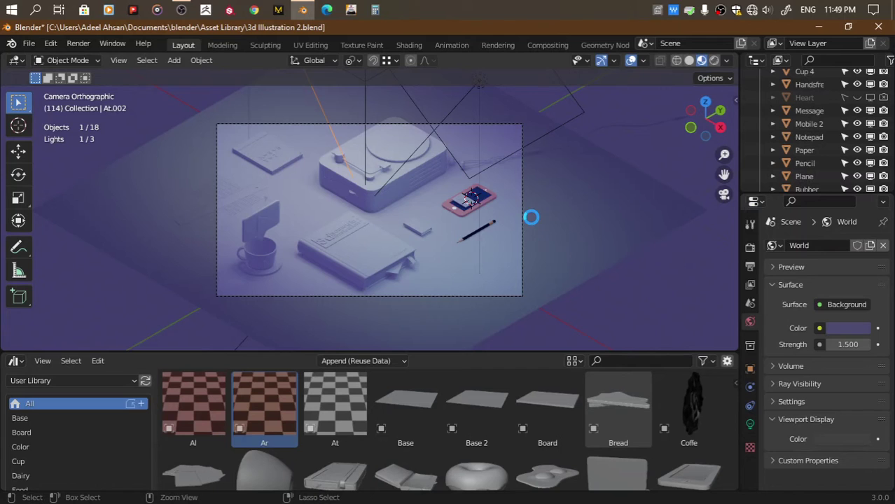
key("ctrl+s")
left_click(848, 329)
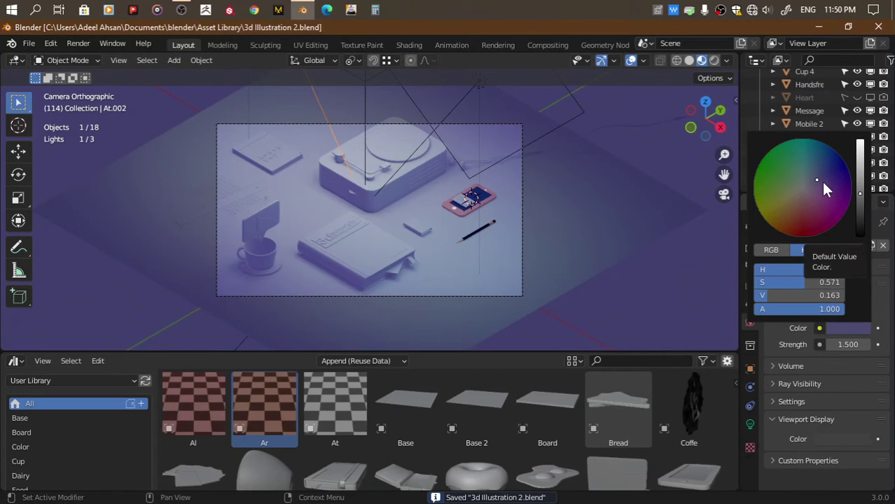
left_click(822, 175)
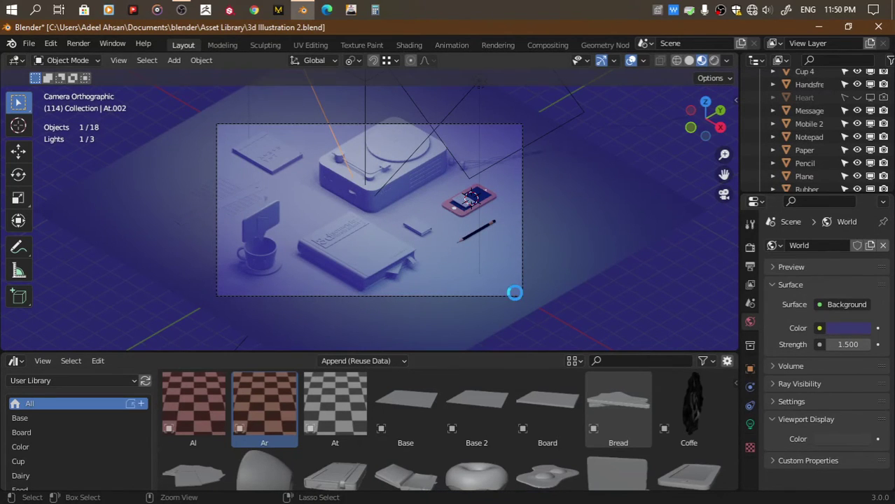
left_click(750, 265)
key("ctrl+s")
Look through the render and output settings
left_click(750, 247)
scroll(811, 292, "down", 10)
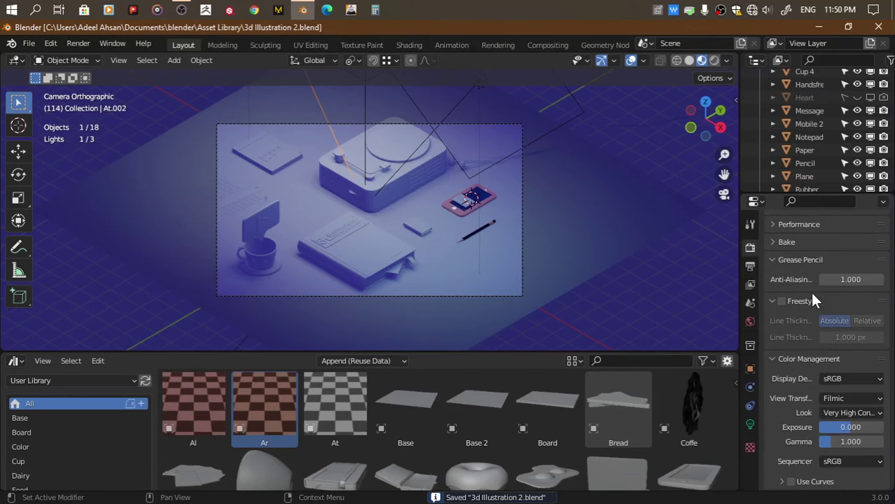
scroll(811, 292, "up", 10)
scroll(810, 297, "down", 5)
left_click(750, 267)
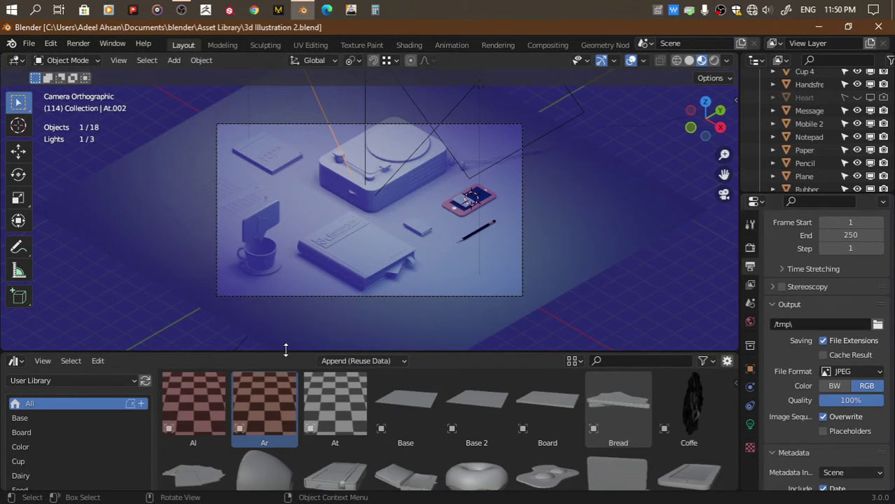
left_click_drag(286, 350, 286, 474)
scroll(314, 293, "up", 2)
scroll(805, 128, "down", 3)
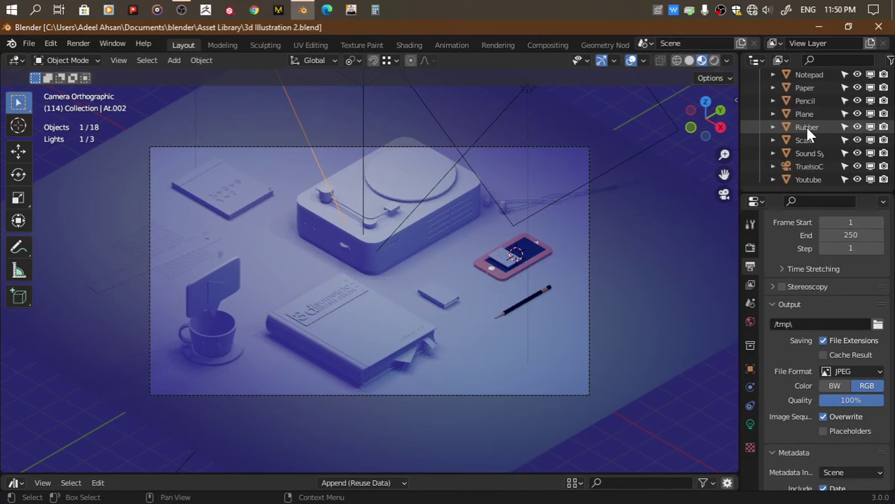
scroll(806, 127, "up", 5)
Rename At.002 and At.001 to Atl blue and Atr blue and make both unselectable
double_click(804, 128)
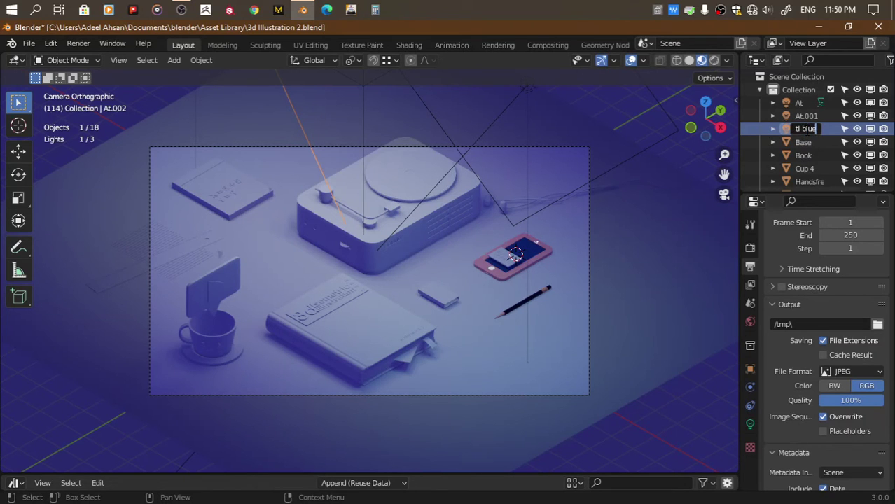
double_click(805, 115)
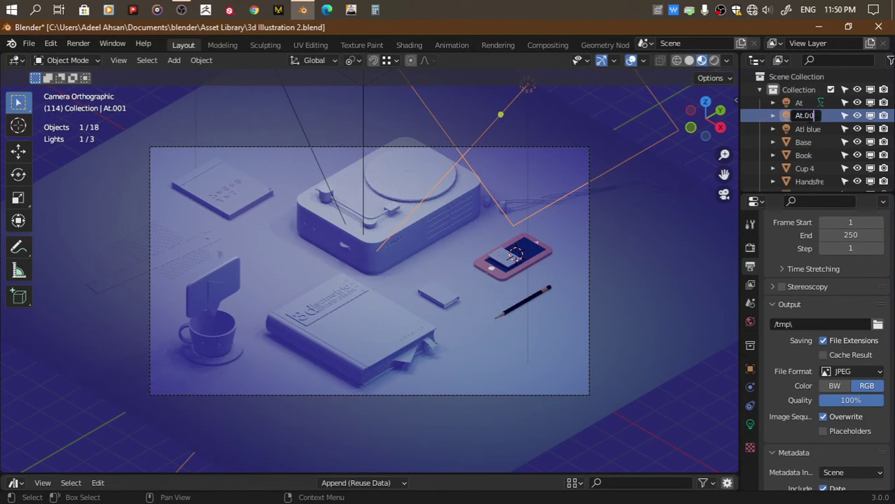
type("Atl blue")
key("Return")
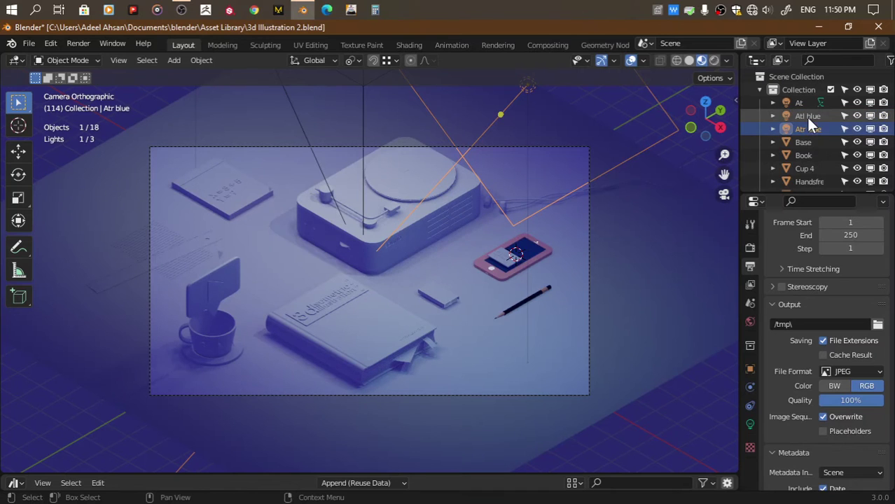
left_click(843, 129)
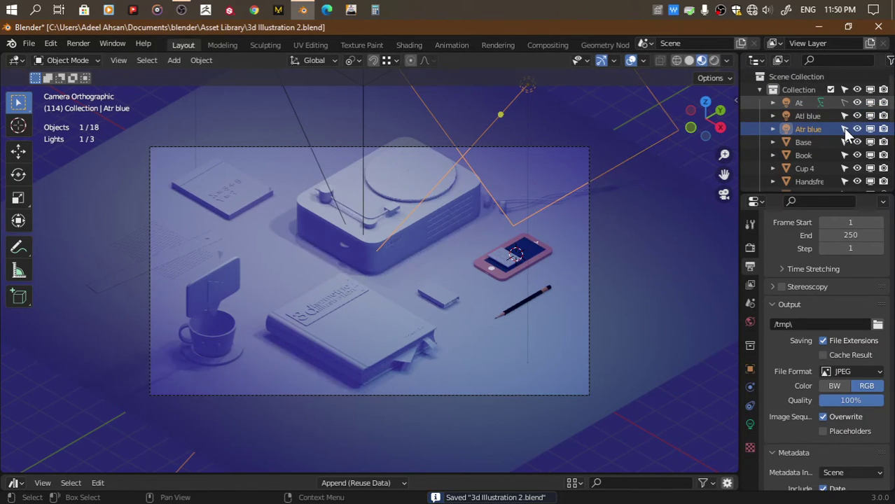
left_click(843, 116)
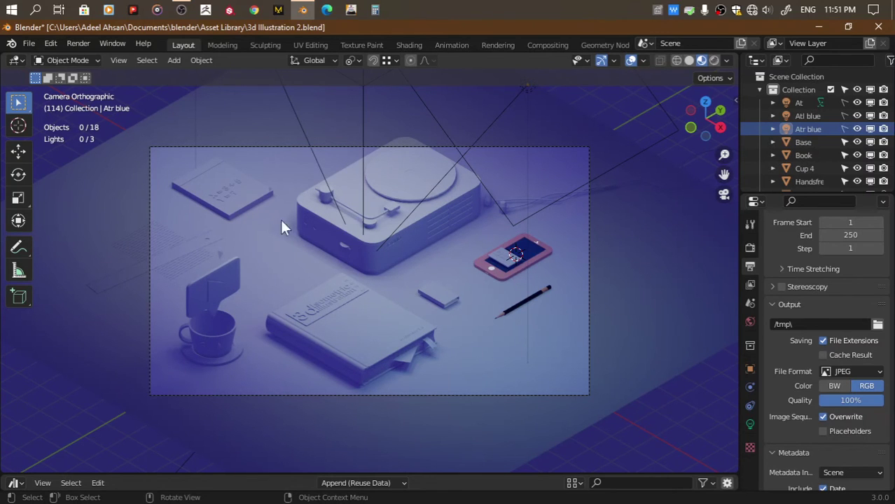
Check the Message materials, then set the phone's Material.017 to light blue
left_click(235, 287)
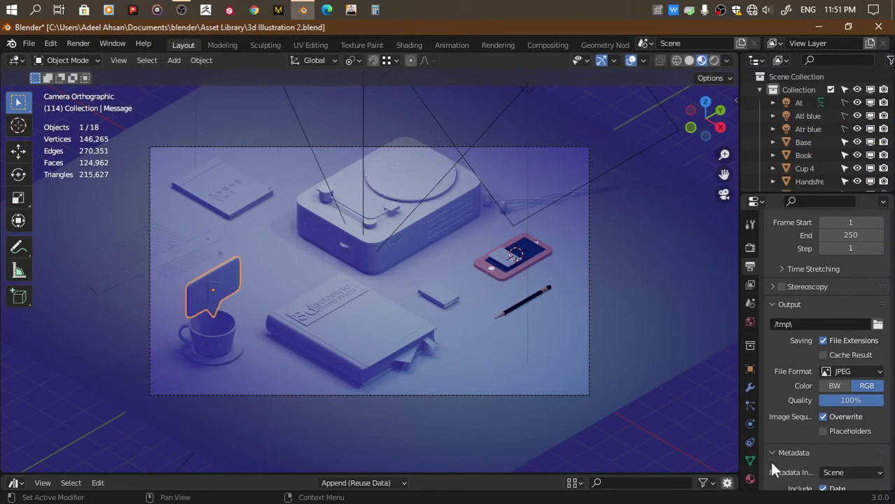
left_click(750, 479)
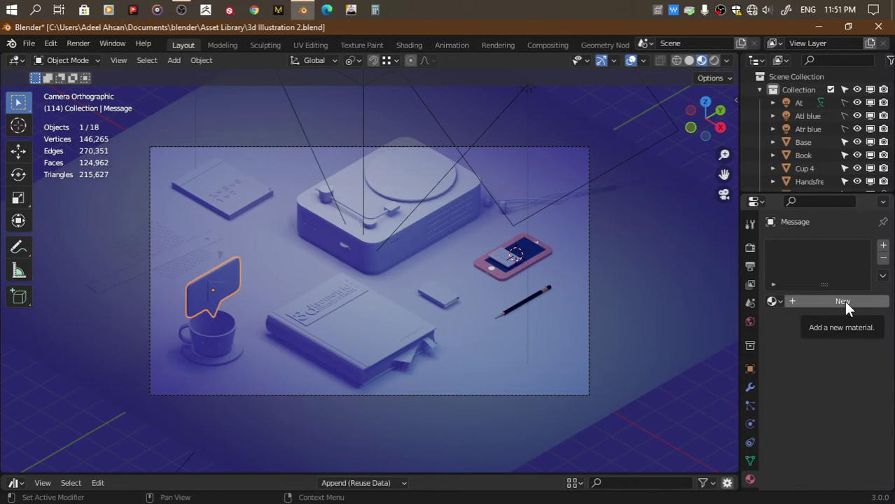
left_click(536, 252)
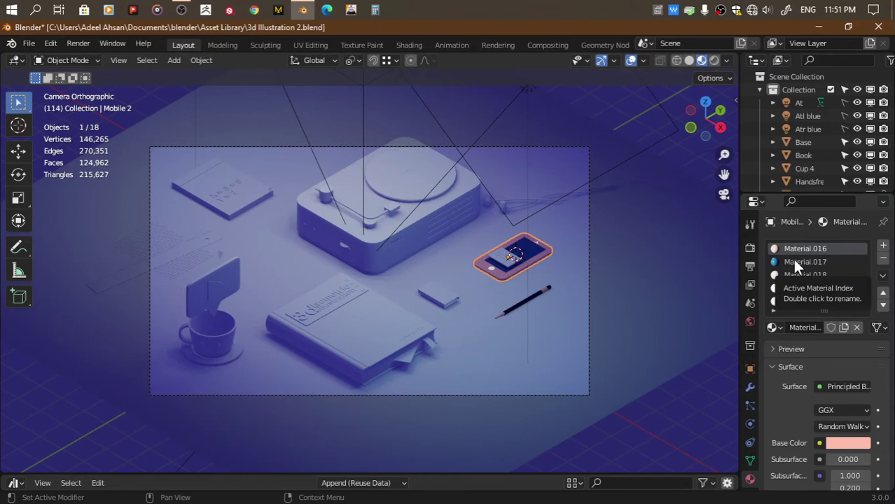
left_click(792, 261)
left_click(848, 444)
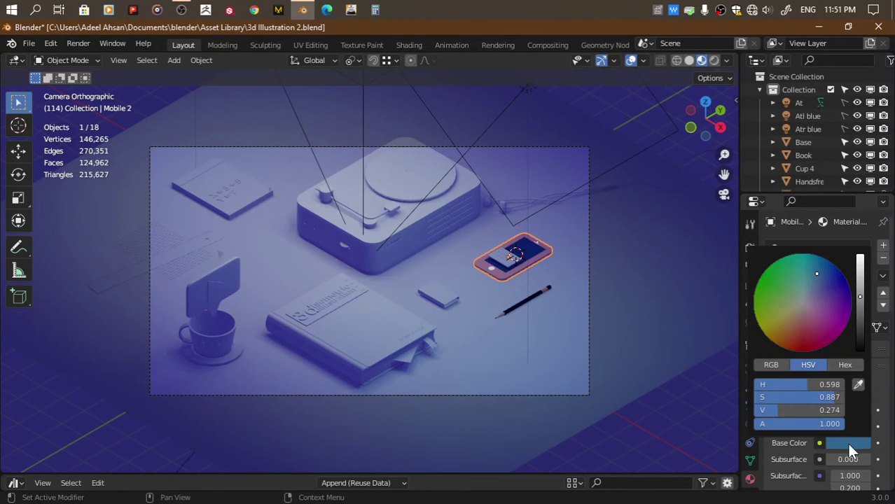
left_click_drag(862, 278, 860, 256)
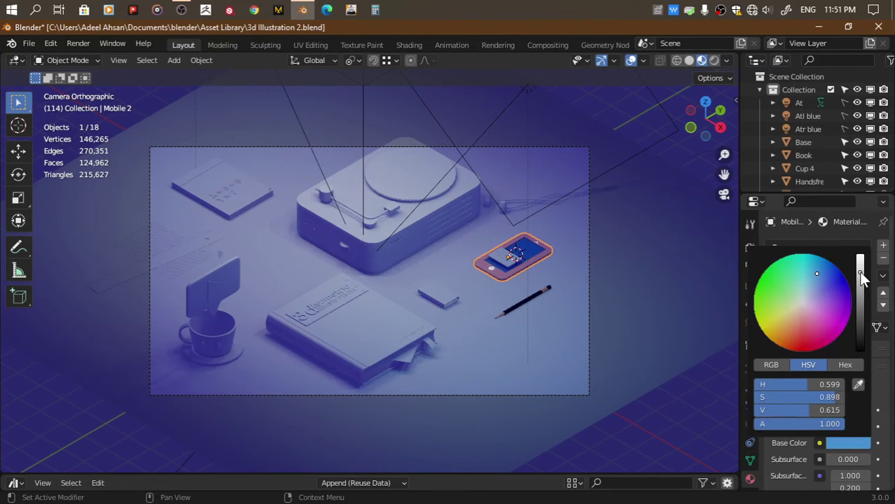
left_click(809, 269)
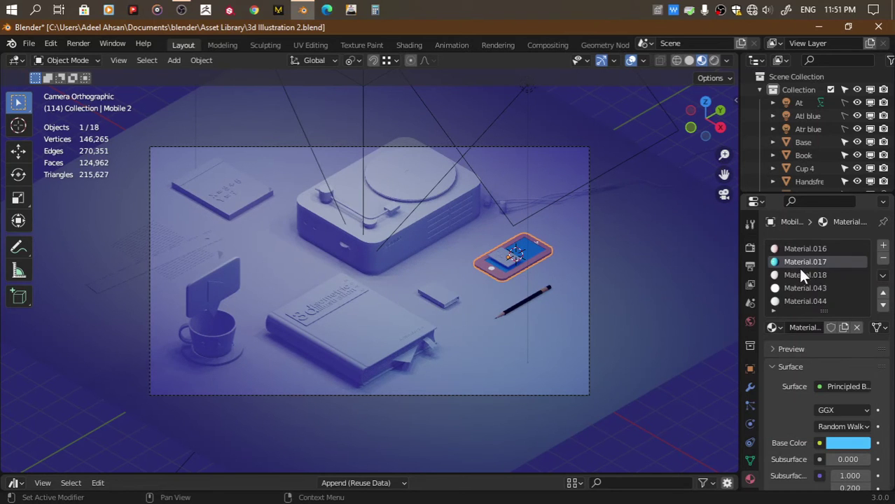
Set the phone's Material.016 to grey and Material.018 to light pink
left_click(804, 250)
left_click(849, 442)
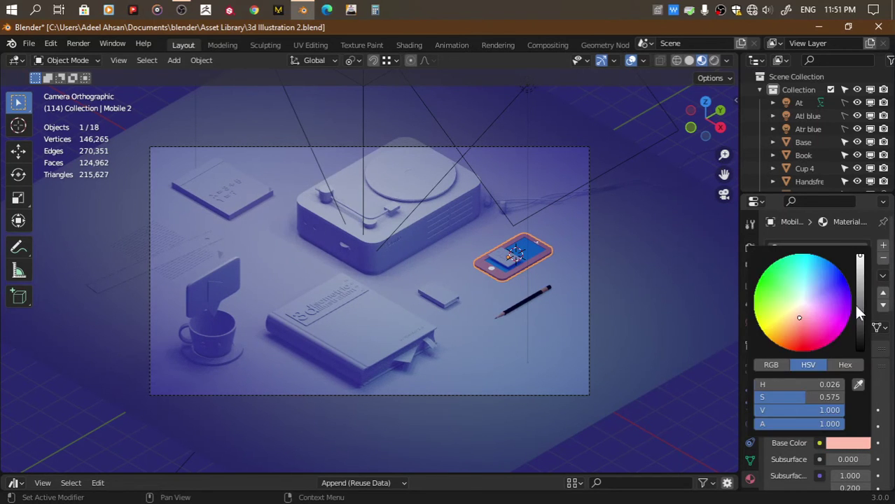
left_click(860, 311)
left_click(801, 302)
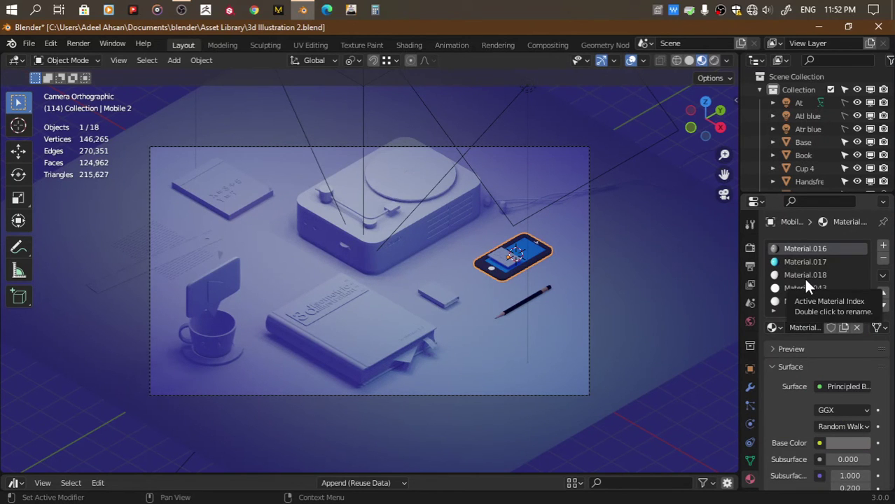
left_click(803, 277)
left_click(850, 443)
left_click(861, 324)
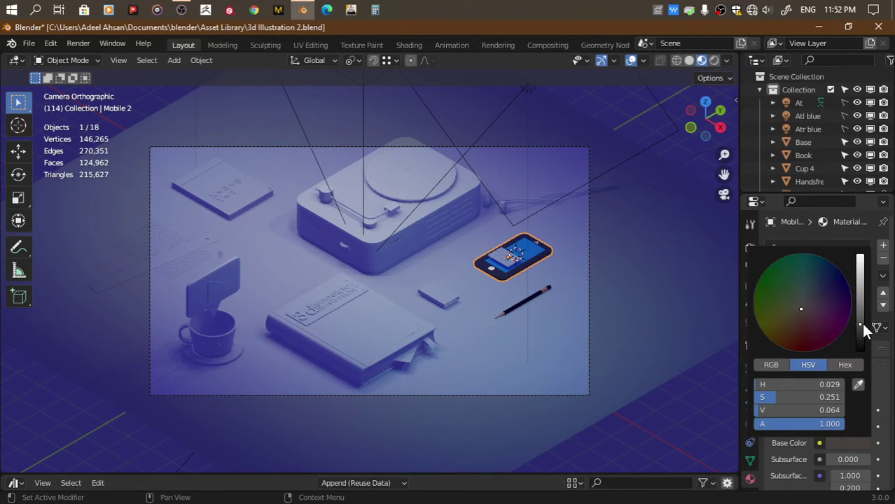
left_click_drag(862, 323, 861, 261)
Adjust Material.043's base colour brightness and make its emission colour black
left_click(791, 289)
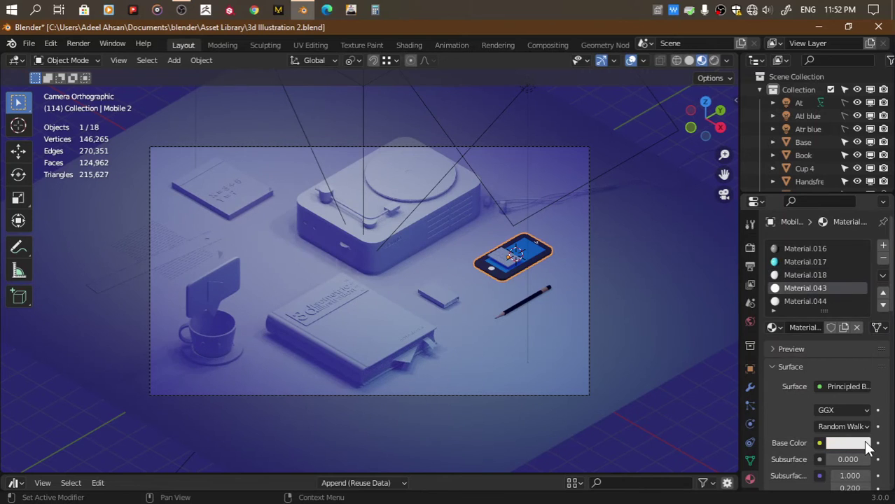
left_click(848, 443)
left_click_drag(859, 312, 860, 262)
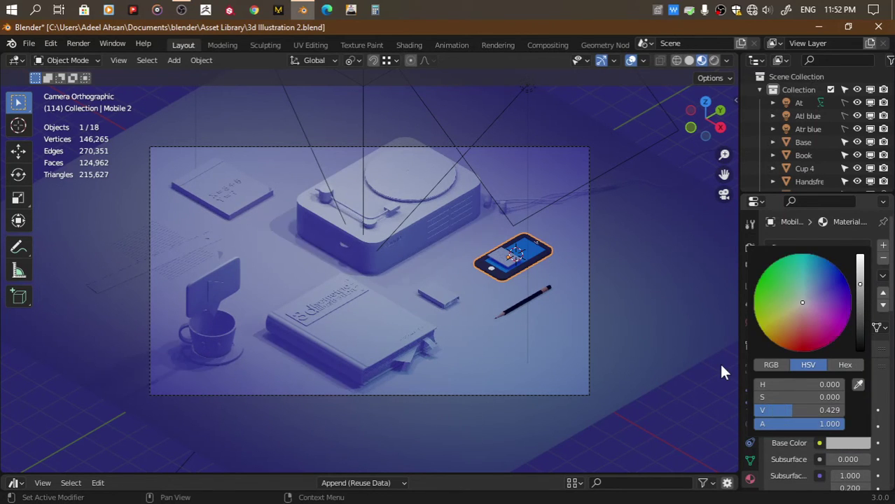
left_click(848, 444)
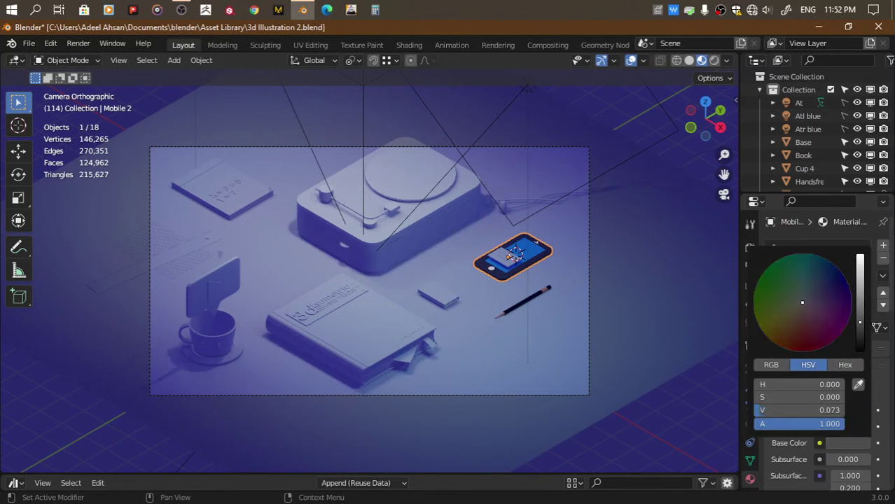
scroll(826, 449, "down", 5)
scroll(826, 449, "down", 3)
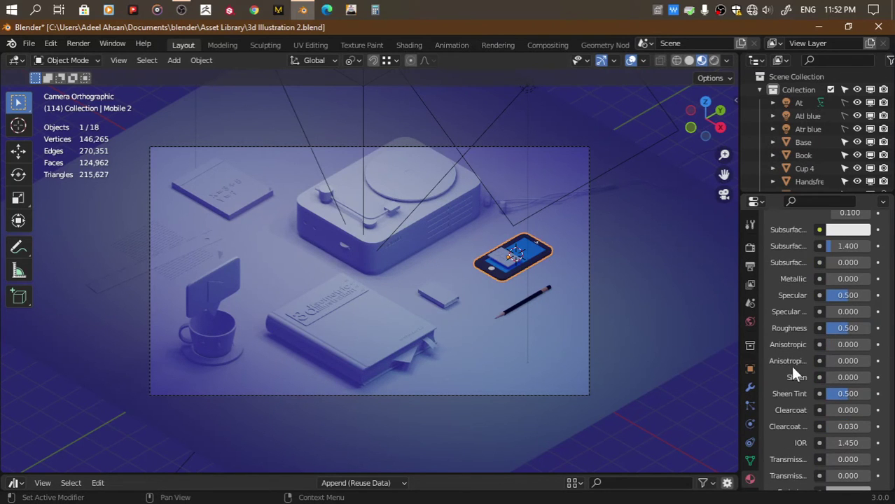
scroll(790, 368, "down", 4)
left_click(848, 387)
left_click_drag(859, 297, 857, 303)
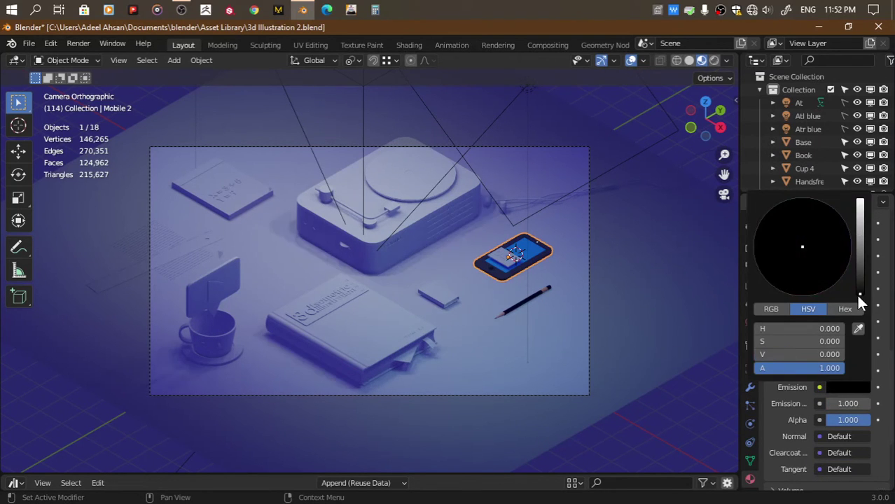
Select the plane on the phone screen
scroll(792, 259, "up", 10)
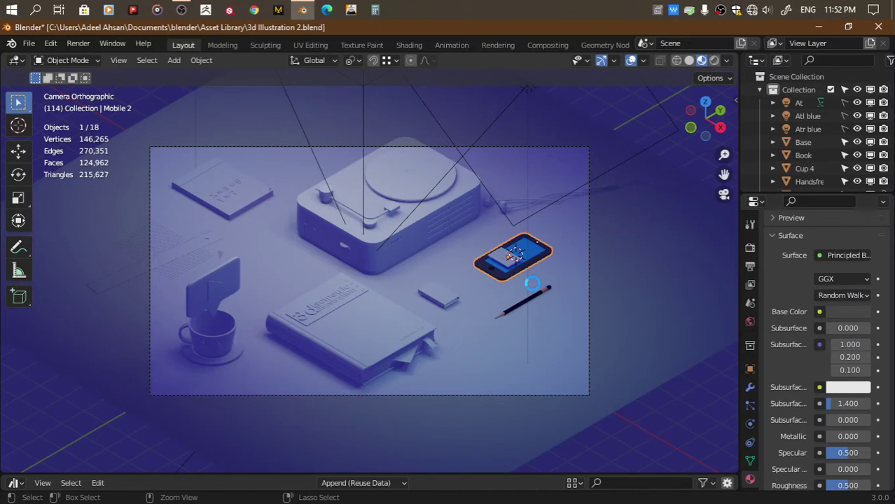
scroll(820, 290, "up", 5)
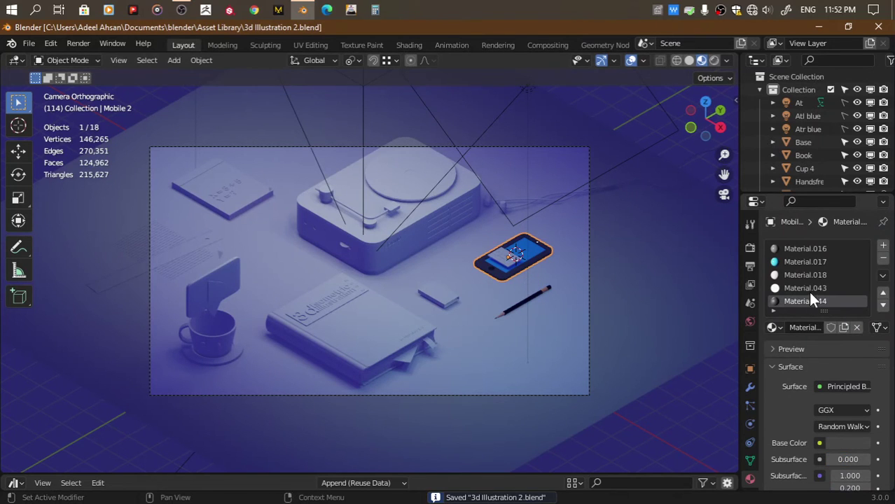
left_click(516, 313)
left_click(496, 256)
Rename the Plane to Screen and frame it in top view
scroll(790, 96, "down", 5)
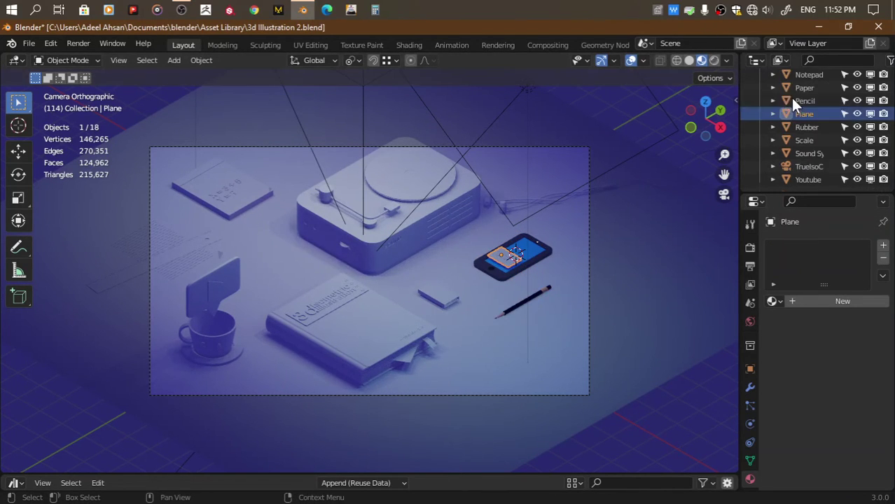
double_click(805, 115)
type("Screen")
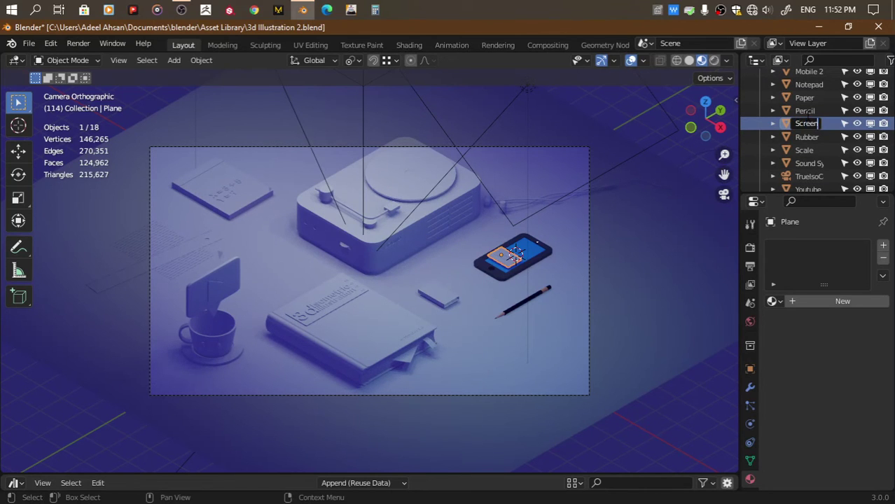
key("Return")
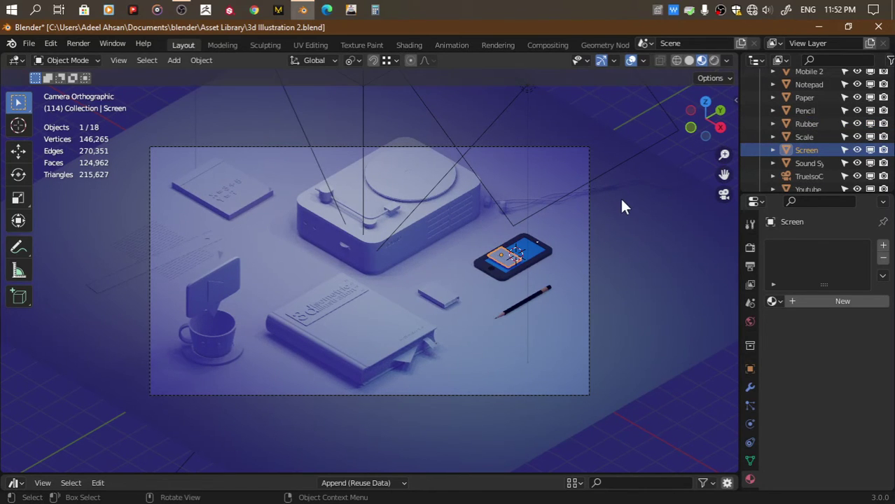
key("KP_Divide")
left_click_drag(678, 115, 714, 111)
key("KP_Divide")
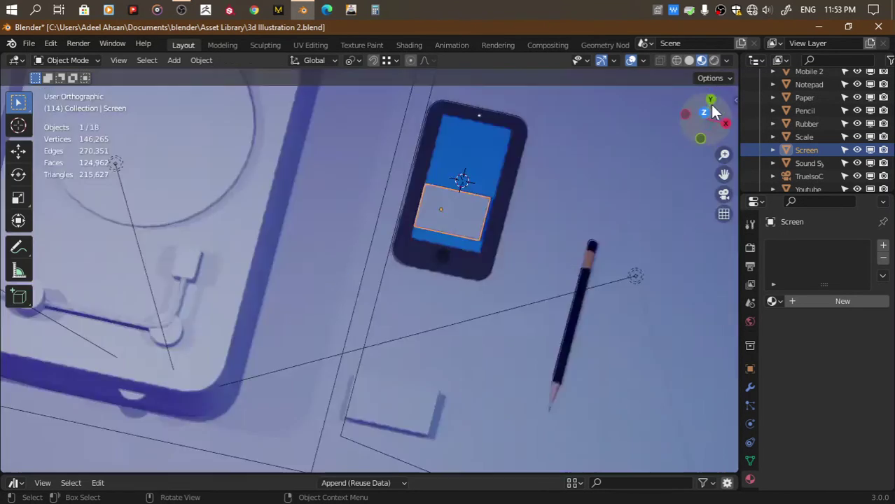
key("KP_7")
key("KP_Decimal")
scroll(578, 208, "down", 2)
Select the card geometry and give it a new material with a white base colour
key("Tab")
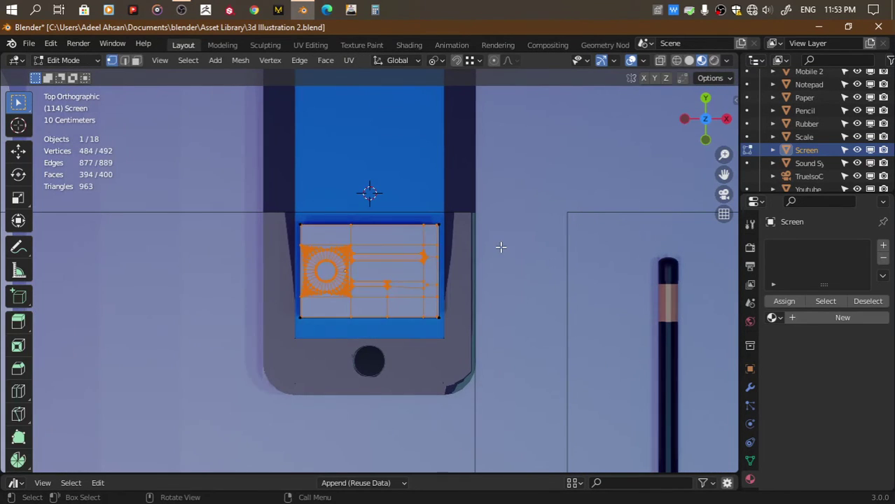
middle_click_drag(501, 247, 540, 256)
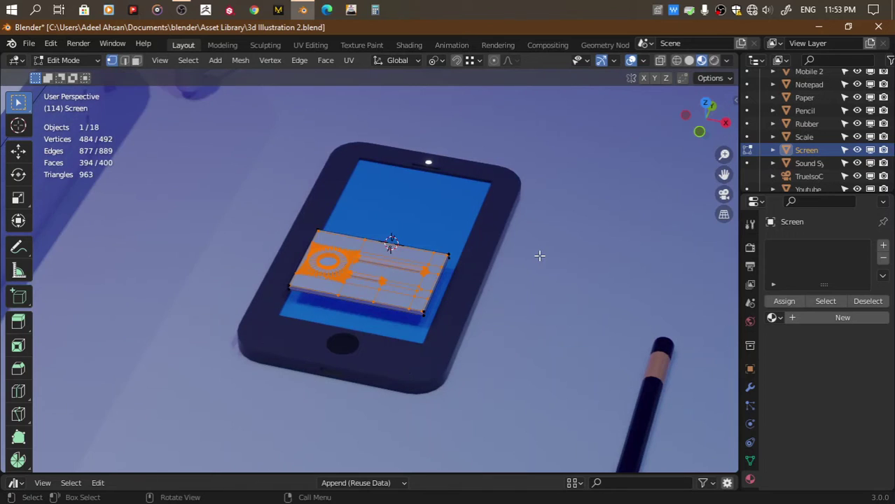
key("l")
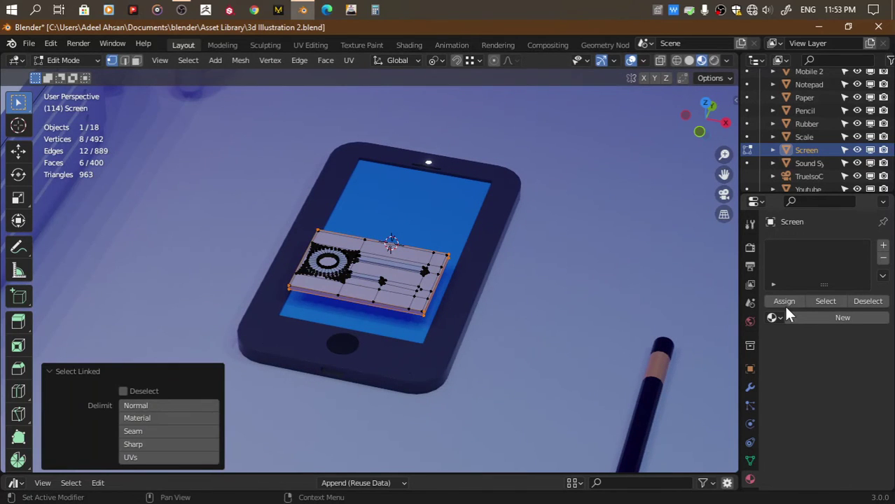
left_click(802, 317)
scroll(786, 354, "down", 5)
scroll(785, 354, "down", 3)
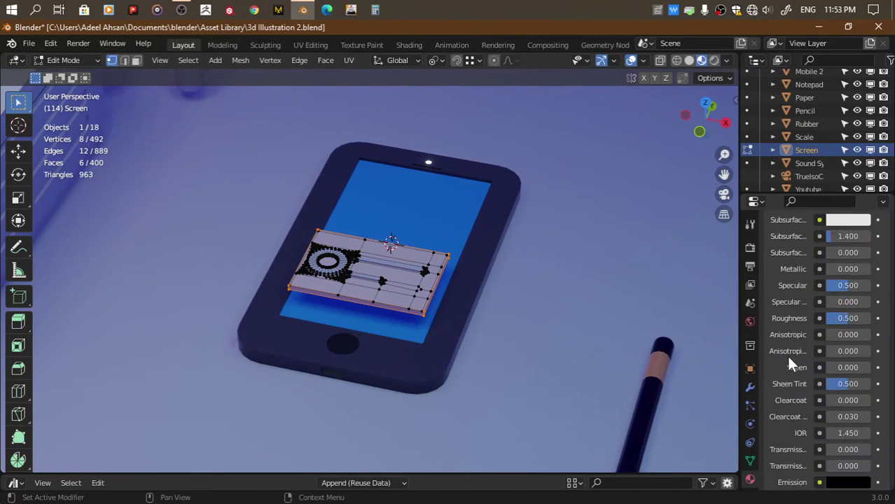
scroll(786, 354, "up", 8)
left_click(848, 433)
left_click_drag(876, 282, 876, 245)
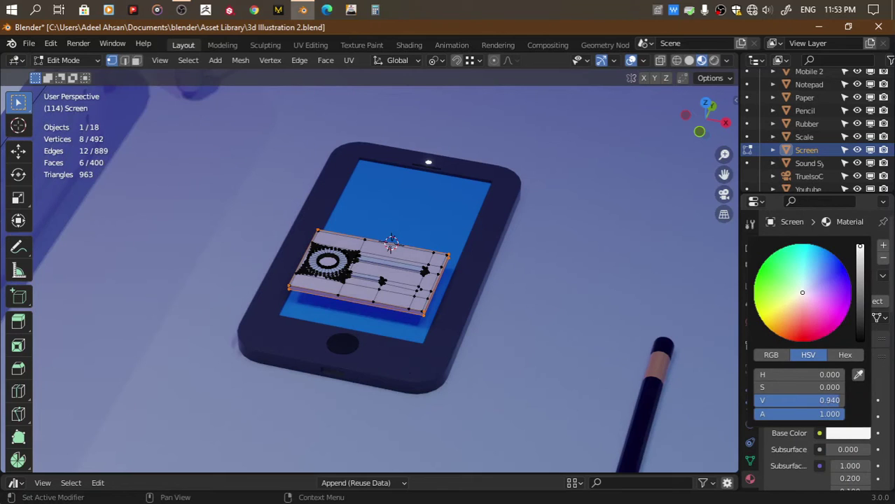
left_click(786, 302)
Raise the card material's emission to a dark grey (V 0.119) for a soft glow
scroll(794, 349, "down", 3)
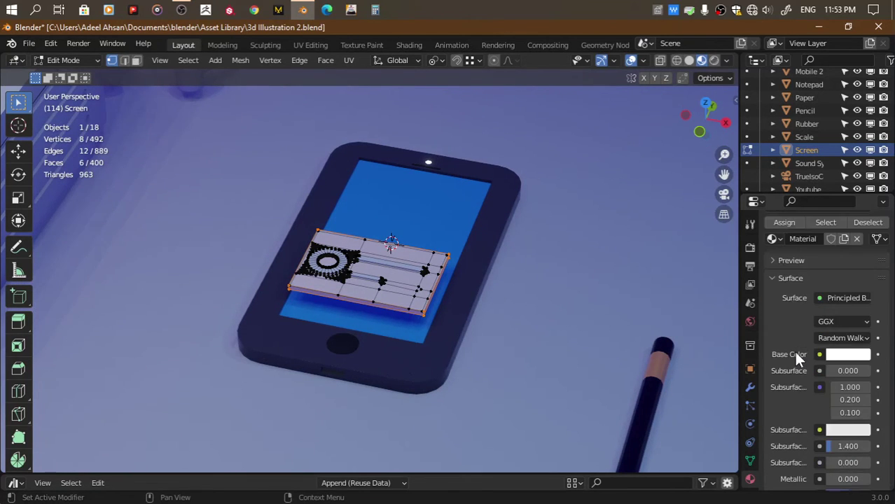
scroll(793, 350, "down", 2)
scroll(793, 350, "down", 2)
key("Tab")
scroll(812, 277, "up", 7)
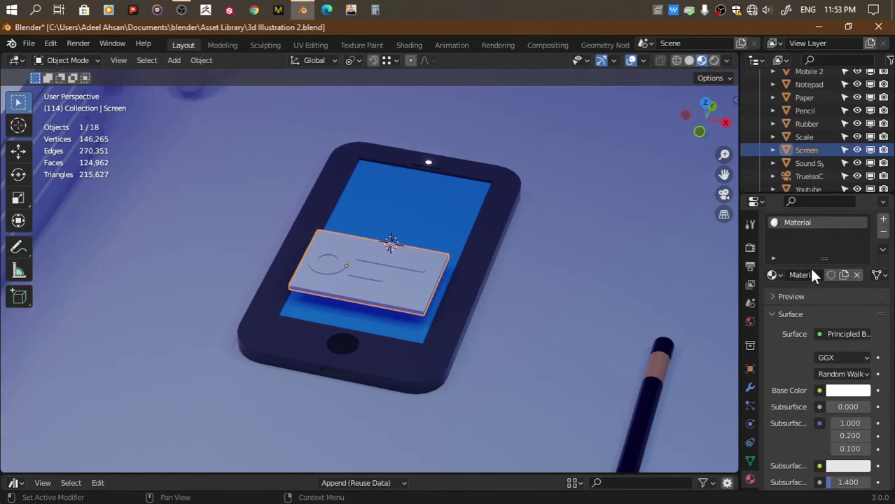
scroll(813, 276, "down", 10)
scroll(812, 276, "down", 5)
left_click(848, 413)
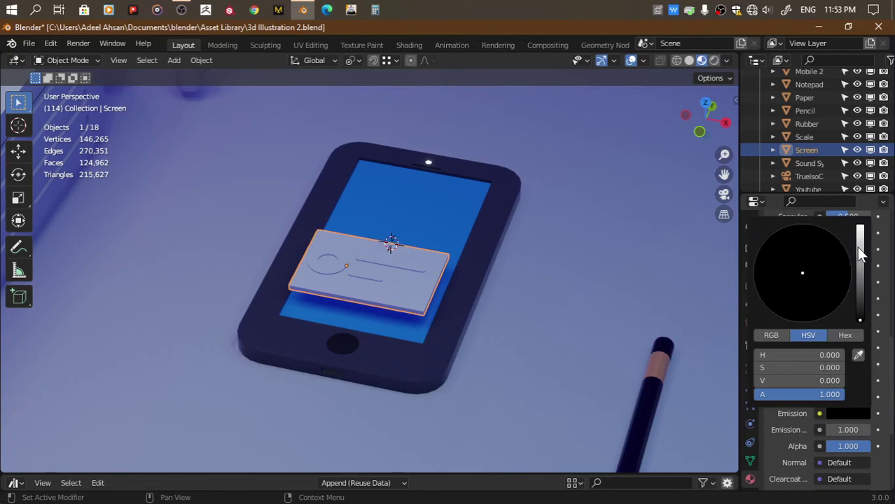
mouse_move(798, 380)
left_mouse_down()
mouse_move(826, 380)
mouse_move(785, 380)
left_mouse_up()
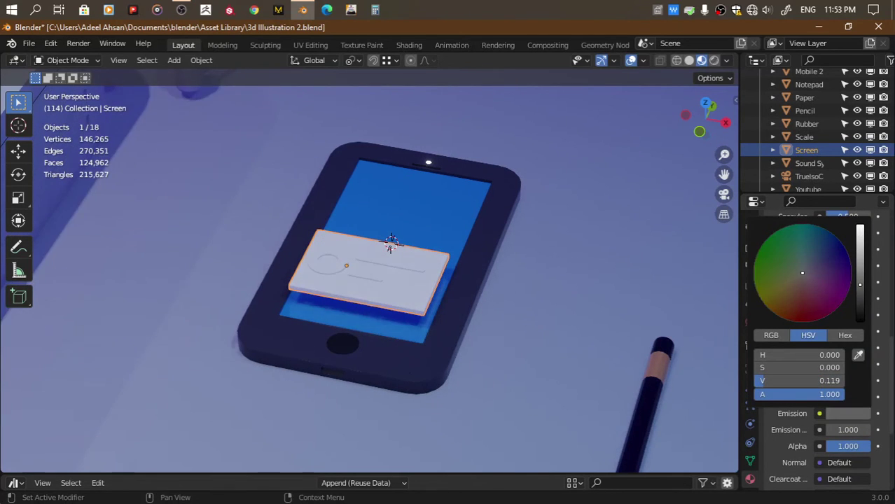
key("Tab")
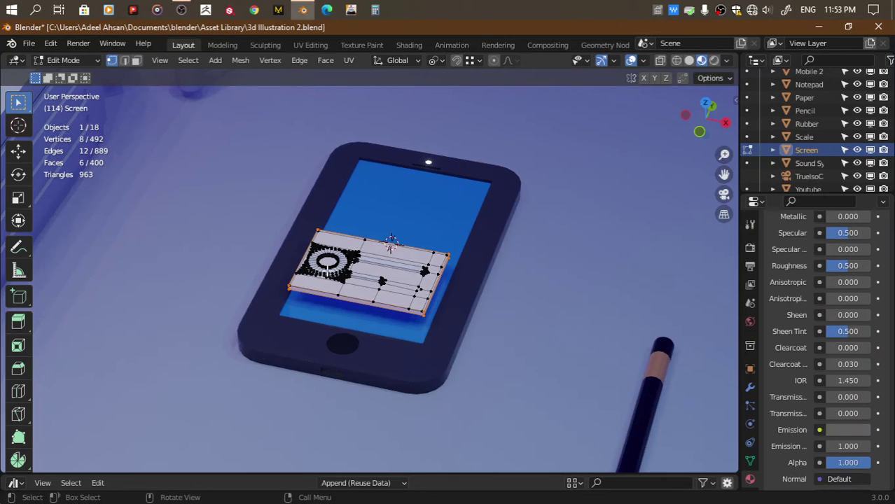
Isolate the Screen mesh and hide the card's connected top faces
key("3")
scroll(337, 268, "up", 3)
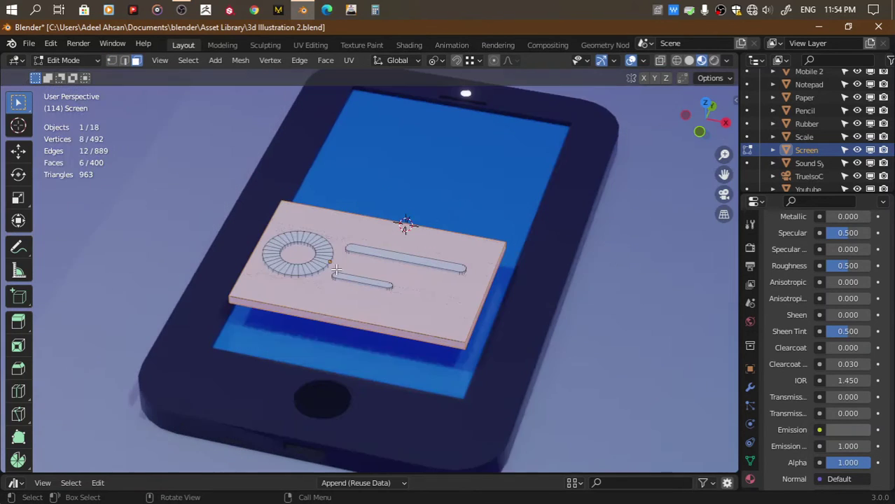
left_click(321, 263, "alt")
scroll(323, 262, "up", 1)
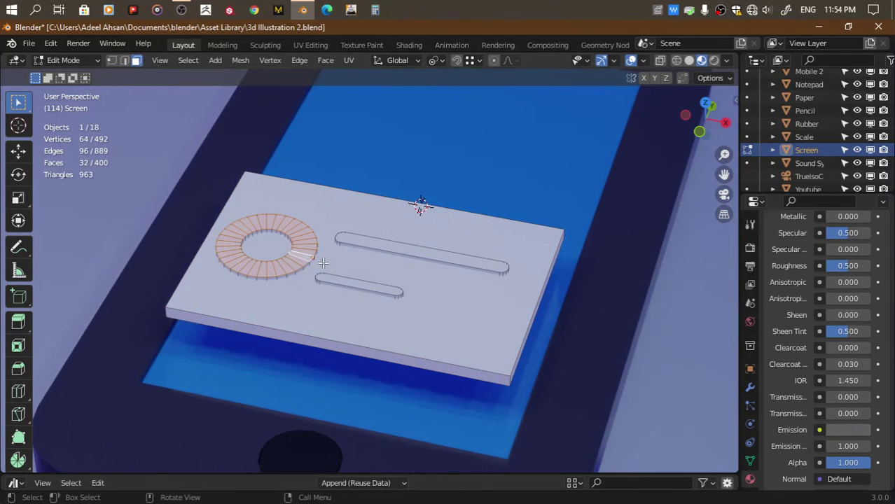
key("KP_Divide")
left_click(441, 378)
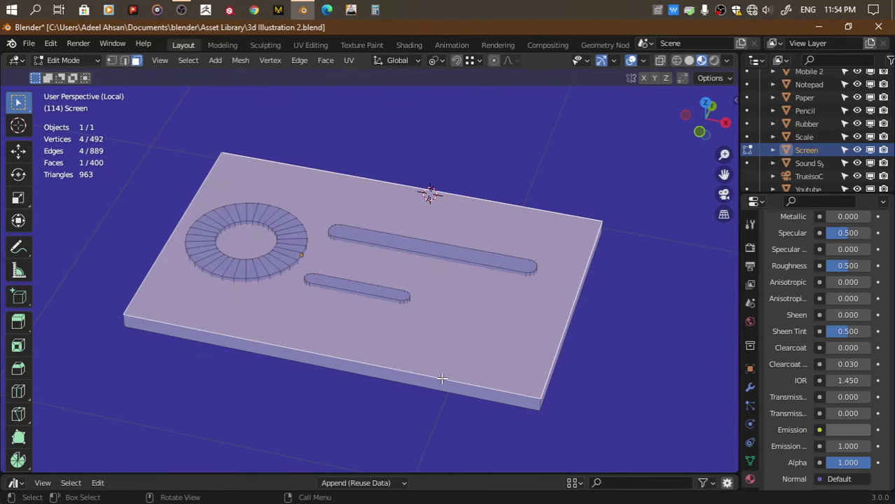
key("ctrl+l")
key("h")
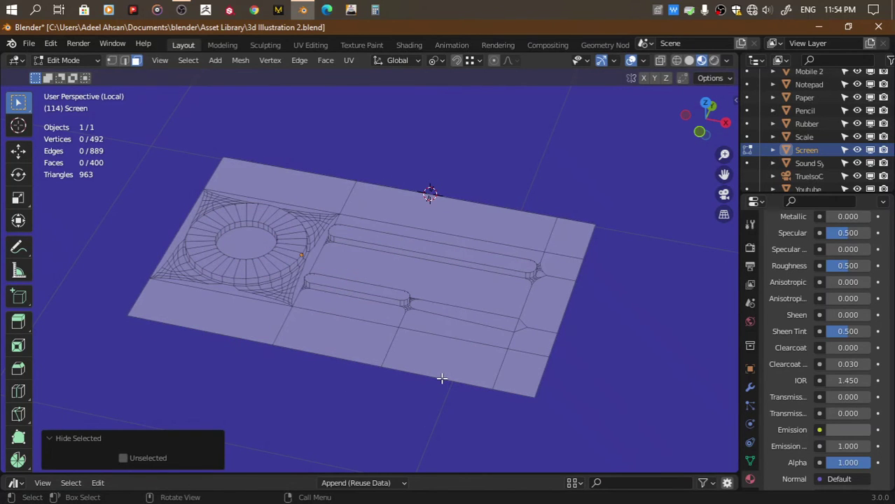
Hide everything except the ring's inner and outer loops, then hide the inner disc face
key("1")
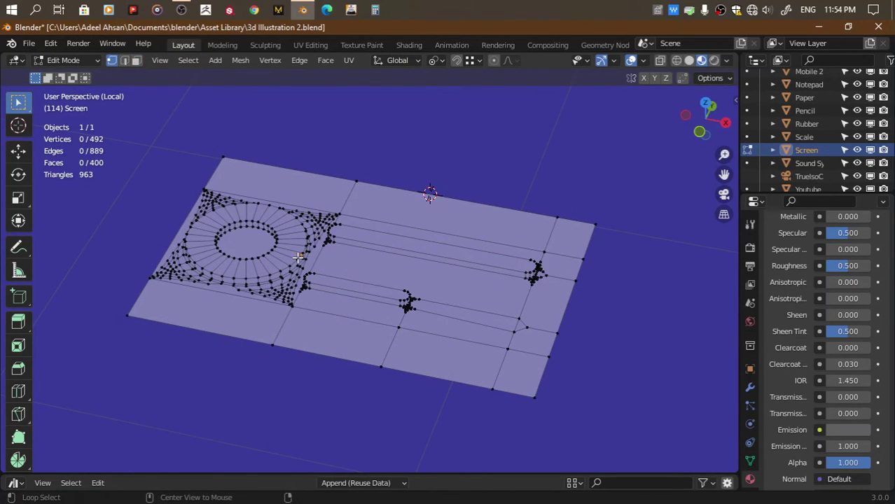
left_click(298, 257, "alt")
left_click(264, 230, "alt")
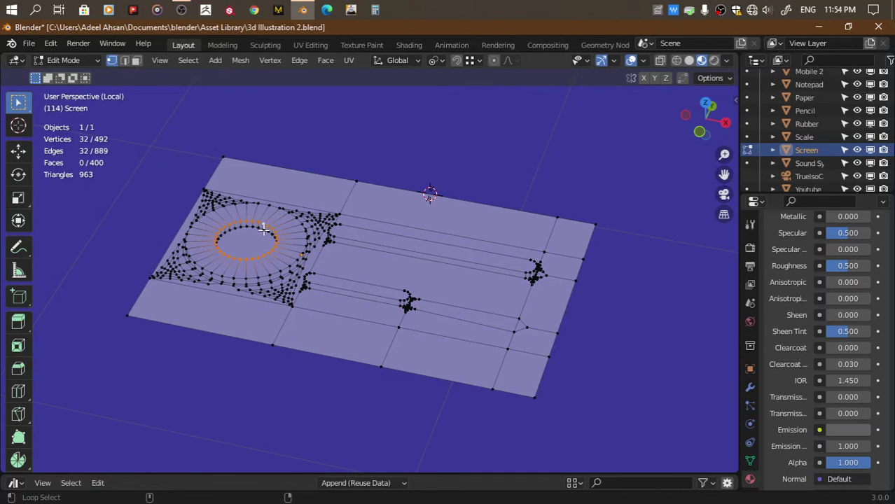
scroll(289, 213, "up", 3)
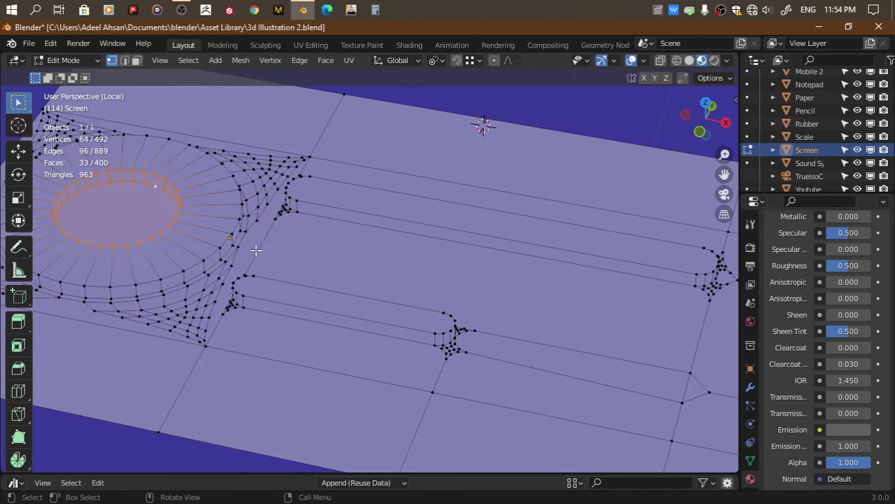
left_click(212, 262, "alt+shift")
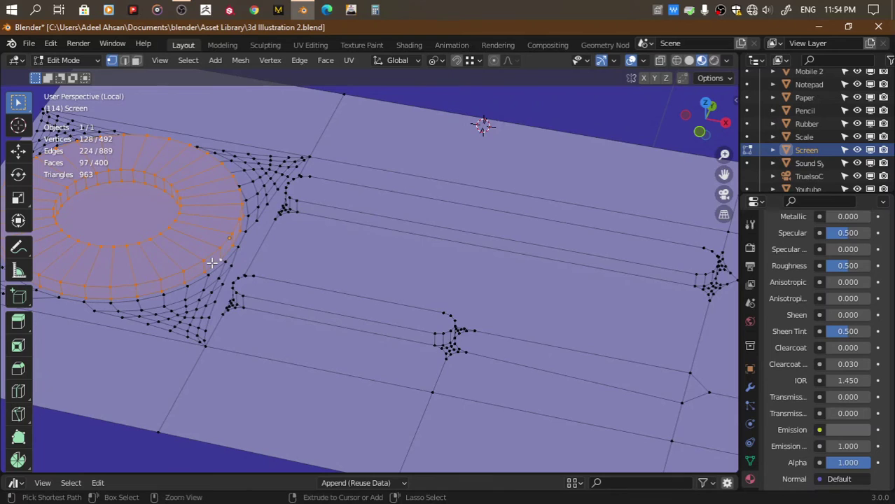
key("ctrl+i")
key("h")
key("3")
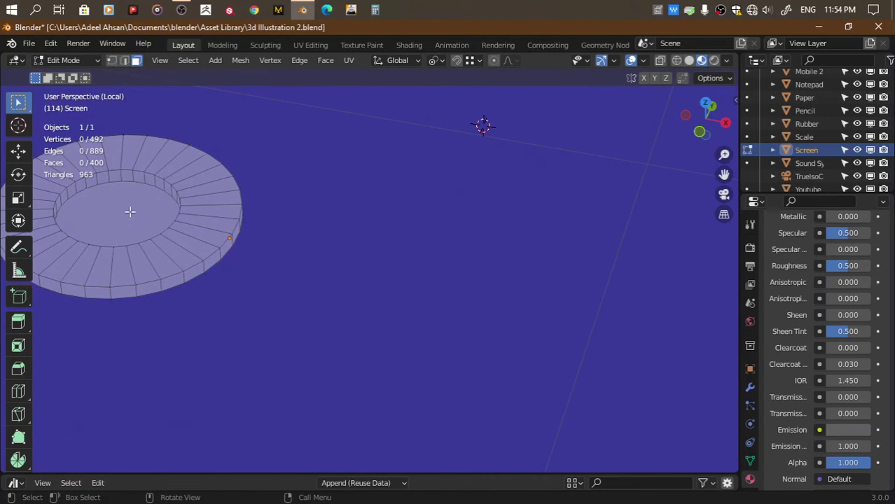
left_click(130, 211)
key("h")
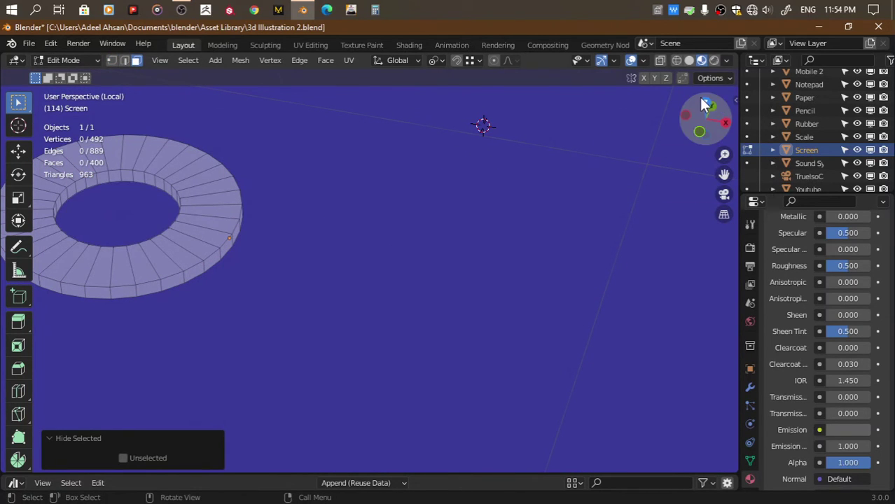
In see-through top view, lasso-select most of the ring's vertices, leaving a front section out
left_click(700, 99)
left_click_drag(725, 174, 724, 200)
key("alt+z")
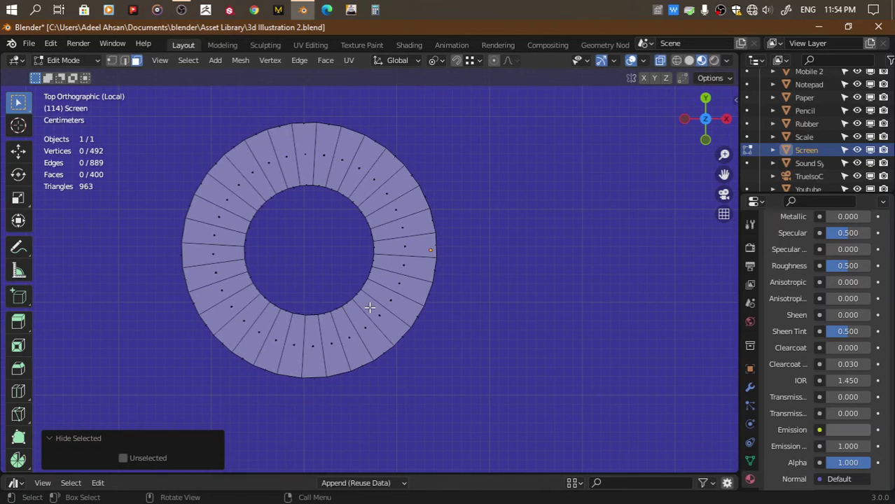
key("1")
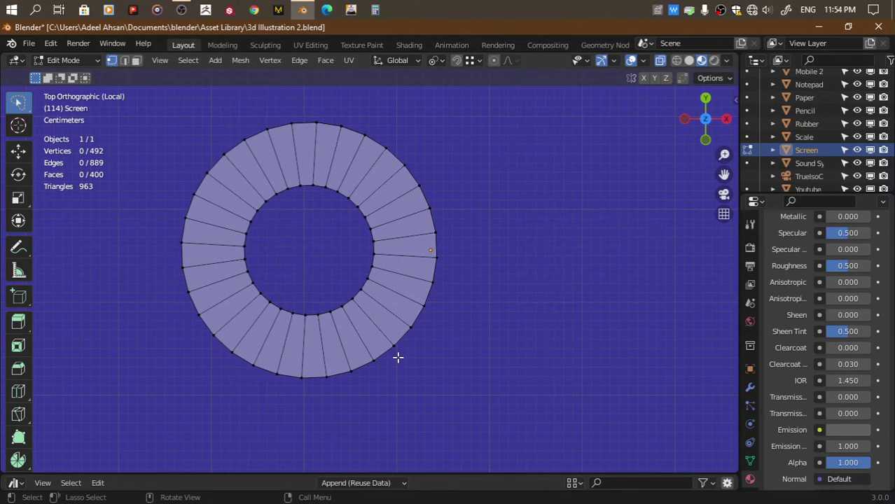
left_click_drag(391, 365, 358, 330)
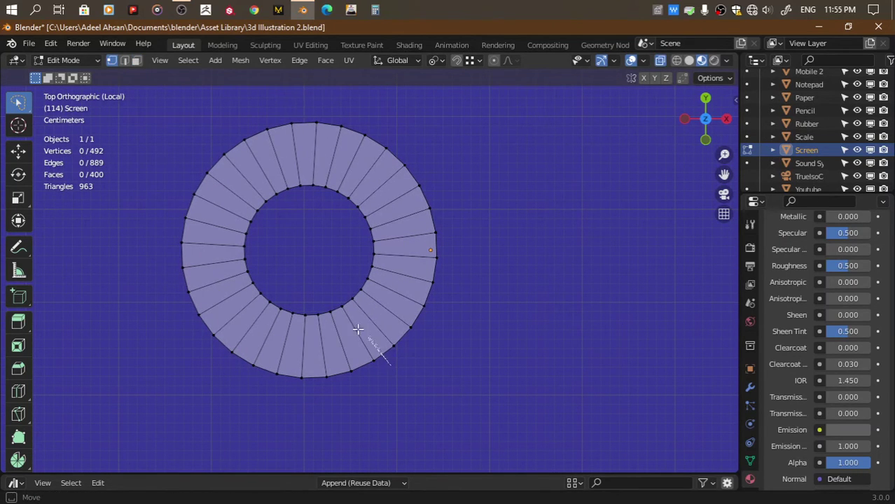
mouse_move(343, 297)
left_mouse_down()
mouse_move(382, 36)
mouse_move(494, 415)
left_mouse_up()
left_click_drag(705, 119, 699, 286)
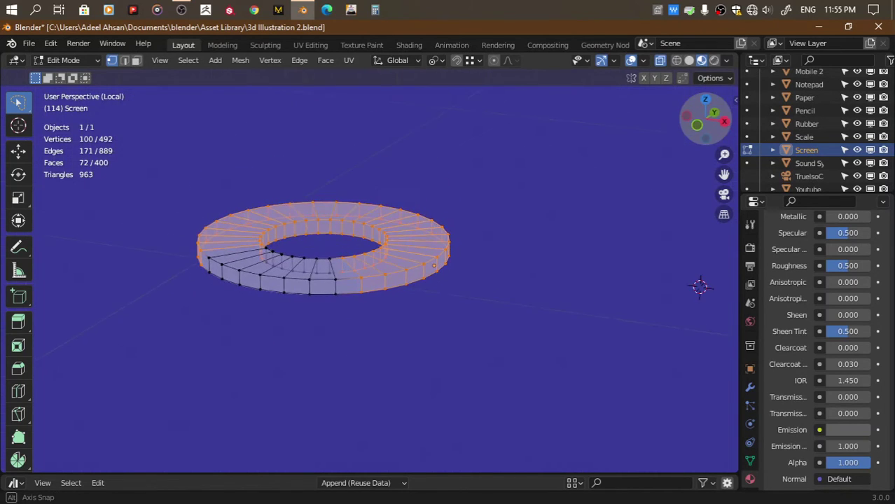
scroll(808, 347, "up", 10)
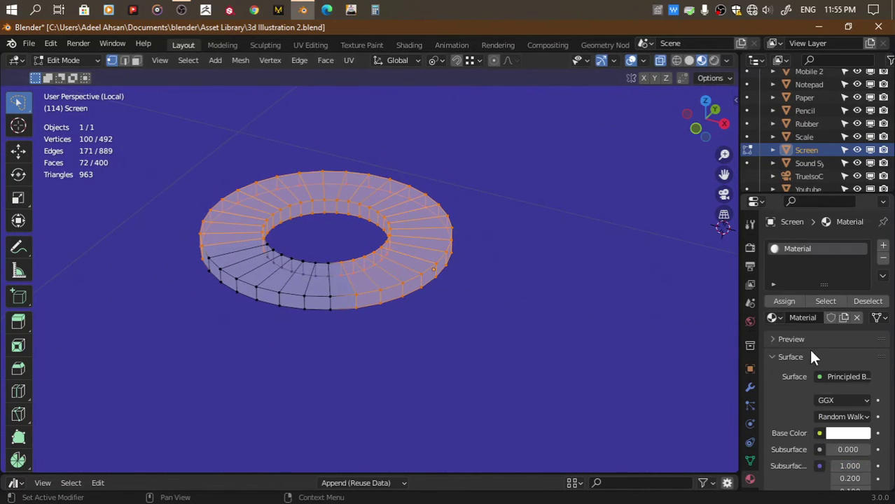
Add material slots and assign the selected ring faces to a new slot, then return to object mode
left_click(883, 245)
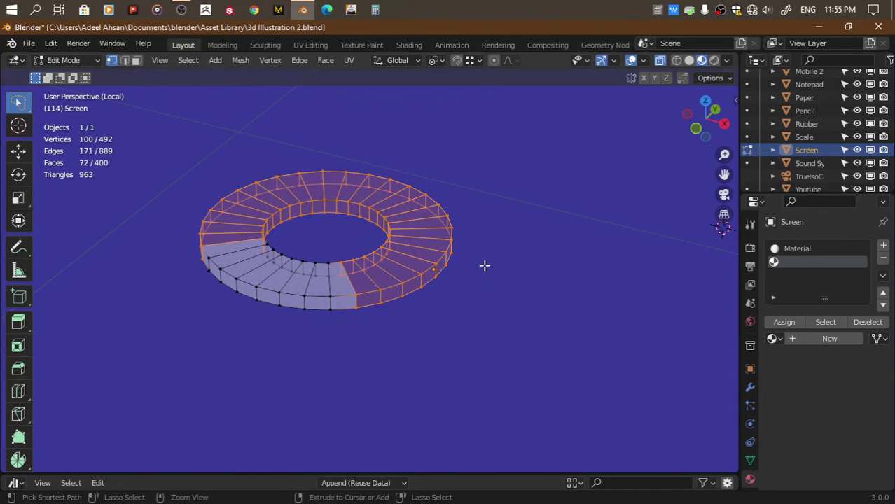
key("ctrl+z")
left_click(883, 247)
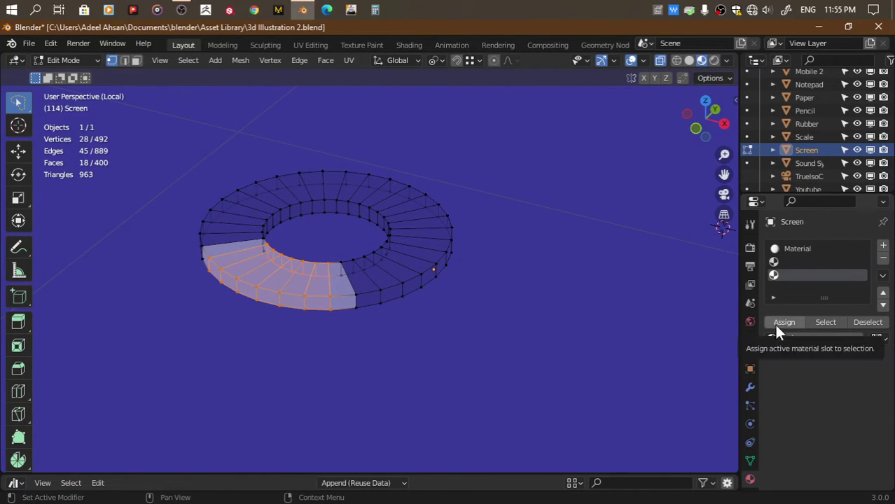
left_click(774, 325)
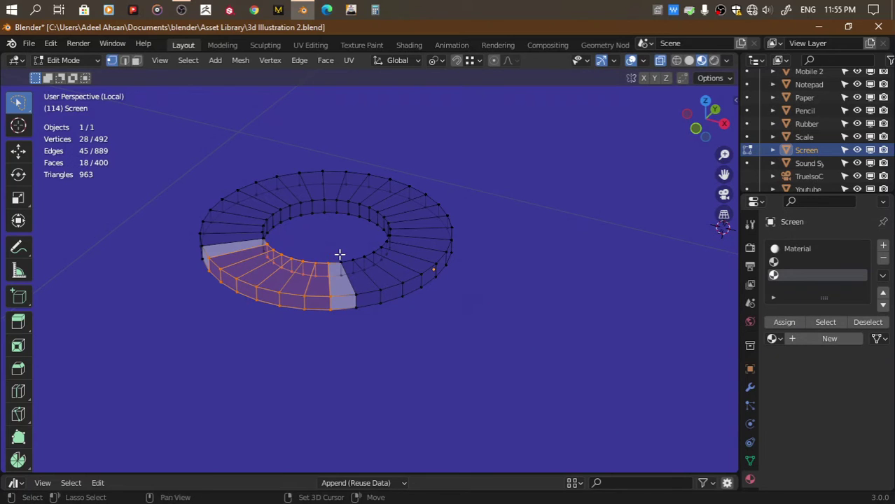
left_click(370, 319, "ctrl")
left_click_drag(705, 128, 706, 129)
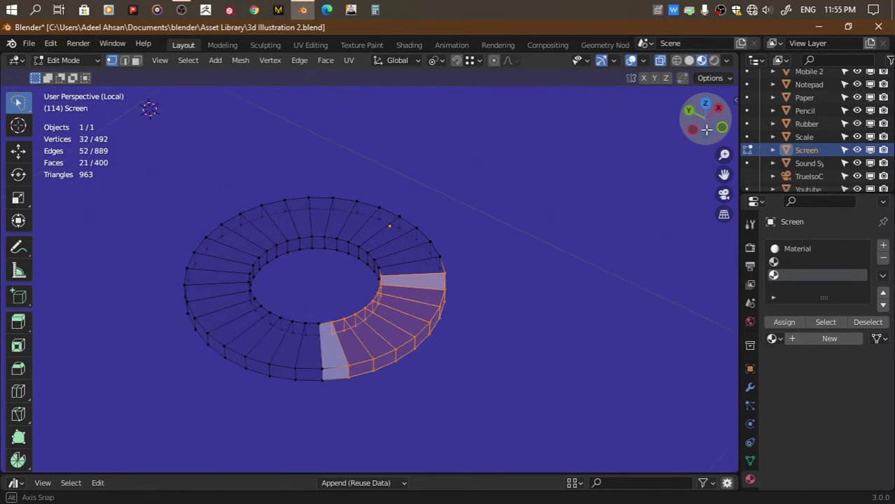
left_click(308, 343, "ctrl")
left_click(773, 339)
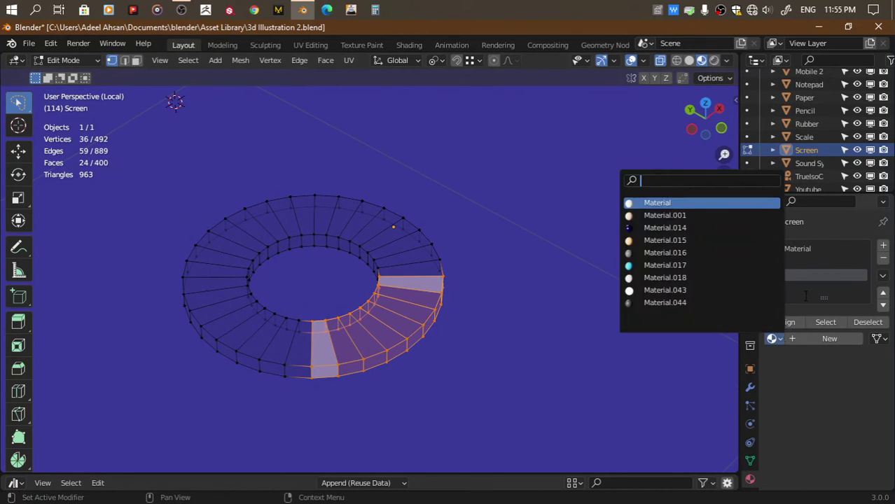
left_click(783, 321)
key("KP_Divide")
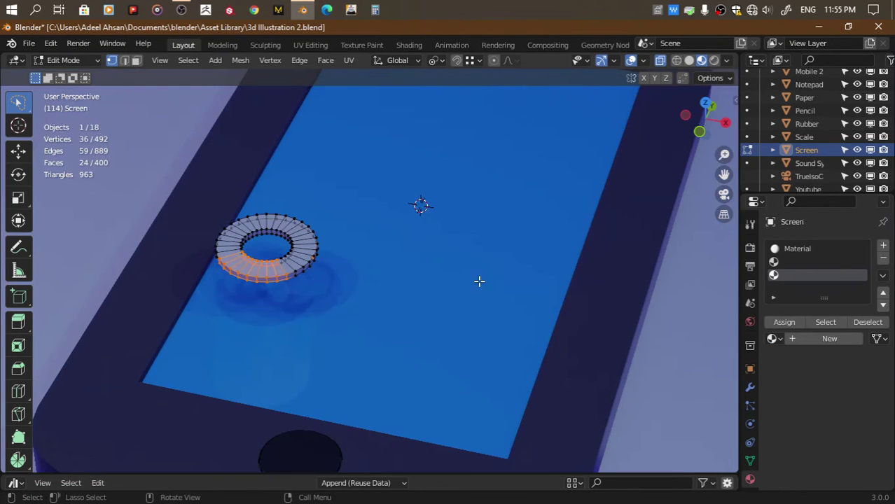
key("Tab")
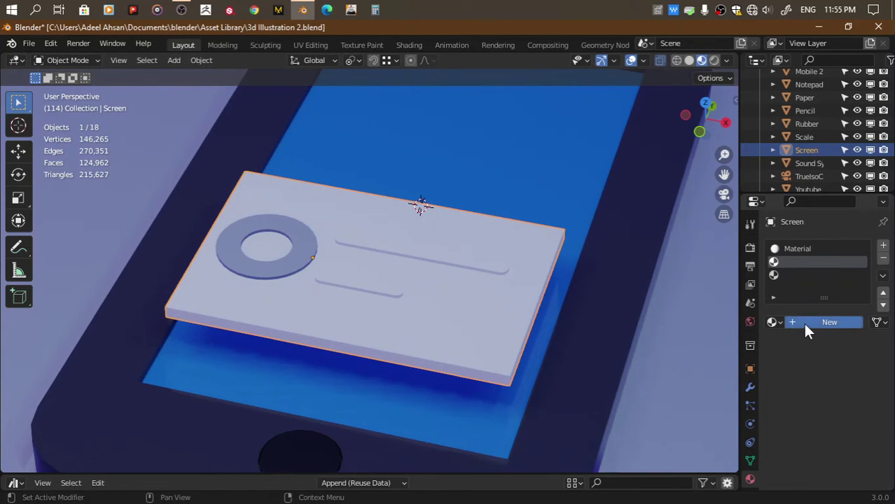
Create Material.002 with a bright red base colour
left_click(804, 323)
scroll(786, 360, "down", 2)
scroll(835, 336, "down", 2)
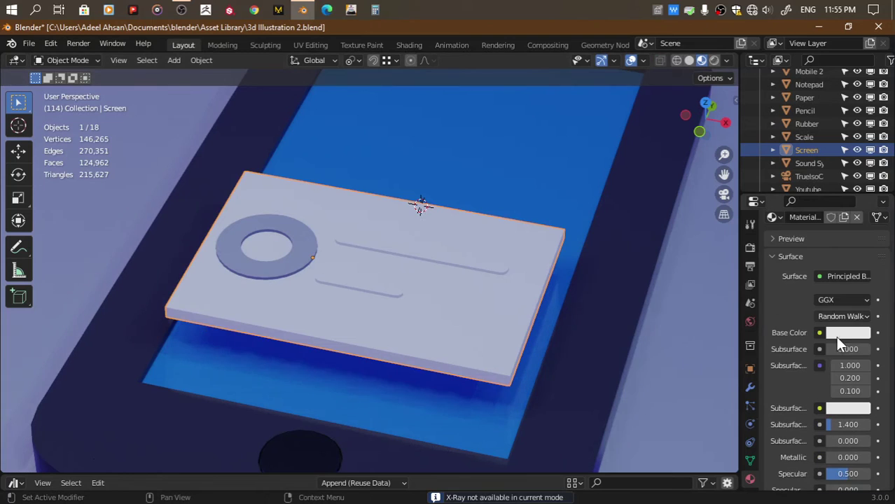
left_click(843, 333)
left_click(805, 228)
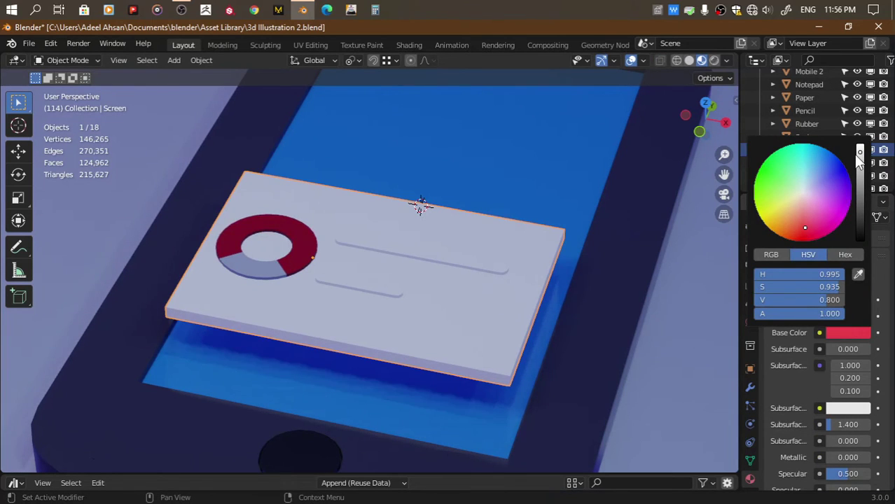
left_click(838, 334)
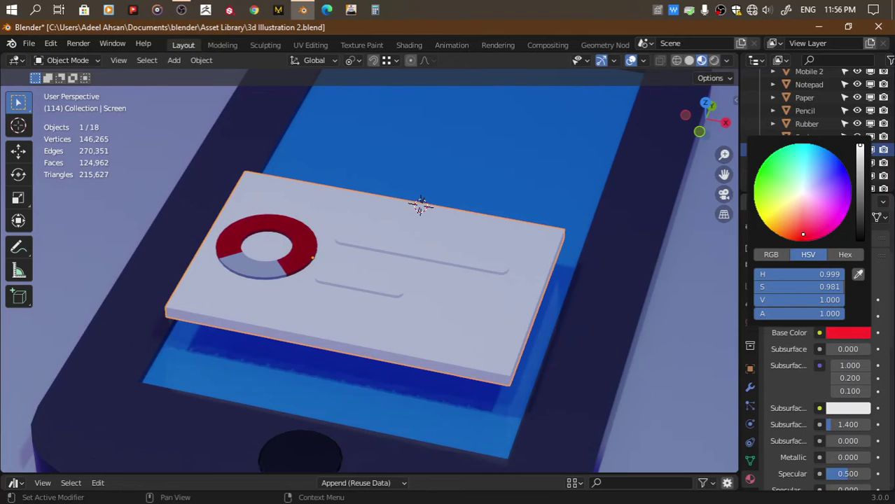
Raise Material.002's roughness and set its emission to dark red (V 0.070)
scroll(801, 407, "down", 3)
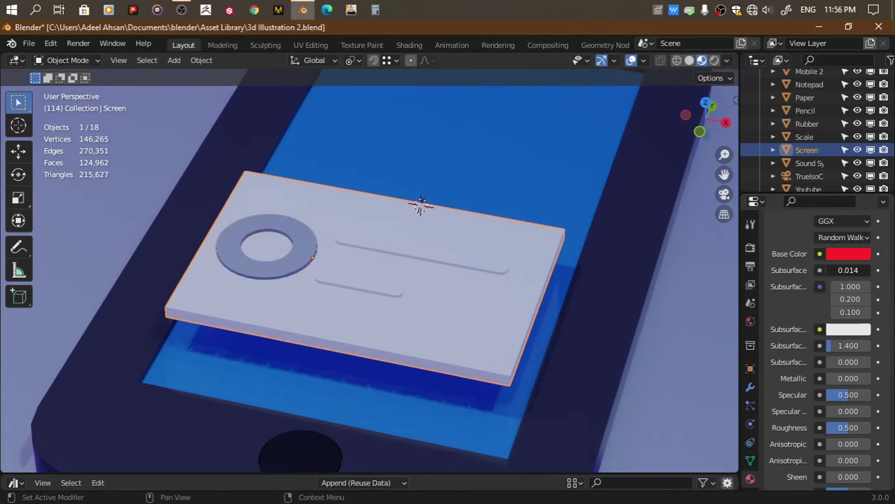
scroll(795, 325, "down", 4)
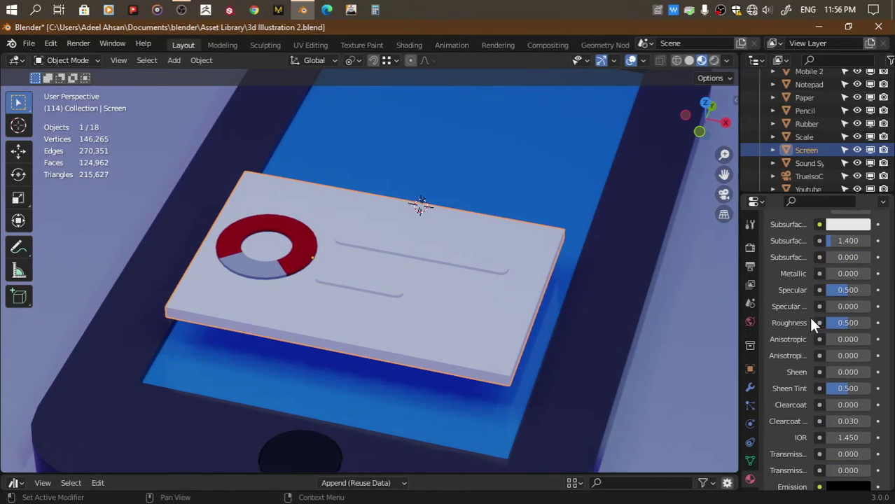
mouse_move(844, 323)
left_mouse_down()
mouse_move(868, 323)
mouse_move(854, 323)
left_mouse_up()
scroll(801, 357, "down", 5)
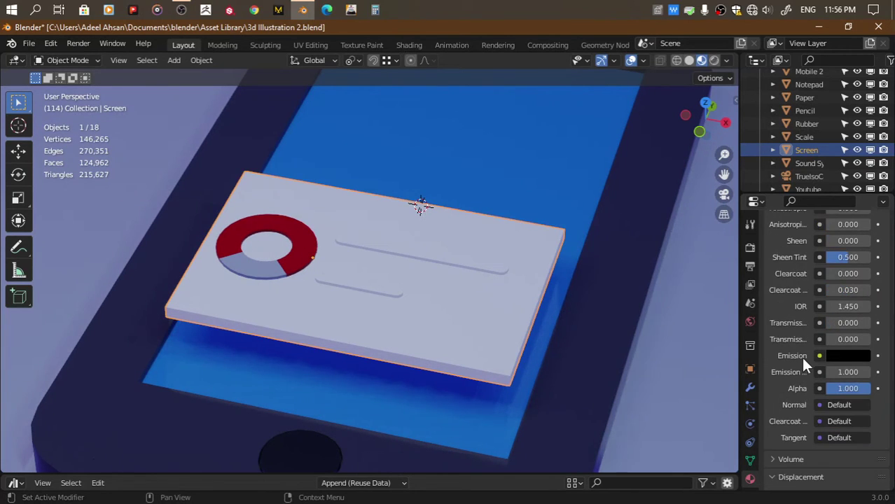
left_click(846, 355)
left_click(859, 234)
left_click_drag(806, 253, 799, 263)
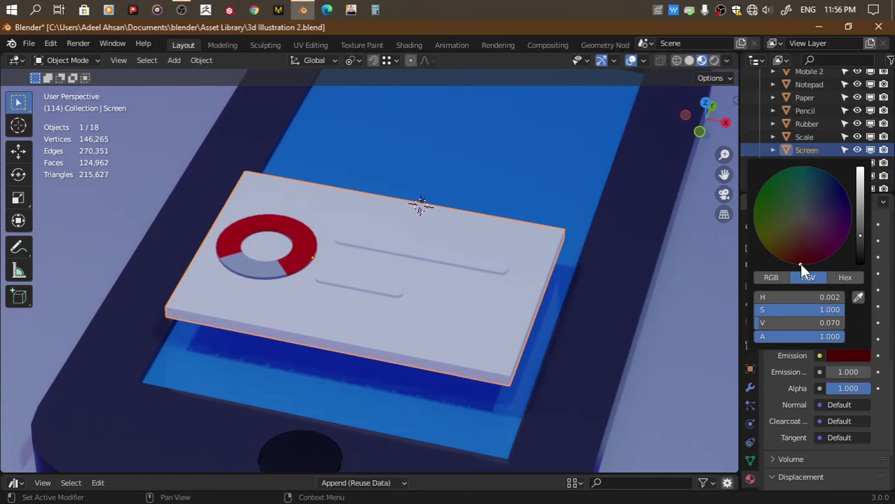
left_click(860, 213)
Create Material.003 in the third slot, then isolate the card mesh and hide its plate faces
scroll(774, 269, "up", 10)
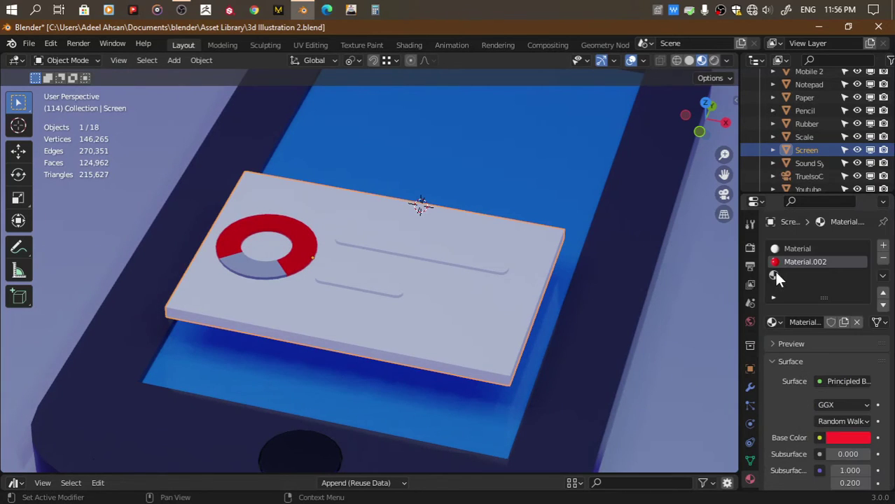
left_click(774, 275)
left_click(829, 322)
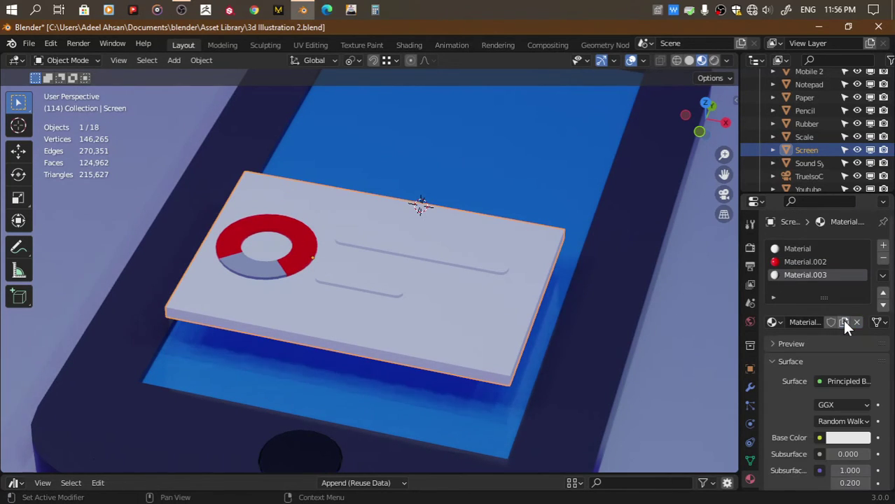
key("Tab")
key("alt+h")
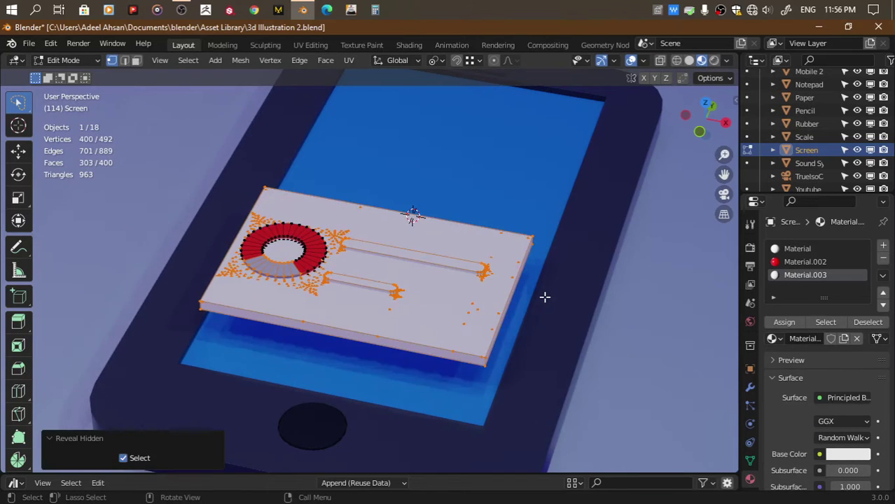
key("alt+a")
key("KP_Divide")
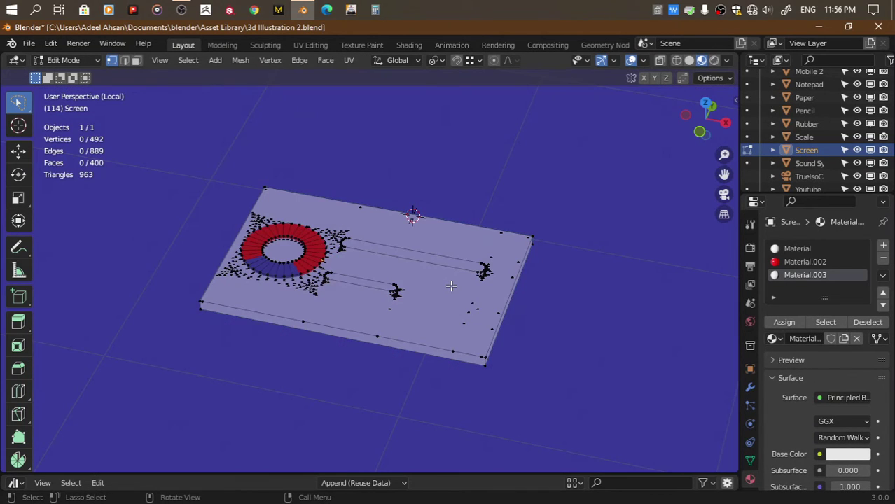
key("alt+z")
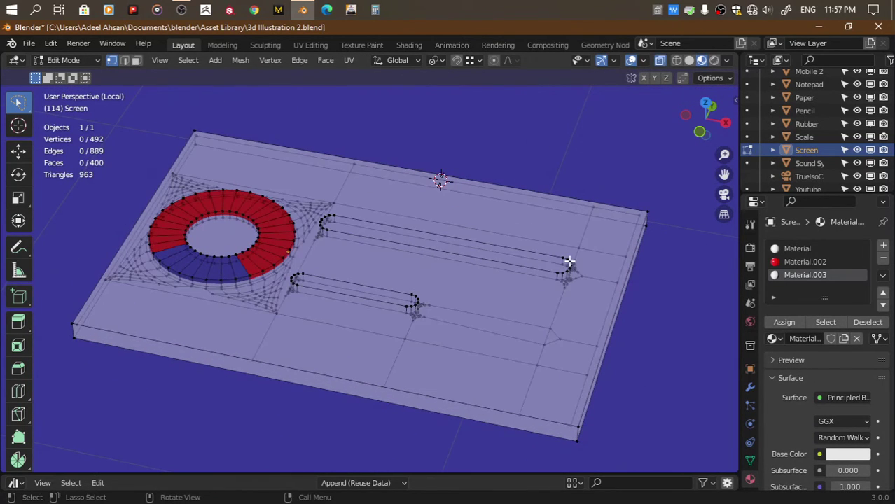
key("alt+z")
key("l")
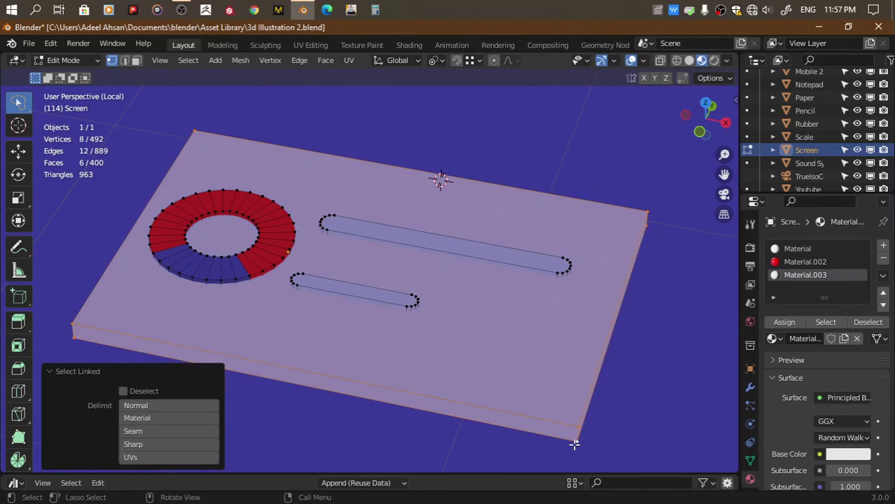
key("h")
Select only the two raised bars and assign Material.003 to them
scroll(383, 311, "up", 3)
left_click(361, 320, "alt")
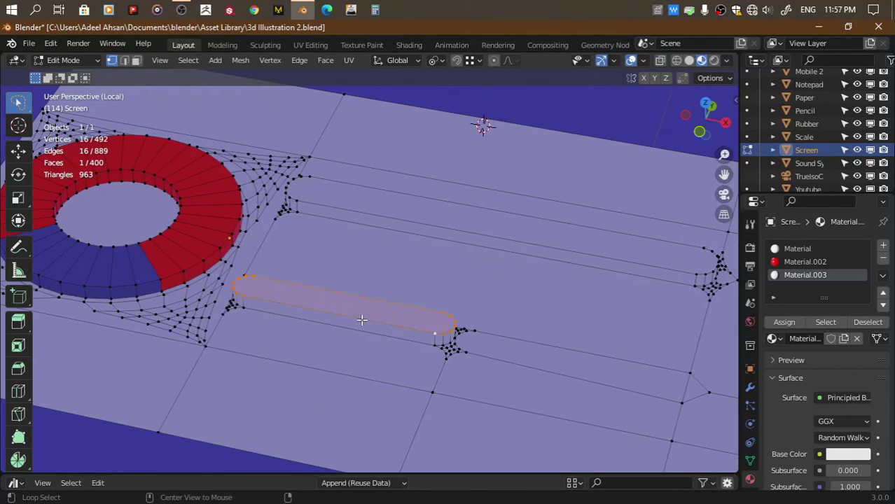
key("l")
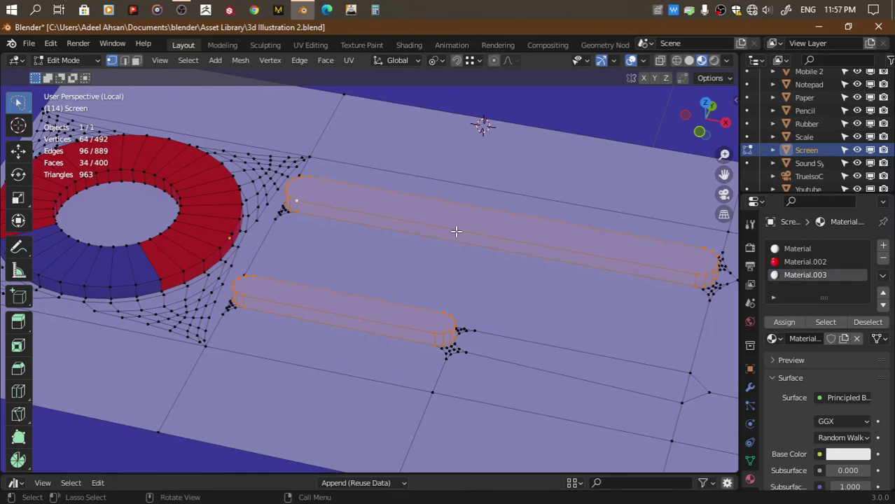
key("ctrl+i")
key("h")
key("a")
scroll(456, 231, "down", 2)
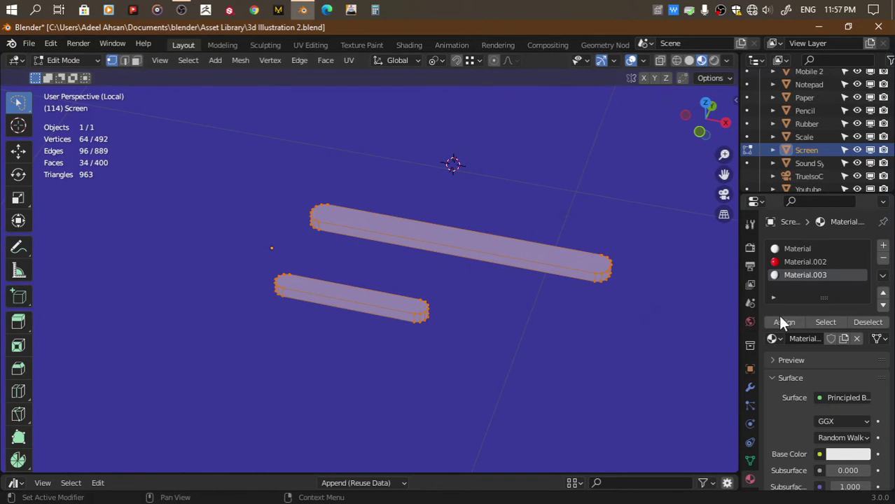
left_click(783, 322)
Return to object mode with the whole phone visible and save the file
key("Tab")
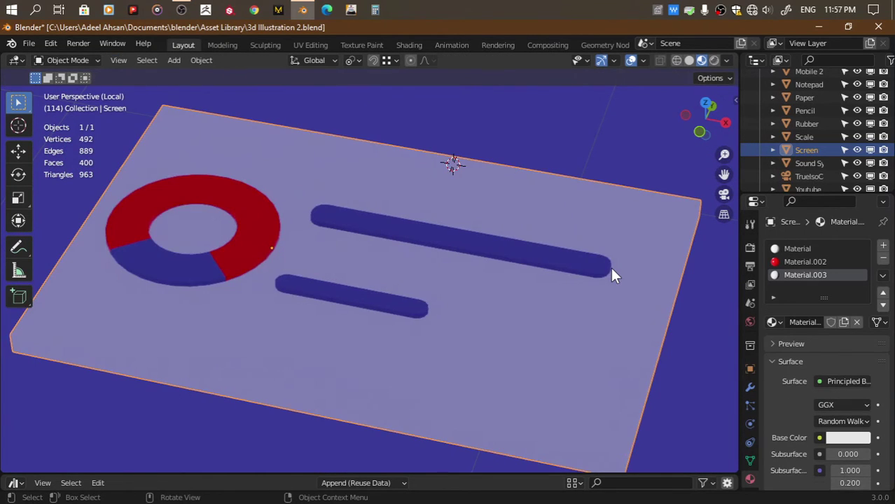
scroll(611, 267, "down", 2)
key("KP_Divide")
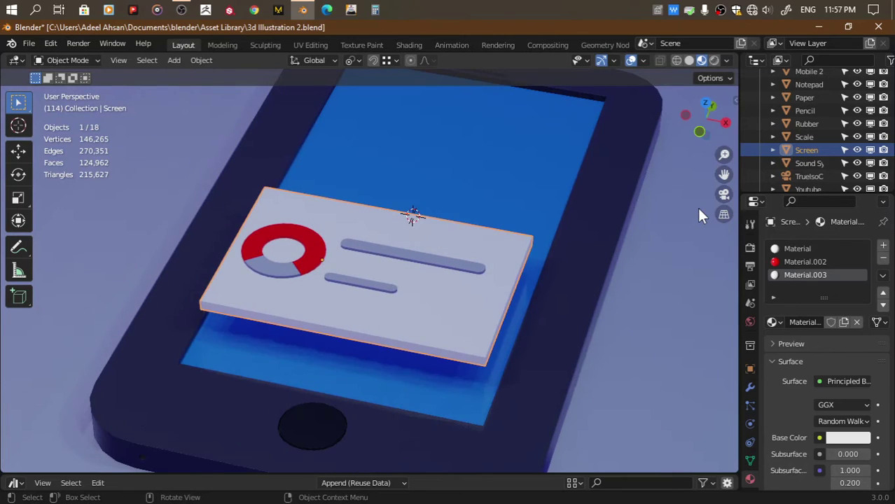
key("ctrl+s")
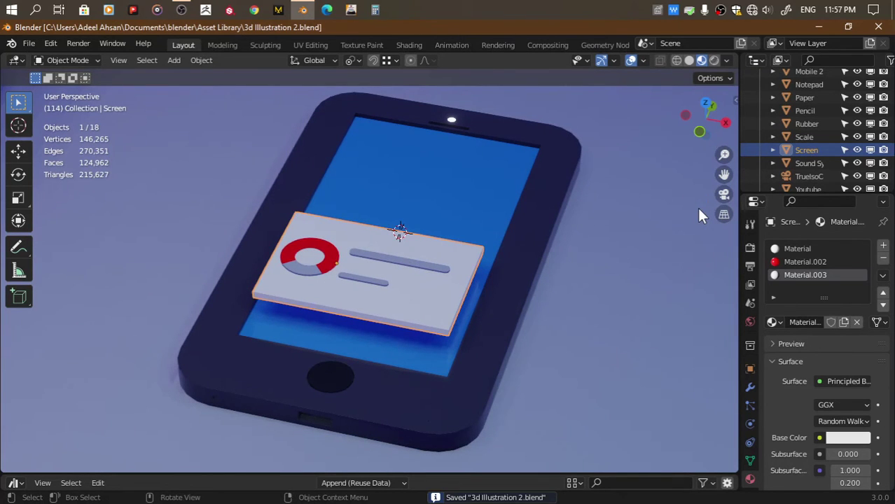
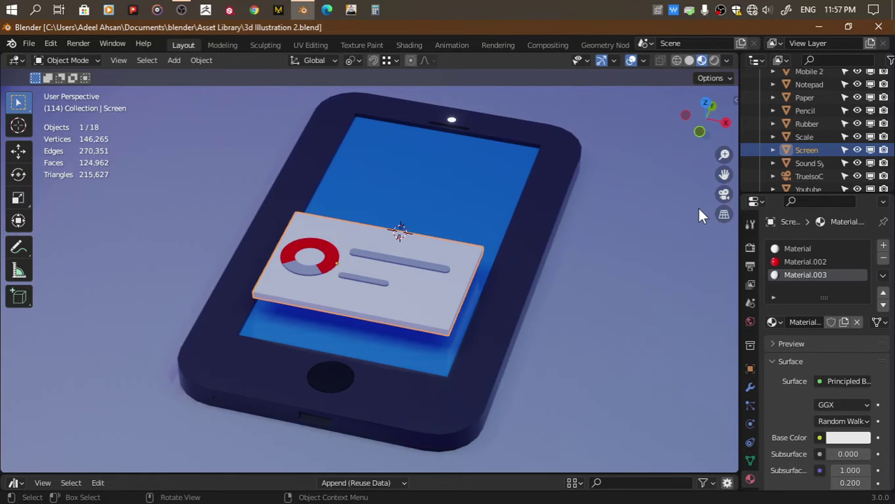
Make the phone card's red chart material (Material.002) emit a brighter red glow
scroll(698, 210, "down", 3)
scroll(698, 210, "down", 2)
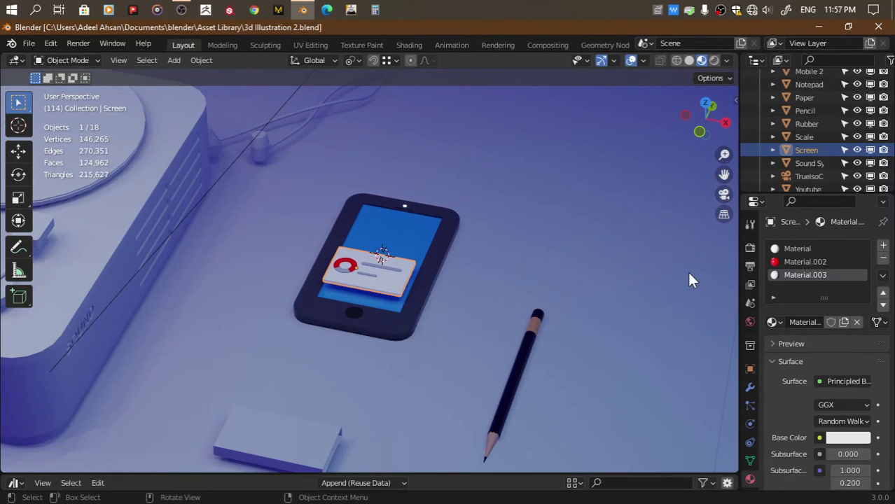
left_click(800, 263)
scroll(793, 359, "down", 8)
scroll(793, 359, "down", 4)
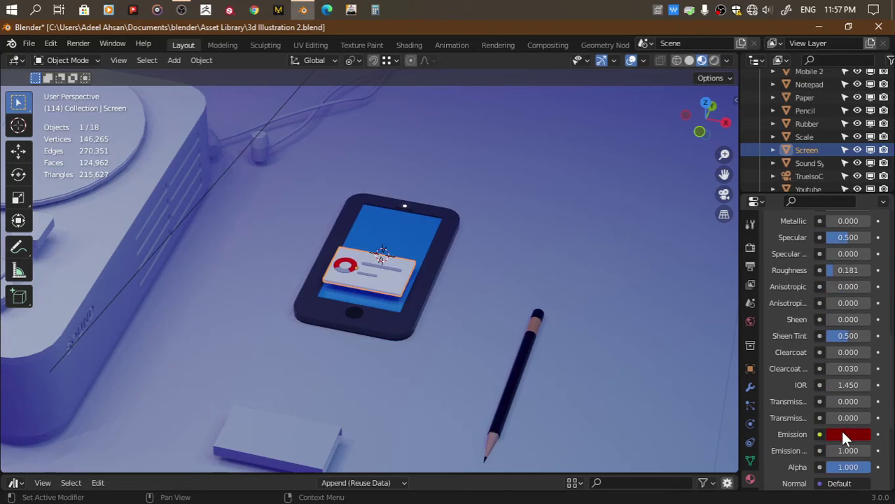
left_click(842, 435)
left_click(790, 332)
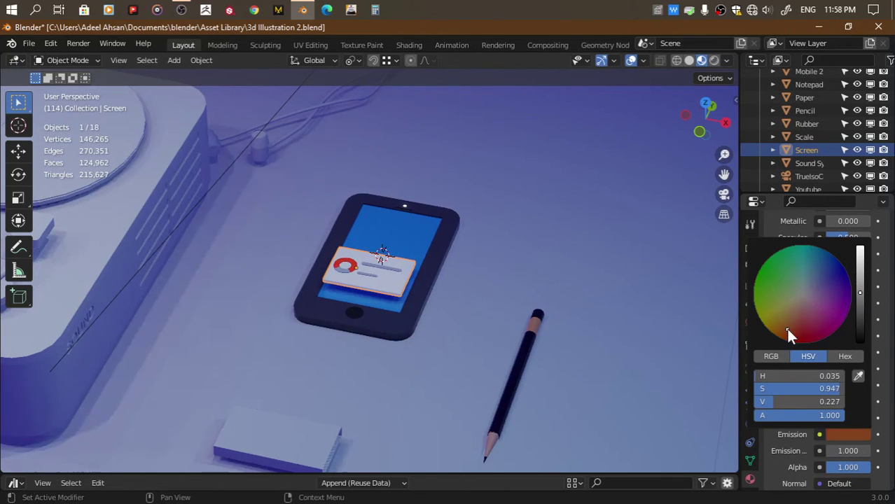
left_click(794, 335)
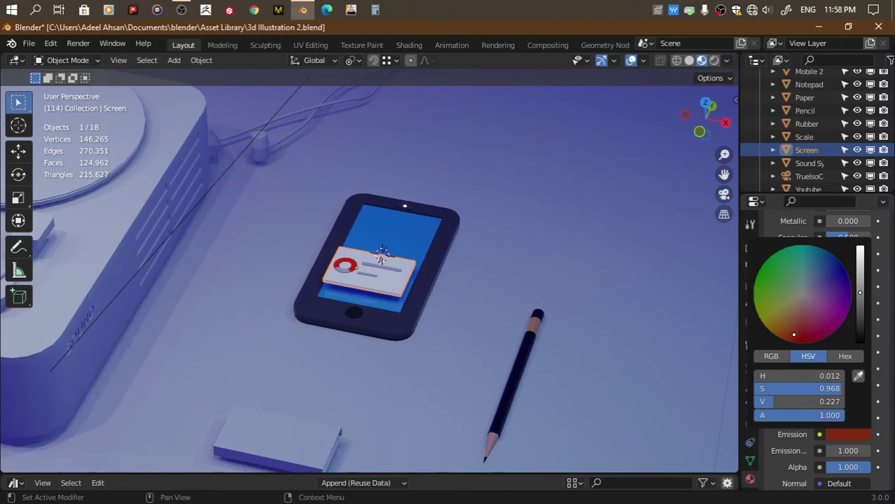
left_click_drag(860, 265, 858, 271)
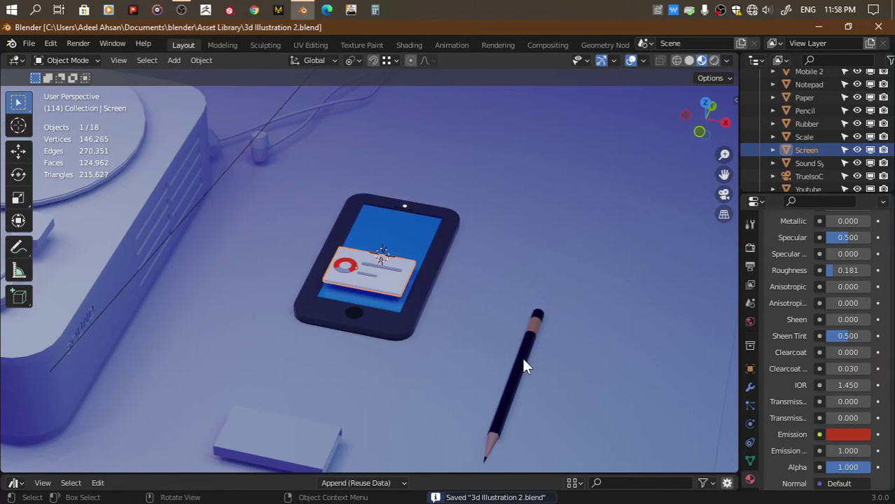
Change the pencil body's dark navy material (Material.014) base colour to dark red
left_click(517, 376)
scroll(776, 322, "up", 5)
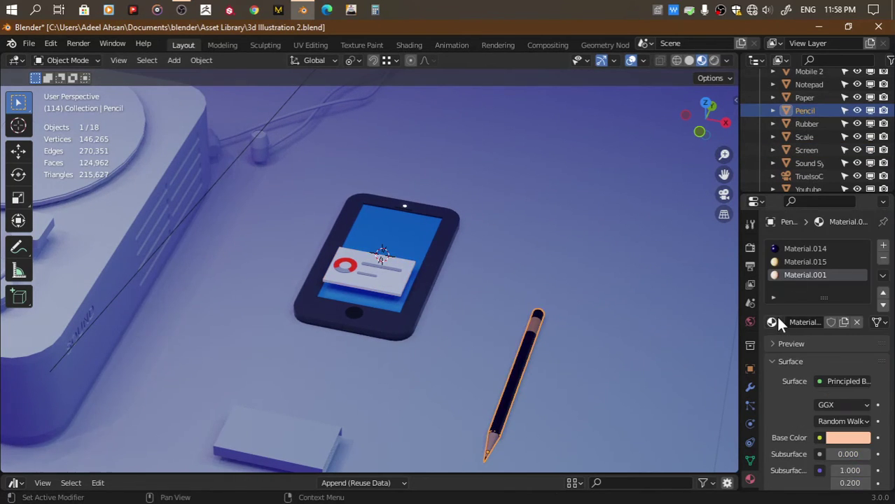
left_click(786, 245)
scroll(794, 367, "down", 4)
left_click(847, 334)
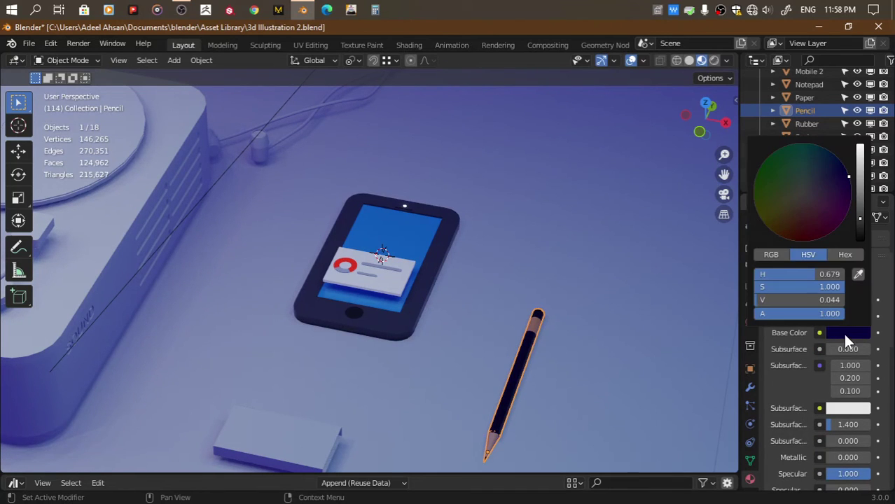
left_click(789, 230)
left_click(859, 192)
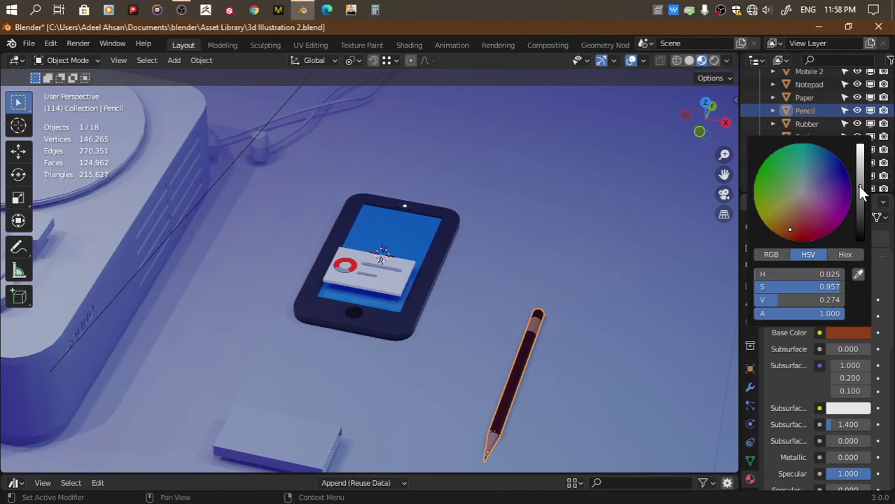
Give the pencil body a dark red emission and enter Edit Mode on the pencil
scroll(801, 369, "down", 6)
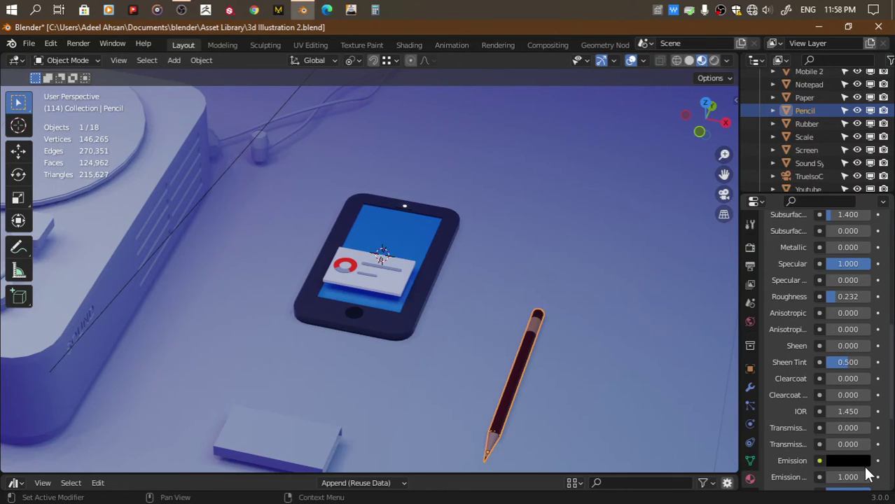
left_click(865, 460)
left_click(796, 353)
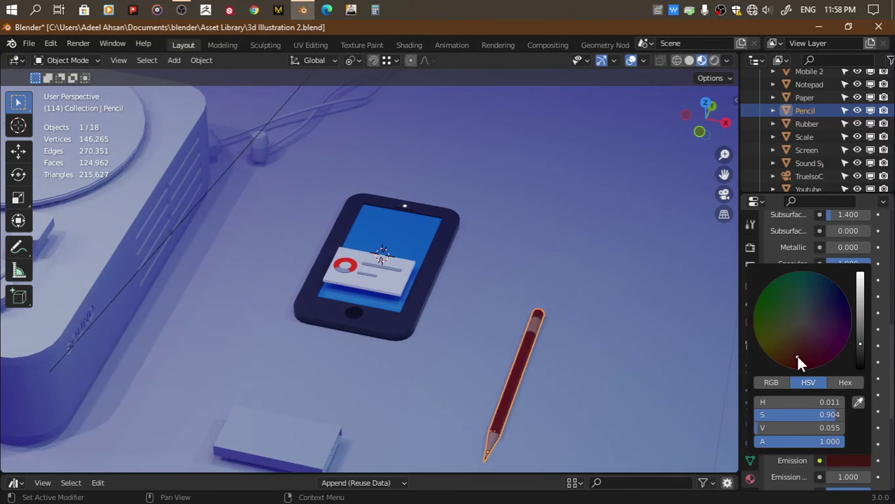
scroll(796, 357, "up", 3)
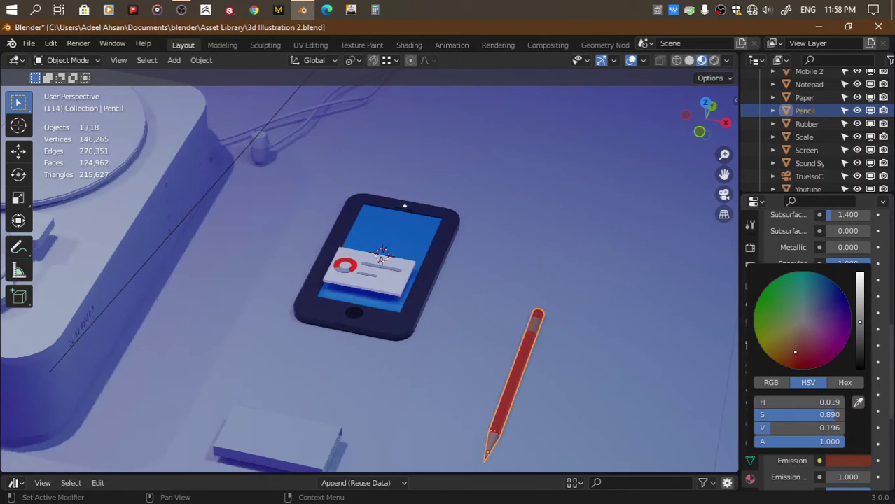
left_click_drag(724, 174, 675, 105)
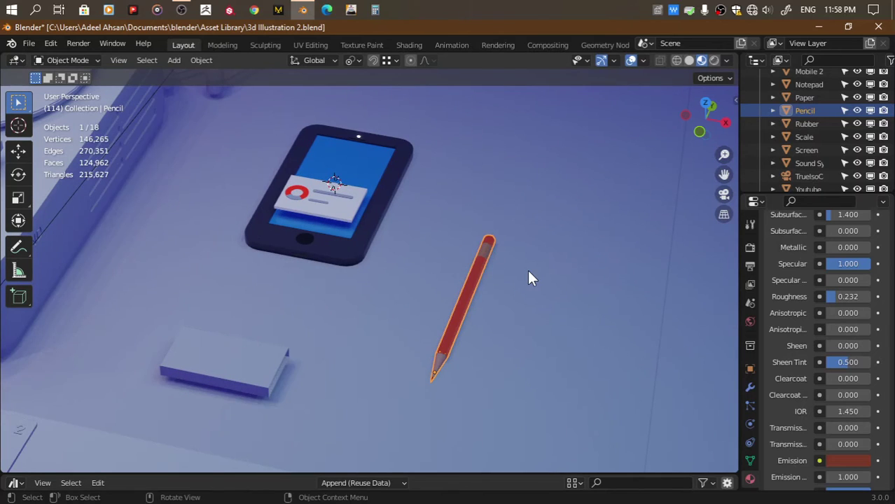
key("Tab")
scroll(528, 270, "up", 3)
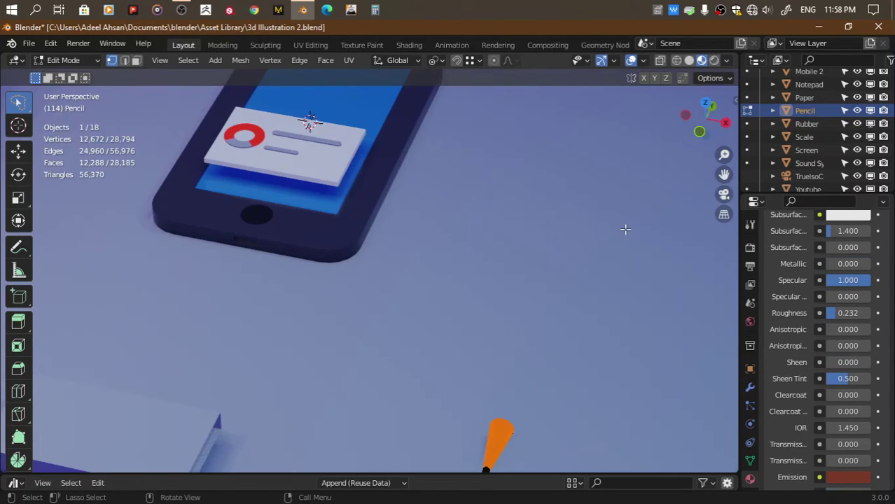
Reveal hidden geometry, isolate the pencil, select its tip and add a new material slot
key("alt+h")
left_click(706, 104)
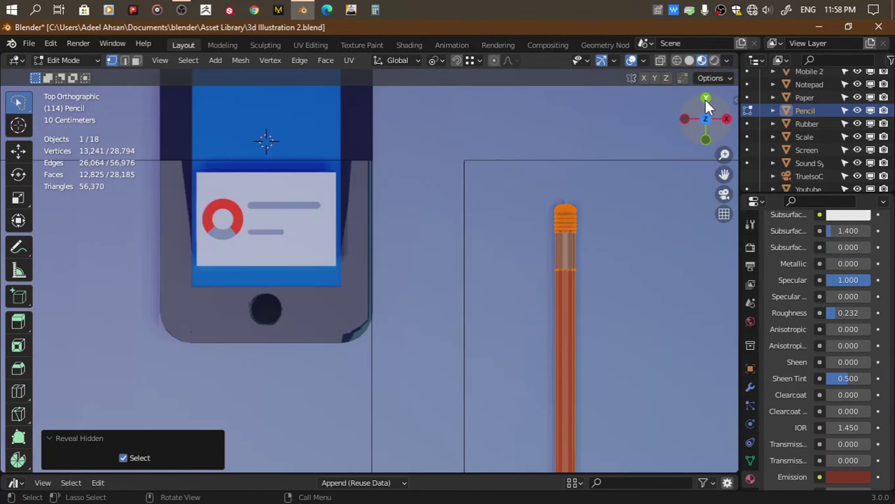
key("KP_Divide")
key("alt+a")
left_click_drag(329, 401, 399, 425)
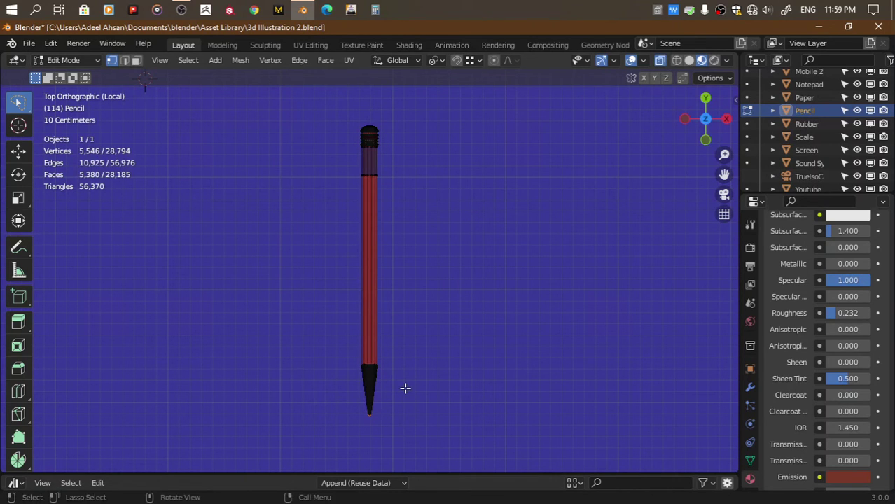
left_click_drag(347, 391, 373, 414)
key("ctrl+KP_Add")
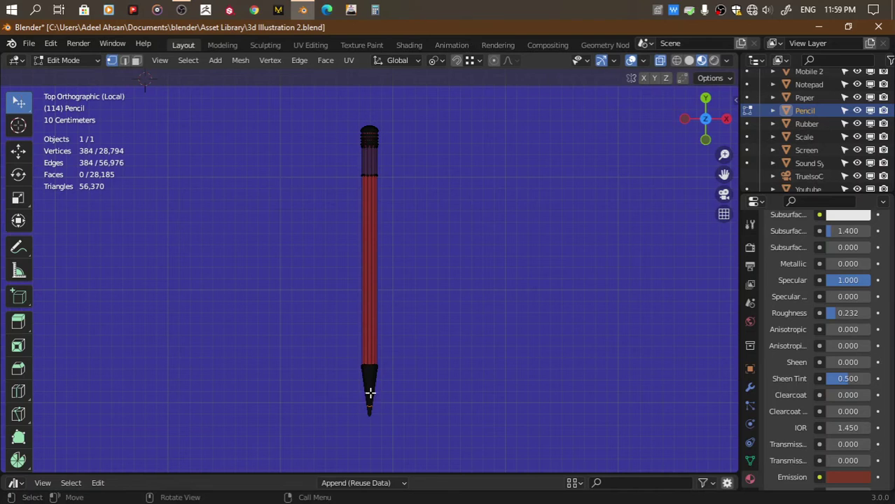
key("ctrl+KP_Add")
scroll(815, 257, "up", 10)
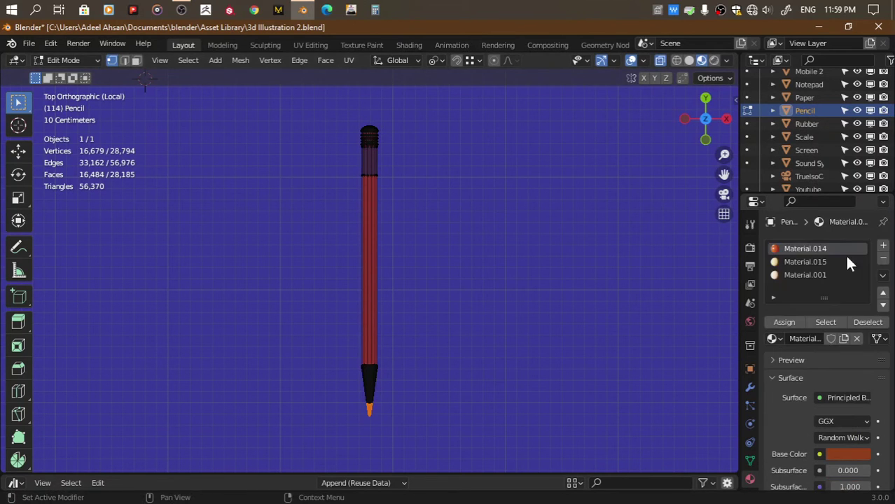
left_click(883, 245)
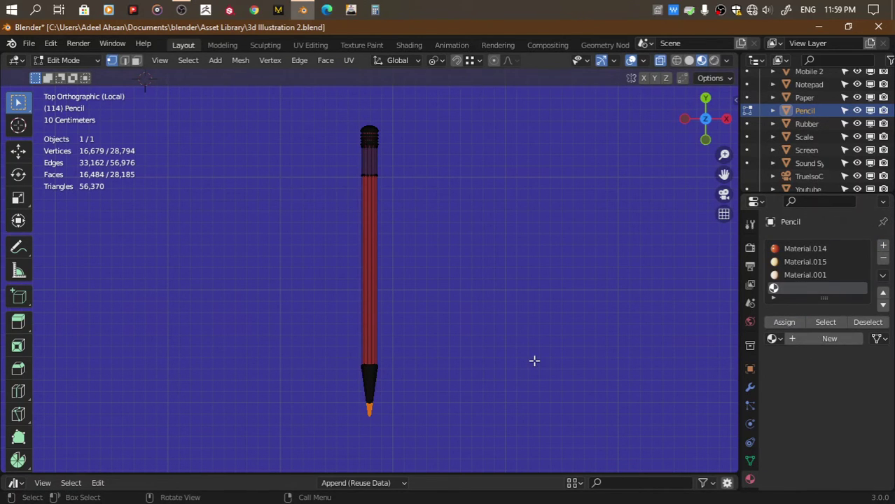
Create a new black material in the empty slot for the pencil tip
key("KP_Divide")
left_click_drag(724, 175, 600, 261)
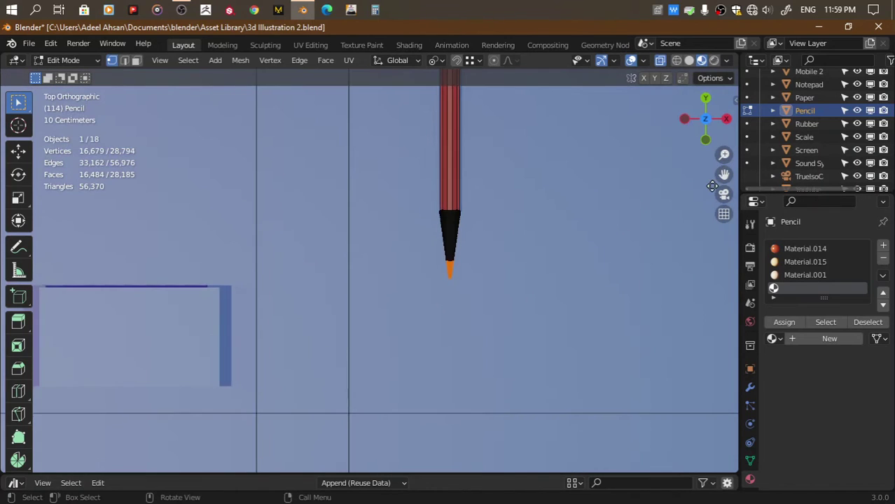
key("Tab")
left_click(794, 322)
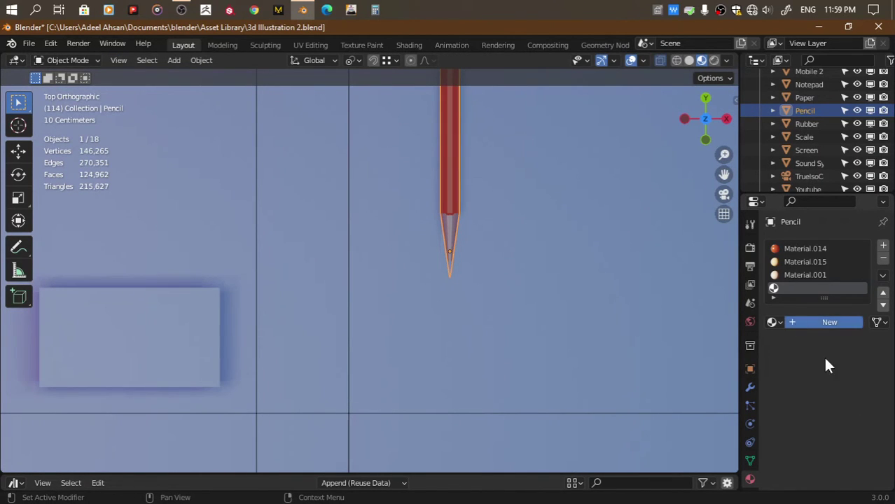
left_click(833, 435)
left_click_drag(858, 298, 863, 343)
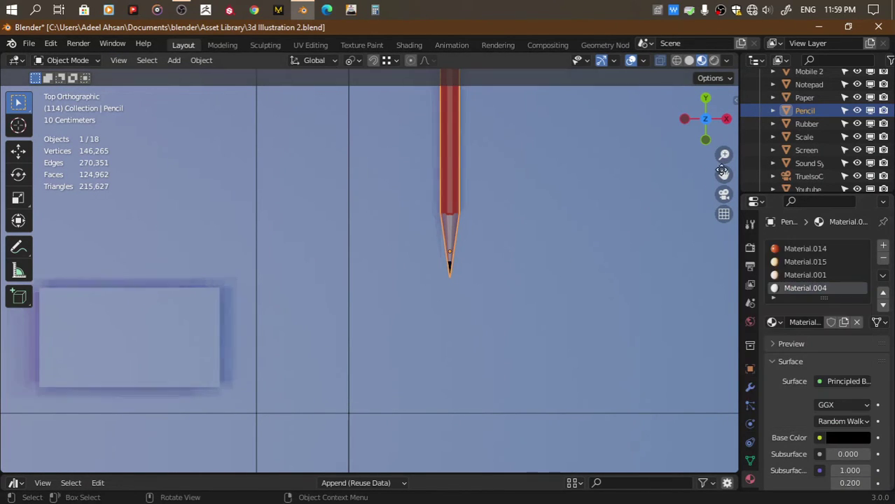
middle_click_drag(420, 210, 367, 428, "shift")
Try an orange base colour on the peach wood material, cancel it, and save
left_click(794, 276)
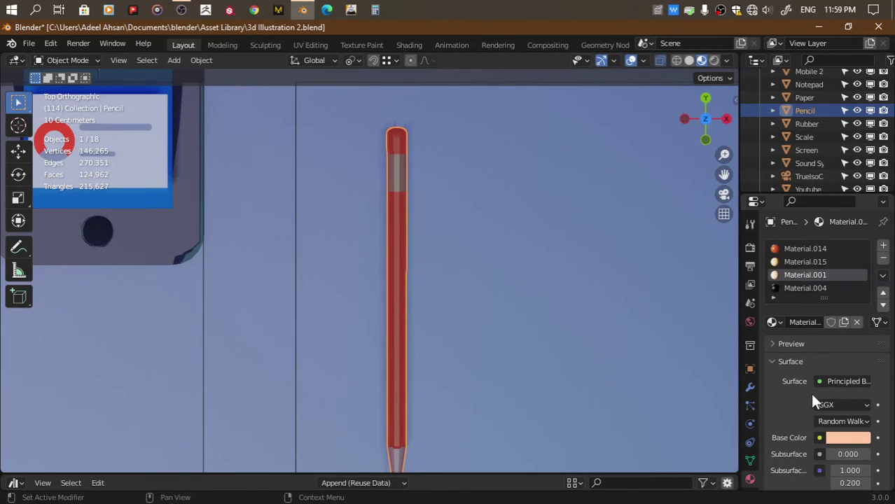
left_click_drag(724, 175, 728, 34)
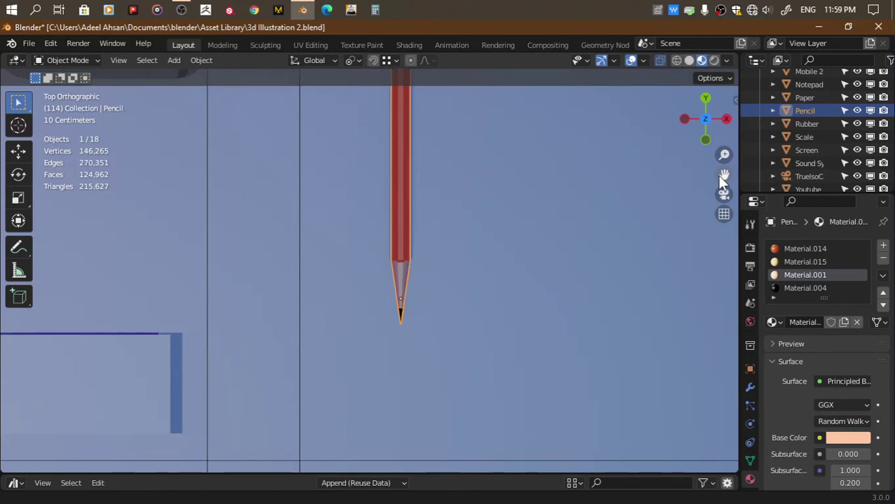
left_click(840, 437)
mouse_move(788, 317)
left_mouse_down()
mouse_move(777, 331)
mouse_move(786, 315)
left_mouse_up()
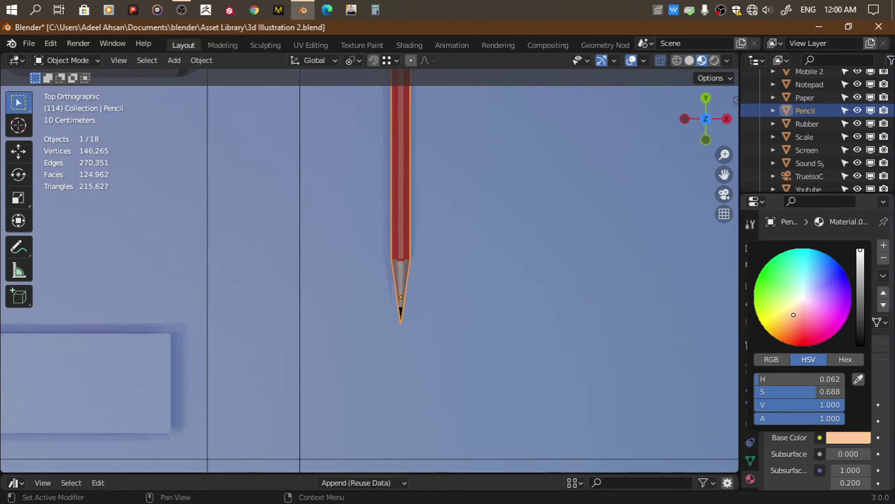
key("Escape")
scroll(587, 253, "down", 5)
key("ctrl+s")
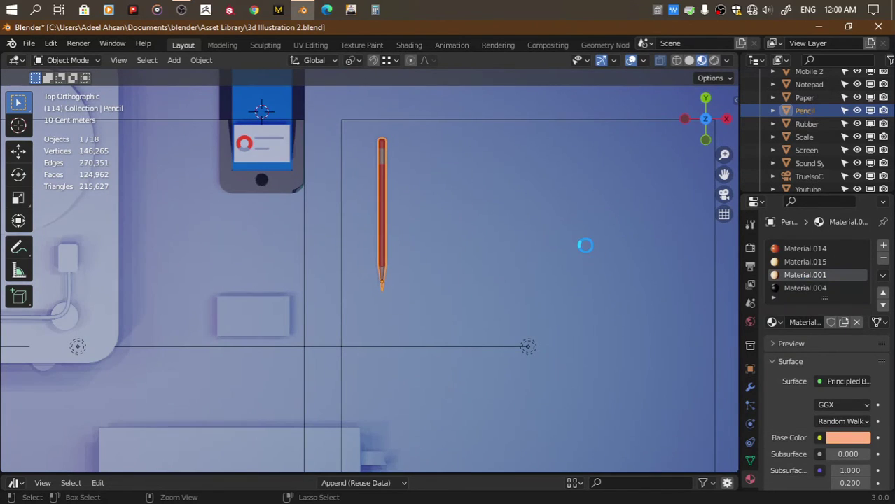
Give the pencil's wood material a brown emission and save the file
scroll(826, 411, "down", 5)
scroll(840, 480, "down", 3)
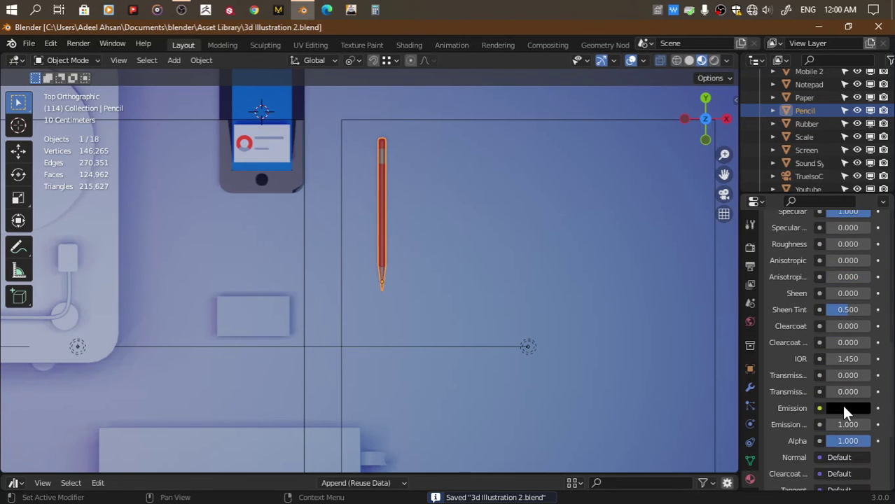
left_click(848, 408)
left_click(860, 277)
scroll(562, 290, "up", 3)
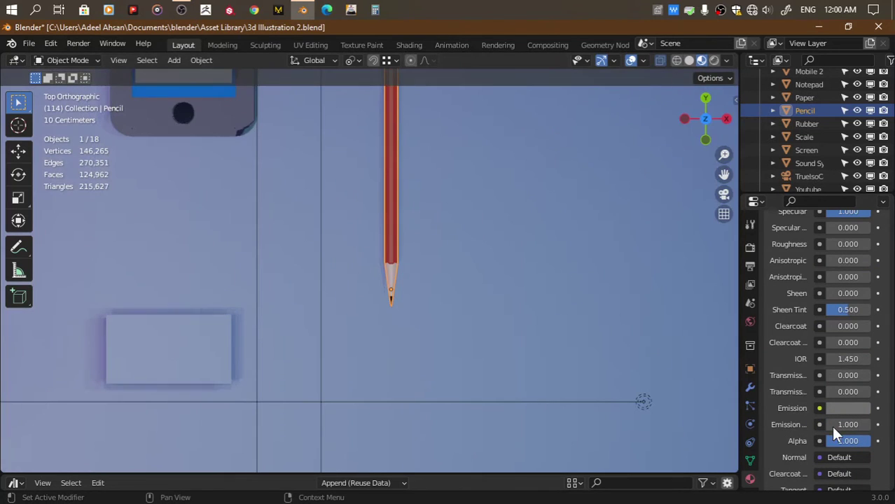
left_click(847, 408)
left_click(795, 282)
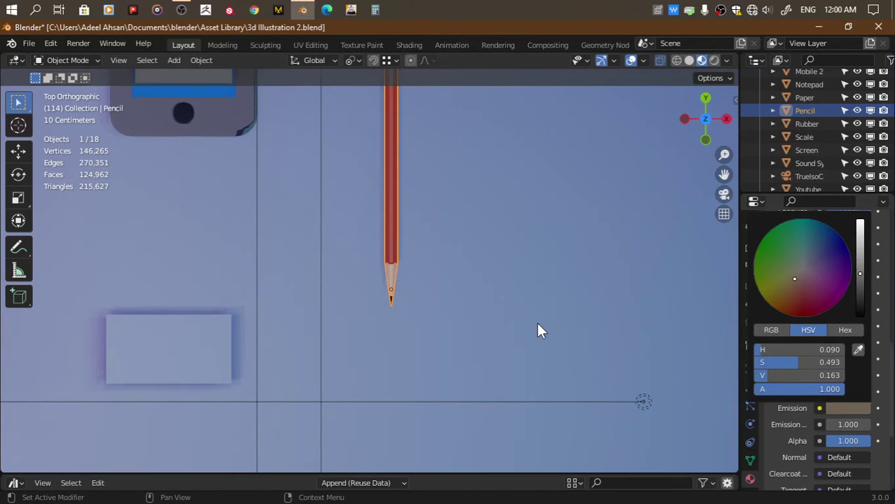
scroll(536, 331, "down", 2)
scroll(536, 331, "down", 2)
key("ctrl+s")
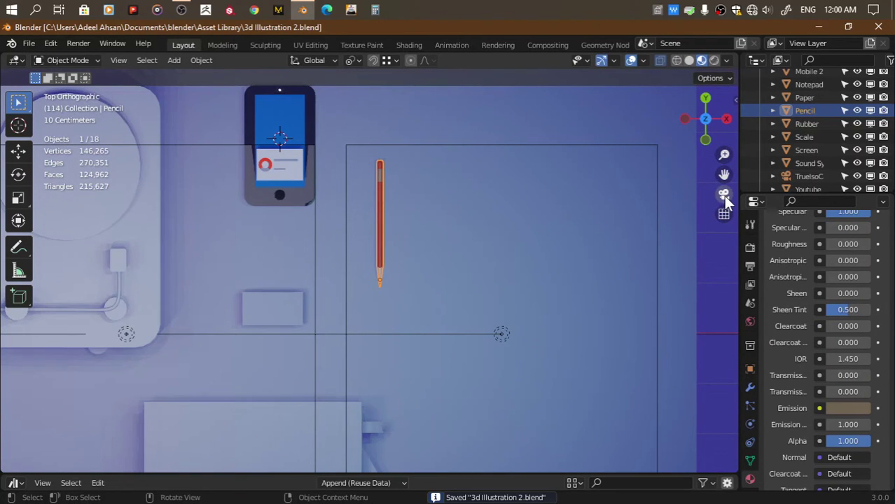
In the camera view, give the pencil's material a dim olive emission colour
left_click(724, 195)
left_click(710, 421)
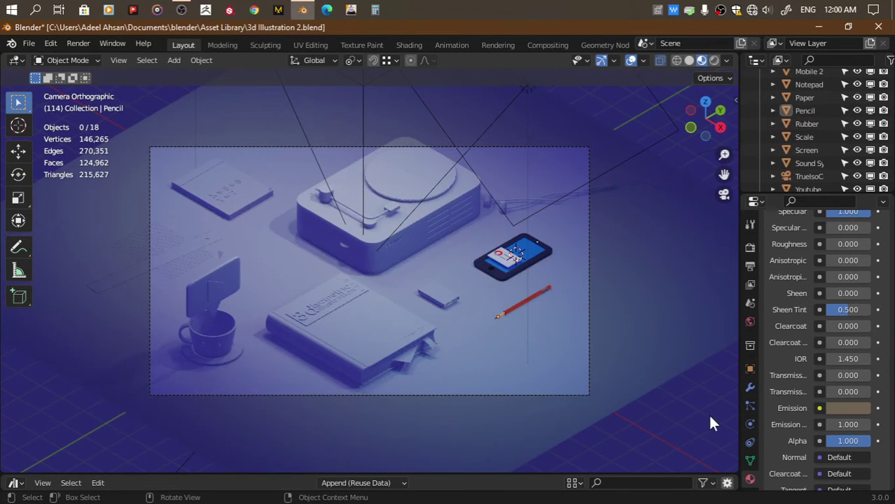
scroll(412, 300, "up", 2)
left_click(620, 299)
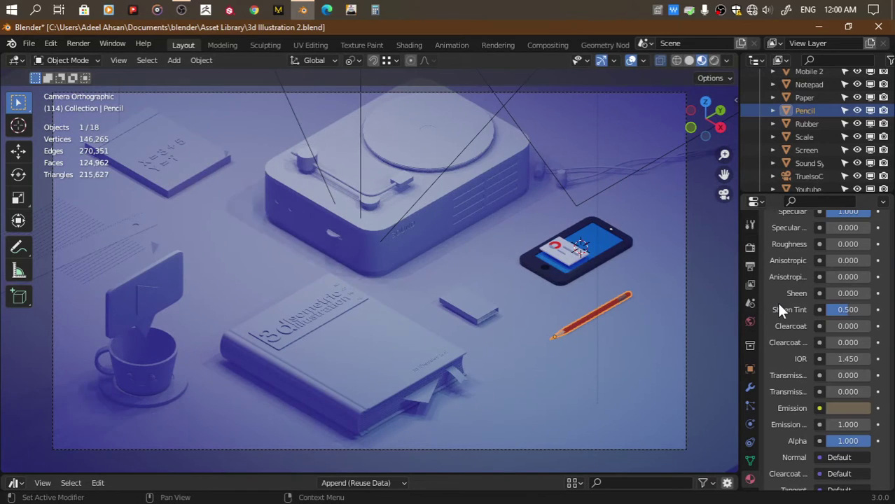
scroll(777, 302, "up", 10)
scroll(791, 262, "up", 2)
scroll(780, 217, "up", 3)
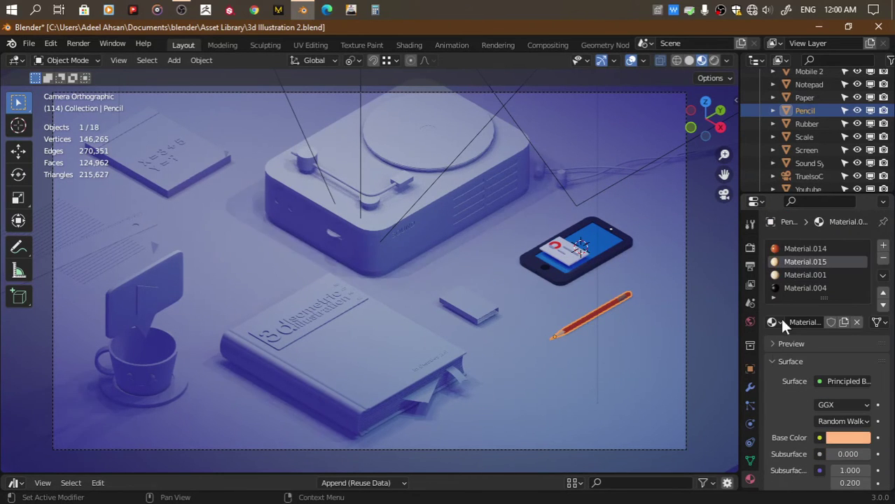
scroll(772, 351, "down", 8)
left_click(847, 460)
left_click_drag(859, 308, 860, 330)
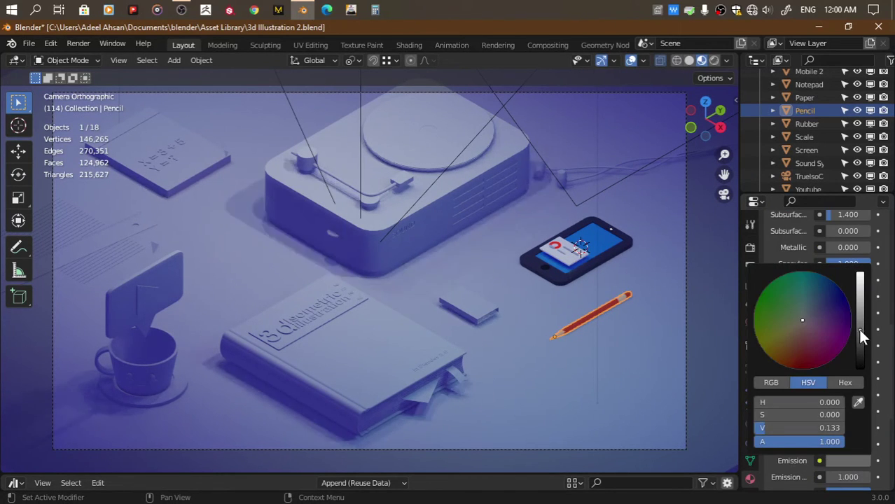
left_click(778, 333)
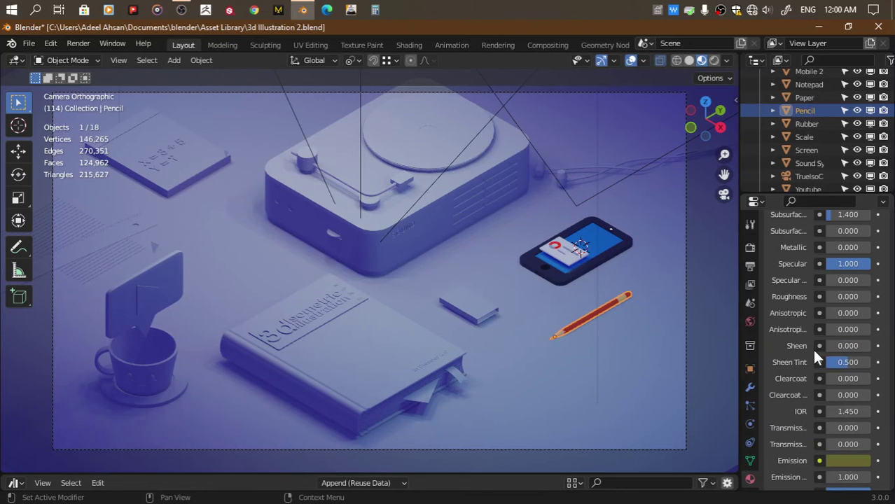
left_click(411, 189)
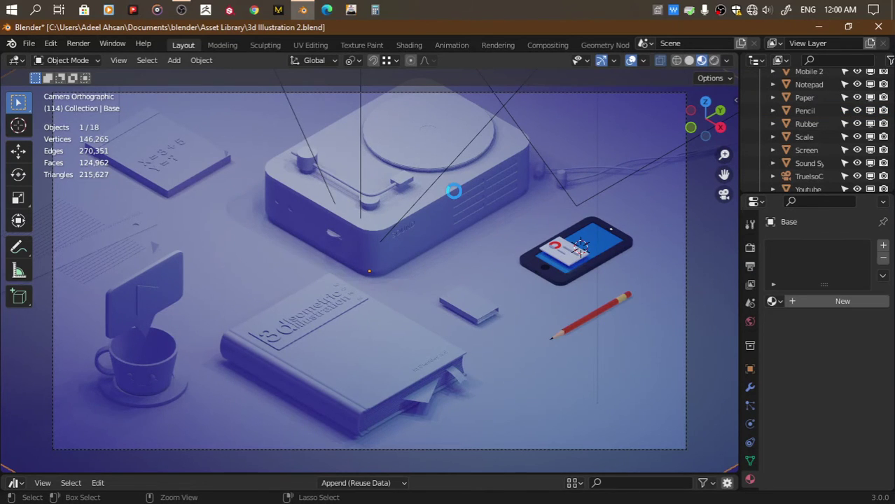
Isolate the handsfree, select its cable strands in Edit Mode and assign a new material
left_click(561, 176)
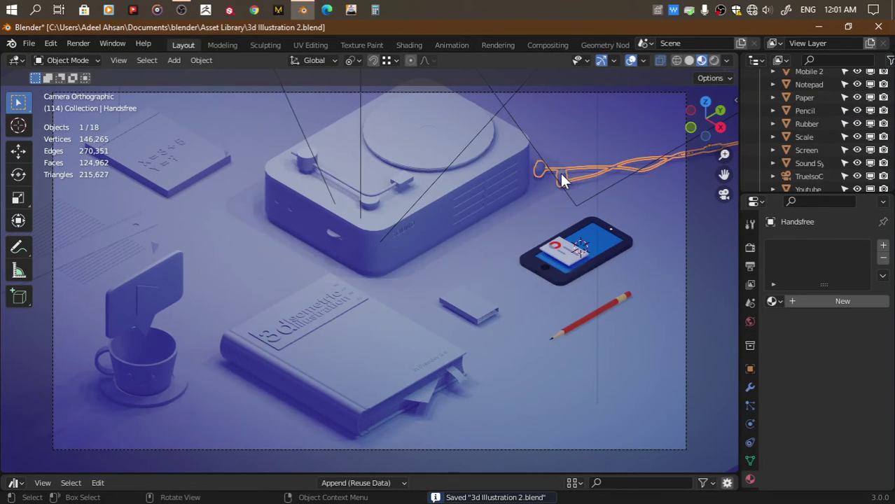
key("KP_Divide")
left_click(703, 102)
scroll(460, 271, "up", 3)
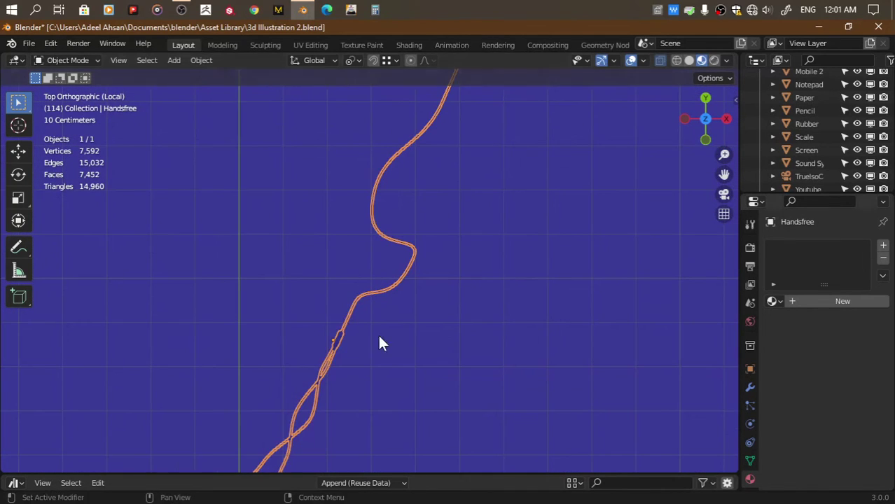
scroll(364, 343, "down", 2)
key("Tab")
key("alt+a")
key("l")
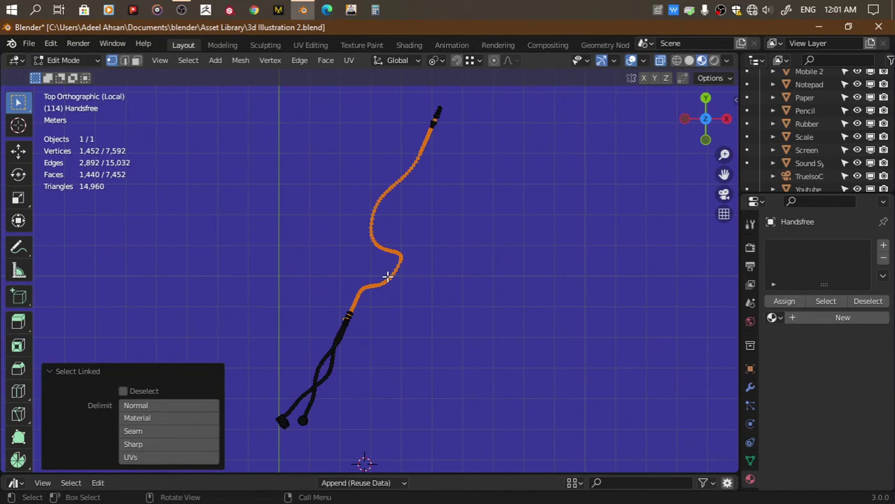
left_click(884, 247)
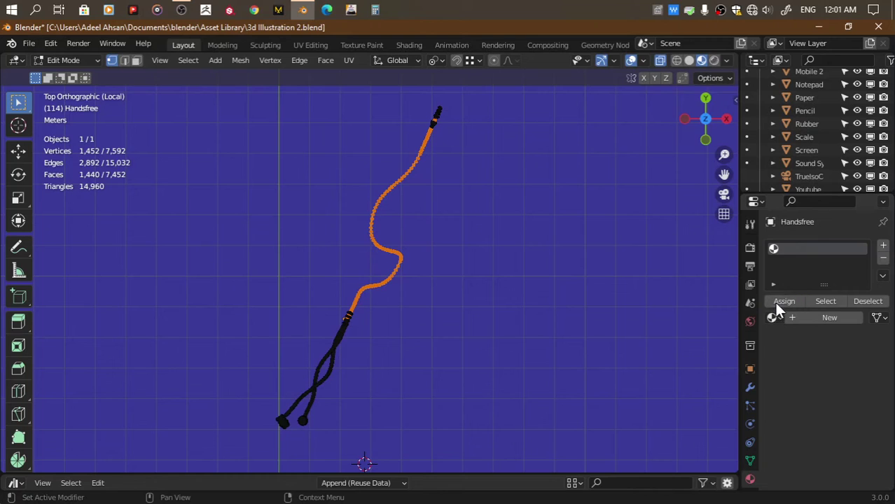
key("l")
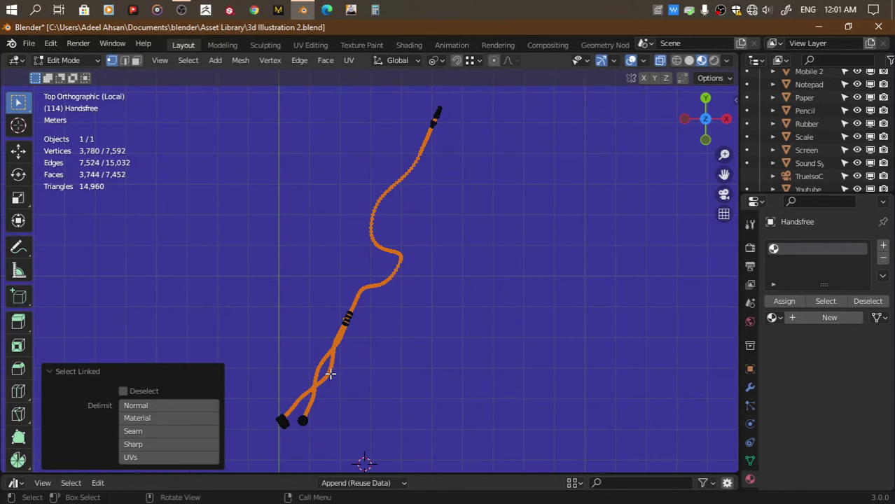
left_click(788, 301)
left_click(810, 319)
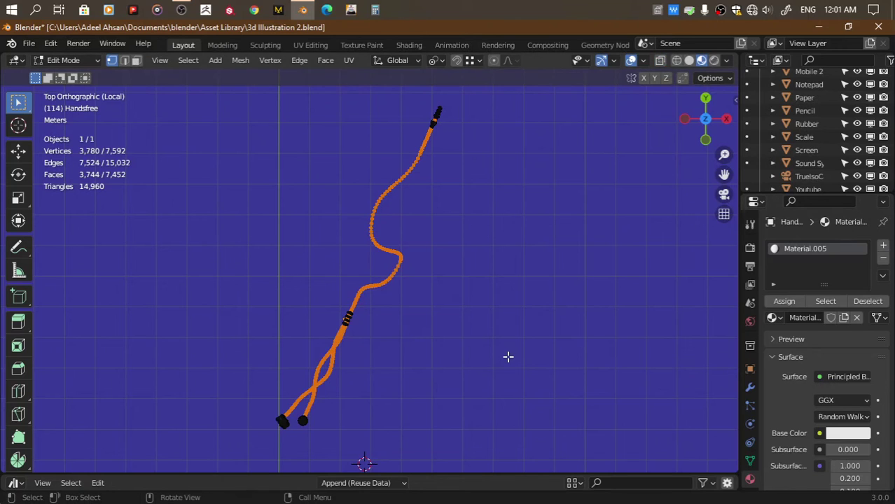
Brighten the cable material's emission so the cable glows white
key("Tab")
left_click(492, 330)
scroll(826, 425, "down", 6)
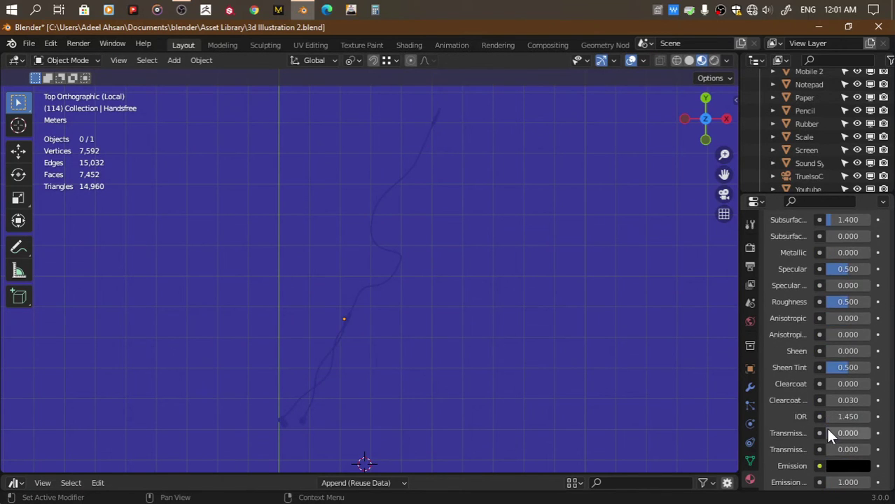
left_click(848, 465)
left_click(858, 320)
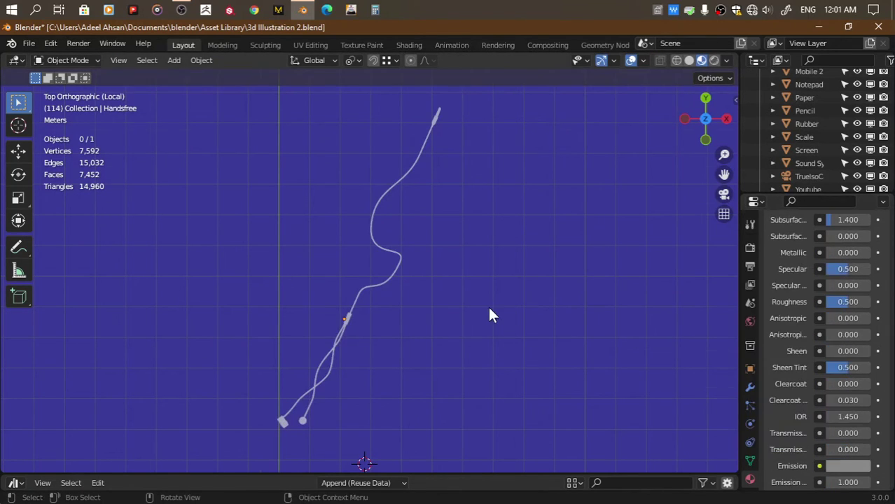
scroll(703, 170, "up", 5)
scroll(542, 250, "down", 4)
scroll(543, 250, "up", 3)
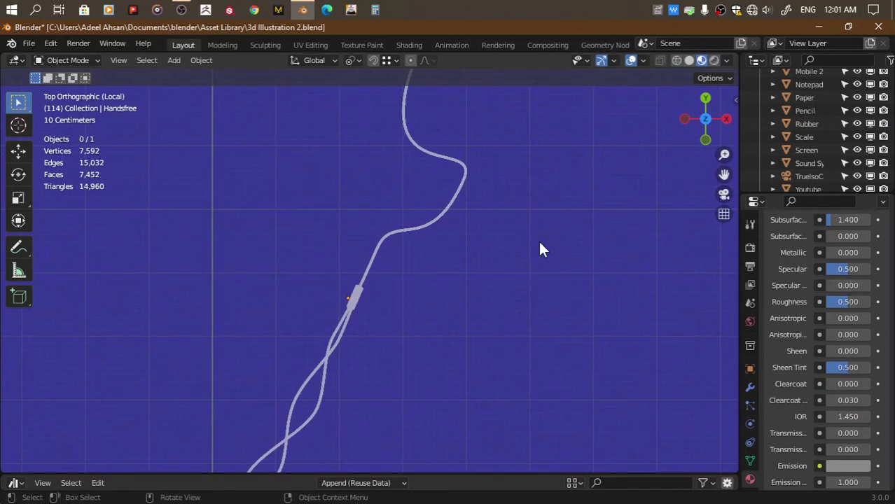
scroll(540, 250, "up", 2)
Push the cable material's emission brightness higher still
left_click(848, 466)
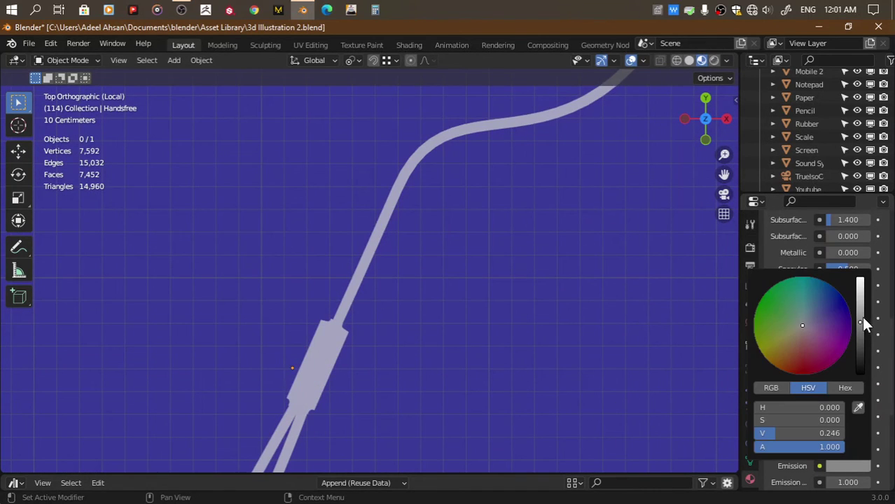
left_click(861, 316)
scroll(586, 298, "down", 2)
scroll(586, 298, "down", 3)
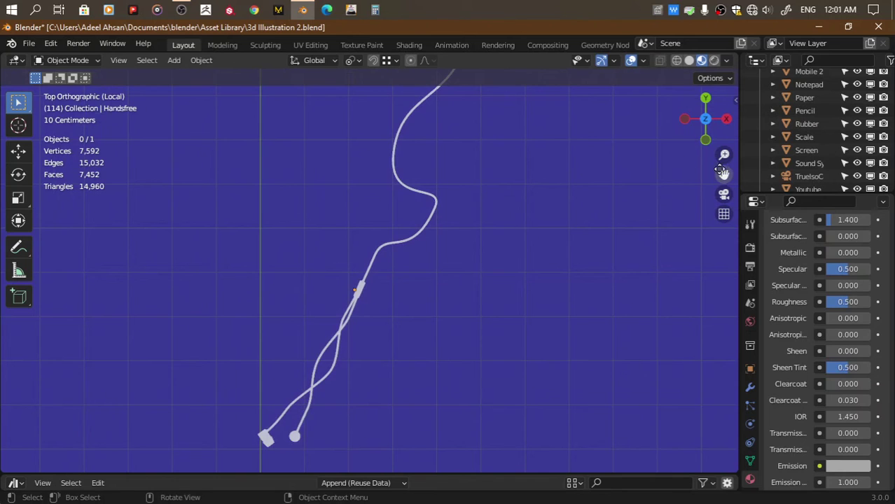
left_click_drag(721, 171, 473, 242)
scroll(474, 242, "up", 2)
scroll(474, 244, "up", 3)
Add another material slot and assign a new material to both earbud heads
key("Tab")
scroll(836, 286, "up", 1)
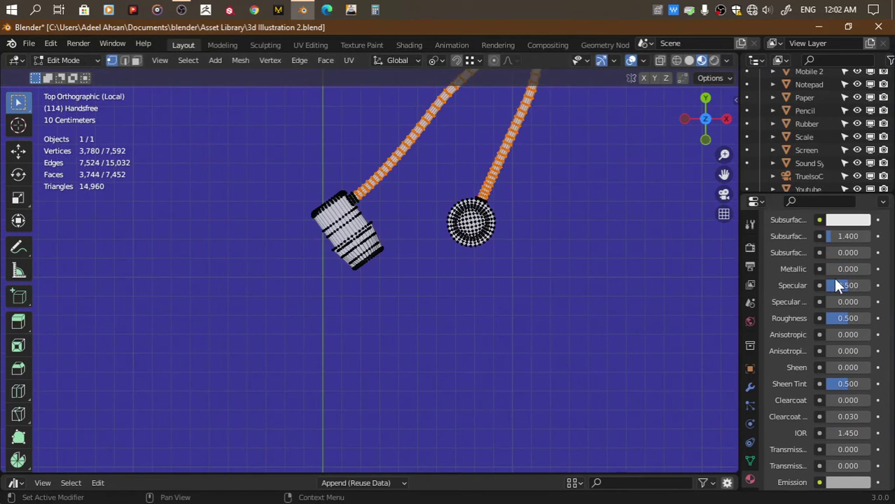
scroll(837, 285, "up", 5)
middle_click_drag(657, 175, 702, 128)
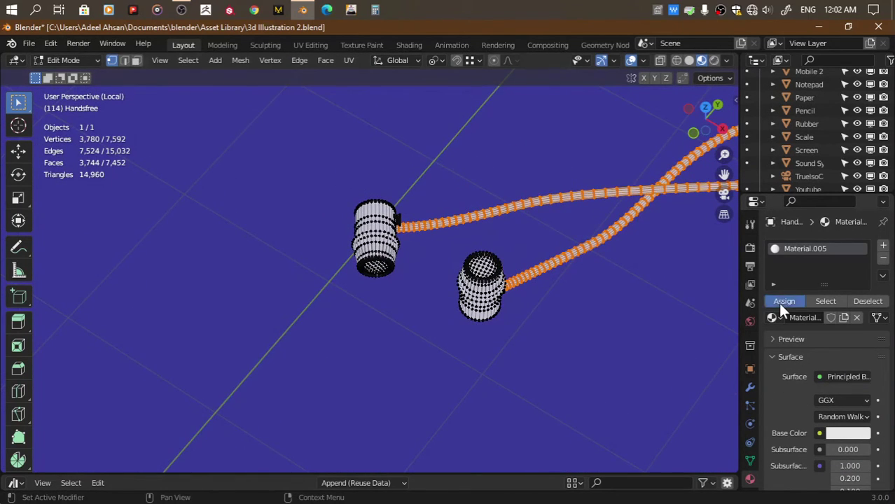
scroll(595, 314, "up", 3)
left_click(883, 245)
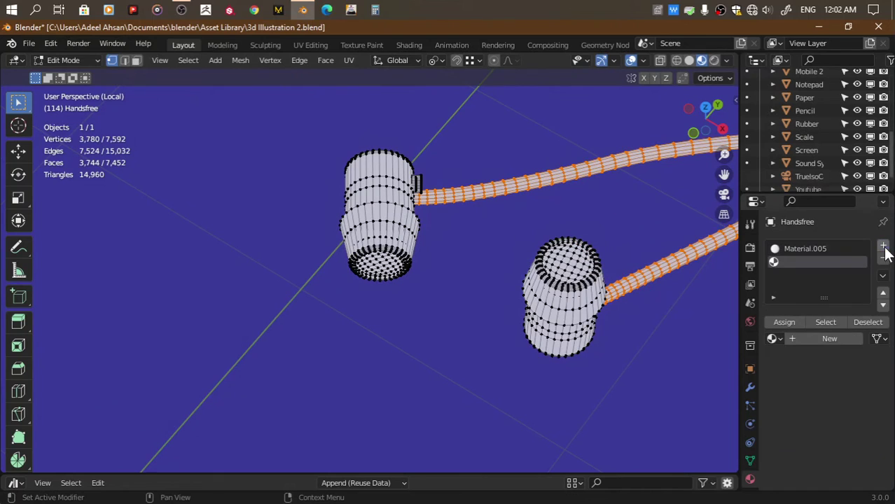
left_click(618, 232)
key("l")
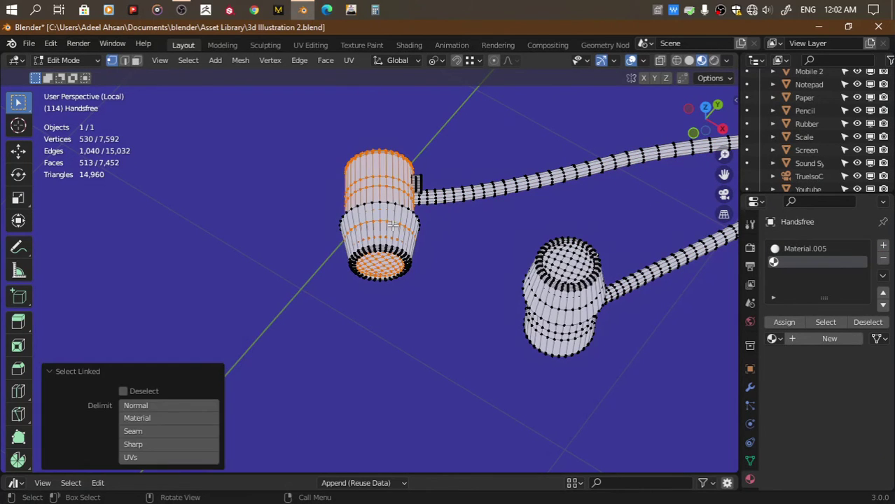
key("l")
left_click(775, 320)
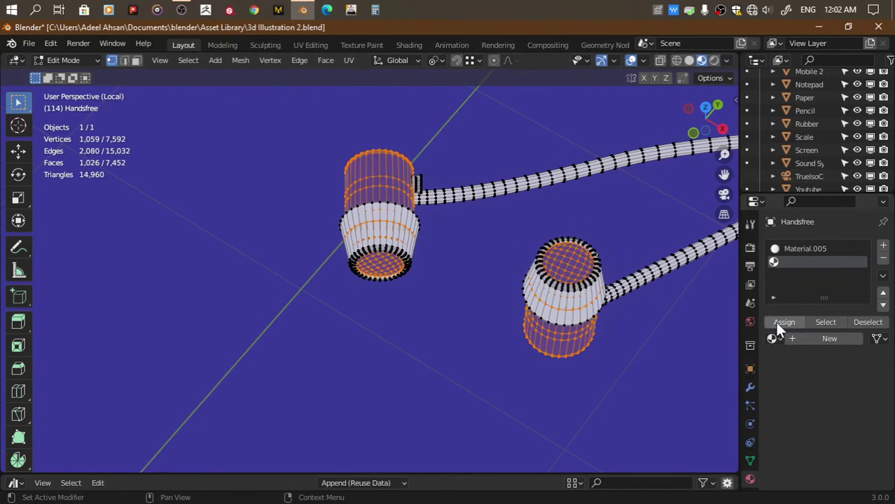
left_click(803, 336)
Set the earbud material's base colour to grey and return to the full camera view
scroll(792, 366, "down", 4)
left_click(850, 353)
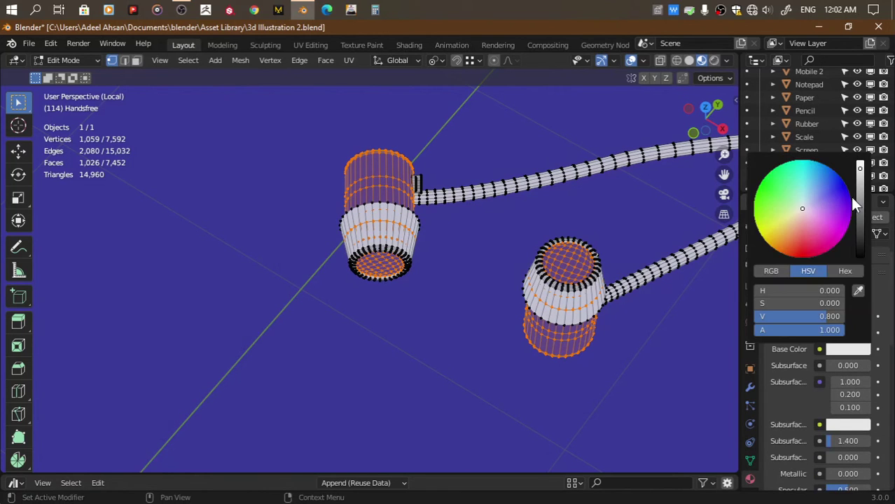
left_click(860, 196)
key("KP_Divide")
key("KP_0")
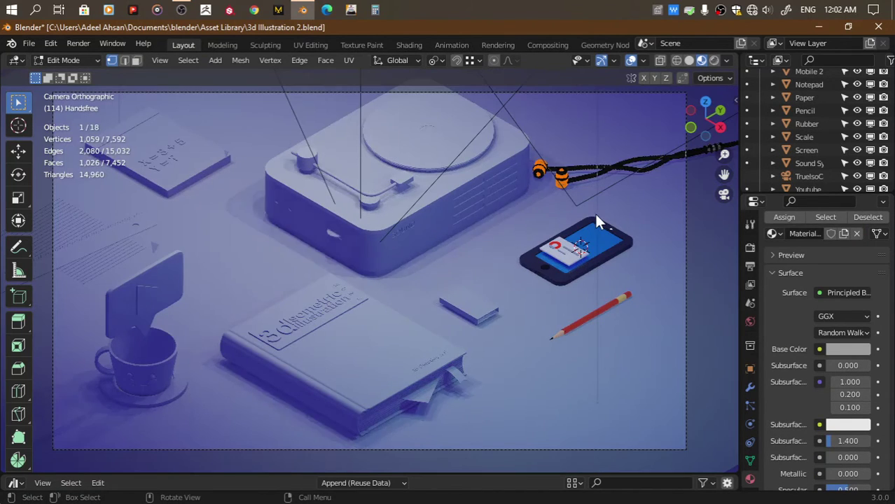
key("Tab")
left_click_drag(724, 173, 439, 246)
left_click_drag(724, 149, 580, 181)
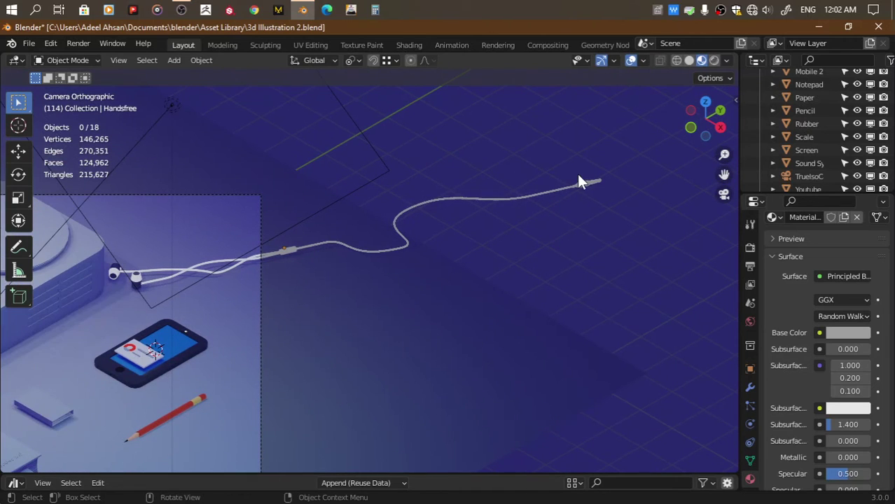
left_click(578, 182)
Isolate the handsfree in Edit Mode and assign the second material to the jack plug
key("KP_Divide")
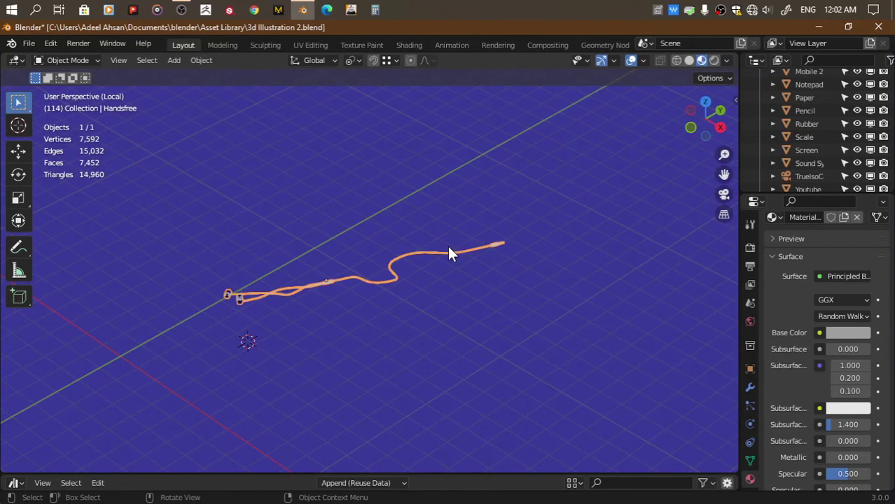
left_click(709, 111)
left_click_drag(724, 174, 540, 236)
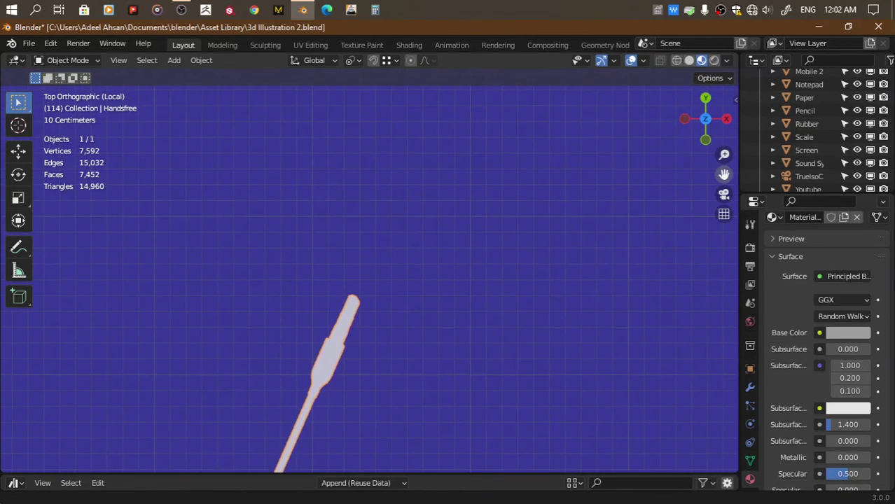
key("Tab")
scroll(538, 231, "up", 2)
scroll(537, 229, "up", 3)
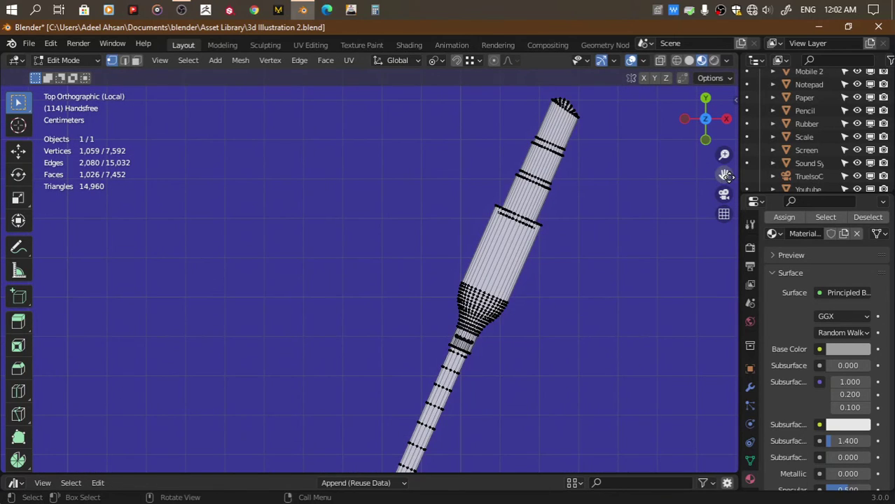
left_click_drag(726, 175, 642, 225)
key("l")
scroll(801, 327, "up", 4)
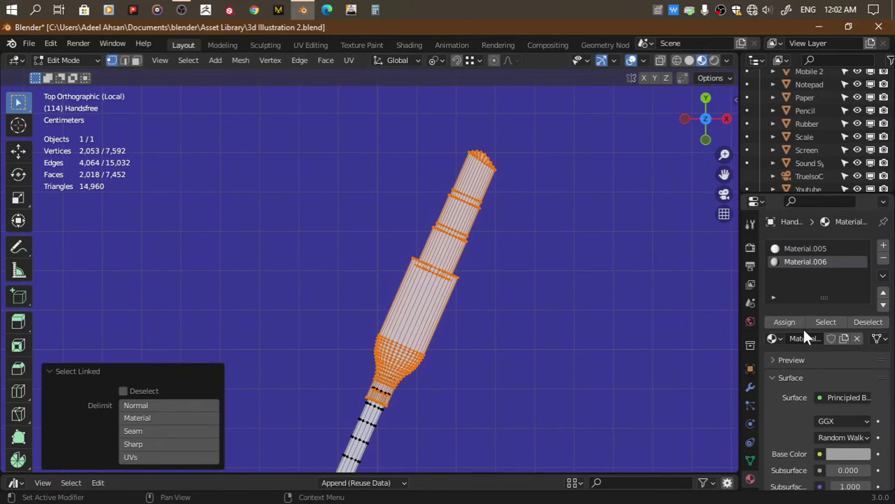
left_click(785, 320)
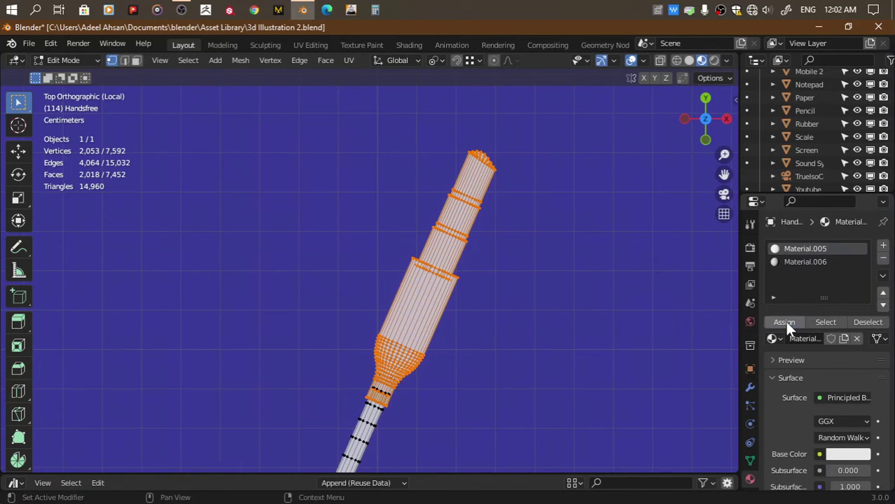
Give the jack's upper section new Material.007 with Metallic 1 and Roughness 0.167
left_click(883, 245)
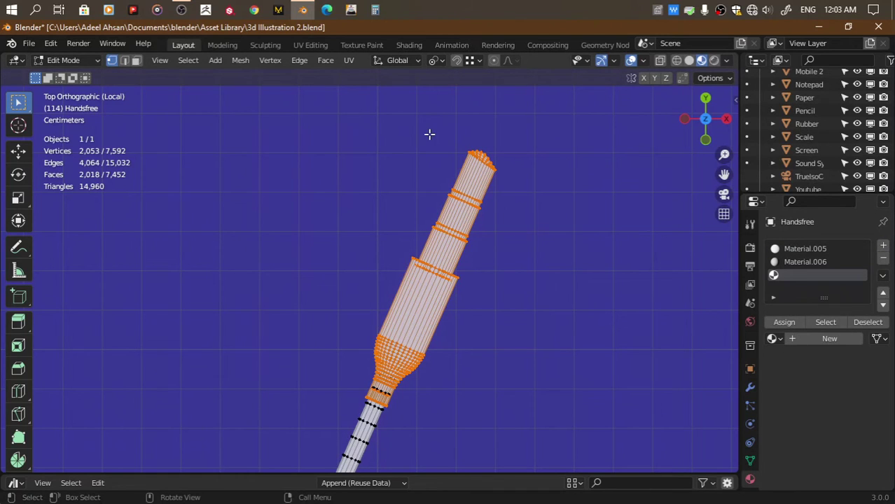
left_click_drag(368, 134, 533, 284)
left_click_drag(368, 114, 596, 310)
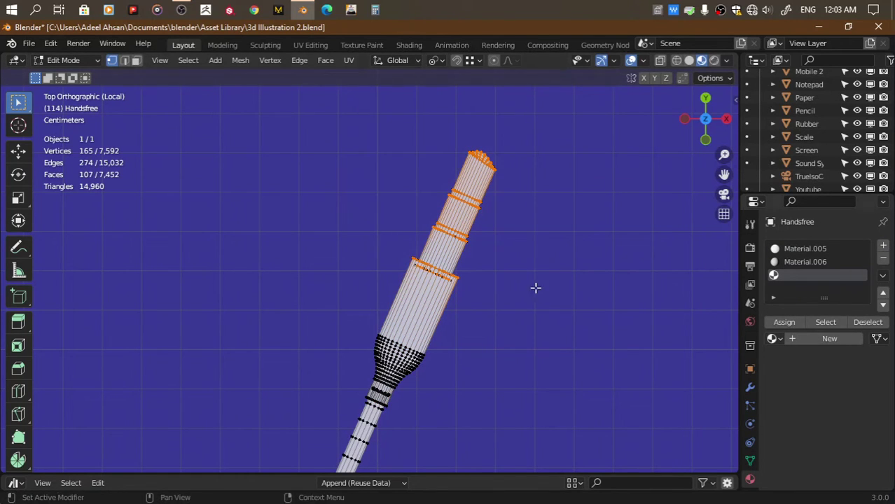
left_click_drag(392, 126, 579, 289)
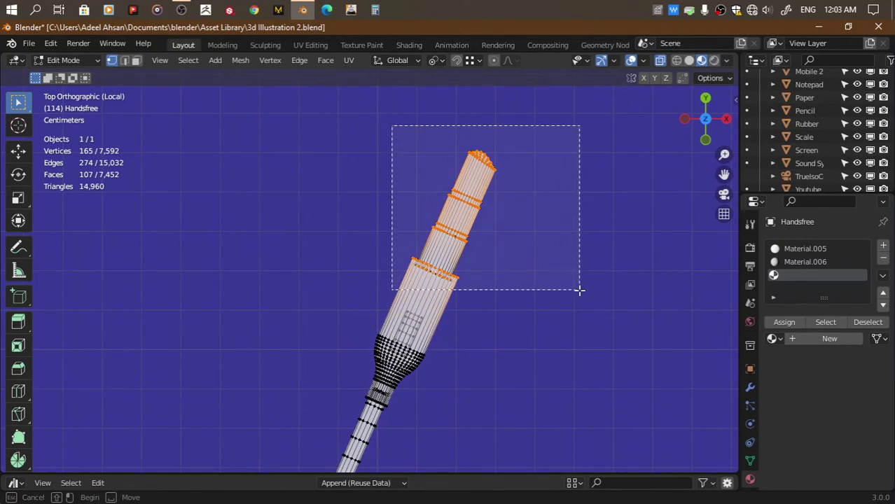
left_click(796, 334)
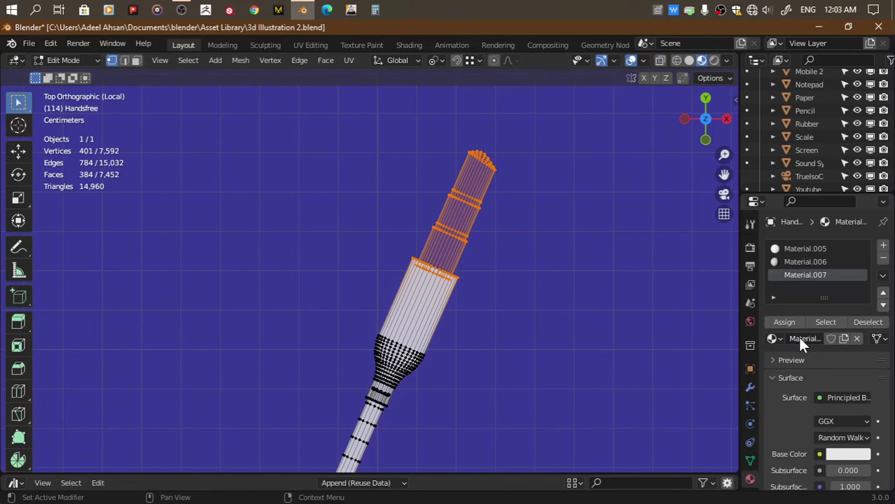
scroll(850, 392, "down", 2)
scroll(850, 395, "down", 5)
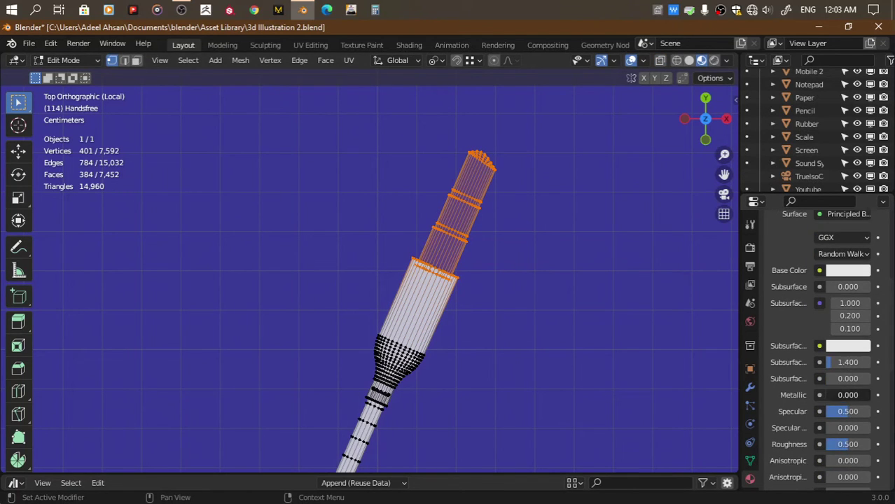
left_click_drag(847, 443, 636, 355)
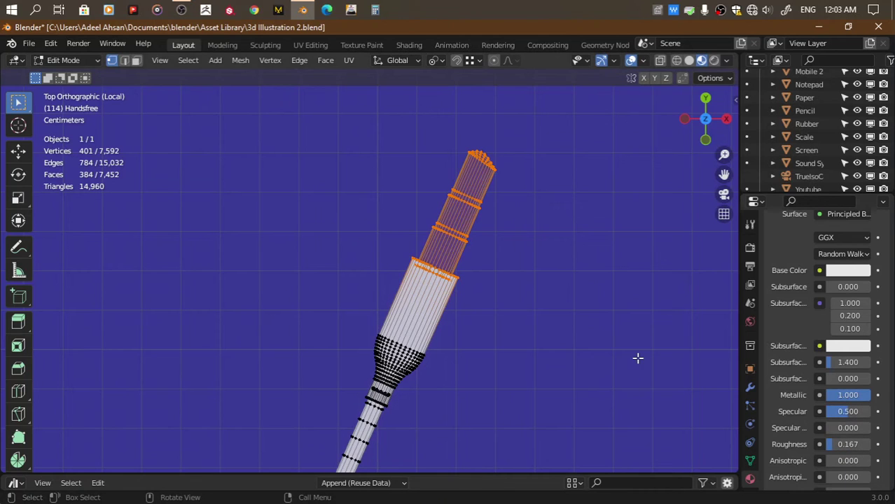
key("Tab")
key("KP_Divide")
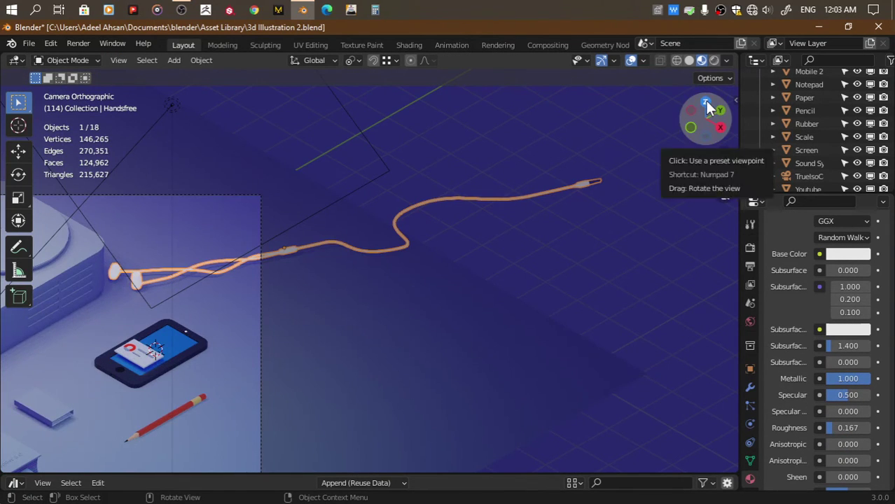
Set Material.007's roughness to 0 and raise its base colour Value to 1 for pure white
left_click(706, 103)
left_click_drag(845, 426, 827, 434)
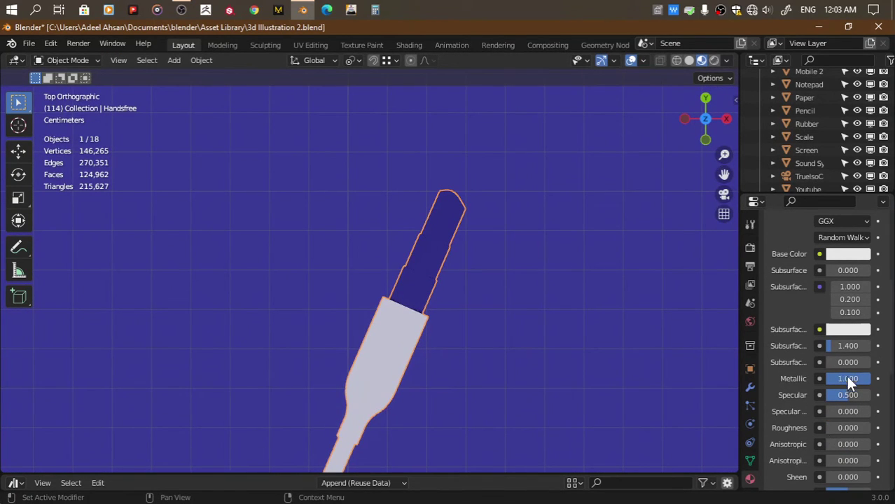
scroll(847, 390, "up", 2)
left_click(836, 282)
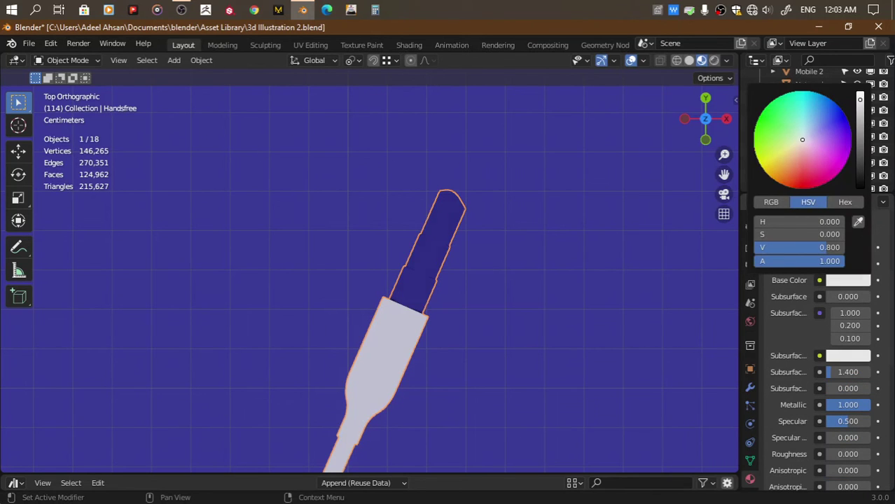
mouse_move(812, 247)
left_mouse_down()
mouse_move(763, 247)
mouse_move(841, 247)
left_mouse_up()
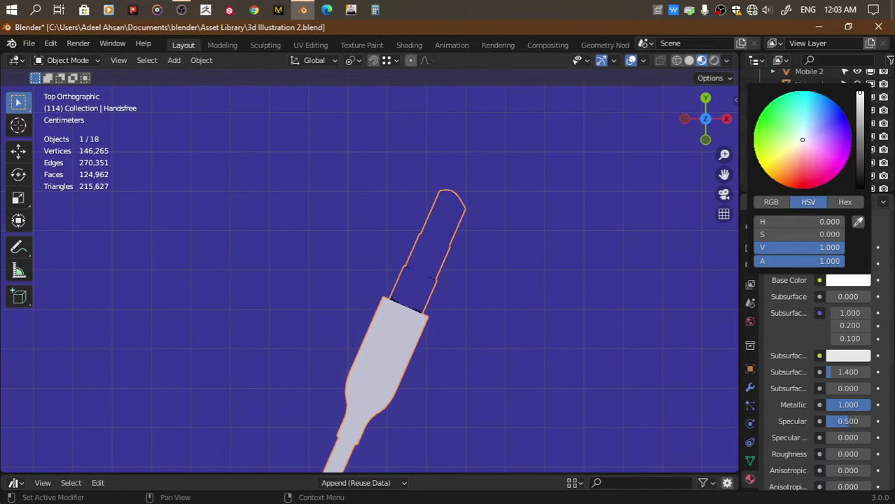
Compare solid and material preview shading, toggle Scene World off and on, then re-enter Edit Mode
left_click(689, 60)
left_click(701, 60)
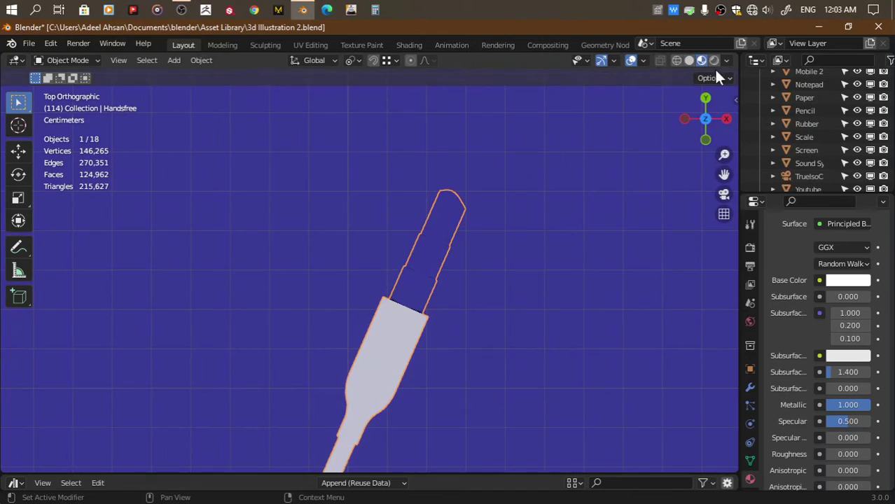
left_click(726, 60)
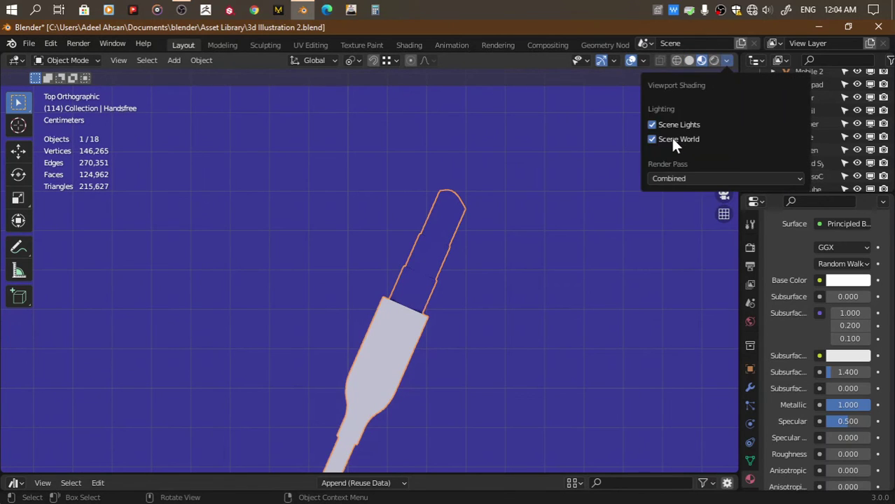
left_click(673, 138)
left_click(672, 138)
key("Tab")
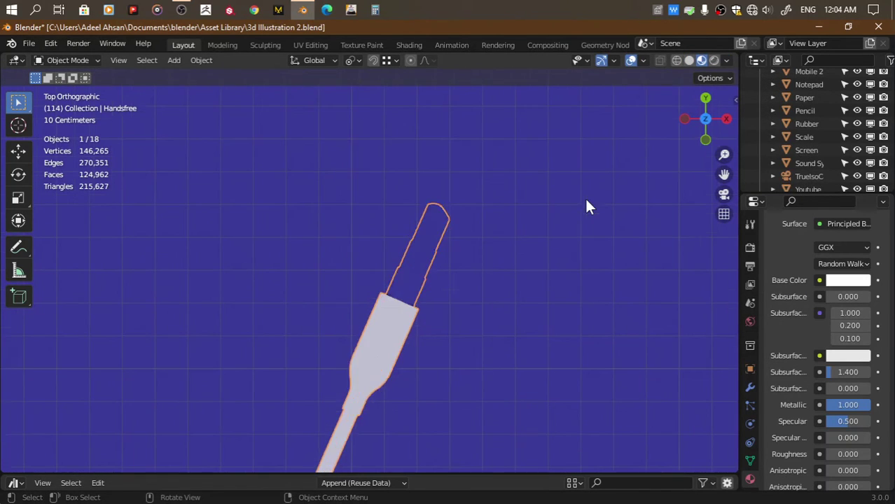
scroll(821, 298, "up", 5)
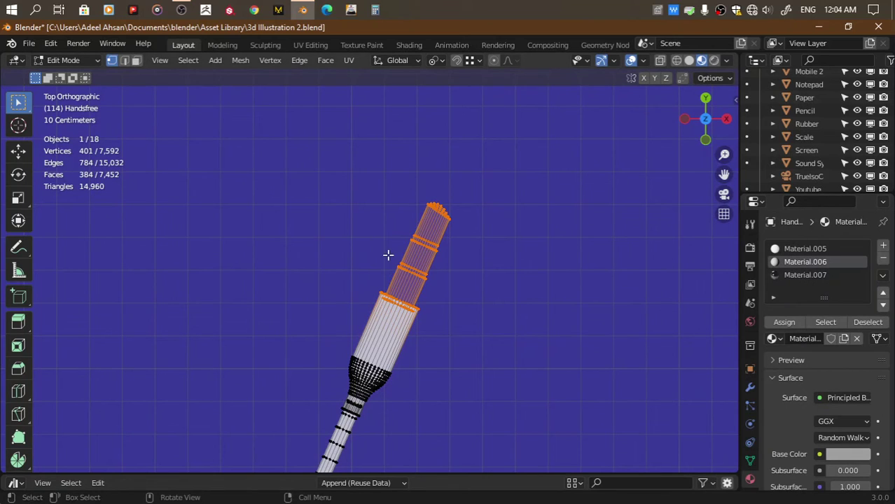
Assign Material.006 to the plug's upper ring loop
left_click(413, 272, "alt")
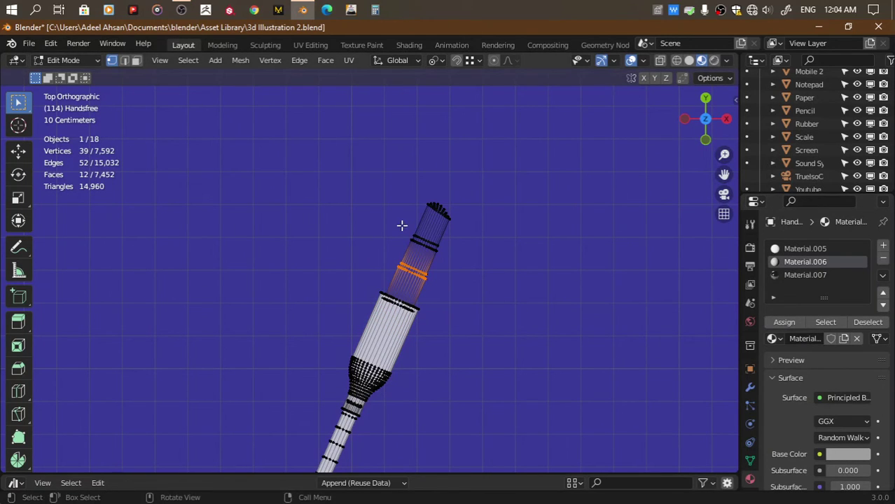
left_click_drag(402, 225, 440, 254)
left_click(778, 319)
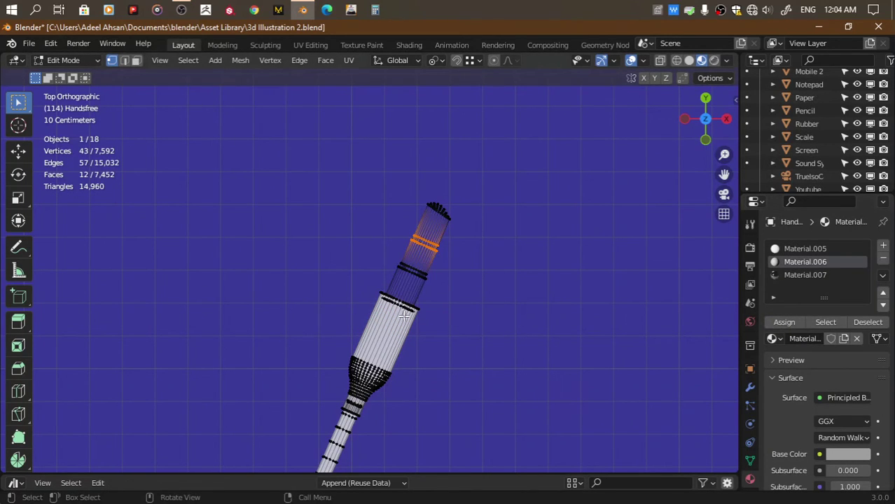
Give the lower and middle ring loops and the rounded tip Material.006, then return to object mode
left_click_drag(357, 287, 434, 330)
scroll(352, 312, "up", 2)
left_click_drag(346, 295, 459, 326)
left_click_drag(423, 243, 489, 296)
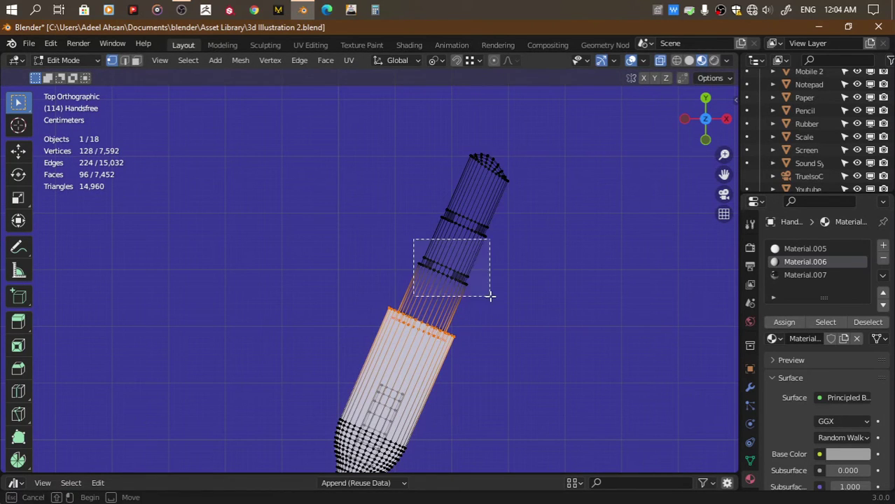
left_click_drag(422, 195, 509, 240)
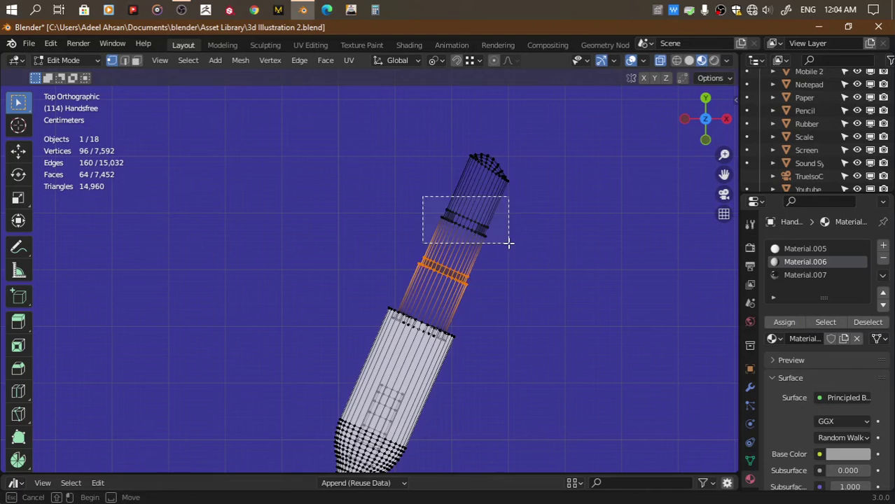
left_click_drag(460, 152, 562, 194)
left_click(783, 329)
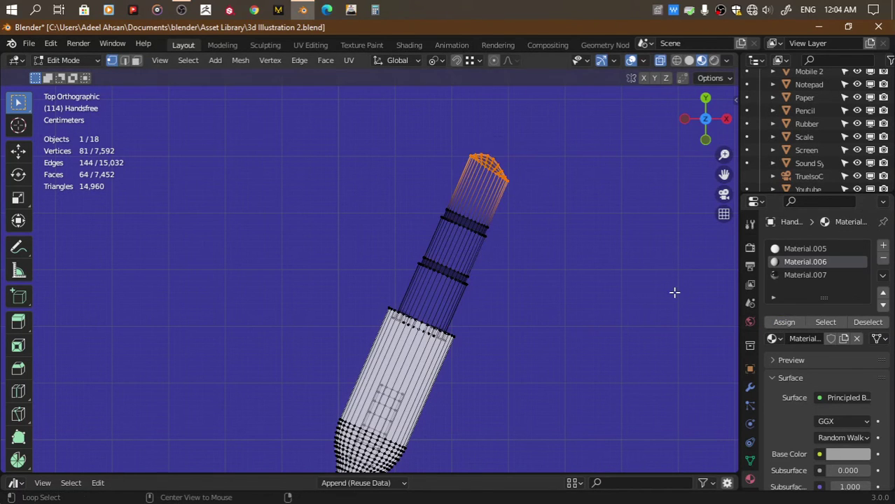
key("KP_Divide")
key("Tab")
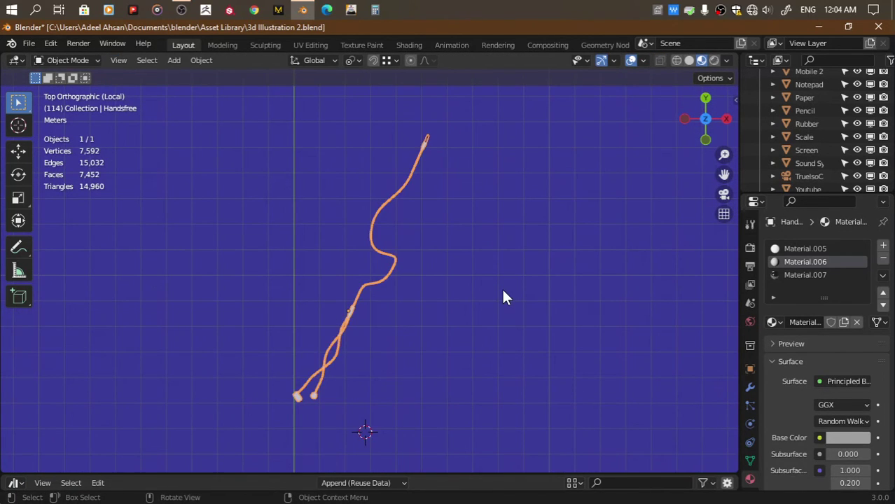
Exit the isolated view and frame a top-down view over the whole desk
key("KP_Divide")
key("KP_Divide")
key("KP_Divide")
left_click(724, 194)
mouse_move(724, 174)
left_mouse_down()
mouse_move(890, 77)
mouse_move(712, 402)
left_mouse_up()
left_click(711, 402)
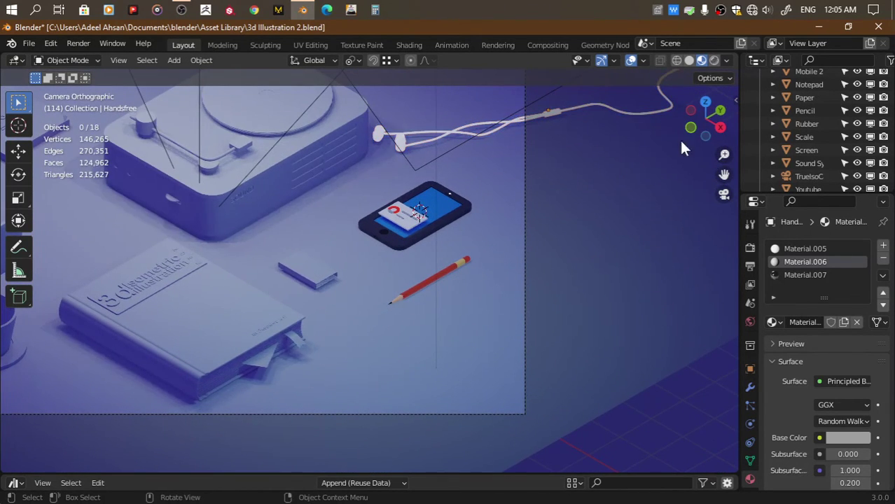
left_click_drag(700, 123, 705, 115)
left_click(706, 118)
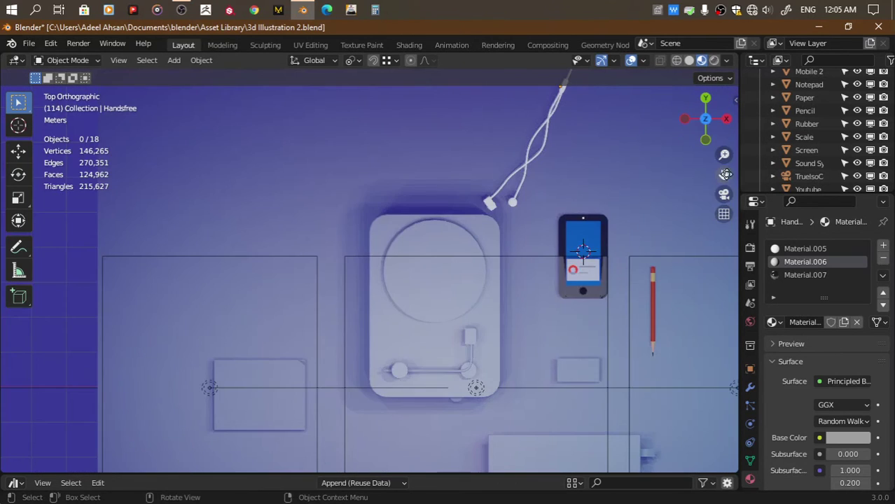
left_click_drag(724, 174, 636, 249)
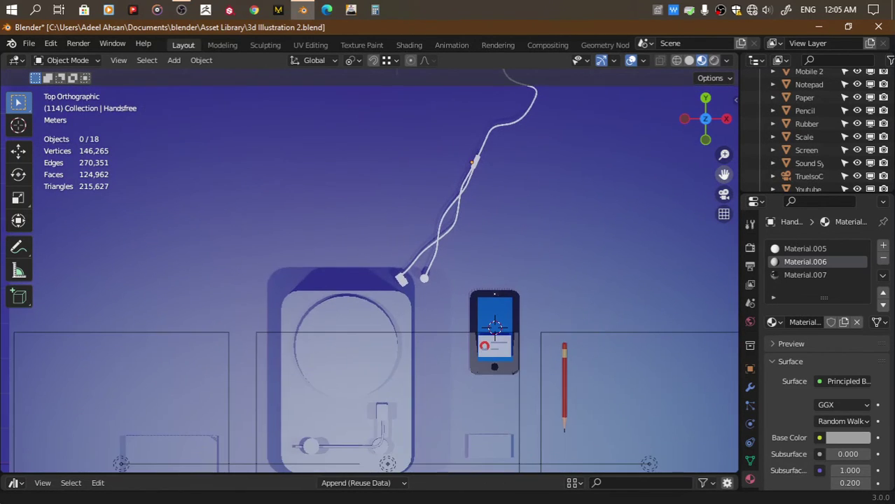
scroll(481, 308, "up", 4)
scroll(479, 301, "up", 5)
Assign Material.006 to the second earbud's plug and round bud
left_click(518, 305)
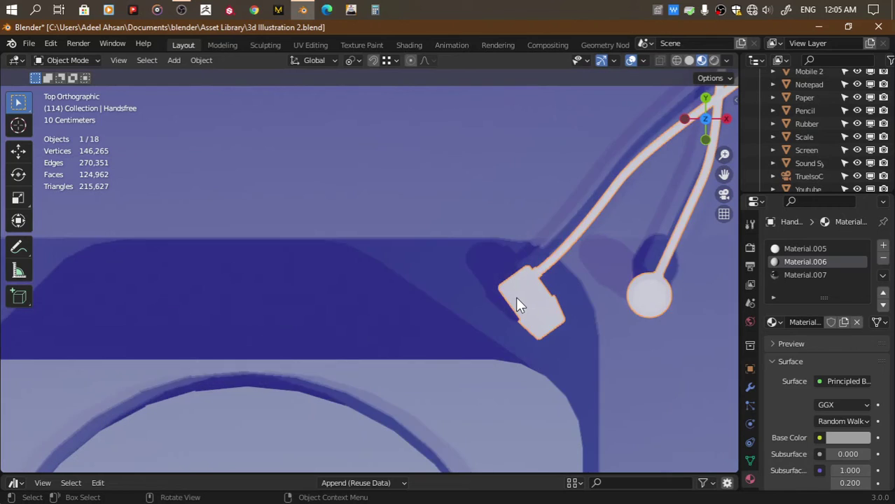
key("Tab")
key("ctrl+l")
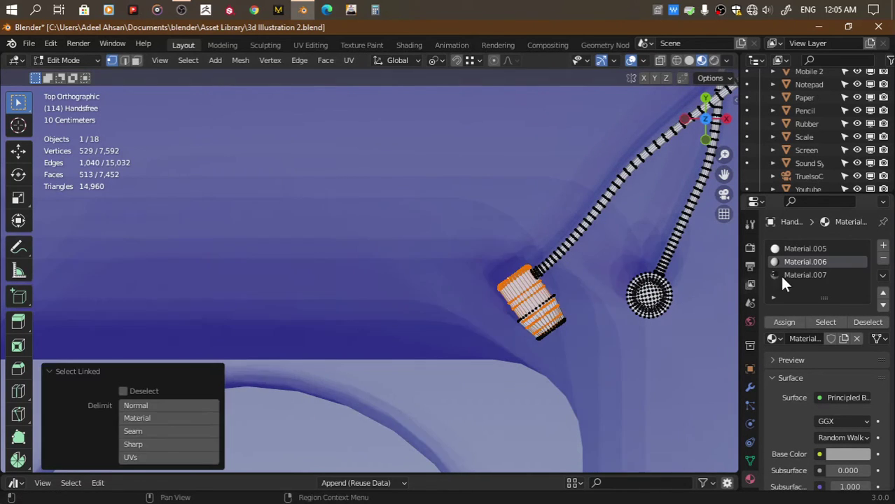
key("l")
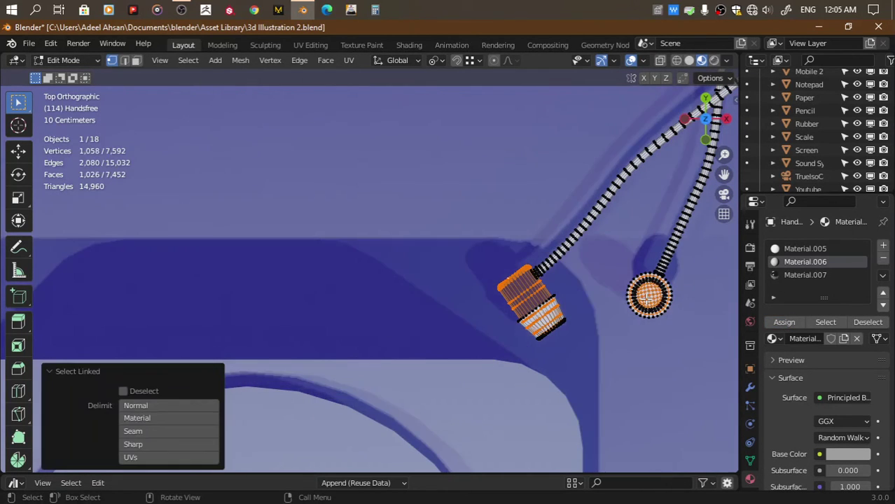
left_click(784, 322)
key("Tab")
Return to the camera view, save the file, and select the book
scroll(642, 327, "down", 5)
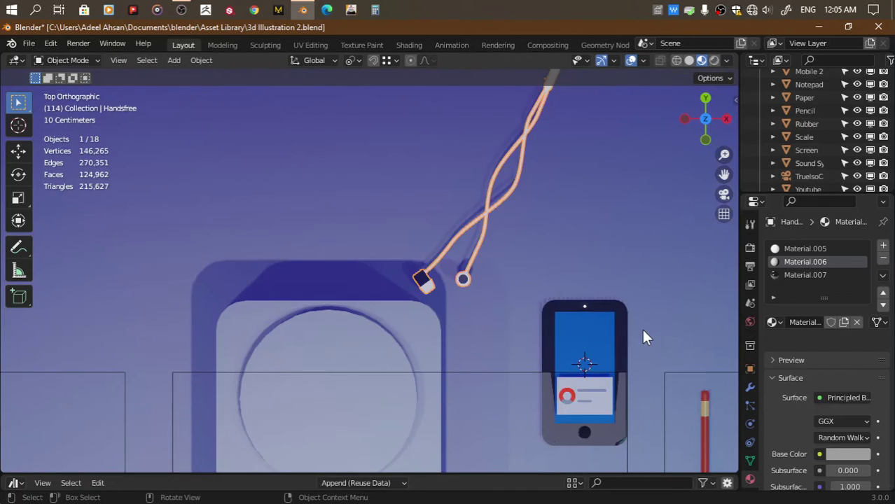
scroll(642, 327, "down", 3)
key("slash")
key("slash")
left_click(724, 194)
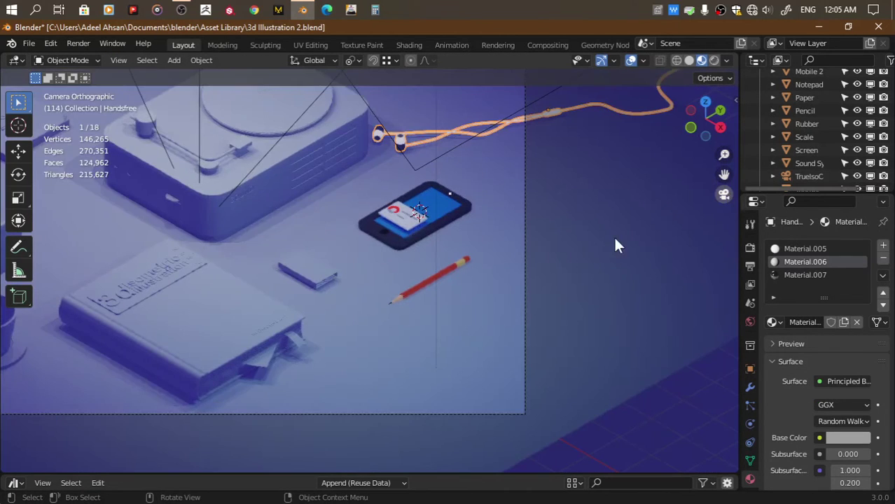
left_click(410, 245)
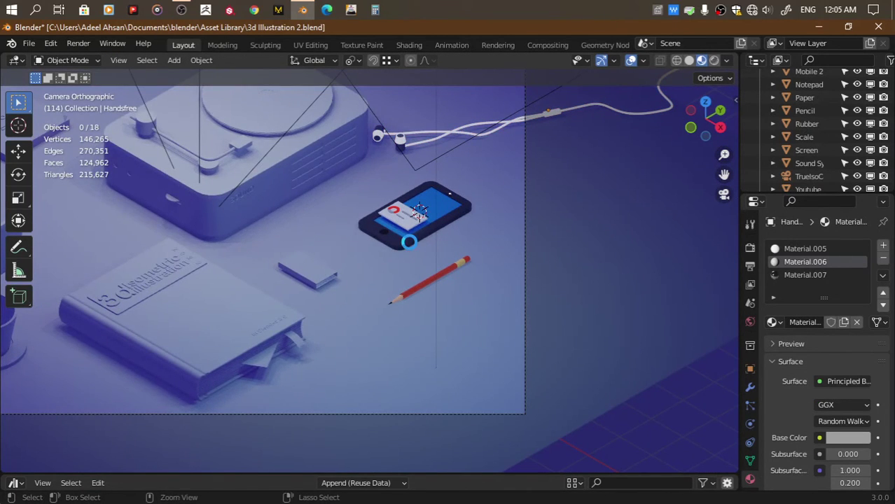
key("ctrl+s")
left_click(209, 315)
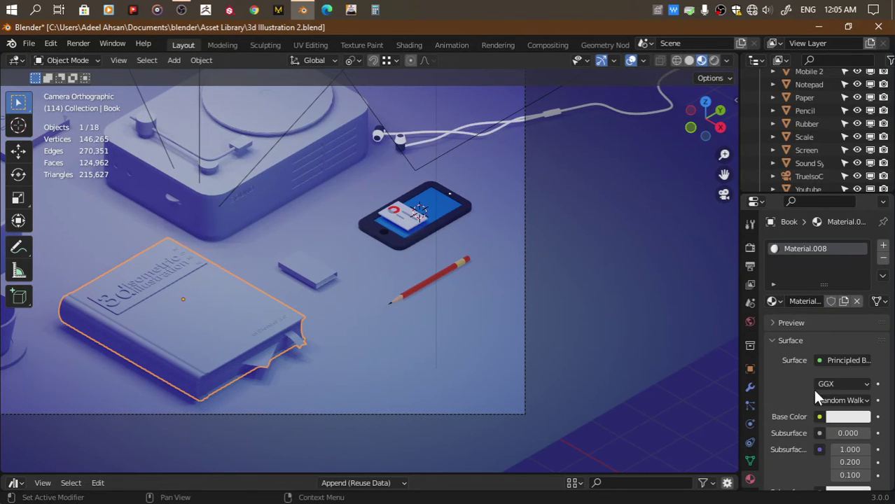
Raise the white book material's emission brightness so the book looks brighter
left_click(848, 416)
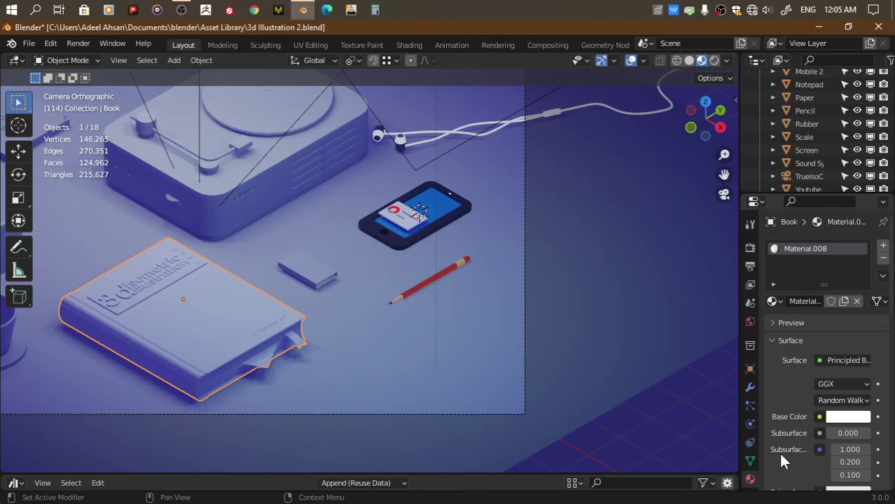
scroll(778, 451, "down", 5)
scroll(794, 432, "down", 5)
left_click(846, 335)
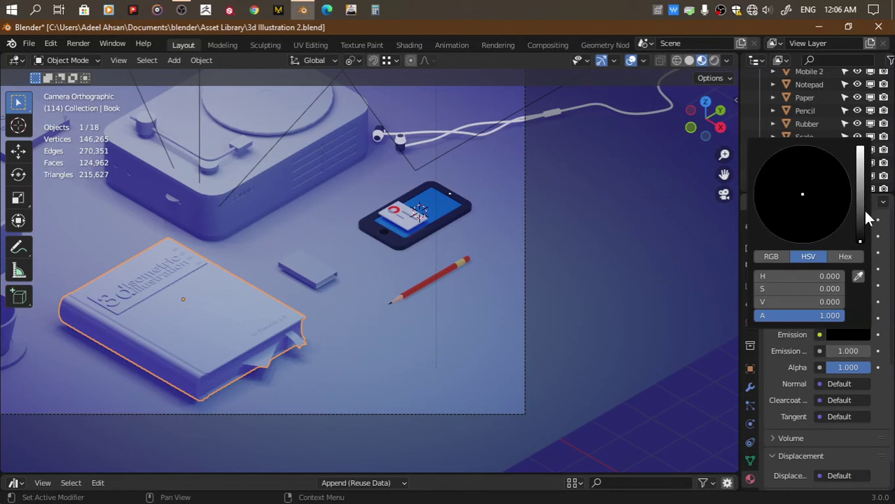
left_click_drag(863, 209, 860, 199)
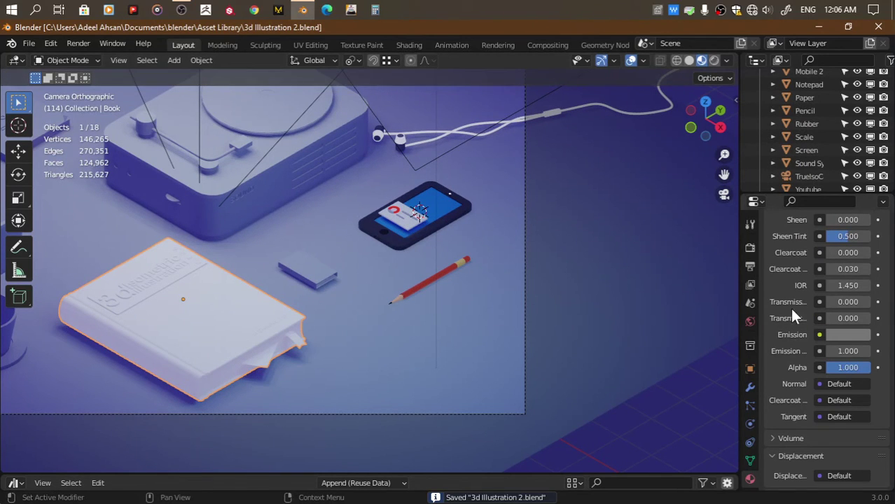
Add a material slot, assign the cover label faces to it, and create a new material
scroll(790, 307, "up", 10)
left_click(883, 245)
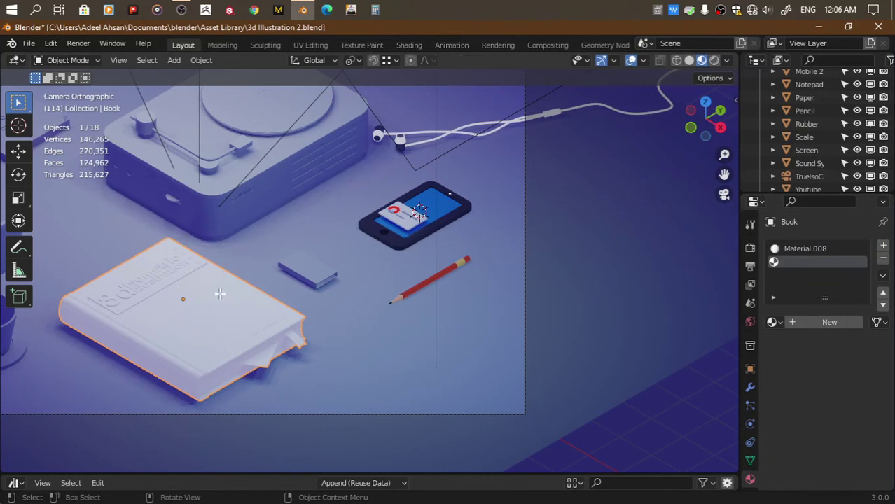
key("Tab")
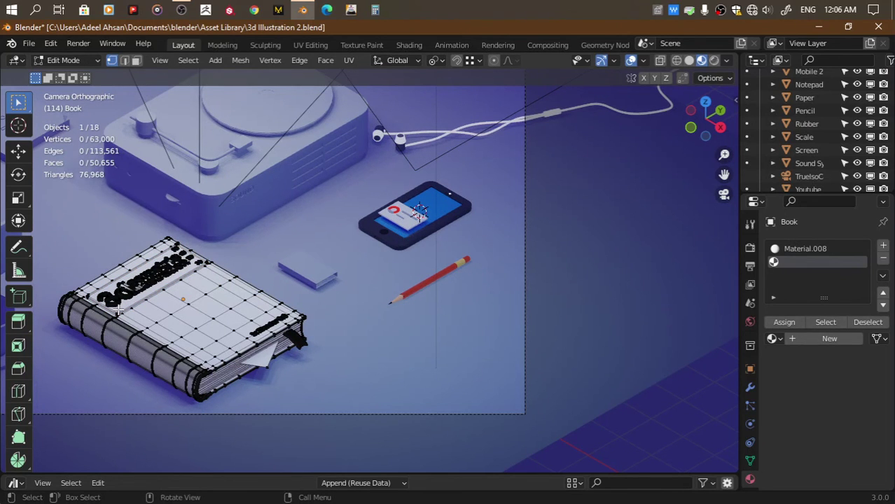
key("l")
left_click(778, 320)
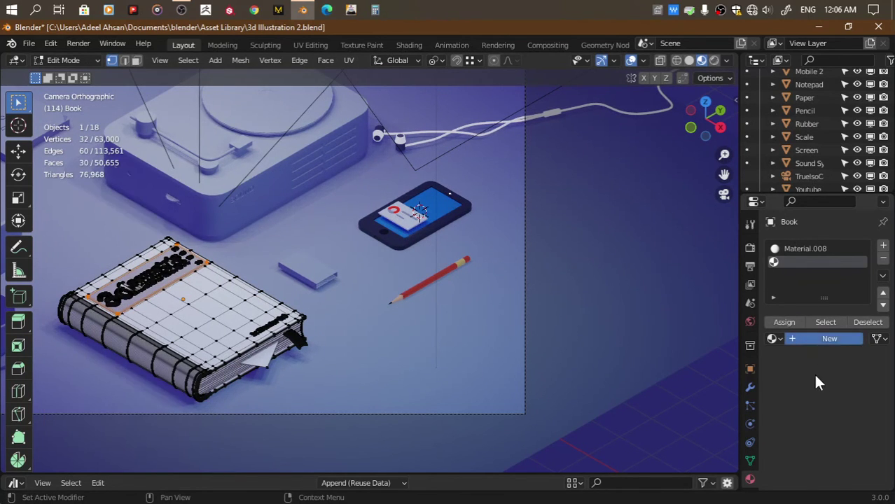
left_click(805, 338)
Give the label material a full-brightness saturated blue base colour and faint dark-blue emission
left_click(844, 454)
left_click(838, 287)
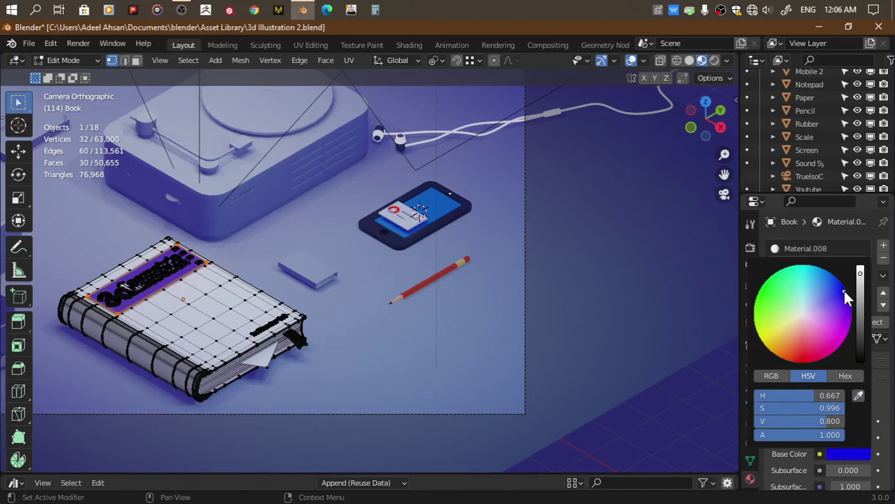
left_click(866, 267)
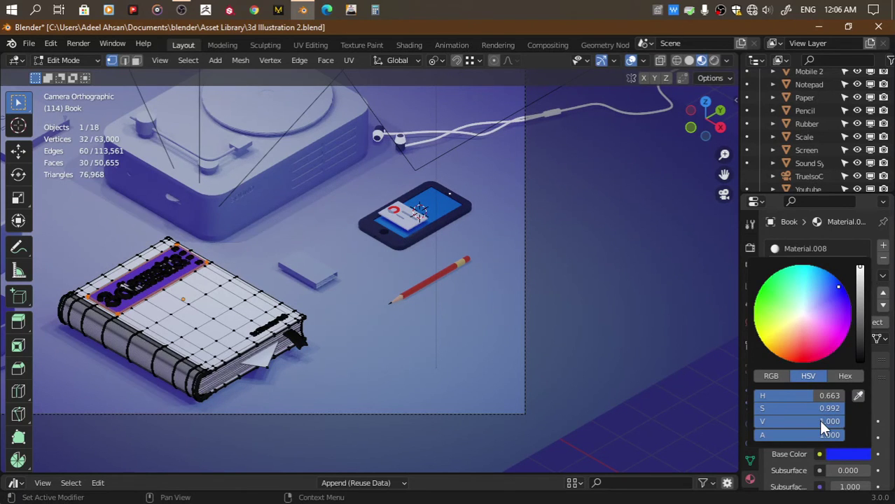
scroll(802, 405, "down", 5)
scroll(844, 315, "down", 4)
left_click(846, 319)
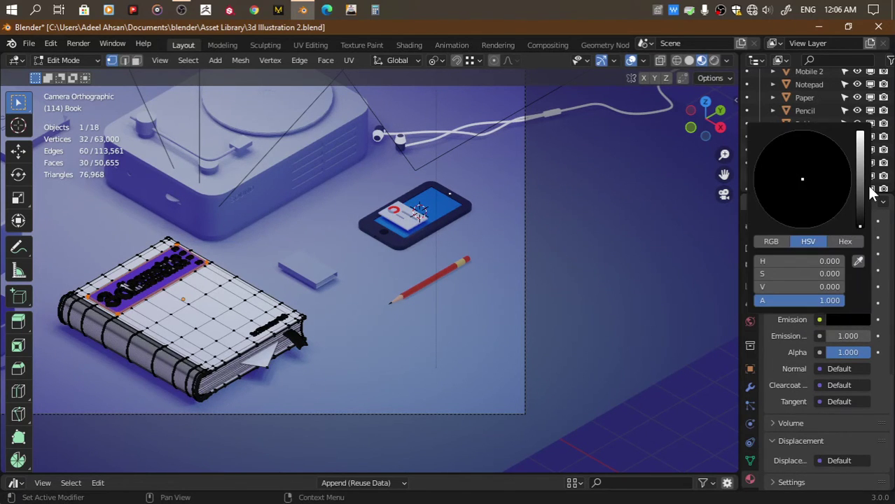
left_click(860, 175)
left_click_drag(860, 176, 860, 202)
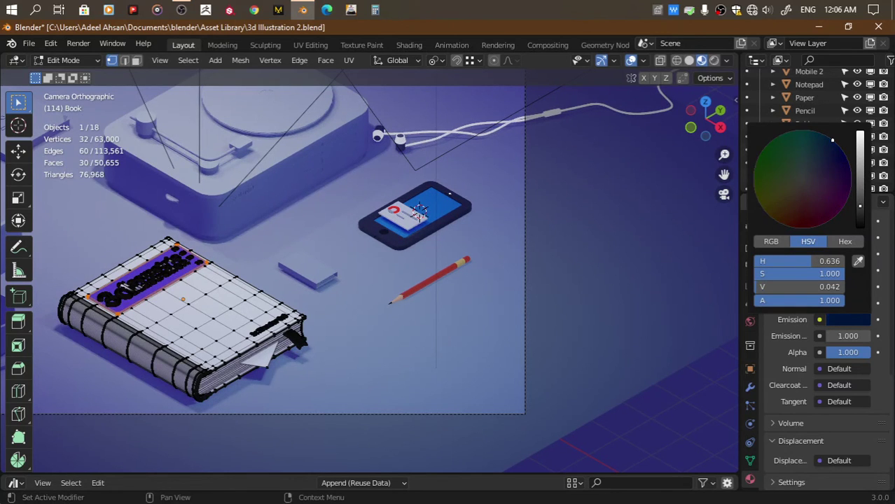
key("Tab")
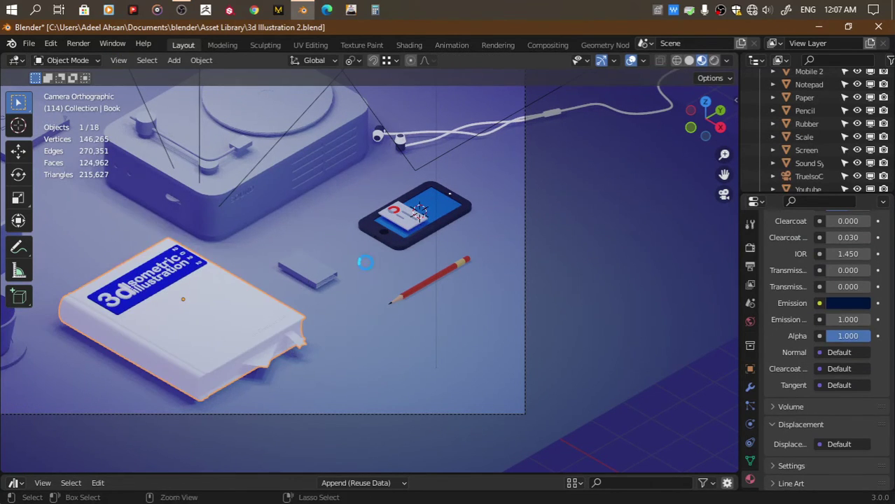
key("Tab")
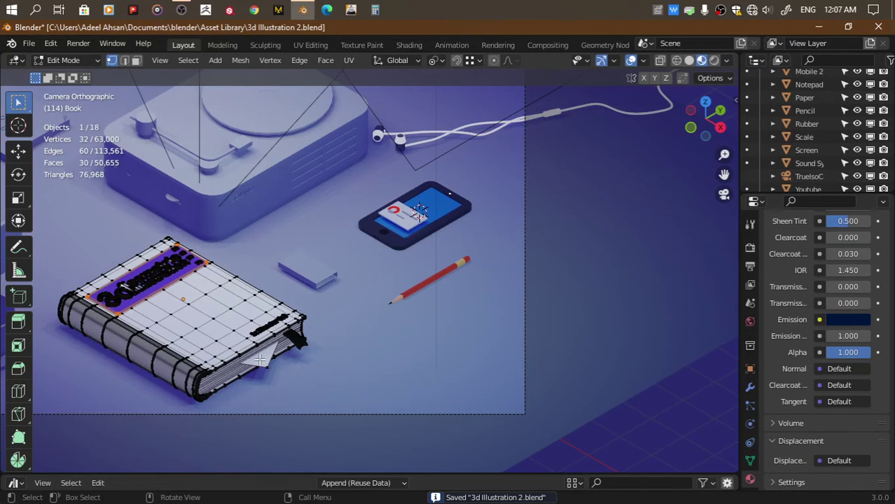
Assign the white Material.008 slot to the book's pages and cover parts
left_click(264, 365)
key("l")
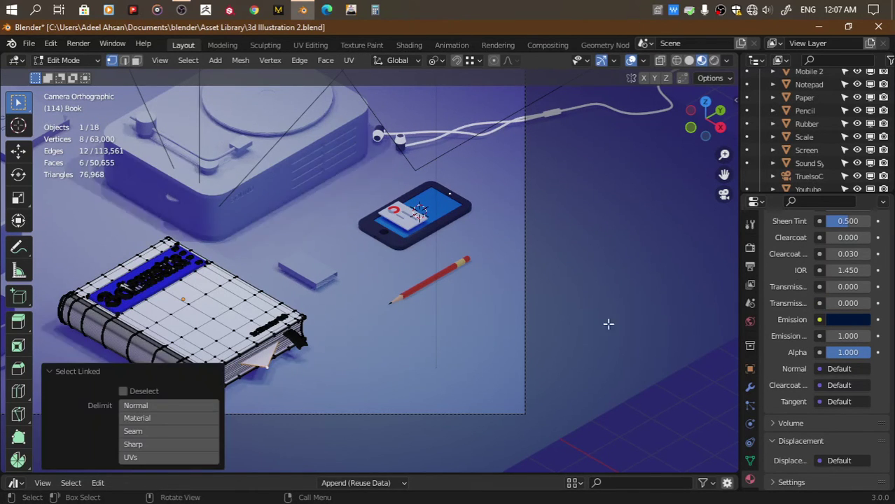
scroll(816, 277, "up", 5)
scroll(816, 277, "up", 5)
scroll(818, 262, "up", 5)
left_click(812, 250)
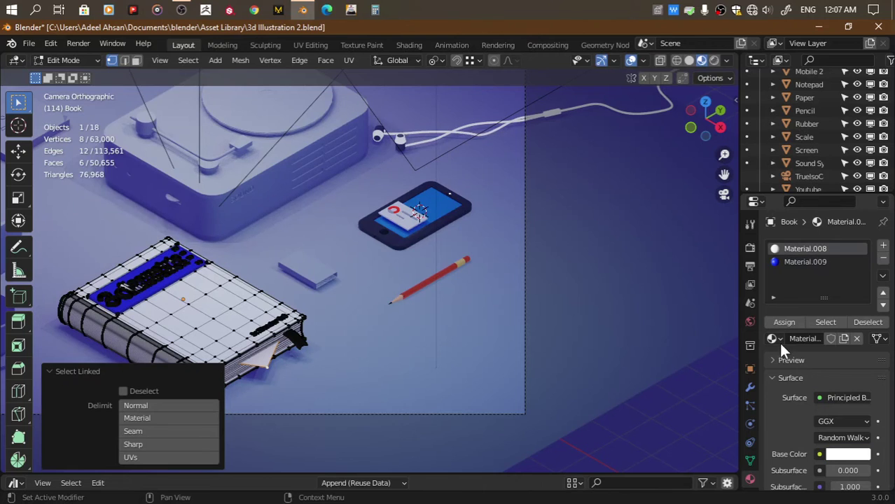
left_click(782, 326)
key("l")
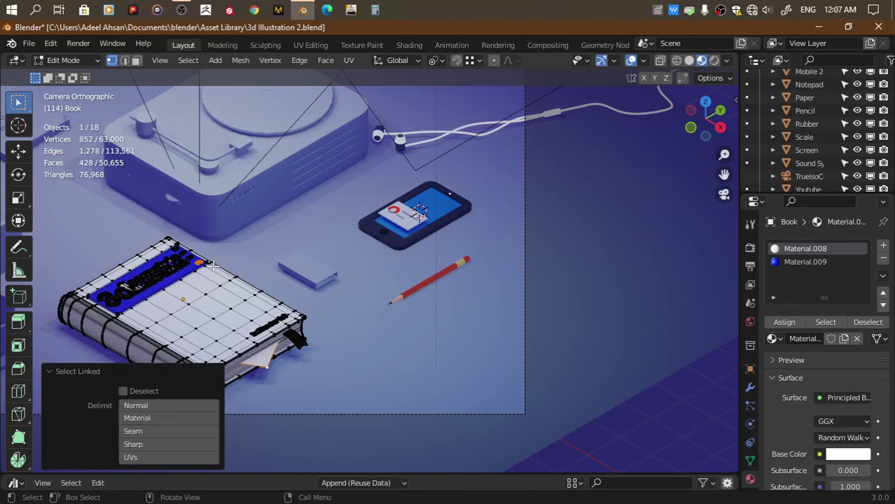
key("l")
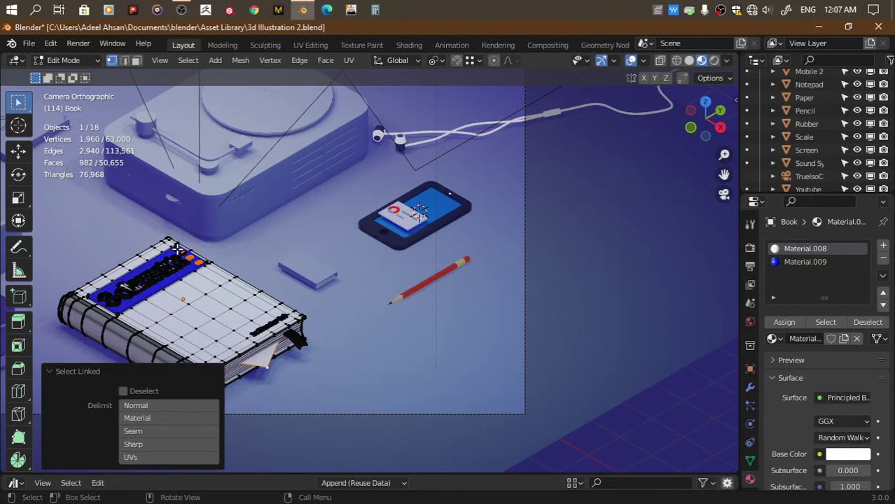
left_click(777, 322)
key("Tab")
key("Tab")
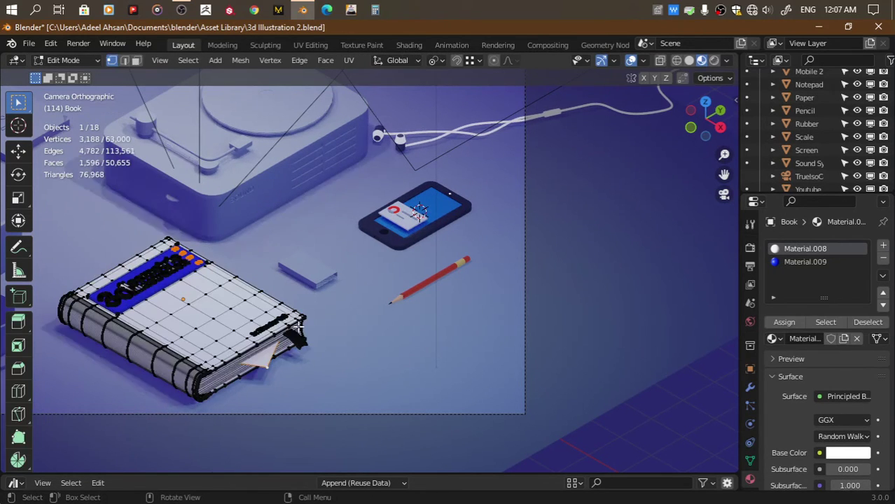
Give the bookmark a new slot with red Material.002 made single-user as Material.010
left_click(298, 341)
key("l")
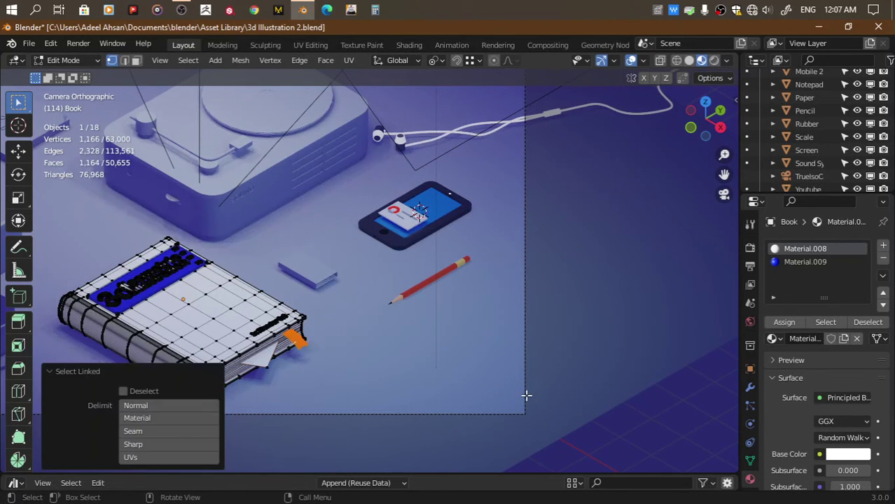
left_click(883, 246)
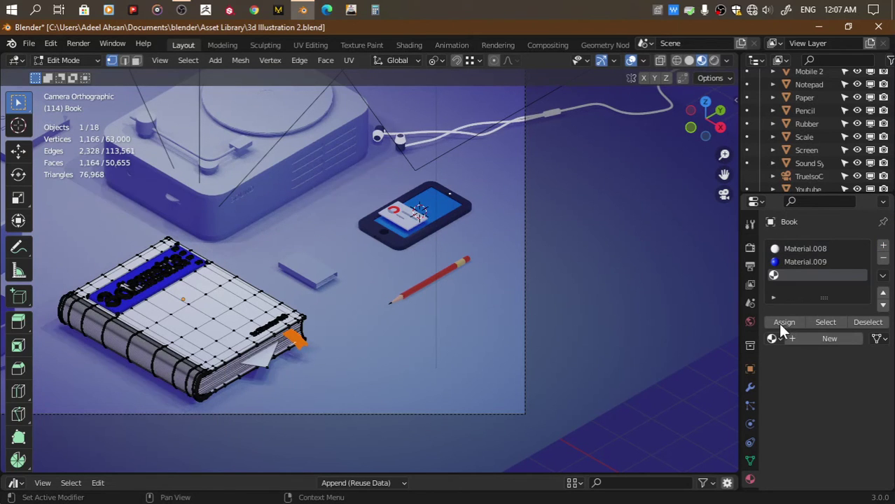
left_click(773, 338)
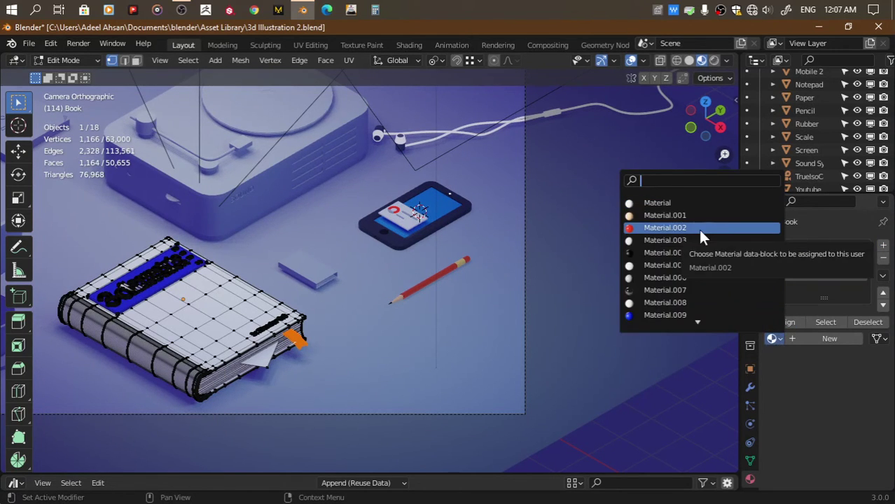
left_click(697, 227)
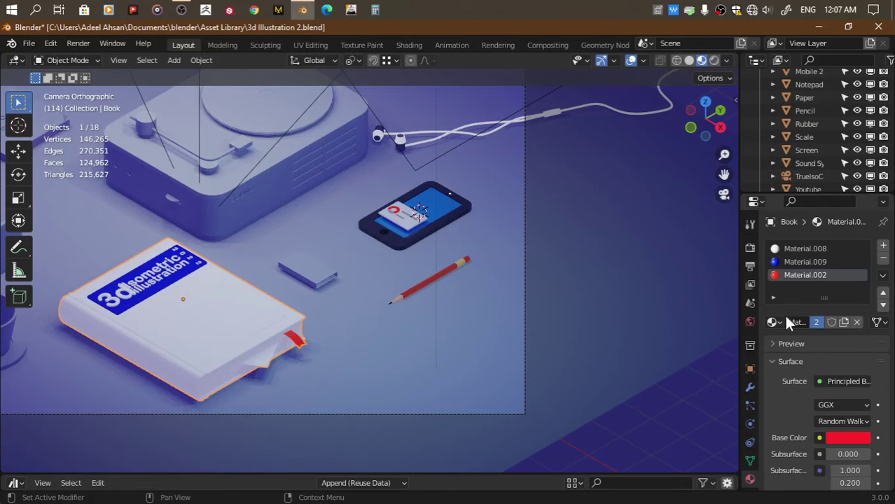
left_click(816, 322)
Select the first letter piece on the cover and centre a top view on it
key("Tab")
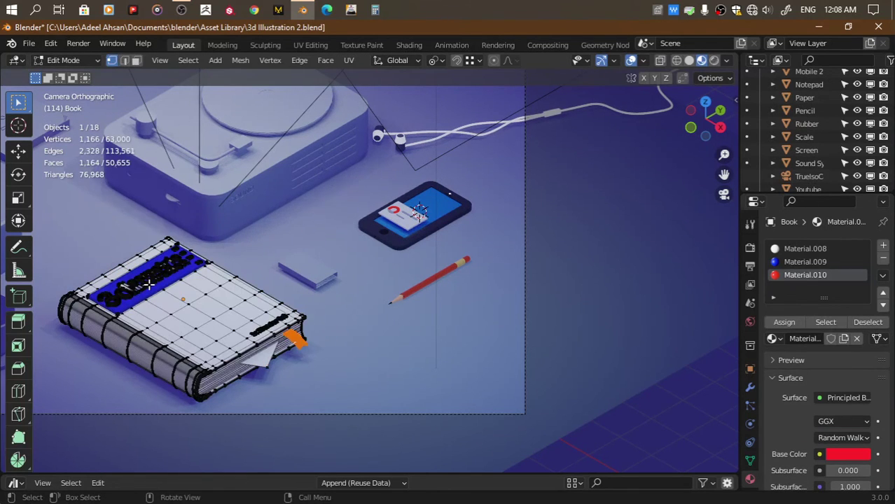
left_click(150, 280)
key("l")
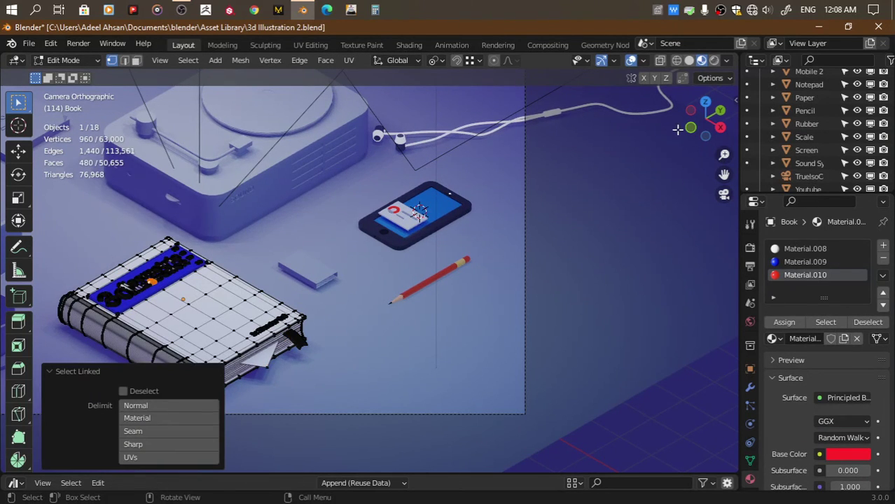
left_click(705, 102)
key("KP_Decimal")
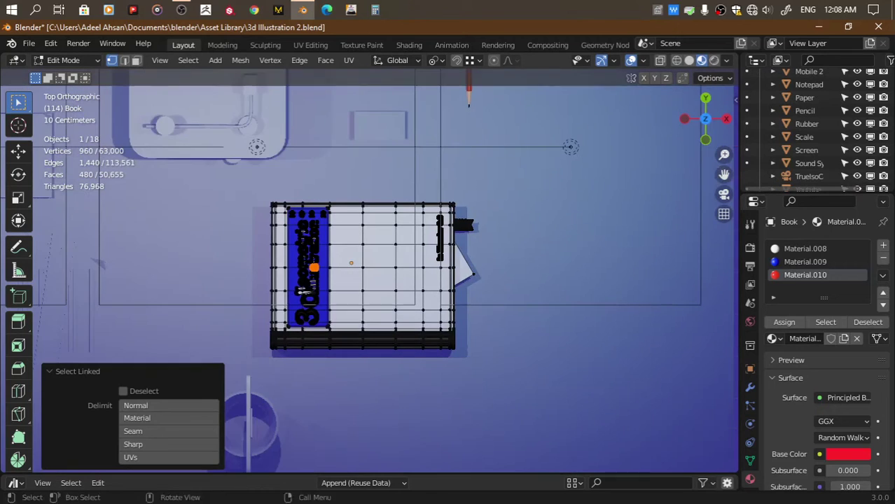
scroll(226, 231, "up", 5)
scroll(227, 231, "up", 3)
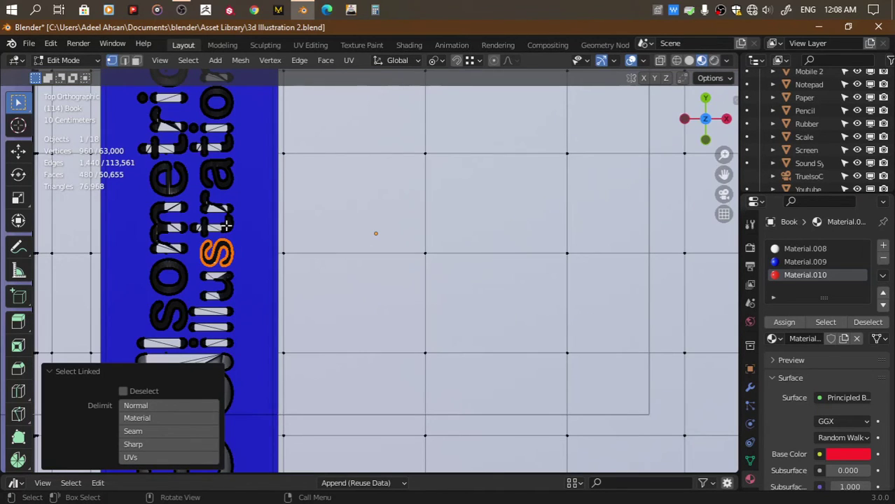
Add the remaining 'Illustration' letter pieces, including t, u, o and n, to the selection
key("l")
key("l")
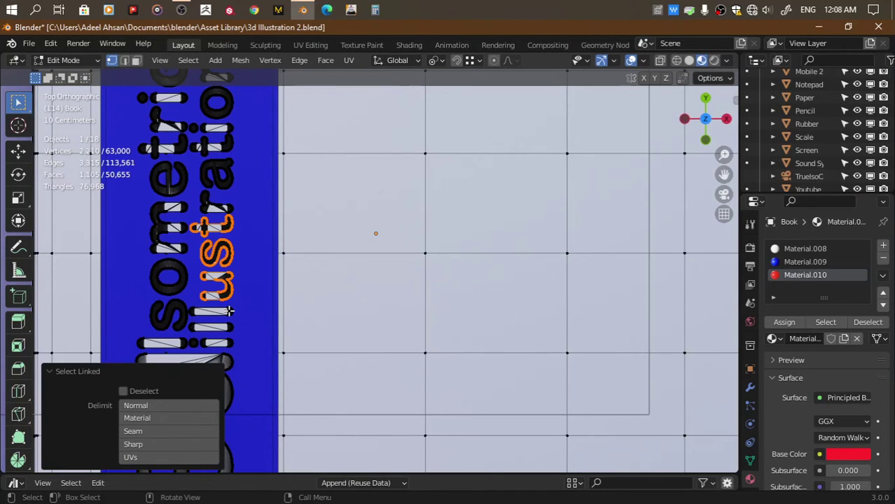
key("l")
key("l")
key("l")
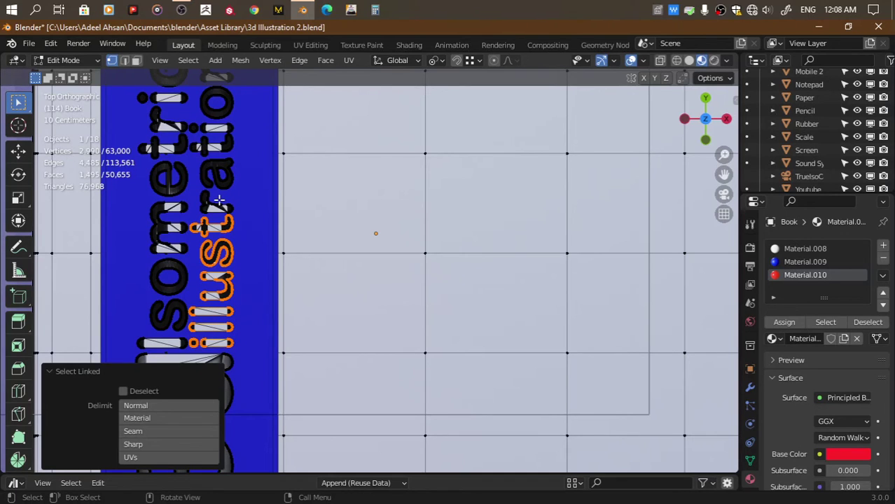
key("l")
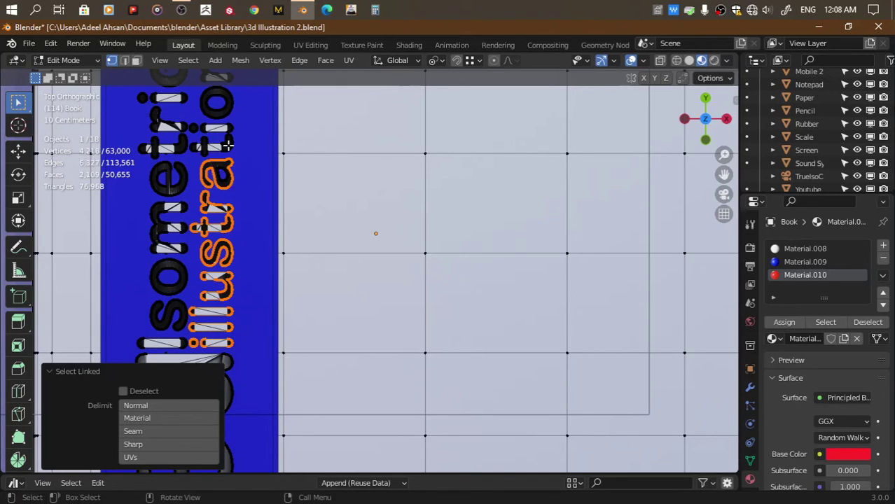
key("l")
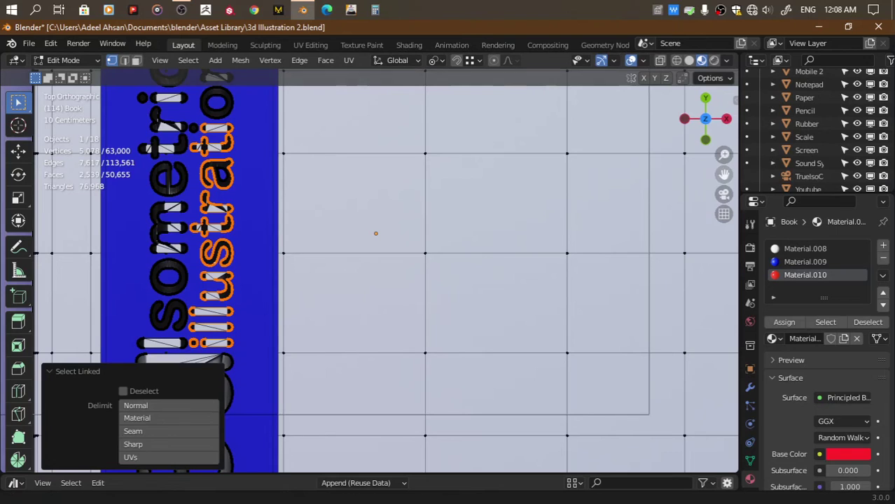
middle_click_drag(229, 127, 257, 210, "shift")
key("l")
key("l")
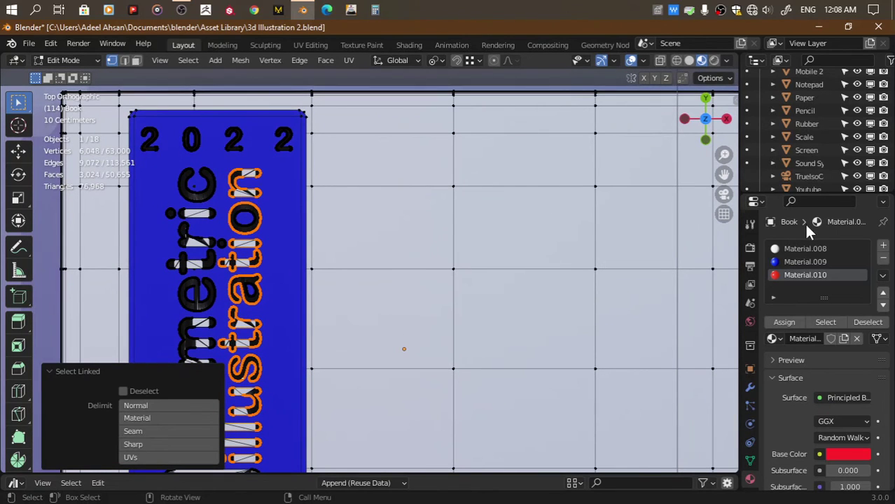
left_click(784, 323)
scroll(344, 278, "down", 3)
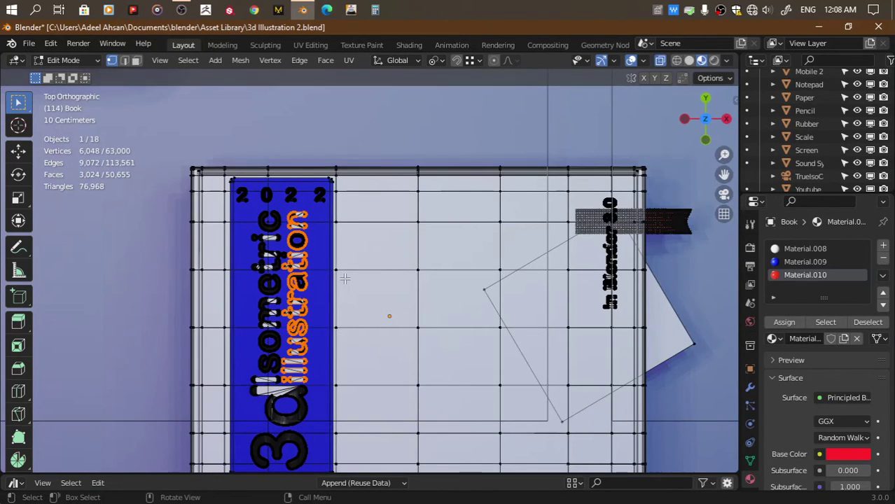
Assign the red Material.010 to the selected letters, then isolate the book and invert the selection
key("Tab")
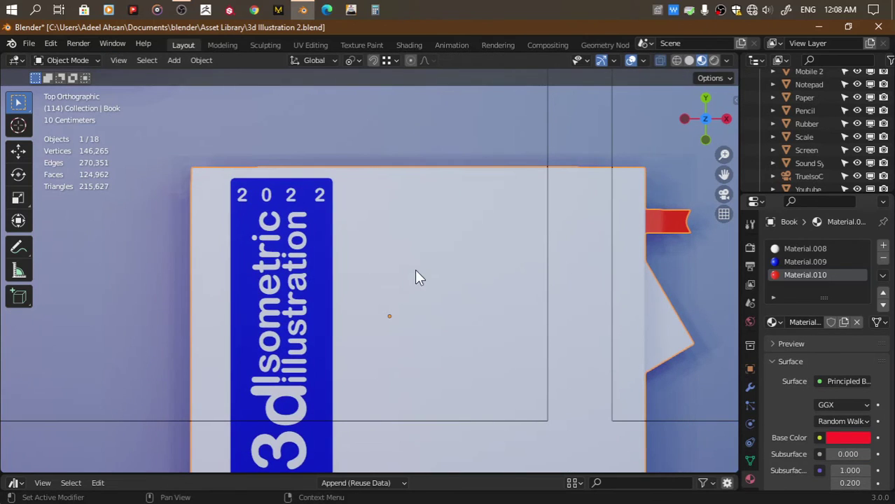
key("Tab")
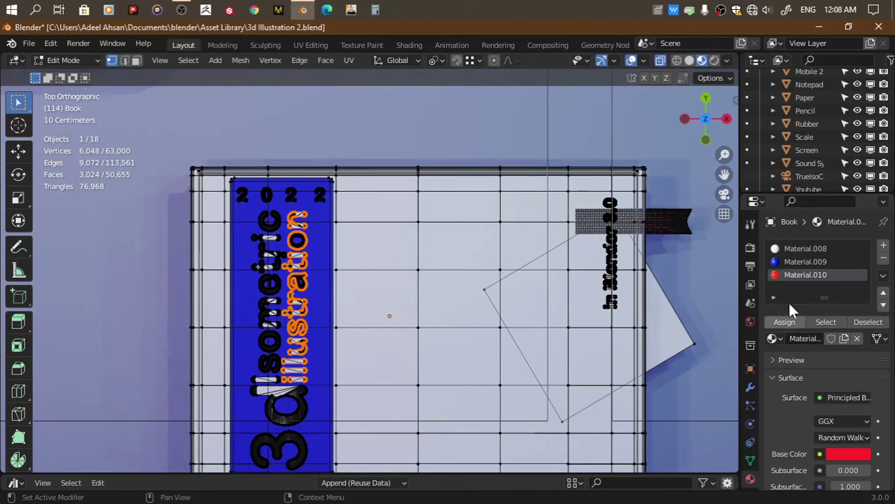
left_click(784, 322)
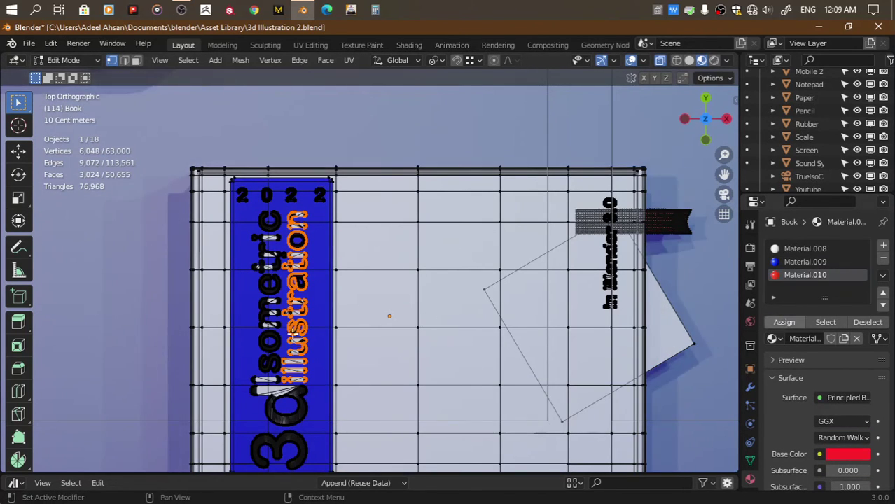
key("KP_Divide")
key("KP_Divide")
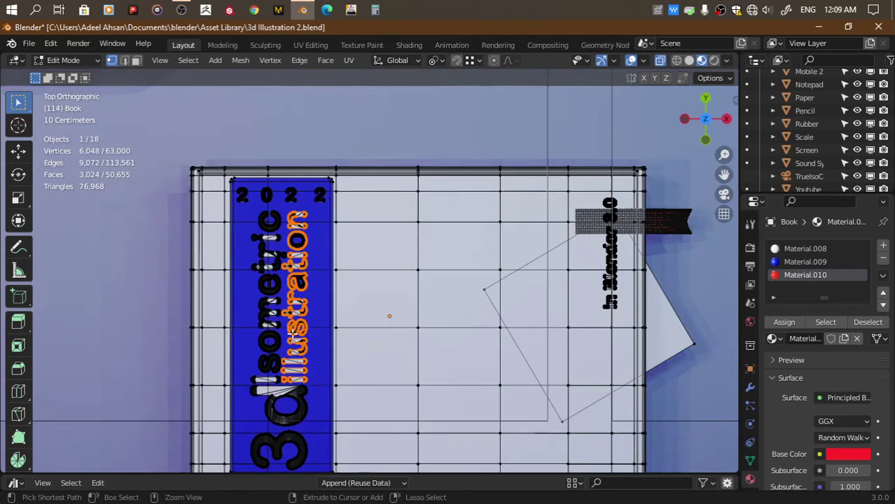
key("ctrl+i")
key("ctrl+i")
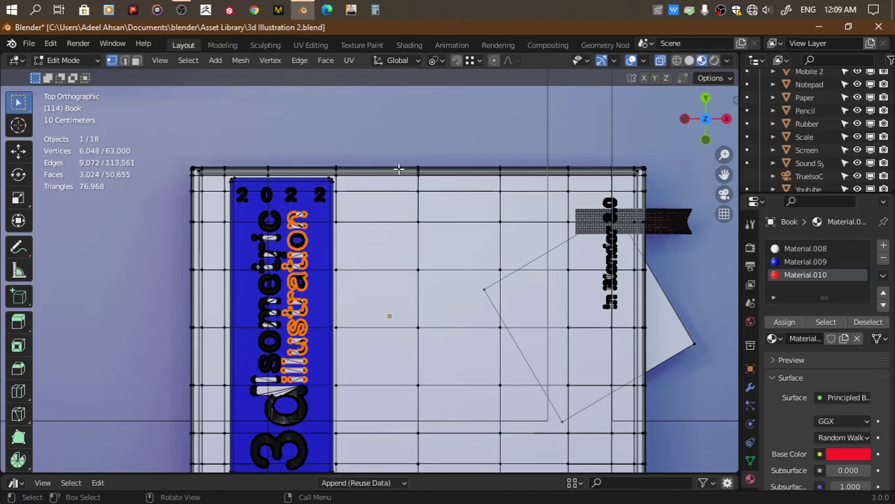
Hide the frame, edge strips and book body so only the cover lettering stays visible
key("alt+a")
key("l")
key("h")
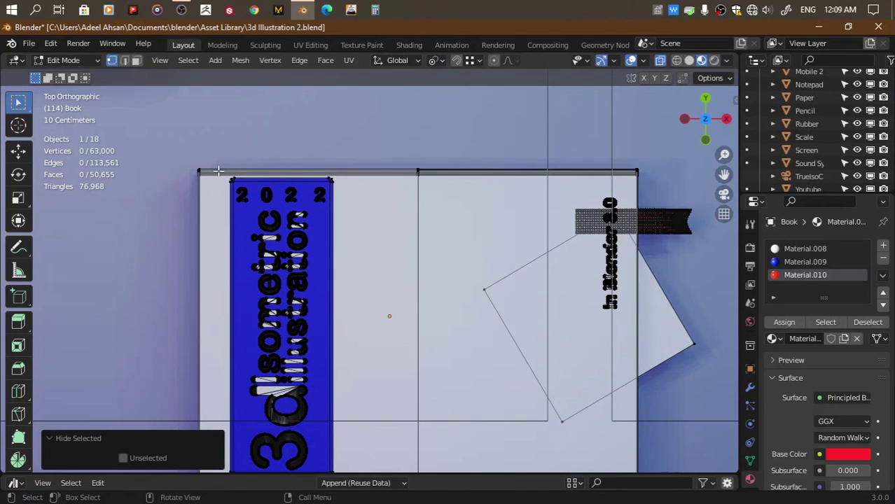
key("l")
key("h")
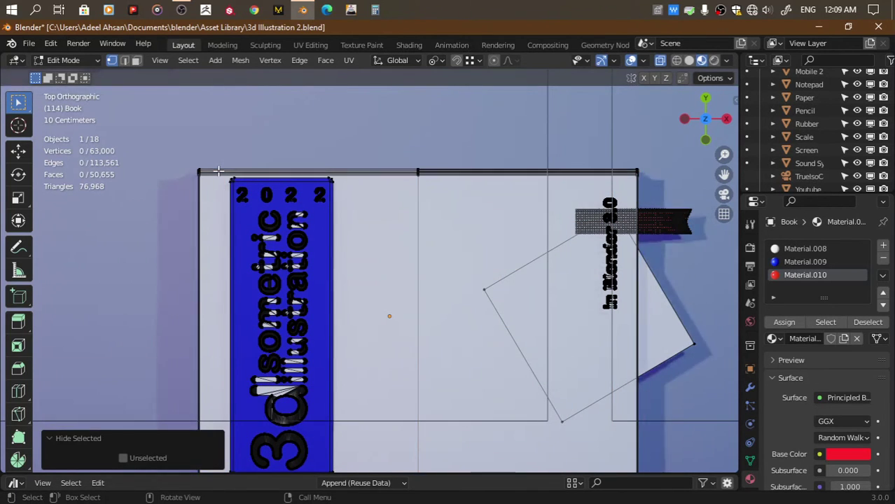
key("l")
key("h")
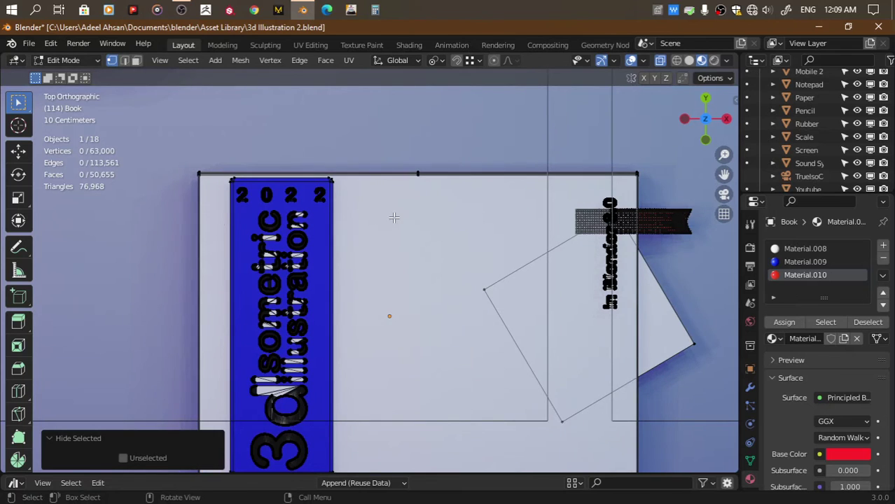
scroll(736, 137, "down", 2)
left_click(726, 119)
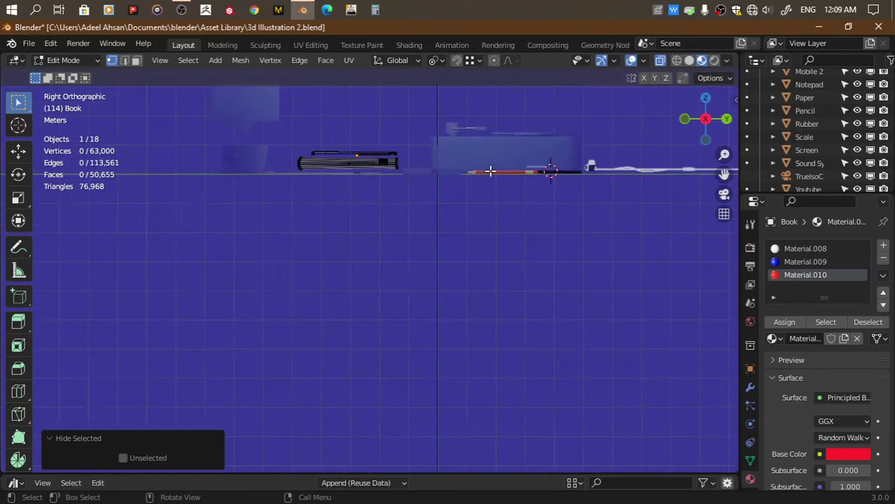
left_click_drag(274, 131, 457, 194)
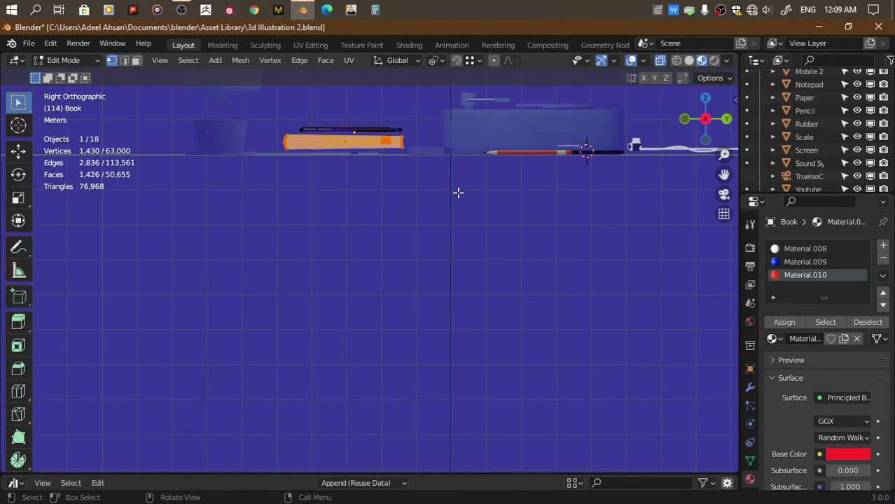
key("h")
key("l")
key("h")
From a top view, select the 'Illustration' letters and assign them red Material.010
left_click_drag(708, 98, 704, 105)
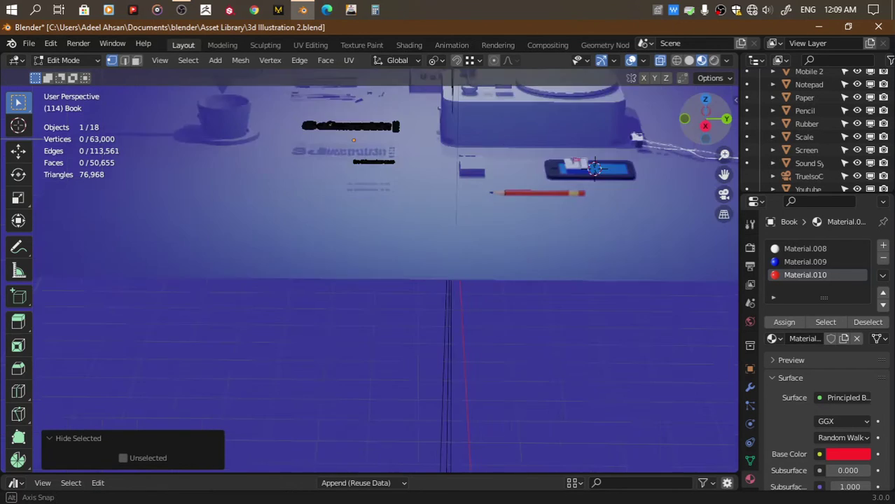
left_click(703, 102)
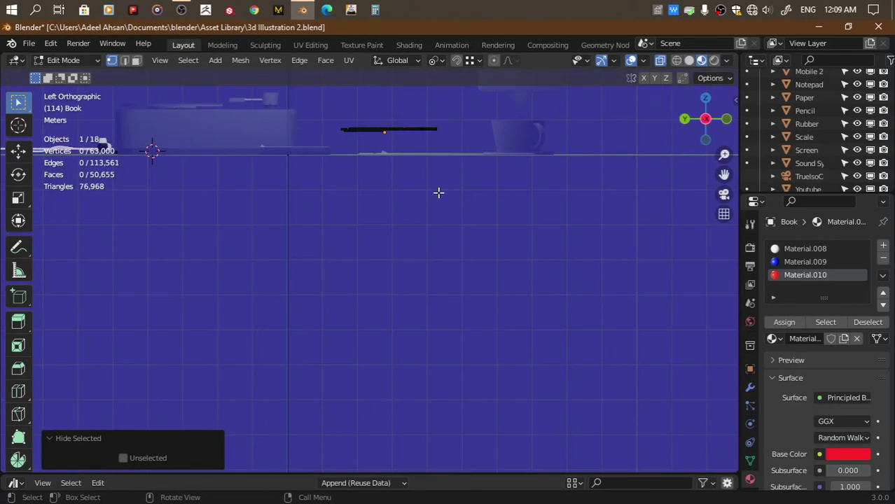
left_click(706, 98)
scroll(409, 251, "up", 4)
scroll(409, 250, "up", 4)
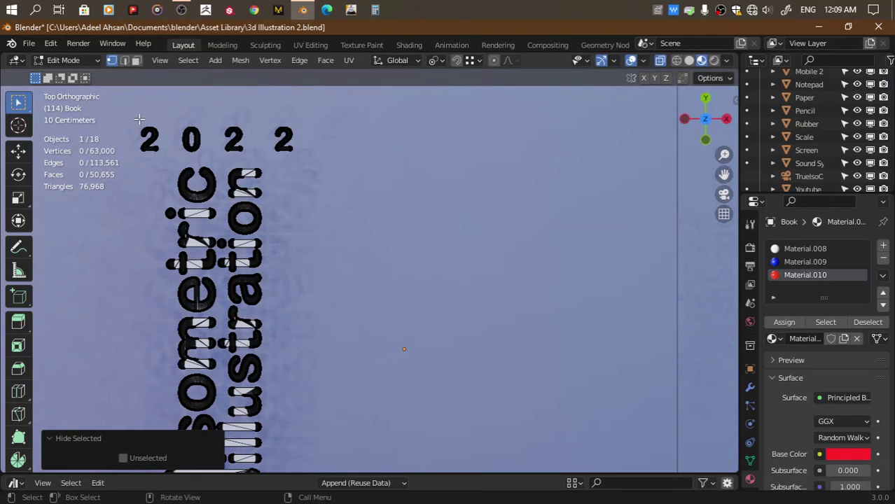
left_click_drag(117, 114, 317, 159)
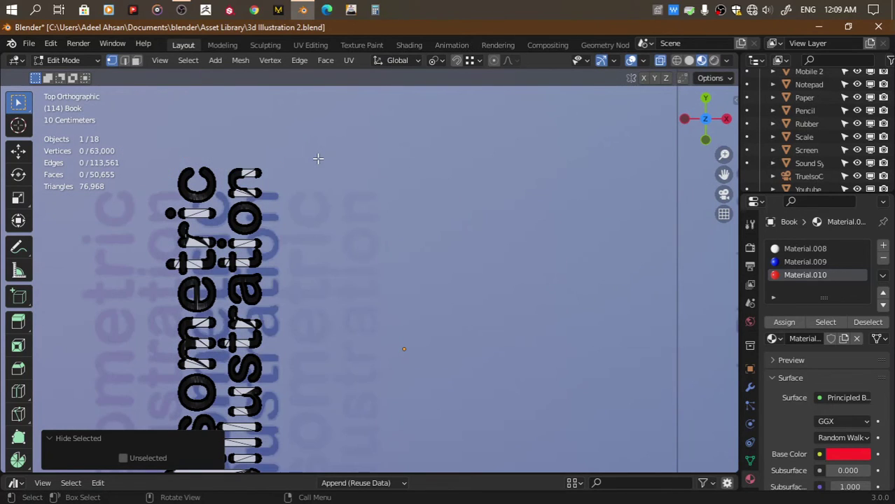
key("l")
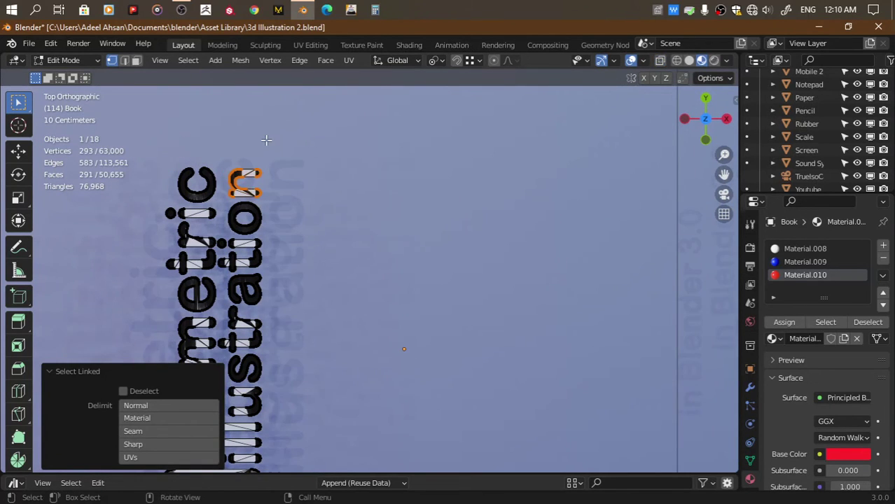
left_click_drag(266, 140, 217, 350)
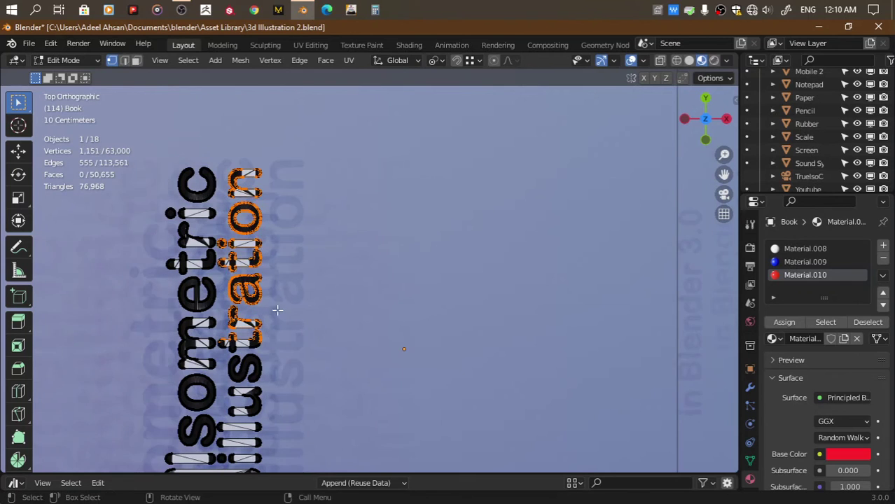
left_click_drag(294, 154, 217, 368)
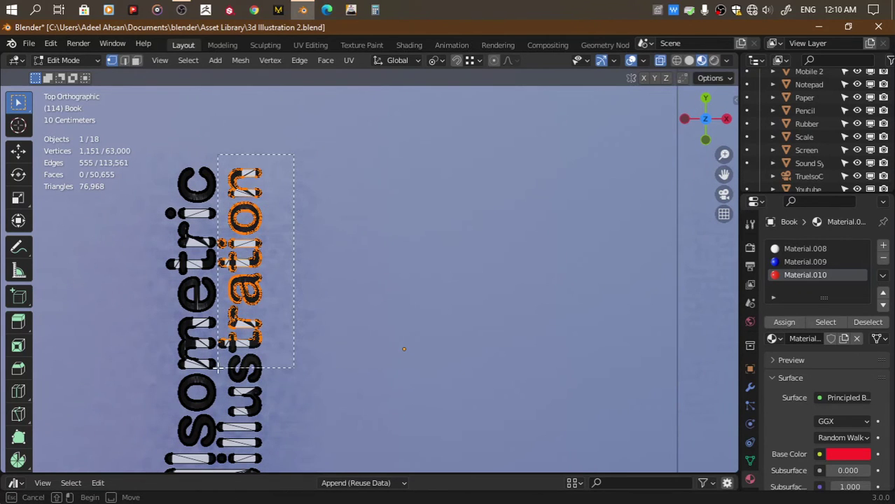
left_click(784, 323)
Add the remaining 'Illustration' letters to the selection and inspect the red lettering
middle_click_drag(161, 413, 224, 287, "shift")
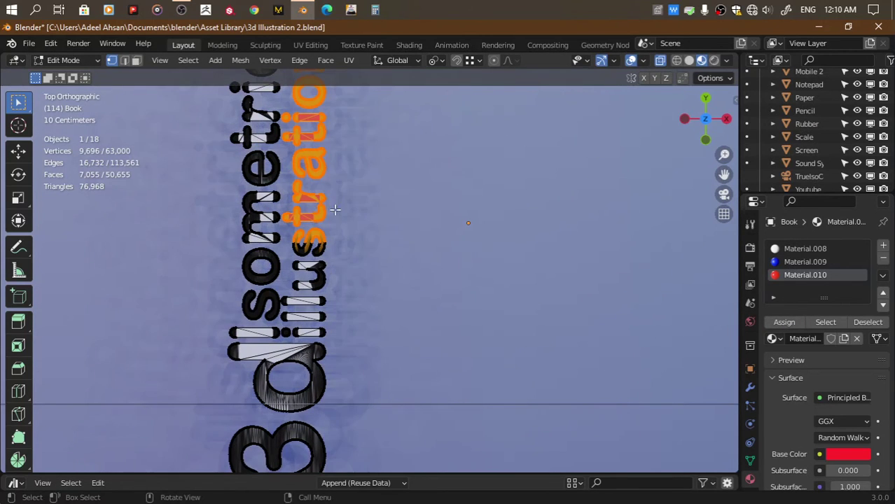
mouse_move(334, 198)
left_mouse_down()
mouse_move(292, 341)
mouse_move(282, 343)
left_mouse_up()
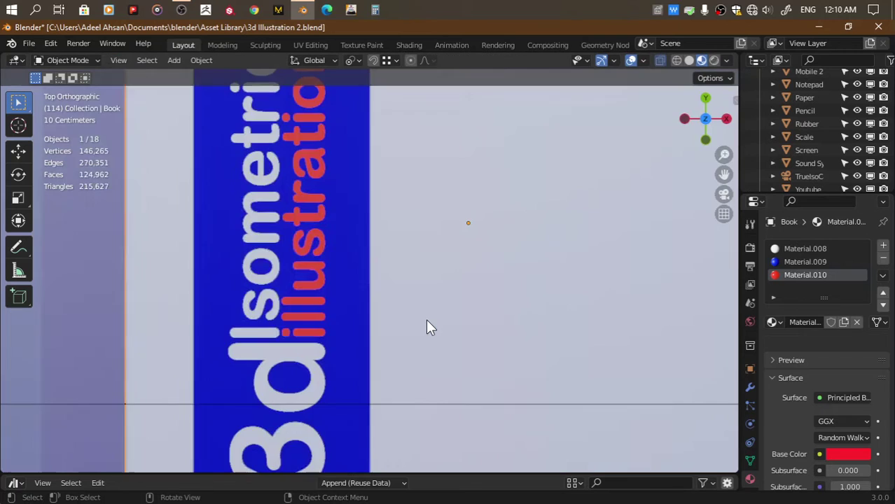
scroll(428, 327, "down", 5)
left_click_drag(704, 117, 698, 123)
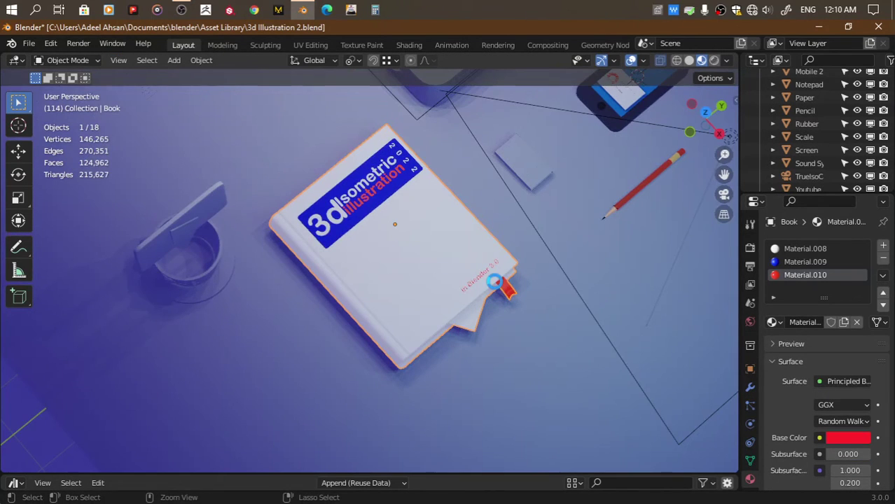
Save the file, view the scene through the camera, and select the blue Material.009 slot
key("ctrl+s")
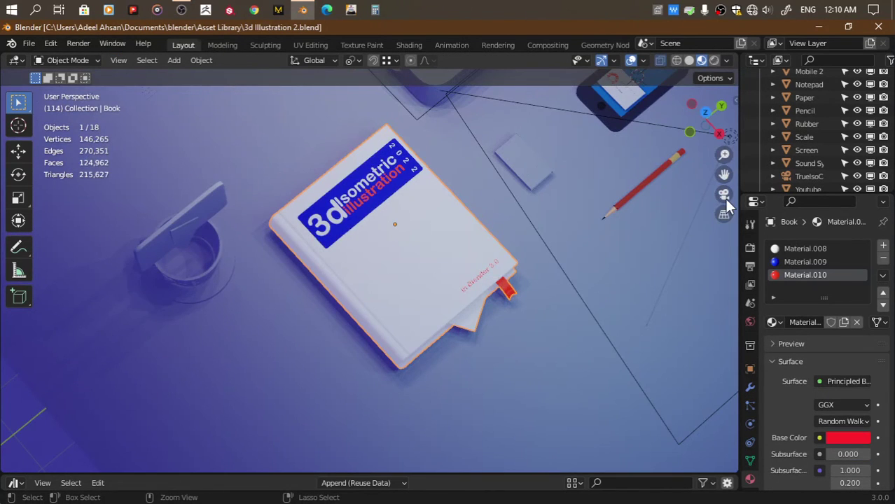
left_click(724, 194)
scroll(553, 270, "down", 2)
scroll(557, 262, "down", 2)
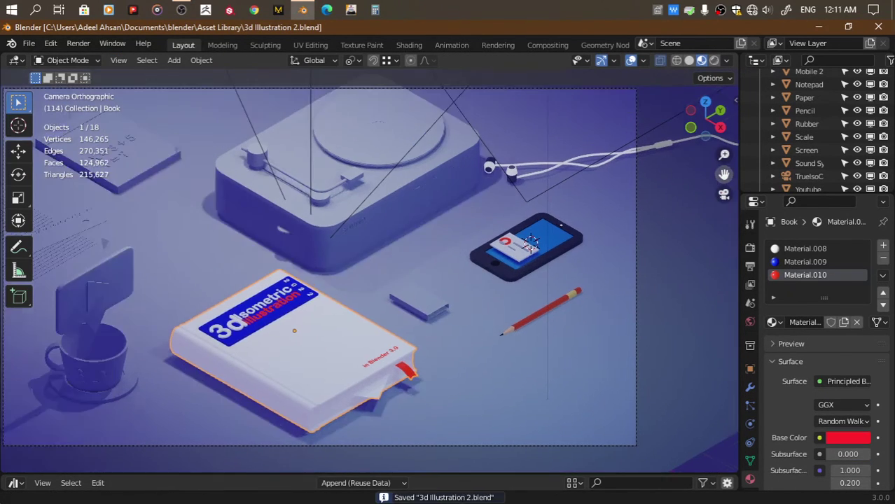
scroll(562, 252, "down", 2)
scroll(568, 239, "down", 2)
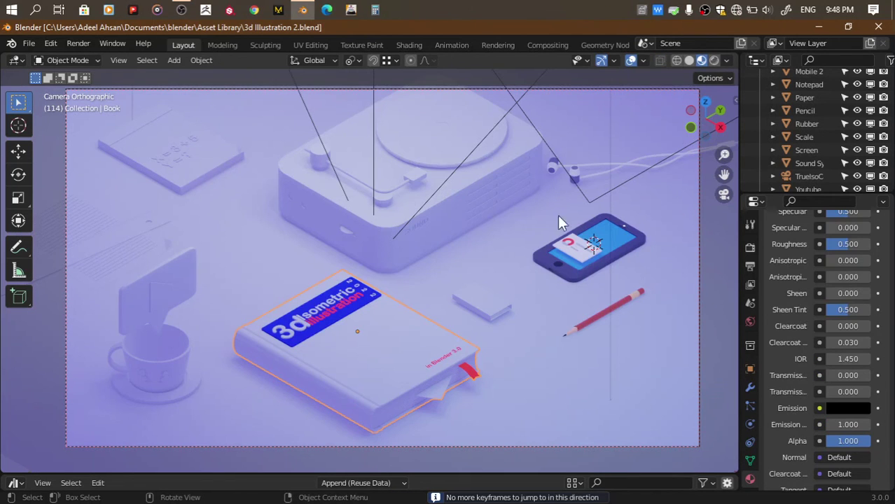
scroll(793, 347, "up", 5)
scroll(793, 348, "up", 5)
left_click(804, 262)
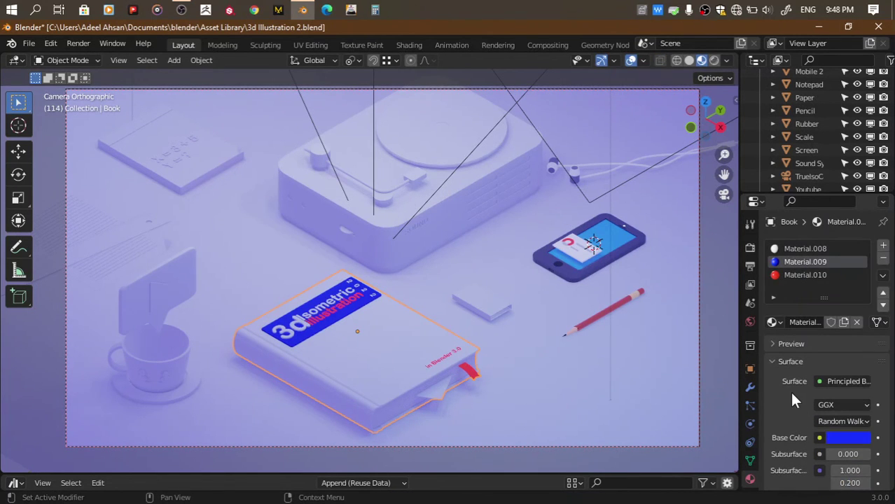
Lower the World lighting Strength to 1
scroll(790, 391, "down", 5)
scroll(790, 391, "down", 3)
left_click(749, 322)
double_click(846, 343)
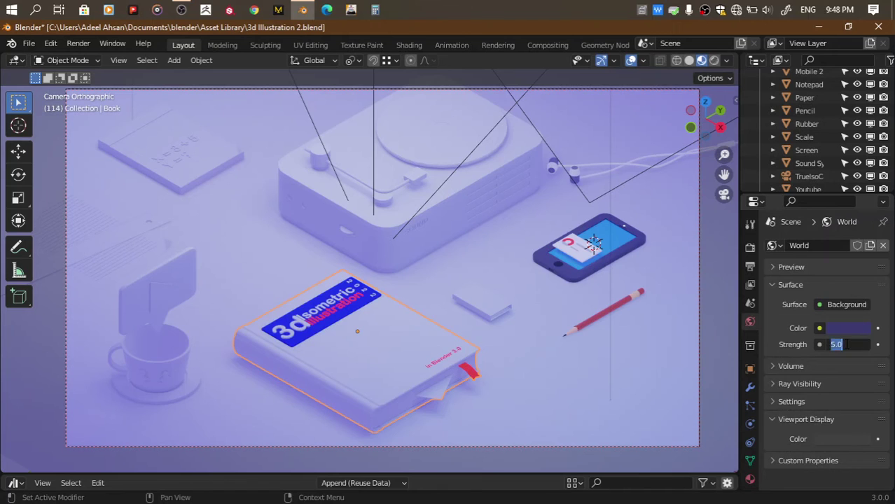
type("1")
key("Return")
Give the Base a new material with a blue-violet base colour (HSV about 0.675/0.784/0.8)
left_click(558, 402)
left_click(750, 481)
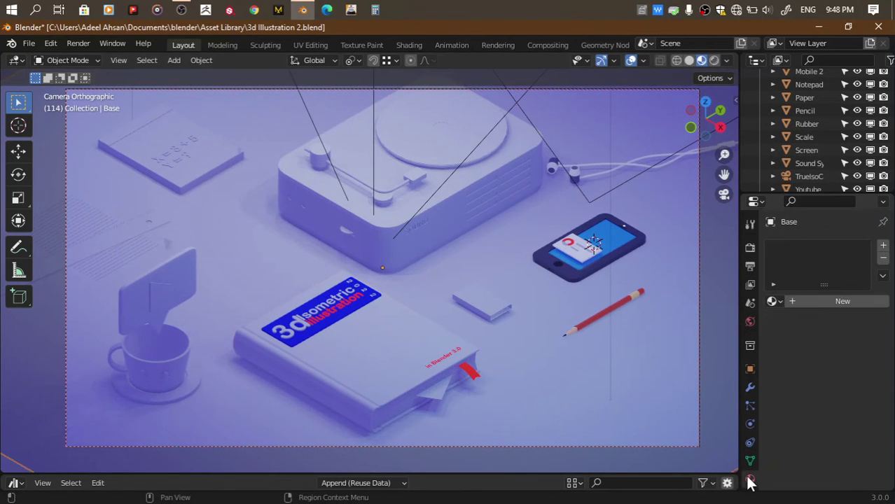
left_click(806, 301)
left_click(847, 418)
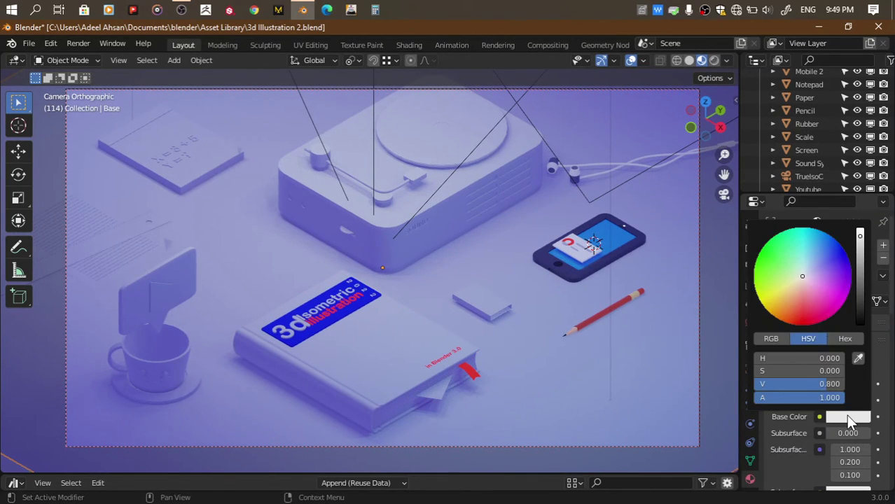
left_click(825, 261)
left_click(859, 232)
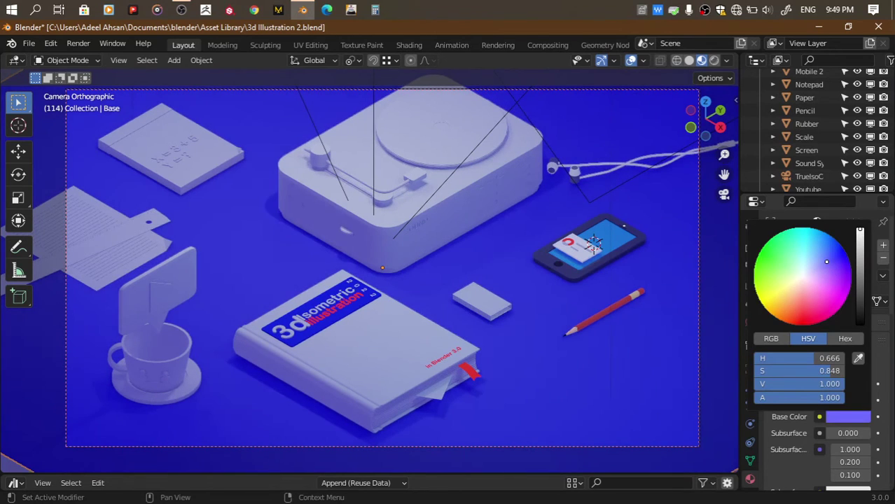
left_click(820, 263)
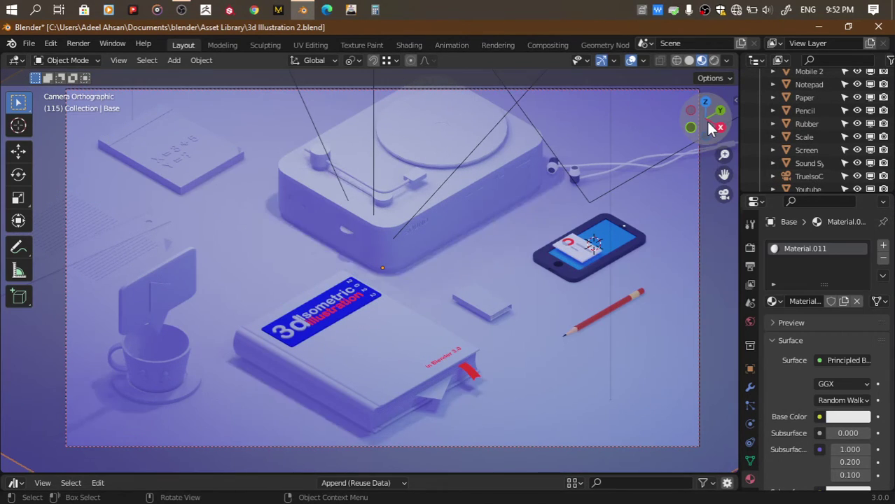
left_click(848, 417)
left_click(824, 264)
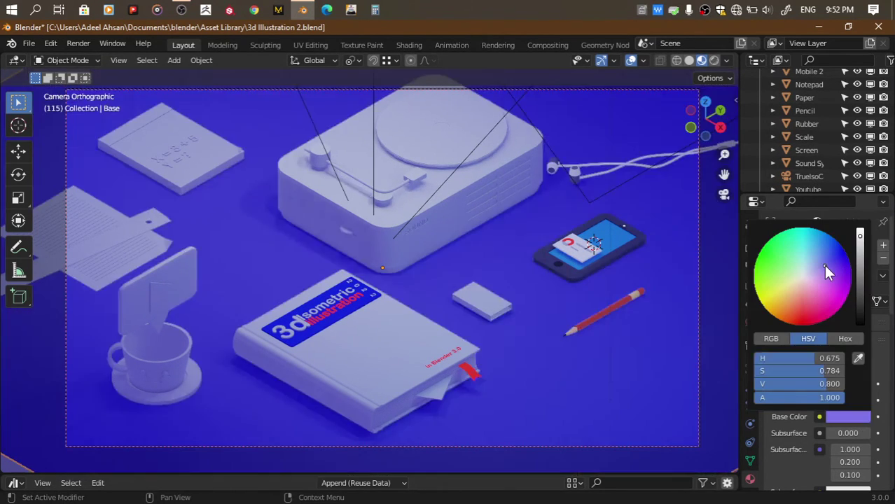
Preview in Rendered shading, save, and set Viewport Max Samples to 32
left_click(712, 58)
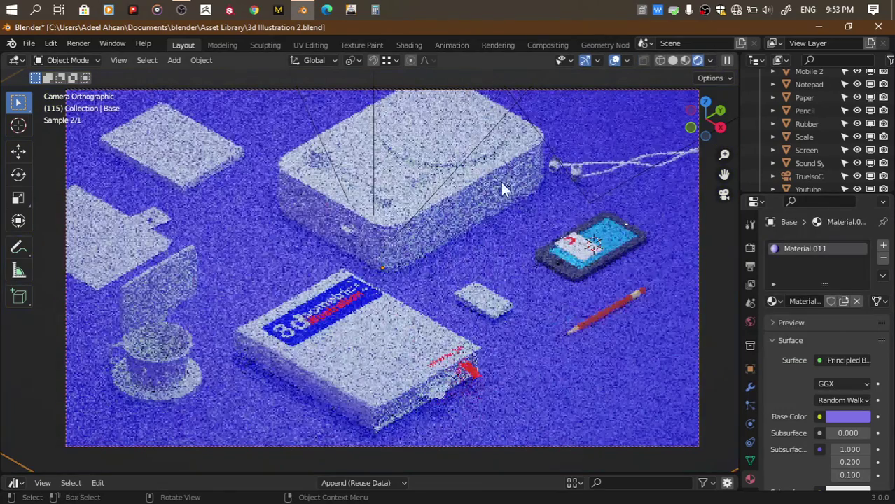
key("ctrl+s")
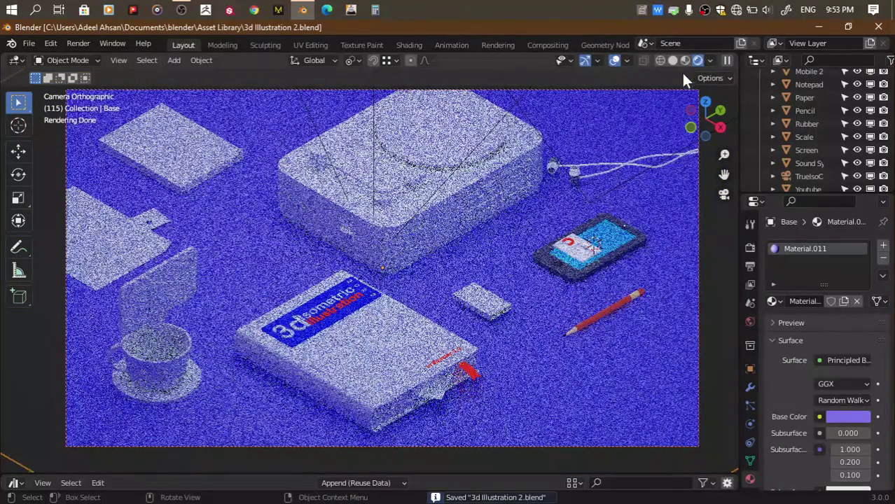
left_click(748, 265)
left_click(750, 248)
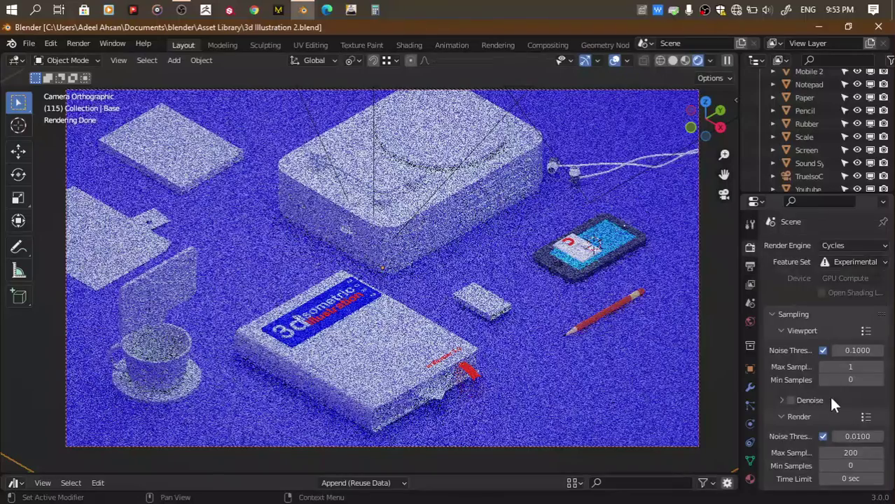
left_click(850, 366)
type("32")
key("Return")
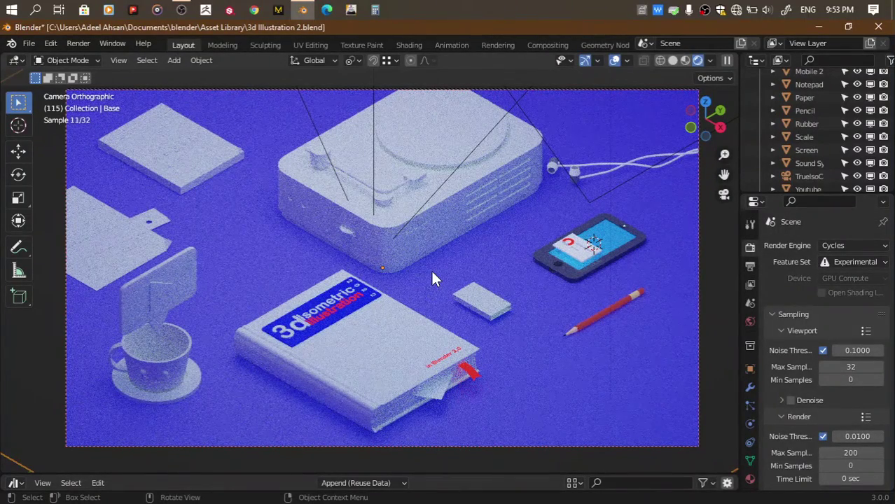
Return to Material Preview shading, save the file, and select the book
left_click(686, 59)
key("ctrl+s")
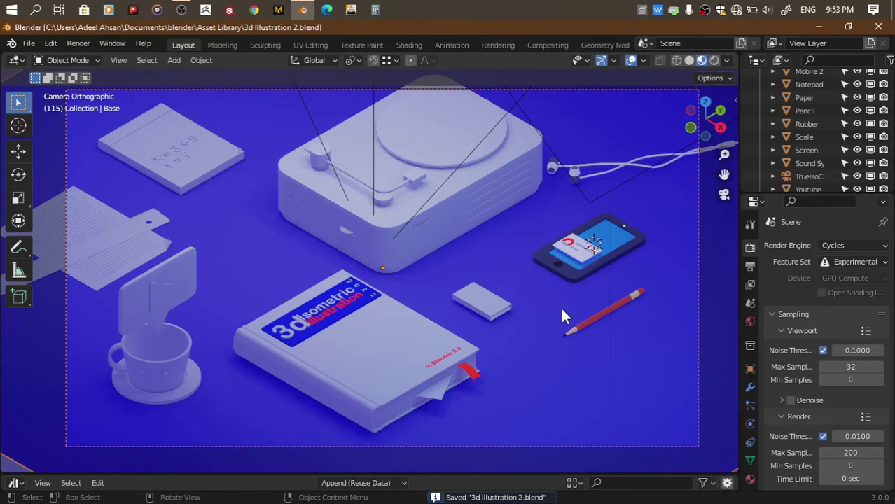
left_click(390, 356)
Set the emission colour of the book's blue Material.009 to black
left_click(750, 479)
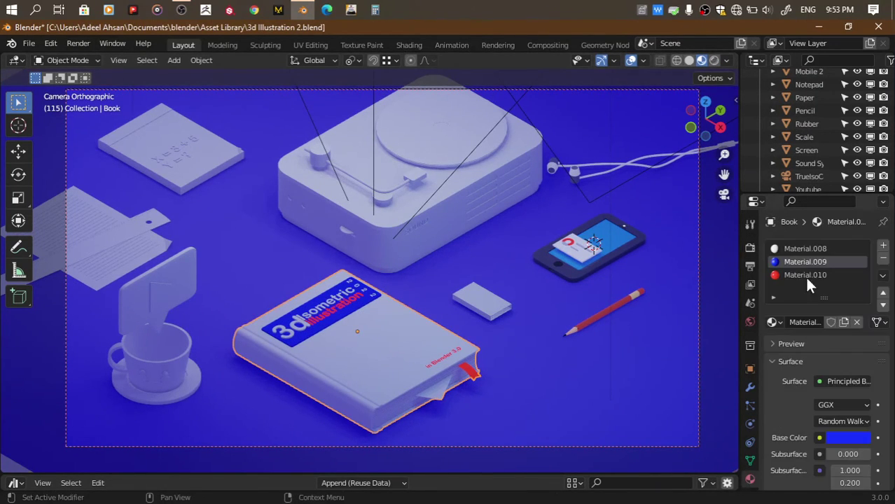
scroll(826, 421, "down", 10)
left_click(853, 266)
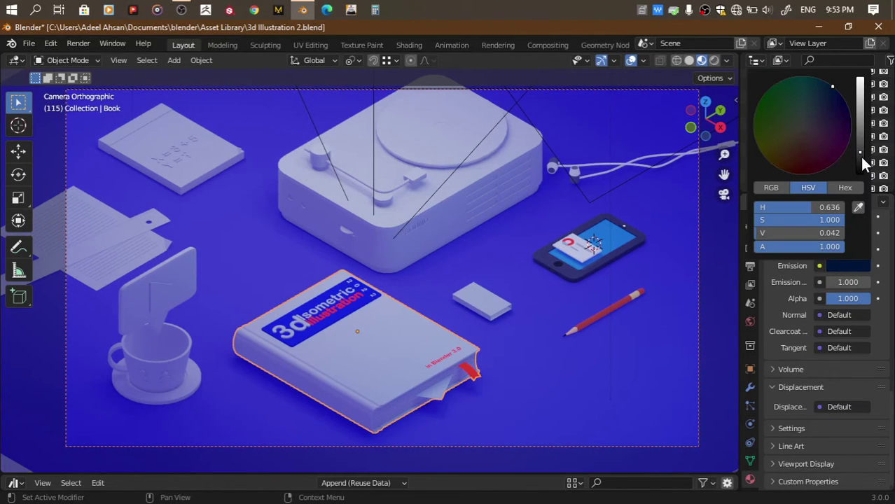
left_click_drag(859, 155, 861, 176)
Set the emission colour of the book's red Material.010 to black
scroll(802, 294, "up", 15)
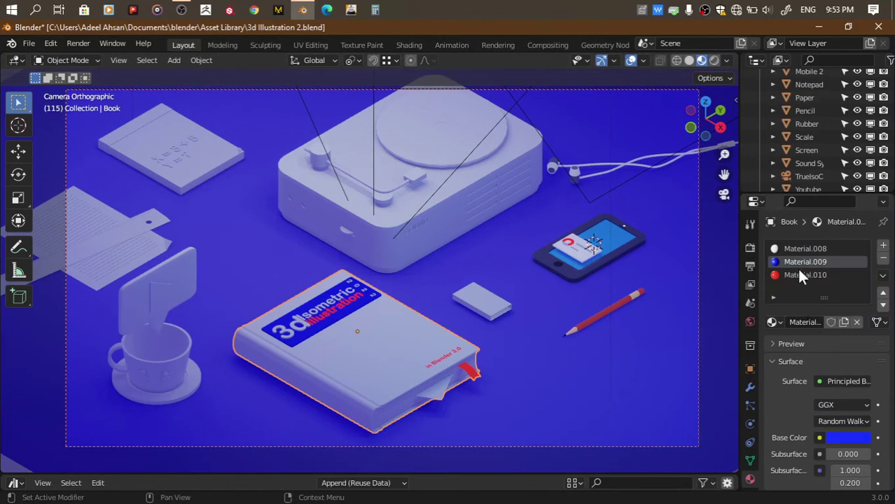
left_click(796, 276)
scroll(834, 429, "down", 8)
scroll(834, 429, "down", 5)
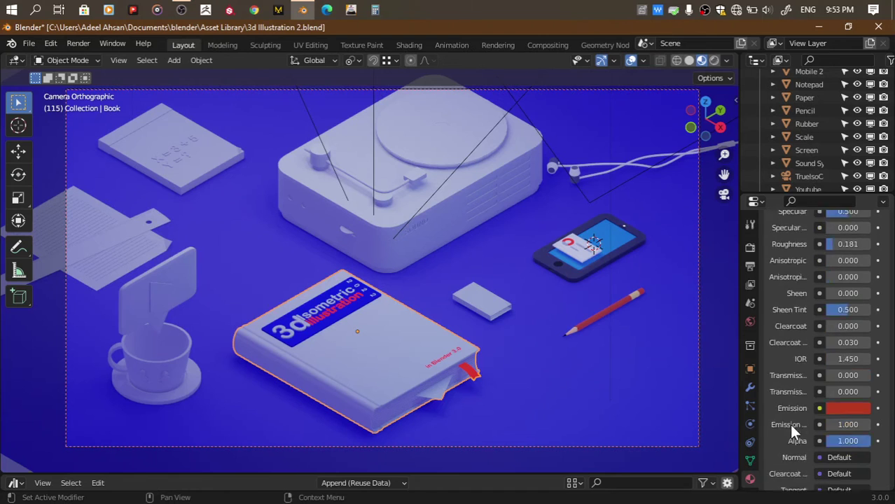
scroll(789, 424, "down", 3)
left_click(841, 385)
left_click_drag(858, 267, 860, 287)
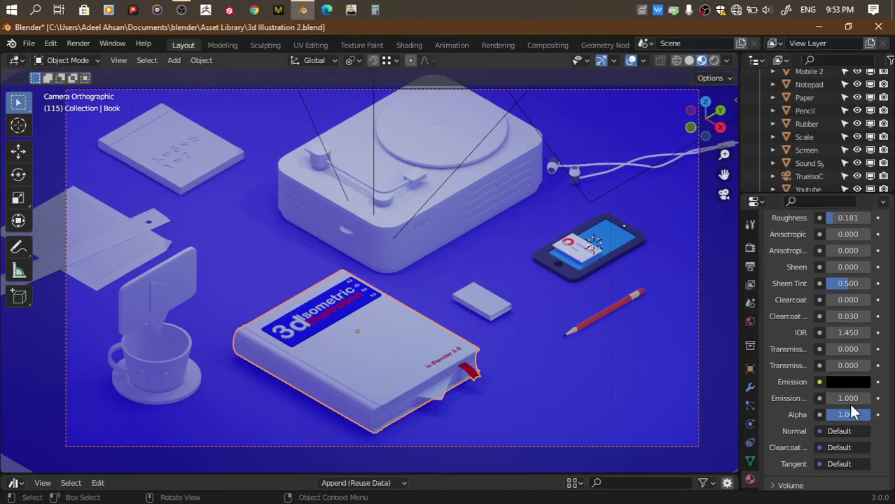
Shift Material.010's base colour toward orange-red and check it in Rendered shading
scroll(847, 392, "up", 15)
left_click(844, 438)
left_click_drag(802, 340, 794, 335)
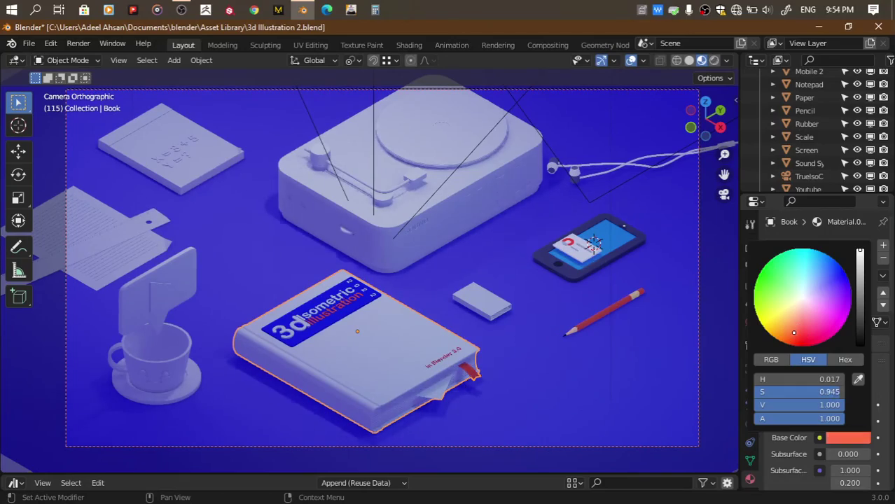
left_click(714, 61)
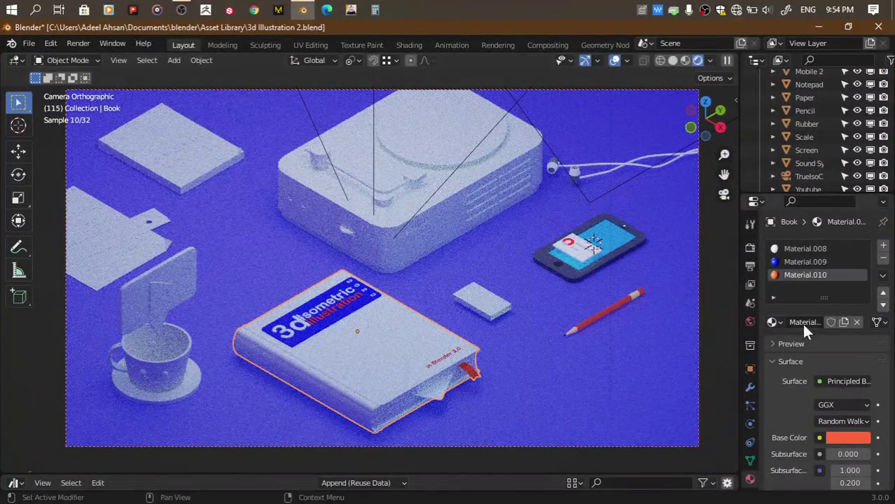
left_click(684, 61)
Black out the pencil material's emission and give it an orange-red base colour
left_click(604, 309)
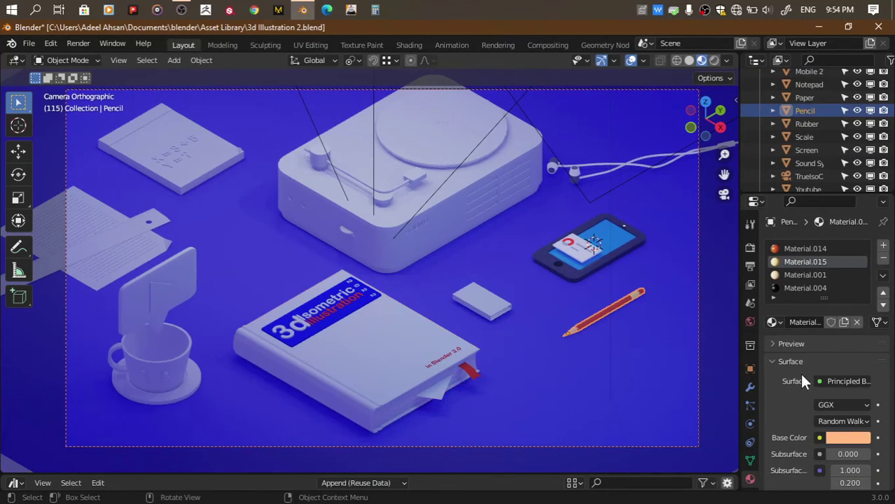
scroll(786, 429, "down", 5)
scroll(786, 430, "down", 1)
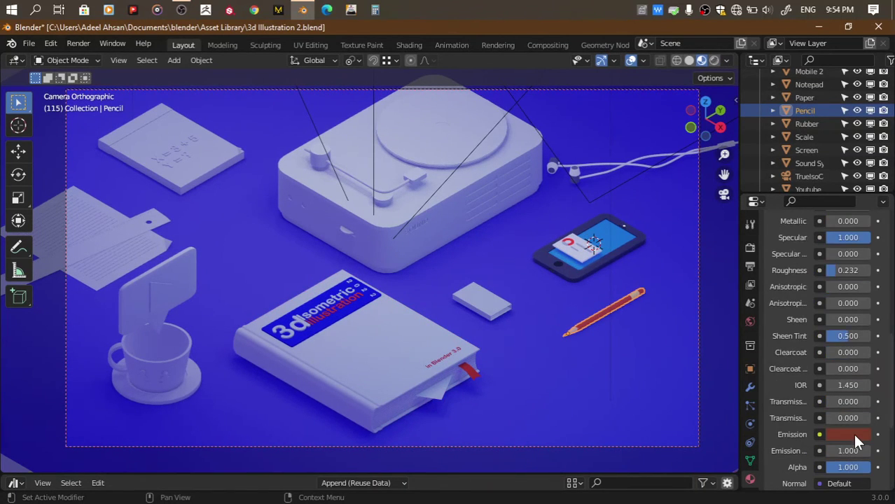
left_click(852, 433)
left_click_drag(858, 334, 783, 490)
scroll(811, 323, "up", 5)
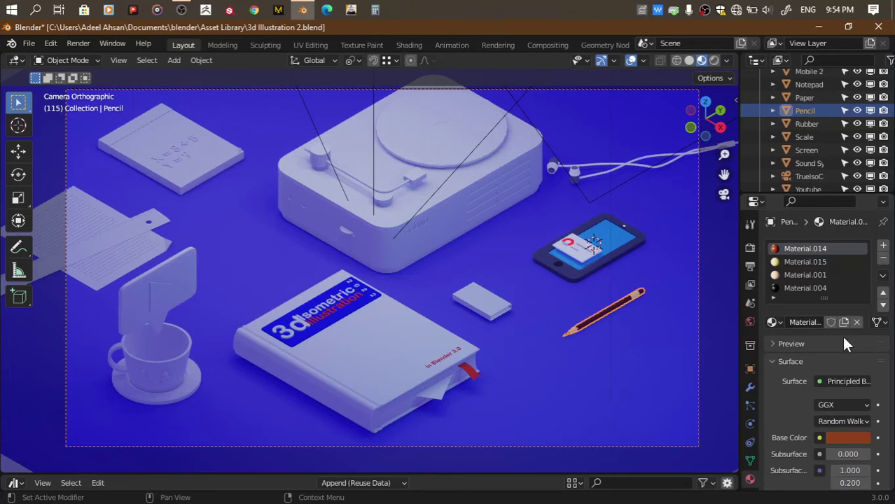
left_click(847, 438)
left_click_drag(860, 264, 860, 250)
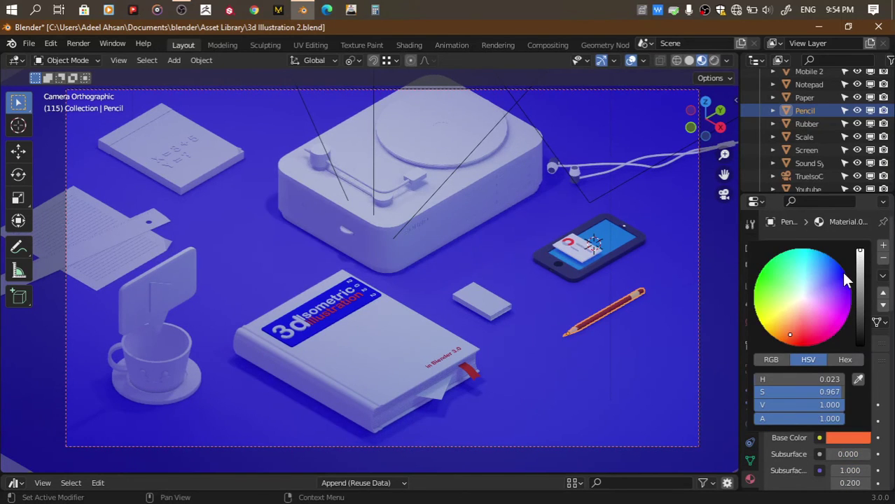
left_click(796, 327)
mouse_move(796, 327)
left_mouse_down()
mouse_move(786, 342)
mouse_move(799, 340)
left_mouse_up()
On the pencil's next material, set emission to black and base colour to pale peach
left_click(618, 316)
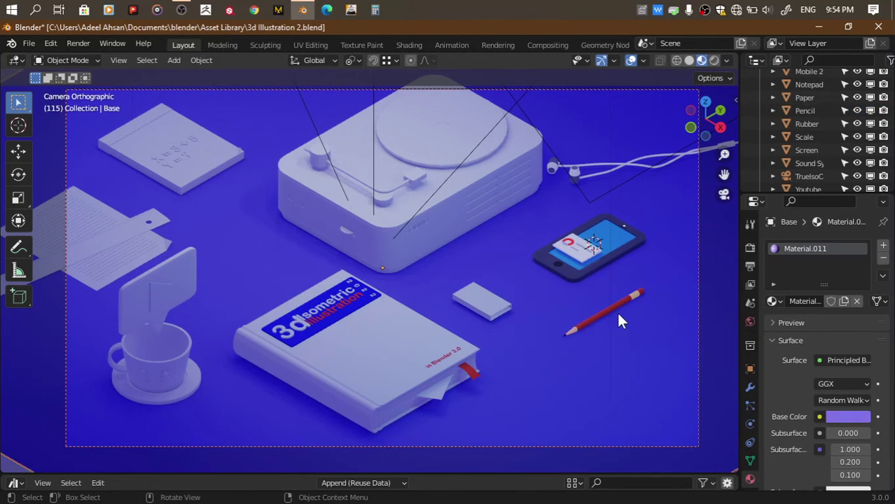
left_click(627, 308)
left_click(782, 260)
scroll(798, 315, "down", 5)
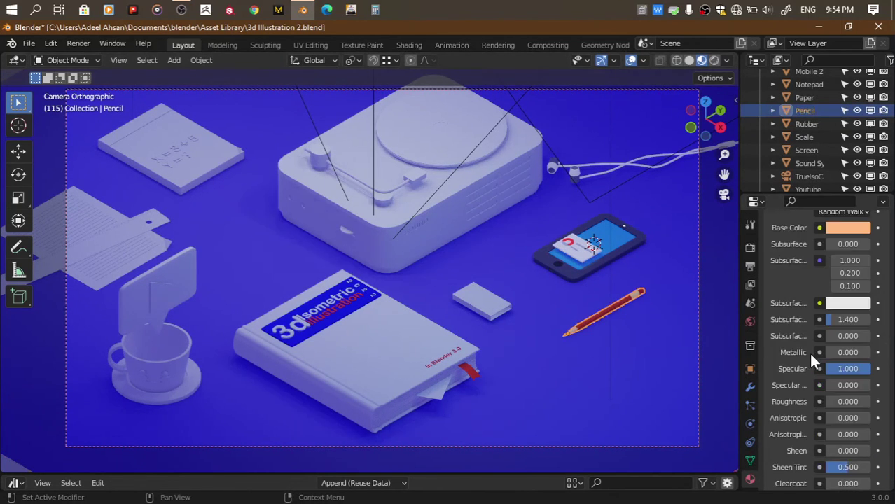
scroll(826, 371, "down", 3)
left_click(842, 384)
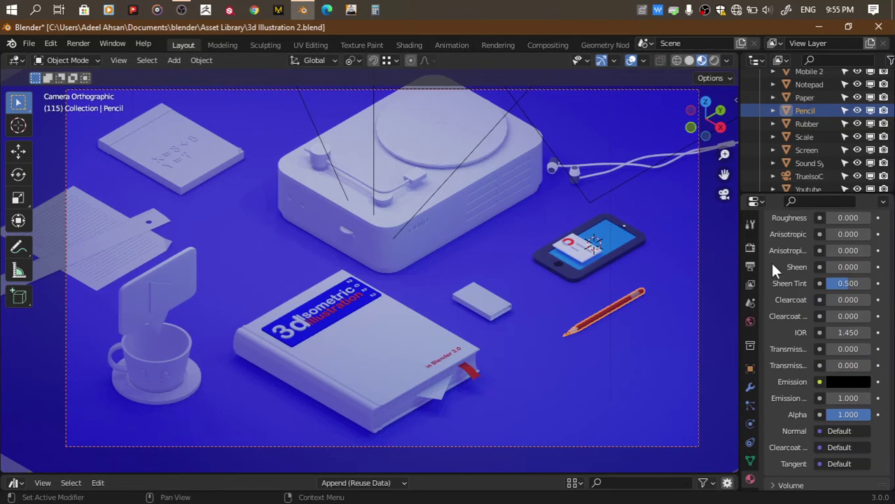
scroll(770, 261, "up", 10)
left_click(844, 437)
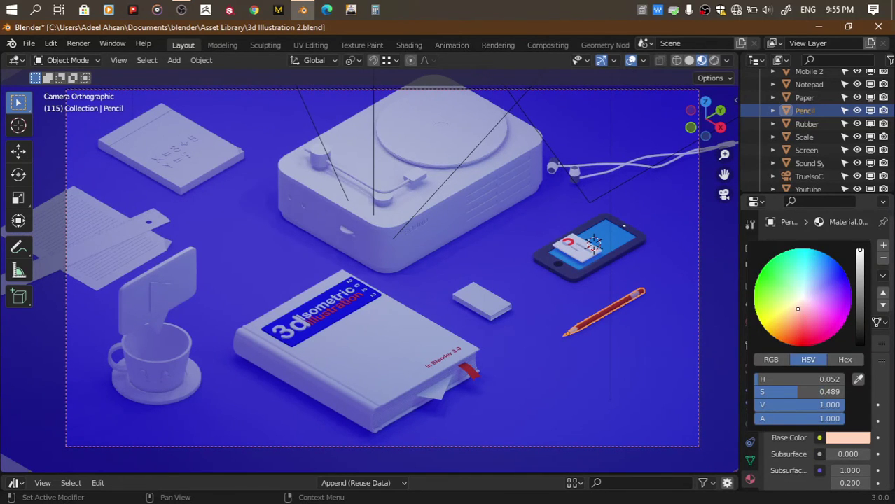
left_click_drag(790, 319, 792, 312)
scroll(784, 455, "down", 5)
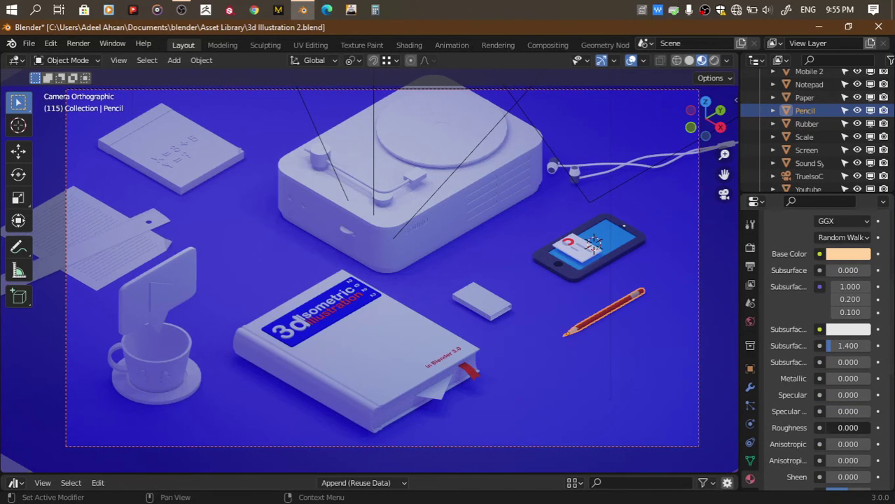
scroll(799, 364, "up", 3)
scroll(804, 322, "up", 3)
Set the emission colour of the pencil's Material.001 to black
left_click(809, 275)
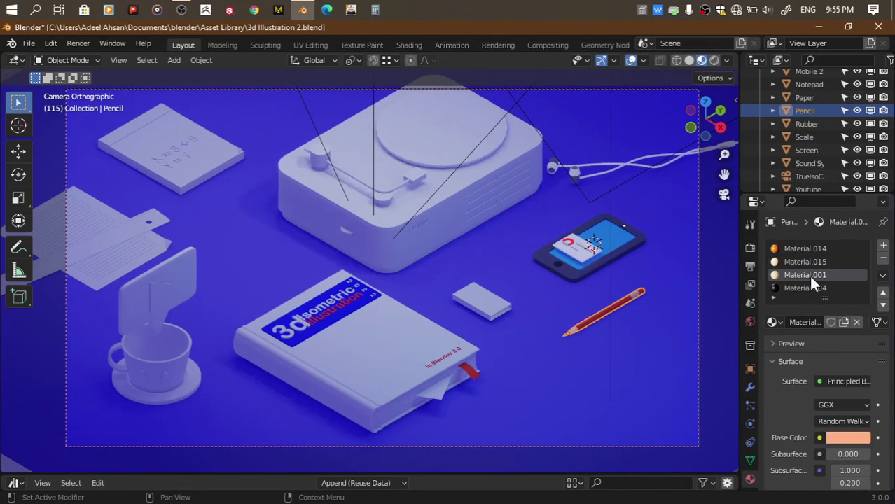
scroll(792, 408, "down", 5)
scroll(793, 408, "down", 5)
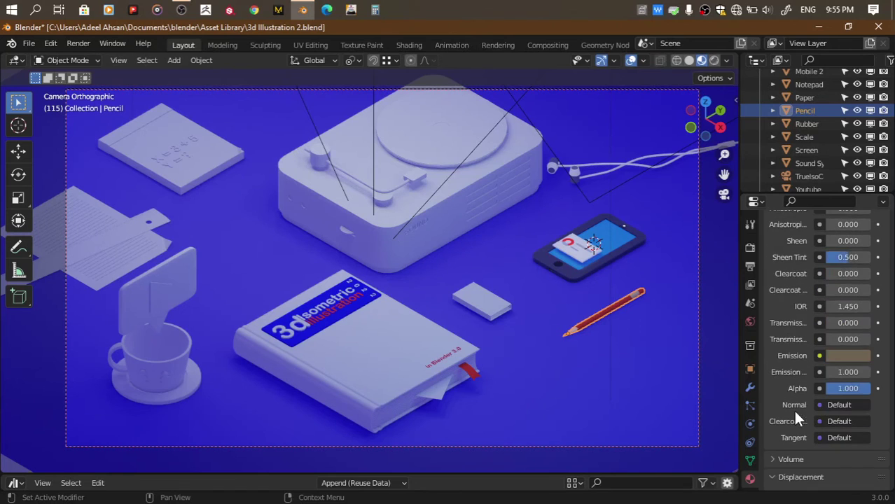
left_click(840, 357)
left_click_drag(857, 256, 857, 261)
left_click(636, 350)
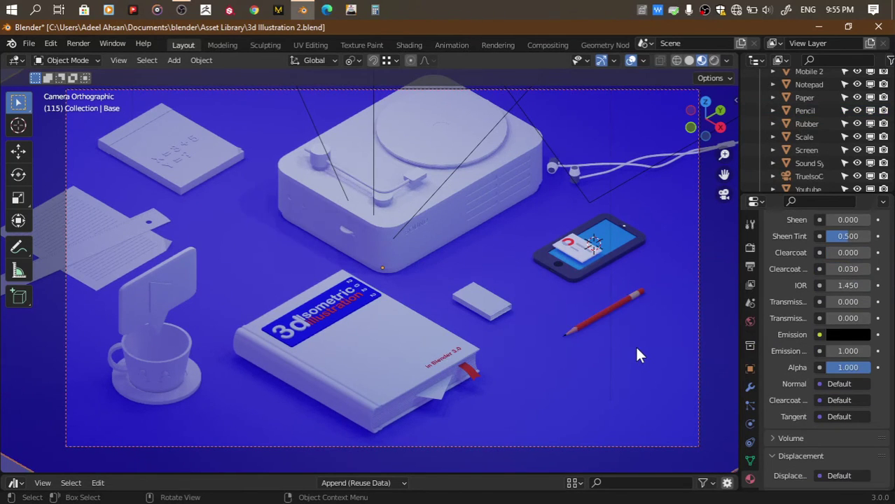
left_click(605, 310)
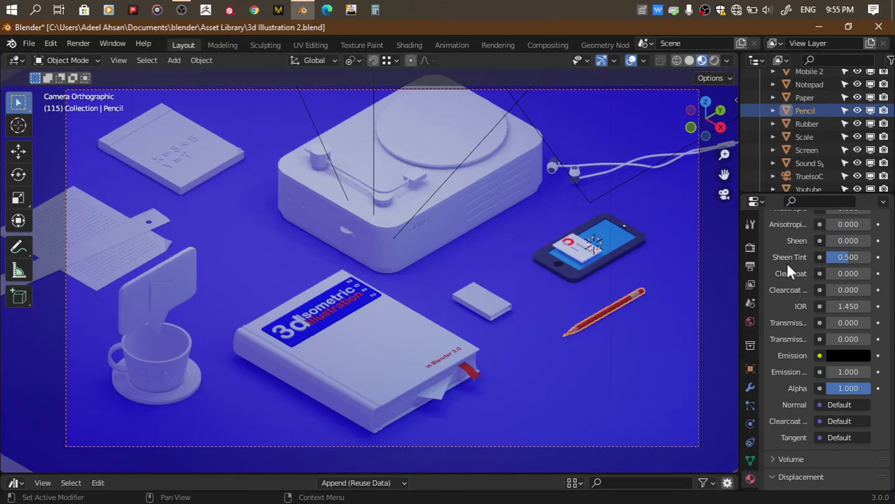
Give Material.001 a pale pink base colour
scroll(785, 262, "up", 6)
scroll(785, 261, "up", 4)
left_click(837, 255)
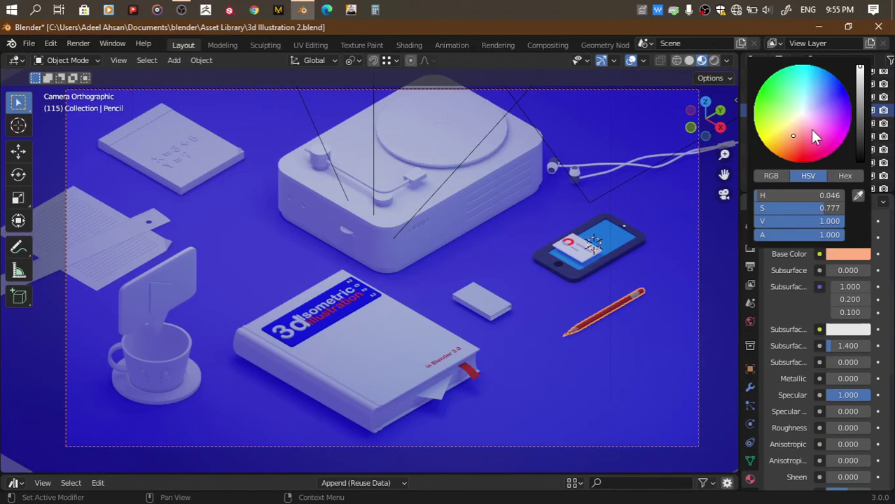
left_click(801, 119)
left_click(837, 255)
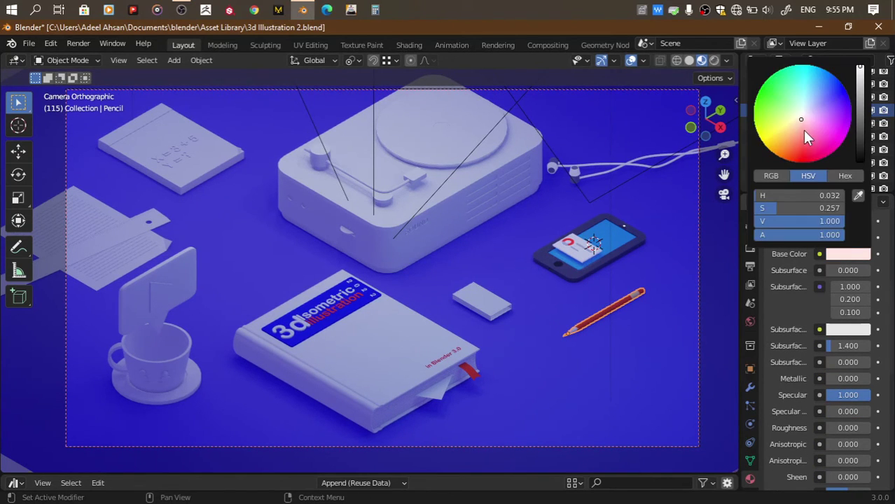
left_click_drag(806, 136, 782, 158)
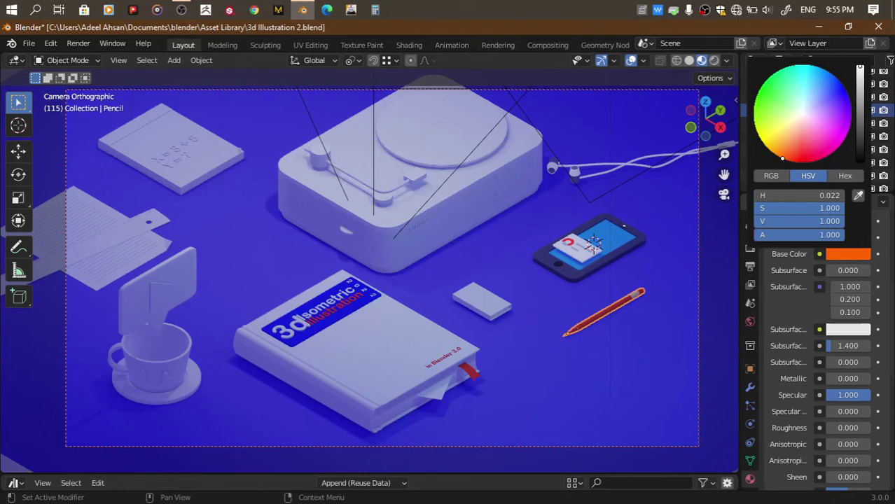
left_click_drag(830, 208, 784, 208)
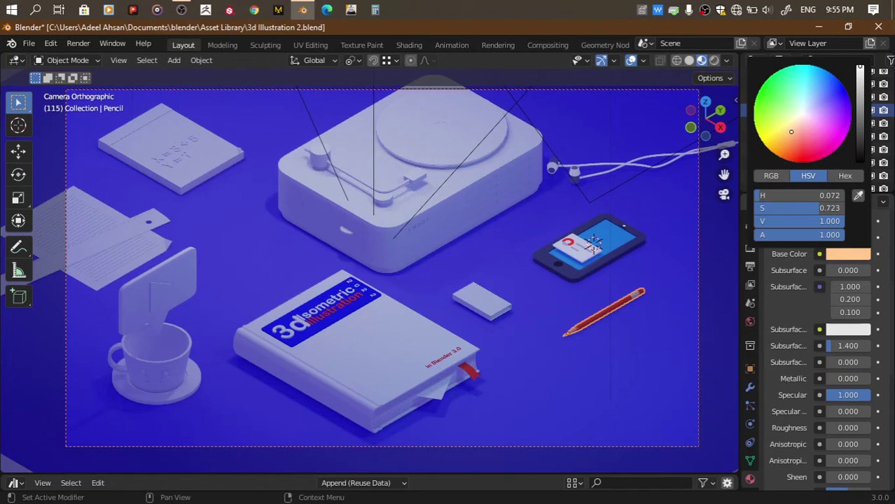
scroll(811, 257, "up", 5)
Make the pencil body material yellow with Roughness lowered to 0.304
left_click(807, 262)
left_click(845, 436)
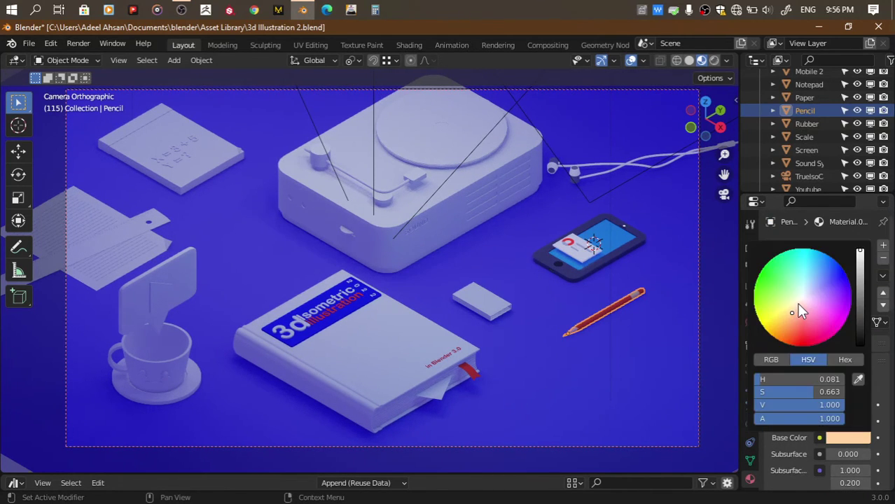
left_click(798, 306)
scroll(783, 419, "down", 5)
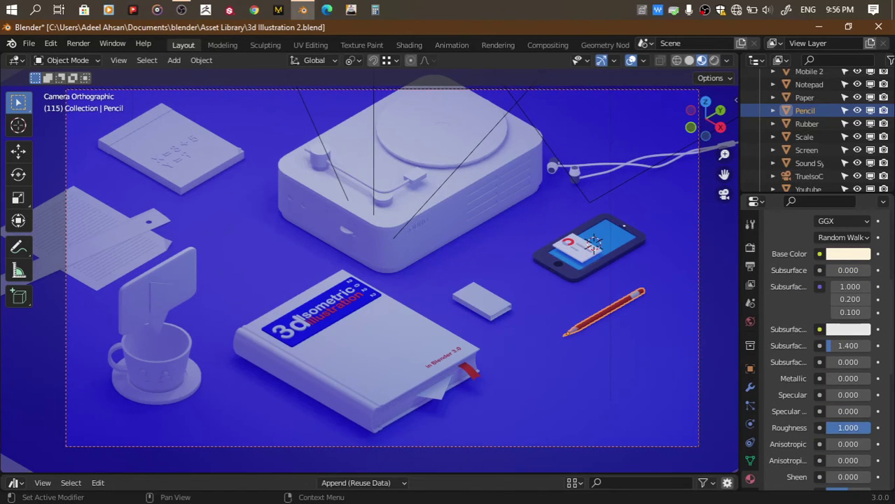
left_click_drag(857, 428, 821, 426)
left_click(842, 255)
left_click_drag(799, 126, 784, 122)
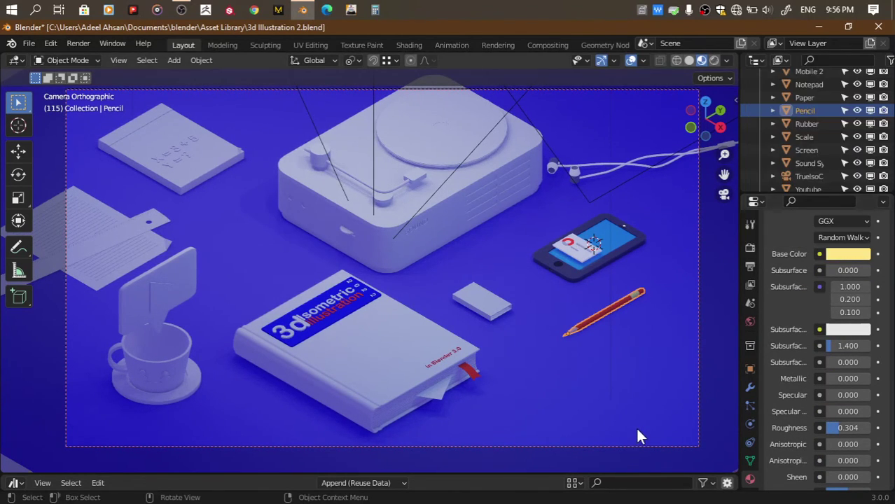
scroll(796, 270, "up", 8)
Reset the pencil's orange Material.014 Specular and Roughness to their 0.5 defaults
left_click(705, 102)
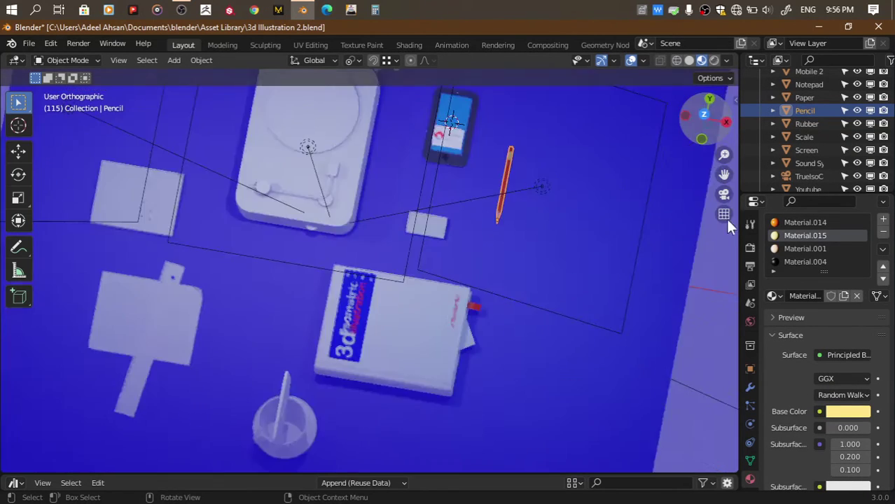
scroll(579, 196, "up", 6)
scroll(579, 196, "down", 2)
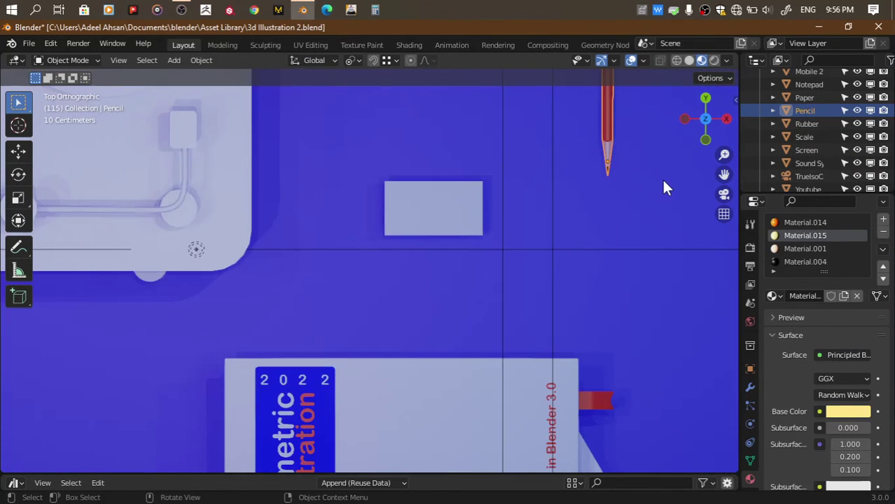
left_click(521, 395)
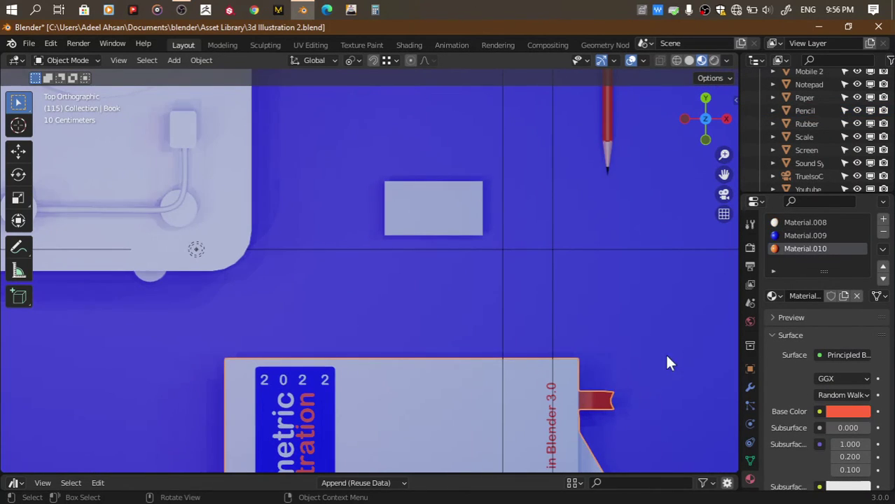
left_click(611, 127)
scroll(825, 353, "down", 5)
scroll(826, 353, "up", 5)
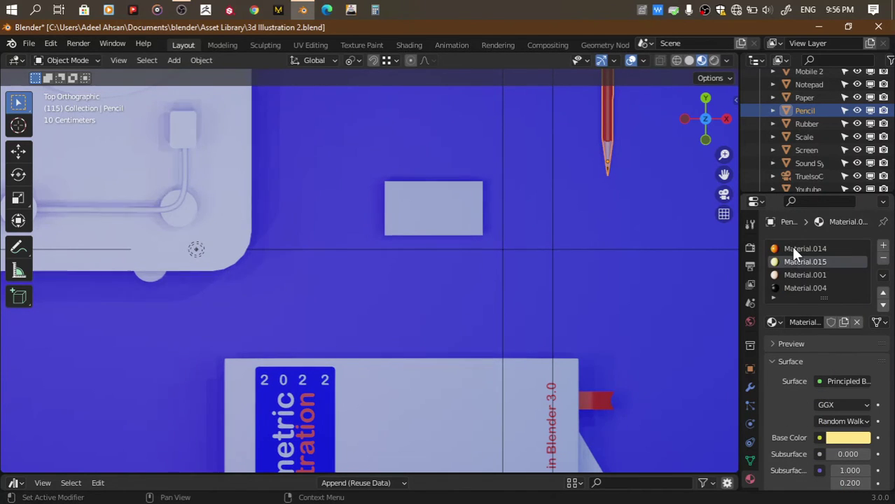
left_click(791, 248)
scroll(806, 433, "down", 2)
scroll(806, 433, "down", 5)
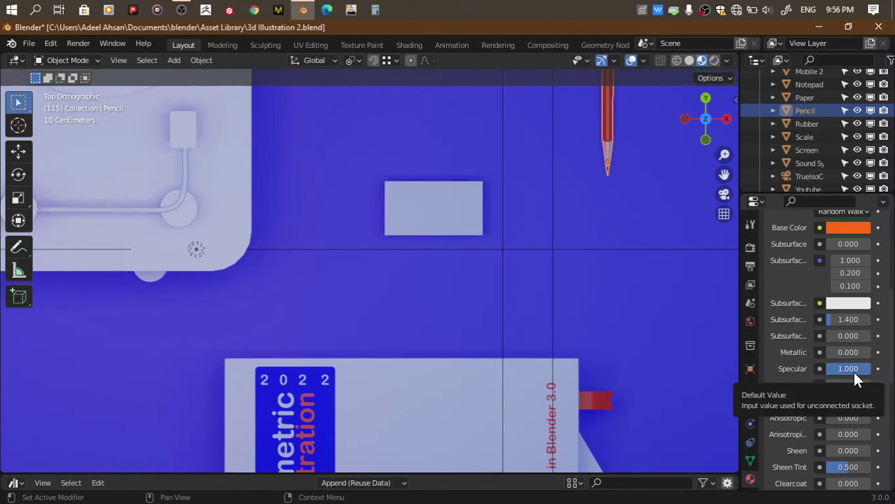
key("BackSpace")
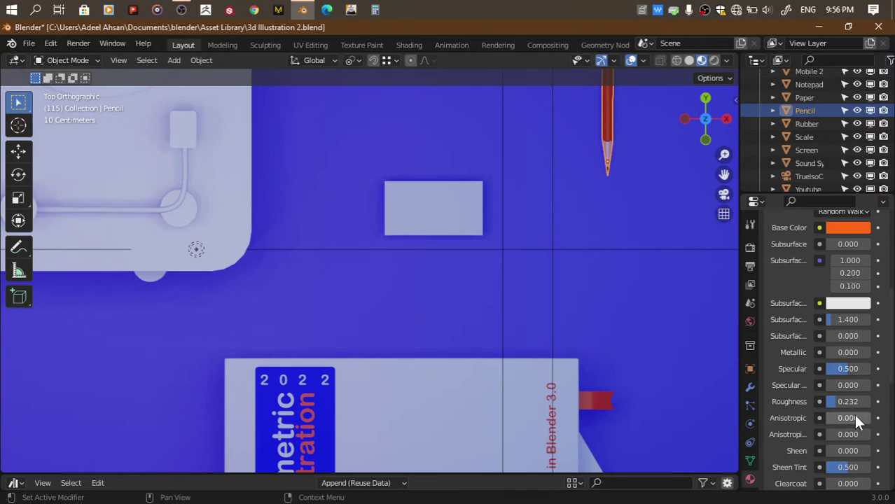
key("Return")
Back in camera view, select Cup 4 and add a new material to it
left_click(724, 194)
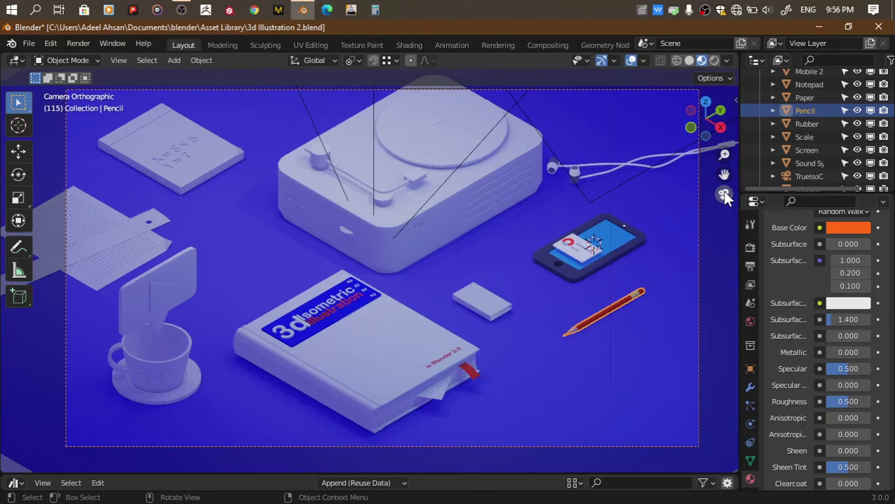
left_click(601, 362)
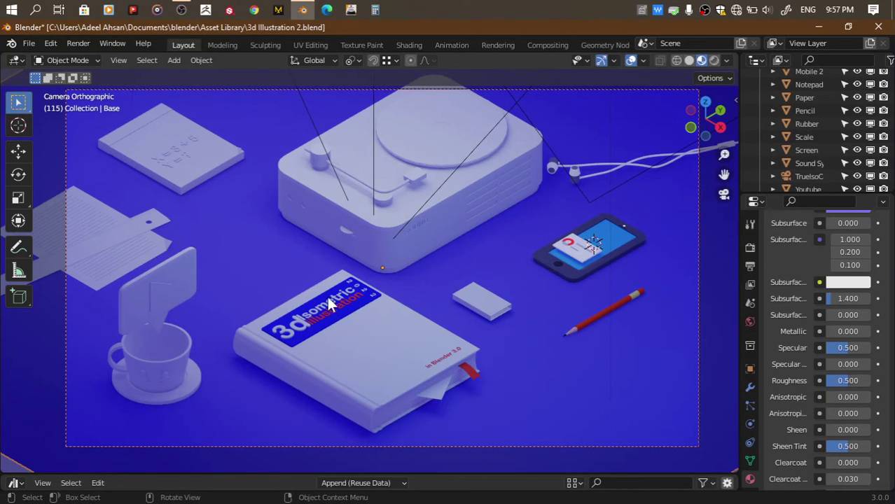
left_click(153, 387)
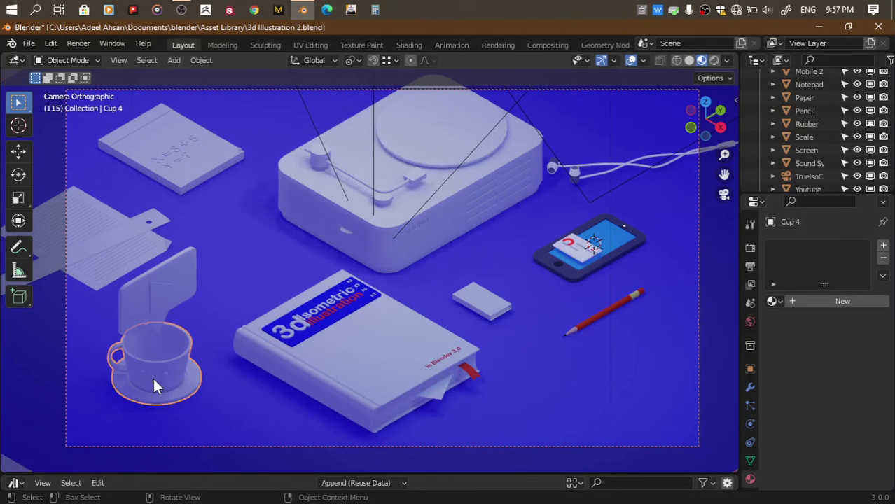
left_click(821, 305)
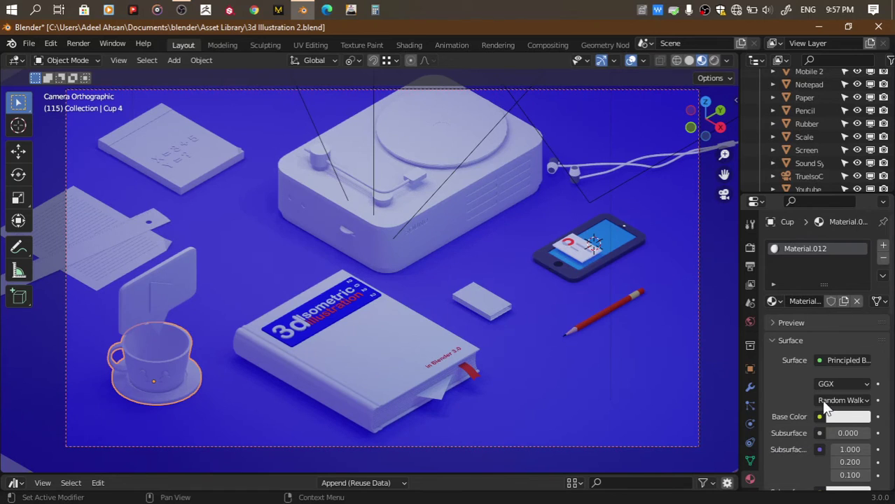
Add a second material slot to the cup and tune its colour from red to bright pale peach
left_click(848, 417)
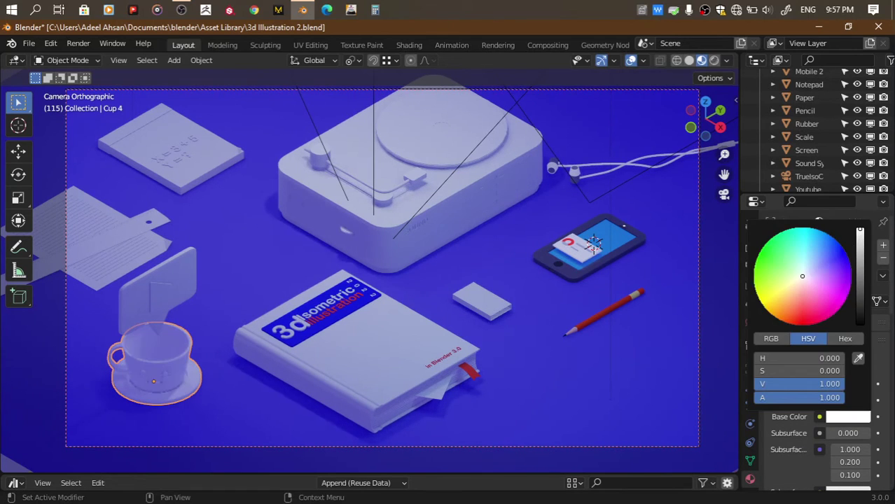
key("Tab")
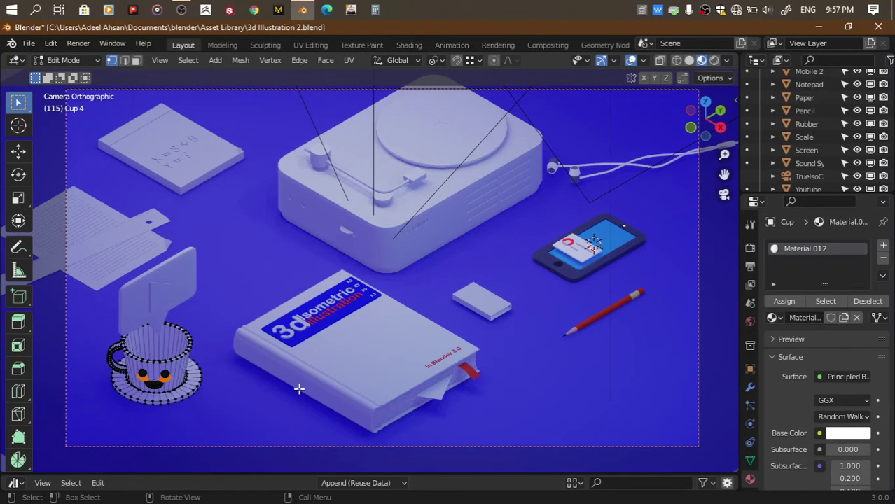
left_click(883, 245)
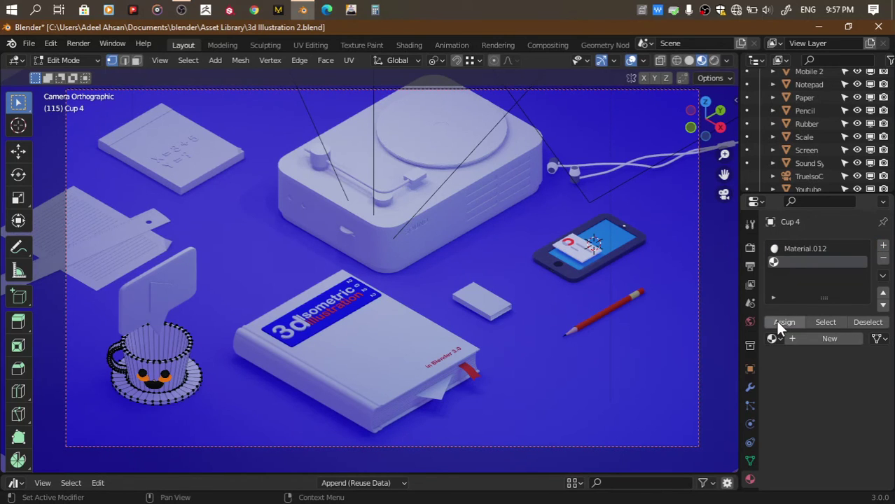
left_click(802, 339)
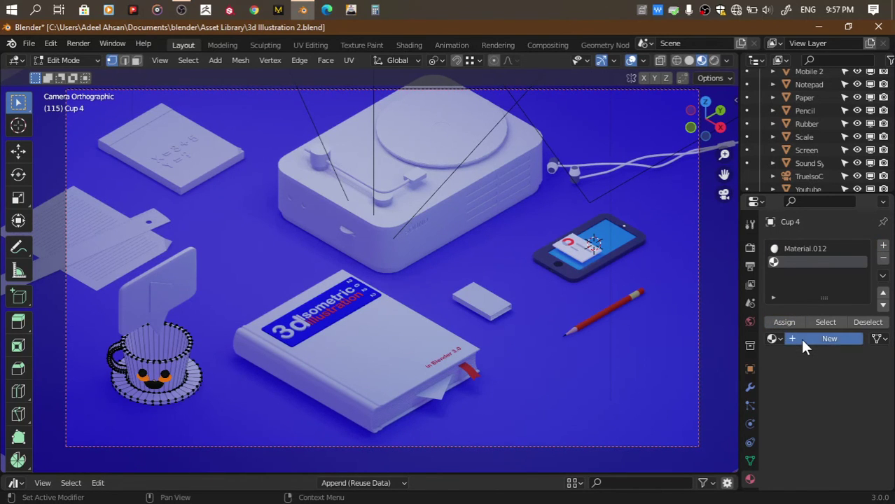
left_click(842, 454)
left_click(802, 352)
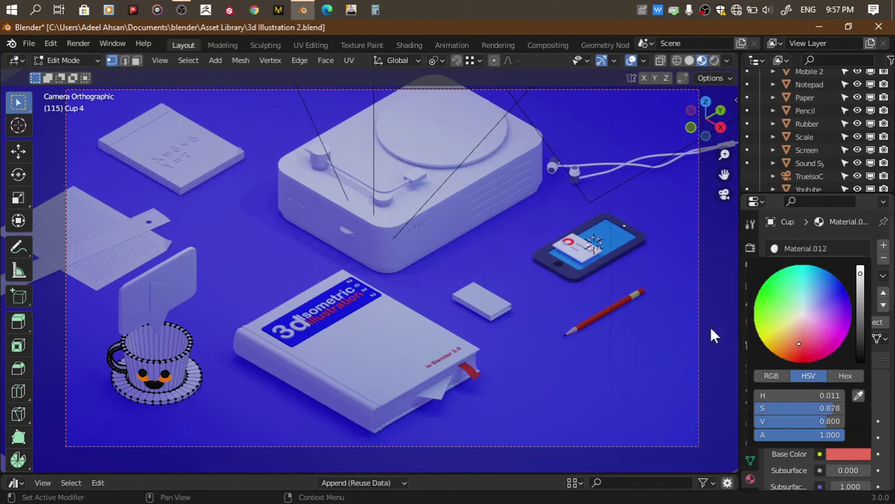
key("Tab")
left_click(841, 442)
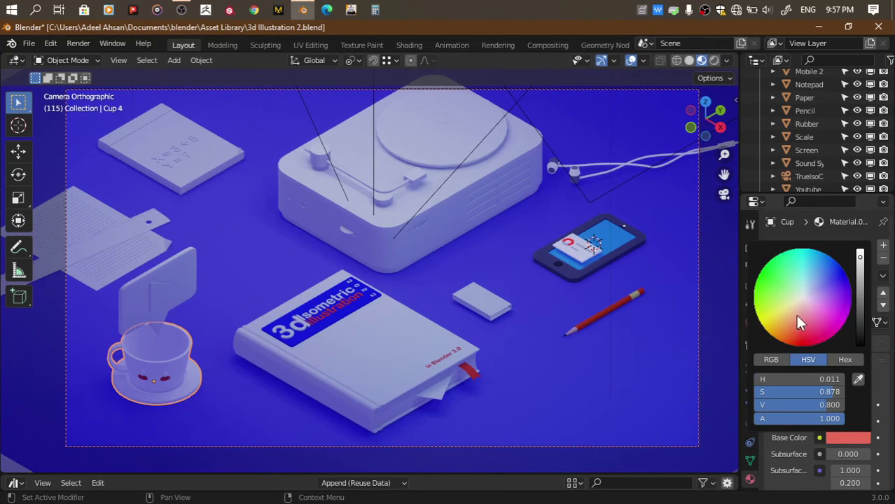
left_click(796, 315)
left_click_drag(794, 315, 792, 315)
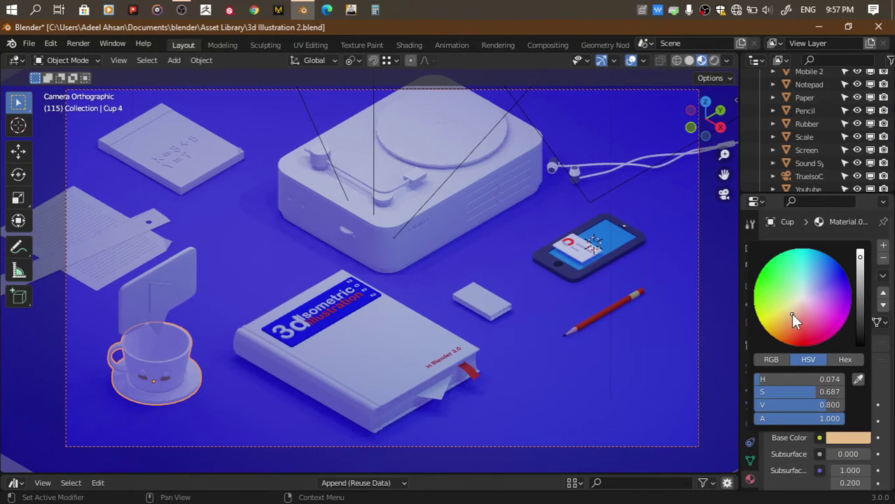
left_click_drag(861, 263, 860, 251)
Select the cup's linked face geometry and try a new black material slot on it
key("Tab")
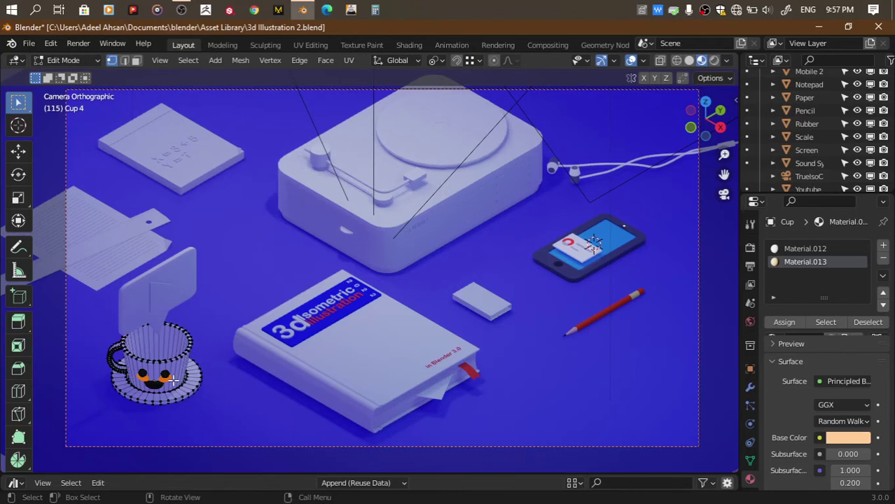
key("l")
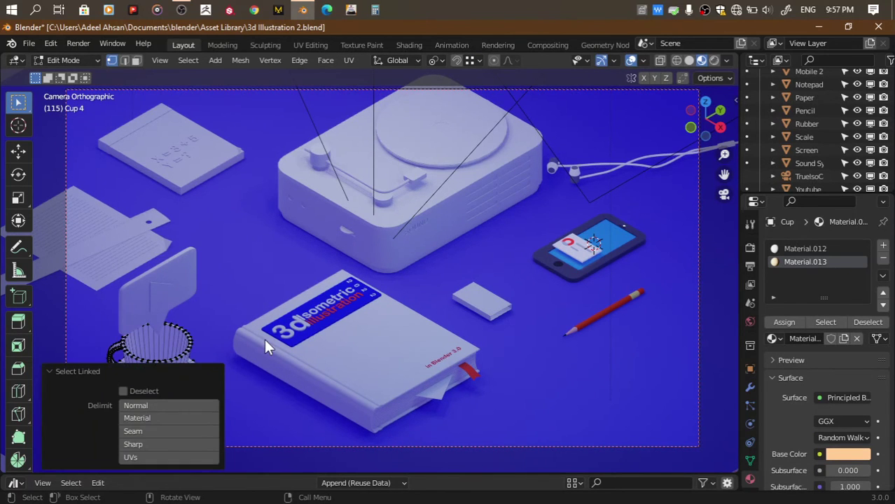
left_click(60, 370)
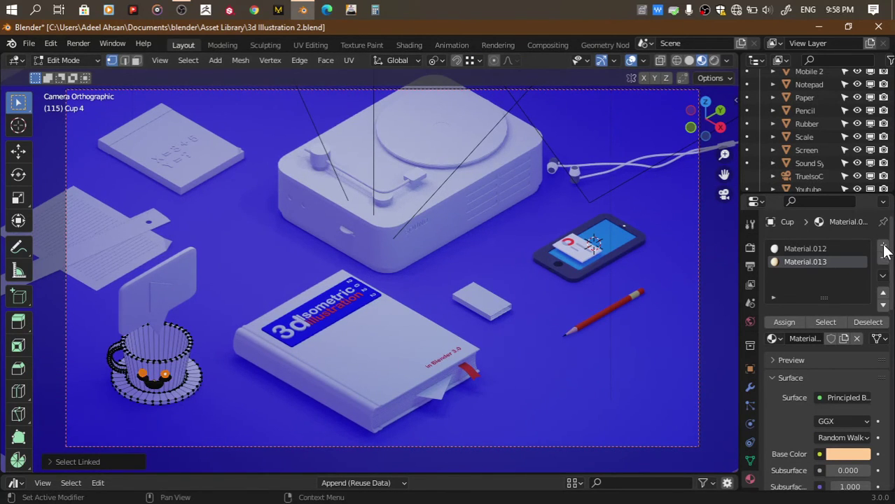
left_click(883, 245)
left_click(804, 338)
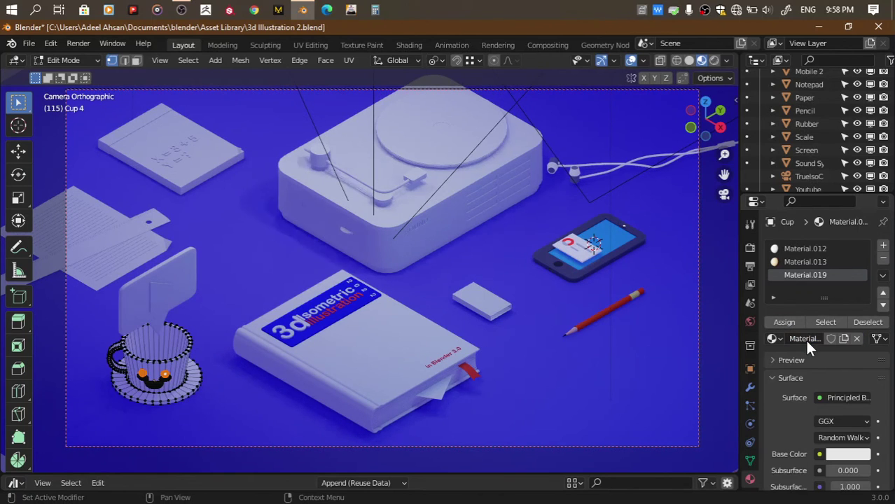
scroll(789, 388, "down", 3)
left_click(846, 377)
left_click_drag(862, 210, 857, 260)
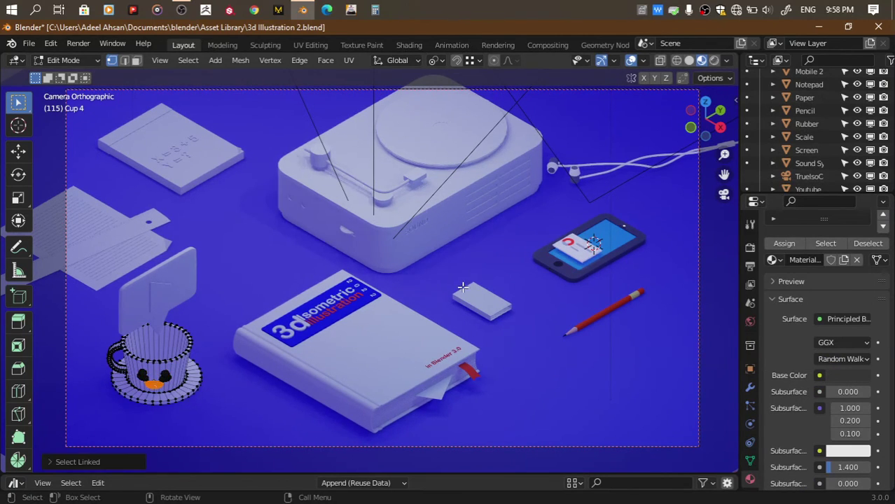
key("Tab")
scroll(812, 245, "up", 3)
key("ctrl+z")
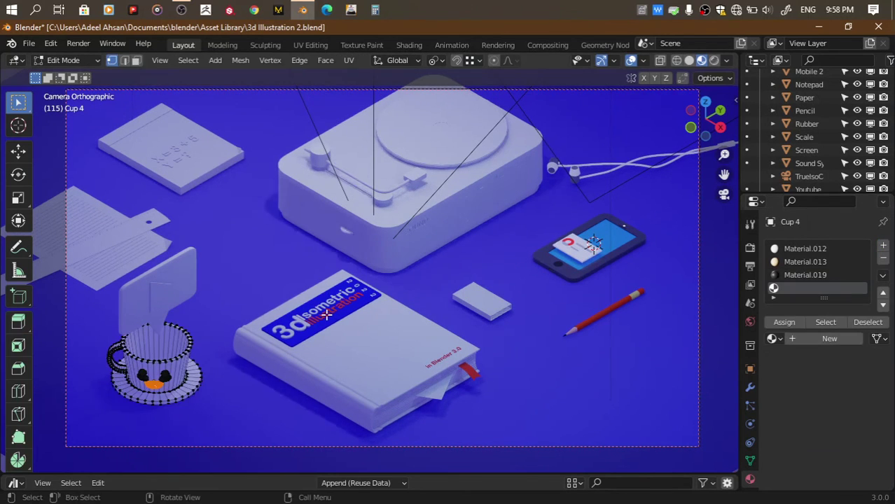
Create another cup material and give it a pinkish-red base colour
left_click(819, 339)
key("Tab")
left_click(861, 438)
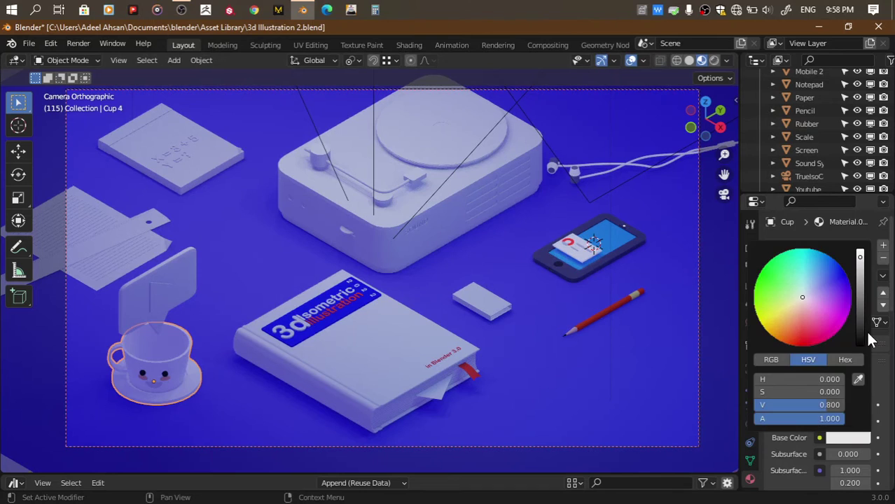
left_click(798, 335)
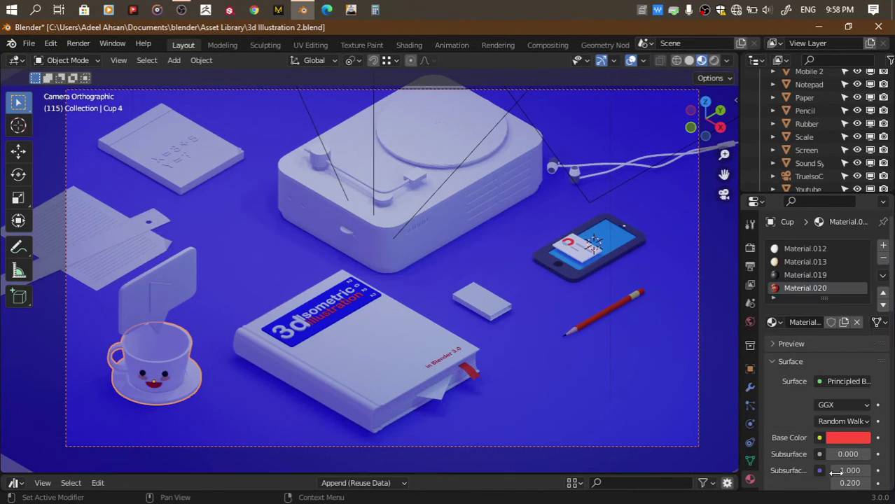
scroll(809, 439, "down", 5)
left_click(844, 306)
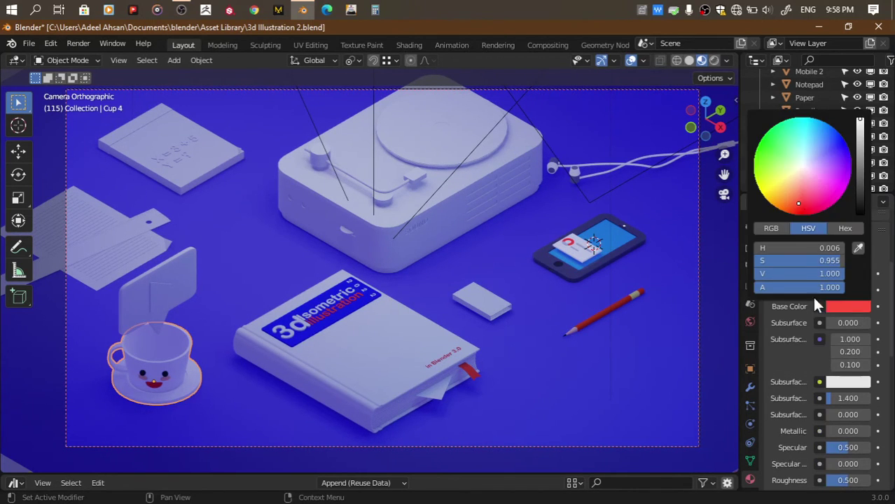
left_click_drag(798, 204, 778, 222)
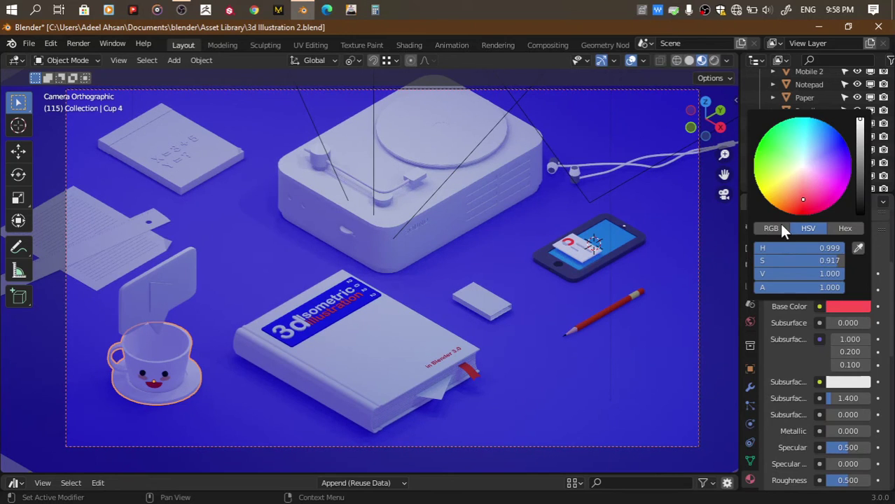
Set the cup material to Specular 0.964, Roughness 0 and Sheen 1, then save the file
scroll(805, 416, "down", 3)
mouse_move(847, 401)
left_mouse_down()
mouse_move(806, 402)
mouse_move(875, 401)
left_mouse_up()
left_click_drag(847, 369, 875, 369)
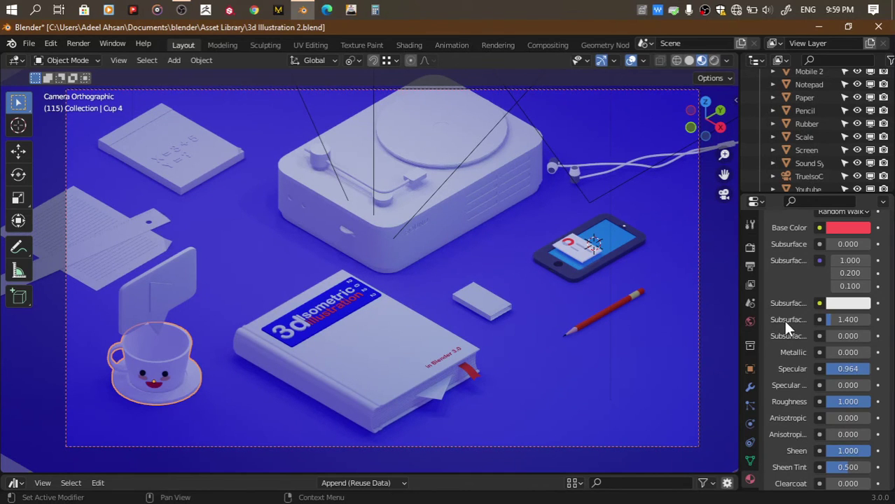
scroll(784, 321, "up", 8)
scroll(795, 324, "down", 8)
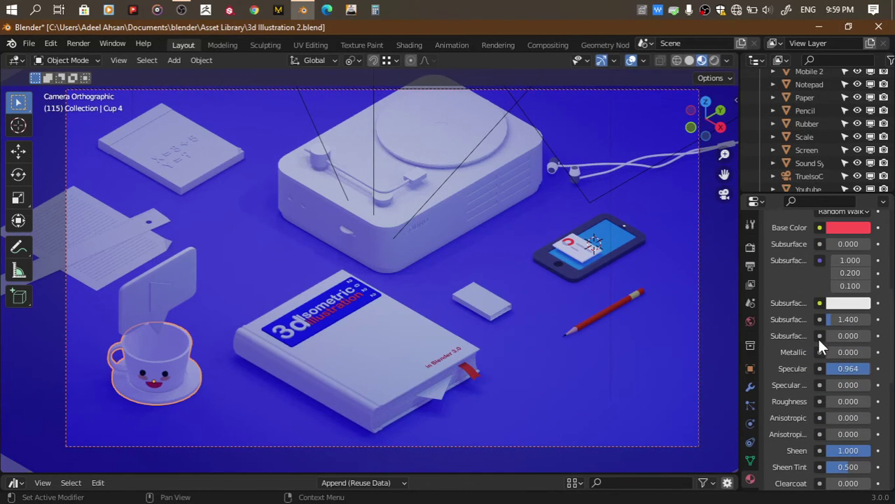
scroll(816, 336, "up", 6)
scroll(793, 356, "up", 2)
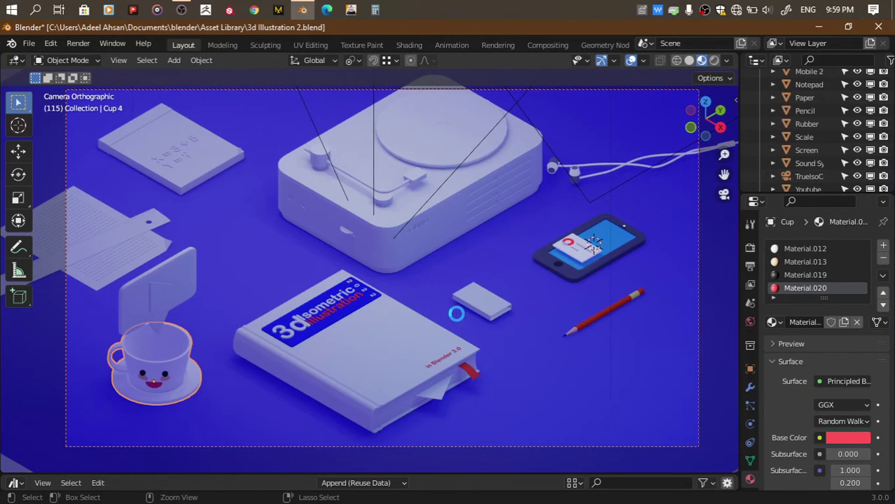
key("ctrl+s")
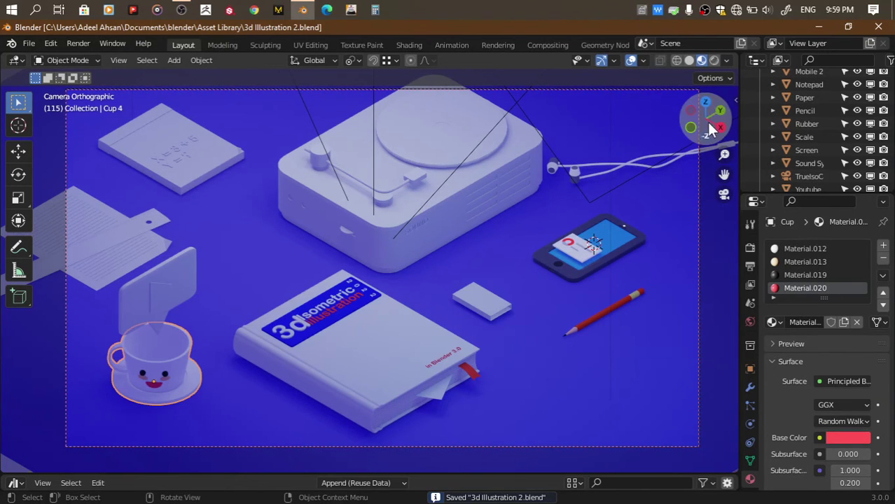
From the top view, set the cup's origin to its geometry centre
left_click(705, 103)
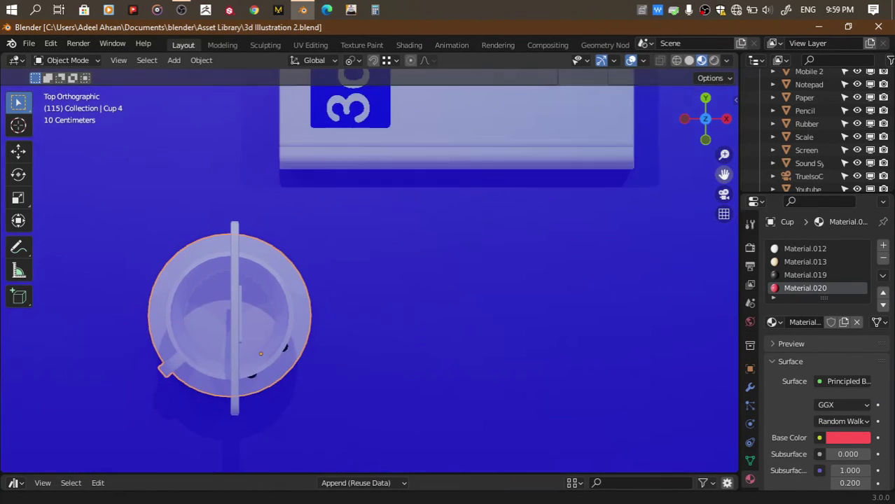
middle_click_drag(380, 359, 490, 230, "shift")
left_click(201, 60)
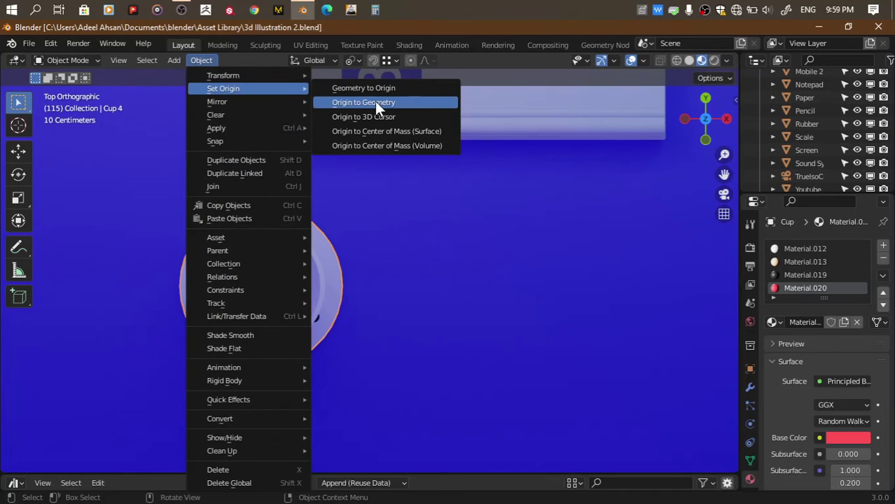
left_click(375, 102)
Add a Circle mesh at the cup and turn on see-through solid shading
key("shift+a")
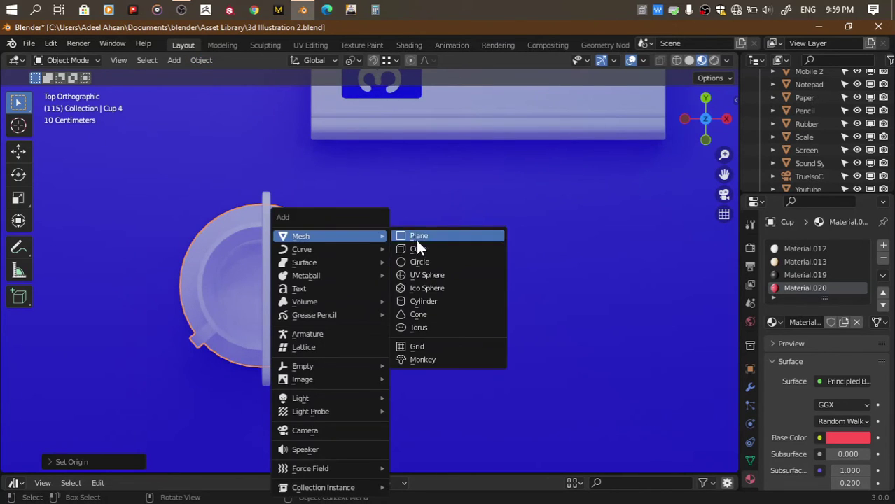
left_click(418, 259)
scroll(420, 265, "down", 5)
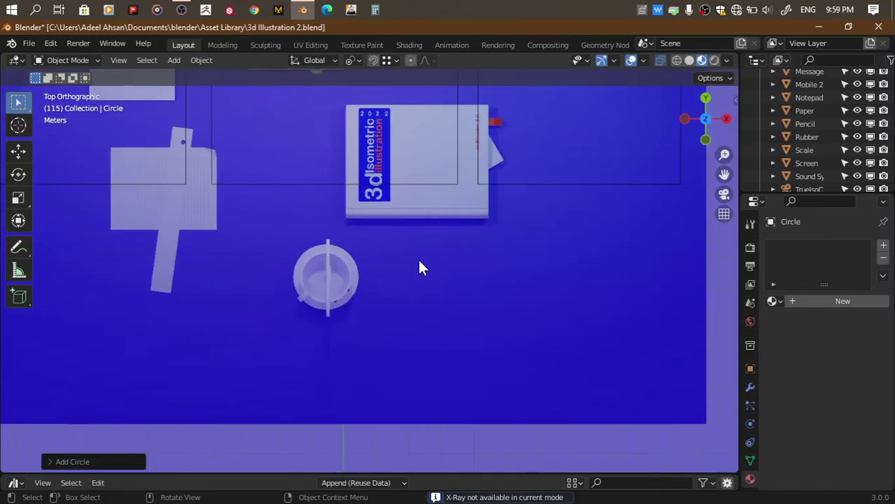
scroll(420, 264, "down", 3)
left_click(689, 60)
scroll(349, 289, "up", 3)
scroll(349, 289, "down", 3)
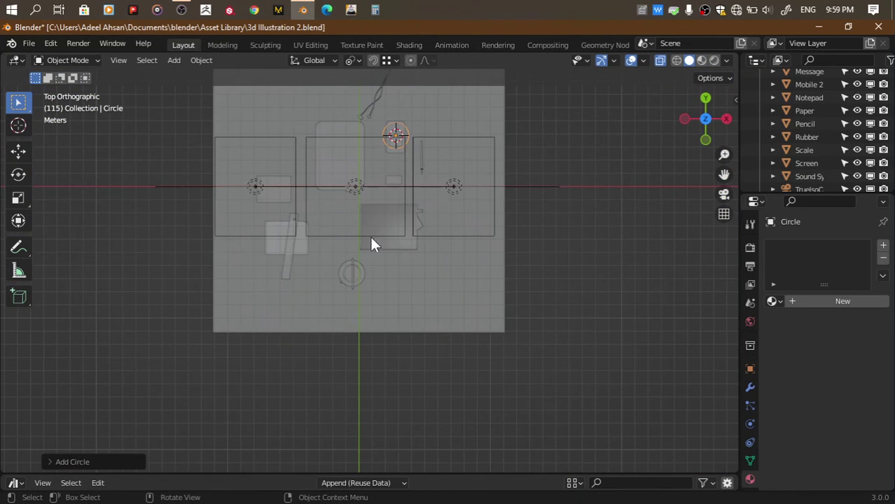
Move the circle so it is centred over the cup
key("g")
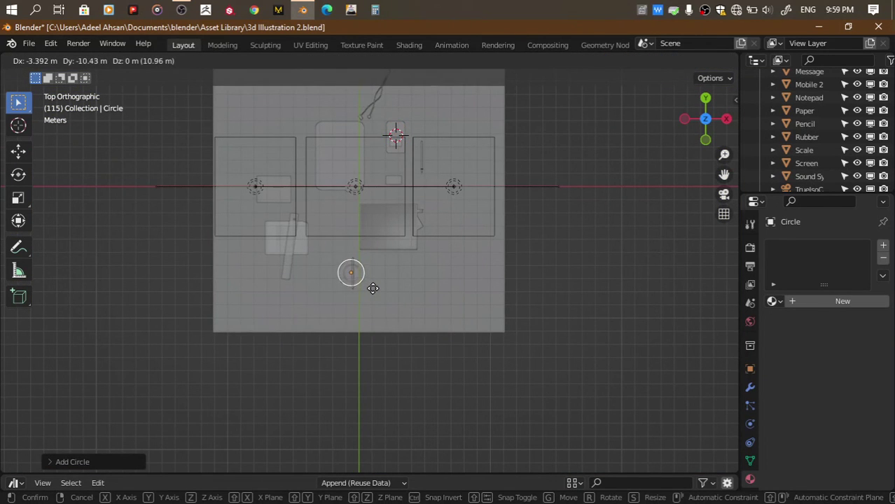
left_click(372, 289)
scroll(372, 289, "up", 5)
scroll(325, 275, "up", 4)
key("g")
left_click(335, 284)
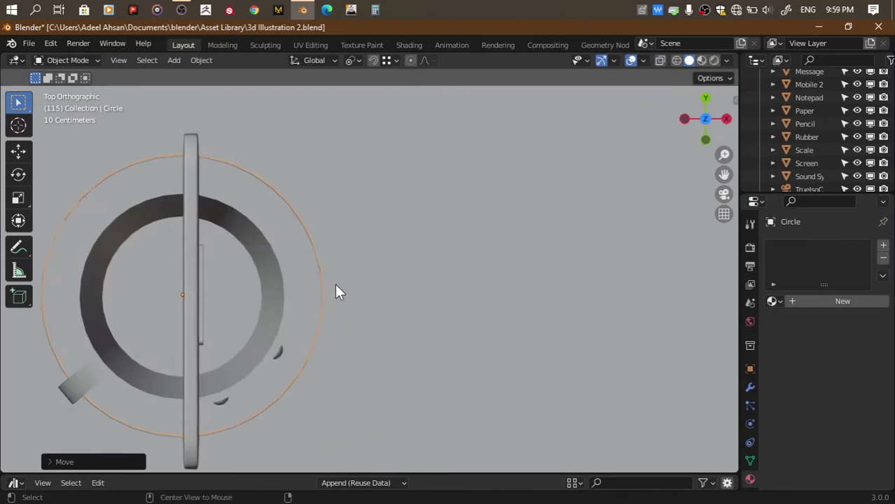
In perspective, raise the circle along Z up to the cup rim
scroll(334, 284, "down", 3)
middle_click_drag(335, 284, 509, 200)
key("g")
key("z")
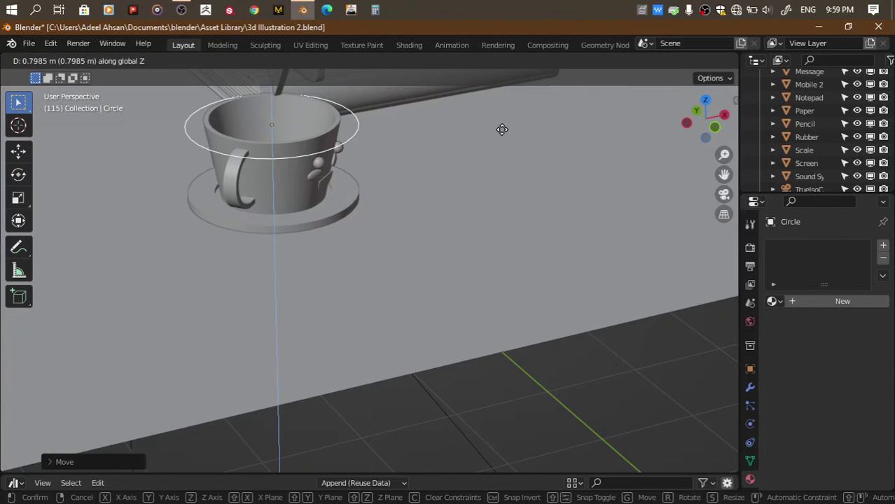
left_click(502, 132)
Grid Fill the circle in Edit Mode to make it a solid disc
key("Tab")
key("ctrl+f")
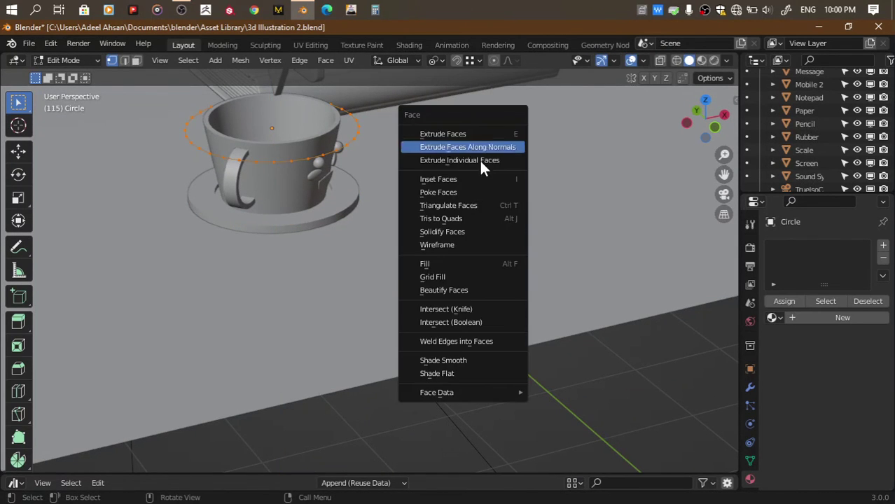
left_click(454, 273)
left_click(704, 99)
key("Tab")
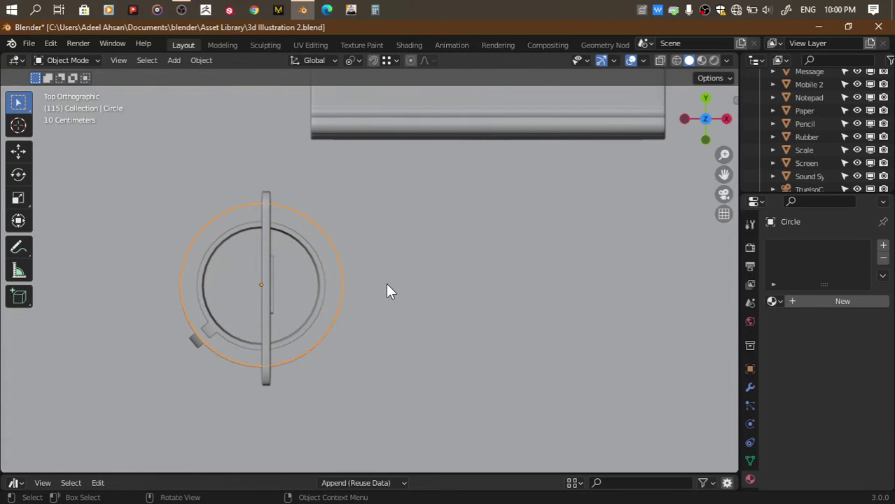
key("Tab")
Scale the disc down until it fits just inside the cup rim, checking with X-ray
key("s")
left_click(371, 280)
scroll(370, 280, "up", 3)
key("alt+z")
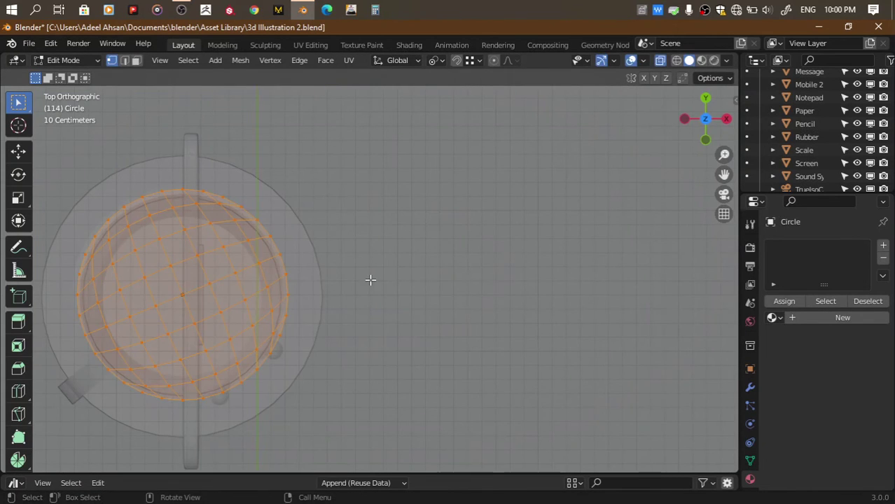
key("s")
left_click(304, 282)
key("alt+z")
Exit Edit Mode, save the file, and preview the rendered scene through the camera
scroll(403, 270, "down", 3)
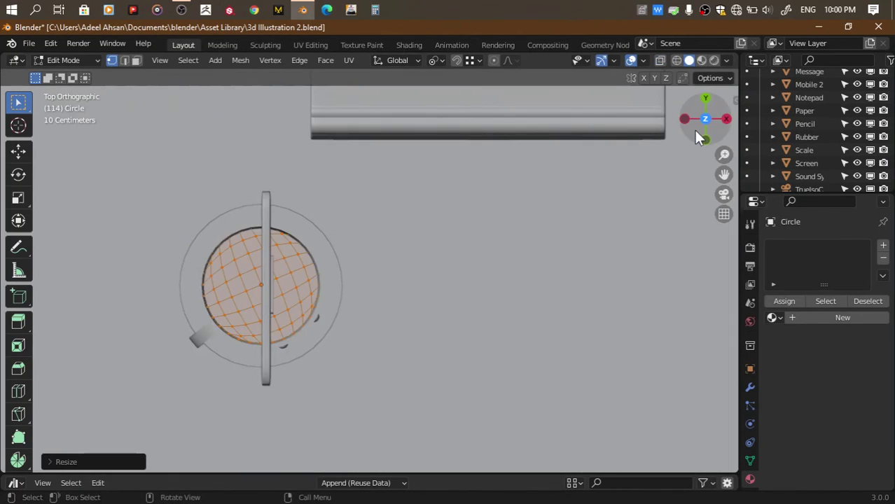
left_click_drag(693, 128, 700, 133)
key("Tab")
key("ctrl+s")
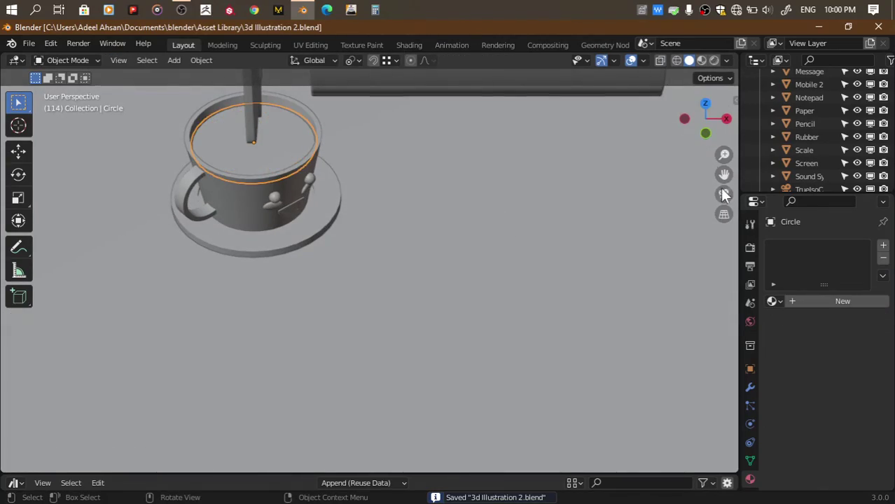
left_click(724, 193)
left_click(713, 63)
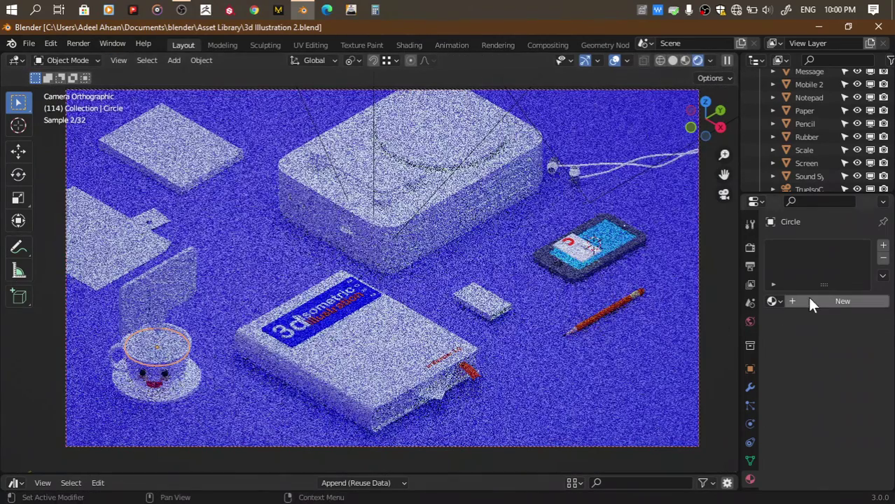
Join the disc into the cup and select the disc's linked geometry in Edit Mode
left_click(179, 384)
key("ctrl+l")
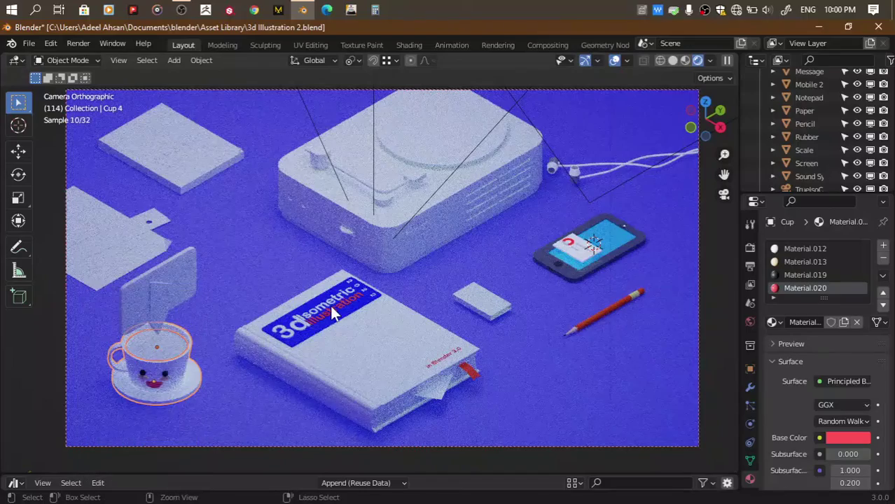
key("Tab")
key("ctrl+l")
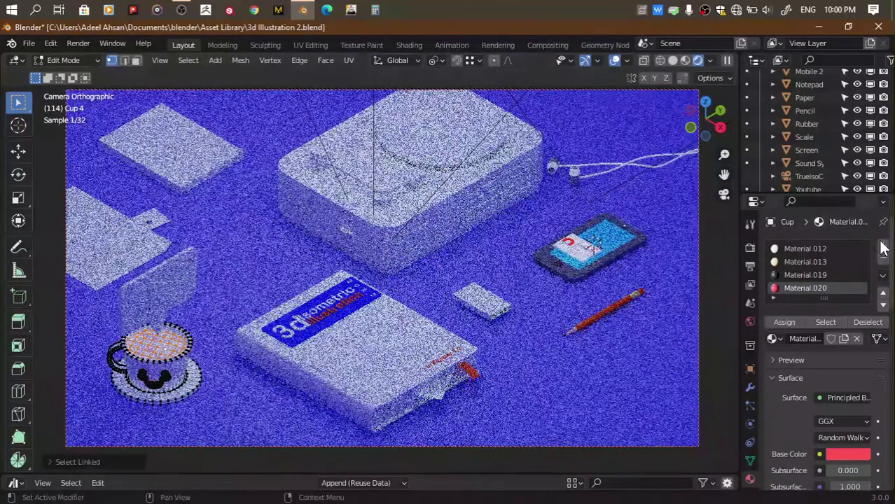
Switch to material preview, save, and create a new material in an added slot
left_click(686, 61)
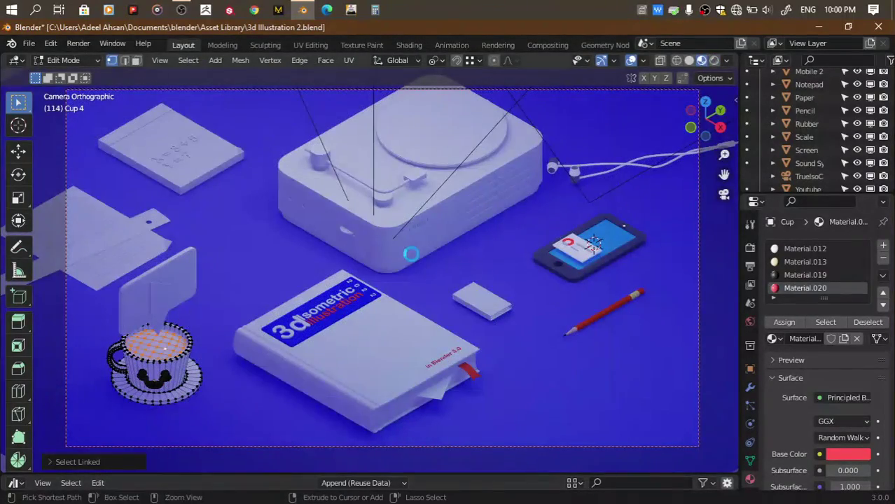
key("ctrl+s")
left_click(883, 247)
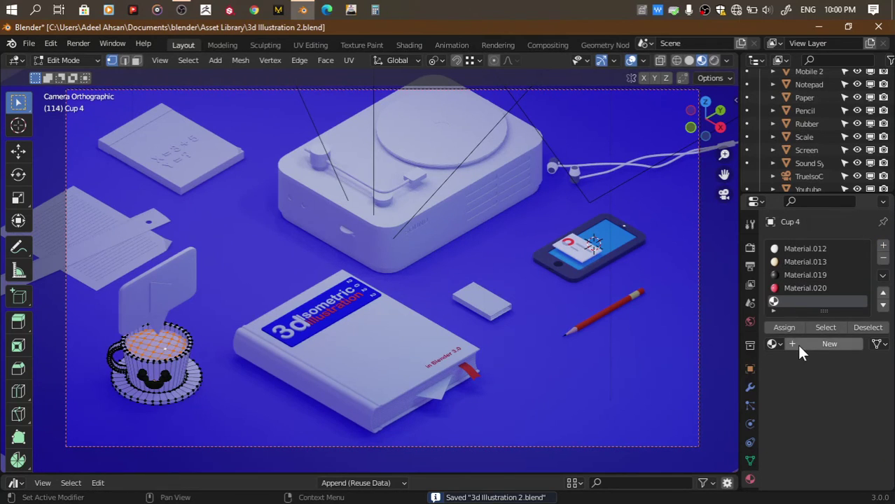
key("Tab")
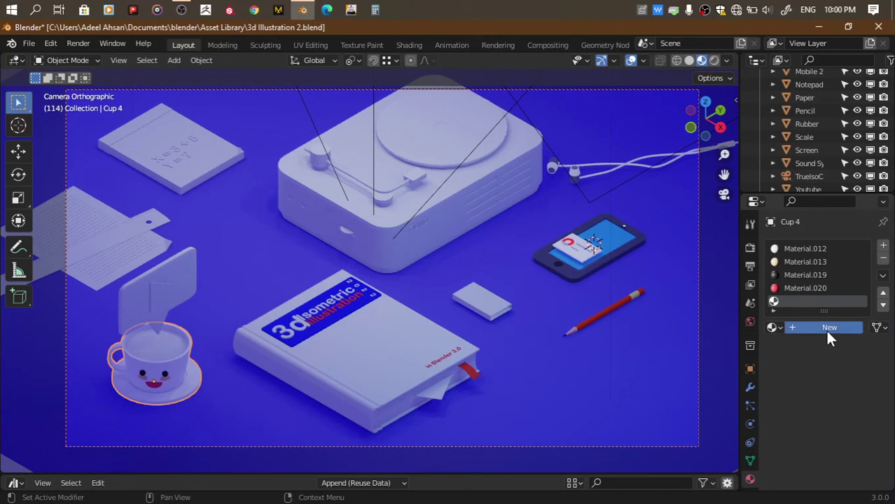
left_click(826, 328)
Set the coffee material's Base Color to dark brown and Roughness to 0
left_click(837, 441)
left_click(790, 342)
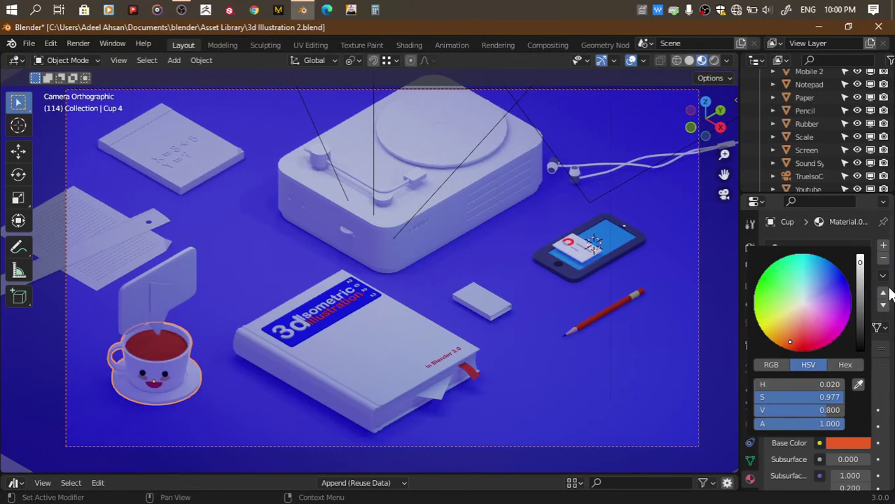
left_click(841, 442)
left_click(860, 313)
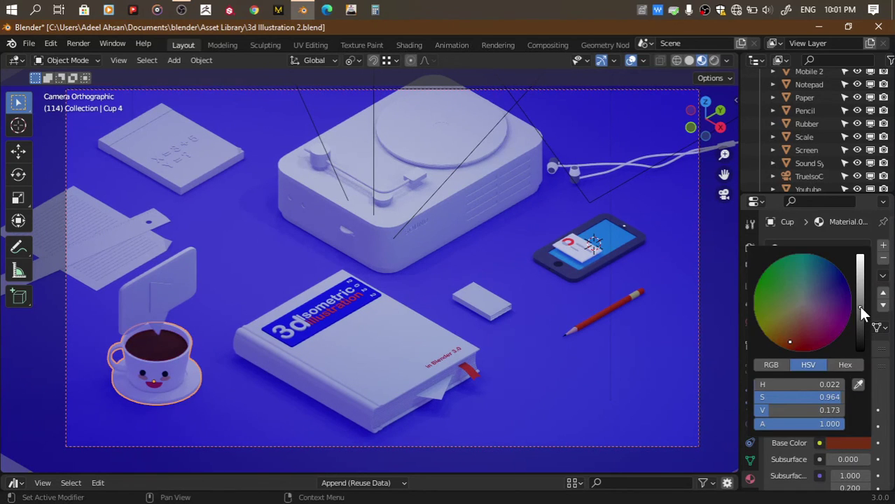
scroll(806, 420, "down", 4)
scroll(809, 426, "down", 4)
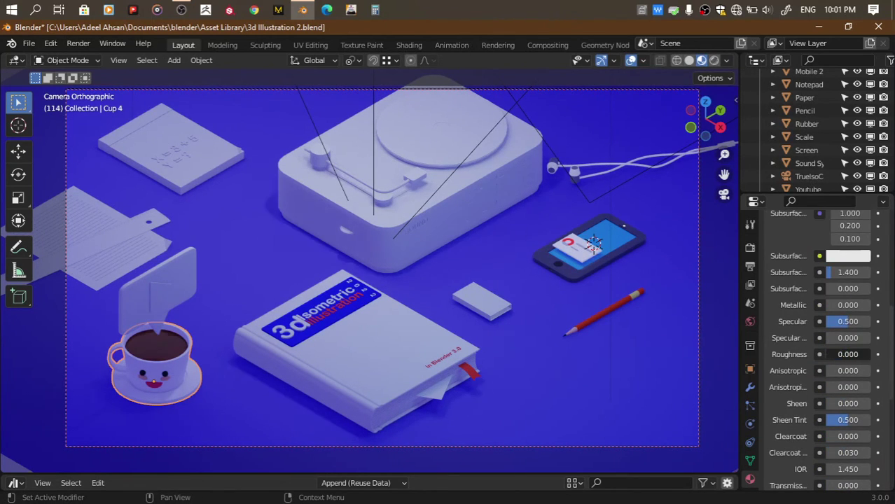
mouse_move(858, 348)
left_mouse_down()
mouse_move(824, 351)
mouse_move(851, 322)
left_mouse_up()
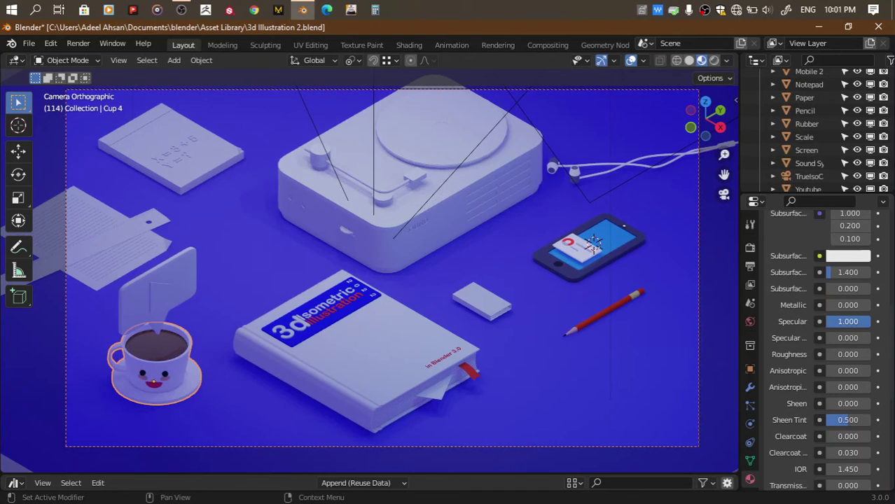
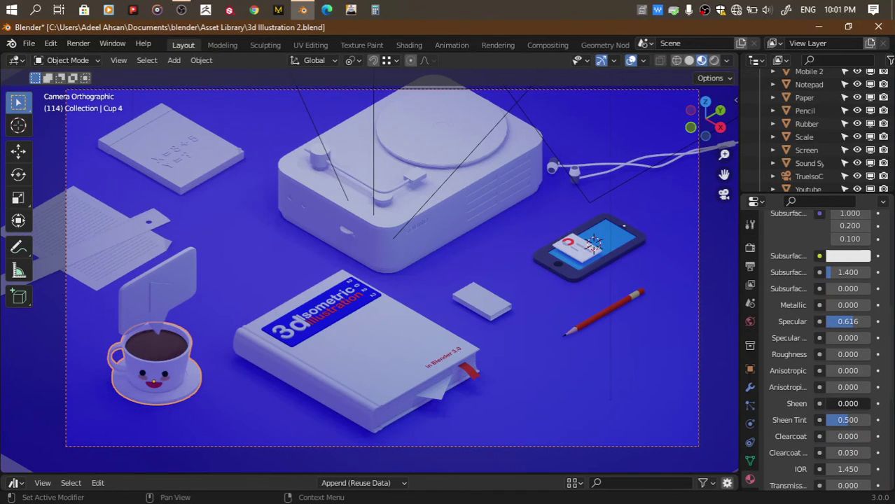
Raise the cup material's sheen and clearcoat to full and set roughness to 0.1
left_click_drag(844, 403, 869, 403)
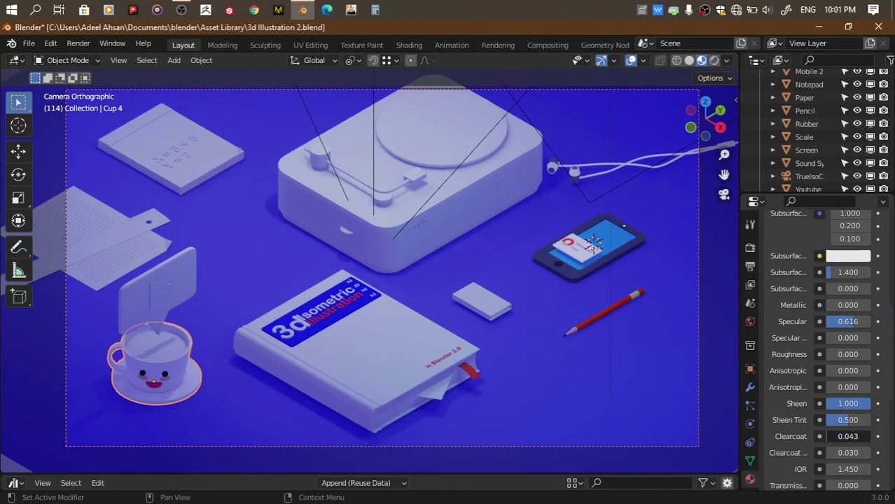
mouse_move(844, 436)
left_mouse_down()
mouse_move(875, 437)
mouse_move(824, 452)
left_mouse_up()
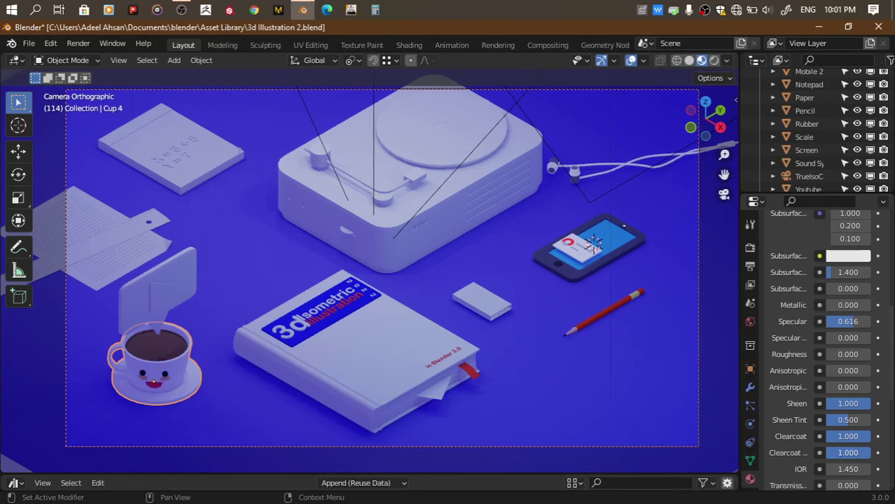
mouse_move(829, 354)
left_mouse_down()
mouse_move(868, 354)
mouse_move(840, 353)
left_mouse_up()
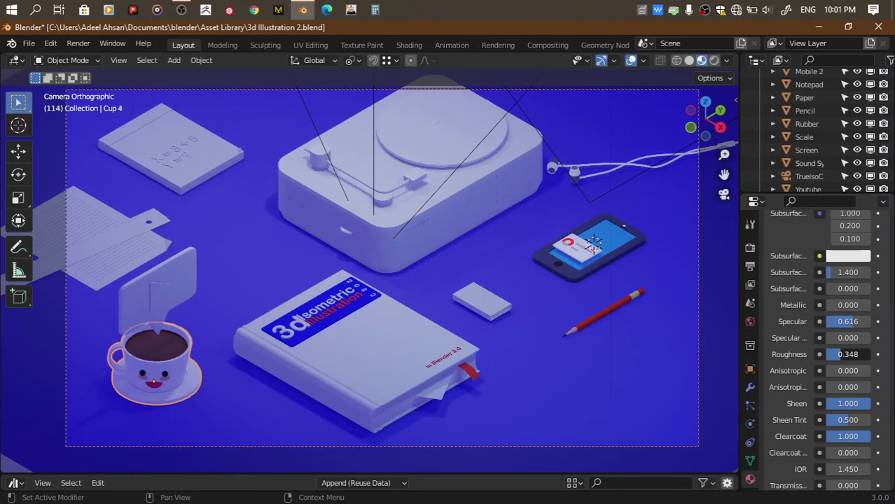
left_click(840, 353)
type("0.1")
key("Return")
Add specular tint, set subsurface IOR 1.01, metallic 0.232, save, and zero the roughness
left_click_drag(842, 337, 868, 305)
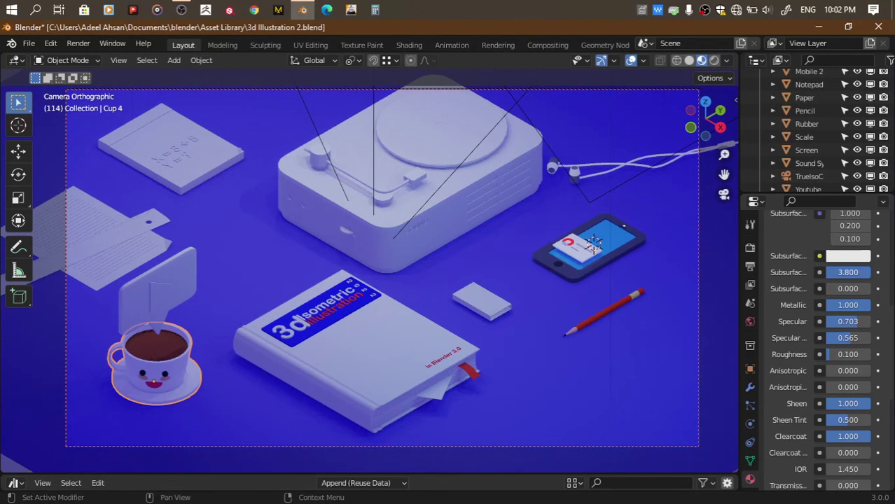
left_click_drag(845, 272, 824, 270)
left_click_drag(855, 304, 834, 305)
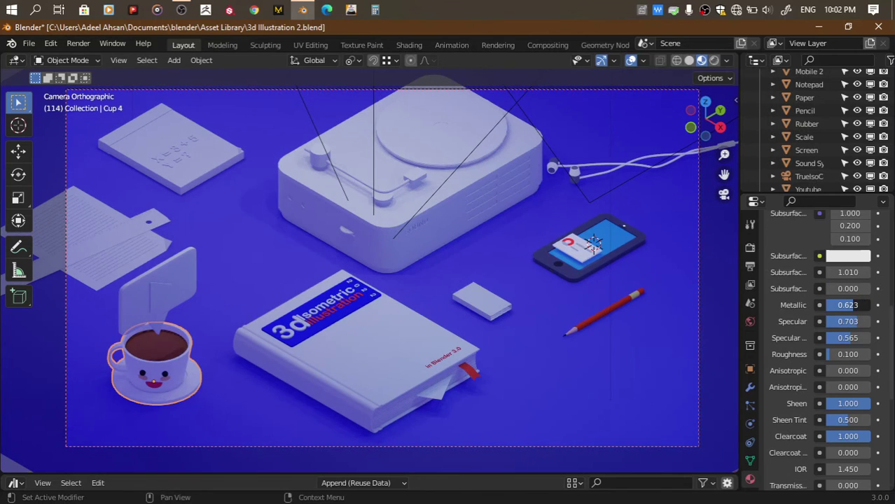
key("ctrl+s")
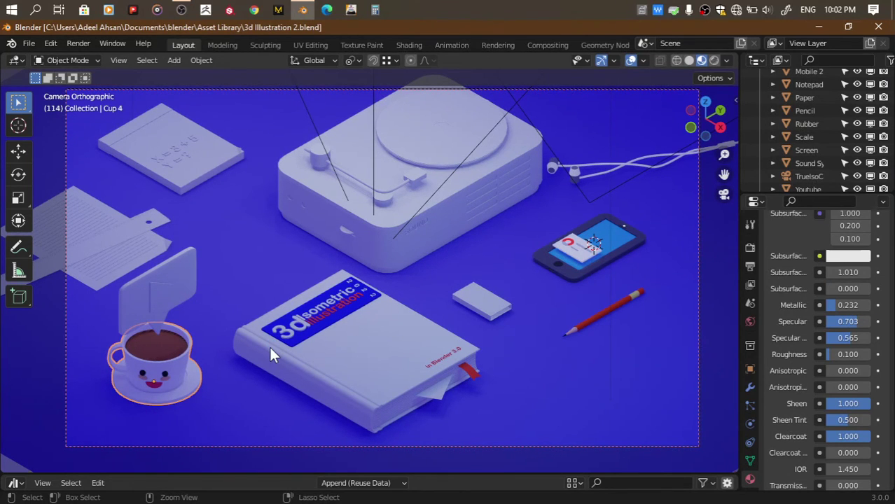
left_click_drag(838, 354, 816, 354)
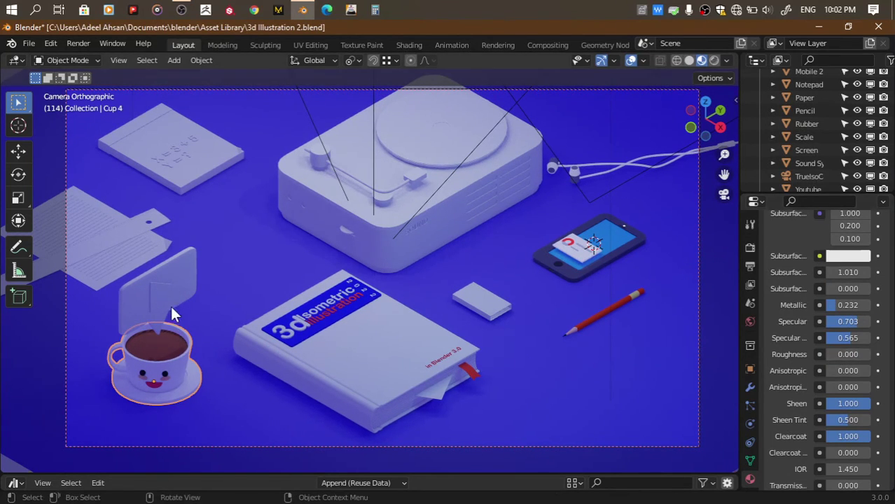
Give the Youtube play icon a new bright red material
left_click(155, 289)
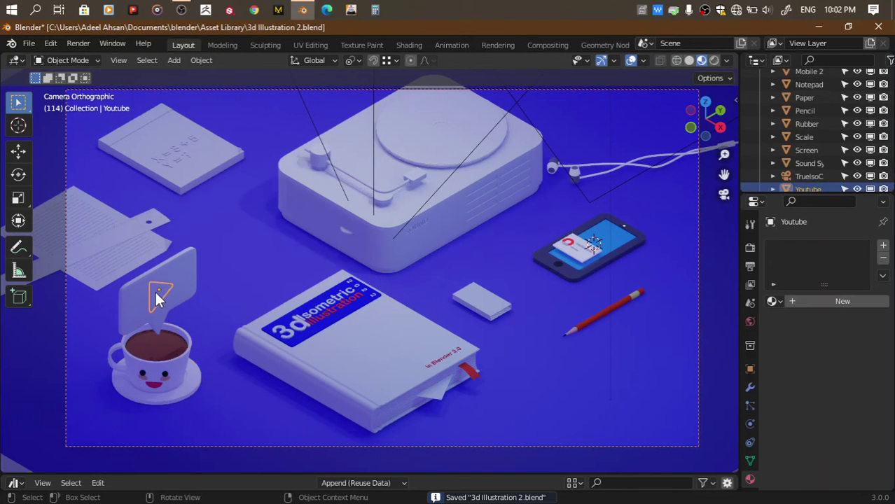
left_click(834, 302)
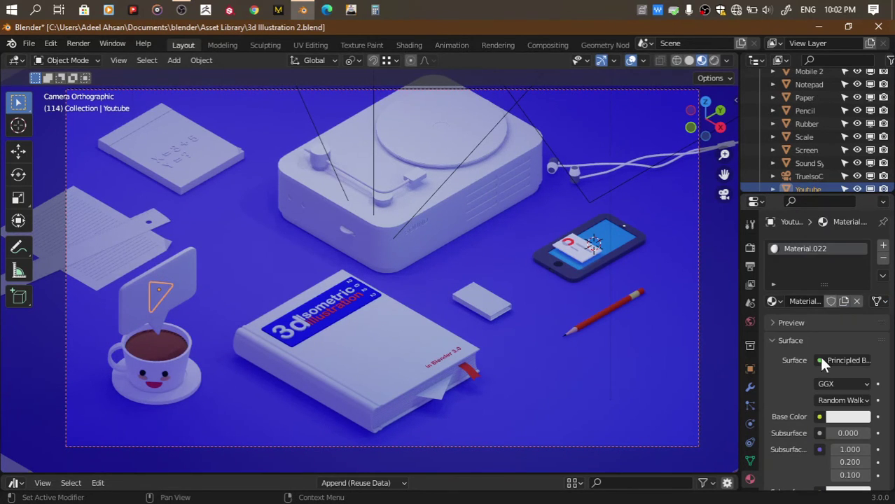
left_click(844, 417)
left_click(804, 321)
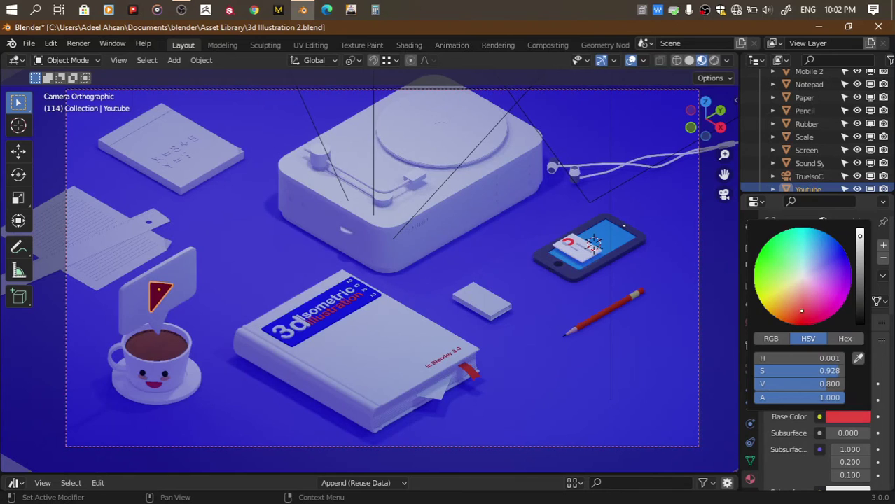
scroll(802, 306, "up", 2)
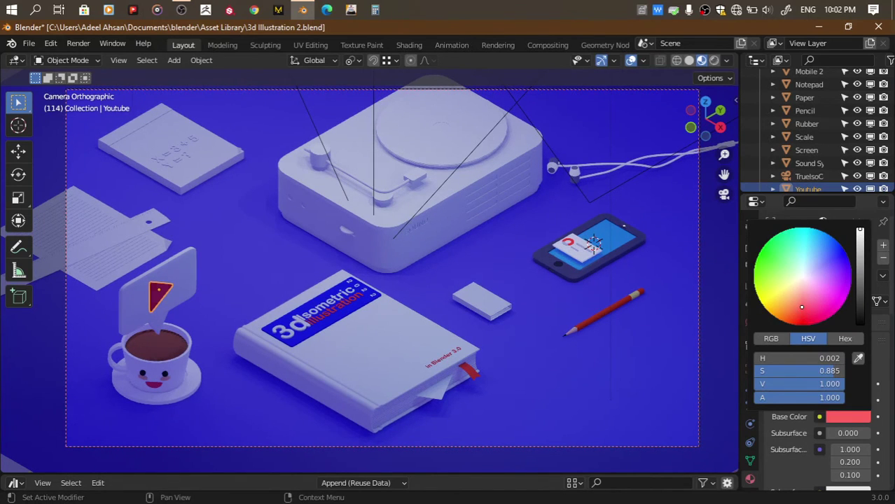
left_click(800, 319)
Create a new material for the Message speech bubble
left_click(181, 282)
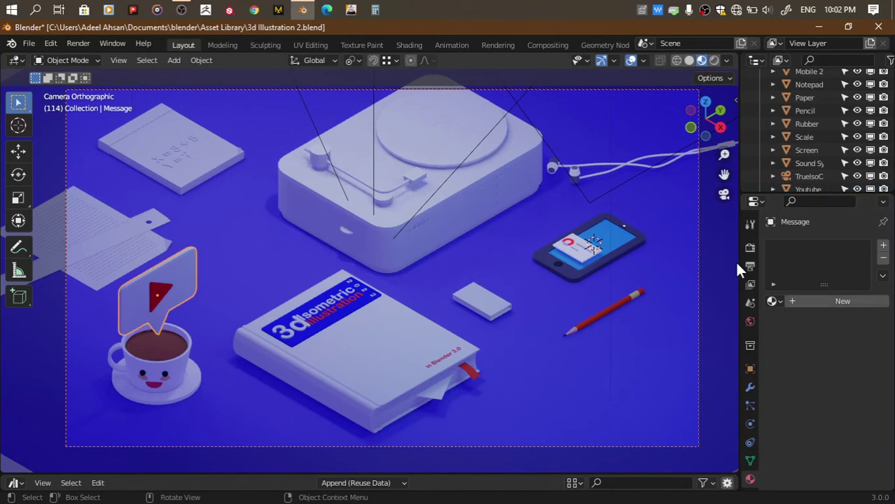
left_click(857, 301)
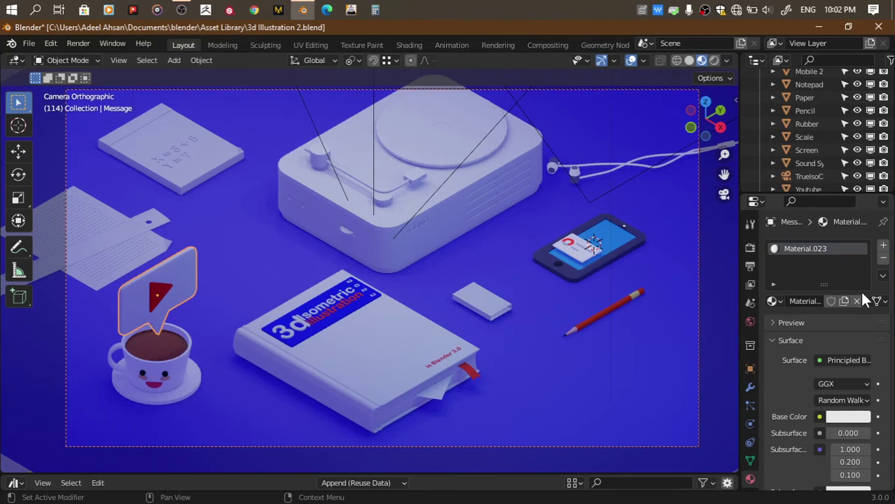
left_click(847, 416)
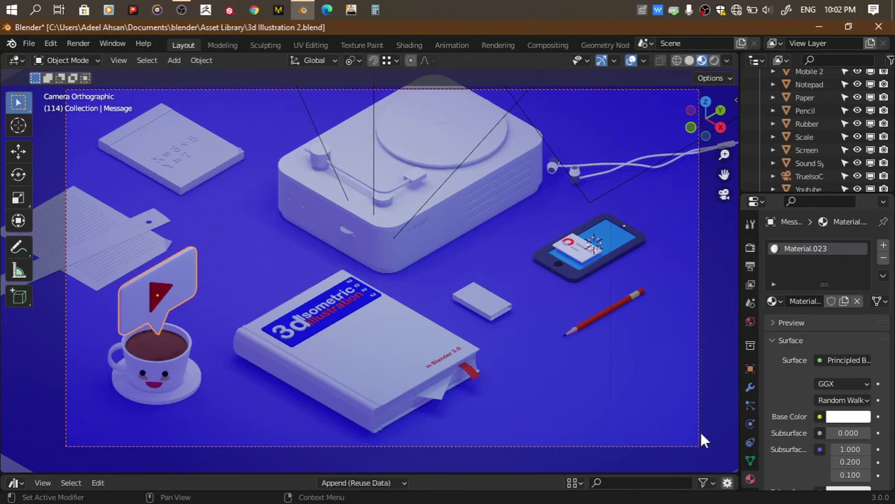
scroll(803, 408, "down", 4)
scroll(794, 410, "down", 3)
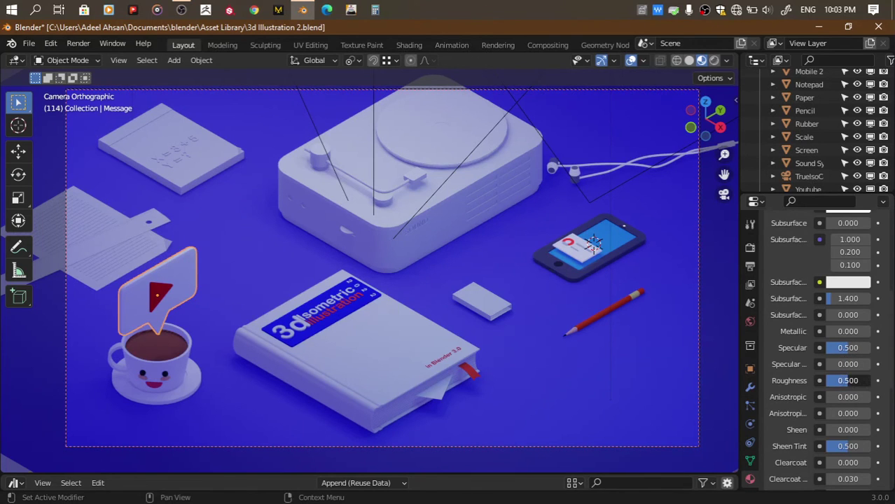
left_click_drag(848, 380, 883, 380)
key("ctrl+z")
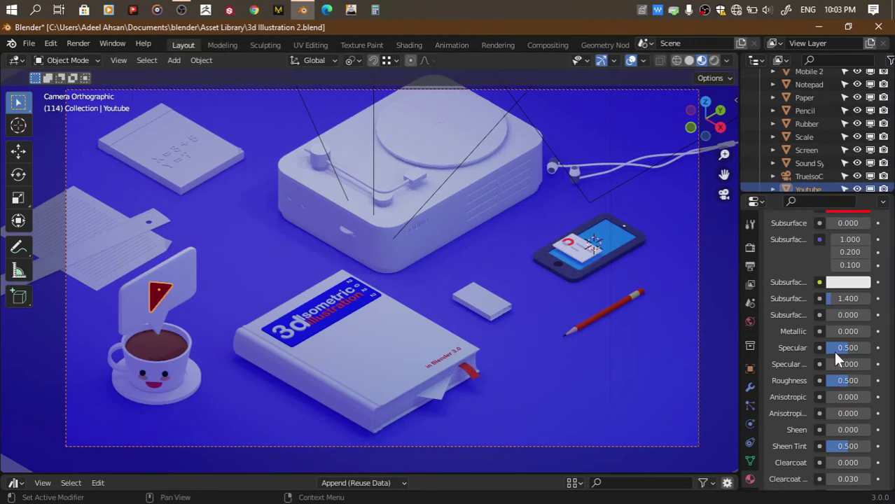
Set the material's roughness to 0 and specular and sheen to full, trying metallic and transparency values
left_click_drag(865, 331, 884, 332)
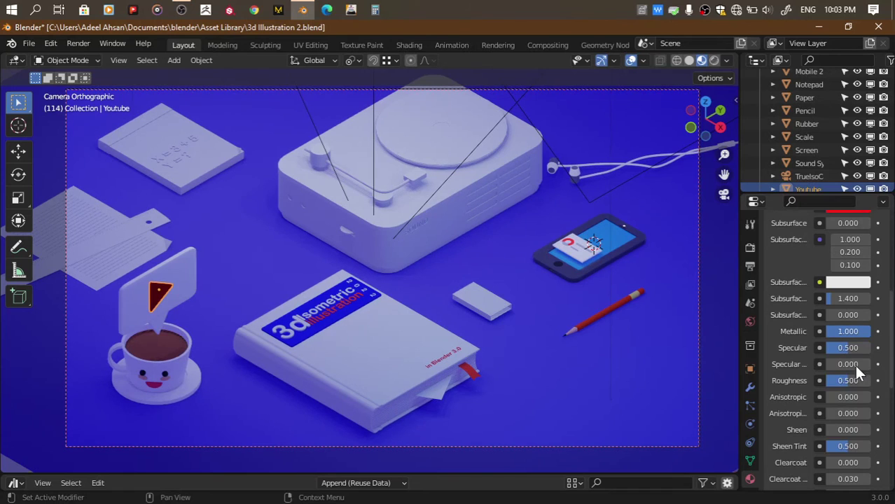
mouse_move(850, 380)
left_mouse_down()
mouse_move(832, 368)
mouse_move(872, 347)
left_mouse_up()
left_click_drag(829, 430, 869, 429)
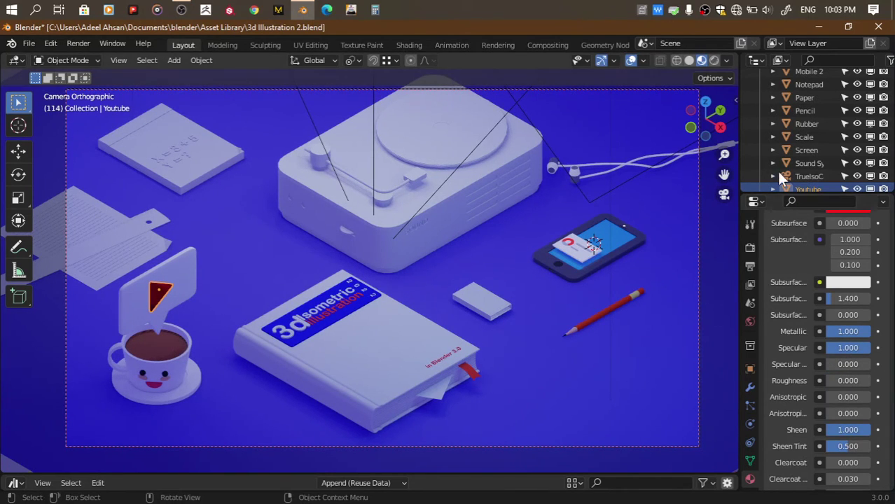
mouse_move(851, 331)
left_mouse_down()
mouse_move(826, 332)
mouse_move(849, 331)
left_mouse_up()
left_click_drag(833, 364, 872, 364)
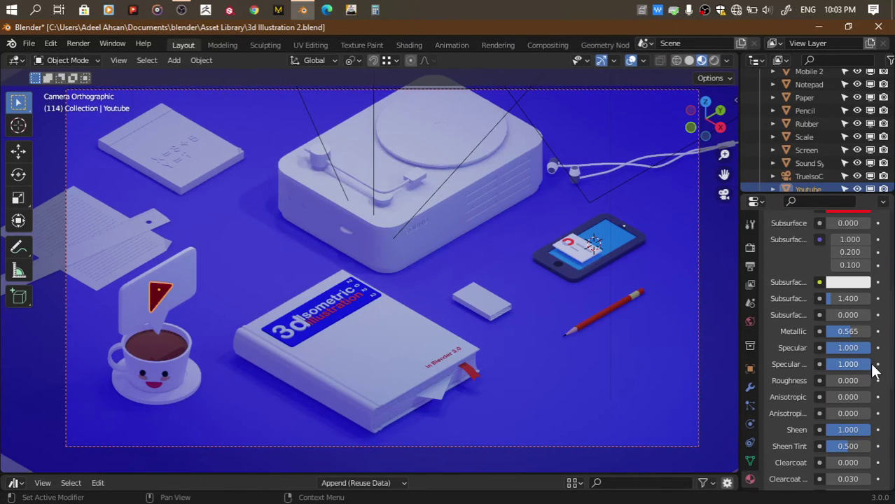
scroll(780, 420, "down", 5)
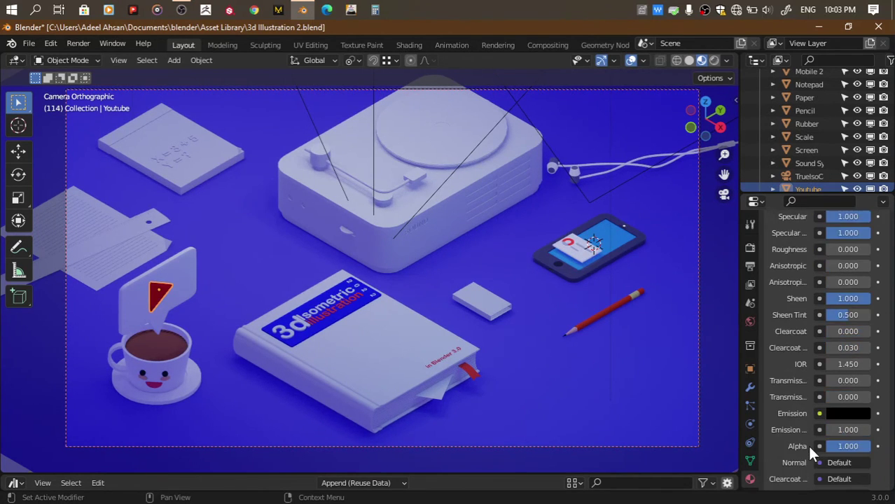
left_click_drag(845, 446, 832, 446)
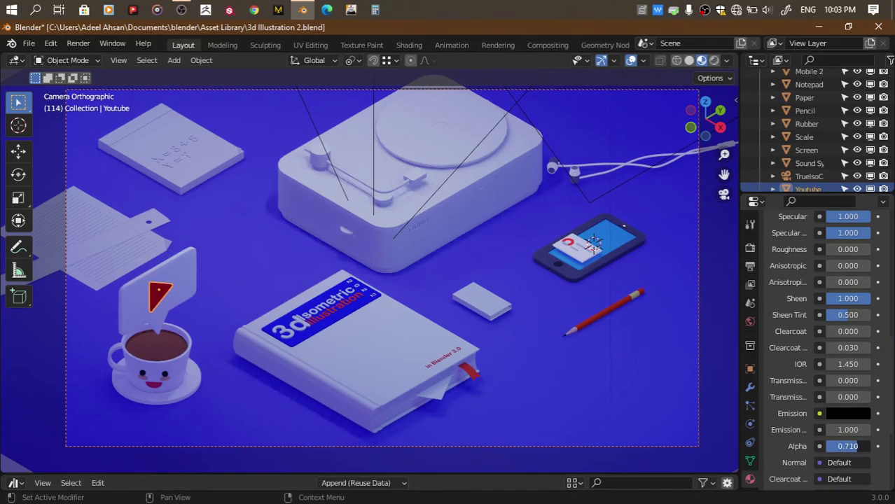
scroll(790, 279, "up", 4)
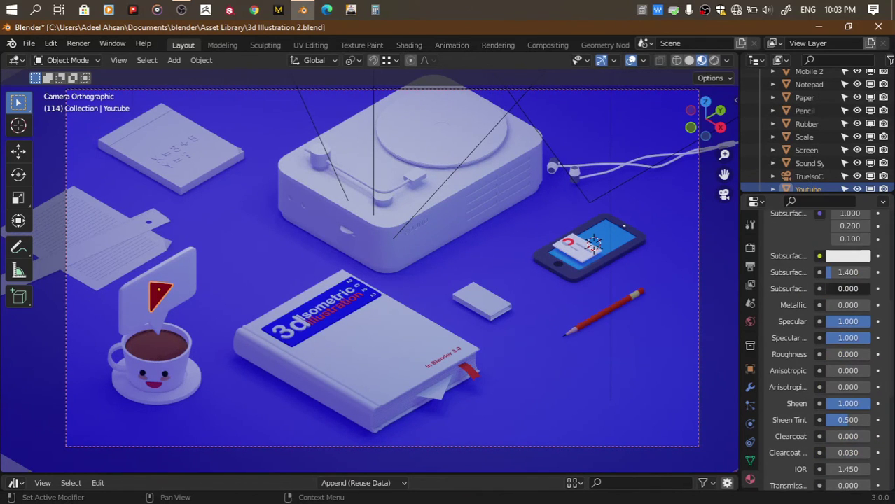
left_click_drag(847, 289, 833, 289)
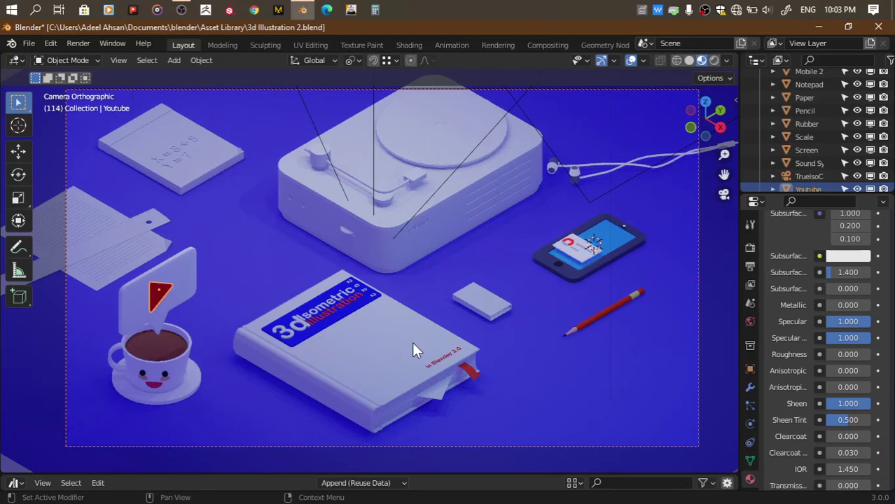
Give the speech bubble full specular, specular tint and sheen with metallic 0.005, then save
left_click(178, 280)
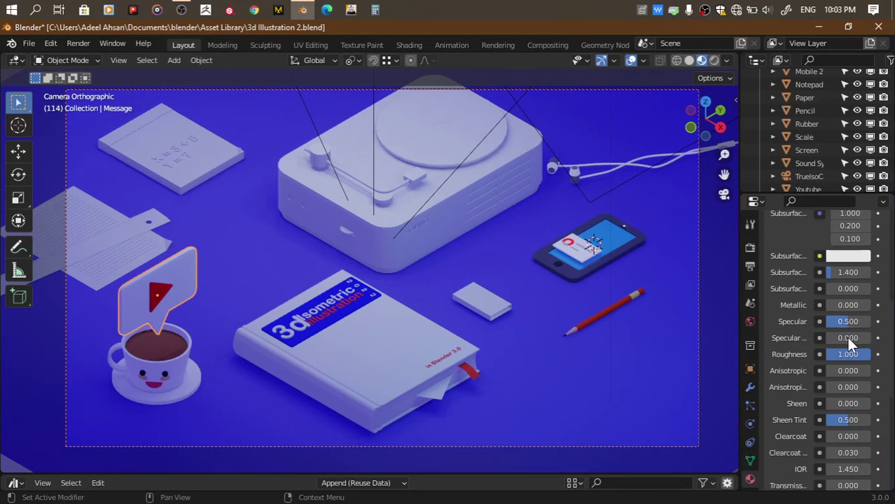
mouse_move(847, 337)
left_mouse_down()
mouse_move(882, 337)
mouse_move(882, 322)
left_mouse_up()
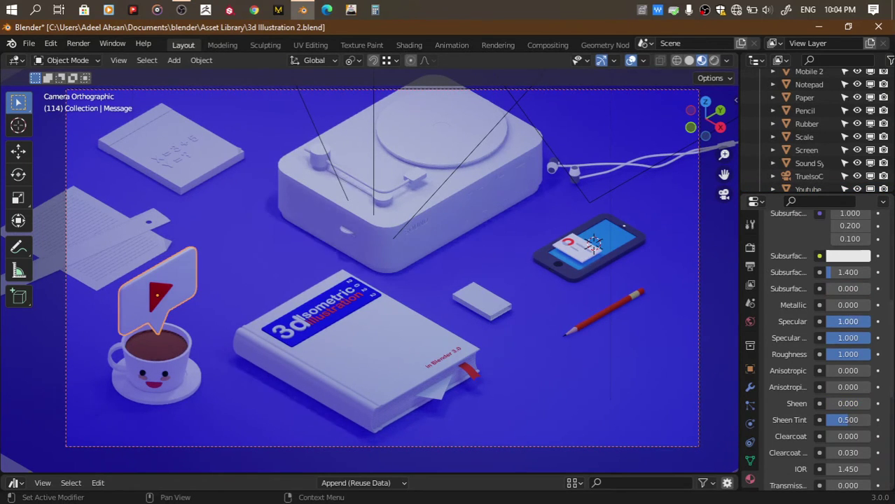
mouse_move(847, 354)
left_mouse_down()
mouse_move(824, 353)
mouse_move(882, 351)
left_mouse_up()
scroll(790, 389, "down", 3)
mouse_move(833, 252)
left_mouse_down()
mouse_move(882, 252)
mouse_move(827, 252)
left_mouse_up()
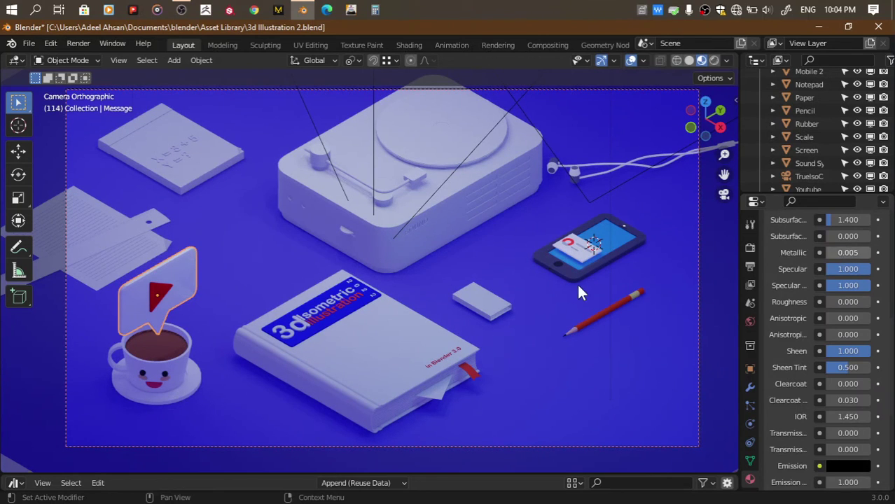
left_click(500, 285)
key("ctrl+s")
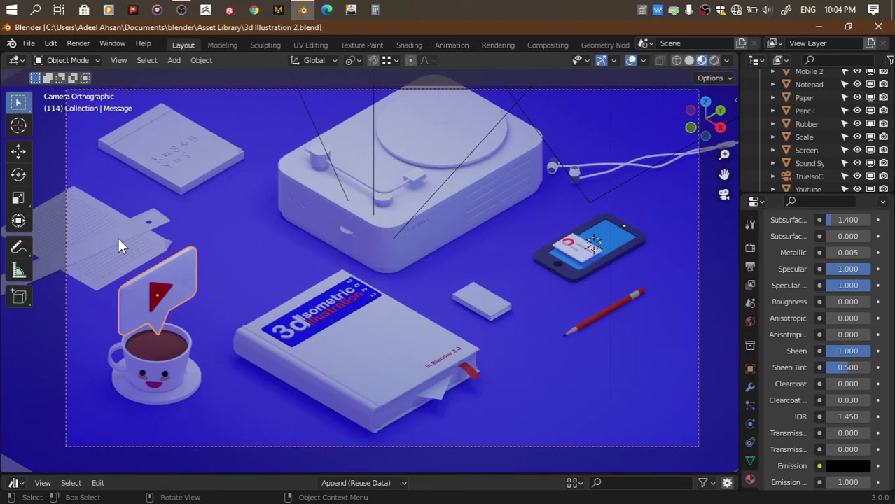
Add a new material slot and material to the paper with full specular
left_click(122, 257)
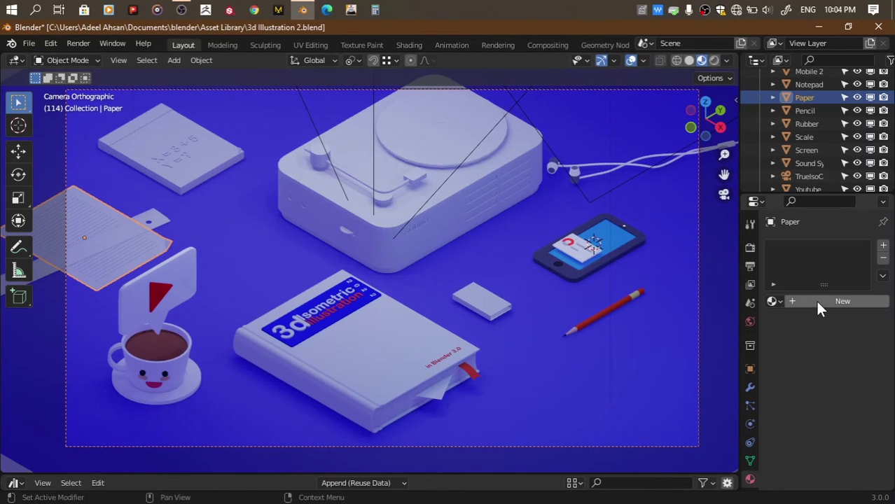
left_click(883, 246)
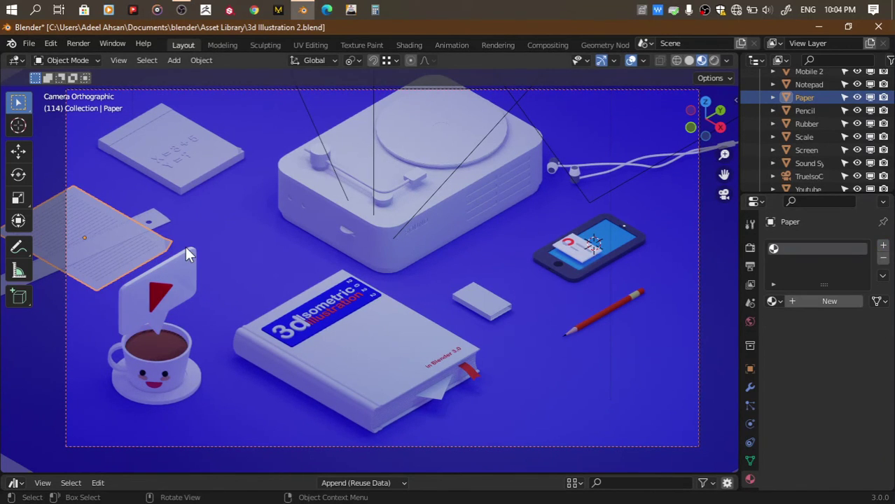
left_click(817, 300)
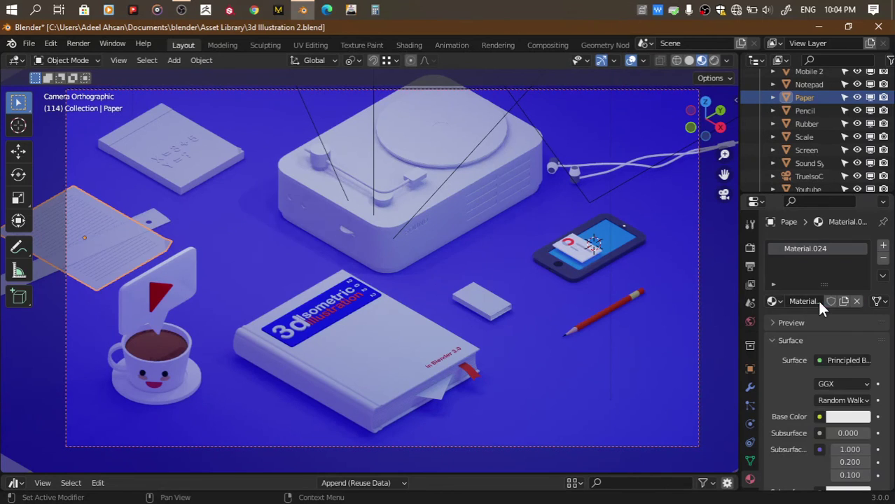
left_click(839, 414)
scroll(796, 431, "down", 4)
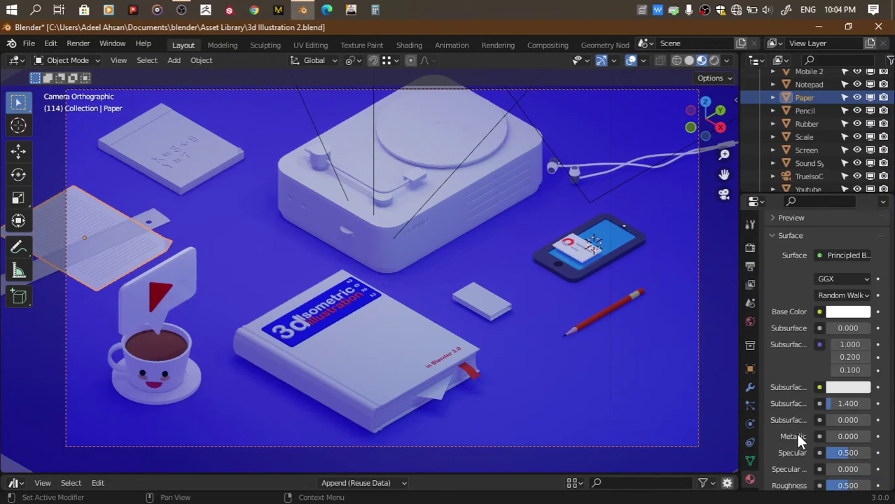
scroll(840, 369, "down", 2)
mouse_move(844, 399)
left_mouse_down()
mouse_move(849, 437)
mouse_move(824, 430)
mouse_move(869, 430)
left_mouse_up()
scroll(806, 423, "down", 3)
In Edit Mode, box-select all the paper's ruled lines from a top X-ray view
key("Tab")
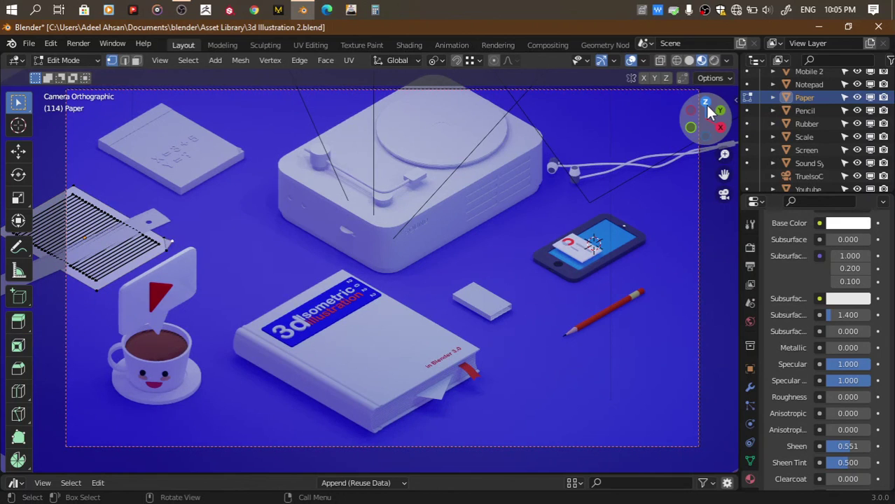
left_click(706, 104)
left_click_drag(726, 176, 735, 284)
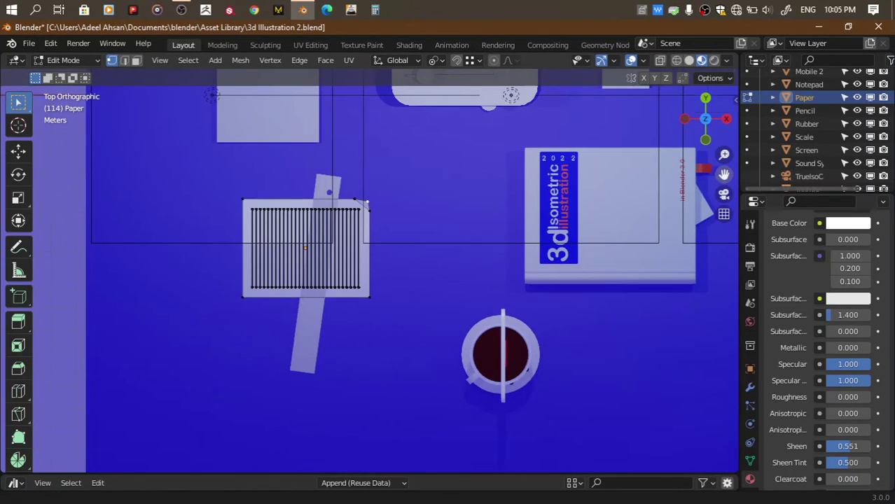
scroll(301, 257, "up", 4)
key("alt+z")
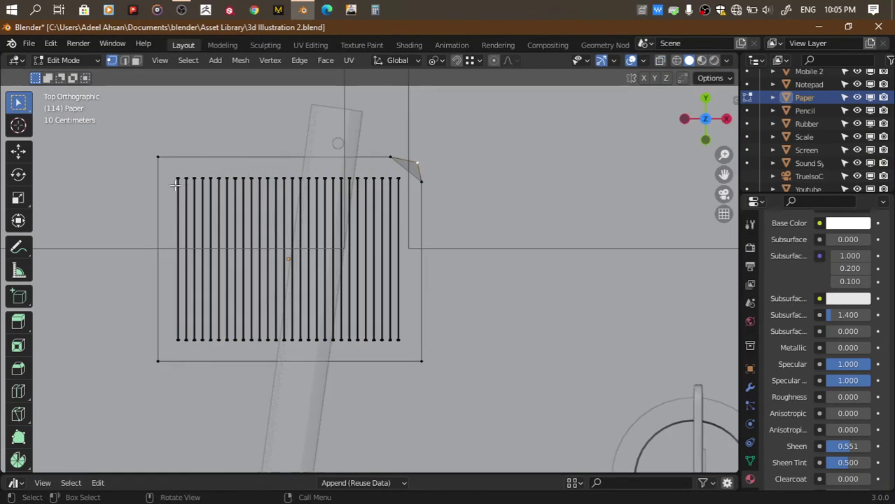
key("b")
mouse_move(166, 169)
left_mouse_down()
mouse_move(306, 324)
mouse_move(412, 352)
left_mouse_up()
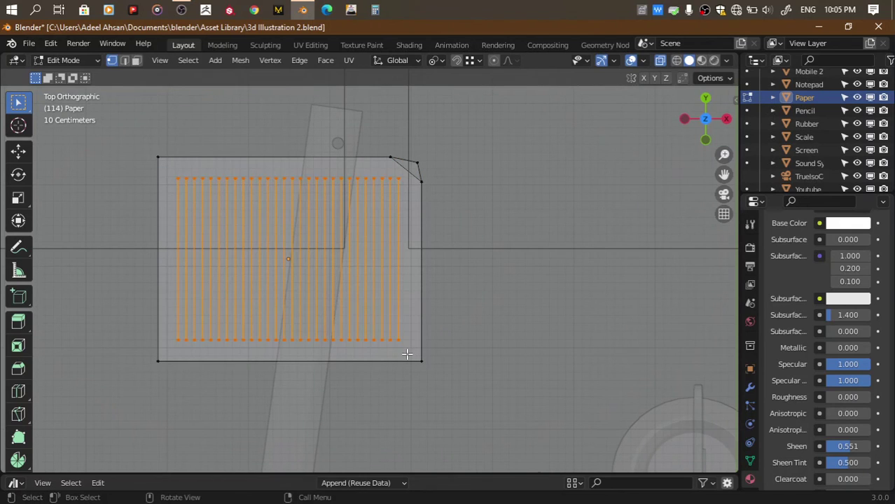
scroll(803, 262, "up", 8)
Assign a new red material in its own slot to the selected lines
left_click(883, 249)
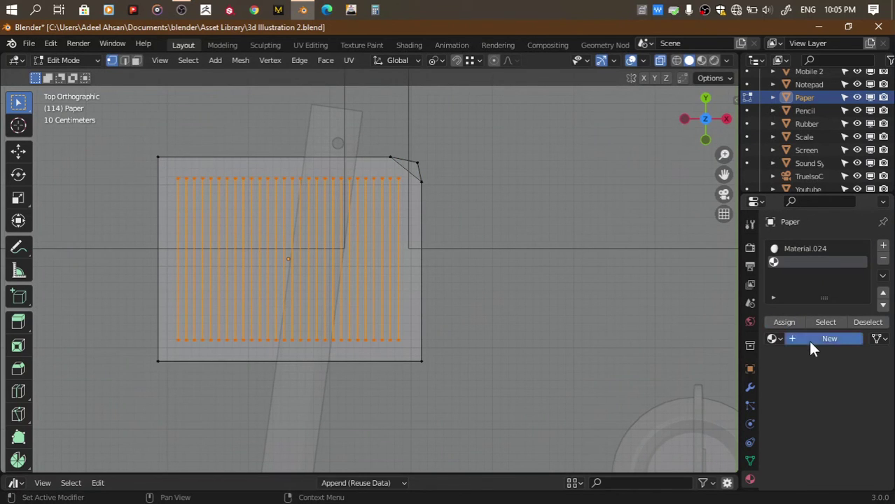
left_click(812, 339)
left_click(845, 456)
left_click(804, 359)
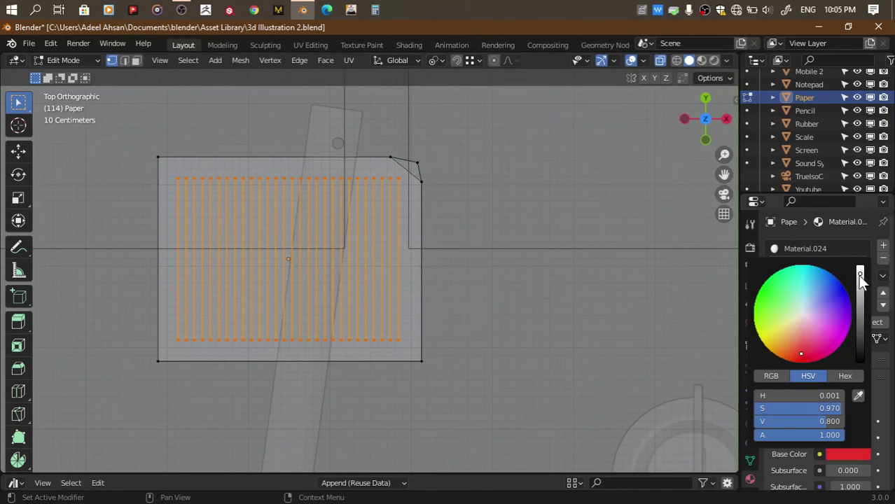
key("alt+z")
left_click(702, 61)
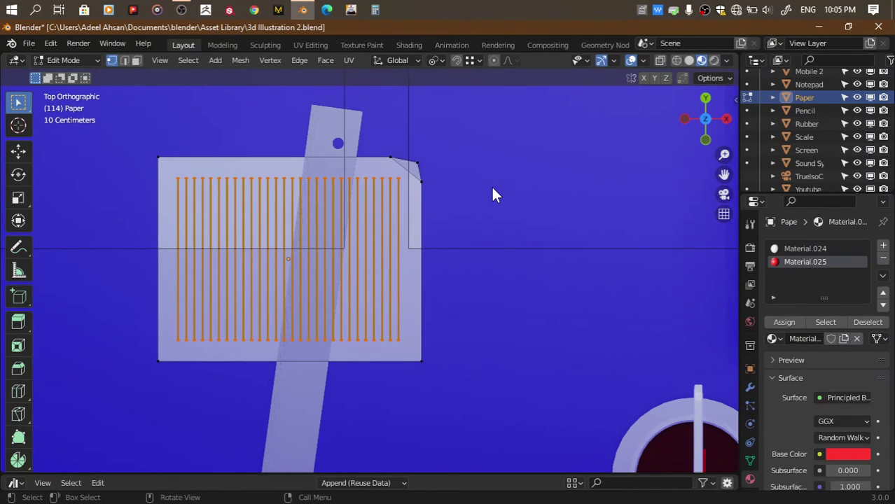
Raise the lines' material specular tint to 1.000 and save the file
key("Tab")
middle_click_drag(727, 193, 729, 198)
left_click(727, 194)
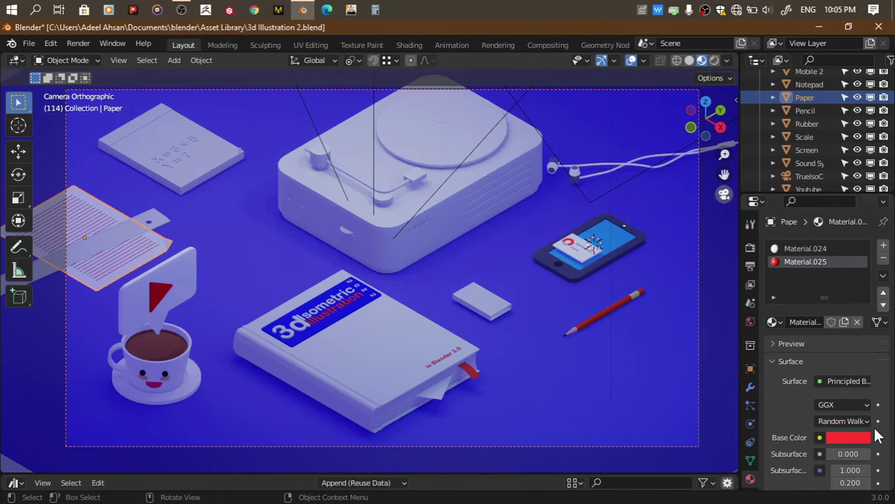
scroll(798, 417, "down", 5)
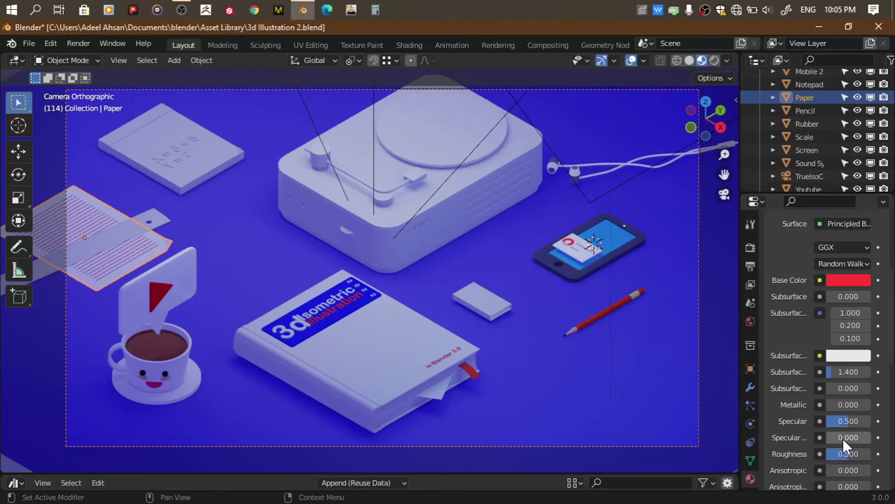
left_click_drag(841, 438, 875, 438)
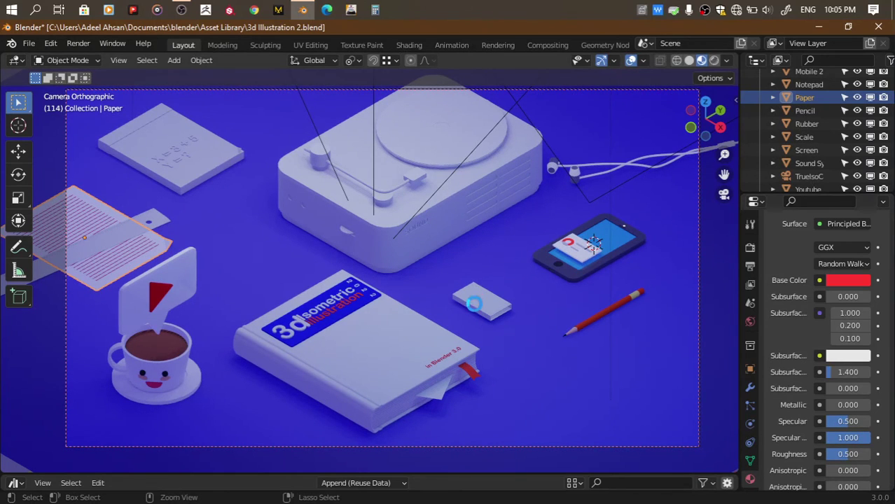
key("ctrl+s")
Shift the hue of the world background colour slightly
left_click(750, 322)
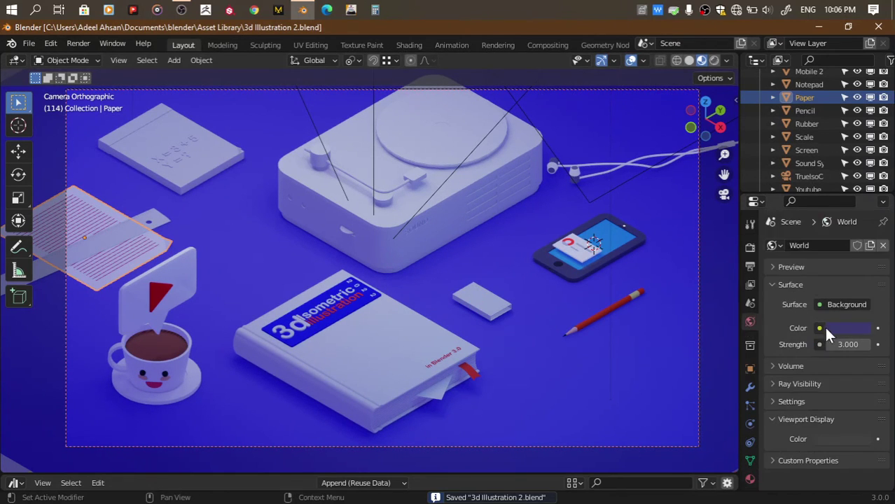
left_click(833, 327)
left_click(819, 168)
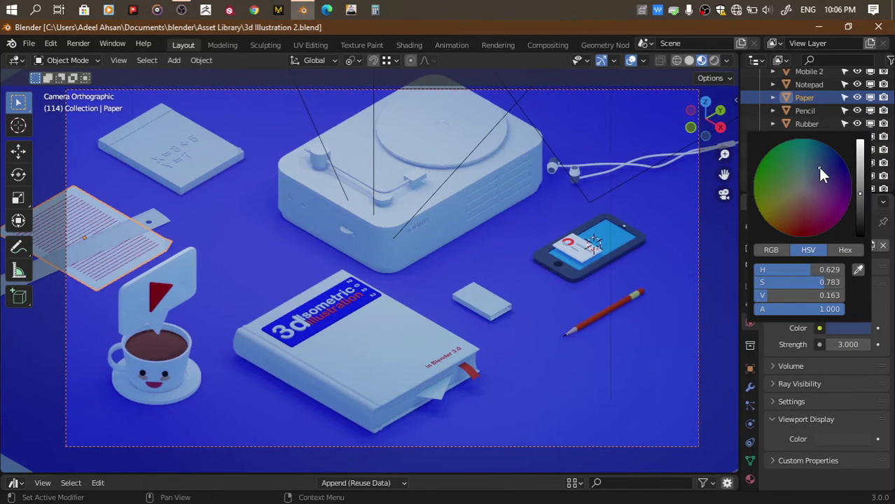
Make the world background a muted lavender-blue (HSV 0.602, 0.387, 0.124) and save
mouse_move(821, 185)
left_mouse_down()
mouse_move(823, 158)
mouse_move(860, 173)
mouse_move(860, 199)
left_mouse_up()
left_click(809, 180)
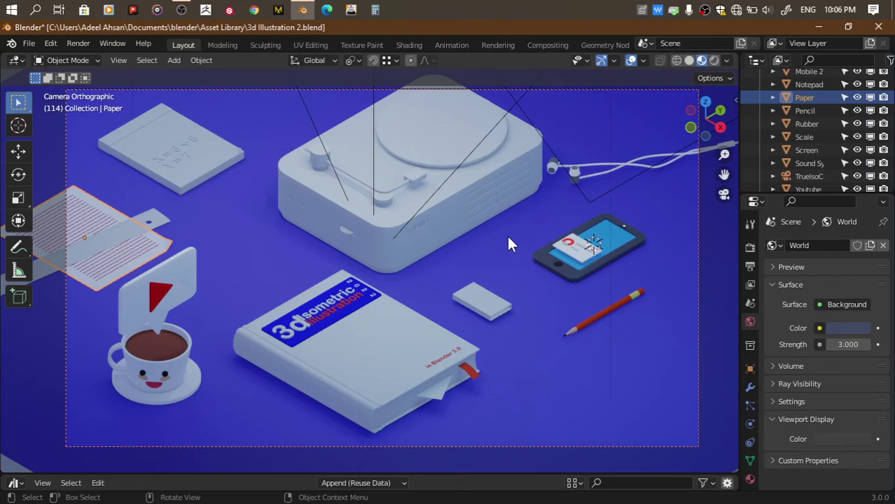
key("ctrl+s")
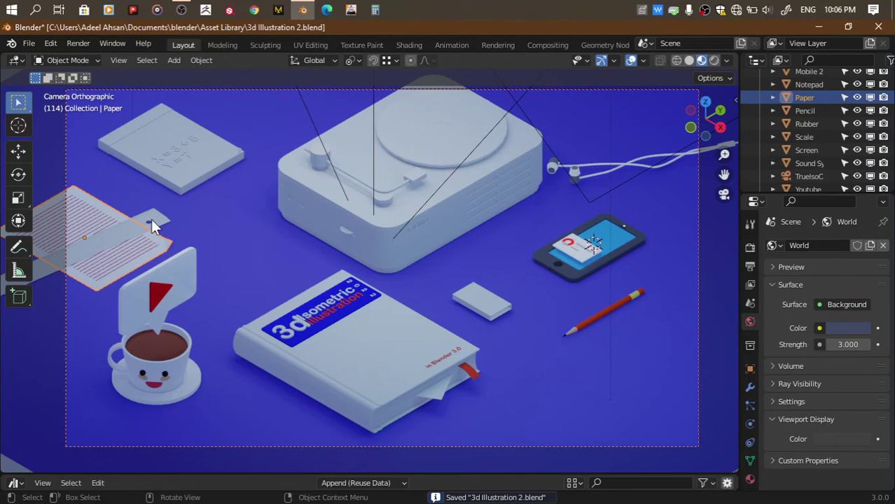
Give the Scale ruler a new white material with Transmission 1.000
left_click(151, 220)
left_click(750, 479)
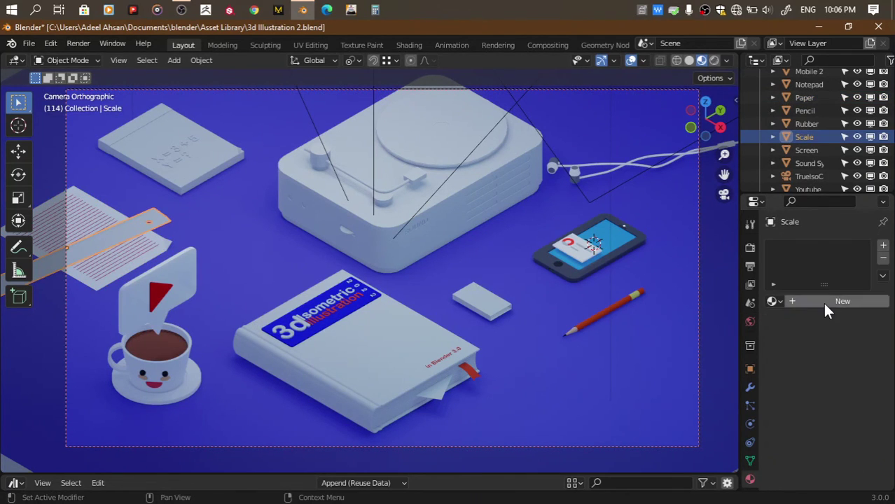
left_click(826, 306)
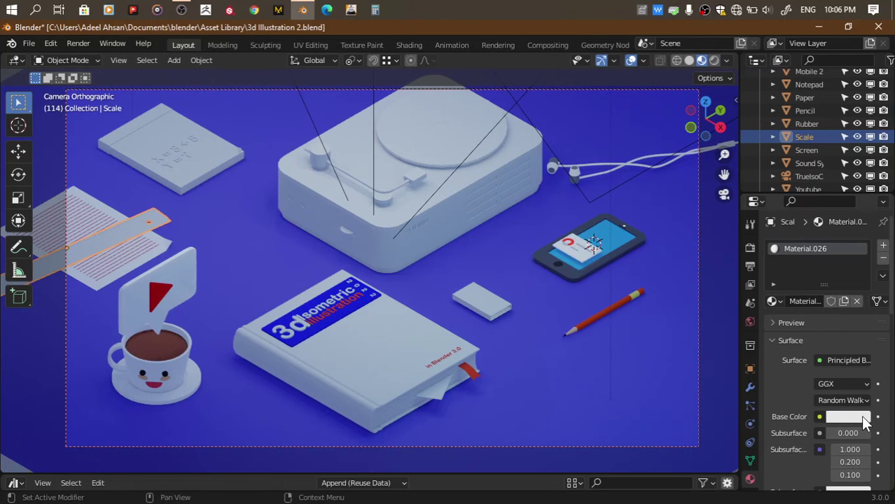
left_click(860, 416)
left_click_drag(860, 246, 861, 233)
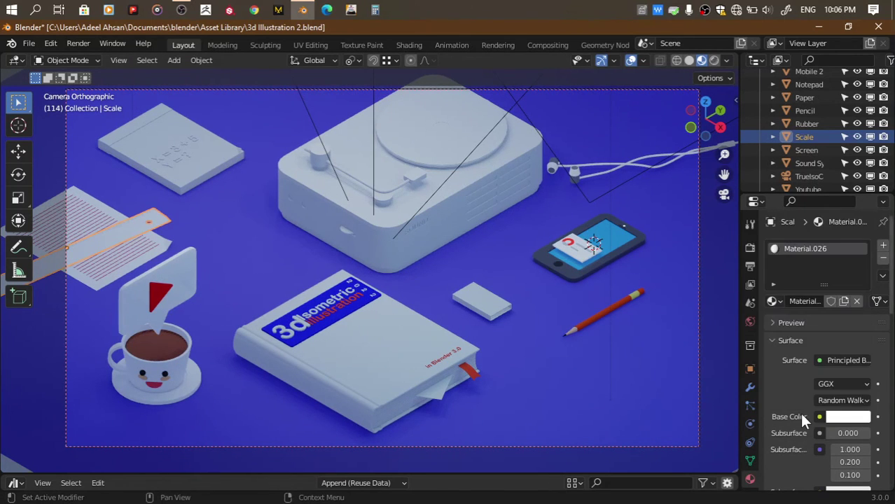
scroll(799, 412, "down", 4)
scroll(796, 420, "down", 5)
scroll(796, 421, "down", 3)
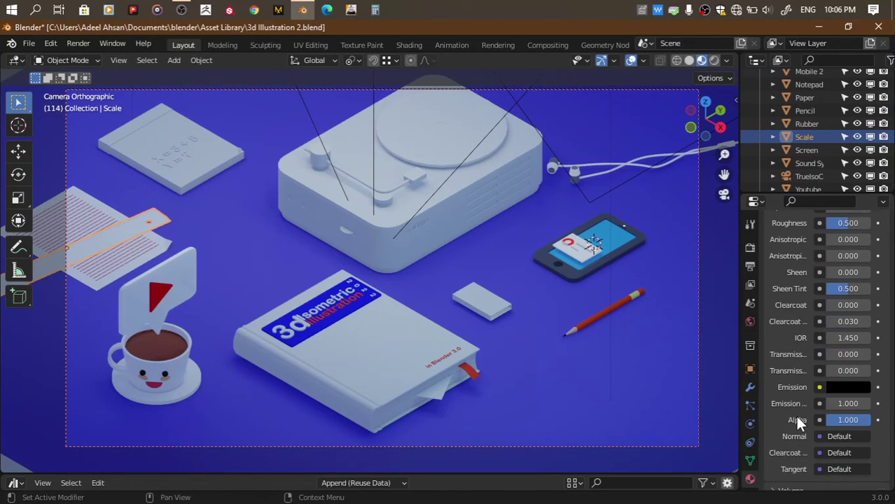
scroll(797, 420, "down", 3)
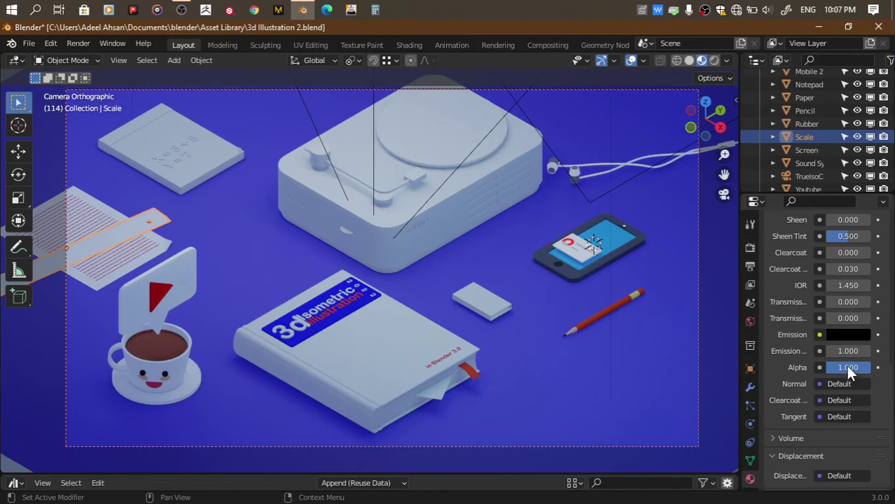
left_click_drag(826, 302, 871, 301)
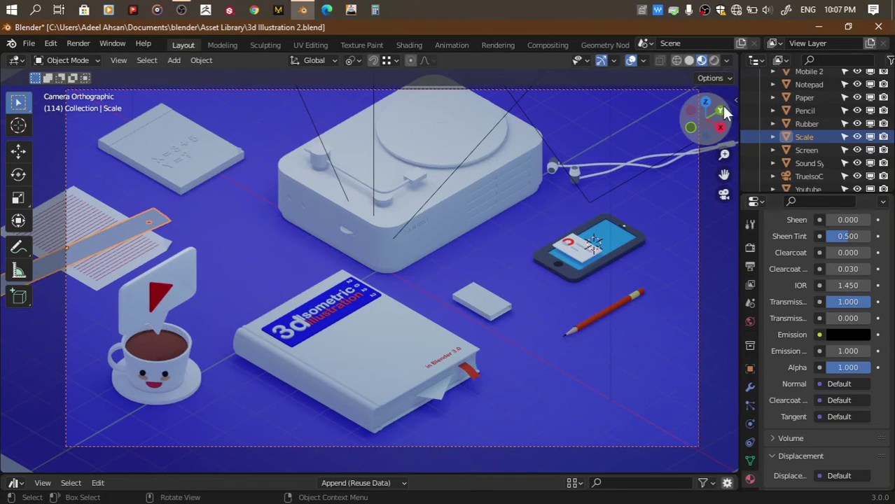
Switch the render engine to Eevee and then back to Cycles
left_click(748, 248)
scroll(768, 276, "up", 5)
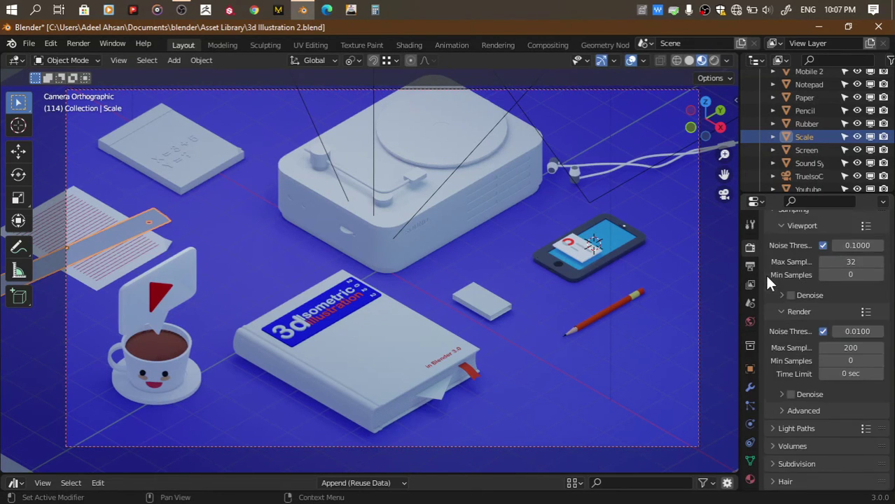
scroll(767, 276, "up", 5)
left_click(854, 245)
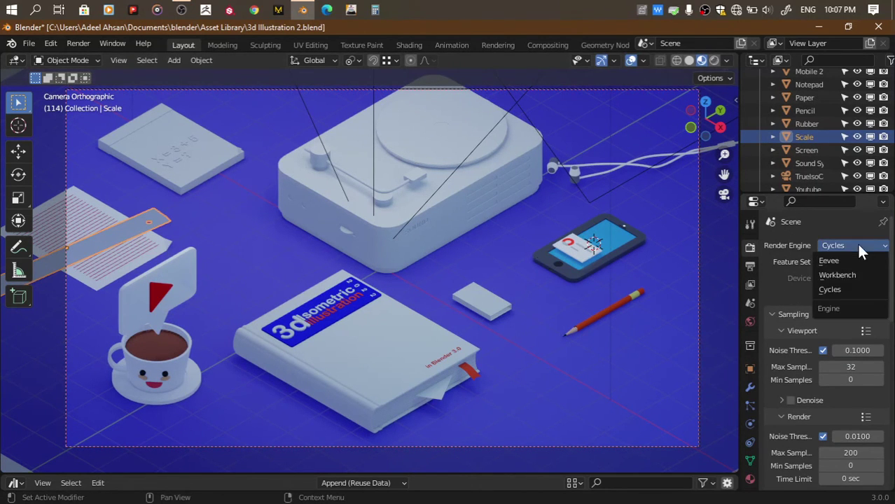
left_click(839, 259)
scroll(791, 413, "down", 5)
scroll(789, 407, "down", 3)
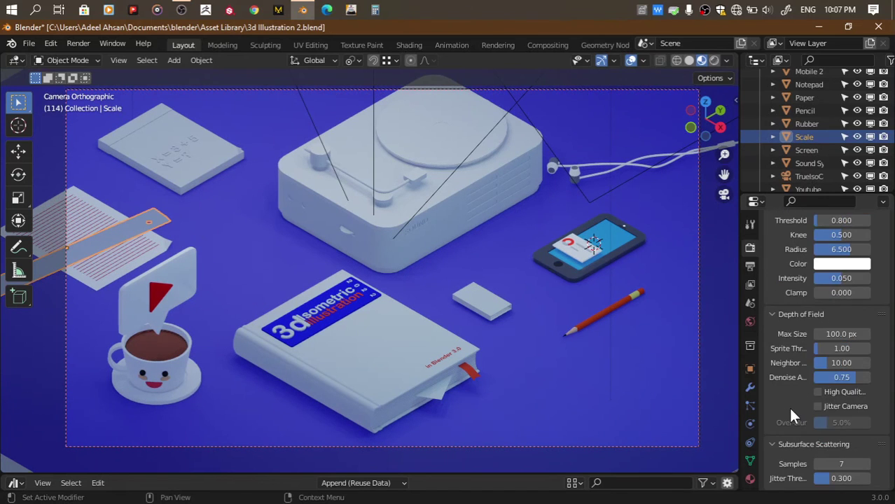
scroll(787, 405, "down", 3)
scroll(788, 405, "down", 3)
scroll(789, 408, "up", 15)
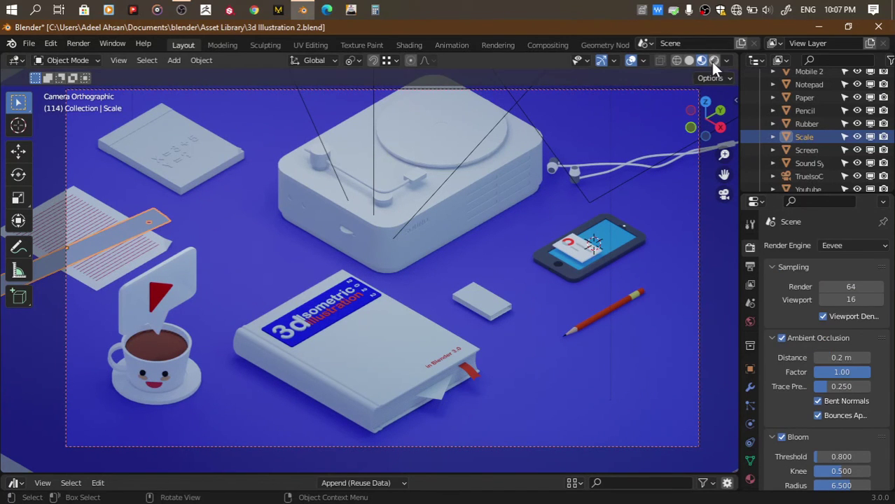
left_click(847, 246)
left_click(824, 291)
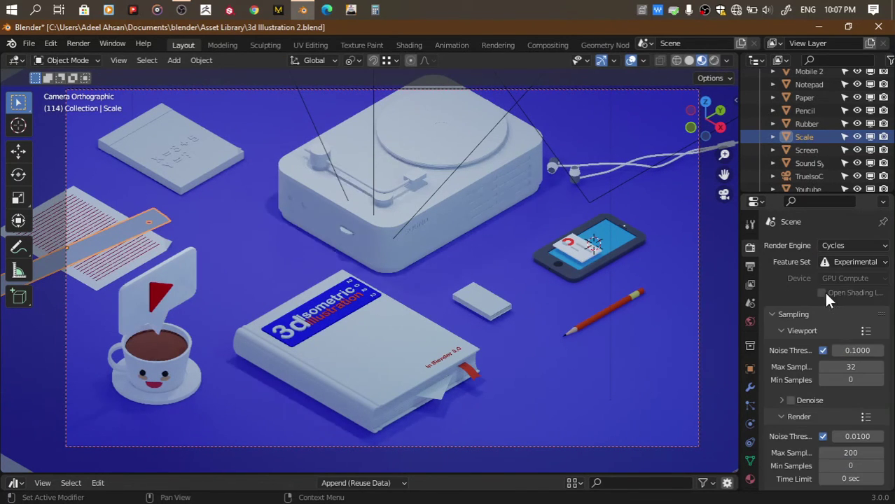
left_click(705, 103)
left_click(750, 479)
Enable Screen Space Refraction in the ruler material's settings
scroll(785, 455, "down", 10)
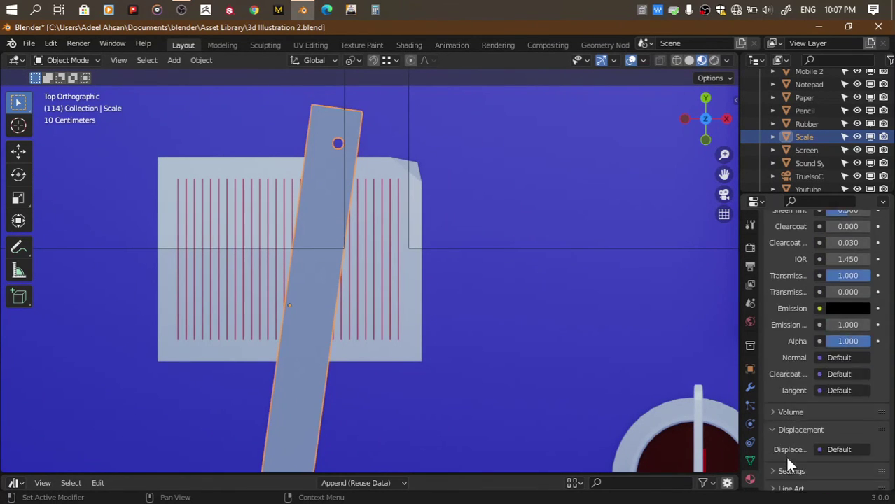
scroll(770, 421, "down", 5)
scroll(773, 430, "down", 4)
left_click(775, 465)
scroll(775, 469, "down", 3)
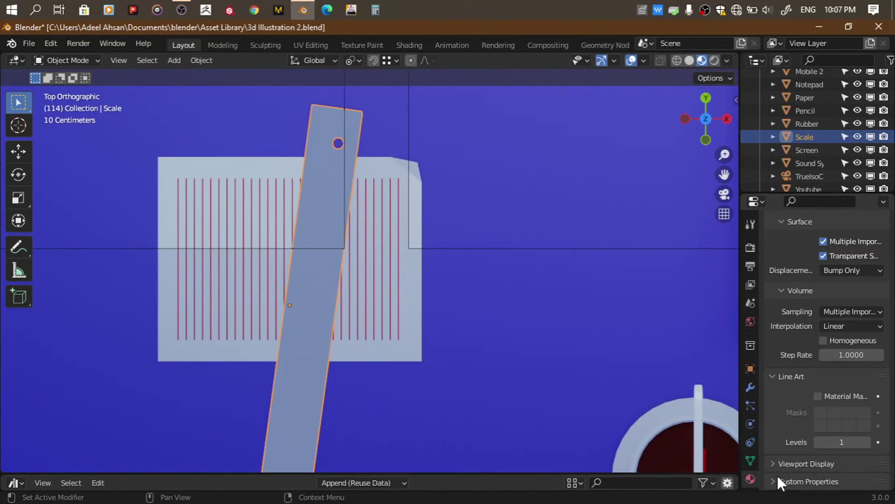
left_click(781, 463)
scroll(784, 450, "down", 7)
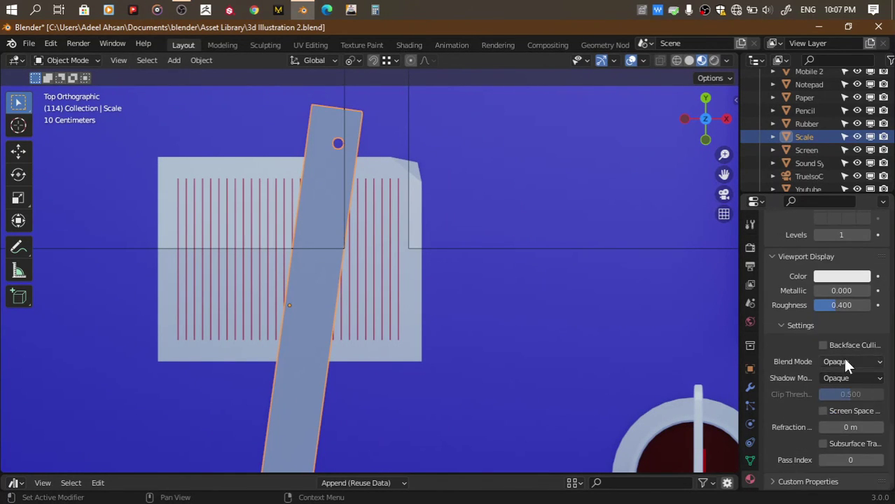
left_click(830, 412)
left_click_drag(716, 126, 672, 147)
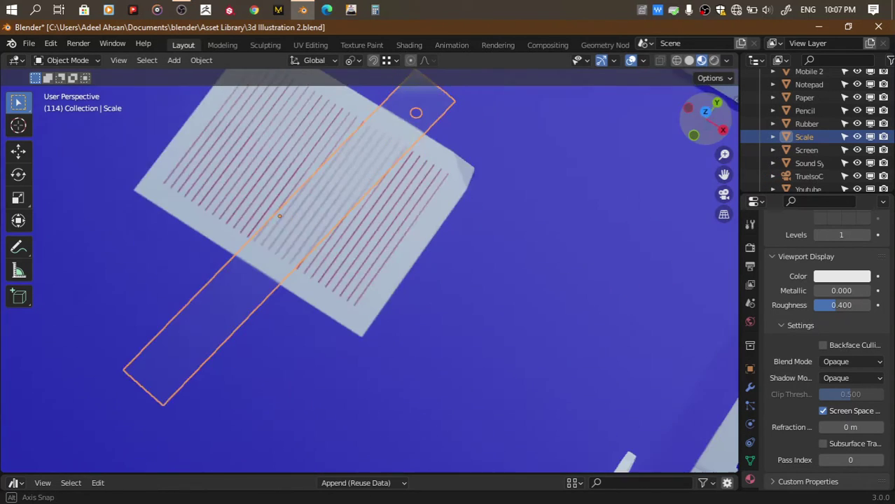
Enter 0.65 as the ruler material's Roughness, replacing the earlier 0.1
scroll(838, 305, "up", 8)
scroll(838, 305, "up", 4)
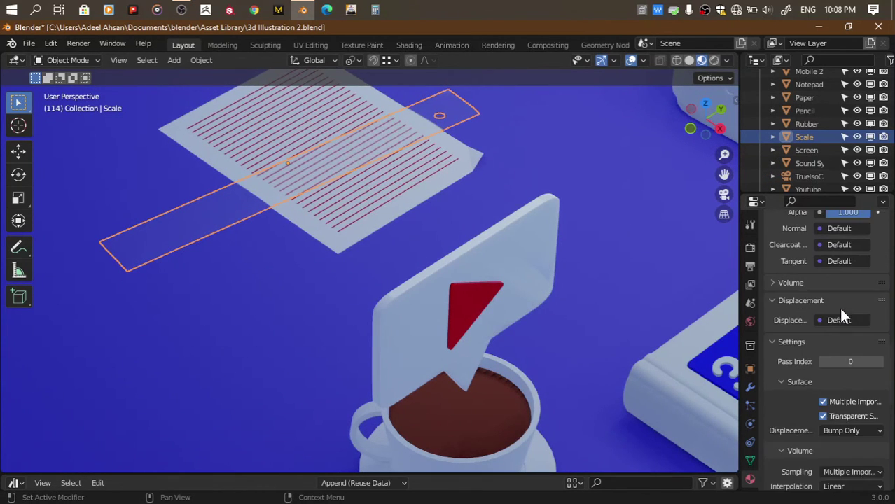
scroll(839, 307, "up", 5)
scroll(840, 295, "up", 3)
mouse_move(852, 276)
left_mouse_down()
mouse_move(883, 276)
mouse_move(874, 282)
left_mouse_up()
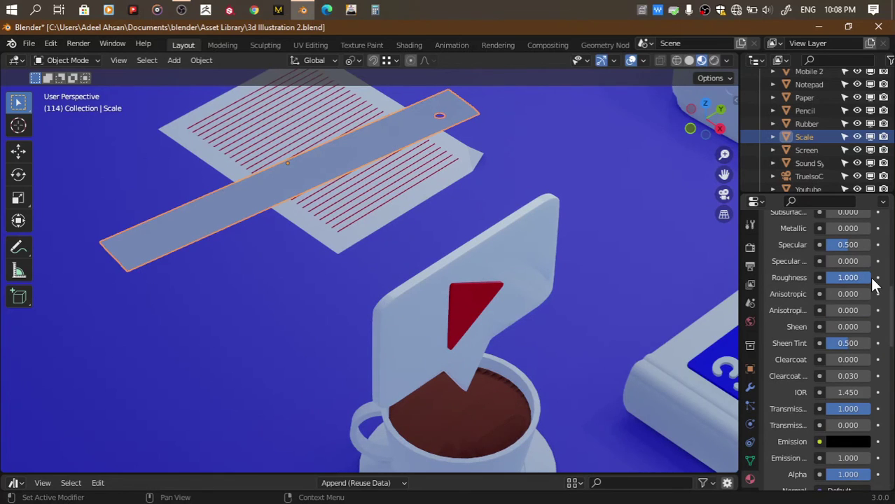
left_click(858, 276)
type("0.1")
key("Return")
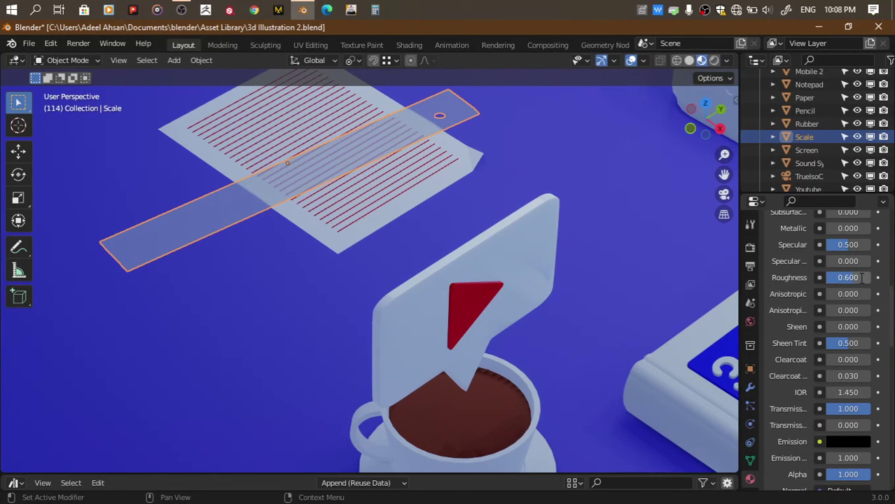
left_click(858, 276)
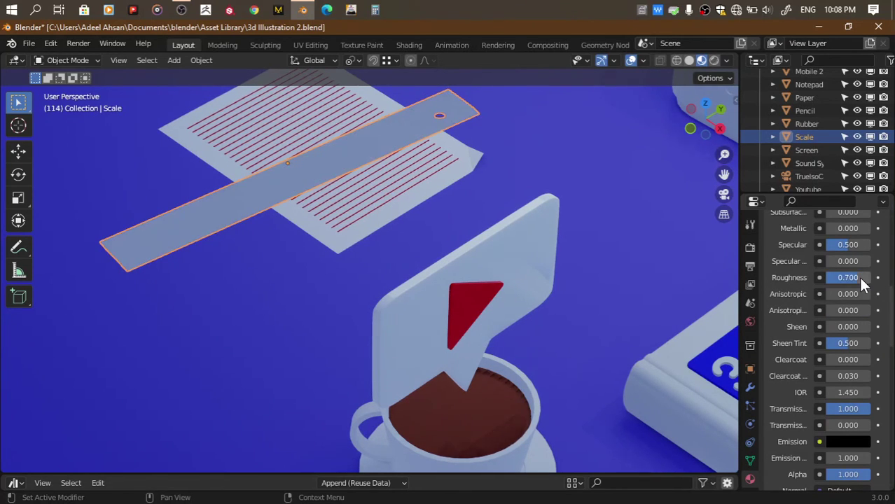
type("0.7")
key("BackSpace")
type("65")
key("Return")
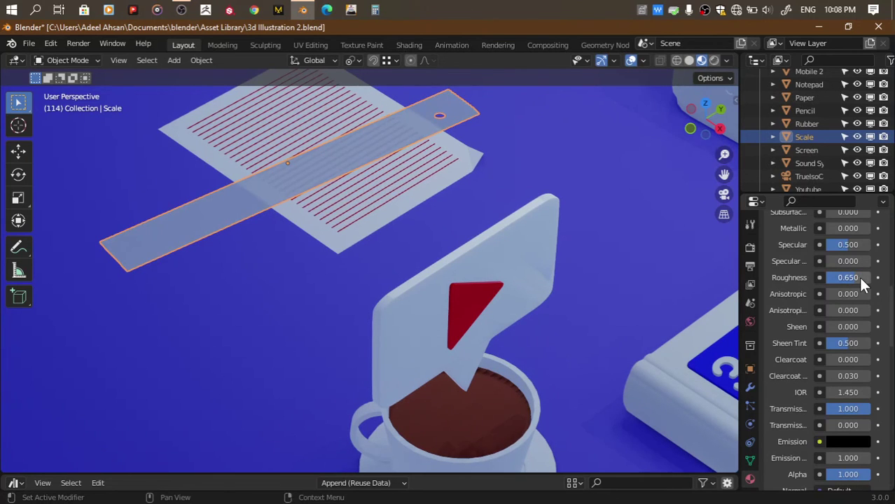
left_click(724, 195)
Select the ruler's tick strip (L, Ctrl+I) and assign it to a new material slot
key("Tab")
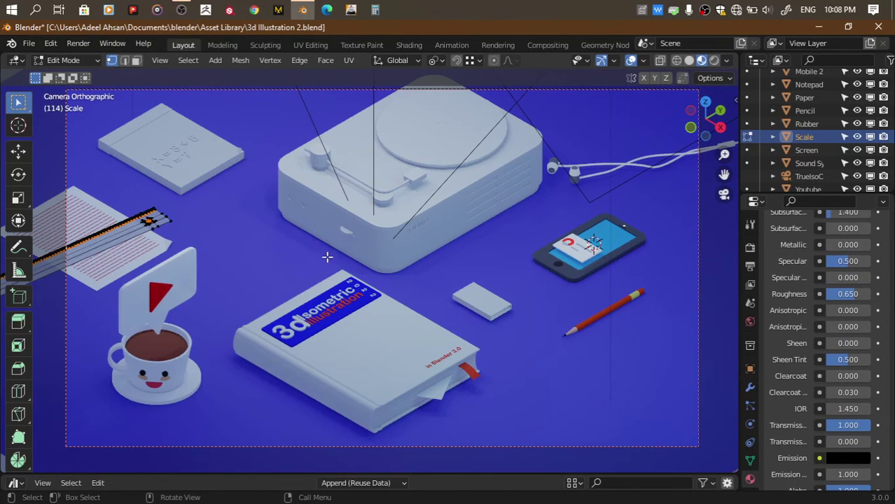
left_click(706, 104)
scroll(785, 263, "up", 10)
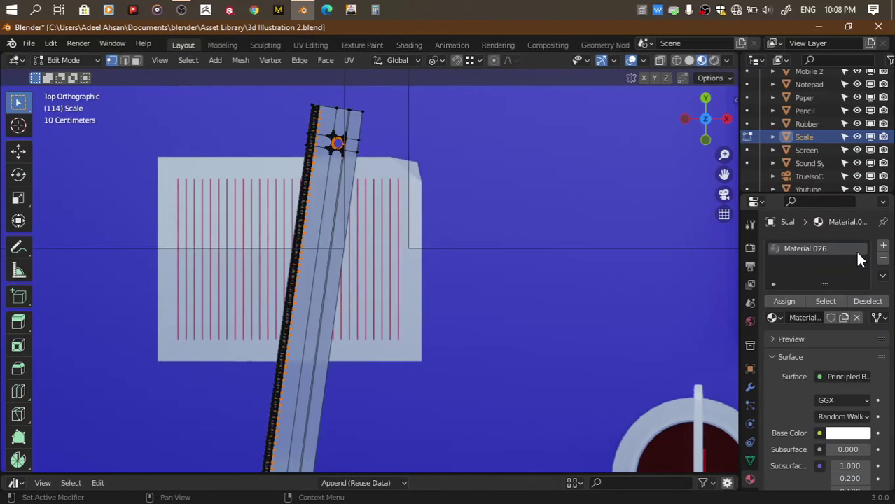
left_click(883, 248)
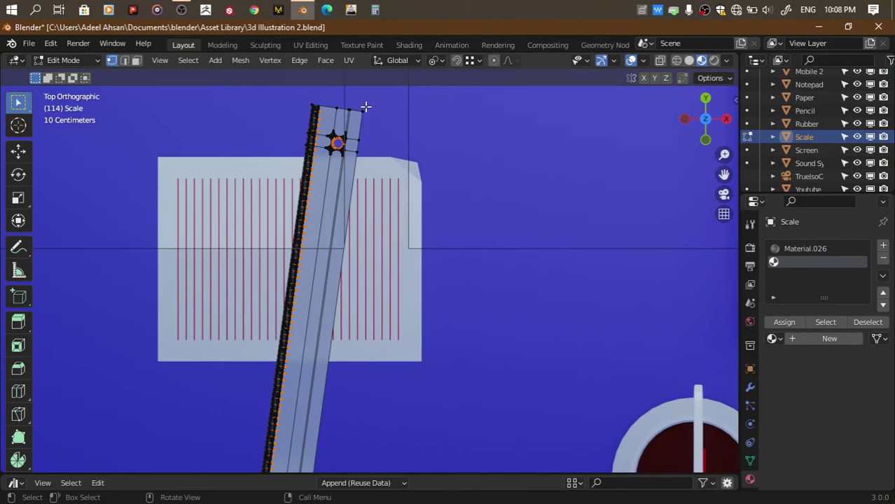
key("l")
key("ctrl+i")
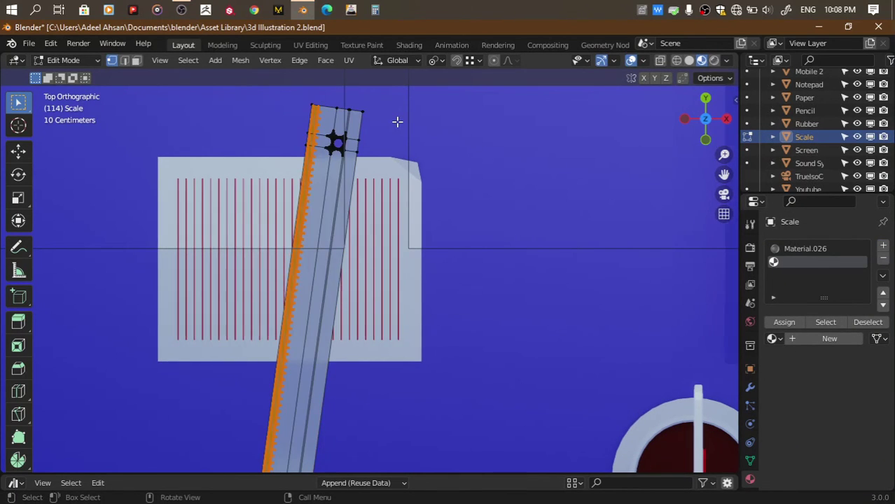
scroll(396, 120, "down", 3)
left_click(784, 322)
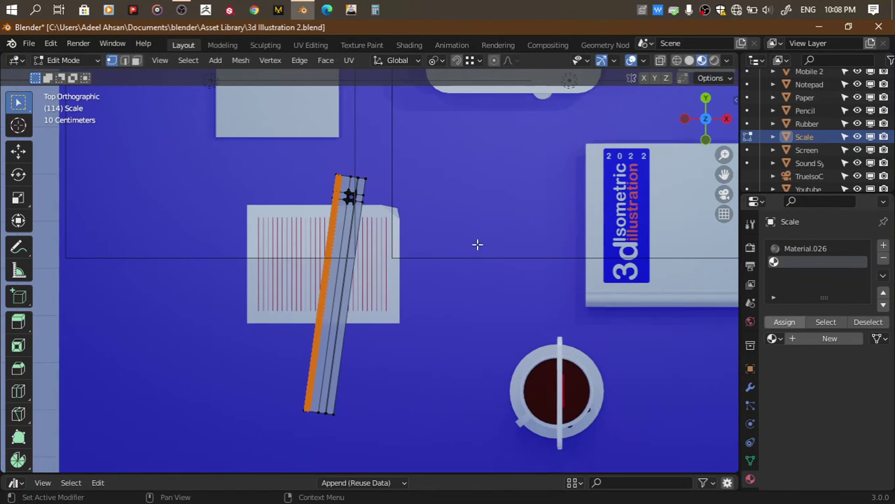
Give the tick-strip slot a new near-black Material.027 and save the file
key("Tab")
left_click(724, 194)
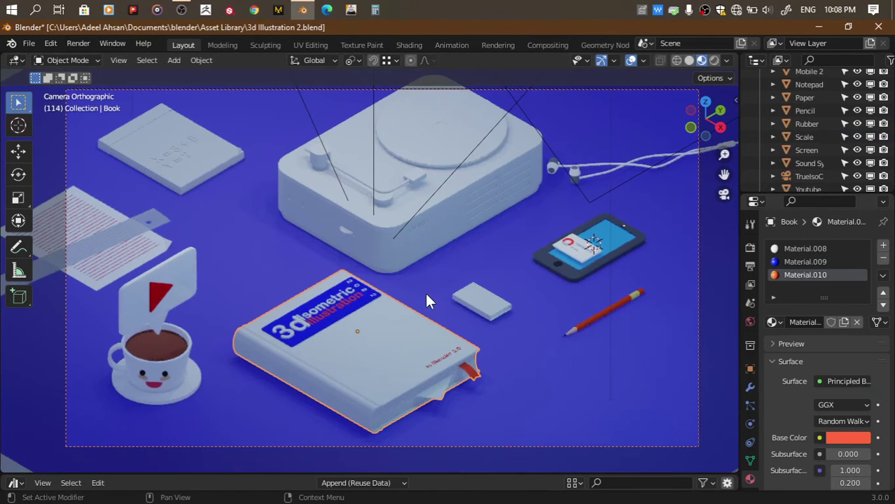
left_click(812, 320)
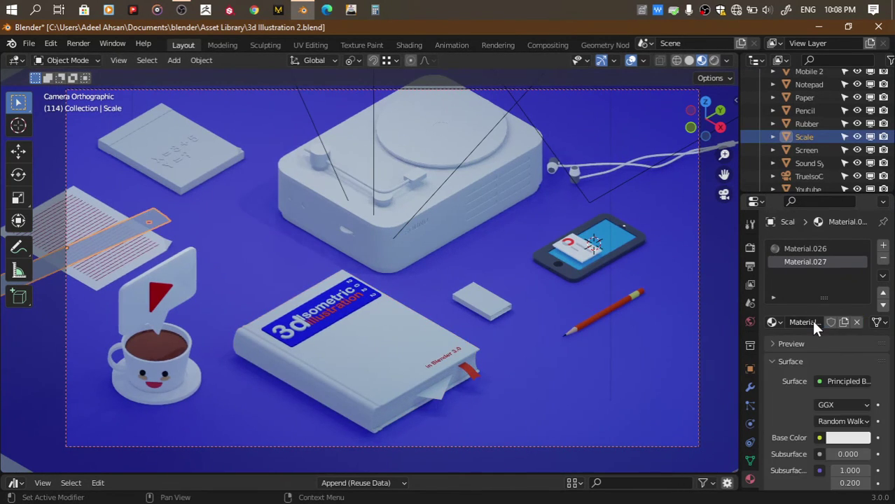
left_click(855, 438)
left_click(860, 323)
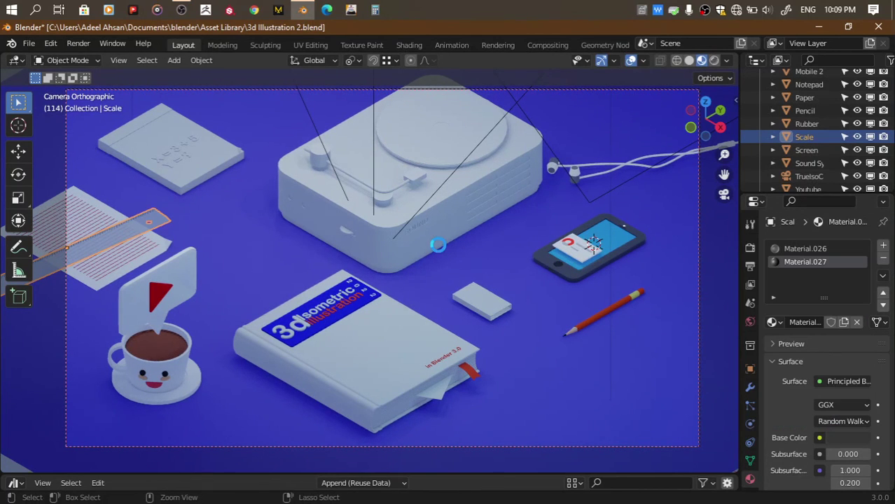
key("ctrl+s")
left_click(202, 180)
Give the notepad a new pure white material with Specular and Specular Tint at 1
key("Tab")
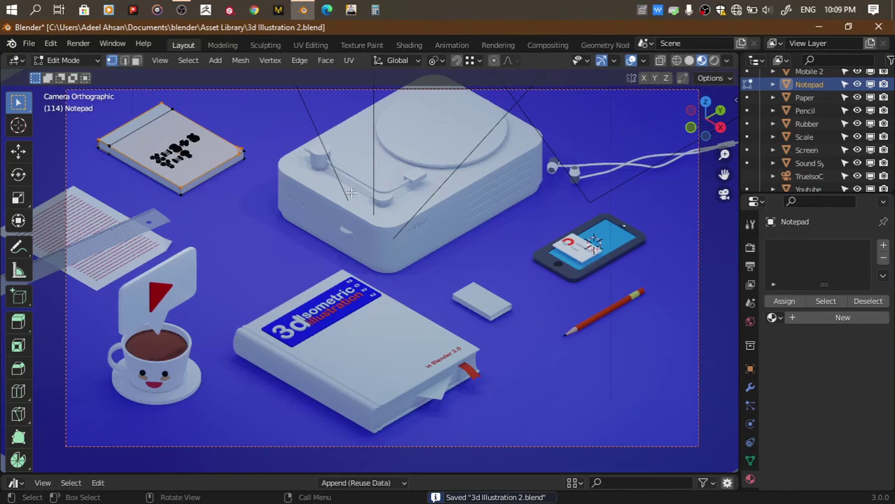
key("Tab")
left_click(884, 246)
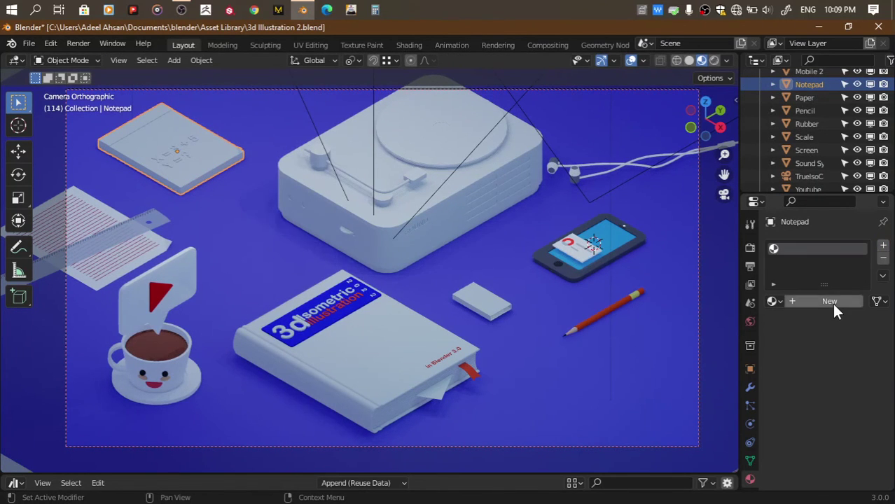
left_click(832, 301)
left_click(848, 417)
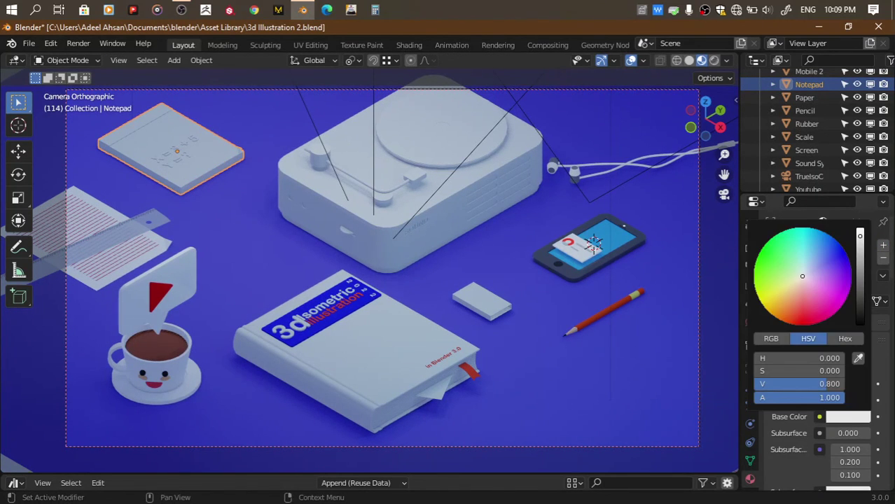
left_click_drag(871, 257, 860, 234)
scroll(789, 426, "down", 5)
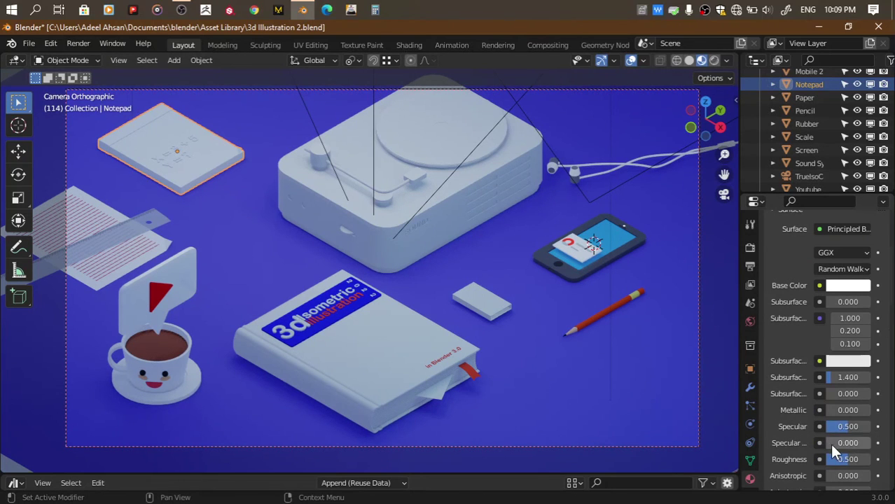
mouse_move(833, 426)
left_mouse_down()
mouse_move(868, 427)
mouse_move(870, 443)
left_mouse_up()
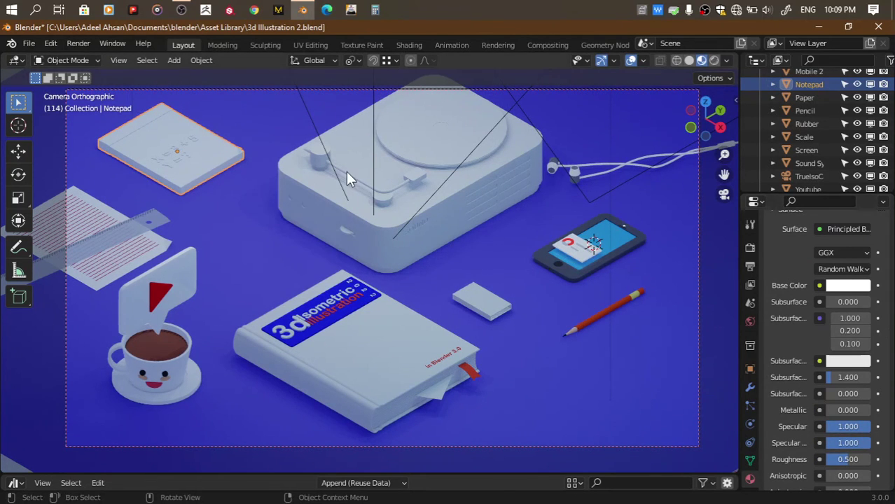
left_click_drag(836, 410, 861, 410)
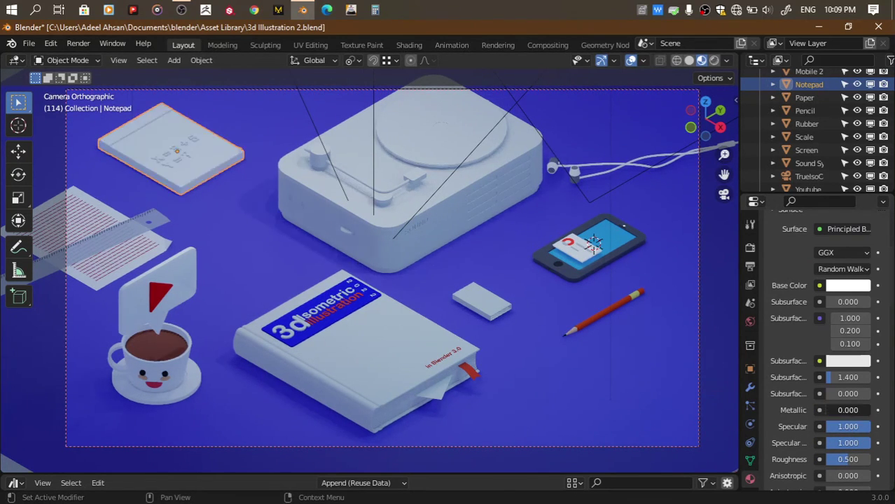
key("ctrl+z")
Select the notepad's top binding strip and give it a new bright red material
key("Tab")
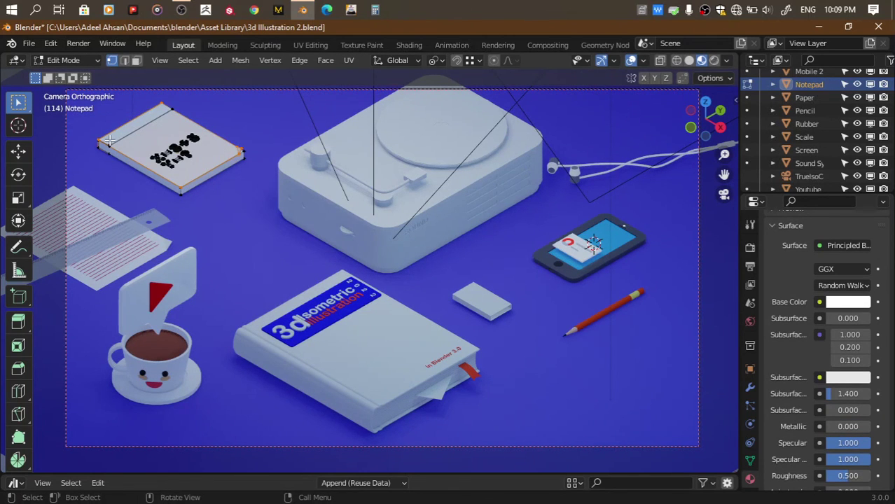
left_click(109, 141)
key("ctrl+l")
scroll(820, 275, "up", 5)
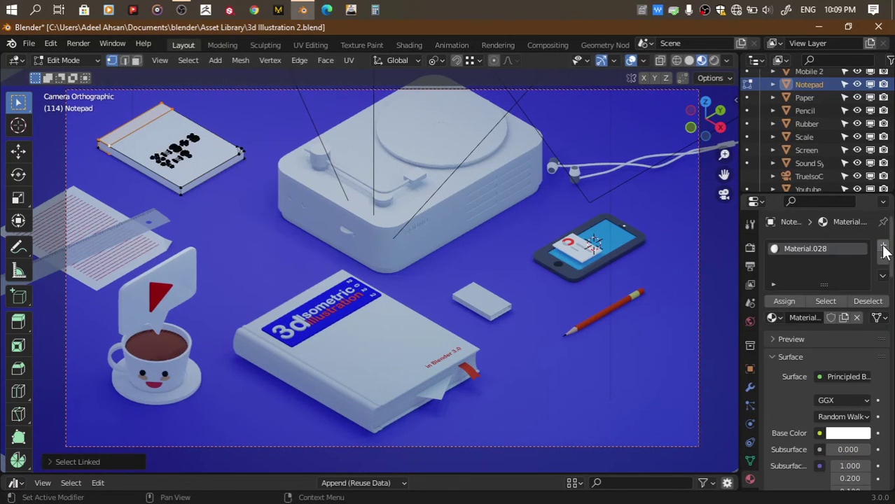
left_click(883, 245)
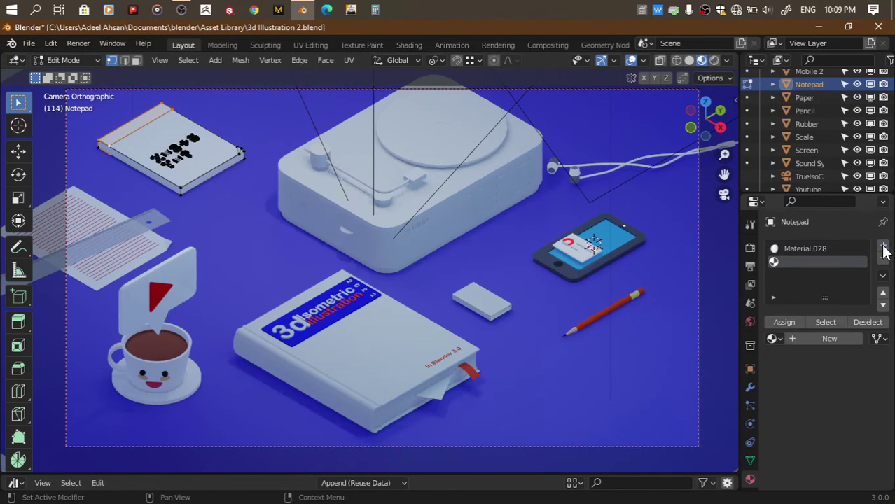
left_click(809, 338)
key("Tab")
scroll(842, 439, "down", 1)
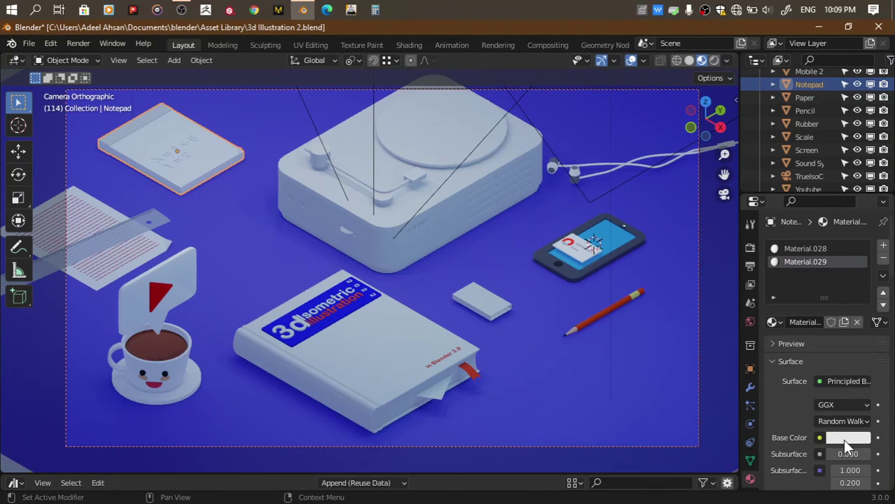
left_click(842, 439)
left_click(800, 326)
left_click_drag(860, 266, 860, 250)
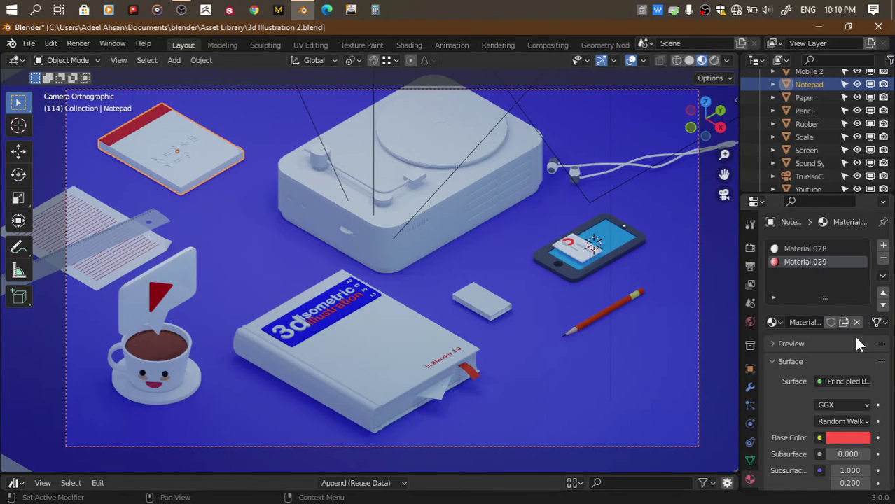
Select the notepad's writing and give it a new light-blue teal material (Material.030)
key("Tab")
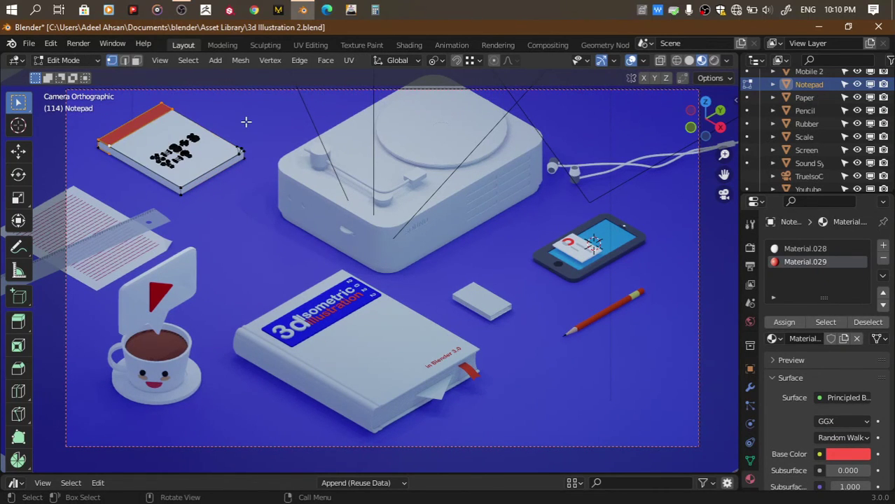
key("ctrl+l")
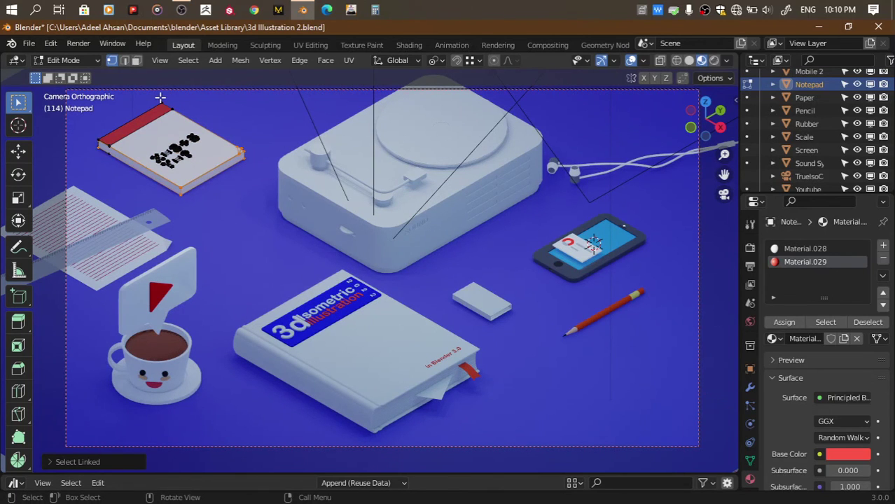
key("ctrl+i")
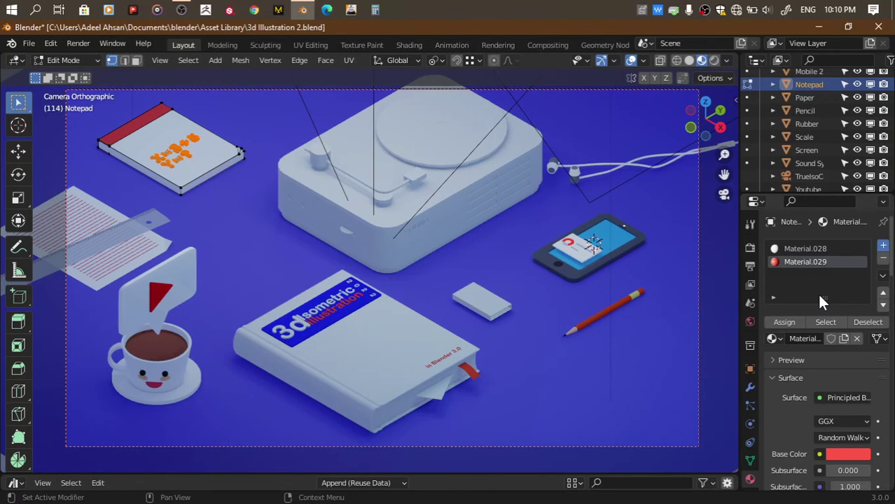
key("Tab")
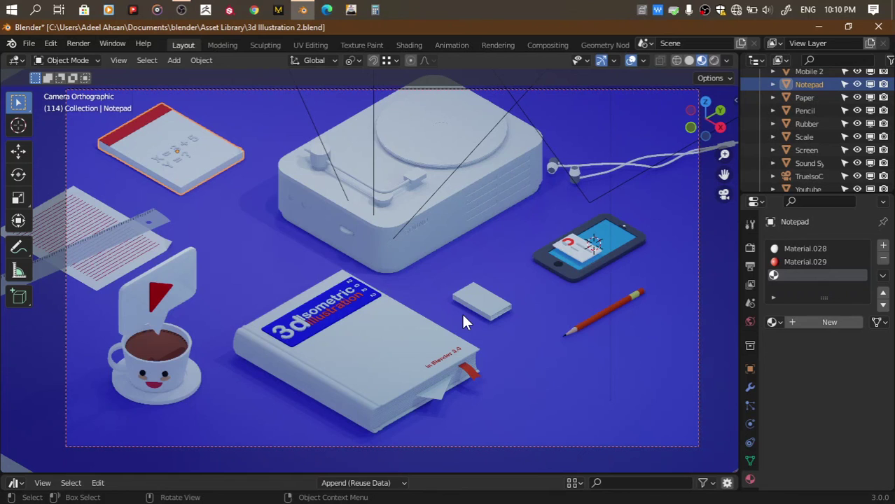
left_click(845, 324)
left_click(847, 438)
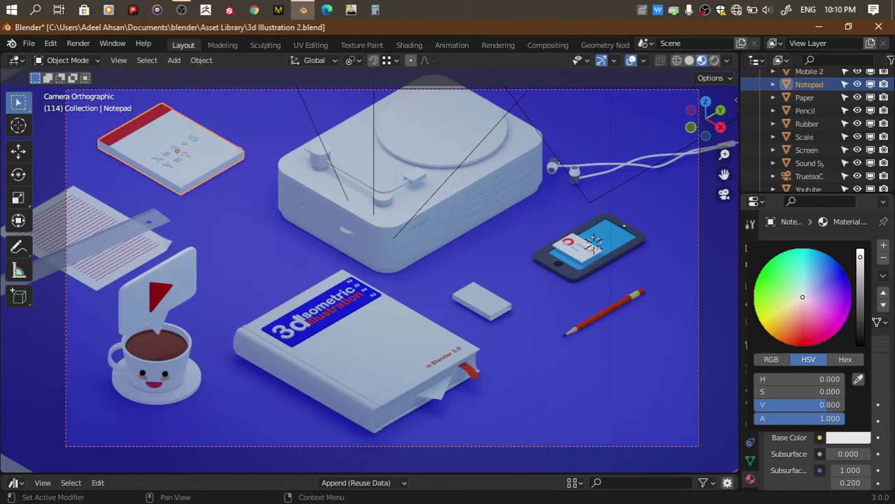
mouse_move(860, 262)
left_mouse_down()
mouse_move(859, 318)
mouse_move(858, 277)
mouse_move(816, 298)
mouse_move(801, 287)
left_mouse_up()
left_click(801, 272)
left_click(816, 268)
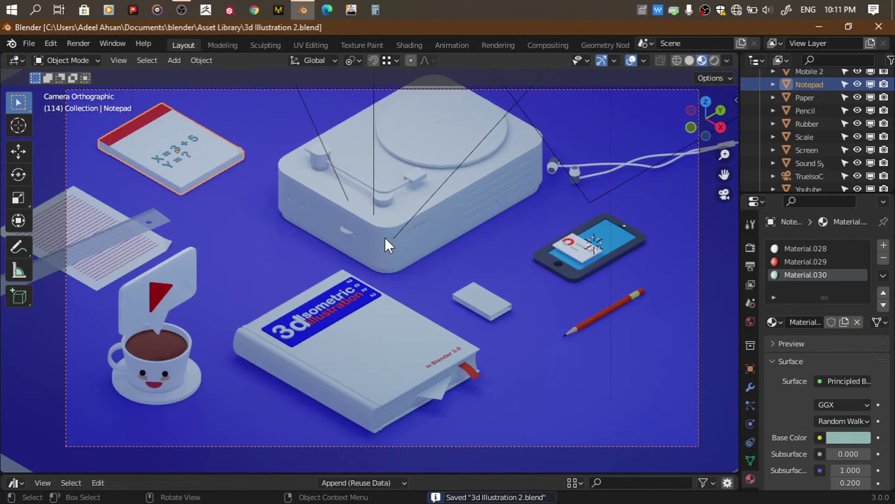
On the earphone cable's material, darken the emission colour and raise Specular Tint to full
left_click(610, 163)
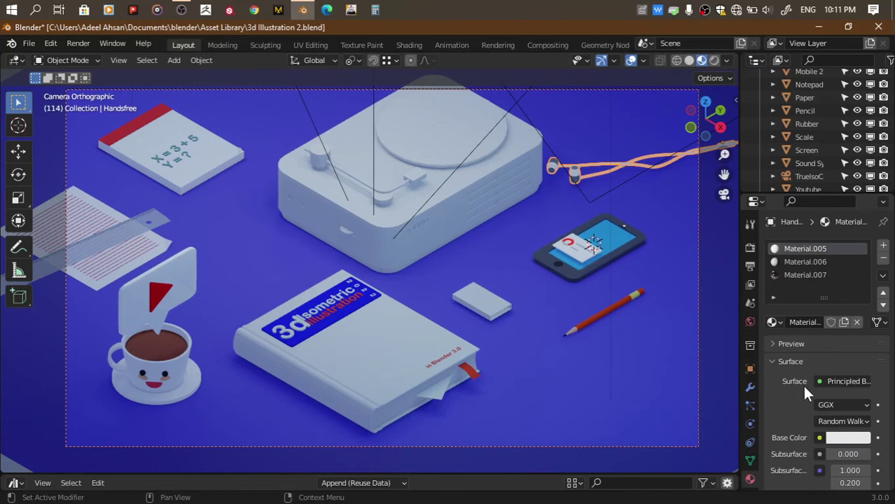
scroll(803, 385, "down", 5)
scroll(803, 385, "down", 2)
scroll(805, 389, "down", 10)
left_click(844, 306)
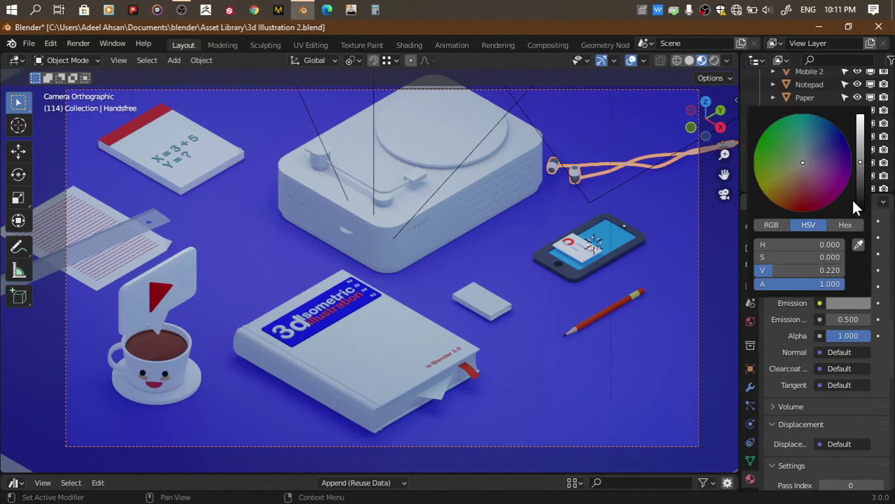
left_click(860, 200)
scroll(771, 288, "up", 9)
scroll(807, 417, "up", 4)
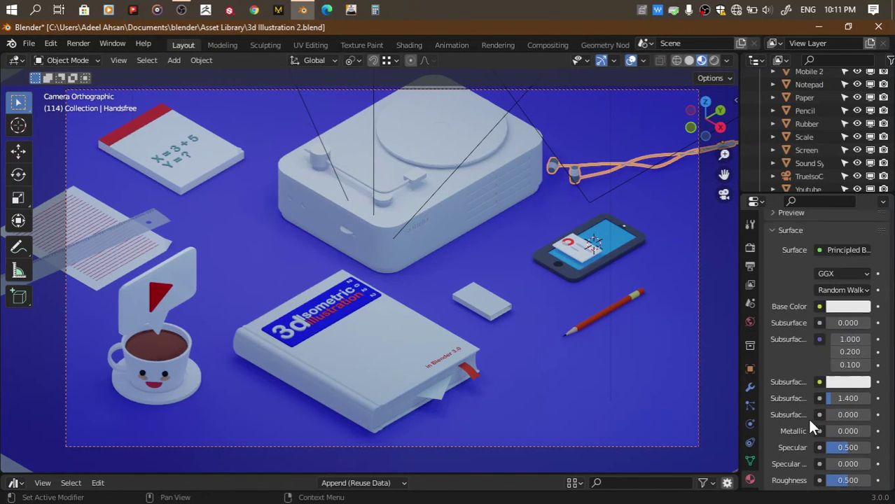
scroll(843, 316, "down", 2)
left_click(847, 252)
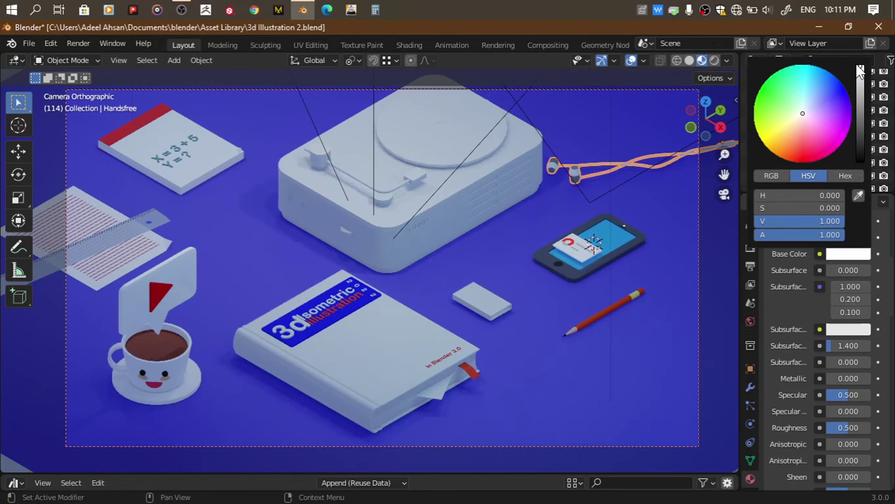
mouse_move(851, 411)
left_mouse_down()
mouse_move(875, 411)
mouse_move(868, 395)
left_mouse_up()
Set the Handsfree material's Roughness to 0 and Sheen to 1, then check its next slot
scroll(805, 451, "down", 1)
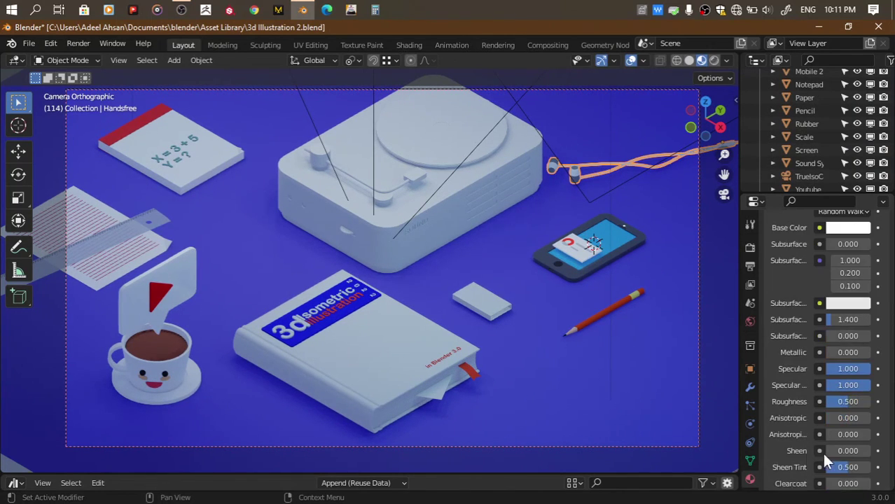
left_click_drag(826, 451, 868, 451)
left_click_drag(848, 401, 824, 401)
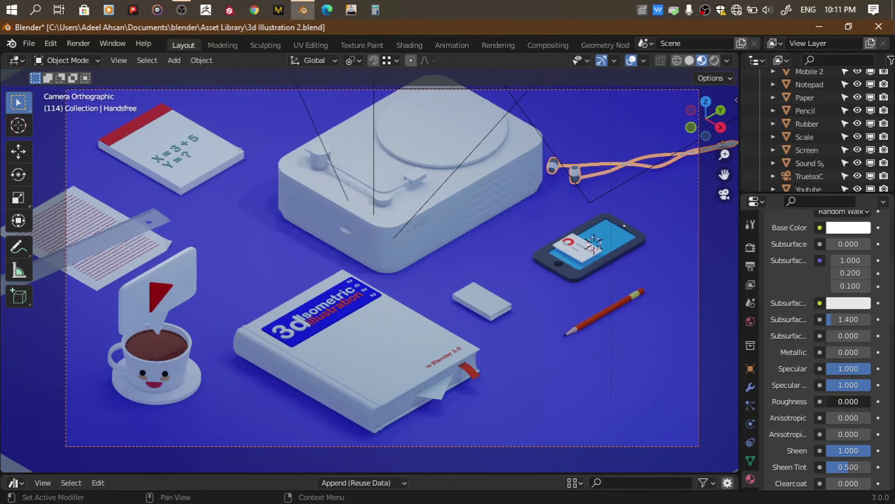
scroll(824, 263, "up", 6)
left_click(811, 260)
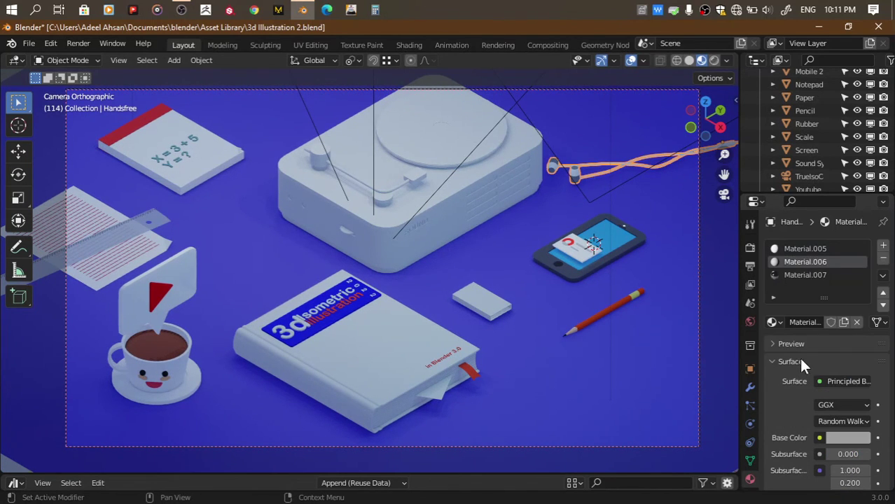
scroll(789, 389, "down", 5)
scroll(791, 398, "down", 8)
Select the phone's Screen and set its red material's emission colour to black
left_click(596, 255)
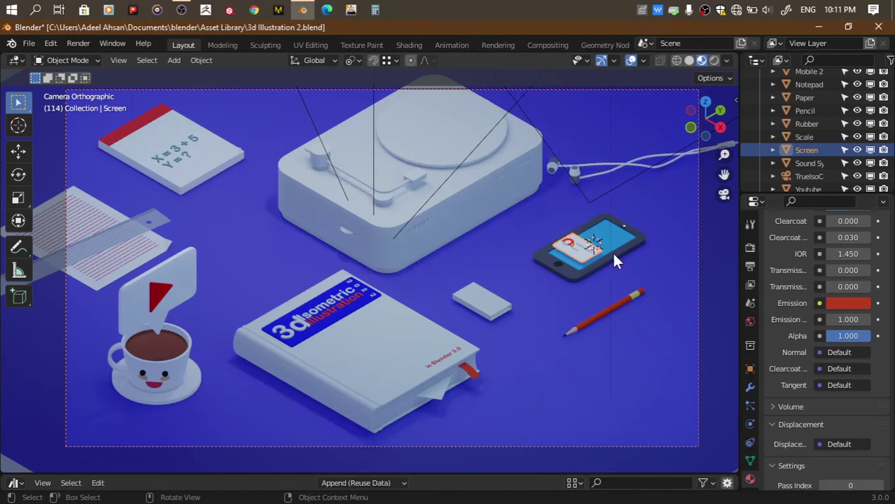
left_click(847, 303)
left_click_drag(875, 115, 876, 210)
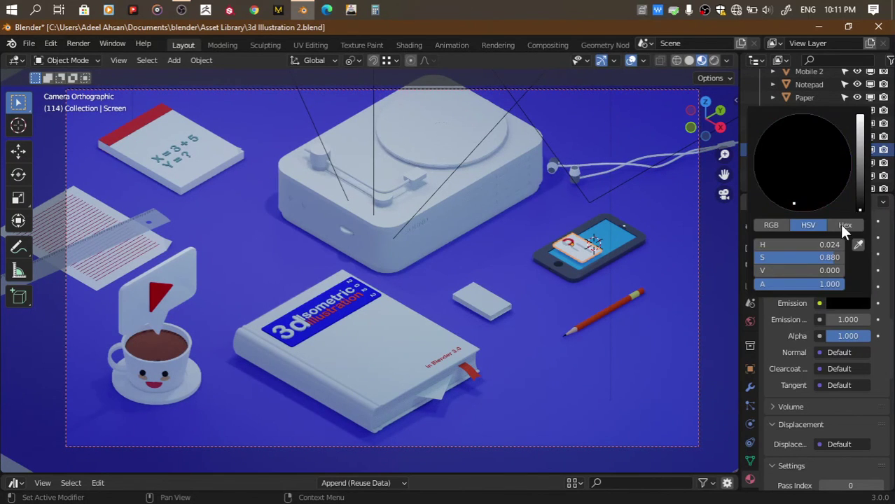
scroll(806, 287, "up", 10)
left_click(847, 332)
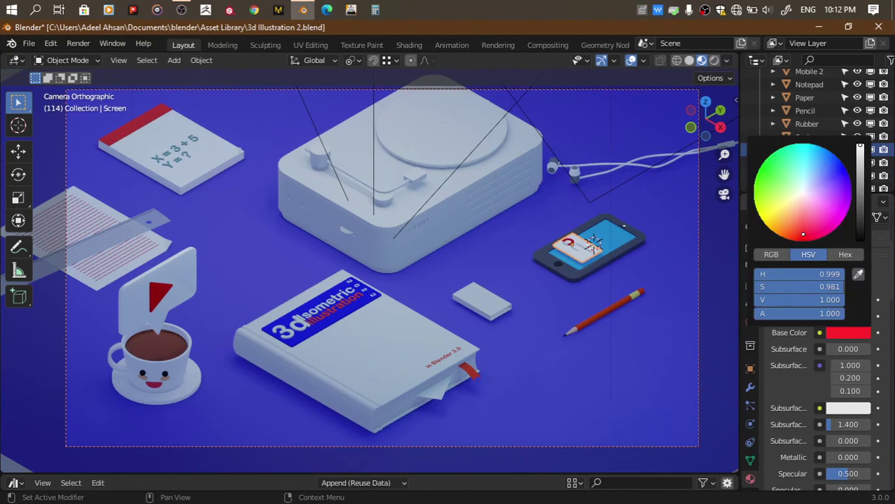
On the Screen's first material, set emission black, Specular 1 and Roughness 0
scroll(778, 252, "up", 4)
scroll(802, 265, "up", 3)
left_click(802, 249)
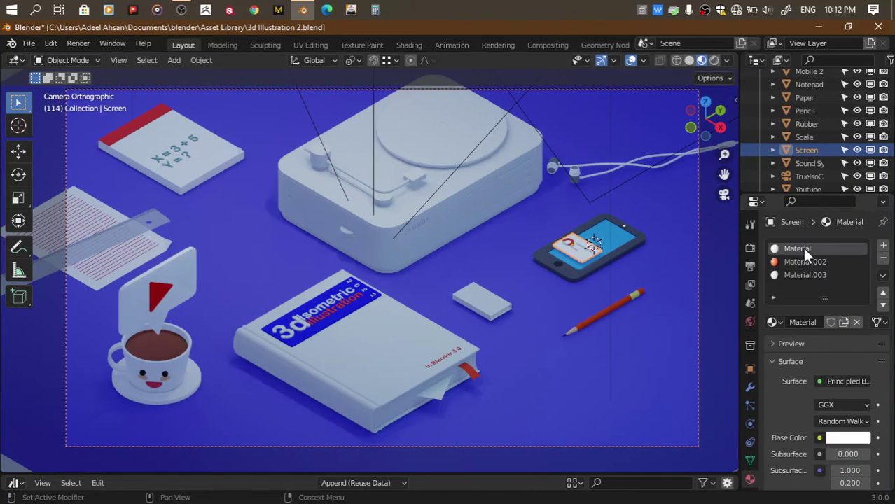
scroll(786, 390, "down", 10)
scroll(838, 292, "down", 5)
left_click(844, 222)
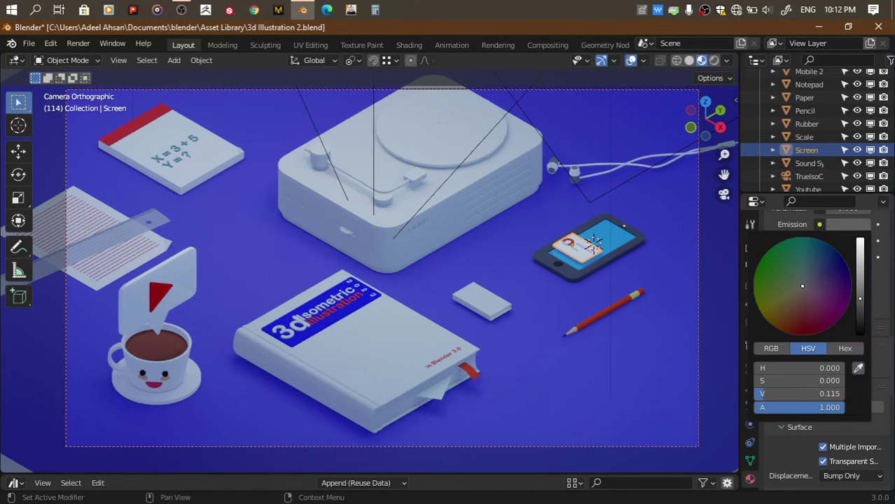
scroll(787, 261, "up", 8)
left_click(848, 436)
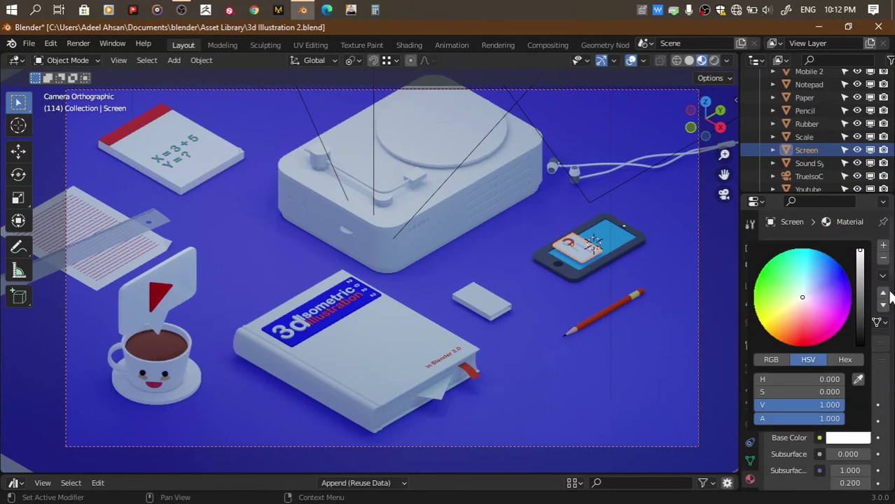
scroll(802, 398, "down", 5)
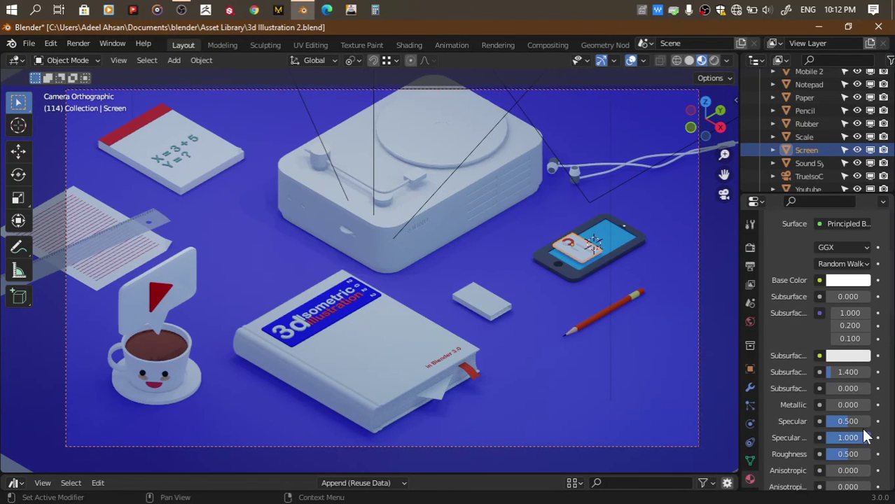
left_click_drag(848, 454, 829, 455)
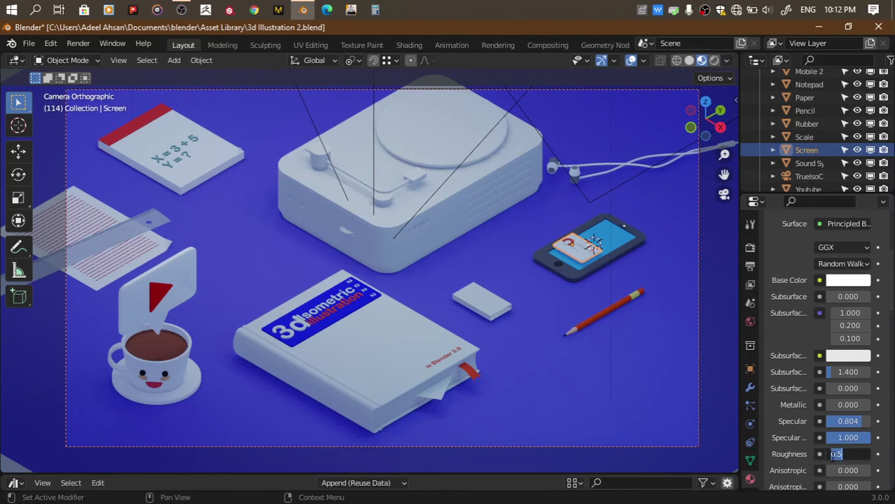
left_click_drag(834, 421, 871, 426)
On the Screen's third material, adjust its values and dim the base colour to light grey (V 0.8)
scroll(782, 413, "down", 3)
scroll(800, 265, "up", 10)
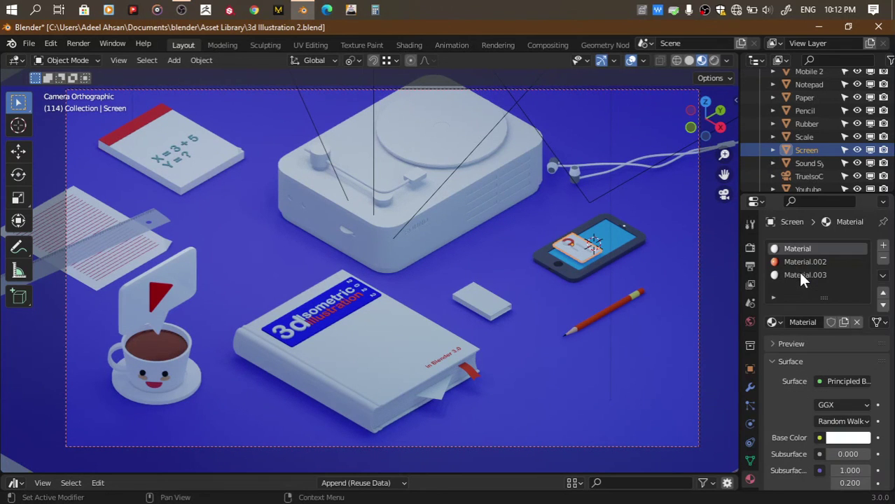
left_click(798, 272)
scroll(783, 390, "down", 6)
scroll(820, 385, "down", 2)
scroll(823, 390, "down", 8)
scroll(823, 390, "down", 5)
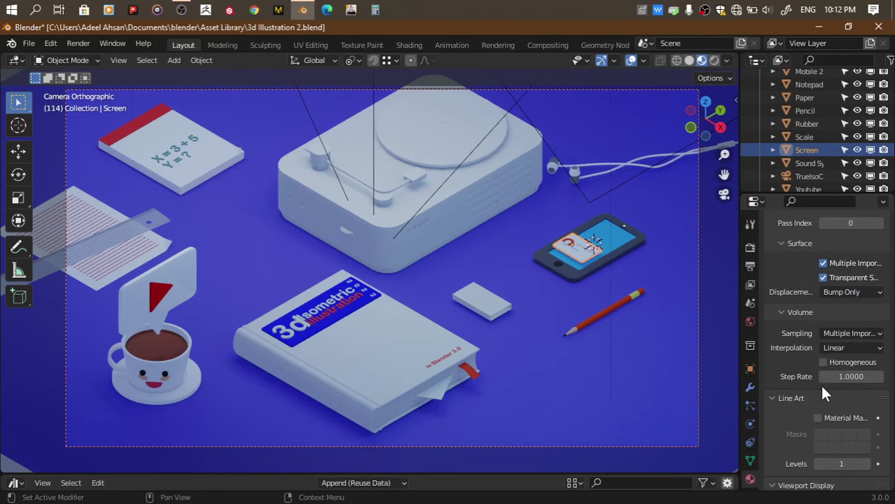
scroll(823, 390, "up", 14)
mouse_move(844, 359)
left_mouse_down()
mouse_move(876, 360)
mouse_move(875, 345)
left_mouse_up()
scroll(799, 414, "down", 3)
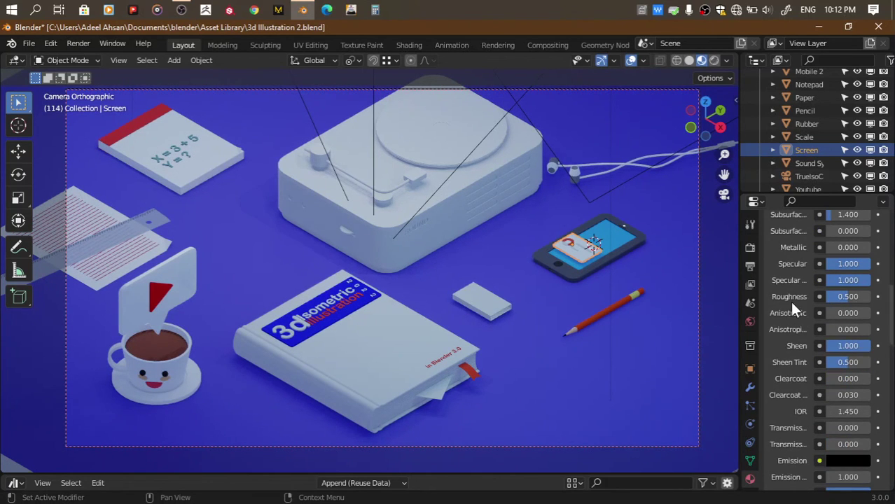
scroll(790, 301, "up", 4)
left_click(848, 227)
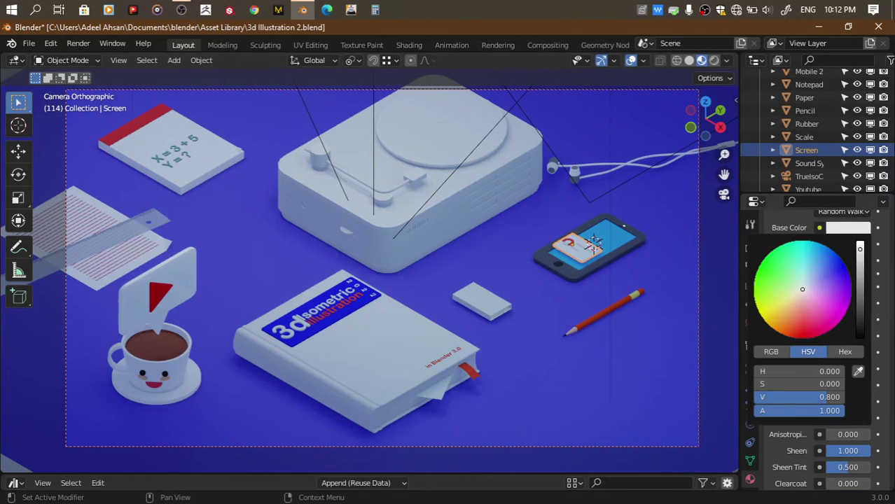
left_click(860, 273)
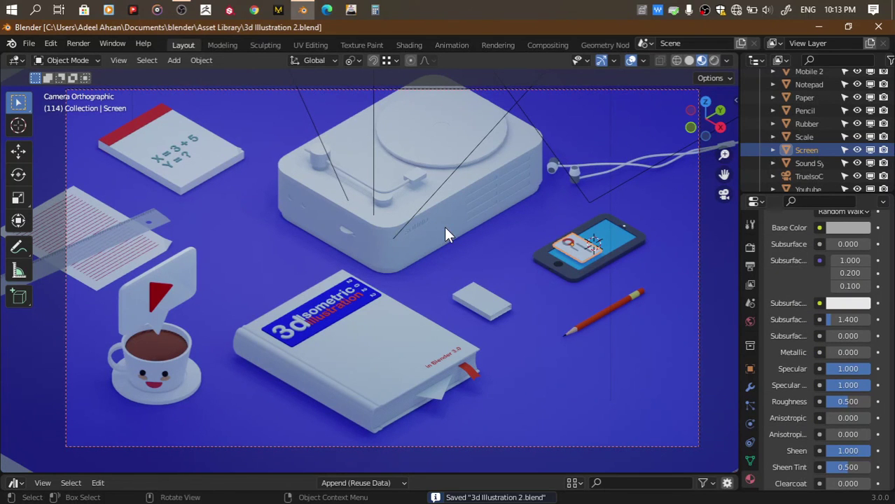
Give the rubber eraser a new white base material and save the file
left_click(488, 293)
key("Tab")
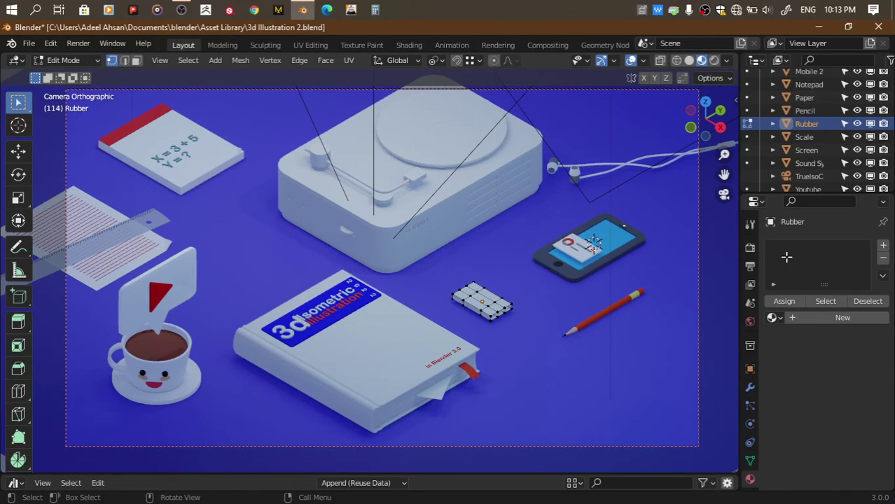
left_click(883, 246)
key("Tab")
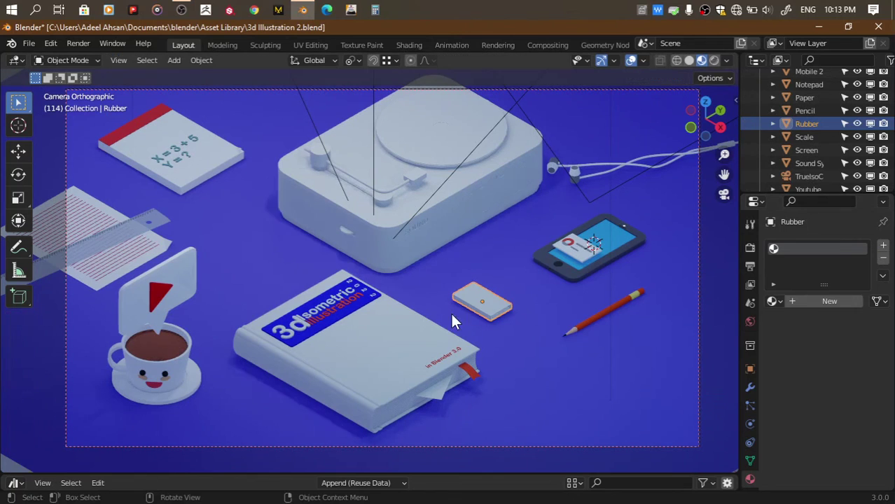
left_click(800, 301)
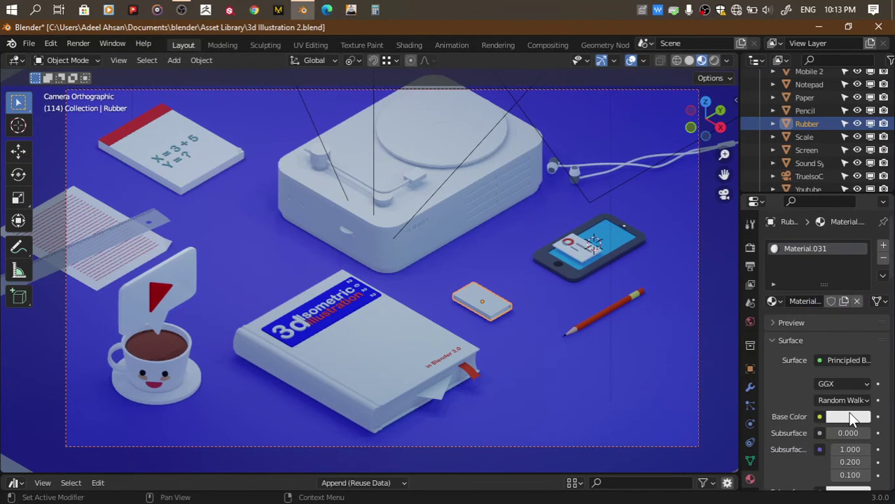
left_click(848, 415)
scroll(790, 441, "down", 5)
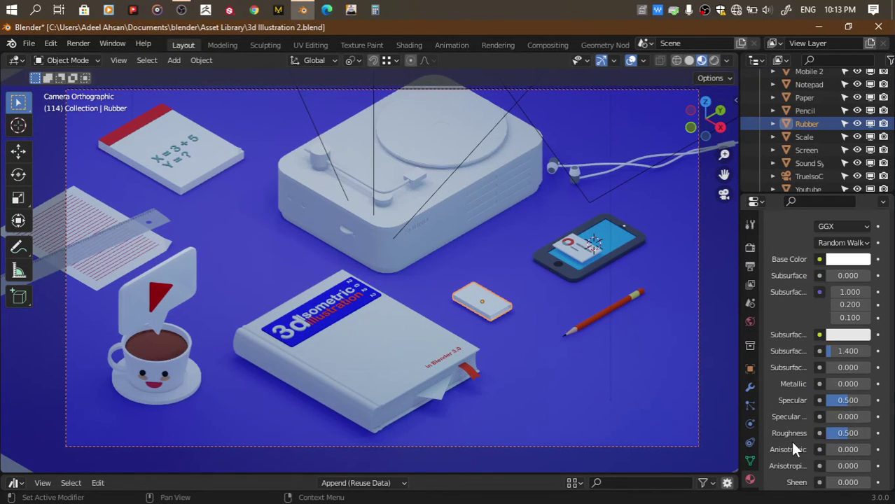
scroll(799, 408, "down", 3)
mouse_move(867, 380)
left_mouse_down()
mouse_move(827, 380)
mouse_move(830, 365)
mouse_move(868, 347)
left_mouse_up()
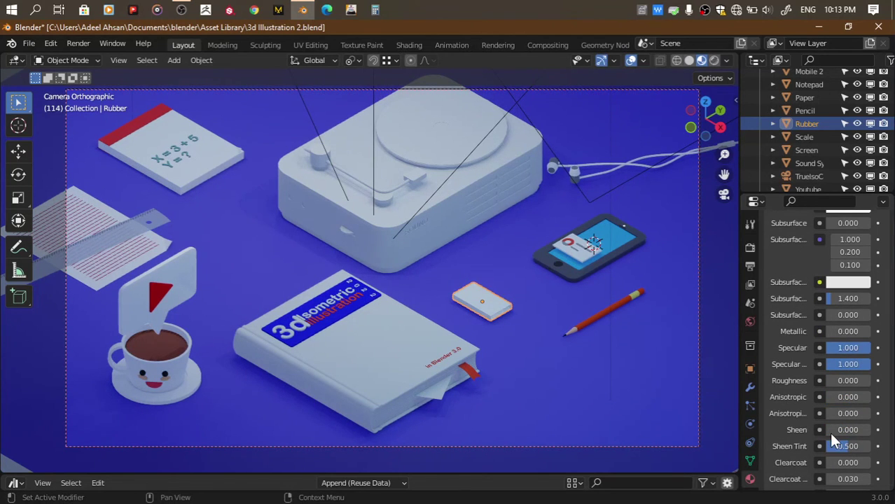
left_click_drag(868, 432, 879, 432)
scroll(801, 451, "down", 5)
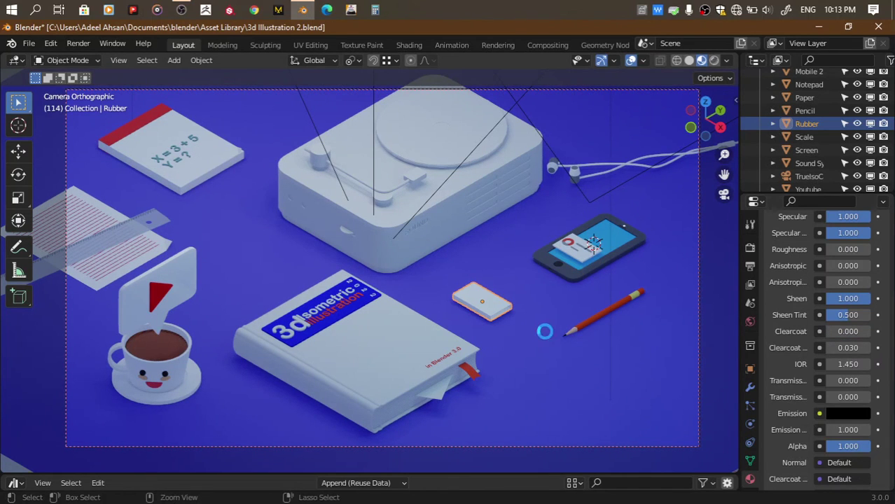
key("ctrl+s")
In a see-through top view of the rubber, add three more material slots
key("Tab")
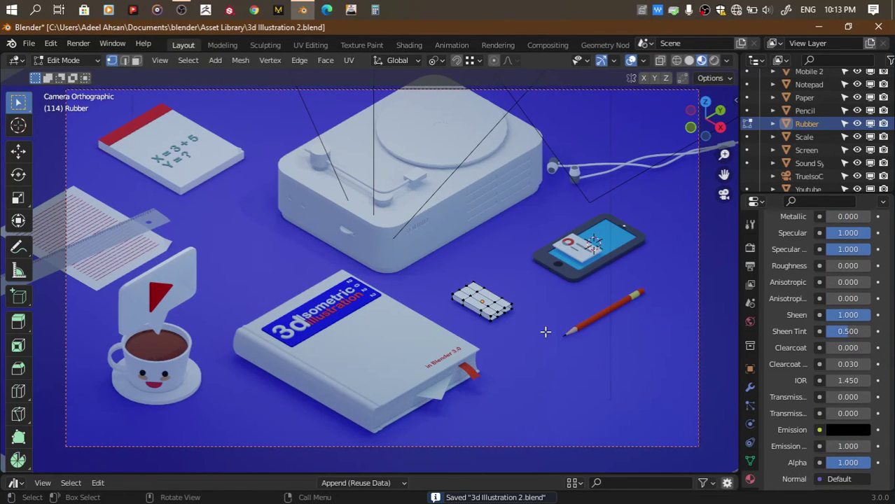
left_click(706, 102)
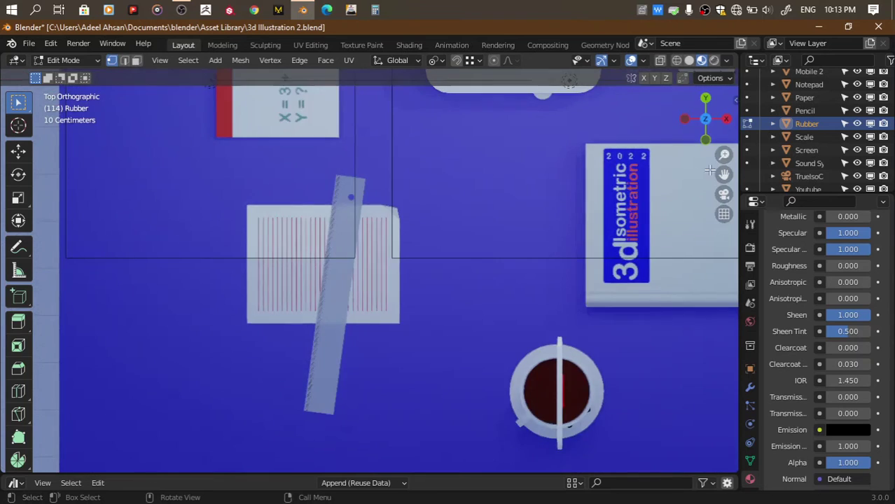
left_click_drag(724, 174, 575, 186)
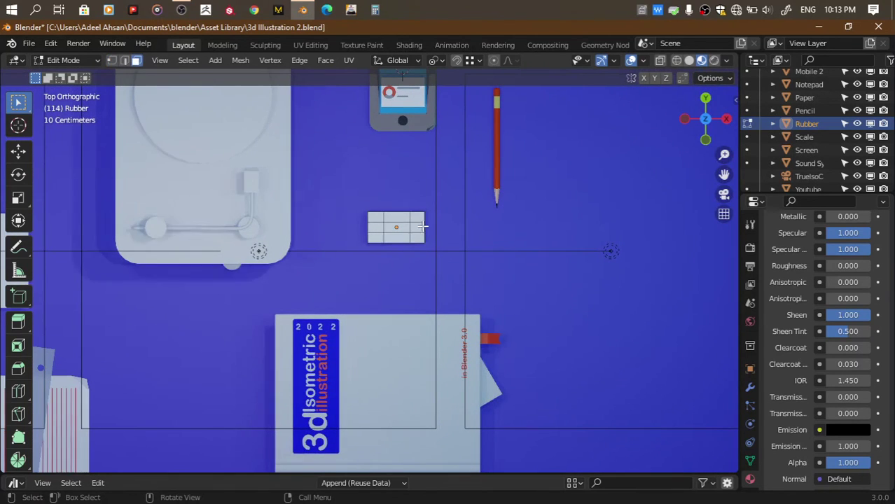
left_click(689, 61)
key("alt+z")
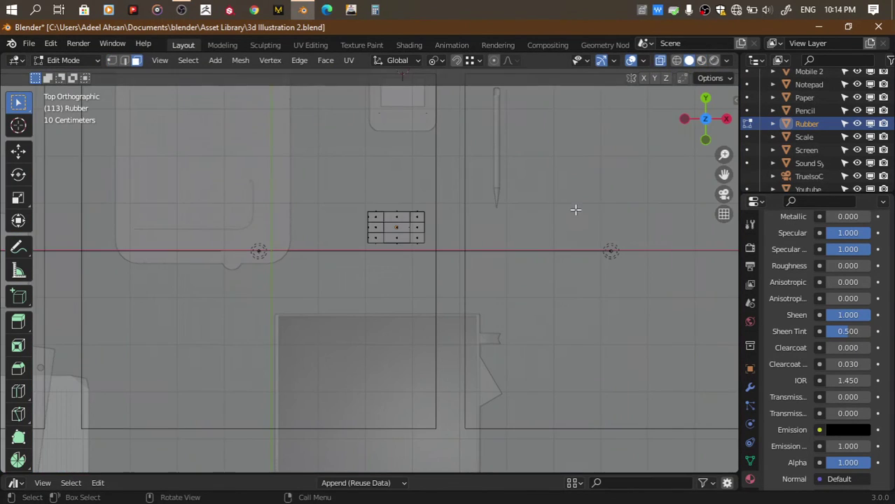
scroll(793, 261, "up", 10)
left_click(884, 246)
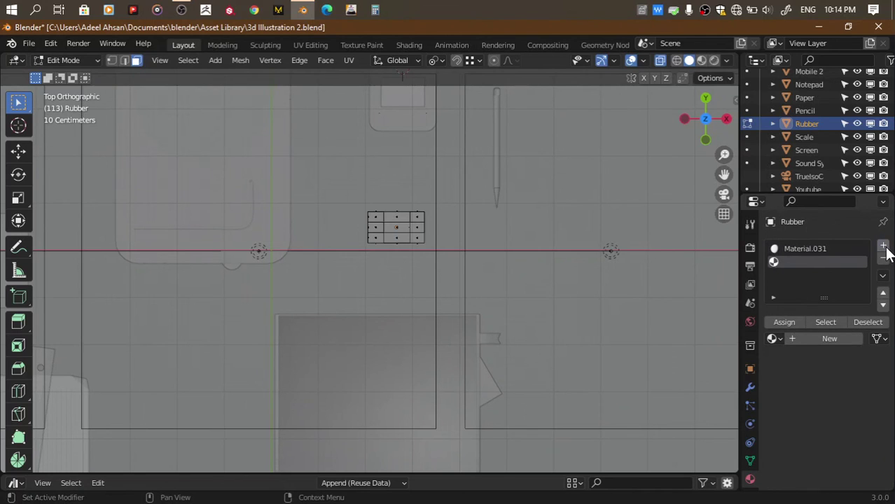
left_click(883, 247)
left_click(884, 246)
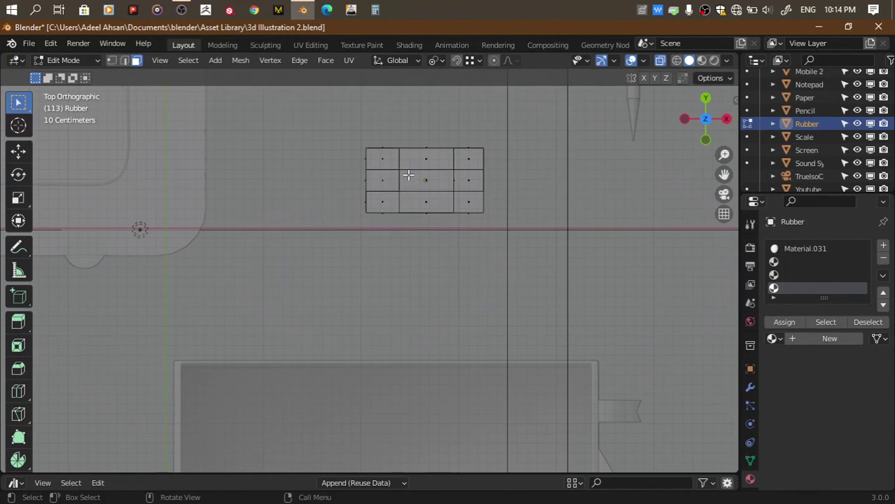
Assign the rubber's bottom, middle and top face rows to separate material slots
left_click_drag(402, 192, 481, 217)
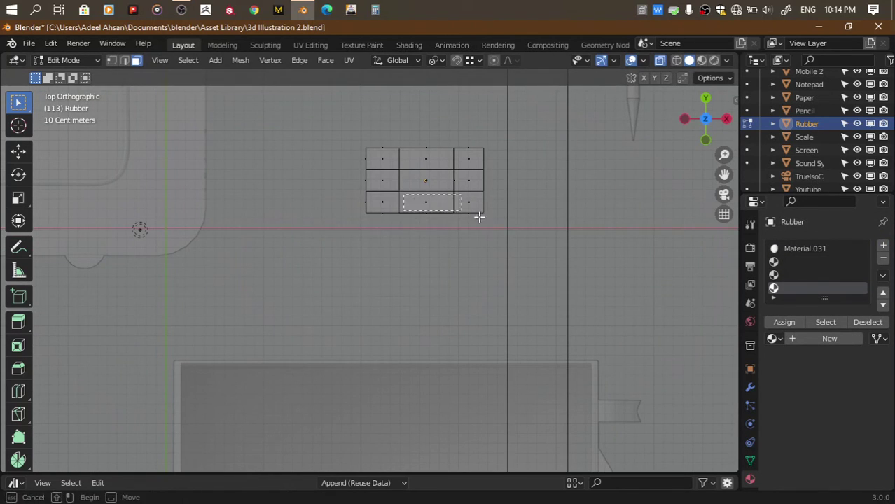
left_click(795, 262)
left_click(791, 321)
left_click_drag(406, 174, 488, 192)
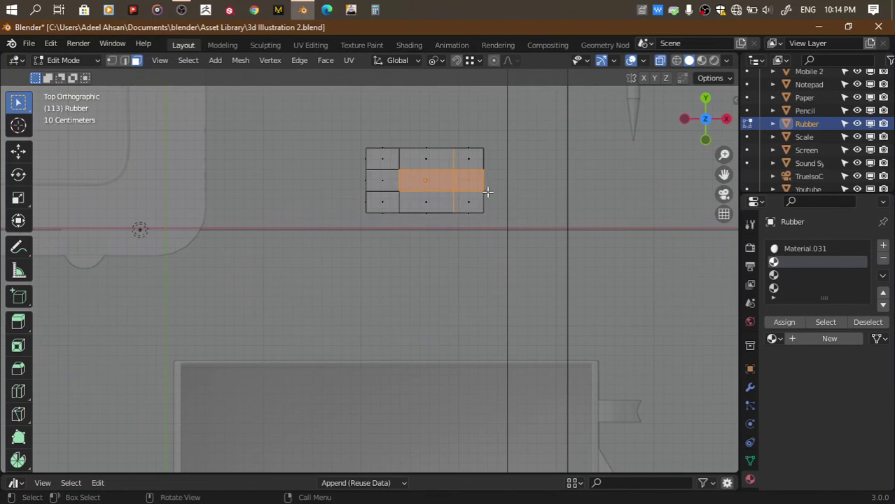
left_click(442, 180)
left_click_drag(421, 177, 439, 183)
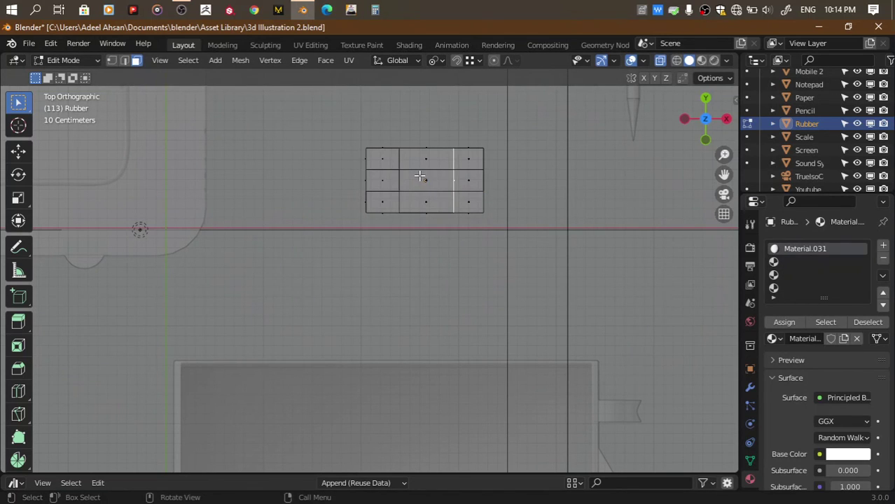
left_click(467, 181, "shift")
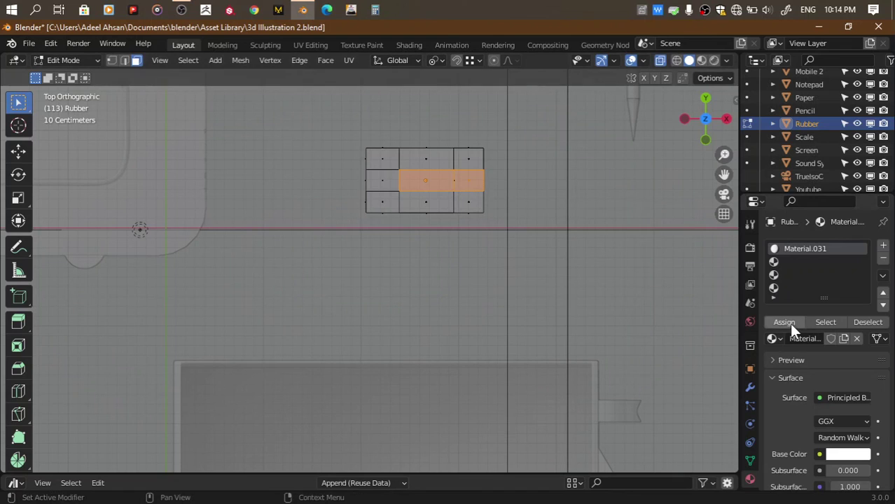
left_click(781, 275)
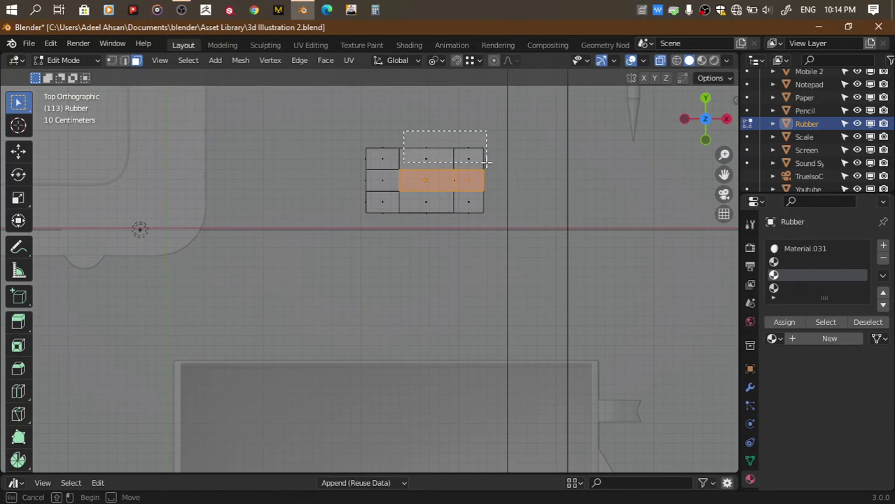
left_click_drag(404, 133, 488, 161)
left_click(777, 288)
left_click(783, 322)
key("Tab")
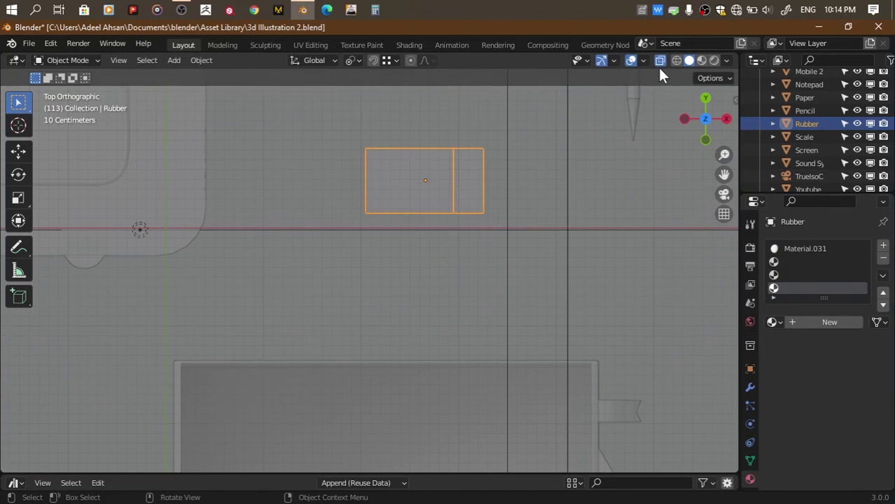
In the camera's material preview, give the second slot a single-user Material.031 in darker blue
left_click(662, 60)
left_click(714, 61)
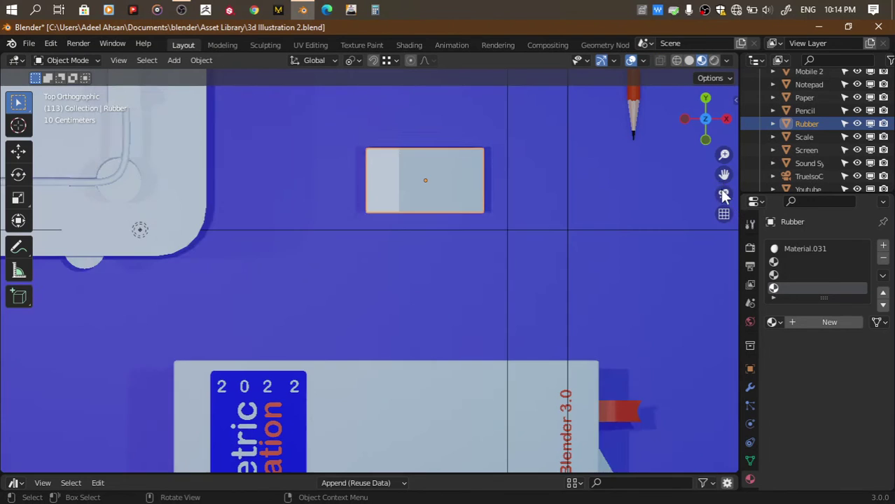
left_click(725, 196)
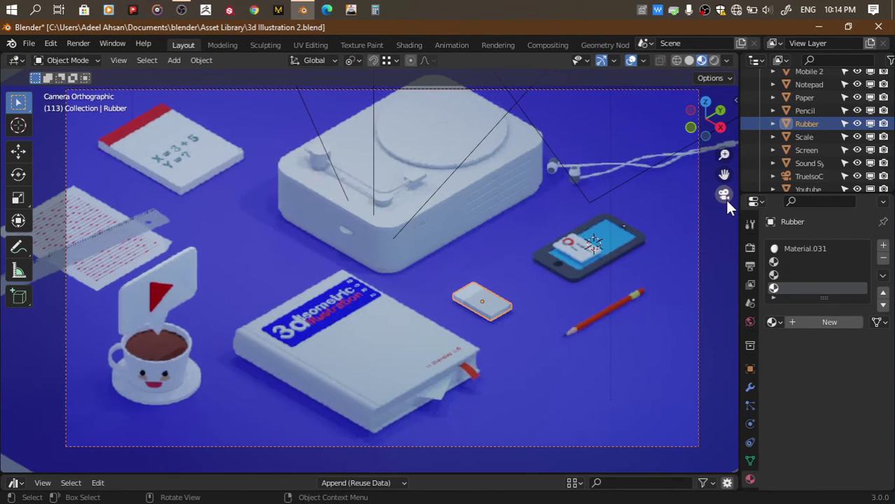
left_click(802, 262)
left_click(774, 322)
scroll(719, 420, "down", 13)
scroll(719, 420, "down", 10)
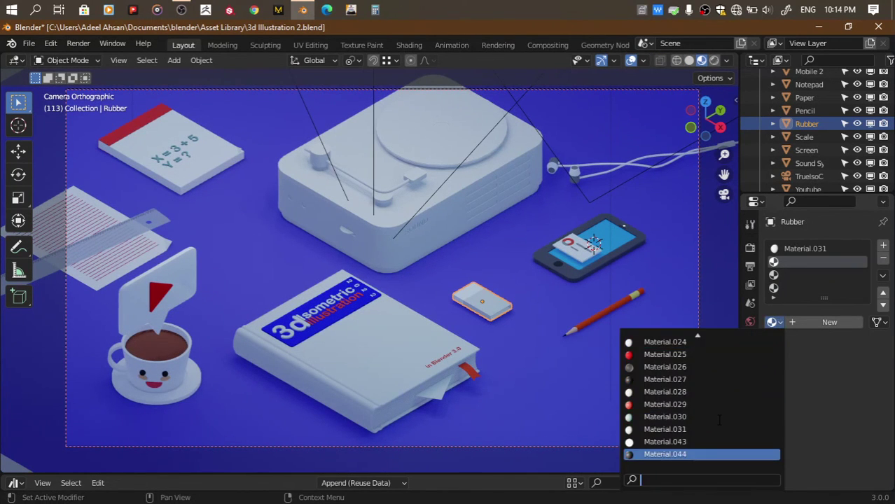
left_click(686, 428)
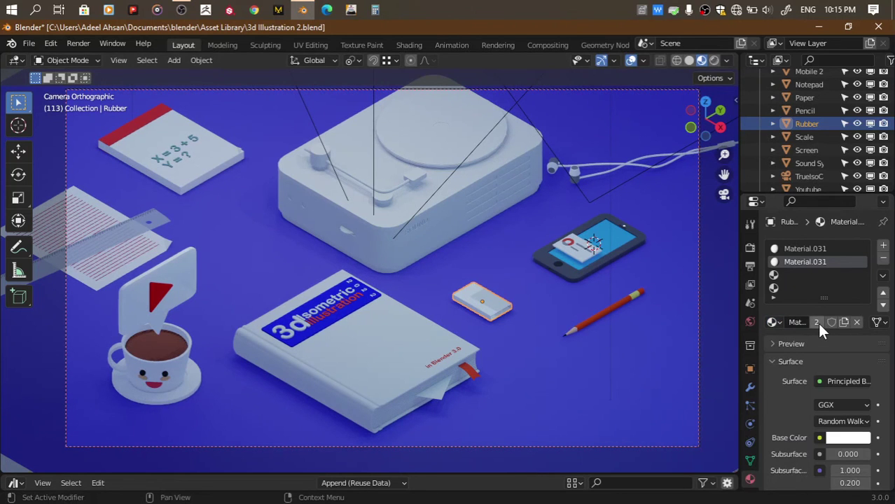
left_click(819, 322)
left_click(841, 438)
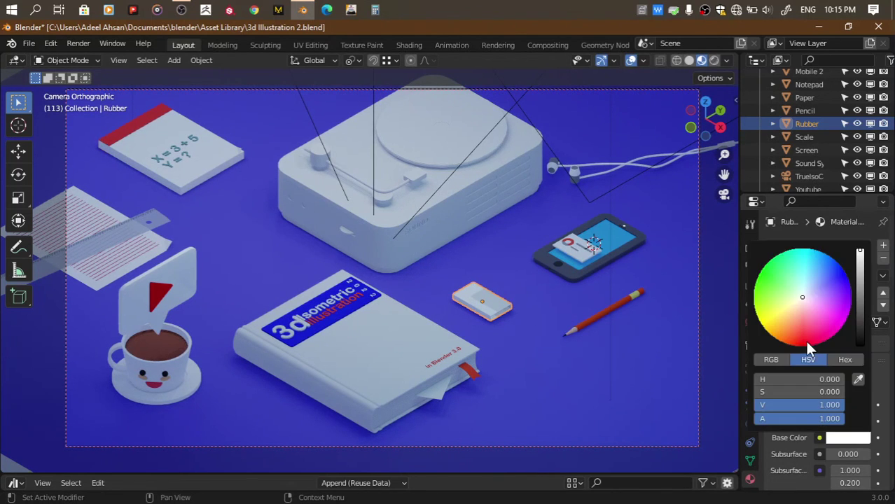
left_click(811, 272)
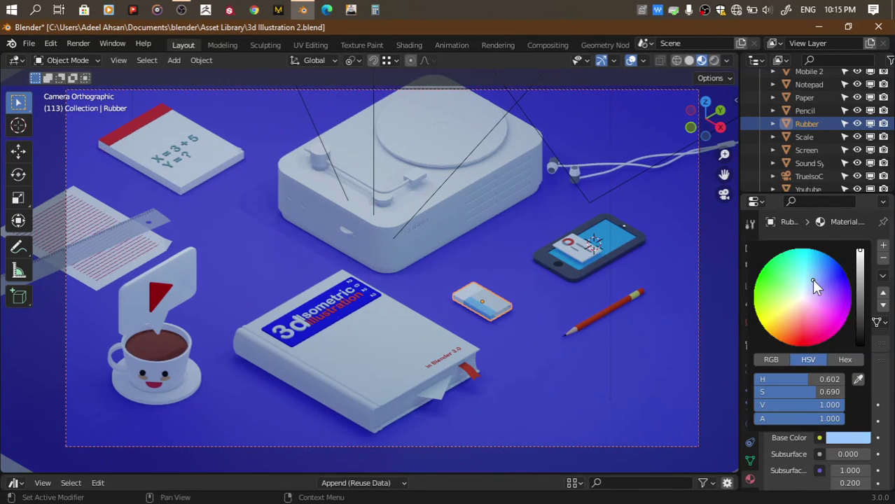
left_click(860, 287)
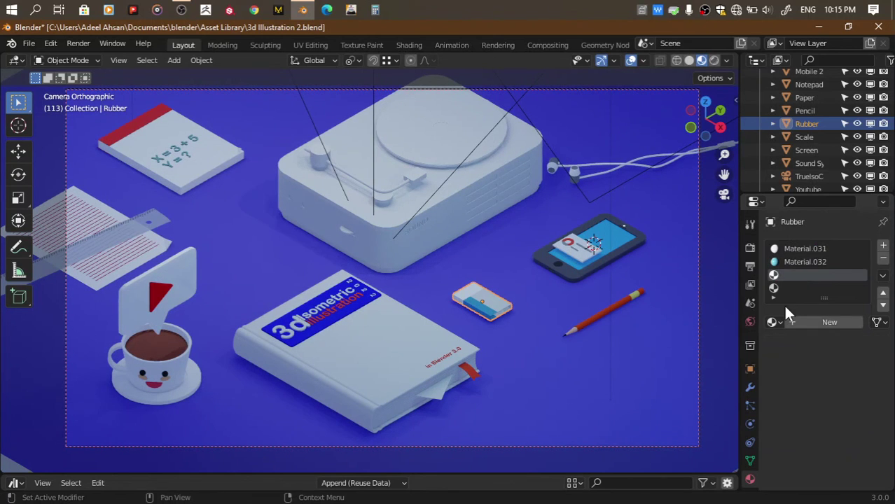
Assign Material.032 to the third slot and make its base colour light grey
left_click(772, 322)
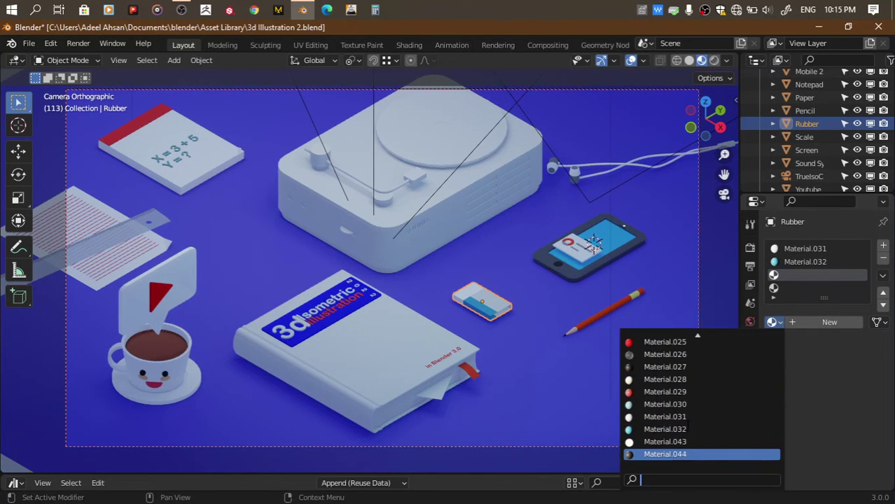
left_click(694, 426)
left_click(840, 437)
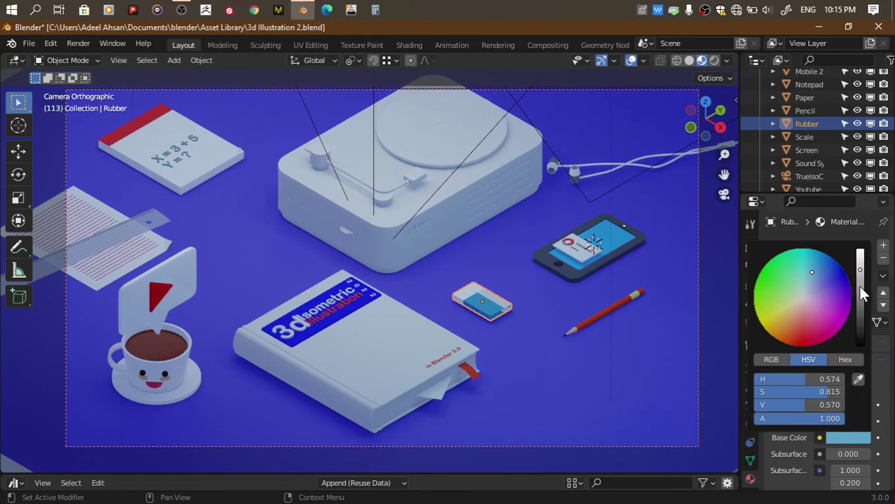
left_click(803, 300)
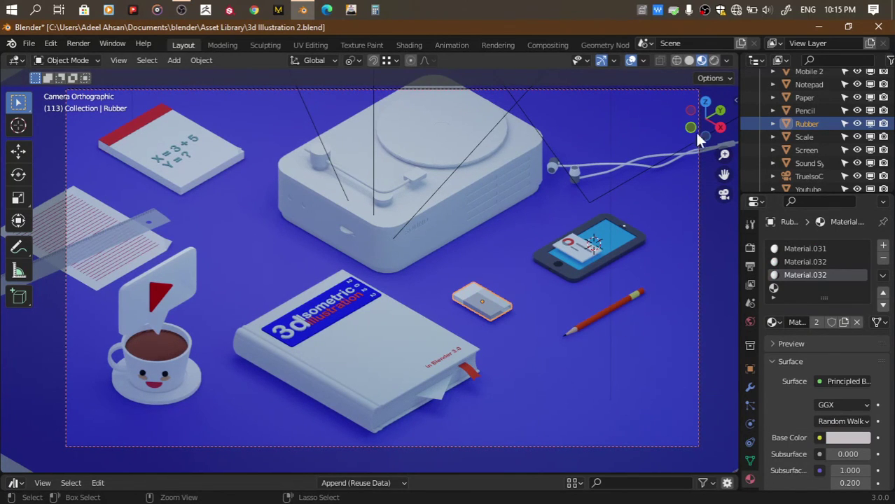
key("ctrl+z")
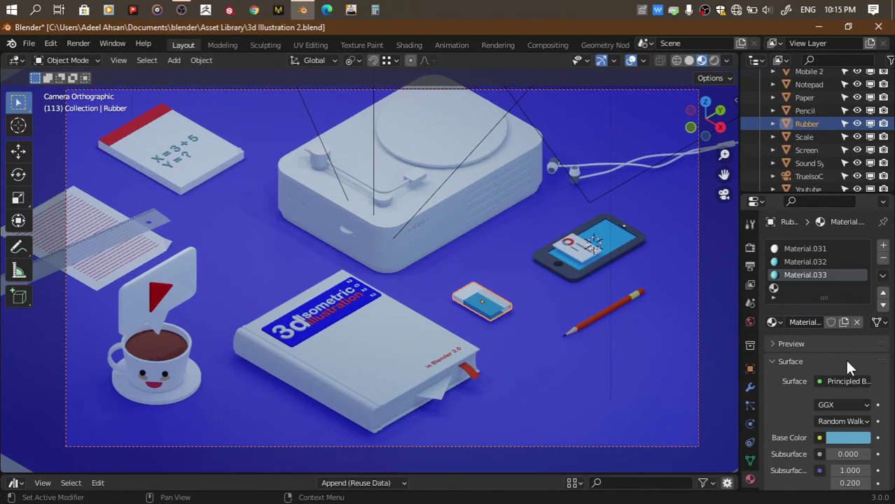
left_click(836, 436)
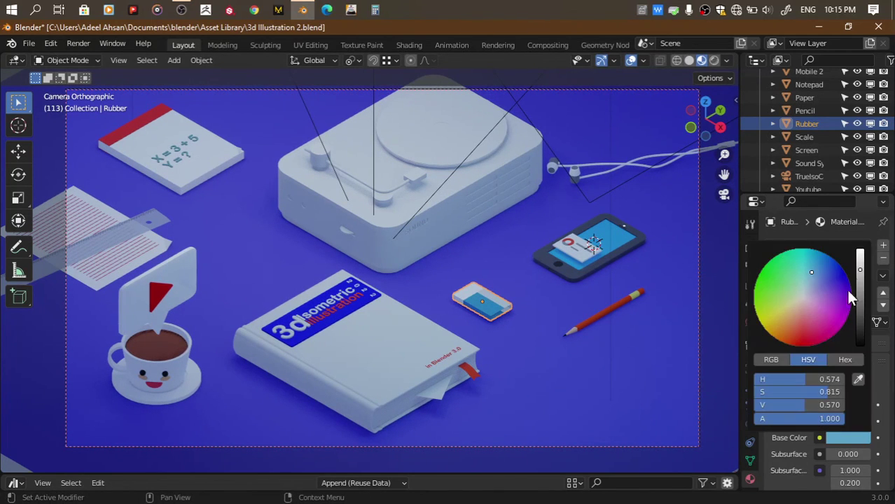
left_click(800, 297)
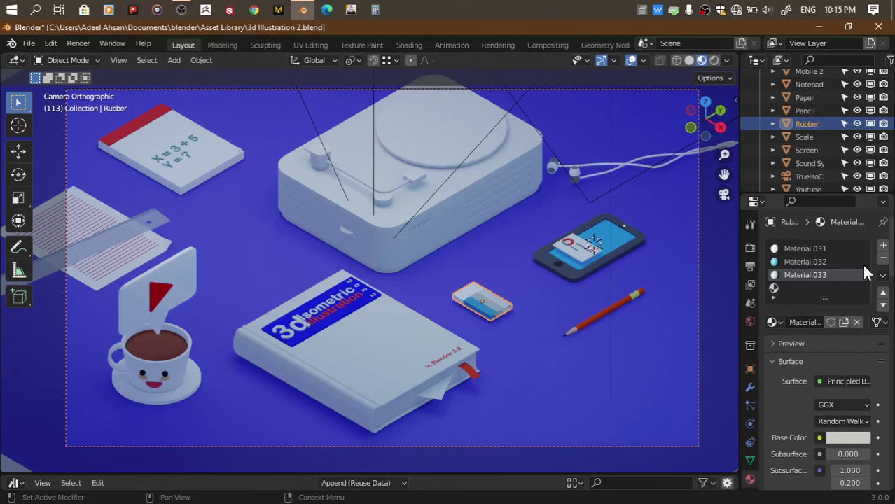
Give the fourth slot a near-black material (V 0.073) and save the file
left_click(780, 288)
left_click(773, 322)
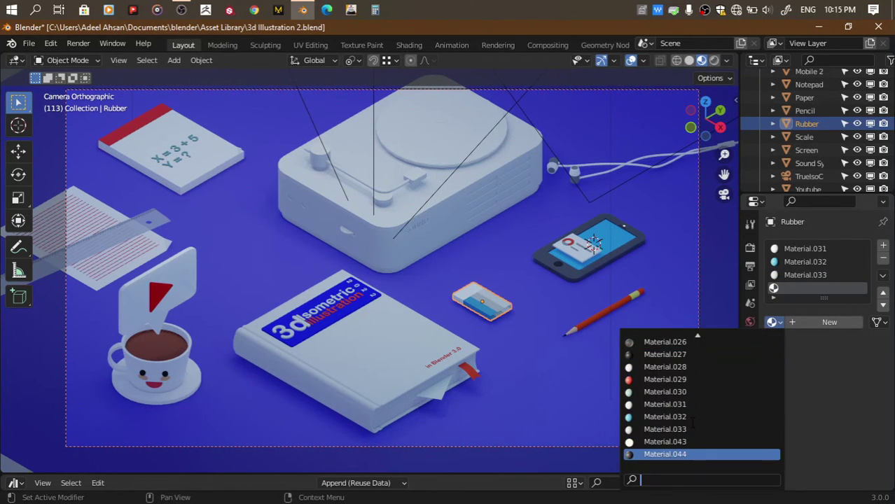
left_click(669, 429)
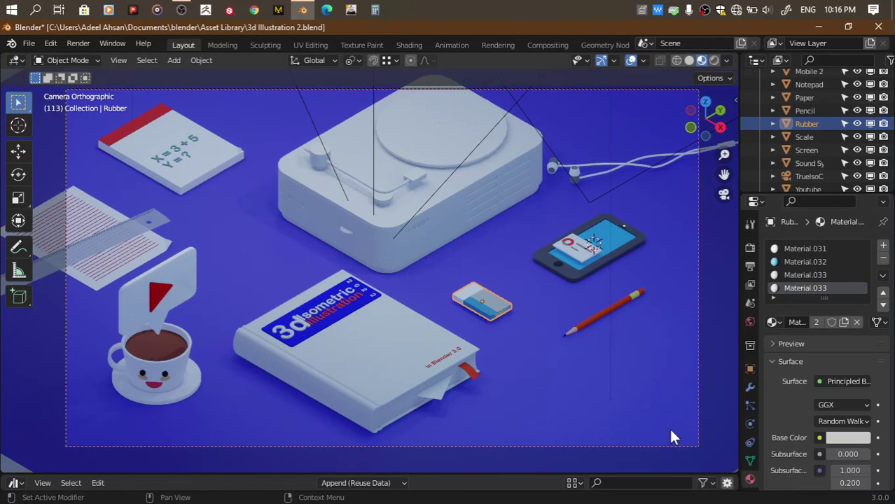
left_click(846, 439)
left_click(858, 316)
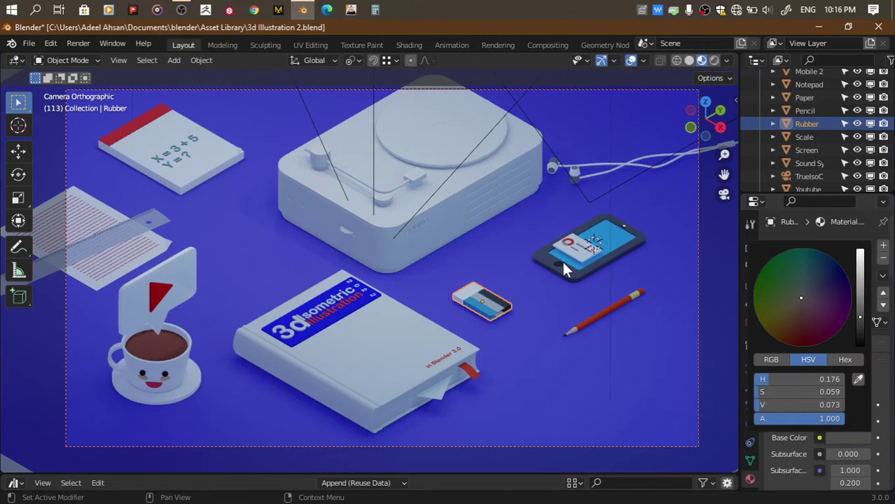
key("ctrl")
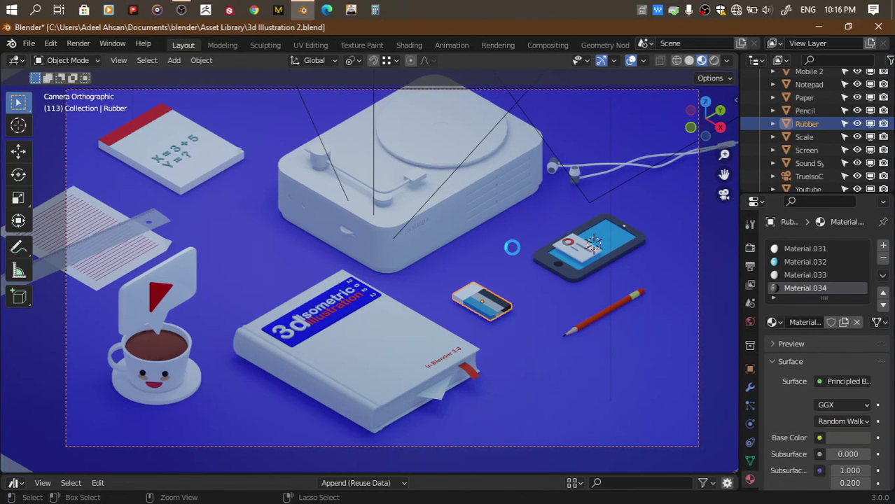
key("ctrl+s")
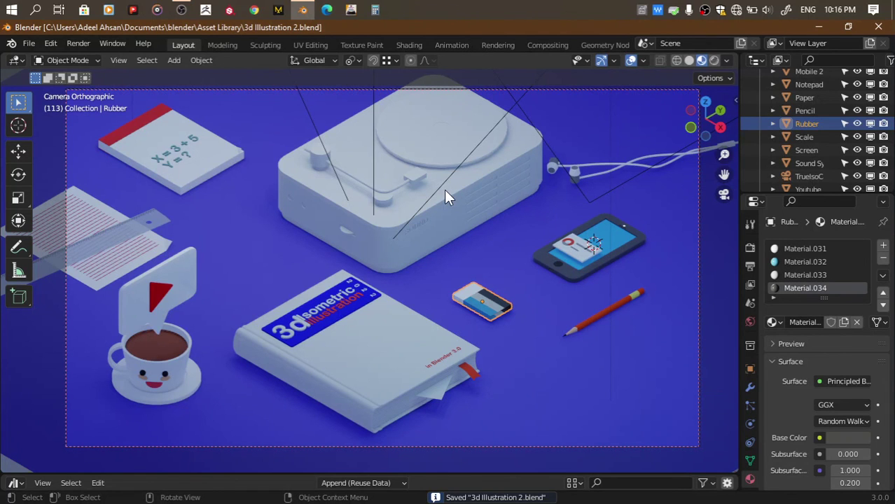
Add a new material slot to the Sound System turntable and assign the white Material.031
left_click(486, 192)
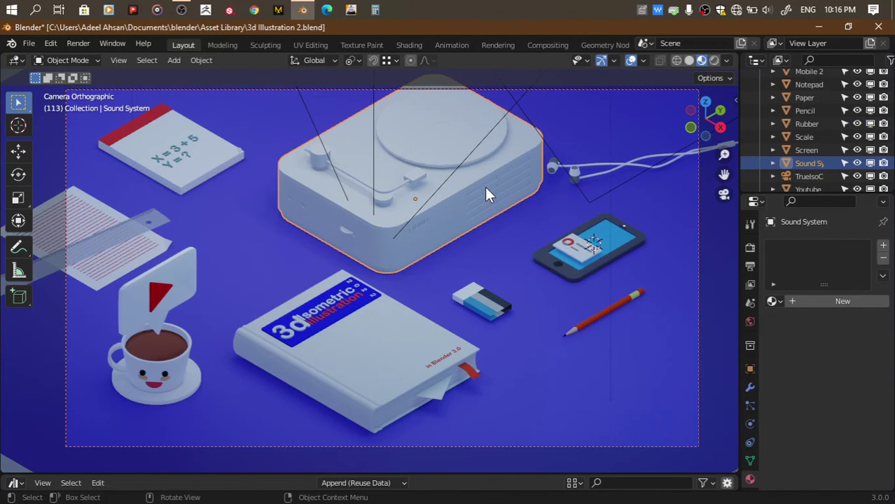
key("Tab")
key("Tab")
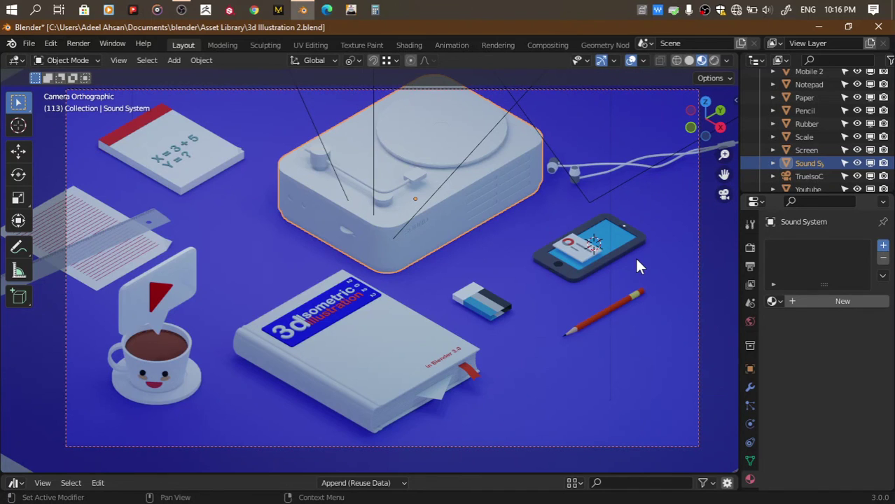
left_click(883, 245)
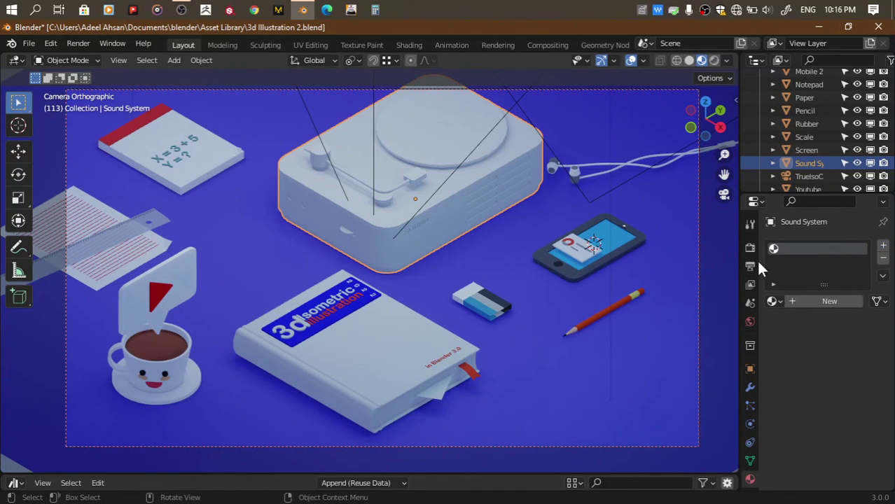
left_click(773, 301)
scroll(700, 420, "down", 5)
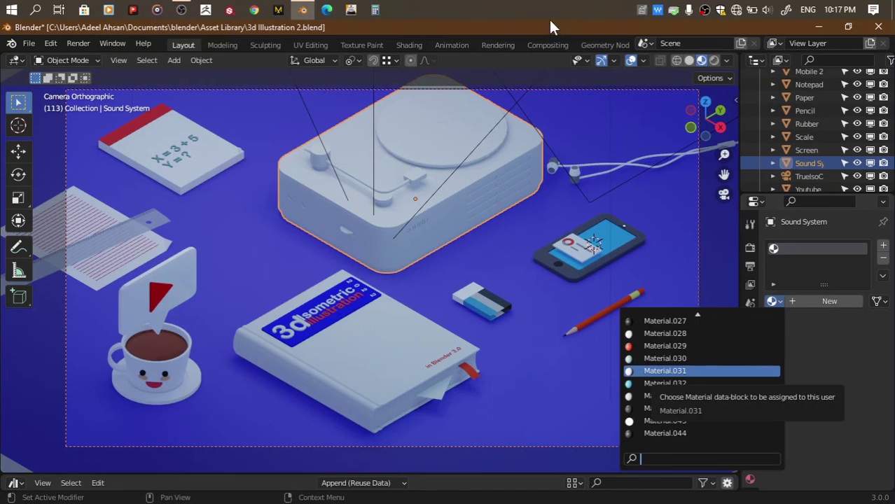
key("Return")
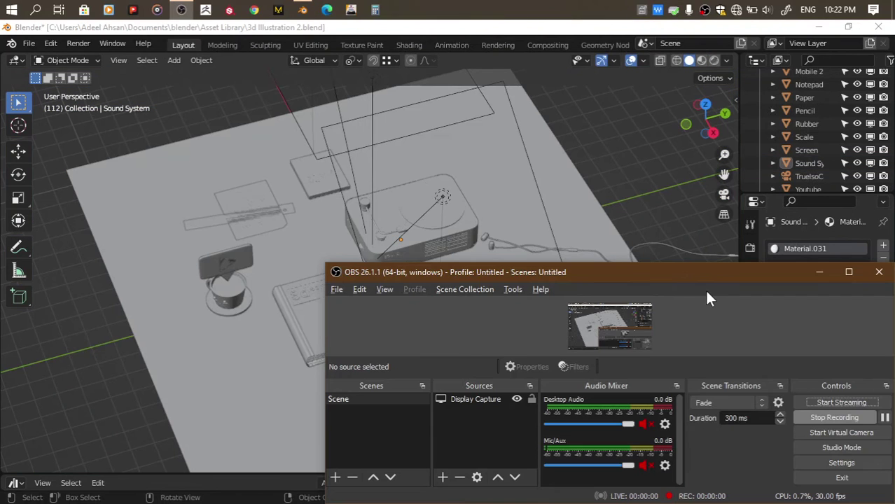
Switch to the top view and select the Base and Sound System turntable objects
left_click(819, 272)
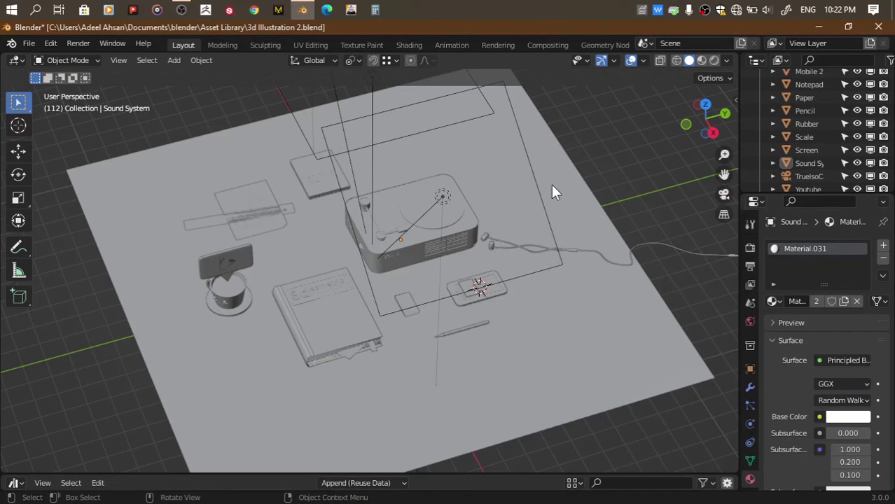
left_click(667, 270)
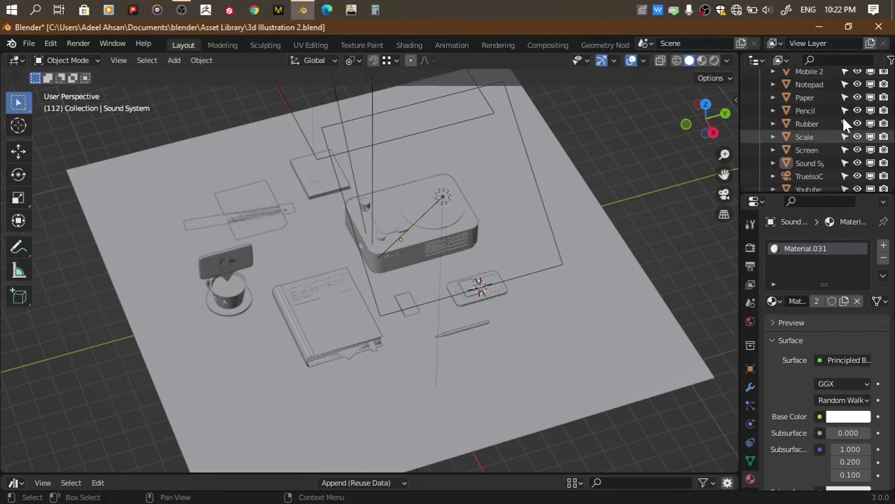
left_click(705, 104)
left_click(479, 215)
scroll(826, 143, "up", 5)
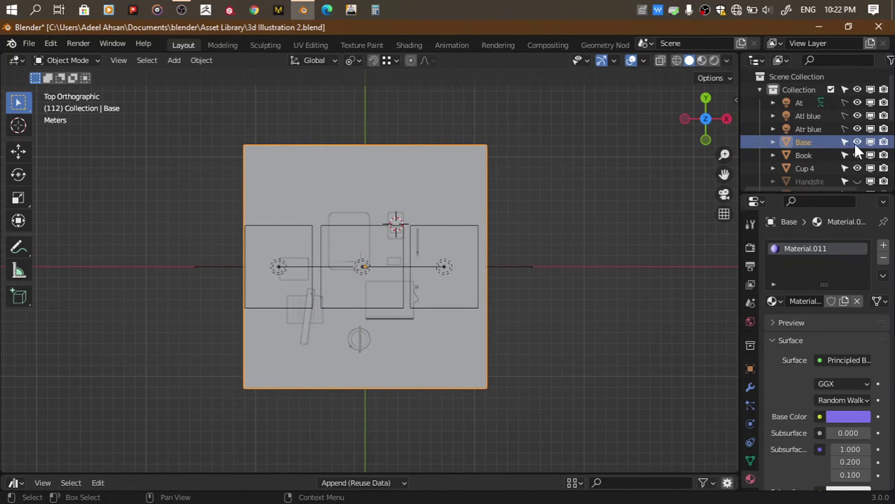
left_click(359, 250)
Hide the other desk objects and view the selected turntable through the scene camera
scroll(826, 151, "down", 5)
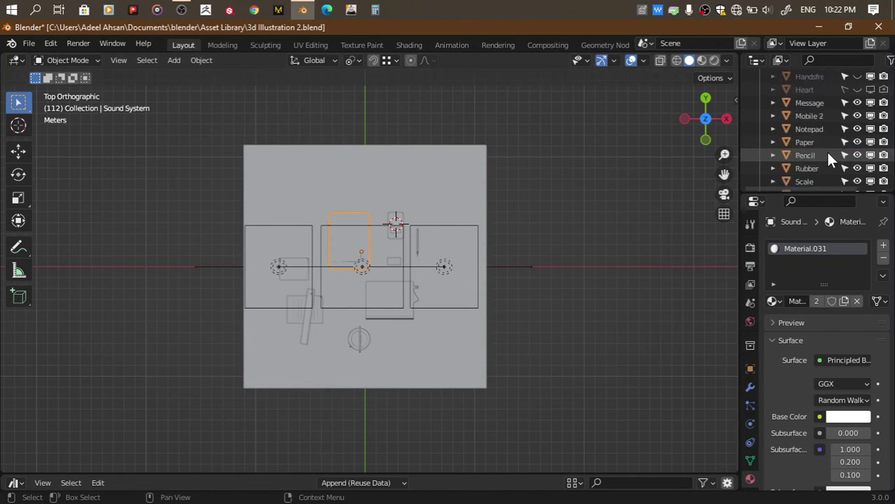
left_click(846, 153)
scroll(811, 111, "up", 5)
key("a")
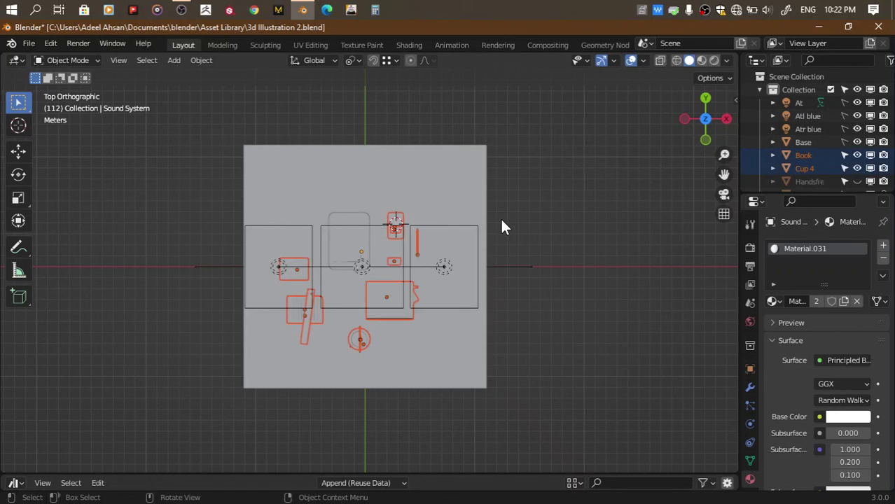
key("h")
left_click(724, 194)
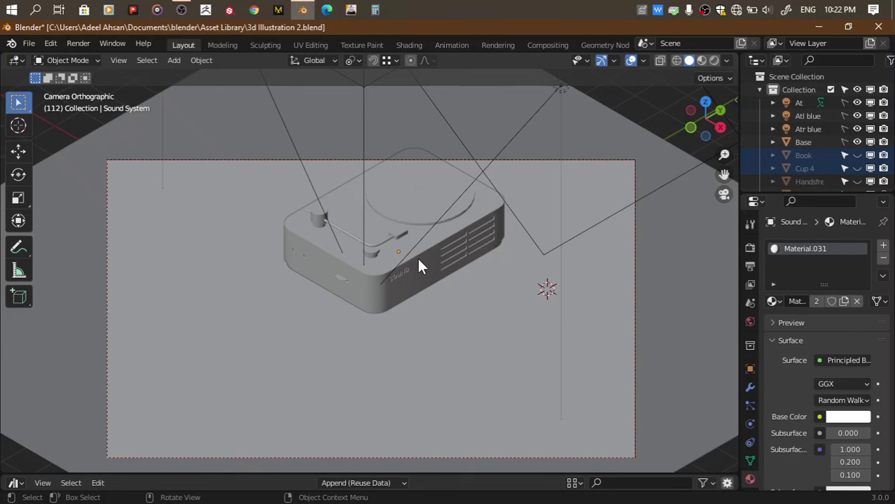
scroll(802, 126, "down", 5)
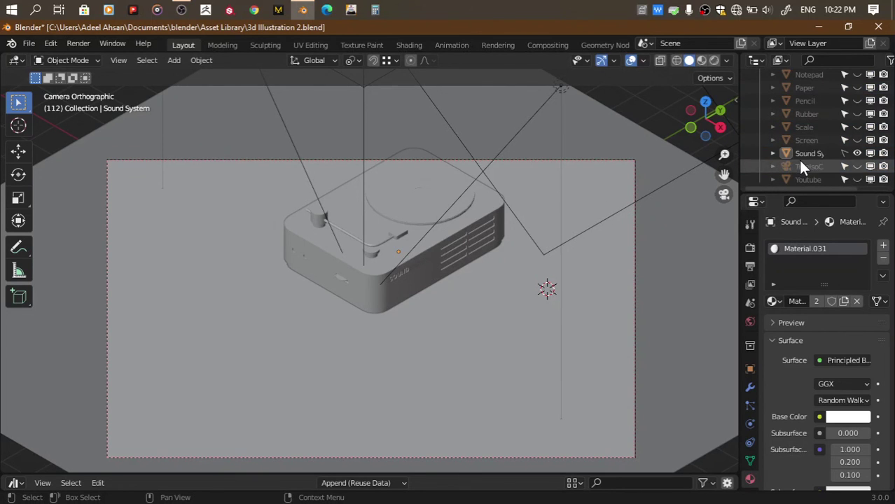
left_click(811, 156)
Switch to Material Preview and make the white body material Material.031 single-user
left_click(701, 60)
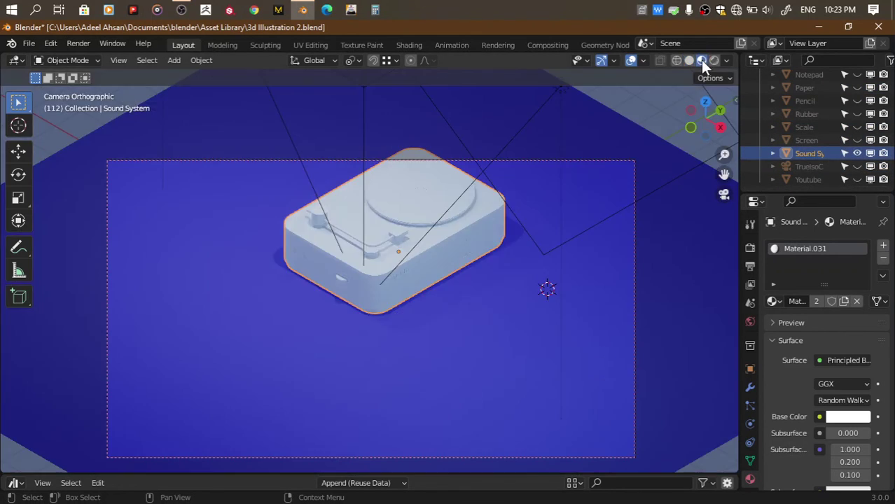
key("Tab")
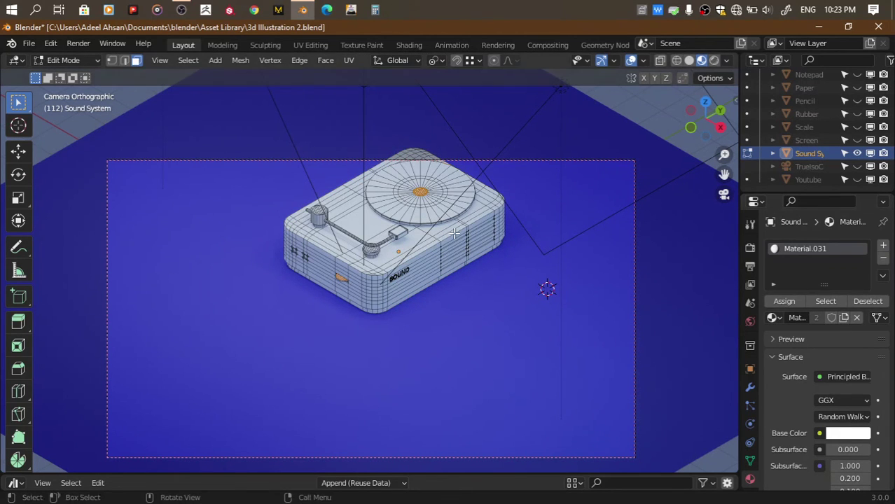
left_click(839, 432)
key("Tab")
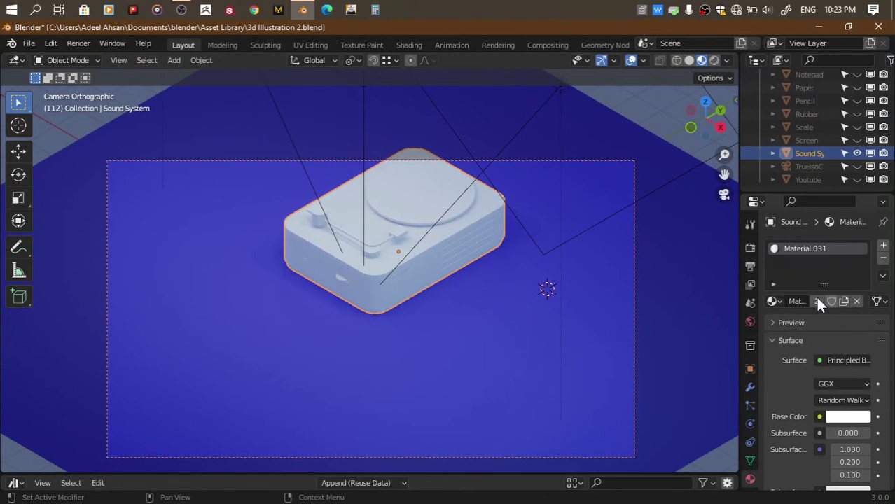
left_click(817, 301)
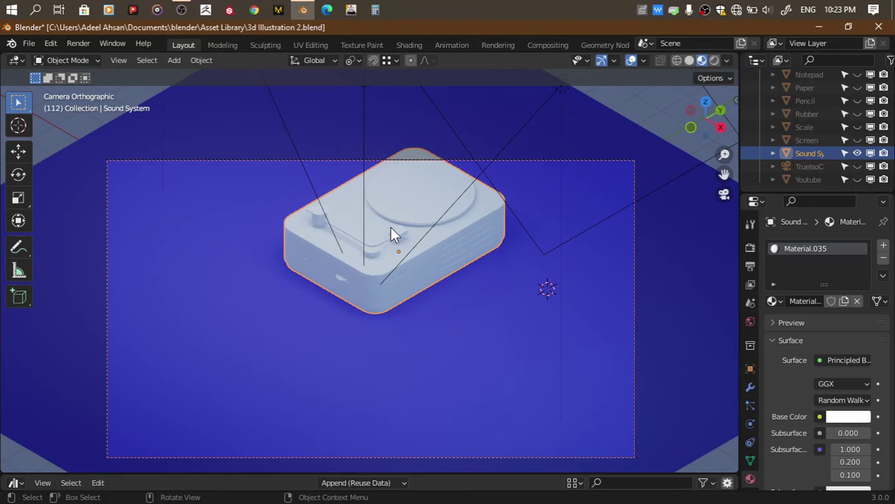
left_click_drag(724, 173, 729, 147)
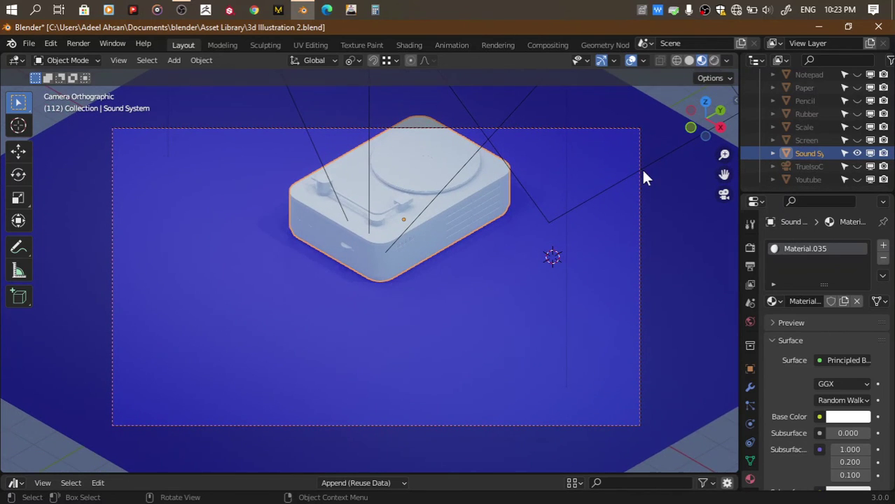
scroll(643, 171, "up", 1)
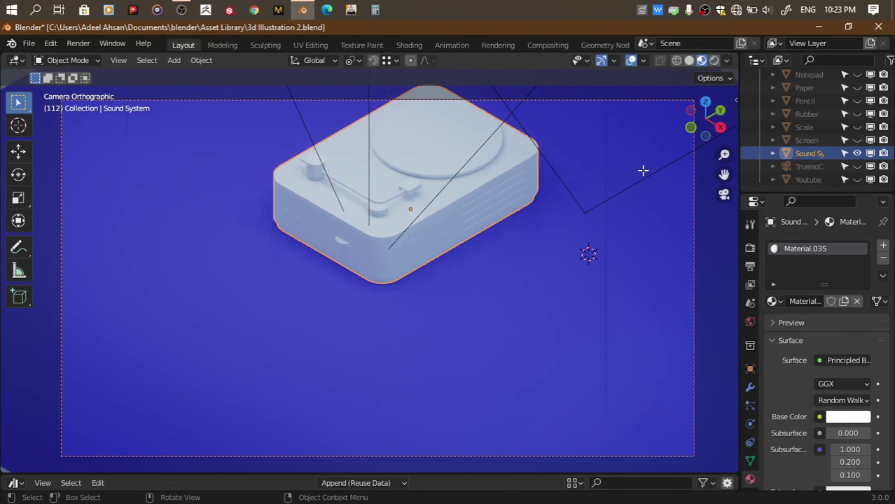
Select the platter disc faces and assign them Material.034 in a new slot
key("Tab")
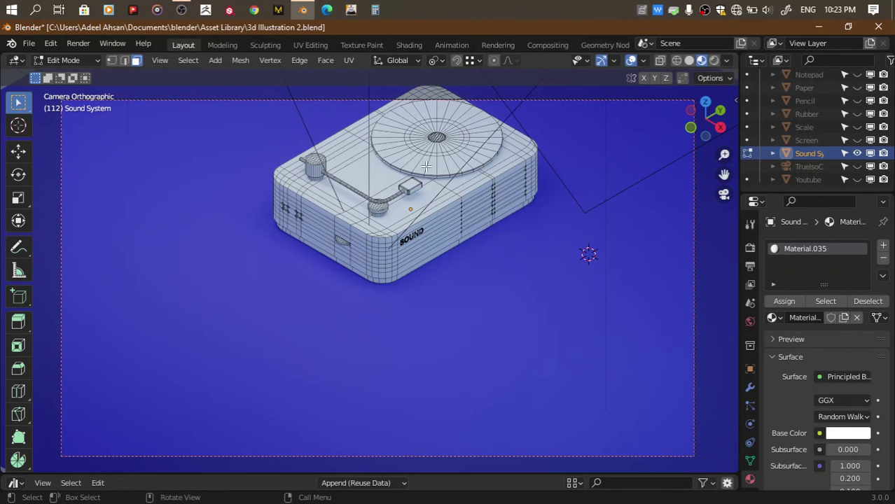
key("l")
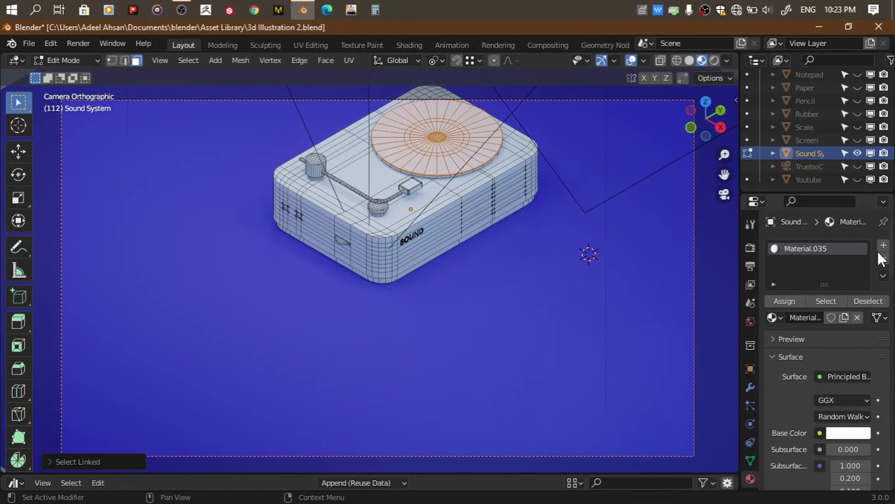
left_click(883, 246)
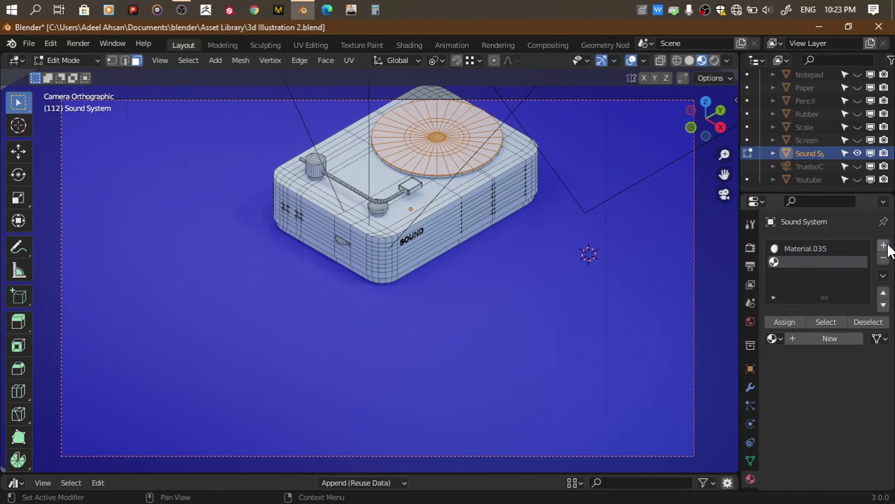
left_click(772, 338)
scroll(700, 280, "down", 10)
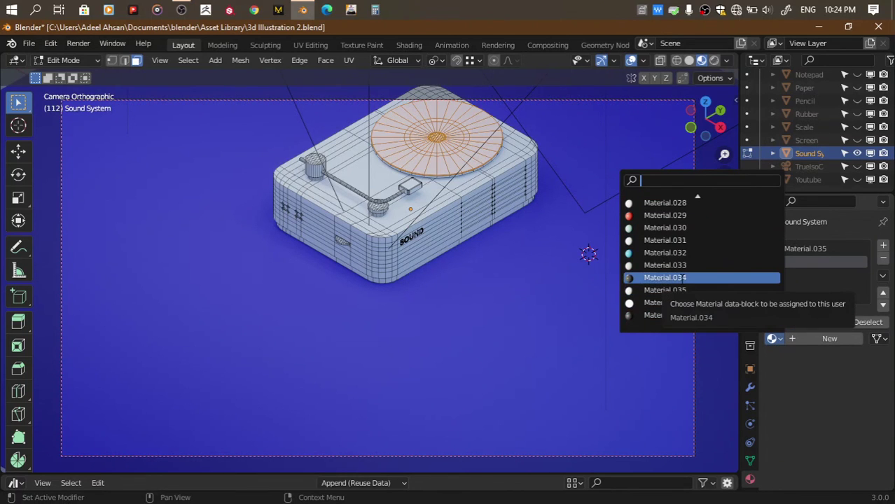
left_click(683, 284)
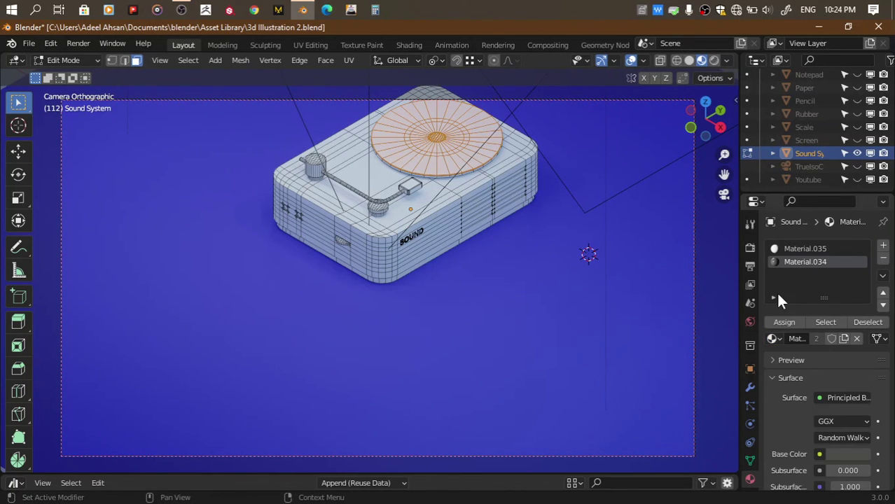
left_click(784, 325)
key("Tab")
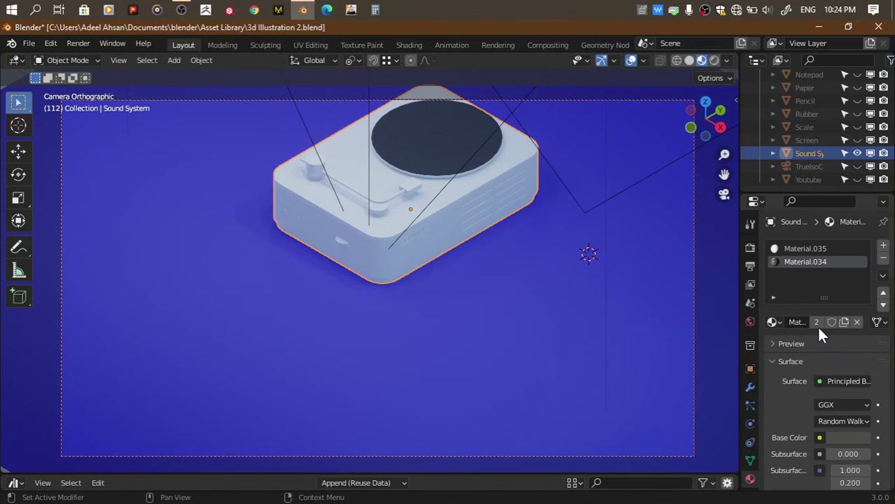
Make the disc material a single-user copy and raise its Anisotropic to 1.000
left_click(817, 322)
scroll(837, 431, "down", 5)
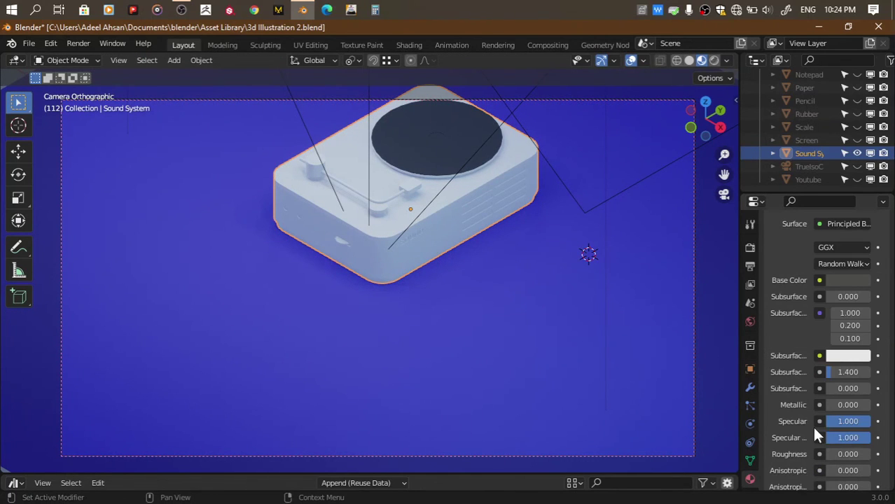
scroll(837, 393, "down", 3)
left_click_drag(848, 391, 873, 396)
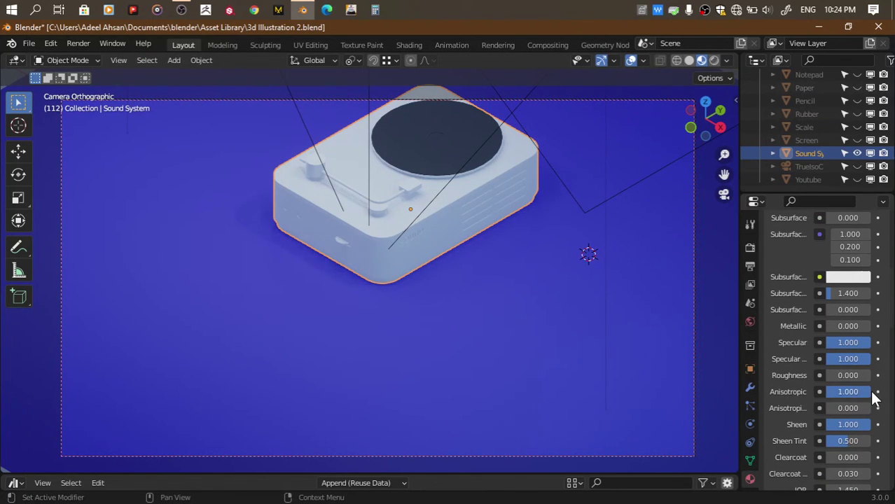
Confirm the disc material's Sheen value and toggle its preview sphere
left_click(861, 426)
key("Return")
scroll(787, 302, "up", 8)
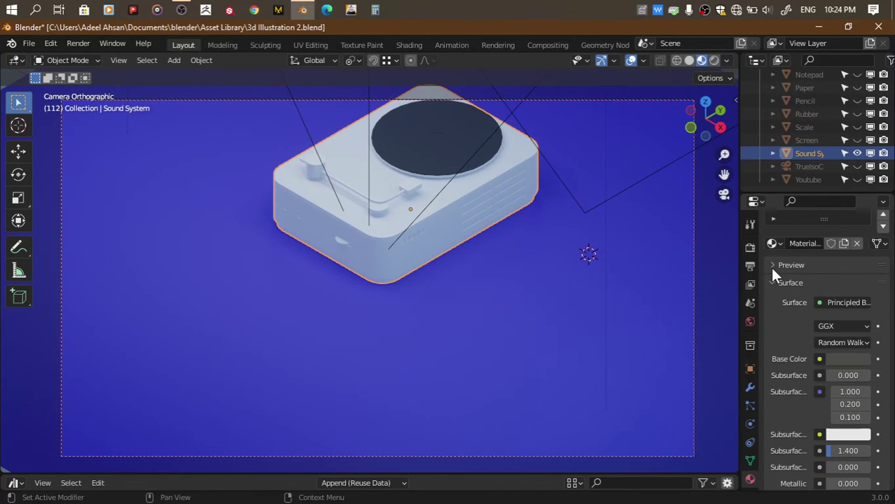
left_click(770, 267)
scroll(794, 321, "down", 4)
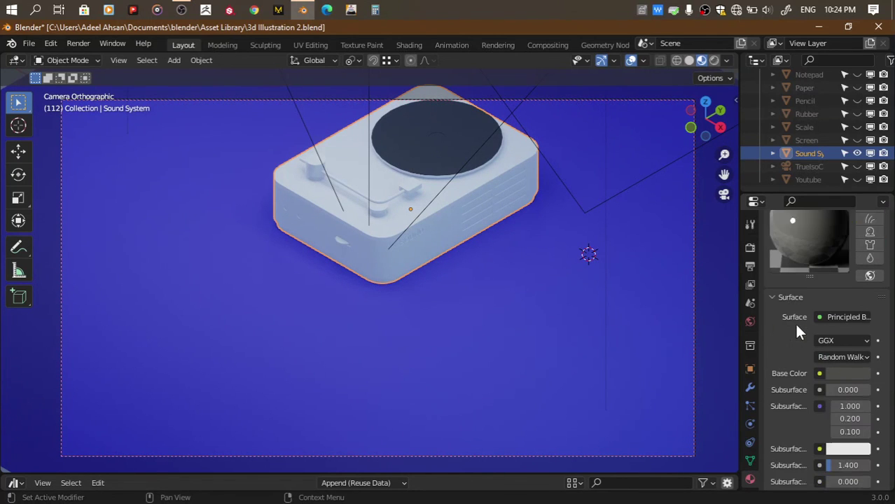
scroll(794, 322, "down", 1)
scroll(795, 324, "up", 2)
scroll(795, 323, "up", 3)
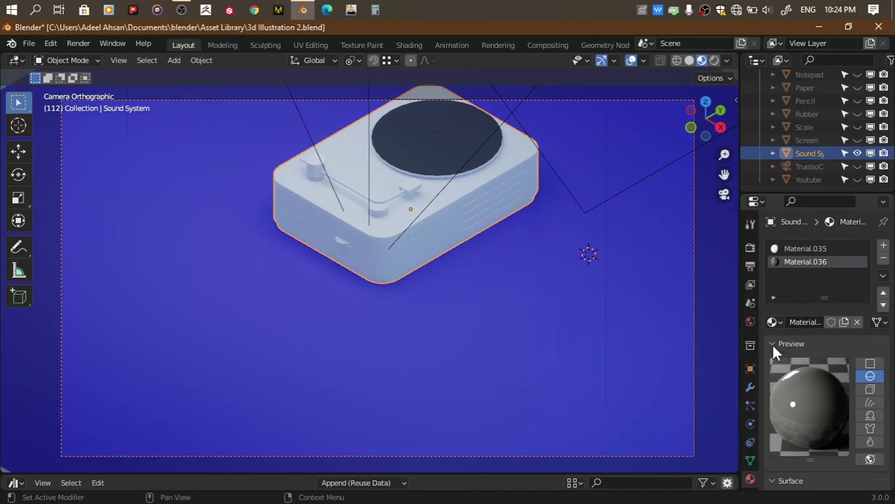
left_click(773, 343)
scroll(788, 368, "down", 1)
Open the outliner sync options and the material slot context menus
left_click(883, 203)
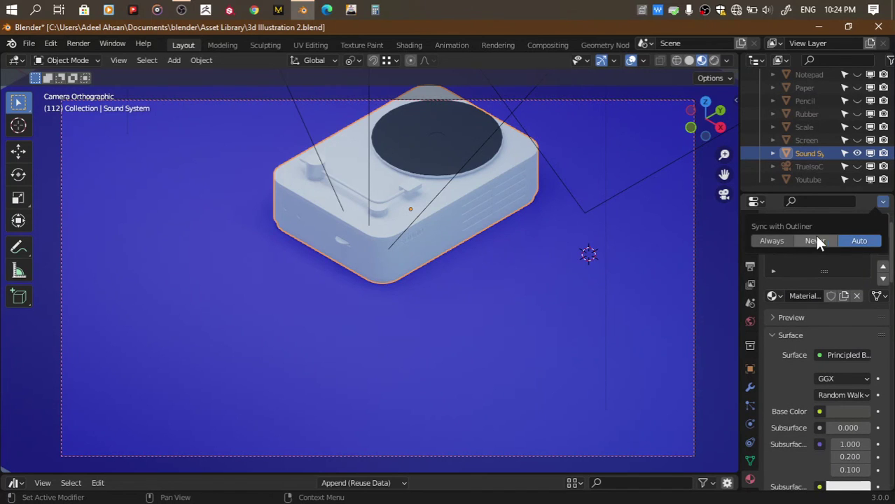
right_click(791, 243)
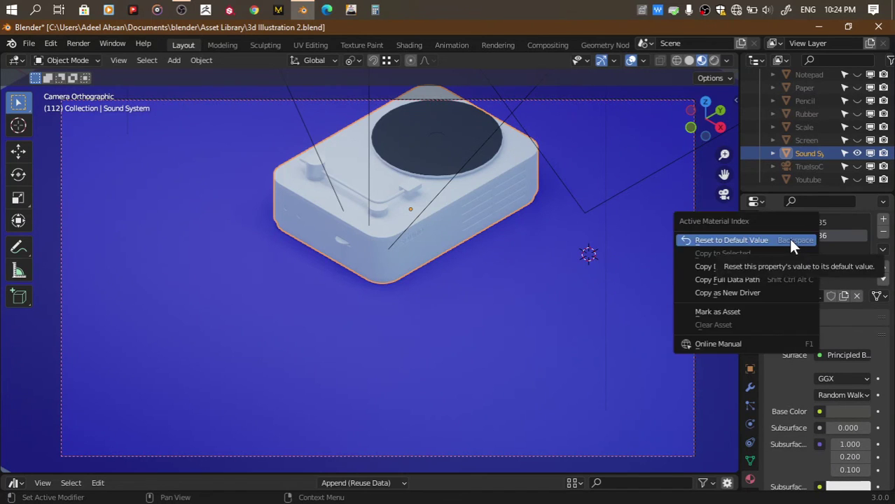
left_click(882, 249)
left_click(880, 297)
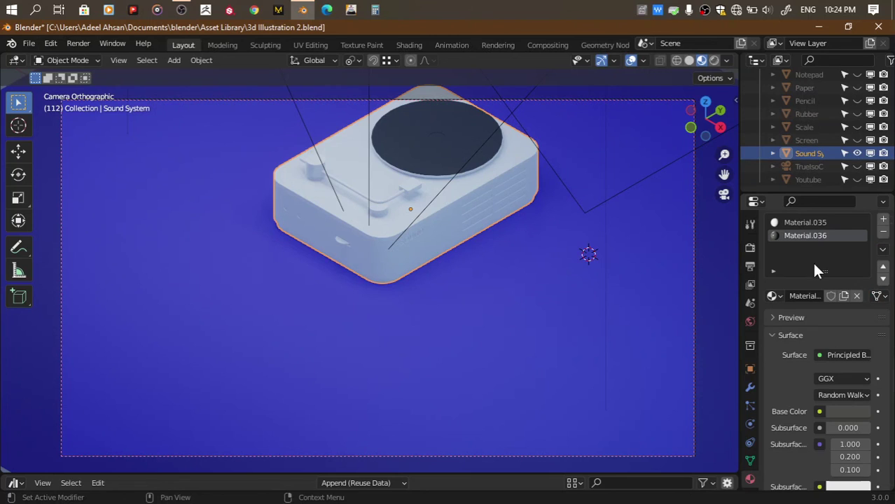
scroll(812, 261, "up", 1)
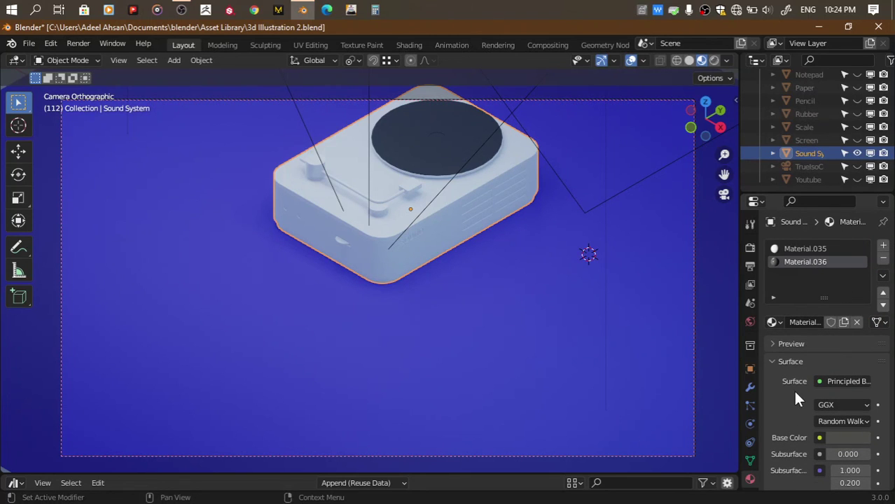
right_click(773, 257)
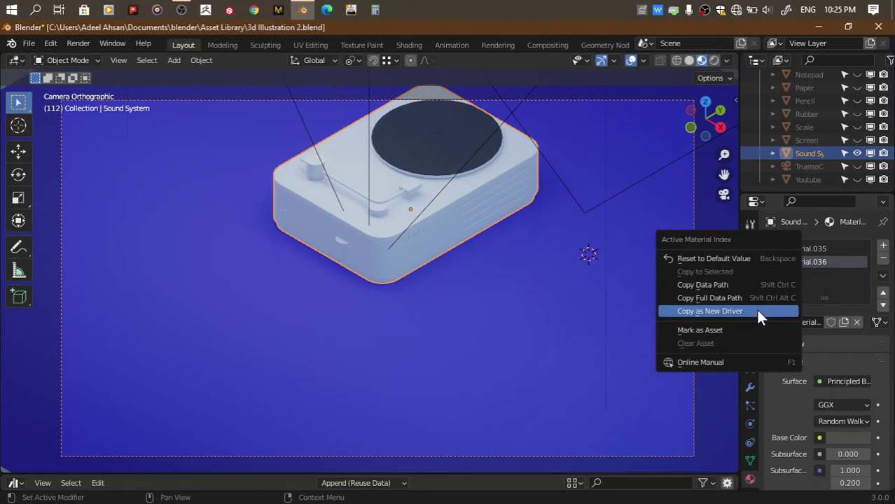
scroll(768, 346, "down", 7)
scroll(846, 318, "down", 3)
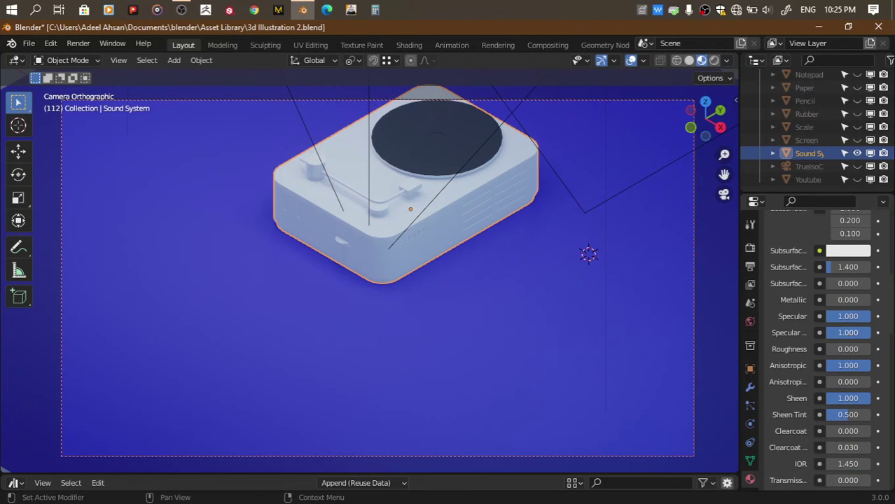
Set the disc material's Sheen Tint to 1.000, Metallic to about 0.246 and Roughness to 1.000
left_click_drag(850, 406, 827, 434)
left_click(844, 431)
type("1.0")
key("Escape")
mouse_move(833, 299)
left_mouse_down()
mouse_move(869, 300)
mouse_move(826, 301)
mouse_move(844, 299)
left_mouse_up()
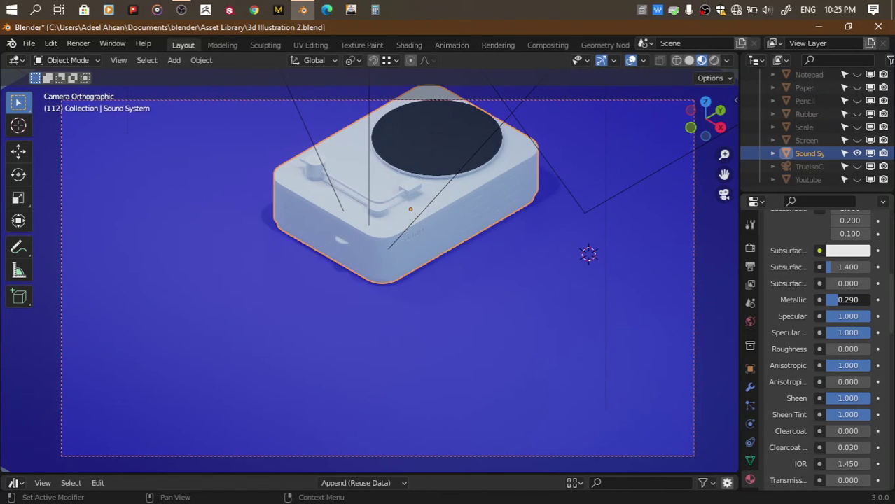
left_click_drag(830, 349, 872, 348)
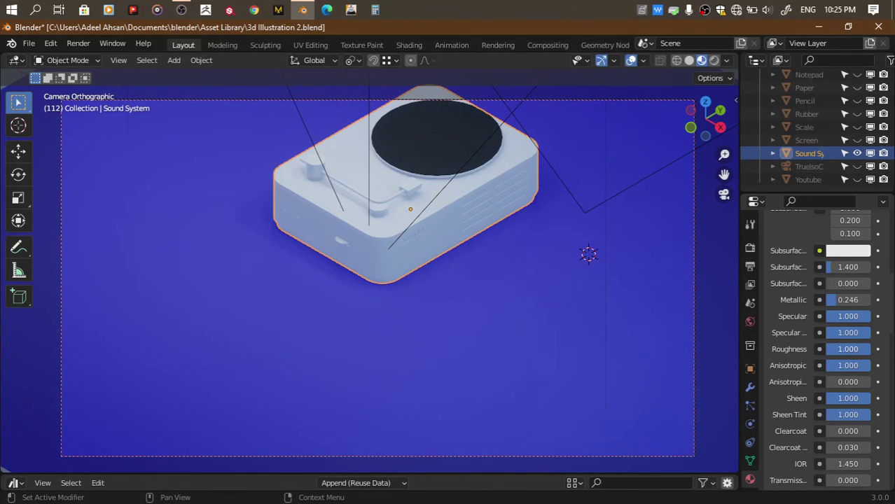
scroll(787, 305, "up", 15)
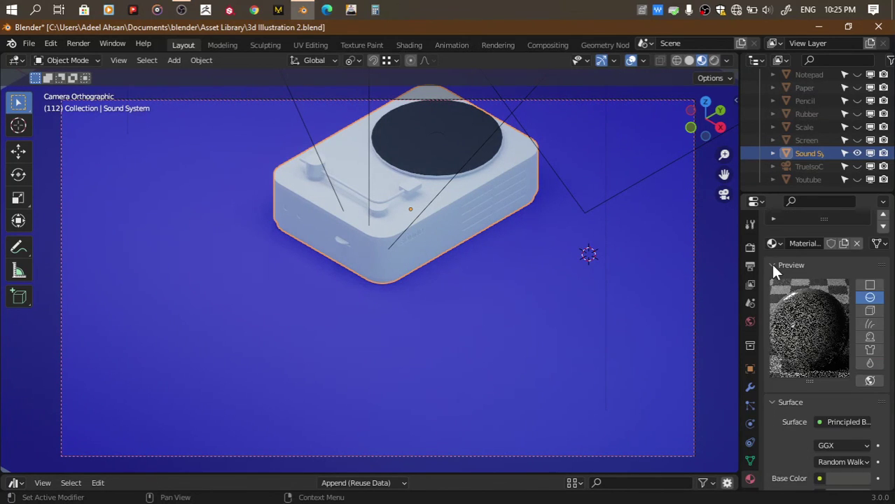
left_click(772, 265)
scroll(782, 323, "down", 5)
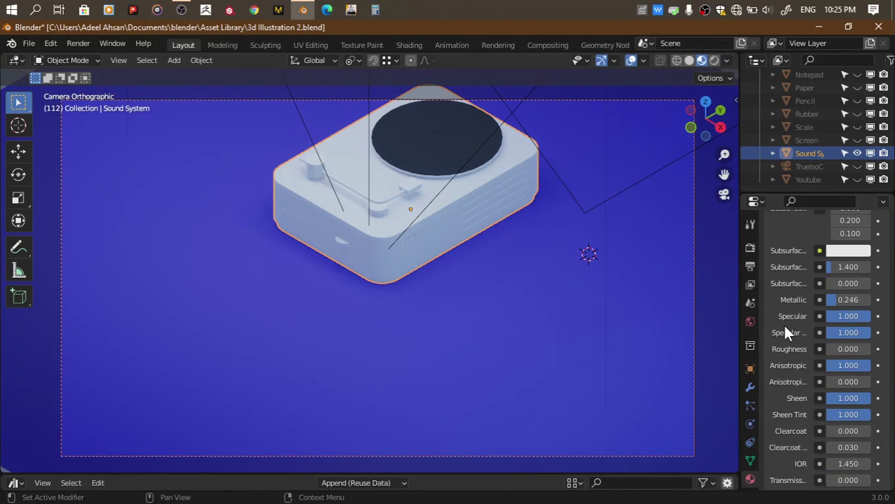
scroll(782, 325, "up", 8)
Add two more slots holding separate copies of the disc material, Material.037 and Material.038
left_click(883, 246)
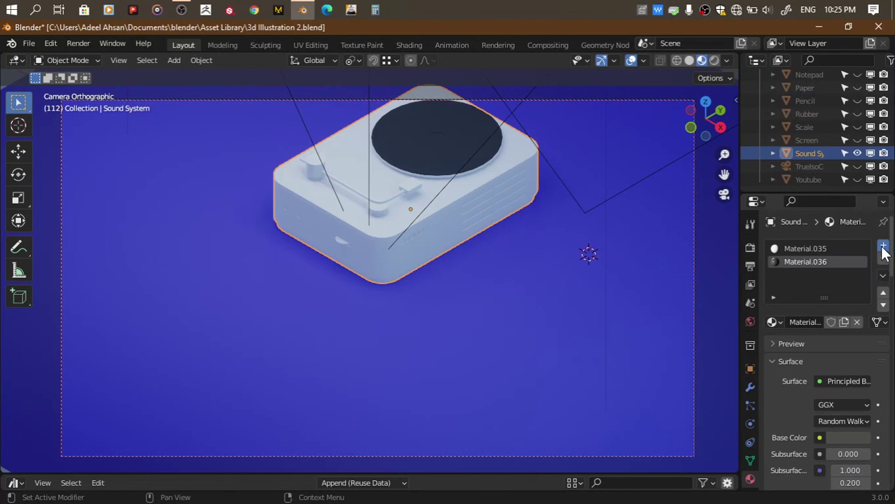
left_click(883, 247)
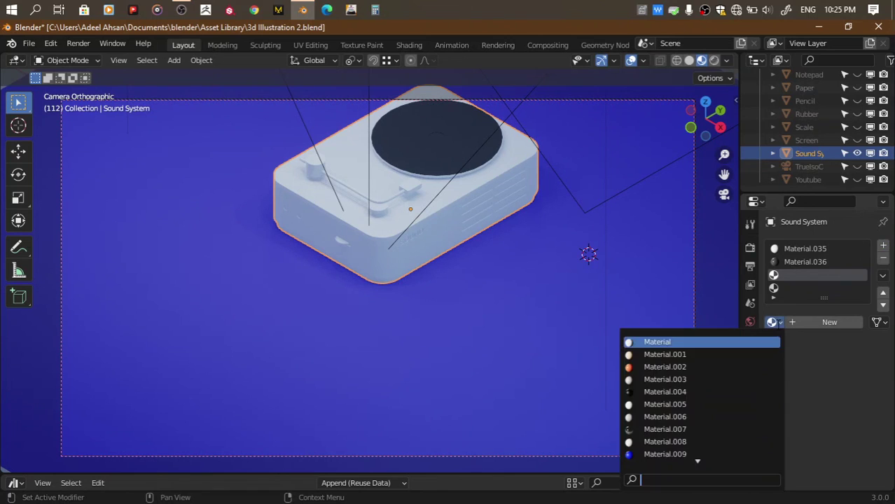
left_click(773, 322)
scroll(706, 413, "down", 15)
left_click(700, 428)
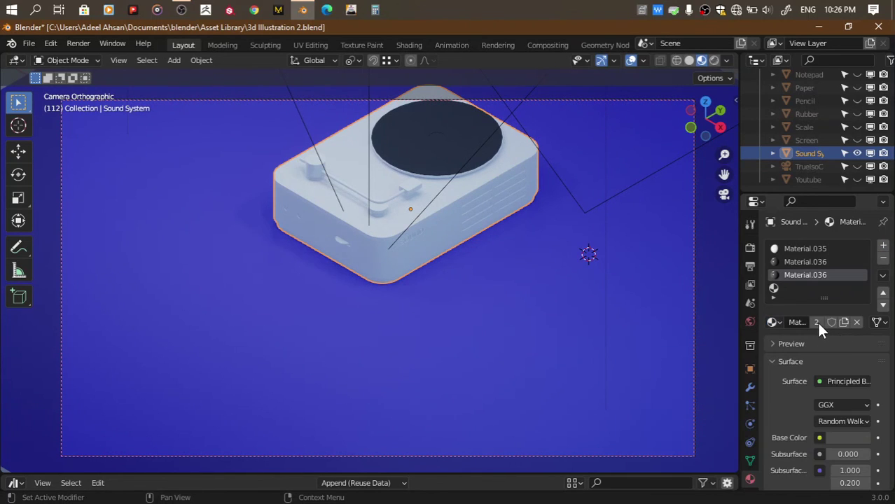
left_click(782, 289)
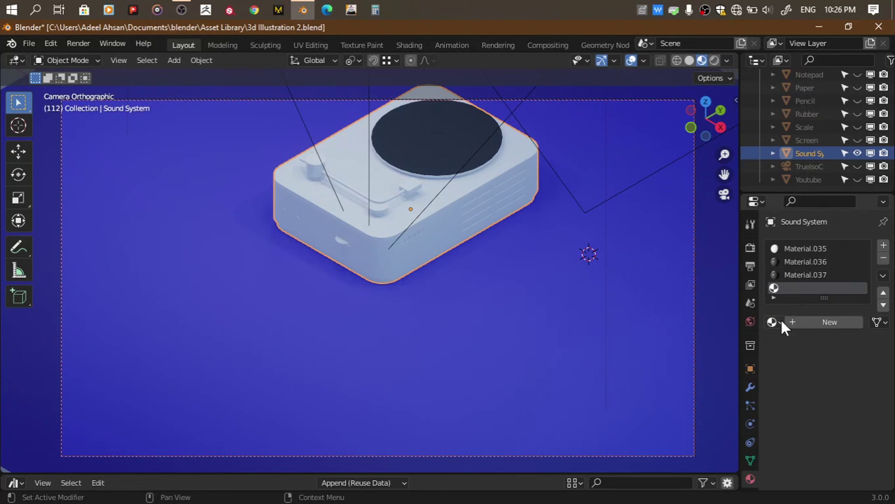
left_click(775, 321)
left_click(700, 429)
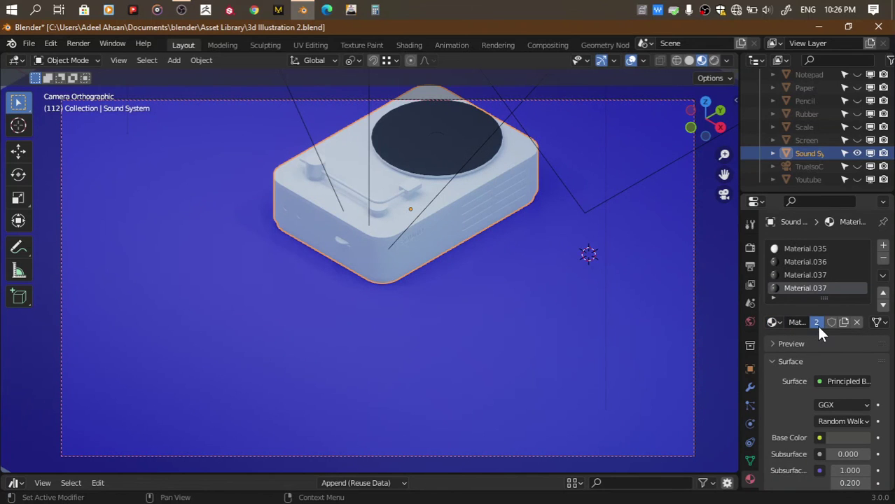
left_click(816, 324)
left_click(804, 274)
In Edit Mode, hide the player body to isolate the disc in a top-down, see-through solid view
key("Tab")
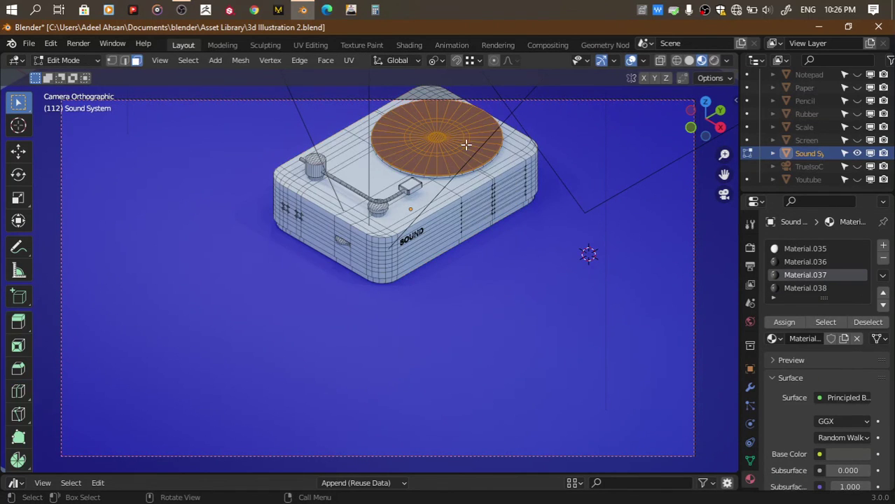
left_click(706, 103)
left_click(689, 61)
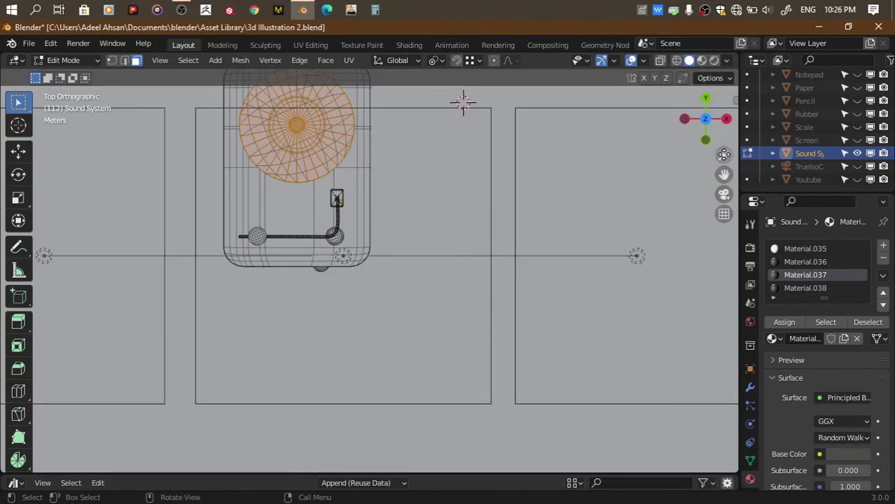
key("ctrl+i")
key("h")
scroll(491, 226, "up", 4)
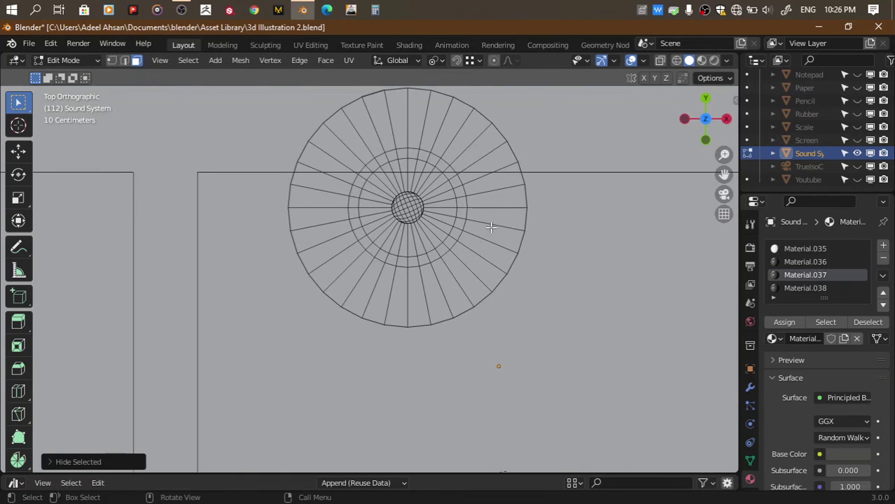
key("1")
key("alt+z")
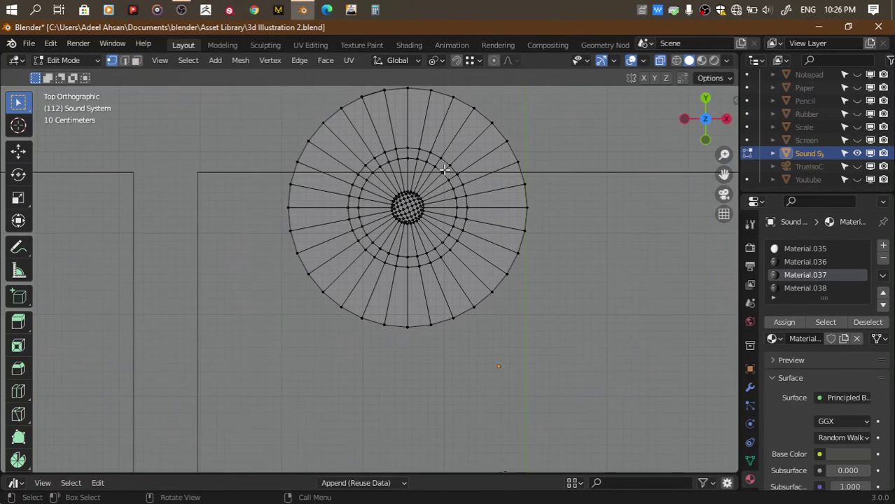
Circle-select a ring of disc vertices, browse the vertex options, then clear the selection
key("c")
mouse_move(459, 180)
left_mouse_down()
mouse_move(368, 251)
mouse_move(464, 186)
mouse_move(440, 248)
left_mouse_up()
right_click(440, 248)
right_click(439, 245)
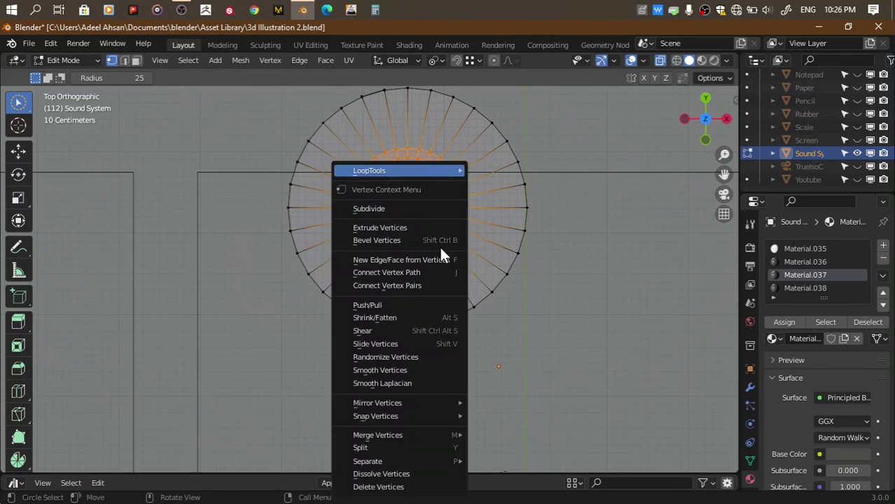
right_click(608, 179)
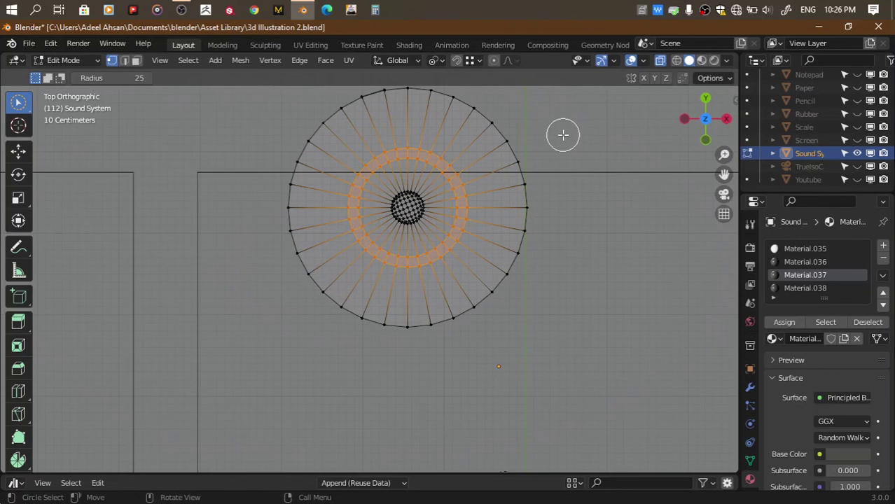
key("alt+a")
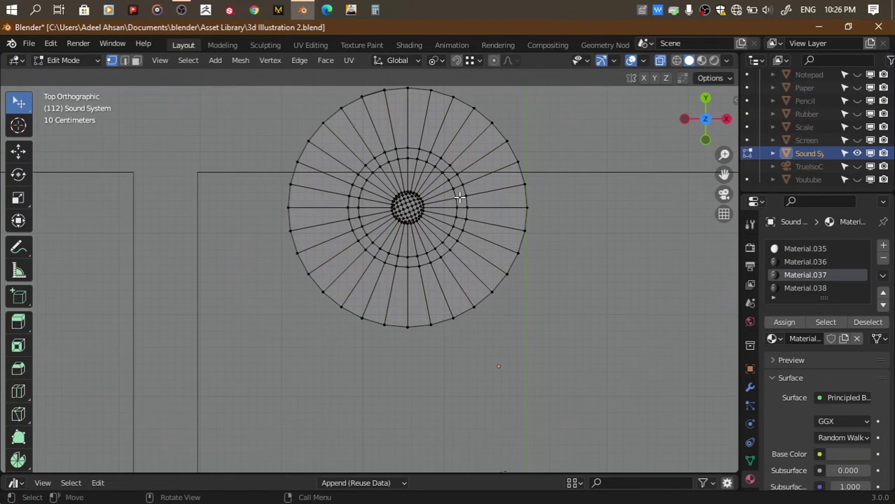
key("w")
key("w")
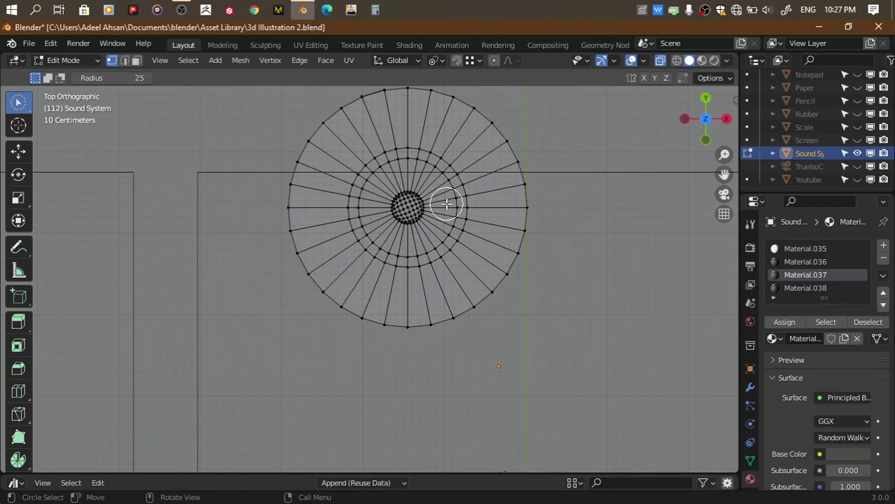
Select the ring of faces around the central sphere and assign it Material.038
key("3")
scroll(444, 199, "up", 5)
scroll(490, 238, "down", 2)
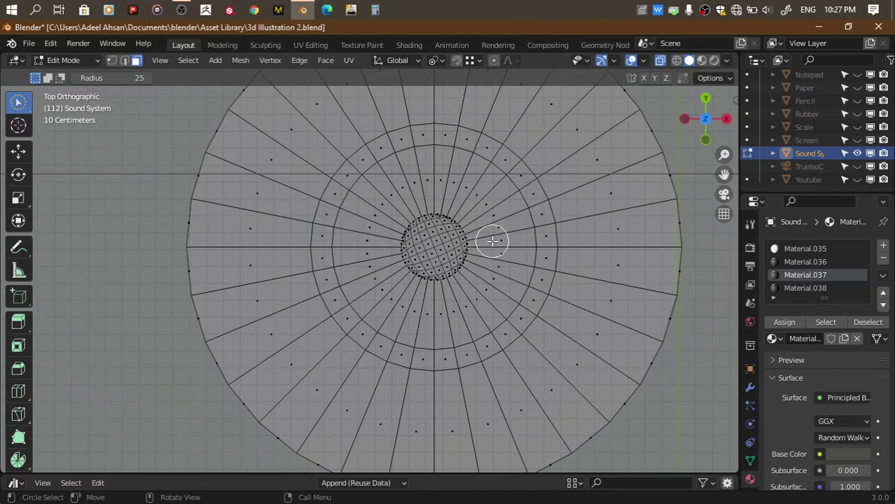
left_click_drag(492, 241, 500, 256)
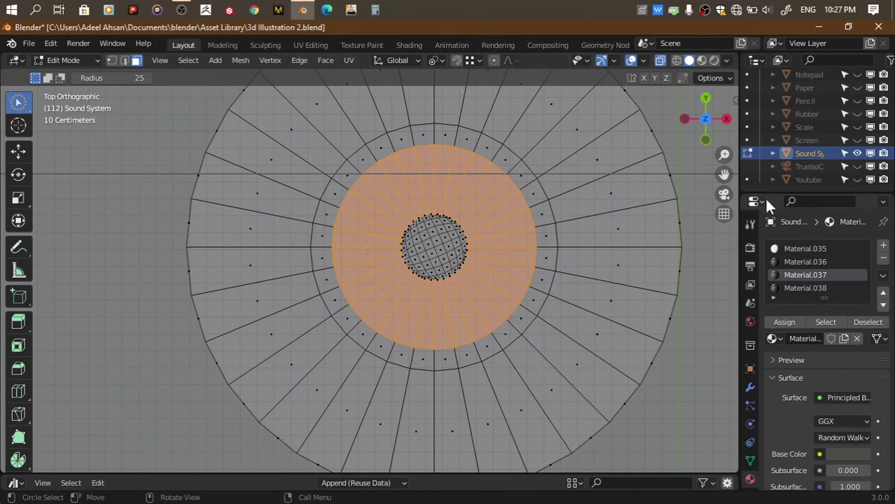
key("w")
key("w")
key("w")
left_click(808, 286)
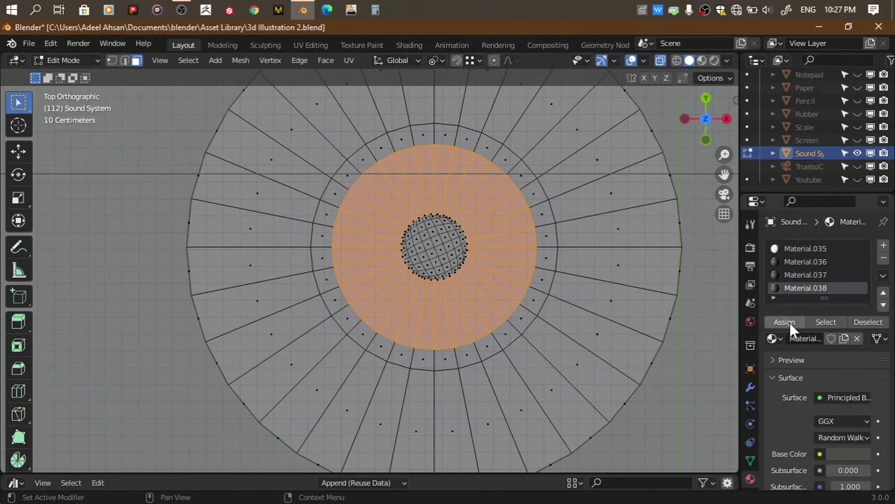
left_click(788, 322)
key("Tab")
left_click(724, 194)
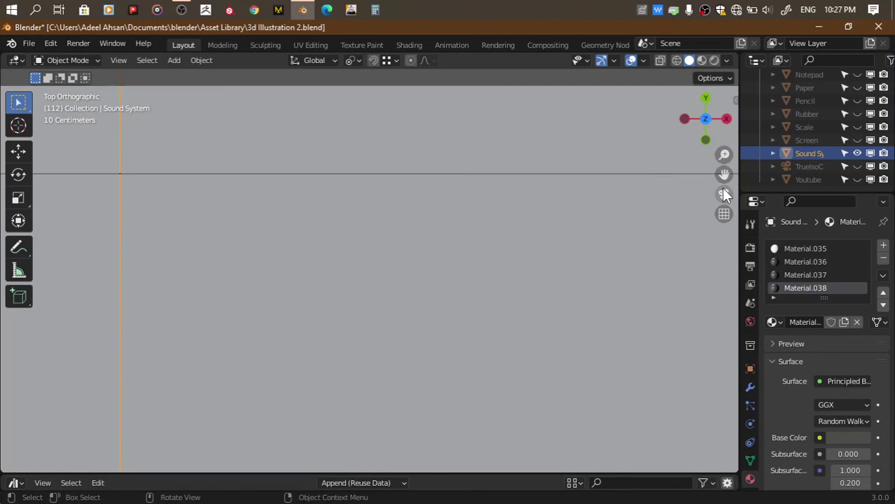
Brighten Material.037's base colour for the record's grey ring
left_click(701, 60)
left_click(804, 275)
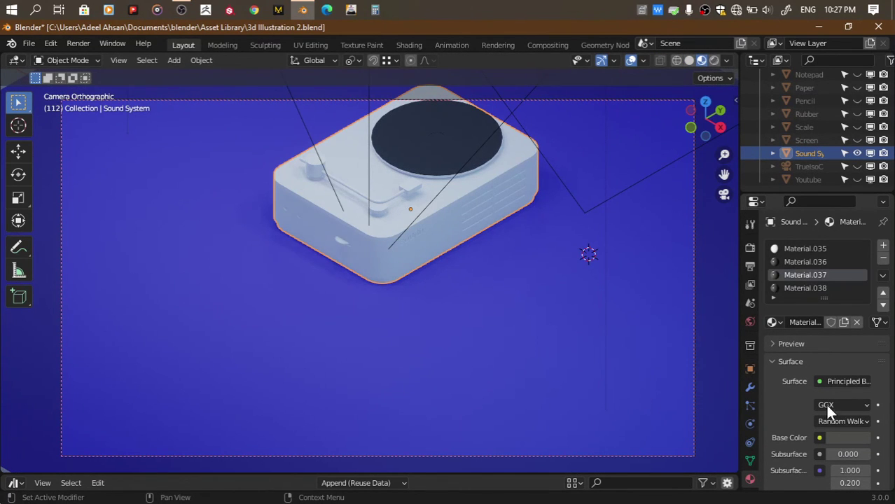
scroll(825, 402, "down", 5)
left_click(845, 254)
left_click_drag(866, 123, 860, 107)
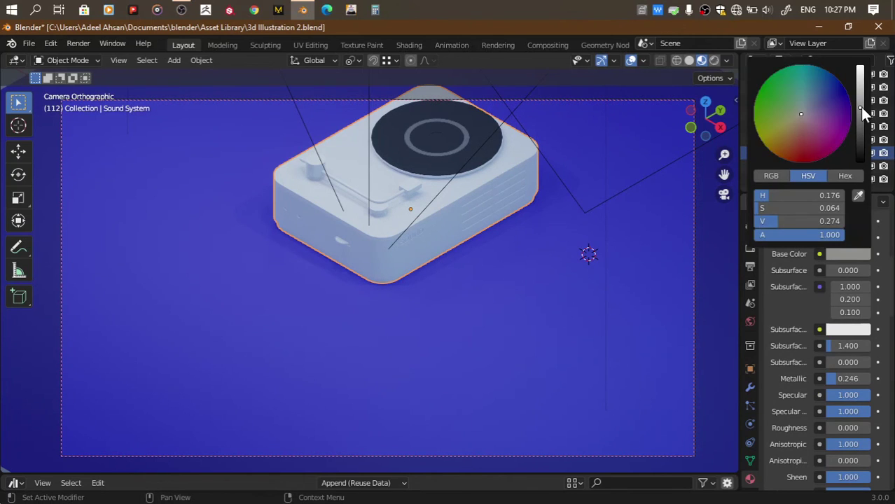
scroll(777, 266, "up", 5)
Set Material.038's base colour to bright full red for the centre label
left_click(798, 288)
scroll(839, 369, "down", 3)
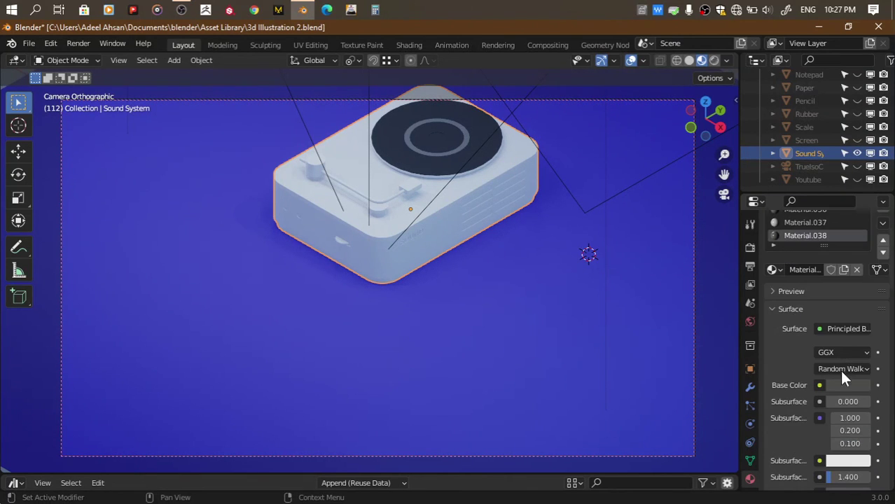
left_click(840, 386)
key("ctrl+v")
left_click_drag(855, 249, 860, 199)
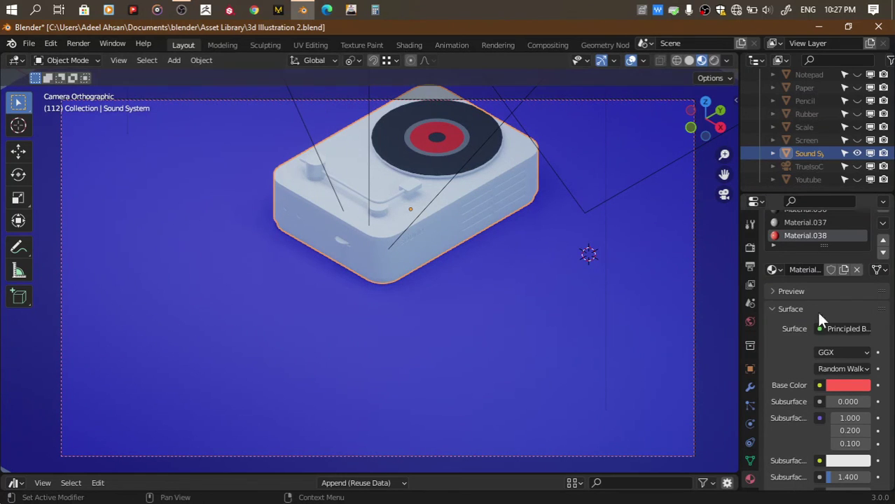
scroll(871, 245, "up", 2)
Add an empty material slot, reveal the player body, and assign Material.036 to the tone arm
left_click(883, 246)
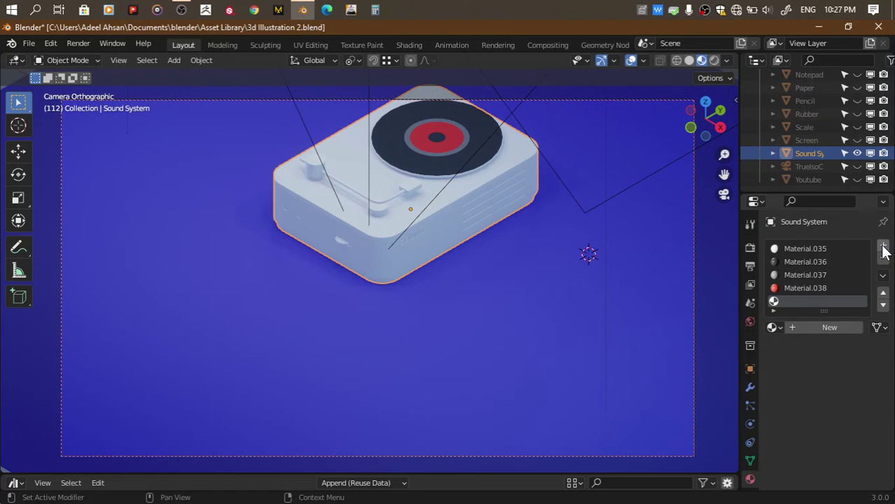
key("Tab")
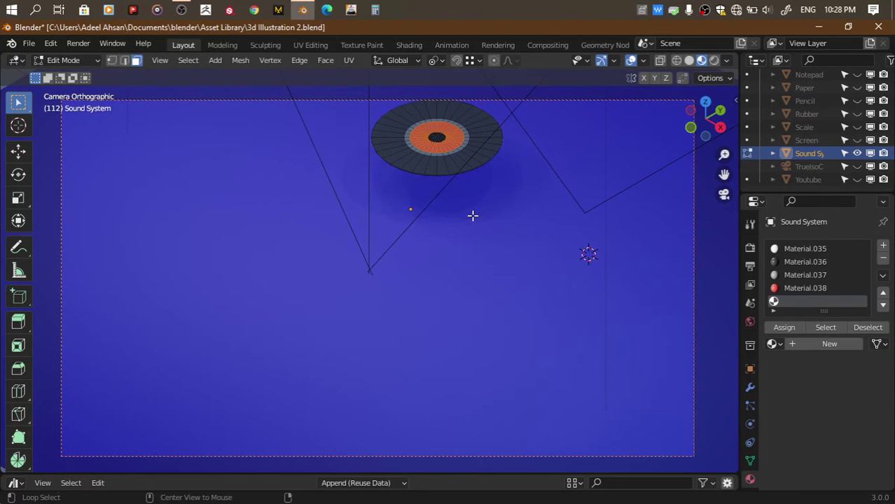
key("alt+h")
left_click(396, 194)
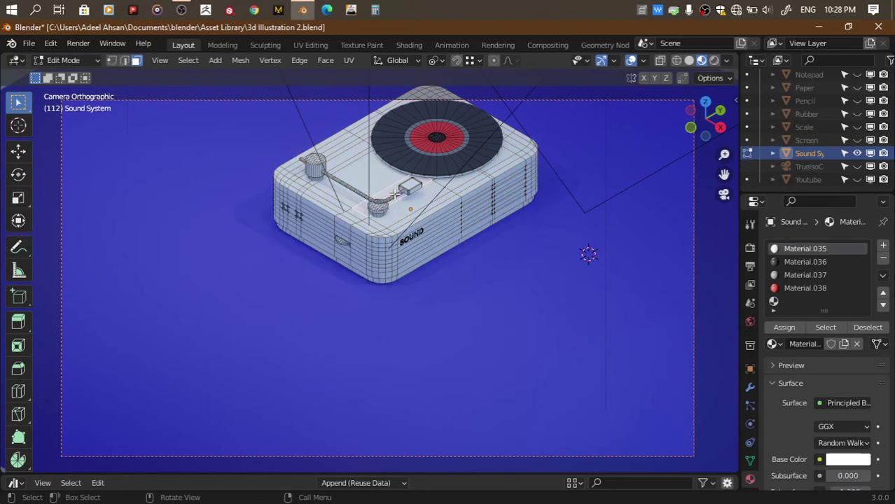
key("ctrl+l")
left_click(358, 191)
key("ctrl+l")
key("1")
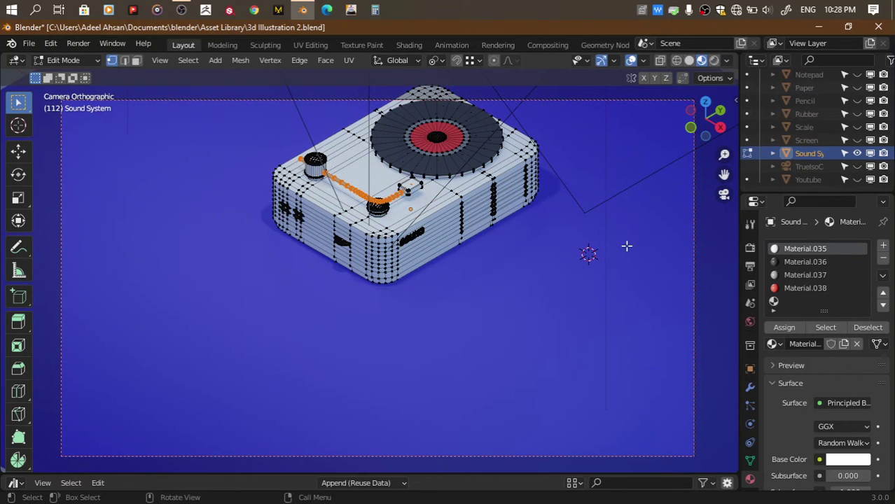
left_click(784, 261)
left_click(786, 327)
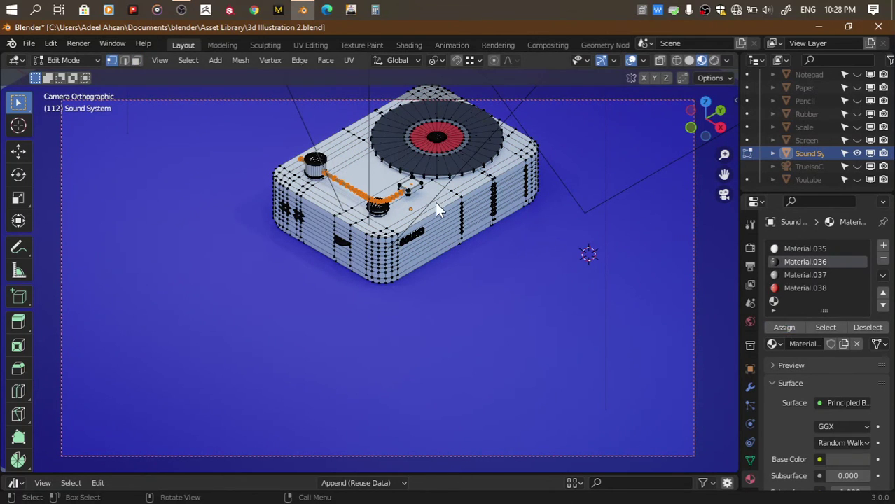
key("Tab")
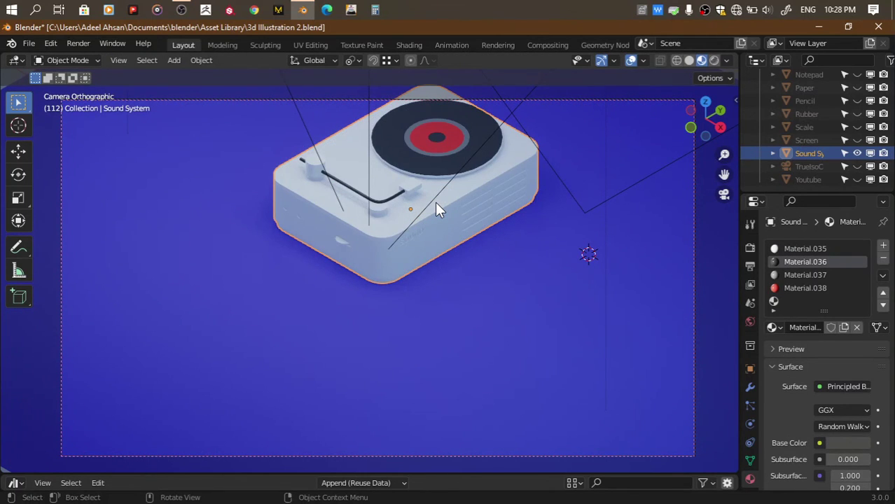
Assign the new empty material slot to the head at the tone arm's end
left_click(795, 299)
key("Tab")
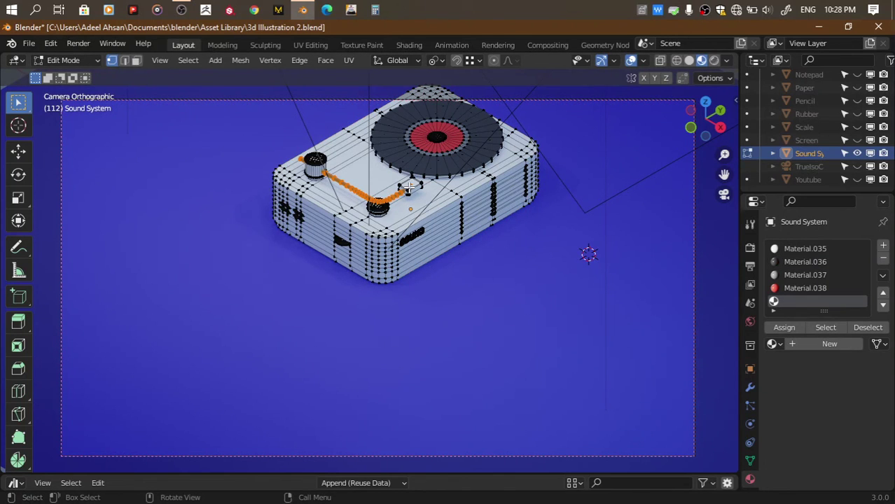
key("l")
left_click(792, 326)
key("Tab")
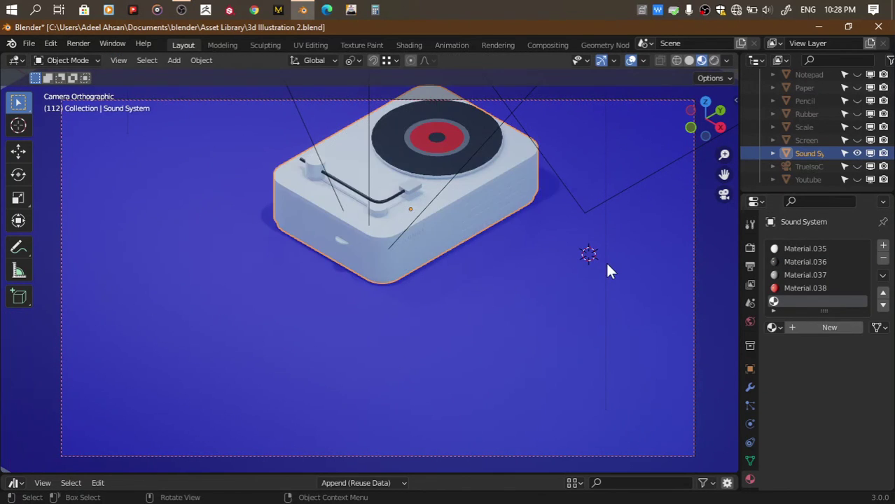
left_click(772, 327)
scroll(700, 420, "down", 10)
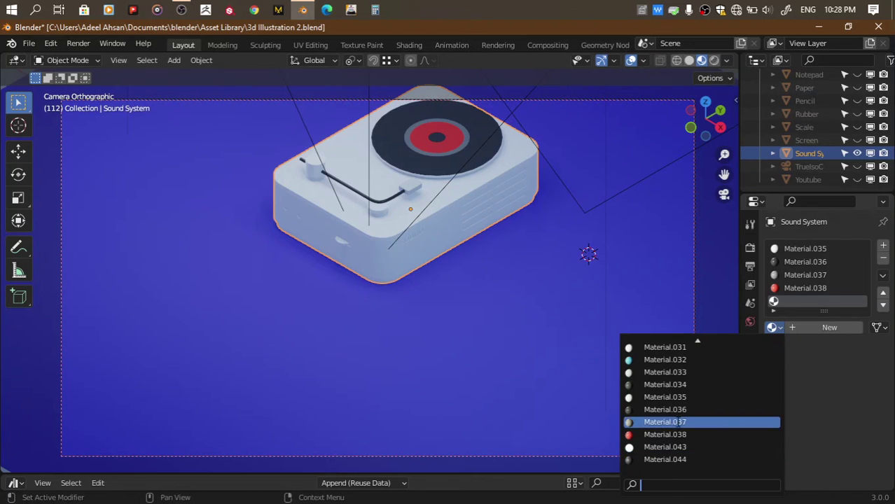
Reuse Material.038 as a separate copy and make the arm's head light blue
left_click(676, 435)
left_click(845, 442)
left_click(819, 284)
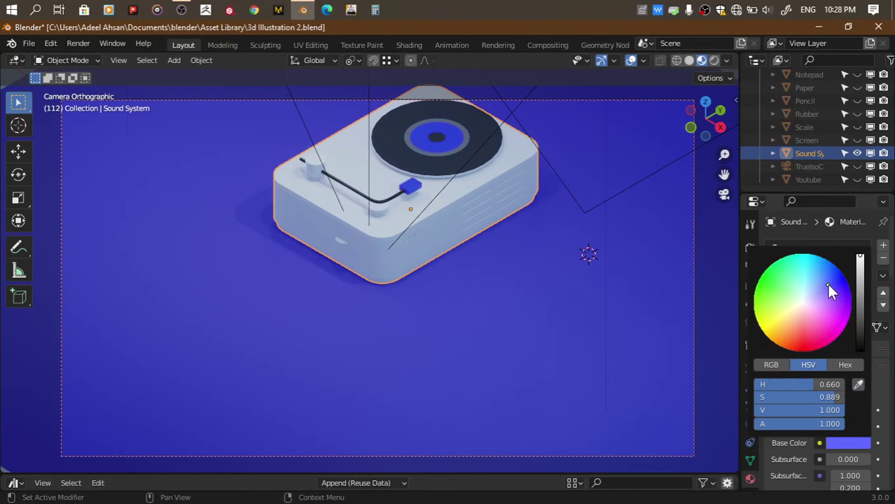
key("ctrl+z")
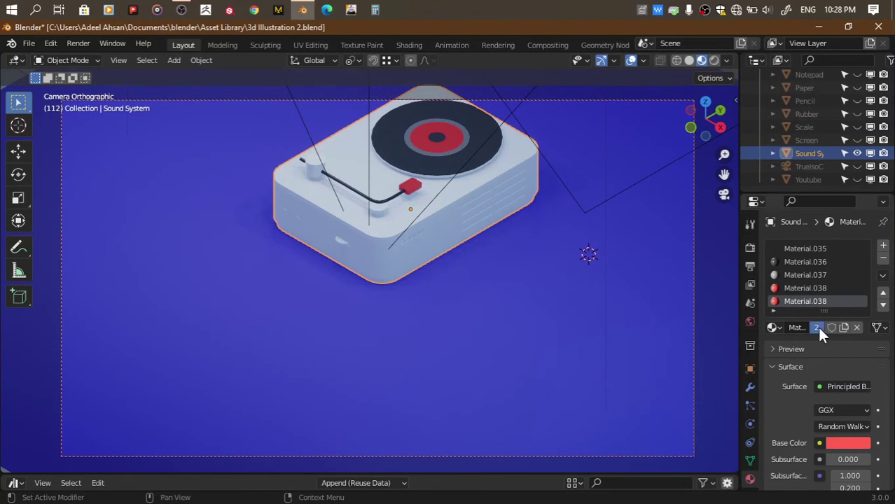
left_click(859, 448)
left_click_drag(818, 284, 808, 294)
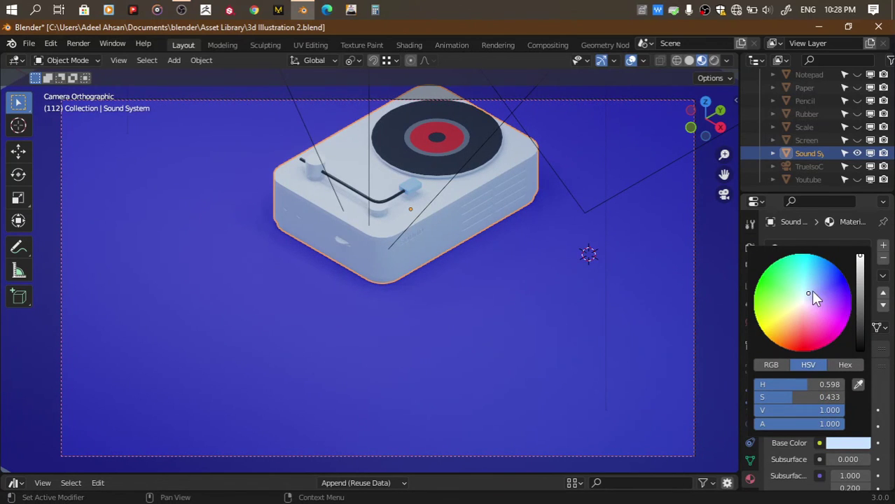
Assign the light blue material to the knob cylinders
key("Tab")
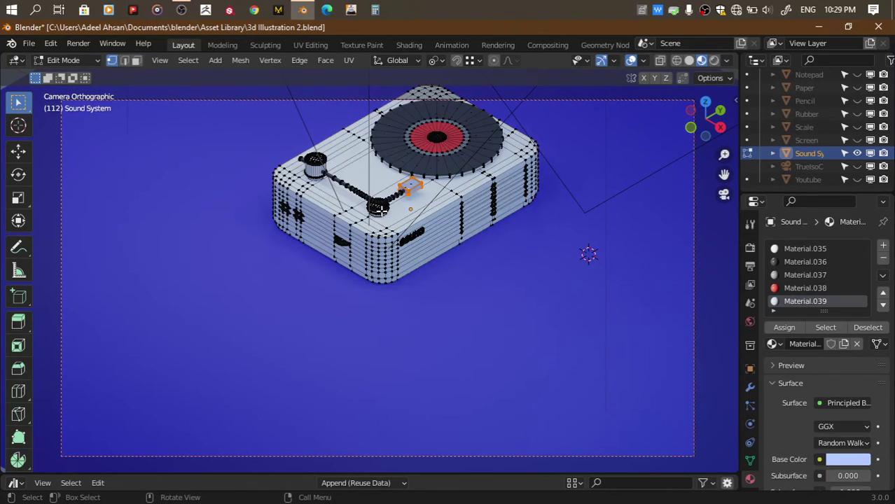
key("l")
key("l")
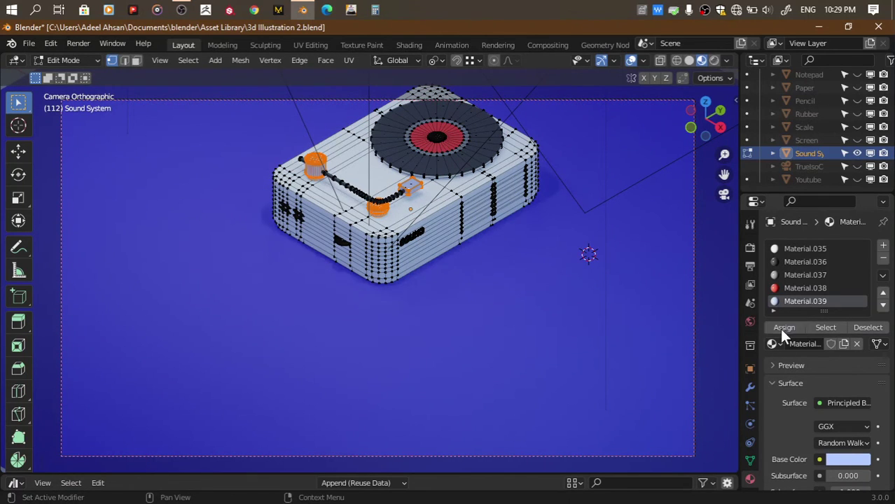
left_click(783, 334)
key("Tab")
Darken the light blue material slightly and adjust its roughness
left_click(844, 442)
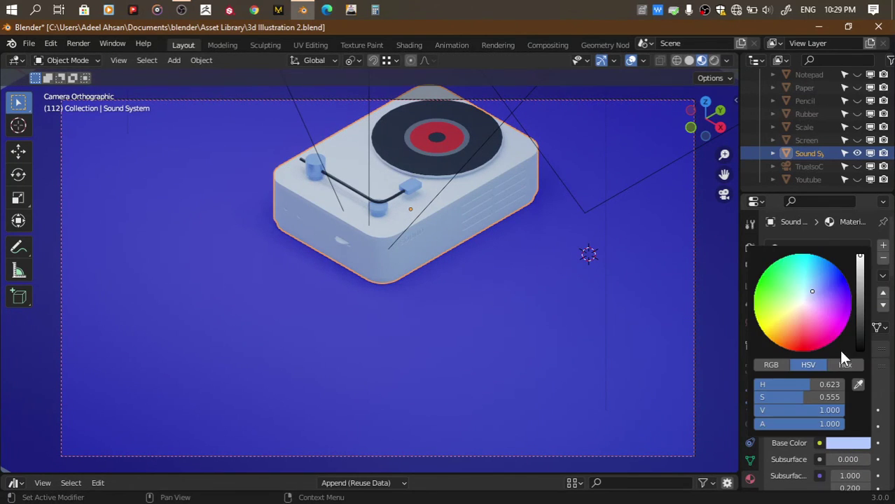
left_click_drag(860, 269, 860, 280)
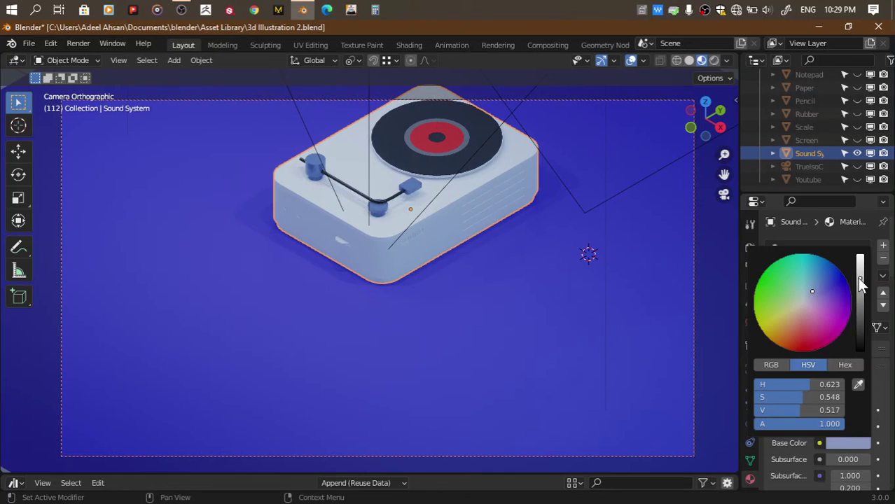
scroll(795, 418, "down", 5)
scroll(795, 418, "down", 1)
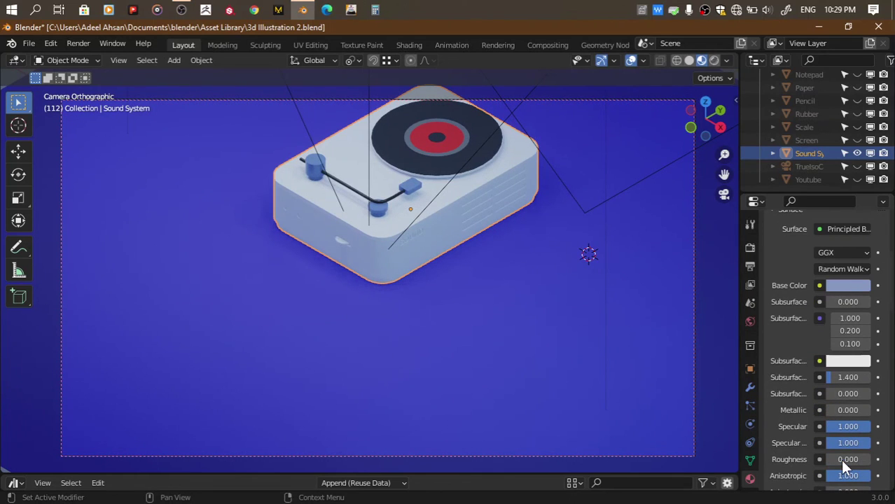
mouse_move(846, 466)
left_mouse_down()
mouse_move(863, 466)
mouse_move(837, 458)
left_mouse_up()
Lighten the turntable body's base colour, then edit its mesh in right side view
scroll(837, 458, "up", 1)
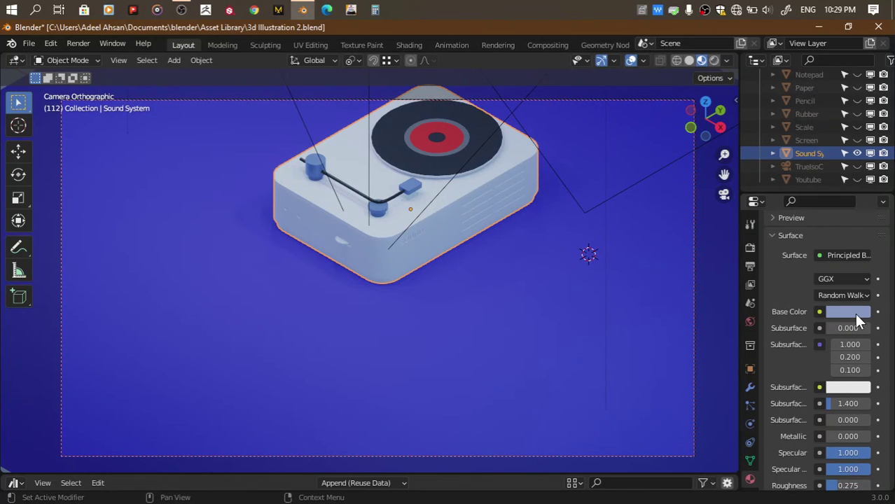
left_click(854, 313)
left_click_drag(850, 154, 860, 132)
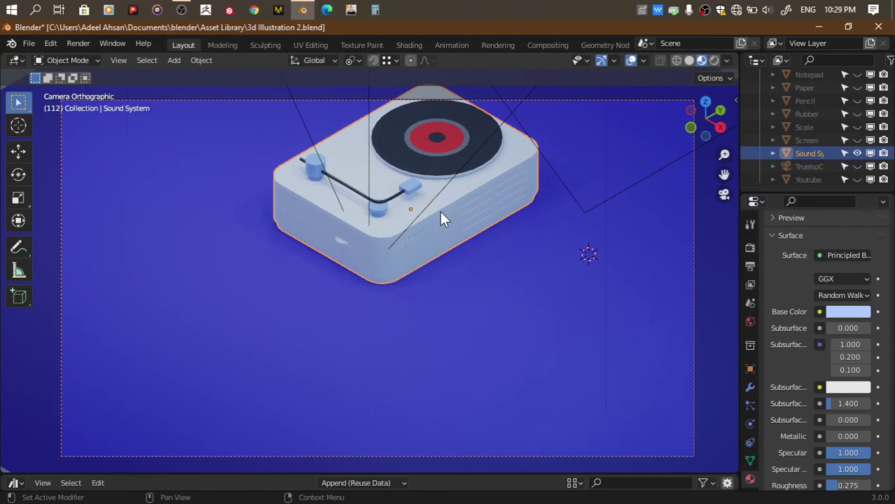
left_click_drag(704, 115, 732, 203)
key("Tab")
key("KP_3")
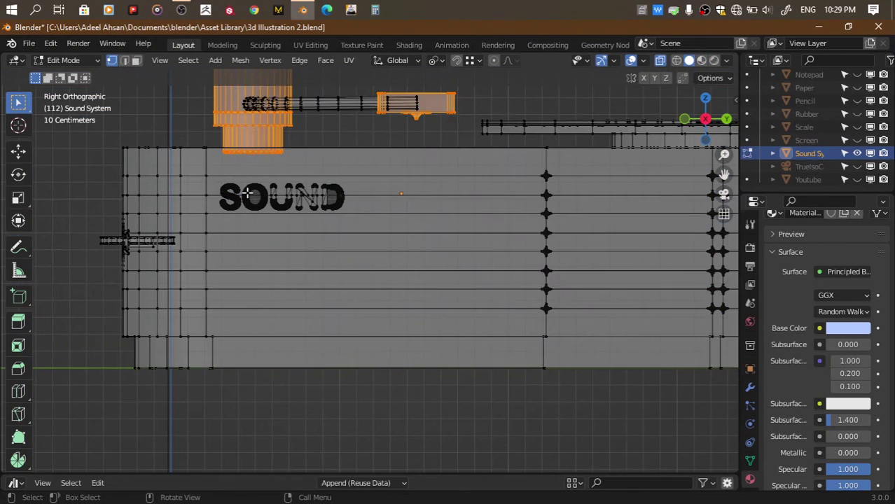
Give the selected SOUND letters the blue Material.039 and preview the result
left_click_drag(212, 174, 382, 233)
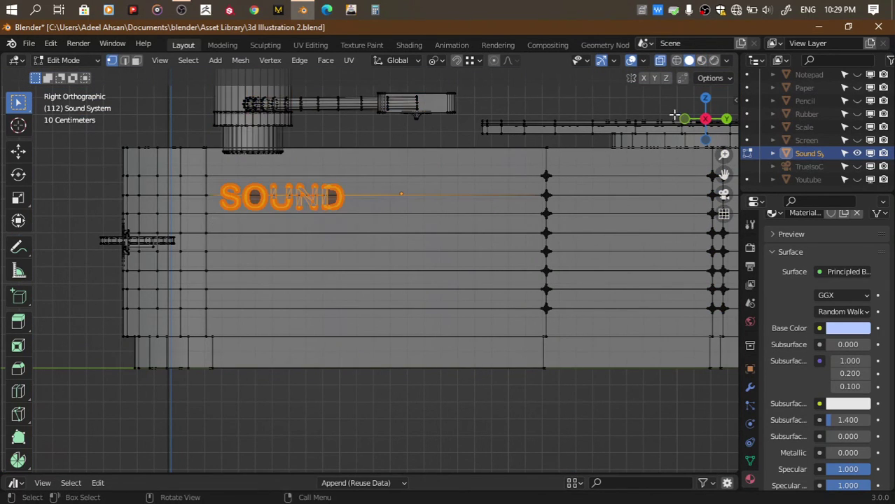
left_click_drag(703, 120, 607, 137)
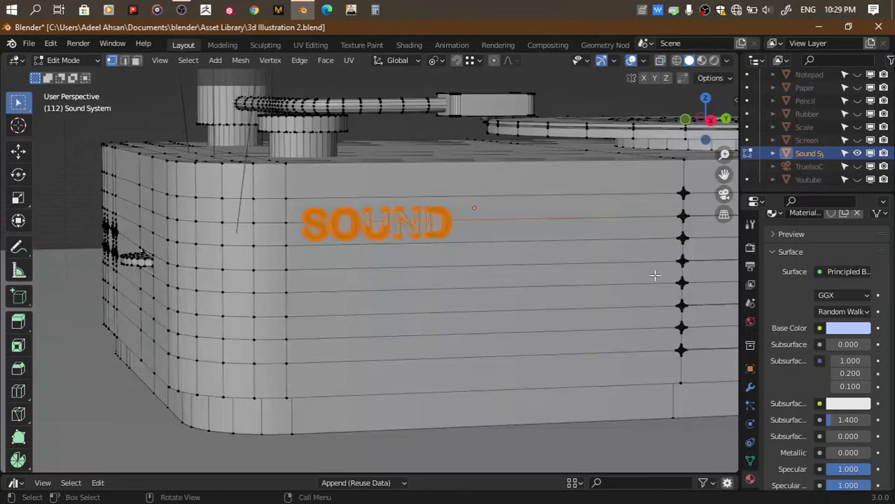
scroll(654, 275, "down", 2)
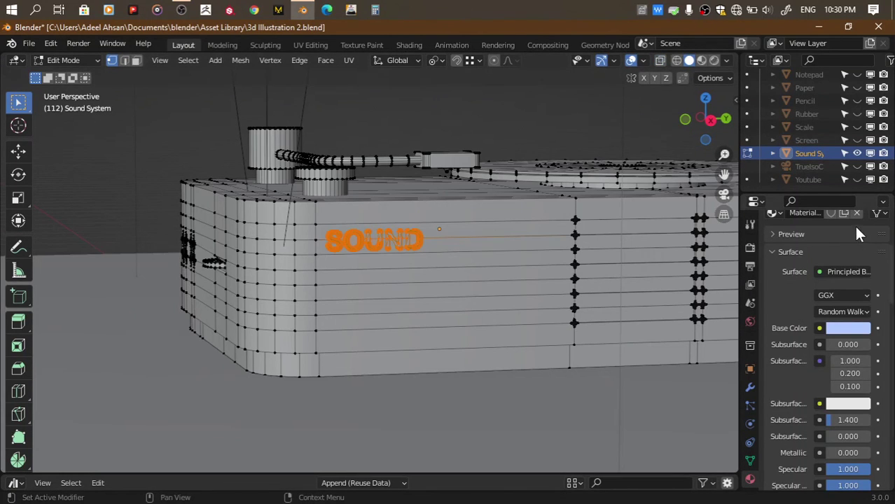
scroll(854, 228, "up", 3)
left_click(701, 60)
key("Tab")
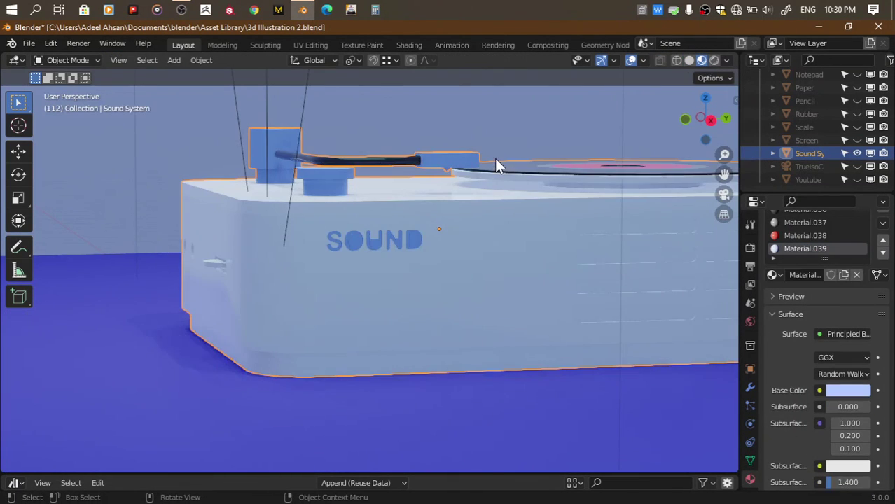
scroll(399, 214, "up", 2)
scroll(491, 194, "up", 2)
scroll(491, 195, "up", 2)
Make the inner faces of the O, U, N and D white with Material.035, and save
key("Tab")
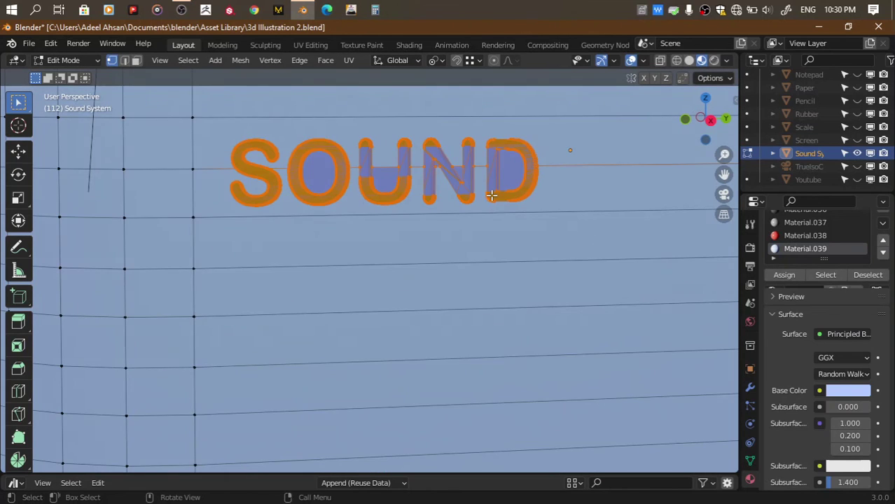
key("3")
left_click(319, 185)
left_click(371, 188, "shift")
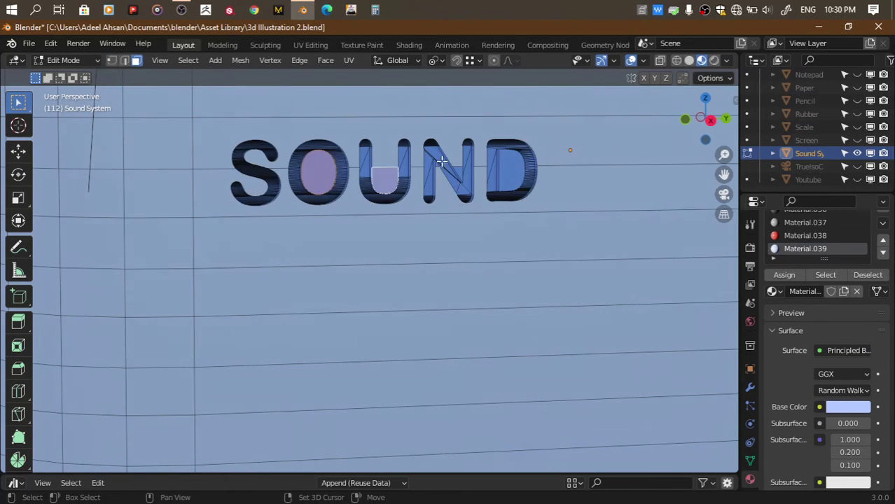
left_click(455, 169, "shift")
left_click(512, 172, "shift")
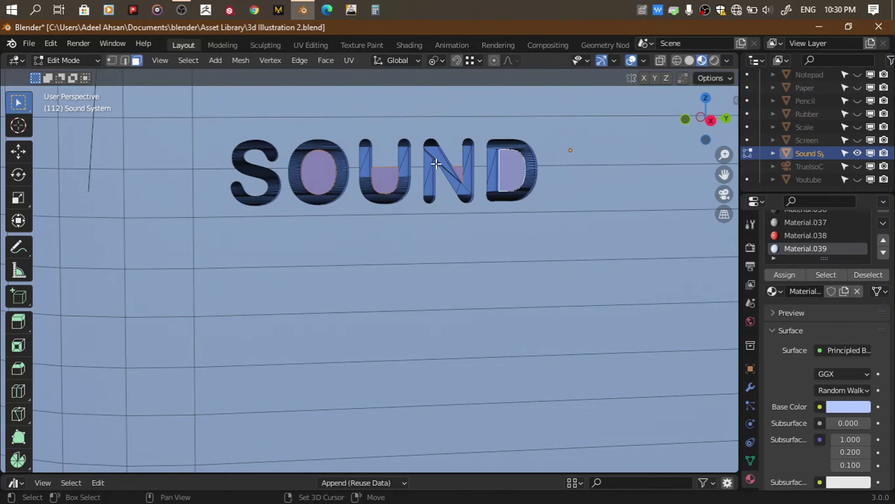
scroll(786, 236, "up", 2)
left_click(785, 249)
left_click(785, 327)
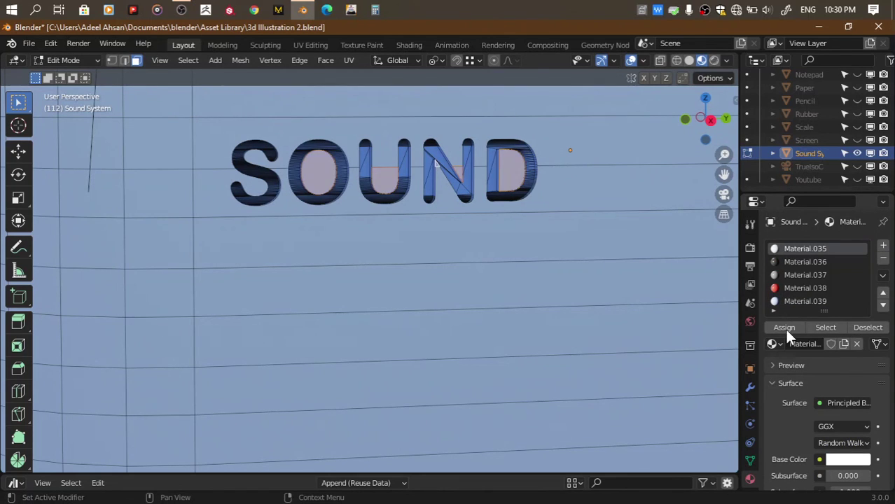
key("Tab")
scroll(430, 252, "down", 7)
scroll(430, 252, "down", 1)
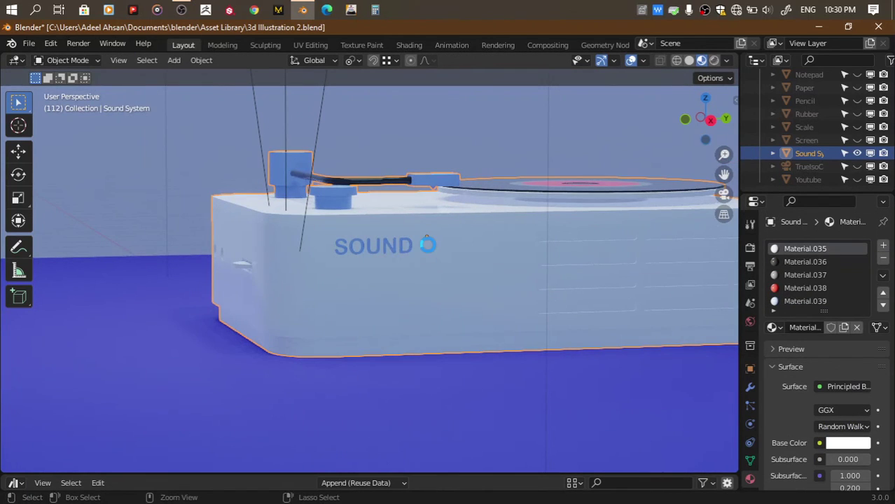
key("ctrl+s")
Select the front slot grille and assign it the darker Material.036
left_click_drag(708, 121, 575, 140)
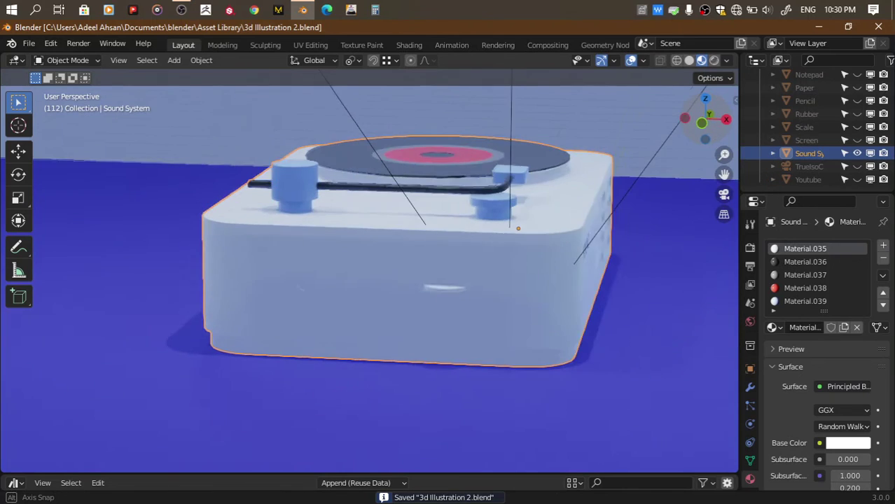
key("Tab")
scroll(472, 284, "up", 2)
key("1")
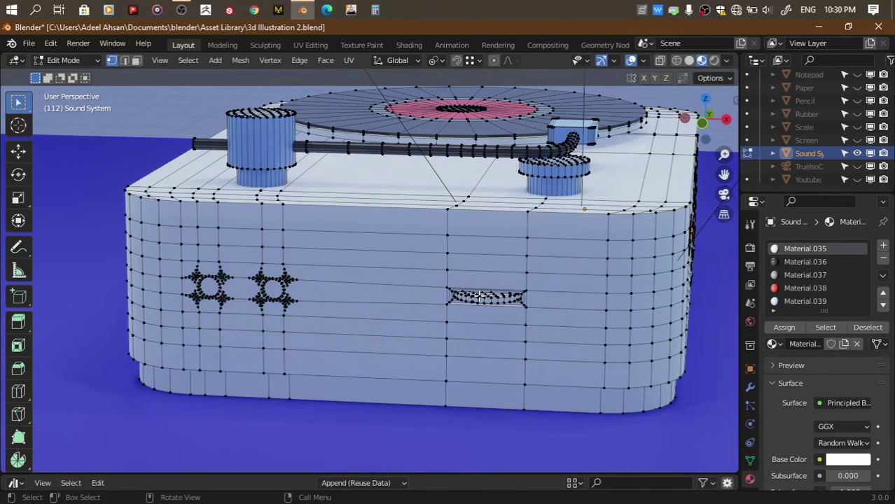
key("ctrl+l")
scroll(285, 297, "up", 1)
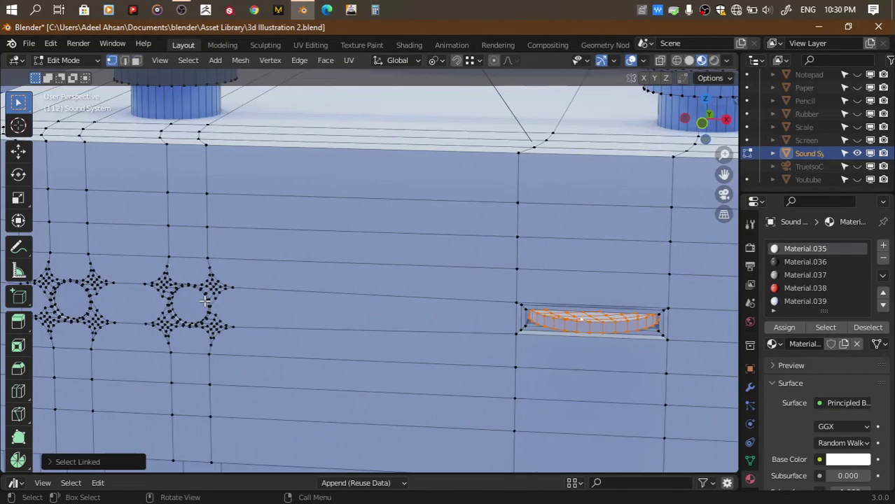
key("l")
key("ctrl+z")
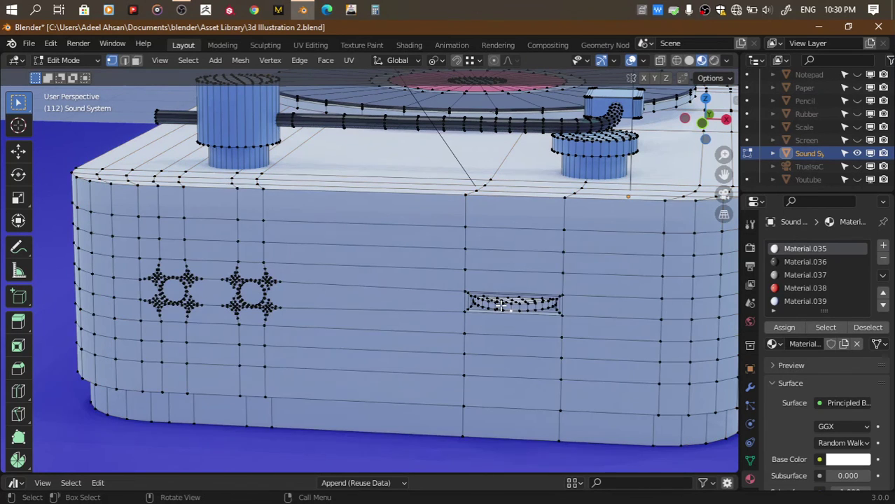
left_click(806, 261)
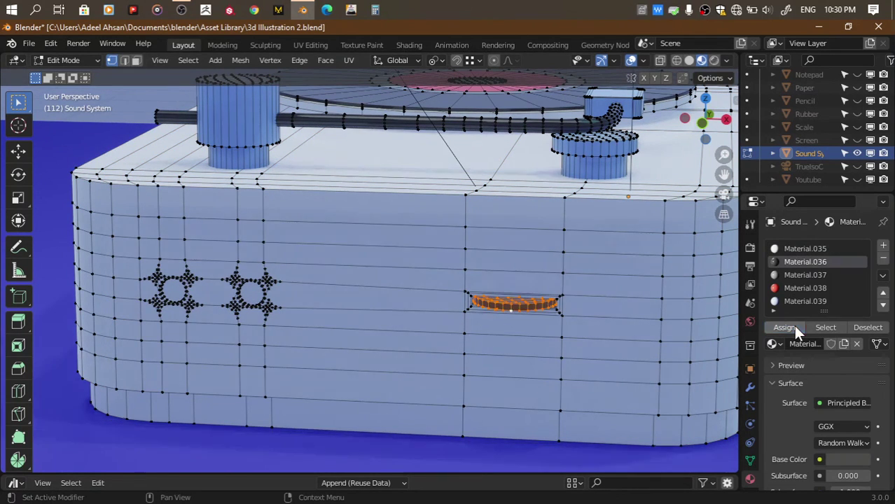
left_click(784, 327)
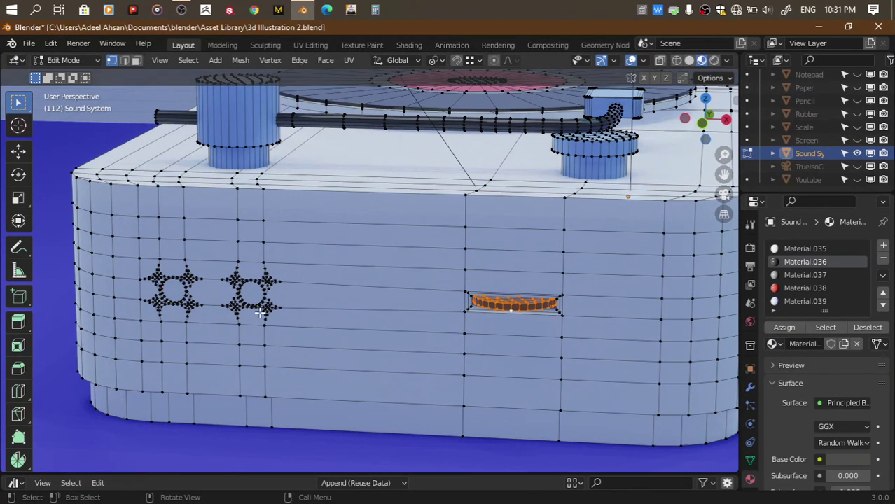
key("3")
key("alt+a")
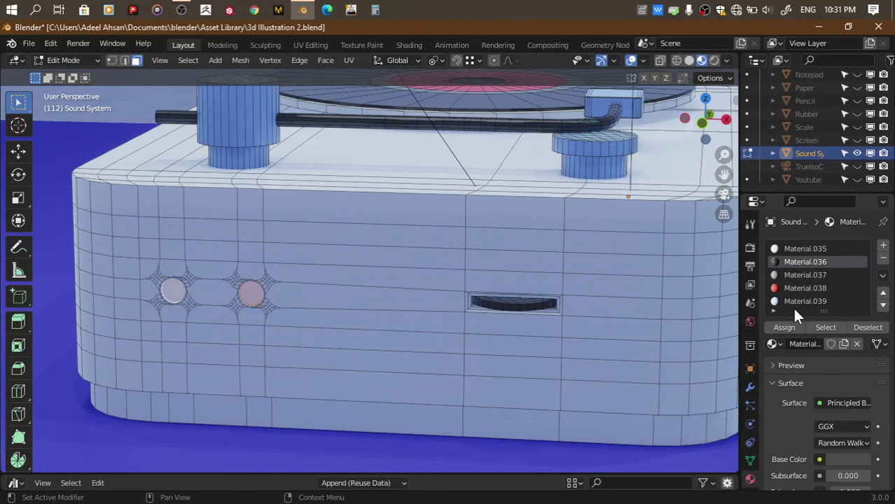
Return to the camera view, fill the viewport with its frame, and save
key("Tab")
key("KP_0")
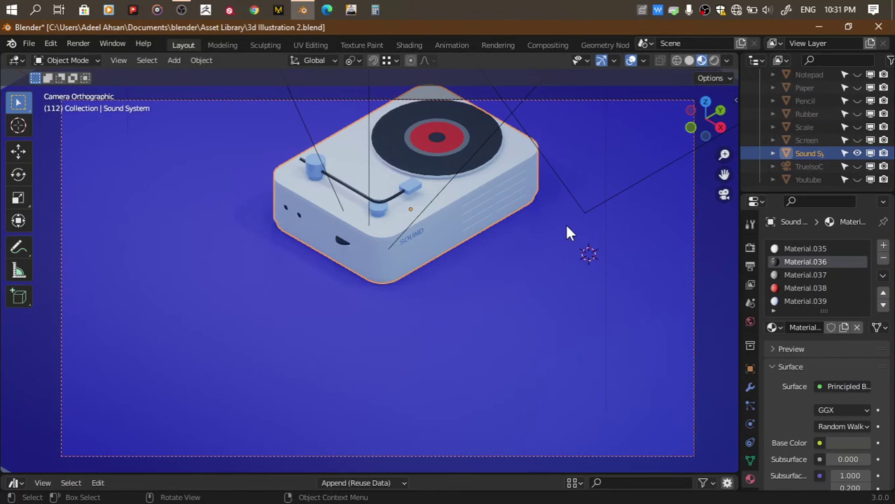
scroll(566, 231, "down", 5)
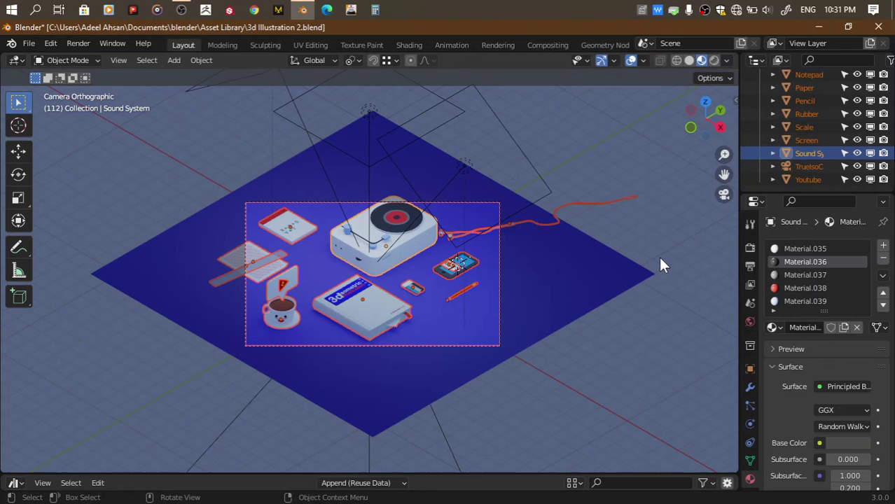
middle_click_drag(662, 264, 508, 266, "ctrl")
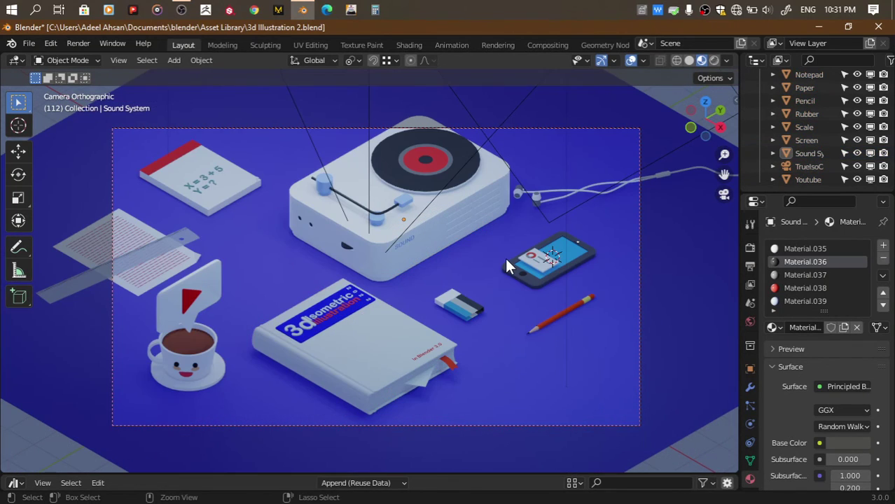
key("ctrl+s")
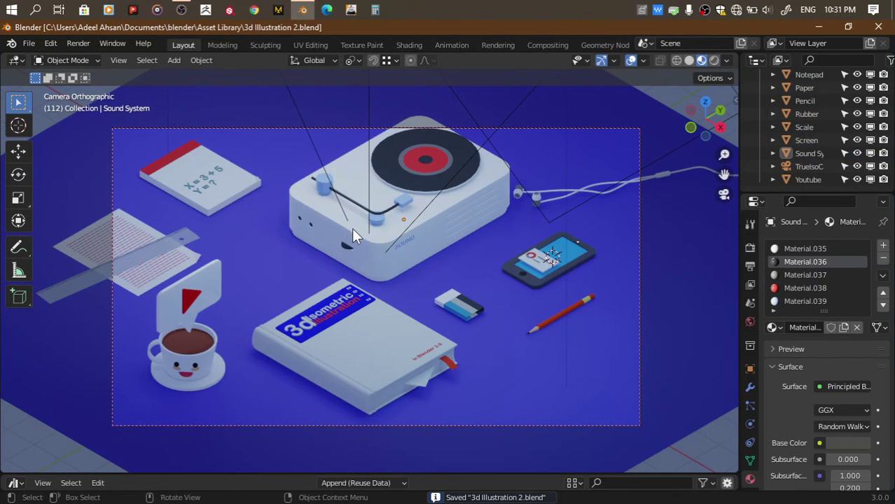
Set TrueIsoCam's orthographic scale to 13, after trying 11 and 12, and save
left_click(806, 166)
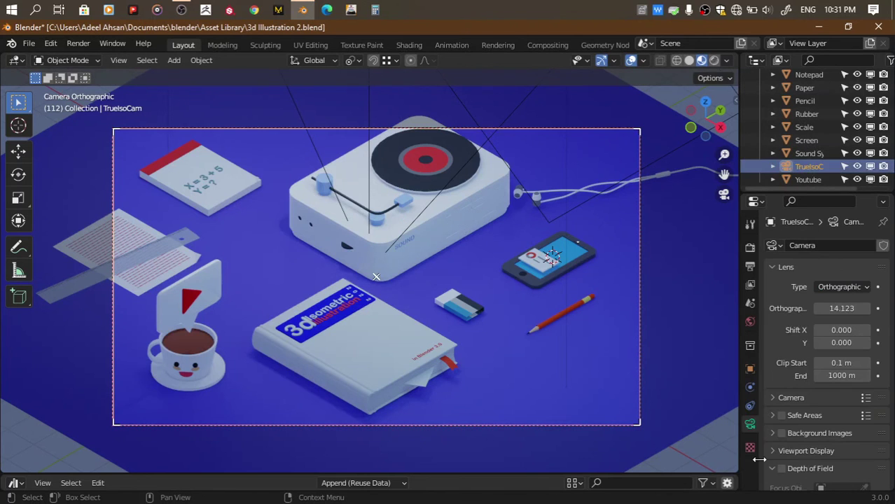
scroll(808, 430, "down", 3)
left_click_drag(842, 256, 823, 256)
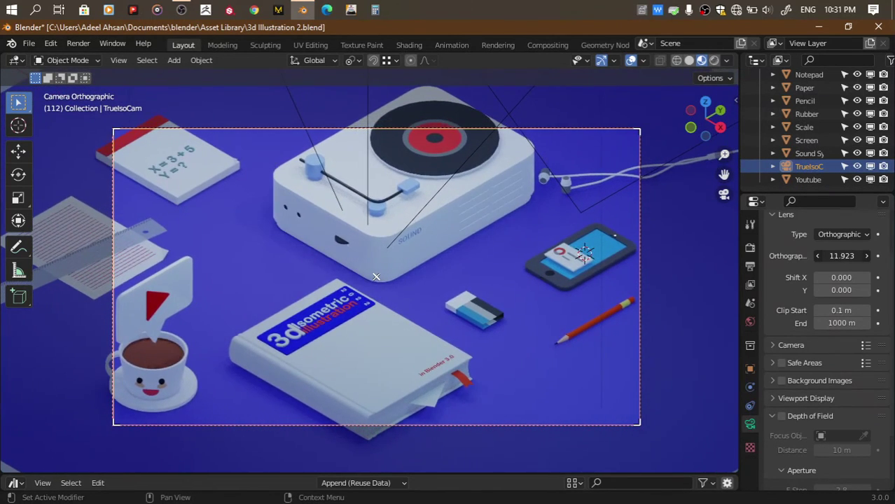
left_click(842, 256)
type("11")
key("Return")
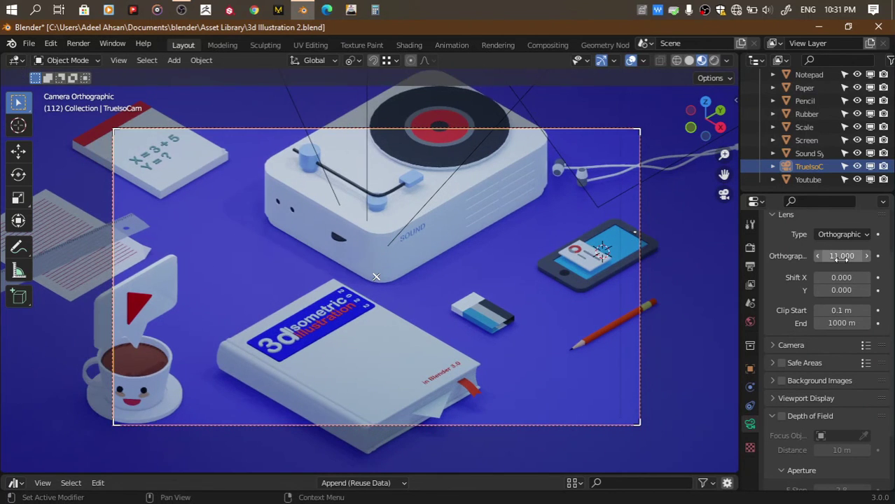
left_click(842, 256)
type("12")
key("Return")
left_click(842, 256)
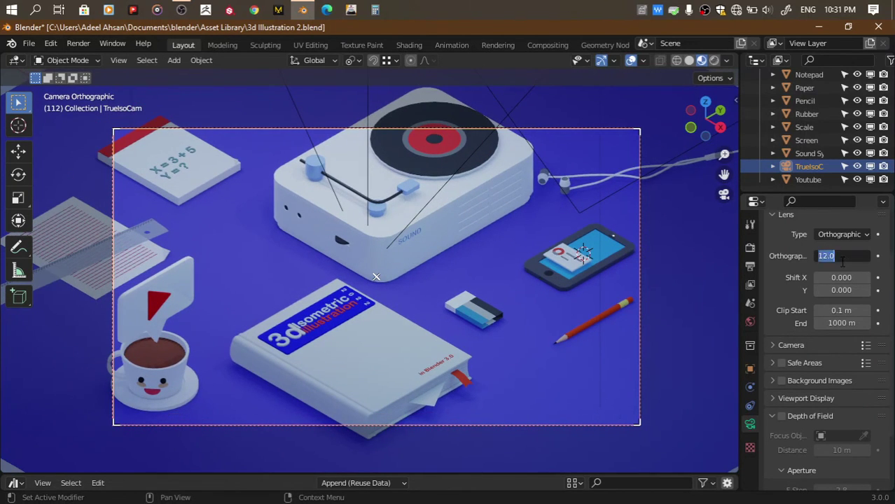
type("13")
key("Return")
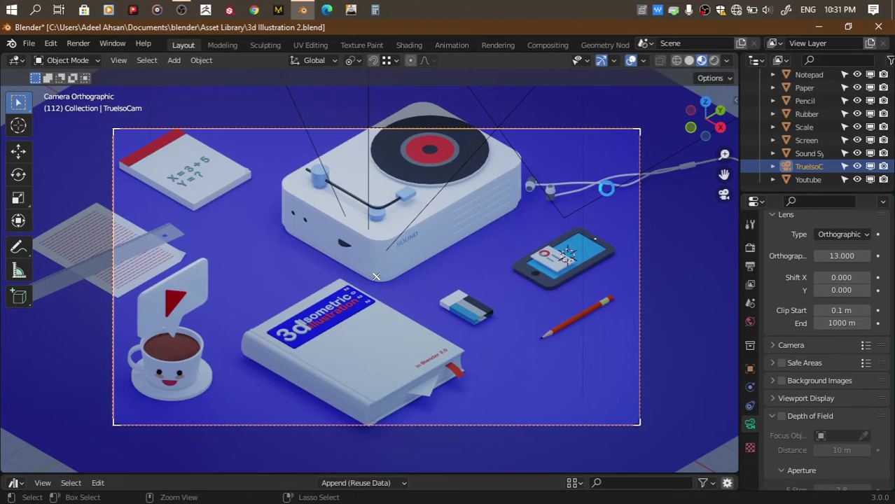
key("ctrl+s")
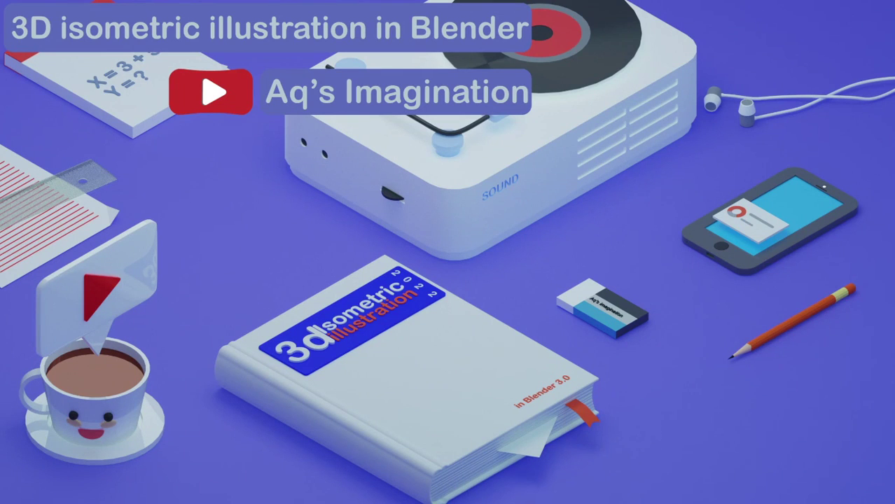